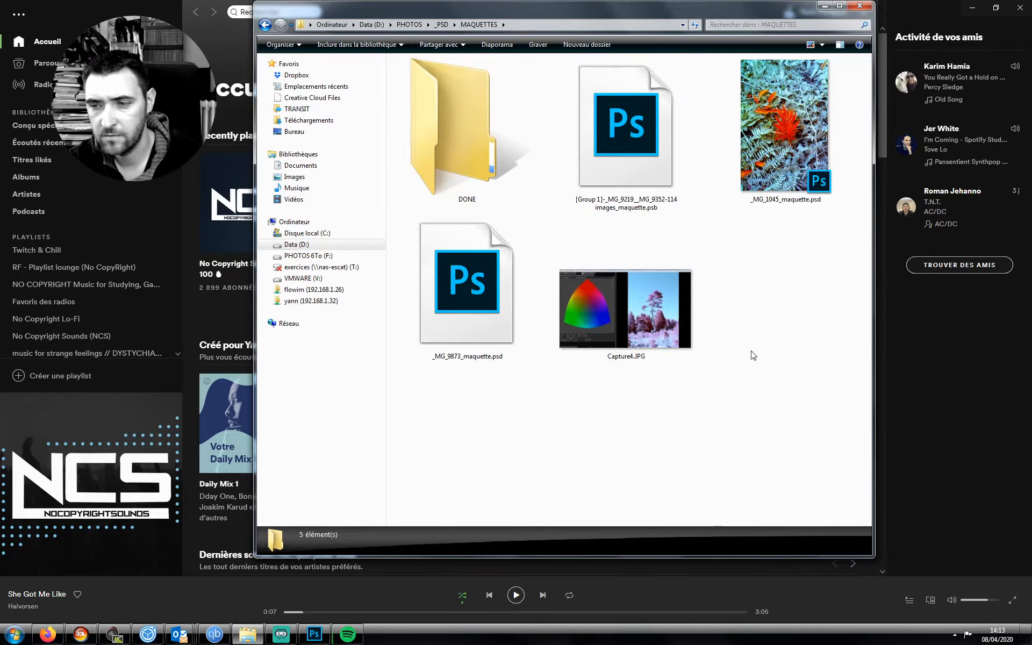
- Move 3dlut.JPG and chateau.JPG from the desktop into the MAQUETTES folder
{"action": "left_click", "coordinate": [1027, 636]}
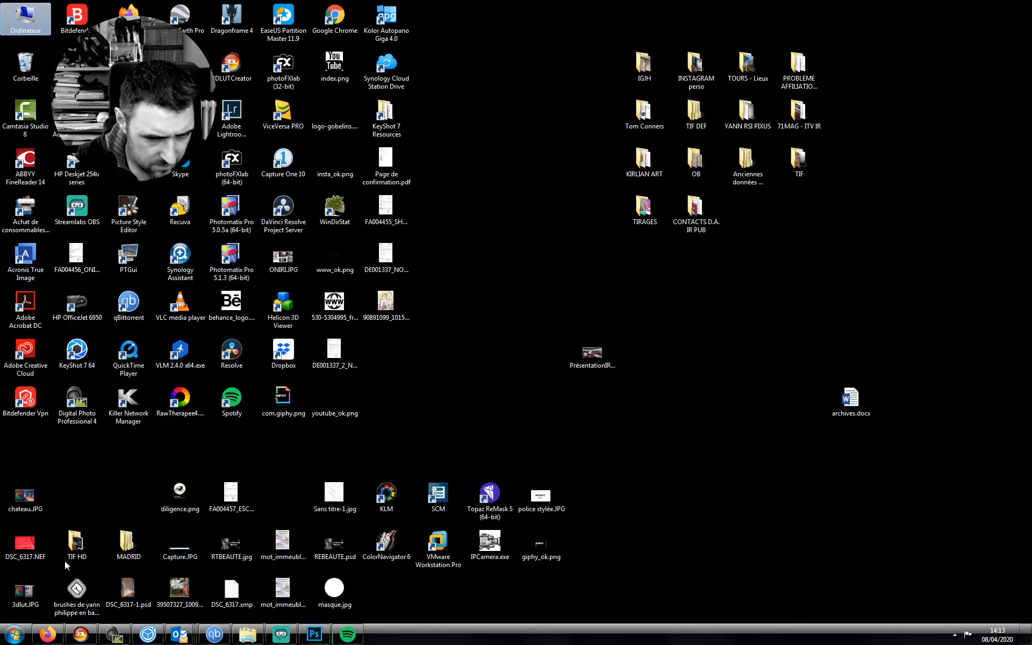
{"action": "left_click", "coordinate": [16, 594]}
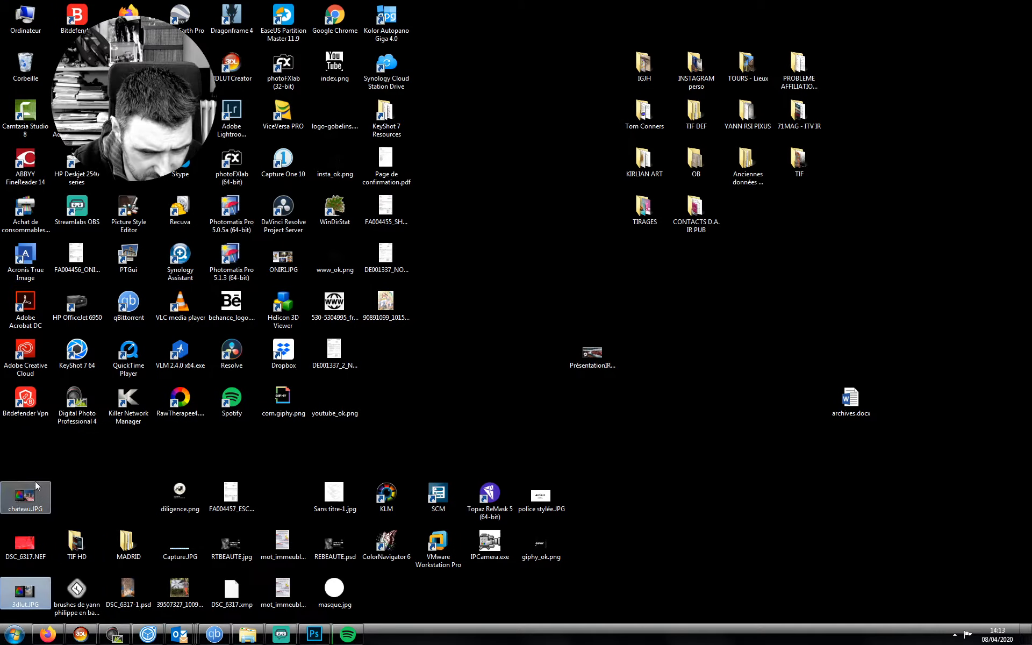
{"action": "left_click", "coordinate": [37, 497], "text": "ctrl"}
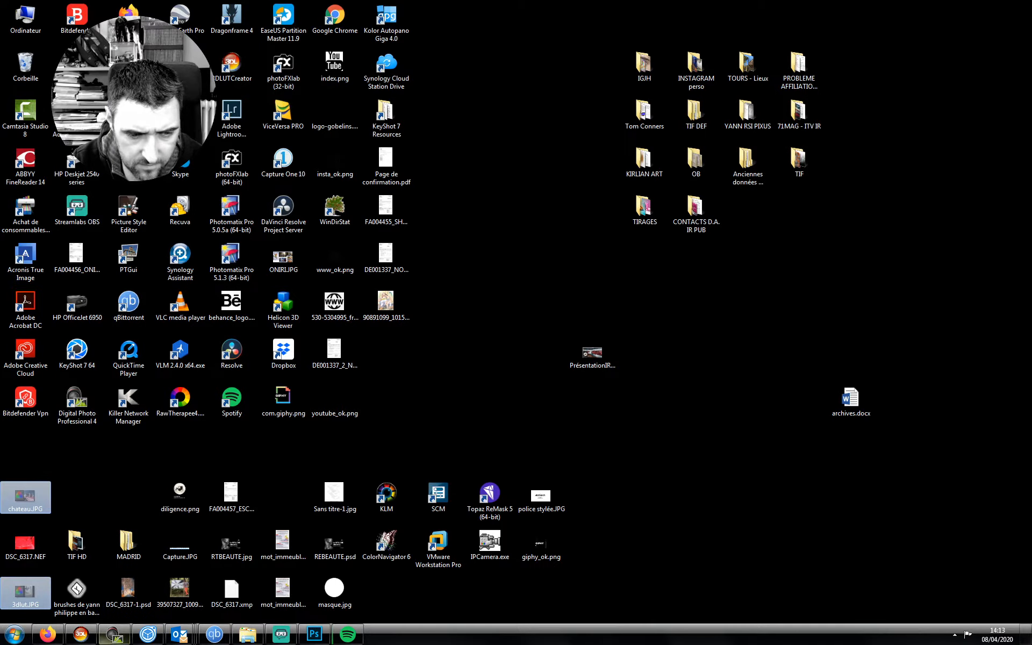
{"action": "left_click", "coordinate": [248, 634]}
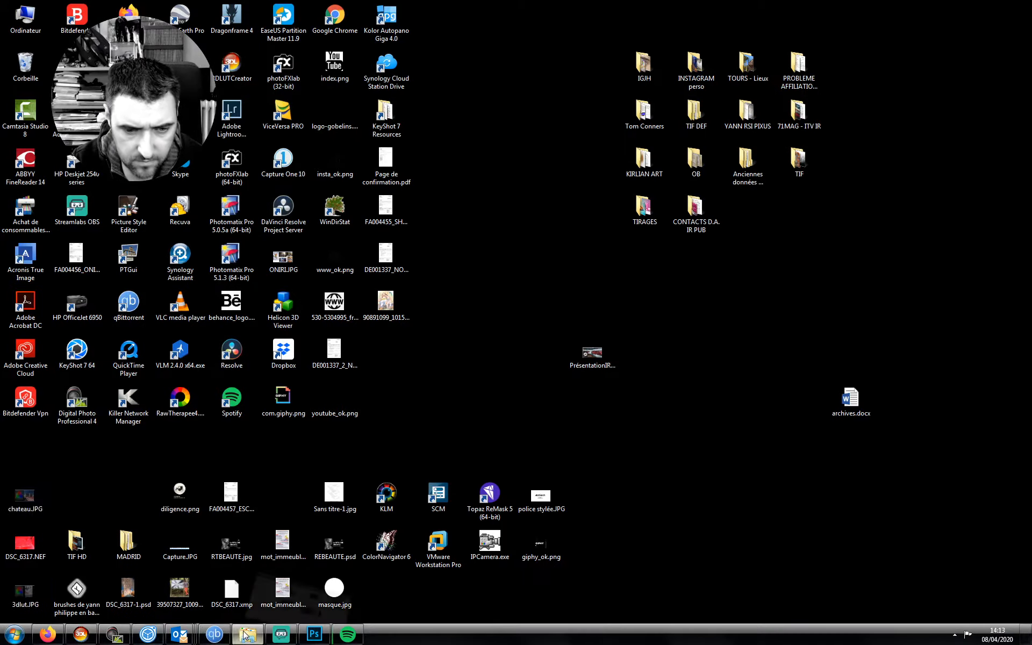
{"action": "key", "text": "ctrl+v"}
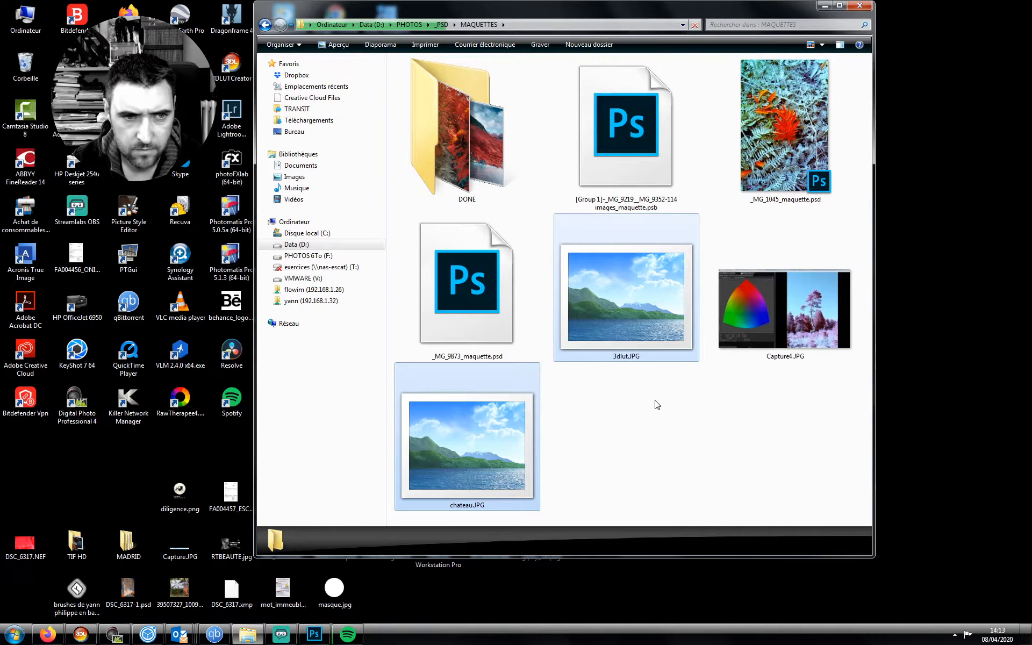
{"action": "left_click", "coordinate": [657, 404]}
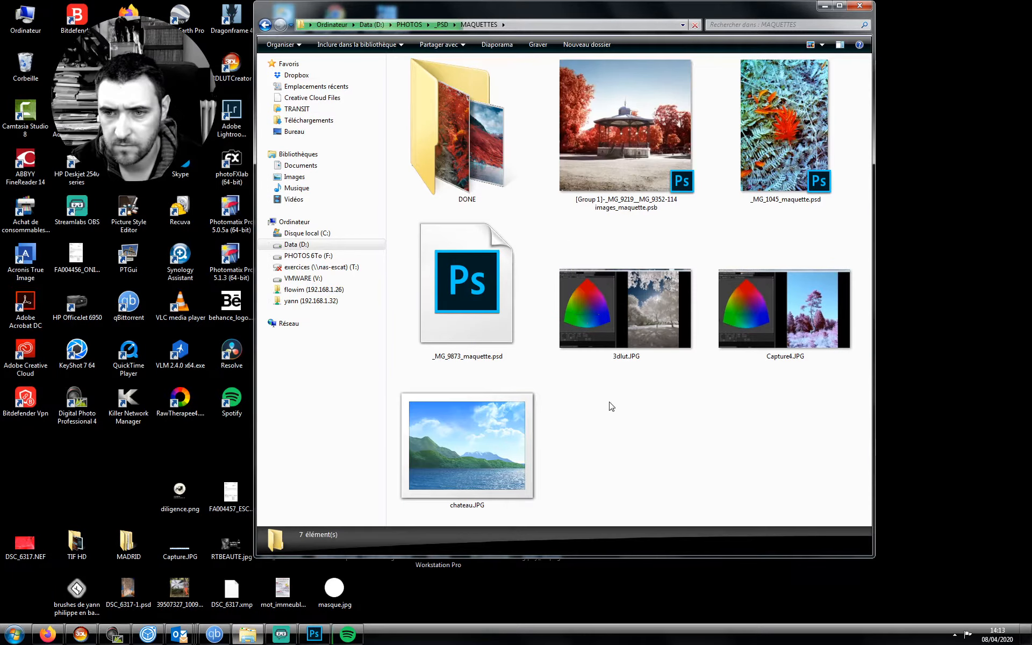
- Open the WIP A FINIR EN PRIO folder inside _PSD's IR TO PROCESS folder, with the window maximized
{"action": "key", "text": "BackSpace"}
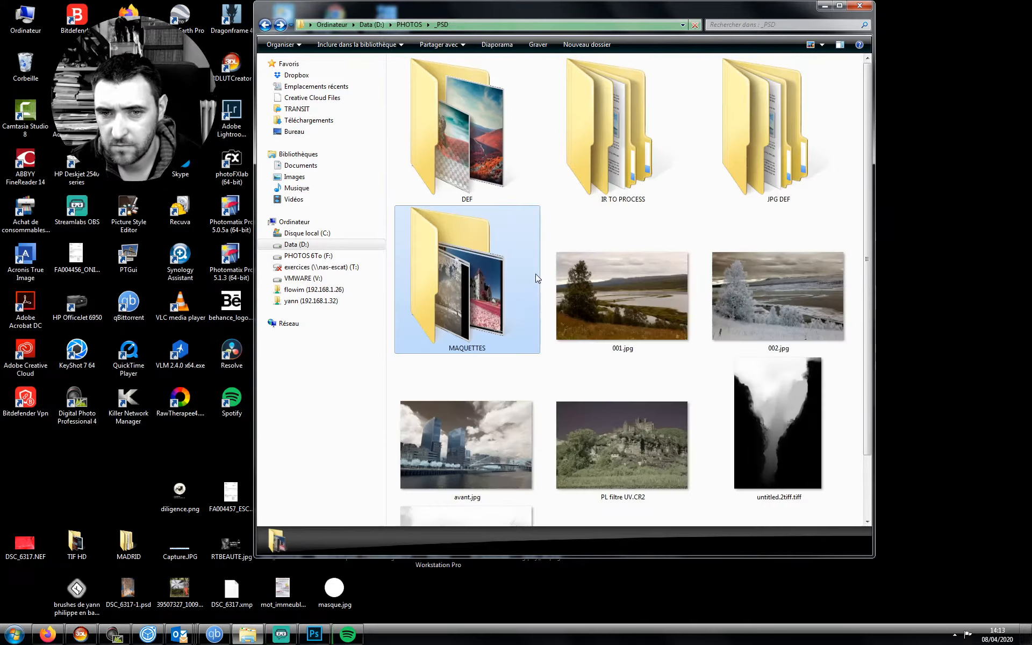
{"action": "double_click", "coordinate": [531, 148]}
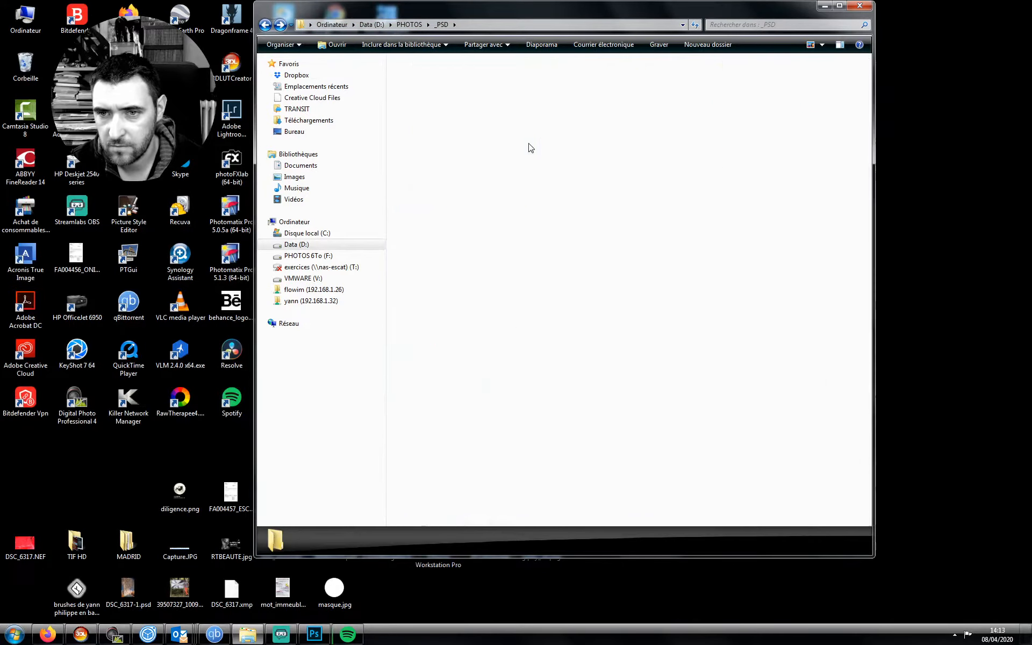
{"action": "double_click", "coordinate": [588, 141]}
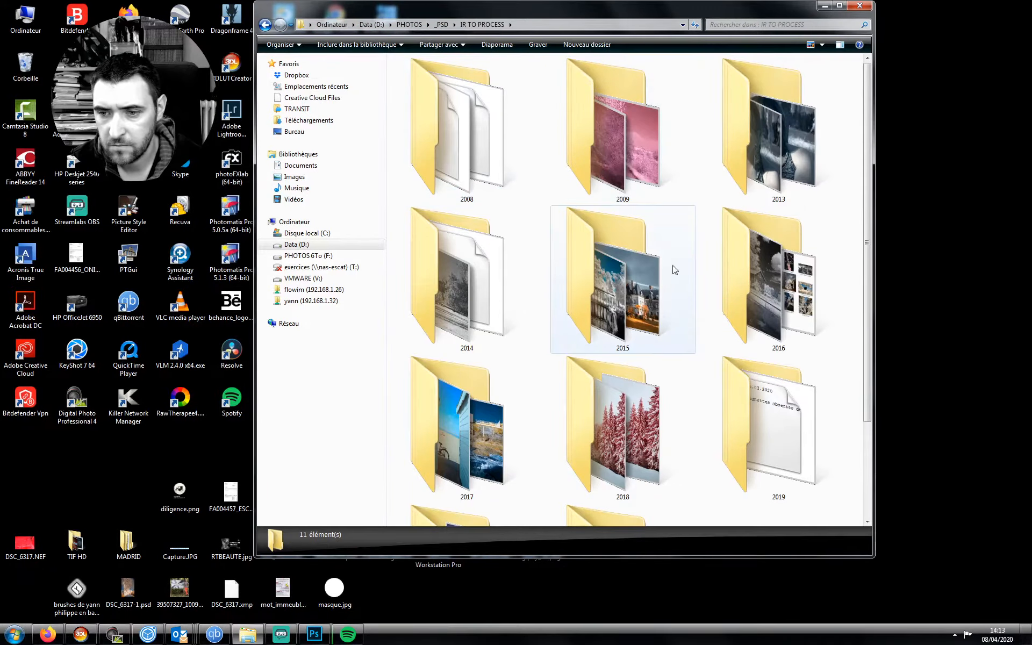
{"action": "left_click", "coordinate": [839, 5]}
{"action": "left_click", "coordinate": [810, 300]}
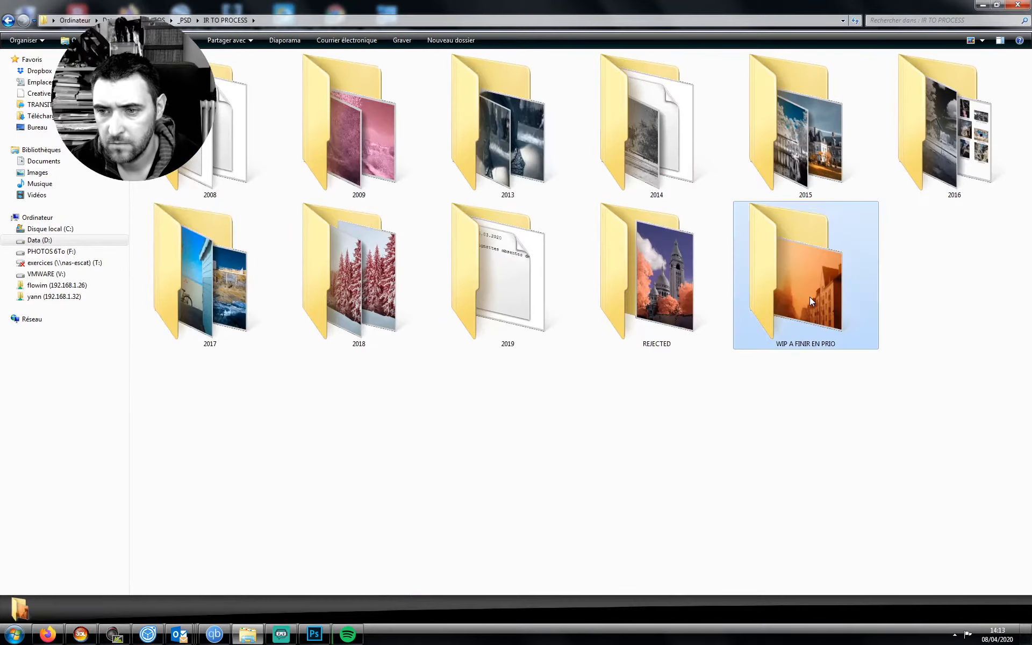
{"action": "double_click", "coordinate": [797, 281]}
{"action": "right_click", "coordinate": [631, 291]}
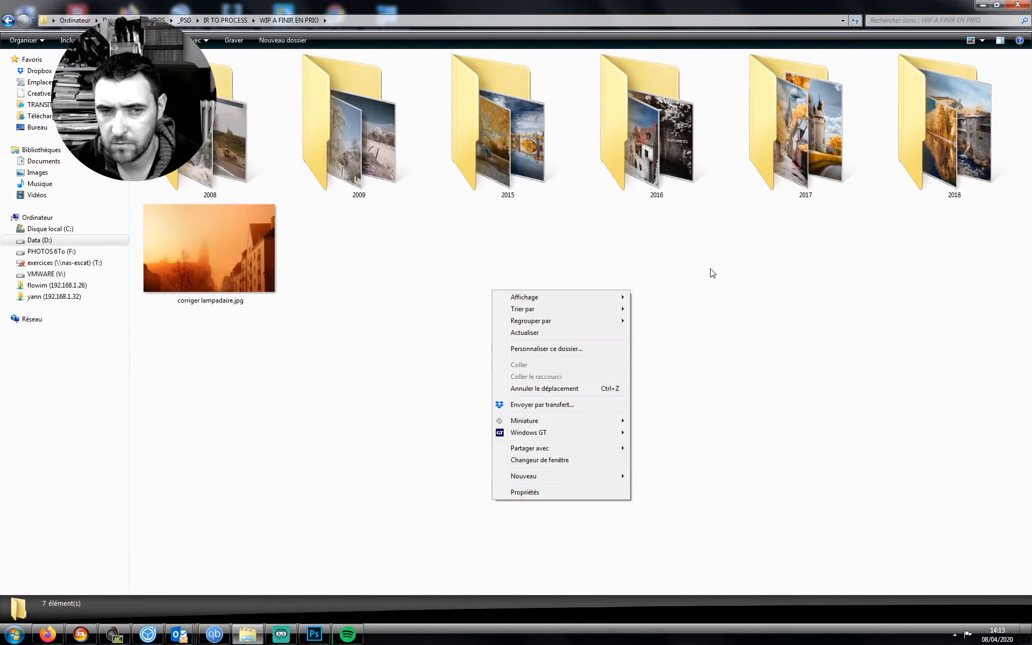
{"action": "left_click", "coordinate": [693, 279]}
- Check the contents of the 2018 and 2017 subfolders in WIP A FINIR EN PRIO
{"action": "double_click", "coordinate": [952, 129]}
{"action": "key", "text": "BackSpace"}
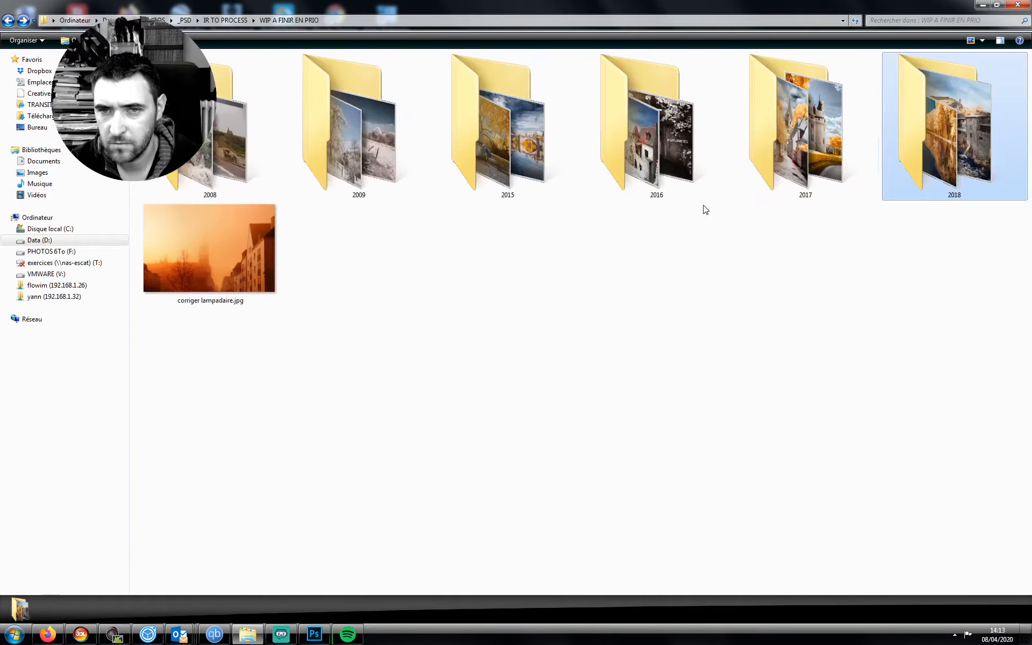
{"action": "double_click", "coordinate": [822, 152]}
{"action": "right_click", "coordinate": [325, 170]}
{"action": "mouse_move", "coordinate": [237, 183]}
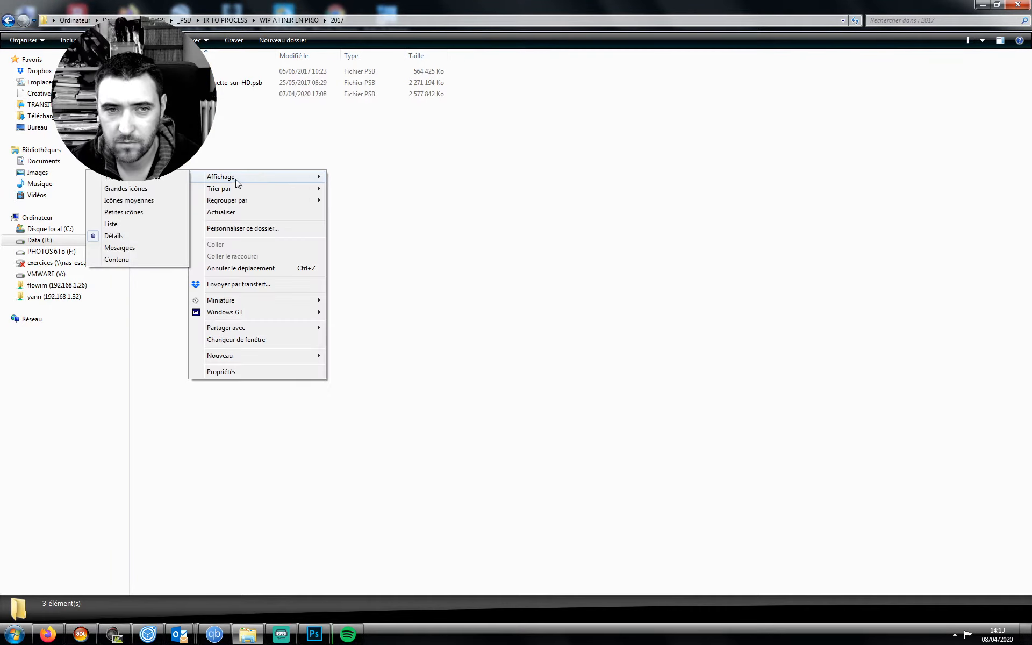
{"action": "left_click", "coordinate": [339, 141]}
- Search the whole WIP A FINIR EN PRIO folder for *.psd OR *.psb files
{"action": "key", "text": "BackSpace"}
{"action": "left_click", "coordinate": [938, 21]}
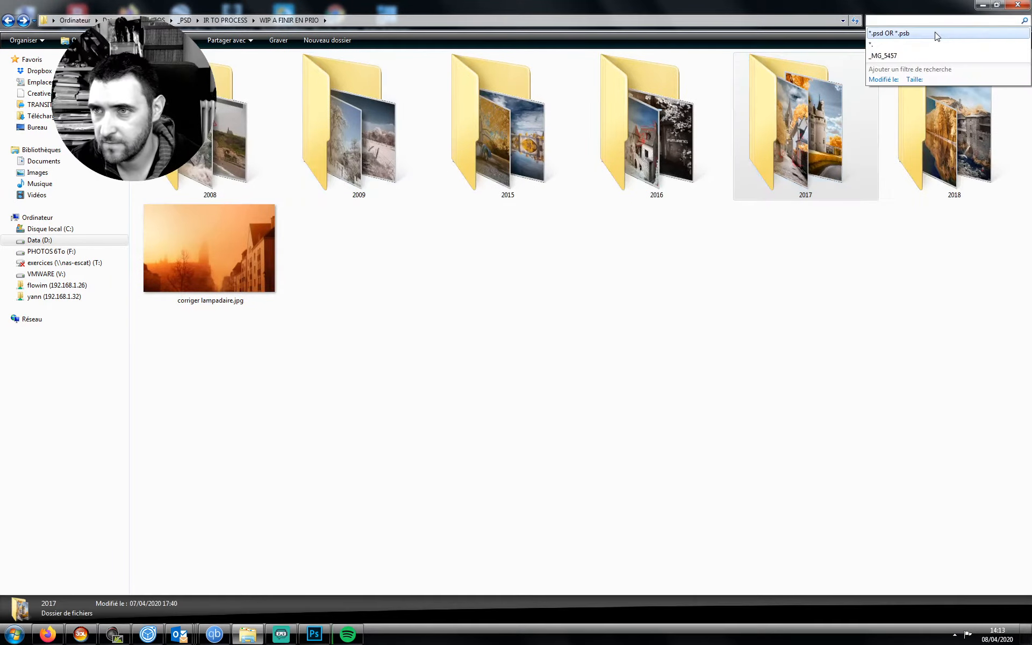
{"action": "left_click", "coordinate": [938, 33]}
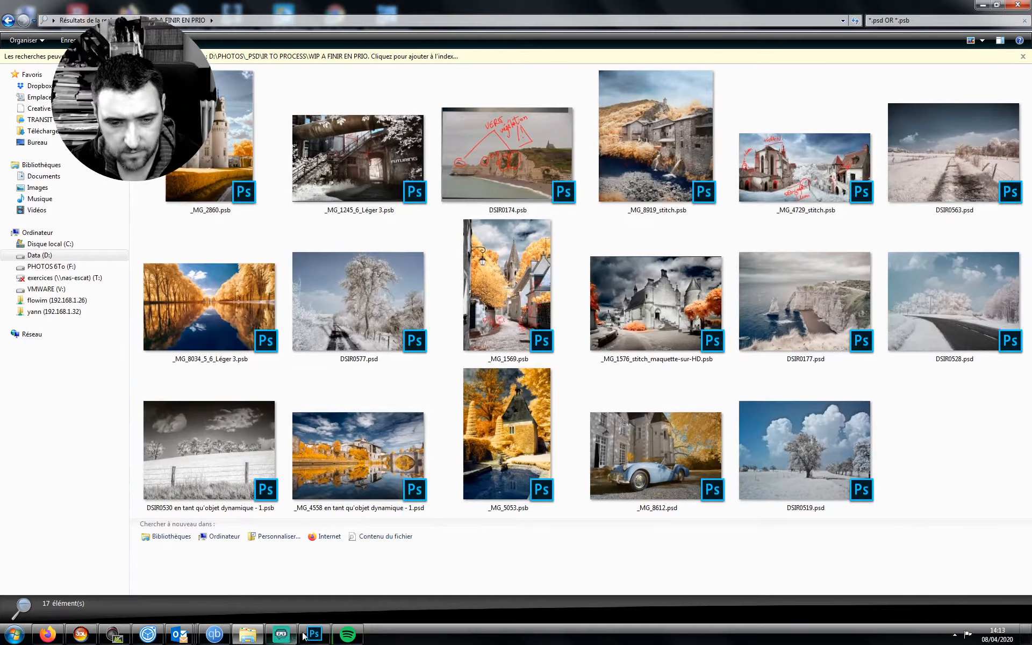
- Switch to Spotify and play Voyage from the Twitch & Chill playlist
{"action": "left_click", "coordinate": [343, 639]}
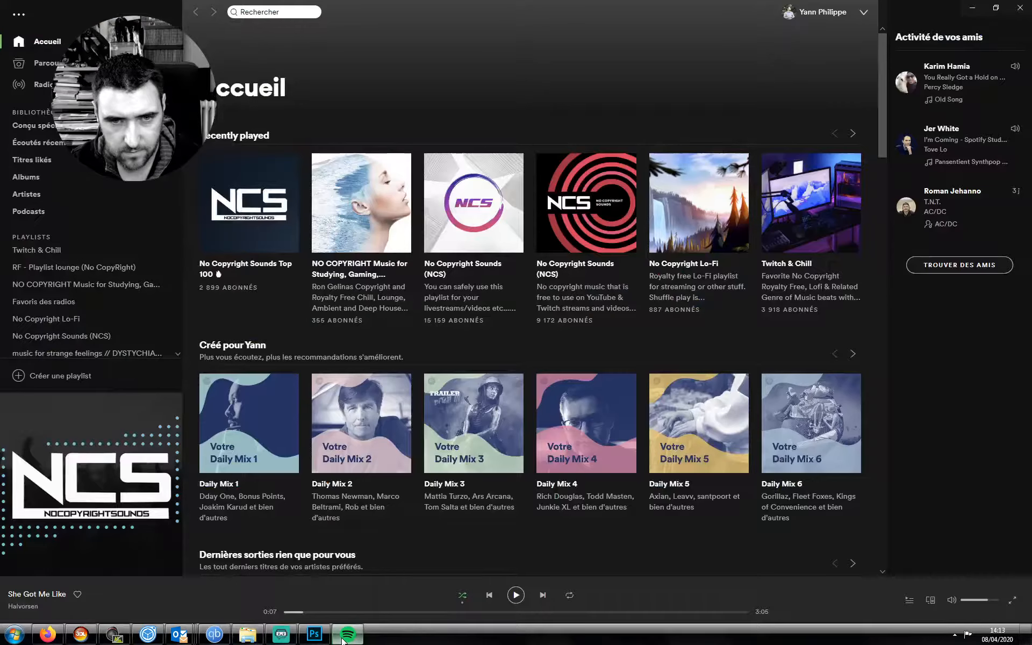
{"action": "left_click", "coordinate": [53, 270]}
{"action": "left_click", "coordinate": [62, 250]}
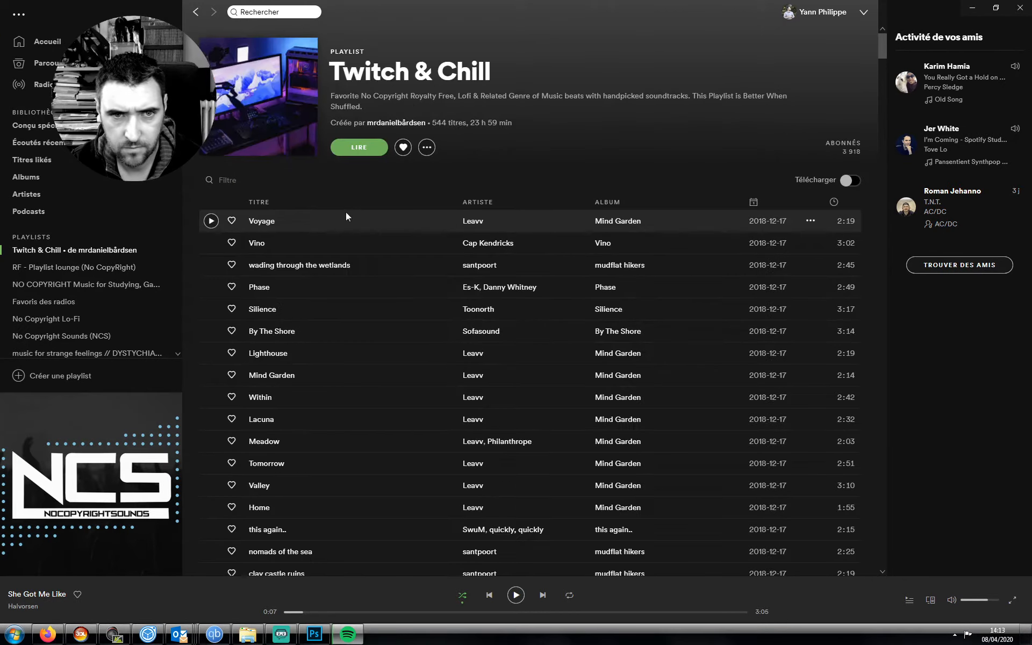
{"action": "double_click", "coordinate": [339, 229]}
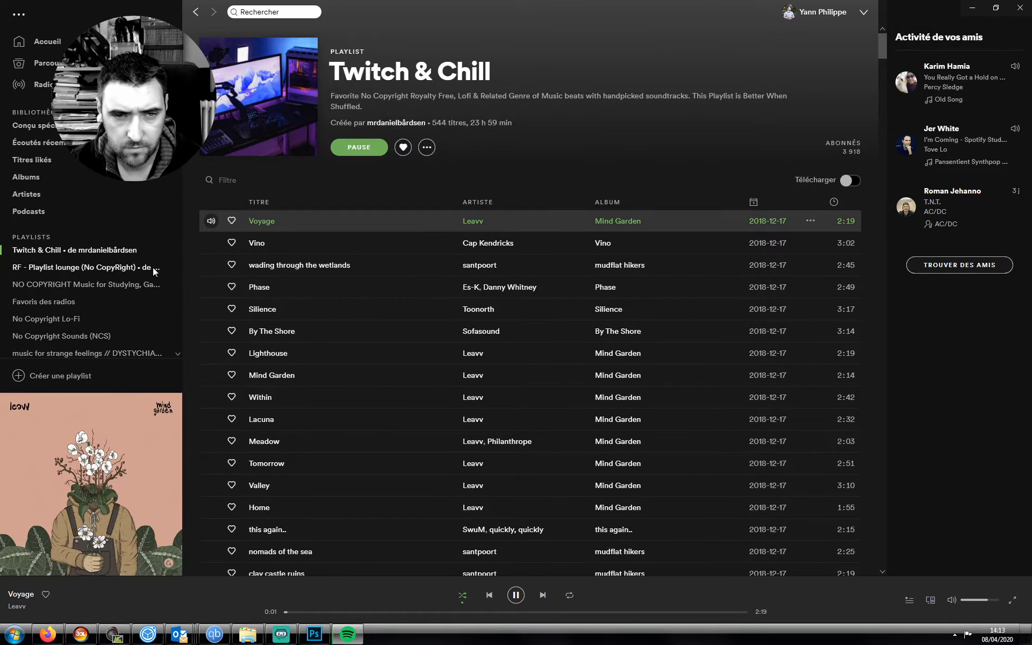
- Search Spotify for "twitch" and show all matching playlists
{"action": "left_click", "coordinate": [291, 15]}
{"action": "type", "text": "twitch"}
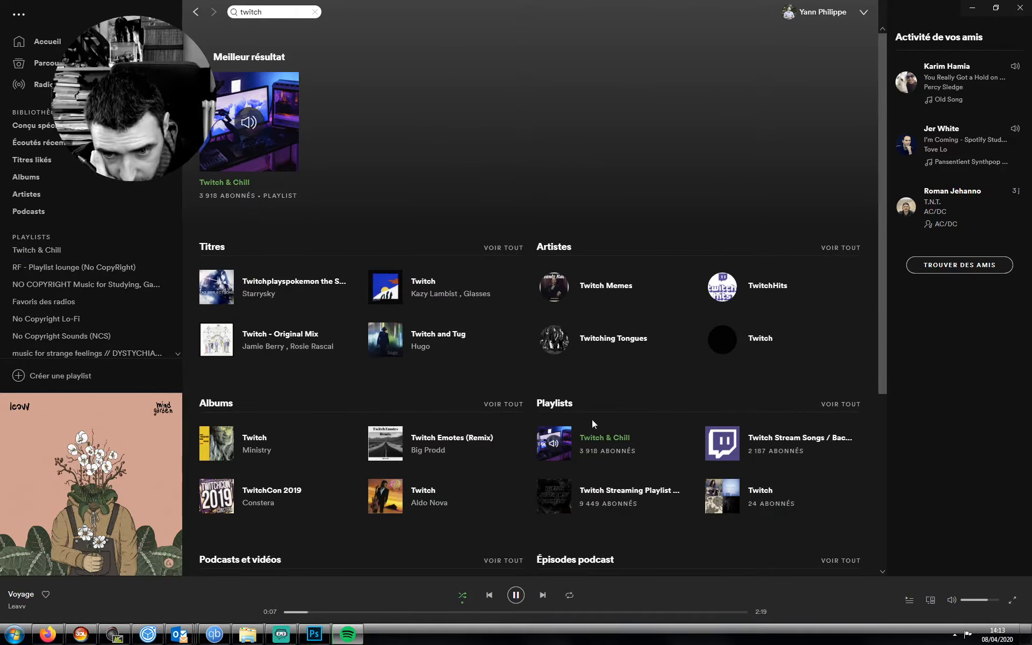
{"action": "left_click", "coordinate": [566, 404]}
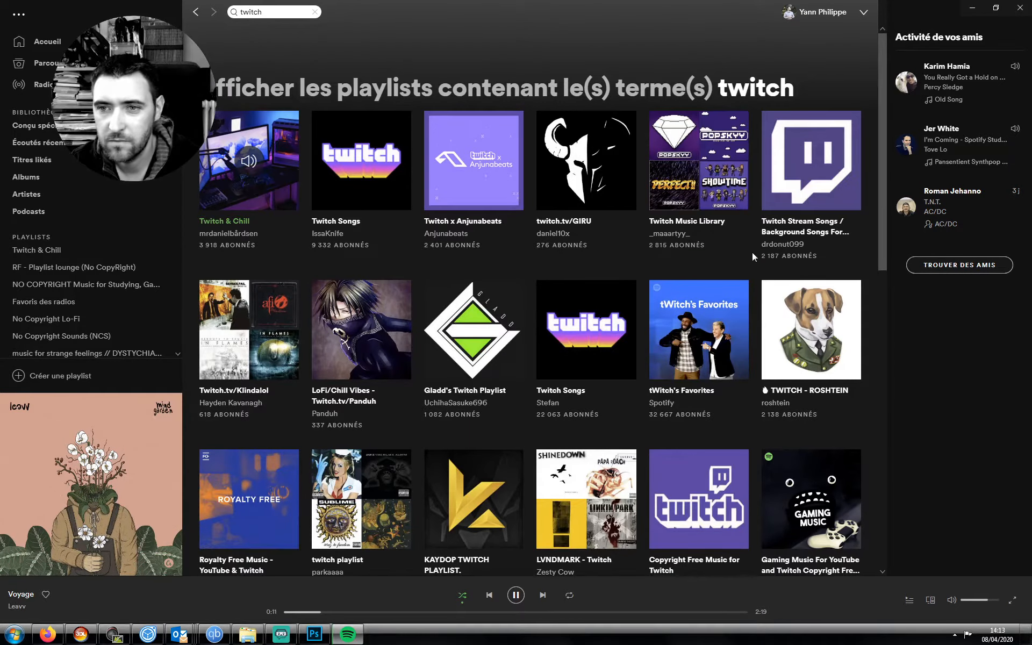
- Preview Collide from the Twitch Stream Songs / Background Songs For Streaming playlist and return to the results
{"action": "left_click", "coordinate": [811, 232]}
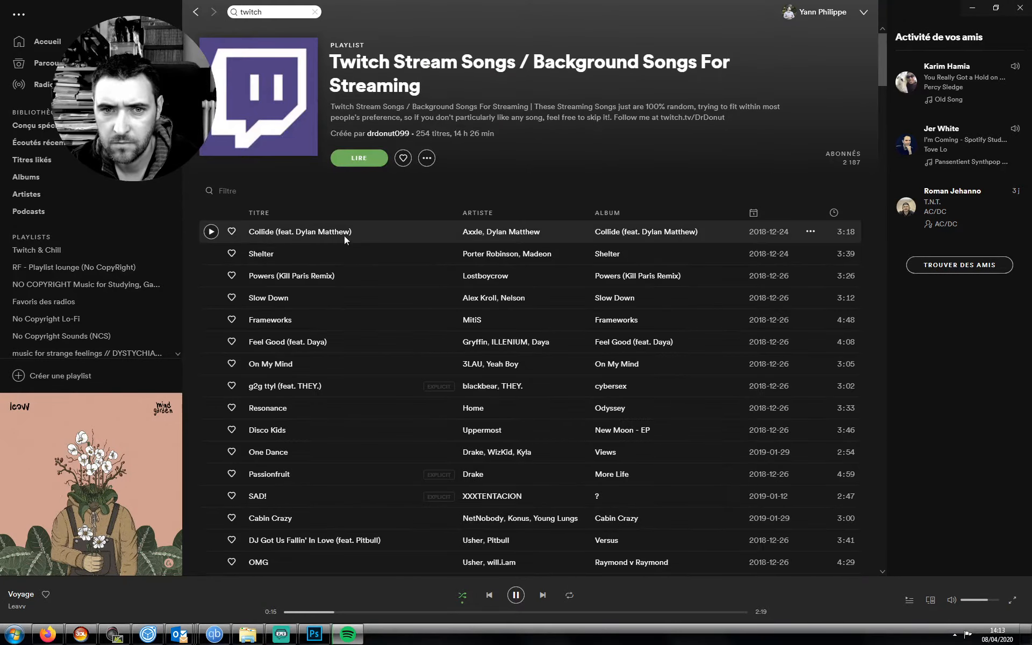
{"action": "double_click", "coordinate": [380, 231]}
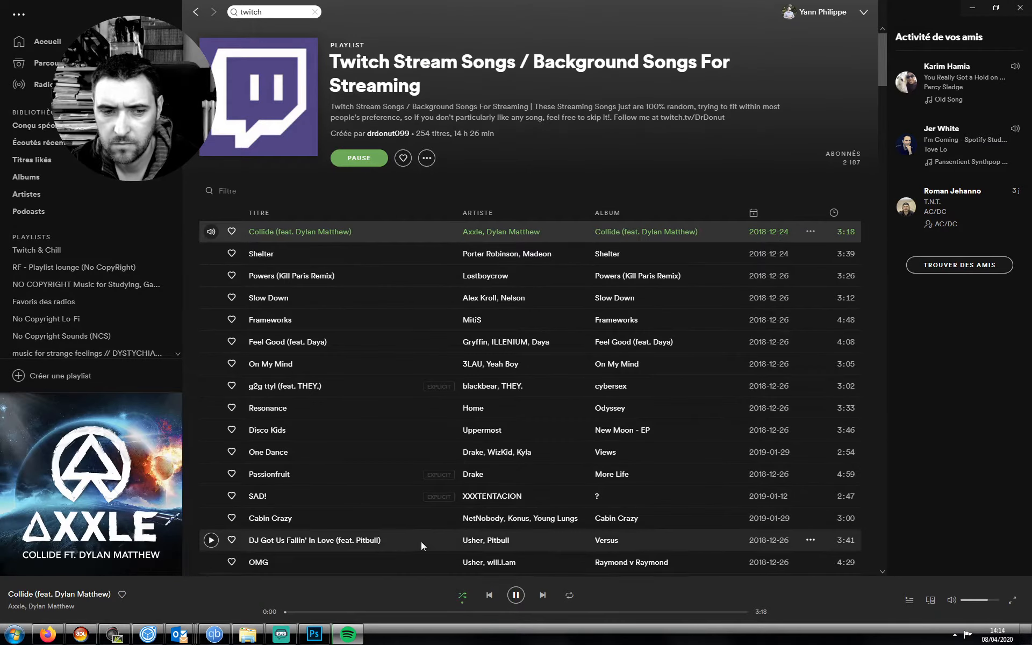
{"action": "key", "text": "alt+Left"}
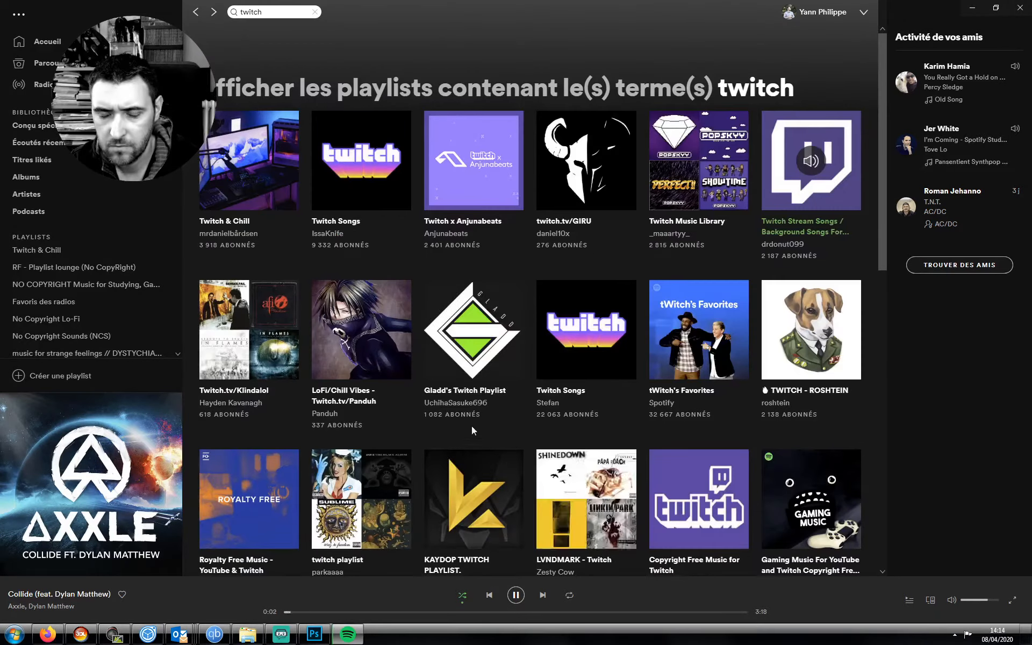
- Check the LoFi/Chill Vibes playlist and further twitch results, and skip ahead in Collide to 2:14
{"action": "left_click", "coordinate": [354, 407]}
{"action": "key", "text": "alt+Left"}
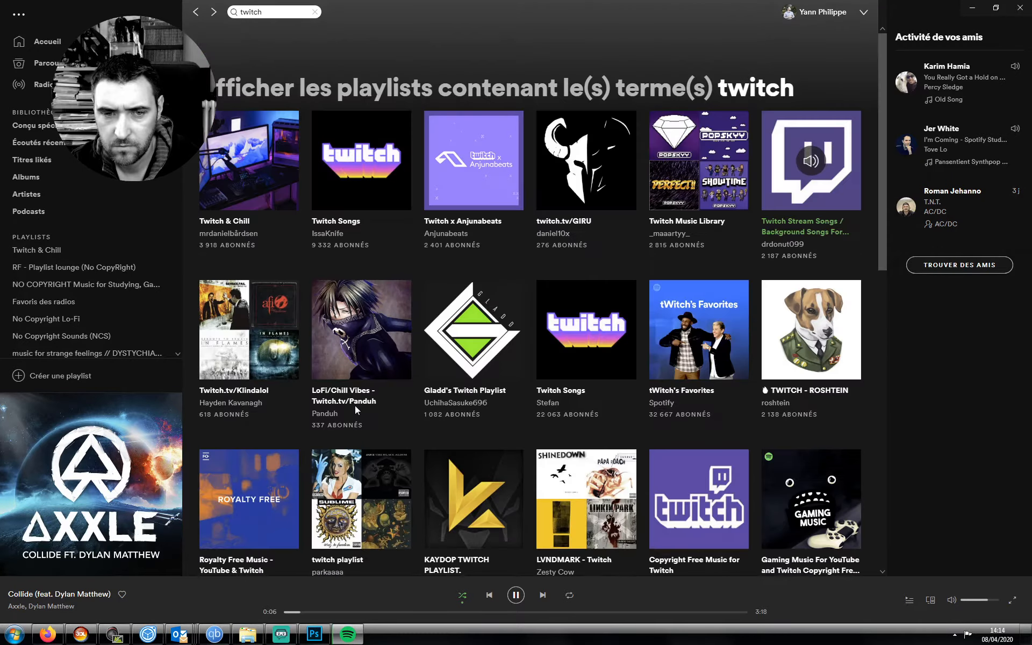
{"action": "scroll", "coordinate": [716, 406], "scroll_direction": "down", "scroll_amount": 2}
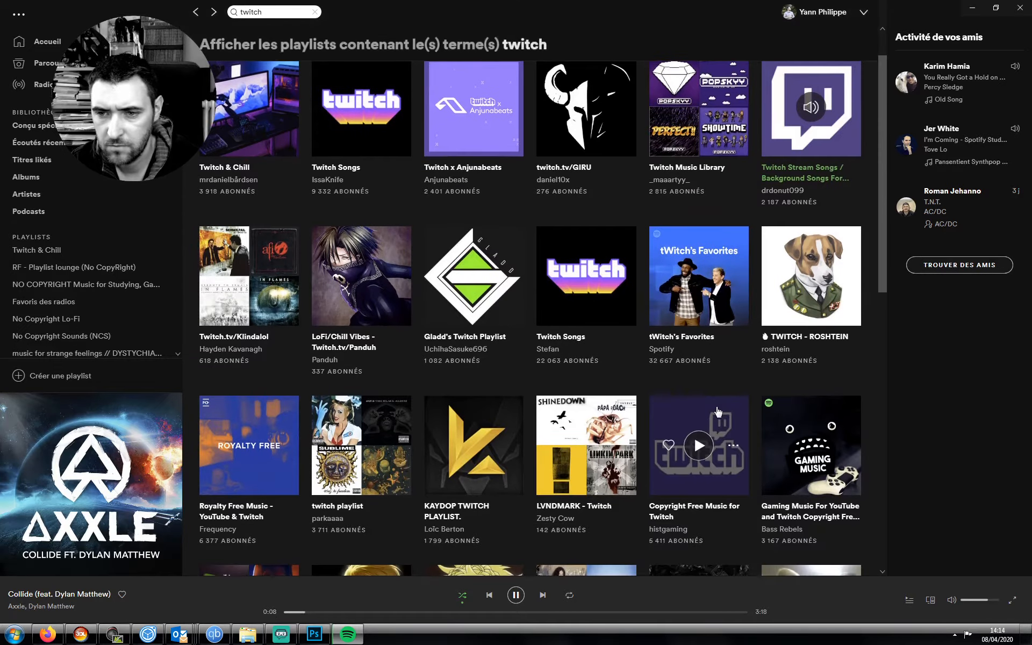
{"action": "scroll", "coordinate": [718, 411], "scroll_direction": "down", "scroll_amount": 3}
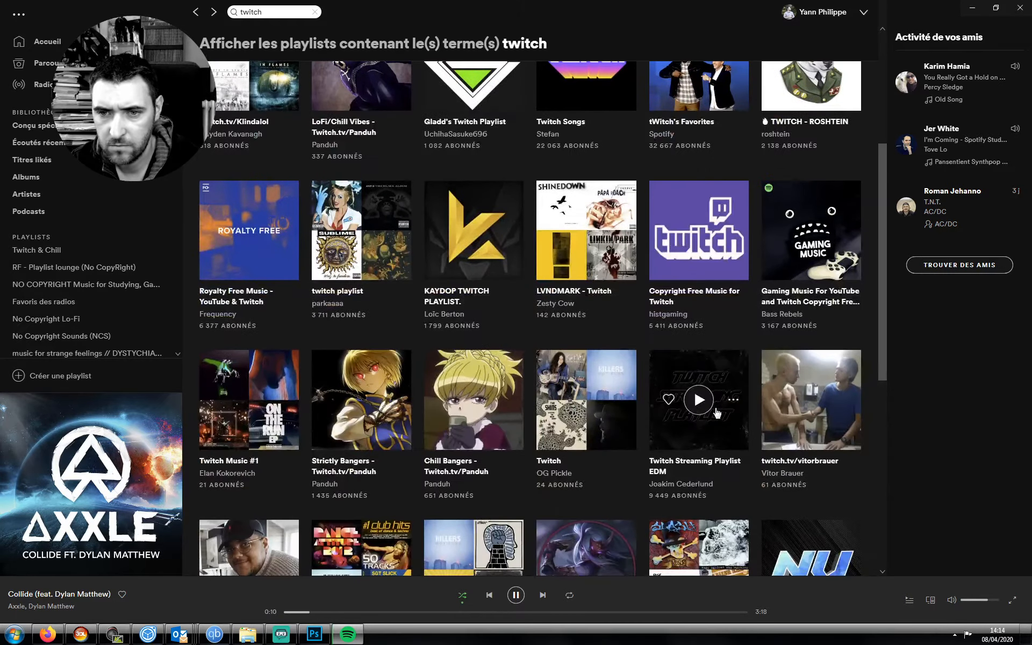
{"action": "left_click", "coordinate": [596, 612]}
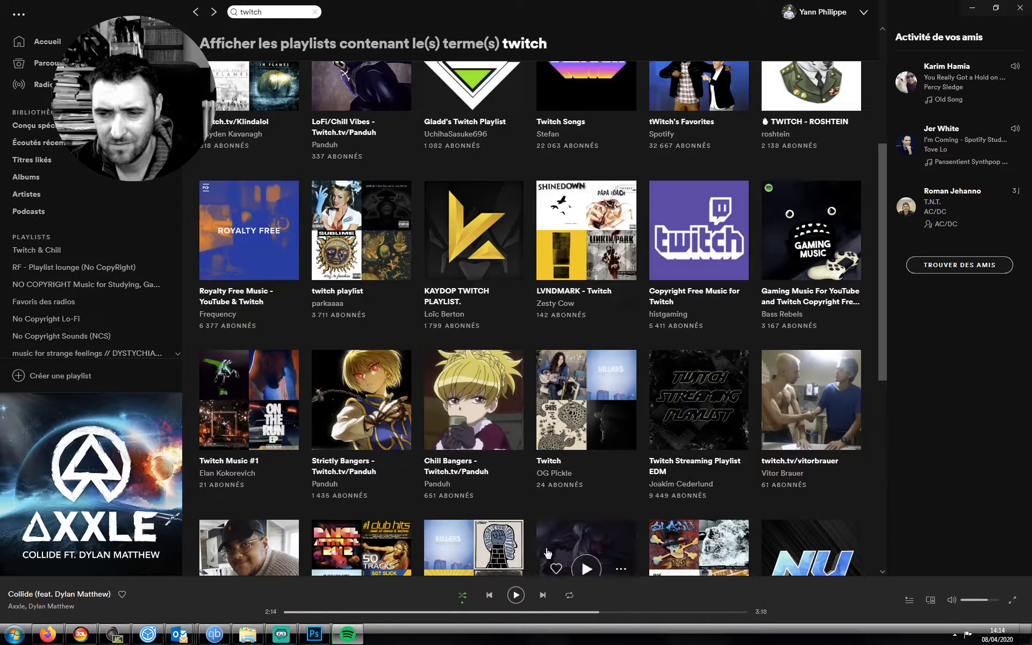
- Open the Twitch Music #1 playlist and play the track Cold
{"action": "mouse_move", "coordinate": [475, 426]}
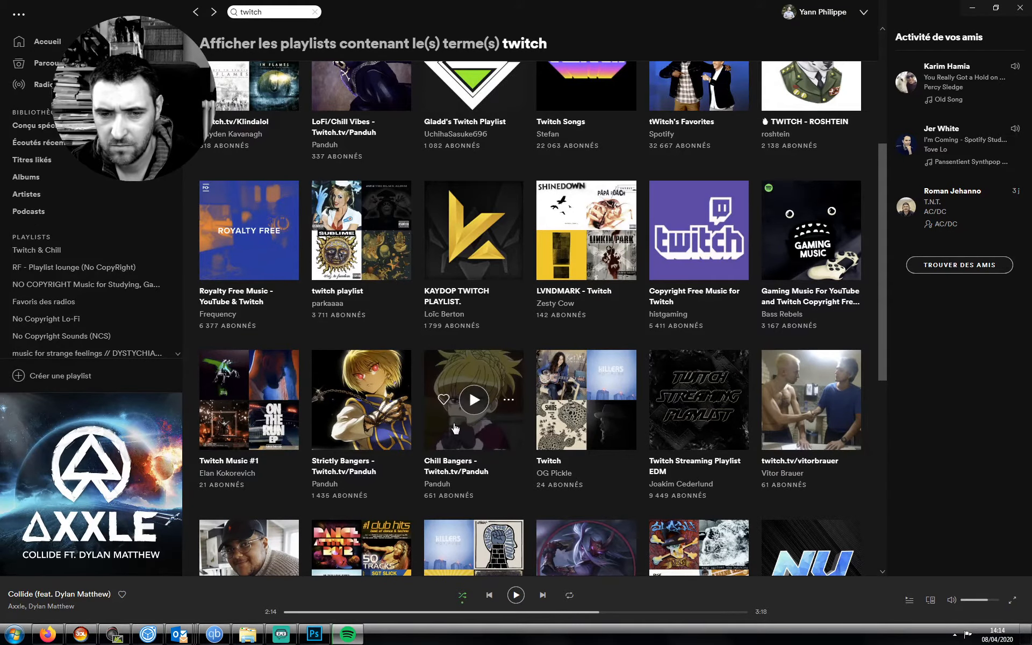
{"action": "scroll", "coordinate": [414, 461], "scroll_direction": "down", "scroll_amount": 4}
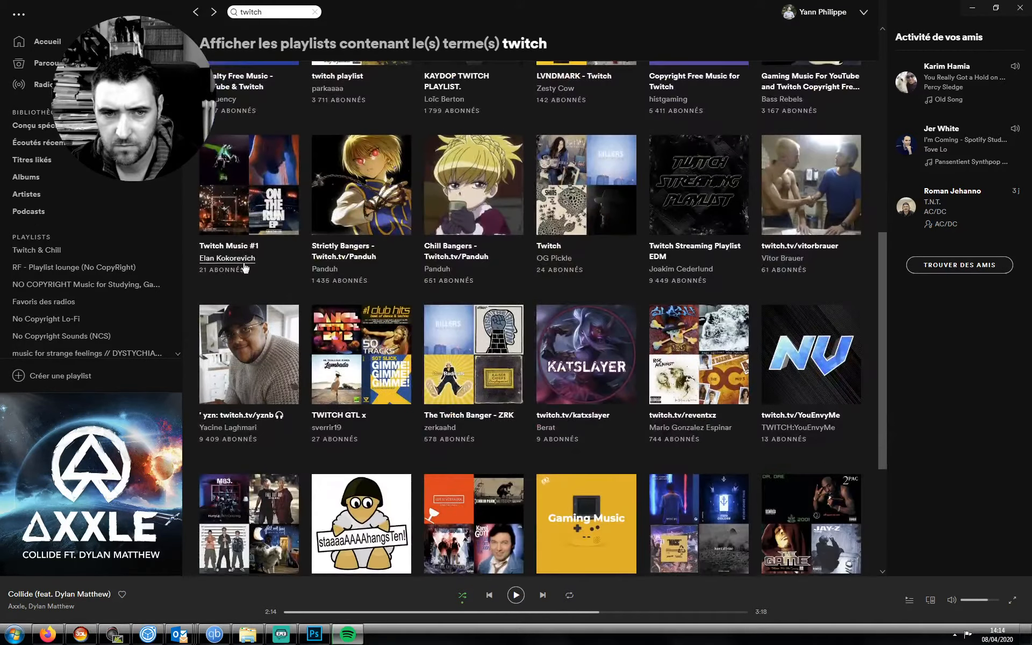
{"action": "left_click", "coordinate": [243, 246]}
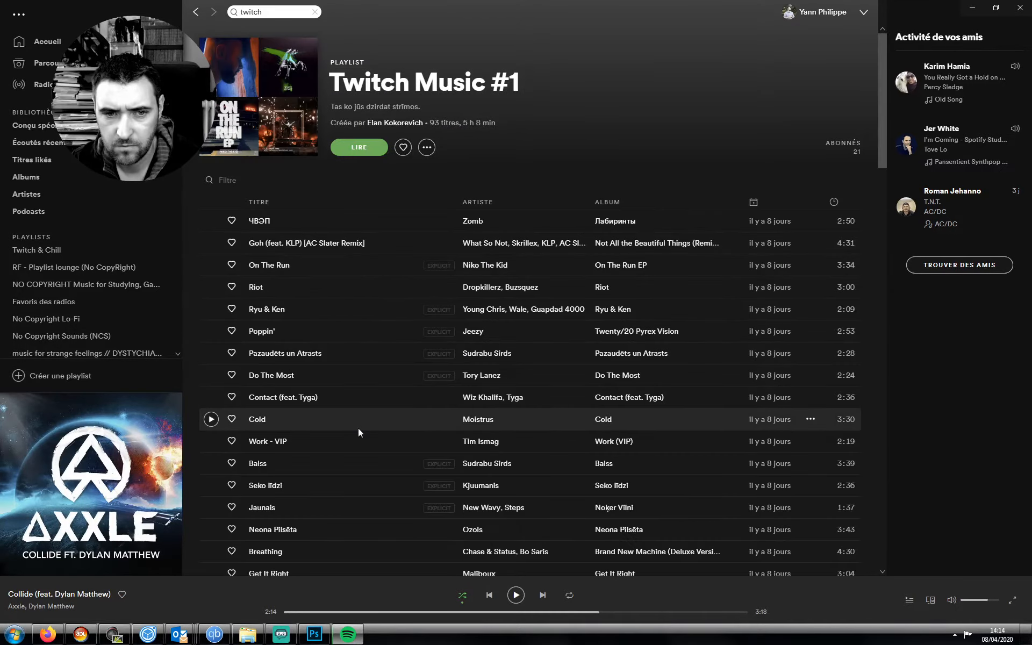
{"action": "double_click", "coordinate": [358, 428]}
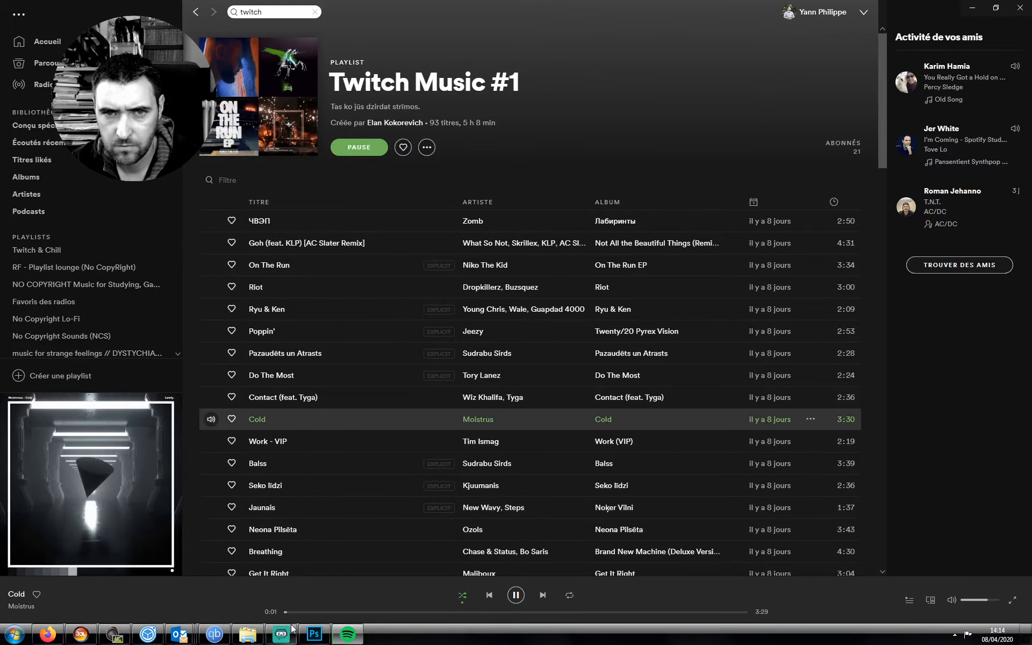
- Return to the playlist results, skip ahead through Cold to the following track, and pause playback
{"action": "key", "text": "alt+Left"}
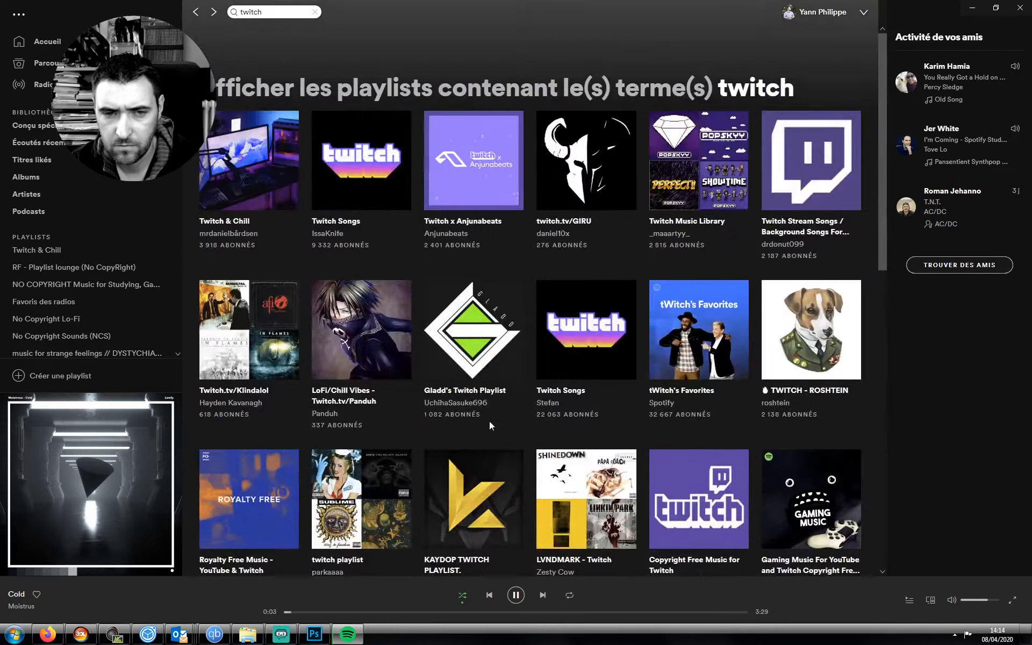
{"action": "left_click", "coordinate": [487, 612]}
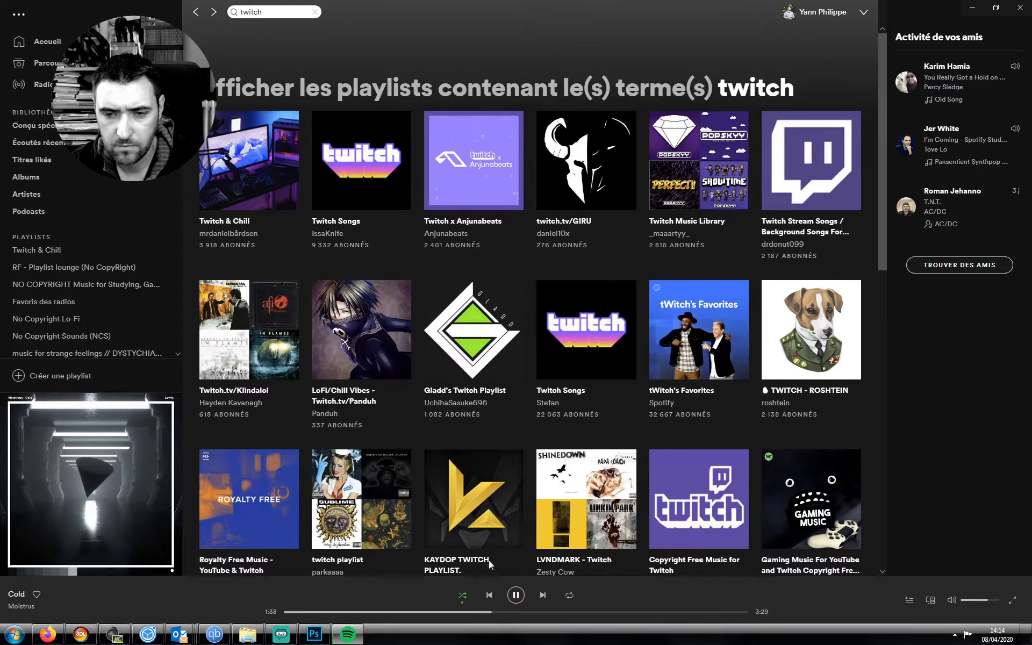
{"action": "left_click", "coordinate": [543, 597]}
{"action": "left_click", "coordinate": [515, 595]}
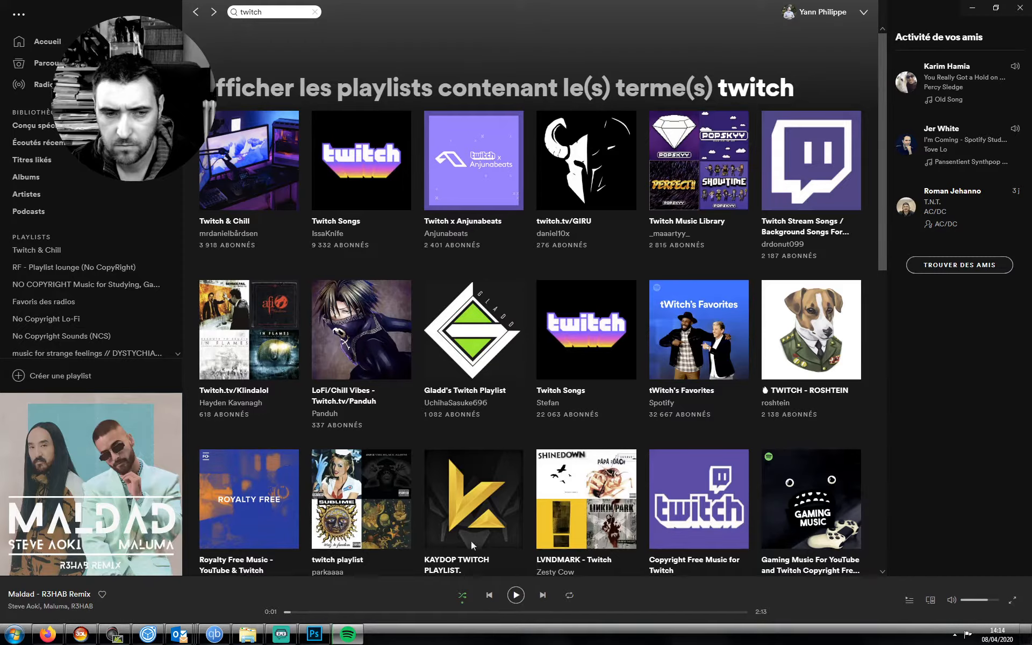
- Look into the Twitch & Chill playlist, open RF - Playlist lounge (No CopyRight) and play the track Sandalwood
{"action": "left_click", "coordinate": [47, 251]}
{"action": "left_click", "coordinate": [54, 267]}
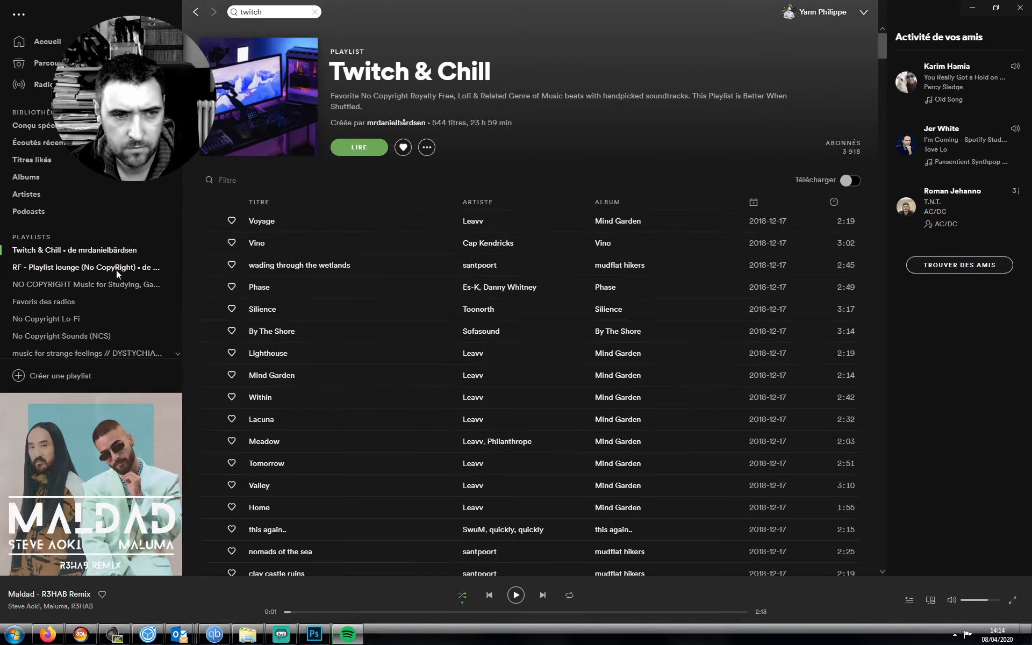
{"action": "double_click", "coordinate": [366, 214]}
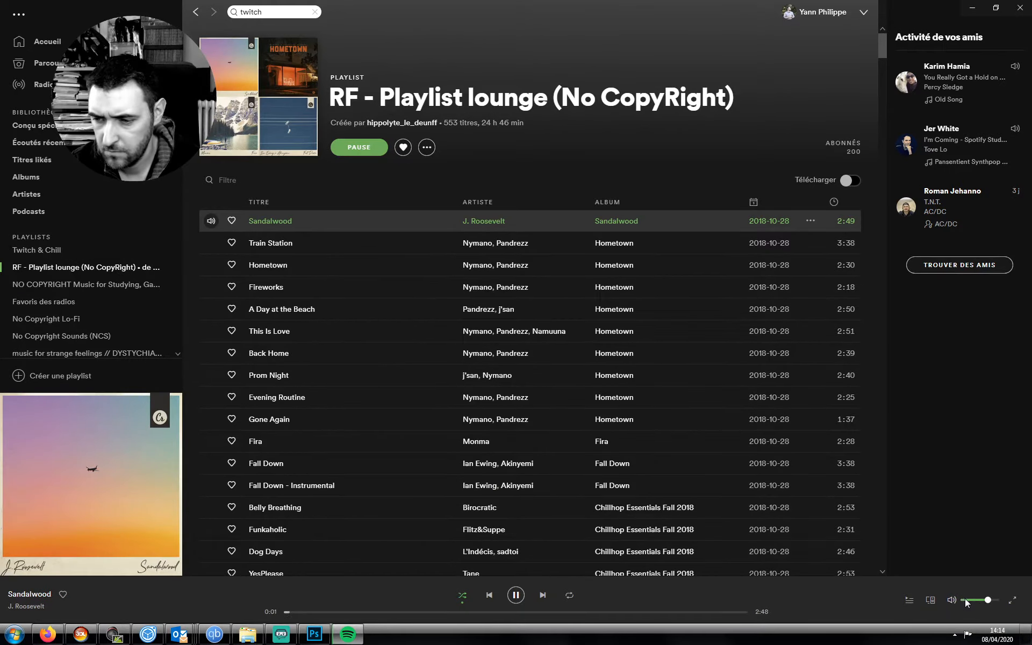
- Switch to Streamlabs OBS and unmute the Mic/Aux and Desktop Audio channels in the mixer
{"action": "left_click", "coordinate": [282, 635]}
{"action": "left_click", "coordinate": [753, 544]}
{"action": "left_click", "coordinate": [753, 501]}
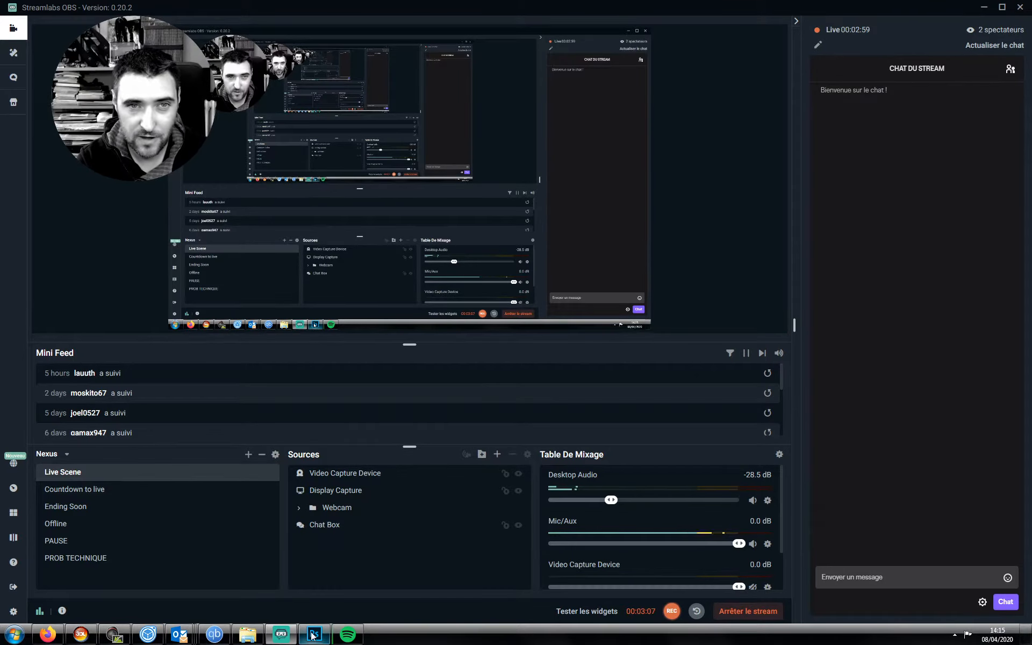
- Switch to the file explorer's WIP A FINIR EN PRIO search results and check the details of _MG_2860.psb
{"action": "mouse_move", "coordinate": [312, 638]}
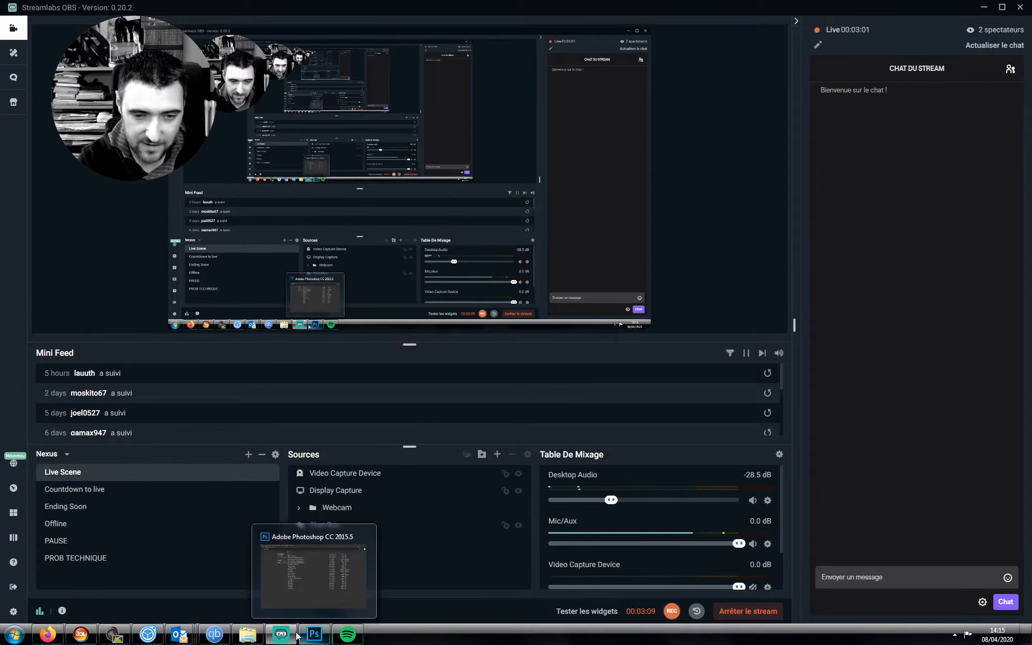
{"action": "left_click", "coordinate": [248, 636]}
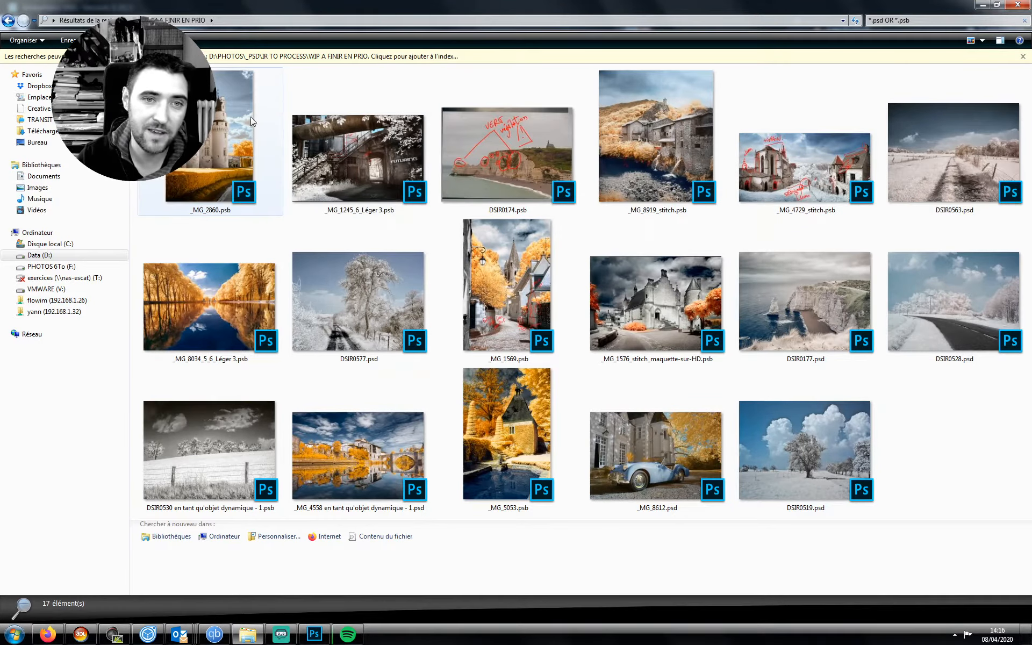
{"action": "left_click", "coordinate": [217, 162]}
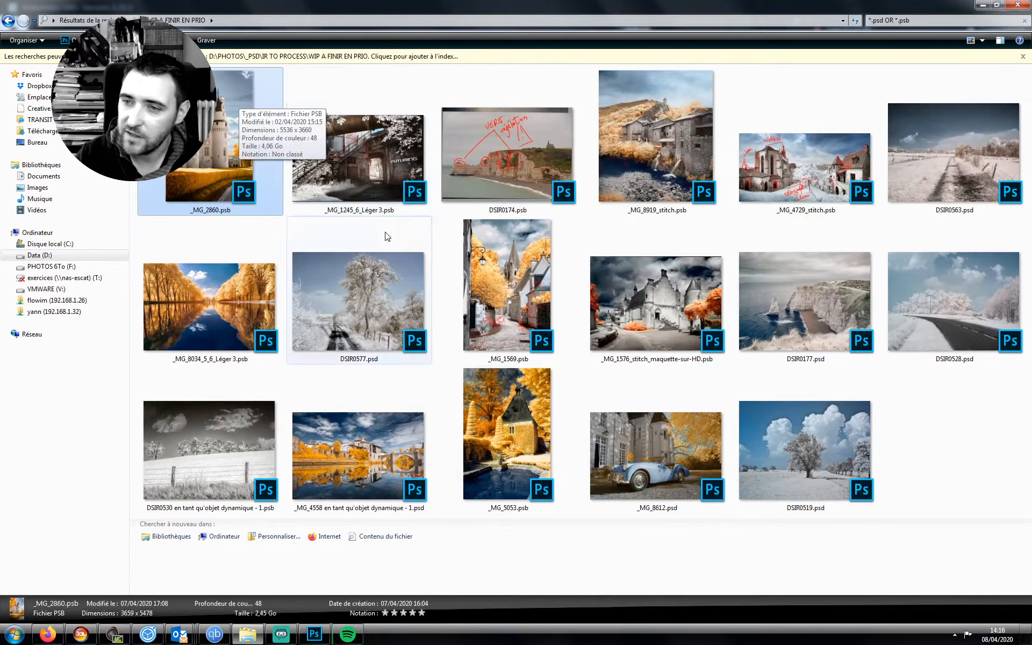
{"action": "left_click", "coordinate": [947, 456]}
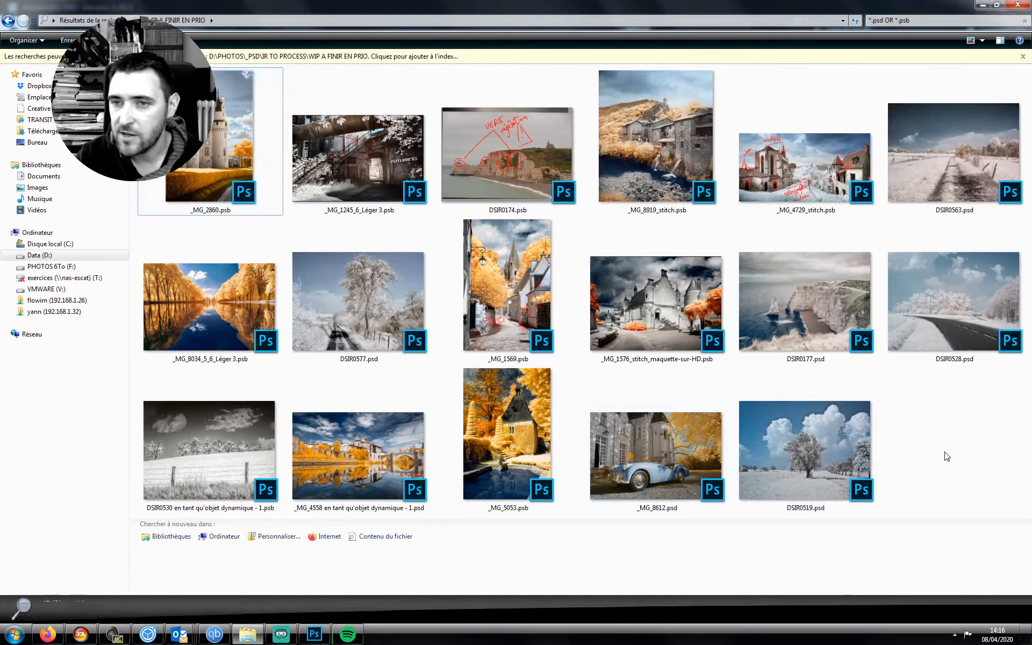
- Review the other infrared working files, comparing _MG_4729_stitch, _MG_8919_stitch, _MG_1245_6_Léger 3, DSIR0174 and DSIR0528
{"action": "left_click", "coordinate": [788, 149]}
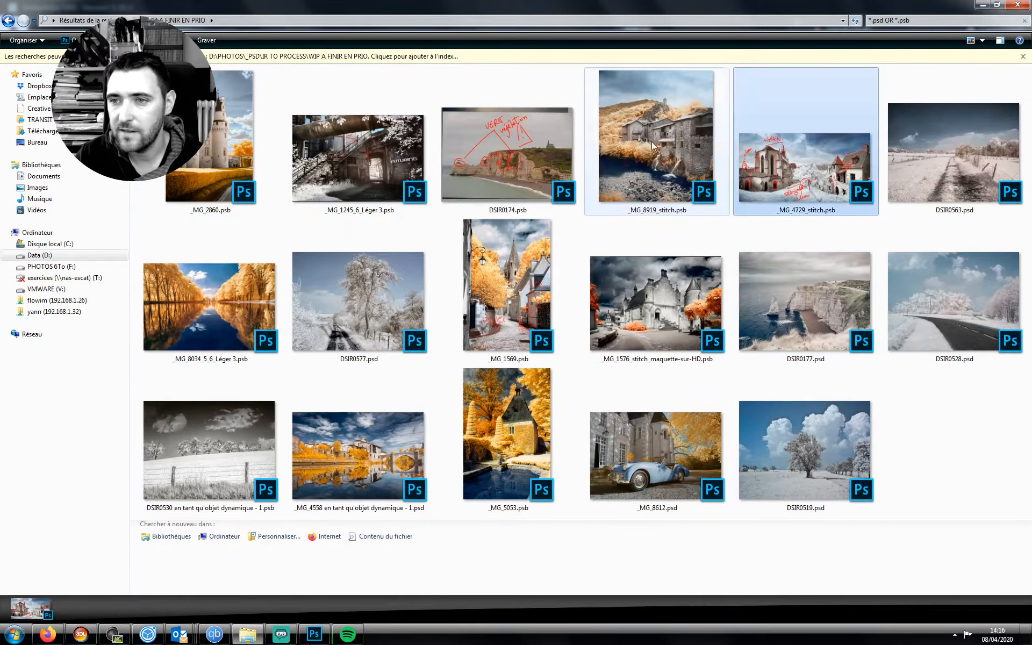
{"action": "left_click", "coordinate": [652, 141]}
{"action": "left_click", "coordinate": [357, 155]}
{"action": "left_click", "coordinate": [656, 145]}
{"action": "left_click", "coordinate": [767, 154]}
{"action": "left_click", "coordinate": [666, 156]}
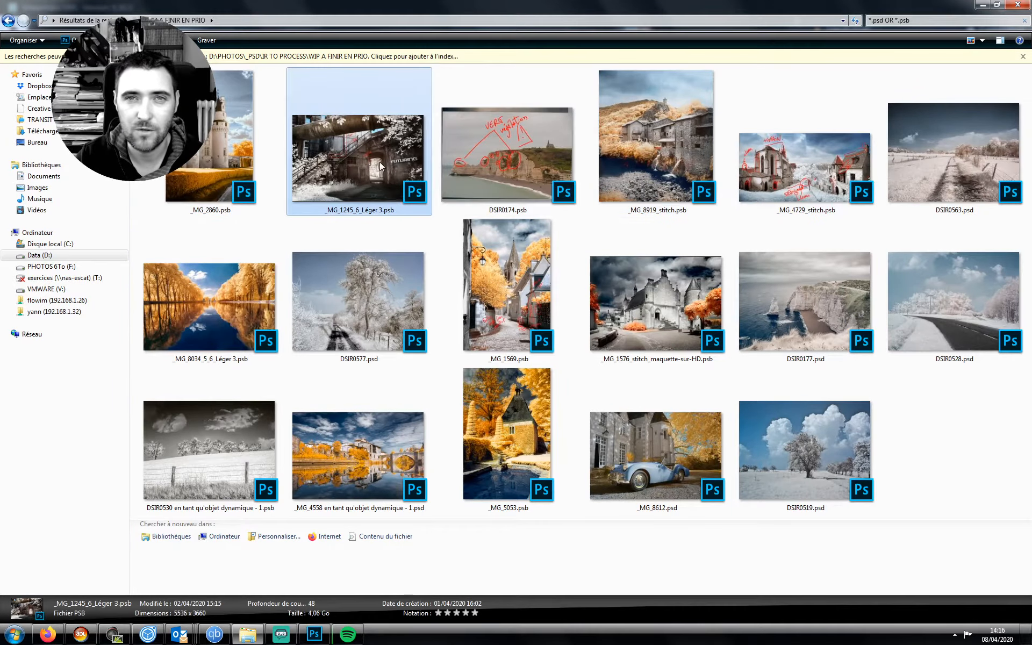
{"action": "left_click", "coordinate": [675, 170]}
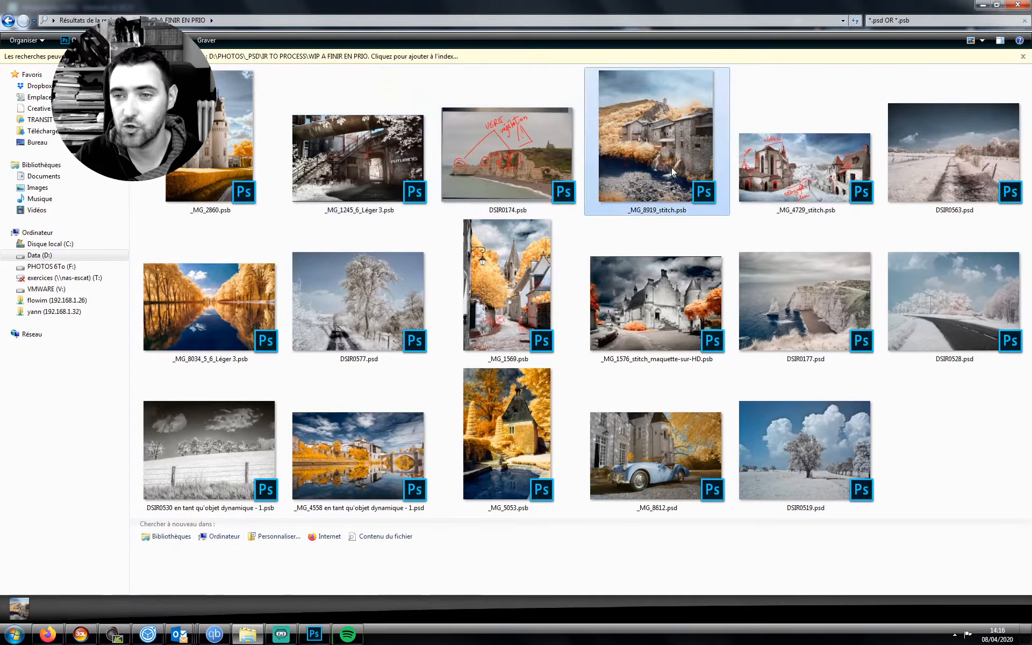
{"action": "left_click", "coordinate": [739, 185]}
{"action": "left_click", "coordinate": [669, 160]}
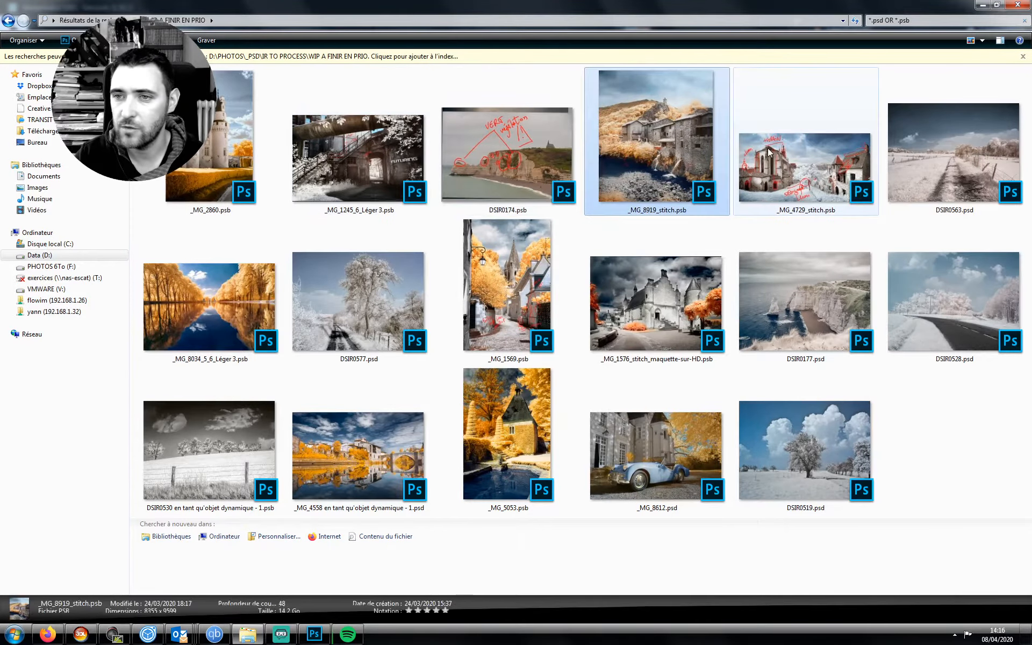
{"action": "left_click", "coordinate": [785, 172]}
{"action": "left_click", "coordinate": [666, 161]}
{"action": "left_click", "coordinate": [529, 169]}
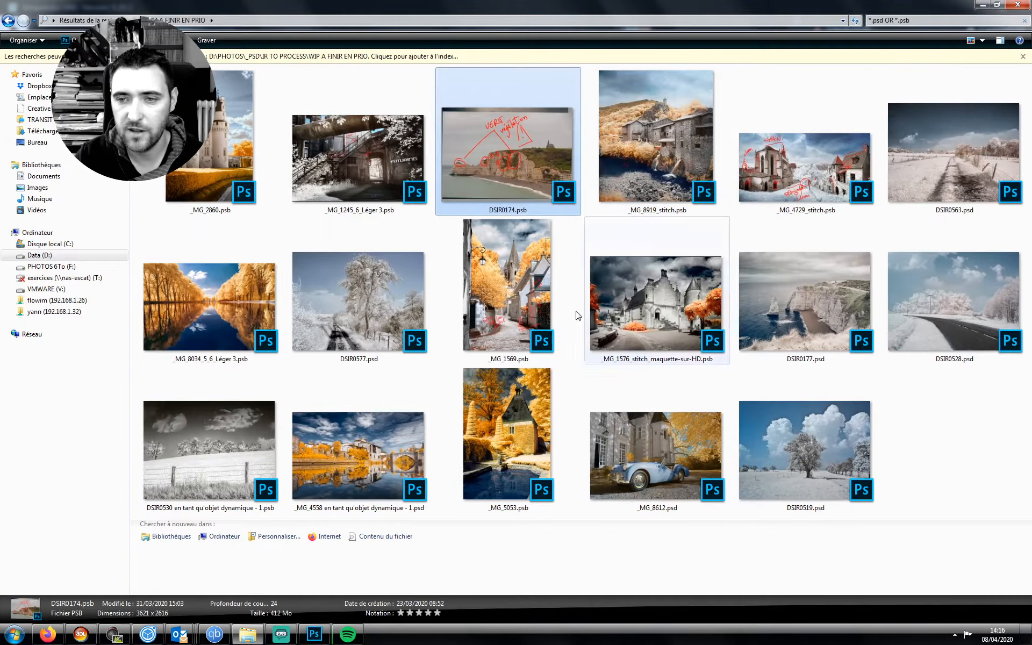
{"action": "left_click", "coordinate": [964, 278]}
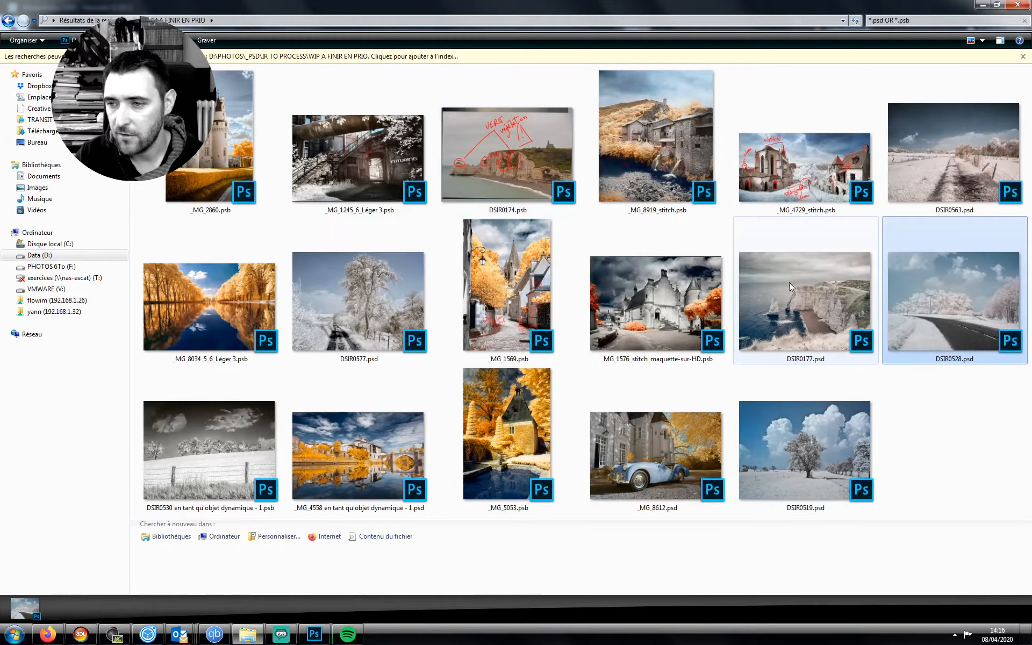
{"action": "left_click", "coordinate": [918, 408]}
- Check the stream chat in Streamlabs OBS and switch the live stream to the PAUSE scene
{"action": "left_click", "coordinate": [281, 635]}
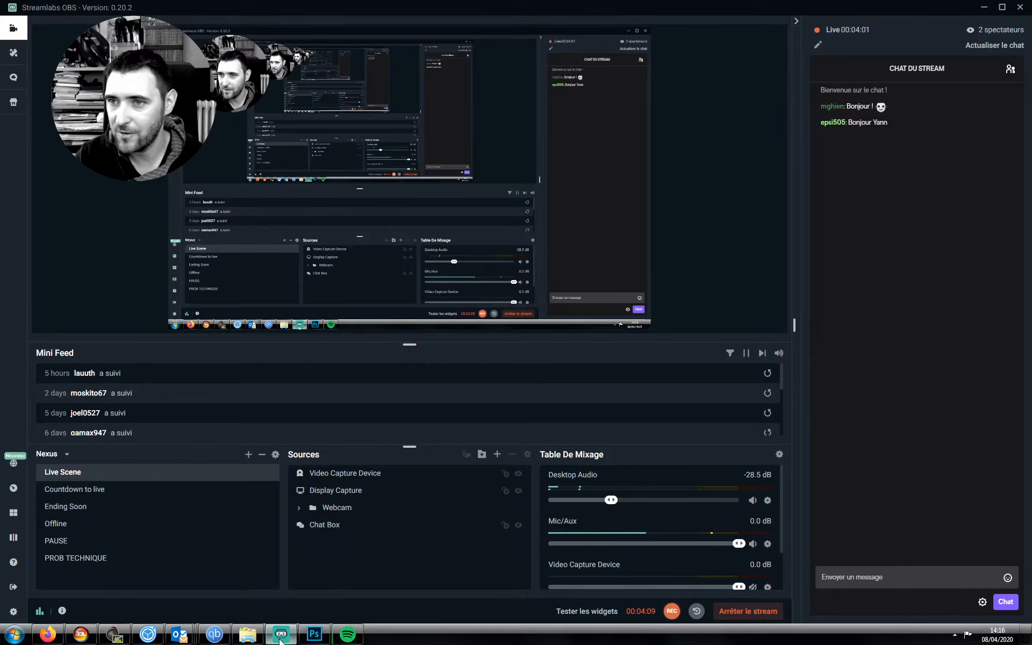
{"action": "left_click", "coordinate": [281, 638]}
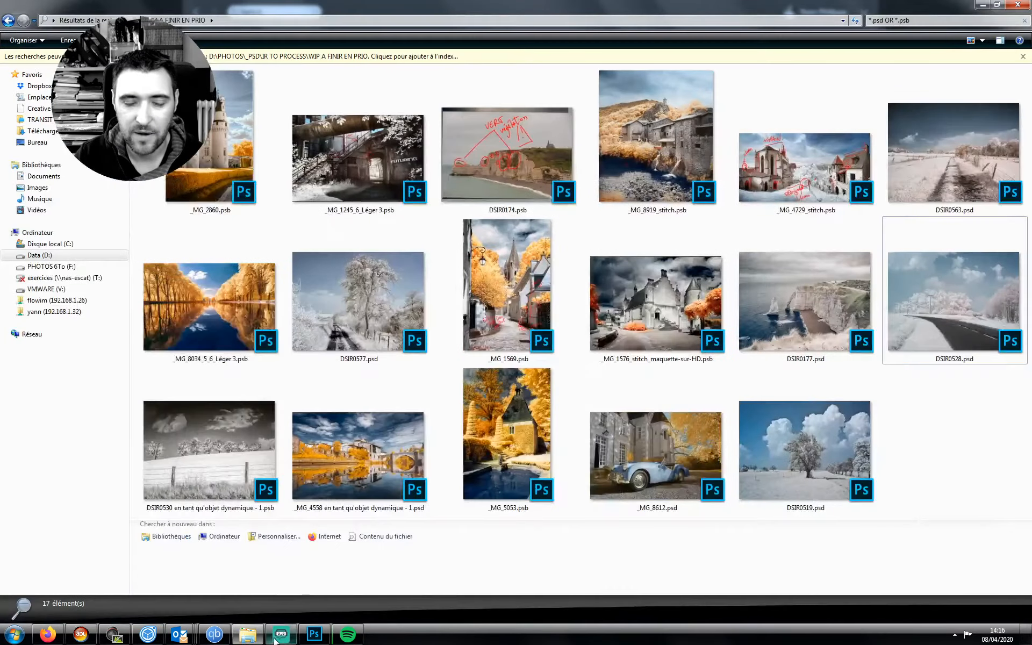
{"action": "left_click", "coordinate": [244, 638]}
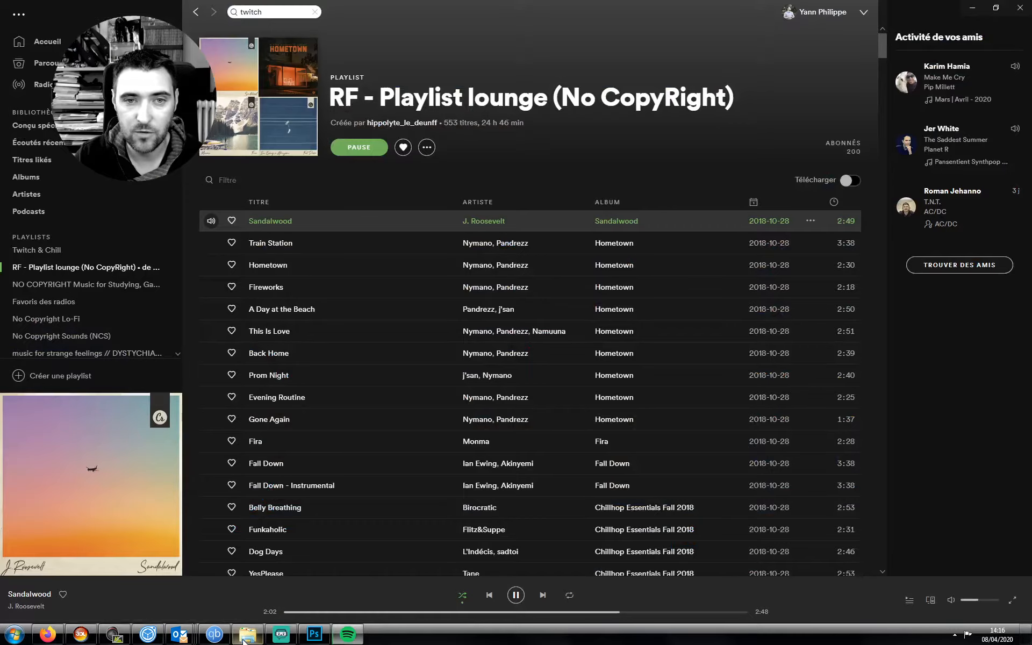
{"action": "left_click", "coordinate": [249, 641]}
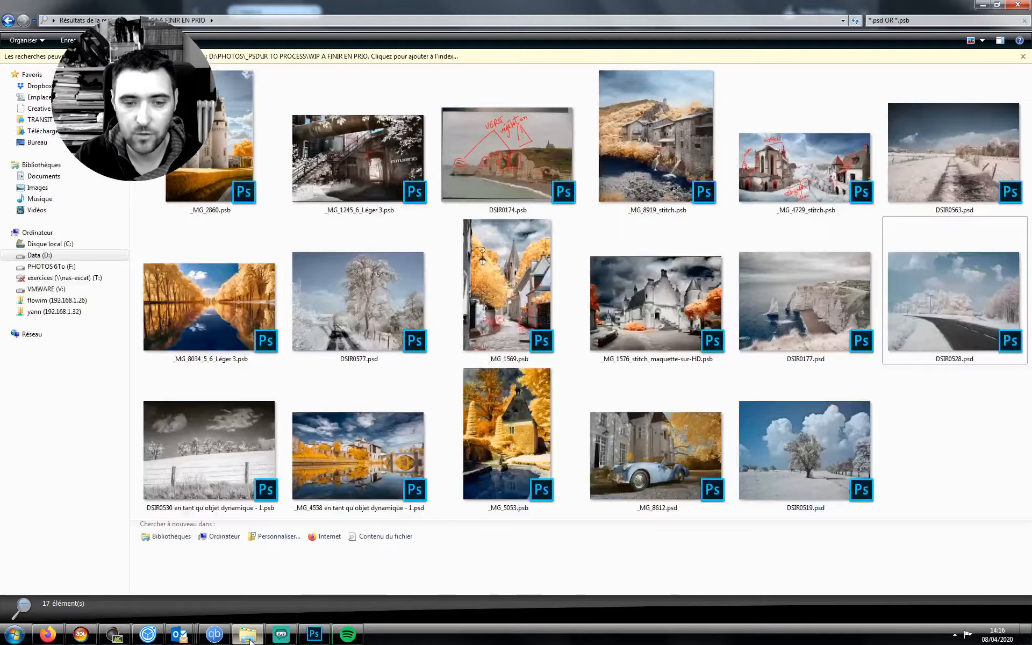
{"action": "left_click", "coordinate": [284, 637]}
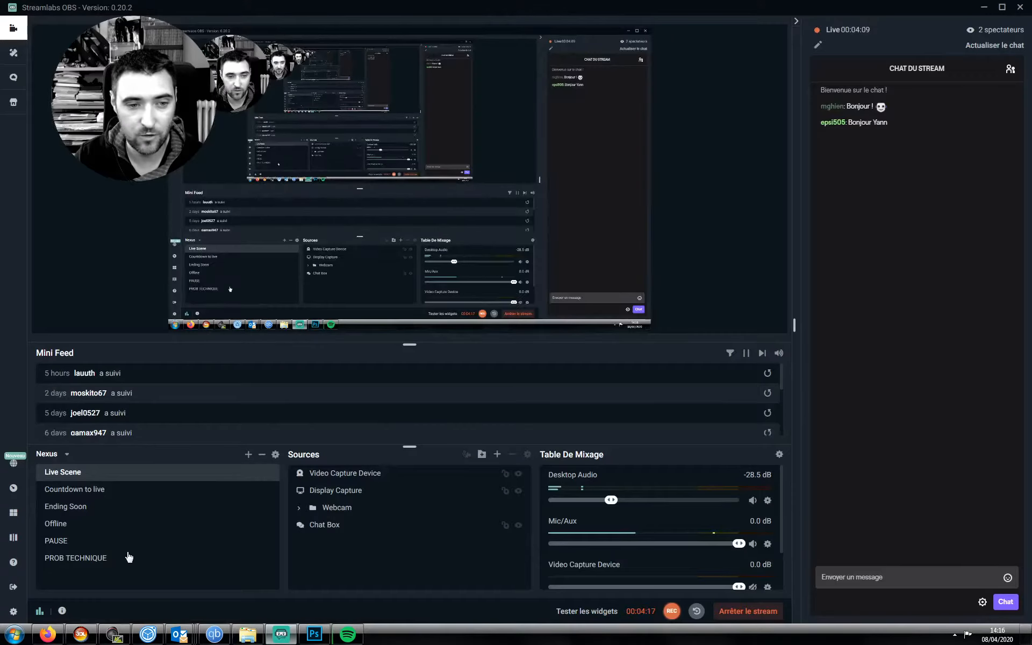
{"action": "left_click", "coordinate": [73, 542]}
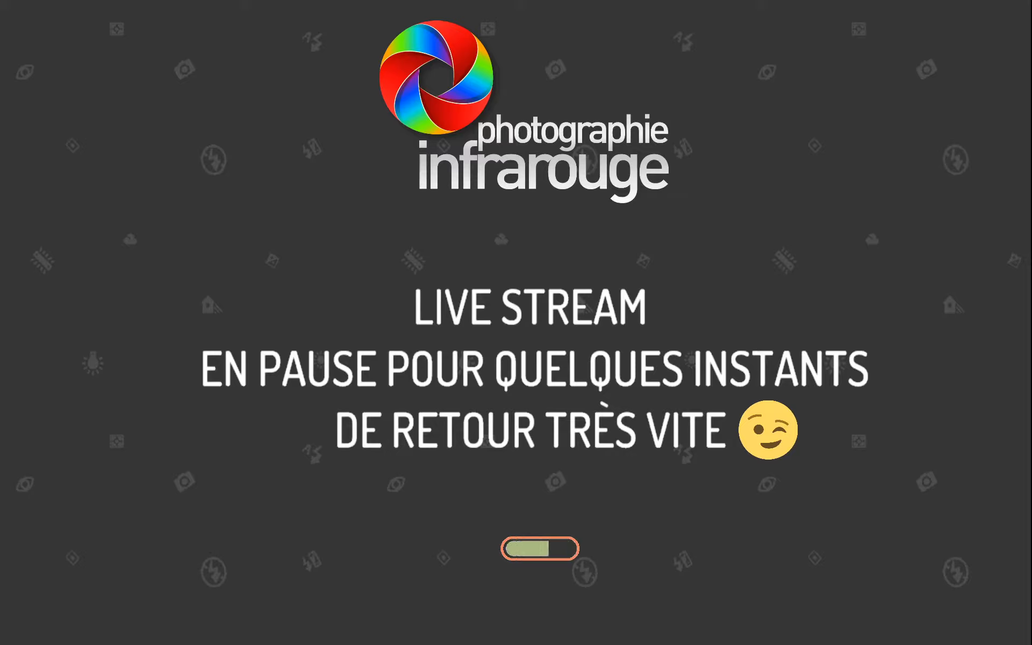
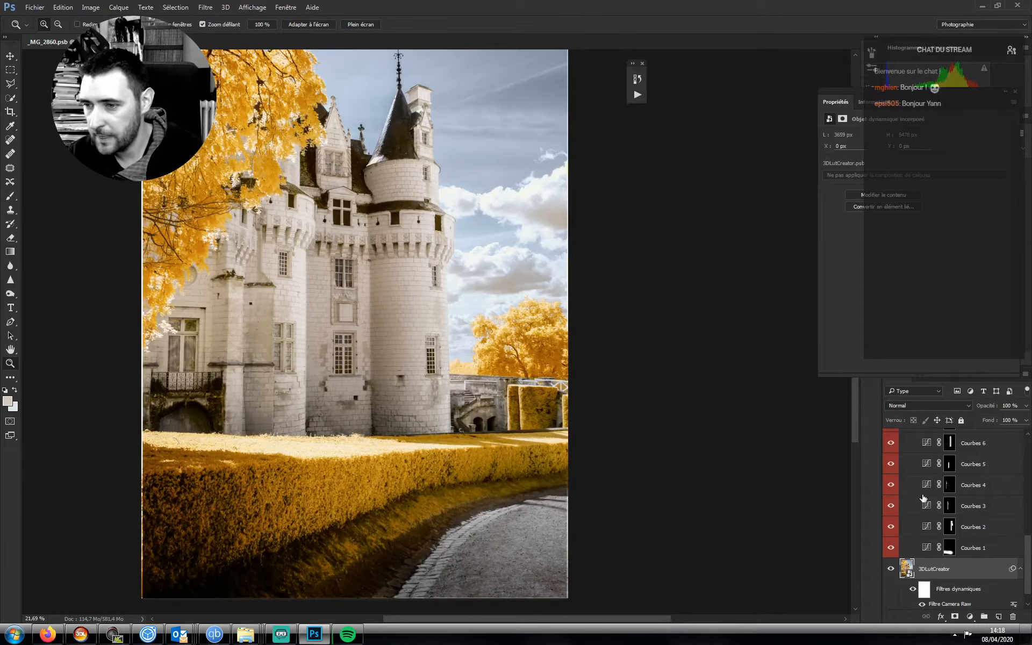
- Select the CHROMIE group in _MG_2860.psb in Photoshop and toggle its visibility to compare the image before and after correction
{"action": "scroll", "coordinate": [904, 503], "scroll_direction": "up", "scroll_amount": 5}
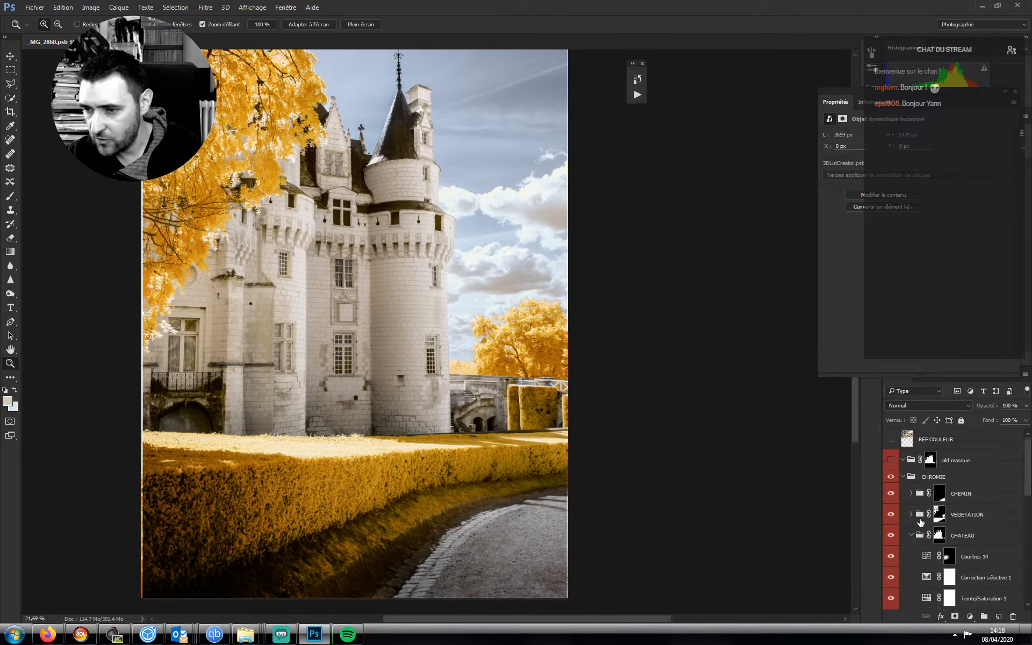
{"action": "left_click", "coordinate": [942, 477]}
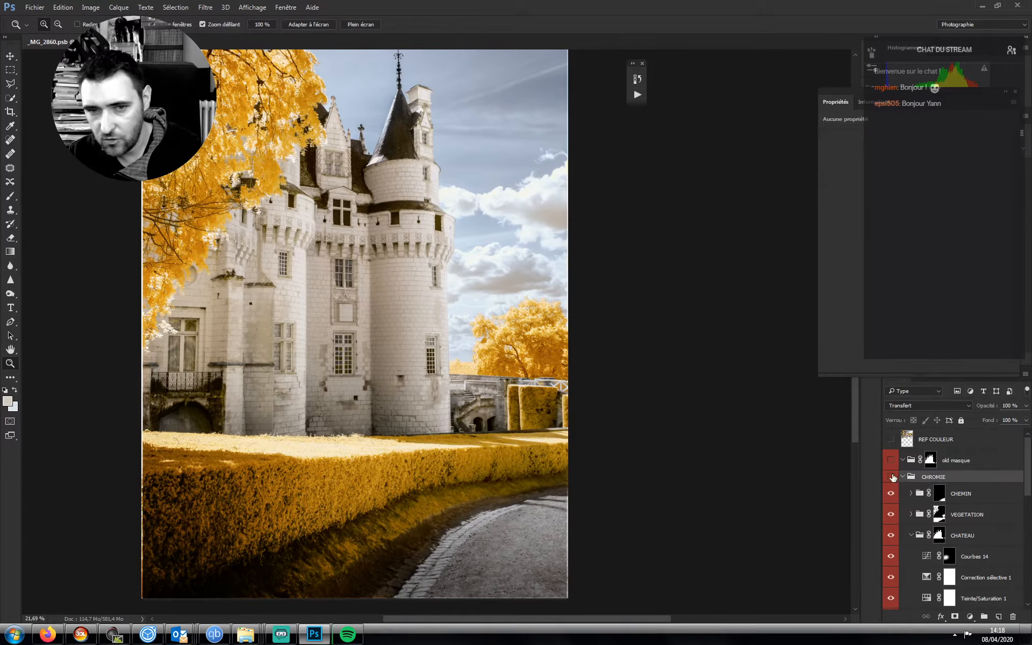
{"action": "left_click", "coordinate": [891, 476]}
{"action": "left_click", "coordinate": [895, 477]}
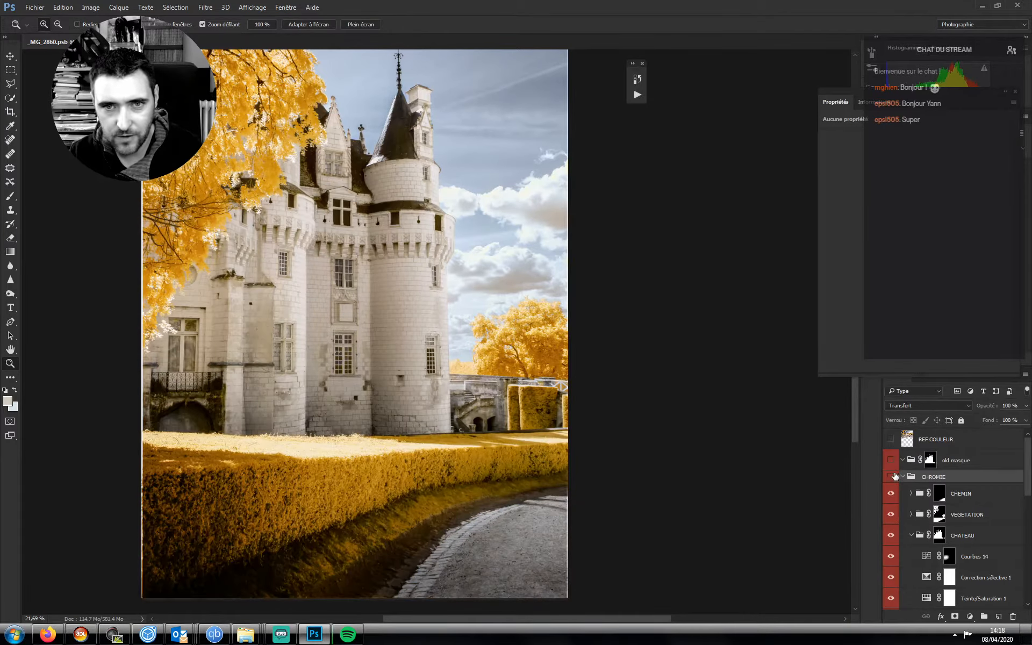
{"action": "left_click", "coordinate": [896, 477]}
{"action": "left_click", "coordinate": [895, 477]}
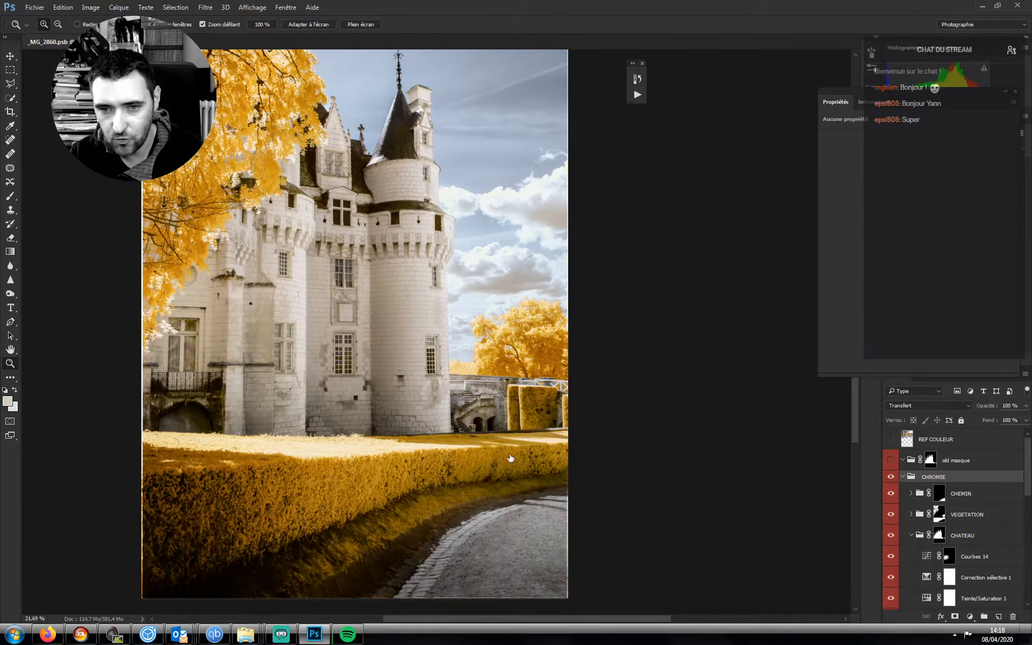
- Collapse the CHATEAU group, expand the VEGETATION group and select its gradient map layer
{"action": "left_click_drag", "start_coordinate": [502, 216], "coordinate": [562, 256]}
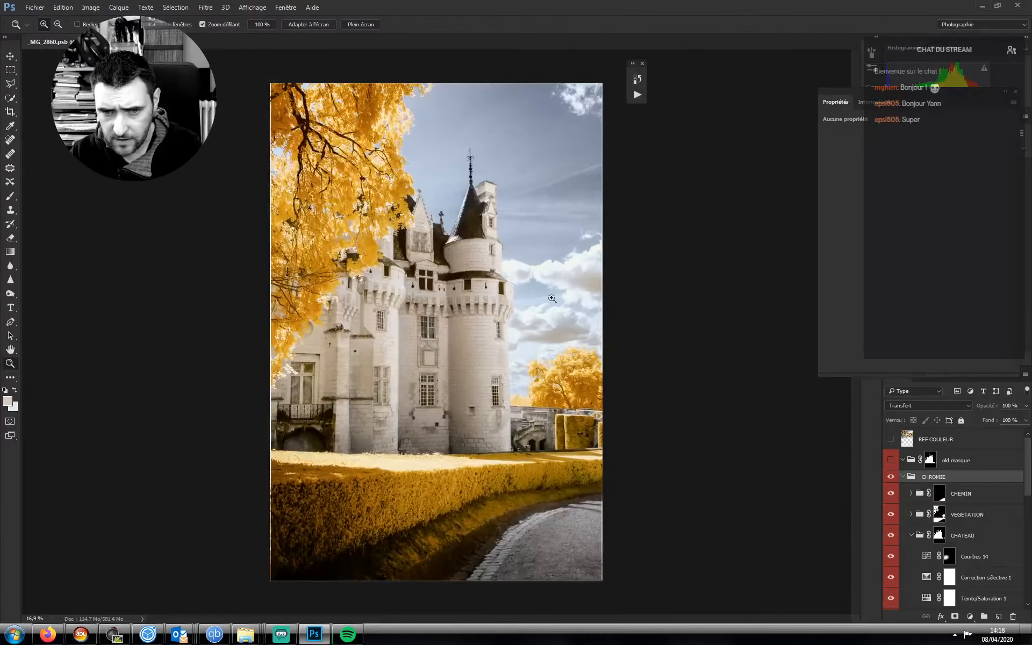
{"action": "left_click", "coordinate": [910, 536]}
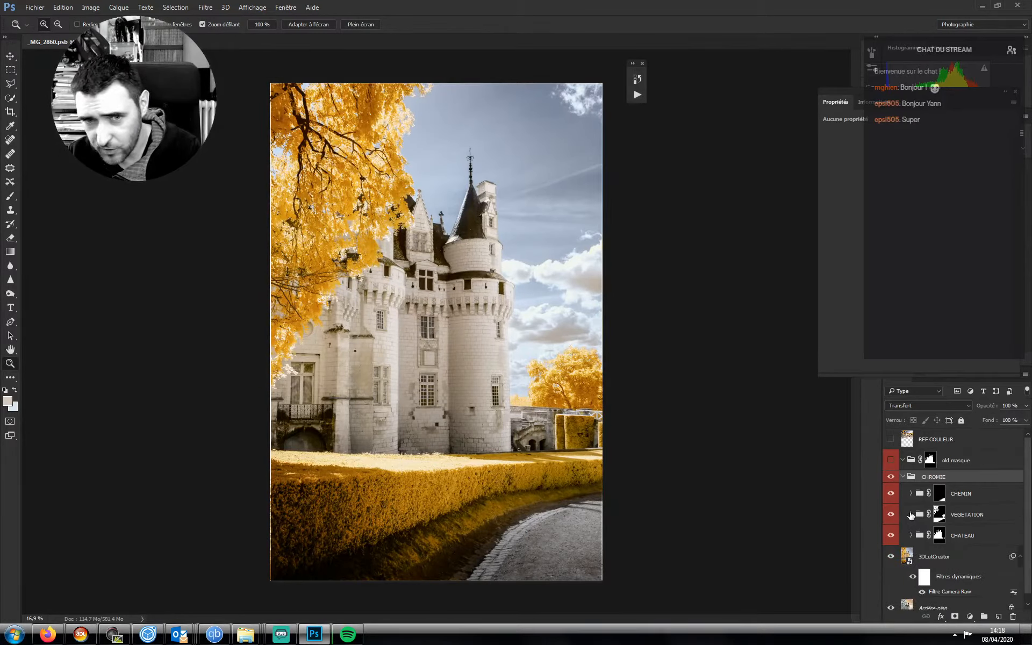
{"action": "left_click", "coordinate": [911, 515]}
{"action": "left_click", "coordinate": [974, 536]}
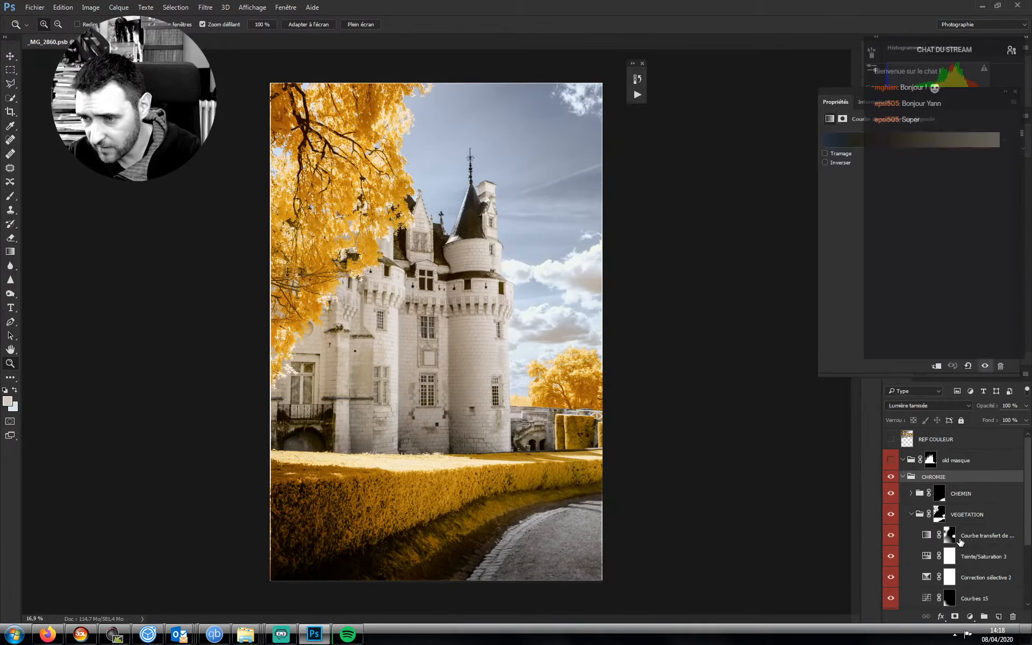
- Remove the red colour label from the CHROMIE and old masque groups
{"action": "left_click", "coordinate": [950, 478]}
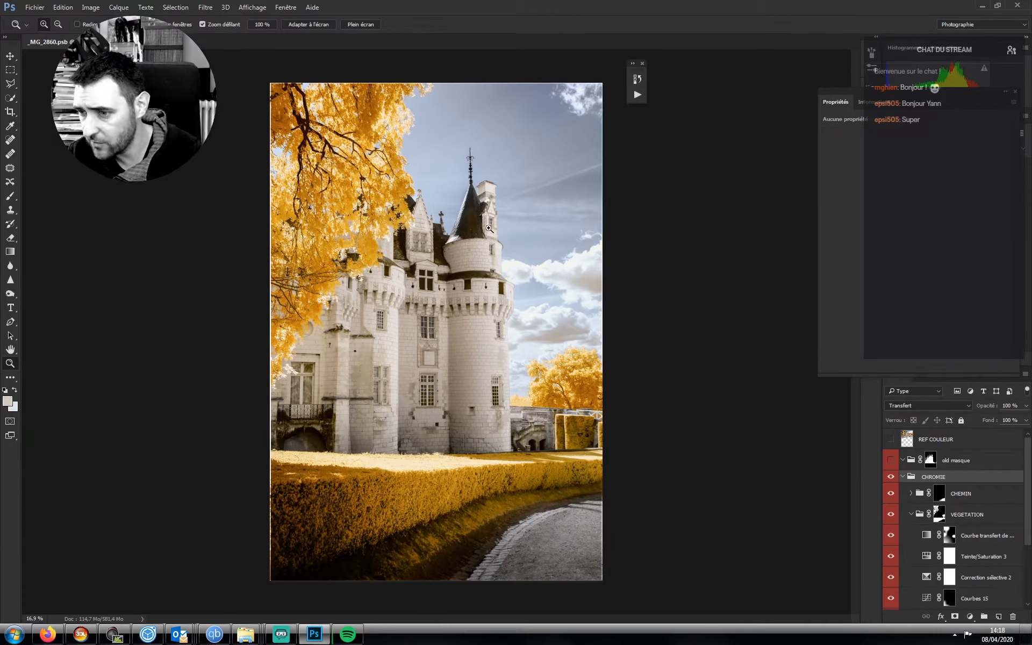
{"action": "right_click", "coordinate": [969, 457]}
{"action": "left_click", "coordinate": [926, 366]}
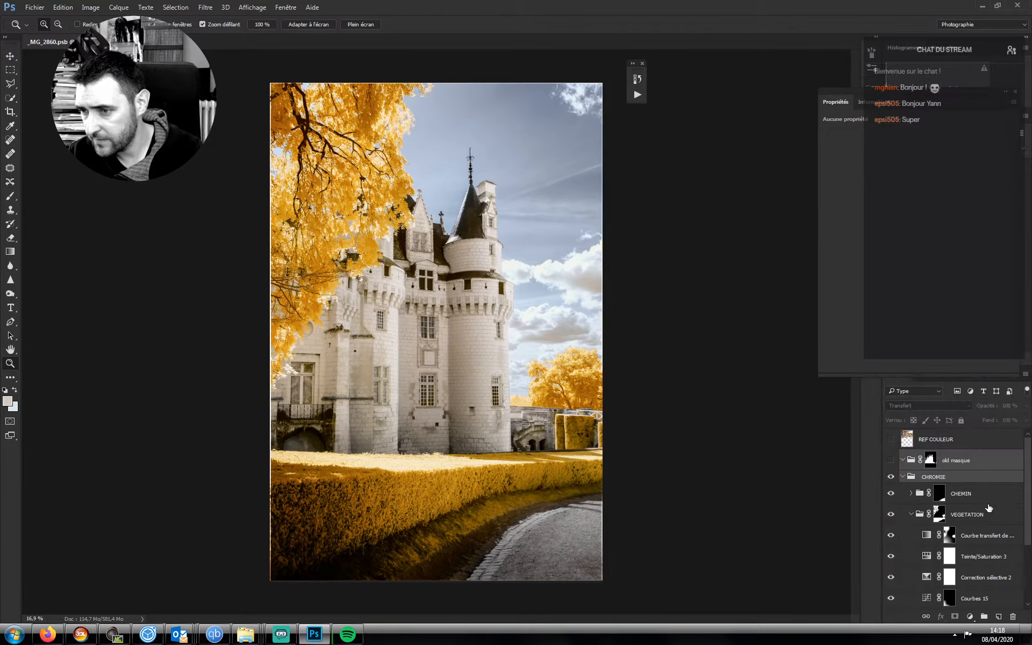
- Toggle the REF COULEUR layer's visibility to compare the castle's colours with the reference photo
{"action": "left_click", "coordinate": [973, 536]}
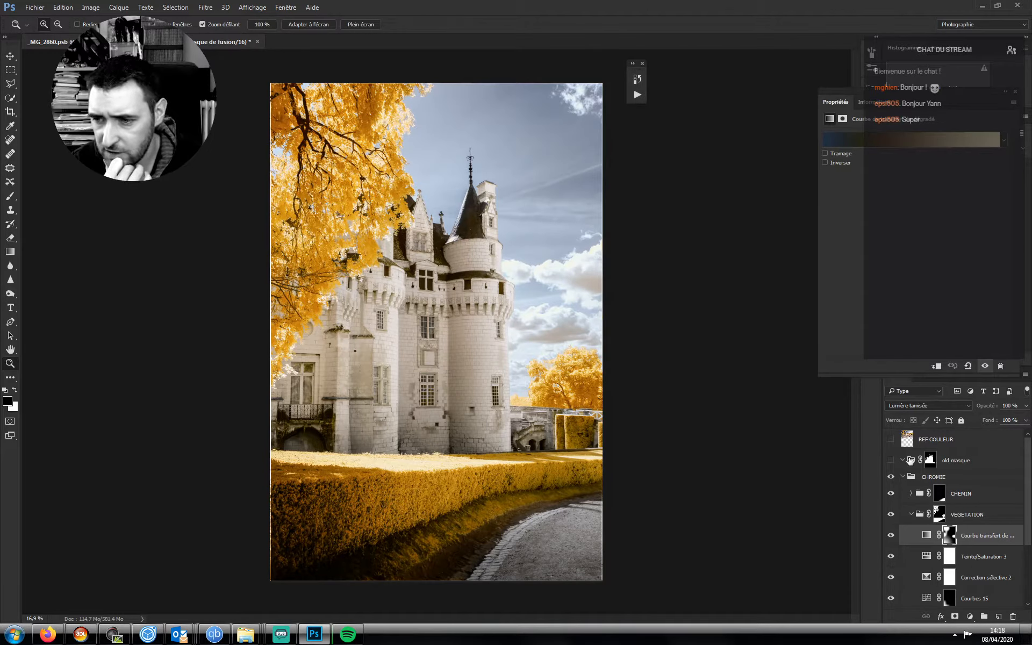
{"action": "left_click", "coordinate": [891, 439]}
{"action": "left_click", "coordinate": [891, 439]}
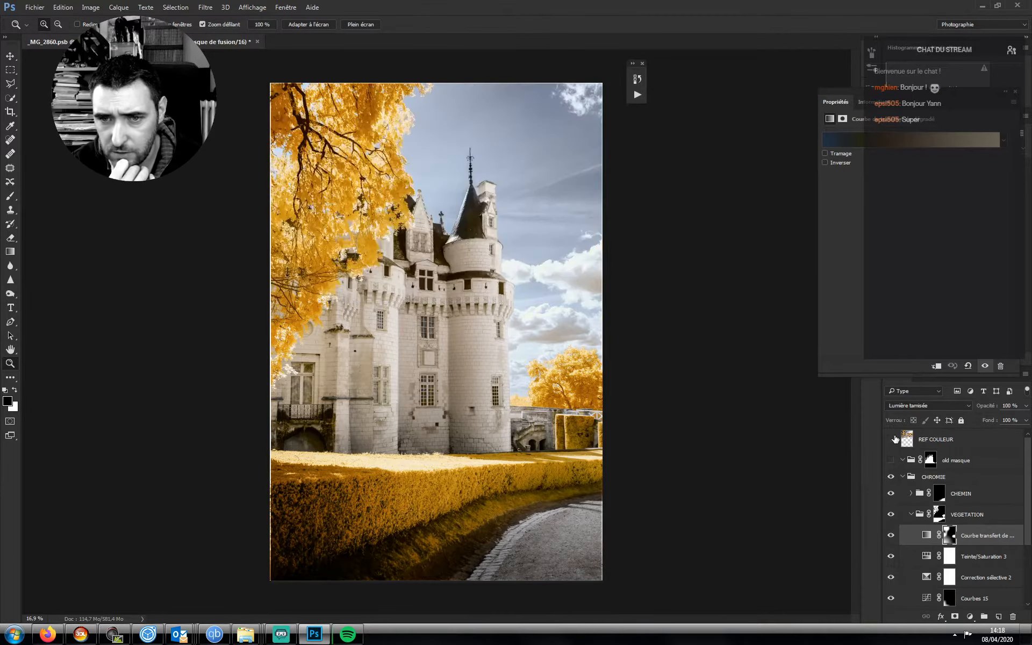
{"action": "left_click", "coordinate": [891, 440]}
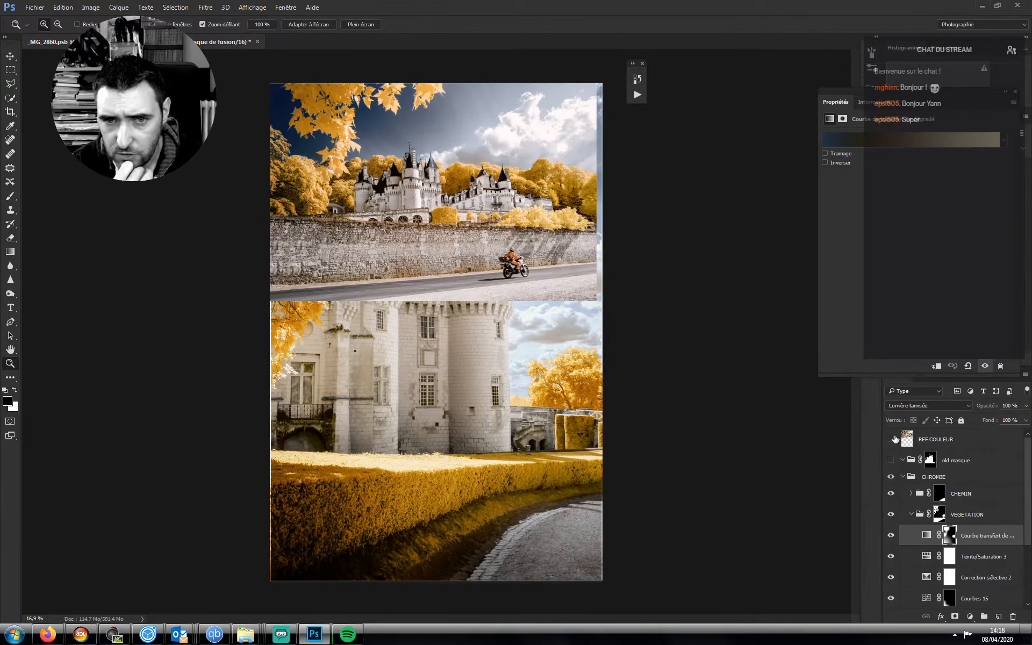
{"action": "left_click", "coordinate": [891, 439]}
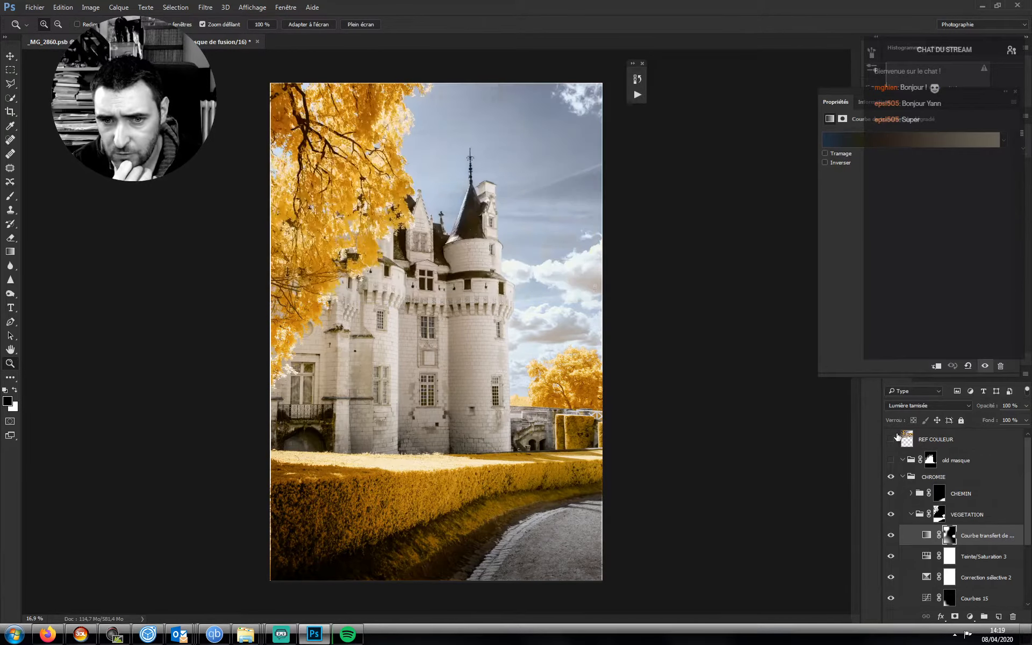
- Collapse the VEGETATION group and add a Color Balance adjustment layer above Courbes 14 in the CHATEAU group
{"action": "left_click", "coordinate": [914, 515]}
{"action": "left_click", "coordinate": [969, 560]}
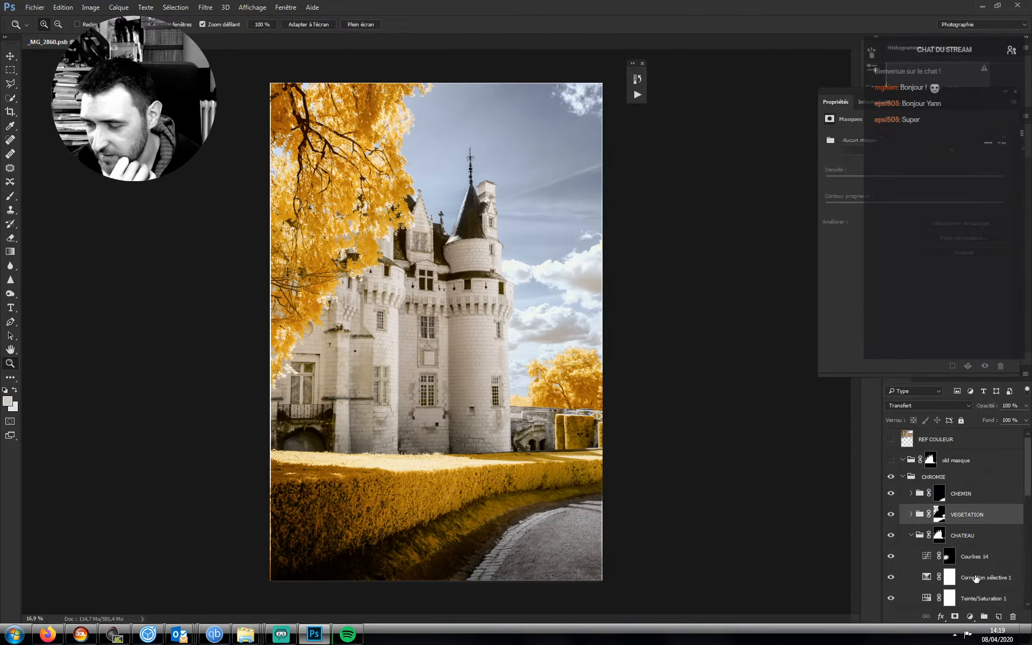
{"action": "left_click", "coordinate": [970, 616]}
{"action": "left_click", "coordinate": [941, 496]}
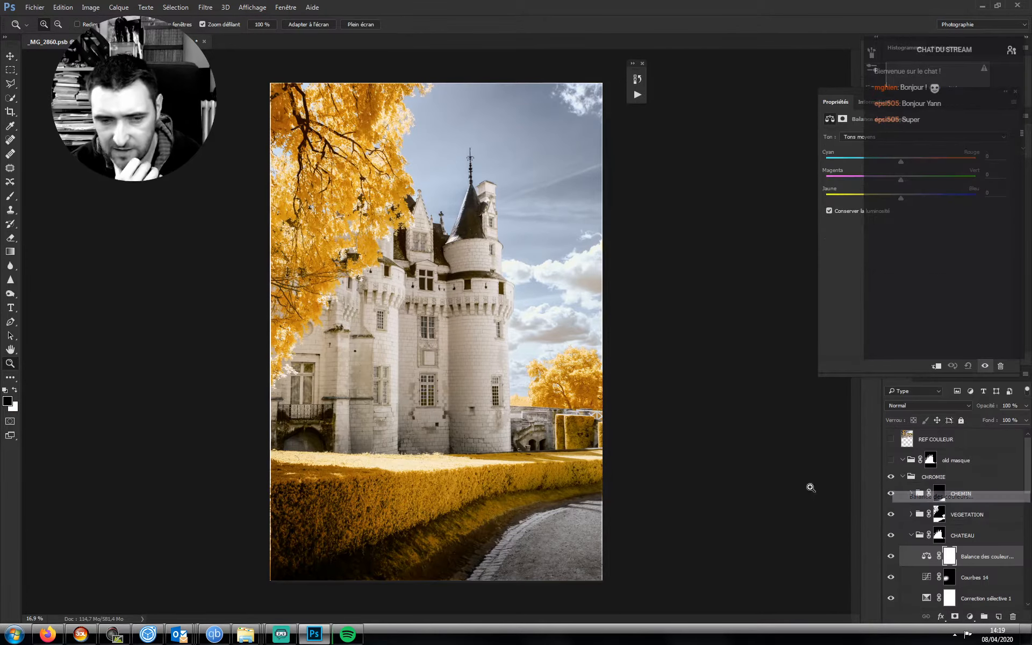
- Set the Color Balance midtones to -7 toward magenta and show the REF COULEUR layer for comparison
{"action": "left_click_drag", "start_coordinate": [843, 105], "coordinate": [687, 144]}
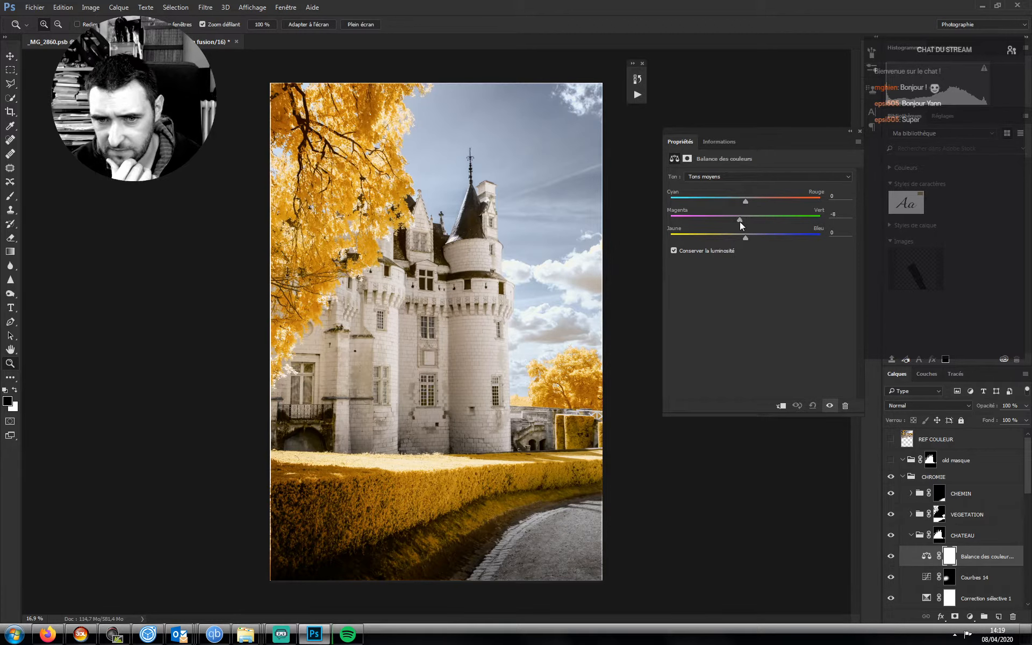
{"action": "left_click_drag", "start_coordinate": [740, 219], "coordinate": [740, 220]}
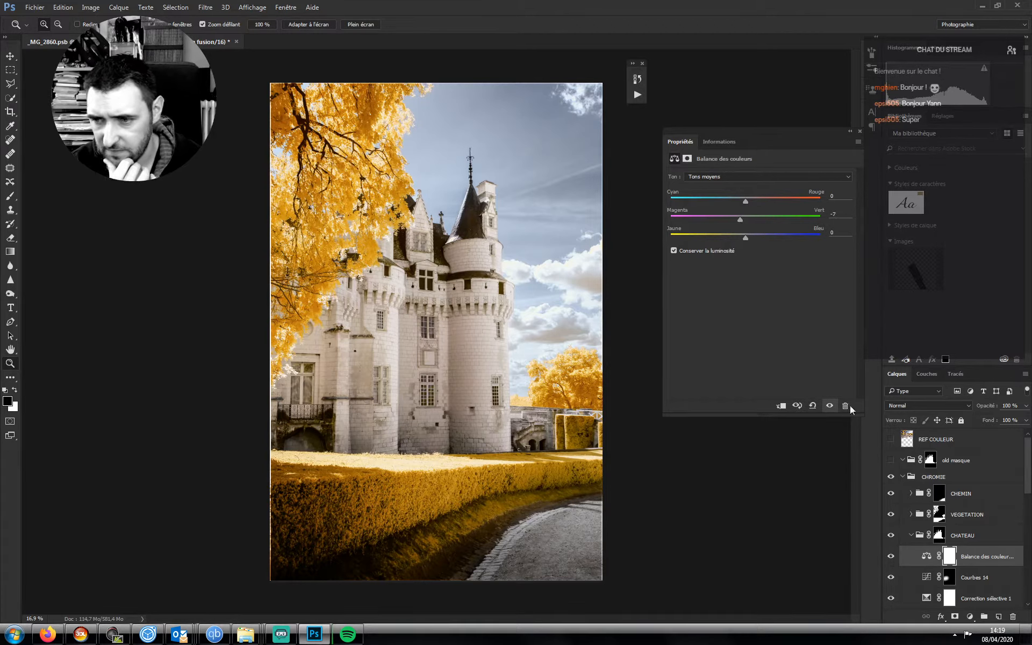
{"action": "left_click", "coordinate": [891, 438]}
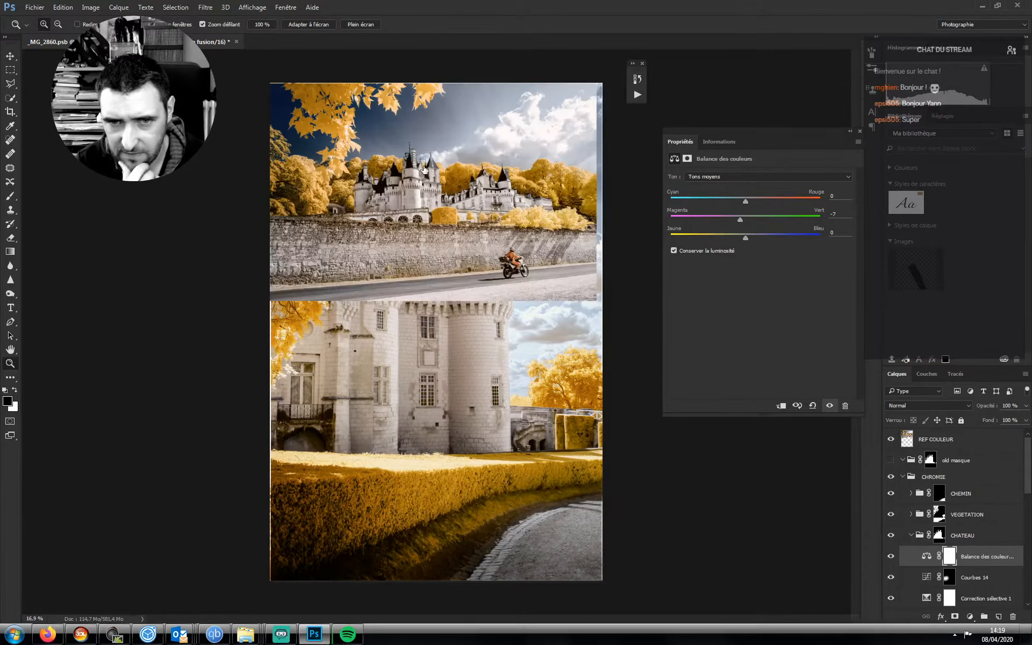
- Move the REF COULEUR photo straight down over the middle of the castle
{"action": "key", "text": "v"}
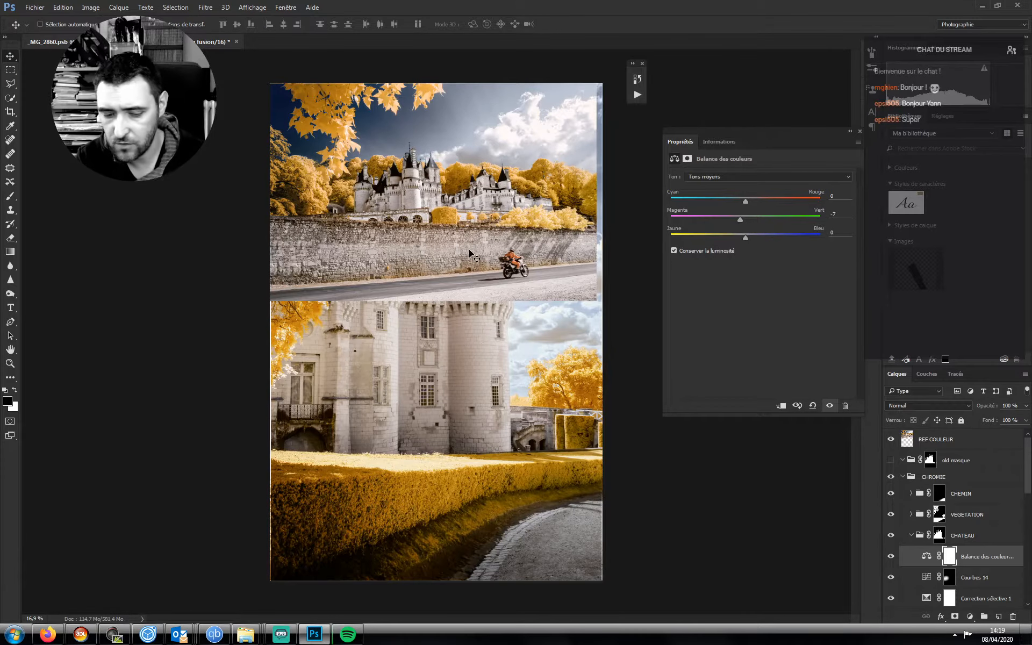
{"action": "left_click", "coordinate": [933, 445]}
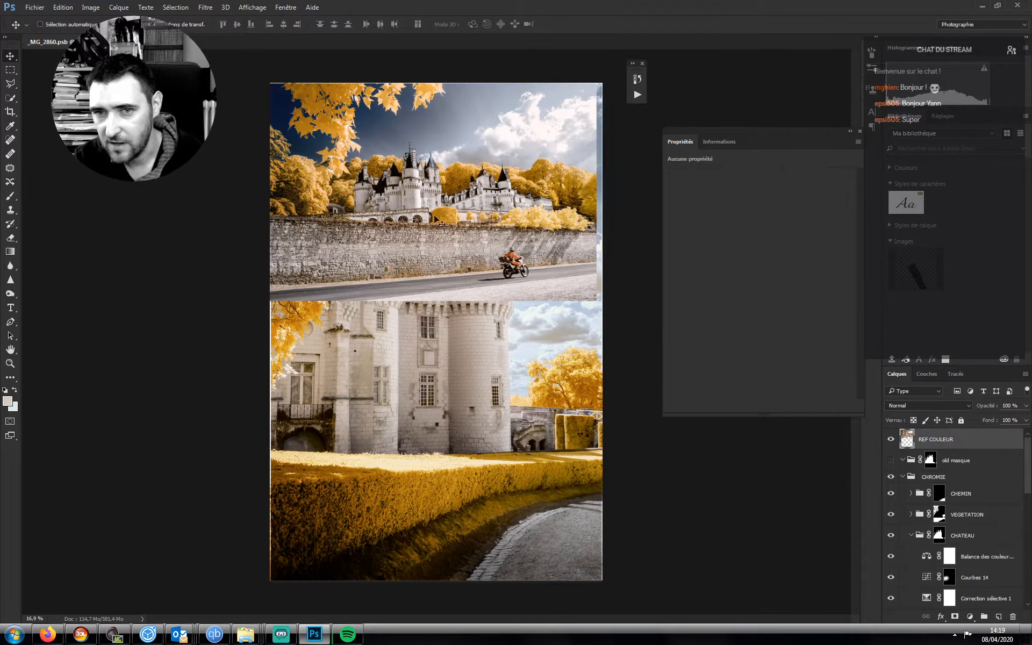
{"action": "left_click_drag", "start_coordinate": [443, 225], "coordinate": [443, 403]}
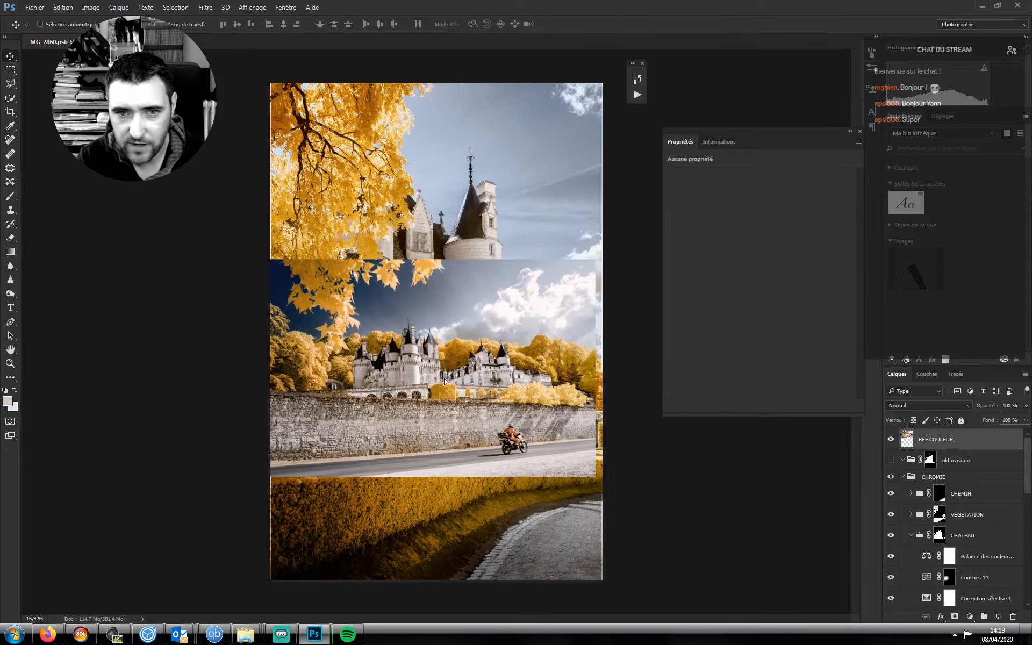
- Mask the REF COULEUR layer to a rectangular selection around the small castle in the reference photo
{"action": "key", "text": "m"}
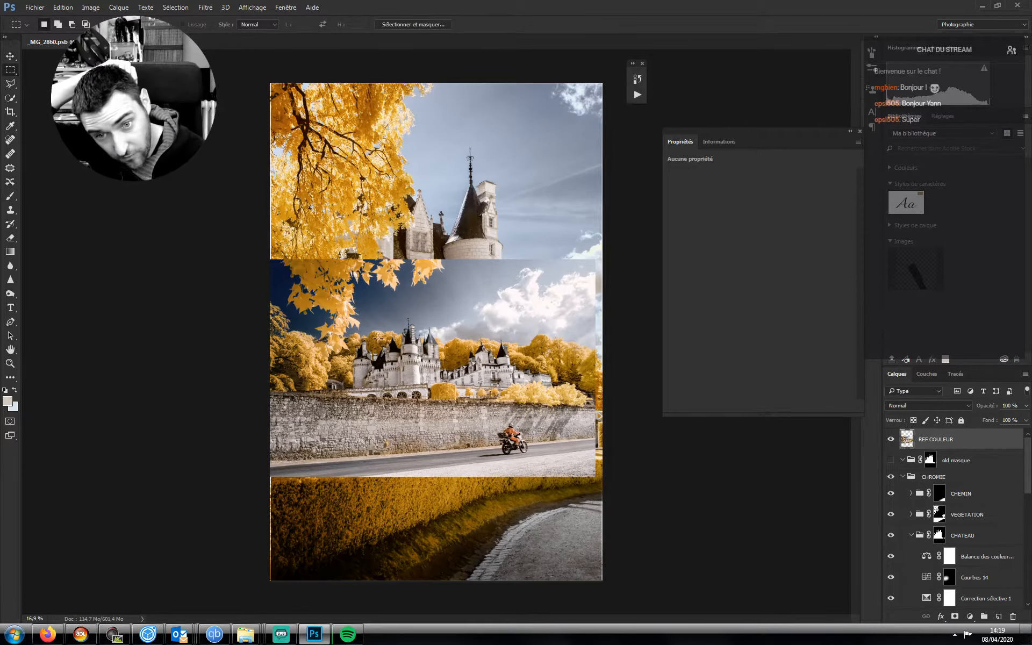
{"action": "left_click_drag", "start_coordinate": [383, 342], "coordinate": [511, 402]}
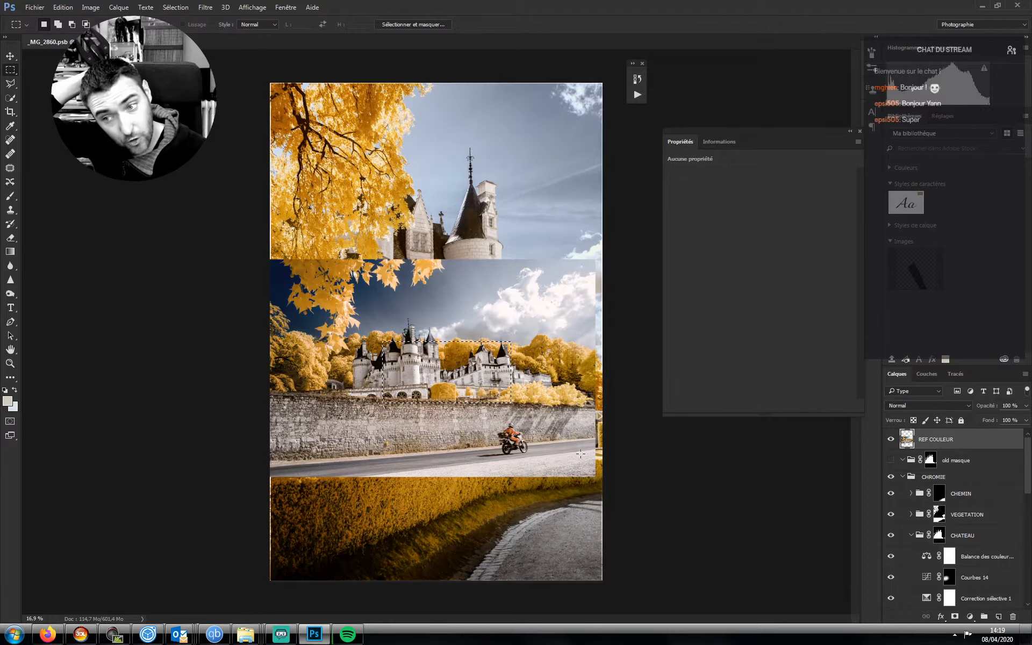
{"action": "left_click", "coordinate": [954, 618]}
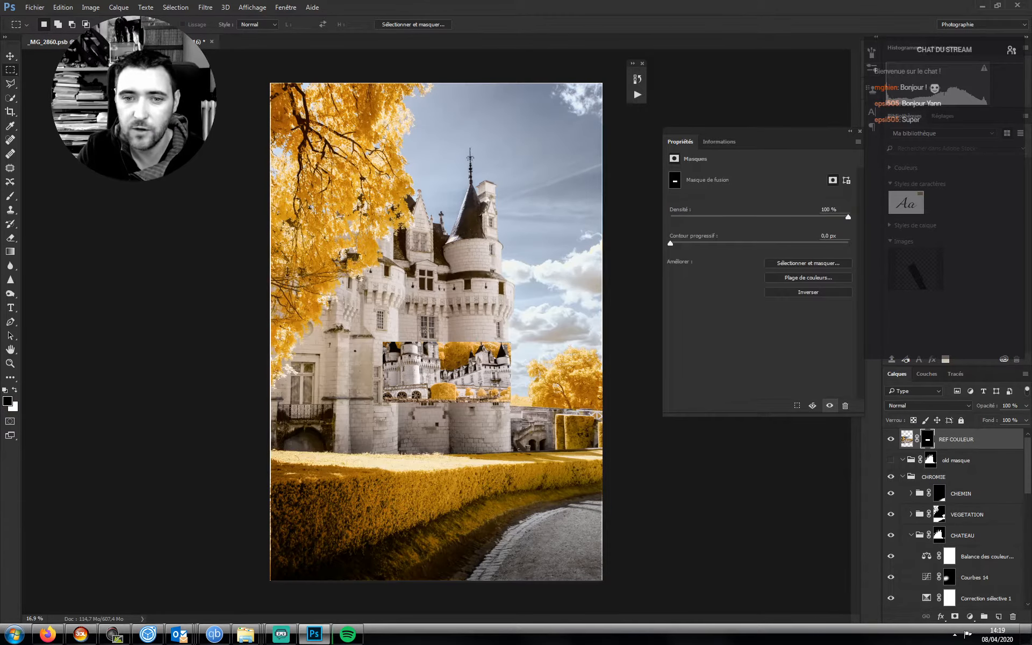
- Examine the reference castle's stone colour up close against the surrounding walls
{"action": "key", "text": "z"}
{"action": "left_click_drag", "start_coordinate": [435, 374], "coordinate": [495, 383]}
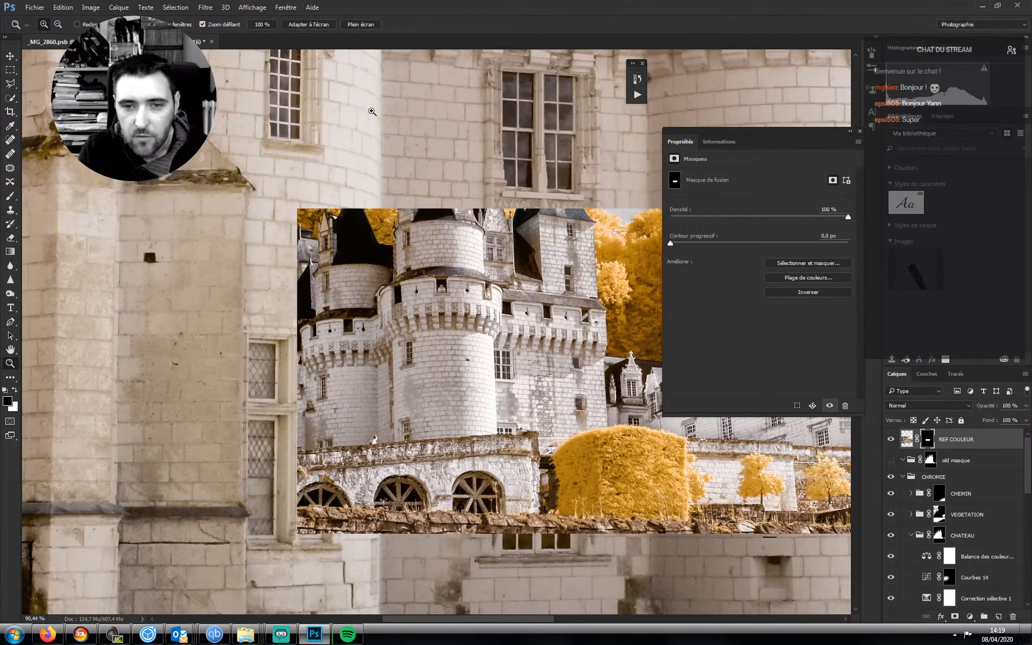
{"action": "left_click_drag", "start_coordinate": [364, 393], "coordinate": [344, 332]}
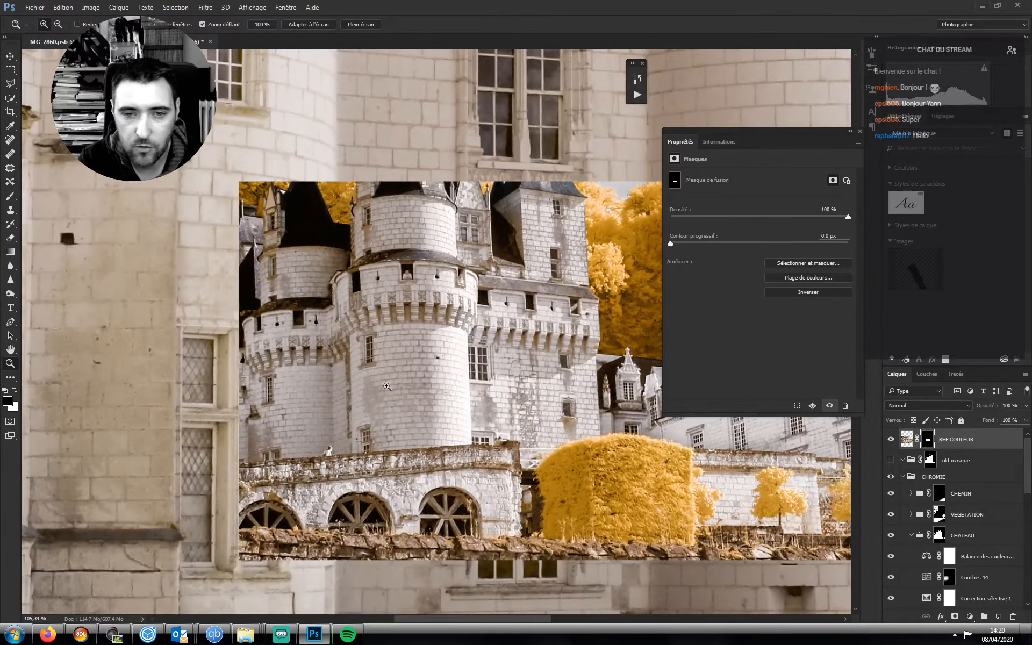
{"action": "left_click_drag", "start_coordinate": [384, 385], "coordinate": [231, 375]}
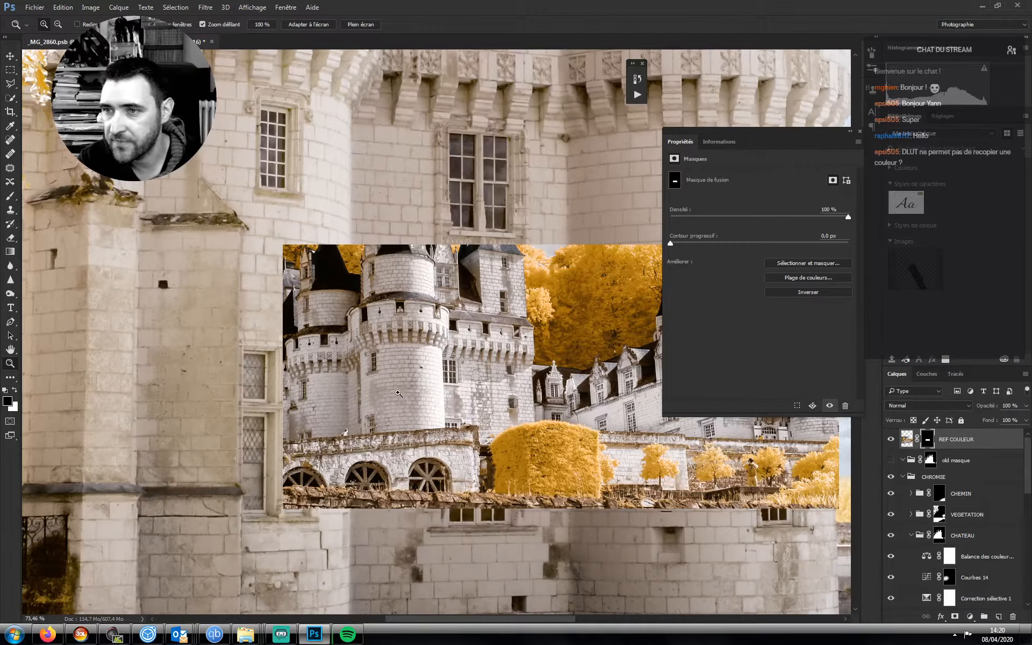
{"action": "mouse_move", "coordinate": [390, 393]}
{"action": "left_mouse_down"}
{"action": "mouse_move", "coordinate": [419, 392]}
{"action": "mouse_move", "coordinate": [405, 393]}
{"action": "left_mouse_up"}
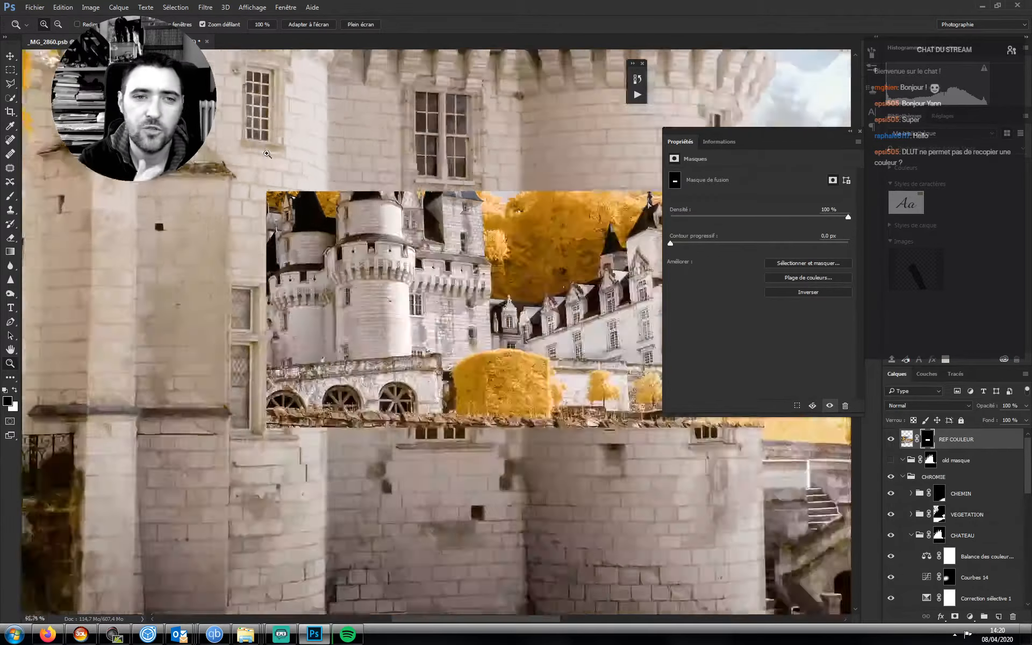
{"action": "left_click_drag", "start_coordinate": [299, 157], "coordinate": [275, 155]}
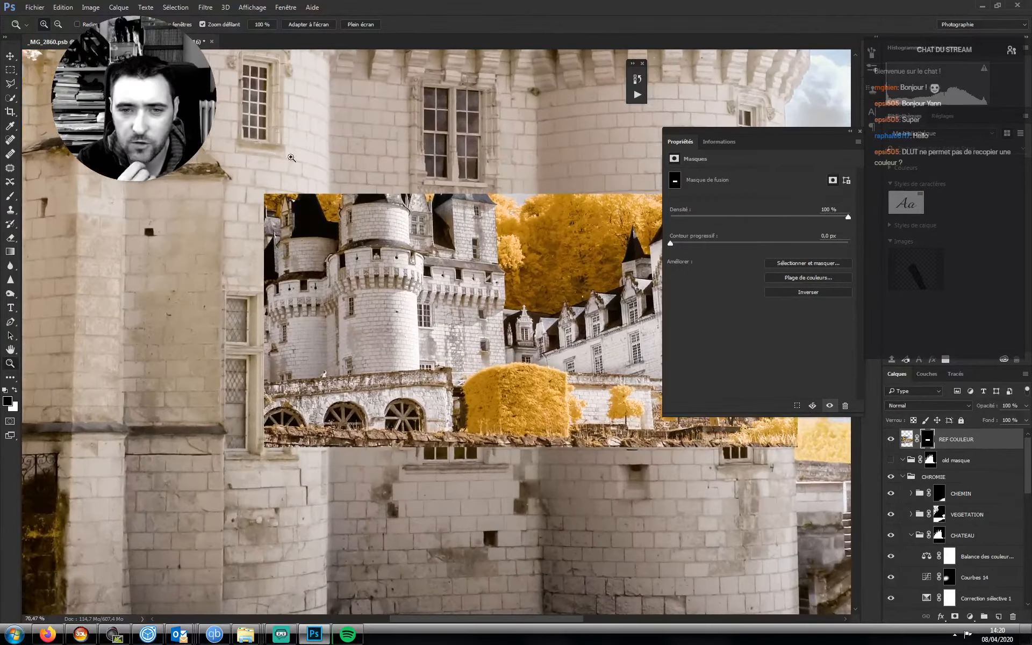
{"action": "left_click_drag", "start_coordinate": [383, 340], "coordinate": [388, 343]}
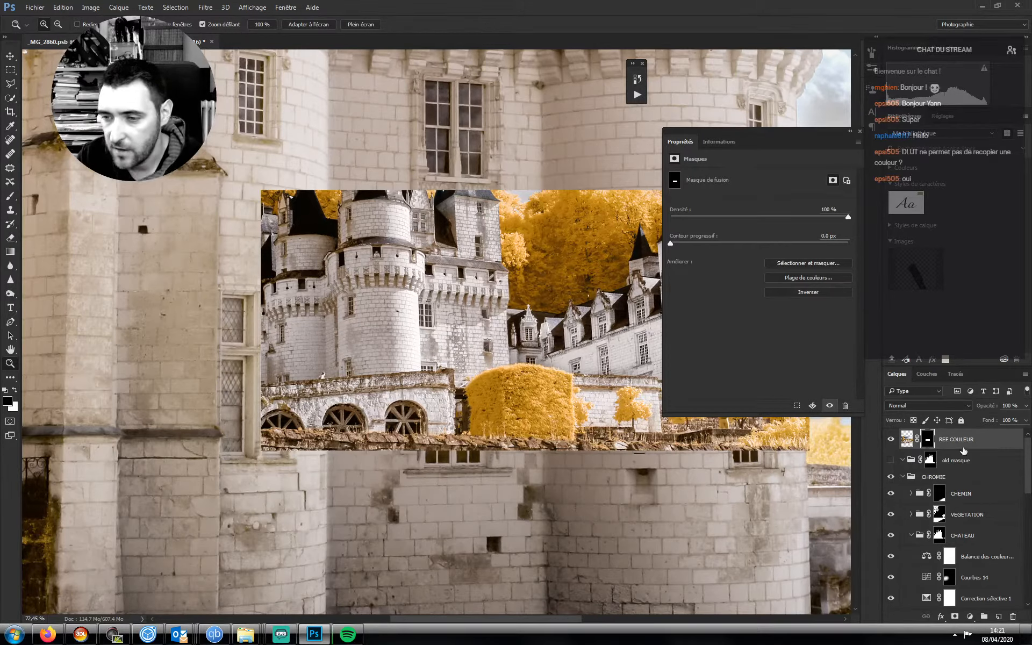
- Add a Hue/Saturation adjustment layer above the Color Balance layer in the CHATEAU group with saturation at -24
{"action": "left_click", "coordinate": [965, 558]}
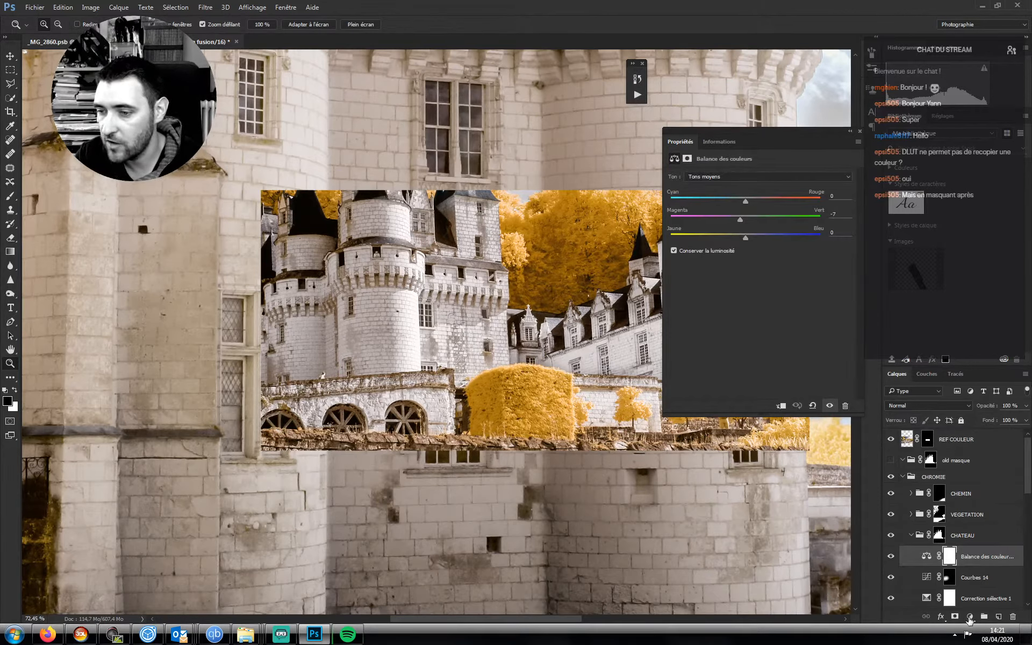
{"action": "left_click", "coordinate": [970, 617]}
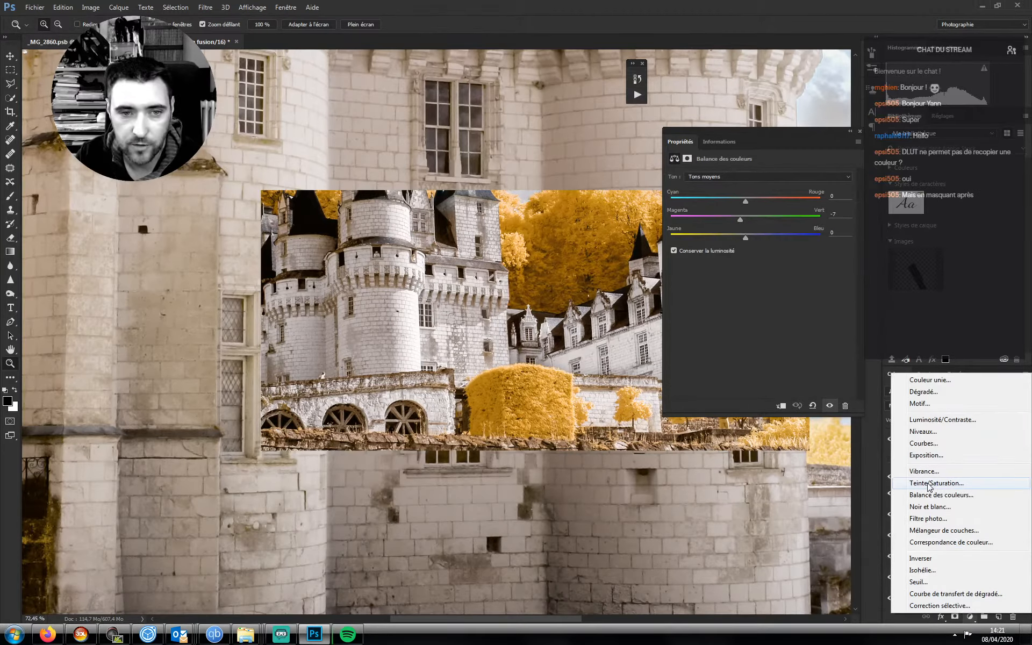
{"action": "left_click", "coordinate": [929, 487]}
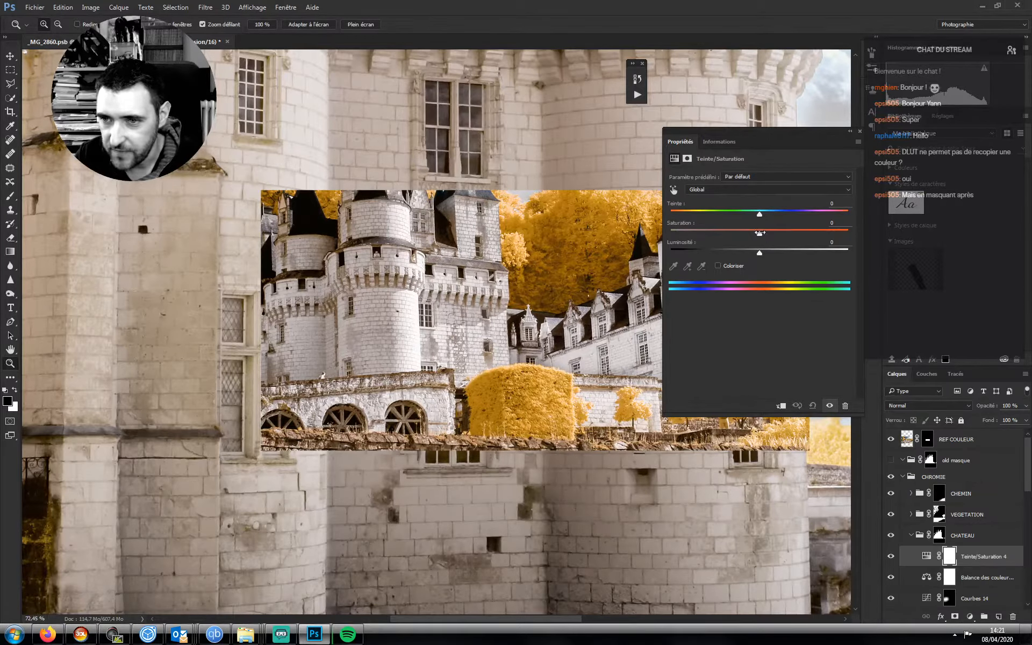
{"action": "left_click_drag", "start_coordinate": [760, 233], "coordinate": [742, 234]}
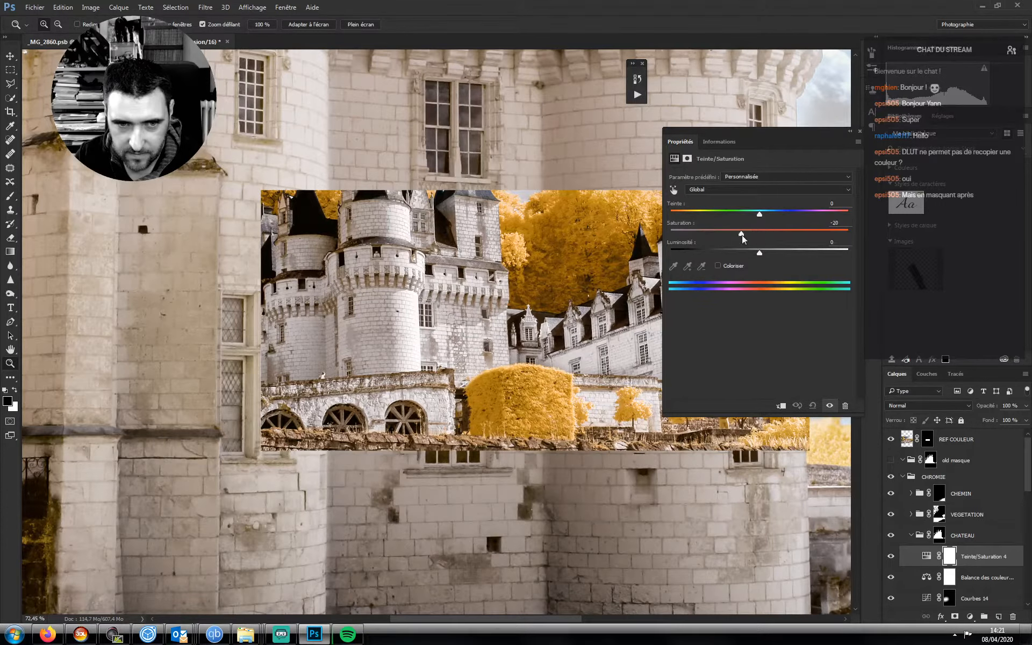
{"action": "left_click_drag", "start_coordinate": [742, 235], "coordinate": [676, 233]}
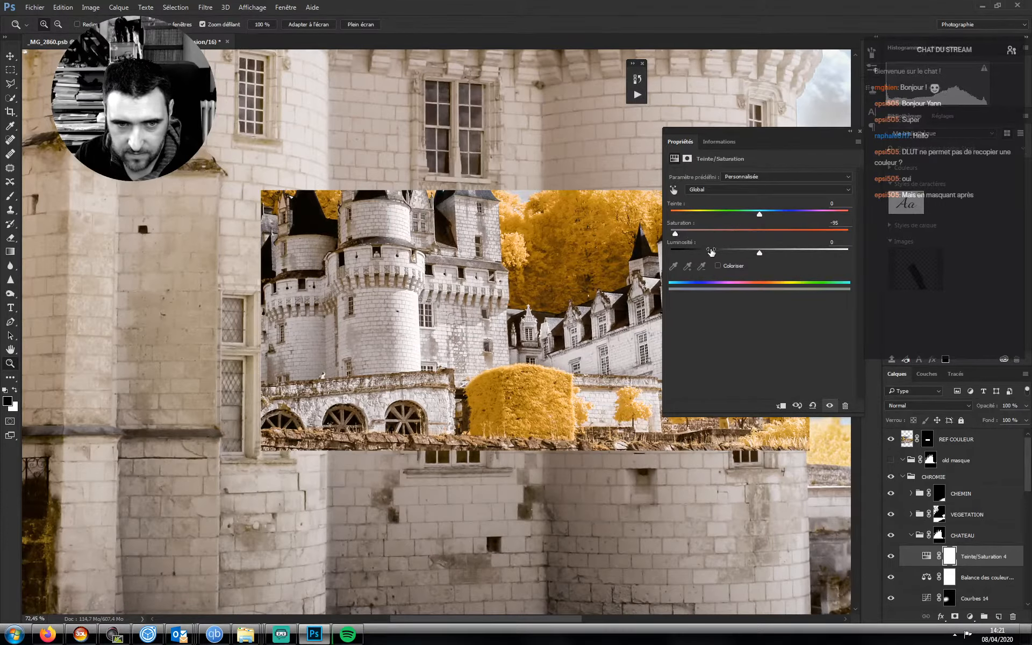
{"action": "left_click", "coordinate": [751, 234]}
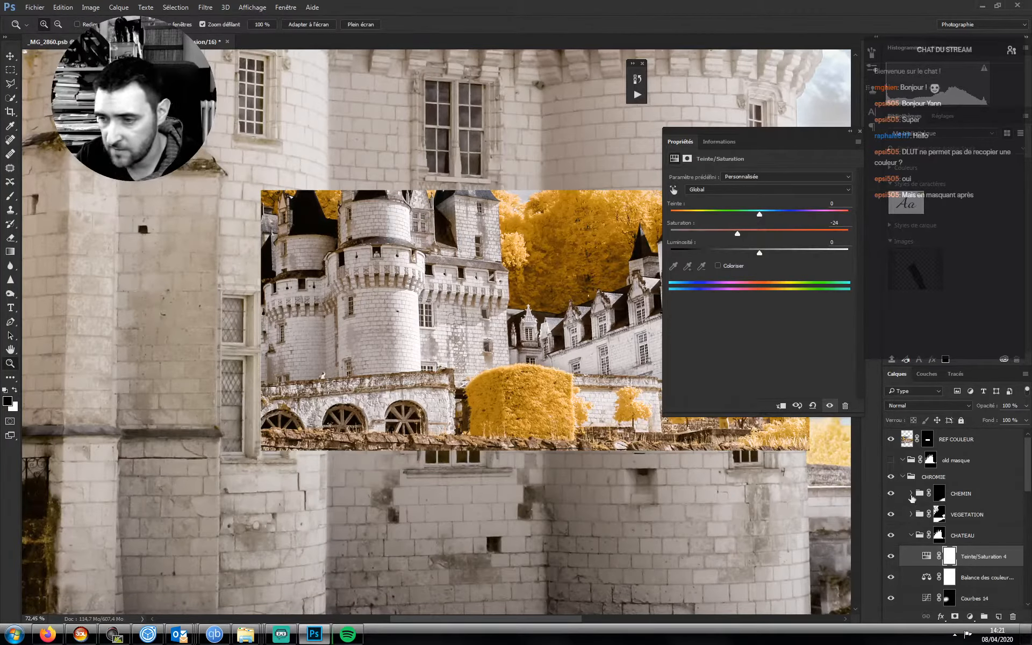
- Set the Color Balance midtones to magenta -10 and blue +5, and the highlights to blue +5
{"action": "left_click", "coordinate": [962, 578]}
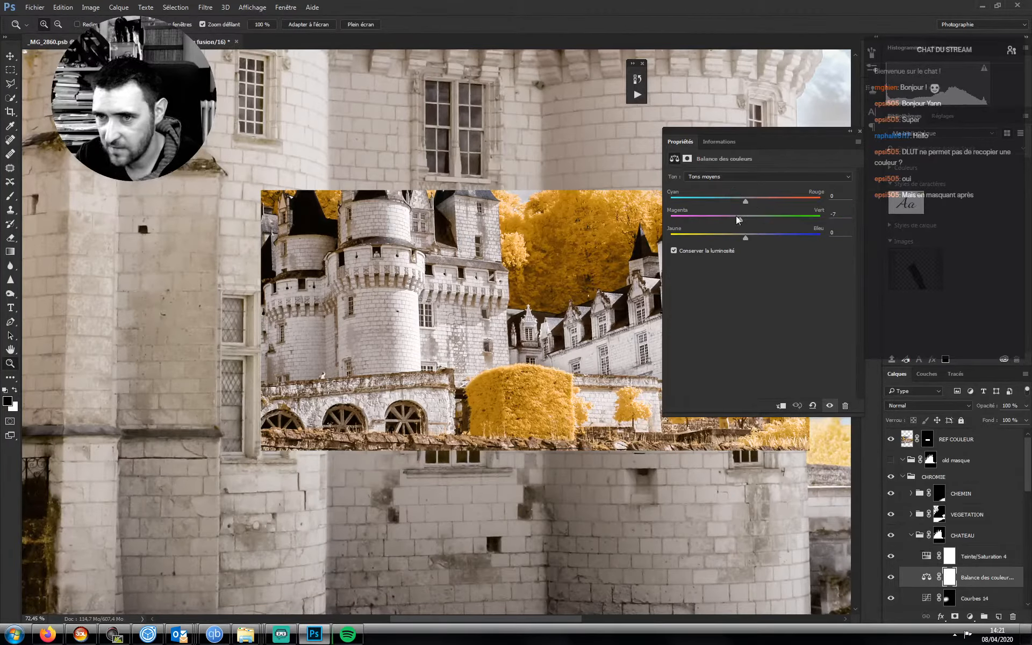
{"action": "left_click_drag", "start_coordinate": [739, 221], "coordinate": [749, 237]}
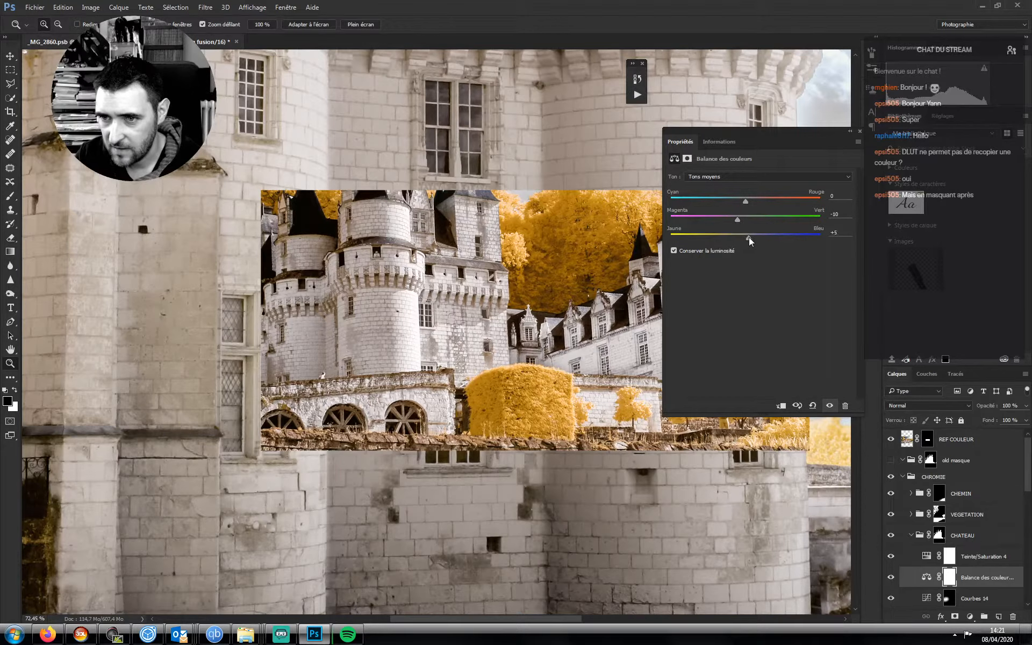
{"action": "left_click", "coordinate": [737, 177]}
{"action": "left_click", "coordinate": [720, 198]}
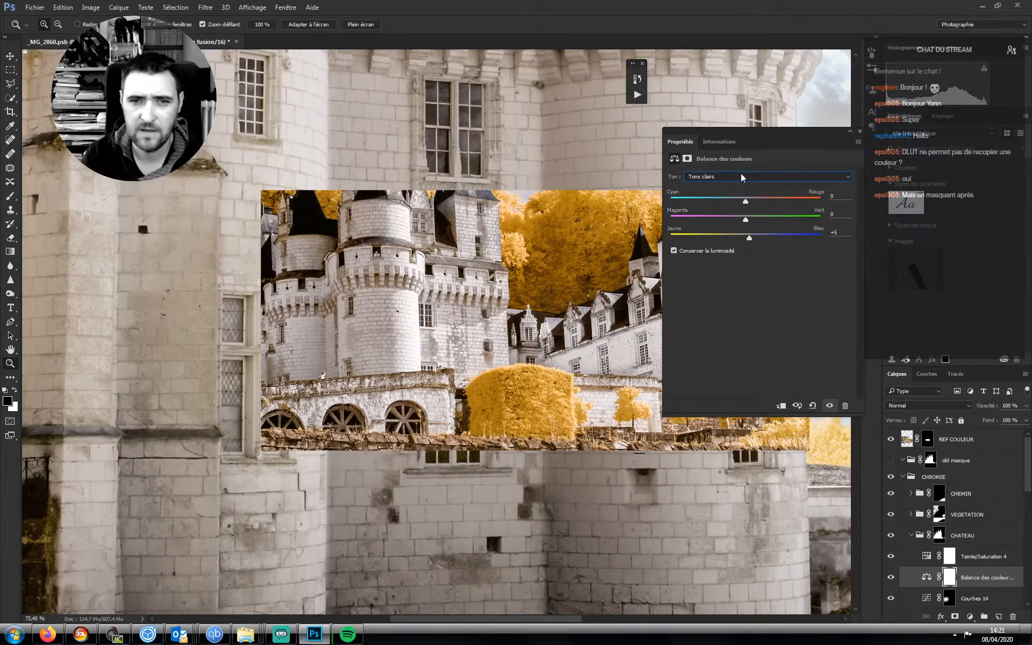
- Check the corrected castle in the full image, toggling Teinte/Saturation 4 and hiding the REF COULEUR layer
{"action": "key", "text": "ctrl+minus"}
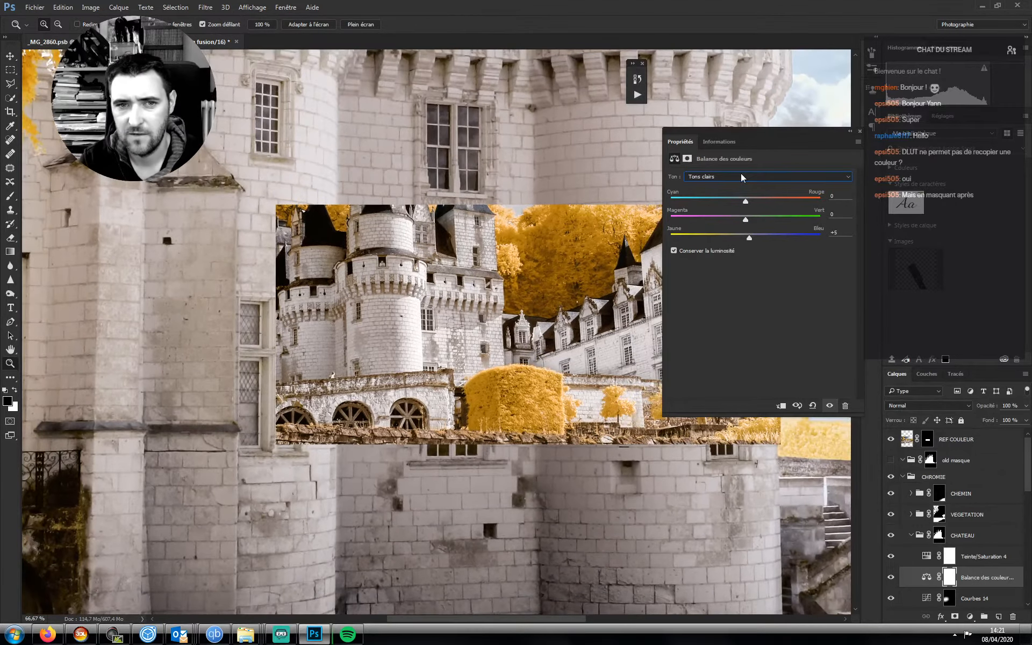
{"action": "key", "text": "ctrl+minus"}
{"action": "key", "text": "ctrl+minus"}
{"action": "key", "text": "ctrl+minus"}
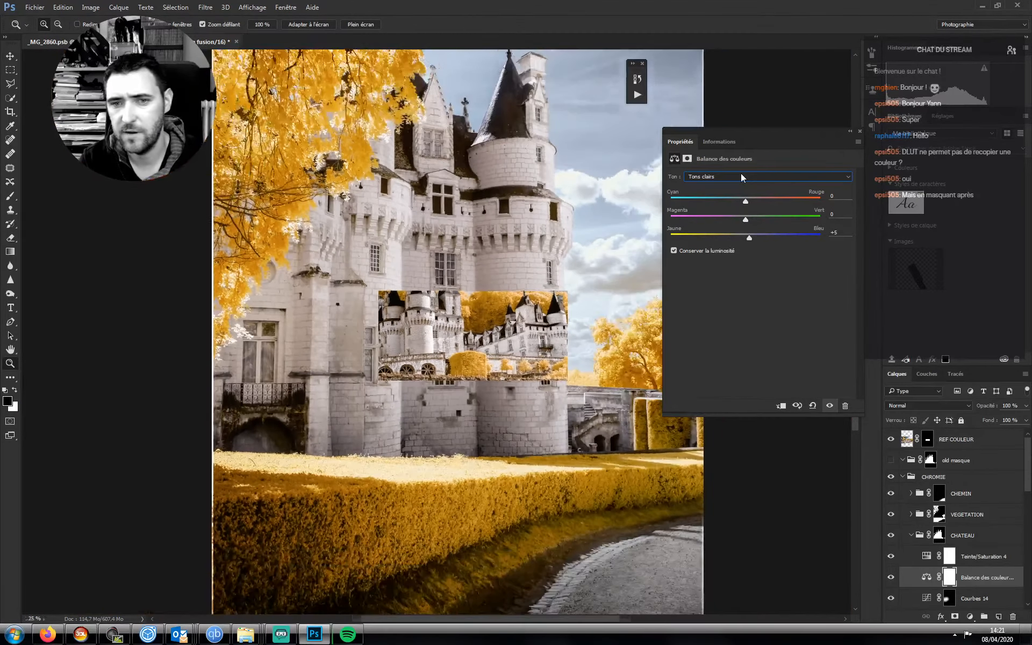
{"action": "mouse_move", "coordinate": [885, 556]}
{"action": "left_mouse_down"}
{"action": "mouse_move", "coordinate": [892, 581]}
{"action": "mouse_move", "coordinate": [891, 555]}
{"action": "left_mouse_up"}
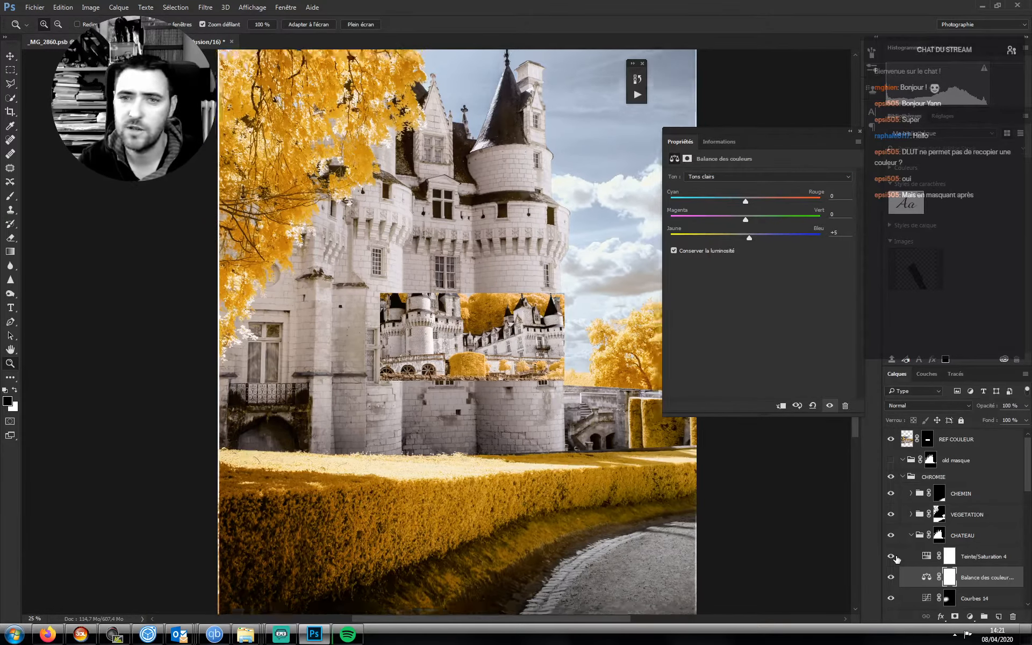
{"action": "key", "text": "ctrl+minus"}
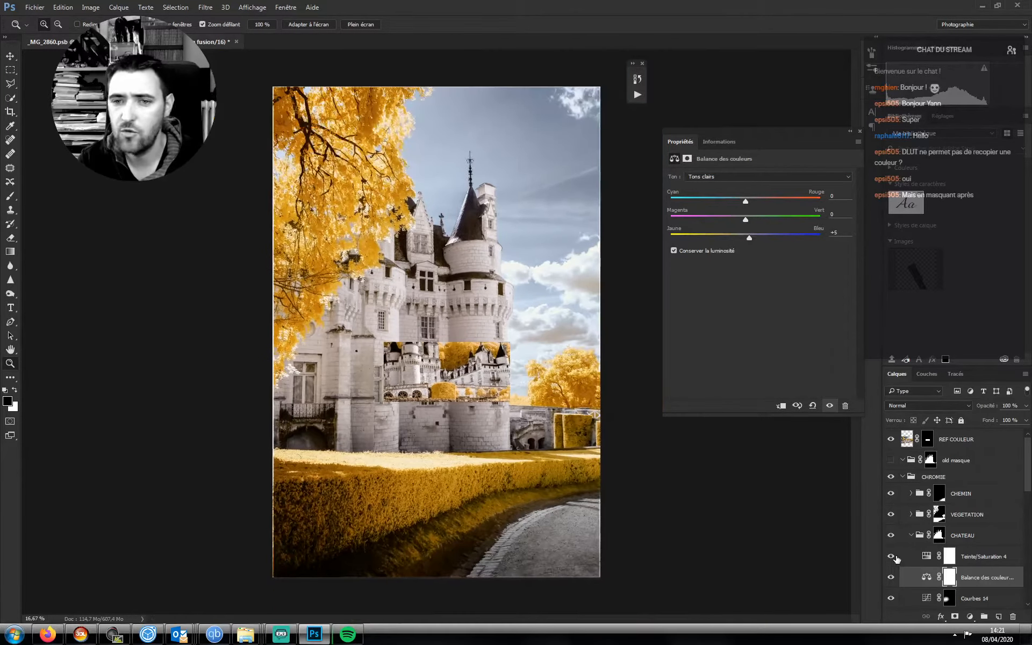
{"action": "left_click", "coordinate": [891, 439]}
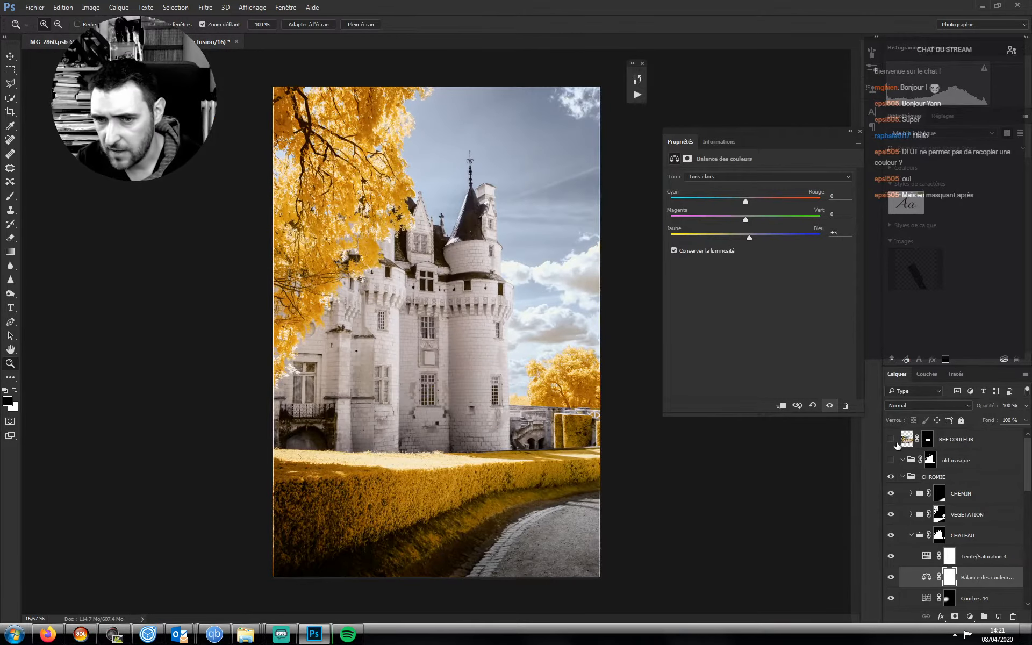
- Fill the REF COULEUR layer mask with white and move the whole reference photo back to the image's upper half
{"action": "left_click", "coordinate": [928, 440]}
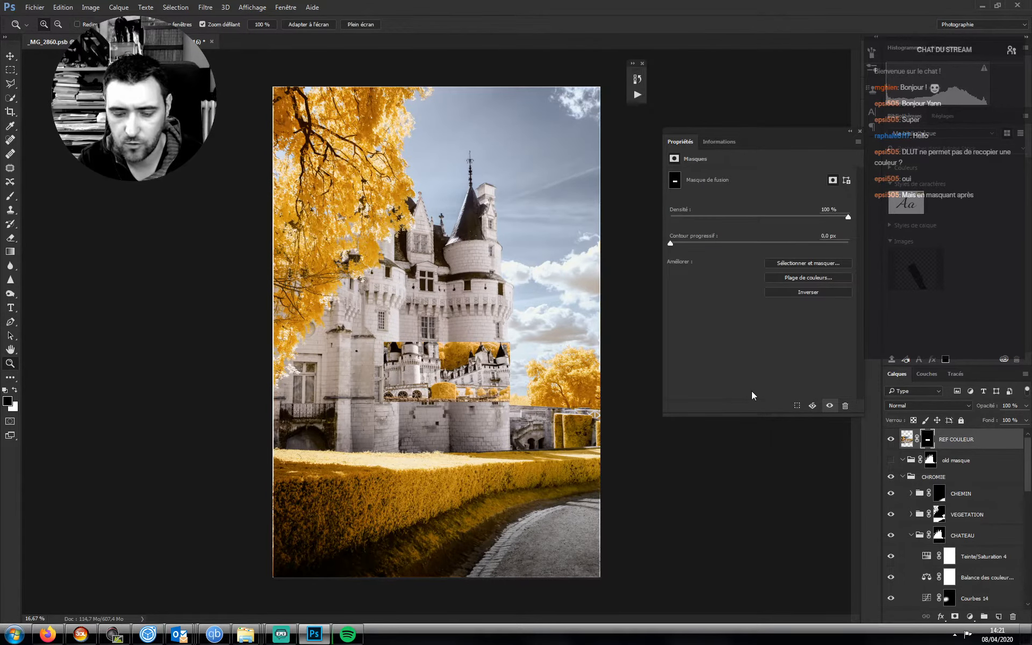
{"action": "key", "text": "ctrl+BackSpace"}
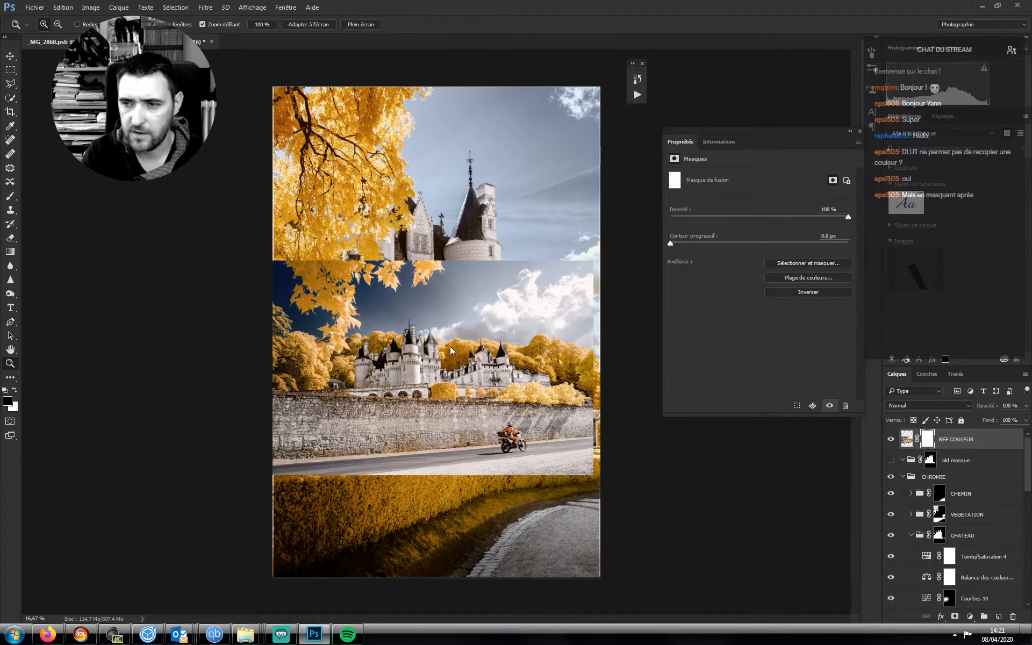
{"action": "key", "text": "v"}
{"action": "left_click_drag", "start_coordinate": [465, 340], "coordinate": [460, 167]}
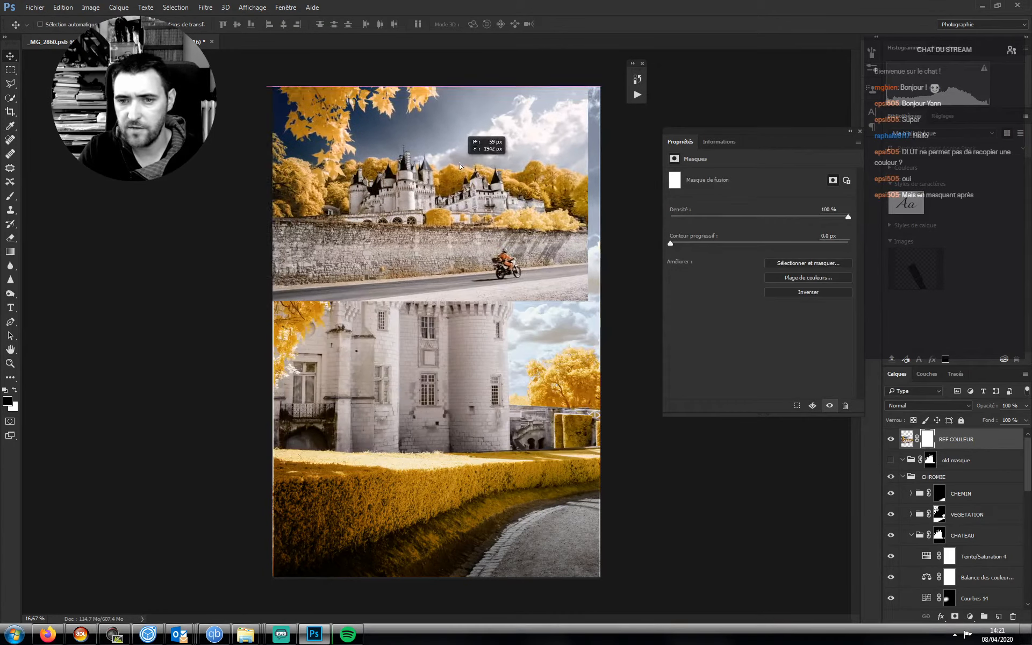
- Toggle the REF COULEUR layer off and on to compare colours, and shift the photo sideways along the image's upper edge
{"action": "left_click", "coordinate": [891, 440]}
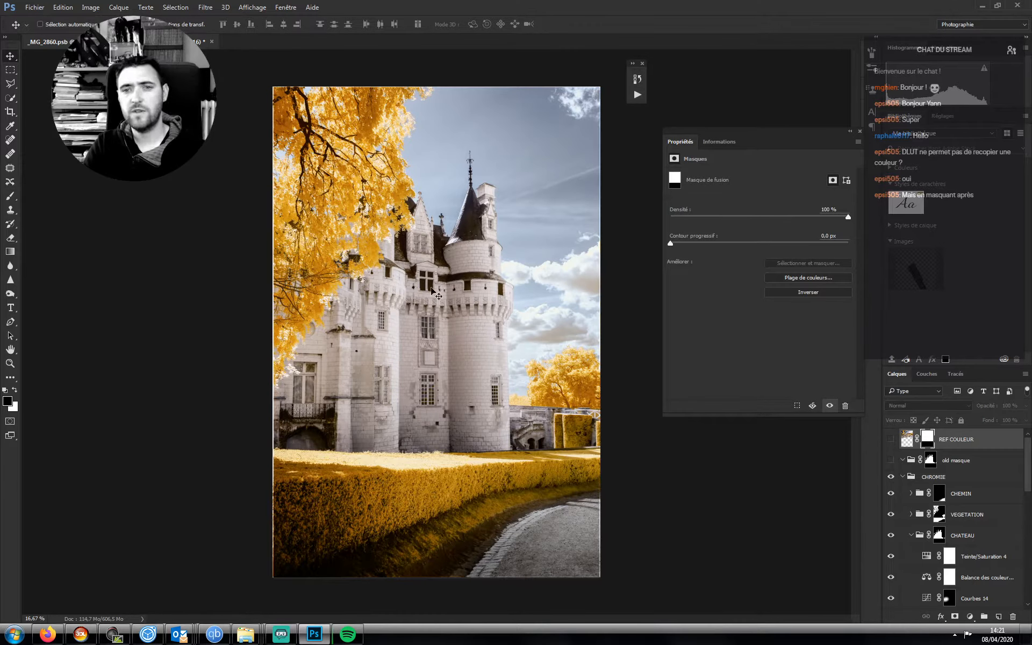
{"action": "key", "text": "z"}
{"action": "key", "text": "v"}
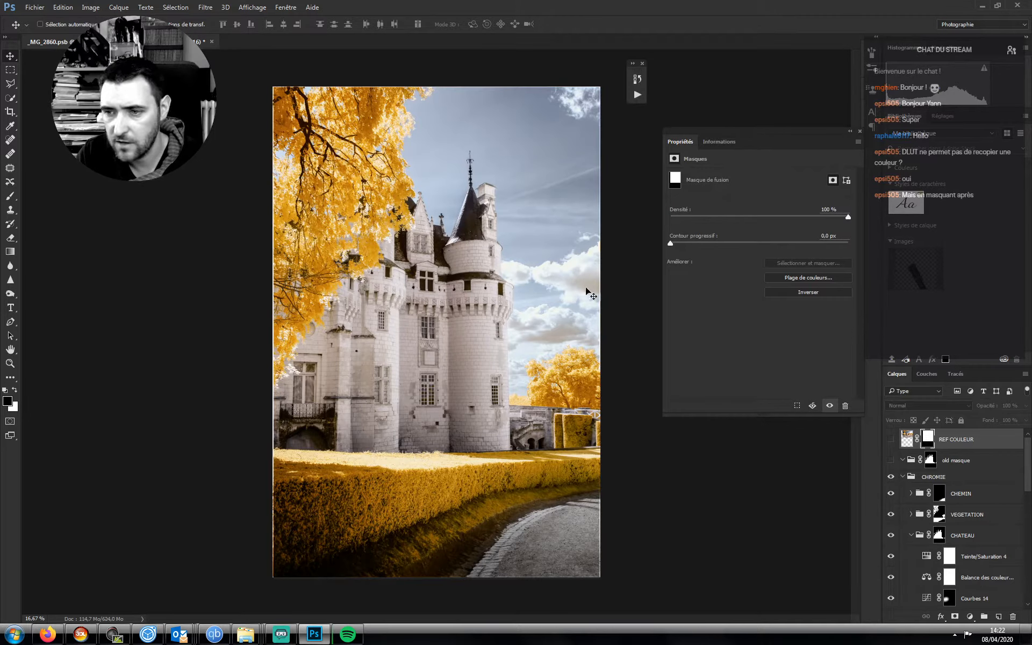
{"action": "left_click", "coordinate": [891, 439]}
{"action": "left_click_drag", "start_coordinate": [458, 182], "coordinate": [438, 176]}
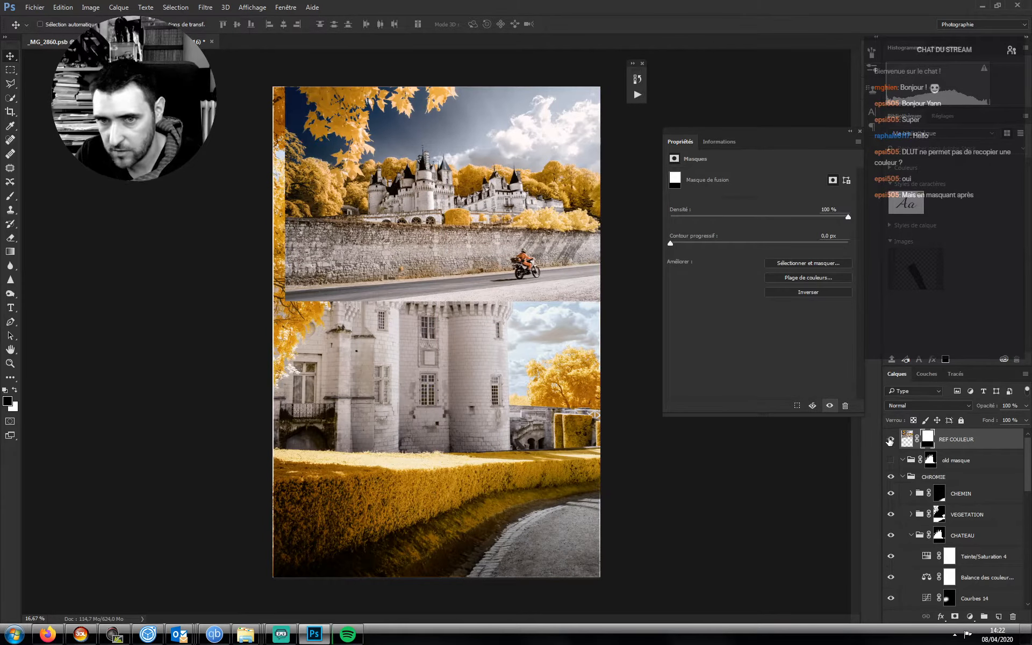
- Hide the REF COULEUR layer and compare the hedge and path with the VEGETATION group off and on
{"action": "left_click", "coordinate": [890, 439]}
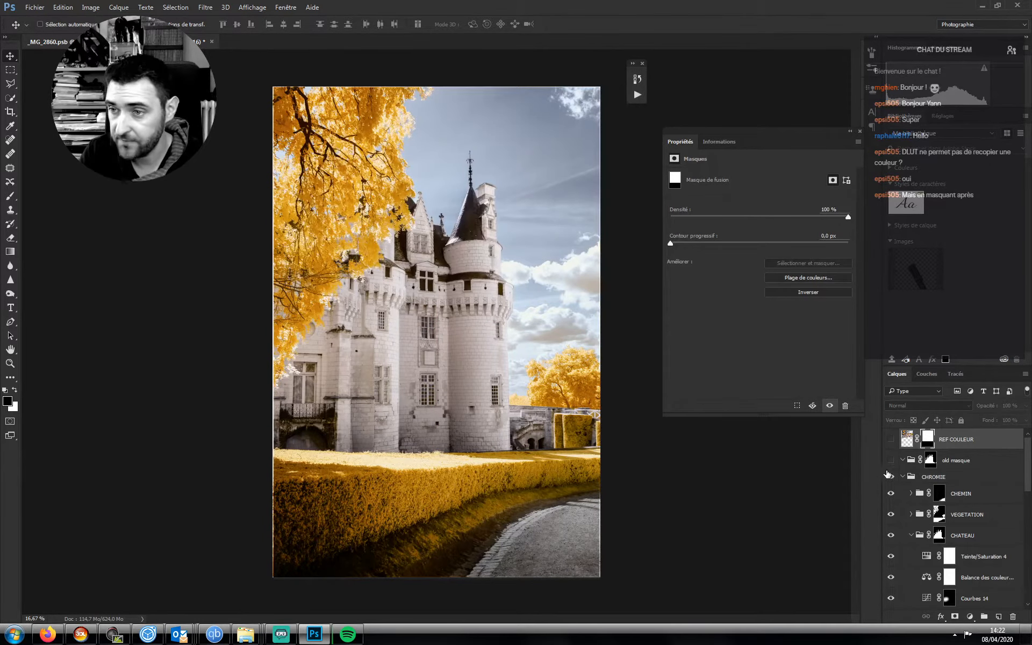
{"action": "left_click", "coordinate": [281, 636]}
{"action": "left_click", "coordinate": [283, 637]}
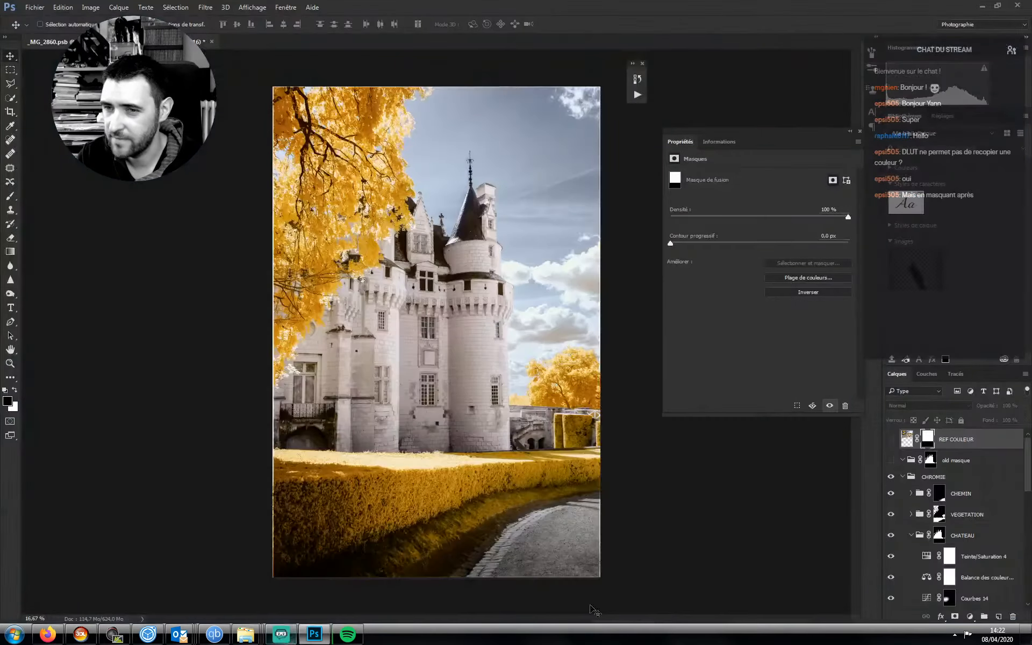
{"action": "key", "text": "z"}
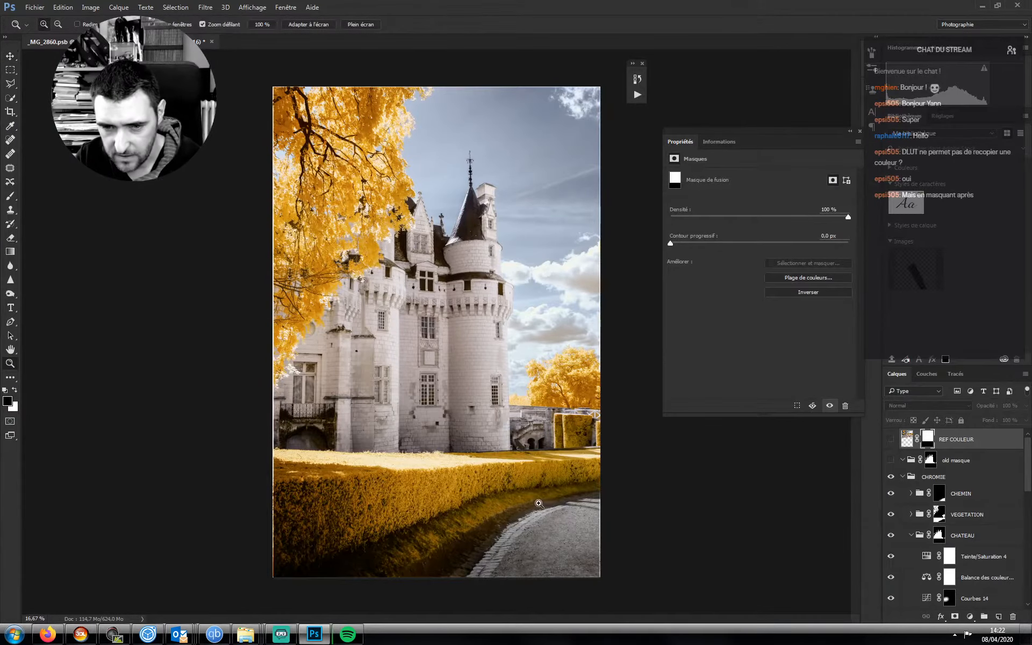
{"action": "left_click_drag", "start_coordinate": [554, 564], "coordinate": [516, 508]}
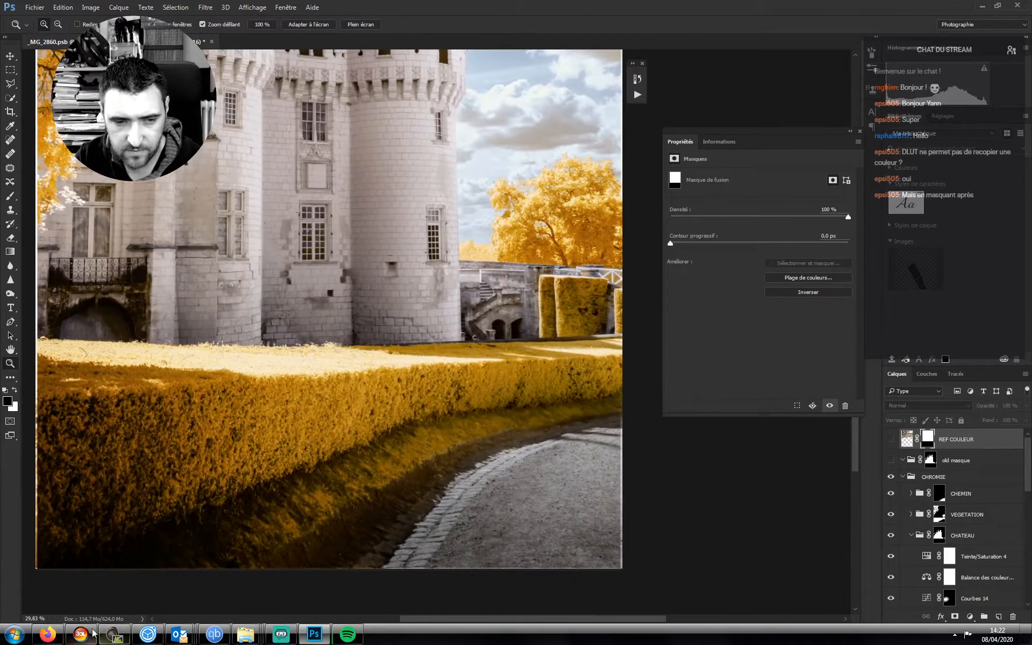
{"action": "left_click_drag", "start_coordinate": [473, 504], "coordinate": [495, 517]}
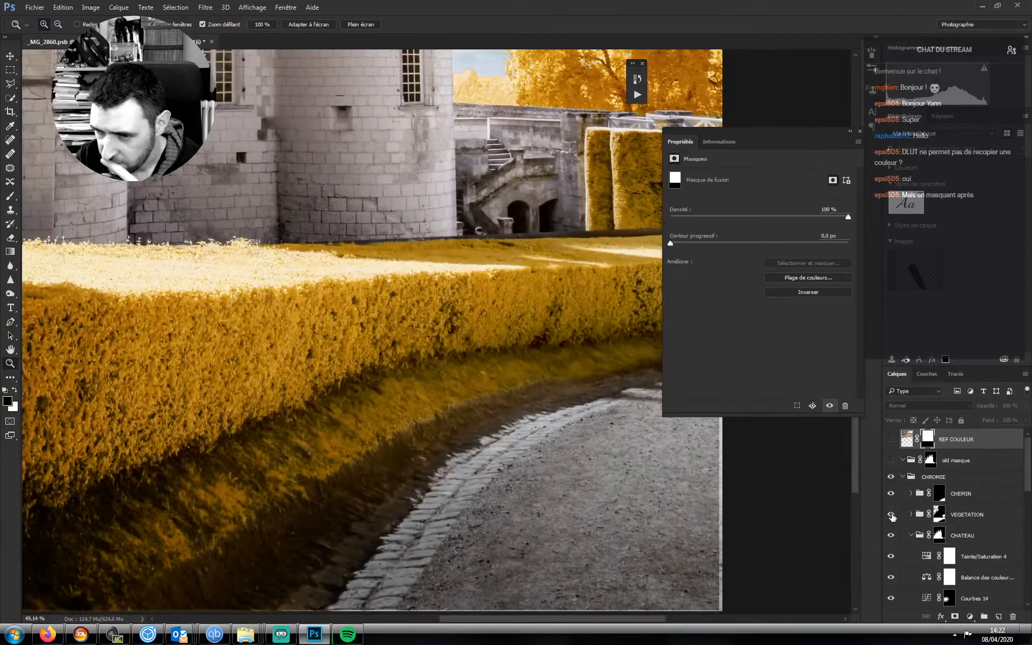
{"action": "left_click", "coordinate": [892, 515]}
{"action": "left_click", "coordinate": [891, 515]}
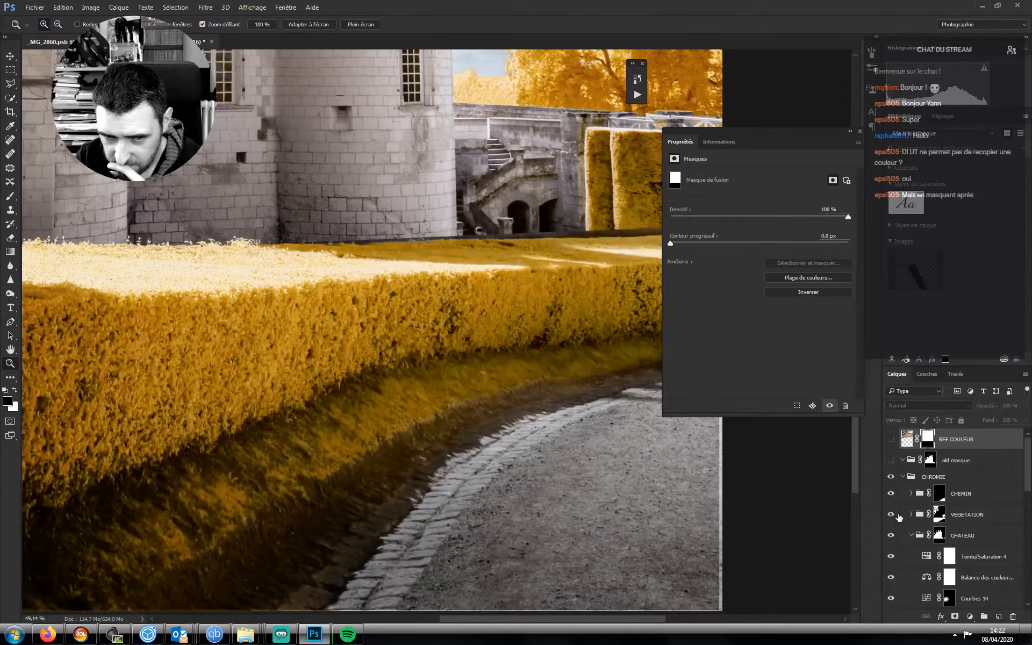
- Inspect the VEGETATION group's mask on its own and compare the path with the CHEMIN group off and on
{"action": "left_click", "coordinate": [939, 515]}
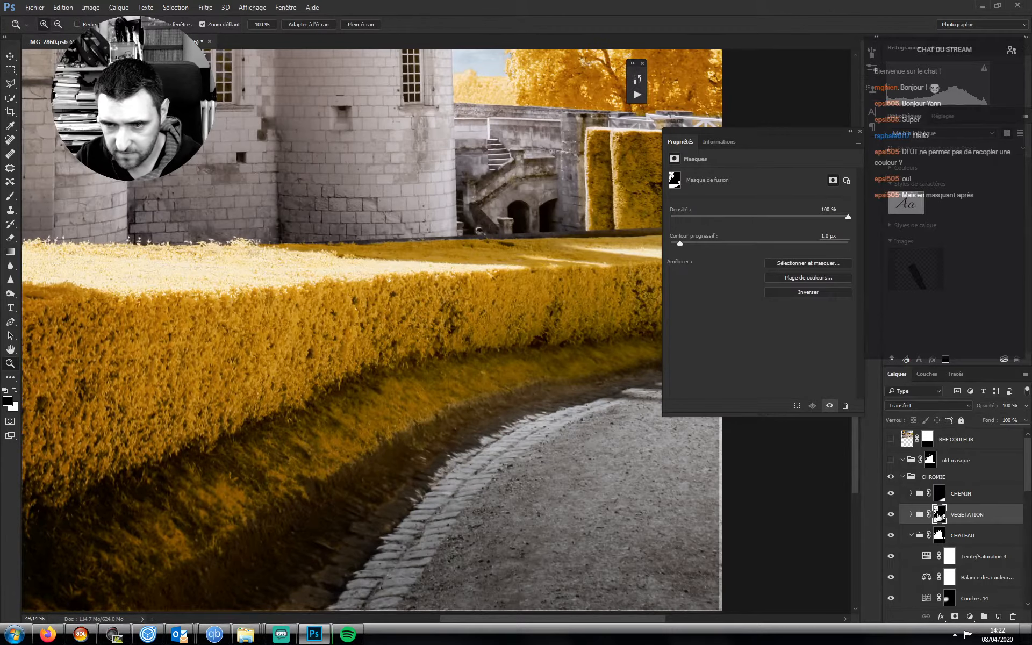
{"action": "left_click", "coordinate": [938, 515], "text": "alt"}
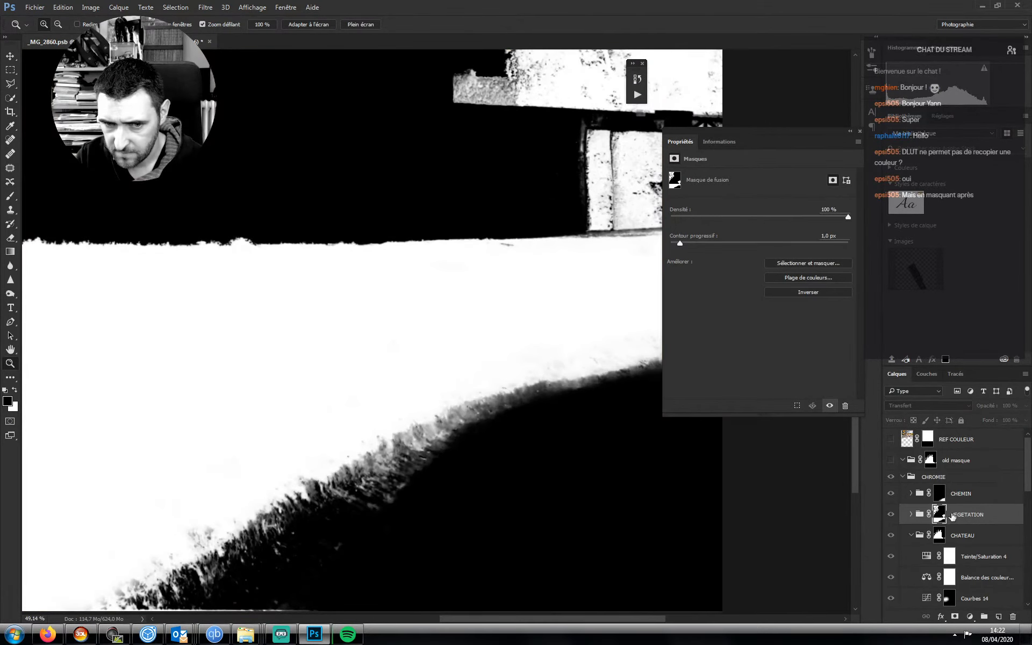
{"action": "left_click", "coordinate": [952, 516]}
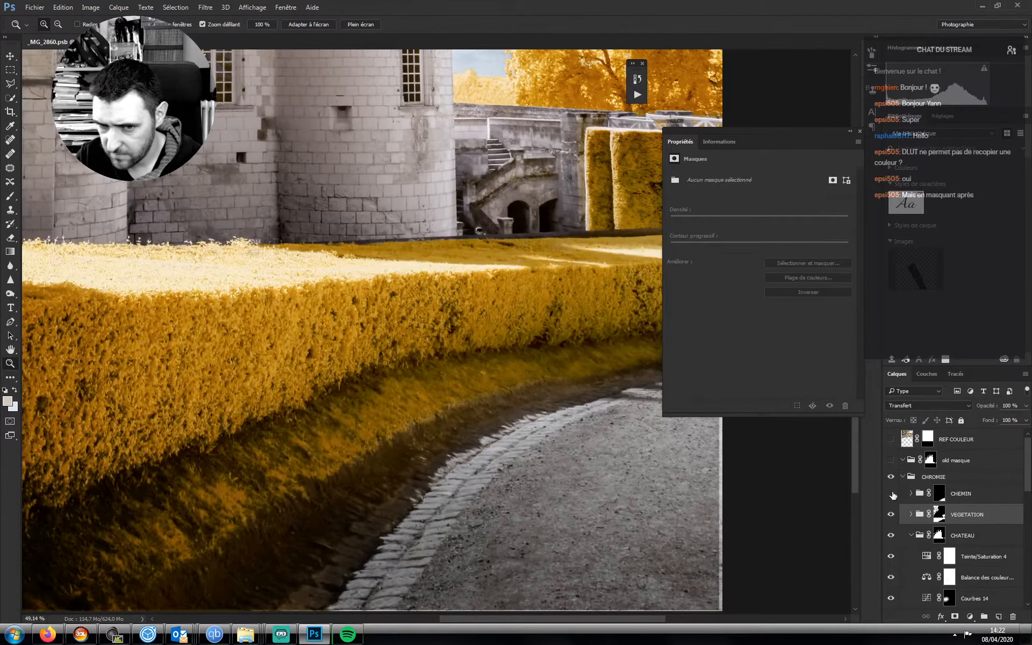
{"action": "left_click", "coordinate": [892, 494]}
{"action": "left_click", "coordinate": [892, 493]}
- Brush white at 10% opacity on the CHEMIN group's mask along the path's cobbled edge with a size 400 brush
{"action": "left_click", "coordinate": [940, 494]}
{"action": "key", "text": "b"}
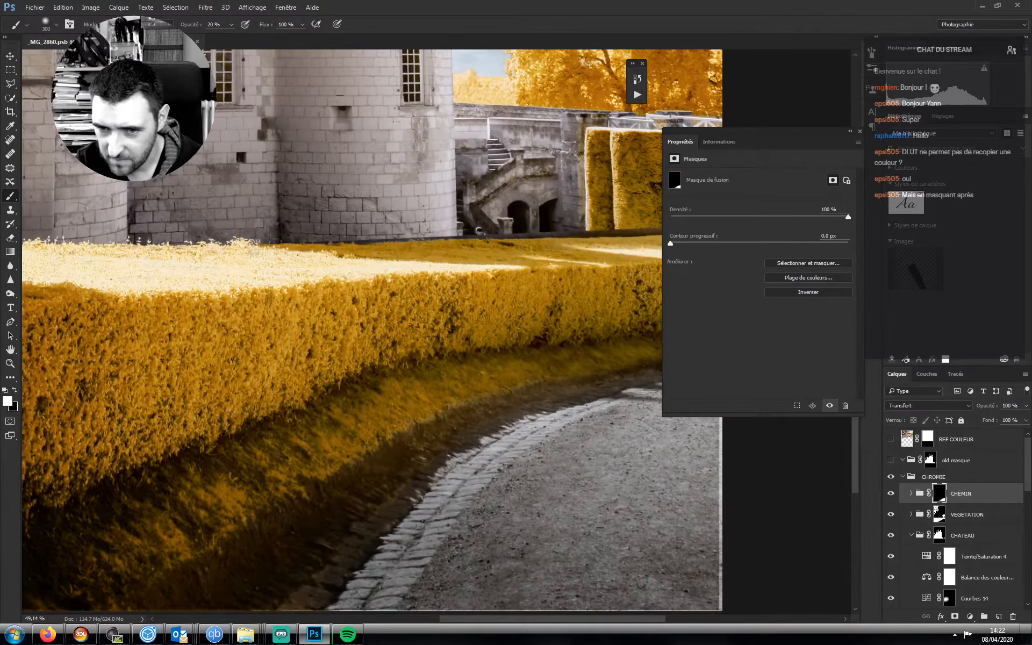
{"action": "key", "text": "1"}
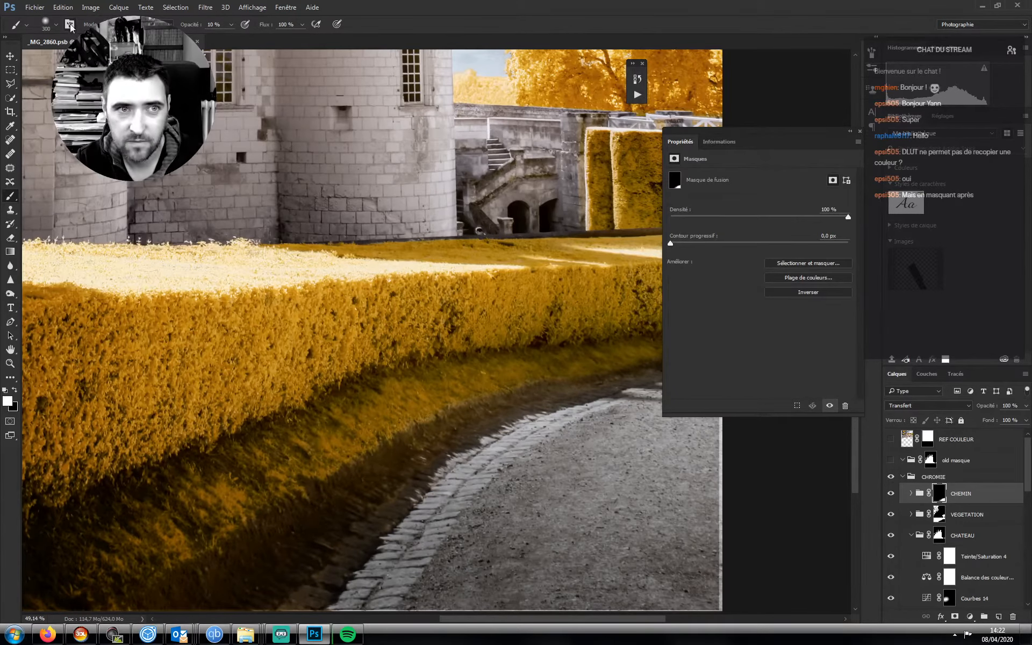
{"action": "key", "text": "F5"}
{"action": "key", "text": "F5"}
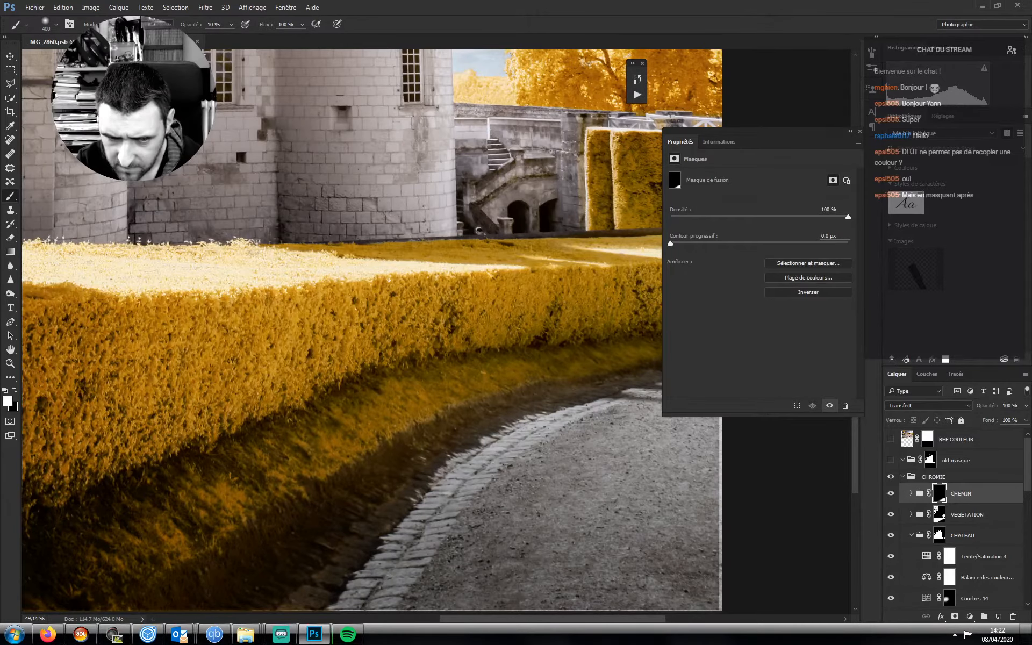
{"action": "left_click_drag", "start_coordinate": [364, 530], "coordinate": [525, 449]}
- Collapse the floating Properties panel so the whole castle image is unobstructed
{"action": "left_click_drag", "start_coordinate": [398, 411], "coordinate": [475, 604]}
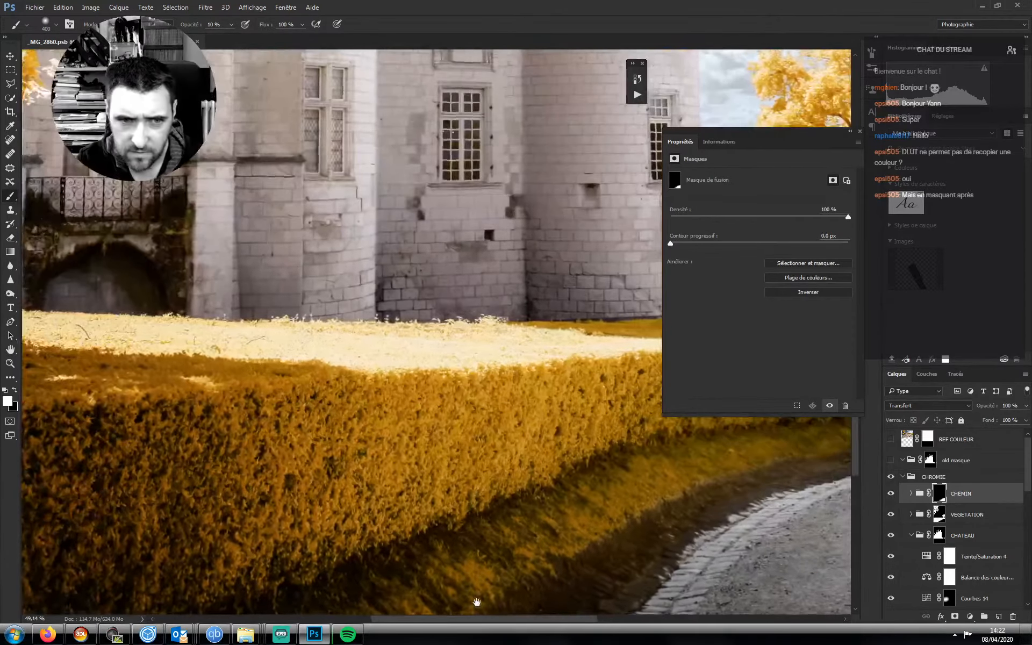
{"action": "left_click_drag", "start_coordinate": [401, 444], "coordinate": [340, 429]}
{"action": "left_click_drag", "start_coordinate": [516, 370], "coordinate": [407, 528]}
{"action": "left_click", "coordinate": [851, 133]}
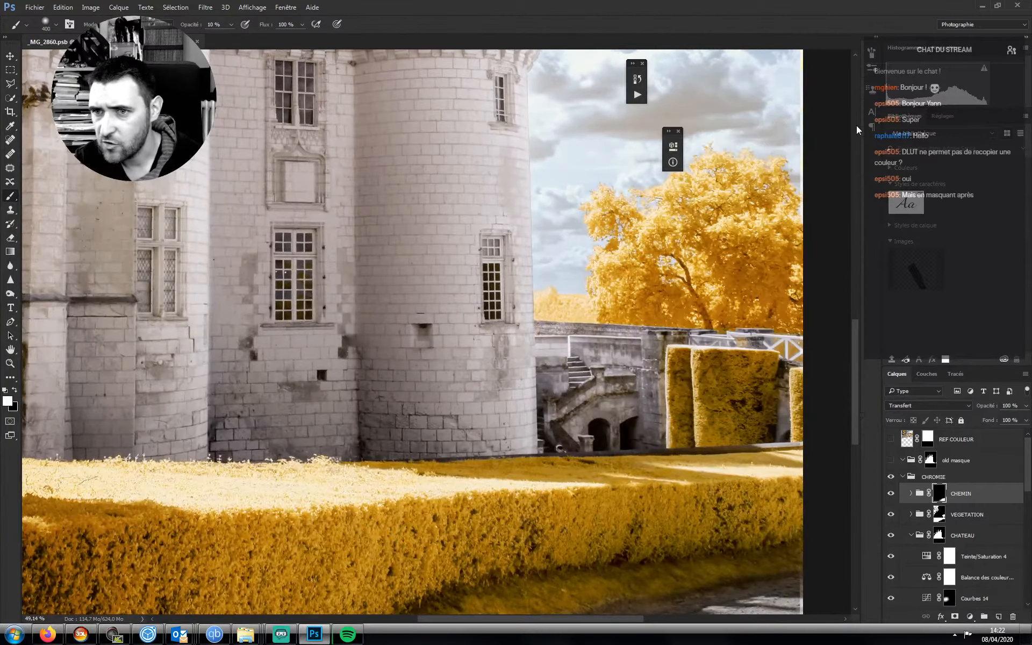
{"action": "key", "text": "ctrl+minus"}
{"action": "key", "text": "ctrl+minus"}
{"action": "key", "text": "ctrl+minus"}
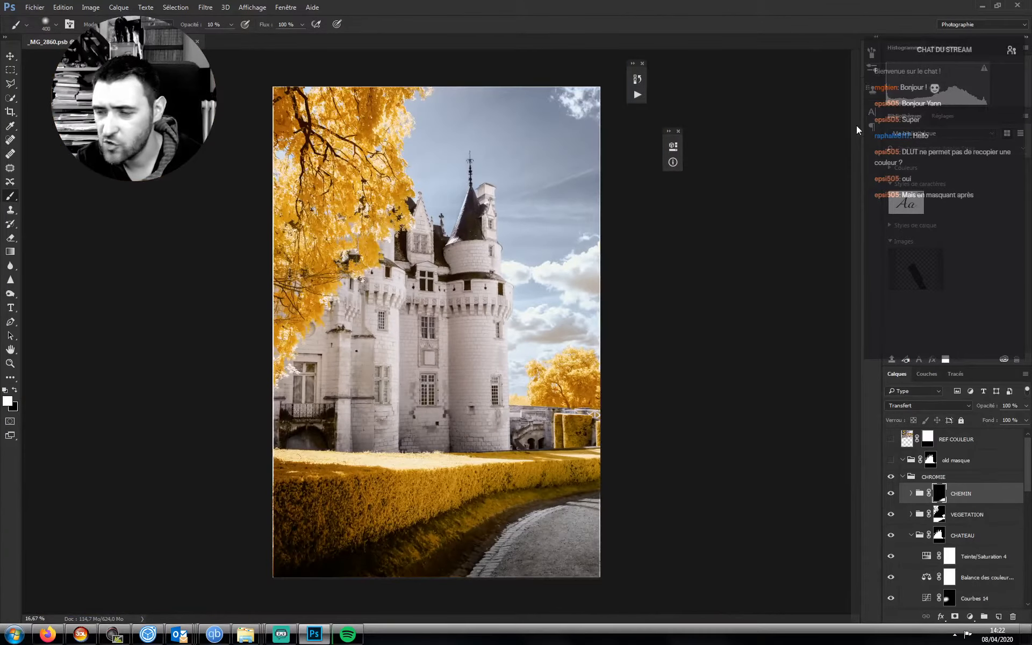
- Give the old masque group a red colour label and collapse the CHATEAU group inside CHROMIE
{"action": "left_click", "coordinate": [903, 477]}
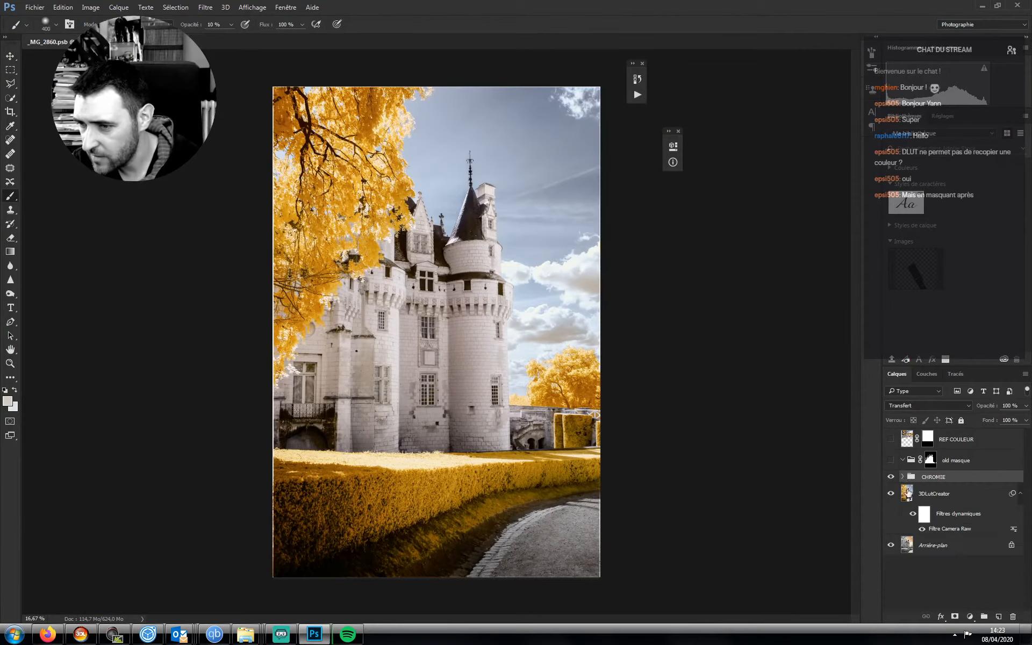
{"action": "right_click", "coordinate": [955, 466]}
{"action": "left_click", "coordinate": [914, 386]}
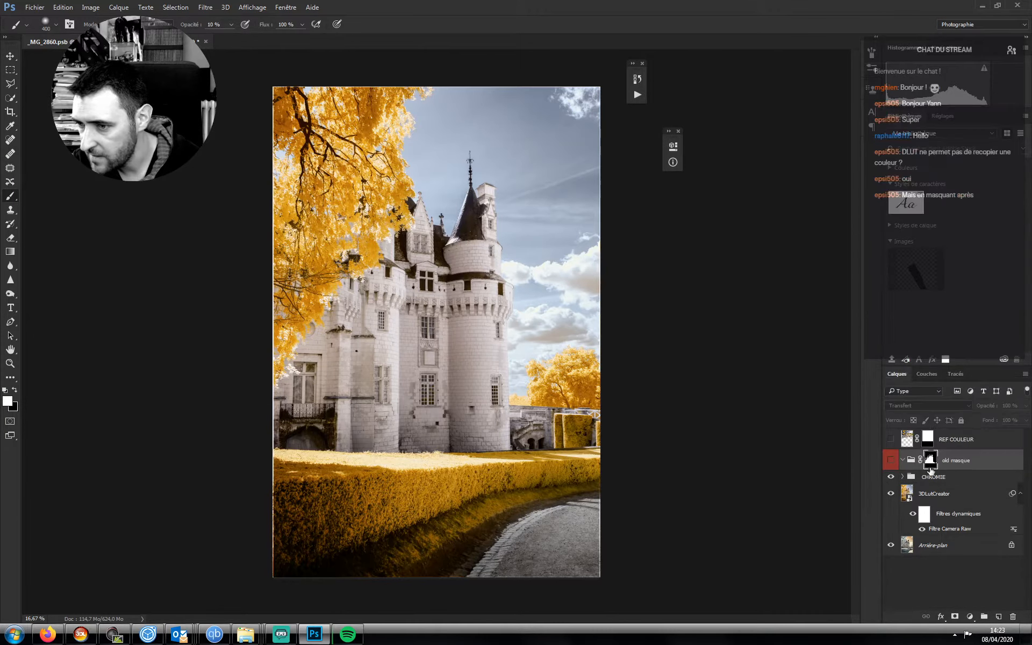
{"action": "left_click", "coordinate": [903, 477]}
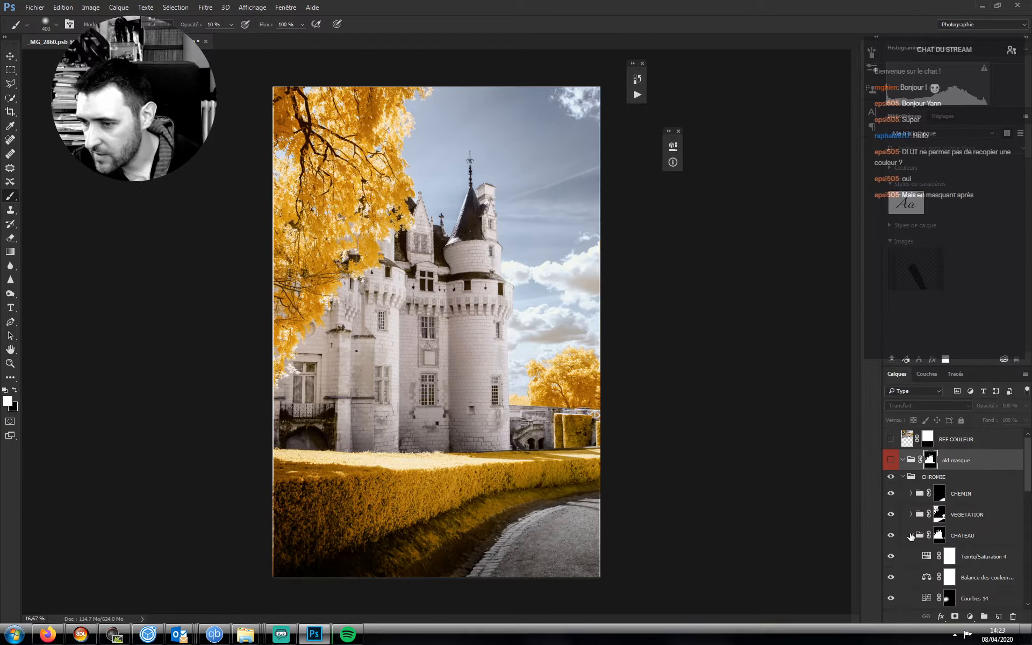
{"action": "left_click", "coordinate": [911, 535]}
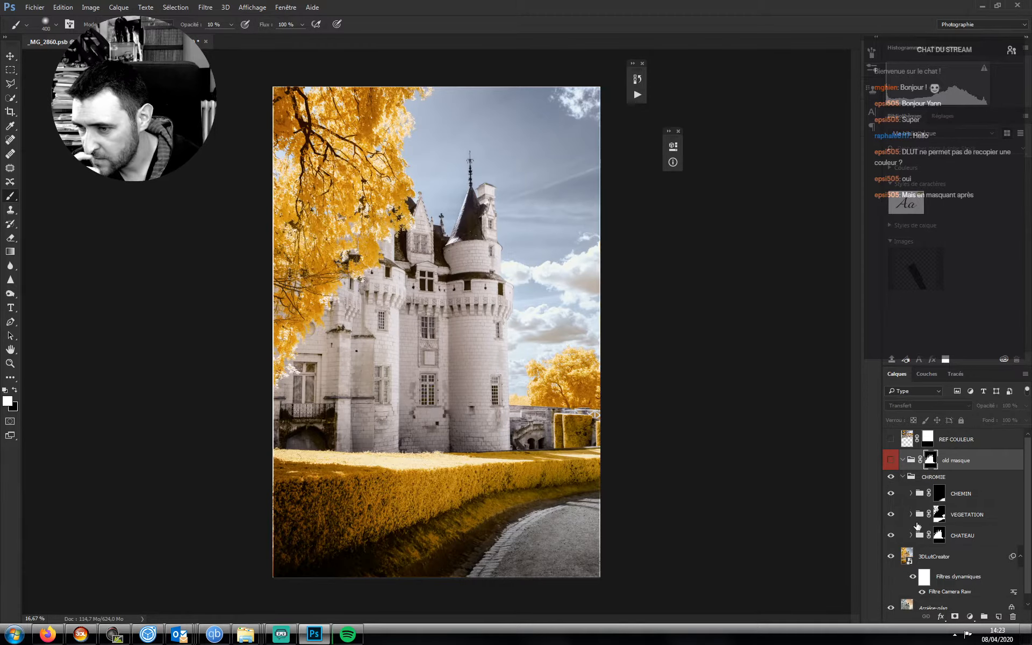
{"action": "scroll", "coordinate": [962, 516], "scroll_direction": "down", "scroll_amount": 1}
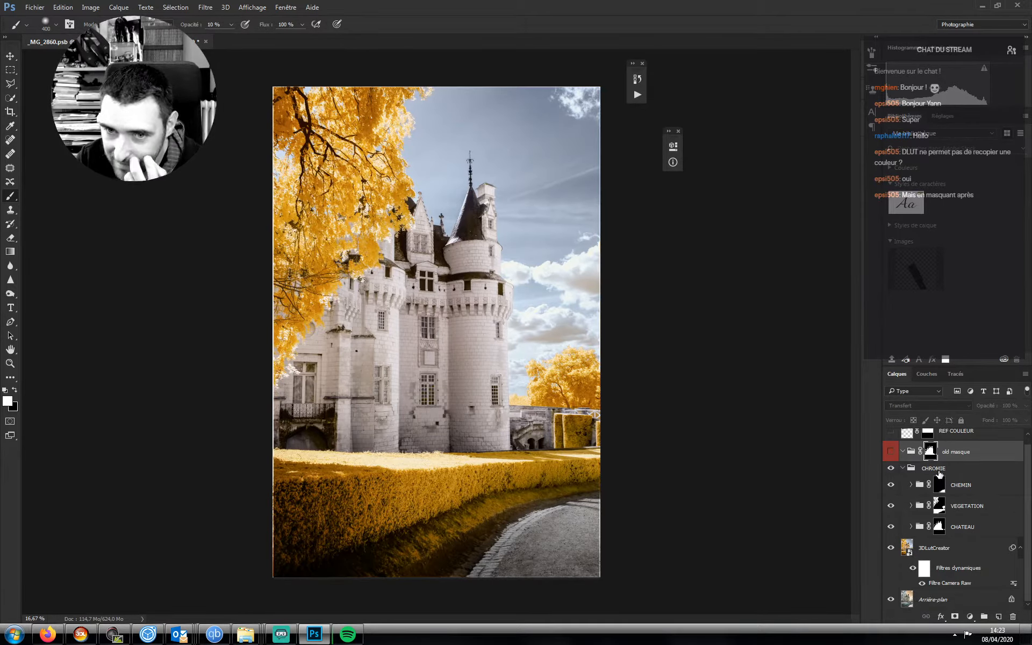
- Load the CHEMIN, VEGETATION and CHATEAU group masks together as one combined selection
{"action": "left_click", "coordinate": [939, 473]}
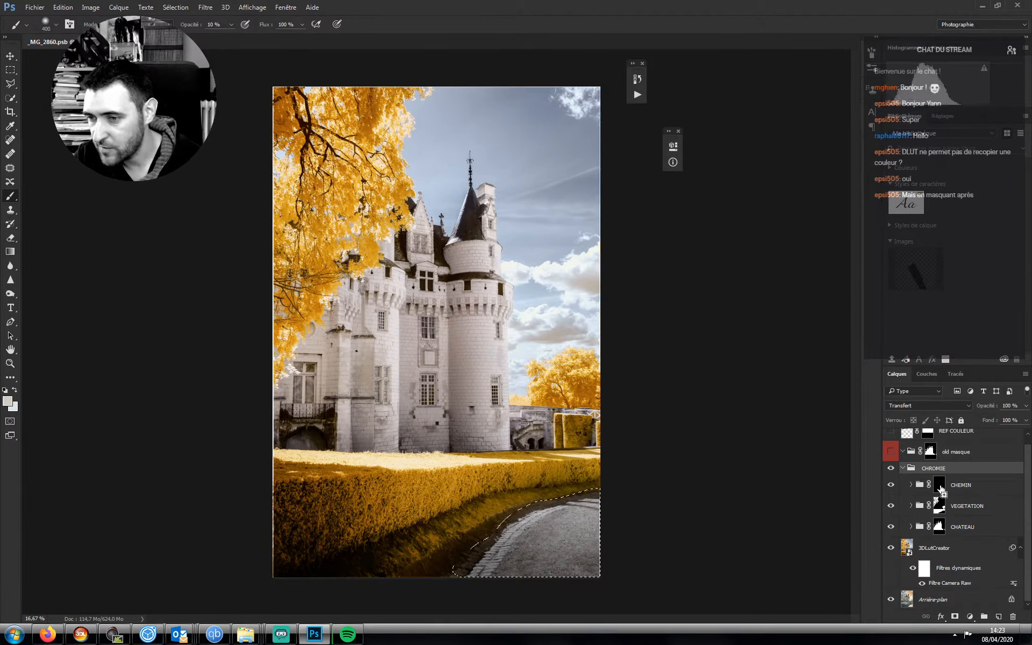
{"action": "left_click", "coordinate": [939, 510], "text": "ctrl"}
{"action": "left_click", "coordinate": [941, 529], "text": "ctrl+shift"}
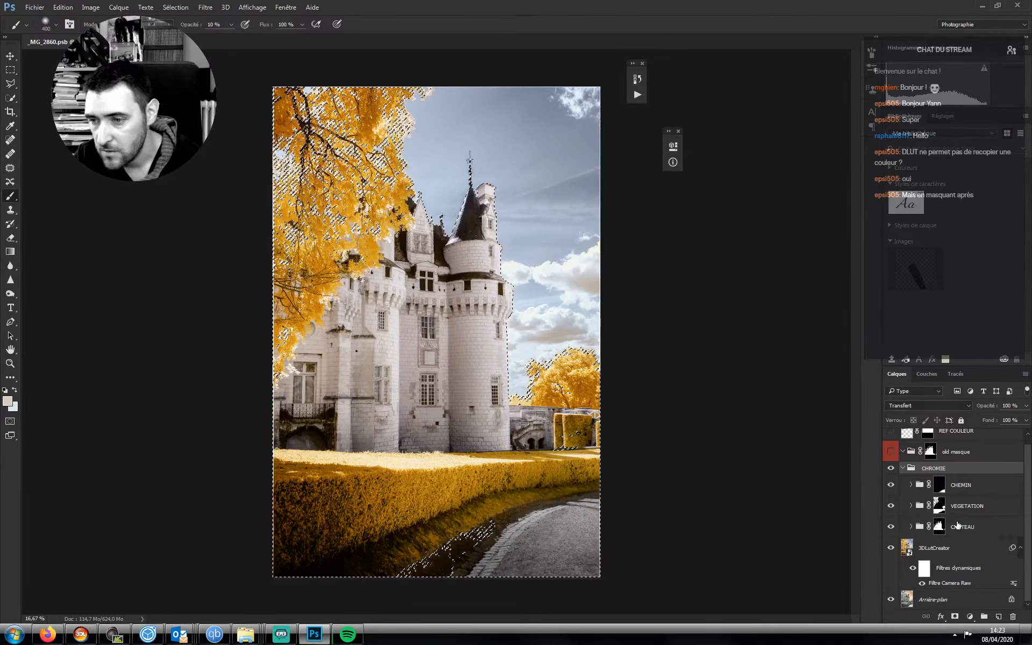
- Create a new group above CHEMIN, mask it with the inverse of the selection, and deselect
{"action": "left_click", "coordinate": [939, 484]}
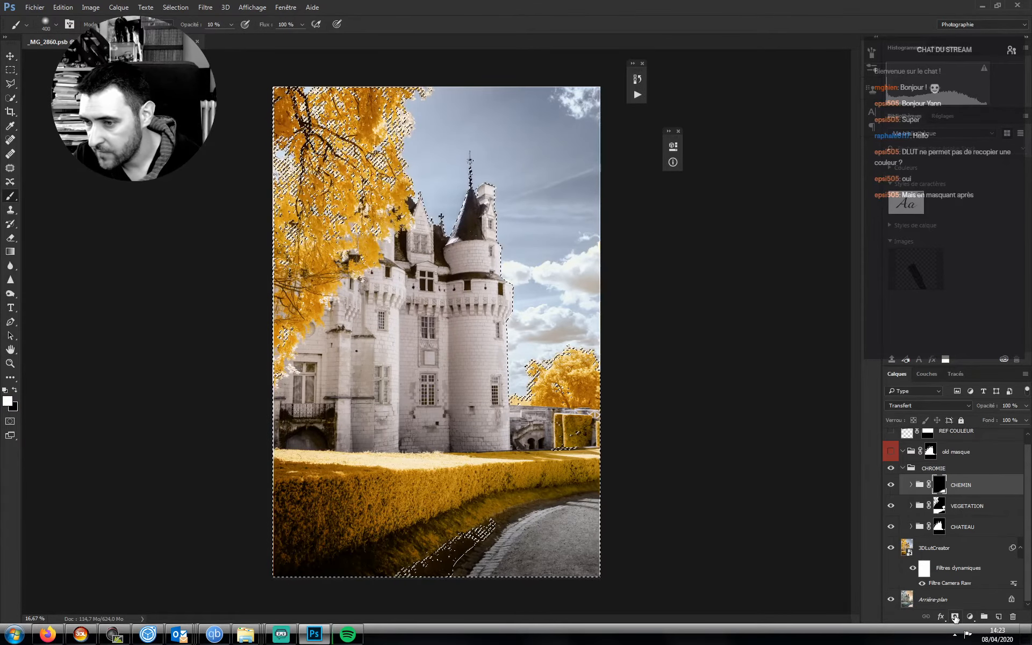
{"action": "left_click", "coordinate": [977, 617]}
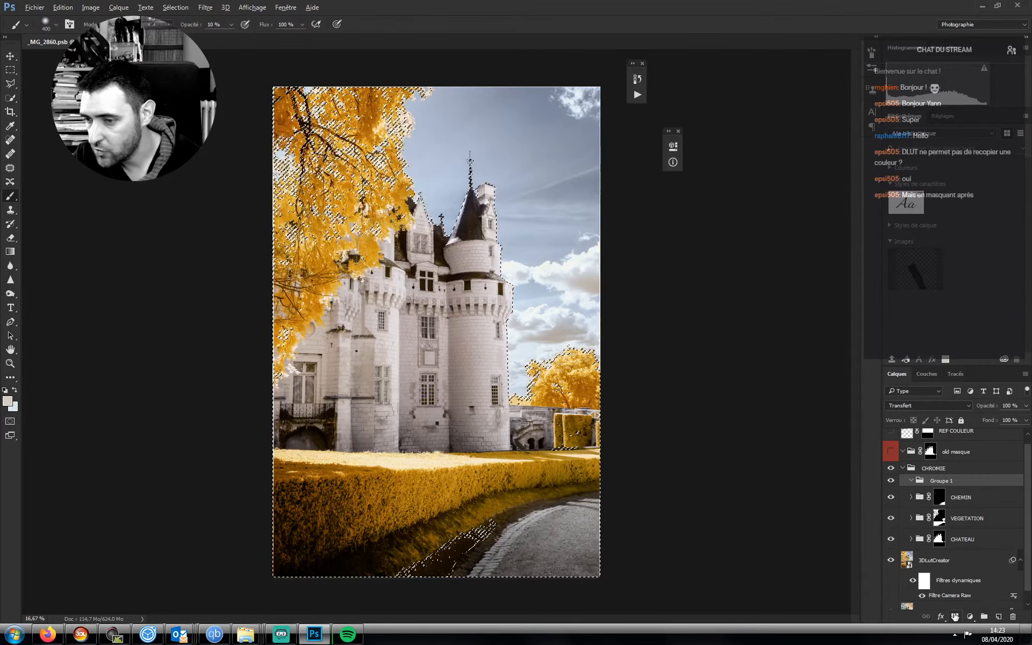
{"action": "left_click", "coordinate": [954, 617]}
{"action": "left_click", "coordinate": [937, 488], "text": "ctrl"}
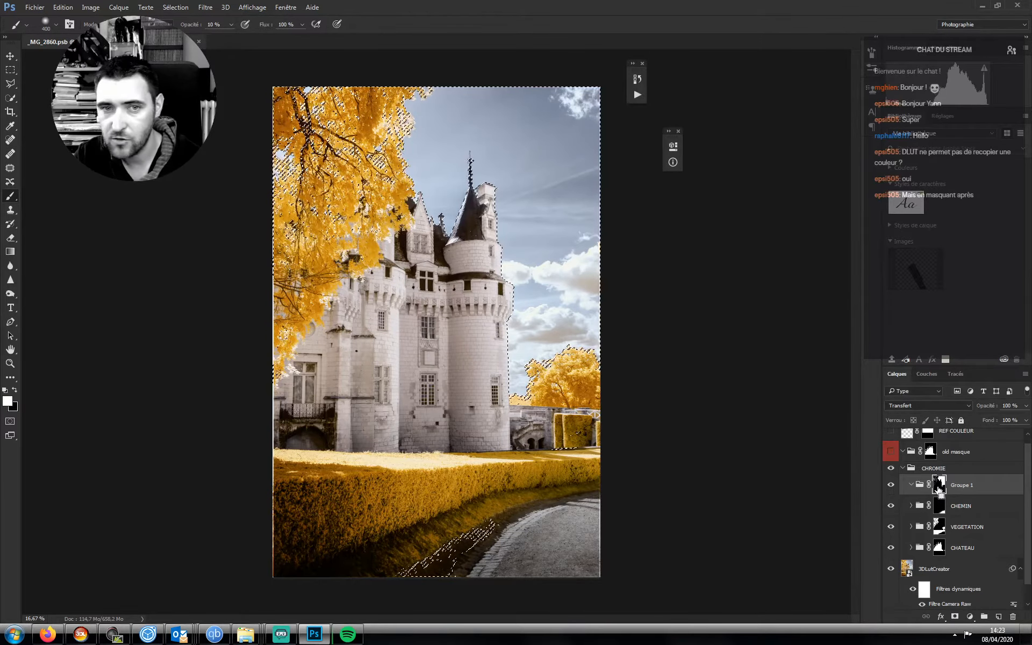
{"action": "key", "text": "ctrl+d"}
- Display the new group's mask alone and paint the path's grey edge black at 100% opacity, brush size 500
{"action": "left_click", "coordinate": [937, 489], "text": "alt"}
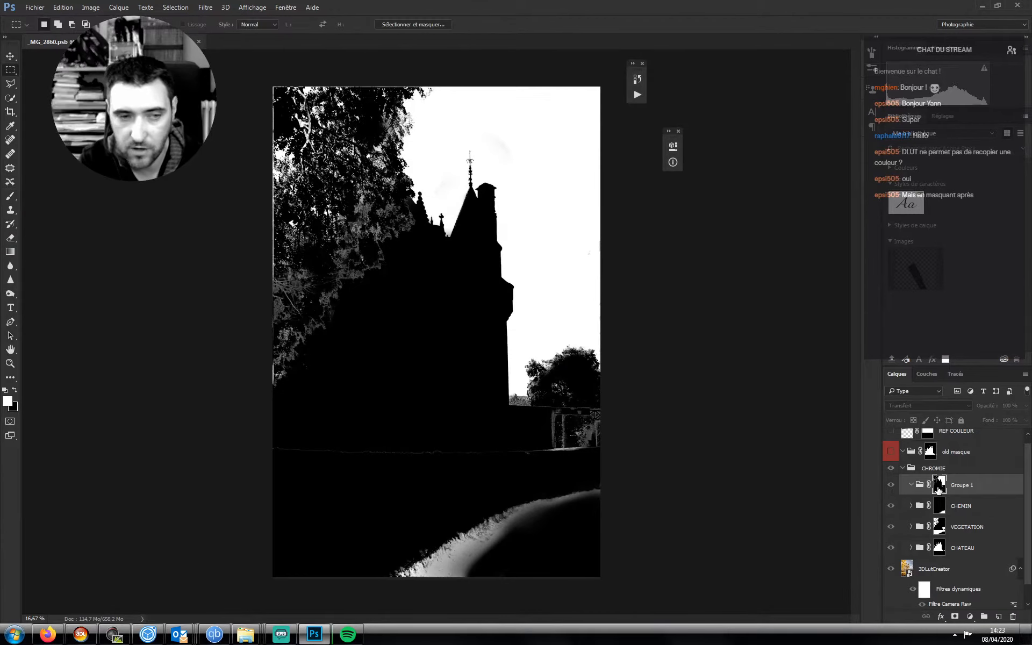
{"action": "key", "text": "x"}
{"action": "key", "text": "bracketright"}
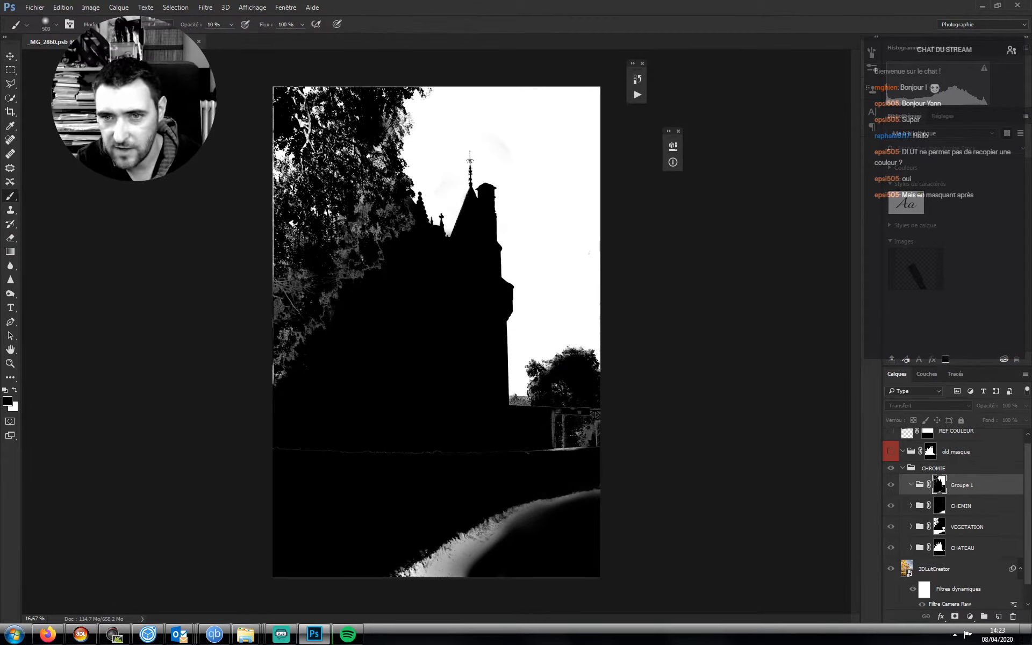
{"action": "mouse_move", "coordinate": [583, 499]}
{"action": "left_mouse_down"}
{"action": "mouse_move", "coordinate": [546, 503]}
{"action": "mouse_move", "coordinate": [430, 562]}
{"action": "mouse_move", "coordinate": [560, 502]}
{"action": "left_mouse_up"}
- Paint the grey remnants of the lower tree foliage in front of the castle black on the new group's mask
{"action": "key", "text": "bracketleft"}
{"action": "key", "text": "bracketleft"}
{"action": "key", "text": "bracketleft"}
{"action": "key", "text": "bracketleft"}
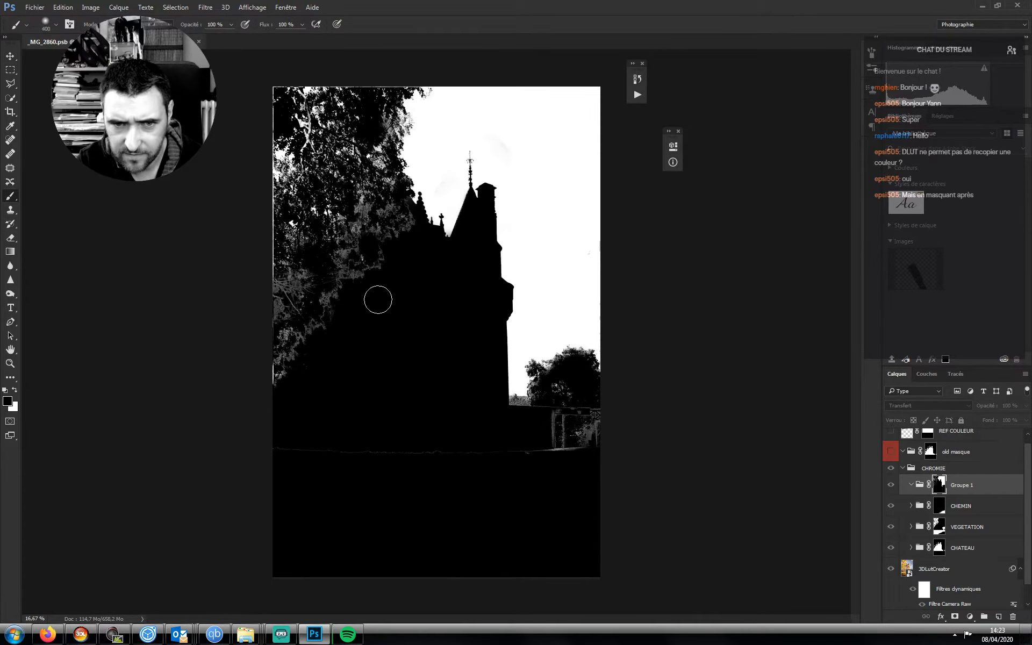
{"action": "mouse_move", "coordinate": [373, 264]}
{"action": "left_mouse_down"}
{"action": "mouse_move", "coordinate": [371, 239]}
{"action": "mouse_move", "coordinate": [403, 210]}
{"action": "mouse_move", "coordinate": [348, 257]}
{"action": "mouse_move", "coordinate": [325, 297]}
{"action": "mouse_move", "coordinate": [285, 301]}
{"action": "mouse_move", "coordinate": [304, 285]}
{"action": "left_mouse_up"}
{"action": "key", "text": "bracketleft"}
{"action": "key", "text": "bracketleft"}
{"action": "key", "text": "bracketleft"}
{"action": "left_click", "coordinate": [387, 205]}
{"action": "key", "text": "bracketright"}
{"action": "key", "text": "bracketright"}
{"action": "key", "text": "bracketright"}
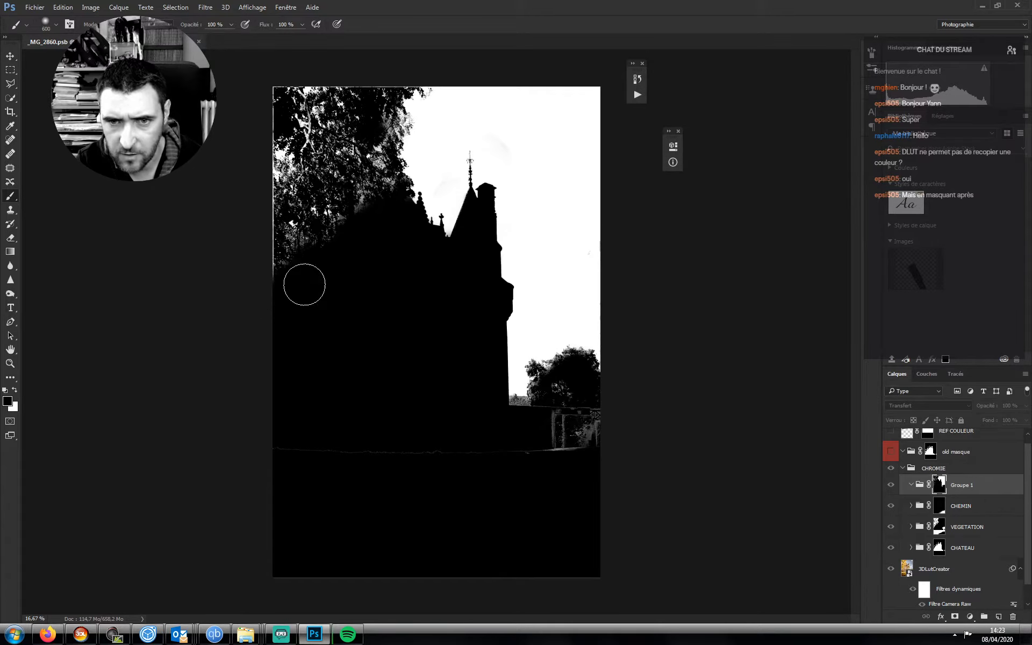
- Paint the trimmed hedge columns beside the castle black on the mask with a size 300 brush
{"action": "key", "text": "bracketleft"}
{"action": "key", "text": "bracketleft"}
{"action": "key", "text": "bracketleft"}
{"action": "mouse_move", "coordinate": [538, 428]}
{"action": "left_mouse_down"}
{"action": "mouse_move", "coordinate": [570, 427]}
{"action": "mouse_move", "coordinate": [594, 441]}
{"action": "left_mouse_up"}
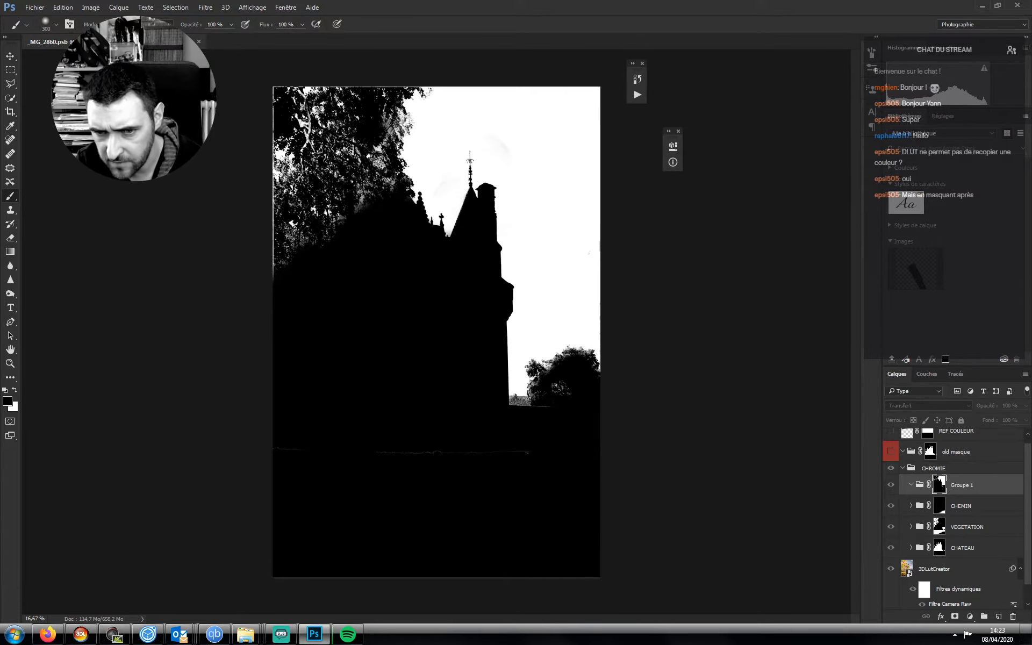
- Paint out the garden wall's edge and the thin line along the hedge top in black on the mask
{"action": "key", "text": "bracketleft"}
{"action": "key", "text": "bracketleft"}
{"action": "key", "text": "bracketleft"}
{"action": "key", "text": "bracketleft"}
{"action": "mouse_move", "coordinate": [508, 401]}
{"action": "left_mouse_down"}
{"action": "mouse_move", "coordinate": [529, 400]}
{"action": "mouse_move", "coordinate": [512, 403]}
{"action": "mouse_move", "coordinate": [559, 424]}
{"action": "mouse_move", "coordinate": [273, 450]}
{"action": "left_mouse_up"}
{"action": "key", "text": "bracketright"}
{"action": "key", "text": "bracketright"}
{"action": "key", "text": "bracketright"}
{"action": "key", "text": "bracketright"}
{"action": "key", "text": "bracketright"}
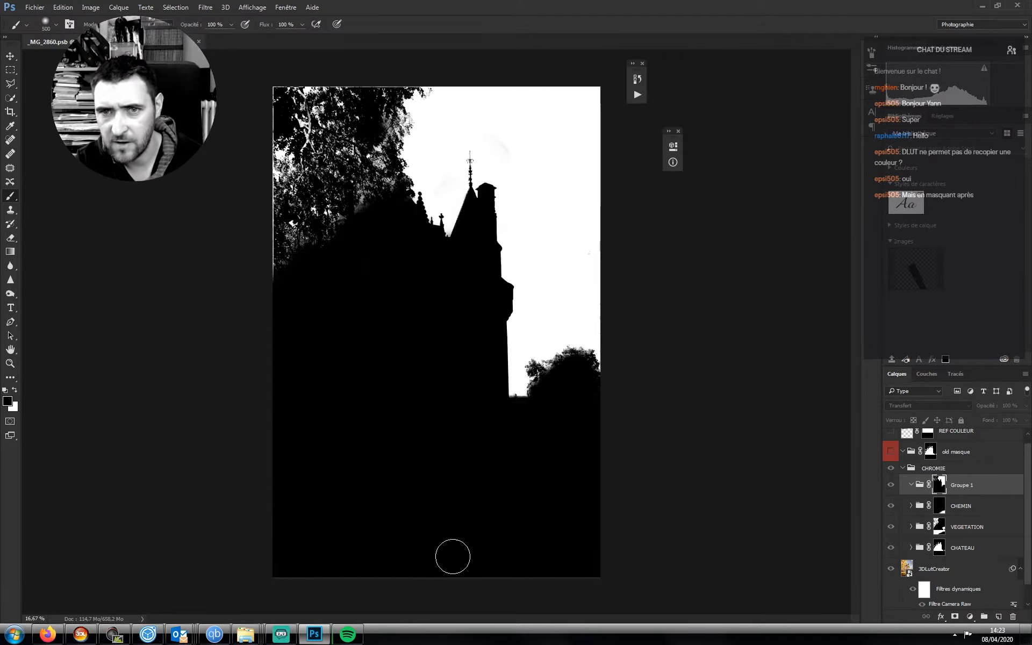
- Paint the faint smudges and specks in the sky white on the mask, and ready a black 50% opacity brush
{"action": "key", "text": "x"}
{"action": "key", "text": "bracketleft"}
{"action": "key", "text": "bracketleft"}
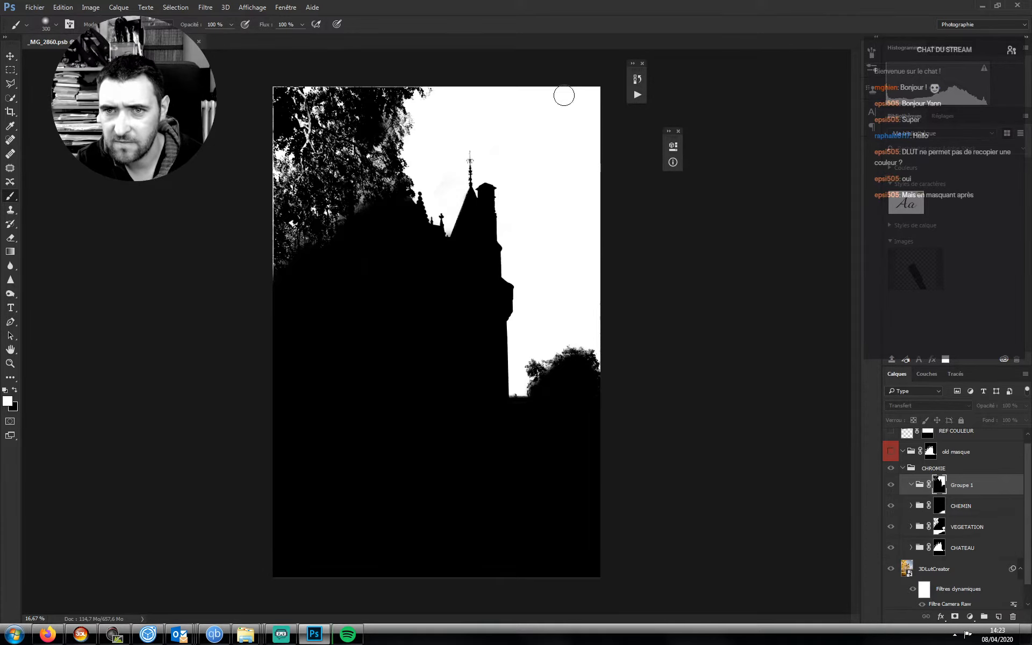
{"action": "key", "text": "bracketright"}
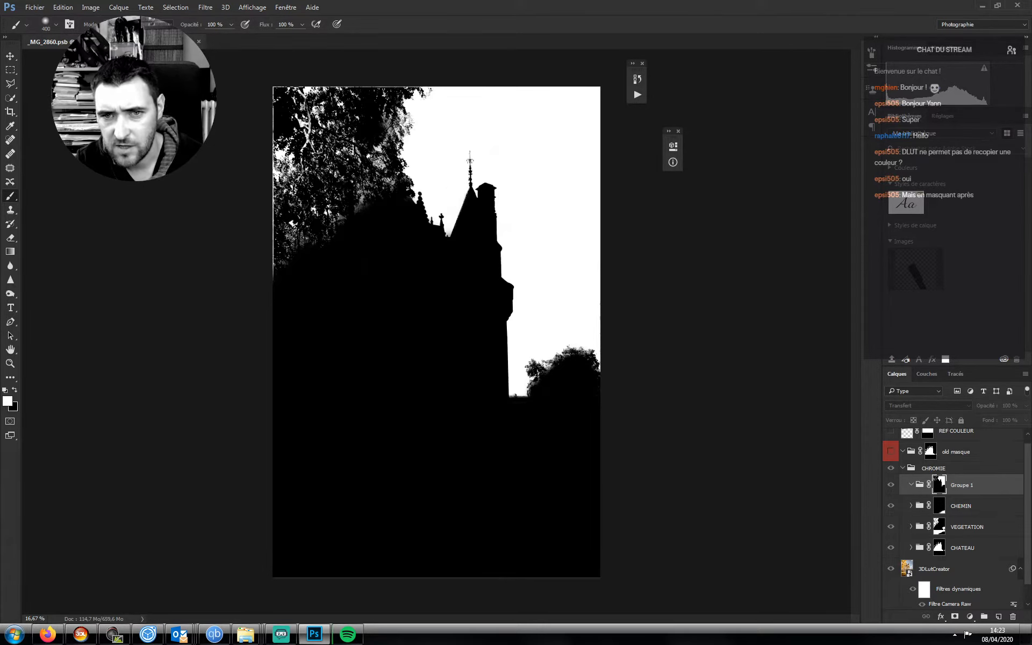
{"action": "key", "text": "bracketright"}
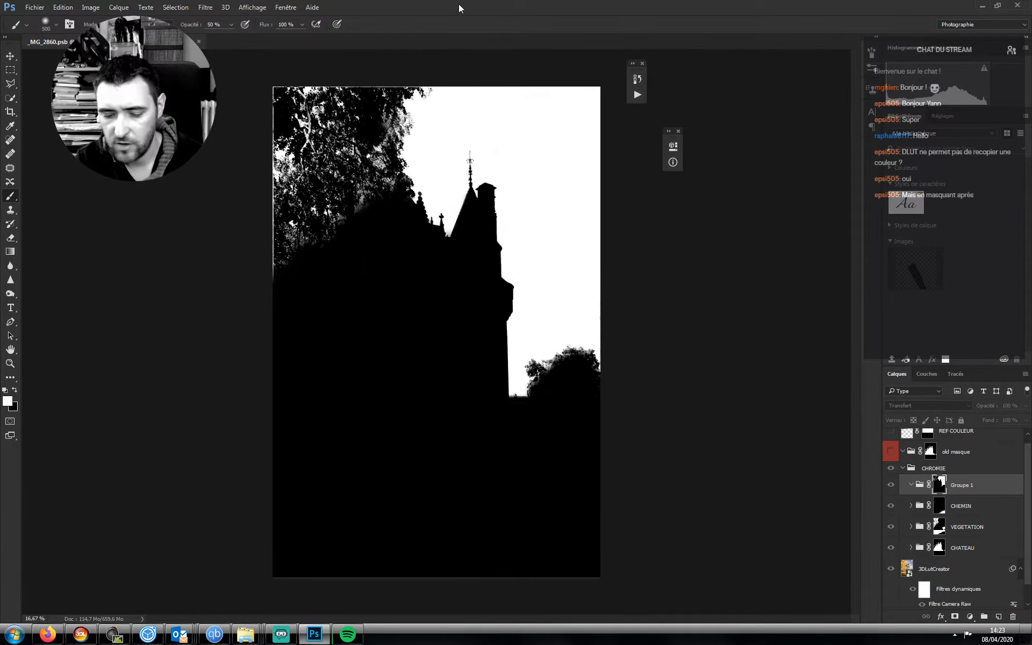
{"action": "key", "text": "x"}
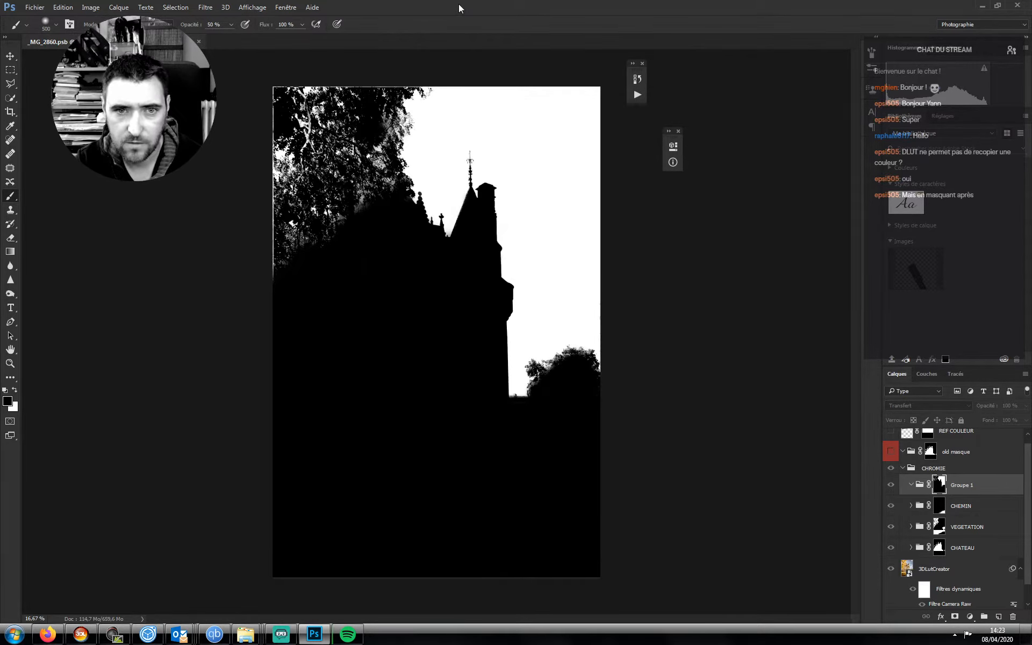
- Set the black 50% opacity mask brush to size 400
{"action": "key", "text": "bracketleft"}
{"action": "key", "text": "bracketleft"}
{"action": "key", "text": "bracketleft"}
{"action": "key", "text": "bracketleft"}
{"action": "key", "text": "bracketleft"}
{"action": "key", "text": "bracketleft"}
{"action": "key", "text": "bracketleft"}
{"action": "key", "text": "bracketleft"}
{"action": "key", "text": "bracketleft"}
{"action": "key", "text": "bracketleft"}
{"action": "key", "text": "bracketleft"}
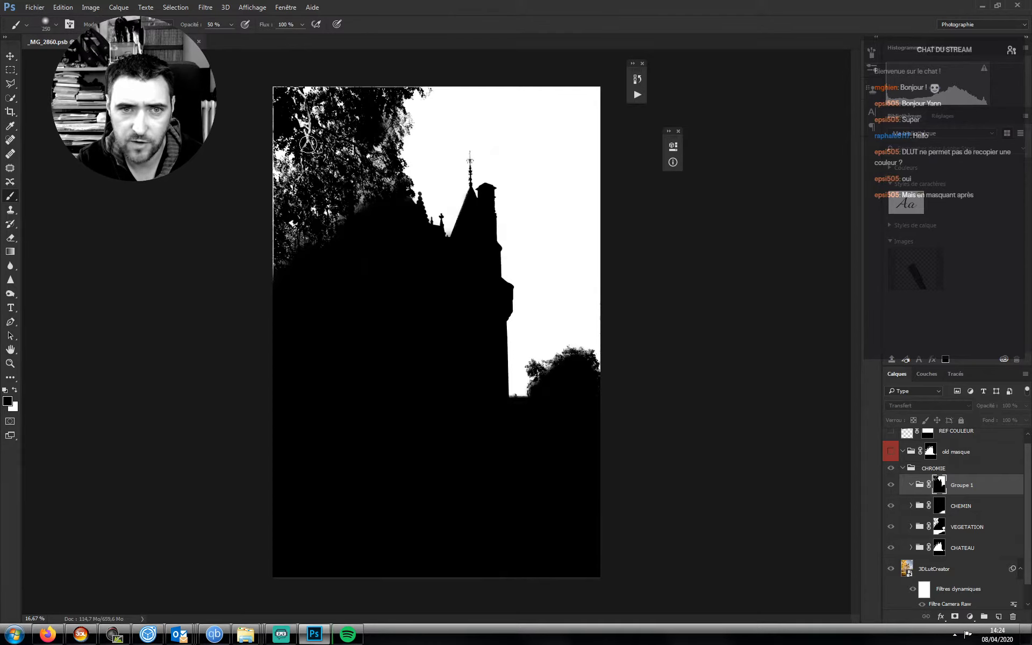
{"action": "key", "text": "bracketleft"}
{"action": "key", "text": "bracketleft"}
{"action": "key", "text": "bracketleft"}
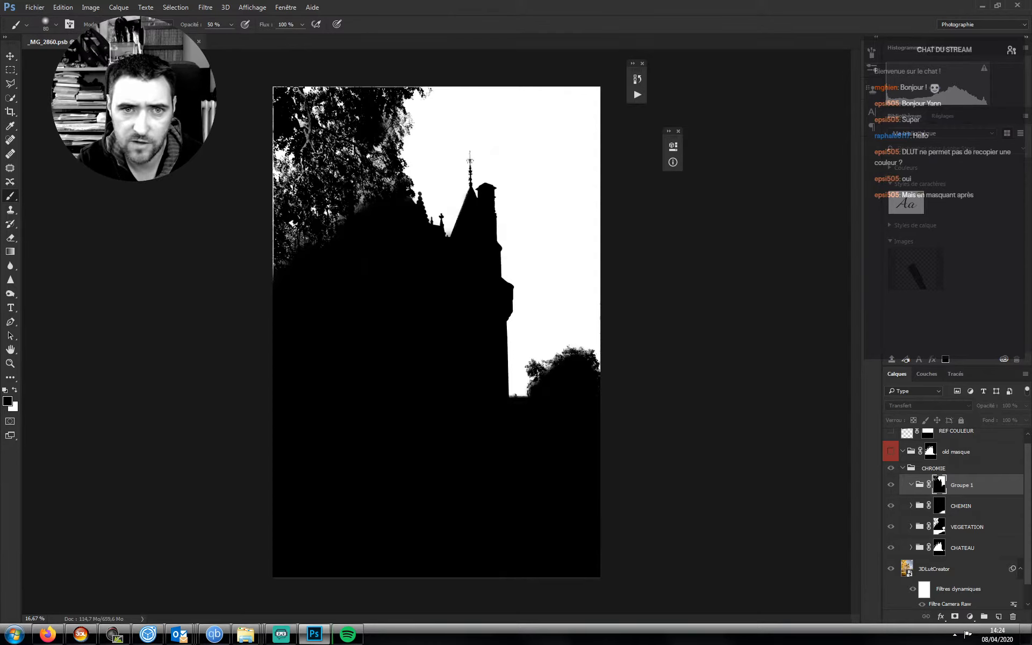
{"action": "key", "text": "bracketright"}
{"action": "key", "text": "bracketright"}
{"action": "key", "text": "bracketright"}
{"action": "key", "text": "bracketright"}
{"action": "key", "text": "bracketright"}
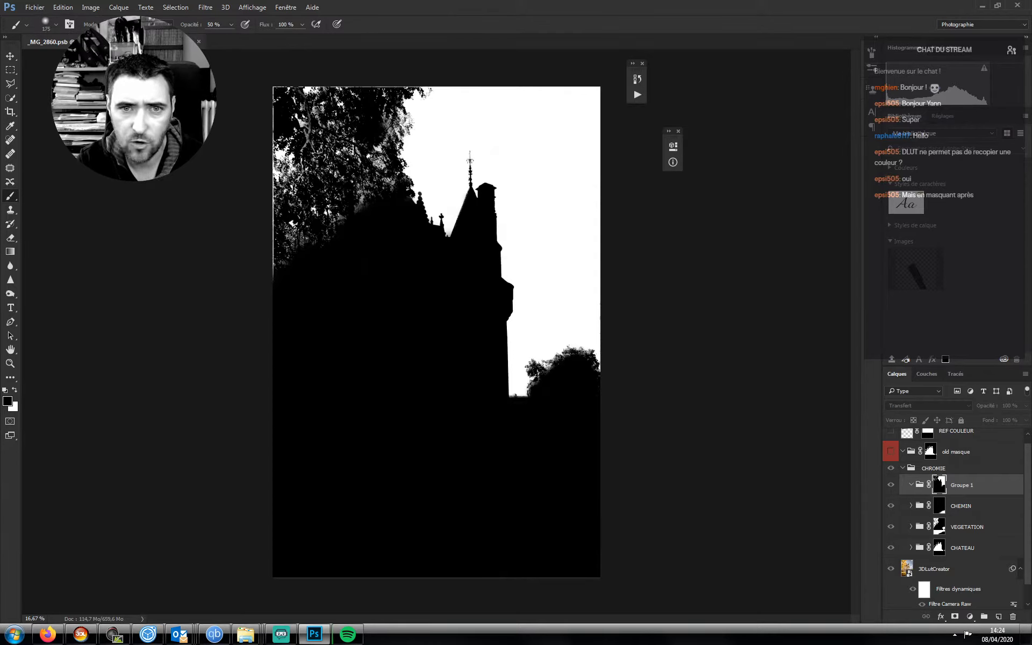
{"action": "key", "text": "bracketright"}
{"action": "key", "text": "bracketright"}
{"action": "key", "text": "bracketright"}
{"action": "key", "text": "bracketright"}
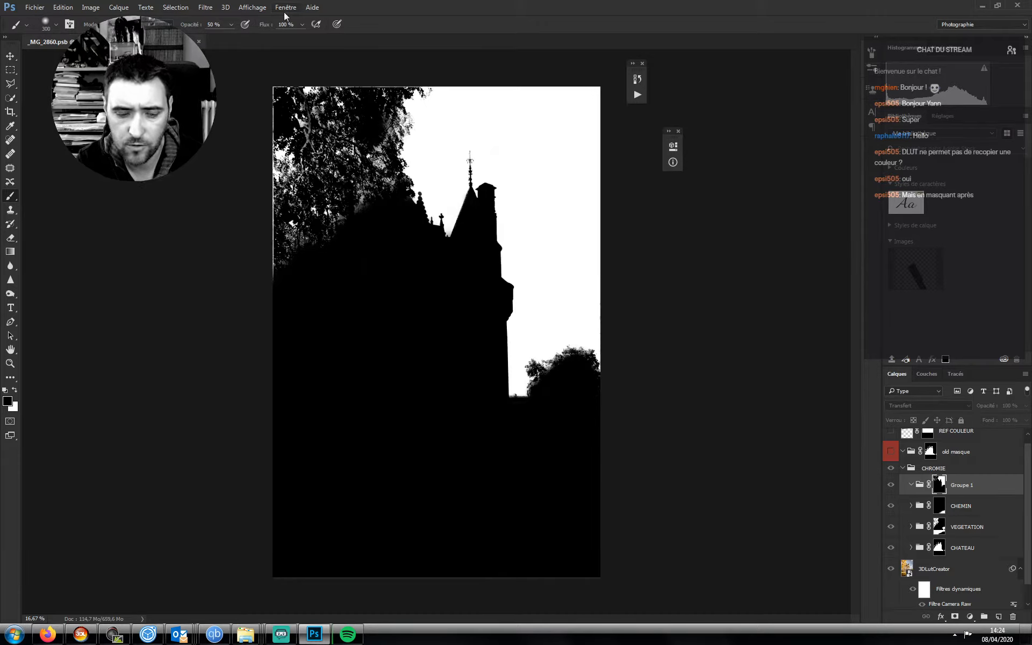
{"action": "key", "text": "bracketleft"}
{"action": "key", "text": "bracketleft"}
{"action": "key", "text": "bracketleft"}
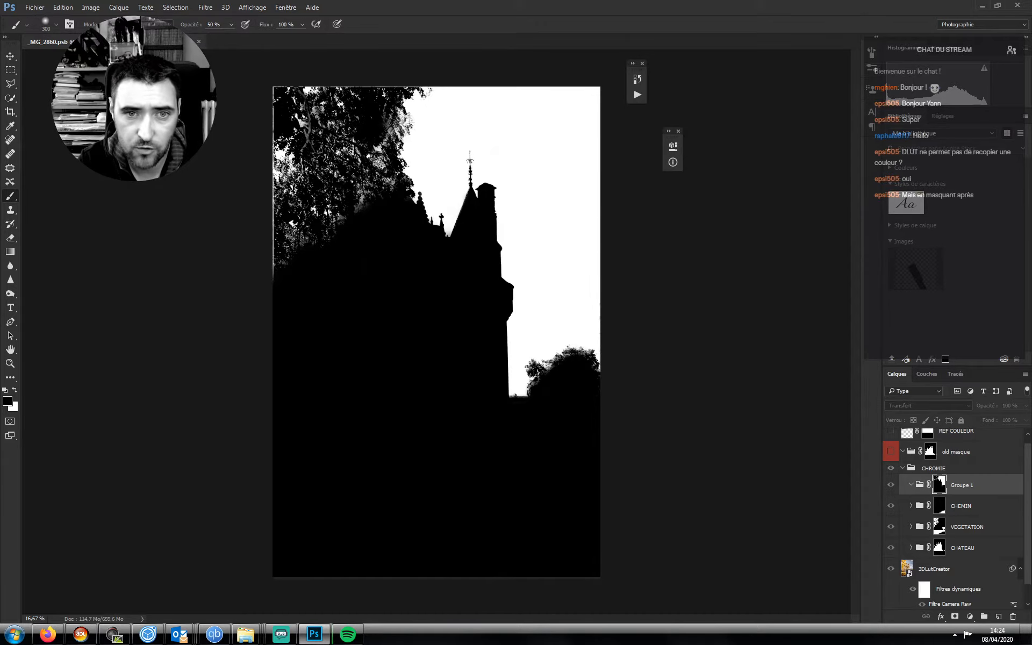
{"action": "key", "text": "bracketleft"}
{"action": "key", "text": "bracketleft"}
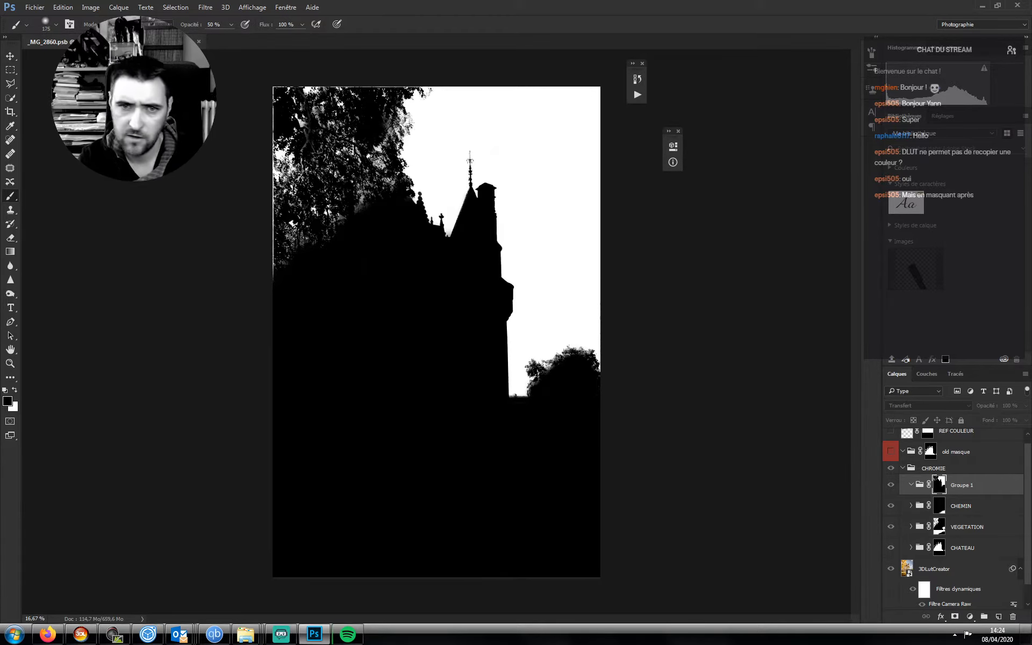
{"action": "key", "text": "bracketright"}
{"action": "key", "text": "bracketright"}
{"action": "key", "text": "bracketright"}
{"action": "key", "text": "bracketright"}
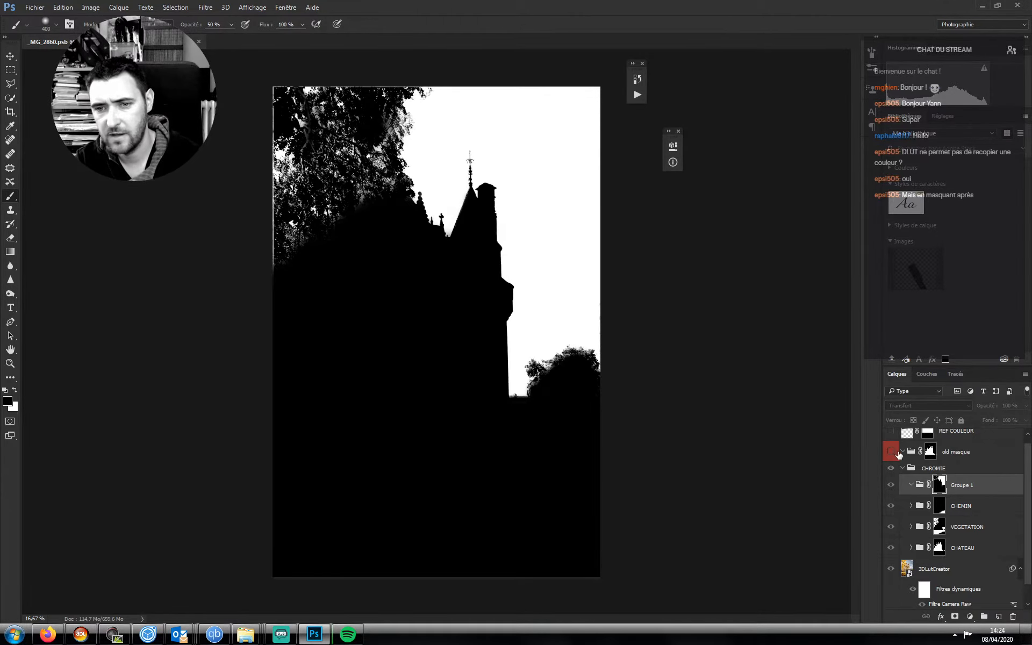
- Leave the mask view, rename the group Groupe 1 as CIEL, and check its mask briefly
{"action": "left_click", "coordinate": [964, 486]}
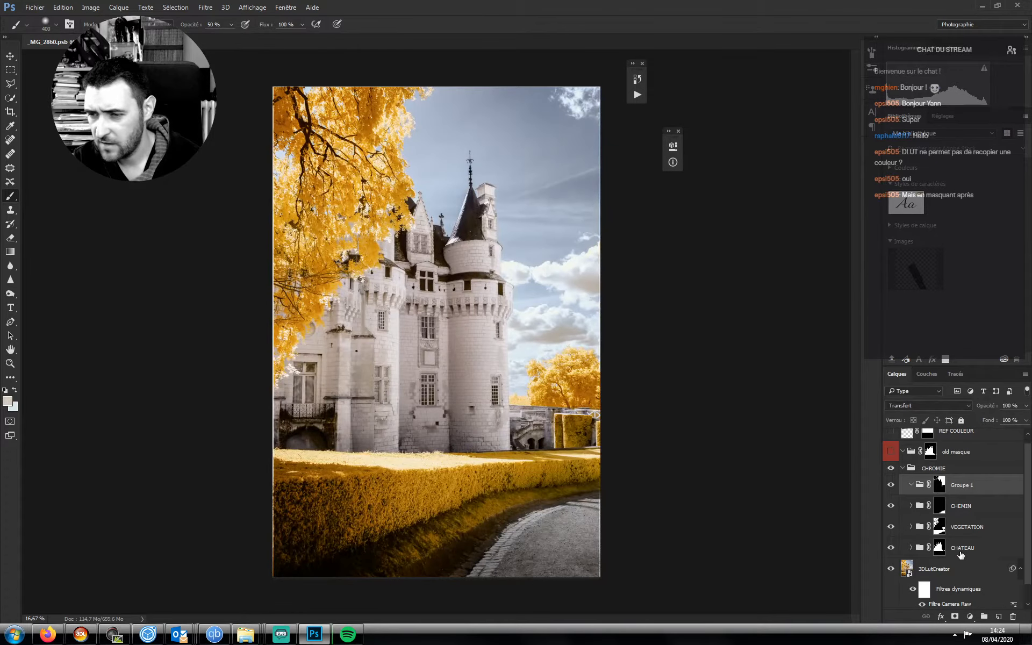
{"action": "double_click", "coordinate": [961, 486]}
{"action": "type", "text": "CIEL"}
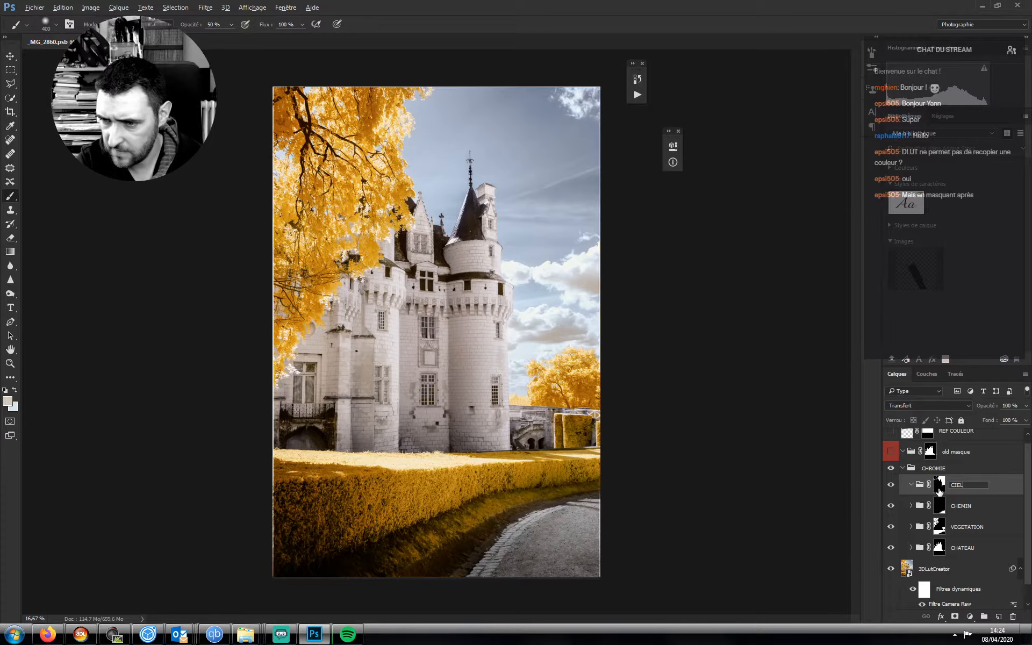
{"action": "left_click", "coordinate": [939, 486], "text": "alt"}
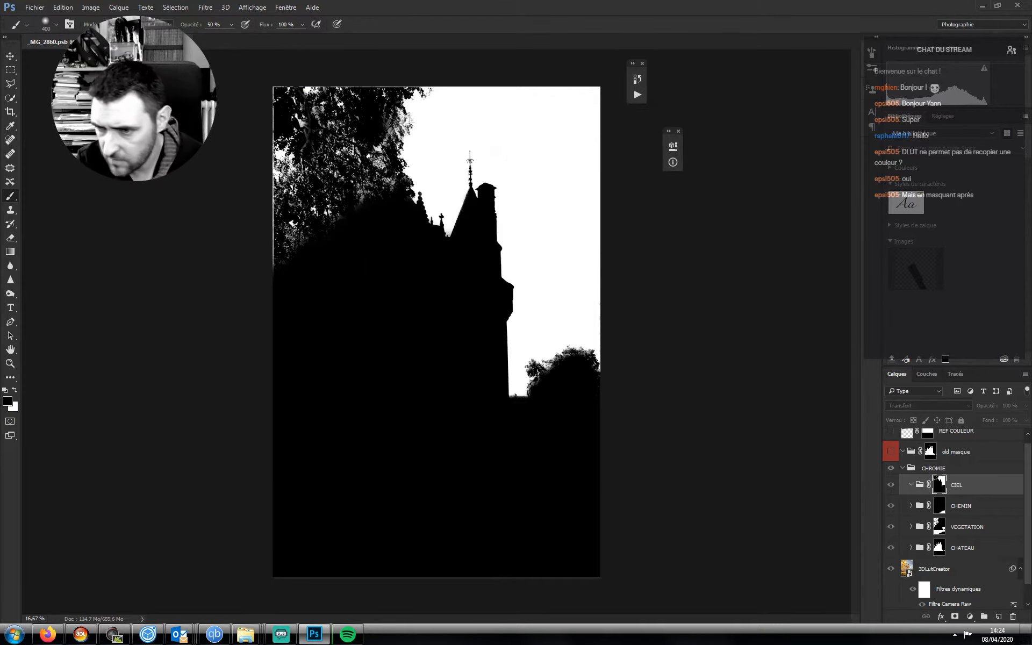
{"action": "left_click", "coordinate": [973, 494]}
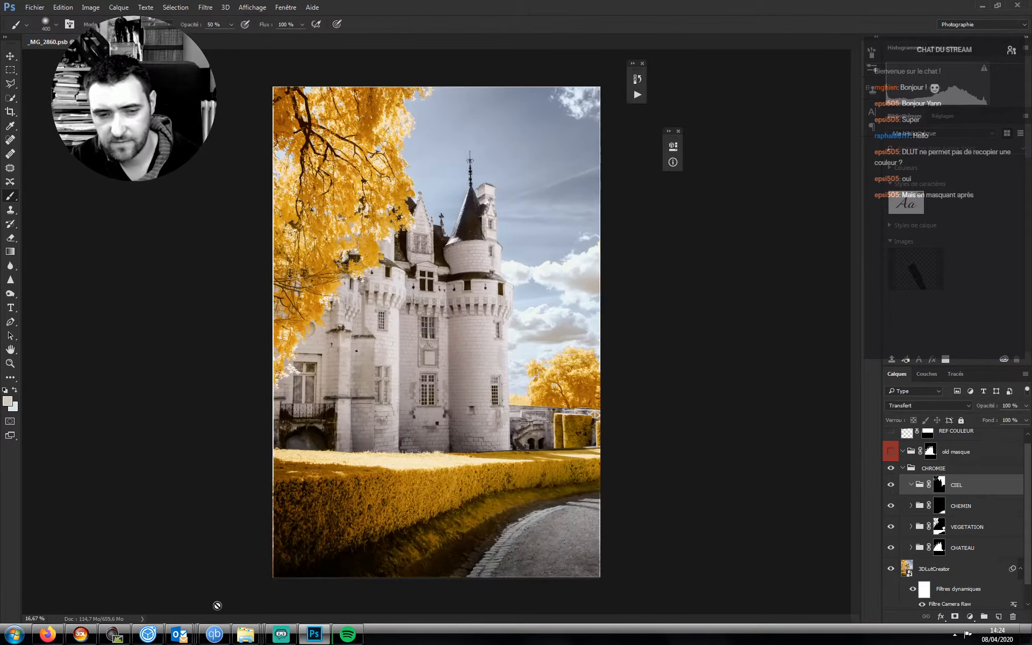
{"action": "left_click", "coordinate": [281, 636]}
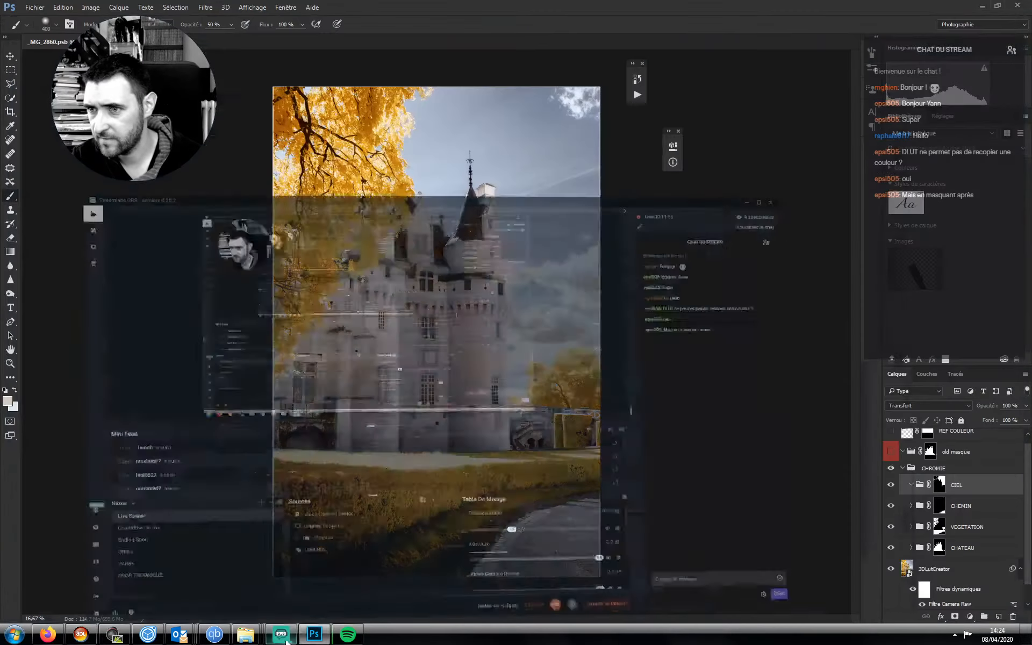
{"action": "left_click", "coordinate": [280, 636]}
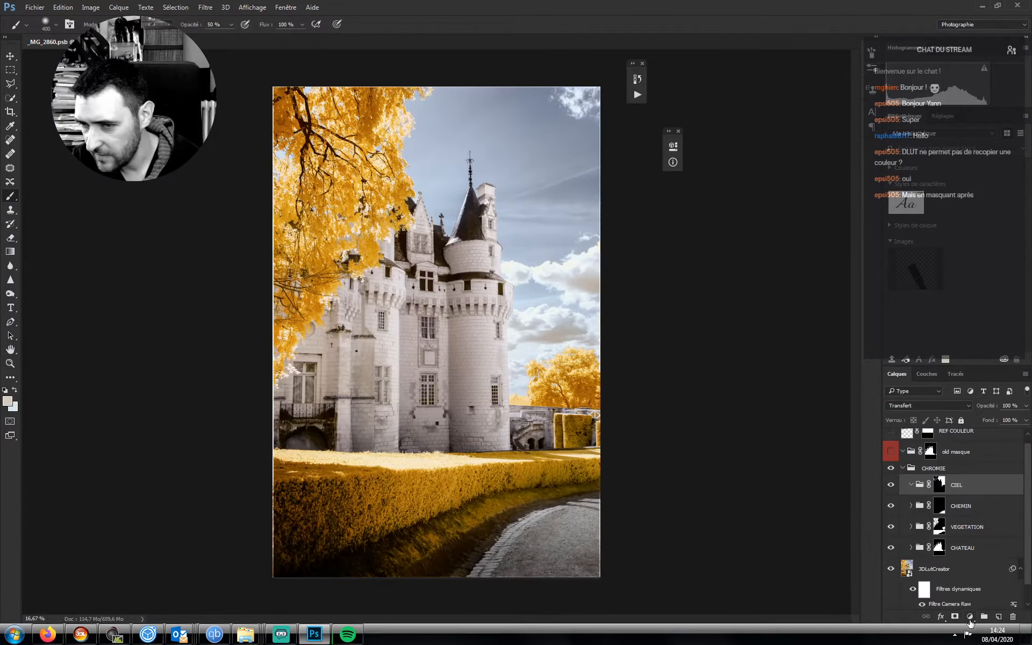
{"action": "left_click", "coordinate": [971, 623]}
{"action": "left_click", "coordinate": [741, 444]}
- Examine the tint of the clouds and sky around the tower, both close up and across the whole scene
{"action": "key", "text": "z"}
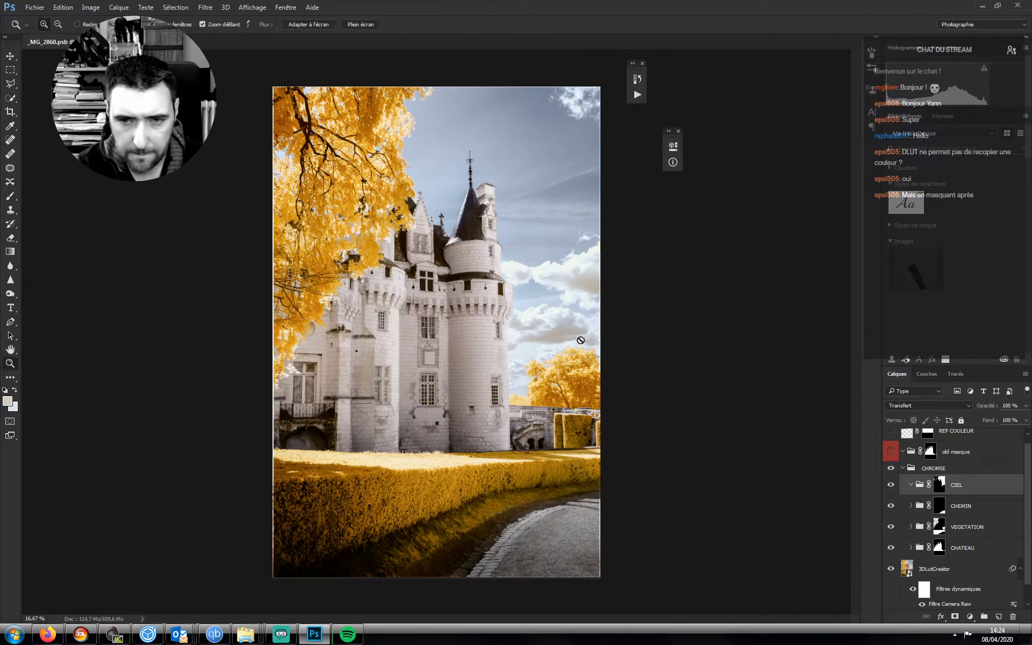
{"action": "left_click_drag", "start_coordinate": [570, 306], "coordinate": [657, 472]}
{"action": "left_click_drag", "start_coordinate": [472, 226], "coordinate": [511, 226]}
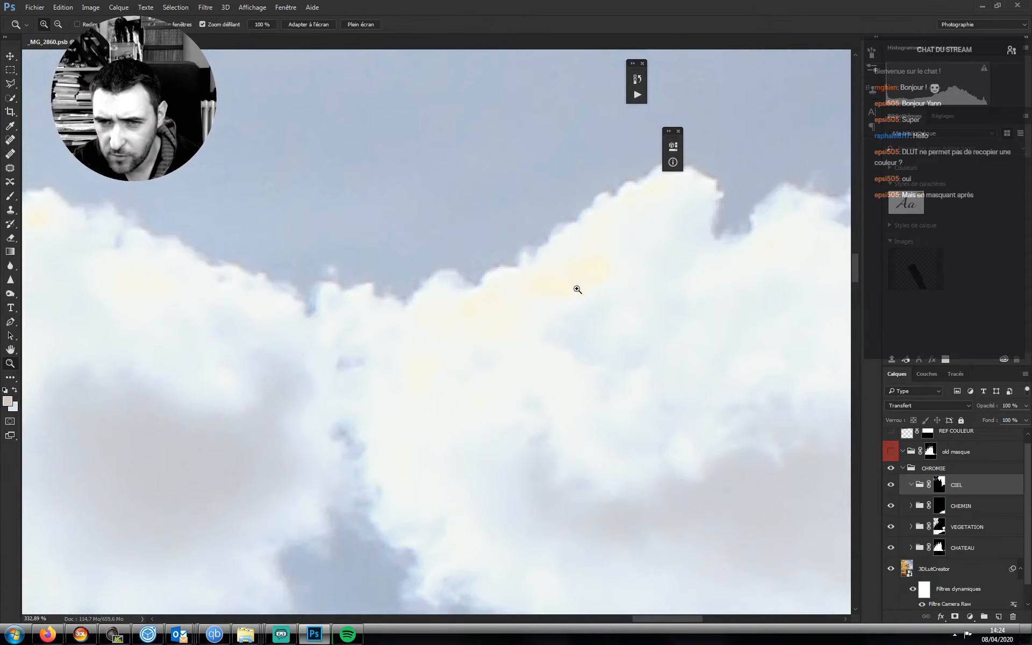
{"action": "left_click_drag", "start_coordinate": [558, 266], "coordinate": [525, 294]}
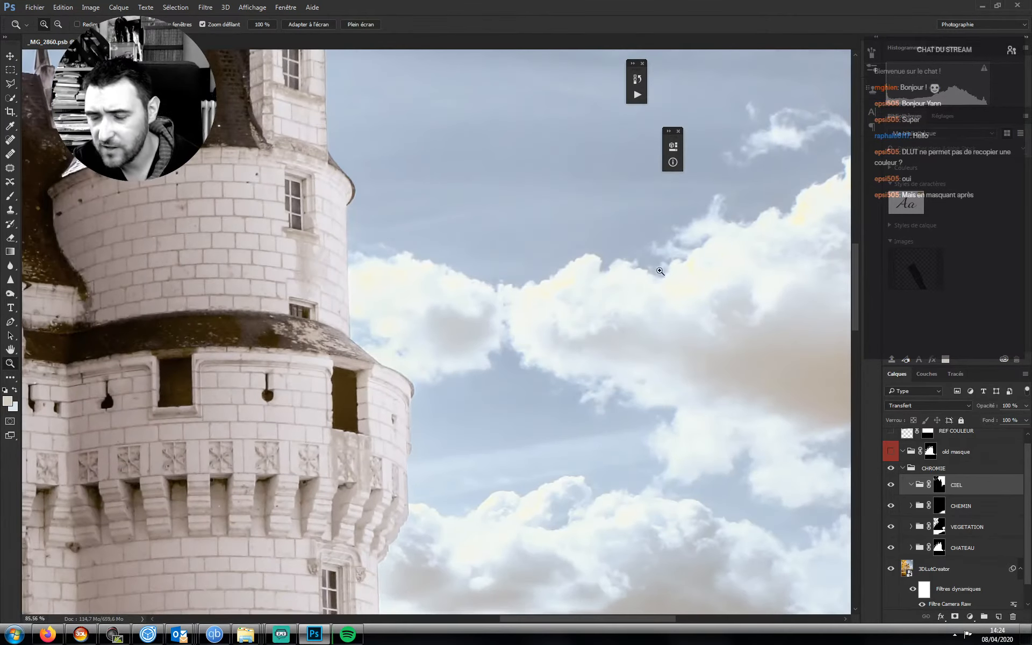
{"action": "left_click_drag", "start_coordinate": [697, 378], "coordinate": [650, 364]}
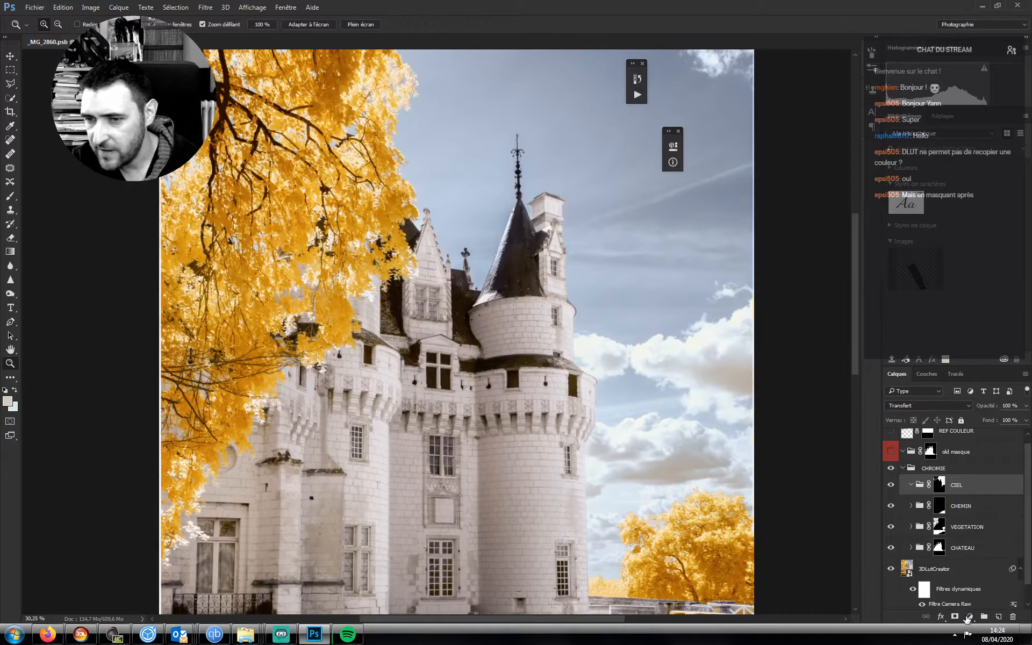
{"action": "left_click_drag", "start_coordinate": [686, 394], "coordinate": [723, 363]}
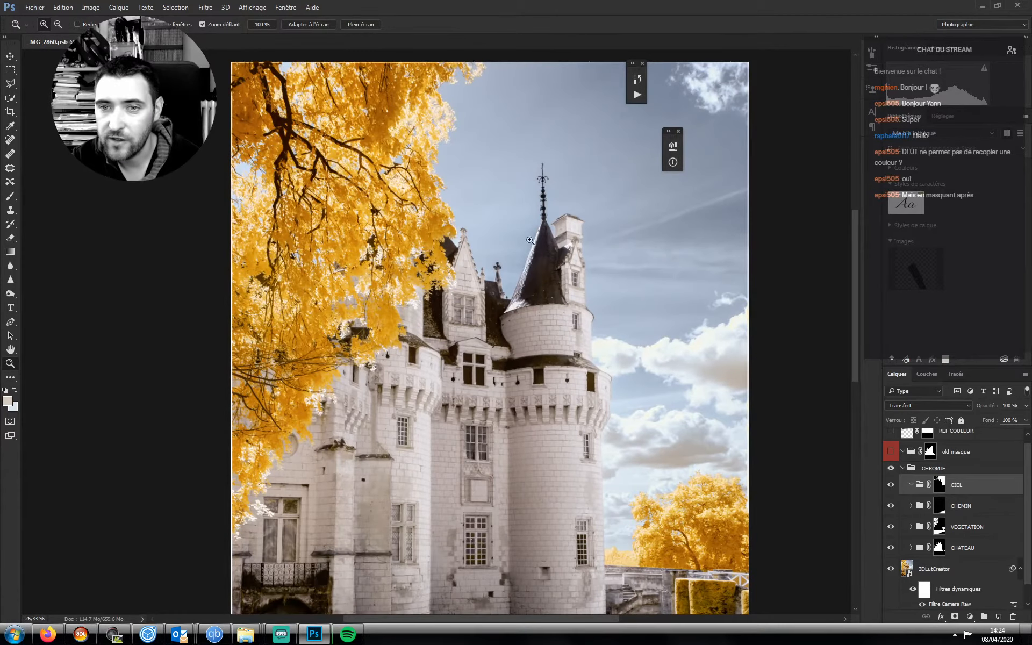
{"action": "mouse_move", "coordinate": [529, 241]}
{"action": "left_mouse_down"}
{"action": "mouse_move", "coordinate": [559, 243]}
{"action": "mouse_move", "coordinate": [532, 253]}
{"action": "mouse_move", "coordinate": [545, 240]}
{"action": "left_mouse_up"}
{"action": "left_click_drag", "start_coordinate": [544, 182], "coordinate": [611, 159]}
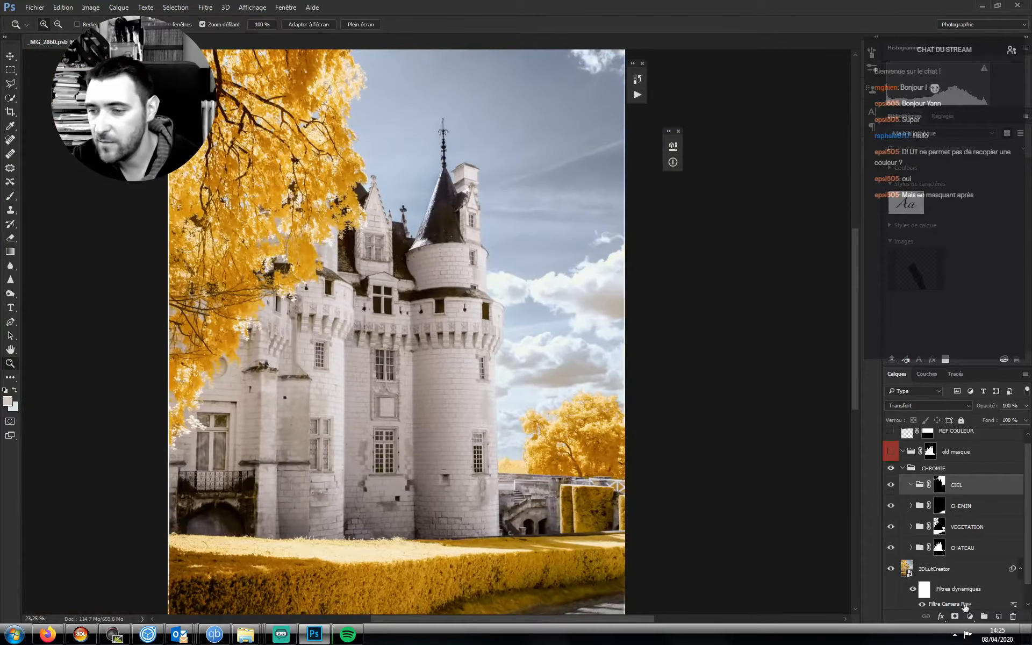
- Add a solid colour fill layer inside the CIEL group and compare the sky with and without it
{"action": "left_click", "coordinate": [970, 616]}
{"action": "left_click", "coordinate": [922, 385]}
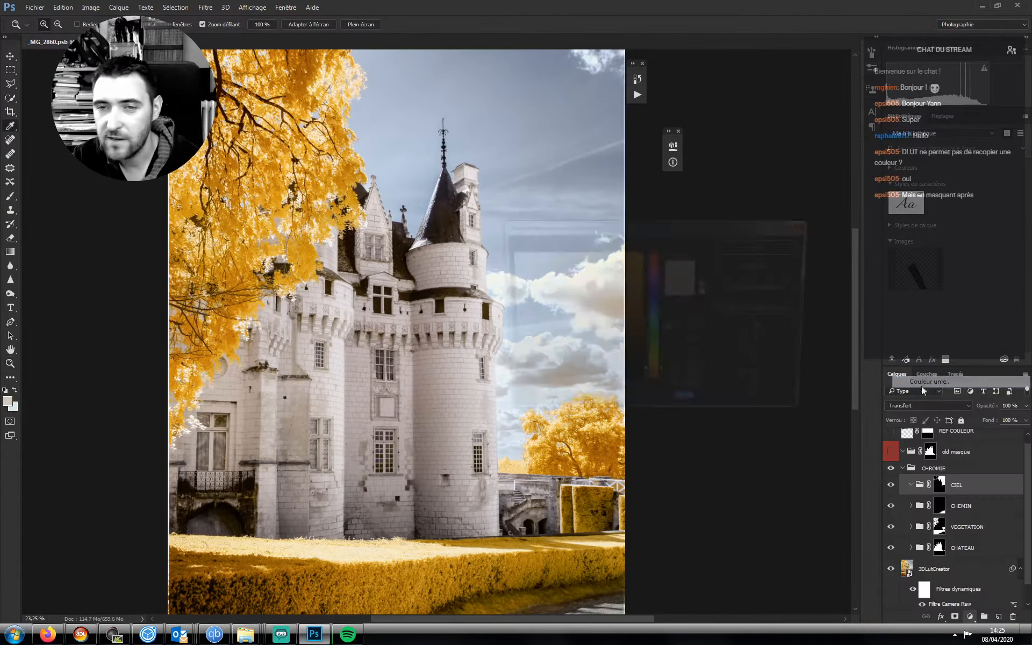
{"action": "left_click", "coordinate": [735, 247]}
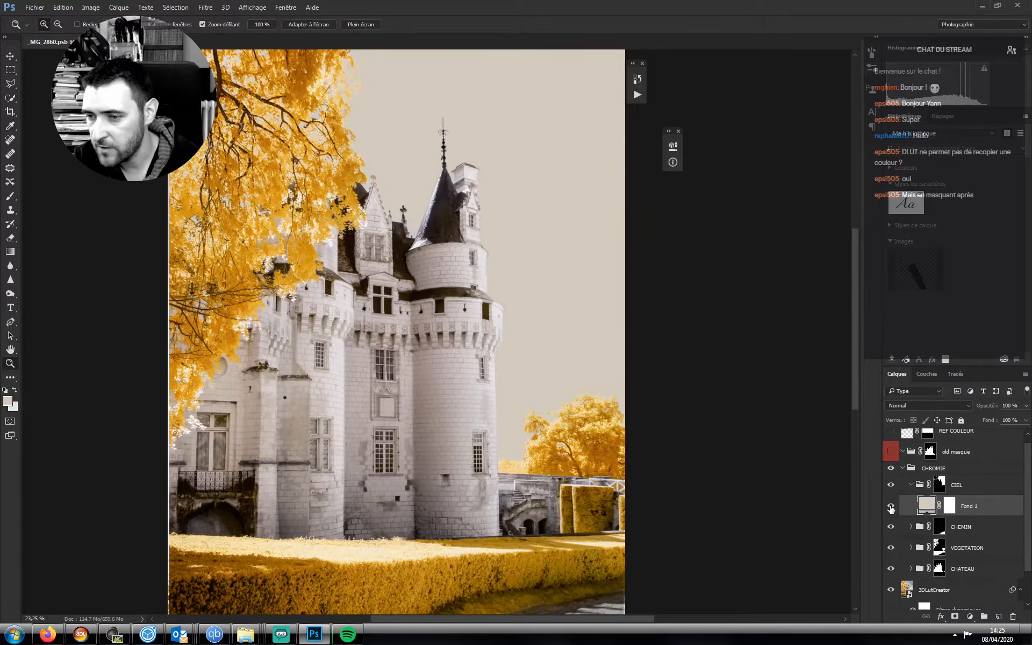
{"action": "left_click", "coordinate": [891, 507]}
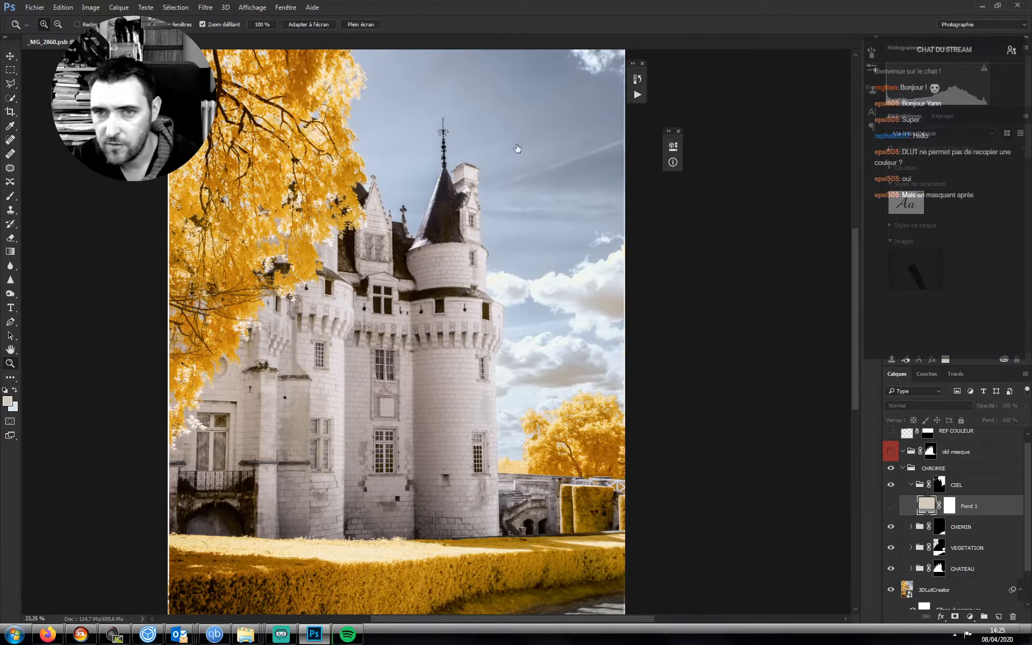
{"action": "left_click", "coordinate": [892, 507]}
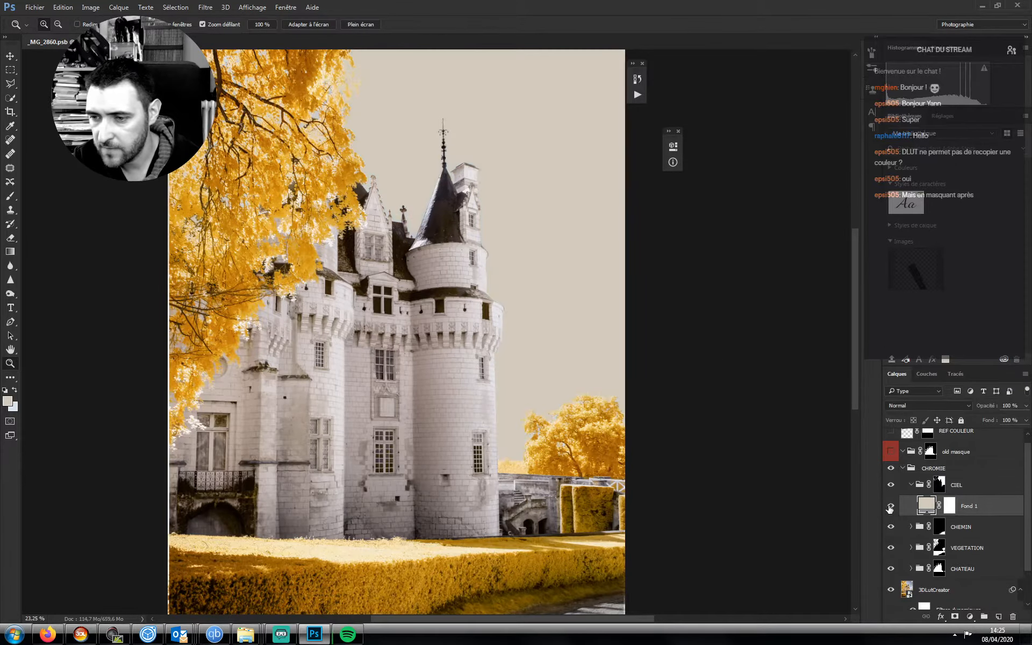
- Set the fill layer's colour to the grey-blue 97a5b7 sampled from the sky beside the spire, with the layer hidden only while sampling
{"action": "left_click", "coordinate": [889, 508]}
{"action": "double_click", "coordinate": [926, 506]}
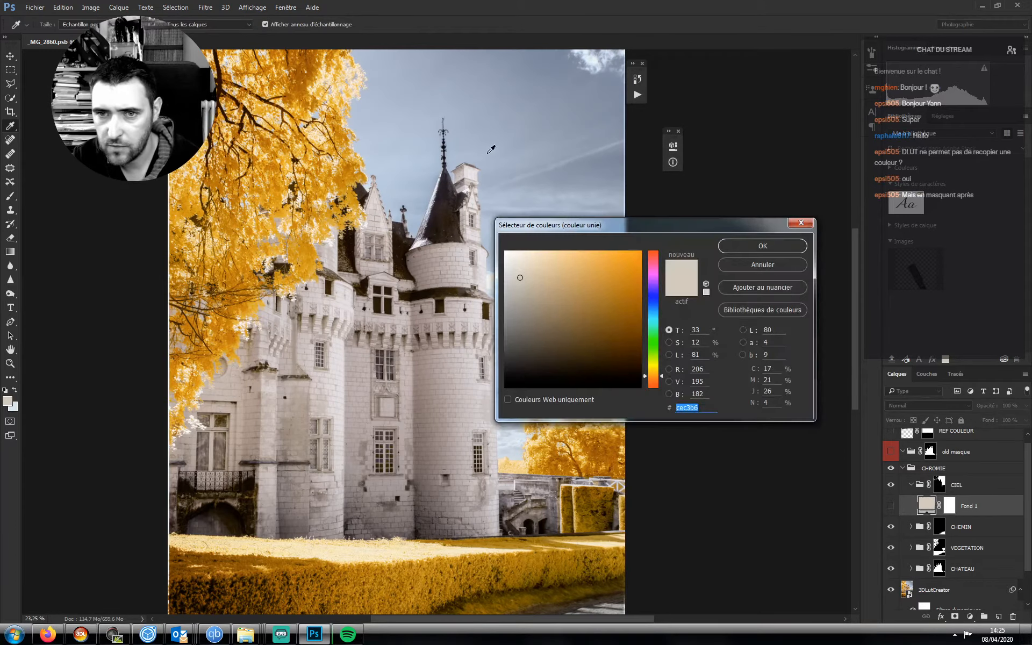
{"action": "left_click", "coordinate": [511, 157]}
{"action": "left_click", "coordinate": [519, 149]}
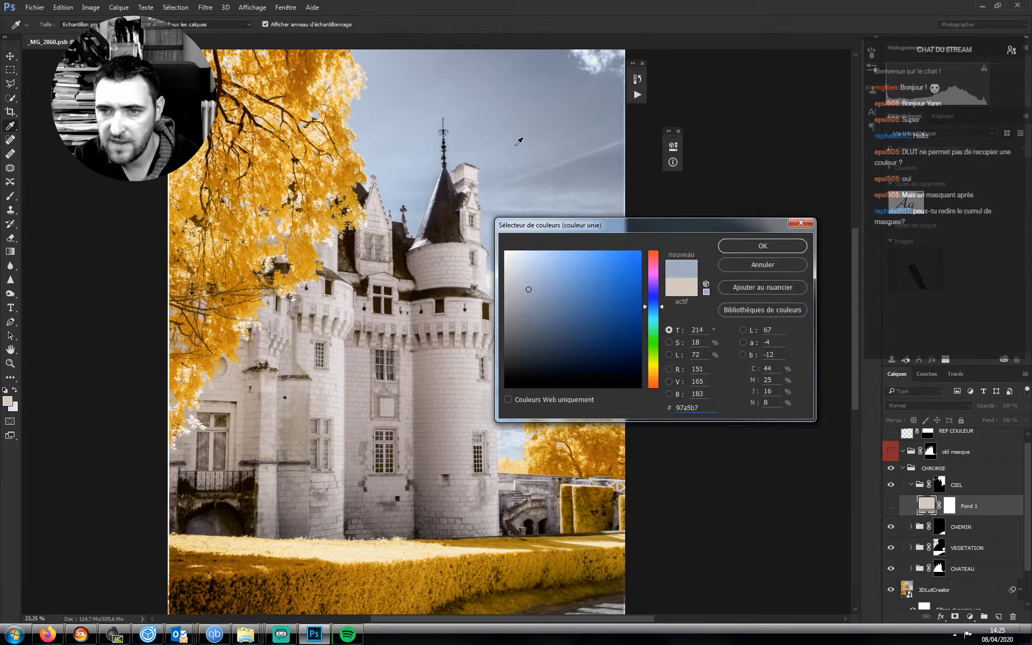
{"action": "key", "text": "Return"}
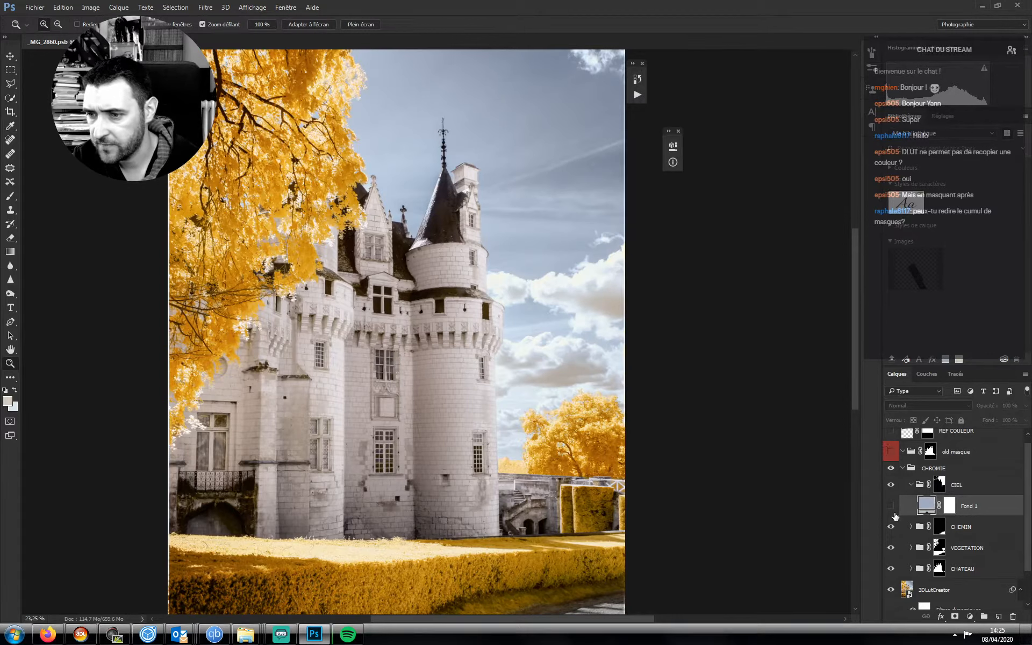
{"action": "left_click", "coordinate": [891, 506]}
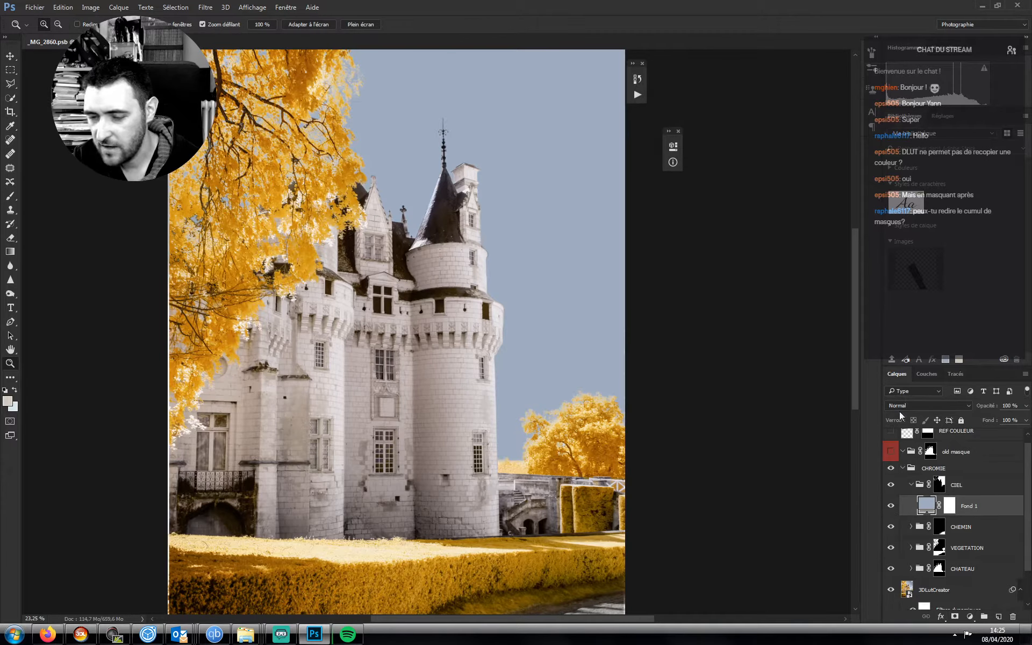
- Set the sky fill layer's blend mode to Couleur and compare the sky with and without it, leaving the layer shown
{"action": "left_click", "coordinate": [901, 409]}
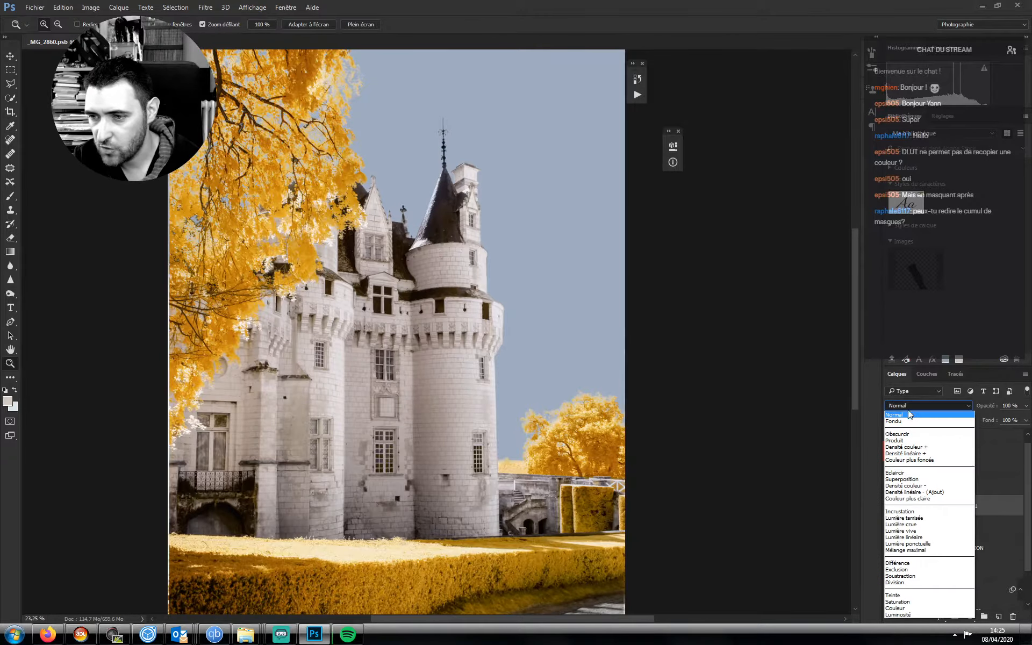
{"action": "left_click", "coordinate": [895, 609]}
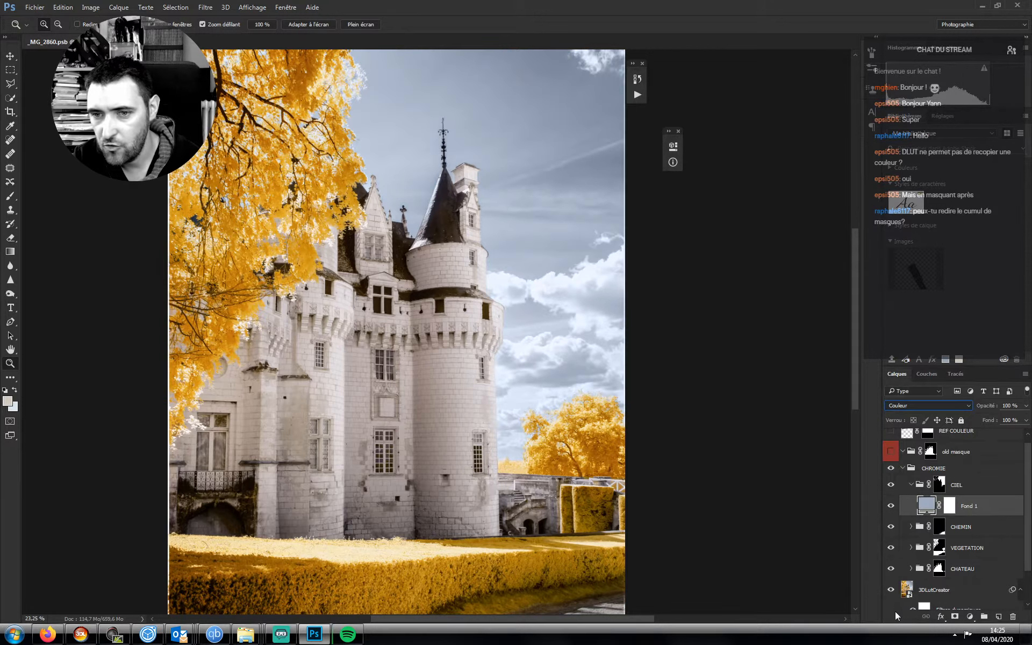
{"action": "left_click", "coordinate": [892, 508]}
{"action": "left_click", "coordinate": [892, 507]}
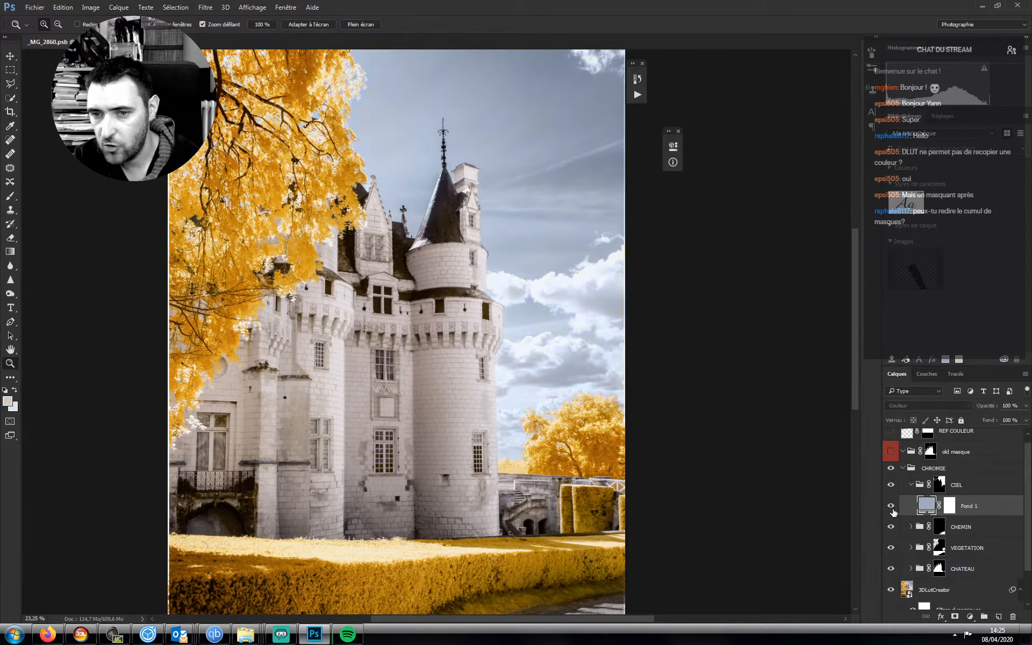
{"action": "left_click", "coordinate": [892, 508]}
{"action": "left_click", "coordinate": [892, 507]}
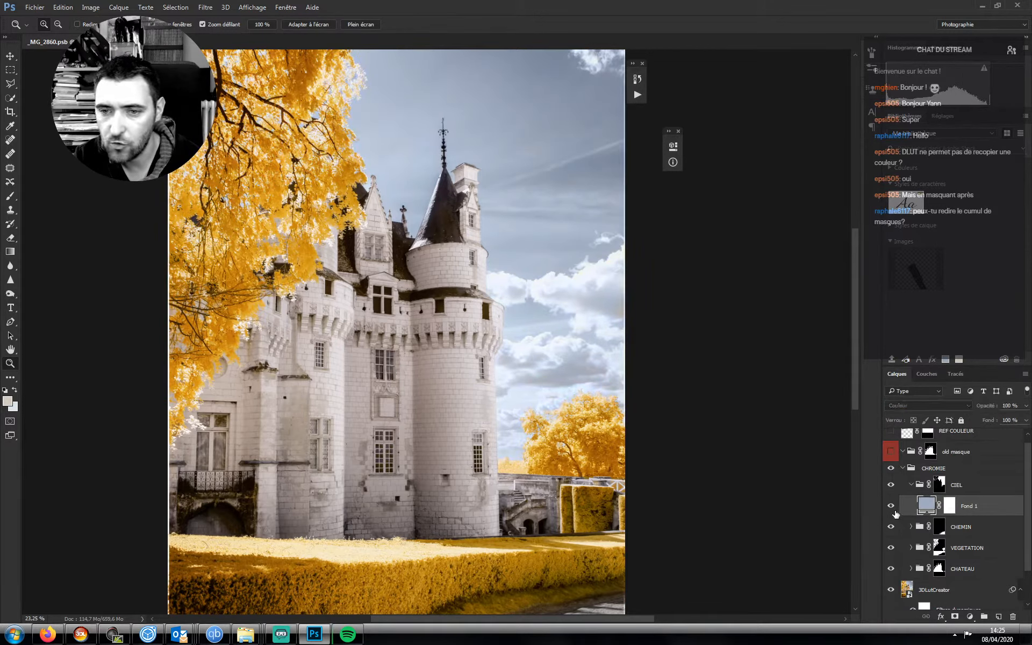
{"action": "left_click", "coordinate": [891, 508]}
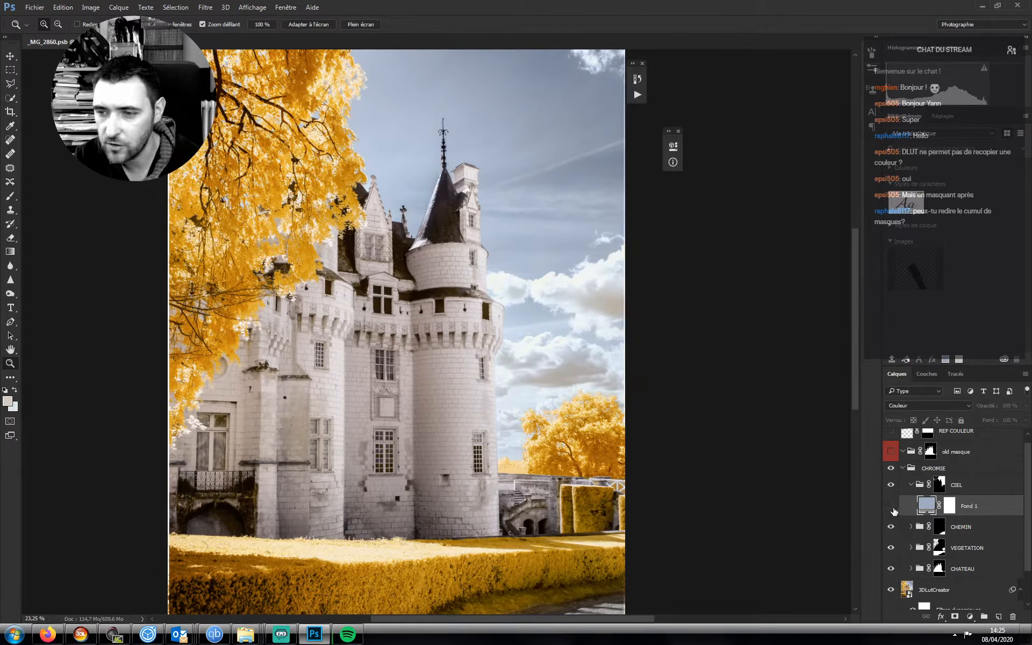
{"action": "left_click", "coordinate": [893, 509]}
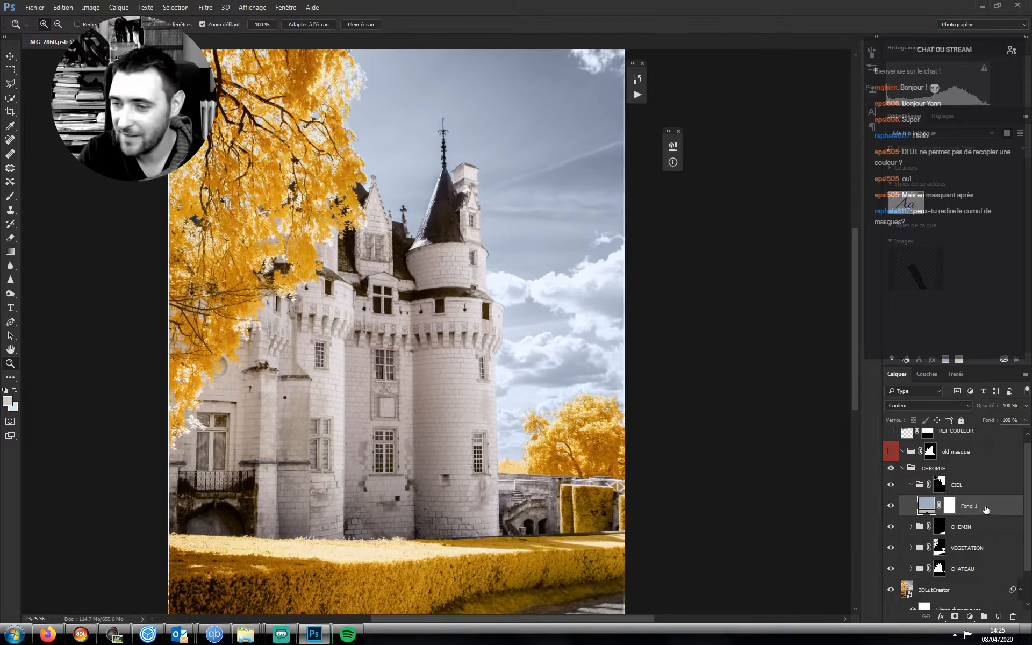
- Load the CIEL group mask as a selection, add the CHEMIN mask to it, and clear the combined selection
{"action": "left_click", "coordinate": [983, 529]}
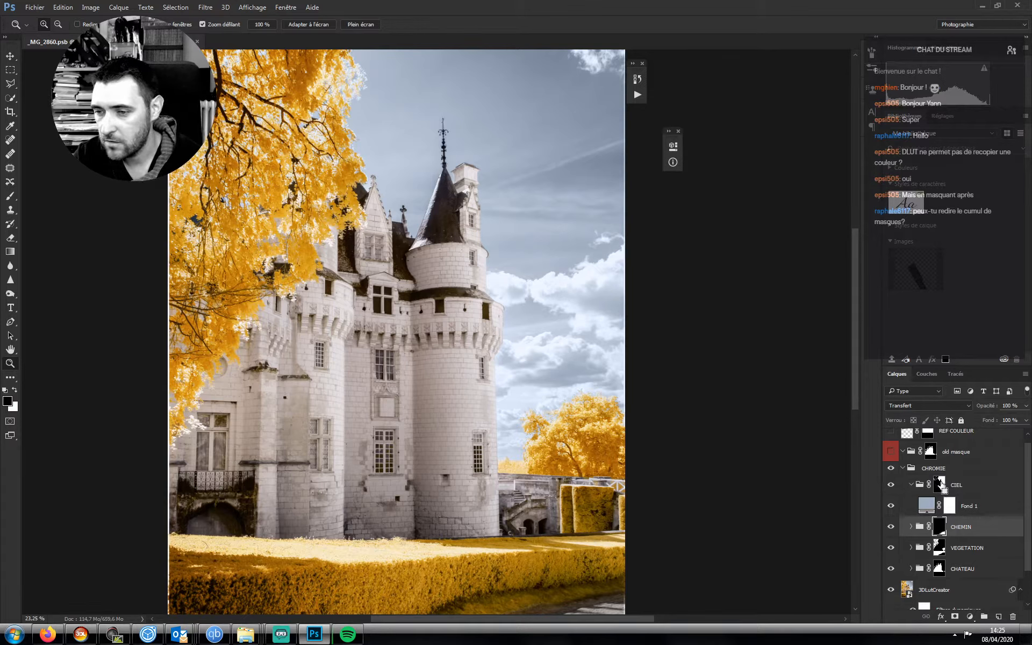
{"action": "left_click", "coordinate": [940, 484], "text": "ctrl"}
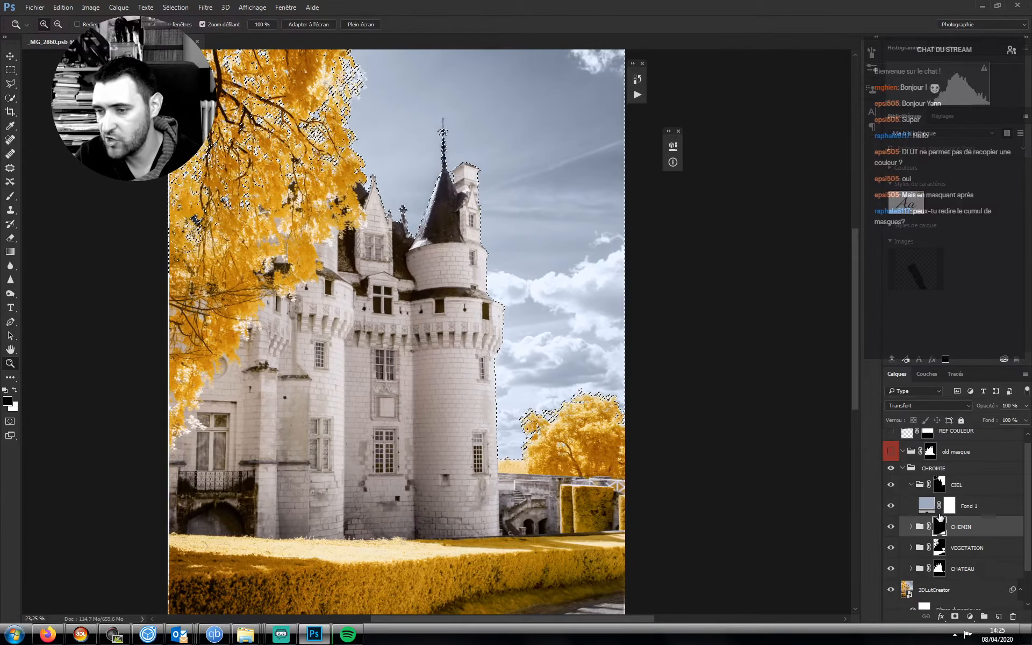
{"action": "left_click", "coordinate": [940, 527], "text": "ctrl+shift"}
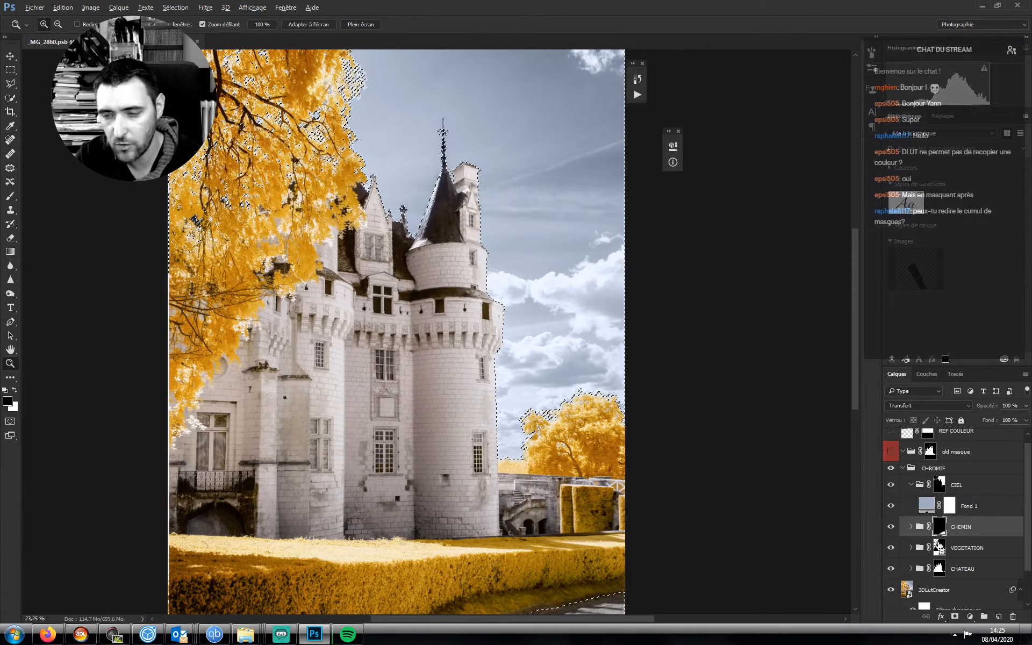
{"action": "key", "text": "ctrl+d"}
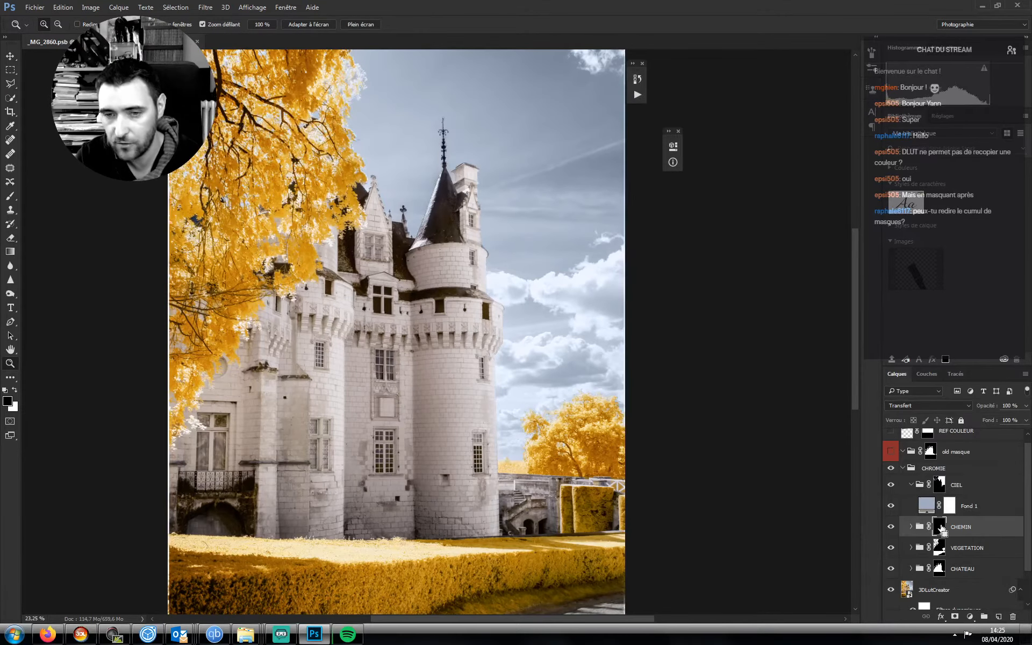
{"action": "left_click", "coordinate": [973, 507]}
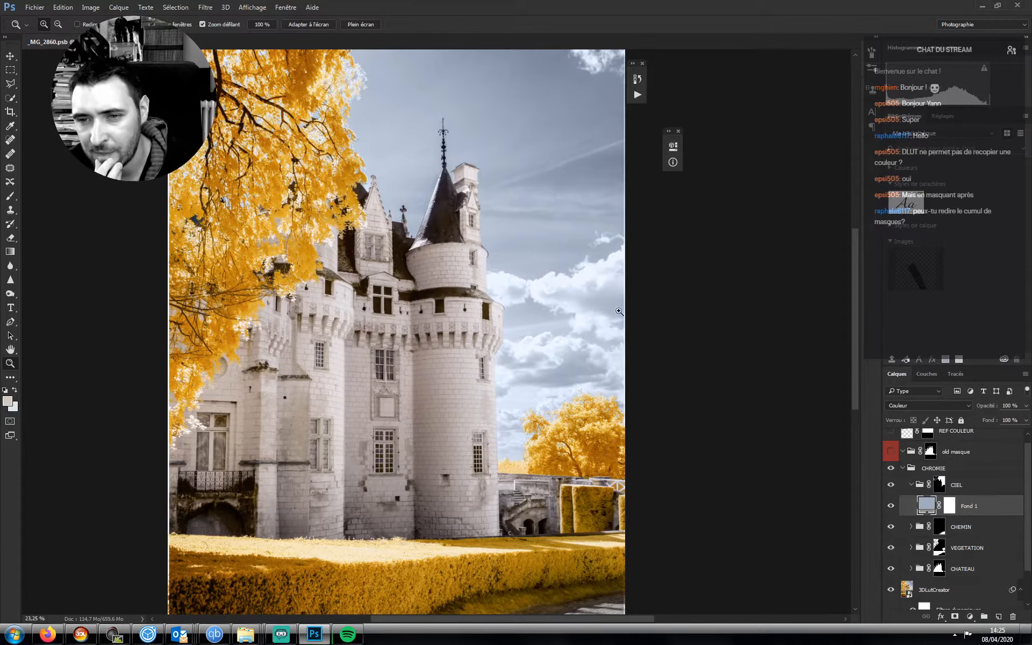
- Examine the sky fill layer's effect on the tree foliage close up by comparing it with and without the layer
{"action": "mouse_move", "coordinate": [609, 296]}
{"action": "left_mouse_down"}
{"action": "mouse_move", "coordinate": [687, 292]}
{"action": "mouse_move", "coordinate": [610, 330]}
{"action": "mouse_move", "coordinate": [612, 309]}
{"action": "left_mouse_up"}
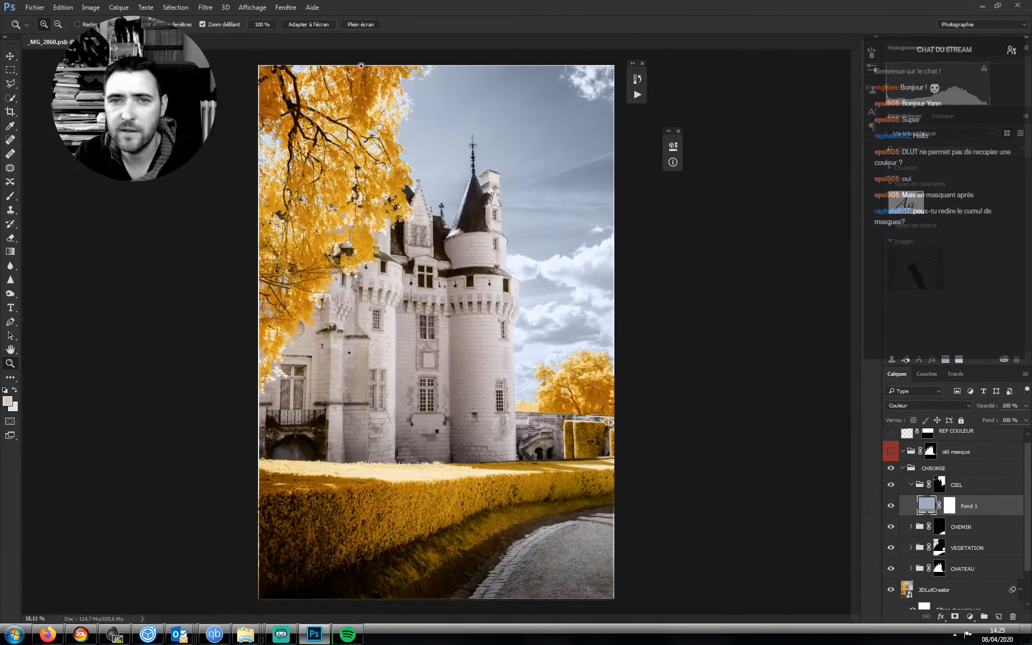
{"action": "left_click_drag", "start_coordinate": [362, 67], "coordinate": [808, 265]}
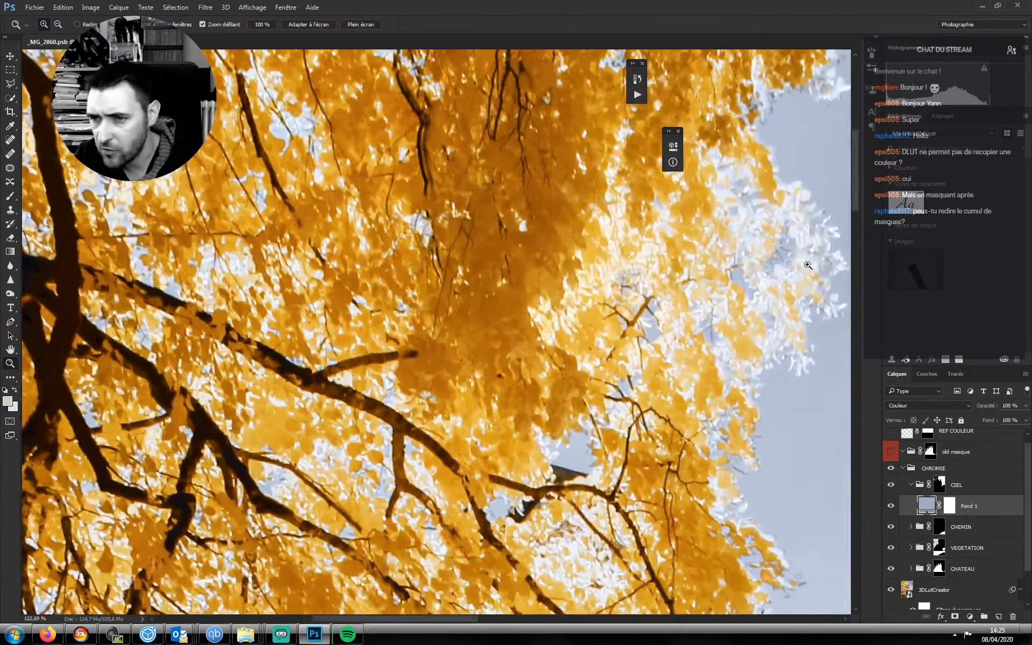
{"action": "left_click", "coordinate": [891, 506]}
{"action": "left_click", "coordinate": [891, 506]}
{"action": "scroll", "coordinate": [699, 350], "scroll_direction": "down", "scroll_amount": 6}
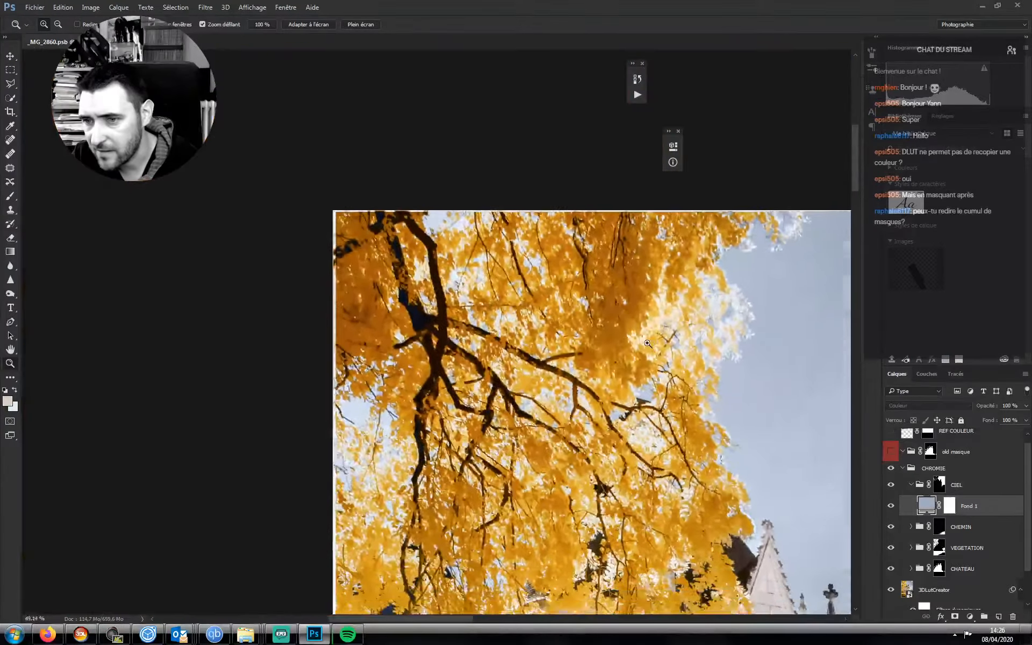
{"action": "scroll", "coordinate": [694, 342], "scroll_direction": "down", "scroll_amount": 1}
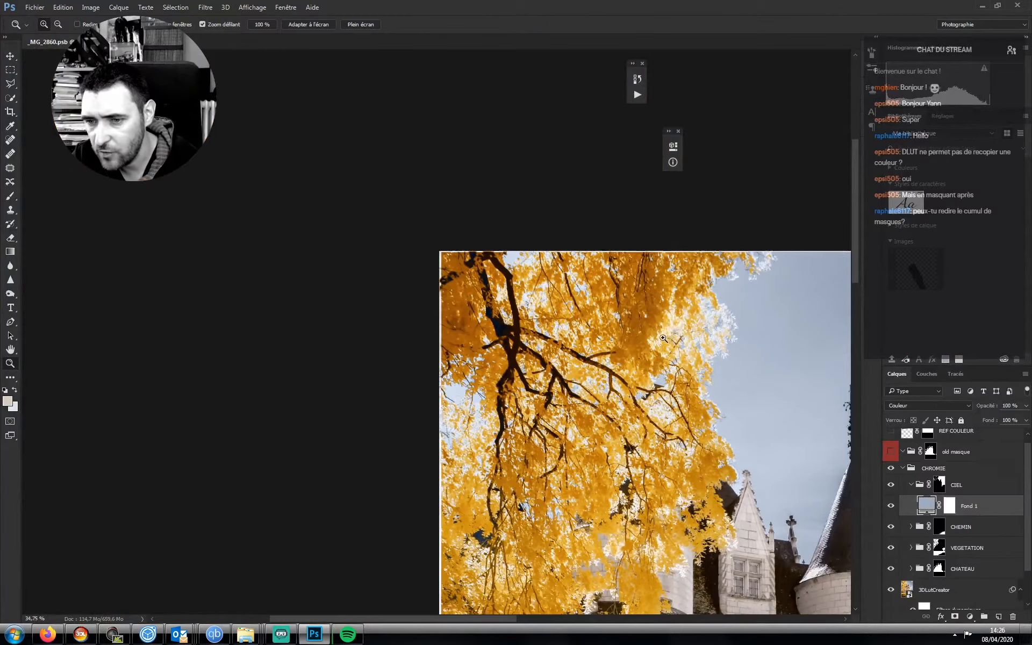
- Paint black on the sky fill layer's mask over the tree foliage with a soft brush at 100 % opacity, keeping the layer's opacity at 100 %
{"action": "left_click", "coordinate": [949, 506]}
{"action": "key", "text": "b"}
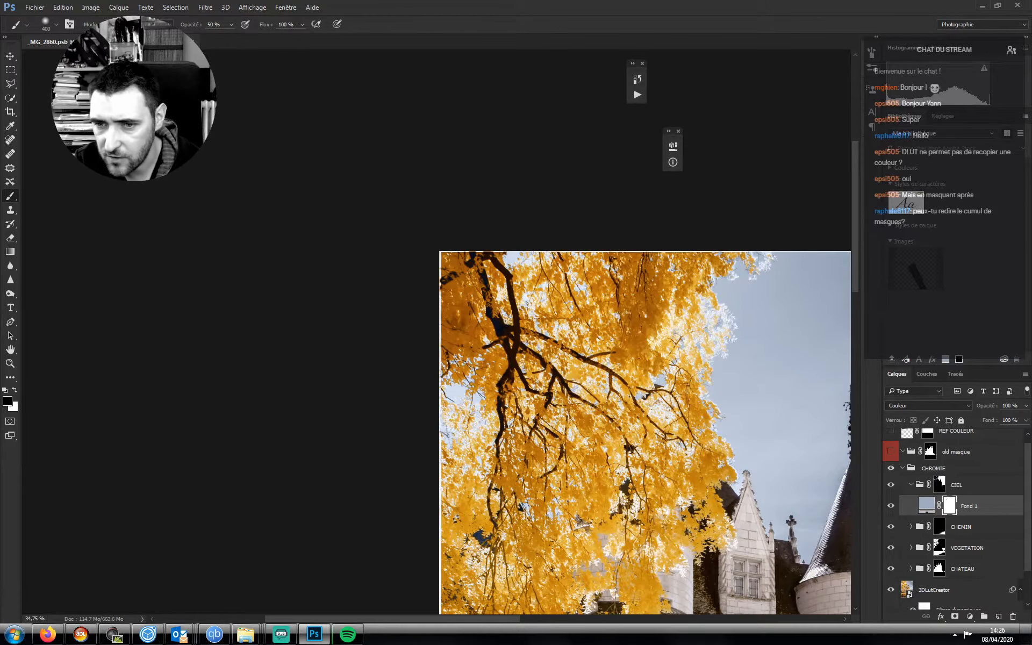
{"action": "right_click", "coordinate": [632, 383]}
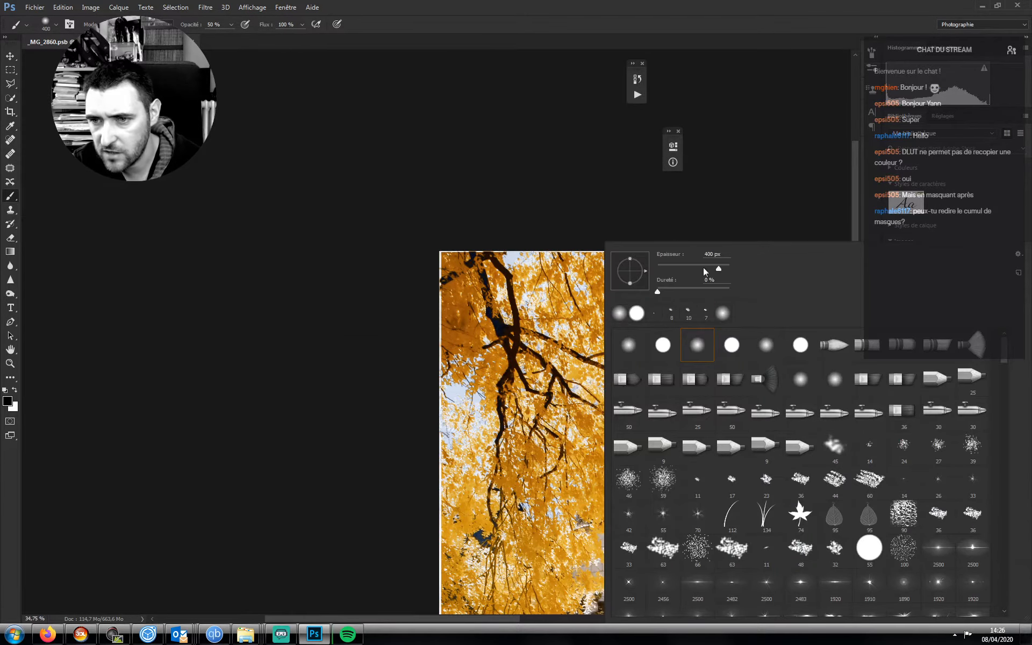
{"action": "key", "text": "Return"}
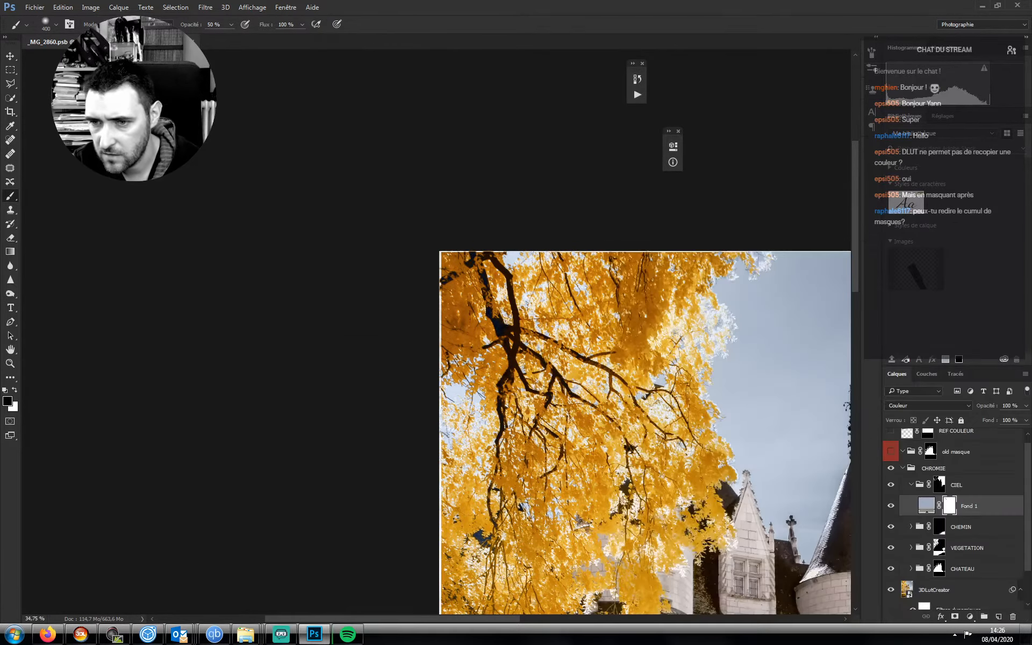
{"action": "key", "text": "z"}
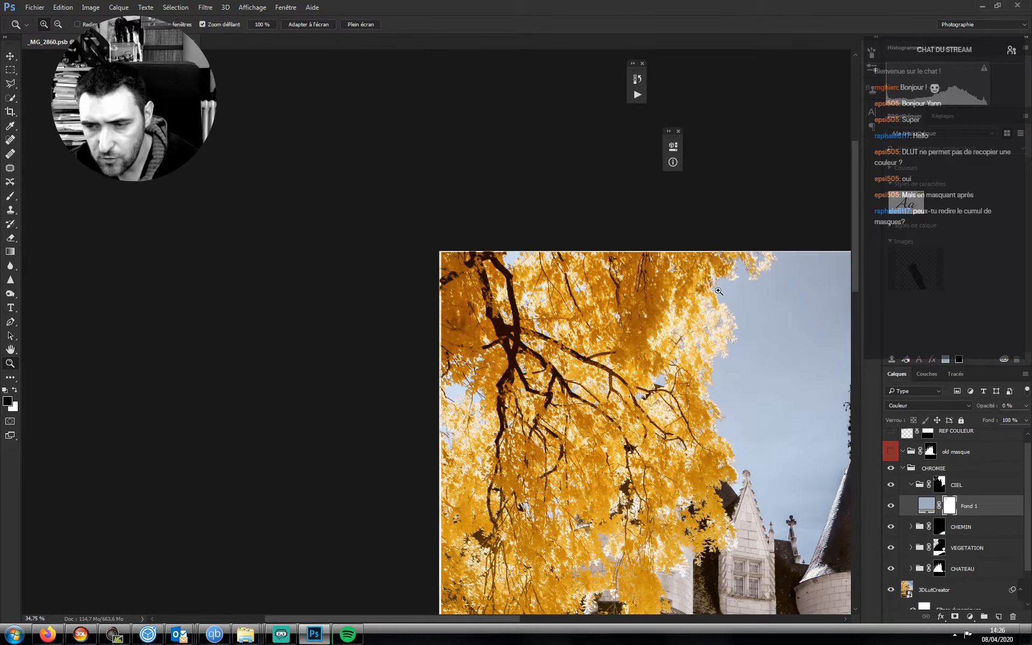
{"action": "key", "text": "b"}
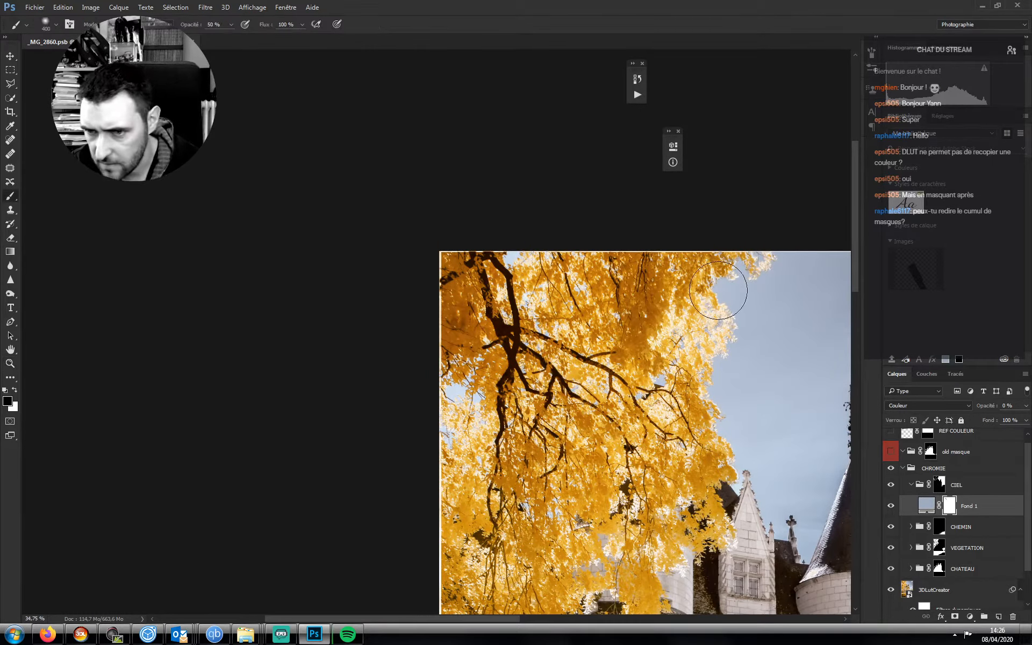
{"action": "left_click", "coordinate": [1025, 407]}
{"action": "left_click", "coordinate": [1022, 421]}
{"action": "left_click", "coordinate": [949, 508]}
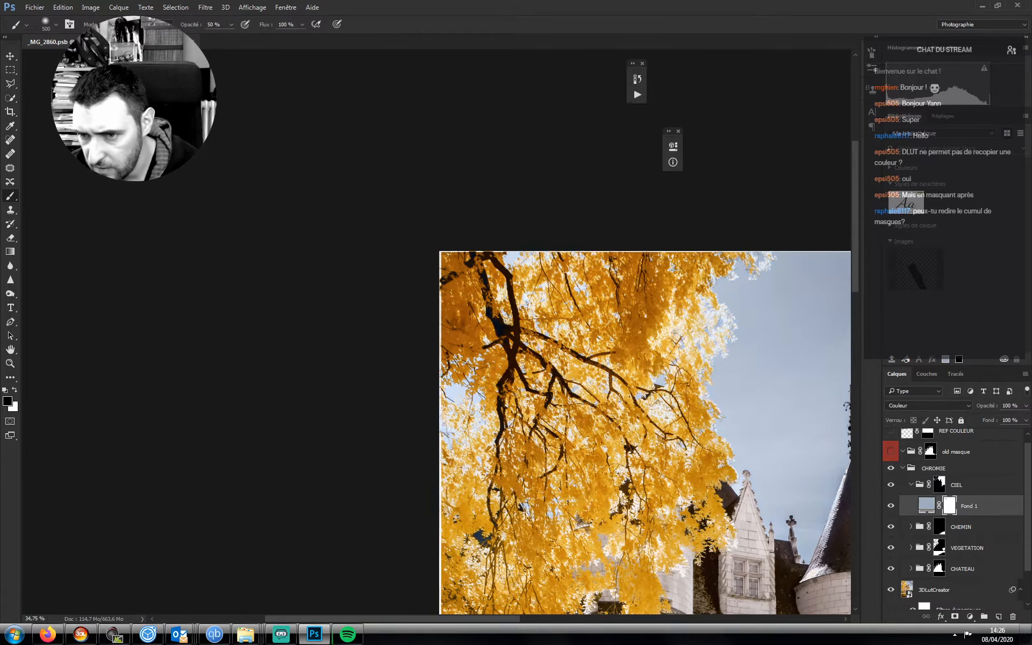
{"action": "key", "text": "bracketleft"}
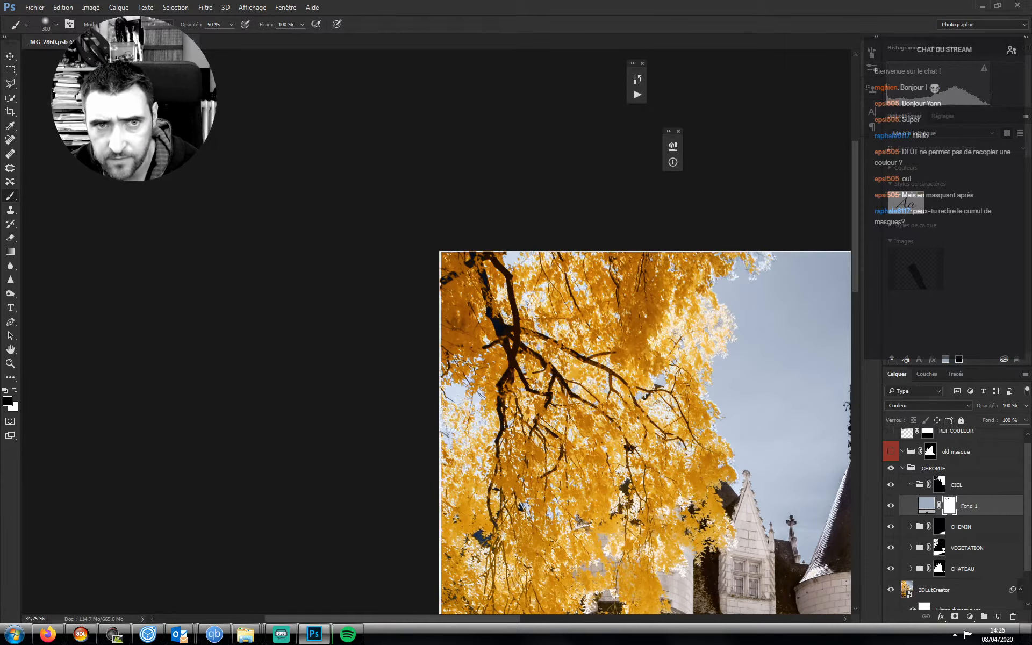
{"action": "key", "text": "1"}
{"action": "left_click_drag", "start_coordinate": [719, 327], "coordinate": [564, 208]}
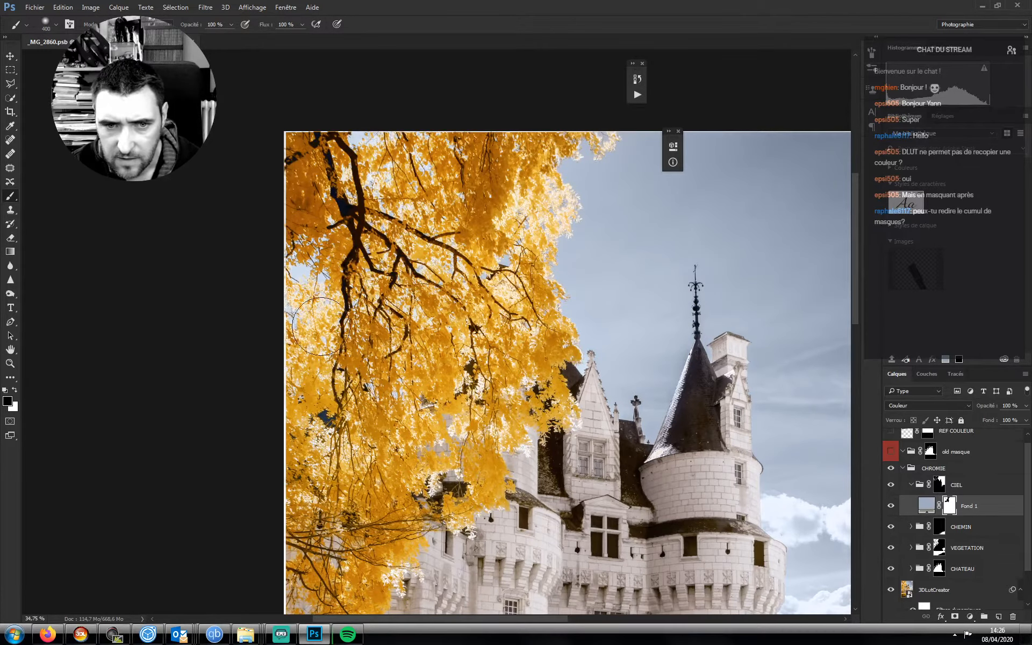
{"action": "key", "text": "bracketright"}
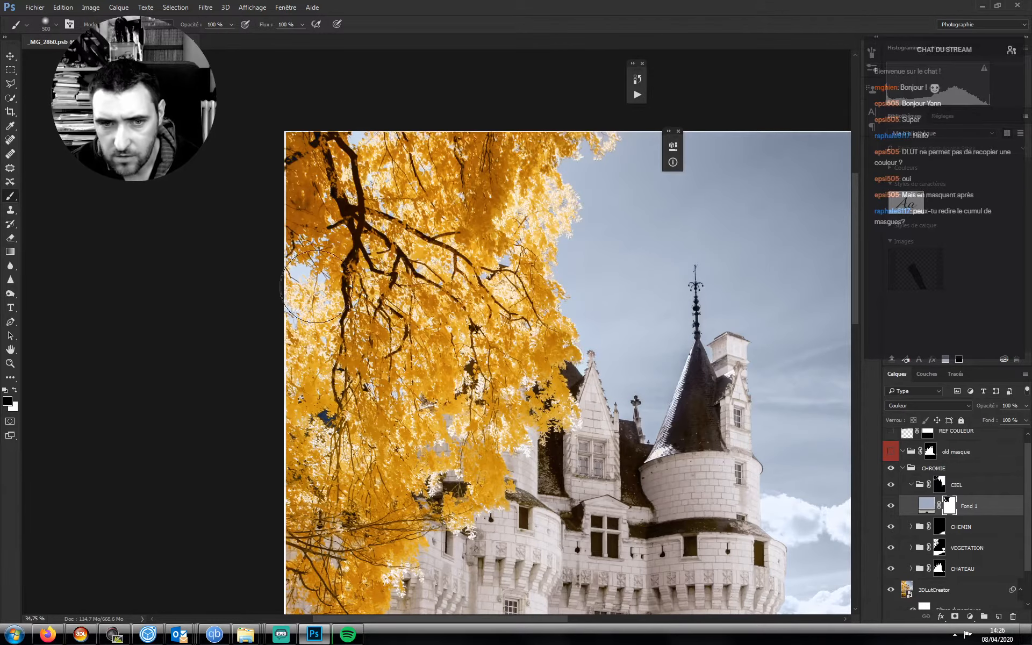
{"action": "key", "text": "ctrl+minus"}
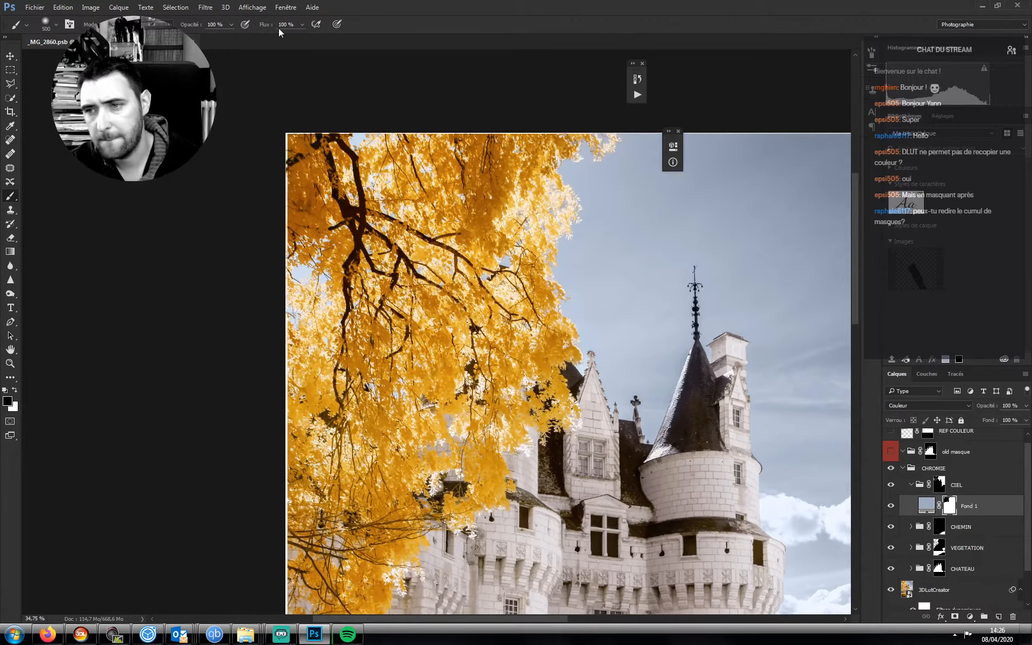
{"action": "key", "text": "ctrl+minus"}
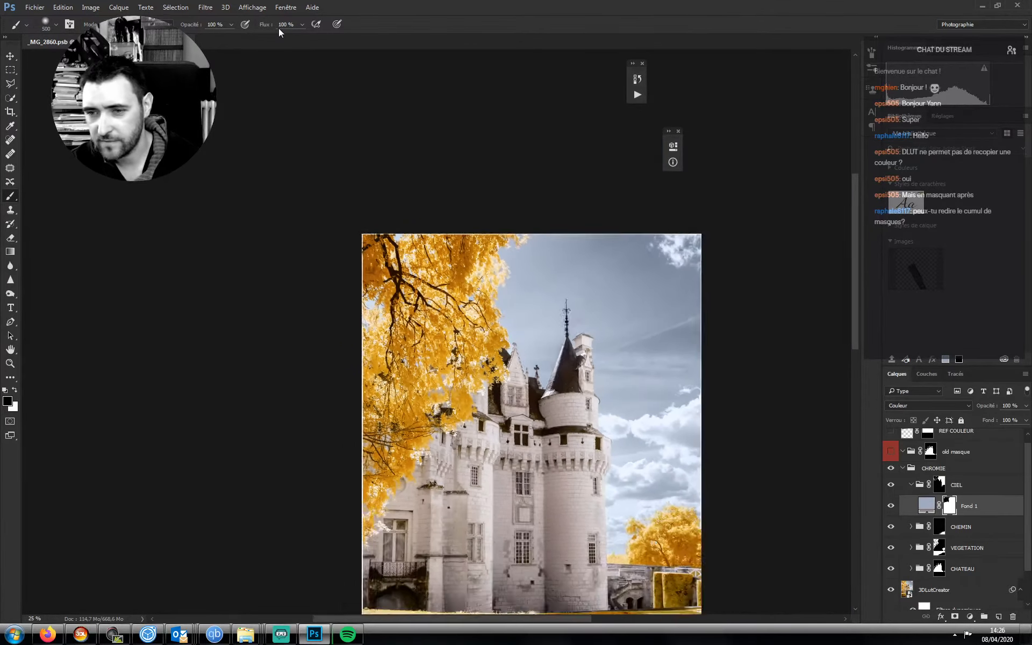
- Show the REF COULEUR layer to compare its sky with the castle photo's, and hide it again
{"action": "key", "text": "z"}
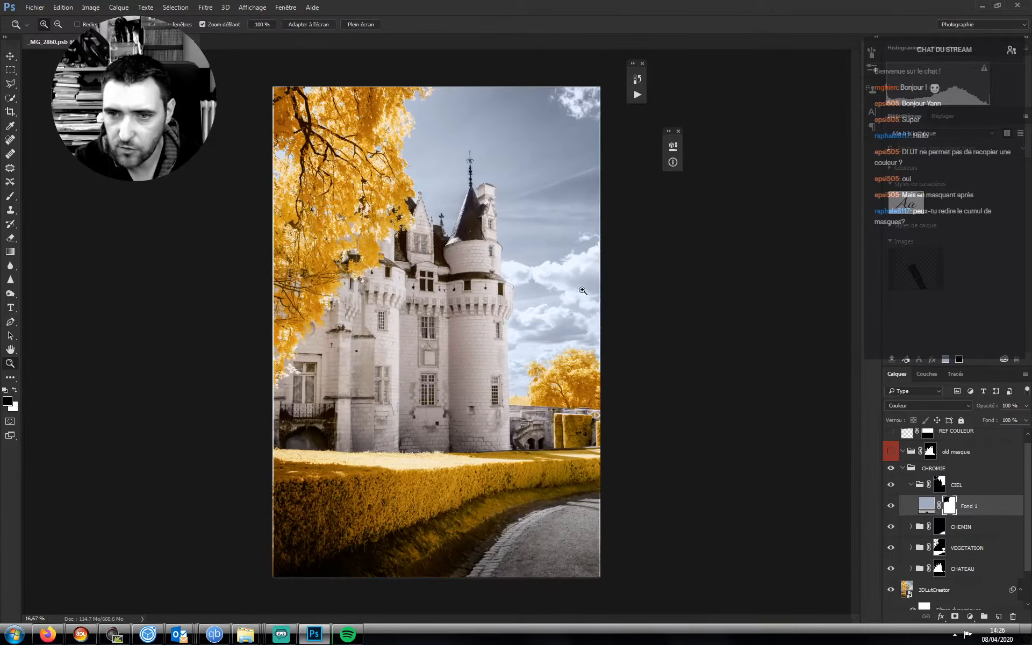
{"action": "left_click_drag", "start_coordinate": [577, 291], "coordinate": [831, 415]}
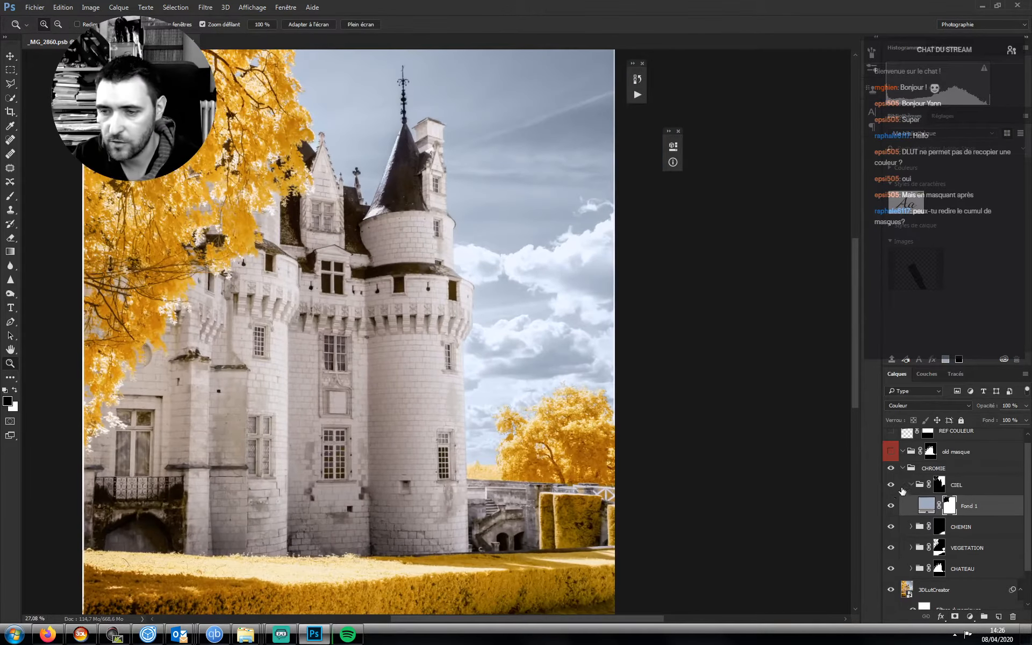
{"action": "scroll", "coordinate": [906, 461], "scroll_direction": "up", "scroll_amount": 1}
{"action": "left_click", "coordinate": [892, 441]}
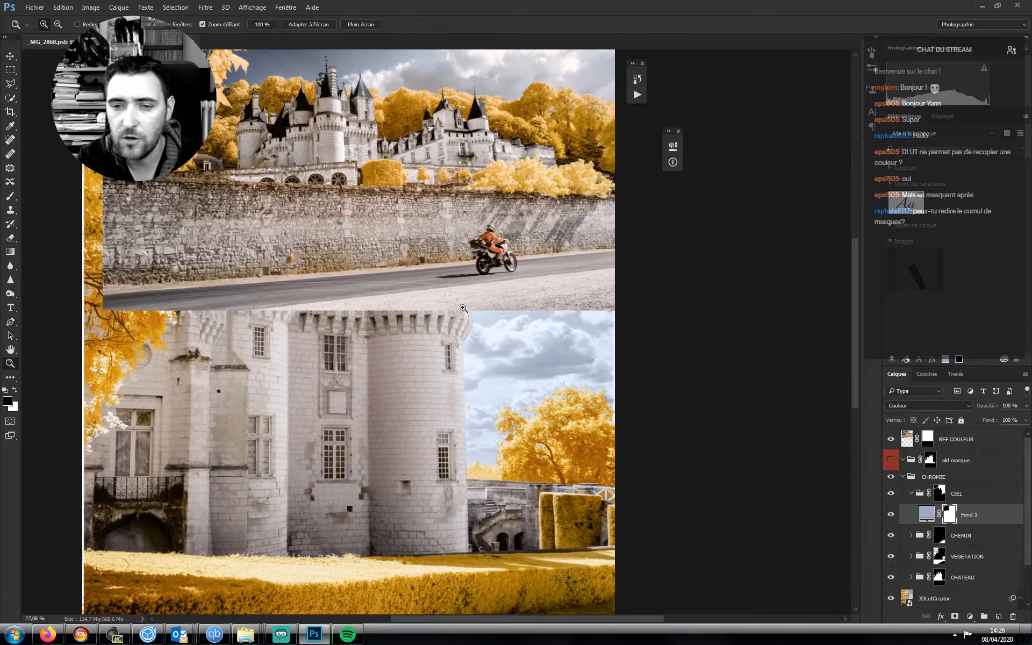
{"action": "left_click_drag", "start_coordinate": [467, 277], "coordinate": [465, 387]}
{"action": "left_click_drag", "start_coordinate": [482, 169], "coordinate": [564, 180]}
{"action": "left_click_drag", "start_coordinate": [438, 200], "coordinate": [347, 201]}
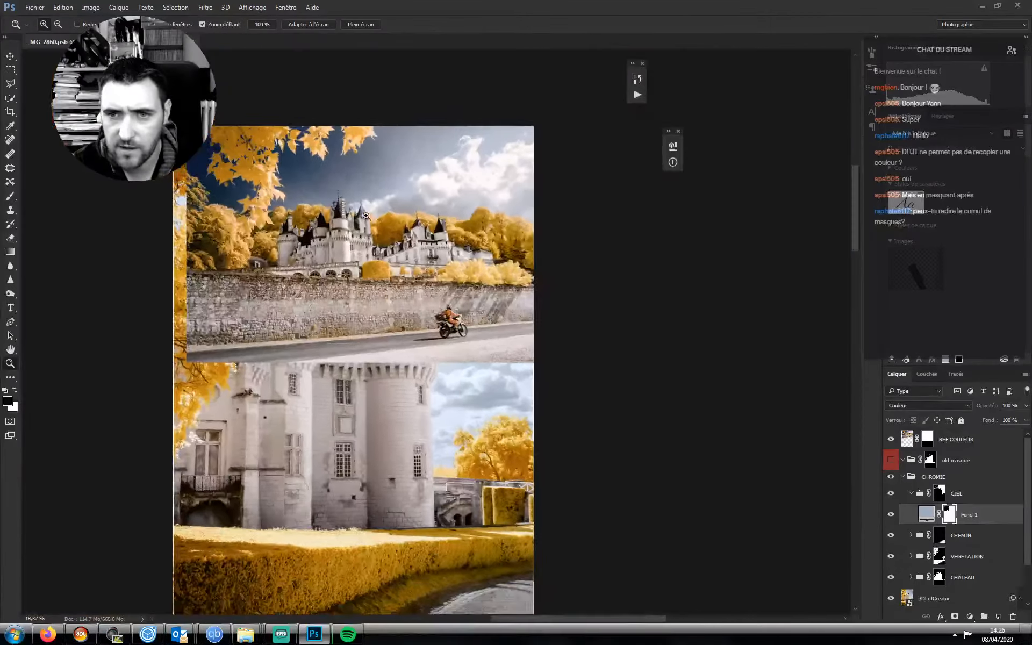
{"action": "left_click", "coordinate": [891, 441]}
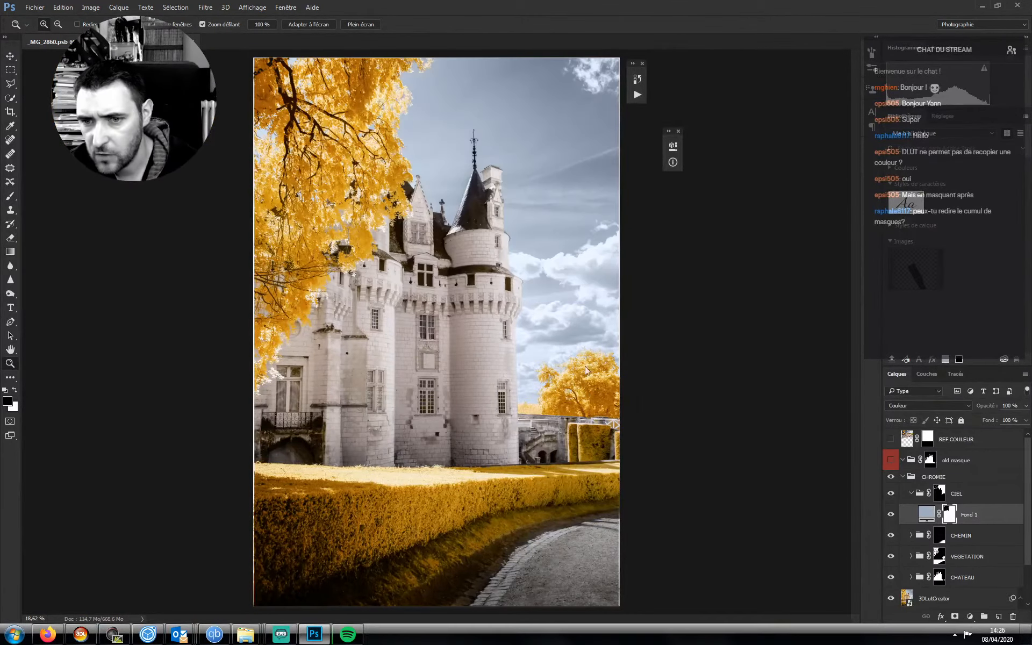
- Add an empty layer above the sky fill layer in the CIEL group
{"action": "left_click_drag", "start_coordinate": [576, 311], "coordinate": [644, 249]}
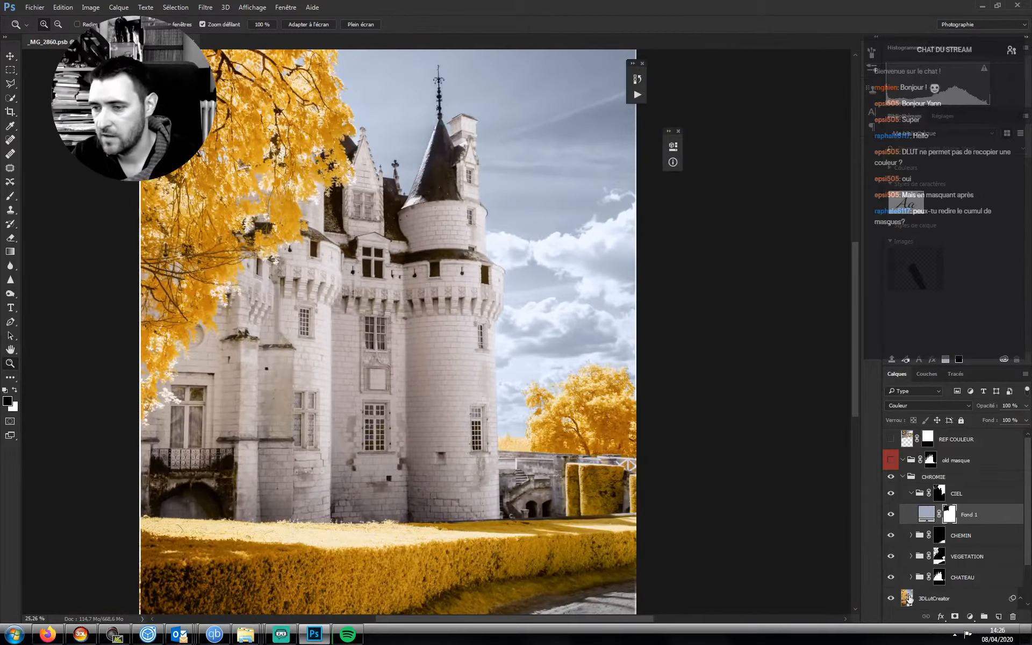
{"action": "left_click", "coordinate": [927, 375]}
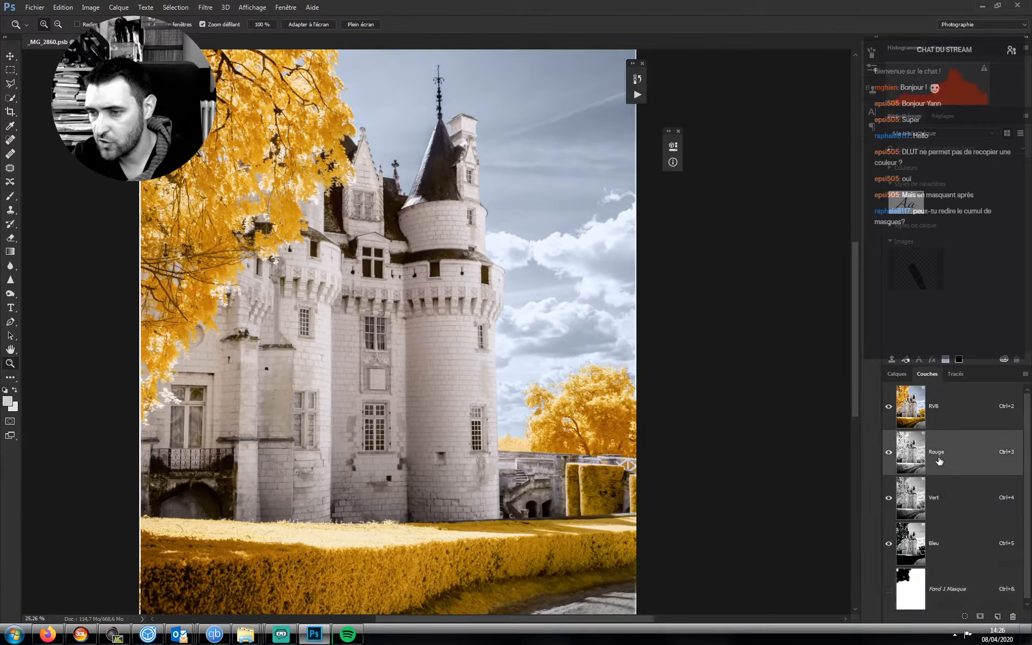
{"action": "left_click", "coordinate": [895, 374]}
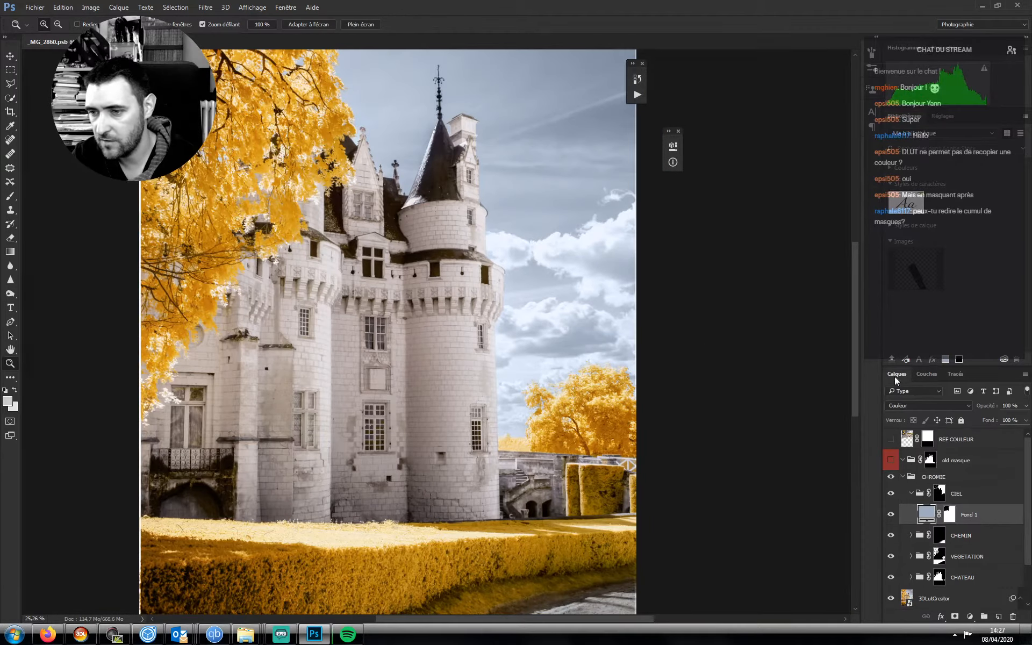
{"action": "left_click", "coordinate": [999, 616]}
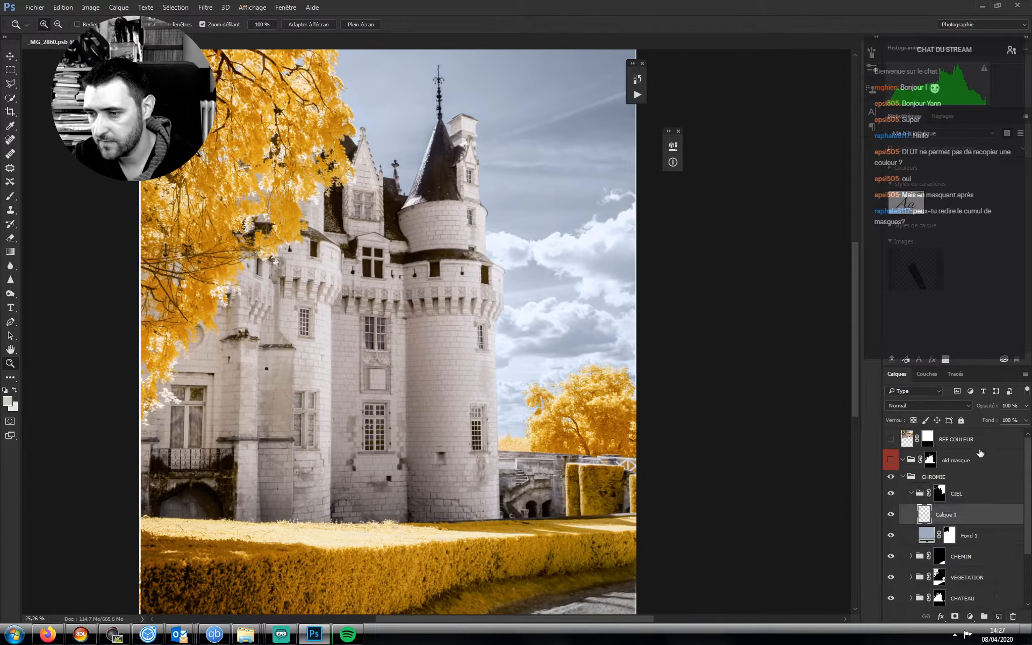
- View the Rouge, Vert and Bleu channels one by one to compare the contrast between sky and clouds
{"action": "left_click", "coordinate": [928, 375]}
{"action": "left_click", "coordinate": [949, 456]}
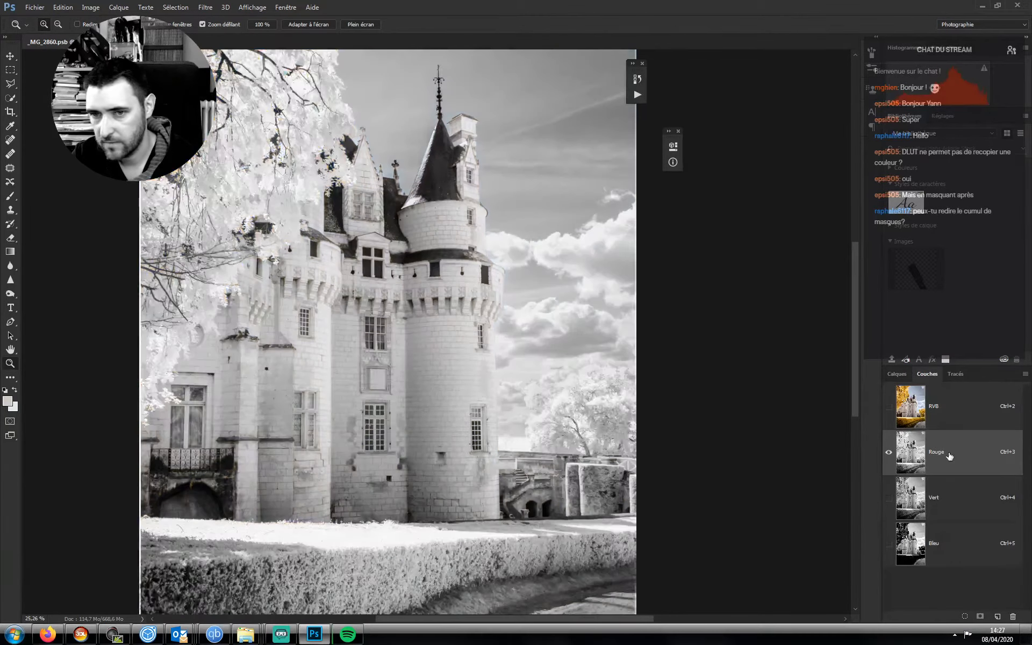
{"action": "left_click", "coordinate": [950, 494]}
{"action": "left_click", "coordinate": [950, 530]}
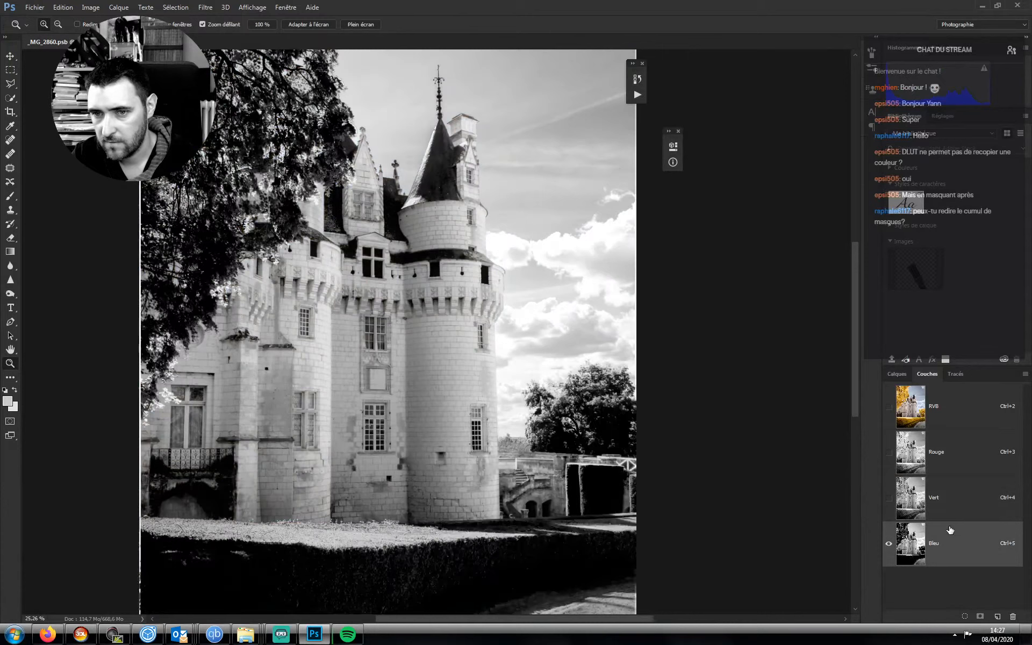
{"action": "left_click", "coordinate": [947, 496]}
{"action": "left_click", "coordinate": [945, 464]}
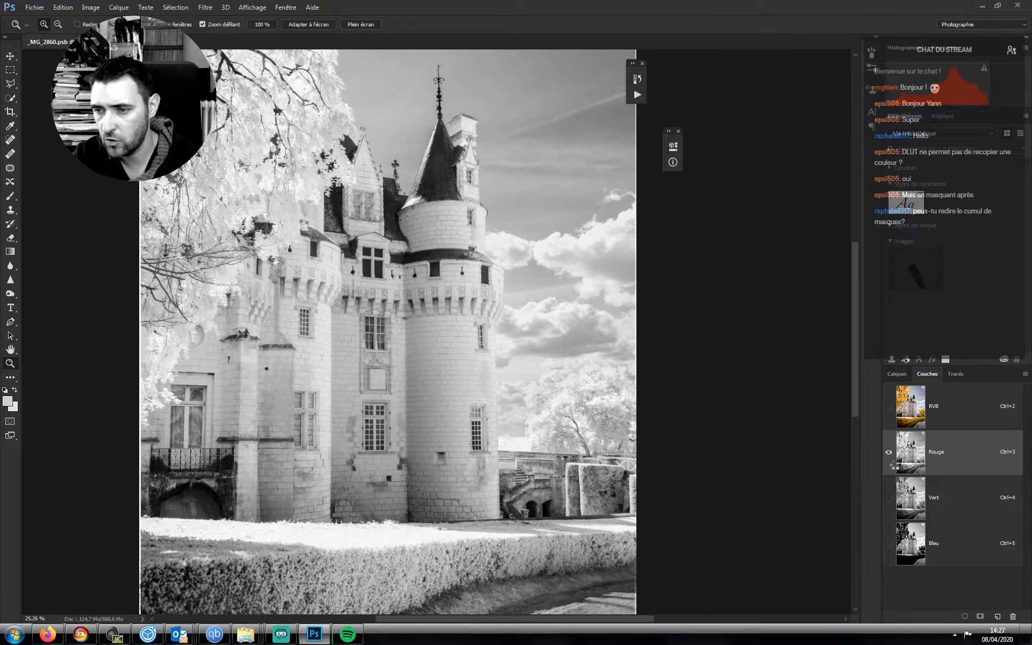
- Load the Rouge channel as a luminosity selection, return to the RVB composite, and delete the empty layer in the CIEL group
{"action": "left_click", "coordinate": [910, 451], "text": "ctrl"}
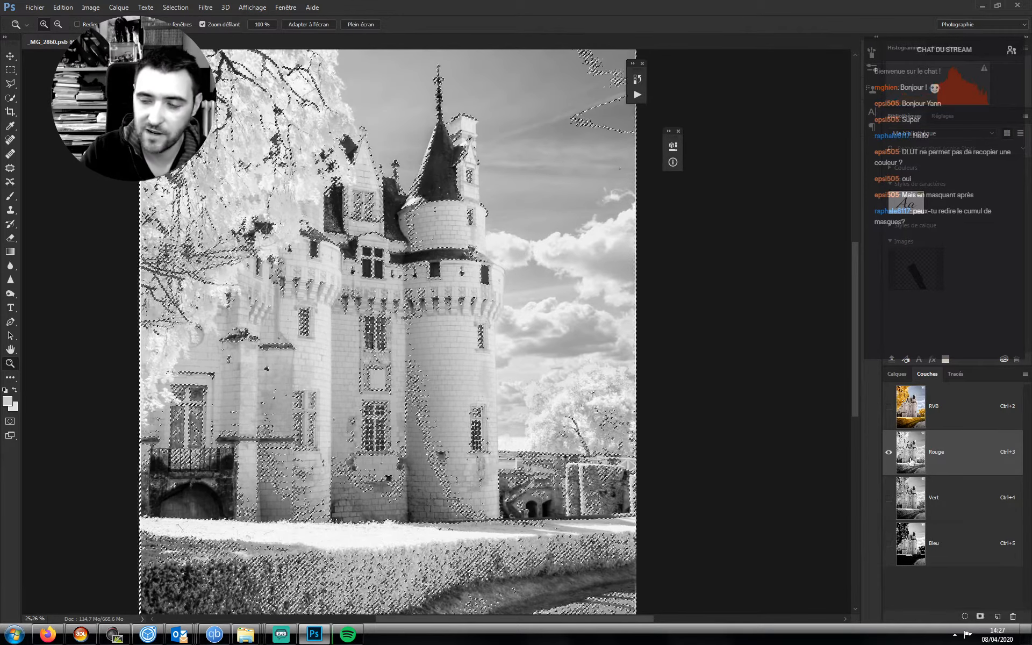
{"action": "key", "text": "ctrl+2"}
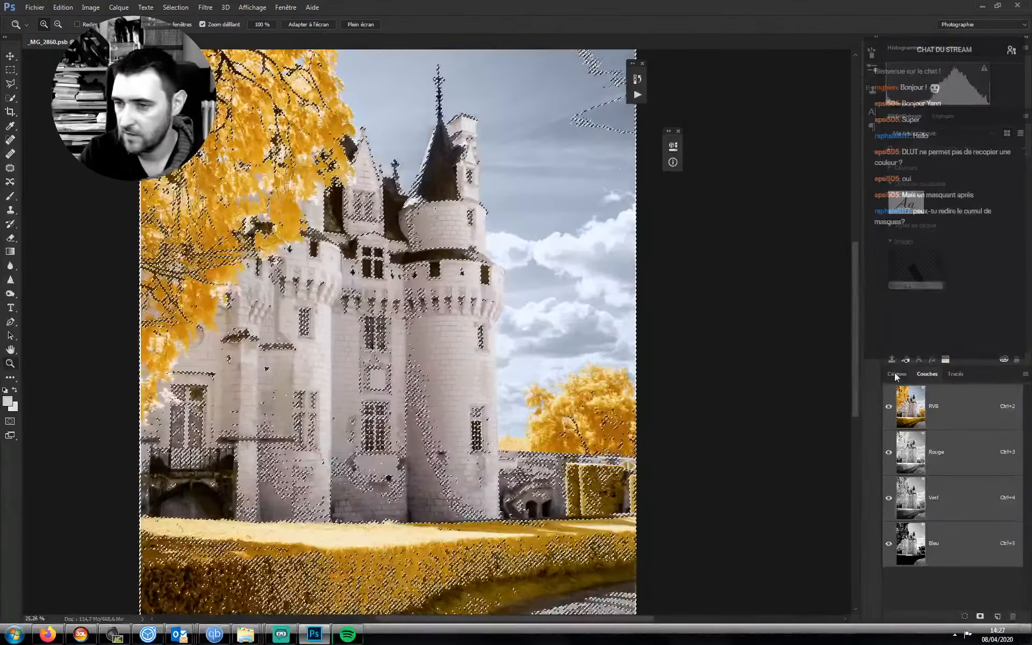
{"action": "left_click", "coordinate": [897, 374]}
{"action": "left_click_drag", "start_coordinate": [948, 516], "coordinate": [1014, 618]}
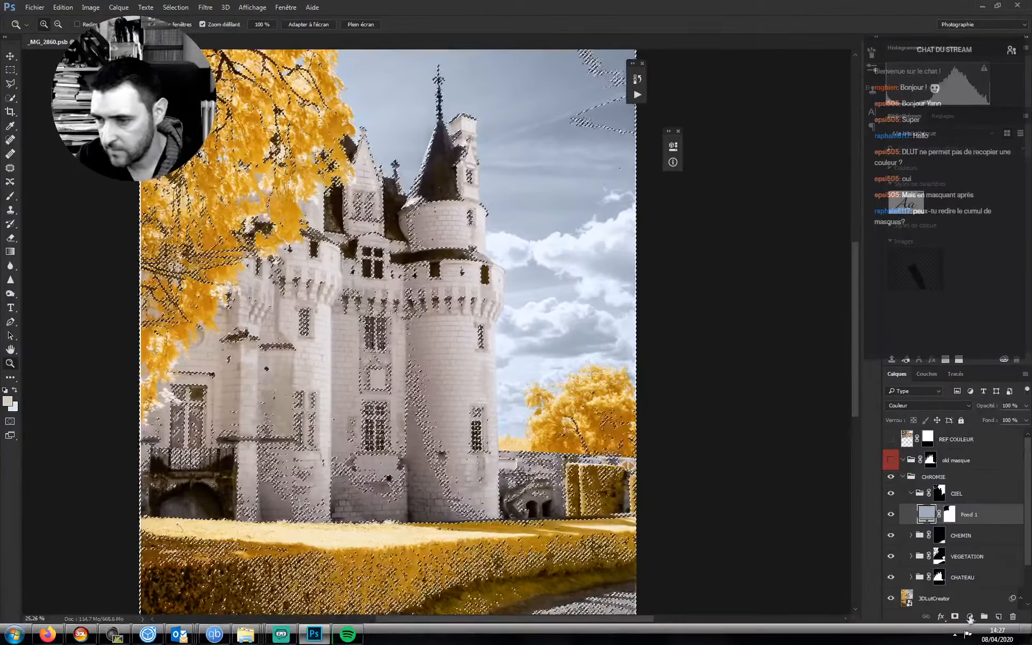
- Add a Teinte/Saturation adjustment masked by the selection above Fond 1 in the CIEL group, and set its saturation to -100
{"action": "left_click", "coordinate": [970, 617]}
{"action": "left_click", "coordinate": [920, 485]}
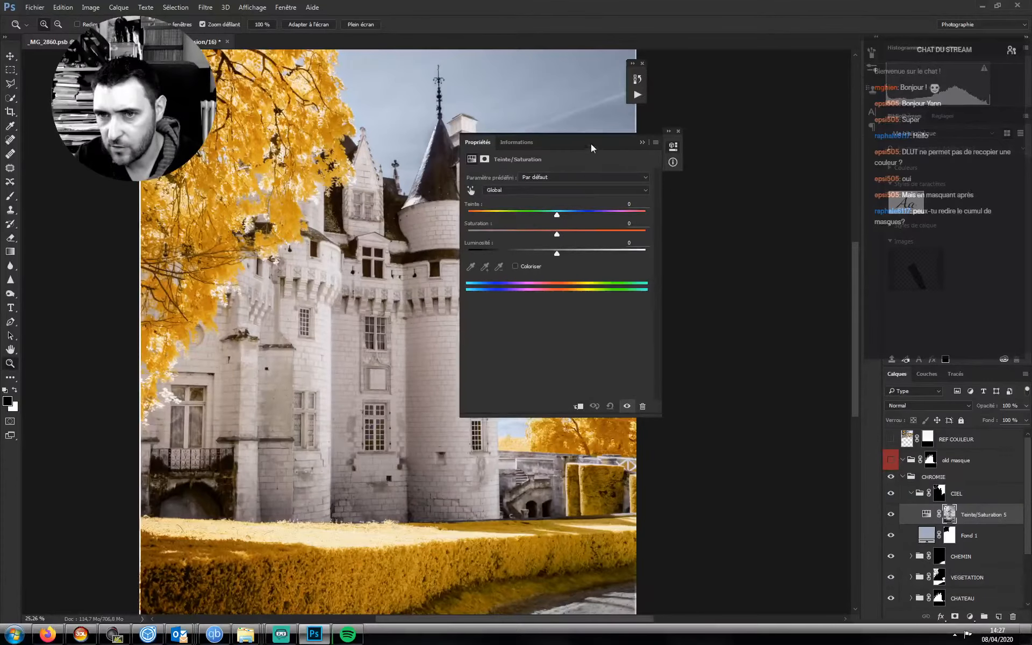
{"action": "left_click_drag", "start_coordinate": [592, 143], "coordinate": [814, 116]}
{"action": "left_click_drag", "start_coordinate": [781, 207], "coordinate": [661, 206]}
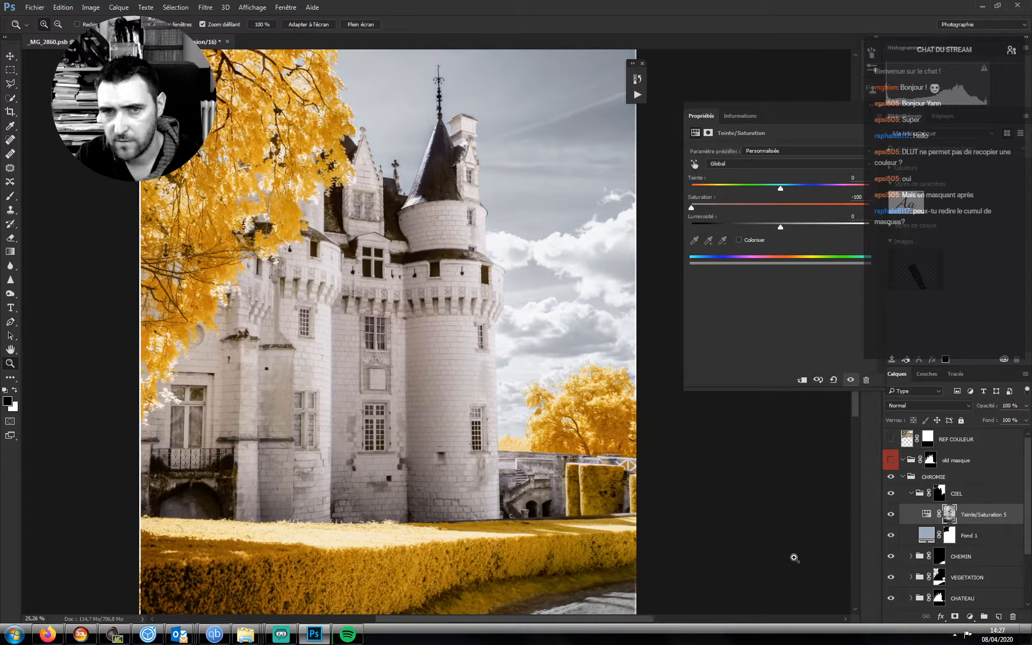
- Display the Teinte/Saturation 5 mask alone and apply a steep Courbes contrast curve to it, with the lower point at input 181, output 39
{"action": "left_click", "coordinate": [951, 515], "text": "alt"}
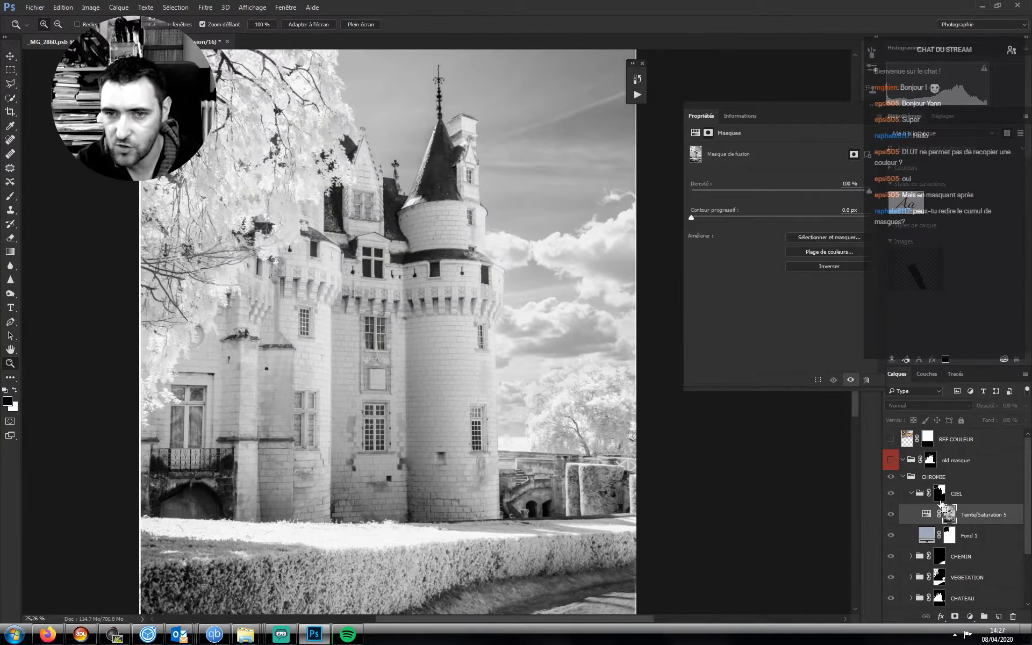
{"action": "key", "text": "ctrl+m"}
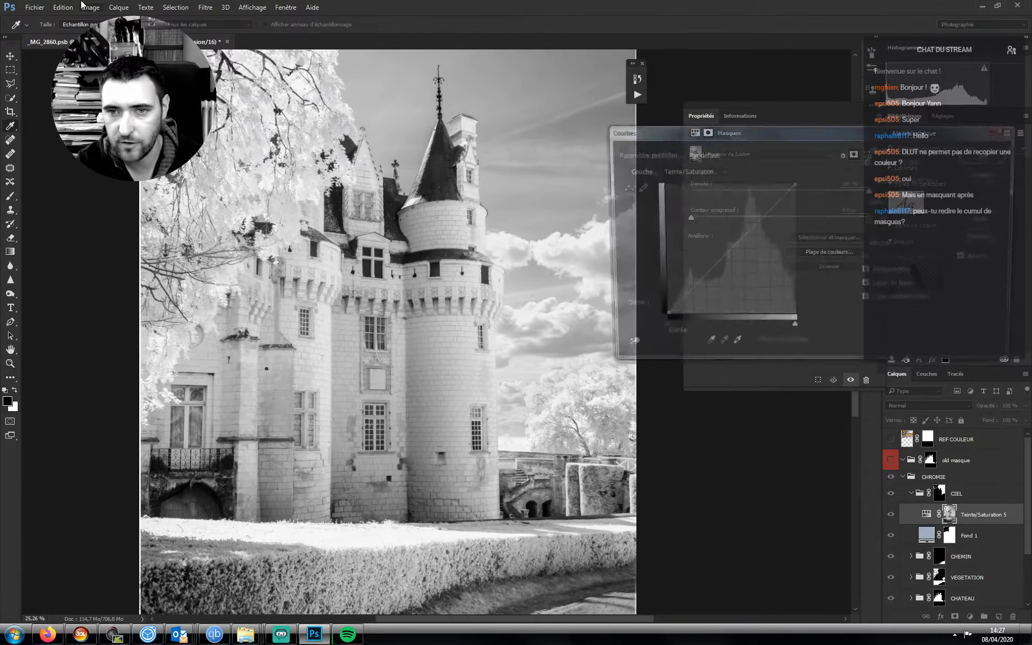
{"action": "left_click_drag", "start_coordinate": [710, 269], "coordinate": [746, 293]}
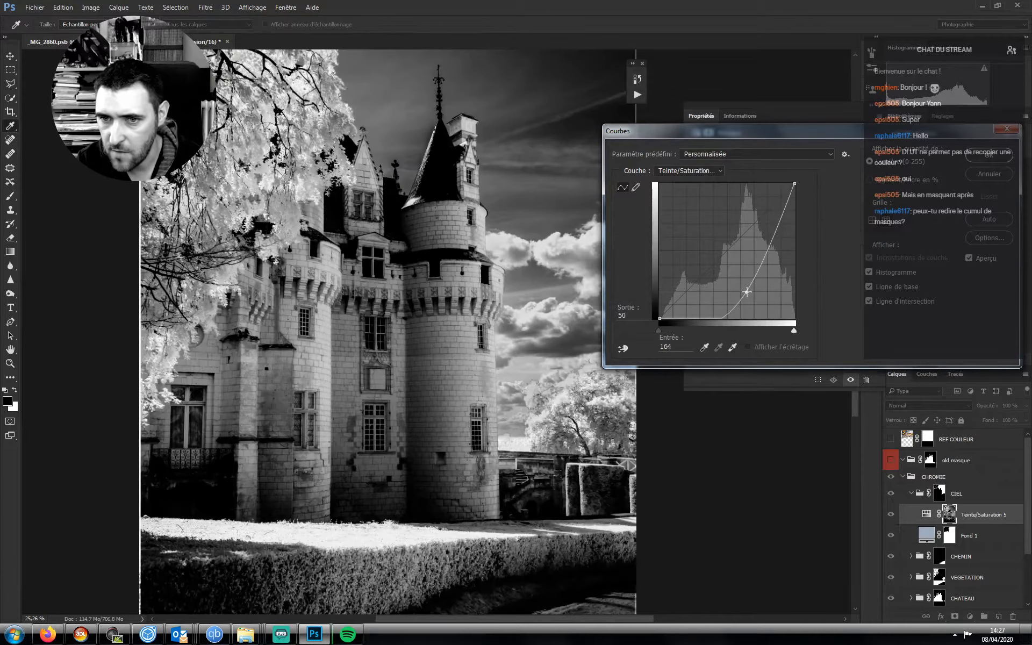
{"action": "left_click", "coordinate": [779, 210]}
{"action": "left_click_drag", "start_coordinate": [780, 210], "coordinate": [782, 210]}
{"action": "left_click_drag", "start_coordinate": [748, 294], "coordinate": [757, 298]}
{"action": "left_click_drag", "start_coordinate": [694, 130], "coordinate": [116, 125]}
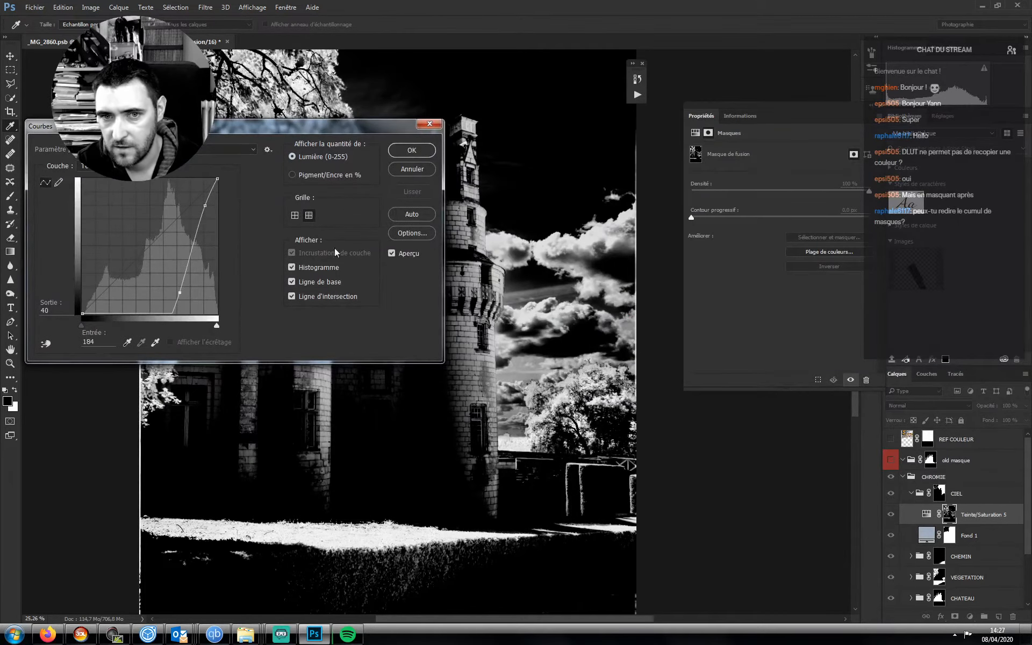
{"action": "left_click_drag", "start_coordinate": [179, 293], "coordinate": [177, 293]}
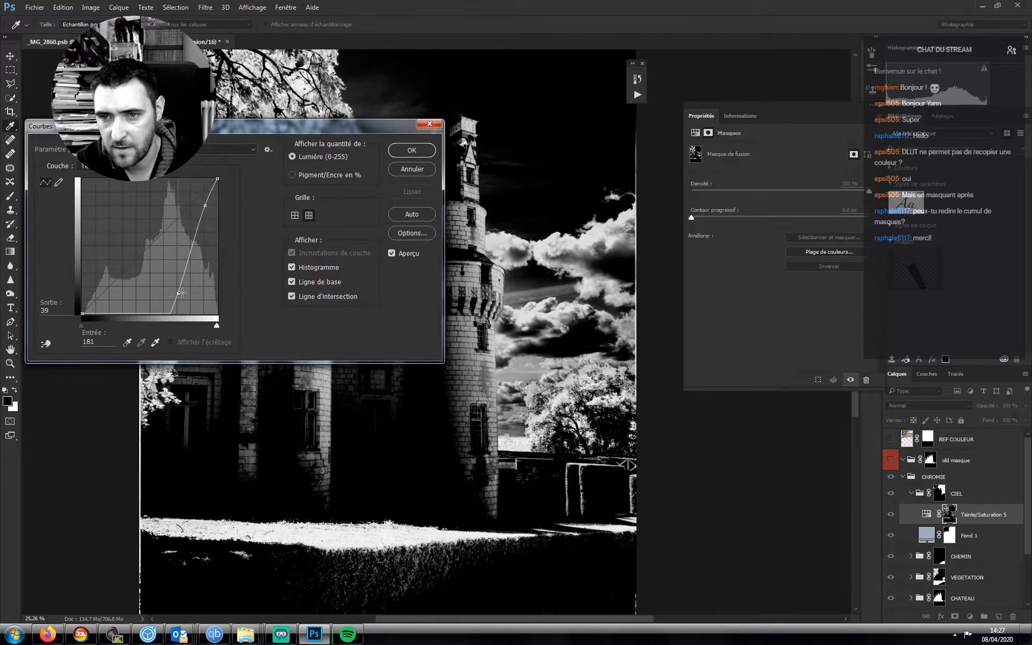
{"action": "key", "text": "Return"}
{"action": "key", "text": "z"}
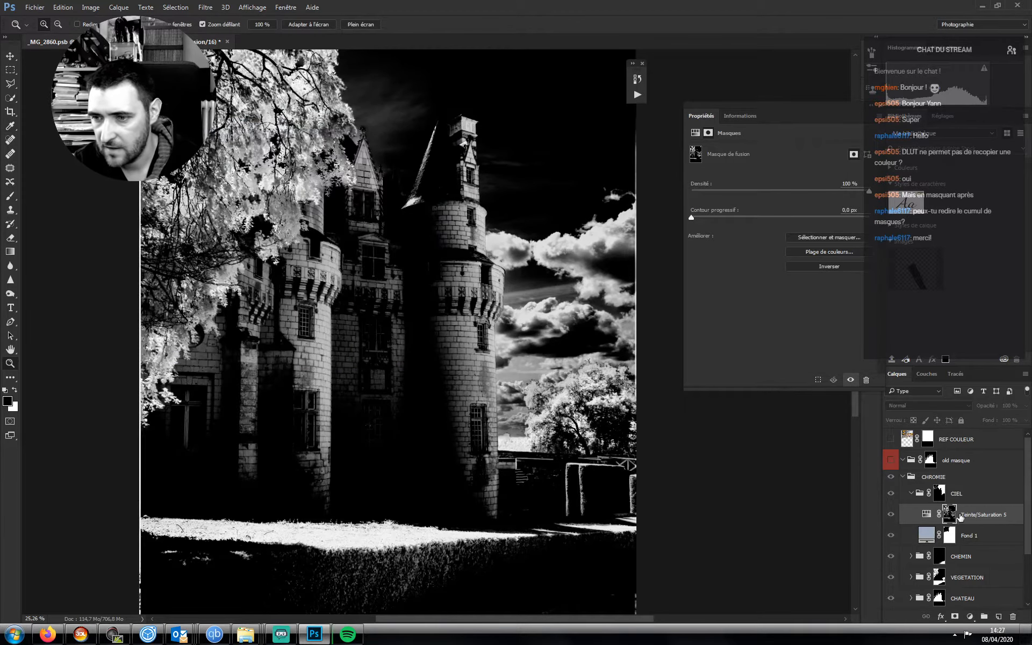
- Compare the sky with the Teinte/Saturation 5 adjustment off and on, and examine the clouds beside the tower up close
{"action": "left_click", "coordinate": [926, 514]}
{"action": "left_click", "coordinate": [891, 514]}
{"action": "left_click", "coordinate": [891, 516]}
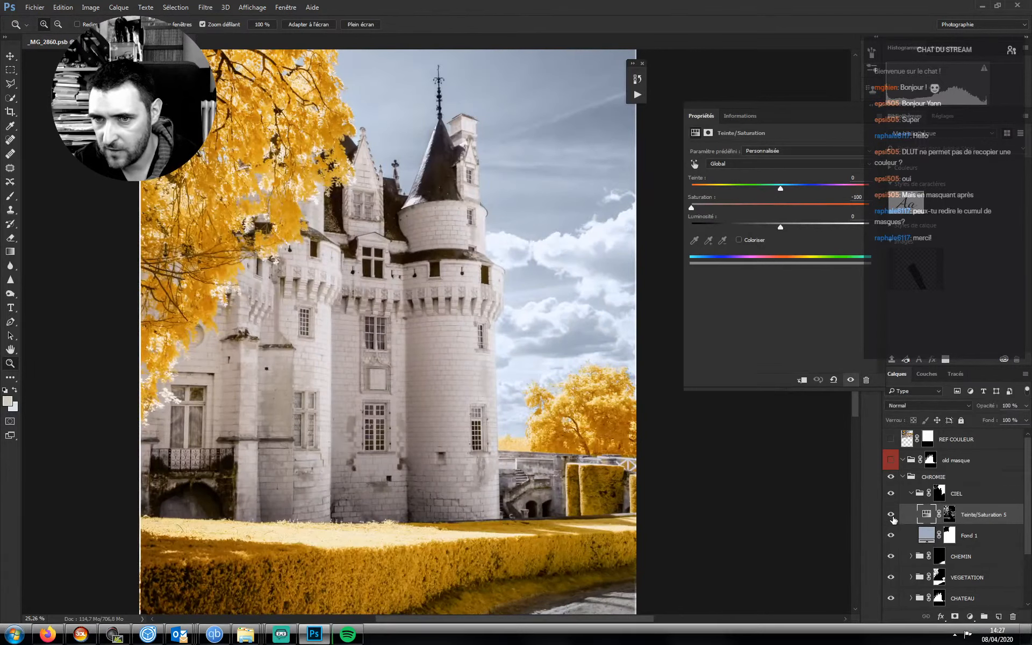
{"action": "left_click_drag", "start_coordinate": [691, 207], "coordinate": [629, 221]}
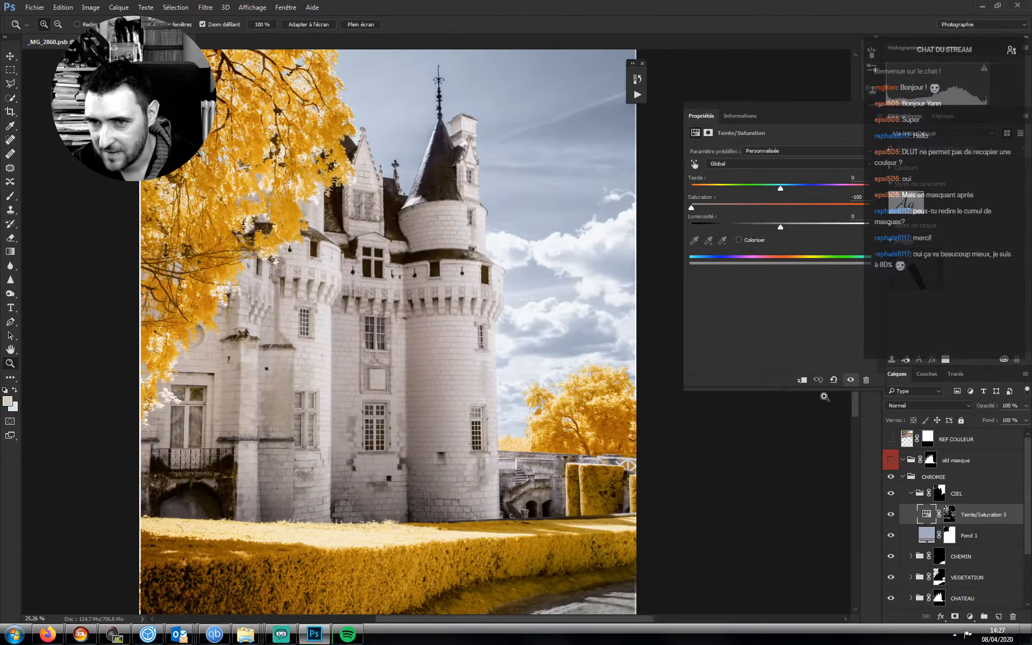
{"action": "key", "text": "ctrl+plus"}
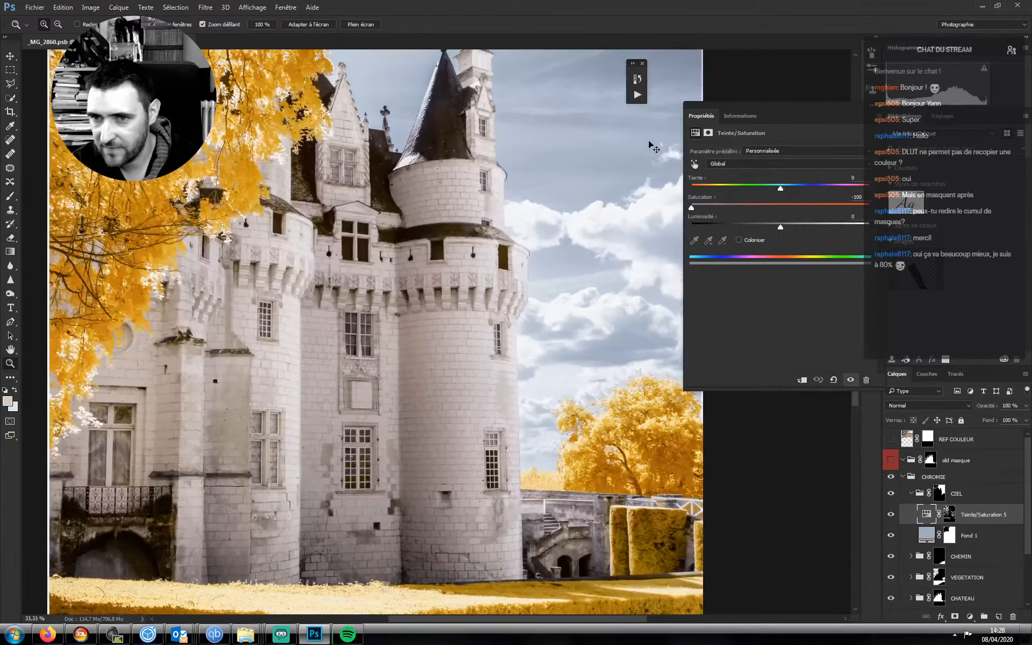
{"action": "left_click_drag", "start_coordinate": [529, 378], "coordinate": [392, 431]}
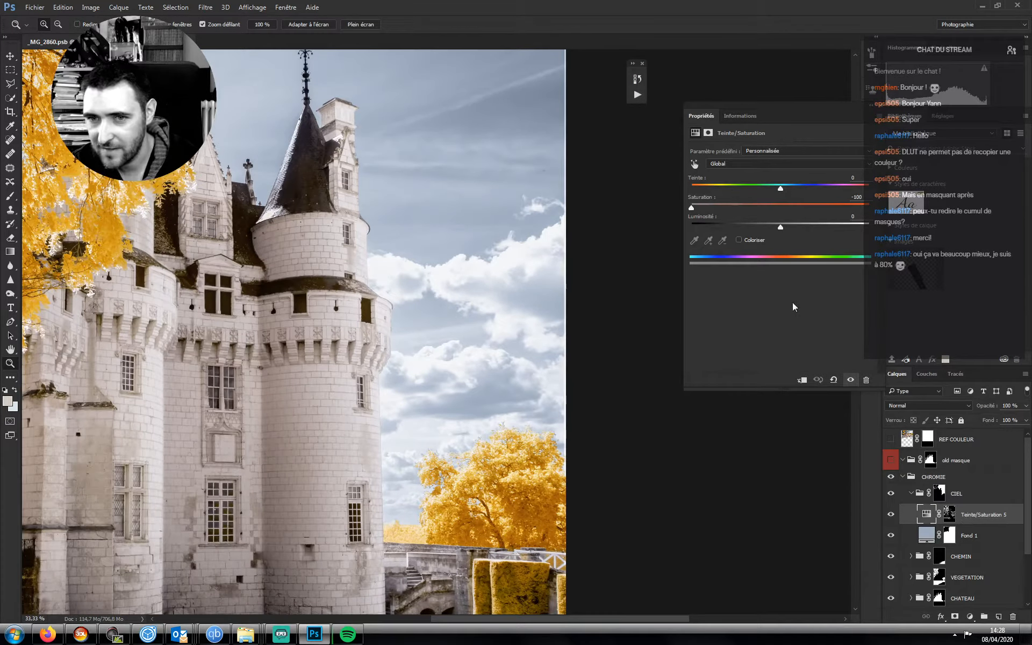
- Invert the Teinte/Saturation 5 layer's mask, comparing both versions, and wrap the layer in a group with a black mask
{"action": "left_click", "coordinate": [950, 515]}
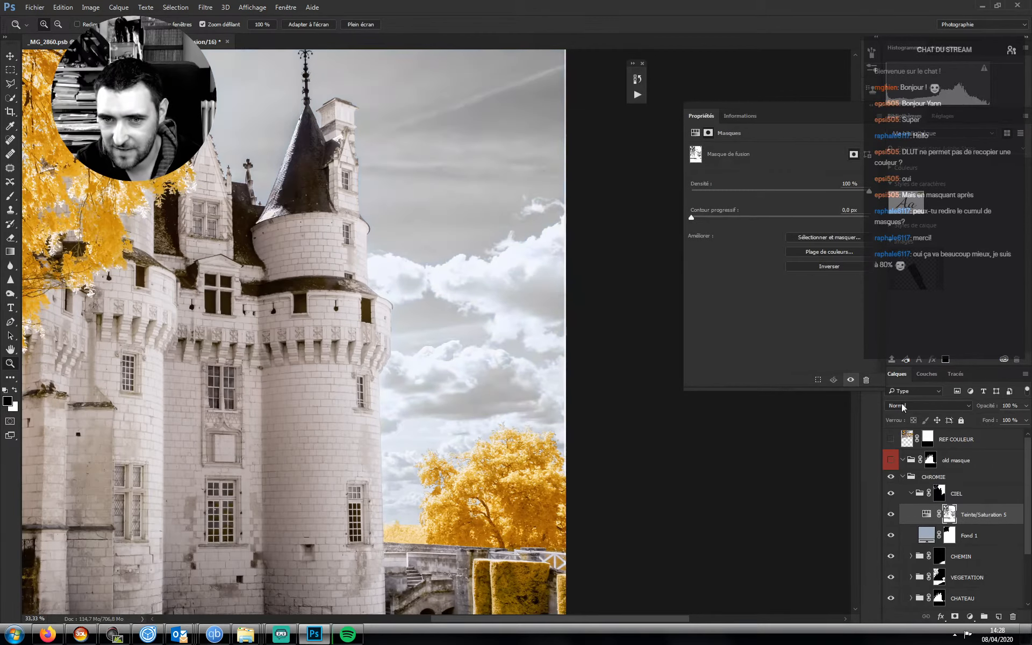
{"action": "key", "text": "ctrl+i"}
{"action": "key", "text": "ctrl+i"}
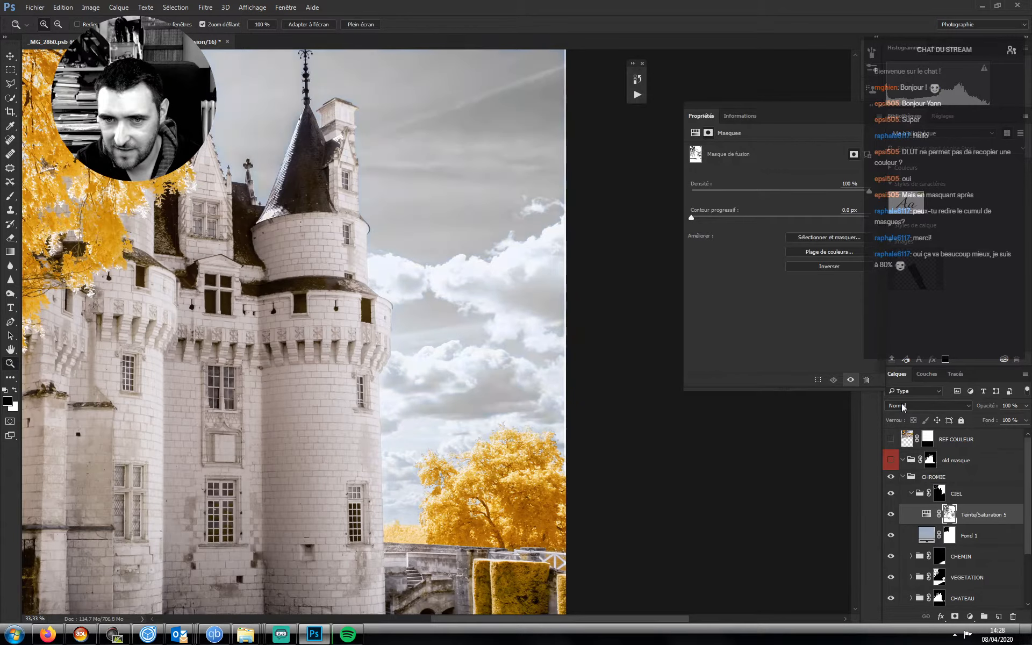
{"action": "key", "text": "ctrl+i"}
{"action": "key", "text": "ctrl+i"}
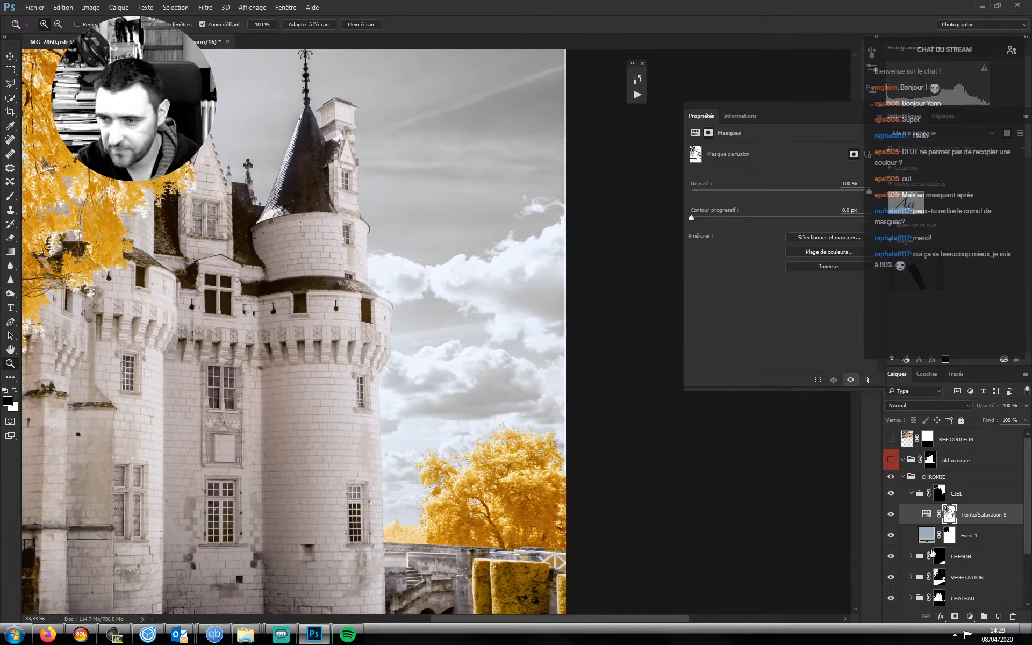
{"action": "key", "text": "ctrl+g"}
{"action": "key", "text": "alt"}
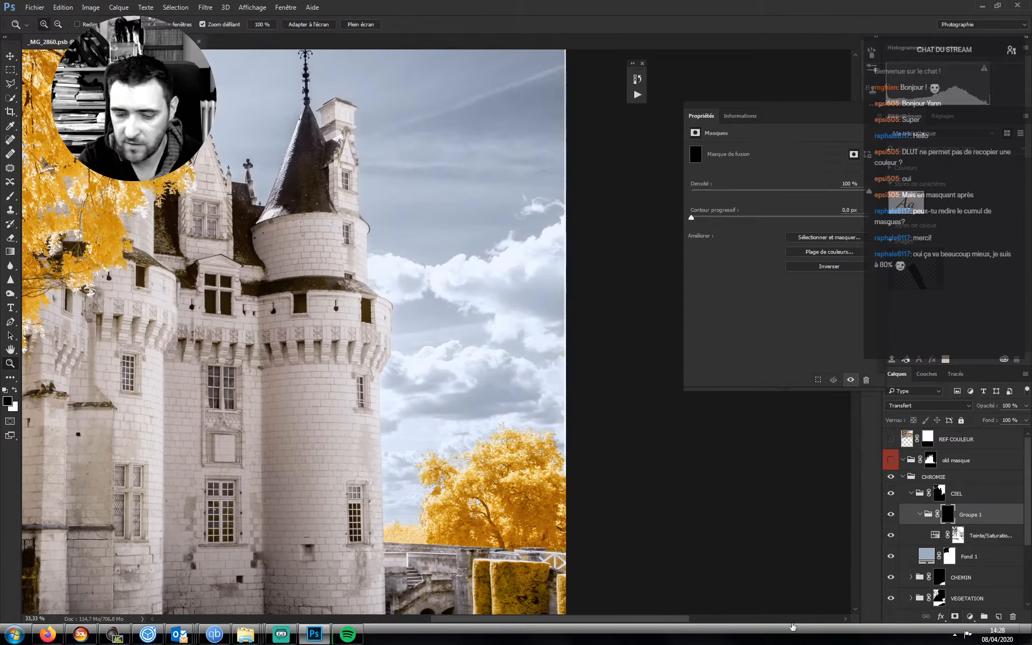
- Paint white at 100% opacity on the Groupe 1 mask over the large upper cloud and the middle clouds, varying the soft brush size
{"action": "left_click", "coordinate": [4, 197]}
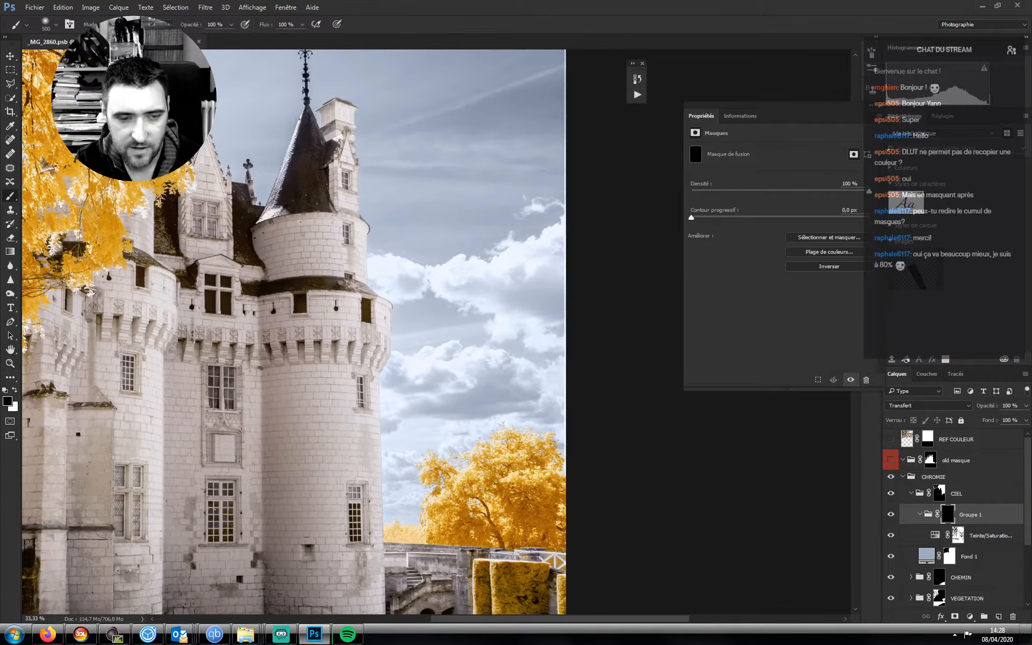
{"action": "key", "text": "x"}
{"action": "key", "text": "bracketleft"}
{"action": "key", "text": "bracketleft"}
{"action": "key", "text": "bracketleft"}
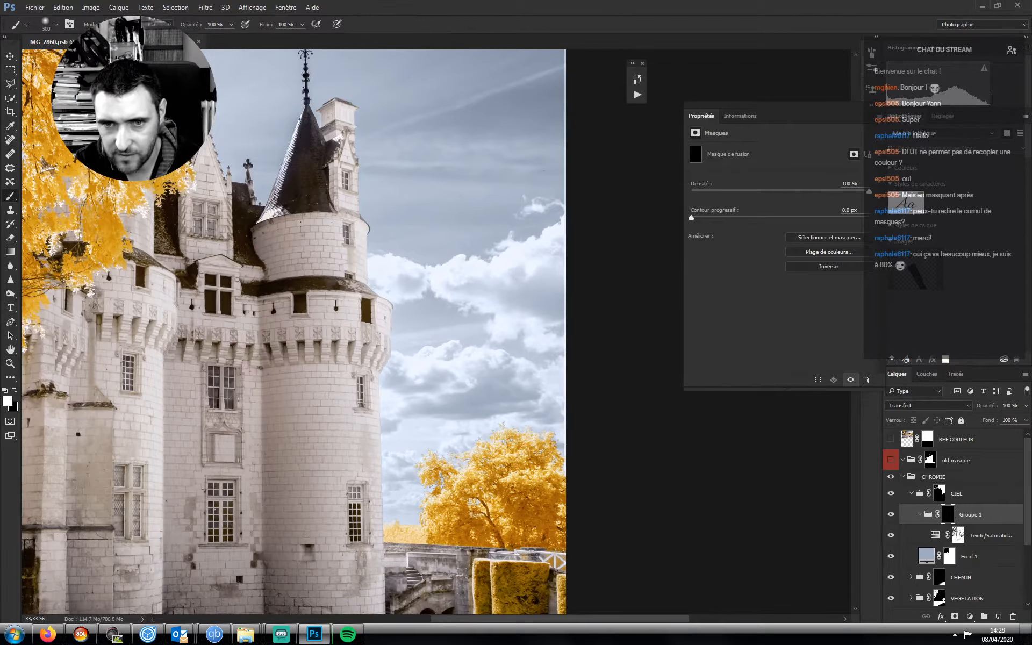
{"action": "mouse_move", "coordinate": [462, 279]}
{"action": "left_mouse_down"}
{"action": "mouse_move", "coordinate": [505, 278]}
{"action": "mouse_move", "coordinate": [549, 241]}
{"action": "mouse_move", "coordinate": [568, 249]}
{"action": "mouse_move", "coordinate": [555, 327]}
{"action": "mouse_move", "coordinate": [514, 286]}
{"action": "left_mouse_up"}
{"action": "key", "text": "bracketleft"}
{"action": "key", "text": "bracketleft"}
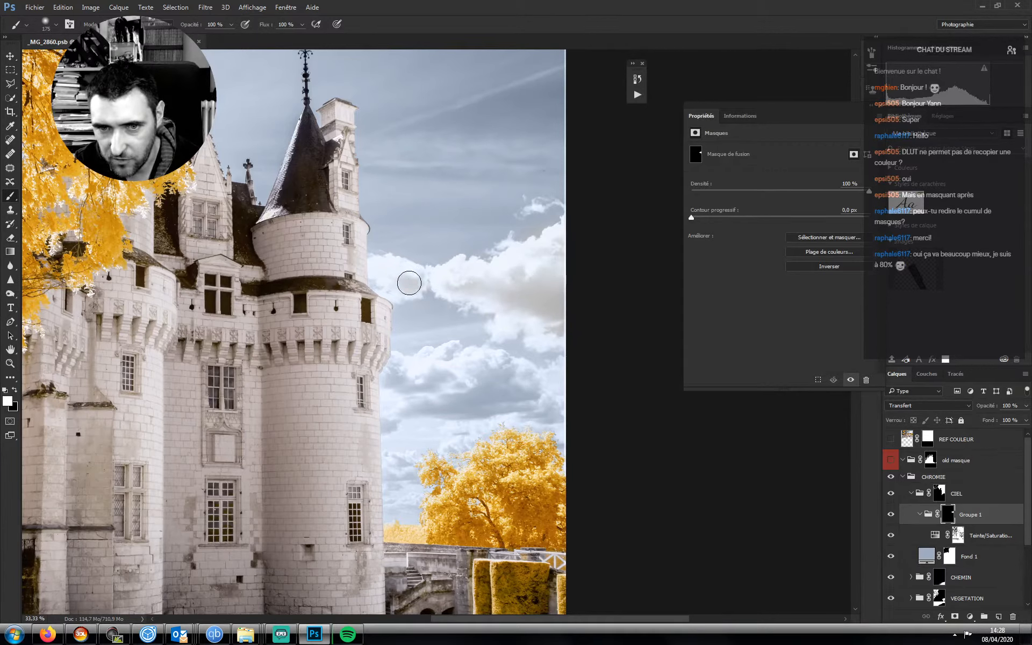
{"action": "key", "text": "bracketright"}
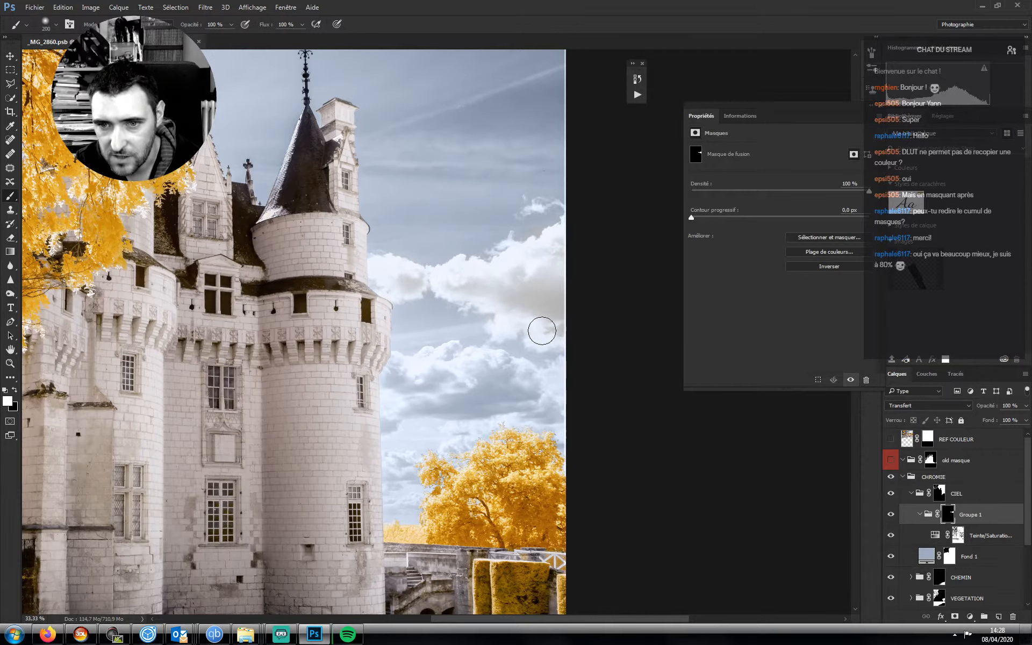
{"action": "key", "text": "bracketright"}
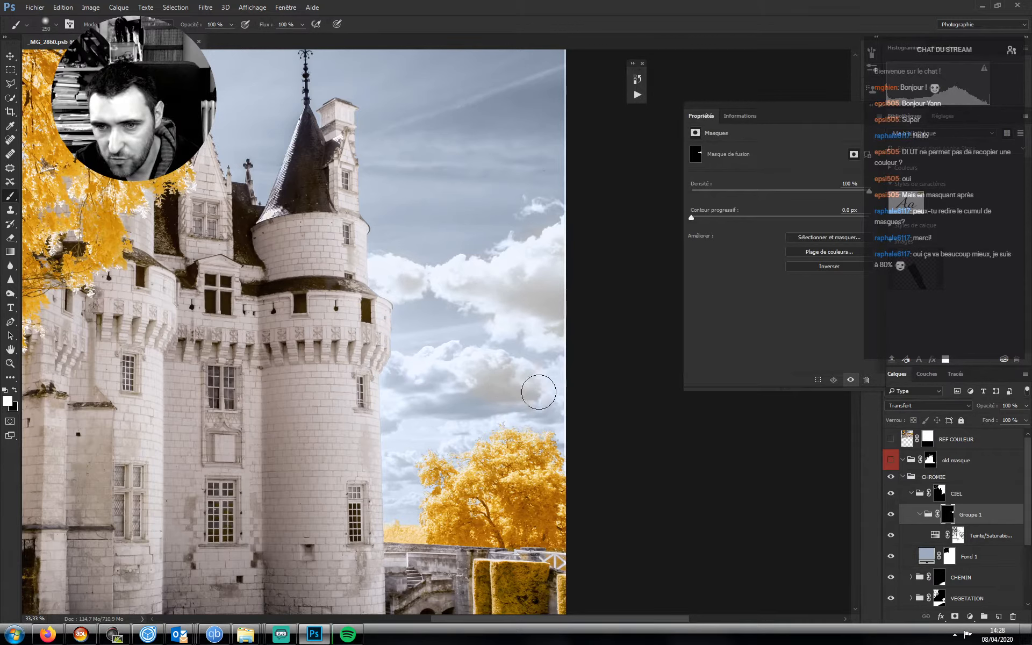
{"action": "key", "text": "bracketright"}
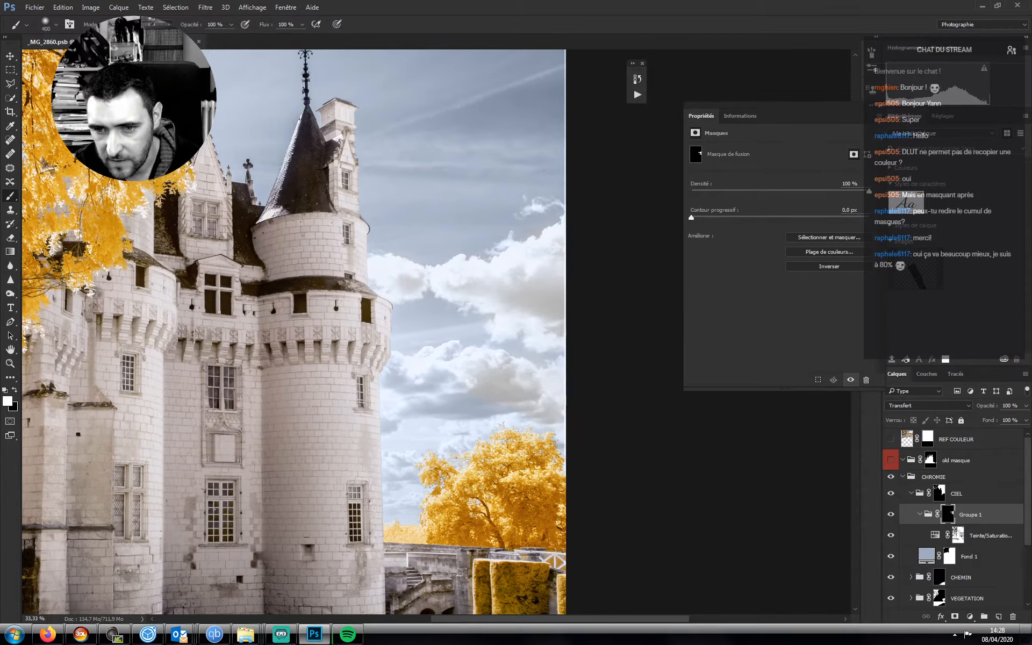
- Lower the brush opacity to 50% and paint white on the group mask over the middle and lower clouds with smaller brush sizes
{"action": "key", "text": "bracketleft"}
{"action": "key", "text": "bracketleft"}
{"action": "key", "text": "bracketleft"}
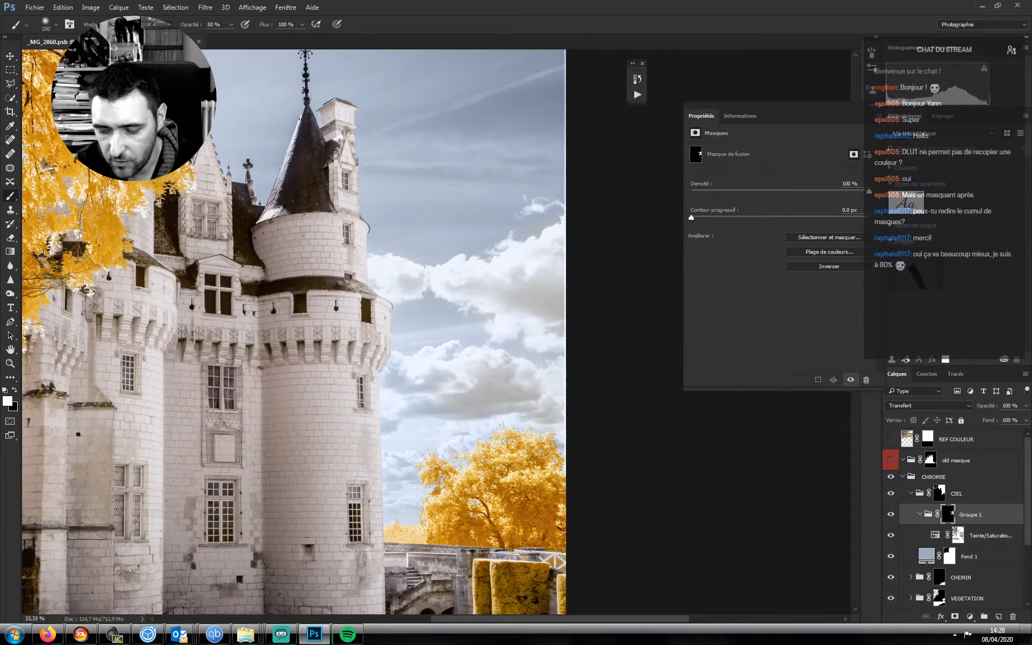
{"action": "key", "text": "bracketleft"}
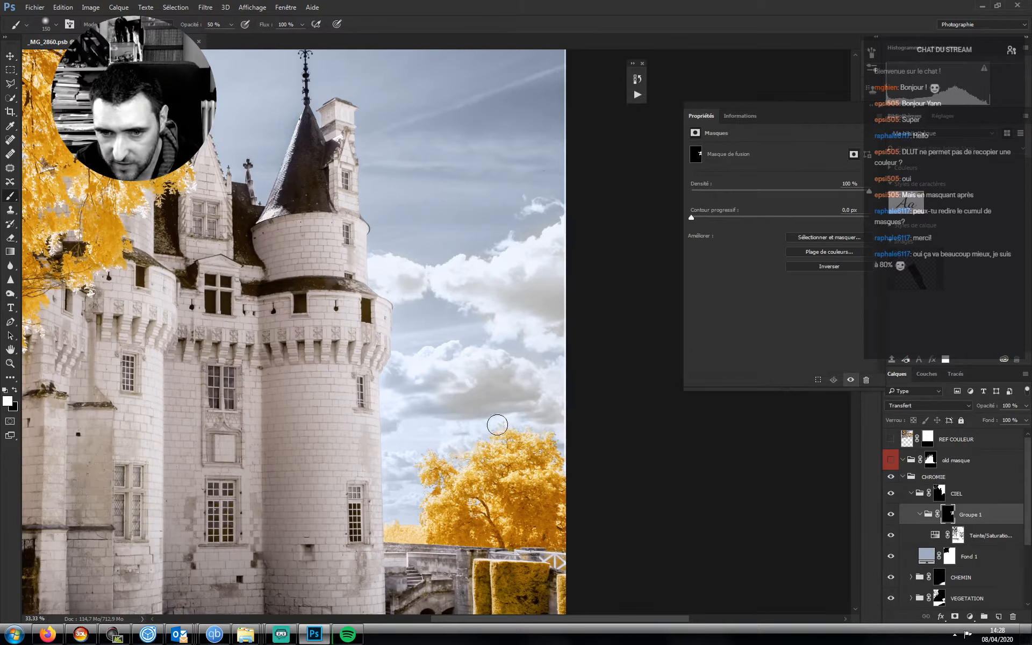
{"action": "key", "text": "bracketright"}
{"action": "key", "text": "bracketleft"}
{"action": "key", "text": "bracketleft"}
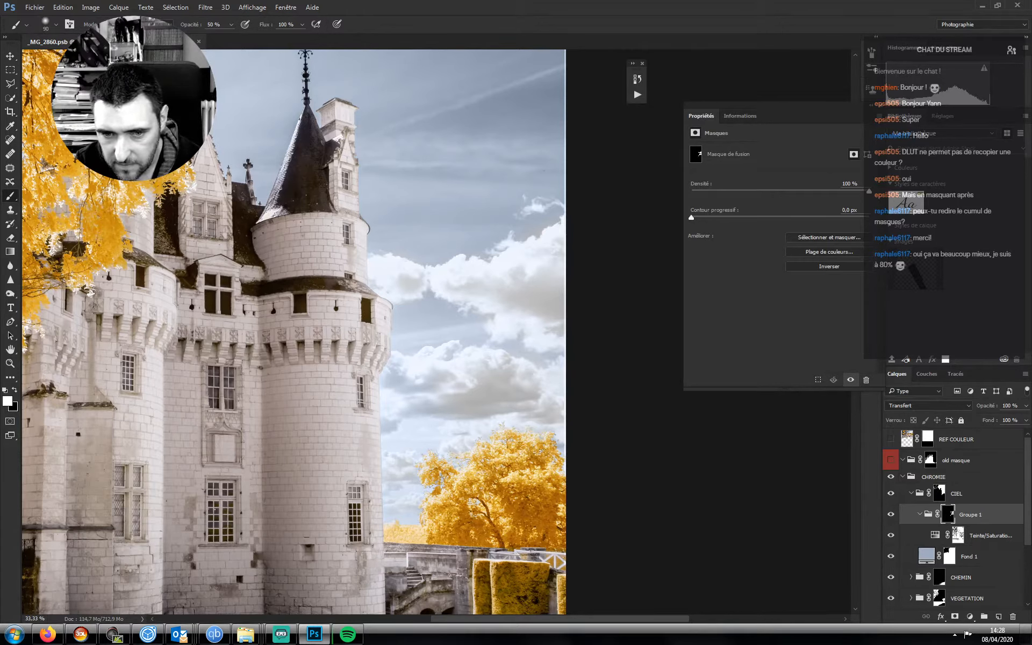
{"action": "key", "text": "bracketleft"}
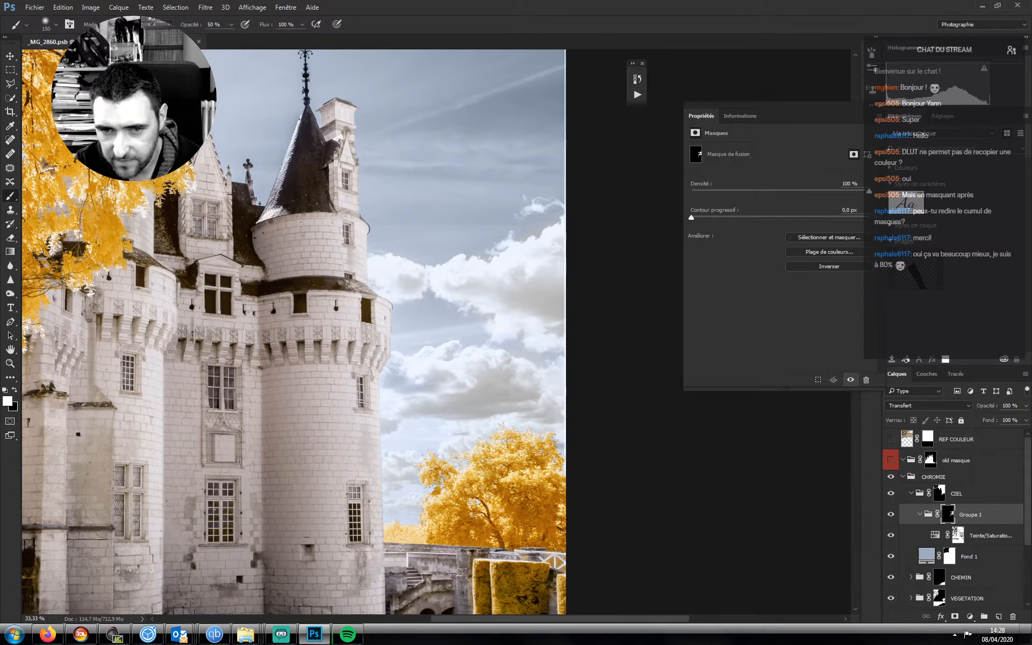
{"action": "key", "text": "bracketright"}
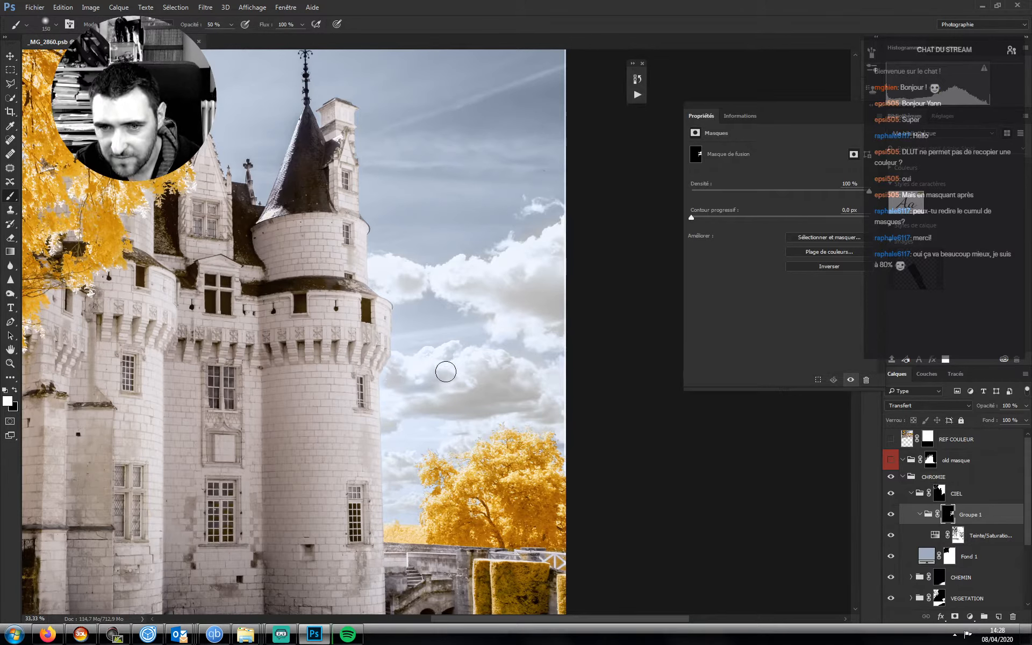
{"action": "key", "text": "bracketright"}
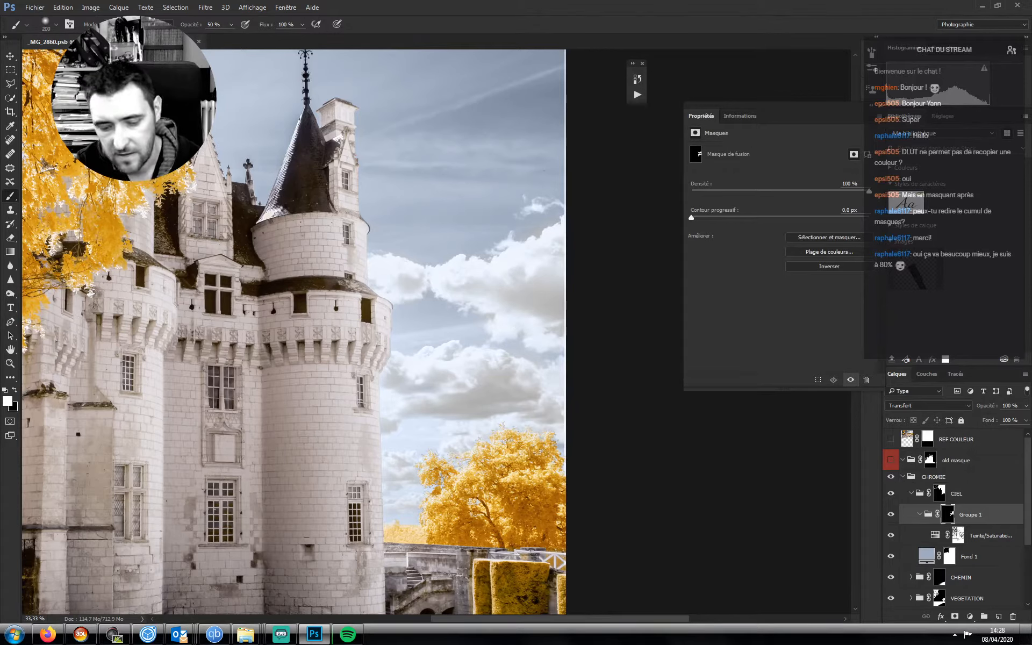
- Paint black at 50% opacity on the group mask along the underside of the large upper cloud with a brush of about 60 px
{"action": "key", "text": "x"}
{"action": "key", "text": "bracketleft"}
{"action": "key", "text": "bracketleft"}
{"action": "key", "text": "bracketleft"}
{"action": "key", "text": "bracketleft"}
{"action": "key", "text": "bracketleft"}
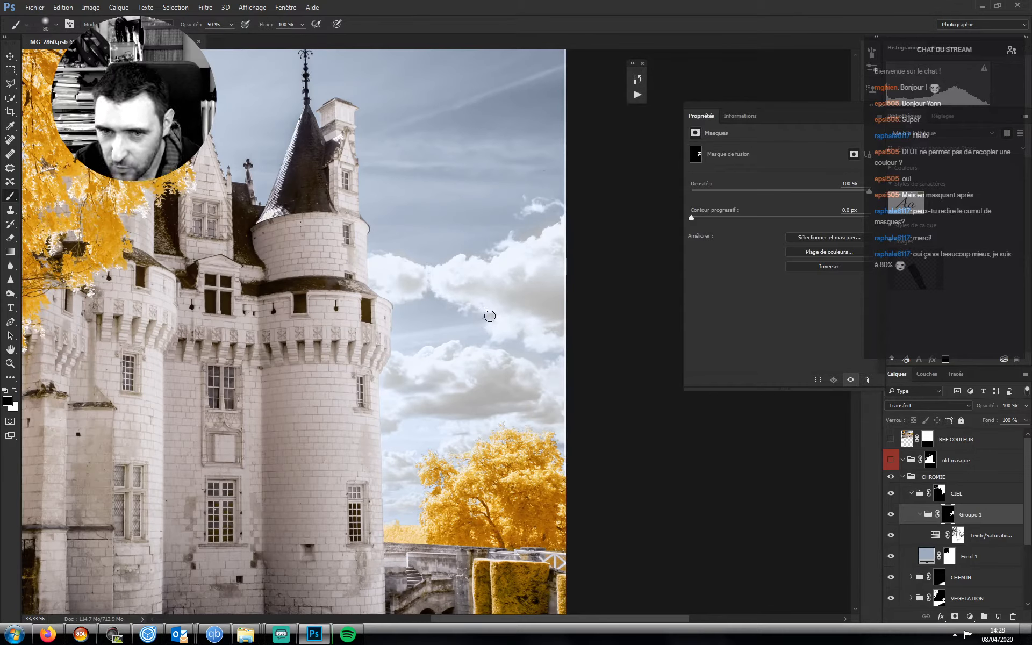
{"action": "key", "text": "bracketleft"}
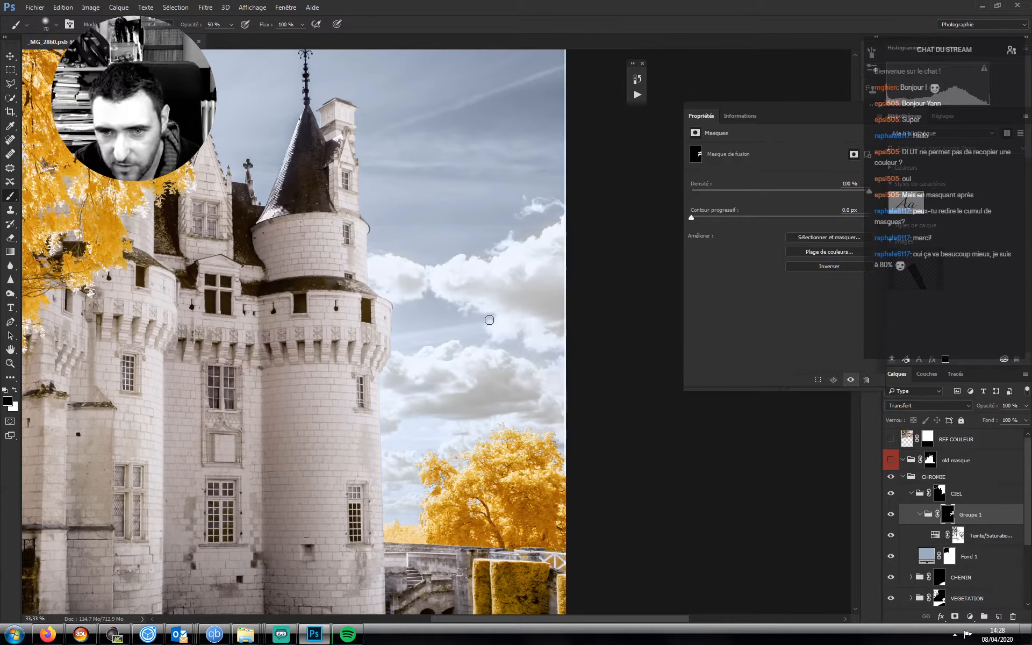
- Paint white at 50% opacity on the group mask over the clouds with a brush of about 125 px
{"action": "key", "text": "x"}
{"action": "key", "text": "bracketright"}
{"action": "key", "text": "bracketright"}
{"action": "key", "text": "bracketright"}
{"action": "key", "text": "bracketright"}
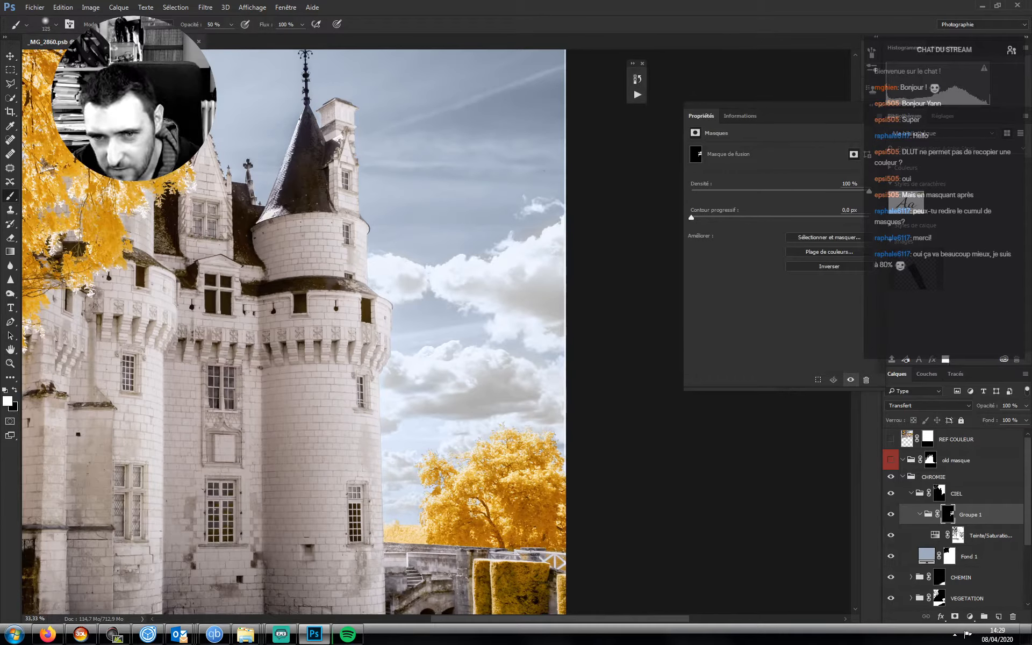
- Touch up the Groupe 1 mask over the clouds at 50% opacity, alternating black and white and brush sizes from about 80 to 300 px
{"action": "key", "text": "x"}
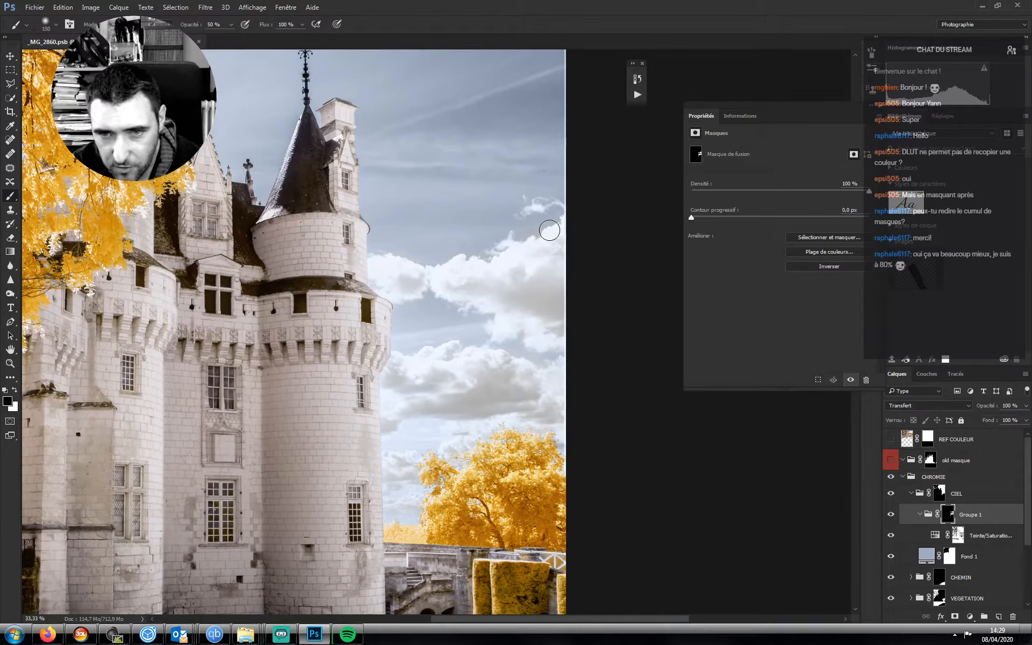
{"action": "key", "text": "bracketleft"}
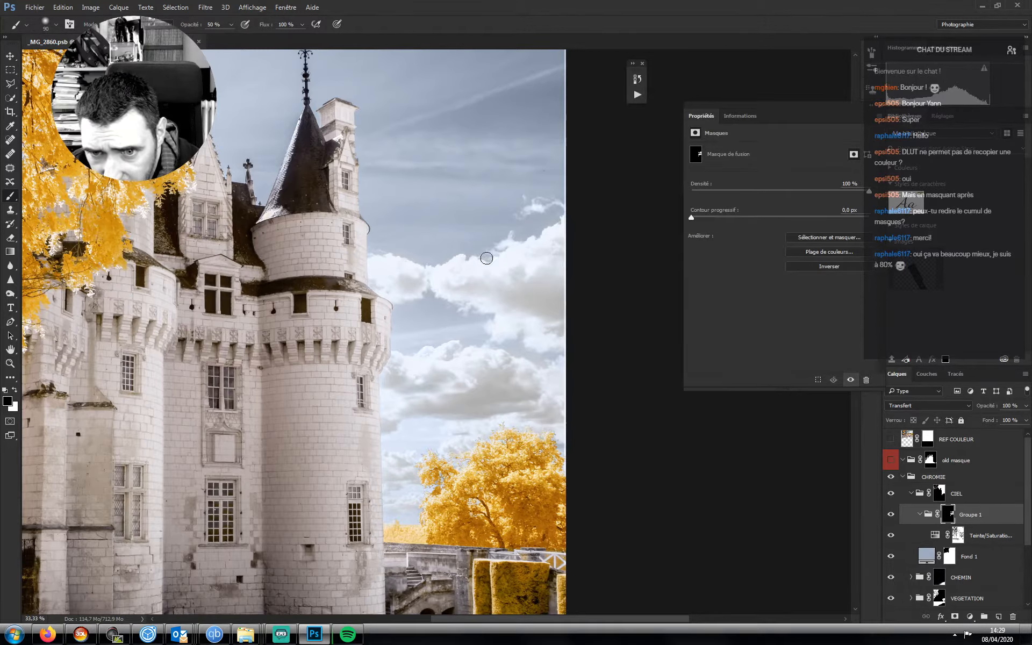
{"action": "key", "text": "x"}
{"action": "key", "text": "bracketright"}
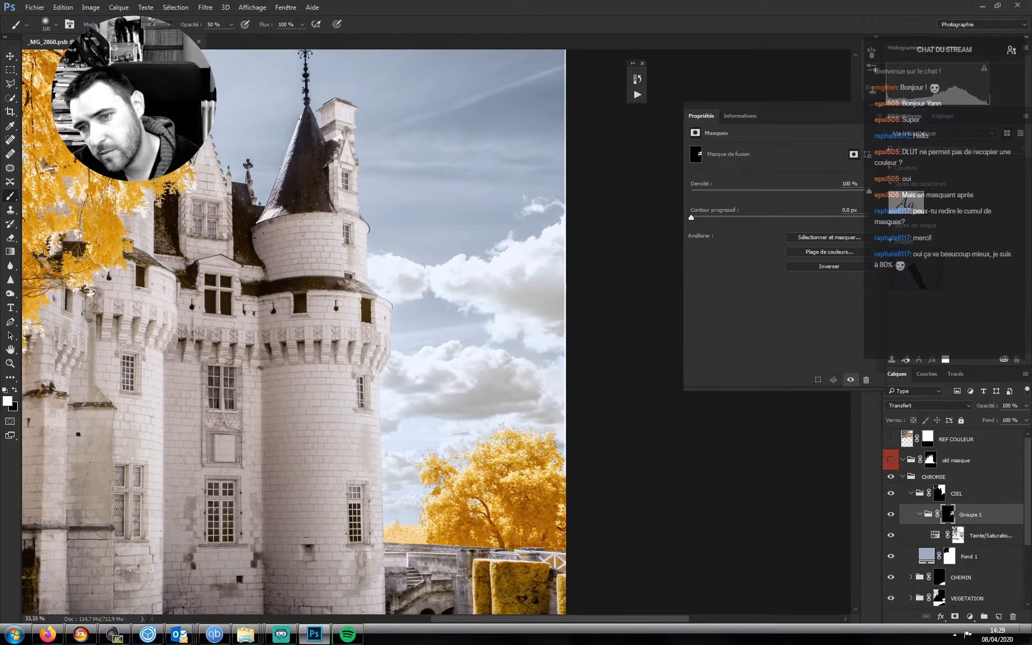
{"action": "key", "text": "bracketleft"}
{"action": "key", "text": "bracketleft"}
{"action": "key", "text": "x"}
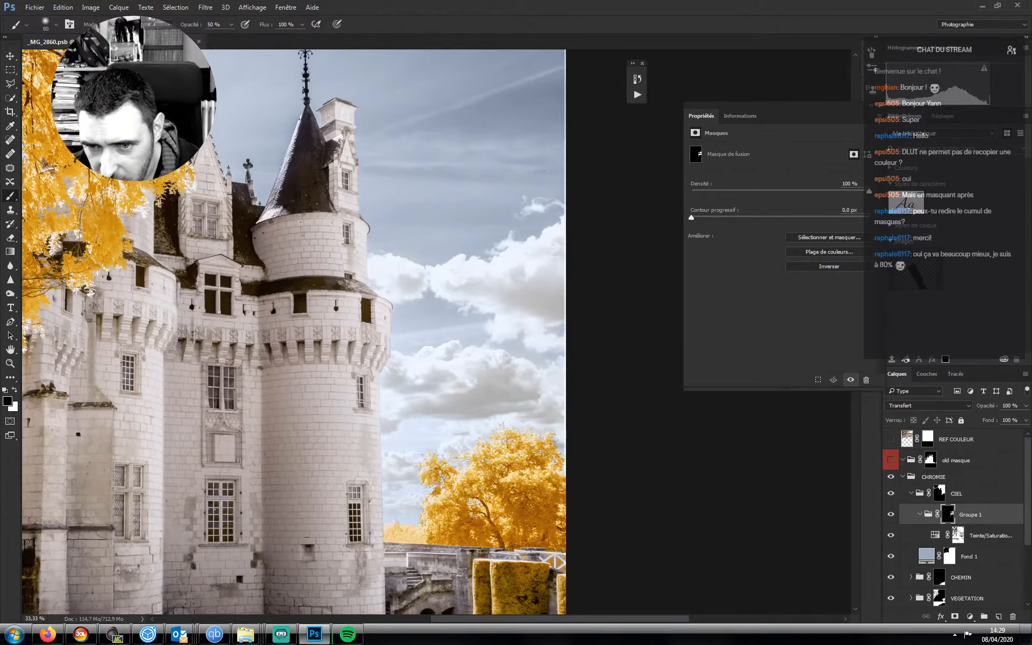
{"action": "key", "text": "x"}
{"action": "key", "text": "x"}
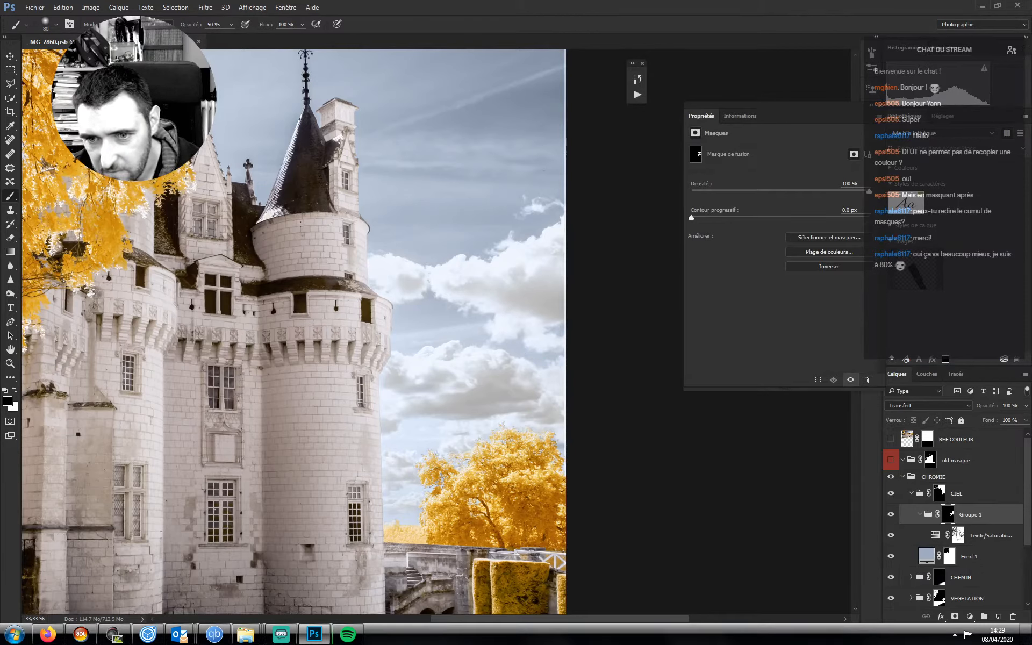
- Add a gradient map adjustment layer above Groupe 1 inside the CIEL group, using a black-to-white gradient
{"action": "key", "text": "ctrl+minus"}
{"action": "key", "text": "ctrl+minus"}
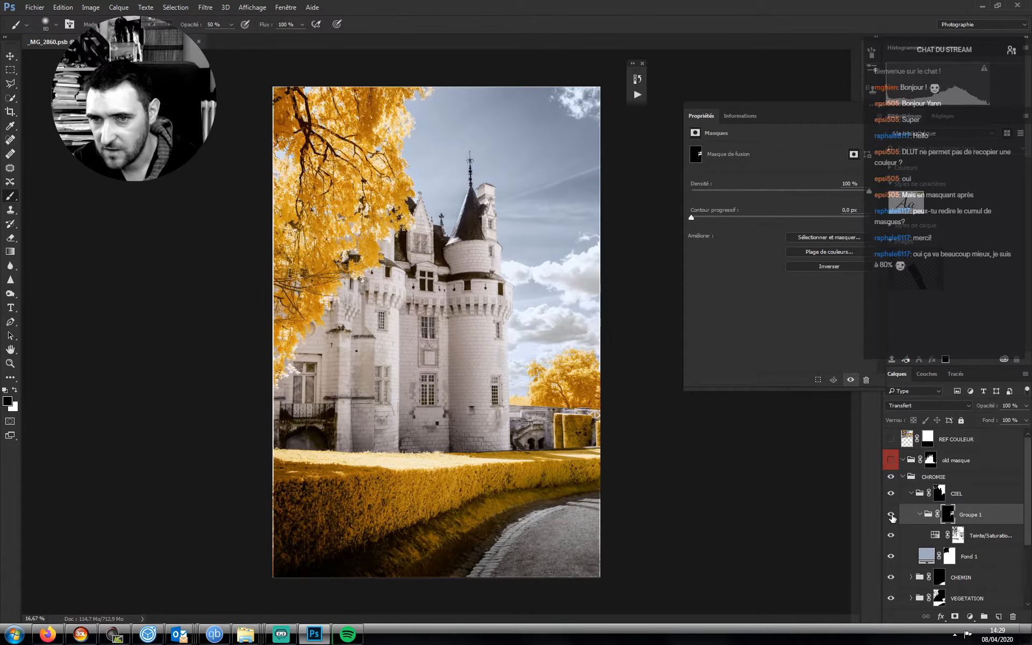
{"action": "key", "text": "ctrl+plus"}
{"action": "key", "text": "ctrl+plus"}
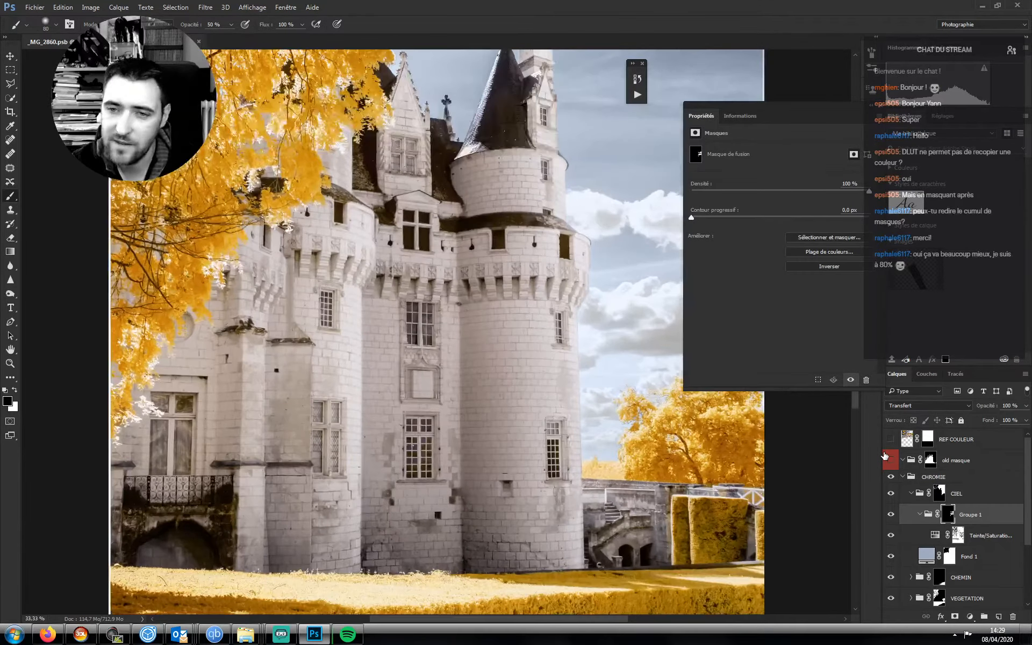
{"action": "left_click_drag", "start_coordinate": [527, 341], "coordinate": [381, 373]}
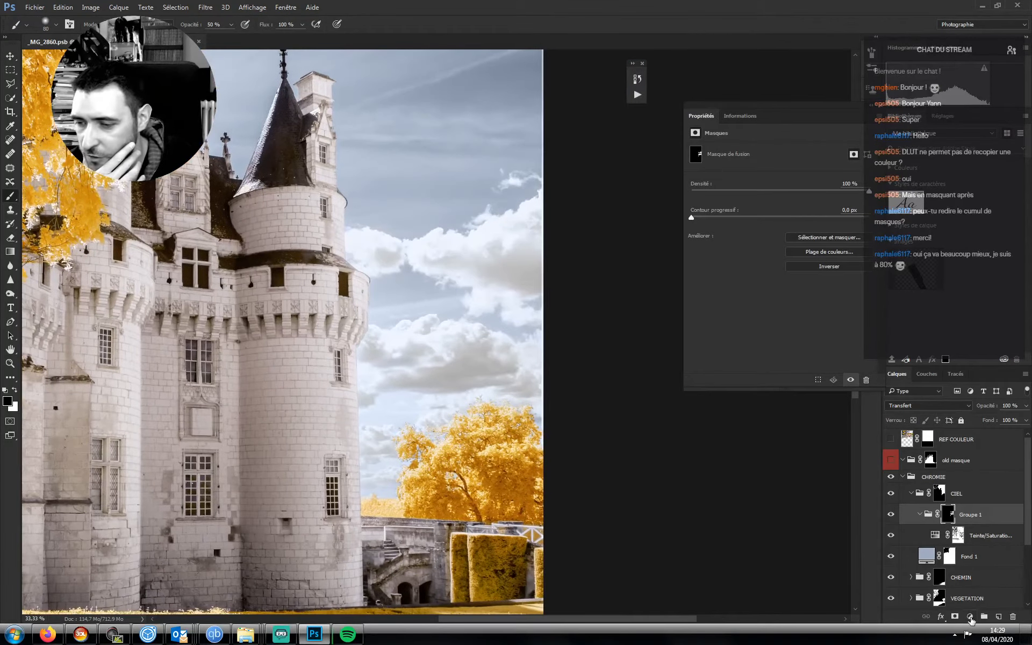
{"action": "left_click", "coordinate": [970, 617]}
{"action": "left_click", "coordinate": [941, 595]}
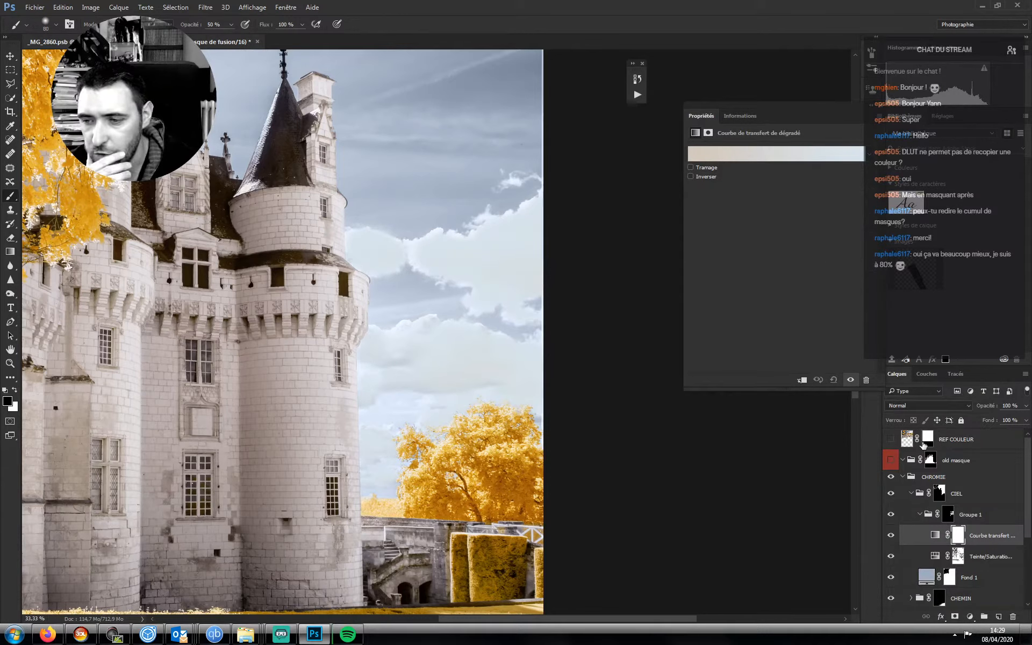
{"action": "left_click_drag", "start_coordinate": [975, 534], "coordinate": [973, 503]}
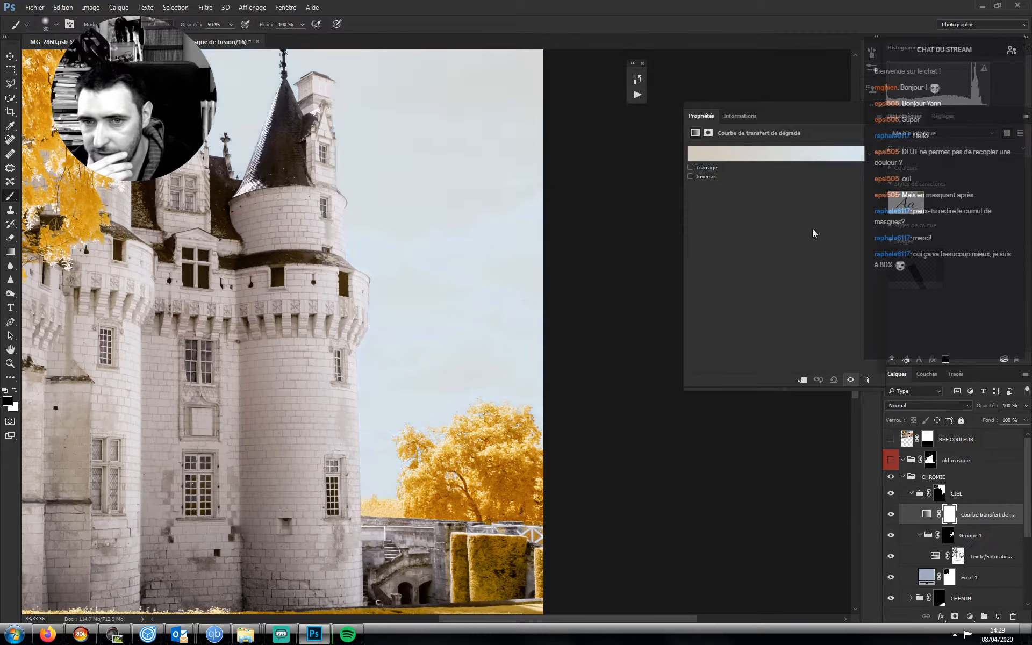
{"action": "left_click_drag", "start_coordinate": [819, 110], "coordinate": [772, 132]}
{"action": "left_click", "coordinate": [799, 175]}
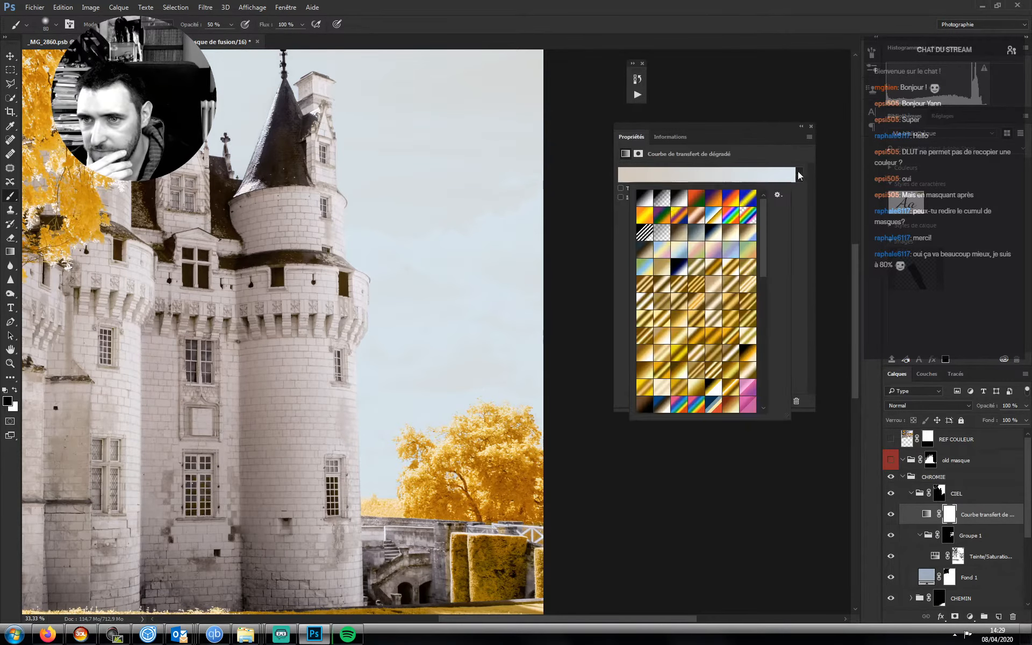
{"action": "left_click", "coordinate": [734, 143]}
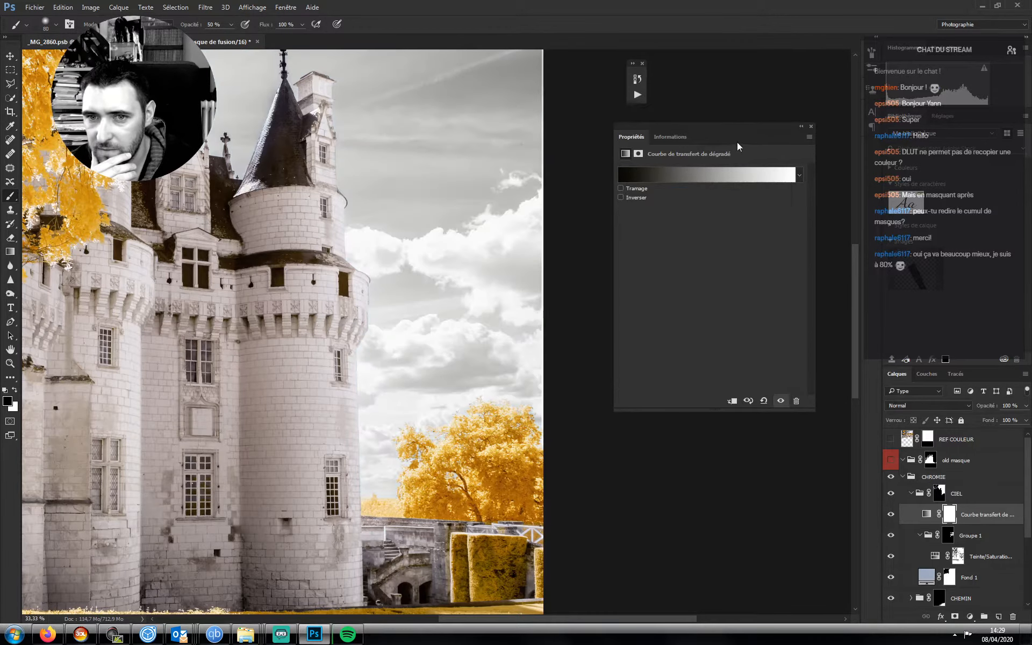
- Invert the gradient map, set its blend mode to Lumière tamisée, and compare the sky with and without it
{"action": "left_click", "coordinate": [621, 197]}
{"action": "left_click", "coordinate": [909, 406]}
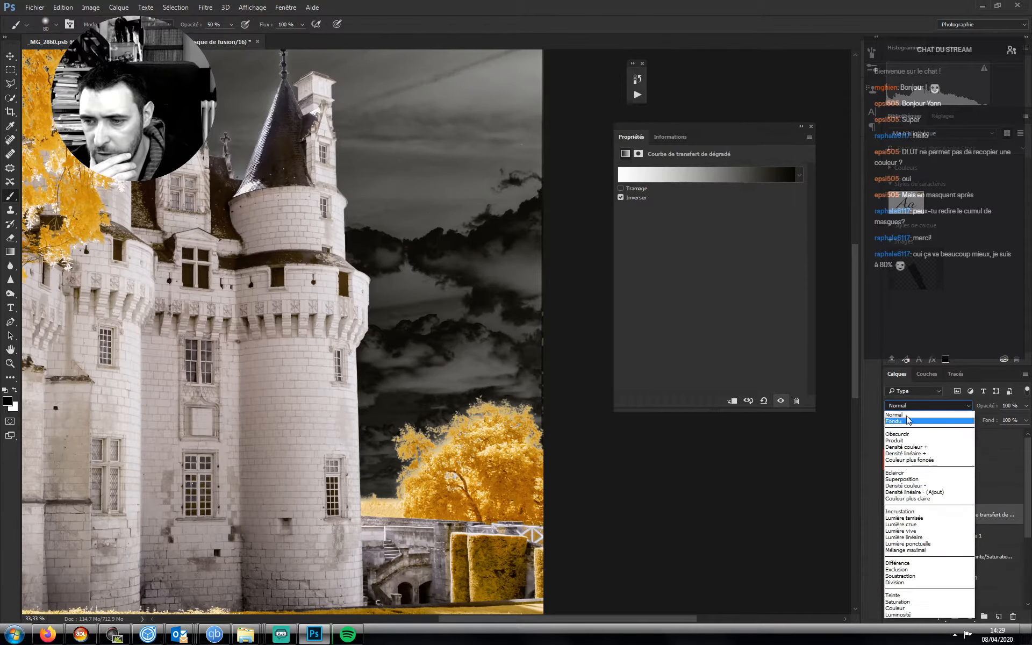
{"action": "left_click", "coordinate": [908, 526]}
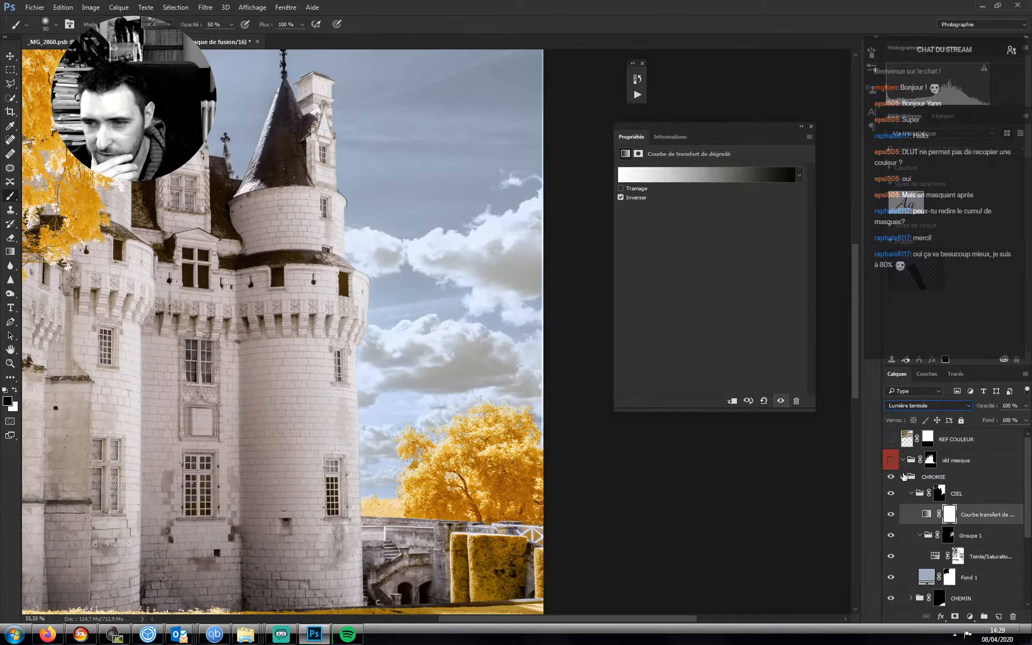
{"action": "left_click", "coordinate": [891, 516]}
{"action": "left_click", "coordinate": [893, 517]}
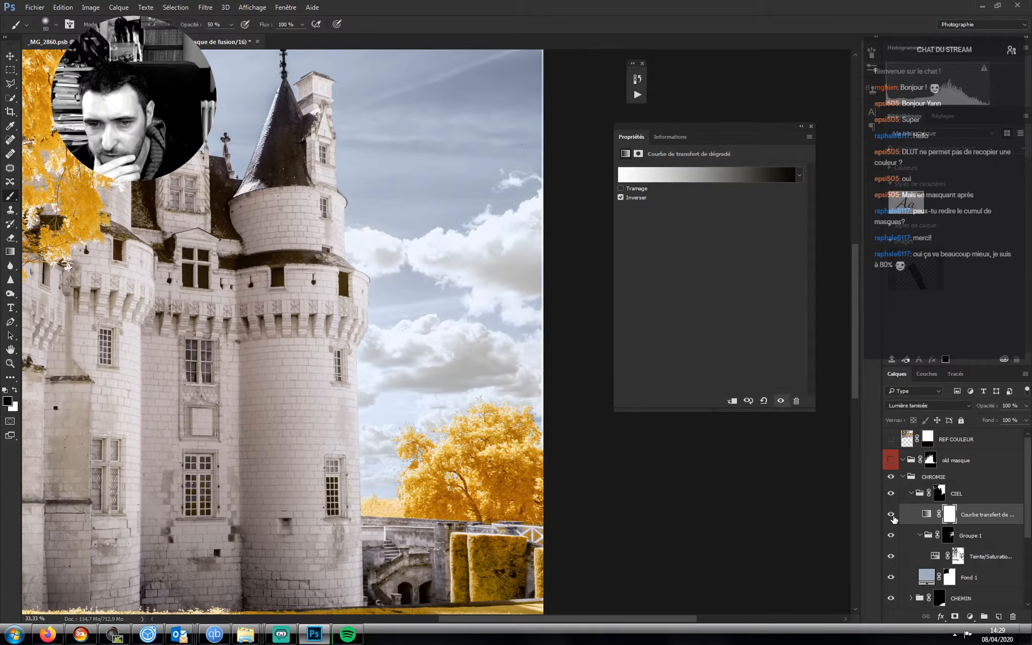
{"action": "left_click", "coordinate": [892, 515]}
{"action": "left_click", "coordinate": [894, 516]}
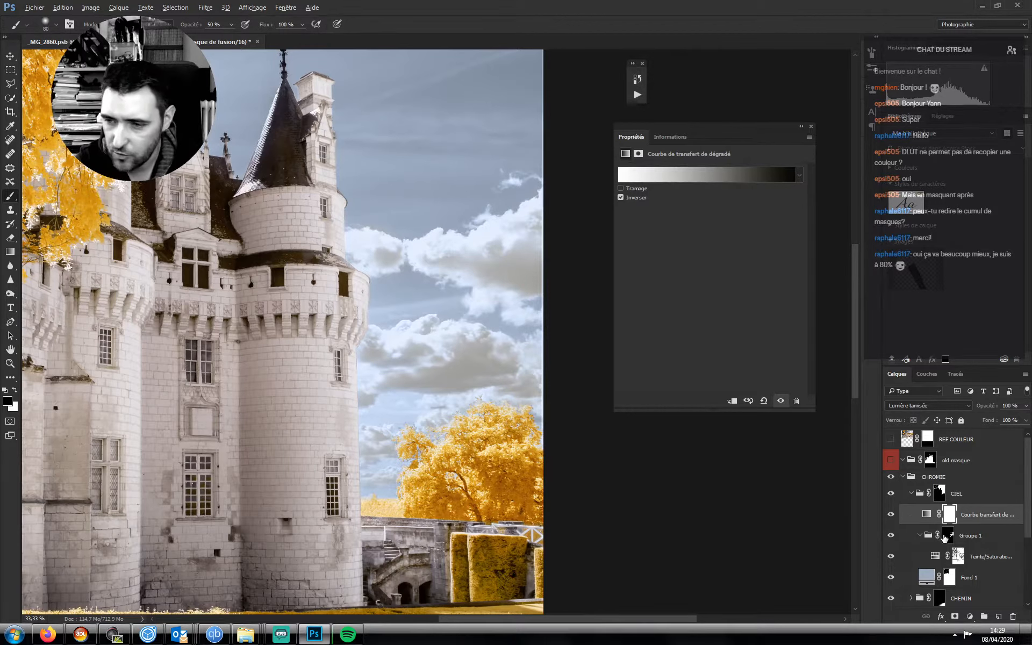
- Replace the gradient map's mask with a copy of the Groupe 1 mask and compare the clouds with and without the adjustment
{"action": "left_click_drag", "start_coordinate": [945, 537], "coordinate": [949, 515]}
{"action": "key", "text": "Return"}
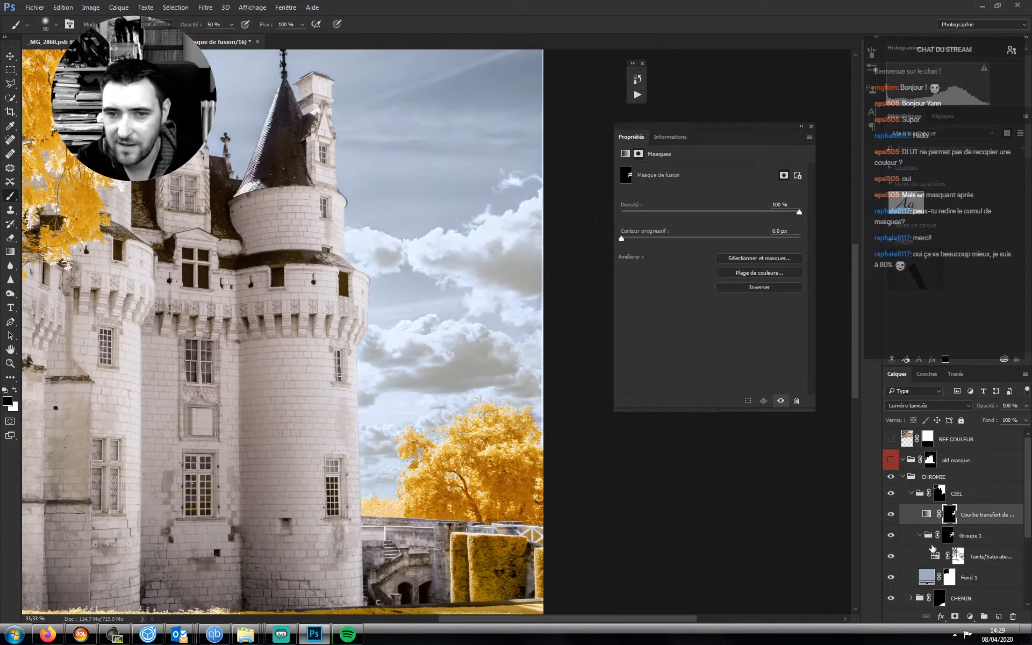
{"action": "left_click", "coordinate": [892, 518]}
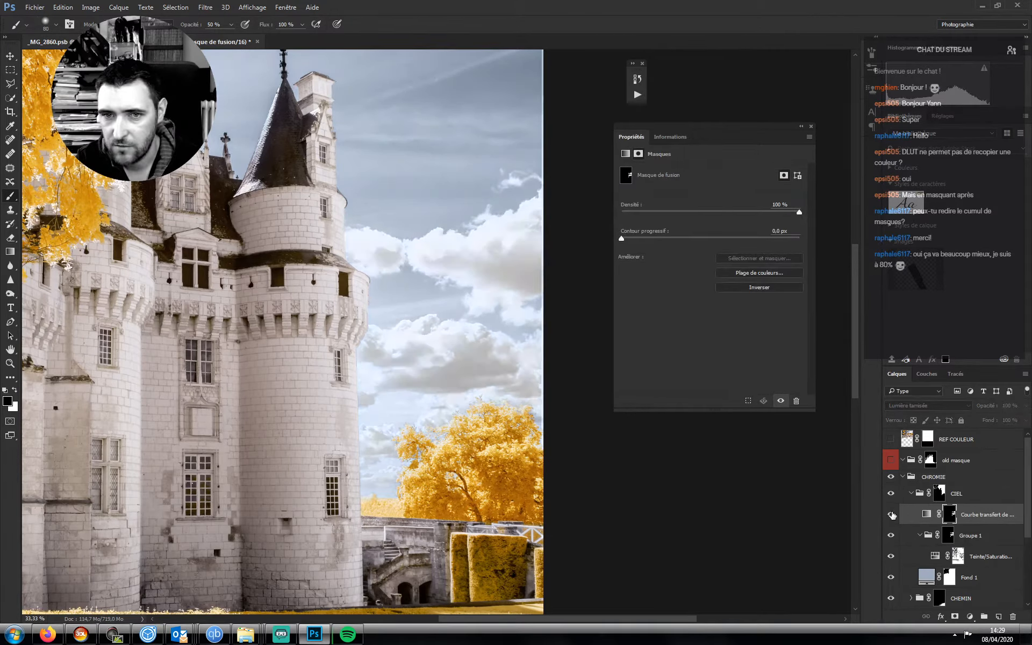
{"action": "left_click", "coordinate": [892, 517]}
{"action": "left_click", "coordinate": [893, 517]}
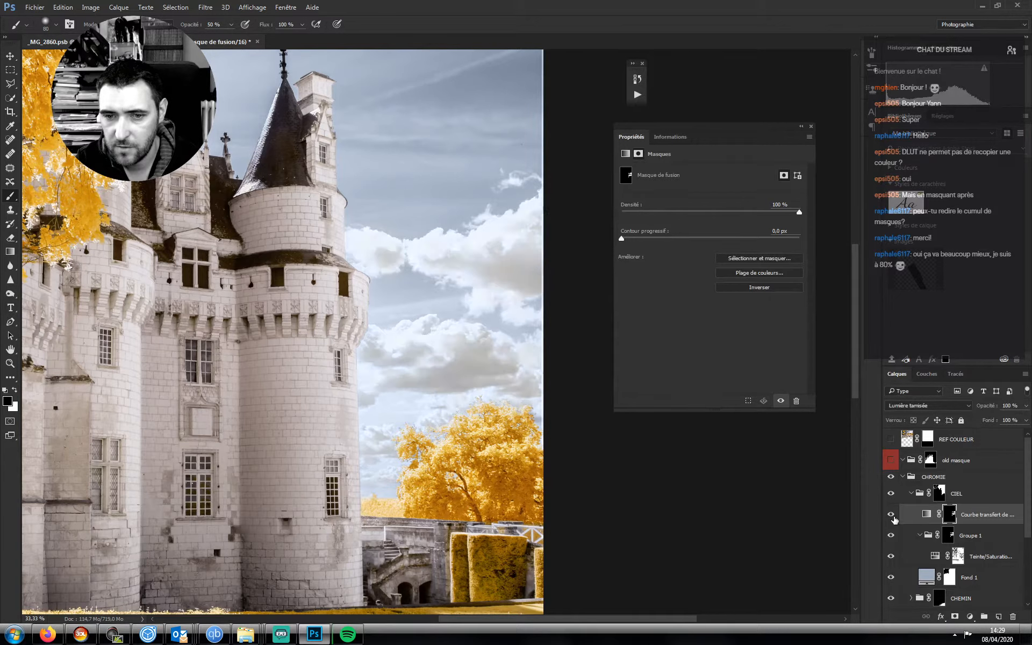
{"action": "left_click", "coordinate": [893, 518]}
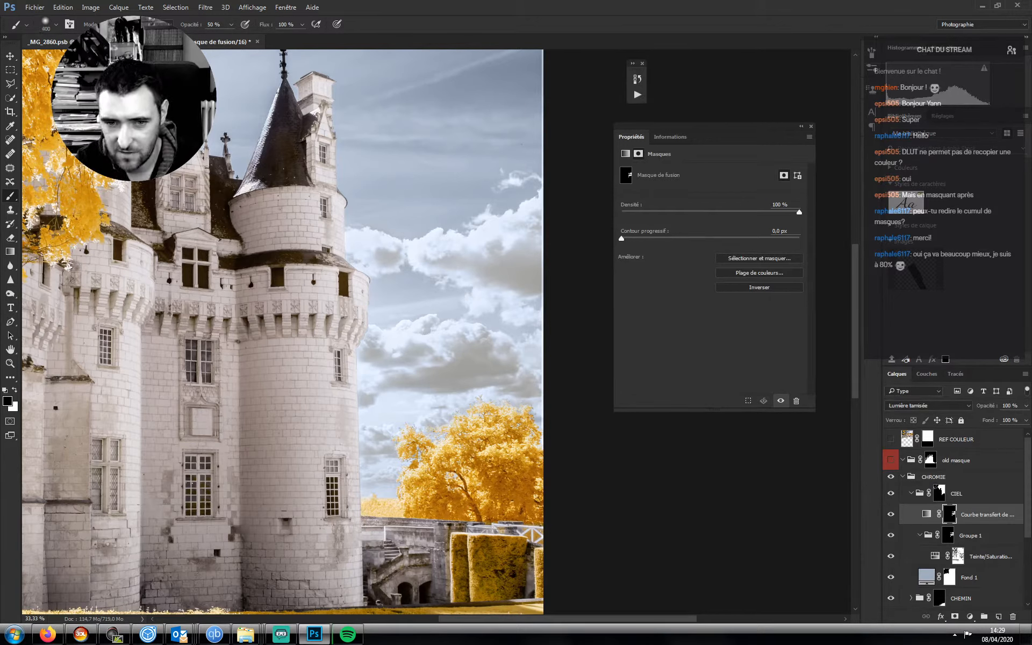
- Enlarge the brush to 1000 px and examine the clouds in the whole photo and close up
{"action": "key", "text": "bracketright"}
{"action": "key", "text": "bracketright"}
{"action": "key", "text": "bracketright"}
{"action": "key", "text": "bracketright"}
{"action": "key", "text": "bracketright"}
{"action": "key", "text": "bracketright"}
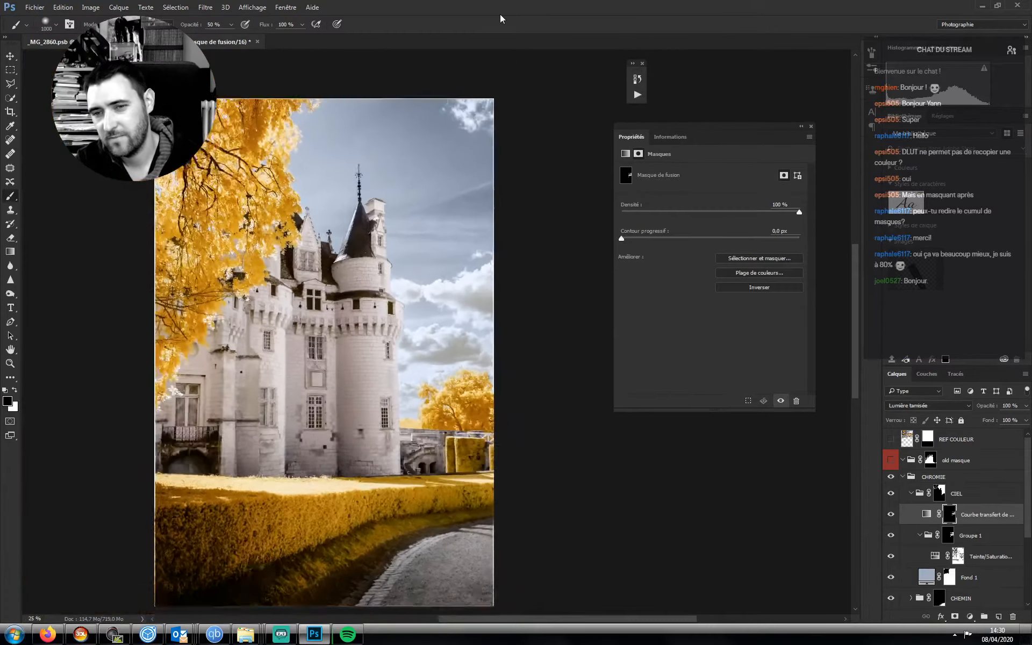
{"action": "key", "text": "ctrl+minus"}
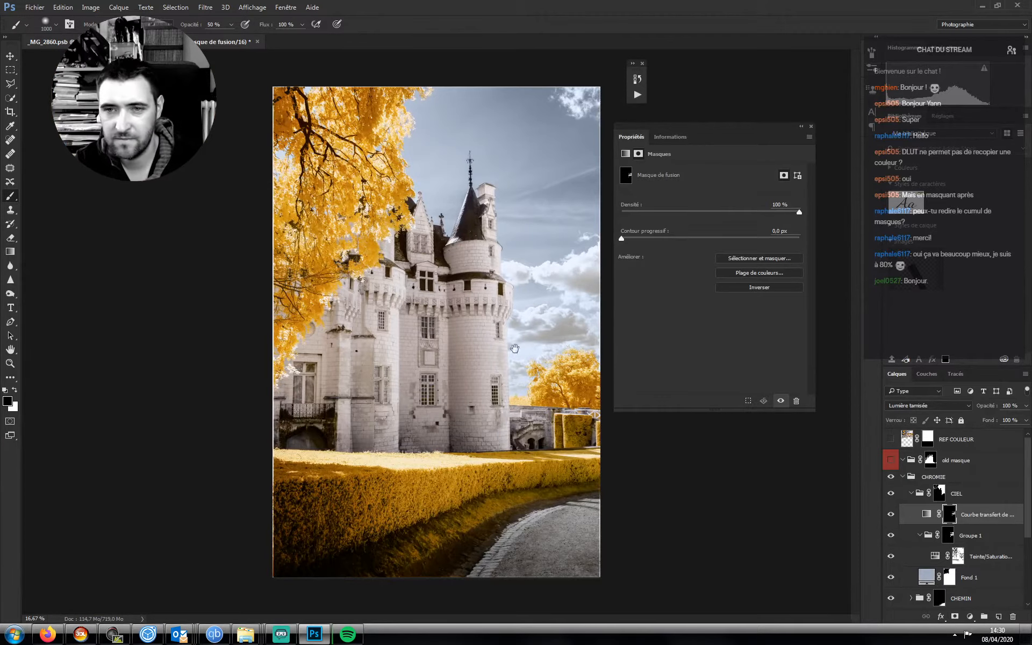
{"action": "key", "text": "ctrl+plus"}
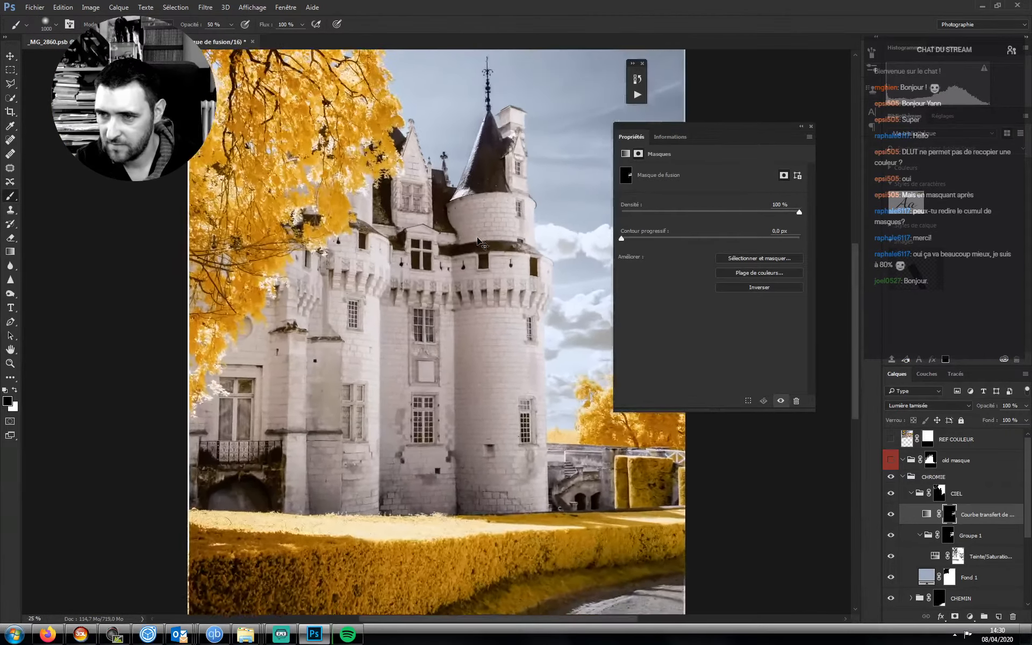
{"action": "key", "text": "ctrl+plus"}
{"action": "left_click_drag", "start_coordinate": [447, 353], "coordinate": [309, 368]}
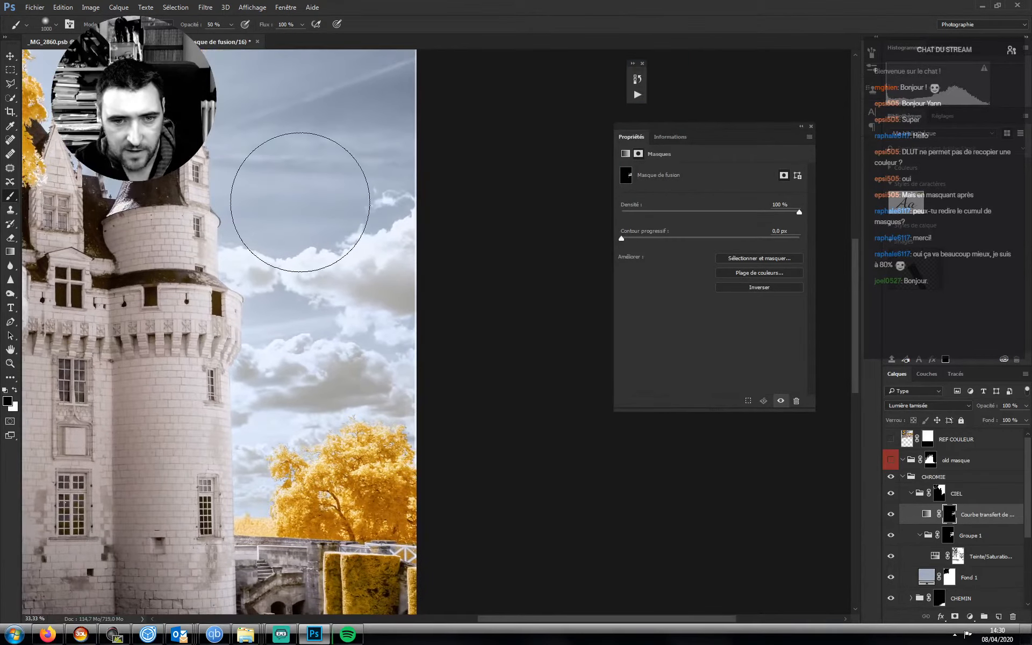
{"action": "key", "text": "ctrl+plus"}
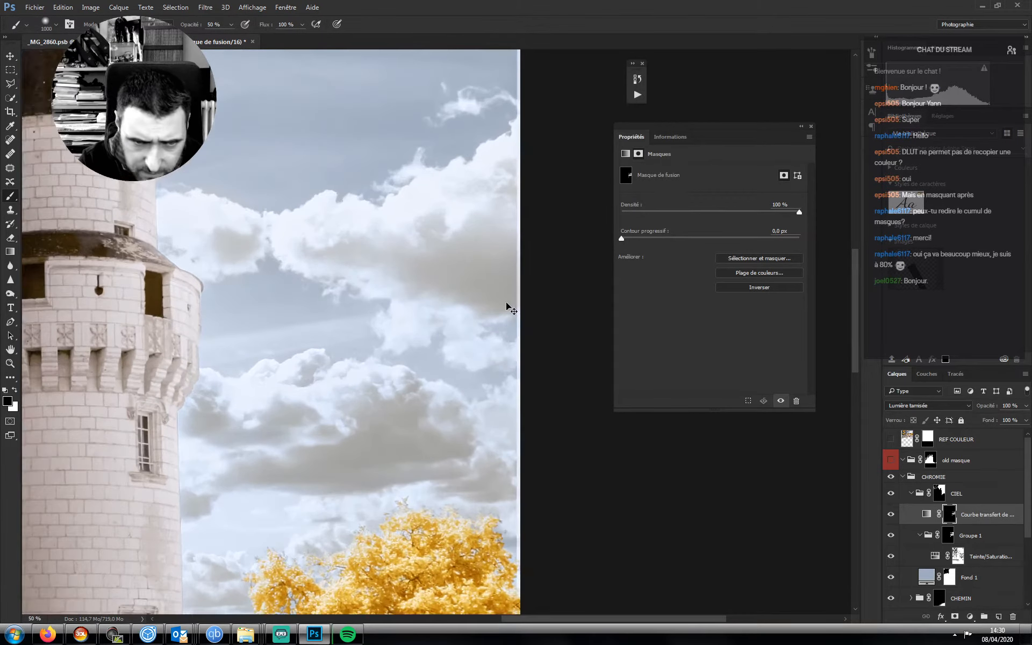
{"action": "key", "text": "ctrl+plus"}
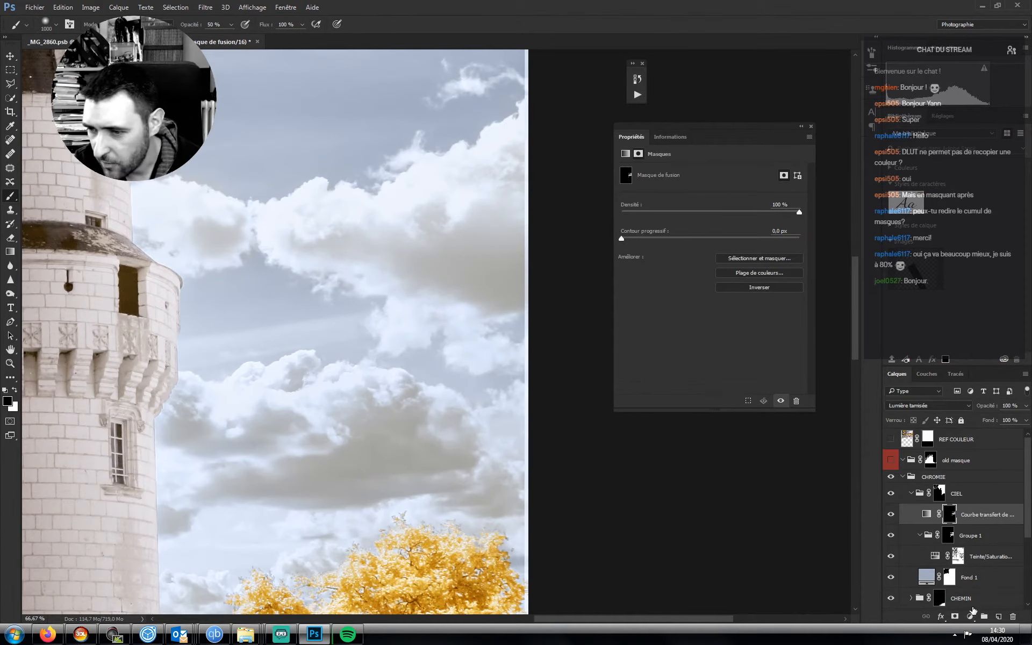
- Add a Correction sélective layer above the gradient map and set its Blancs to Cyan -43, Jaune +47 and Noir +64
{"action": "left_click", "coordinate": [971, 616]}
{"action": "left_click", "coordinate": [915, 608]}
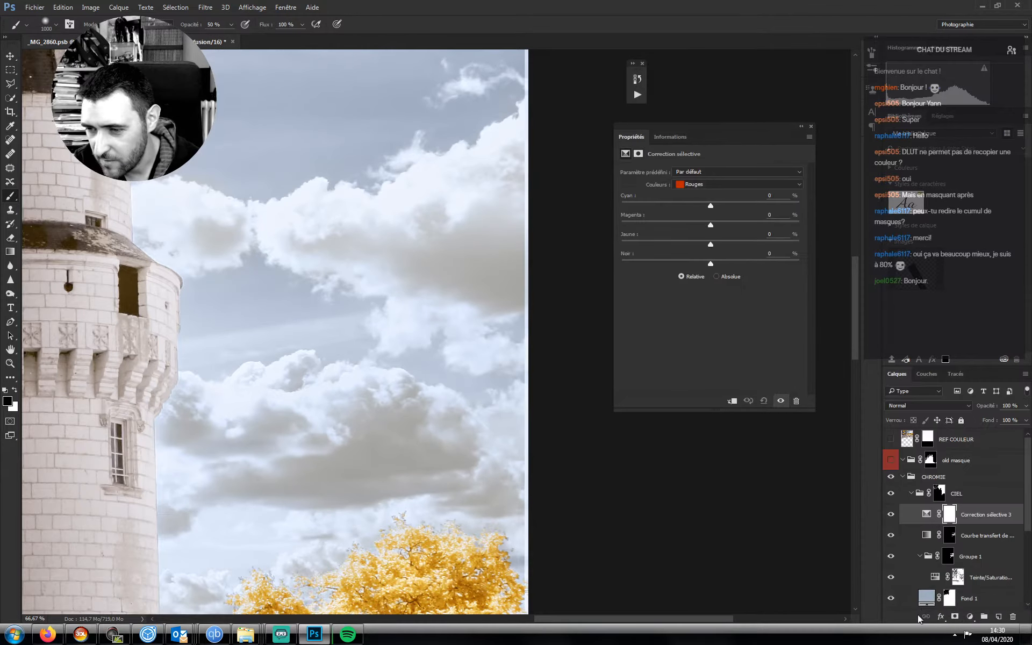
{"action": "left_click", "coordinate": [701, 187]}
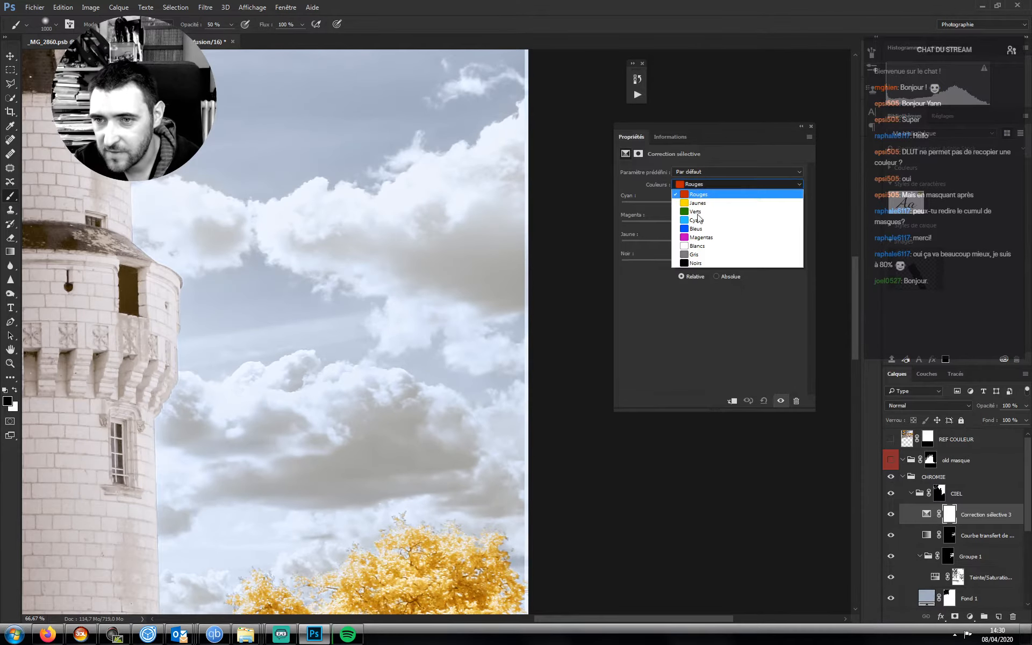
{"action": "left_click", "coordinate": [697, 247]}
{"action": "left_click_drag", "start_coordinate": [708, 265], "coordinate": [692, 270]}
{"action": "left_click_drag", "start_coordinate": [785, 275], "coordinate": [770, 278]}
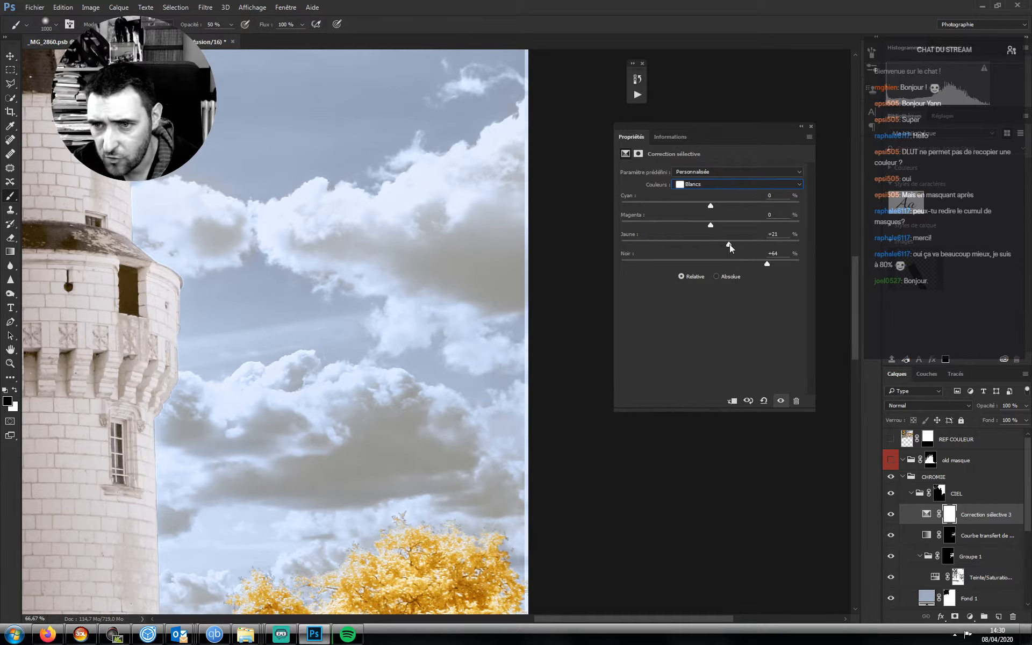
{"action": "left_click_drag", "start_coordinate": [730, 244], "coordinate": [733, 243]}
{"action": "left_click_drag", "start_coordinate": [710, 206], "coordinate": [706, 208]}
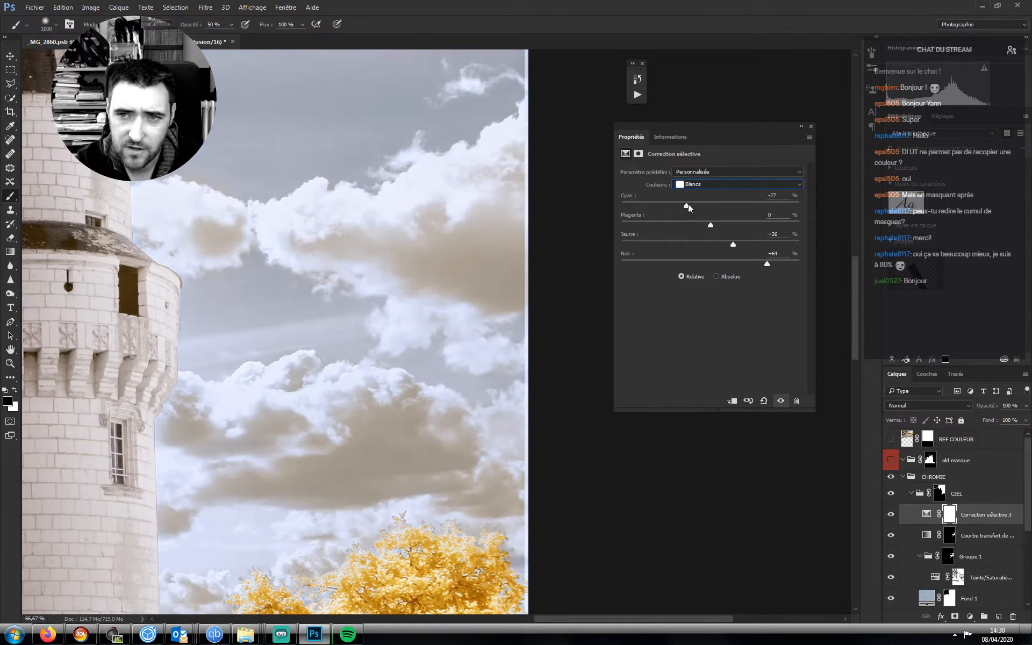
{"action": "left_click_drag", "start_coordinate": [675, 207], "coordinate": [672, 207]}
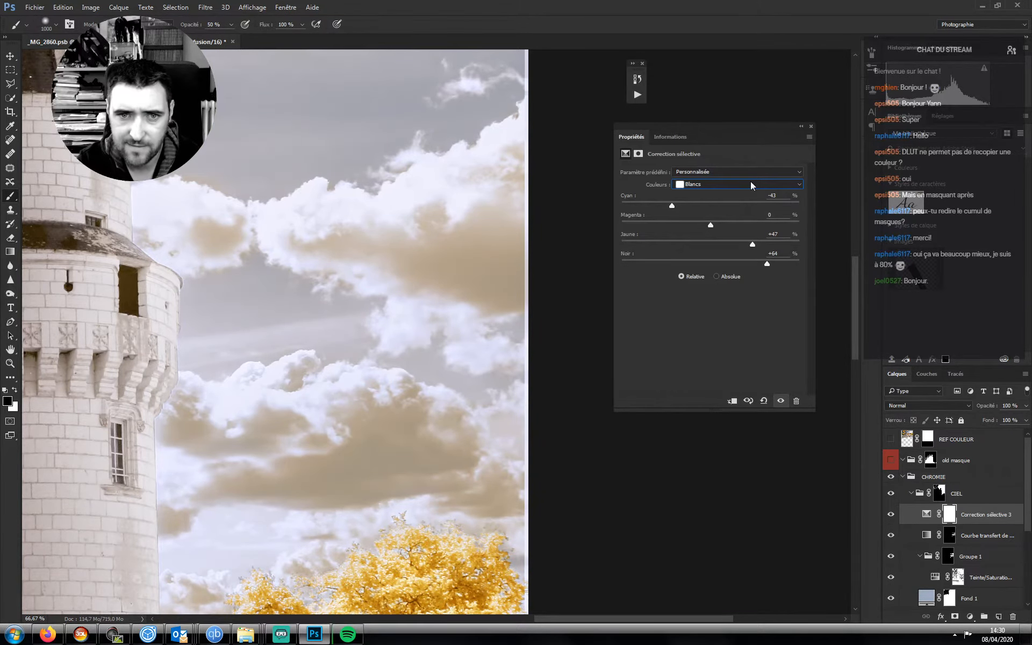
- Examine the colour of the corrected clouds in the whole photo and close up beside the tower
{"action": "key", "text": "ctrl+minus"}
{"action": "key", "text": "ctrl+minus"}
{"action": "key", "text": "ctrl+minus"}
{"action": "key", "text": "ctrl+minus"}
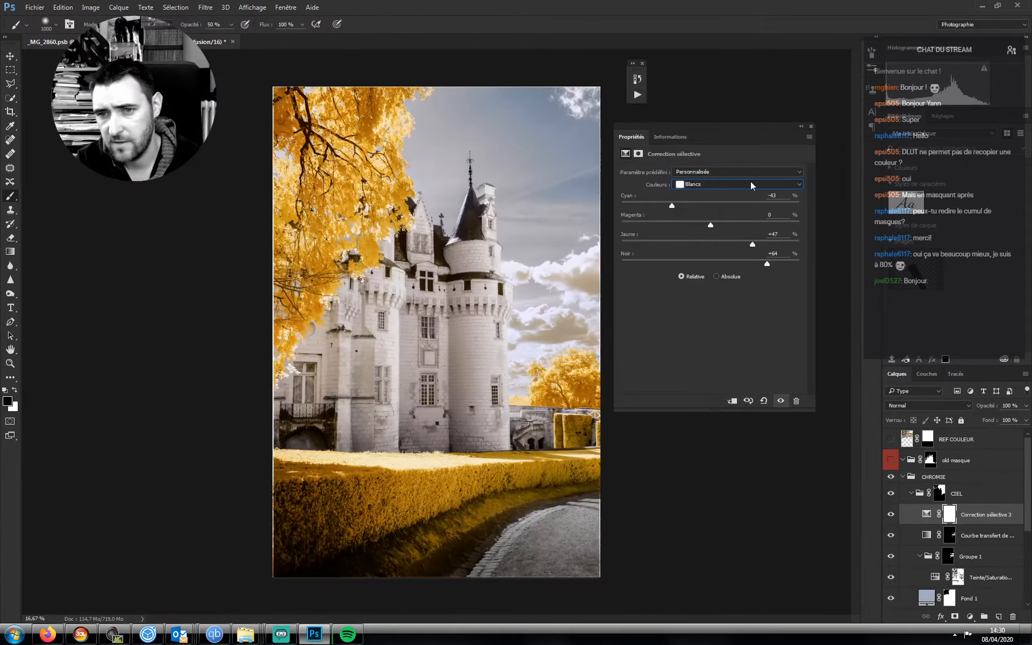
{"action": "key", "text": "ctrl+plus"}
{"action": "key", "text": "ctrl+plus"}
{"action": "key", "text": "ctrl+minus"}
{"action": "key", "text": "ctrl+minus"}
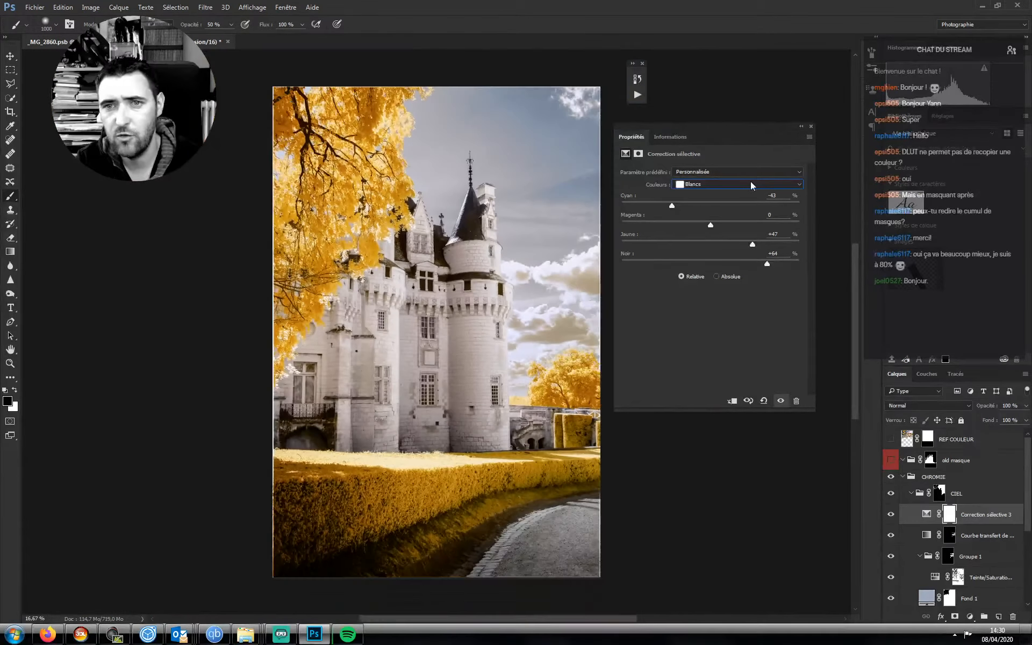
{"action": "key", "text": "ctrl+plus"}
{"action": "key", "text": "ctrl+plus"}
{"action": "key", "text": "ctrl+plus"}
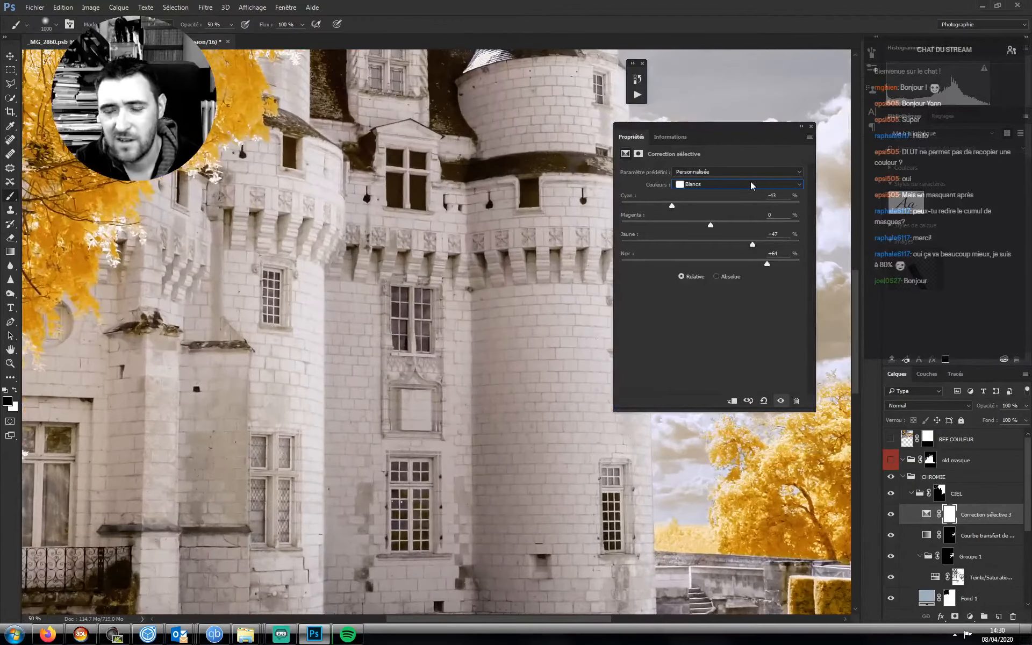
{"action": "mouse_move", "coordinate": [500, 438]}
{"action": "left_mouse_down"}
{"action": "mouse_move", "coordinate": [318, 436]}
{"action": "mouse_move", "coordinate": [129, 463]}
{"action": "left_mouse_up"}
{"action": "key", "text": "ctrl+plus"}
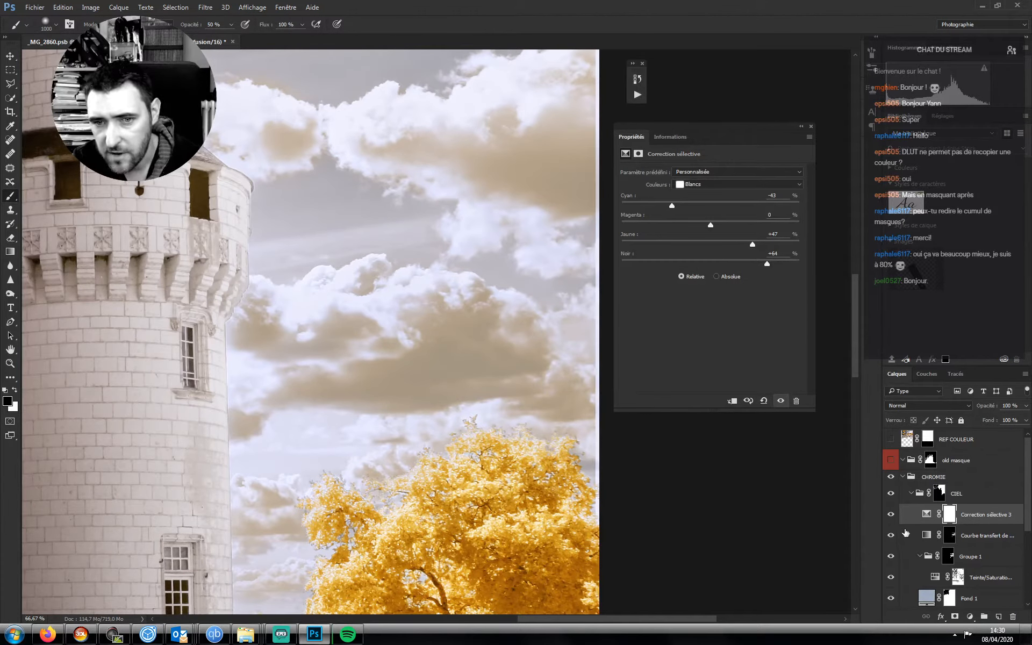
- Delete the Correction sélective layer above the gradient map in the CIEL group
{"action": "key", "text": "Delete"}
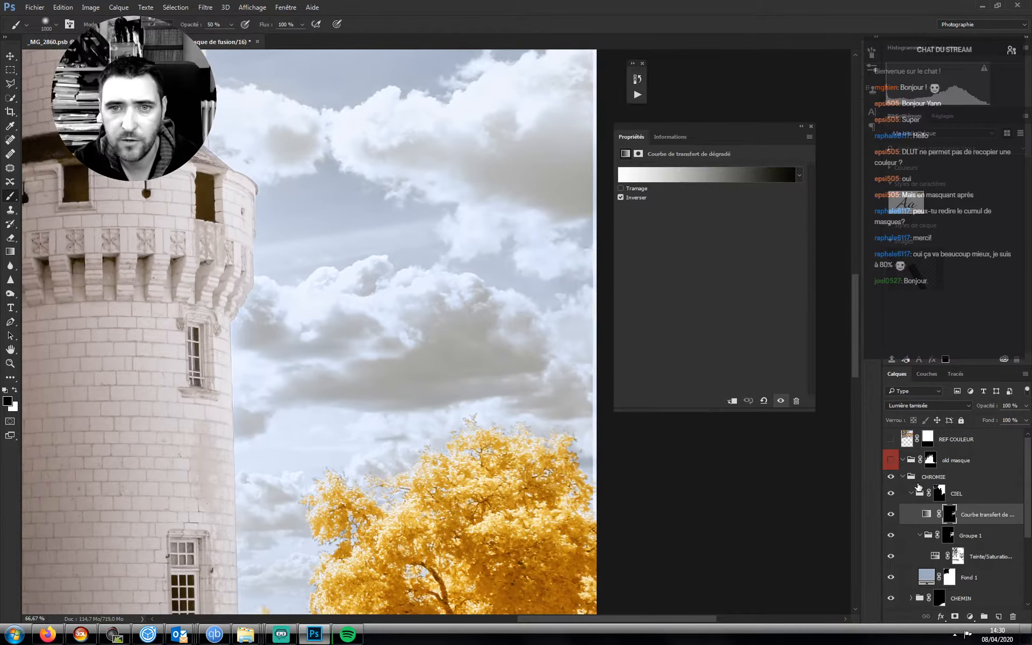
{"action": "key", "text": "ctrl+minus"}
{"action": "key", "text": "ctrl+minus"}
{"action": "key", "text": "ctrl+minus"}
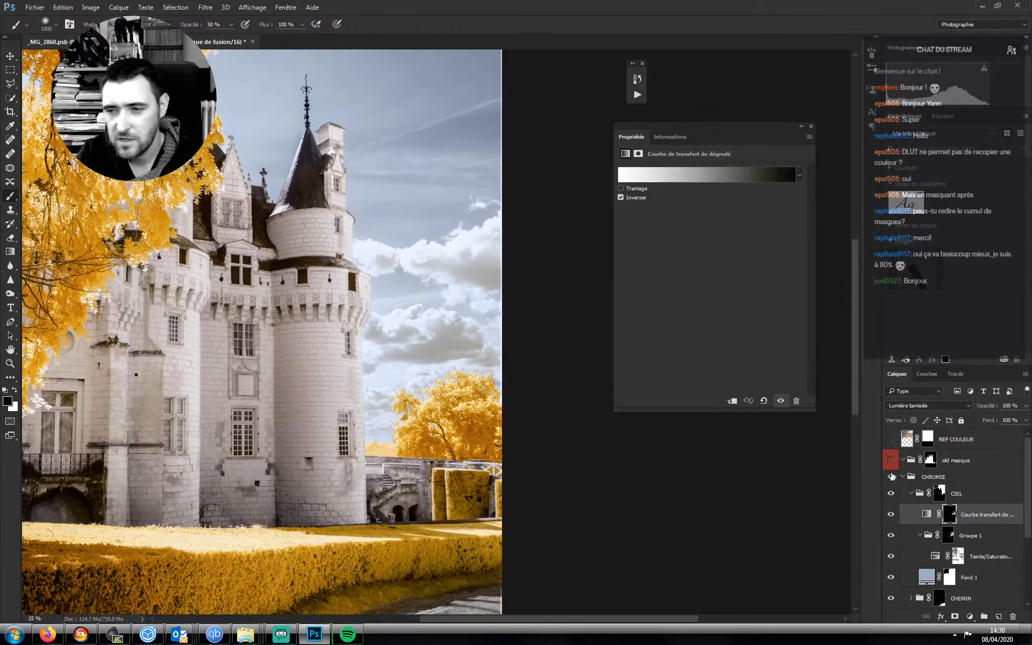
{"action": "left_click", "coordinate": [969, 495]}
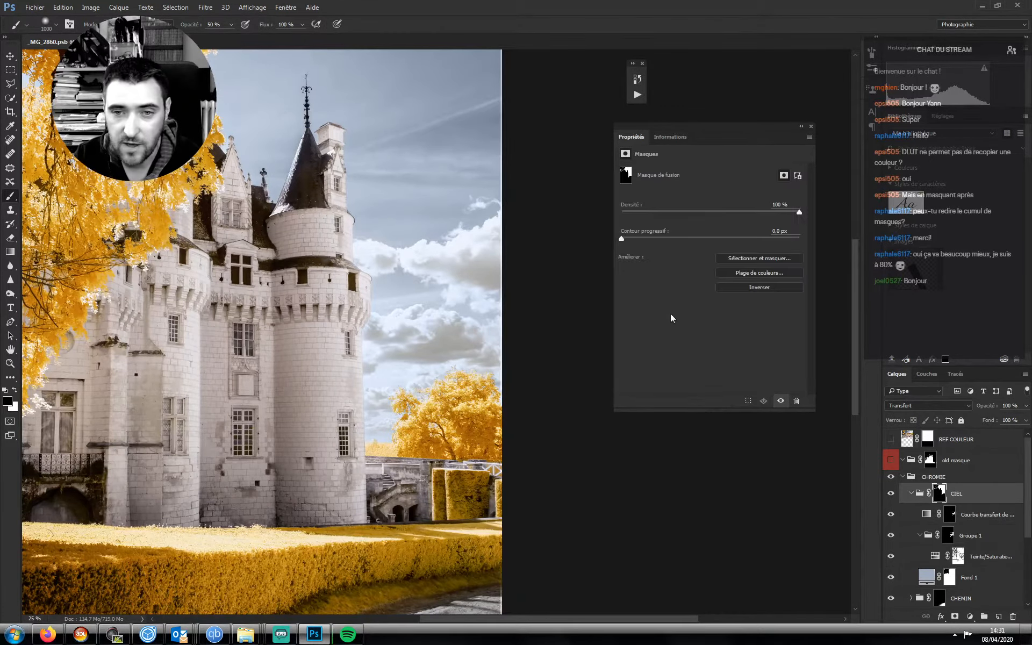
{"action": "key", "text": "v"}
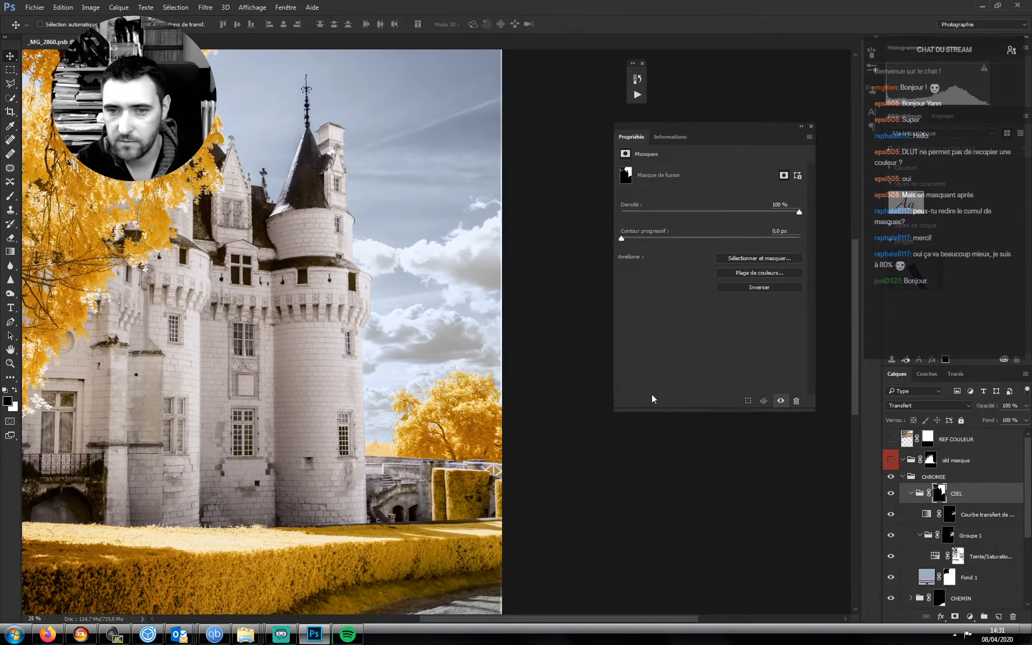
{"action": "left_click", "coordinate": [970, 617]}
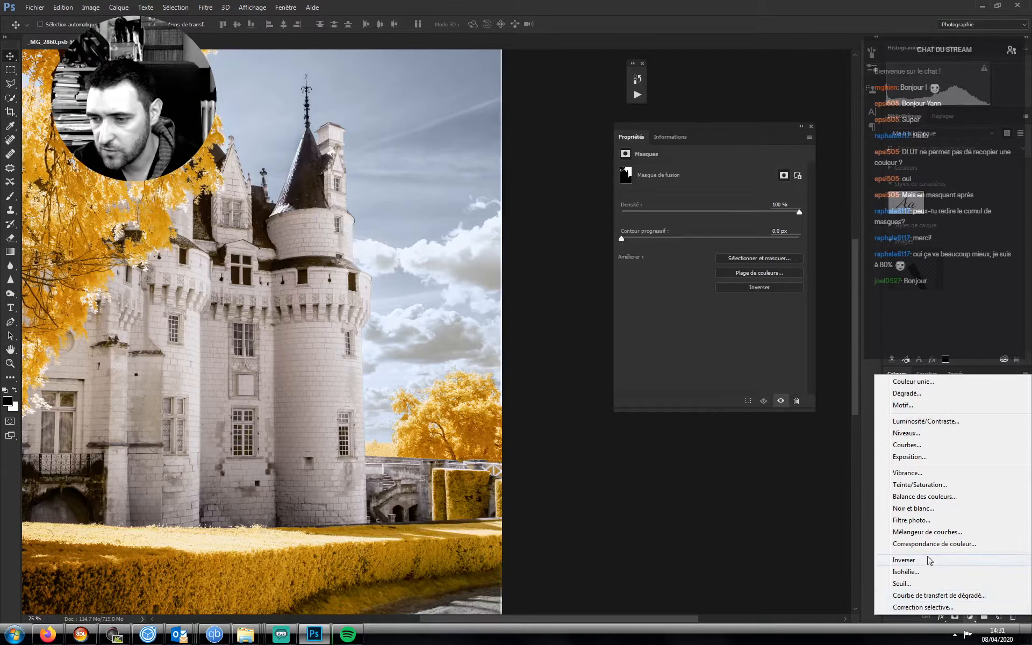
{"action": "left_click", "coordinate": [919, 523]}
{"action": "key", "text": "ctrl+z"}
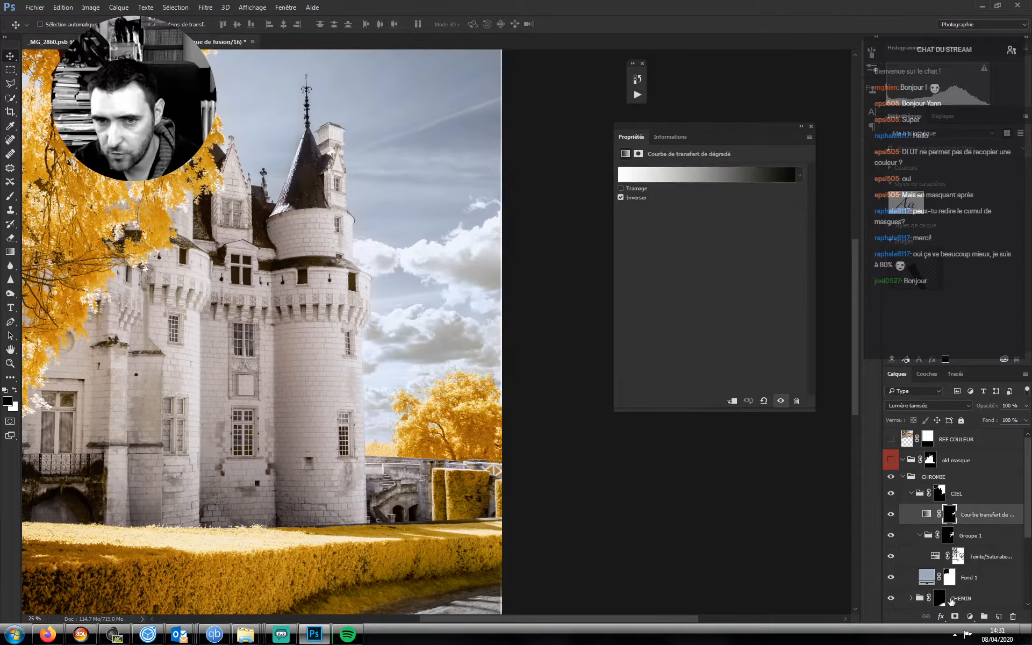
- Add a Noir et blanc layer with Rouges, Jaunes, Cyans and Bleus at -200, and move it above the CIEL group
{"action": "left_click", "coordinate": [970, 618]}
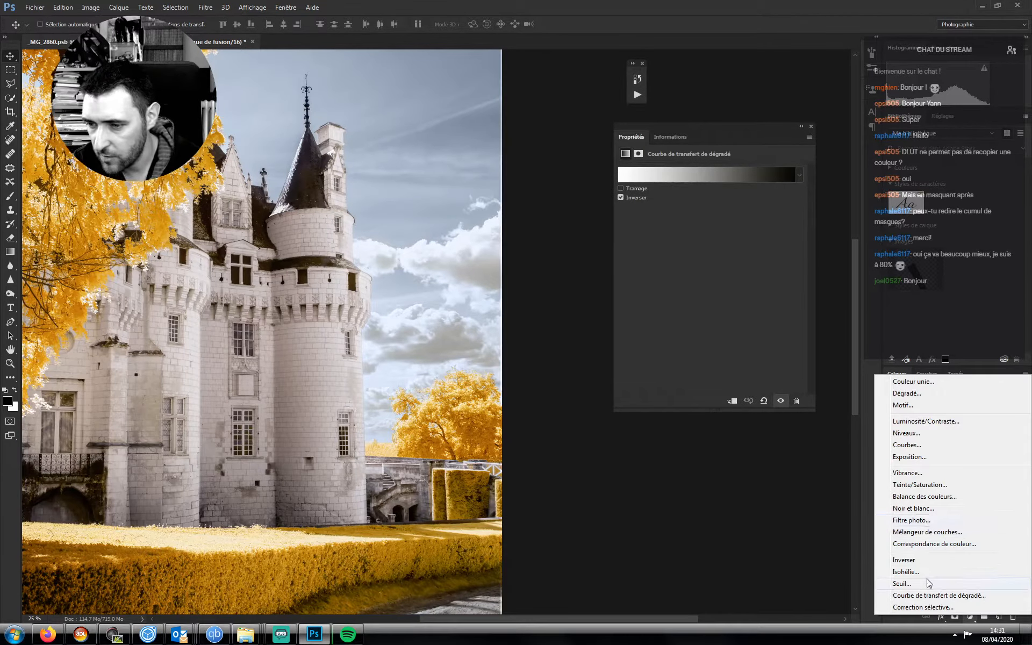
{"action": "left_click", "coordinate": [912, 509]}
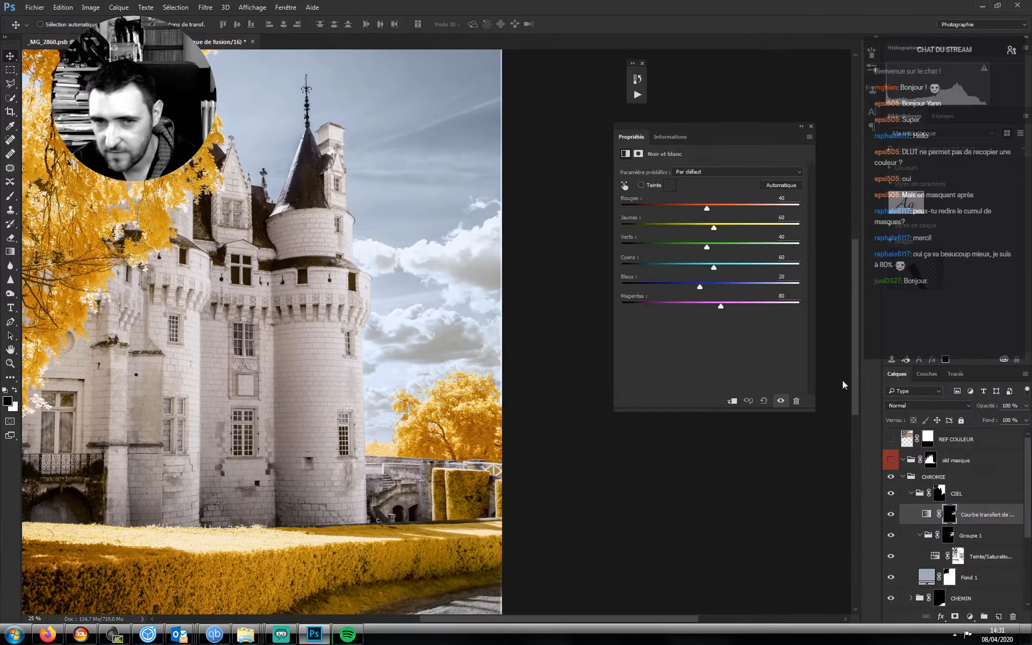
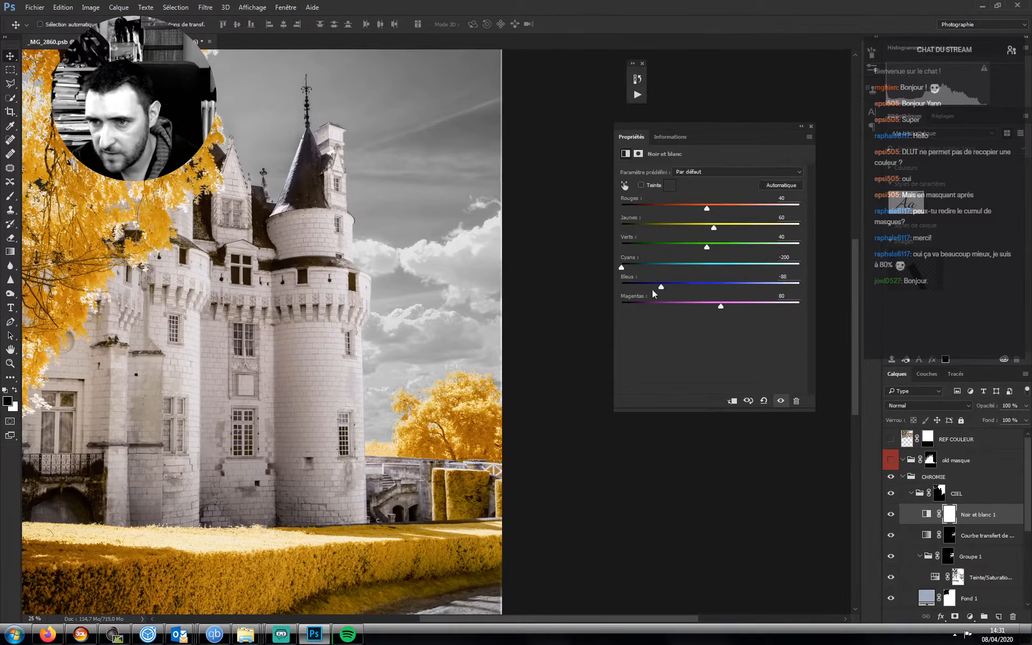
{"action": "left_click_drag", "start_coordinate": [661, 286], "coordinate": [625, 300]}
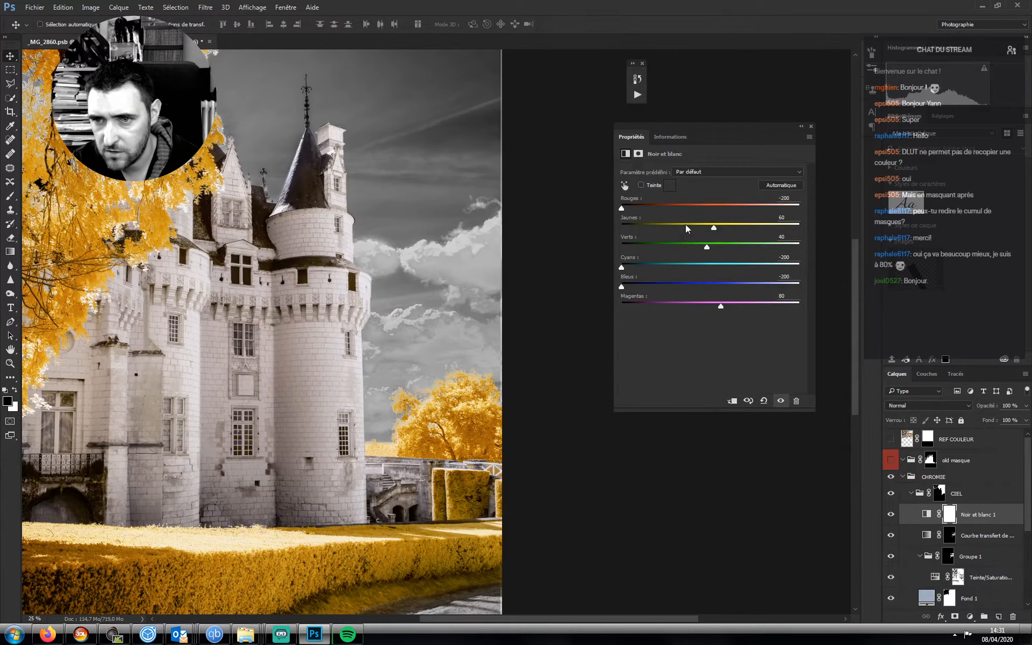
{"action": "left_click_drag", "start_coordinate": [686, 228], "coordinate": [624, 246]}
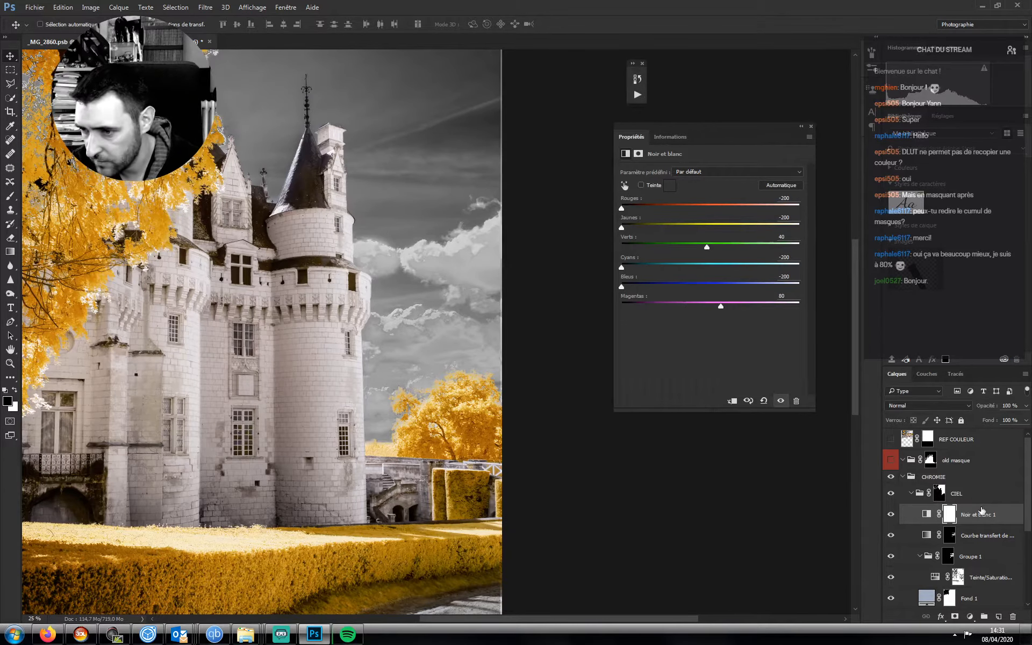
{"action": "left_click_drag", "start_coordinate": [978, 514], "coordinate": [976, 485]}
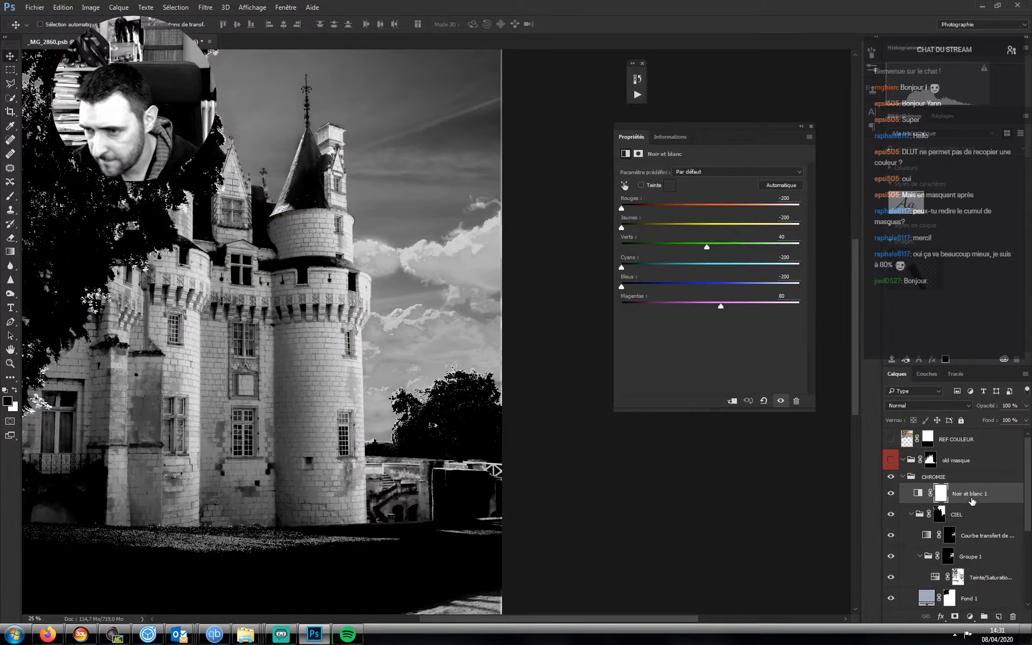
- Compare the photo with and without the Noir et blanc layer, and hide the CIEL group
{"action": "left_click", "coordinate": [890, 496]}
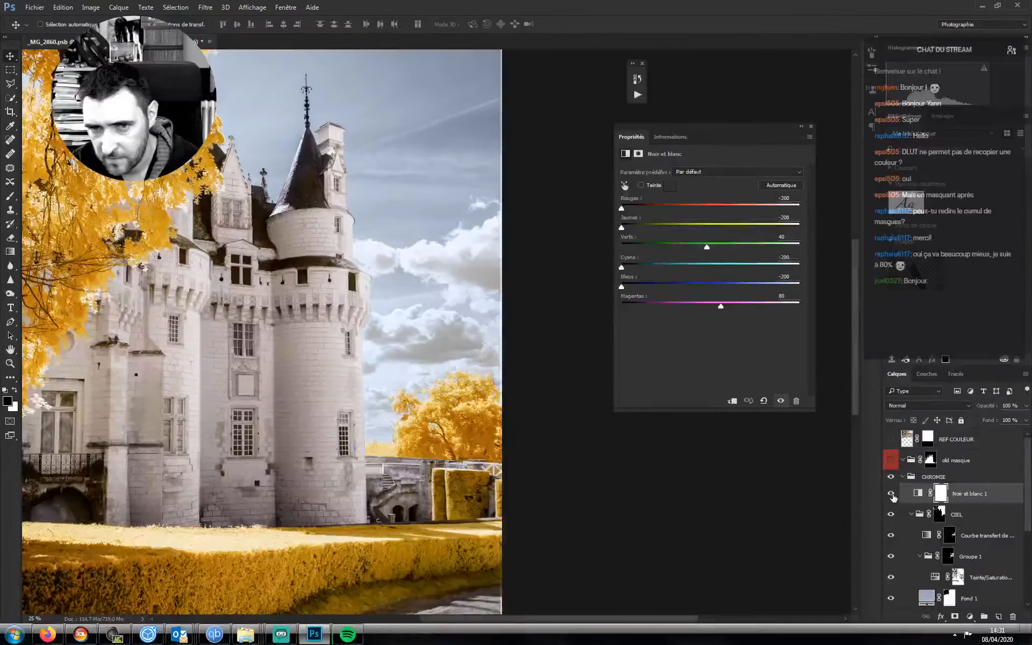
{"action": "left_click", "coordinate": [893, 496]}
{"action": "left_click", "coordinate": [894, 497]}
{"action": "left_click", "coordinate": [894, 496]}
{"action": "left_click", "coordinate": [895, 497]}
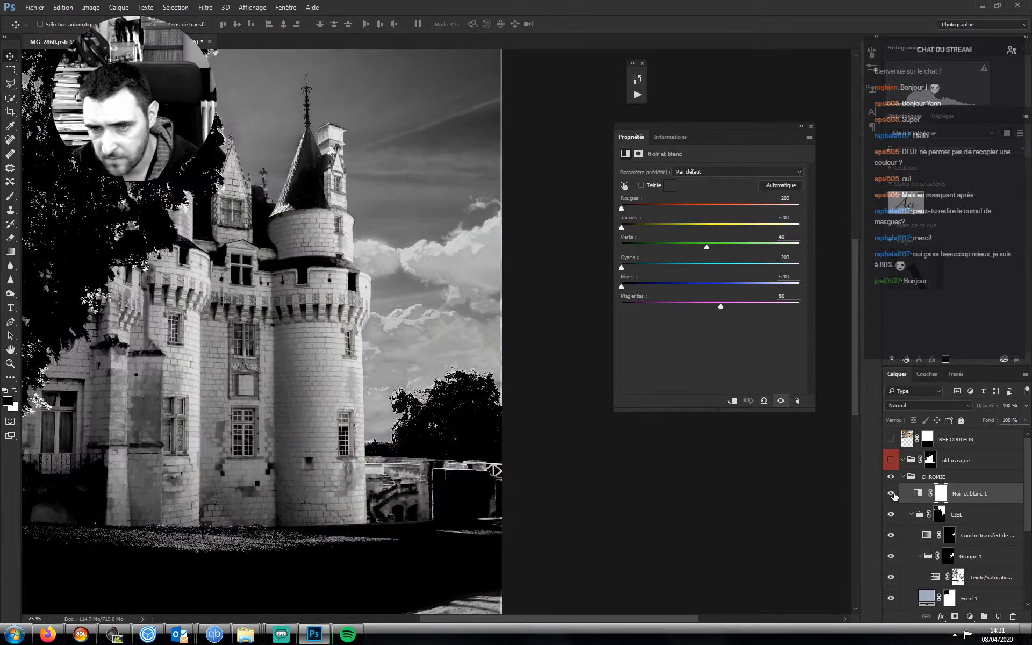
{"action": "left_click", "coordinate": [894, 495]}
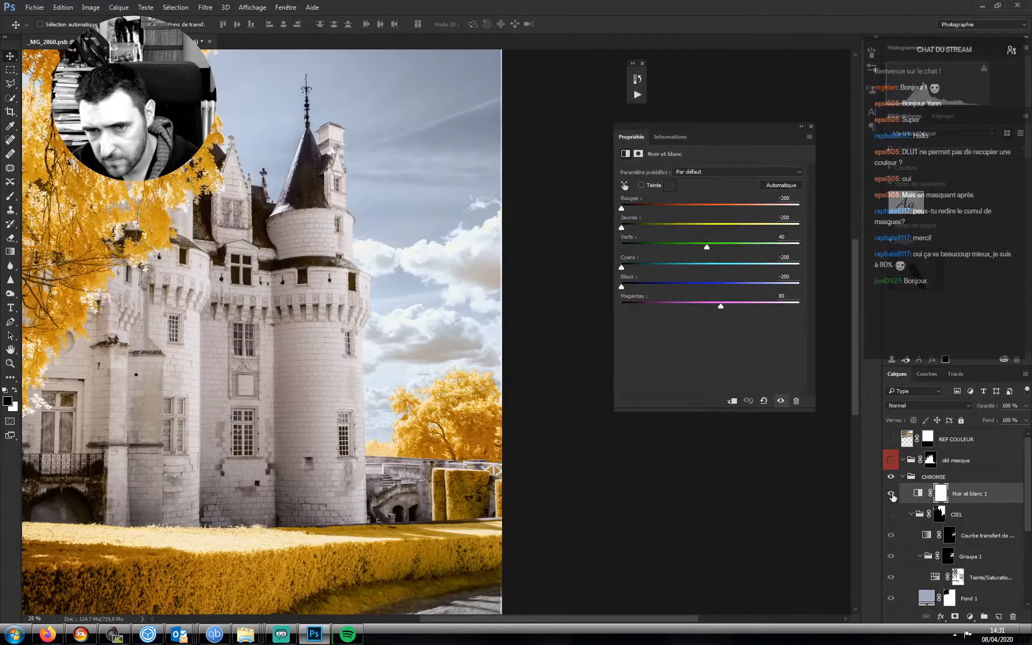
{"action": "left_click", "coordinate": [893, 495]}
{"action": "left_click", "coordinate": [891, 494]}
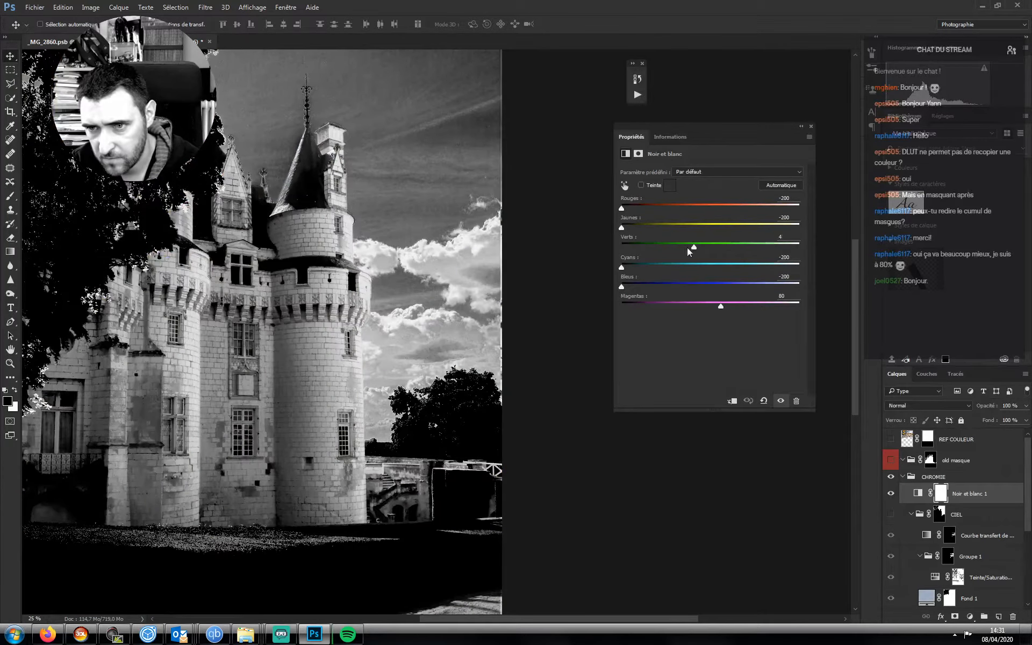
- Add a Courbes layer above the Noir et blanc layer and darken it with a point at input 172, output 55
{"action": "left_click", "coordinate": [971, 617]}
{"action": "left_click", "coordinate": [917, 448]}
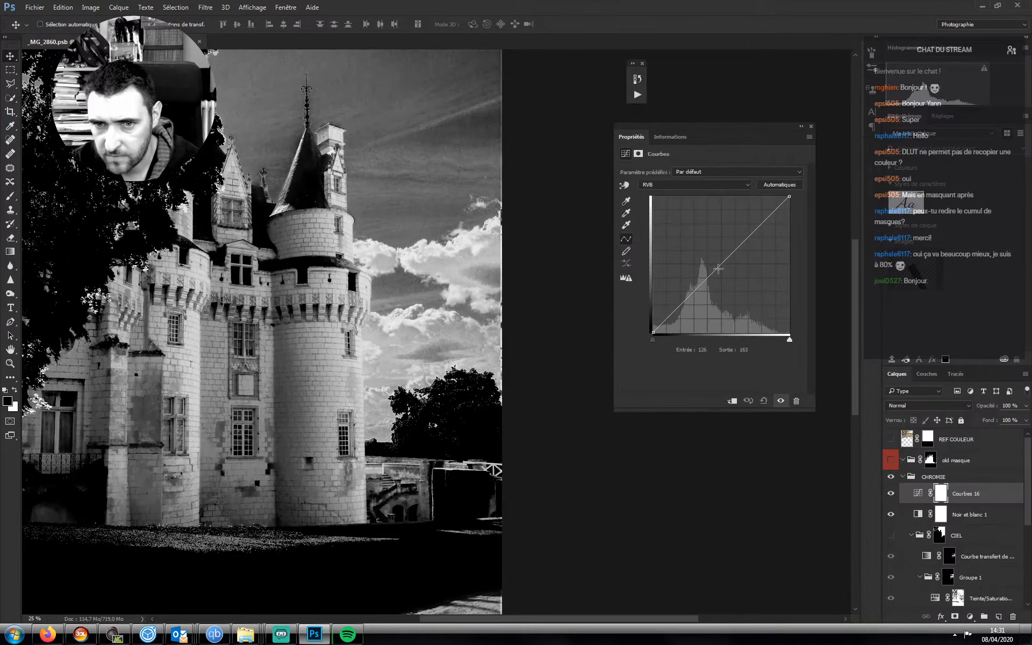
{"action": "left_click_drag", "start_coordinate": [715, 271], "coordinate": [746, 303]}
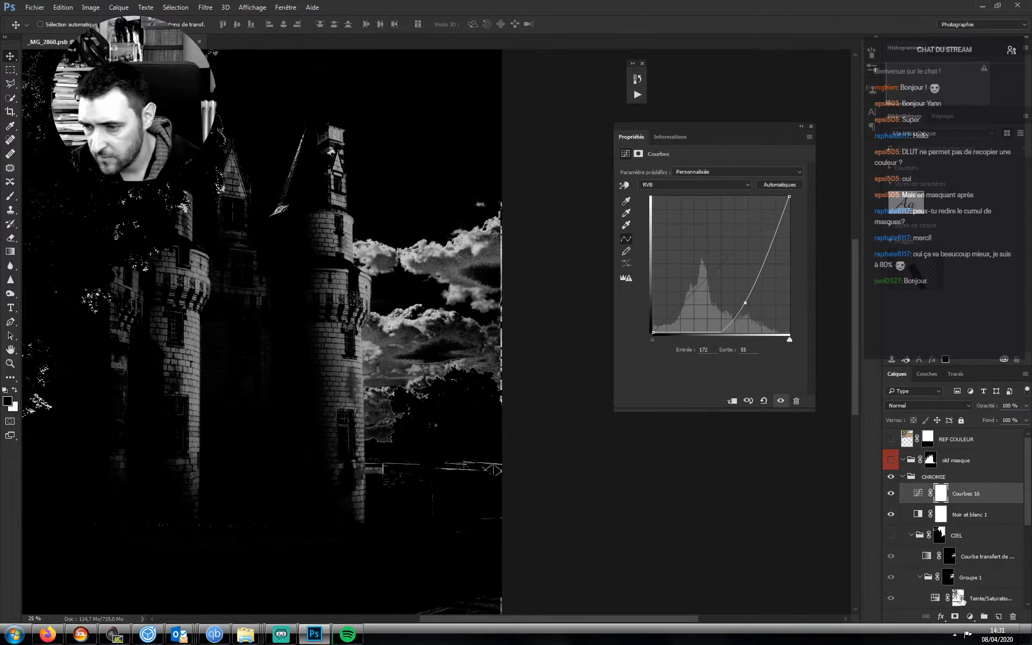
- Stack two more Courbes layers, the first with a point at input 133, output 127, the second at input 111, output 187
{"action": "left_click", "coordinate": [971, 616]}
{"action": "left_click", "coordinate": [906, 447]}
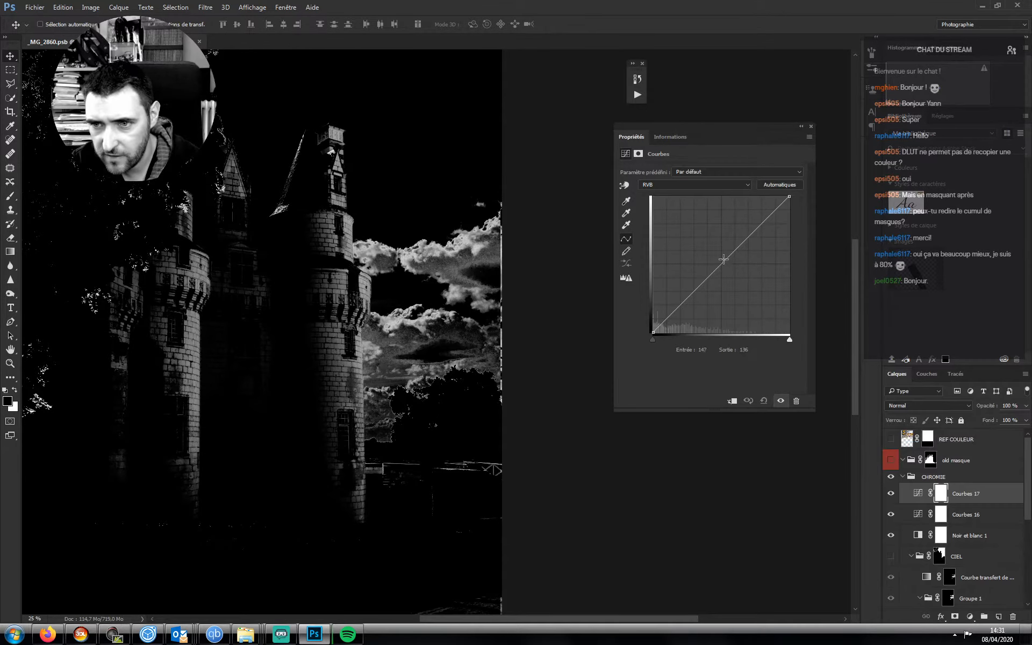
{"action": "mouse_move", "coordinate": [715, 270]}
{"action": "left_mouse_down"}
{"action": "mouse_move", "coordinate": [741, 279]}
{"action": "mouse_move", "coordinate": [724, 265]}
{"action": "left_mouse_up"}
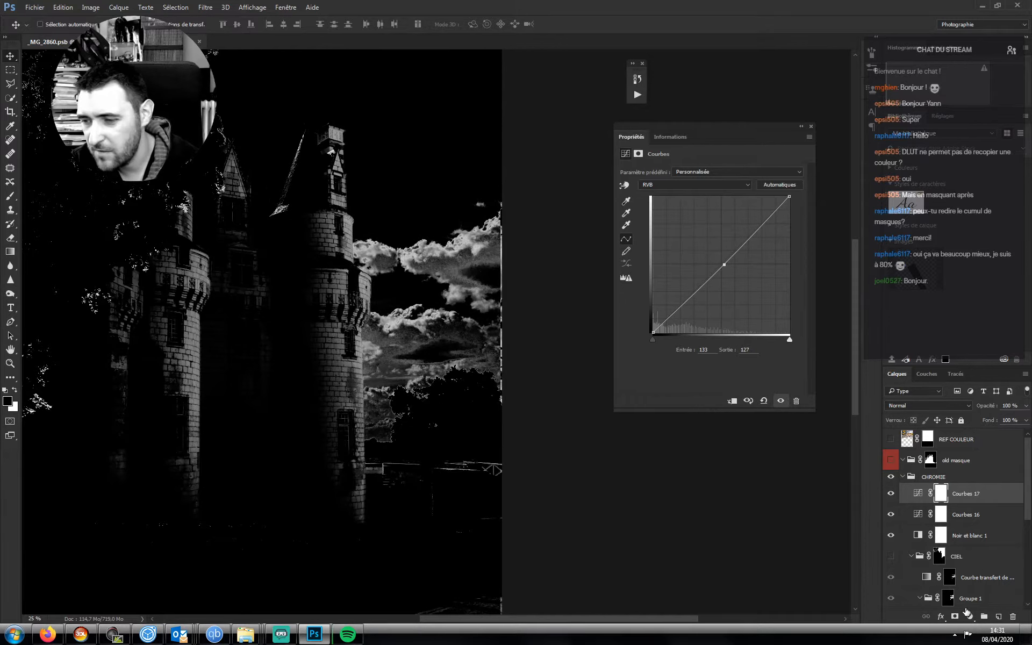
{"action": "left_click", "coordinate": [968, 614]}
{"action": "left_click", "coordinate": [908, 447]}
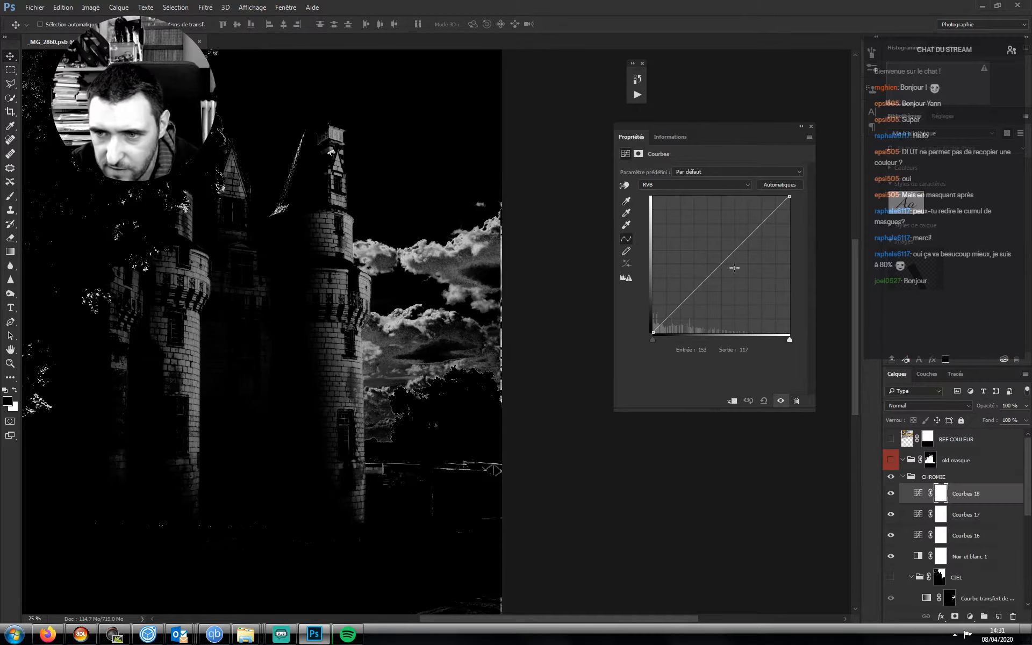
{"action": "left_click_drag", "start_coordinate": [734, 267], "coordinate": [712, 232]}
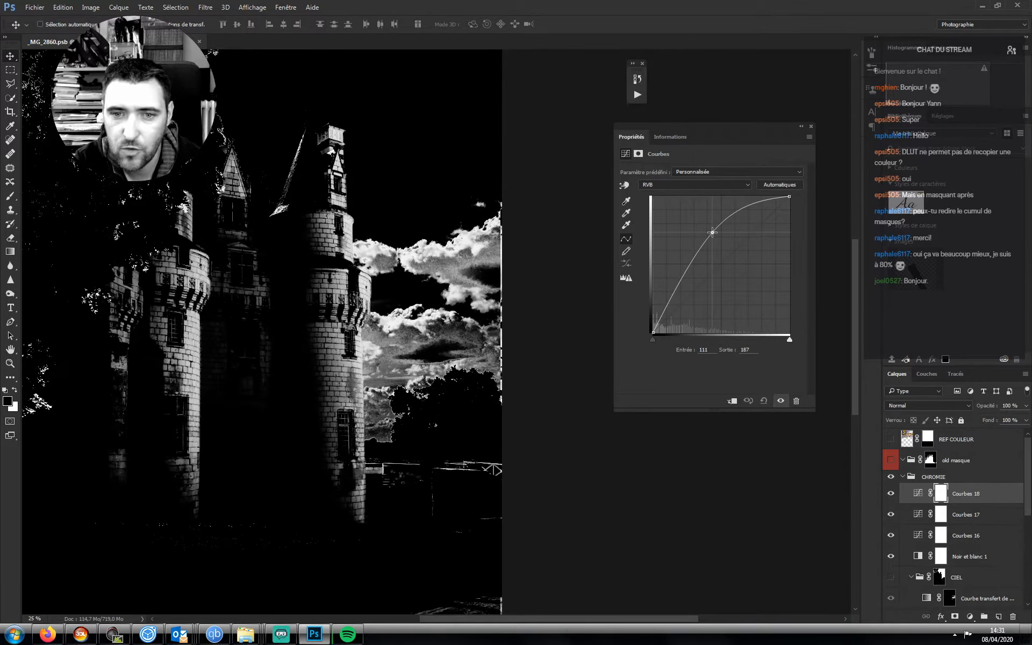
- Add two further Courbes layers, sampling a grey cloud area as black point in one and a bright cloud as white point in the other
{"action": "left_click", "coordinate": [970, 617]}
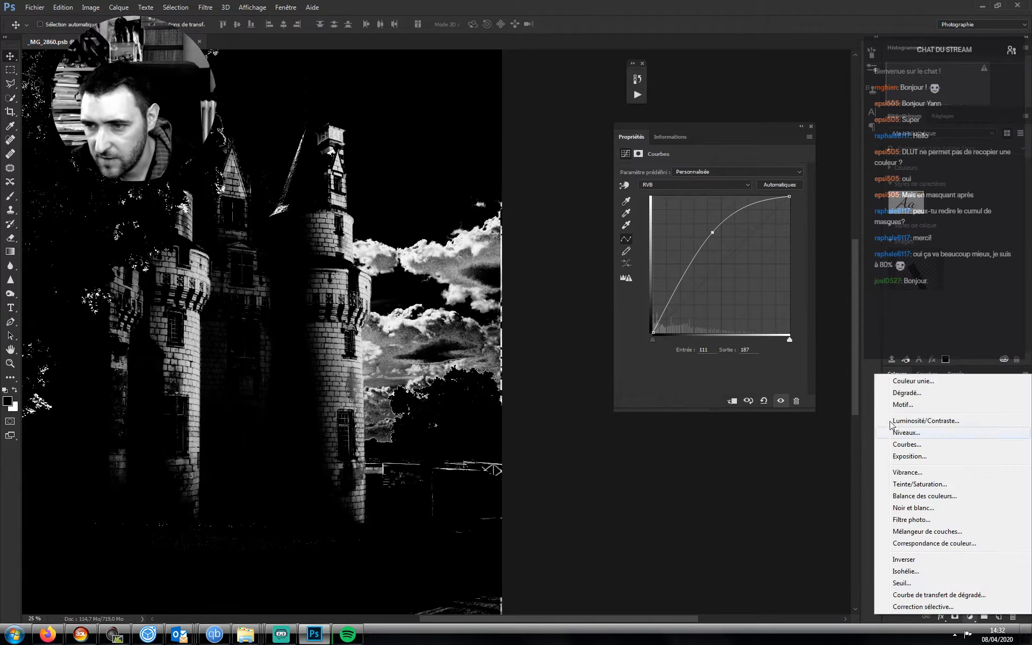
{"action": "left_click", "coordinate": [907, 444]}
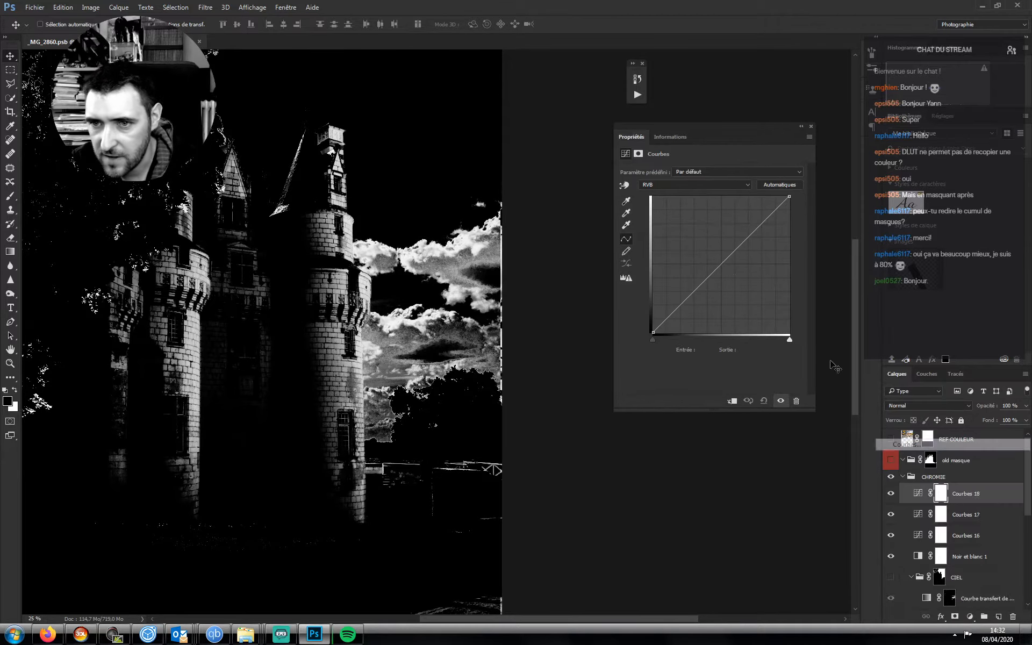
{"action": "left_click", "coordinate": [454, 267]}
{"action": "left_click", "coordinate": [456, 268]}
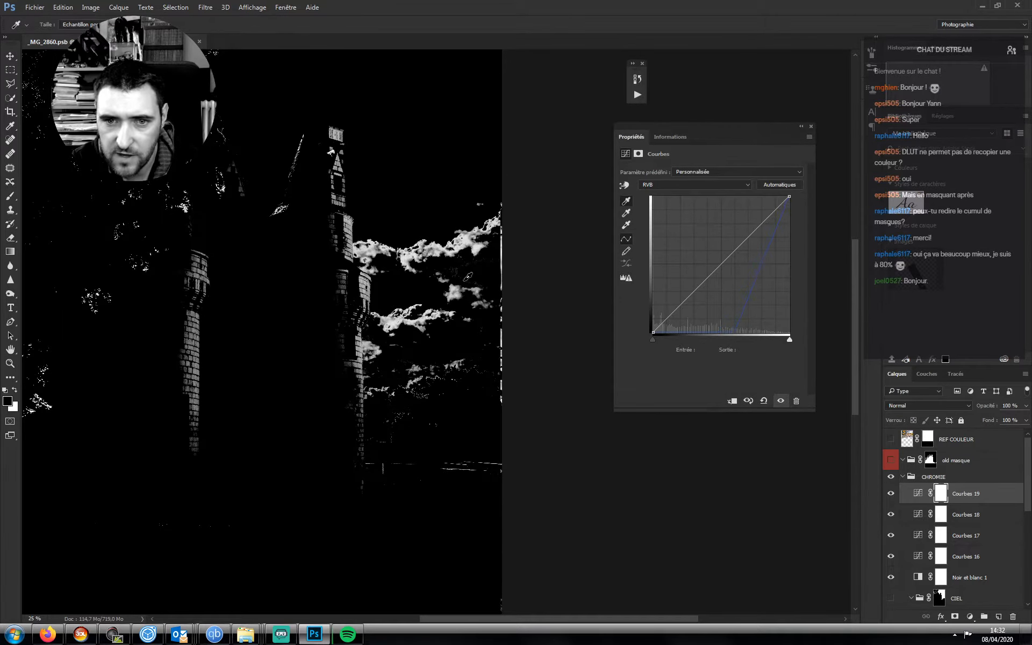
{"action": "left_click", "coordinate": [970, 616]}
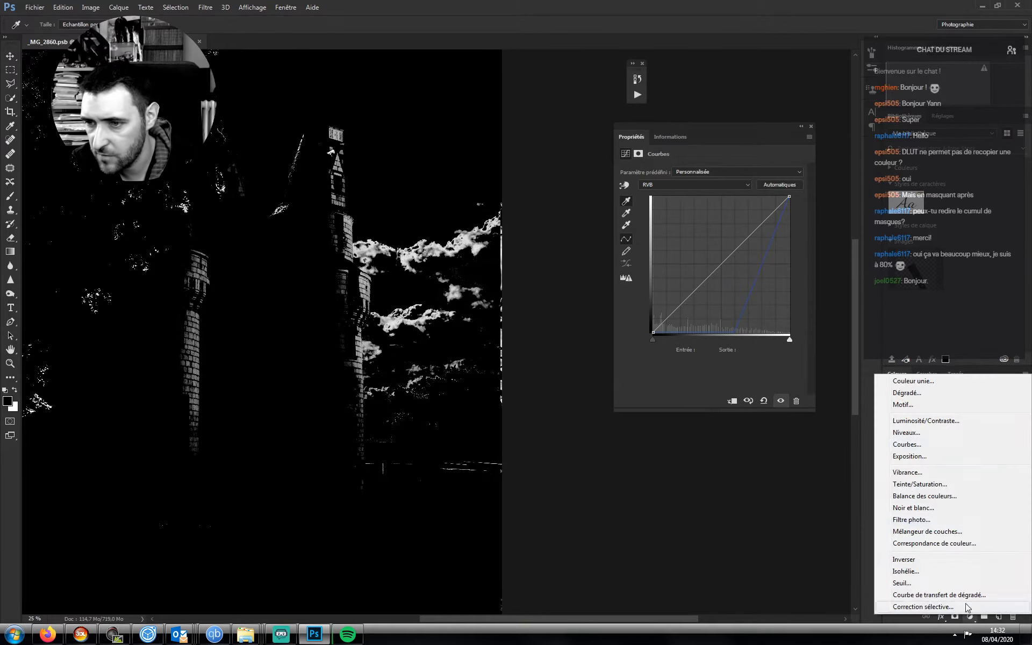
{"action": "left_click", "coordinate": [909, 456]}
{"action": "left_click", "coordinate": [626, 224]}
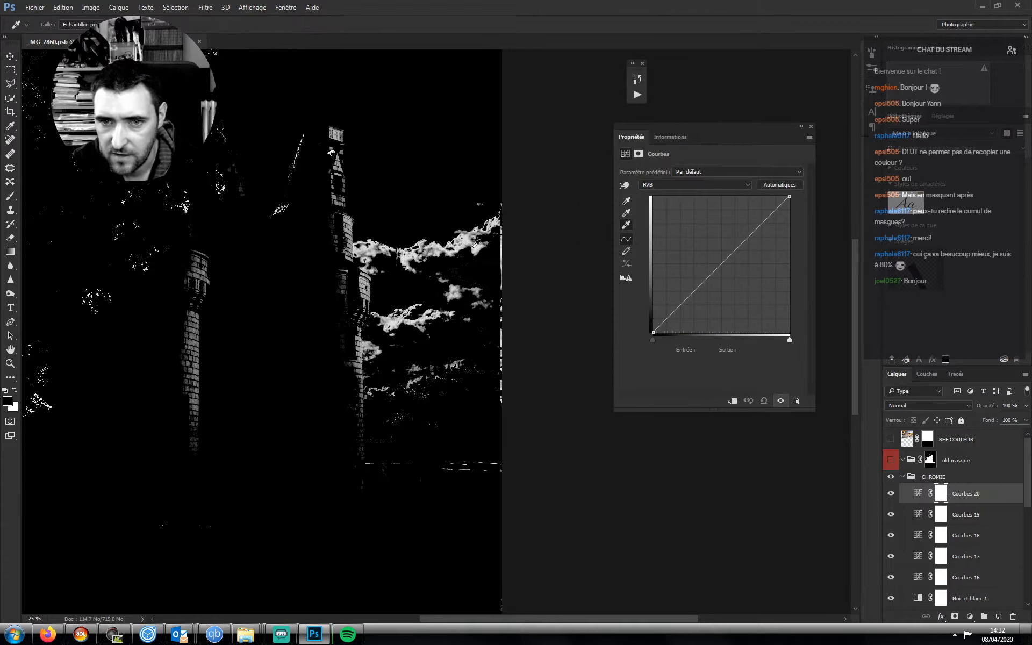
{"action": "left_click", "coordinate": [476, 245]}
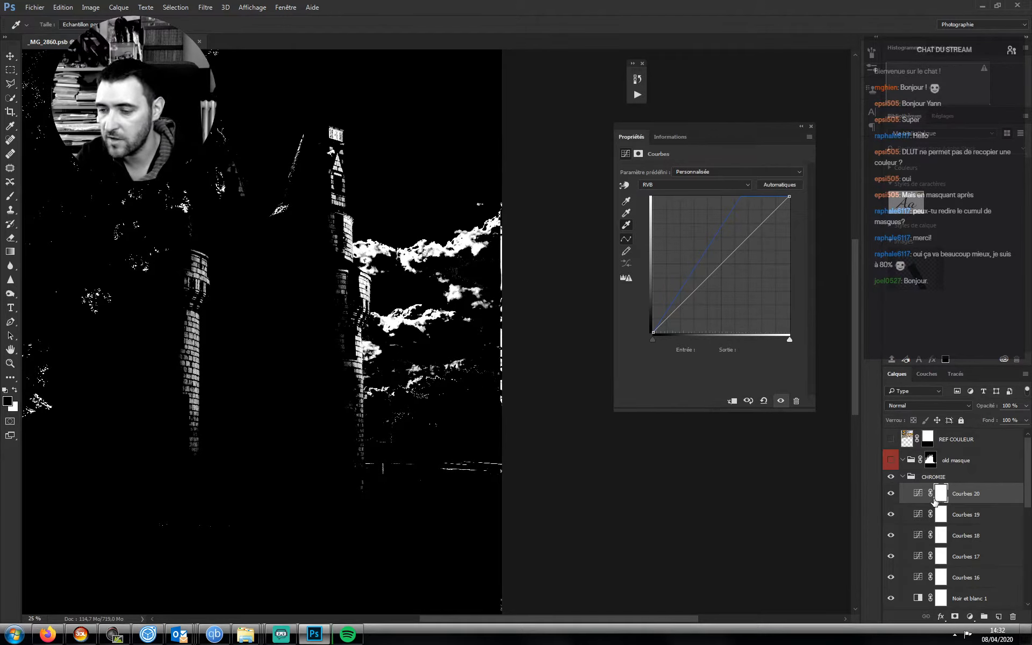
- Load the bright cloud areas as a selection from the channels, and delete the five temporary Courbes layers and the Noir et blanc layer
{"action": "left_click", "coordinate": [927, 375]}
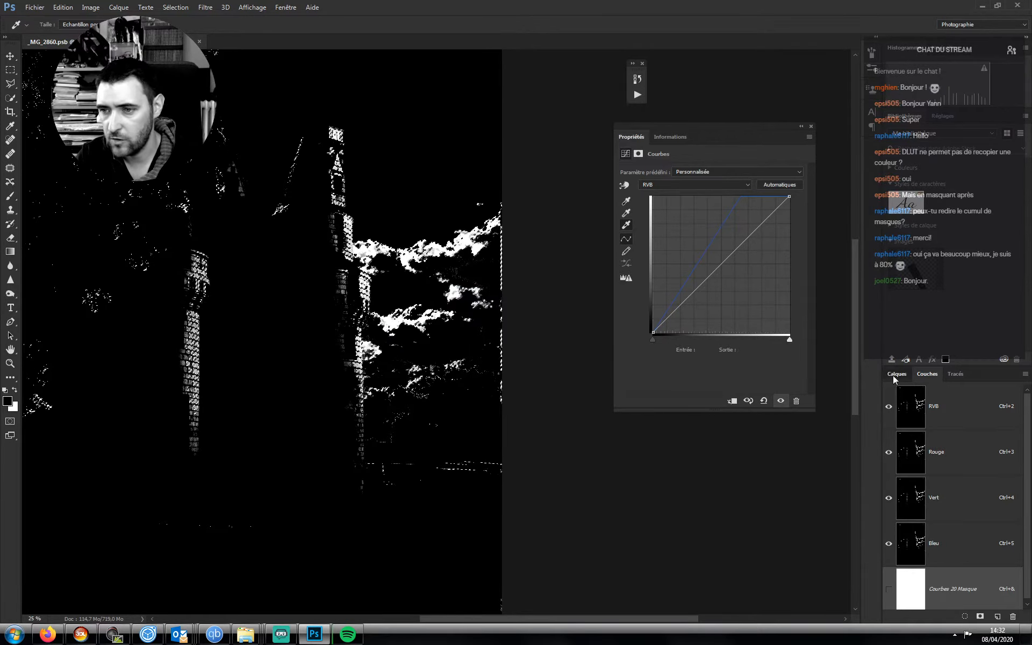
{"action": "left_click", "coordinate": [894, 376]}
{"action": "key", "text": "v"}
{"action": "left_click", "coordinate": [959, 578], "text": "shift"}
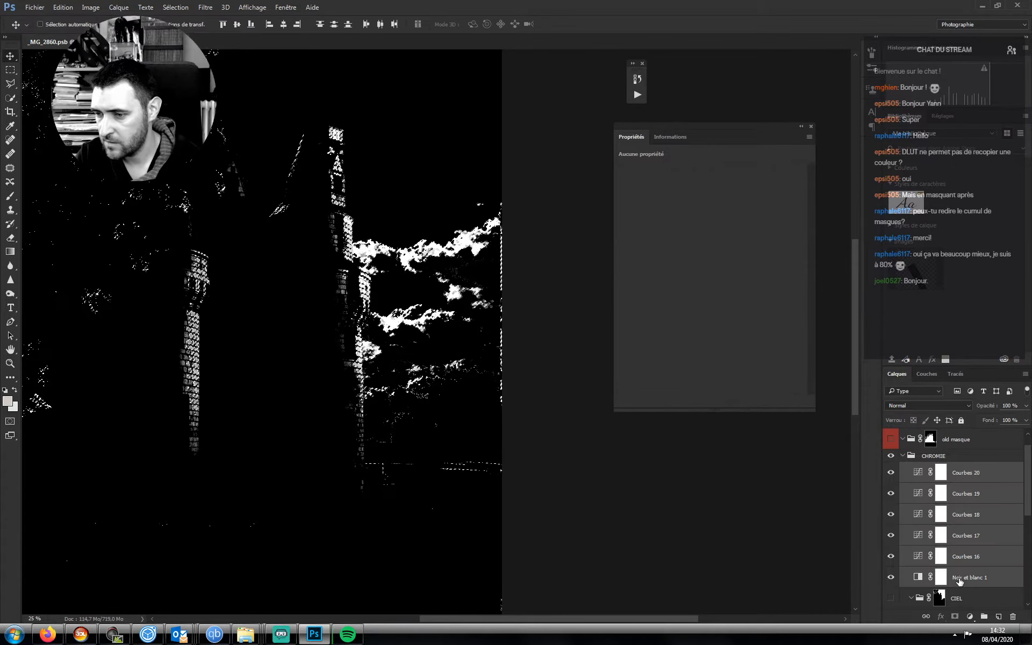
{"action": "left_click_drag", "start_coordinate": [960, 580], "coordinate": [1013, 618]}
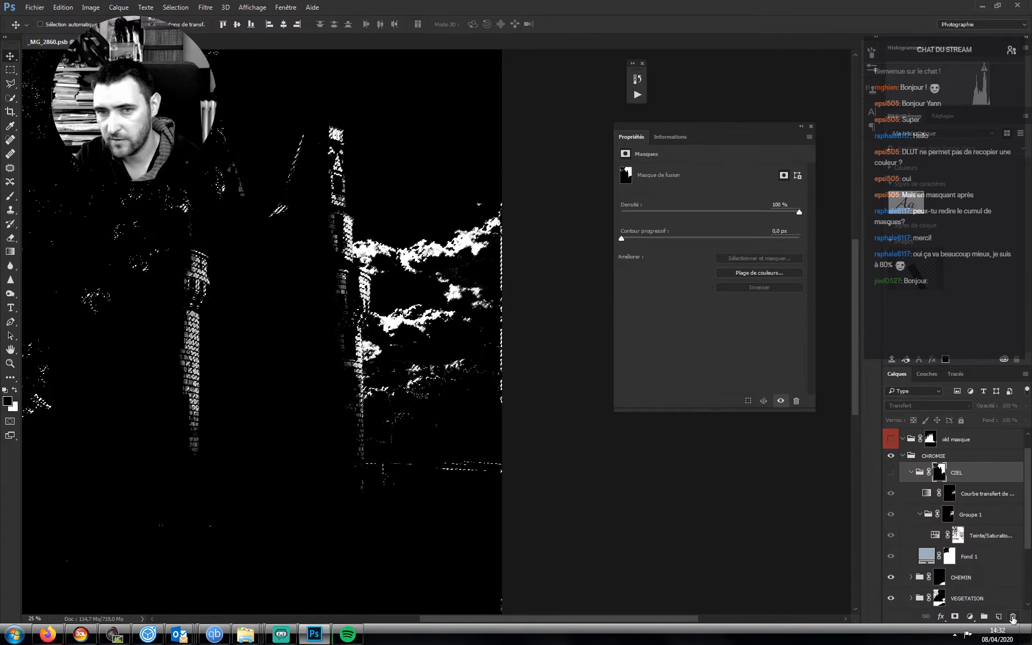
- Add a Courbes layer above the gradient map in the CIEL group, masked by the bright-cloud selection
{"action": "key", "text": "z"}
{"action": "left_click_drag", "start_coordinate": [451, 301], "coordinate": [493, 315]}
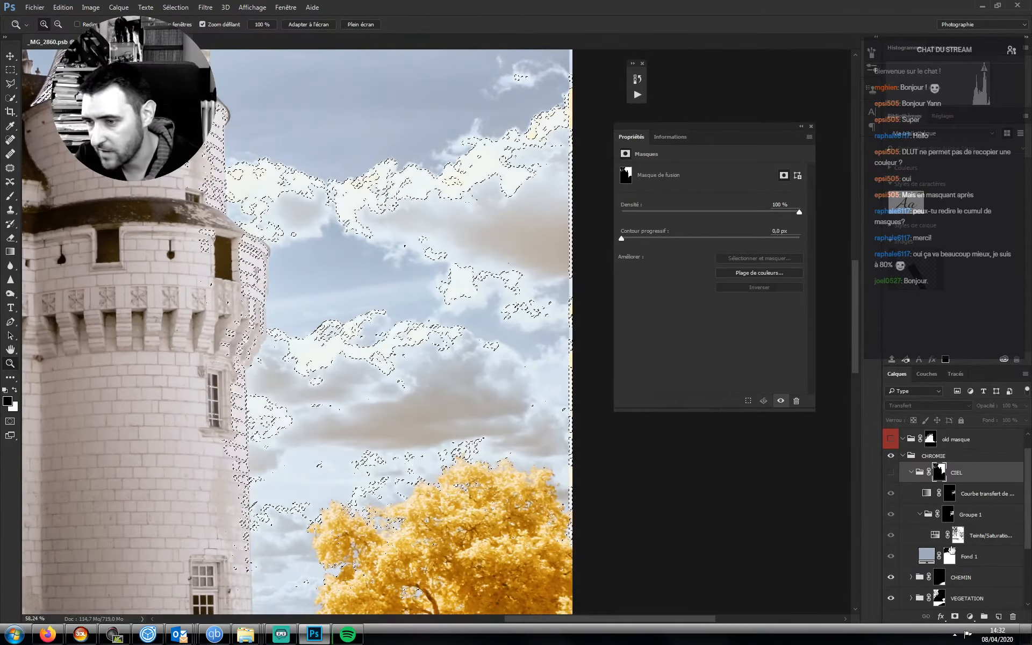
{"action": "left_click", "coordinate": [946, 493]}
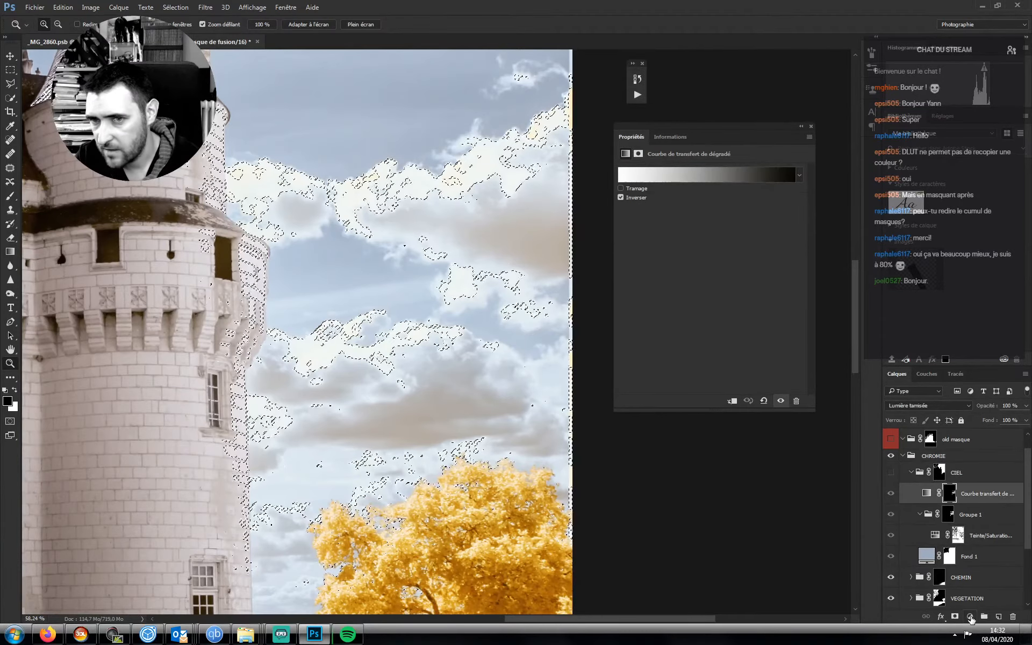
{"action": "left_click", "coordinate": [970, 620]}
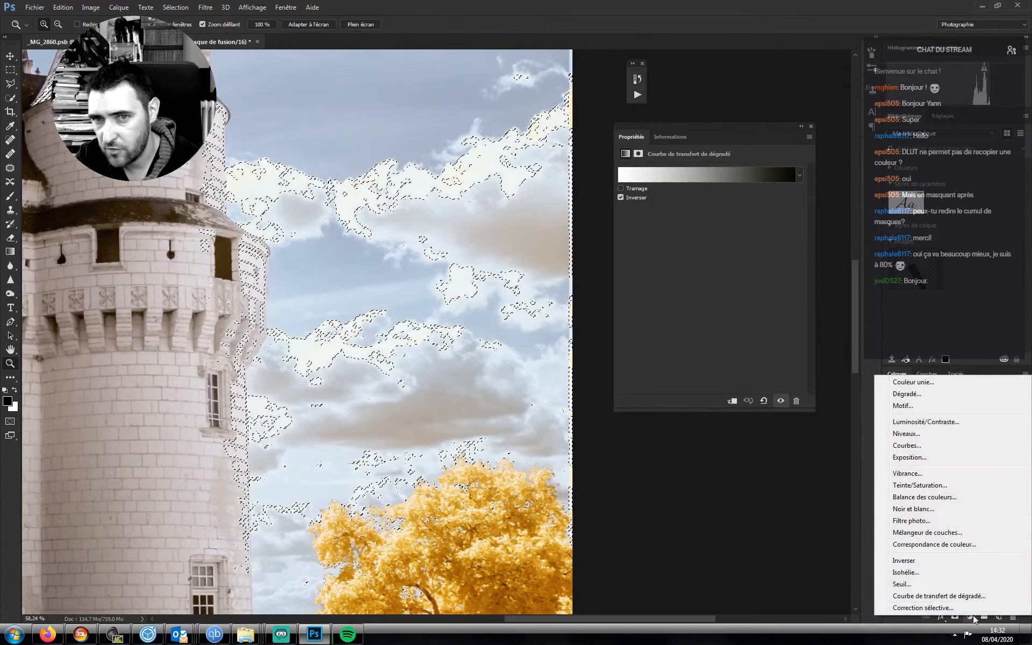
{"action": "left_click", "coordinate": [905, 446]}
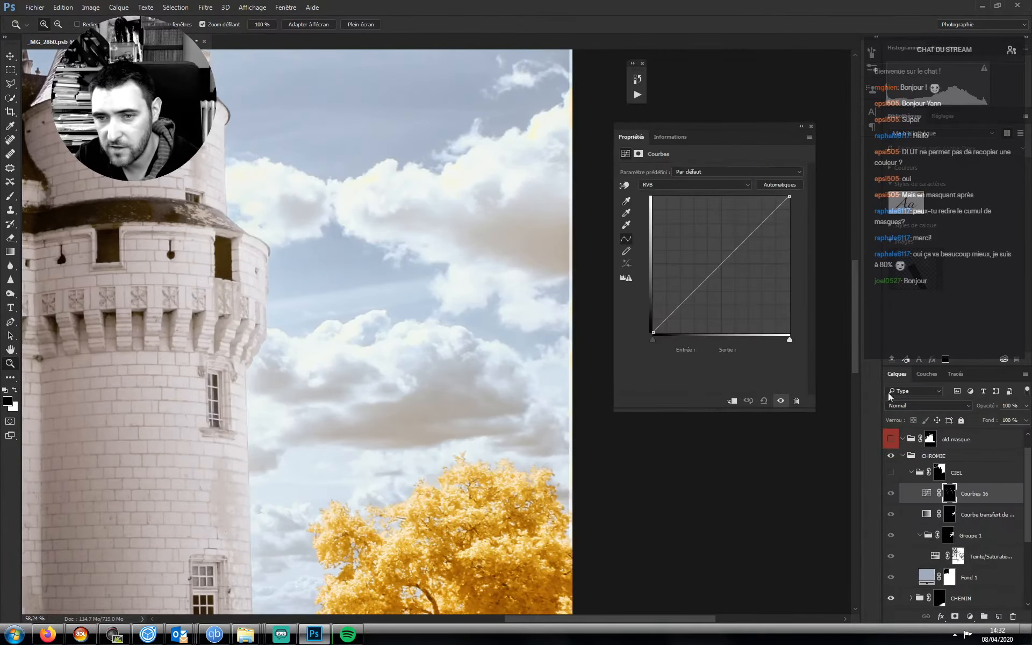
- Show the CIEL group again and darken the Courbes 16 RVB curve with a point at input 145, output 125
{"action": "left_click", "coordinate": [729, 261]}
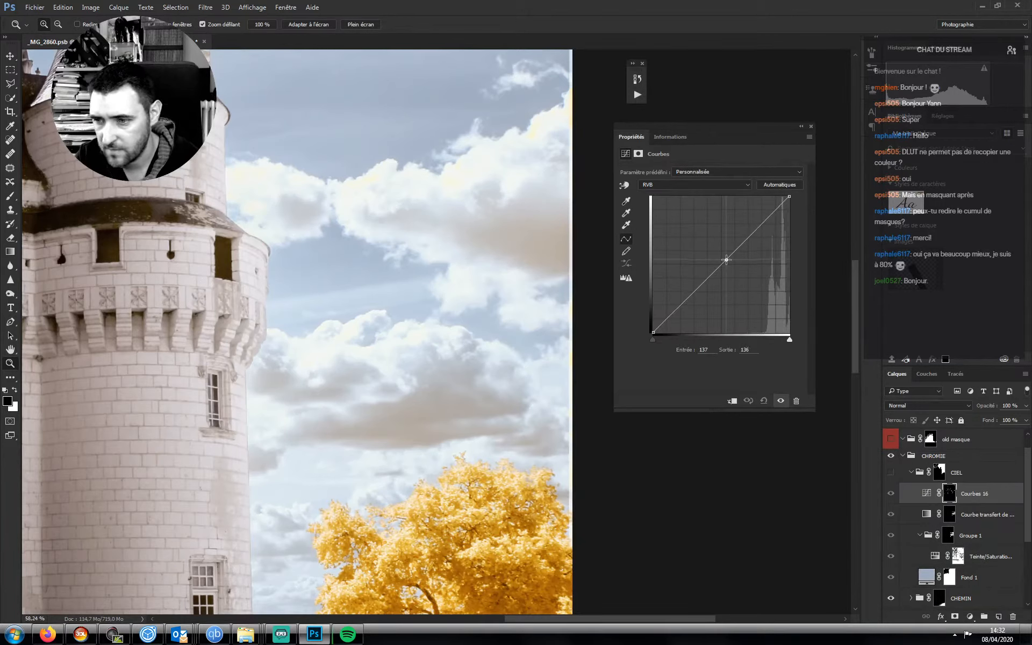
{"action": "left_click", "coordinate": [890, 472]}
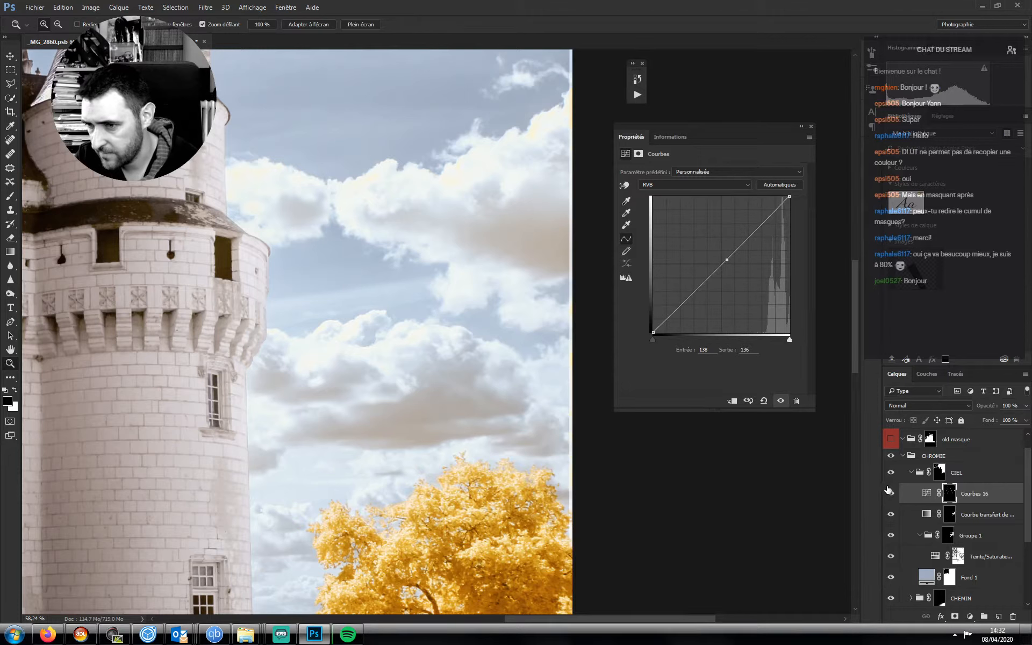
{"action": "mouse_move", "coordinate": [727, 262]}
{"action": "left_mouse_down"}
{"action": "mouse_move", "coordinate": [724, 253]}
{"action": "mouse_move", "coordinate": [730, 265]}
{"action": "left_mouse_up"}
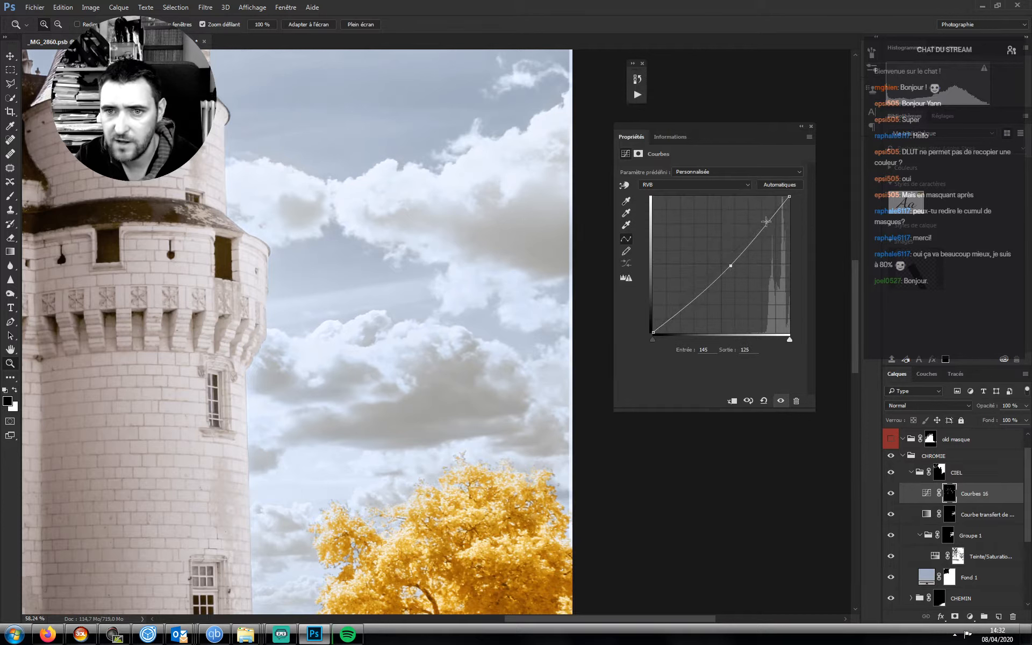
- Add a red curve point at input 120, output 144 and a blue curve point at input 144, output 111 on Courbes 16
{"action": "left_click", "coordinate": [664, 185]}
{"action": "left_click", "coordinate": [647, 213]}
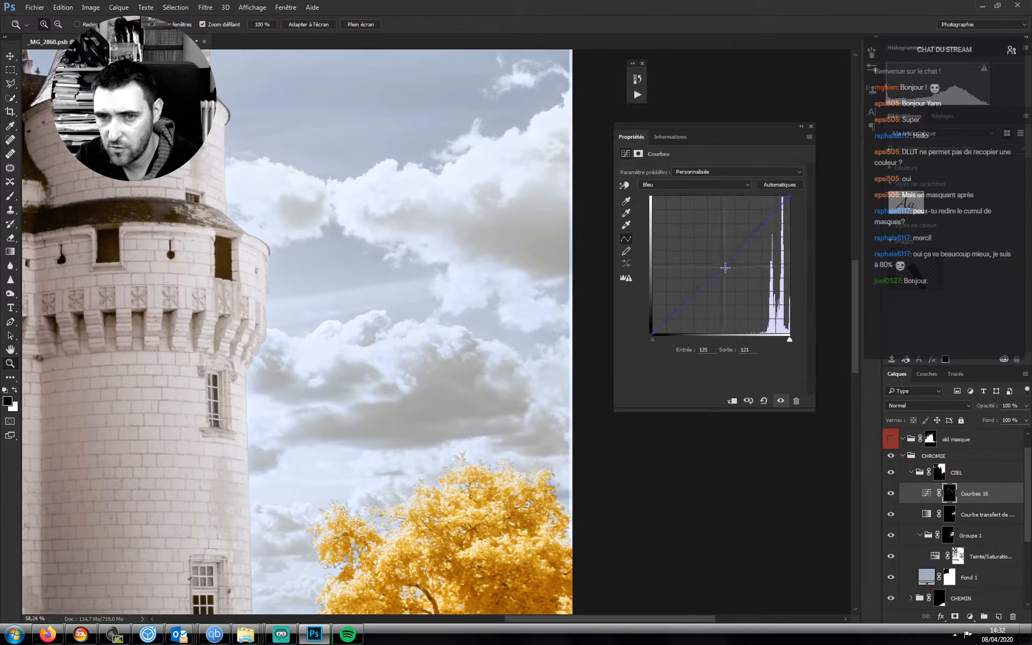
{"action": "left_click_drag", "start_coordinate": [726, 268], "coordinate": [728, 269]}
{"action": "left_click", "coordinate": [673, 186]}
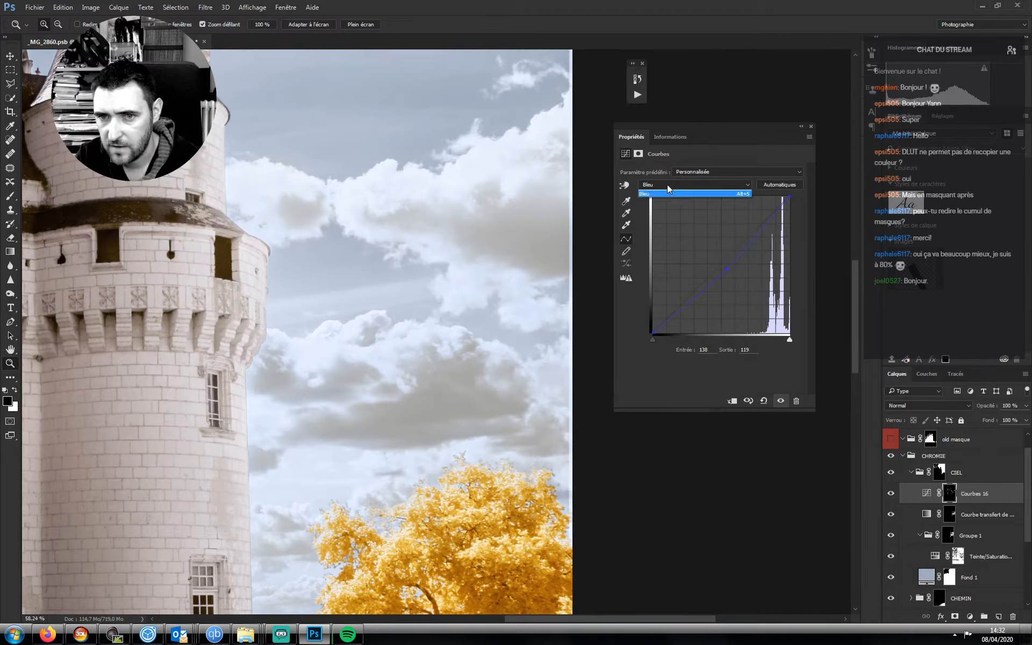
{"action": "left_click", "coordinate": [662, 198]}
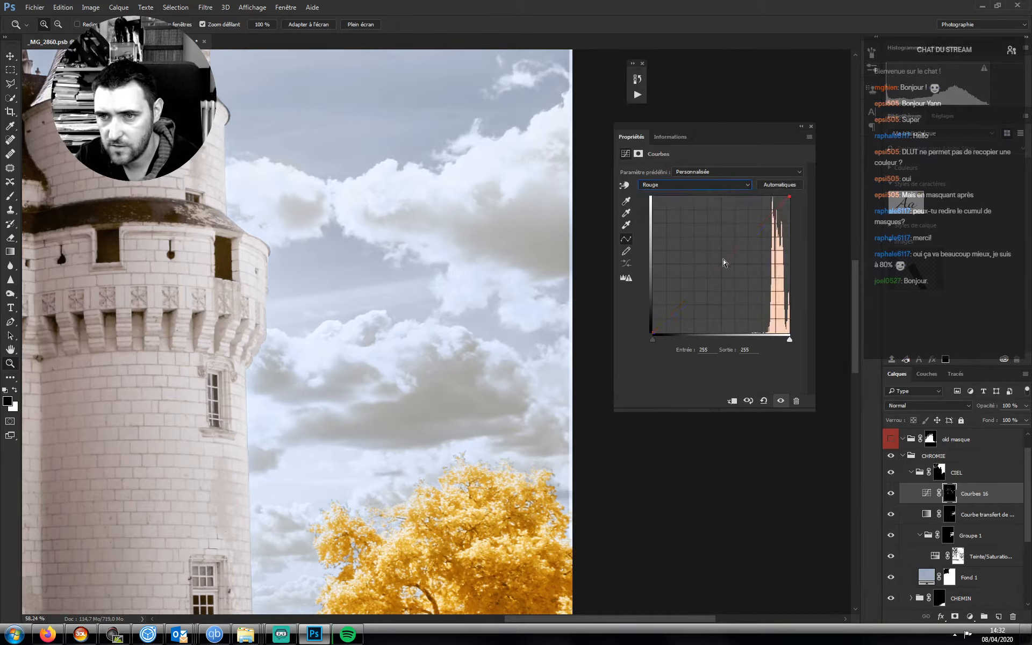
{"action": "left_click_drag", "start_coordinate": [724, 263], "coordinate": [717, 256]}
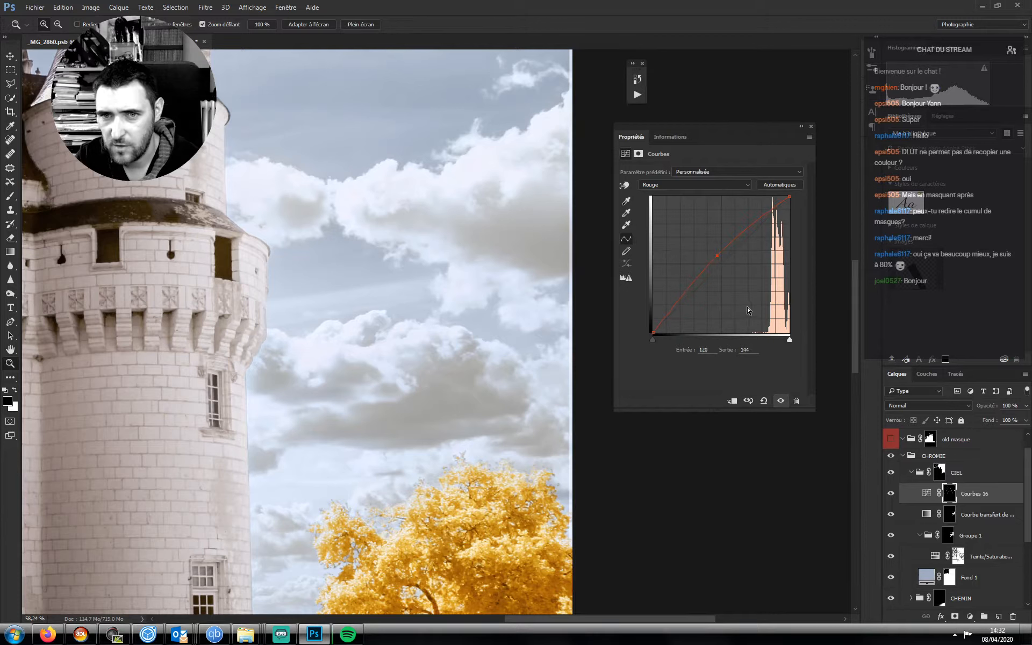
{"action": "left_click", "coordinate": [667, 185]}
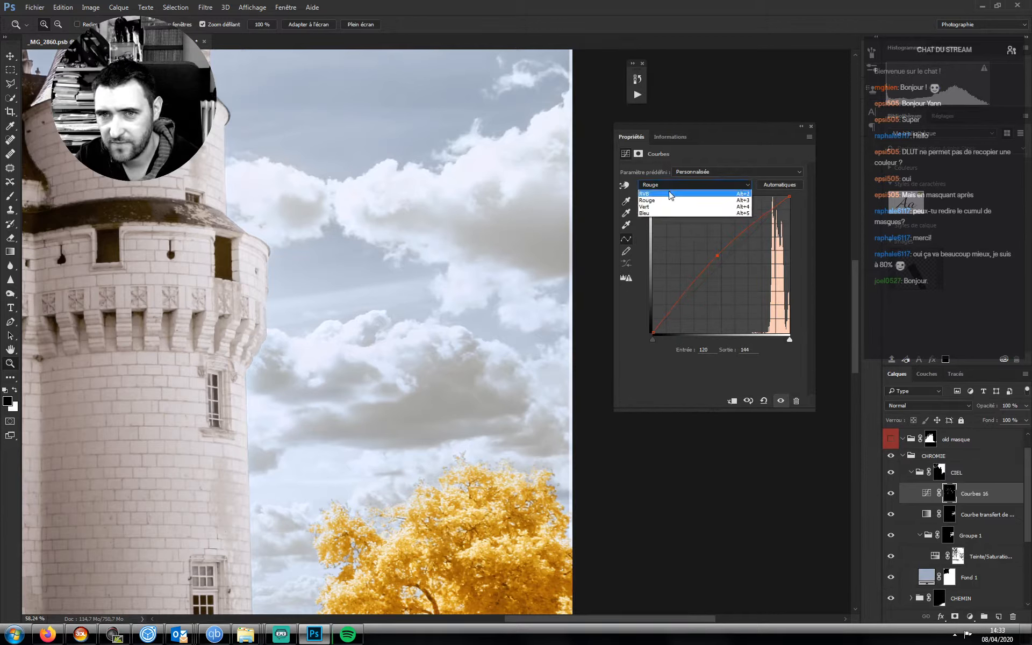
{"action": "left_click", "coordinate": [668, 215]}
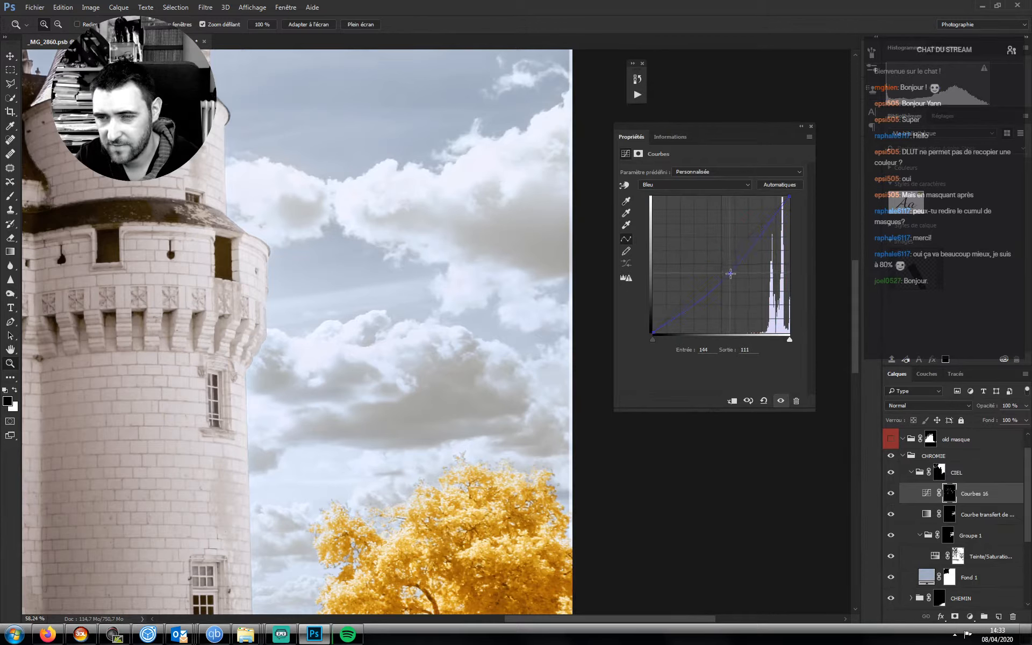
- Feather the Courbes 16 layer mask by 3 px
{"action": "left_click", "coordinate": [951, 492], "text": "alt+shift"}
{"action": "left_click", "coordinate": [951, 491], "text": "alt+shift"}
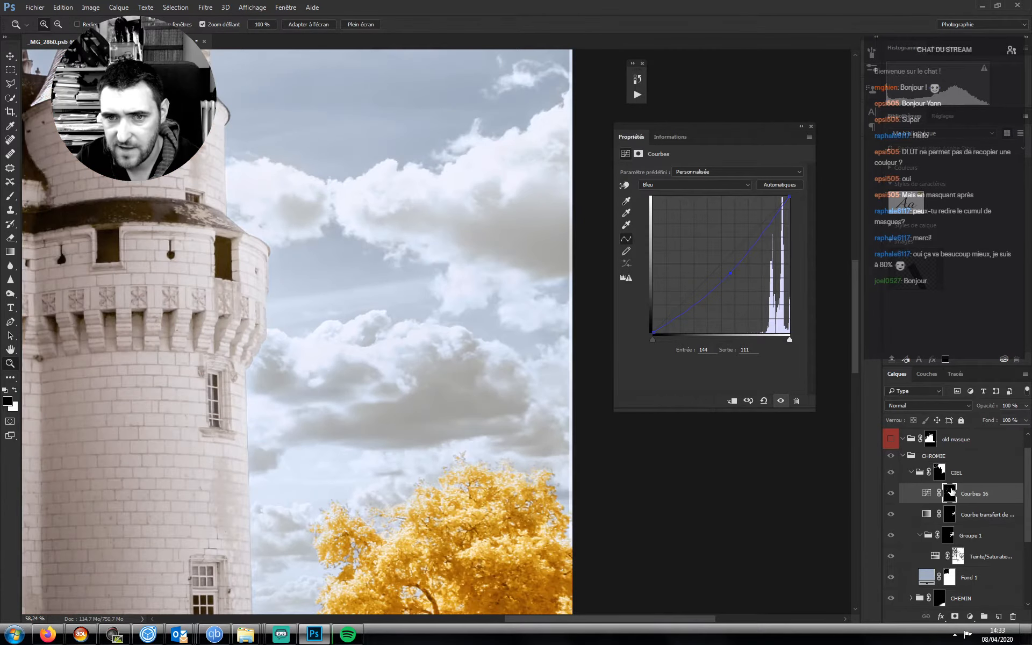
{"action": "left_click", "coordinate": [950, 491], "text": "alt+shift"}
{"action": "left_click", "coordinate": [951, 490], "text": "alt+shift"}
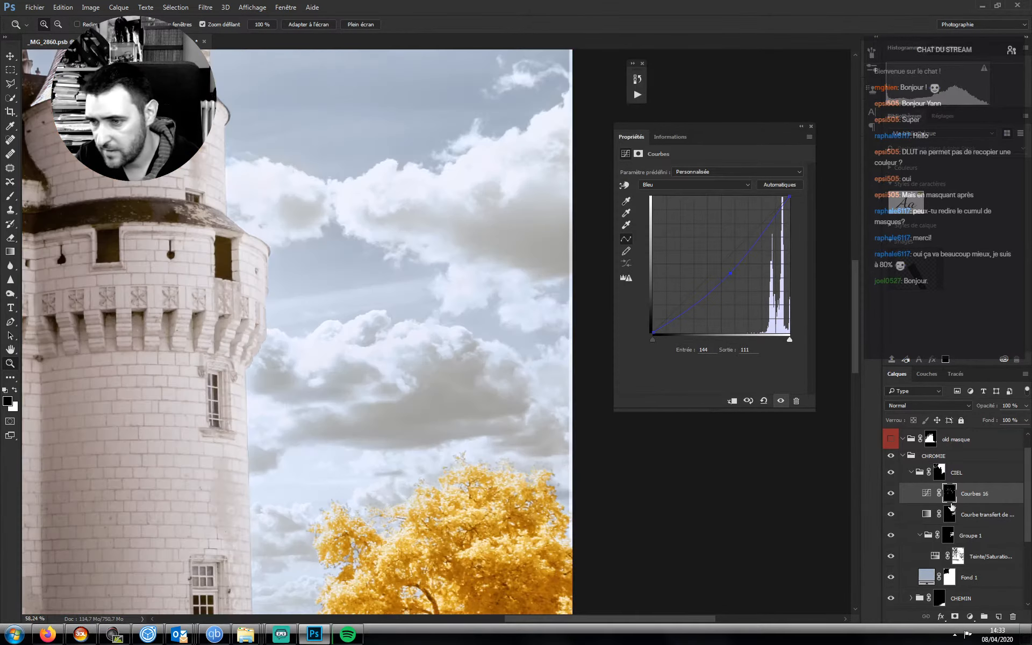
{"action": "left_click", "coordinate": [951, 493]}
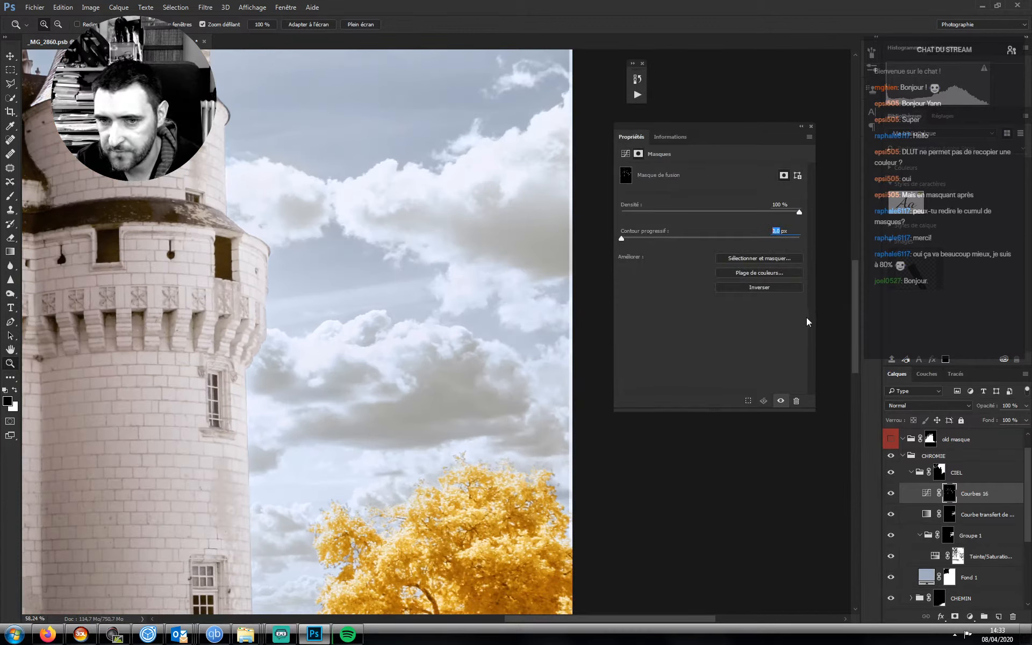
{"action": "type", "text": "3"}
{"action": "key", "text": "Return"}
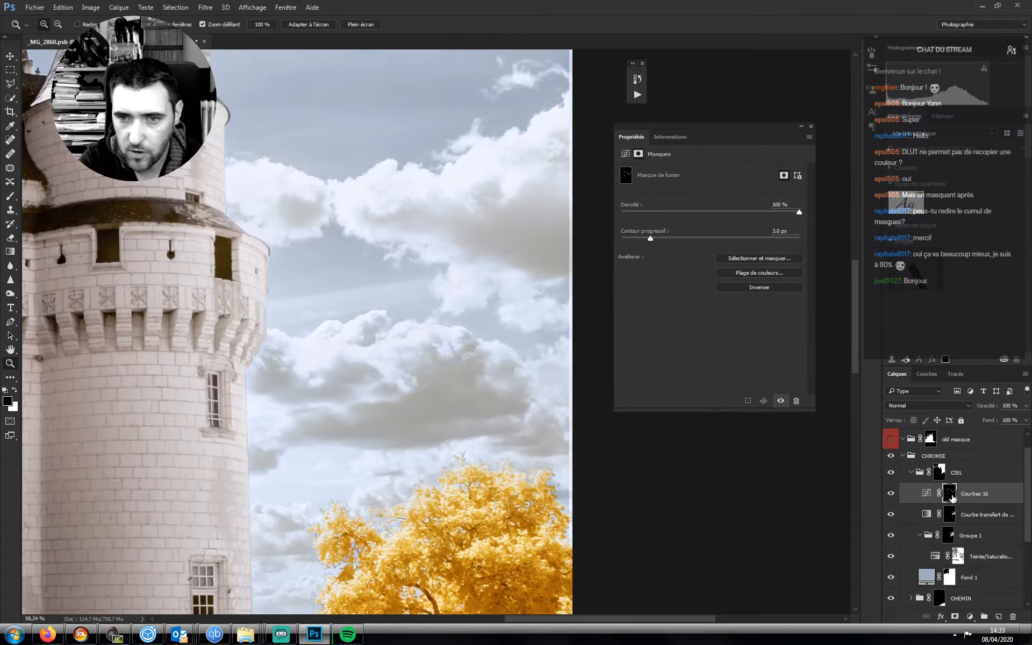
- Inspect the Courbes 16 mask on its own, set its feather to 2 px, and return to the curve settings
{"action": "left_click", "coordinate": [950, 493], "text": "alt"}
{"action": "left_click", "coordinate": [776, 231]}
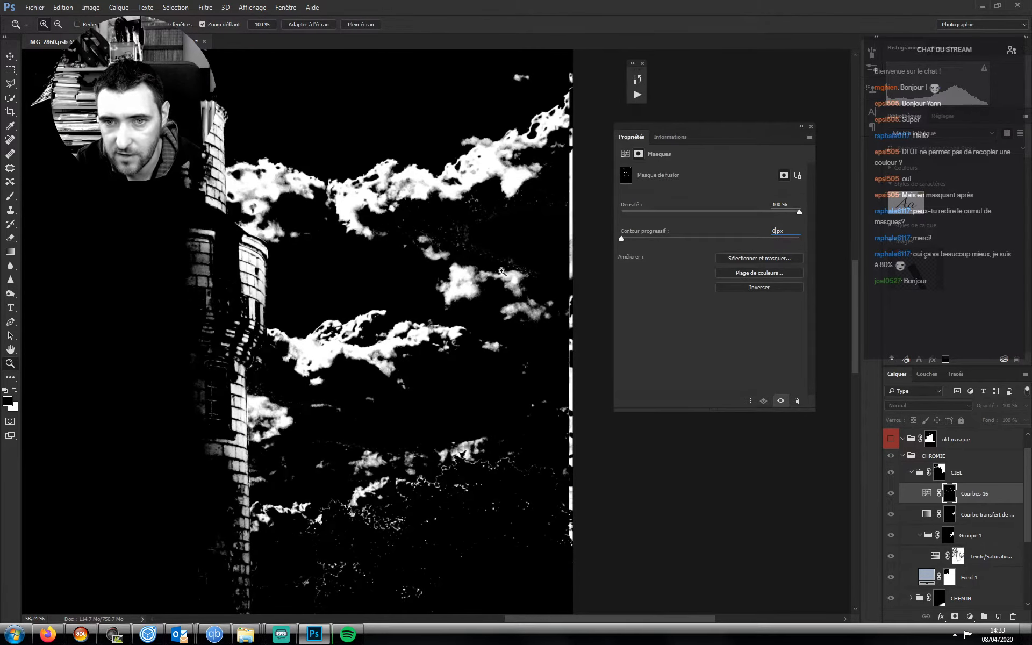
{"action": "left_click_drag", "start_coordinate": [473, 280], "coordinate": [511, 294]}
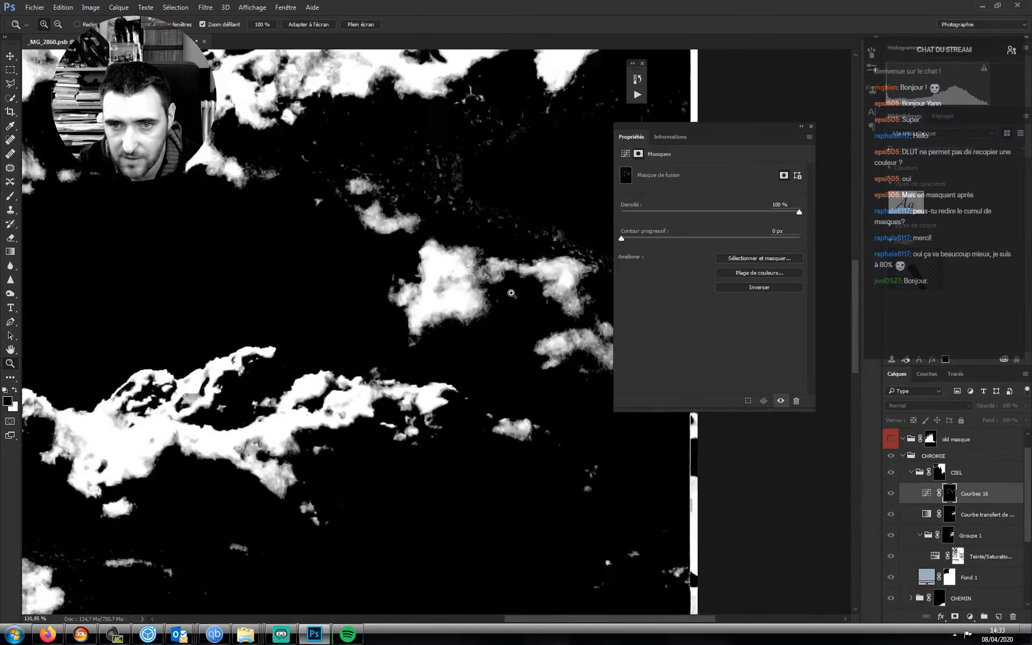
{"action": "key", "text": "ctrl+1"}
{"action": "left_click", "coordinate": [771, 229]}
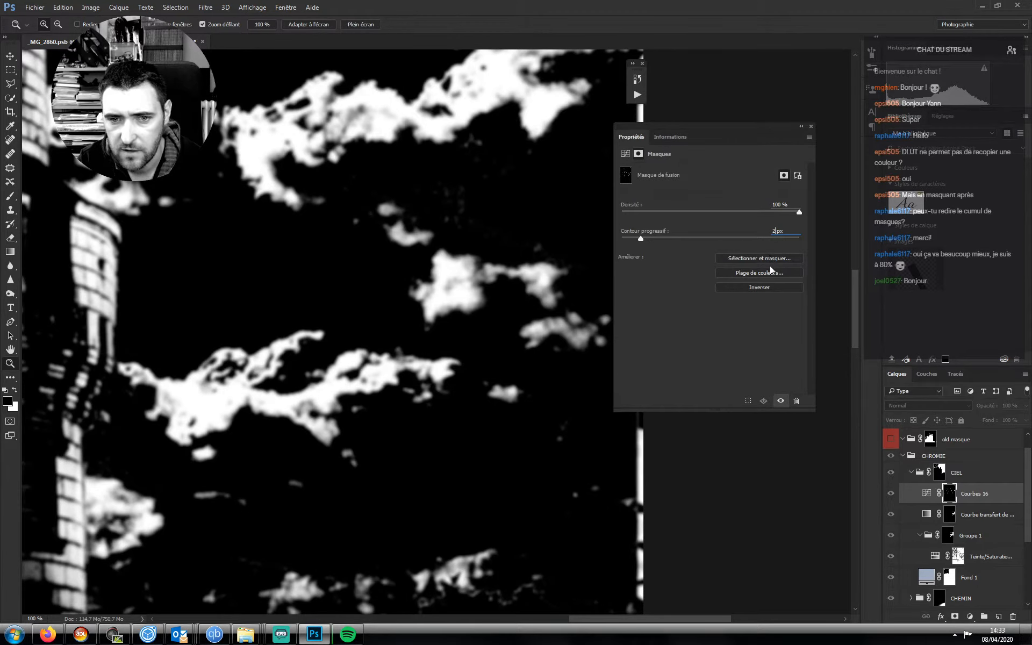
{"action": "left_click", "coordinate": [926, 493]}
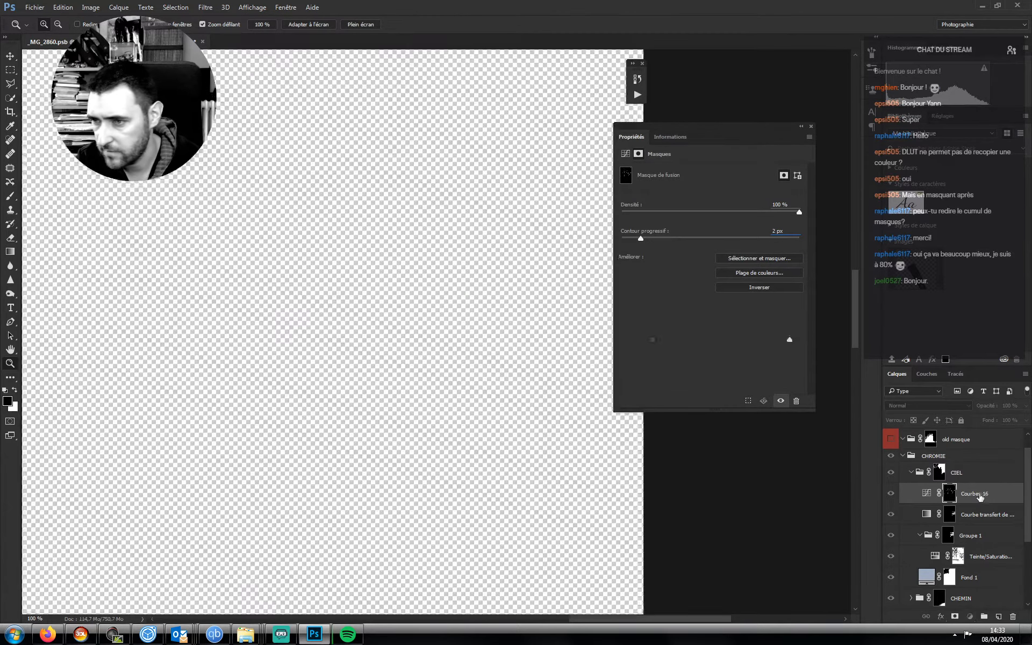
- Compare the clouds with the Courbes 16 layer hidden and shown
{"action": "left_click", "coordinate": [891, 493]}
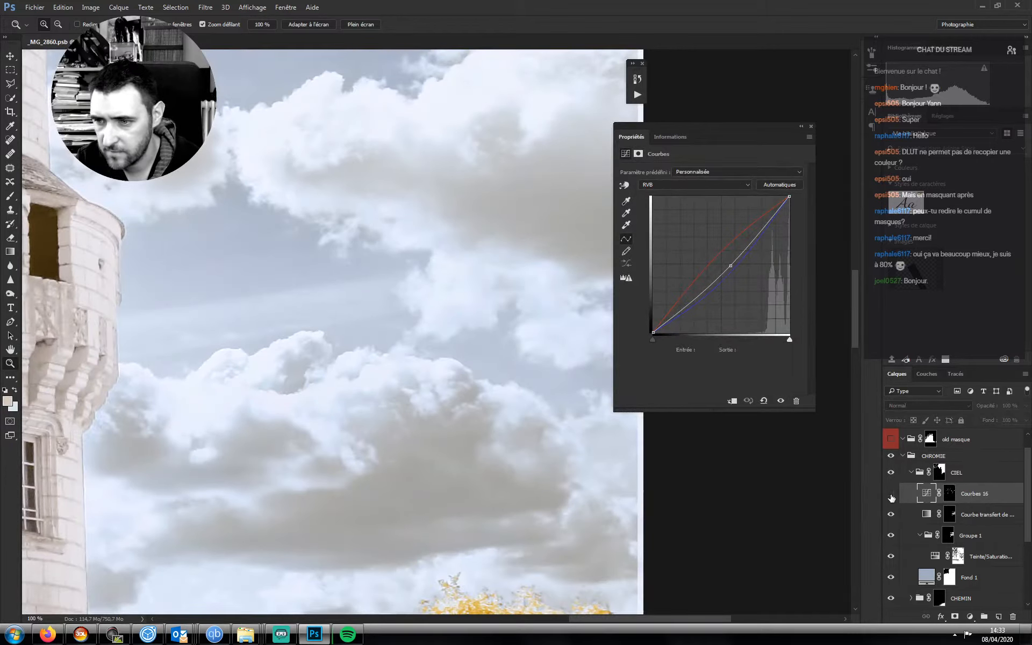
{"action": "left_click", "coordinate": [938, 467]}
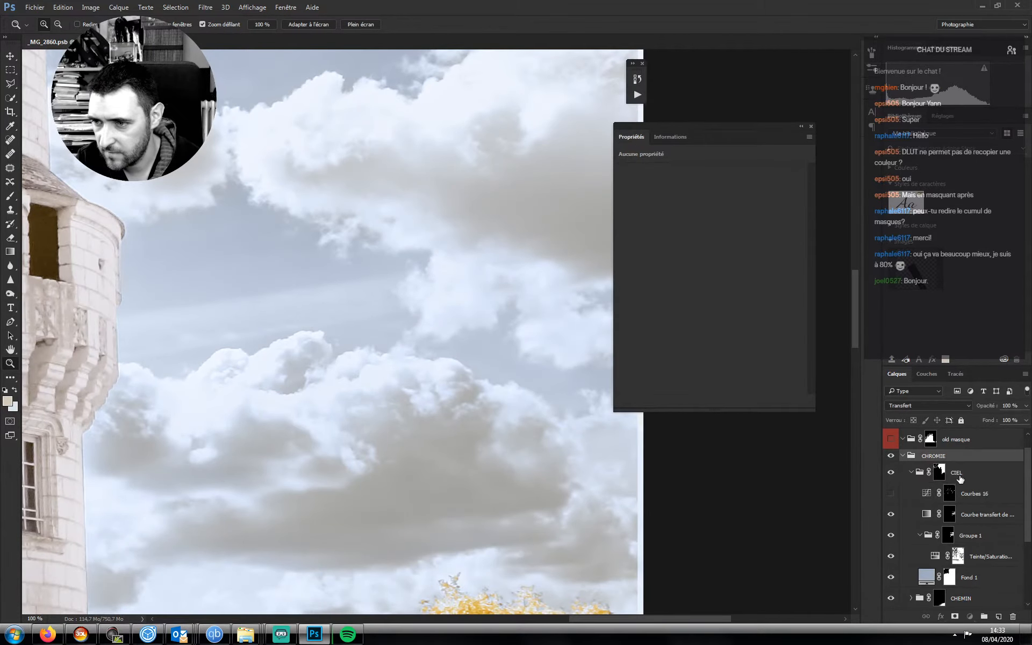
{"action": "left_click", "coordinate": [926, 493]}
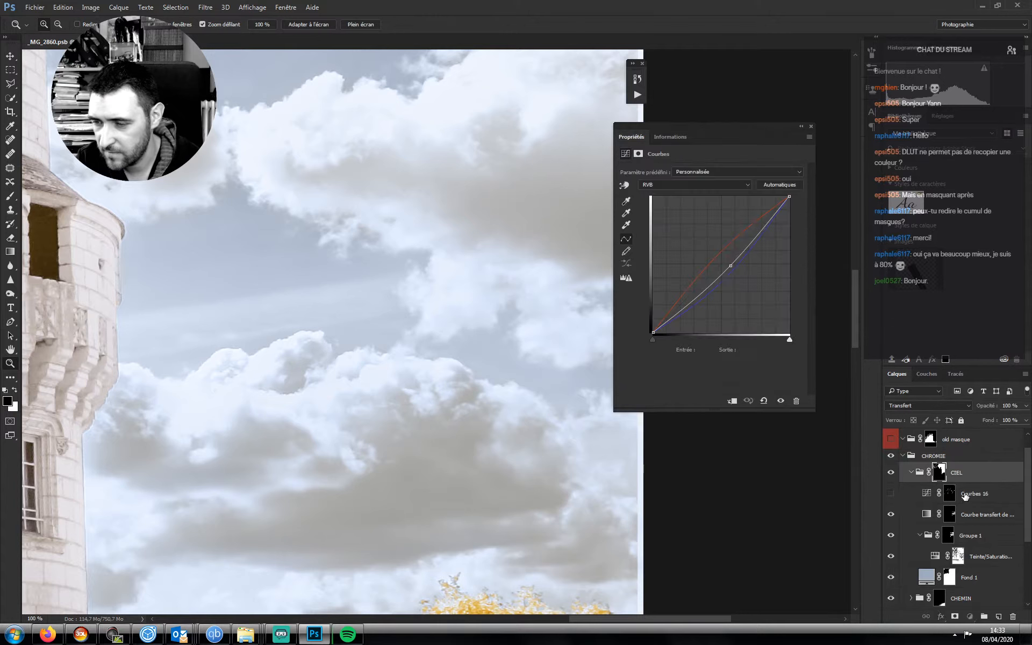
{"action": "left_click", "coordinate": [891, 494]}
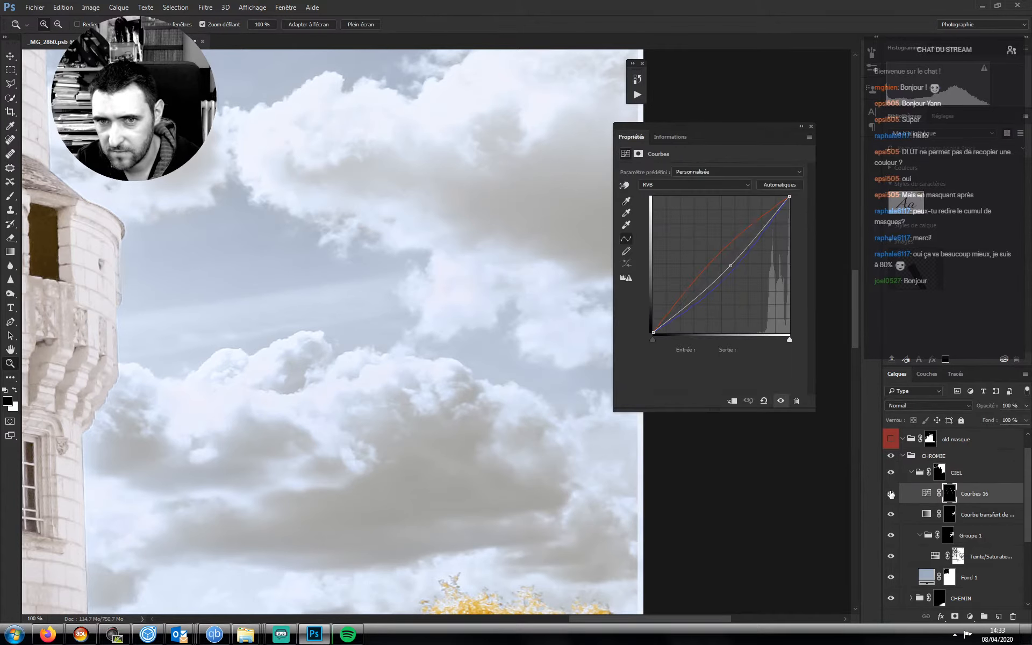
- Try the Courbes 16 RVB curve point at input 130, output 143, and at input 178, output 72
{"action": "left_click_drag", "start_coordinate": [731, 267], "coordinate": [722, 256]}
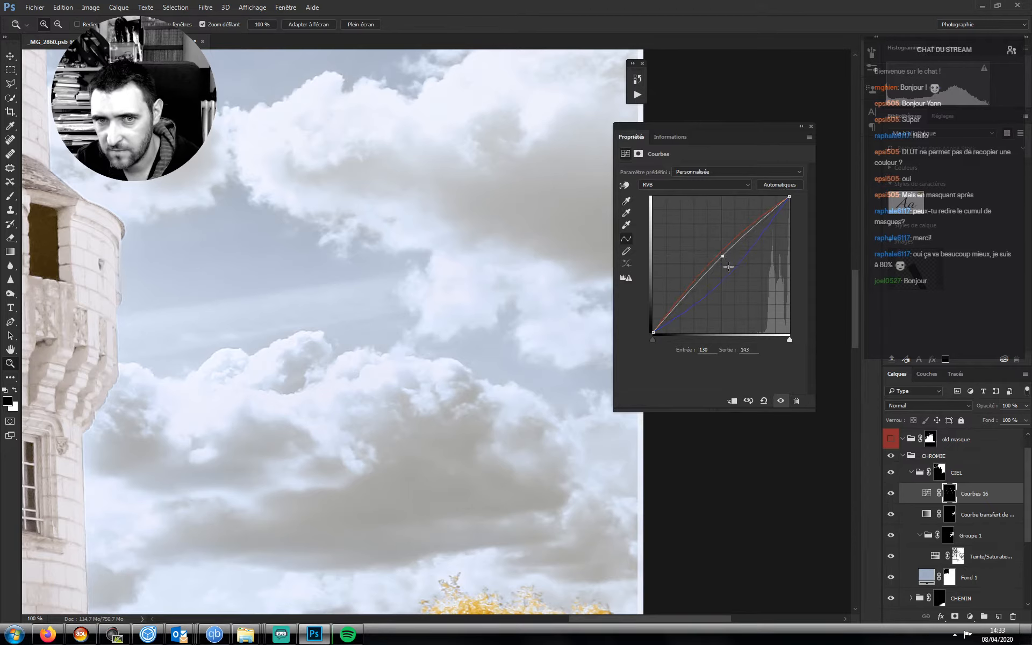
{"action": "scroll", "coordinate": [1028, 466], "scroll_direction": "up", "scroll_amount": 1}
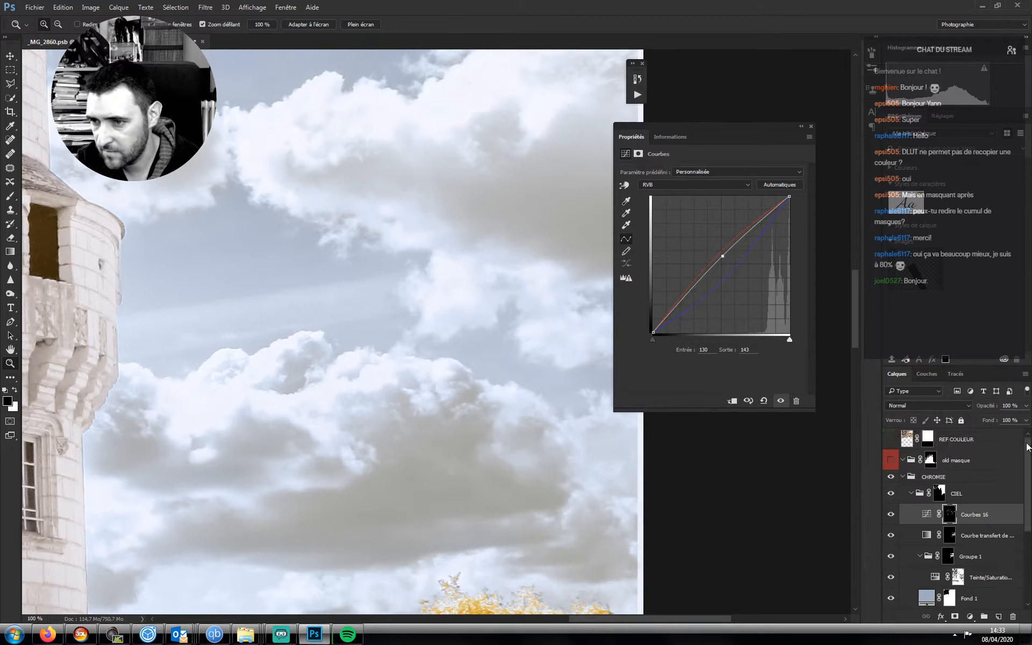
{"action": "left_click_drag", "start_coordinate": [722, 256], "coordinate": [748, 295]}
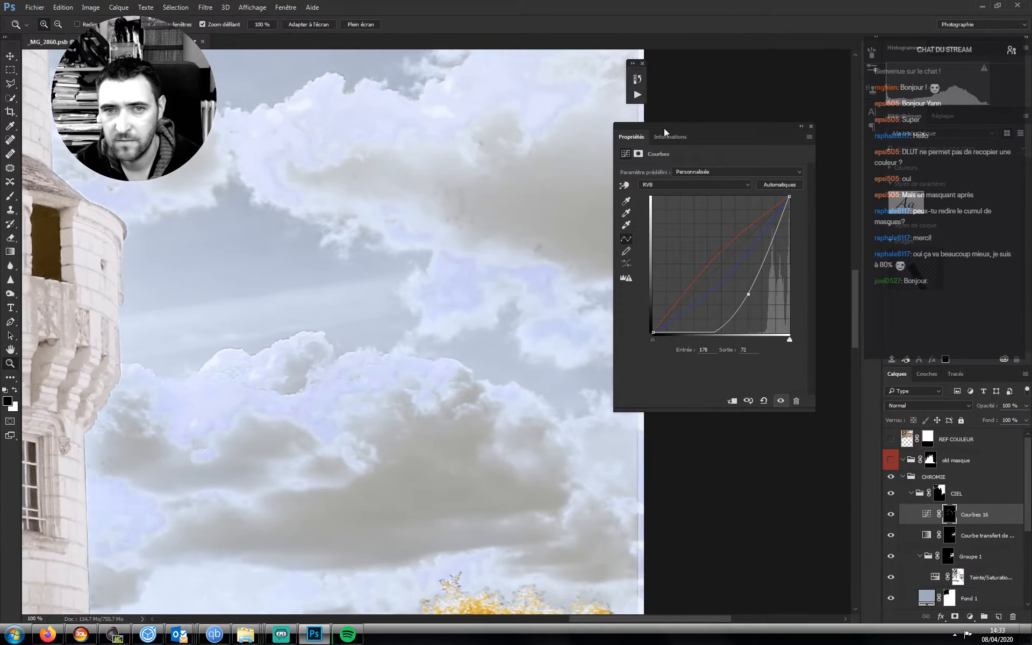
{"action": "key", "text": "ctrl+minus"}
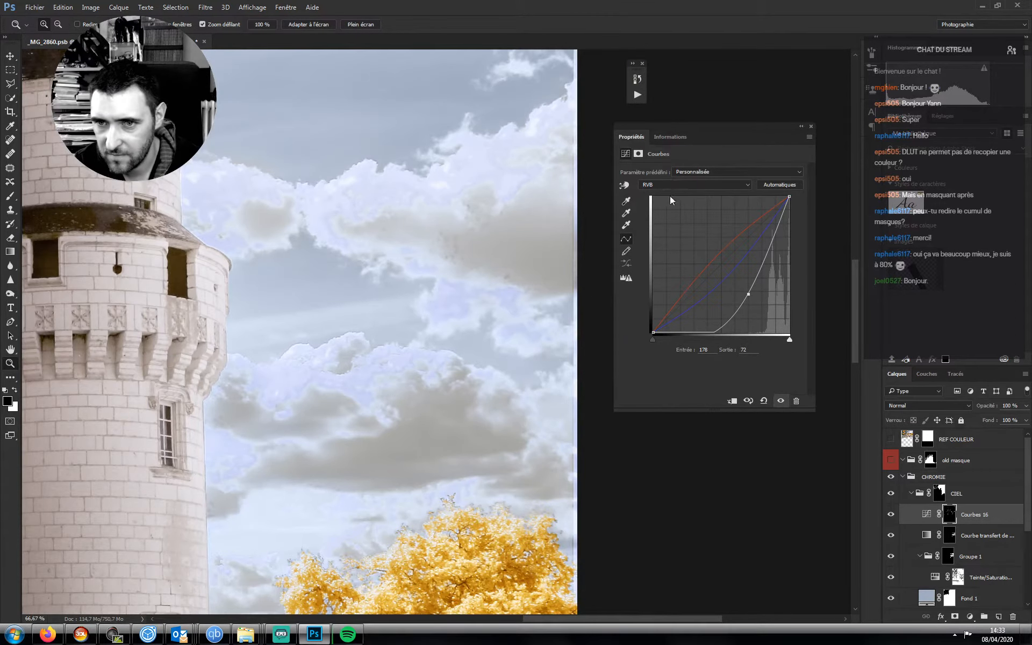
- Move the Courbes 16 red curve point to input 113, output 151 and the blue curve point to input 154, output 102
{"action": "left_click", "coordinate": [672, 184]}
{"action": "left_click", "coordinate": [672, 196]}
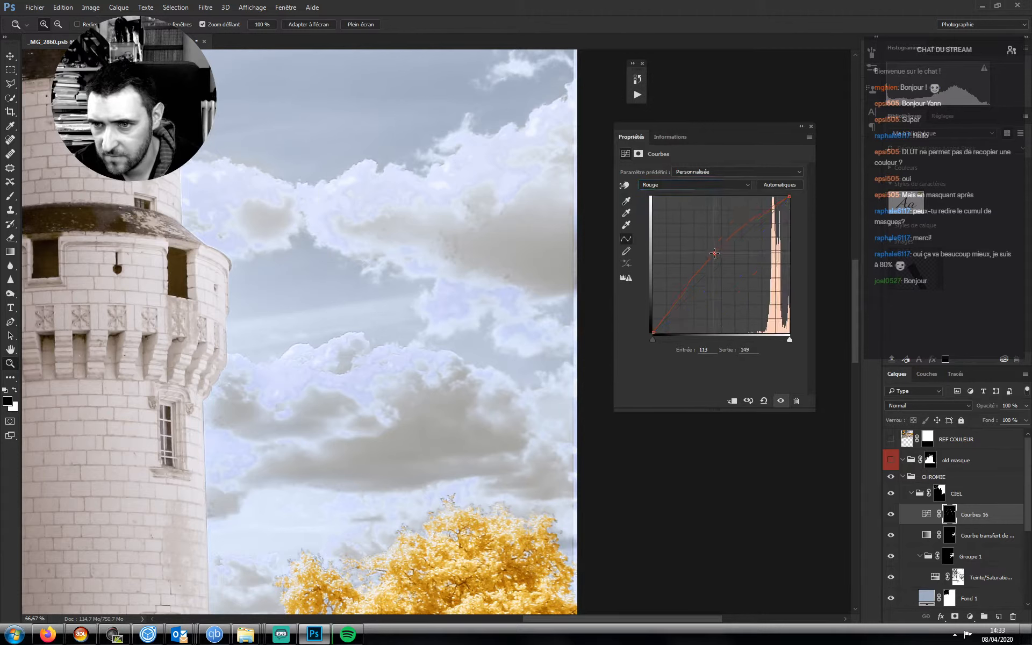
{"action": "left_click", "coordinate": [714, 253]}
{"action": "left_click", "coordinate": [681, 184]}
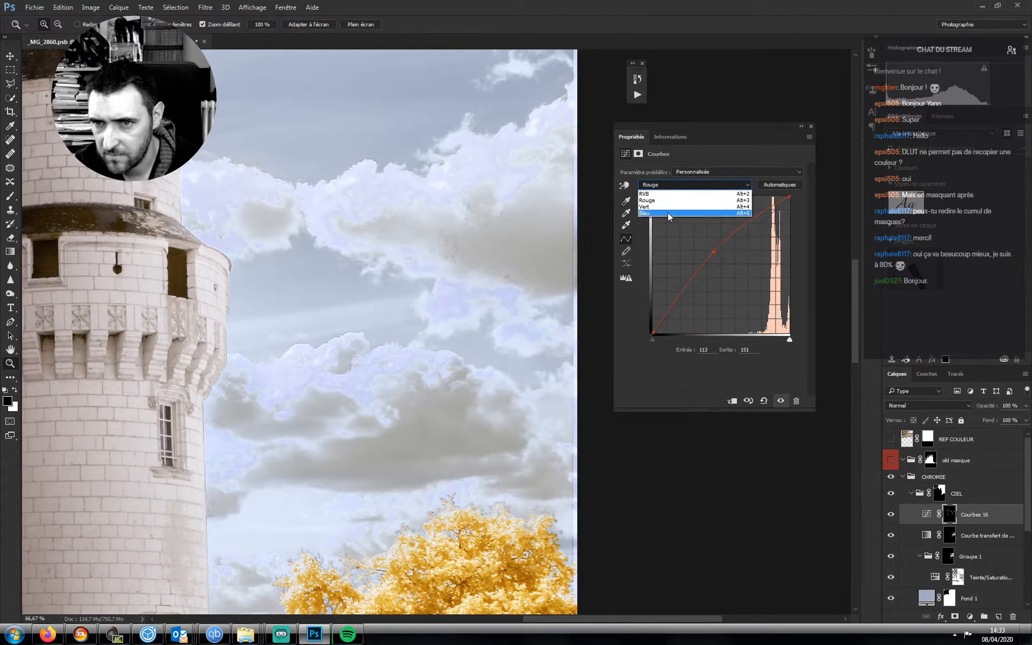
{"action": "left_click", "coordinate": [668, 212]}
{"action": "left_click_drag", "start_coordinate": [726, 267], "coordinate": [735, 278]}
- Brighten the clouds by moving the Courbes 16 RVB curve point to input 118, output 147
{"action": "left_click", "coordinate": [667, 186]}
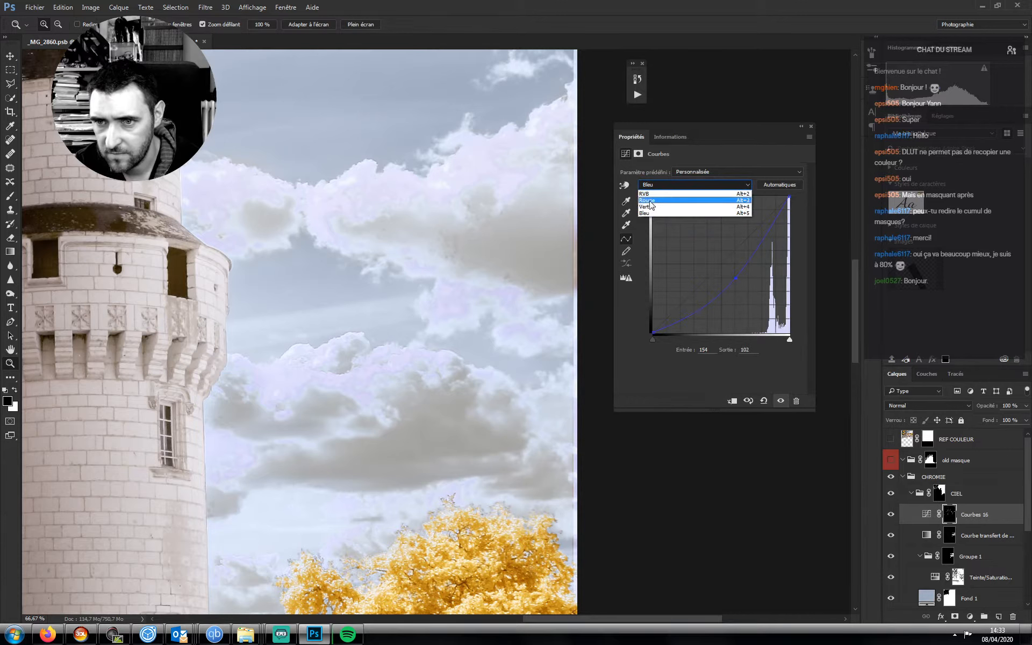
{"action": "left_click", "coordinate": [648, 195]}
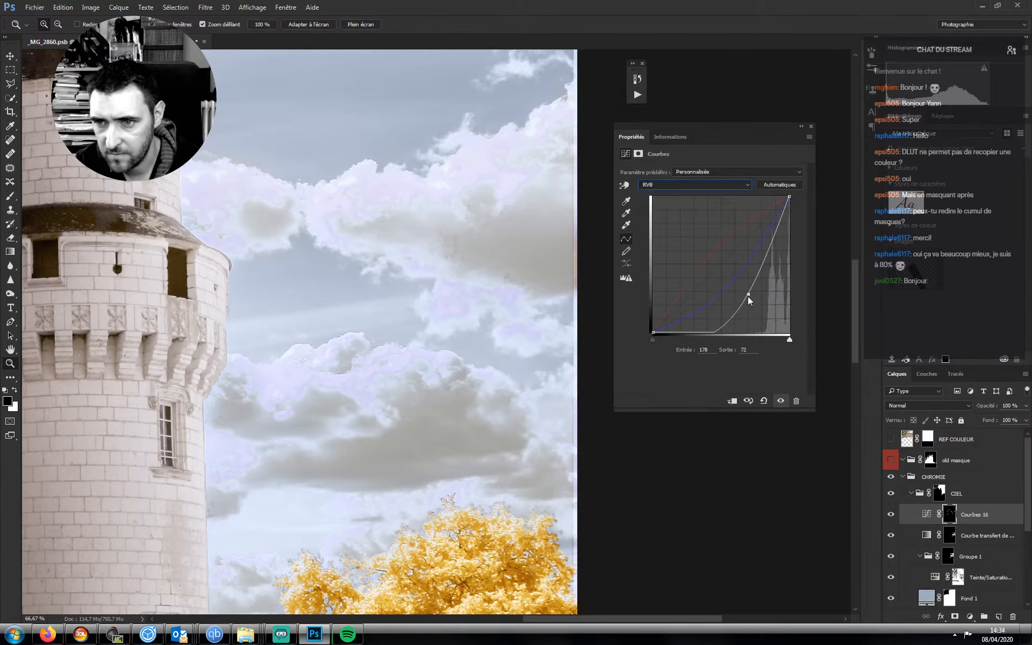
{"action": "left_click_drag", "start_coordinate": [749, 295], "coordinate": [720, 255]}
- Add a Teinte/Saturation layer clipped to Courbes 16 and reduce its saturation to about -43
{"action": "left_click", "coordinate": [971, 618]}
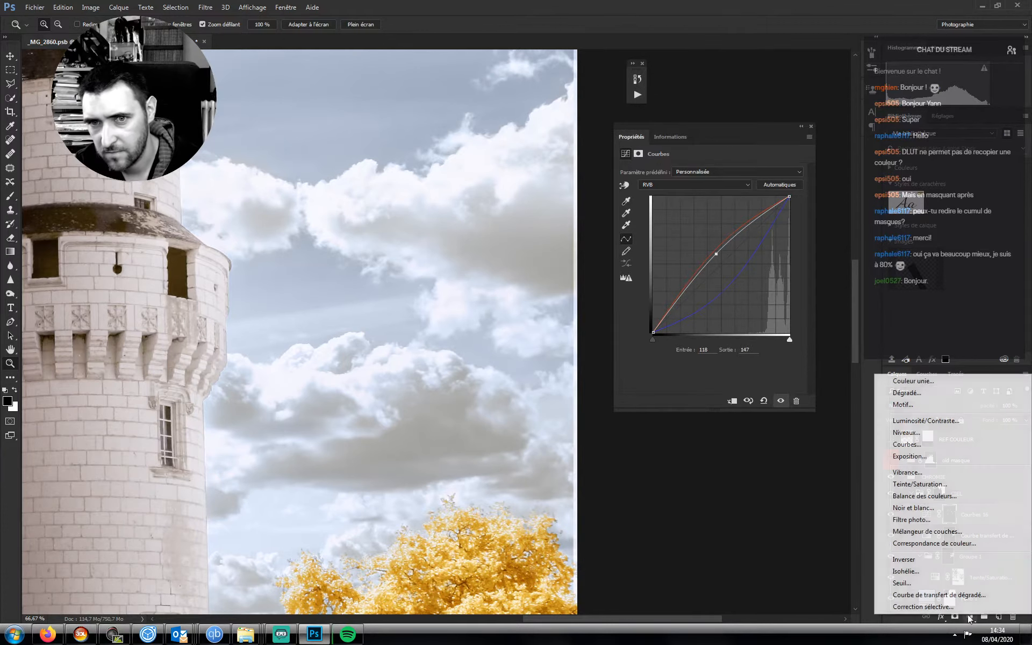
{"action": "left_click", "coordinate": [920, 484]}
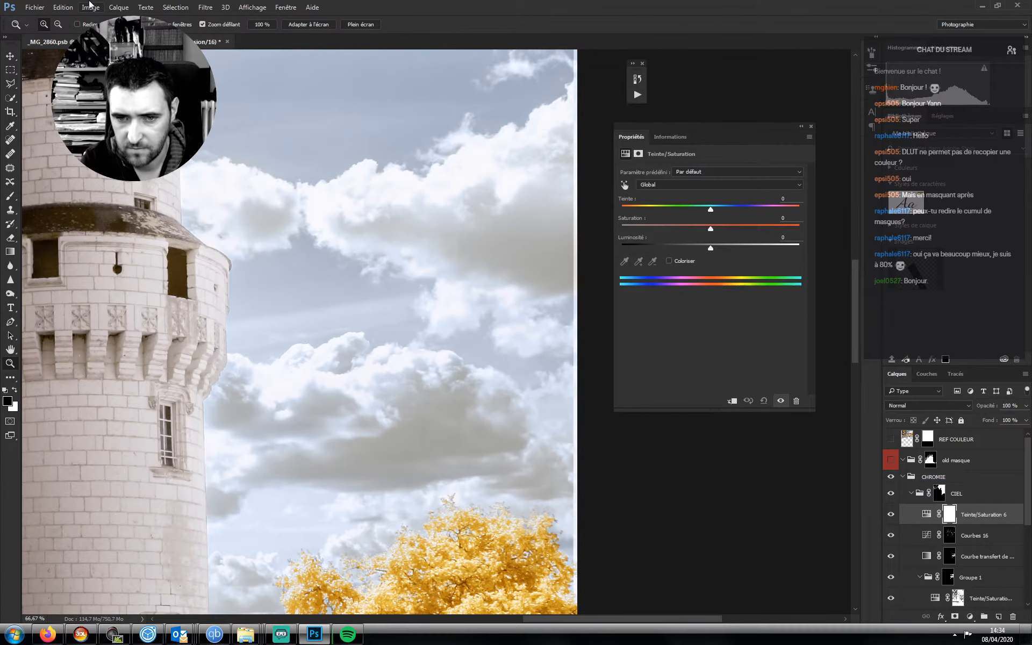
{"action": "key", "text": "ctrl+alt+g"}
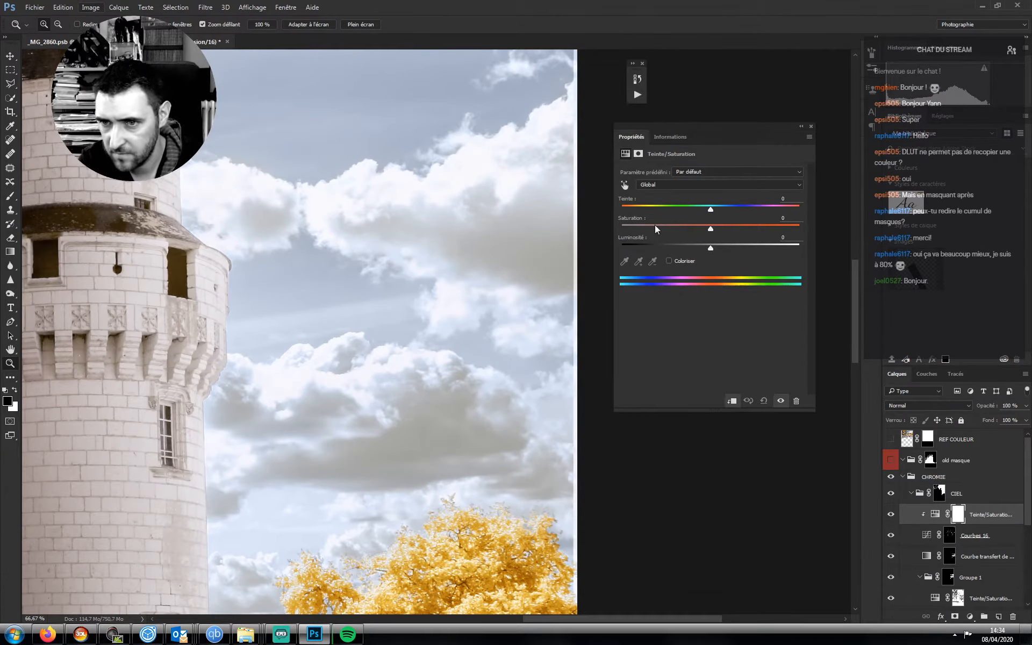
{"action": "left_click_drag", "start_coordinate": [655, 225], "coordinate": [622, 227]}
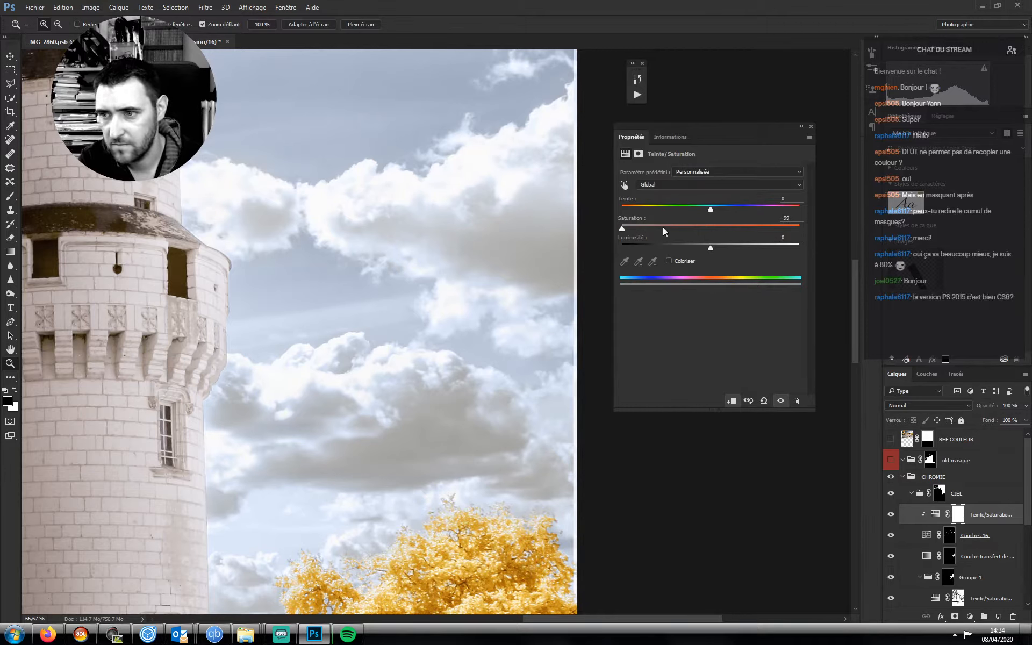
{"action": "mouse_move", "coordinate": [663, 227]}
{"action": "left_mouse_down"}
{"action": "mouse_move", "coordinate": [711, 230]}
{"action": "mouse_move", "coordinate": [657, 227]}
{"action": "left_mouse_up"}
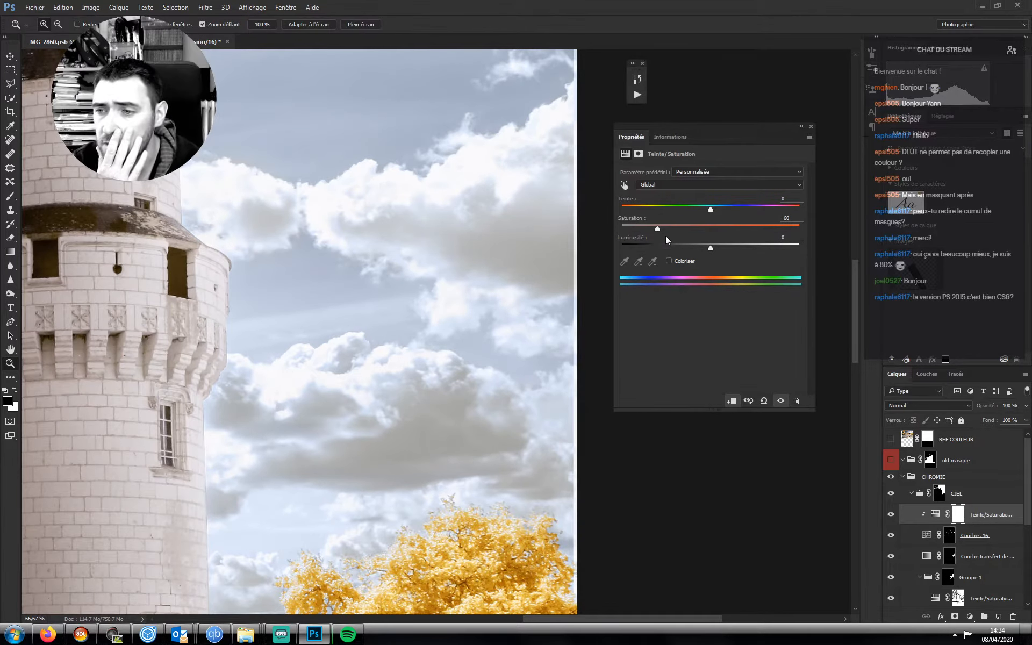
{"action": "left_click_drag", "start_coordinate": [657, 226], "coordinate": [684, 228]}
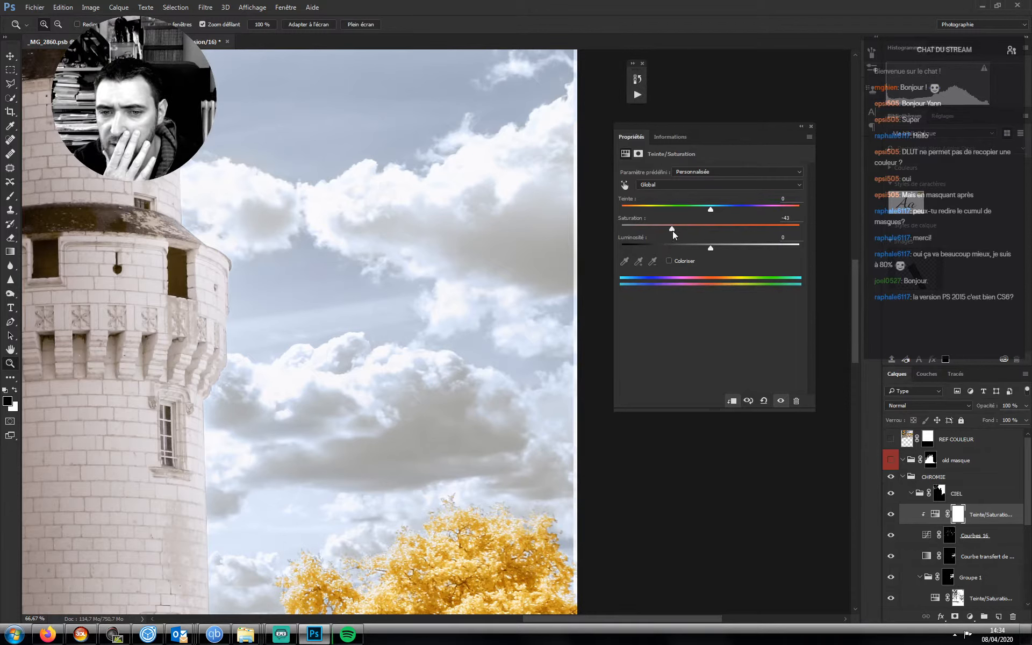
- Set the clipped Teinte/Saturation layer's saturation to -44 and check the effect on the whole picture
{"action": "left_click_drag", "start_coordinate": [675, 233], "coordinate": [672, 231]}
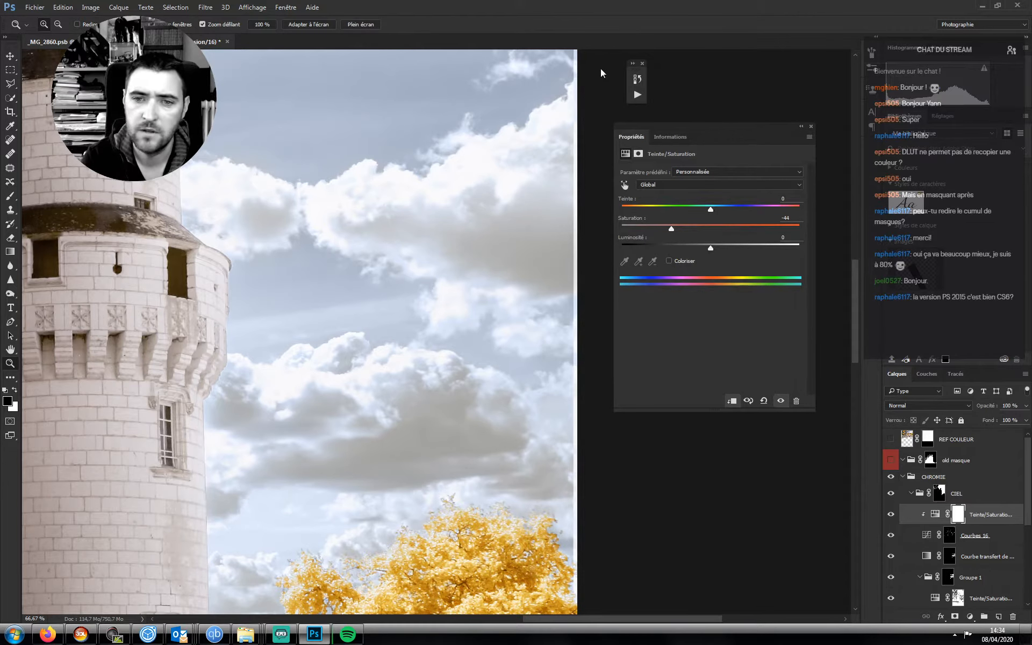
{"action": "key", "text": "ctrl+minus"}
{"action": "key", "text": "ctrl+minus"}
{"action": "key", "text": "ctrl+minus"}
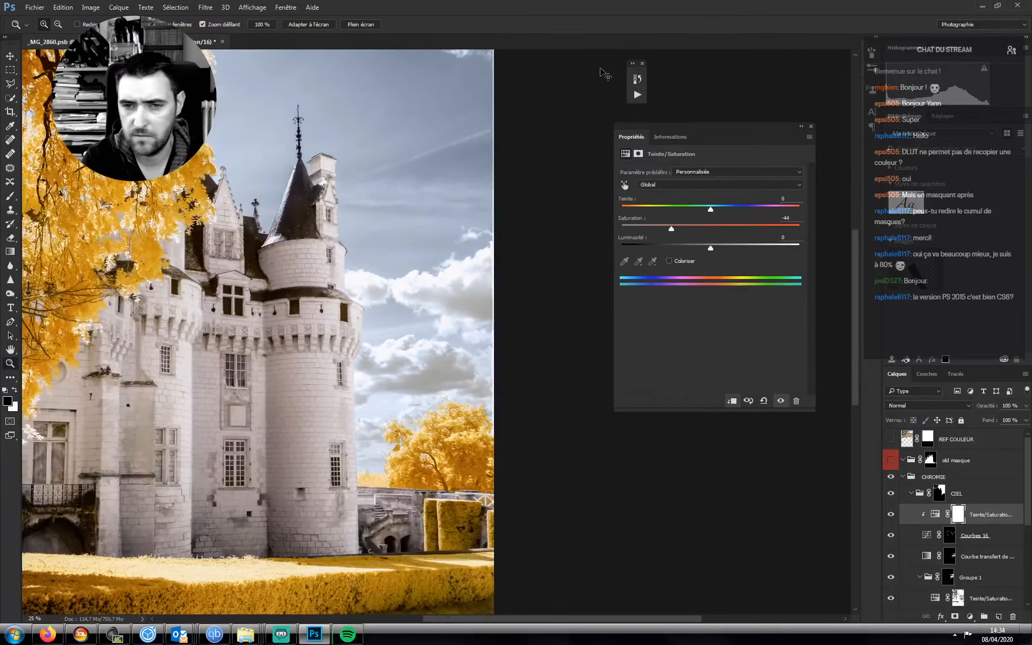
{"action": "key", "text": "ctrl+minus"}
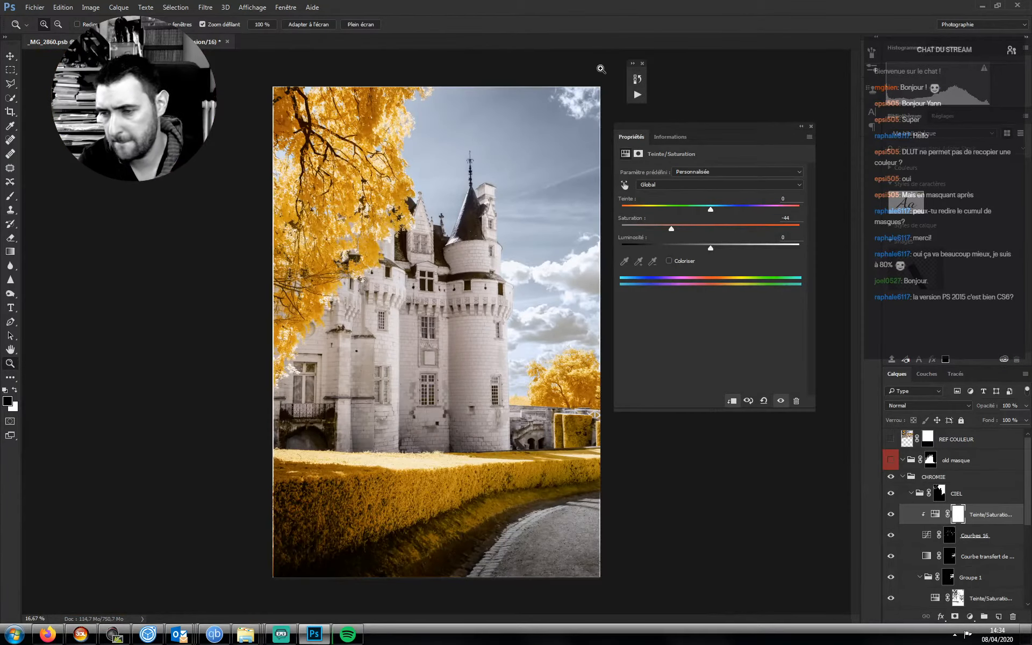
- Compare the picture with the REF COULEUR reference by showing and hiding that layer, and inspect the sky and clouds up close
{"action": "left_click", "coordinate": [891, 439]}
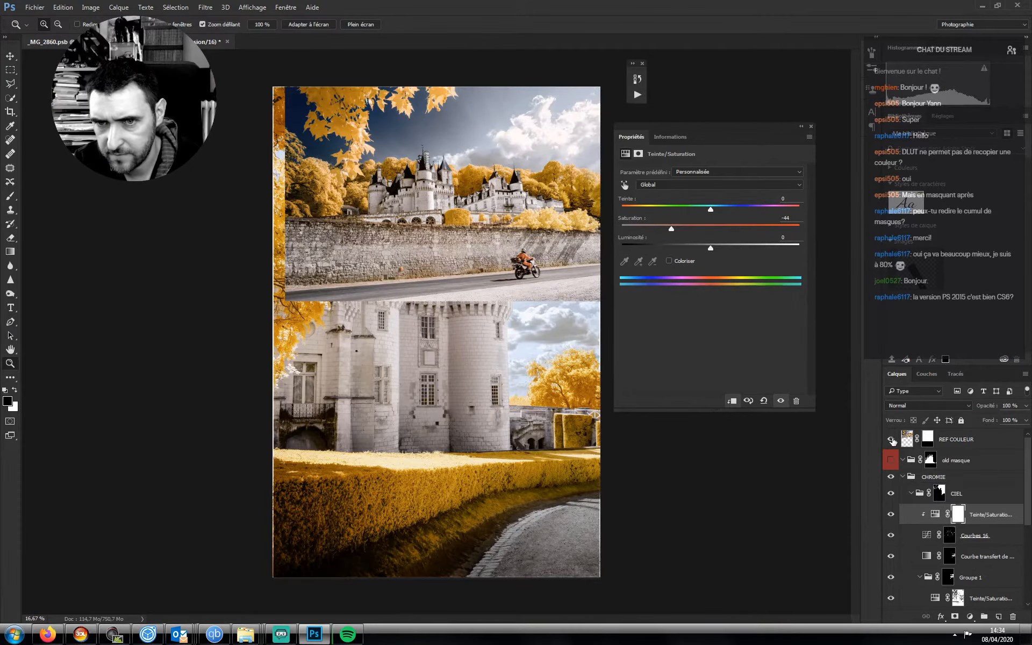
{"action": "left_click", "coordinate": [891, 440]}
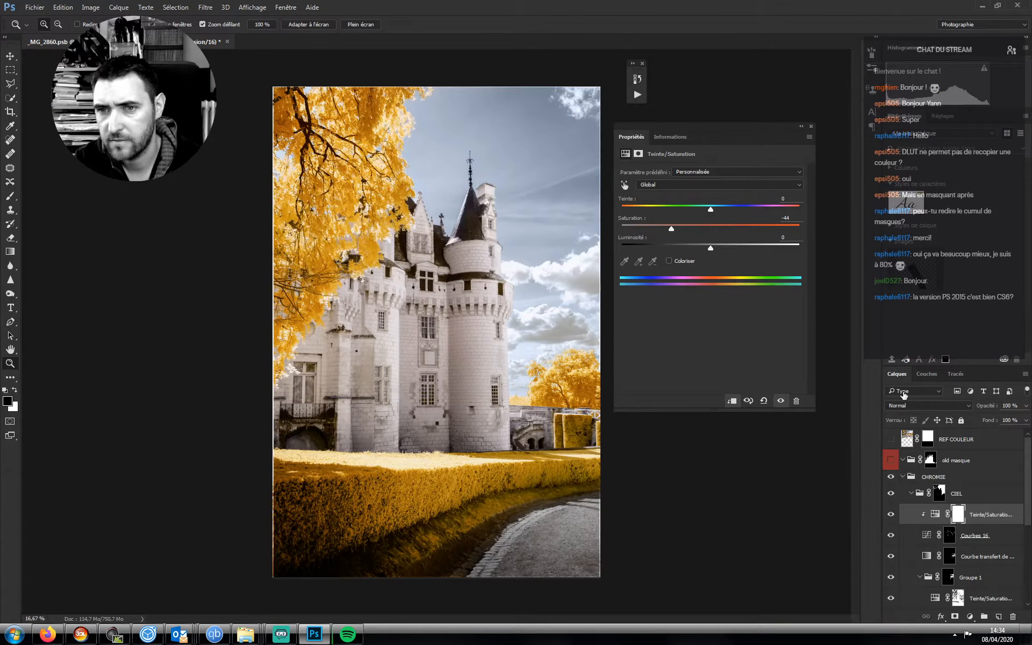
{"action": "key", "text": "ctrl+plus"}
{"action": "key", "text": "ctrl+plus"}
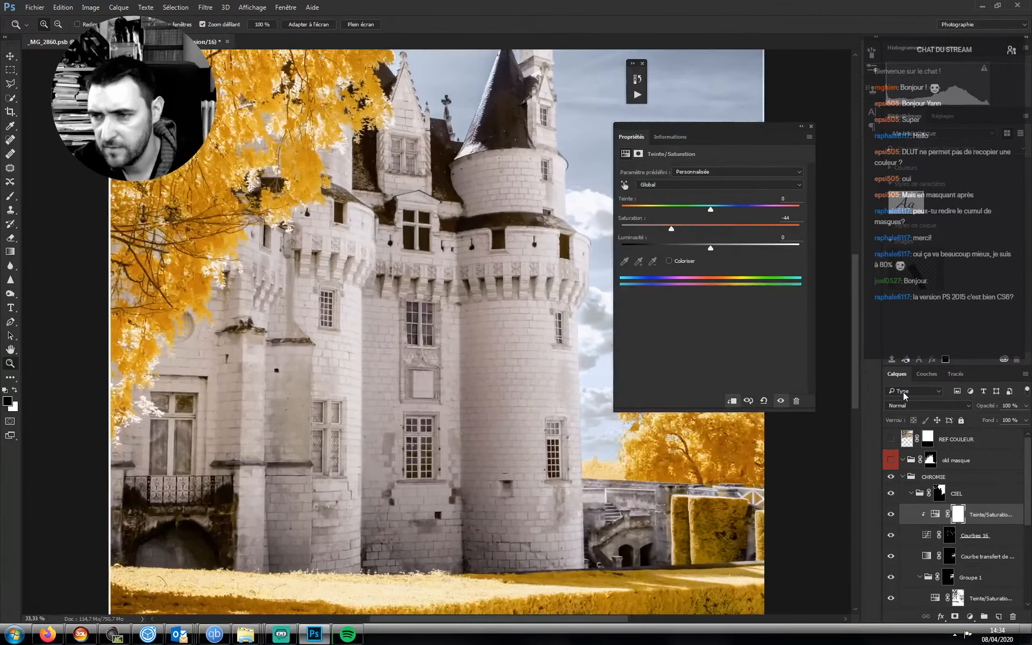
{"action": "left_click_drag", "start_coordinate": [440, 300], "coordinate": [345, 181]}
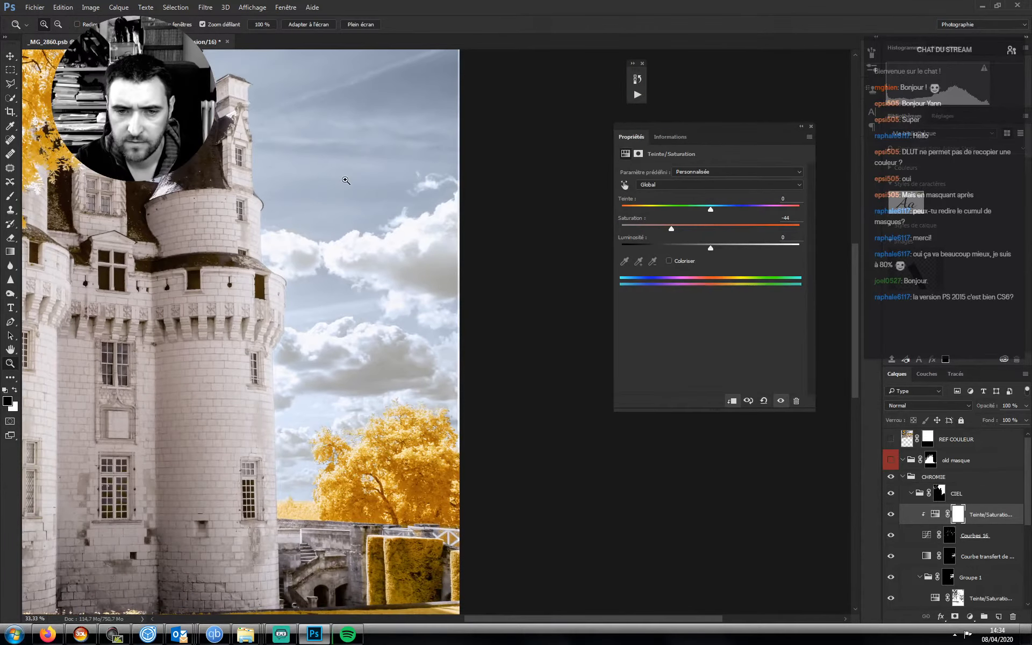
{"action": "key", "text": "ctrl+minus"}
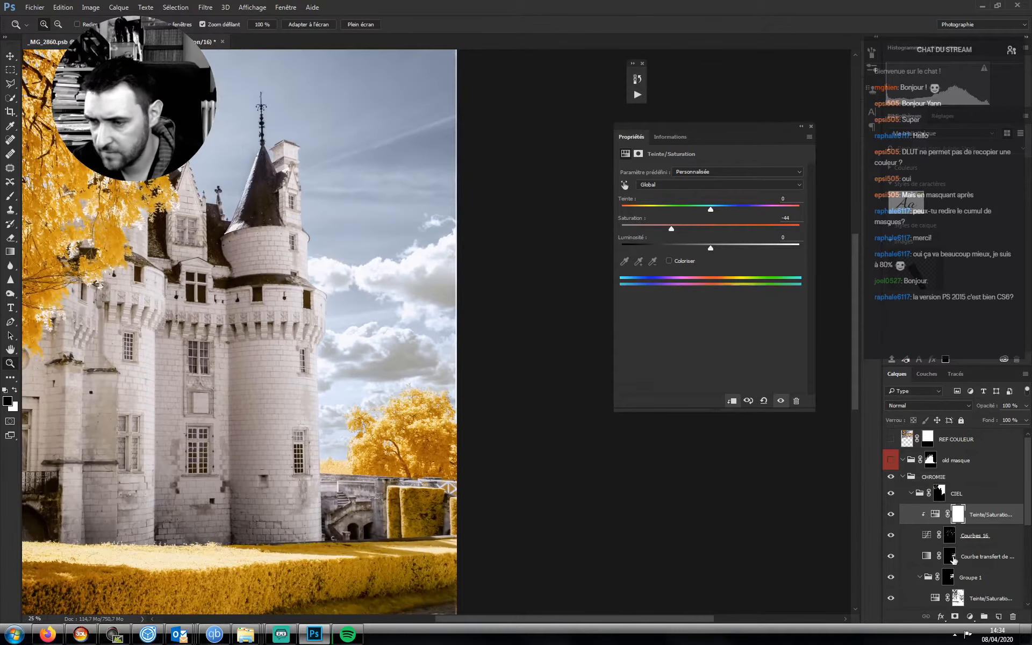
- Add a Courbe de transfert de dégradé layer above the clipped Teinte/Saturation layer in CIEL with a dark brown to beige gradient preset
{"action": "left_click", "coordinate": [970, 616]}
{"action": "left_click", "coordinate": [930, 595]}
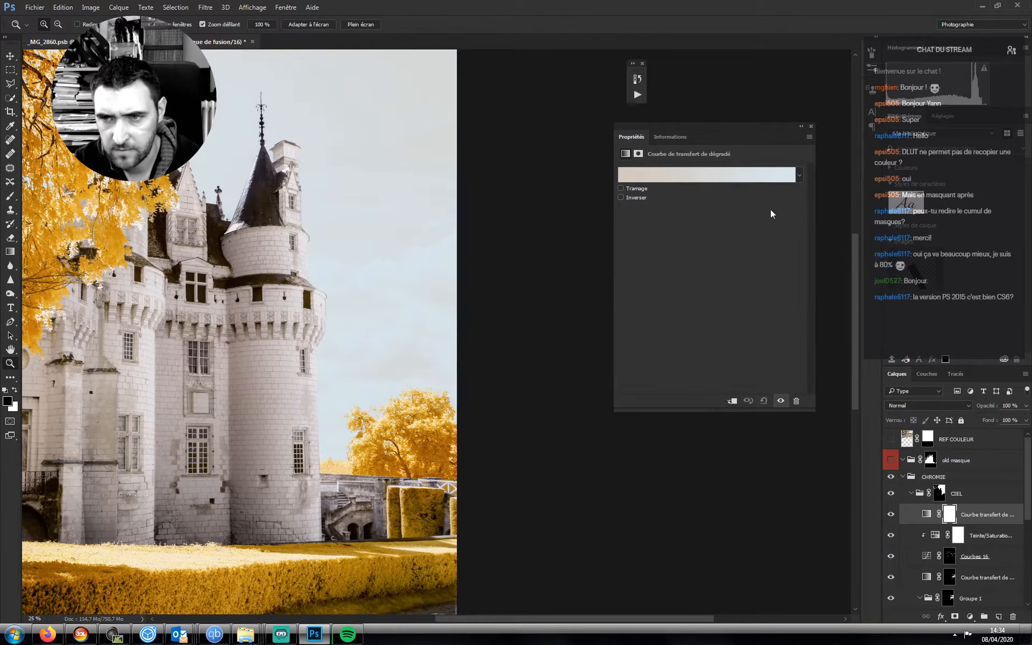
{"action": "left_click", "coordinate": [799, 175]}
{"action": "left_click", "coordinate": [678, 234]}
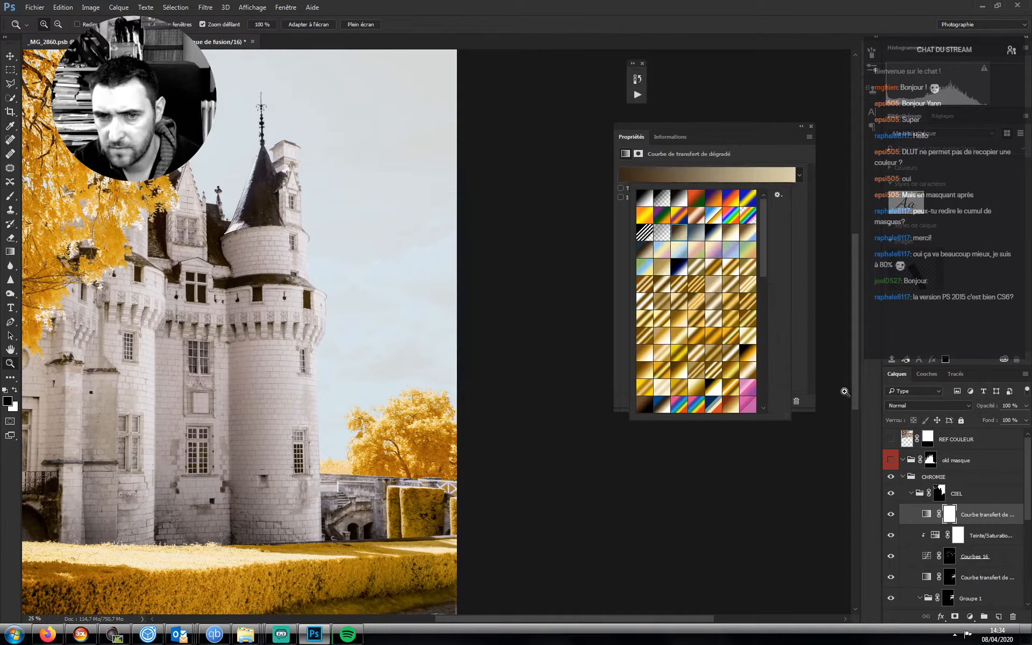
- Set the top gradient map layer in the CIEL group to the Lumière tamisée blend mode and enable Inverser on its gradient
{"action": "left_click", "coordinate": [898, 405]}
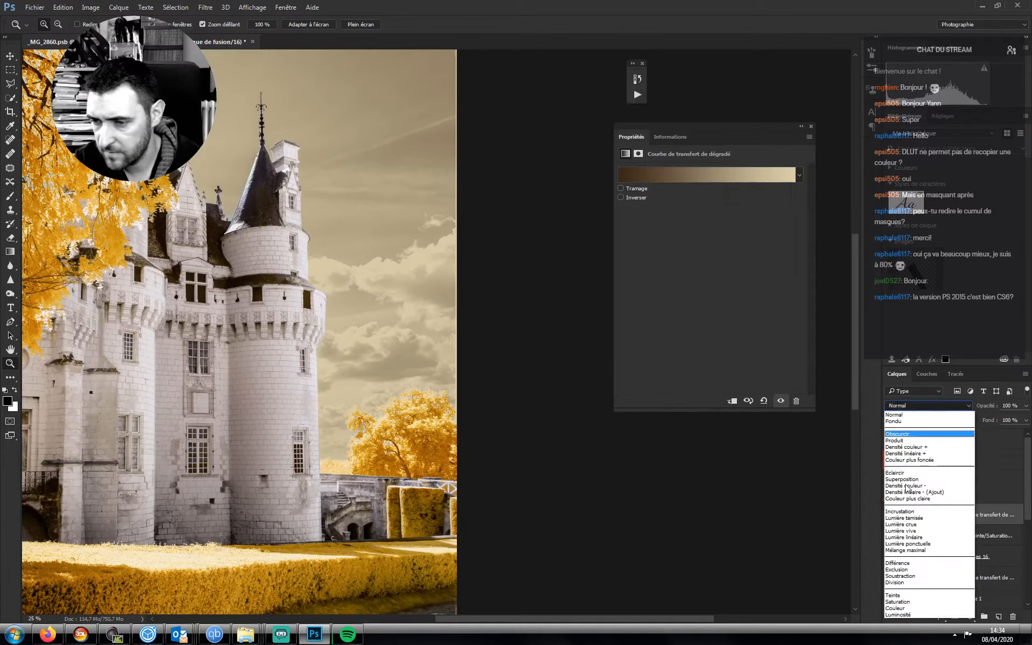
{"action": "left_click", "coordinate": [914, 520]}
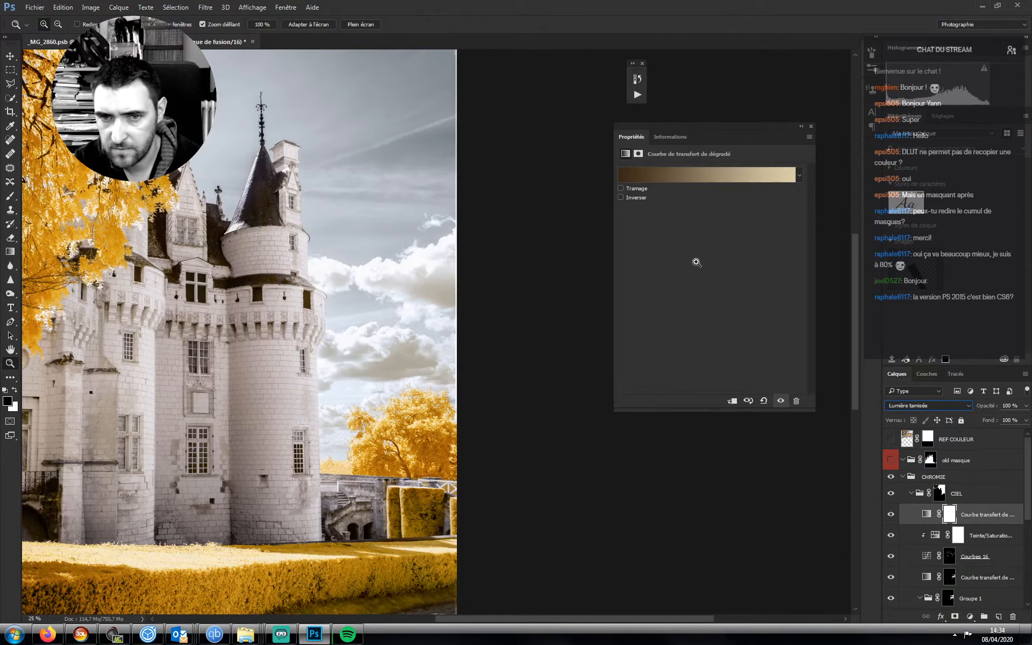
{"action": "left_click", "coordinate": [621, 198]}
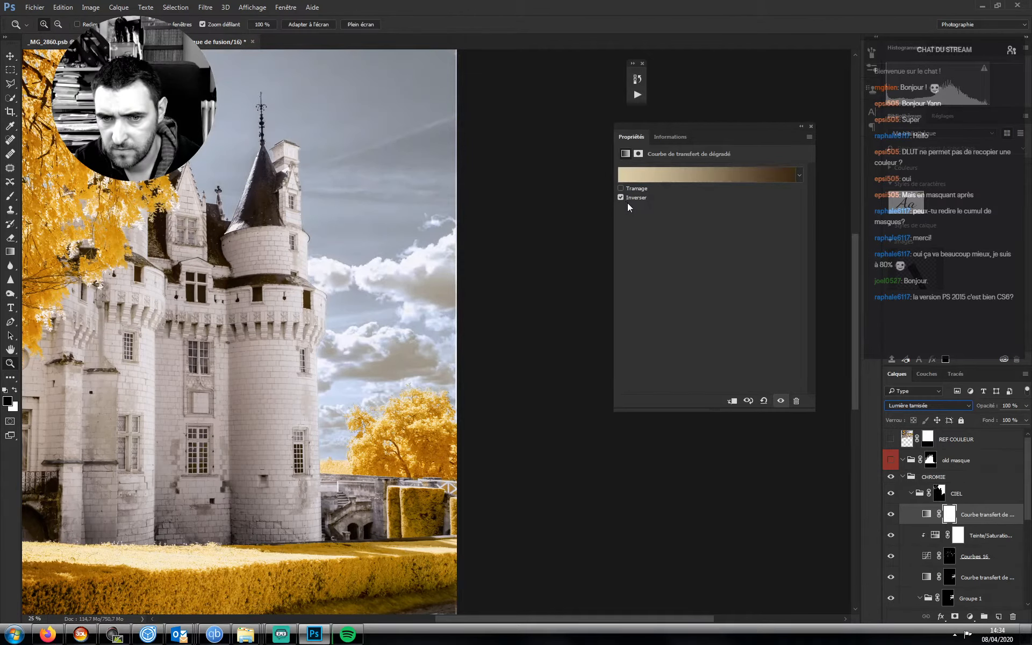
{"action": "left_click", "coordinate": [623, 198]}
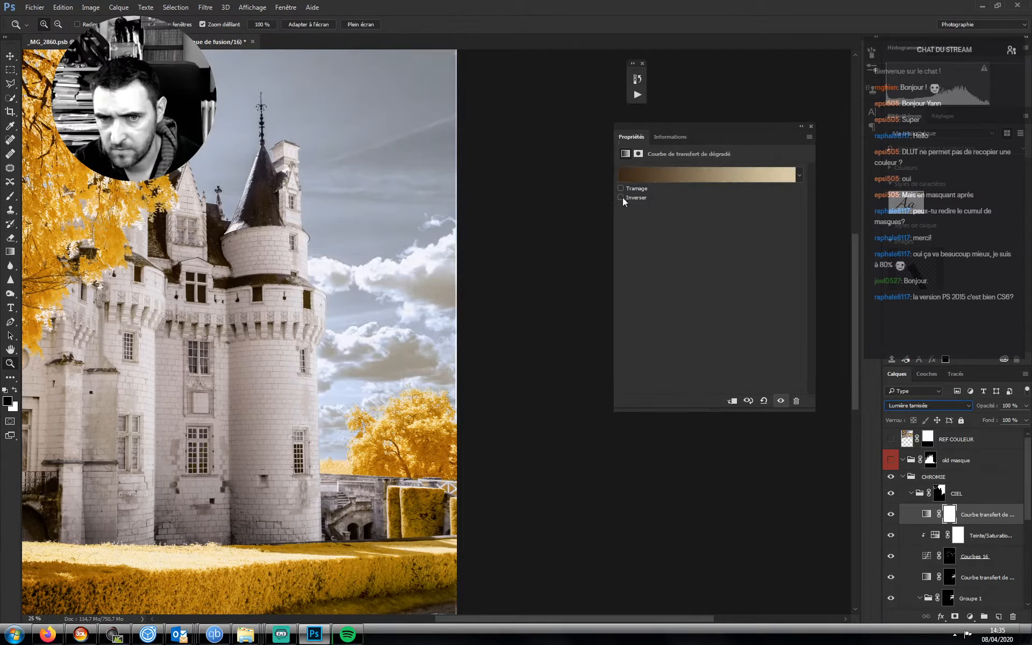
{"action": "left_click", "coordinate": [624, 197]}
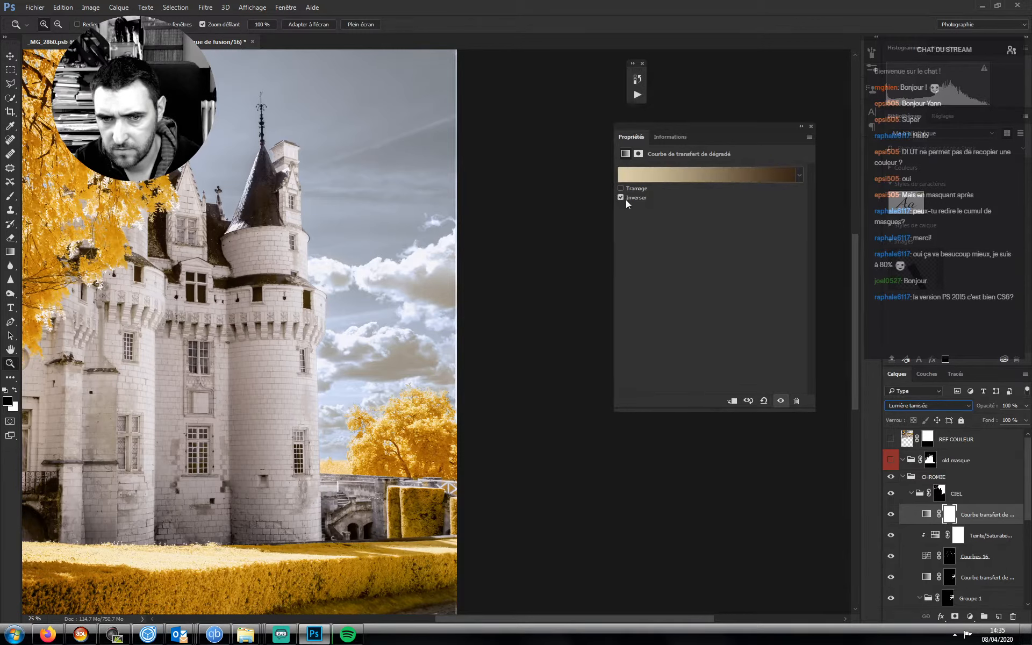
- Try white-to-brown, cream-to-red, grey-to-black and black-to-brown gradient presets on the sky's gradient map
{"action": "left_click", "coordinate": [801, 176]}
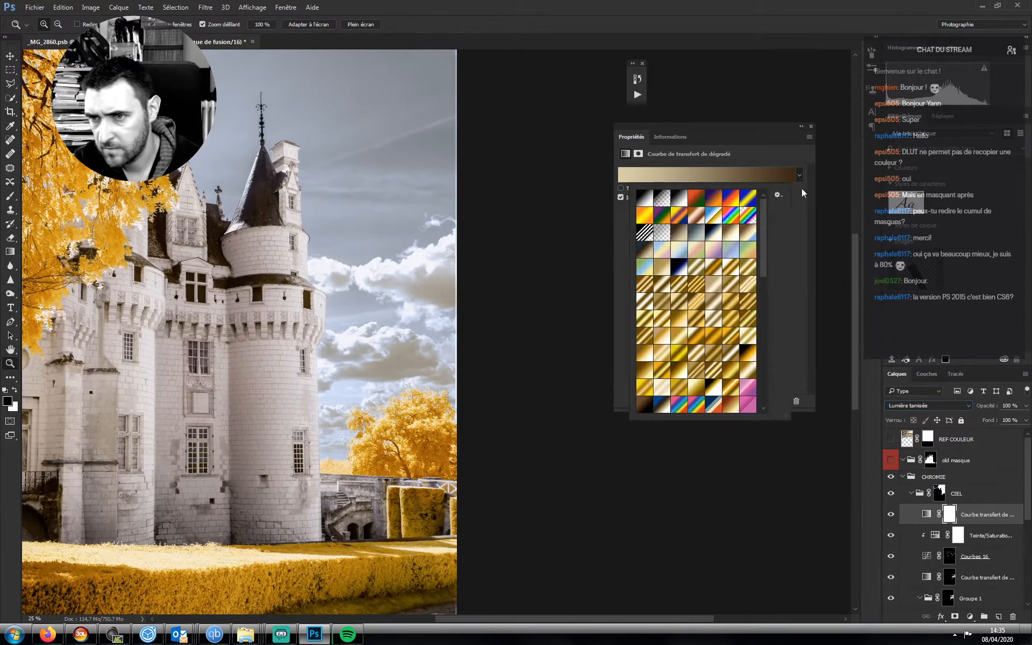
{"action": "left_click", "coordinate": [731, 236]}
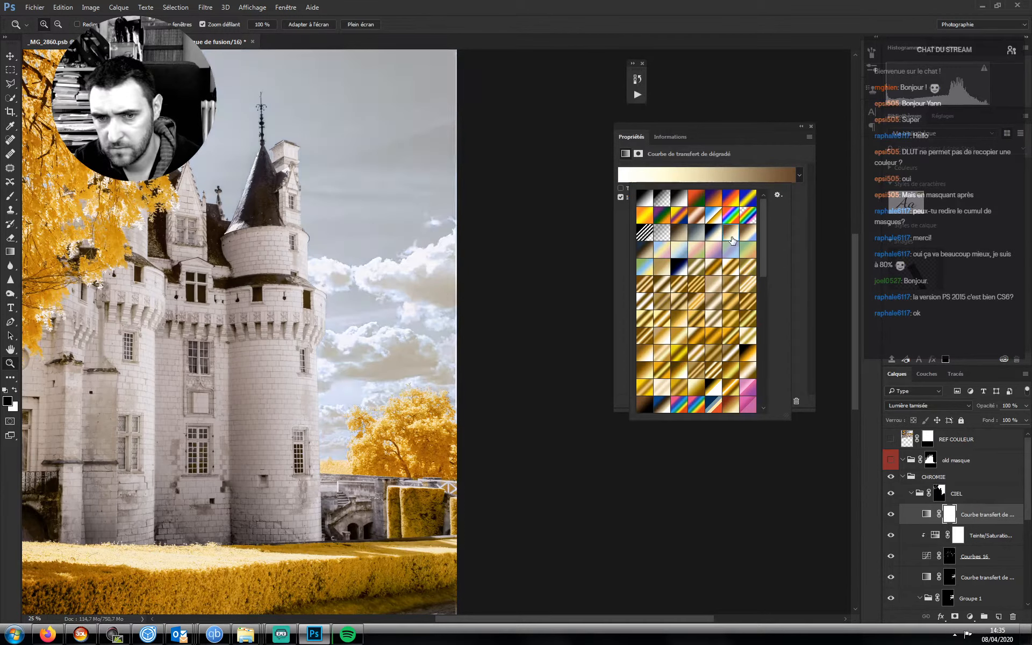
{"action": "left_click", "coordinate": [732, 159]}
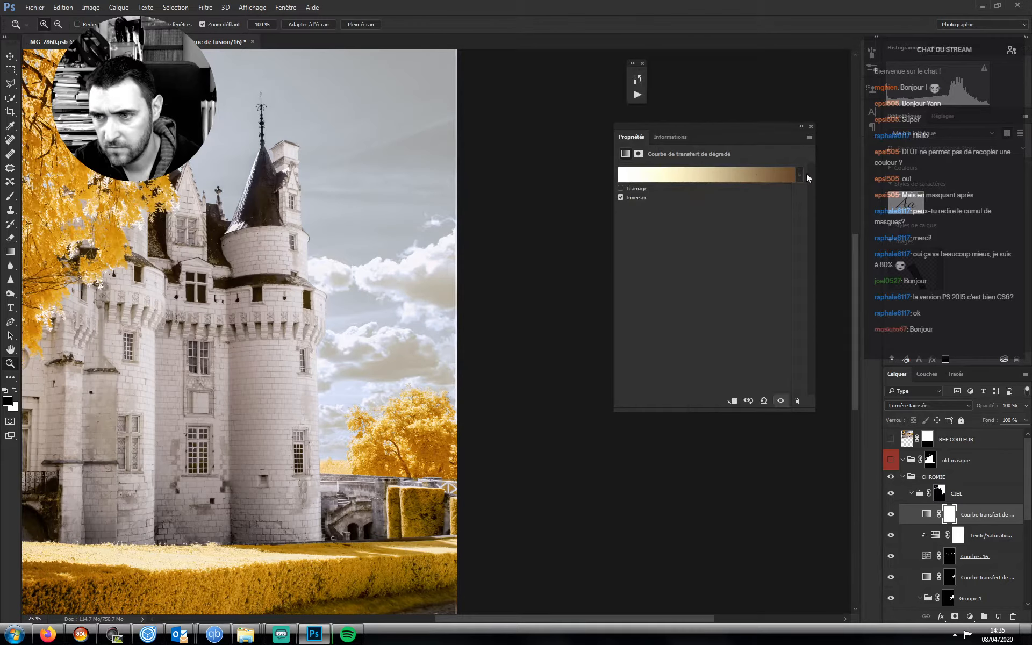
{"action": "left_click", "coordinate": [806, 174]}
{"action": "left_click_drag", "start_coordinate": [762, 224], "coordinate": [765, 271]}
{"action": "left_click", "coordinate": [731, 276]}
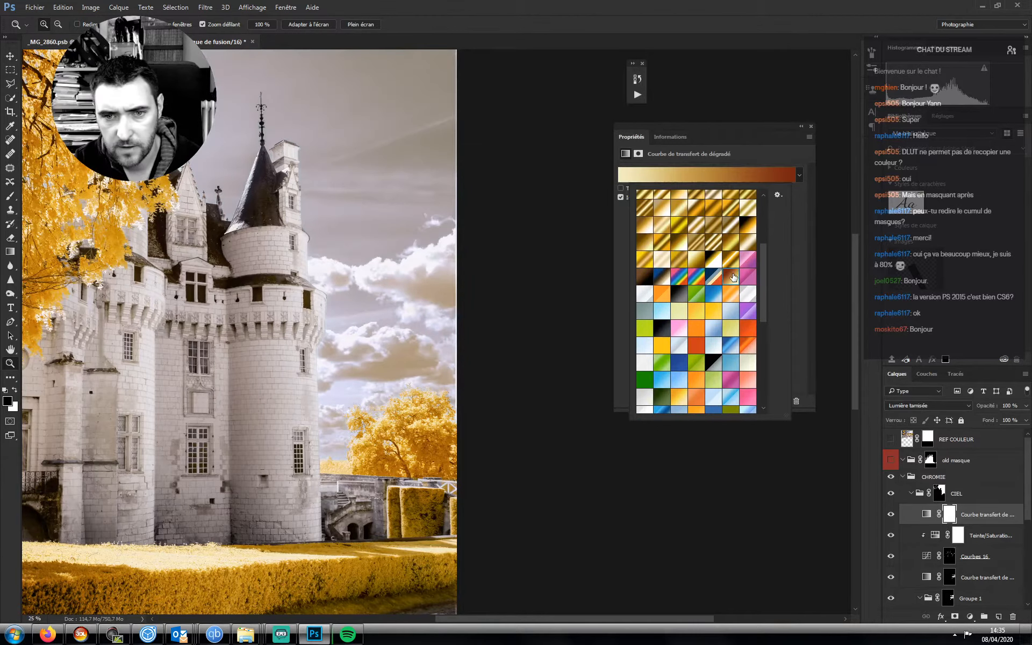
{"action": "left_click", "coordinate": [681, 299]}
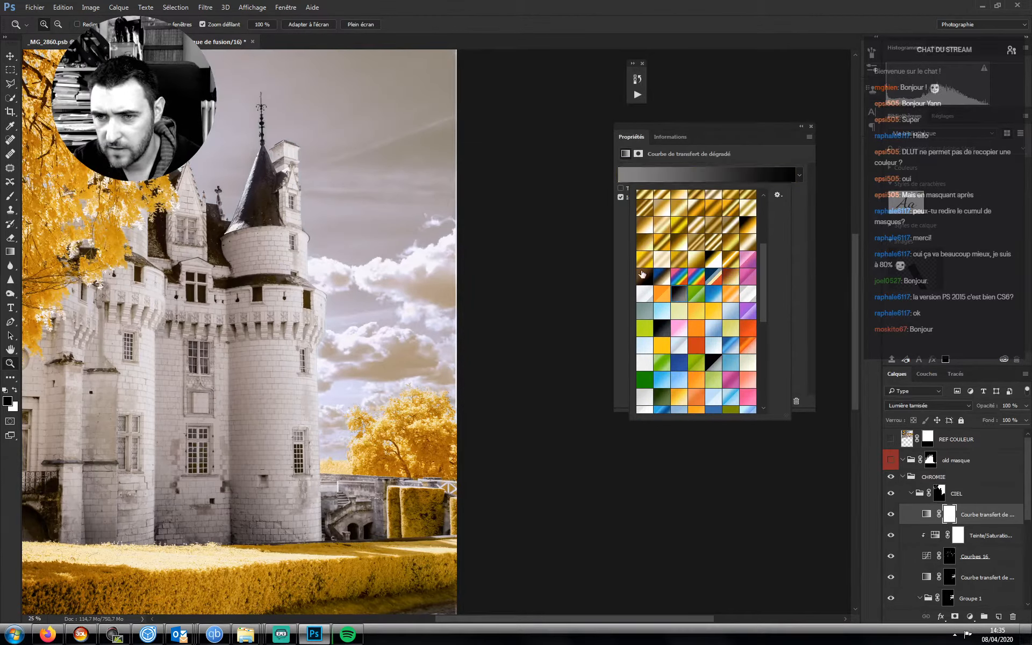
{"action": "left_click", "coordinate": [646, 280]}
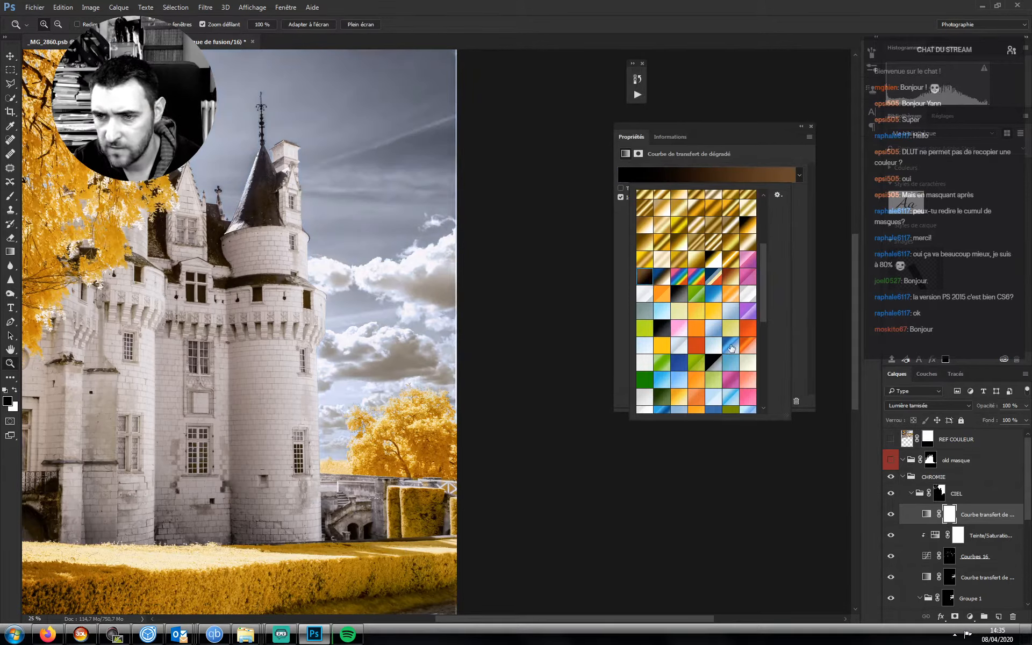
- Try the beige-to-blue, black-to-brown and orange-to-purple gradient presets on the sky's gradient map
{"action": "left_click_drag", "start_coordinate": [766, 290], "coordinate": [781, 376]}
{"action": "left_click", "coordinate": [712, 388]}
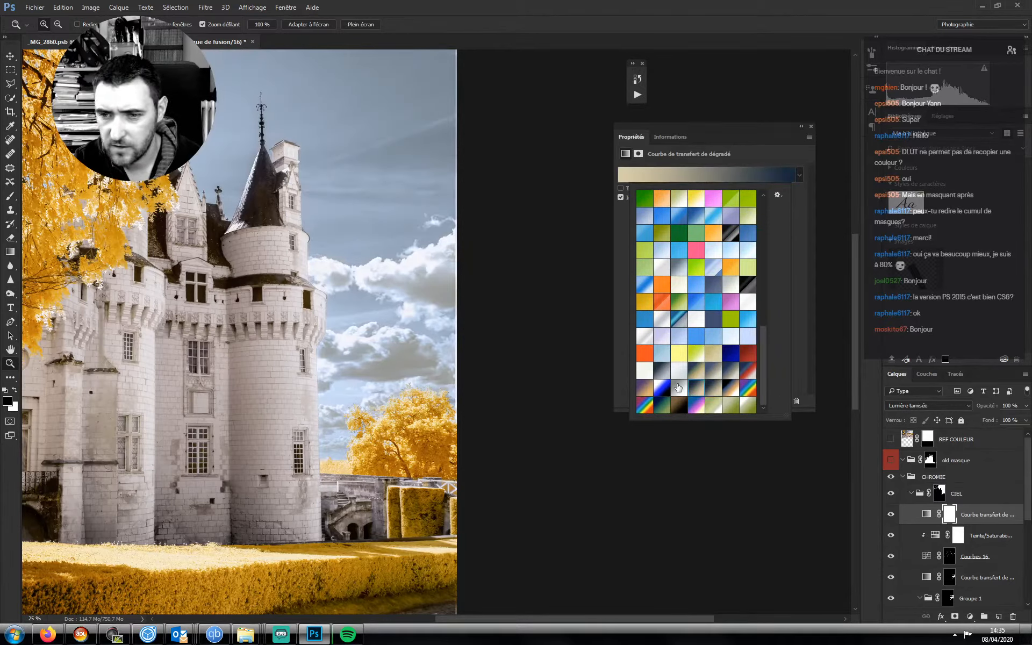
{"action": "left_click", "coordinate": [714, 375]}
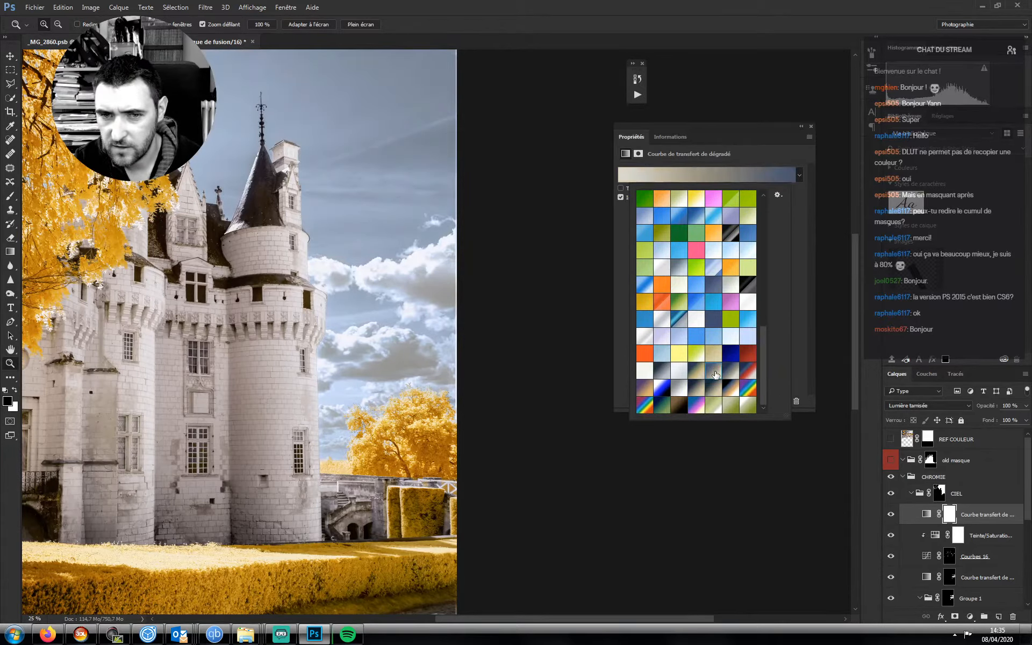
{"action": "left_click", "coordinate": [732, 374]}
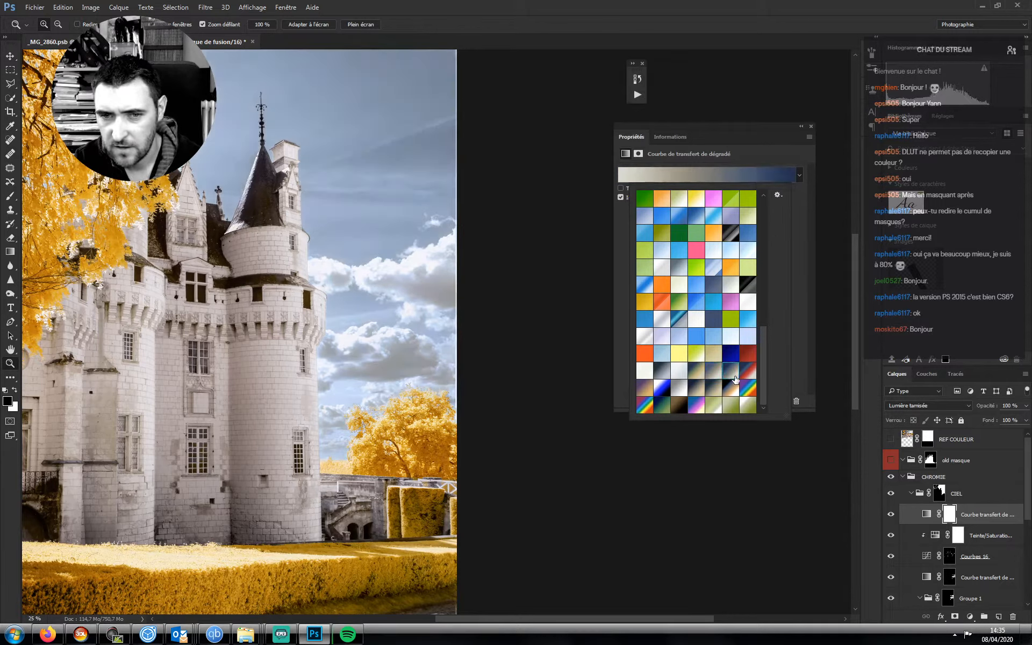
{"action": "left_click", "coordinate": [679, 407]}
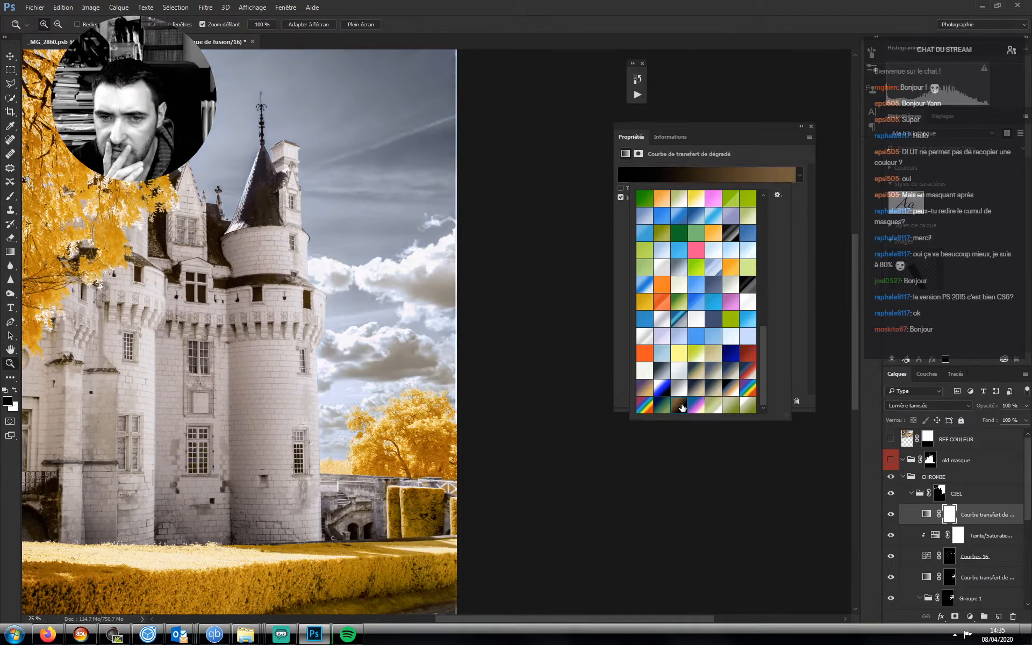
{"action": "left_click", "coordinate": [648, 389]}
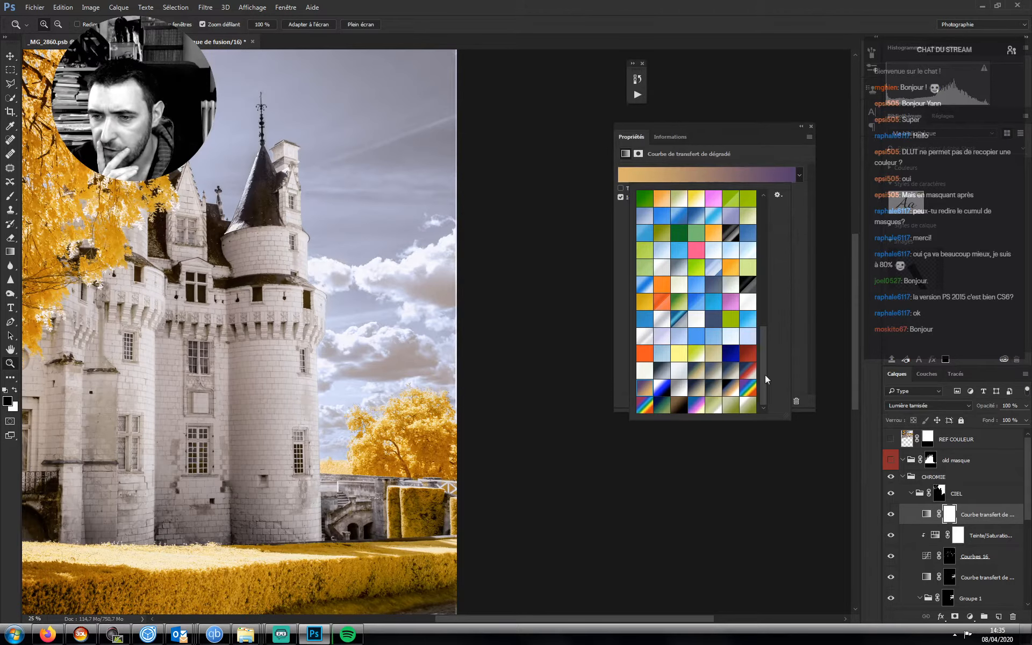
- Try several gold gradient presets on the sky's gradient map and apply the pale cream-and-beige metallic one
{"action": "left_click_drag", "start_coordinate": [764, 364], "coordinate": [766, 268]}
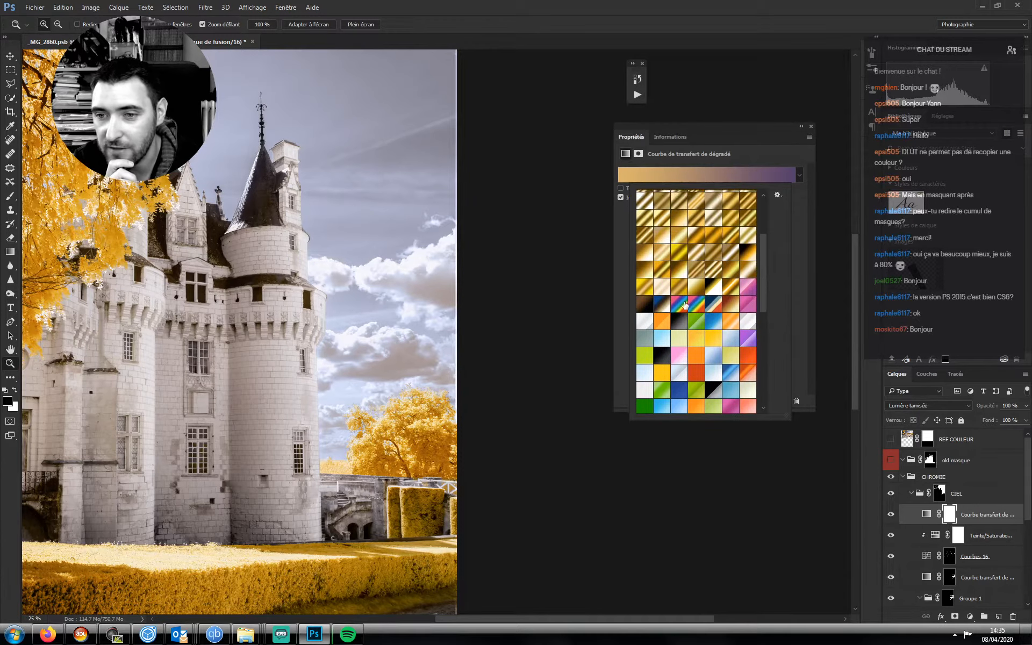
{"action": "left_click", "coordinate": [679, 287]}
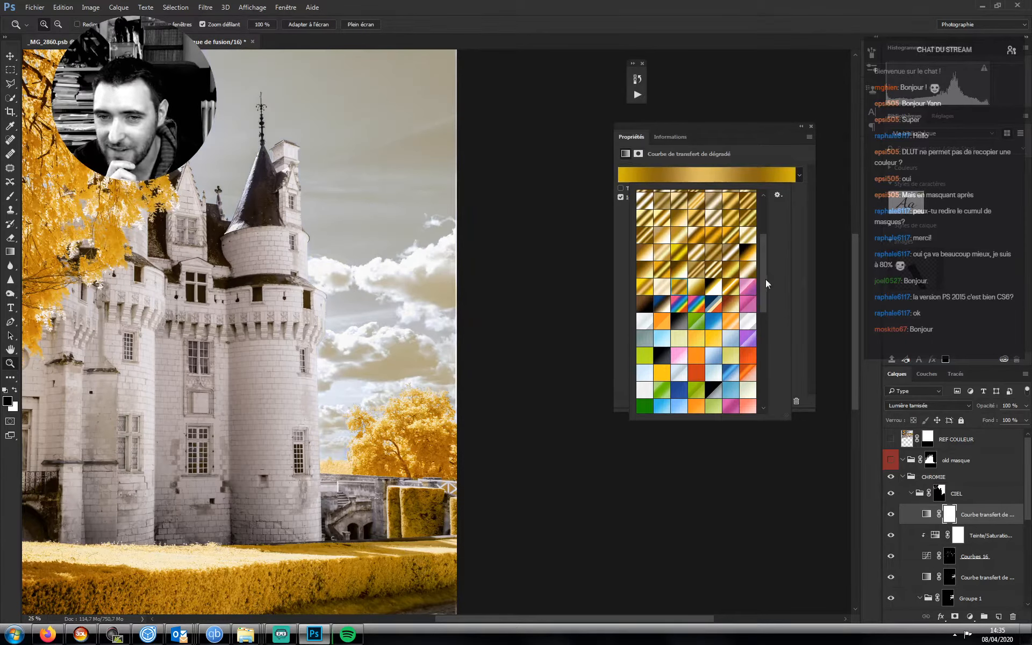
{"action": "left_click", "coordinate": [751, 256]}
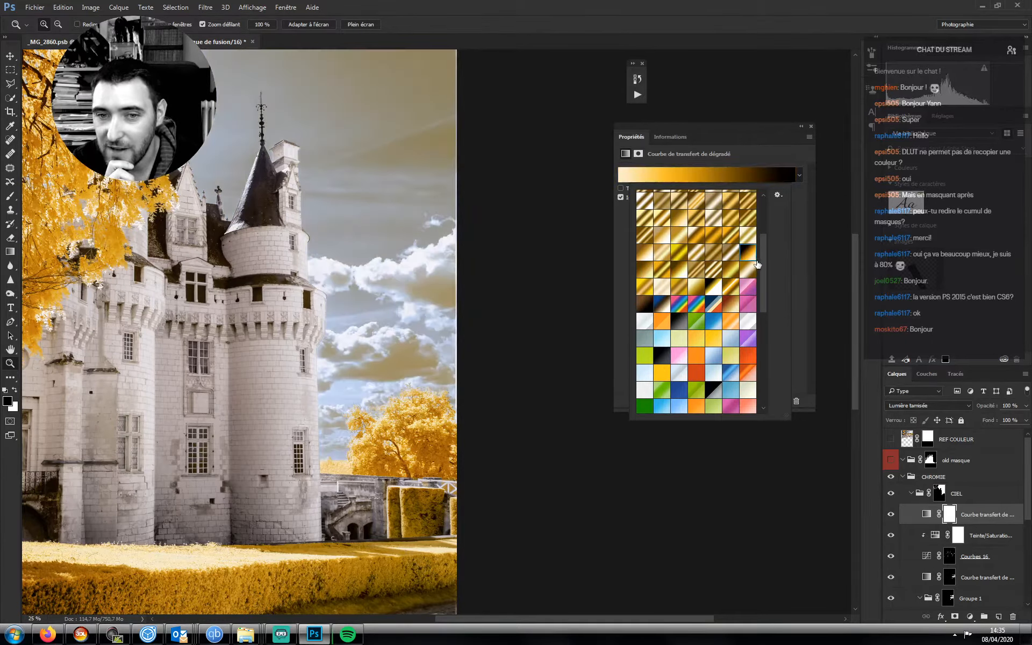
{"action": "scroll", "coordinate": [763, 260], "scroll_direction": "up", "scroll_amount": 5}
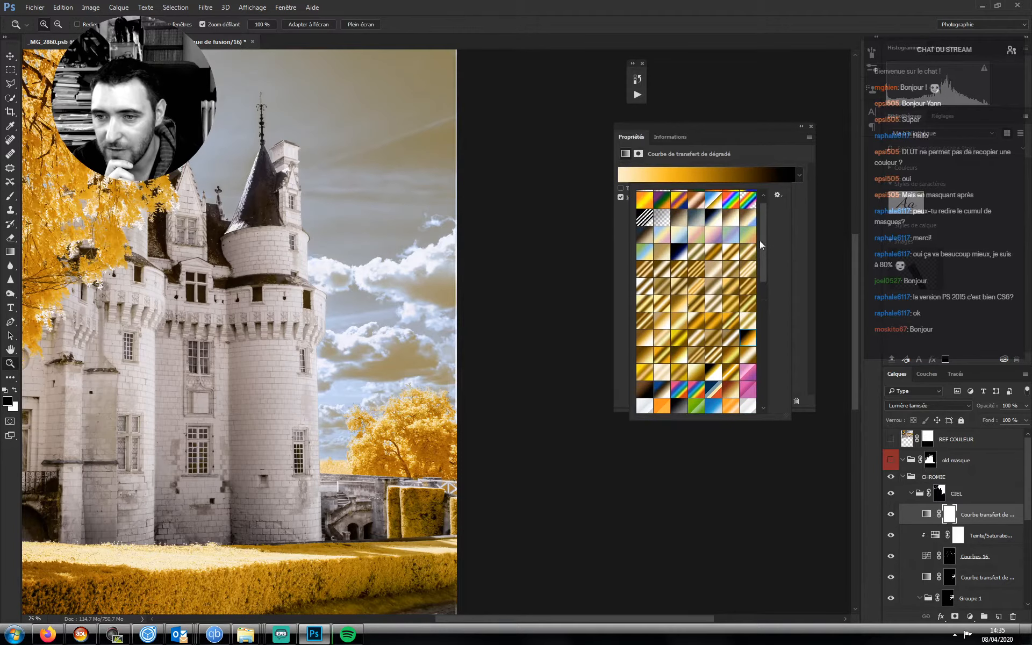
{"action": "left_click", "coordinate": [715, 269]}
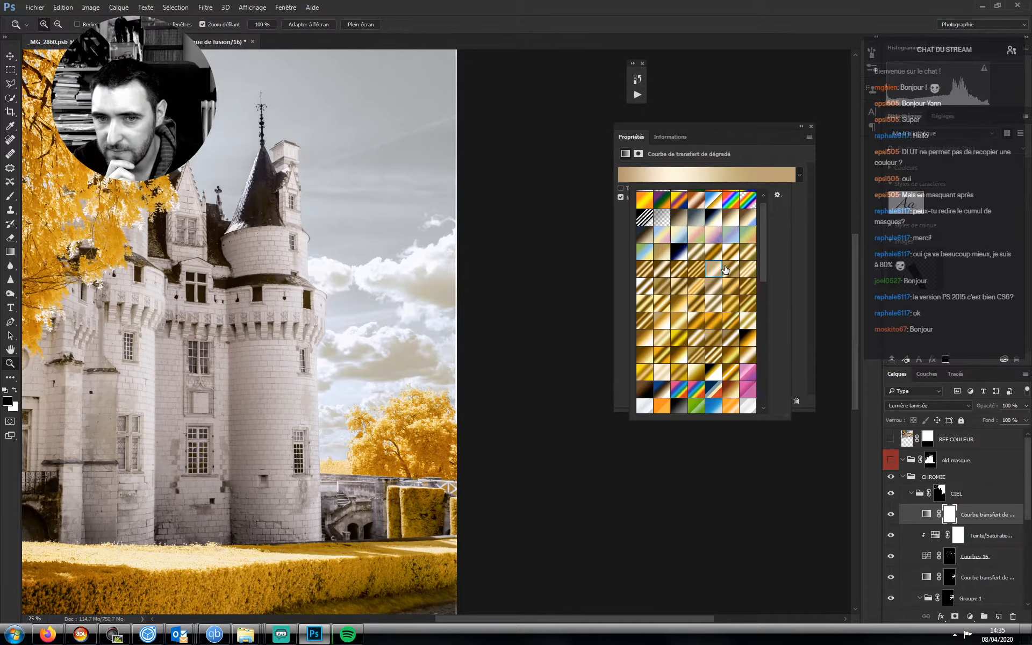
- Compare the whole image with and without the sky's gradient map layer
{"action": "key", "text": "ctrl+minus"}
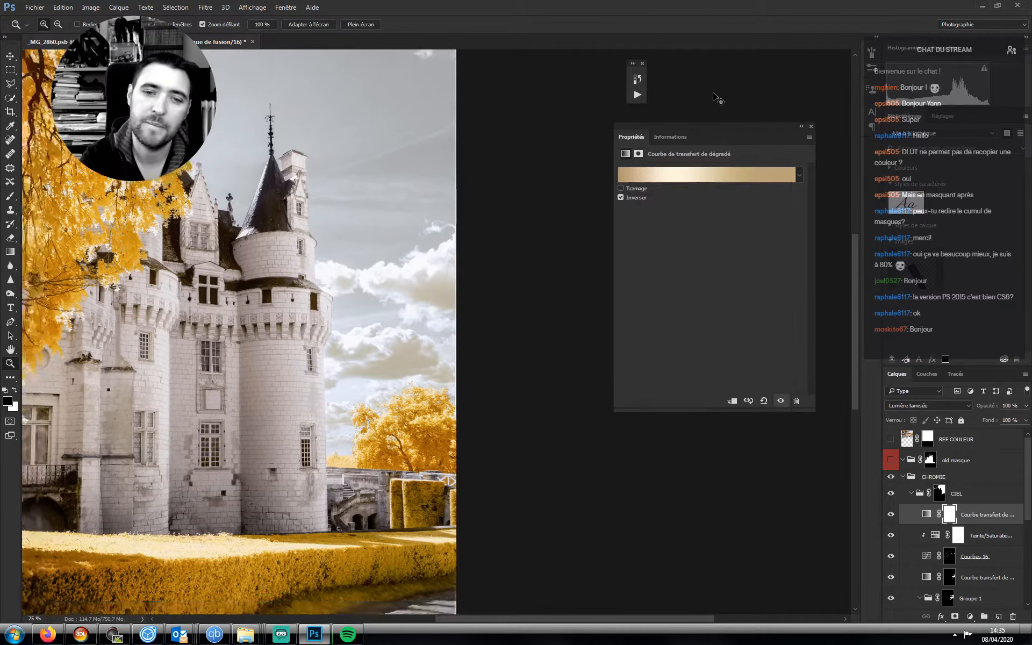
{"action": "left_click", "coordinate": [891, 515]}
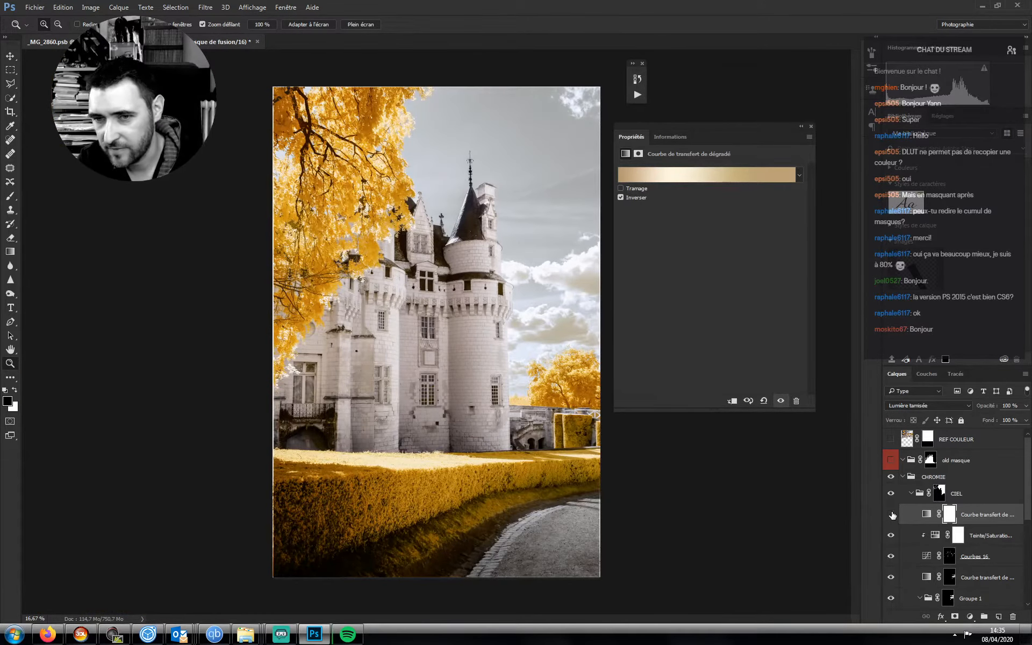
{"action": "left_click", "coordinate": [891, 515]}
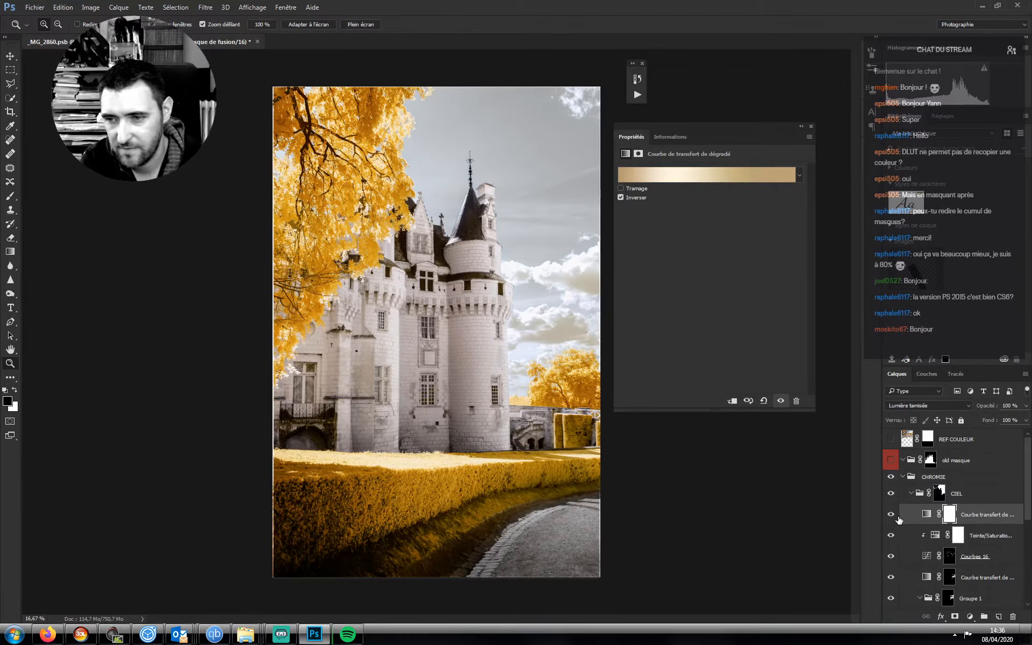
{"action": "left_click", "coordinate": [892, 514]}
{"action": "left_click", "coordinate": [891, 514]}
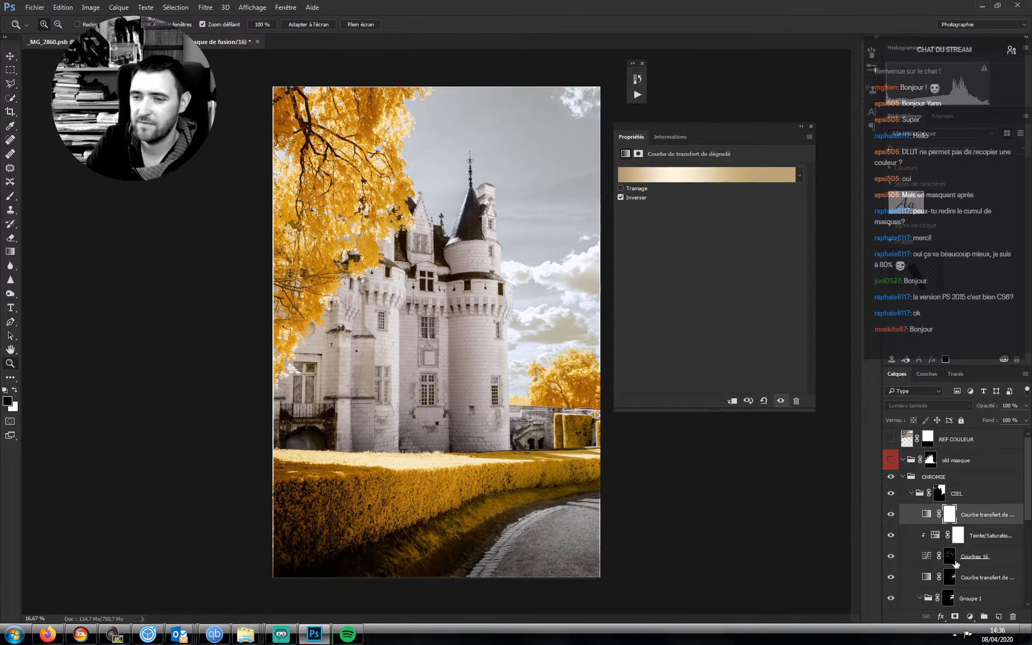
- Add a Courbes adjustment layer above the gradient map and darken the midtones by moving input 148 to output 103
{"action": "left_click", "coordinate": [970, 619]}
{"action": "left_click", "coordinate": [906, 447]}
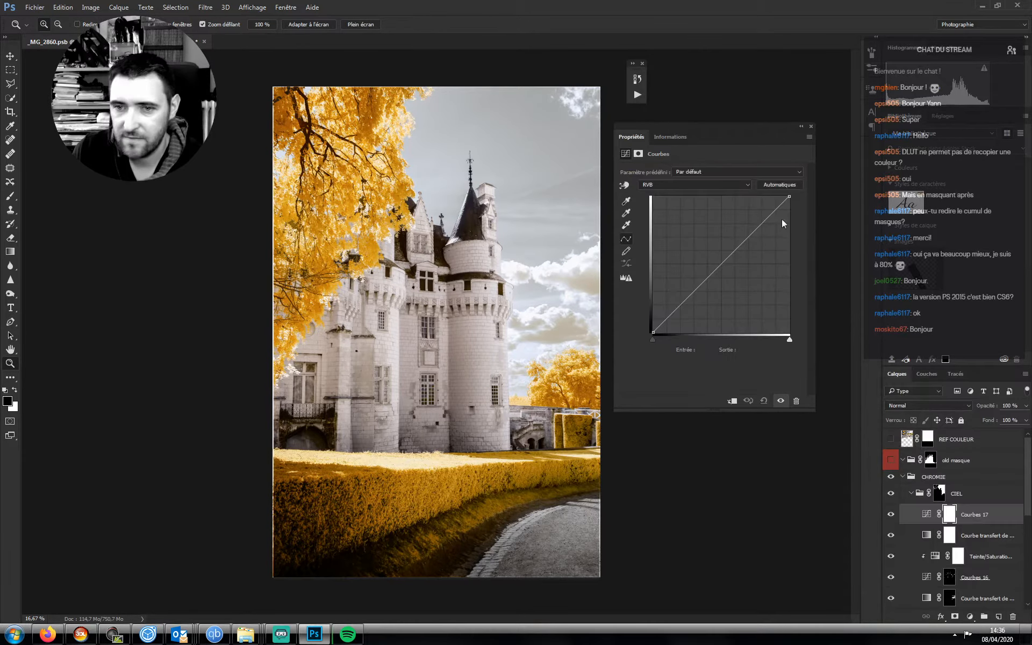
{"action": "left_click_drag", "start_coordinate": [729, 261], "coordinate": [732, 278]}
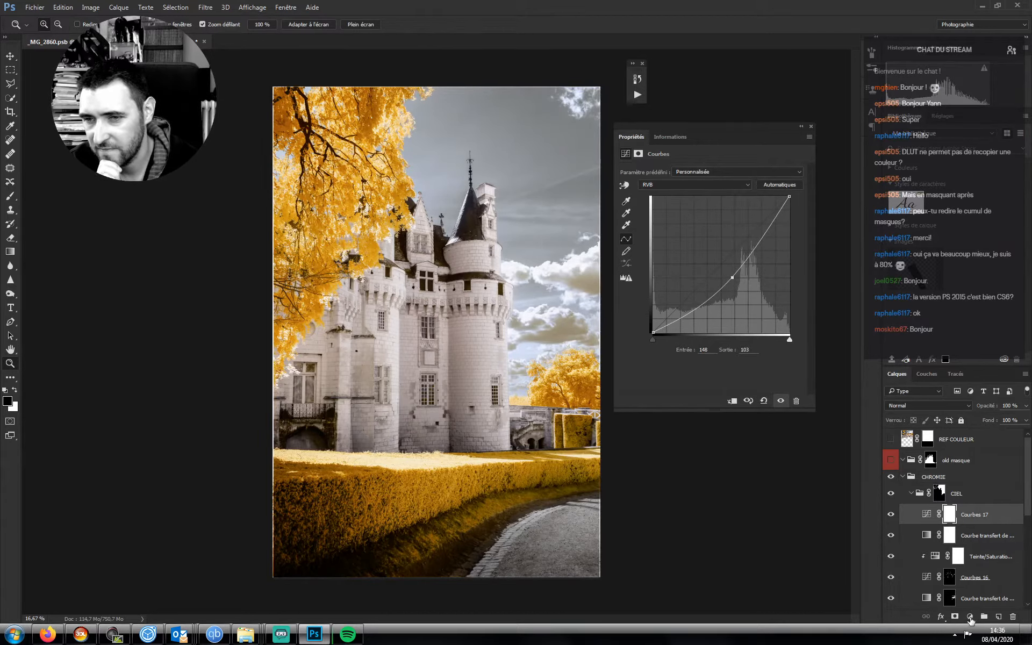
- Add a Teinte/Saturation adjustment layer above the curves layer and set the saturation of Jaunes to -66
{"action": "left_click", "coordinate": [970, 616]}
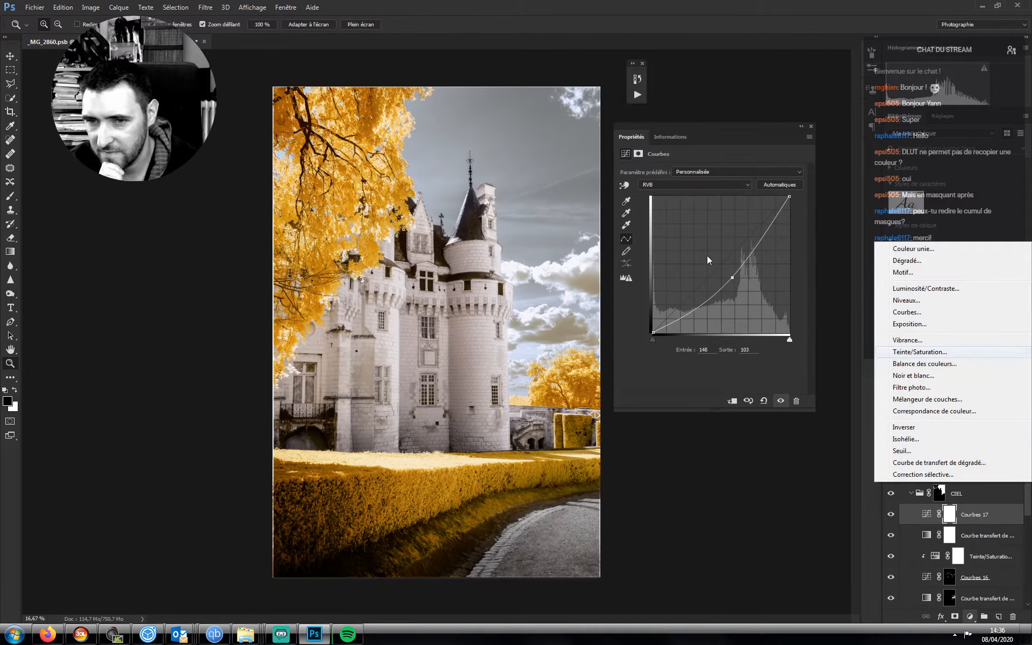
{"action": "left_click", "coordinate": [659, 185]}
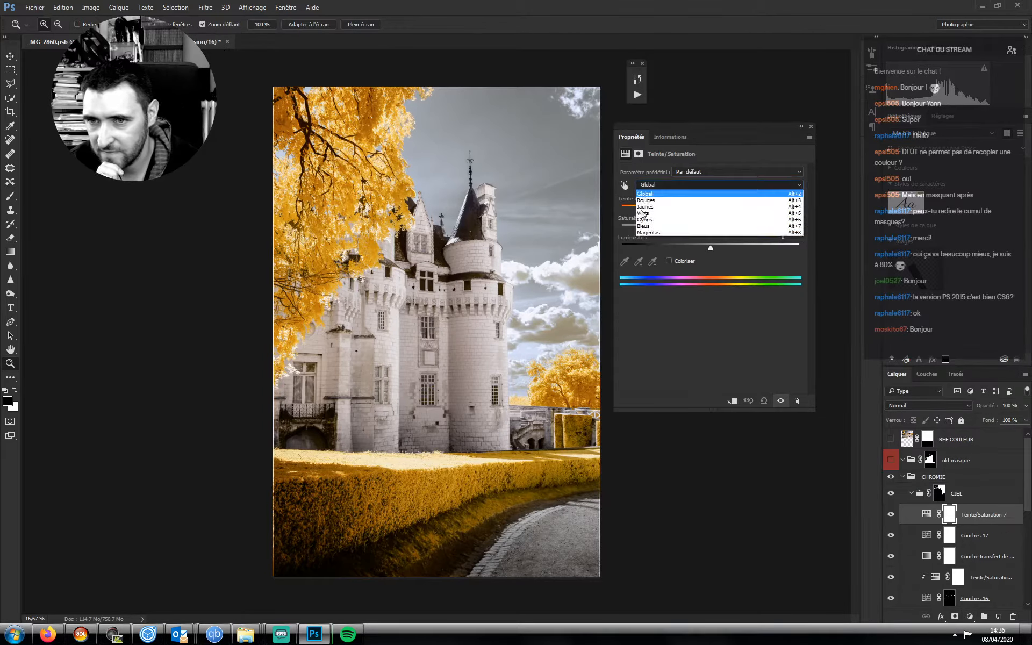
{"action": "left_click", "coordinate": [656, 204]}
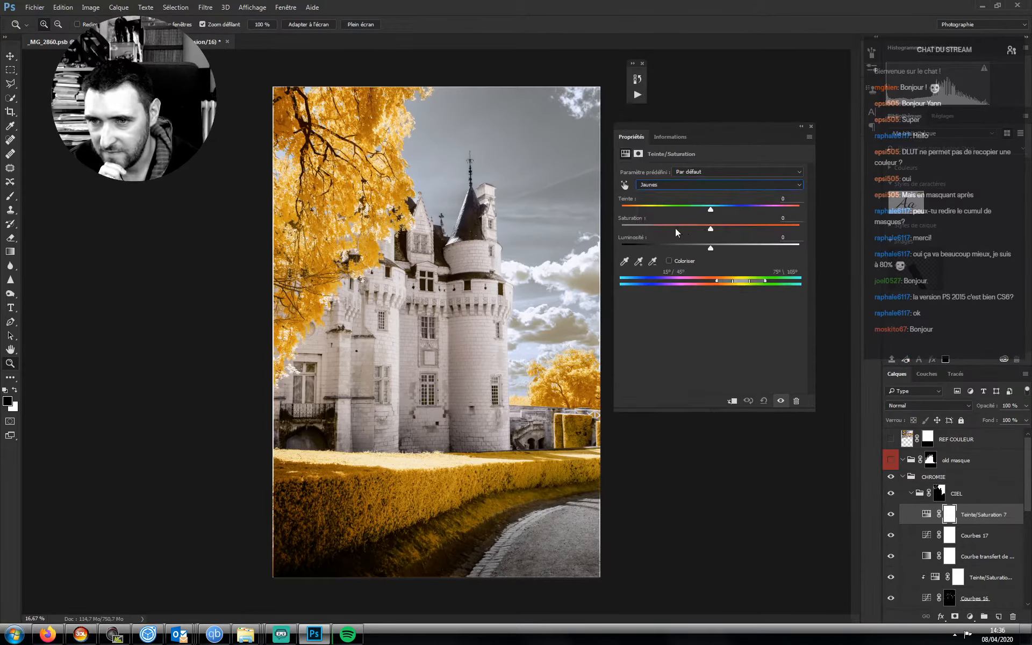
{"action": "left_click_drag", "start_coordinate": [675, 228], "coordinate": [652, 236]}
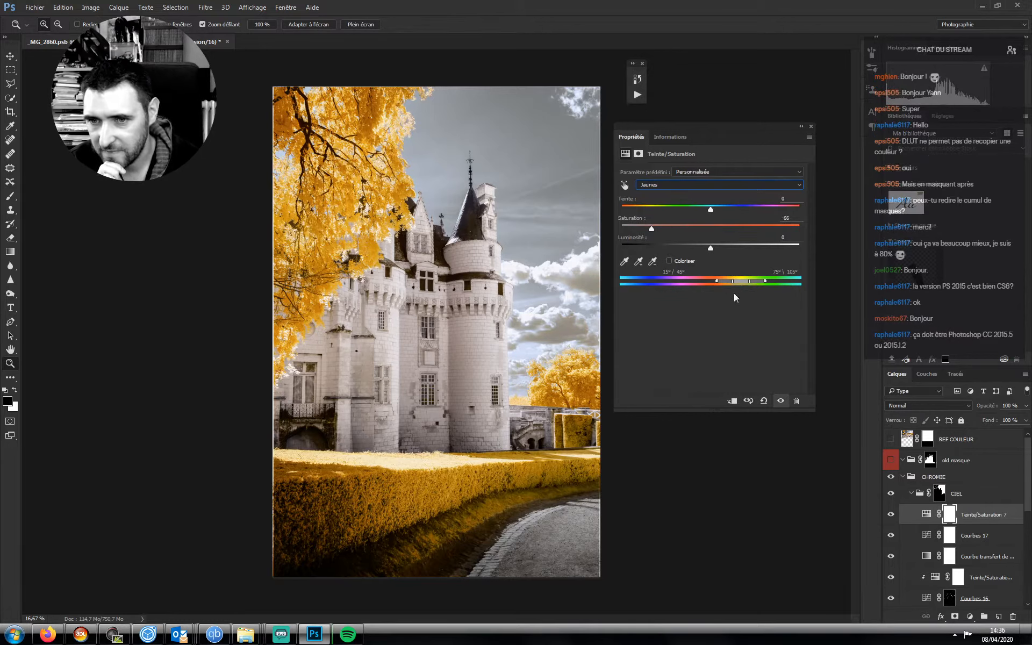
- Set the new Teinte/Saturation layer's blend mode to Luminosité and compare the image with and without it
{"action": "left_click", "coordinate": [901, 404]}
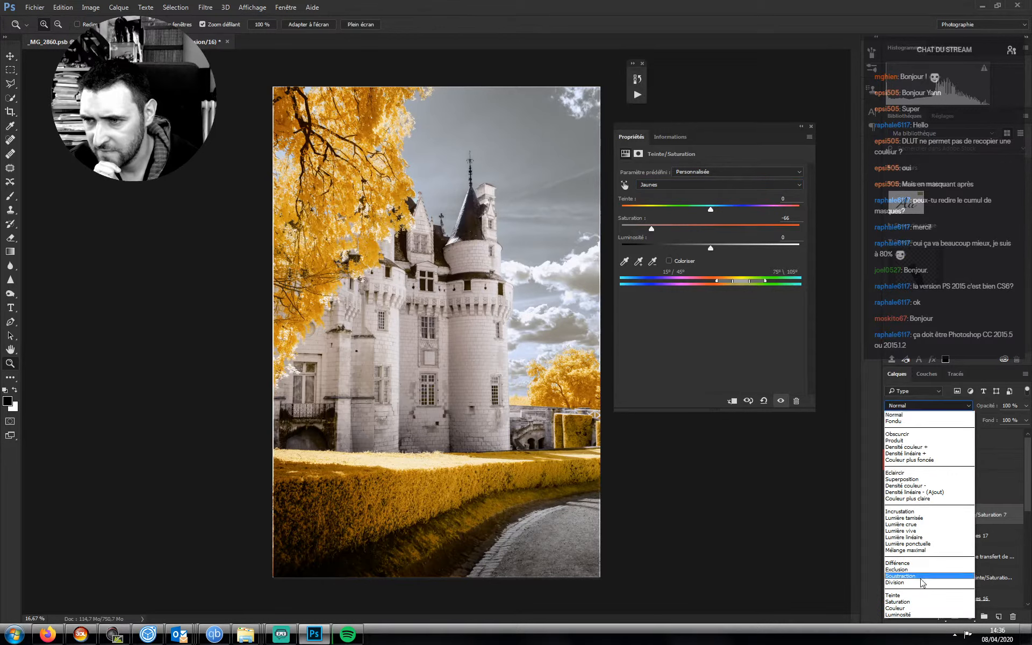
{"action": "left_click", "coordinate": [903, 615]}
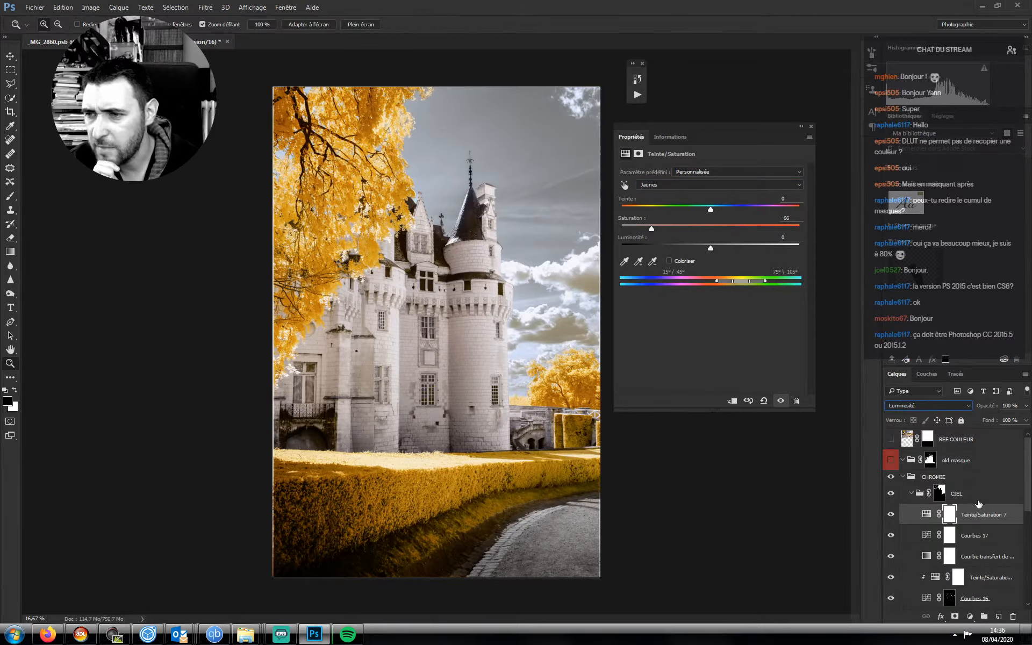
{"action": "left_click", "coordinate": [971, 515]}
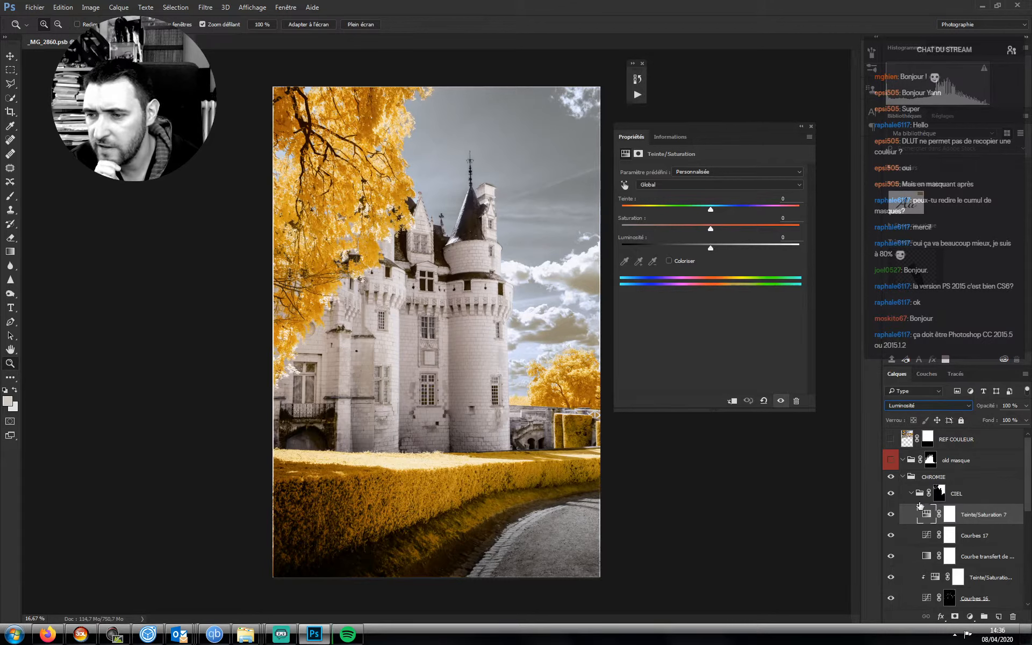
{"action": "left_click", "coordinate": [890, 514]}
{"action": "left_click", "coordinate": [891, 517]}
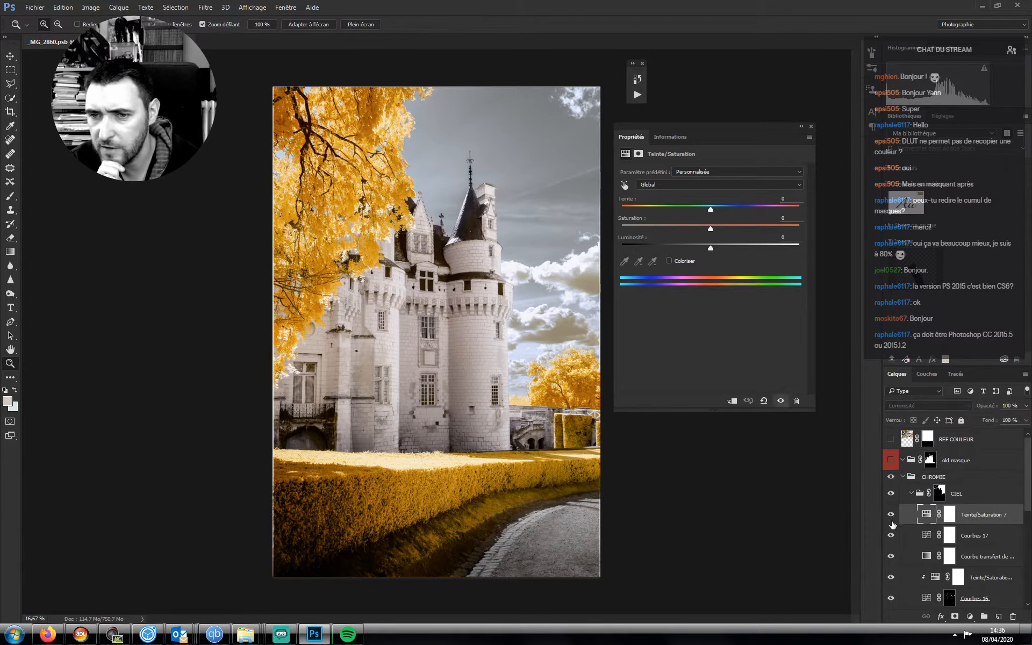
- Raise the luminosity of Jaunes to +48 in the top Teinte/Saturation layer
{"action": "left_click", "coordinate": [672, 185]}
{"action": "left_click", "coordinate": [647, 201]}
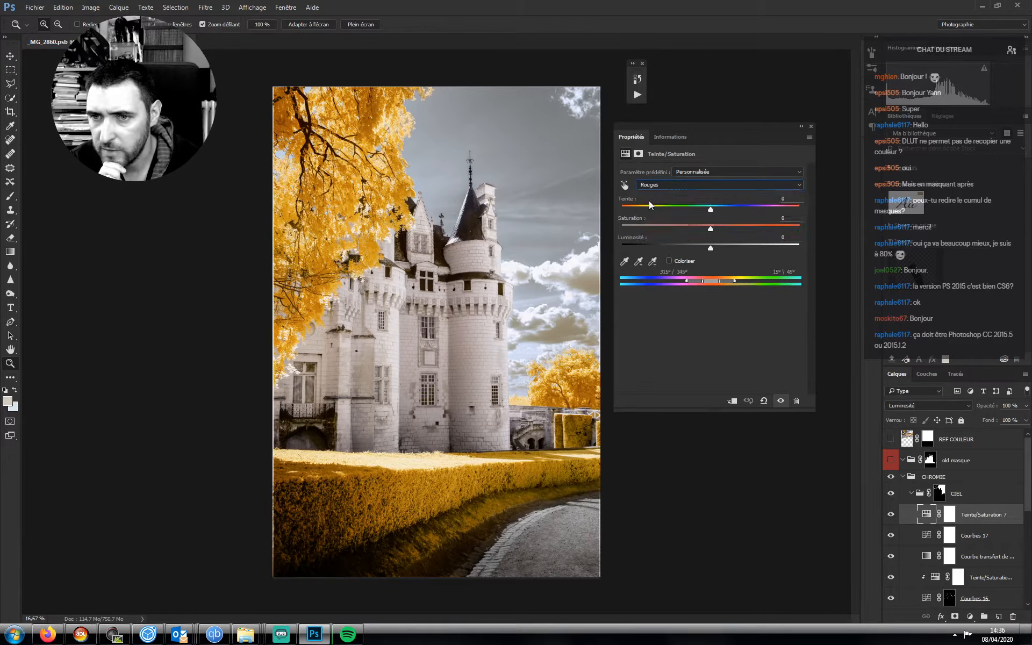
{"action": "left_click", "coordinate": [651, 185]}
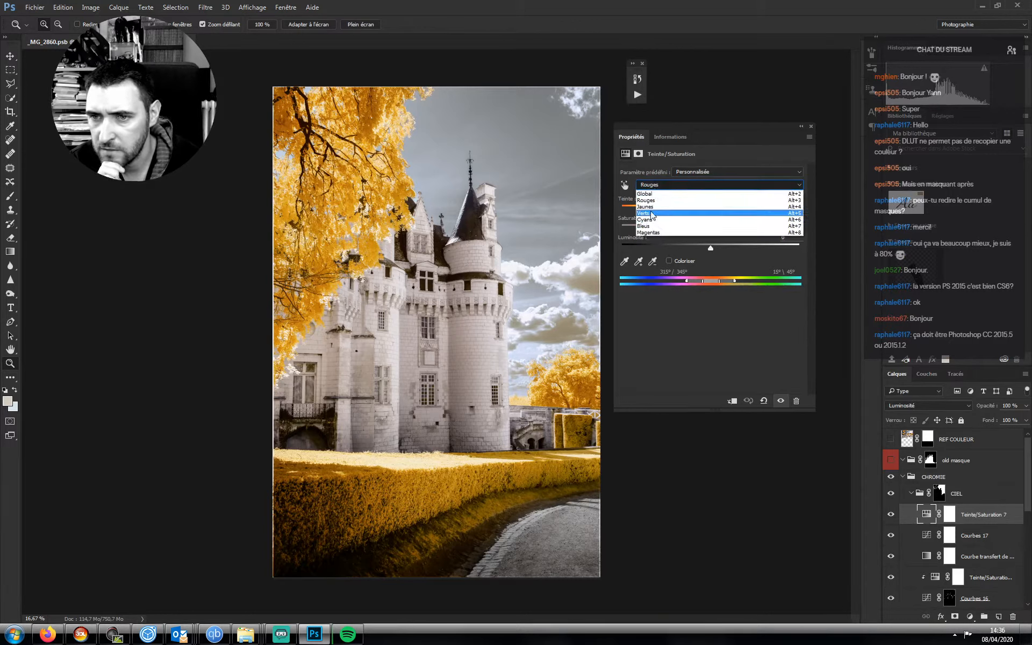
{"action": "left_click", "coordinate": [656, 208]}
{"action": "left_click_drag", "start_coordinate": [710, 248], "coordinate": [753, 251]}
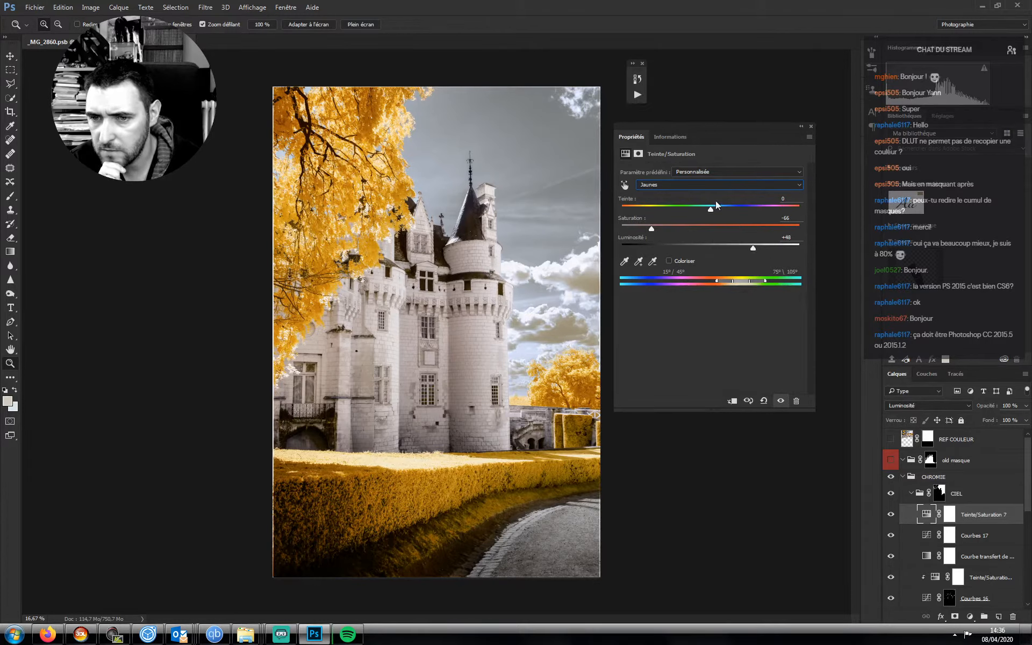
- Set Rouges to saturation -45 and luminosity -32 in the same Teinte/Saturation layer
{"action": "left_click", "coordinate": [661, 186]}
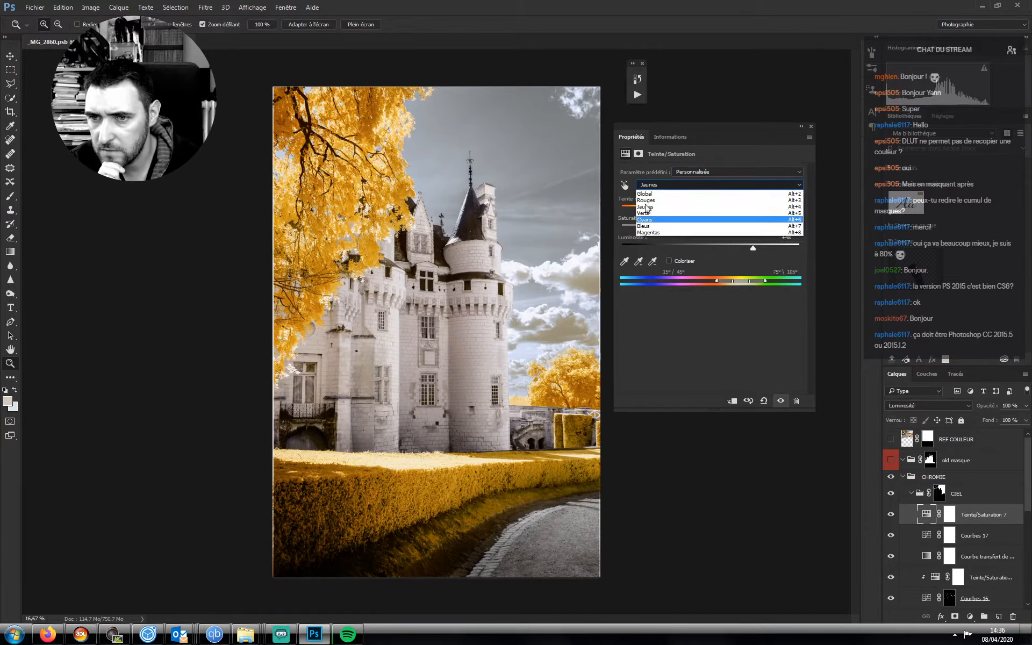
{"action": "left_click", "coordinate": [645, 200]}
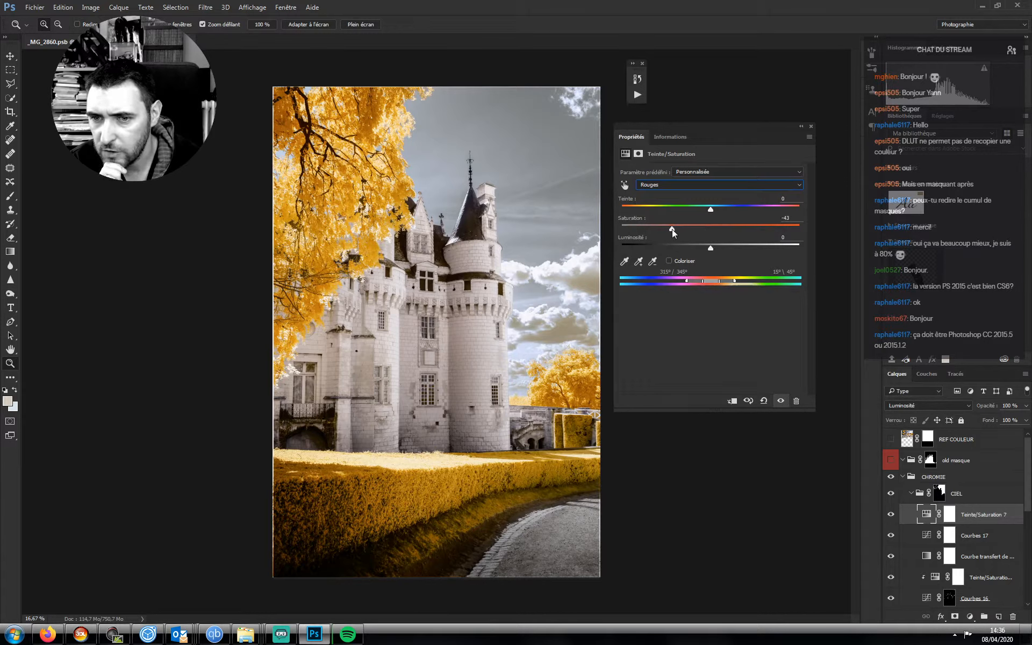
{"action": "left_click_drag", "start_coordinate": [672, 229], "coordinate": [676, 263]}
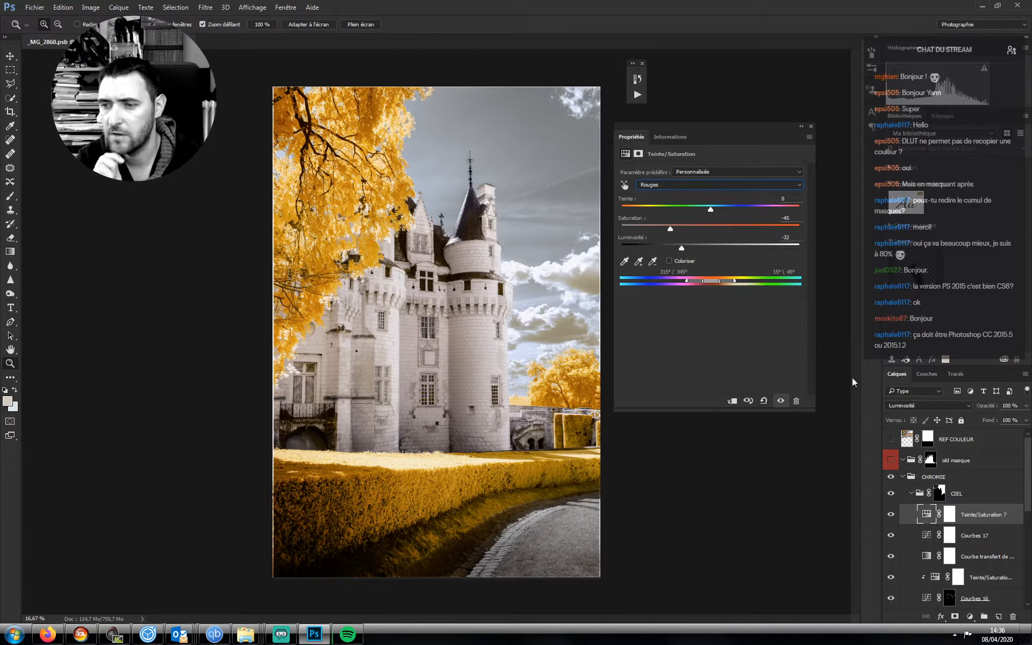
- Invert the Teinte/Saturation layer's mask and paint white over the clouds beside the tower with a 1300 px brush, finishing at 100 % opacity
{"action": "left_click", "coordinate": [952, 518]}
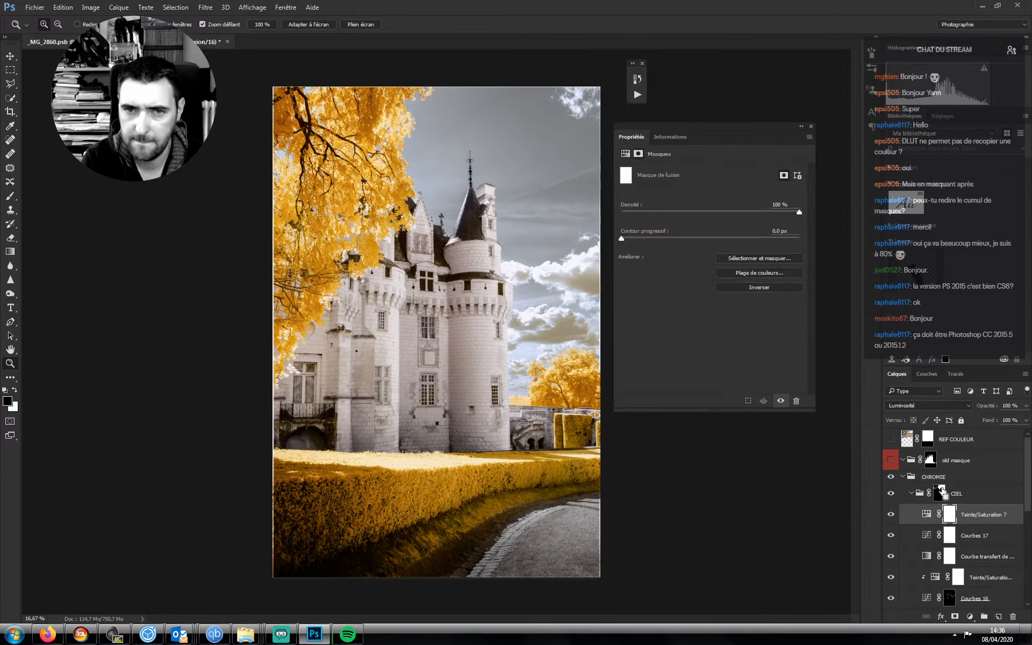
{"action": "key", "text": "ctrl+i"}
{"action": "key", "text": "b"}
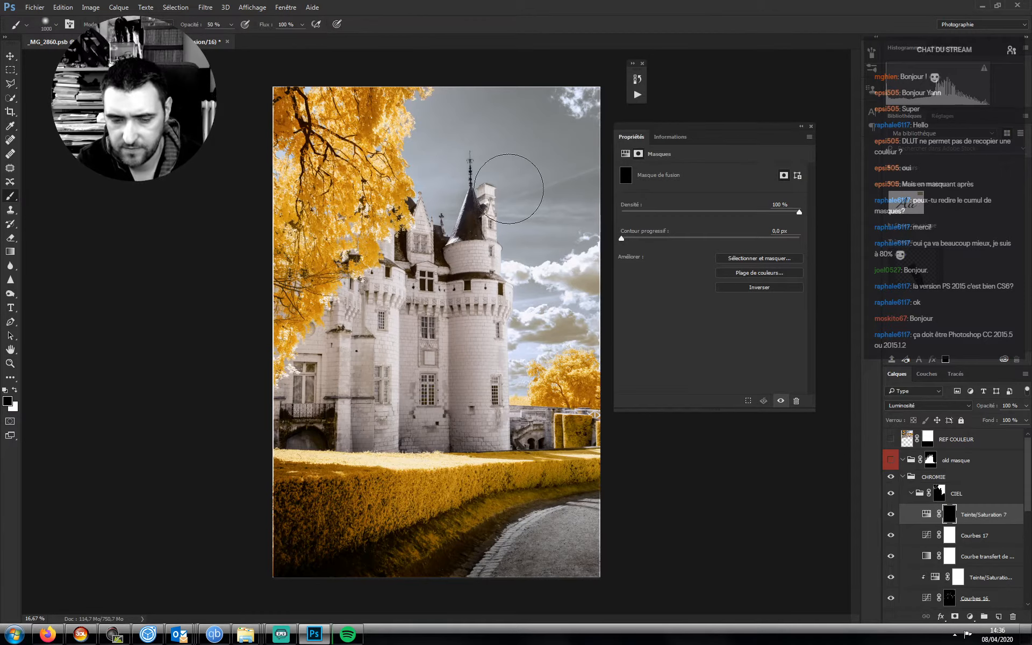
{"action": "key", "text": "x"}
{"action": "key", "text": "bracketright"}
{"action": "key", "text": "bracketright"}
{"action": "left_click", "coordinate": [576, 306]}
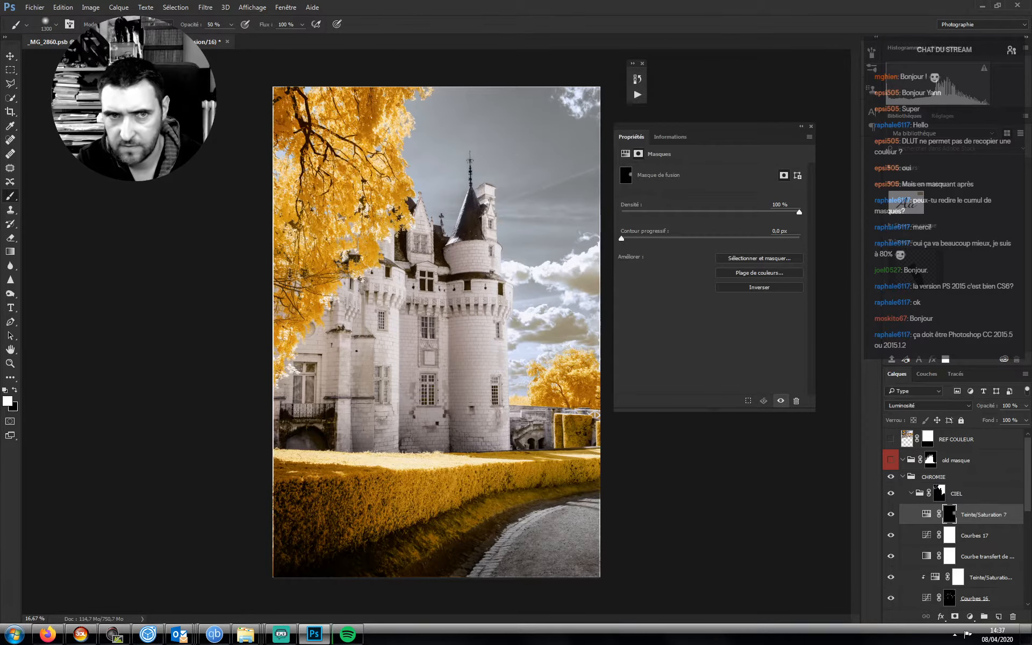
{"action": "key", "text": "0"}
{"action": "mouse_move", "coordinate": [589, 302]}
{"action": "left_mouse_down"}
{"action": "mouse_move", "coordinate": [581, 322]}
{"action": "mouse_move", "coordinate": [558, 326]}
{"action": "mouse_move", "coordinate": [560, 306]}
{"action": "mouse_move", "coordinate": [570, 304]}
{"action": "mouse_move", "coordinate": [569, 345]}
{"action": "left_mouse_up"}
{"action": "key", "text": "ctrl+minus"}
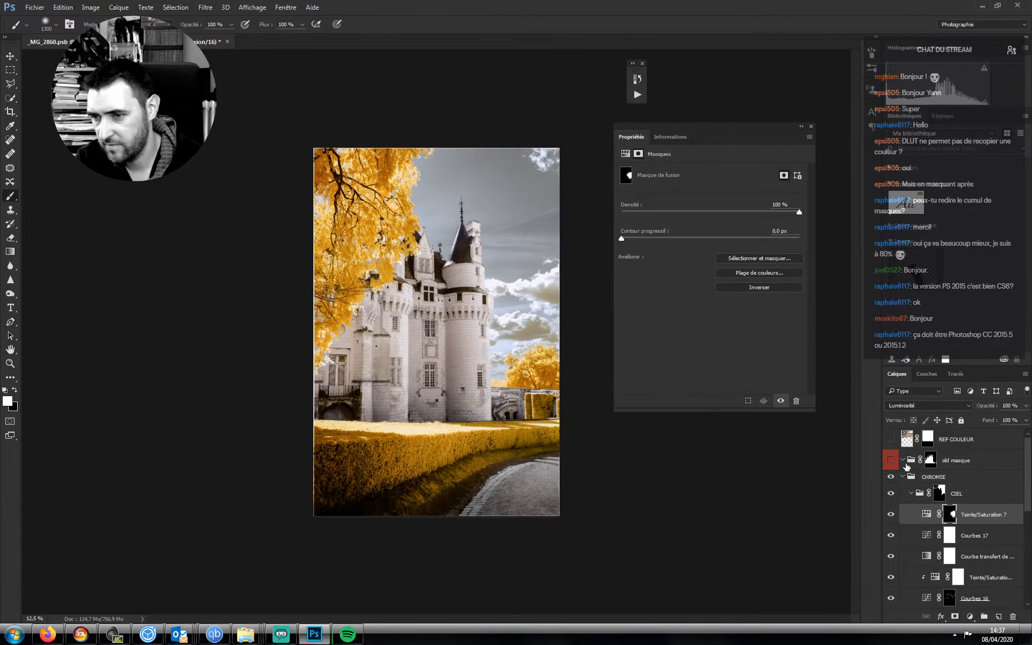
- Compare the whole image with and without the CIEL group
{"action": "left_click", "coordinate": [891, 494]}
{"action": "left_click", "coordinate": [891, 495]}
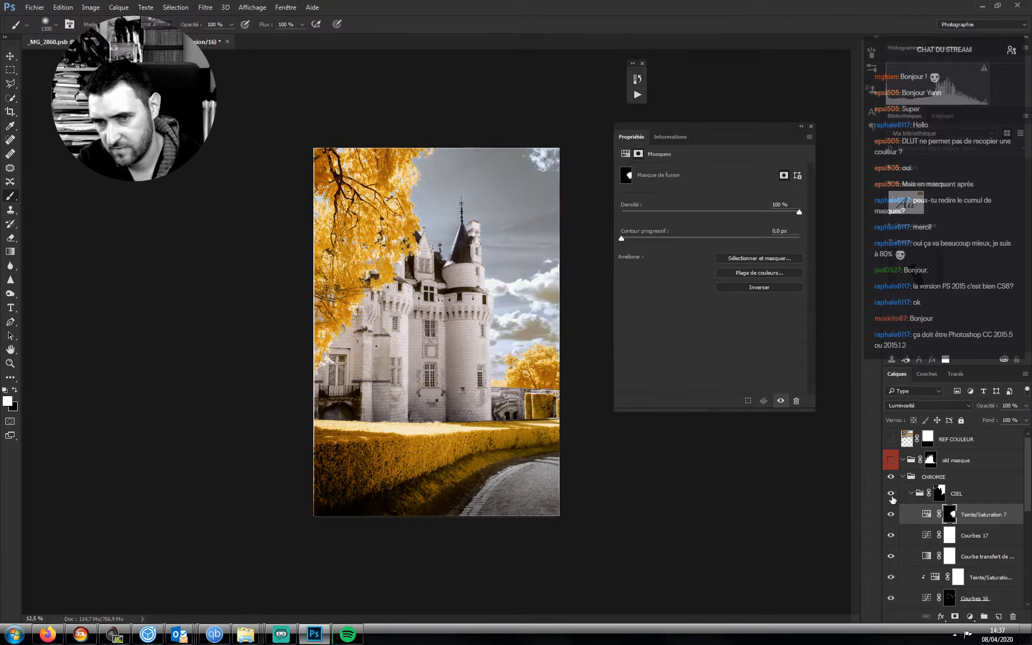
{"action": "left_click", "coordinate": [891, 495]}
{"action": "left_click", "coordinate": [891, 495]}
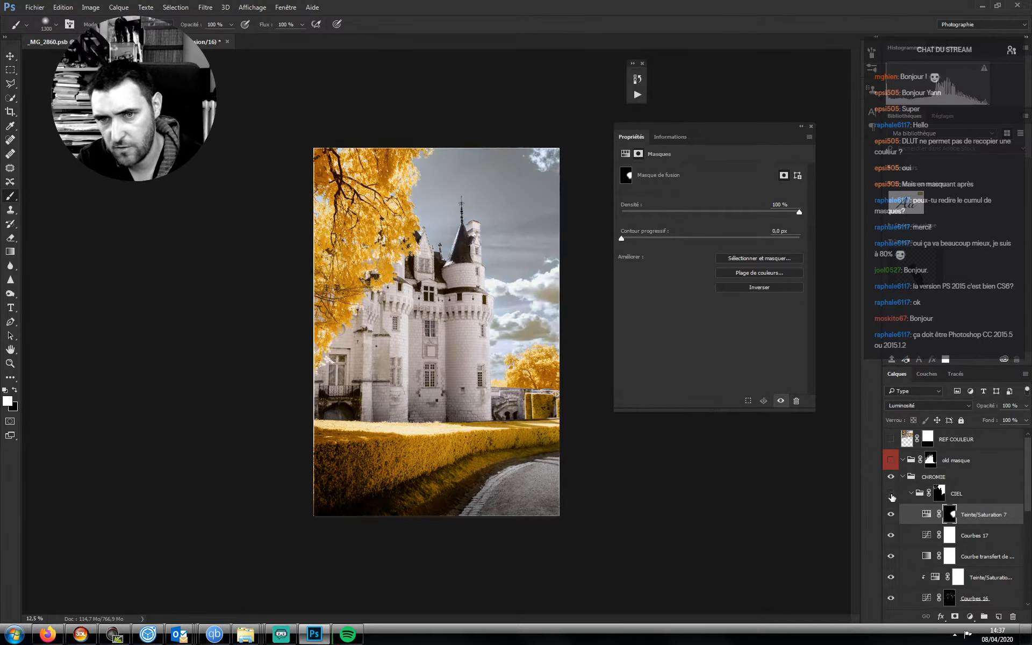
{"action": "left_click", "coordinate": [892, 494]}
{"action": "left_click", "coordinate": [892, 495]}
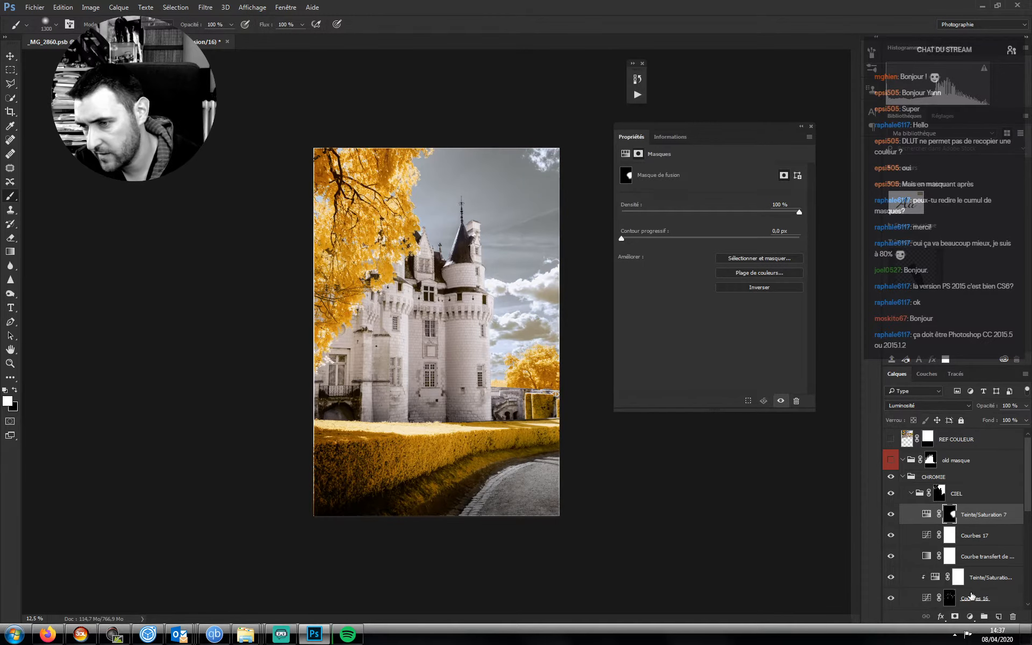
- Add a Courbes layer at the top of the CIEL group and brighten the midtones by moving input 136 to output 177
{"action": "left_click", "coordinate": [969, 617]}
{"action": "left_click", "coordinate": [909, 446]}
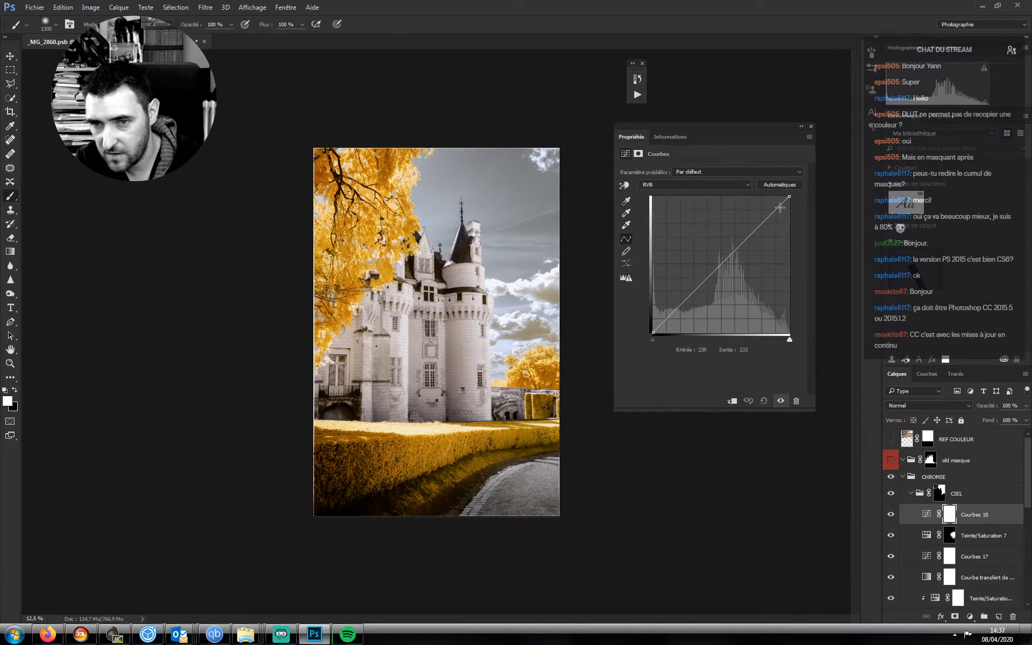
{"action": "left_click_drag", "start_coordinate": [779, 209], "coordinate": [781, 212]}
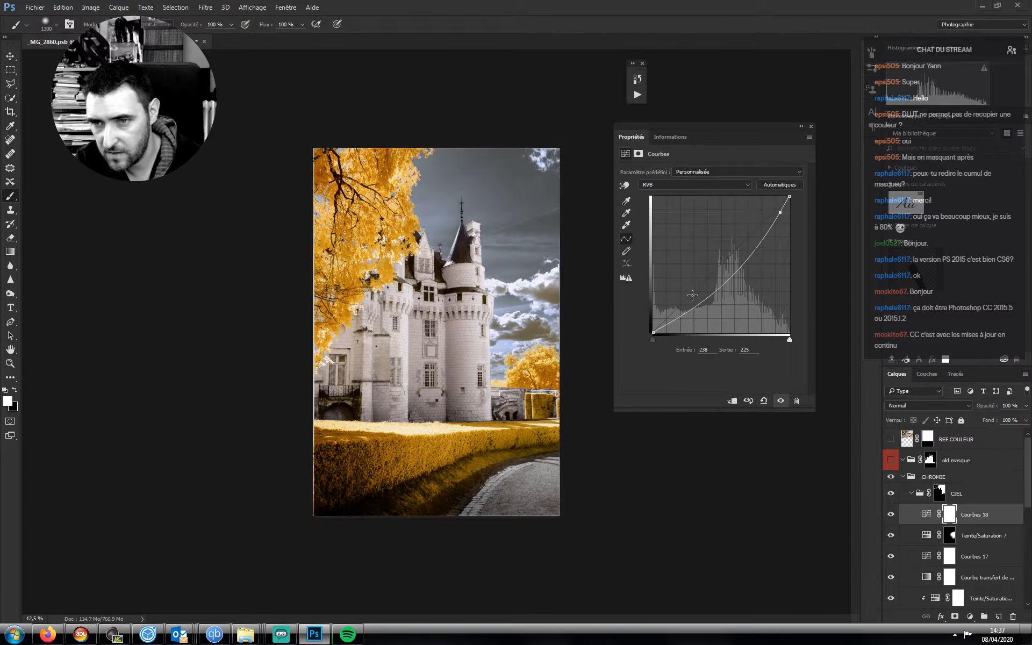
{"action": "left_click_drag", "start_coordinate": [696, 308], "coordinate": [676, 157]}
{"action": "left_click_drag", "start_coordinate": [780, 213], "coordinate": [726, 238]}
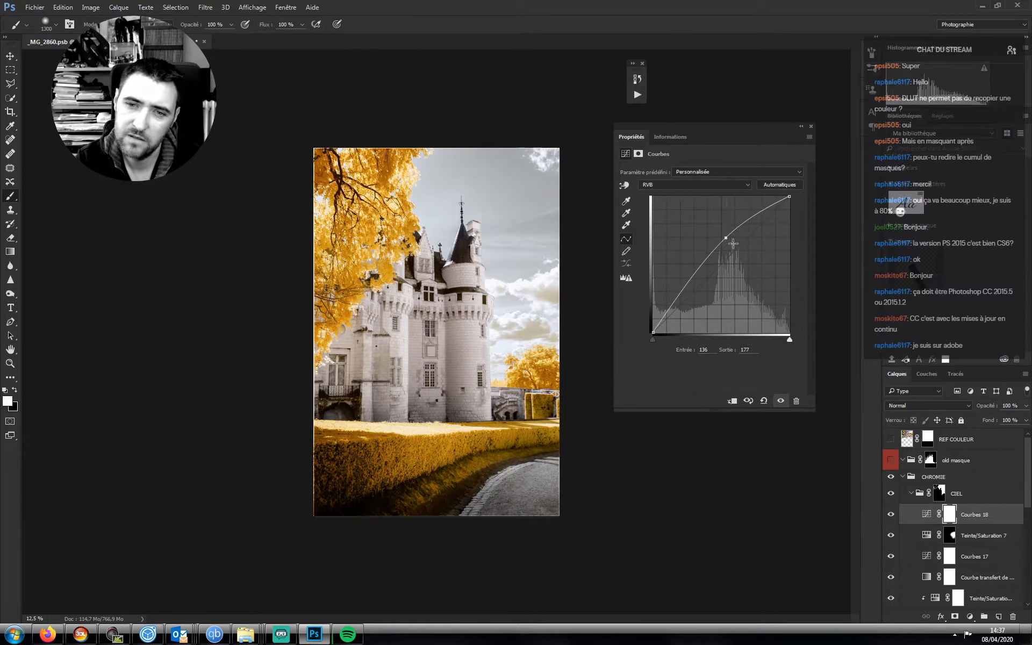
- Add another Courbes layer that cools the sky, with Bleu input 115 at output 140 and Rouge input 136 at output 113
{"action": "left_click", "coordinate": [971, 617]}
{"action": "left_click", "coordinate": [905, 444]}
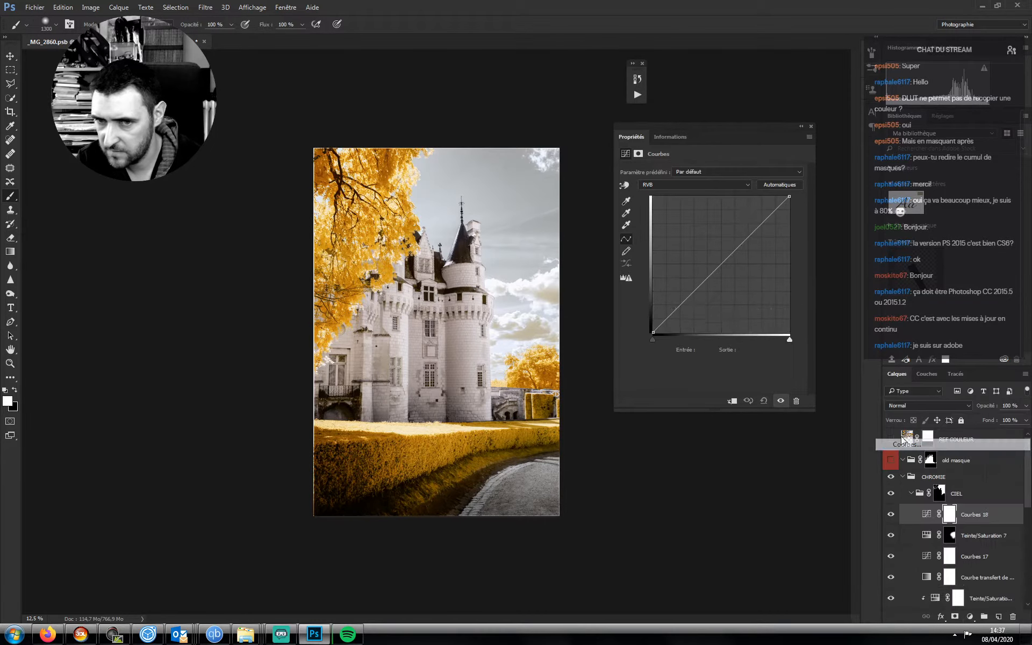
{"action": "left_click", "coordinate": [676, 184]}
{"action": "left_click", "coordinate": [662, 213]}
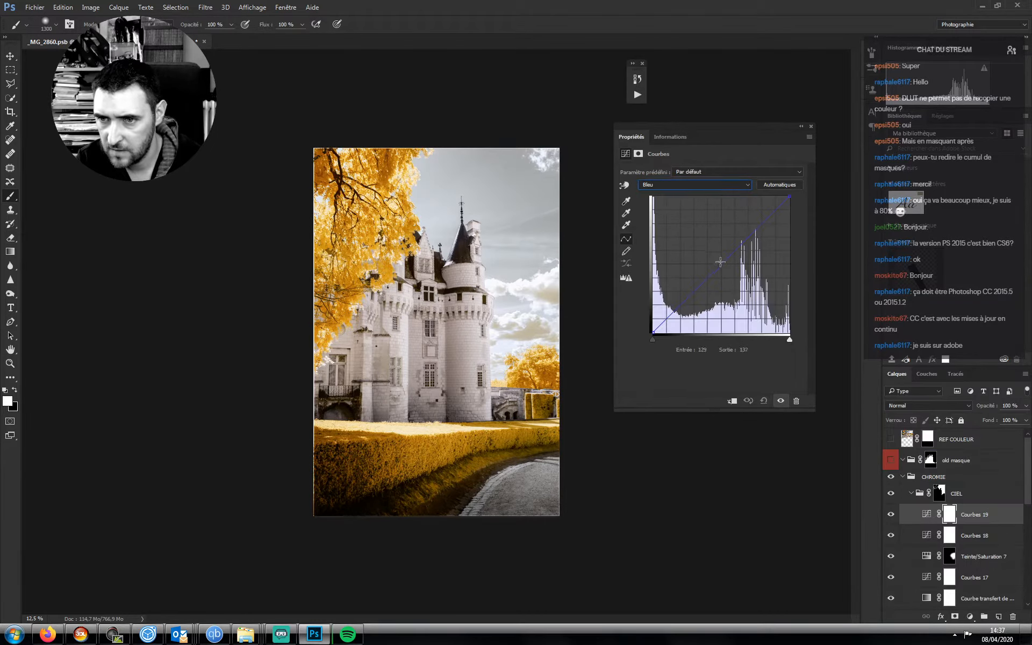
{"action": "left_click_drag", "start_coordinate": [720, 262], "coordinate": [714, 258]}
{"action": "left_click", "coordinate": [664, 184]}
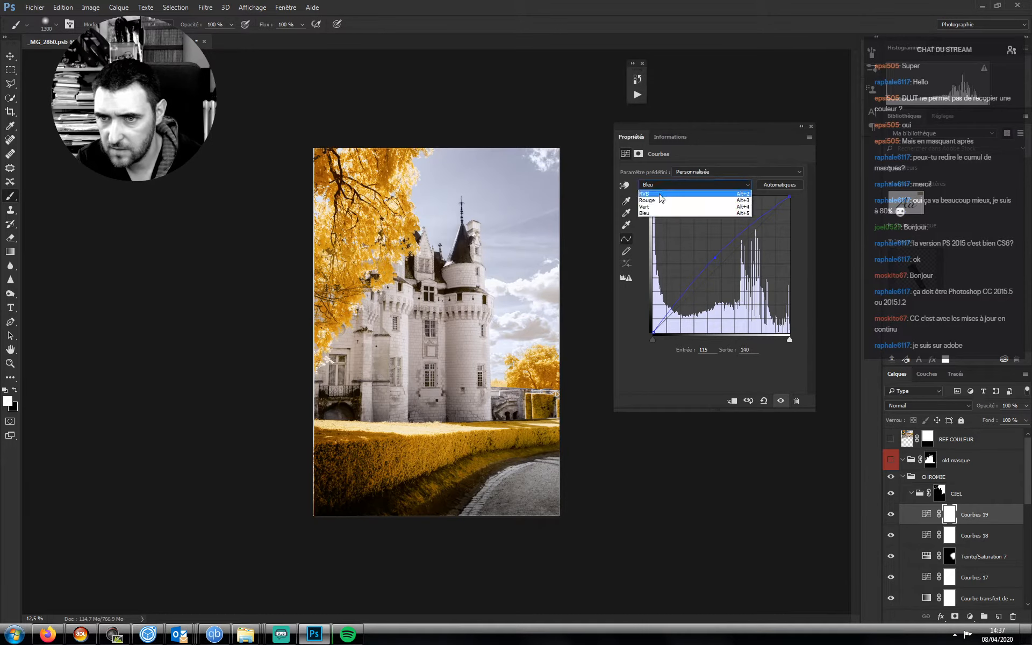
{"action": "left_click", "coordinate": [660, 200]}
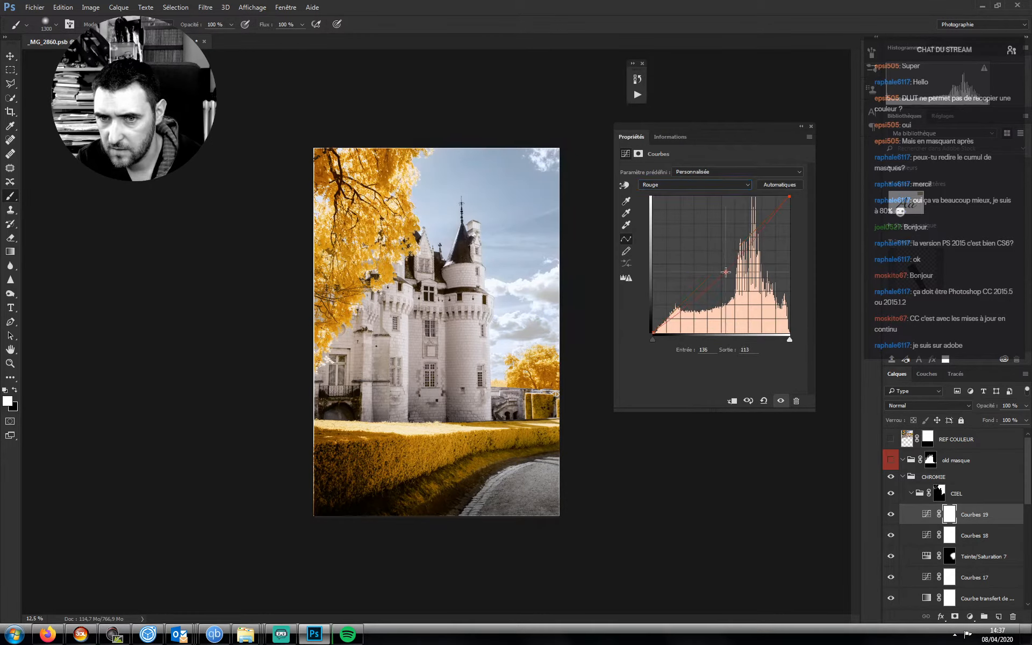
- Invert the new Courbes layer's mask and draw a white-to-transparent gradient from the image's top edge down to the hedge
{"action": "key", "text": "ctrl+i"}
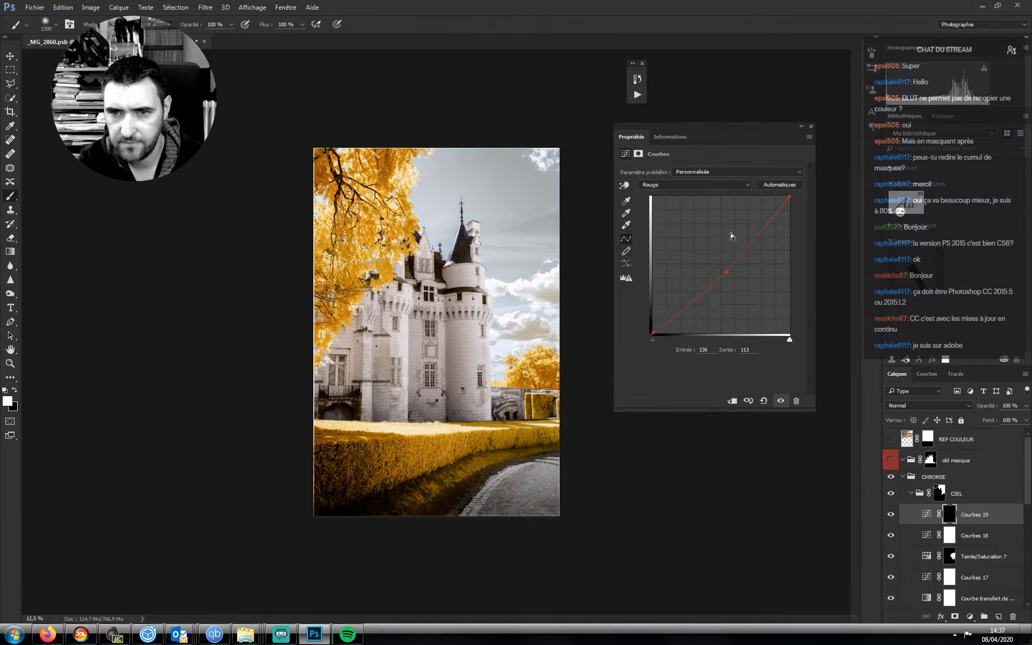
{"action": "key", "text": "g"}
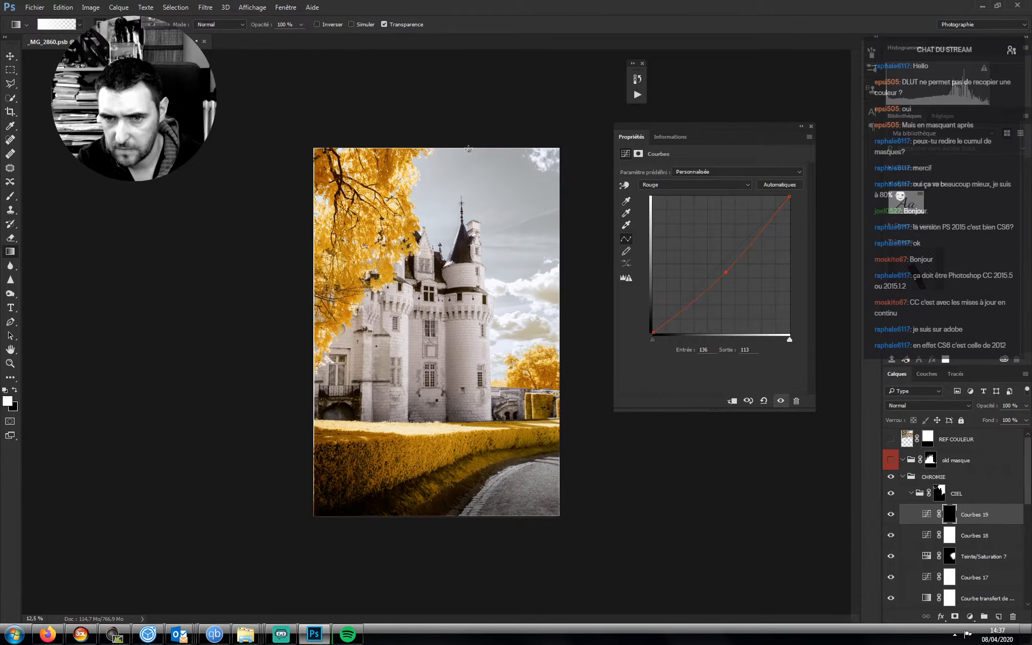
{"action": "left_click_drag", "start_coordinate": [469, 151], "coordinate": [487, 416]}
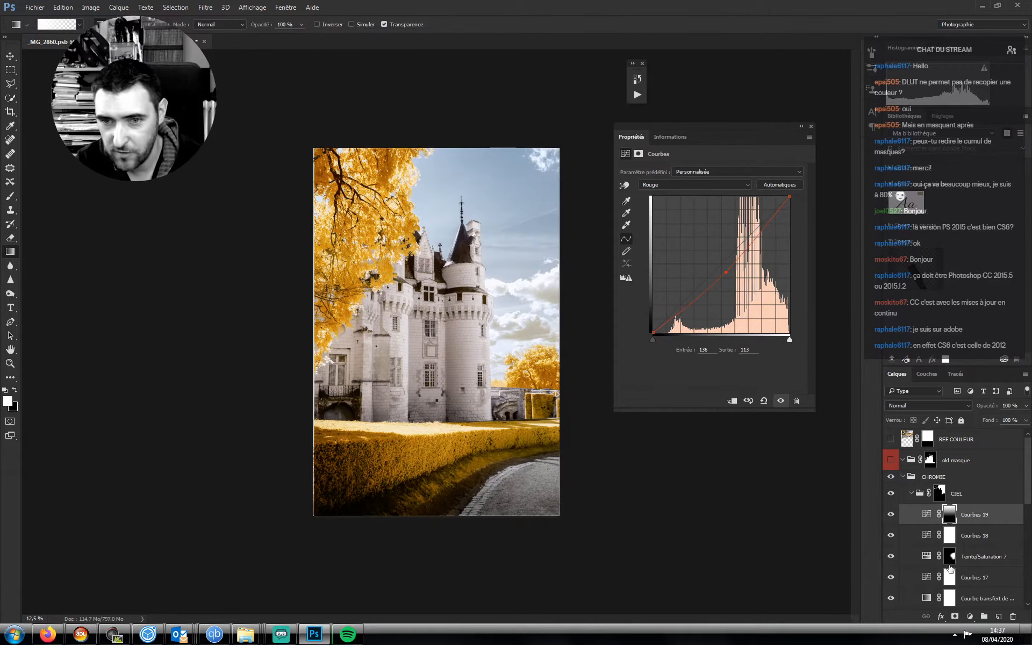
- Add a Teinte/Saturation layer above the masked curves layer and lower the global saturation to -17
{"action": "left_click", "coordinate": [970, 617]}
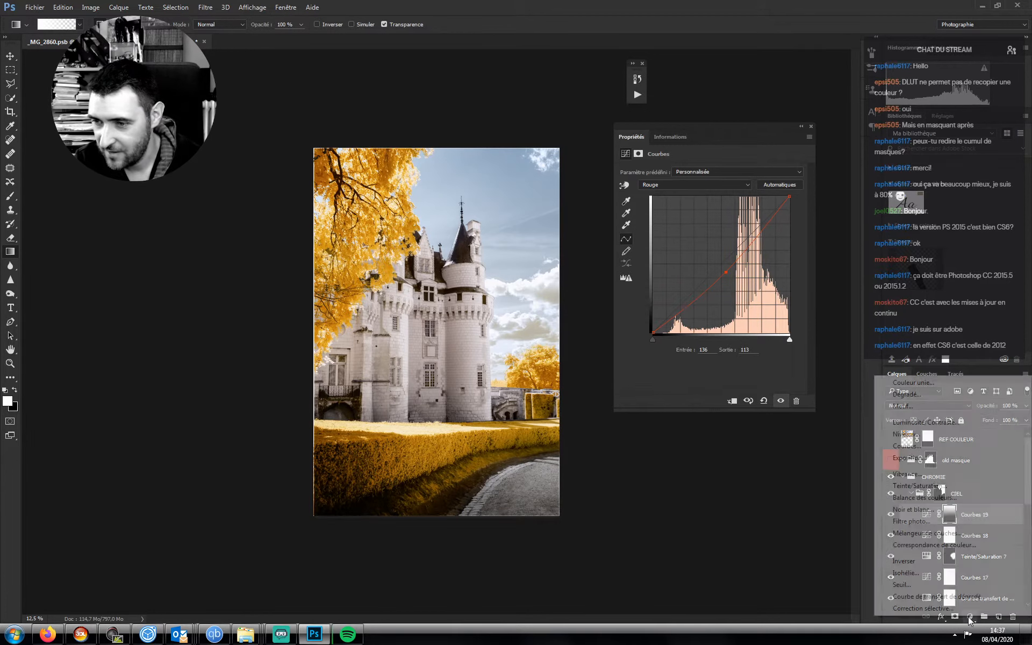
{"action": "left_click", "coordinate": [908, 487]}
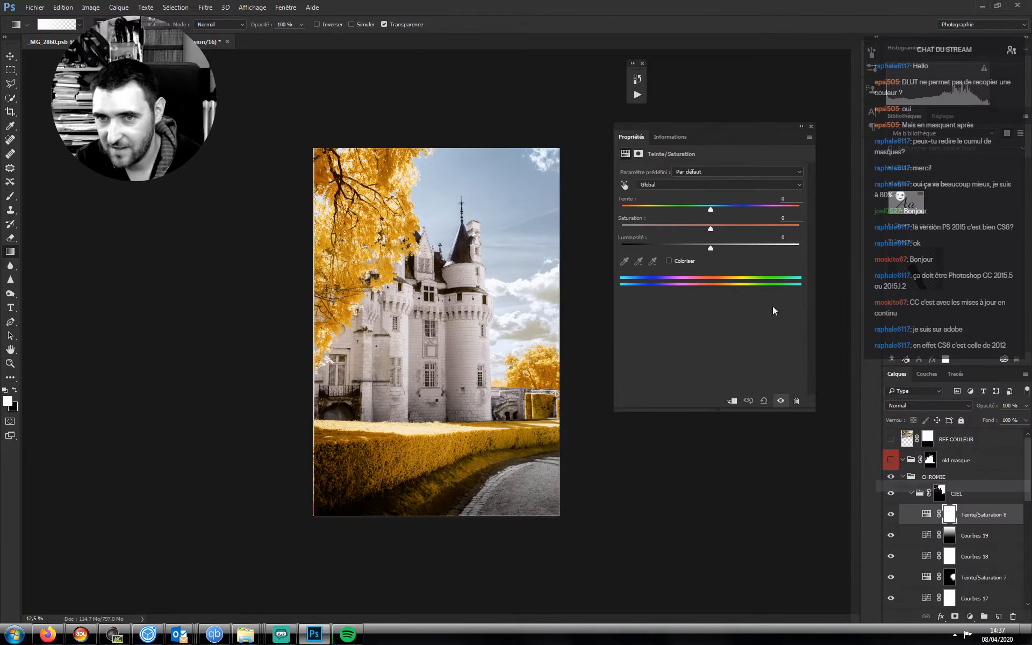
{"action": "left_click_drag", "start_coordinate": [709, 230], "coordinate": [695, 236]}
- Add a Noir et blanc layer in Luminosité blend mode and darken the blue sky with Cyans -10 and Bleus -75
{"action": "left_click", "coordinate": [969, 617]}
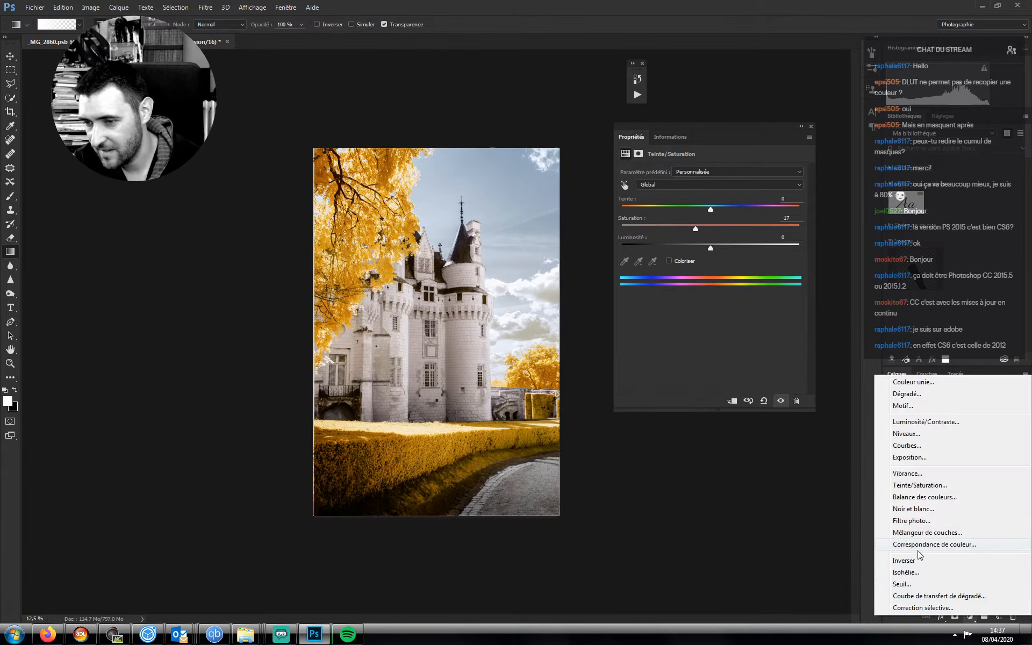
{"action": "left_click", "coordinate": [903, 513]}
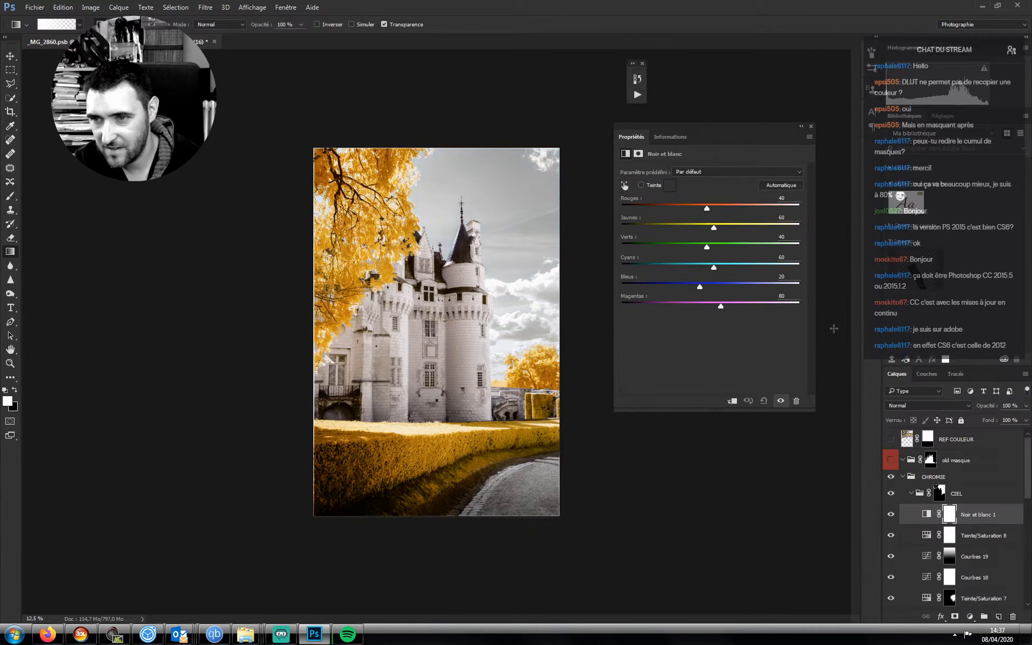
{"action": "left_click", "coordinate": [903, 406]}
{"action": "left_click", "coordinate": [897, 614]}
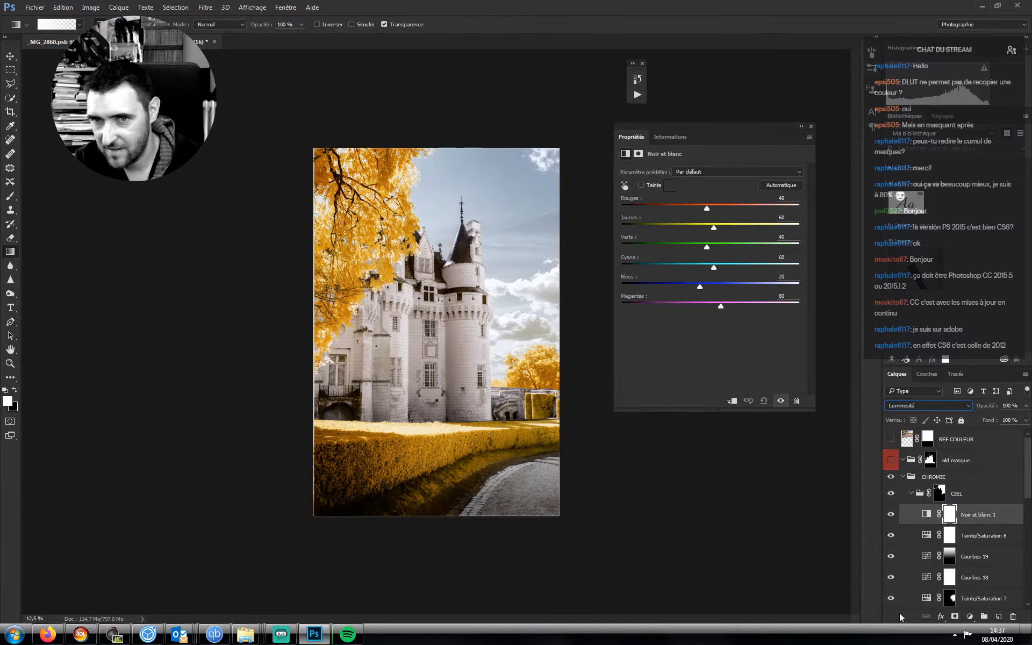
{"action": "left_click_drag", "start_coordinate": [712, 266], "coordinate": [664, 297]}
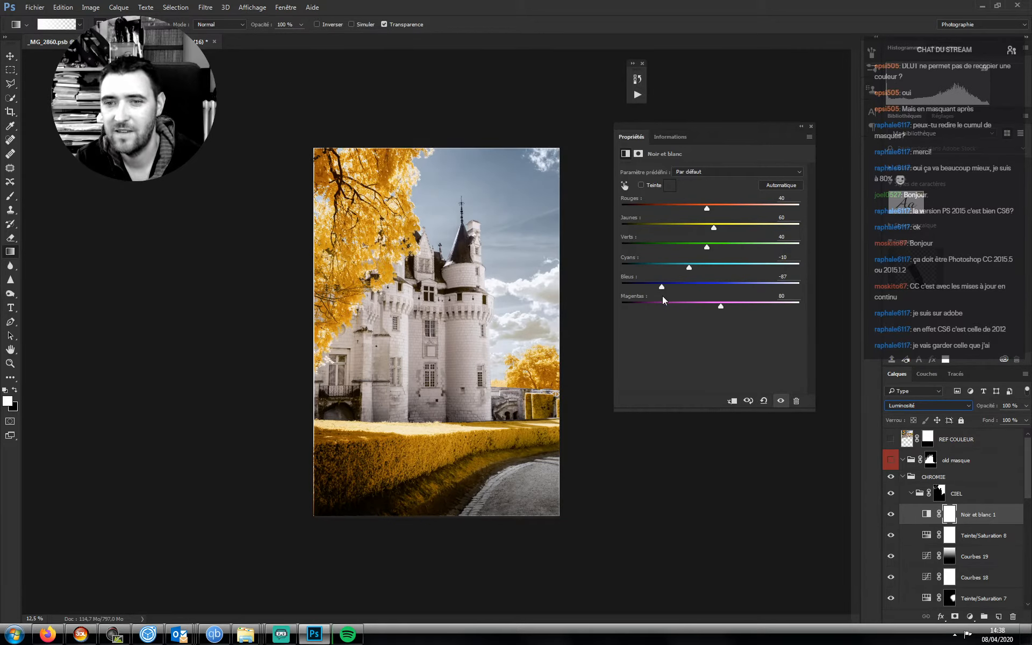
- Compare the image with and without the CIEL group, first as a whole and again at 33.33 % on the sky
{"action": "left_click", "coordinate": [890, 493]}
{"action": "left_click", "coordinate": [891, 493]}
{"action": "left_click", "coordinate": [891, 494]}
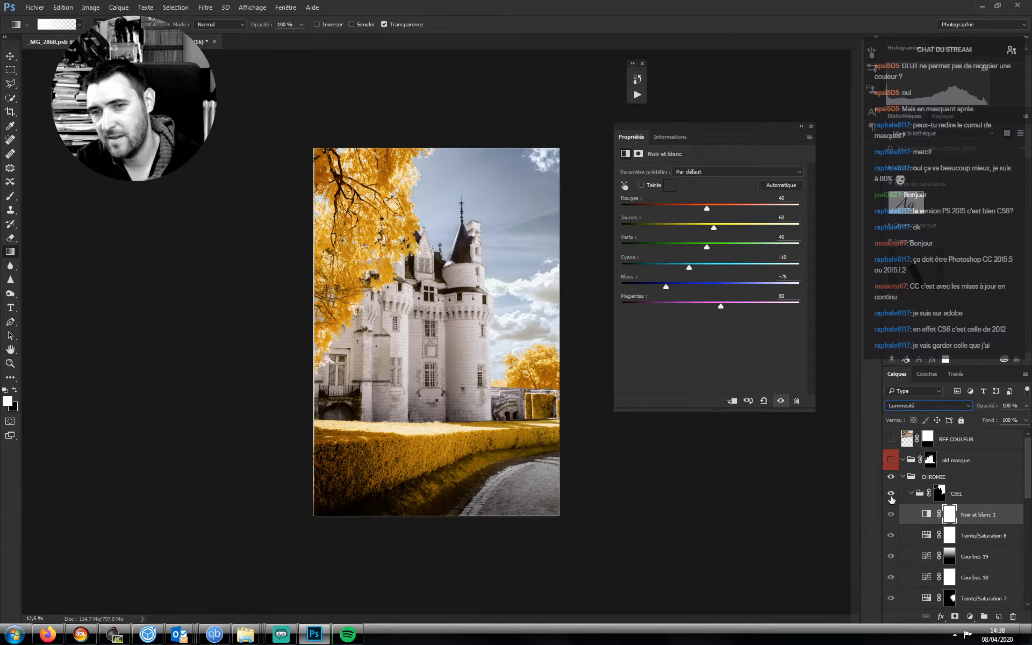
{"action": "left_click", "coordinate": [891, 493]}
{"action": "key", "text": "ctrl+plus"}
{"action": "key", "text": "ctrl+plus"}
{"action": "key", "text": "ctrl+plus"}
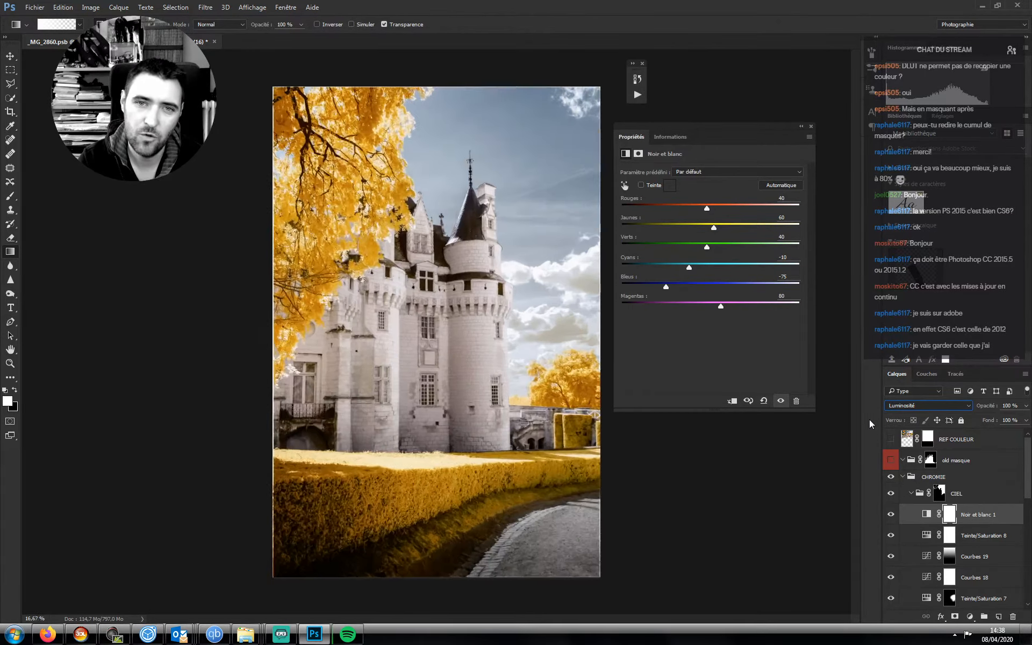
{"action": "scroll", "coordinate": [443, 282], "scroll_direction": "up", "scroll_amount": 6}
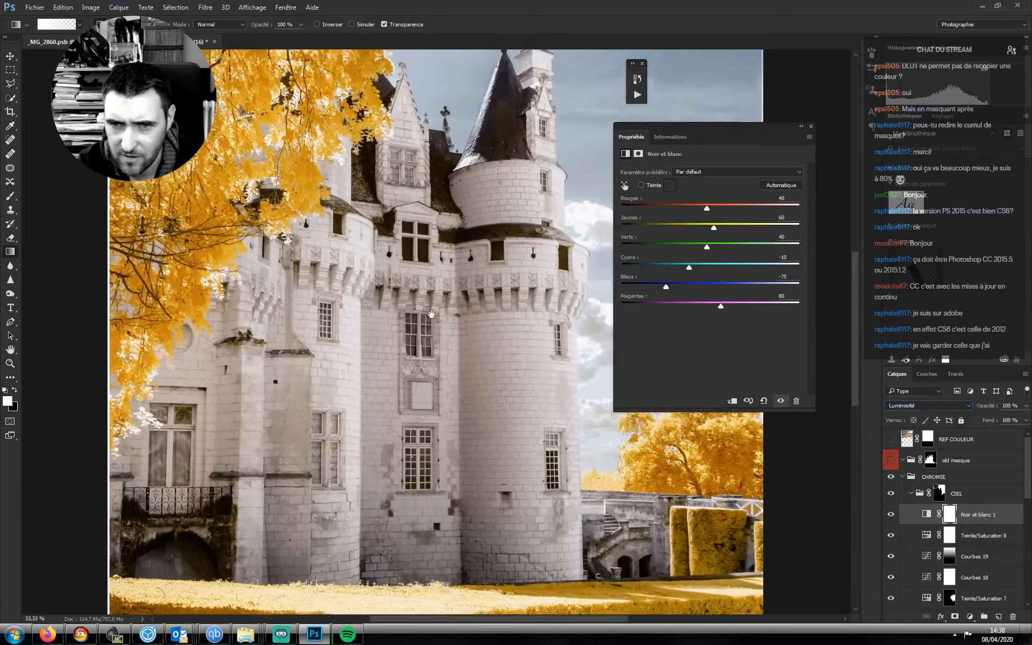
{"action": "left_click", "coordinate": [891, 493]}
{"action": "left_click", "coordinate": [891, 495]}
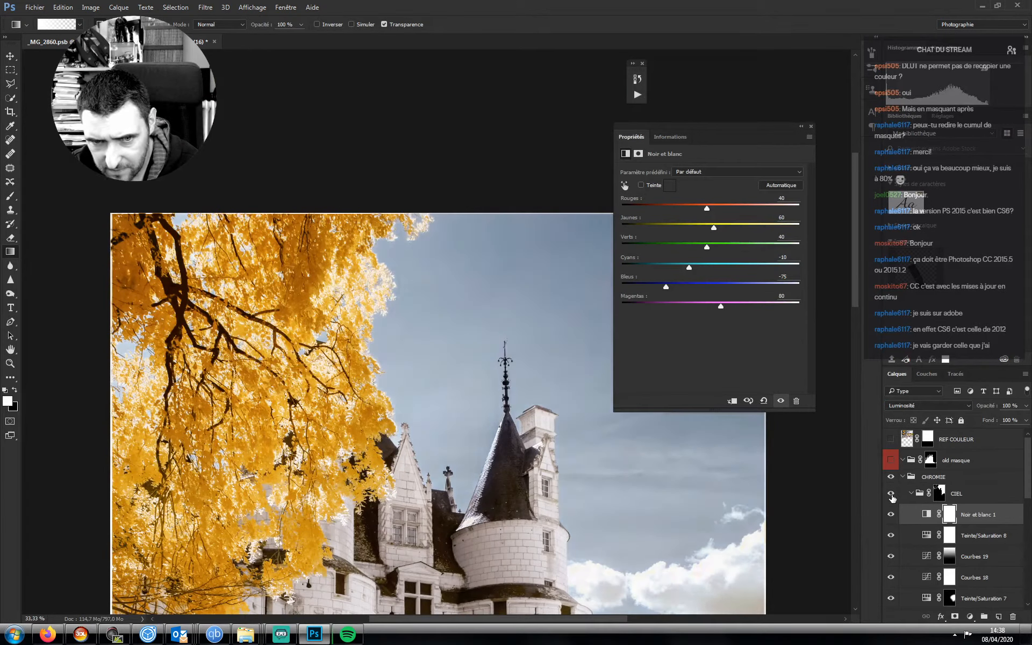
- Add a Courbes layer above the Noir et blanc layer and strongly brighten the sky by moving input 87 to output 173
{"action": "left_click", "coordinate": [970, 617]}
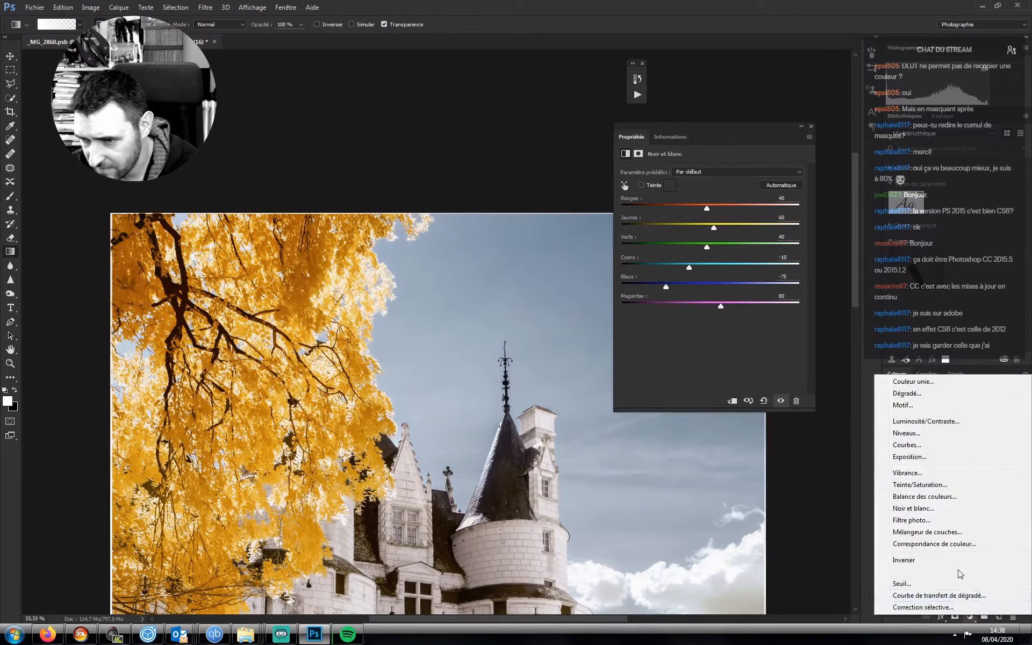
{"action": "left_click", "coordinate": [921, 447]}
{"action": "left_click_drag", "start_coordinate": [726, 260], "coordinate": [715, 252]}
{"action": "left_click_drag", "start_coordinate": [711, 248], "coordinate": [699, 240]}
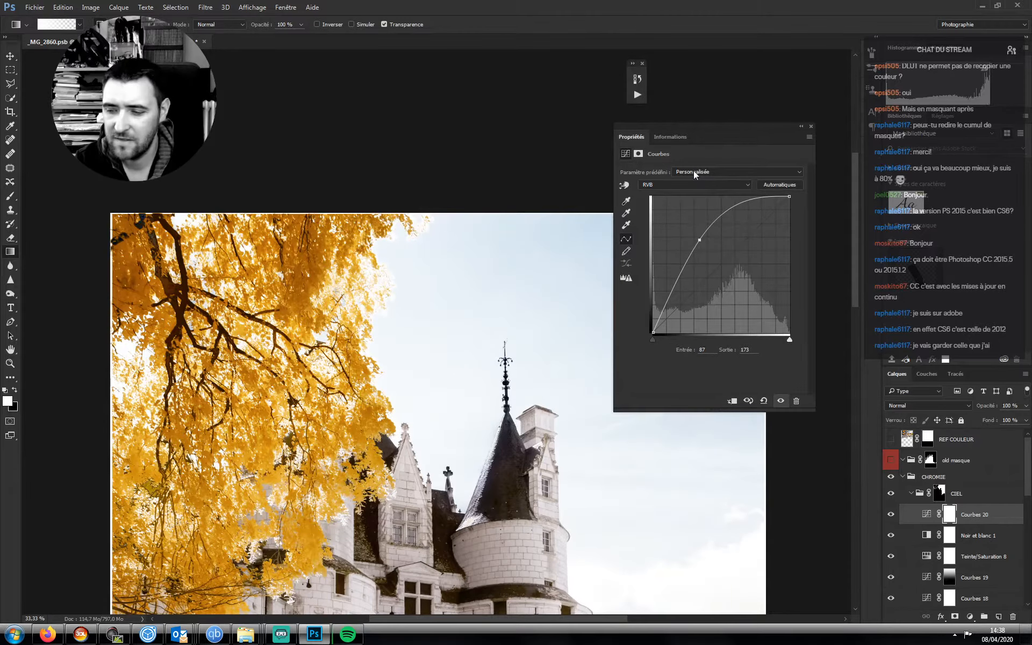
- Invert the new Courbes layer's mask to black and reveal the brightening with a diagonal gradient from the photo's upper-left corner toward the lower right
{"action": "key", "text": "ctrl+minus"}
{"action": "key", "text": "ctrl+minus"}
{"action": "key", "text": "ctrl+i"}
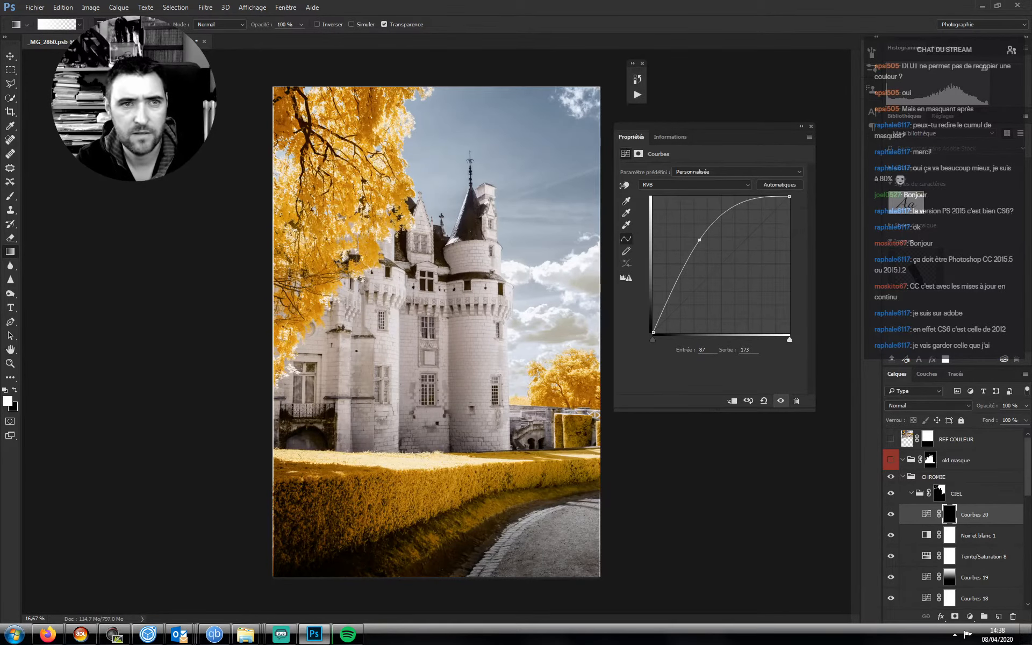
{"action": "left_click_drag", "start_coordinate": [273, 168], "coordinate": [603, 191]}
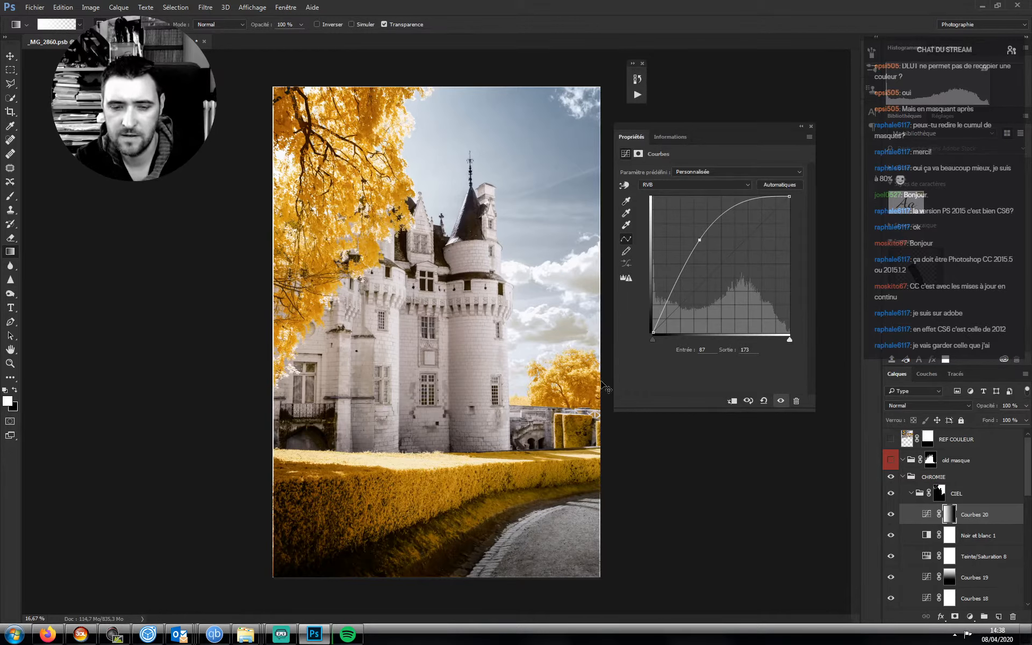
{"action": "key", "text": "ctrl+z"}
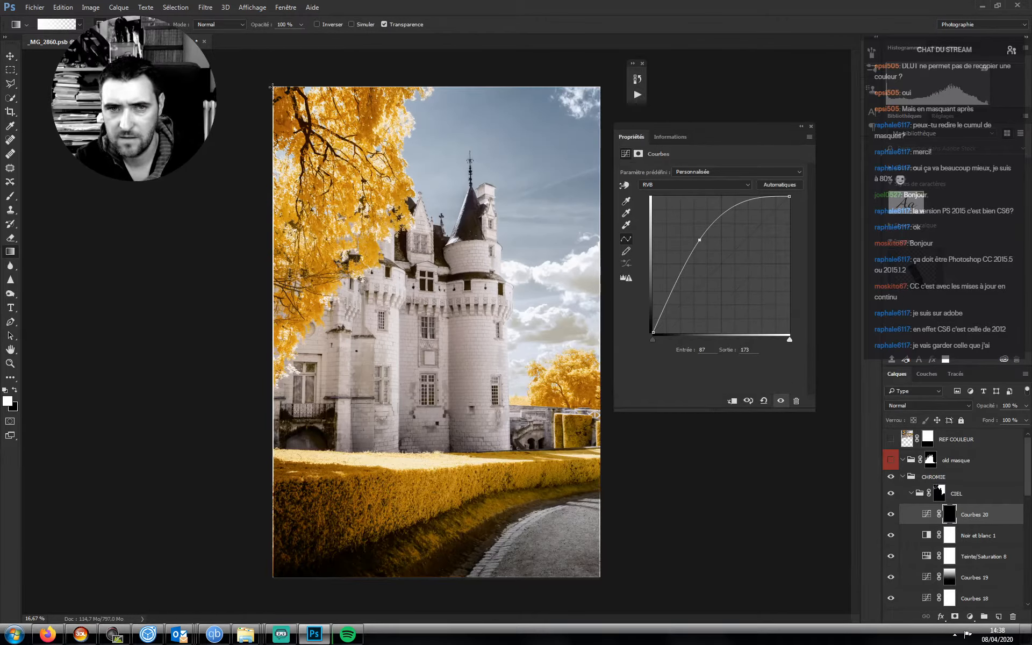
{"action": "left_click_drag", "start_coordinate": [272, 87], "coordinate": [629, 455]}
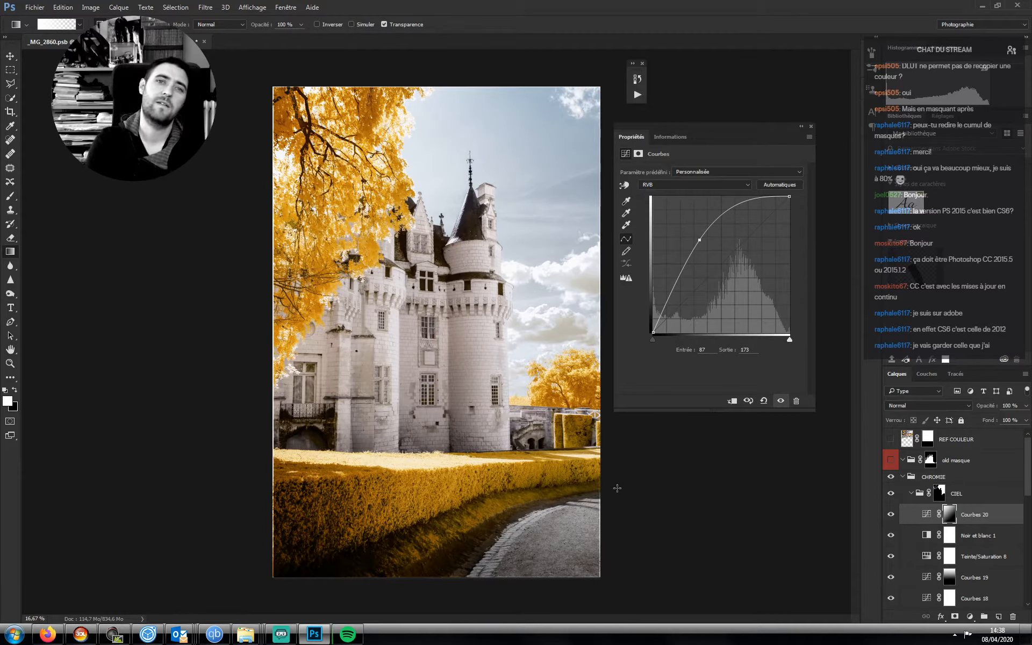
- Compare the whole photo with and without the CIEL group
{"action": "left_click", "coordinate": [891, 495]}
{"action": "left_click", "coordinate": [891, 494]}
{"action": "left_click", "coordinate": [891, 494]}
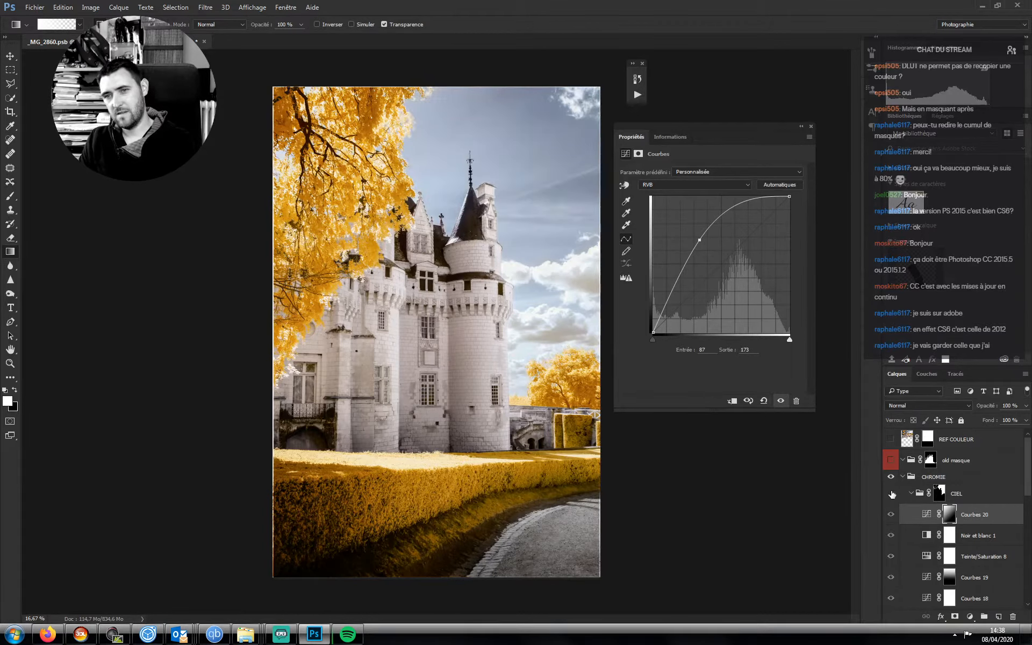
{"action": "left_click", "coordinate": [891, 494]}
- Examine the clouds up close with and without the CHROMIE group
{"action": "key", "text": "z"}
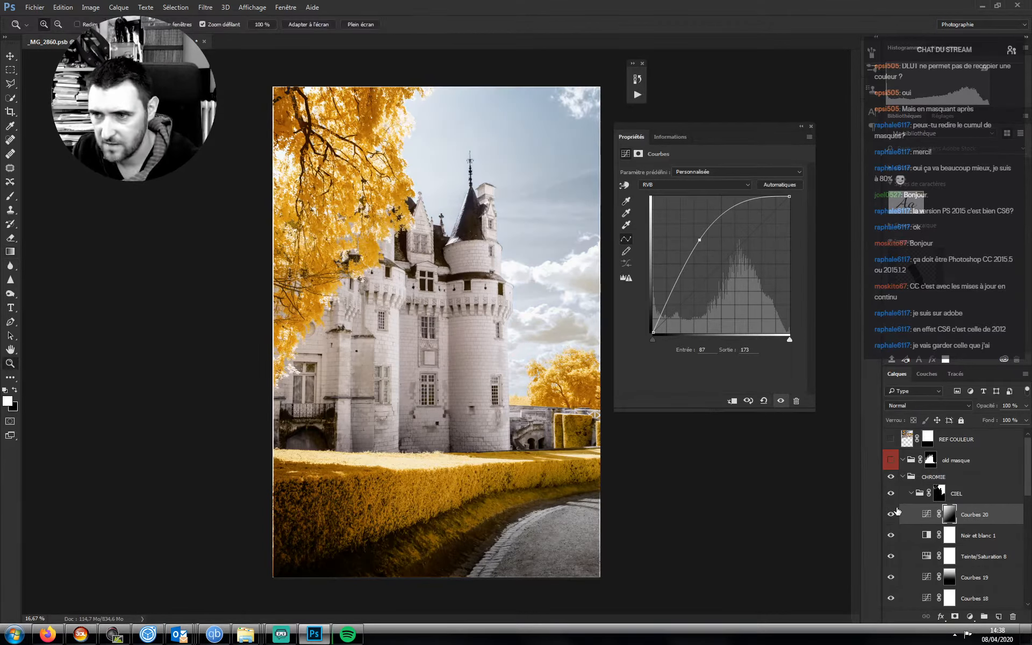
{"action": "left_click_drag", "start_coordinate": [574, 337], "coordinate": [622, 348]}
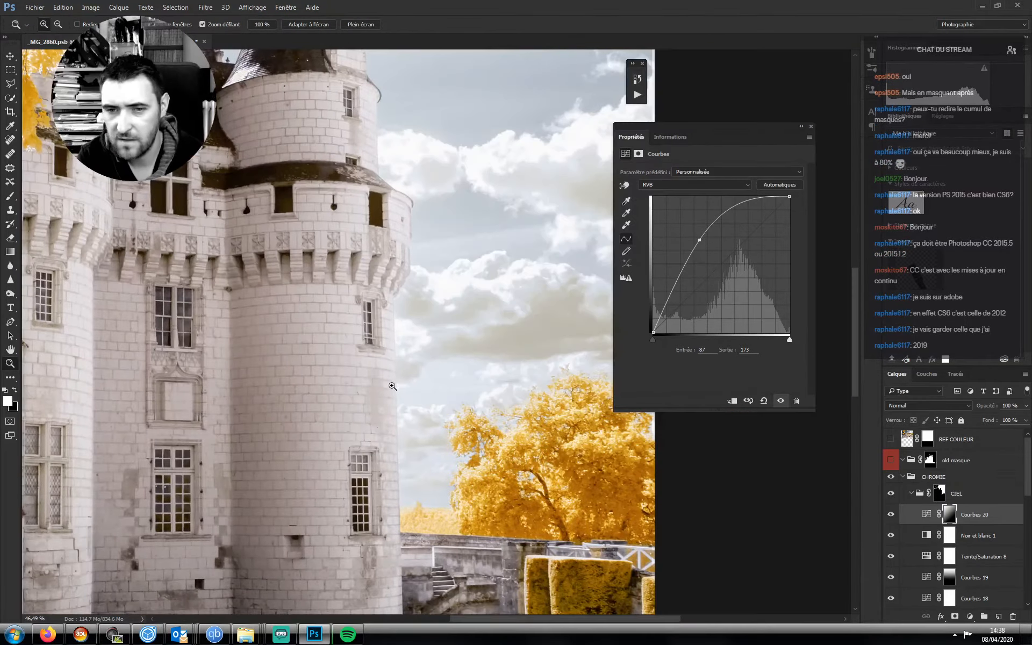
{"action": "left_click_drag", "start_coordinate": [396, 382], "coordinate": [302, 359]}
{"action": "left_click_drag", "start_coordinate": [328, 317], "coordinate": [300, 324]}
{"action": "left_click_drag", "start_coordinate": [398, 142], "coordinate": [473, 168]}
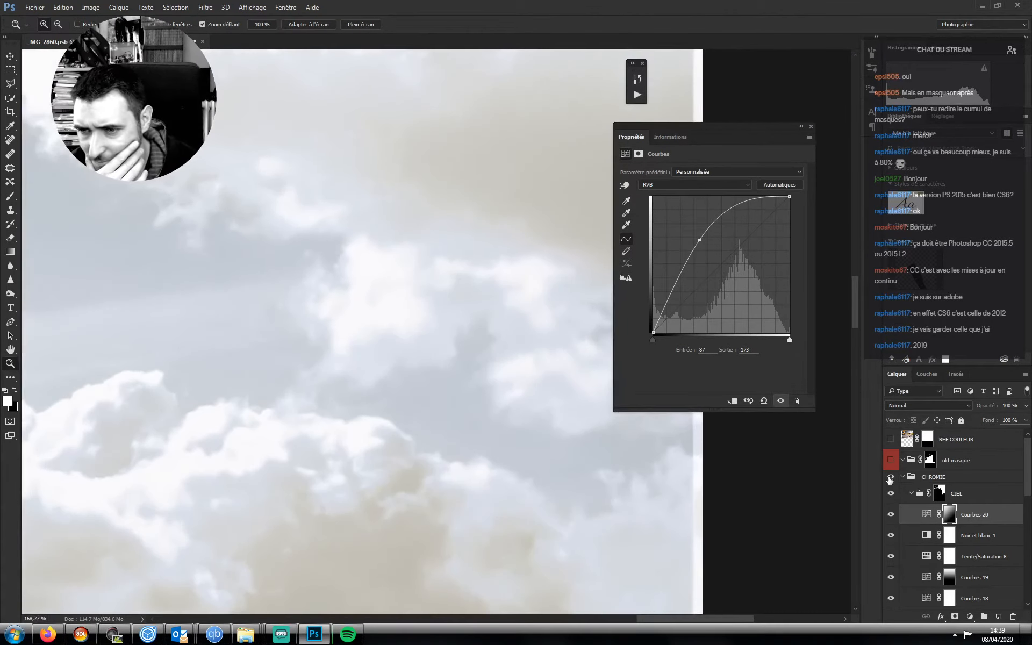
{"action": "left_click", "coordinate": [891, 477]}
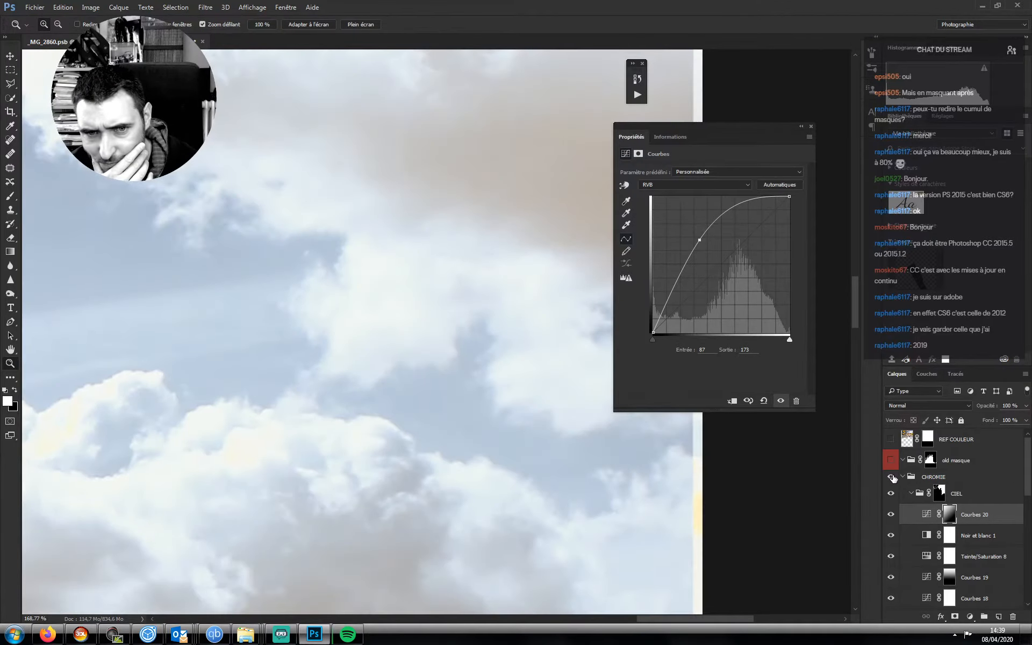
{"action": "left_click", "coordinate": [891, 478]}
{"action": "left_click", "coordinate": [891, 477]}
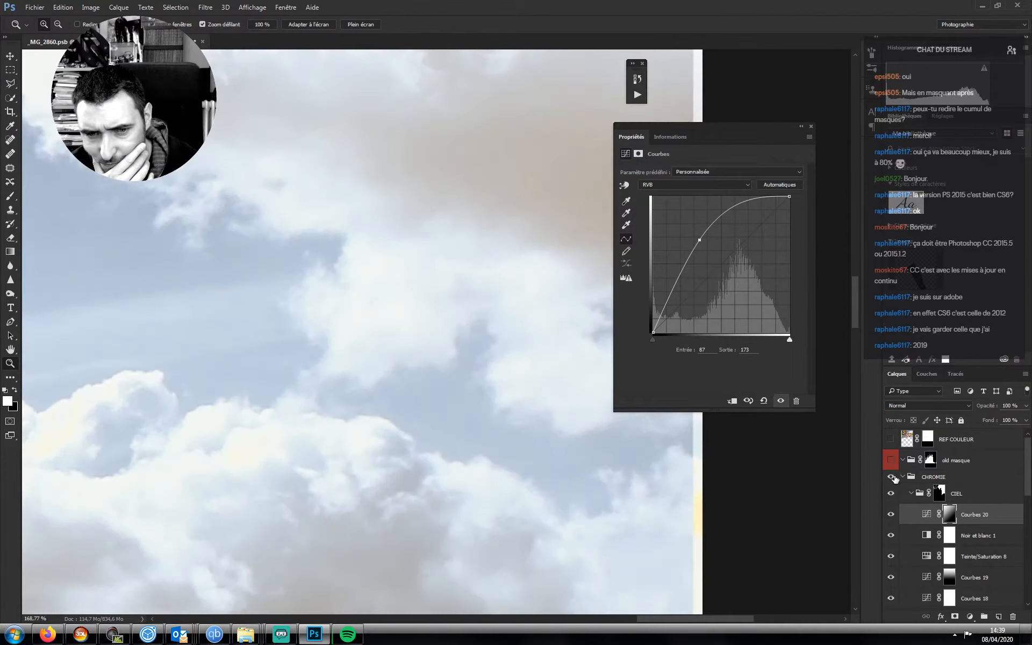
{"action": "left_click", "coordinate": [891, 477]}
- Add an empty layer in Couleur blend mode above the gradient-masked Courbes layer, and prepare a much smaller brush with a grey sampled from the clouds
{"action": "left_click_drag", "start_coordinate": [438, 256], "coordinate": [346, 252]}
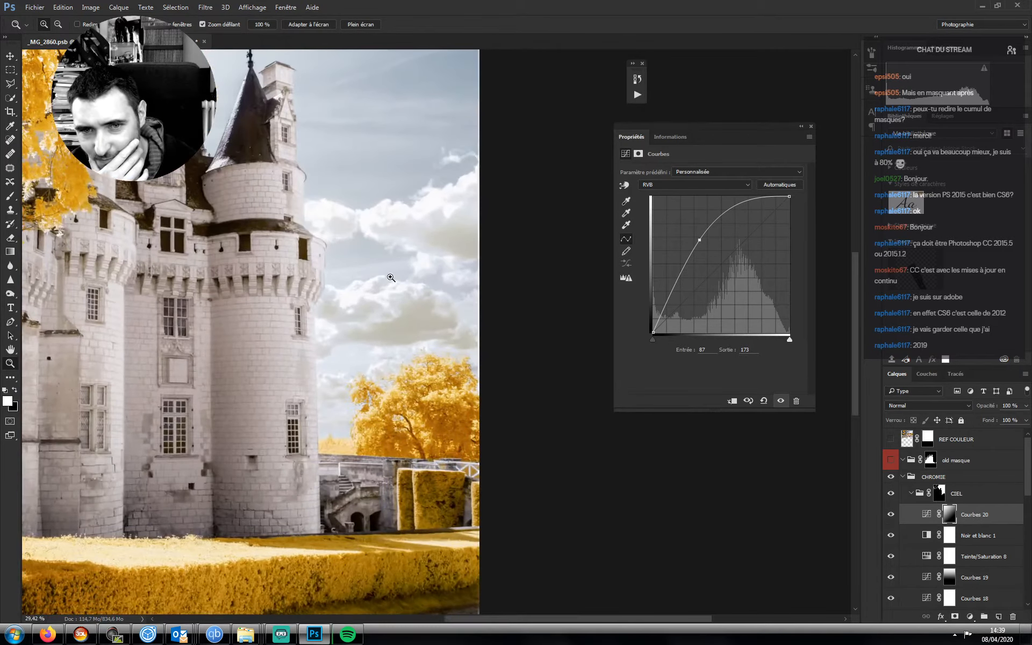
{"action": "left_click_drag", "start_coordinate": [428, 273], "coordinate": [517, 258]}
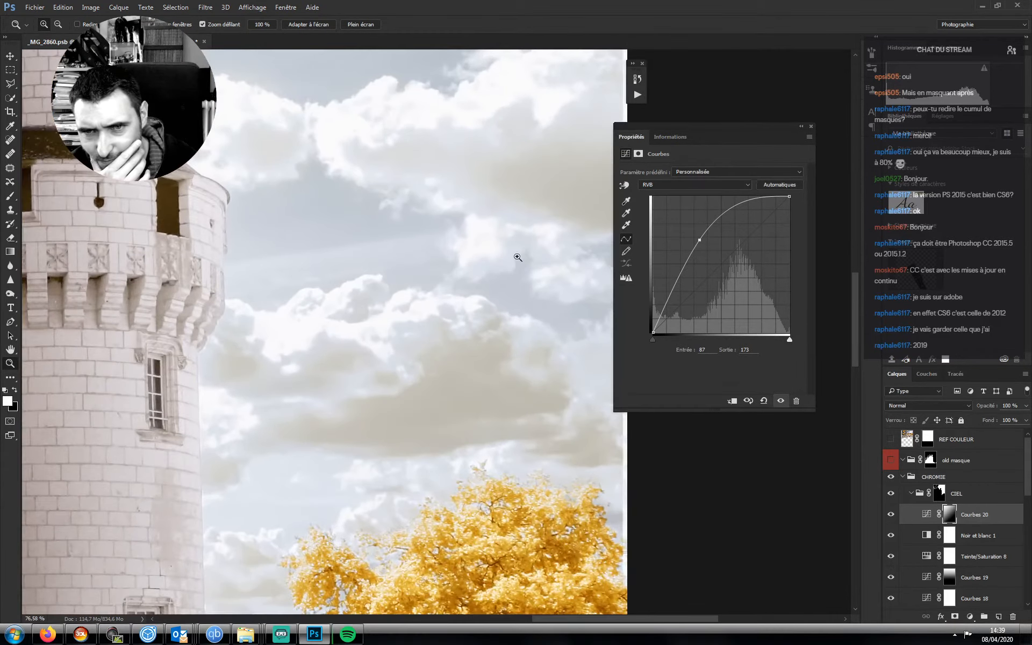
{"action": "left_click", "coordinate": [999, 617]}
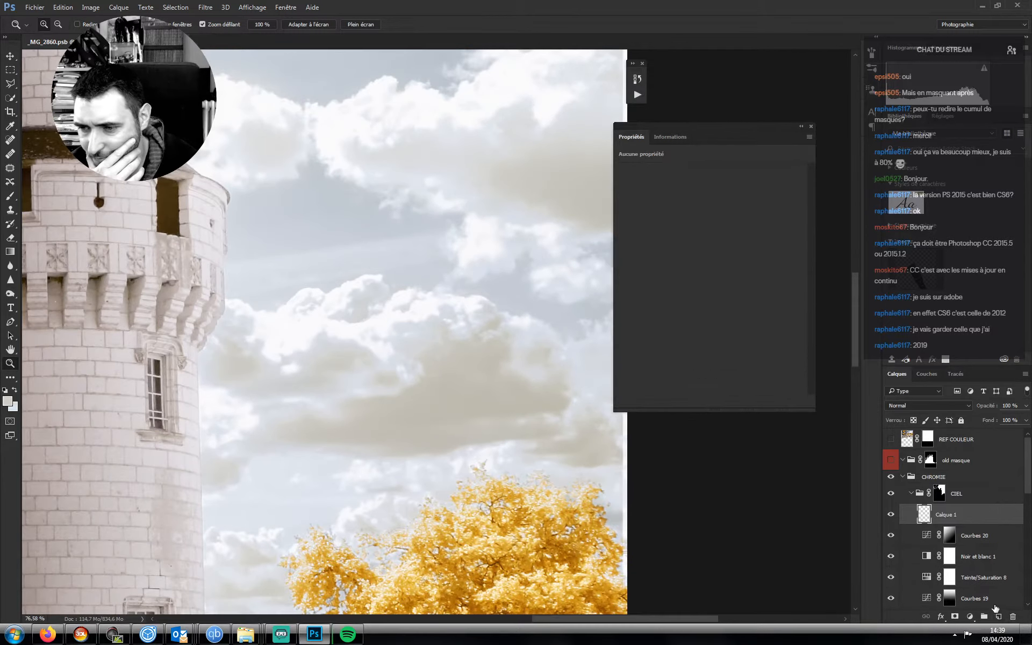
{"action": "key", "text": "b"}
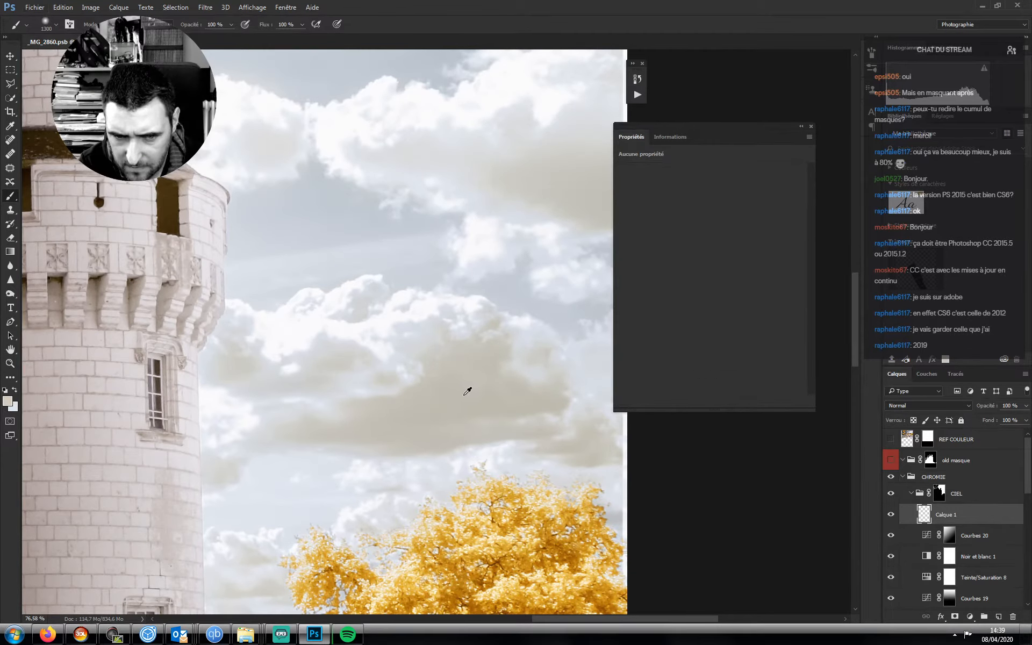
{"action": "key", "text": "bracketleft"}
{"action": "key", "text": "bracketleft"}
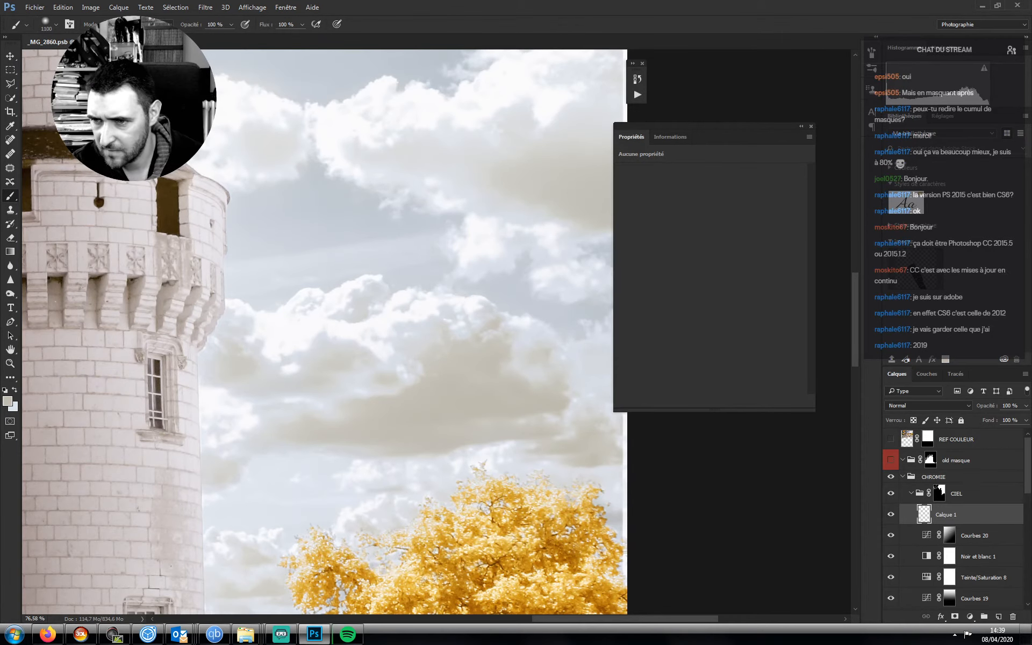
{"action": "key", "text": "bracketleft"}
{"action": "key", "text": "bracketleft"}
{"action": "key", "text": "bracketleft"}
{"action": "key", "text": "bracketleft"}
{"action": "key", "text": "bracketleft"}
{"action": "key", "text": "bracketleft"}
{"action": "key", "text": "bracketleft"}
{"action": "key", "text": "bracketleft"}
{"action": "key", "text": "bracketleft"}
{"action": "key", "text": "bracketleft"}
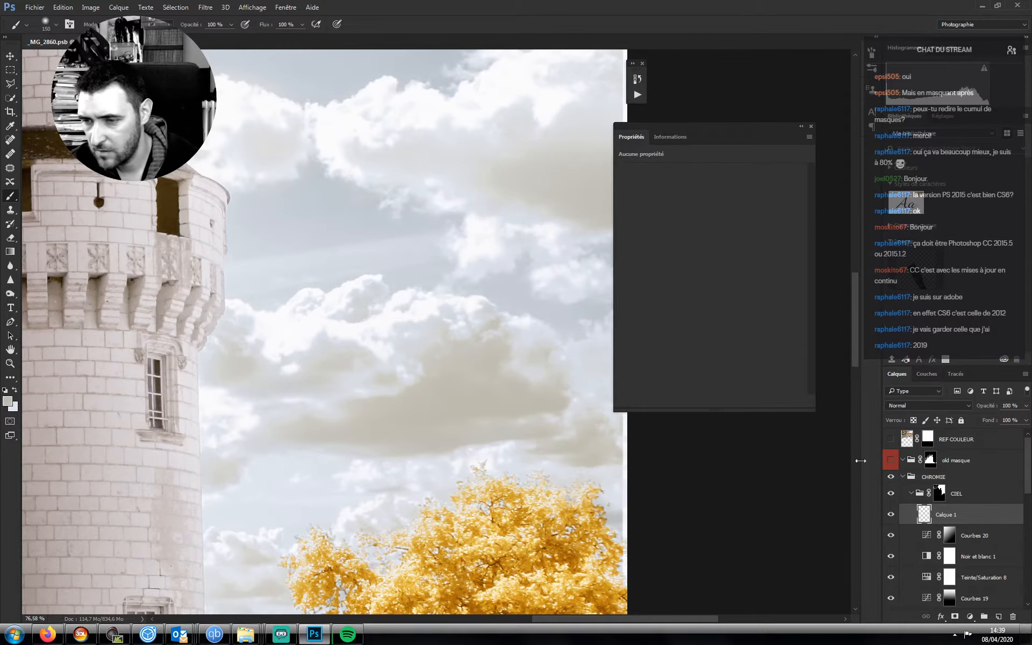
{"action": "left_click", "coordinate": [901, 406]}
{"action": "left_click", "coordinate": [898, 613]}
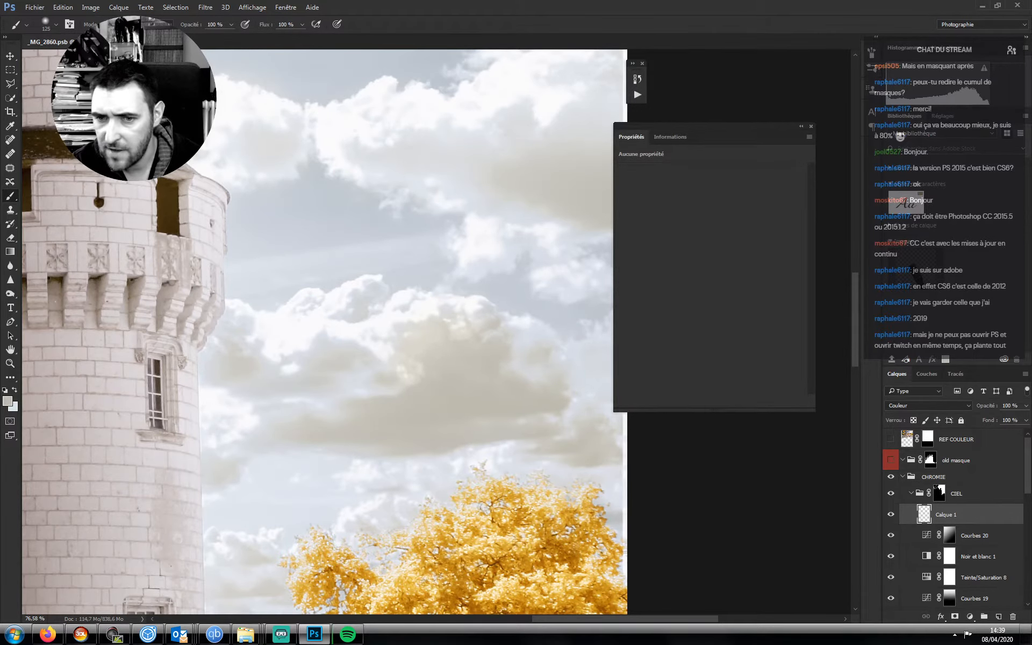
- Paint the sampled grey over the centre and upper edge of the large cloud above the golden tree, with a soft brush of about 125 px
{"action": "key", "text": "bracketleft"}
{"action": "left_click_drag", "start_coordinate": [518, 385], "coordinate": [473, 375]}
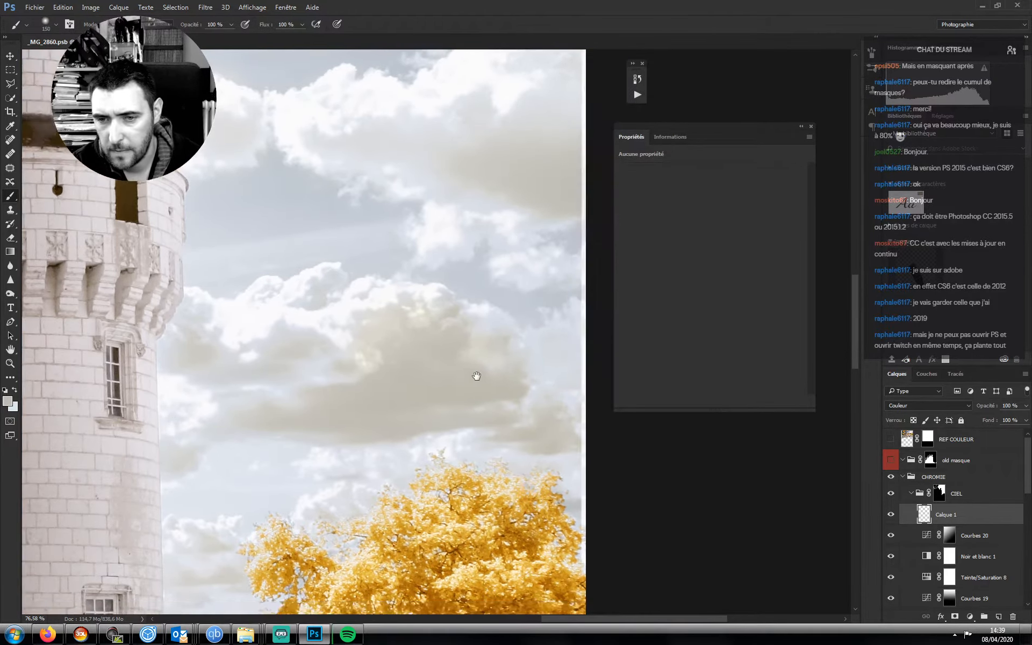
{"action": "key", "text": "bracketright"}
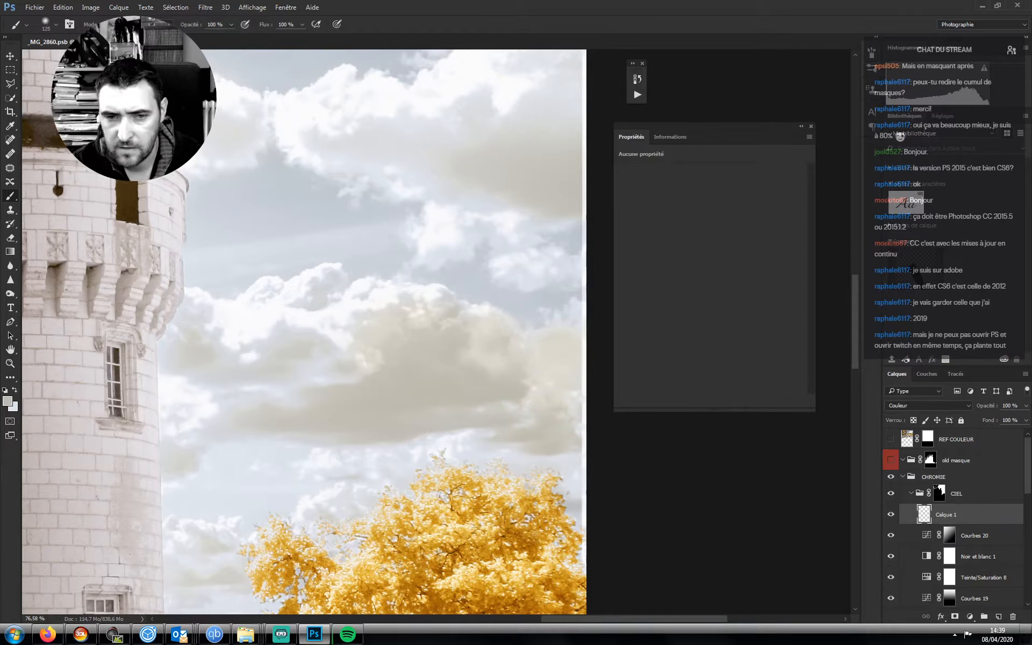
{"action": "key", "text": "bracketleft"}
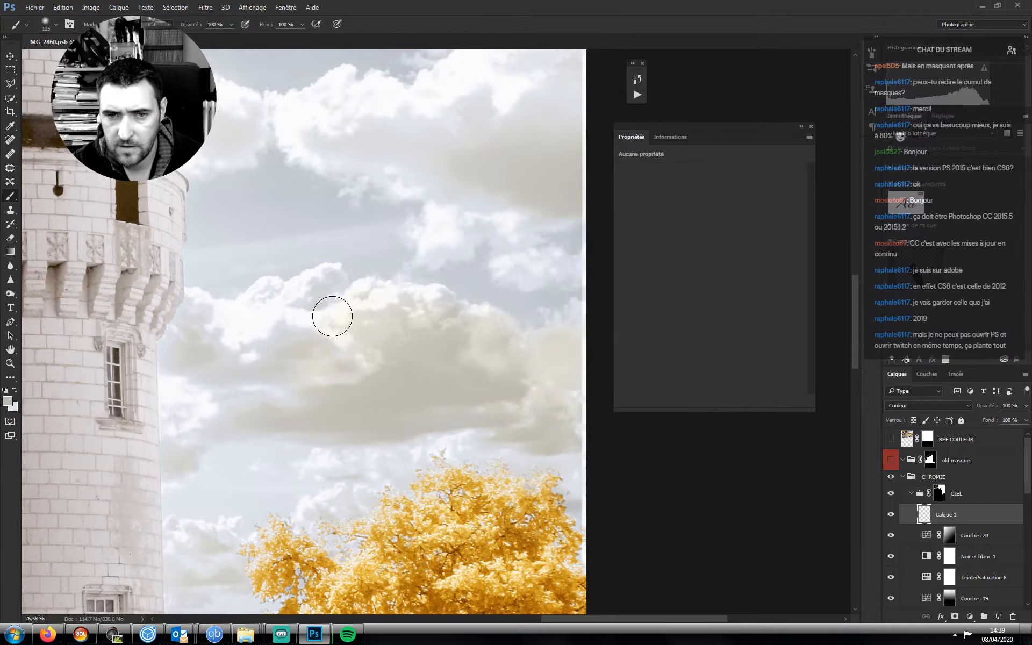
{"action": "mouse_move", "coordinate": [309, 296]}
{"action": "left_mouse_down"}
{"action": "mouse_move", "coordinate": [269, 322]}
{"action": "mouse_move", "coordinate": [281, 331]}
{"action": "left_mouse_up"}
{"action": "key", "text": "bracketright"}
{"action": "mouse_move", "coordinate": [343, 357]}
{"action": "left_mouse_down"}
{"action": "mouse_move", "coordinate": [274, 397]}
{"action": "mouse_move", "coordinate": [238, 399]}
{"action": "left_mouse_up"}
{"action": "key", "text": "bracketleft"}
{"action": "key", "text": "bracketleft"}
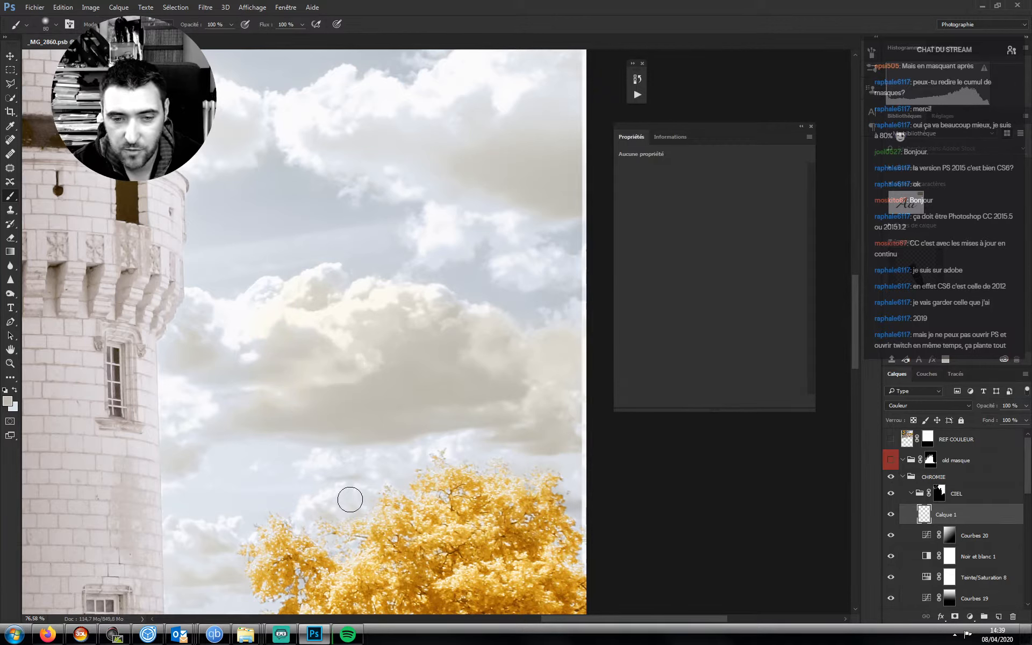
- Extend the grey tint to the end of the large cloud beside the tower and along its underside, varying the brush between 90 and 150 px
{"action": "key", "text": "bracketright"}
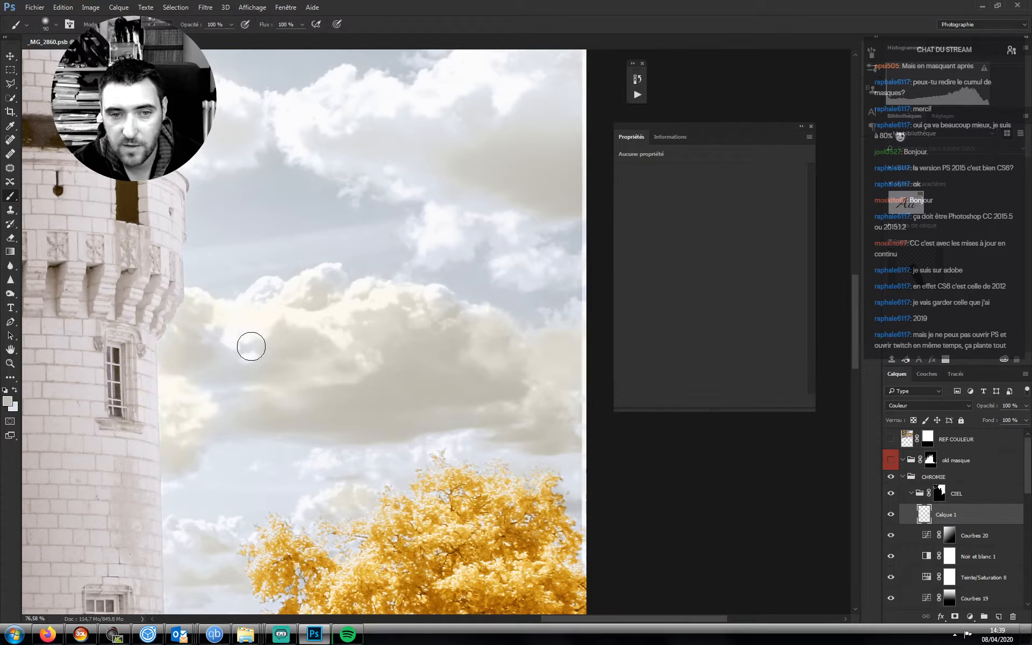
{"action": "key", "text": "bracketright"}
{"action": "key", "text": "bracketright"}
{"action": "key", "text": "bracketright"}
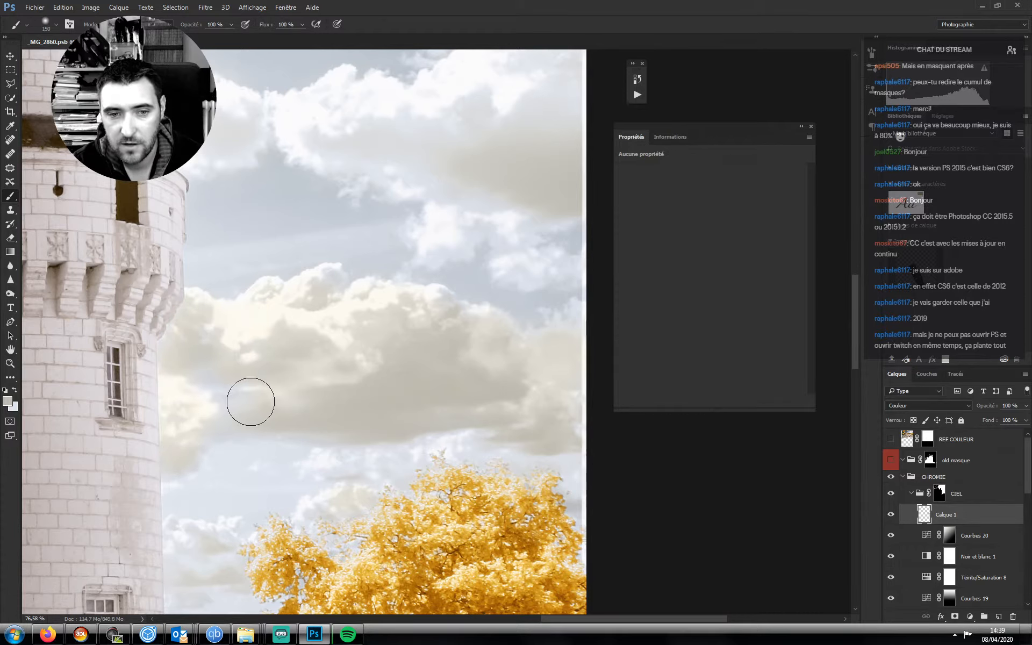
{"action": "key", "text": "bracketleft"}
{"action": "key", "text": "bracketleft"}
{"action": "key", "text": "bracketleft"}
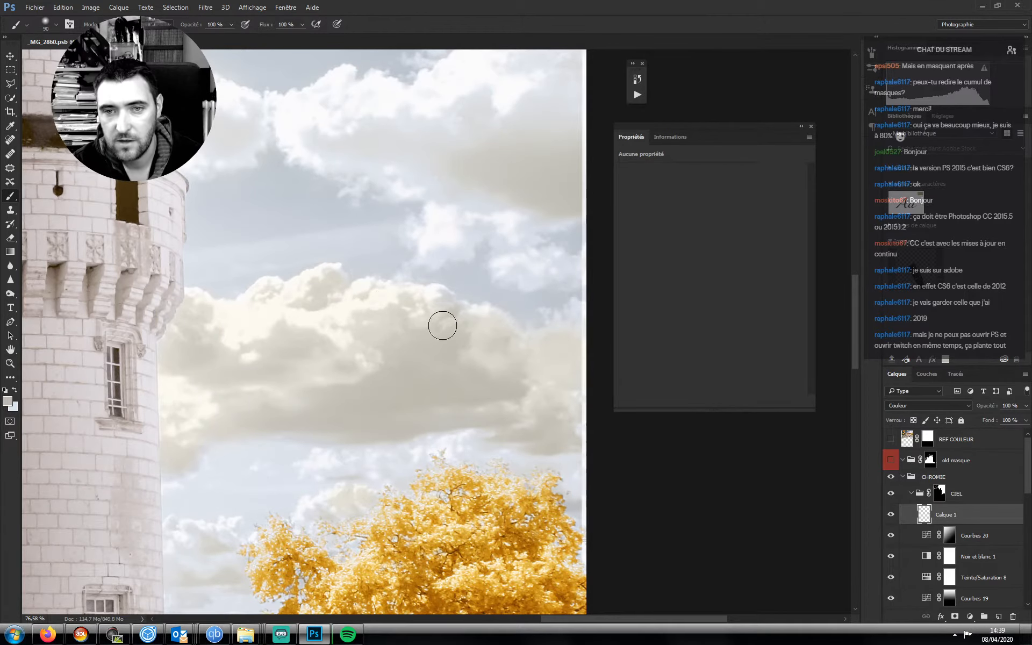
- Tint the small cloud wisps near the photo's right edge, between the two large clouds, with a brush of about 100 to 150 px
{"action": "left_click_drag", "start_coordinate": [417, 366], "coordinate": [353, 422]}
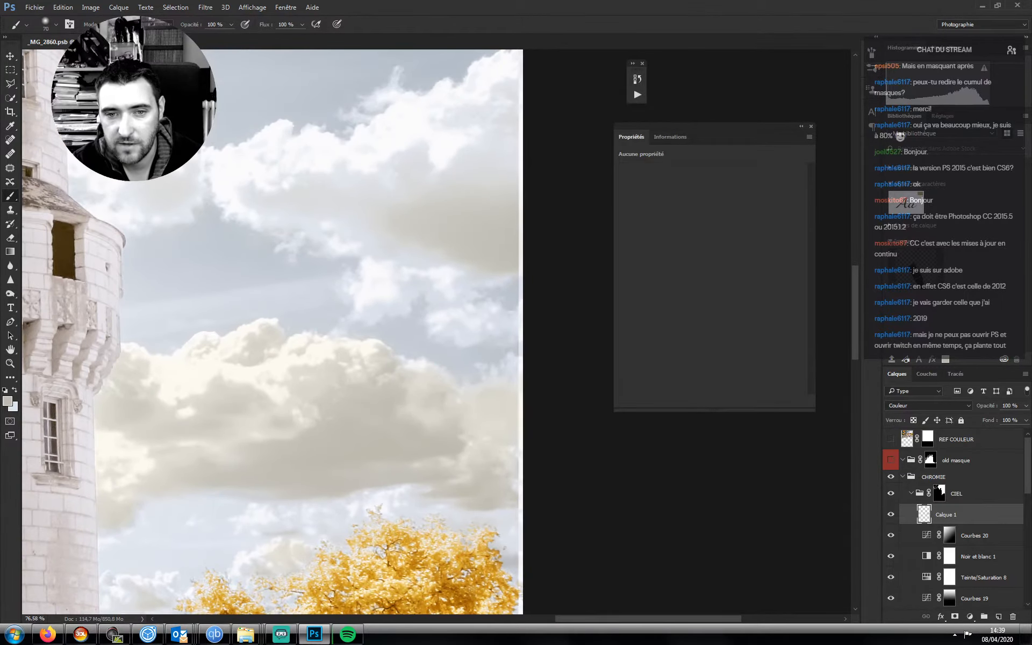
{"action": "key", "text": "bracketright"}
{"action": "key", "text": "bracketright"}
{"action": "key", "text": "bracketright"}
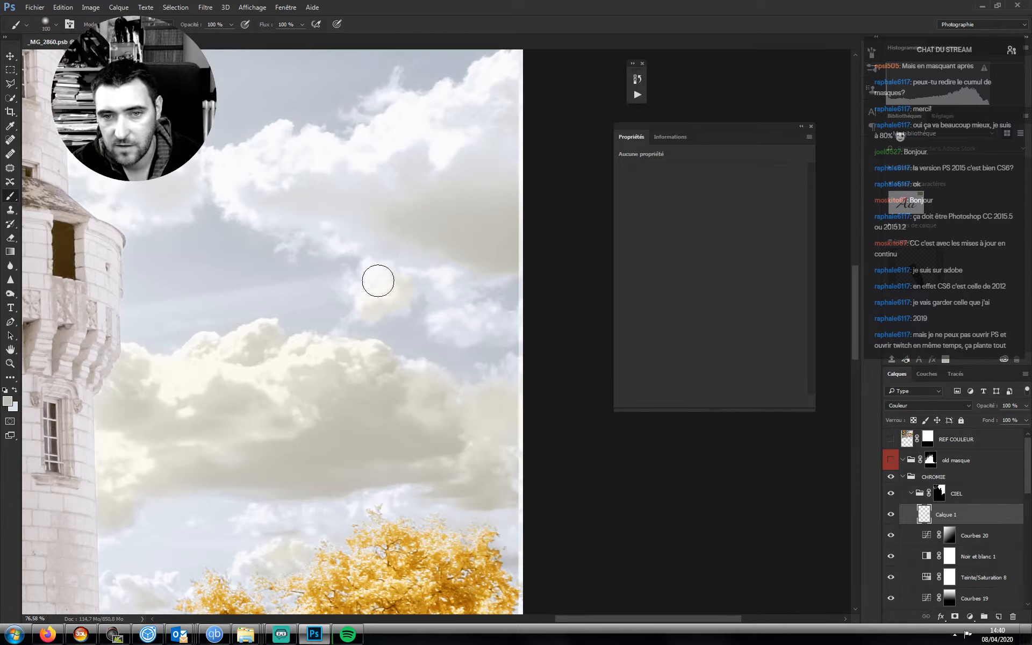
{"action": "mouse_move", "coordinate": [378, 281]}
{"action": "left_mouse_down"}
{"action": "mouse_move", "coordinate": [398, 251]}
{"action": "mouse_move", "coordinate": [404, 268]}
{"action": "mouse_move", "coordinate": [446, 282]}
{"action": "mouse_move", "coordinate": [457, 319]}
{"action": "mouse_move", "coordinate": [502, 326]}
{"action": "left_mouse_up"}
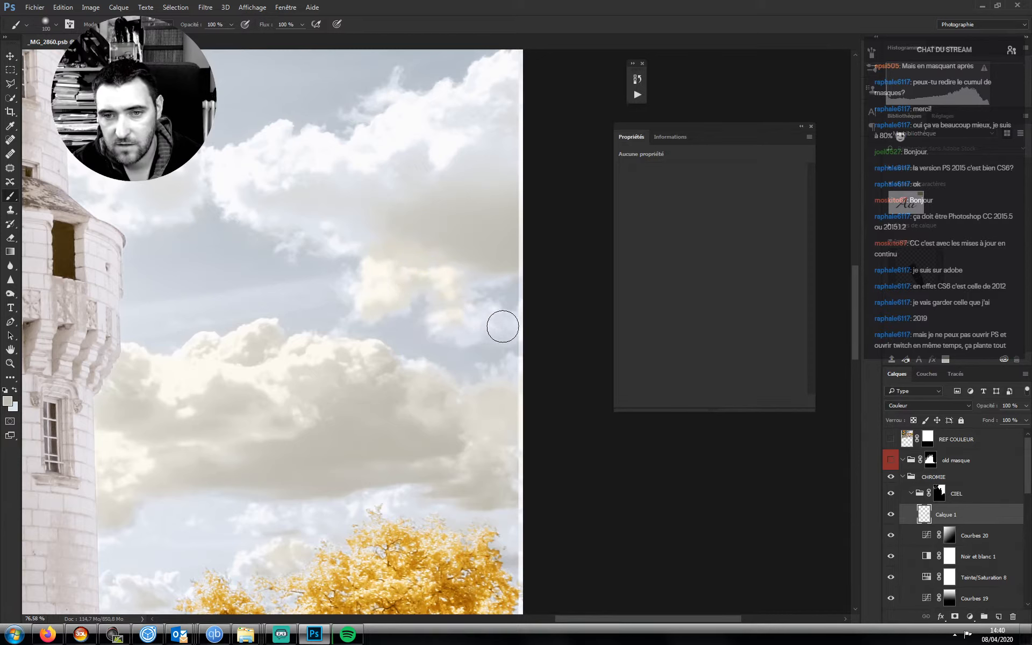
{"action": "key", "text": "bracketright"}
{"action": "key", "text": "bracketright"}
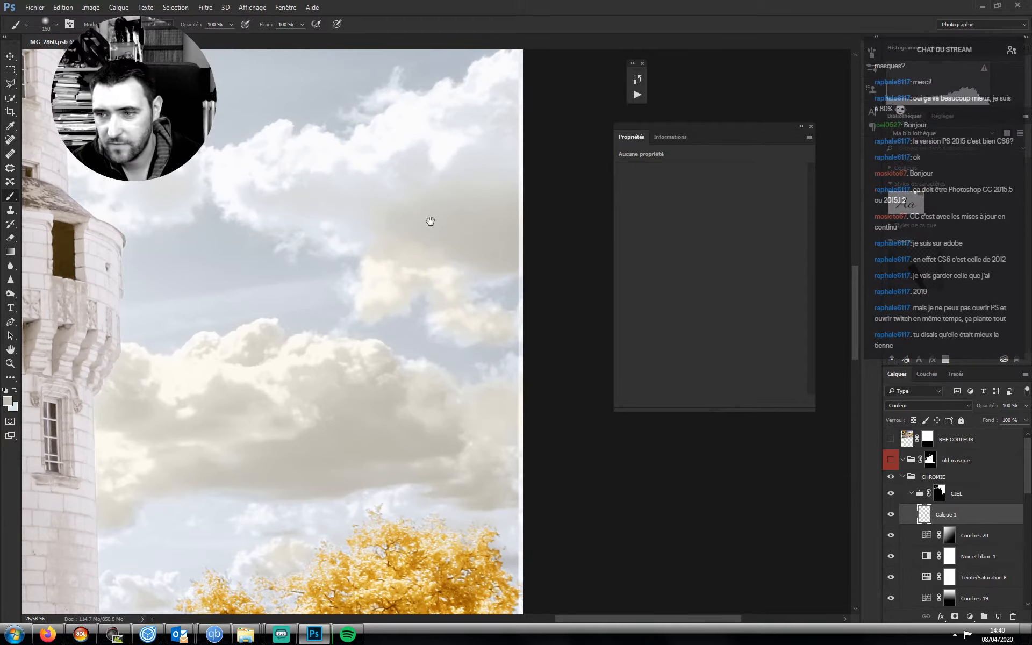
- Tint the large upper cloud from the photo's right edge toward the tower, with a brush of 125 to 200 px
{"action": "left_click_drag", "start_coordinate": [425, 233], "coordinate": [413, 278]}
{"action": "key", "text": "bracketleft"}
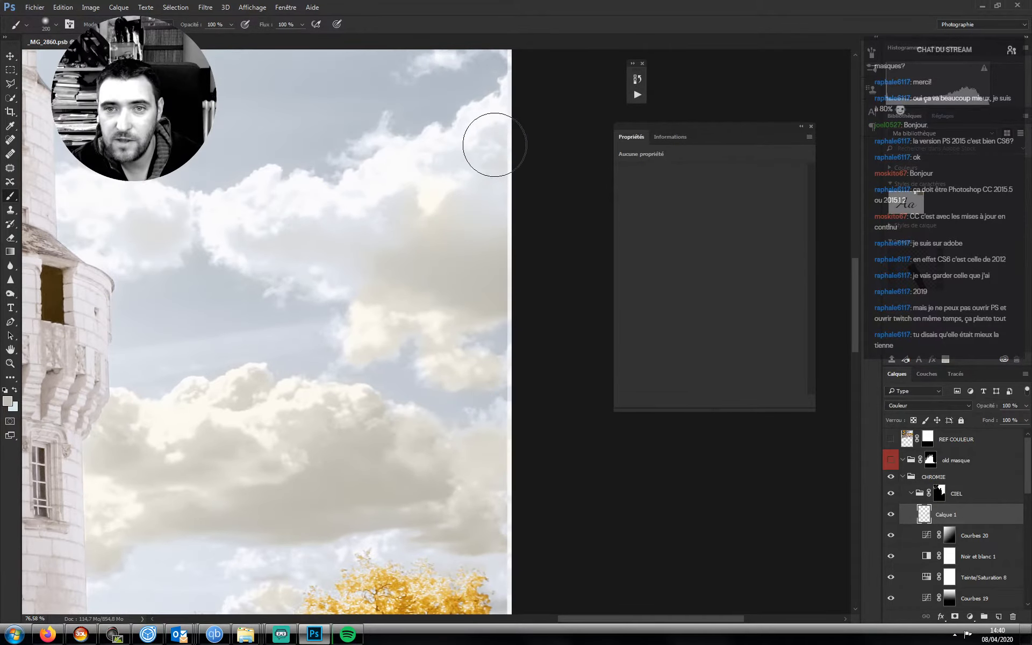
{"action": "key", "text": "bracketleft"}
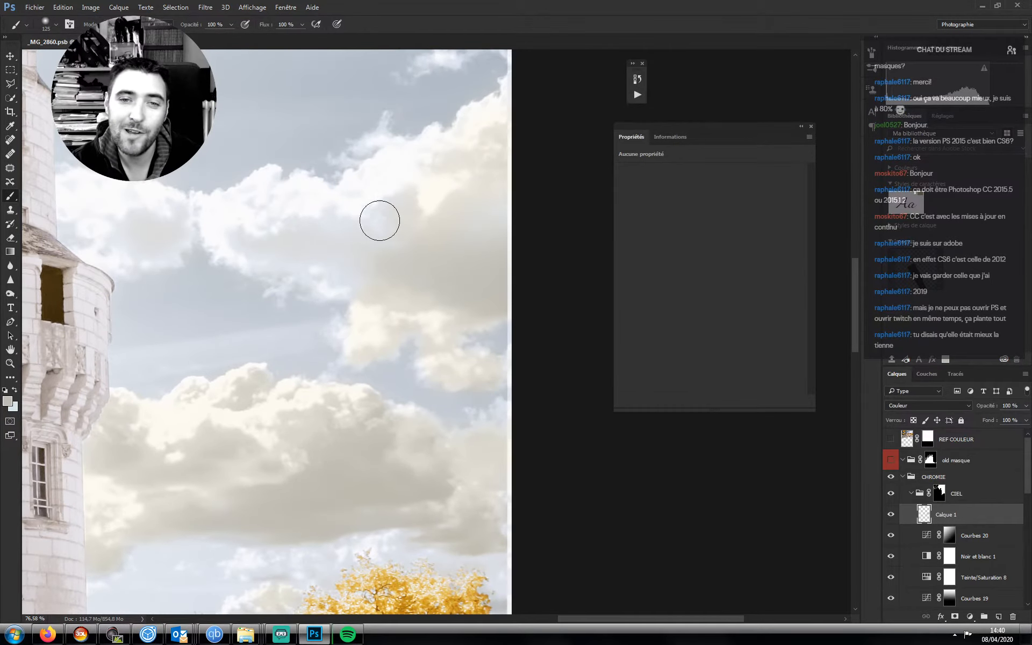
{"action": "mouse_move", "coordinate": [349, 200]}
{"action": "left_mouse_down"}
{"action": "mouse_move", "coordinate": [356, 255]}
{"action": "mouse_move", "coordinate": [334, 278]}
{"action": "mouse_move", "coordinate": [241, 243]}
{"action": "mouse_move", "coordinate": [219, 222]}
{"action": "mouse_move", "coordinate": [221, 236]}
{"action": "mouse_move", "coordinate": [237, 206]}
{"action": "mouse_move", "coordinate": [270, 183]}
{"action": "mouse_move", "coordinate": [265, 196]}
{"action": "mouse_move", "coordinate": [286, 193]}
{"action": "mouse_move", "coordinate": [324, 213]}
{"action": "mouse_move", "coordinate": [262, 234]}
{"action": "left_mouse_up"}
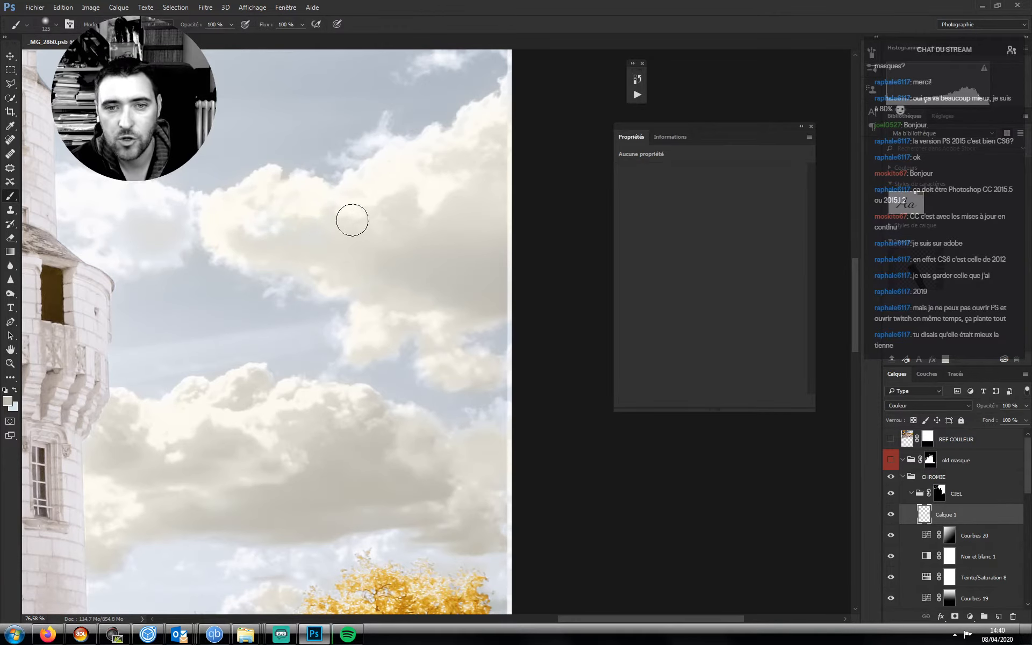
- Refine the tinted cloud edges with a smaller brush and tint the upper cloud next to the tower roof at about 60 px
{"action": "key", "text": "bracketleft"}
{"action": "key", "text": "bracketleft"}
{"action": "key", "text": "bracketleft"}
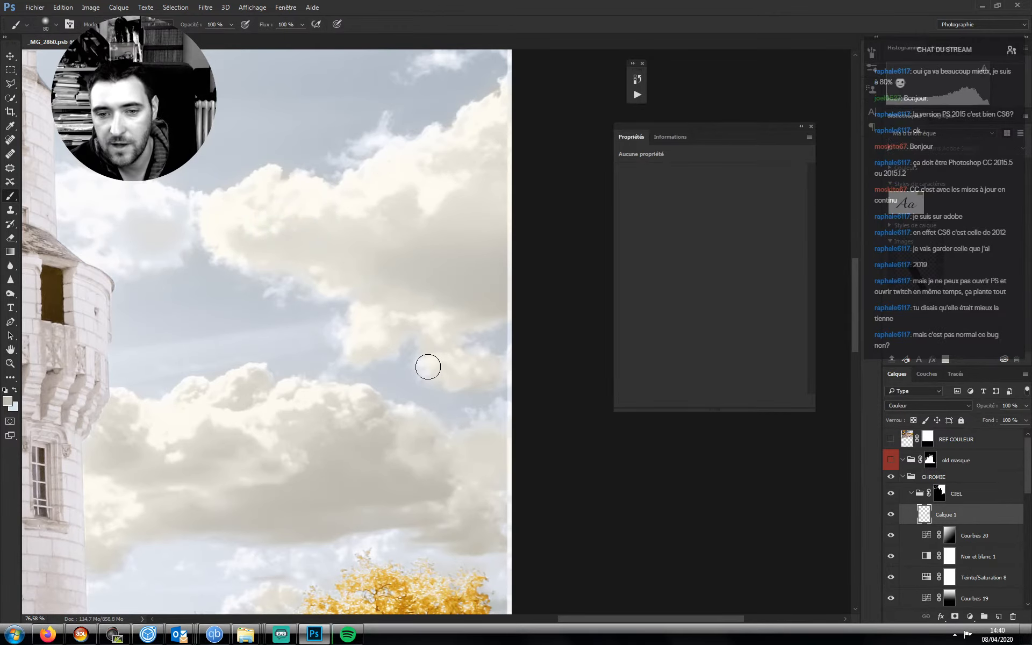
{"action": "key", "text": "bracketleft"}
{"action": "key", "text": "bracketleft"}
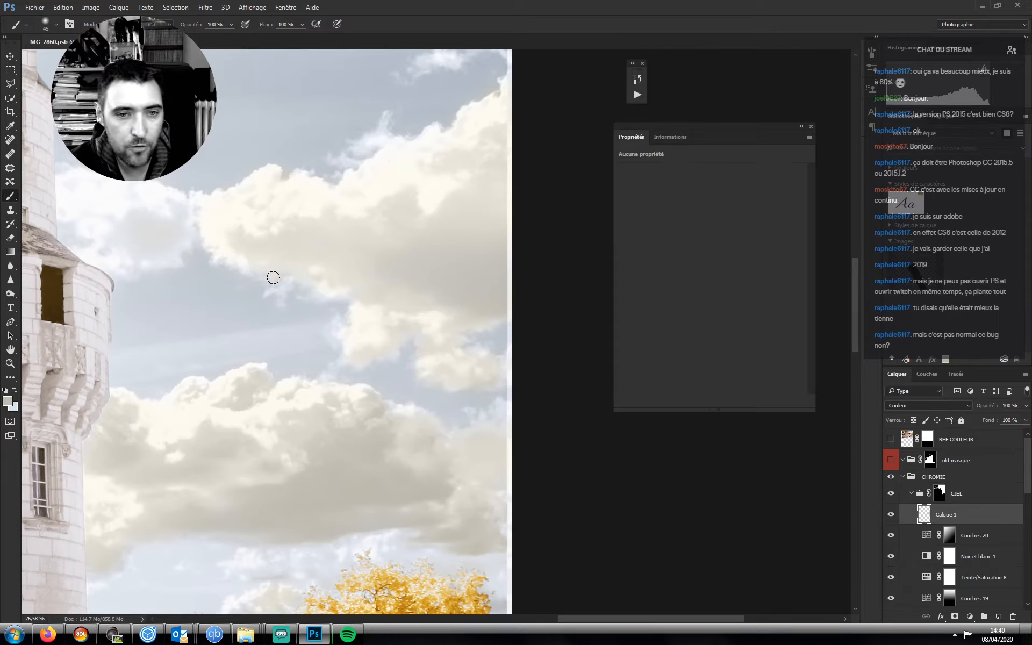
{"action": "key", "text": "bracketright"}
{"action": "key", "text": "bracketright"}
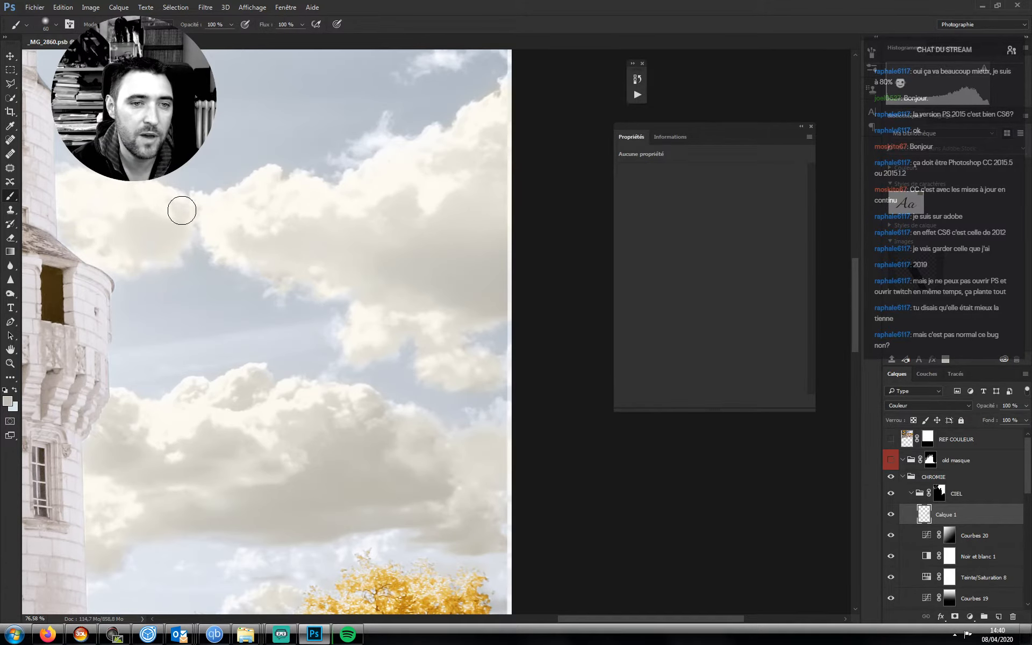
{"action": "left_click_drag", "start_coordinate": [286, 336], "coordinate": [277, 86]}
{"action": "left_click_drag", "start_coordinate": [403, 299], "coordinate": [390, 470]}
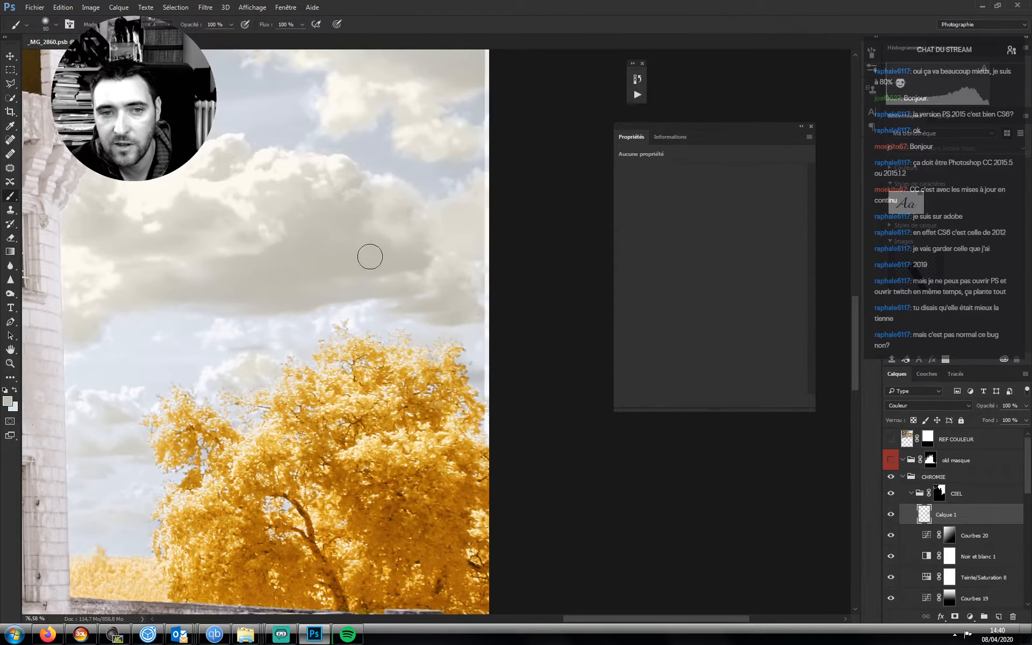
- Tint the low clouds between the tower and the yellow tree grey, varying the brush between 45 and 70 px
{"action": "key", "text": "bracketleft"}
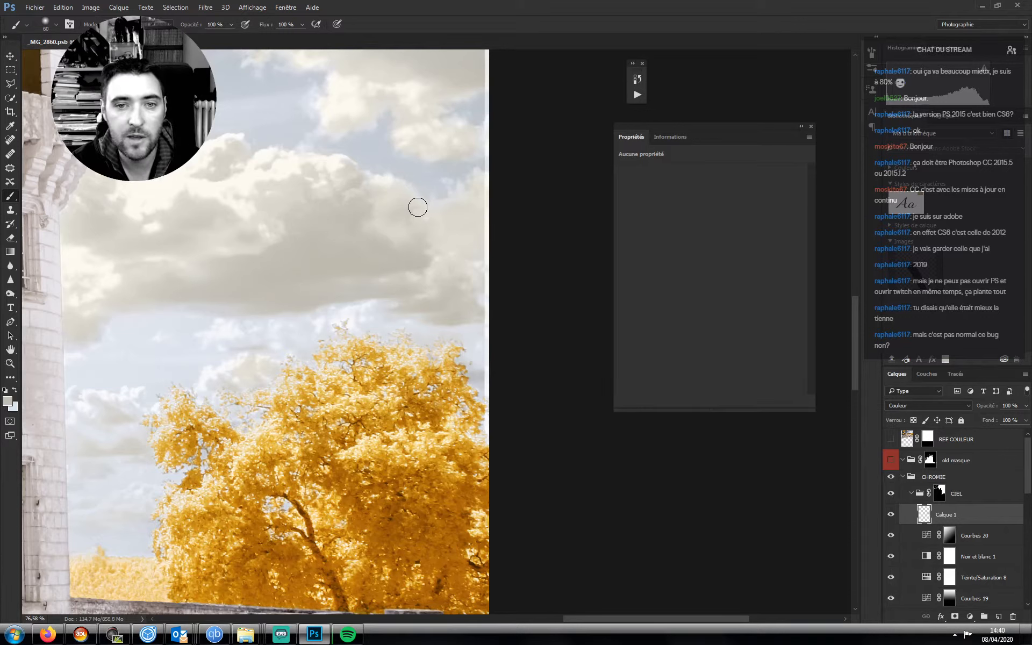
{"action": "key", "text": "bracketleft"}
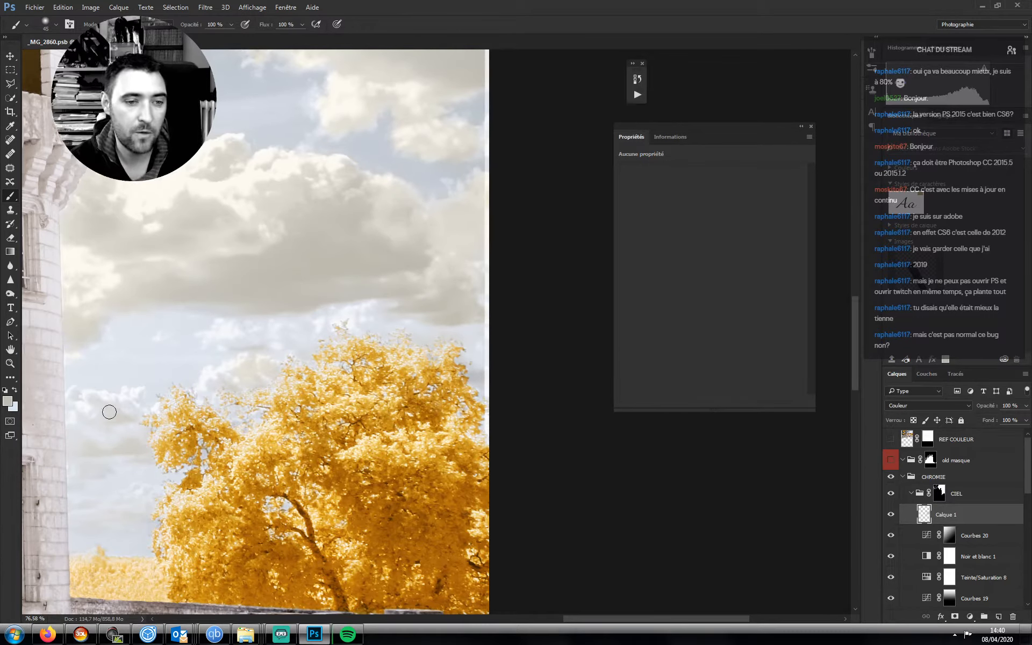
{"action": "key", "text": "bracketright"}
{"action": "key", "text": "bracketright"}
{"action": "key", "text": "bracketright"}
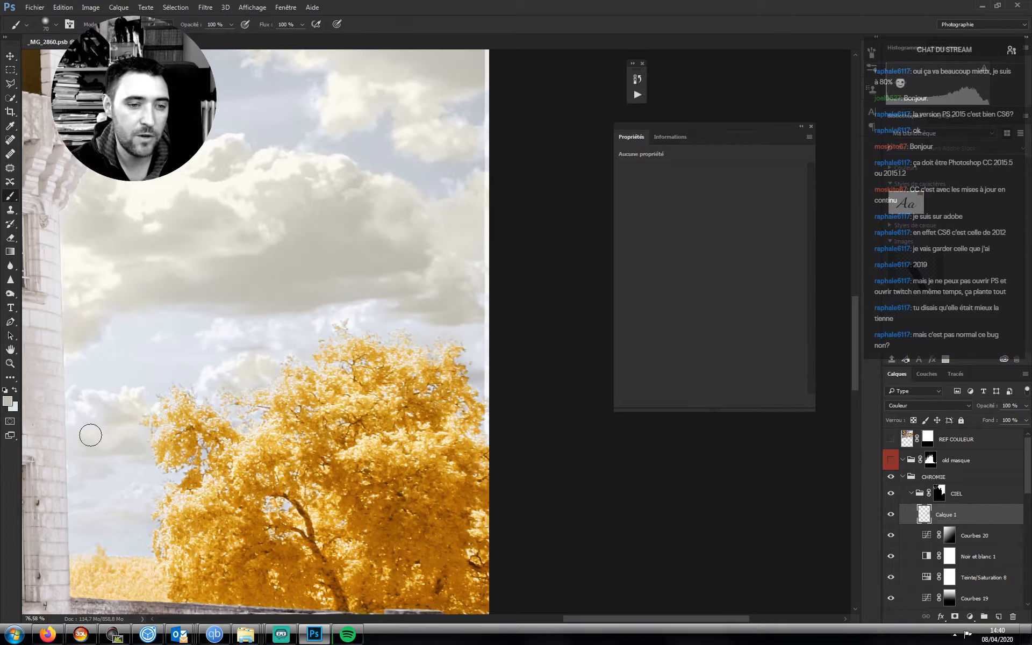
{"action": "key", "text": "bracketleft"}
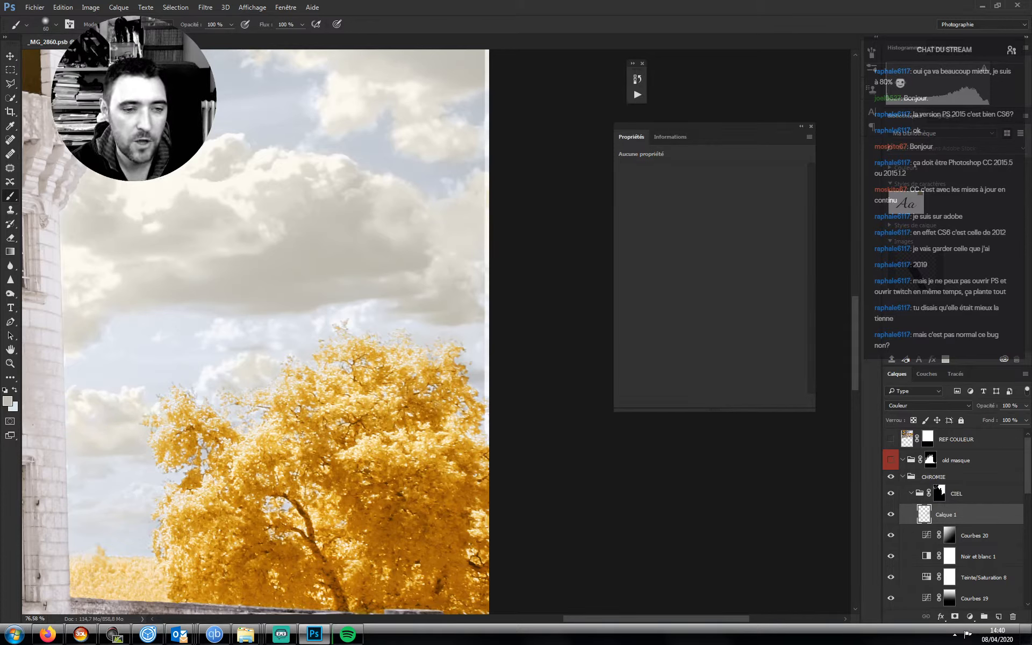
- Tint the small clouds just above the tree's crown with a brush of 40 to 60 px
{"action": "key", "text": "bracketleft"}
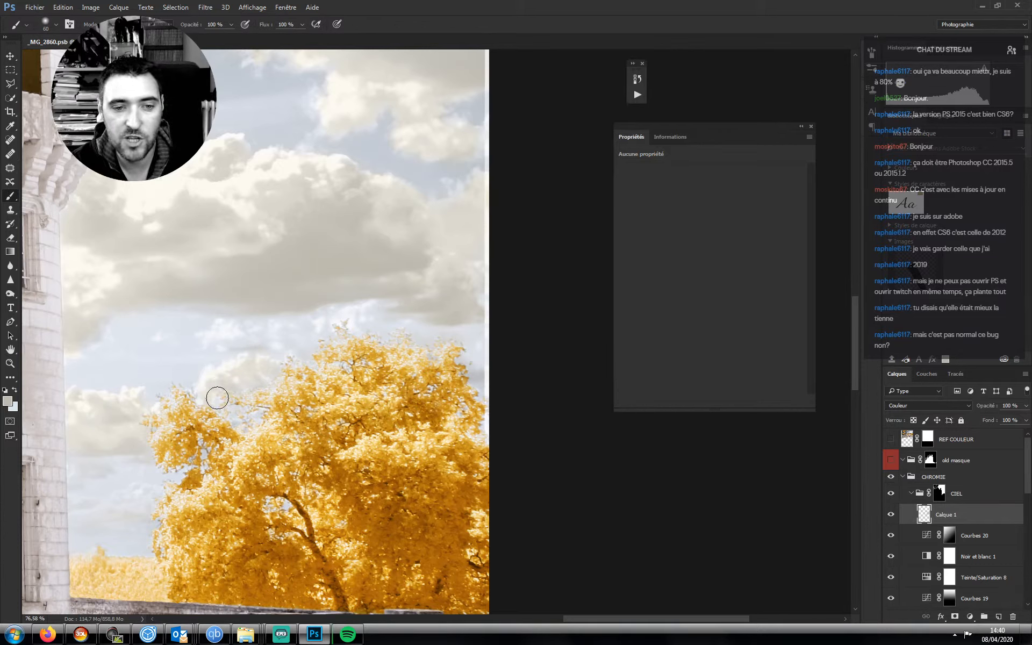
{"action": "key", "text": "bracketleft"}
{"action": "key", "text": "bracketleft"}
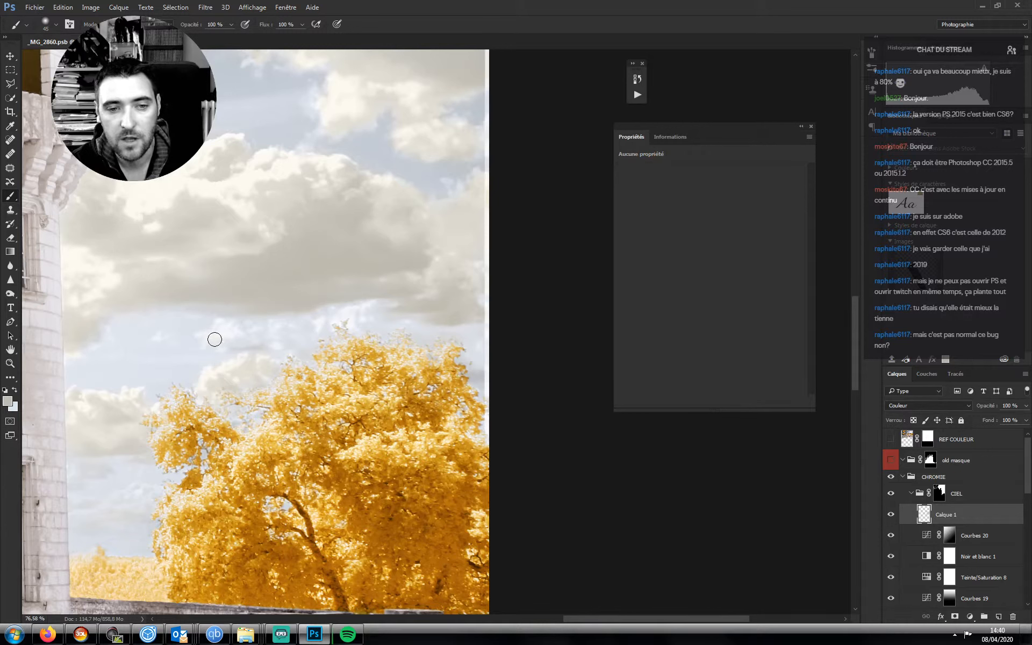
{"action": "key", "text": "bracketright"}
{"action": "key", "text": "bracketright"}
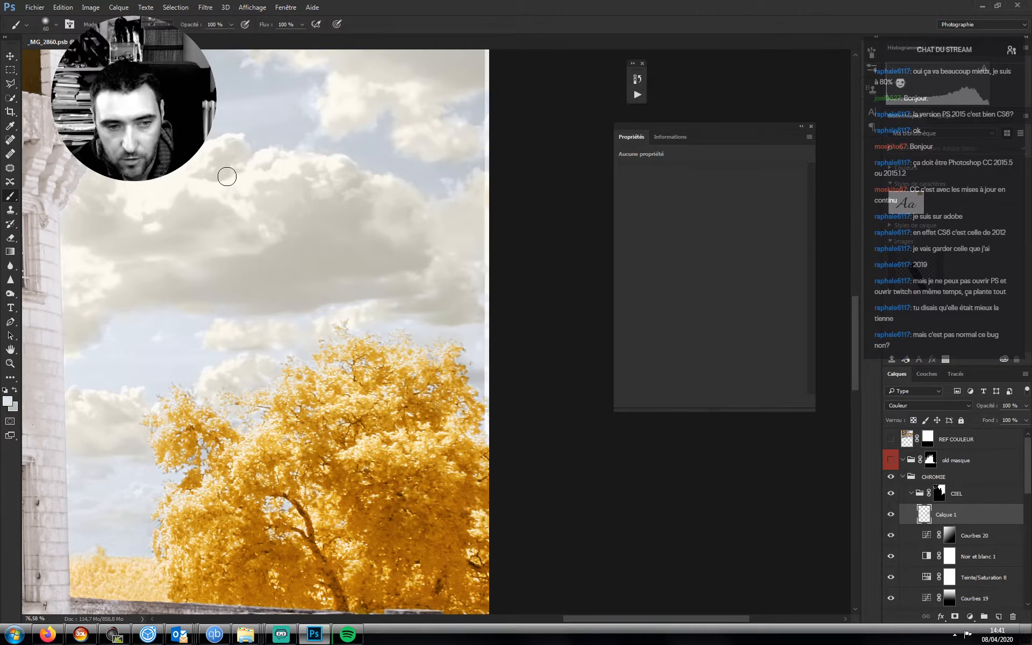
- Clean up the tint with a 30 px eraser and retouch the edges of the large clouds with a smaller brush, up to 60 px
{"action": "key", "text": "e"}
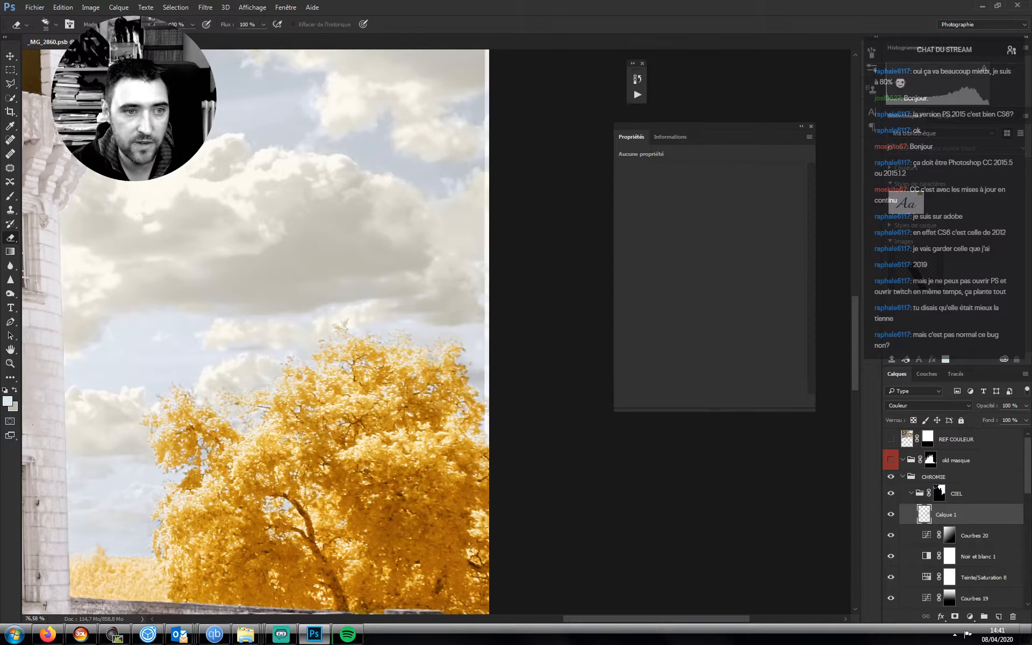
{"action": "key", "text": "b"}
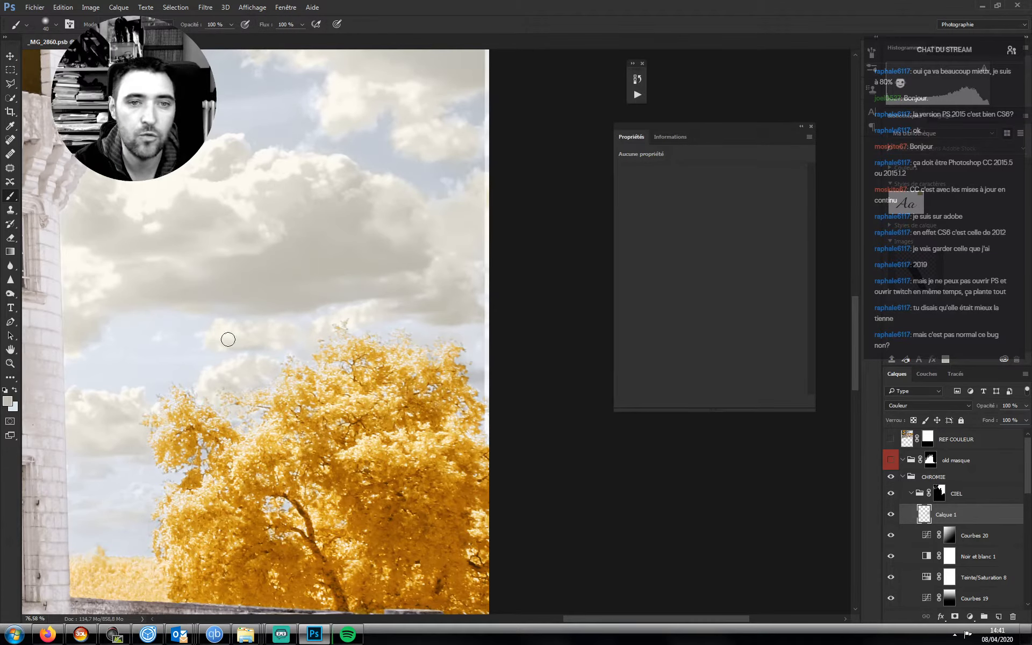
{"action": "left_click_drag", "start_coordinate": [338, 206], "coordinate": [327, 314]}
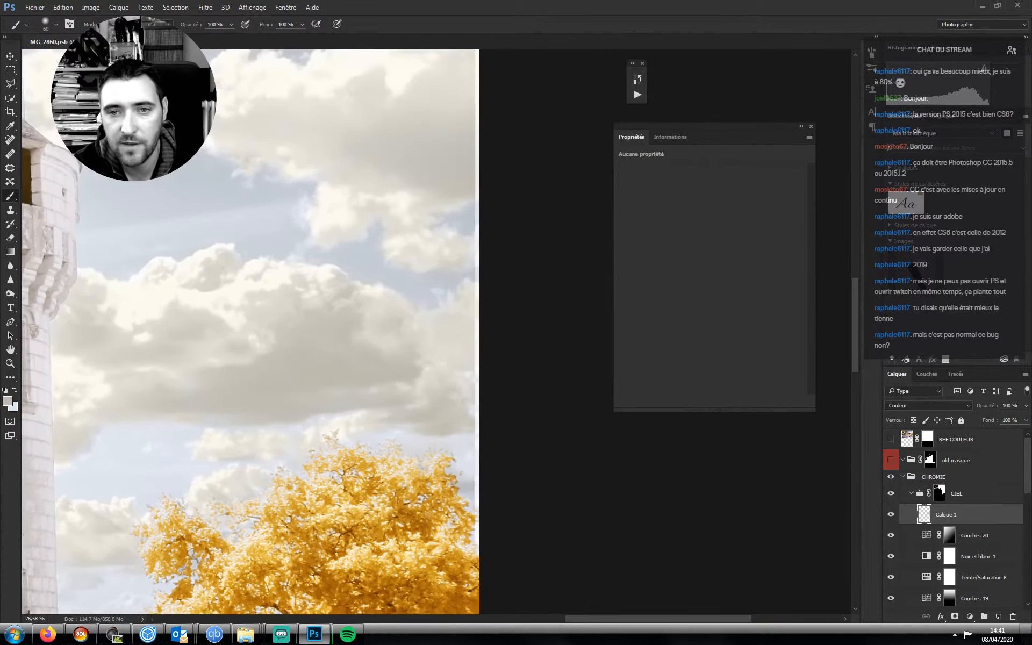
{"action": "key", "text": "bracketright"}
{"action": "key", "text": "bracketright"}
{"action": "key", "text": "bracketright"}
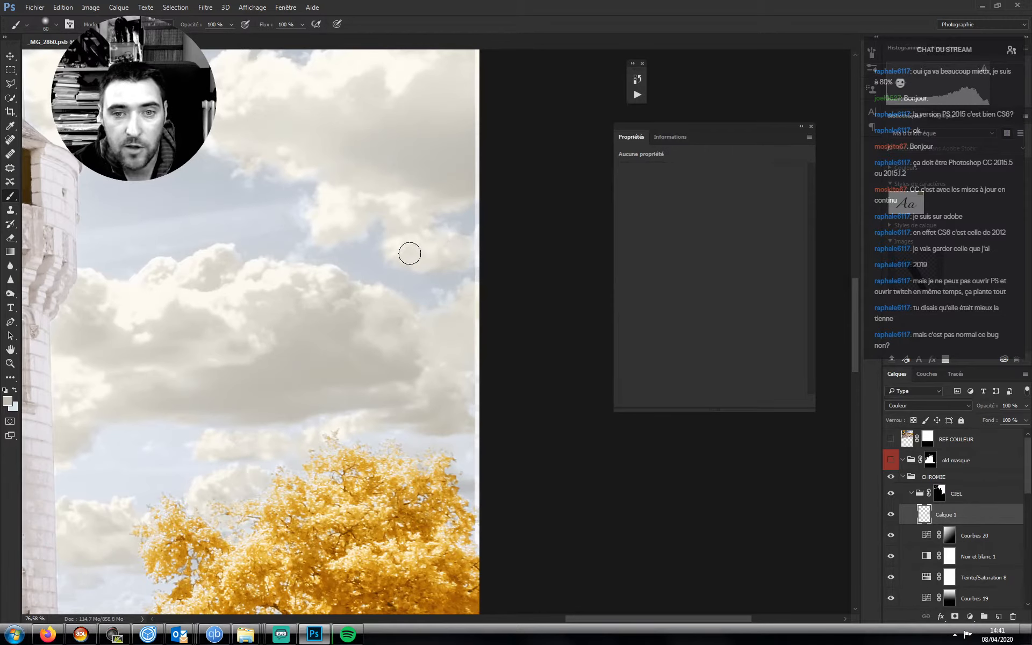
{"action": "key", "text": "bracketleft"}
{"action": "key", "text": "bracketleft"}
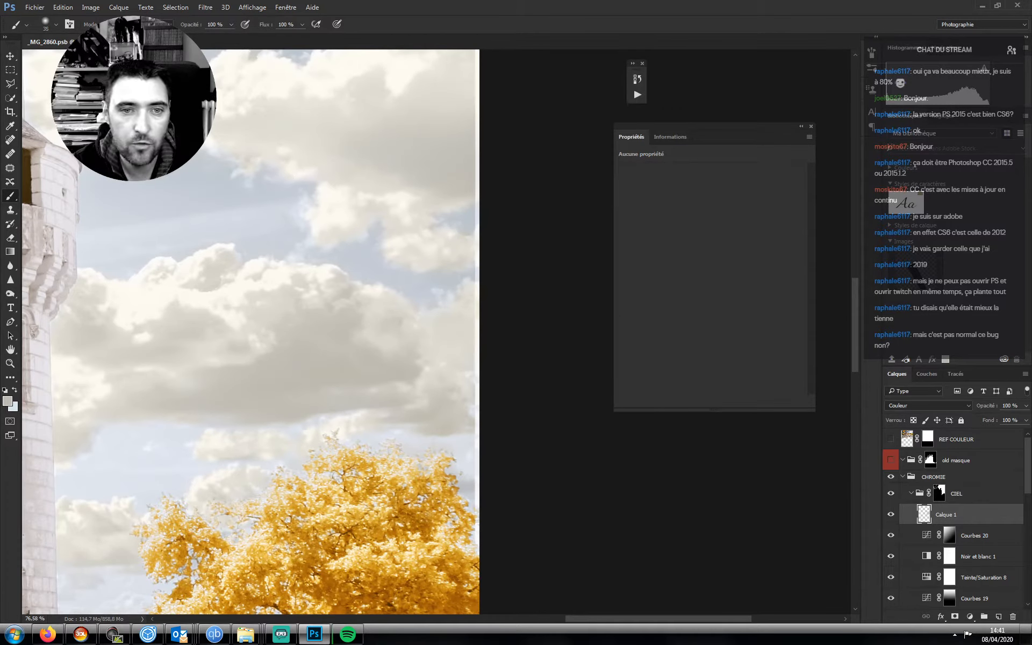
- Tint the ragged lower fringe and the upper wisps of the large upper cloud with a fine brush of 15 to 25 px
{"action": "left_click_drag", "start_coordinate": [246, 165], "coordinate": [270, 223]}
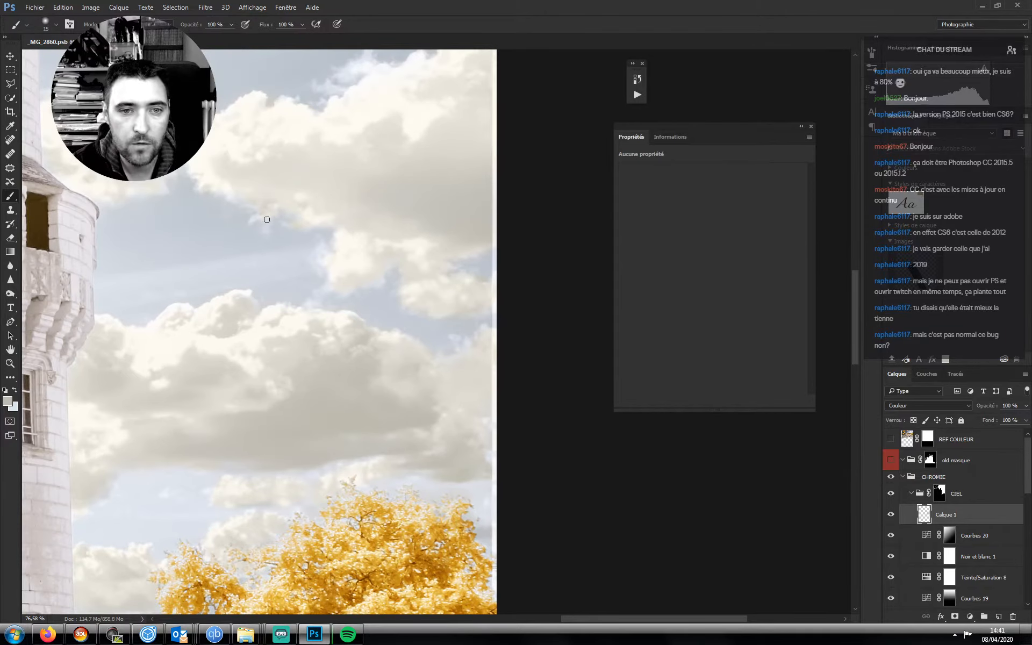
{"action": "key", "text": "bracketright"}
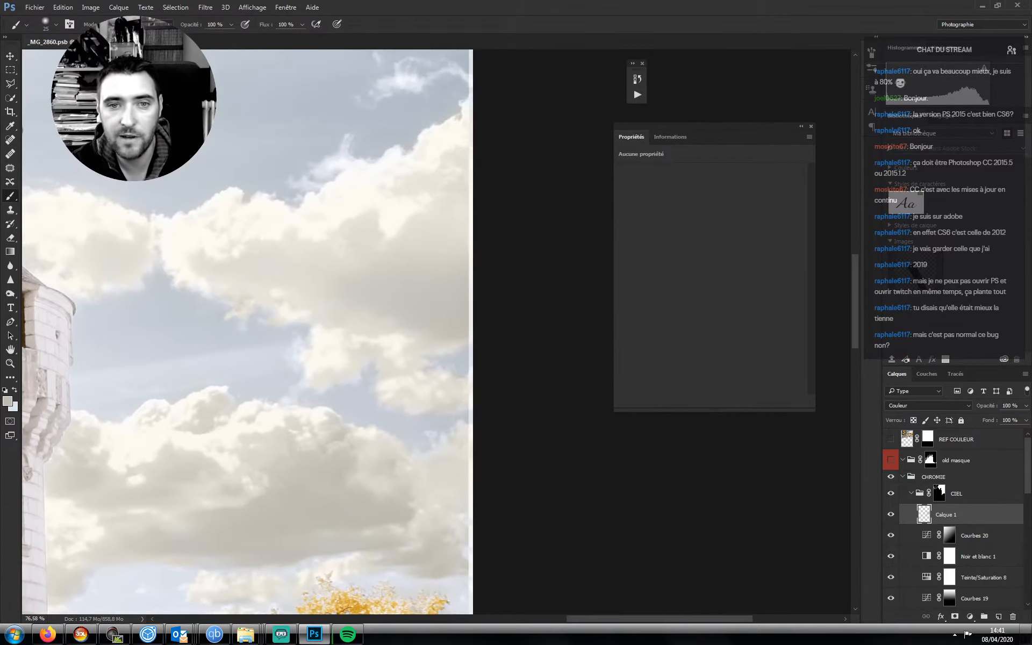
{"action": "key", "text": "bracketright"}
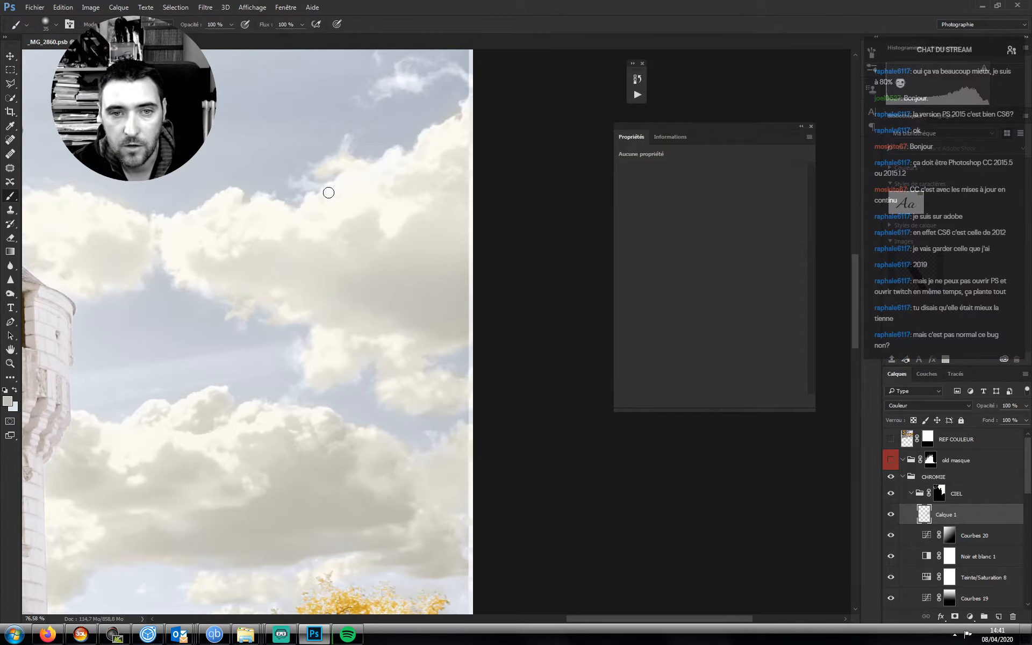
{"action": "key", "text": "bracketleft"}
{"action": "left_click_drag", "start_coordinate": [295, 279], "coordinate": [411, 332]}
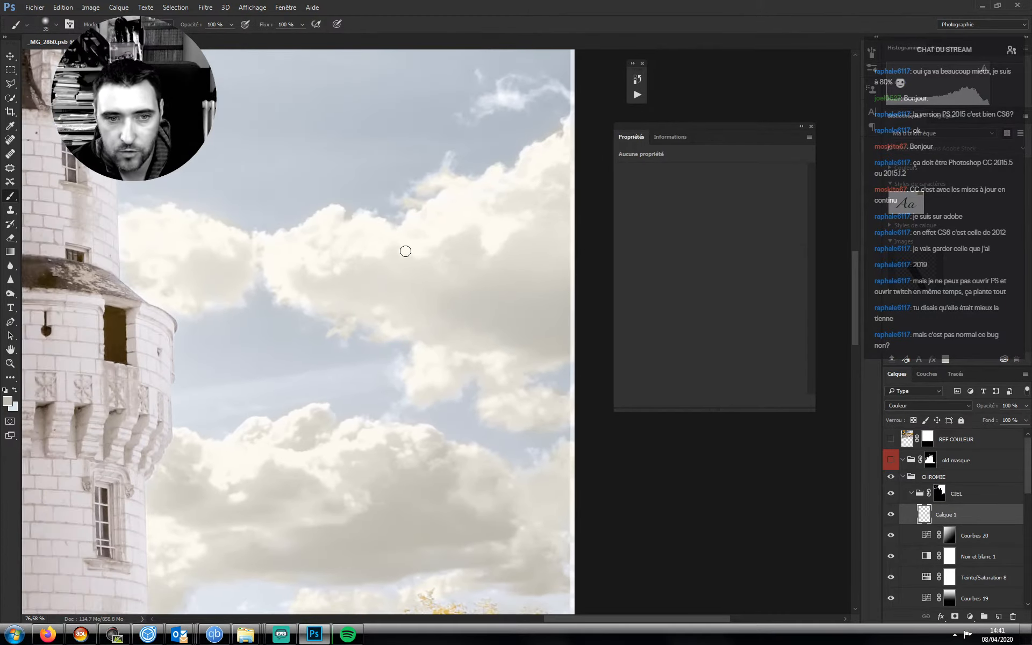
- Erase excess grey tint from the blue sky around the upper cloud's edges with an eraser of 15 to 30 px
{"action": "key", "text": "e"}
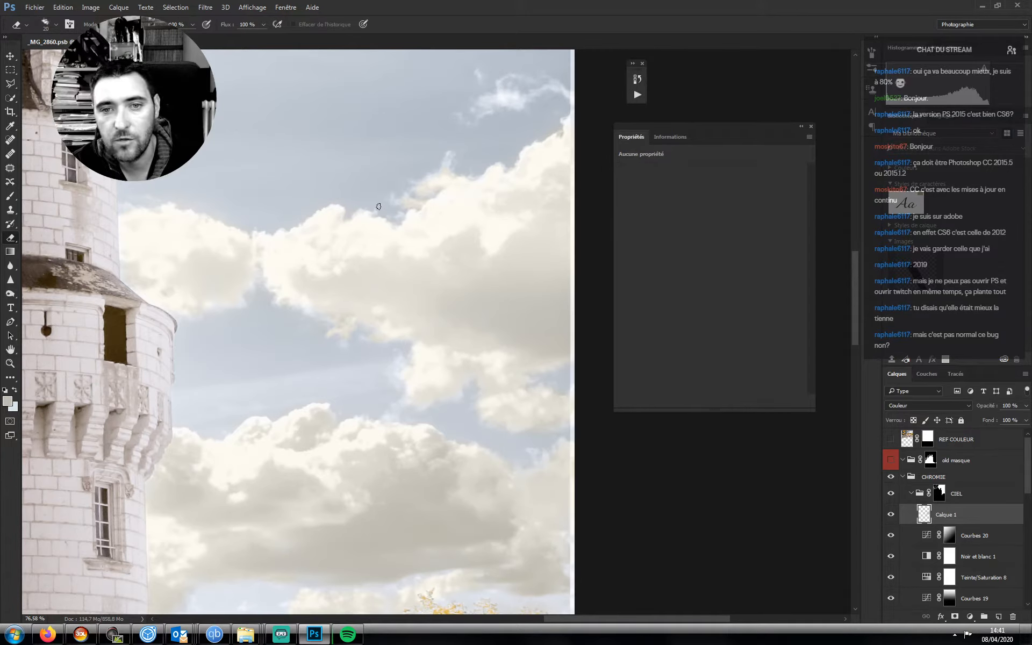
{"action": "left_click_drag", "start_coordinate": [419, 301], "coordinate": [389, 357]}
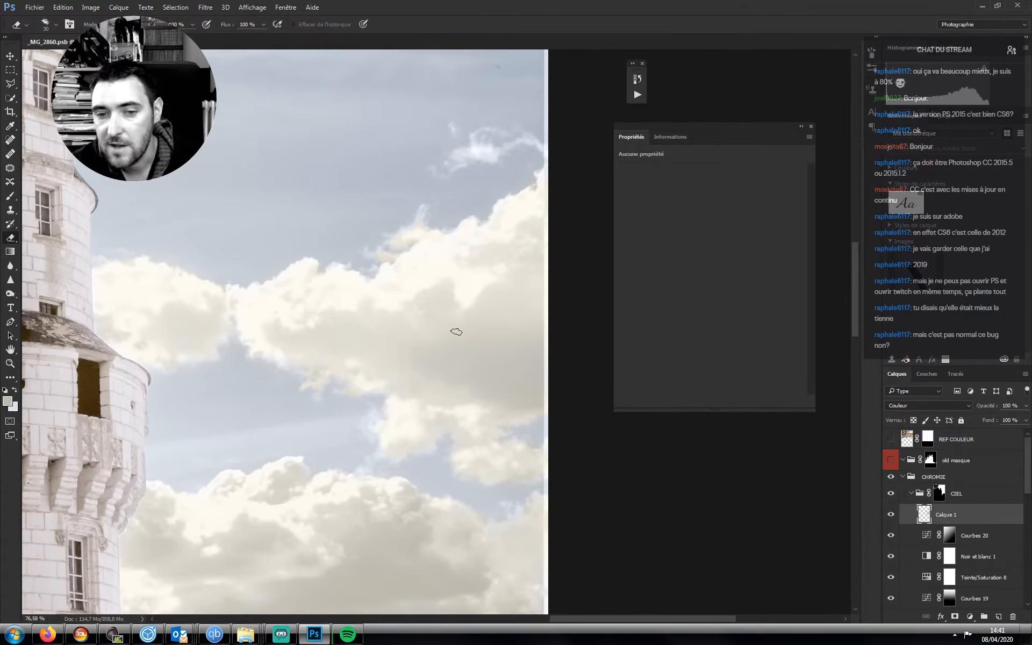
{"action": "left_click_drag", "start_coordinate": [479, 285], "coordinate": [492, 275]}
{"action": "left_click_drag", "start_coordinate": [425, 427], "coordinate": [431, 343]}
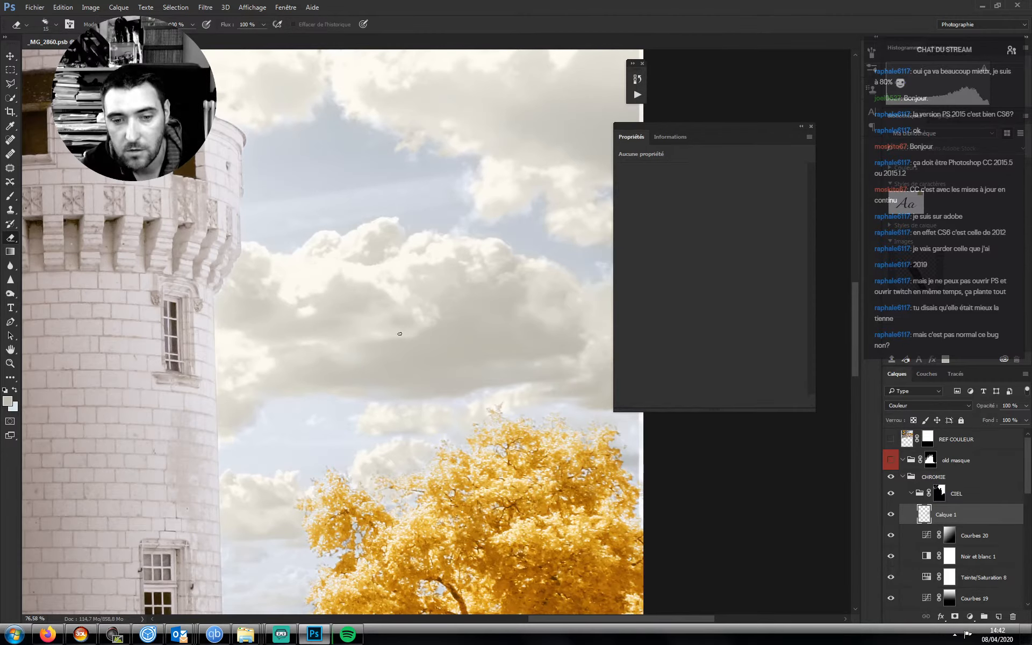
- Hide the CIEL group, add a new layer inside it and stamp the visible image onto that layer
{"action": "key", "text": "ctrl+minus"}
{"action": "key", "text": "ctrl+minus"}
{"action": "key", "text": "ctrl+minus"}
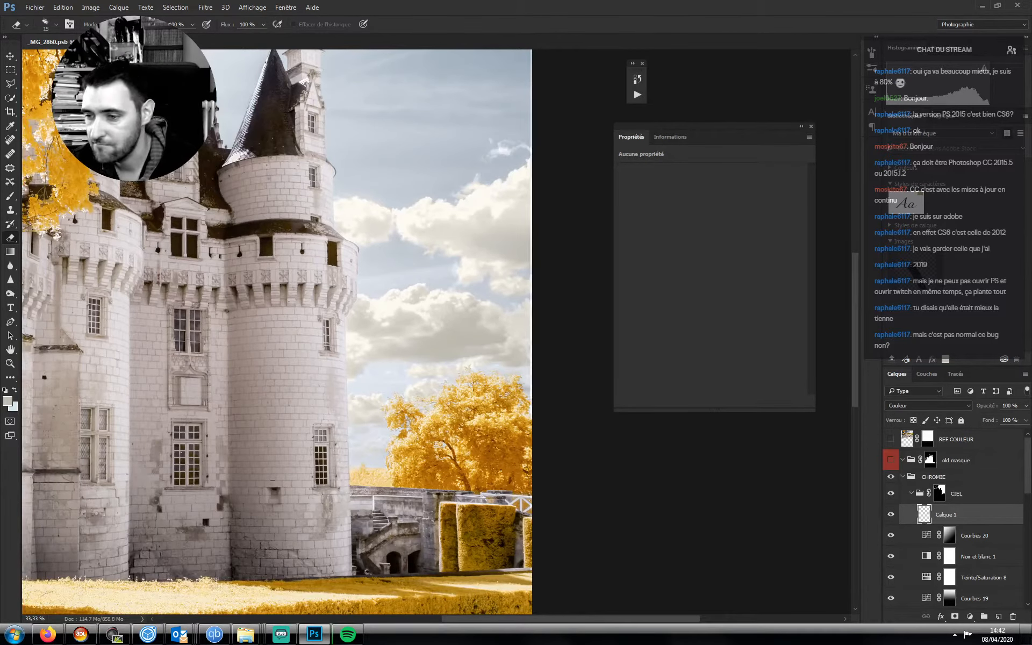
{"action": "scroll", "coordinate": [892, 476], "scroll_direction": "down", "scroll_amount": 1}
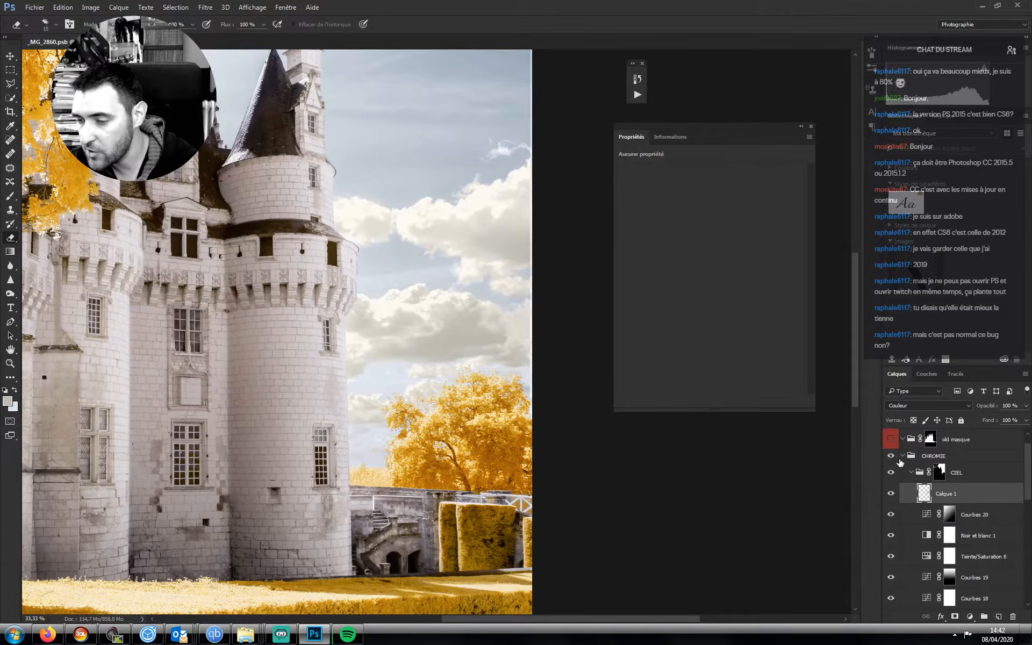
{"action": "left_click", "coordinate": [892, 475]}
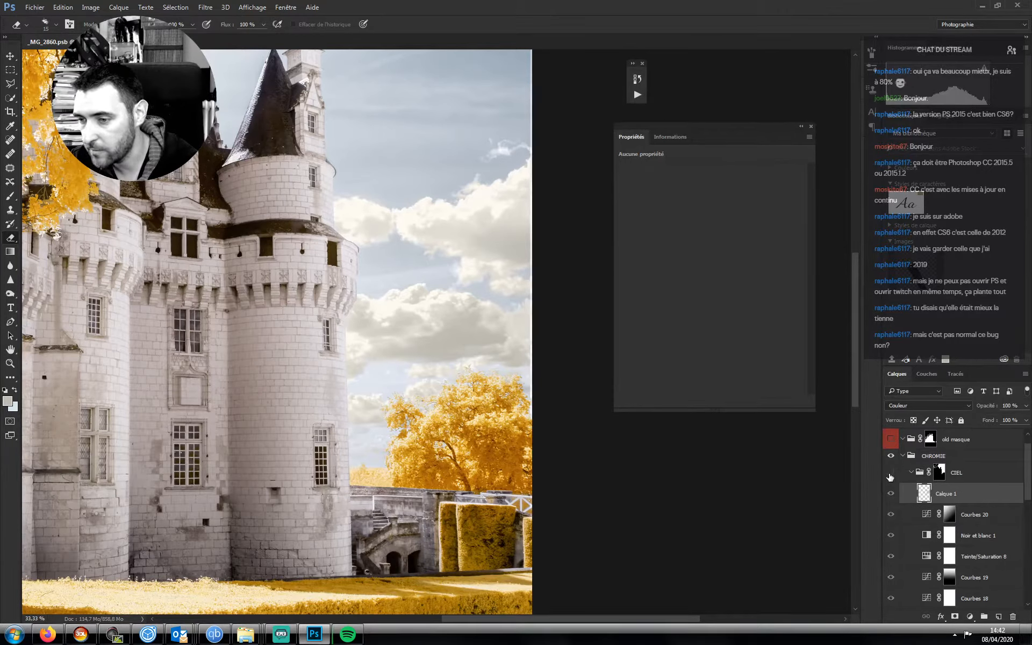
{"action": "left_click", "coordinate": [963, 472]}
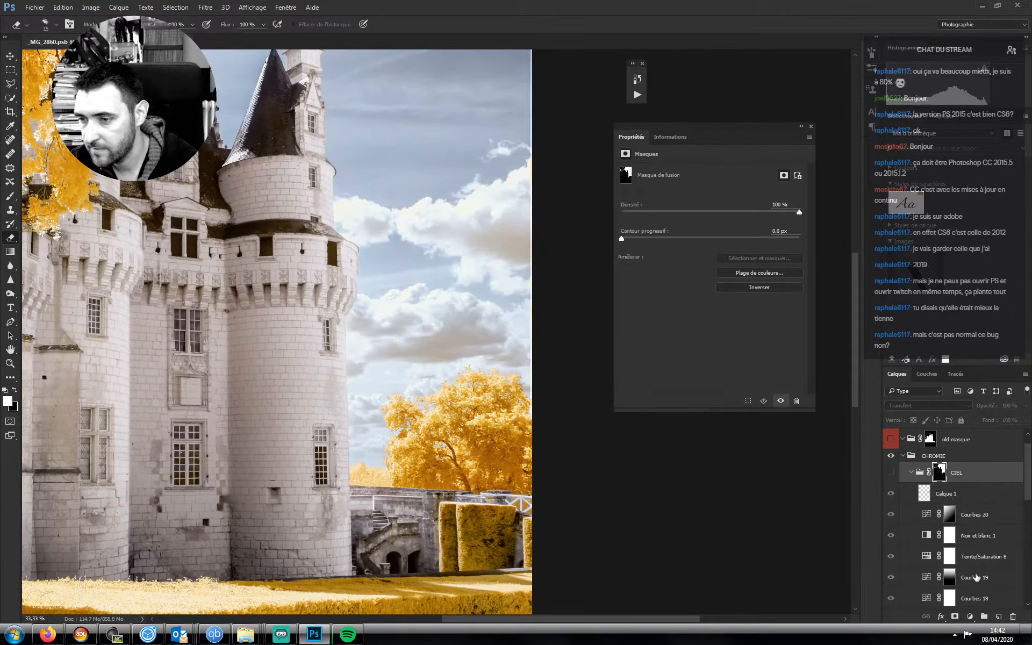
{"action": "left_click", "coordinate": [998, 617]}
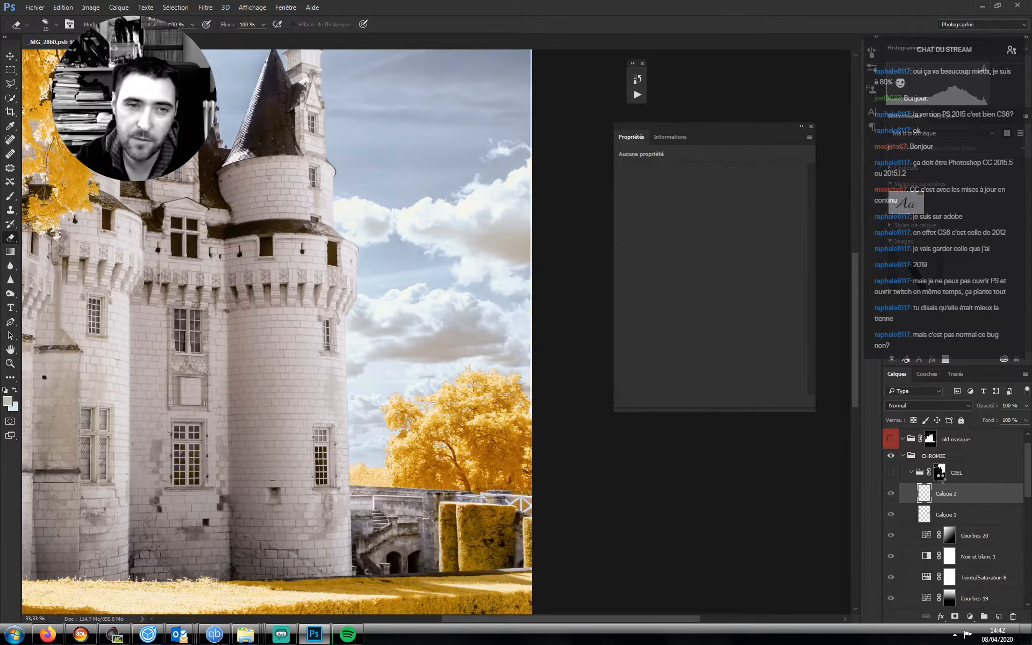
{"action": "key", "text": "ctrl+shift+alt+e"}
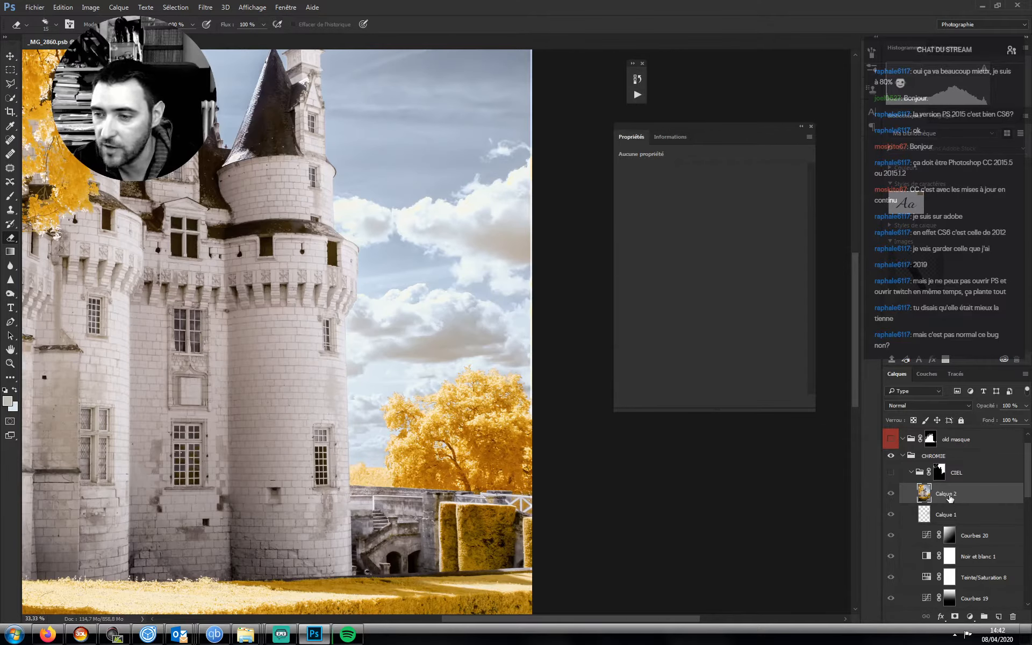
- Show the CIEL group again, keep the stamped layer at the top of it and set its blend mode to Luminosité
{"action": "left_click_drag", "start_coordinate": [950, 495], "coordinate": [948, 462]}
{"action": "left_click", "coordinate": [891, 493]}
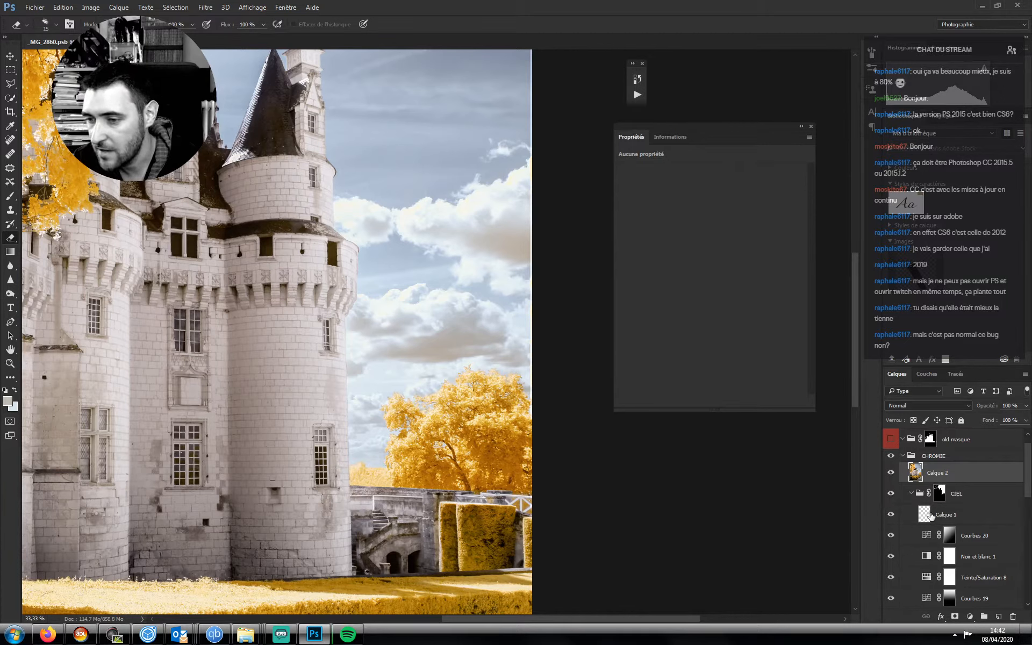
{"action": "left_click_drag", "start_coordinate": [949, 475], "coordinate": [948, 501]}
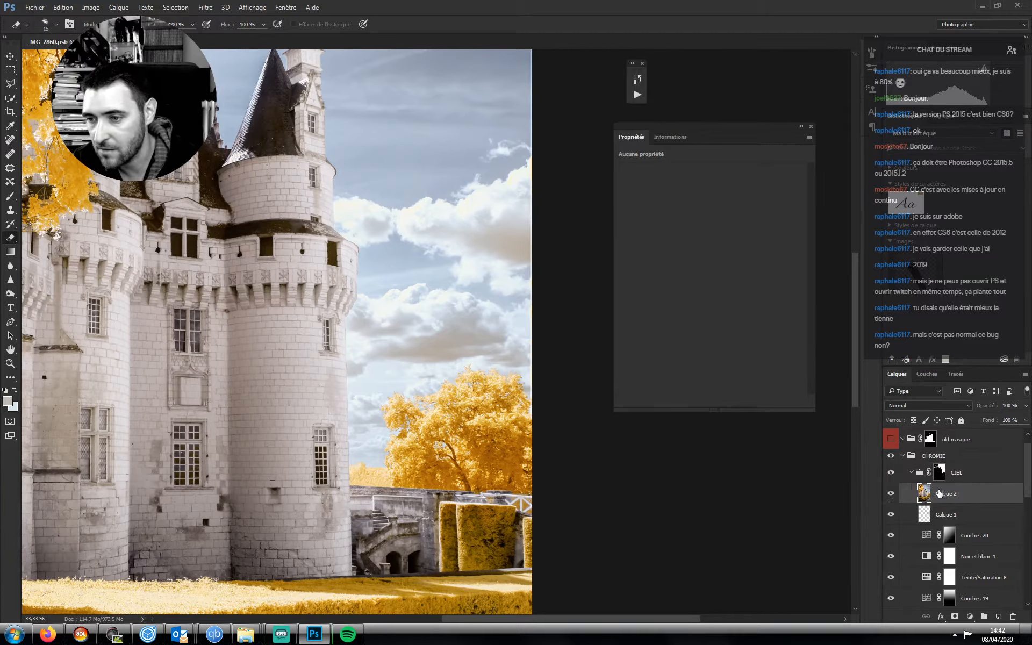
{"action": "left_click", "coordinate": [916, 407]}
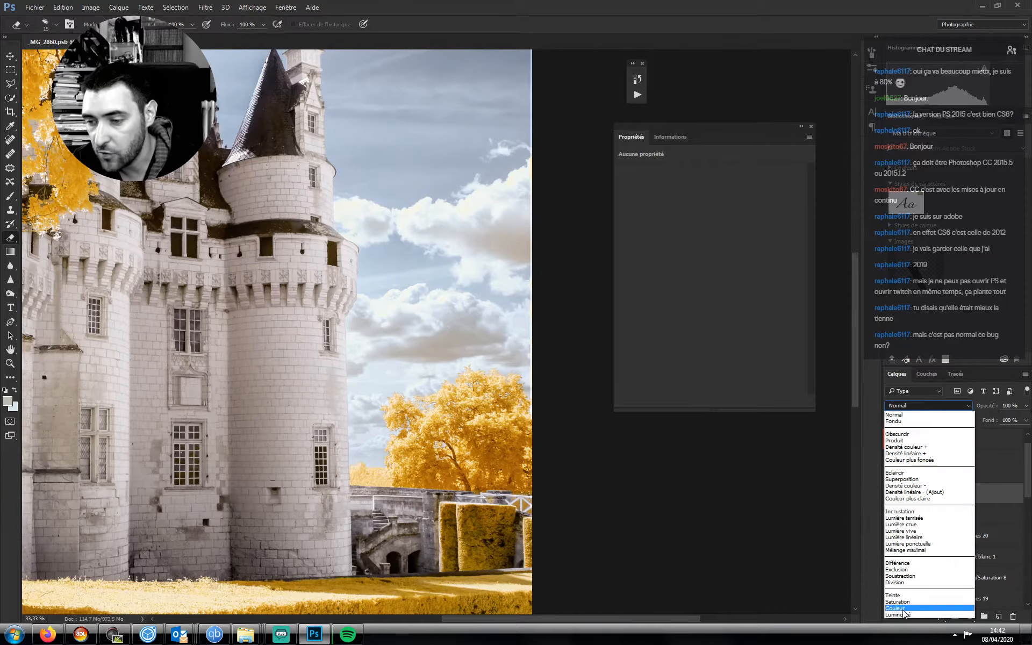
{"action": "left_click", "coordinate": [908, 613]}
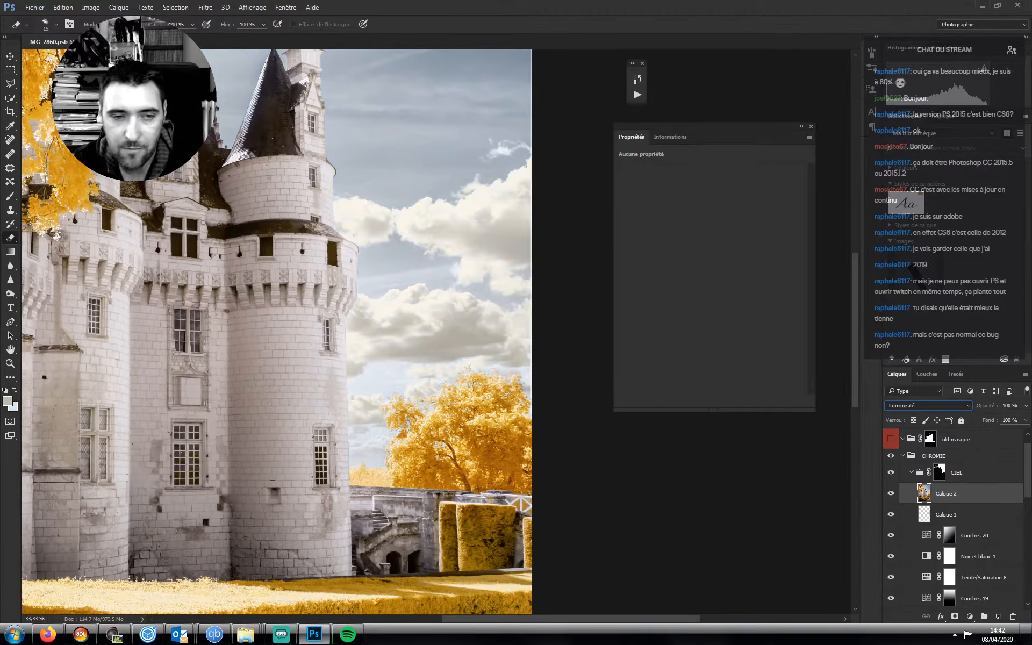
- Compare the clouds up close with and without the stamped Luminosité layer
{"action": "left_click", "coordinate": [10, 363]}
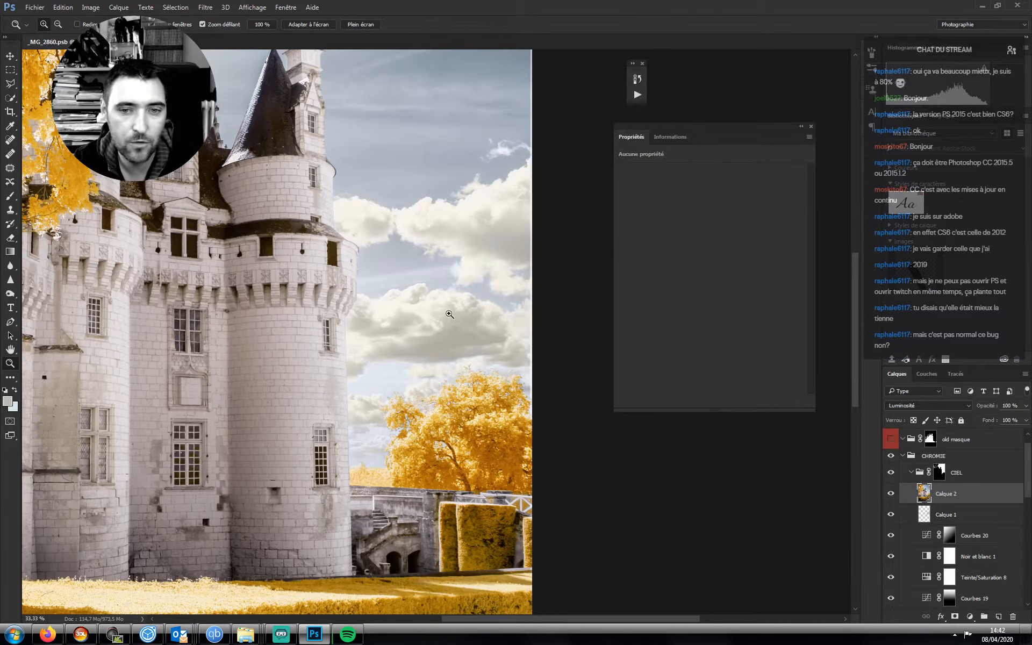
{"action": "left_click_drag", "start_coordinate": [498, 317], "coordinate": [542, 324]}
{"action": "scroll", "coordinate": [542, 323], "scroll_direction": "up", "scroll_amount": 3}
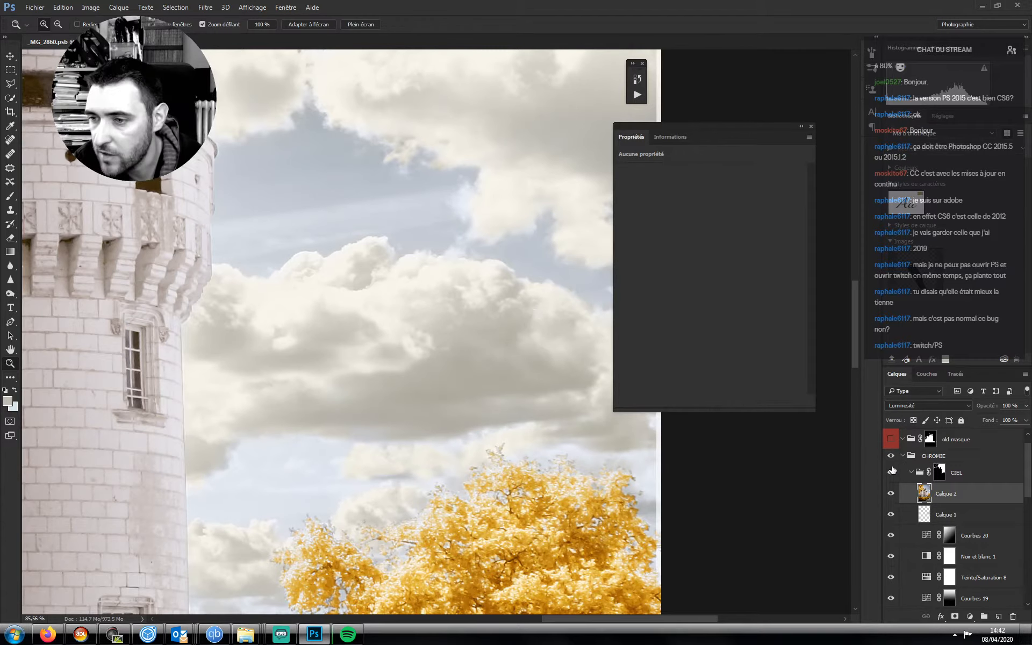
{"action": "left_click", "coordinate": [890, 493]}
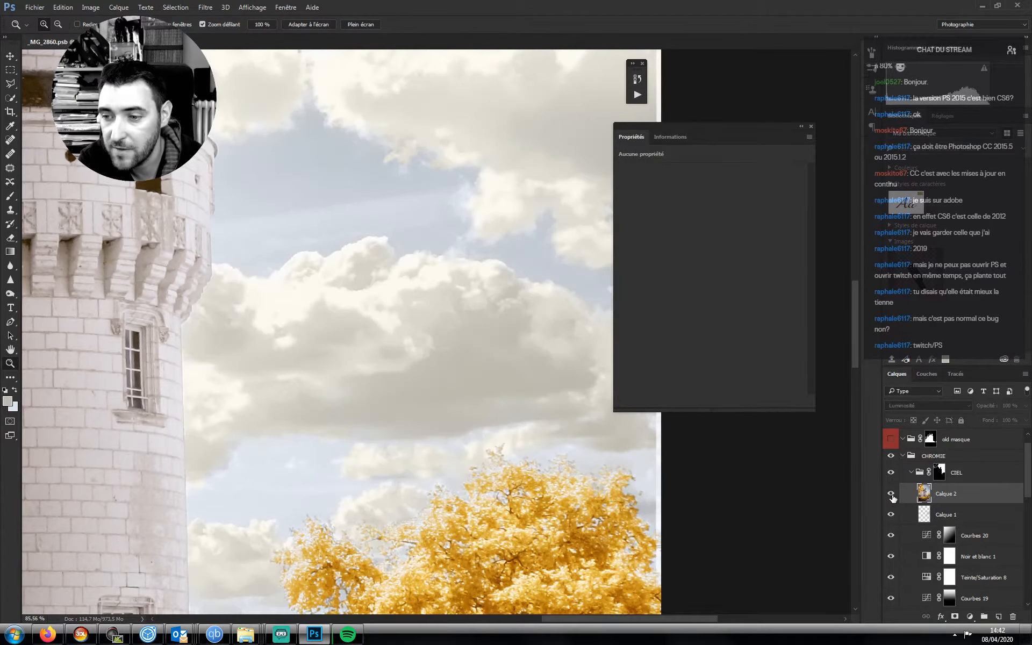
{"action": "left_click", "coordinate": [891, 495]}
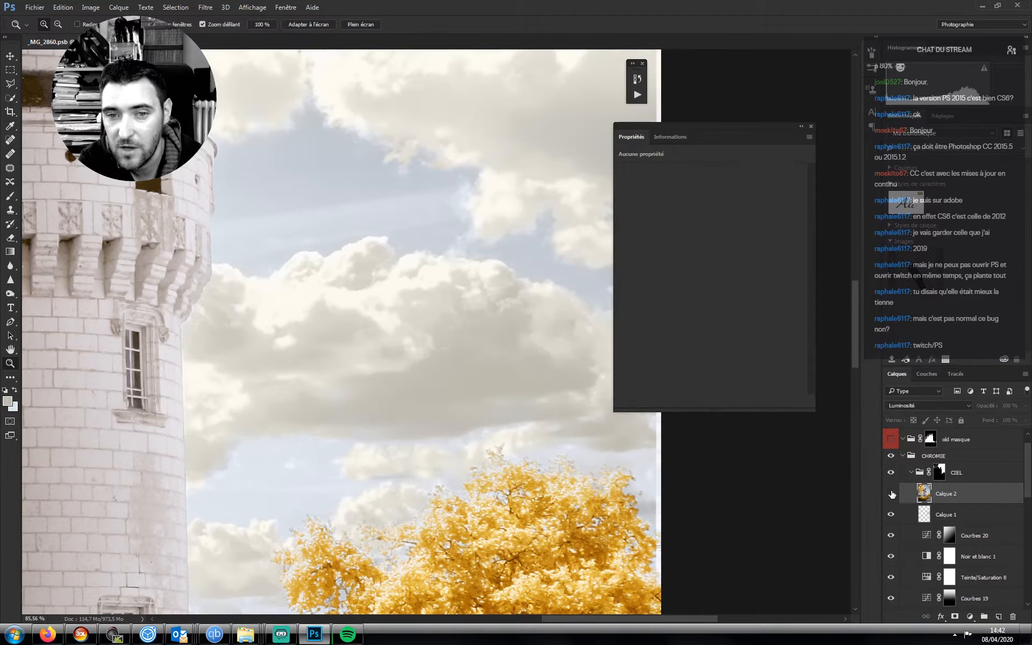
{"action": "left_click", "coordinate": [890, 492]}
{"action": "left_click", "coordinate": [892, 494]}
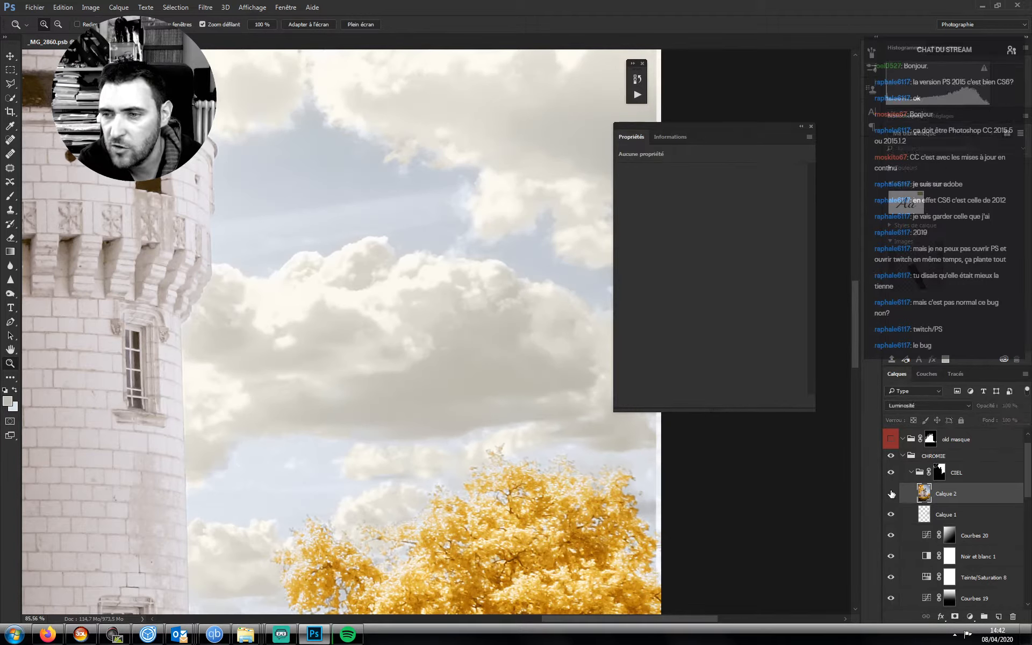
{"action": "left_click", "coordinate": [893, 492]}
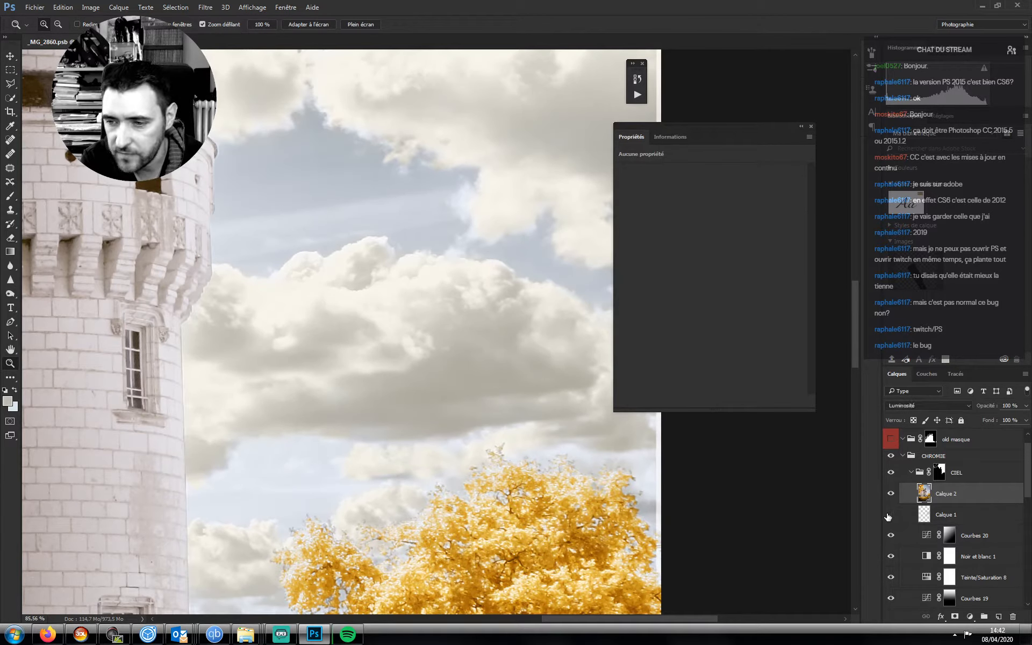
- Compare the clouds with and without the stamped Luminosité layer, leaving it shown
{"action": "left_click", "coordinate": [891, 495]}
{"action": "left_click", "coordinate": [892, 494]}
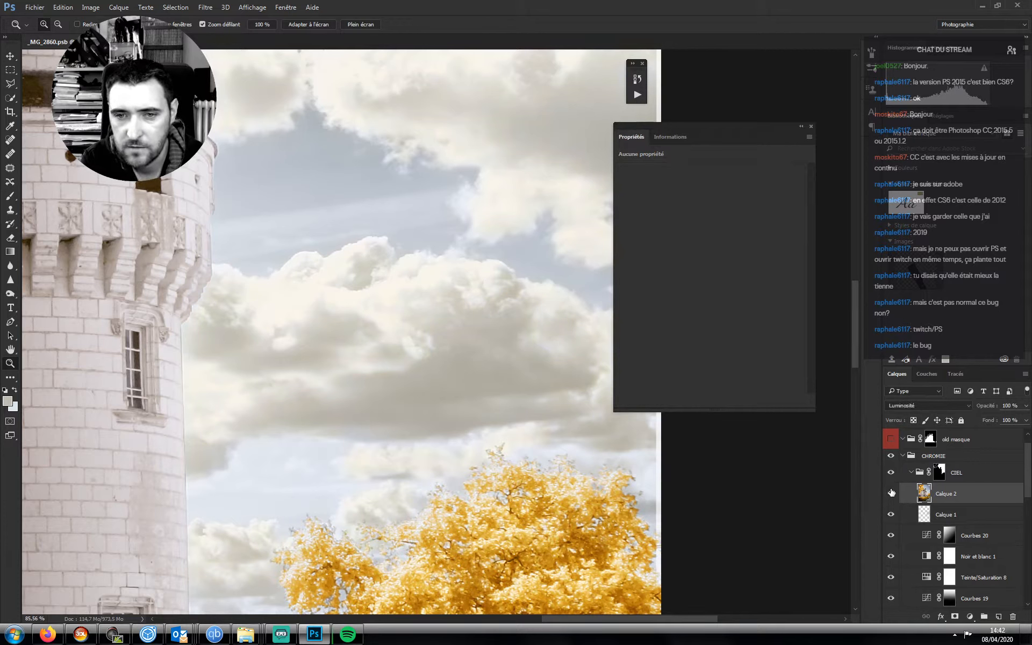
{"action": "left_click", "coordinate": [891, 493]}
{"action": "left_click", "coordinate": [892, 492]}
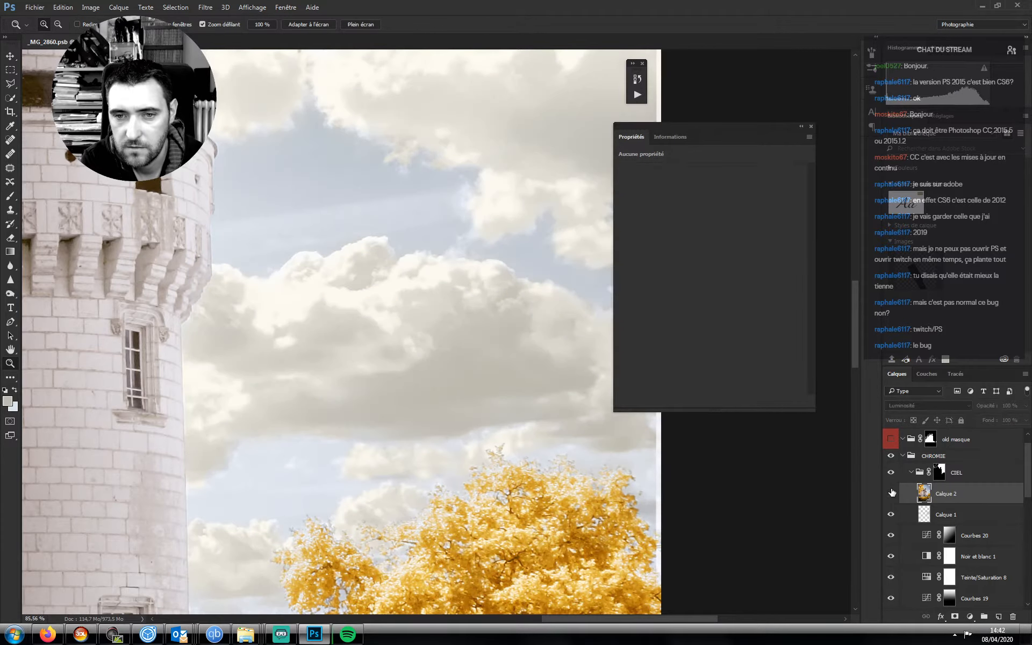
{"action": "left_click", "coordinate": [891, 493]}
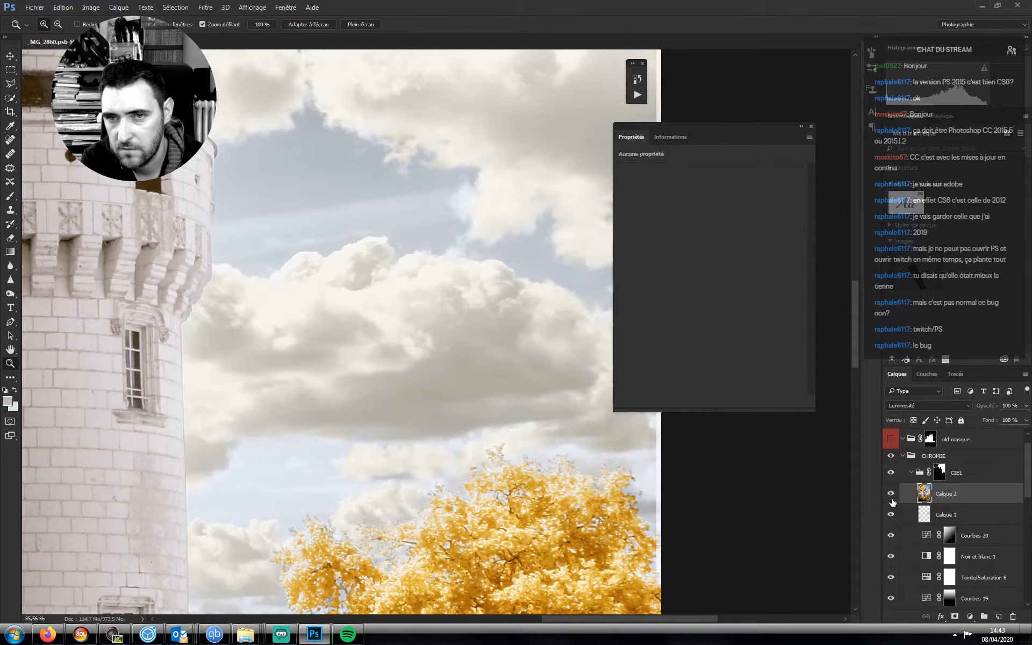
- Set the opacity of the Couleur layer Calque 1 to 50 %
{"action": "left_click", "coordinate": [938, 516]}
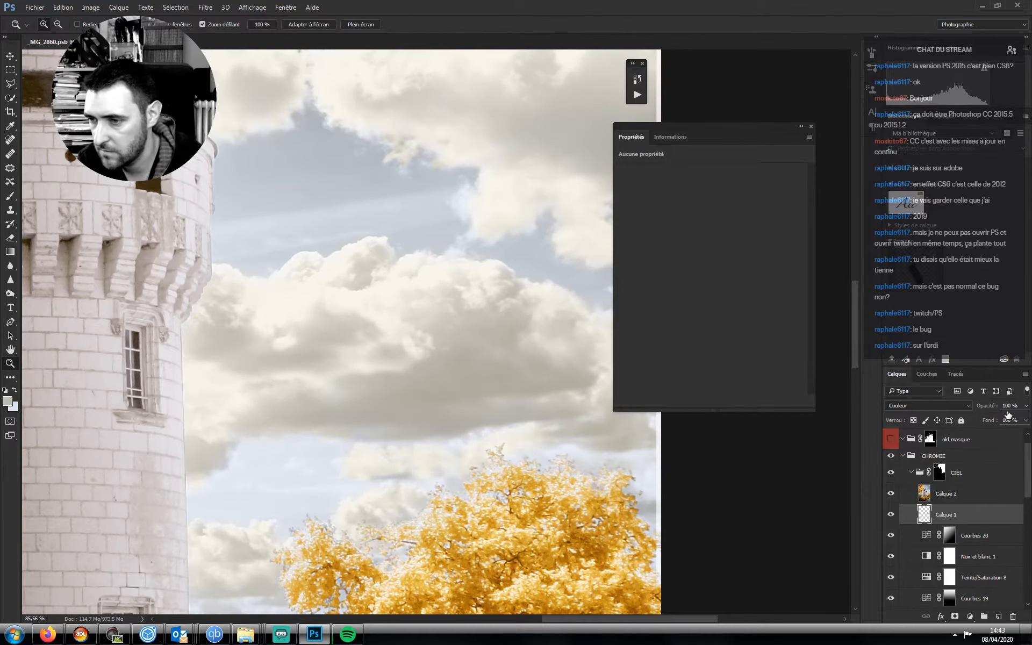
{"action": "double_click", "coordinate": [1007, 408]}
{"action": "type", "text": "50"}
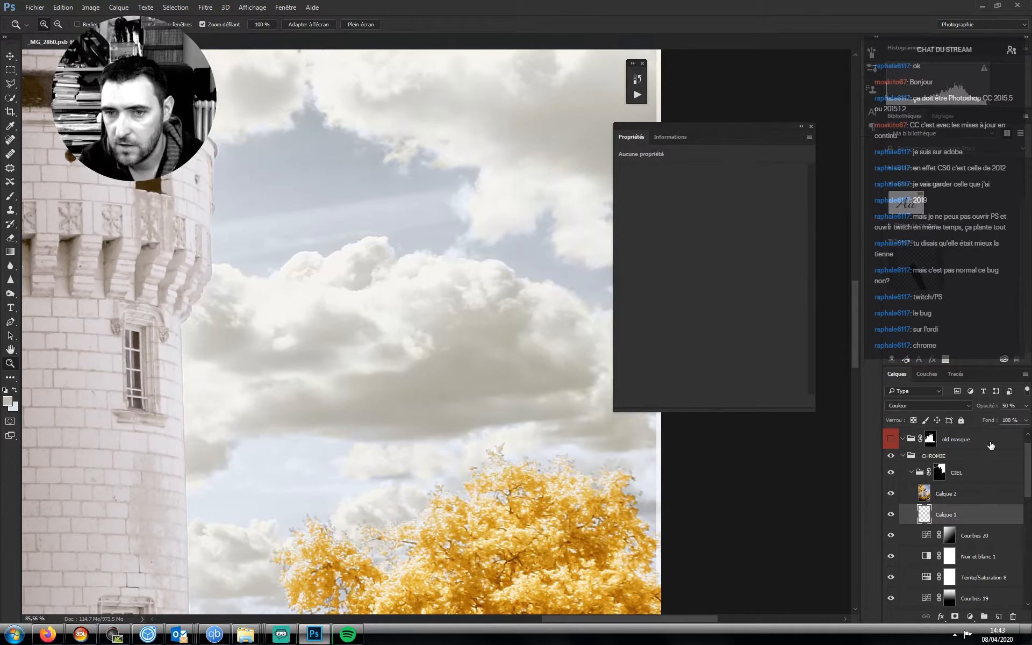
{"action": "key", "text": "ctrl+minus"}
{"action": "key", "text": "ctrl+minus"}
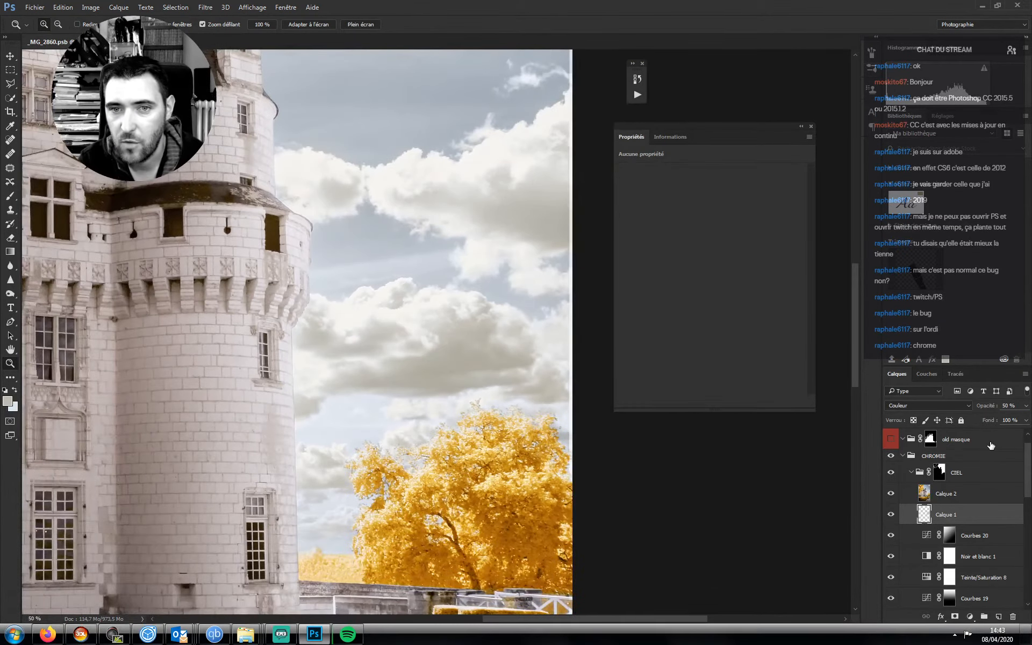
- Add a layer mask to Calque 2, undo the surplus vector mask, invert the mask to black and choose the Brush tool
{"action": "left_click", "coordinate": [957, 500]}
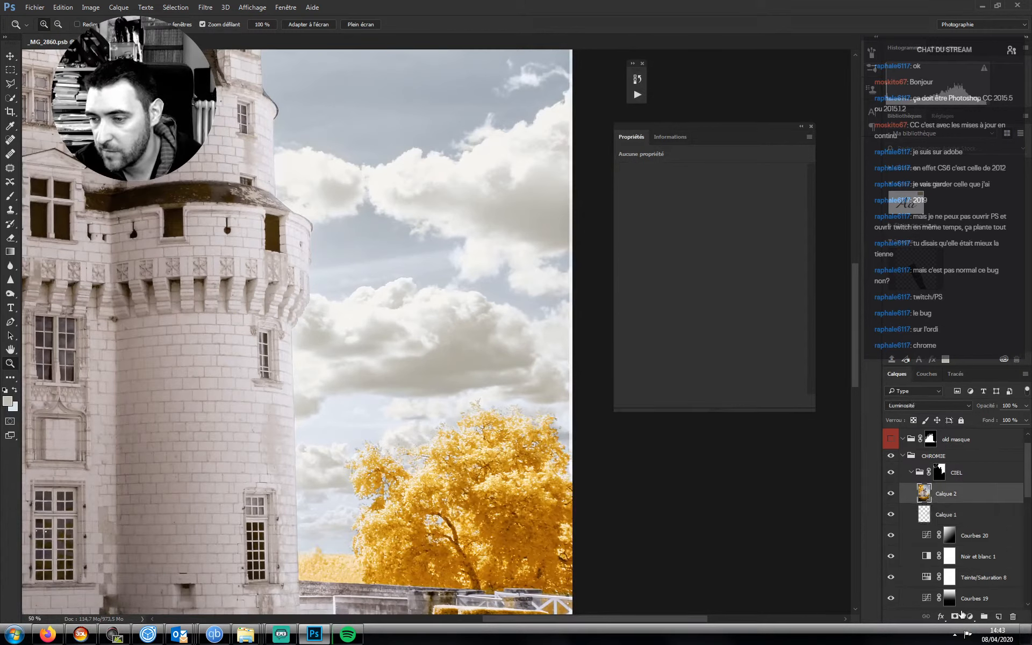
{"action": "left_click", "coordinate": [954, 617]}
{"action": "left_click", "coordinate": [955, 618]}
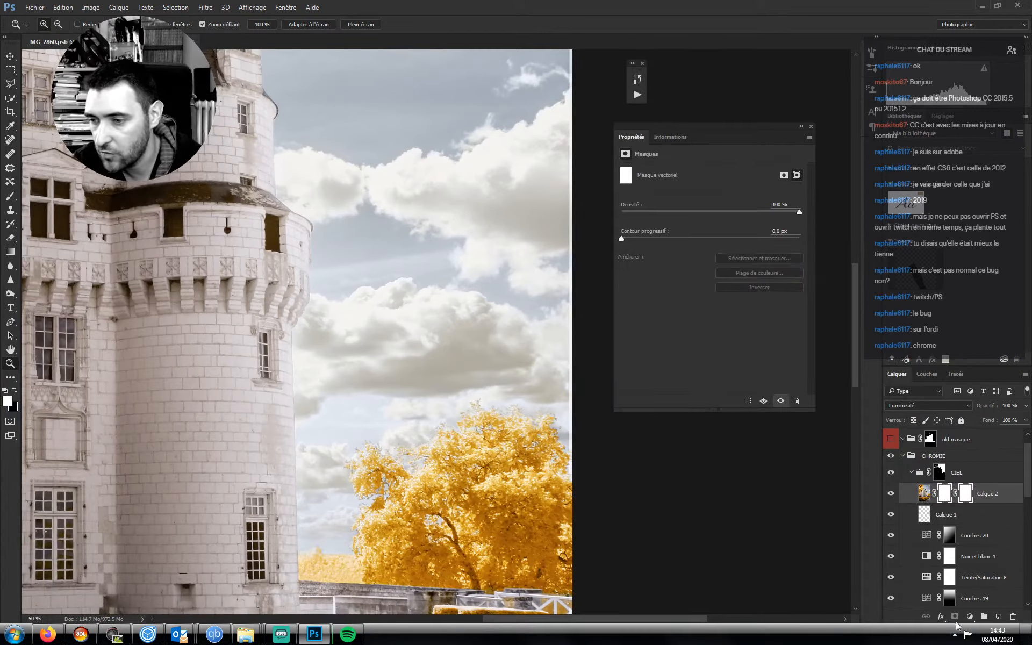
{"action": "key", "text": "ctrl+z"}
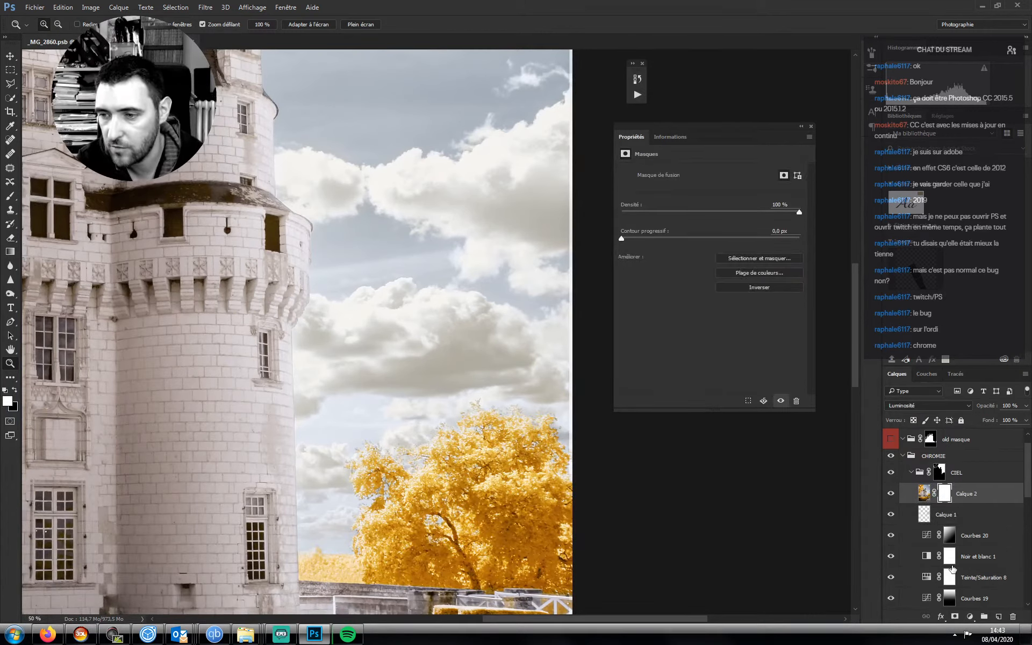
{"action": "key", "text": "ctrl+i"}
{"action": "left_click_drag", "start_coordinate": [350, 330], "coordinate": [301, 375]}
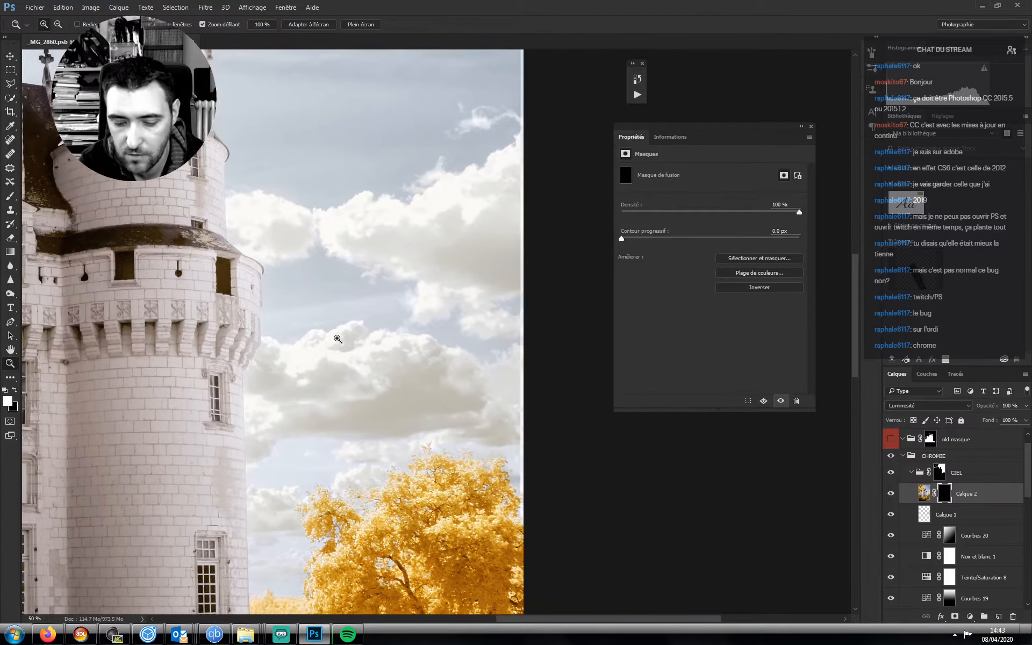
{"action": "left_click", "coordinate": [10, 197]}
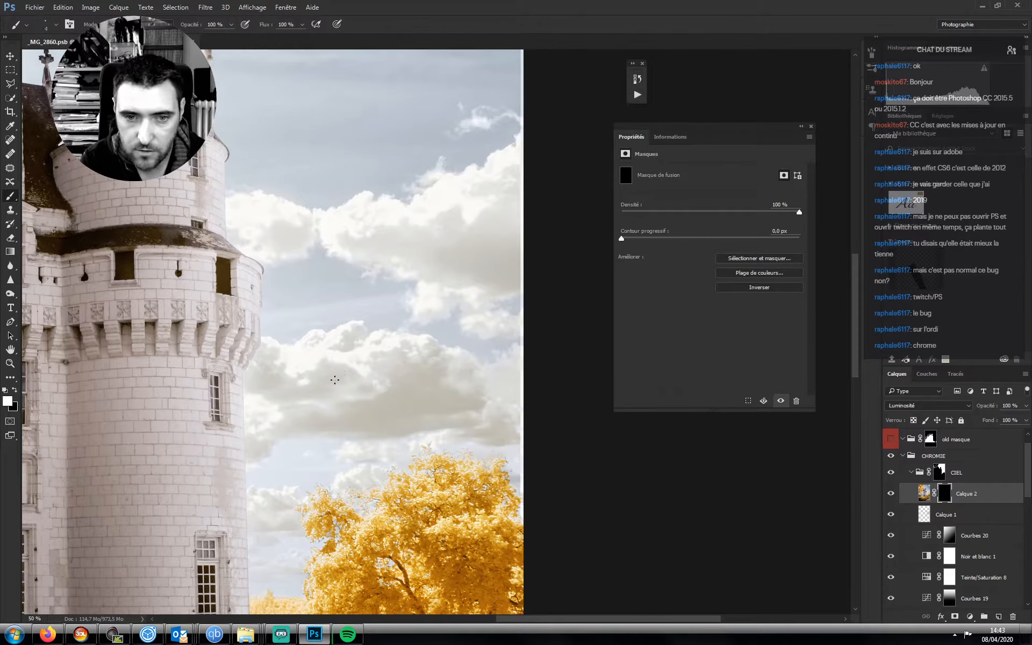
- Check the stream chat in Streamlabs OBS and return to Photoshop
{"action": "left_click", "coordinate": [280, 635]}
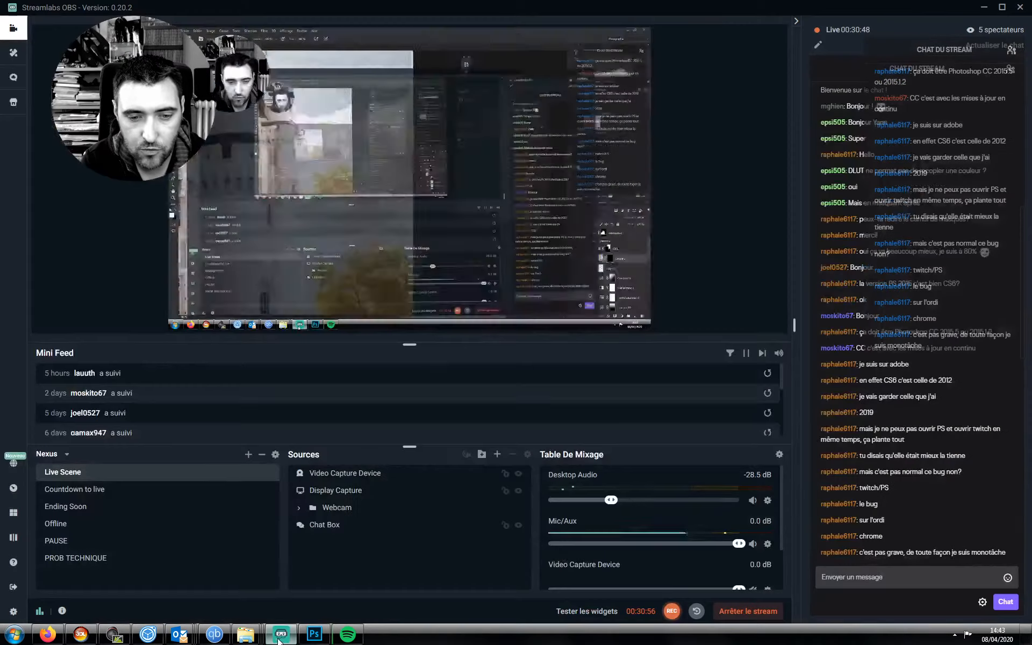
{"action": "left_click", "coordinate": [278, 640]}
{"action": "left_click", "coordinate": [278, 640]}
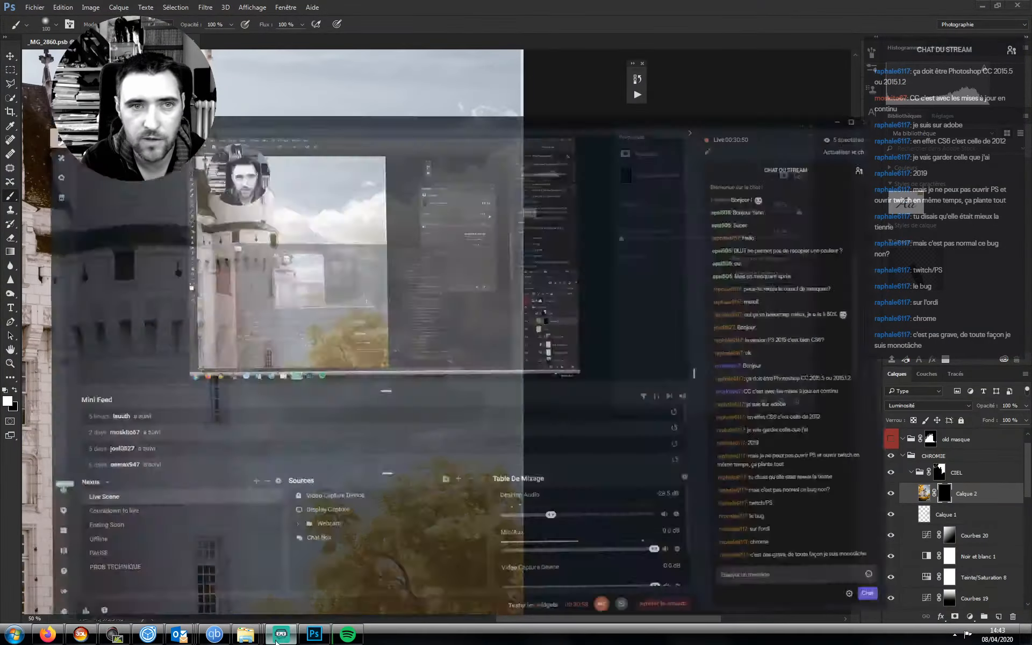
{"action": "left_click", "coordinate": [276, 640]}
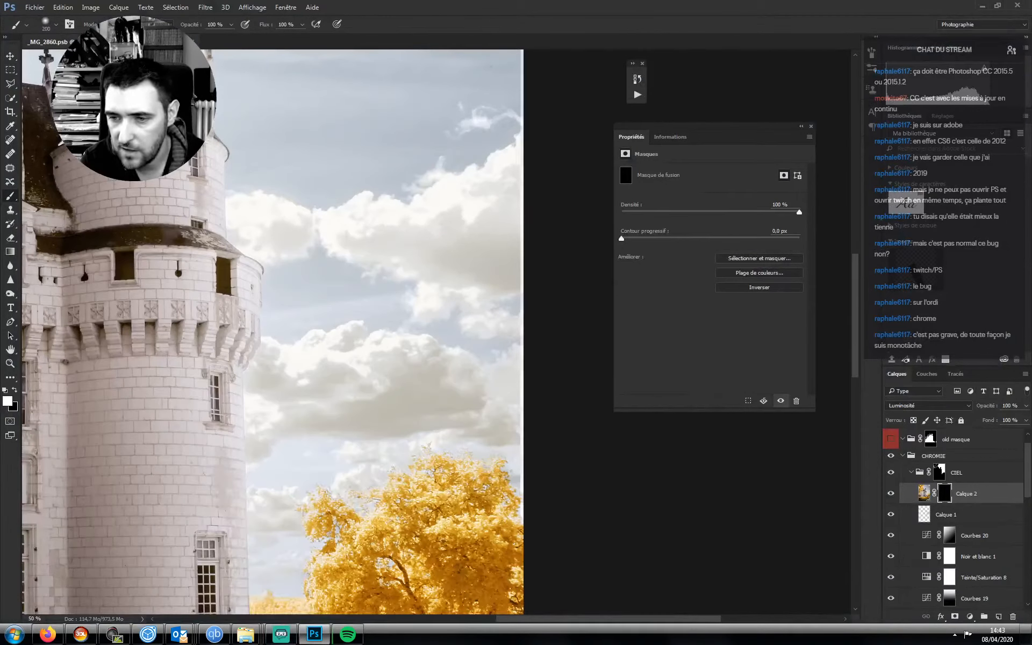
- Reveal the original luminosity in the lower cloud by painting white on Calque 2's mask with a brush of 150 to 500 px
{"action": "key", "text": "bracketleft"}
{"action": "key", "text": "bracketleft"}
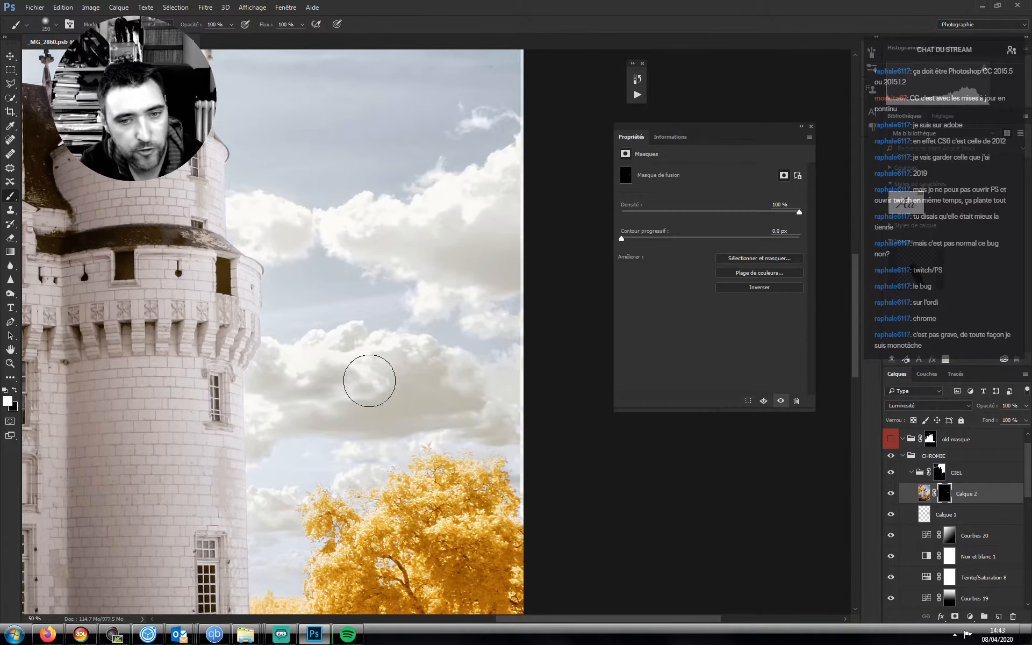
{"action": "left_click_drag", "start_coordinate": [369, 382], "coordinate": [423, 364]}
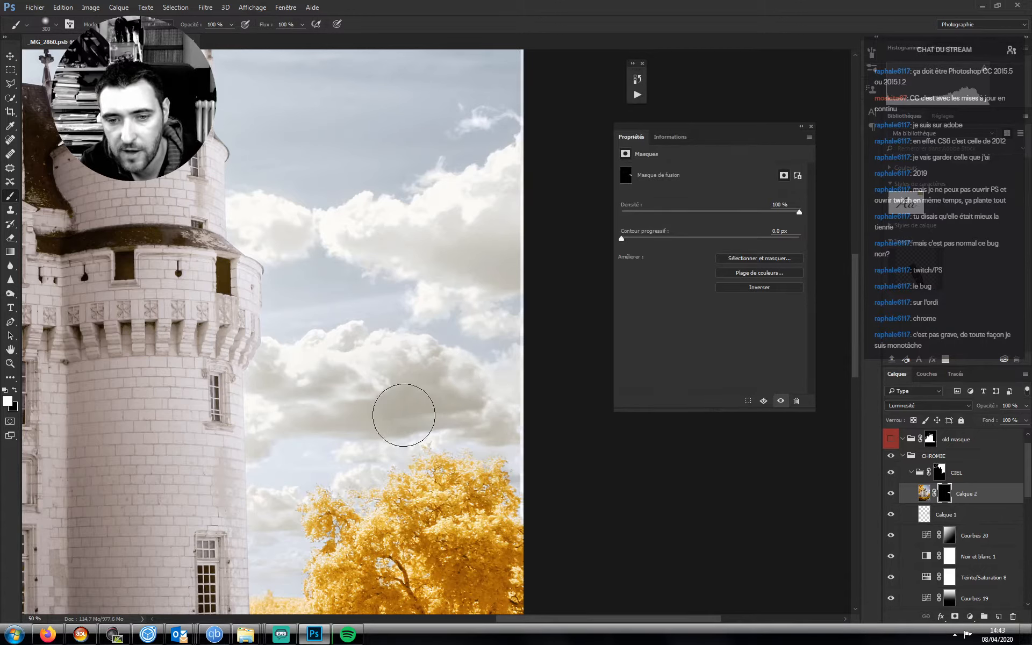
{"action": "key", "text": "bracketleft"}
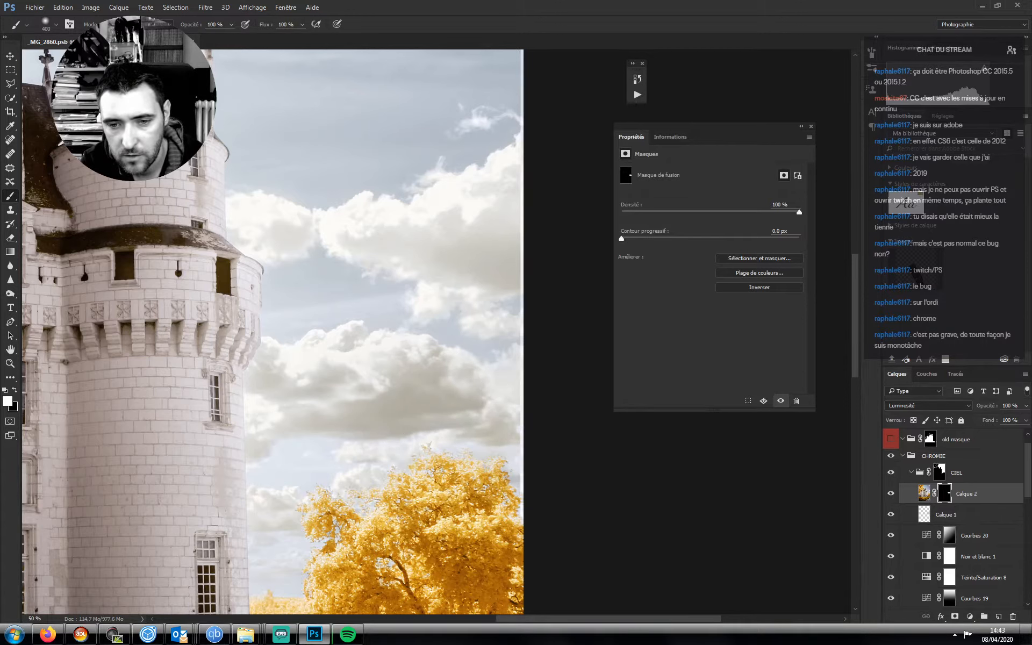
{"action": "key", "text": "bracketright"}
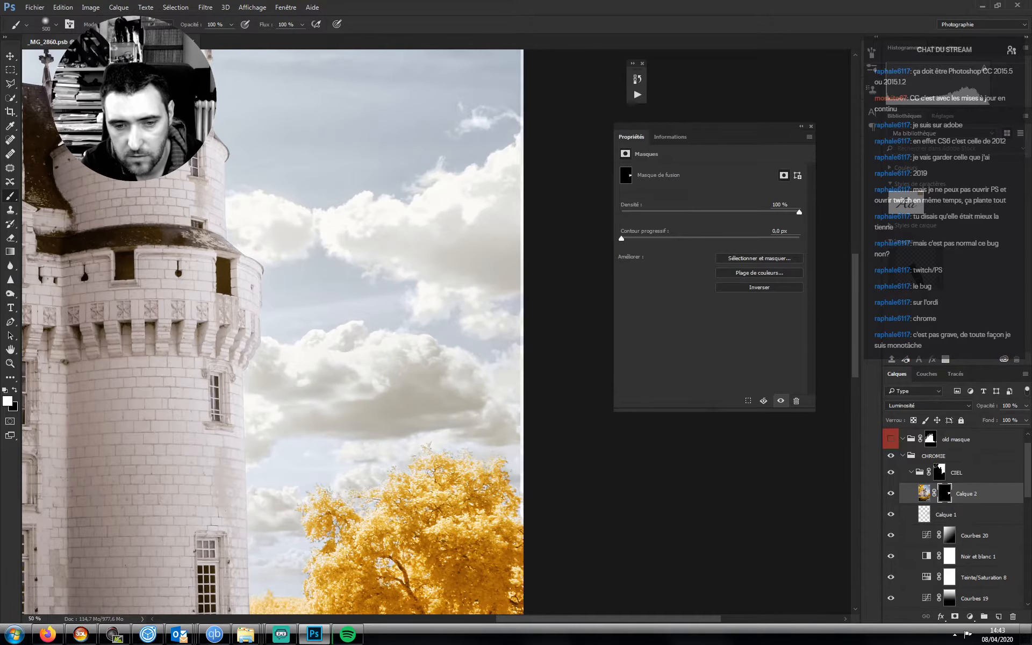
{"action": "key", "text": "bracketleft"}
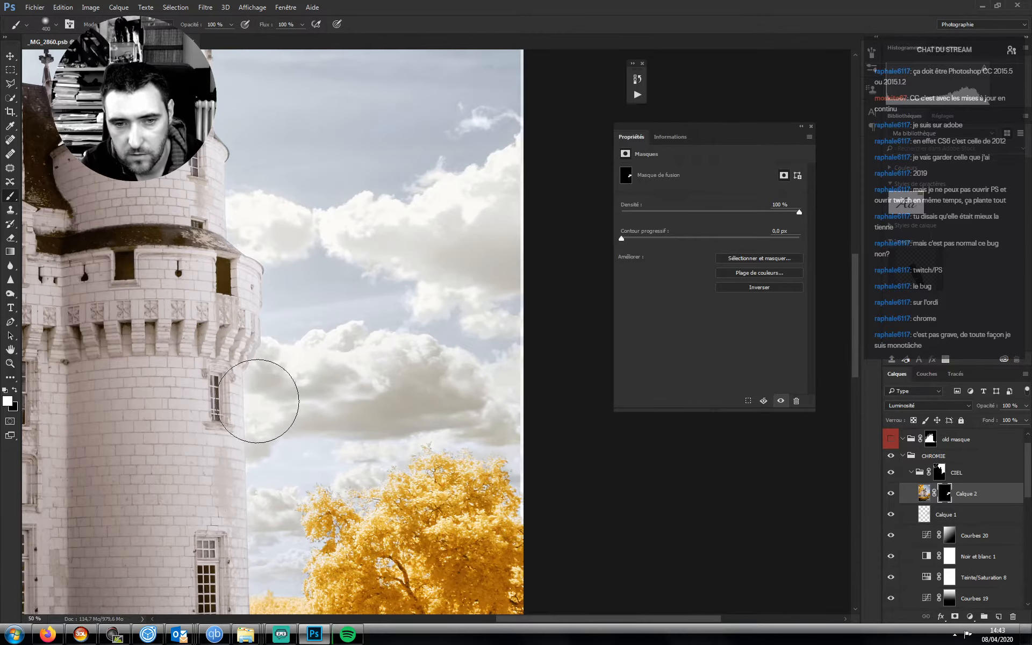
{"action": "key", "text": "bracketleft"}
{"action": "key", "text": "bracketleft"}
{"action": "key", "text": "bracketleft"}
{"action": "key", "text": "bracketleft"}
{"action": "key", "text": "bracketleft"}
{"action": "key", "text": "bracketleft"}
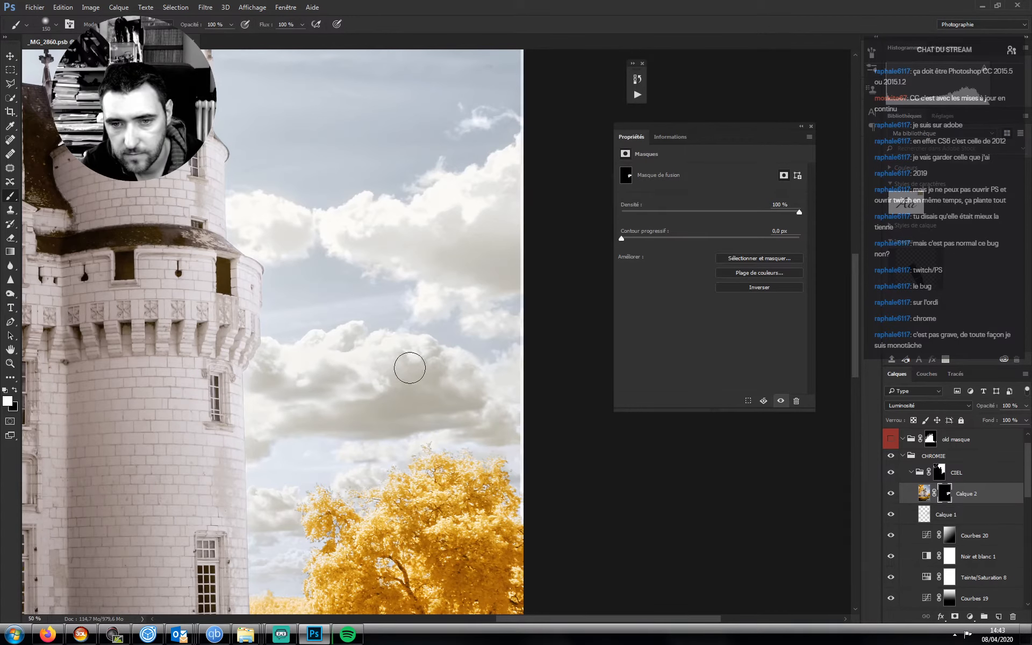
{"action": "key", "text": "bracketright"}
{"action": "key", "text": "bracketright"}
{"action": "key", "text": "bracketright"}
{"action": "key", "text": "bracketright"}
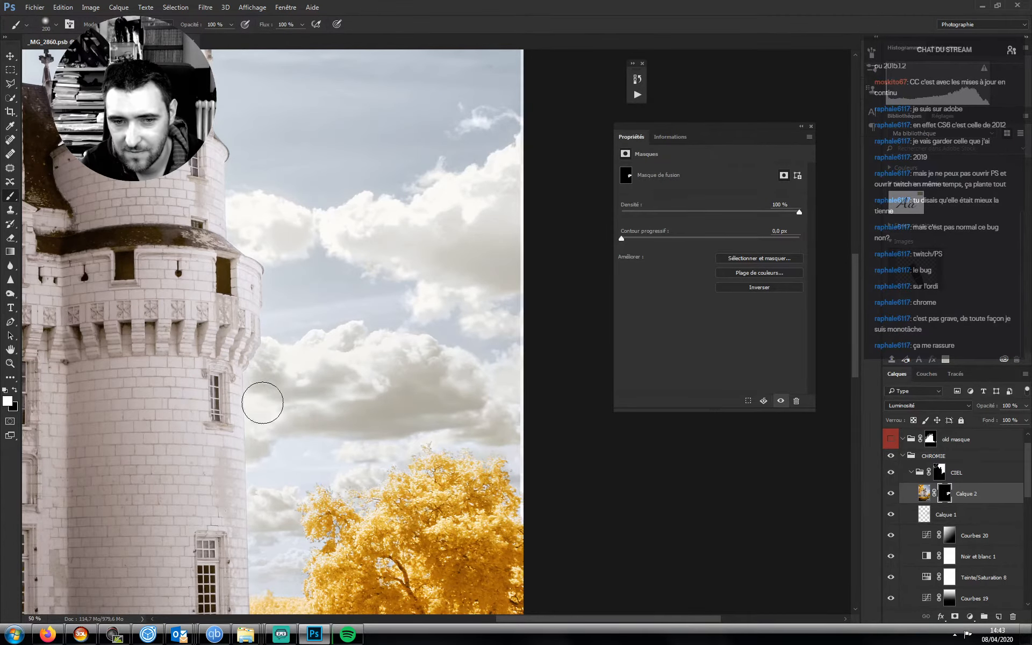
- Reveal the original luminosity in the upper clouds by painting white on Calque 2's mask with a brush of 125 to 250 px
{"action": "left_click_drag", "start_coordinate": [369, 422], "coordinate": [346, 486]}
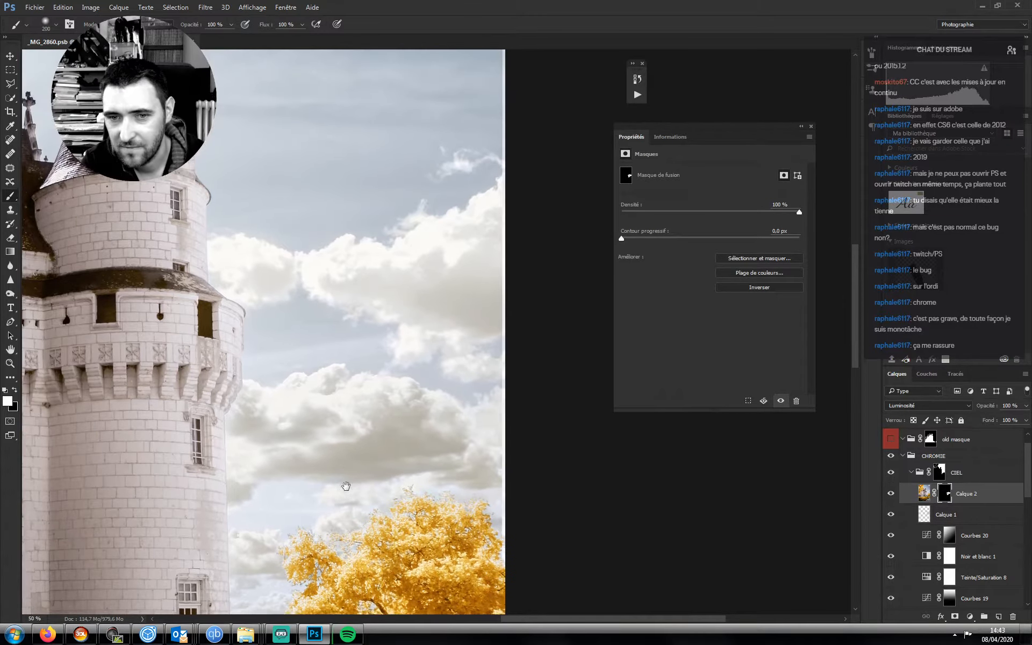
{"action": "key", "text": "bracketleft"}
{"action": "key", "text": "bracketleft"}
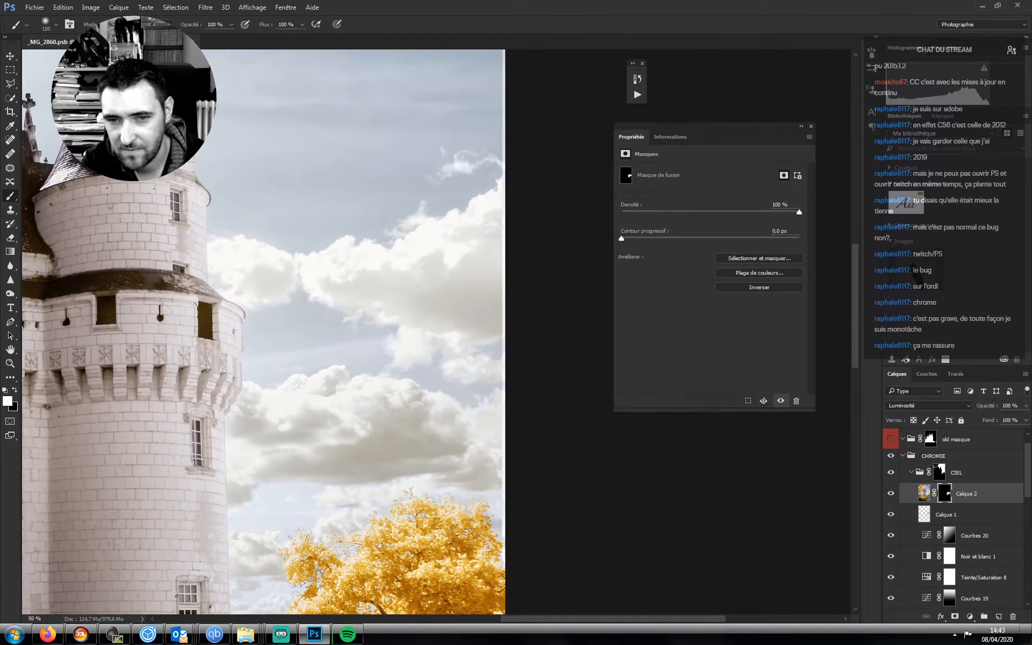
{"action": "key", "text": "bracketright"}
{"action": "key", "text": "bracketright"}
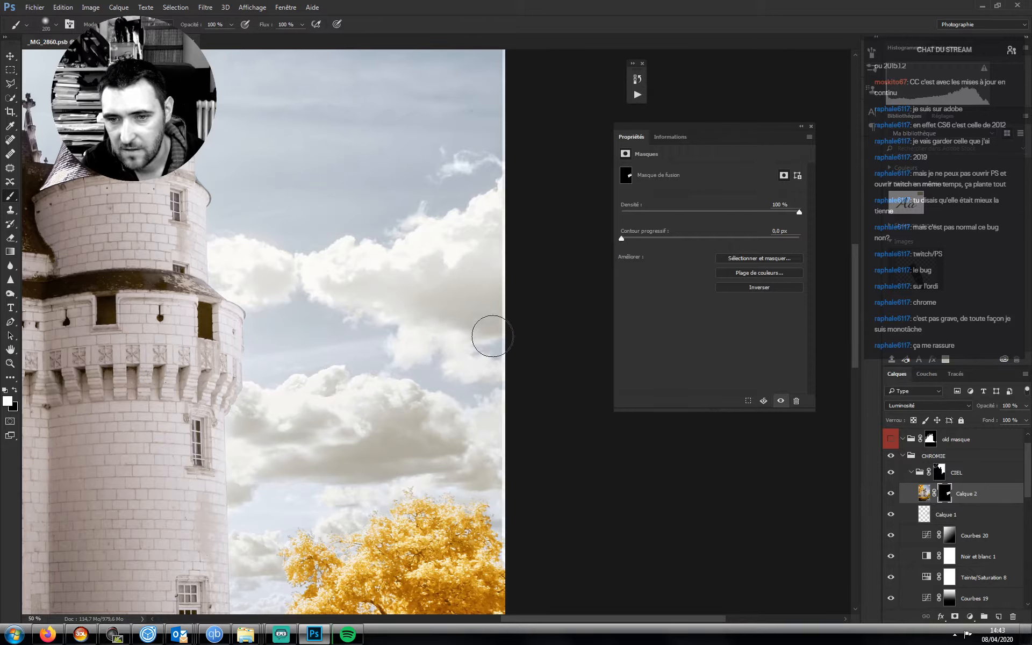
{"action": "key", "text": "bracketright"}
{"action": "key", "text": "bracketright"}
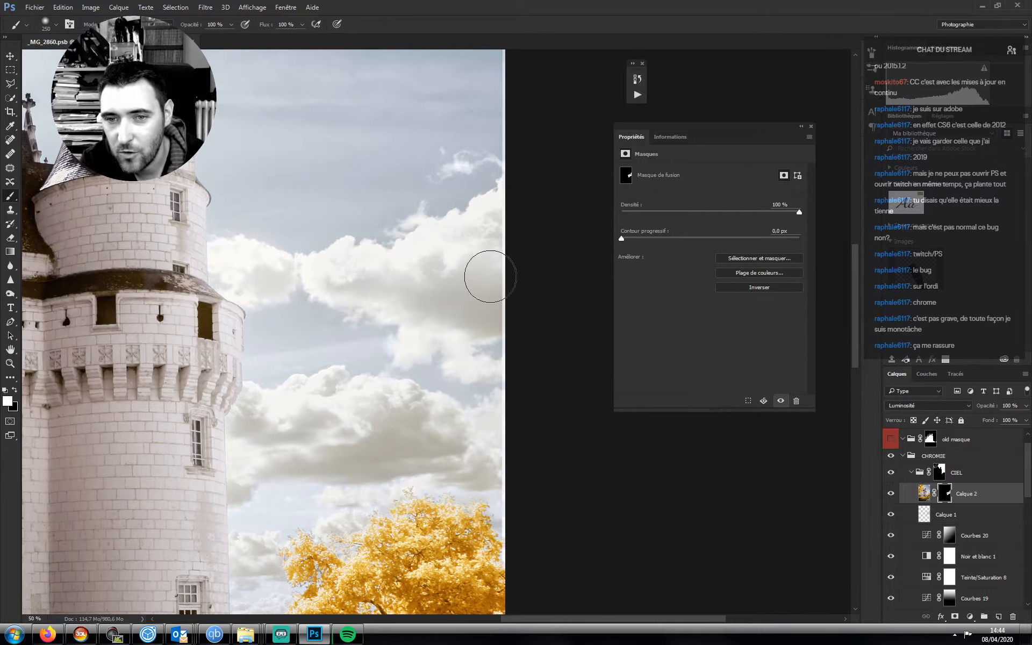
{"action": "key", "text": "bracketleft"}
{"action": "key", "text": "bracketleft"}
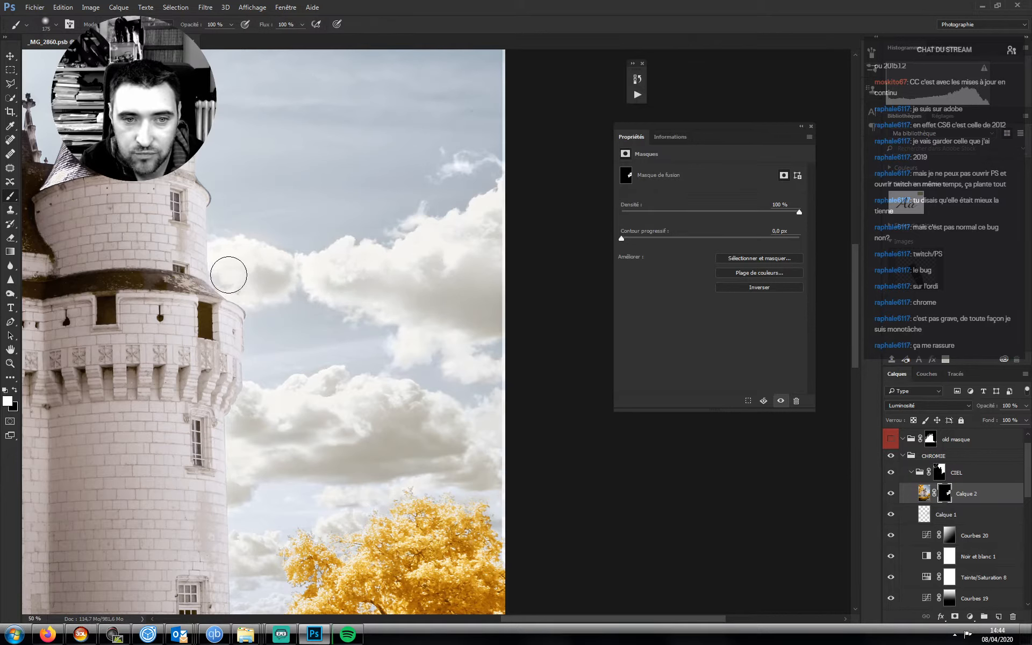
{"action": "key", "text": "bracketleft"}
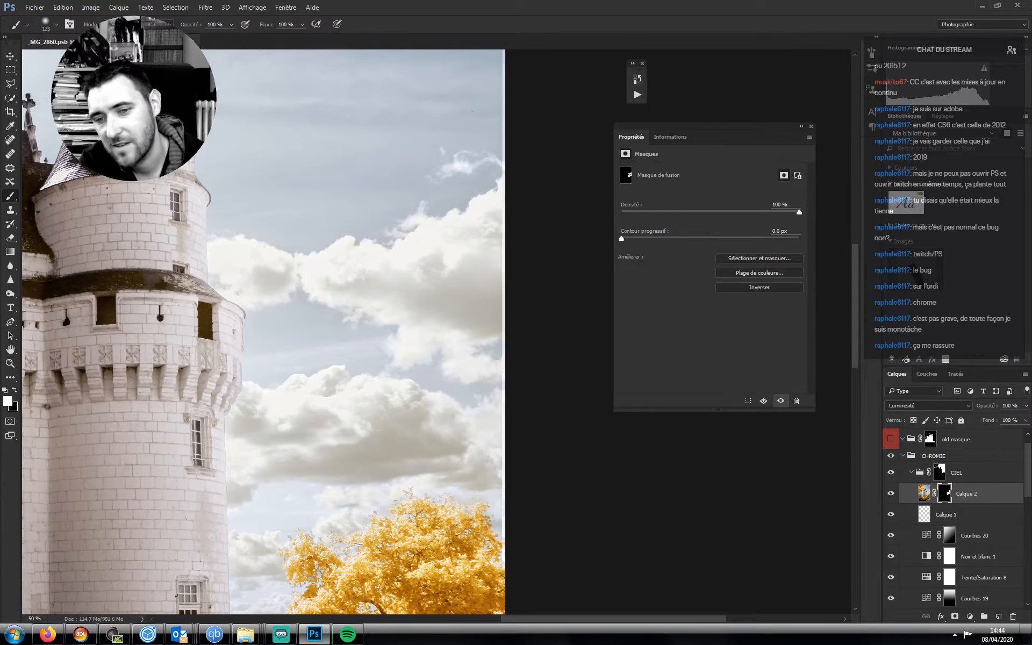
{"action": "key", "text": "bracketright"}
{"action": "key", "text": "bracketright"}
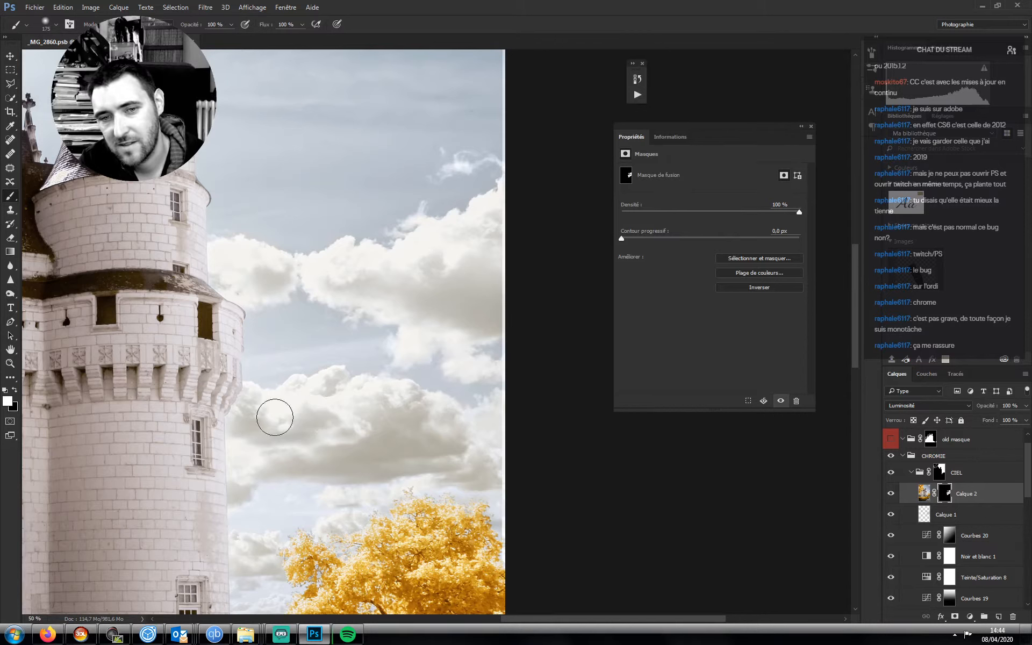
{"action": "key", "text": "bracketright"}
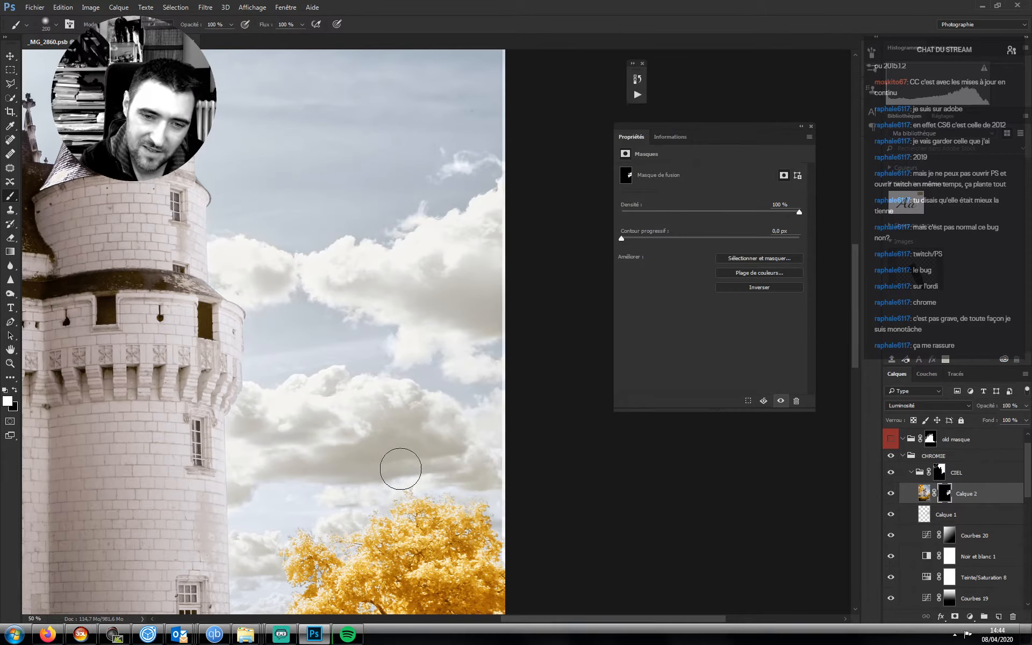
{"action": "key", "text": "bracketleft"}
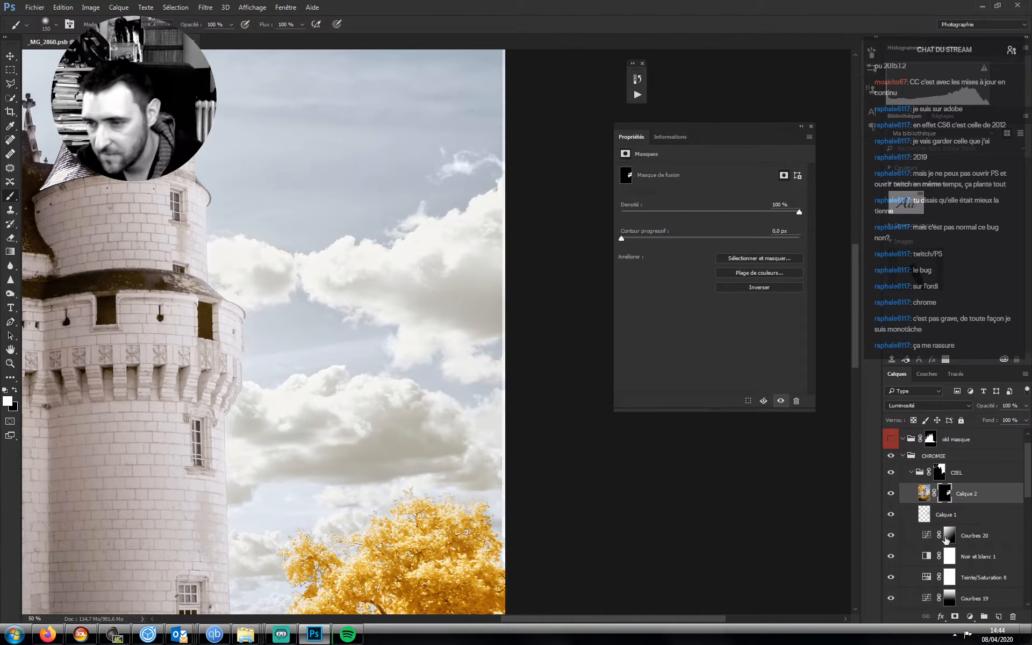
- Add a new layer above Calque 2 in the CIEL group and set its blend mode to Couleur
{"action": "left_click", "coordinate": [999, 616]}
{"action": "left_click", "coordinate": [899, 409]}
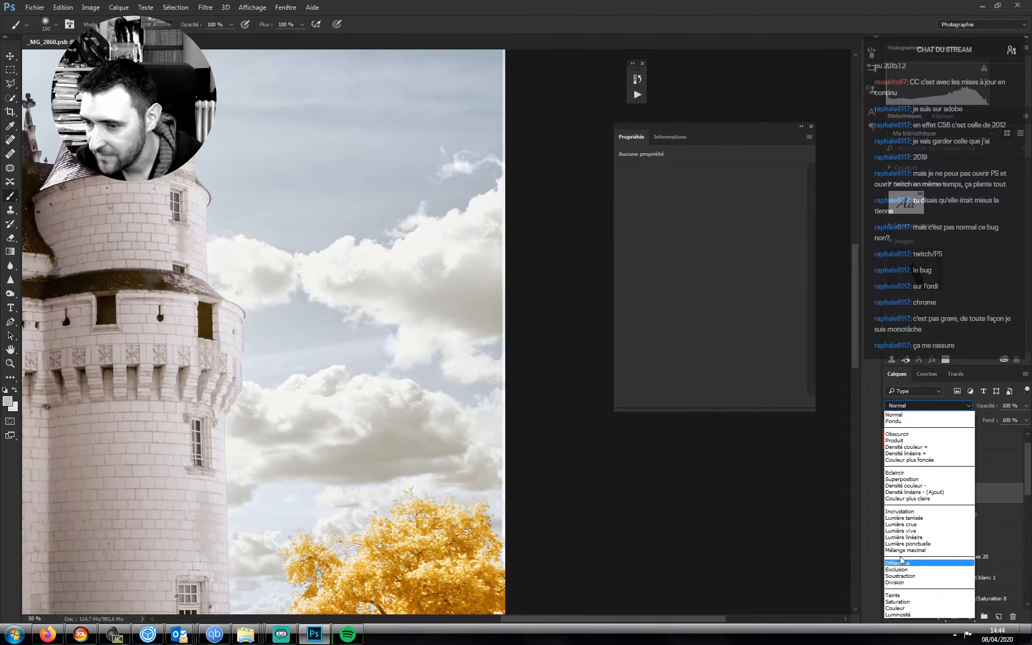
{"action": "left_click", "coordinate": [922, 604]}
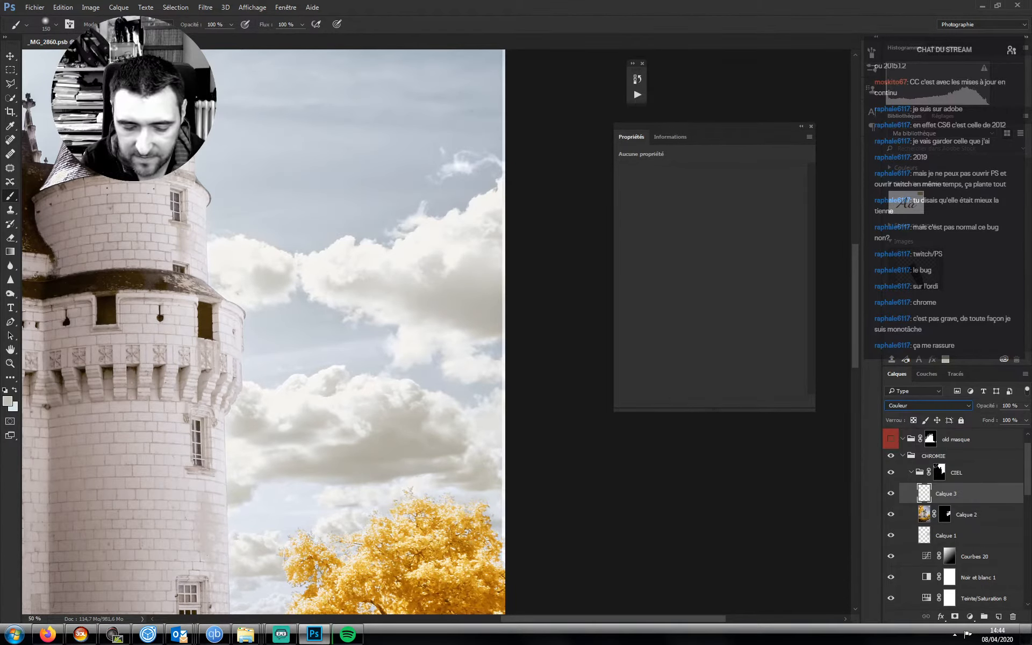
- Sample a light grey from the clouds and paint it over their tinted areas on Calque 3 with a small brush at 50 % opacity
{"action": "left_click", "coordinate": [301, 317], "text": "alt"}
{"action": "key", "text": "bracketleft"}
{"action": "key", "text": "bracketleft"}
{"action": "key", "text": "bracketleft"}
{"action": "key", "text": "bracketleft"}
{"action": "key", "text": "bracketleft"}
{"action": "key", "text": "bracketleft"}
{"action": "key", "text": "bracketleft"}
{"action": "key", "text": "bracketleft"}
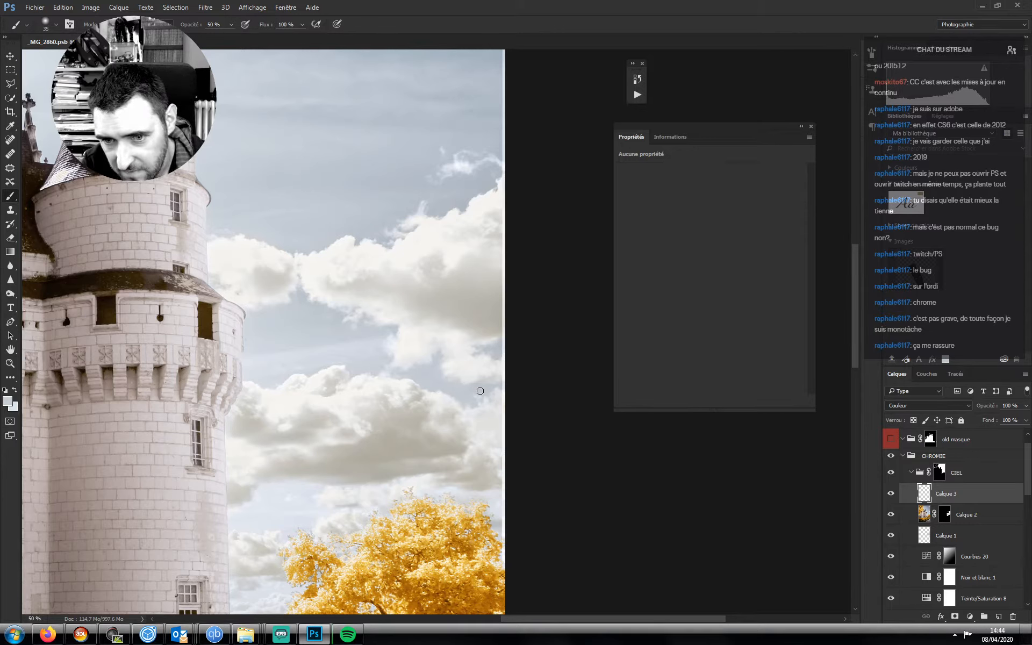
{"action": "key", "text": "bracketright"}
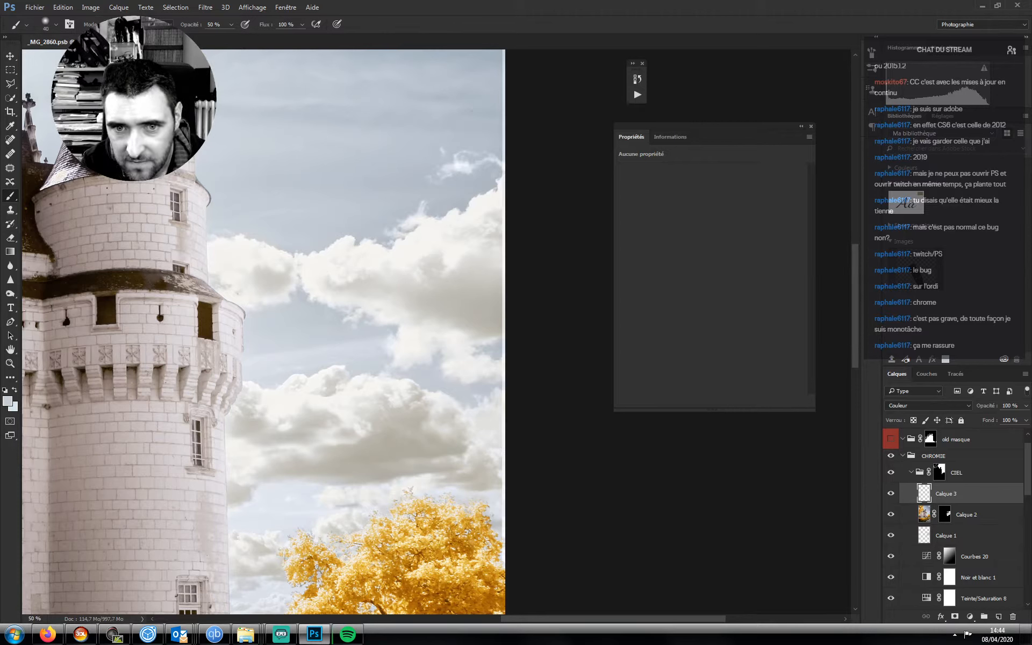
- Add a new layer above Calque 3 and paint a sampled light cloud tone over the low clouds with a 20 px brush at 20 % opacity
{"action": "left_click", "coordinate": [997, 616]}
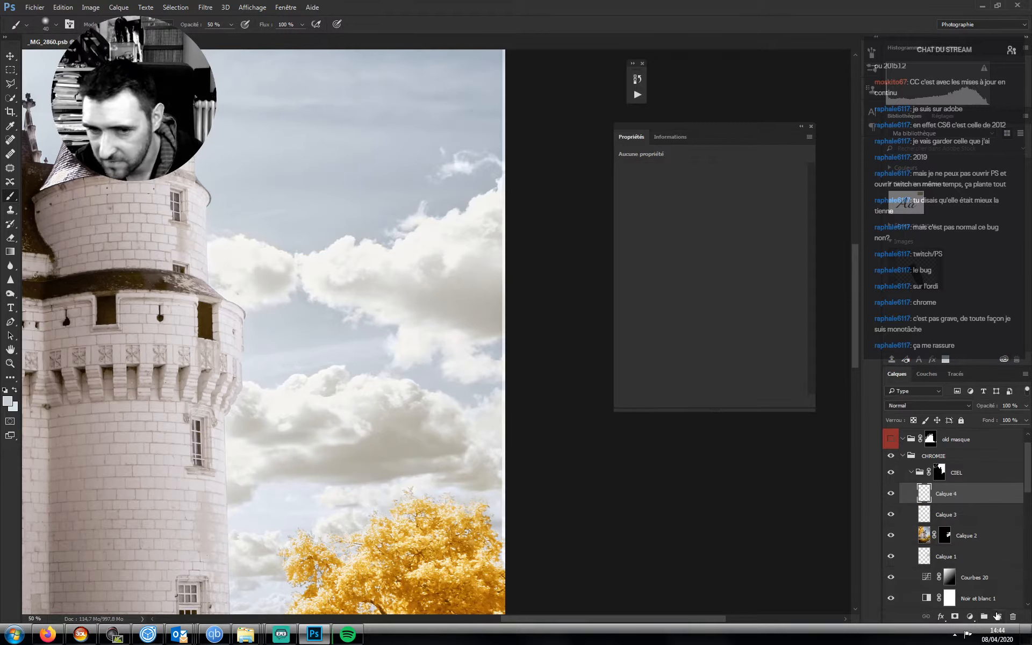
{"action": "key", "text": "bracketleft"}
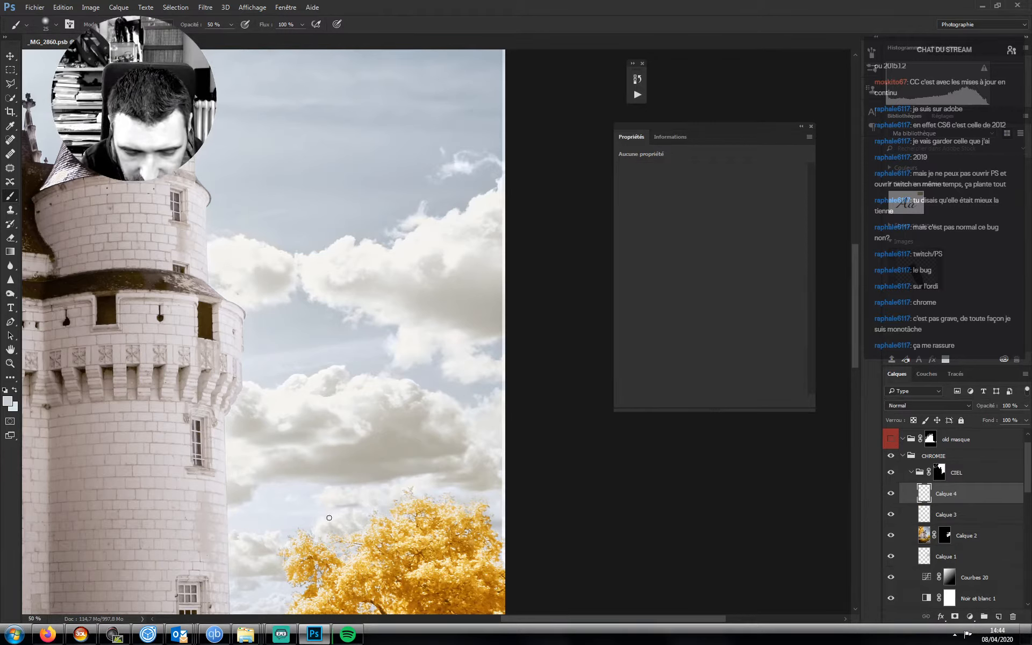
{"action": "left_click", "coordinate": [326, 512], "text": "alt"}
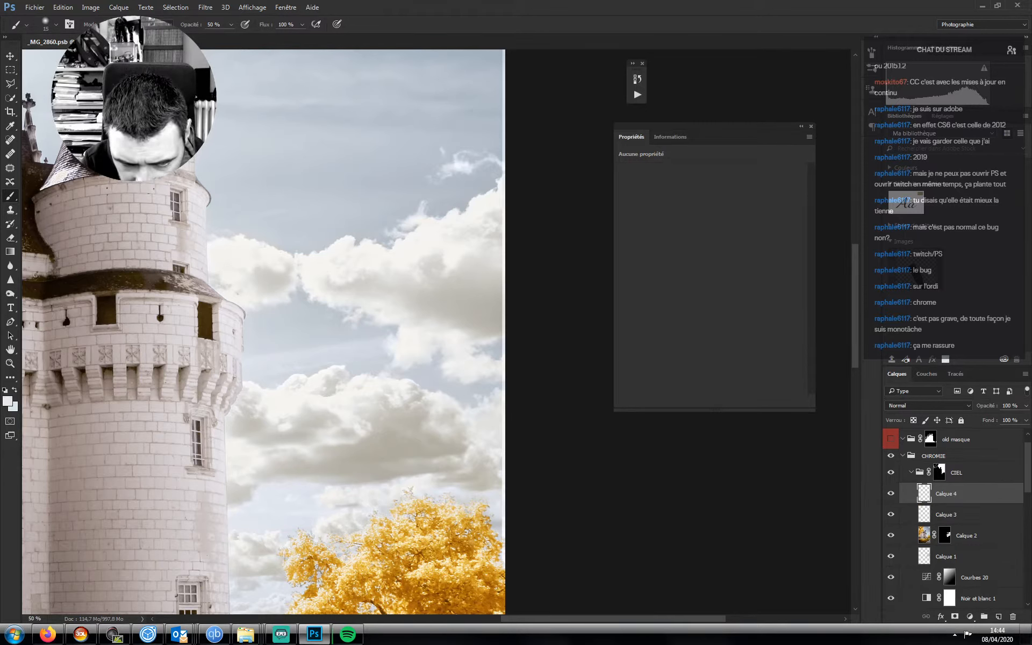
{"action": "key", "text": "bracketright"}
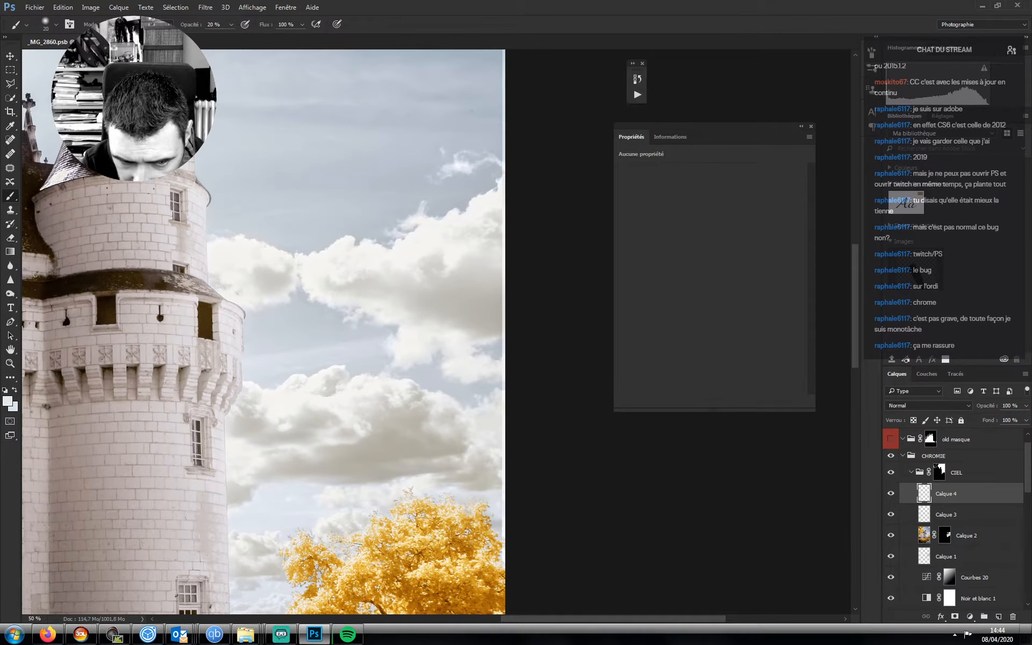
- Add a Courbes adjustment layer above Calque 4 and shape a slight S-curve on its RVB channel
{"action": "left_click_drag", "start_coordinate": [388, 454], "coordinate": [450, 284]}
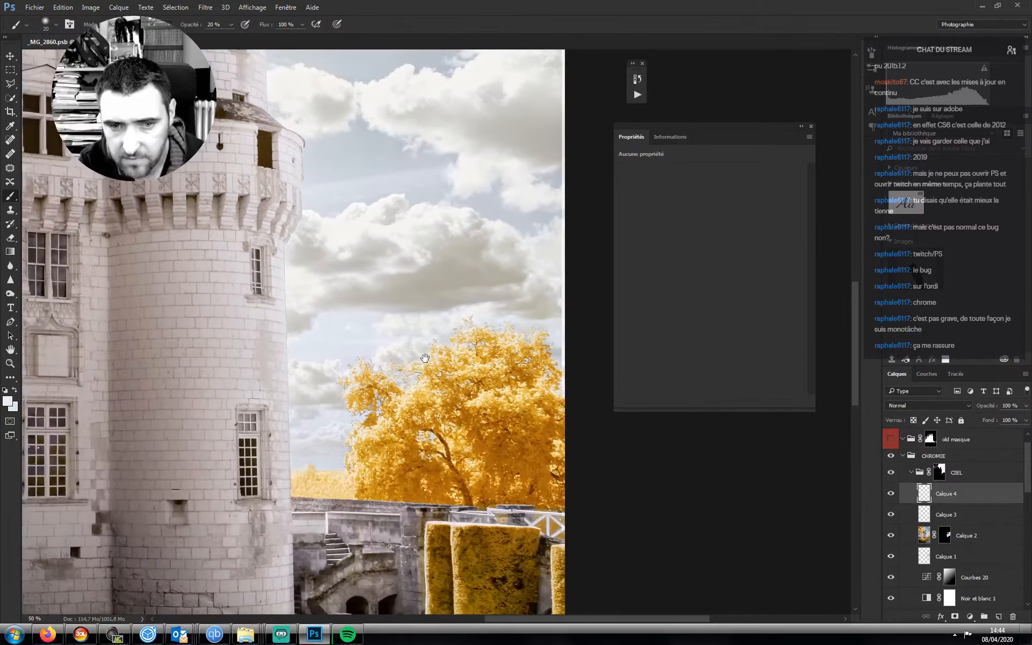
{"action": "left_click", "coordinate": [970, 617]}
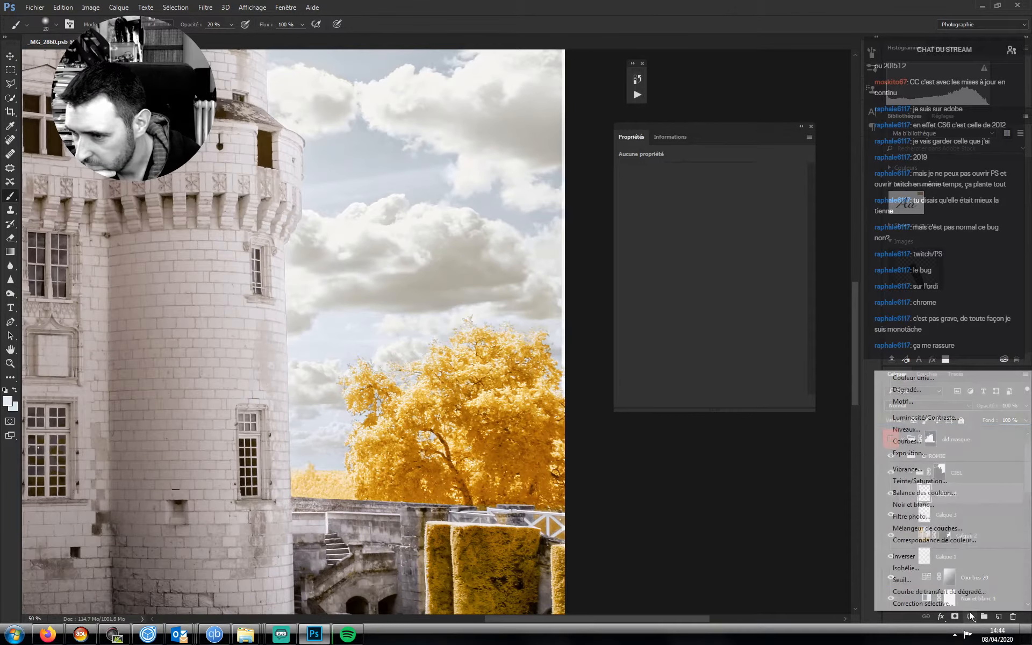
{"action": "left_click", "coordinate": [912, 442]}
{"action": "left_click_drag", "start_coordinate": [763, 222], "coordinate": [762, 217]}
{"action": "left_click_drag", "start_coordinate": [688, 293], "coordinate": [689, 297]}
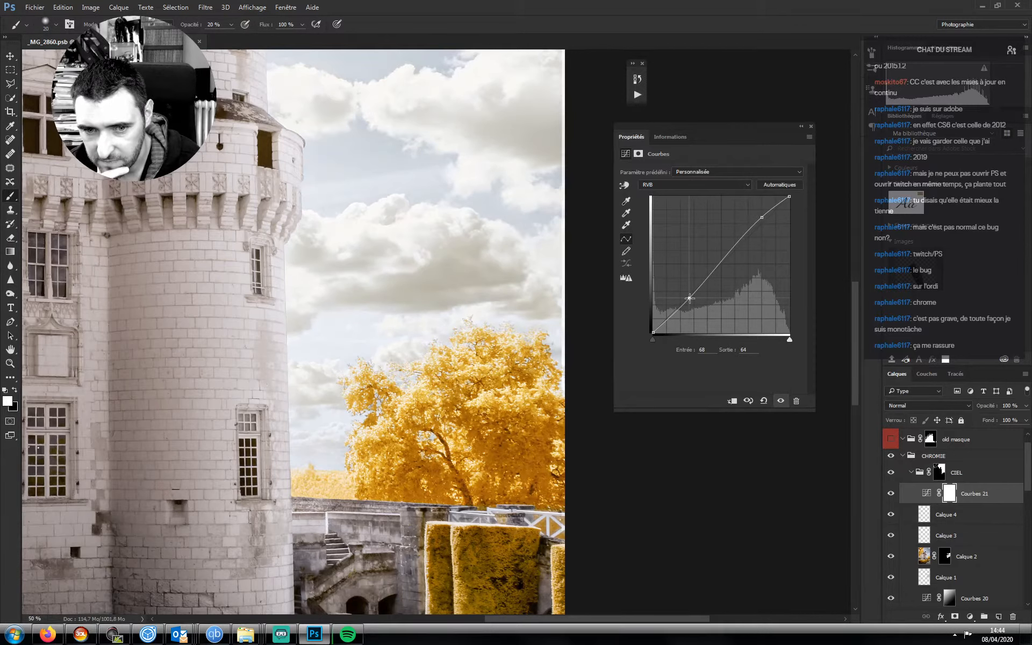
{"action": "left_click_drag", "start_coordinate": [690, 298], "coordinate": [689, 300]}
{"action": "left_click_drag", "start_coordinate": [763, 219], "coordinate": [761, 215]}
- Warm the Courbes 21 adjustment through its Bleu and Rouge channels, moving the Rouge midpoint to input 124, output 134
{"action": "left_click", "coordinate": [678, 186]}
{"action": "left_click", "coordinate": [666, 213]}
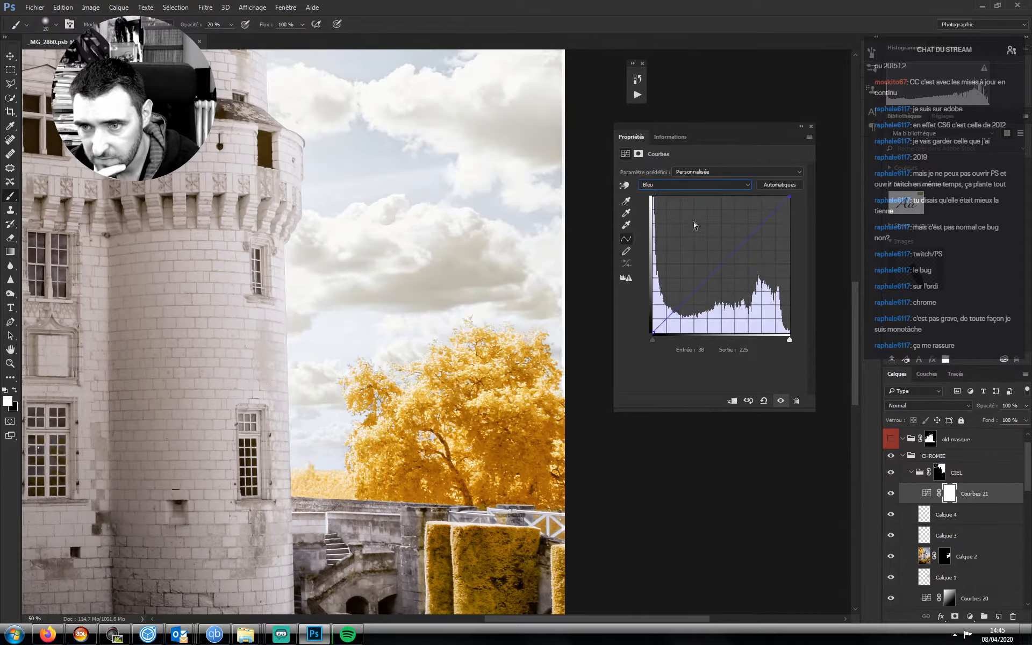
{"action": "left_click_drag", "start_coordinate": [725, 261], "coordinate": [719, 261]}
{"action": "left_click", "coordinate": [667, 188]}
{"action": "left_click", "coordinate": [660, 200]}
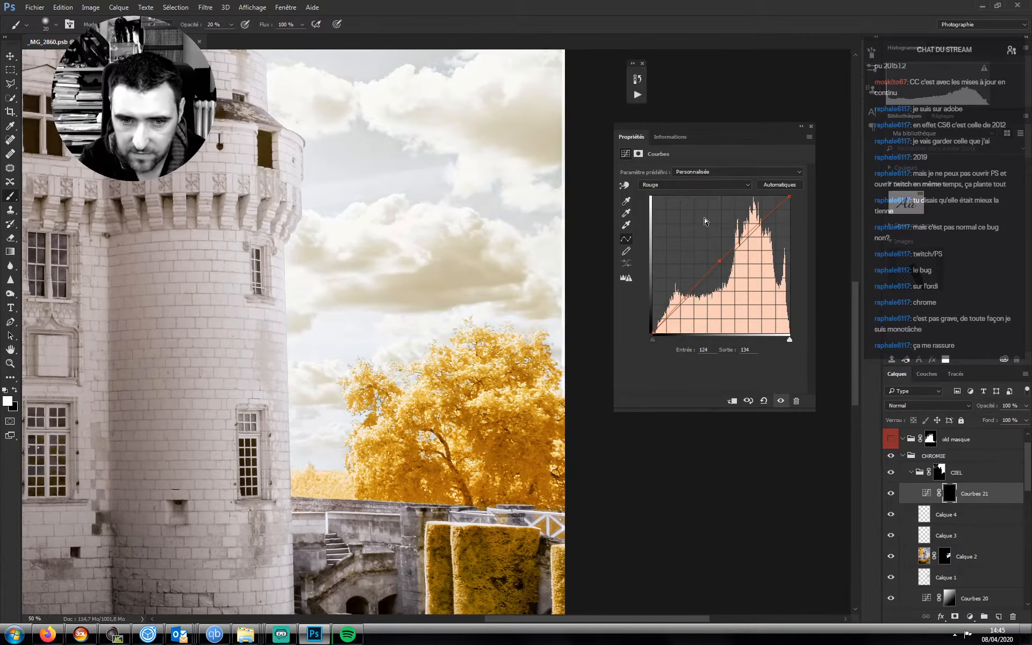
- Invert the Courbes 21 mask to black and paint white over the low clouds with a 40 to 90 px brush at 20 % opacity
{"action": "key", "text": "ctrl+i"}
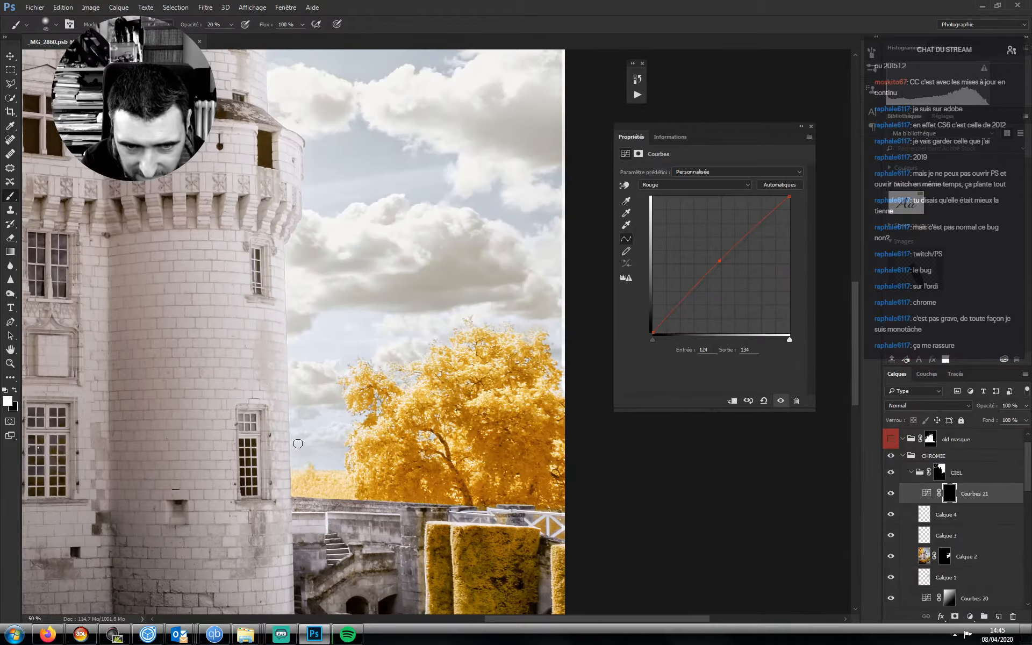
{"action": "key", "text": "bracketright"}
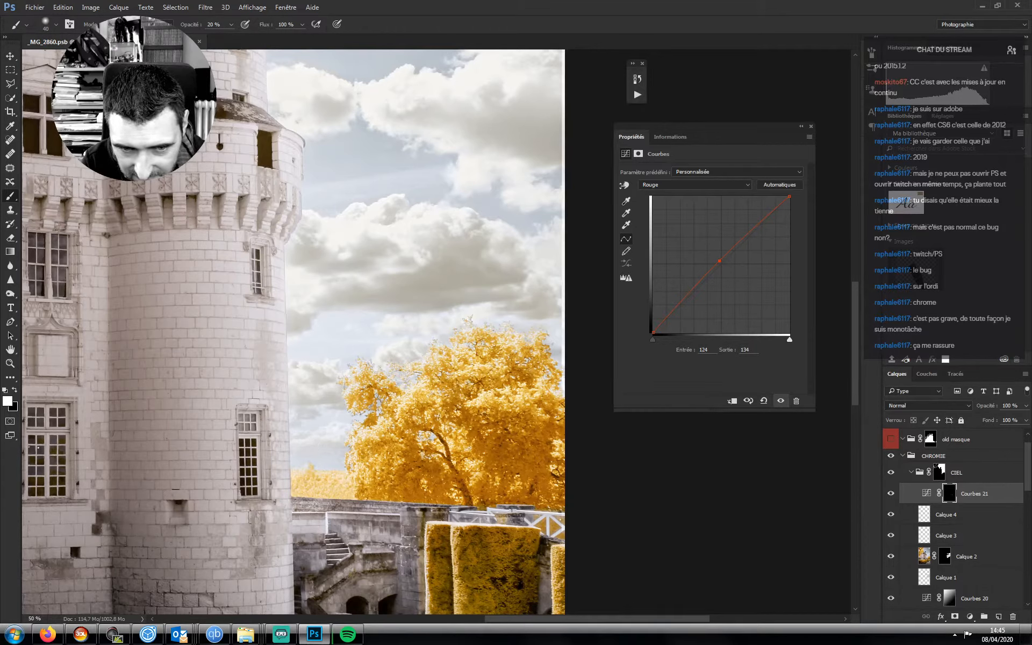
{"action": "key", "text": "bracketright"}
{"action": "key", "text": "bracketright"}
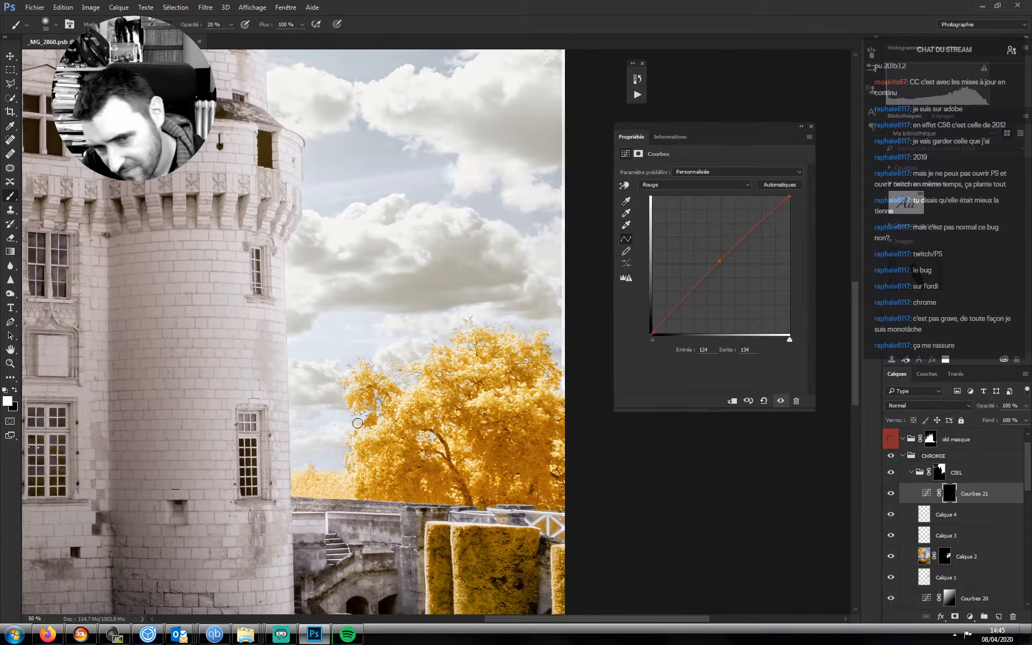
{"action": "key", "text": "bracketright"}
{"action": "key", "text": "bracketright"}
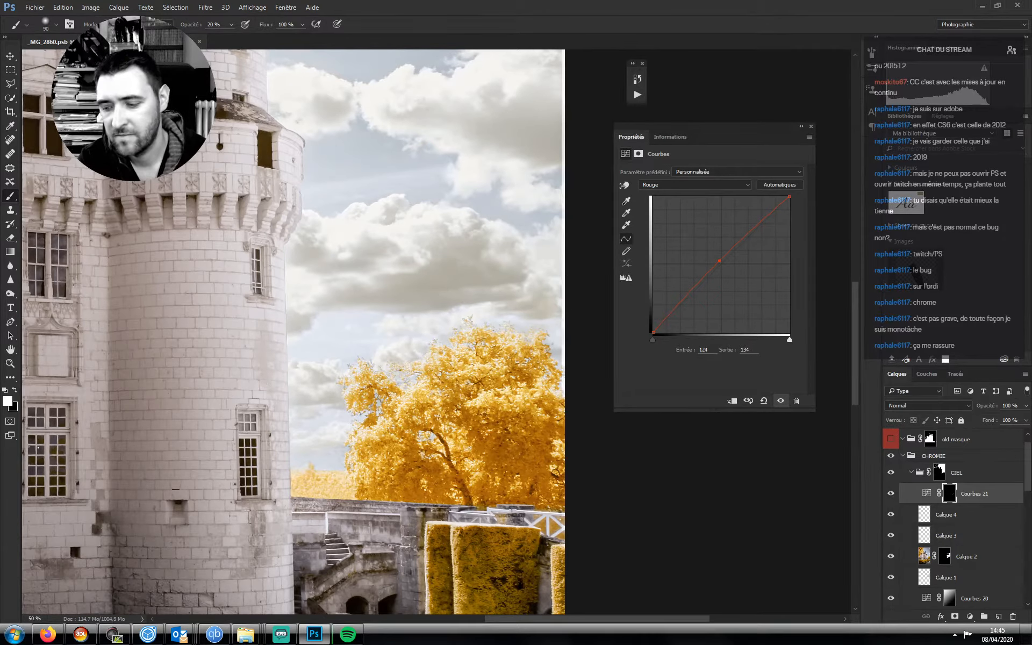
- Extend the Courbes 21 effect into the larger clouds by painting white on its mask with a 150 to 175 px brush at 10 % opacity
{"action": "key", "text": "bracketright"}
{"action": "key", "text": "bracketright"}
{"action": "key", "text": "bracketright"}
{"action": "key", "text": "bracketright"}
{"action": "key", "text": "1"}
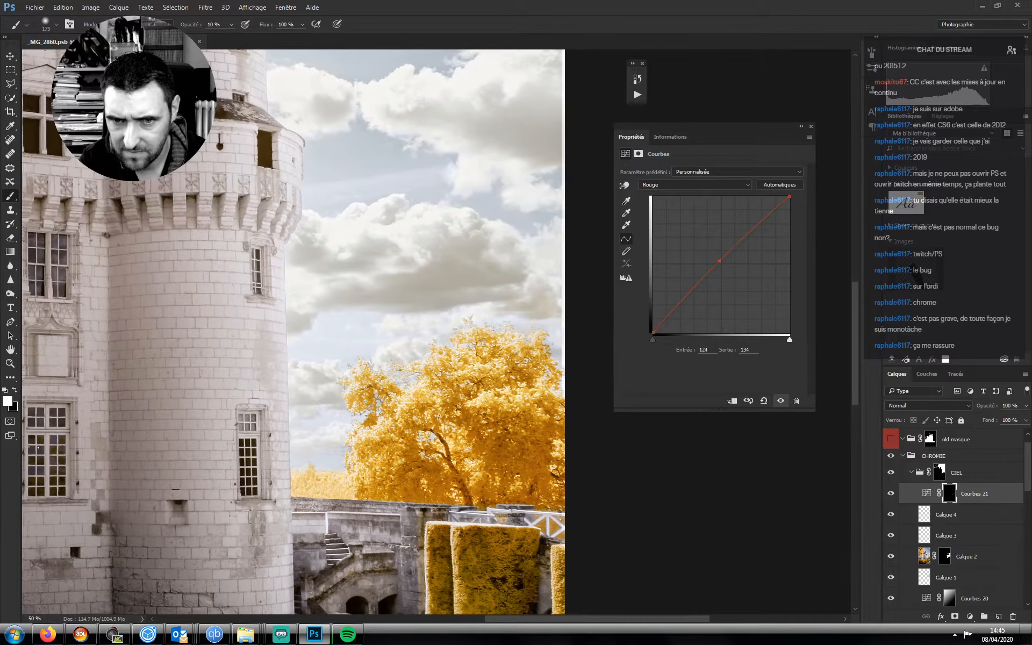
{"action": "key", "text": "bracketleft"}
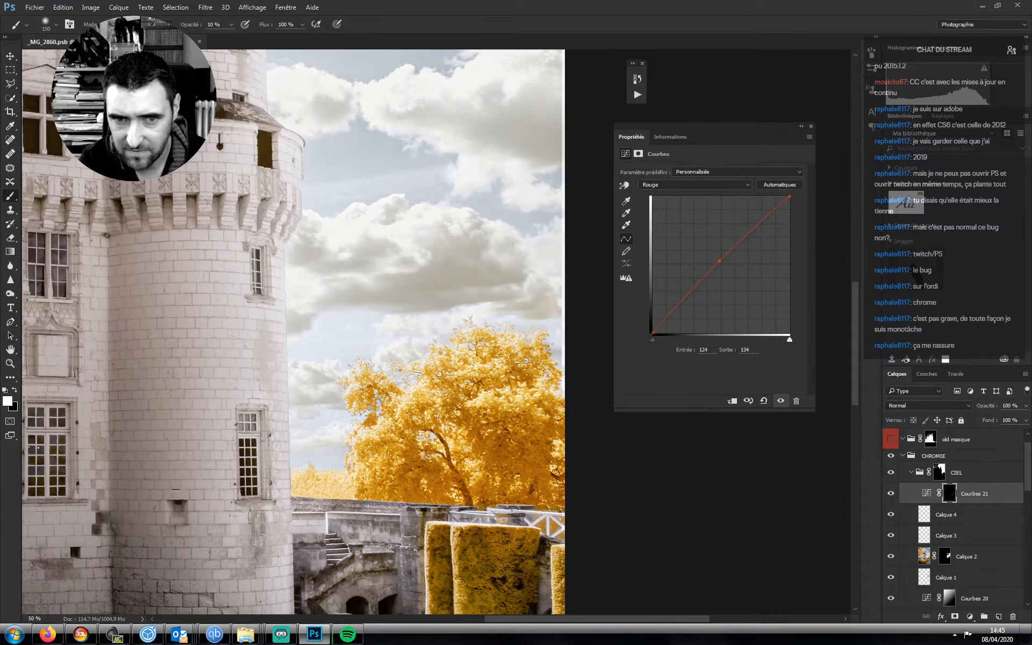
{"action": "left_click_drag", "start_coordinate": [441, 328], "coordinate": [427, 391]}
{"action": "key", "text": "bracketright"}
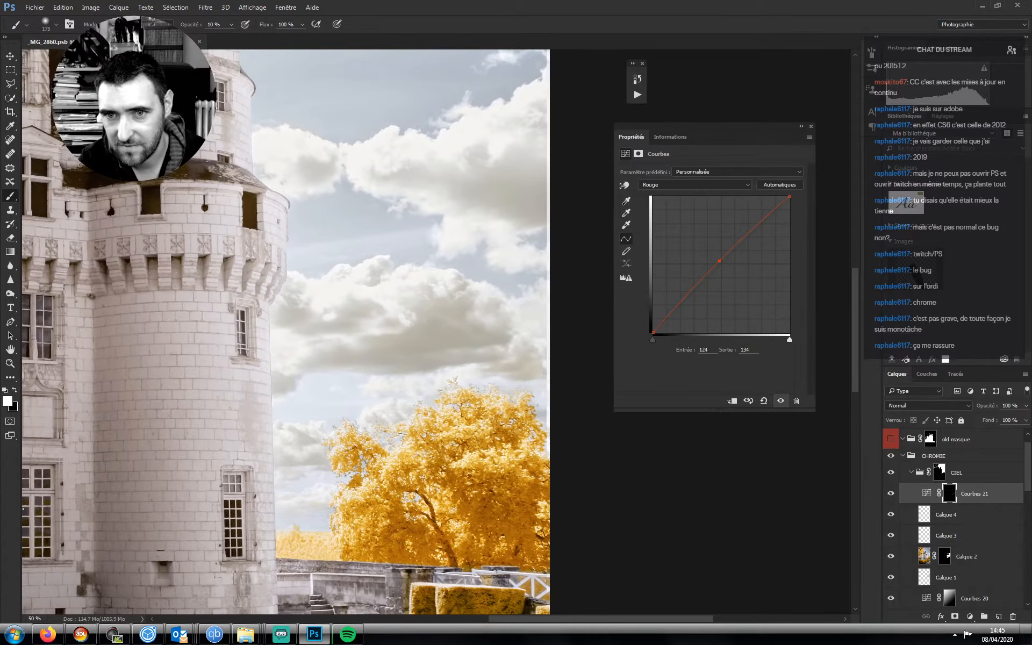
{"action": "left_click_drag", "start_coordinate": [510, 244], "coordinate": [528, 258]}
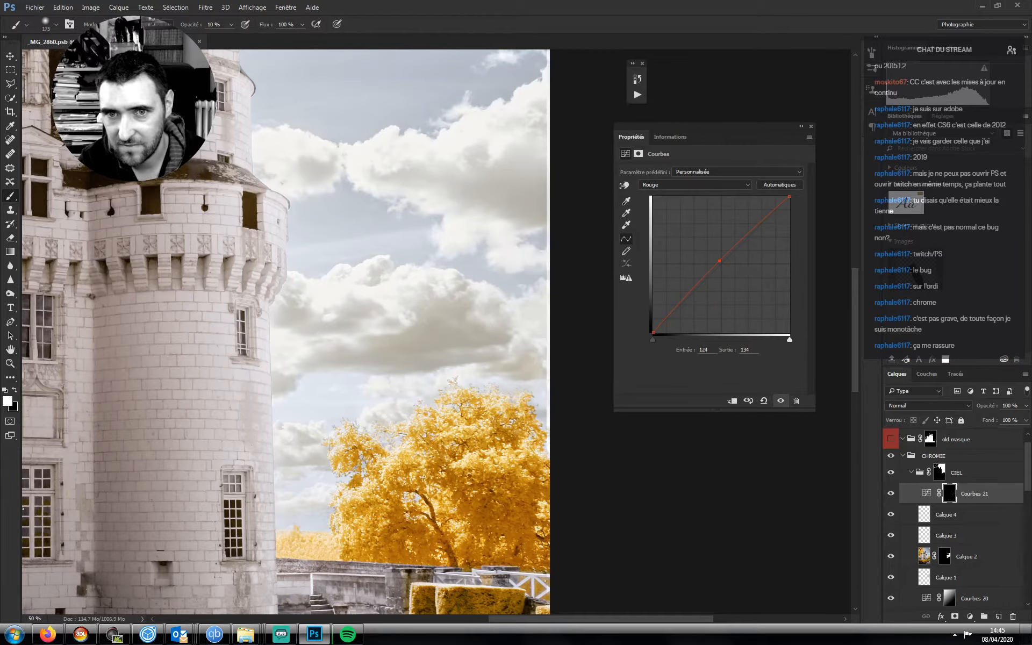
{"action": "key", "text": "bracketleft"}
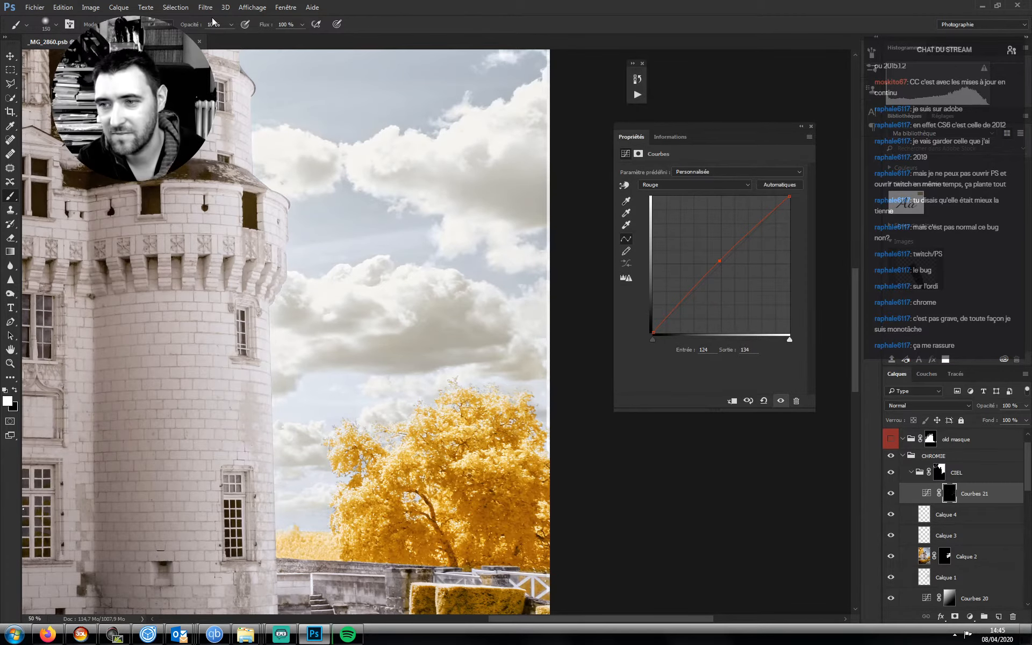
- Compare the whole photo with the CIEL group hidden and shown
{"action": "key", "text": "ctrl+minus"}
{"action": "key", "text": "ctrl+minus"}
{"action": "key", "text": "ctrl+minus"}
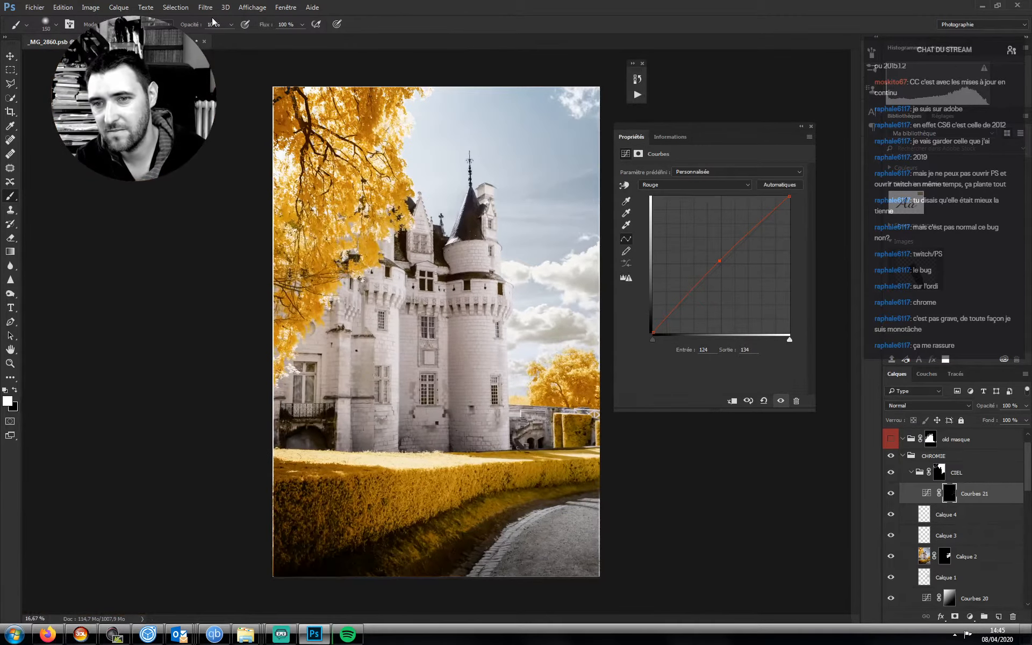
{"action": "key", "text": "ctrl+minus"}
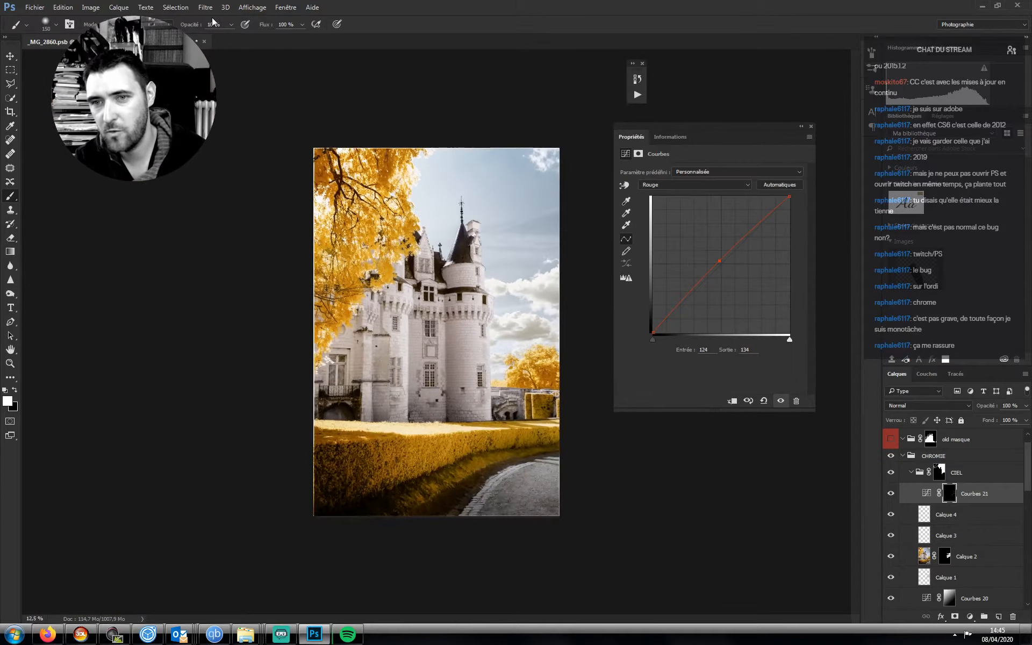
{"action": "left_click", "coordinate": [892, 474]}
{"action": "left_click", "coordinate": [892, 475]}
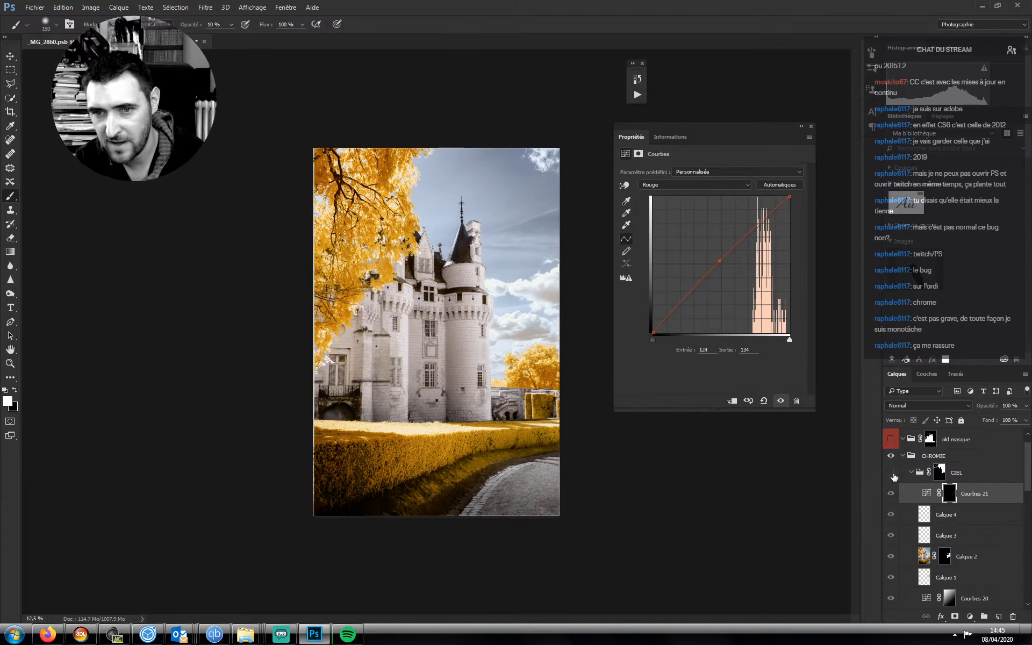
{"action": "left_click", "coordinate": [893, 476]}
{"action": "left_click", "coordinate": [894, 476]}
{"action": "left_click", "coordinate": [893, 475]}
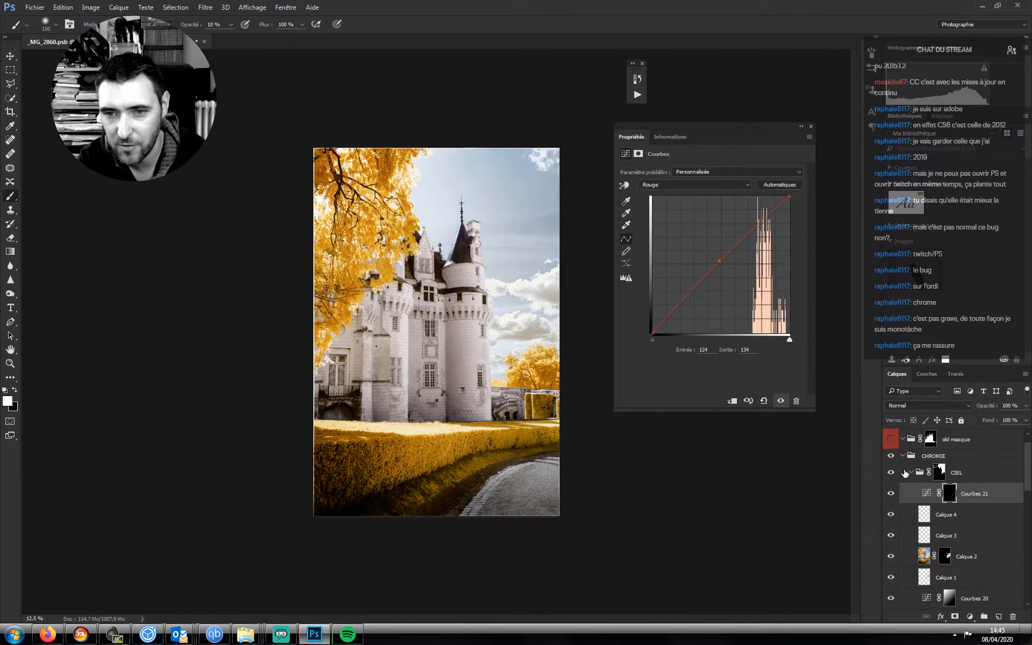
{"action": "key", "text": "ctrl+plus"}
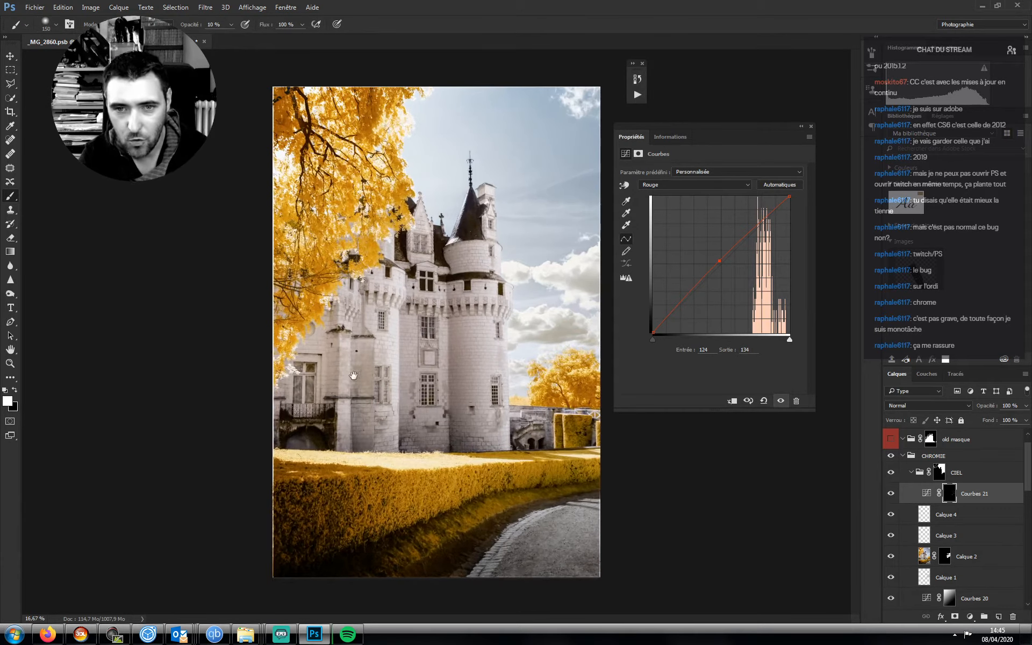
- Save the document and temporarily show the REF COULEUR layer to compare the sky with the reference photo
{"action": "key", "text": "ctrl+s"}
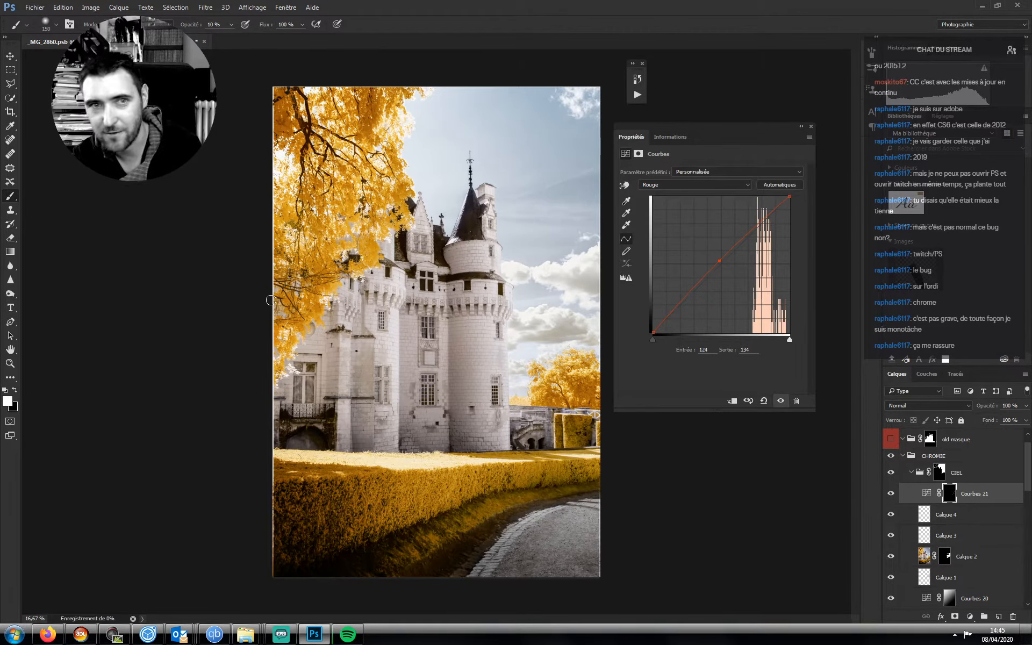
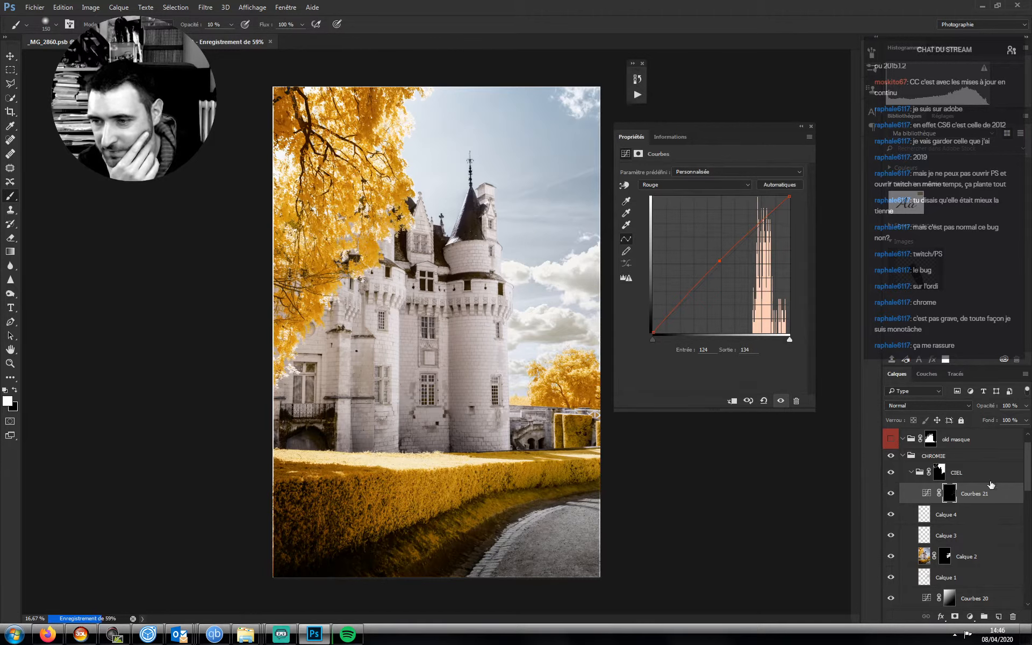
{"action": "left_click_drag", "start_coordinate": [1027, 480], "coordinate": [1026, 462]}
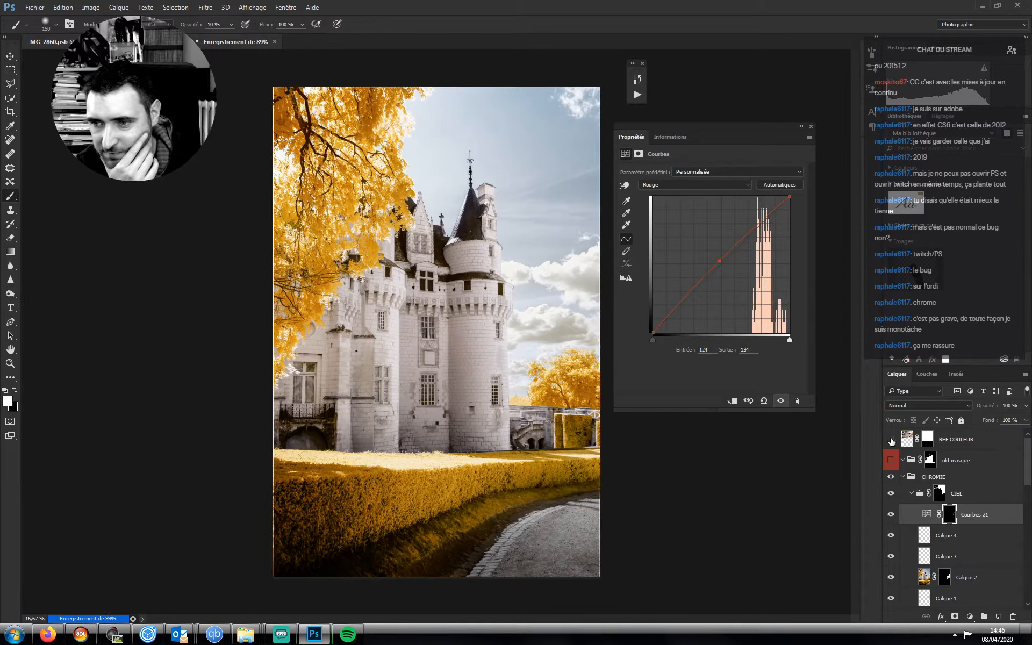
{"action": "left_click", "coordinate": [891, 439]}
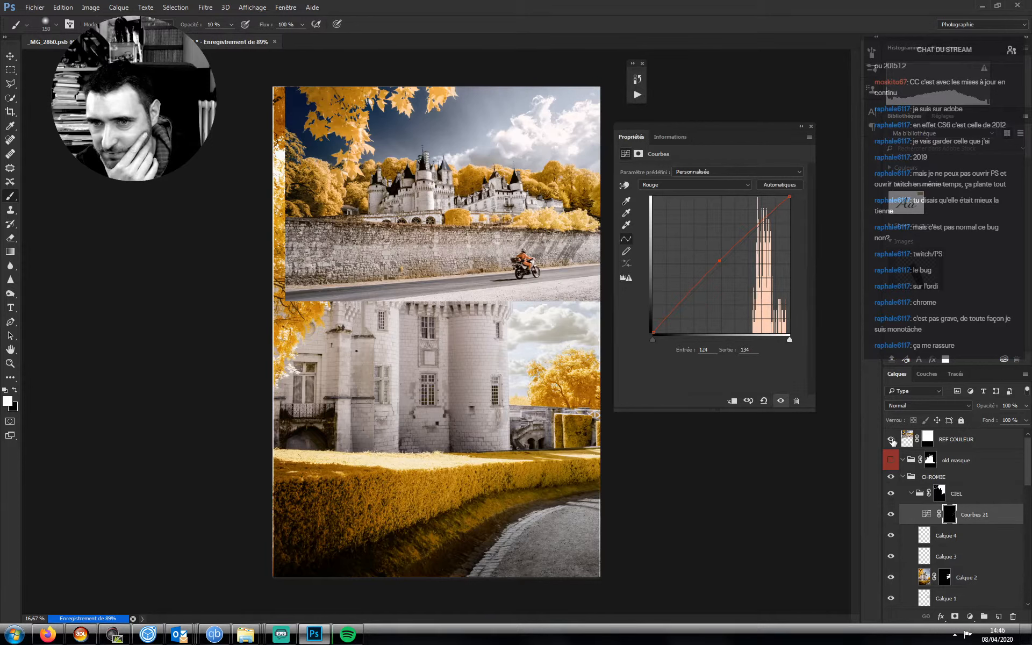
{"action": "left_click", "coordinate": [891, 441]}
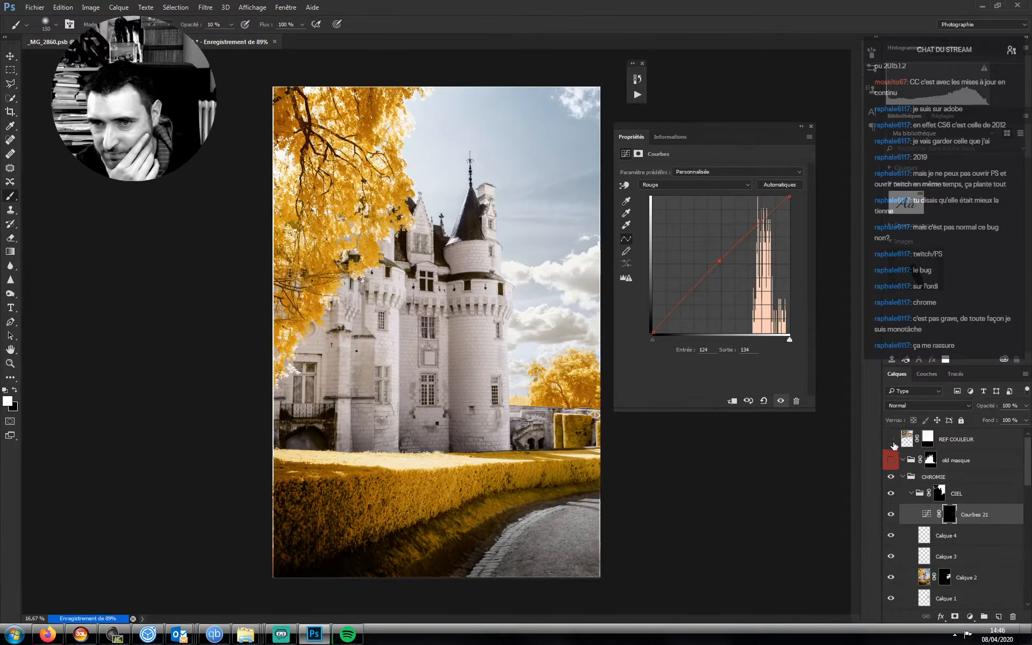
- Add a Teinte/Saturation adjustment layer above Courbes 21 and set the Jaunes saturation to -37
{"action": "left_click", "coordinate": [971, 617]}
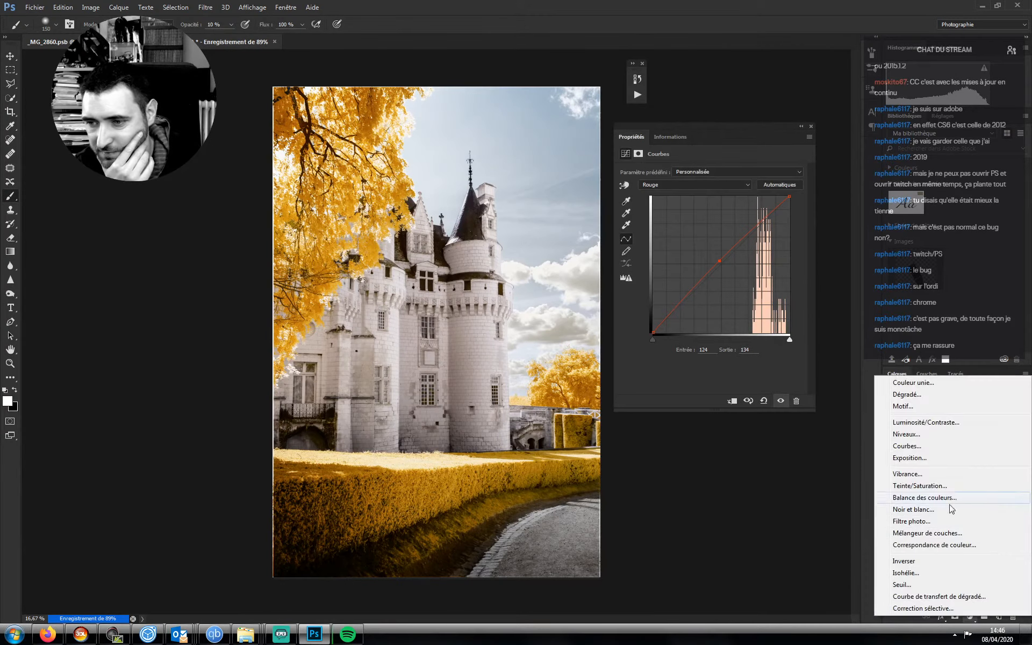
{"action": "left_click", "coordinate": [918, 486]}
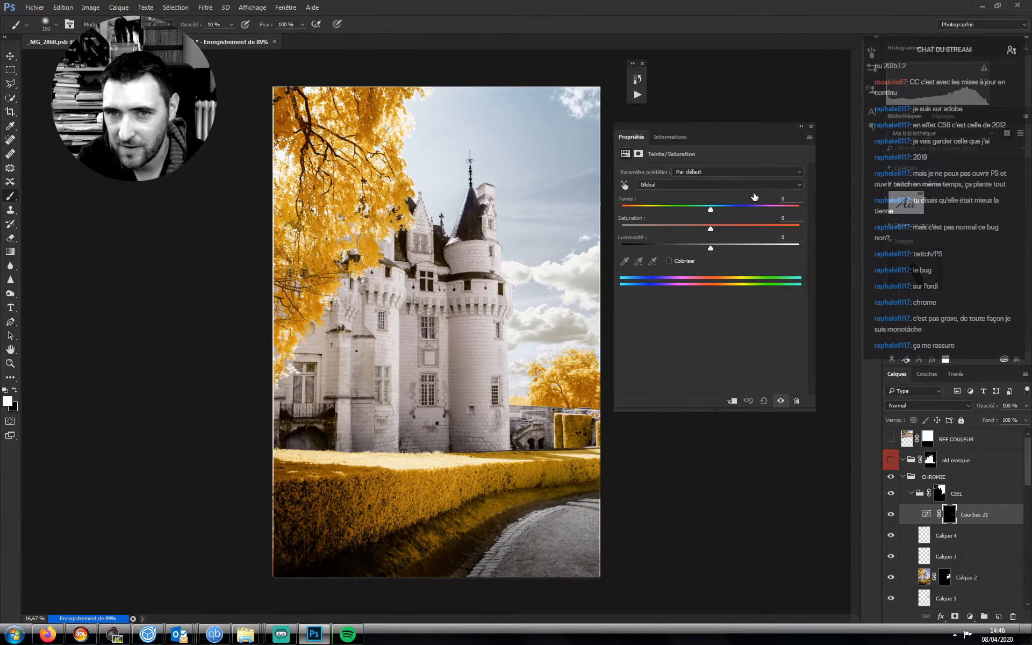
{"action": "left_click", "coordinate": [686, 183]}
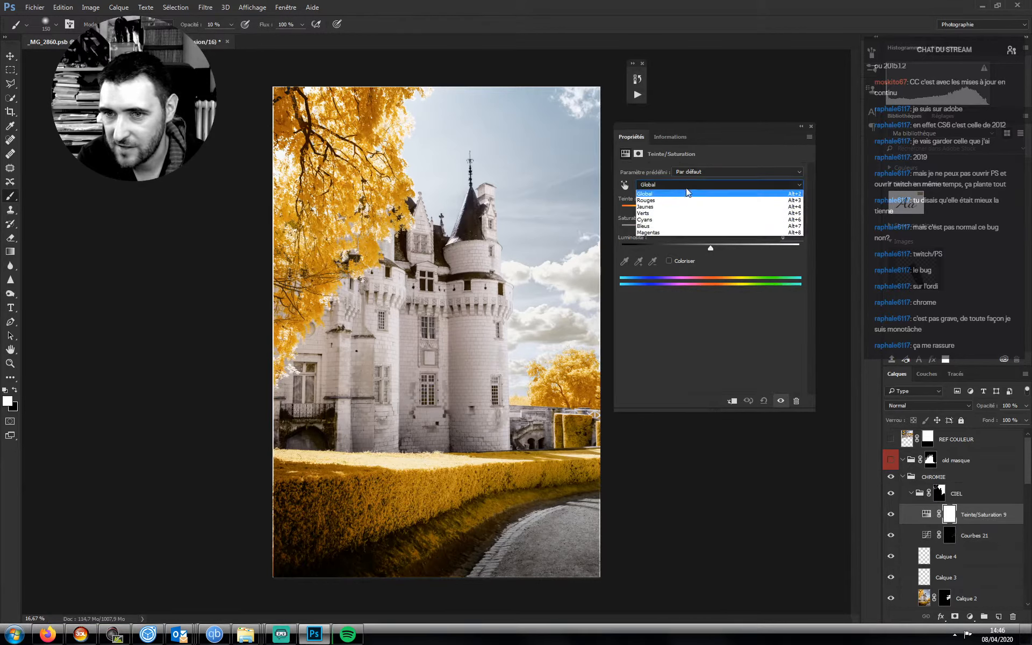
{"action": "left_click", "coordinate": [693, 207]}
{"action": "left_click_drag", "start_coordinate": [714, 227], "coordinate": [677, 227]}
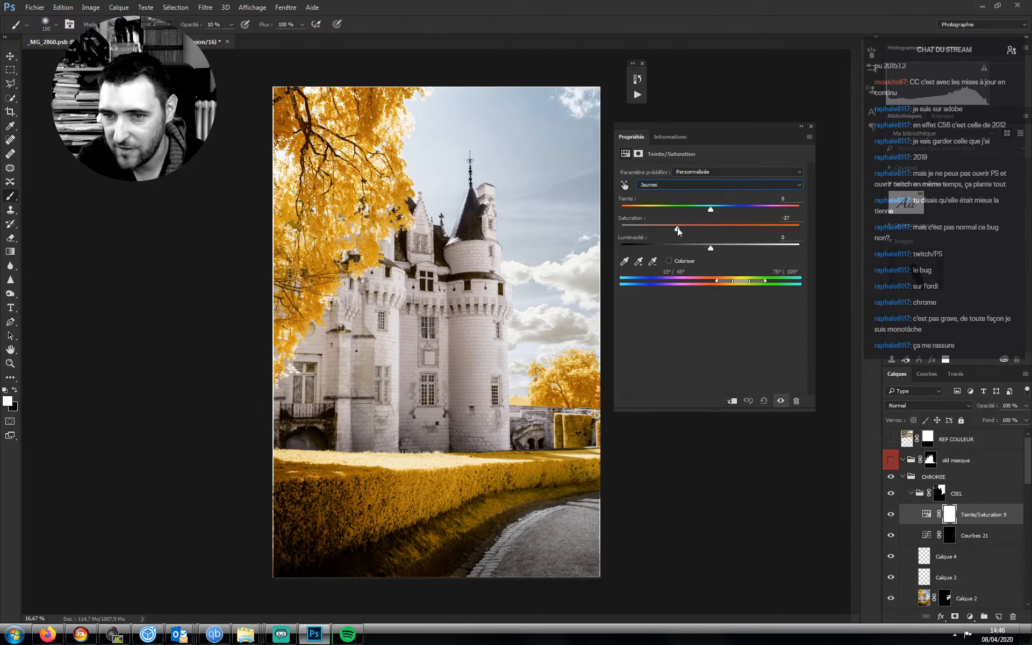
- Set the Rouges saturation of Teinte/Saturation 9 to -21
{"action": "left_click", "coordinate": [662, 185]}
{"action": "left_click", "coordinate": [654, 200]}
{"action": "mouse_move", "coordinate": [711, 229]}
{"action": "left_mouse_down"}
{"action": "mouse_move", "coordinate": [682, 228]}
{"action": "mouse_move", "coordinate": [799, 224]}
{"action": "mouse_move", "coordinate": [694, 230]}
{"action": "left_mouse_up"}
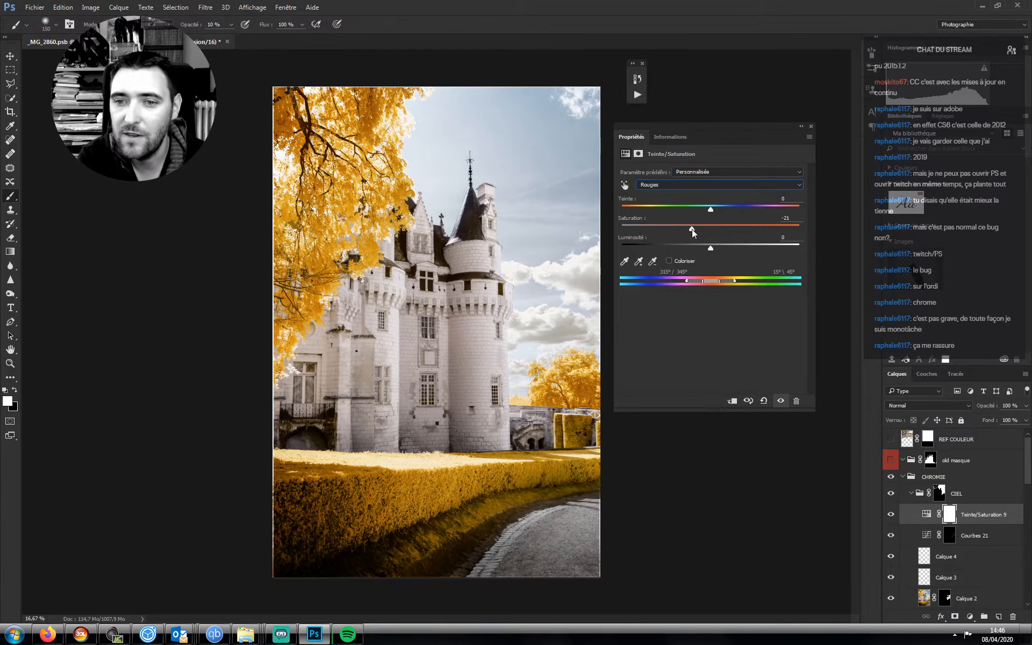
- Change the Jaunes range of Teinte/Saturation 9 to a saturation of -24 and a luminosity of -9
{"action": "left_click", "coordinate": [679, 185]}
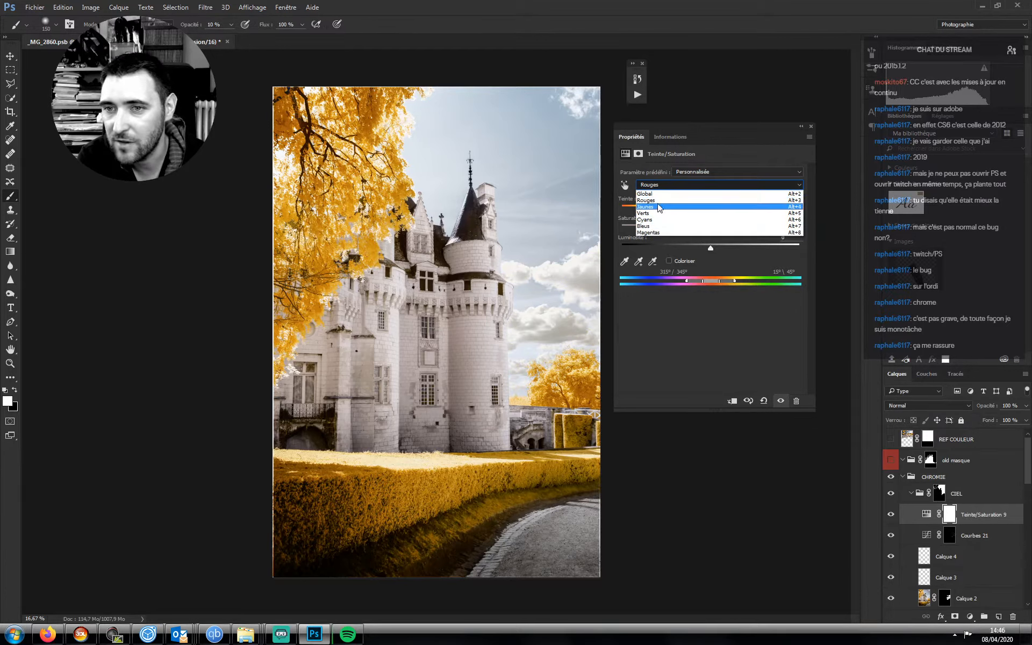
{"action": "left_click", "coordinate": [672, 207]}
{"action": "mouse_move", "coordinate": [686, 229]}
{"action": "left_mouse_down"}
{"action": "mouse_move", "coordinate": [704, 227]}
{"action": "mouse_move", "coordinate": [687, 228]}
{"action": "mouse_move", "coordinate": [695, 248]}
{"action": "left_mouse_up"}
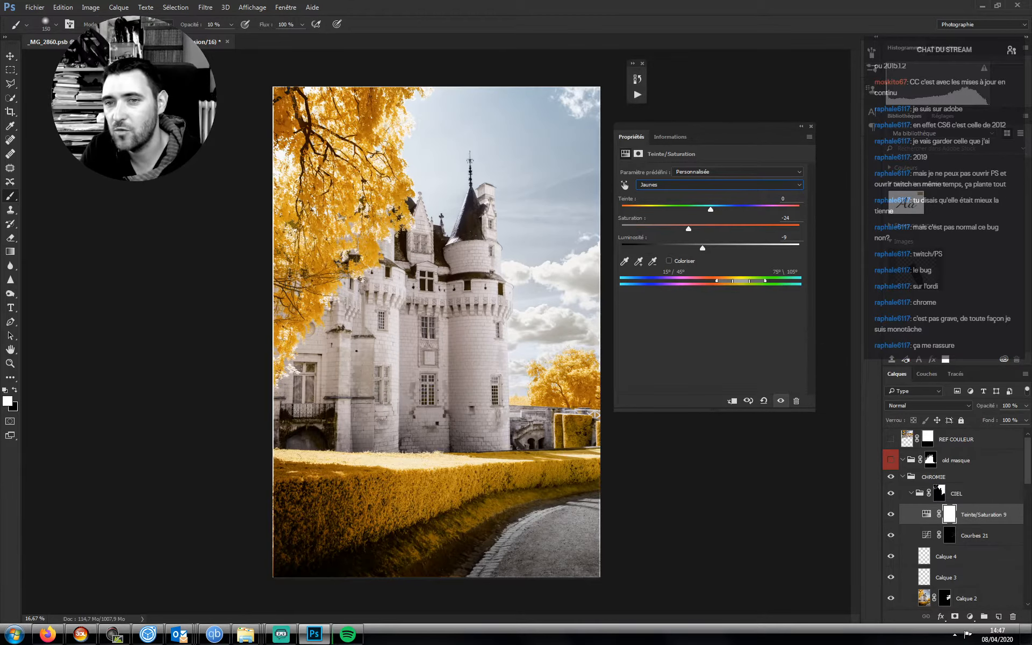
- Toggle the REF COULEUR layer on and off to compare the graded sky with the reference photo
{"action": "double_click", "coordinate": [907, 440]}
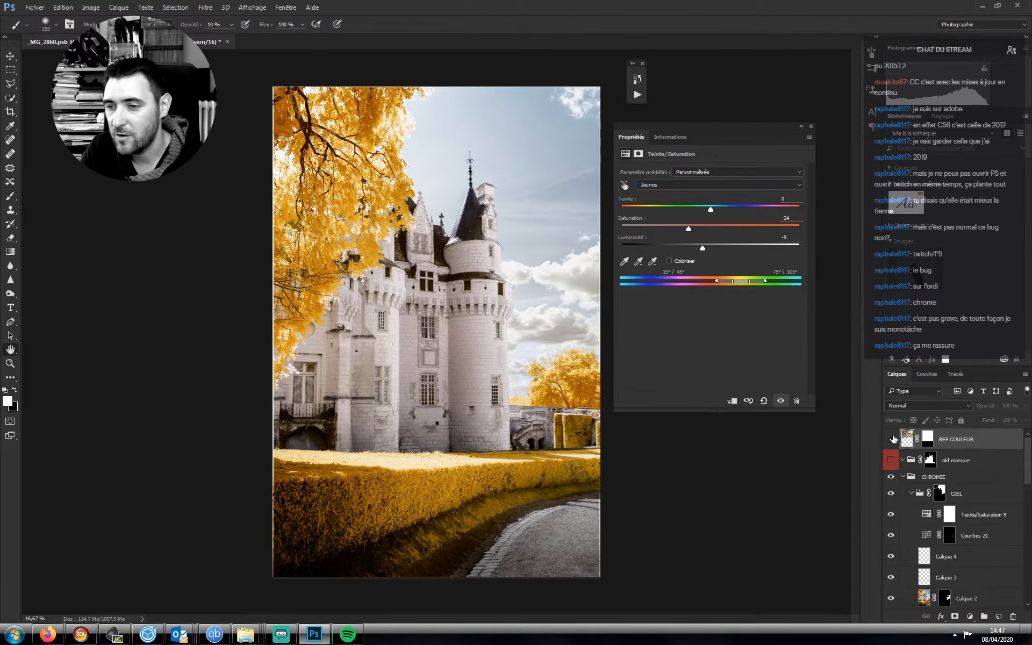
{"action": "left_click", "coordinate": [737, 126]}
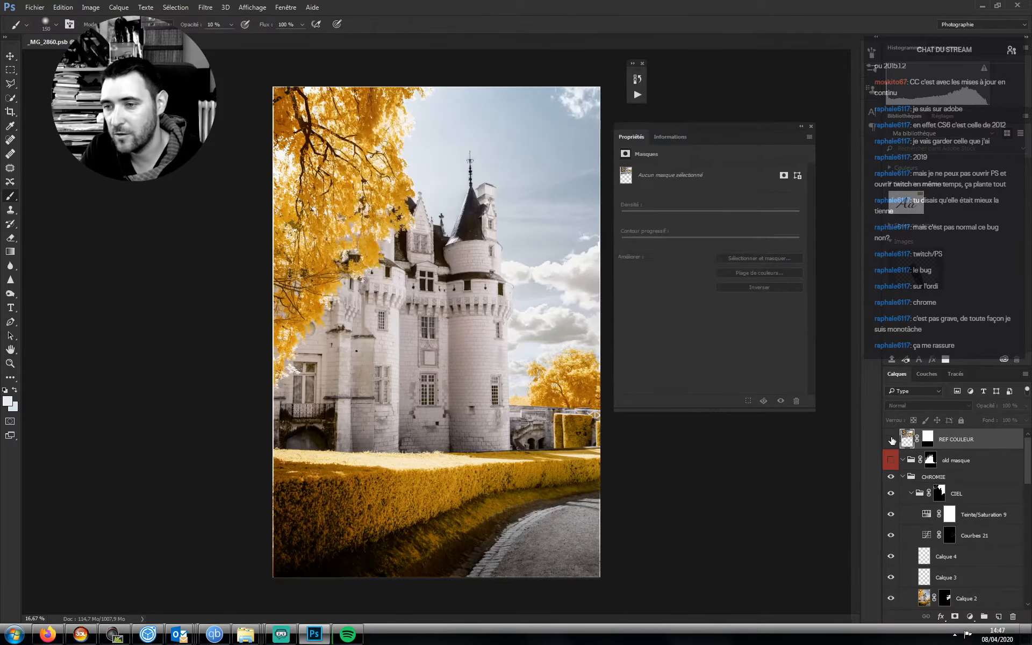
{"action": "left_click", "coordinate": [891, 441]}
{"action": "left_click", "coordinate": [892, 441]}
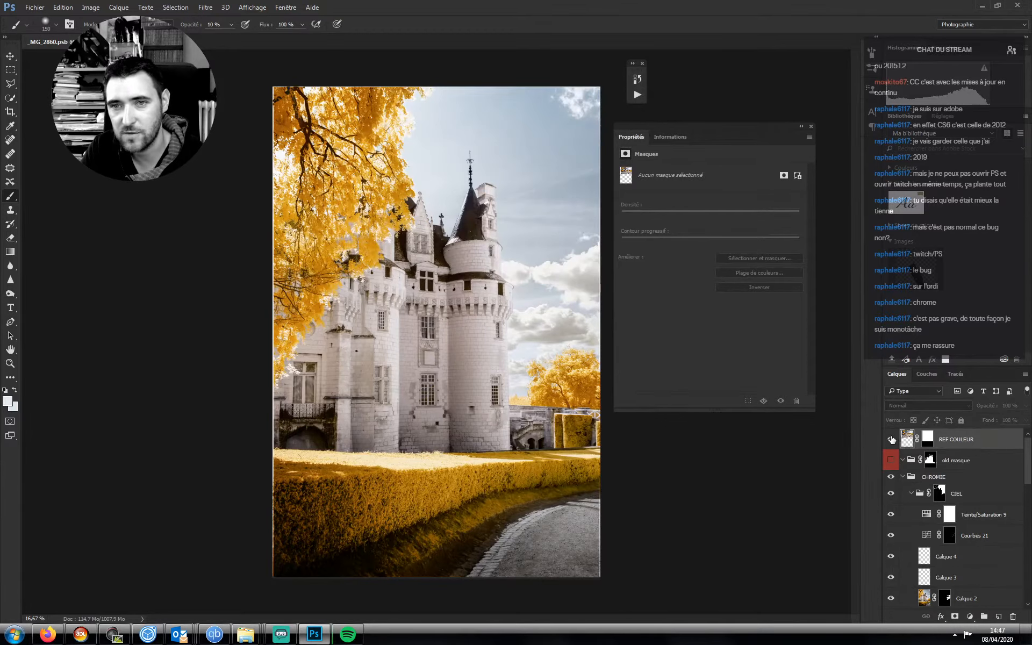
{"action": "left_click", "coordinate": [892, 441]}
{"action": "left_click", "coordinate": [892, 440]}
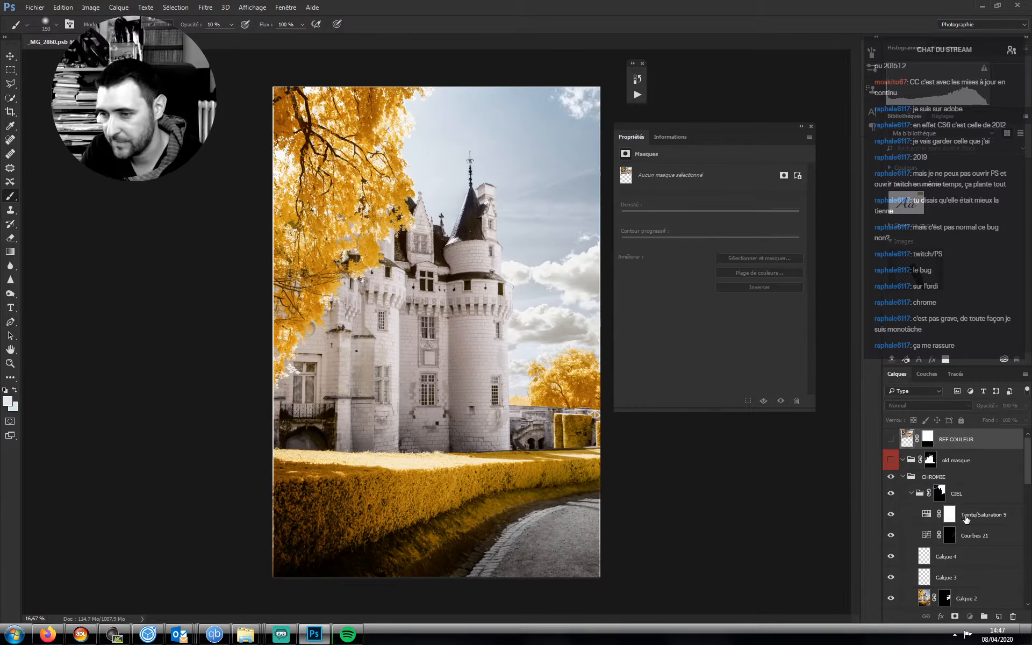
- Add a Courbes layer above Teinte/Saturation 9, darken RVB with a point at input 213, output 154, and invert its mask to black
{"action": "left_click", "coordinate": [966, 519]}
{"action": "left_click", "coordinate": [970, 616]}
{"action": "left_click", "coordinate": [904, 445]}
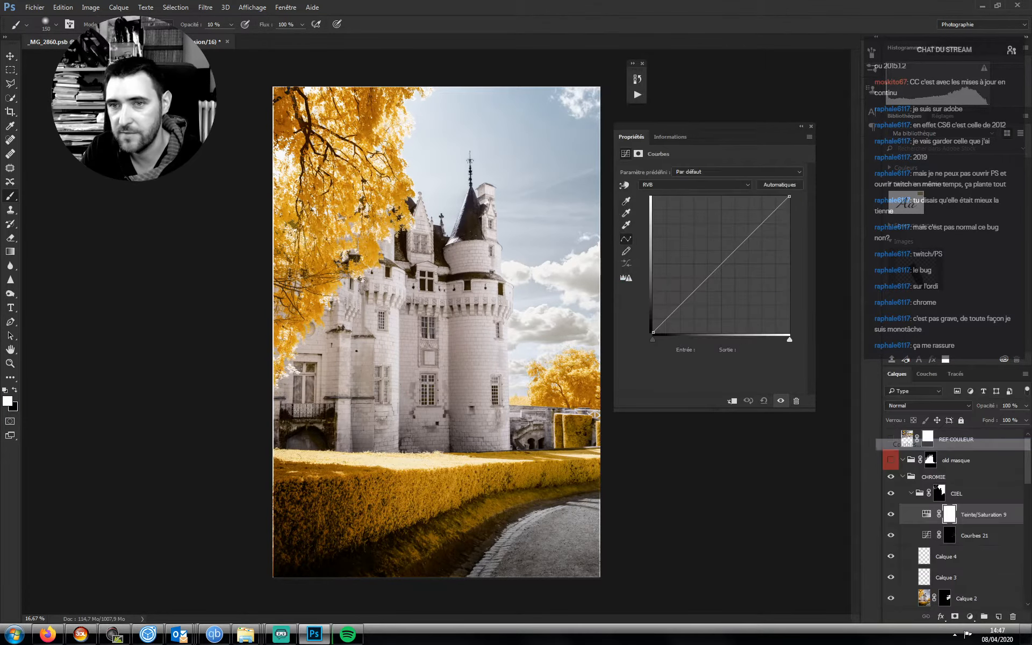
{"action": "left_click_drag", "start_coordinate": [759, 225], "coordinate": [761, 248]}
{"action": "left_click", "coordinate": [914, 406]}
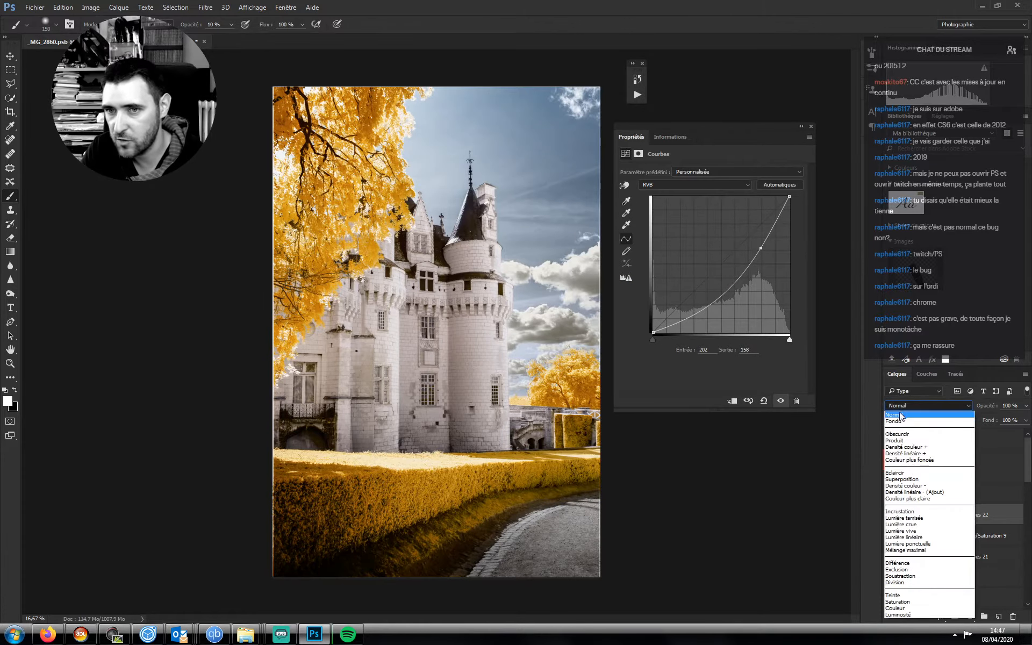
{"action": "left_click", "coordinate": [762, 252]}
{"action": "left_click_drag", "start_coordinate": [761, 249], "coordinate": [765, 250]}
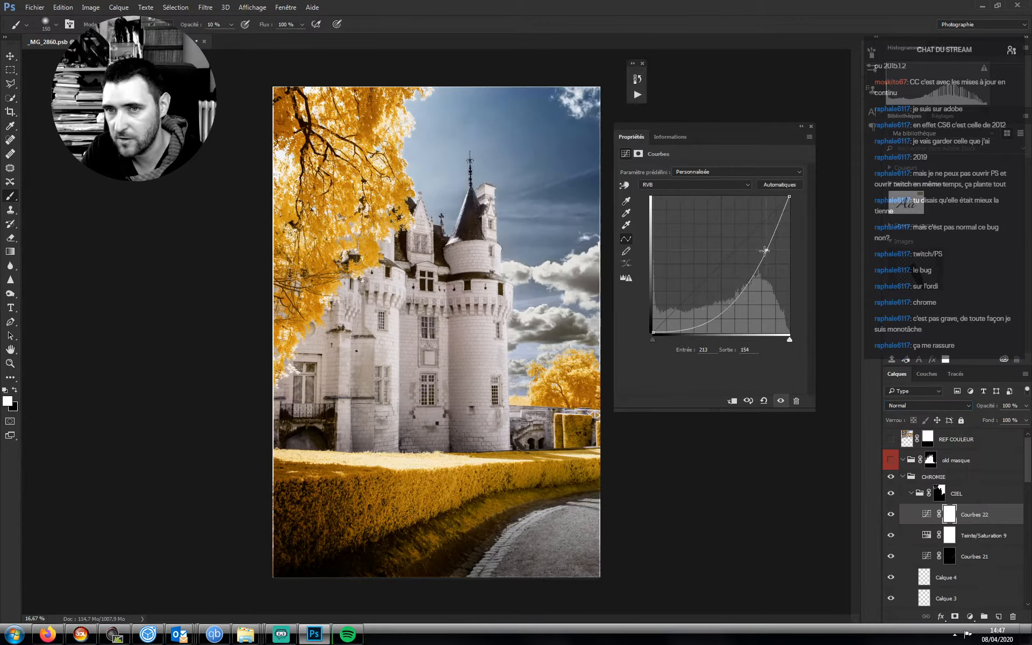
{"action": "key", "text": "ctrl+minus"}
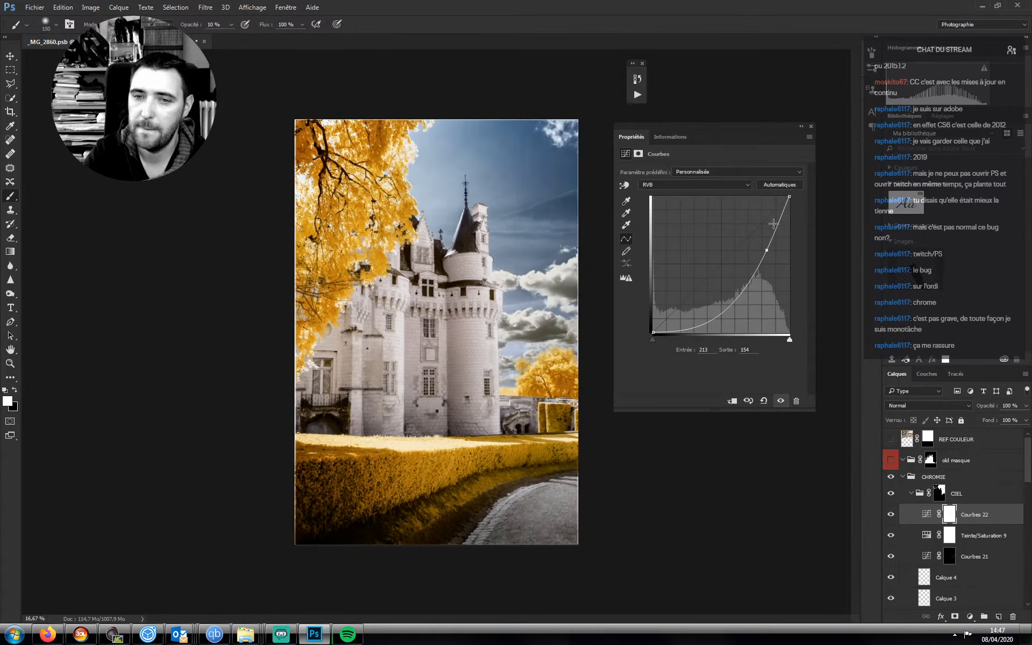
{"action": "key", "text": "ctrl+i"}
{"action": "key", "text": "g"}
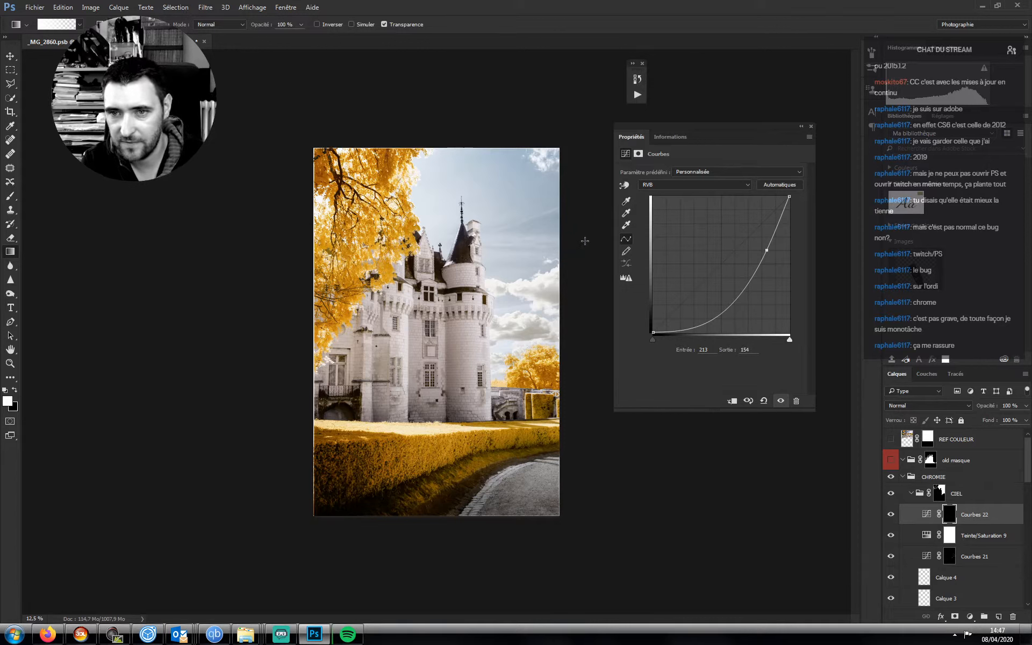
{"action": "left_click_drag", "start_coordinate": [585, 241], "coordinate": [366, 229]}
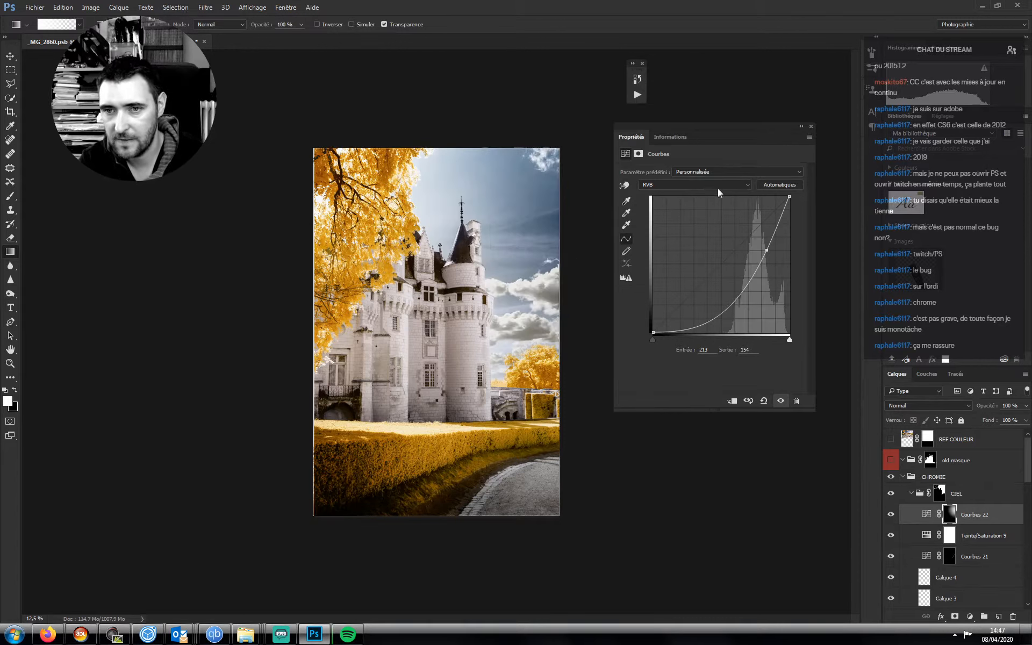
{"action": "left_click", "coordinate": [801, 127]}
{"action": "key", "text": "v"}
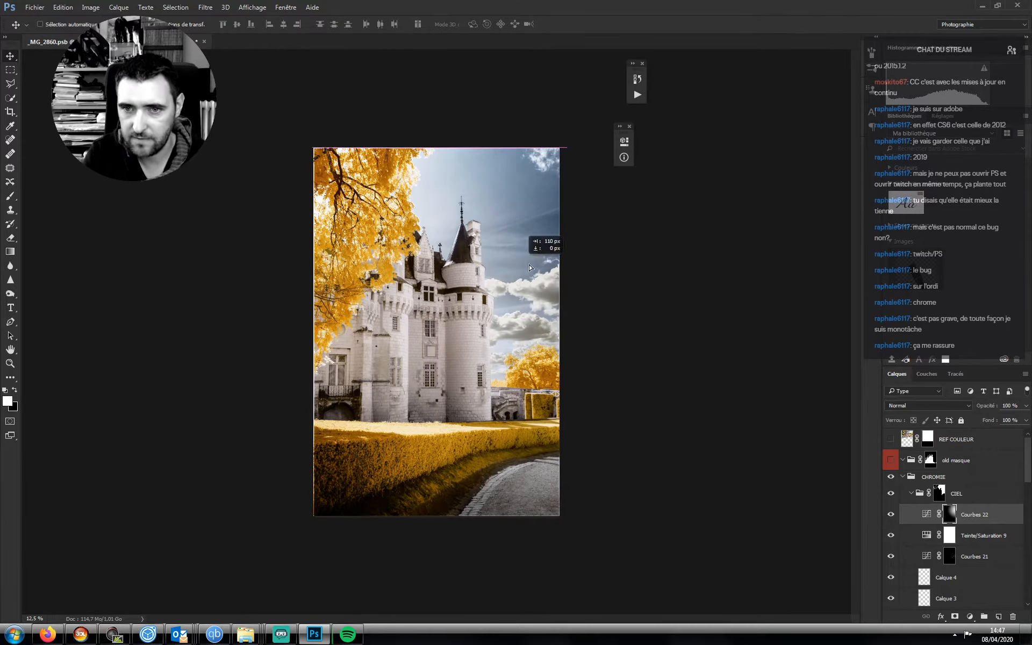
{"action": "key", "text": "ctrl+z"}
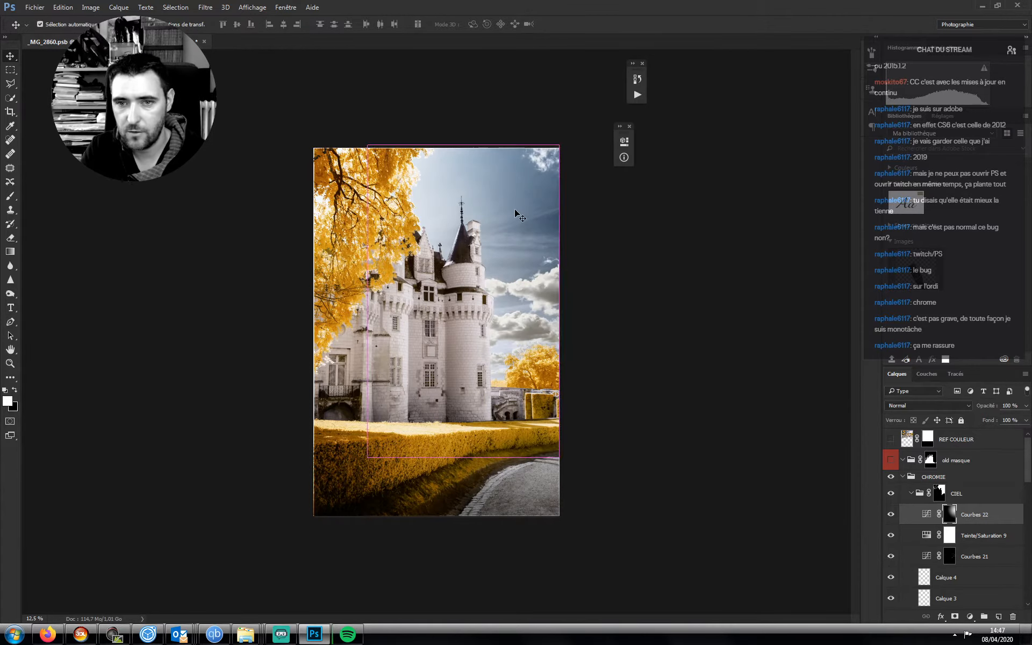
{"action": "key", "text": "ctrl+z"}
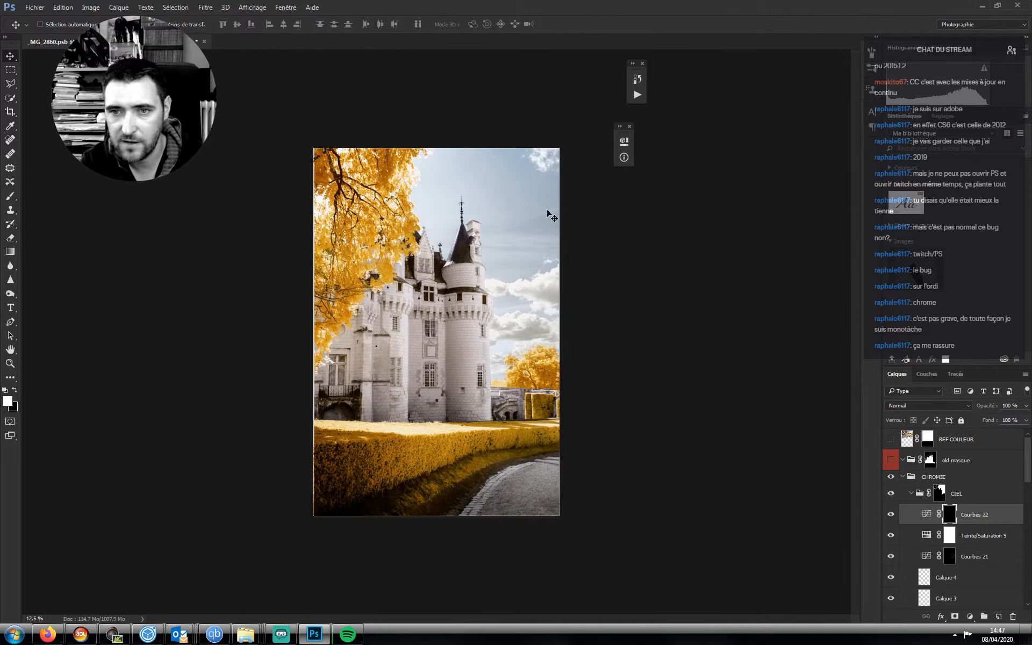
- Apply a white radial gradient from the sky's right edge on the Courbes 22 mask, check the mask, and shift it to the right
{"action": "left_click", "coordinate": [11, 251]}
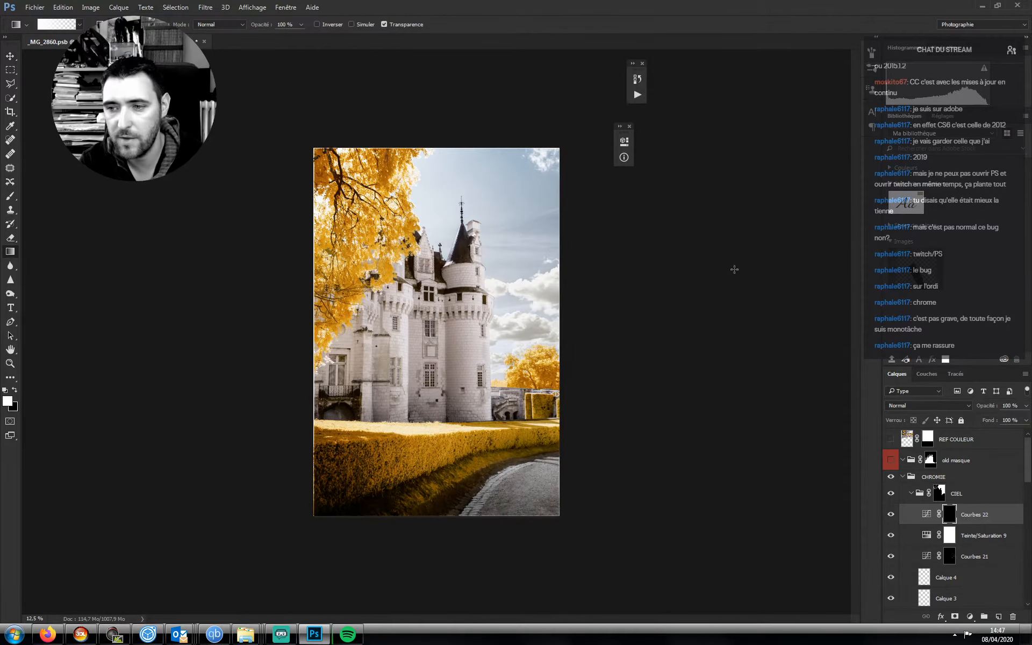
{"action": "left_click_drag", "start_coordinate": [567, 245], "coordinate": [378, 231]}
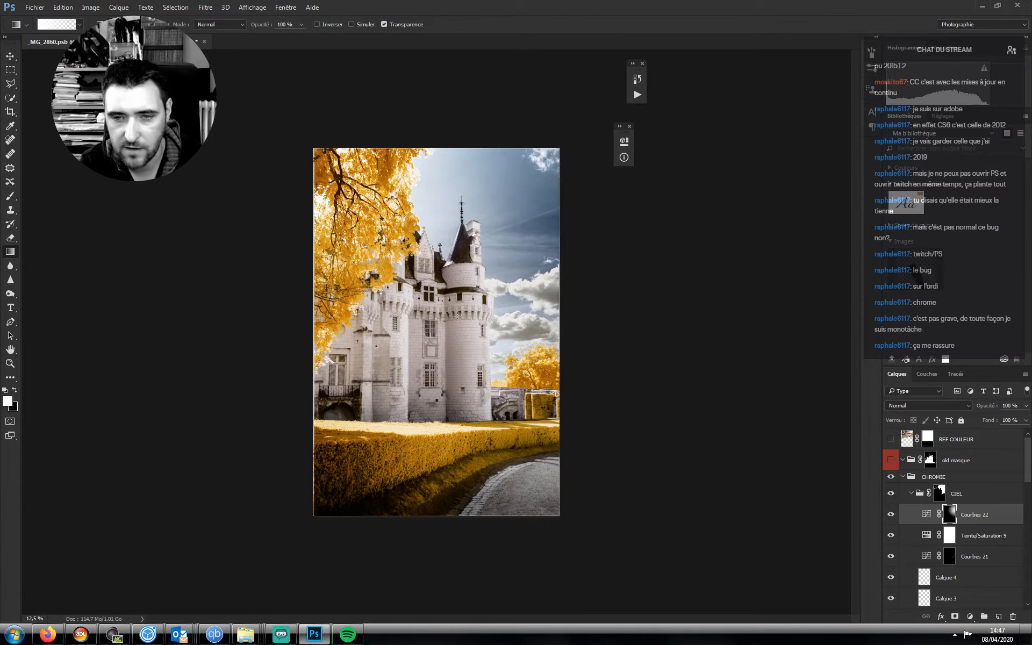
{"action": "left_click", "coordinate": [949, 514], "text": "alt"}
{"action": "left_click", "coordinate": [950, 515], "text": "alt"}
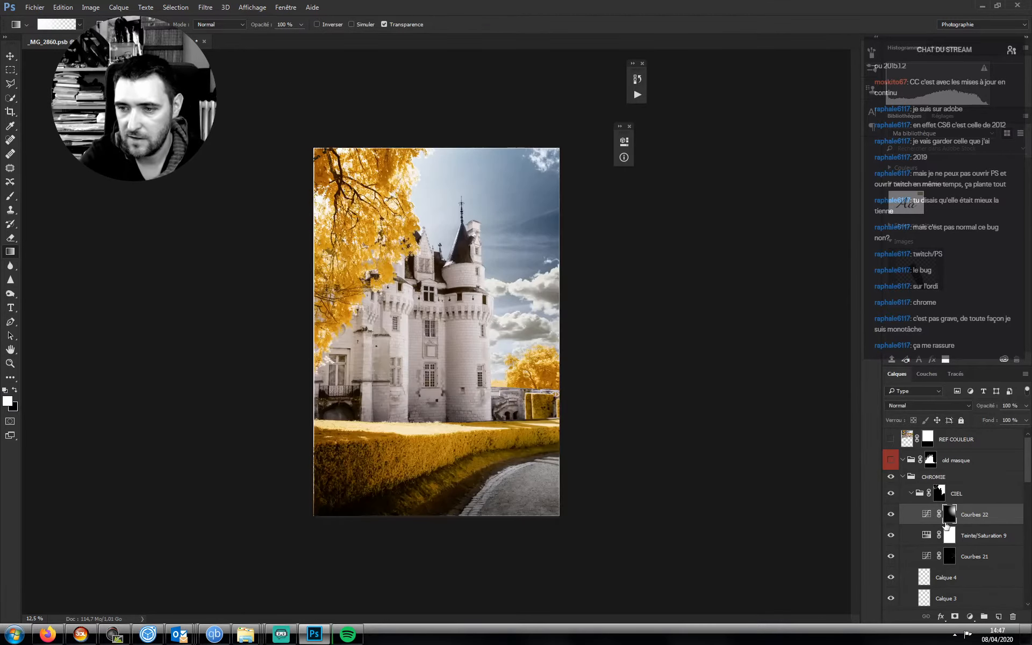
{"action": "key", "text": "v"}
{"action": "left_click_drag", "start_coordinate": [549, 252], "coordinate": [651, 228]}
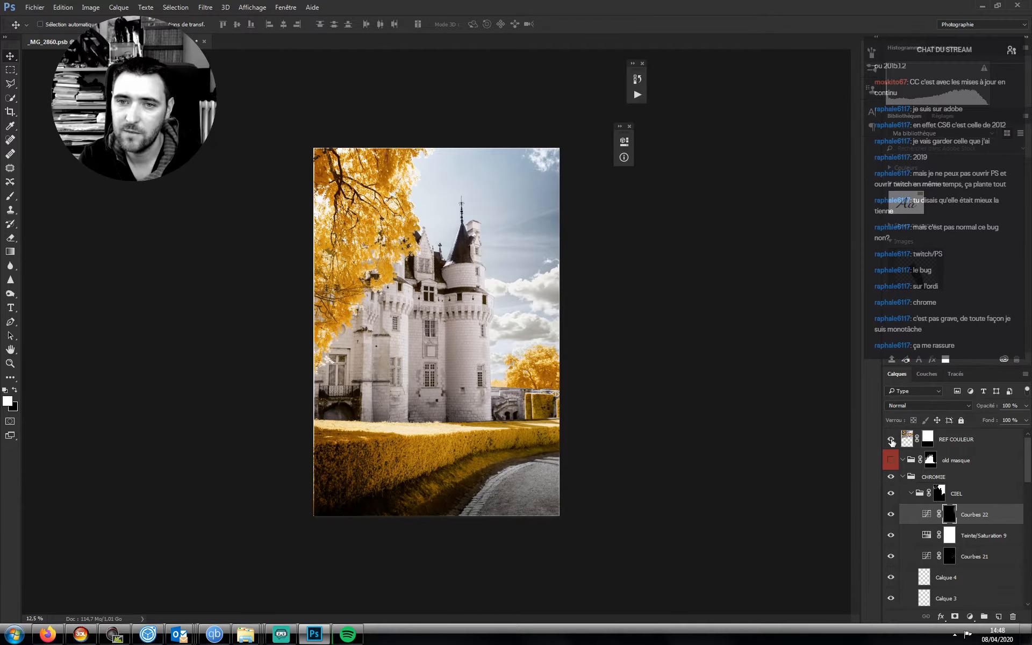
- Compare the sky with REF COULEUR and with Courbes 22 hidden, and shift the Courbes 22 mask gradient upward
{"action": "left_click", "coordinate": [891, 440]}
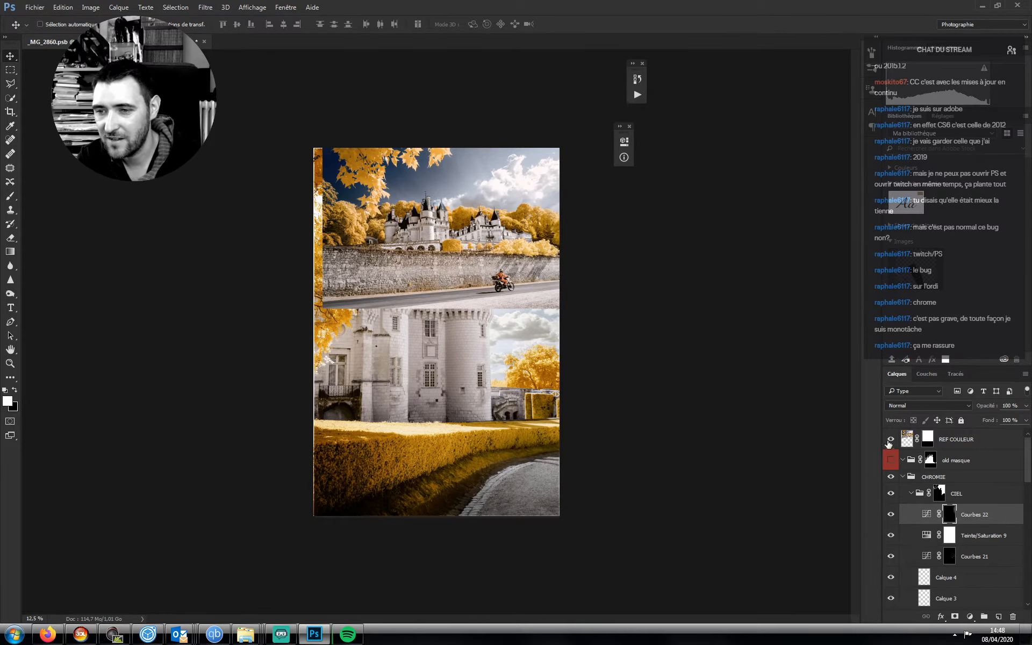
{"action": "left_click", "coordinate": [891, 439]}
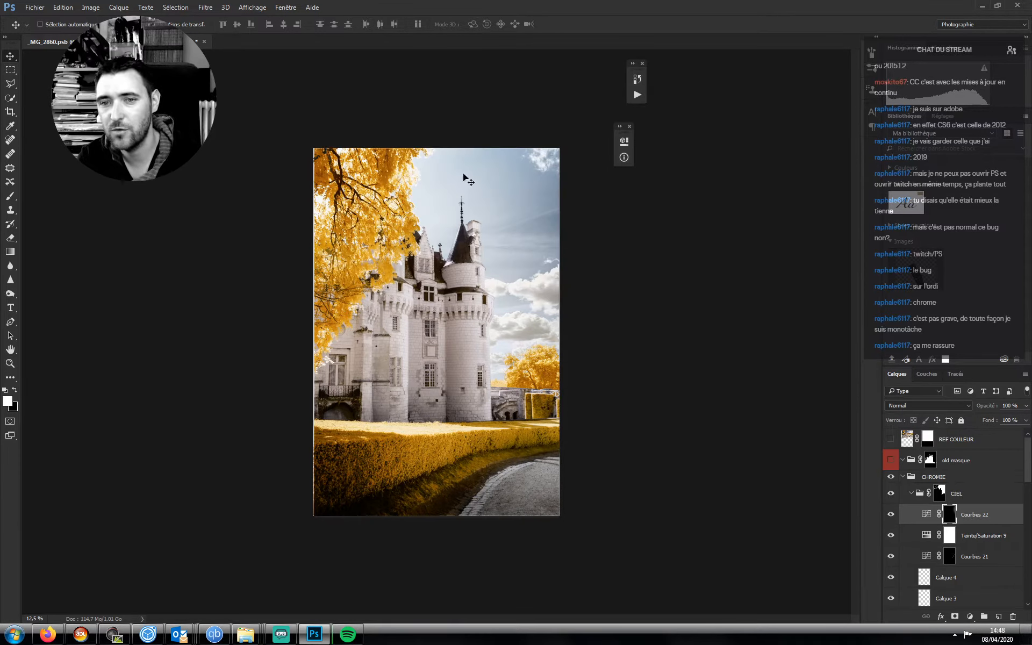
{"action": "left_click", "coordinate": [891, 515]}
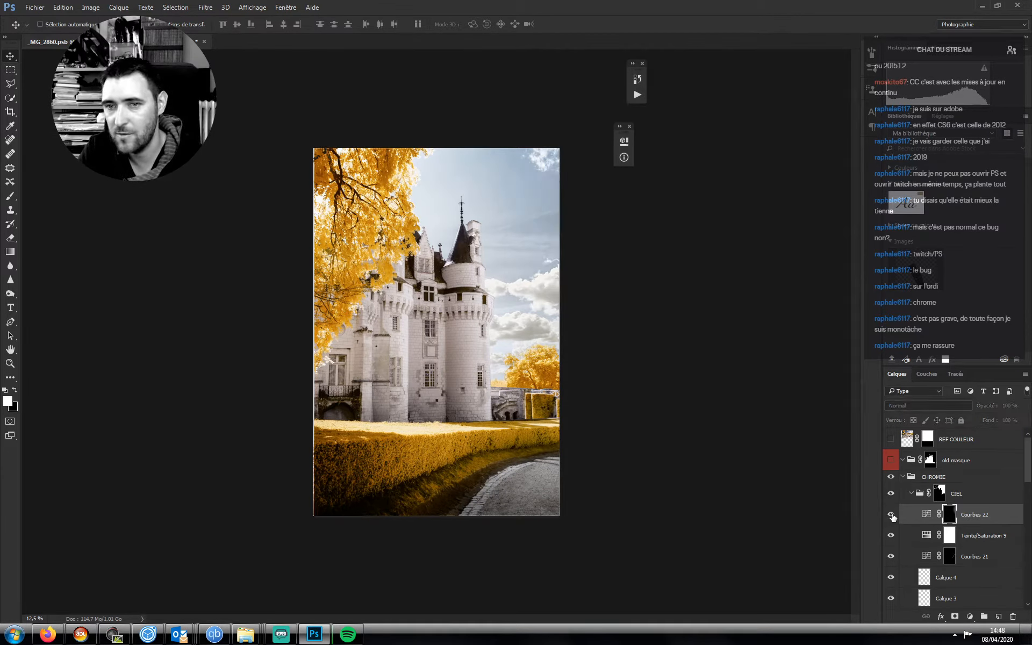
{"action": "left_click", "coordinate": [891, 515]}
{"action": "left_click", "coordinate": [891, 515]}
{"action": "left_click", "coordinate": [891, 515]}
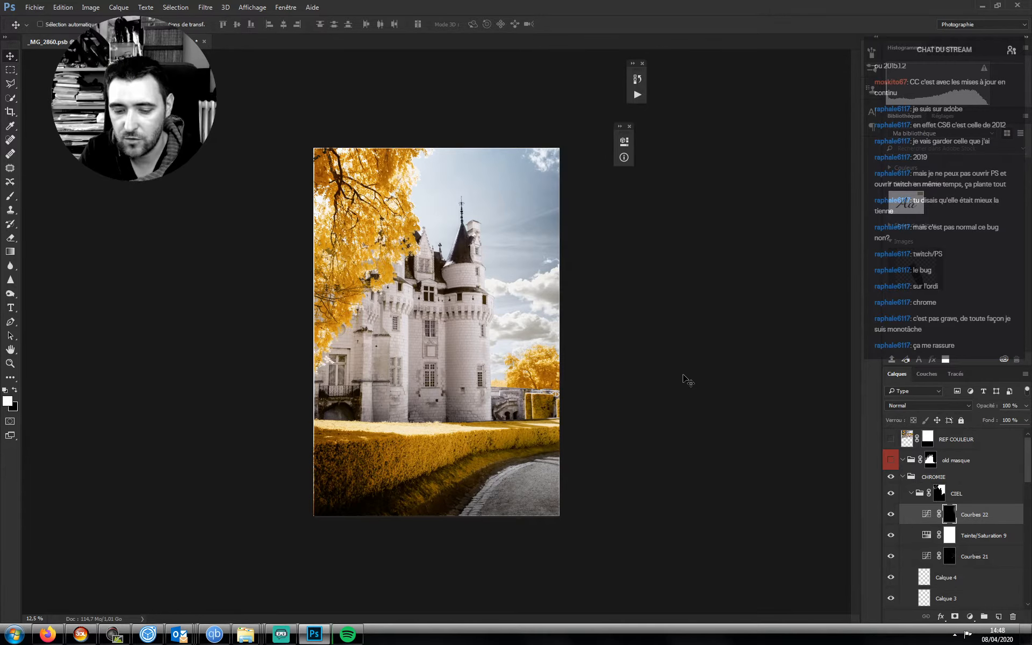
{"action": "mouse_move", "coordinate": [561, 236]}
{"action": "left_mouse_down"}
{"action": "mouse_move", "coordinate": [417, 232]}
{"action": "mouse_move", "coordinate": [473, 236]}
{"action": "mouse_move", "coordinate": [475, 262]}
{"action": "mouse_move", "coordinate": [471, 231]}
{"action": "mouse_move", "coordinate": [503, 185]}
{"action": "mouse_move", "coordinate": [544, 177]}
{"action": "mouse_move", "coordinate": [538, 161]}
{"action": "mouse_move", "coordinate": [527, 172]}
{"action": "mouse_move", "coordinate": [551, 171]}
{"action": "left_mouse_up"}
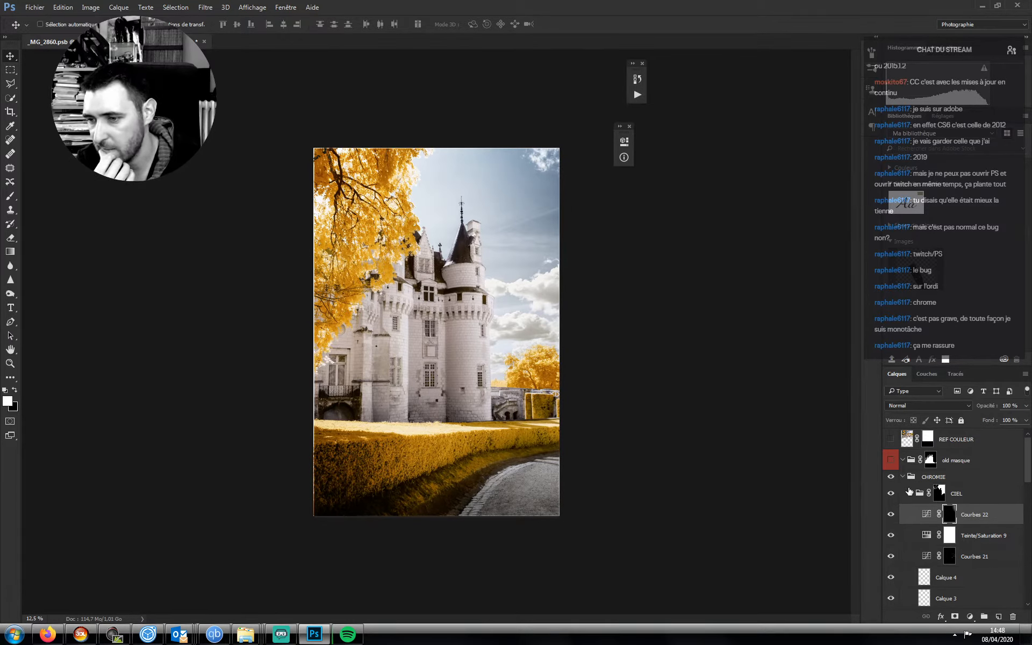
- Check the CIEL group's effect around the yellow tree, then nest CIEL in a new group with a white layer mask
{"action": "key", "text": "z"}
{"action": "mouse_move", "coordinate": [535, 353]}
{"action": "left_mouse_down"}
{"action": "mouse_move", "coordinate": [609, 354]}
{"action": "mouse_move", "coordinate": [542, 359]}
{"action": "left_mouse_up"}
{"action": "left_click_drag", "start_coordinate": [446, 384], "coordinate": [588, 430]}
{"action": "left_click", "coordinate": [891, 493]}
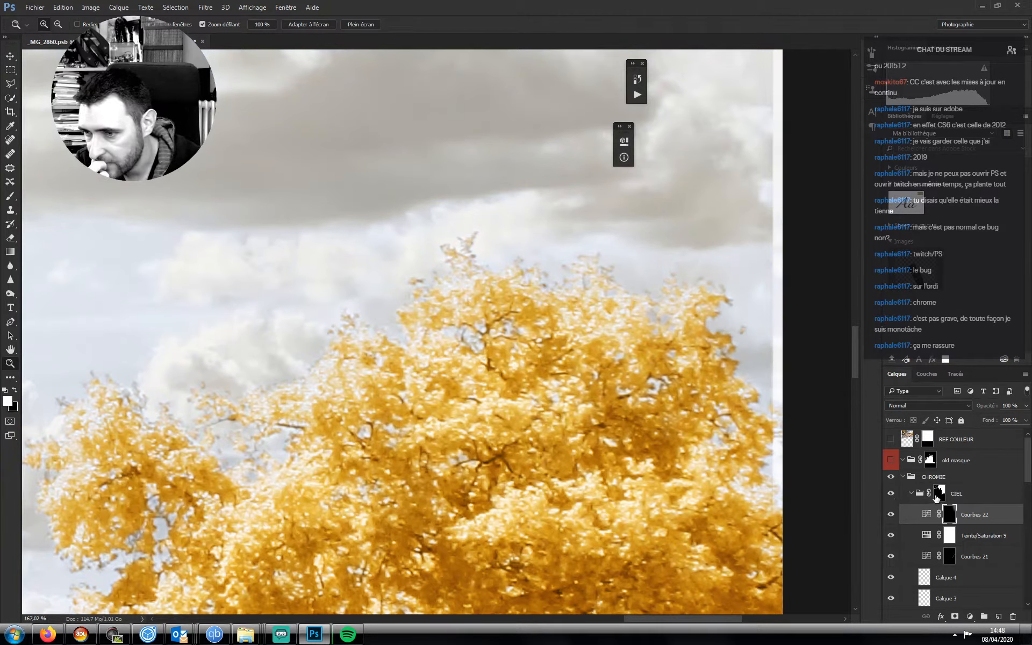
{"action": "left_click", "coordinate": [936, 496]}
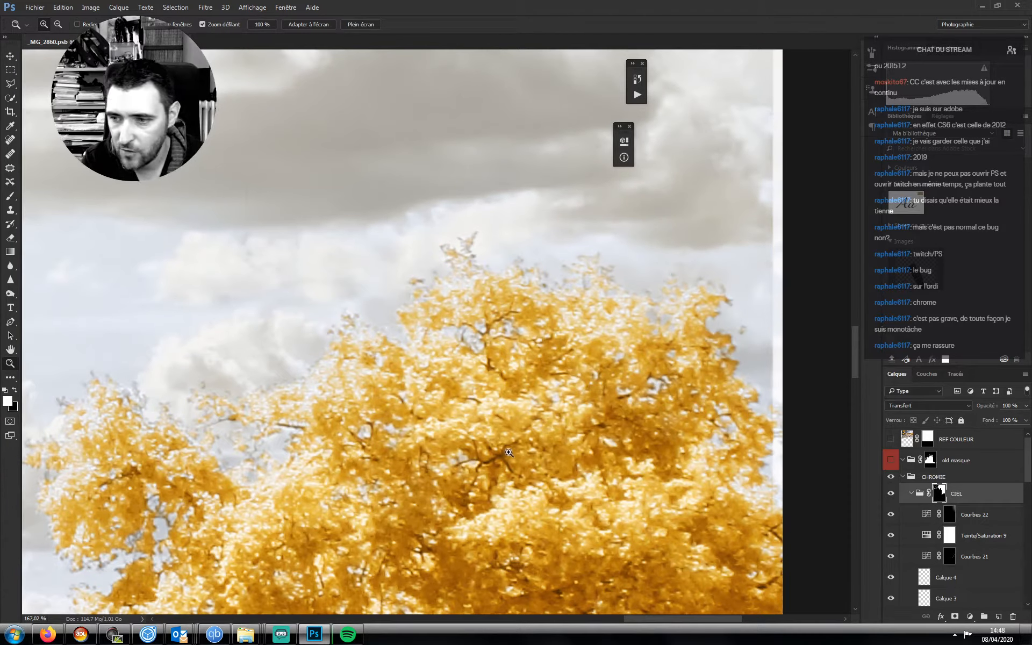
{"action": "key", "text": "ctrl+g"}
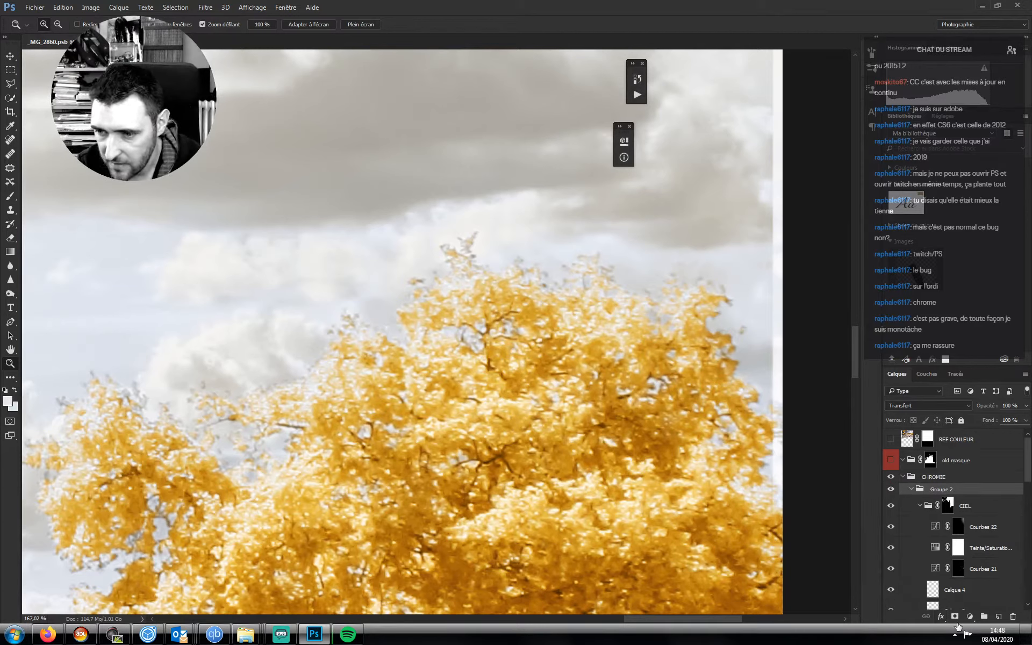
{"action": "left_click", "coordinate": [954, 616]}
- Paint black at 100 % opacity with a small brush on the Groupe 2 mask over the top of the yellow tree
{"action": "key", "text": "b"}
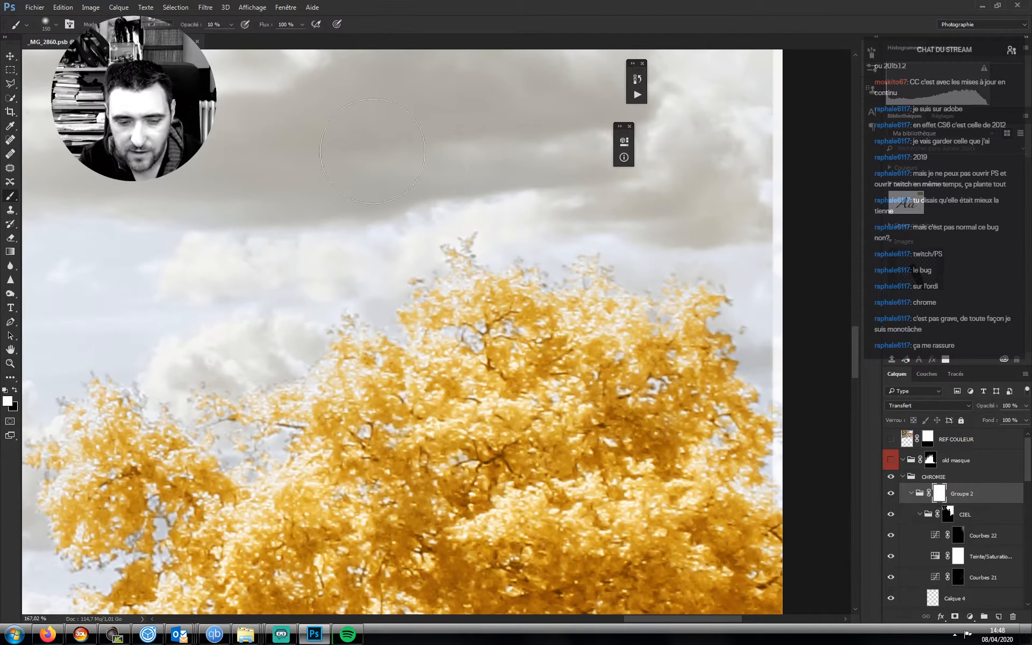
{"action": "key", "text": "x"}
{"action": "key", "text": "0"}
{"action": "key", "text": "["}
{"action": "key", "text": "["}
{"action": "key", "text": "["}
{"action": "key", "text": "["}
{"action": "key", "text": "["}
{"action": "key", "text": "["}
{"action": "key", "text": "["}
{"action": "key", "text": "["}
{"action": "key", "text": "["}
{"action": "key", "text": "["}
{"action": "key", "text": "["}
{"action": "key", "text": "["}
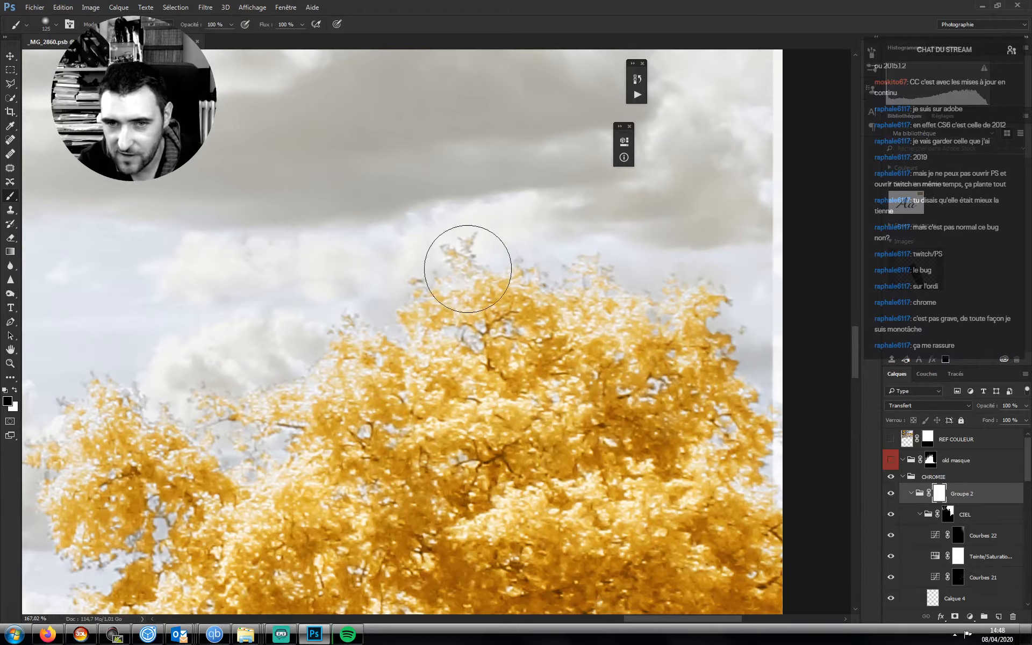
{"action": "key", "text": "bracketright"}
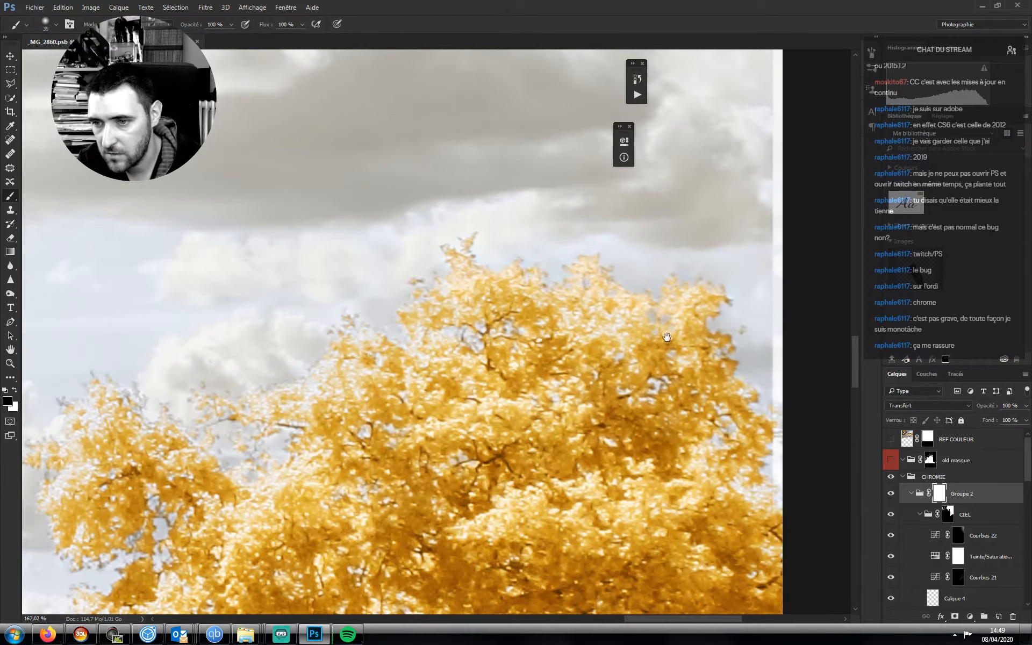
{"action": "scroll", "coordinate": [714, 294], "scroll_direction": "down", "scroll_amount": 3}
{"action": "key", "text": "bracketright"}
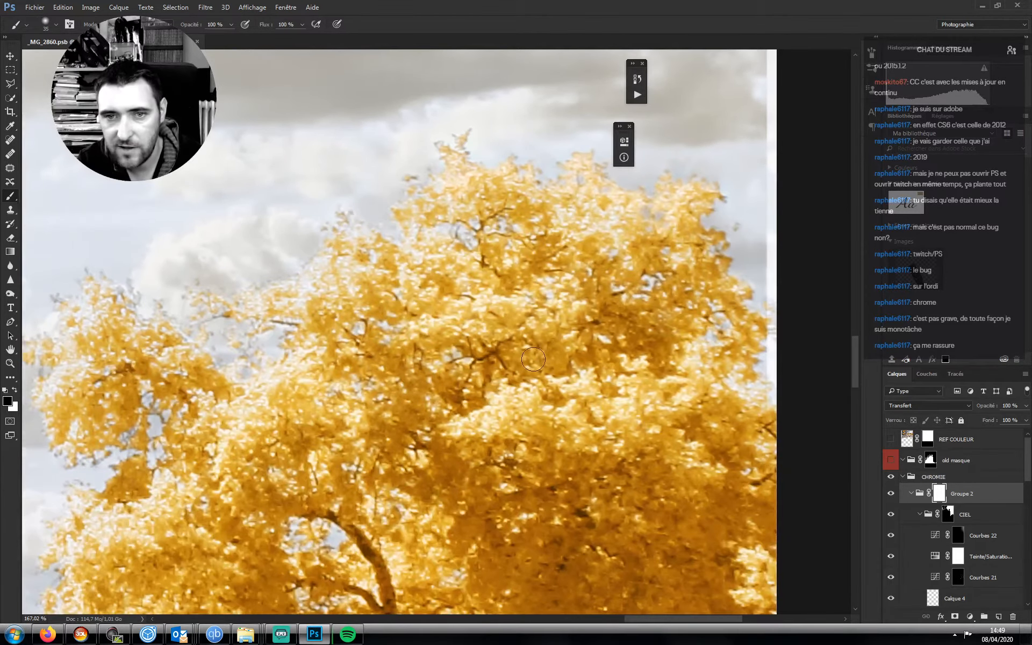
- Mask the sky correction off the tree's left branches and lower foliage in the Groupe 2 mask, using a smaller black brush
{"action": "left_click_drag", "start_coordinate": [523, 410], "coordinate": [610, 423]}
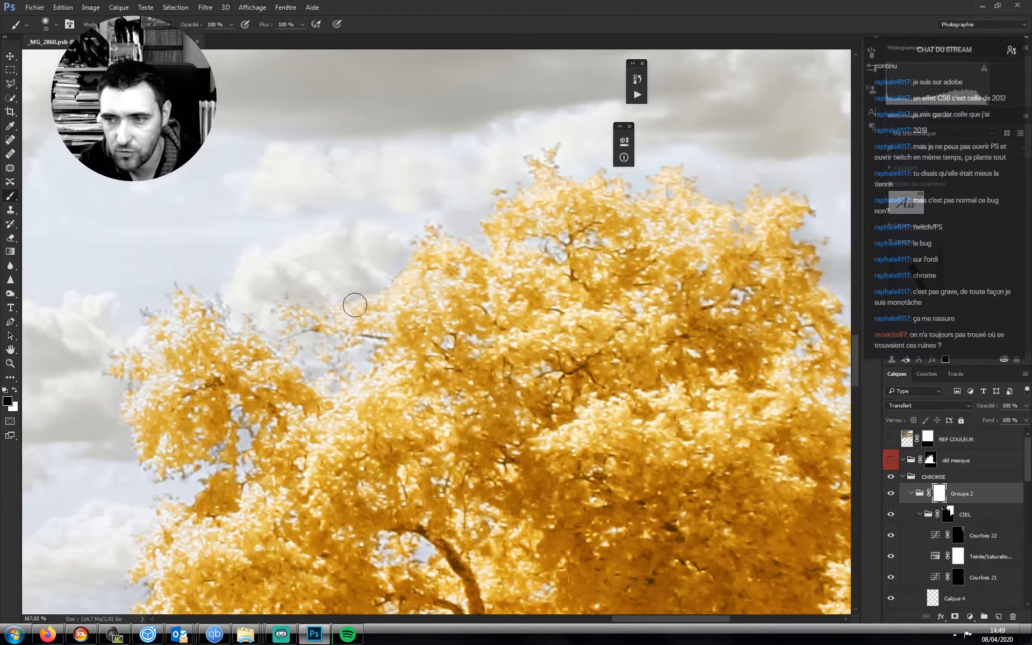
{"action": "left_click_drag", "start_coordinate": [394, 363], "coordinate": [457, 321]}
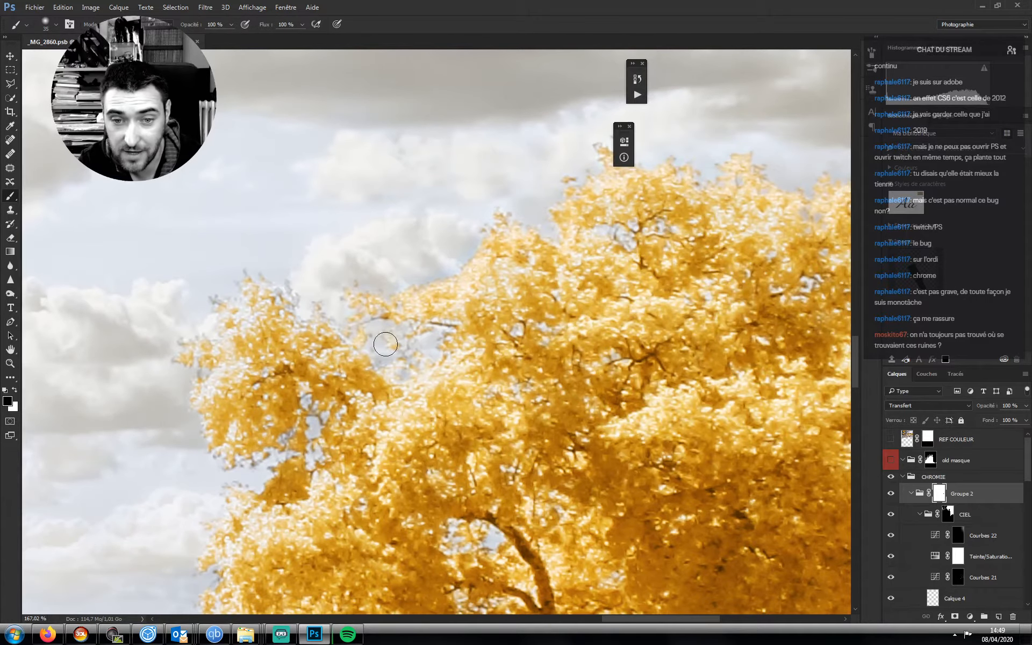
{"action": "left_click_drag", "start_coordinate": [444, 462], "coordinate": [536, 432]}
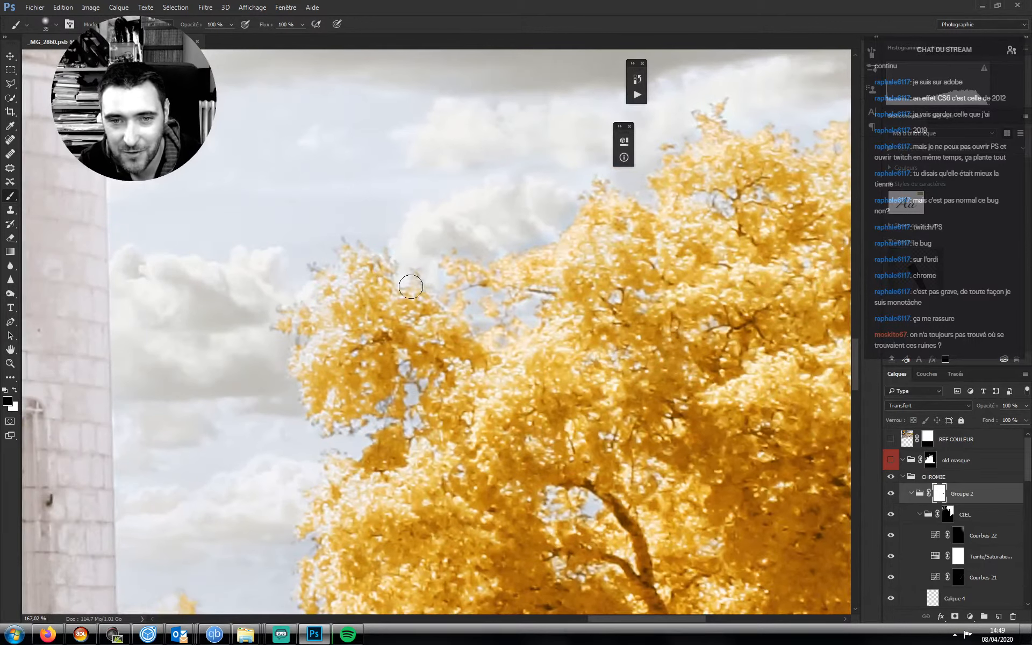
{"action": "key", "text": "bracketleft"}
{"action": "key", "text": "bracketleft"}
{"action": "key", "text": "bracketleft"}
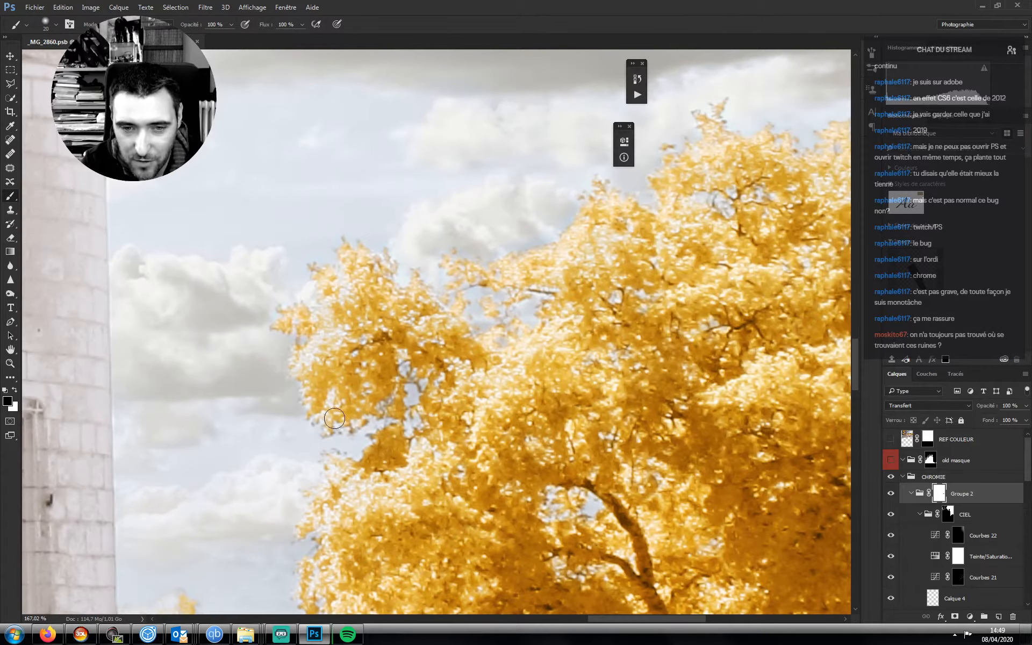
{"action": "left_click_drag", "start_coordinate": [393, 480], "coordinate": [429, 370]}
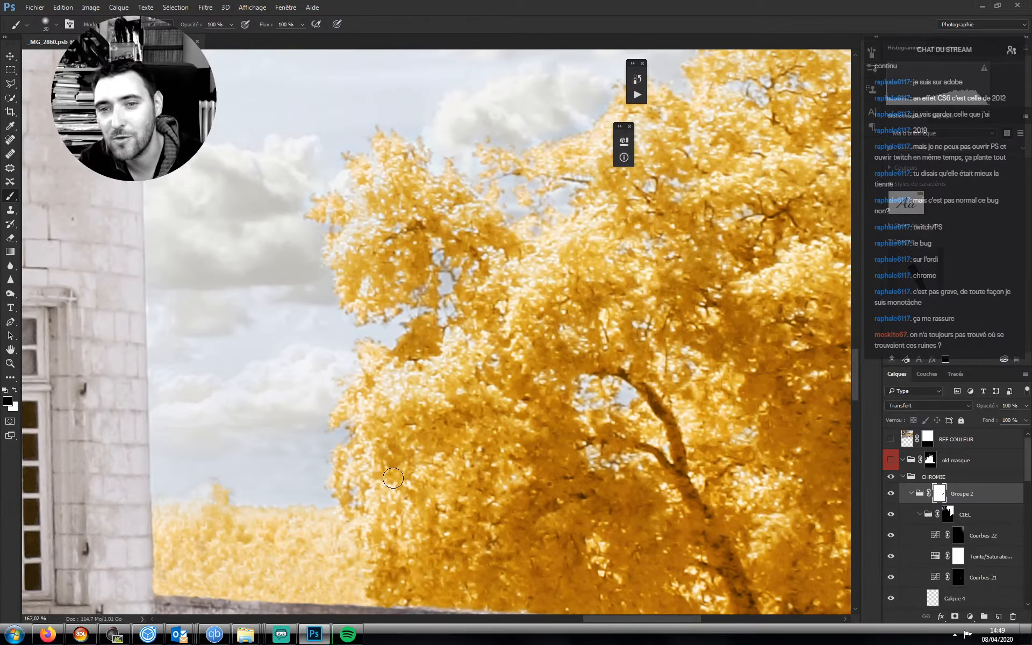
{"action": "scroll", "coordinate": [393, 478], "scroll_direction": "down", "scroll_amount": 5}
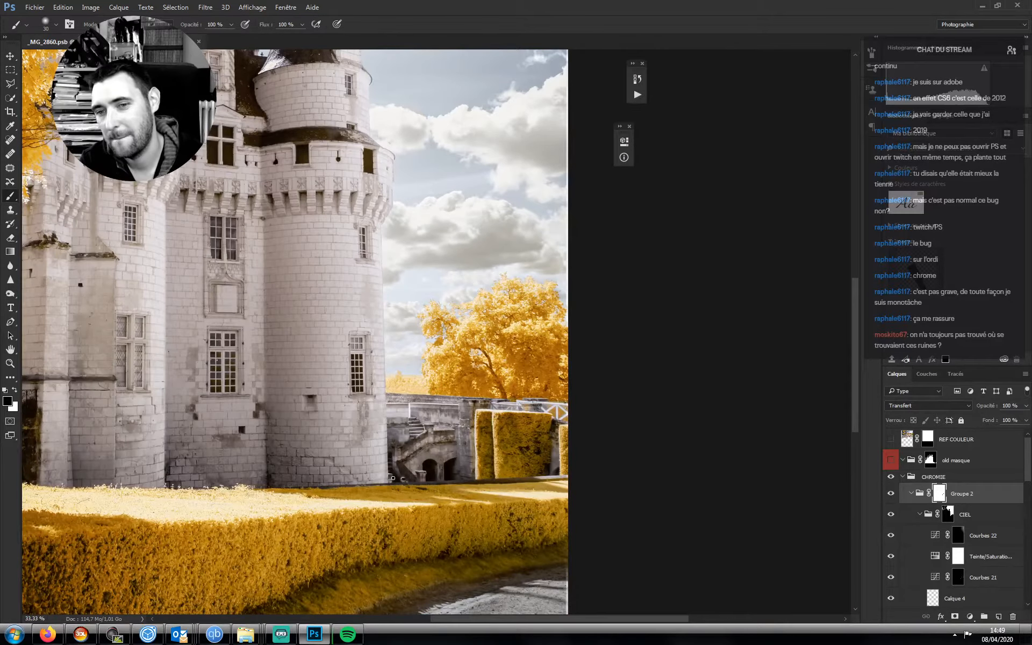
{"action": "key", "text": "z"}
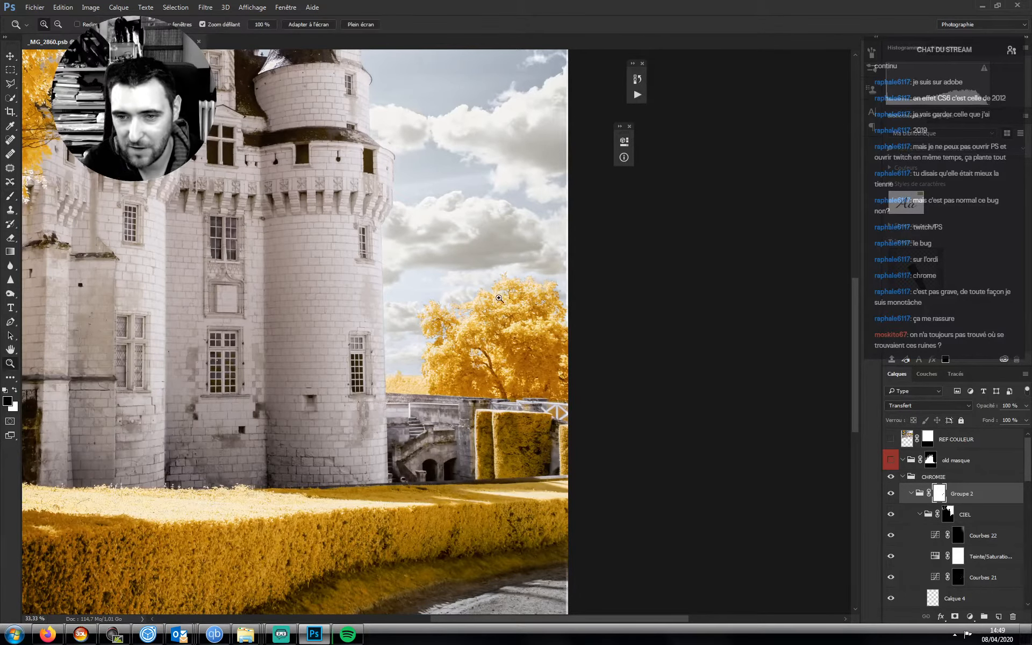
{"action": "left_click_drag", "start_coordinate": [506, 275], "coordinate": [606, 300]}
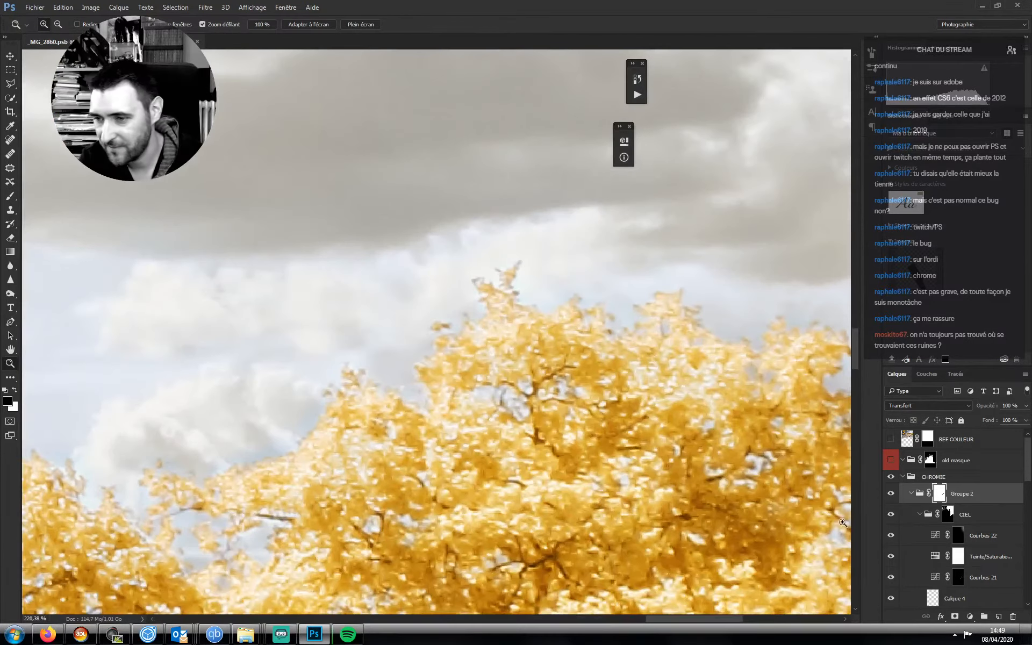
{"action": "left_click", "coordinate": [998, 617]}
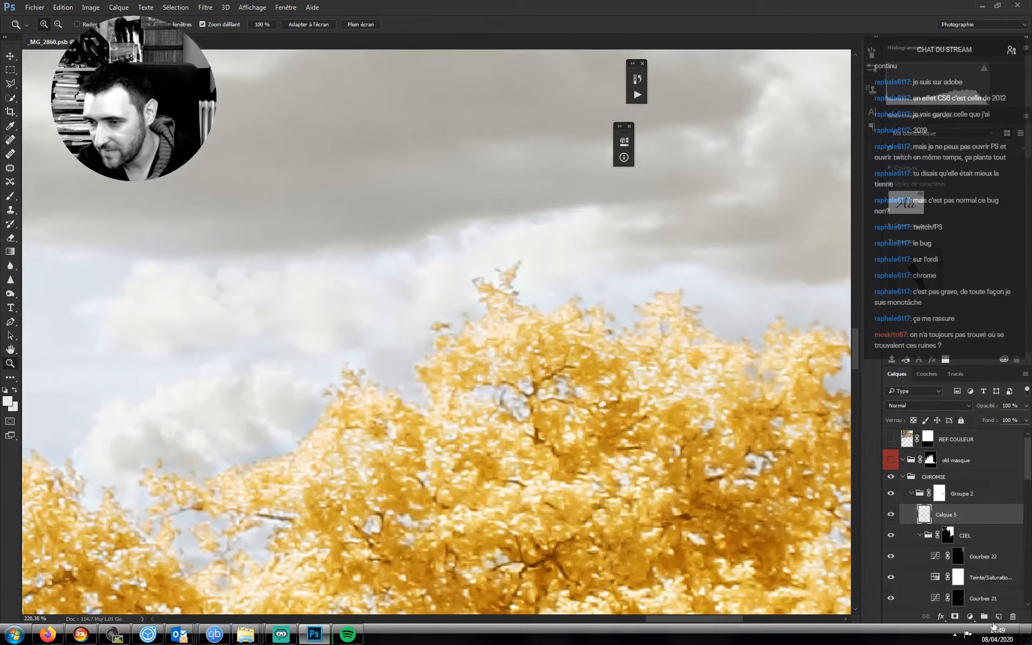
{"action": "left_click_drag", "start_coordinate": [899, 505], "coordinate": [938, 489]}
{"action": "left_click", "coordinate": [893, 406]}
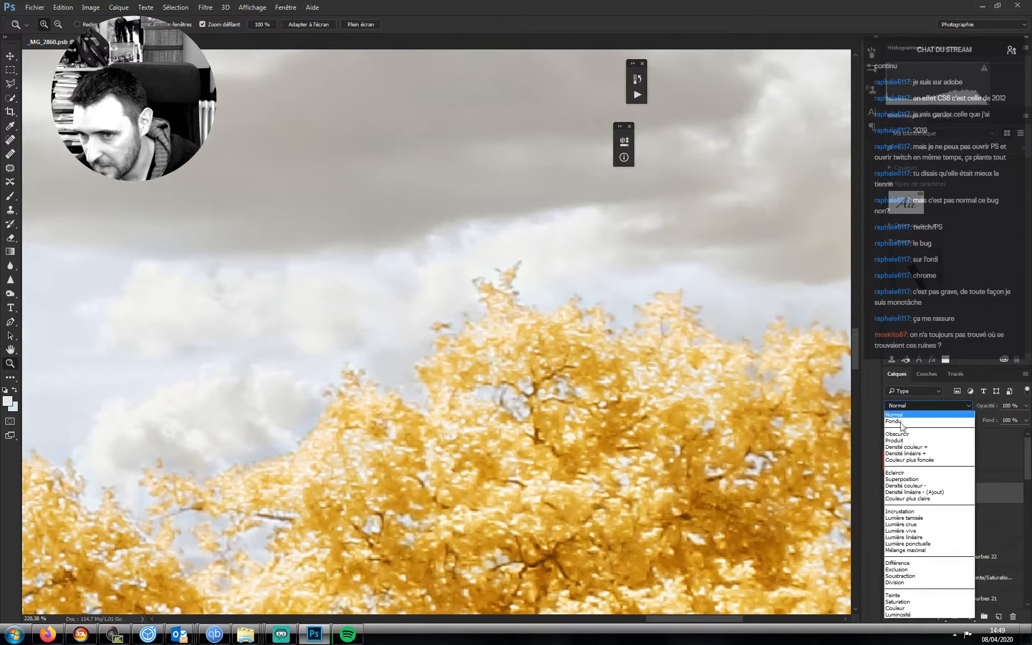
{"action": "left_click", "coordinate": [898, 608]}
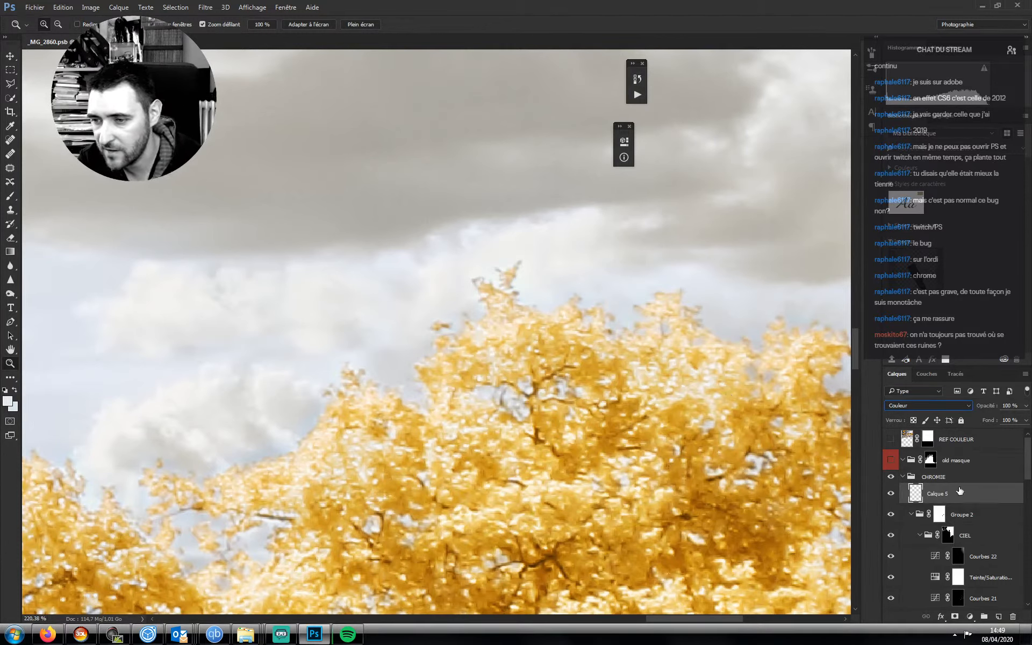
{"action": "left_click_drag", "start_coordinate": [960, 490], "coordinate": [1013, 617]}
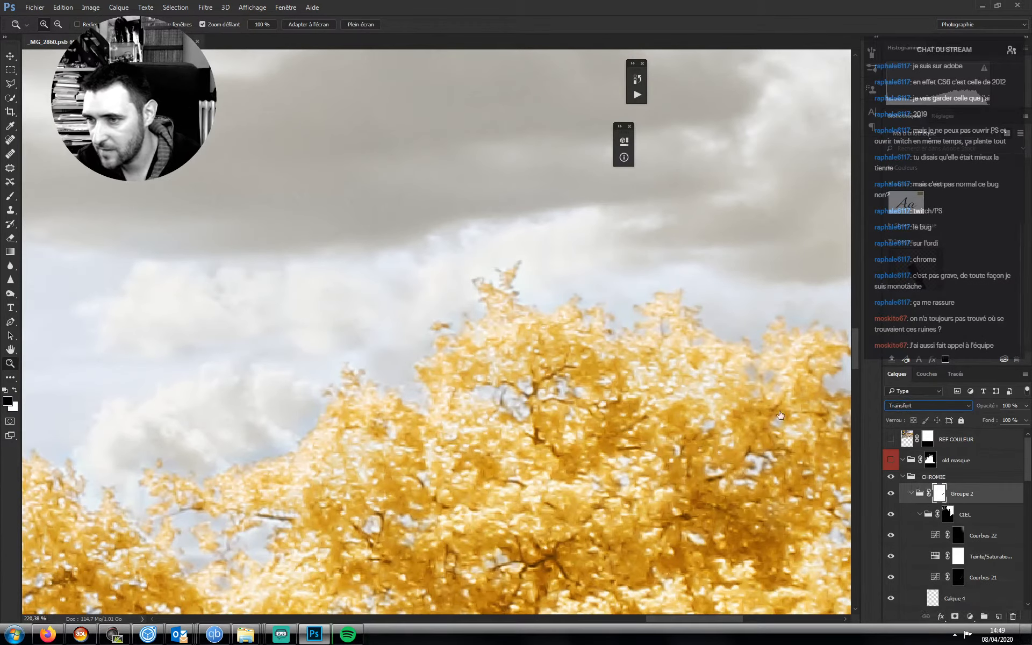
- Collapse the CIEL group and rename its parent group Groupe 2 as "CIEL contre-mask"
{"action": "left_click_drag", "start_coordinate": [570, 388], "coordinate": [467, 401]}
{"action": "left_click_drag", "start_coordinate": [547, 487], "coordinate": [475, 487]}
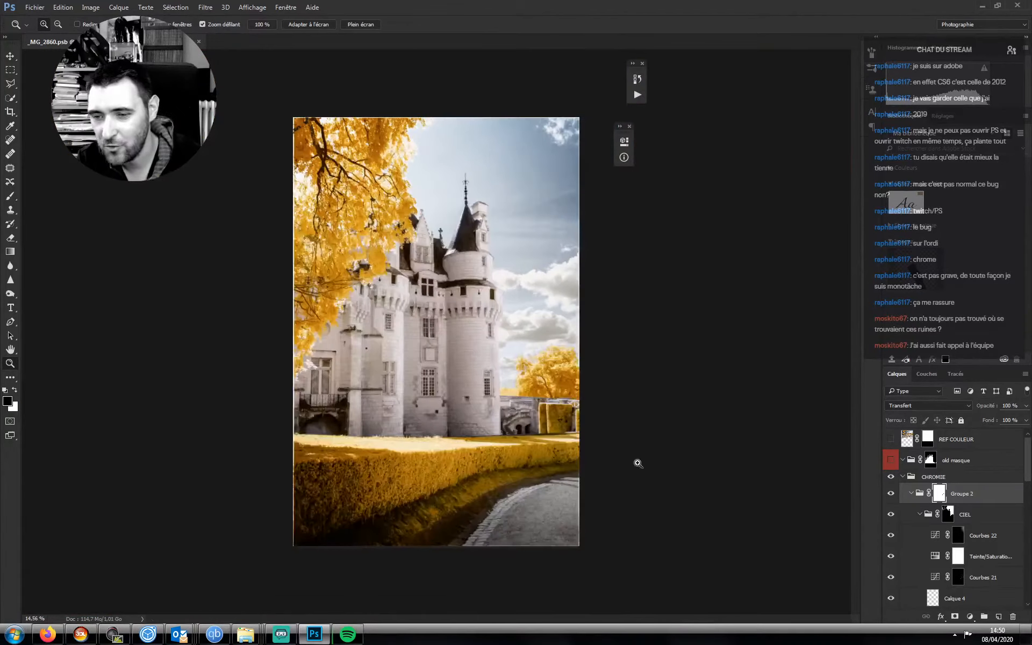
{"action": "left_click", "coordinate": [918, 517]}
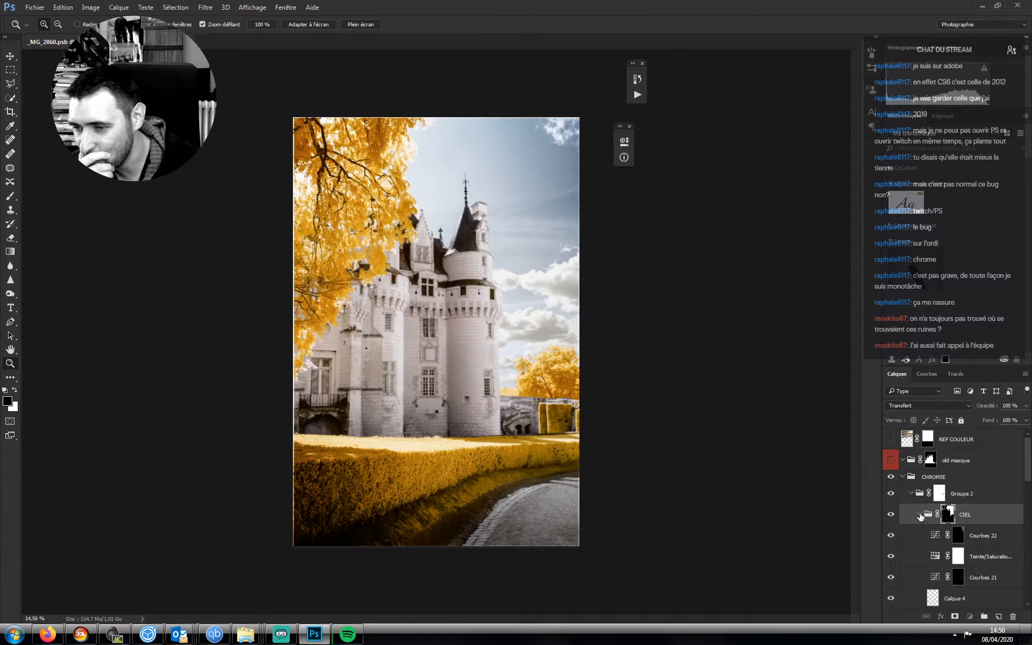
{"action": "left_click", "coordinate": [919, 514]}
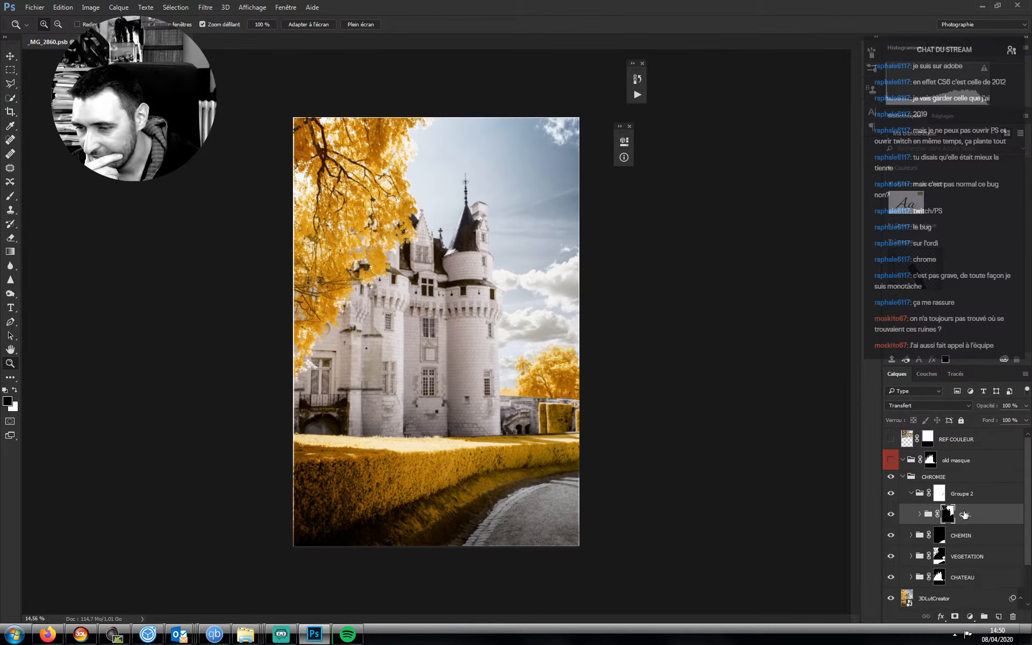
{"action": "double_click", "coordinate": [958, 493]}
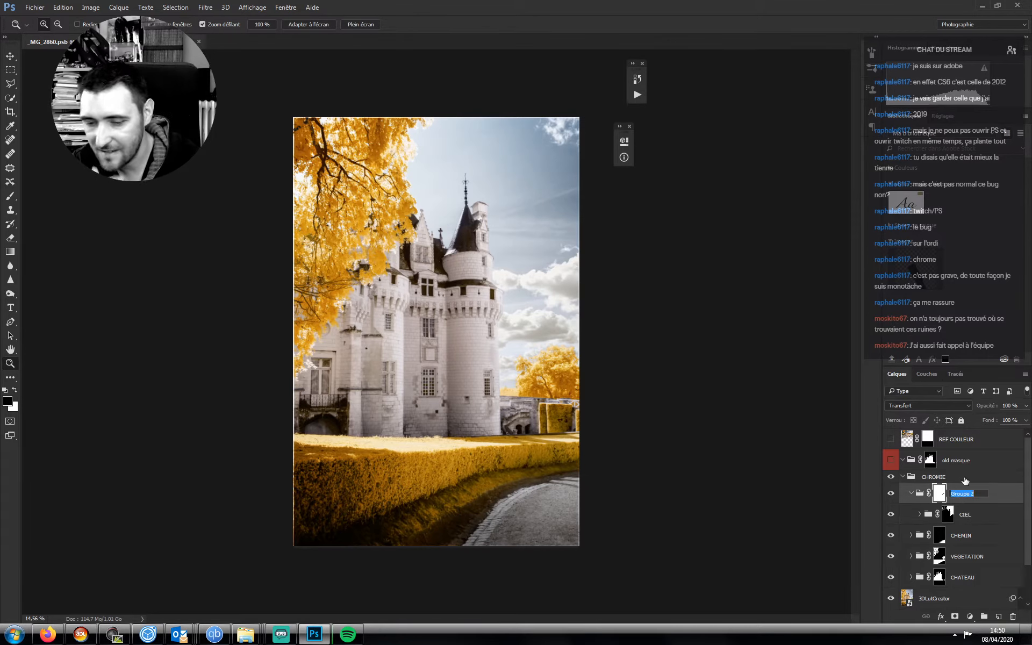
{"action": "type", "text": "CIEL con"}
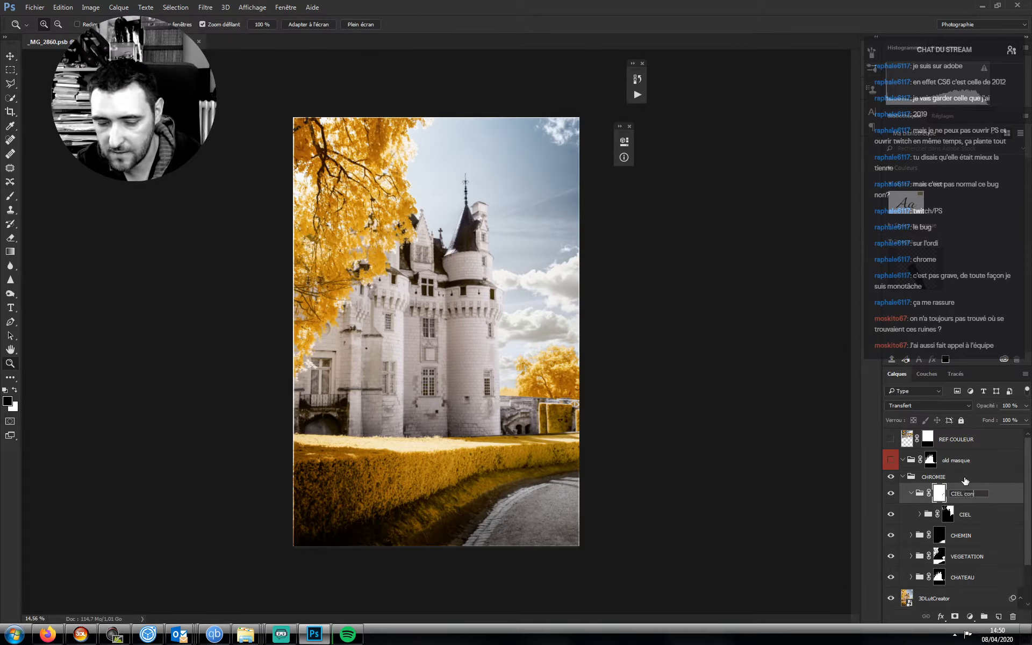
{"action": "type", "text": "tre-mask"}
{"action": "key", "text": "Return"}
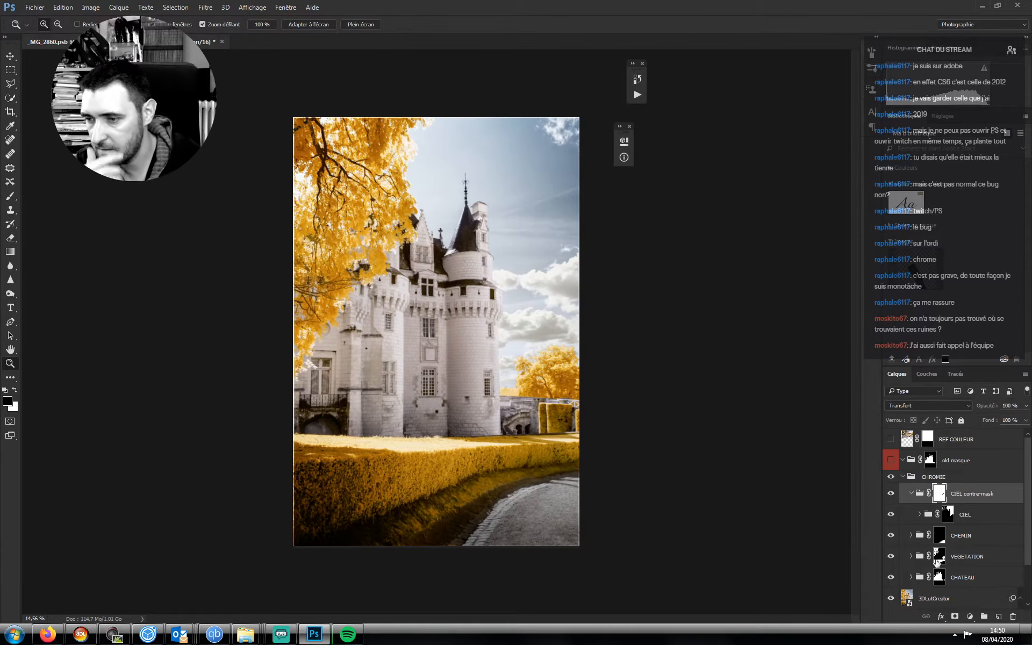
- Add a Balance des couleurs adjustment at the top of the VEGETATION group, with midtones at Cyan/Rouge +15 and Jaune/Bleu -17
{"action": "double_click", "coordinate": [956, 578]}
{"action": "left_click", "coordinate": [910, 557]}
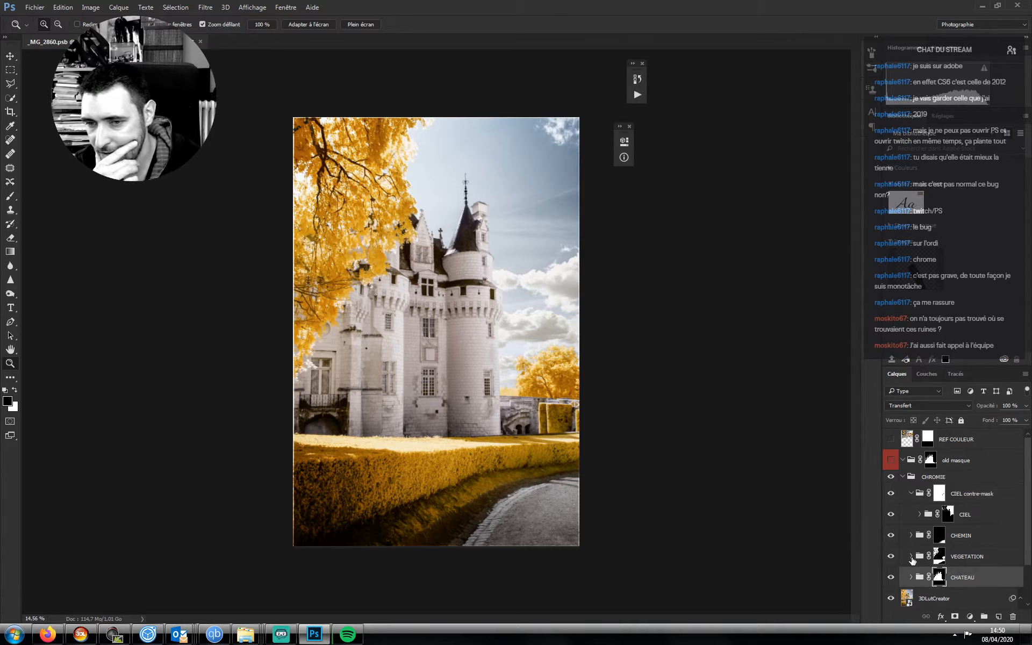
{"action": "left_click", "coordinate": [911, 557]}
{"action": "left_click", "coordinate": [973, 577]}
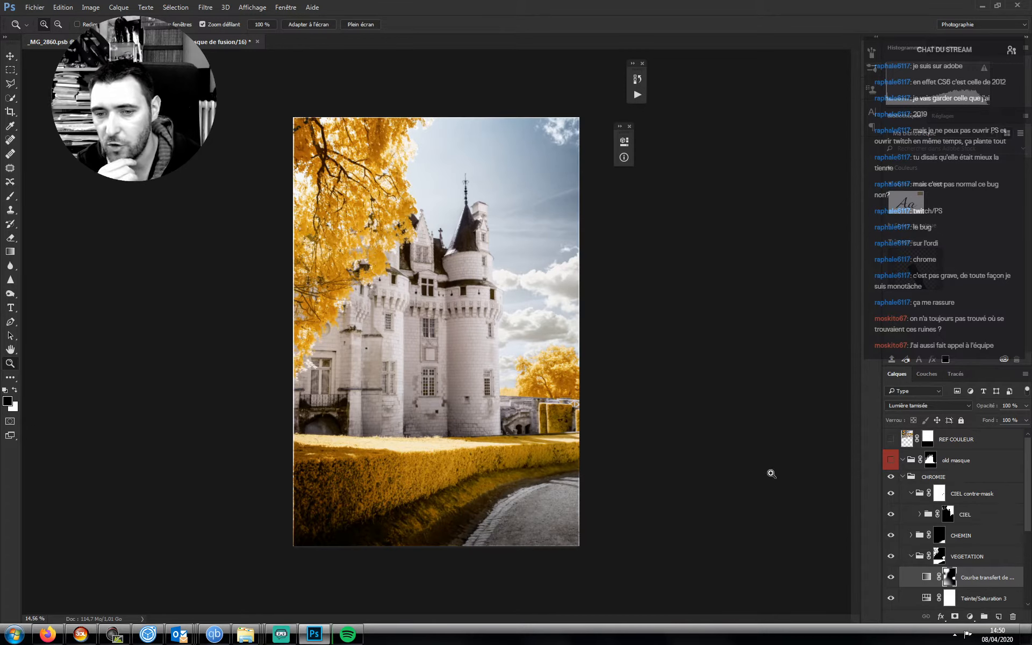
{"action": "left_click", "coordinate": [970, 617]}
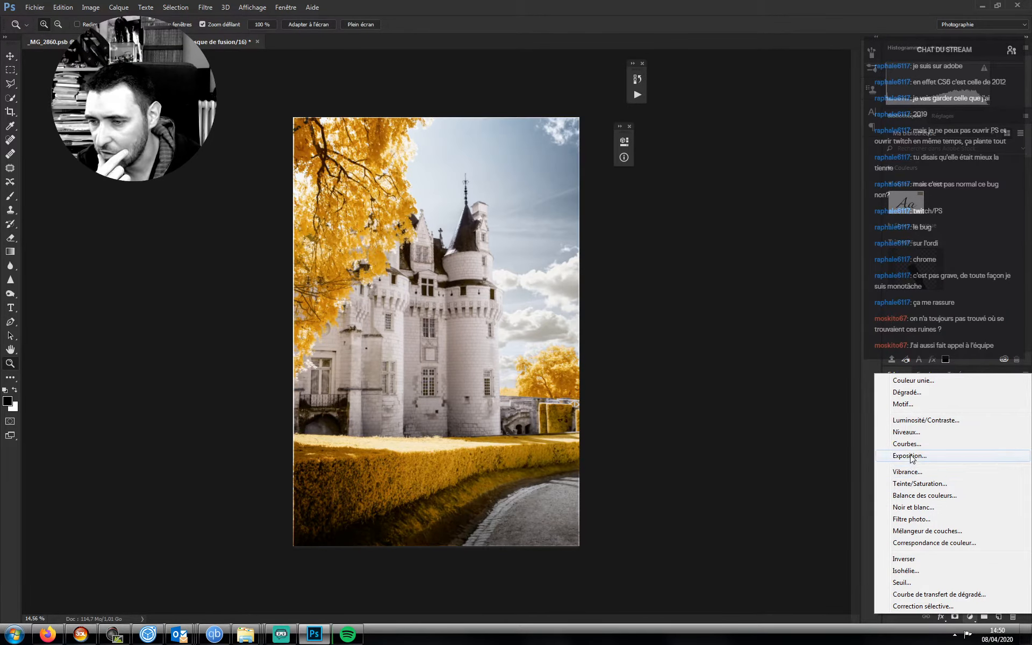
{"action": "left_click", "coordinate": [908, 495]}
{"action": "left_click_drag", "start_coordinate": [527, 137], "coordinate": [776, 228]}
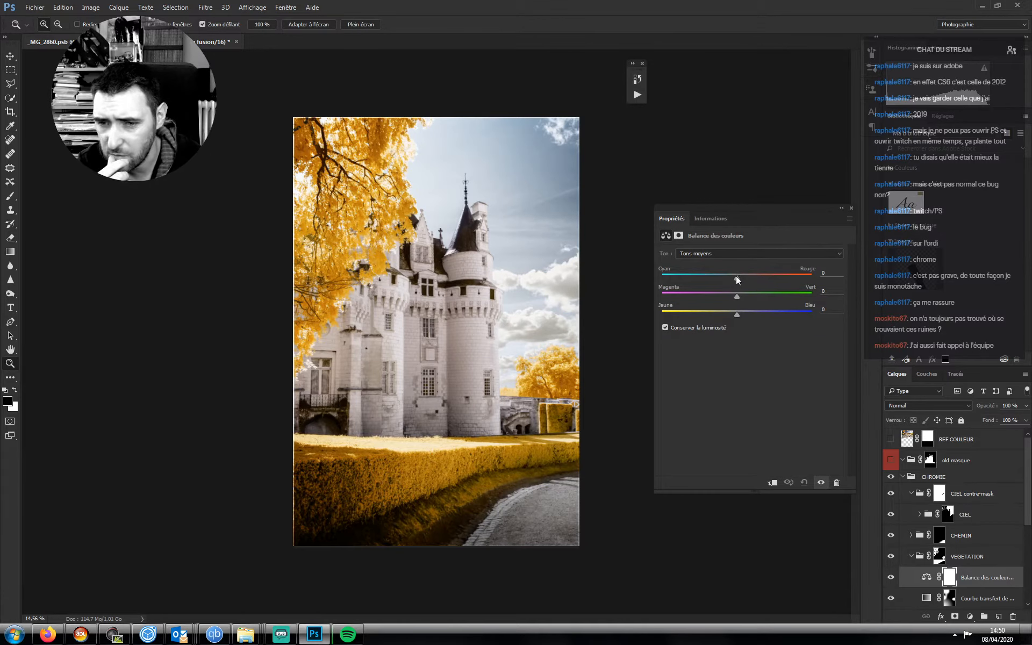
{"action": "left_click_drag", "start_coordinate": [737, 276], "coordinate": [747, 275]}
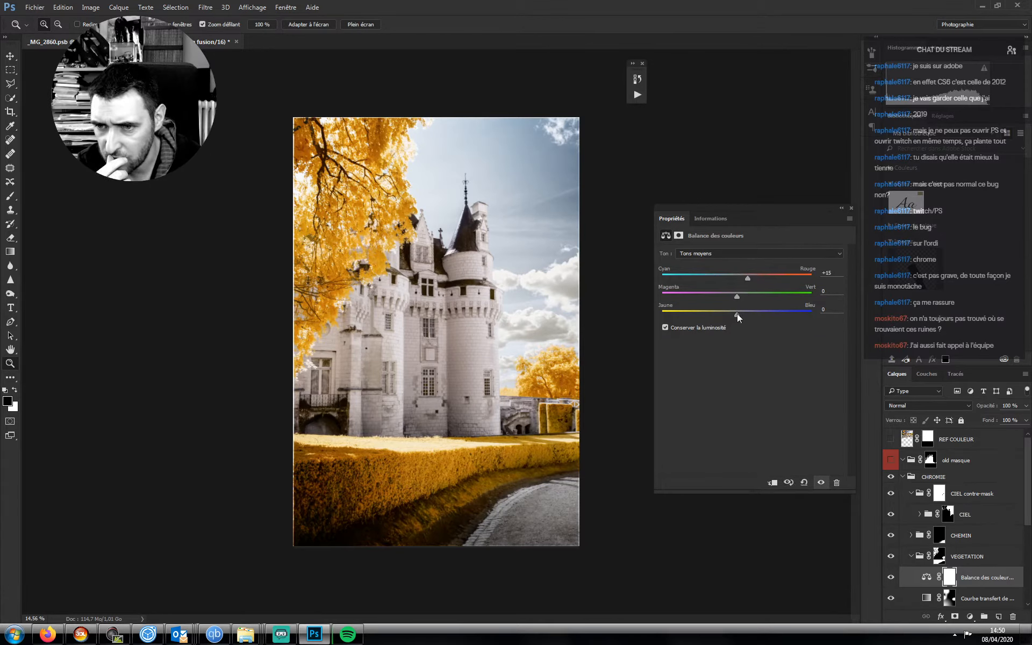
{"action": "left_click_drag", "start_coordinate": [737, 314], "coordinate": [724, 315]}
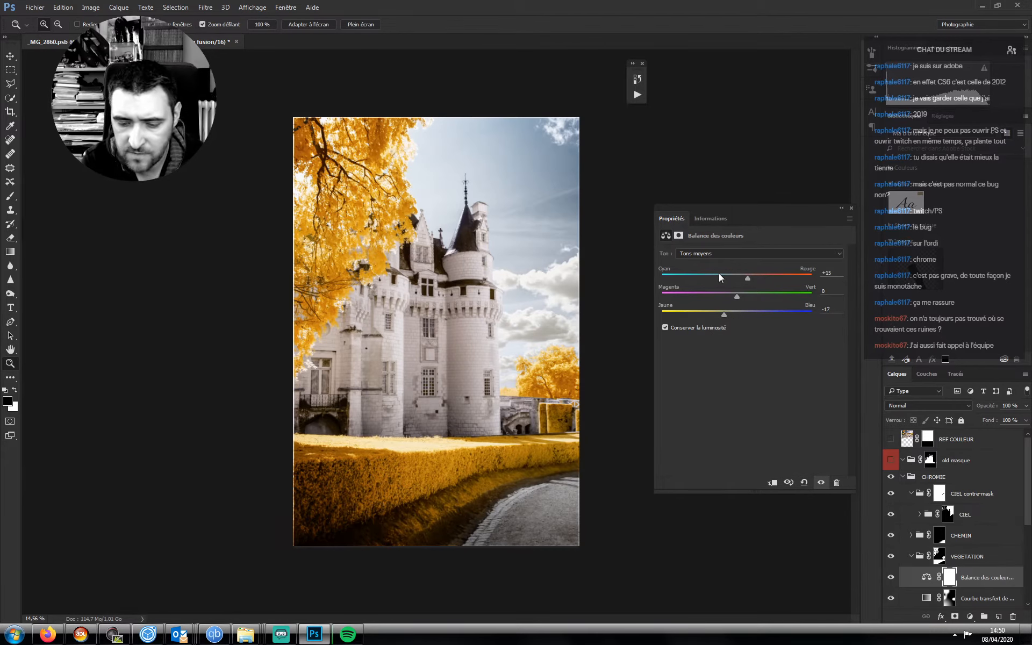
- Invert the Balance des couleurs mask to black and paint white with a 700 px brush around the hedge's right end
{"action": "key", "text": "ctrl+i"}
{"action": "key", "text": "b"}
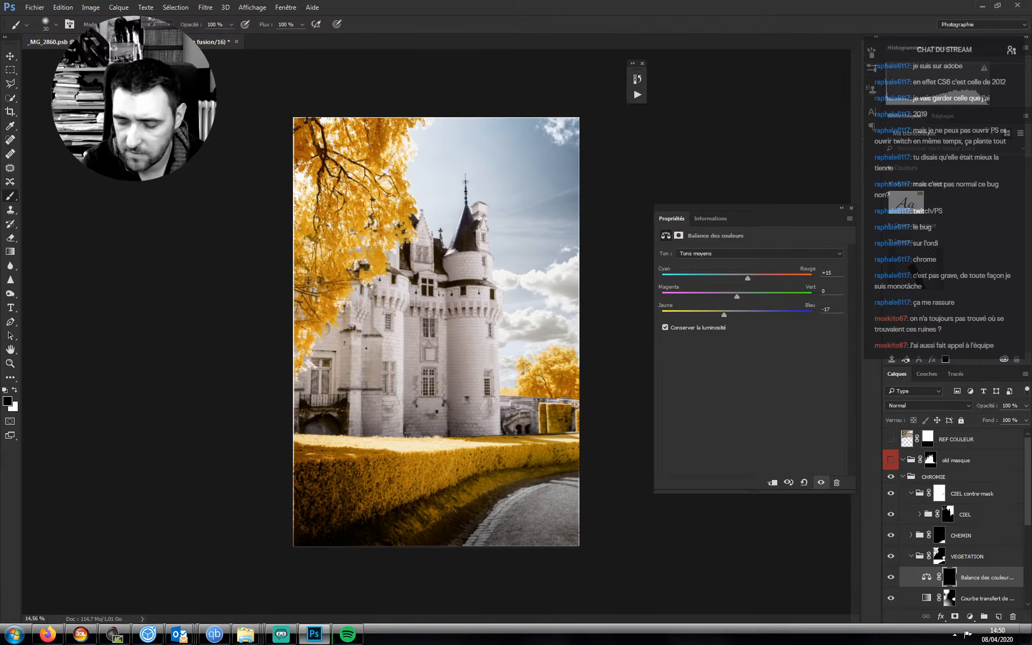
{"action": "key", "text": "x"}
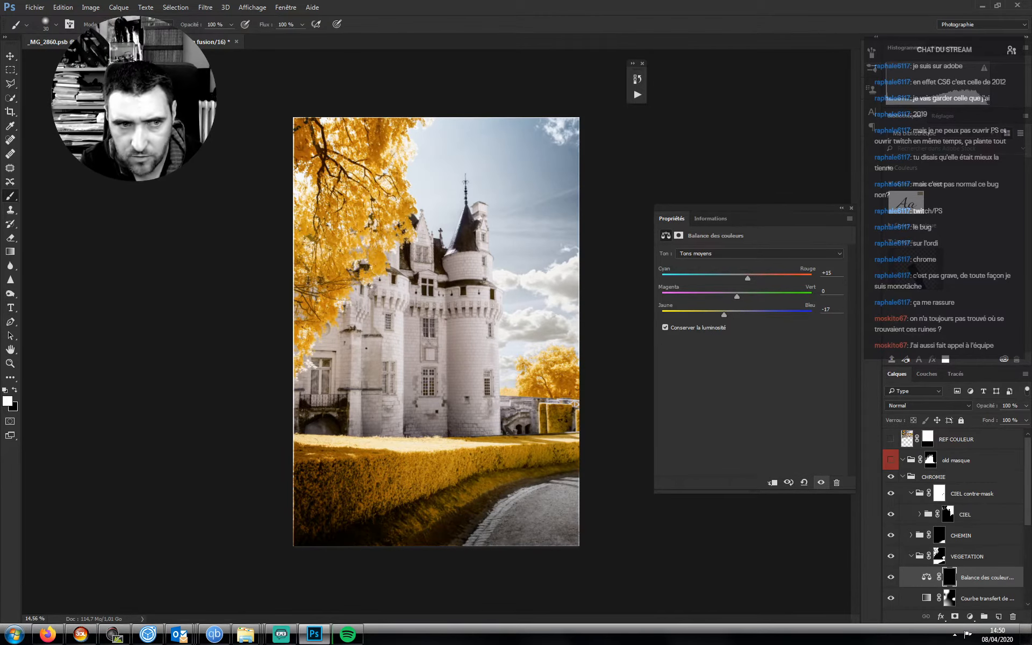
{"action": "key", "text": "bracketright"}
{"action": "key", "text": "bracketright"}
{"action": "key", "text": "bracketright"}
{"action": "key", "text": "bracketright"}
{"action": "key", "text": "bracketright"}
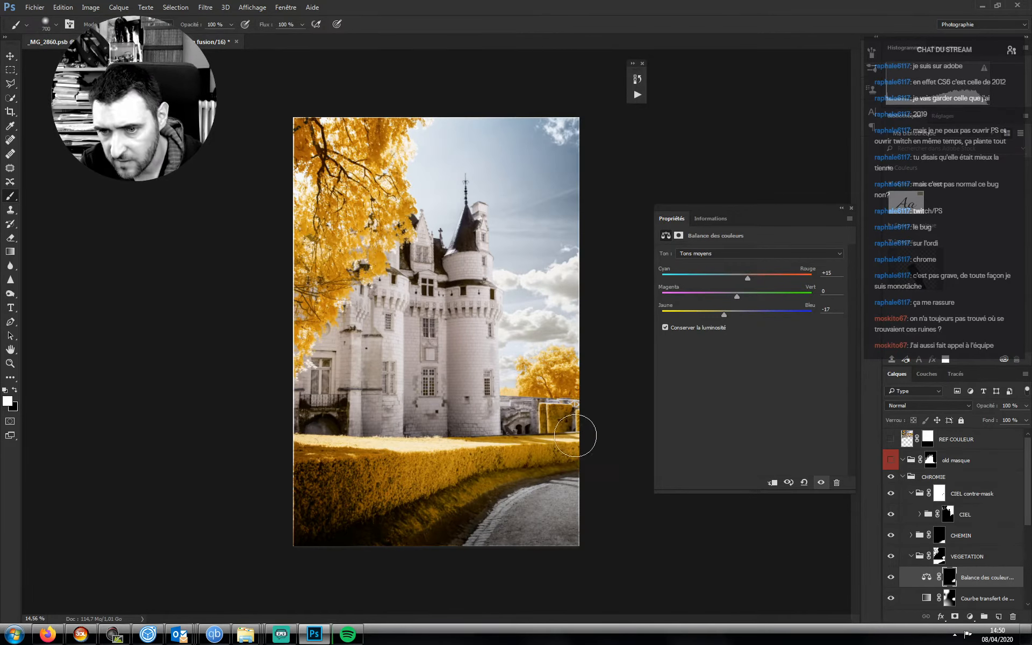
{"action": "key", "text": "bracketright"}
- Add a Courbes adjustment in VEGETATION, raising the RVB midpoint from input 128 to output 161 and the Rouge midpoint from 129 to 137
{"action": "left_click", "coordinate": [970, 617]}
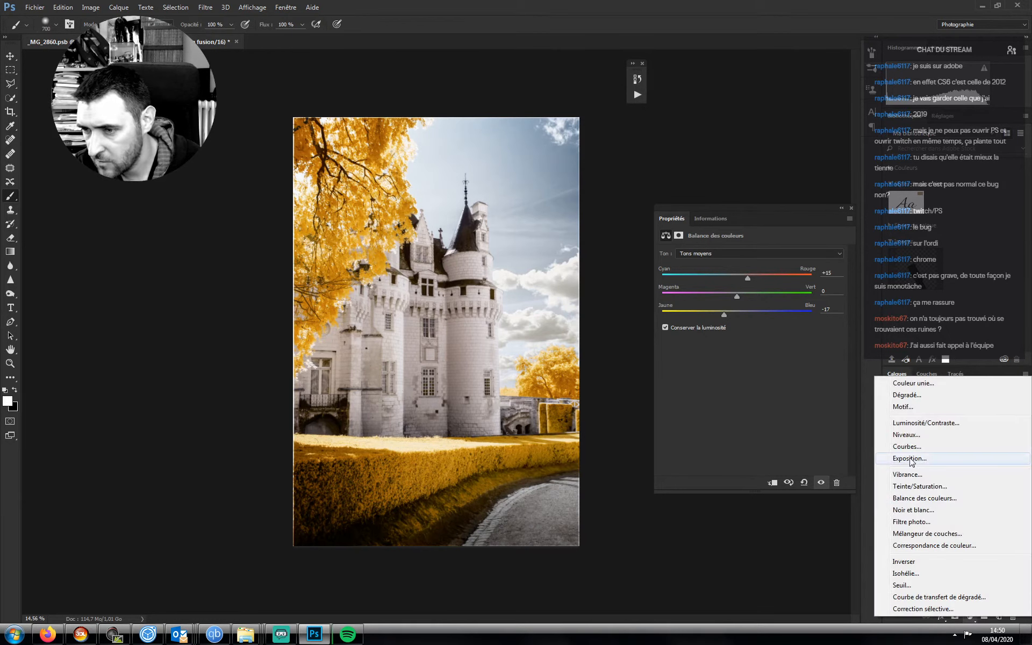
{"action": "left_click", "coordinate": [916, 446]}
{"action": "left_click_drag", "start_coordinate": [776, 339], "coordinate": [762, 328]}
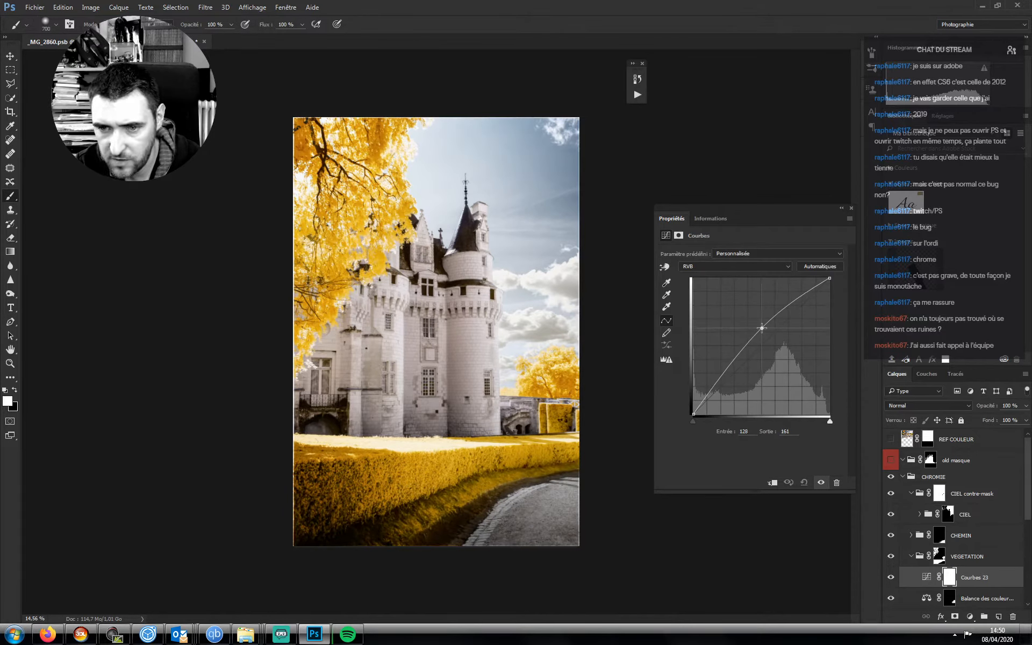
{"action": "left_click", "coordinate": [712, 266]}
{"action": "left_click", "coordinate": [707, 283]}
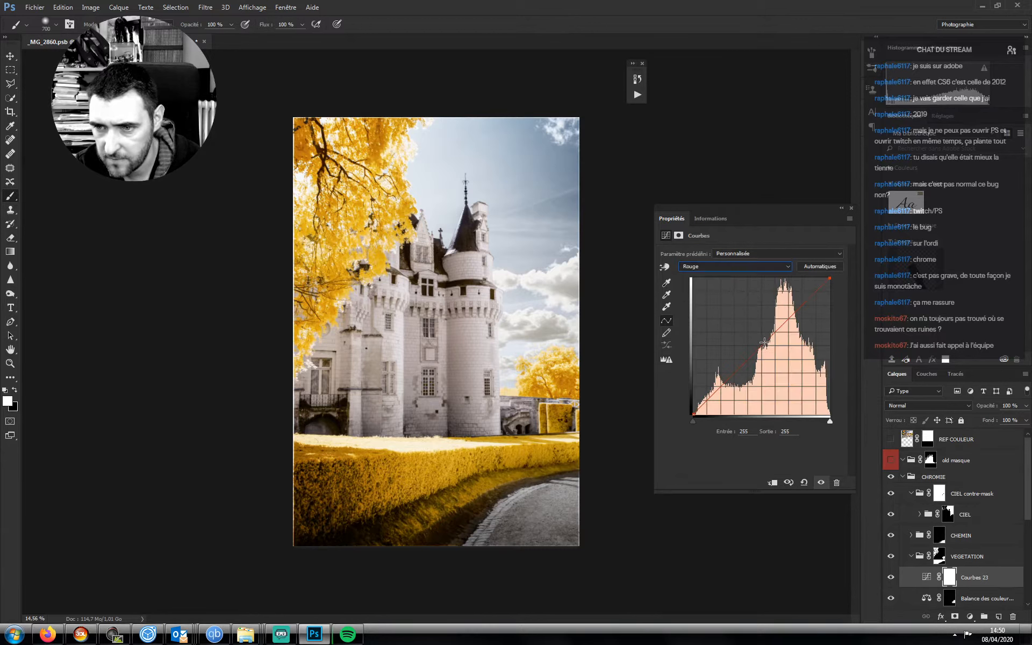
{"action": "left_click_drag", "start_coordinate": [764, 342], "coordinate": [764, 337]}
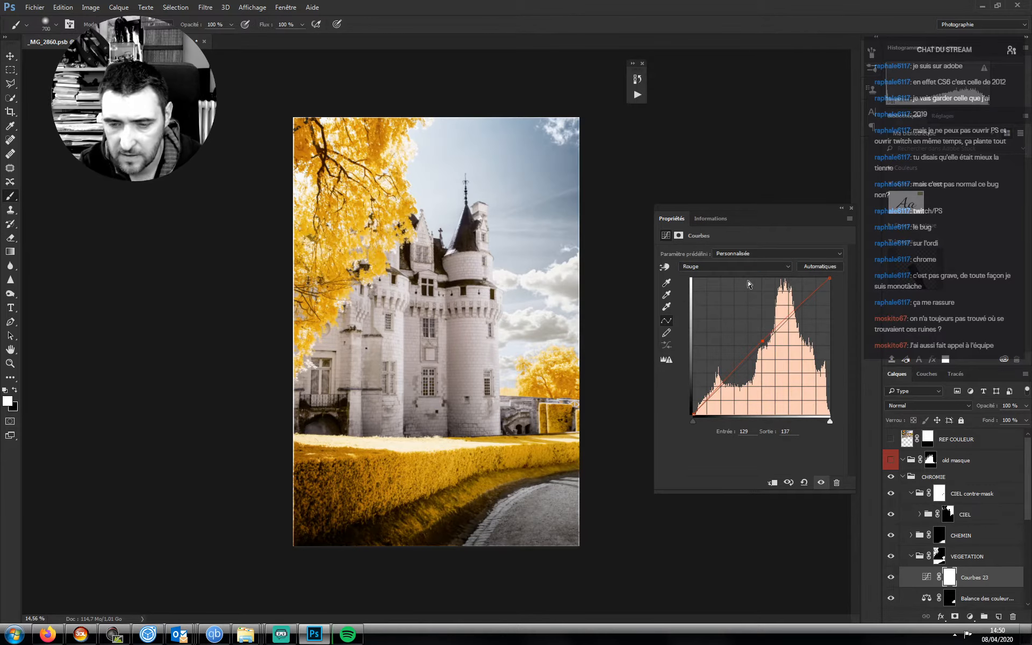
- Invert the Courbes 23 mask to black and reveal the brightening on the vegetation at the right with a soft 300 px white brush
{"action": "key", "text": "ctrl+i"}
{"action": "key", "text": "bracketleft"}
{"action": "key", "text": "bracketleft"}
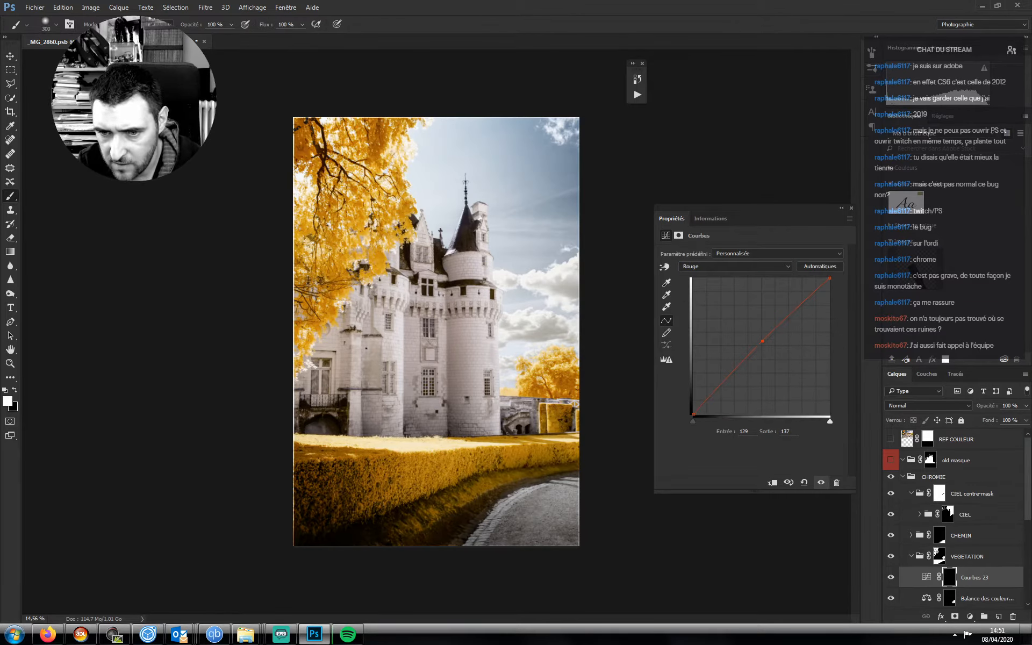
{"action": "key", "text": "bracketleft"}
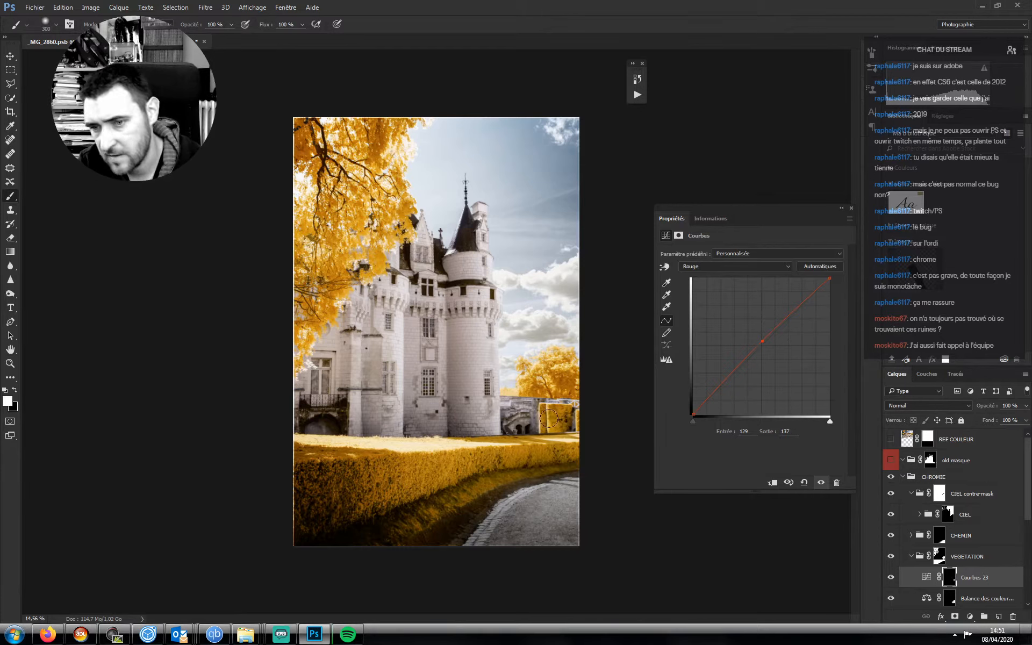
{"action": "key", "text": "F5"}
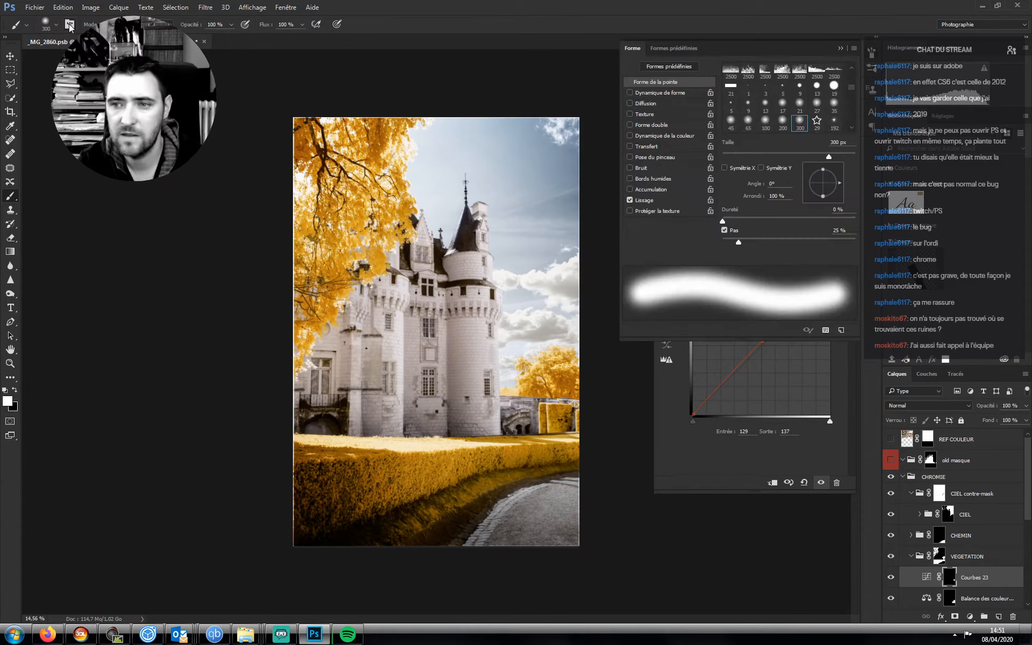
{"action": "key", "text": "F5"}
- Paint white at 20 % opacity on the Courbes 23 mask with a 500 to 800 px brush, including the large left tree's foliage
{"action": "key", "text": "bracketright"}
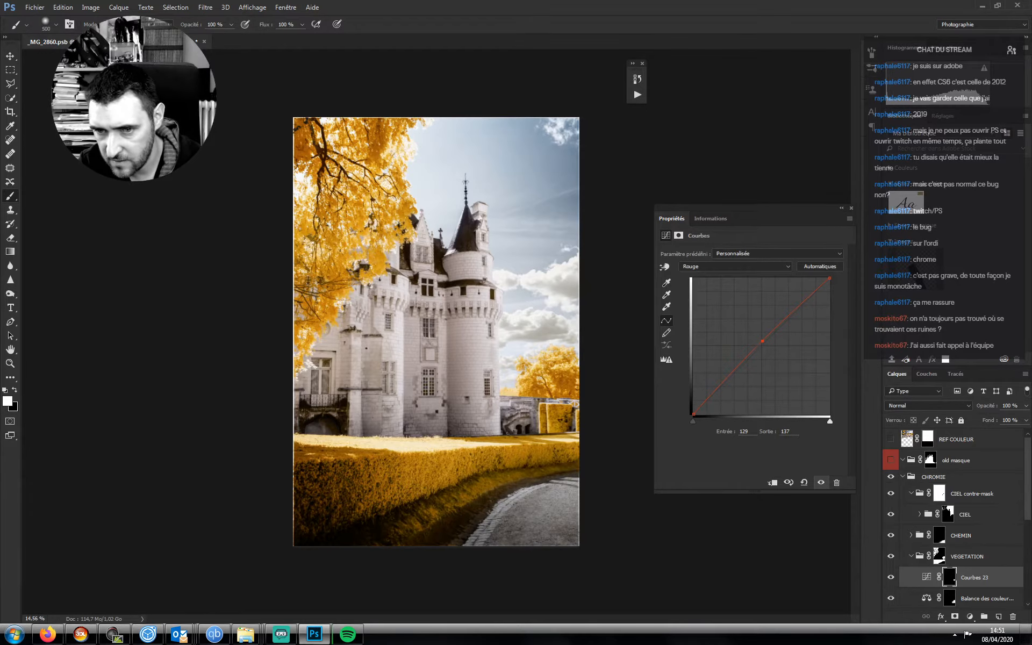
{"action": "key", "text": "bracketright"}
{"action": "key", "text": "2"}
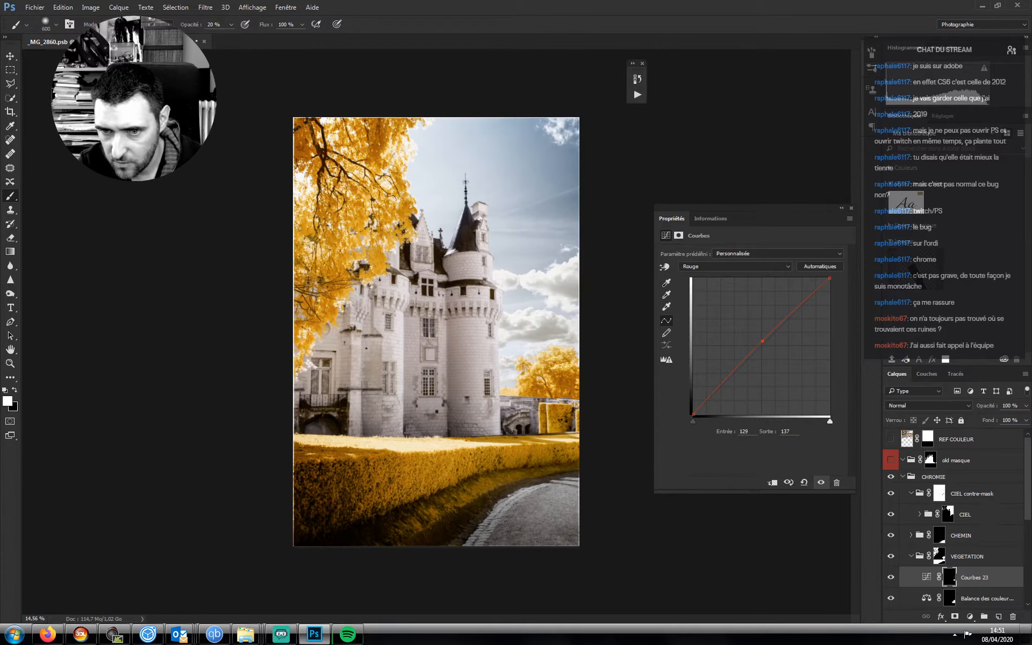
{"action": "key", "text": "bracketright"}
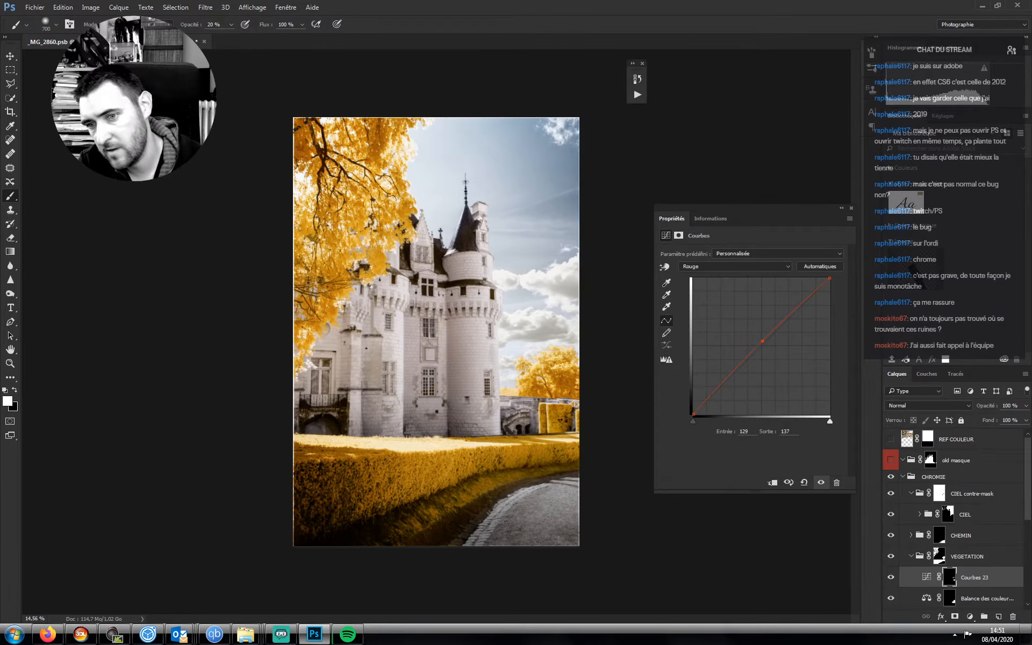
{"action": "key", "text": "bracketright"}
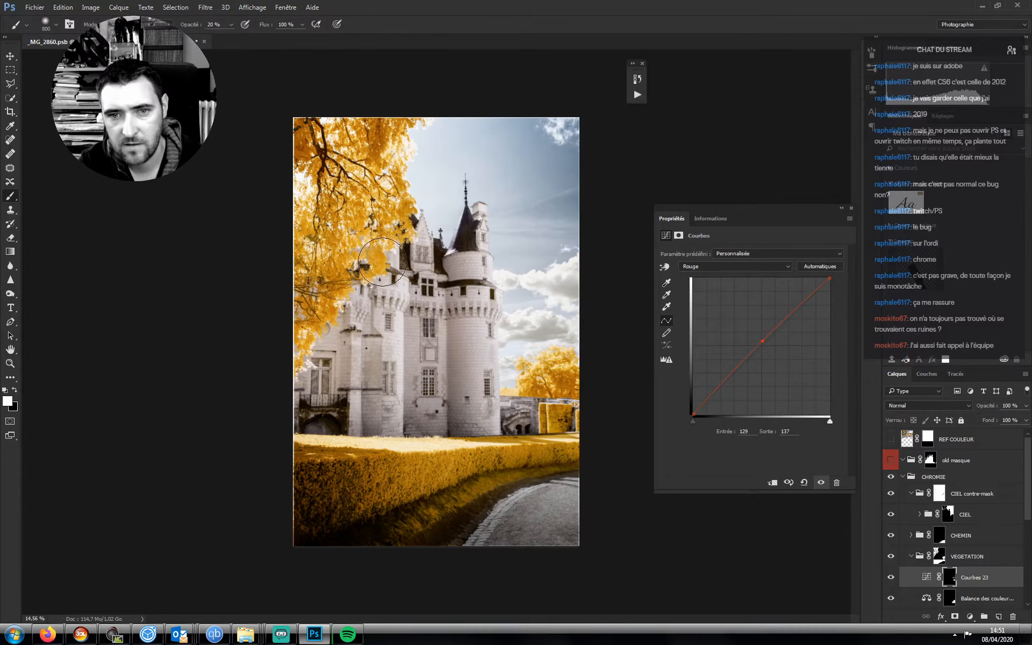
{"action": "key", "text": "bracketleft"}
{"action": "key", "text": "bracketleft"}
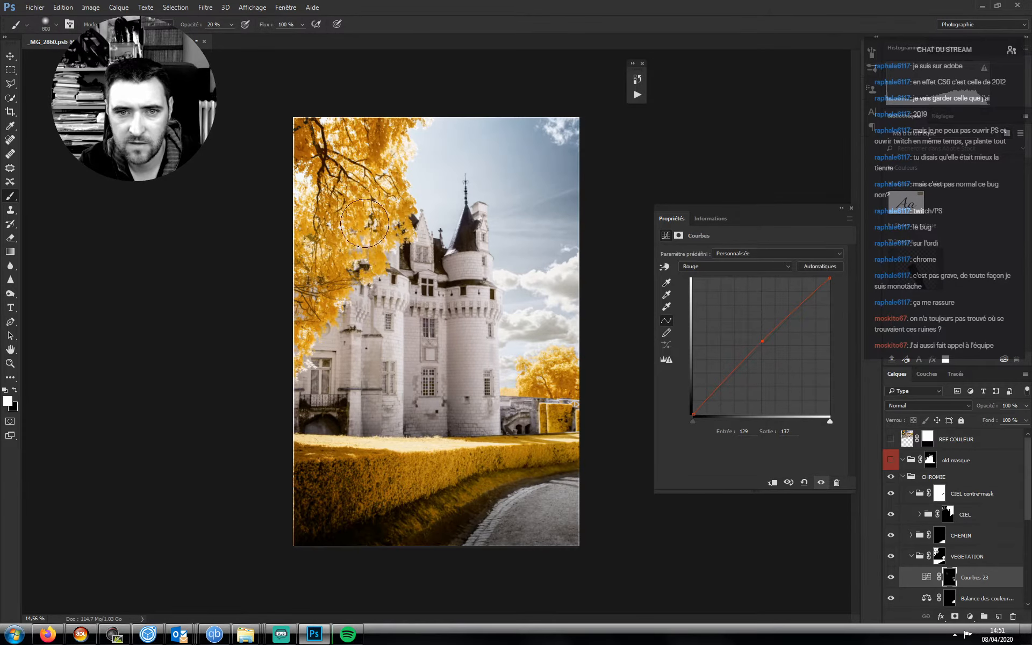
- Add another Courbes adjustment in VEGETATION, lifting the RVB highlights and input 111 to output 127, then invert its mask to black
{"action": "left_click", "coordinate": [970, 617]}
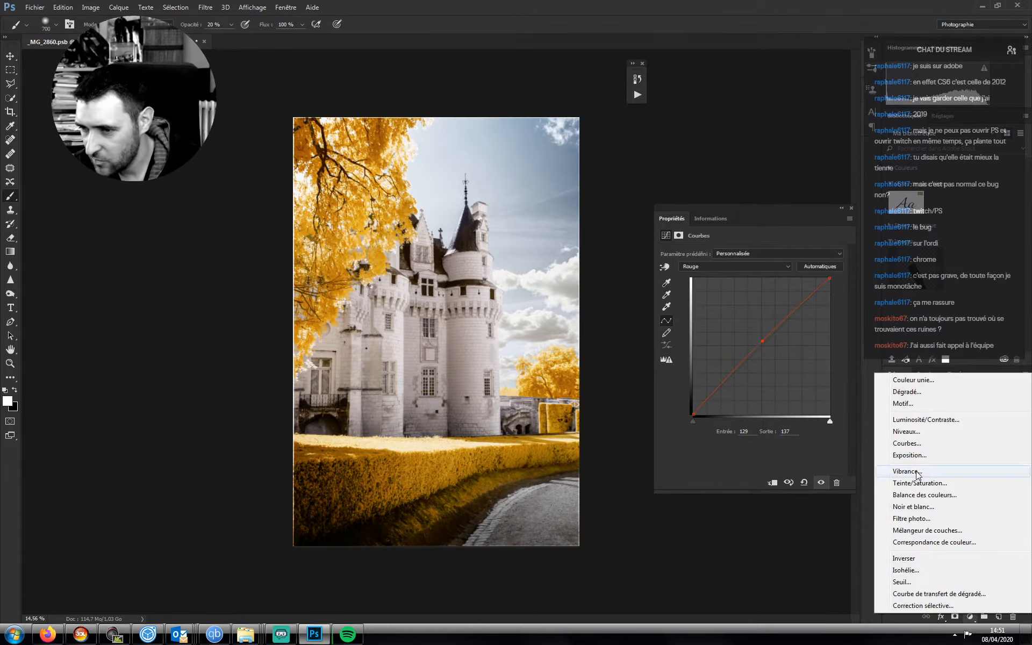
{"action": "left_click", "coordinate": [887, 444]}
{"action": "left_click_drag", "start_coordinate": [804, 302], "coordinate": [752, 347]}
{"action": "key", "text": "ctrl+i"}
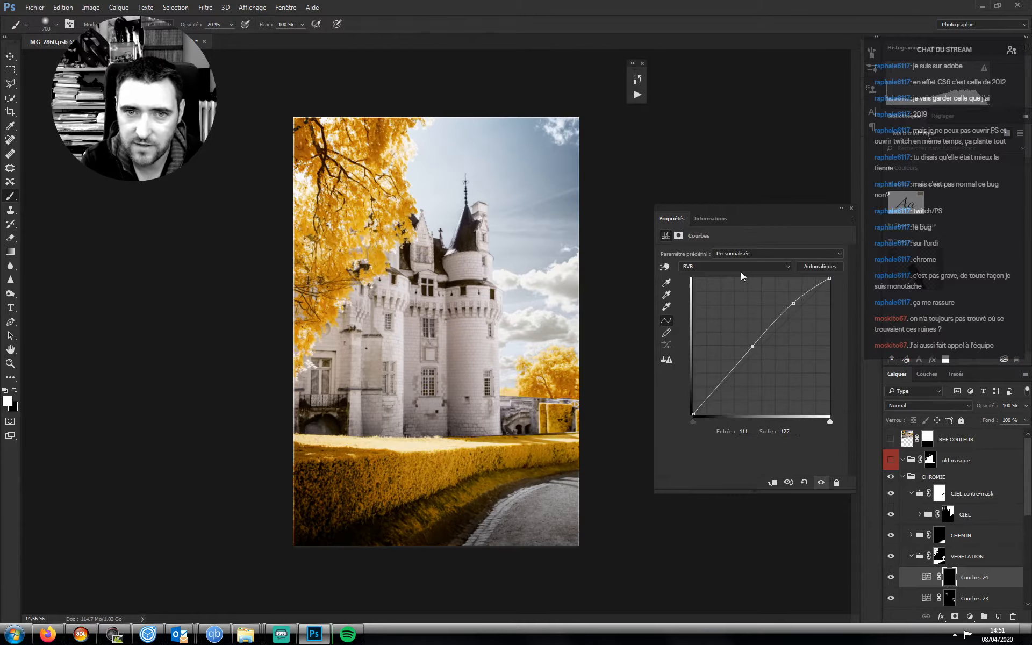
- Reveal Courbes 24 on the large left tree's upper foliage with a white-to-transparent gradient on its mask, comparing the layer on and off
{"action": "key", "text": "g"}
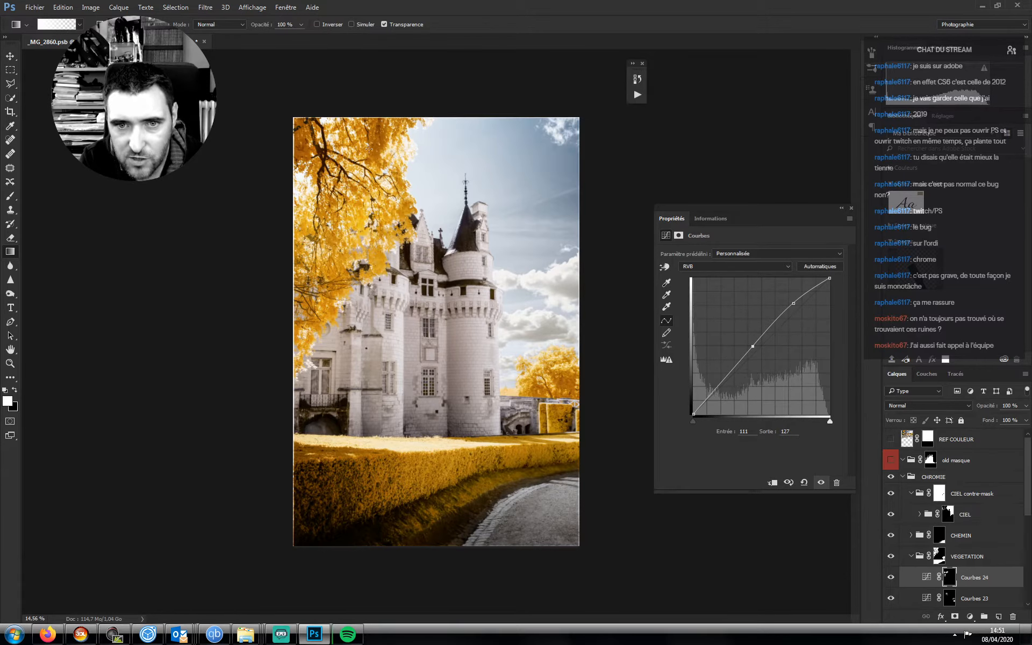
{"action": "left_click_drag", "start_coordinate": [359, 151], "coordinate": [325, 136]}
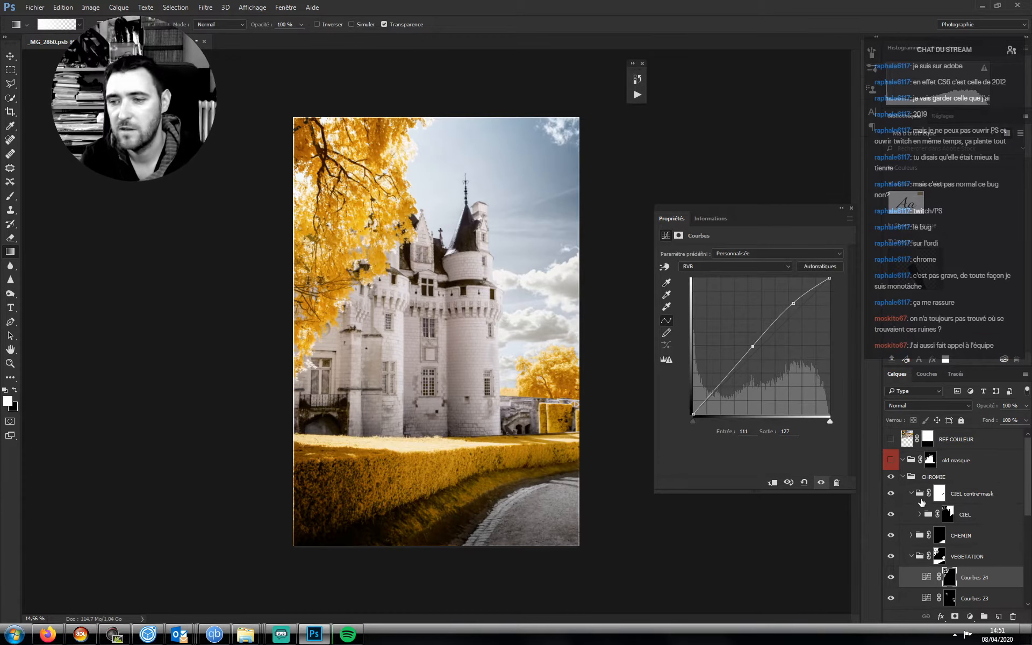
{"action": "left_click", "coordinate": [891, 578]}
{"action": "left_click", "coordinate": [891, 578]}
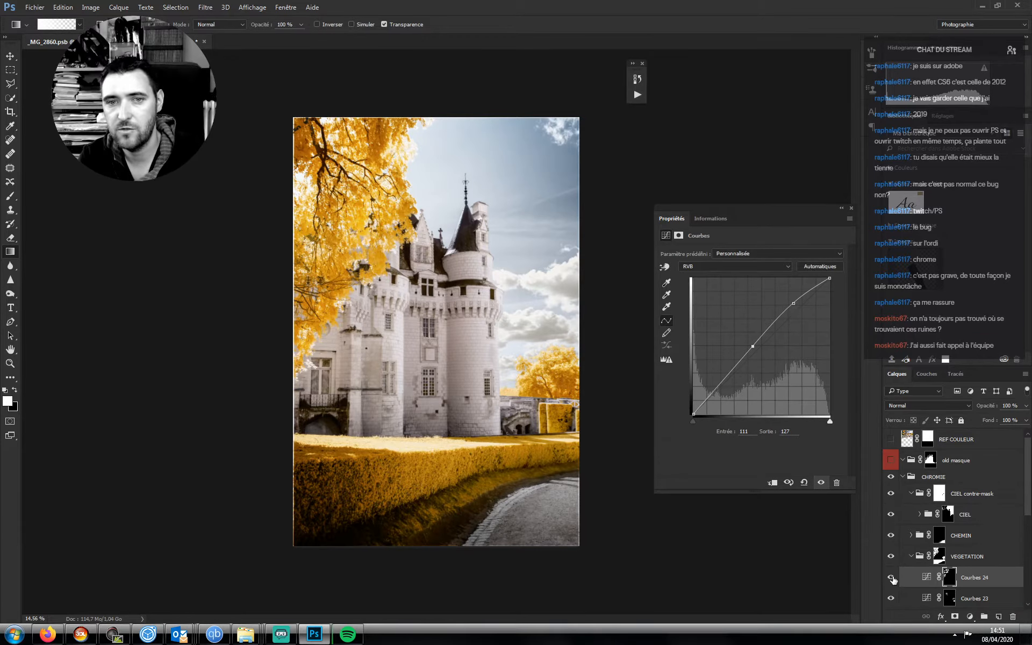
{"action": "left_click", "coordinate": [891, 577]}
{"action": "left_click", "coordinate": [892, 578]}
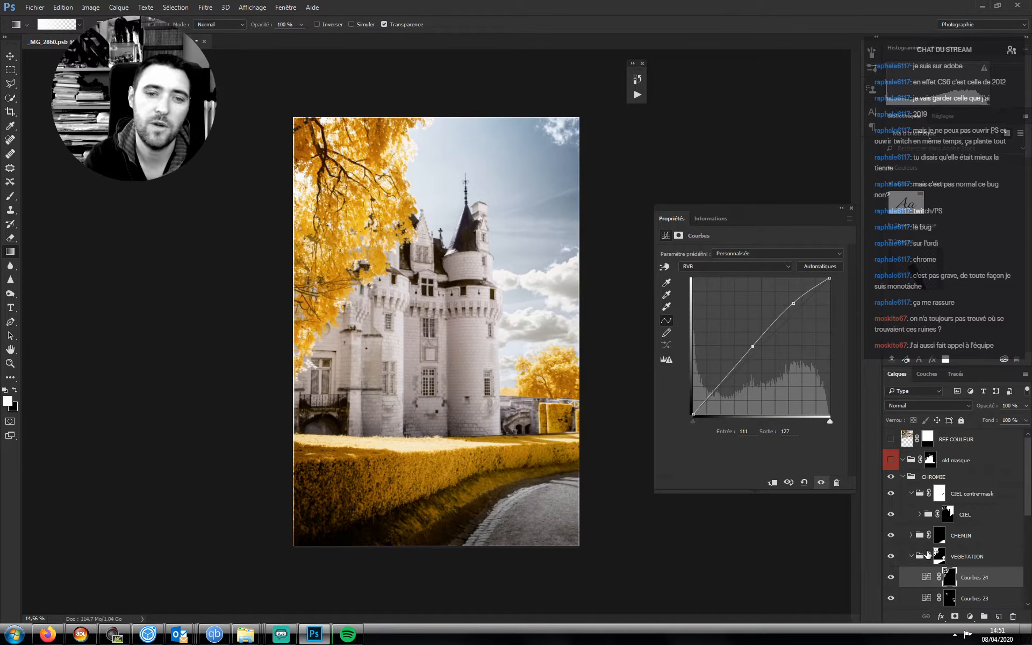
- Examine the castle base, the trimmed hedges and the grass verge beside the path up close
{"action": "key", "text": "ctrl+minus"}
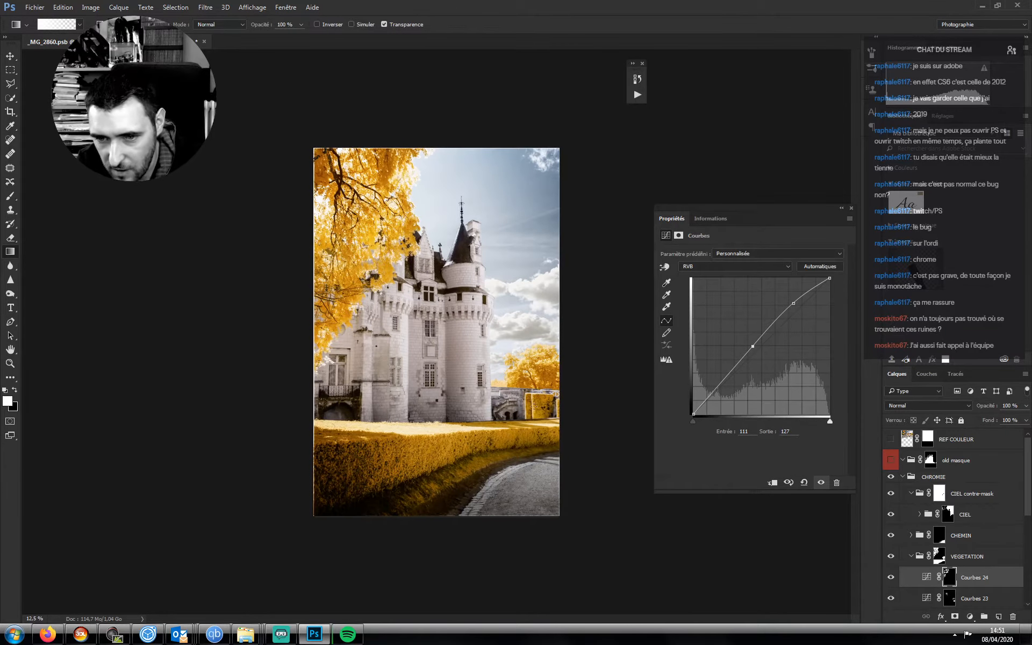
{"action": "key", "text": "z"}
{"action": "left_click_drag", "start_coordinate": [550, 412], "coordinate": [625, 424]}
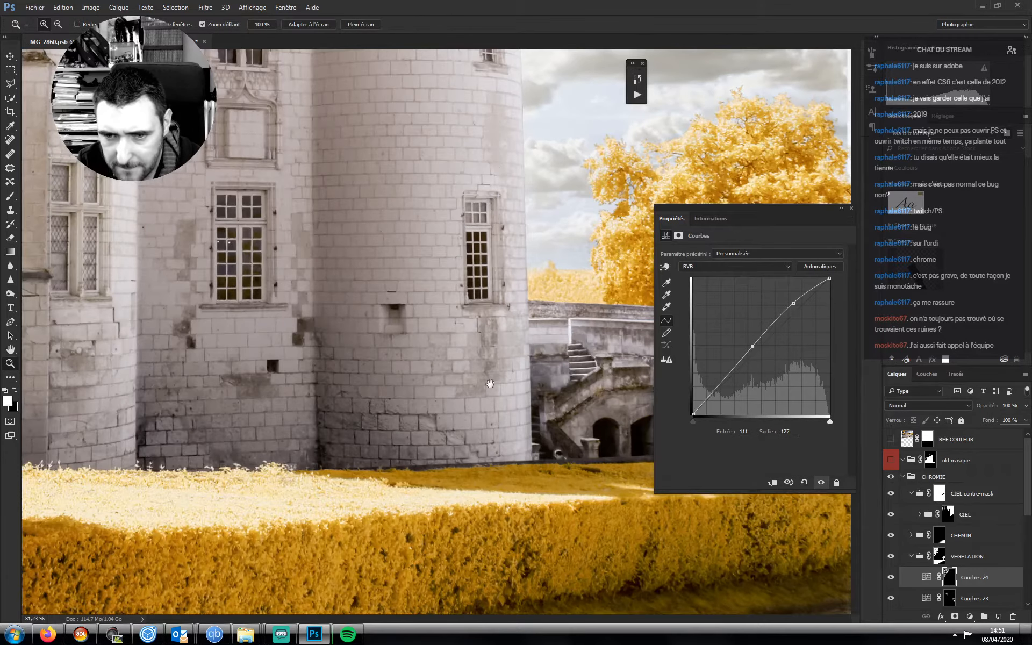
{"action": "left_click_drag", "start_coordinate": [491, 383], "coordinate": [535, 386]}
{"action": "left_click_drag", "start_coordinate": [535, 386], "coordinate": [322, 375]}
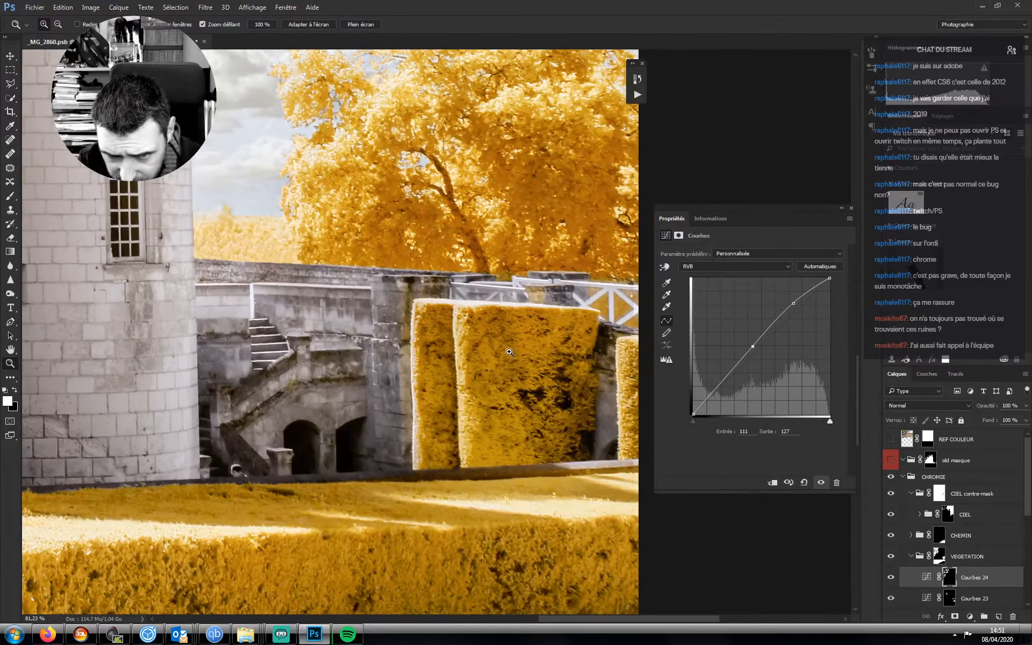
{"action": "left_click_drag", "start_coordinate": [507, 354], "coordinate": [462, 353]}
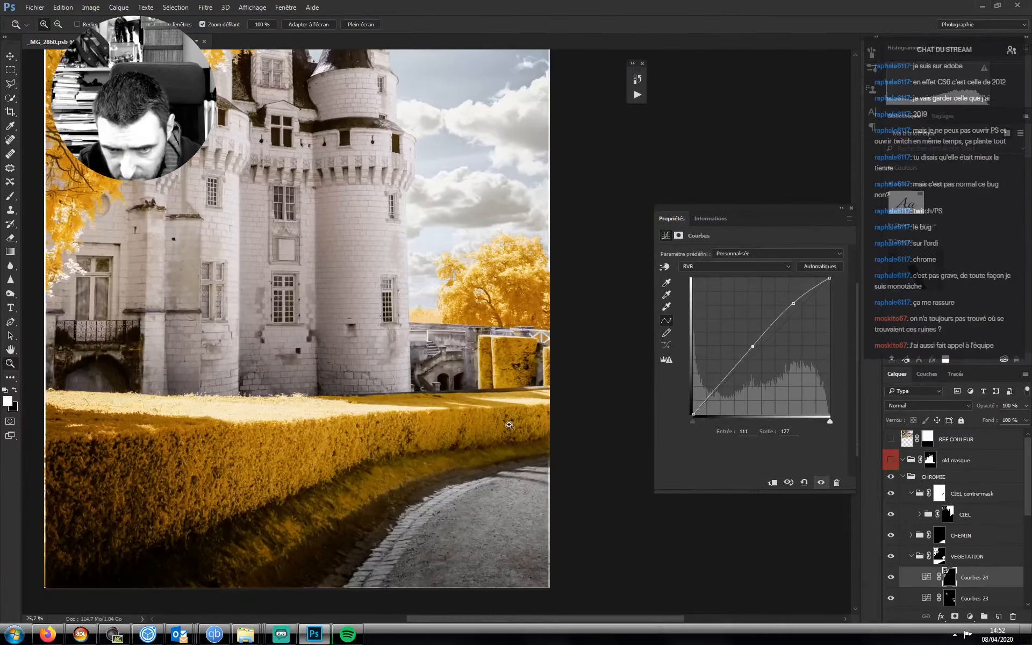
{"action": "left_click_drag", "start_coordinate": [510, 458], "coordinate": [551, 449]}
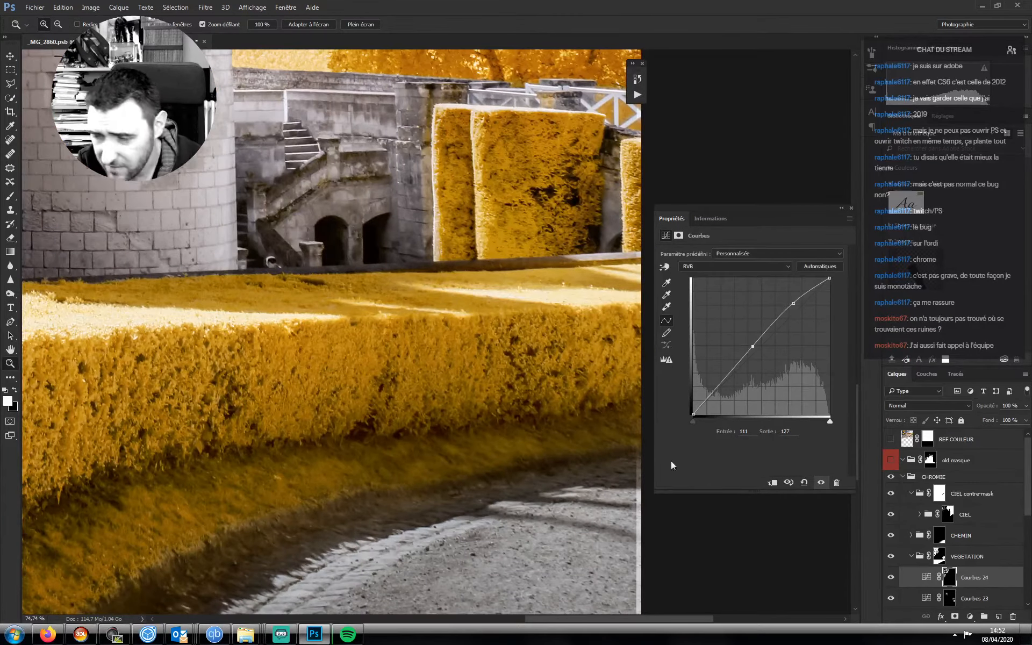
- Create a new group above CIEL contre-mask inside CHROMIE and name it GENERALE
{"action": "left_click", "coordinate": [907, 479]}
{"action": "left_click", "coordinate": [957, 495]}
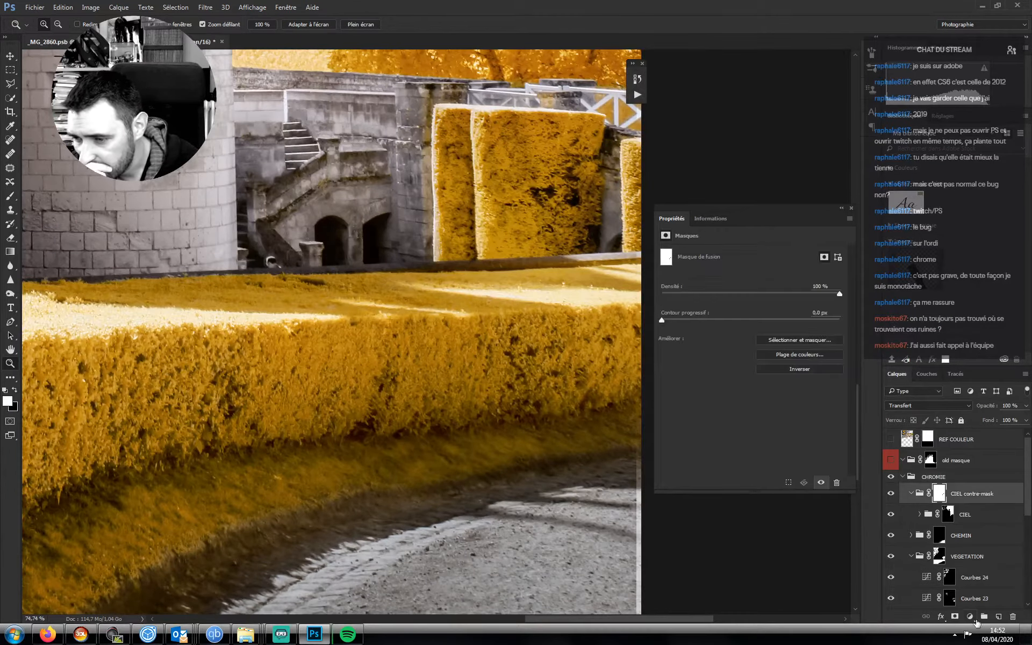
{"action": "left_click", "coordinate": [984, 616]}
{"action": "double_click", "coordinate": [942, 489]}
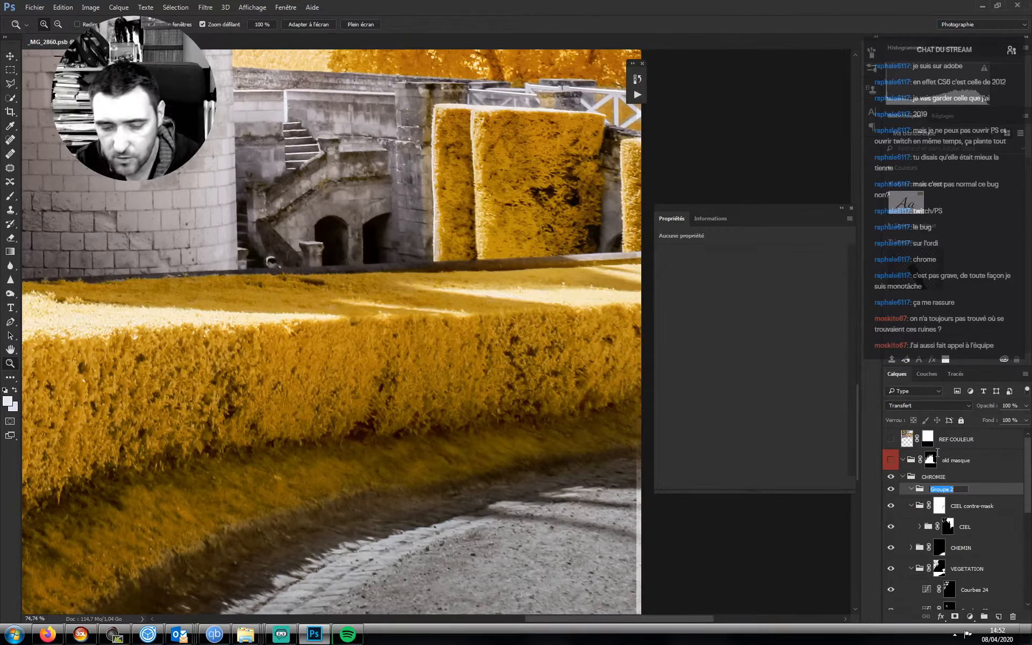
{"action": "type", "text": "GENERALE"}
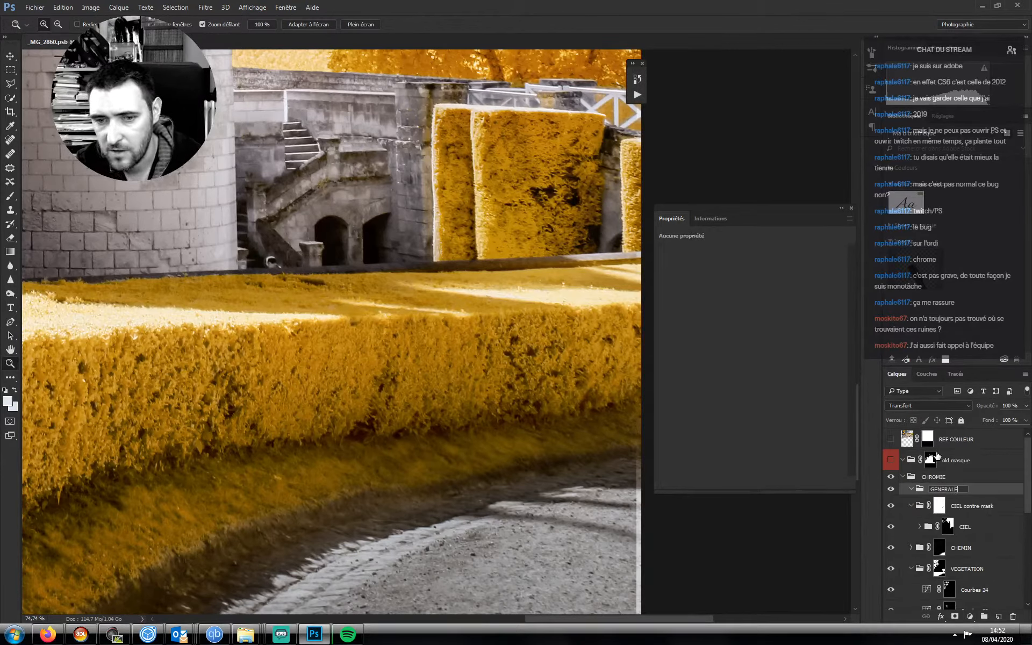
{"action": "key", "text": "Return"}
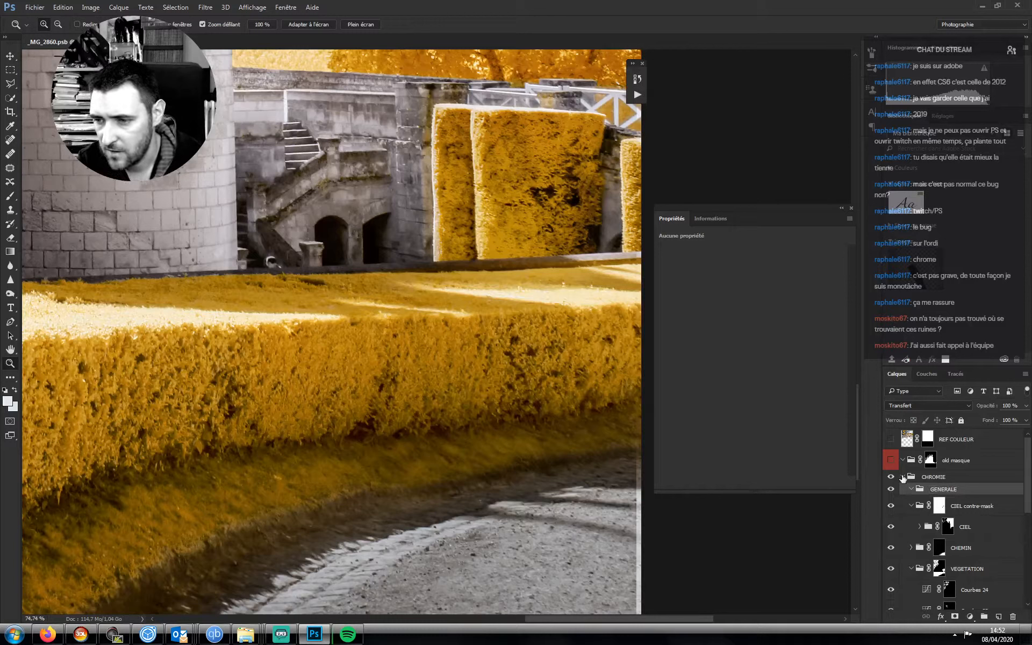
- Add a Courbes adjustment in GENERALE, raising RVB input 131 to output 142 and Rouge 119 to 144, then invert its mask to black
{"action": "left_click", "coordinate": [968, 618]}
{"action": "left_click", "coordinate": [912, 450]}
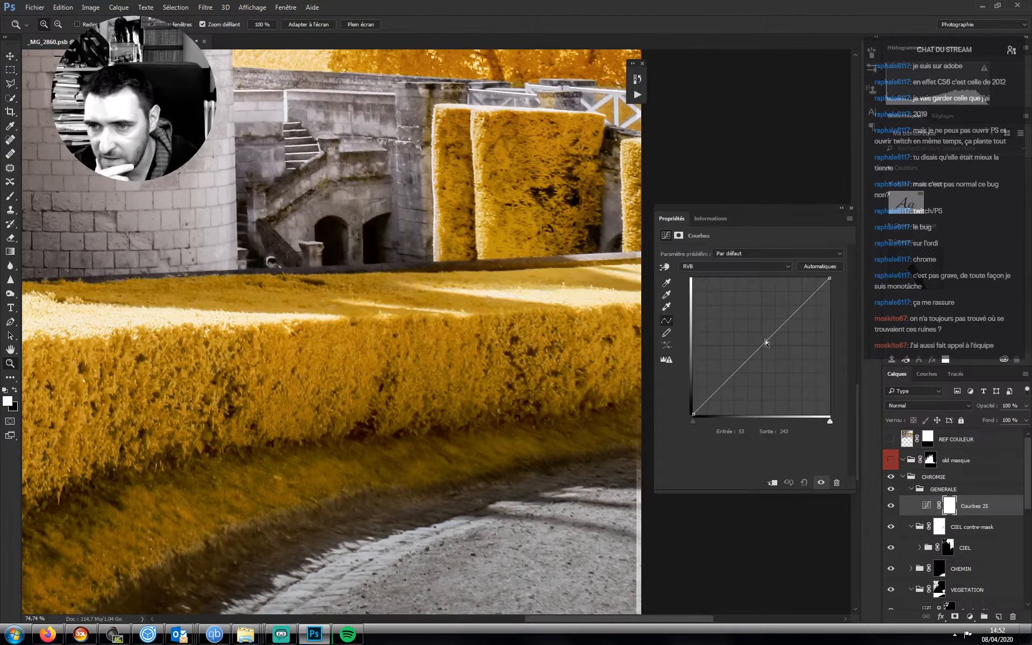
{"action": "left_click", "coordinate": [764, 340]}
{"action": "left_click", "coordinate": [708, 267]}
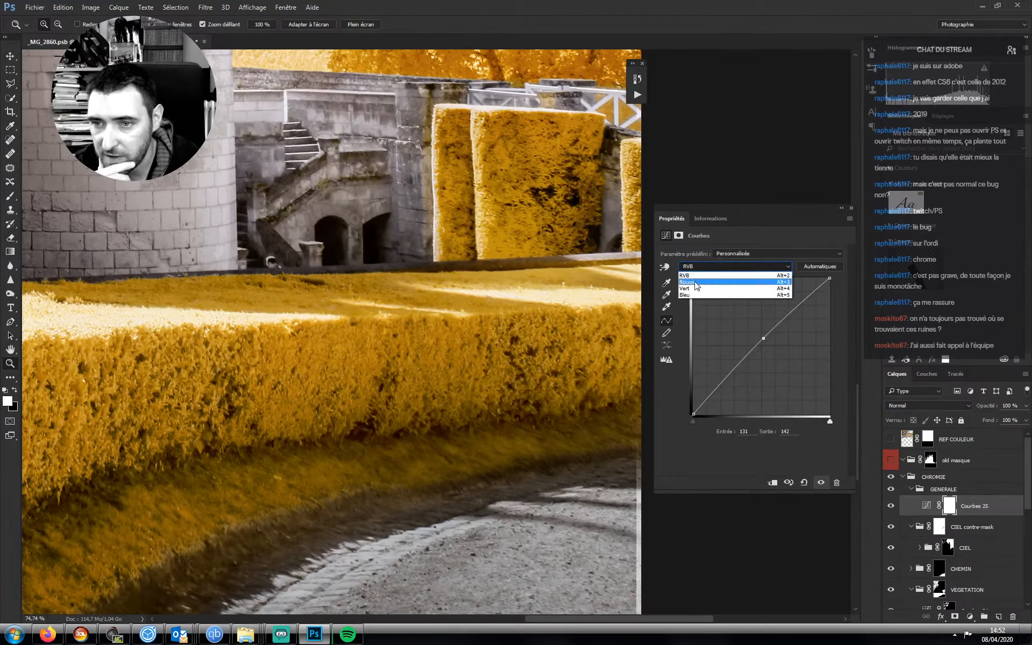
{"action": "left_click", "coordinate": [691, 282]}
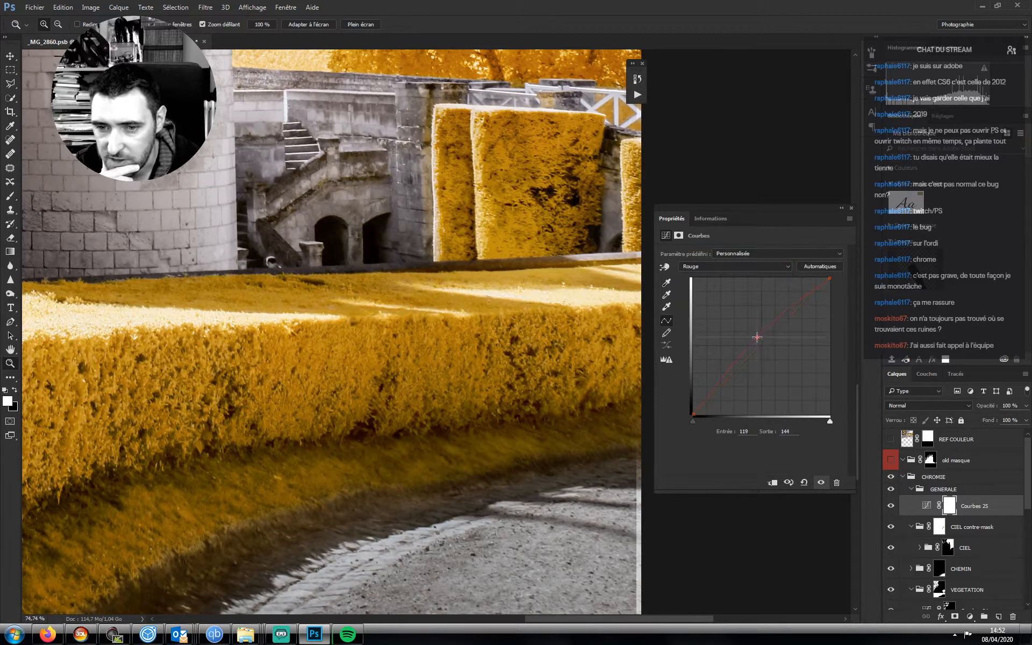
{"action": "left_click", "coordinate": [756, 337]}
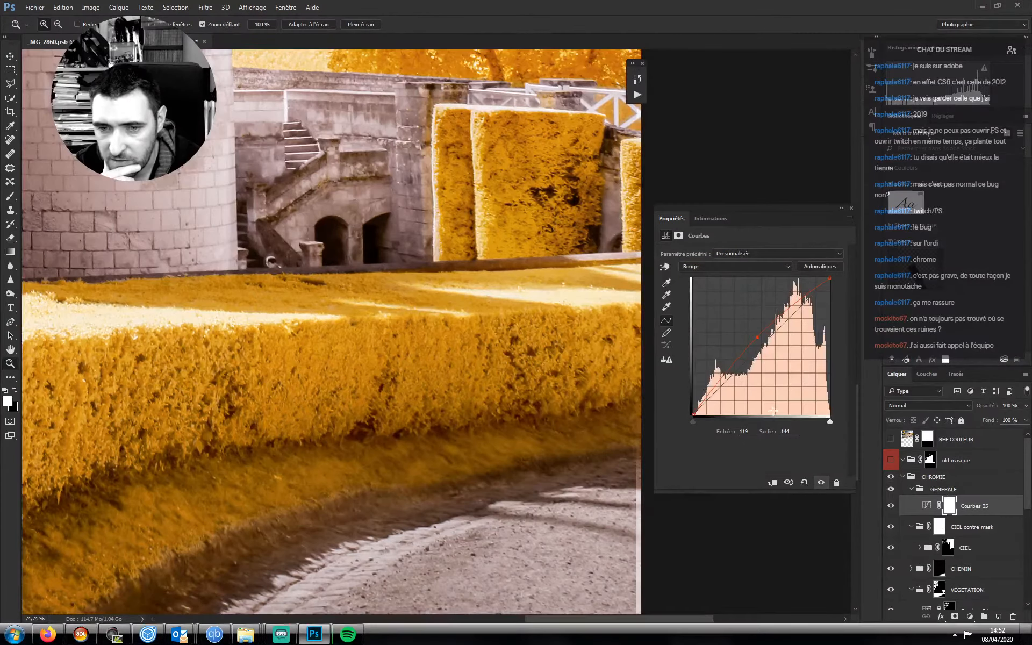
{"action": "key", "text": "ctrl+i"}
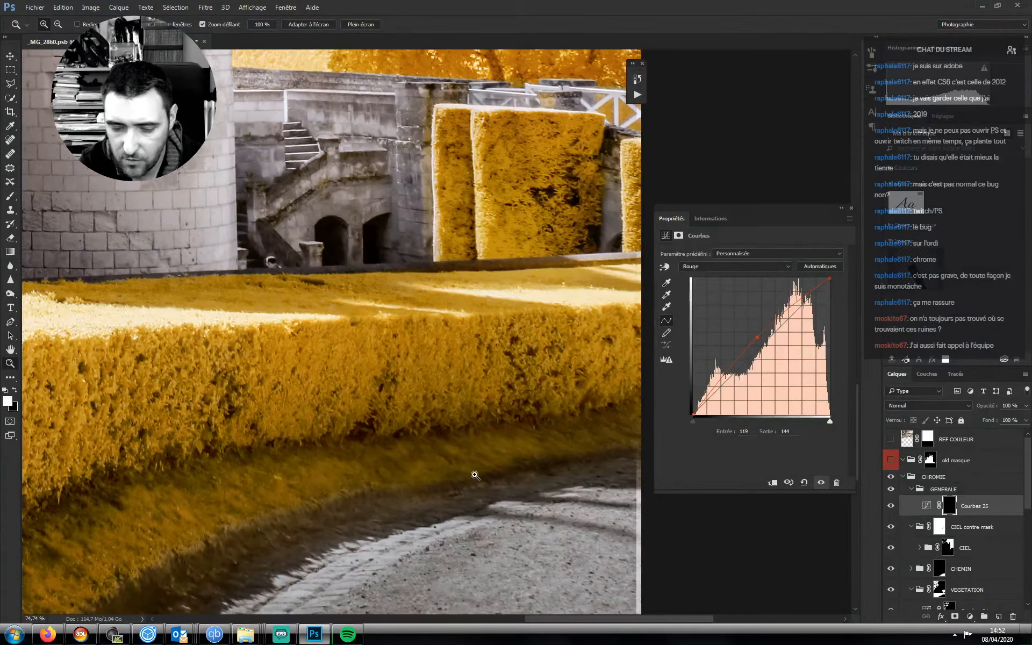
- Reveal the warm curve on the shaded grass below the hedge's far end with a soft white 20 % brush of 175 to 250 px
{"action": "key", "text": "b"}
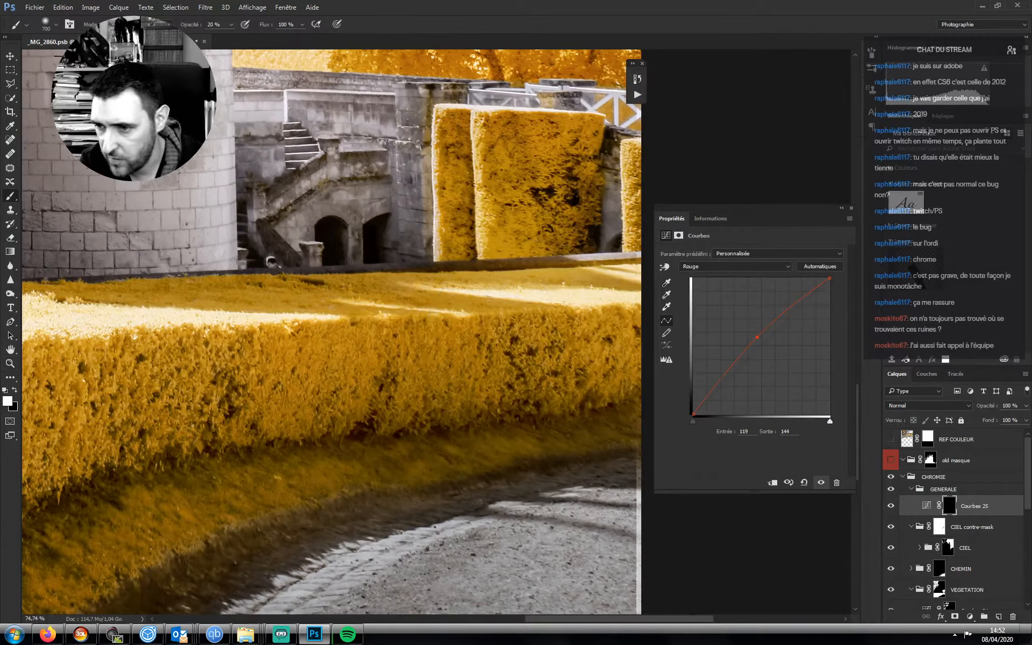
{"action": "key", "text": "bracketleft"}
{"action": "key", "text": "bracketleft"}
{"action": "key", "text": "bracketleft"}
{"action": "key", "text": "bracketleft"}
{"action": "key", "text": "bracketleft"}
{"action": "key", "text": "bracketleft"}
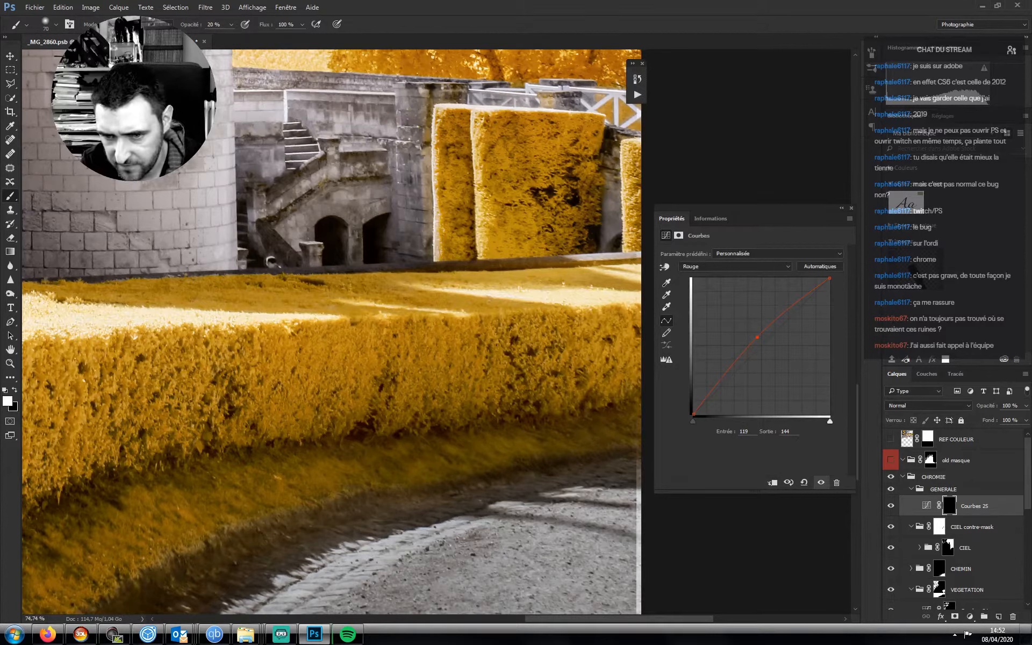
{"action": "key", "text": "bracketright"}
{"action": "key", "text": "bracketright"}
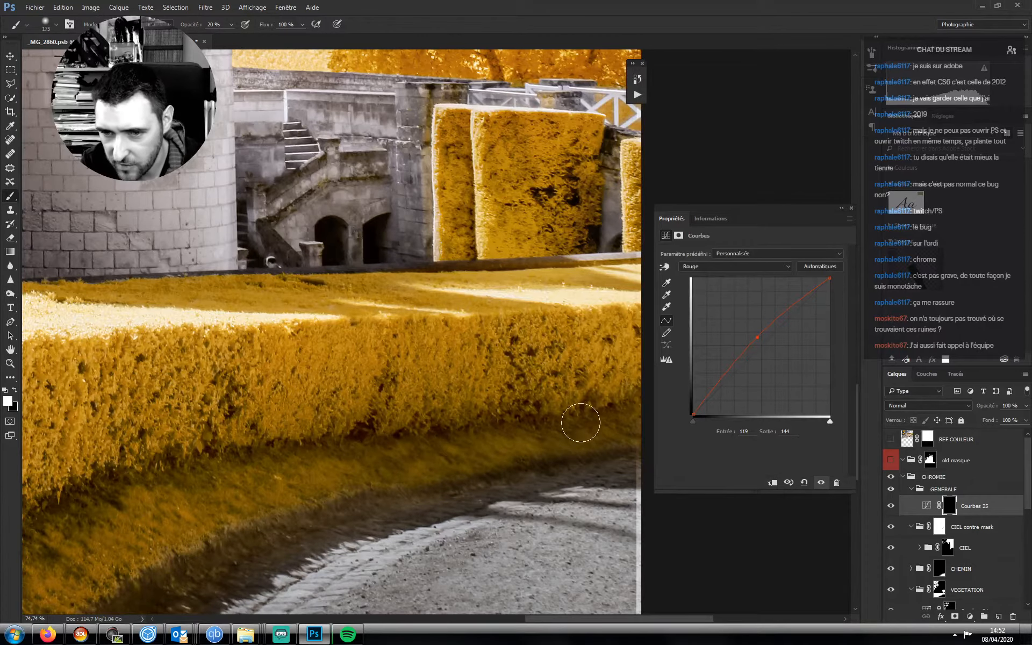
{"action": "key", "text": "bracketleft"}
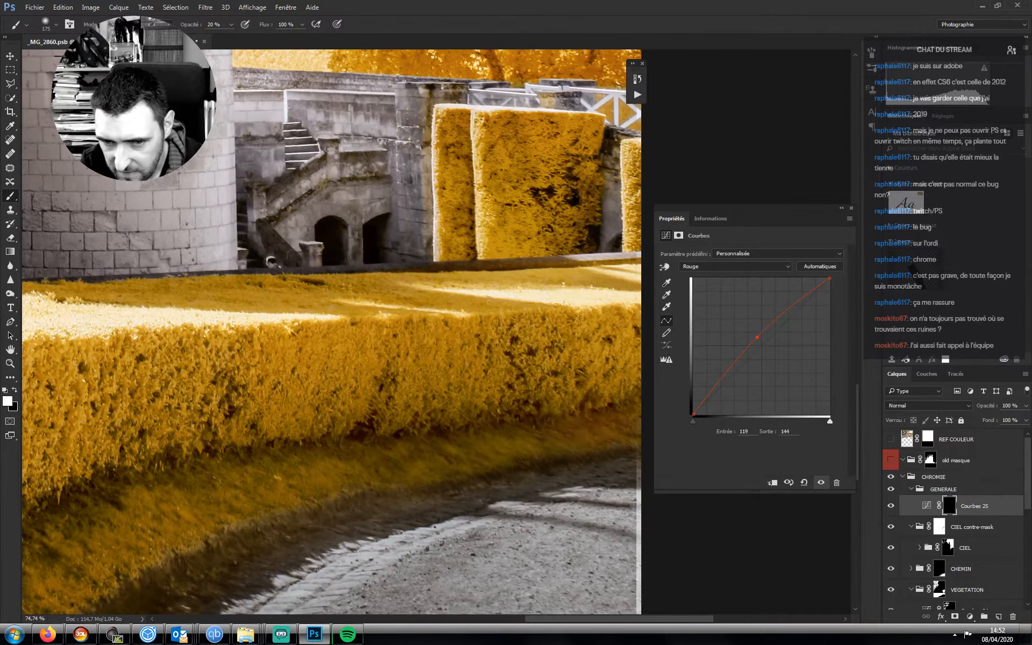
{"action": "key", "text": "bracketright"}
{"action": "key", "text": "bracketright"}
{"action": "key", "text": "bracketright"}
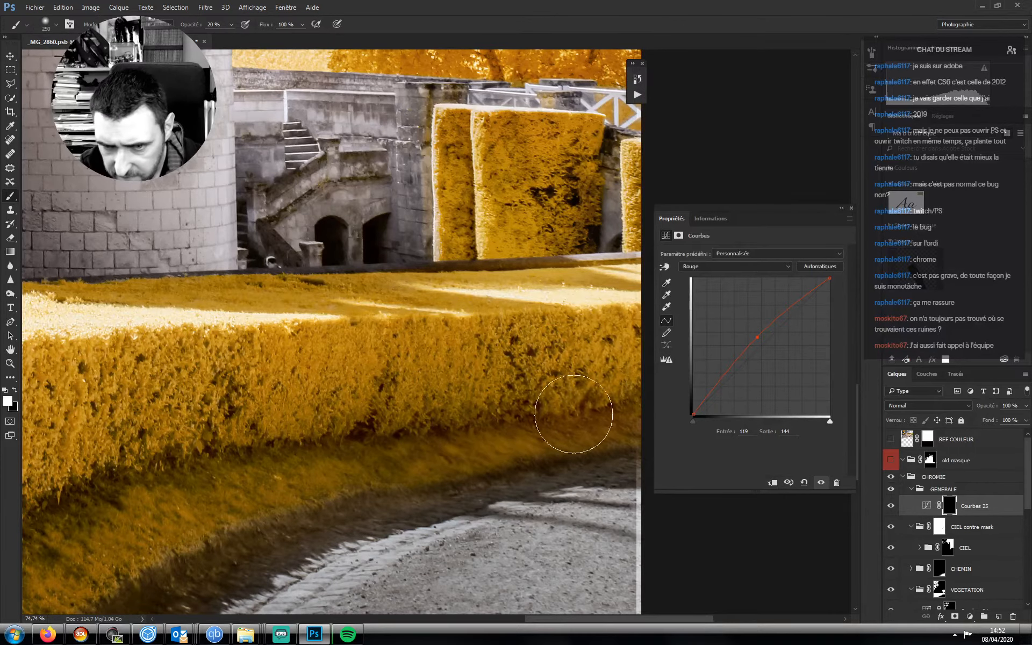
{"action": "key", "text": "x"}
{"action": "key", "text": "x"}
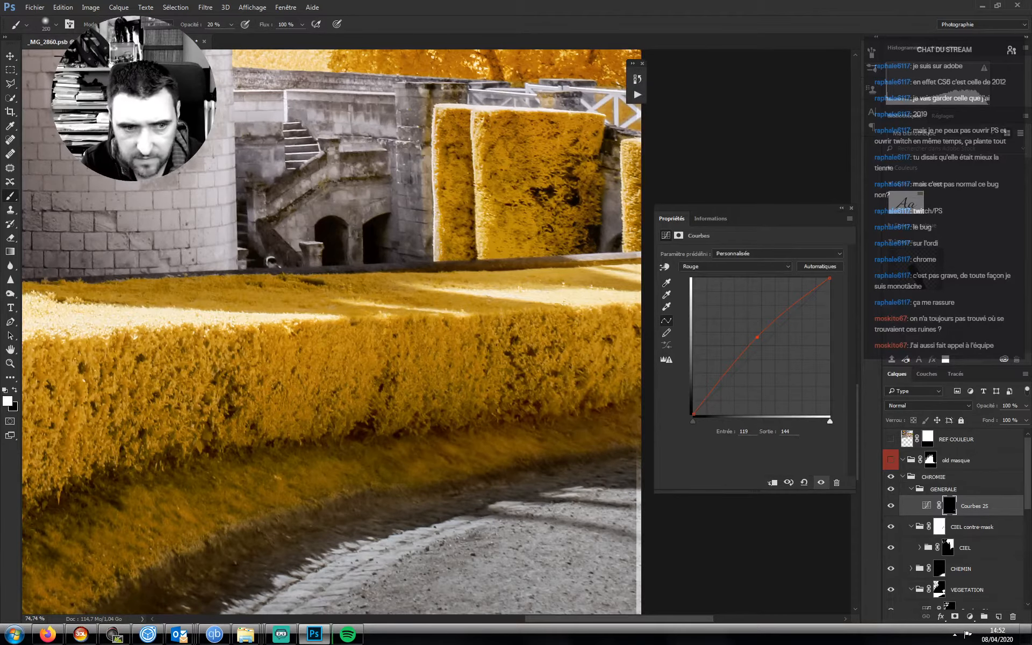
- Tone down the warming along the grass verge by painting black at 20 % opacity on the Courbes 25 mask, with a 100 to 175 px brush
{"action": "key", "text": "bracketleft"}
{"action": "key", "text": "bracketleft"}
{"action": "key", "text": "bracketleft"}
{"action": "key", "text": "bracketleft"}
{"action": "key", "text": "x"}
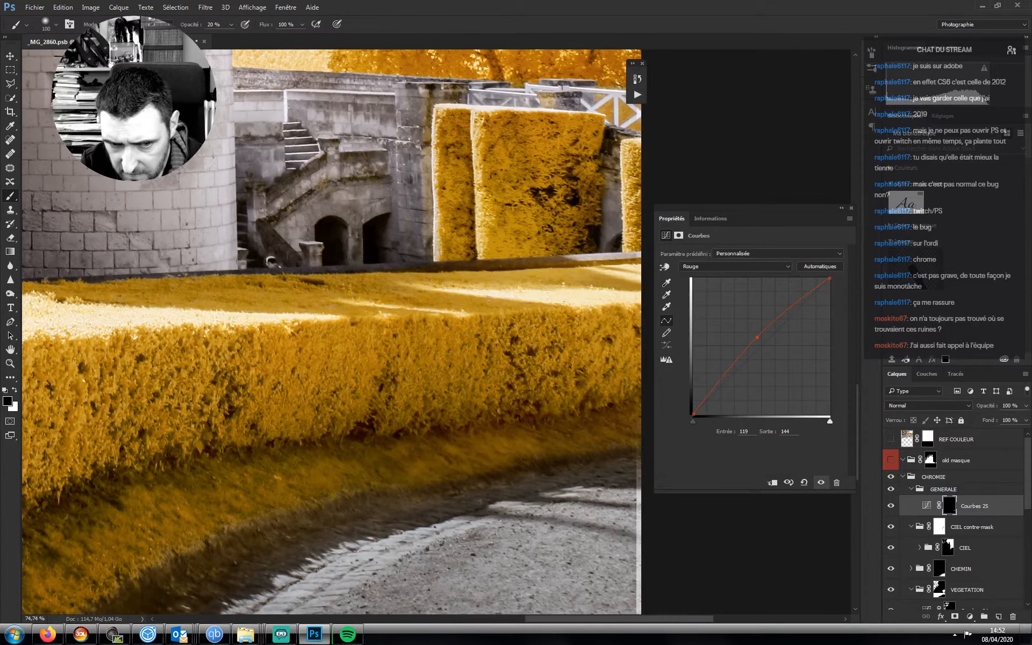
{"action": "key", "text": "bracketright"}
{"action": "left_click_drag", "start_coordinate": [317, 491], "coordinate": [407, 459]}
{"action": "key", "text": "bracketright"}
{"action": "key", "text": "bracketright"}
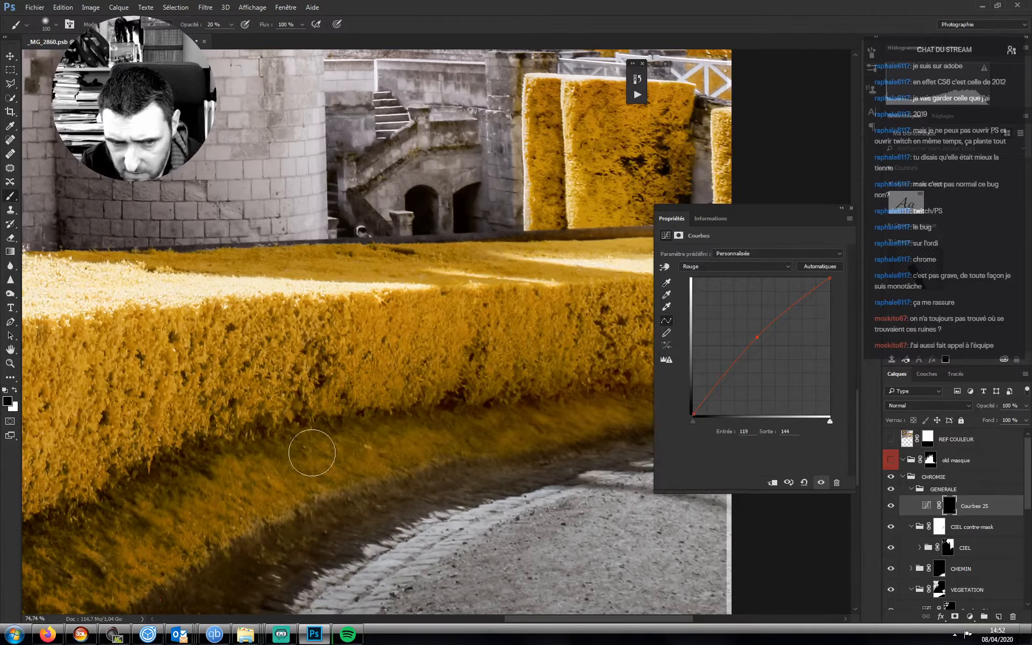
{"action": "left_click_drag", "start_coordinate": [325, 464], "coordinate": [444, 365]}
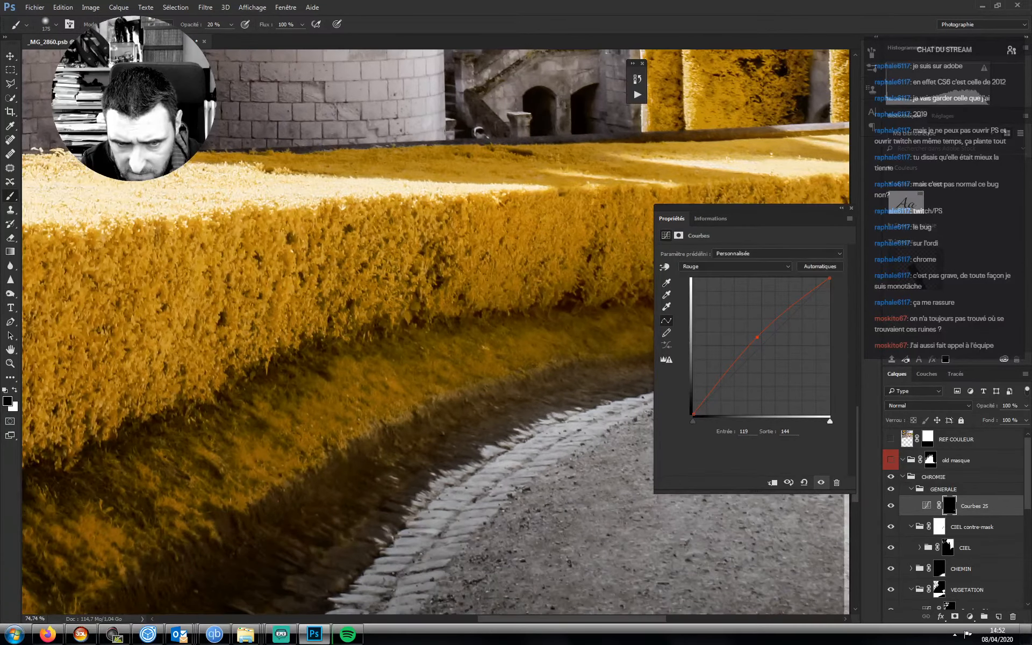
{"action": "key", "text": "bracketright"}
{"action": "key", "text": "bracketleft"}
{"action": "key", "text": "bracketleft"}
{"action": "key", "text": "bracketleft"}
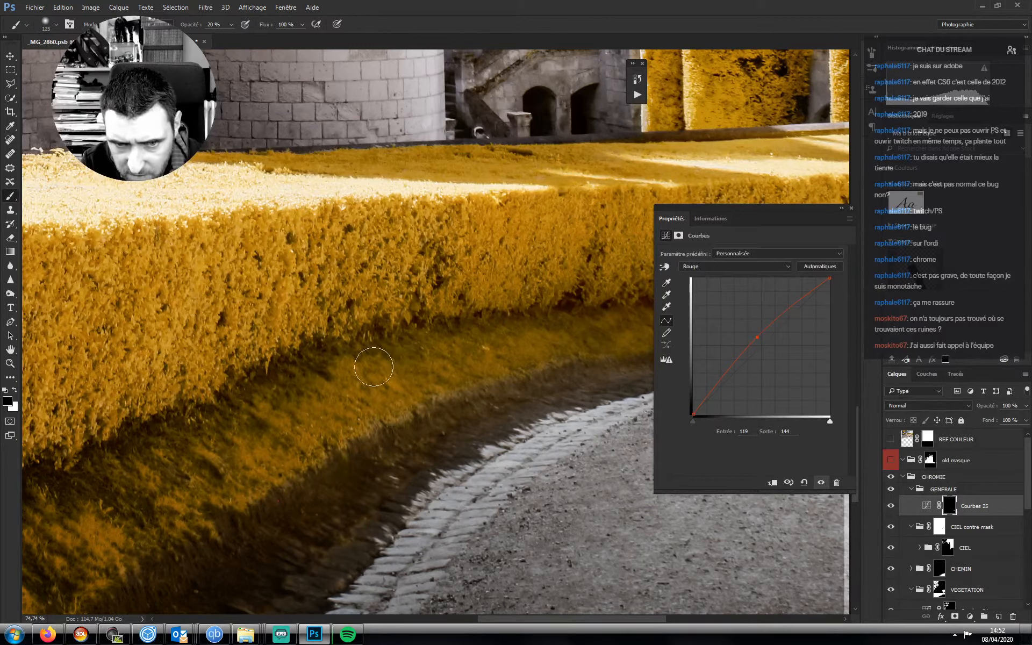
{"action": "key", "text": "bracketright"}
{"action": "key", "text": "bracketright"}
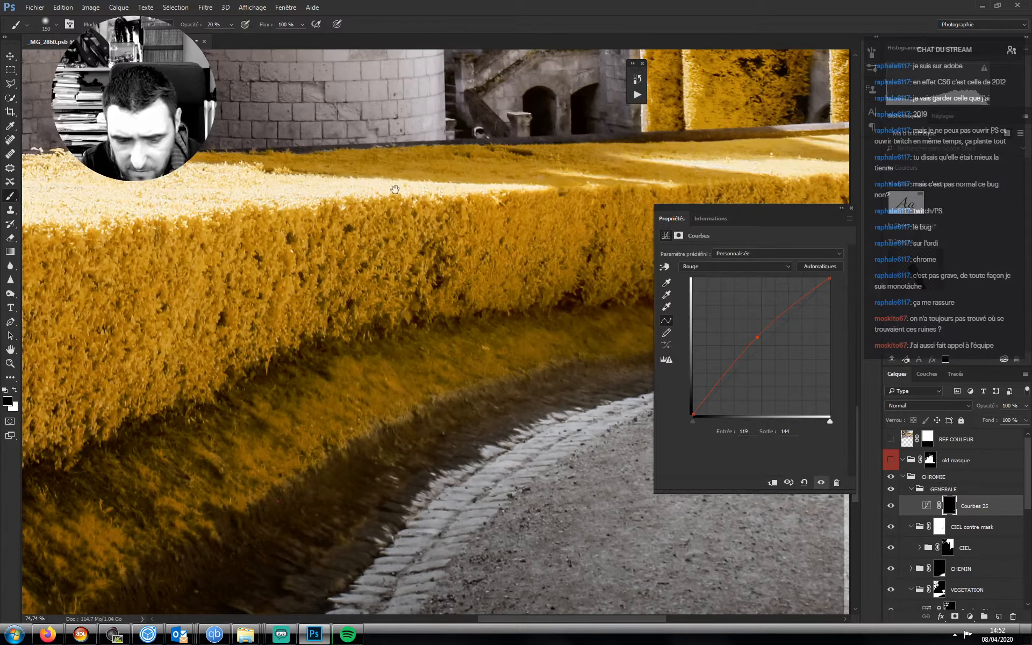
- Paint white at 20 % opacity on the Courbes 25 mask along the foreground grass verge, using a 100 to 175 px brush
{"action": "key", "text": "x"}
{"action": "key", "text": "bracketleft"}
{"action": "key", "text": "bracketleft"}
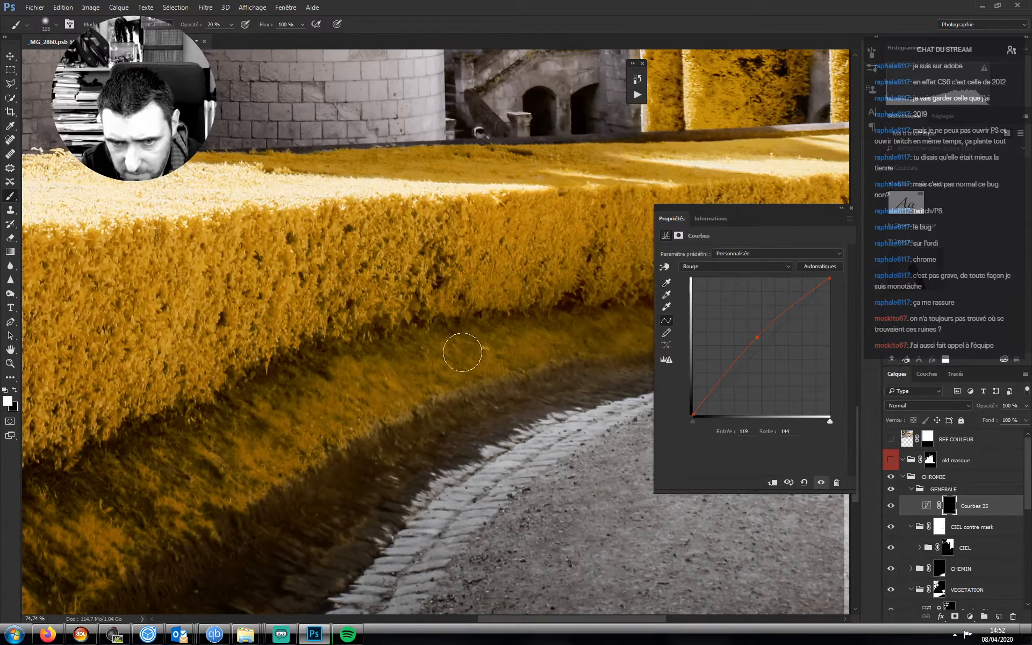
{"action": "scroll", "coordinate": [438, 323], "scroll_direction": "down", "scroll_amount": 2}
{"action": "key", "text": "bracketright"}
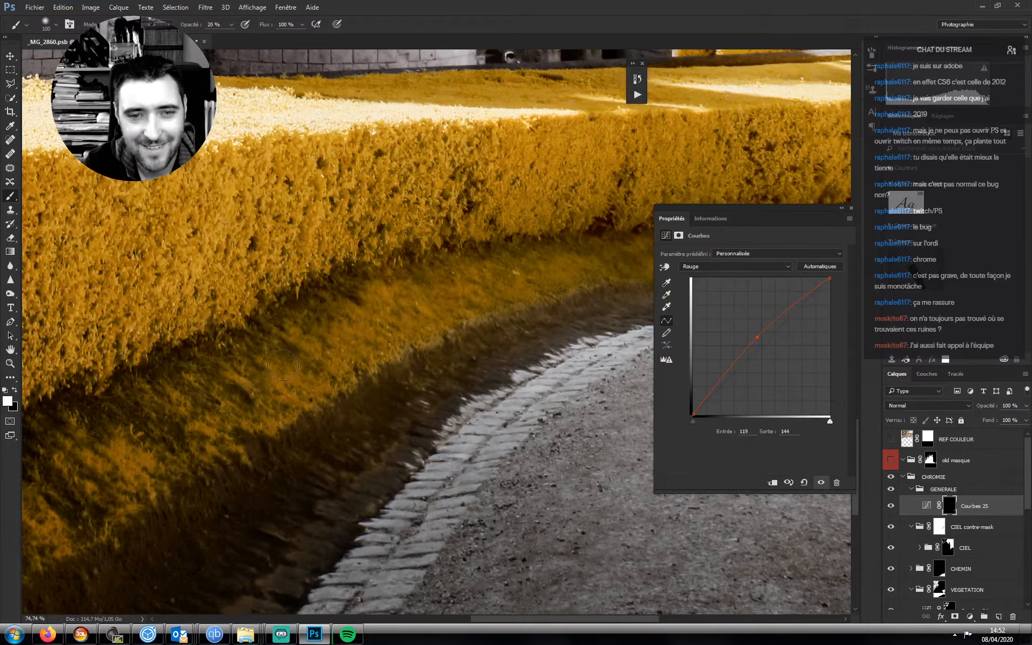
{"action": "scroll", "coordinate": [414, 275], "scroll_direction": "down", "scroll_amount": 2}
{"action": "key", "text": "bracketleft"}
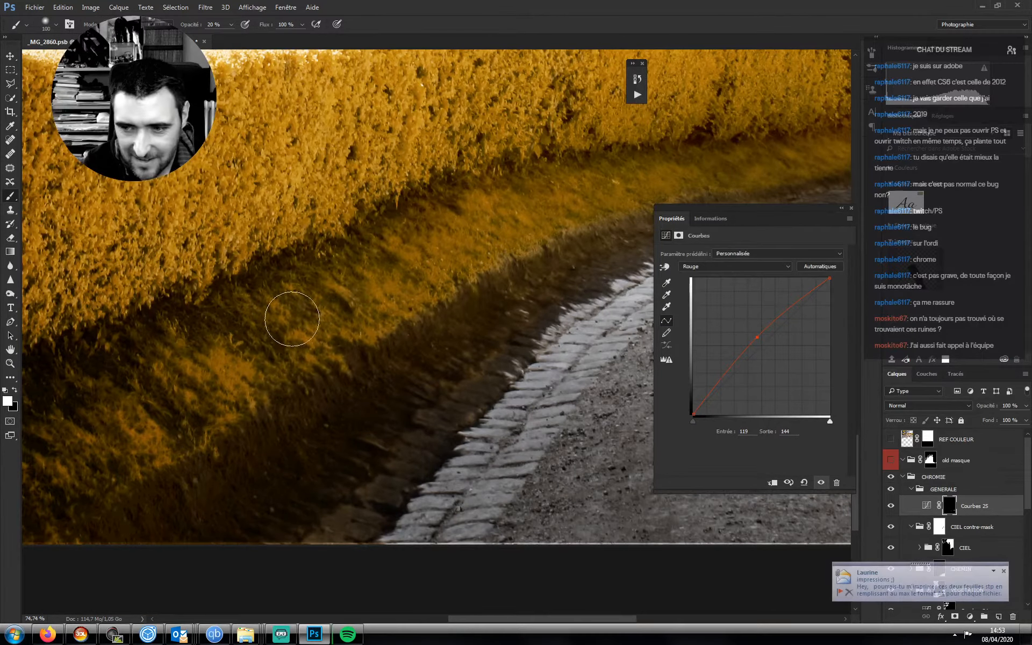
{"action": "key", "text": "bracketright"}
{"action": "key", "text": "bracketright"}
{"action": "key", "text": "bracketright"}
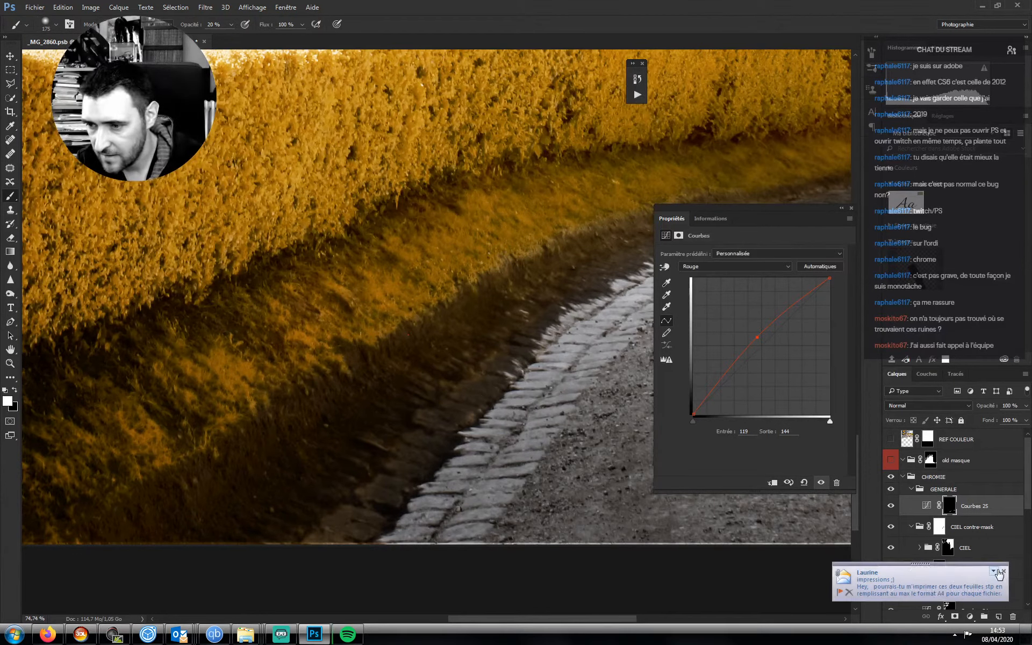
- Dismiss the e-mail notification, switch to the streaming software and put the live stream on its pause screen
{"action": "left_click", "coordinate": [1002, 568]}
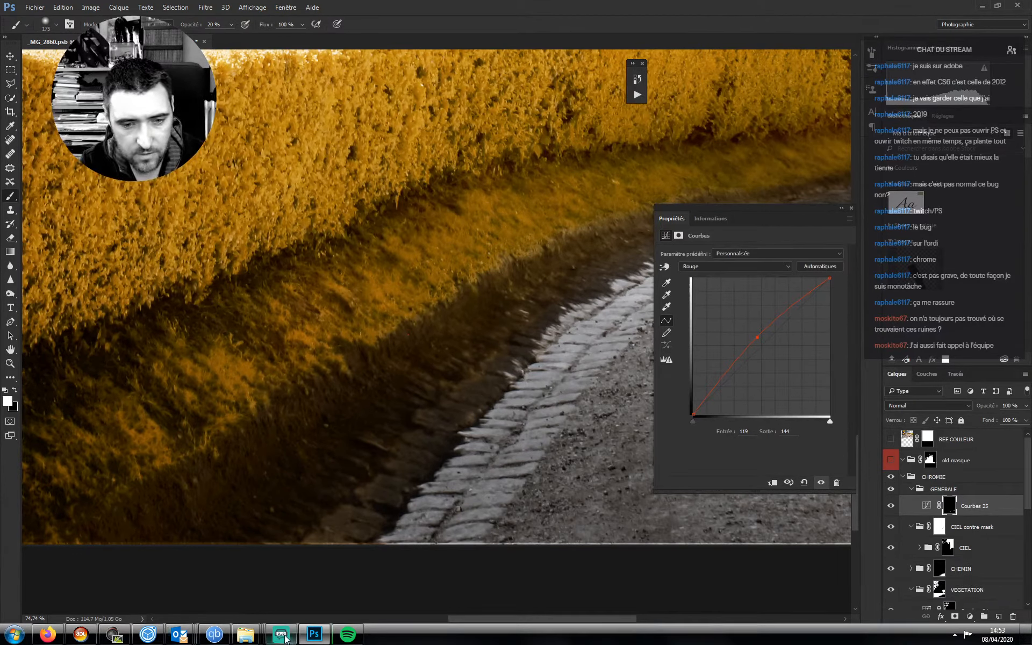
{"action": "left_click", "coordinate": [285, 636]}
{"action": "left_click", "coordinate": [66, 603]}
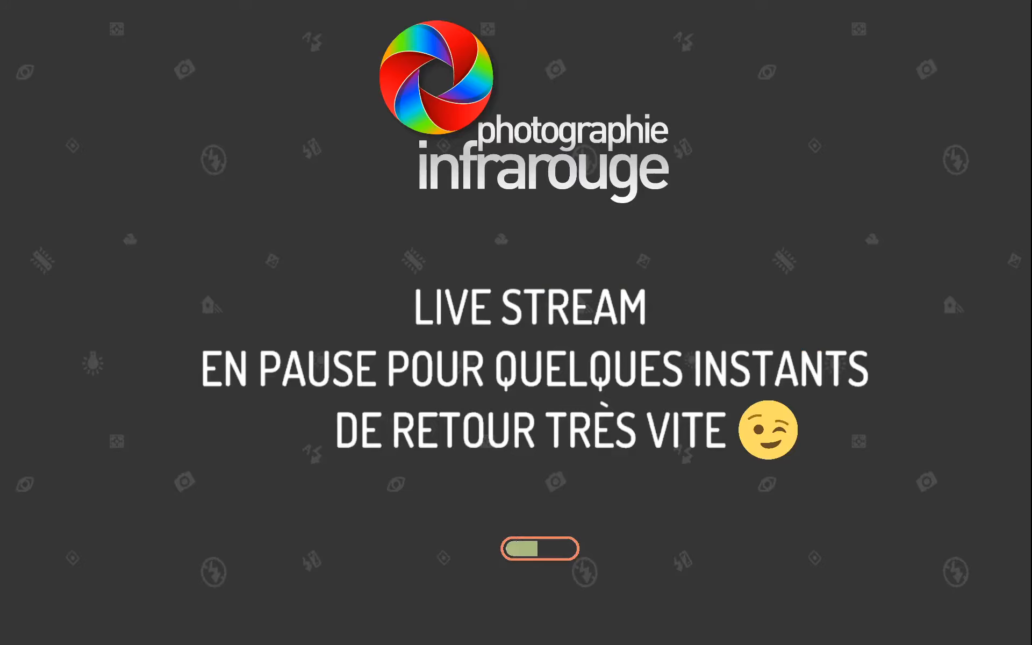
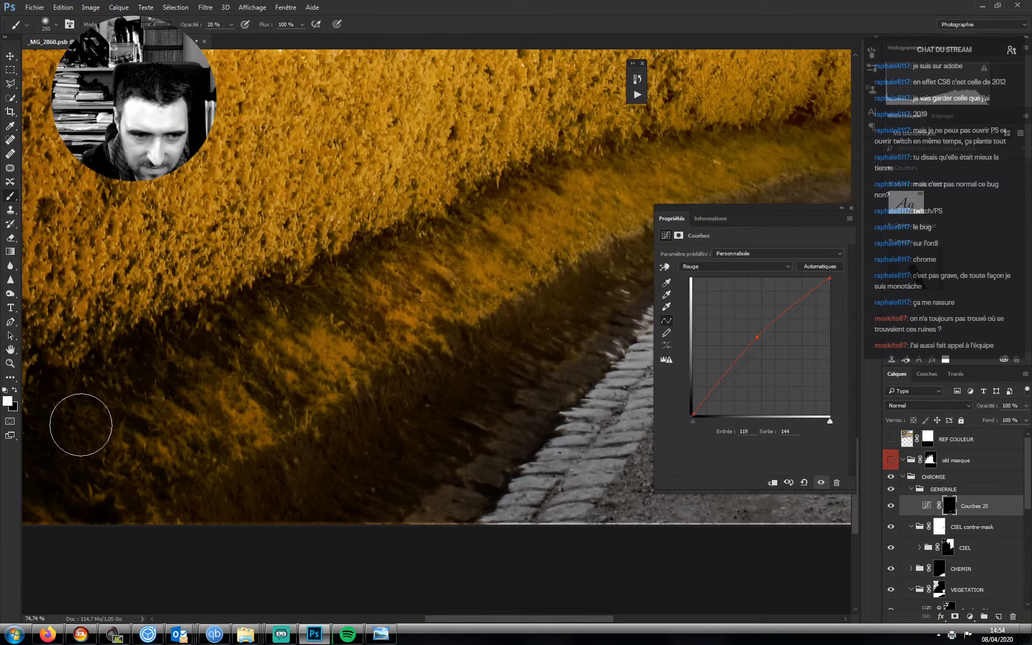
- Collapse the curve properties and paint white at 20 % opacity on the Courbes 25 mask along the grass verge, reducing the brush to 100 px
{"action": "key", "text": "bracketleft"}
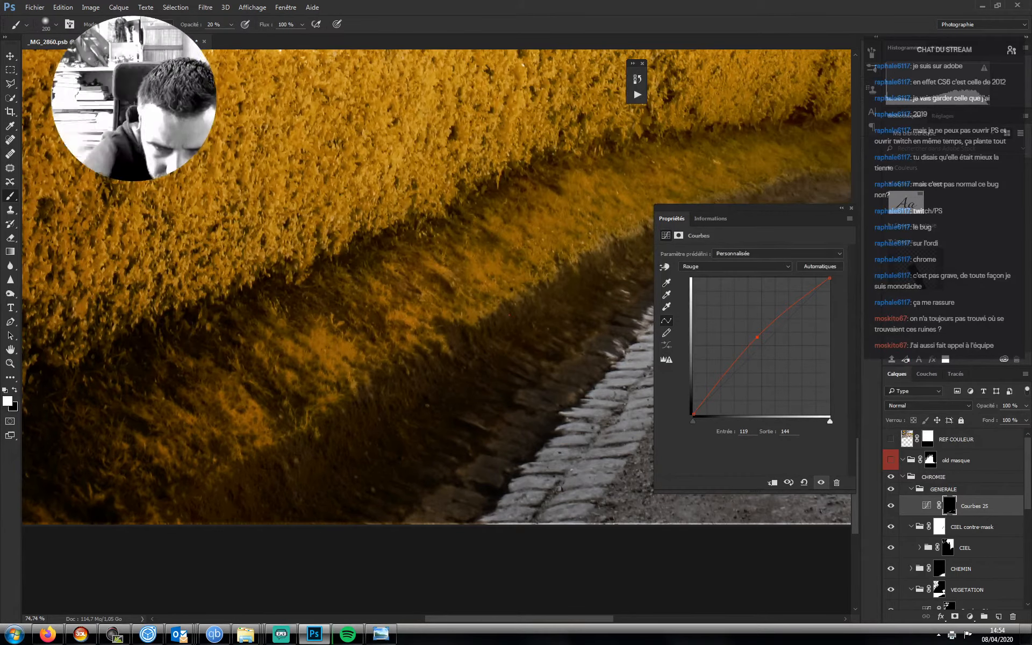
{"action": "key", "text": "ctrl+minus"}
{"action": "key", "text": "ctrl+minus"}
{"action": "key", "text": "ctrl+minus"}
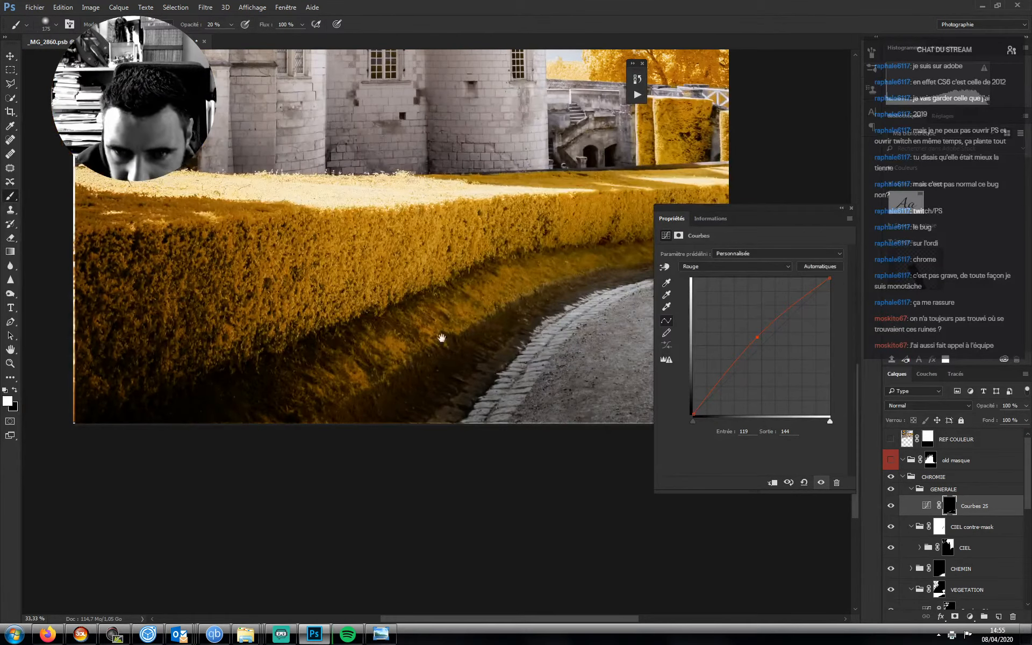
{"action": "left_click", "coordinate": [842, 209]}
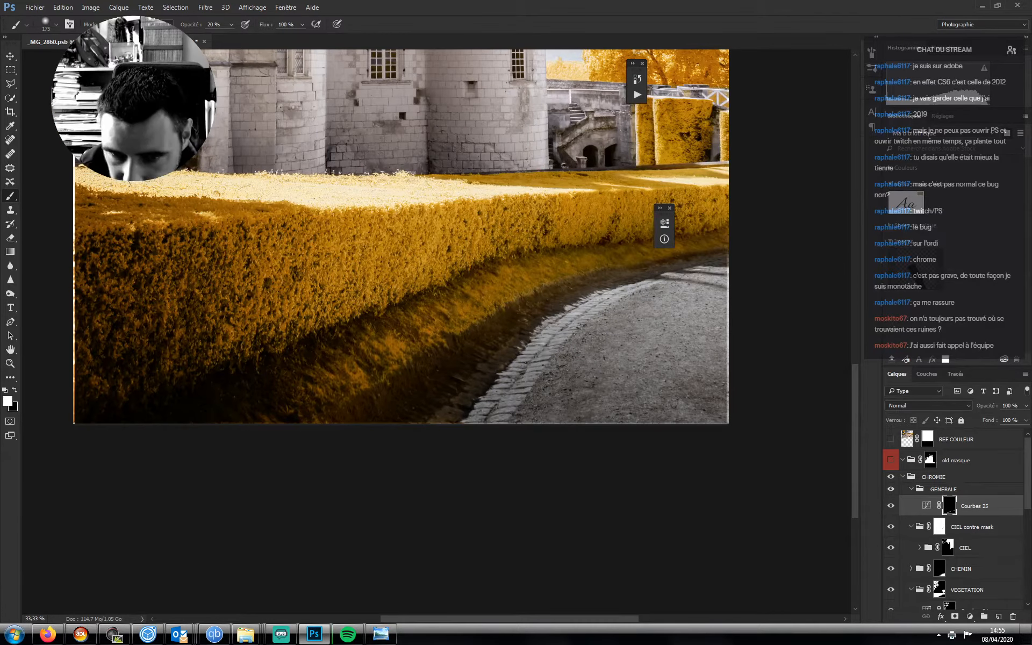
{"action": "key", "text": "bracketleft"}
{"action": "key", "text": "bracketleft"}
{"action": "left_click_drag", "start_coordinate": [516, 327], "coordinate": [439, 364]}
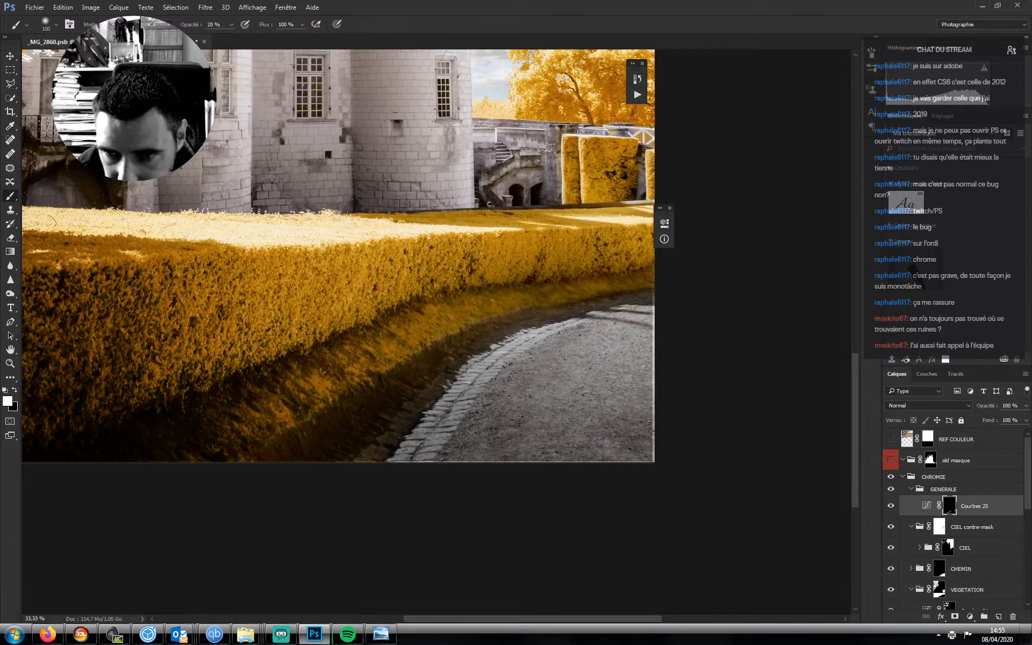
{"action": "key", "text": "bracketleft"}
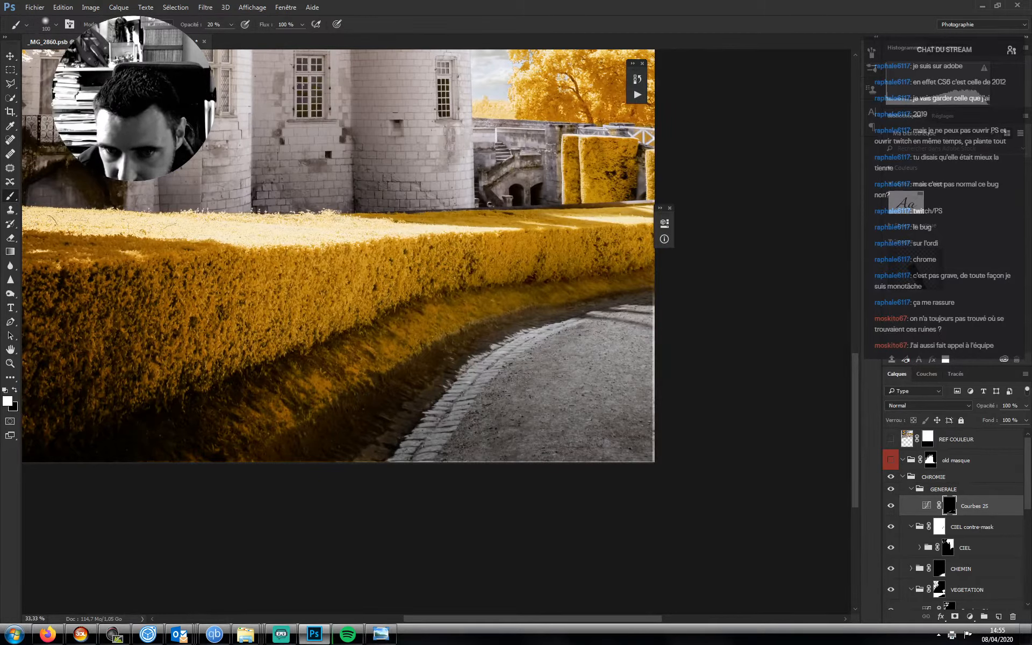
- Touch up the Courbes 25 mask where the verge meets the cobblestones with a small 20 % brush, alternating between white and black
{"action": "key", "text": "bracketright"}
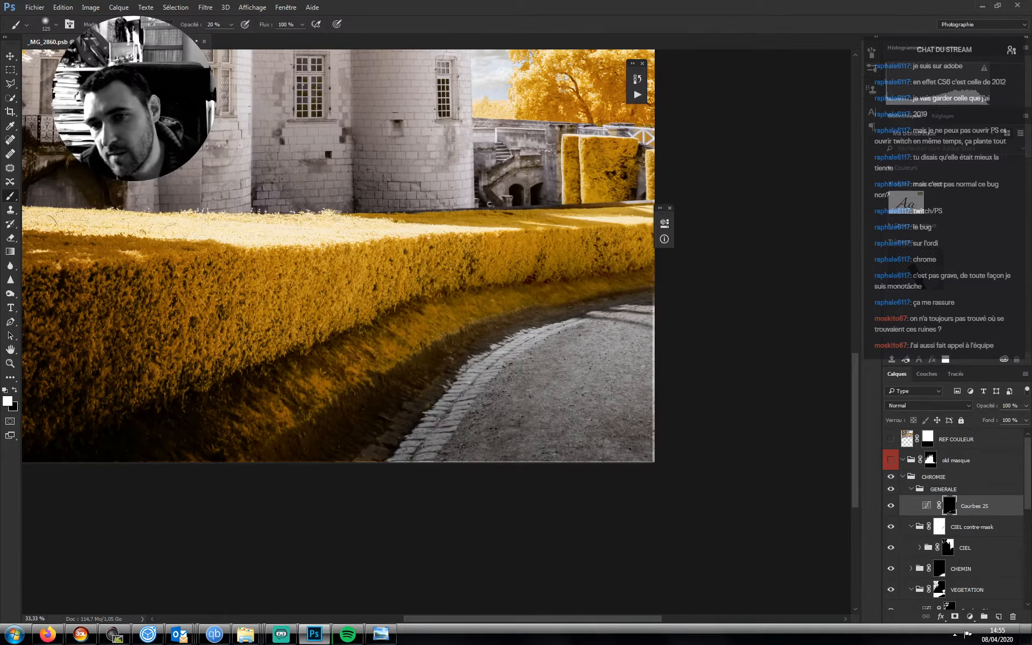
{"action": "key", "text": "bracketleft"}
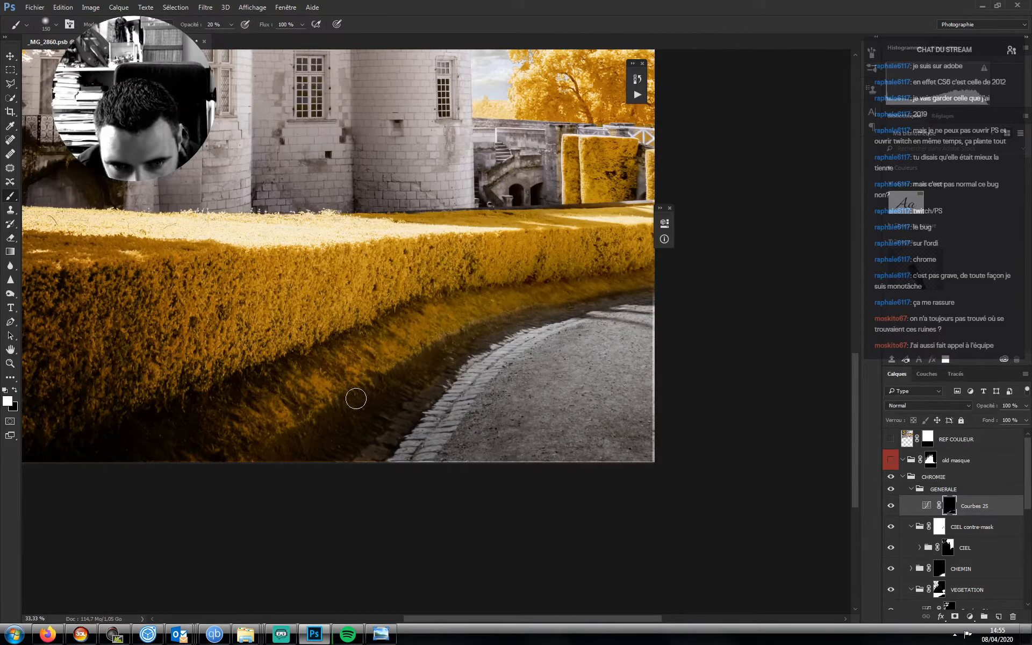
{"action": "key", "text": "bracketleft"}
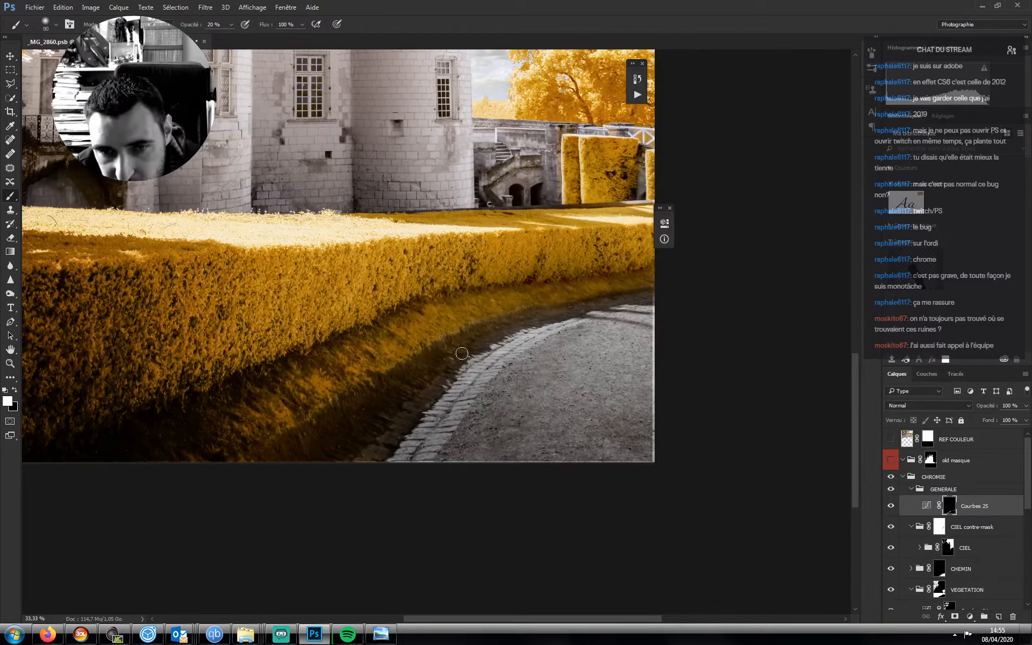
{"action": "key", "text": "bracketleft"}
{"action": "key", "text": "bracketleft"}
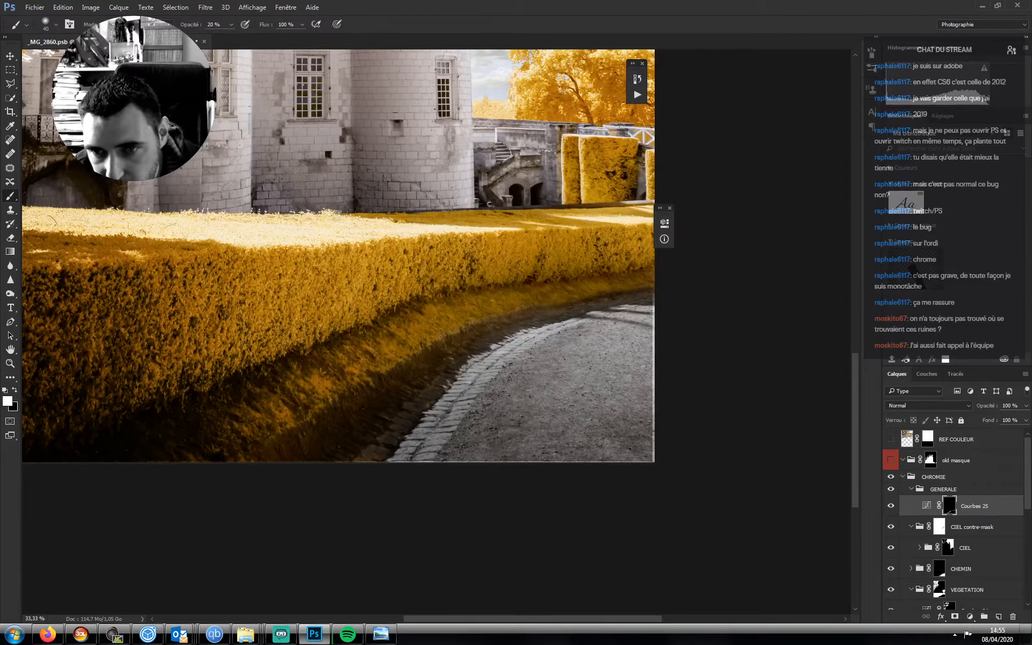
{"action": "key", "text": "x"}
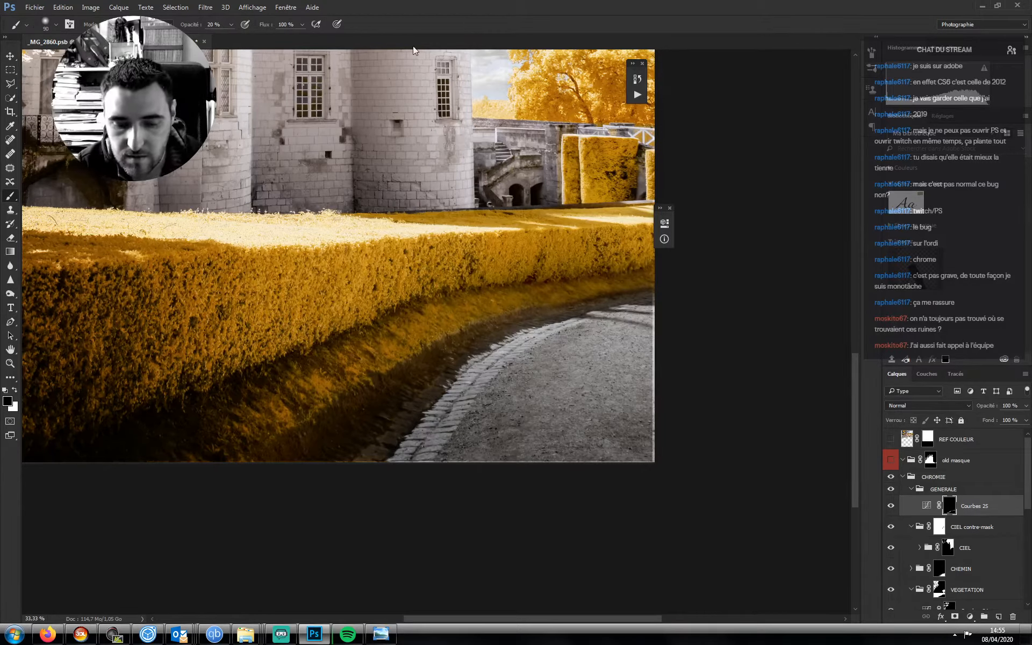
{"action": "key", "text": "x"}
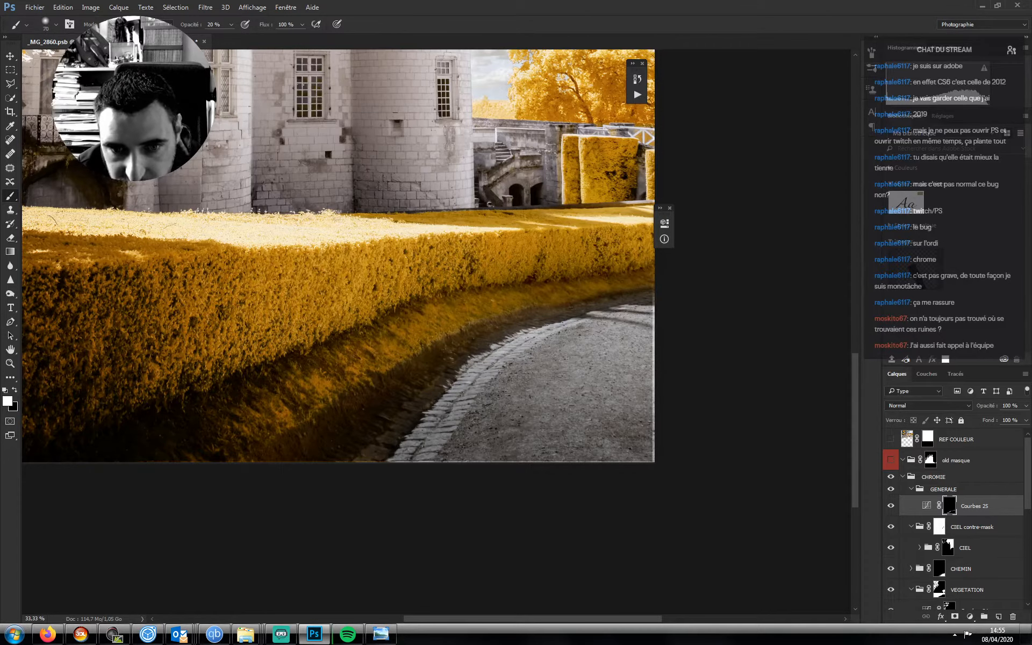
- Refine the warming along the shaded grass at the hedge's base with a white 20 % brush of about 40 to 90 px
{"action": "left_click_drag", "start_coordinate": [300, 396], "coordinate": [381, 332]}
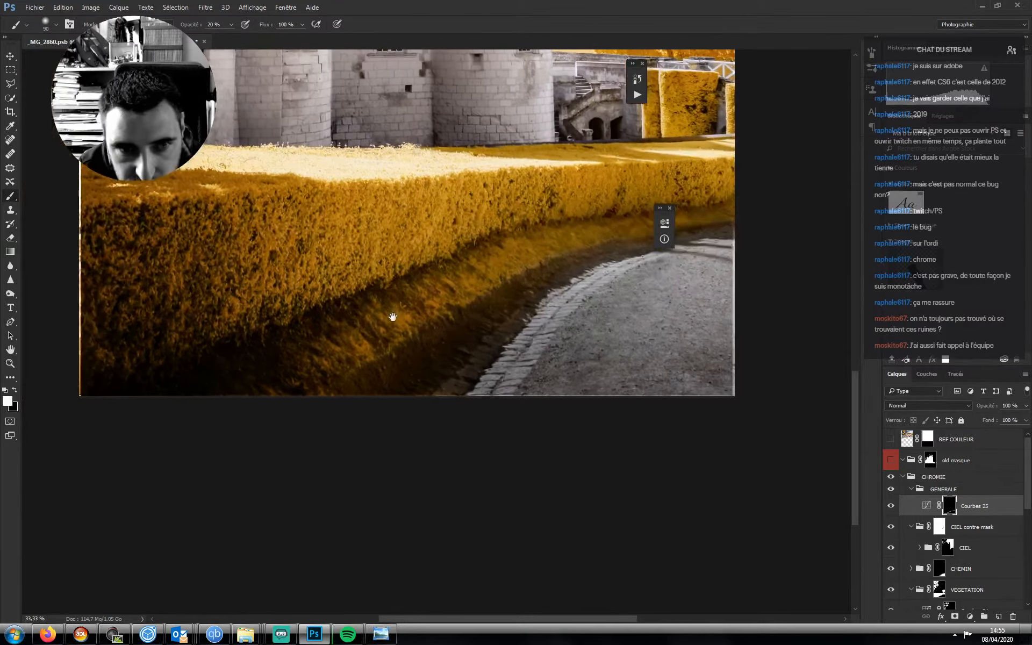
{"action": "key", "text": "]"}
{"action": "key", "text": "]"}
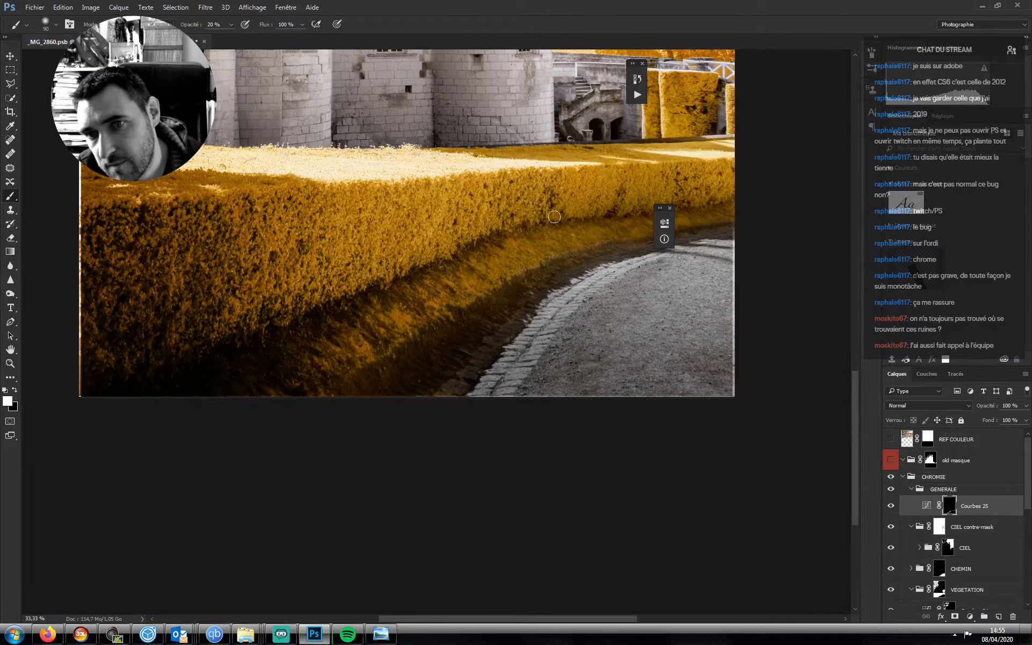
{"action": "key", "text": "["}
{"action": "key", "text": "["}
{"action": "key", "text": "["}
{"action": "key", "text": "["}
{"action": "key", "text": "["}
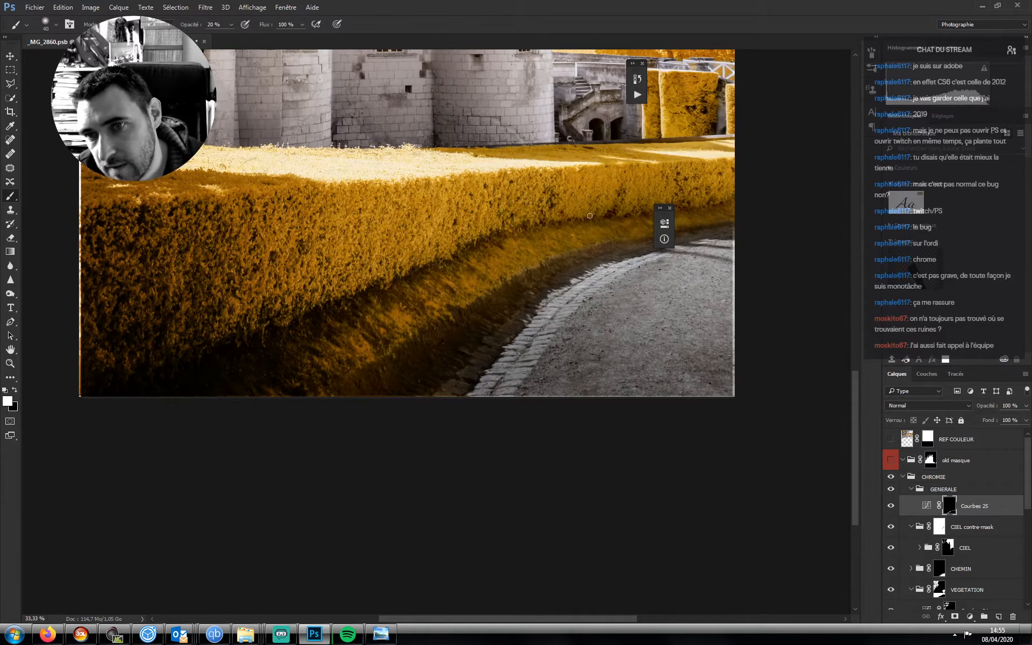
{"action": "left_click_drag", "start_coordinate": [546, 253], "coordinate": [459, 287]}
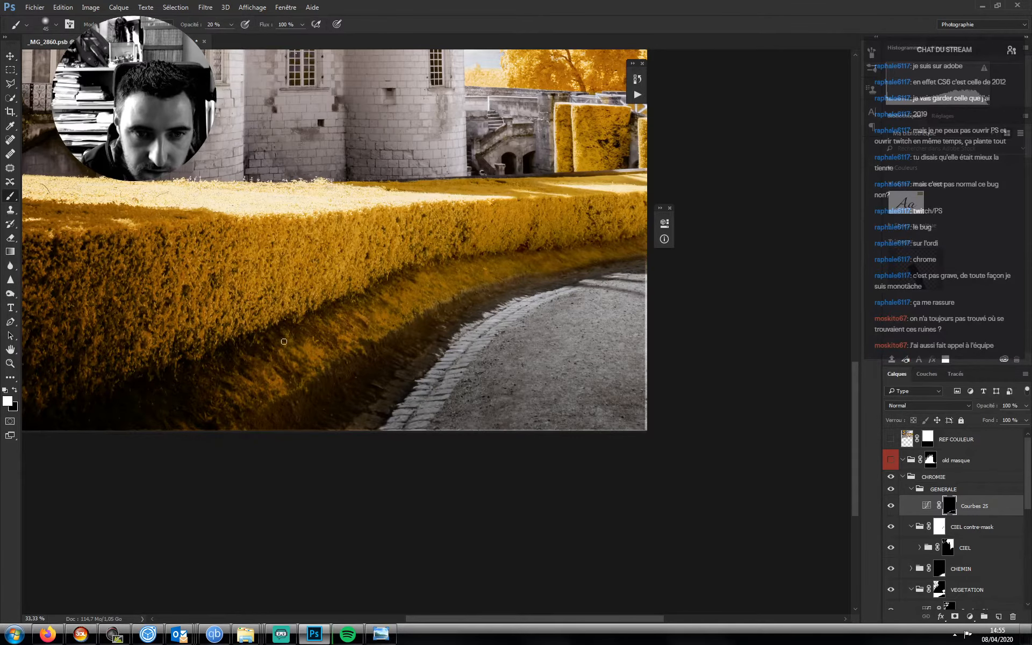
- Blend the warm curve into the dark foreground grass below the hedge with a white 20 % brush enlarged to 175 px
{"action": "left_click_drag", "start_coordinate": [230, 370], "coordinate": [335, 343]}
{"action": "key", "text": "bracketright"}
{"action": "key", "text": "bracketright"}
{"action": "key", "text": "bracketright"}
{"action": "key", "text": "bracketright"}
{"action": "key", "text": "bracketright"}
{"action": "key", "text": "bracketright"}
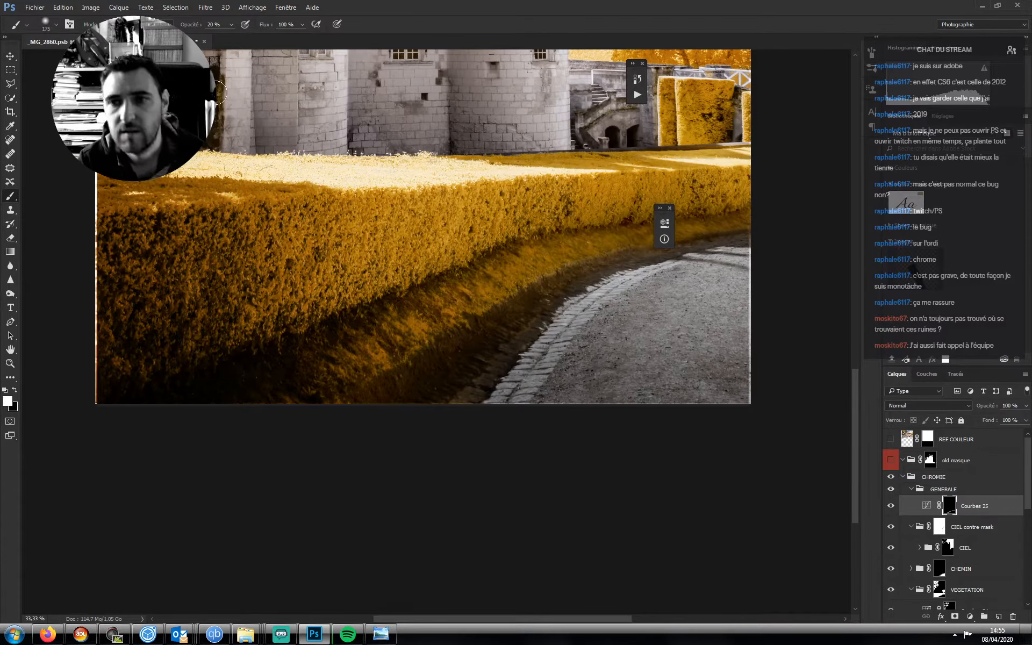
- Compare the whole photo with and without the Courbes 25 layer, leaving the layer visible
{"action": "key", "text": "ctrl+minus"}
{"action": "key", "text": "ctrl+minus"}
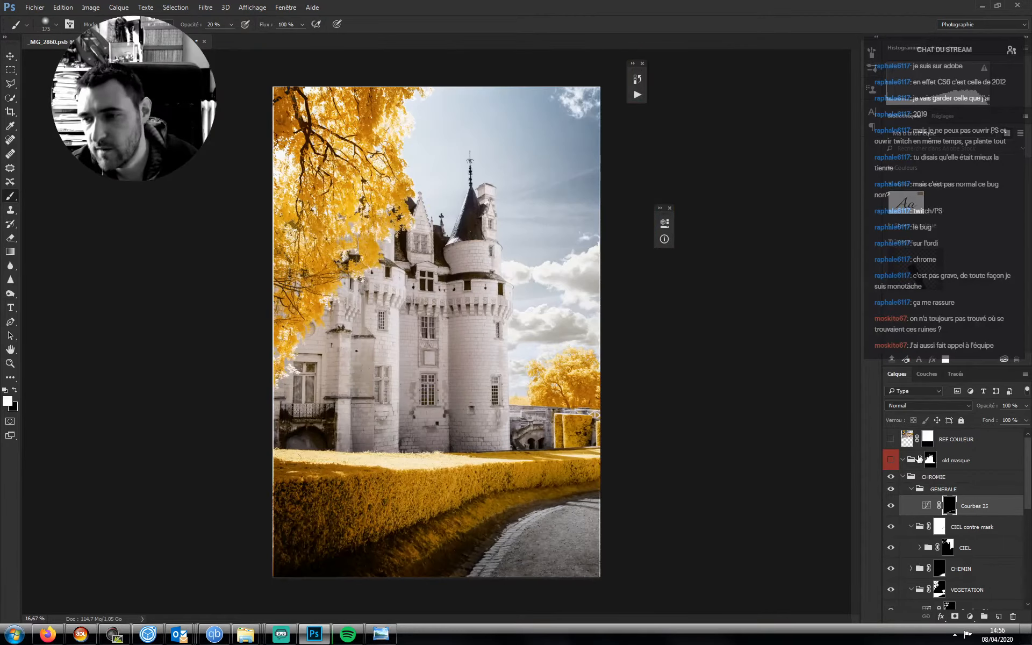
{"action": "left_click", "coordinate": [891, 506]}
{"action": "left_click", "coordinate": [891, 507]}
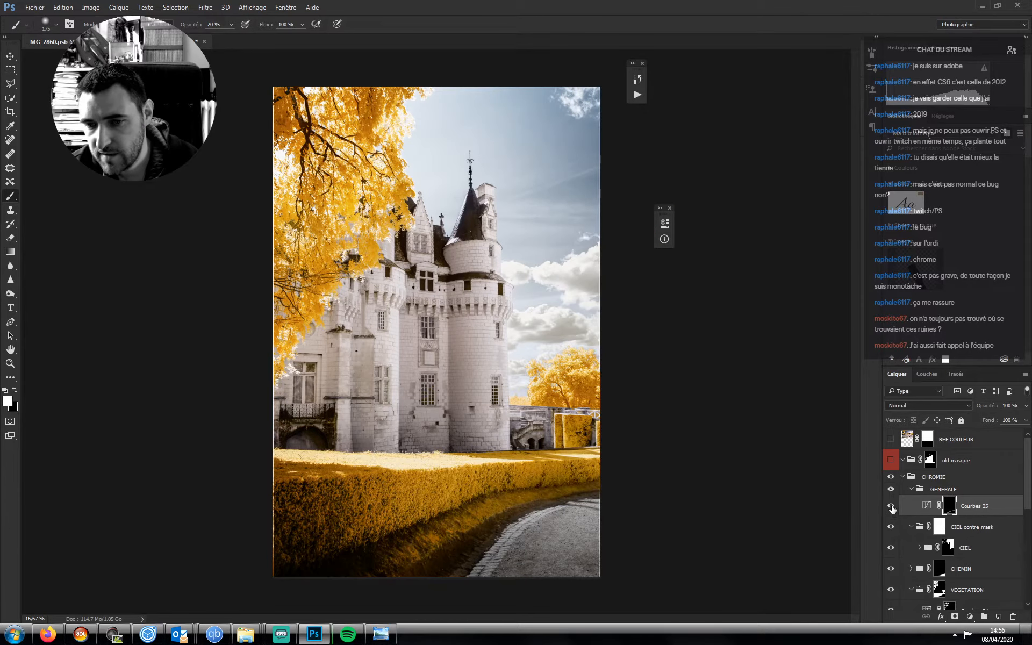
{"action": "left_click", "coordinate": [891, 507]}
{"action": "left_click", "coordinate": [892, 507]}
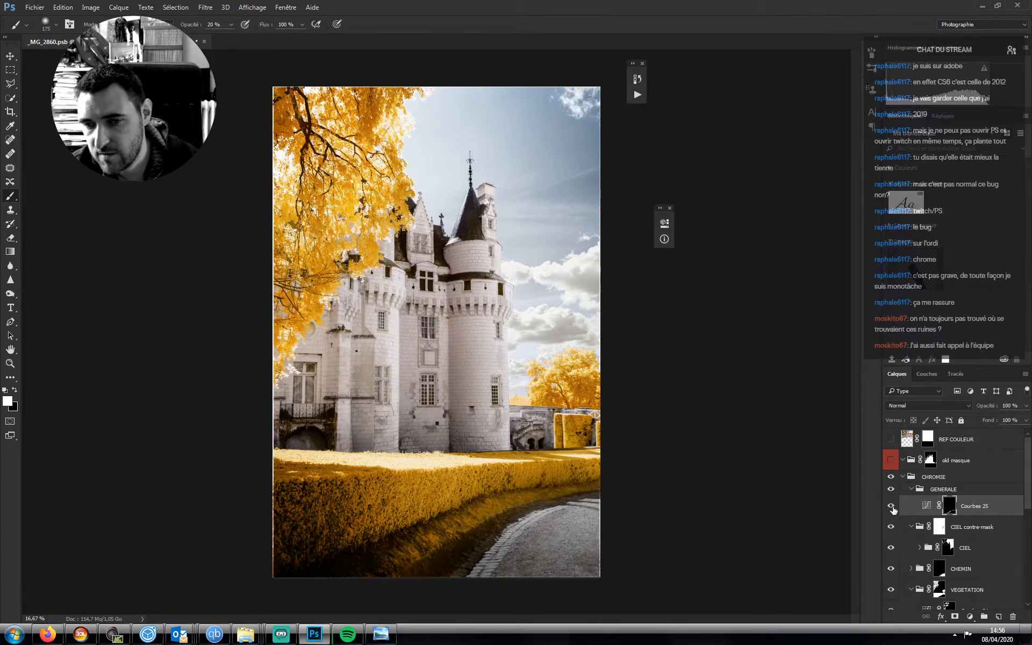
{"action": "left_click", "coordinate": [892, 507]}
{"action": "left_click", "coordinate": [891, 507]}
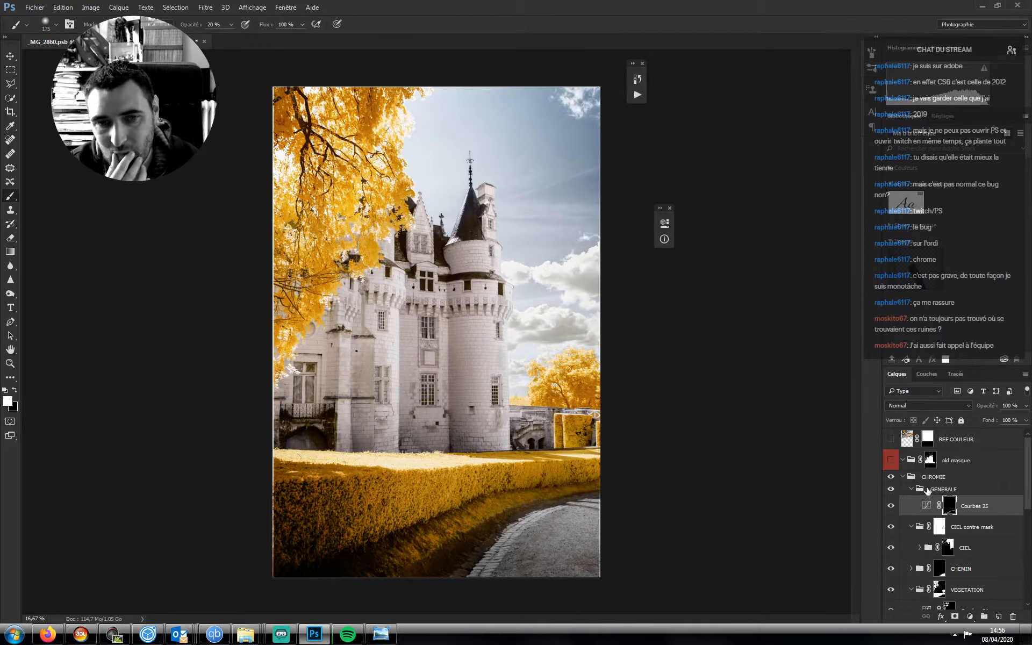
- Collapse the GENERALE, CIEL contre-mask and VEGETATION groups, and select Teinte/Saturation 4 inside the expanded CHATEAU group
{"action": "left_click", "coordinate": [911, 489]}
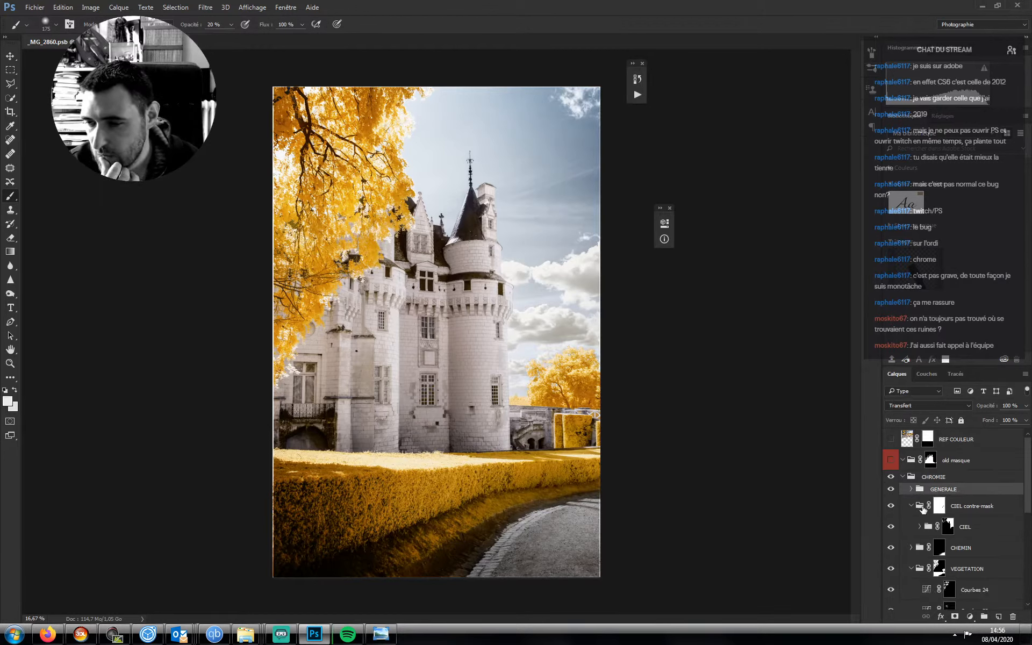
{"action": "left_click", "coordinate": [911, 506]}
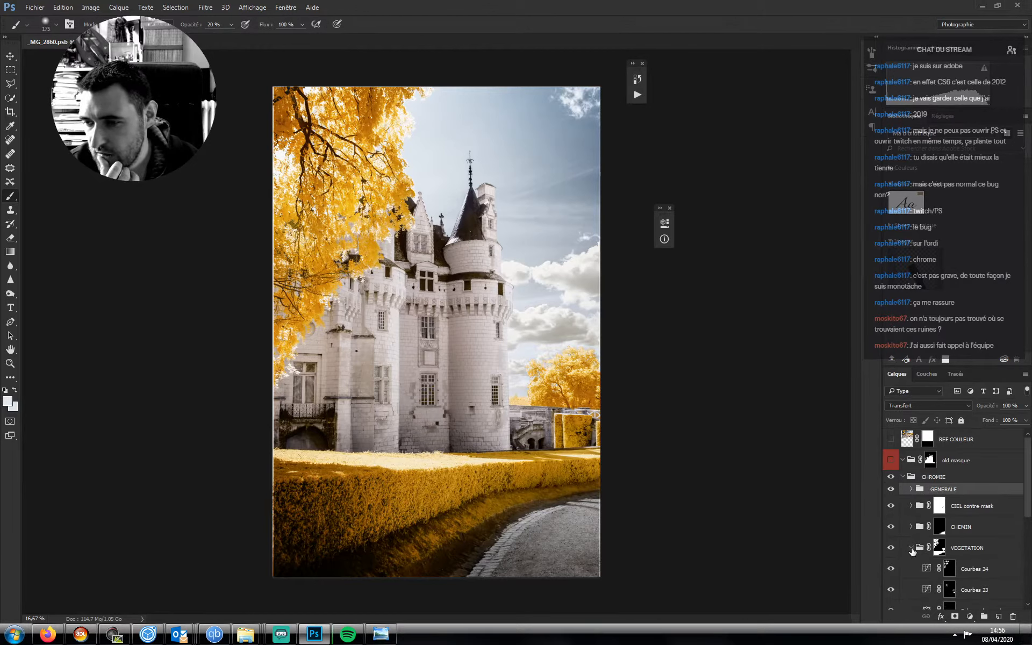
{"action": "left_click", "coordinate": [913, 548]}
{"action": "left_click", "coordinate": [912, 569]}
{"action": "left_click", "coordinate": [968, 589]}
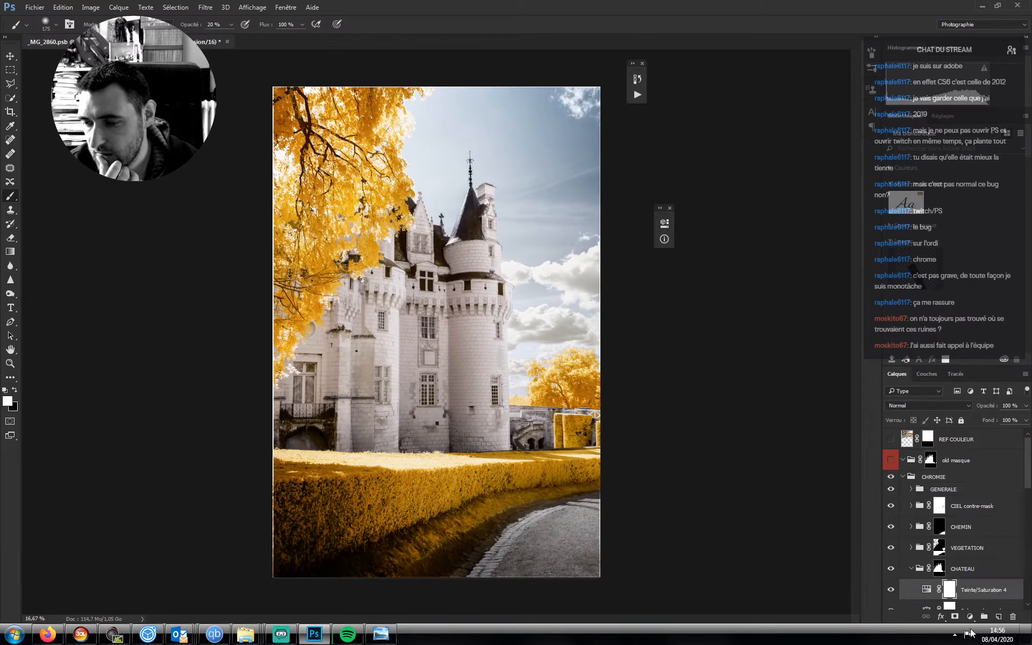
- Add a Curves adjustment at the top of the CHATEAU group, lower its RGB midtones to darken the stone, and invert its mask to black
{"action": "left_click", "coordinate": [970, 617]}
{"action": "left_click", "coordinate": [909, 445]}
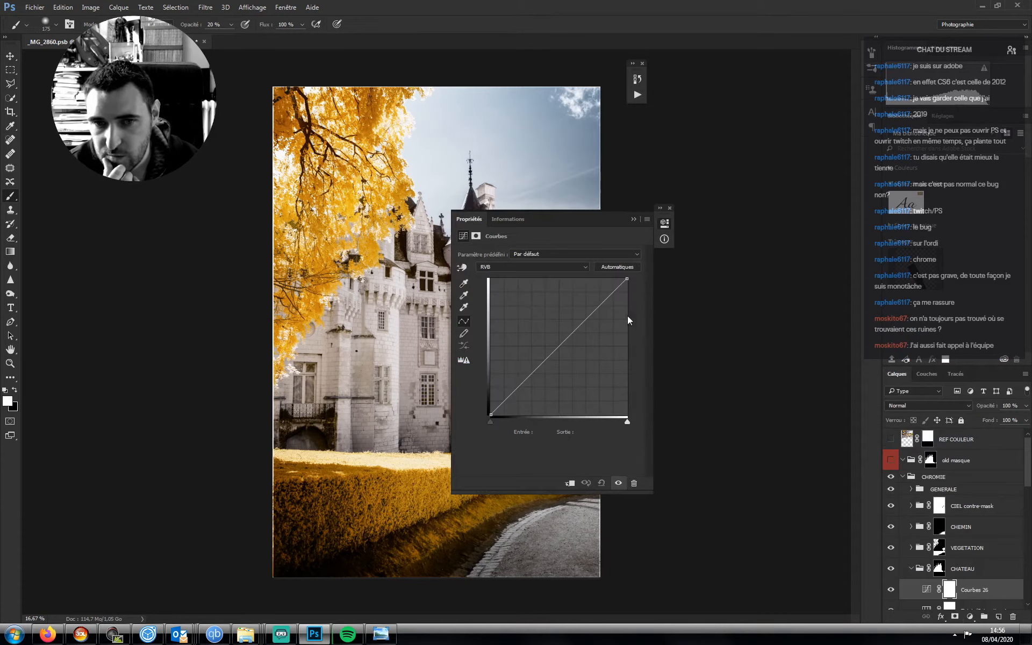
{"action": "left_click_drag", "start_coordinate": [562, 341], "coordinate": [578, 354]}
{"action": "left_click", "coordinate": [633, 219]}
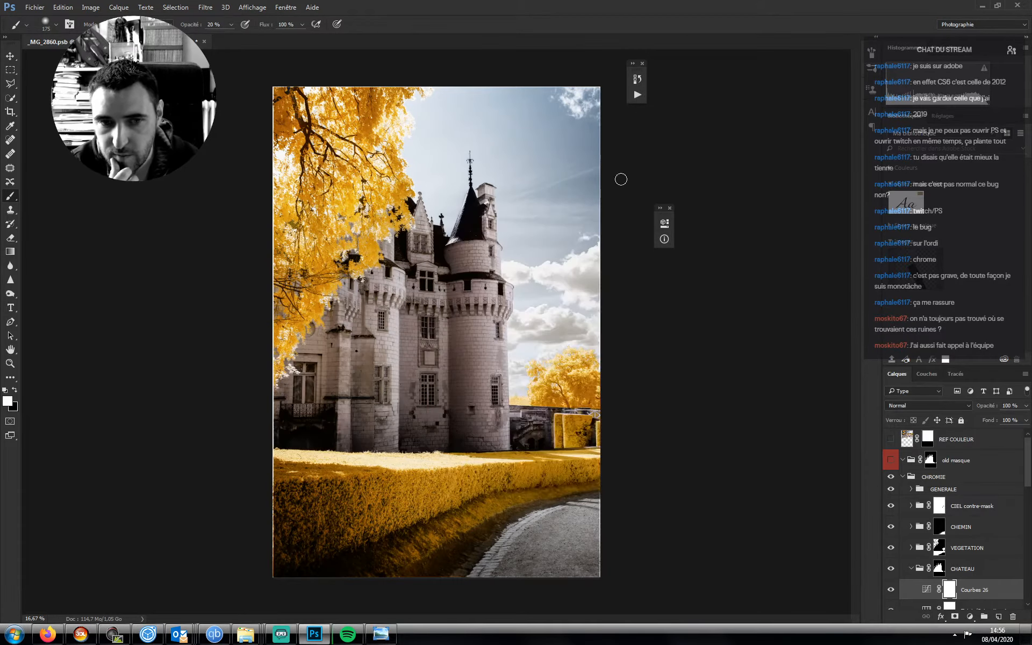
{"action": "key", "text": "ctrl+i"}
- Try to outline the balcony window's lower right pane on the Courbes 26 mask with straight white strokes of a 15 px brush at 100 % opacity
{"action": "key", "text": "z"}
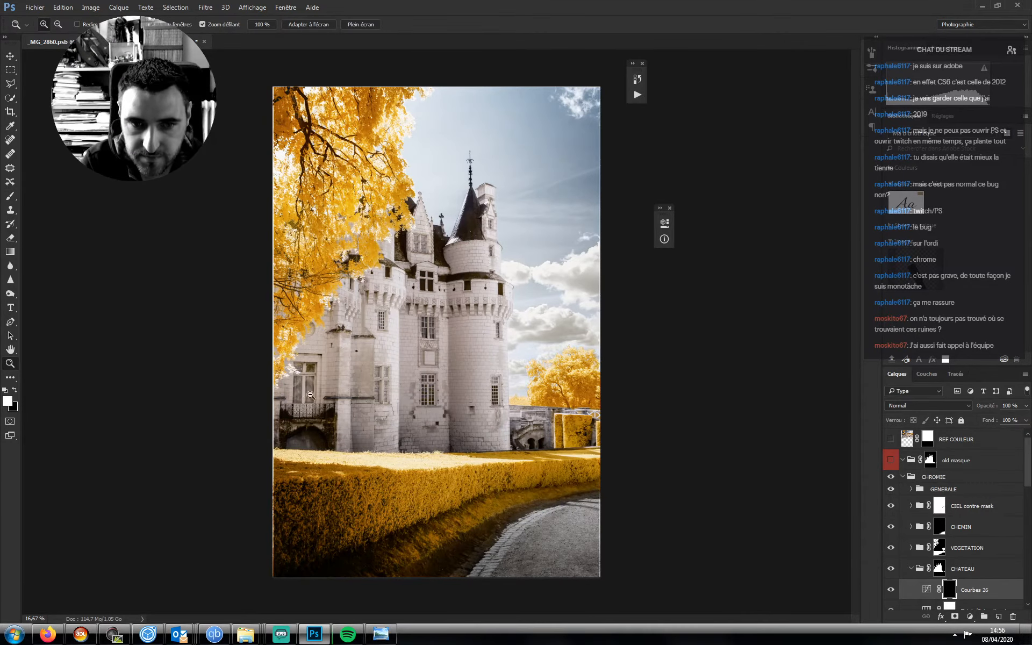
{"action": "mouse_move", "coordinate": [310, 395]}
{"action": "left_mouse_down"}
{"action": "mouse_move", "coordinate": [386, 394]}
{"action": "mouse_move", "coordinate": [394, 415]}
{"action": "mouse_move", "coordinate": [418, 392]}
{"action": "mouse_move", "coordinate": [379, 357]}
{"action": "left_mouse_up"}
{"action": "key", "text": "b"}
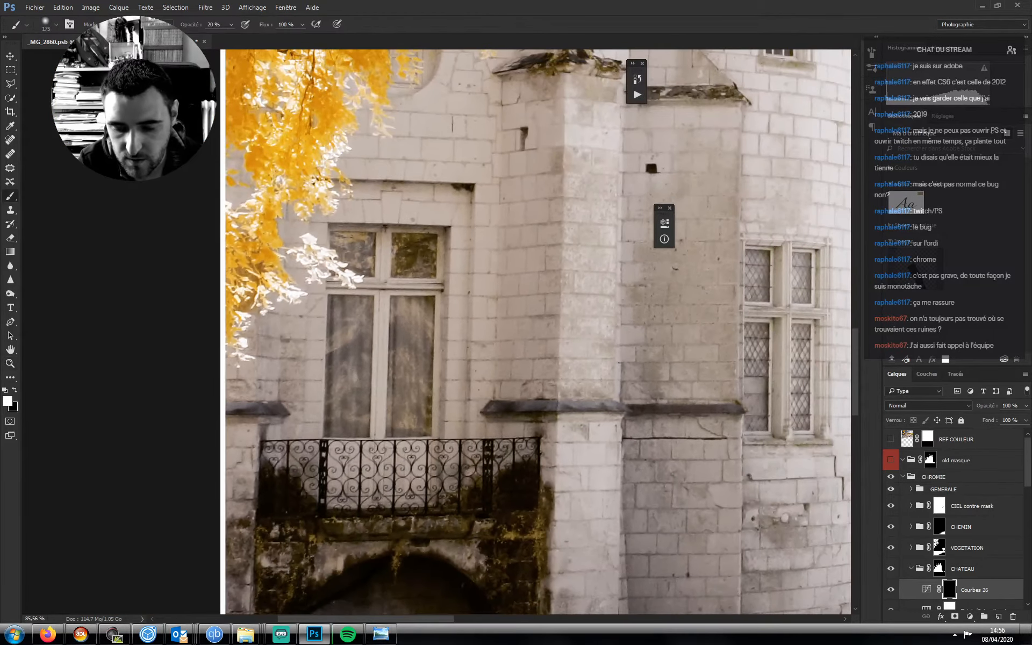
{"action": "right_click", "coordinate": [438, 245]}
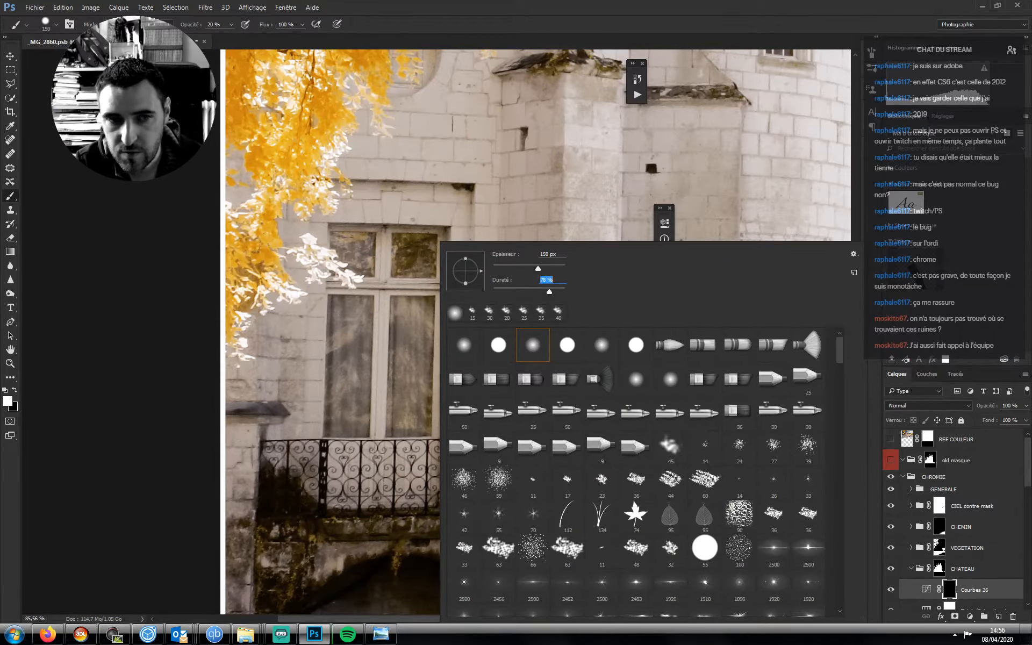
{"action": "key", "text": "Return"}
{"action": "key", "text": "bracketleft"}
{"action": "key", "text": "bracketleft"}
{"action": "key", "text": "bracketleft"}
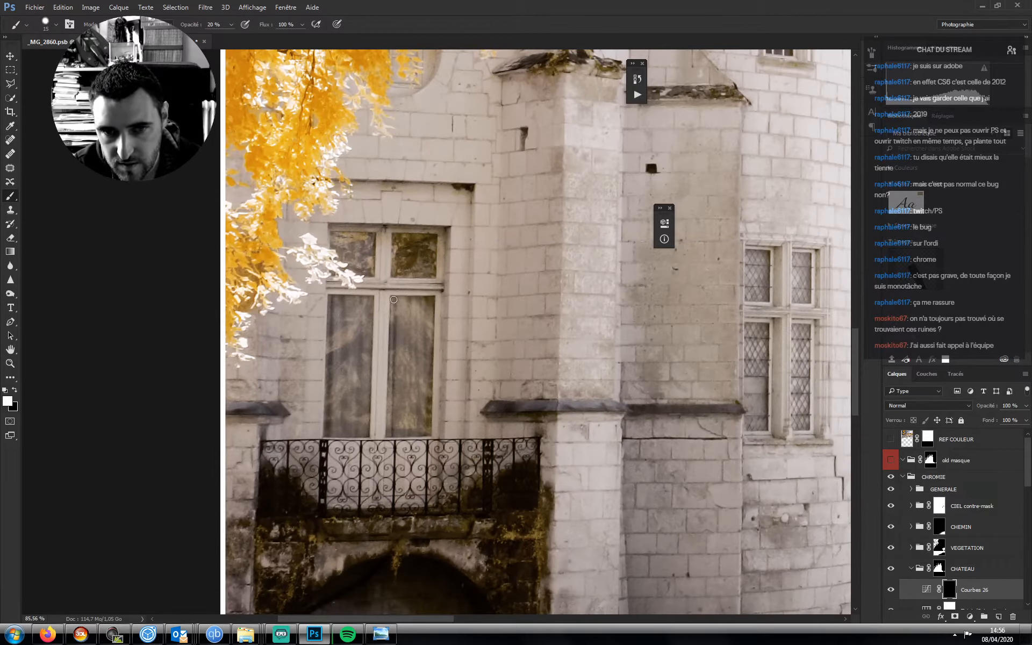
{"action": "left_click", "coordinate": [389, 435], "text": "shift"}
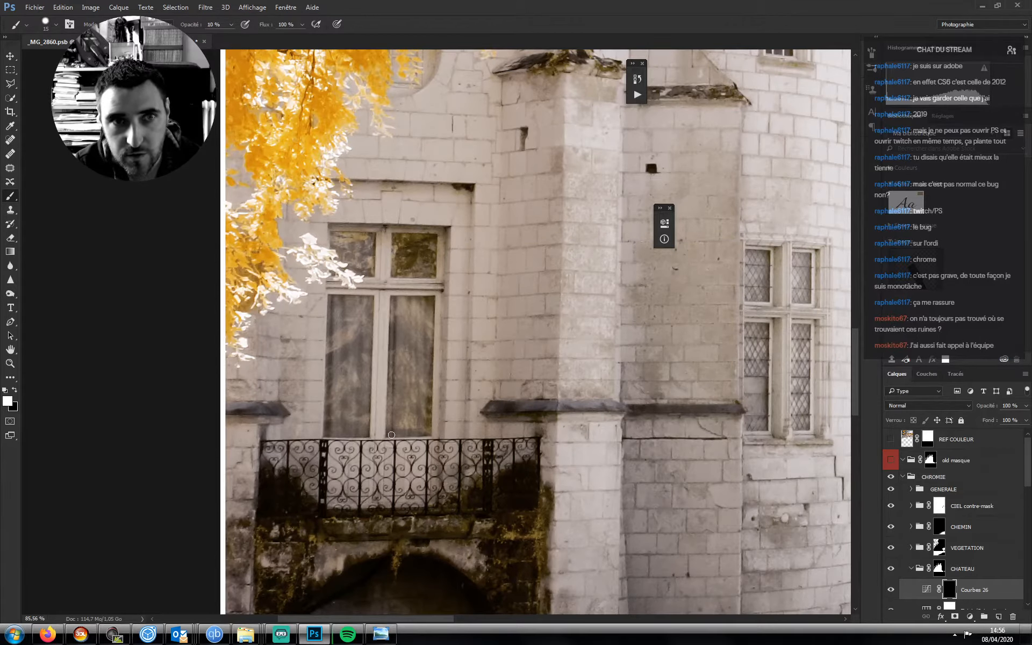
{"action": "left_click", "coordinate": [429, 434], "text": "shift"}
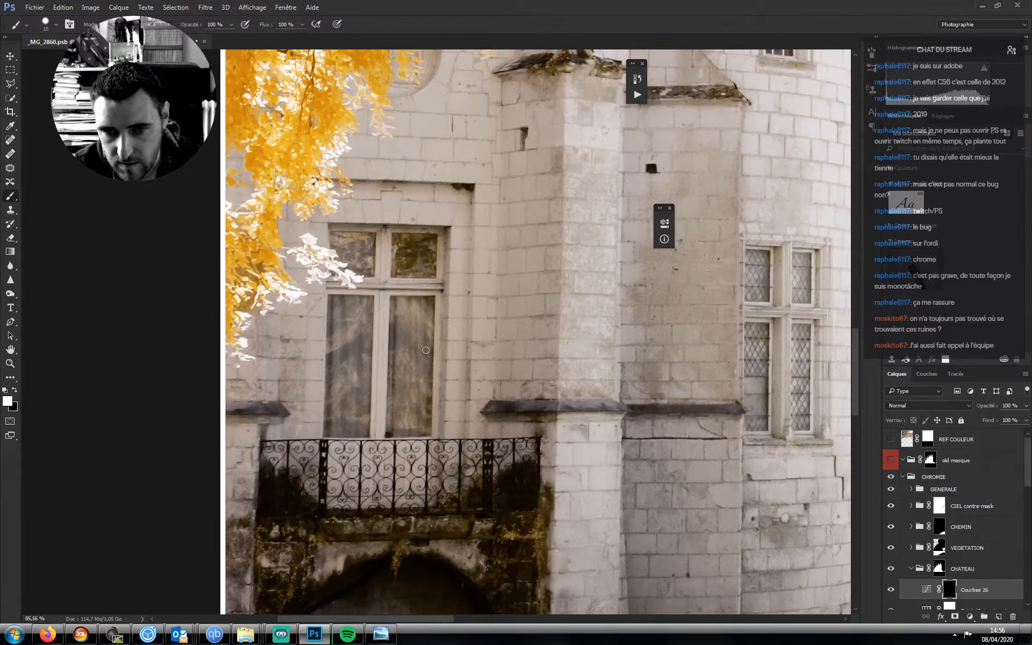
{"action": "left_click", "coordinate": [431, 297], "text": "shift"}
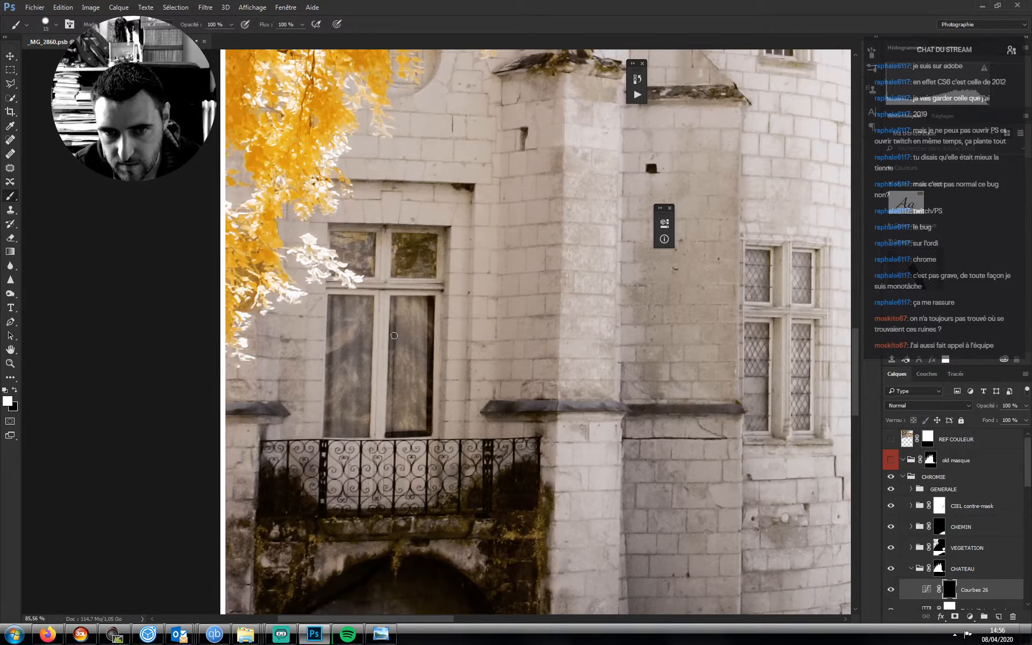
{"action": "left_click", "coordinate": [390, 433], "text": "shift"}
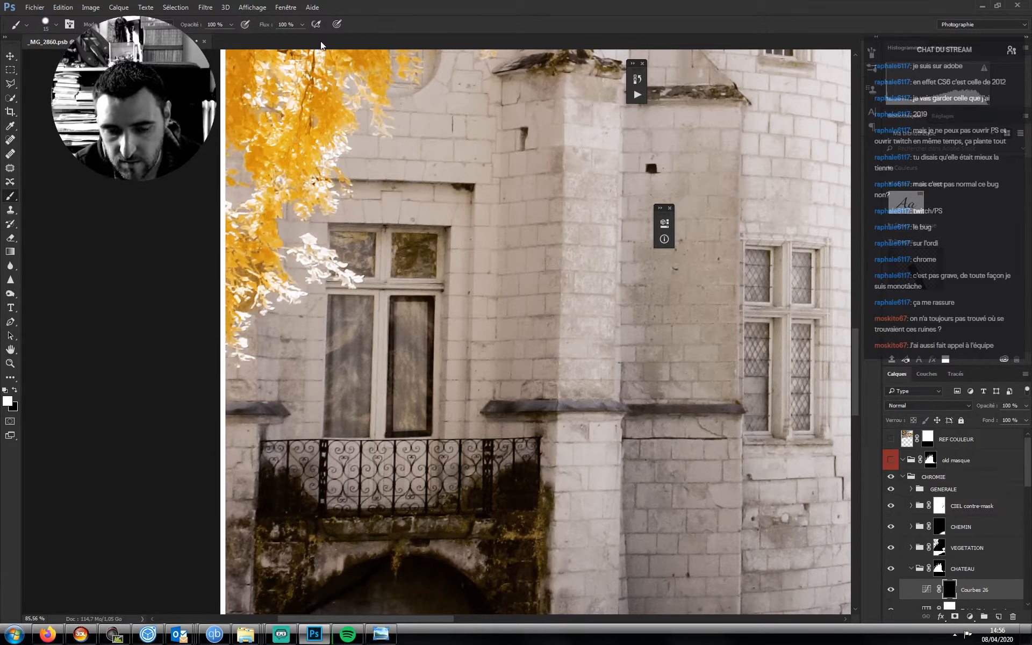
- Select the balcony window's lower right pane with the Polygonal Lasso and begin adding the pane above it to the selection
{"action": "key", "text": "l"}
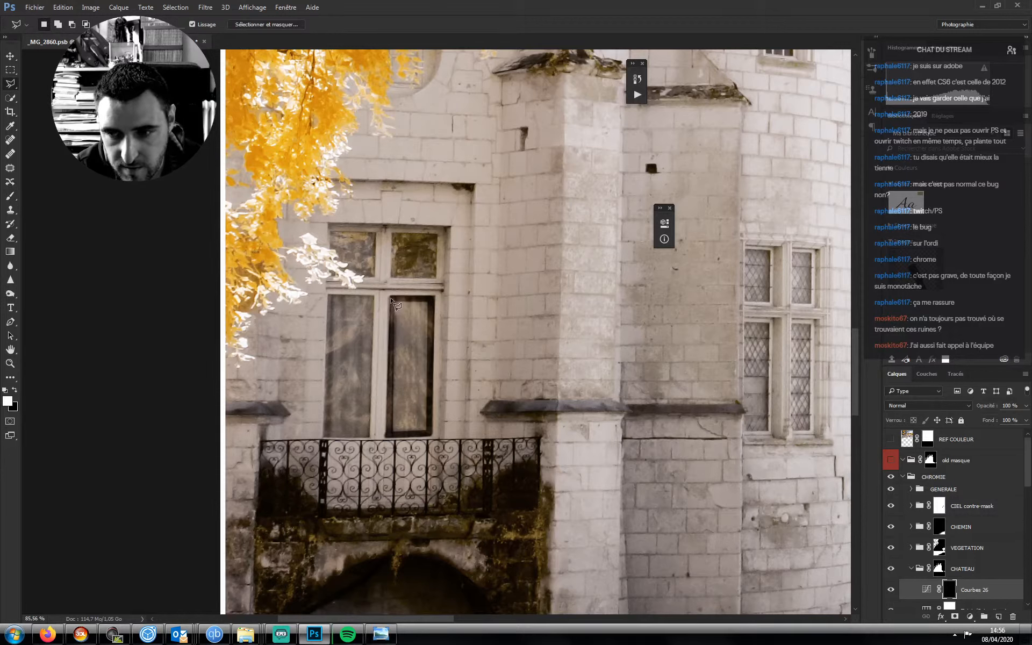
{"action": "left_click", "coordinate": [391, 296]}
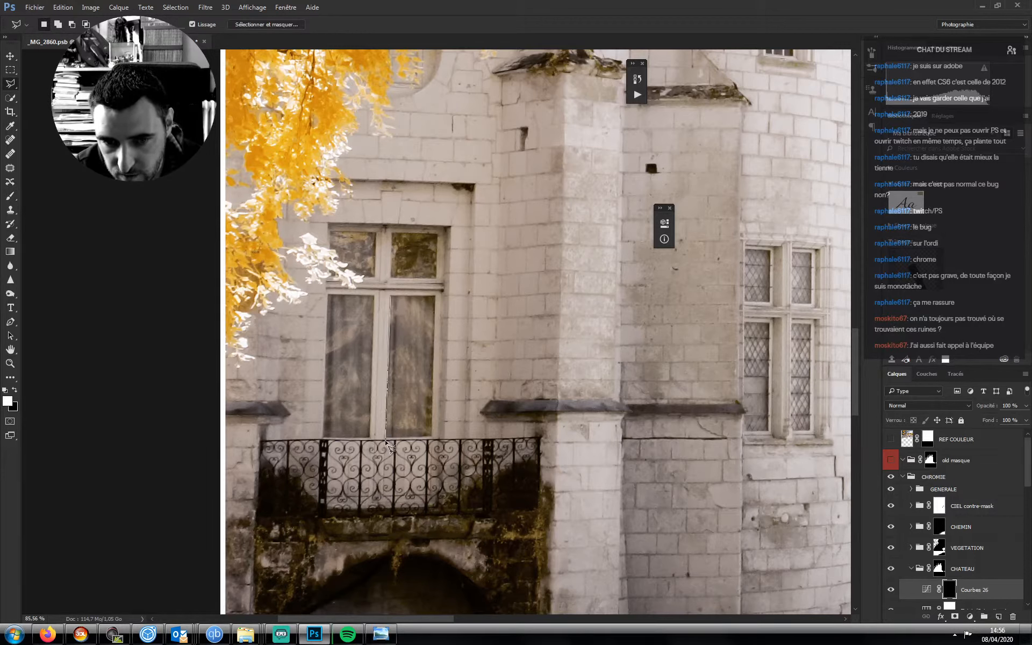
{"action": "left_click", "coordinate": [385, 437]}
{"action": "left_click", "coordinate": [430, 437]}
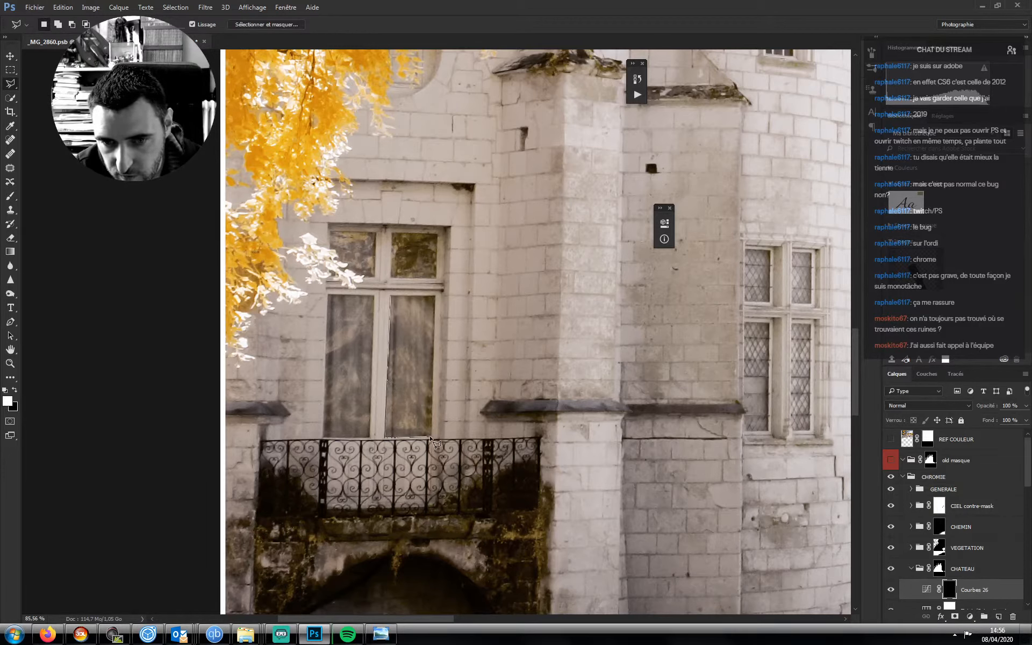
{"action": "left_click", "coordinate": [435, 295]}
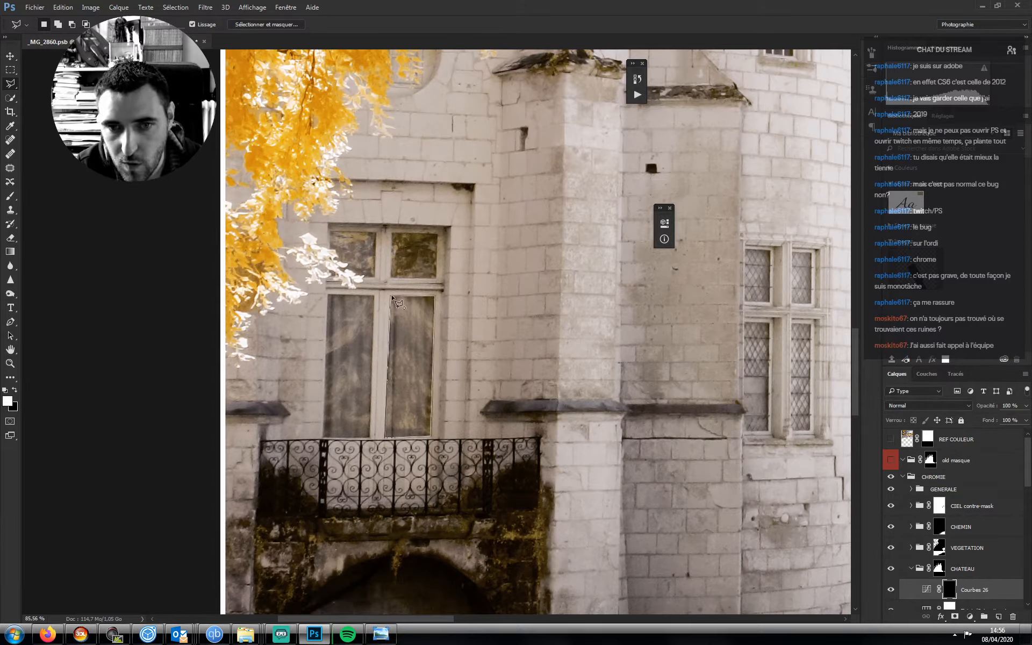
{"action": "left_click", "coordinate": [392, 296]}
{"action": "left_click", "coordinate": [392, 278], "text": "shift"}
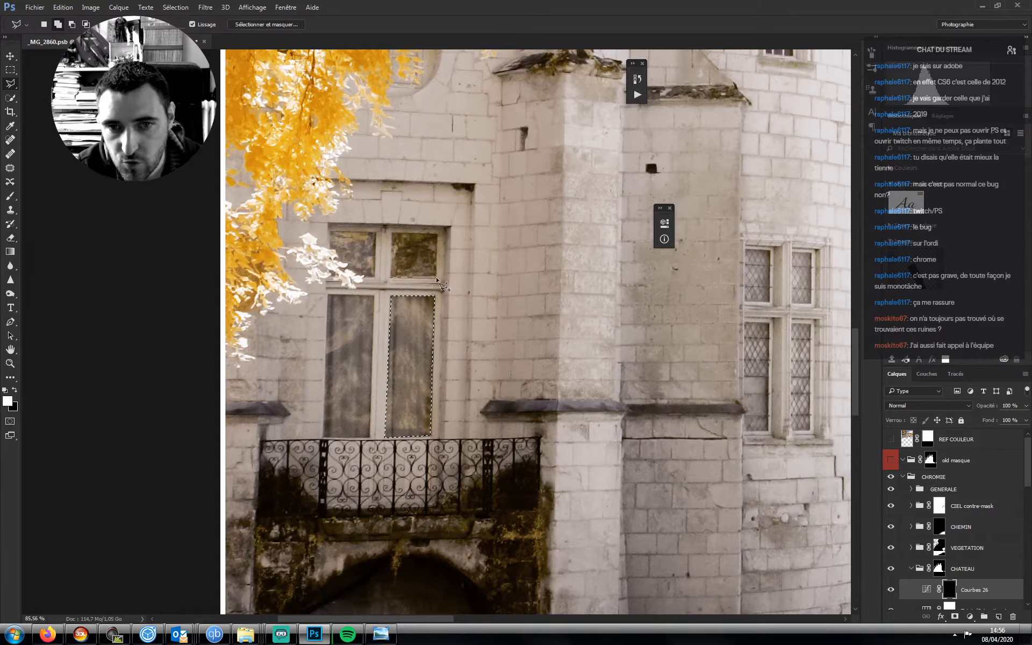
- Add the balcony window's upper-right pane to the selection with the Polygonal Lasso
{"action": "left_click", "coordinate": [437, 279]}
{"action": "left_click", "coordinate": [436, 234]}
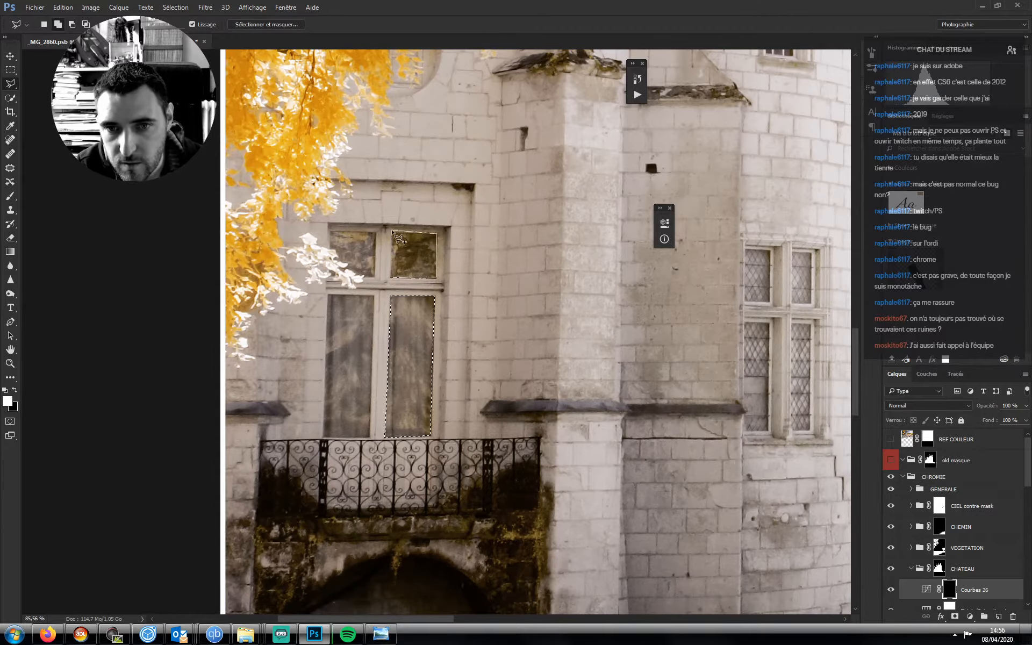
{"action": "left_click", "coordinate": [392, 234]}
{"action": "left_click", "coordinate": [391, 278]}
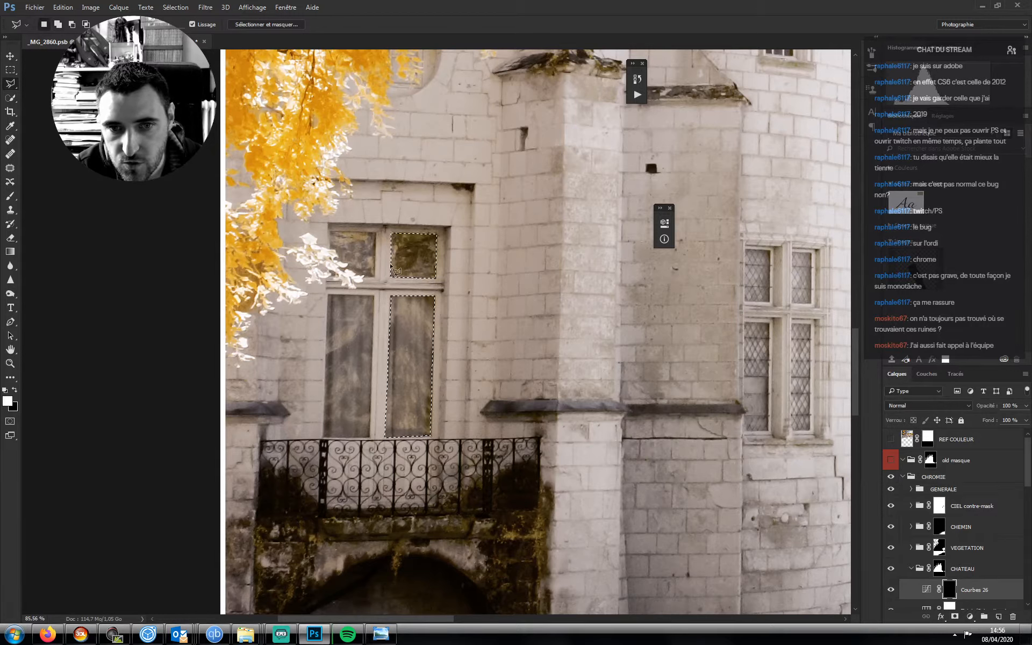
- Add the balcony window's lower-left pane to the lasso selection, tracing it down to the railing
{"action": "left_click", "coordinate": [373, 296], "text": "shift"}
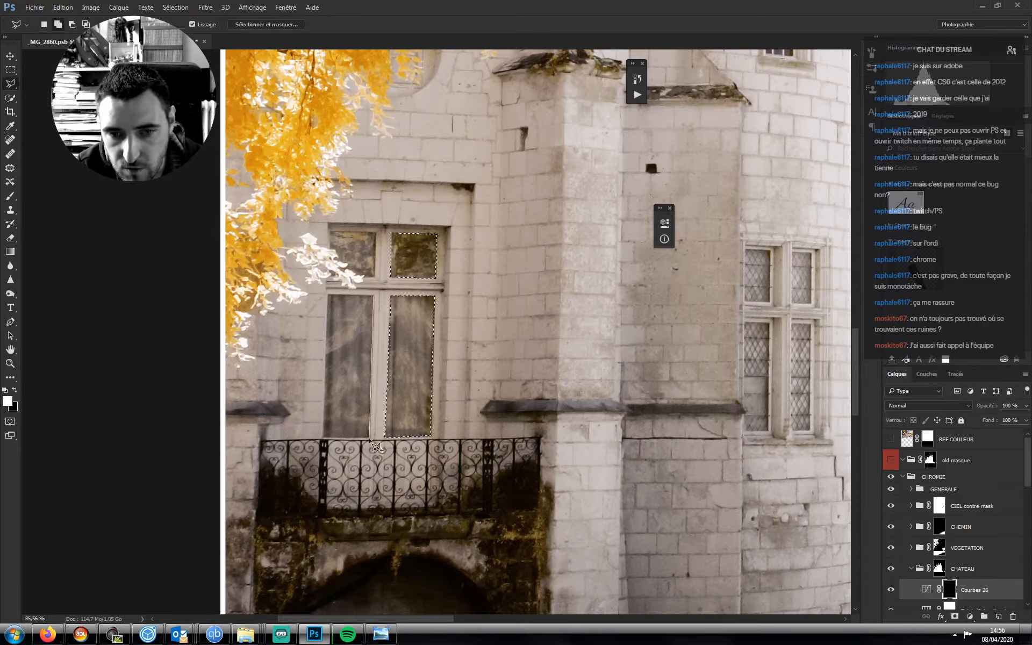
{"action": "left_click", "coordinate": [370, 437]}
{"action": "left_click", "coordinate": [322, 436]}
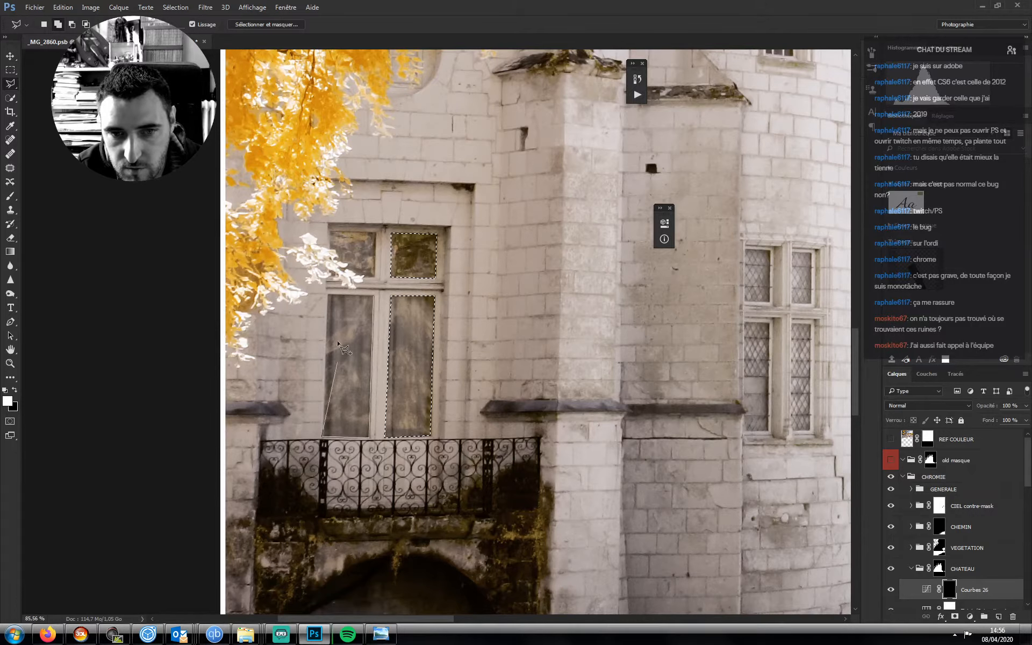
{"action": "left_click", "coordinate": [327, 295]}
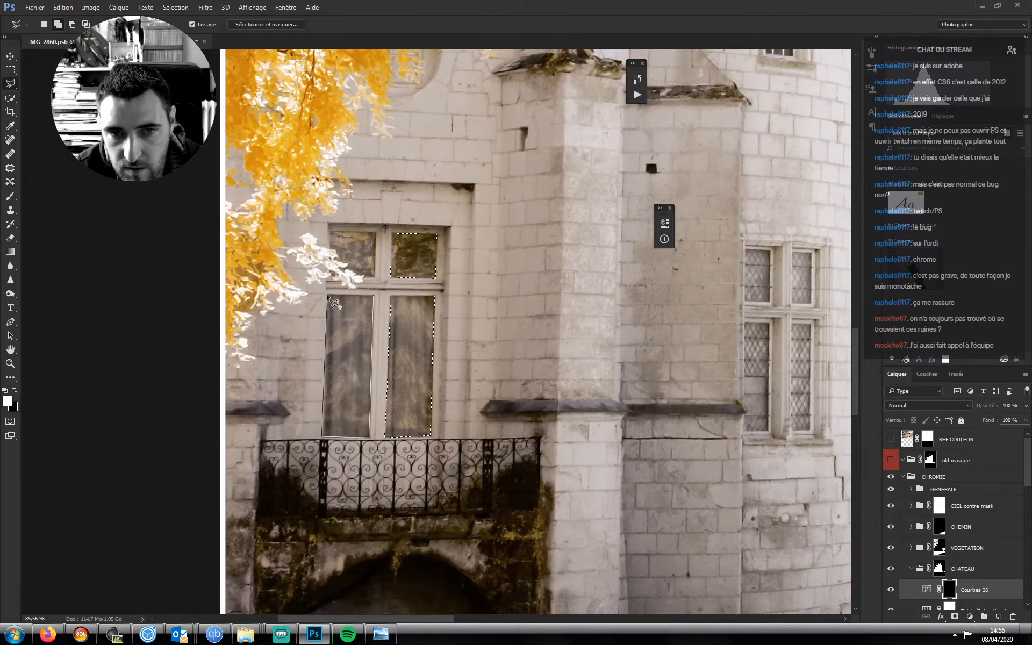
{"action": "left_click", "coordinate": [374, 296]}
- Add the balcony window's upper-left pane to the selection, next to the hanging leaves
{"action": "left_click", "coordinate": [329, 232], "text": "shift"}
{"action": "left_click", "coordinate": [376, 232]}
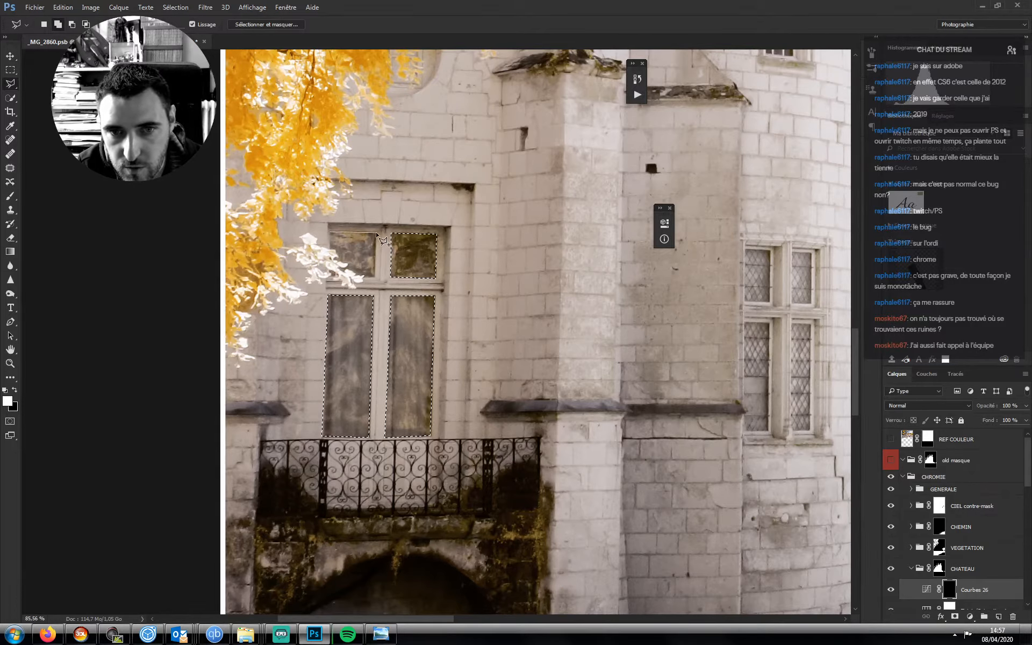
{"action": "left_click", "coordinate": [375, 278]}
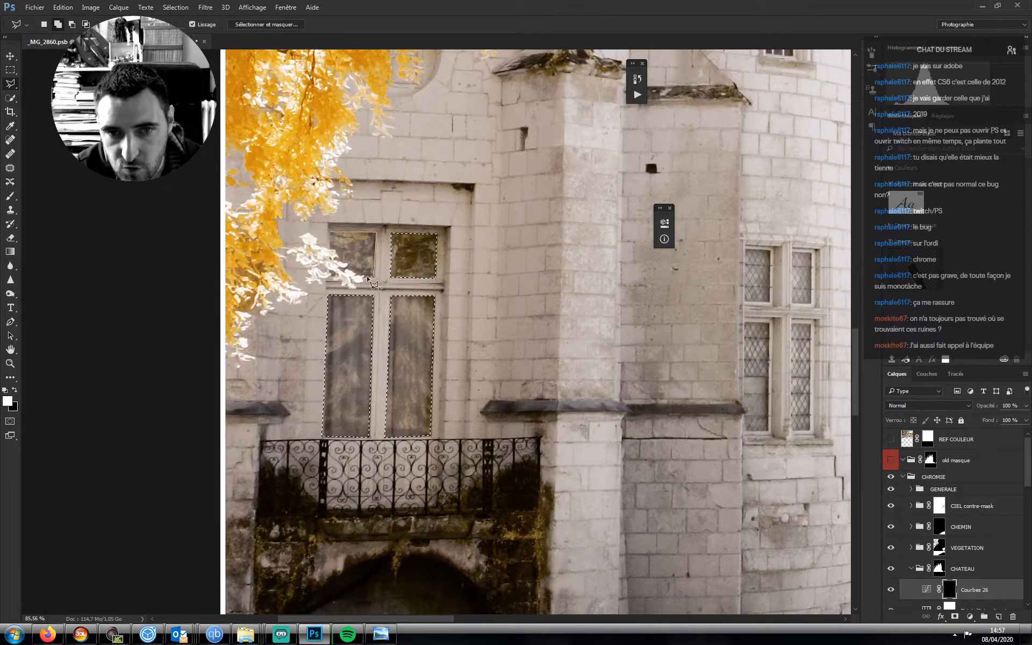
{"action": "double_click", "coordinate": [330, 246]}
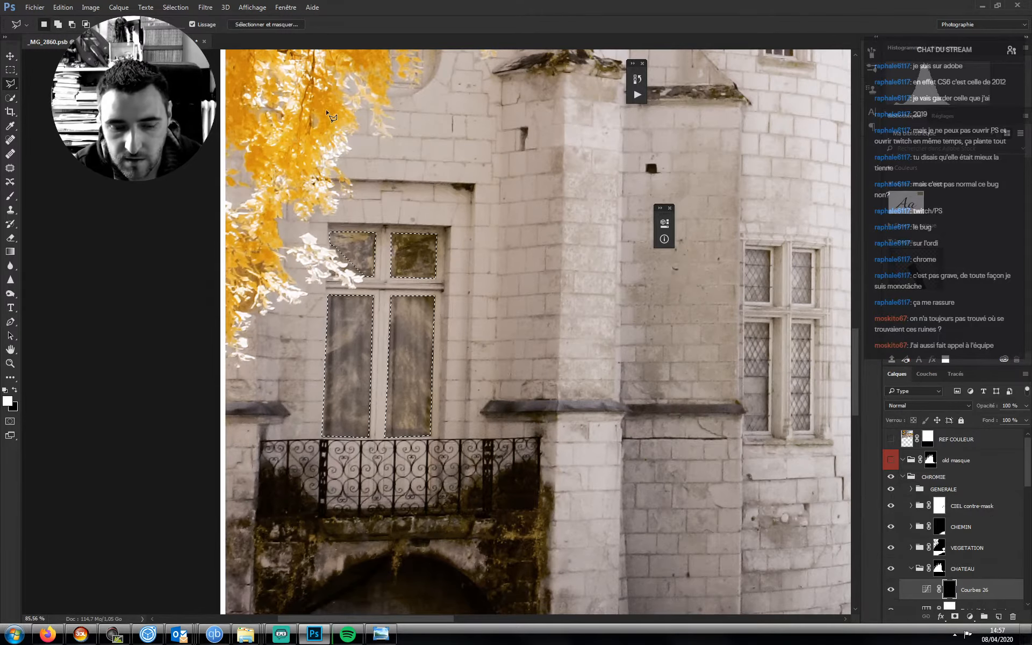
- Fill the selected panes with white on the Courbes 26 mask and clear the selection
{"action": "key", "text": "alt+BackSpace"}
{"action": "key", "text": "ctrl+d"}
- Paint white on the Courbes 26 mask over the lower-left pane of the lattice window beside the balcony, adapting the brush size
{"action": "key", "text": "b"}
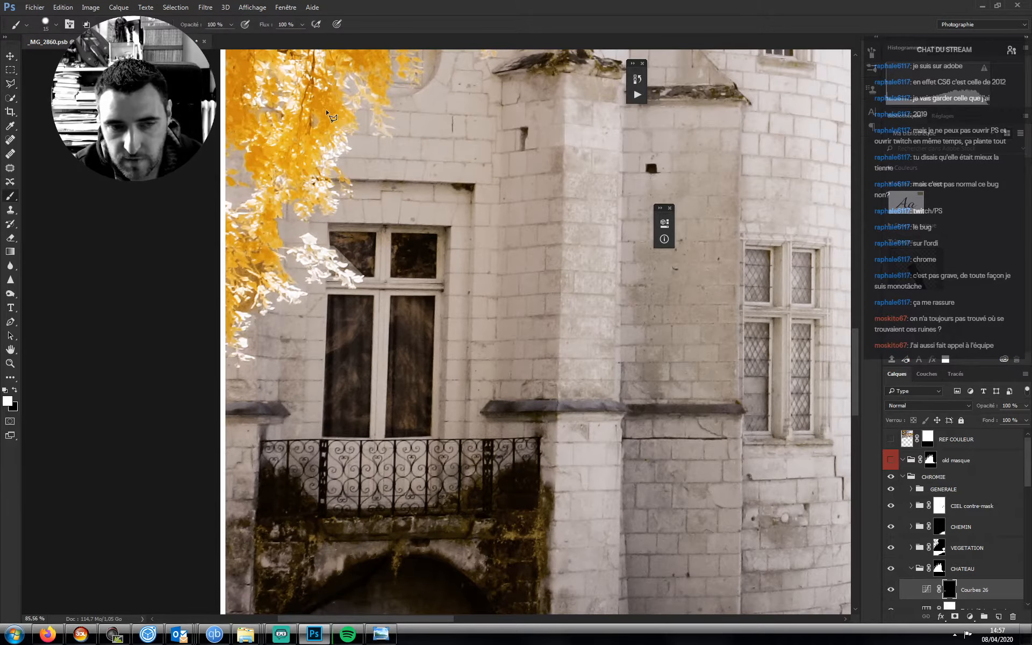
{"action": "key", "text": "bracketleft"}
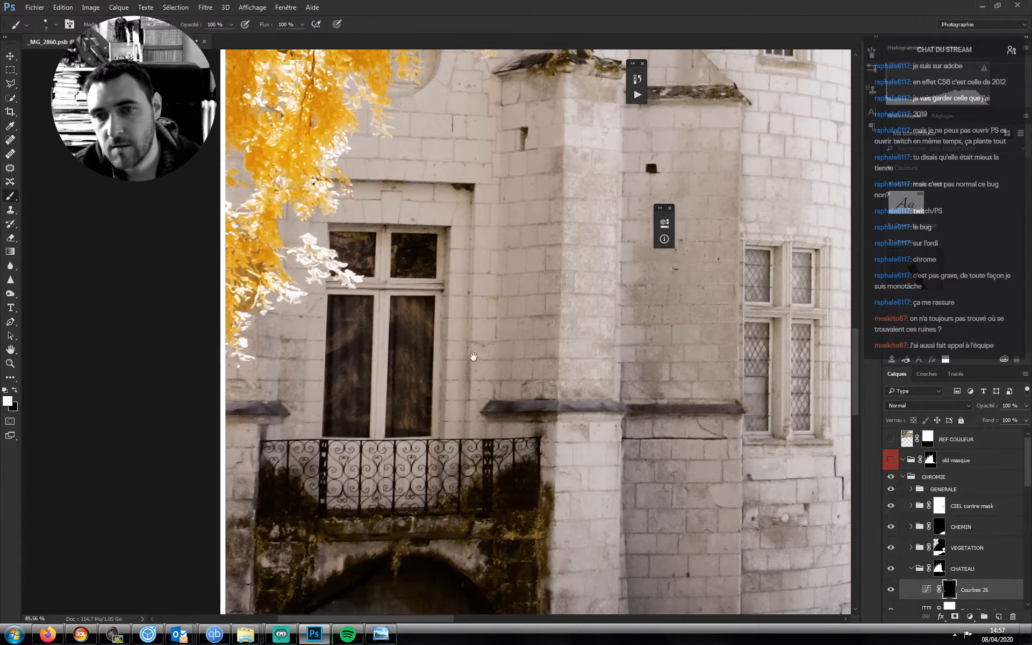
{"action": "left_click_drag", "start_coordinate": [473, 356], "coordinate": [187, 291]}
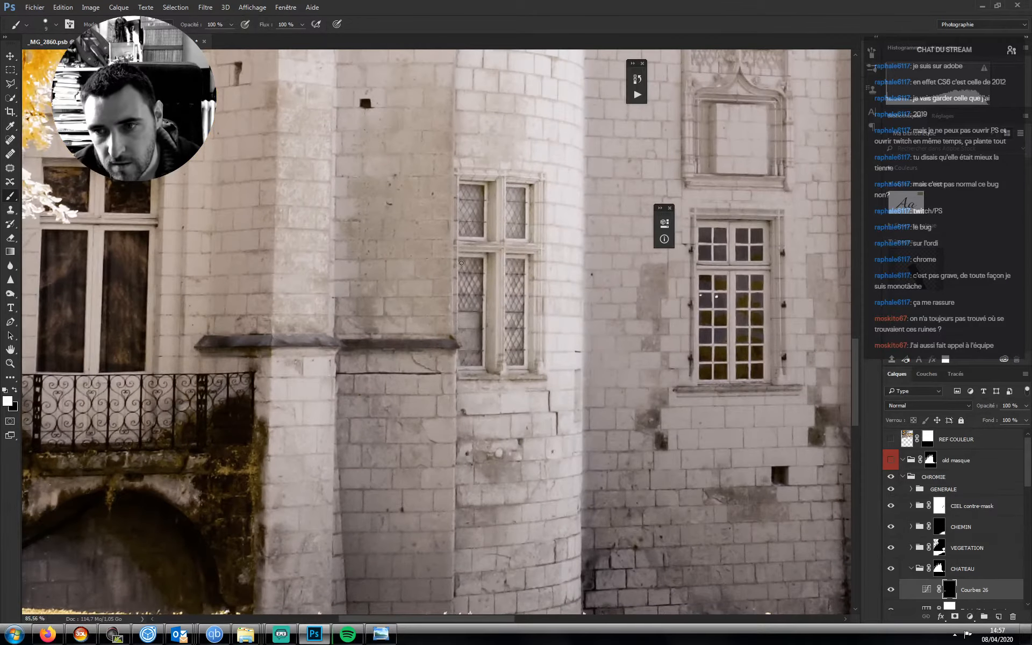
{"action": "left_click", "coordinate": [461, 363], "text": "shift"}
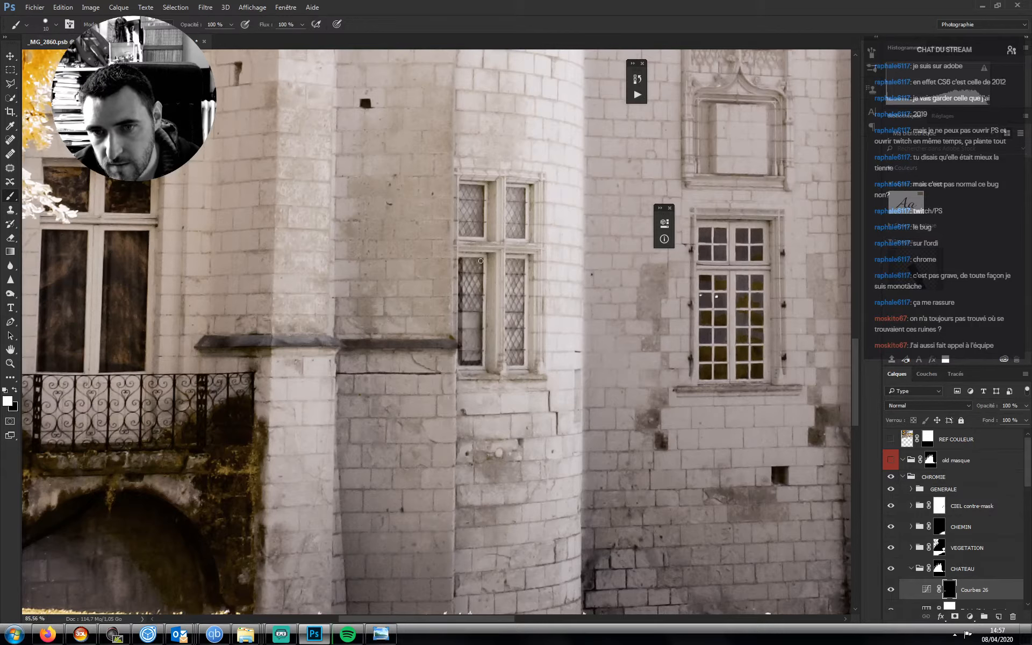
{"action": "key", "text": "bracketright"}
{"action": "key", "text": "bracketright"}
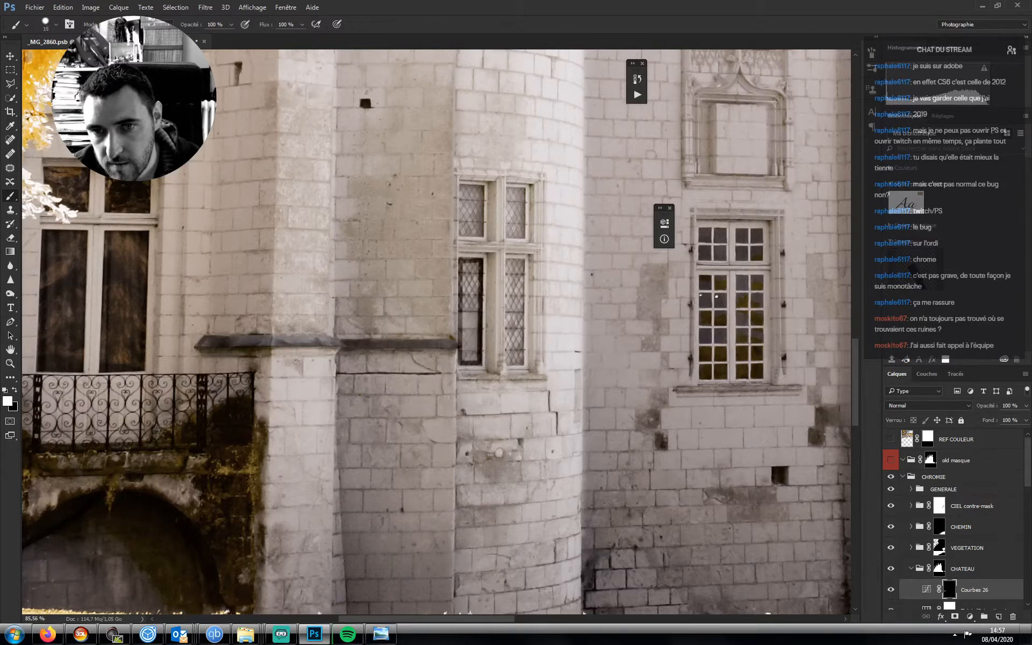
{"action": "mouse_move", "coordinate": [470, 286]}
{"action": "left_mouse_down"}
{"action": "mouse_move", "coordinate": [474, 357]}
{"action": "mouse_move", "coordinate": [466, 323]}
{"action": "mouse_move", "coordinate": [468, 355]}
{"action": "mouse_move", "coordinate": [507, 261]}
{"action": "left_mouse_up"}
- Paint the lattice window's lower-right pane white on the mask, edges with a small brush and interior with a larger one
{"action": "key", "text": "bracketleft"}
{"action": "key", "text": "bracketleft"}
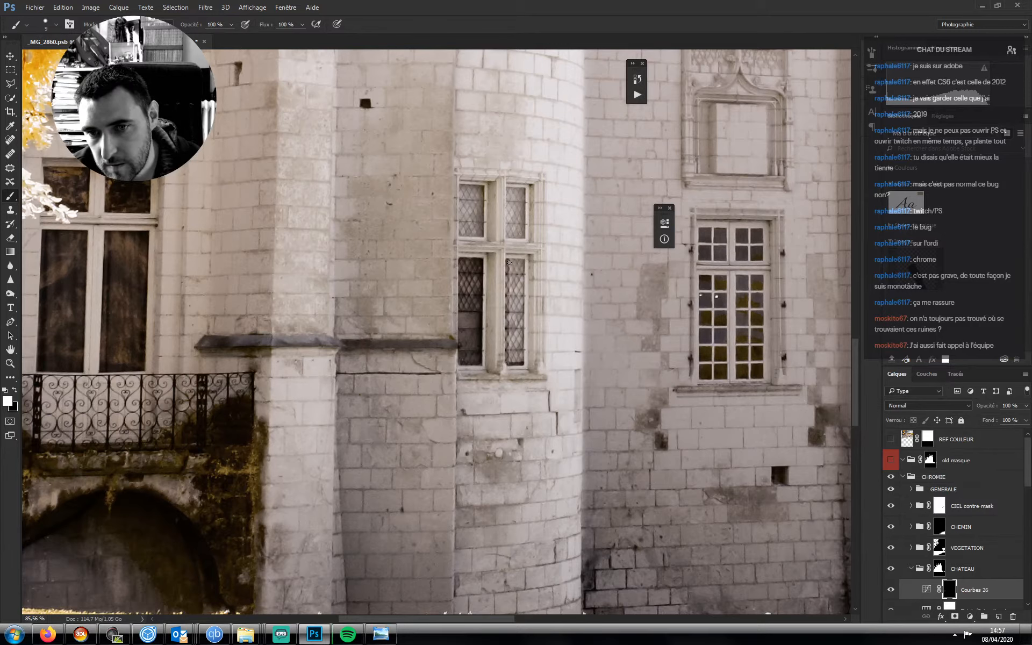
{"action": "key", "text": "x"}
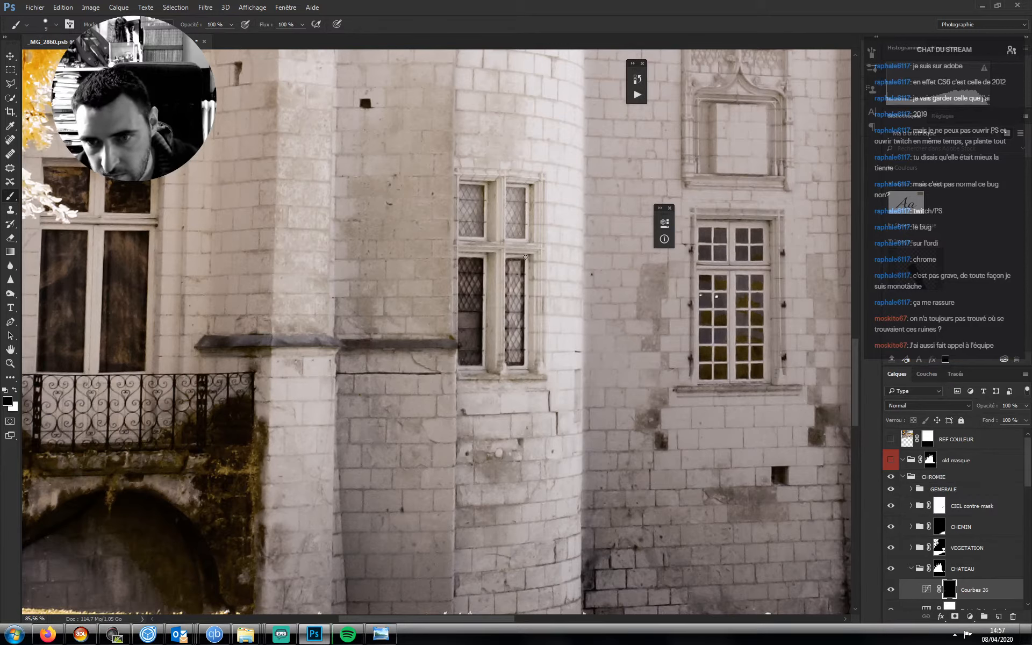
{"action": "key", "text": "x"}
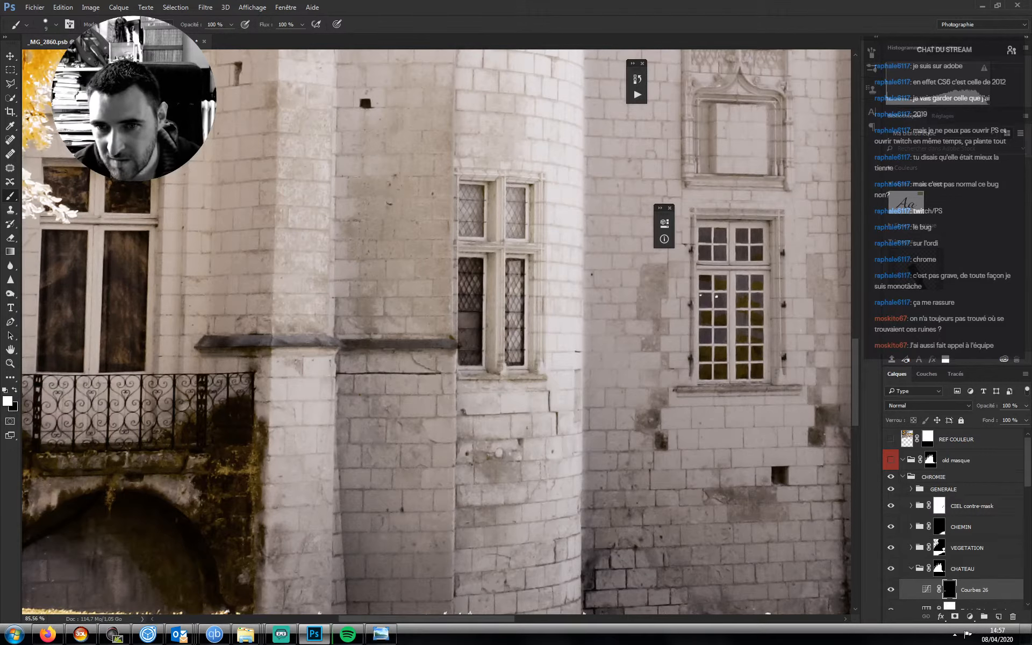
{"action": "key", "text": "bracketright"}
{"action": "key", "text": "bracketright"}
{"action": "key", "text": "bracketright"}
{"action": "left_click_drag", "start_coordinate": [513, 267], "coordinate": [515, 361]}
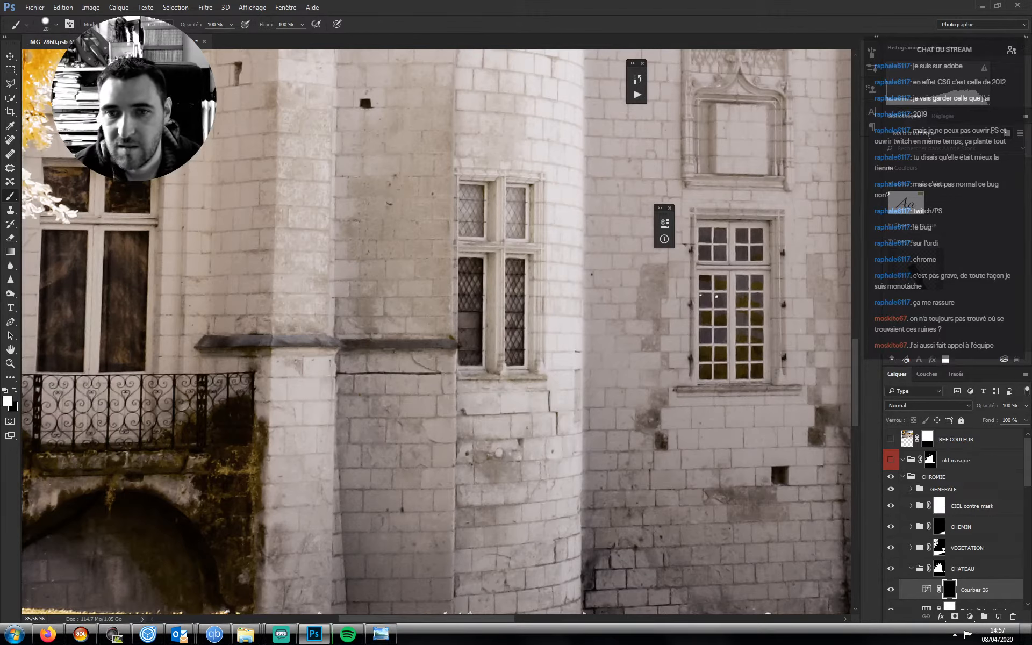
- Paint the lattice window's upper-left pane white on the Courbes 26 mask, following its edges before filling the inside
{"action": "key", "text": "bracketleft"}
{"action": "left_click_drag", "start_coordinate": [481, 234], "coordinate": [482, 189]}
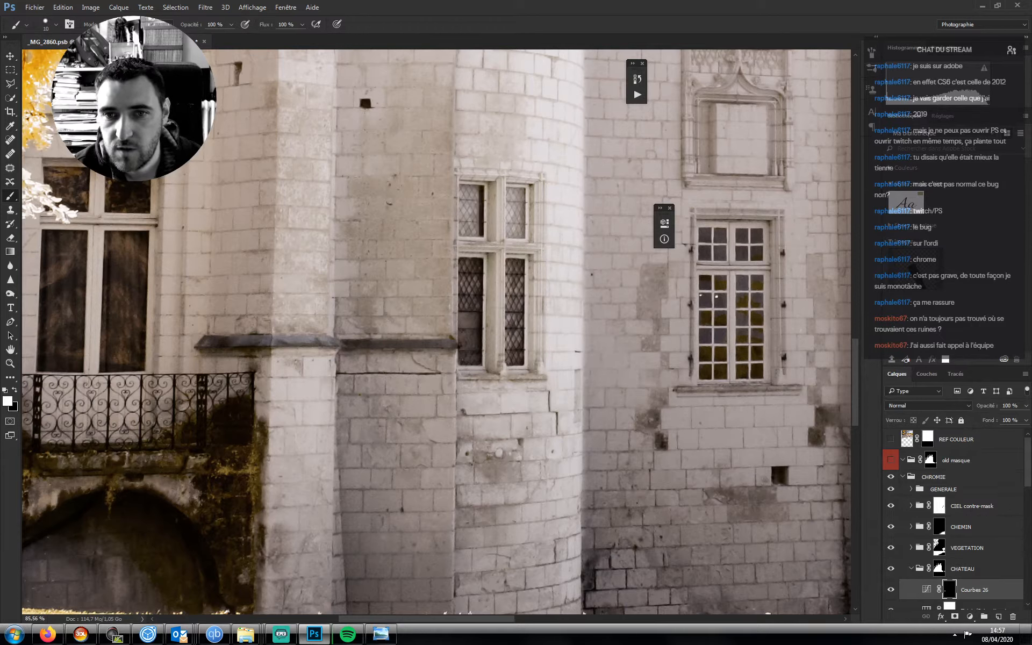
{"action": "left_click_drag", "start_coordinate": [460, 235], "coordinate": [479, 235]}
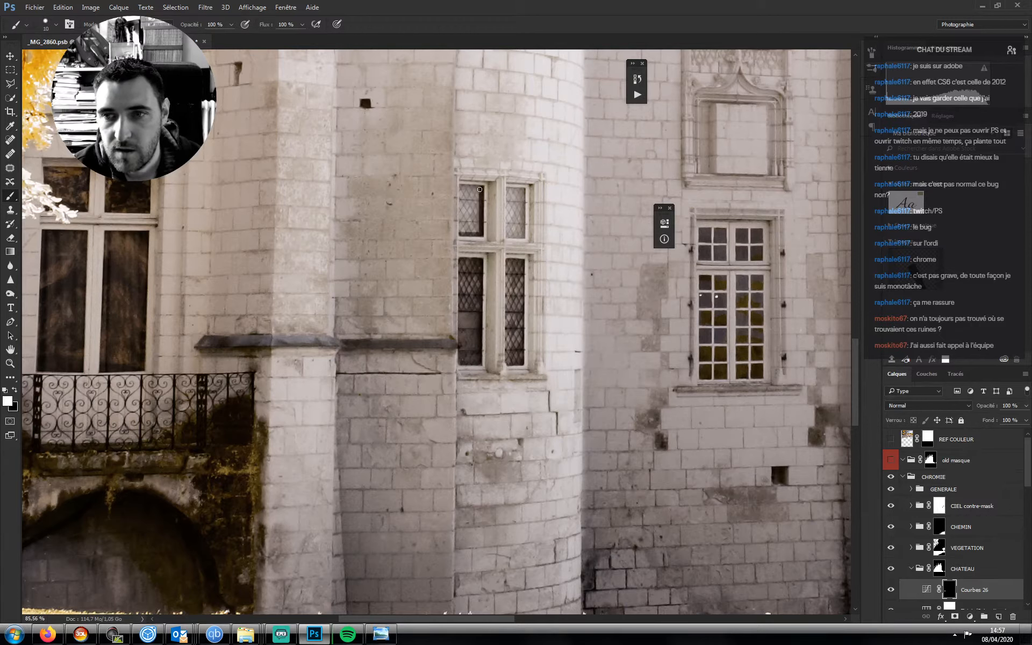
{"action": "mouse_move", "coordinate": [479, 189]}
{"action": "left_mouse_down"}
{"action": "mouse_move", "coordinate": [470, 218]}
{"action": "mouse_move", "coordinate": [469, 193]}
{"action": "mouse_move", "coordinate": [466, 227]}
{"action": "mouse_move", "coordinate": [476, 230]}
{"action": "left_mouse_up"}
{"action": "key", "text": "bracketright"}
- Paint the lattice window's upper-right pane white on the Courbes 26 mask with a small brush
{"action": "key", "text": "bracketleft"}
{"action": "key", "text": "bracketleft"}
{"action": "key", "text": "bracketleft"}
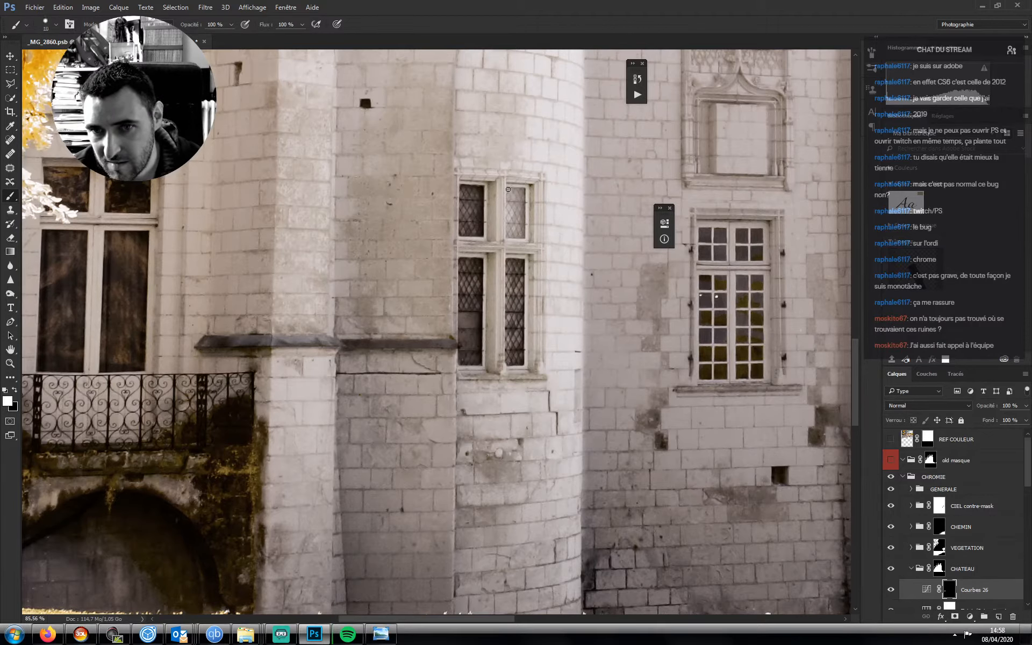
{"action": "left_click_drag", "start_coordinate": [518, 234], "coordinate": [522, 237]}
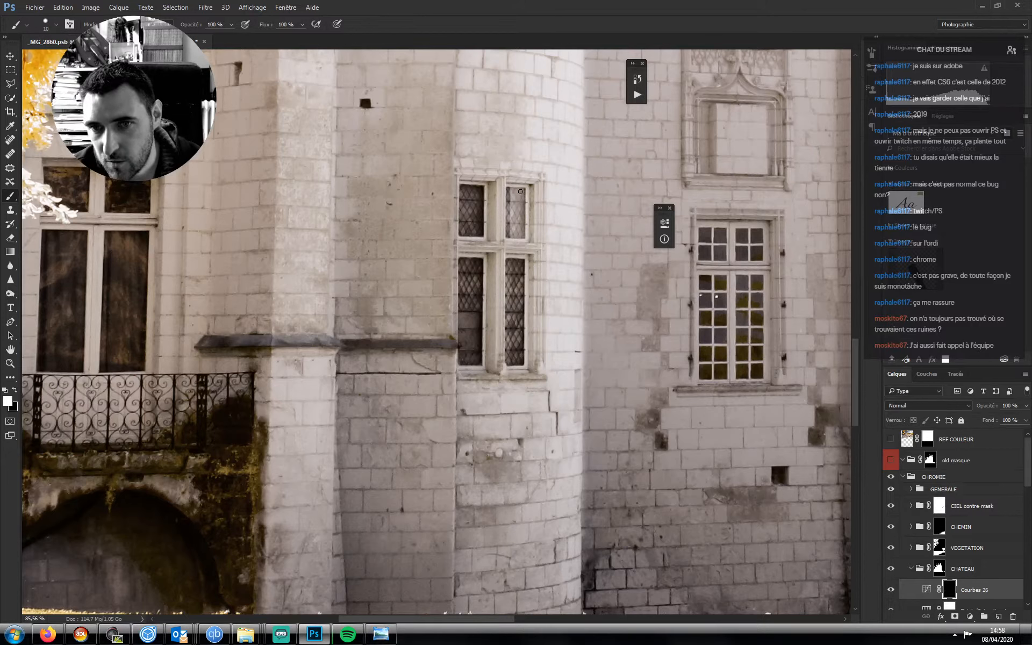
{"action": "mouse_move", "coordinate": [521, 192]}
{"action": "left_mouse_down"}
{"action": "mouse_move", "coordinate": [508, 190]}
{"action": "mouse_move", "coordinate": [519, 223]}
{"action": "left_mouse_up"}
{"action": "key", "text": "bracketright"}
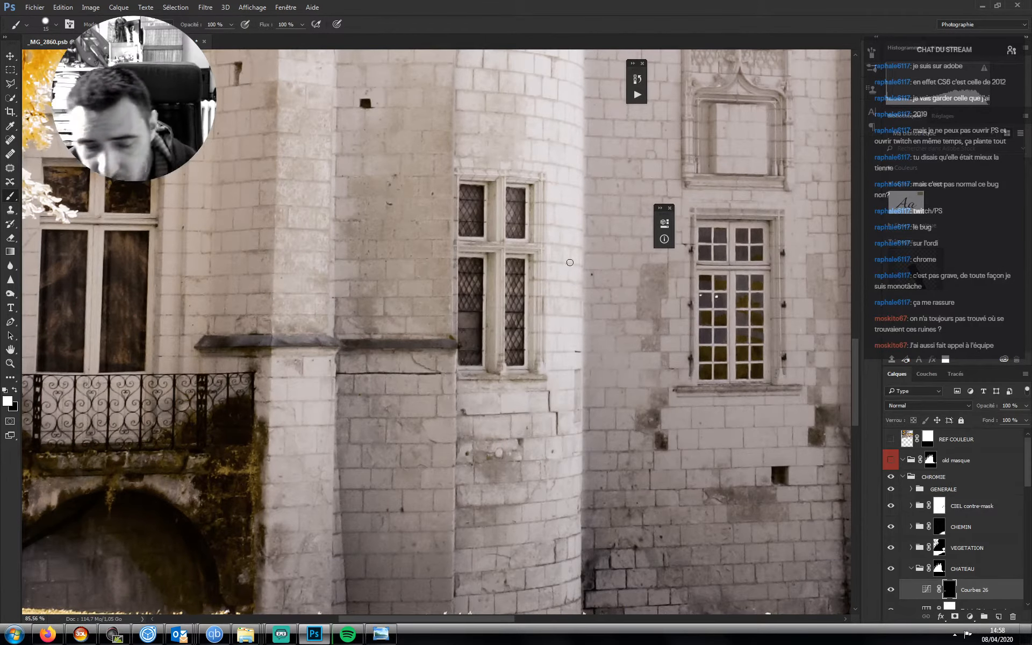
- Set the feather of the Courbes 26 layer mask to 2 px
{"action": "key", "text": "z"}
{"action": "left_click_drag", "start_coordinate": [477, 268], "coordinate": [417, 280]}
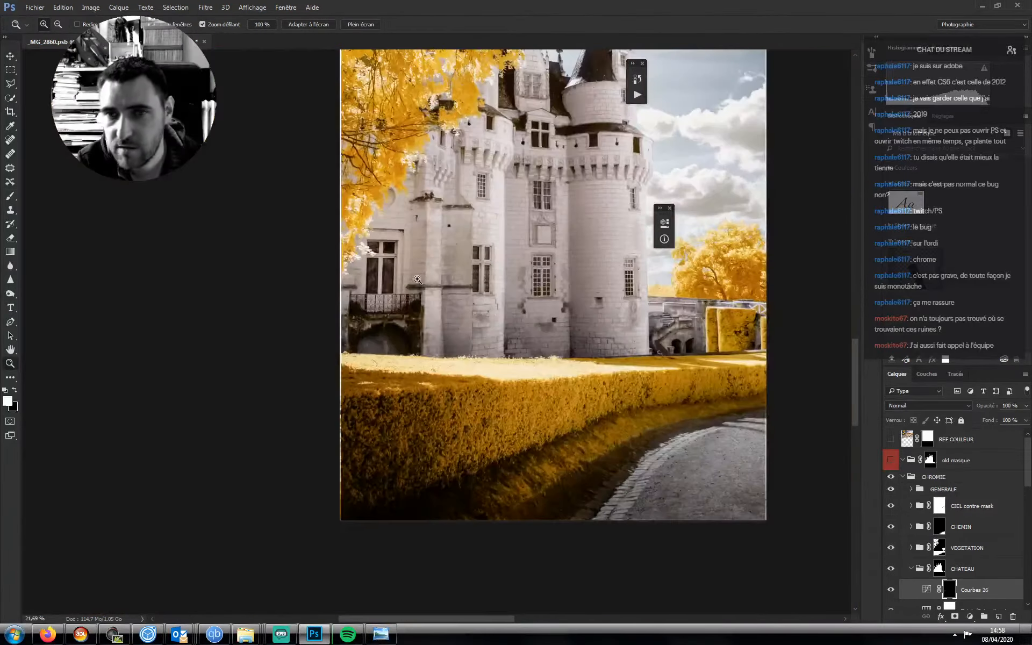
{"action": "left_click_drag", "start_coordinate": [451, 220], "coordinate": [500, 231]}
{"action": "left_click_drag", "start_coordinate": [384, 399], "coordinate": [409, 401]}
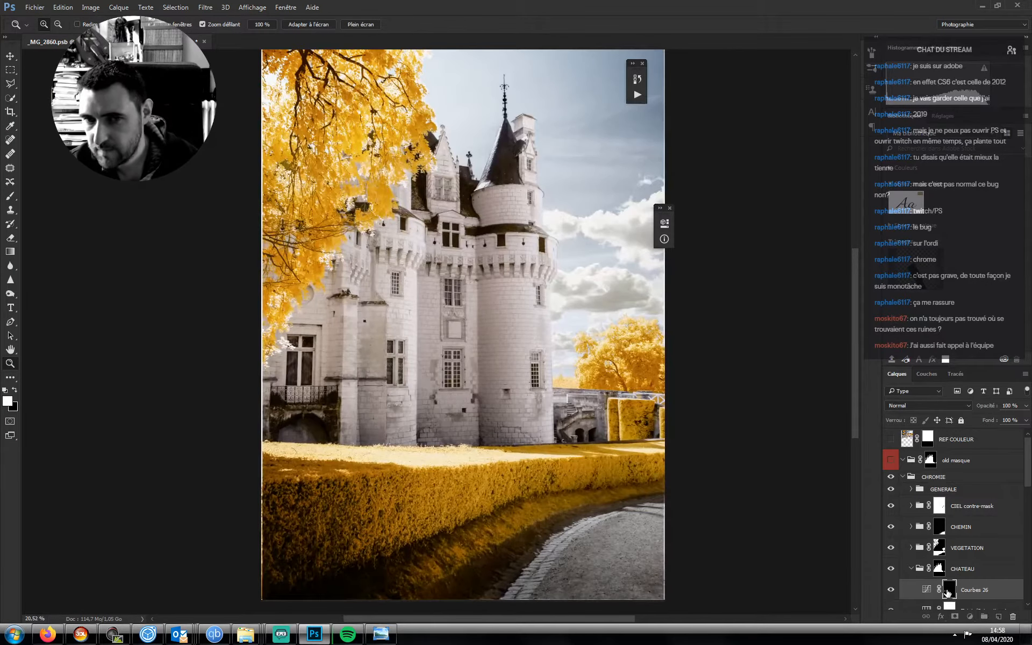
{"action": "double_click", "coordinate": [948, 591]}
{"action": "left_click", "coordinate": [614, 313]}
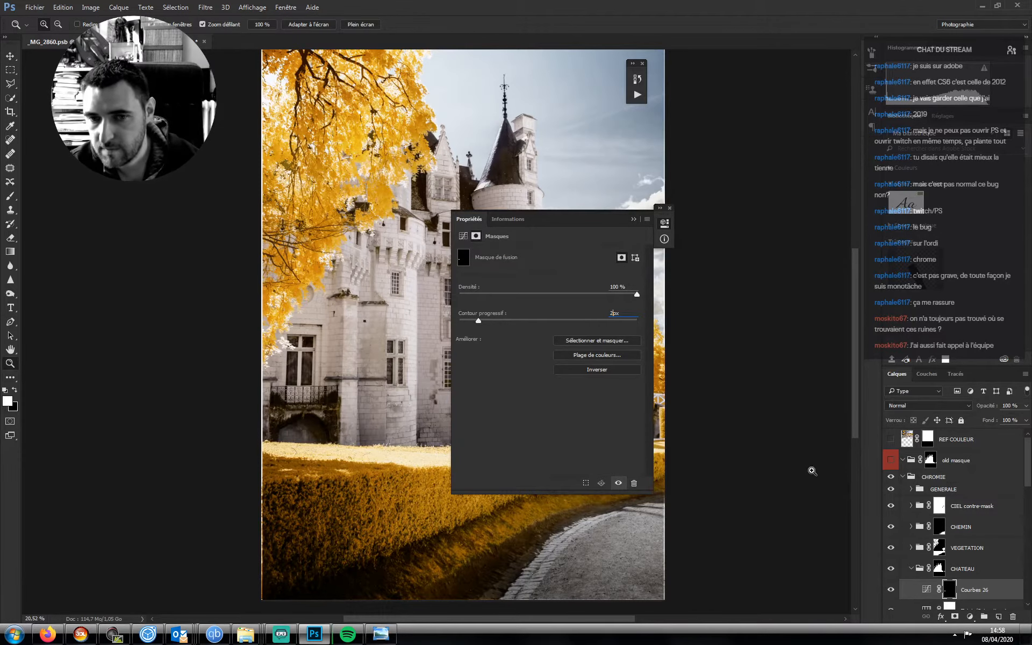
{"action": "key", "text": "Return"}
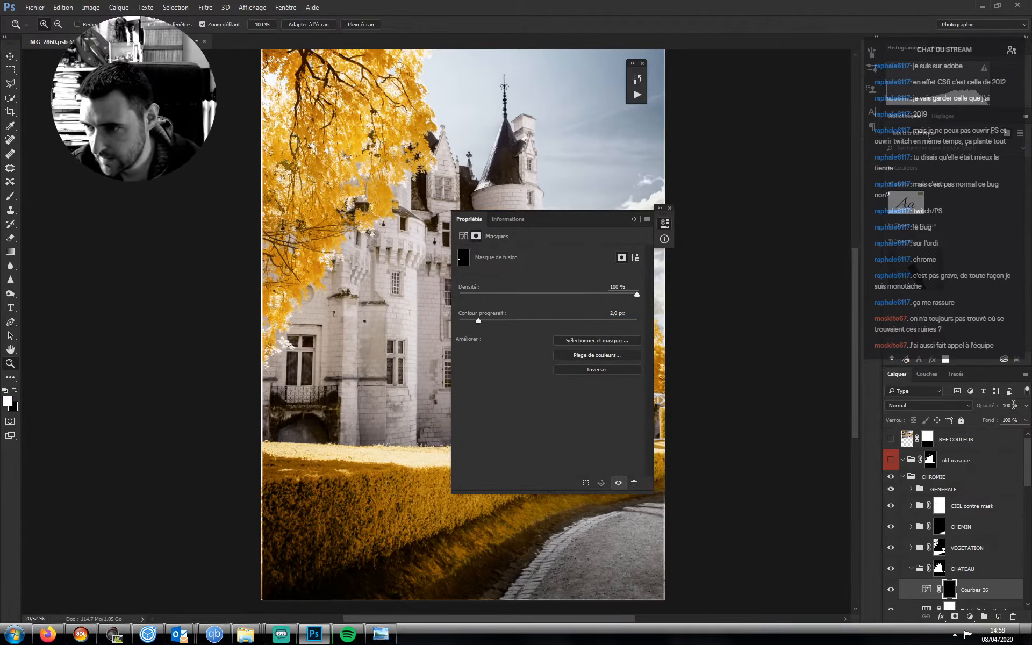
- Reduce the opacity of the Courbes 26 layer to 75% and collapse the mask properties
{"action": "key", "text": "7"}
{"action": "key", "text": "5"}
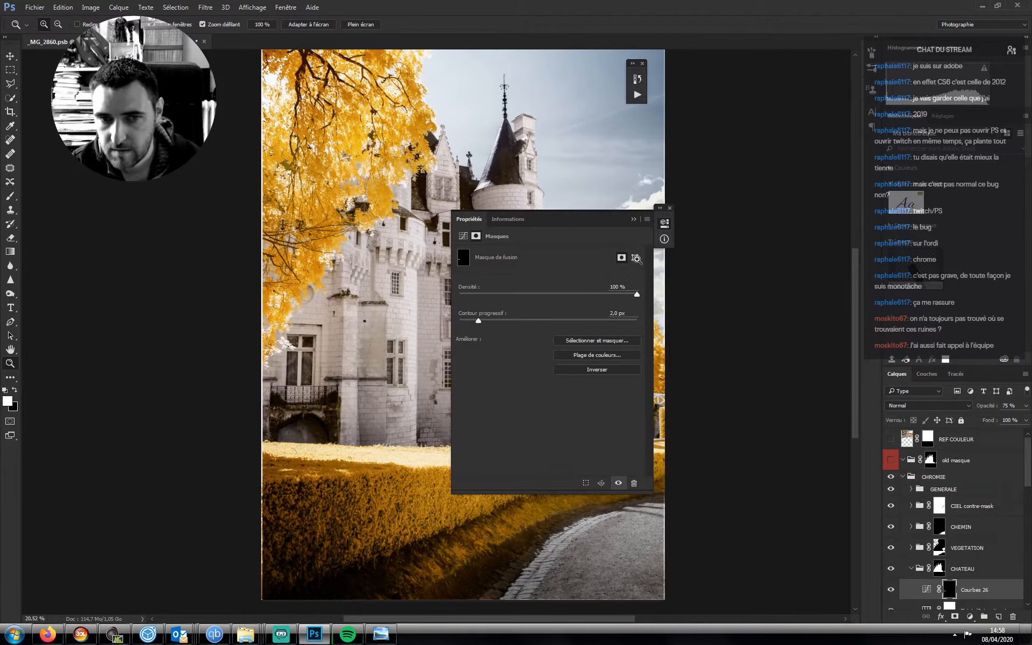
{"action": "left_click", "coordinate": [634, 219]}
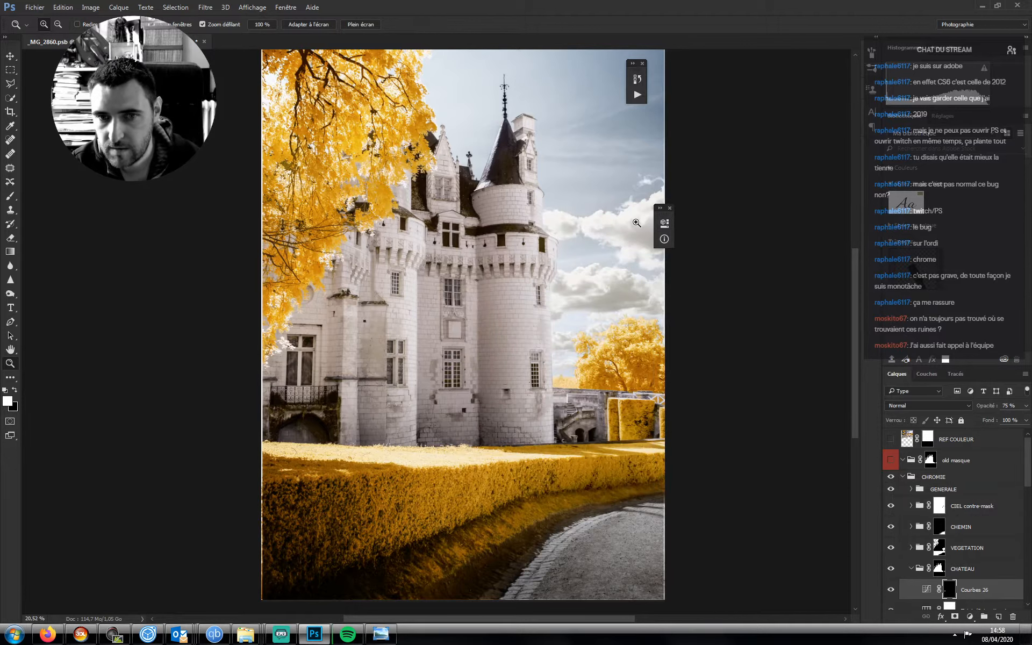
- Compare the image with and without the Courbes 26 layer, and with and without the whole CHROMIE group
{"action": "left_click", "coordinate": [891, 592]}
{"action": "left_click", "coordinate": [891, 593]}
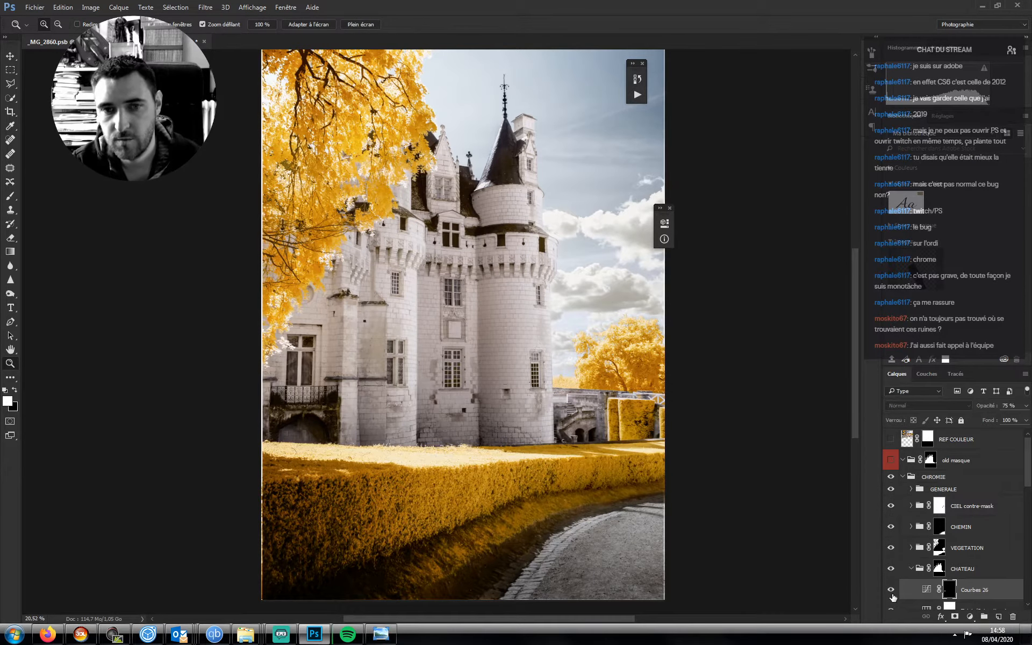
{"action": "key", "text": "ctrl+minus"}
{"action": "key", "text": "ctrl+minus"}
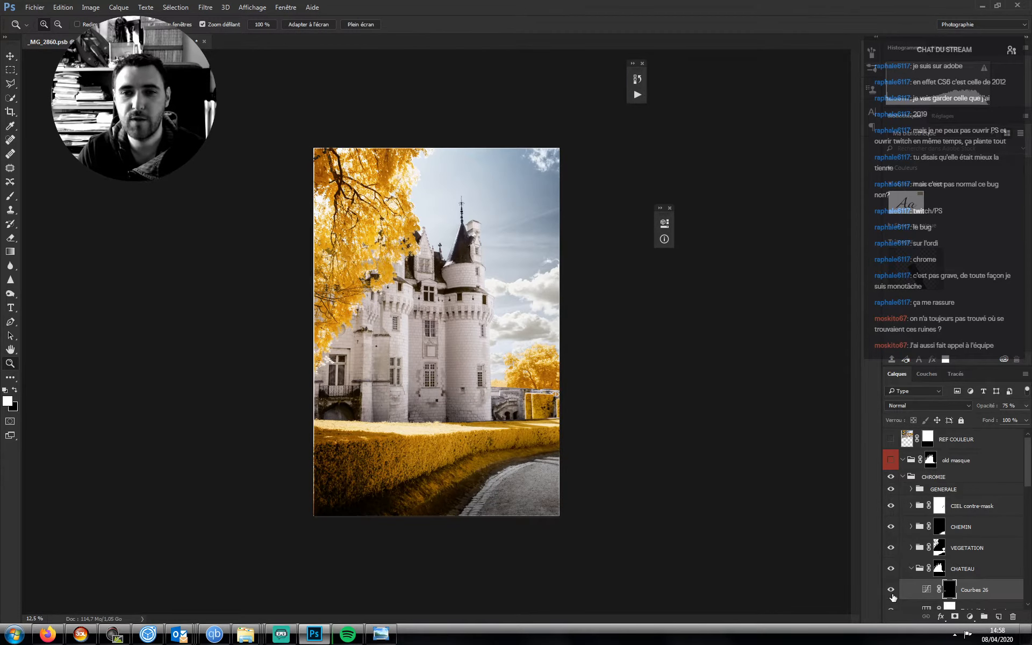
{"action": "left_click", "coordinate": [890, 478]}
{"action": "left_click", "coordinate": [891, 479]}
{"action": "left_click", "coordinate": [891, 478]}
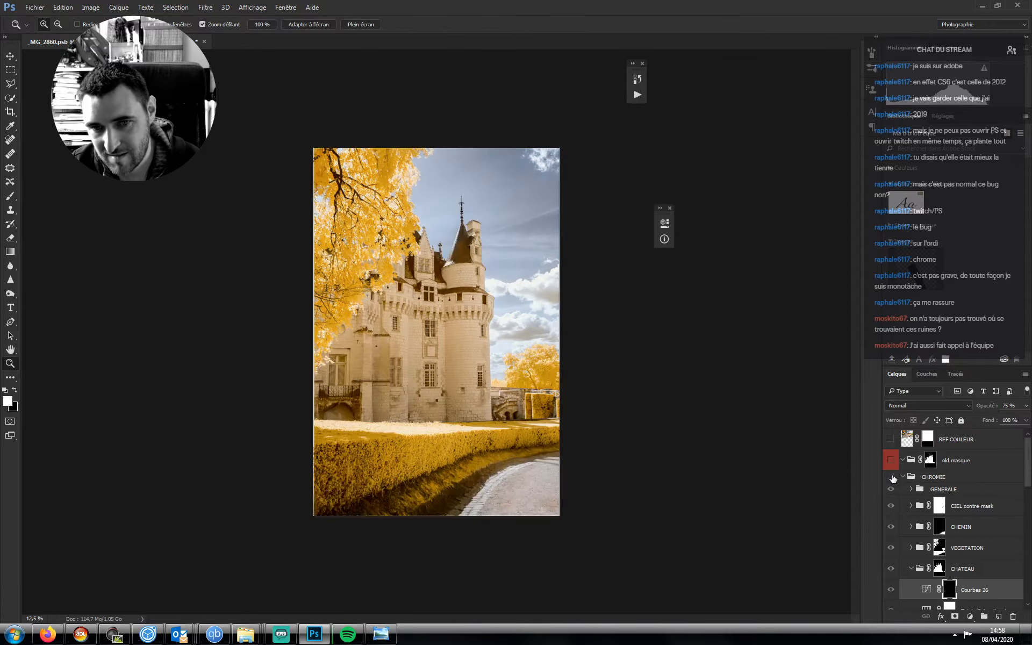
{"action": "left_click", "coordinate": [893, 478]}
{"action": "left_click", "coordinate": [892, 478]}
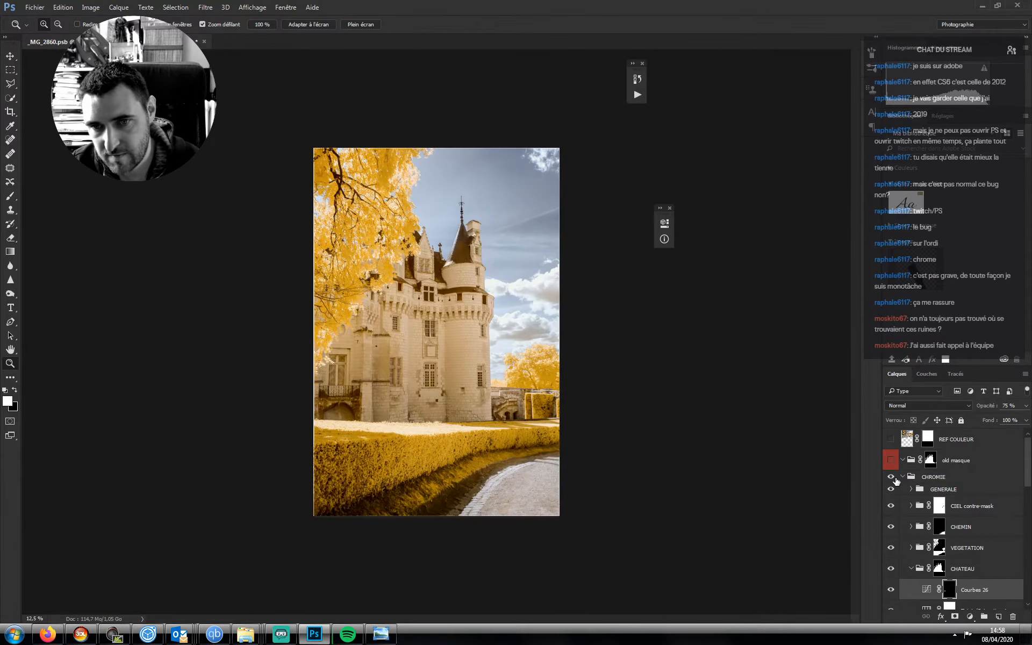
{"action": "left_click", "coordinate": [894, 481]}
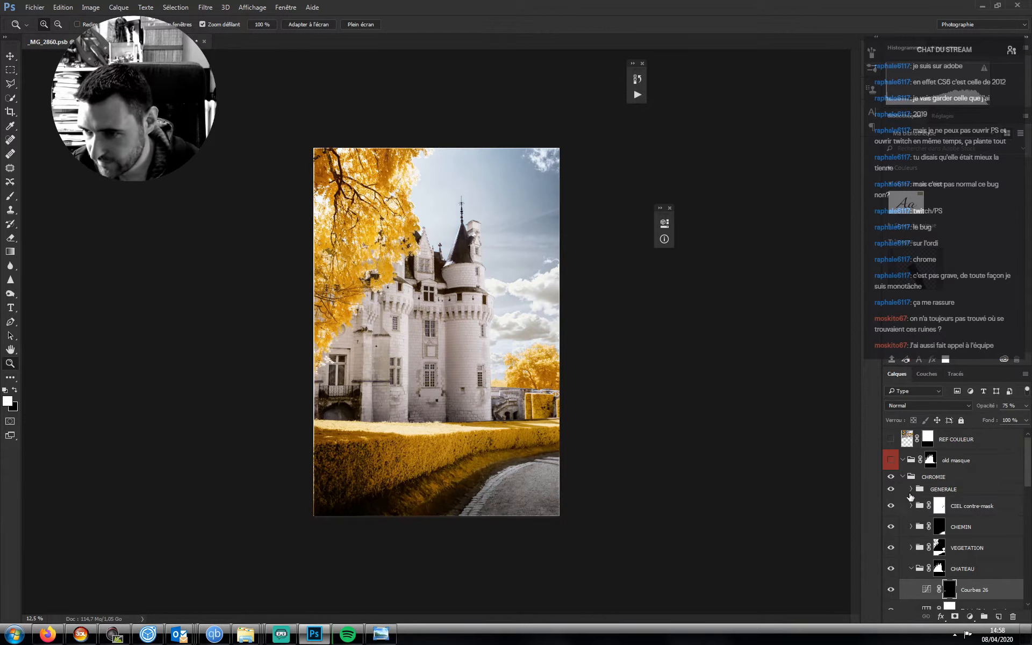
- Collapse the CHATEAU group, expand the GENERALE group and select its Courbes 25 layer
{"action": "left_click", "coordinate": [912, 568]}
{"action": "left_click", "coordinate": [912, 490]}
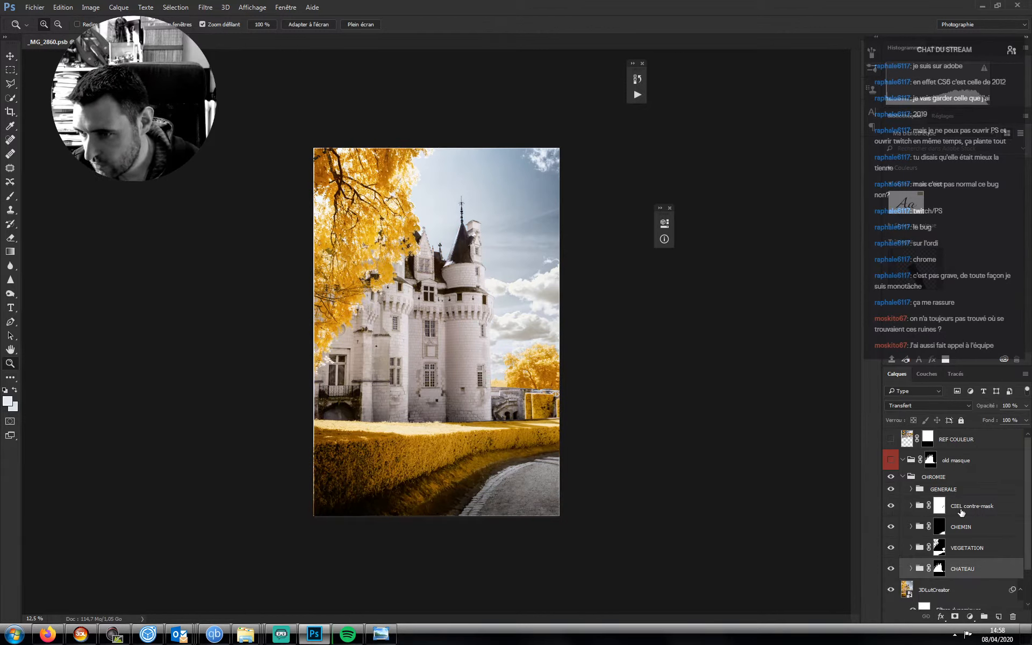
{"action": "left_click", "coordinate": [973, 506]}
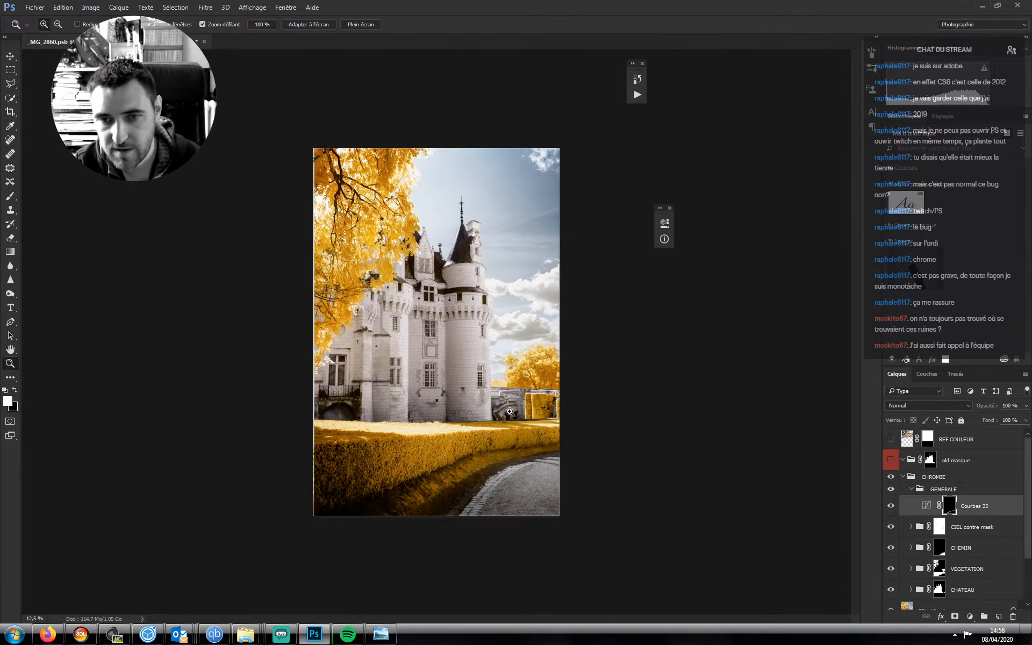
- Add a Curves layer above Courbes 25 that raises the midtones from input 120 to output 160, and invert its mask to black
{"action": "left_click_drag", "start_coordinate": [519, 412], "coordinate": [739, 477]}
{"action": "left_click", "coordinate": [969, 616]}
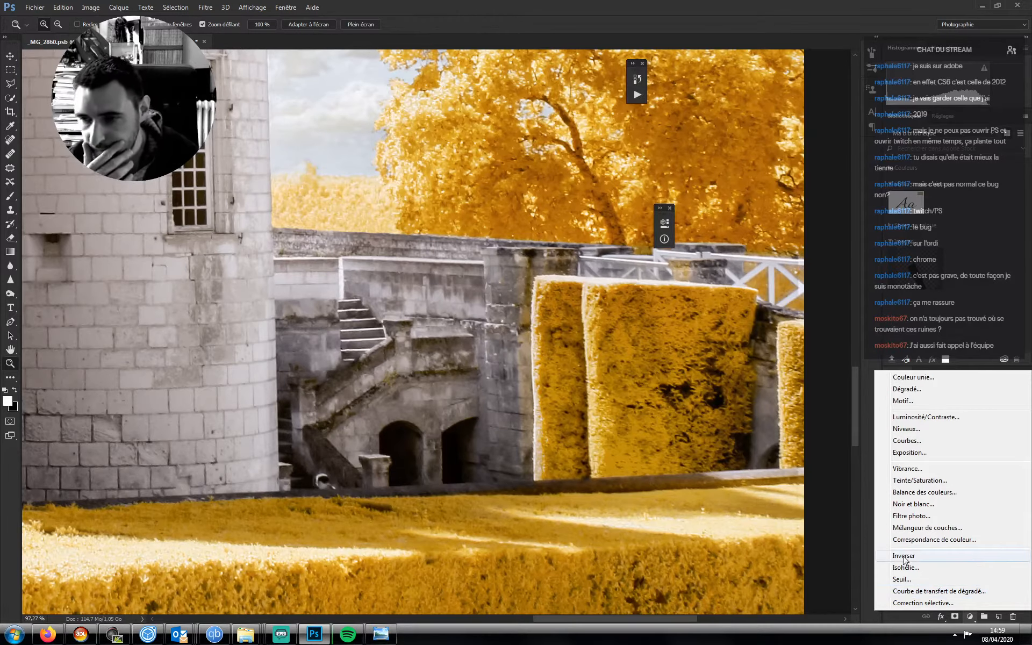
{"action": "left_click", "coordinate": [909, 441]}
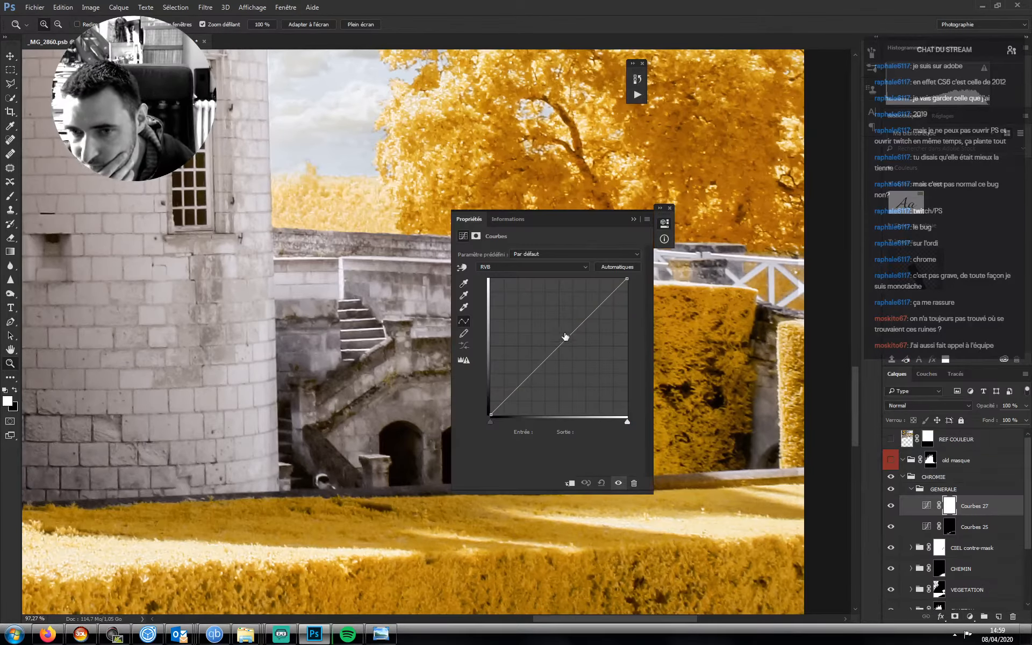
{"action": "left_click_drag", "start_coordinate": [555, 350], "coordinate": [554, 329]}
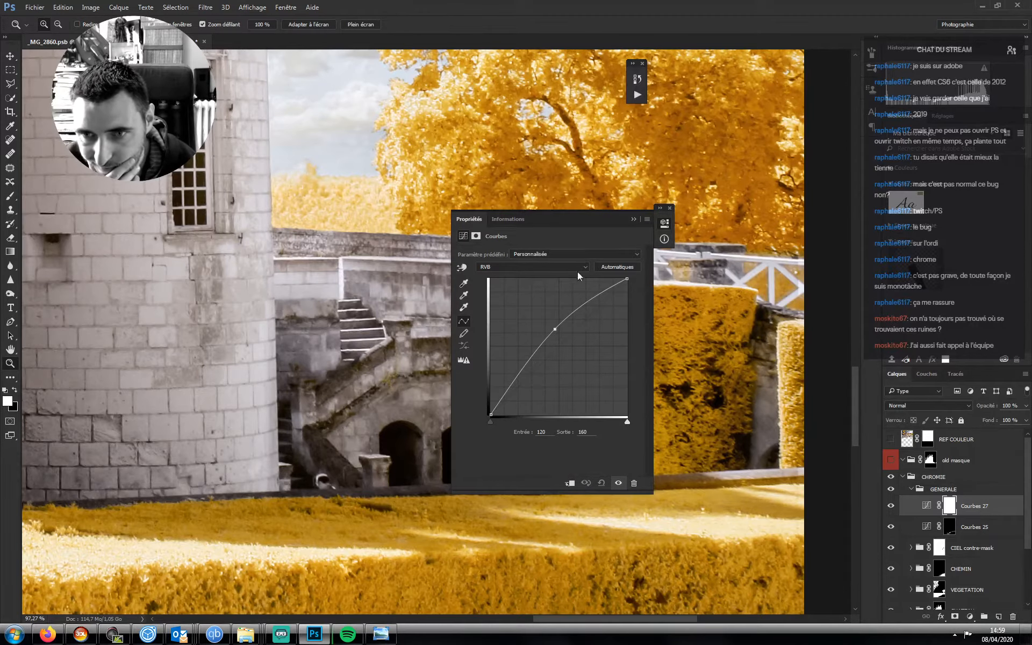
{"action": "left_click", "coordinate": [633, 219]}
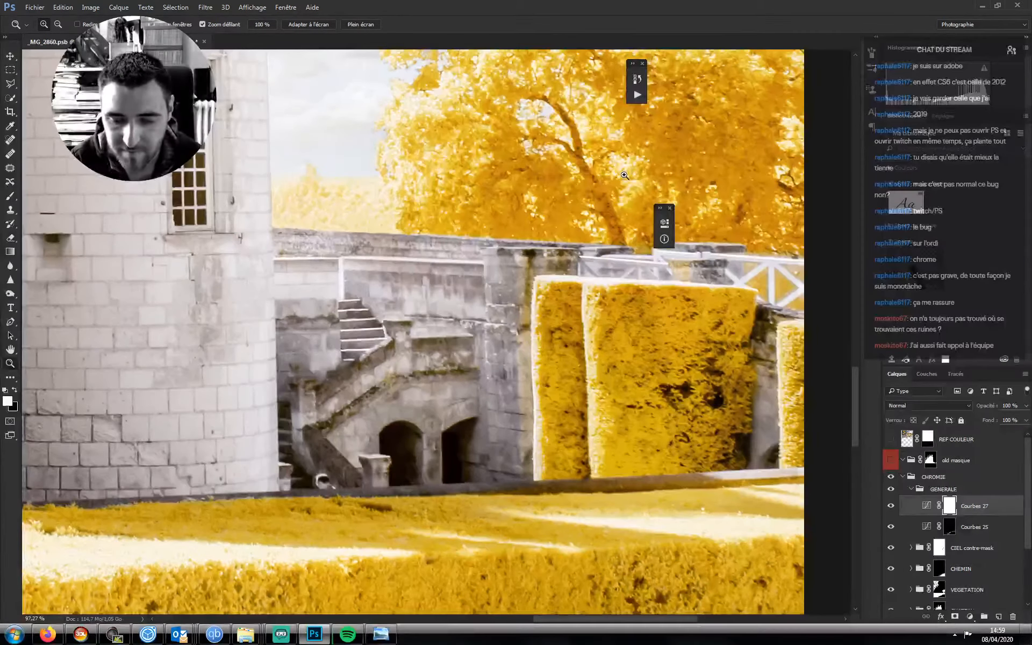
{"action": "key", "text": "ctrl+i"}
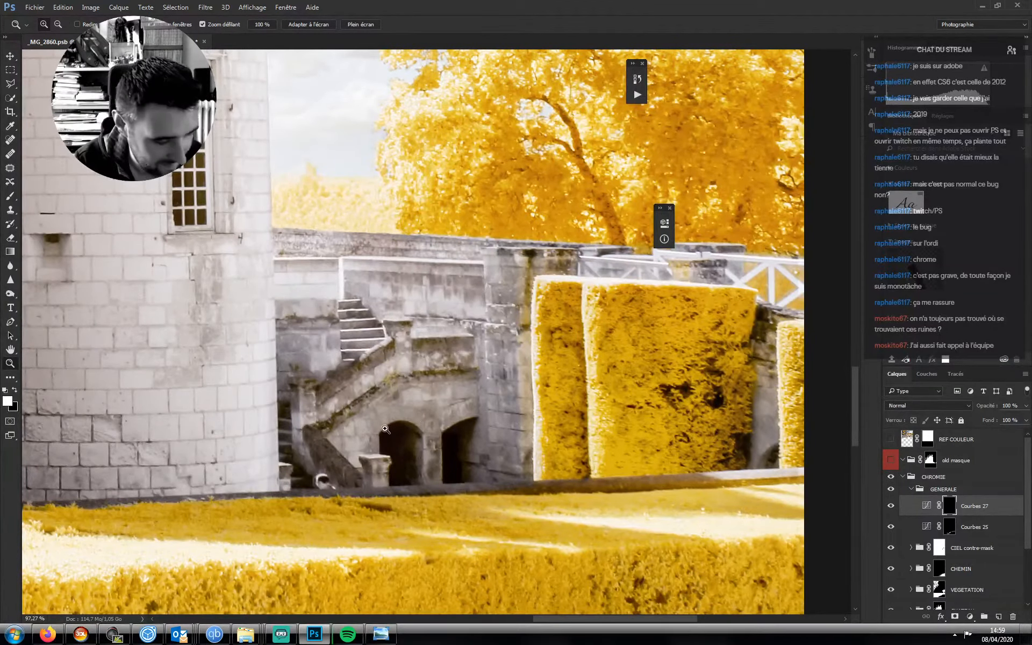
- Paint white with a softened brush on the Courbes 27 mask to brighten the staircase's stone edges and the wall behind it
{"action": "key", "text": "b"}
{"action": "key", "text": "bracketright"}
{"action": "key", "text": "bracketright"}
{"action": "key", "text": "bracketright"}
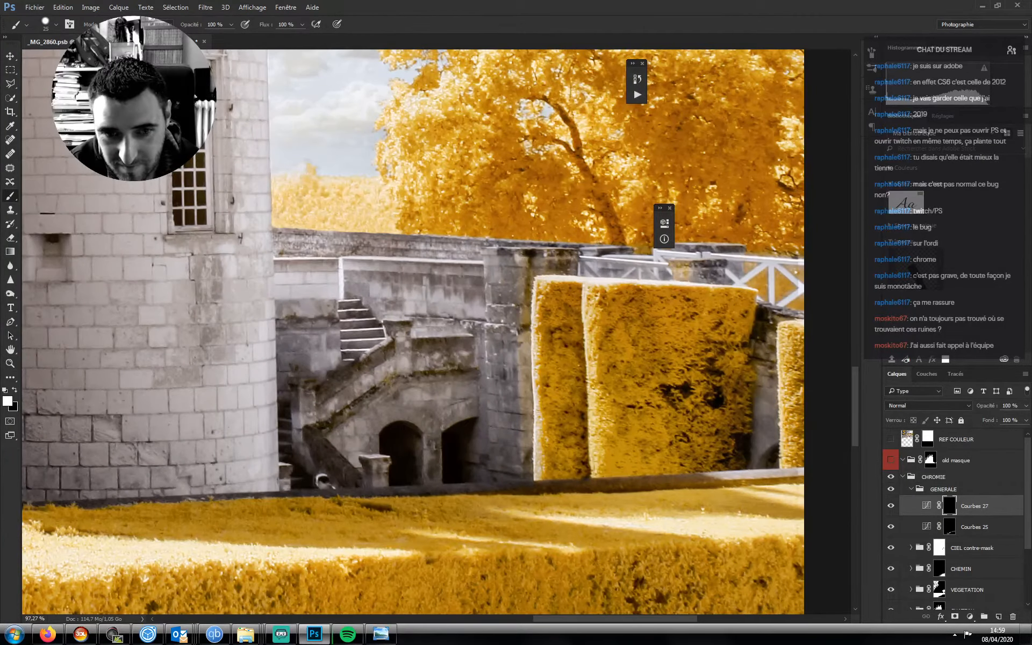
{"action": "right_click", "coordinate": [446, 276]}
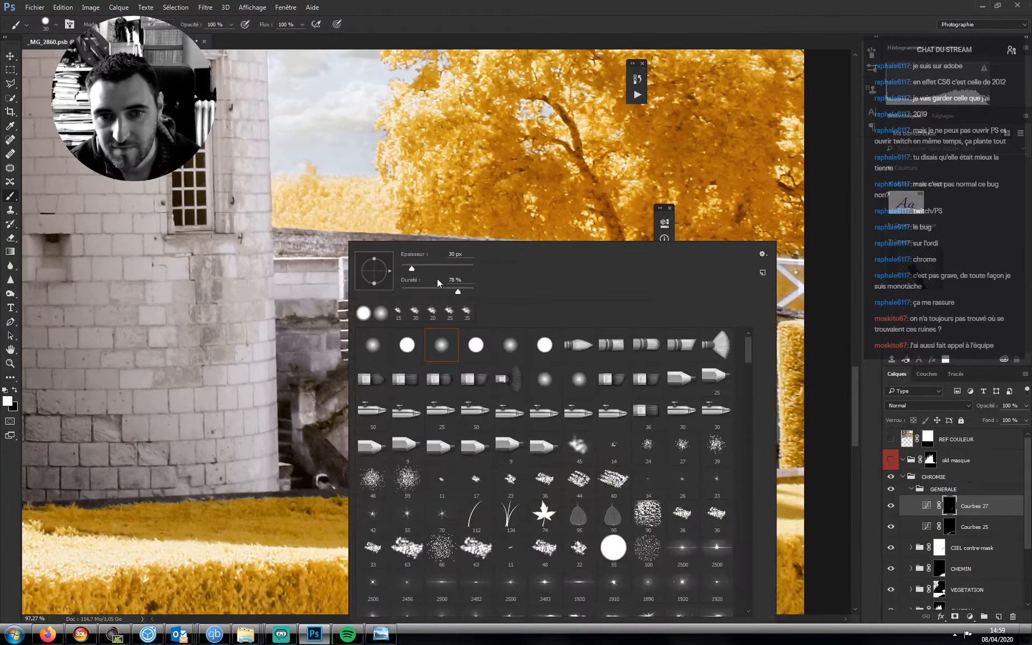
{"action": "left_click_drag", "start_coordinate": [416, 290], "coordinate": [401, 291]}
{"action": "key", "text": "Return"}
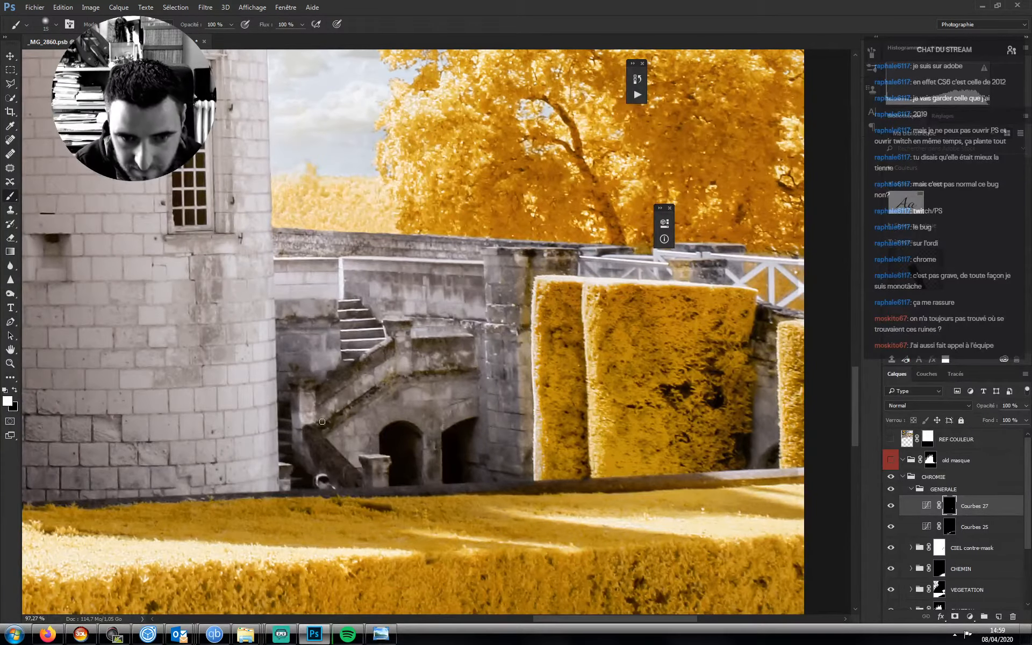
{"action": "mouse_move", "coordinate": [322, 414]}
{"action": "left_mouse_down"}
{"action": "mouse_move", "coordinate": [338, 406]}
{"action": "mouse_move", "coordinate": [320, 401]}
{"action": "mouse_move", "coordinate": [380, 370]}
{"action": "mouse_move", "coordinate": [332, 380]}
{"action": "left_mouse_up"}
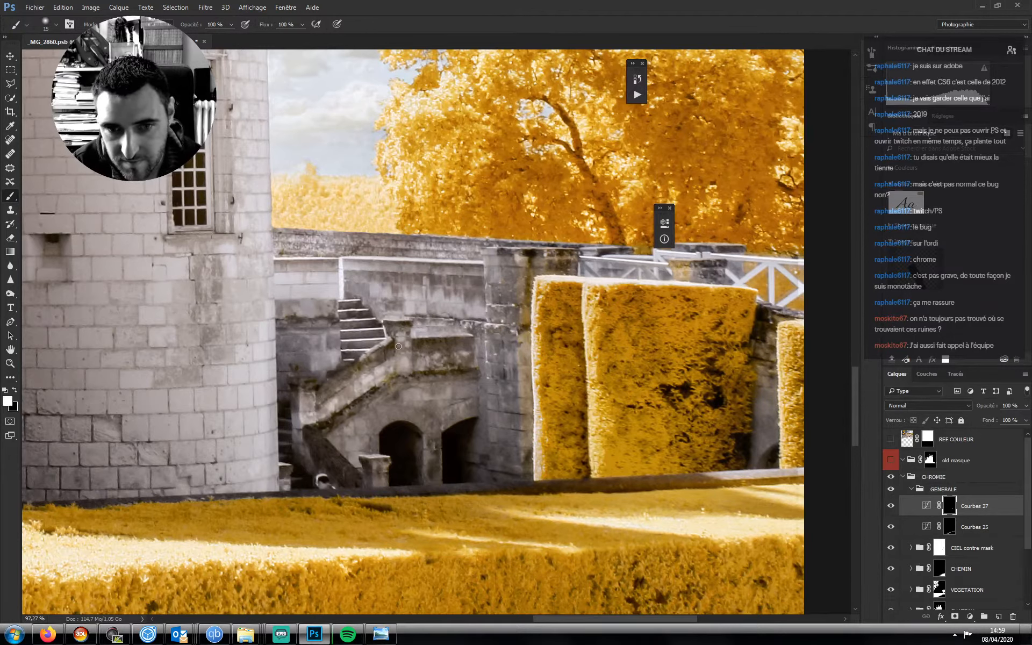
{"action": "key", "text": "bracketright"}
{"action": "key", "text": "bracketright"}
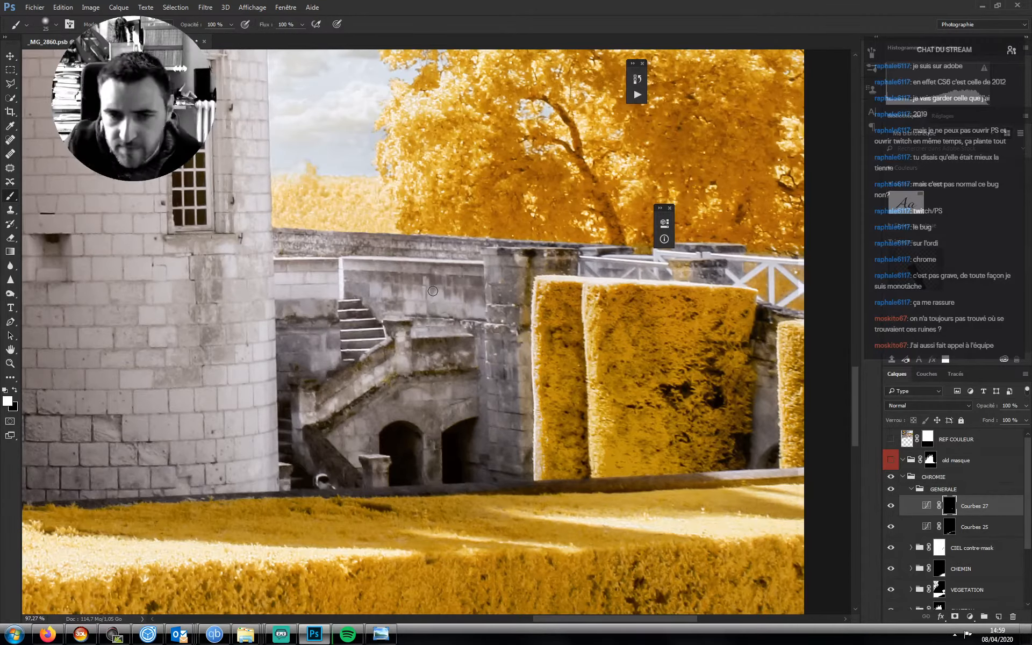
{"action": "key", "text": "bracketright"}
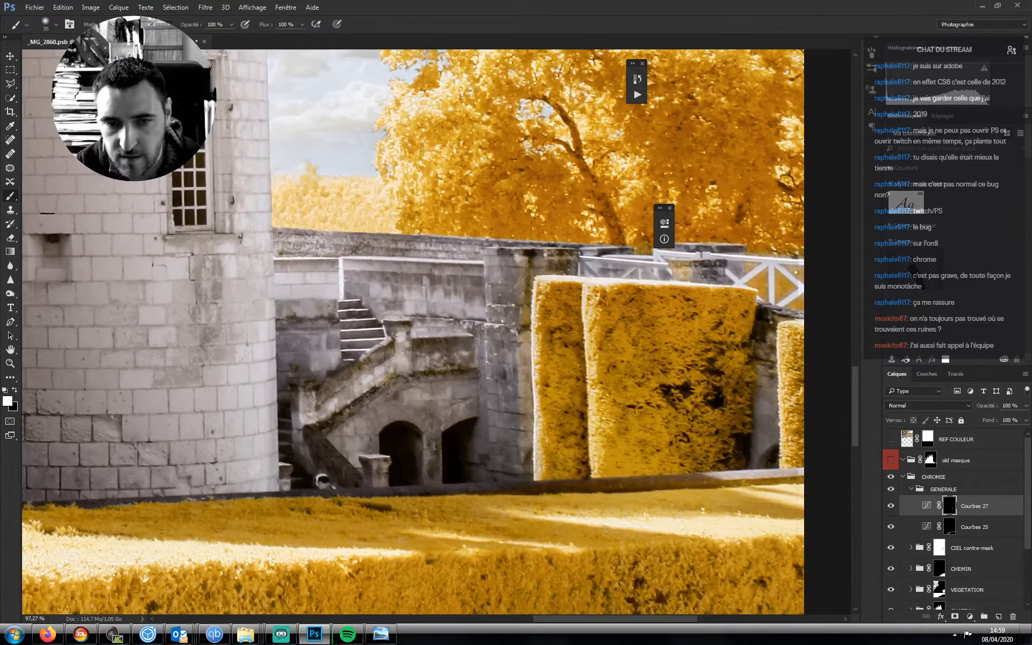
{"action": "left_click", "coordinate": [280, 635]}
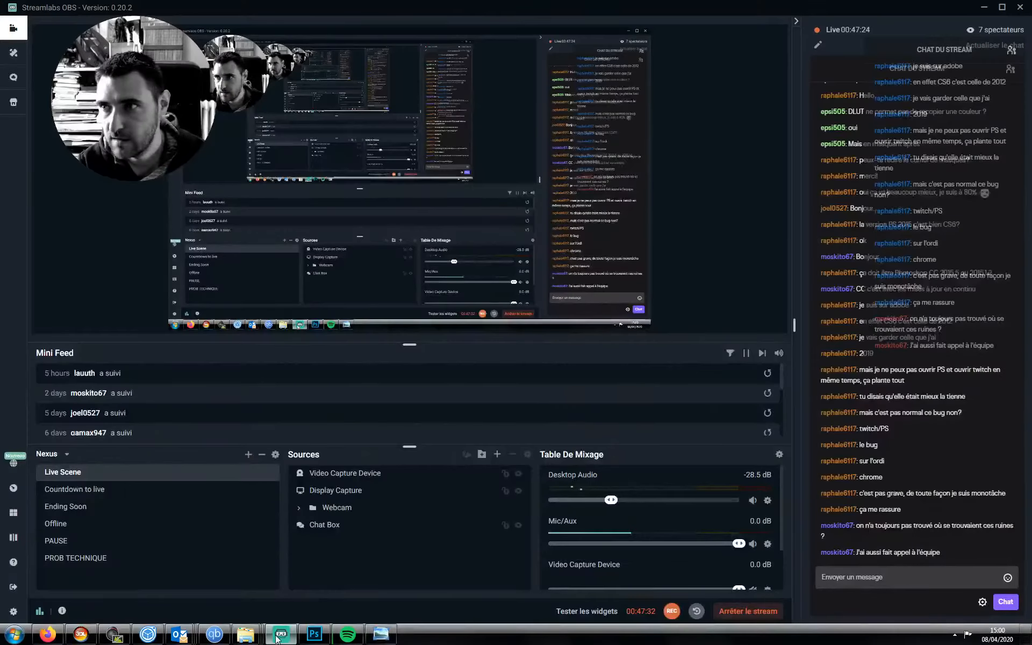
{"action": "left_click", "coordinate": [281, 635]}
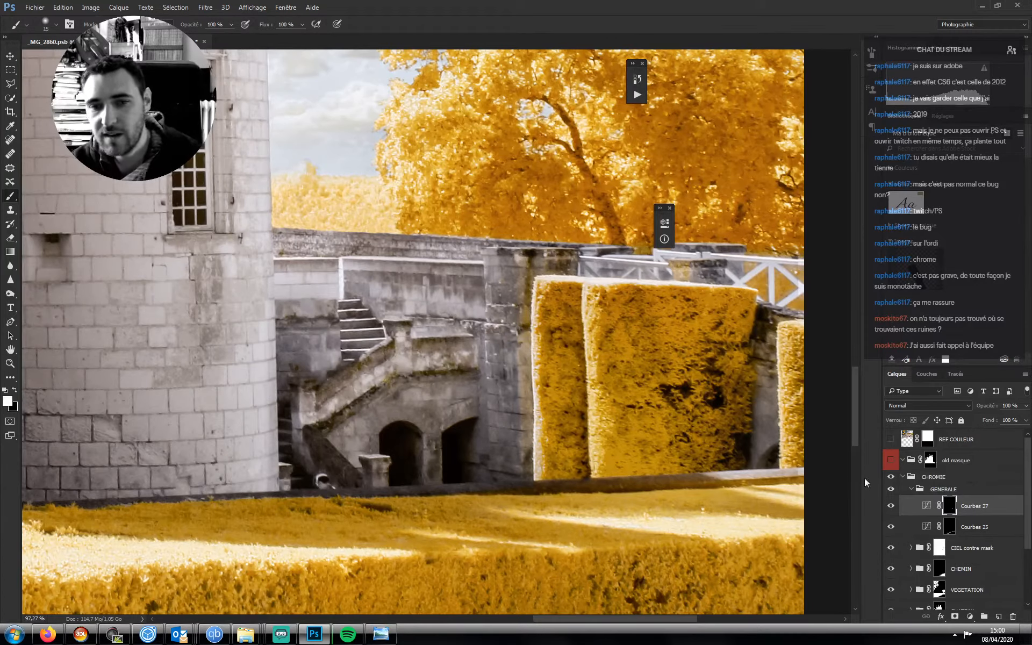
- Add a second Curves layer that darkens the tones from input 168 to output 135, and invert its mask to black
{"action": "left_click", "coordinate": [970, 618]}
{"action": "left_click", "coordinate": [908, 447]}
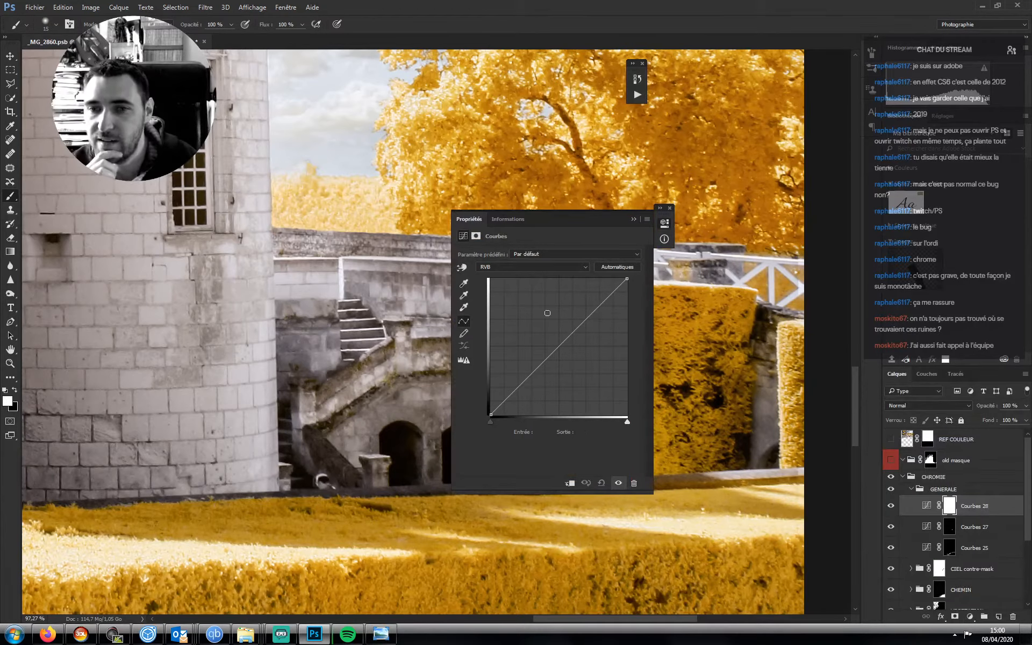
{"action": "left_click_drag", "start_coordinate": [576, 329], "coordinate": [581, 342]}
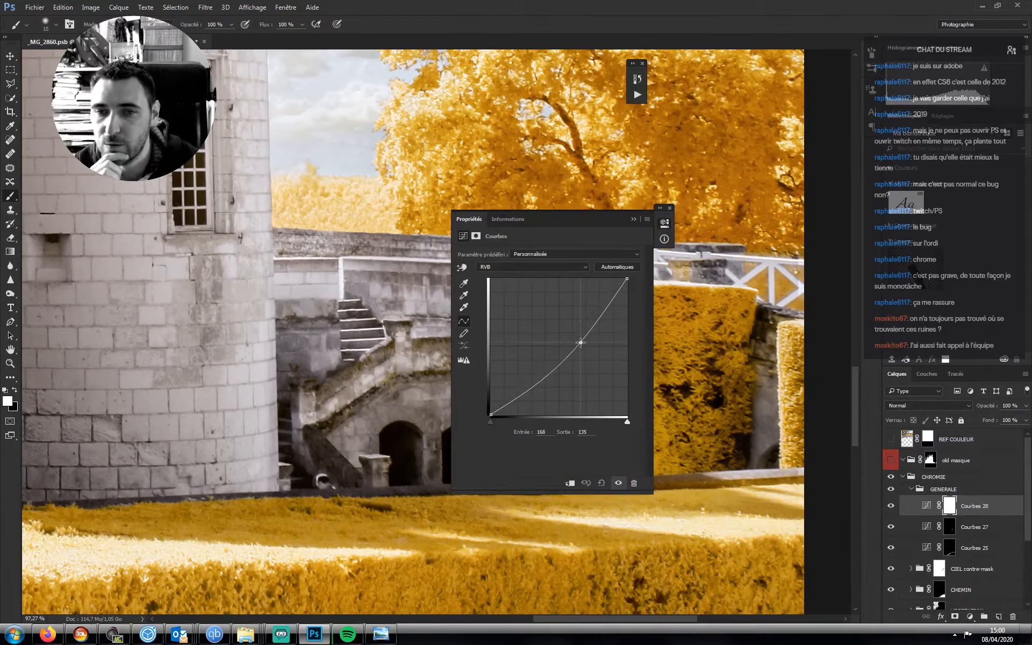
{"action": "left_click", "coordinate": [634, 219]}
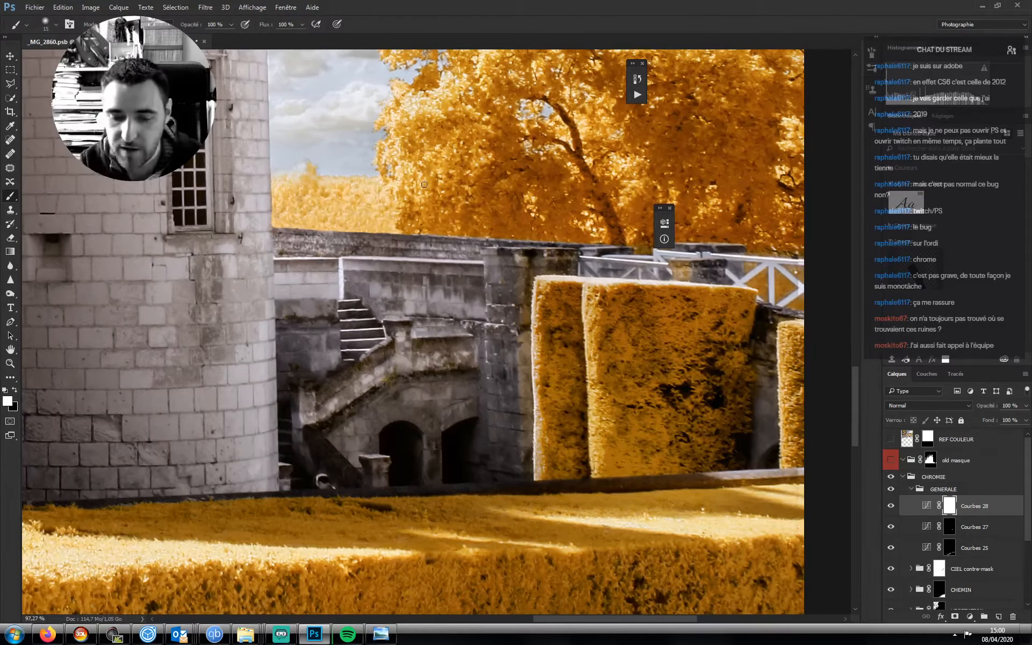
{"action": "key", "text": "ctrl+i"}
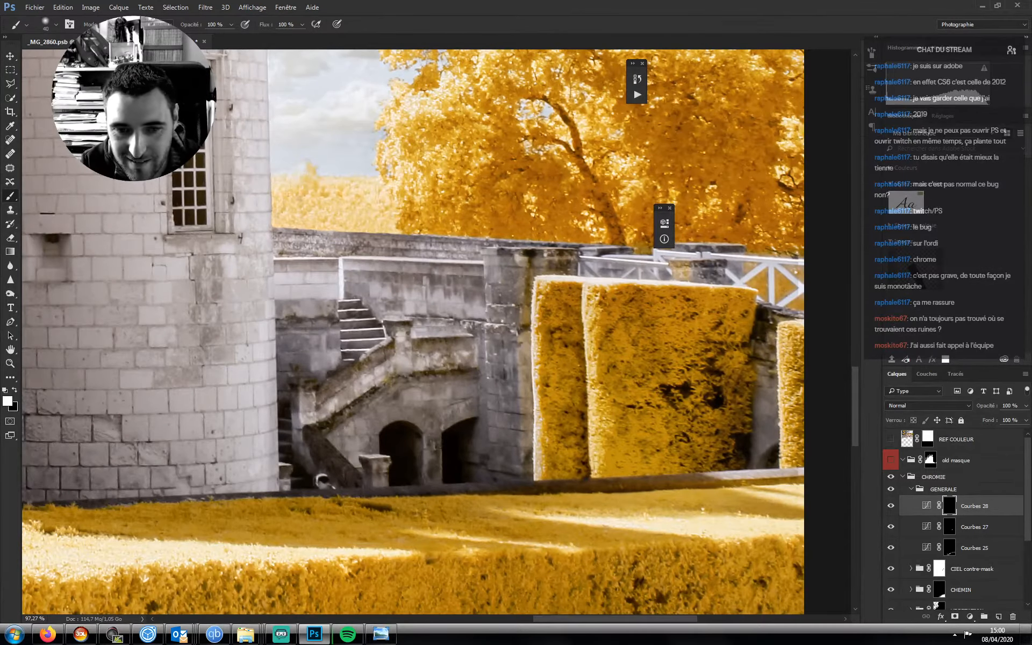
- Paint white on the Courbes 28 mask over the shaded parts of the staircase and arches, varying the brush between about 10 and 40 px
{"action": "key", "text": "bracketleft"}
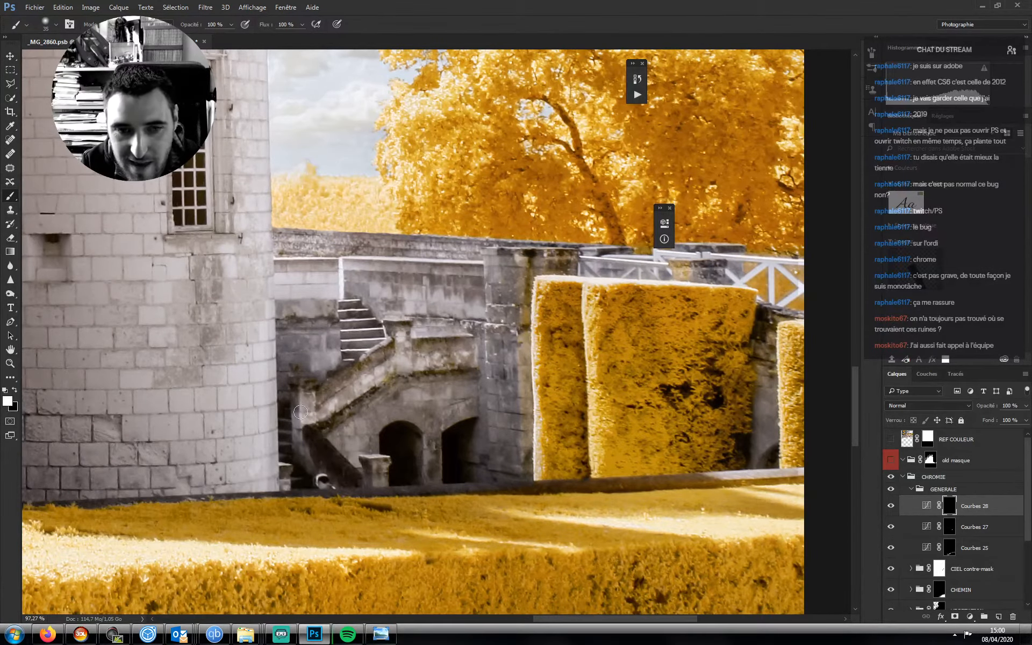
{"action": "key", "text": "bracketleft"}
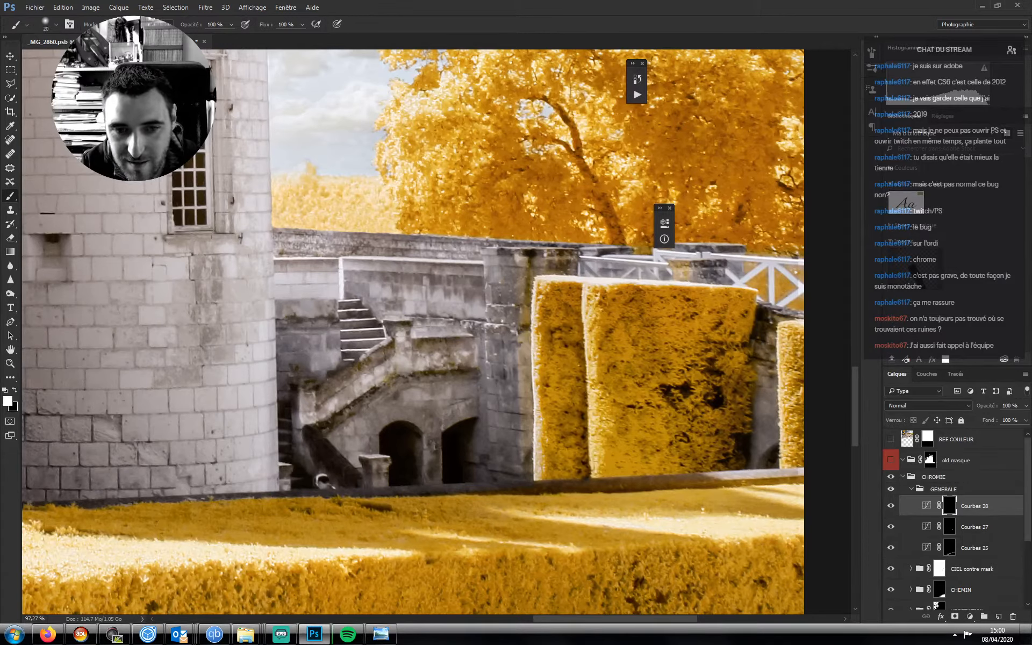
{"action": "key", "text": "bracketright"}
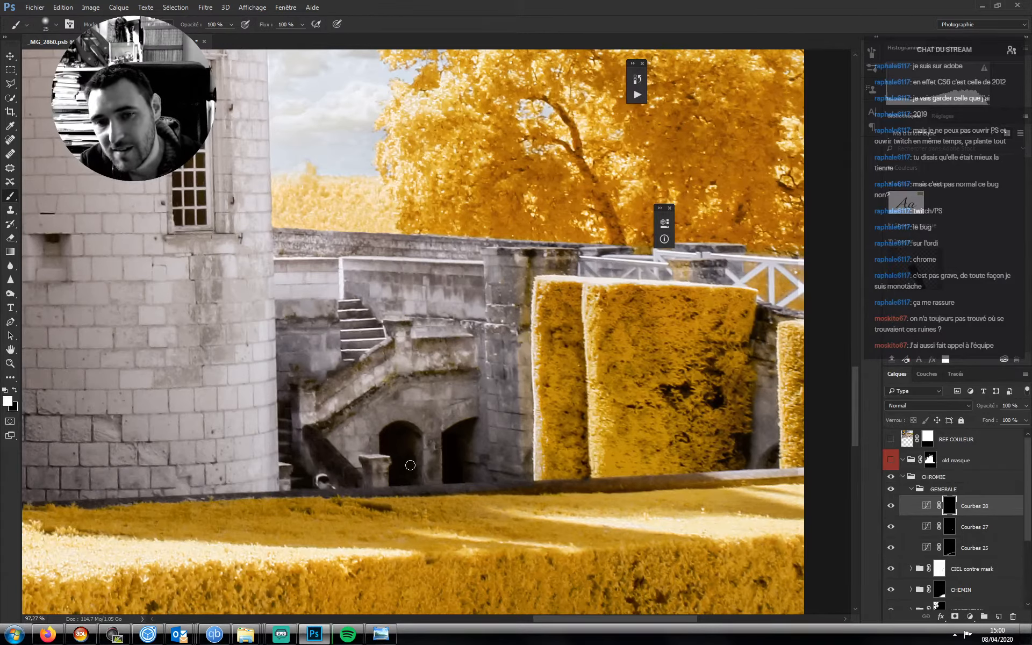
{"action": "key", "text": "bracketright"}
{"action": "key", "text": "bracketright"}
{"action": "key", "text": "bracketright"}
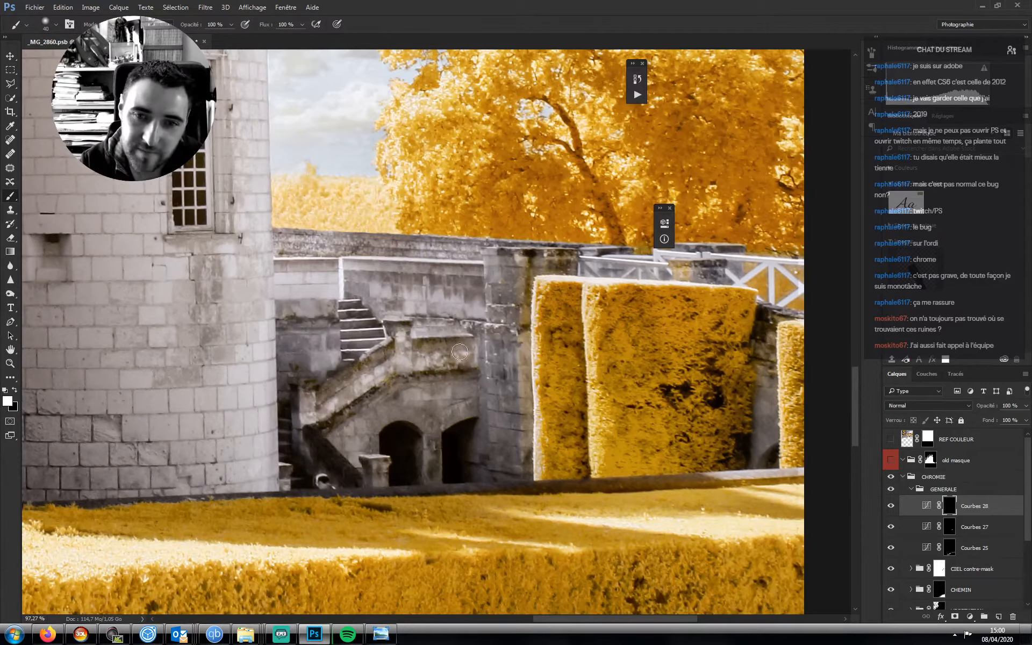
{"action": "key", "text": "bracketleft"}
{"action": "key", "text": "bracketleft"}
{"action": "key", "text": "bracketleft"}
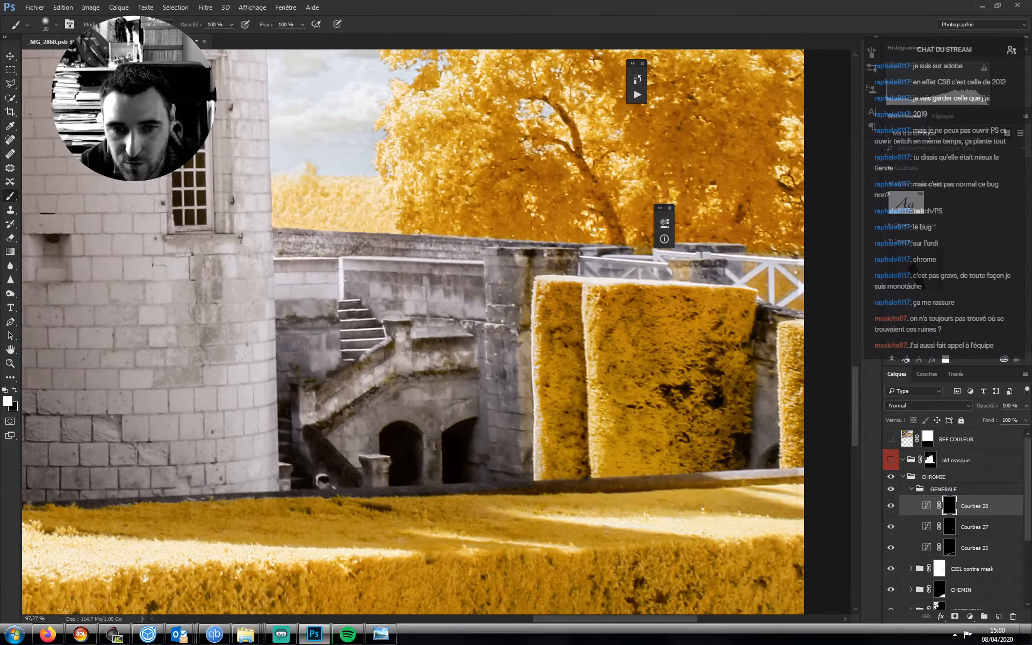
{"action": "key", "text": "bracketleft"}
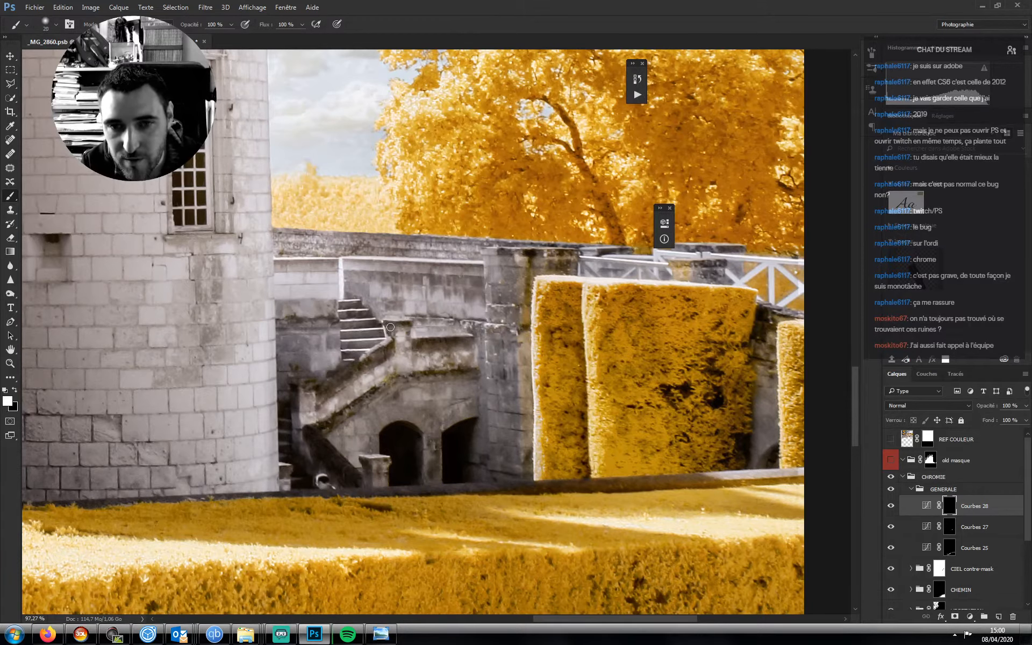
{"action": "key", "text": "bracketleft"}
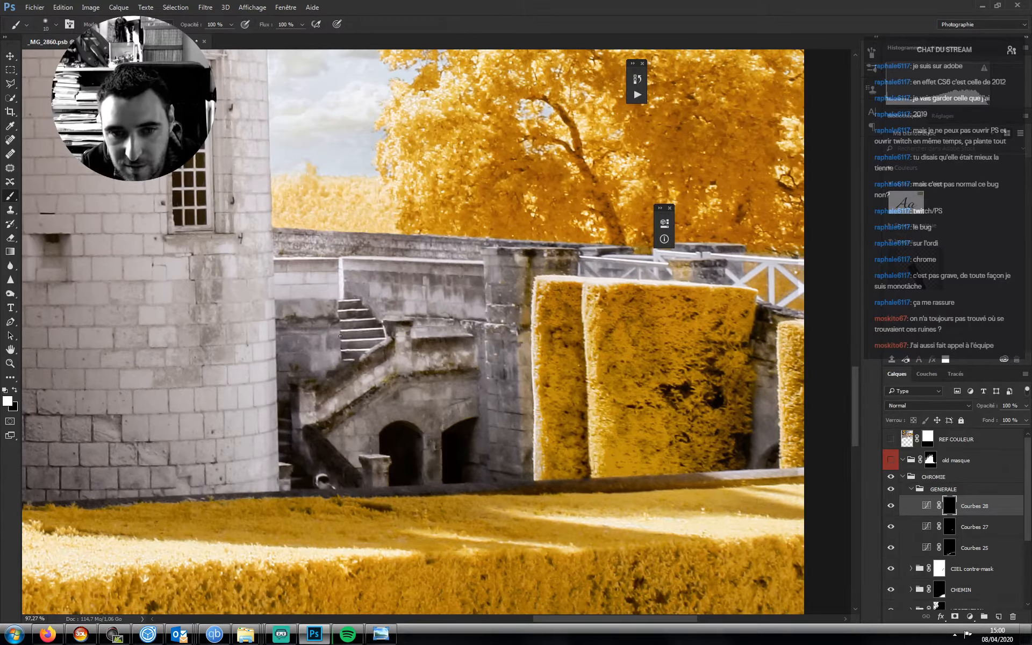
{"action": "key", "text": "bracketright"}
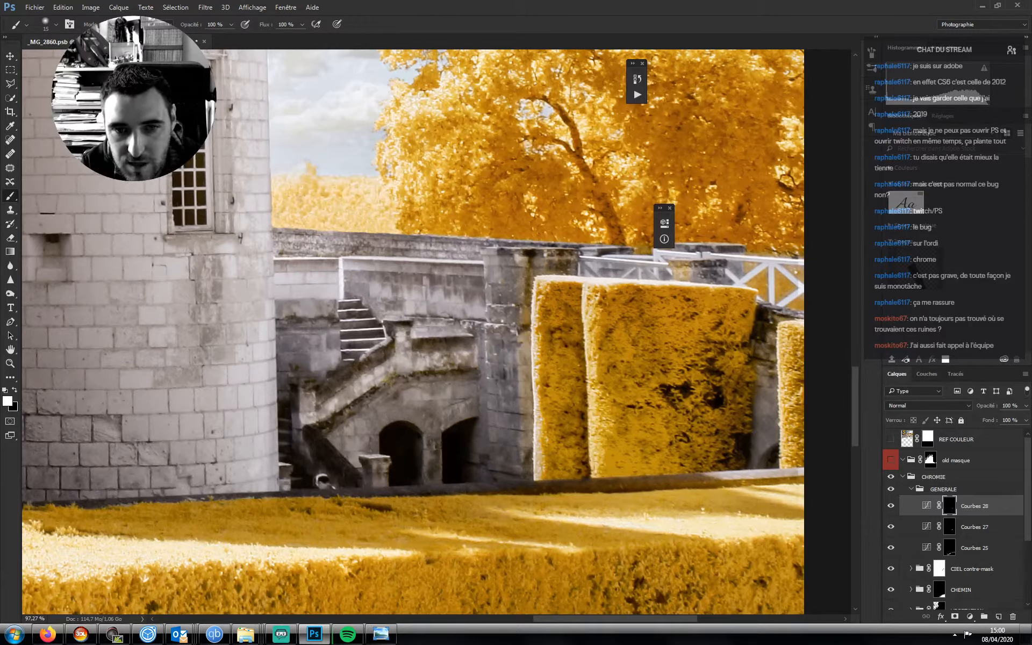
{"action": "key", "text": "bracketleft"}
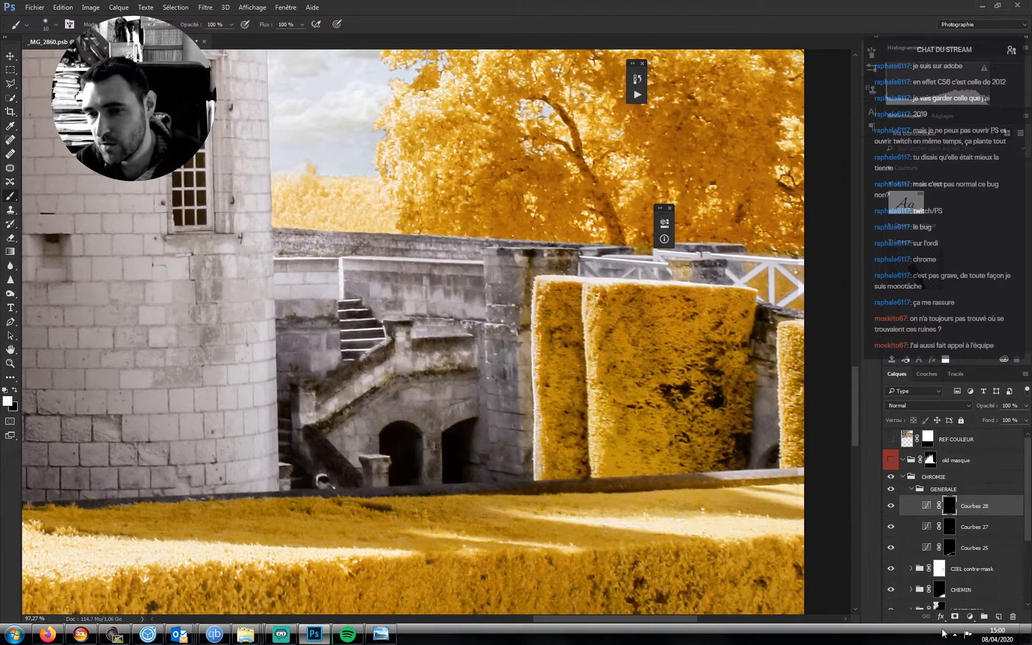
{"action": "left_click", "coordinate": [970, 617]}
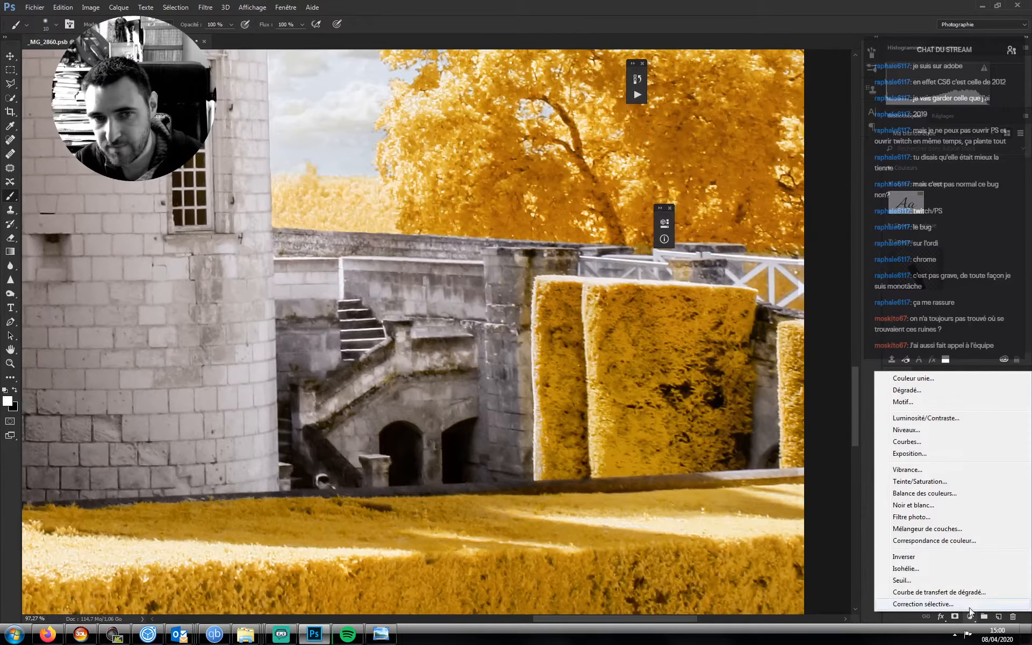
{"action": "left_click", "coordinate": [814, 575]}
- Outline the wall section between the round tower and the staircase with a polygonal lasso selection
{"action": "key", "text": "l"}
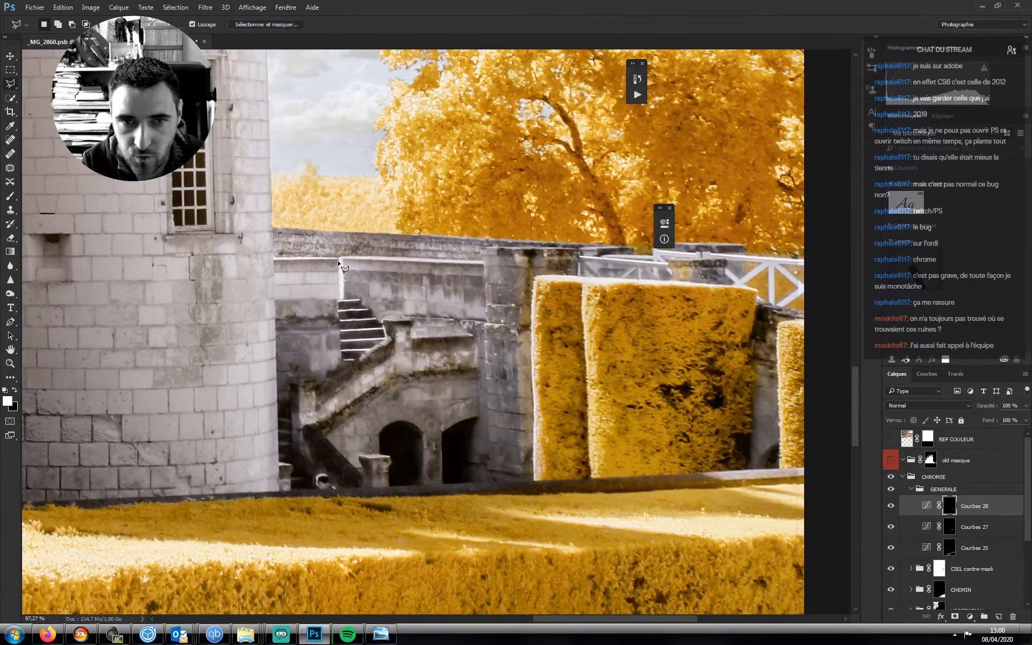
{"action": "left_click", "coordinate": [338, 259]}
{"action": "left_click", "coordinate": [342, 363]}
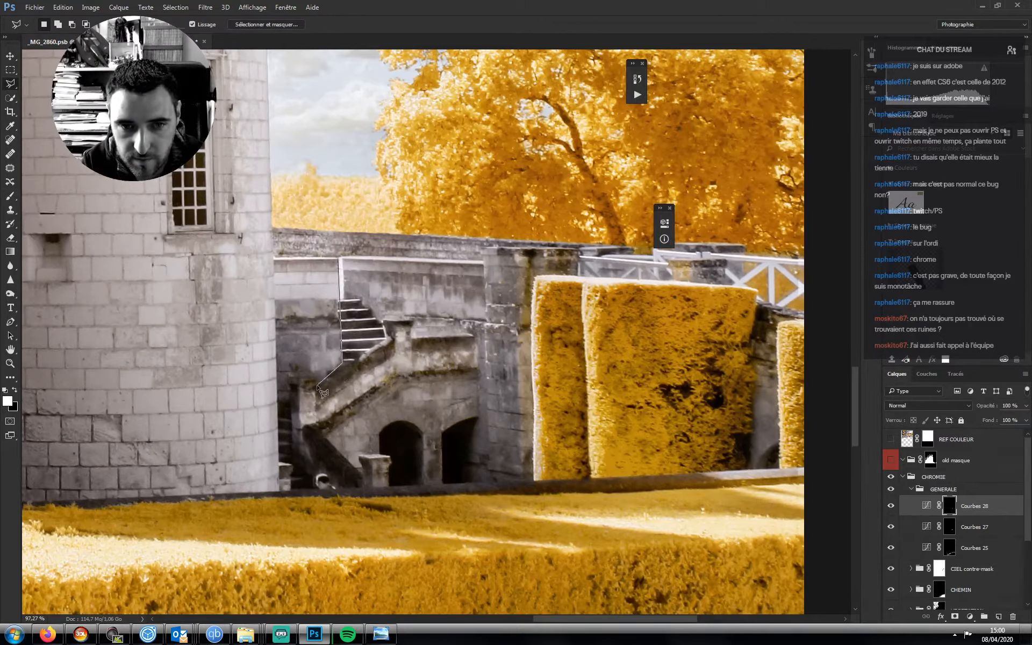
{"action": "left_click", "coordinate": [317, 386]}
{"action": "left_click", "coordinate": [316, 376]}
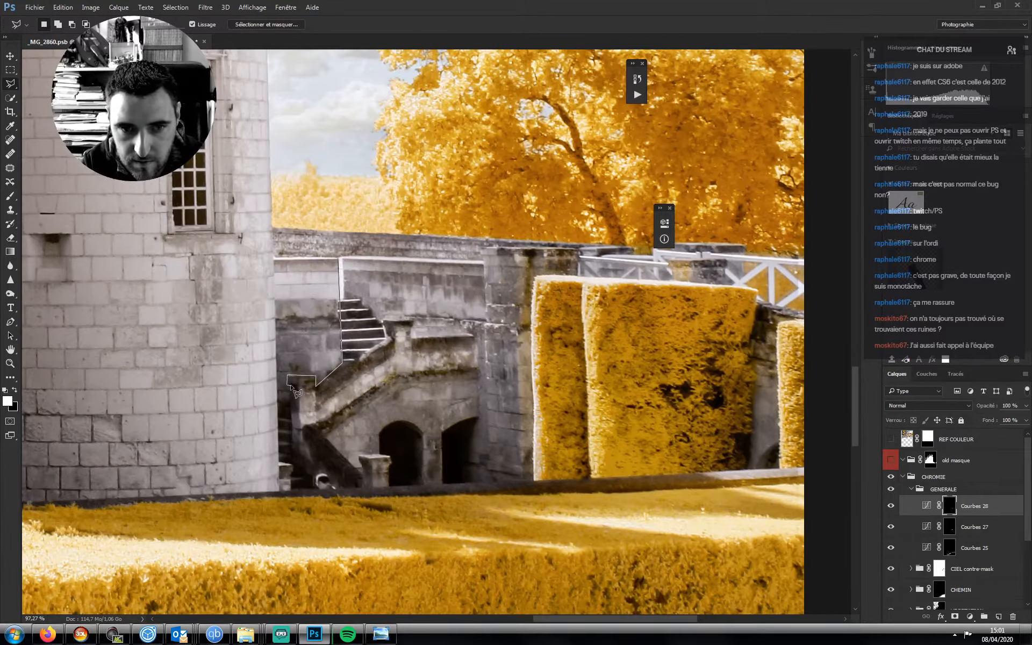
{"action": "left_click", "coordinate": [291, 385]}
{"action": "left_click", "coordinate": [291, 403]}
{"action": "left_click", "coordinate": [276, 401]}
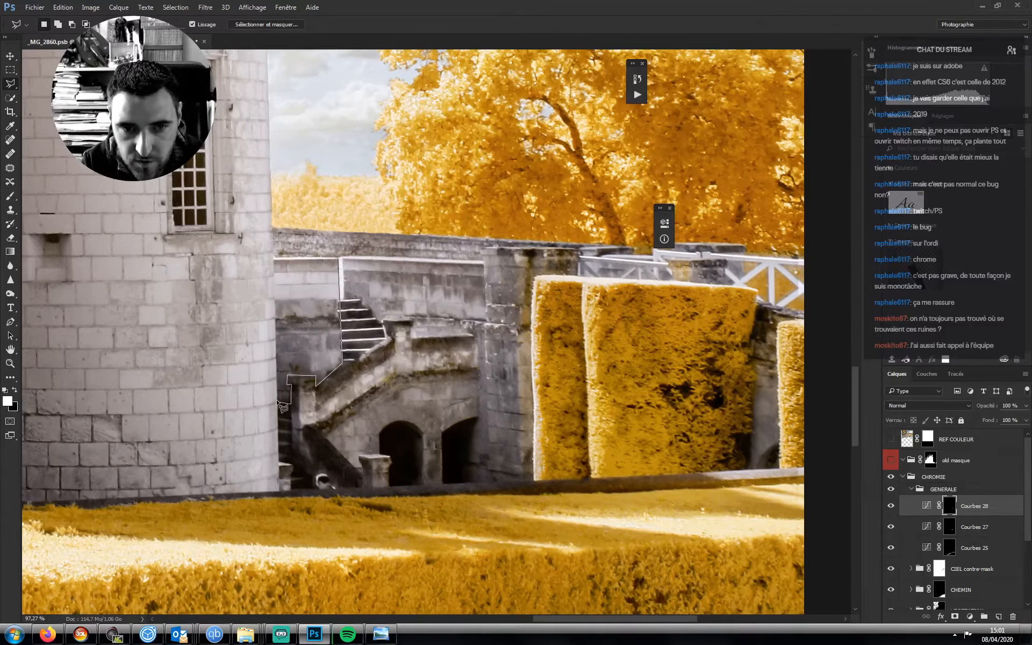
{"action": "left_click", "coordinate": [274, 259]}
{"action": "left_click", "coordinate": [338, 259]}
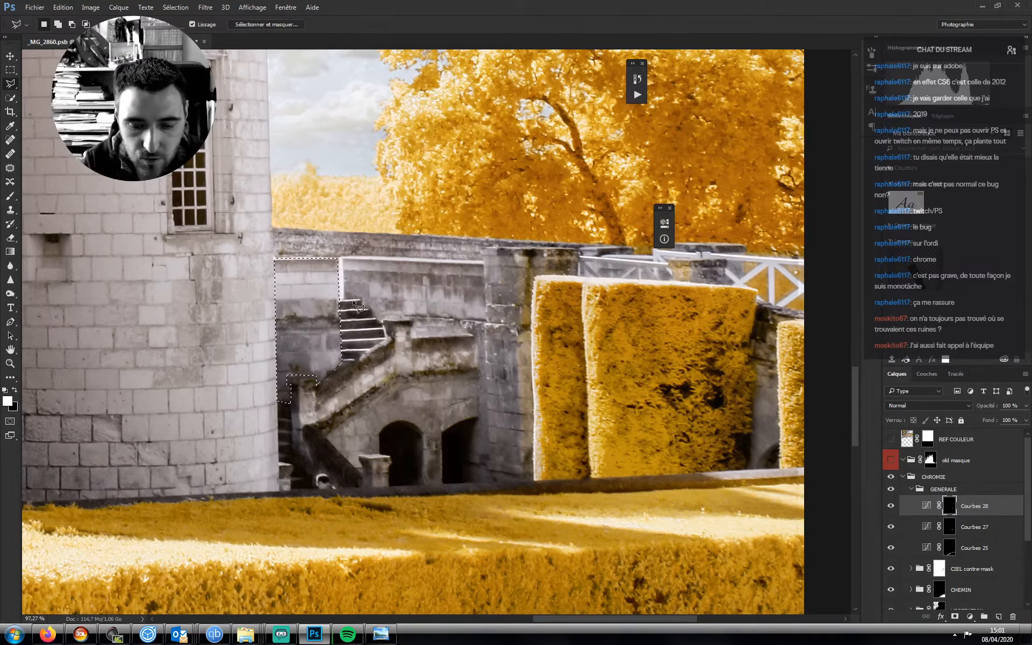
- Fill the selected wall area of the Courbes 28 mask with a white-to-transparent gradient from its base upward, and deselect
{"action": "key", "text": "g"}
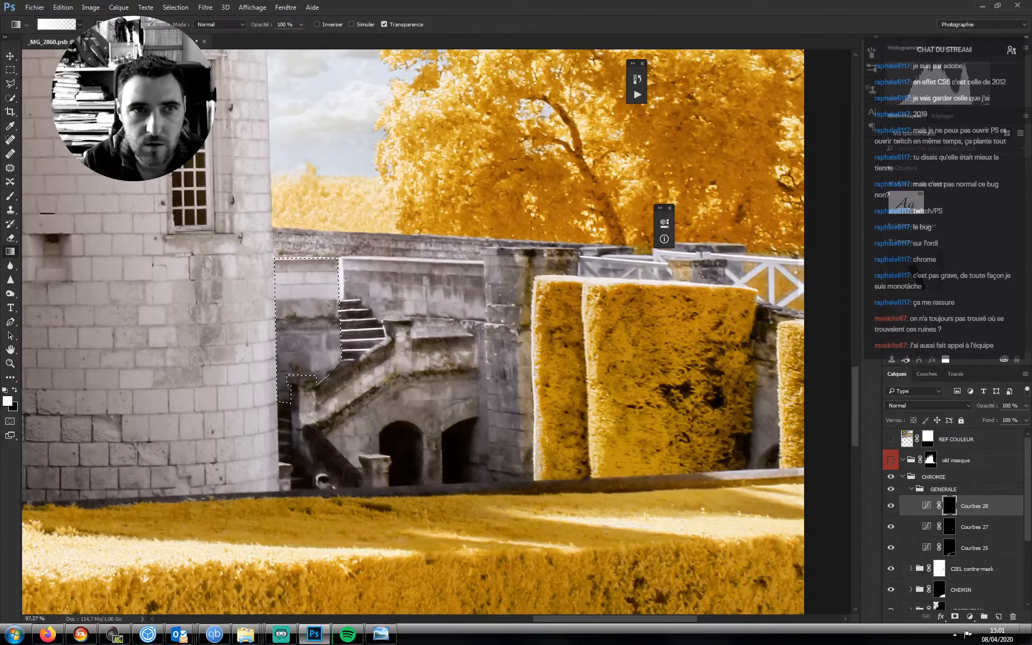
{"action": "left_click_drag", "start_coordinate": [306, 400], "coordinate": [301, 257]}
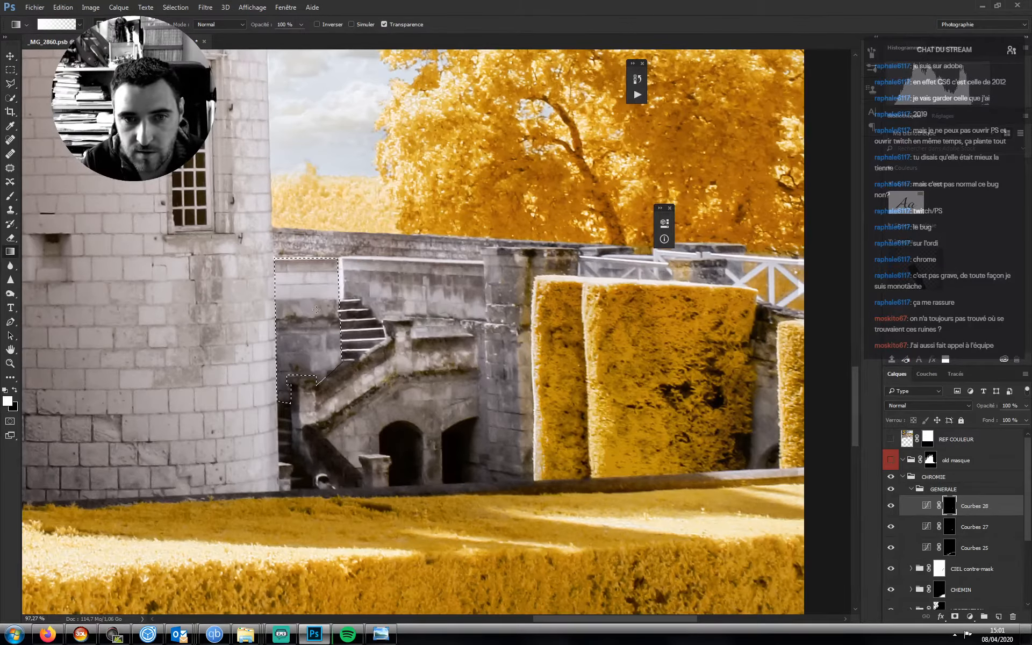
{"action": "key", "text": "ctrl+d"}
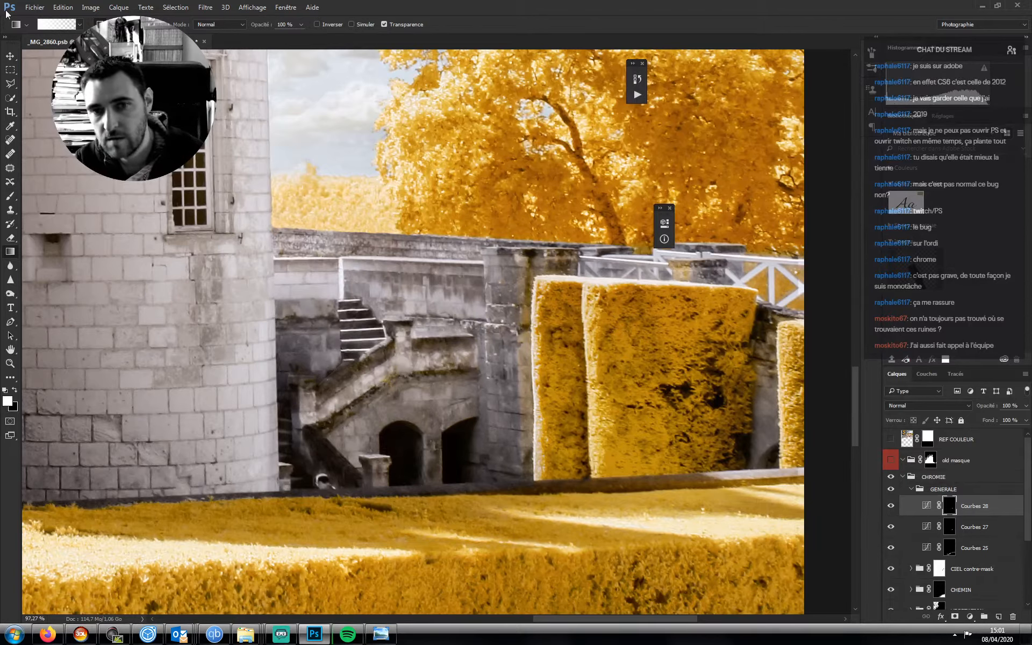
- Set the feather of the Courbes 28 mask to 2 px
{"action": "double_click", "coordinate": [948, 510]}
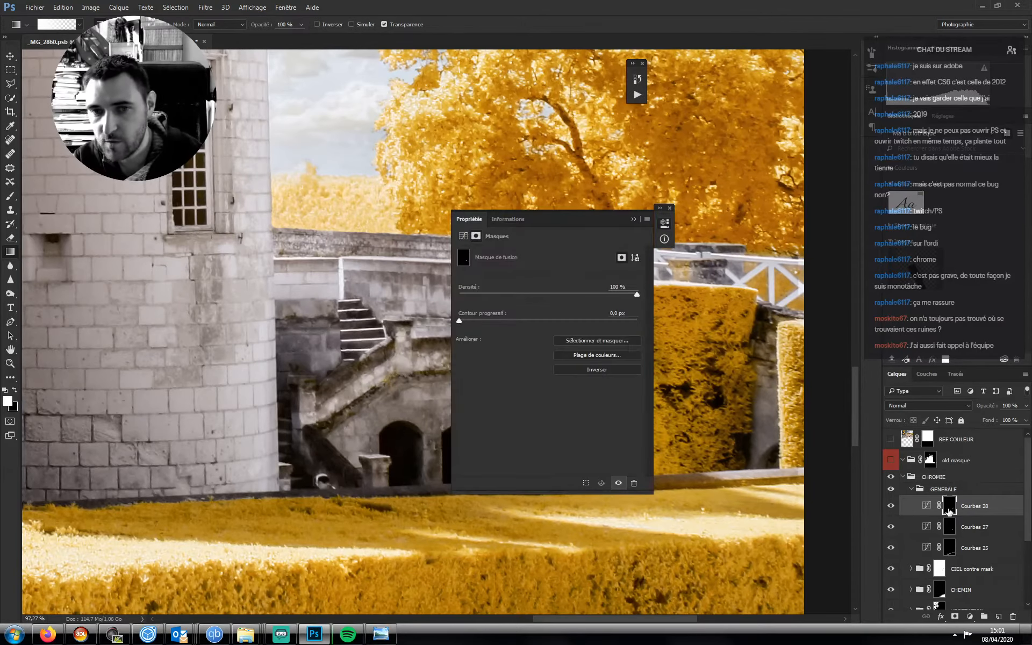
{"action": "double_click", "coordinate": [619, 316]}
{"action": "type", "text": "2"}
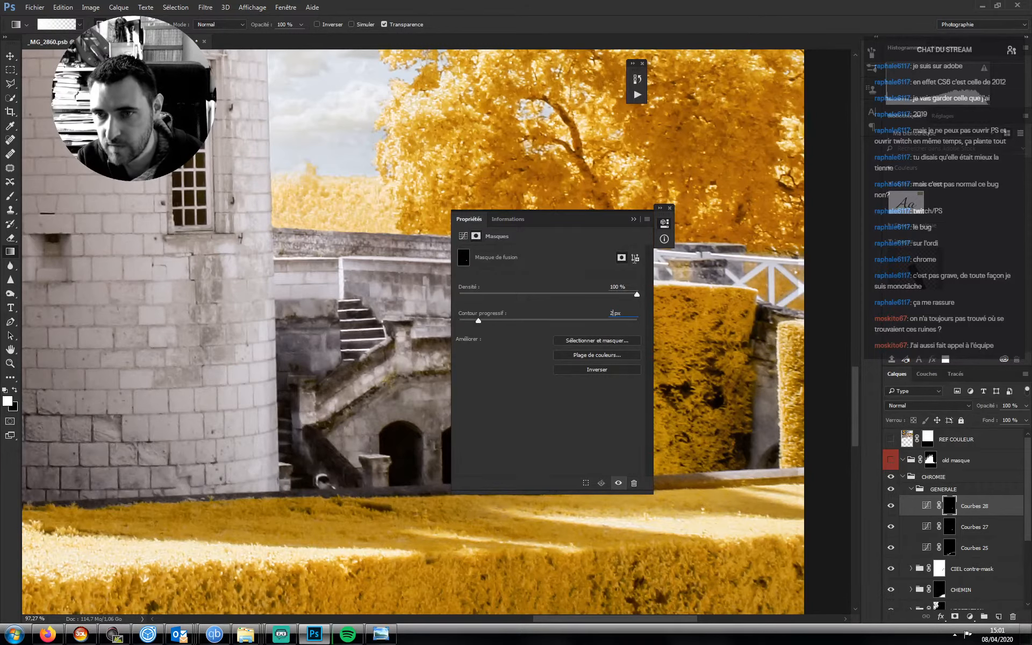
{"action": "left_click", "coordinate": [638, 225]}
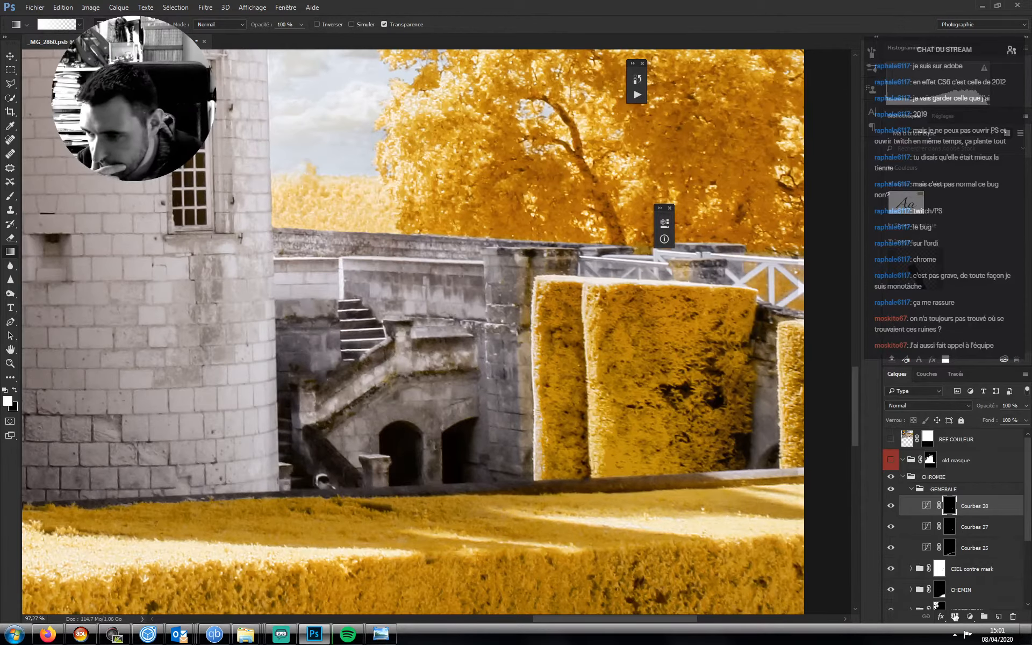
- Add a brightening Curves layer with raised highlights and a shadow point from input 62 to output 79, and invert its mask to black
{"action": "left_click", "coordinate": [971, 617]}
{"action": "left_click", "coordinate": [908, 445]}
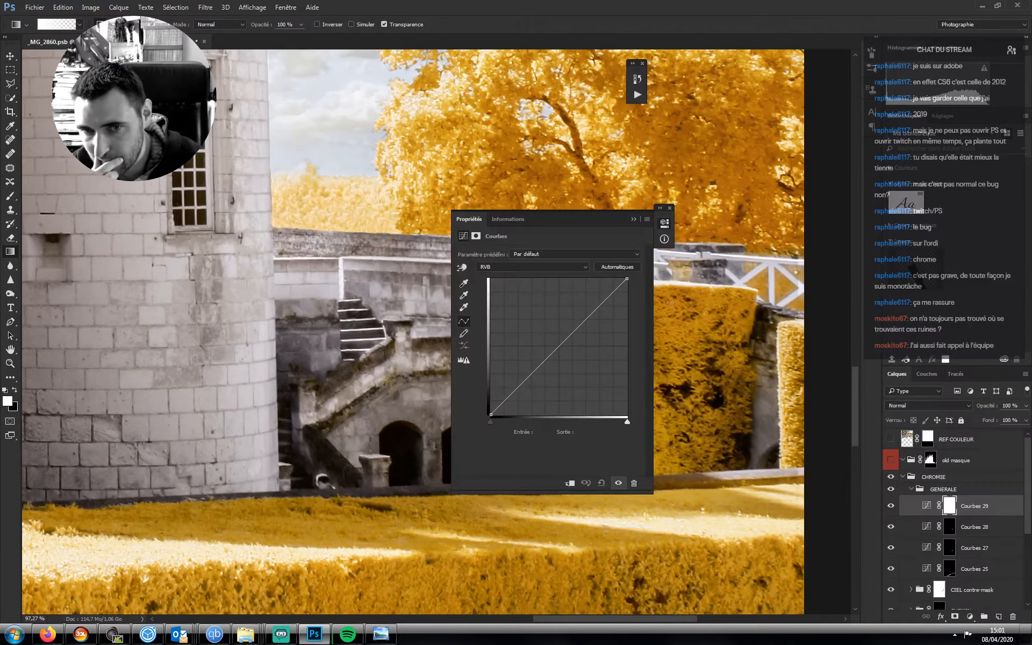
{"action": "left_click_drag", "start_coordinate": [586, 321], "coordinate": [580, 308]}
{"action": "left_click_drag", "start_coordinate": [526, 372], "coordinate": [527, 376]}
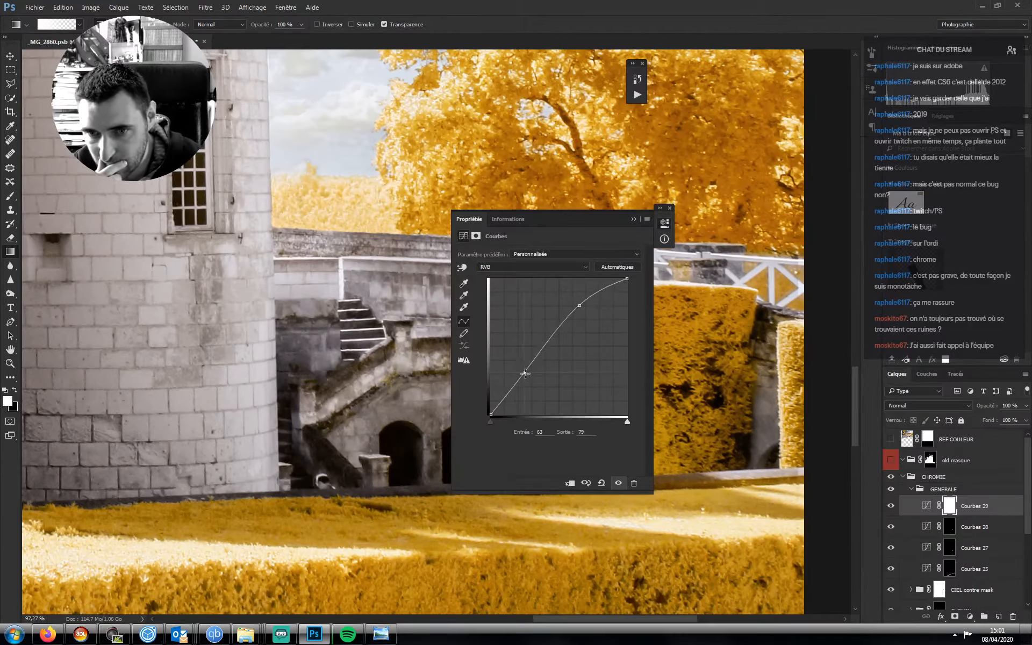
{"action": "left_click", "coordinate": [633, 219]}
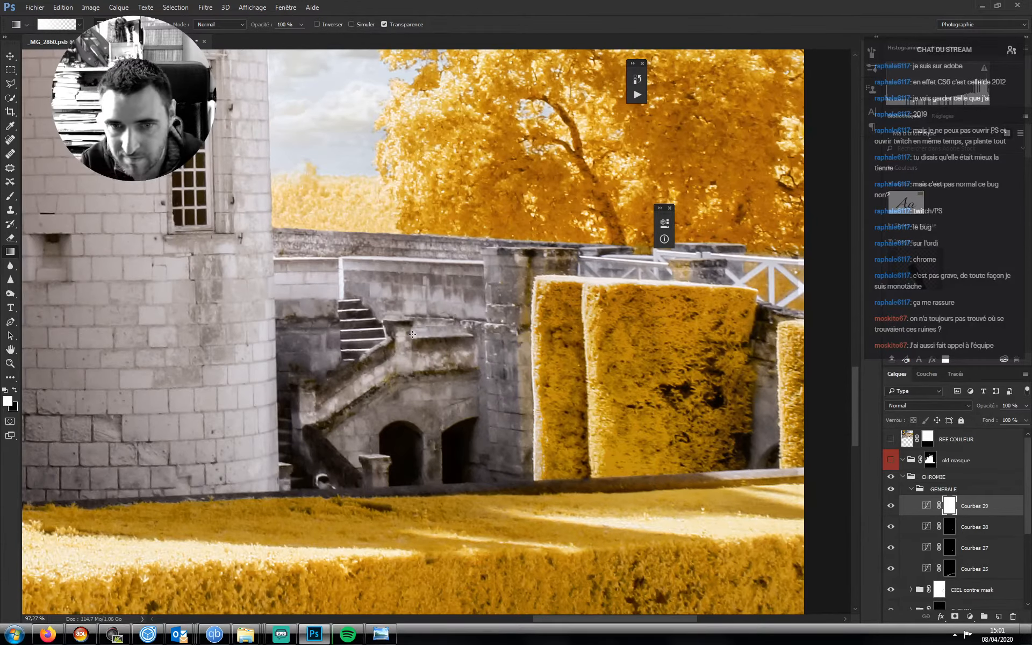
{"action": "key", "text": "ctrl+i"}
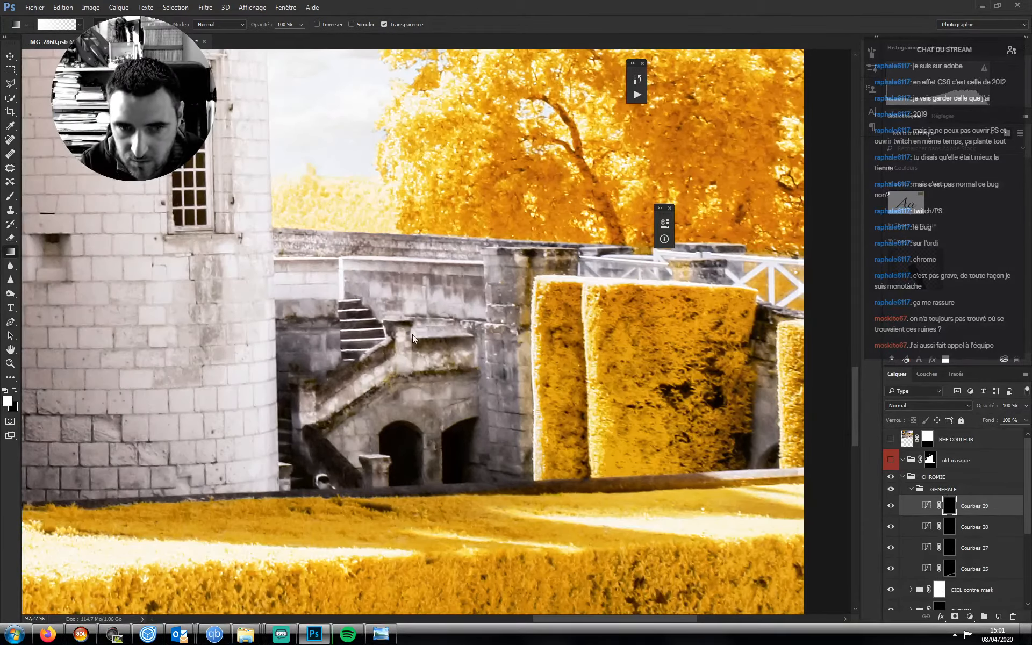
- Paint white on the Courbes 29 mask over the wall beside the near arch with a brush of about 20 to 30 px
{"action": "key", "text": "b"}
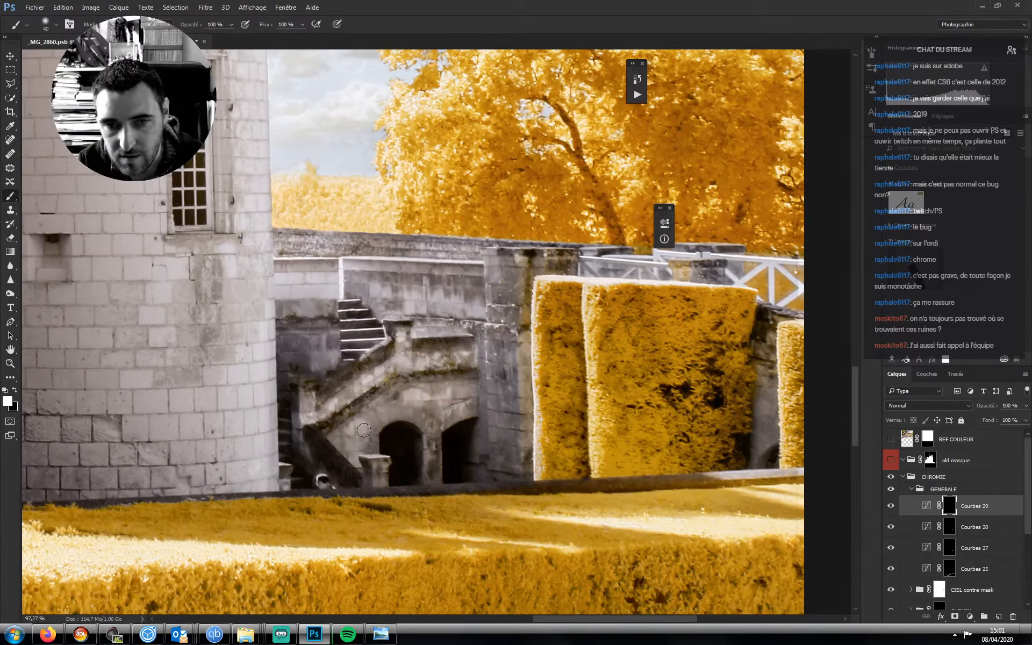
{"action": "key", "text": "["}
{"action": "key", "text": "["}
{"action": "key", "text": "["}
{"action": "mouse_move", "coordinate": [353, 448]}
{"action": "left_mouse_down"}
{"action": "mouse_move", "coordinate": [352, 458]}
{"action": "mouse_move", "coordinate": [338, 440]}
{"action": "mouse_move", "coordinate": [338, 451]}
{"action": "left_mouse_up"}
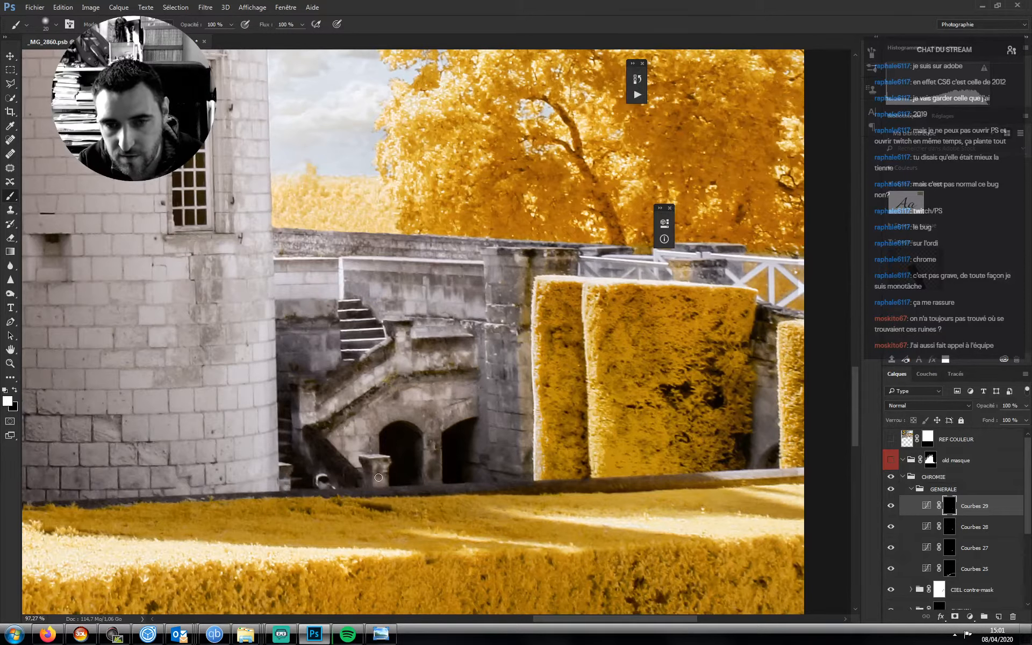
{"action": "key", "text": "]"}
{"action": "key", "text": "]"}
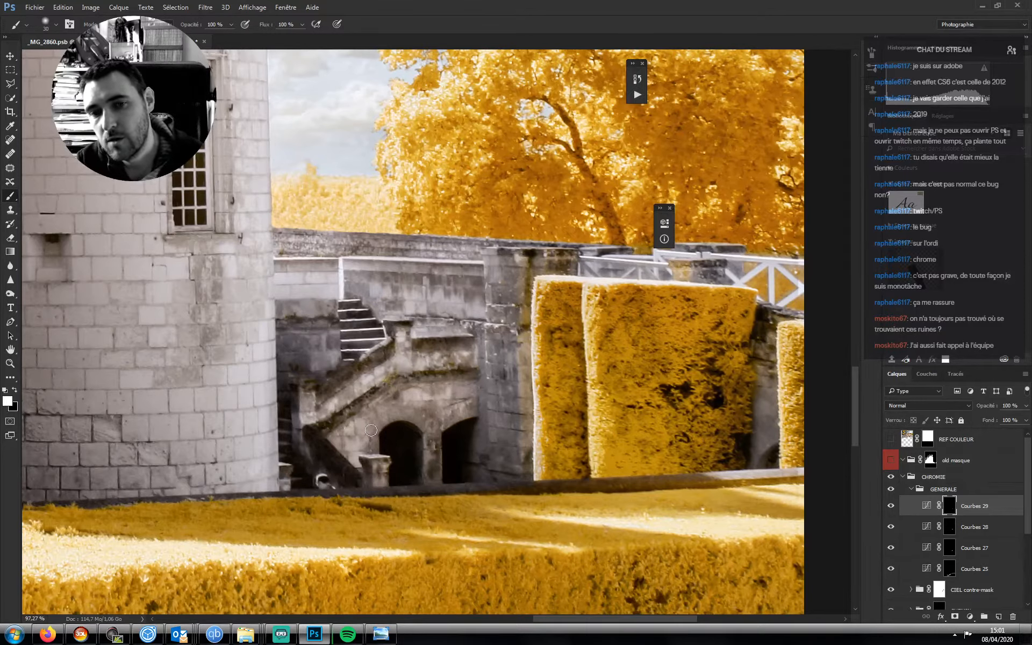
- Add another Curves layer that brightens the tones from input 160 to output 226, and invert its mask to black
{"action": "left_click", "coordinate": [971, 616]}
{"action": "left_click", "coordinate": [903, 446]}
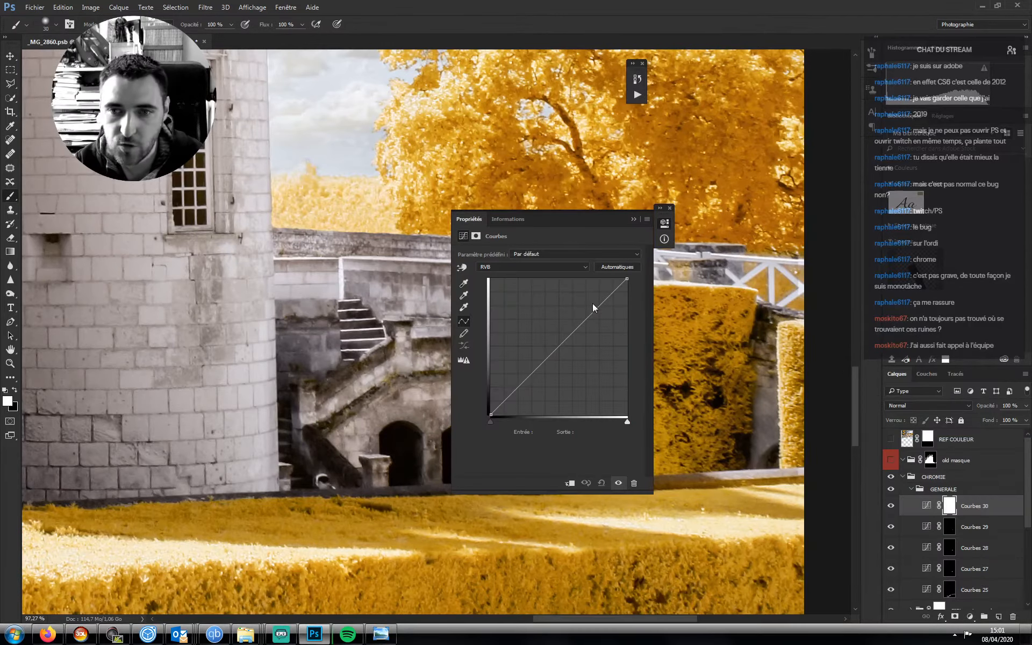
{"action": "left_click_drag", "start_coordinate": [593, 303], "coordinate": [576, 294]}
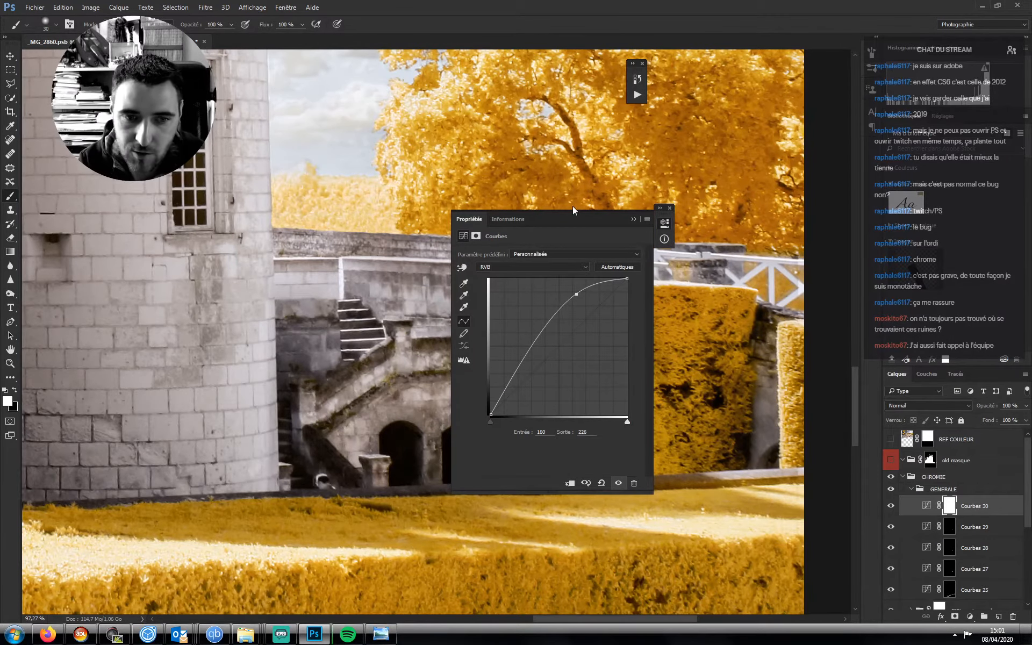
{"action": "key", "text": "ctrl+i"}
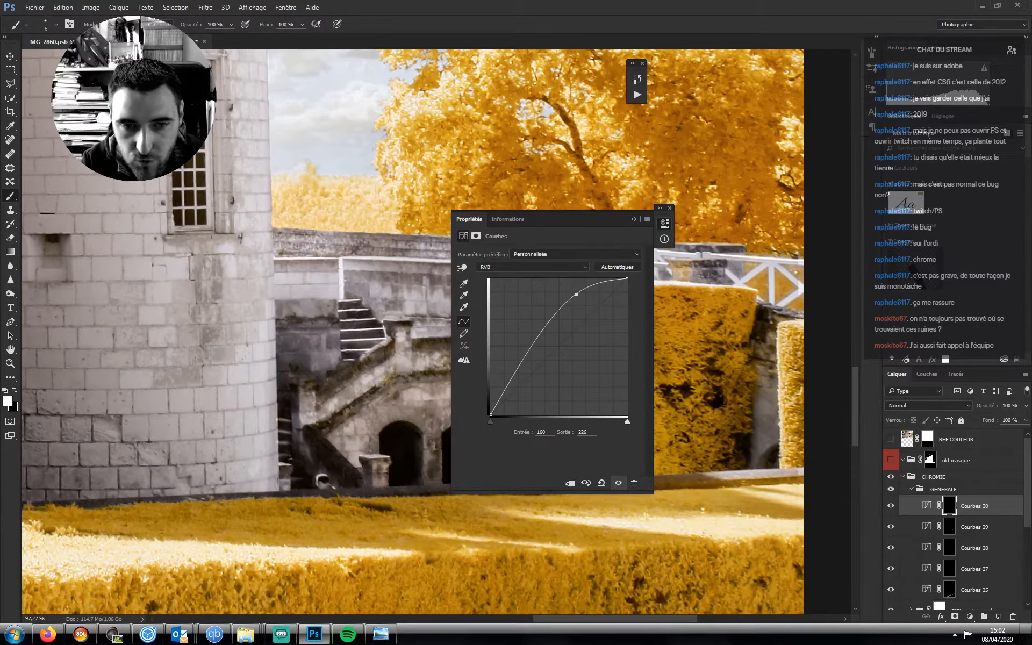
{"action": "key", "text": "x"}
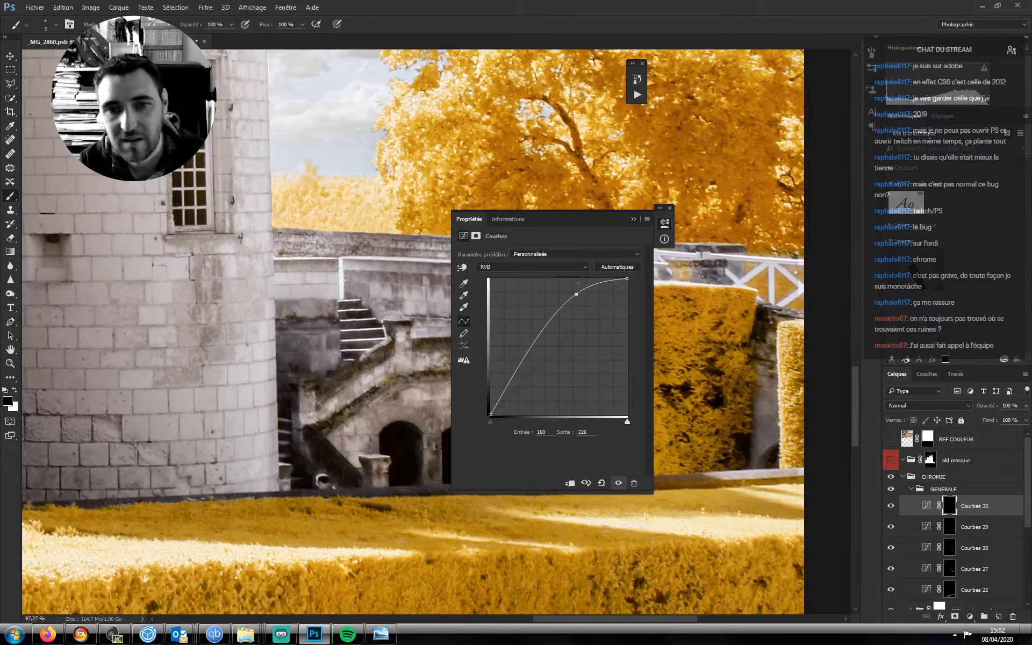
{"action": "left_click", "coordinate": [634, 219]}
{"action": "key", "text": "ctrl+minus"}
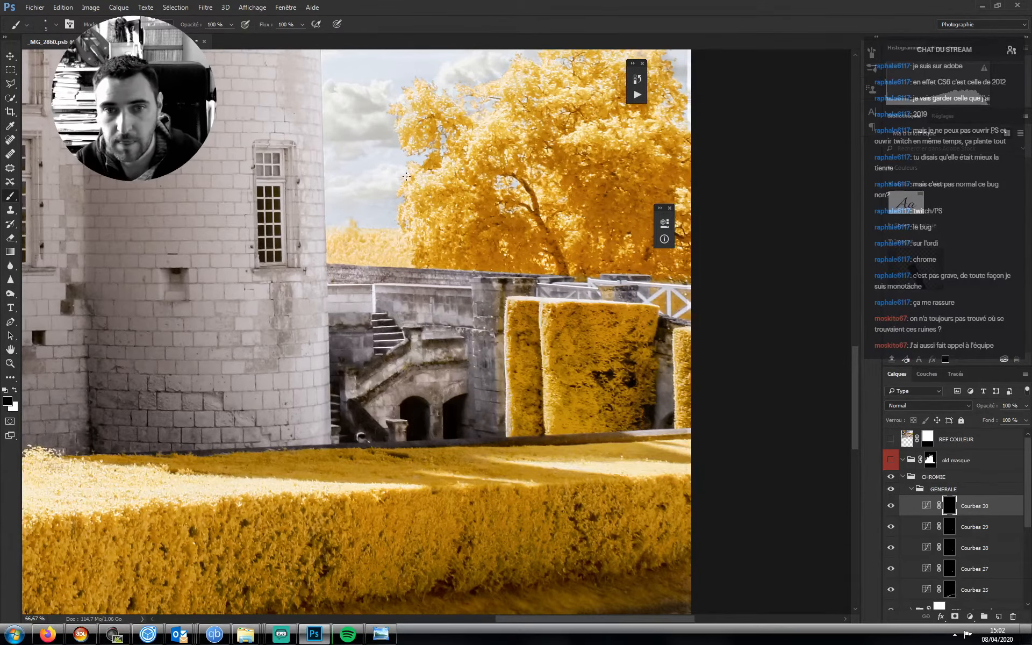
- Add a Curves layer above Courbes 30 that darkens the midtones, and invert its mask to black
{"action": "key", "text": "ctrl+plus"}
{"action": "key", "text": "ctrl+plus"}
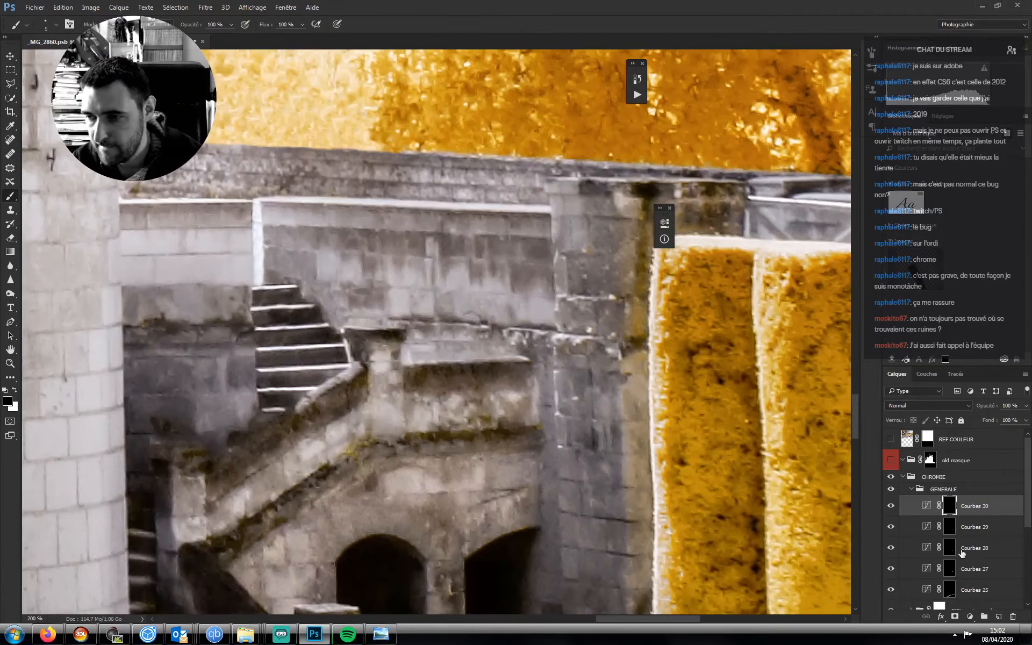
{"action": "left_click", "coordinate": [970, 616]}
{"action": "left_click", "coordinate": [914, 444]}
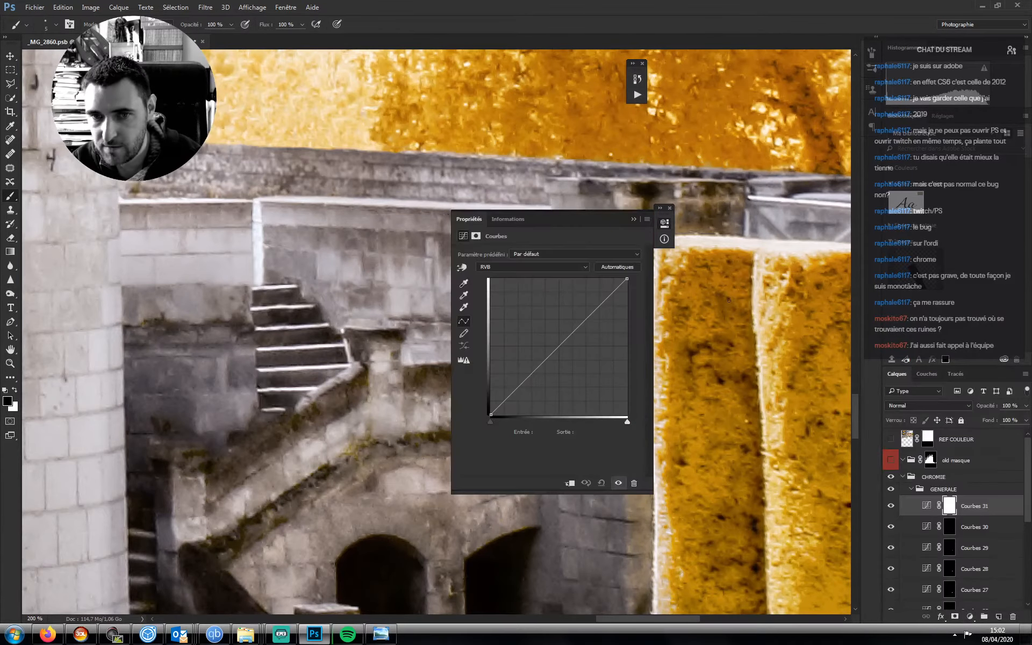
{"action": "left_click_drag", "start_coordinate": [559, 348], "coordinate": [566, 361]}
{"action": "left_click", "coordinate": [634, 219]}
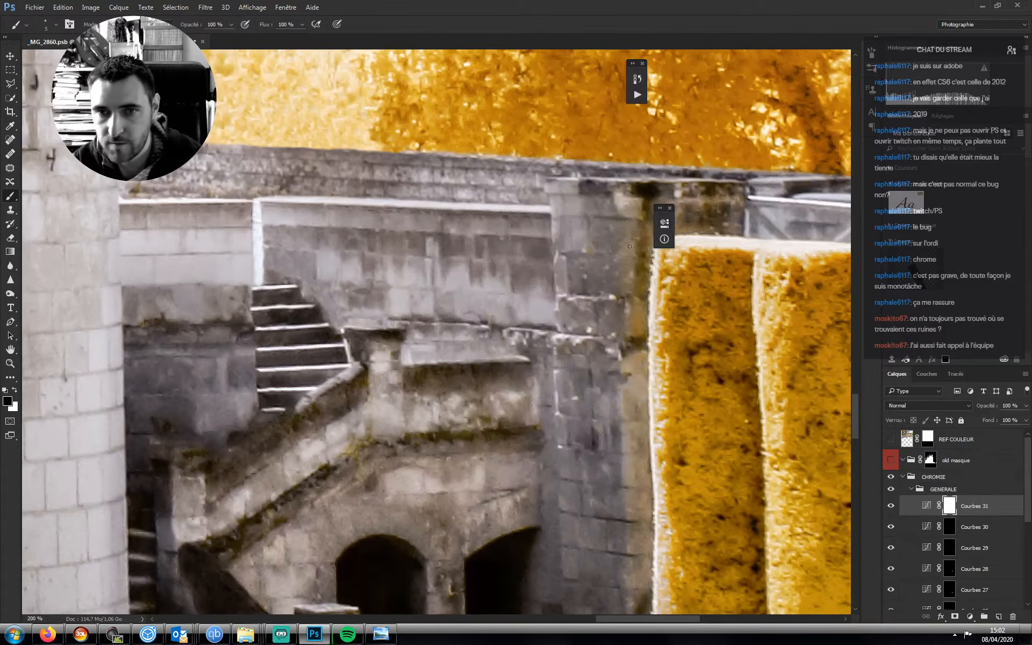
{"action": "key", "text": "l"}
{"action": "left_click", "coordinate": [261, 202]}
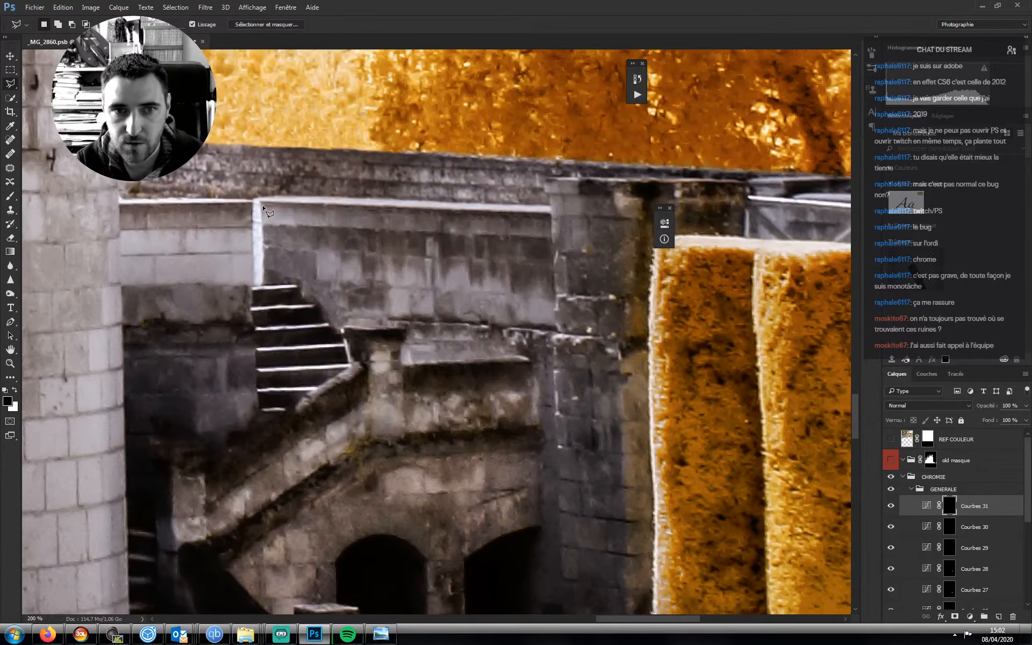
{"action": "key", "text": "ctrl+i"}
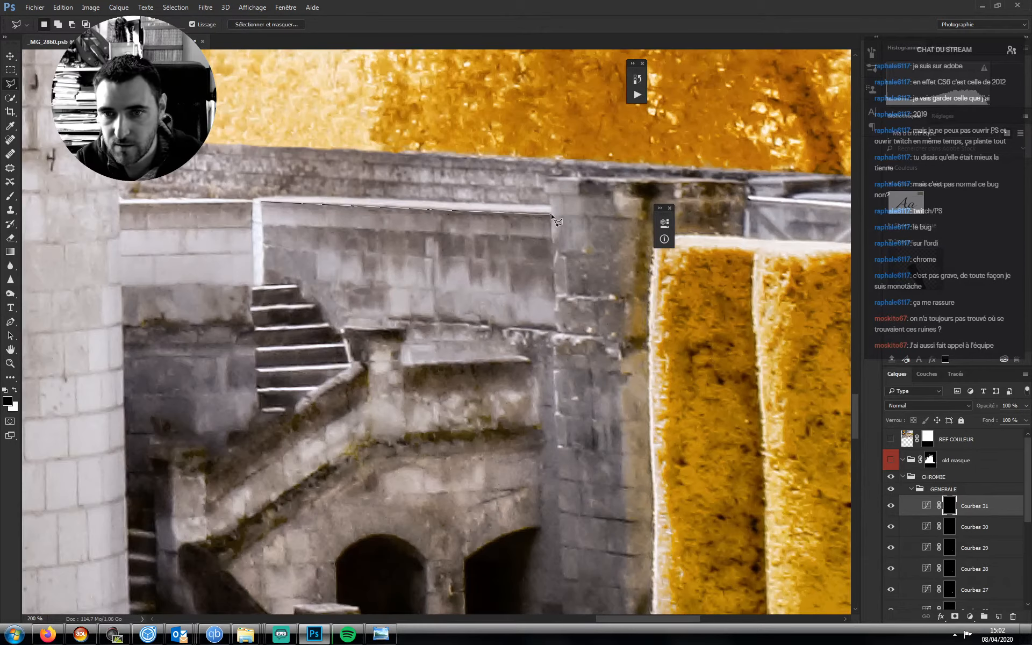
- Outline the wall behind the staircase with a polygonal lasso selection, following the pillar, the balustrade top and the edge of the steps
{"action": "left_click", "coordinate": [551, 214]}
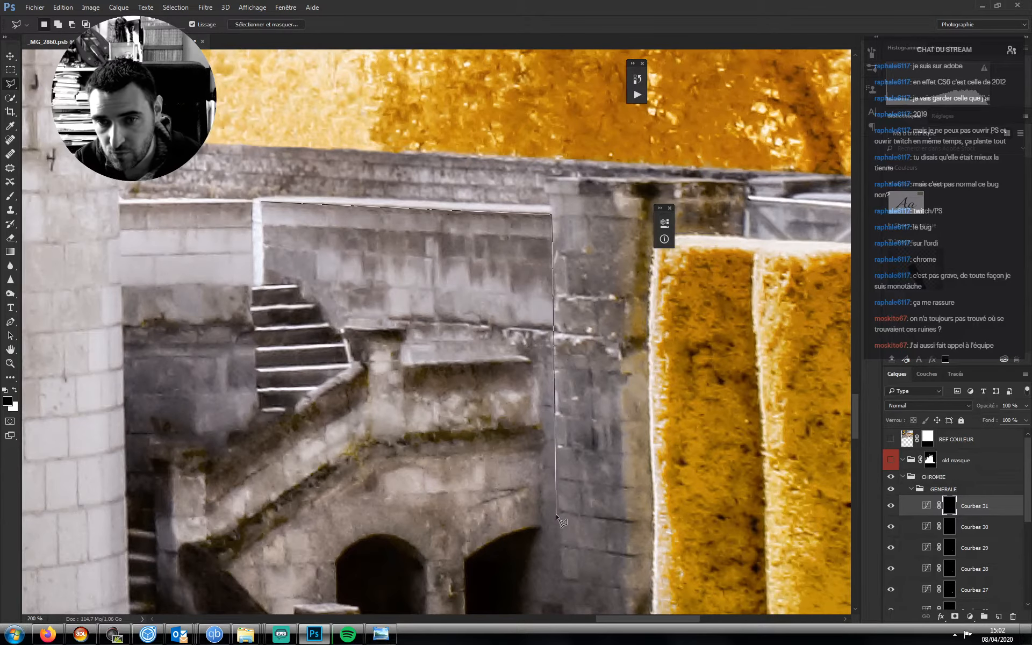
{"action": "scroll", "coordinate": [551, 379], "scroll_direction": "down", "scroll_amount": 3}
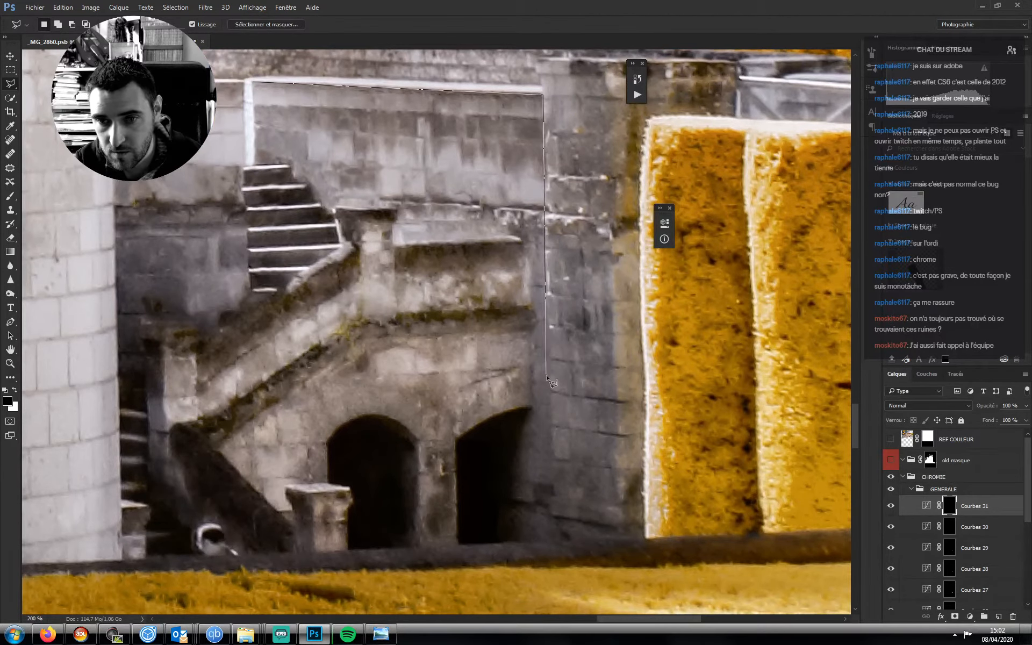
{"action": "left_click", "coordinate": [545, 227]}
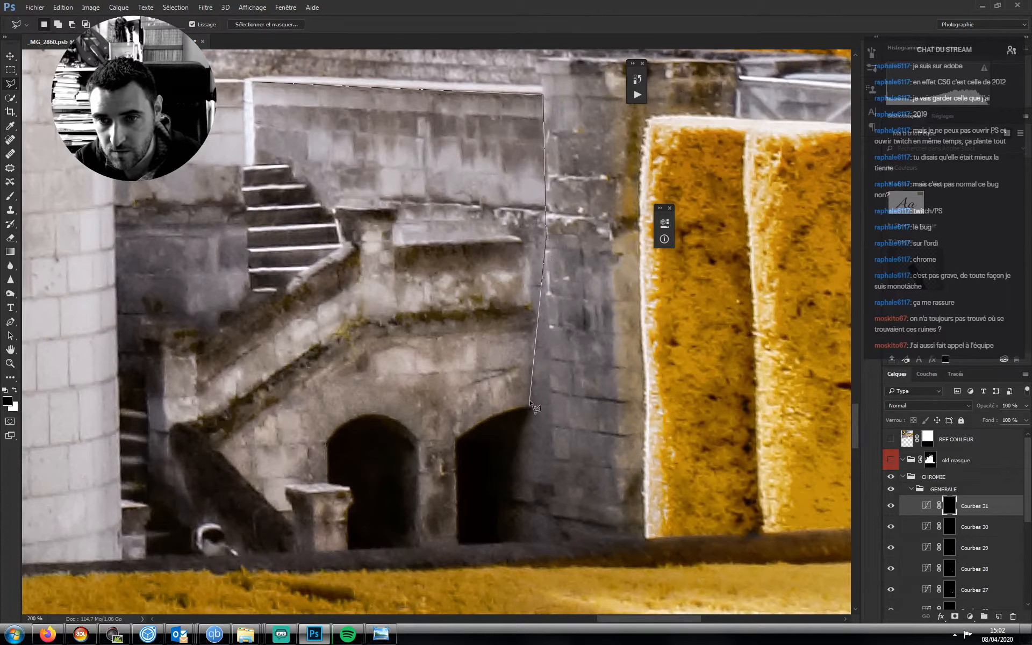
{"action": "left_click", "coordinate": [549, 404]}
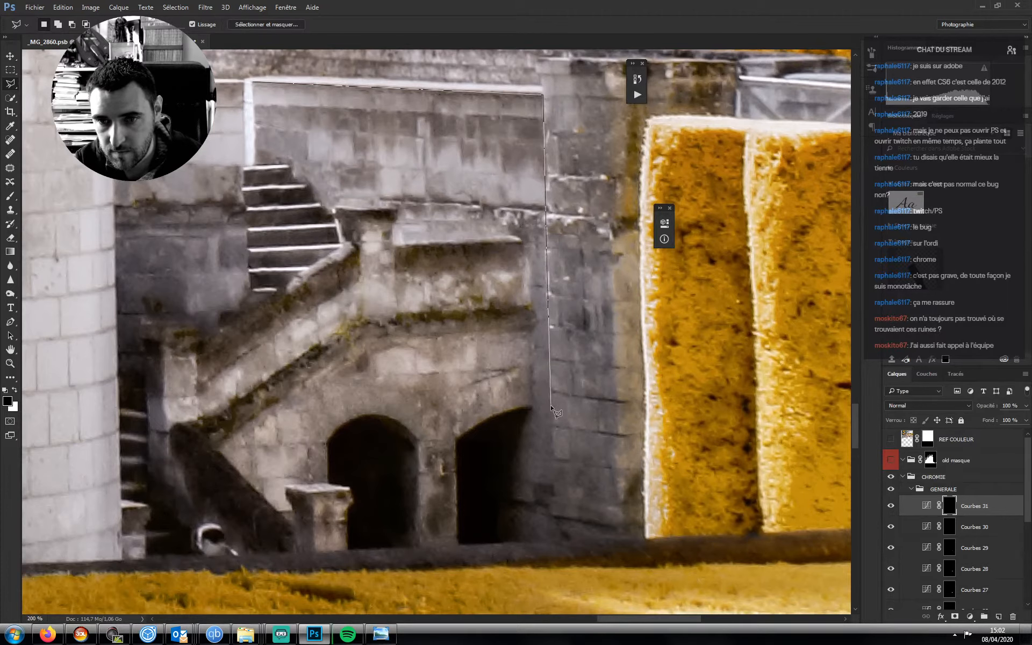
{"action": "left_click", "coordinate": [533, 404]}
{"action": "left_click", "coordinate": [526, 245]}
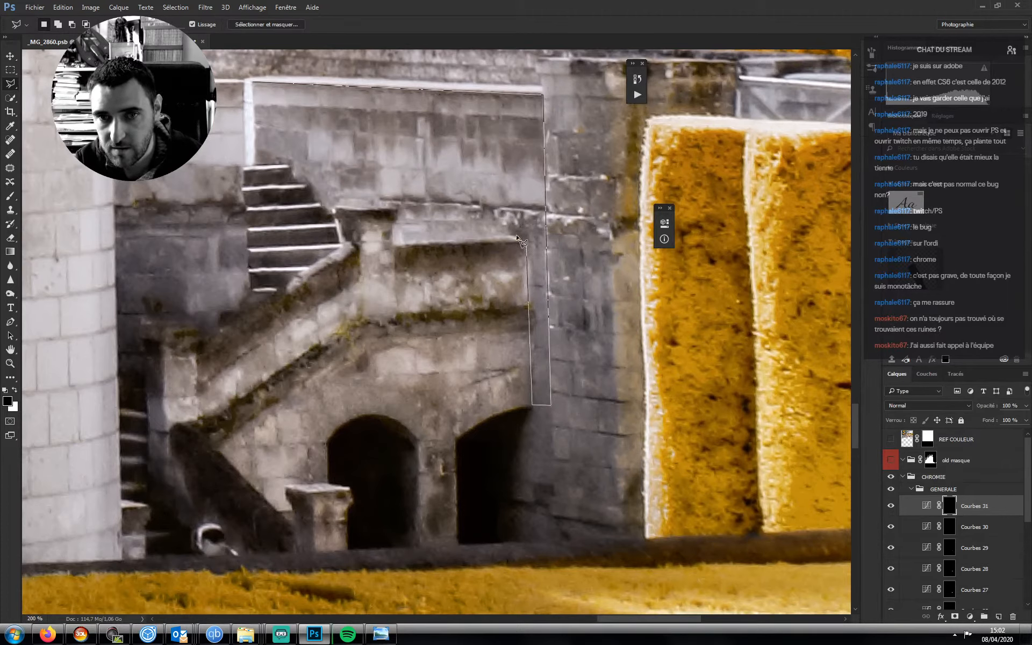
{"action": "left_click", "coordinate": [518, 235]}
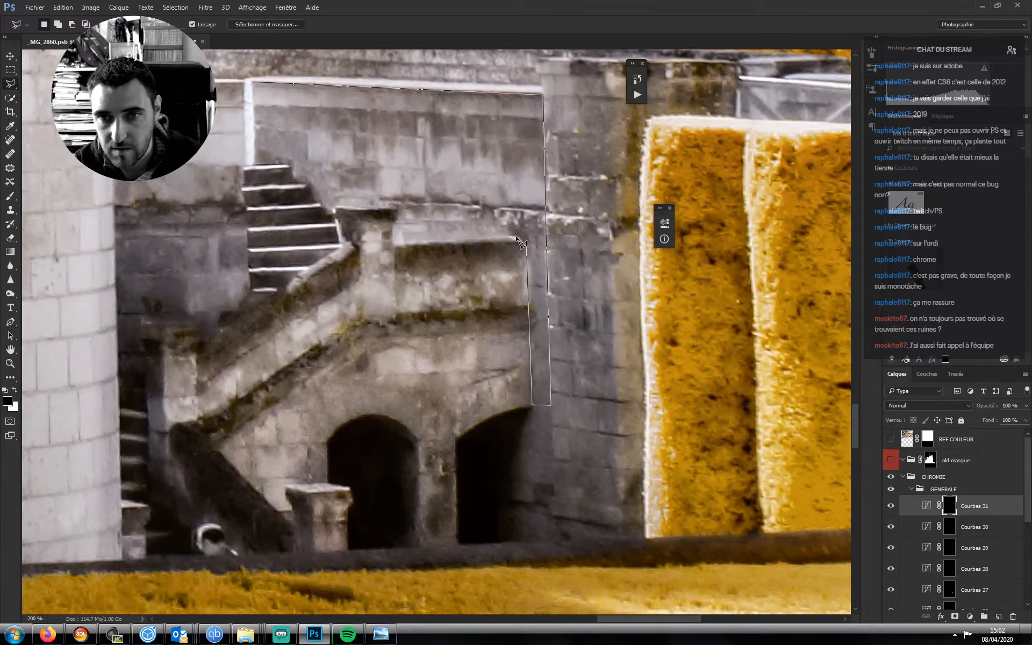
{"action": "left_click", "coordinate": [392, 244]}
{"action": "left_click", "coordinate": [393, 223]}
{"action": "left_click", "coordinate": [398, 217]}
{"action": "left_click", "coordinate": [397, 207]}
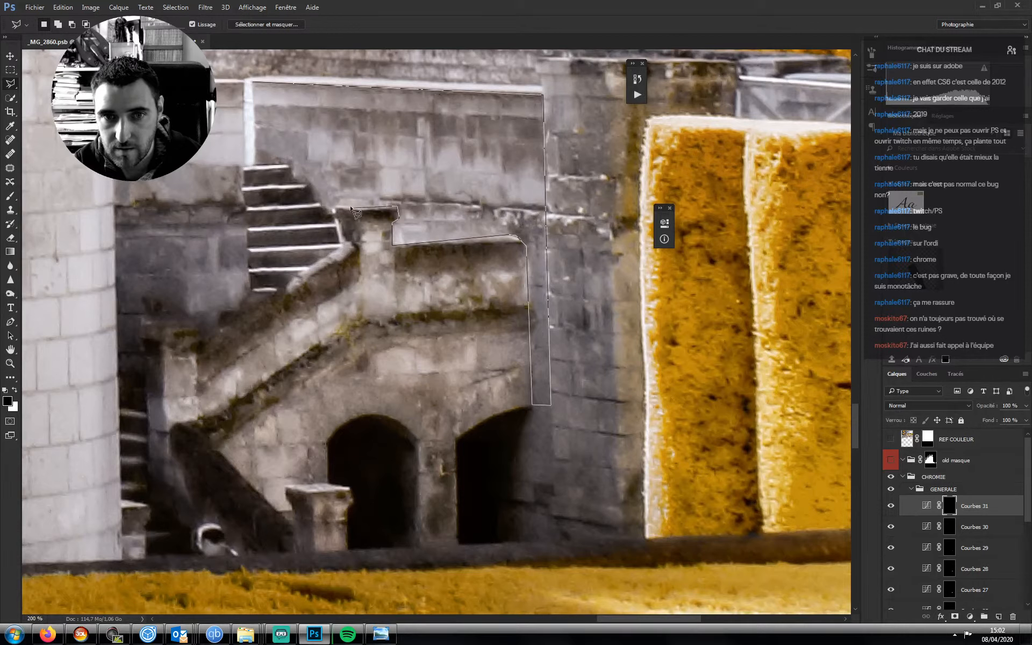
{"action": "left_click", "coordinate": [333, 207]}
{"action": "left_click", "coordinate": [330, 217]}
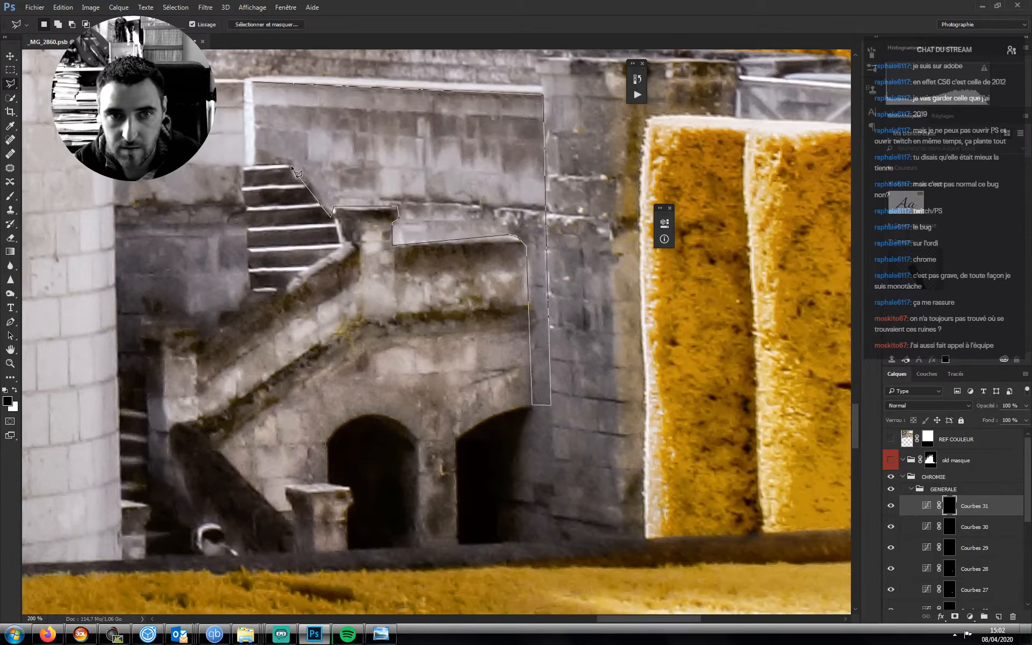
{"action": "left_click", "coordinate": [291, 165]}
{"action": "left_click", "coordinate": [255, 166]}
{"action": "left_click", "coordinate": [253, 83]}
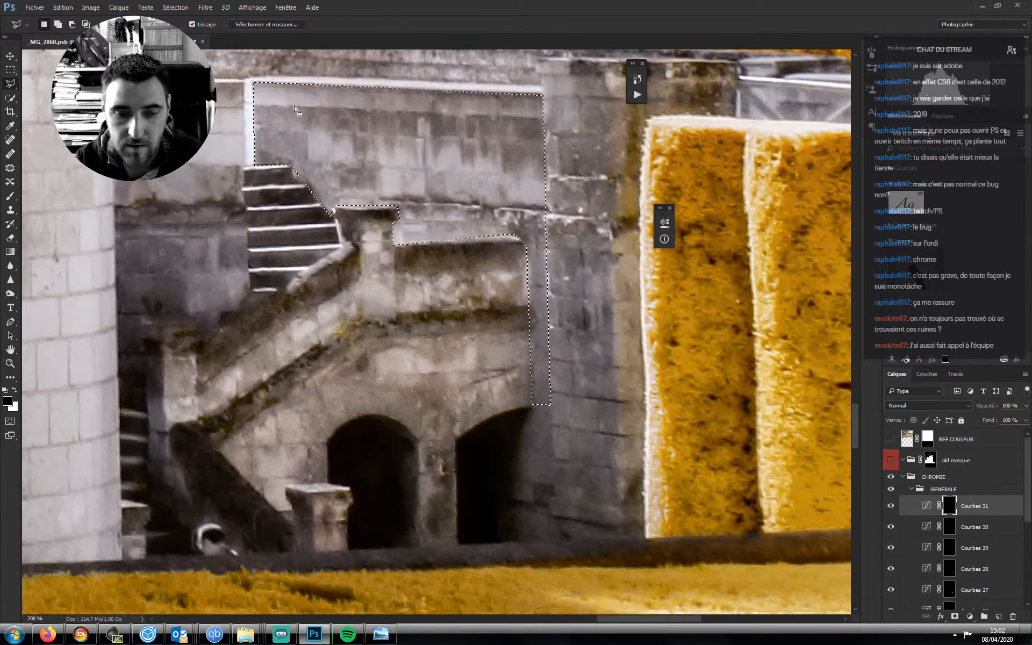
- Fill the selected wall area of the Courbes 31 mask with a white-to-transparent gradient from the pillar toward the stairs, and deselect
{"action": "key", "text": "g"}
{"action": "left_click_drag", "start_coordinate": [546, 179], "coordinate": [252, 176]}
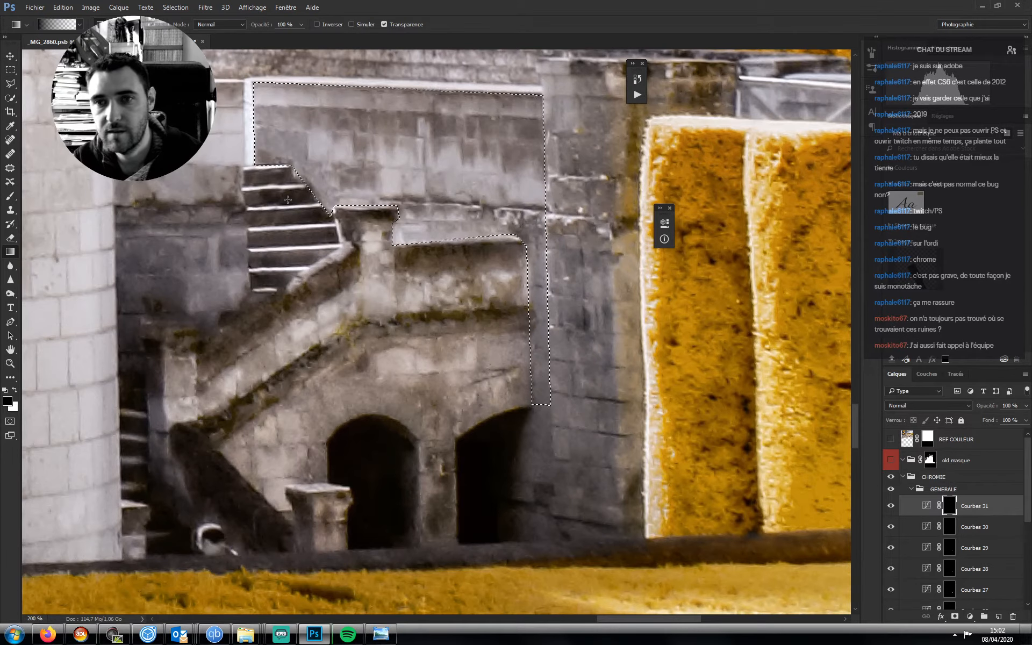
{"action": "key", "text": "x"}
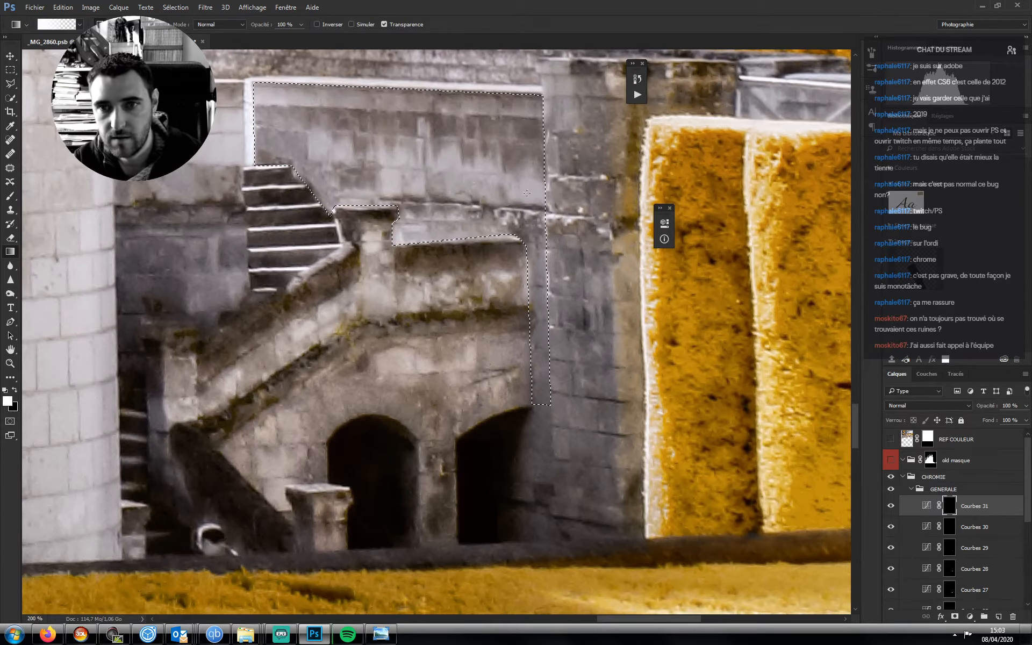
{"action": "left_click_drag", "start_coordinate": [547, 193], "coordinate": [257, 202]}
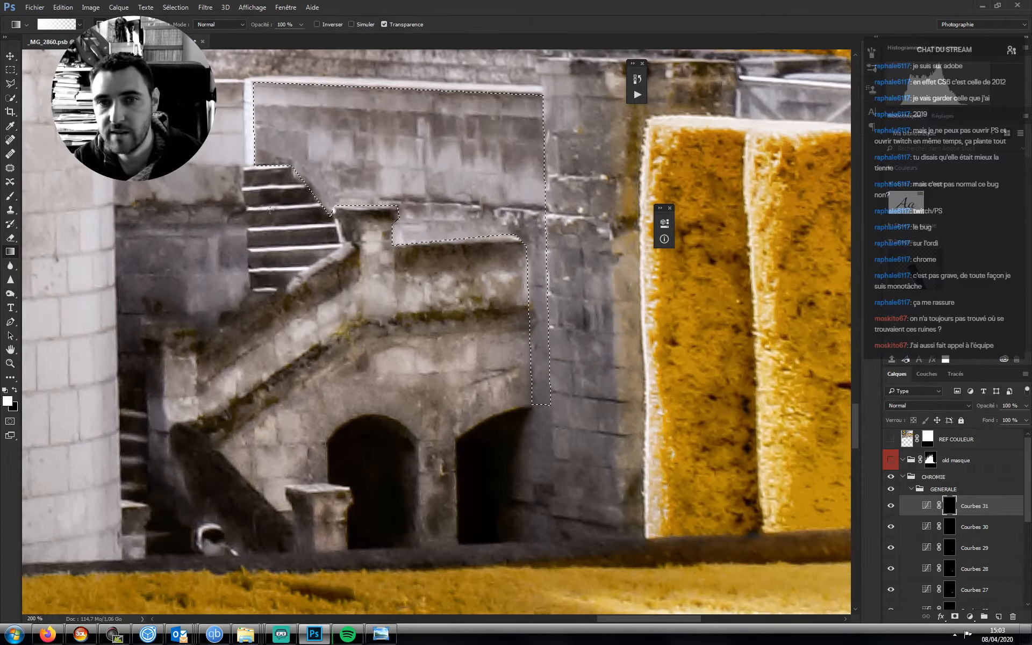
{"action": "key", "text": "ctrl+d"}
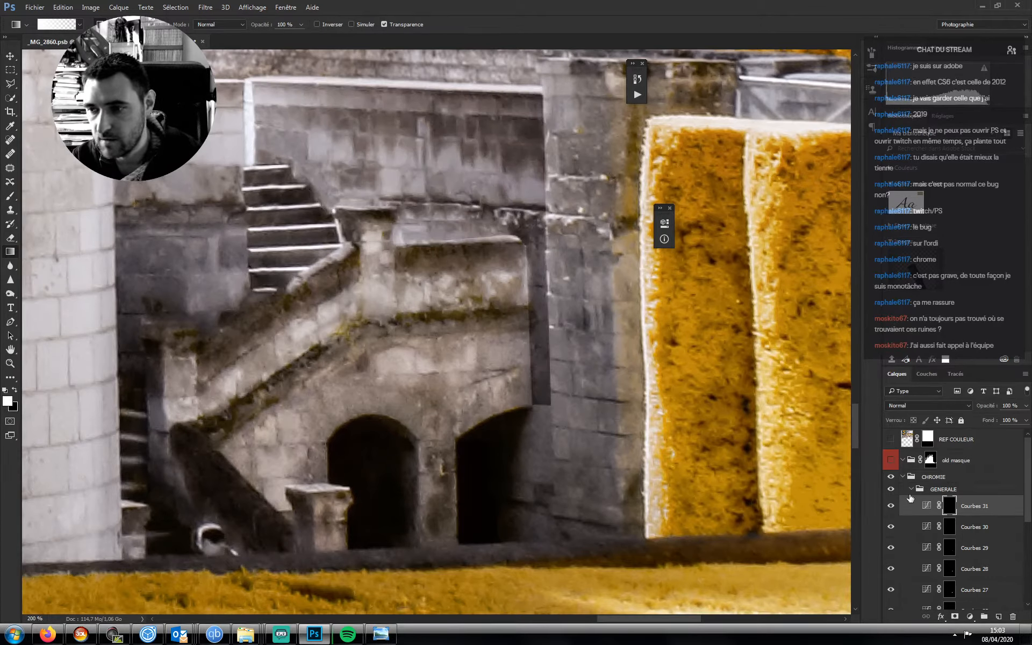
- Set the feather of the Courbes 31 mask to 2 px
{"action": "double_click", "coordinate": [949, 510]}
{"action": "left_click", "coordinate": [620, 312]}
{"action": "type", "text": "2"}
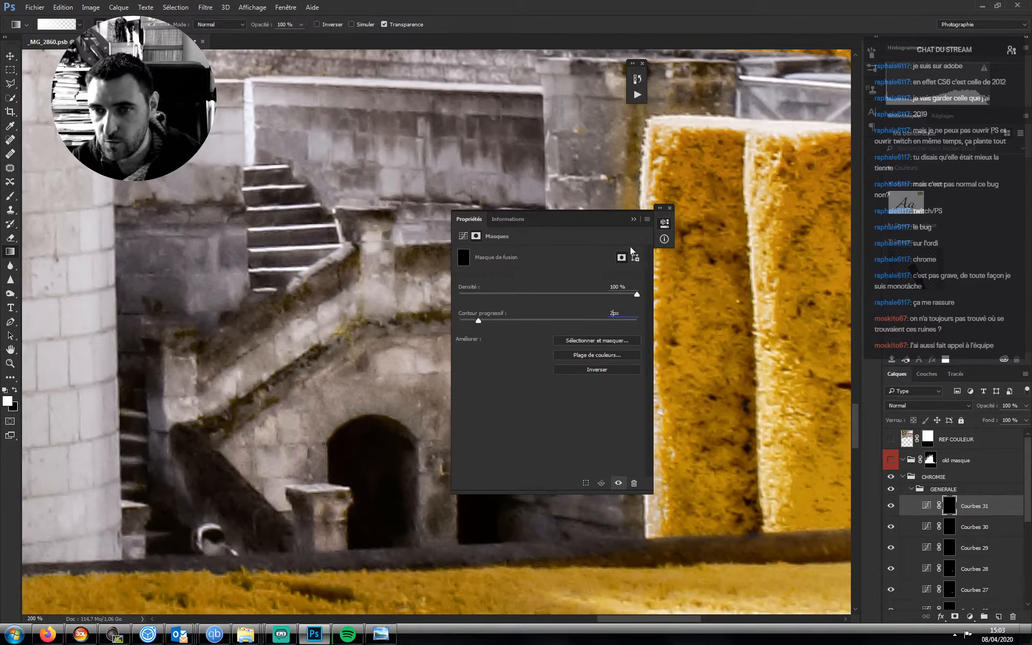
{"action": "left_click", "coordinate": [633, 219]}
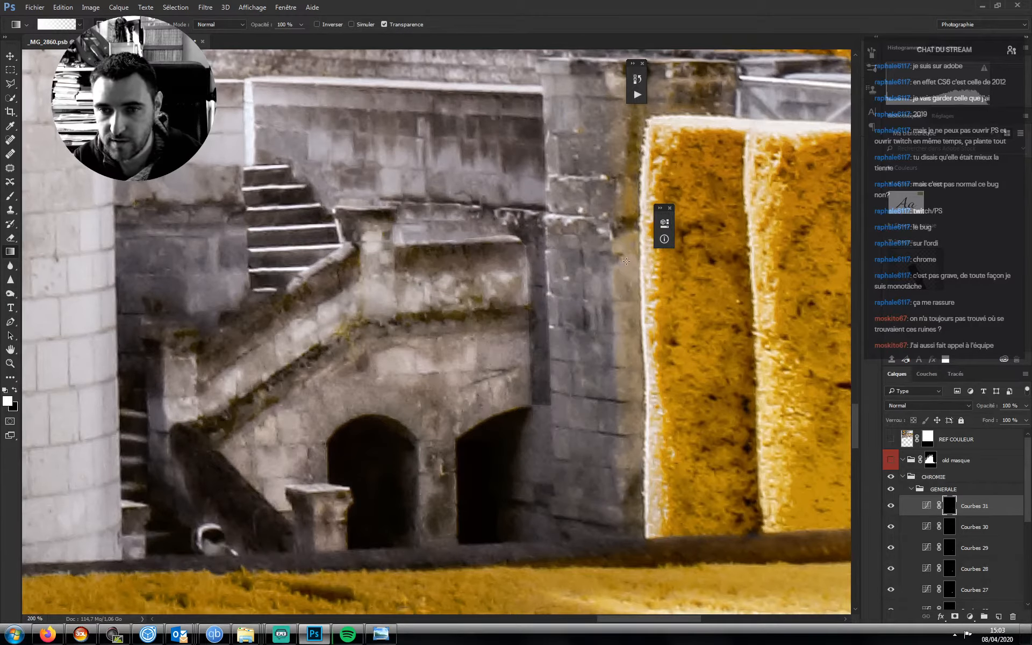
- Set up a black 300 px brush for the Courbes 31 mask and check the shaded wall around the staircase
{"action": "key", "text": "b"}
{"action": "key", "text": "x"}
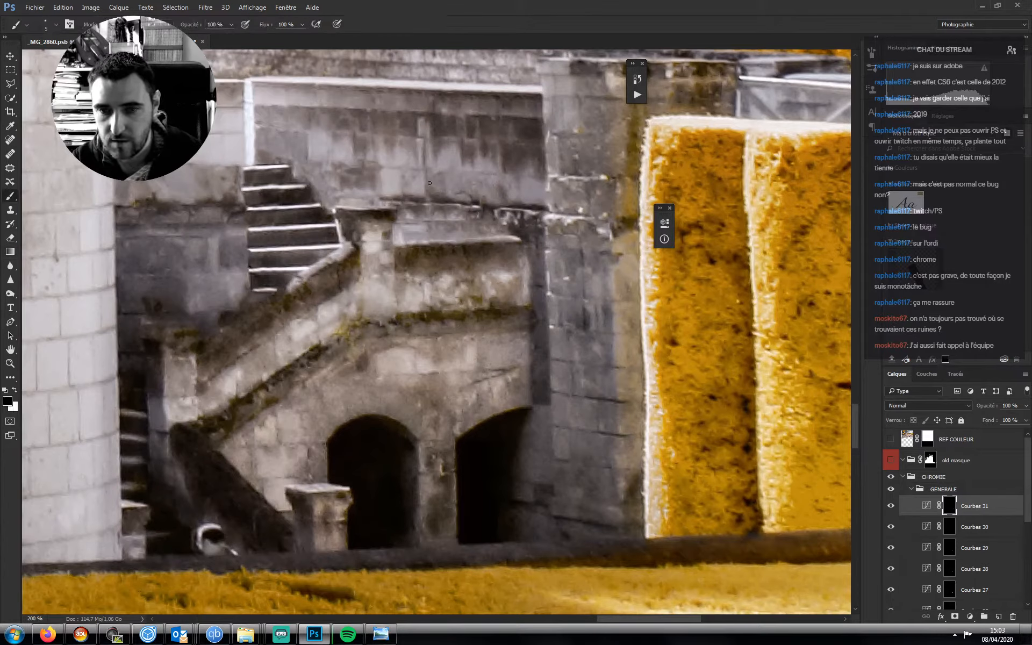
{"action": "key", "text": "bracketright"}
{"action": "key", "text": "bracketright"}
{"action": "key", "text": "bracketright"}
{"action": "key", "text": "bracketright"}
{"action": "key", "text": "bracketright"}
{"action": "key", "text": "bracketright"}
{"action": "key", "text": "bracketright"}
{"action": "key", "text": "bracketright"}
{"action": "key", "text": "bracketright"}
{"action": "key", "text": "bracketright"}
{"action": "key", "text": "bracketright"}
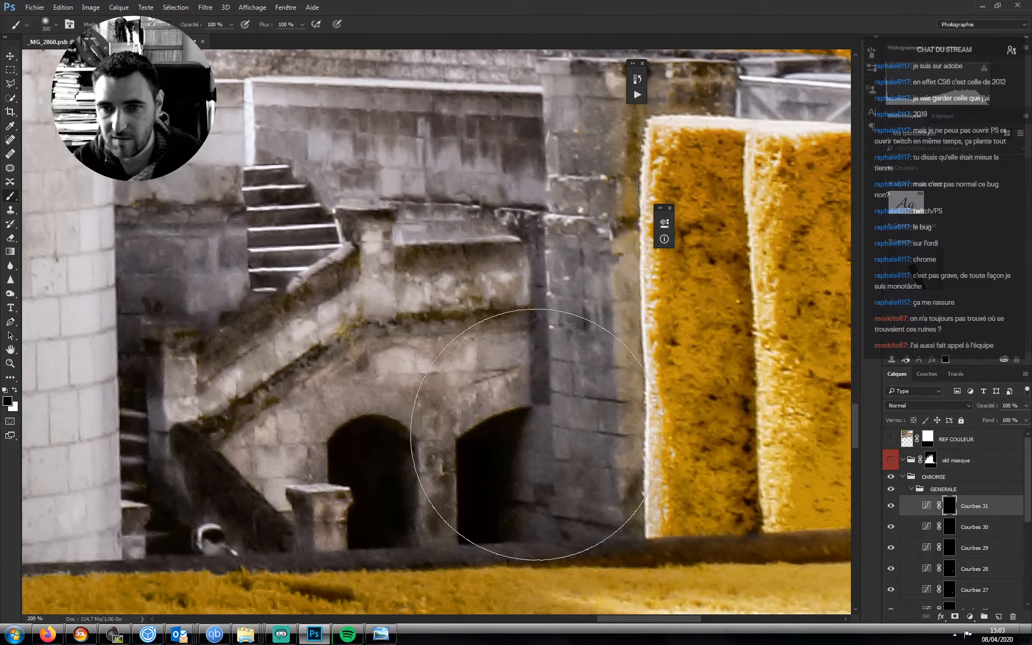
{"action": "key", "text": "ctrl+minus"}
{"action": "key", "text": "ctrl+minus"}
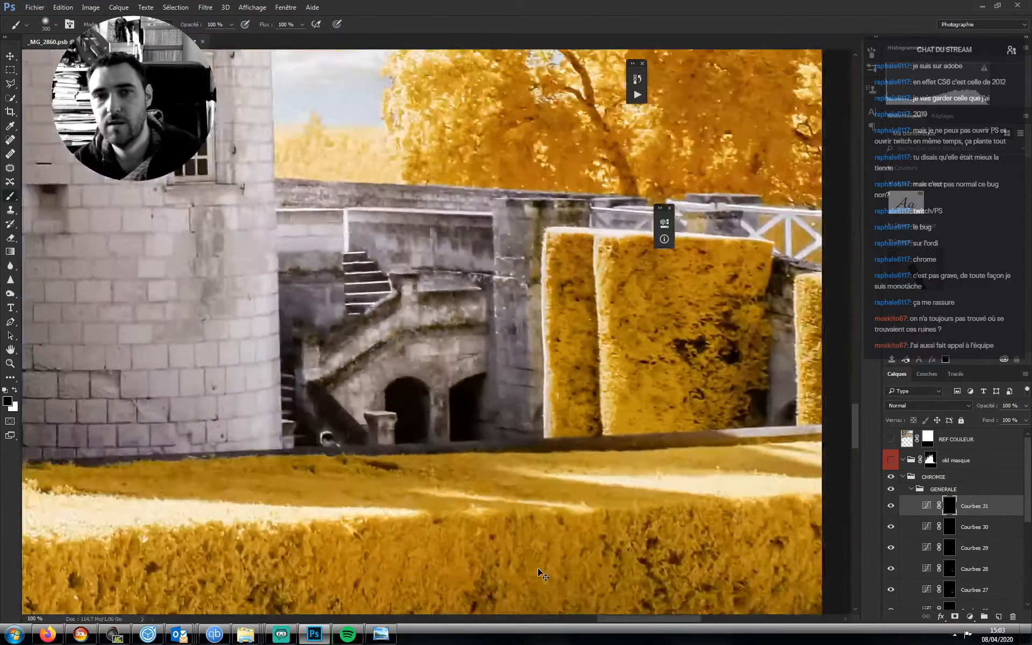
{"action": "key", "text": "ctrl+plus"}
{"action": "key", "text": "ctrl+plus"}
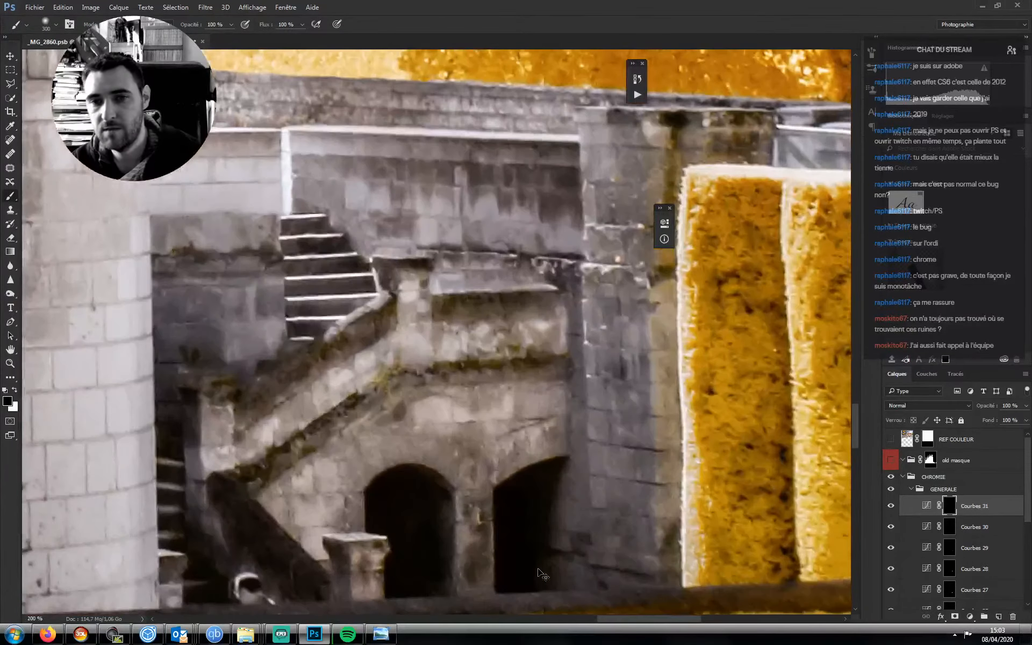
- Add a Hue/Saturation layer above Courbes 31 with saturation at about -49, and invert its mask to black
{"action": "left_click", "coordinate": [970, 617]}
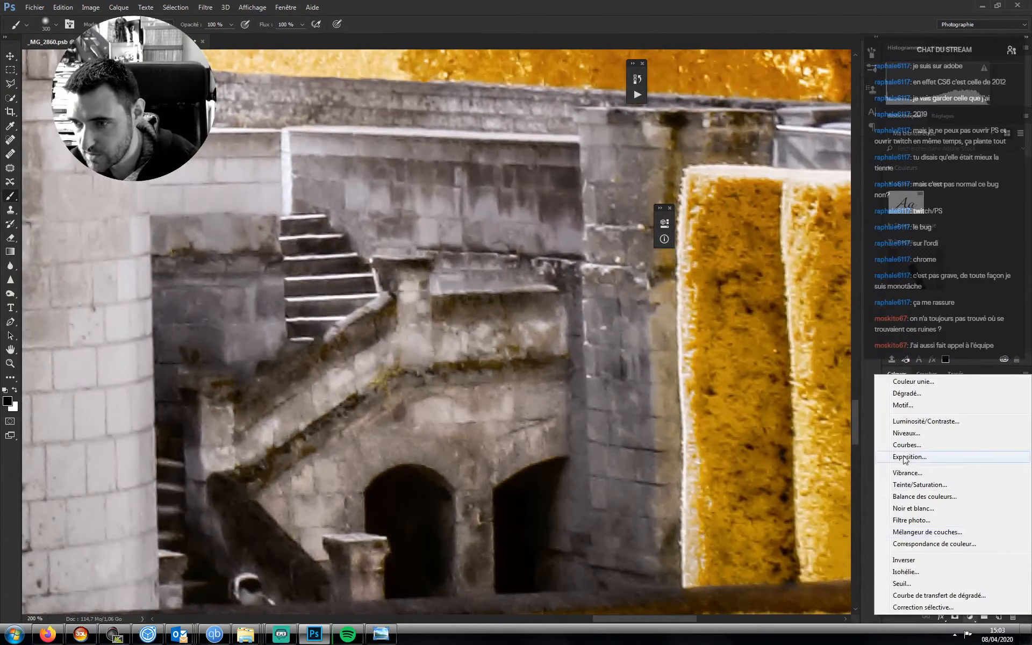
{"action": "left_click", "coordinate": [921, 484]}
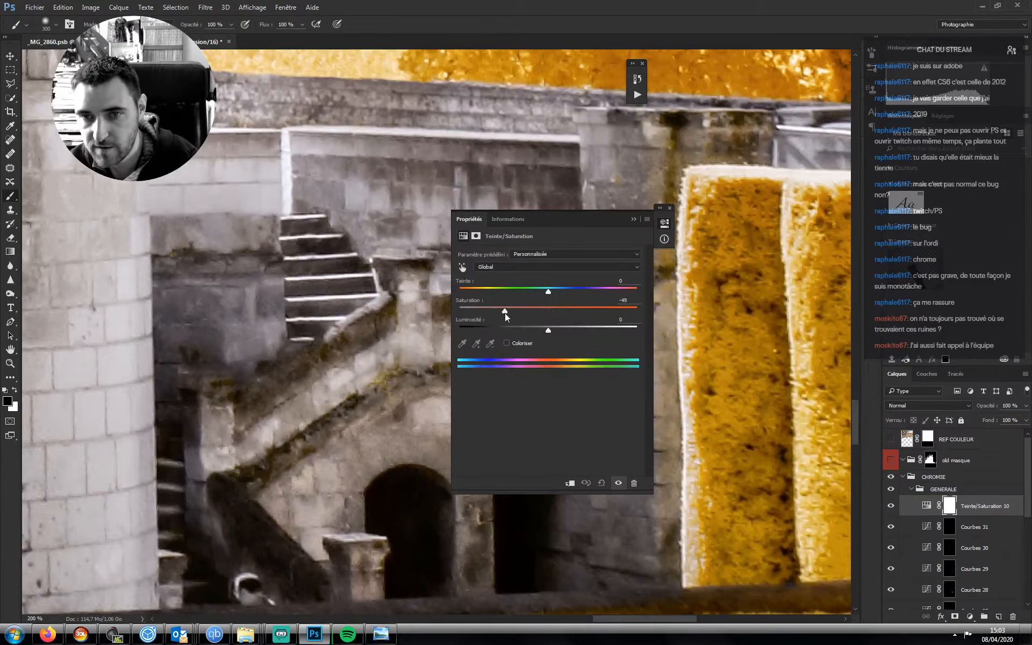
{"action": "left_click", "coordinate": [634, 219]}
{"action": "key", "text": "ctrl+i"}
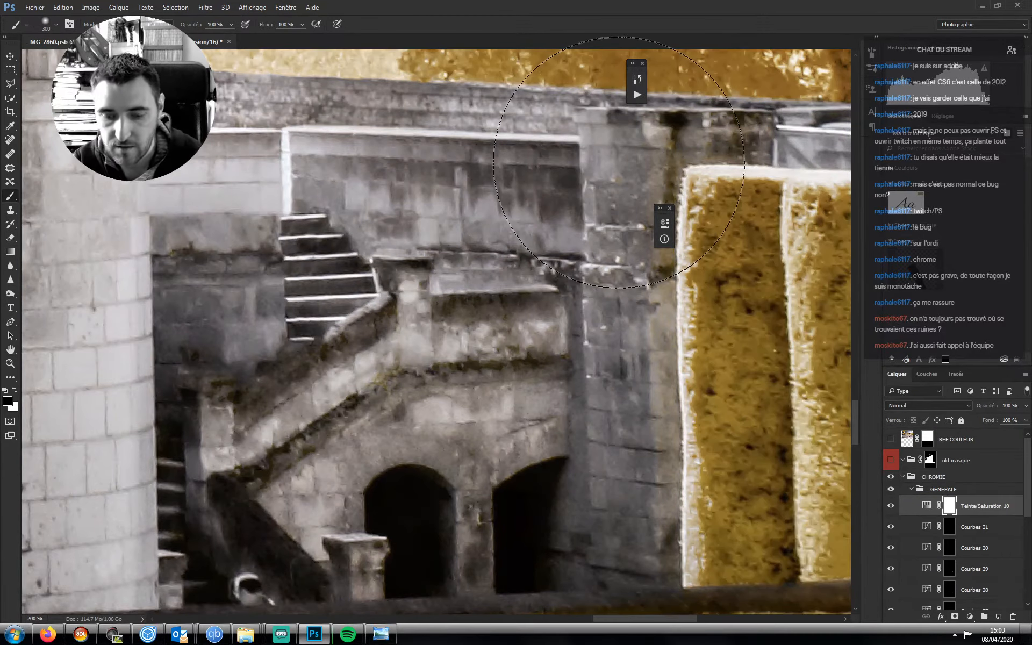
- Paint white on the Teinte/Saturation 10 mask over the yellow moss of the staircase, using a small brush starting at 10% opacity
{"action": "key", "text": "x"}
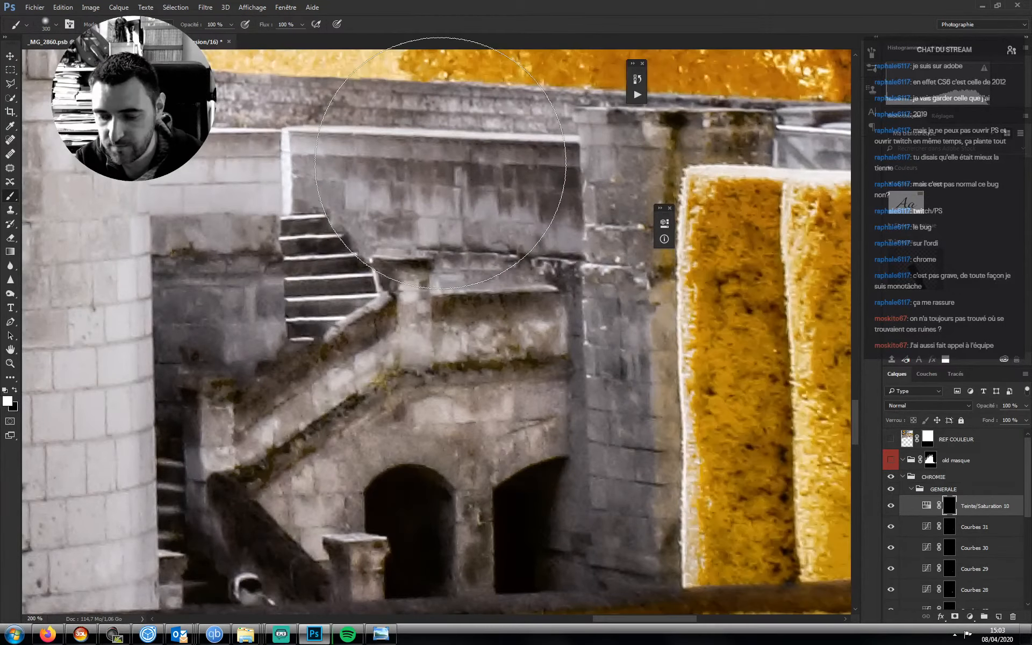
{"action": "key", "text": "1"}
{"action": "key", "text": "bracketleft"}
{"action": "key", "text": "bracketleft"}
{"action": "key", "text": "bracketleft"}
{"action": "key", "text": "bracketleft"}
{"action": "key", "text": "bracketleft"}
{"action": "key", "text": "bracketleft"}
{"action": "key", "text": "bracketleft"}
{"action": "key", "text": "bracketleft"}
{"action": "key", "text": "bracketleft"}
{"action": "key", "text": "bracketleft"}
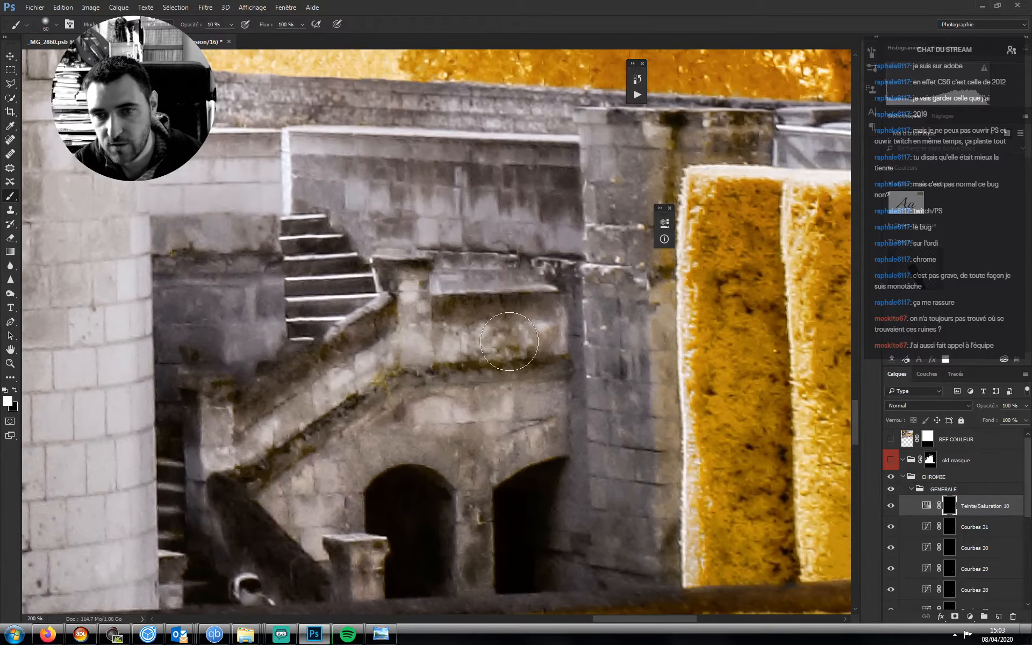
{"action": "key", "text": "bracketleft"}
{"action": "key", "text": "bracketleft"}
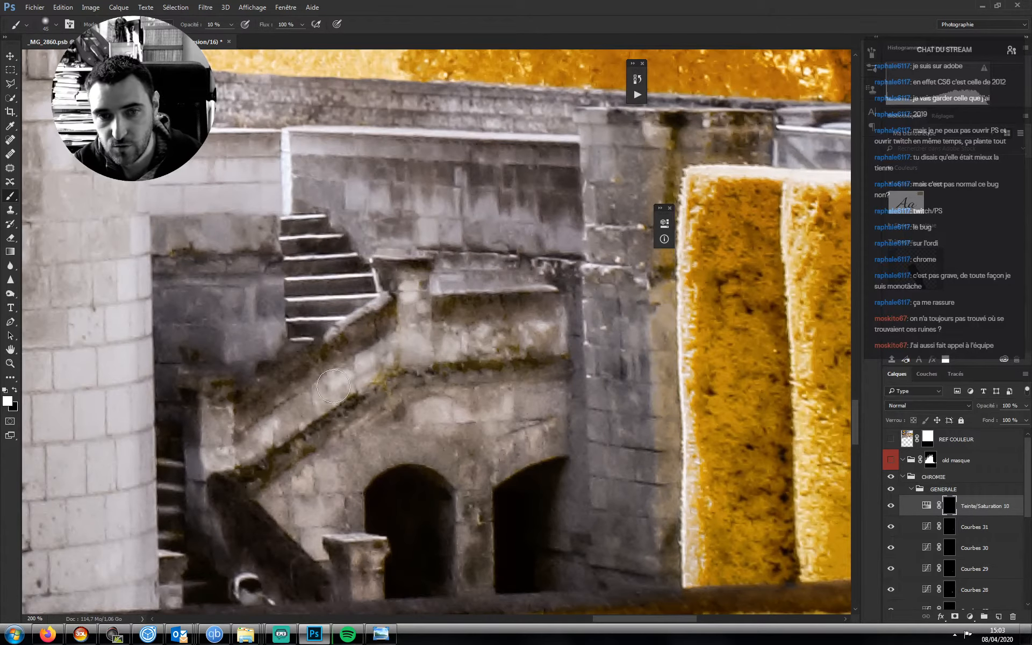
- Add a Curves layer above Teinte/Saturation 10 that darkens the tones, with input 235 and output 226, and invert its mask to black
{"action": "key", "text": "ctrl+minus"}
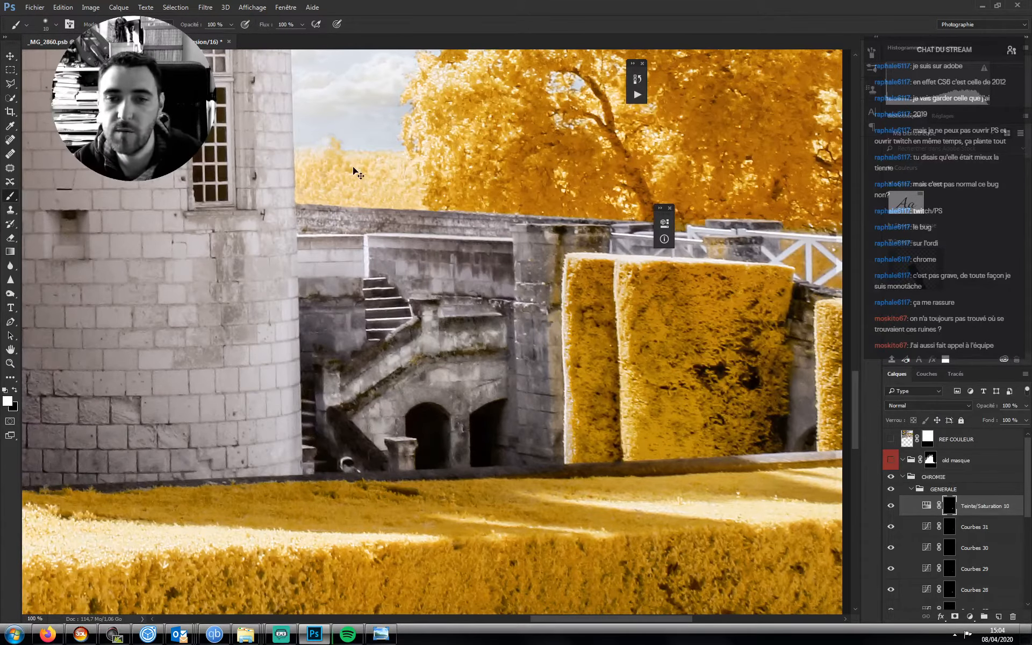
{"action": "key", "text": "ctrl+minus"}
{"action": "key", "text": "ctrl+plus"}
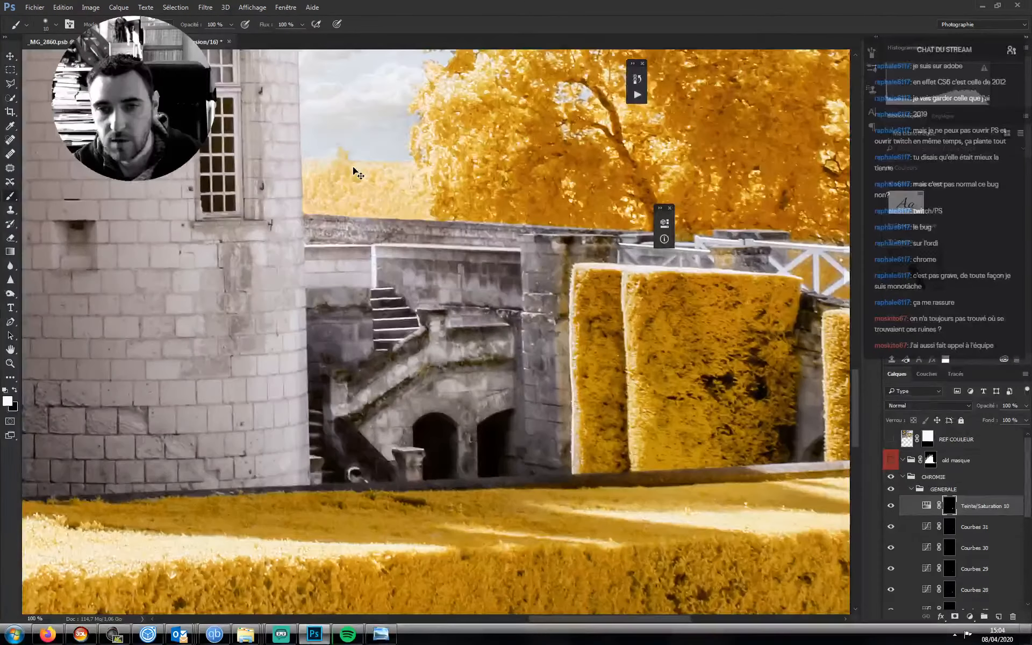
{"action": "key", "text": "ctrl+minus"}
{"action": "key", "text": "ctrl+minus"}
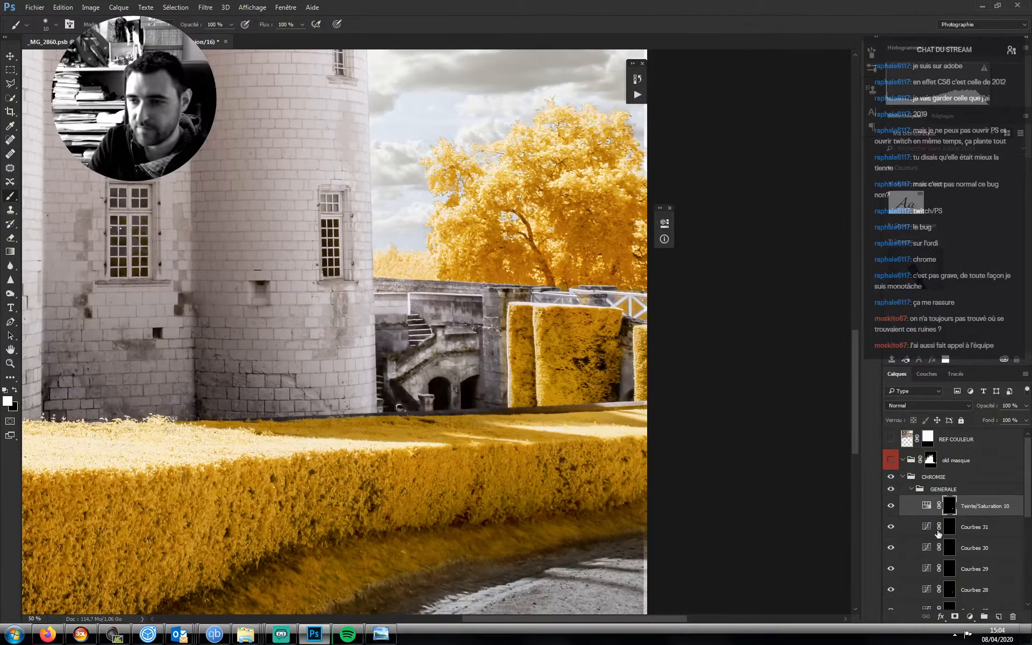
{"action": "left_click", "coordinate": [970, 617]}
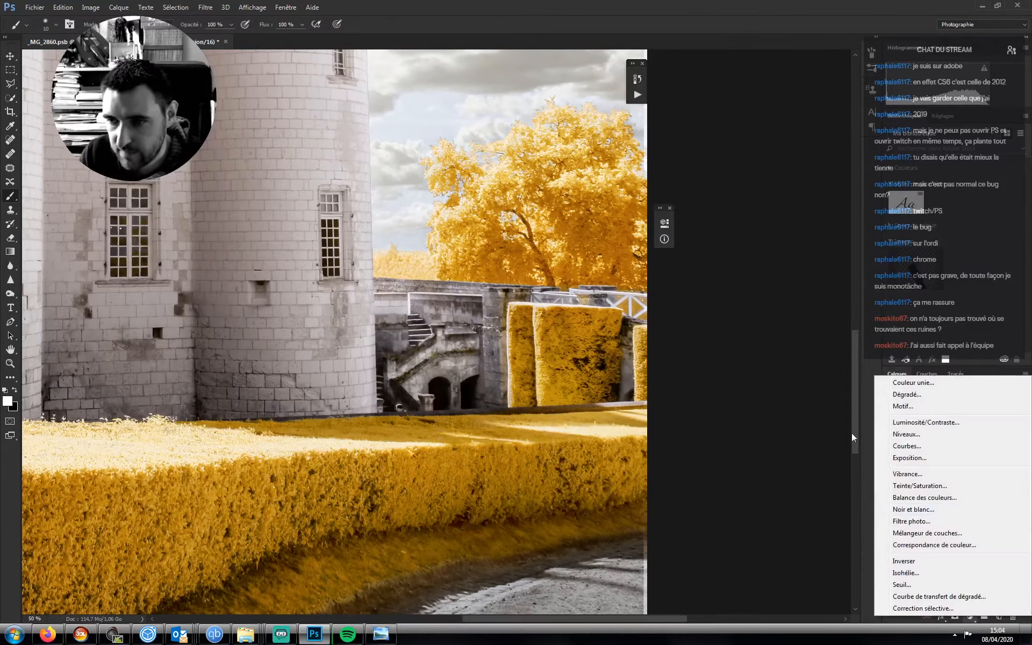
{"action": "left_click", "coordinate": [907, 446]}
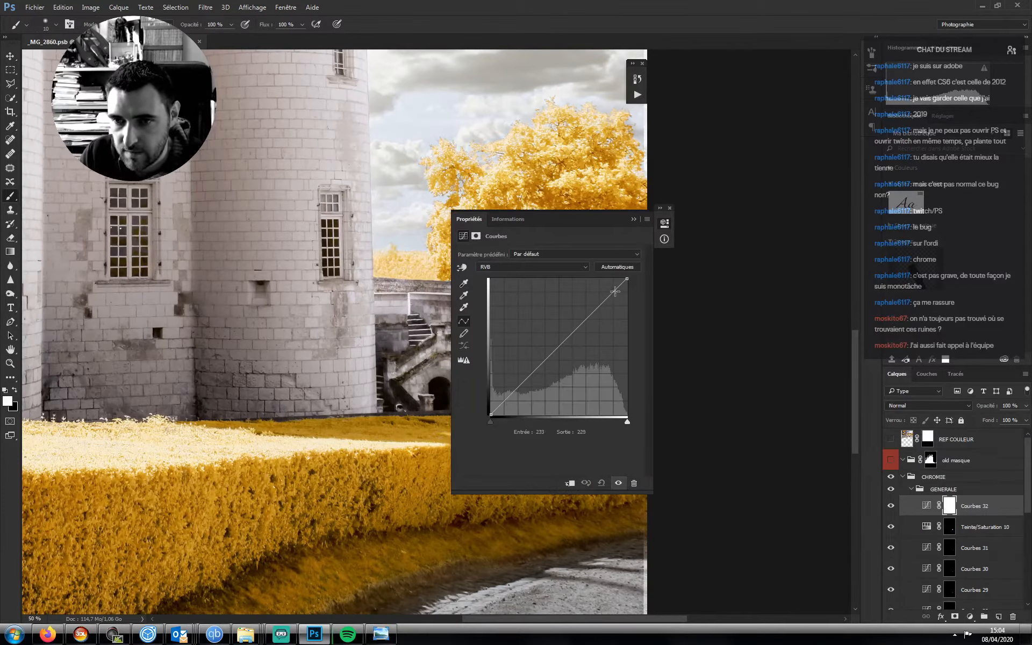
{"action": "left_click_drag", "start_coordinate": [616, 289], "coordinate": [616, 294]}
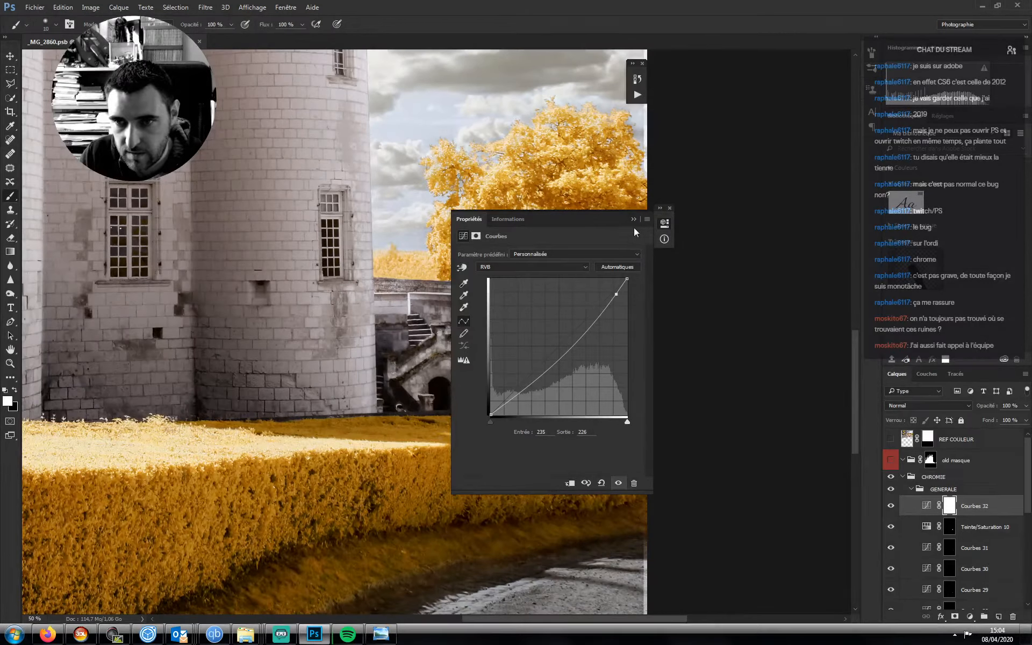
{"action": "left_click", "coordinate": [634, 218]}
{"action": "key", "text": "ctrl+i"}
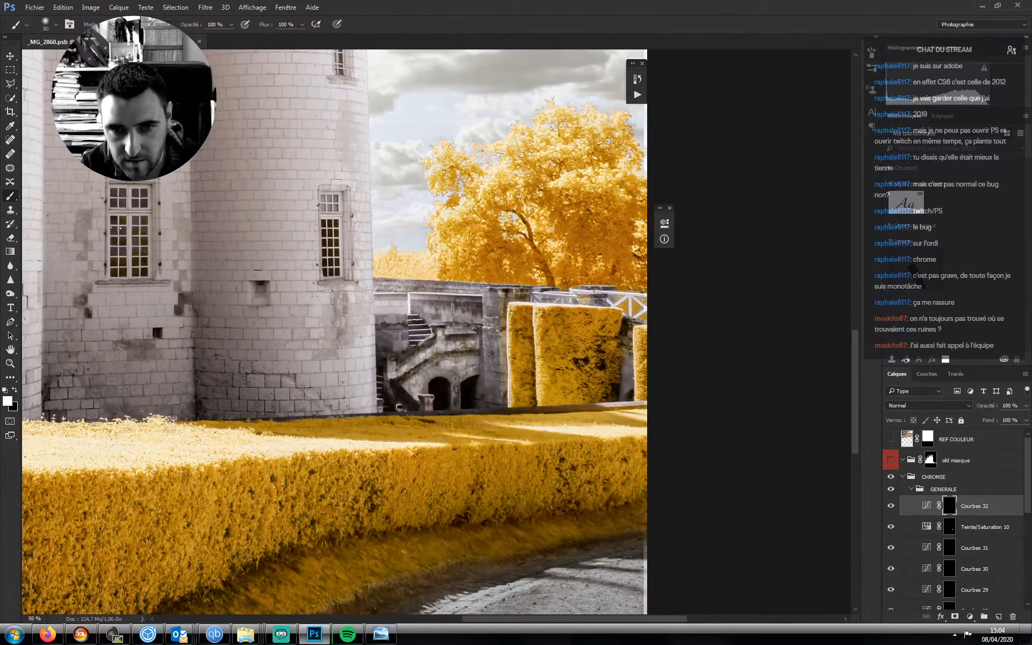
- Paint white on the Courbes 32 mask over the staircase area with a soft brush, reducing its size from 150 to 60 px
{"action": "right_click", "coordinate": [437, 378]}
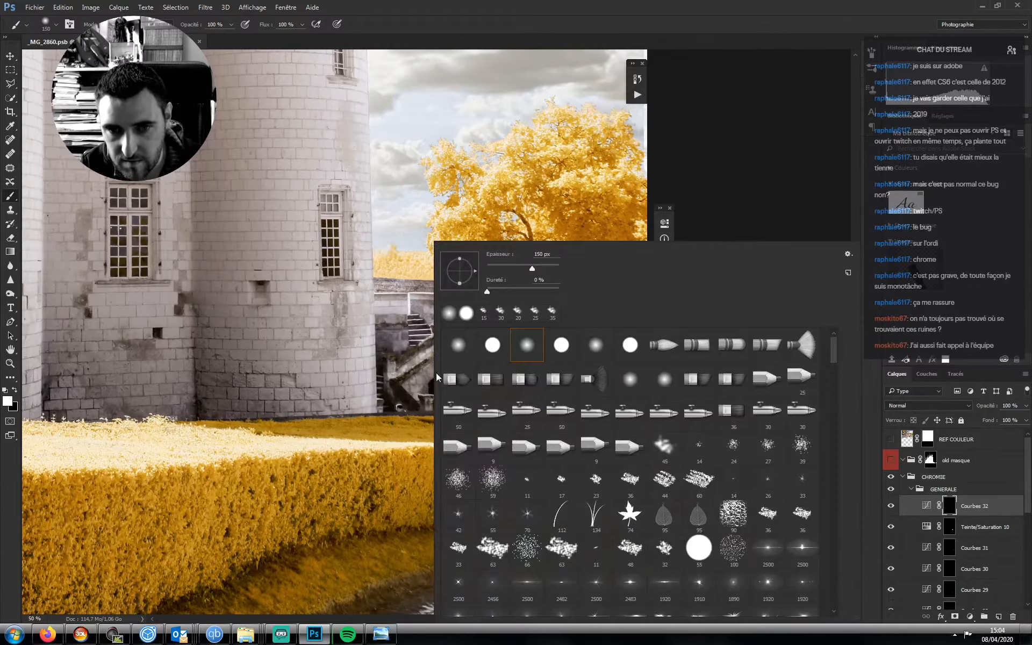
{"action": "mouse_move", "coordinate": [413, 373]}
{"action": "left_mouse_down"}
{"action": "mouse_move", "coordinate": [400, 372]}
{"action": "mouse_move", "coordinate": [444, 340]}
{"action": "left_mouse_up"}
{"action": "key", "text": "bracketleft"}
{"action": "key", "text": "bracketleft"}
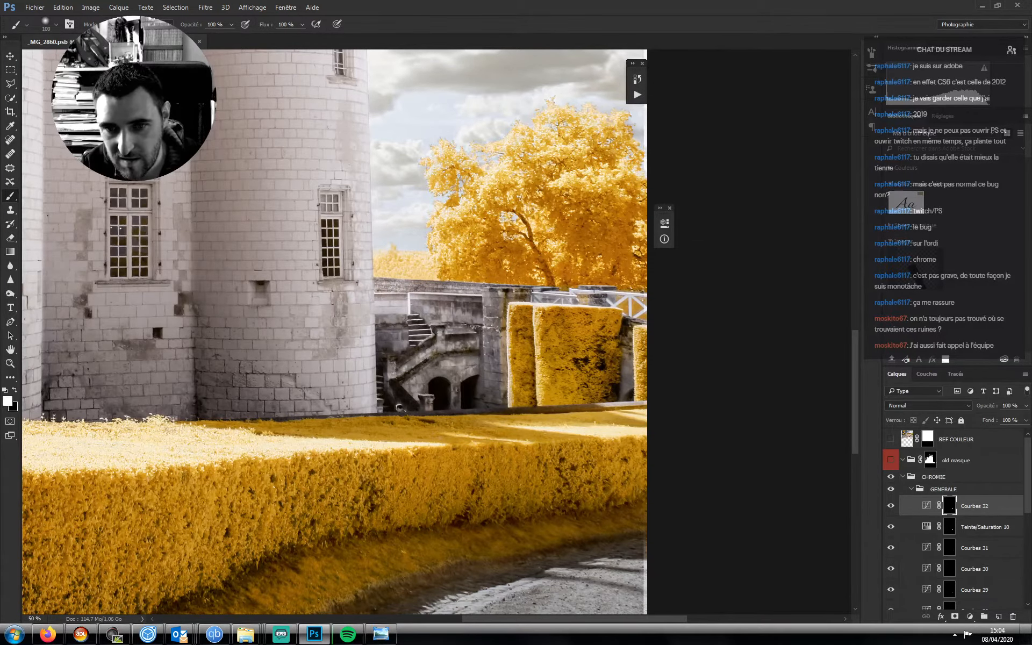
{"action": "key", "text": "bracketleft"}
{"action": "key", "text": "bracketleft"}
{"action": "key", "text": "bracketleft"}
{"action": "key", "text": "bracketleft"}
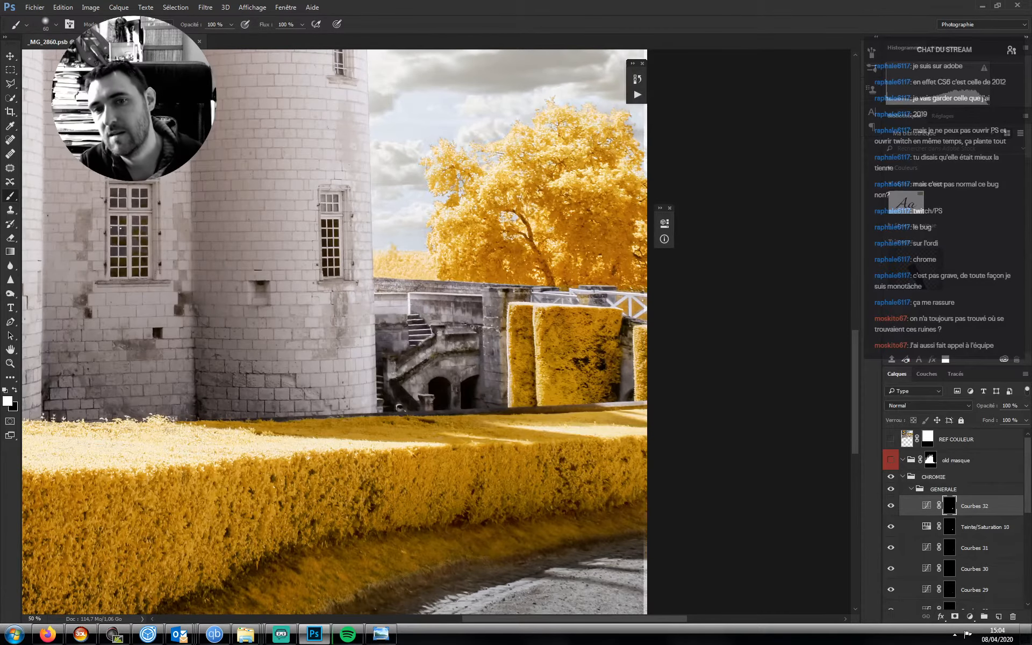
- Check which area the Courbes 27 mask covers, and group the layers from Courbes 27 up to Courbes 32
{"action": "scroll", "coordinate": [411, 339], "scroll_direction": "down", "scroll_amount": 2}
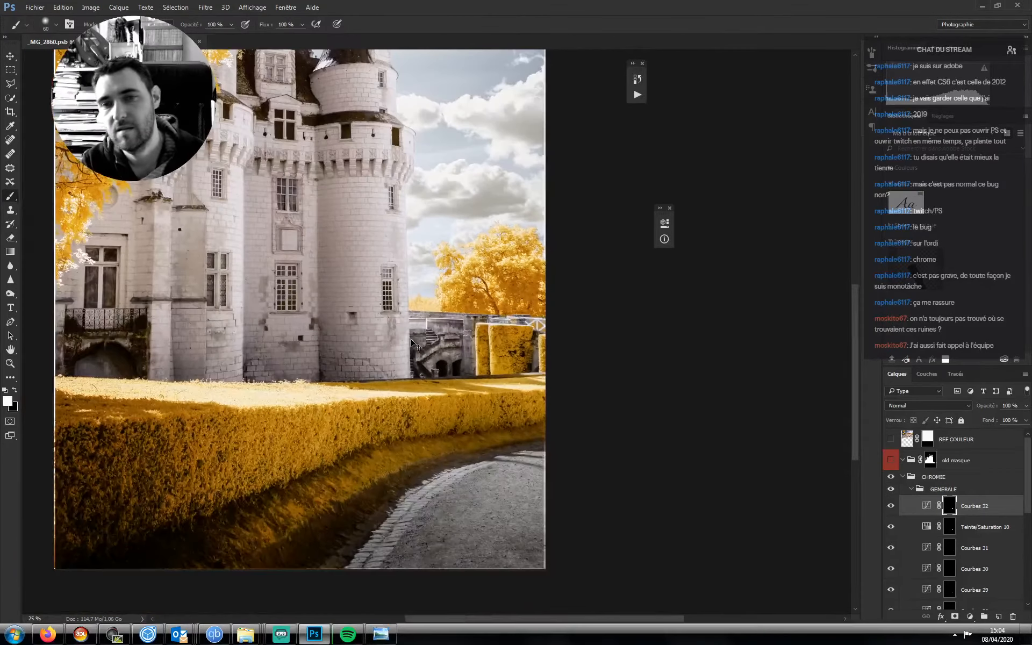
{"action": "scroll", "coordinate": [950, 561], "scroll_direction": "down", "scroll_amount": 3}
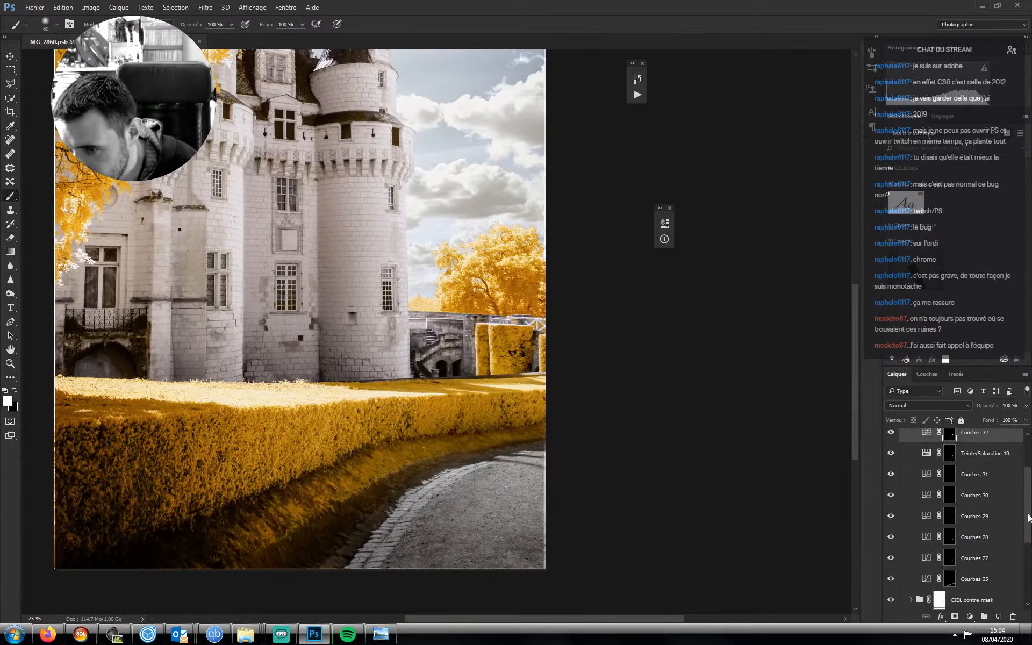
{"action": "left_click", "coordinate": [949, 559]}
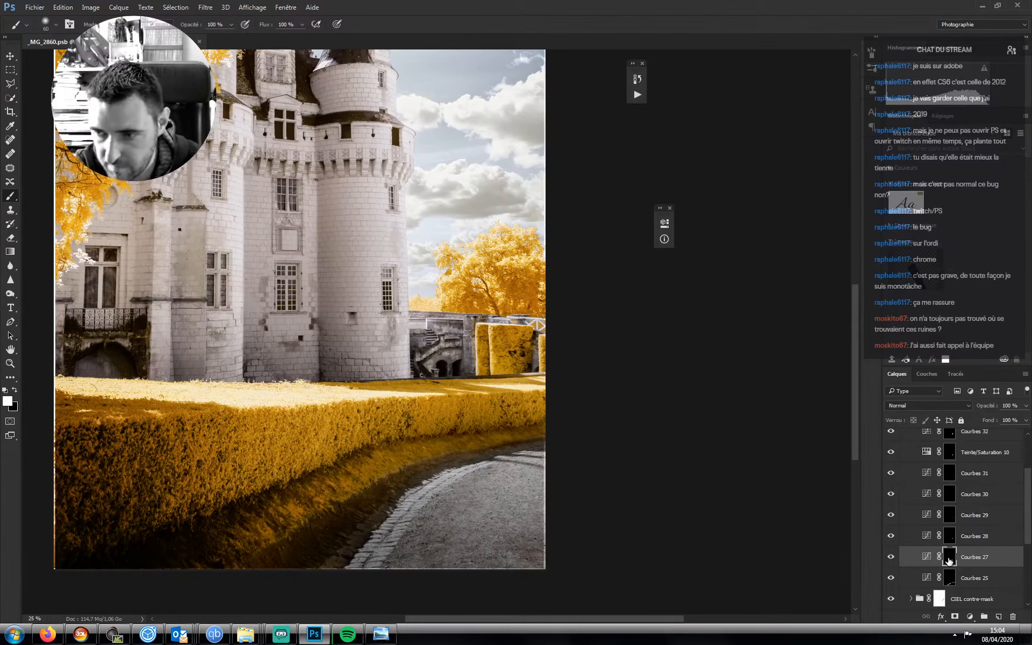
{"action": "left_click", "coordinate": [949, 560], "text": "ctrl"}
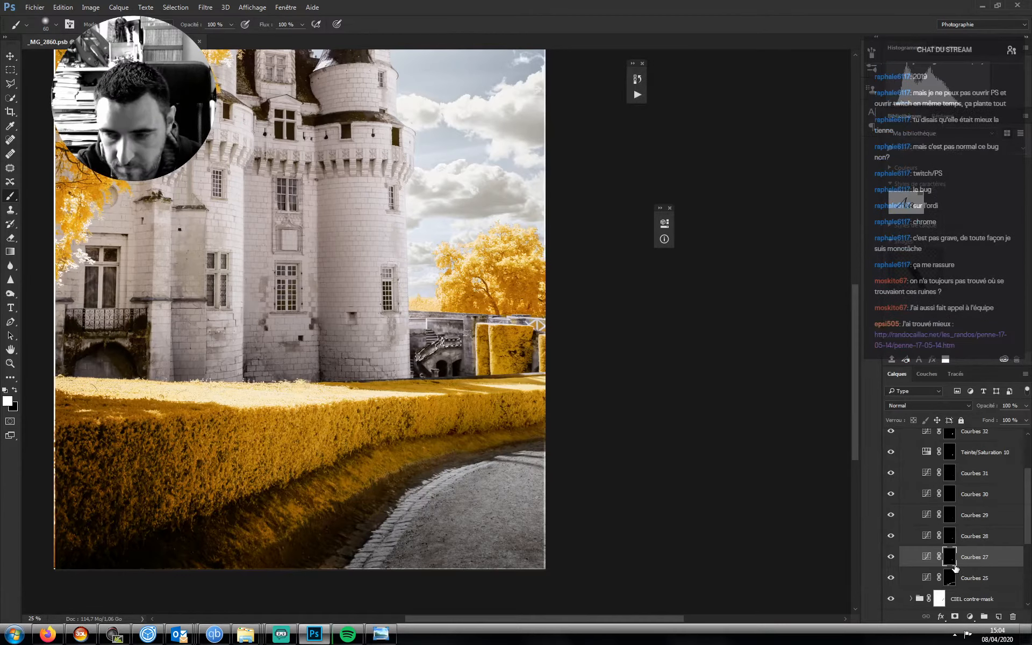
{"action": "key", "text": "ctrl+d"}
{"action": "left_click_drag", "start_coordinate": [1027, 489], "coordinate": [1027, 483]}
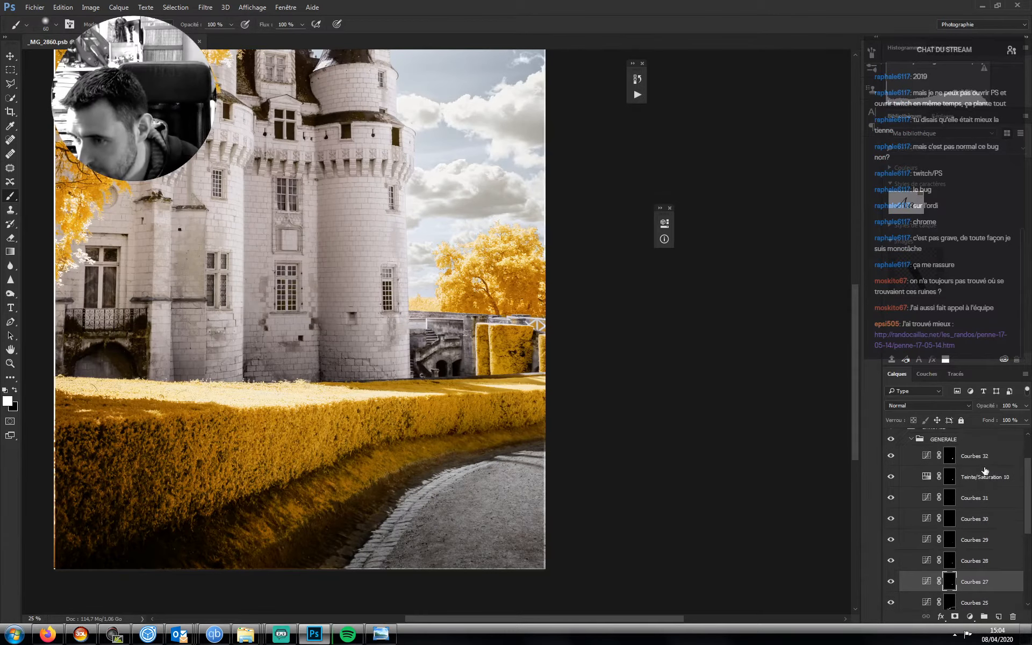
{"action": "left_click", "coordinate": [983, 459], "text": "shift"}
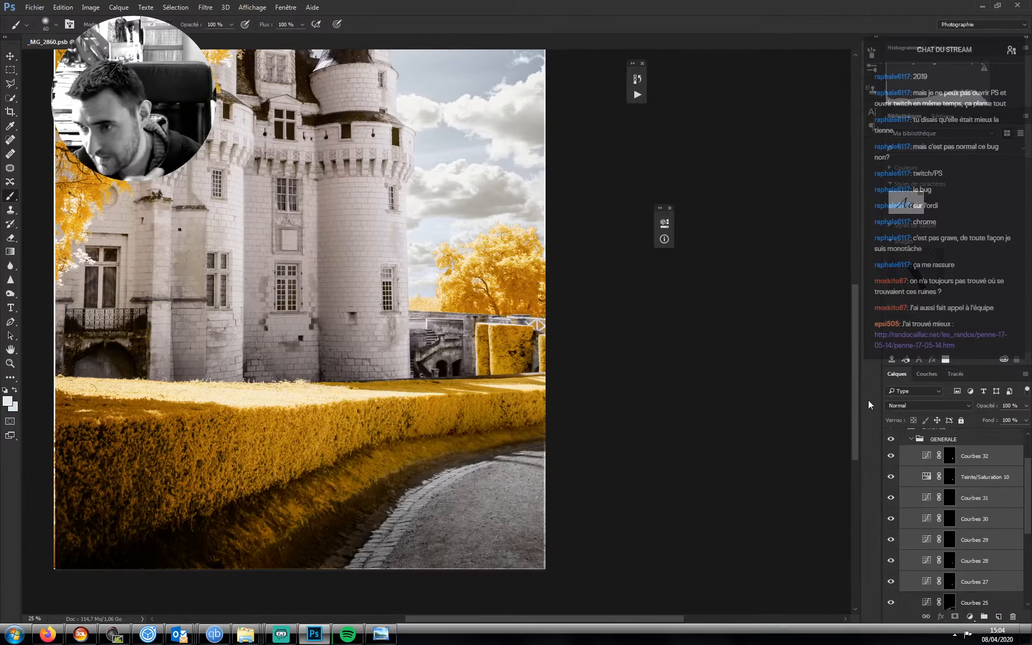
{"action": "key", "text": "ctrl+g"}
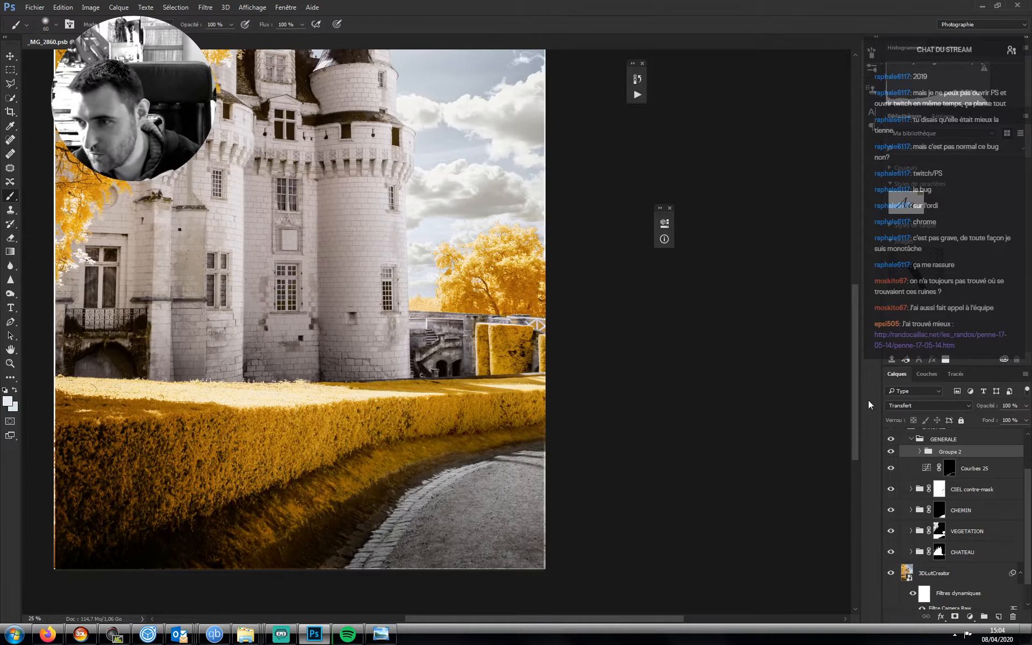
- Rename the new layer group as "escalier au fond"
{"action": "double_click", "coordinate": [944, 452]}
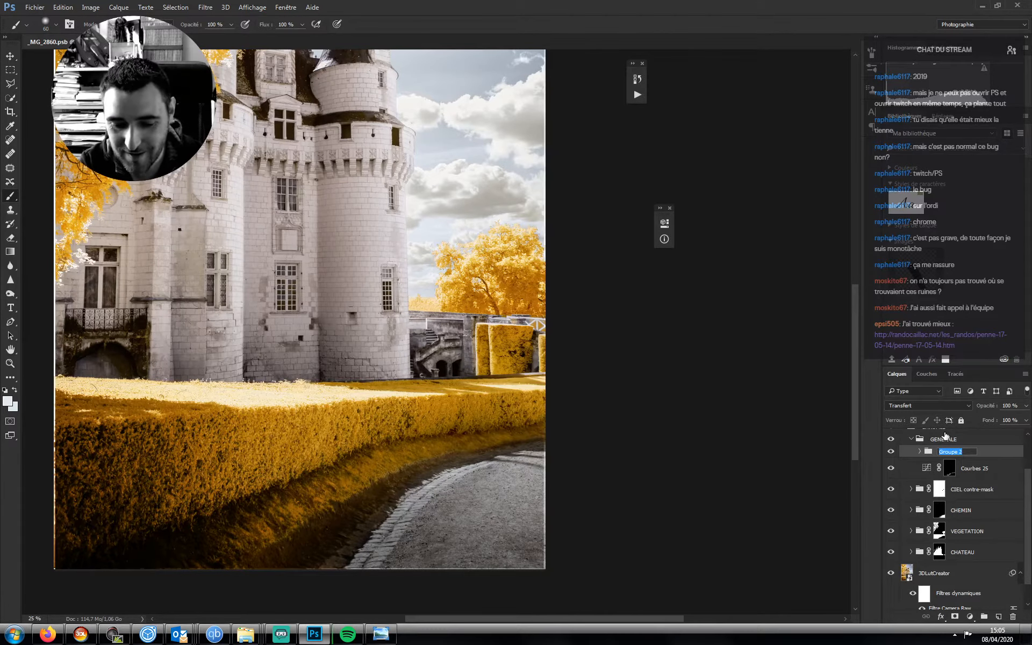
{"action": "type", "text": "escalier au fond"}
{"action": "key", "text": "Return"}
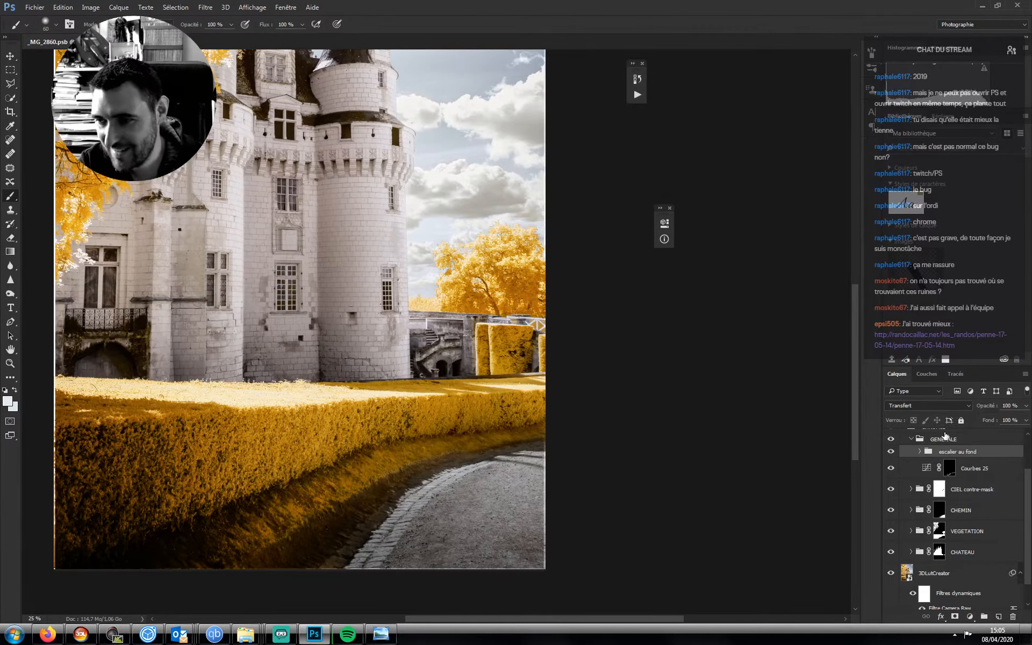
- Compare the staircase with and without the "escalier au fond" group, and set the group's opacity to 66%
{"action": "key", "text": "ctrl+plus"}
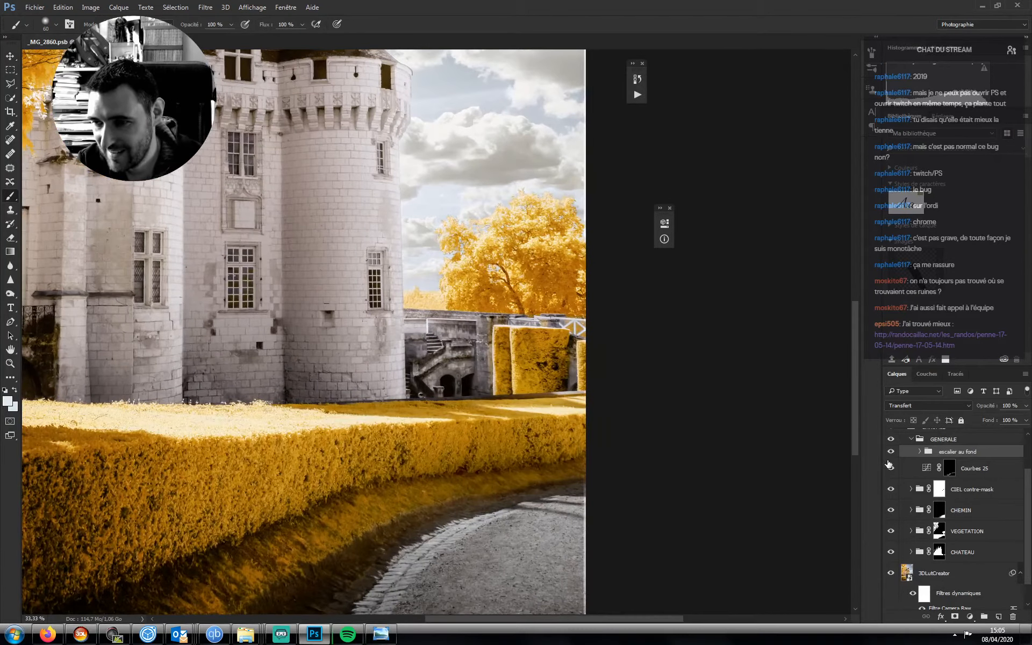
{"action": "left_click", "coordinate": [892, 453]}
{"action": "left_click", "coordinate": [891, 453]}
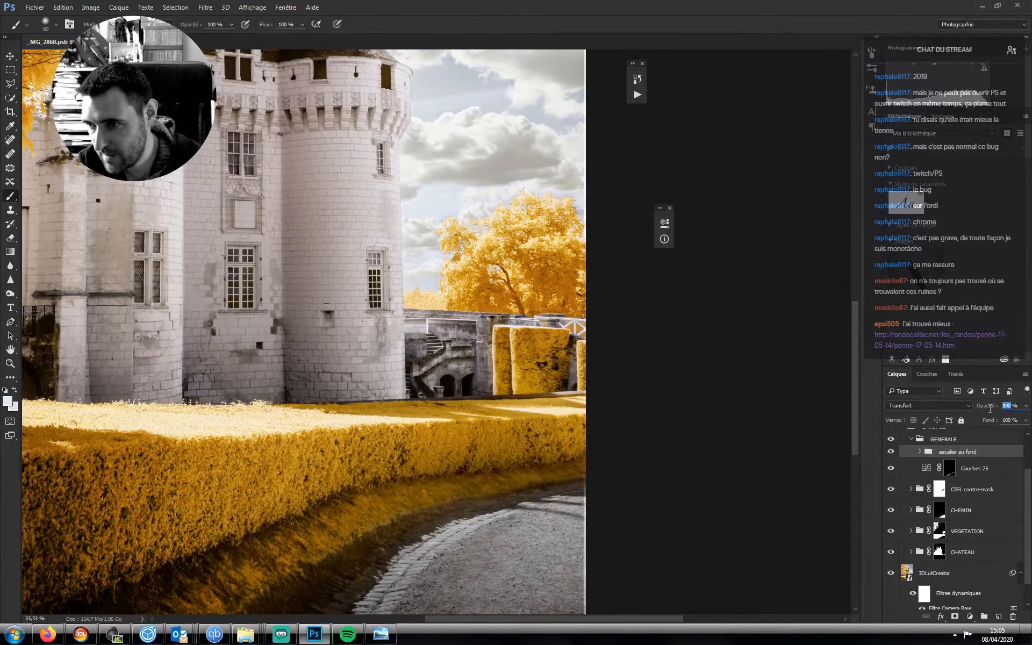
{"action": "key", "text": "Return"}
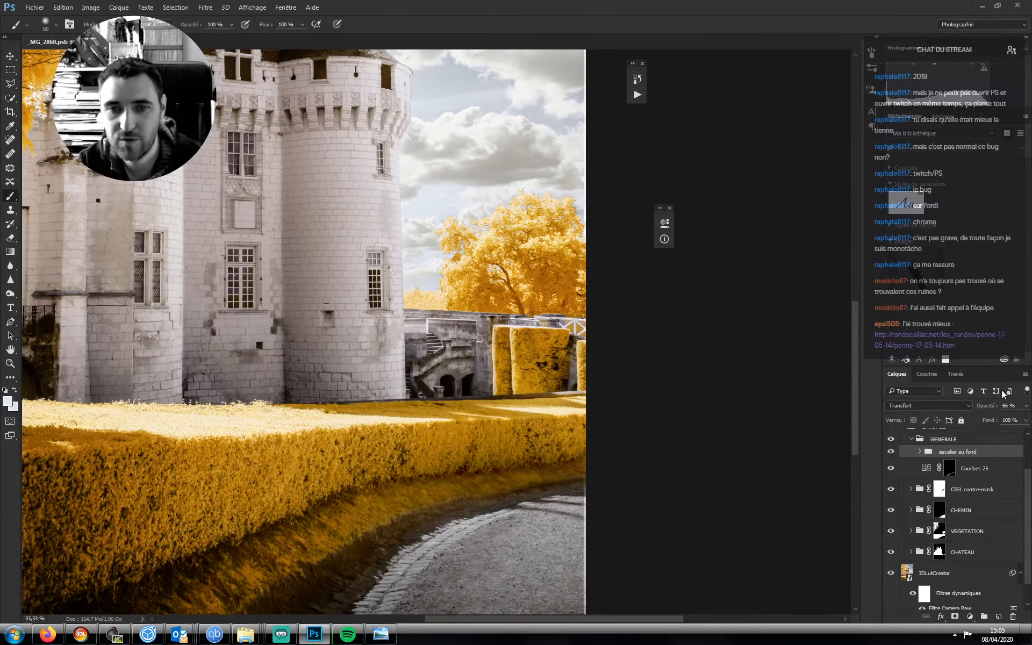
- Compare the whole photo with and without the "escalier au fond" group, and expand the group
{"action": "key", "text": "ctrl+minus"}
{"action": "key", "text": "ctrl+minus"}
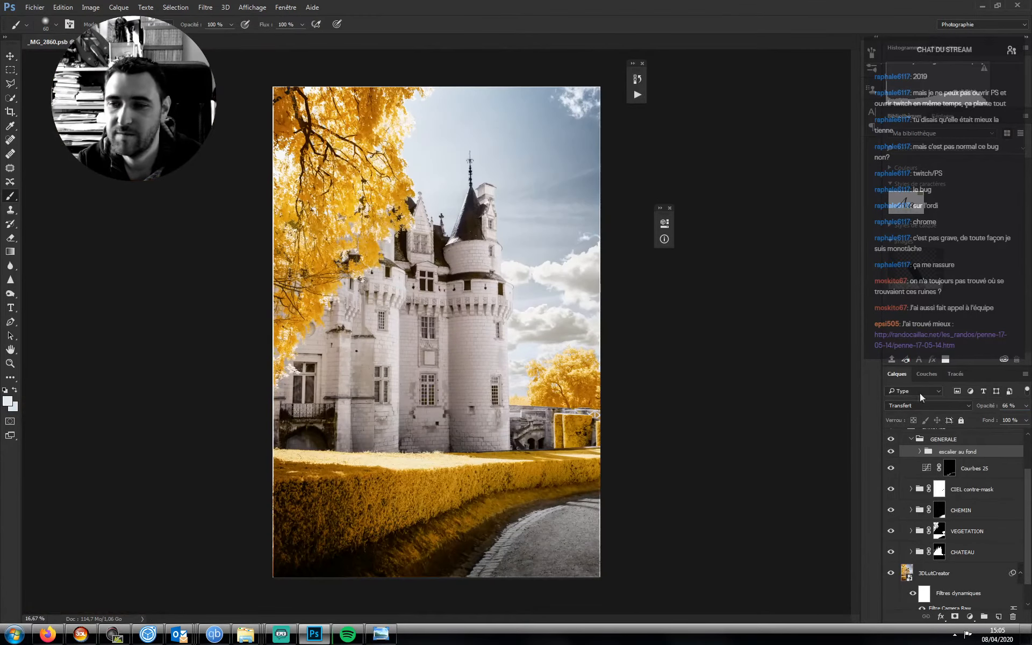
{"action": "left_click", "coordinate": [892, 453]}
{"action": "left_click", "coordinate": [892, 453]}
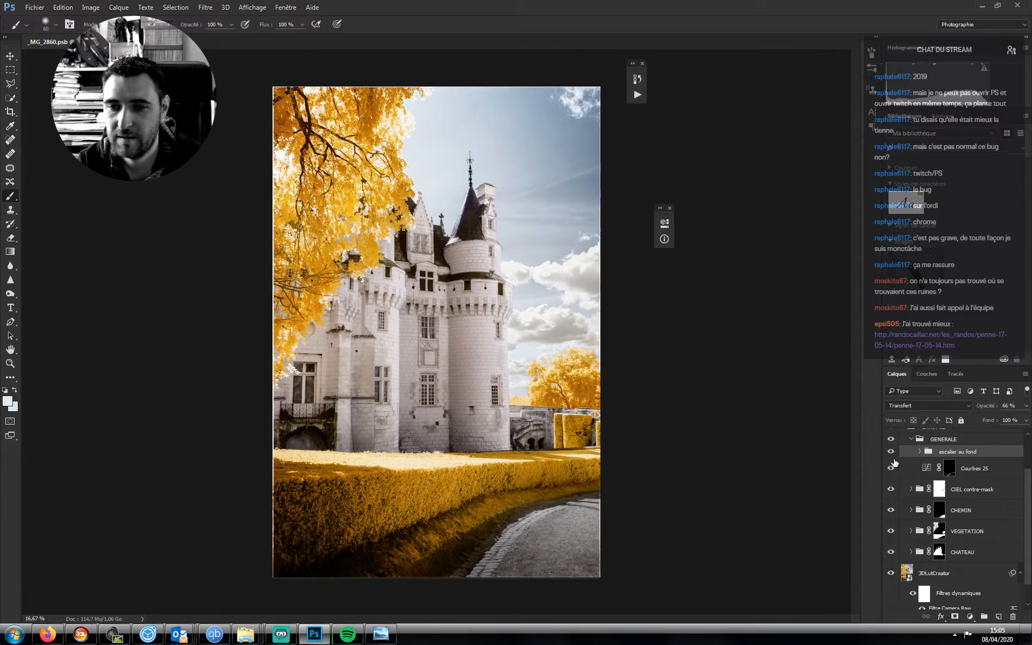
{"action": "left_click", "coordinate": [918, 452]}
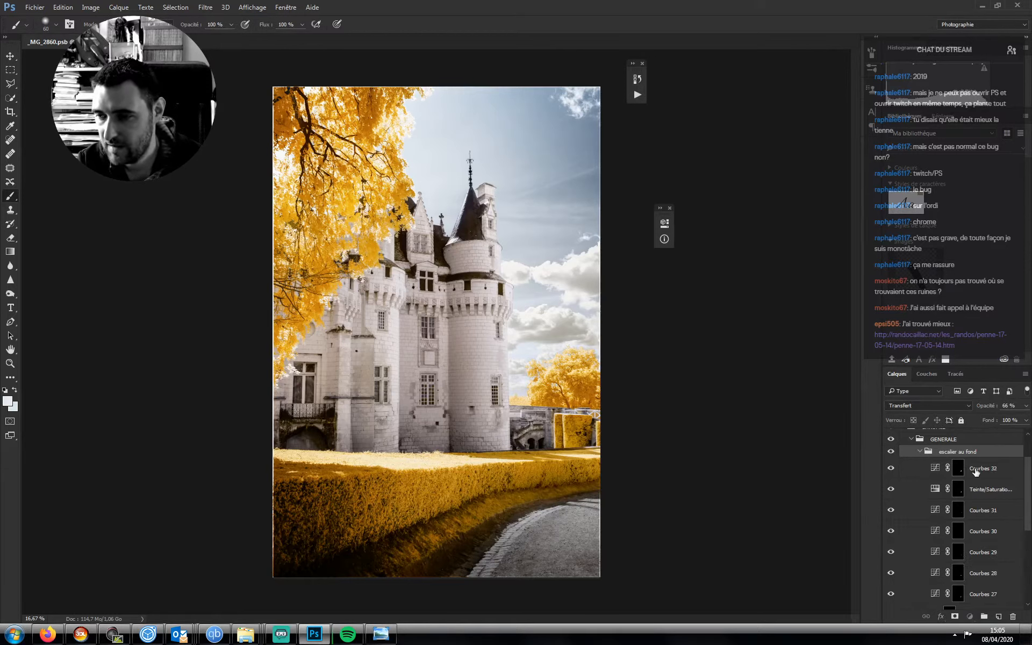
- Add a Curves adjustment layer above Courbes 32 and brighten the midtones, mapping input 110 to output 143
{"action": "left_click", "coordinate": [976, 471]}
{"action": "left_click", "coordinate": [971, 617]}
{"action": "left_click", "coordinate": [914, 445]}
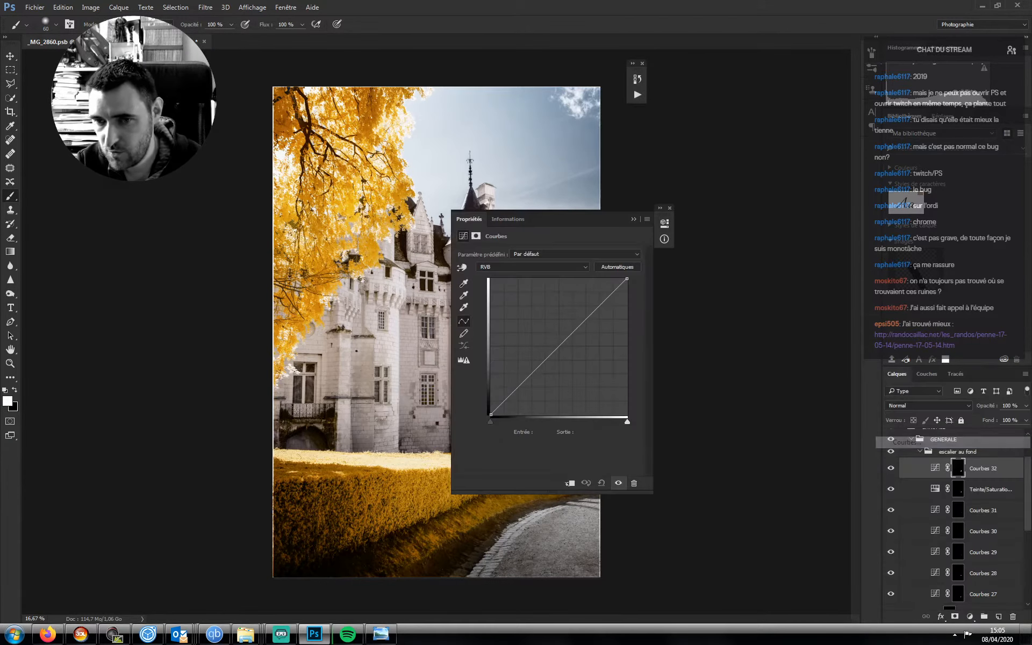
{"action": "left_click_drag", "start_coordinate": [585, 225], "coordinate": [784, 204]}
{"action": "left_click_drag", "start_coordinate": [758, 331], "coordinate": [753, 319]}
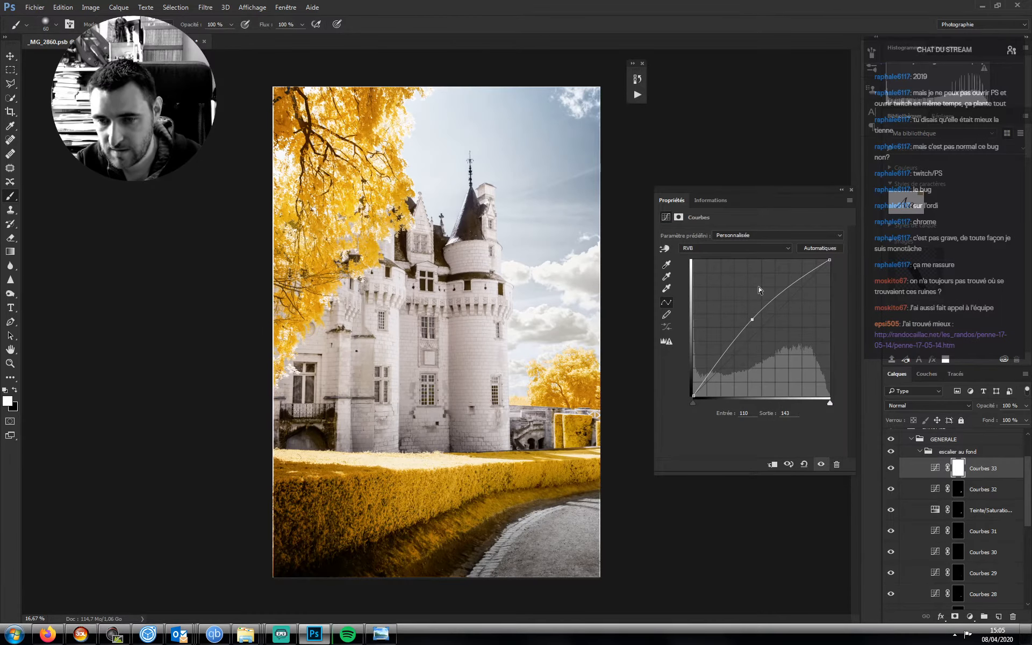
- Limit the new curve to the back staircase area with an inverted mask and a gradient, and raise its point to input 99, output 153
{"action": "key", "text": "ctrl+i"}
{"action": "key", "text": "g"}
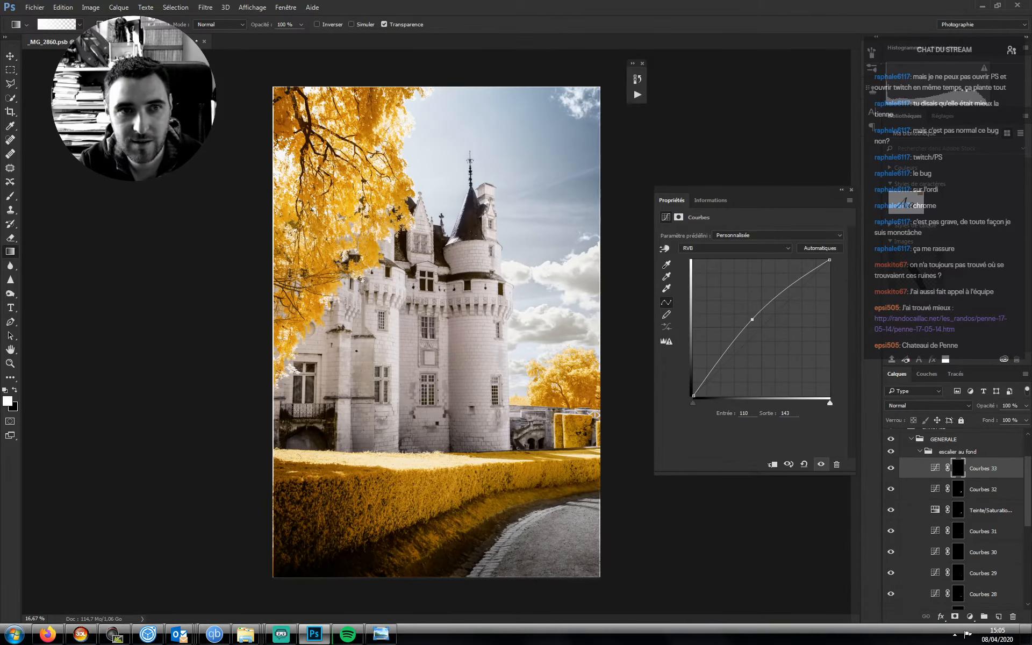
{"action": "left_click_drag", "start_coordinate": [522, 419], "coordinate": [501, 423]}
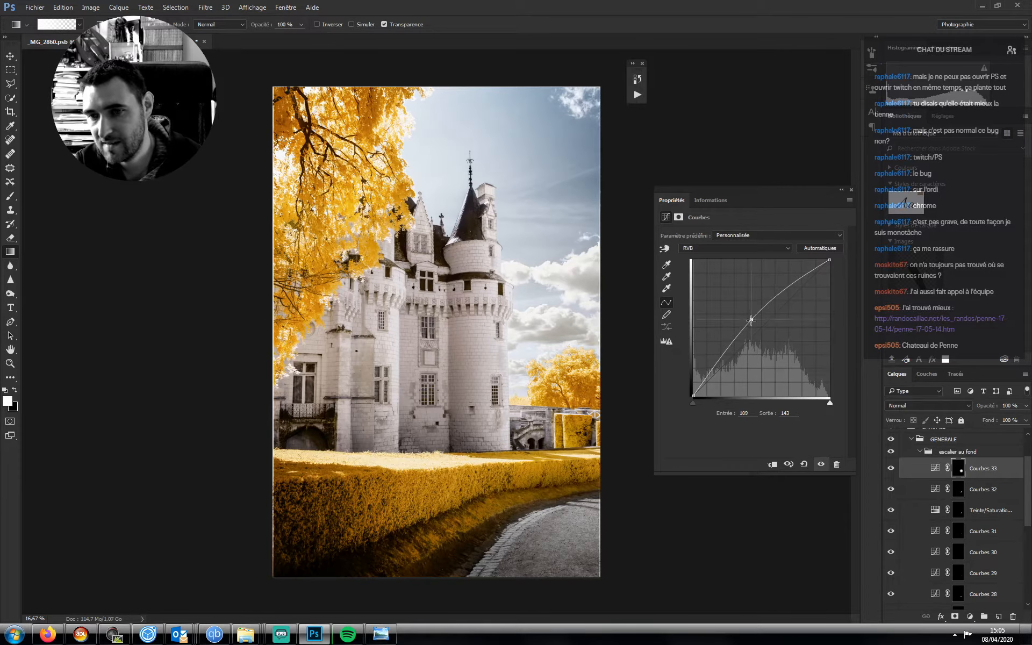
{"action": "left_click_drag", "start_coordinate": [751, 320], "coordinate": [745, 315]}
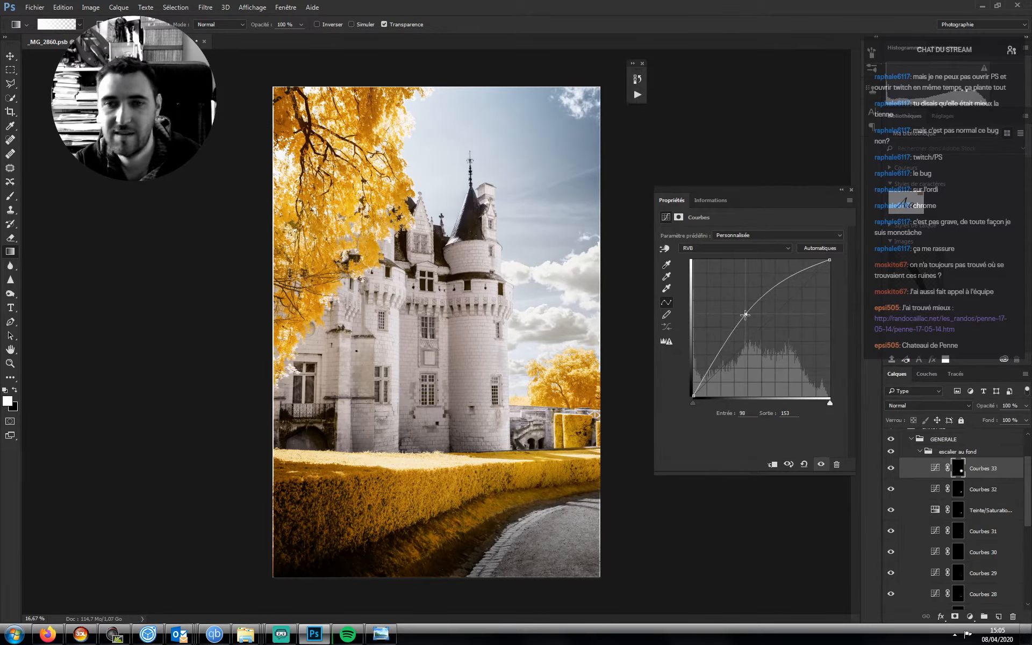
- Switch to Firefox and search Google Images for "chateau de penne" in a new tab
{"action": "left_click", "coordinate": [43, 638]}
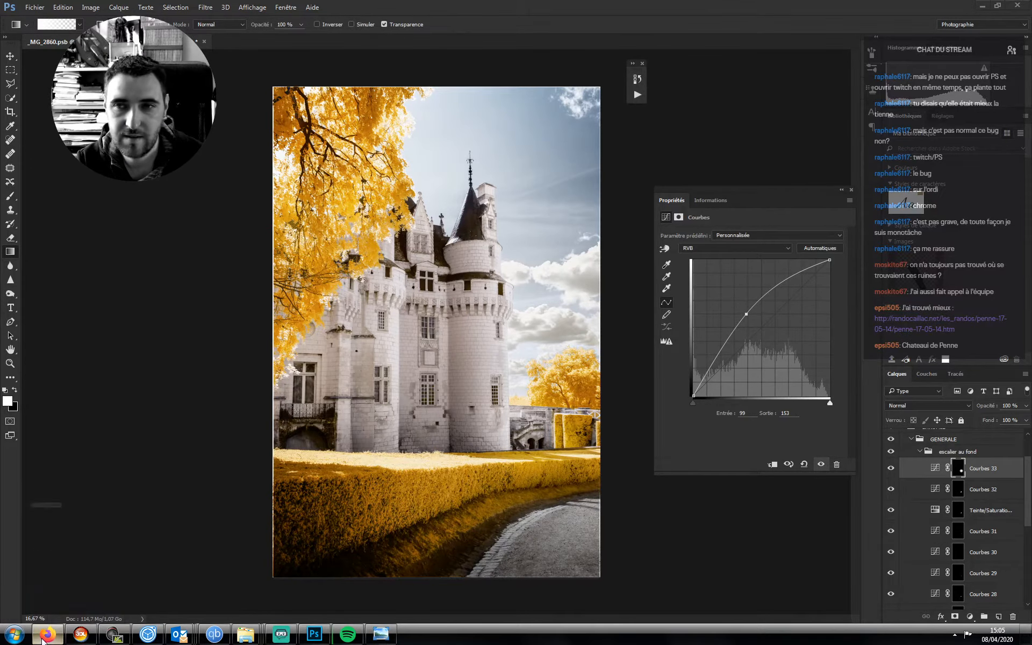
{"action": "key", "text": "ctrl+t"}
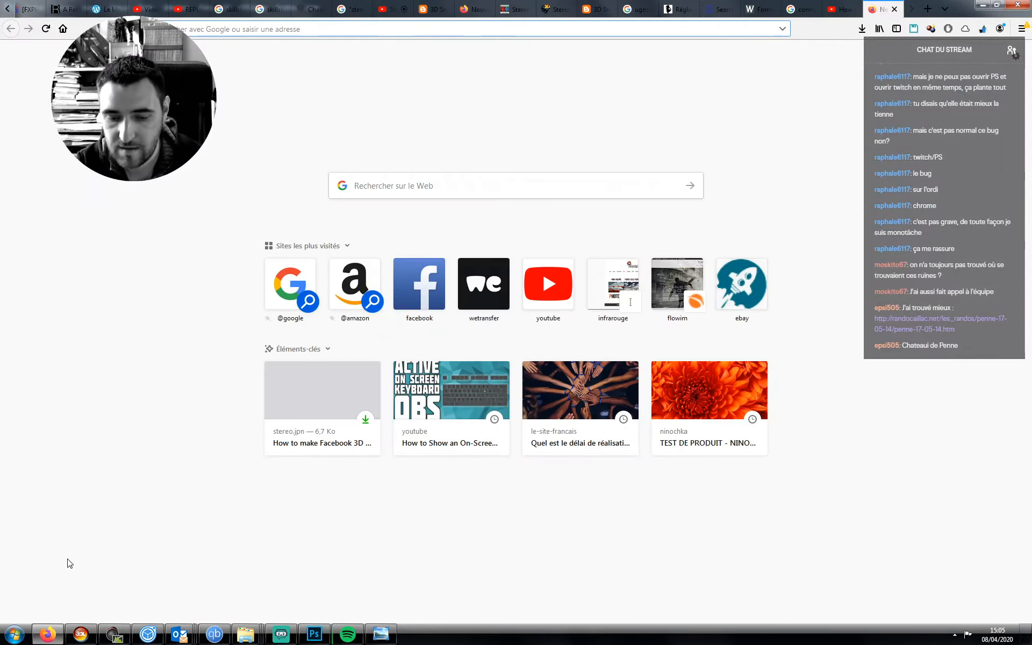
{"action": "type", "text": "chateau d"}
{"action": "type", "text": "e penne"}
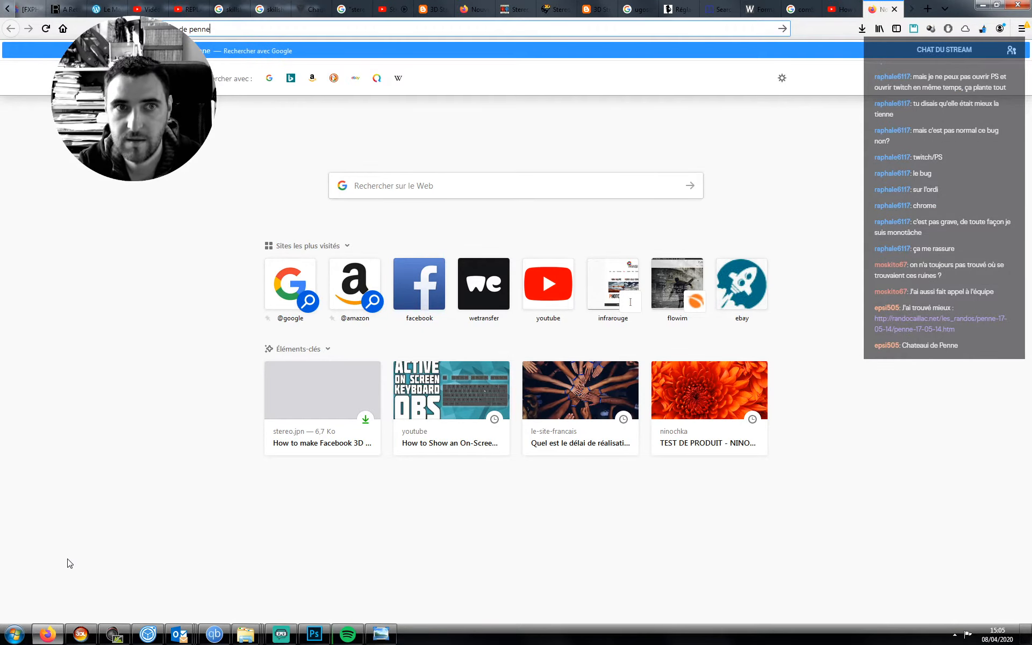
{"action": "key", "text": "Return"}
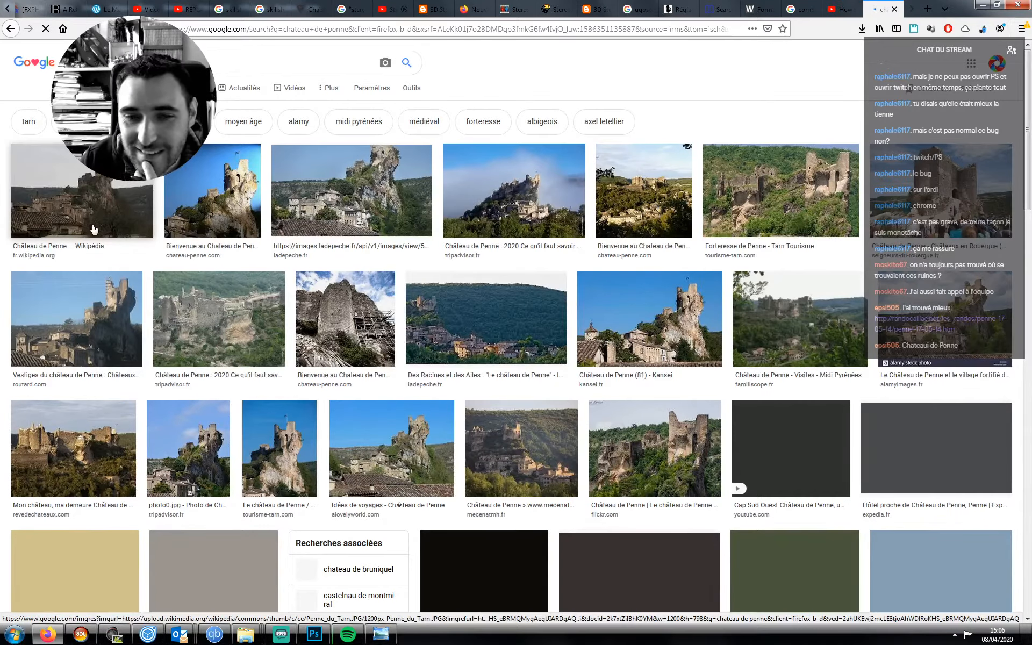
- Preview the Wikipedia photo of Château de Penne and examine the ruins and the similar images
{"action": "left_click", "coordinate": [104, 182]}
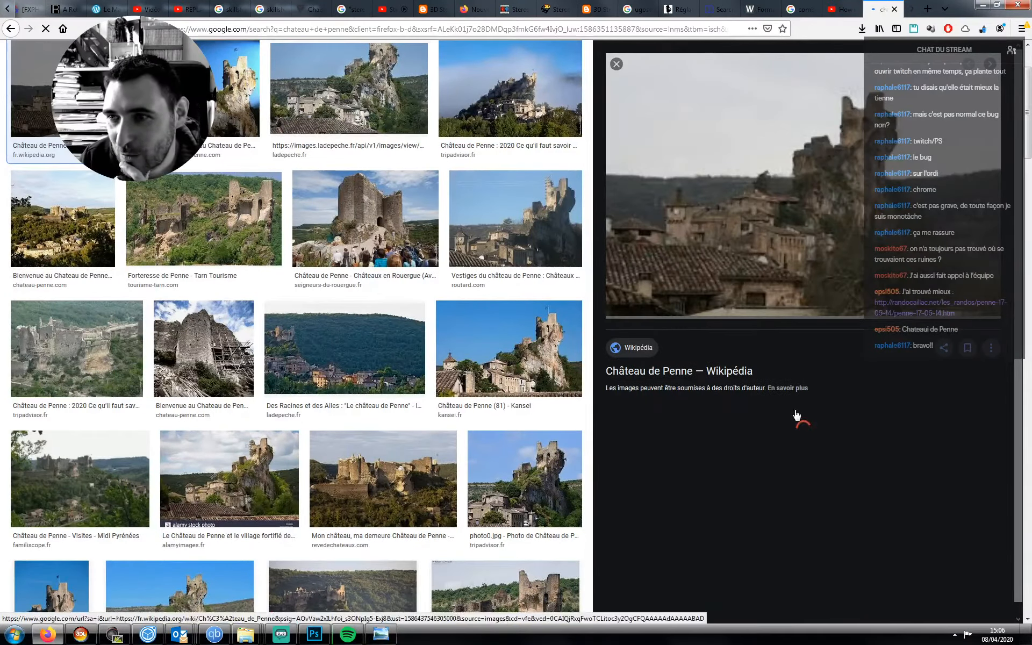
{"action": "scroll", "coordinate": [762, 303], "scroll_direction": "up", "scroll_amount": 2}
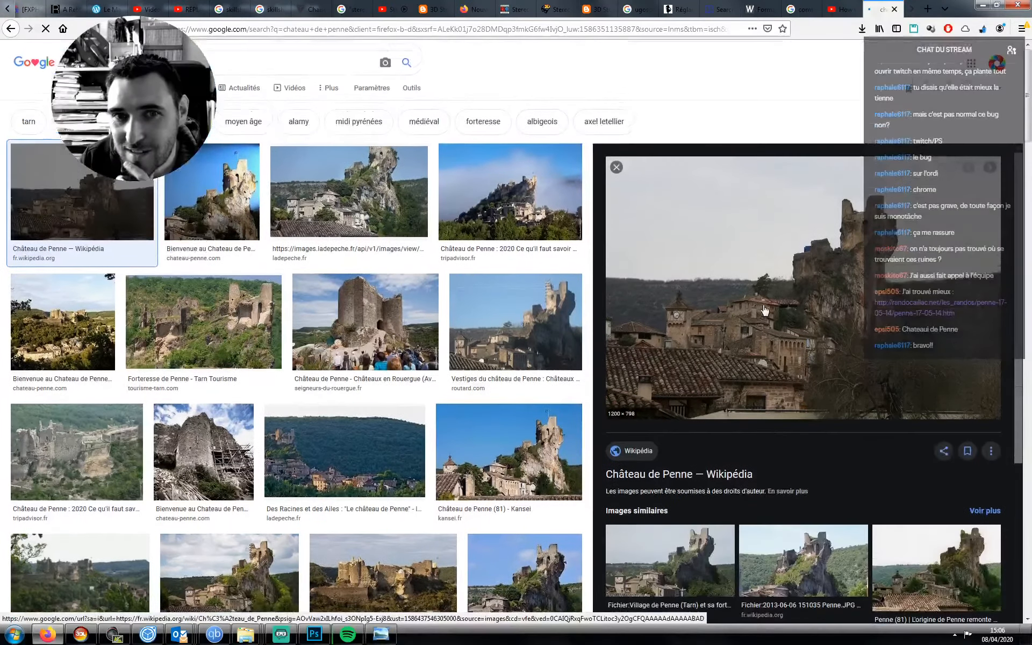
{"action": "scroll", "coordinate": [783, 344], "scroll_direction": "down", "scroll_amount": 2}
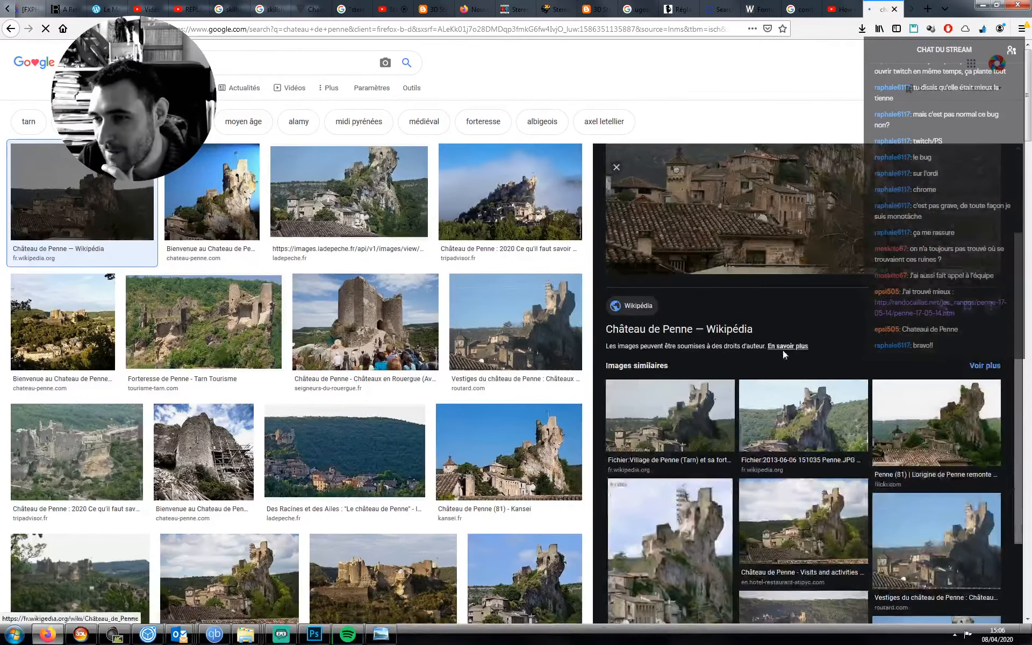
{"action": "scroll", "coordinate": [783, 350], "scroll_direction": "up", "scroll_amount": 2}
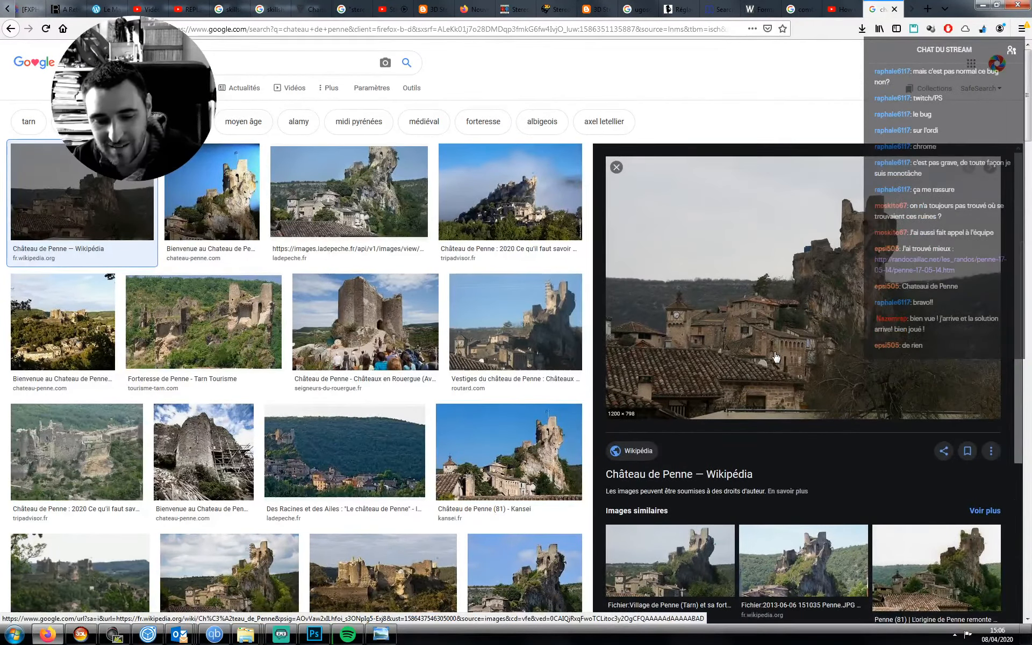
{"action": "scroll", "coordinate": [858, 321], "scroll_direction": "down", "scroll_amount": 1}
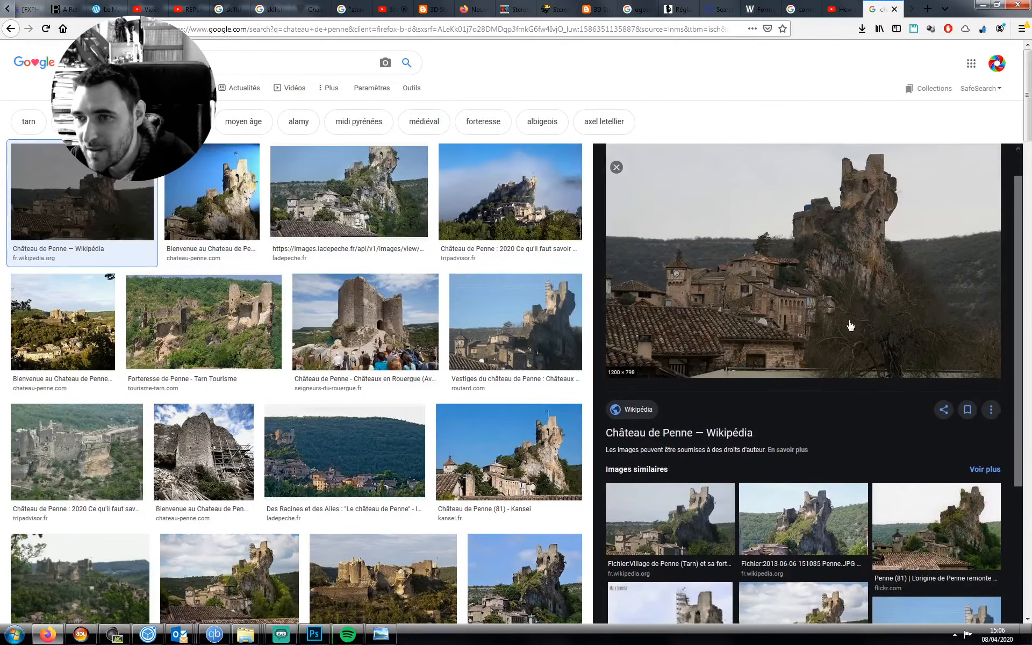
{"action": "scroll", "coordinate": [831, 314], "scroll_direction": "up", "scroll_amount": 1}
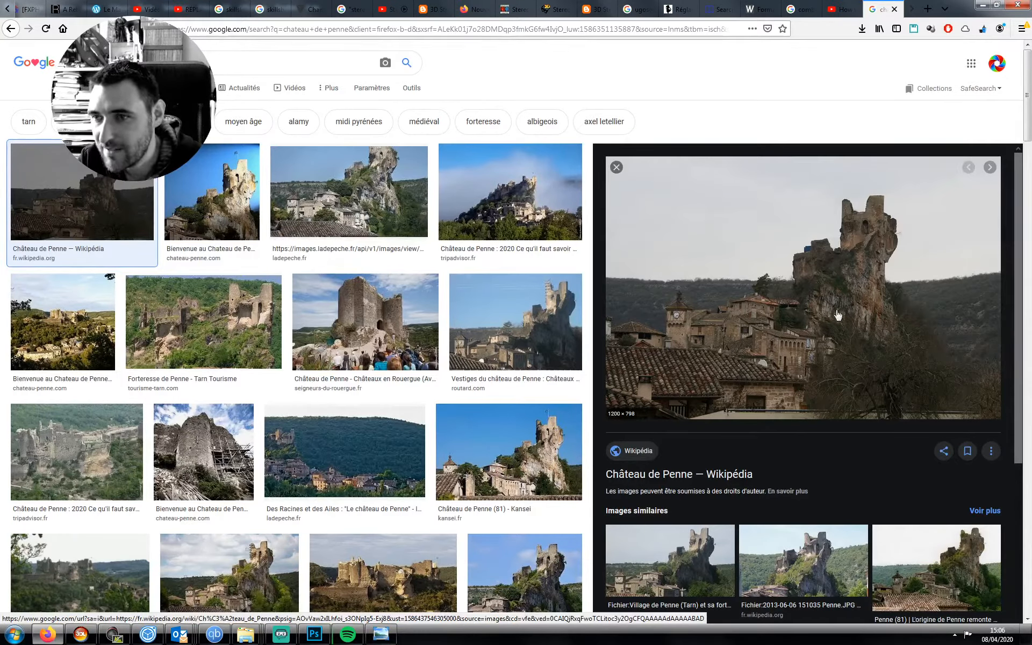
- Preview the LaDepeche.fr photo and the Kansei photo of the castle
{"action": "left_click", "coordinate": [350, 205]}
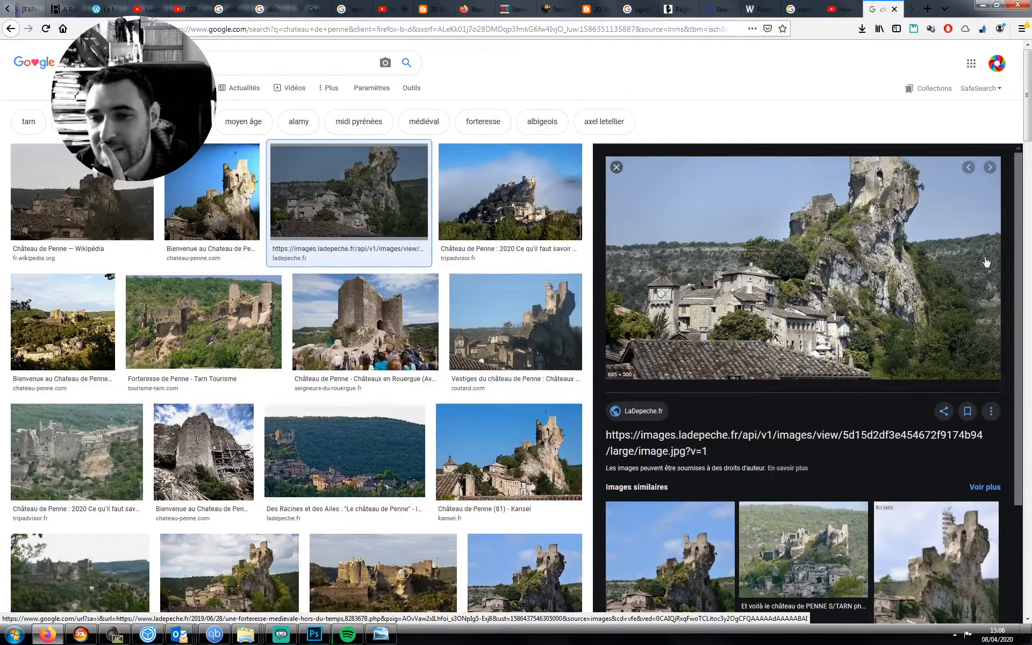
{"action": "left_click", "coordinate": [533, 466]}
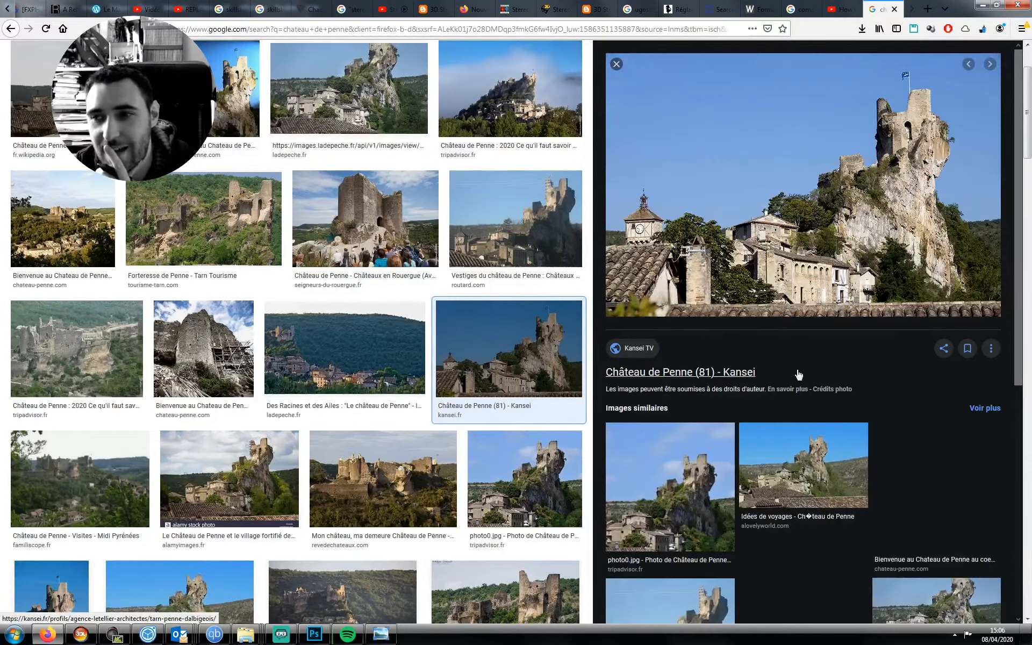
{"action": "scroll", "coordinate": [823, 385], "scroll_direction": "up", "scroll_amount": 2}
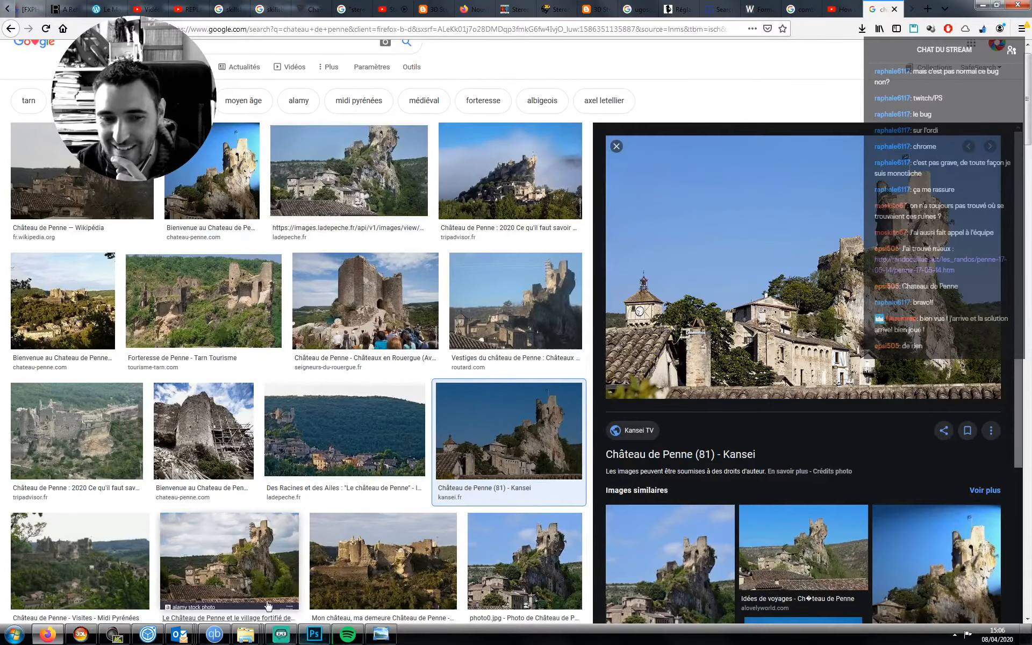
- Preview the Alamy photo of the castle and fortified village under a cloudy sky, and look over its similar images
{"action": "left_click", "coordinate": [257, 563]}
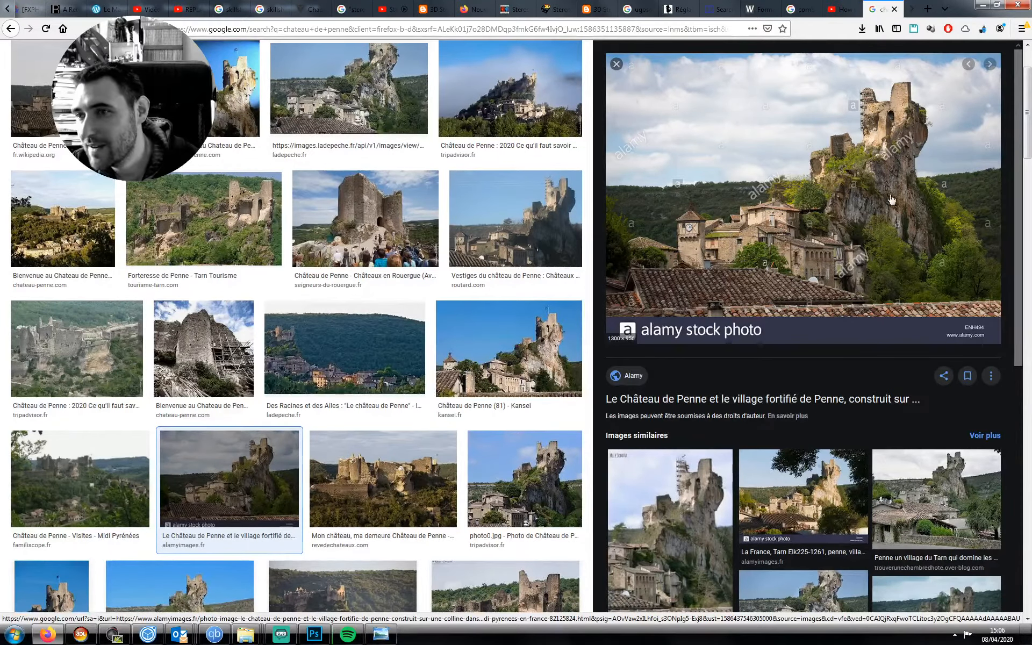
{"action": "scroll", "coordinate": [802, 204], "scroll_direction": "down", "scroll_amount": 1}
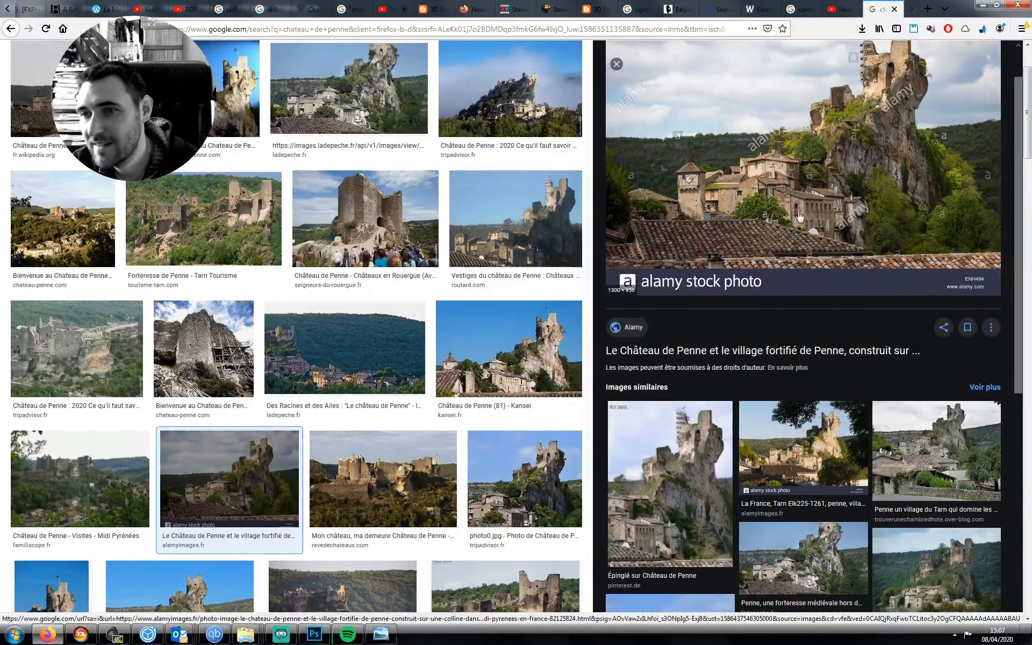
{"action": "scroll", "coordinate": [799, 233], "scroll_direction": "up", "scroll_amount": 1}
{"action": "scroll", "coordinate": [727, 311], "scroll_direction": "up", "scroll_amount": 1}
{"action": "scroll", "coordinate": [730, 319], "scroll_direction": "down", "scroll_amount": 1}
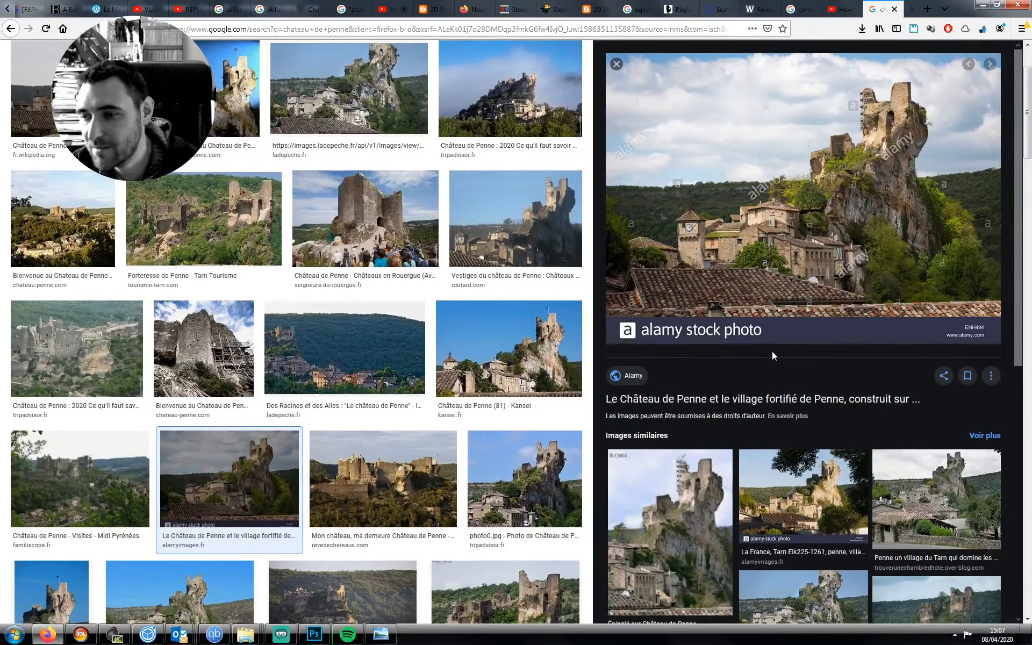
{"action": "scroll", "coordinate": [899, 480], "scroll_direction": "down", "scroll_amount": 2}
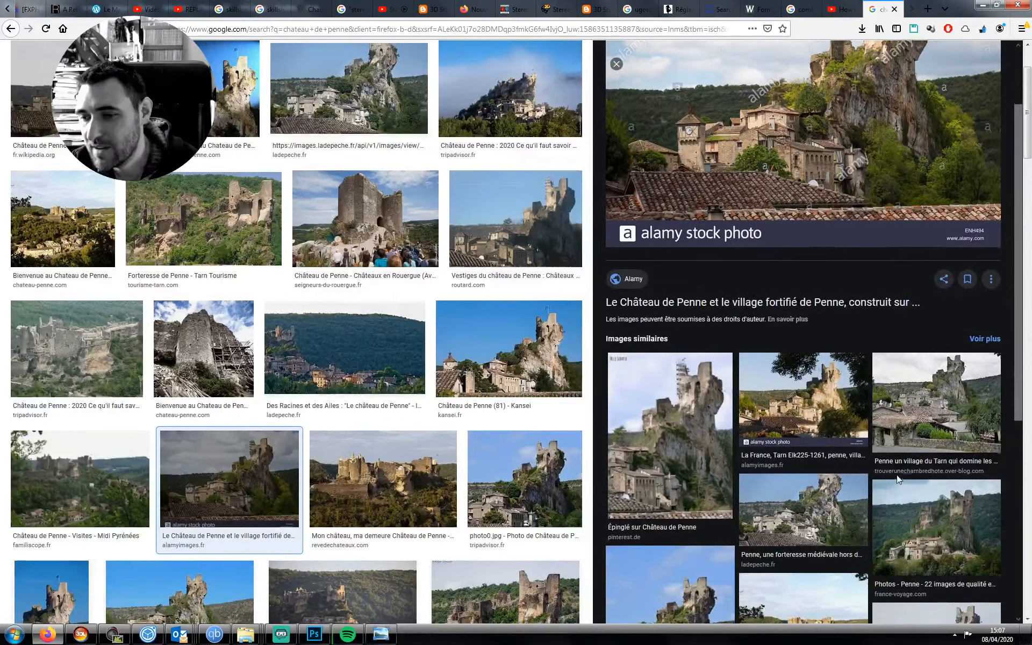
{"action": "scroll", "coordinate": [776, 466], "scroll_direction": "up", "scroll_amount": 2}
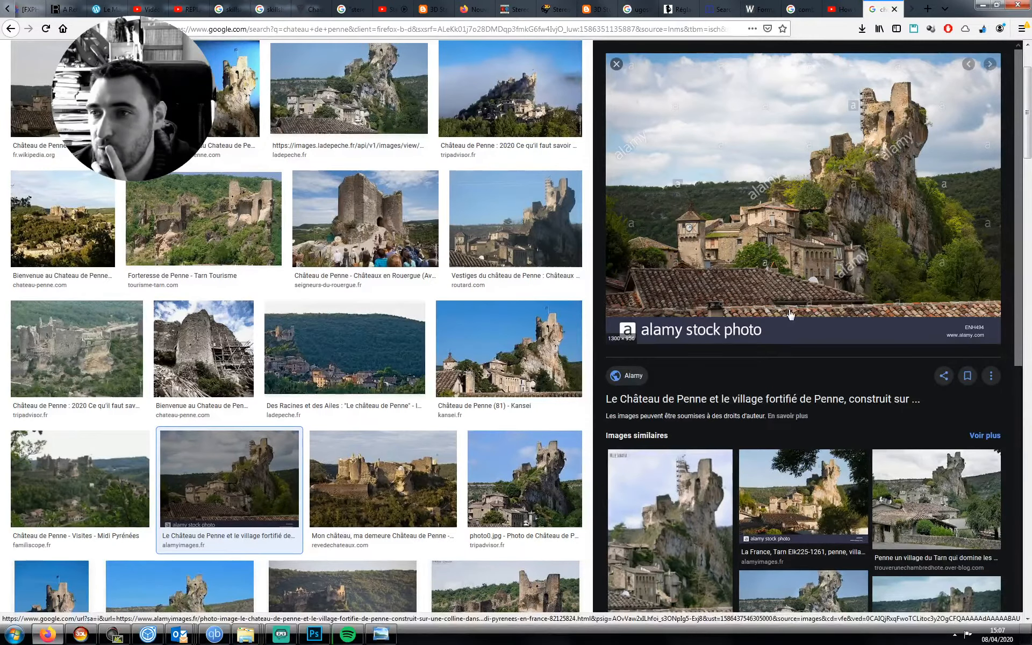
{"action": "scroll", "coordinate": [791, 321], "scroll_direction": "down", "scroll_amount": 3}
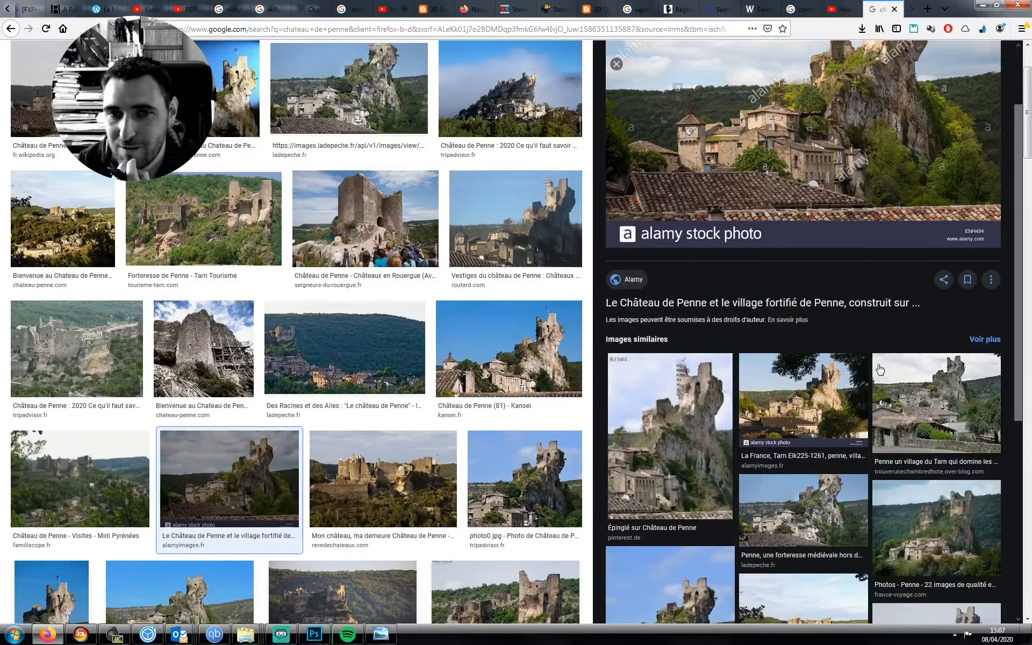
{"action": "scroll", "coordinate": [880, 369], "scroll_direction": "up", "scroll_amount": 3}
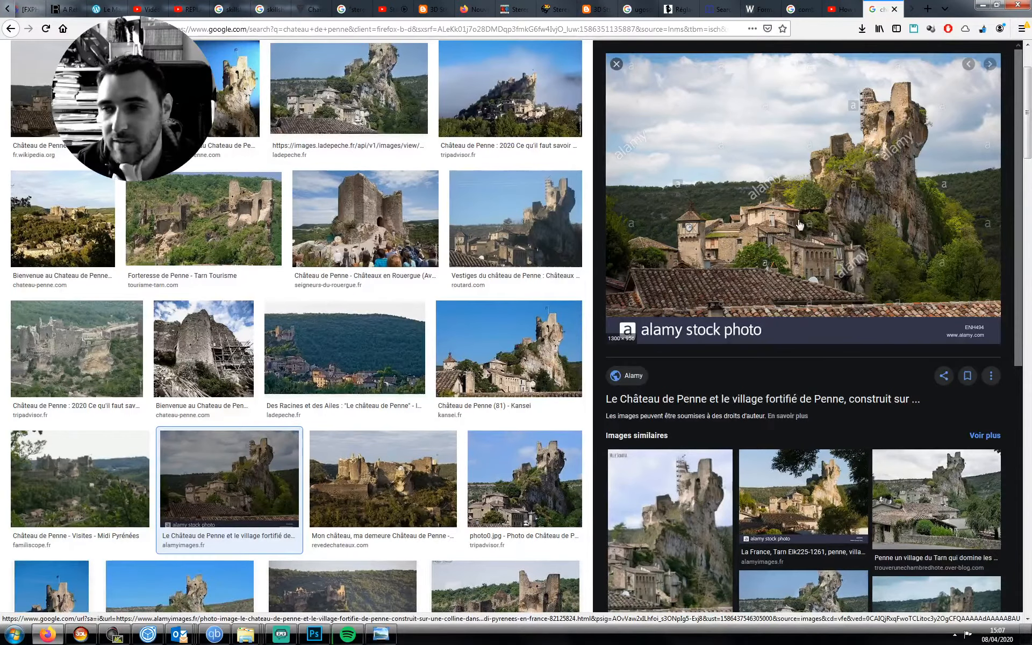
{"action": "scroll", "coordinate": [837, 215], "scroll_direction": "down", "scroll_amount": 1}
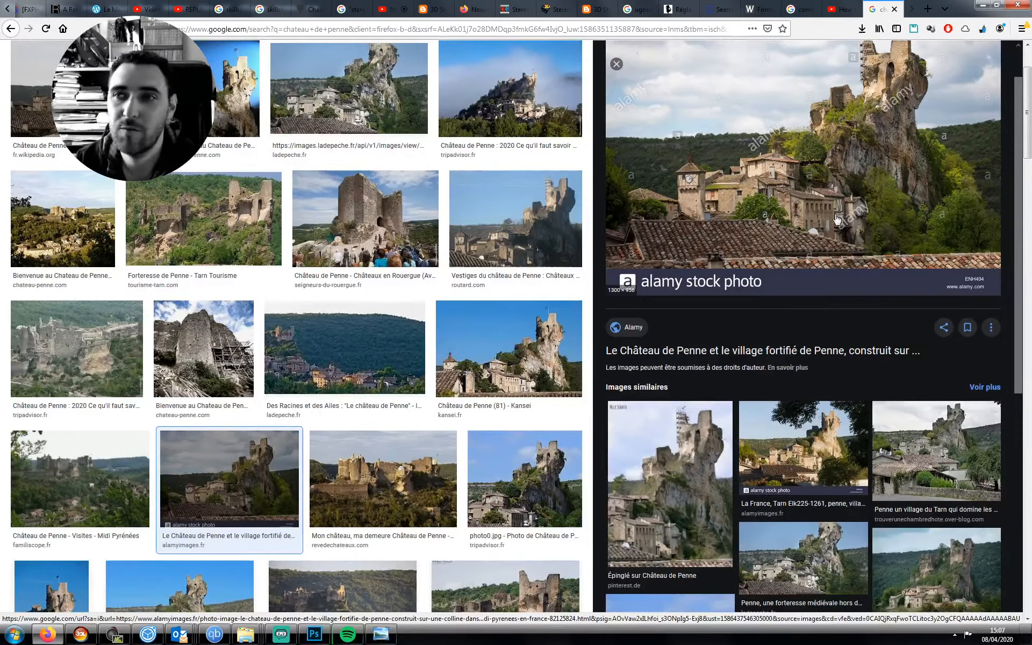
{"action": "scroll", "coordinate": [837, 215], "scroll_direction": "up", "scroll_amount": 1}
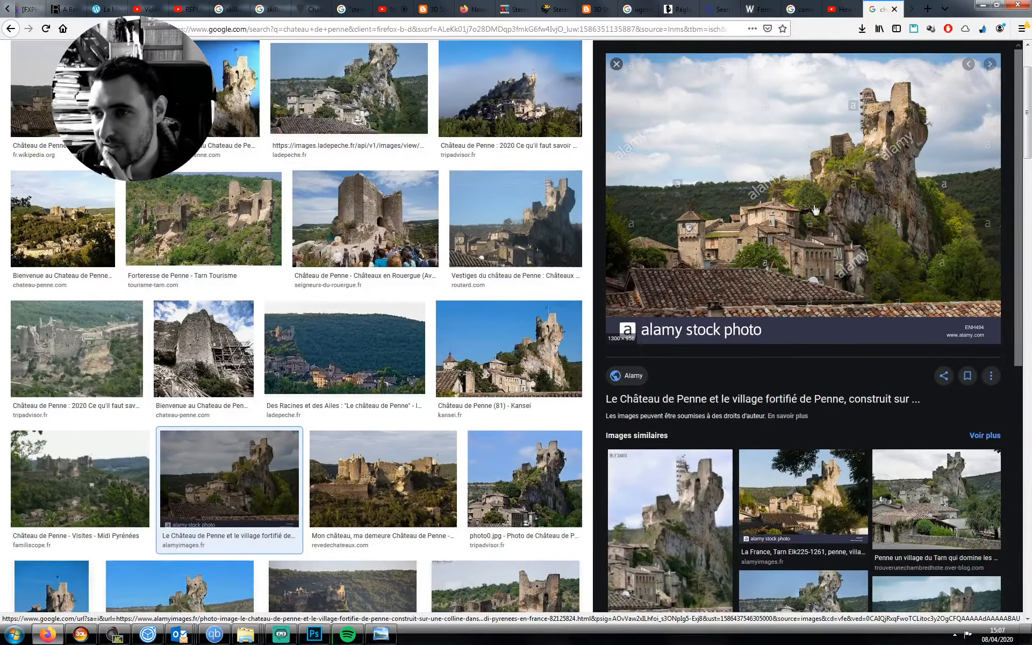
{"action": "scroll", "coordinate": [860, 200], "scroll_direction": "up", "scroll_amount": 1}
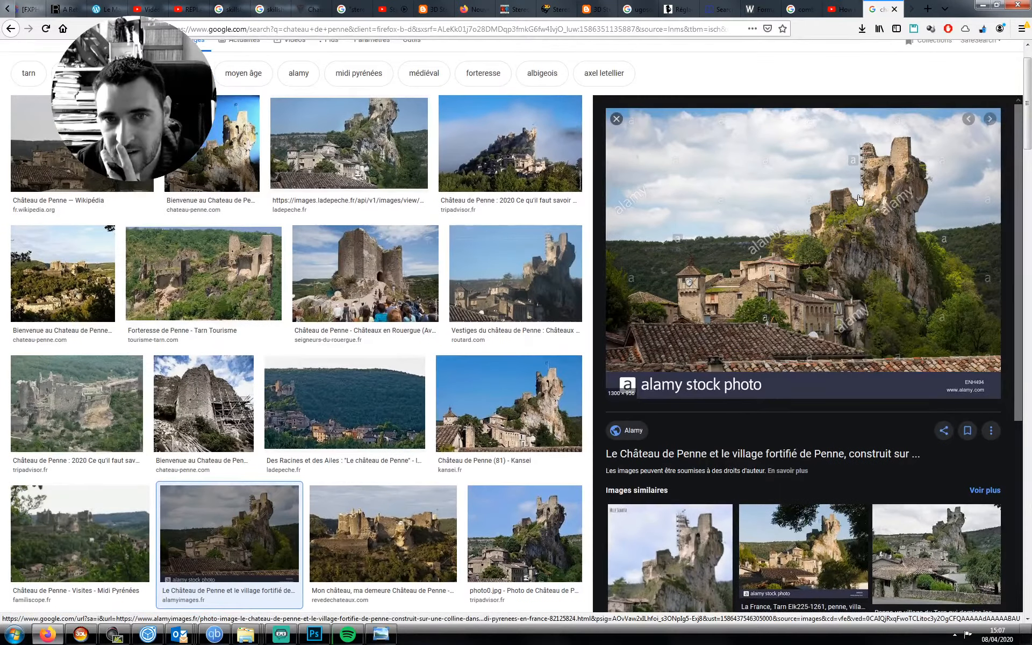
- Compare the LaDepeche.fr photo of the castle with the cloudy-sky Alamy photo
{"action": "left_click", "coordinate": [376, 150]}
{"action": "scroll", "coordinate": [870, 225], "scroll_direction": "up", "scroll_amount": 2}
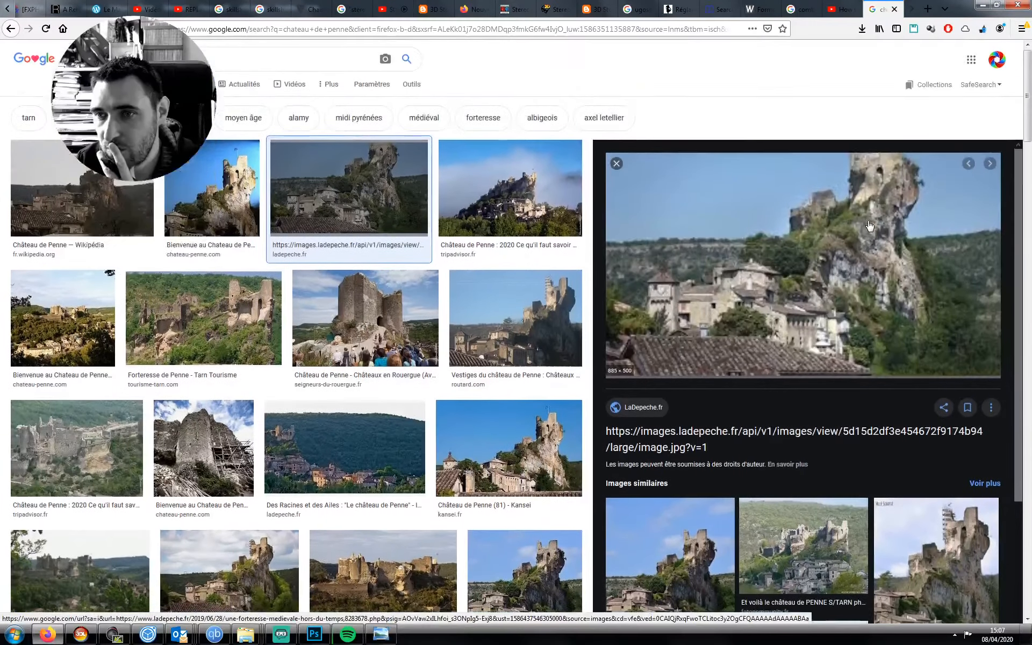
{"action": "scroll", "coordinate": [869, 226], "scroll_direction": "down", "scroll_amount": 2}
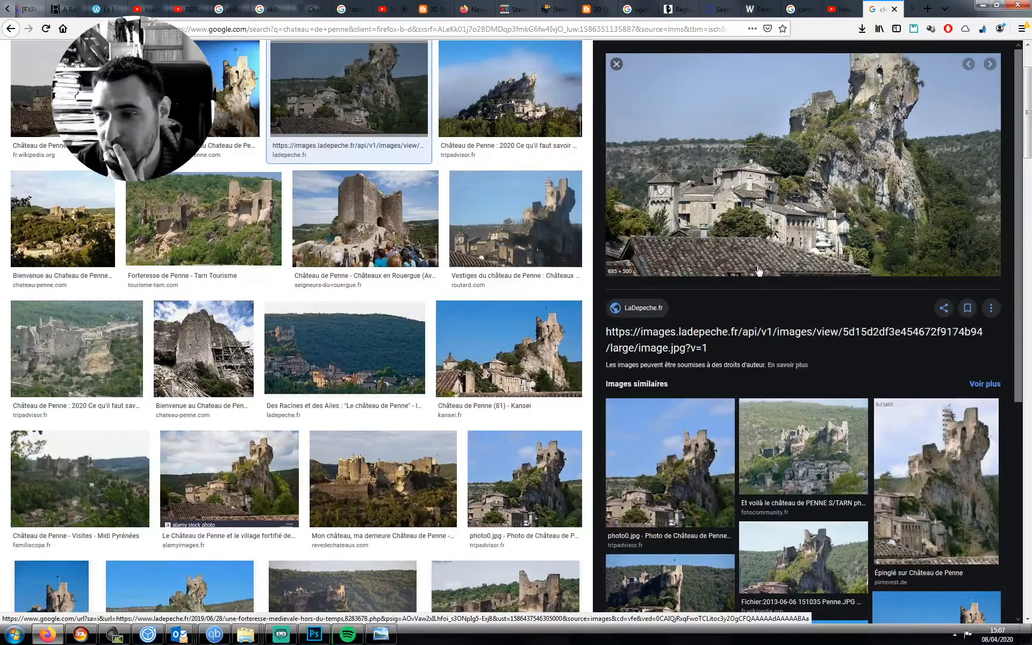
{"action": "left_click", "coordinate": [265, 492]}
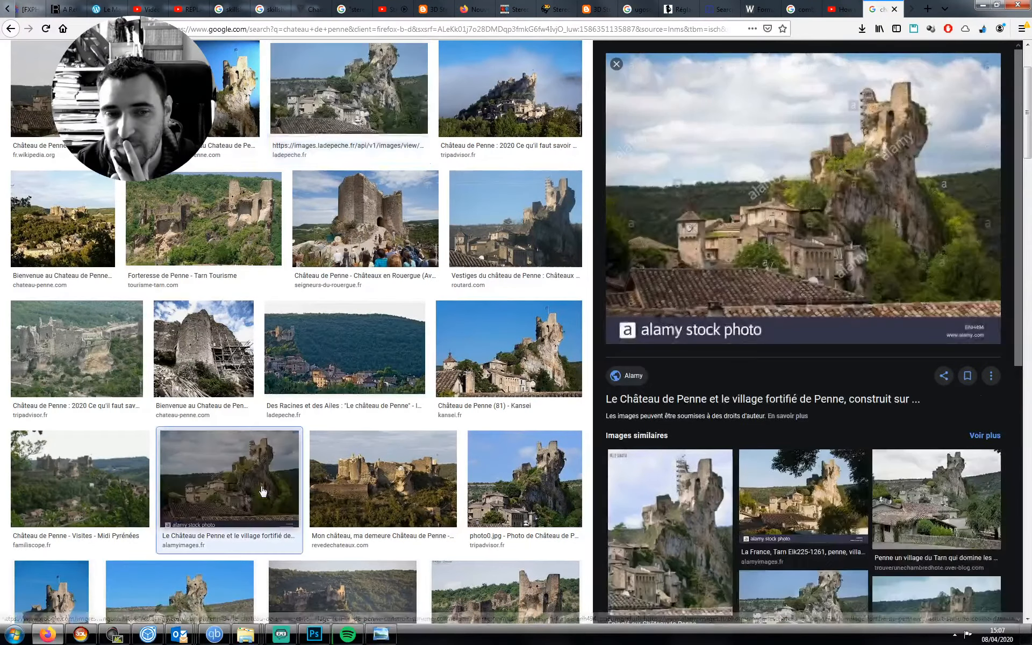
- Preview the similar Alamy photo framed by tree branches and compare it with the cloudy-sky Alamy photo
{"action": "scroll", "coordinate": [886, 355], "scroll_direction": "down", "scroll_amount": 2}
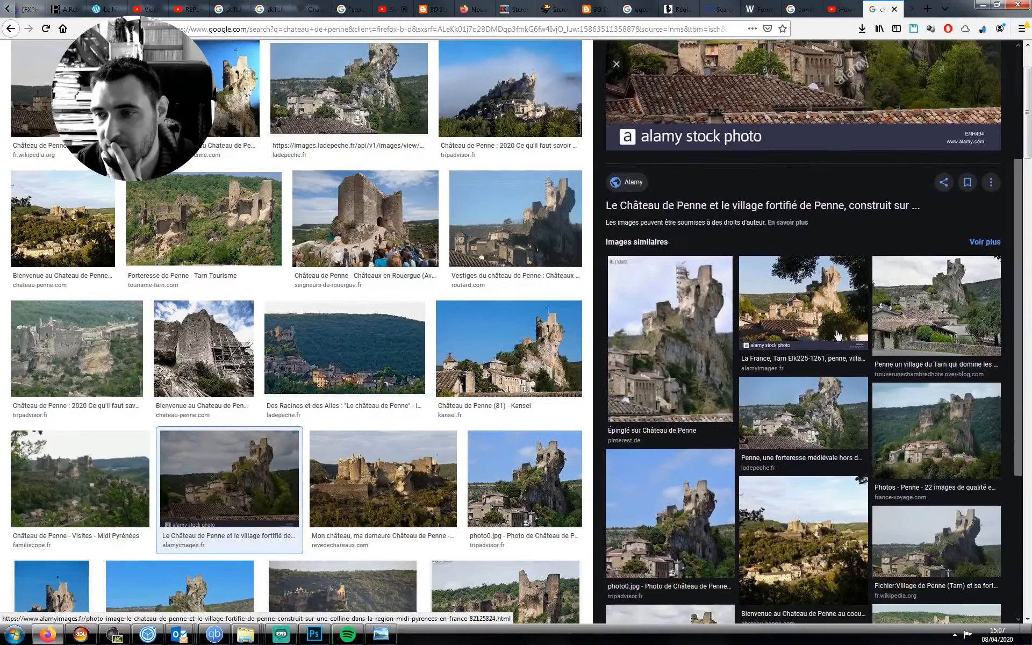
{"action": "left_click", "coordinate": [819, 286]}
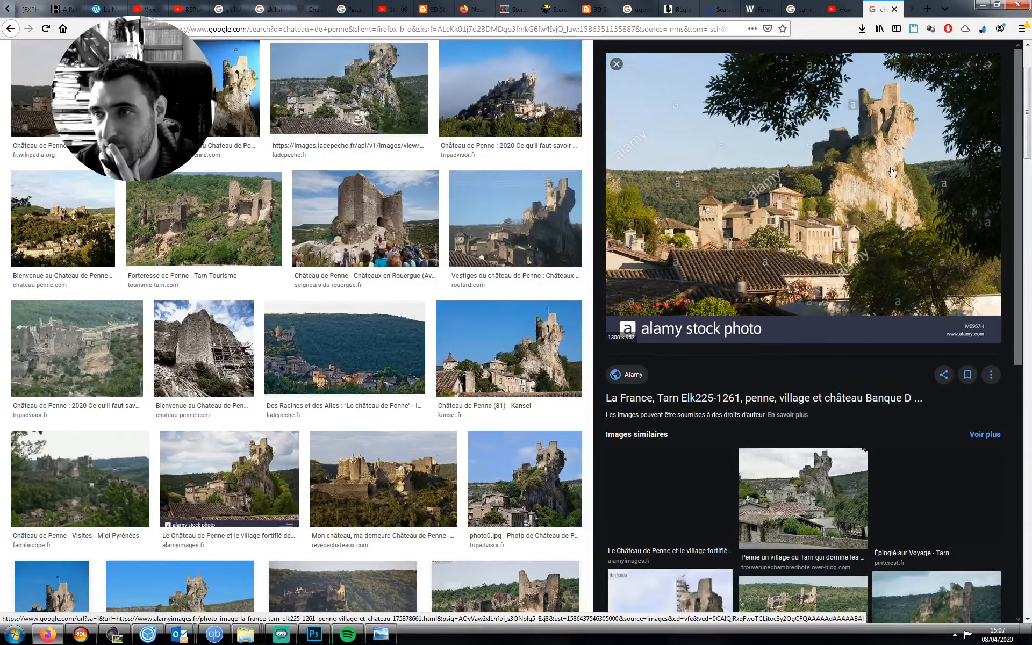
{"action": "scroll", "coordinate": [891, 172], "scroll_direction": "up", "scroll_amount": 2}
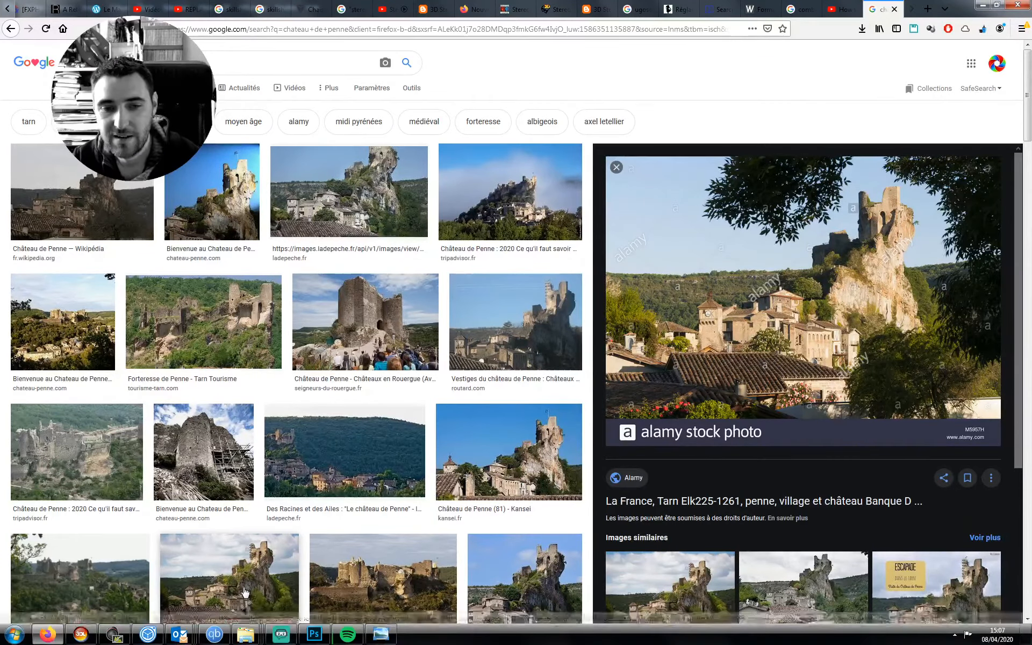
{"action": "left_click", "coordinate": [269, 617]}
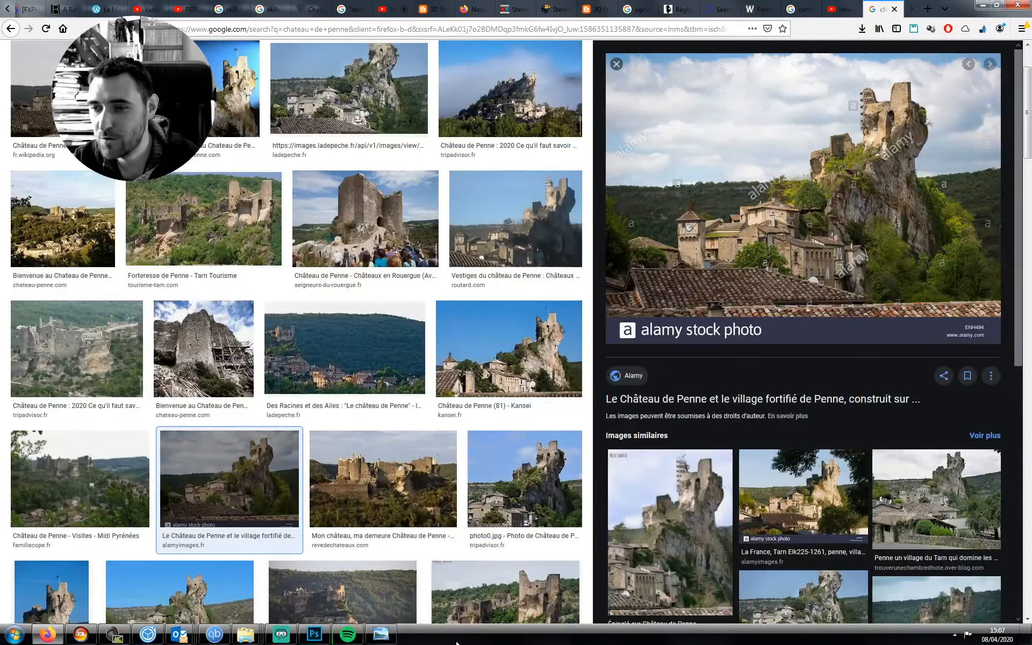
- Switch to Photoshop and raise the midpoint of the Courbes 33 curve to input 98, output 157
{"action": "left_click", "coordinate": [281, 635]}
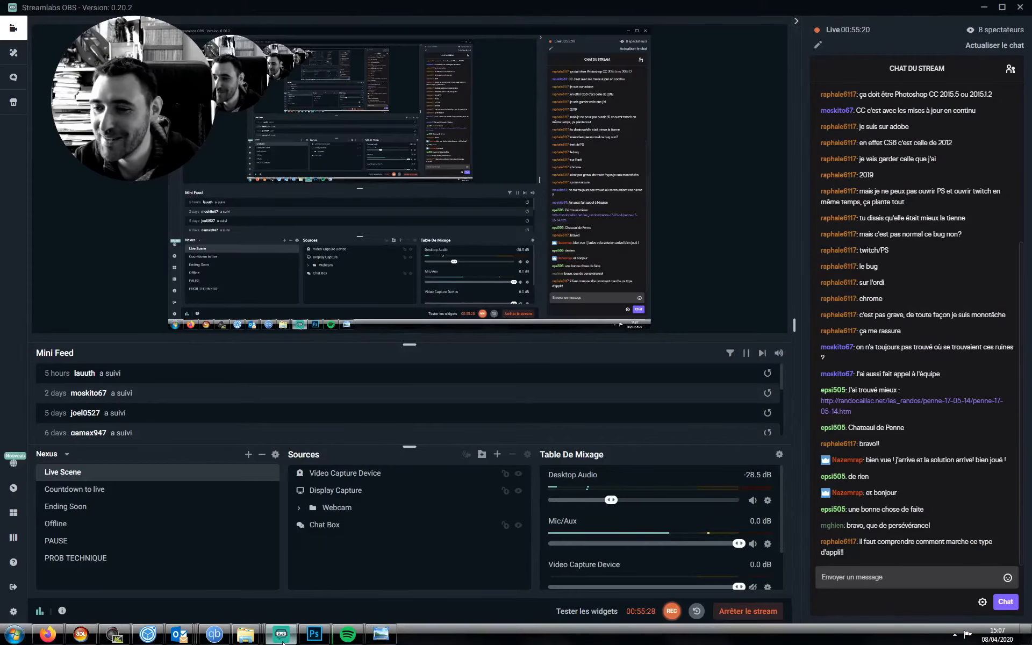
{"action": "left_click", "coordinate": [282, 638]}
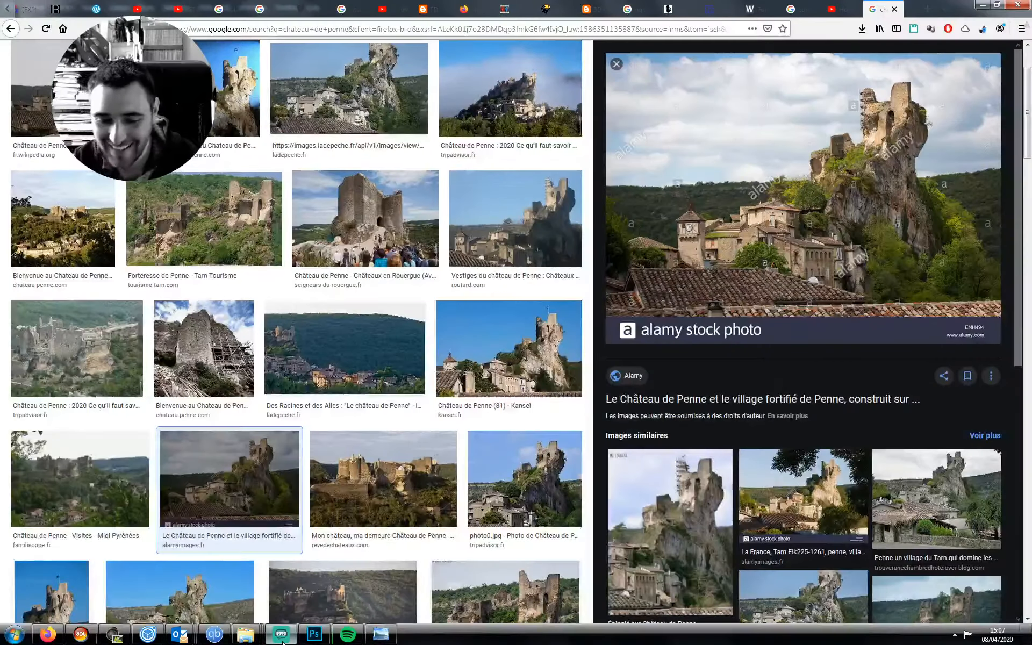
{"action": "left_click", "coordinate": [314, 637]}
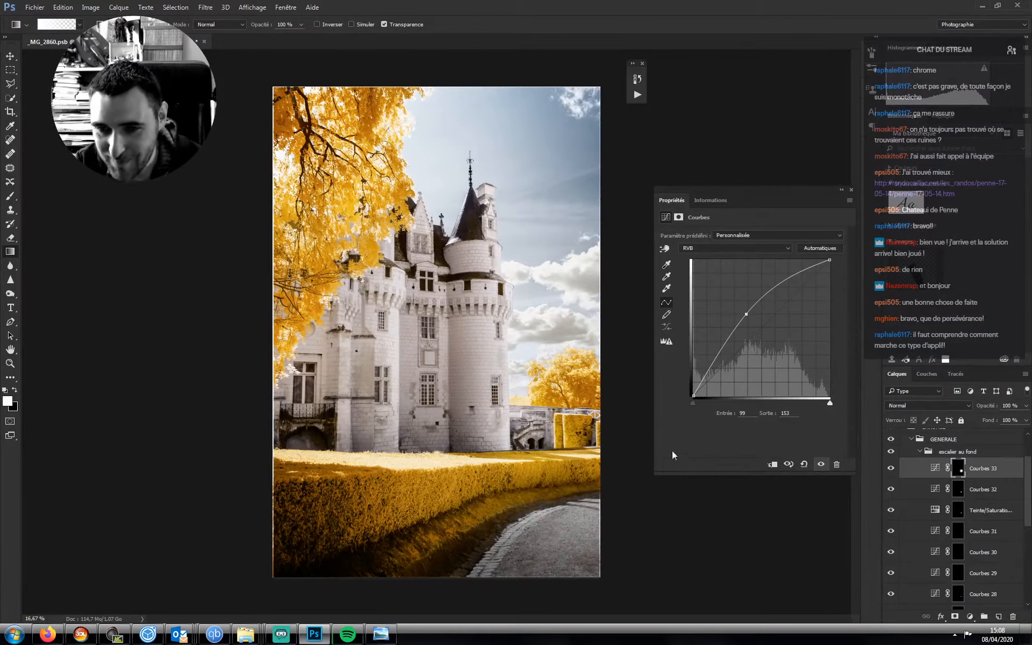
{"action": "left_click_drag", "start_coordinate": [747, 314], "coordinate": [745, 311]}
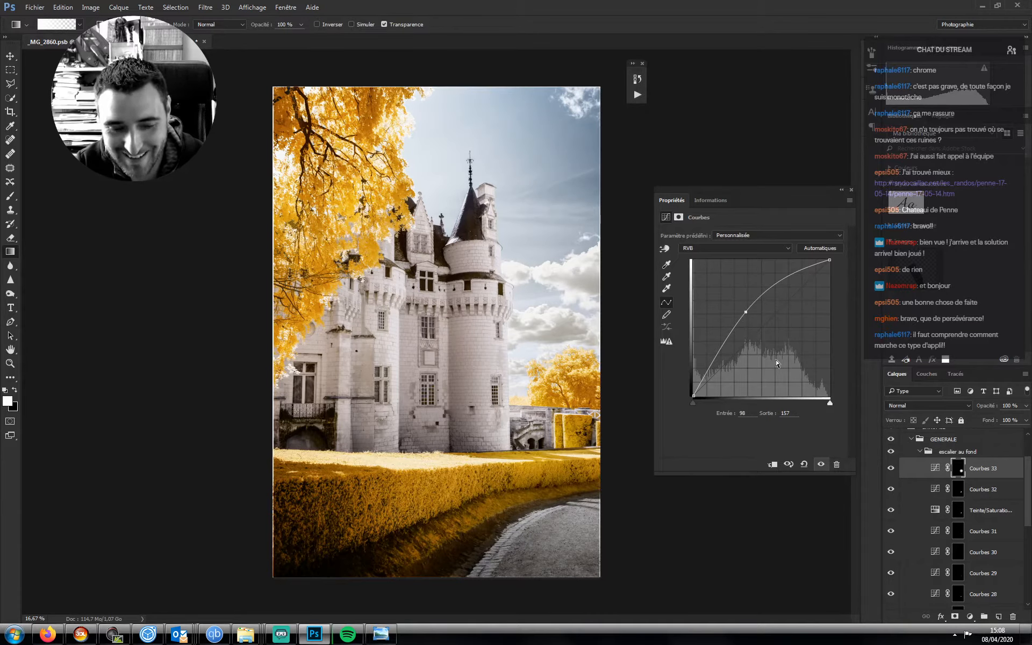
- Compare the photo with and without Courbes 33 and check the overall picture at a smaller size
{"action": "key", "text": "x"}
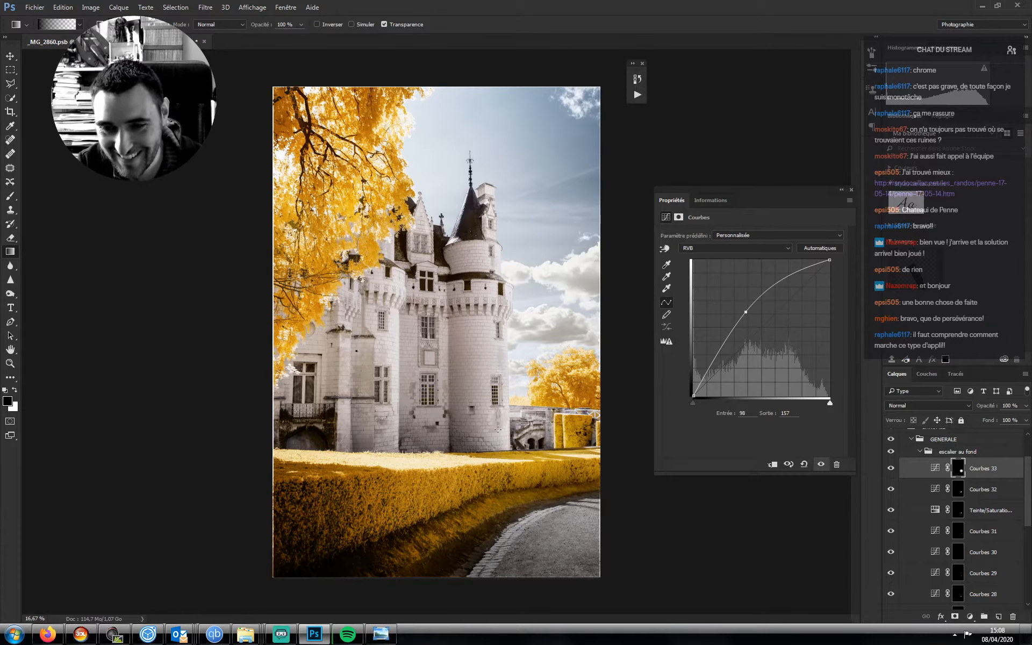
{"action": "key", "text": "b"}
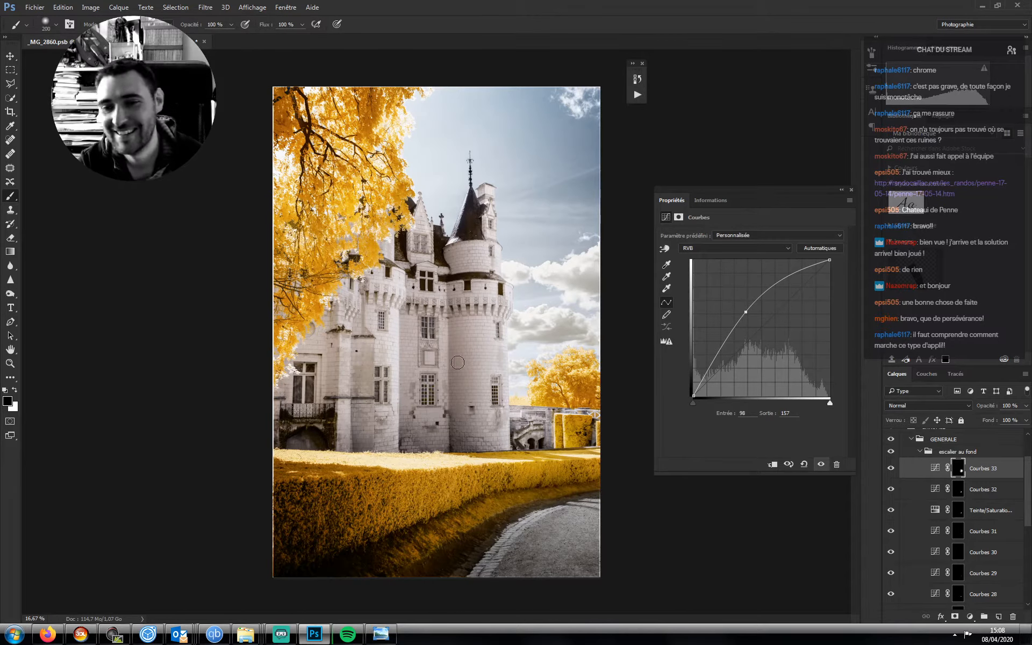
{"action": "left_click", "coordinate": [892, 469]}
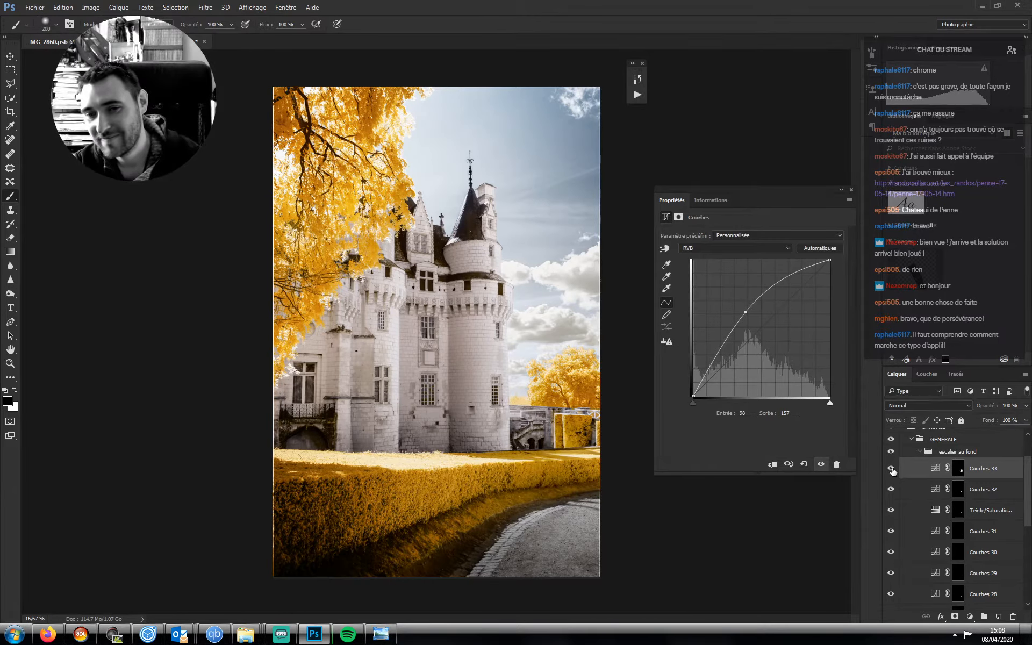
{"action": "left_click", "coordinate": [892, 469]}
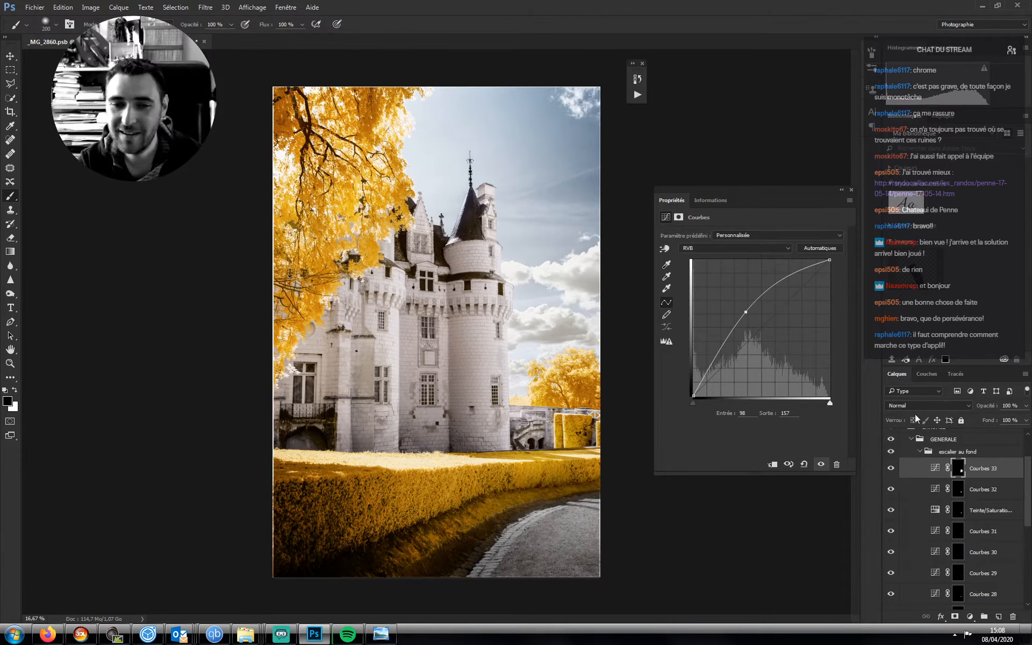
{"action": "key", "text": "ctrl+minus"}
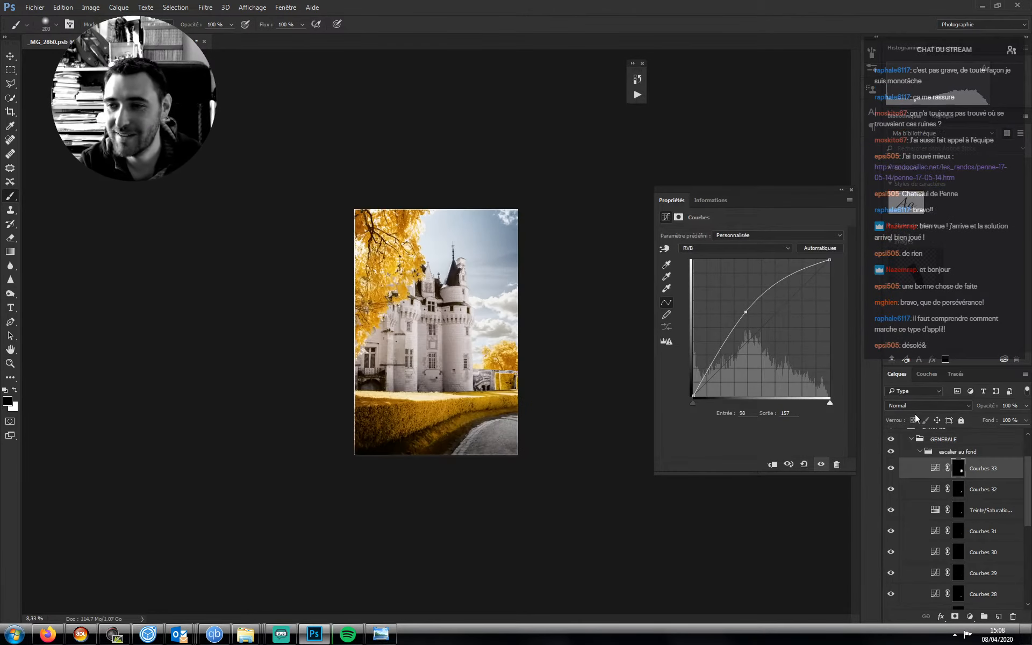
{"action": "key", "text": "ctrl+plus"}
{"action": "key", "text": "ctrl+minus"}
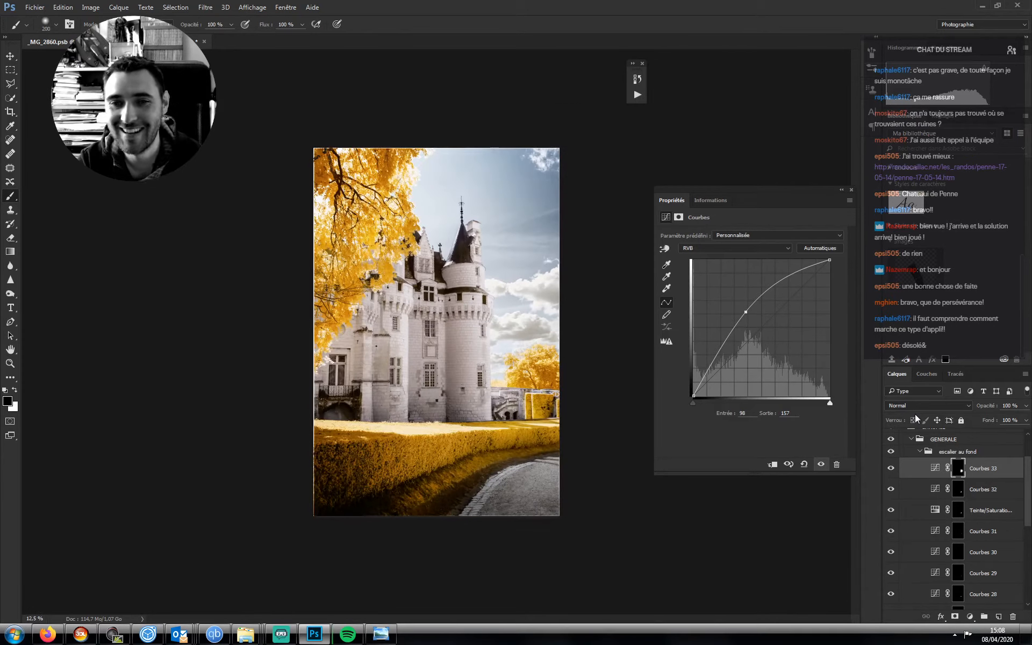
- Collapse the "escalier au fond" group and add a selective color correction above it with Cyan at -7% for Noirs
{"action": "left_click", "coordinate": [920, 452]}
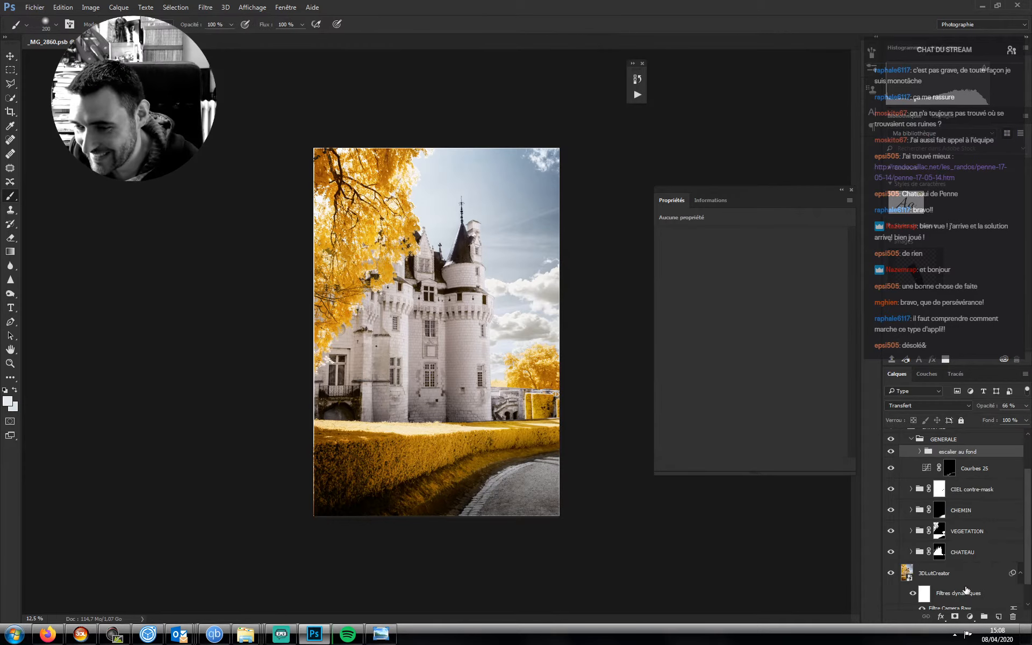
{"action": "left_click", "coordinate": [970, 616]}
{"action": "left_click", "coordinate": [941, 607]}
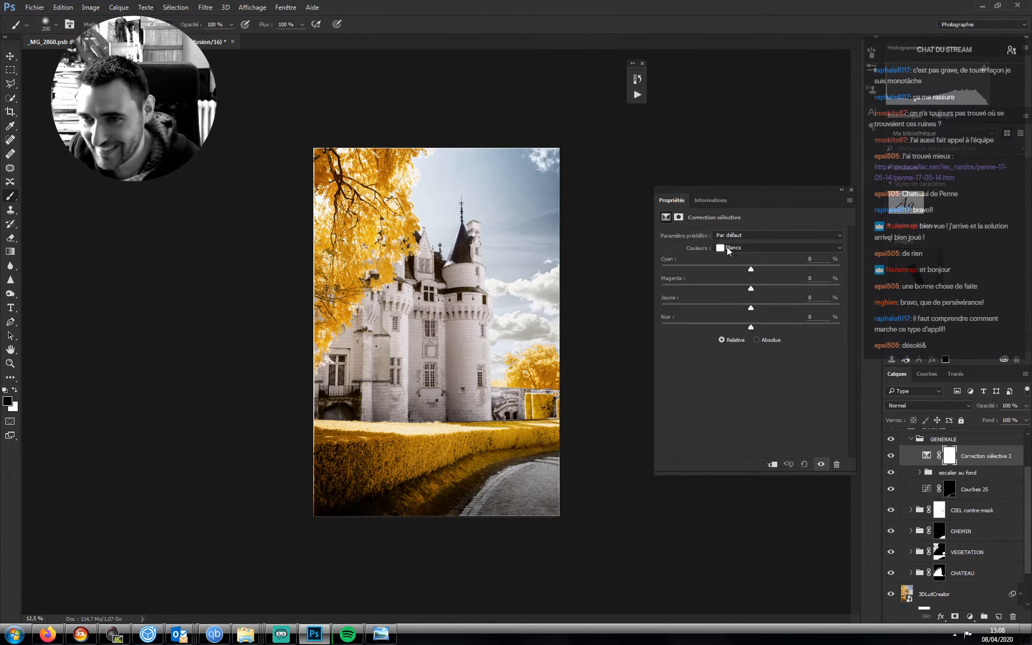
{"action": "left_click", "coordinate": [727, 247]}
{"action": "left_click", "coordinate": [731, 325]}
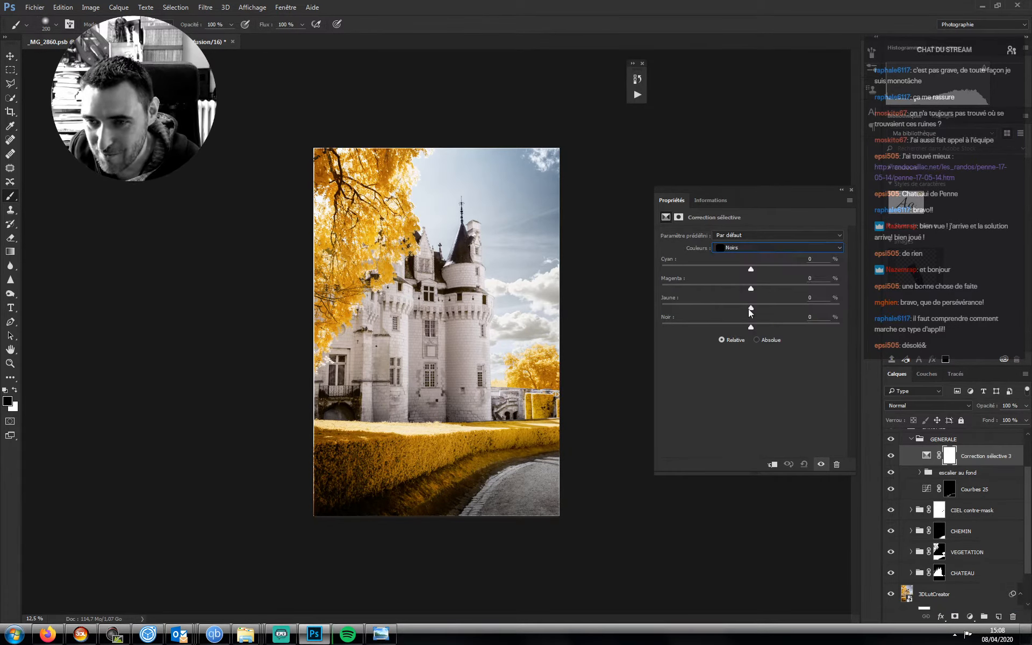
{"action": "left_click_drag", "start_coordinate": [750, 270], "coordinate": [750, 284]}
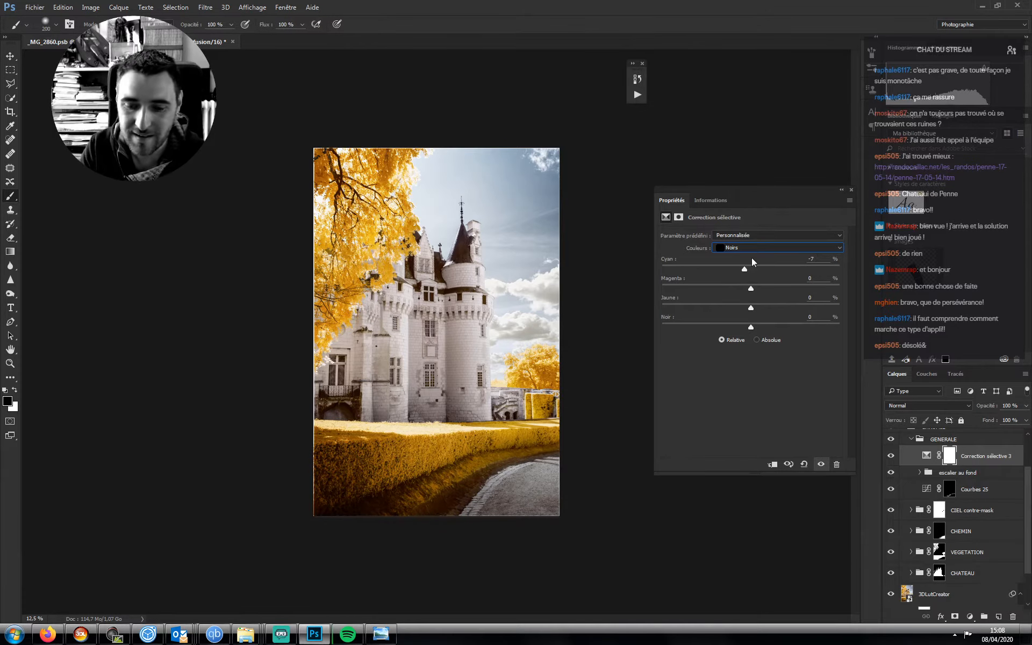
- Invert the selective color mask, paint the correction back over the hedge in the foreground, and trim the painted area with a large black brush
{"action": "key", "text": "ctrl+i"}
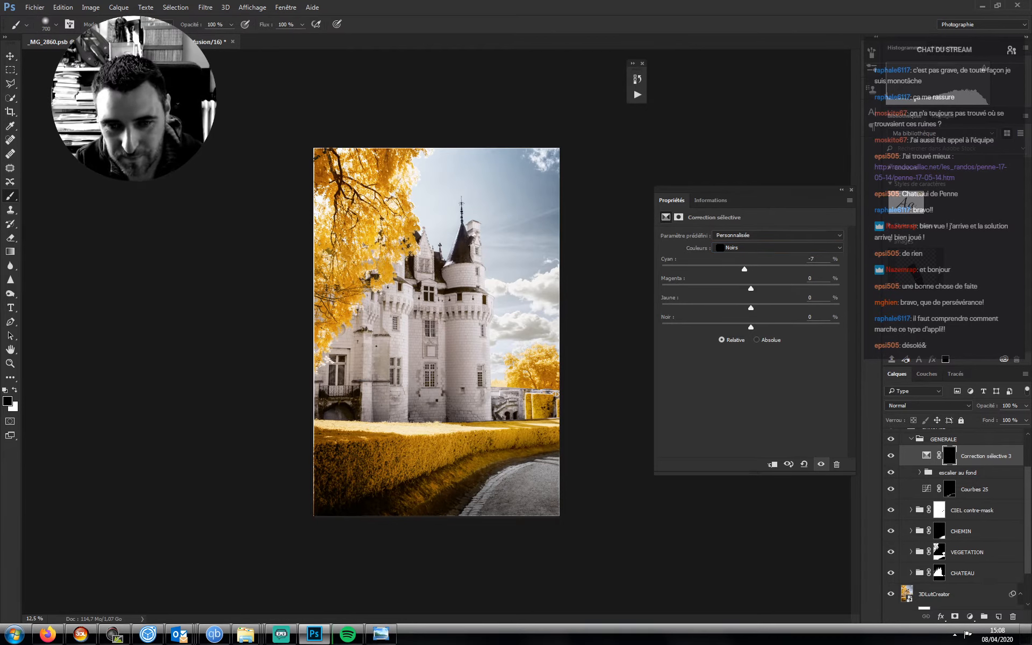
{"action": "key", "text": "x"}
{"action": "key", "text": "bracketright"}
{"action": "mouse_move", "coordinate": [499, 471]}
{"action": "left_mouse_down"}
{"action": "mouse_move", "coordinate": [542, 457]}
{"action": "mouse_move", "coordinate": [322, 469]}
{"action": "left_mouse_up"}
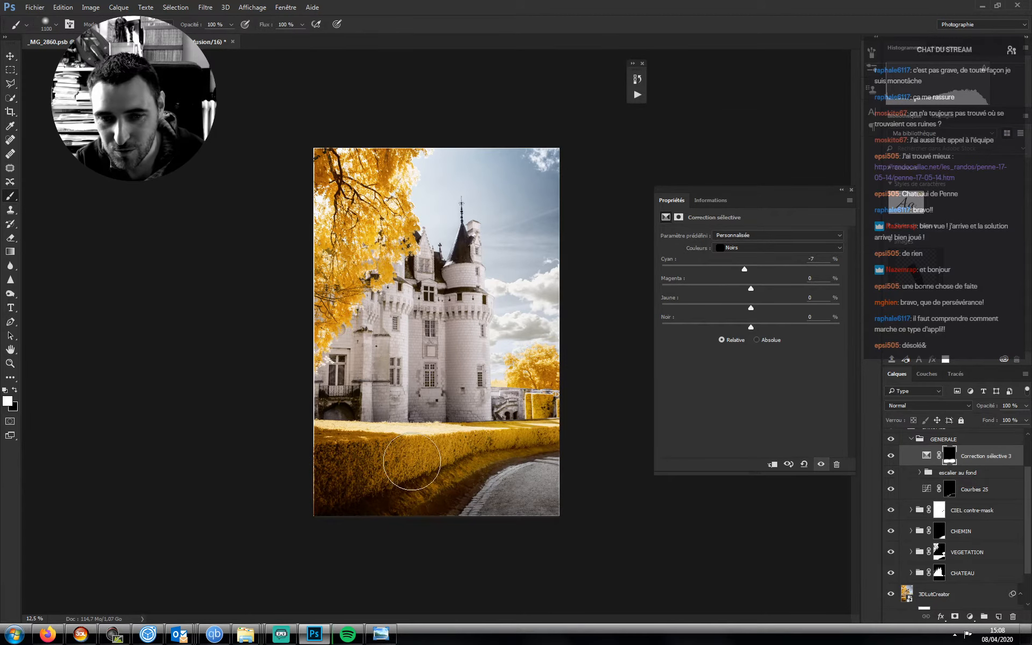
{"action": "key", "text": "x"}
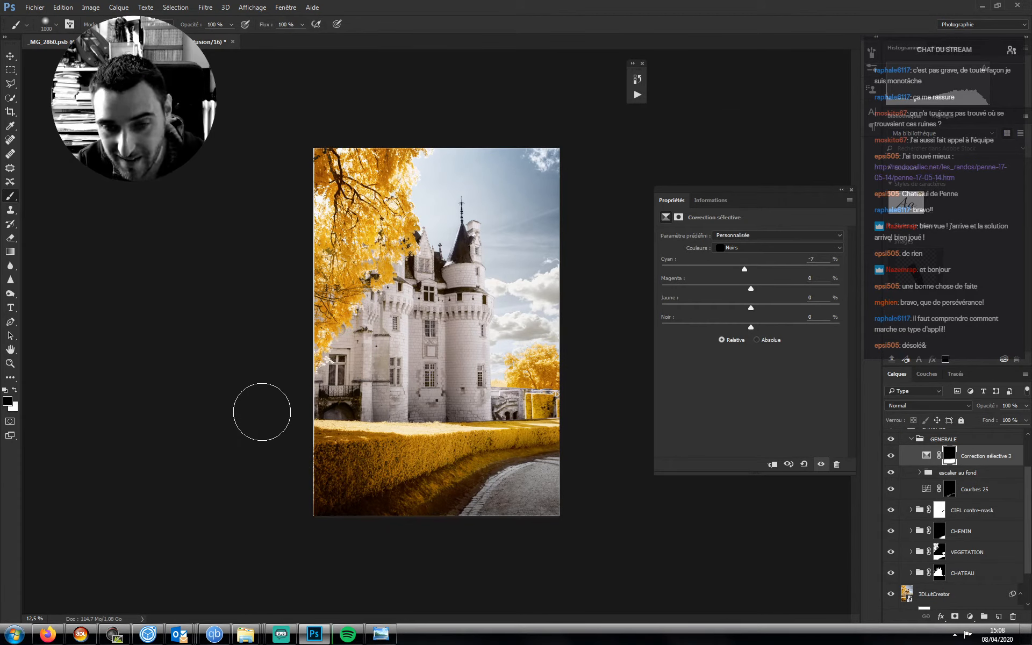
{"action": "key", "text": "bracketright"}
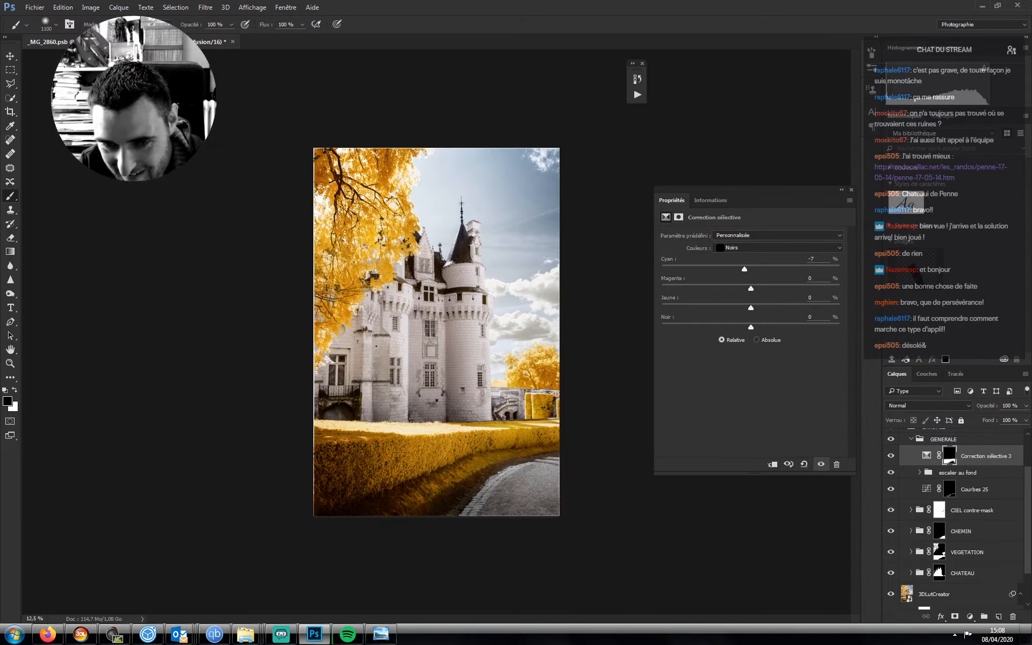
{"action": "key", "text": "bracketright"}
{"action": "key", "text": "bracketright"}
{"action": "key", "text": "bracketright"}
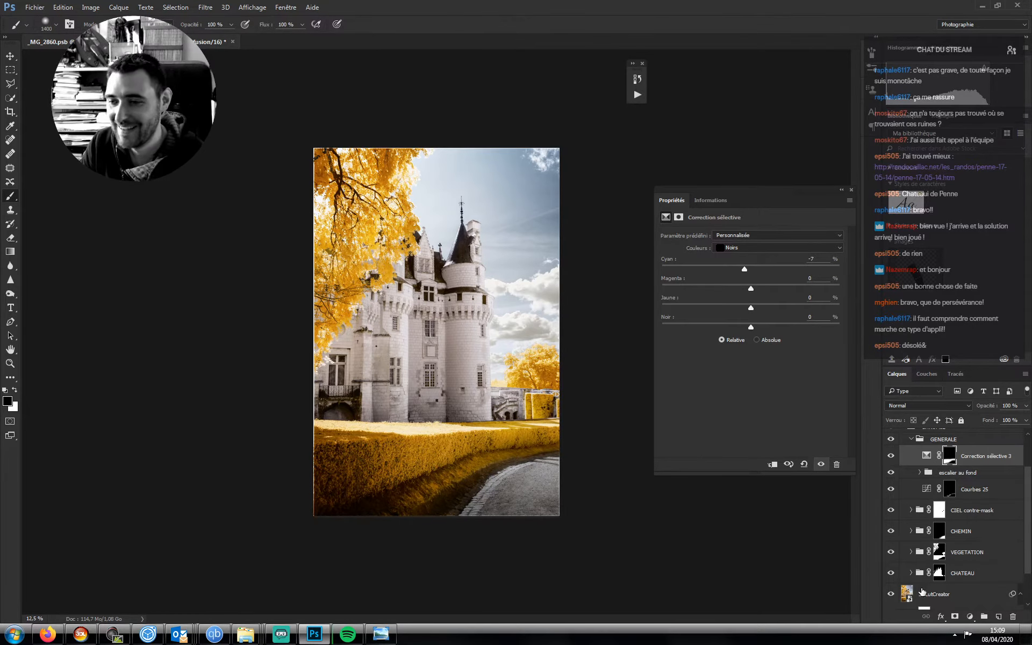
- Try a duplicate of the 3DLutCreator layer at the top of the CHATEAU group, and delete it again
{"action": "left_click", "coordinate": [922, 591]}
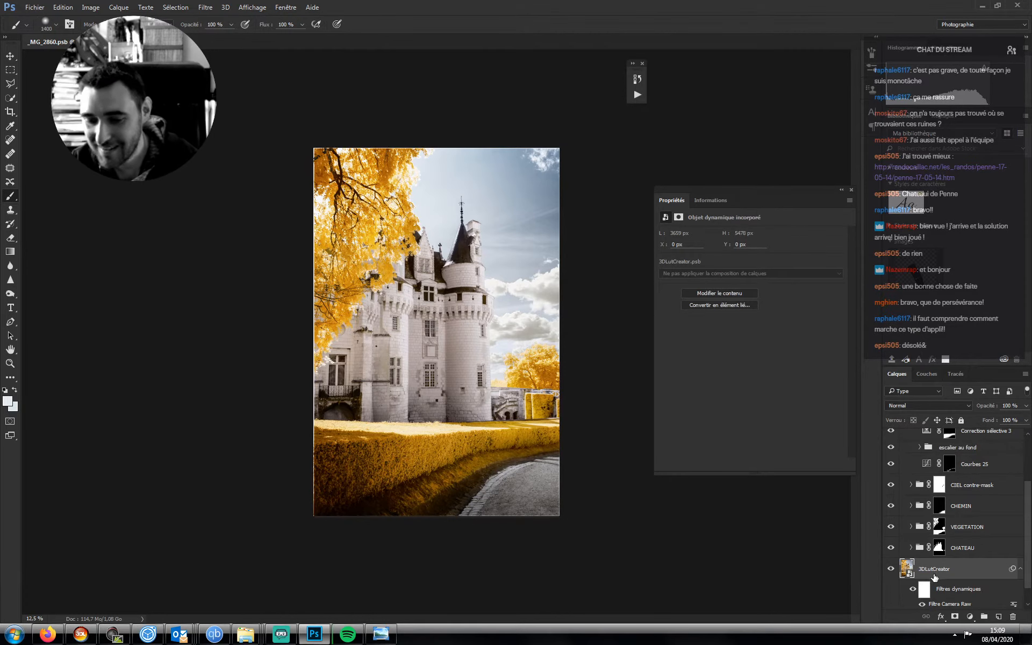
{"action": "key", "text": "ctrl+j"}
{"action": "left_click_drag", "start_coordinate": [942, 572], "coordinate": [922, 539]}
{"action": "scroll", "coordinate": [914, 588], "scroll_direction": "down", "scroll_amount": 2}
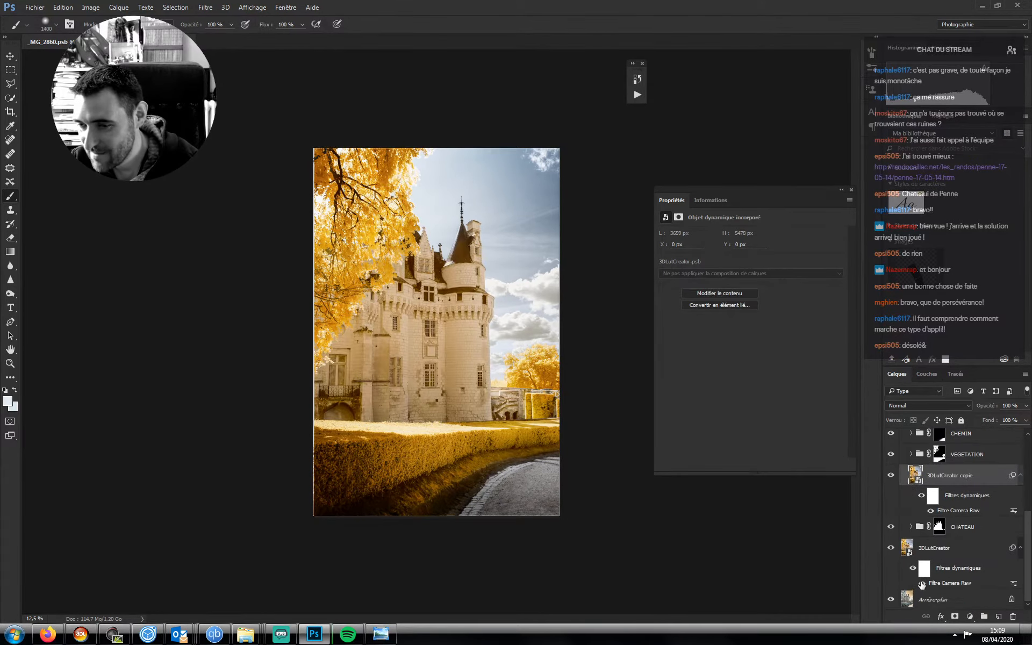
{"action": "left_click", "coordinate": [911, 528]}
{"action": "left_click_drag", "start_coordinate": [963, 467], "coordinate": [964, 546]}
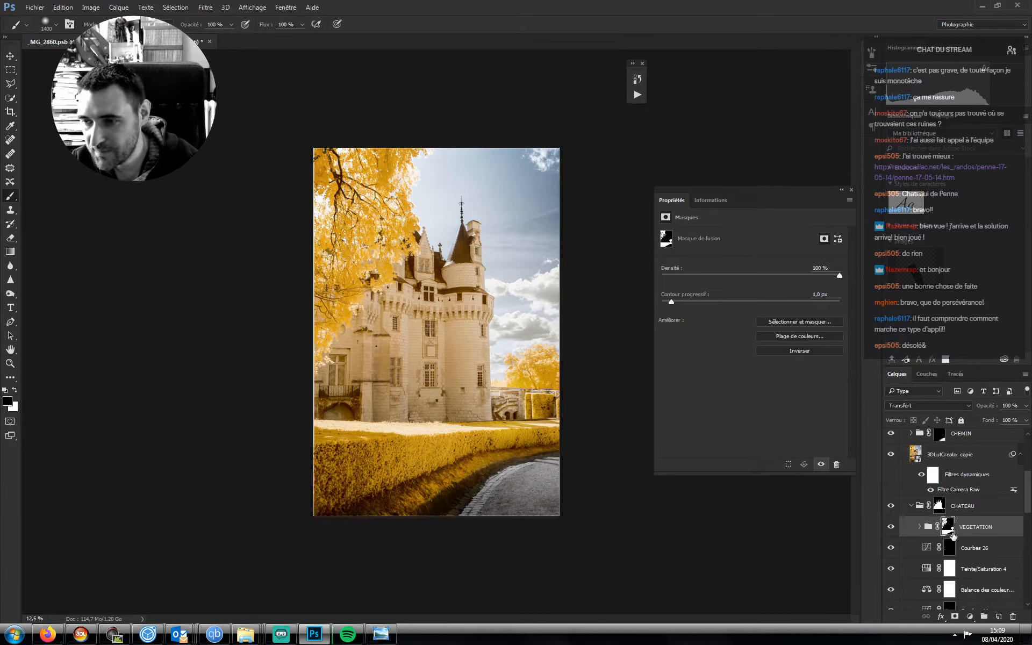
{"action": "key", "text": "ctrl+z"}
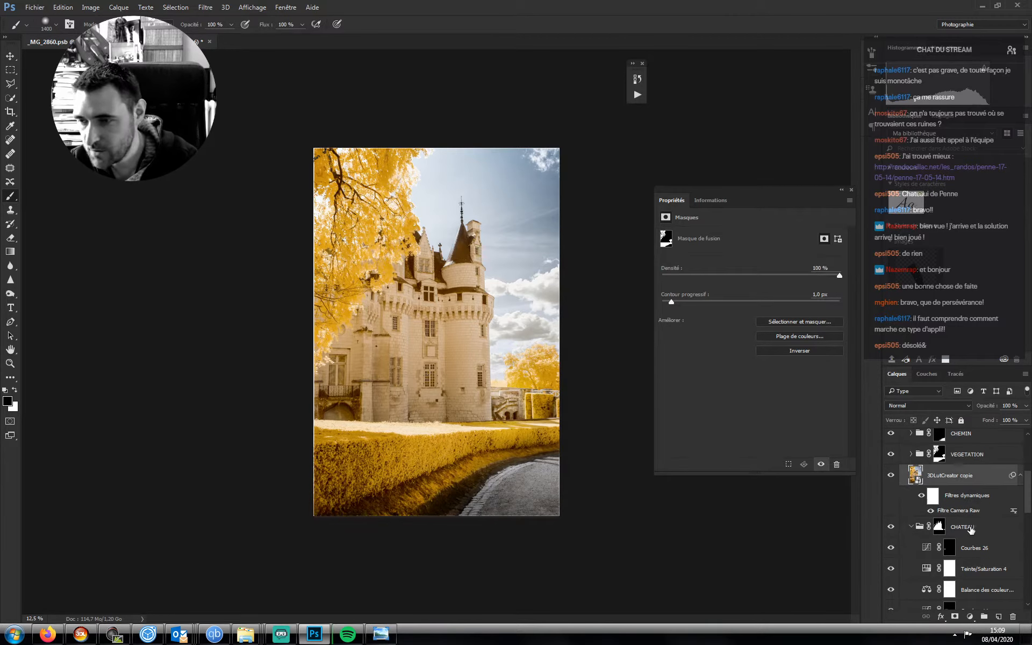
{"action": "left_click_drag", "start_coordinate": [958, 483], "coordinate": [979, 547]}
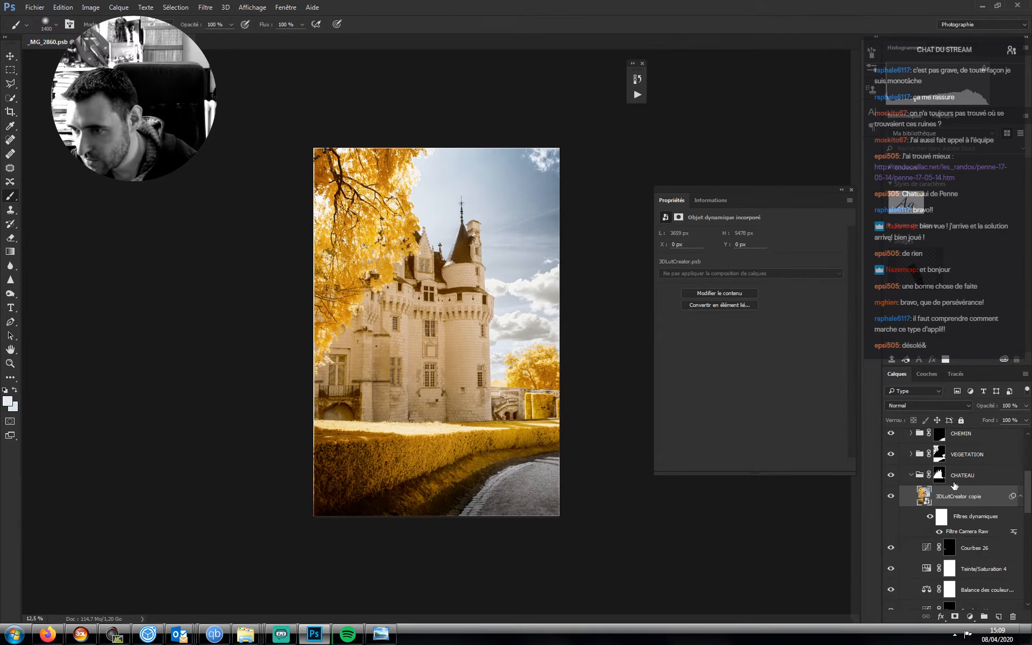
{"action": "key", "text": "ctrl+s"}
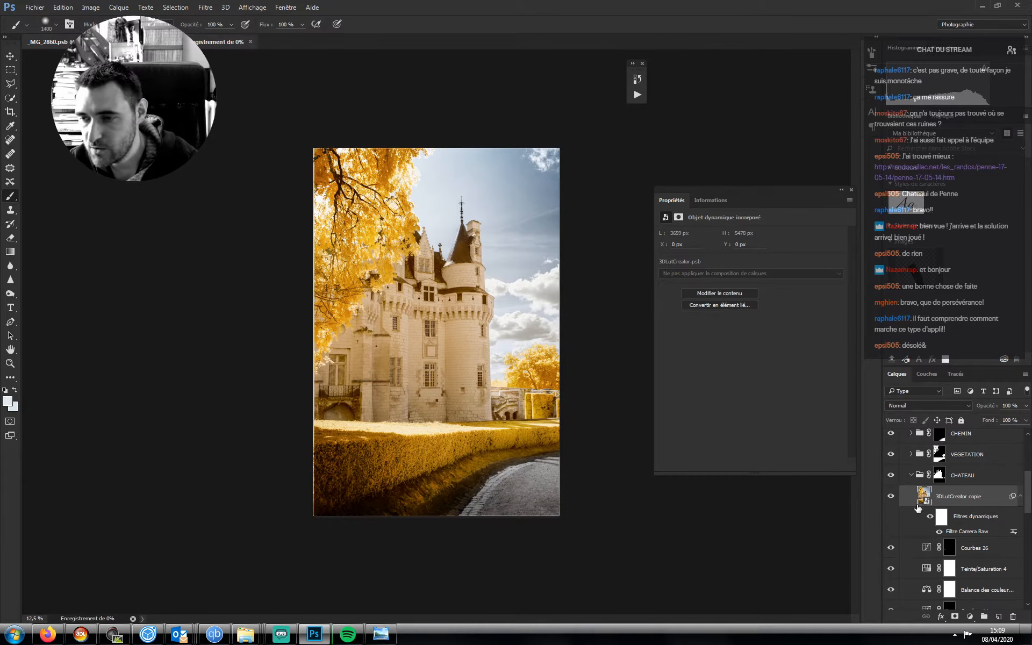
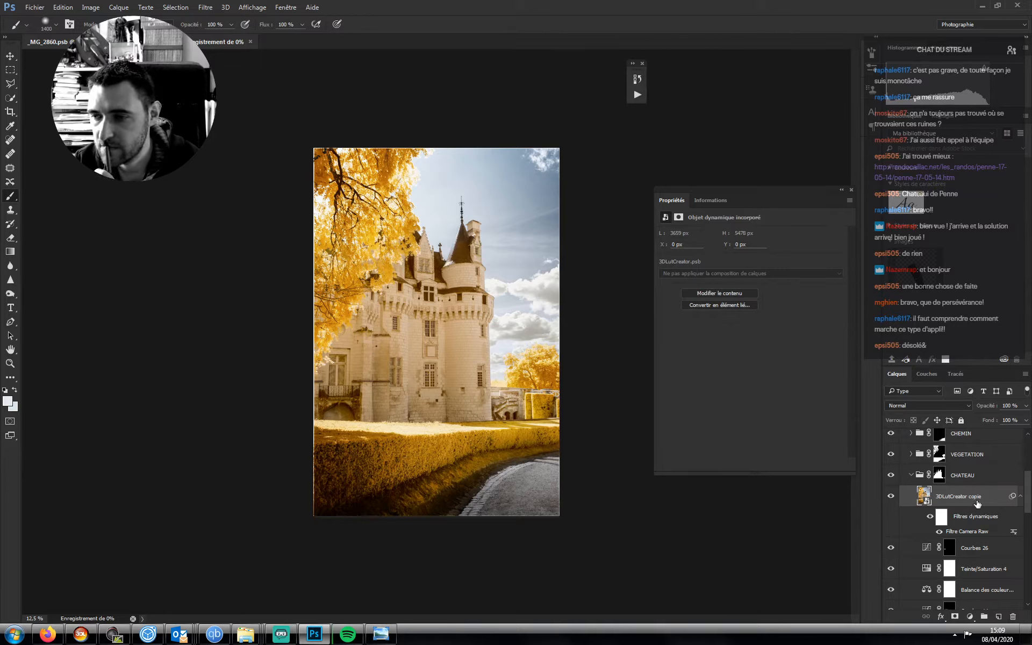
{"action": "left_click_drag", "start_coordinate": [974, 499], "coordinate": [1014, 617]}
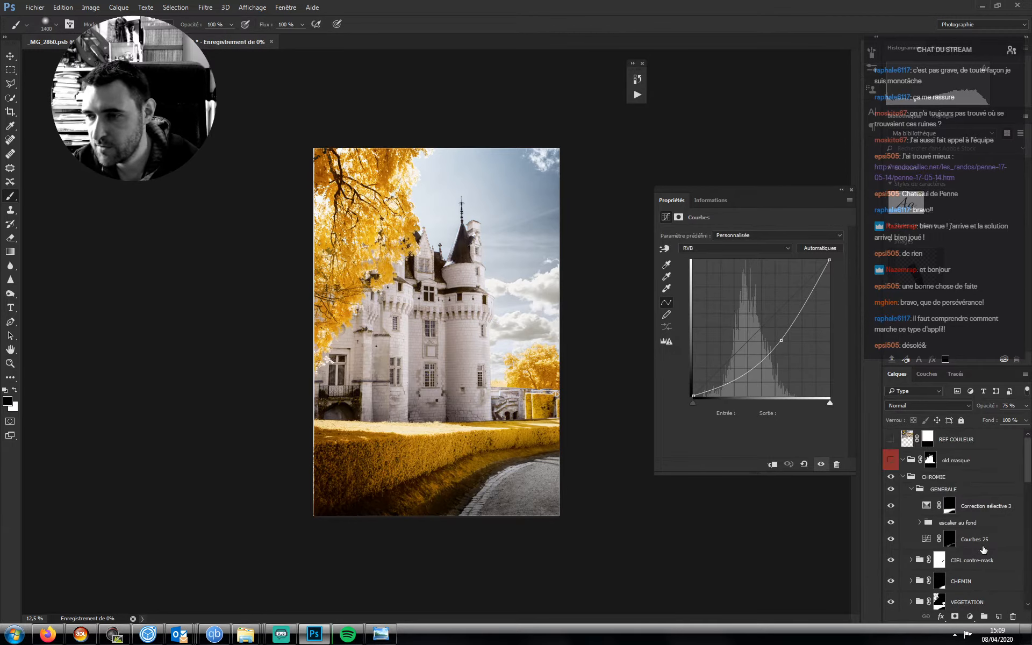
- Stamp all visible layers into a new layer above the CHROMIE group and move it to the top of the CHATEAU group
{"action": "left_click", "coordinate": [954, 480]}
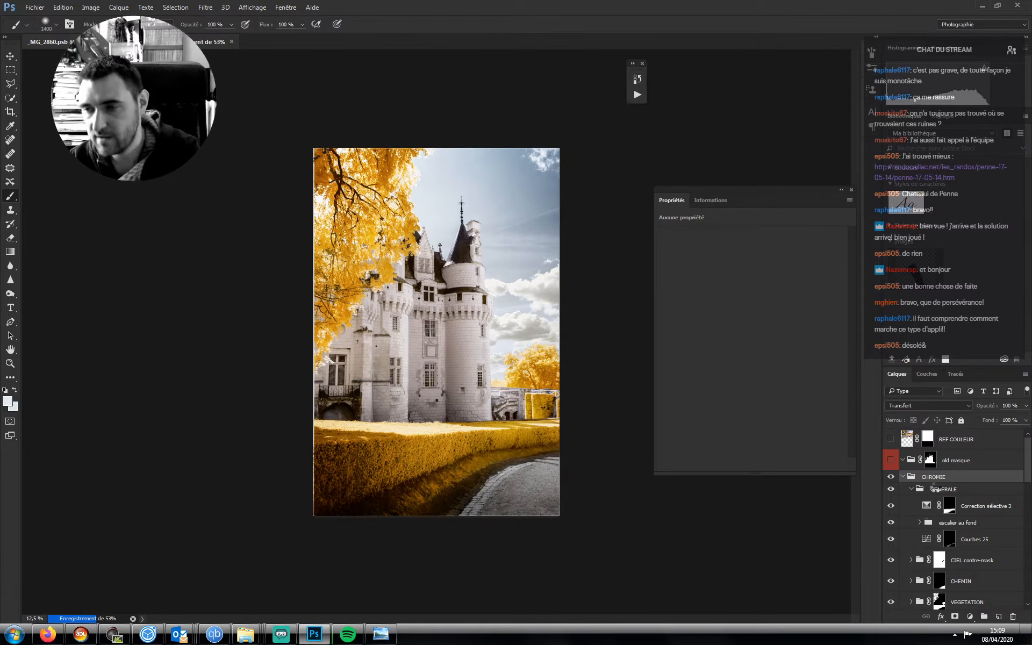
{"action": "key", "text": "ctrl+alt+shift+e"}
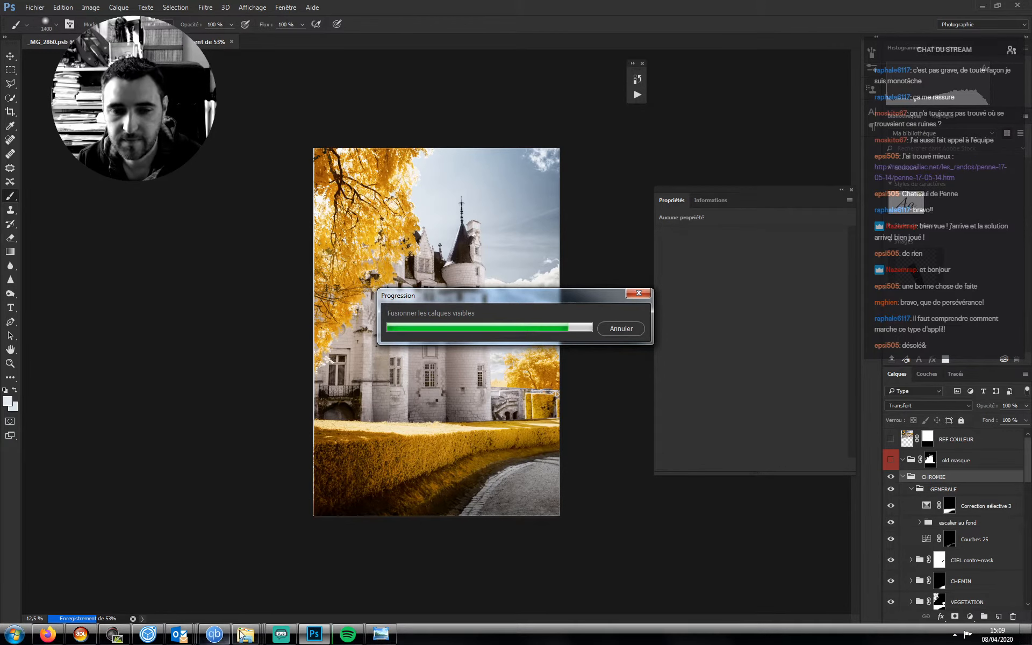
{"action": "left_click", "coordinate": [281, 635]}
{"action": "left_click", "coordinate": [281, 635]}
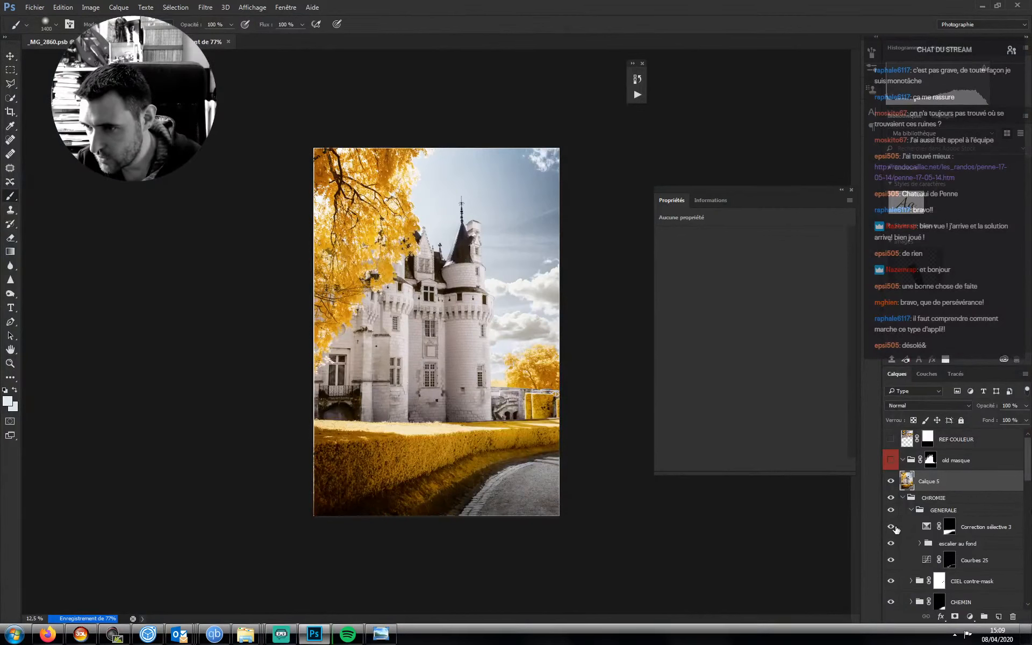
{"action": "left_click_drag", "start_coordinate": [941, 483], "coordinate": [989, 554]}
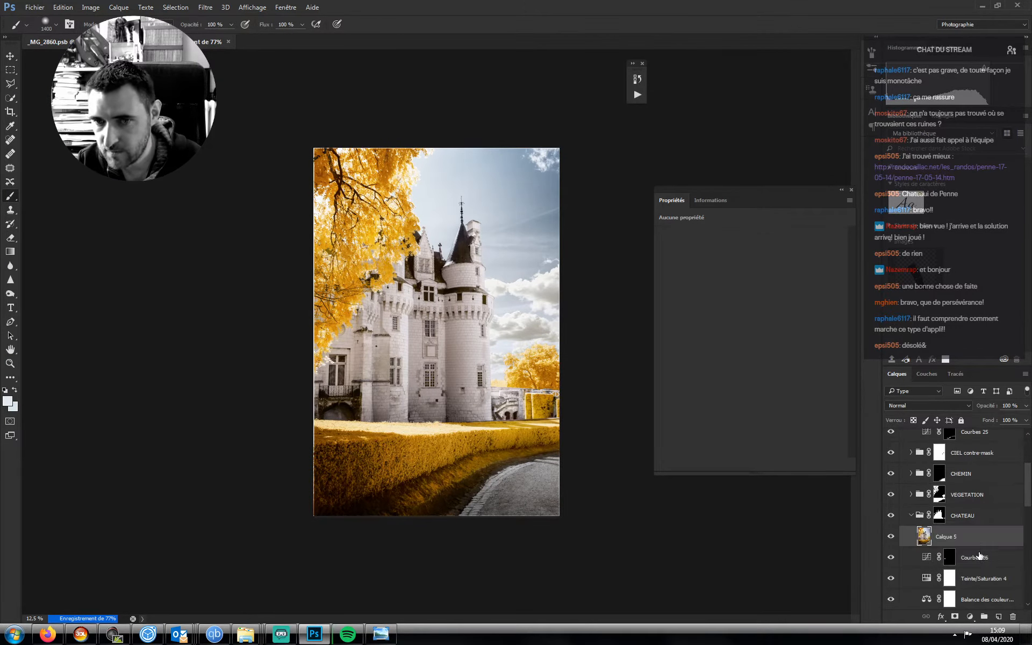
- Compare the château with and without the merged layer, and add a white layer mask to that layer
{"action": "left_click", "coordinate": [892, 537]}
{"action": "left_click", "coordinate": [891, 539]}
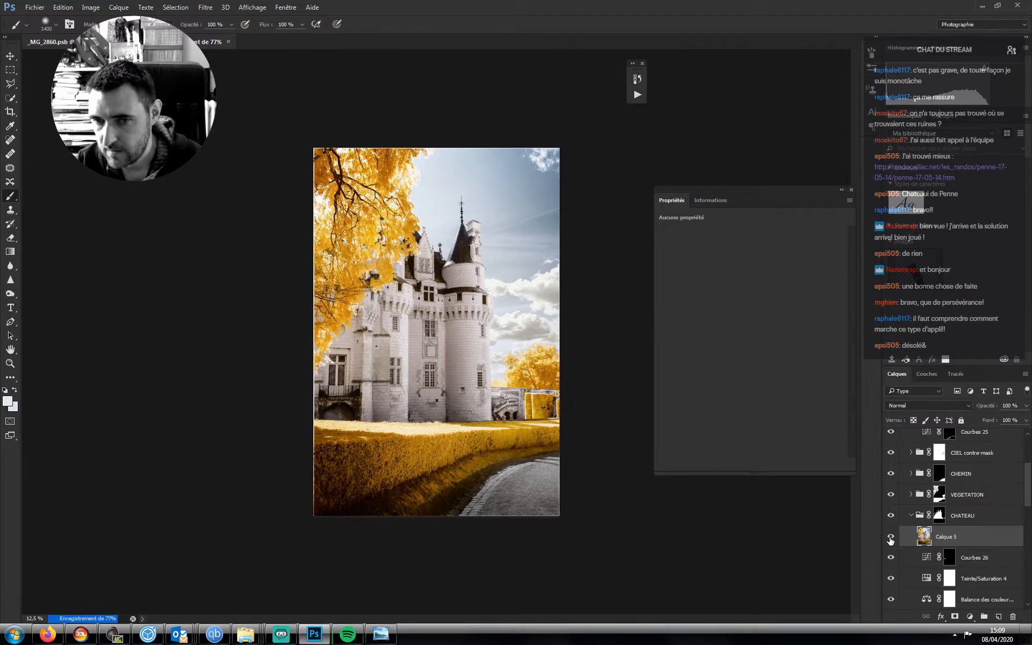
{"action": "left_click", "coordinate": [891, 540]}
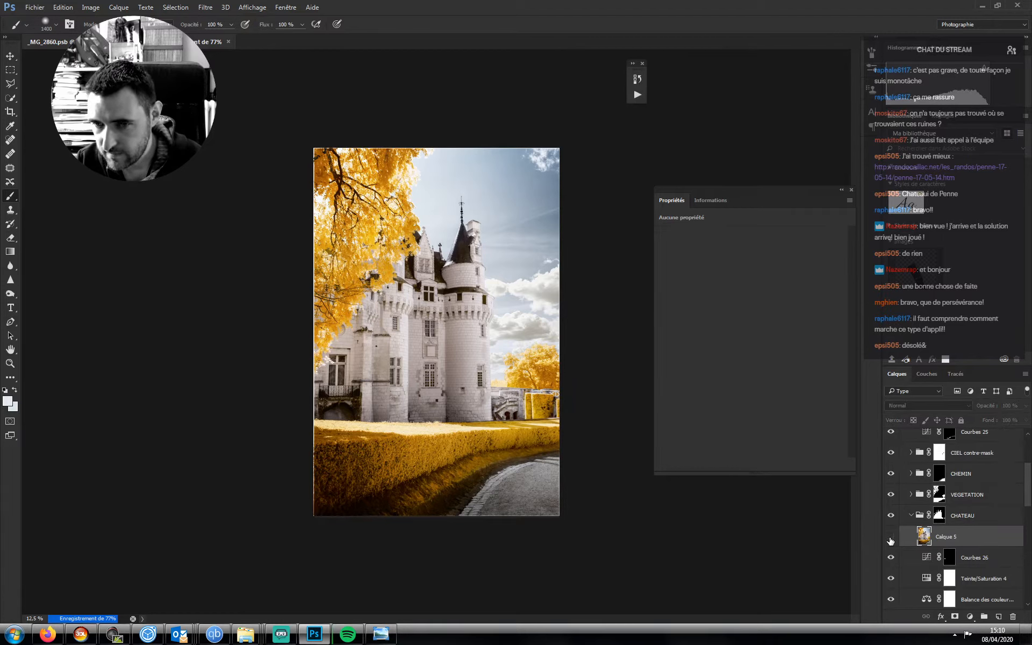
{"action": "left_click", "coordinate": [890, 539]}
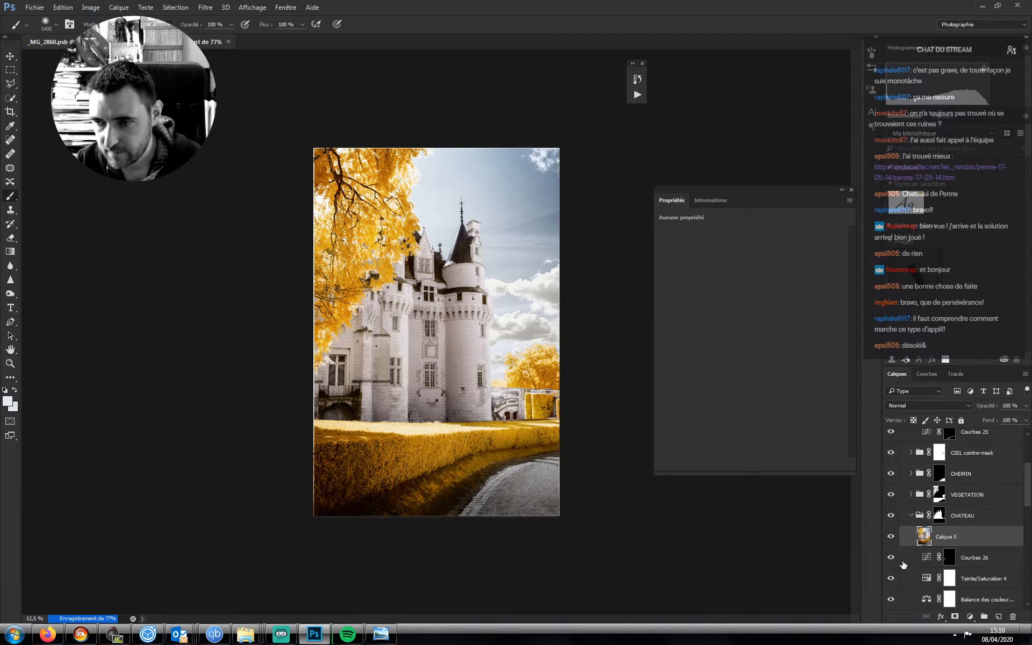
{"action": "left_click", "coordinate": [956, 617]}
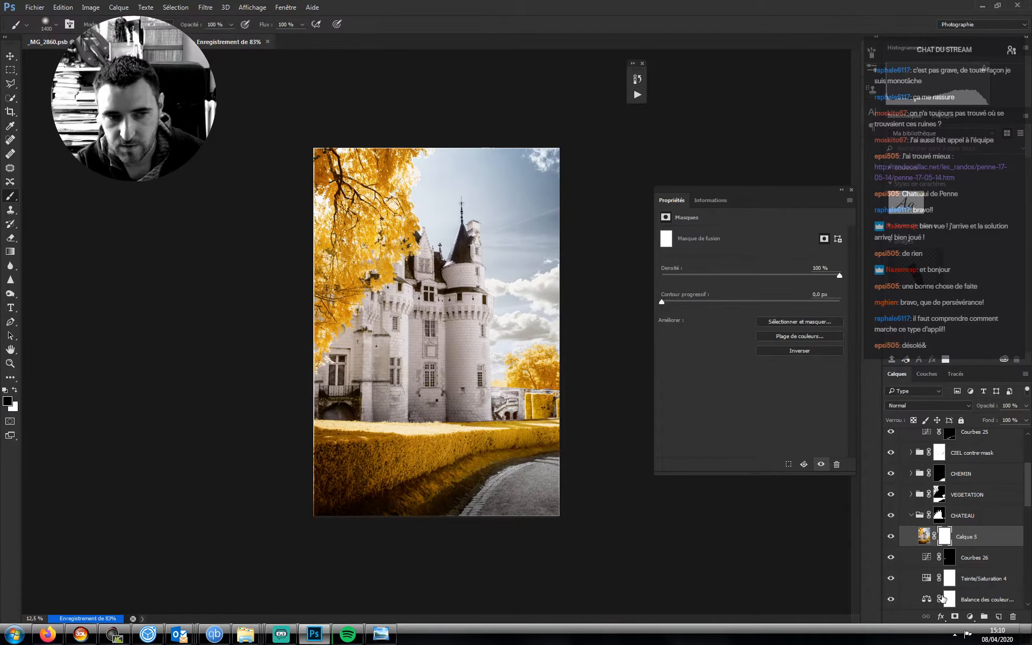
- Paint black with a much smaller brush on the merged layer's mask over the garden wall and stairs beside the round tower
{"action": "key", "text": "bracketleft"}
{"action": "key", "text": "bracketleft"}
{"action": "key", "text": "bracketleft"}
{"action": "key", "text": "bracketleft"}
{"action": "key", "text": "bracketleft"}
{"action": "key", "text": "bracketleft"}
{"action": "key", "text": "bracketleft"}
{"action": "key", "text": "bracketleft"}
{"action": "key", "text": "bracketleft"}
{"action": "key", "text": "bracketleft"}
{"action": "key", "text": "bracketleft"}
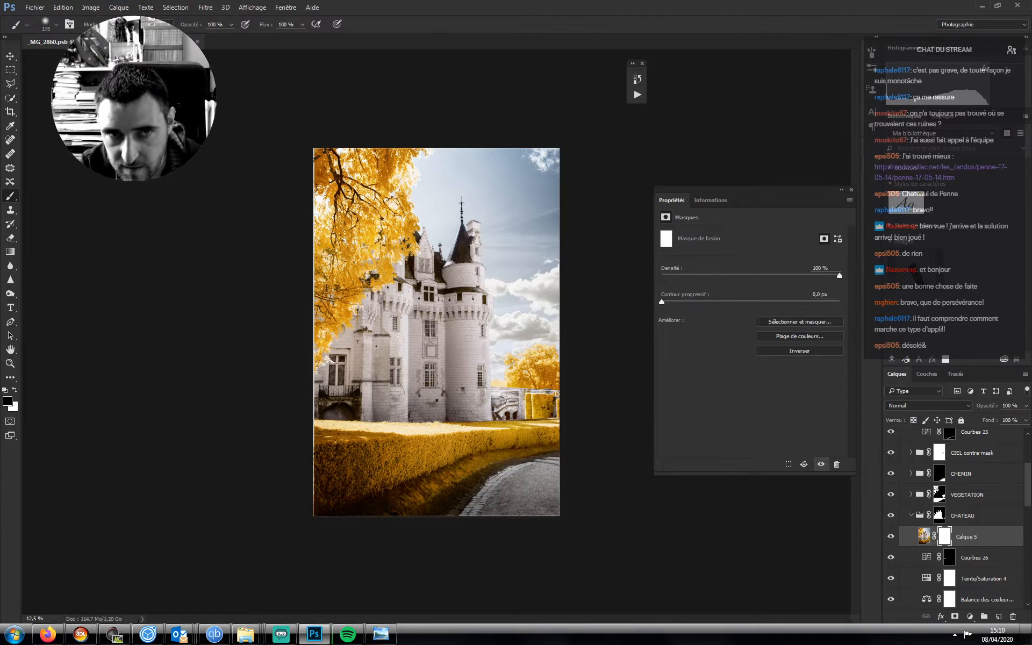
{"action": "left_click_drag", "start_coordinate": [518, 391], "coordinate": [518, 412]}
{"action": "key", "text": "bracketleft"}
{"action": "key", "text": "bracketleft"}
{"action": "key", "text": "bracketleft"}
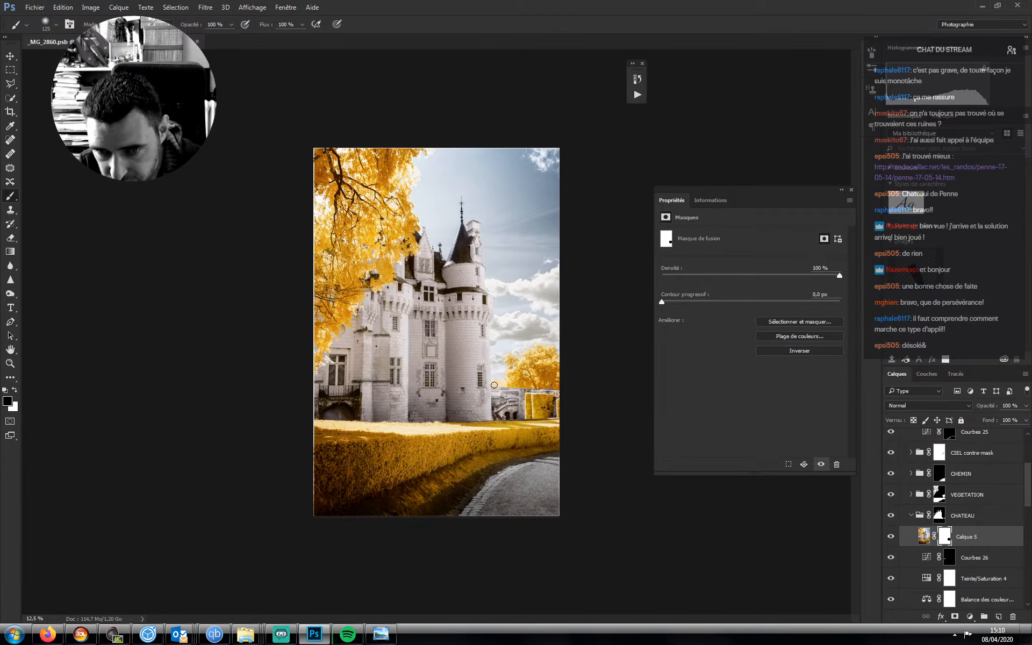
{"action": "key", "text": "bracketleft"}
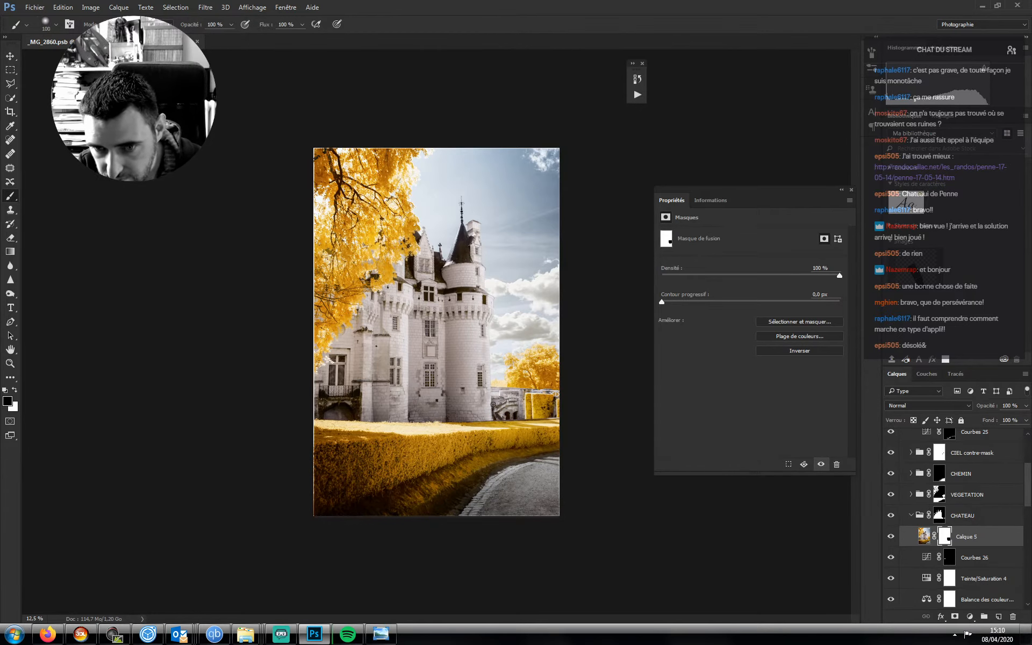
- Compare the Clarity, Detailed and Mild Details presets of Topaz Adjust 5 on the merged layer's image and apply Clarity
{"action": "left_click", "coordinate": [923, 536]}
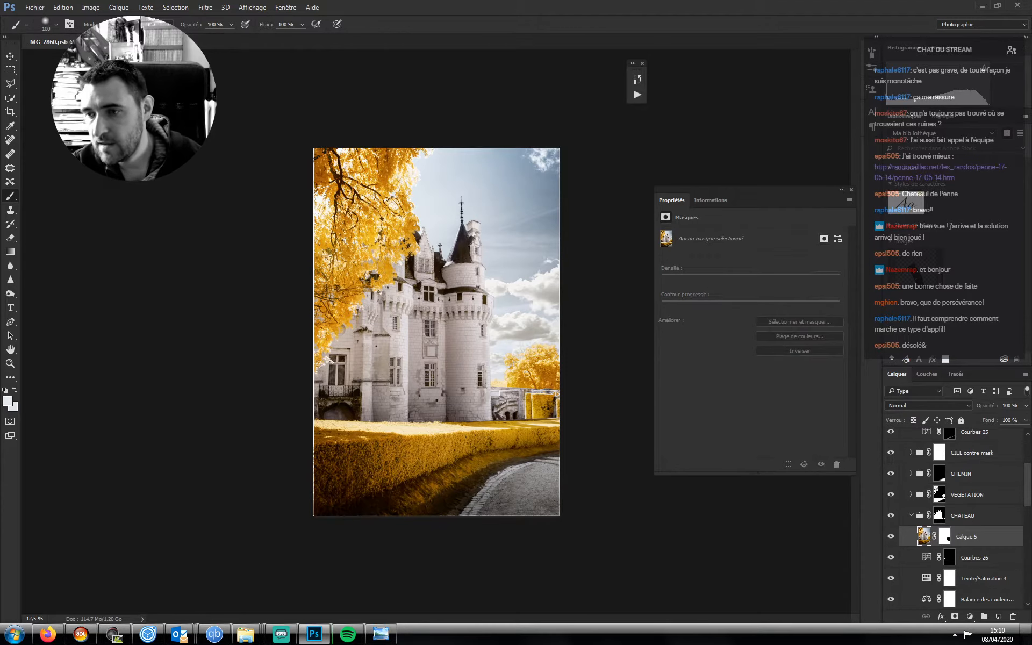
{"action": "left_click", "coordinate": [205, 7]}
{"action": "mouse_move", "coordinate": [206, 266]}
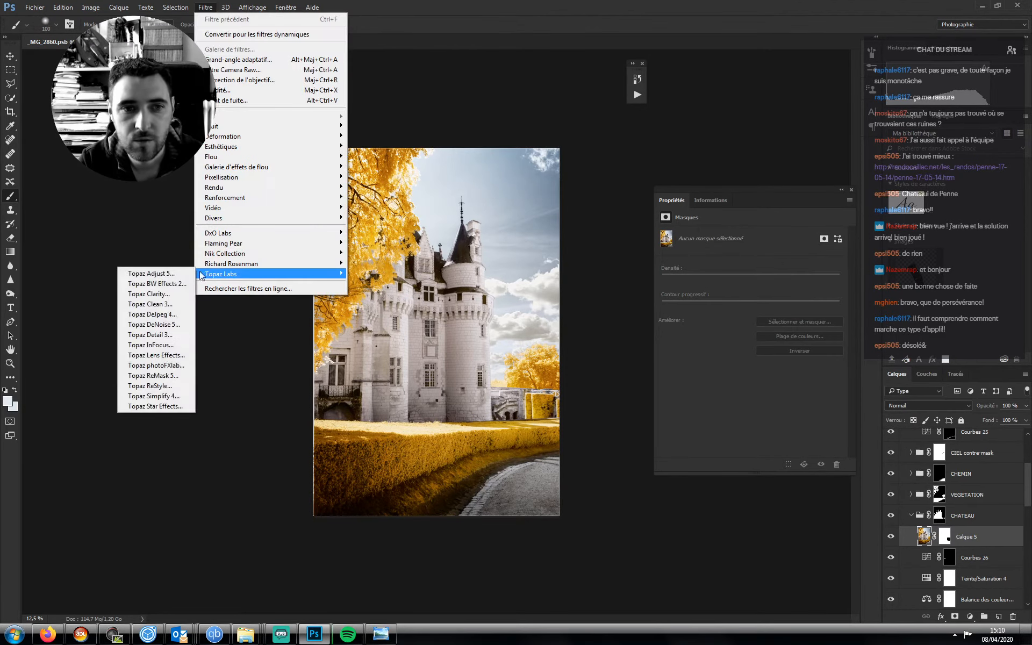
{"action": "left_click", "coordinate": [153, 273]}
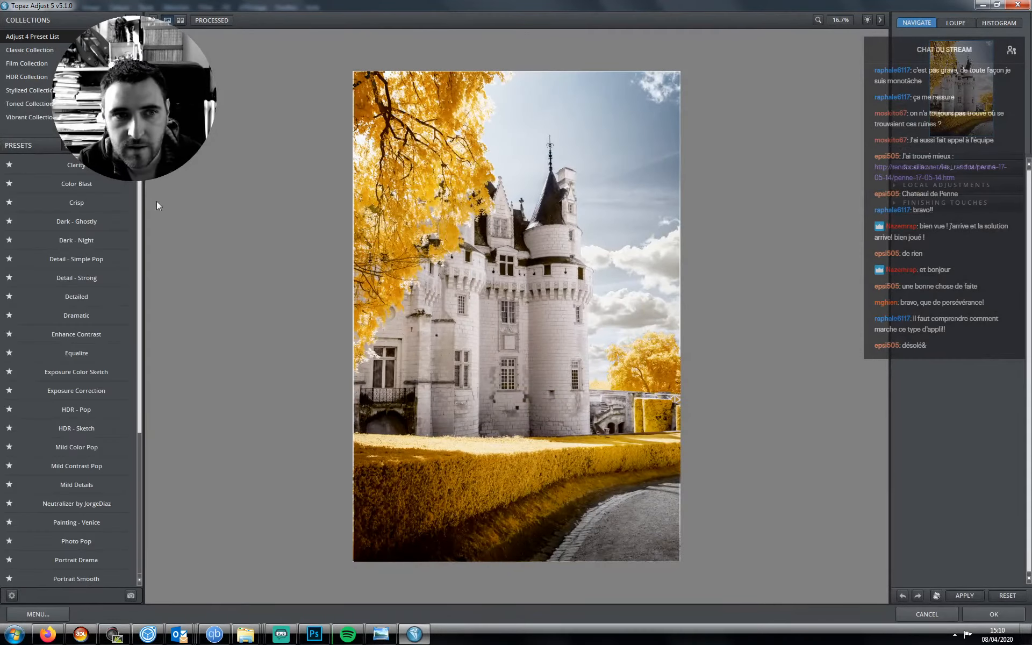
{"action": "left_click", "coordinate": [94, 170]}
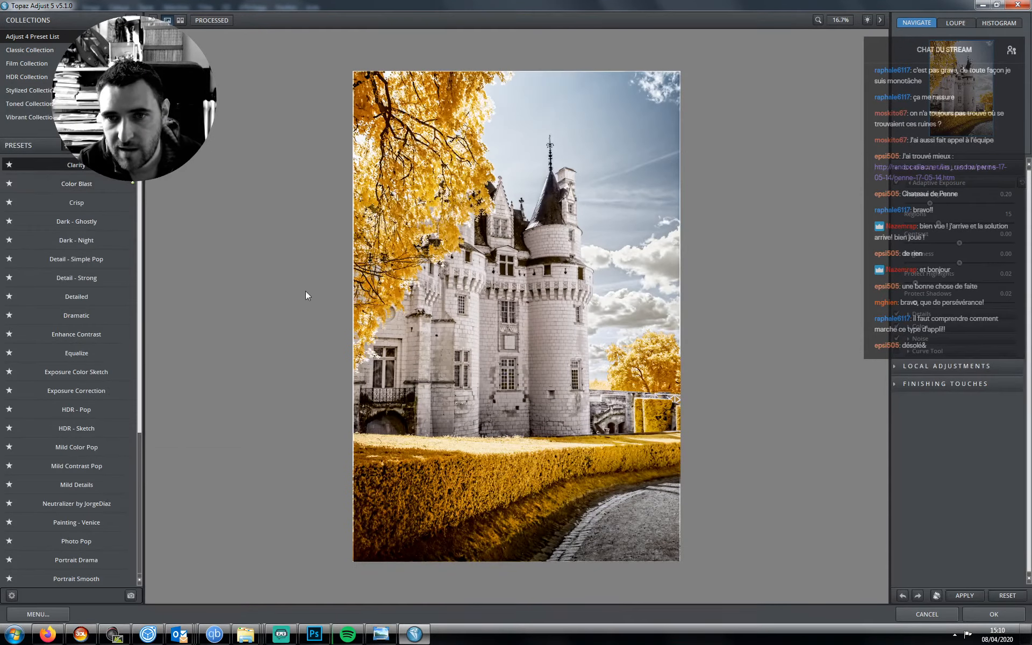
{"action": "left_click", "coordinate": [111, 280]}
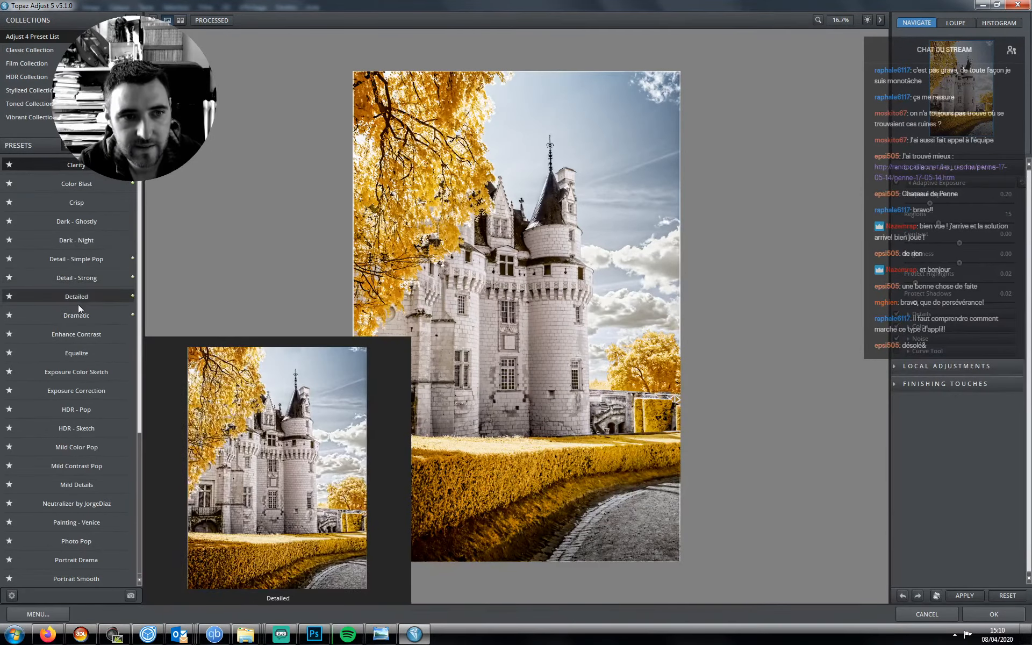
{"action": "left_click", "coordinate": [78, 299]}
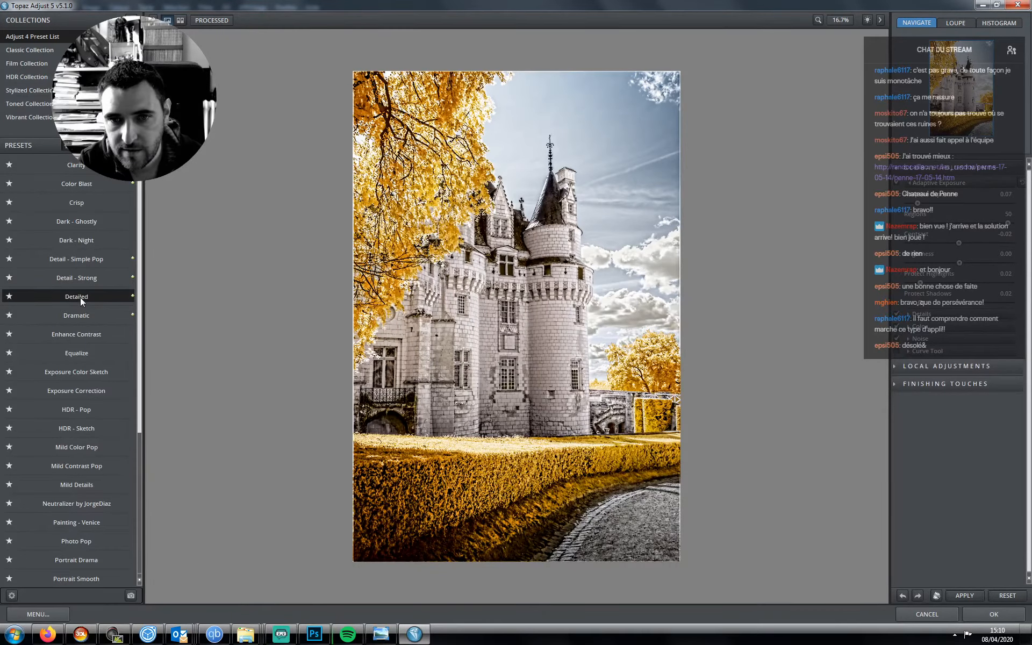
{"action": "mouse_move", "coordinate": [83, 324]}
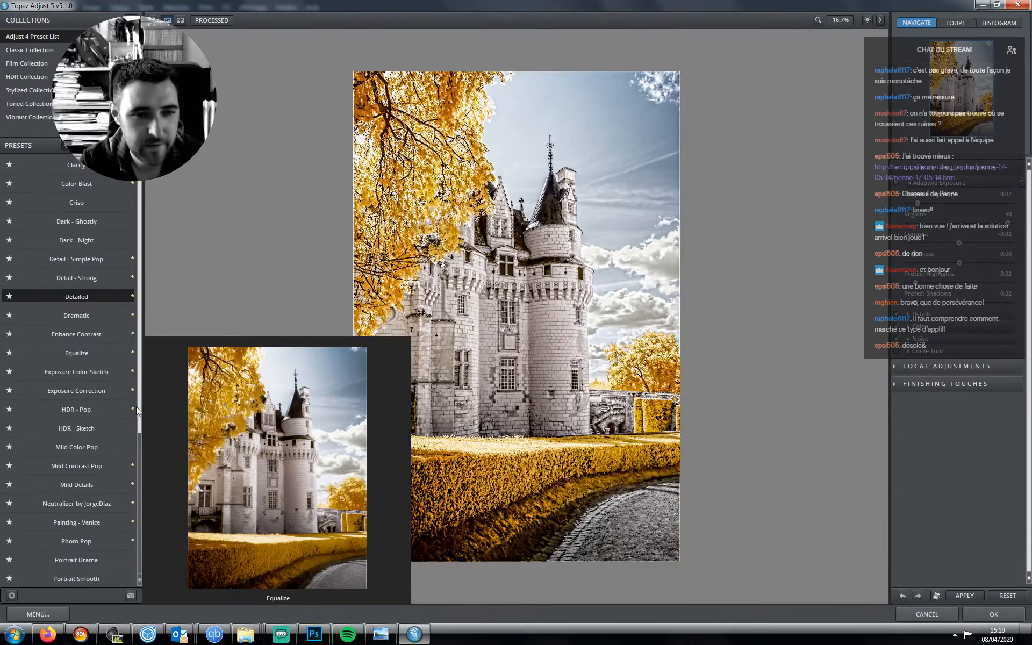
{"action": "left_click", "coordinate": [97, 484]}
{"action": "mouse_move", "coordinate": [105, 341]}
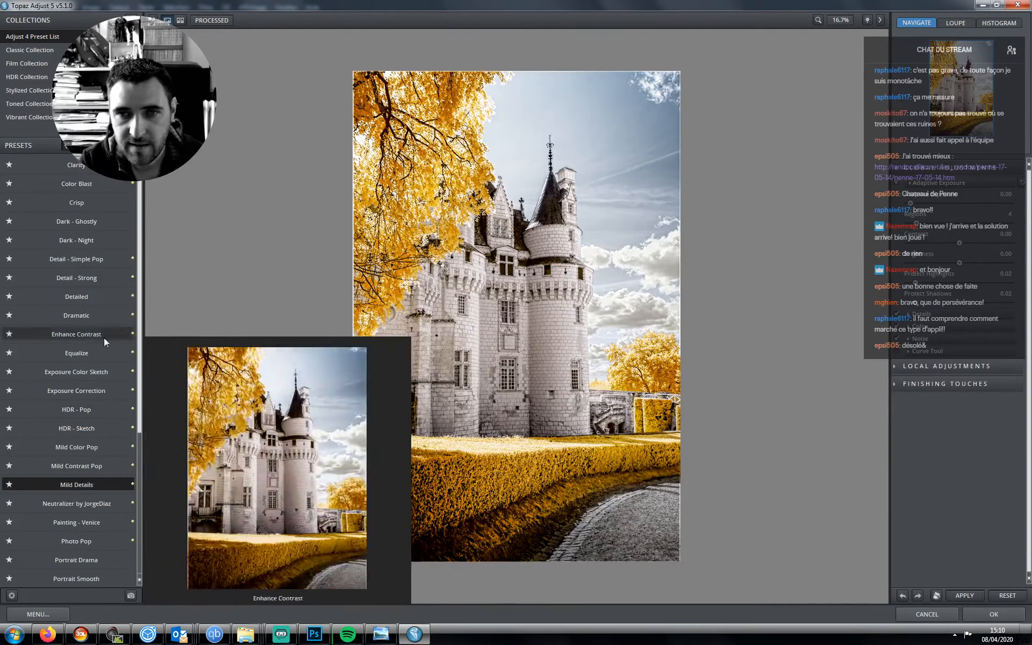
{"action": "left_click", "coordinate": [74, 166]}
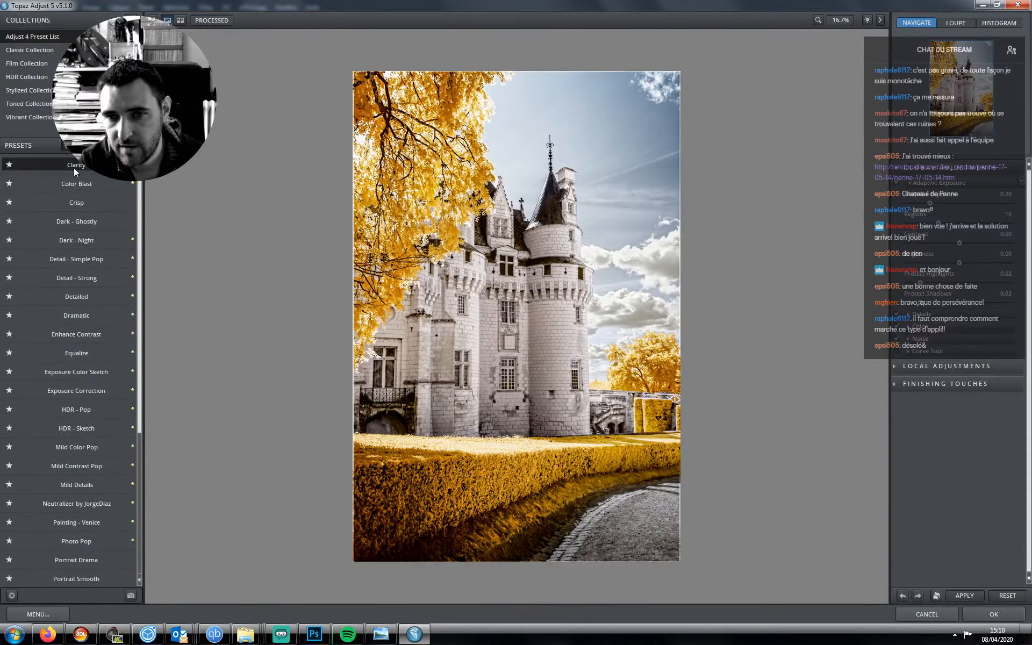
{"action": "left_click", "coordinate": [979, 596]}
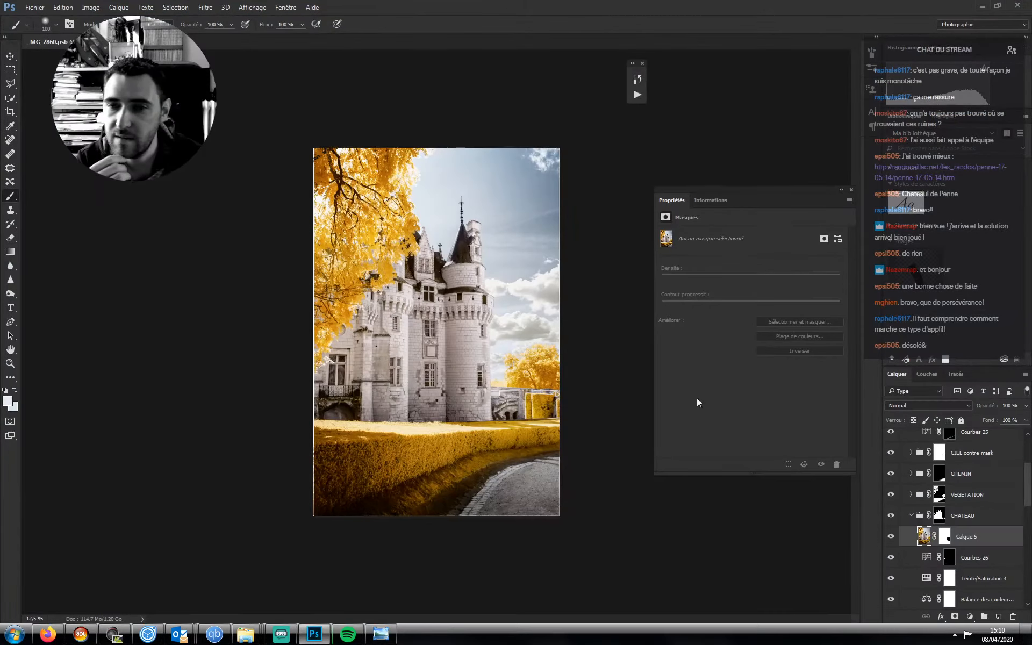
- Rename the merged layer as Topaz Clarity and compare the image with and without it
{"action": "double_click", "coordinate": [965, 537]}
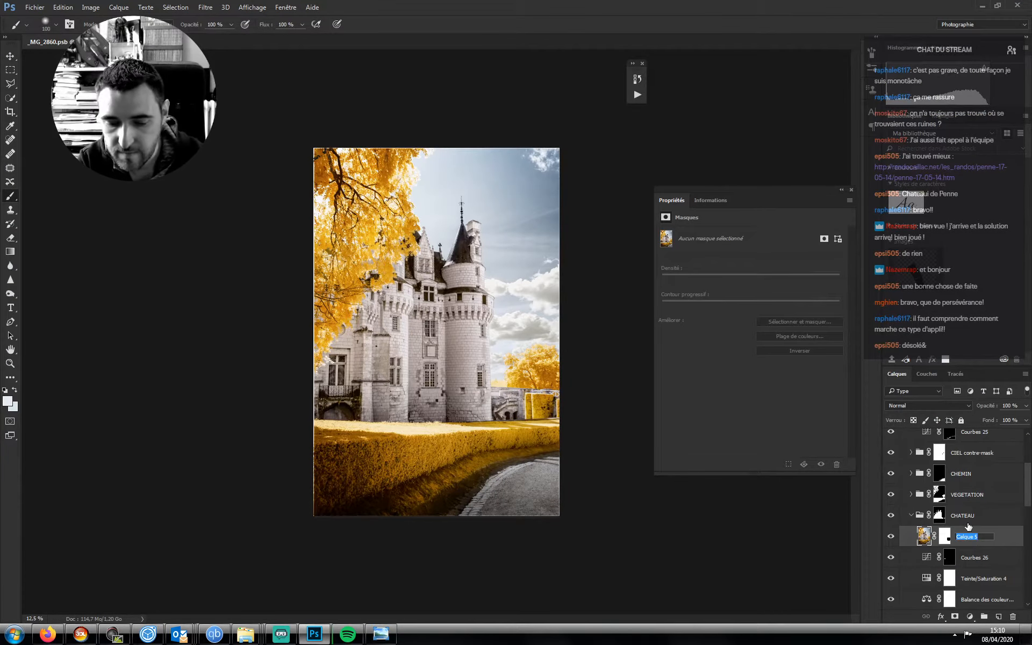
{"action": "type", "text": "Topaz Cla"}
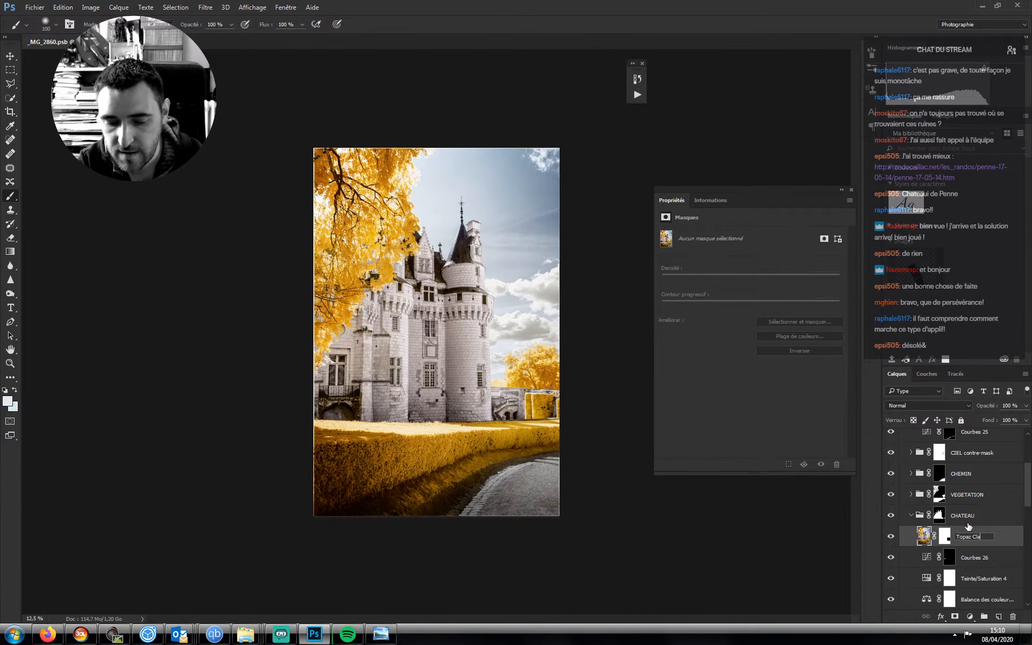
{"action": "type", "text": "rity"}
{"action": "key", "text": "Return"}
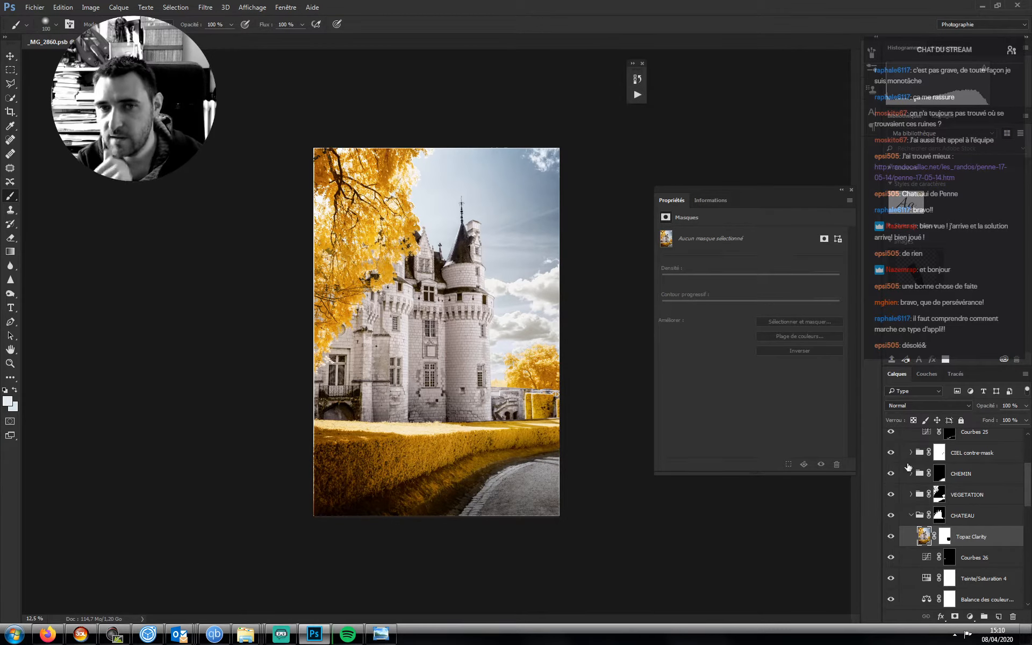
{"action": "left_click", "coordinate": [891, 536]}
{"action": "left_click", "coordinate": [891, 536]}
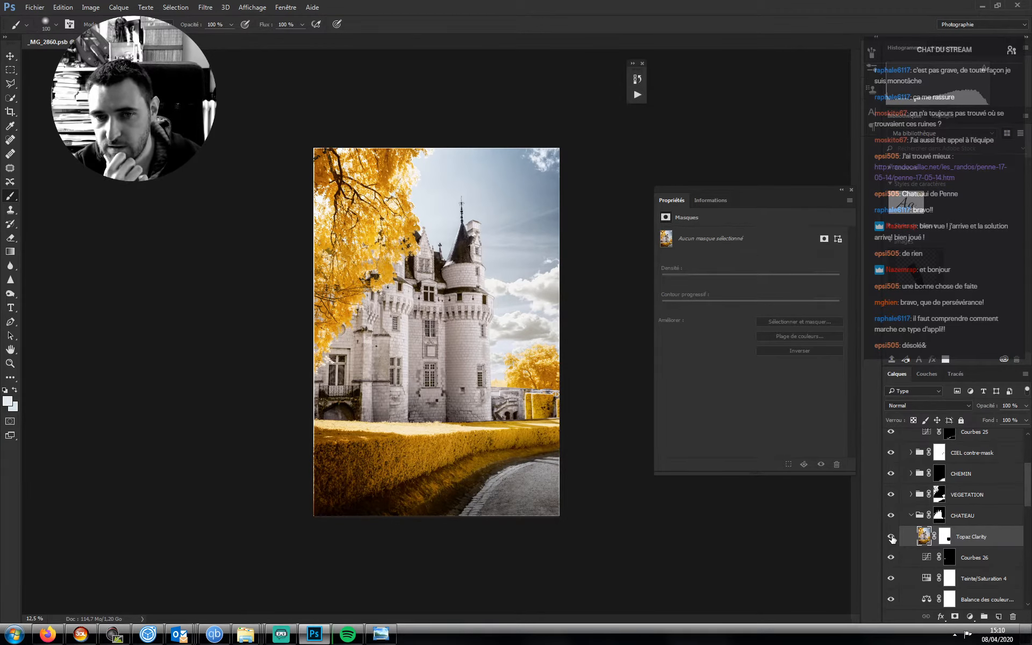
- Set the Topaz Clarity layer to Luminosité blending at 66 % opacity and check the image with and without it
{"action": "left_click", "coordinate": [899, 407]}
{"action": "left_click", "coordinate": [899, 614]}
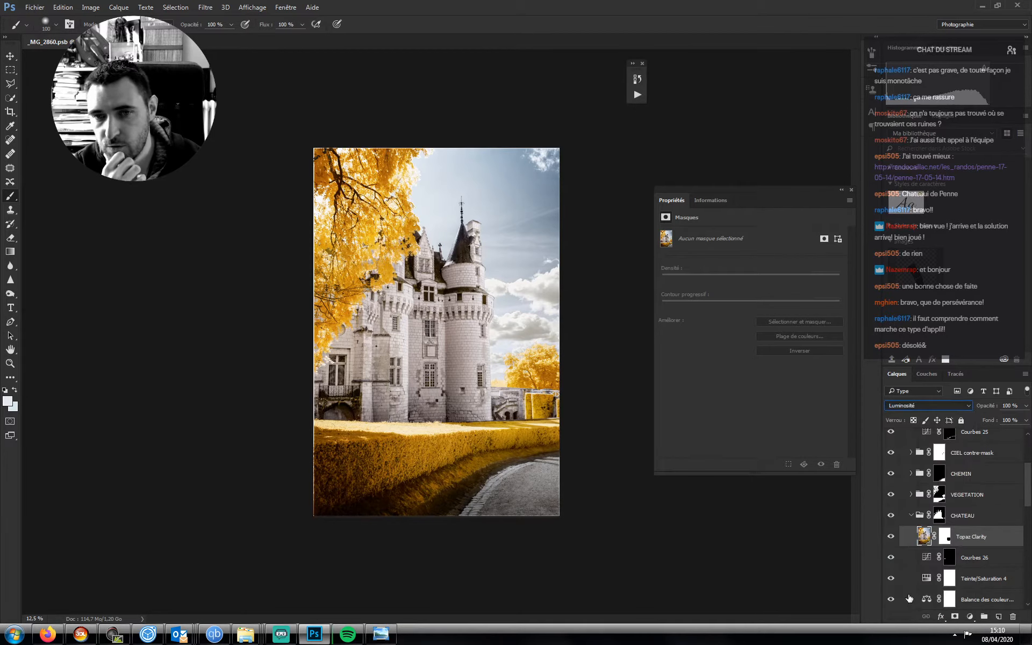
{"action": "left_click", "coordinate": [1011, 405]}
{"action": "type", "text": "66"}
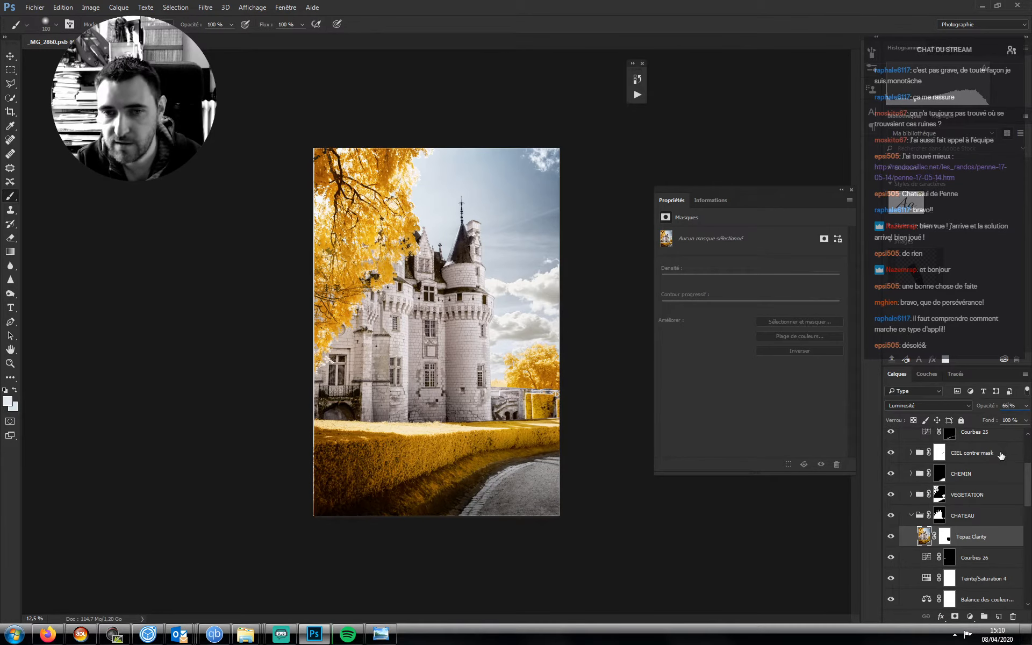
{"action": "left_click", "coordinate": [892, 537]}
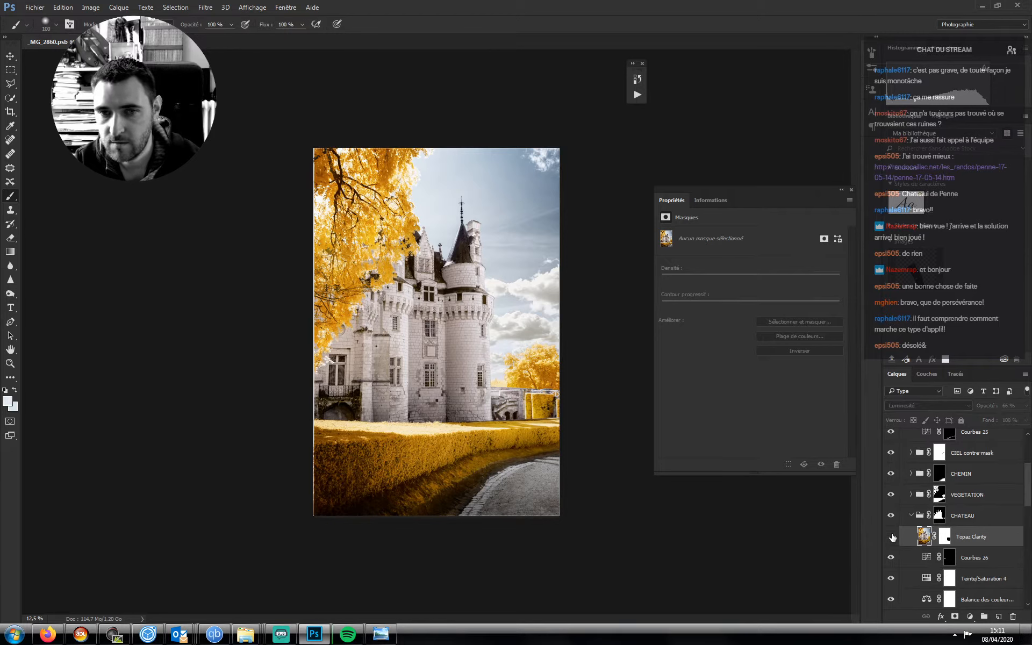
{"action": "left_click", "coordinate": [893, 538]}
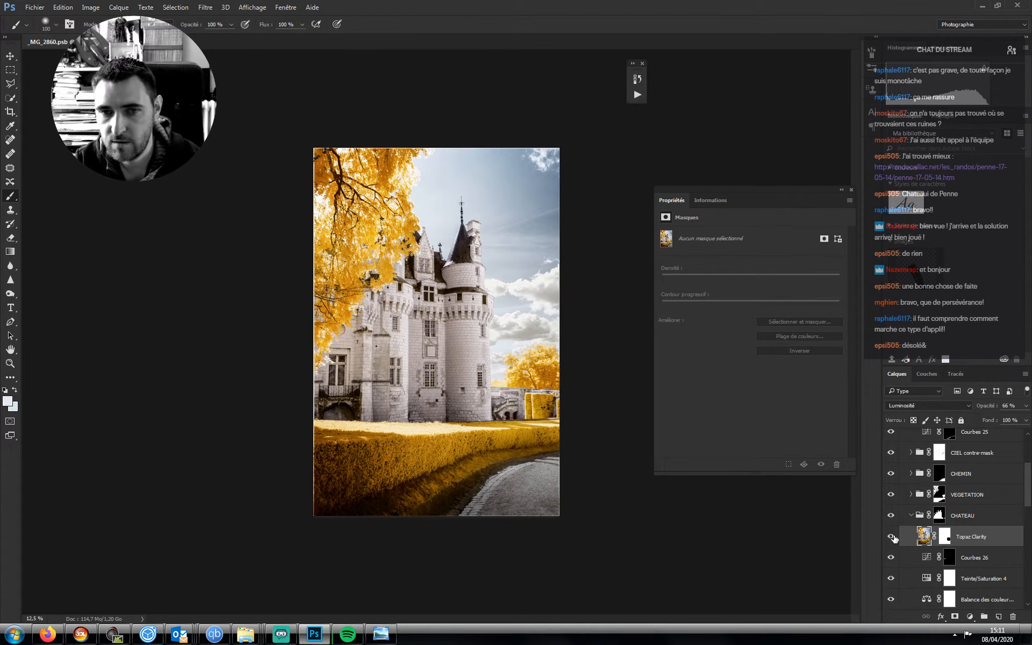
- Examine the château's stonework up close with and without the Topaz Clarity layer
{"action": "left_click", "coordinate": [10, 364]}
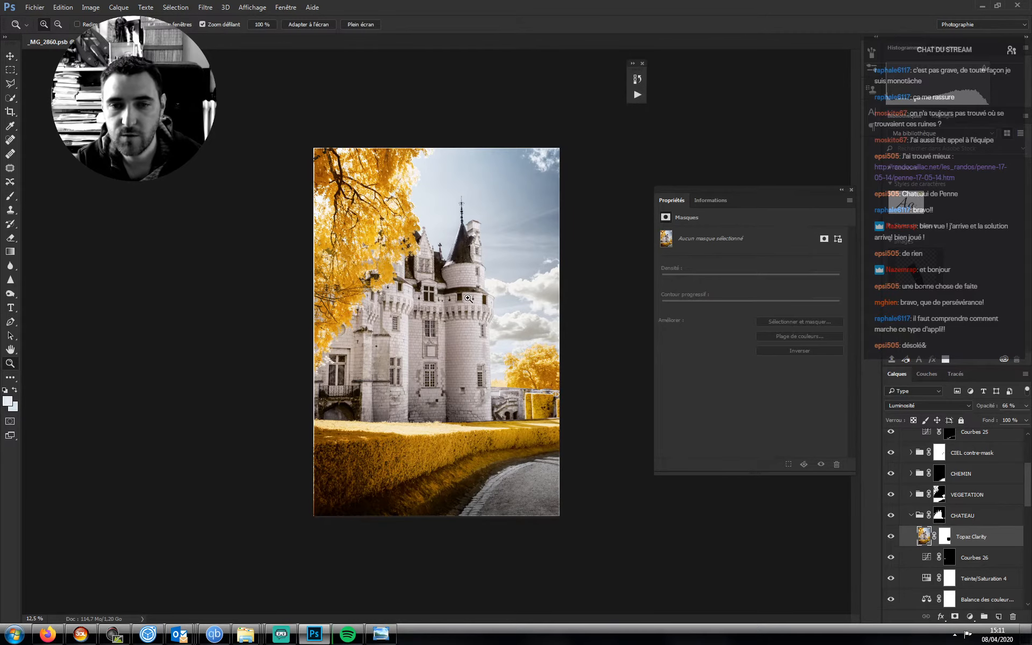
{"action": "left_click_drag", "start_coordinate": [469, 299], "coordinate": [523, 299]}
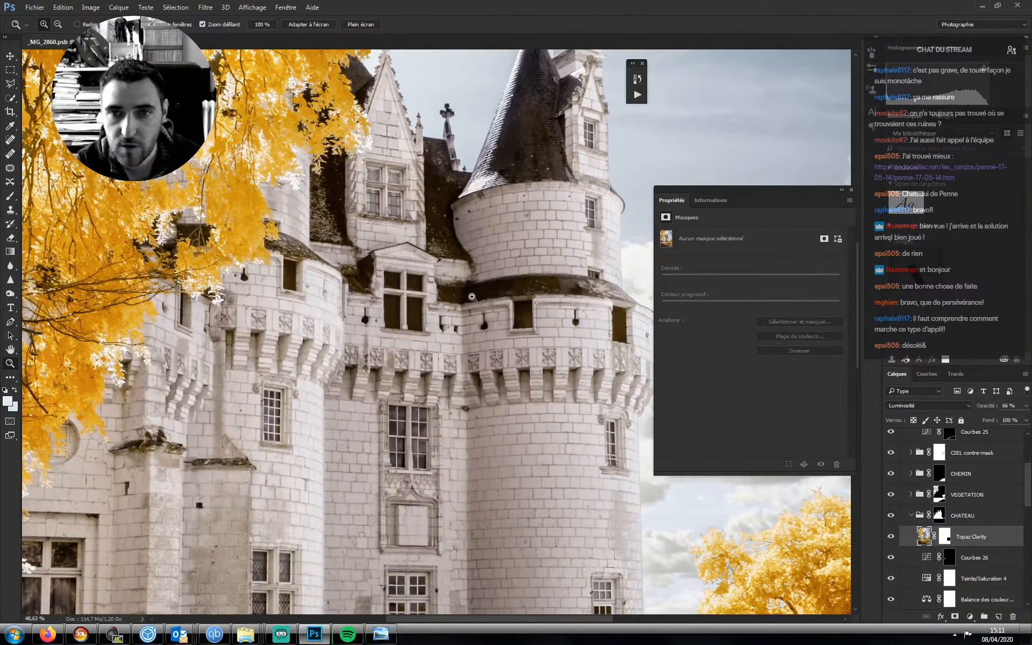
{"action": "left_click_drag", "start_coordinate": [474, 357], "coordinate": [451, 223]}
{"action": "left_click_drag", "start_coordinate": [482, 317], "coordinate": [501, 317]}
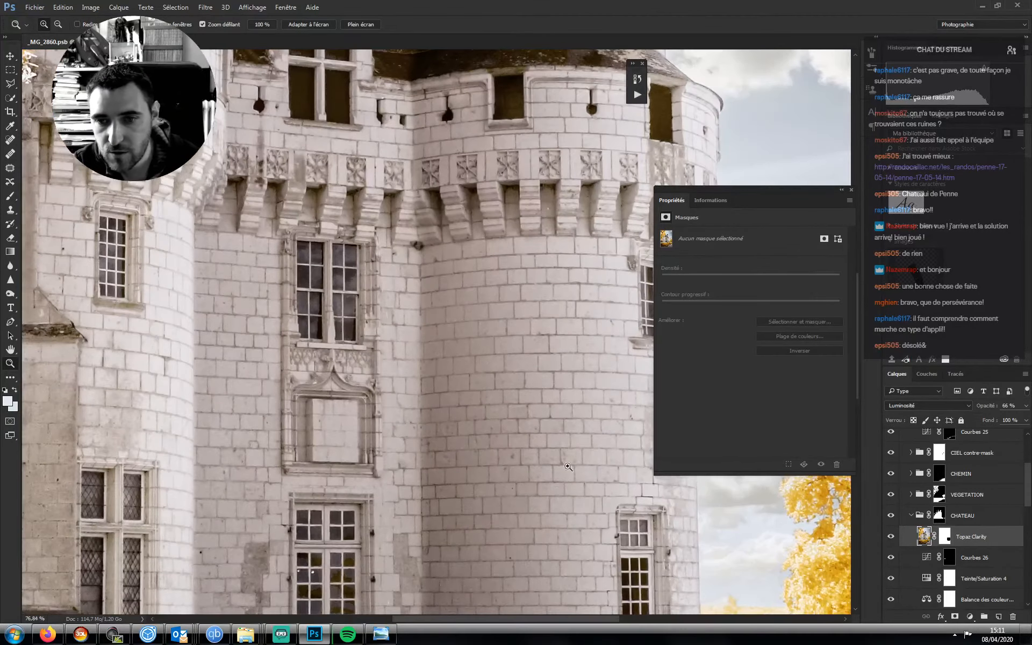
{"action": "left_click", "coordinate": [891, 537]}
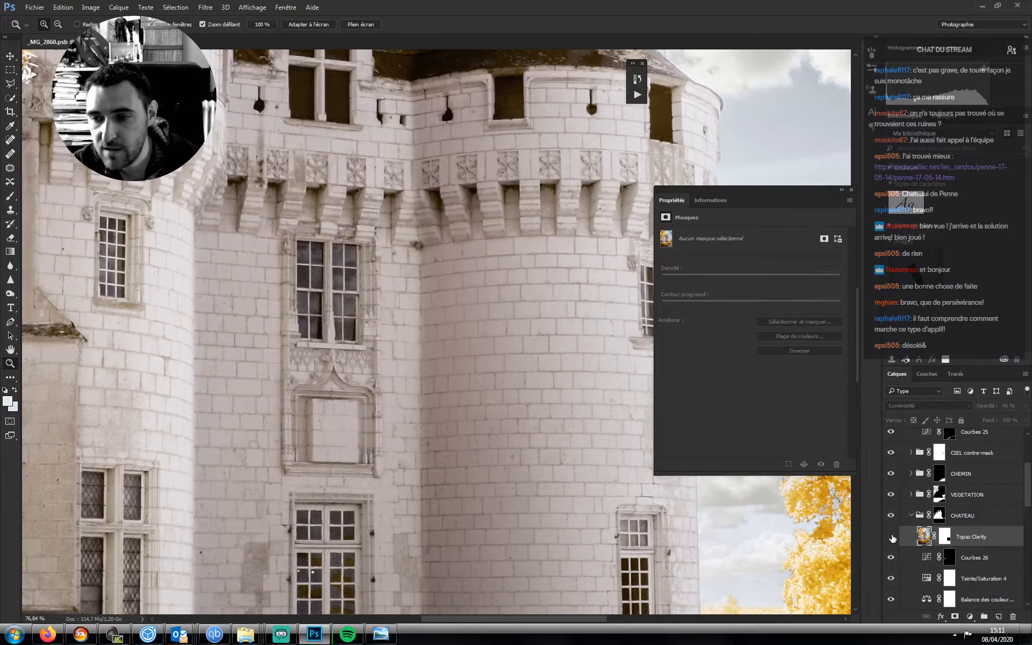
{"action": "left_click", "coordinate": [892, 538]}
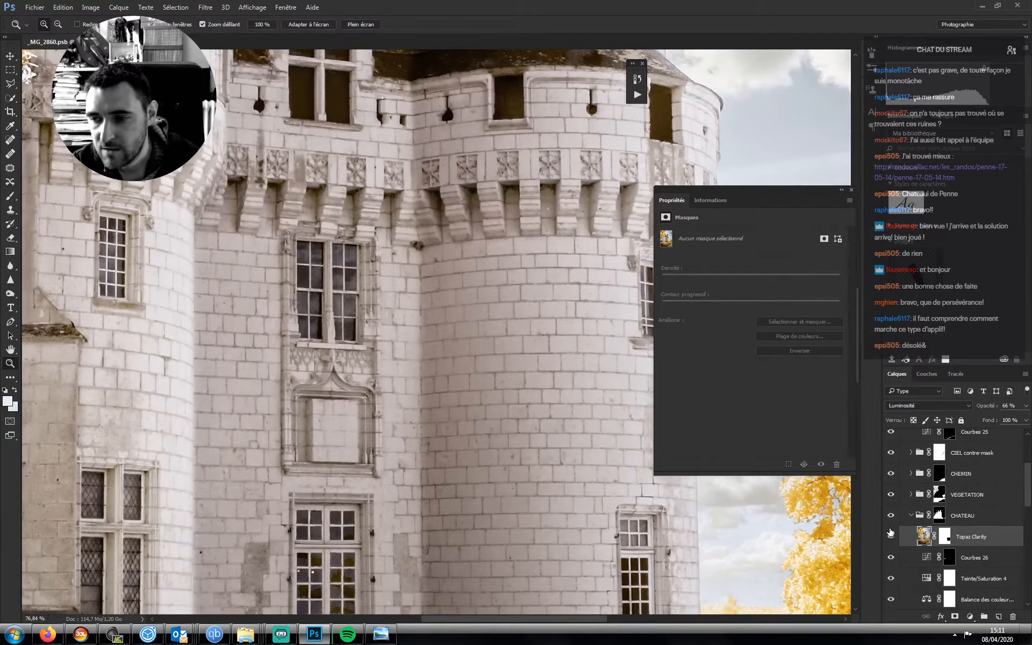
{"action": "left_click", "coordinate": [892, 539]}
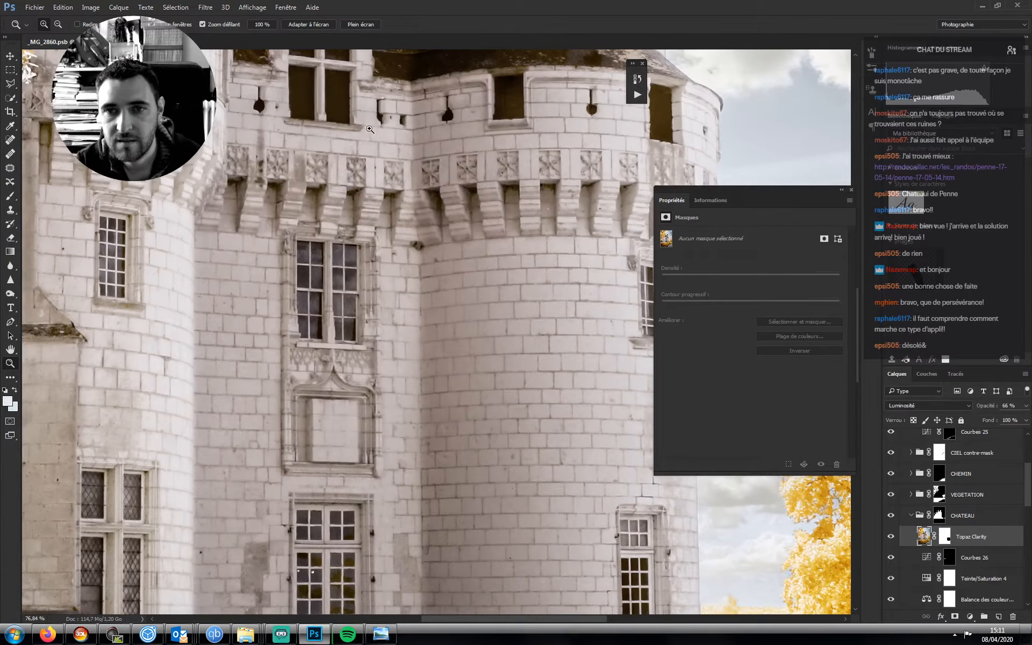
- Examine the edges of the yellow foliage and rooftops against the sky up close, collapsing the mask properties to clear the view
{"action": "key", "text": "ctrl+minus"}
{"action": "key", "text": "ctrl+minus"}
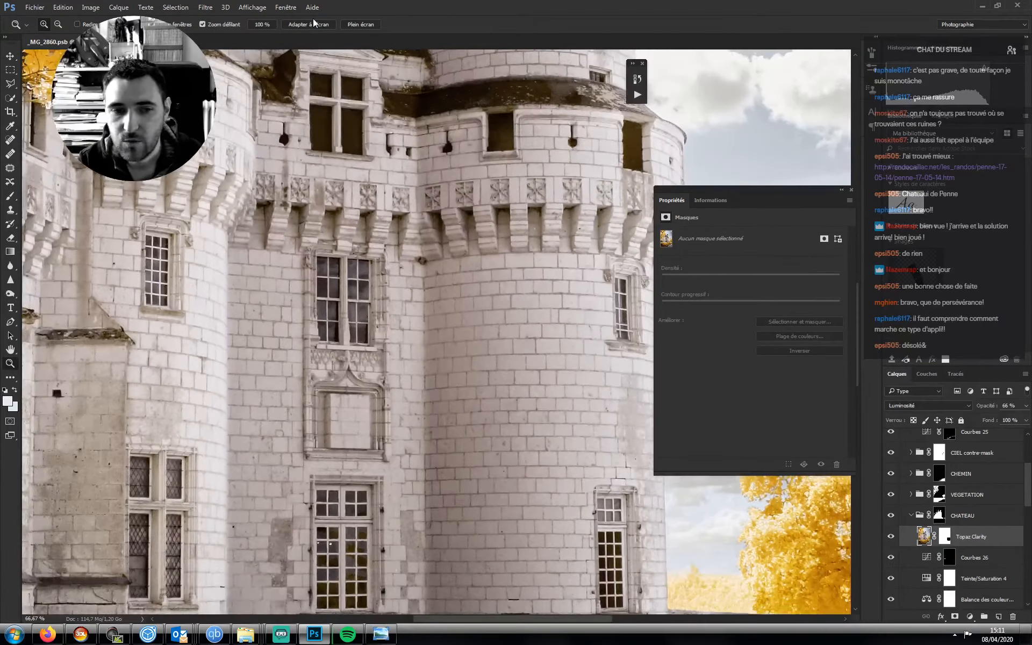
{"action": "key", "text": "ctrl+minus"}
{"action": "key", "text": "ctrl+minus"}
{"action": "key", "text": "ctrl+minus"}
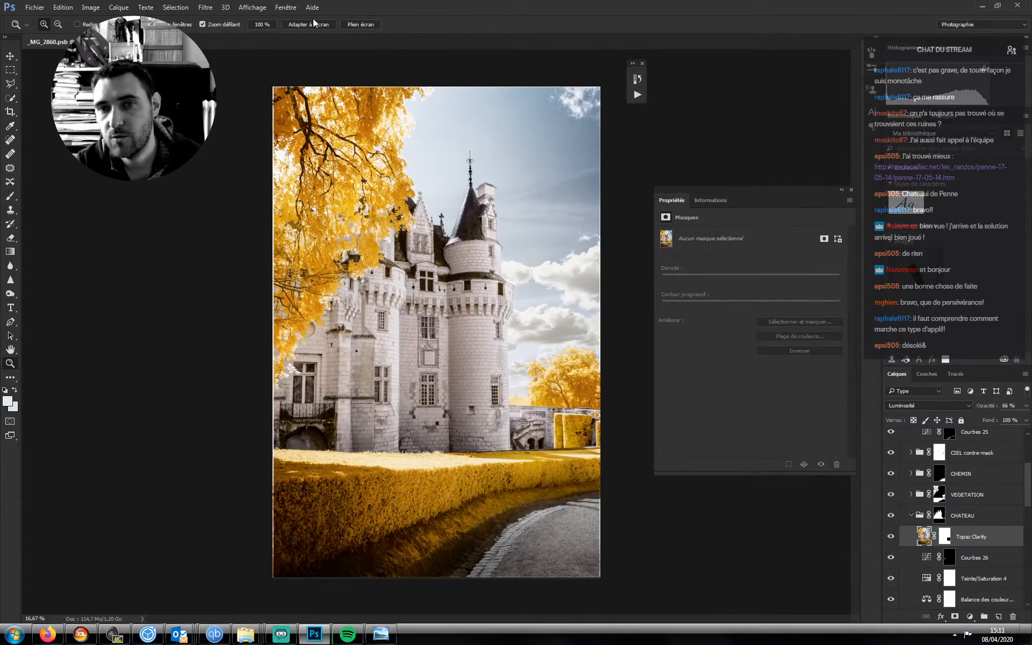
{"action": "left_click_drag", "start_coordinate": [468, 171], "coordinate": [521, 168]}
{"action": "left_click_drag", "start_coordinate": [266, 245], "coordinate": [330, 236]}
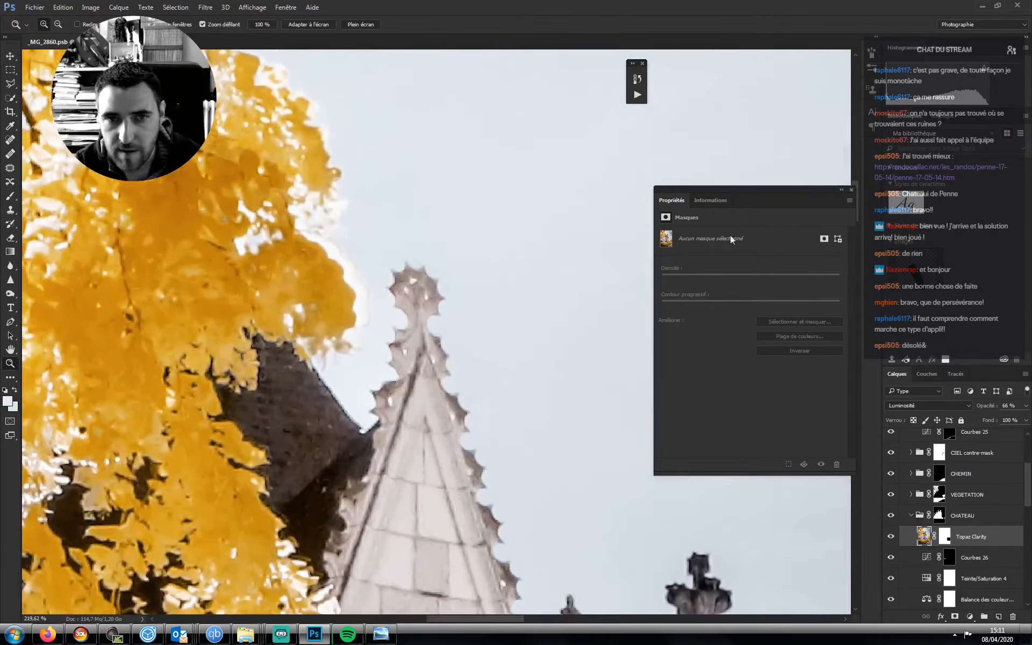
{"action": "left_click", "coordinate": [842, 191]}
{"action": "left_click_drag", "start_coordinate": [400, 200], "coordinate": [347, 136]}
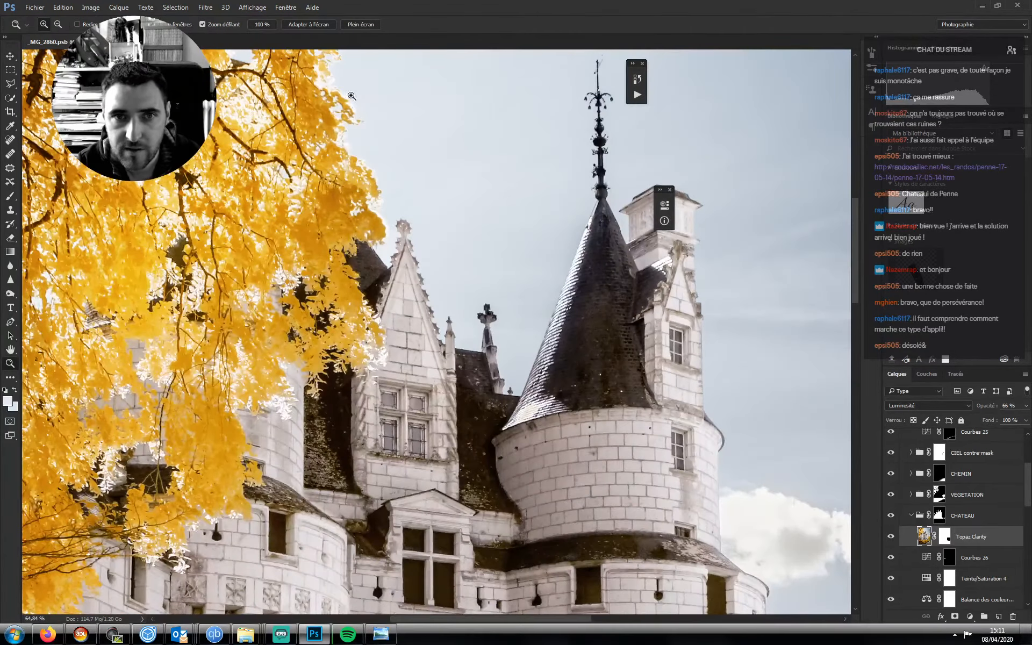
{"action": "left_click_drag", "start_coordinate": [351, 96], "coordinate": [449, 341]}
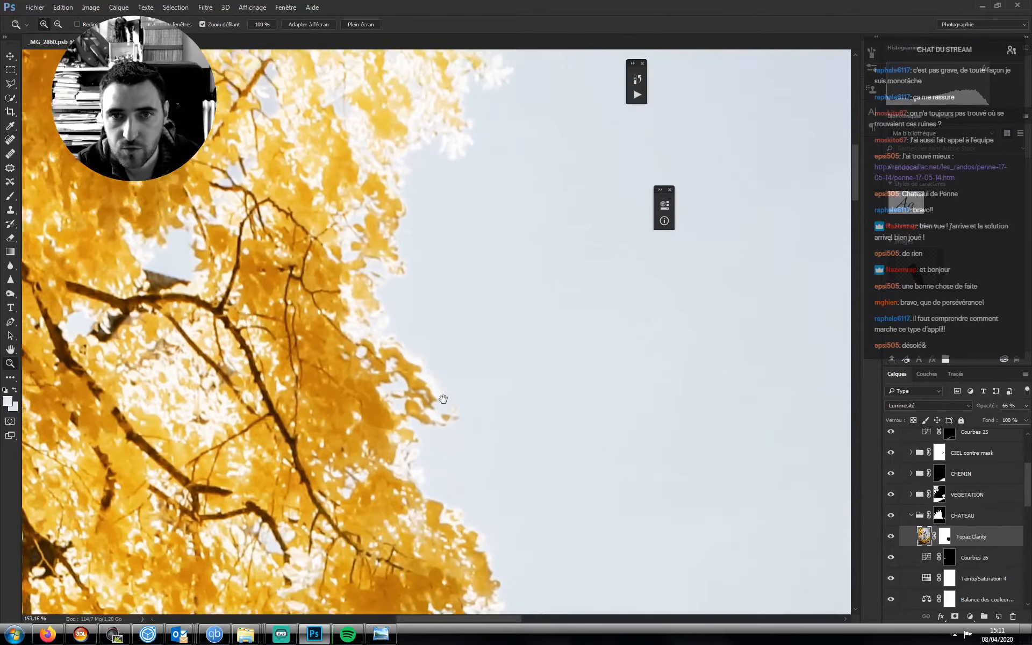
{"action": "left_click_drag", "start_coordinate": [433, 285], "coordinate": [367, 323]}
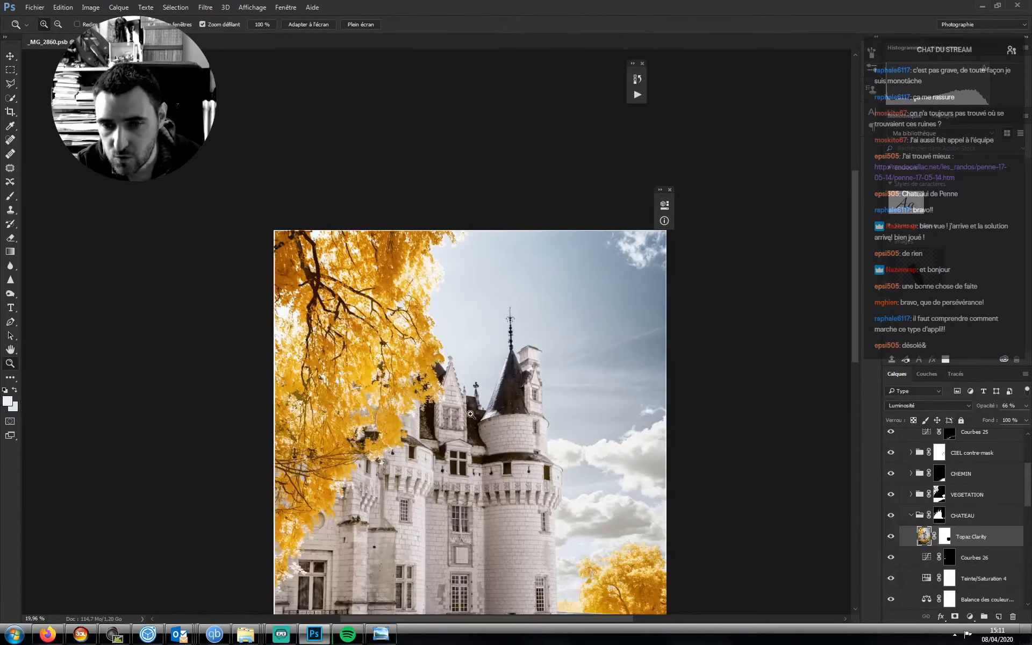
- Examine the background tree, the garden wall with its stairs, and the hedge beside the round tower up close
{"action": "left_click_drag", "start_coordinate": [470, 414], "coordinate": [422, 226]}
{"action": "left_click_drag", "start_coordinate": [587, 416], "coordinate": [672, 417]}
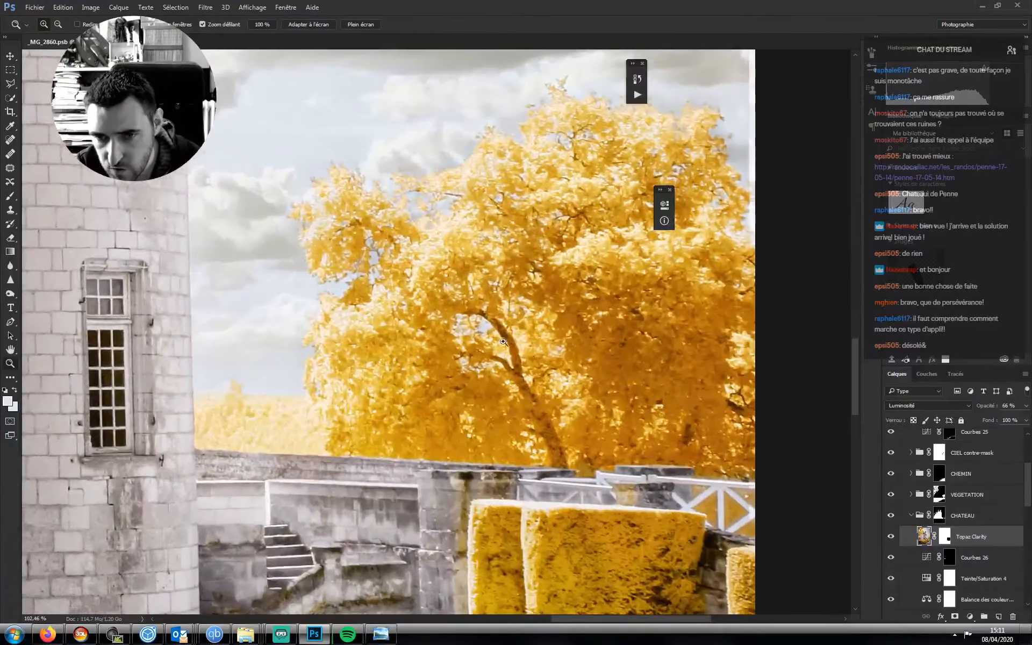
{"action": "left_click_drag", "start_coordinate": [537, 415], "coordinate": [478, 417]}
{"action": "mouse_move", "coordinate": [583, 522]}
{"action": "left_mouse_down"}
{"action": "mouse_move", "coordinate": [618, 522]}
{"action": "mouse_move", "coordinate": [587, 522]}
{"action": "left_mouse_up"}
{"action": "left_click_drag", "start_coordinate": [564, 470], "coordinate": [518, 321]}
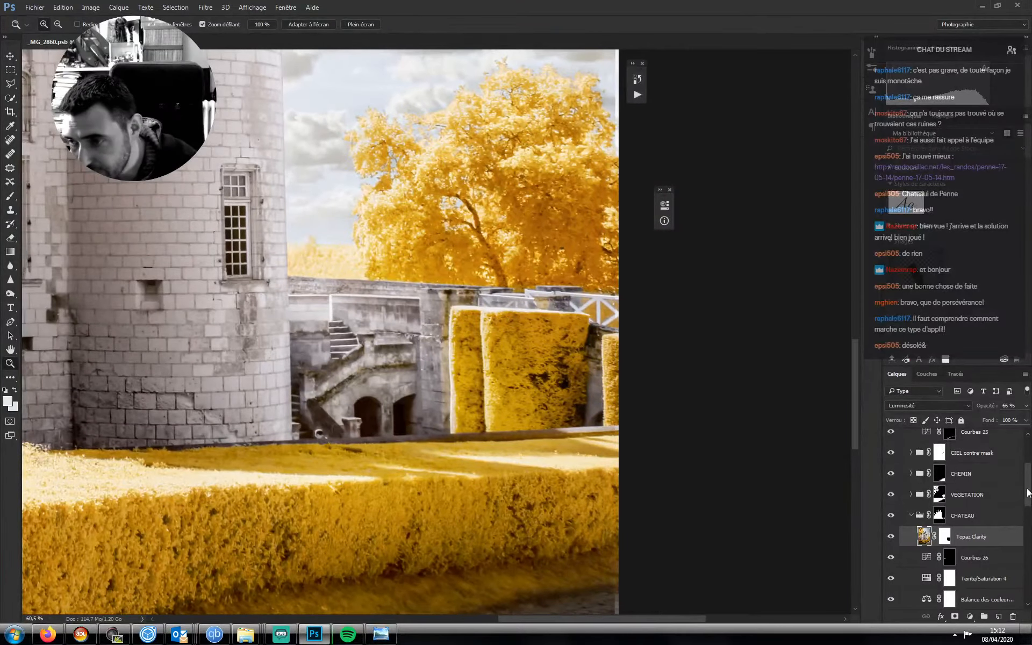
- Add a Correction sélective adjustment at the top of the GENERALE group, setting Jaunes to Cyan -34 % and Jaune +19 %
{"action": "scroll", "coordinate": [1028, 492], "scroll_direction": "up", "scroll_amount": 3}
{"action": "left_click", "coordinate": [971, 508]}
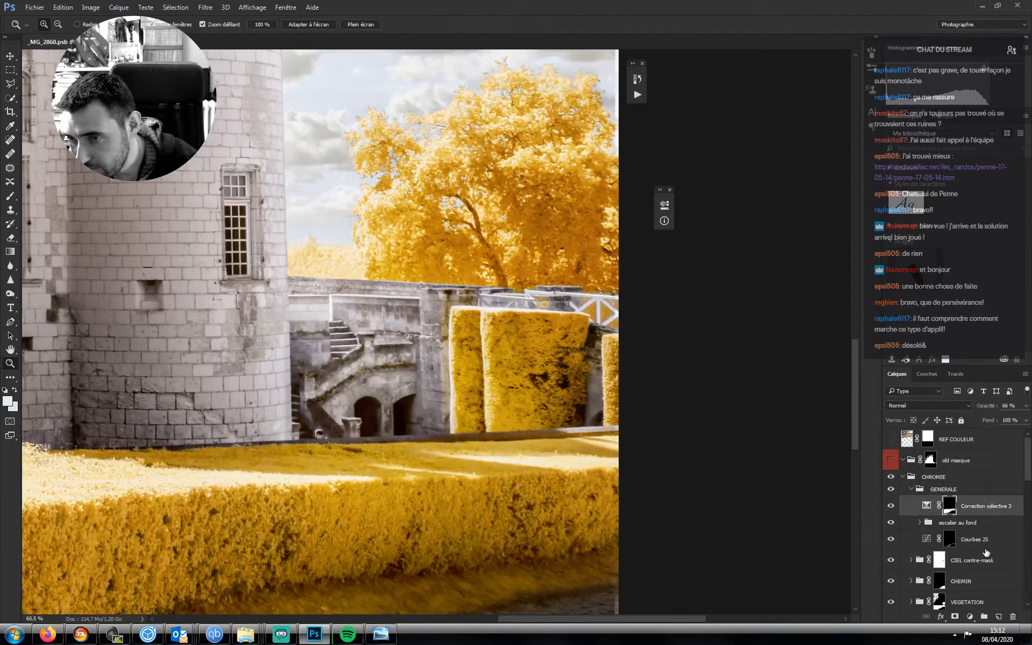
{"action": "left_click", "coordinate": [969, 616]}
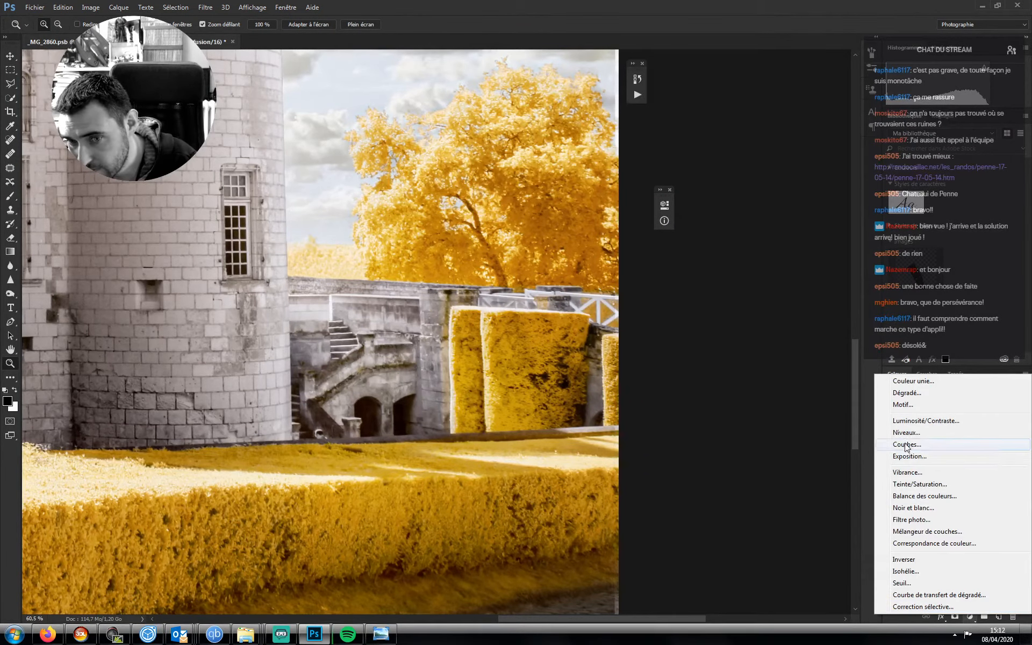
{"action": "left_click", "coordinate": [914, 607]}
{"action": "left_click_drag", "start_coordinate": [611, 214], "coordinate": [747, 203]}
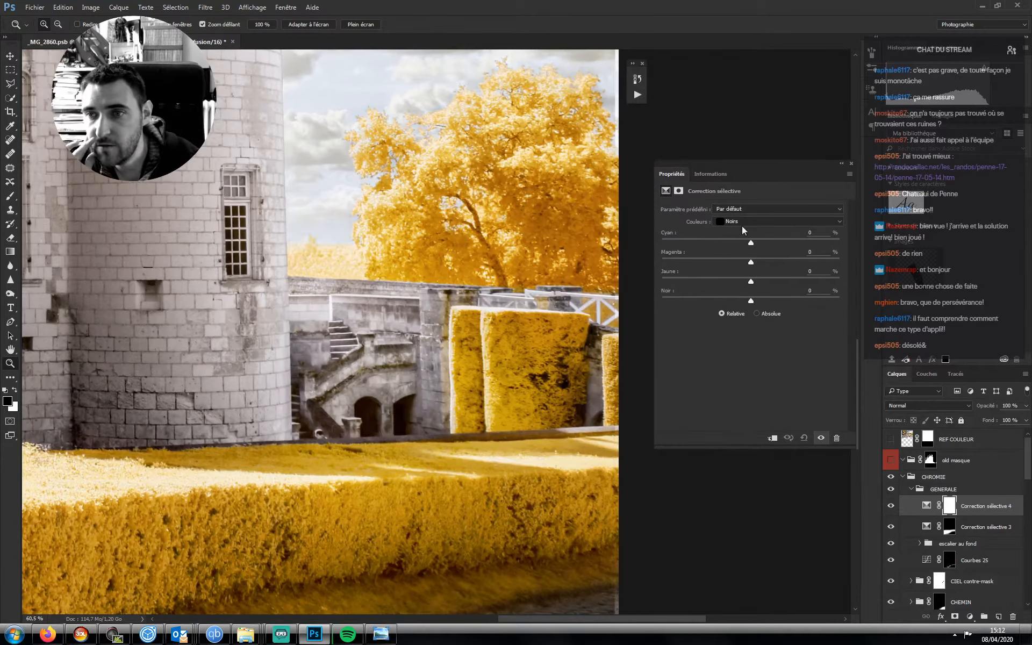
{"action": "left_click", "coordinate": [743, 226]}
{"action": "left_click", "coordinate": [740, 246]}
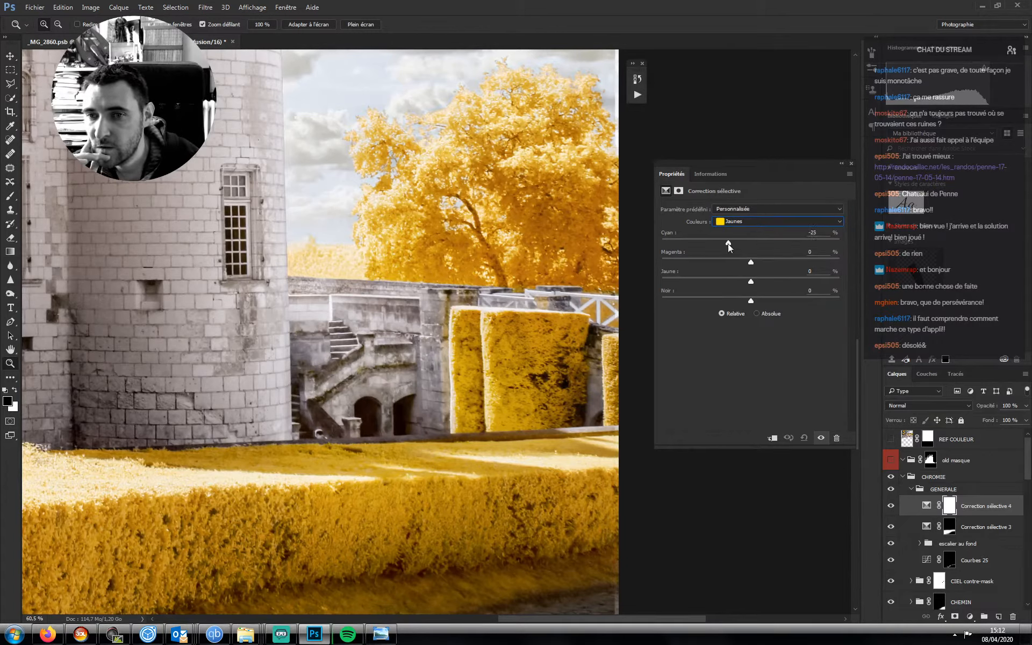
{"action": "left_click_drag", "start_coordinate": [728, 243], "coordinate": [721, 244]}
{"action": "left_click_drag", "start_coordinate": [751, 281], "coordinate": [769, 280]}
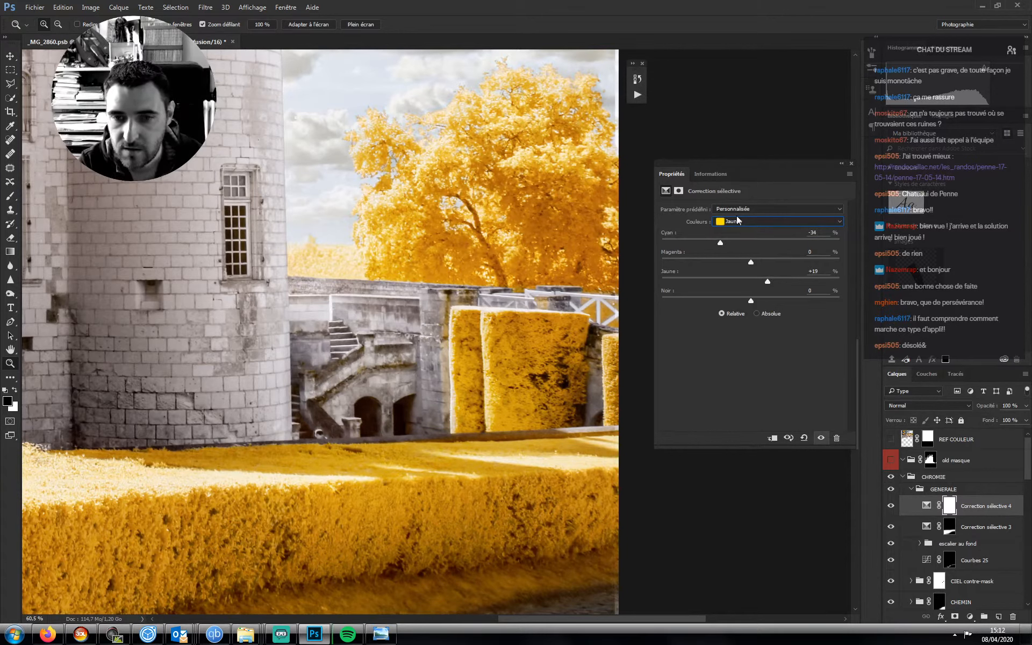
- Invert the Correction sélective mask and paint the correction in white over the hedges near the garden stairs, enlarging the brush up to 500
{"action": "key", "text": "ctrl+i"}
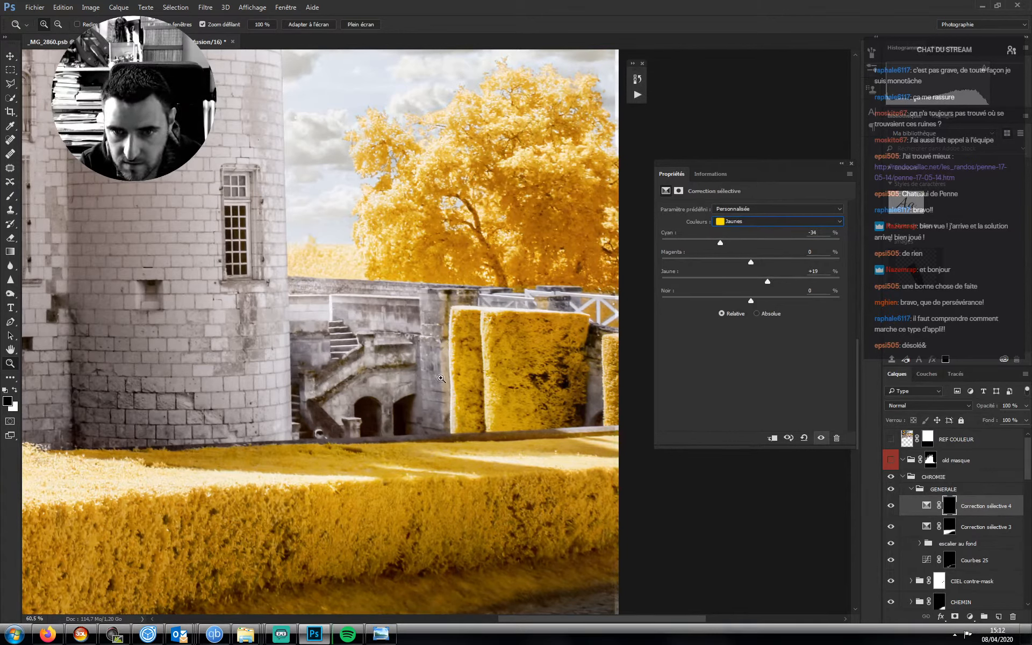
{"action": "left_click", "coordinate": [17, 196]}
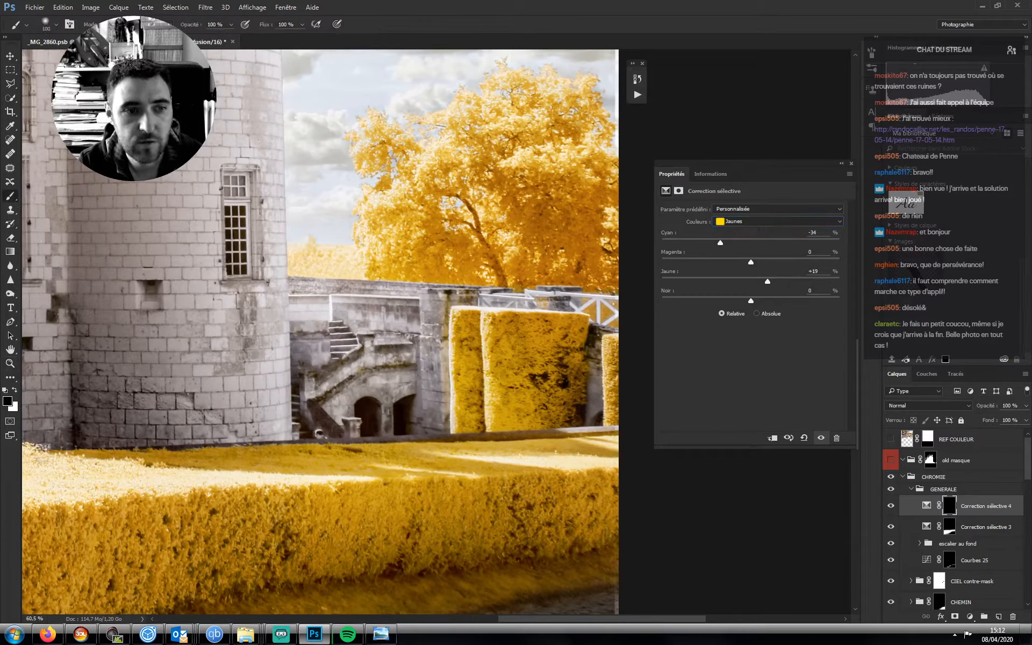
{"action": "key", "text": "x"}
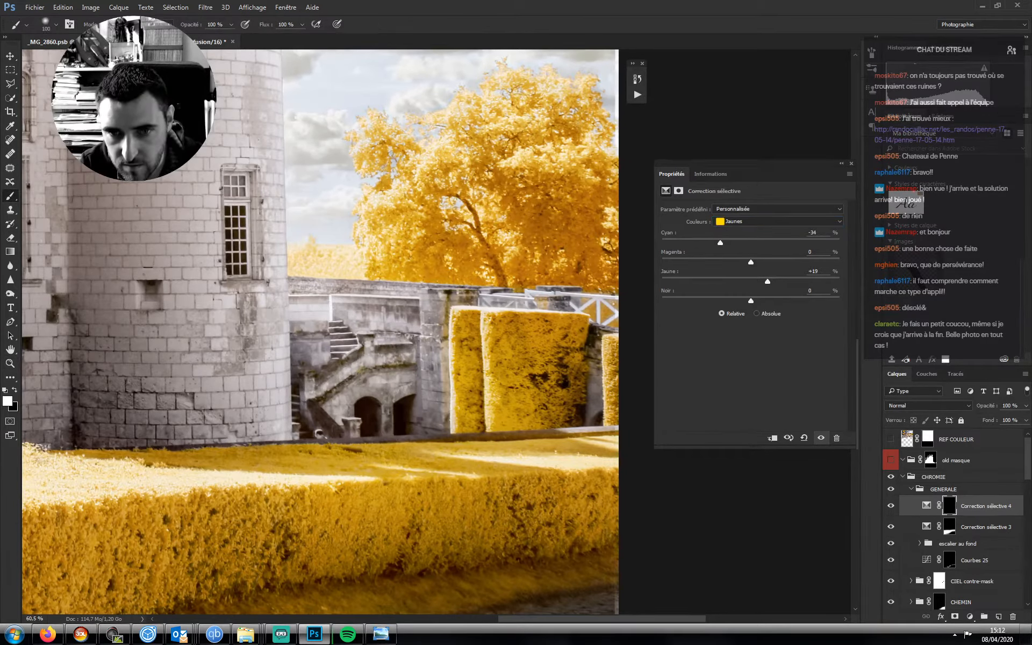
{"action": "key", "text": "bracketleft"}
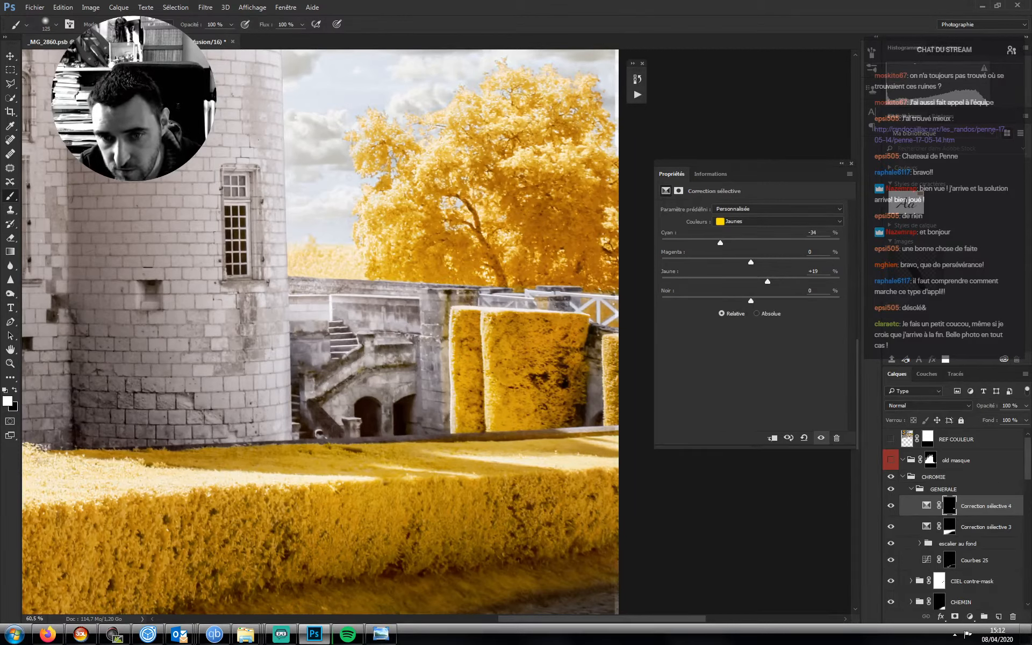
{"action": "key", "text": "bracketright"}
{"action": "key", "text": "bracketright"}
{"action": "key", "text": "bracketright"}
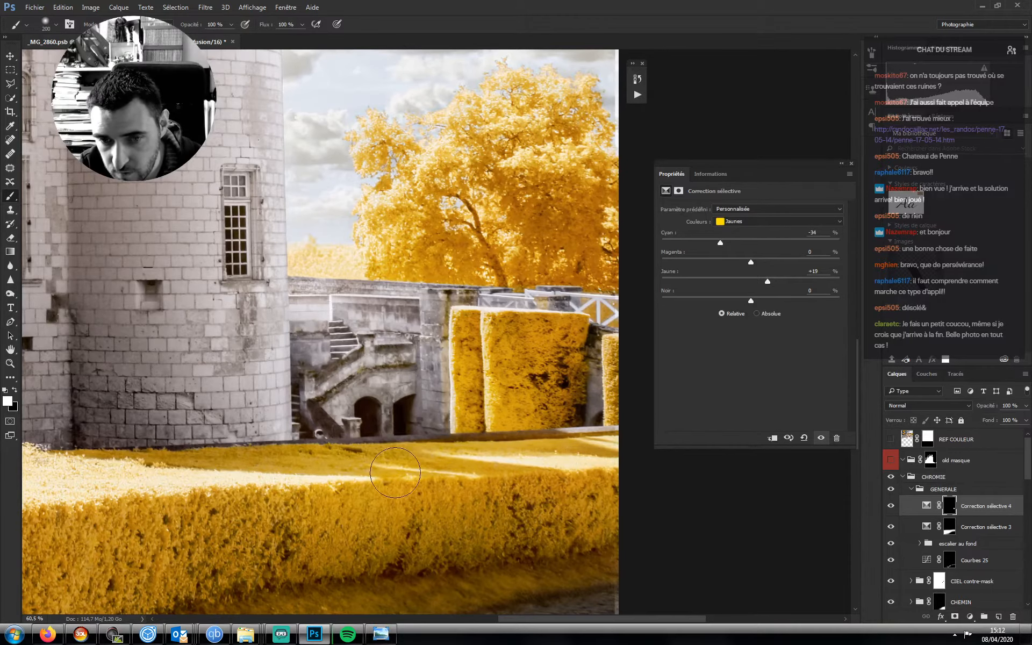
{"action": "key", "text": "bracketright"}
{"action": "key", "text": "bracketright"}
{"action": "key", "text": "bracketright"}
{"action": "key", "text": "bracketright"}
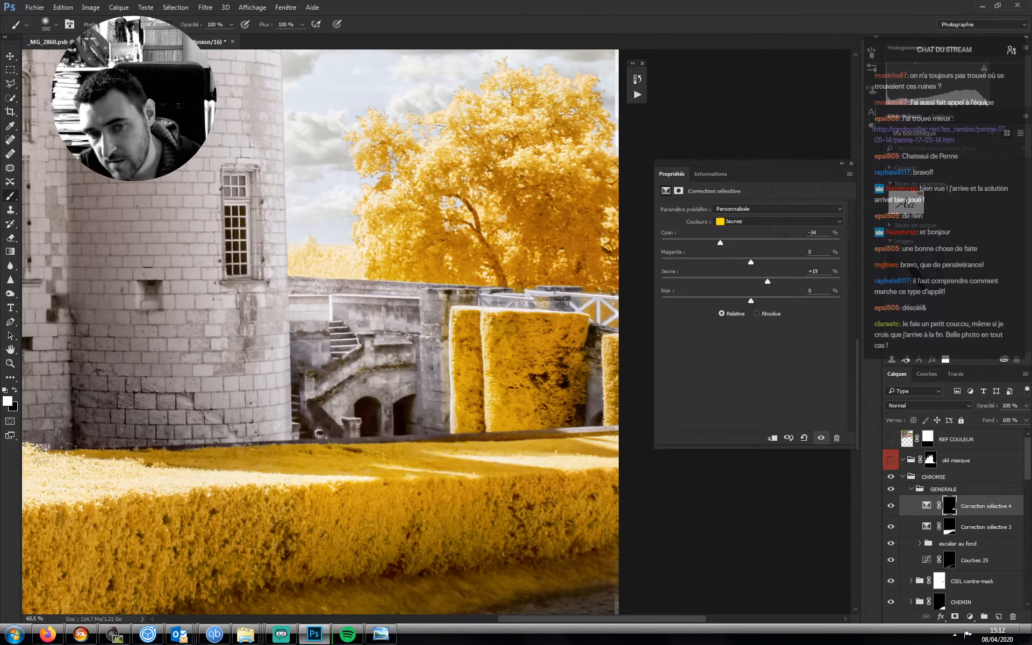
- Refine the Correction sélective mask in black around the hedges at the photo's edge with a brush of 250 to 300
{"action": "key", "text": "bracketleft"}
{"action": "key", "text": "bracketleft"}
{"action": "key", "text": "x"}
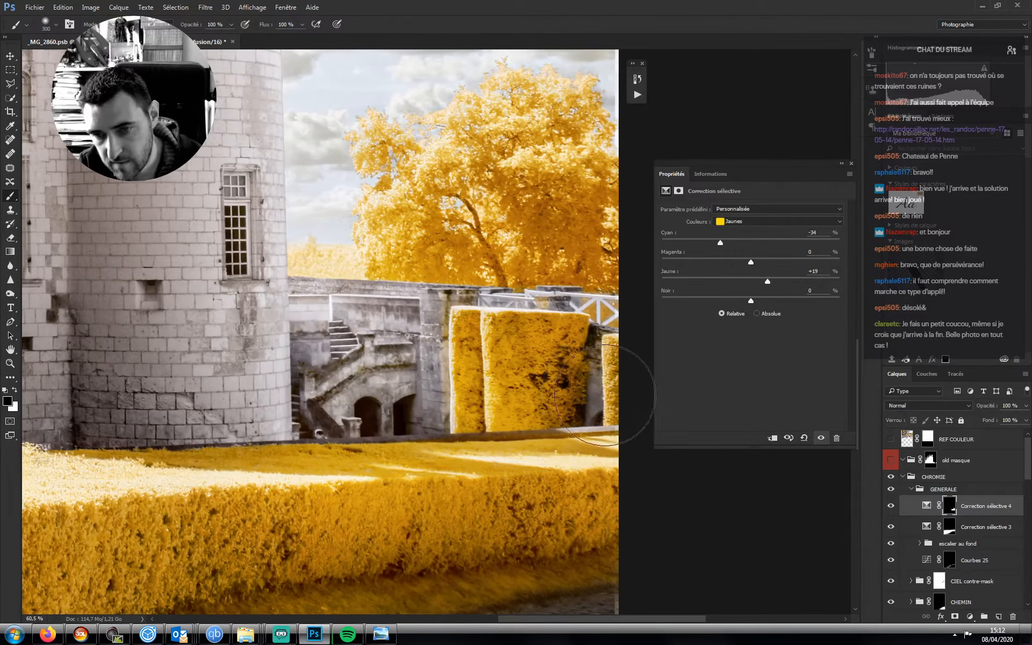
{"action": "key", "text": "bracketleft"}
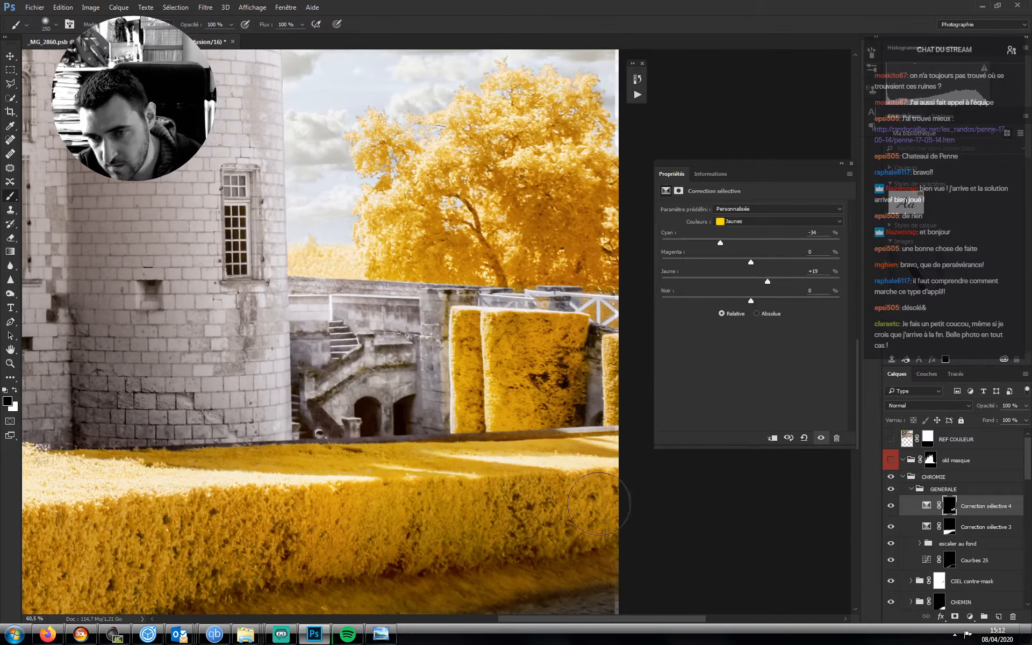
{"action": "key", "text": "bracketright"}
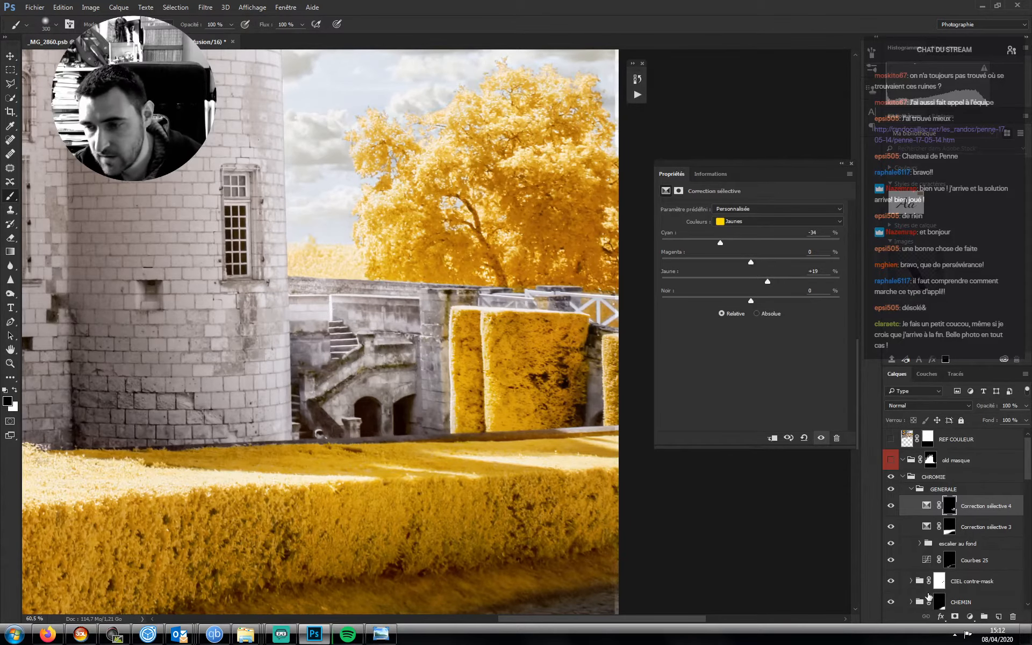
- Add a Teinte/Saturation adjustment above the selective correction with Saturation -48 and invert its mask to black
{"action": "left_click", "coordinate": [970, 619]}
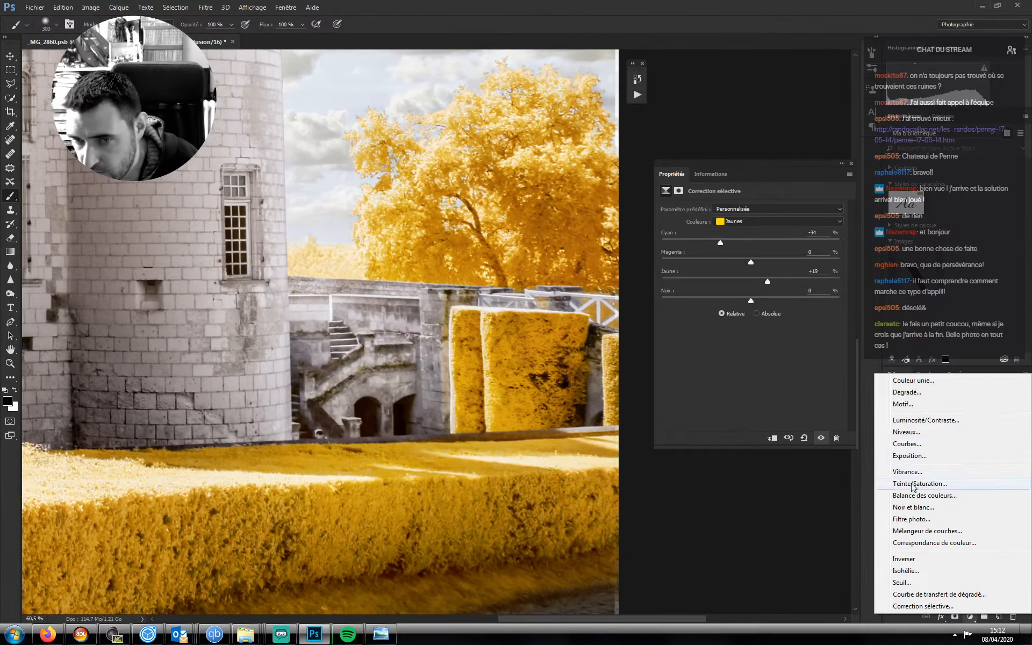
{"action": "left_click", "coordinate": [917, 483]}
{"action": "left_click", "coordinate": [710, 266]}
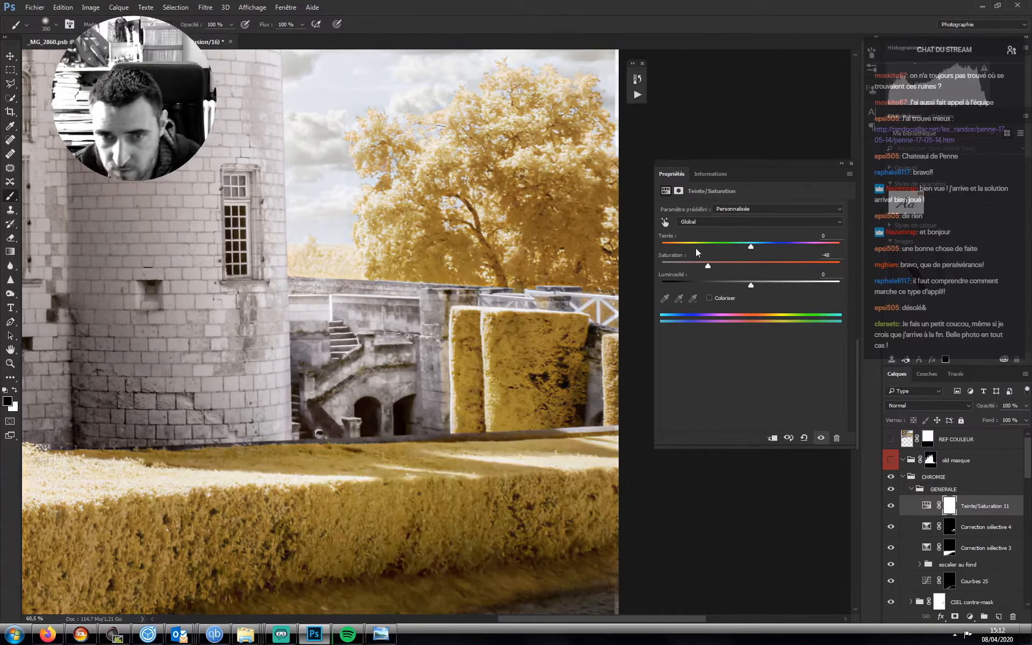
{"action": "key", "text": "ctrl+i"}
- Paint the desaturation in white with a small brush of 25 on the stonework beside the trimmed hedges
{"action": "key", "text": "bracketleft"}
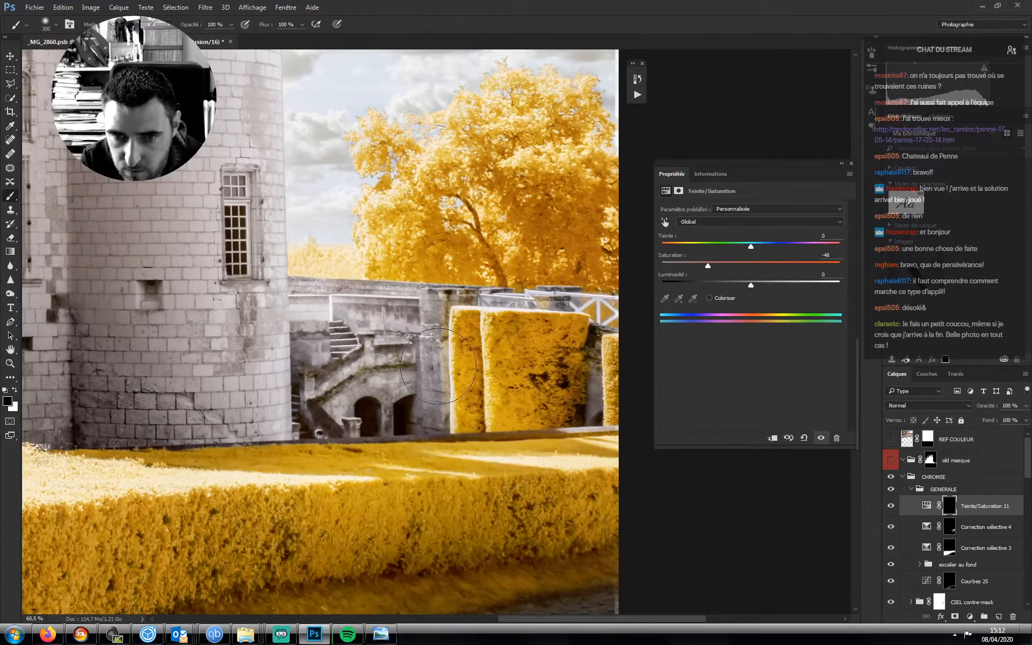
{"action": "key", "text": "x"}
{"action": "key", "text": "bracketleft"}
{"action": "key", "text": "bracketleft"}
{"action": "key", "text": "bracketleft"}
{"action": "key", "text": "bracketleft"}
{"action": "key", "text": "bracketleft"}
{"action": "key", "text": "bracketleft"}
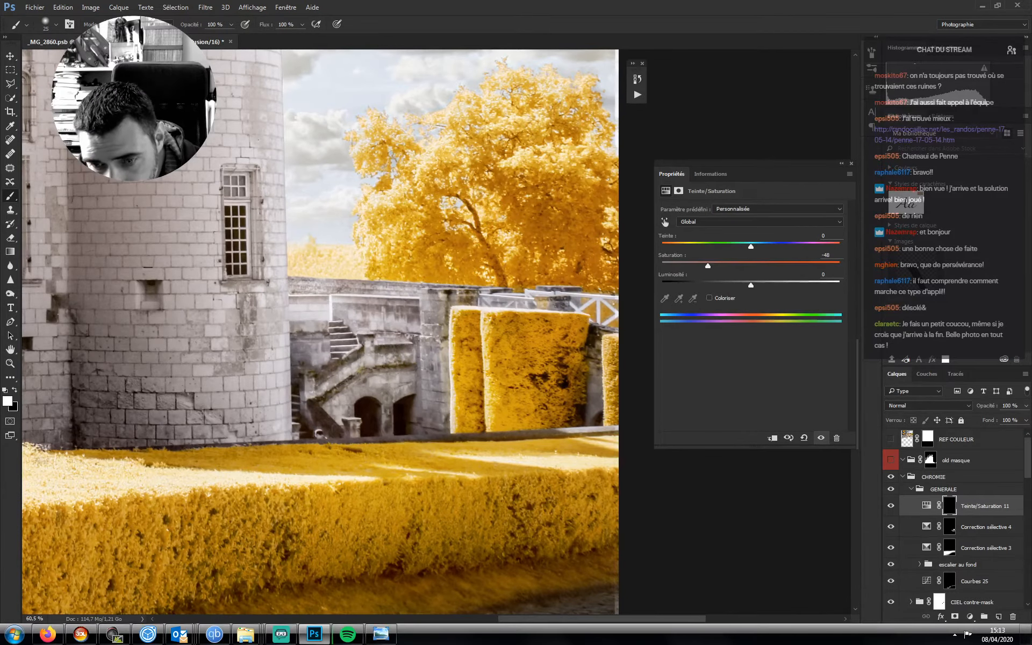
- Brush the desaturation softly onto the grass strip along the cobbled path at 10 % opacity with a size 250 brush, checking the whole photo
{"action": "left_click_drag", "start_coordinate": [405, 464], "coordinate": [472, 279]}
{"action": "left_click_drag", "start_coordinate": [429, 338], "coordinate": [507, 215]}
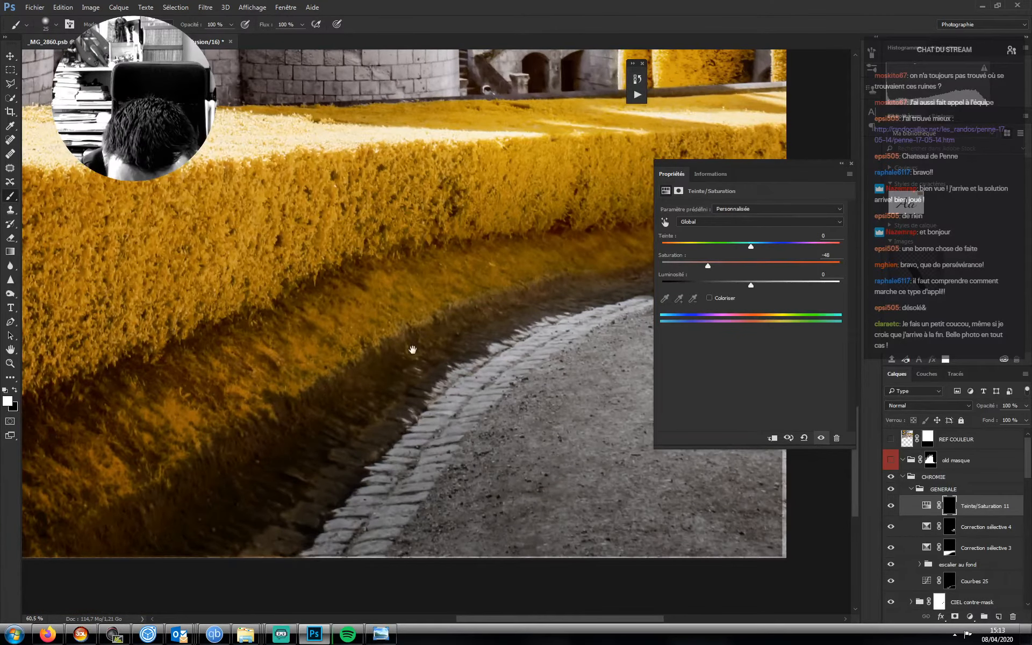
{"action": "left_click_drag", "start_coordinate": [412, 350], "coordinate": [419, 244]}
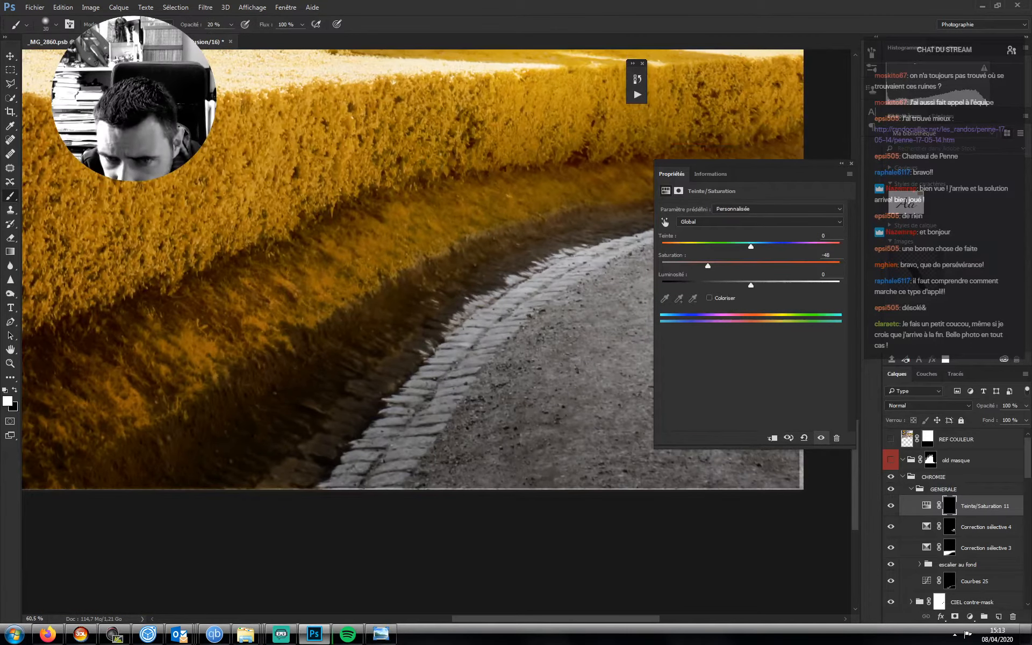
{"action": "key", "text": "bracketright"}
{"action": "key", "text": "bracketright"}
{"action": "key", "text": "bracketright"}
{"action": "key", "text": "bracketright"}
{"action": "key", "text": "bracketright"}
{"action": "key", "text": "1"}
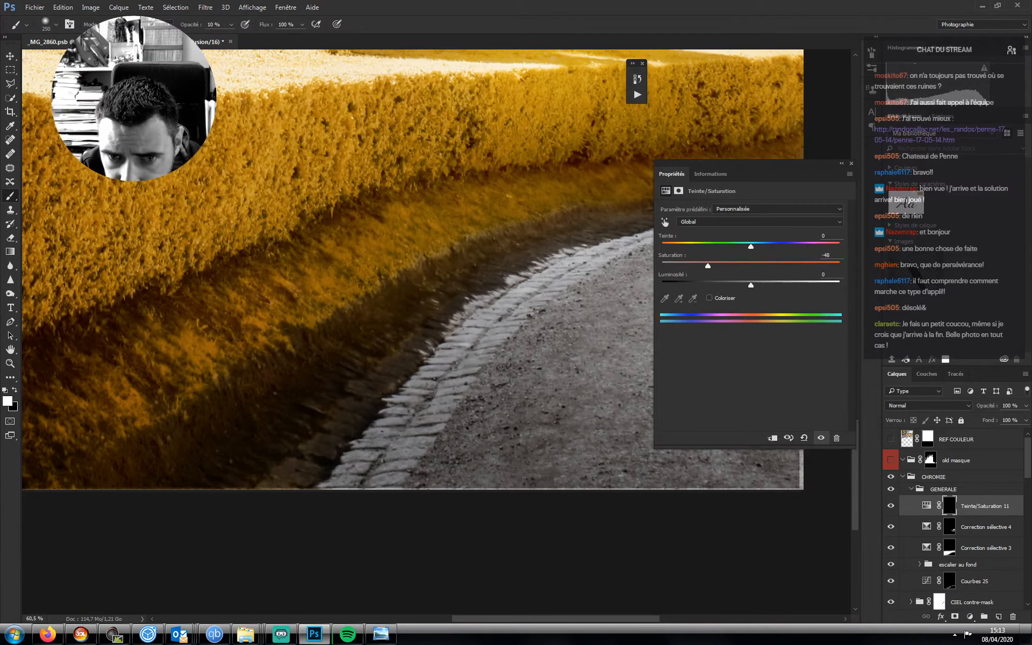
{"action": "key", "text": "bracketright"}
{"action": "key", "text": "bracketright"}
{"action": "key", "text": "ctrl+minus"}
{"action": "key", "text": "ctrl+minus"}
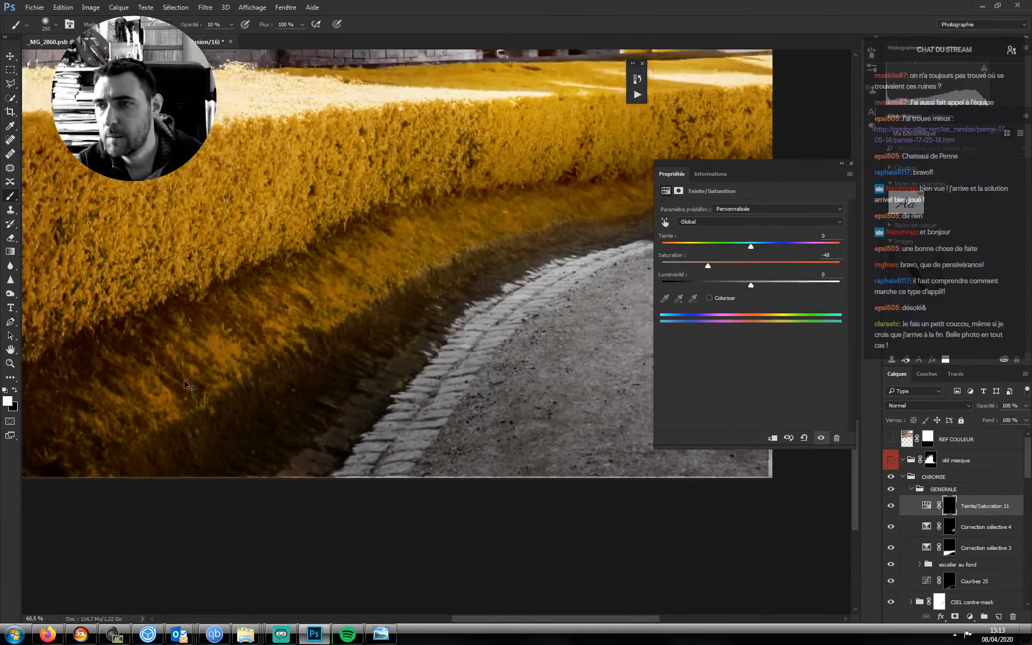
{"action": "key", "text": "ctrl+minus"}
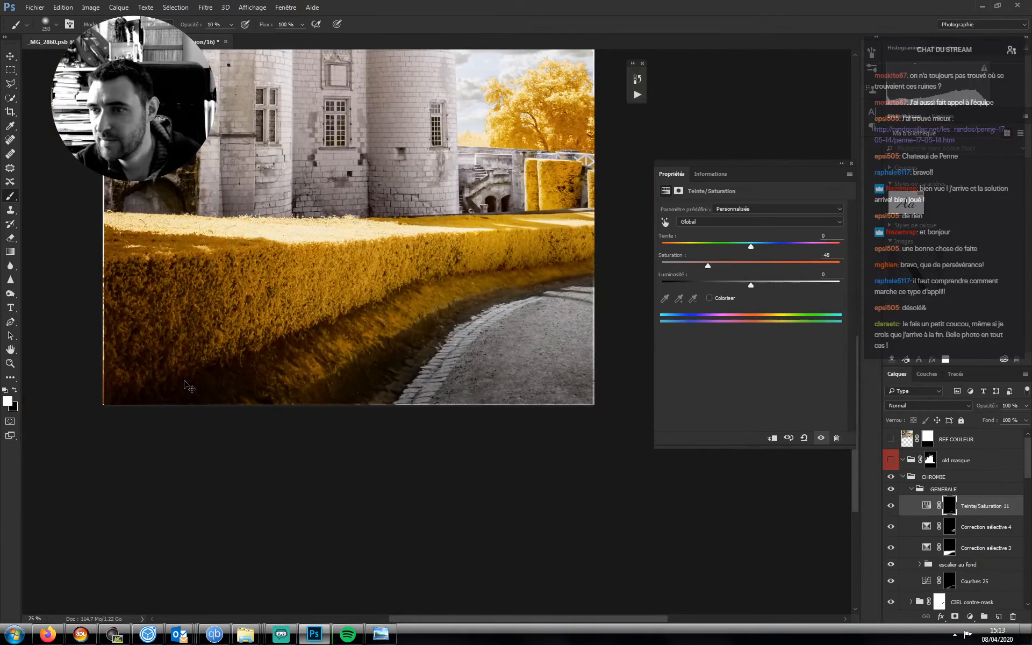
{"action": "key", "text": "ctrl+minus"}
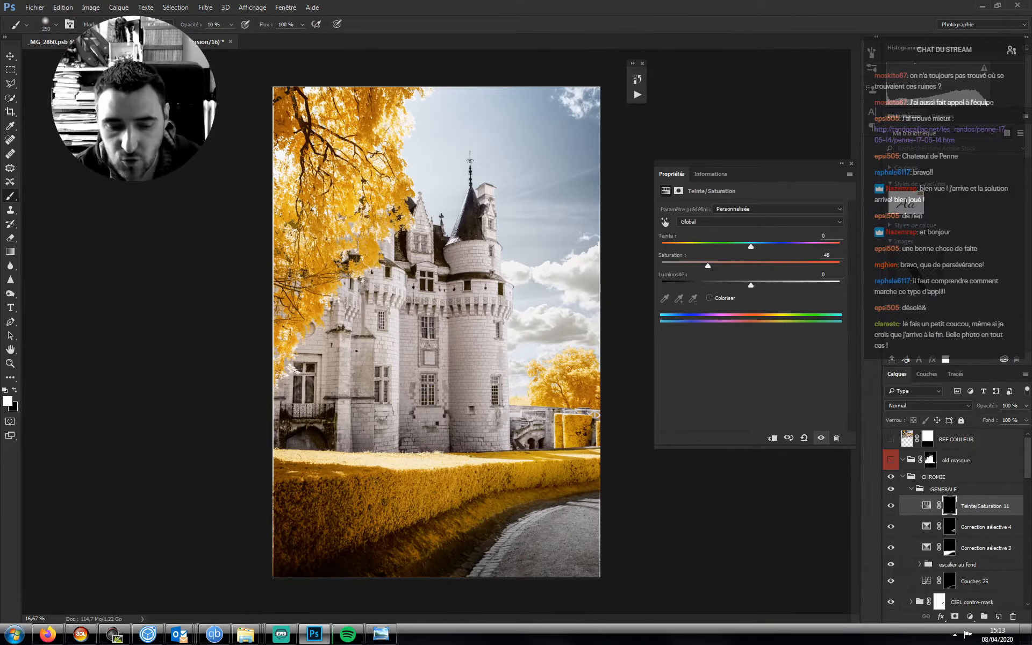
- Add a Courbes adjustment in the CHATEAU group for the dark conical tower roof, raising the curve at input 99 to output 154
{"action": "key", "text": "z"}
{"action": "left_click_drag", "start_coordinate": [462, 208], "coordinate": [545, 203]}
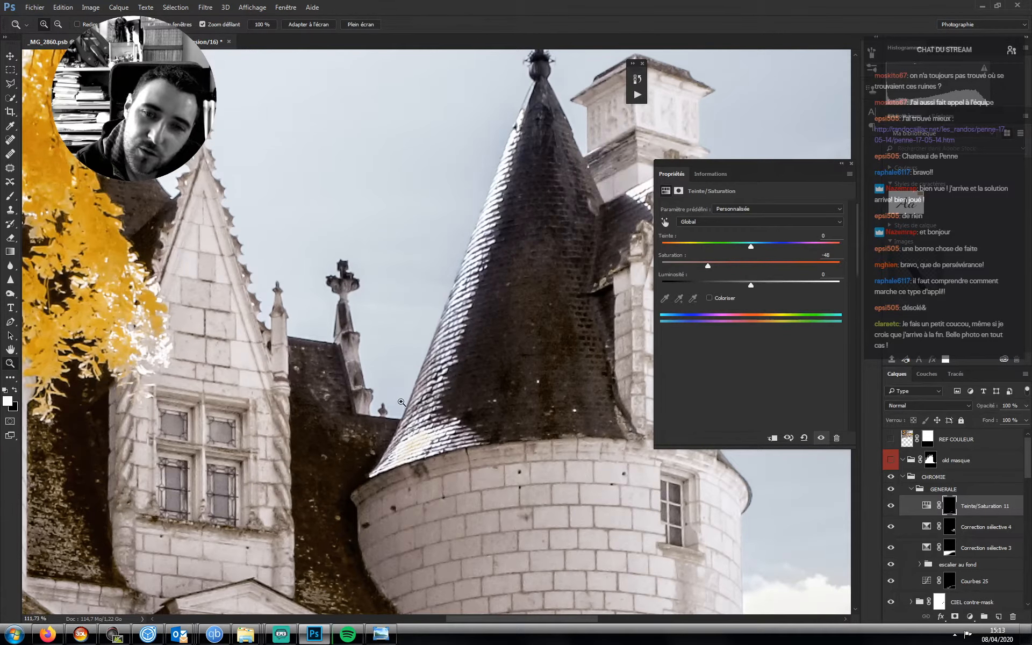
{"action": "left_click_drag", "start_coordinate": [448, 280], "coordinate": [510, 128]}
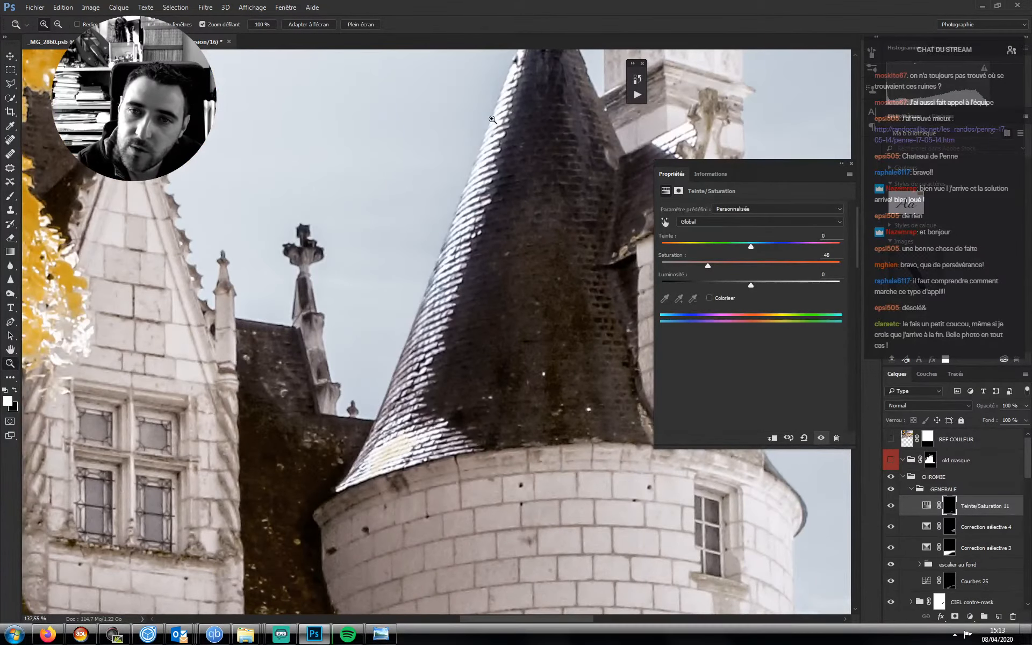
{"action": "left_click_drag", "start_coordinate": [458, 221], "coordinate": [407, 334]}
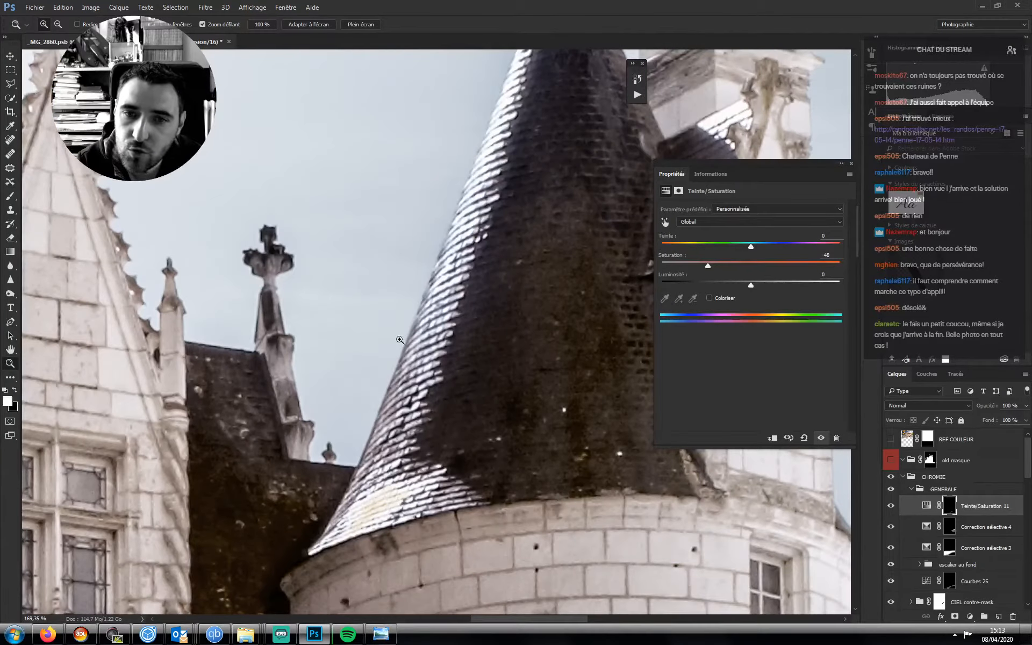
{"action": "left_click_drag", "start_coordinate": [400, 340], "coordinate": [464, 324]}
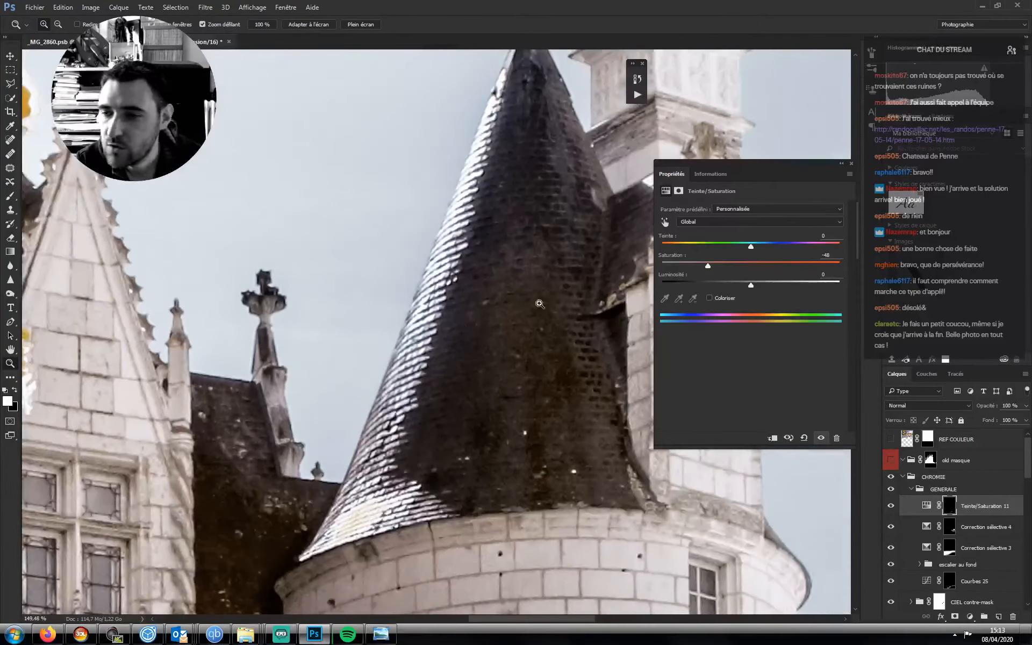
{"action": "left_click", "coordinate": [911, 489]}
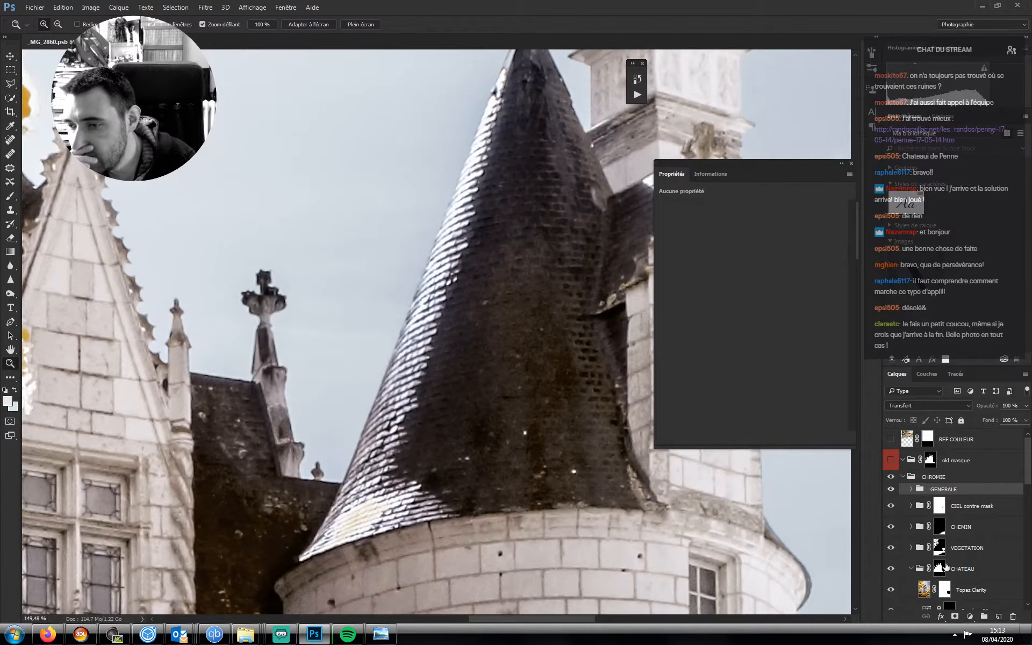
{"action": "left_click", "coordinate": [965, 592]}
{"action": "left_click", "coordinate": [970, 616]}
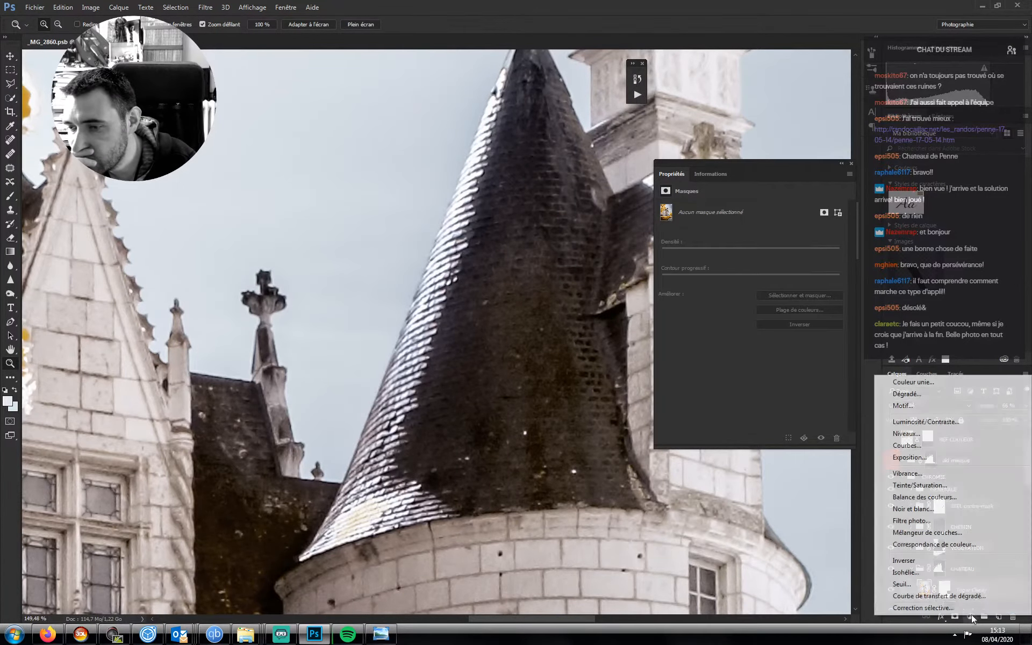
{"action": "left_click", "coordinate": [903, 445]}
{"action": "left_click_drag", "start_coordinate": [760, 302], "coordinate": [747, 287]}
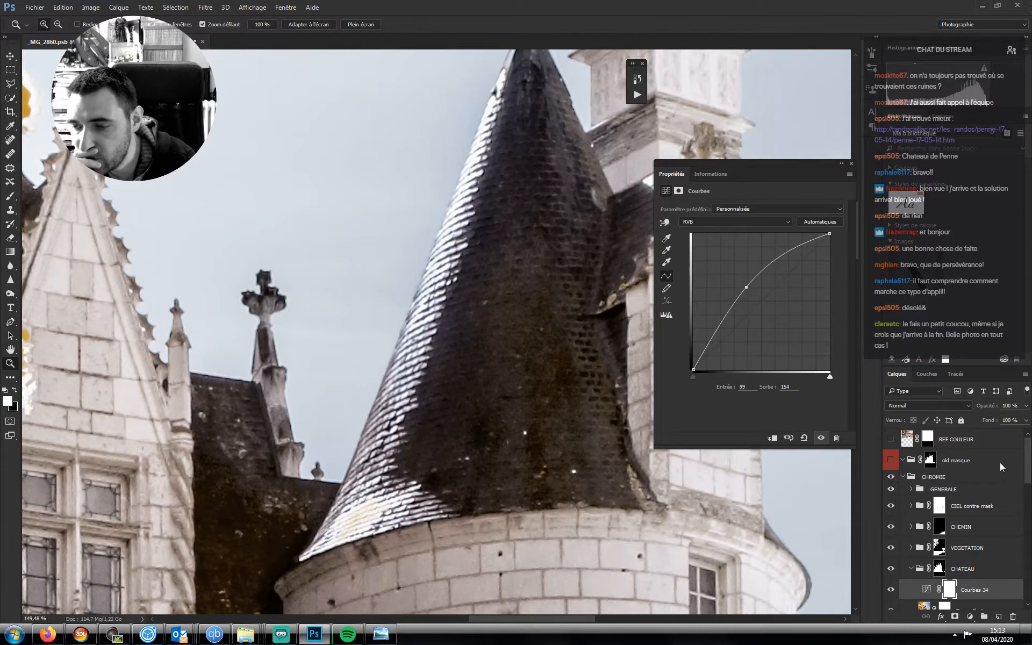
- Try the Courbes layer below Topaz Clarity, return it above, set its point to input 96, output 184, and invert its mask
{"action": "left_click_drag", "start_coordinate": [1027, 458], "coordinate": [959, 499]}
{"action": "mouse_move", "coordinate": [747, 287]}
{"action": "left_mouse_down"}
{"action": "mouse_move", "coordinate": [745, 270]}
{"action": "mouse_move", "coordinate": [735, 295]}
{"action": "mouse_move", "coordinate": [740, 281]}
{"action": "left_mouse_up"}
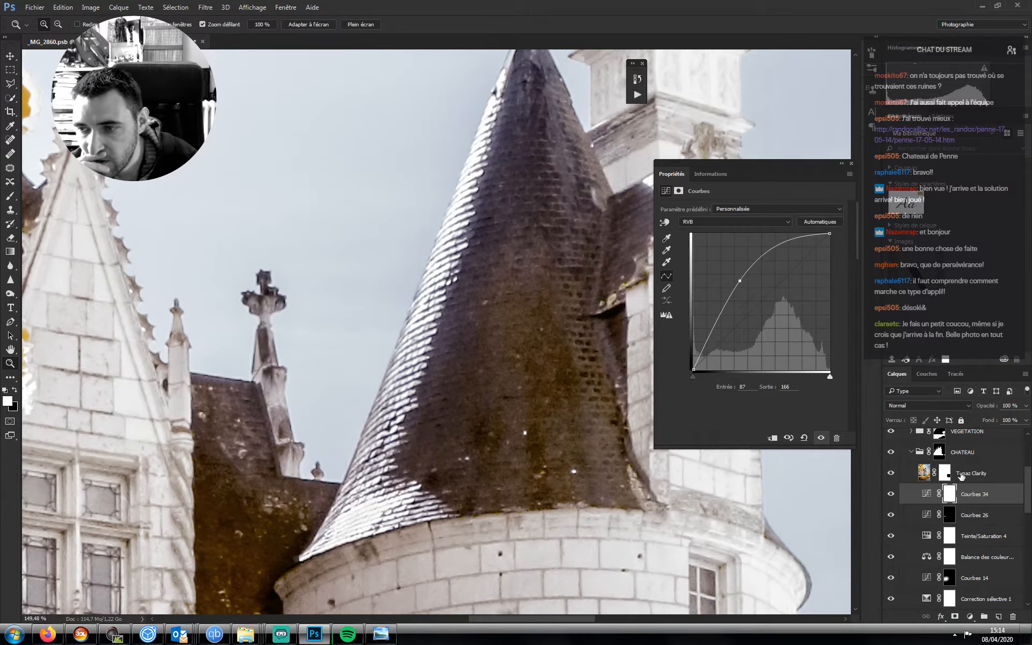
{"action": "left_click_drag", "start_coordinate": [961, 475], "coordinate": [962, 463]}
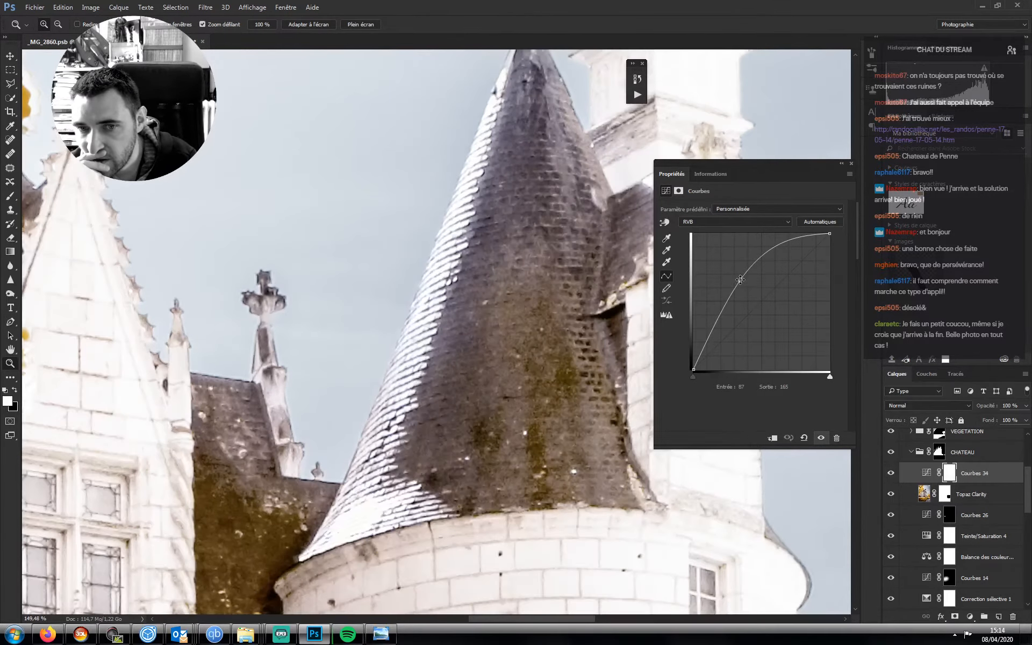
{"action": "left_click_drag", "start_coordinate": [740, 281], "coordinate": [744, 271]}
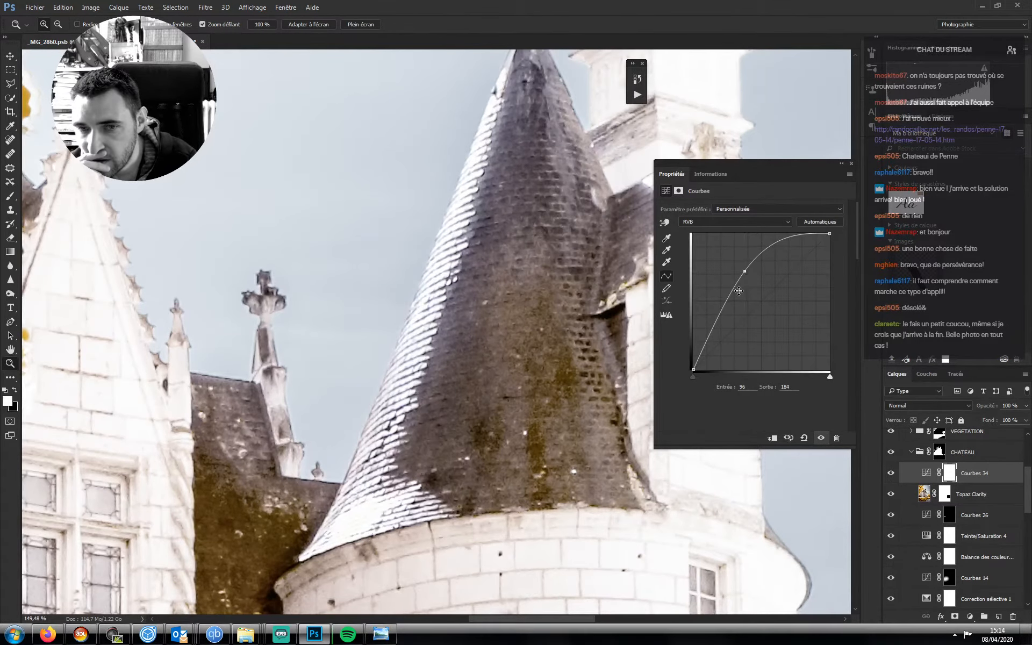
{"action": "key", "text": "ctrl+i"}
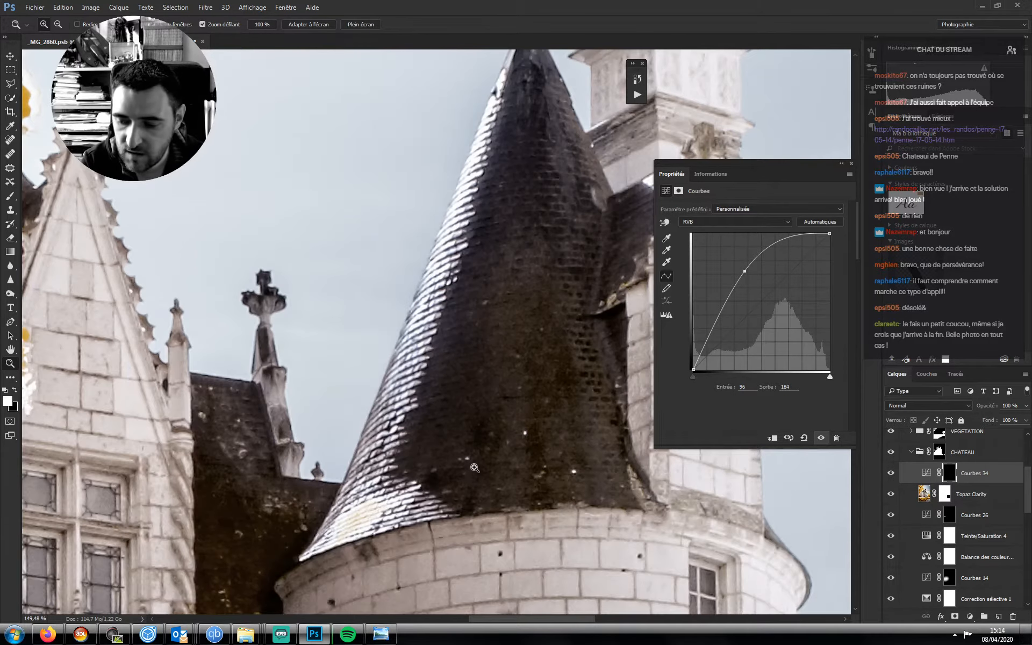
- Brush the new Courbes layer's mask in white along the conical roof's sunlit edge at 33 % opacity, using brush sizes around 20 to 35
{"action": "key", "text": "b"}
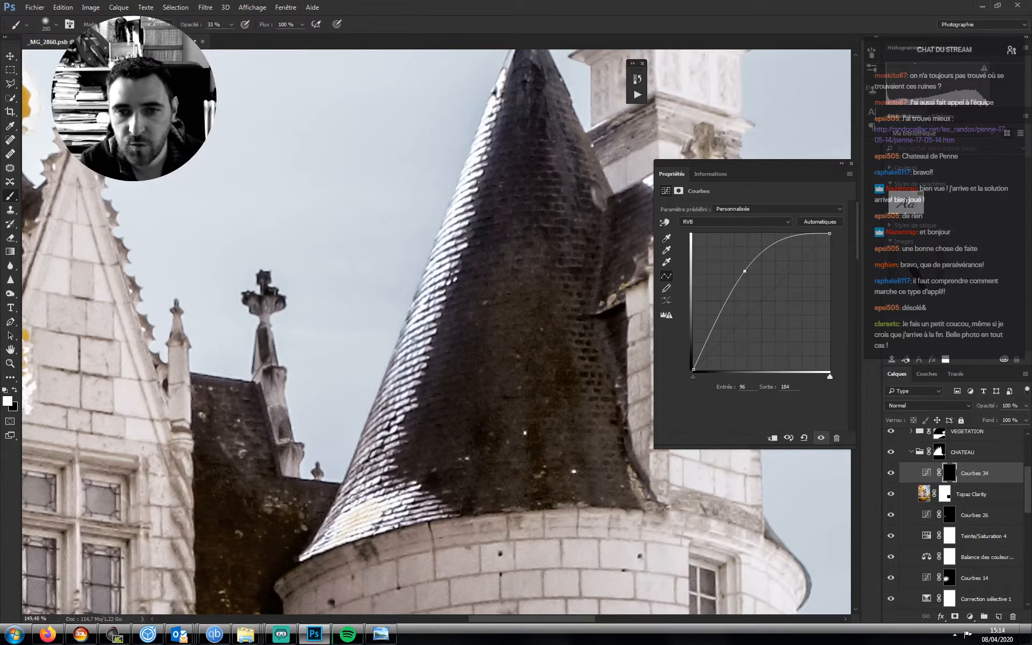
{"action": "key", "text": "bracketleft"}
{"action": "key", "text": "bracketleft"}
{"action": "key", "text": "bracketleft"}
{"action": "key", "text": "bracketleft"}
{"action": "key", "text": "bracketleft"}
{"action": "key", "text": "bracketleft"}
{"action": "key", "text": "bracketleft"}
{"action": "key", "text": "bracketleft"}
{"action": "key", "text": "bracketleft"}
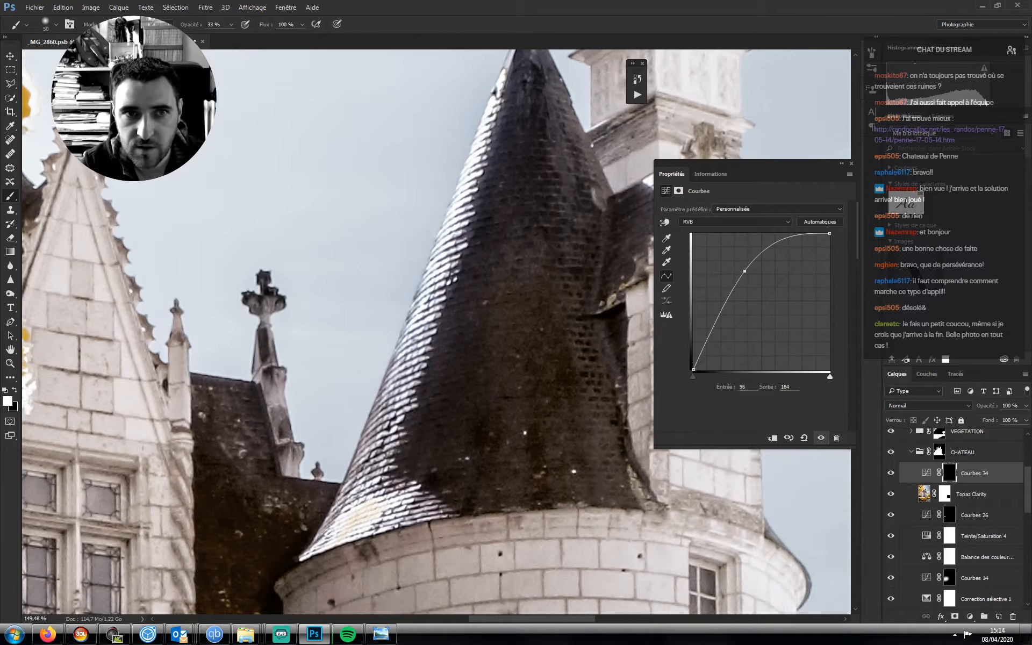
{"action": "key", "text": "bracketleft"}
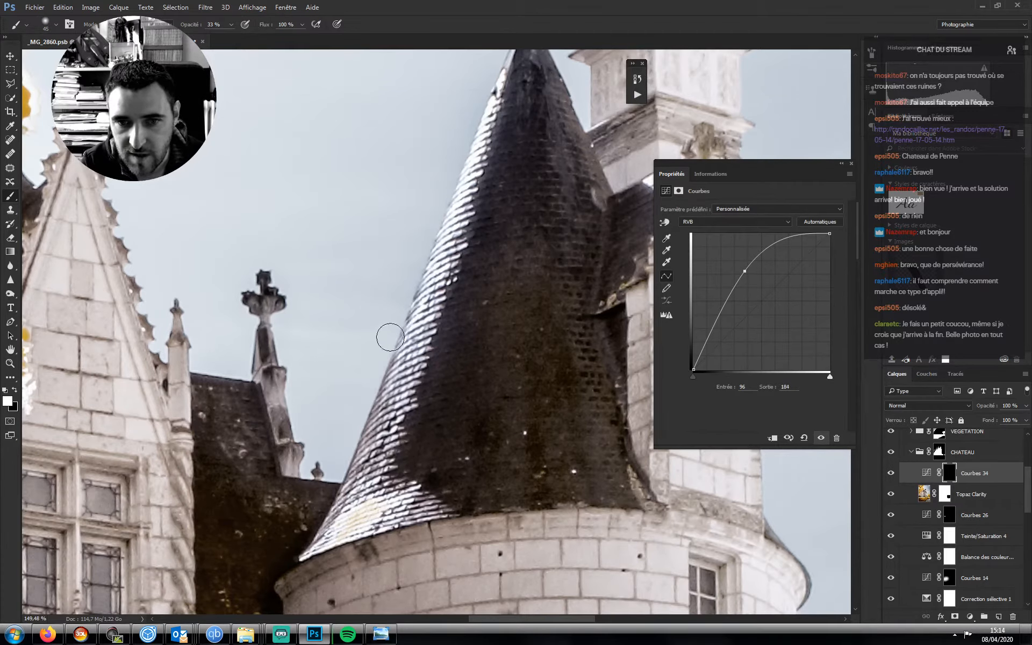
{"action": "key", "text": "bracketleft"}
{"action": "key", "text": "bracketleft"}
{"action": "key", "text": "bracketleft"}
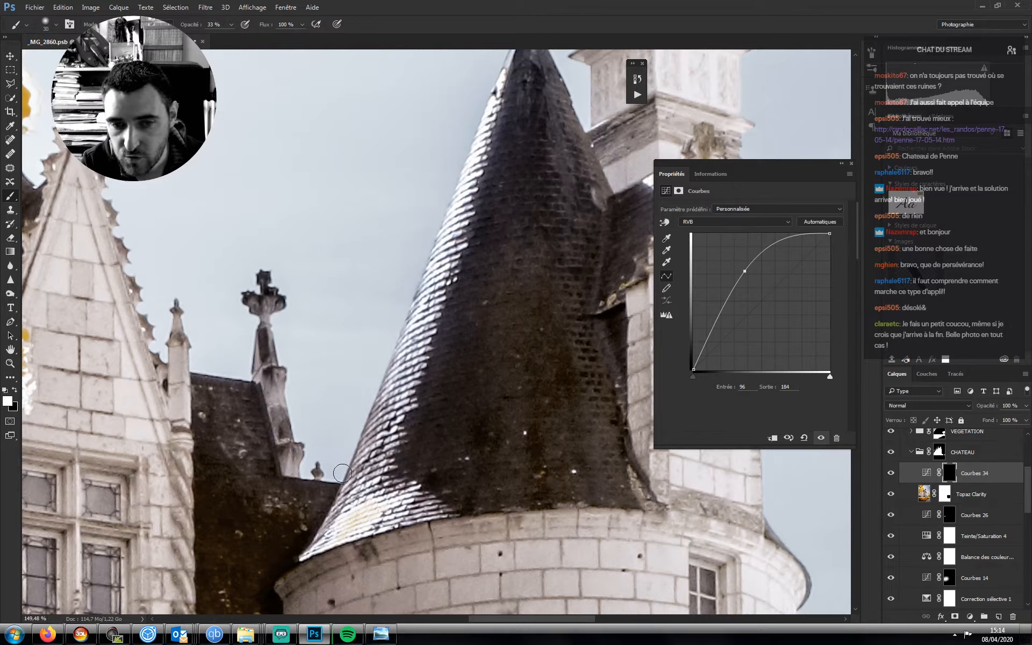
{"action": "key", "text": "bracketleft"}
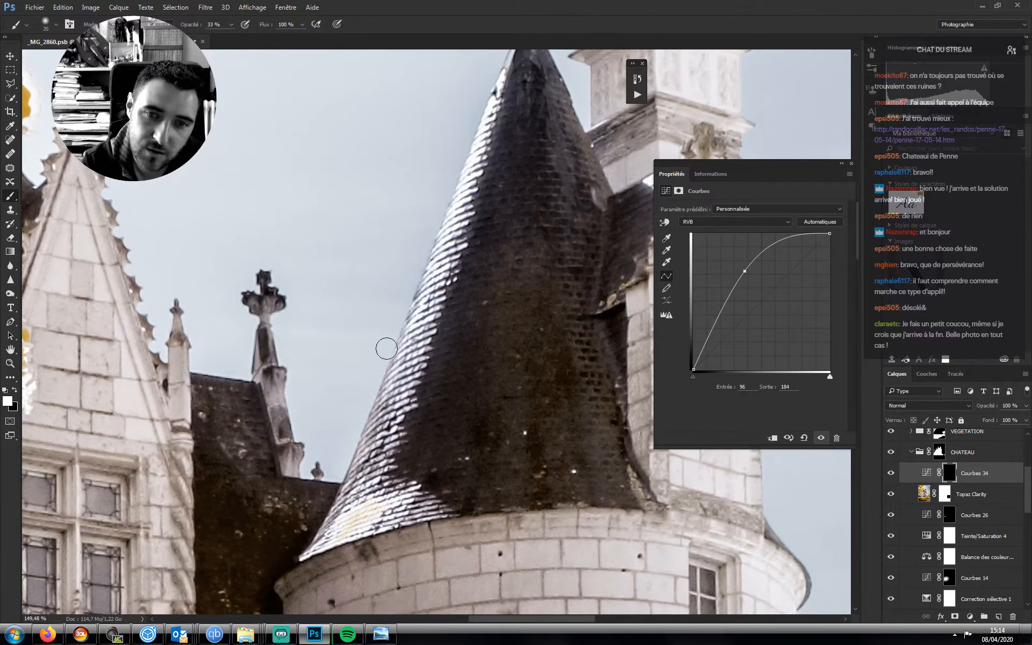
{"action": "key", "text": "bracketright"}
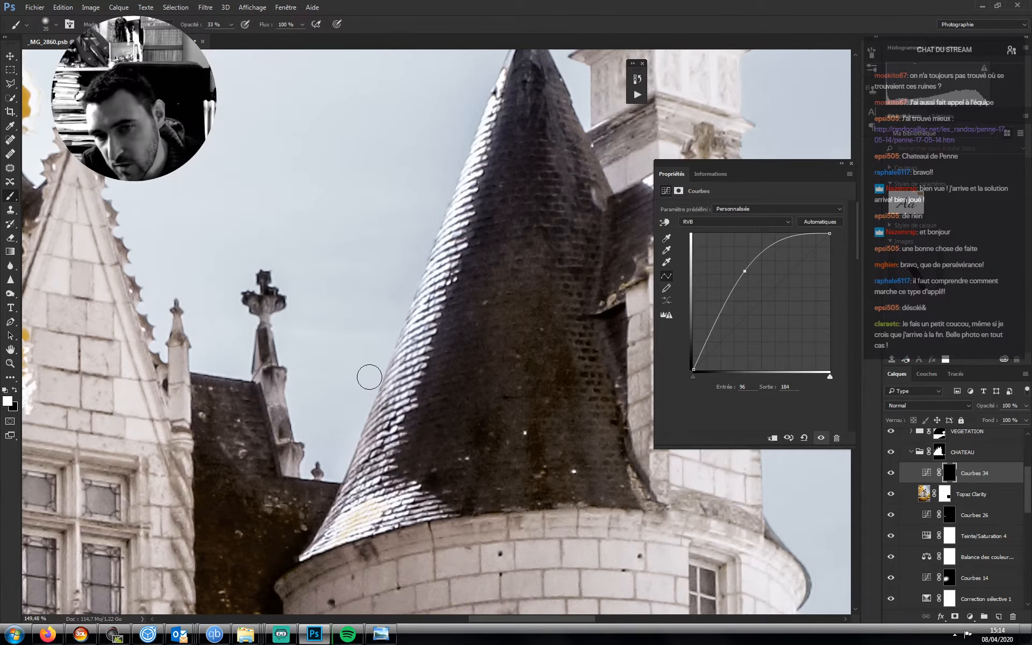
{"action": "key", "text": "bracketleft"}
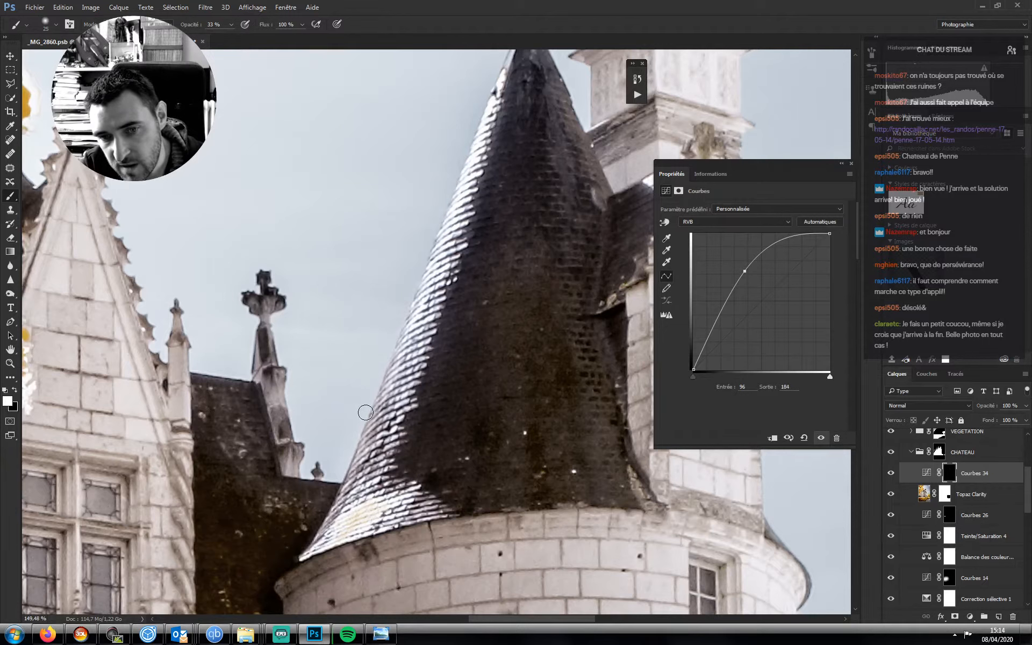
{"action": "key", "text": "bracketright"}
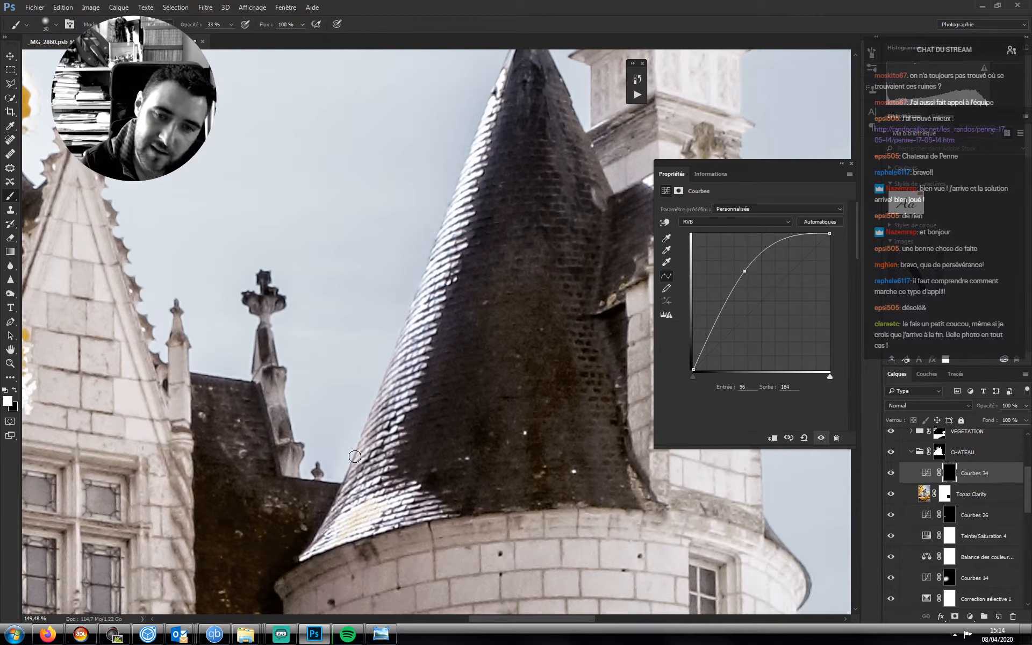
{"action": "key", "text": "bracketleft"}
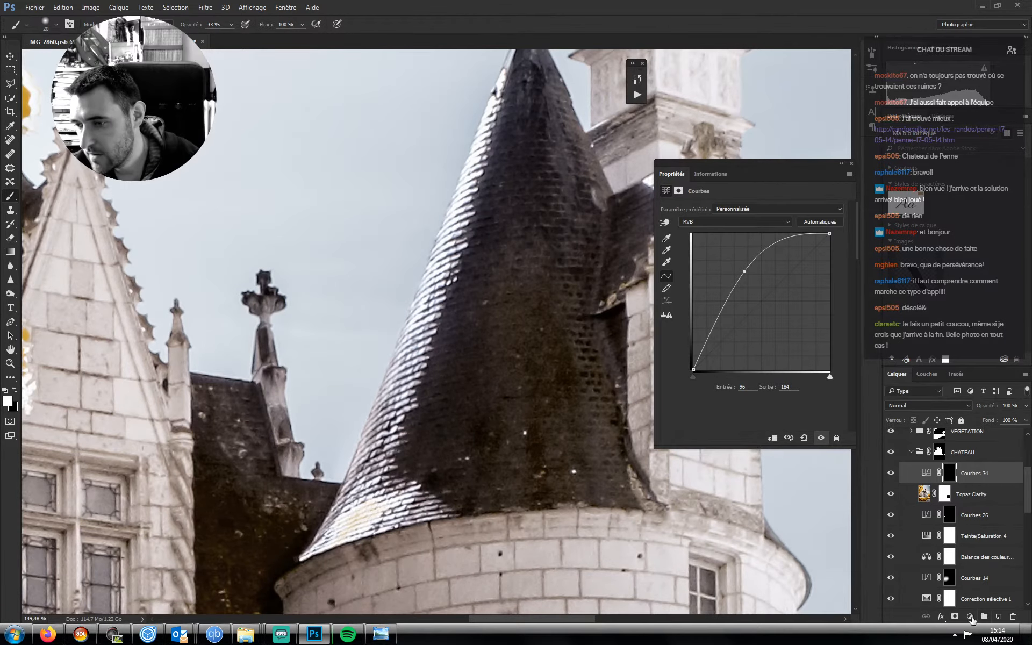
- Add a Balance des couleurs layer with midtones at -18 cyan–red and +21 yellow–blue, invert its mask and brush the roof's edge at size 30
{"action": "left_click", "coordinate": [971, 617]}
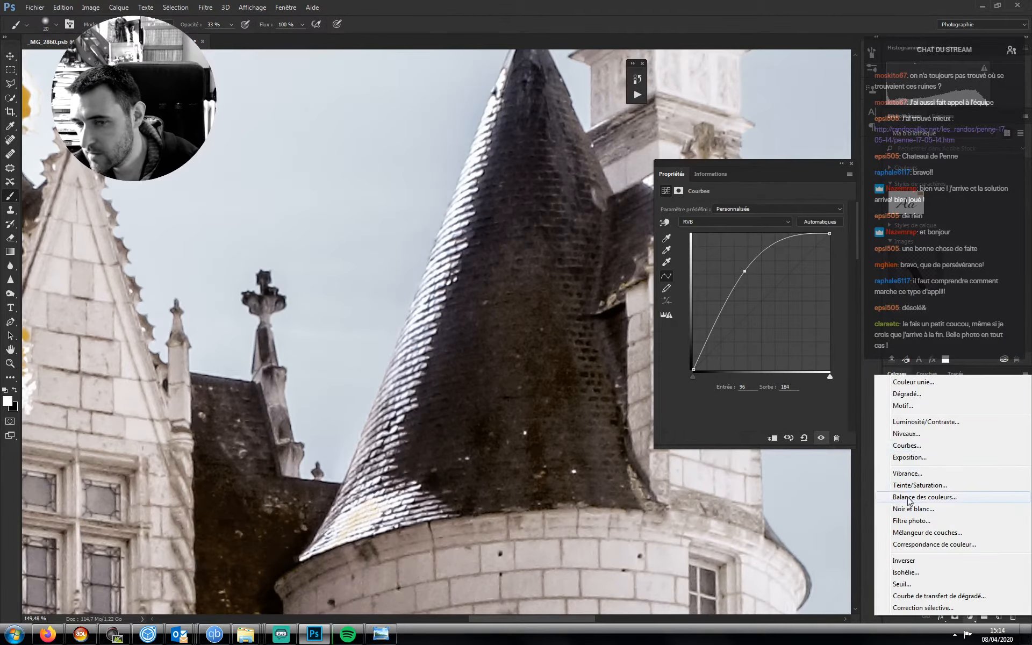
{"action": "left_click", "coordinate": [909, 499]}
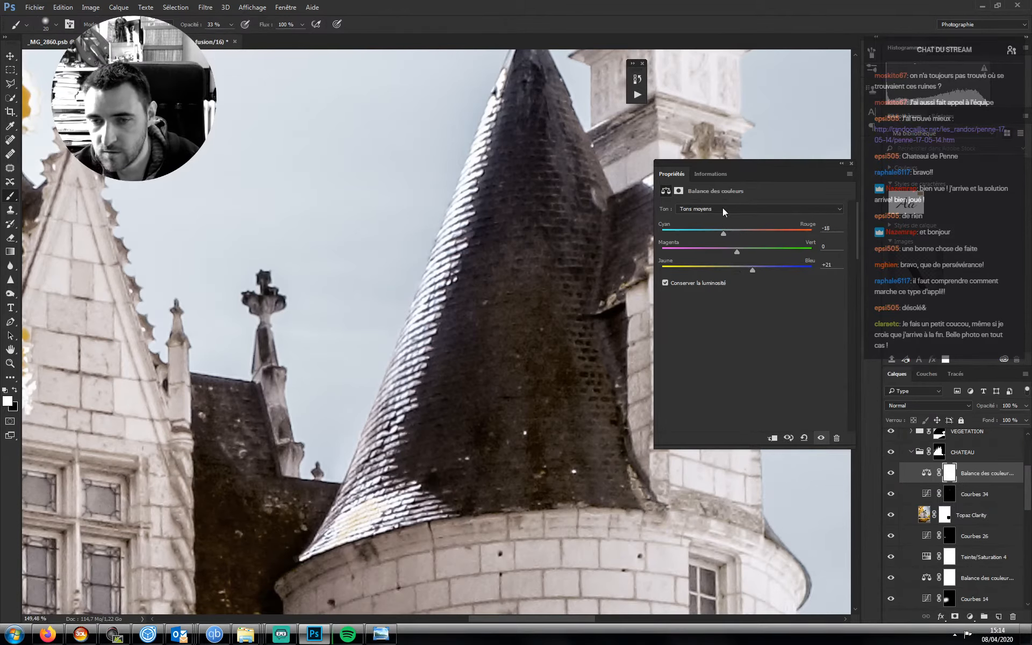
{"action": "key", "text": "ctrl+i"}
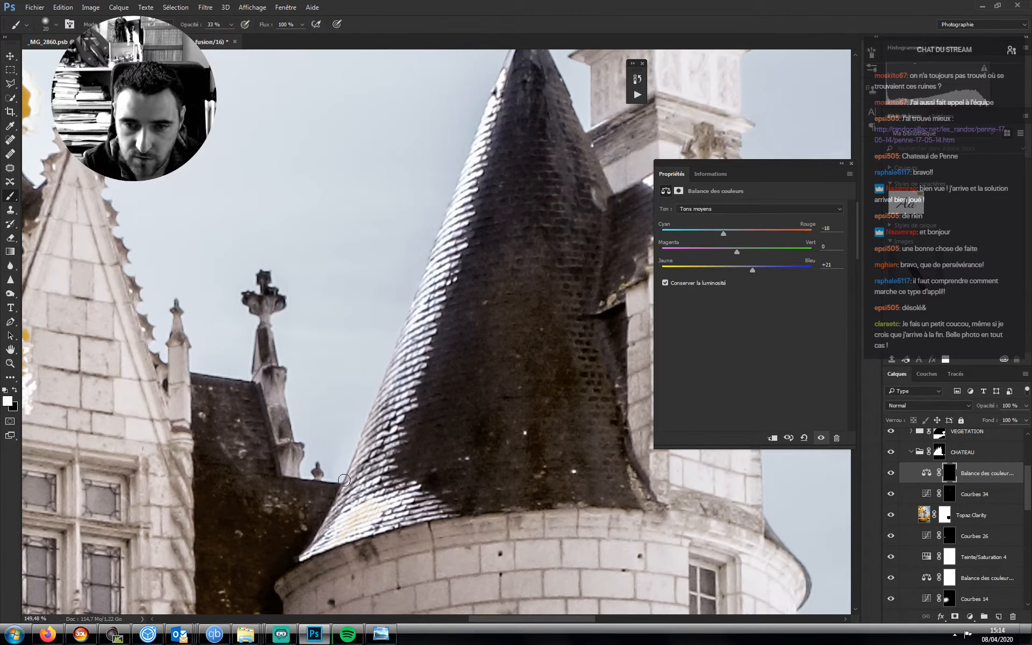
{"action": "key", "text": "bracketright"}
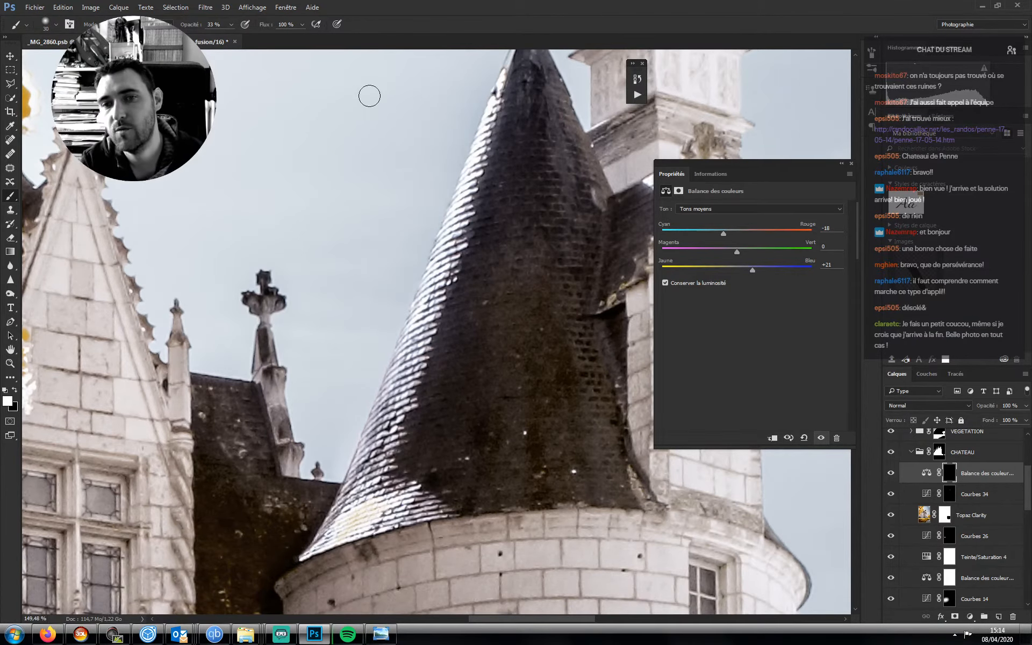
- Compare the château with and without the new Balance des couleurs layer, viewing the whole photo
{"action": "key", "text": "ctrl+minus"}
{"action": "key", "text": "ctrl+minus"}
{"action": "key", "text": "bracketright"}
{"action": "key", "text": "ctrl+minus"}
{"action": "key", "text": "ctrl+minus"}
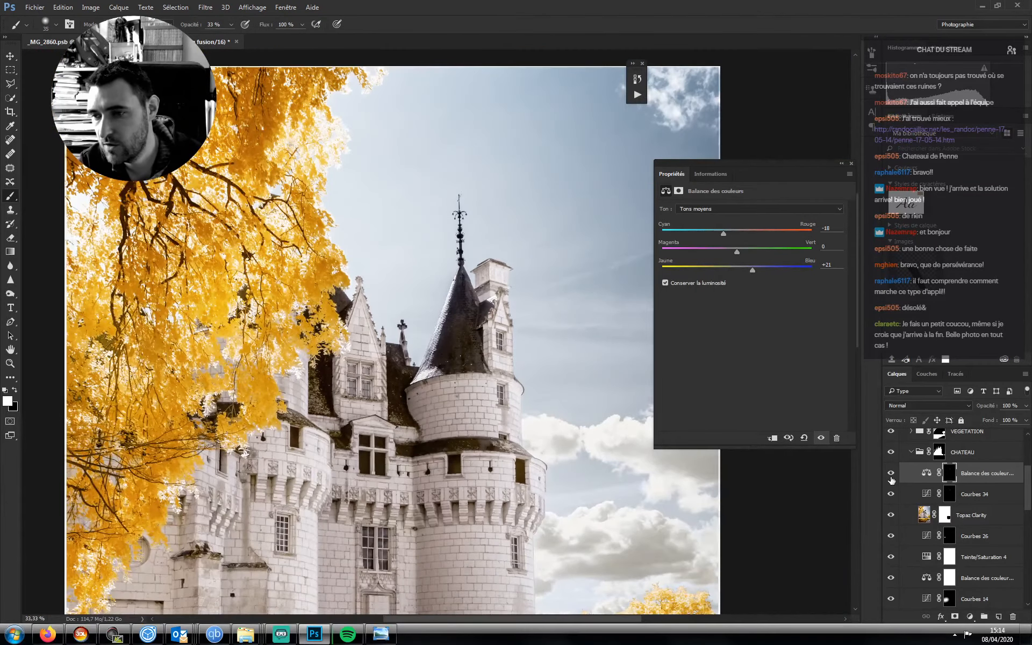
{"action": "left_click", "coordinate": [891, 473]}
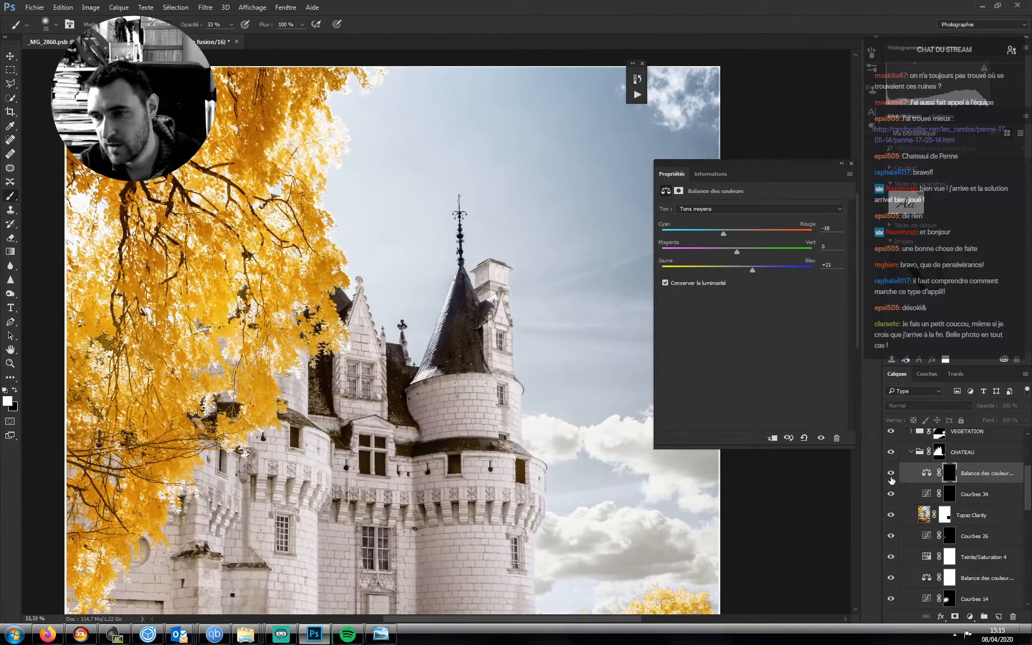
{"action": "left_click", "coordinate": [891, 473]}
{"action": "key", "text": "ctrl+minus"}
{"action": "key", "text": "ctrl+minus"}
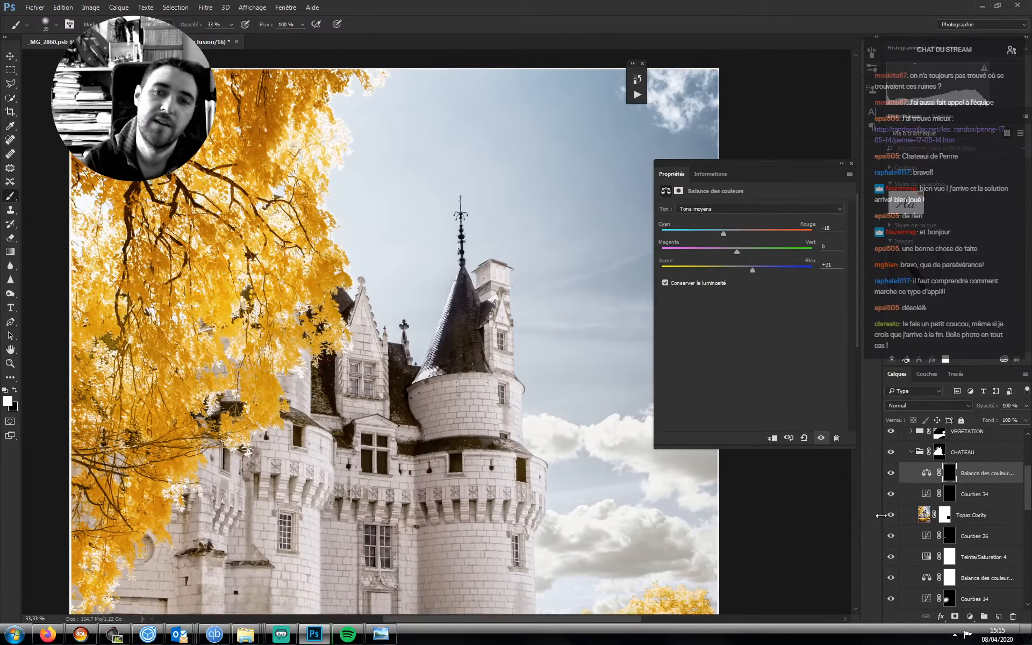
- Create an empty layer above the GENERALE group inside the CHROMIE group
{"action": "scroll", "coordinate": [1007, 464], "scroll_direction": "up", "scroll_amount": 4}
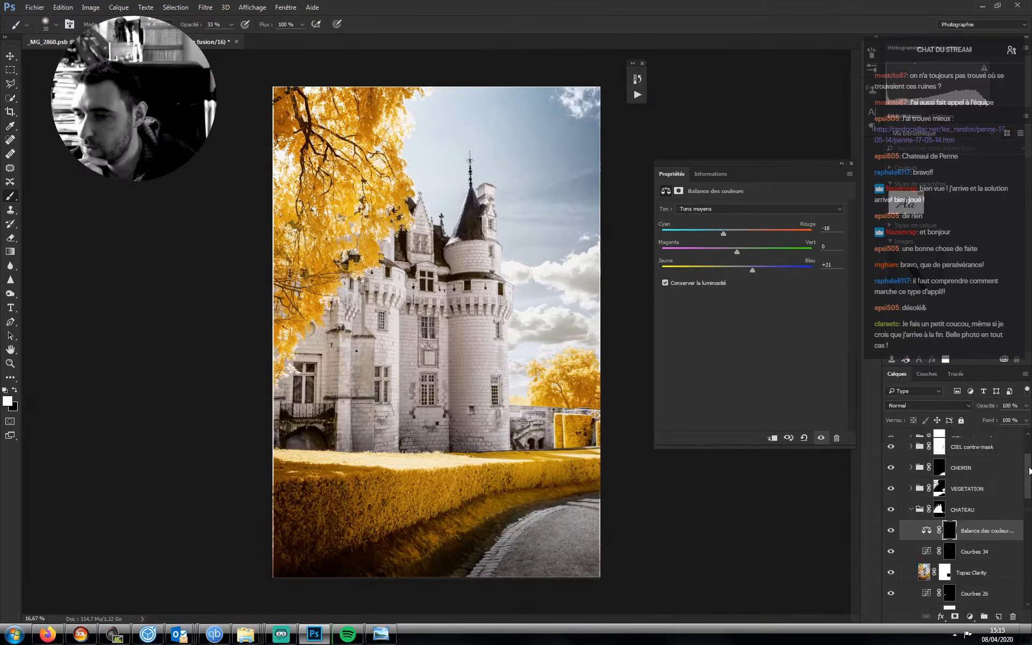
{"action": "left_click", "coordinate": [939, 504]}
{"action": "left_click", "coordinate": [948, 491]}
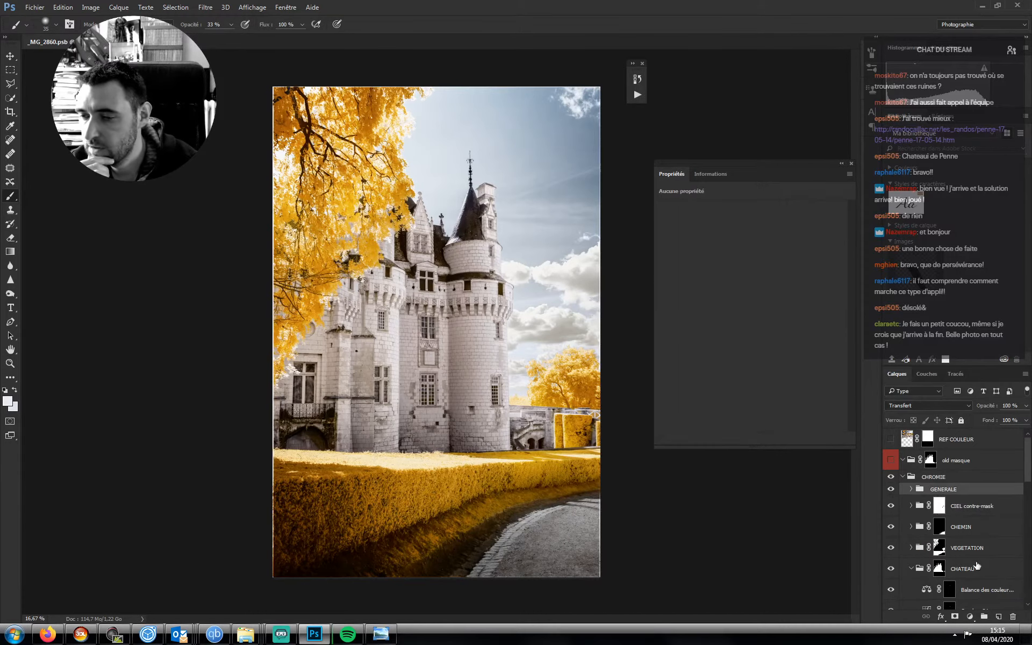
{"action": "left_click", "coordinate": [998, 617]}
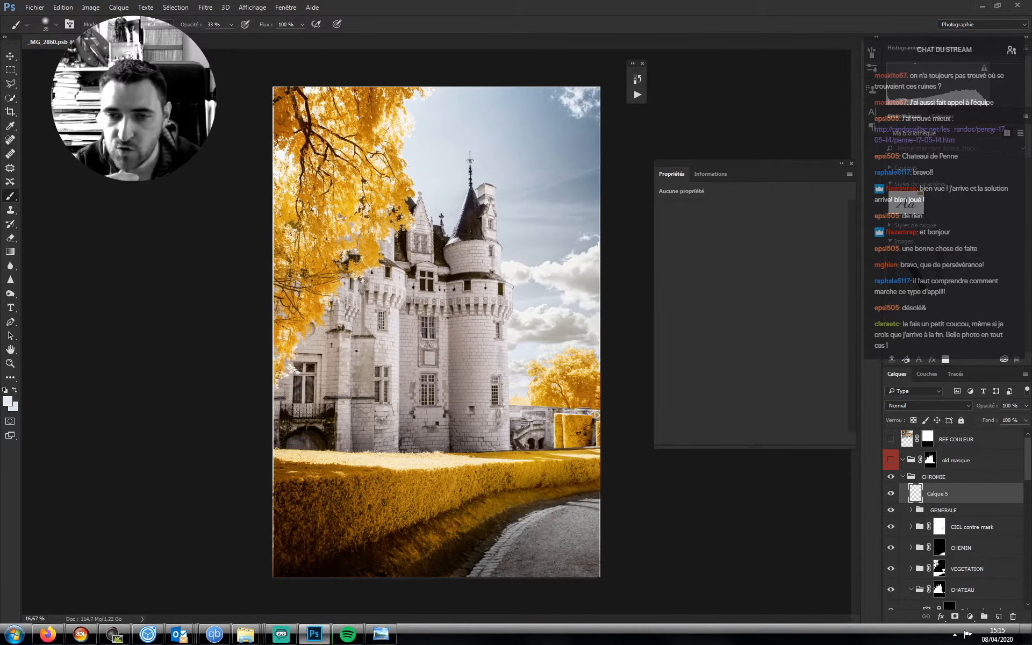
- Clone clean sky over the pale leaf fringe at the upper foliage edge with a soft Clone Stamp of size 15, reduced to 10
{"action": "key", "text": "ctrl+space"}
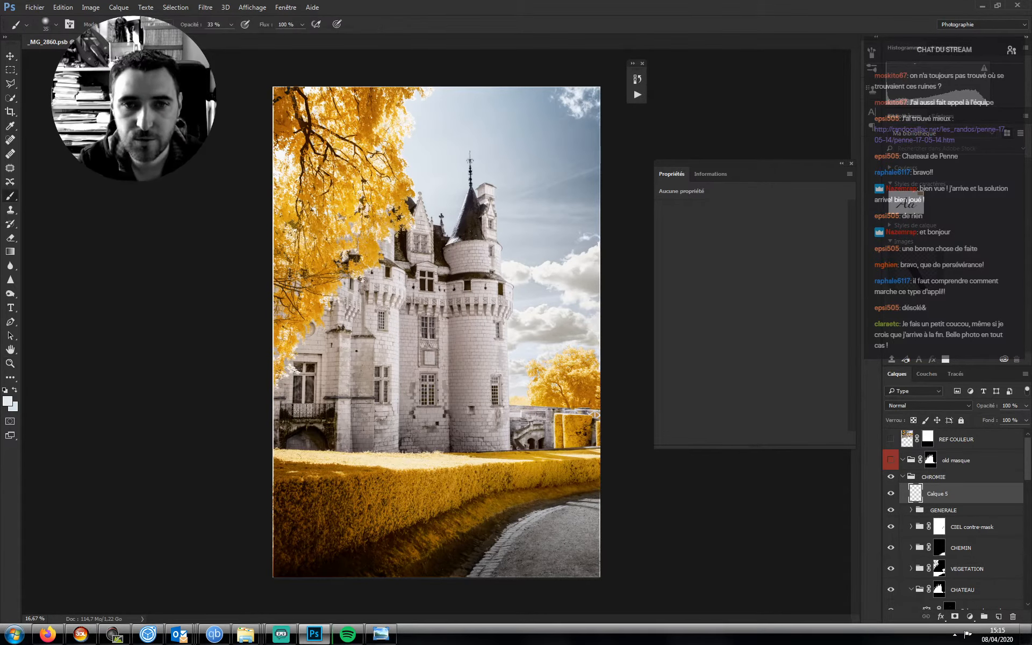
{"action": "key", "text": "z"}
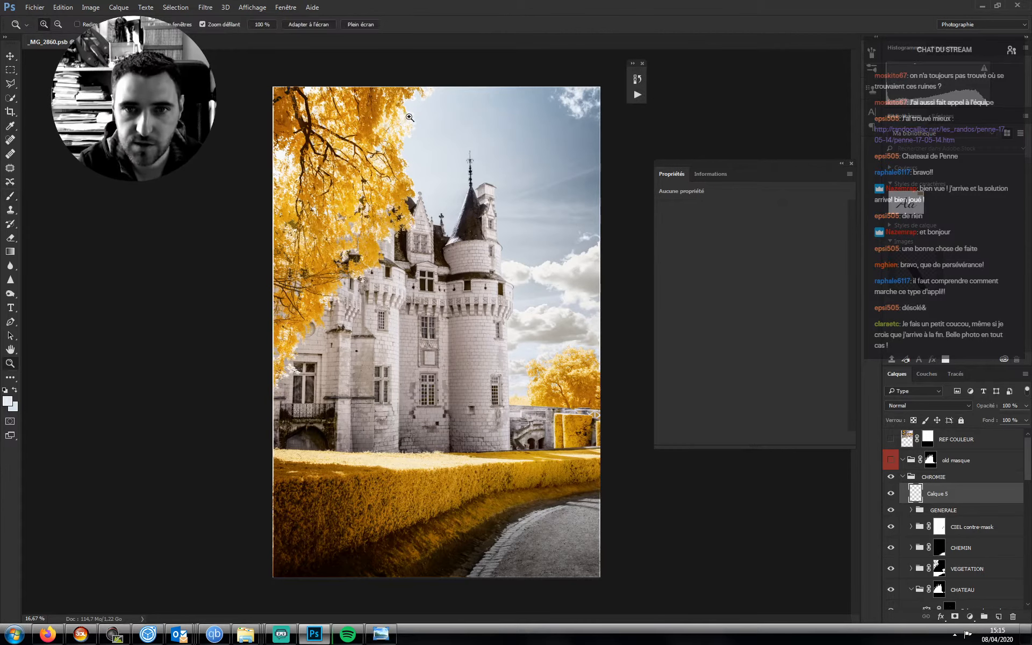
{"action": "key", "text": "b"}
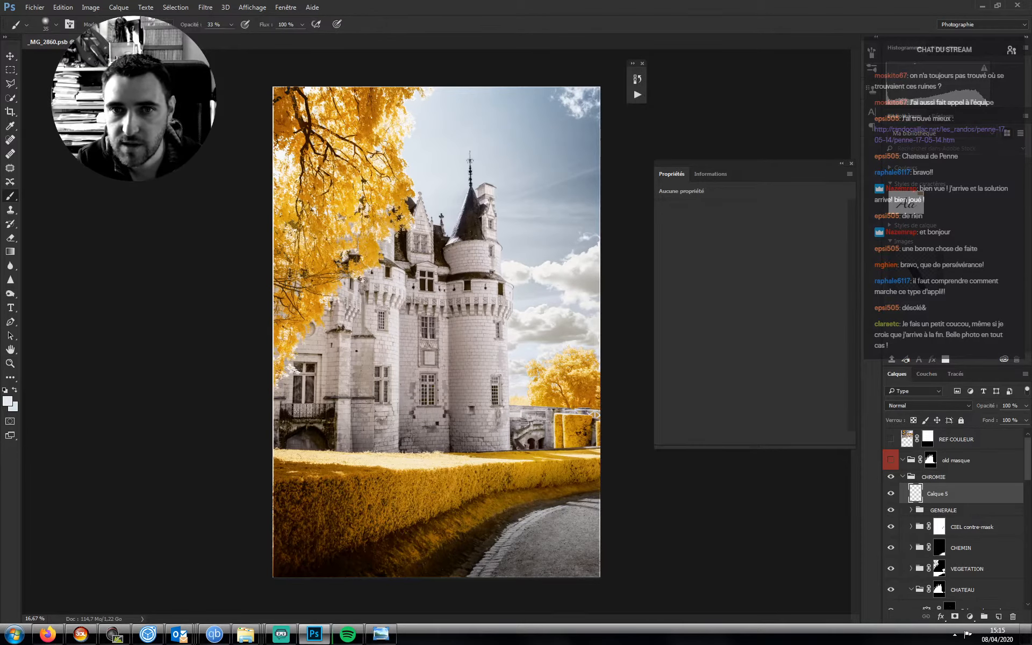
{"action": "key", "text": "ctrl+space"}
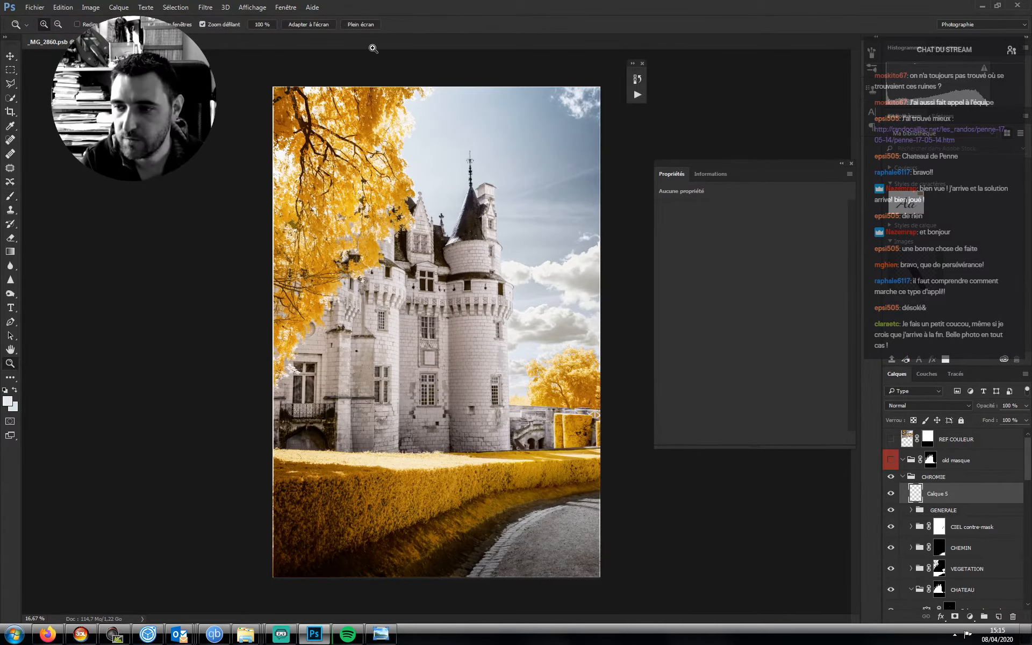
{"action": "key", "text": "ctrl+plus"}
{"action": "key", "text": "ctrl+plus"}
{"action": "key", "text": "ctrl+plus"}
{"action": "key", "text": "ctrl+plus"}
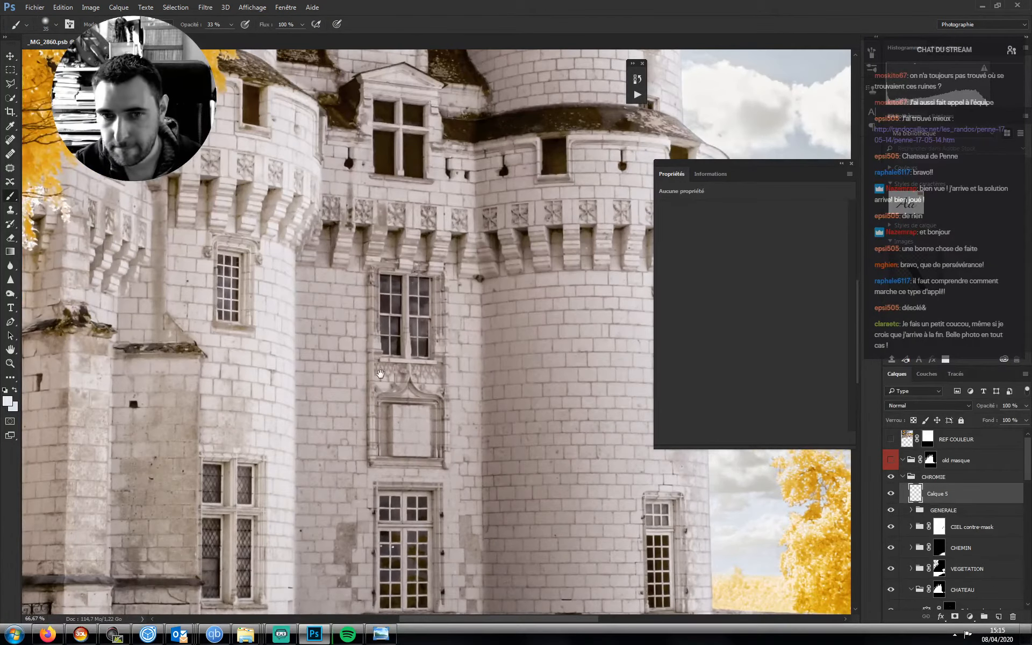
{"action": "left_click_drag", "start_coordinate": [380, 373], "coordinate": [316, 564]}
{"action": "mouse_move", "coordinate": [376, 134]}
{"action": "left_mouse_down"}
{"action": "mouse_move", "coordinate": [398, 293]}
{"action": "mouse_move", "coordinate": [445, 441]}
{"action": "left_mouse_up"}
{"action": "left_click_drag", "start_coordinate": [326, 148], "coordinate": [383, 261]}
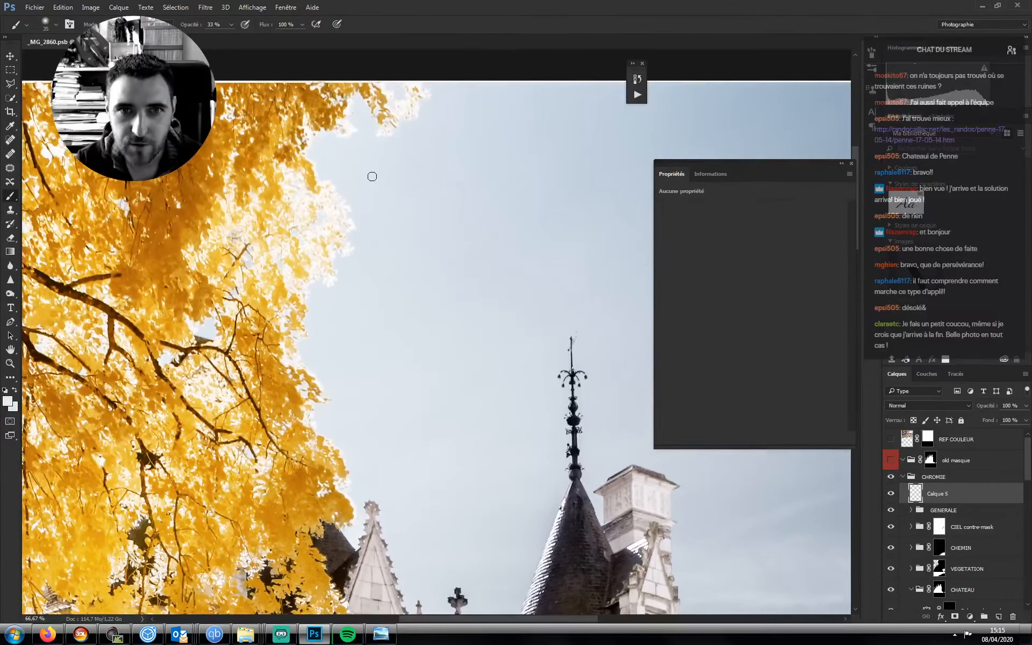
{"action": "key", "text": "ctrl+plus"}
{"action": "left_click_drag", "start_coordinate": [382, 326], "coordinate": [432, 444]}
{"action": "key", "text": "s"}
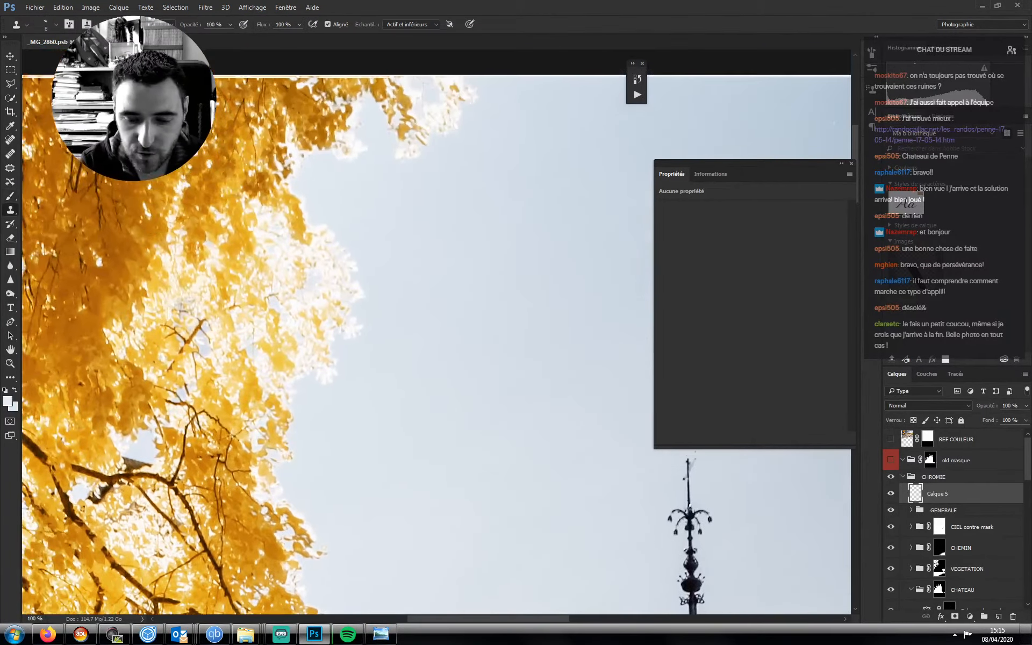
{"action": "left_click", "coordinate": [57, 24]}
{"action": "left_click", "coordinate": [29, 108]}
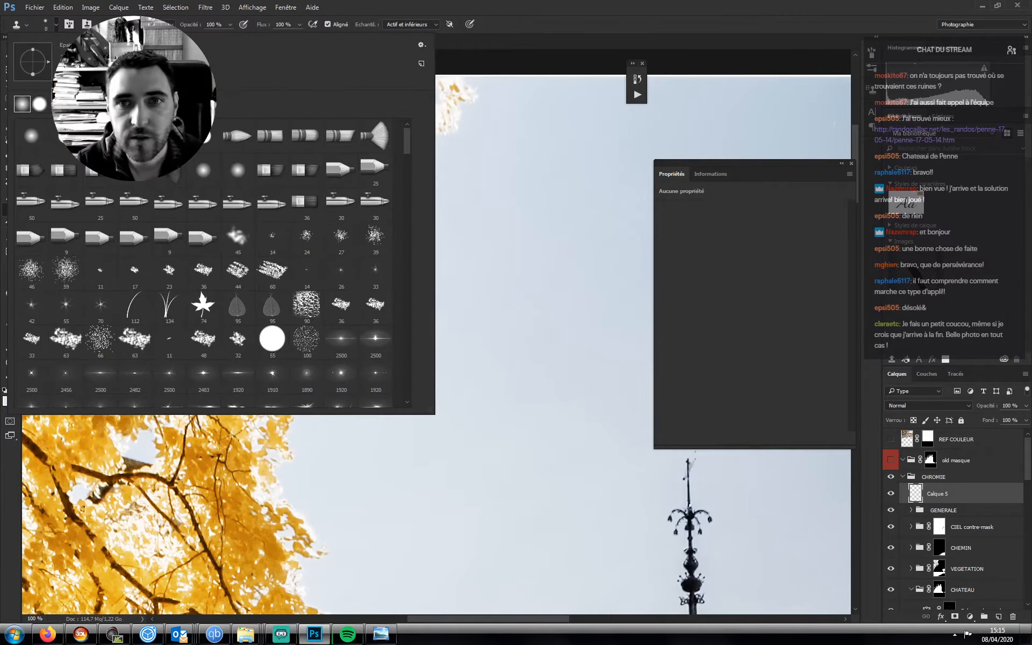
{"action": "left_click", "coordinate": [511, 48]}
{"action": "key", "text": "bracketright"}
{"action": "key", "text": "bracketright"}
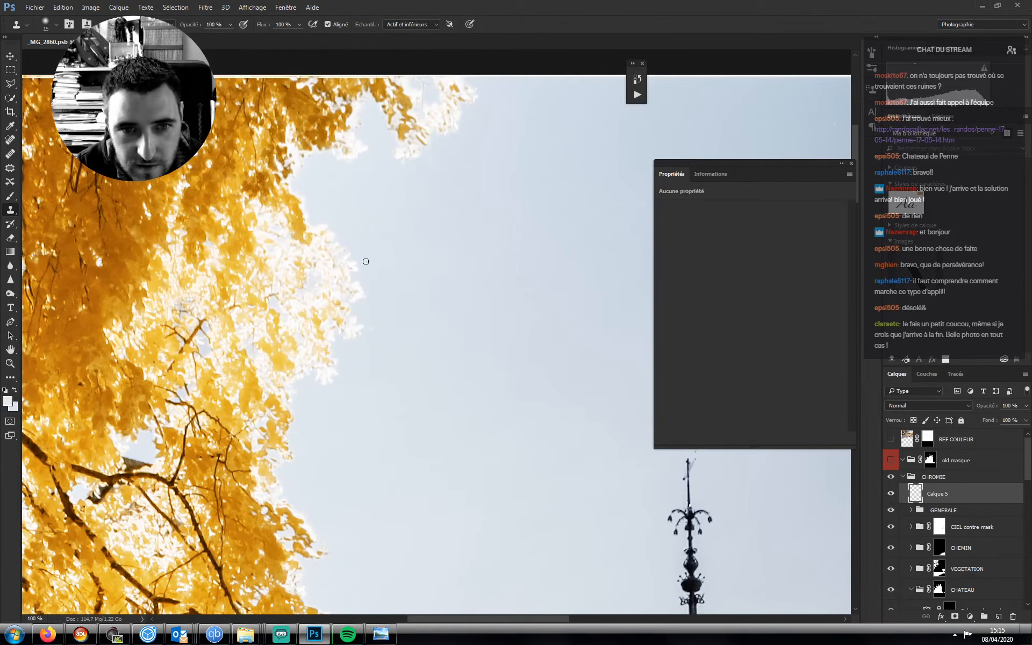
{"action": "left_click_drag", "start_coordinate": [368, 268], "coordinate": [373, 230]}
{"action": "key", "text": "bracketleft"}
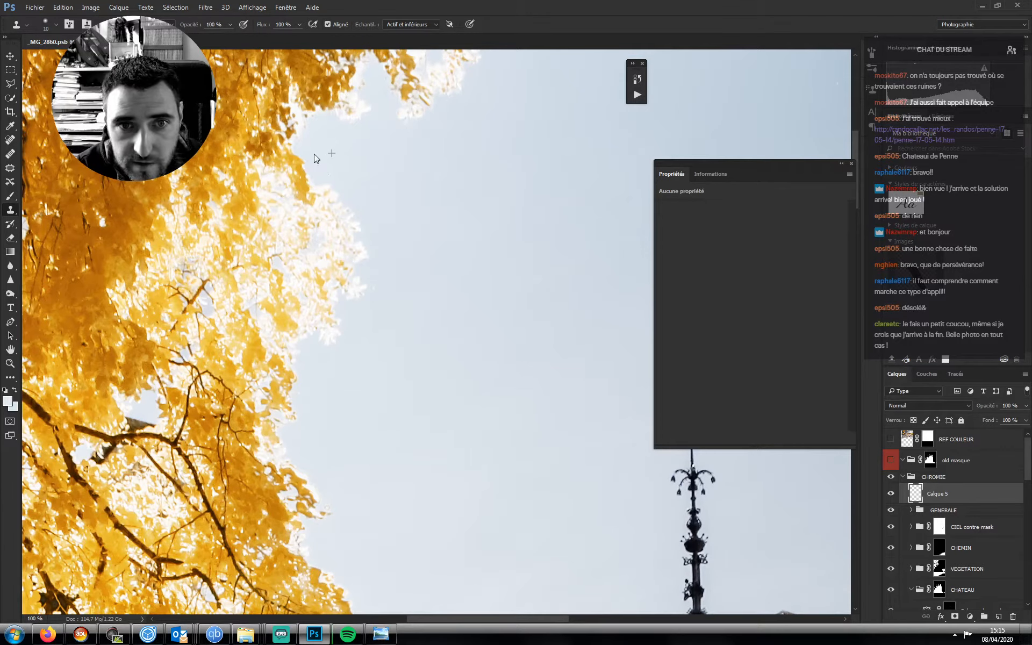
- Continue cloning sky over stray leaf bits down the foliage edge towards the château's gable with the size 10 brush
{"action": "scroll", "coordinate": [339, 169], "scroll_direction": "down", "scroll_amount": 3}
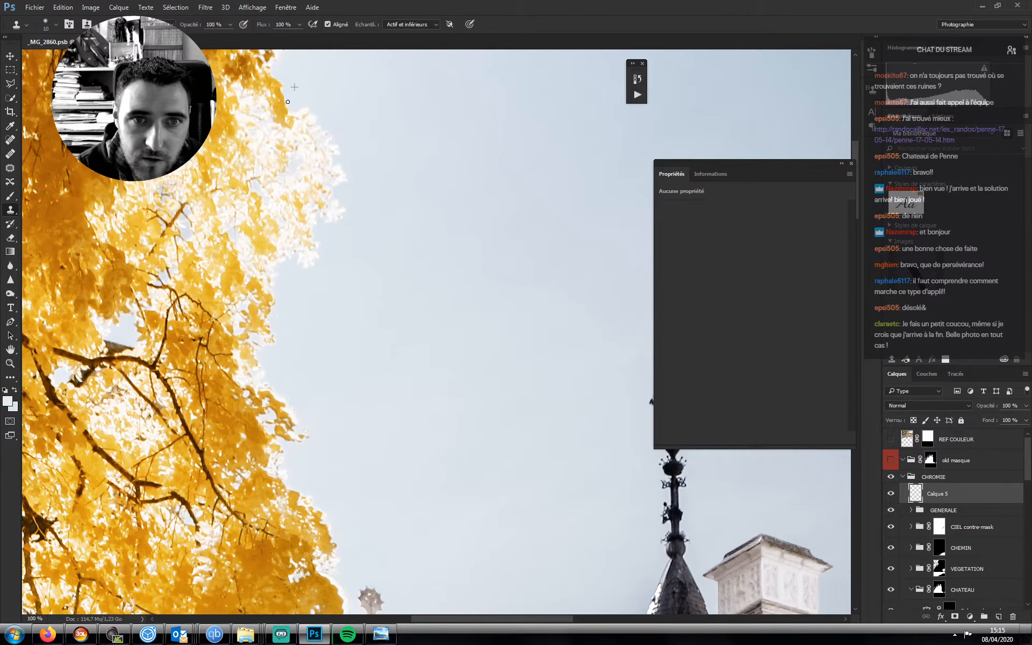
{"action": "left_click_drag", "start_coordinate": [352, 243], "coordinate": [395, 181]}
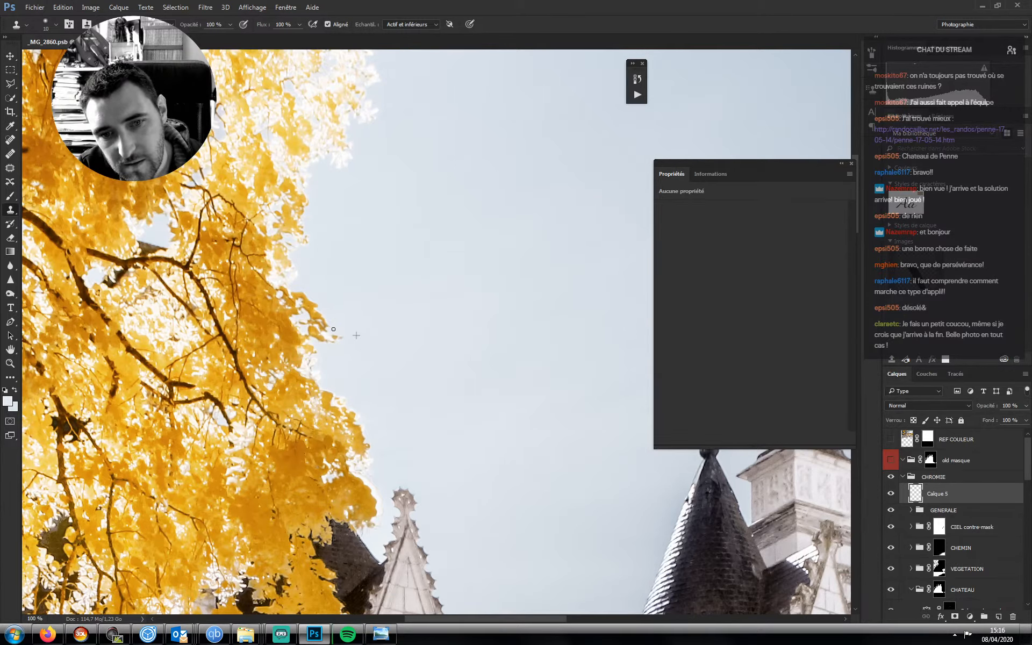
{"action": "scroll", "coordinate": [367, 407], "scroll_direction": "up", "scroll_amount": 1}
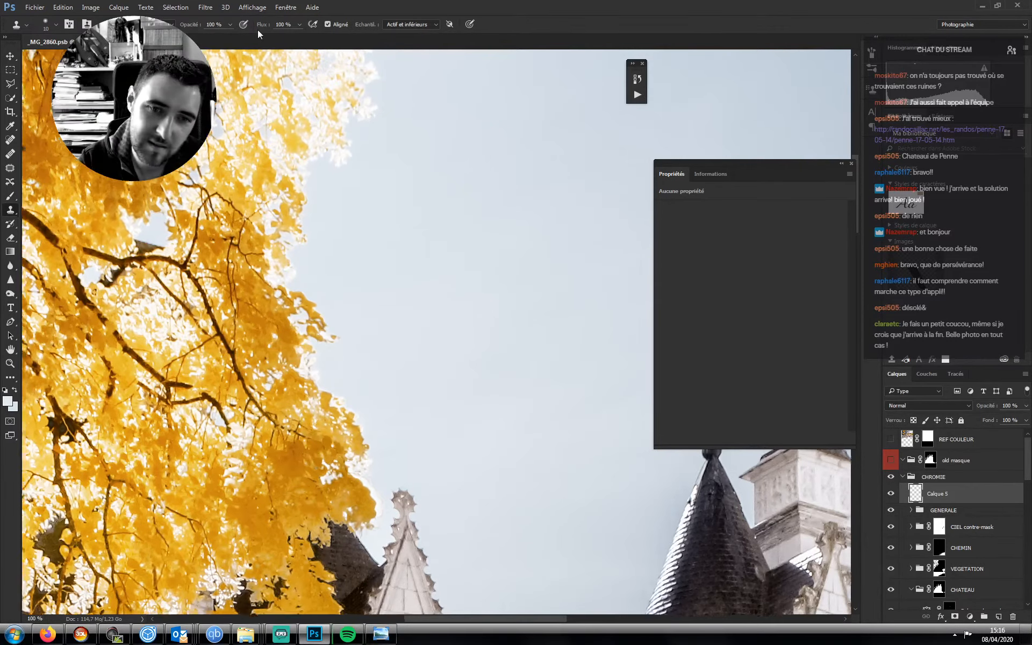
- Remove the protruding pale leaf tip on the foliage edge at 200 % zoom by cloning nearby sky over it from several sample points
{"action": "left_click_drag", "start_coordinate": [330, 376], "coordinate": [466, 357]}
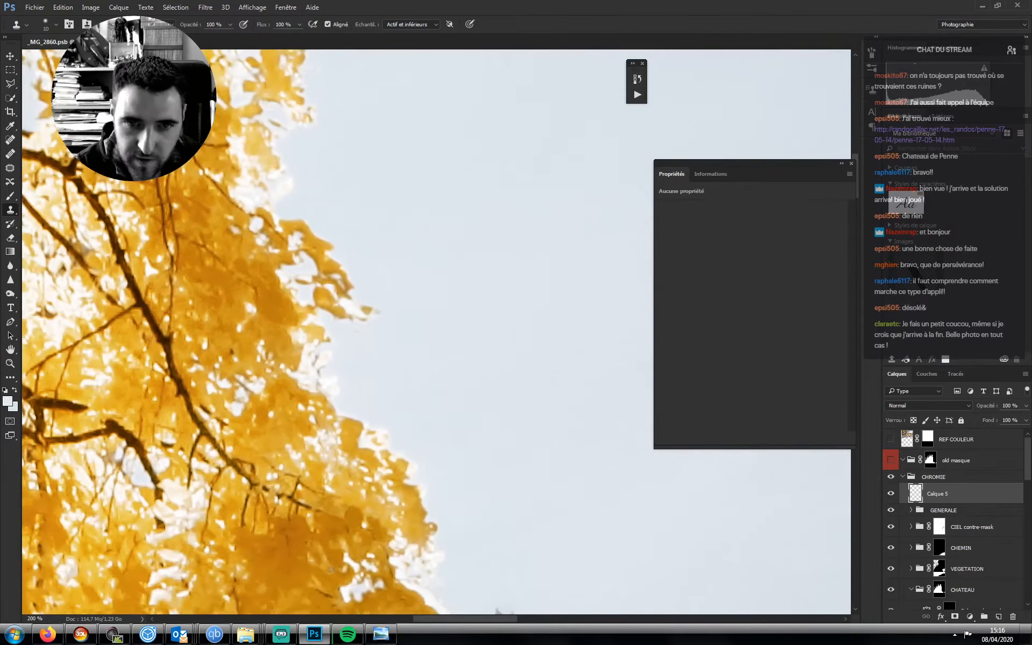
{"action": "left_click", "coordinate": [412, 350], "text": "alt"}
{"action": "mouse_move", "coordinate": [350, 305]}
{"action": "left_mouse_down"}
{"action": "mouse_move", "coordinate": [400, 291]}
{"action": "mouse_move", "coordinate": [364, 312]}
{"action": "mouse_move", "coordinate": [377, 311]}
{"action": "mouse_move", "coordinate": [358, 307]}
{"action": "mouse_move", "coordinate": [393, 346]}
{"action": "left_mouse_up"}
{"action": "left_click", "coordinate": [404, 293], "text": "alt"}
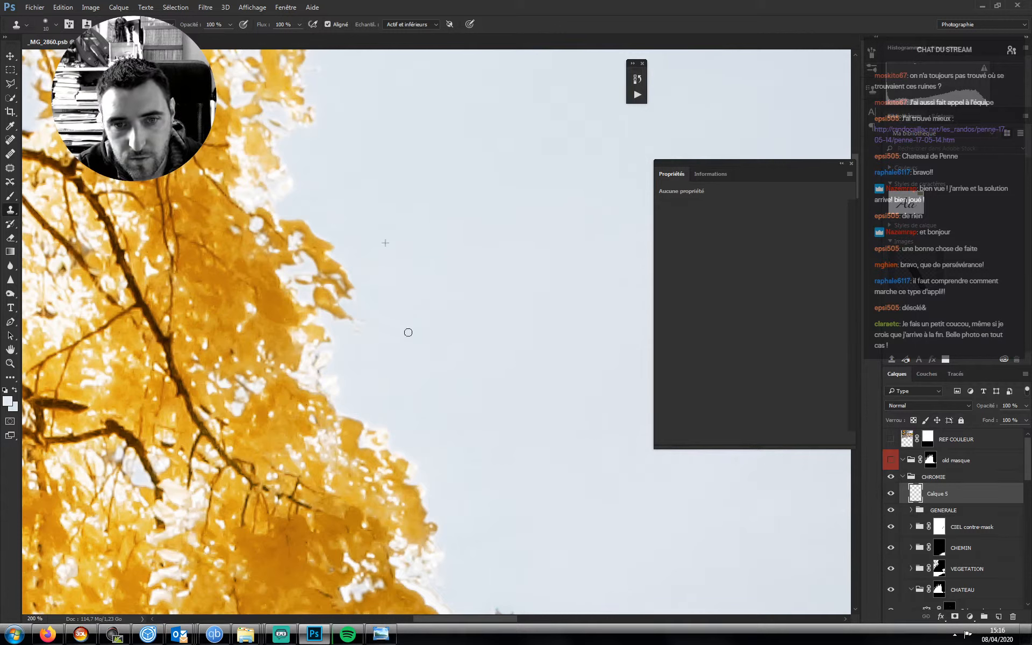
{"action": "left_click", "coordinate": [409, 336], "text": "alt"}
{"action": "left_click_drag", "start_coordinate": [356, 315], "coordinate": [353, 339]}
{"action": "left_click", "coordinate": [333, 251]}
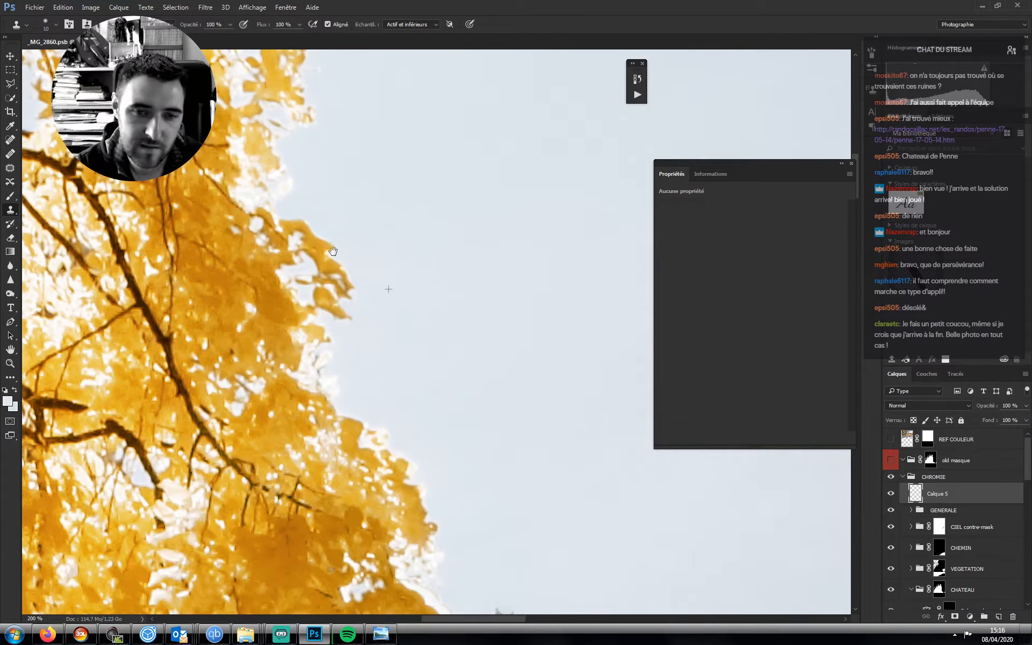
- Clone clean sky over the pale halo around the rounded foliage tip beside the gable's pinnacle, working down to its lower edge
{"action": "left_click_drag", "start_coordinate": [482, 539], "coordinate": [387, 316]}
{"action": "mouse_move", "coordinate": [350, 263]}
{"action": "left_mouse_down"}
{"action": "mouse_move", "coordinate": [425, 428]}
{"action": "mouse_move", "coordinate": [352, 240]}
{"action": "left_mouse_up"}
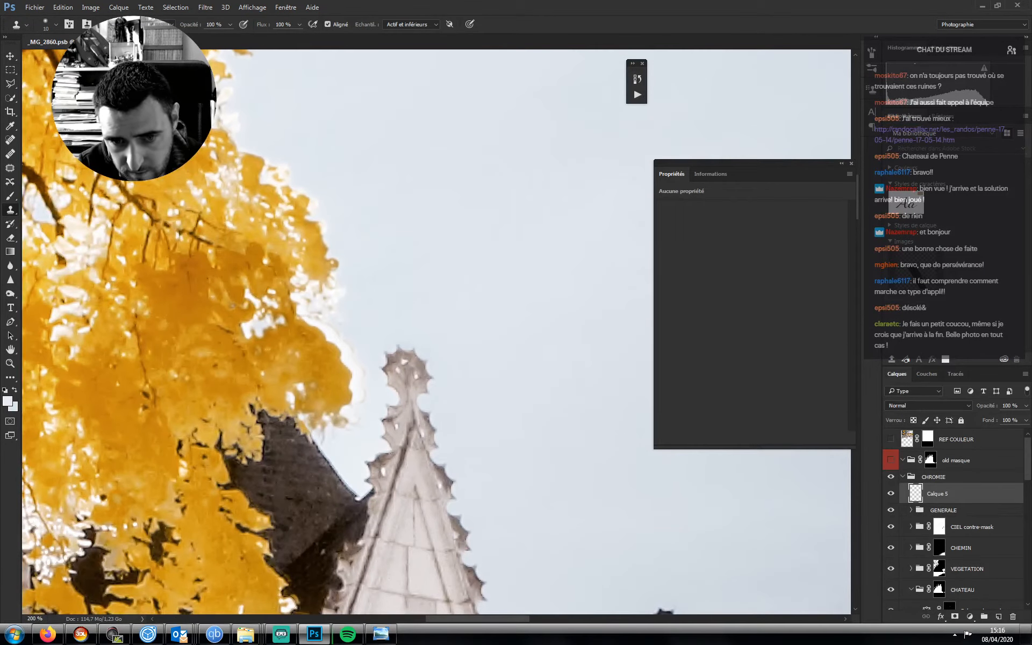
{"action": "mouse_move", "coordinate": [359, 361]}
{"action": "left_mouse_down"}
{"action": "mouse_move", "coordinate": [372, 305]}
{"action": "mouse_move", "coordinate": [337, 341]}
{"action": "mouse_move", "coordinate": [340, 320]}
{"action": "mouse_move", "coordinate": [373, 311]}
{"action": "mouse_move", "coordinate": [306, 316]}
{"action": "mouse_move", "coordinate": [328, 337]}
{"action": "left_mouse_up"}
{"action": "left_click", "coordinate": [372, 304], "text": "alt"}
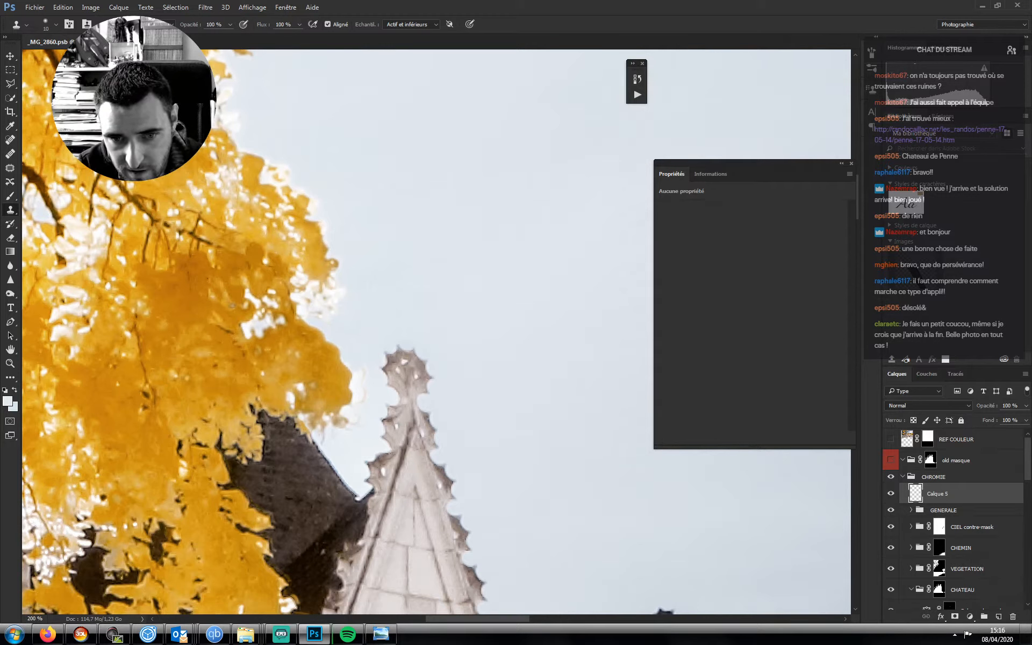
{"action": "mouse_move", "coordinate": [363, 398]}
{"action": "left_mouse_down"}
{"action": "mouse_move", "coordinate": [359, 370]}
{"action": "mouse_move", "coordinate": [378, 354]}
{"action": "left_mouse_up"}
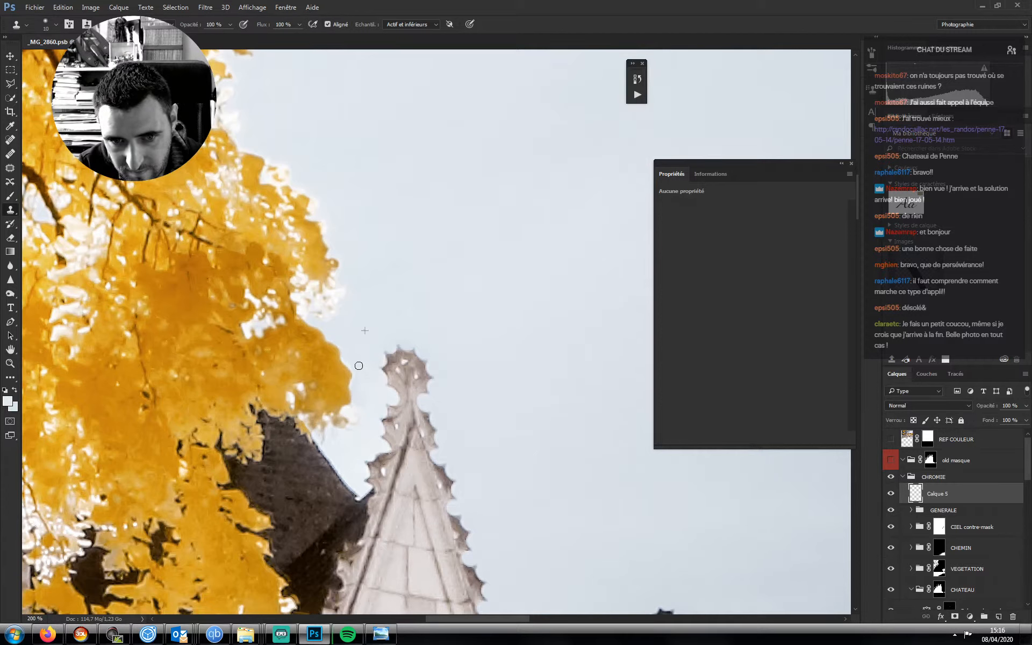
{"action": "left_click_drag", "start_coordinate": [359, 366], "coordinate": [343, 344]}
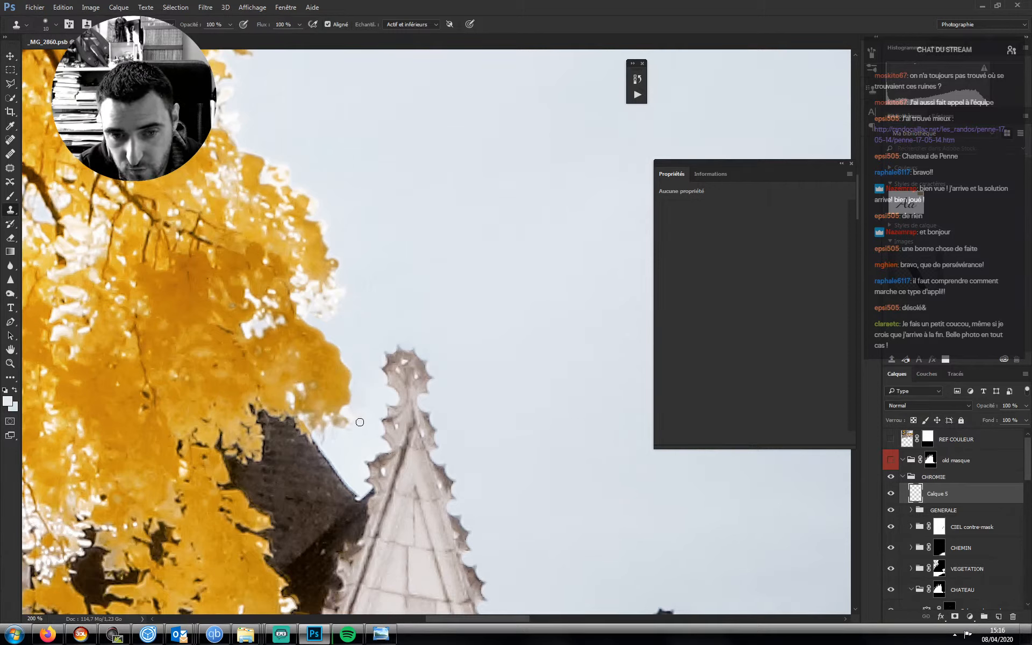
{"action": "left_click_drag", "start_coordinate": [350, 412], "coordinate": [354, 415]}
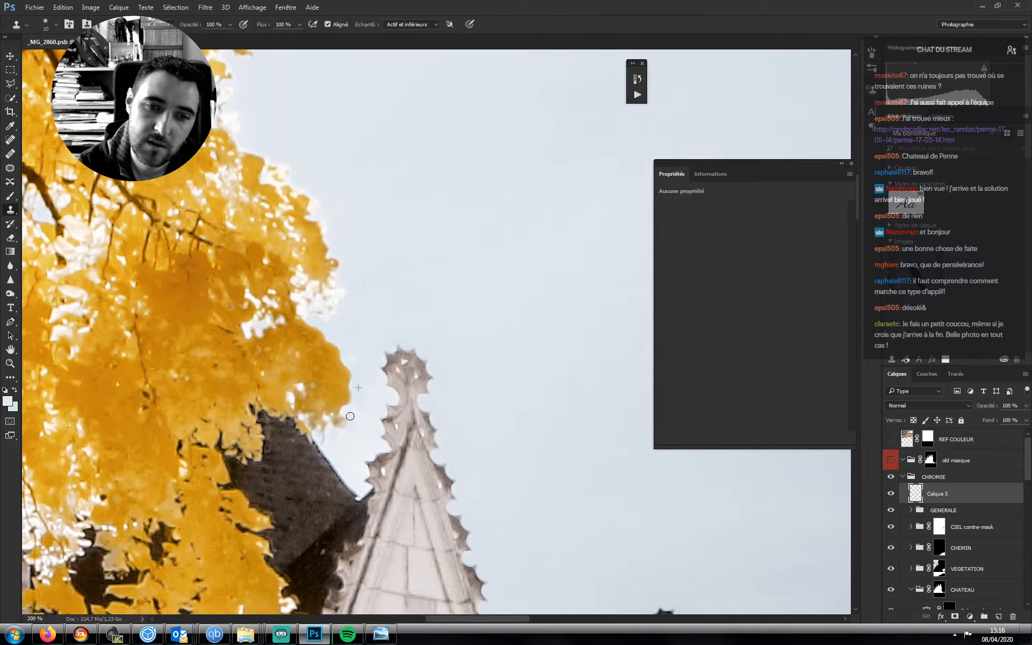
{"action": "left_click_drag", "start_coordinate": [352, 404], "coordinate": [352, 394]}
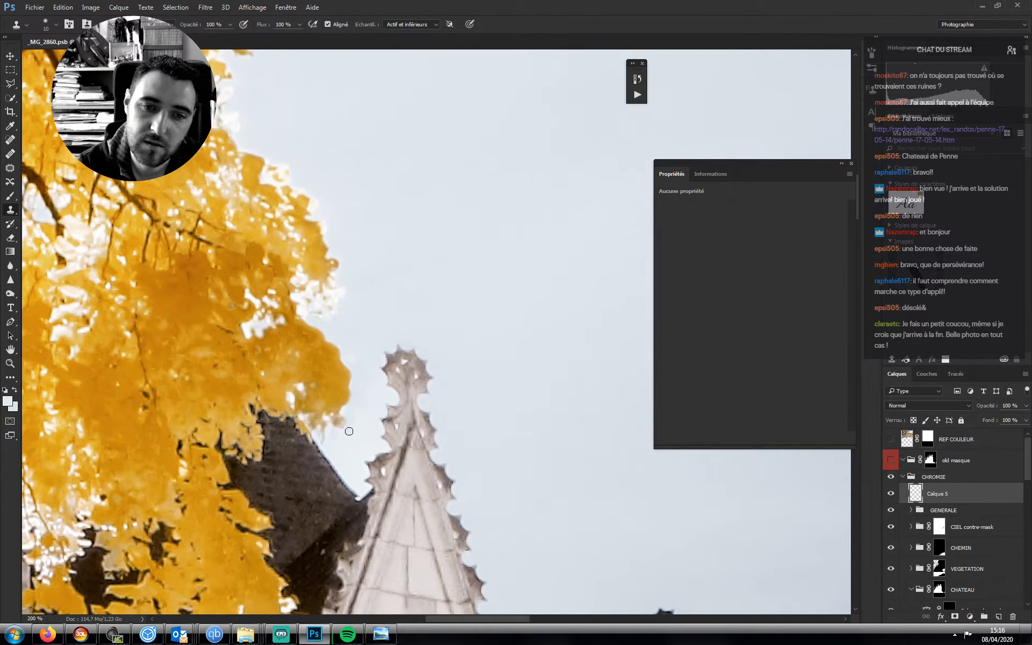
- Inspect the foliage edges over the château's windows, towers and lower walls for remaining pale fringes
{"action": "left_click_drag", "start_coordinate": [377, 437], "coordinate": [295, 197]}
{"action": "left_click_drag", "start_coordinate": [407, 421], "coordinate": [357, 257]}
{"action": "left_click_drag", "start_coordinate": [322, 364], "coordinate": [411, 300]}
{"action": "left_click_drag", "start_coordinate": [274, 422], "coordinate": [404, 361]}
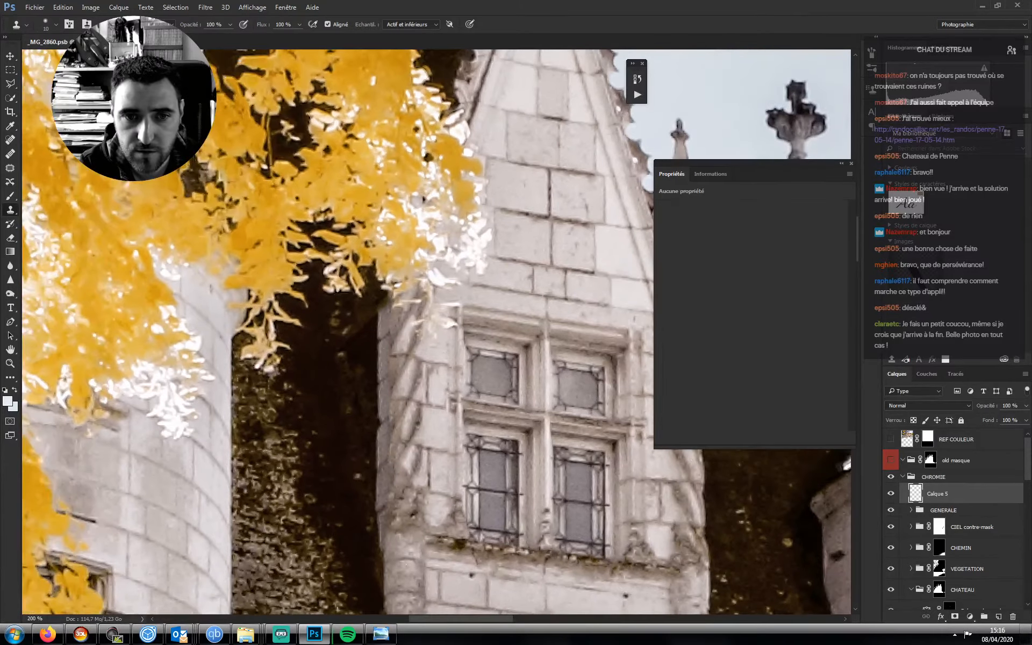
{"action": "left_click_drag", "start_coordinate": [165, 432], "coordinate": [353, 188]}
{"action": "left_click_drag", "start_coordinate": [122, 539], "coordinate": [399, 295]}
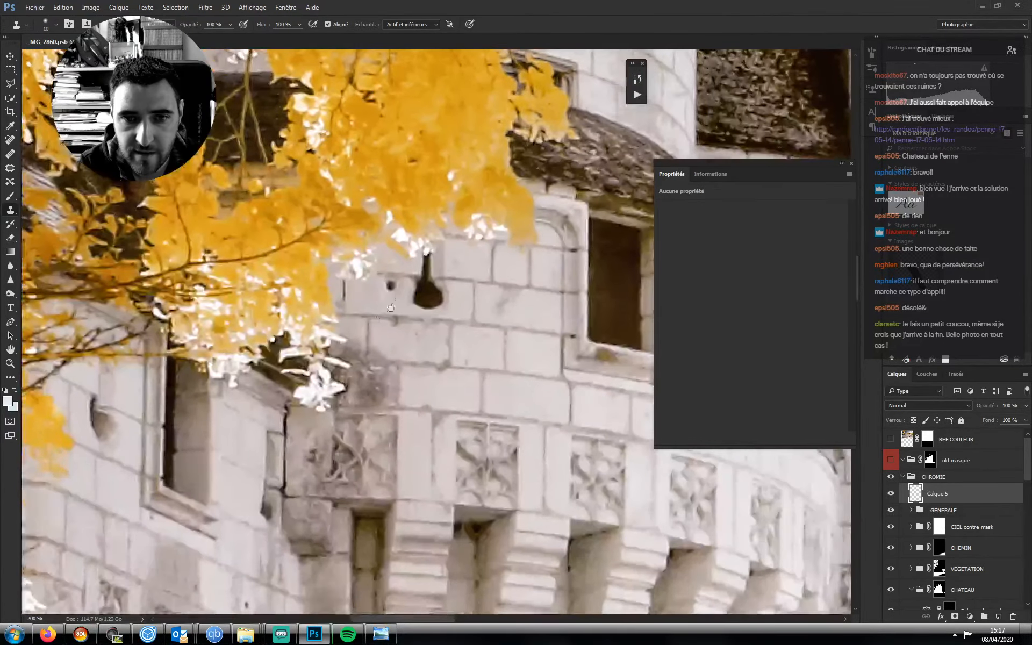
{"action": "left_click_drag", "start_coordinate": [167, 398], "coordinate": [426, 316]}
{"action": "left_click_drag", "start_coordinate": [353, 570], "coordinate": [364, 274]}
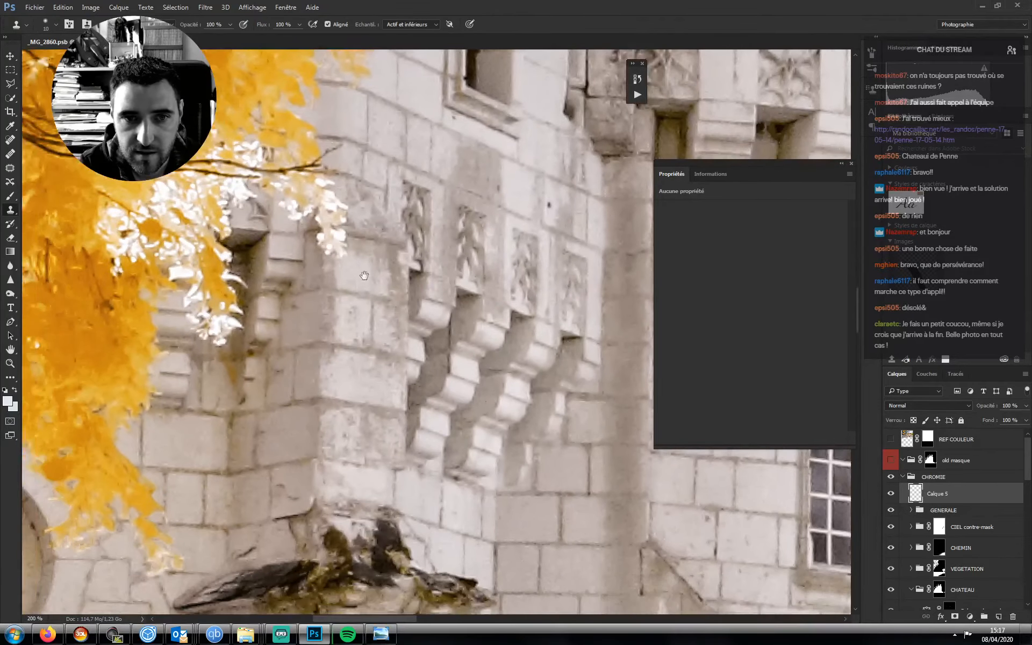
{"action": "left_click_drag", "start_coordinate": [339, 344], "coordinate": [419, 307]}
{"action": "left_click_drag", "start_coordinate": [285, 399], "coordinate": [371, 318]}
{"action": "left_click_drag", "start_coordinate": [291, 442], "coordinate": [588, 241]}
{"action": "left_click_drag", "start_coordinate": [317, 430], "coordinate": [425, 151]}
{"action": "left_click_drag", "start_coordinate": [430, 226], "coordinate": [230, 389]}
{"action": "left_click_drag", "start_coordinate": [430, 178], "coordinate": [270, 491]}
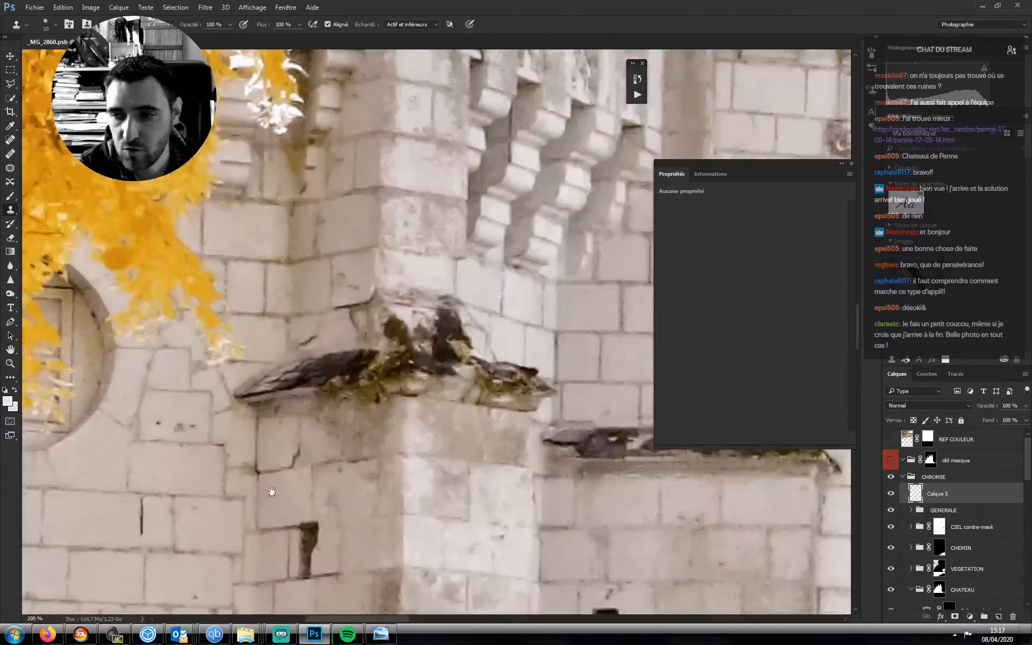
{"action": "left_click_drag", "start_coordinate": [355, 161], "coordinate": [295, 470]}
{"action": "left_click_drag", "start_coordinate": [291, 226], "coordinate": [344, 441]}
{"action": "left_click_drag", "start_coordinate": [457, 241], "coordinate": [269, 387]}
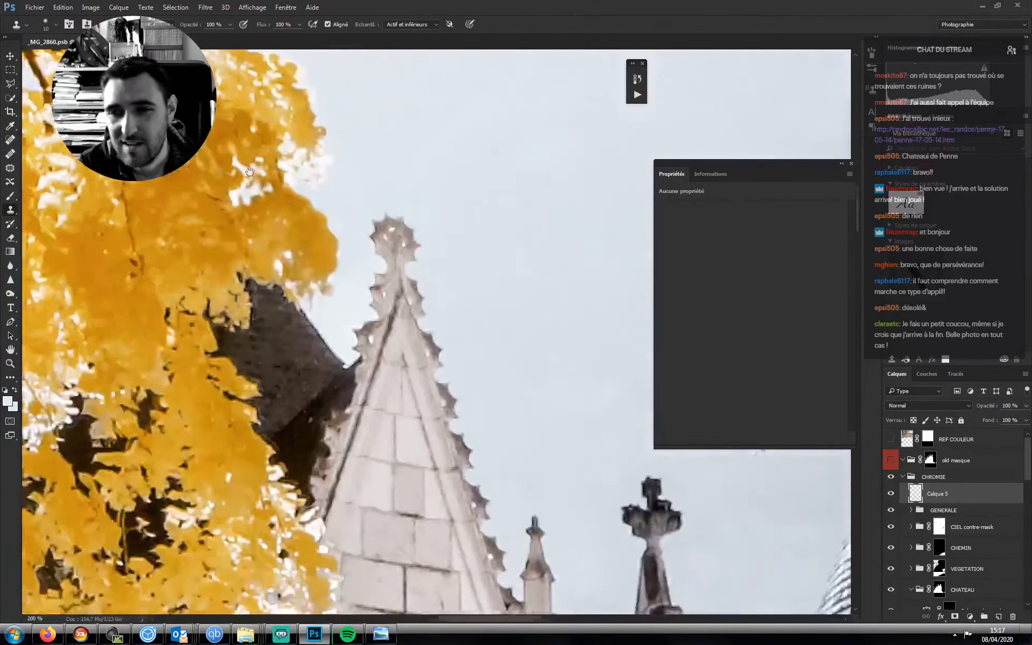
- Clone sky over the fringe along the conical tower's edge, starting where it meets the dark roof ridge
{"action": "mouse_move", "coordinate": [484, 516]}
{"action": "left_mouse_down"}
{"action": "mouse_move", "coordinate": [335, 355]}
{"action": "mouse_move", "coordinate": [274, 444]}
{"action": "mouse_move", "coordinate": [286, 468]}
{"action": "left_mouse_up"}
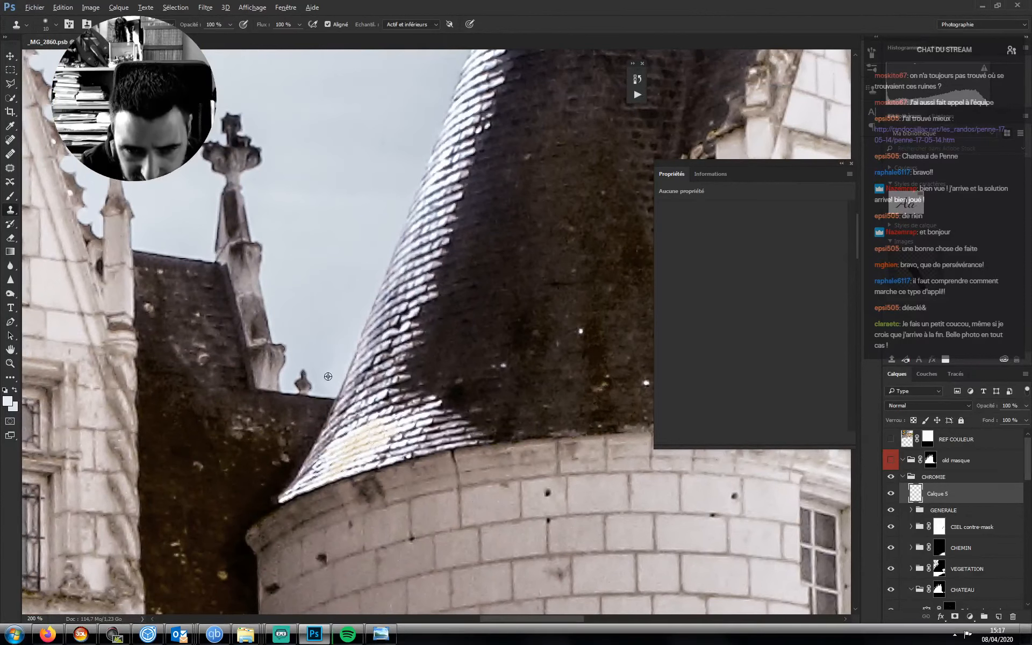
{"action": "left_click_drag", "start_coordinate": [334, 393], "coordinate": [335, 392]}
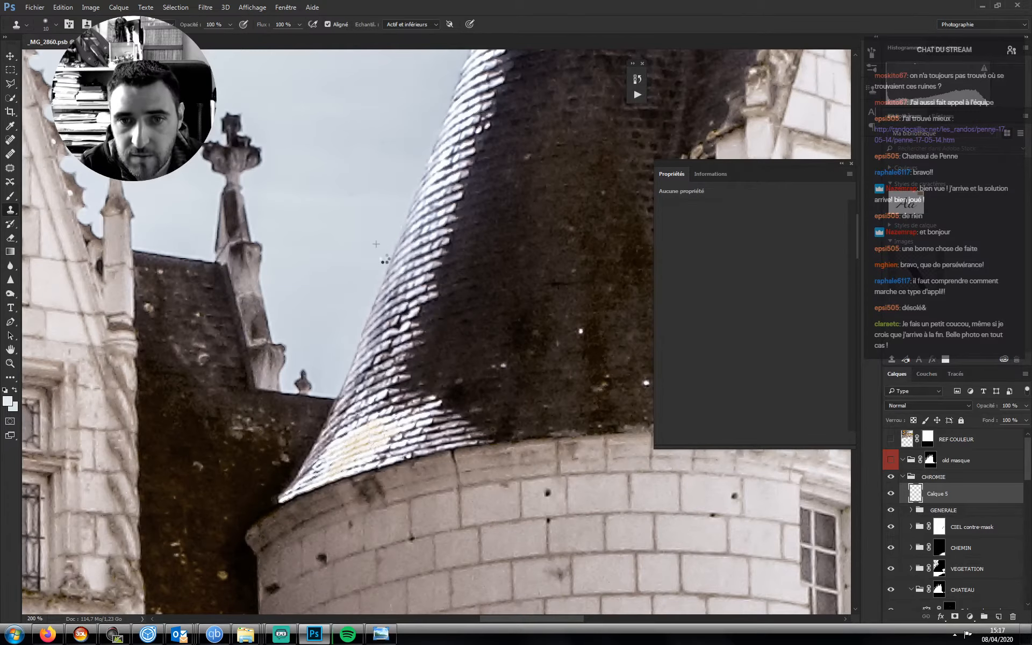
{"action": "left_click_drag", "start_coordinate": [394, 215], "coordinate": [392, 108]}
{"action": "left_click_drag", "start_coordinate": [376, 508], "coordinate": [415, 315]}
{"action": "left_click_drag", "start_coordinate": [381, 382], "coordinate": [455, 319]}
{"action": "left_click_drag", "start_coordinate": [323, 348], "coordinate": [411, 323]}
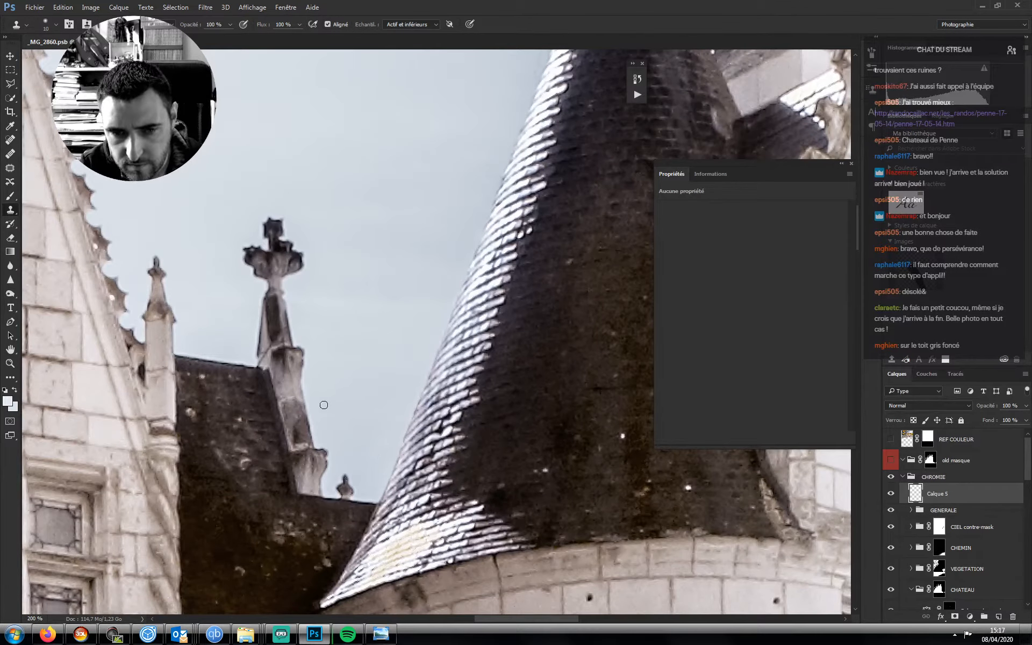
- Clone along the dark roof slope beside the gable, undoing the first stroke and repeating it with a smaller brush
{"action": "left_click_drag", "start_coordinate": [331, 362], "coordinate": [435, 468]}
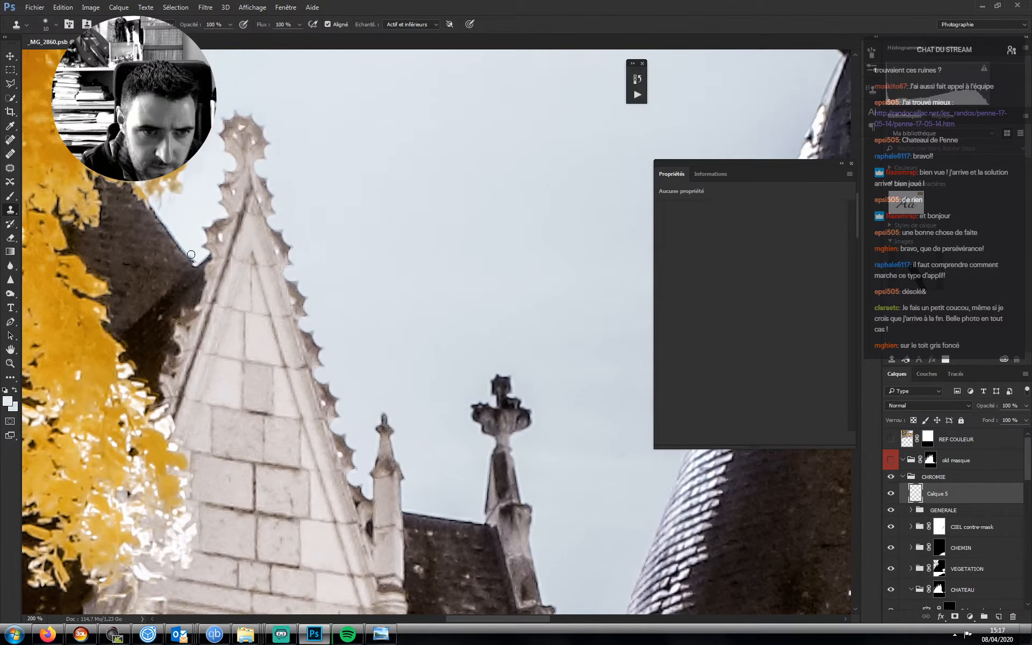
{"action": "left_click_drag", "start_coordinate": [191, 255], "coordinate": [177, 237]}
{"action": "key", "text": "ctrl+z"}
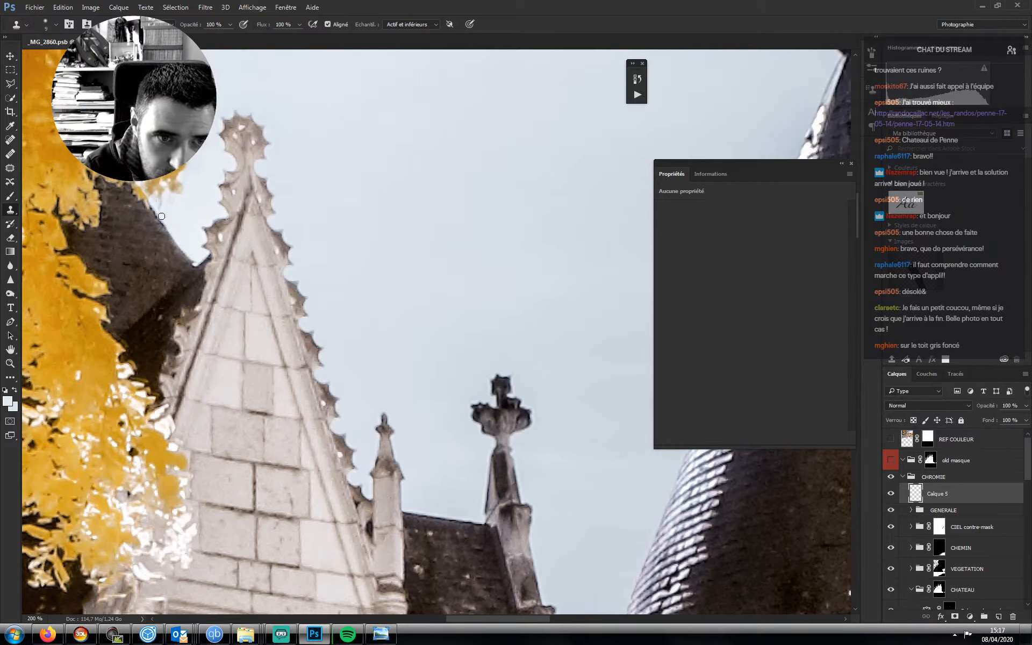
{"action": "left_click_drag", "start_coordinate": [167, 226], "coordinate": [159, 218]}
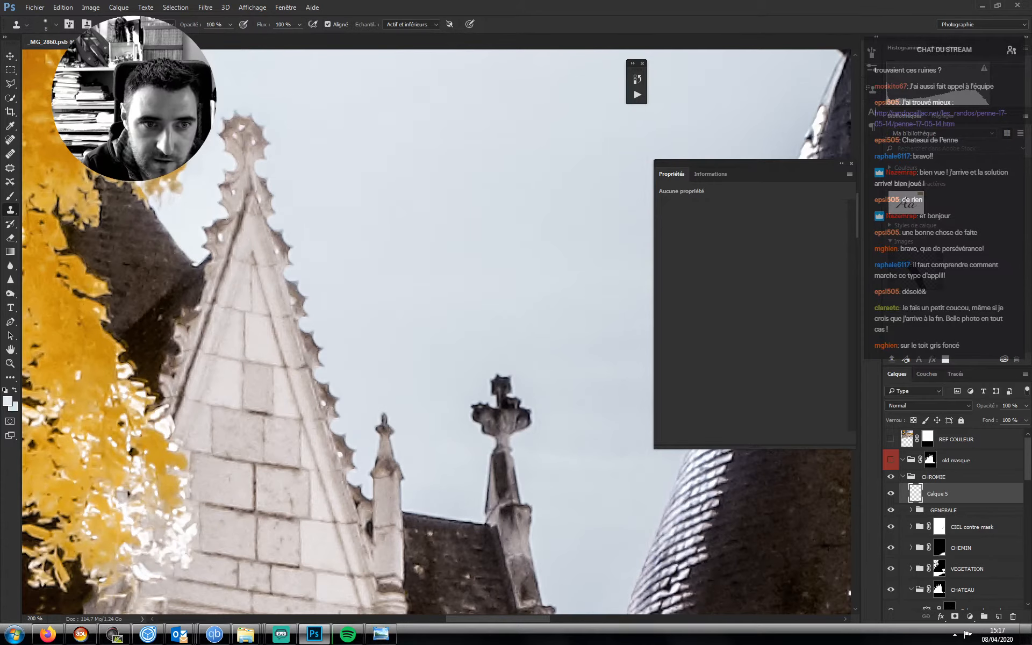
- Check the retouched gable area at wider and closer zoom, and compare the image with and without the CHROMIE group
{"action": "key", "text": "z"}
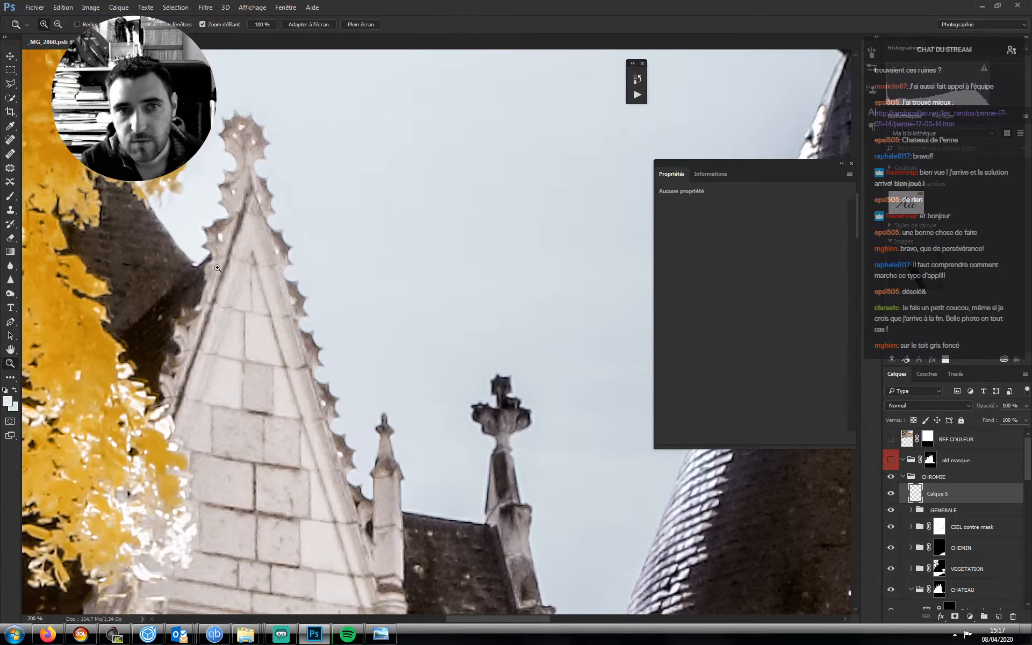
{"action": "left_click_drag", "start_coordinate": [208, 267], "coordinate": [132, 267]}
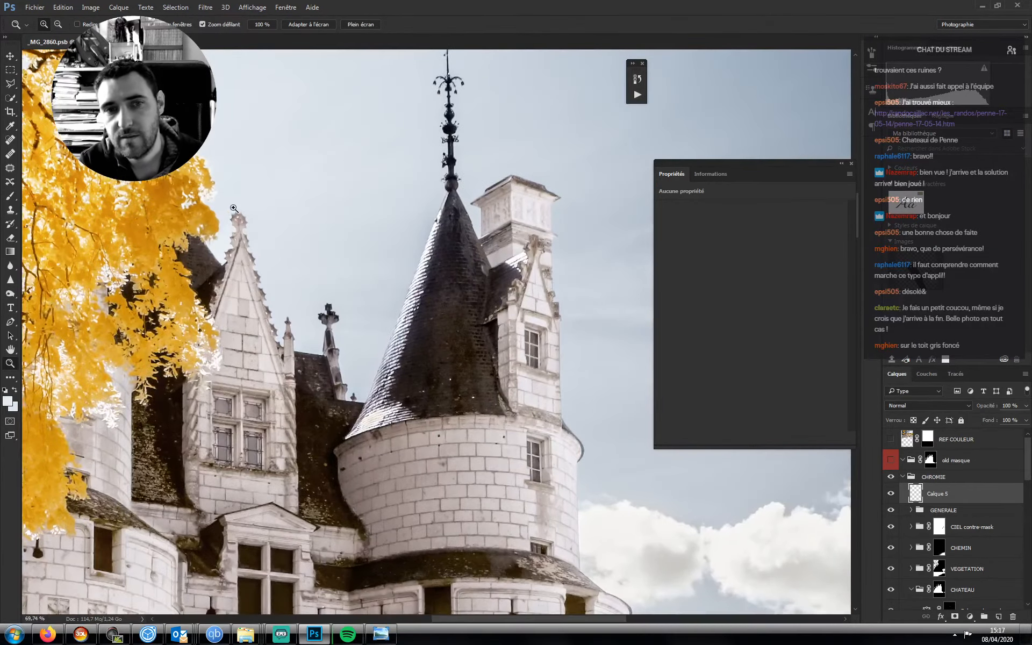
{"action": "left_click_drag", "start_coordinate": [225, 236], "coordinate": [278, 216]}
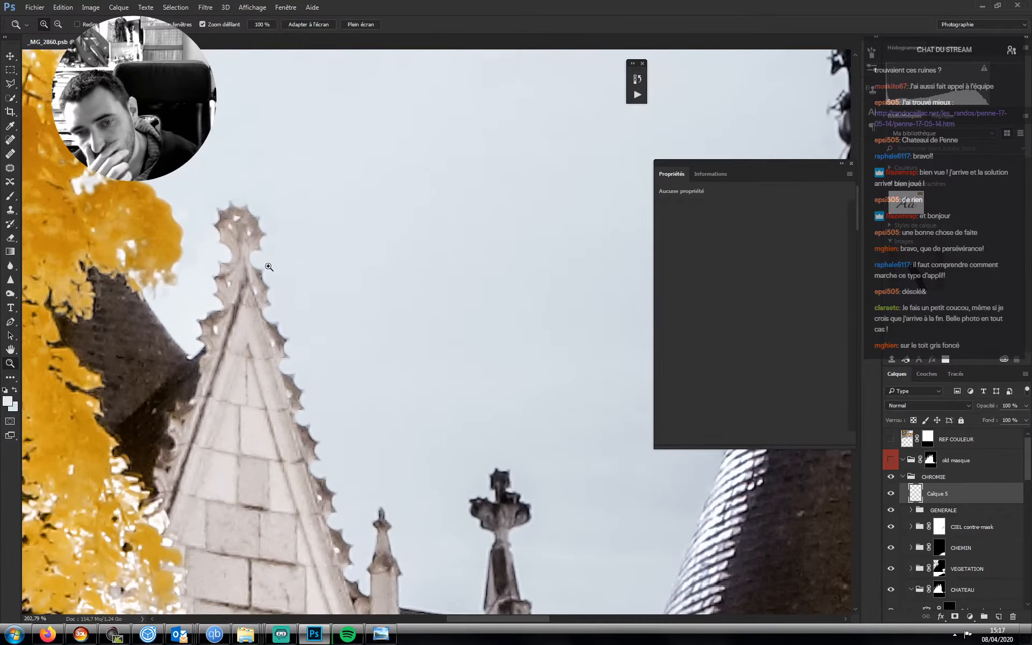
{"action": "key", "text": "s"}
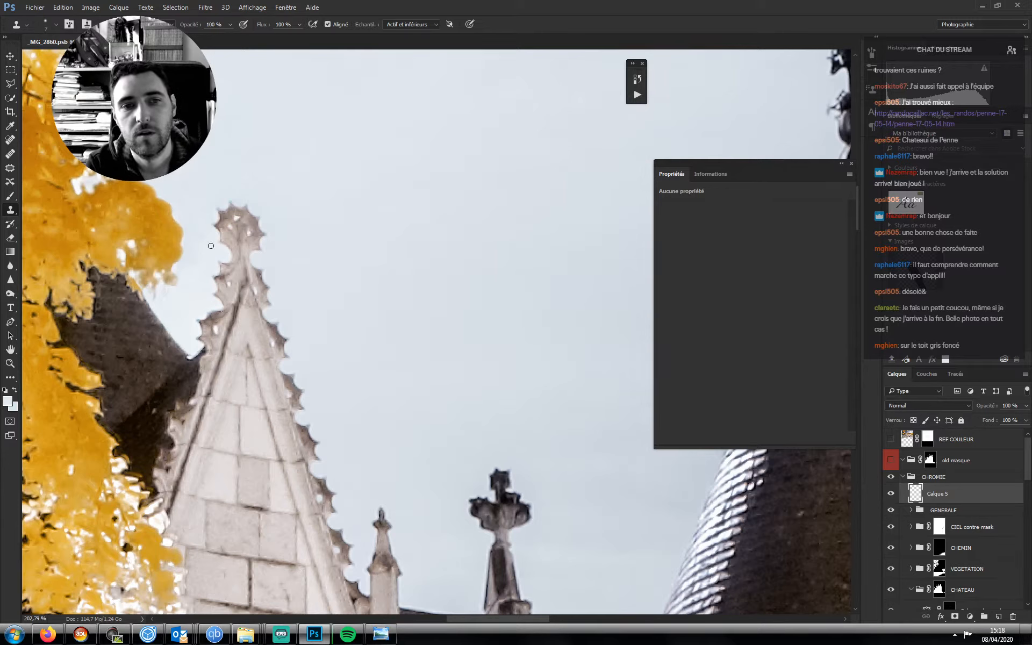
{"action": "left_click", "coordinate": [891, 476]}
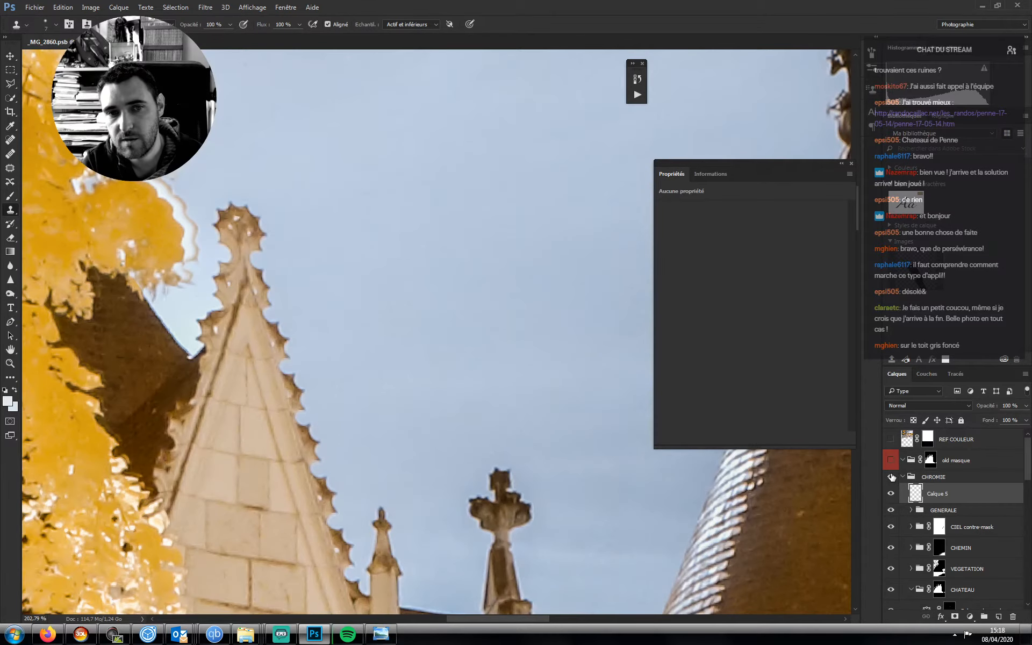
{"action": "left_click", "coordinate": [892, 477]}
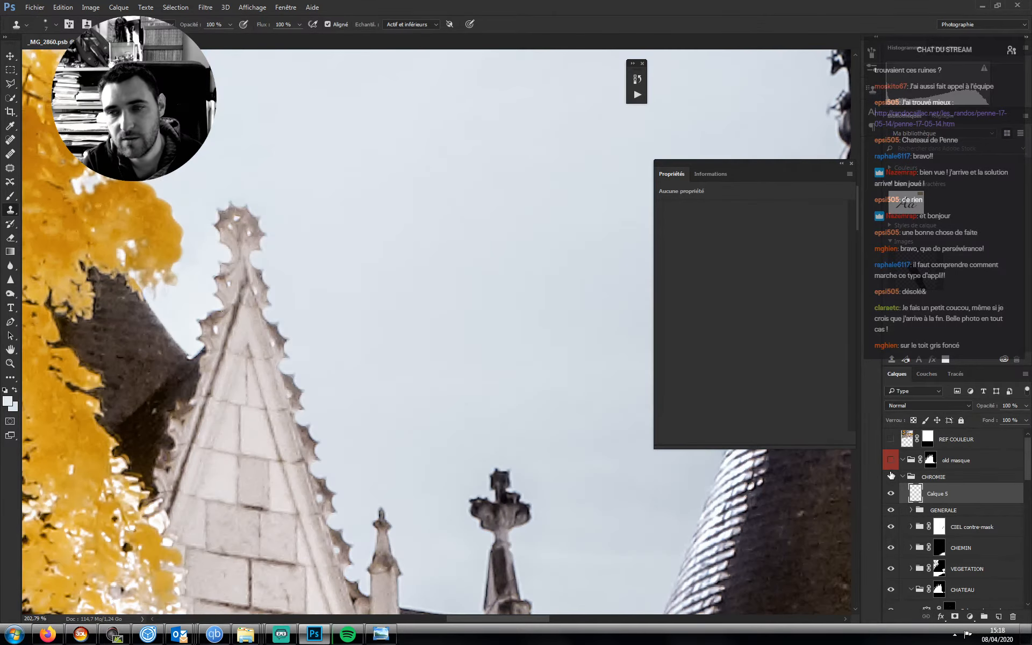
{"action": "left_click", "coordinate": [890, 477]}
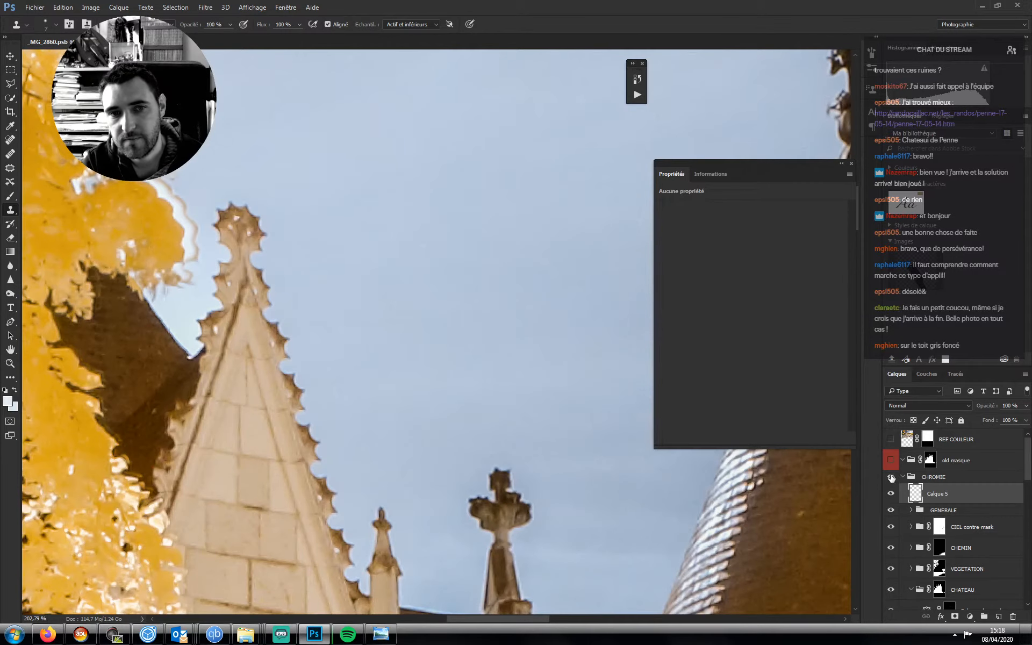
{"action": "left_click", "coordinate": [890, 477]}
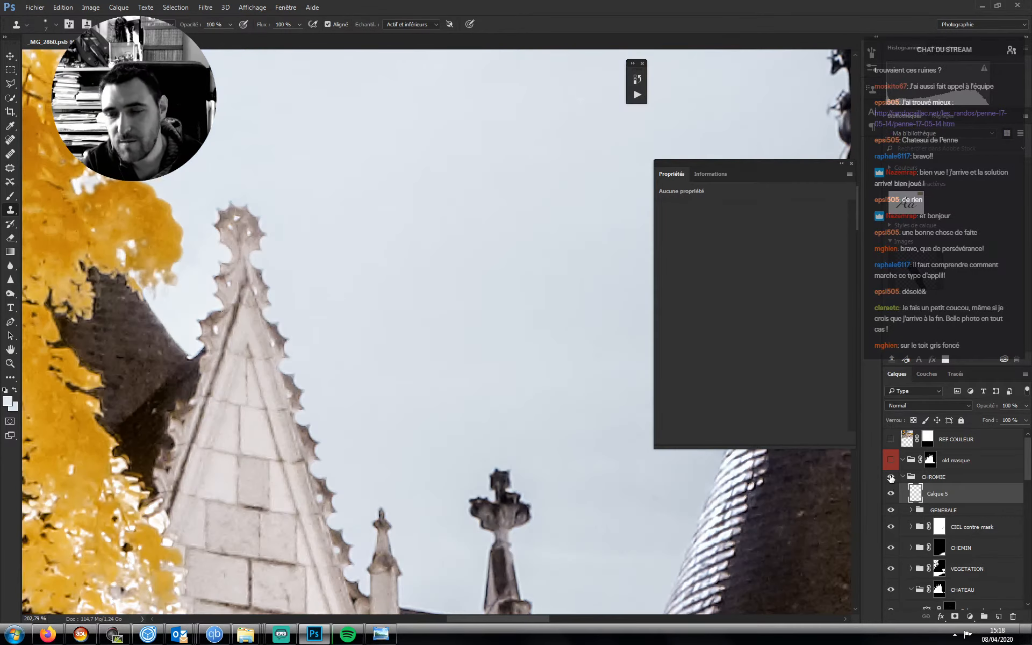
- Create a new layer directly above the CHROMIE group and fill it with 50 % gray
{"action": "left_click", "coordinate": [950, 480]}
{"action": "left_click", "coordinate": [998, 617]}
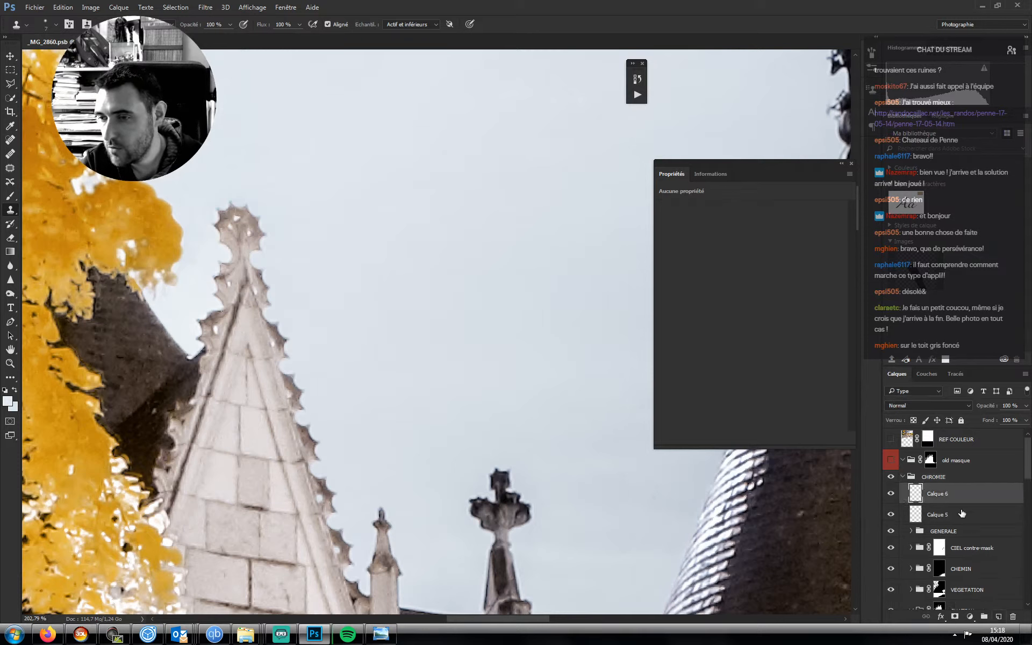
{"action": "left_click_drag", "start_coordinate": [949, 501], "coordinate": [944, 470]}
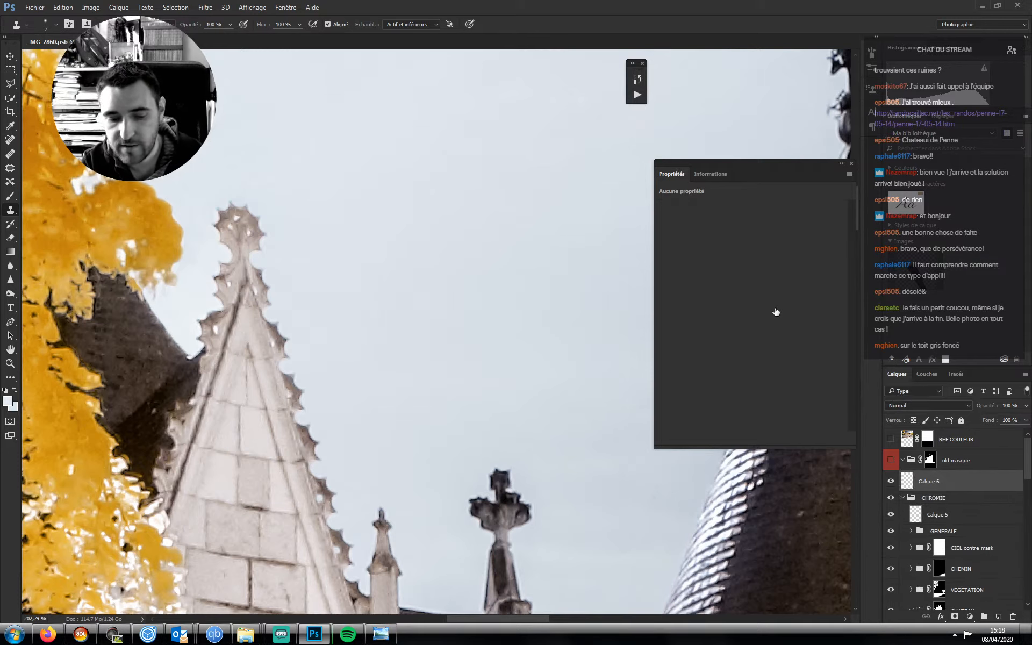
{"action": "key", "text": "shift+F5"}
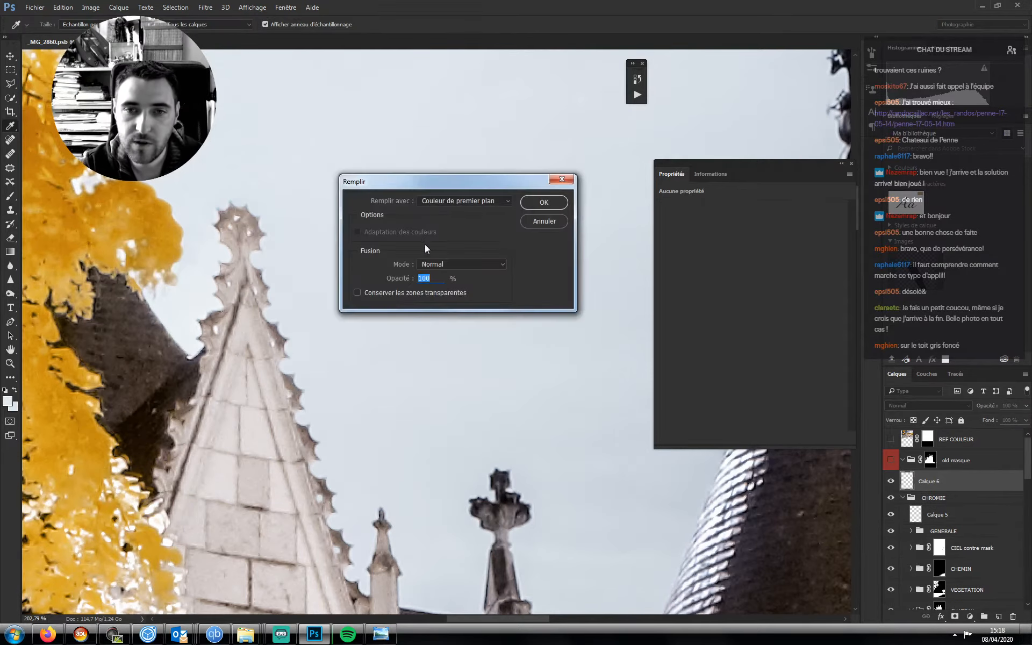
{"action": "left_click", "coordinate": [451, 201]}
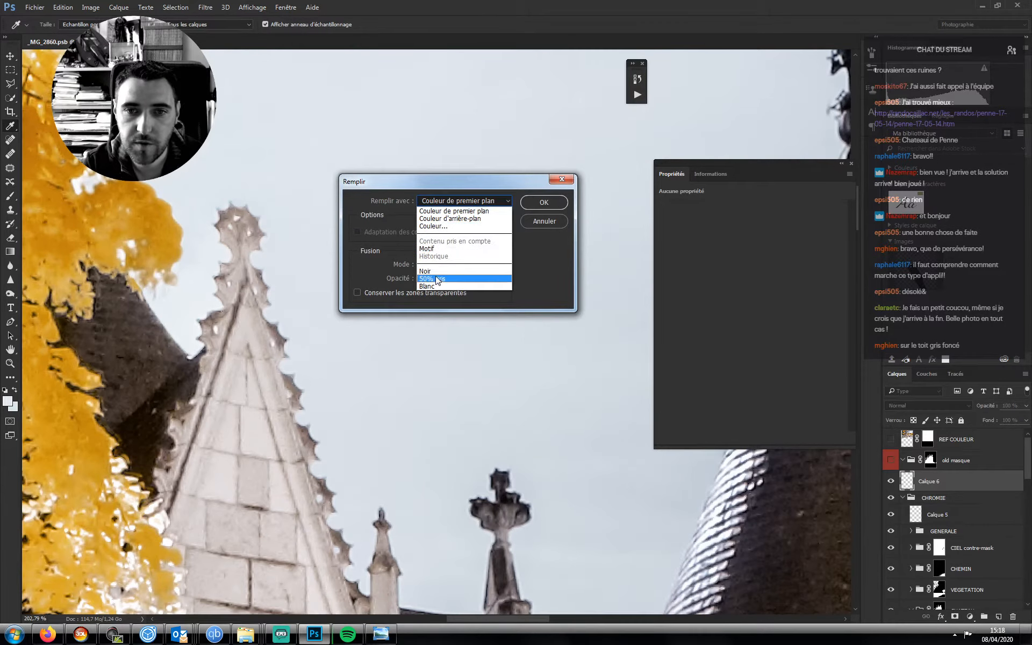
{"action": "left_click", "coordinate": [440, 275]}
{"action": "key", "text": "Return"}
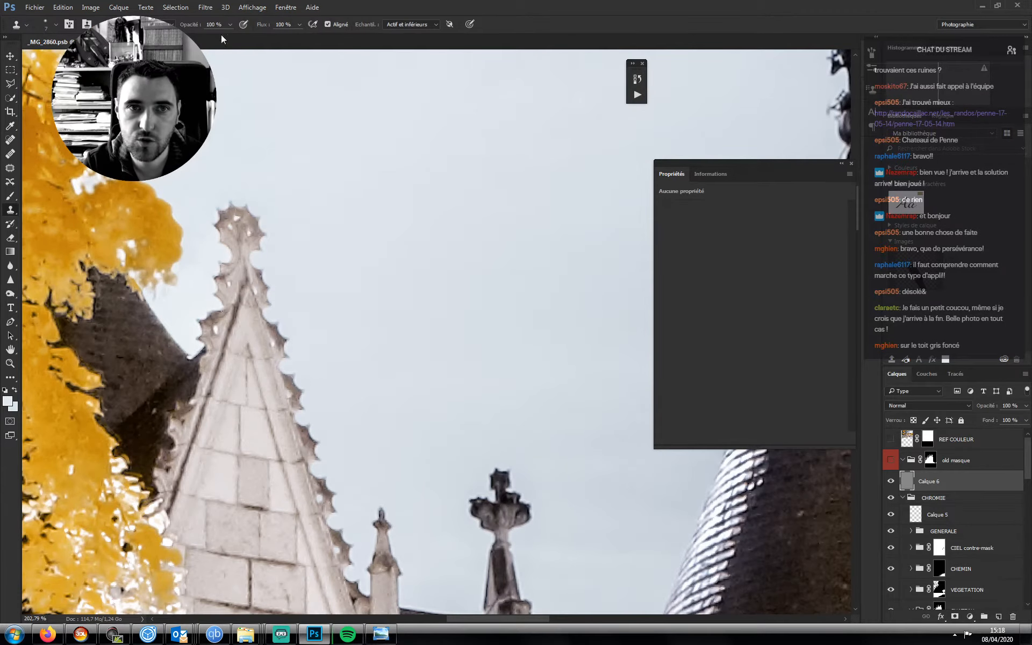
- Apply DxO FilmPack 5 to the gray layer using a film preset found by searching "tri", postponing the offered update
{"action": "left_click", "coordinate": [206, 8]}
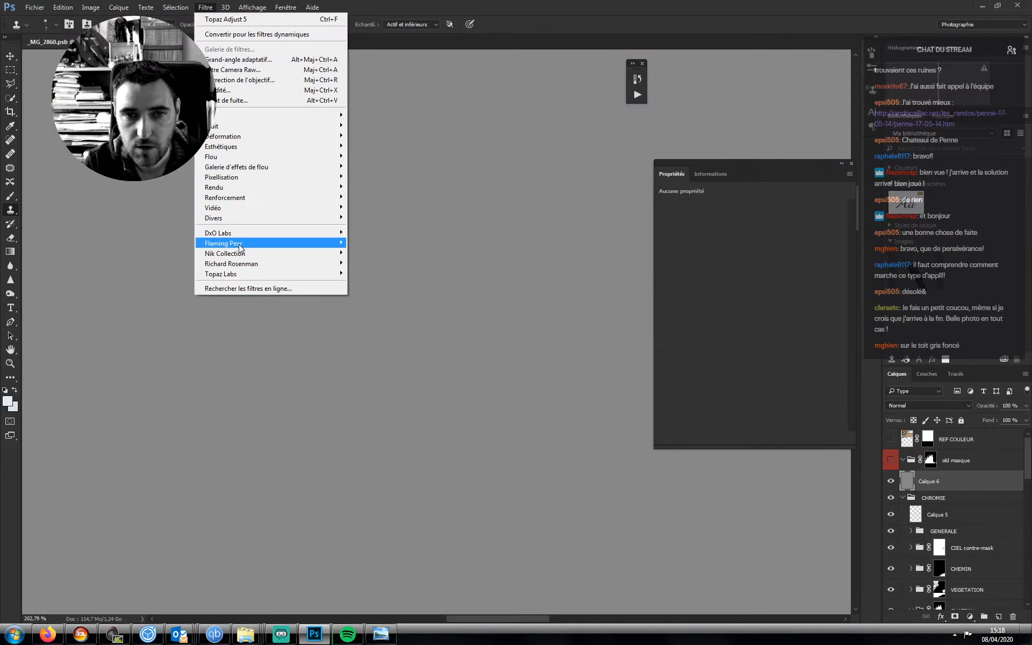
{"action": "mouse_move", "coordinate": [258, 225]}
{"action": "mouse_move", "coordinate": [218, 233]}
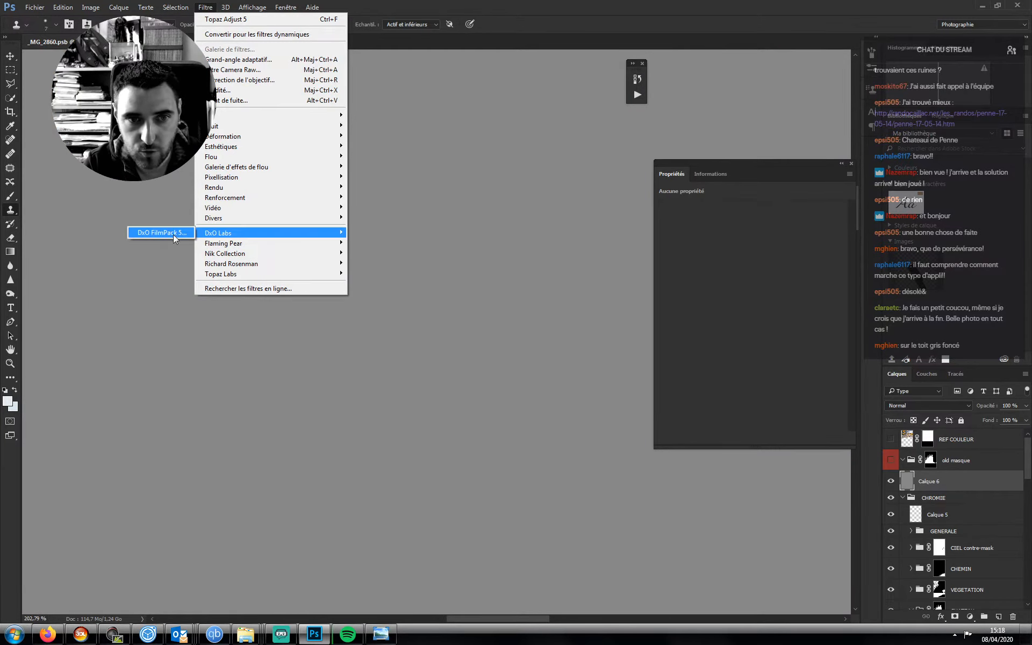
{"action": "left_click", "coordinate": [177, 233]}
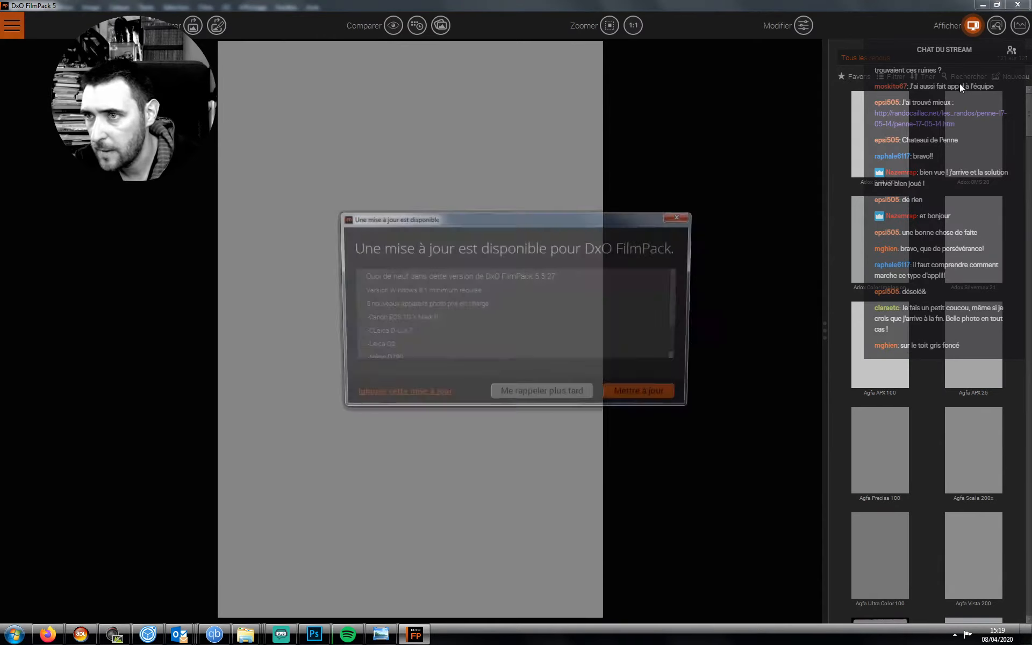
{"action": "left_click", "coordinate": [586, 396]}
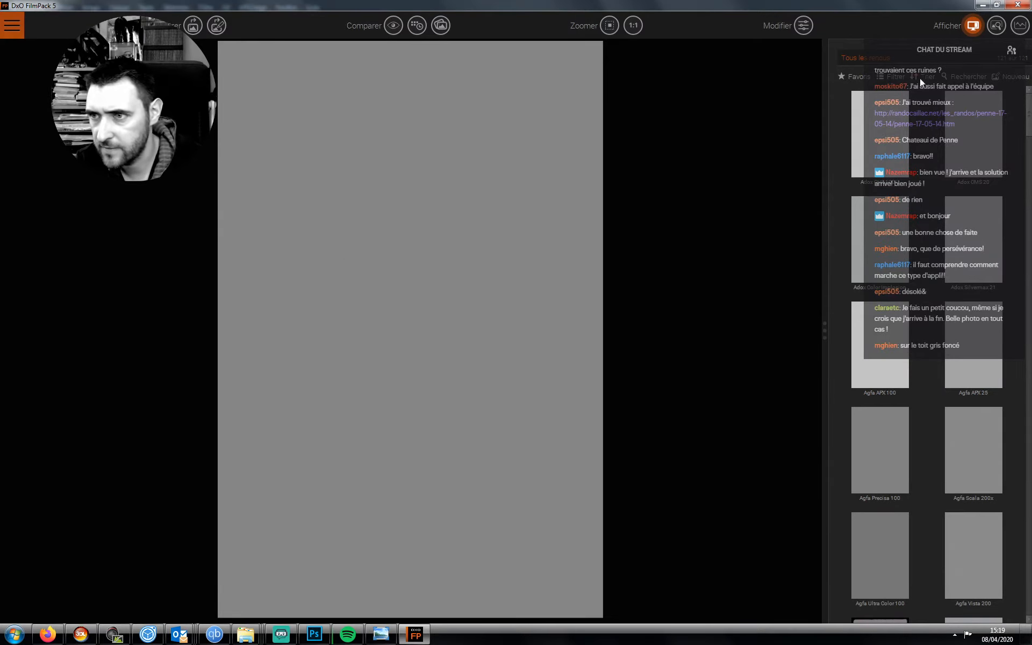
{"action": "left_click", "coordinate": [951, 78]}
{"action": "type", "text": "tri"}
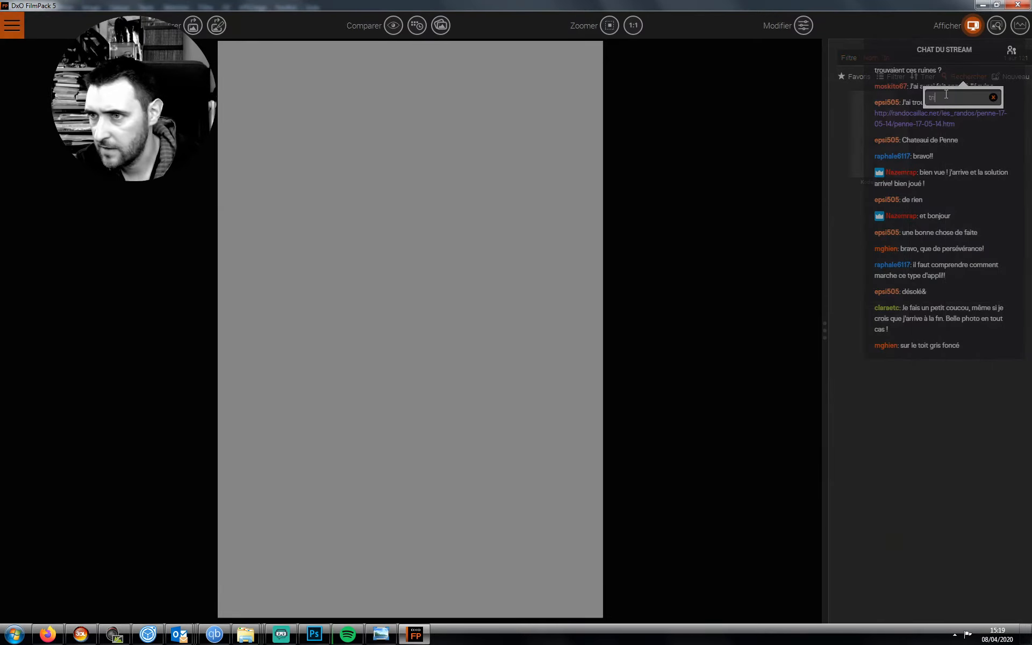
{"action": "left_click", "coordinate": [867, 135]}
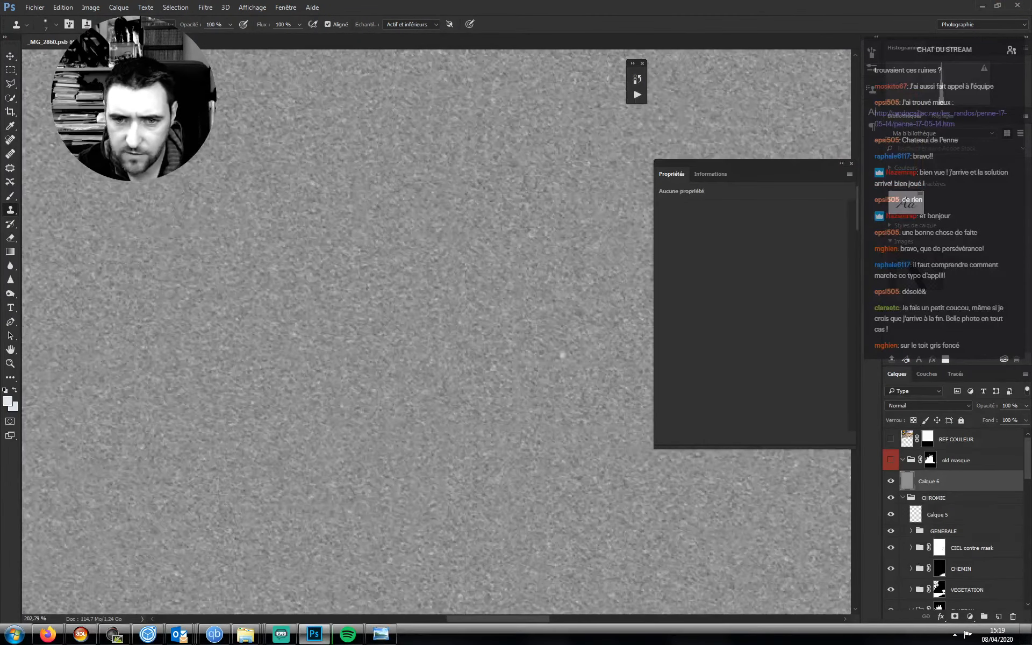
- Try the Lumière tamisée blend mode on the film grain layer, and set it to Incrustation instead
{"action": "left_click", "coordinate": [899, 406]}
{"action": "left_click", "coordinate": [901, 516]}
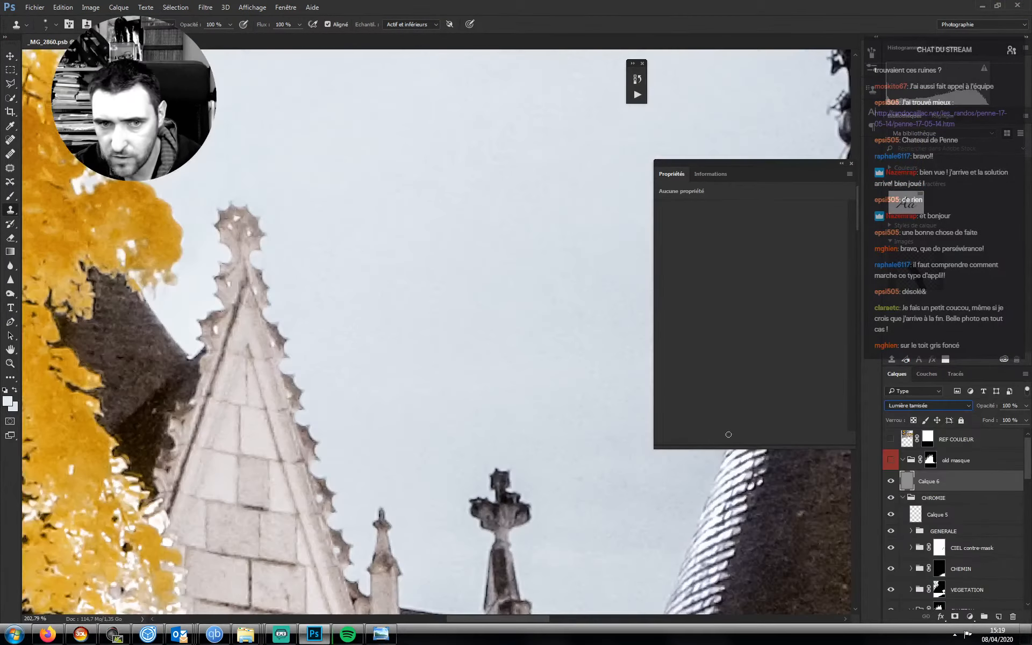
{"action": "left_click", "coordinate": [899, 405]}
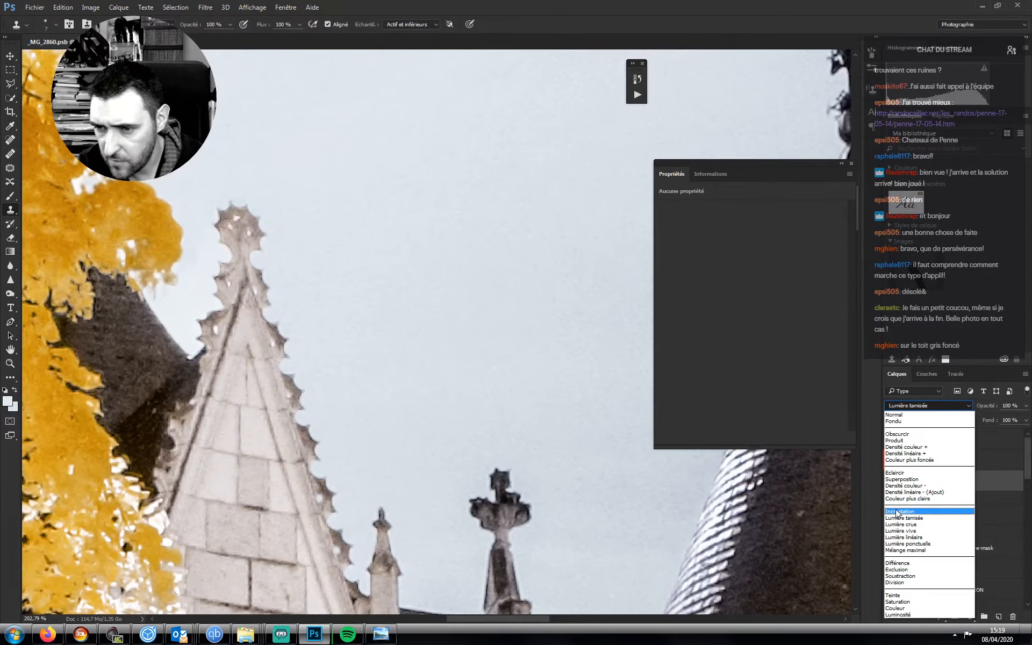
{"action": "left_click", "coordinate": [901, 508]}
{"action": "left_click_drag", "start_coordinate": [396, 362], "coordinate": [548, 392]}
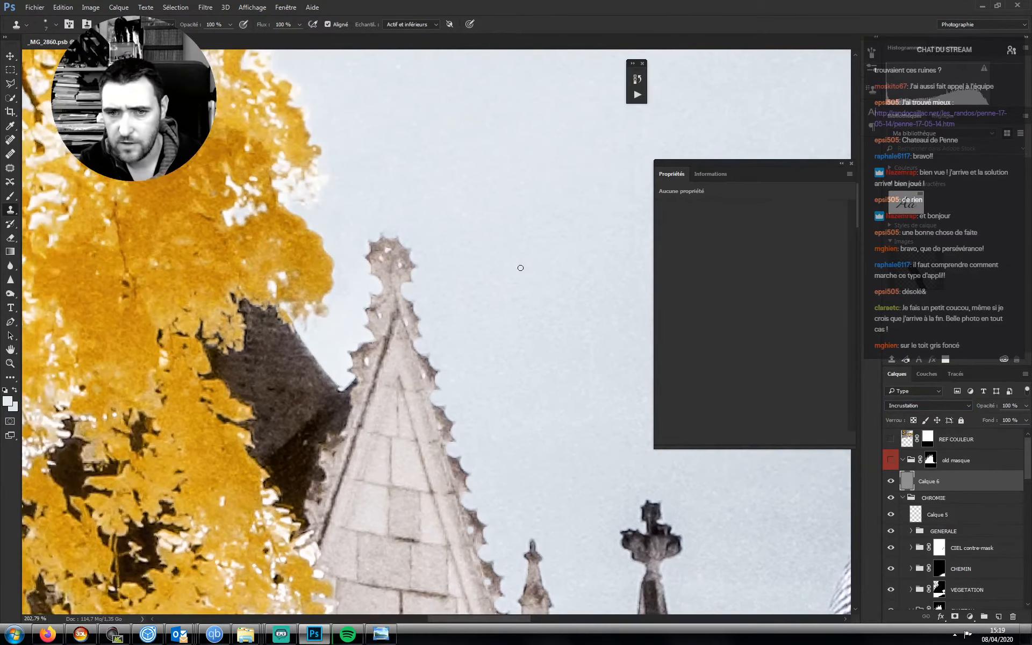
- Try the Lumière tamisée blend mode on the grain layer Calque 6, toggling its visibility to compare the effect
{"action": "left_click", "coordinate": [899, 405]}
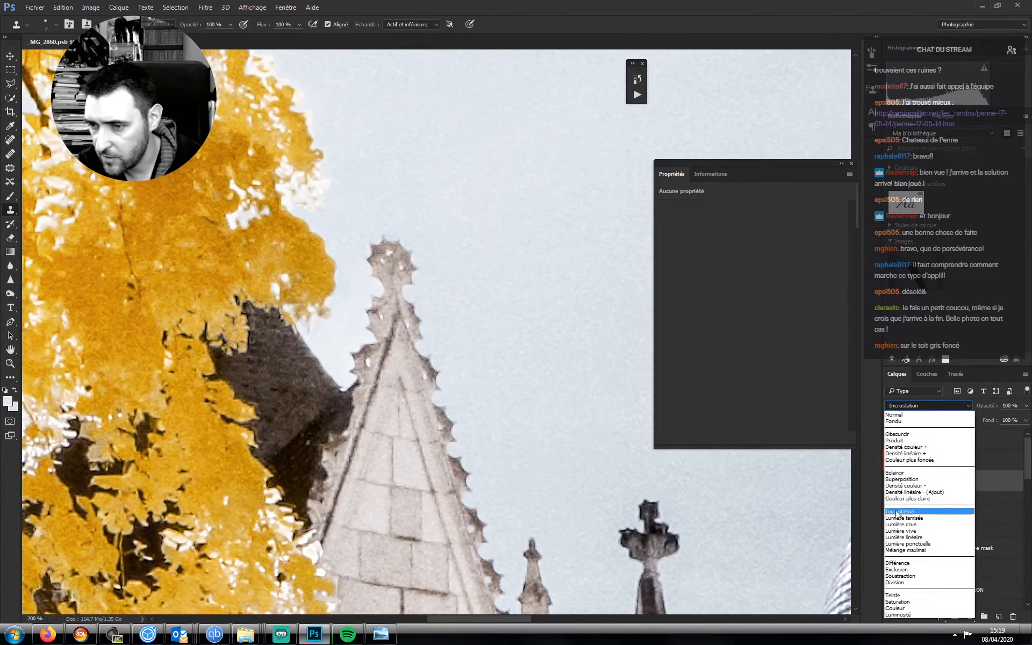
{"action": "left_click", "coordinate": [899, 519]}
{"action": "left_click", "coordinate": [891, 481]}
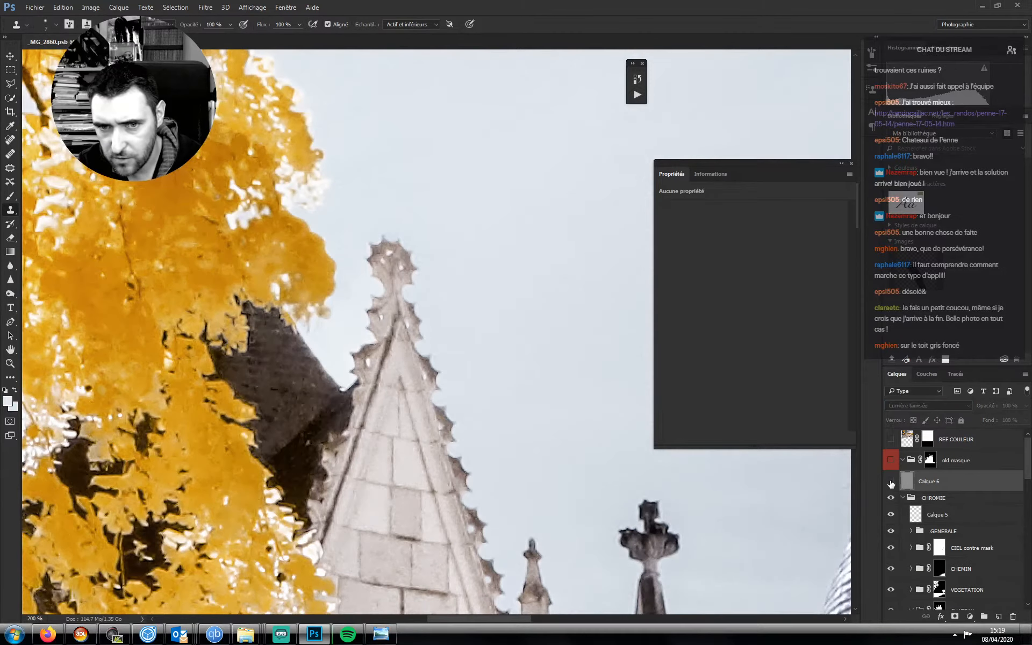
{"action": "left_click", "coordinate": [891, 482]}
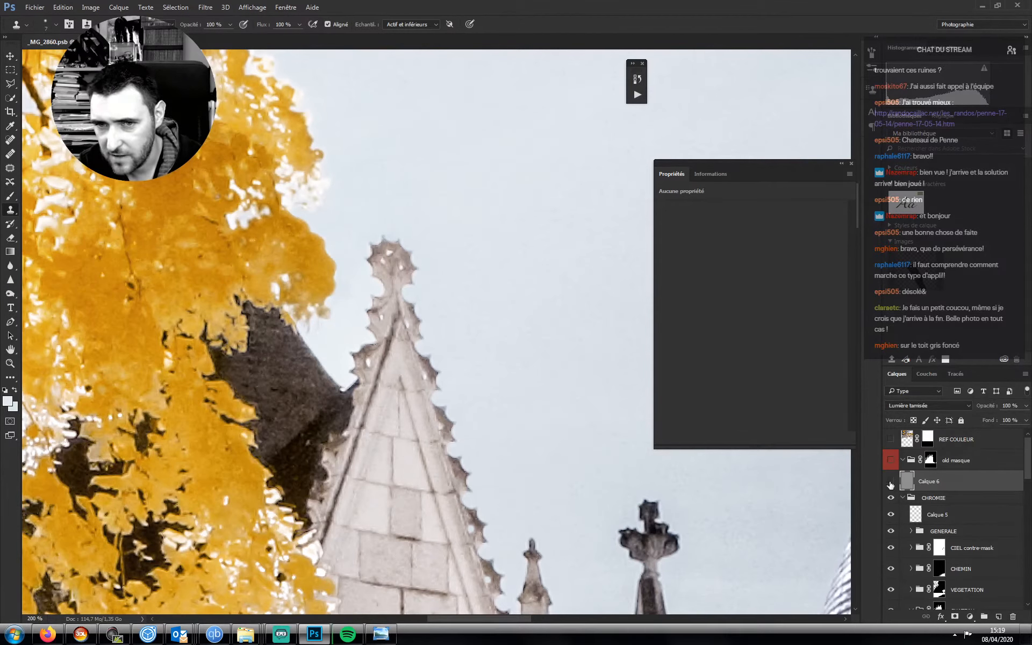
{"action": "left_click", "coordinate": [891, 482]}
{"action": "left_click", "coordinate": [891, 482]}
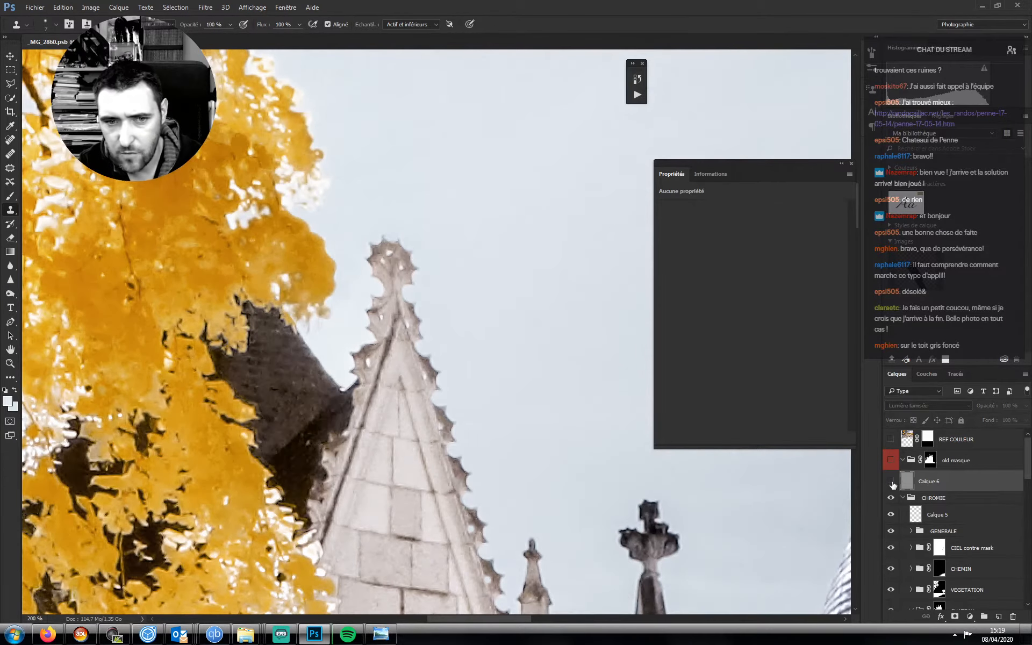
- Set the grain layer Calque 6 to the Incrustation blend mode at 75% opacity
{"action": "left_click", "coordinate": [904, 412]}
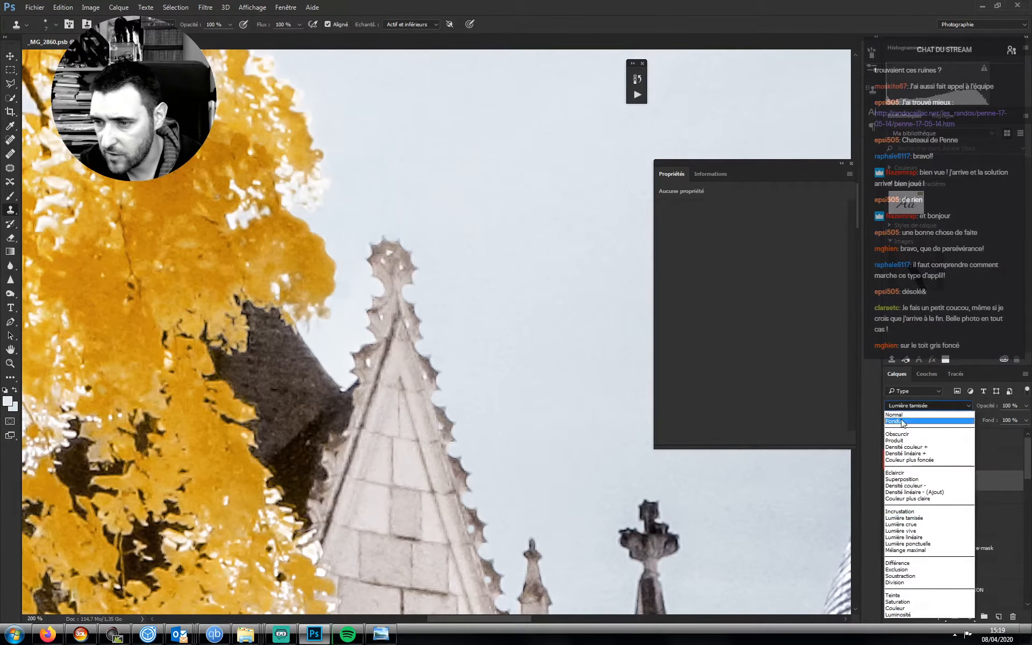
{"action": "left_click", "coordinate": [903, 514]}
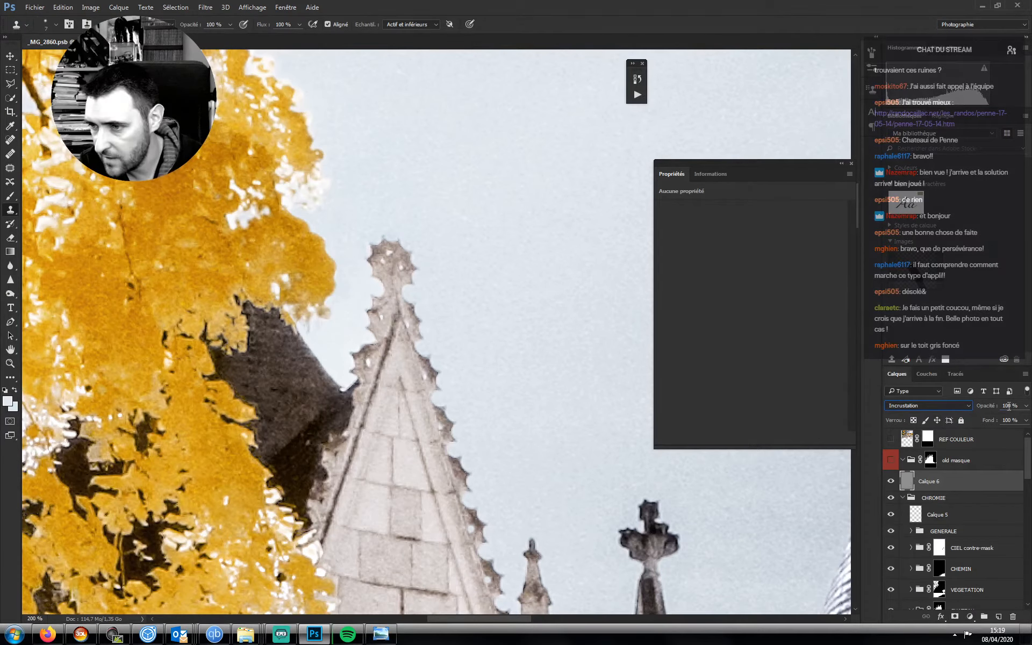
{"action": "type", "text": "75"}
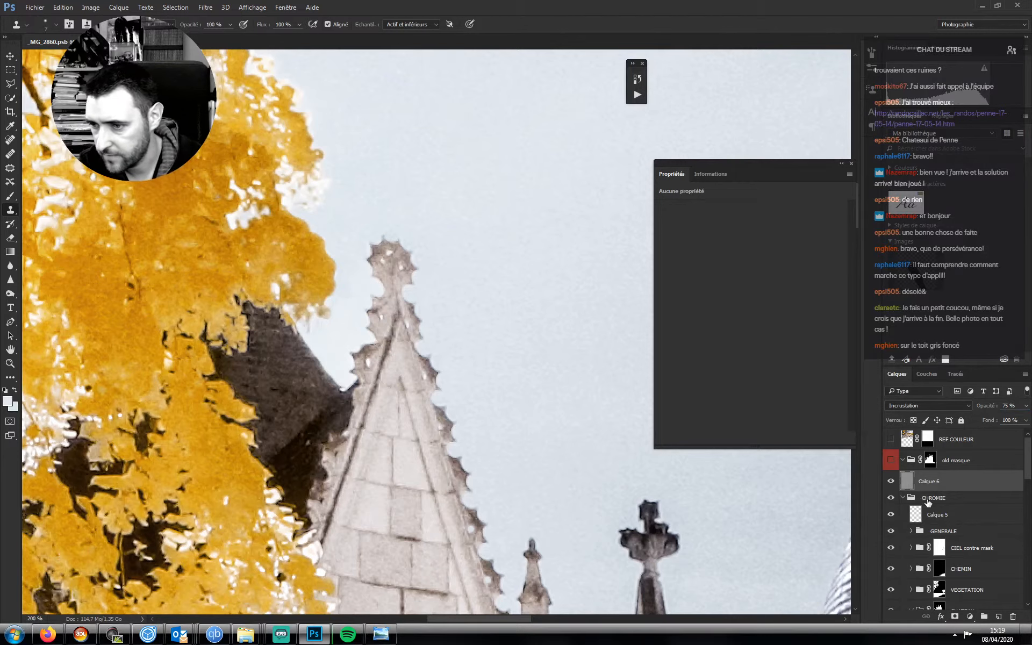
- Rename the layer Calque 5 in the CHROMIE group as "last clean"
{"action": "double_click", "coordinate": [935, 515]}
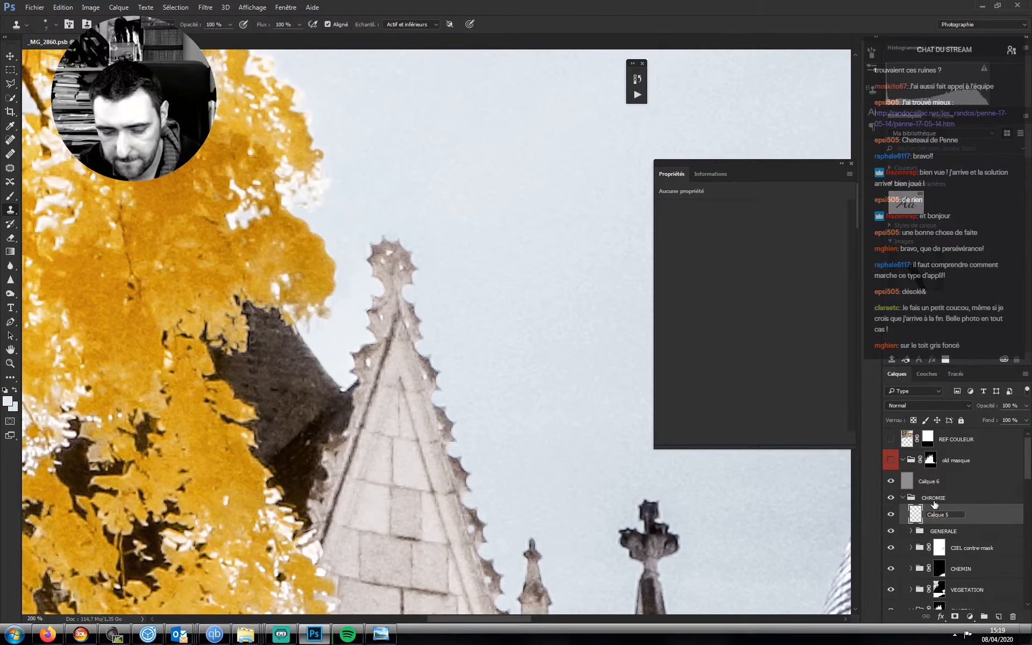
{"action": "key", "text": "ctrl+a"}
{"action": "type", "text": "ta"}
{"action": "type", "text": "st clean"}
{"action": "key", "text": "Return"}
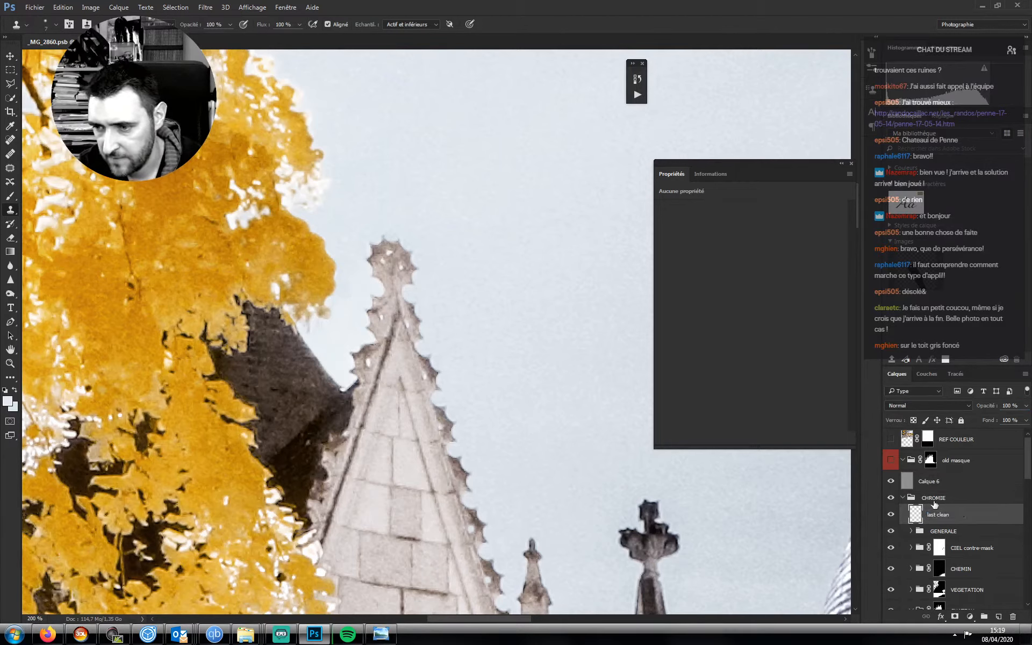
- Rename the grain layer Calque 6 as "TX400" and hide it
{"action": "left_click_drag", "start_coordinate": [487, 386], "coordinate": [472, 374]}
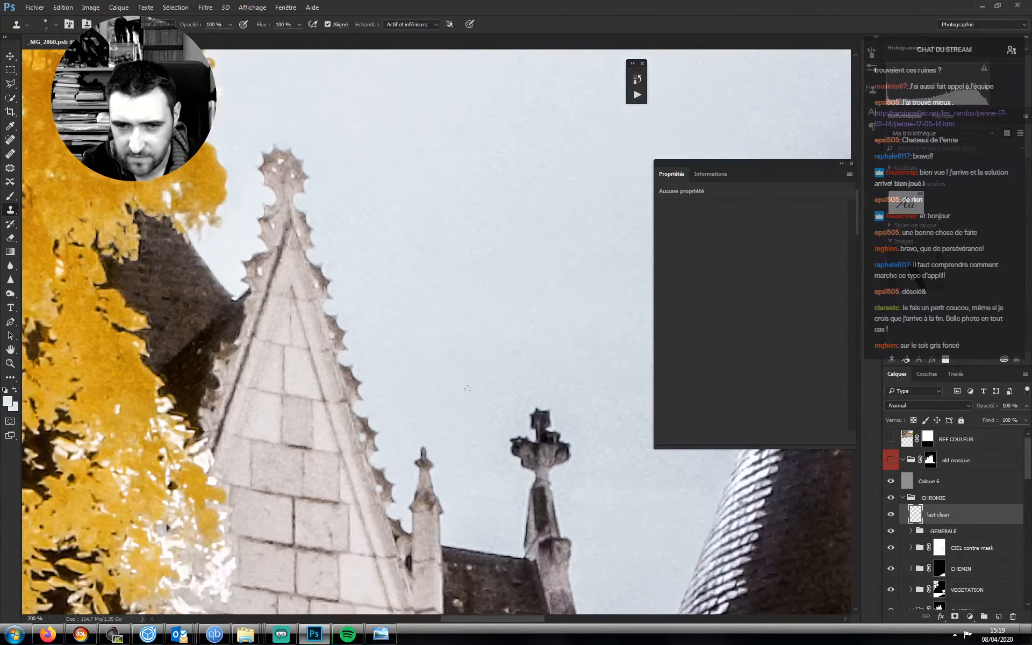
{"action": "left_click_drag", "start_coordinate": [455, 431], "coordinate": [392, 392]}
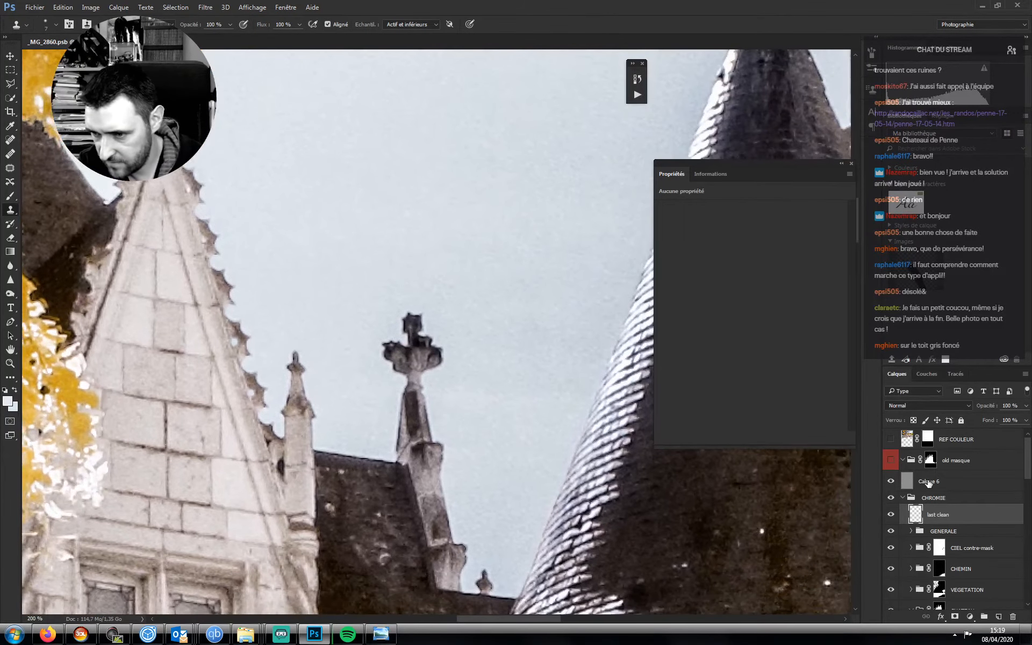
{"action": "double_click", "coordinate": [930, 482]}
{"action": "type", "text": "TX4"}
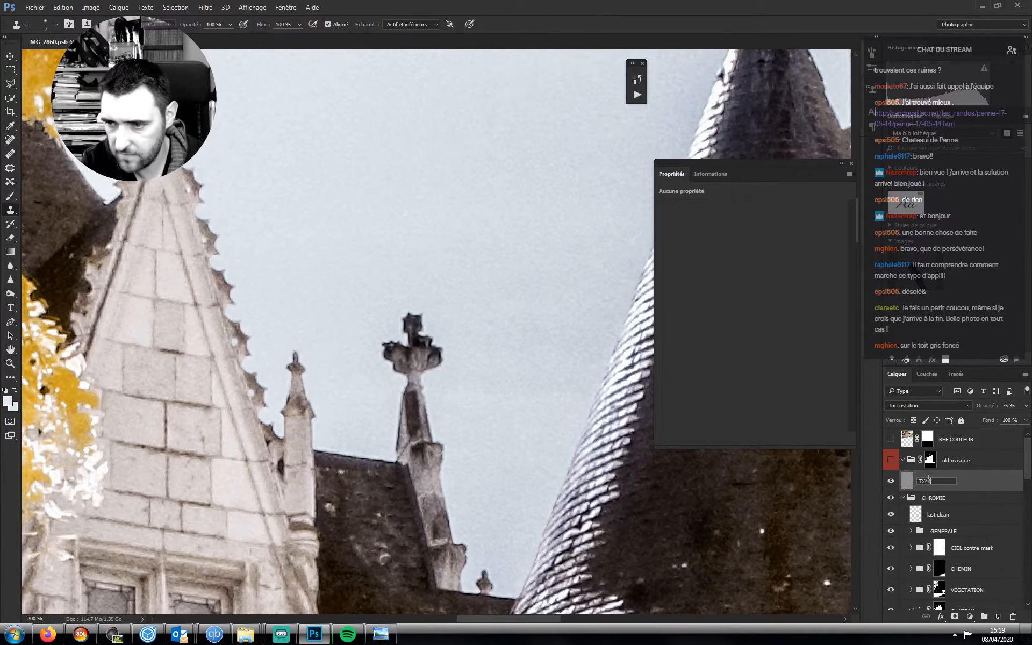
{"action": "type", "text": "00"}
{"action": "key", "text": "Return"}
{"action": "left_click", "coordinate": [891, 481]}
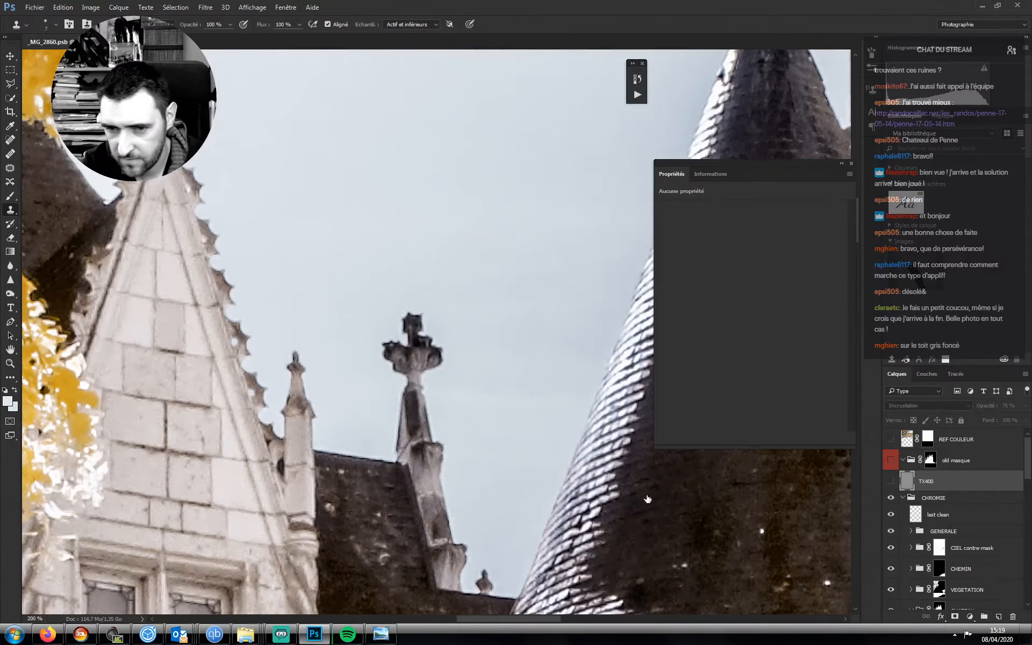
- On the last clean layer, clone sky along the dormer's right edge using a Clone Stamp brush with 57% hardness
{"action": "left_click", "coordinate": [938, 515]}
{"action": "left_click_drag", "start_coordinate": [512, 430], "coordinate": [140, 523]}
{"action": "left_click_drag", "start_coordinate": [387, 318], "coordinate": [355, 457]}
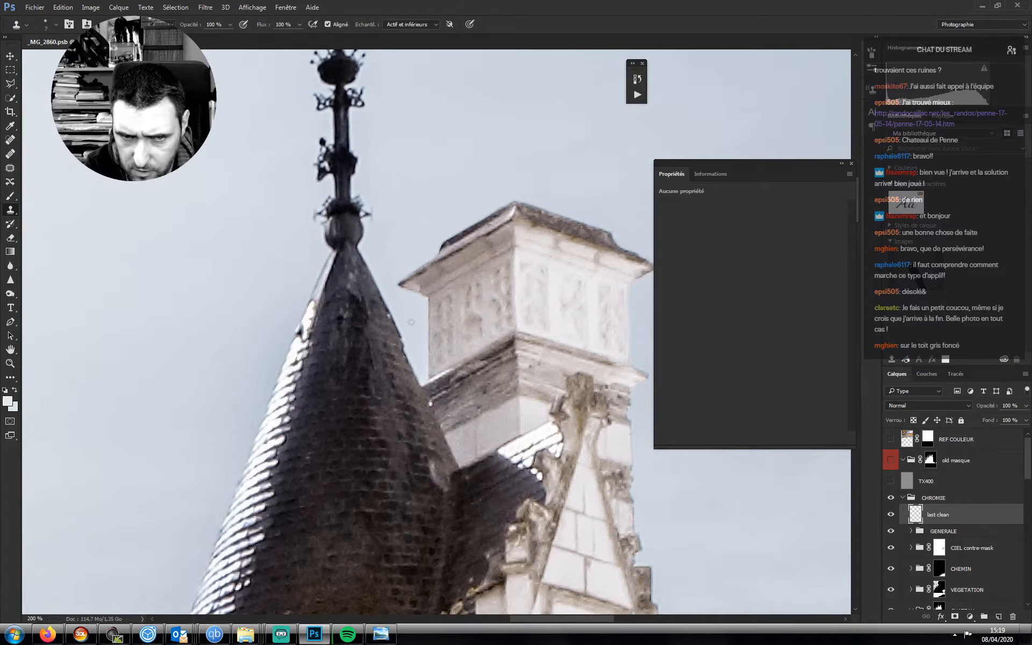
{"action": "left_click_drag", "start_coordinate": [399, 325], "coordinate": [412, 469]}
{"action": "mouse_move", "coordinate": [390, 285]}
{"action": "left_mouse_down"}
{"action": "mouse_move", "coordinate": [404, 404]}
{"action": "mouse_move", "coordinate": [301, 159]}
{"action": "left_mouse_up"}
{"action": "left_click_drag", "start_coordinate": [428, 350], "coordinate": [410, 248]}
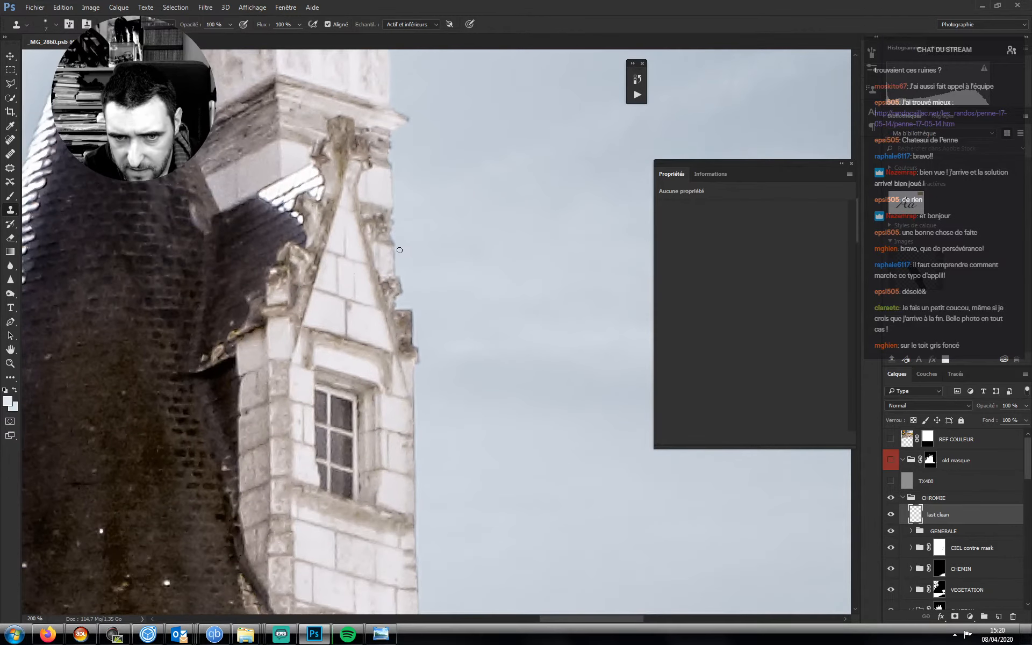
{"action": "right_click", "coordinate": [469, 258]}
{"action": "left_click", "coordinate": [531, 292]}
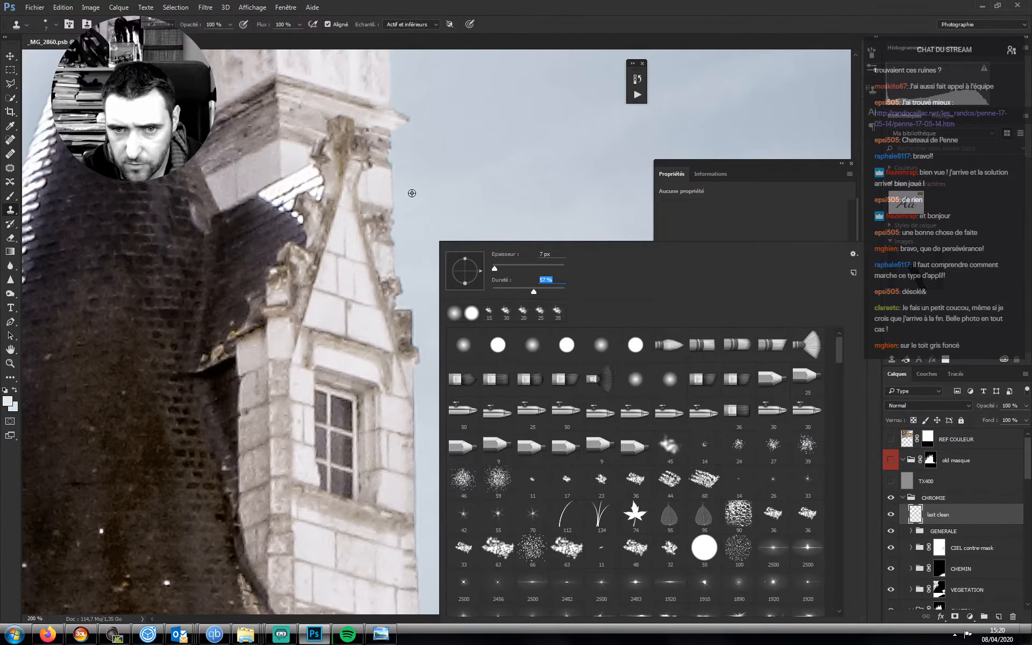
{"action": "key", "text": "Return"}
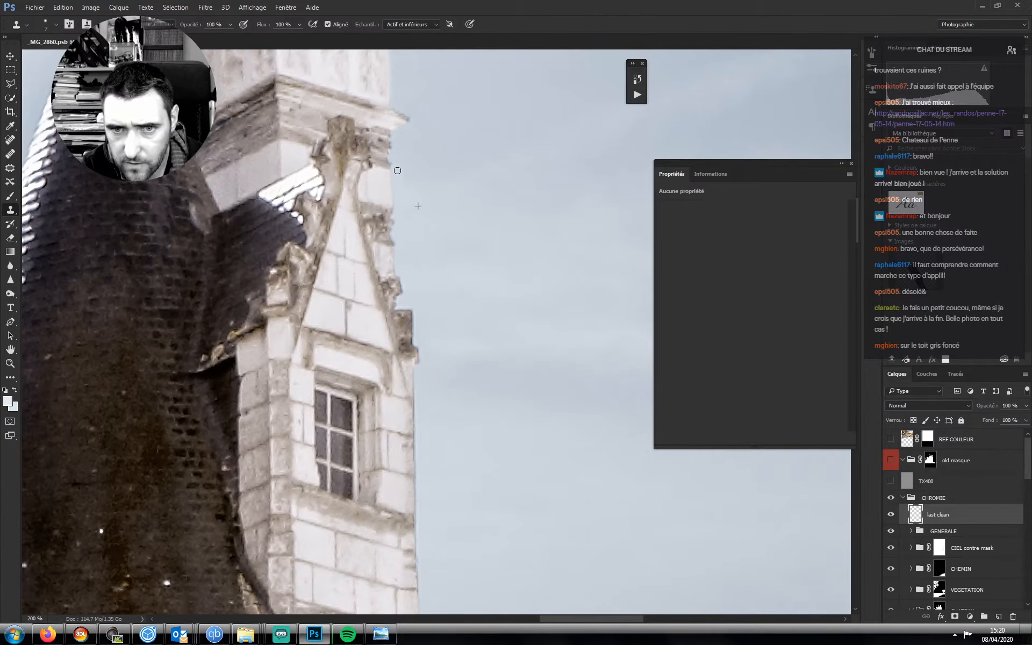
{"action": "scroll", "coordinate": [404, 207], "scroll_direction": "down", "scroll_amount": 3}
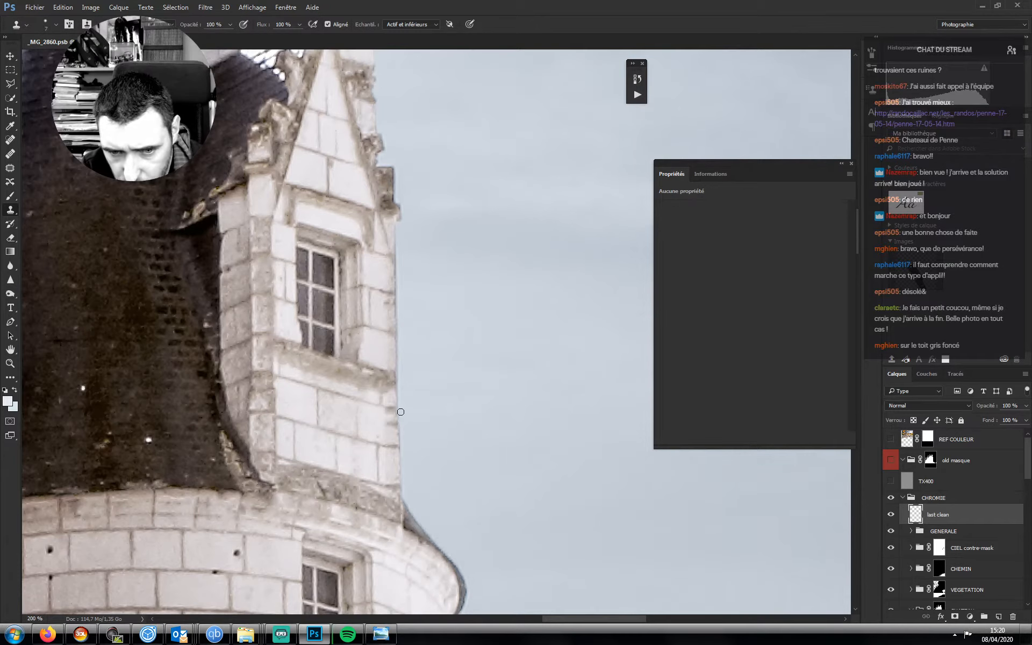
{"action": "left_click", "coordinate": [401, 414], "text": "shift"}
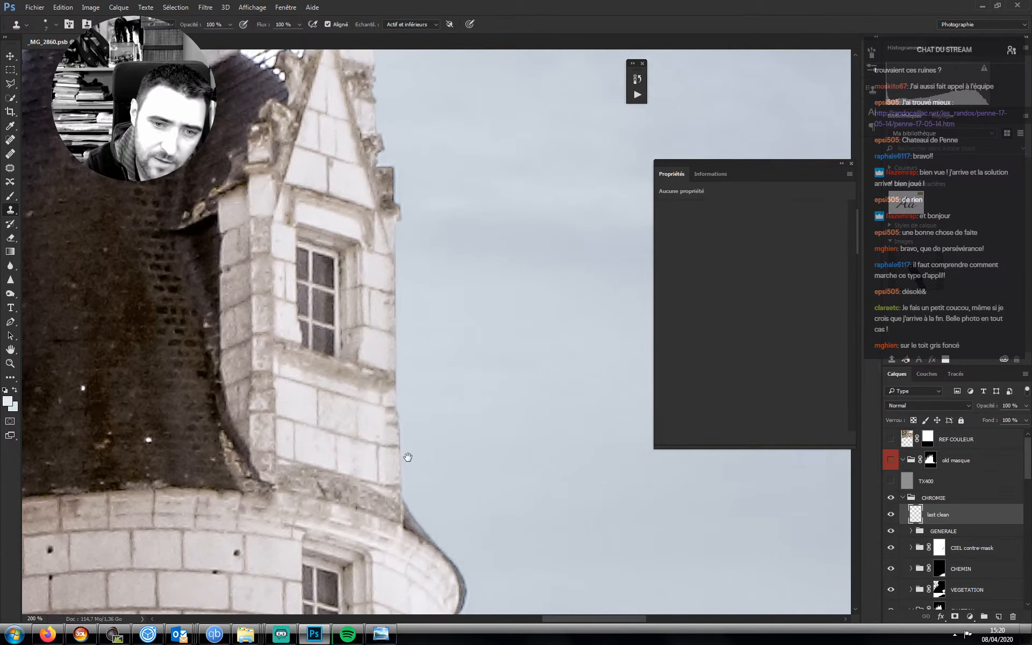
- Clone sky over the fringe at the dormer's base and down the upper tower's right wall to the lower roof
{"action": "mouse_move", "coordinate": [405, 454]}
{"action": "left_mouse_down"}
{"action": "mouse_move", "coordinate": [389, 322]}
{"action": "mouse_move", "coordinate": [383, 362]}
{"action": "left_mouse_up"}
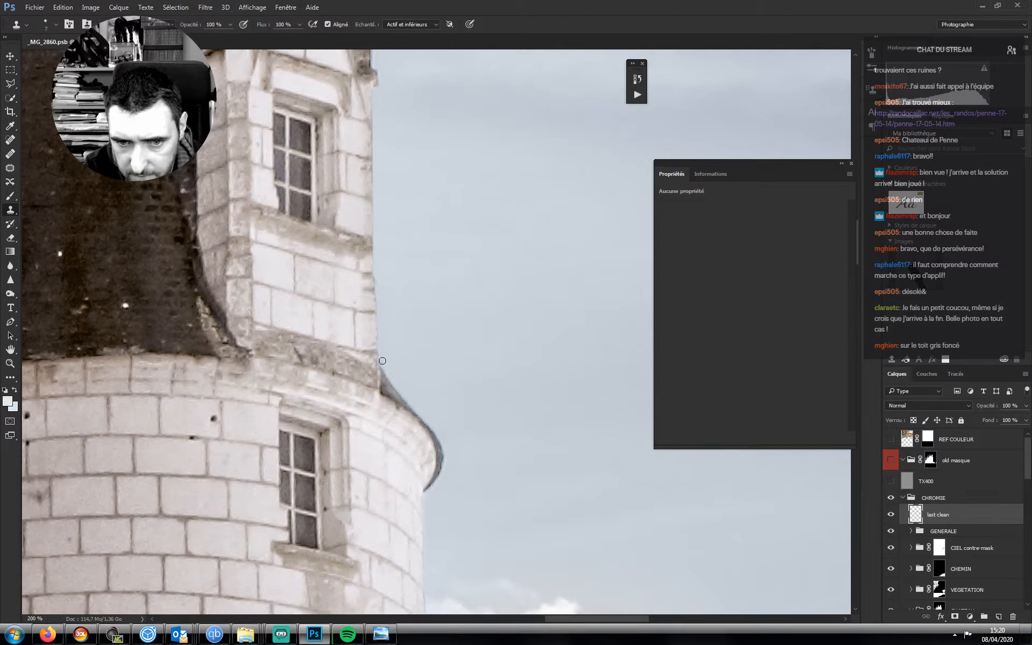
{"action": "left_click_drag", "start_coordinate": [382, 324], "coordinate": [381, 351]}
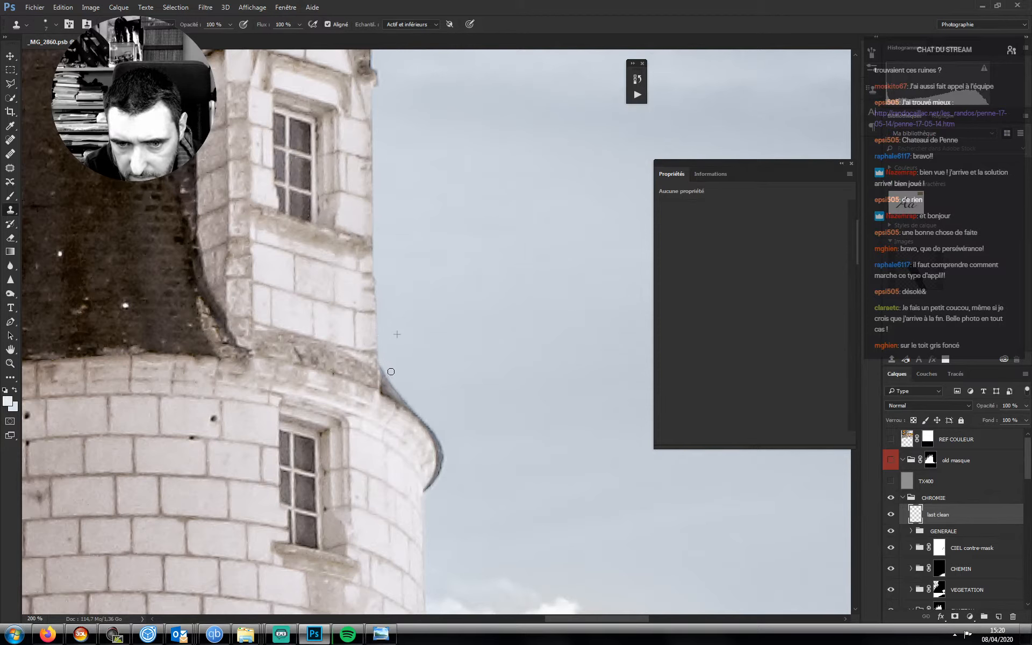
{"action": "left_click_drag", "start_coordinate": [432, 438], "coordinate": [371, 203]}
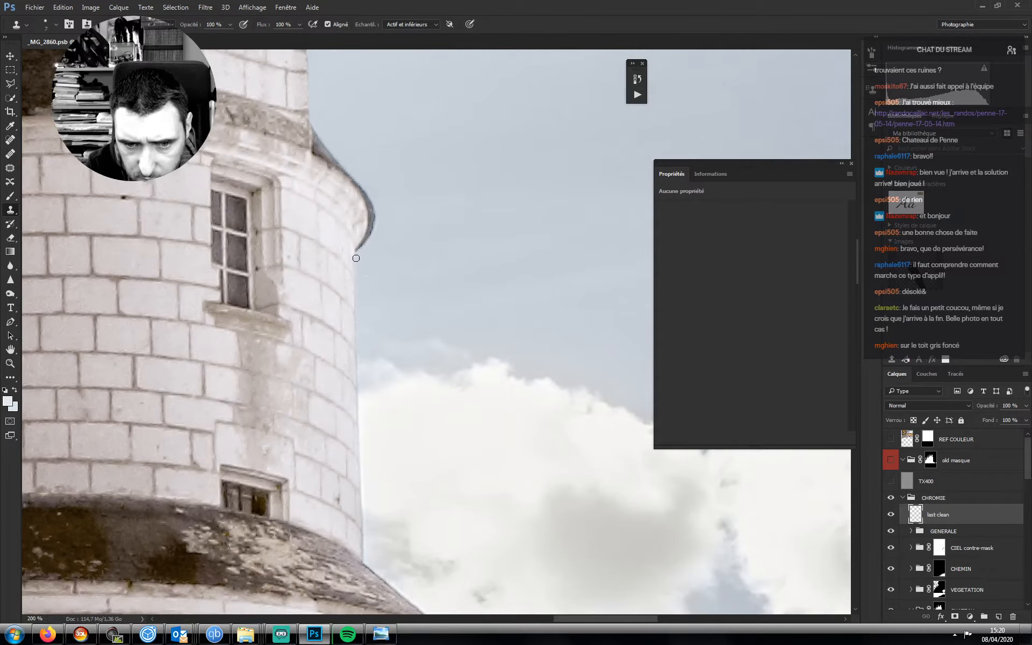
{"action": "left_click", "coordinate": [366, 563], "text": "shift"}
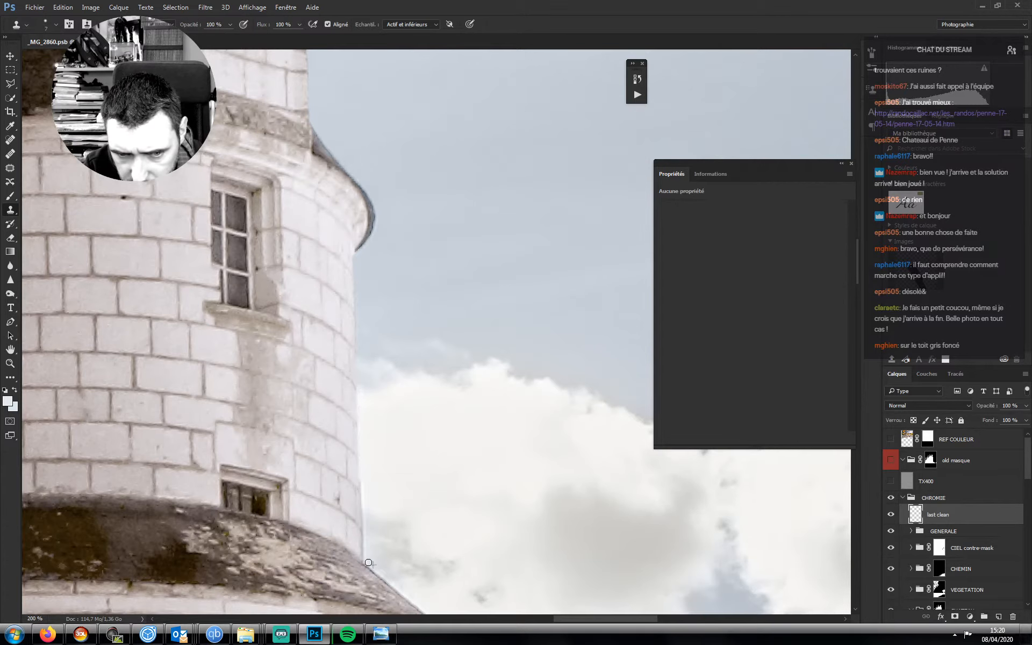
- Retouch the right edge of the lower turret just under its roof rim with the Clone Stamp
{"action": "scroll", "coordinate": [421, 512], "scroll_direction": "up", "scroll_amount": 10}
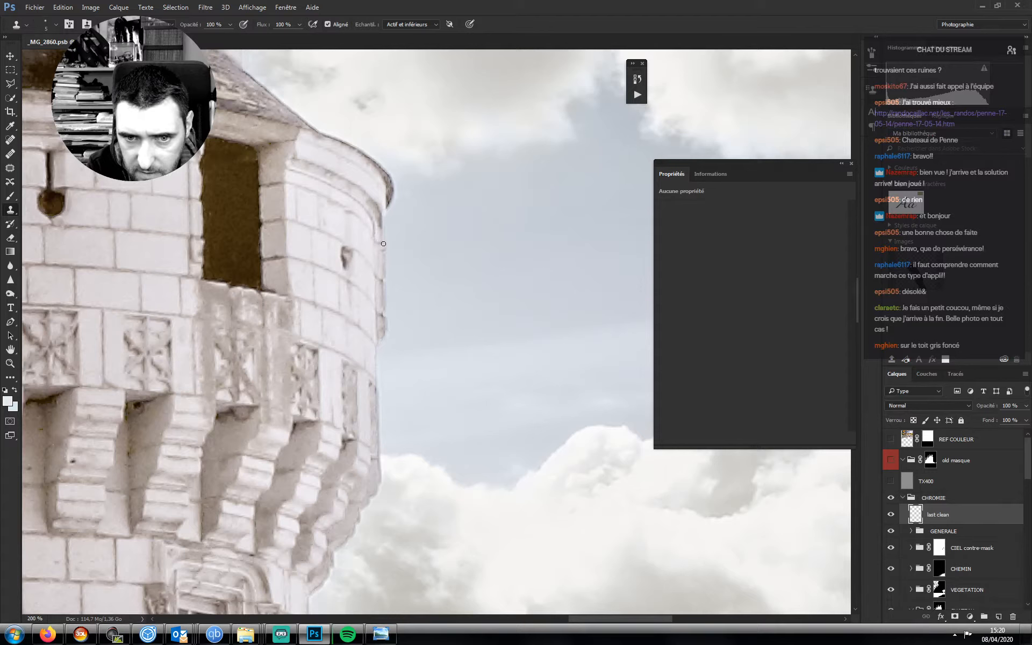
{"action": "key", "text": "z"}
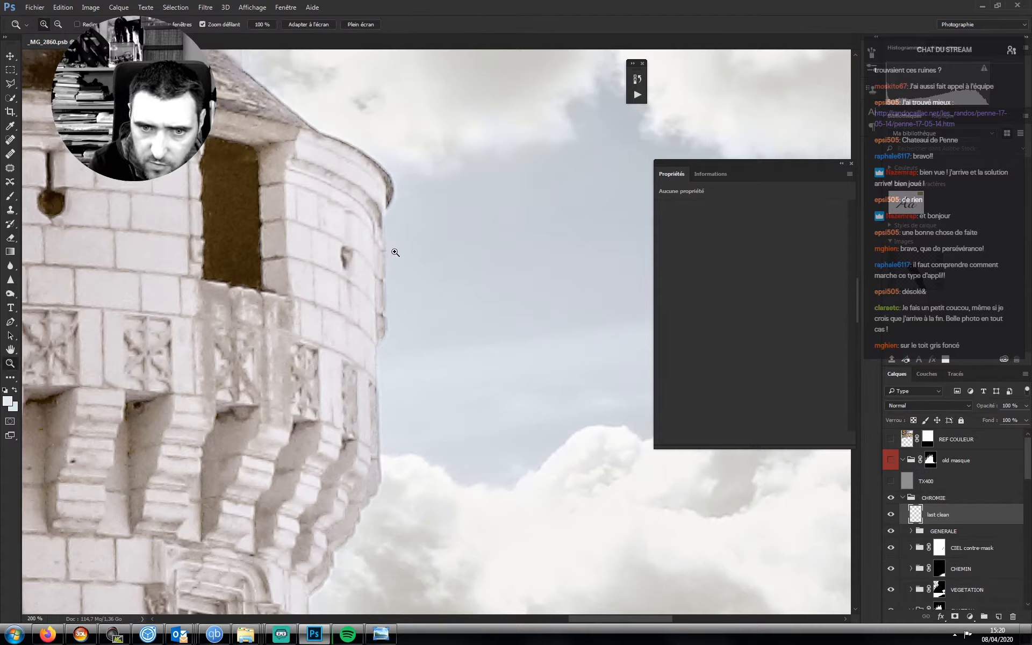
{"action": "left_click_drag", "start_coordinate": [418, 256], "coordinate": [435, 260]}
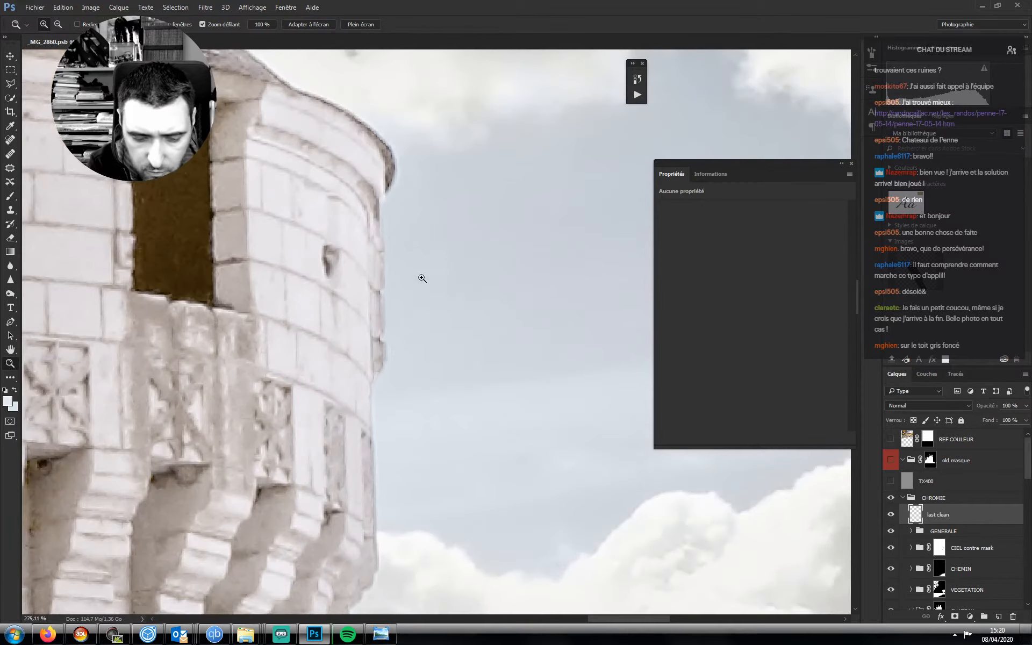
{"action": "key", "text": "s"}
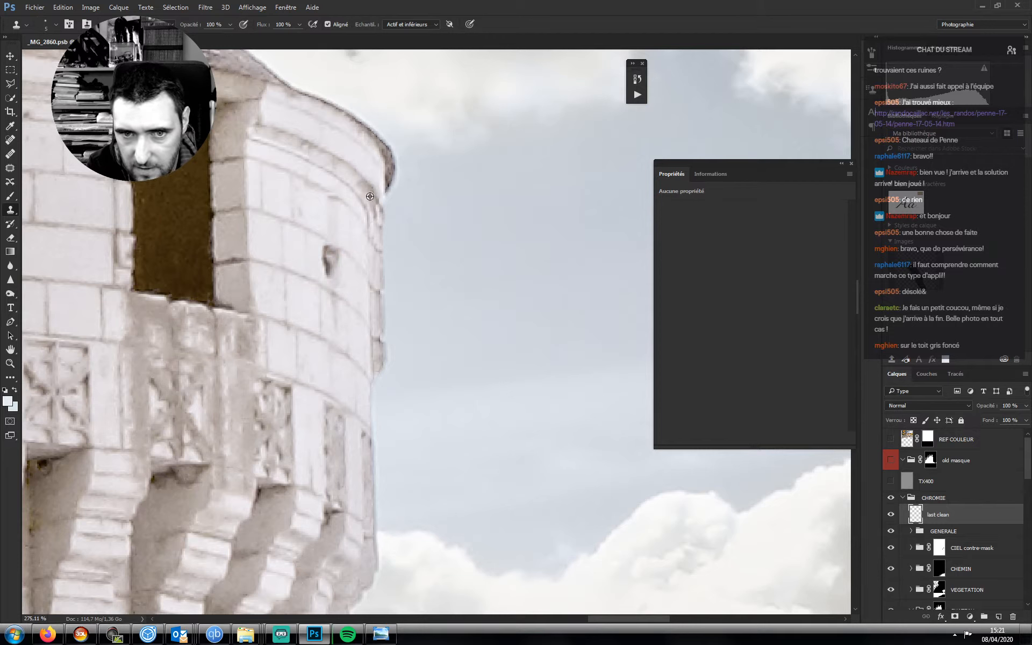
{"action": "left_click", "coordinate": [382, 221]}
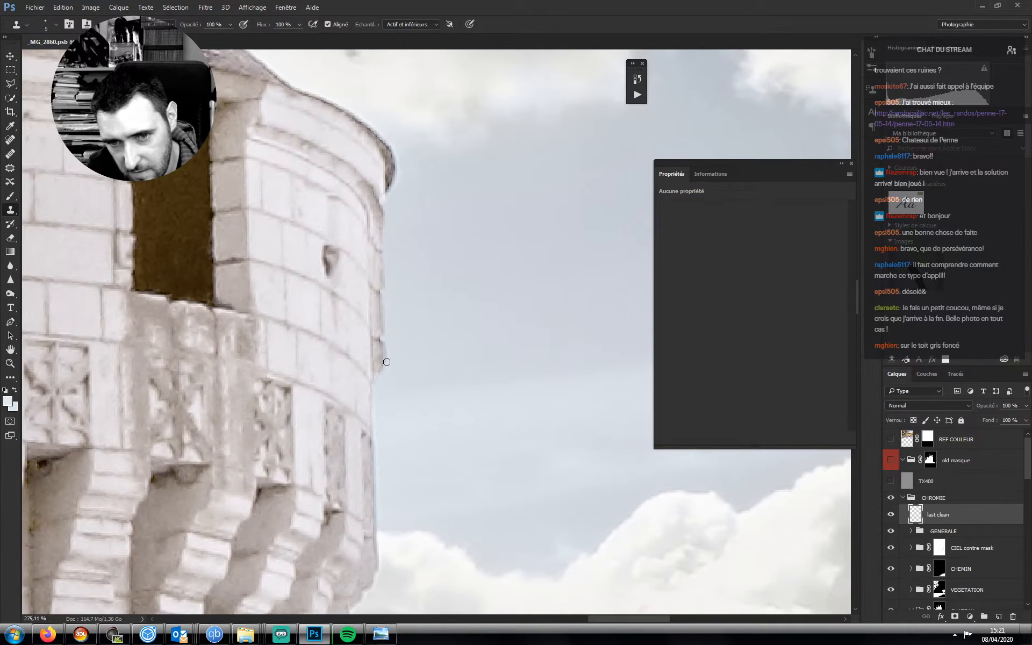
- Clone cloud texture over the light fringe along the turret's stone corbels and the tower wall beside the tall window
{"action": "mouse_move", "coordinate": [386, 349]}
{"action": "left_mouse_down"}
{"action": "mouse_move", "coordinate": [399, 397]}
{"action": "mouse_move", "coordinate": [375, 240]}
{"action": "left_mouse_up"}
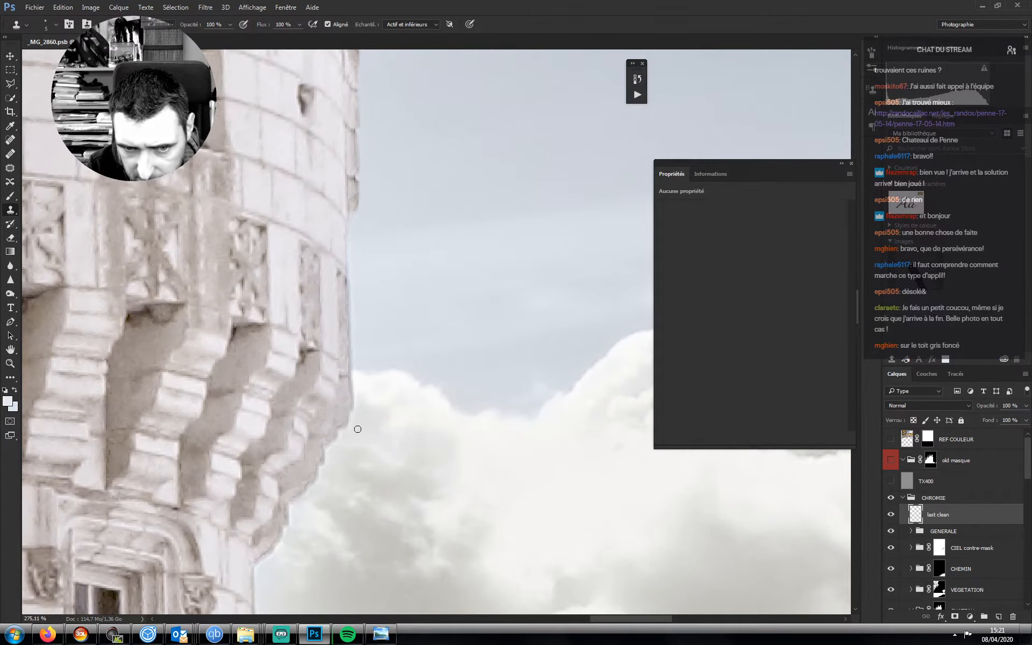
{"action": "left_click_drag", "start_coordinate": [373, 454], "coordinate": [387, 298]}
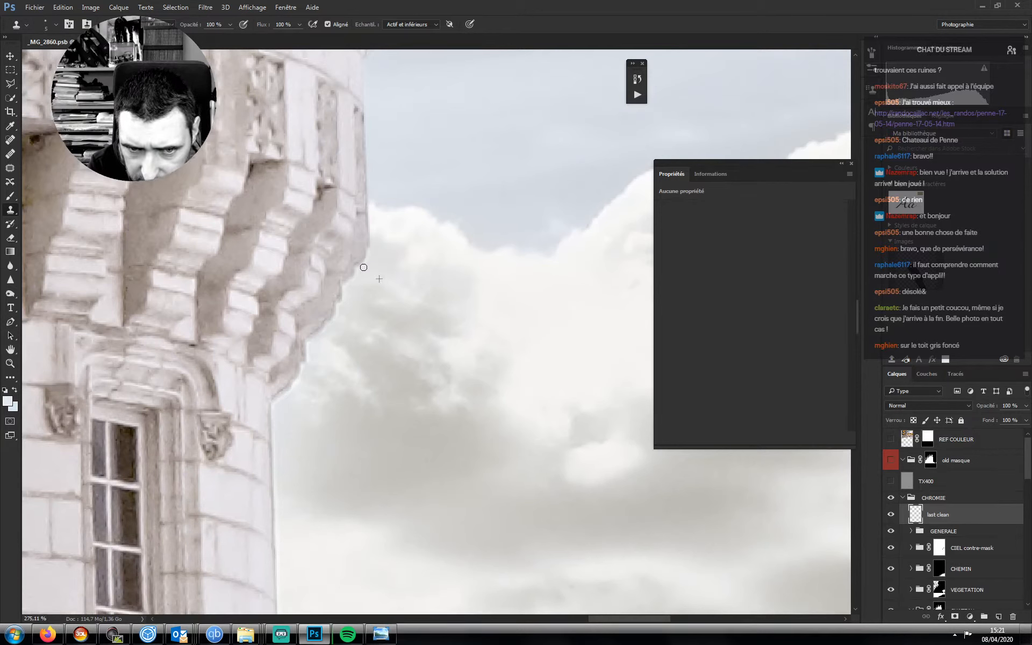
{"action": "left_click_drag", "start_coordinate": [359, 269], "coordinate": [345, 286]}
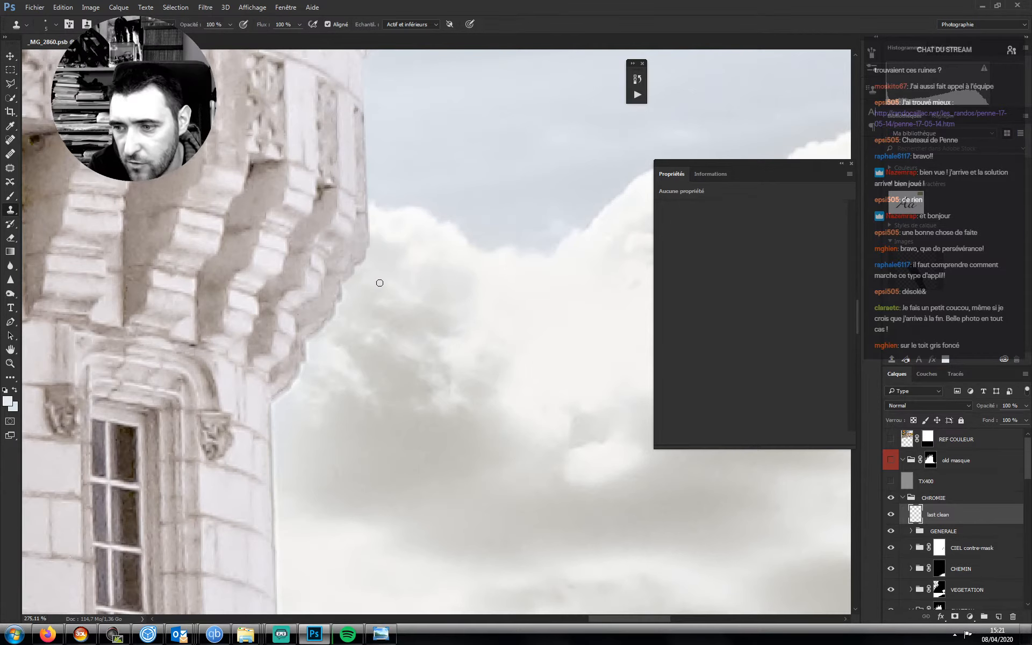
{"action": "scroll", "coordinate": [380, 290], "scroll_direction": "down", "scroll_amount": 3}
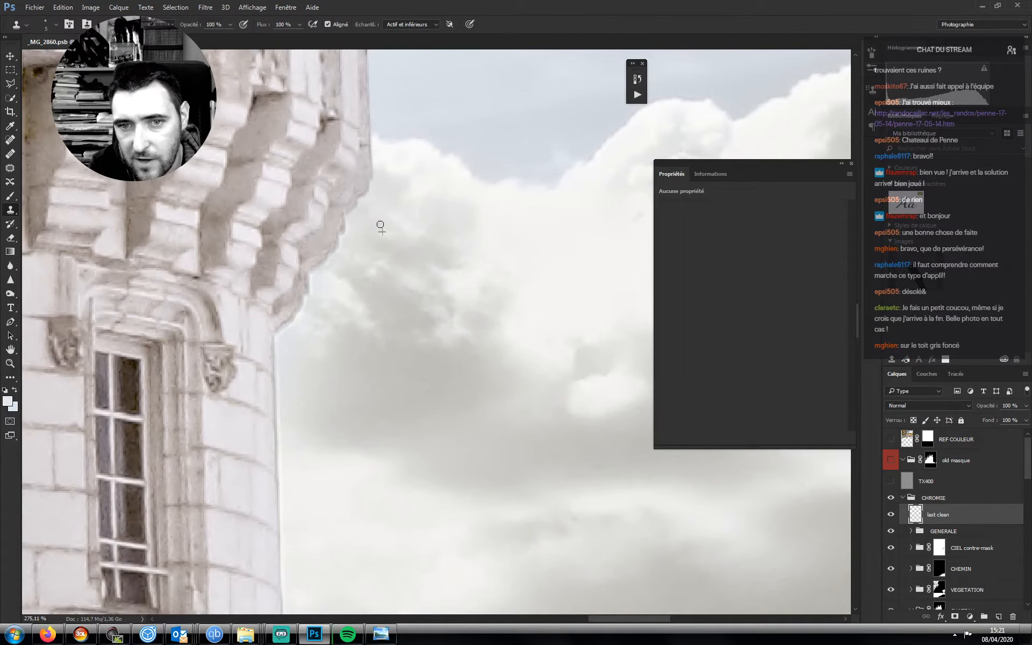
{"action": "left_click", "coordinate": [369, 241], "text": "alt"}
{"action": "left_click", "coordinate": [348, 246]}
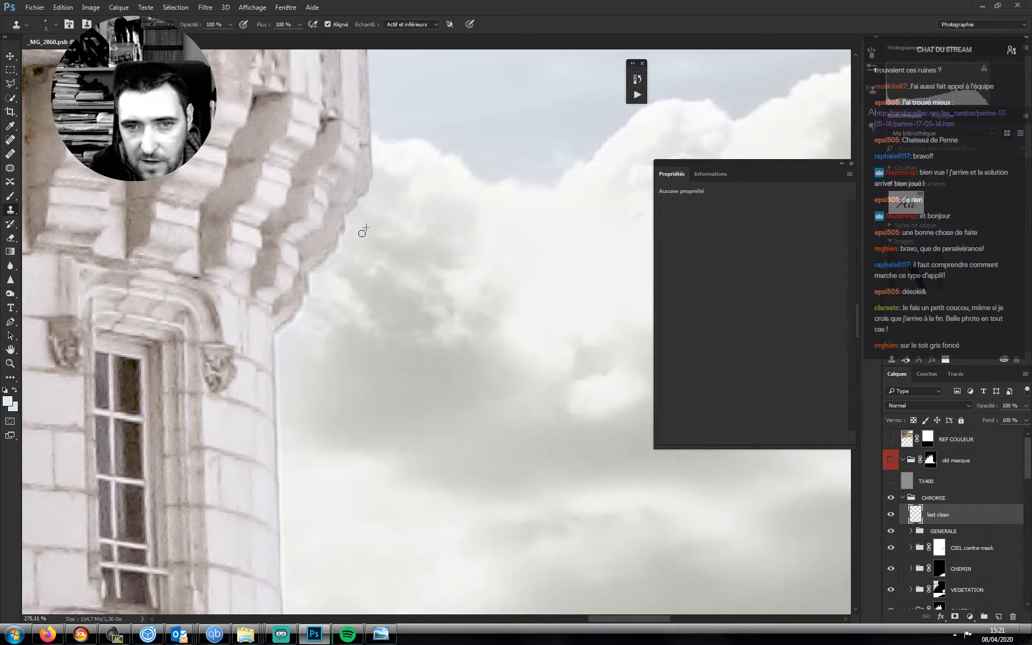
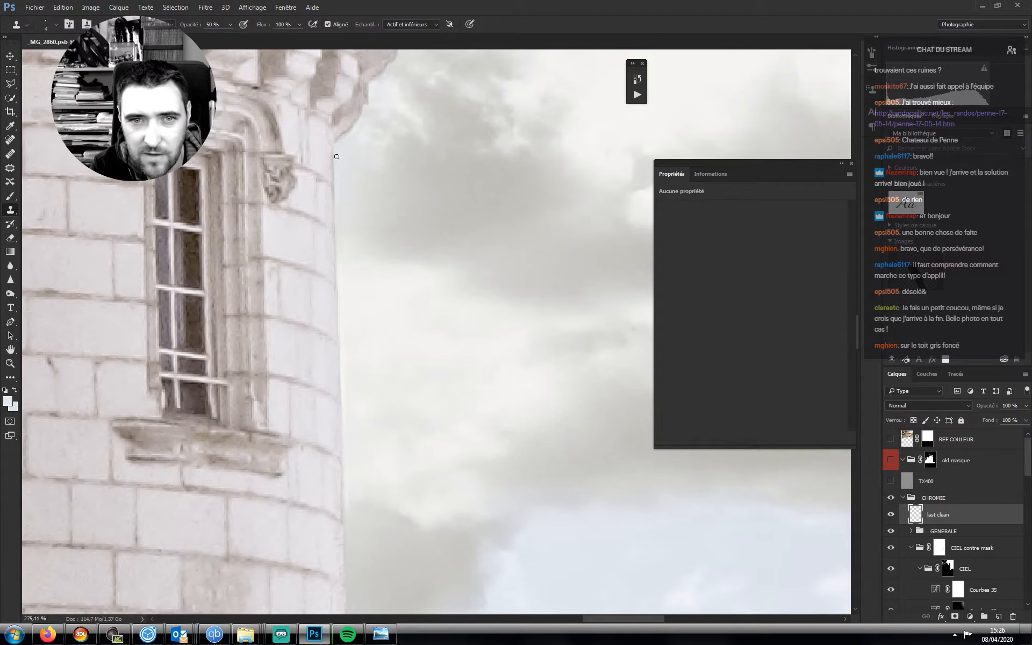
{"action": "left_click_drag", "start_coordinate": [336, 156], "coordinate": [351, 201]}
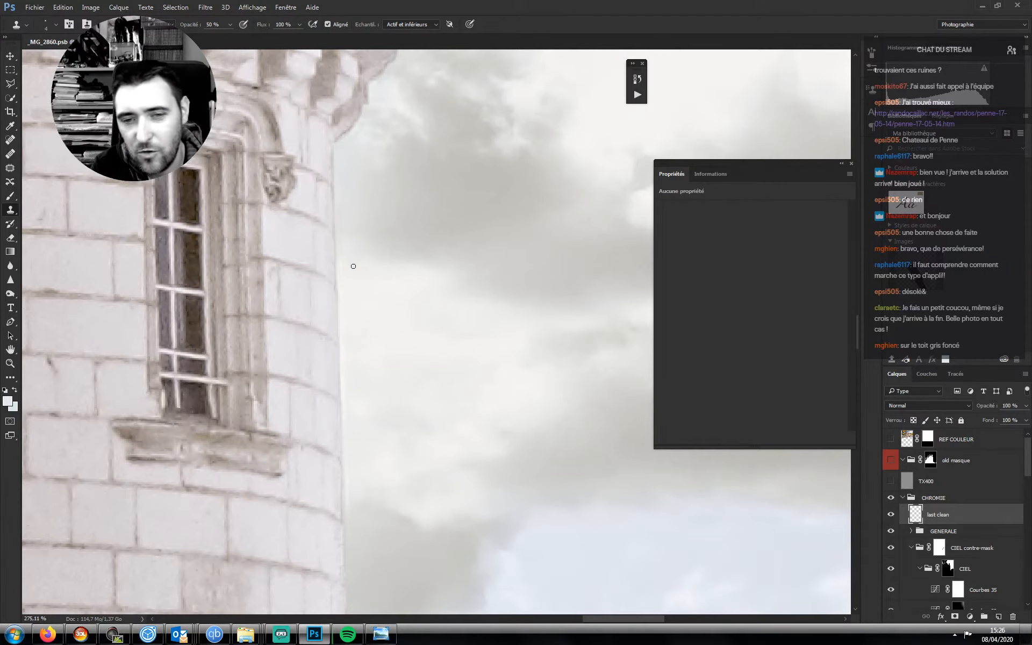
- Clone sky over the light fringe along the tower's right wall, beside and just below the tall window
{"action": "mouse_move", "coordinate": [353, 266]}
{"action": "left_mouse_down"}
{"action": "mouse_move", "coordinate": [350, 196]}
{"action": "mouse_move", "coordinate": [356, 273]}
{"action": "left_mouse_up"}
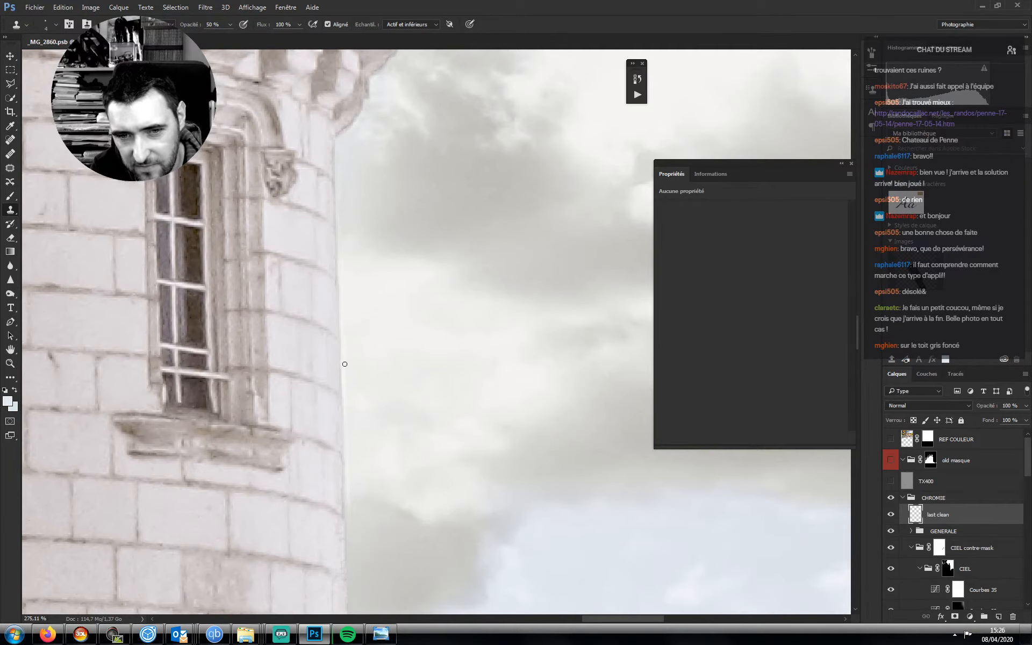
{"action": "left_click_drag", "start_coordinate": [355, 439], "coordinate": [348, 259]}
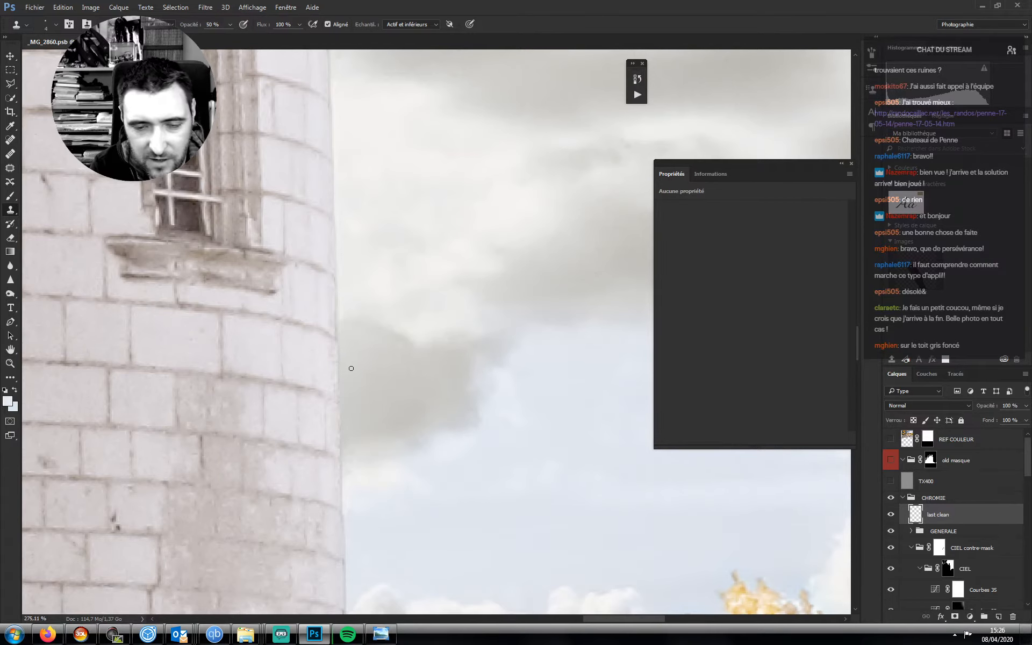
{"action": "scroll", "coordinate": [350, 334], "scroll_direction": "down", "scroll_amount": 3}
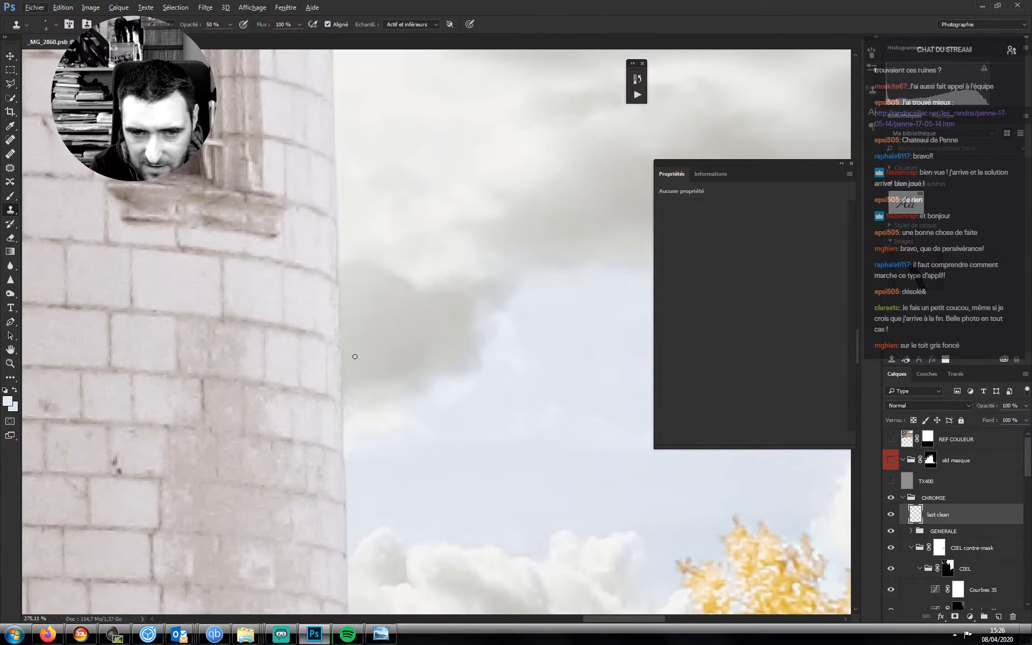
{"action": "scroll", "coordinate": [350, 399], "scroll_direction": "down", "scroll_amount": 5}
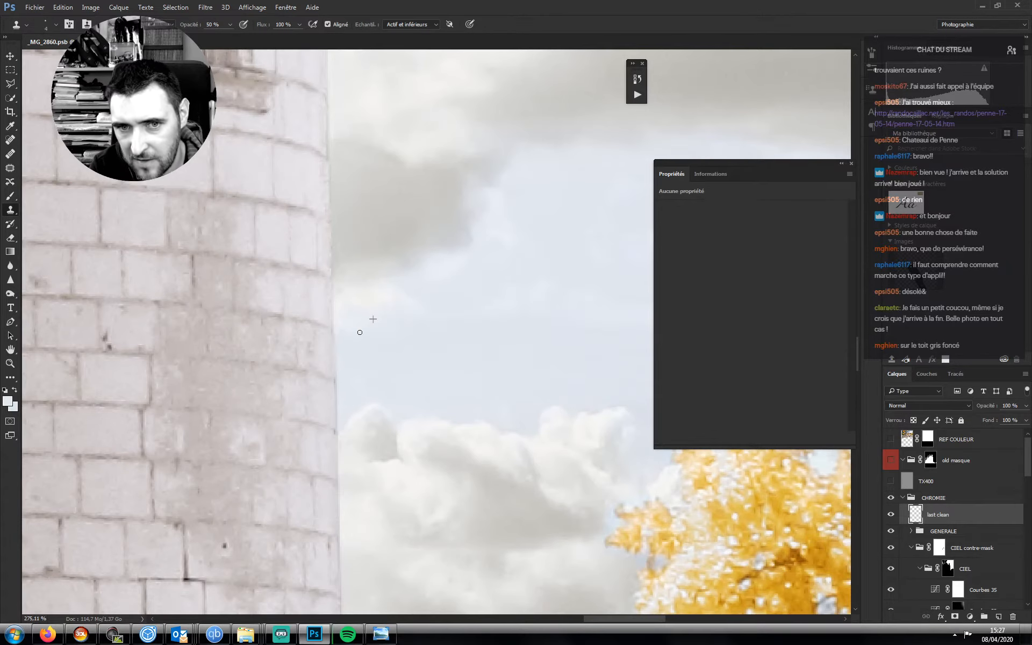
- Continue cloning sky along the tower's right edge, past the clouds and the lower paned window to the yellow foliage
{"action": "left_click_drag", "start_coordinate": [348, 387], "coordinate": [349, 305]}
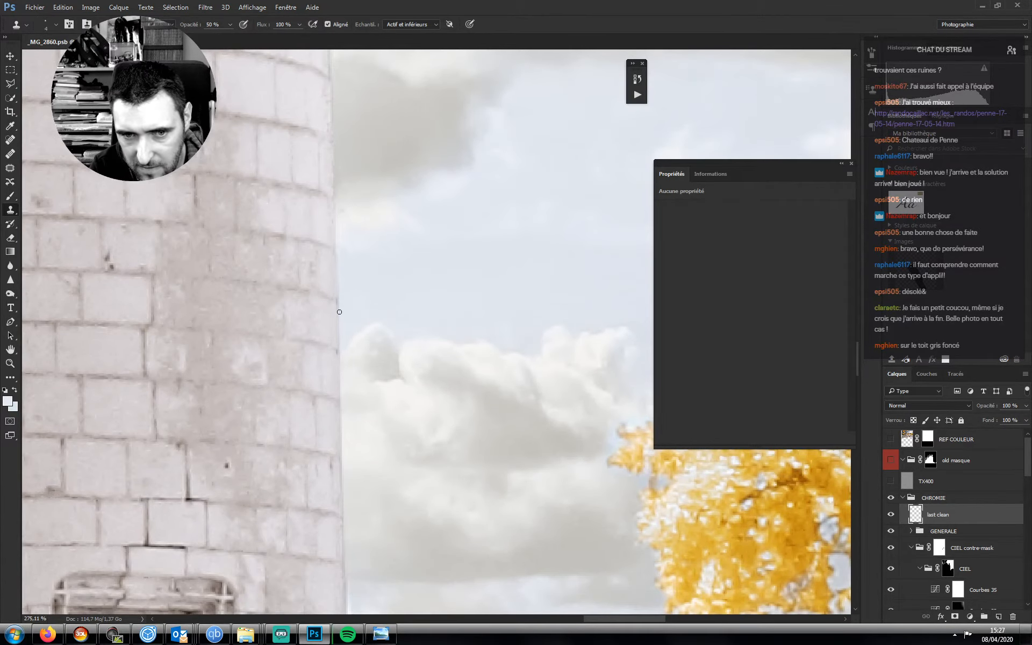
{"action": "scroll", "coordinate": [355, 339], "scroll_direction": "down", "scroll_amount": 10}
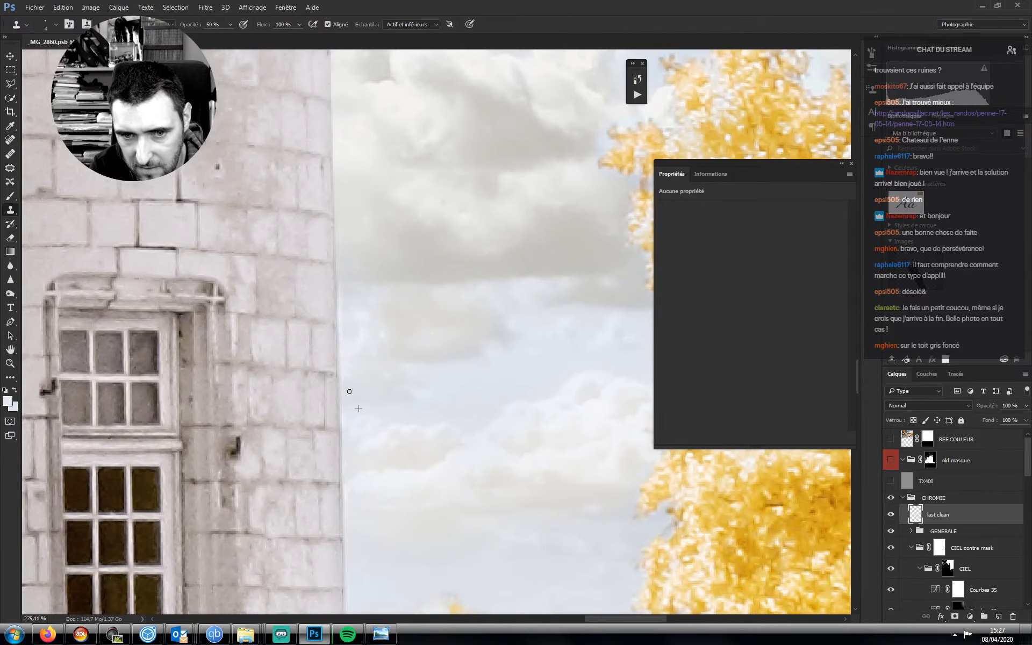
{"action": "left_click_drag", "start_coordinate": [363, 410], "coordinate": [348, 281]}
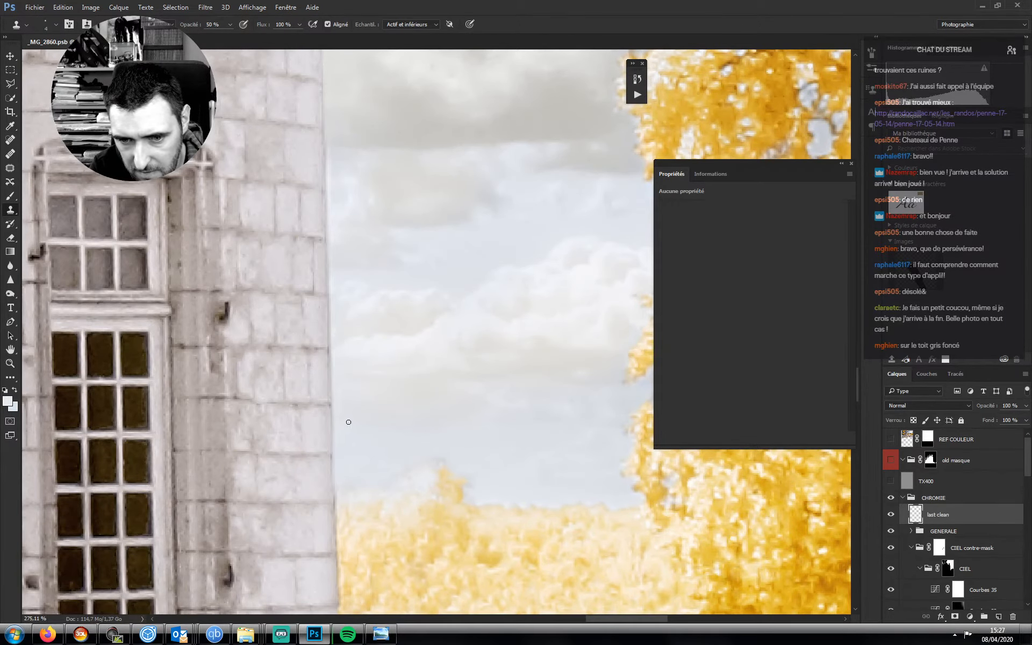
{"action": "left_click_drag", "start_coordinate": [348, 422], "coordinate": [348, 276]}
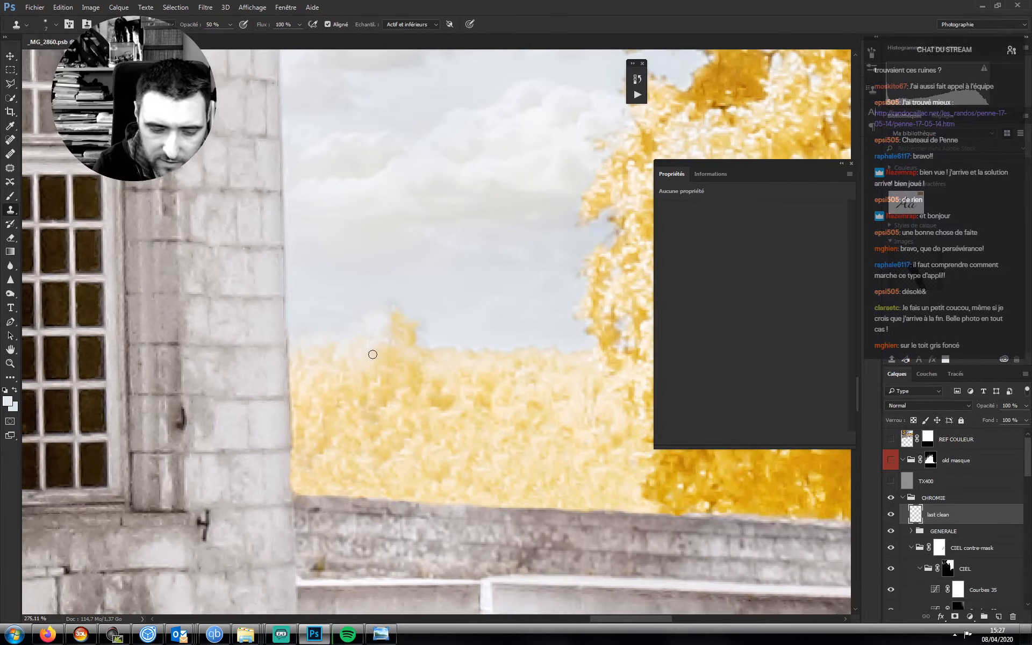
- Clone yellow foliage onto the small treetop near the tower and blend the faded leaves beside it at 10% opacity
{"action": "left_click", "coordinate": [410, 383], "text": "alt"}
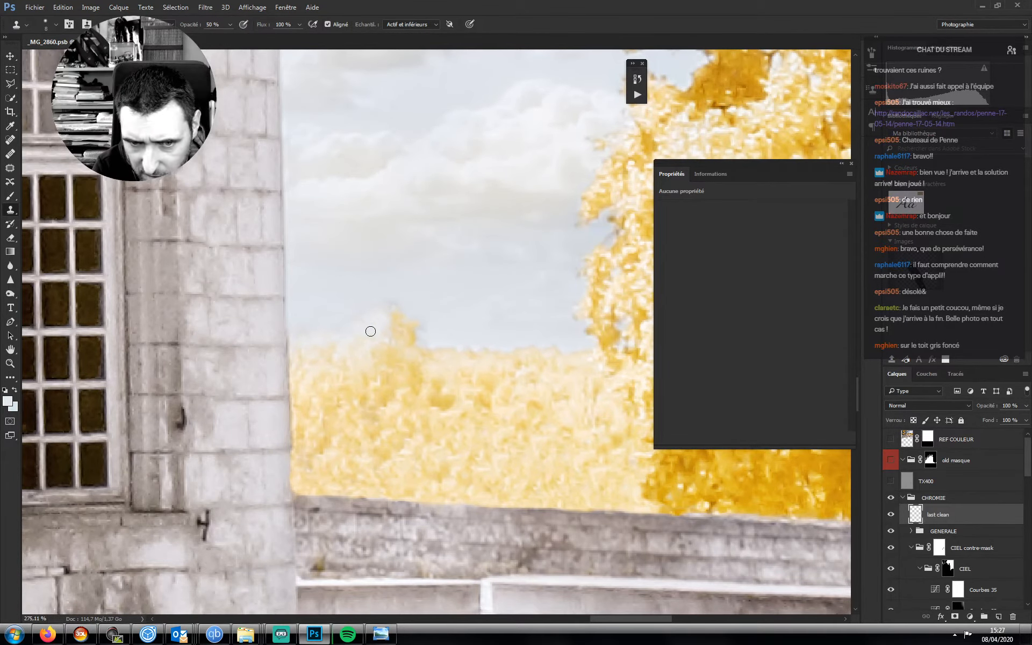
{"action": "left_click_drag", "start_coordinate": [381, 346], "coordinate": [373, 344]}
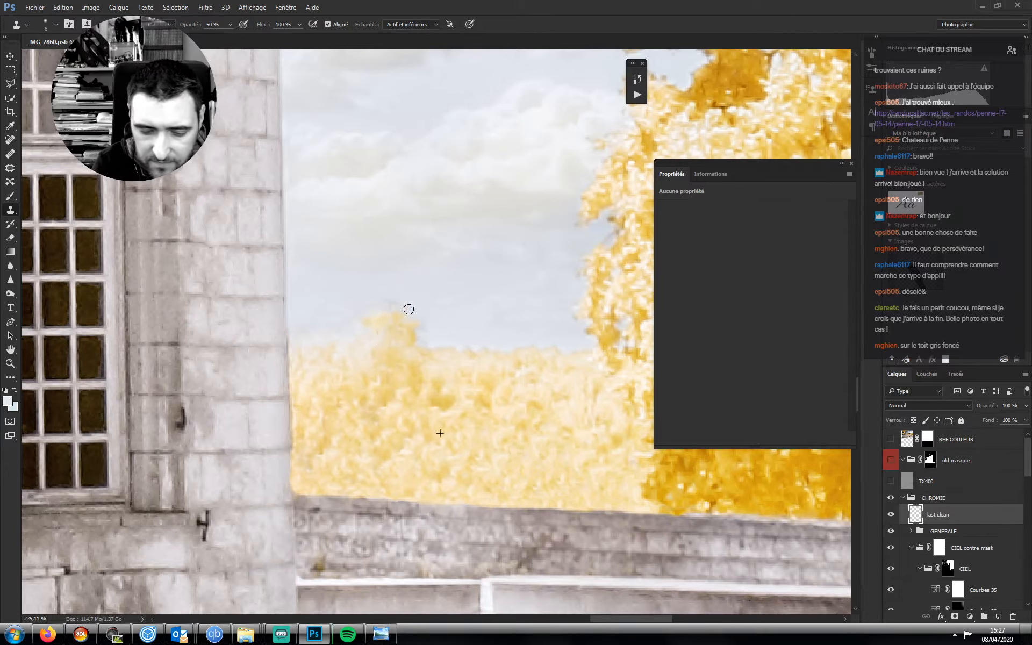
{"action": "key", "text": "1"}
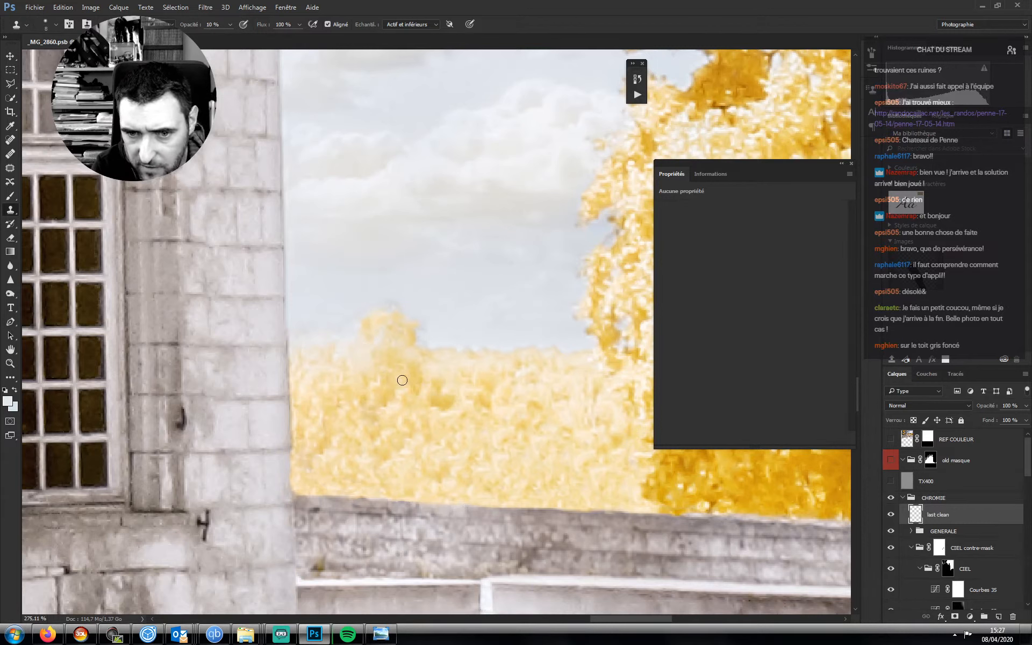
{"action": "left_click", "coordinate": [403, 404], "text": "alt"}
{"action": "mouse_move", "coordinate": [370, 338]}
{"action": "left_mouse_down"}
{"action": "mouse_move", "coordinate": [358, 347]}
{"action": "mouse_move", "coordinate": [355, 328]}
{"action": "mouse_move", "coordinate": [295, 346]}
{"action": "mouse_move", "coordinate": [306, 346]}
{"action": "left_mouse_up"}
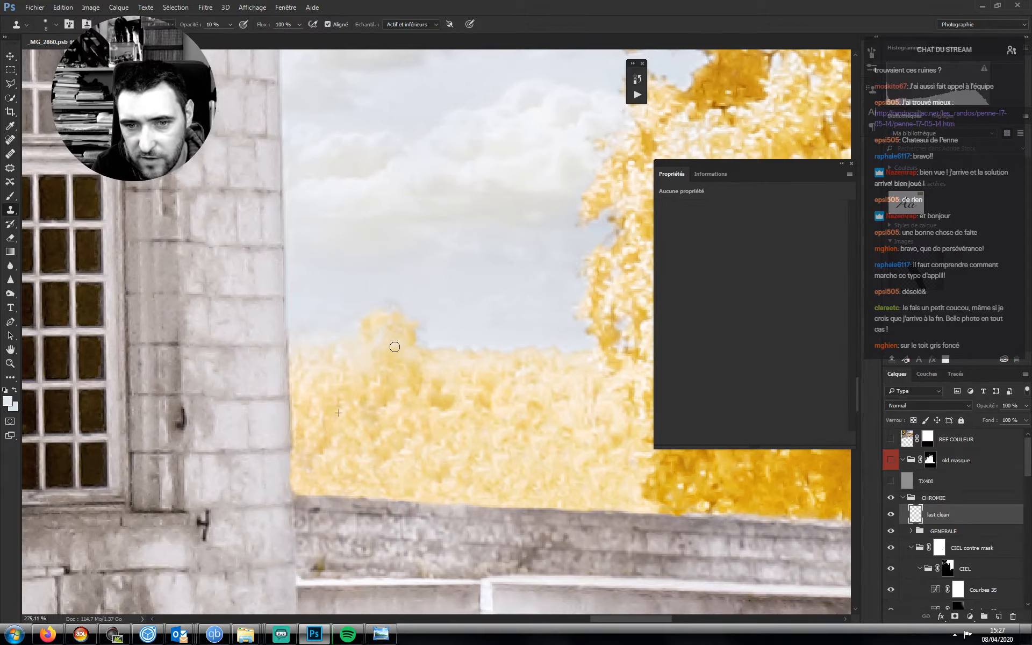
{"action": "left_click", "coordinate": [379, 371]}
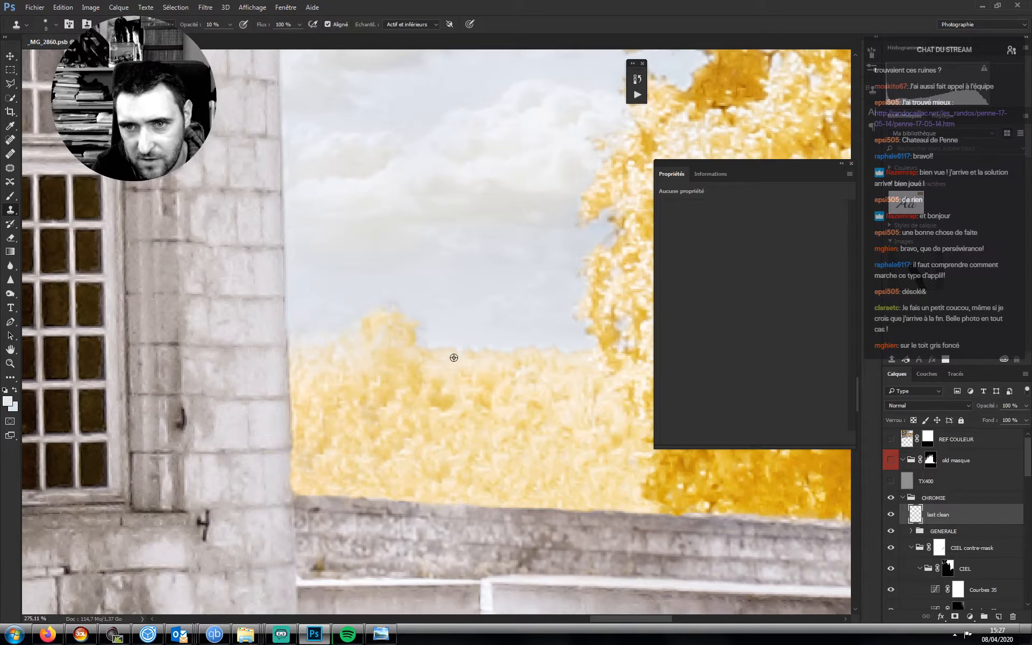
{"action": "left_click", "coordinate": [374, 397], "text": "alt"}
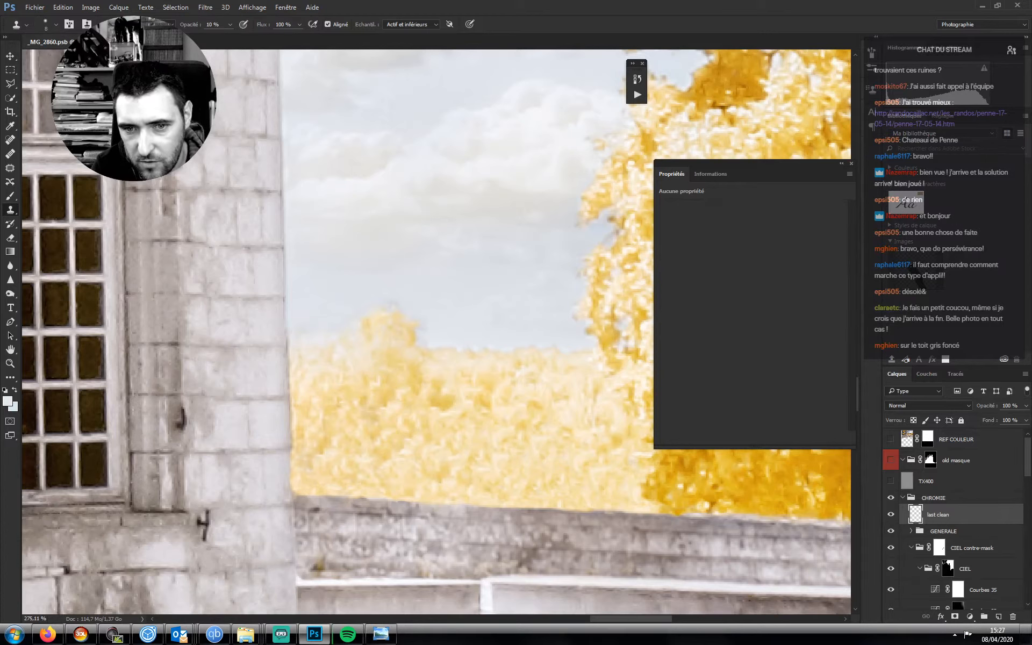
{"action": "mouse_move", "coordinate": [359, 360]}
{"action": "left_mouse_down"}
{"action": "mouse_move", "coordinate": [313, 341]}
{"action": "mouse_move", "coordinate": [308, 356]}
{"action": "left_mouse_up"}
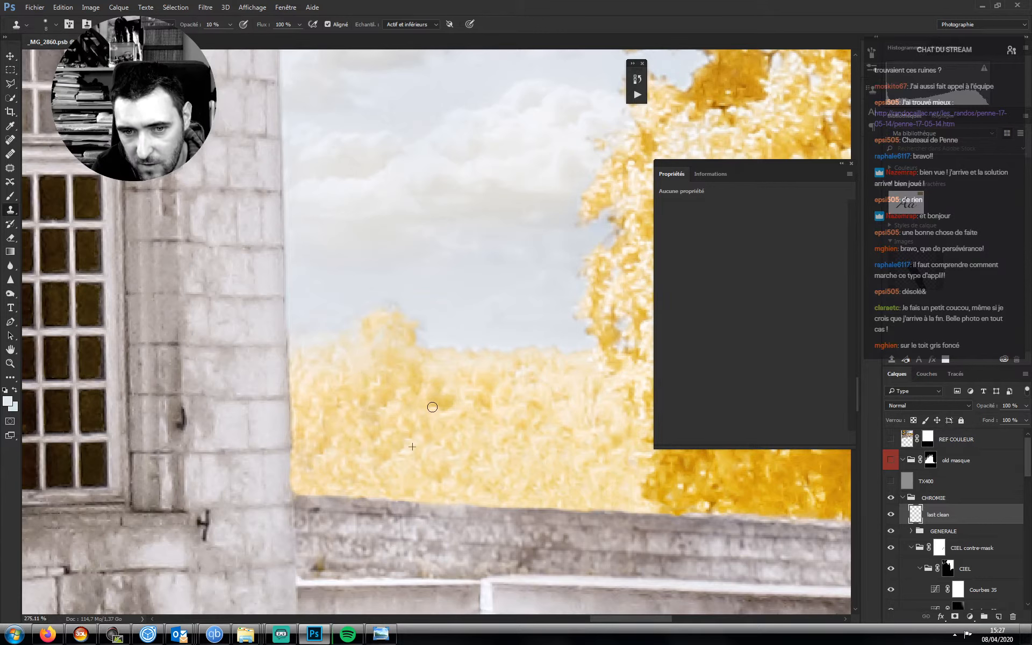
{"action": "mouse_move", "coordinate": [432, 407]}
{"action": "left_mouse_down"}
{"action": "mouse_move", "coordinate": [414, 411]}
{"action": "mouse_move", "coordinate": [440, 395]}
{"action": "left_mouse_up"}
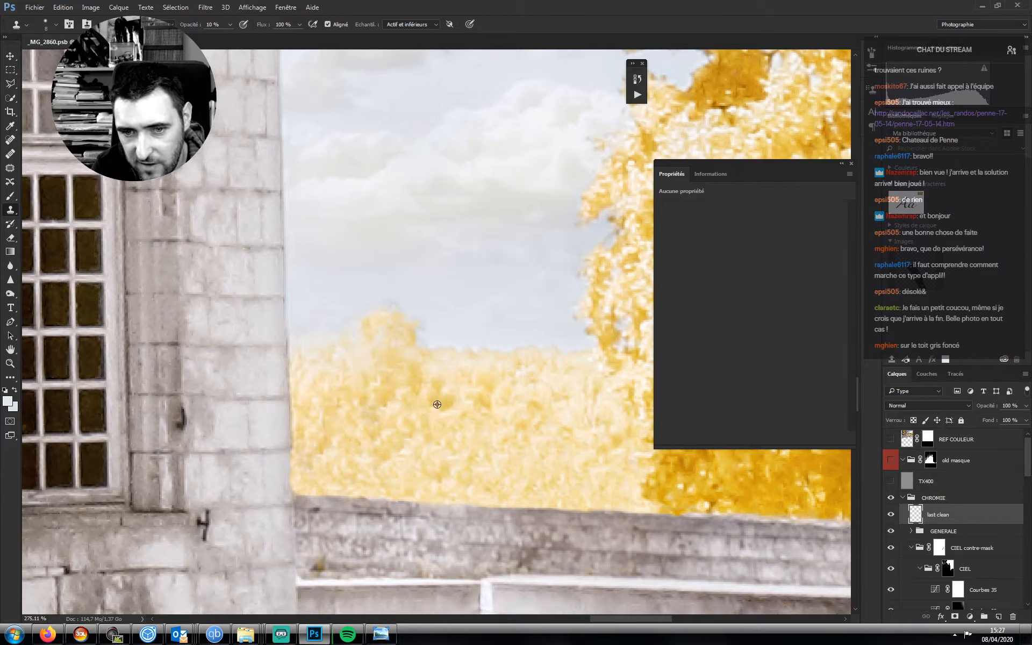
{"action": "mouse_move", "coordinate": [357, 330]}
{"action": "left_mouse_down"}
{"action": "mouse_move", "coordinate": [336, 339]}
{"action": "mouse_move", "coordinate": [353, 316]}
{"action": "left_mouse_up"}
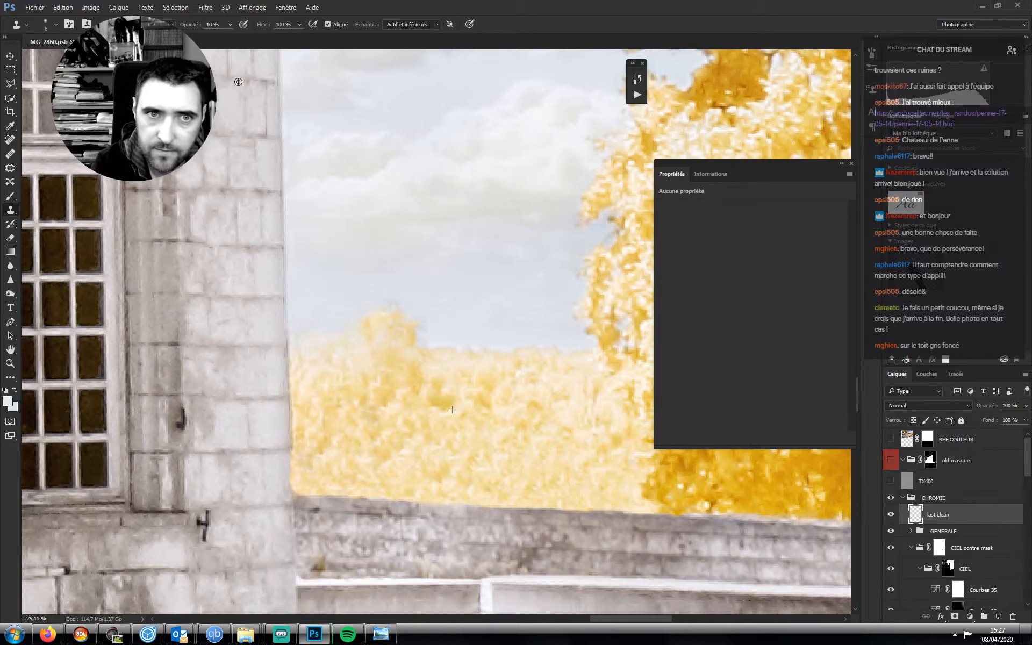
- Set the Clone Stamp opacity to 100% and clone foliage along the faded hedge top between the small treetop and the tower
{"action": "left_click", "coordinate": [230, 25]}
{"action": "left_click_drag", "start_coordinate": [229, 36], "coordinate": [277, 37]}
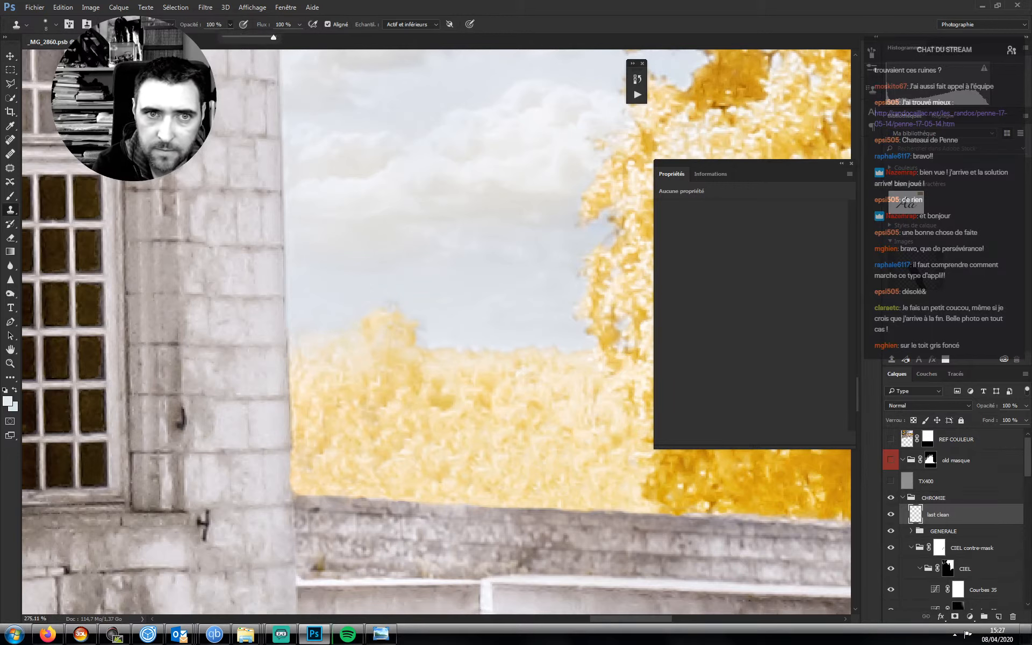
{"action": "left_click", "coordinate": [400, 406]}
{"action": "mouse_move", "coordinate": [352, 341]}
{"action": "left_mouse_down"}
{"action": "mouse_move", "coordinate": [360, 366]}
{"action": "mouse_move", "coordinate": [382, 329]}
{"action": "mouse_move", "coordinate": [304, 343]}
{"action": "mouse_move", "coordinate": [301, 363]}
{"action": "mouse_move", "coordinate": [311, 379]}
{"action": "mouse_move", "coordinate": [358, 368]}
{"action": "mouse_move", "coordinate": [372, 339]}
{"action": "mouse_move", "coordinate": [397, 336]}
{"action": "mouse_move", "coordinate": [400, 382]}
{"action": "mouse_move", "coordinate": [362, 367]}
{"action": "mouse_move", "coordinate": [437, 334]}
{"action": "mouse_move", "coordinate": [393, 391]}
{"action": "mouse_move", "coordinate": [354, 394]}
{"action": "mouse_move", "coordinate": [322, 379]}
{"action": "mouse_move", "coordinate": [338, 394]}
{"action": "mouse_move", "coordinate": [370, 331]}
{"action": "mouse_move", "coordinate": [373, 363]}
{"action": "mouse_move", "coordinate": [414, 396]}
{"action": "left_mouse_up"}
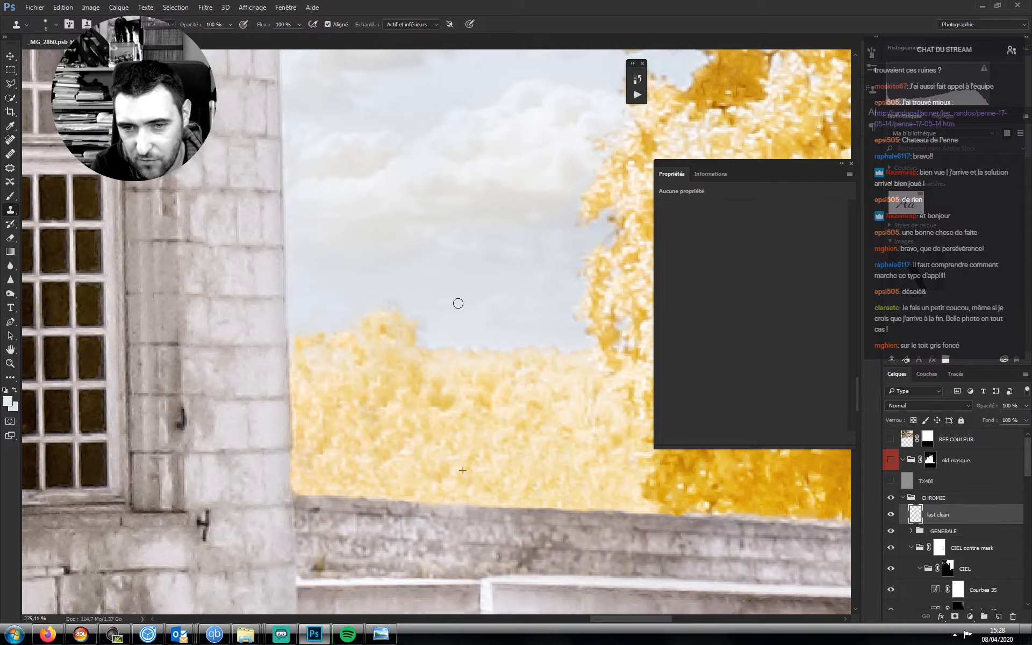
- Undo the last stroke and fill the pale patches of the hedge below the small treetop with freshly sampled foliage
{"action": "key", "text": "ctrl+z"}
{"action": "left_click", "coordinate": [408, 407], "text": "alt"}
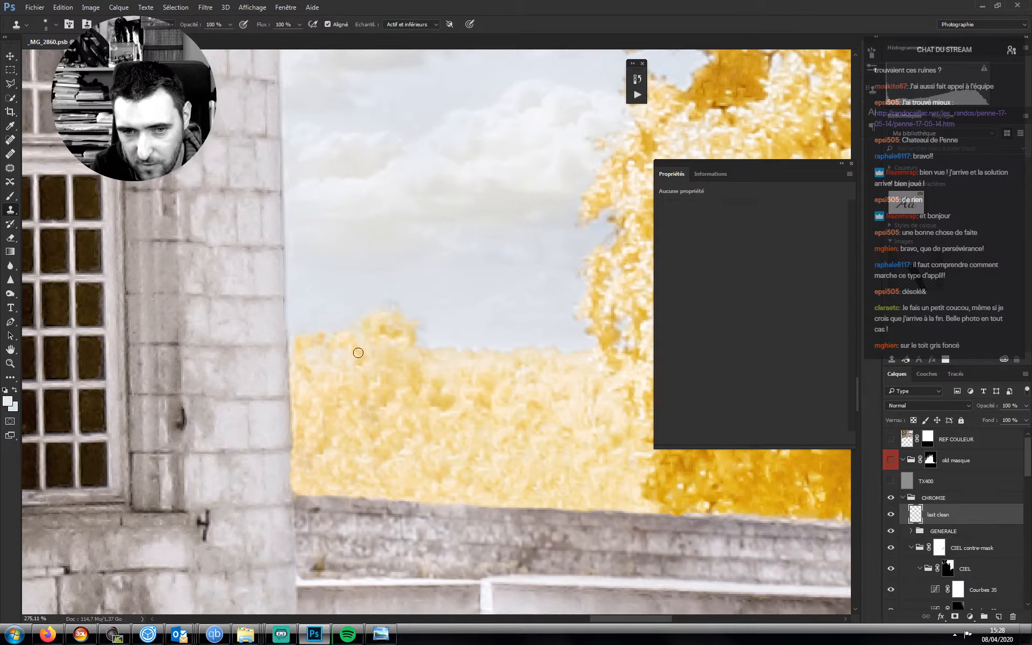
{"action": "mouse_move", "coordinate": [337, 345]}
{"action": "left_mouse_down"}
{"action": "mouse_move", "coordinate": [315, 352]}
{"action": "mouse_move", "coordinate": [317, 367]}
{"action": "left_mouse_up"}
{"action": "left_click", "coordinate": [321, 358]}
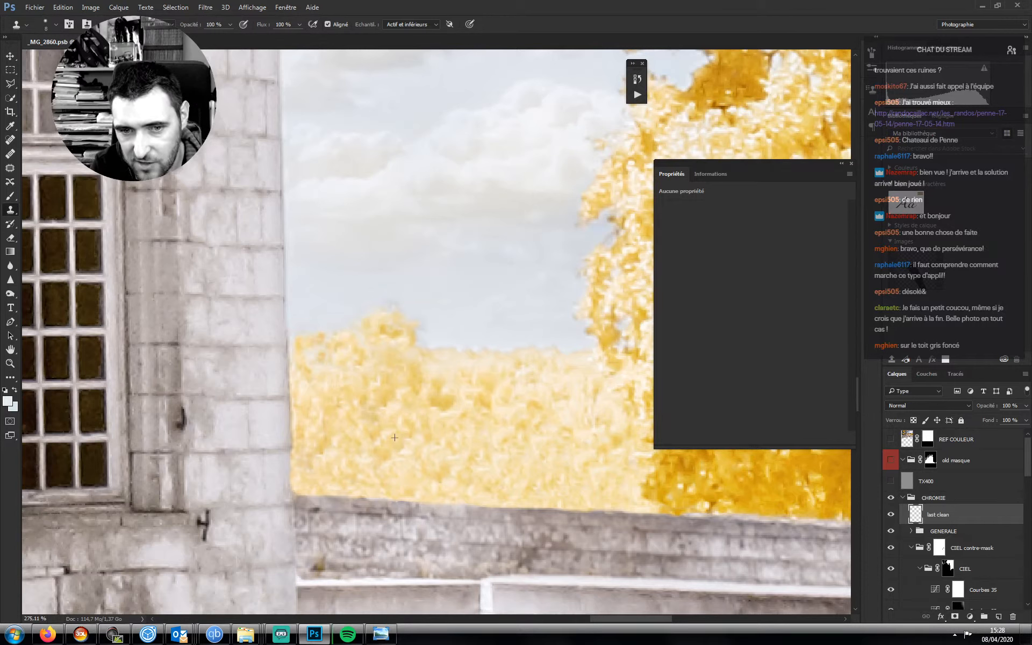
{"action": "left_click", "coordinate": [406, 319]}
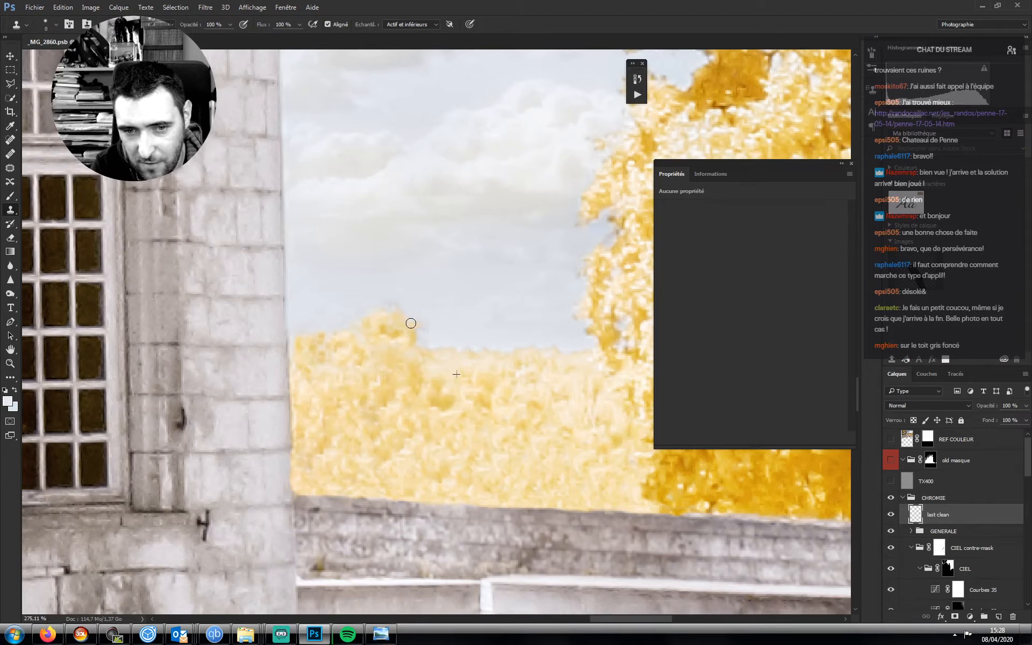
{"action": "left_click", "coordinate": [404, 375]}
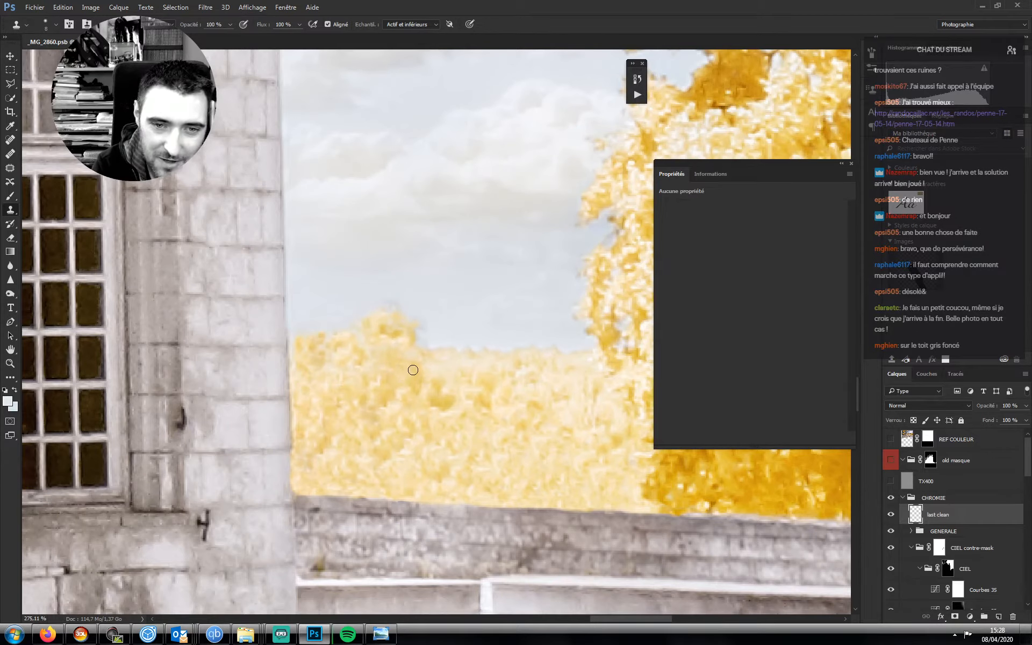
{"action": "left_click", "coordinate": [413, 370]}
{"action": "left_click", "coordinate": [408, 400], "text": "alt"}
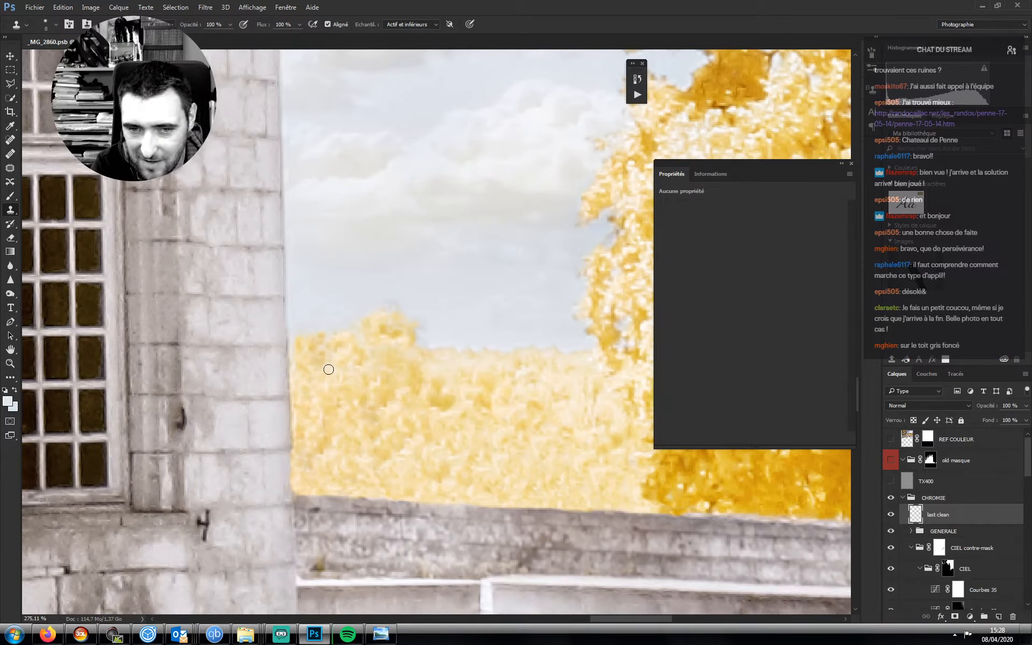
{"action": "left_click", "coordinate": [358, 347]}
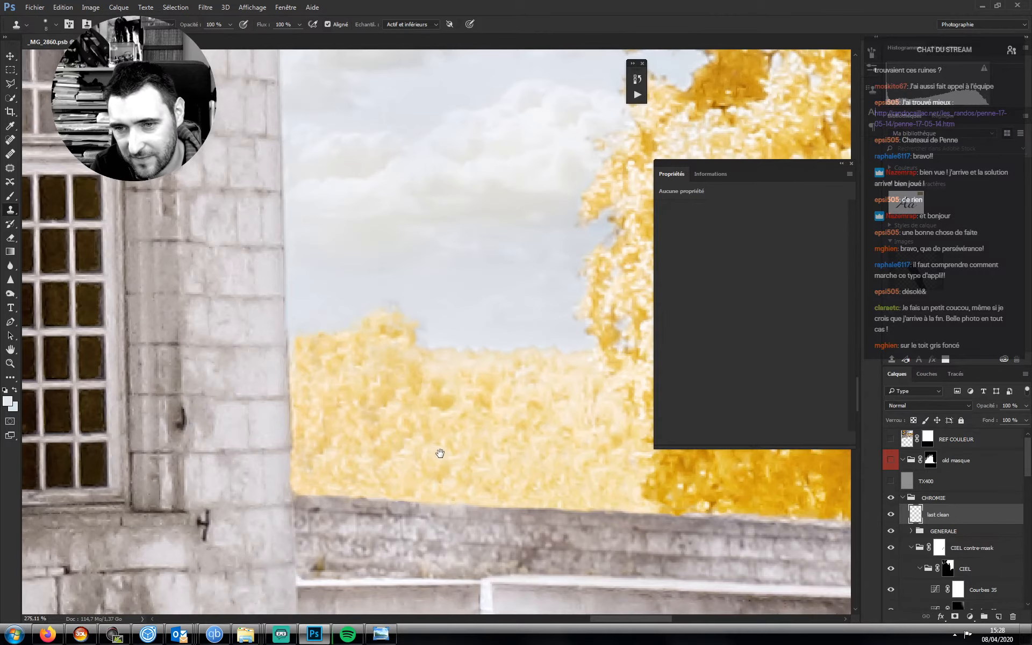
- Clone golden leaves over the pale twig at the crown of the large yellow tree
{"action": "left_click_drag", "start_coordinate": [436, 451], "coordinate": [369, 499]}
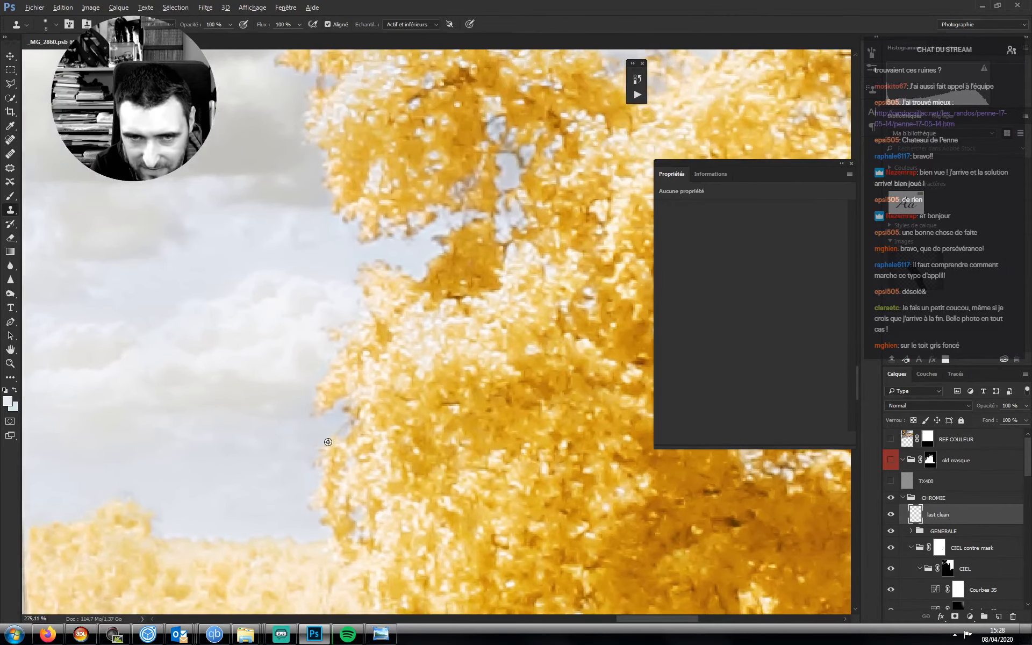
{"action": "left_click_drag", "start_coordinate": [372, 339], "coordinate": [372, 408]}
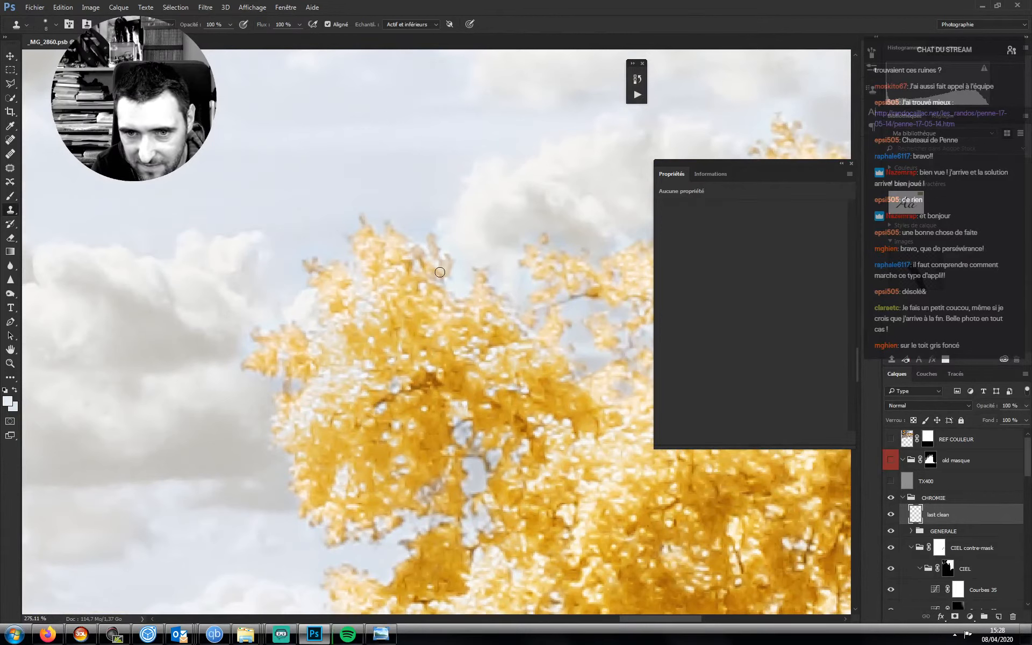
{"action": "left_click_drag", "start_coordinate": [439, 272], "coordinate": [415, 248]}
{"action": "left_click", "coordinate": [368, 298]}
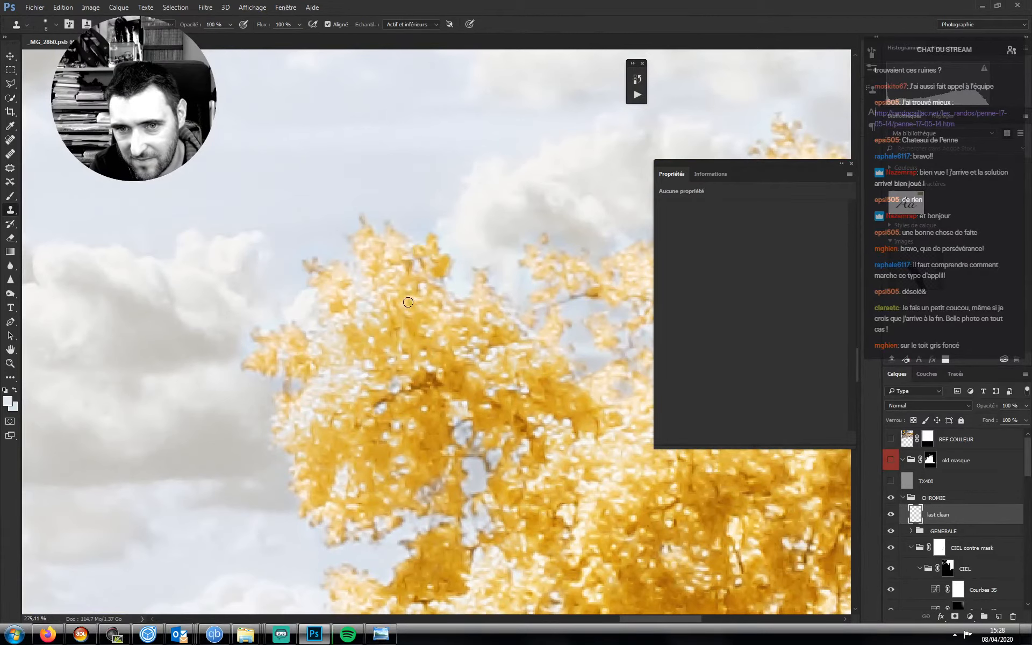
{"action": "right_click", "coordinate": [408, 302]}
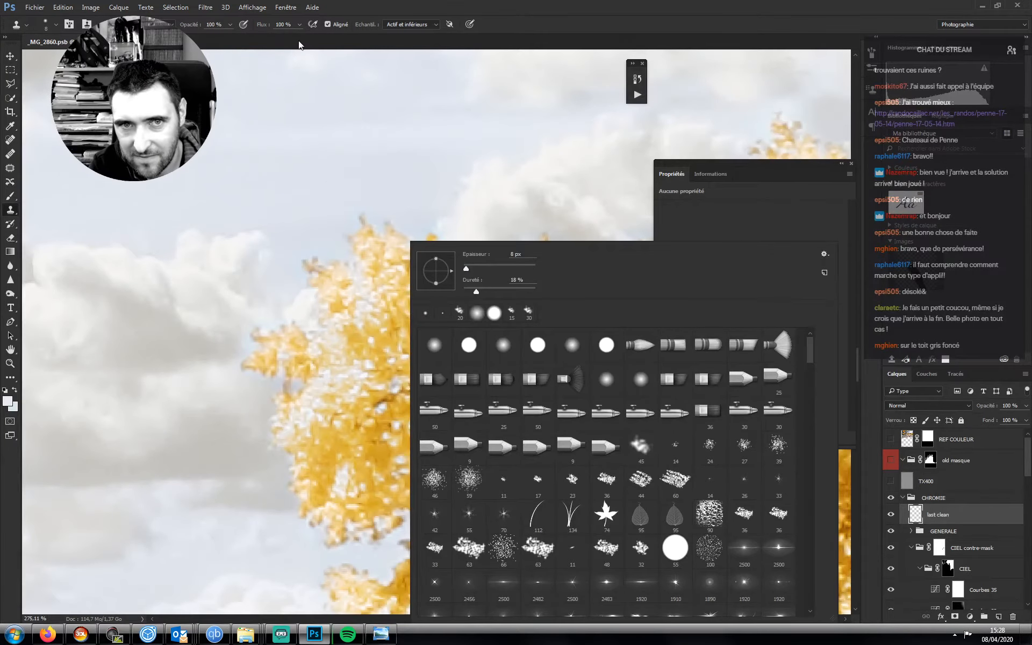
{"action": "left_click", "coordinate": [299, 46]}
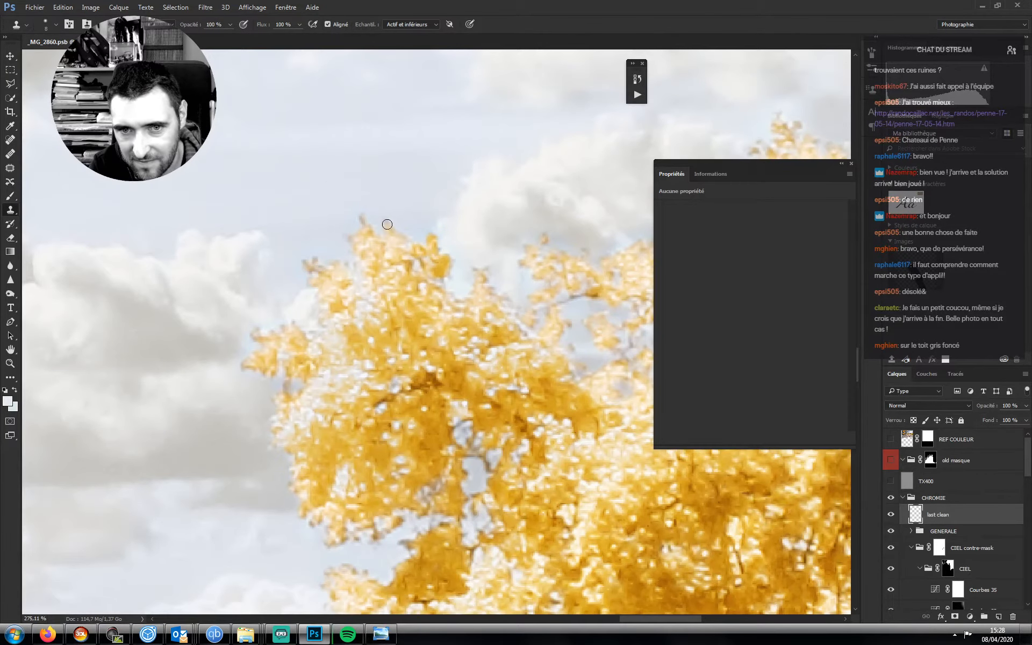
- Clone foliage along the pale upper edge of the sloping branches between the two yellow tree crowns
{"action": "left_click_drag", "start_coordinate": [366, 394], "coordinate": [159, 390]}
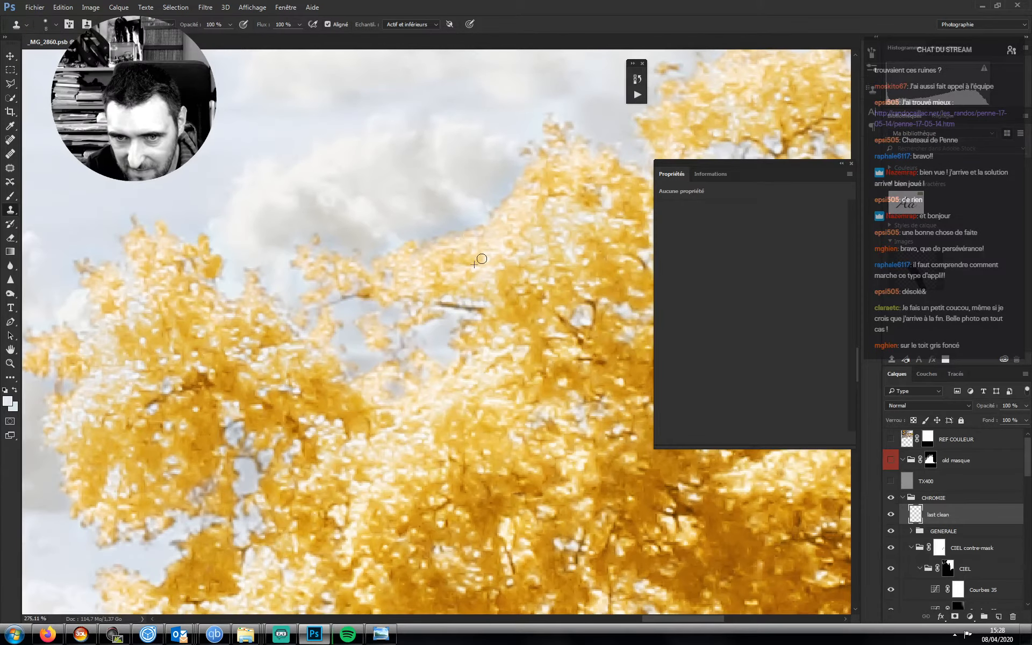
{"action": "mouse_move", "coordinate": [464, 286]}
{"action": "left_mouse_down"}
{"action": "mouse_move", "coordinate": [384, 261]}
{"action": "mouse_move", "coordinate": [413, 276]}
{"action": "left_mouse_up"}
{"action": "left_click", "coordinate": [410, 293], "text": "alt"}
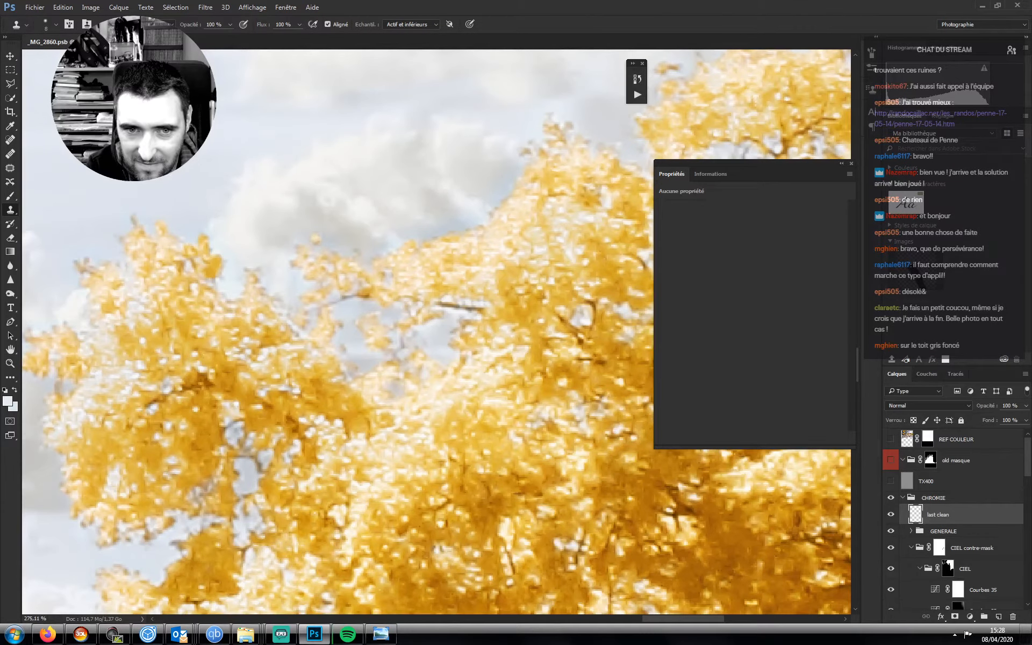
{"action": "left_click_drag", "start_coordinate": [433, 312], "coordinate": [325, 403]}
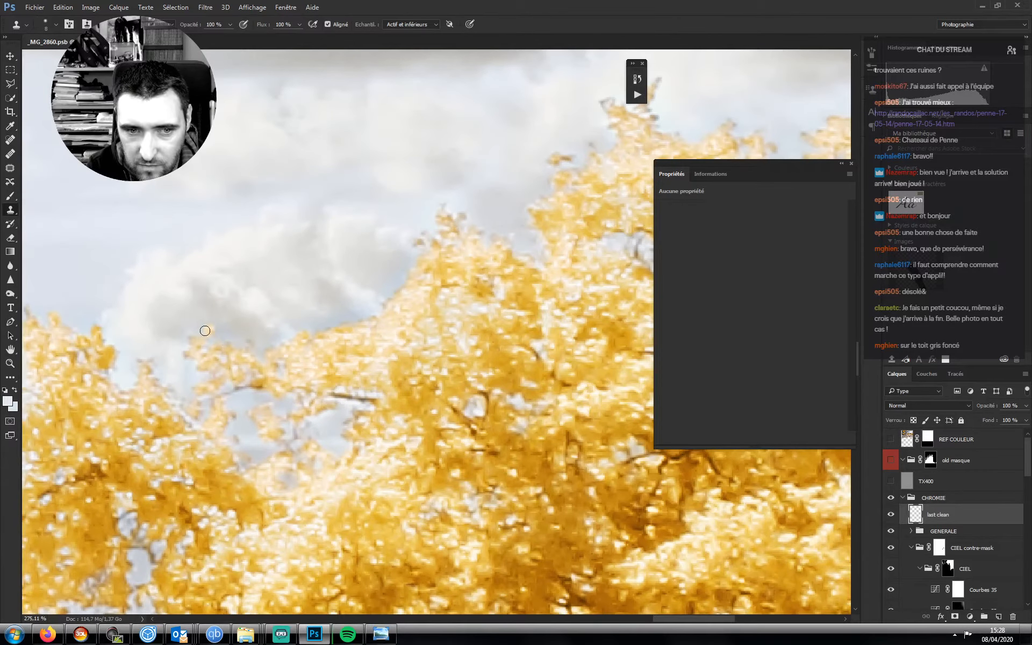
{"action": "left_click_drag", "start_coordinate": [387, 355], "coordinate": [337, 386]}
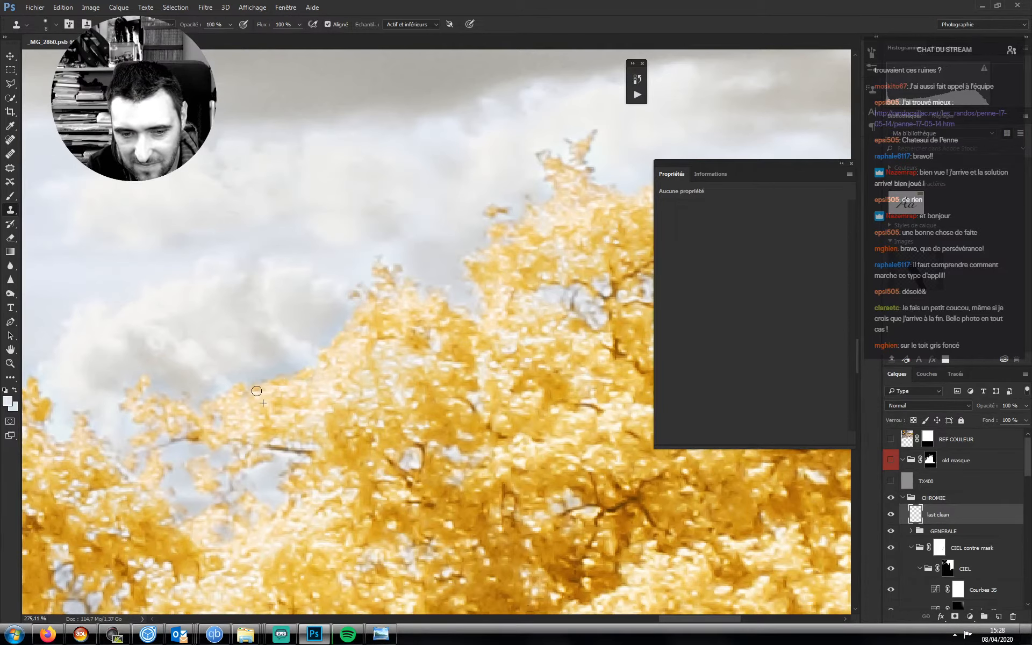
{"action": "left_click", "coordinate": [278, 637]}
{"action": "left_click", "coordinate": [278, 638]}
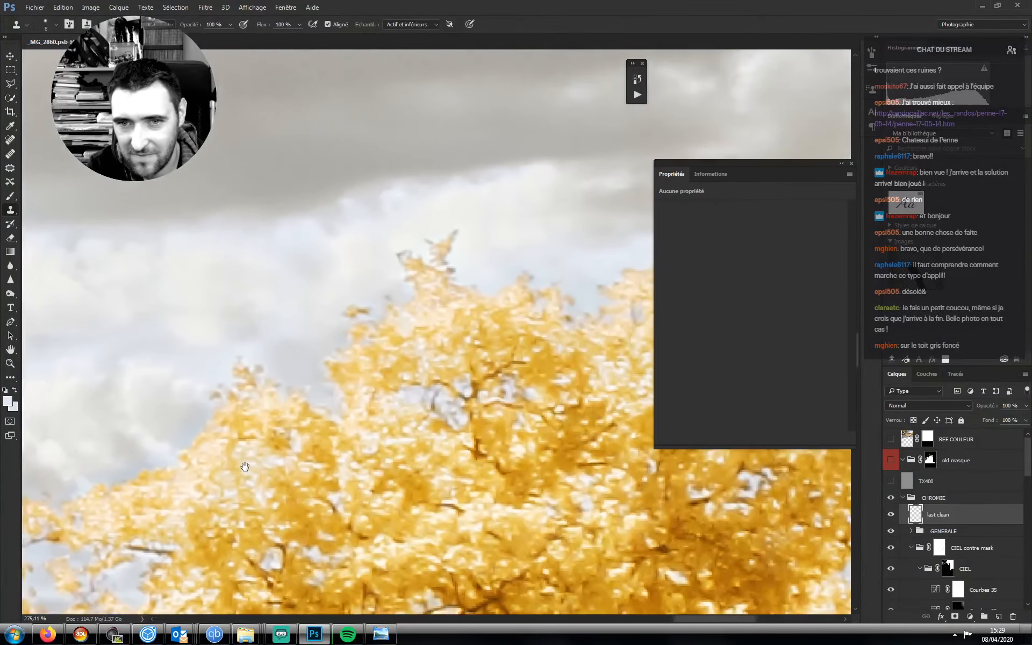
- Clone golden leaves over the pale twigs at the crown edge of the large yellow tree, then undo the last stroke
{"action": "left_click_drag", "start_coordinate": [245, 467], "coordinate": [208, 462]}
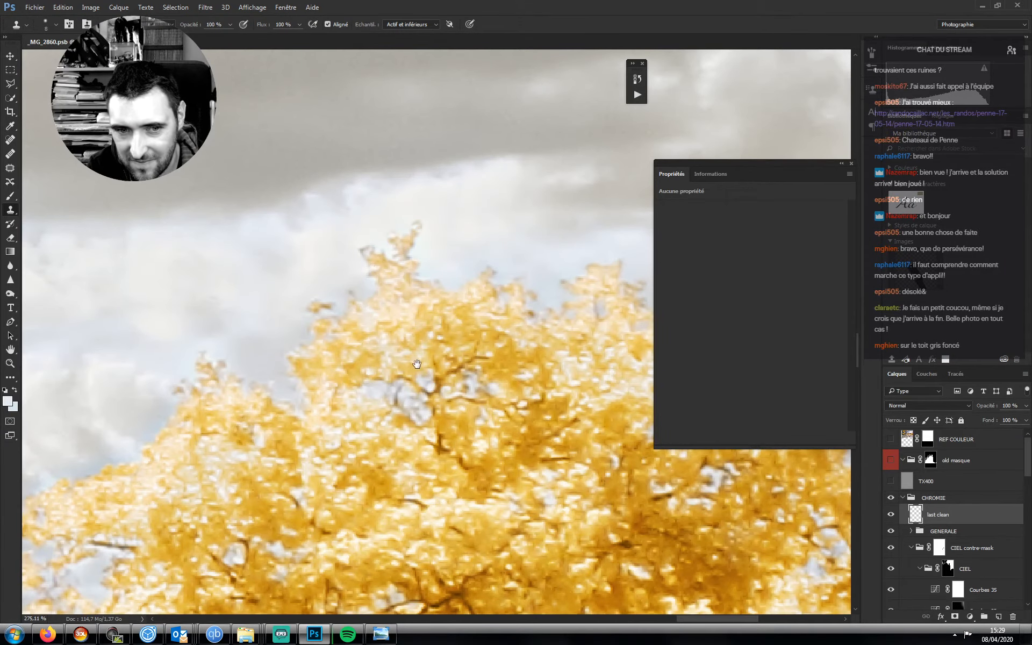
{"action": "left_click_drag", "start_coordinate": [394, 330], "coordinate": [359, 208]}
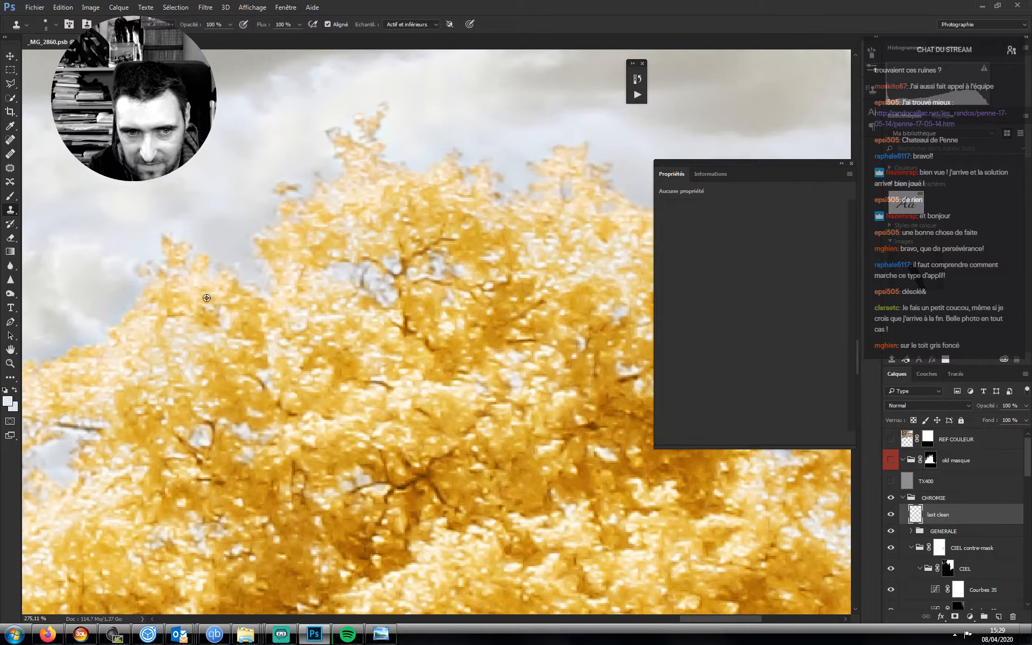
{"action": "left_click_drag", "start_coordinate": [346, 314], "coordinate": [194, 377]}
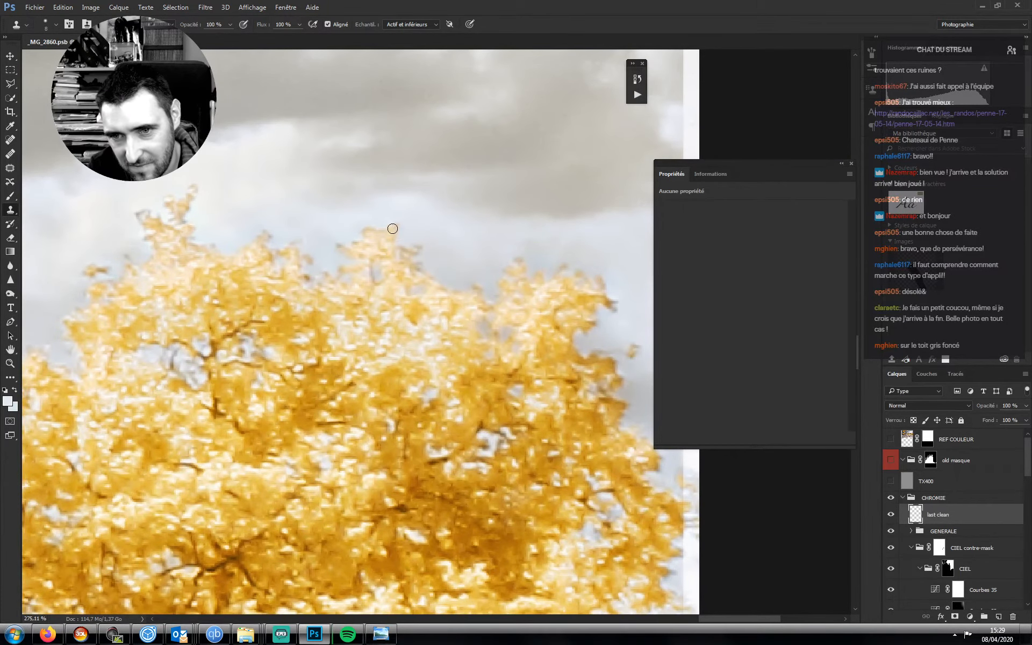
{"action": "left_click_drag", "start_coordinate": [464, 353], "coordinate": [351, 320]}
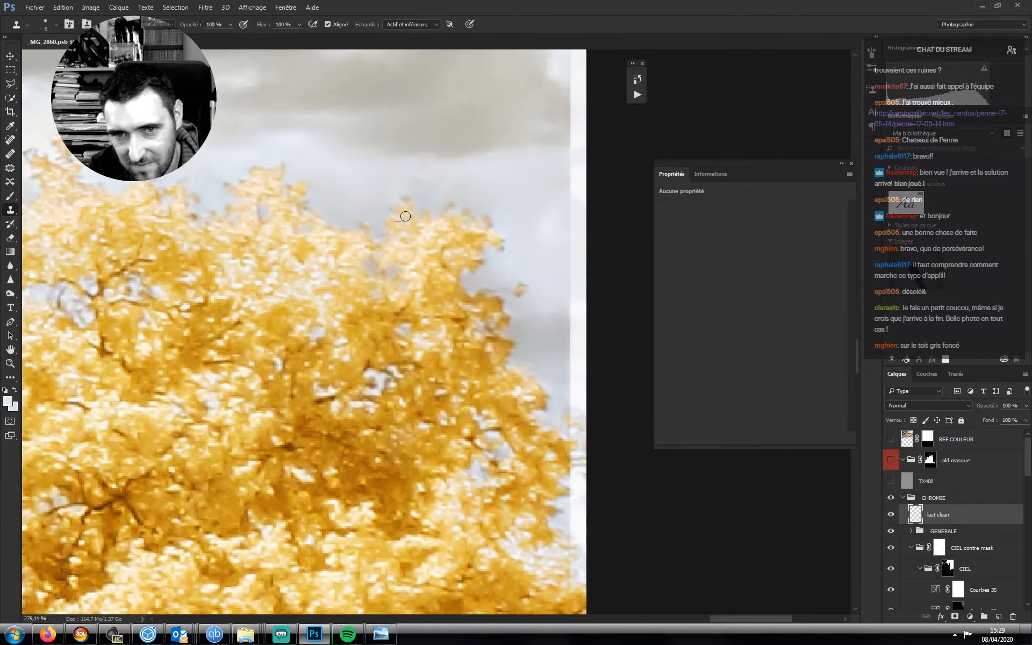
{"action": "left_click", "coordinate": [297, 343]}
{"action": "left_click_drag", "start_coordinate": [297, 343], "coordinate": [398, 355]}
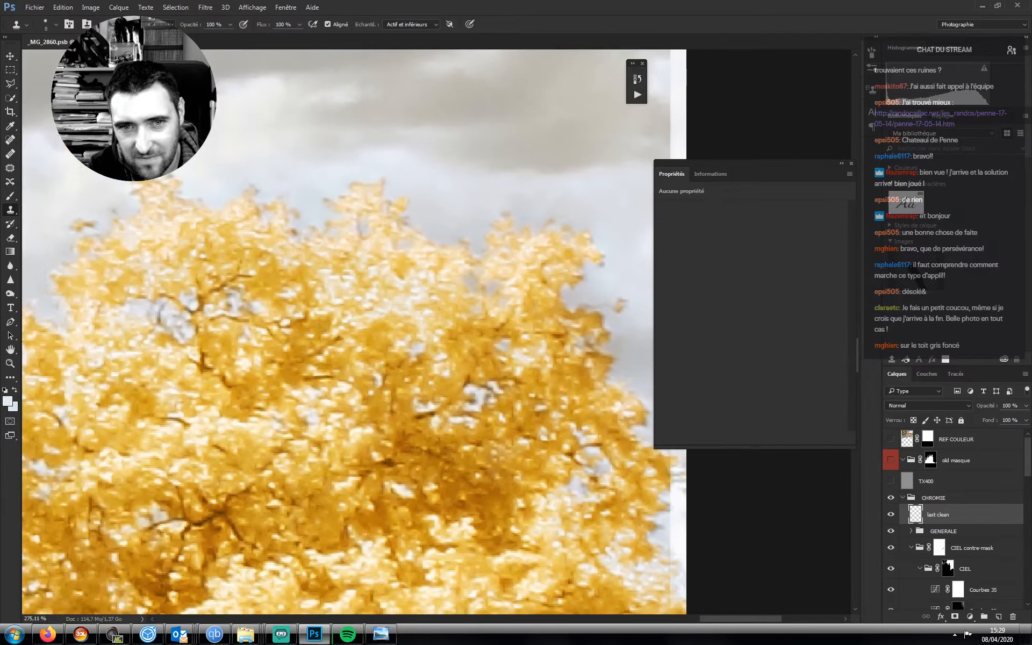
{"action": "left_click", "coordinate": [327, 201]}
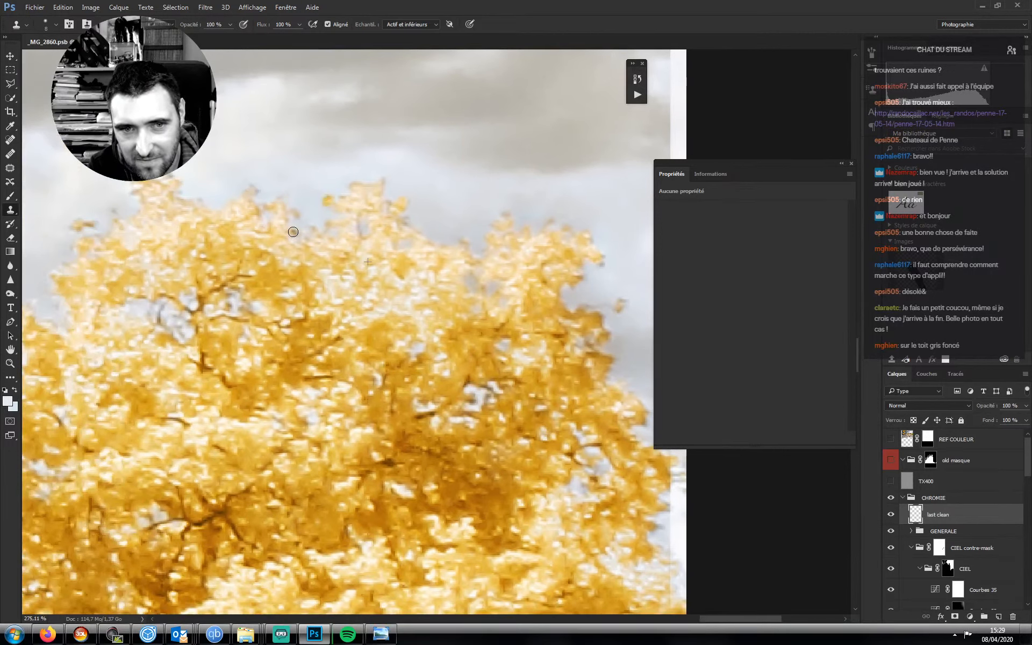
{"action": "key", "text": "ctrl+z"}
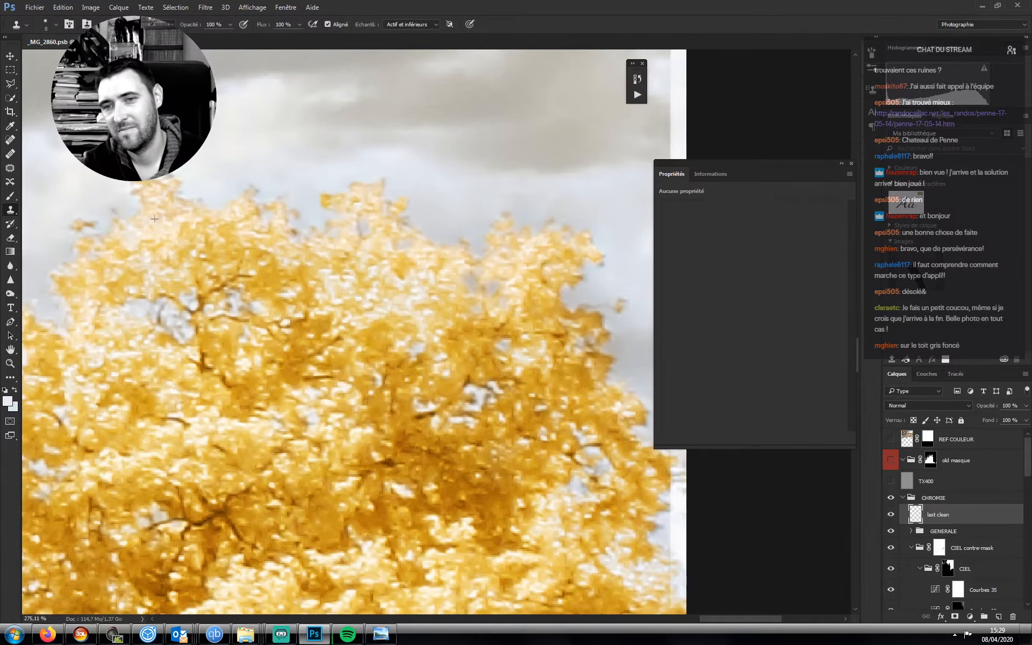
- Thicken the upper-left crown outline of the large yellow tree with foliage cloned from several freshly sampled spots, including its topmost twigs
{"action": "key", "text": "ctrl+minus"}
{"action": "key", "text": "ctrl+minus"}
{"action": "key", "text": "ctrl+minus"}
{"action": "key", "text": "ctrl+minus"}
{"action": "key", "text": "ctrl+minus"}
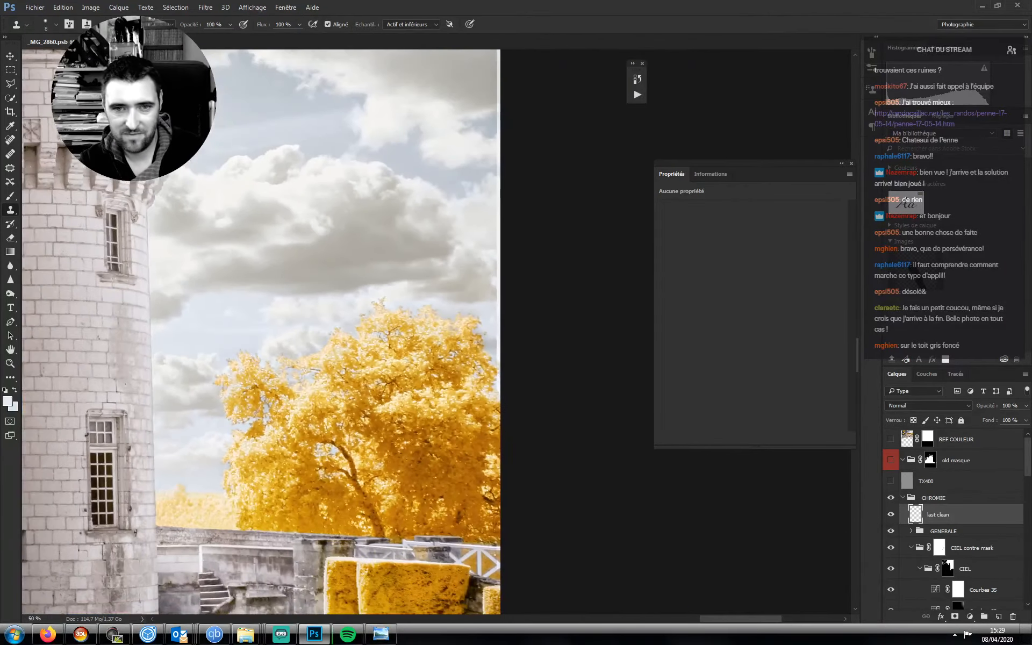
{"action": "key", "text": "ctrl+plus"}
{"action": "key", "text": "ctrl+plus"}
{"action": "key", "text": "ctrl+plus"}
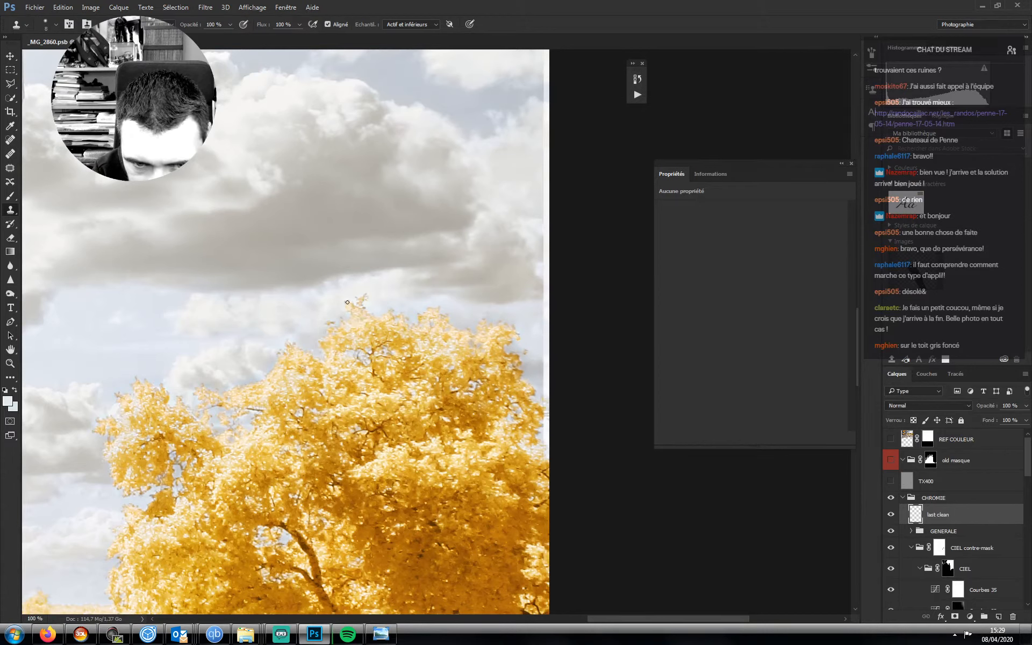
{"action": "left_click", "coordinate": [361, 321], "text": "alt"}
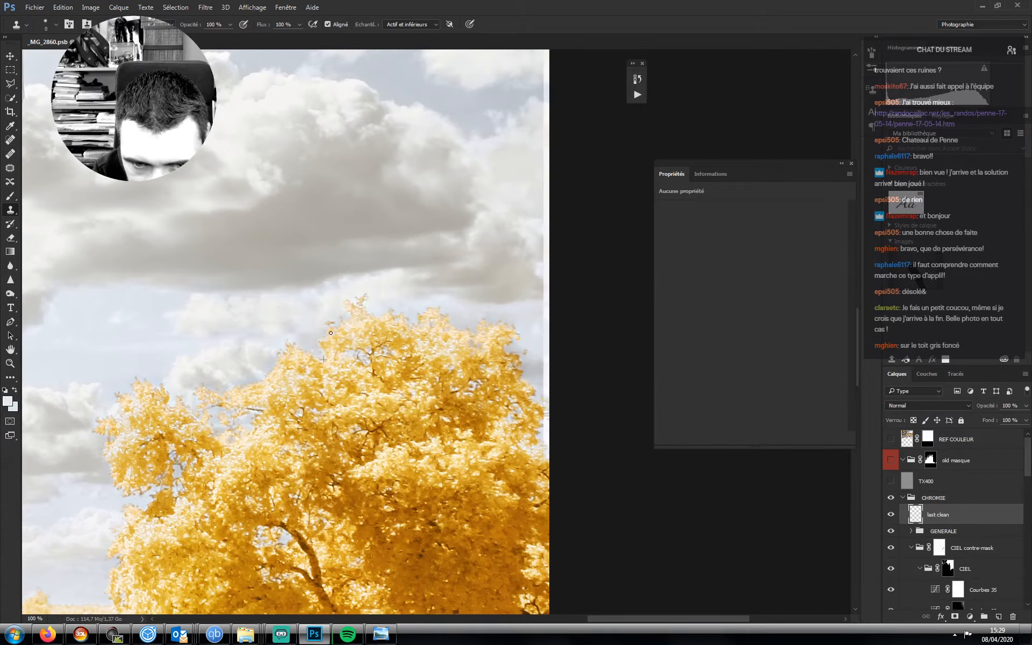
{"action": "left_click", "coordinate": [336, 337], "text": "alt"}
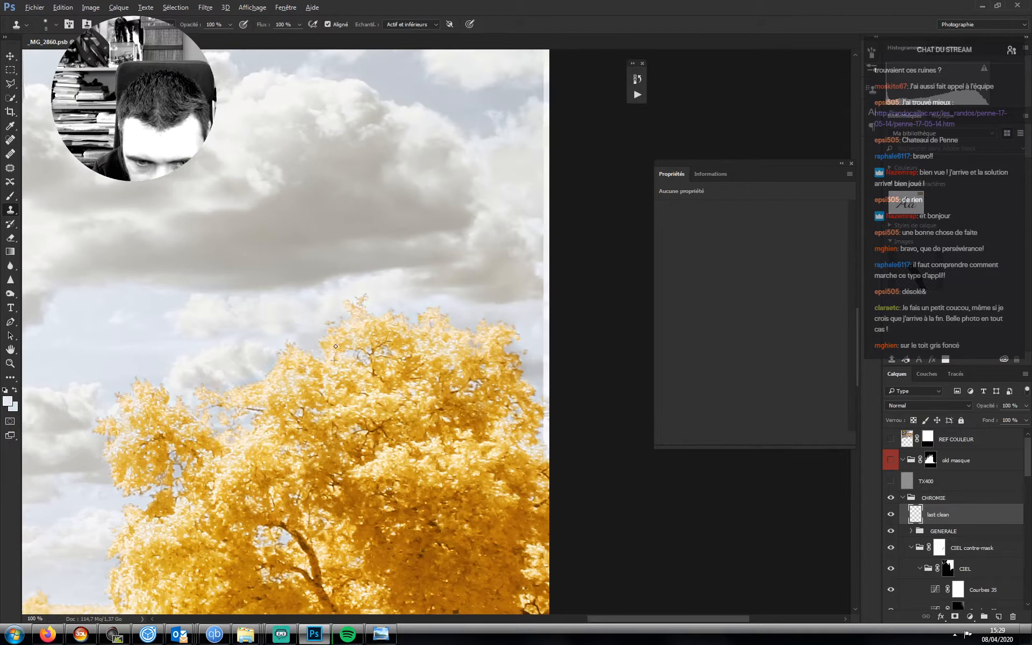
{"action": "left_click", "coordinate": [296, 362], "text": "alt"}
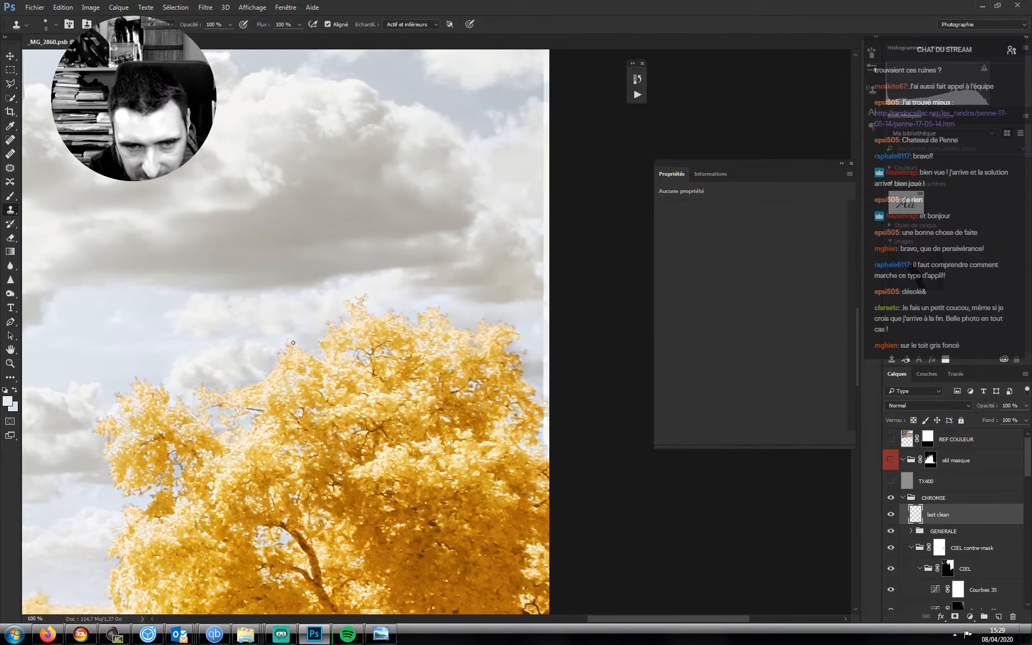
{"action": "left_click", "coordinate": [292, 347]}
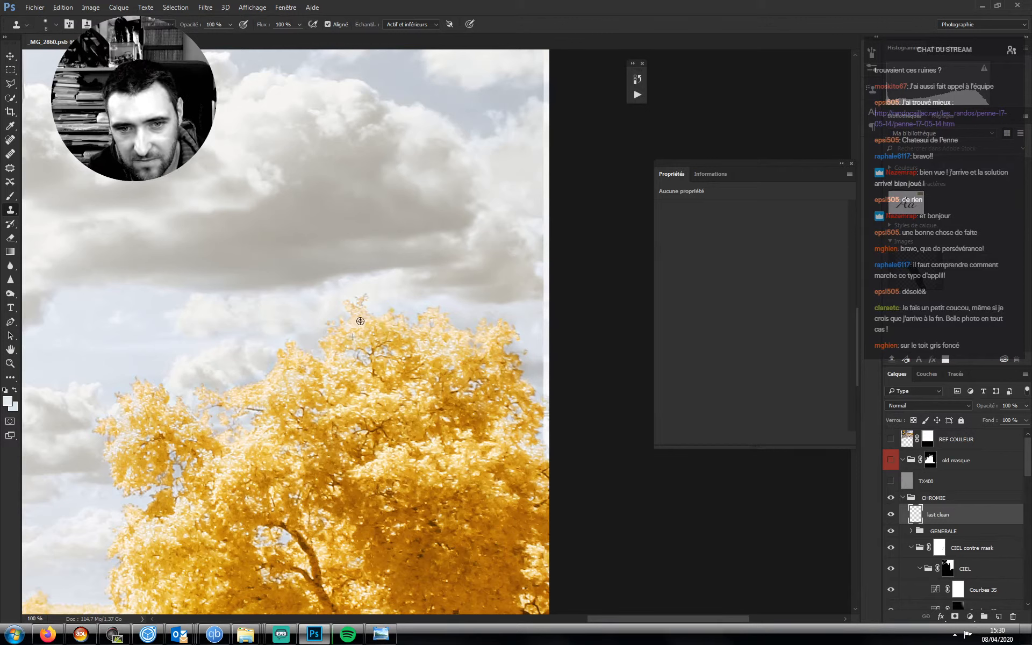
{"action": "left_click_drag", "start_coordinate": [361, 305], "coordinate": [358, 299]}
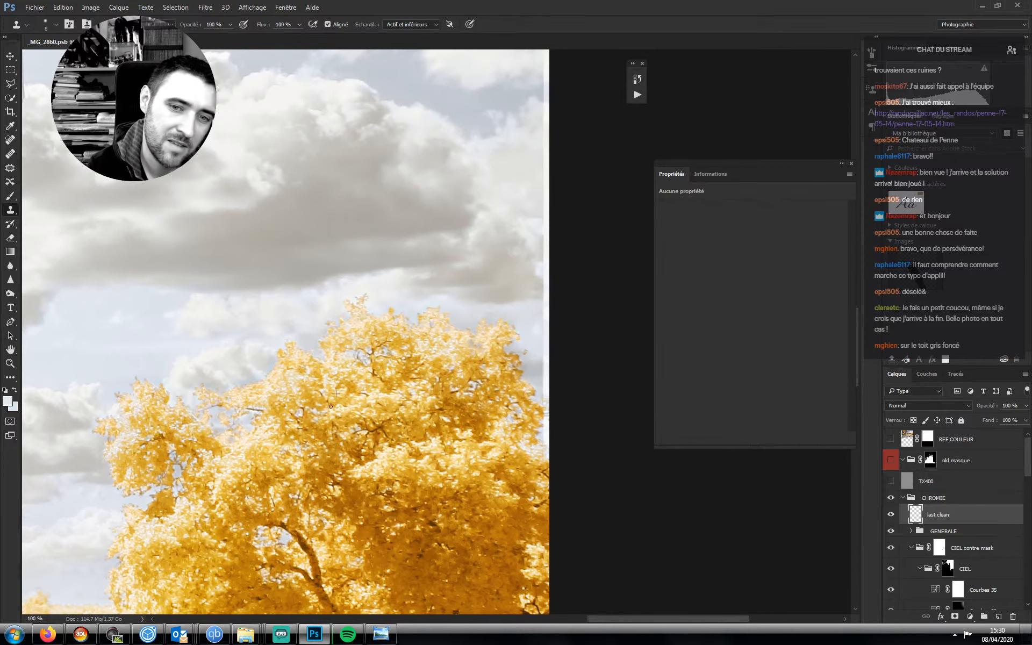
- Add a new layer above the last clean layer and set its blend mode to Lumière tamisée
{"action": "left_click_drag", "start_coordinate": [307, 382], "coordinate": [392, 312]}
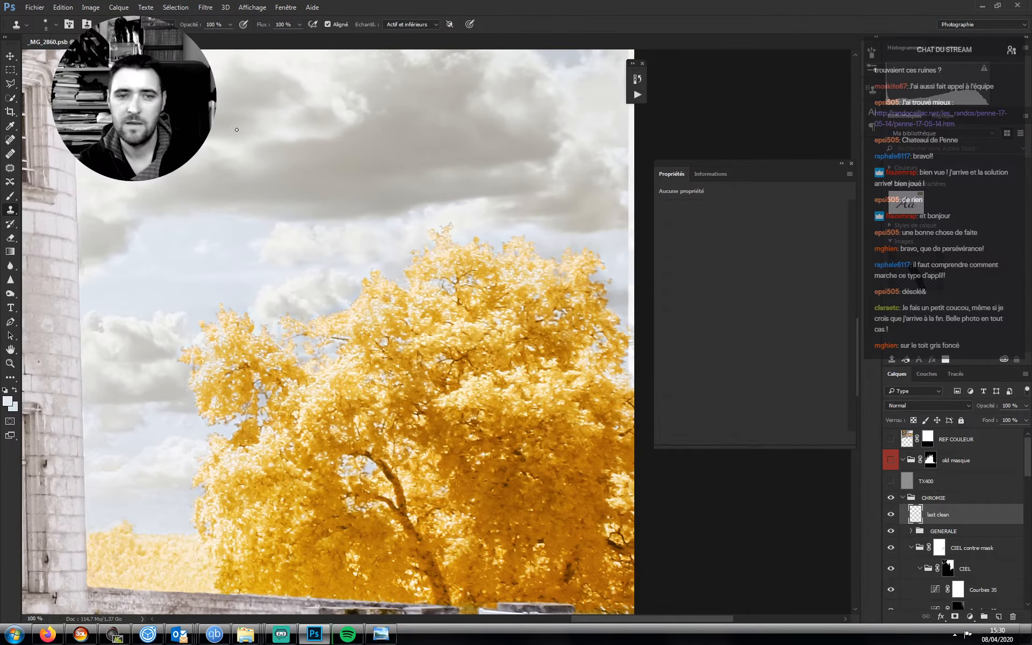
{"action": "key", "text": "ctrl+minus"}
{"action": "key", "text": "ctrl+minus"}
{"action": "key", "text": "ctrl+minus"}
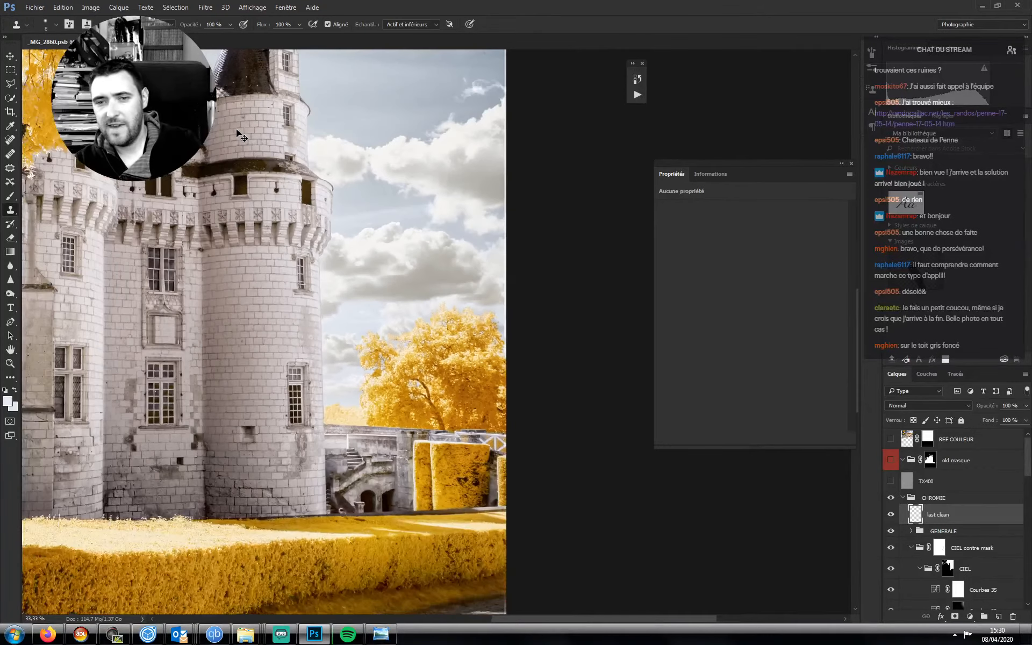
{"action": "key", "text": "ctrl+minus"}
{"action": "key", "text": "ctrl+minus"}
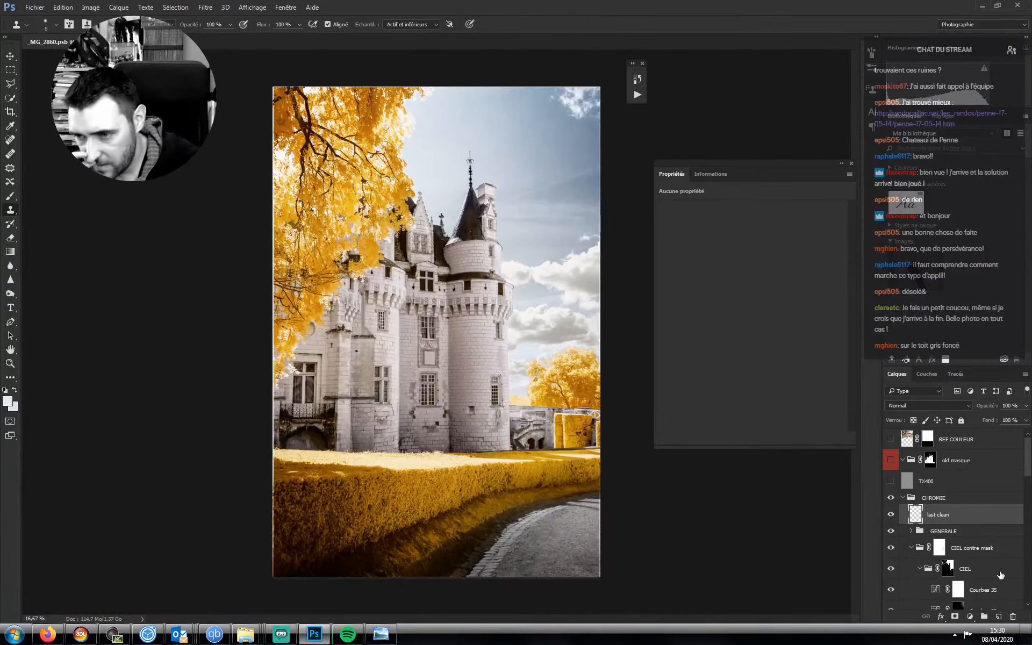
{"action": "left_click", "coordinate": [998, 617]}
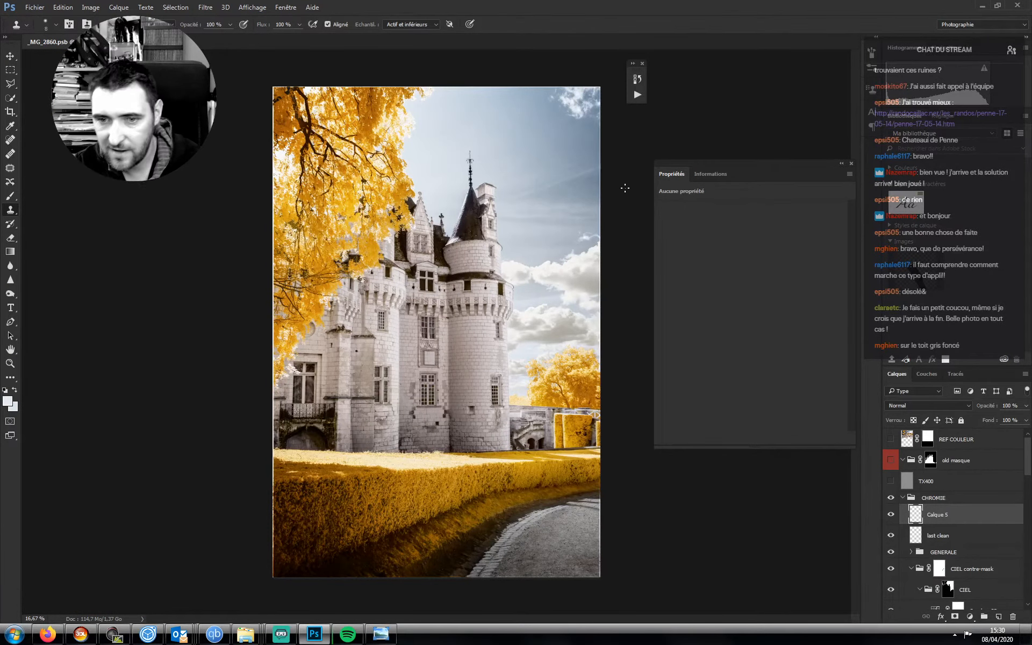
{"action": "key", "text": "ctrl+minus"}
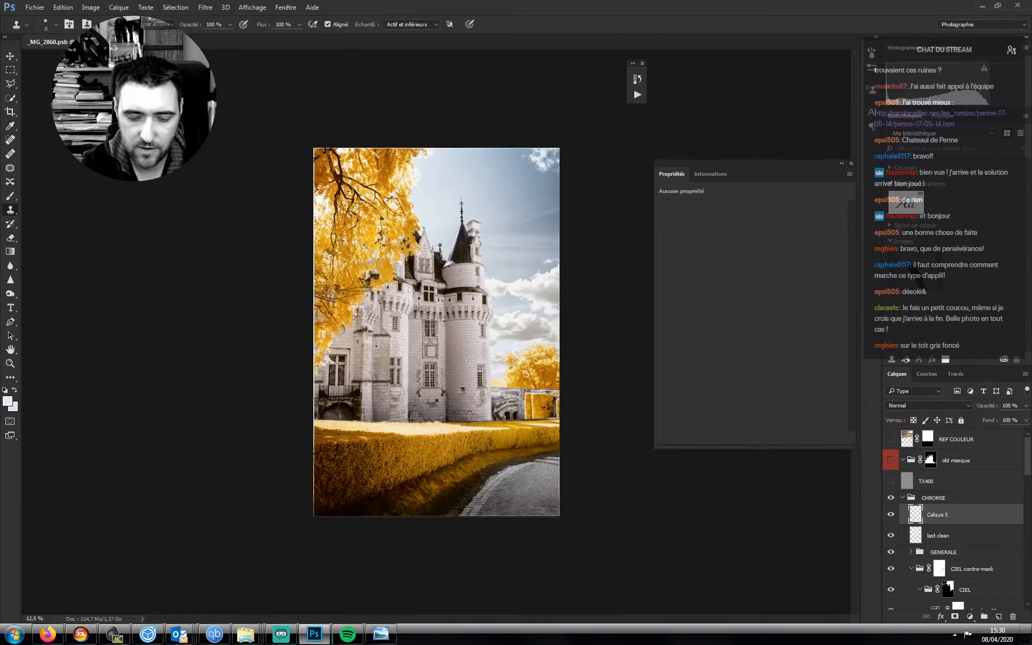
{"action": "left_click", "coordinate": [887, 407]}
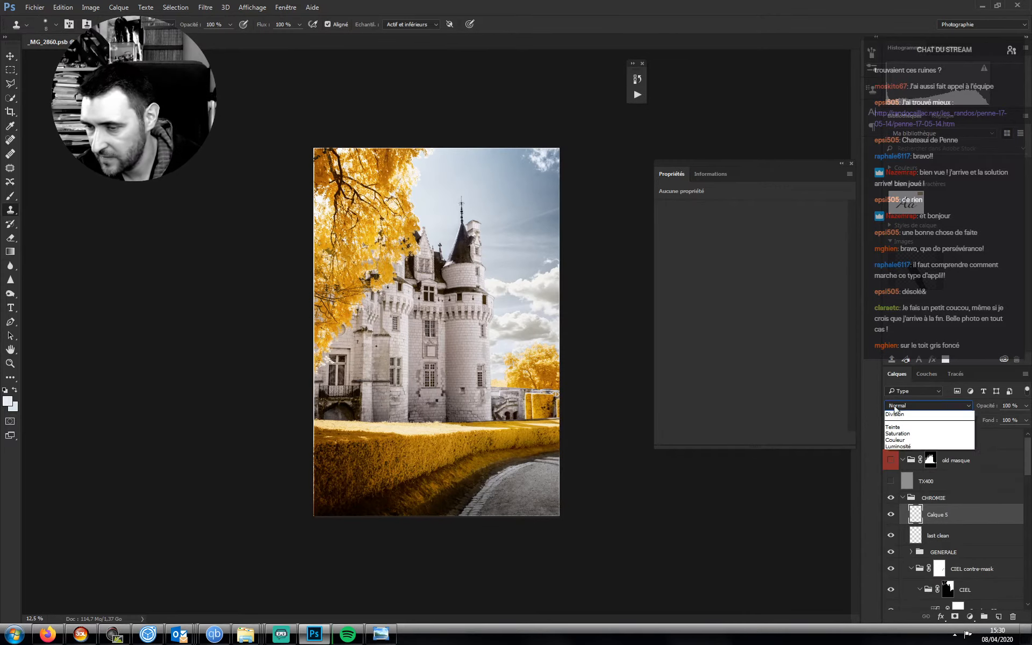
{"action": "left_click", "coordinate": [904, 518]}
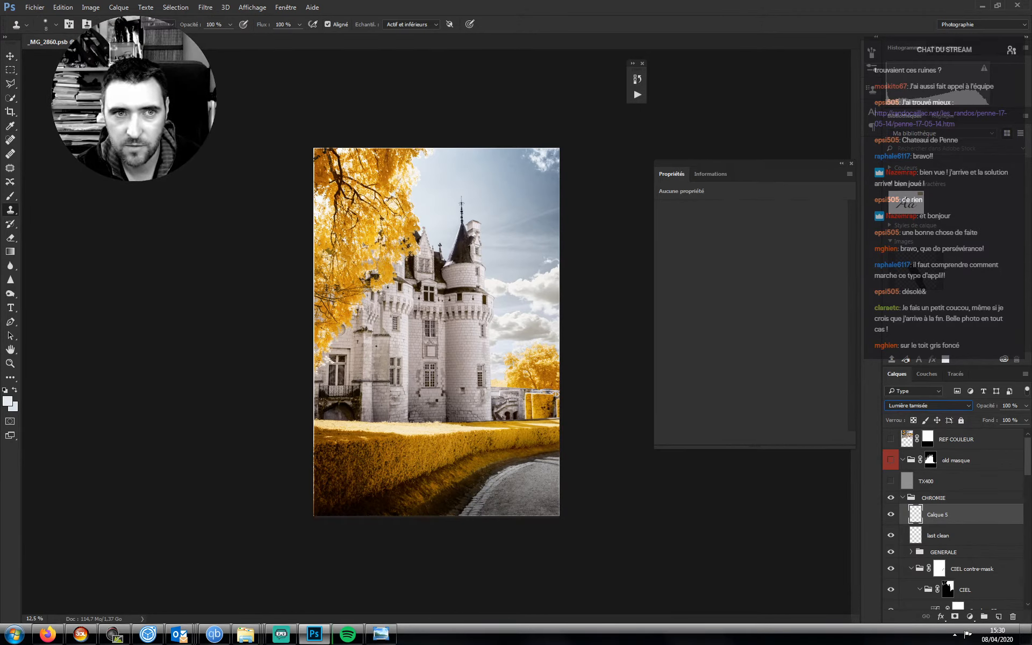
- Fill the new layer with 50% gris in Normal mode at 100% opacity
{"action": "left_click", "coordinate": [65, 7]}
{"action": "left_click", "coordinate": [79, 161]}
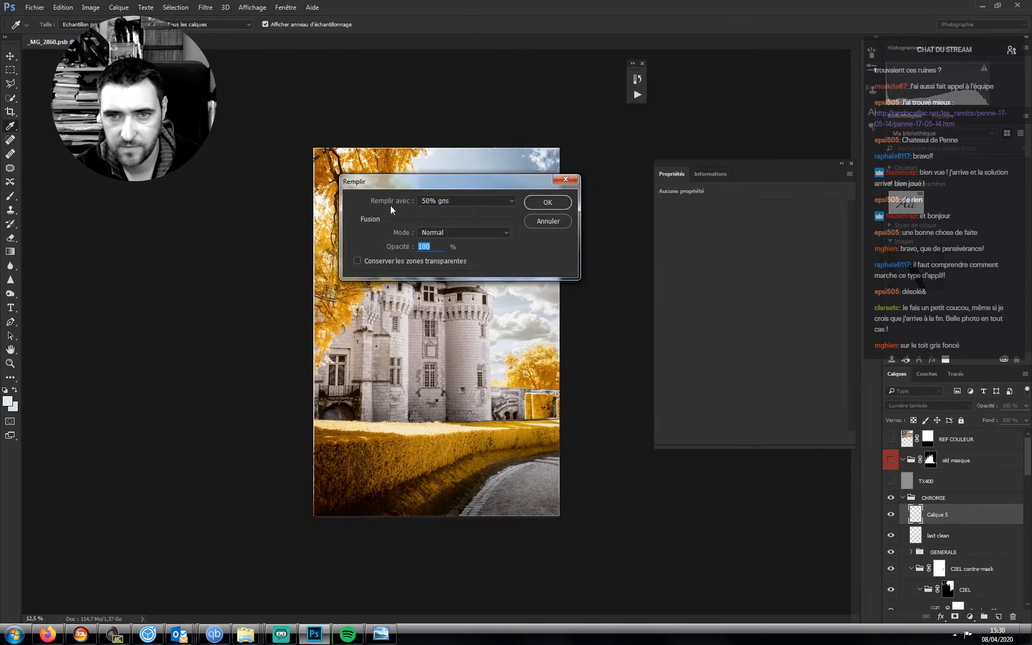
{"action": "key", "text": "Return"}
- Draw light foreground-to-transparent gradients over the sky above the castle and over the area around the distant yellow tree
{"action": "key", "text": "g"}
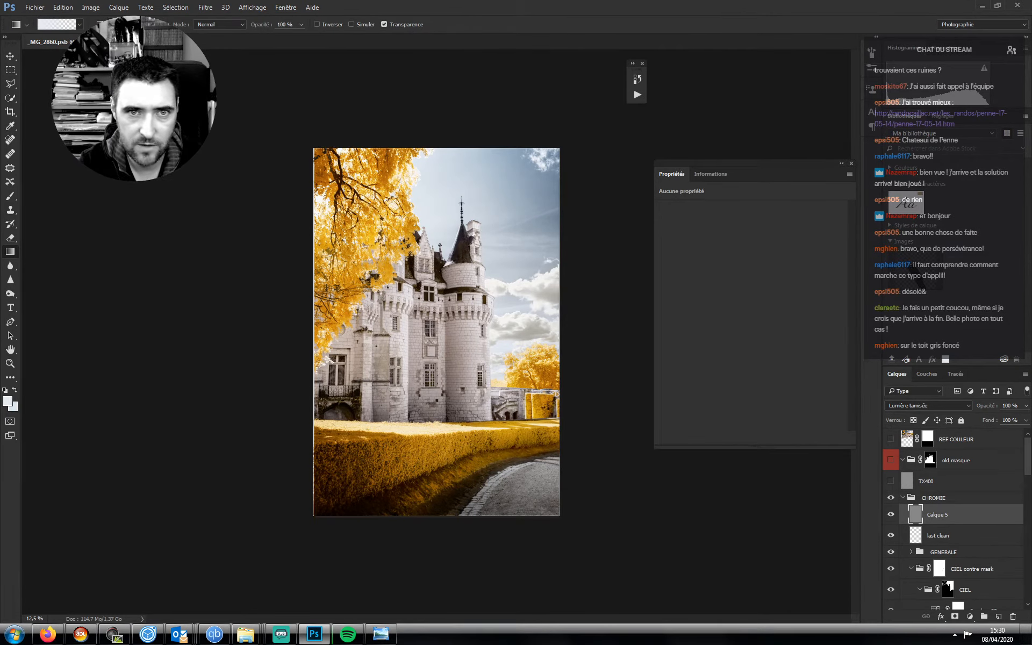
{"action": "left_click_drag", "start_coordinate": [441, 210], "coordinate": [537, 101]}
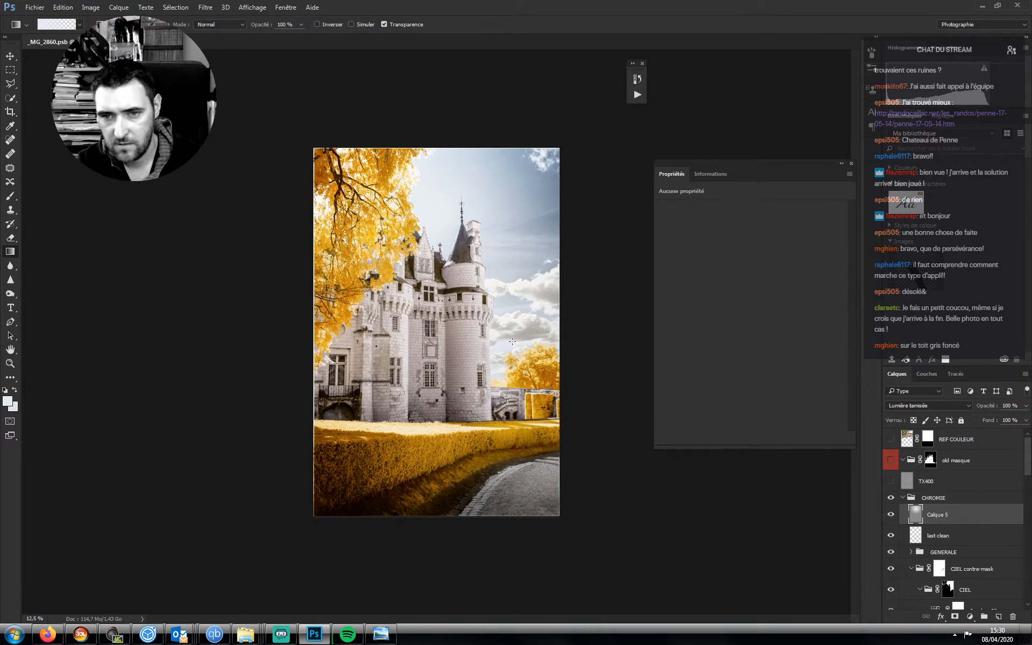
{"action": "left_click_drag", "start_coordinate": [508, 385], "coordinate": [544, 327]}
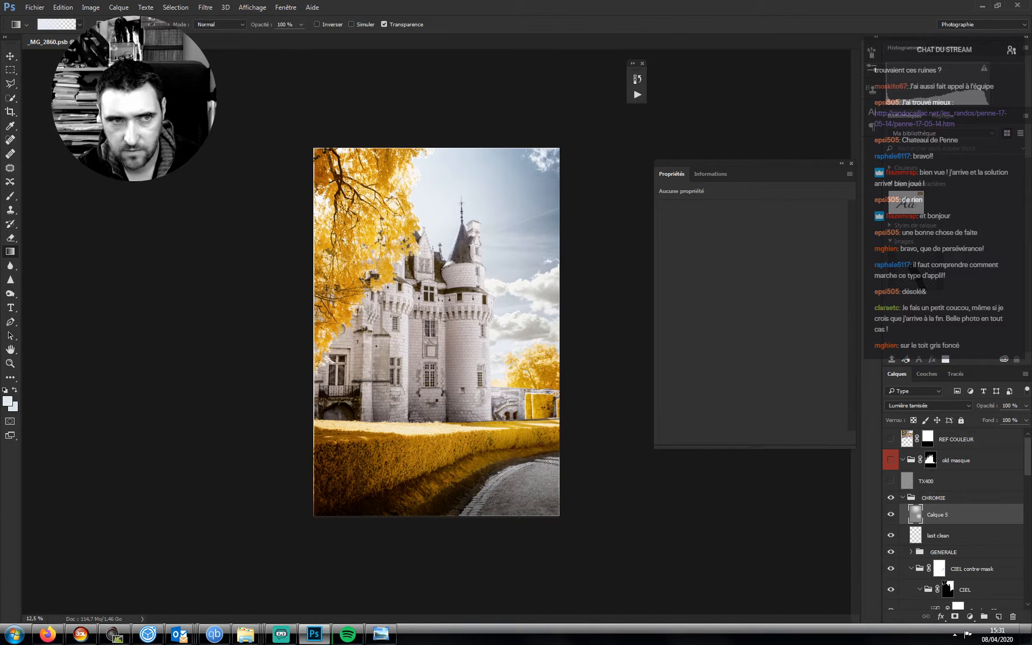
- Reset the colours to black and white with white as foreground, and desaturate the gray gradient layer
{"action": "key", "text": "d"}
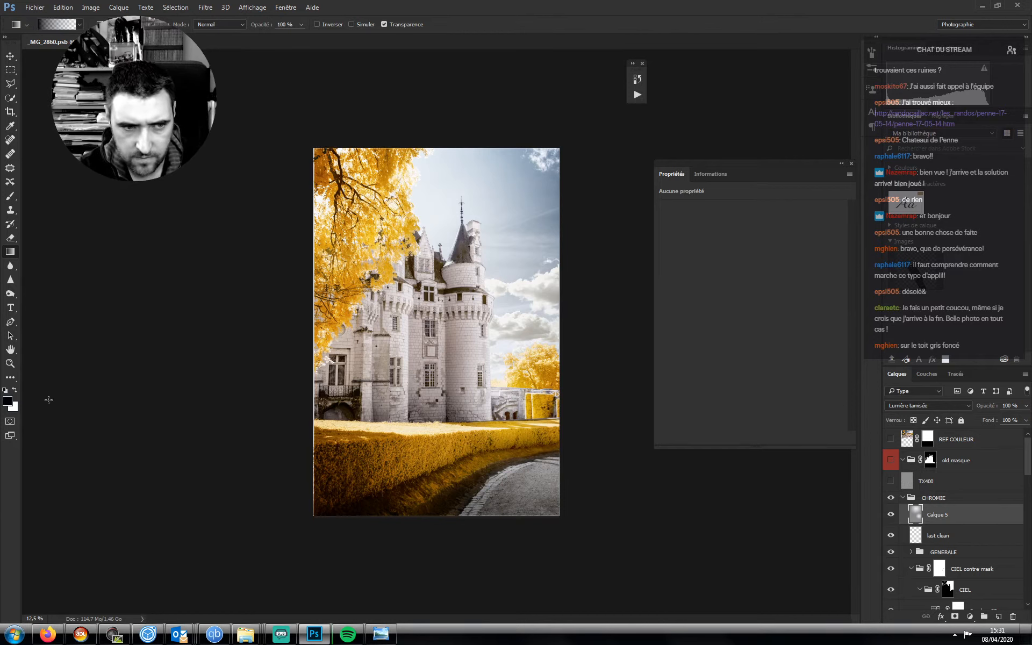
{"action": "key", "text": "x"}
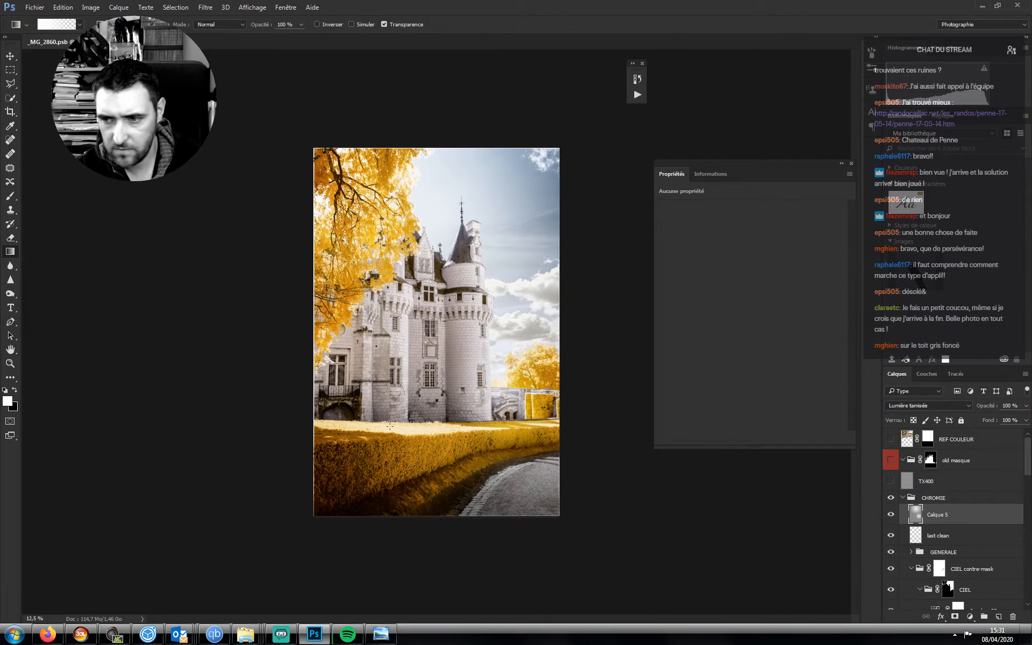
{"action": "left_click", "coordinate": [90, 8]}
{"action": "mouse_move", "coordinate": [177, 34]}
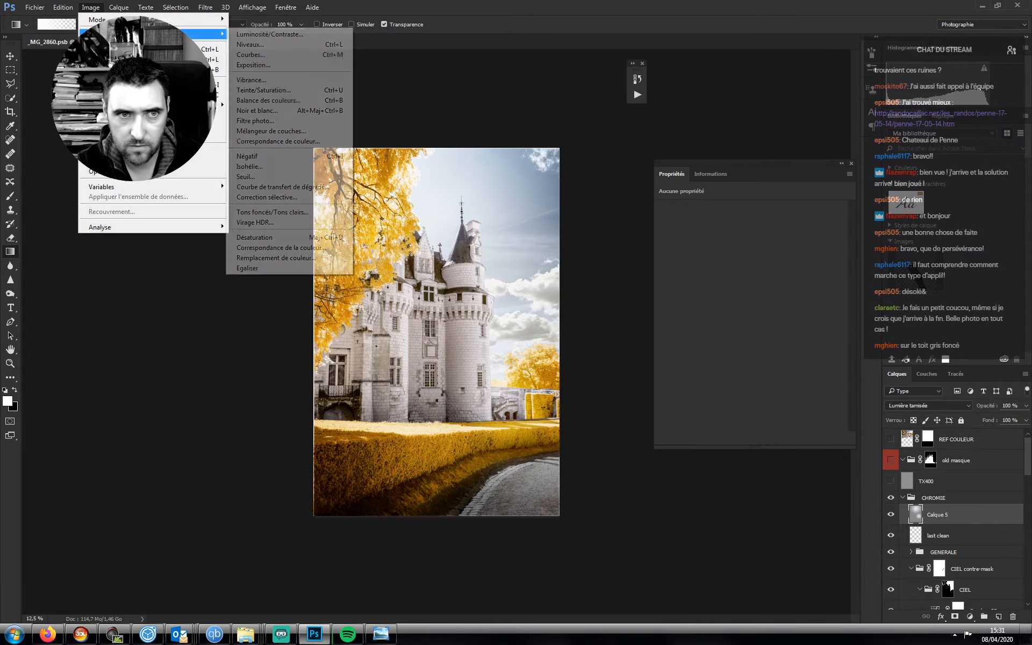
{"action": "left_click", "coordinate": [267, 239]}
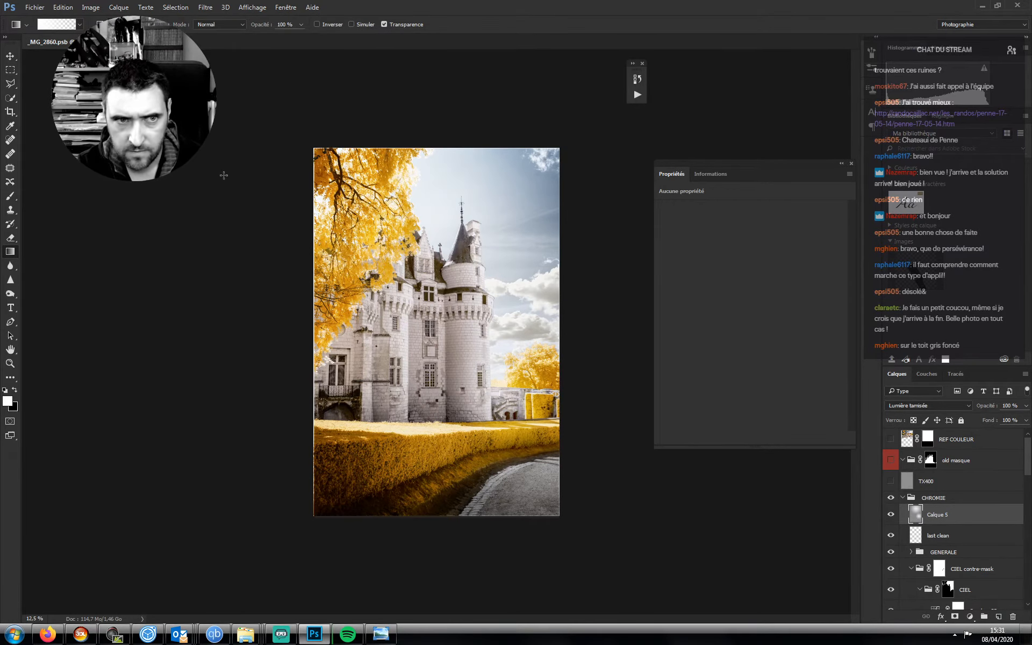
- Darken the lower-right corner over the path and the left edge beside the castle's base with black foreground-to-transparent gradients
{"action": "key", "text": "x"}
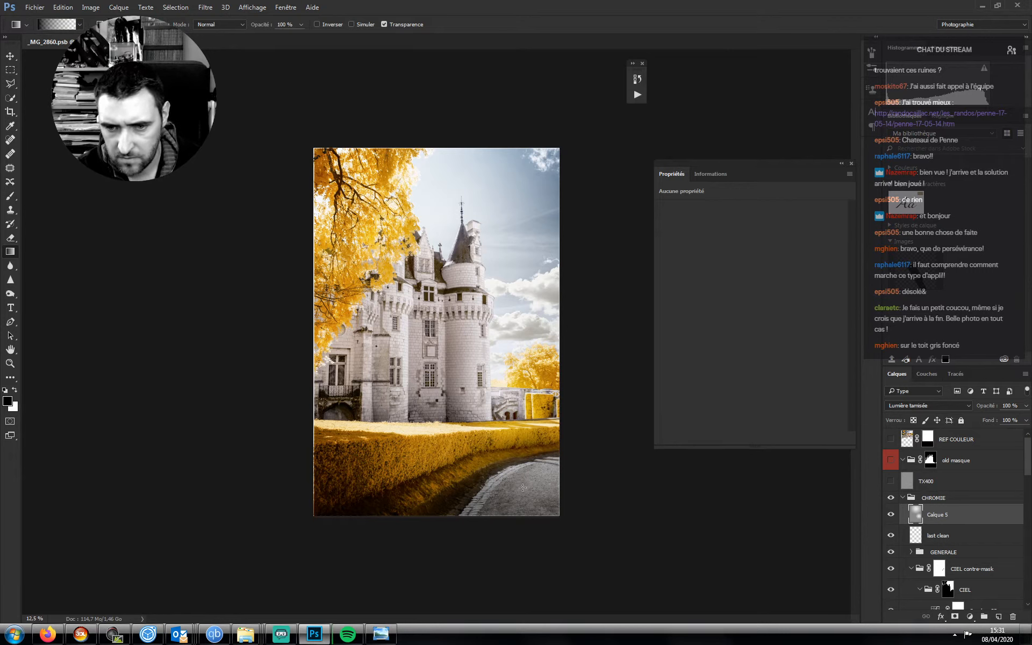
{"action": "left_click_drag", "start_coordinate": [583, 539], "coordinate": [448, 411]}
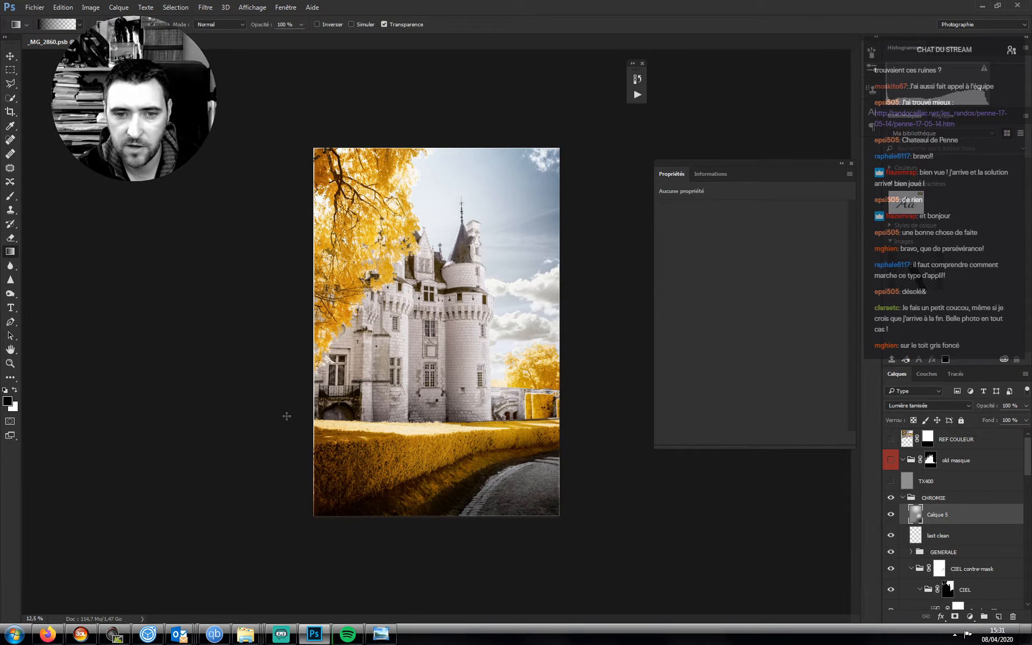
{"action": "left_click_drag", "start_coordinate": [215, 419], "coordinate": [376, 376]}
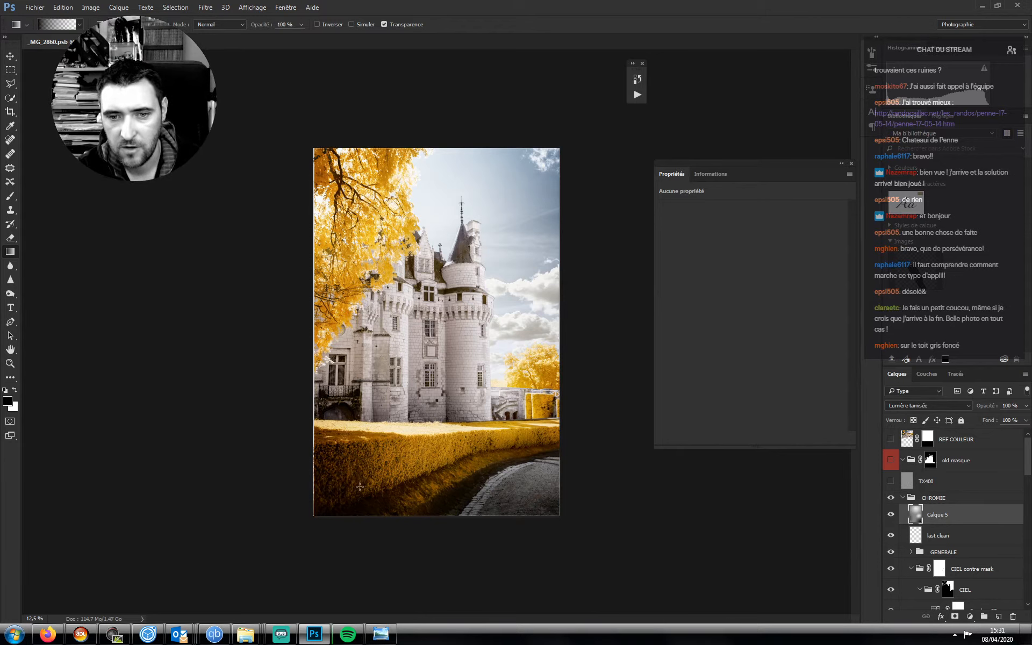
{"action": "key", "text": "ctrl+z"}
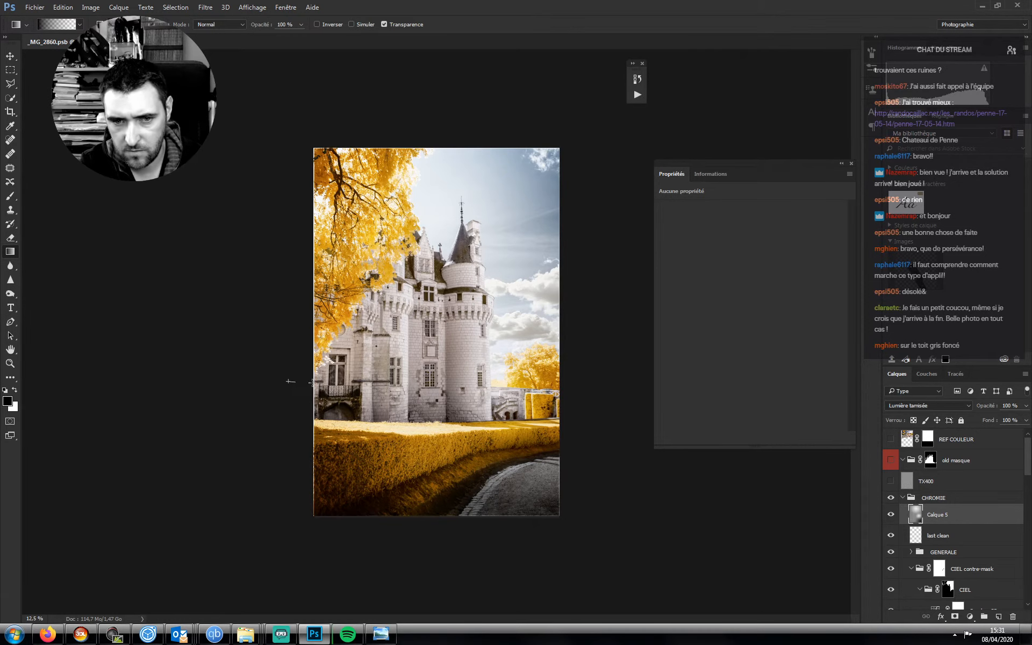
{"action": "left_click_drag", "start_coordinate": [291, 381], "coordinate": [417, 389]}
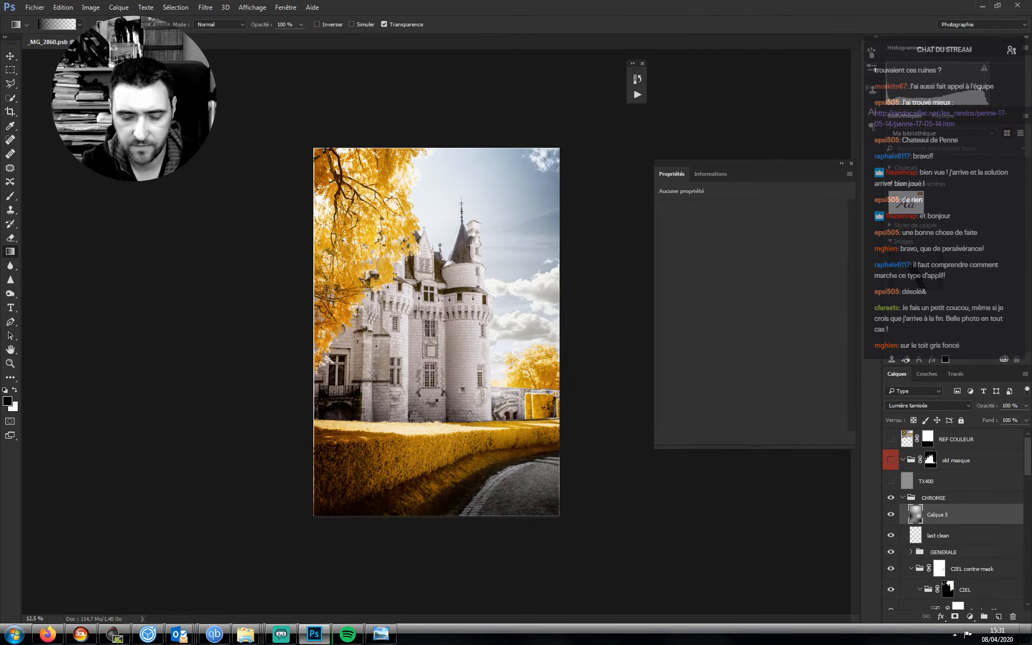
- Darken the upper-left foliage with a black foreground-to-transparent gradient running inward from outside the image's left edge, undoing unwanted attempts
{"action": "left_click_drag", "start_coordinate": [284, 123], "coordinate": [357, 188]}
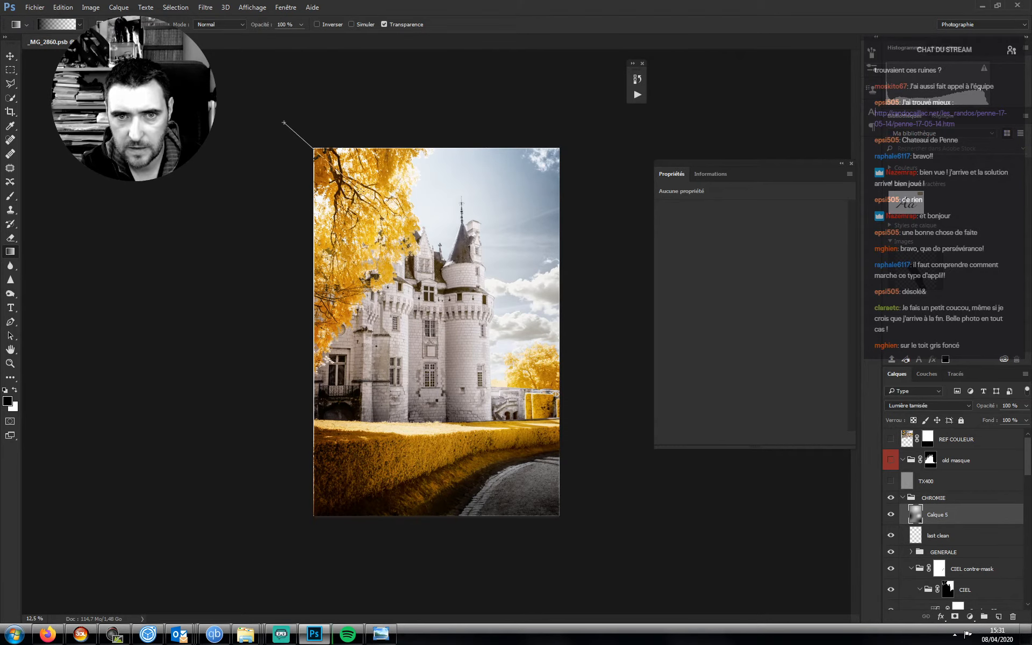
{"action": "left_click_drag", "start_coordinate": [314, 148], "coordinate": [357, 188]}
{"action": "key", "text": "ctrl+z"}
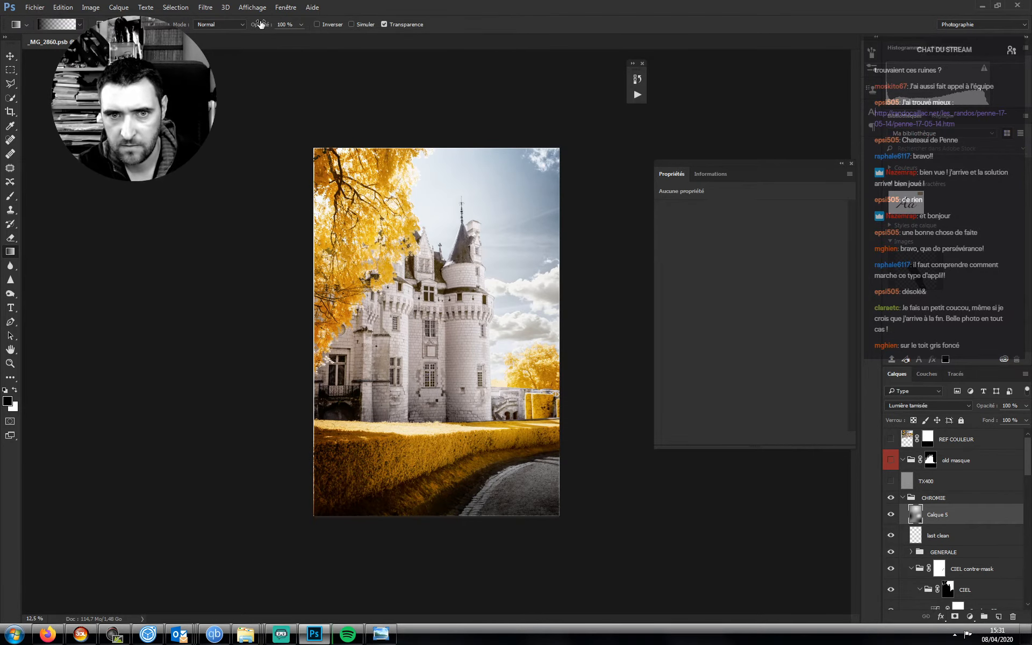
{"action": "left_click_drag", "start_coordinate": [208, 62], "coordinate": [348, 194]}
{"action": "key", "text": "ctrl+z"}
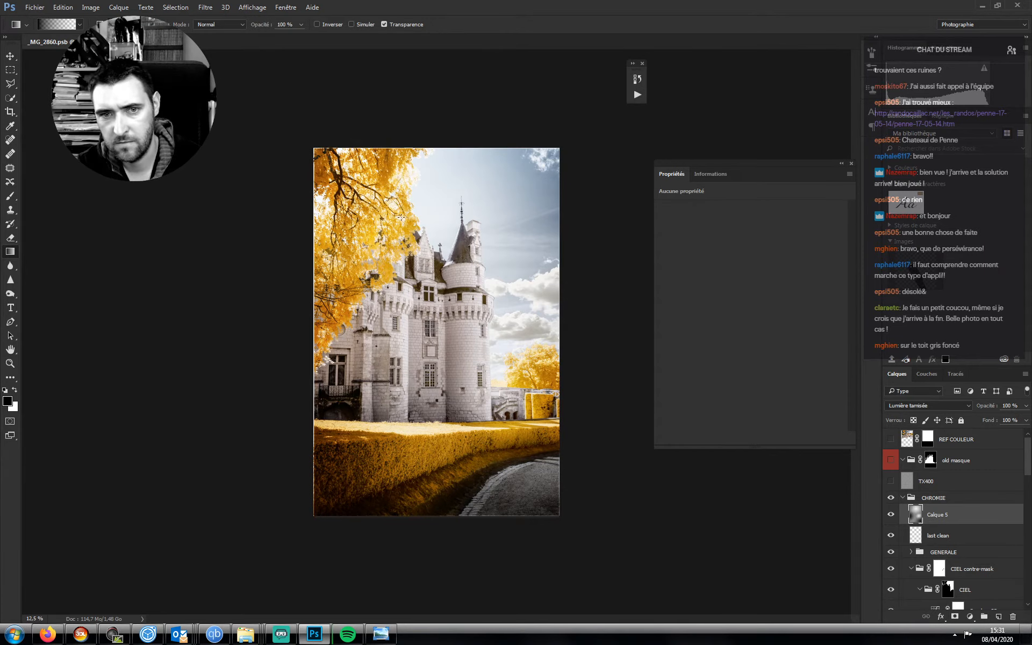
{"action": "left_click_drag", "start_coordinate": [270, 261], "coordinate": [378, 218]}
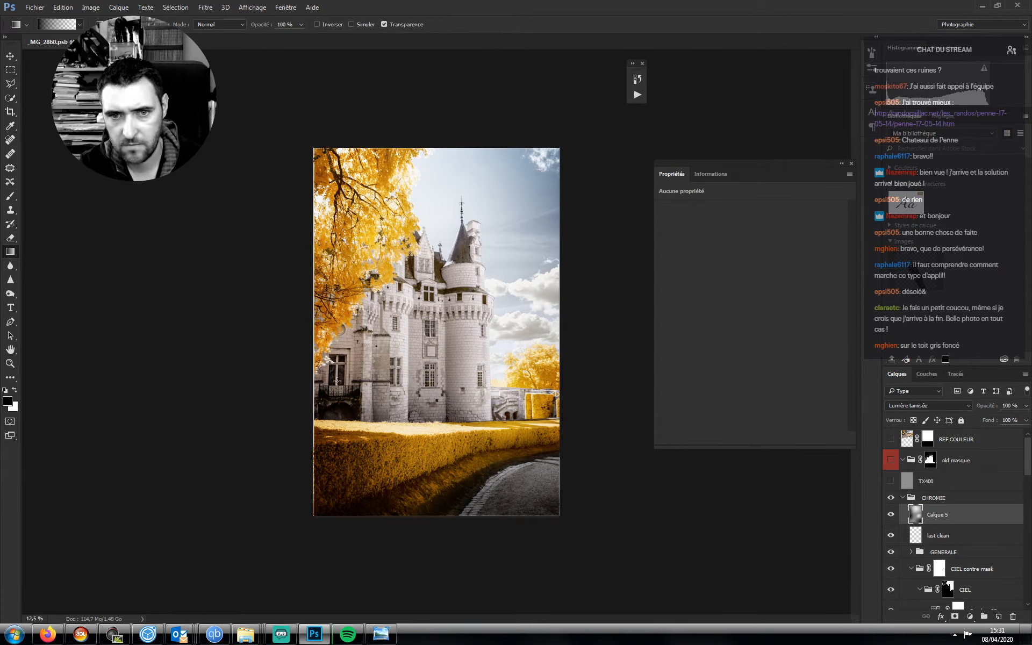
{"action": "key", "text": "ctrl+z"}
{"action": "left_click_drag", "start_coordinate": [257, 258], "coordinate": [390, 222]}
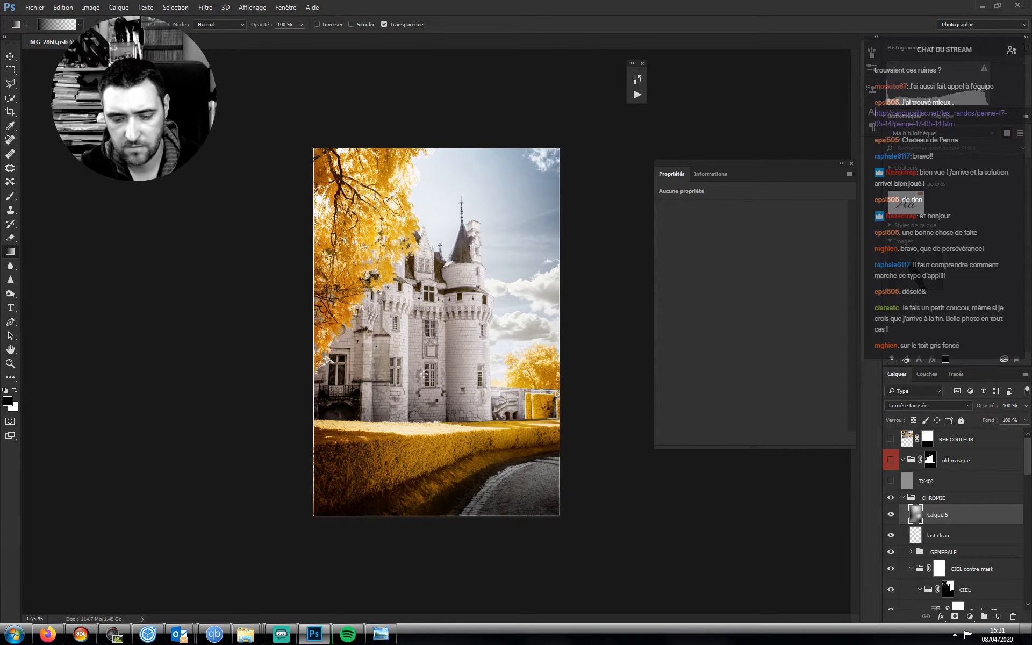
- Make white the foreground colour and save the document
{"action": "key", "text": "x"}
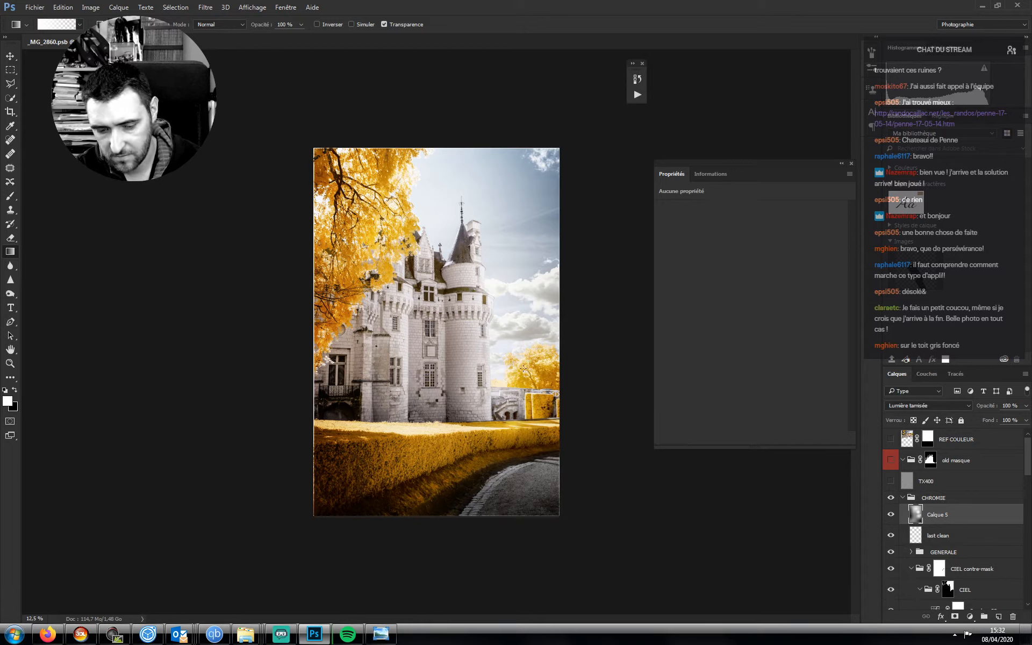
{"action": "key", "text": "ctrl+s"}
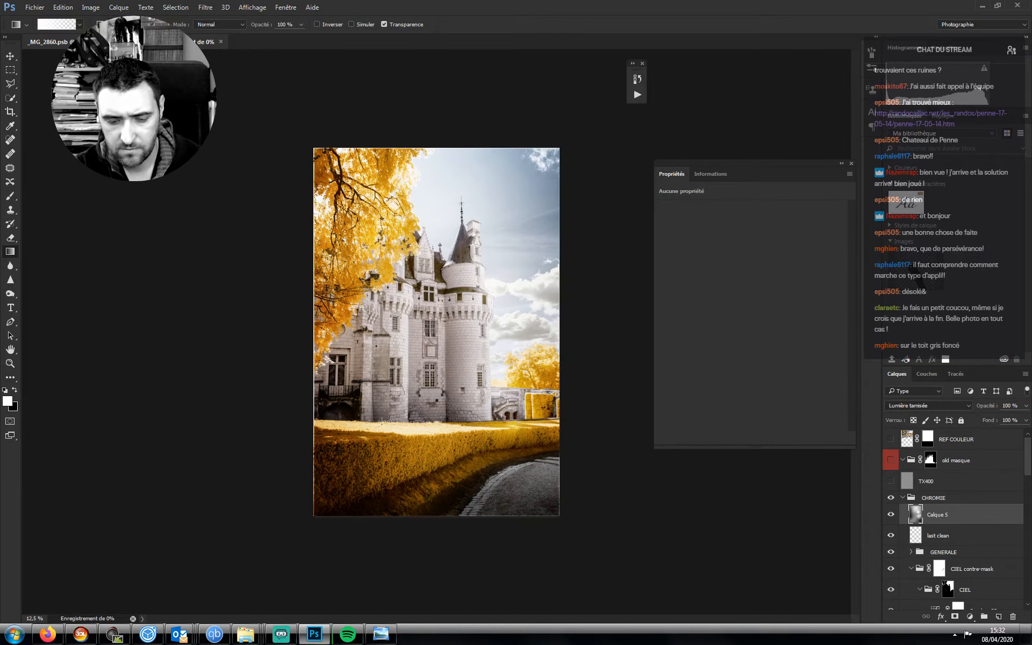
{"action": "key", "text": "b"}
{"action": "key", "text": "f"}
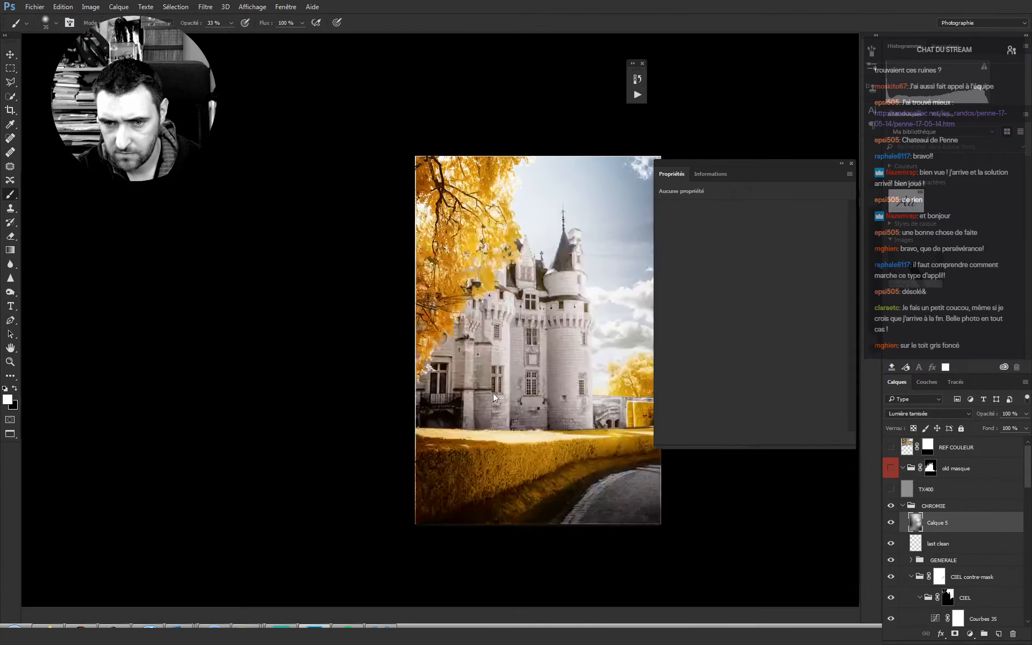
{"action": "key", "text": "f"}
{"action": "key", "text": "f"}
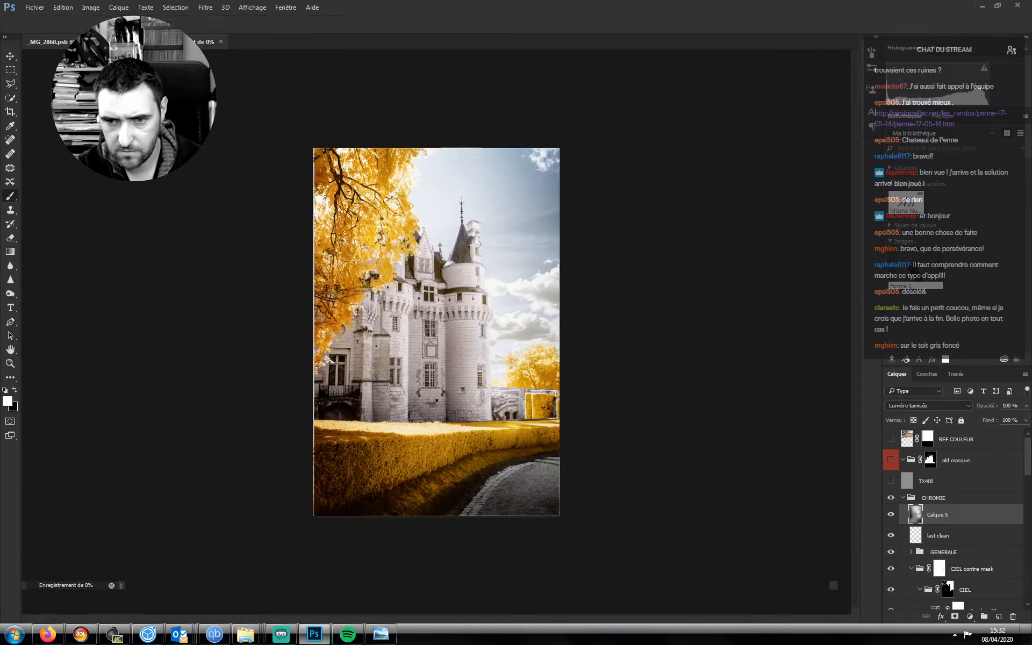
{"action": "key", "text": "g"}
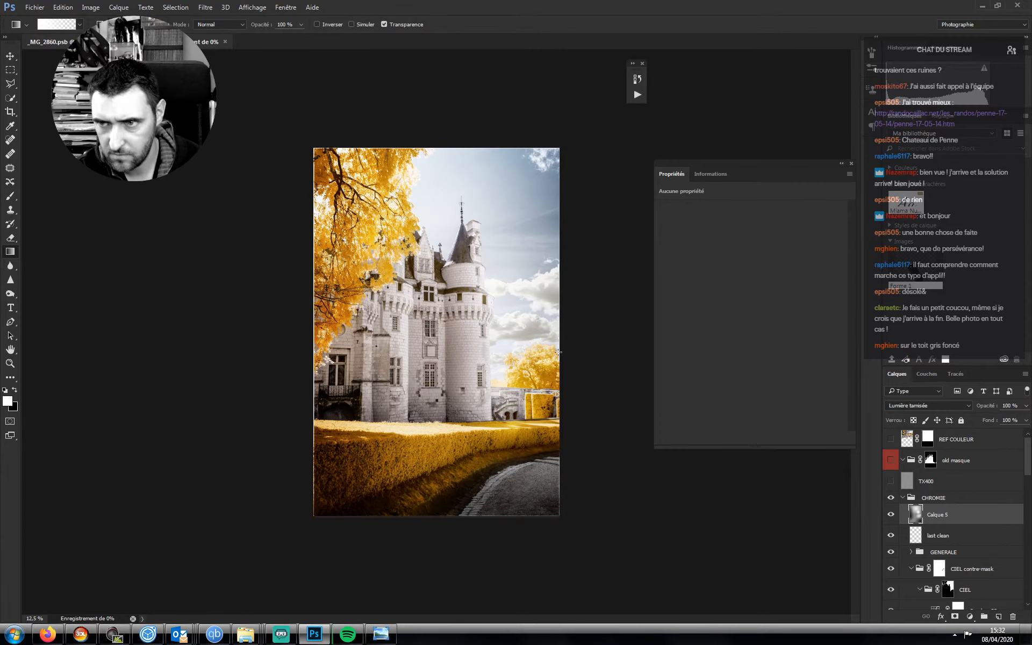
- Check the latest gradient states in the history, with the history list moved clear of the photo
{"action": "left_click", "coordinate": [638, 79]}
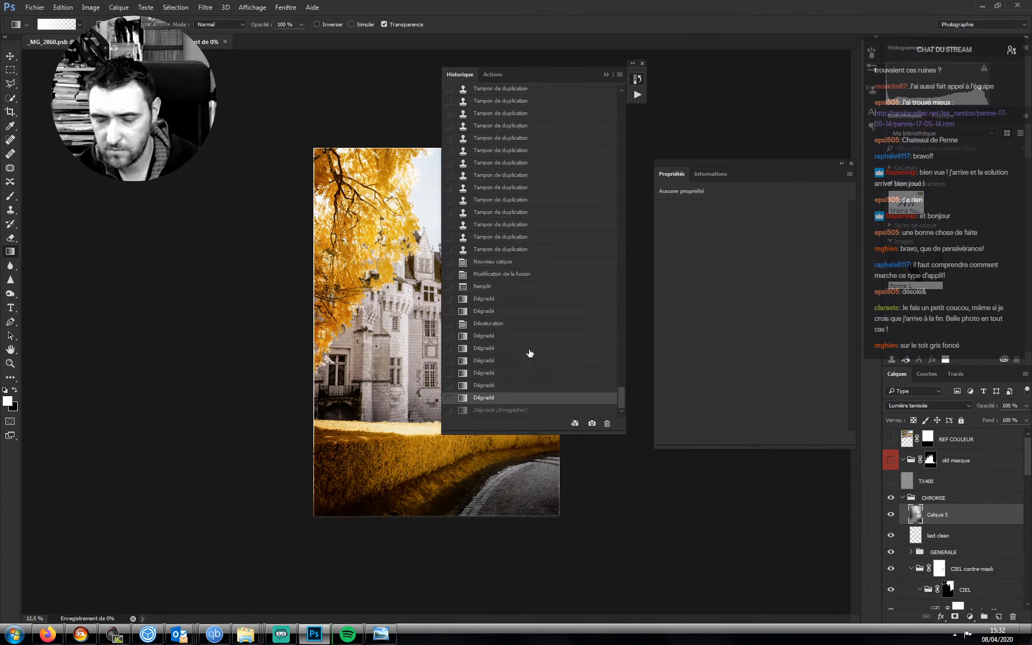
{"action": "left_click_drag", "start_coordinate": [586, 81], "coordinate": [744, 97]}
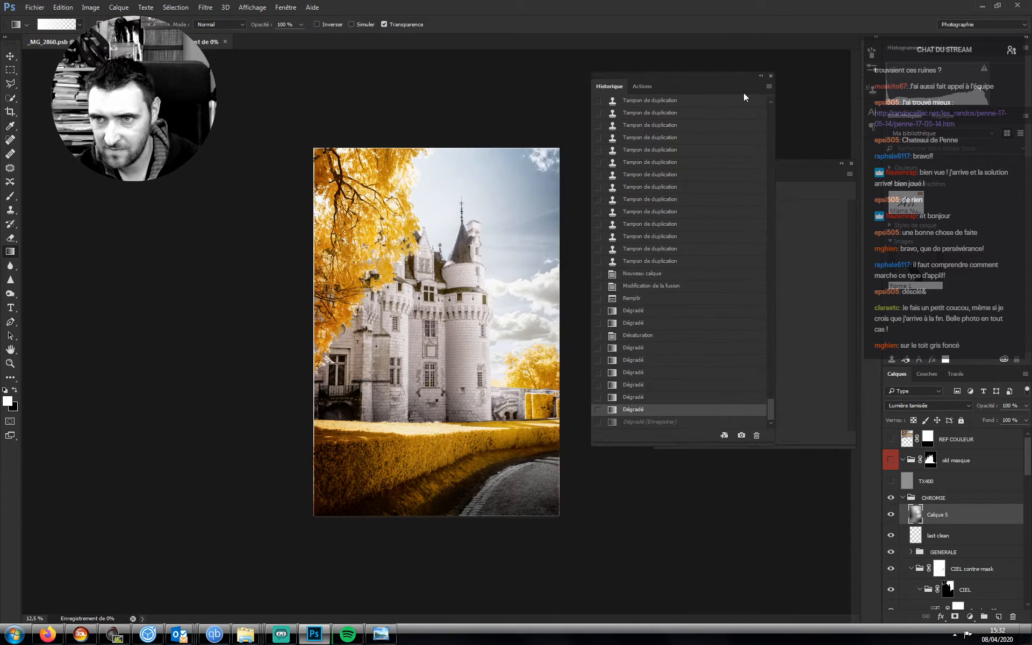
{"action": "left_click", "coordinate": [760, 76]}
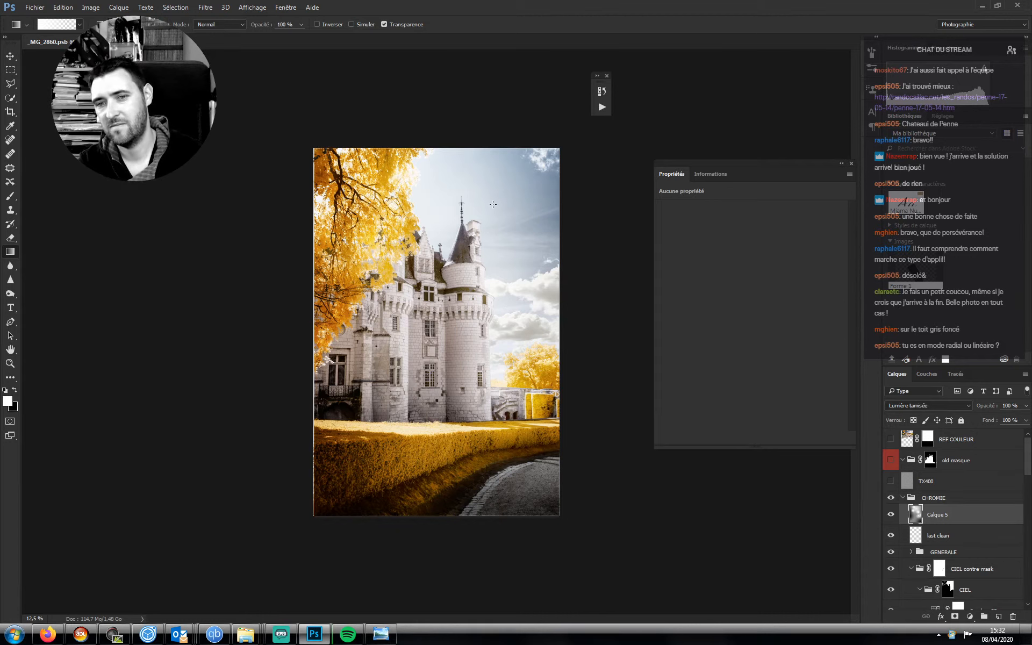
- Preview the gradients of Calque 5 in Normal blend mode, and restore the layer to Lumière tamisée
{"action": "key", "text": "ctrl+minus"}
{"action": "key", "text": "ctrl+plus"}
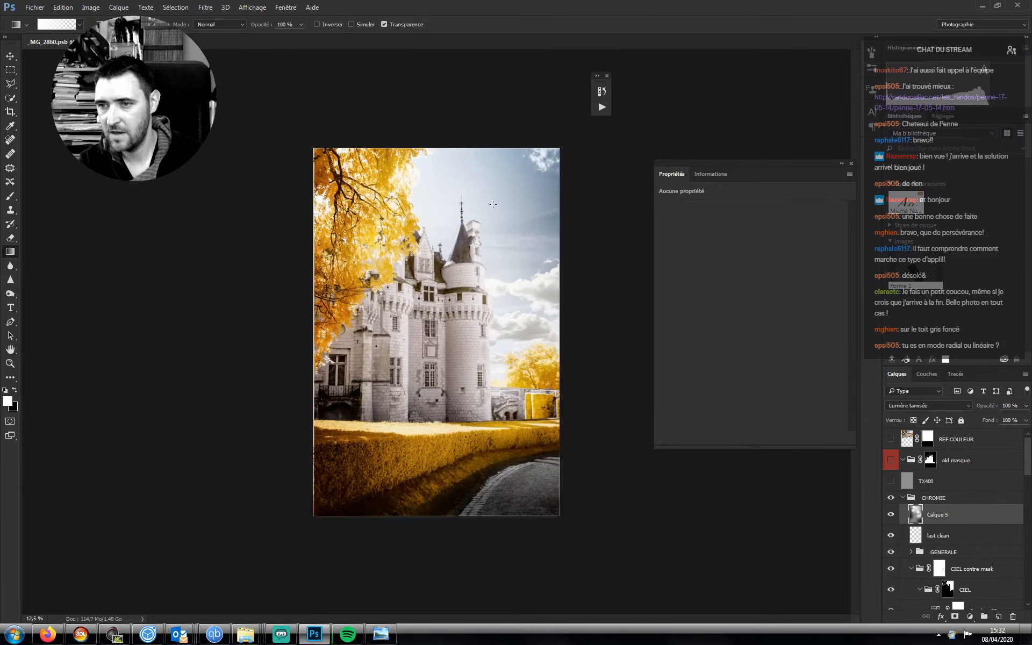
{"action": "left_click", "coordinate": [908, 406]}
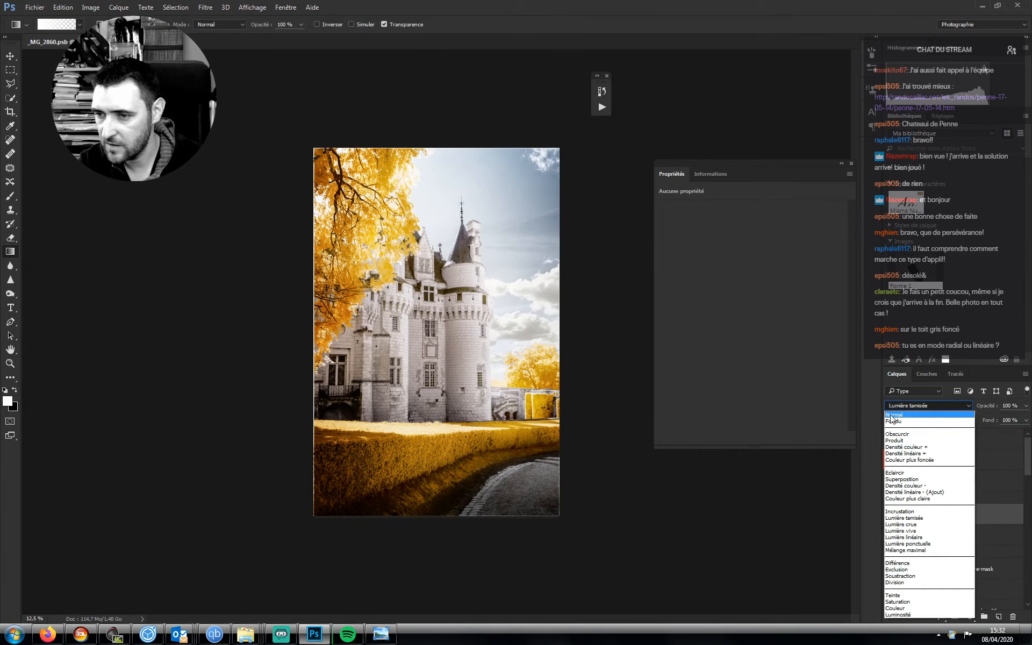
{"action": "left_click", "coordinate": [895, 414]}
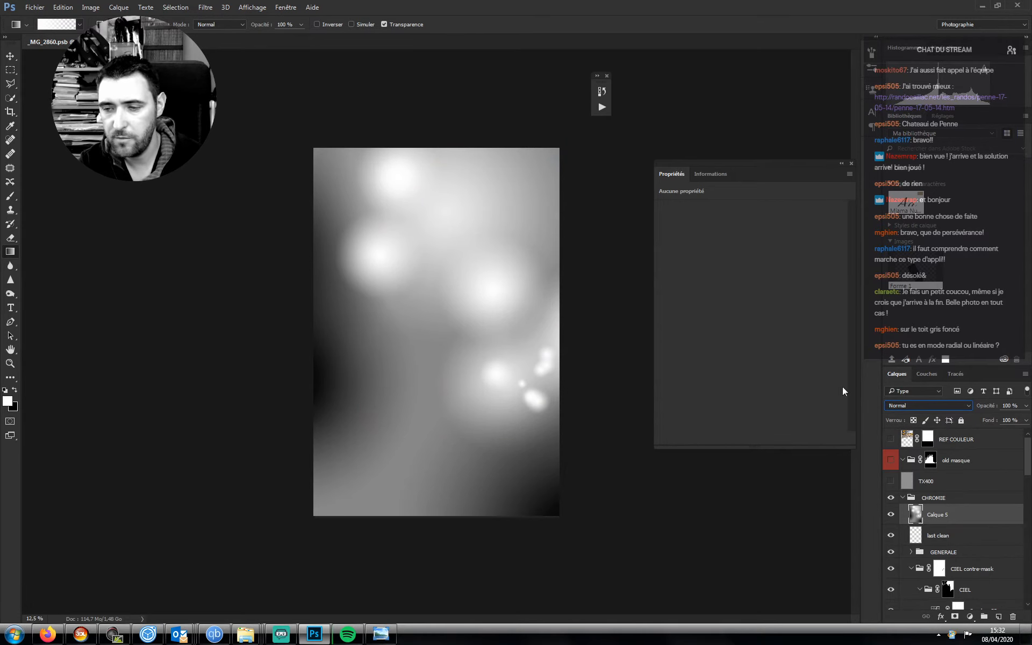
{"action": "left_click", "coordinate": [910, 406]}
{"action": "left_click", "coordinate": [904, 519]}
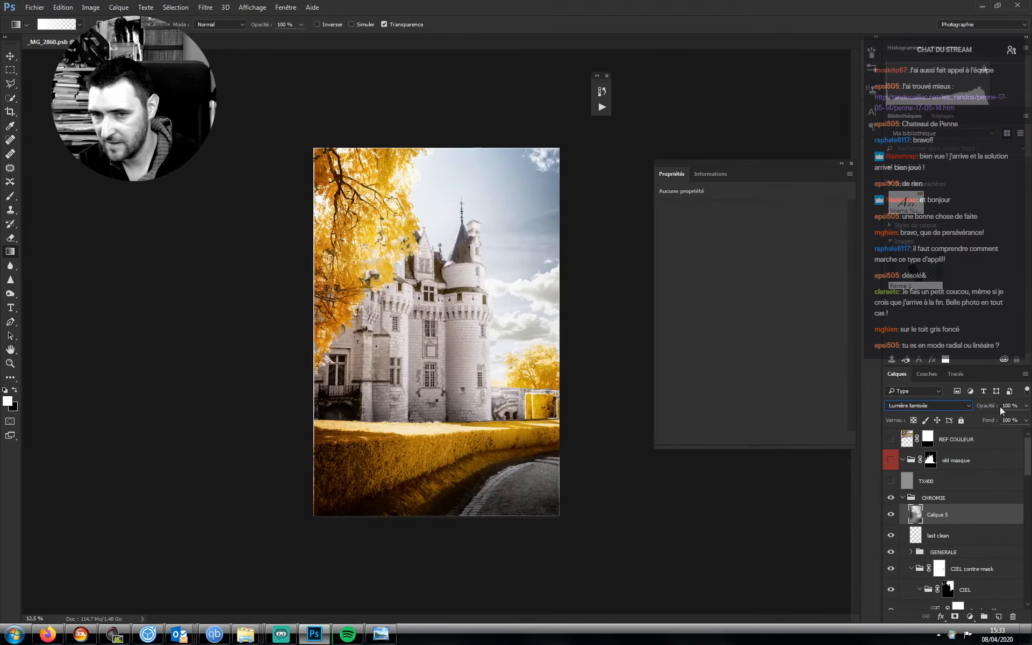
- Lower the opacity of Calque 5 to 59 % and compare the photo with the layer hidden and shown
{"action": "left_click_drag", "start_coordinate": [1025, 407], "coordinate": [1006, 427]}
{"action": "left_click", "coordinate": [891, 515]}
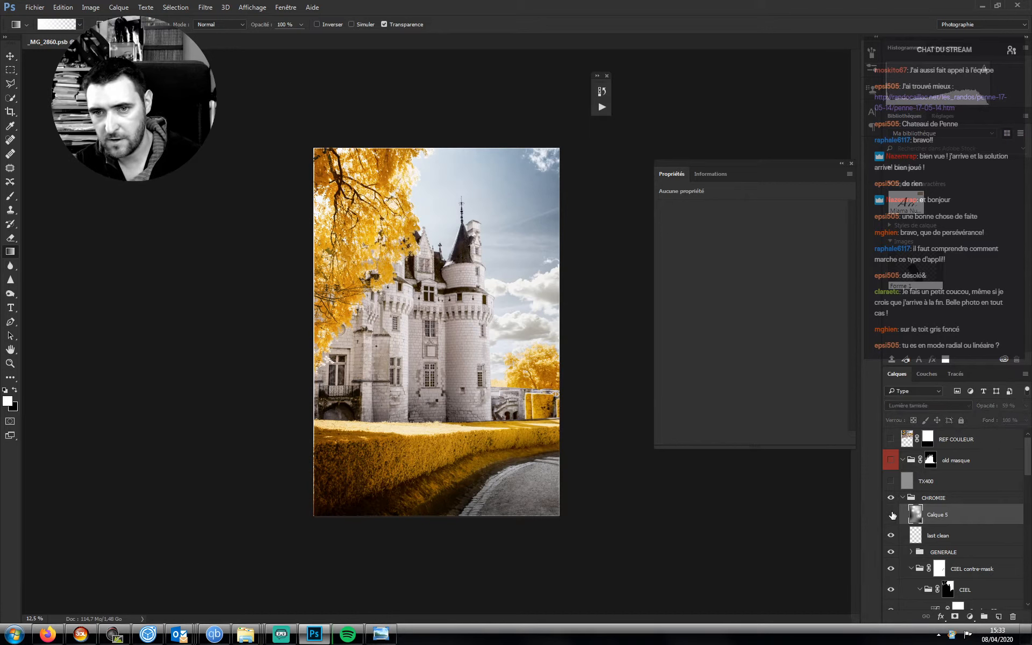
{"action": "left_click", "coordinate": [892, 515]}
{"action": "left_click", "coordinate": [891, 515]}
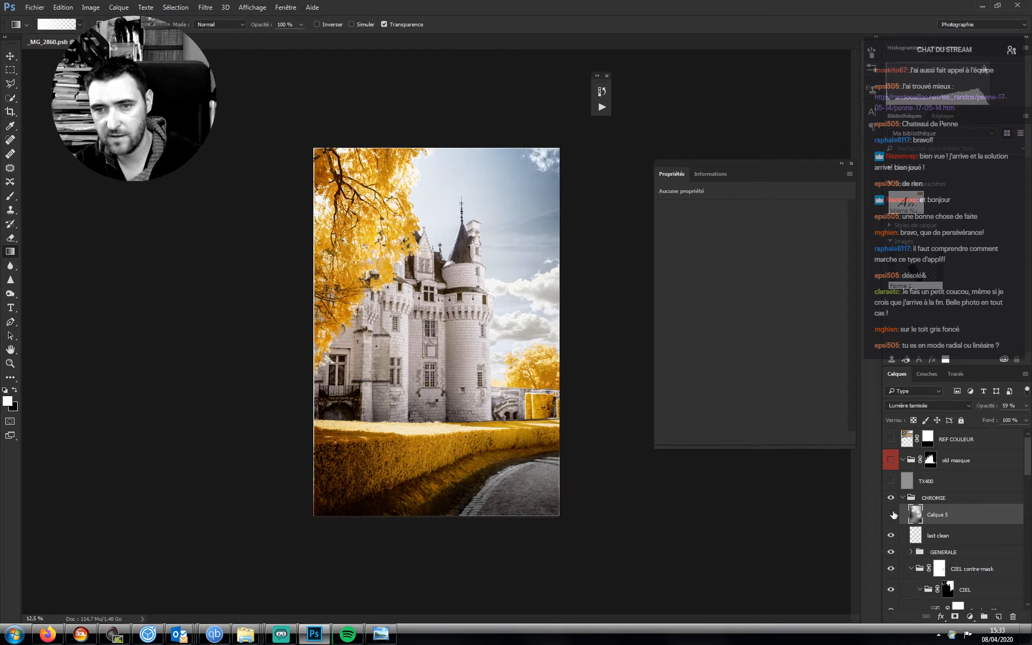
{"action": "left_click", "coordinate": [891, 515]}
{"action": "left_click", "coordinate": [893, 516]}
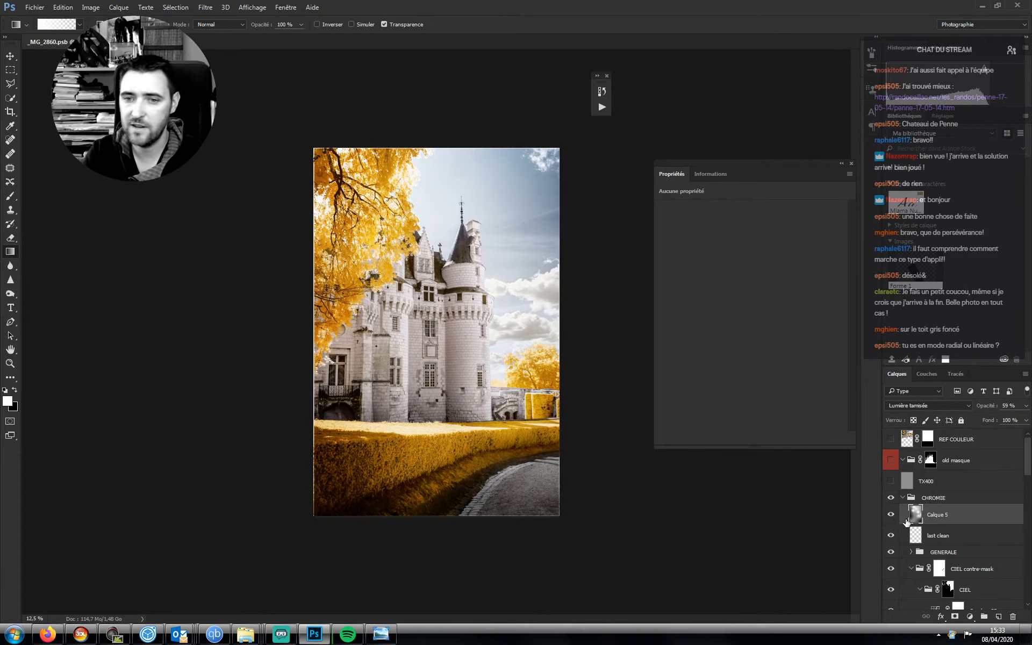
{"action": "left_click", "coordinate": [892, 515]}
{"action": "left_click", "coordinate": [891, 516]}
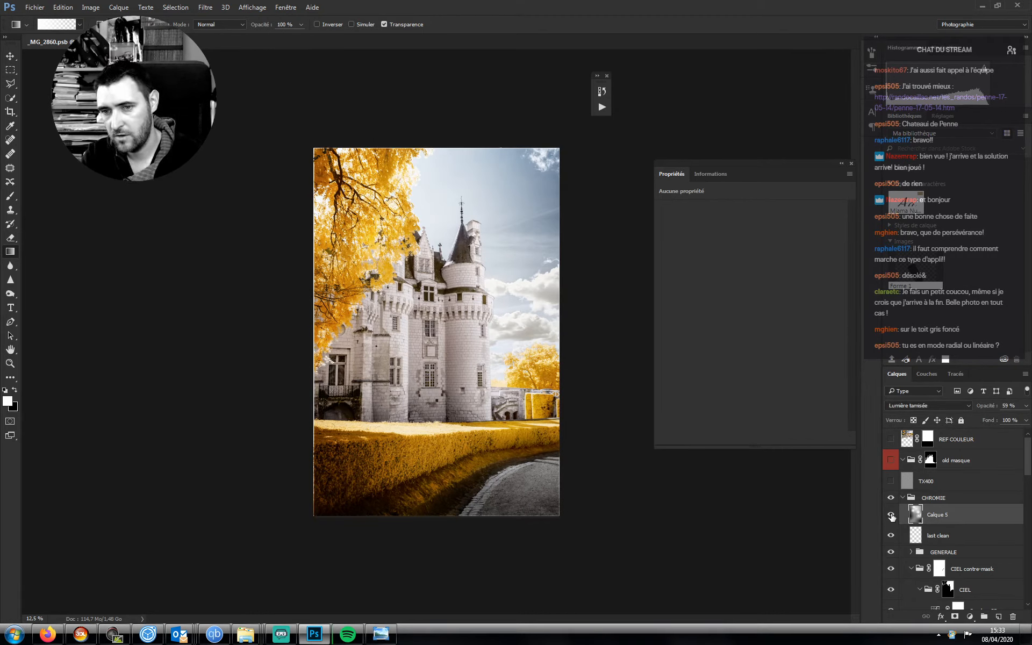
- Set the foreground colour to gray 808080 at 50 % brightness and prepare a 300 px brush at 100 % opacity
{"action": "key", "text": "b"}
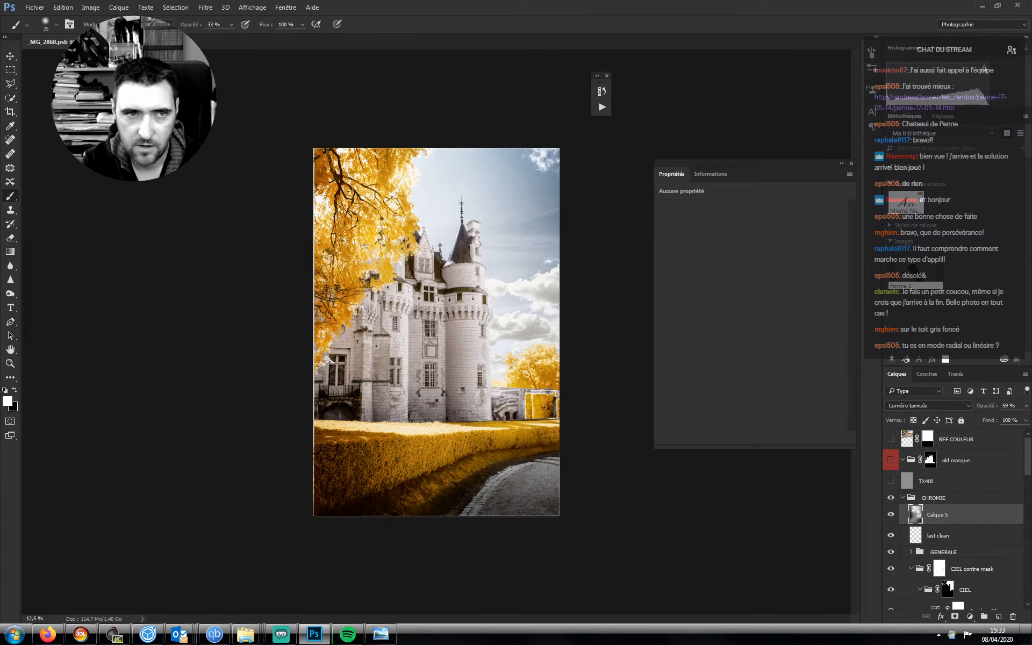
{"action": "left_click", "coordinate": [57, 27]}
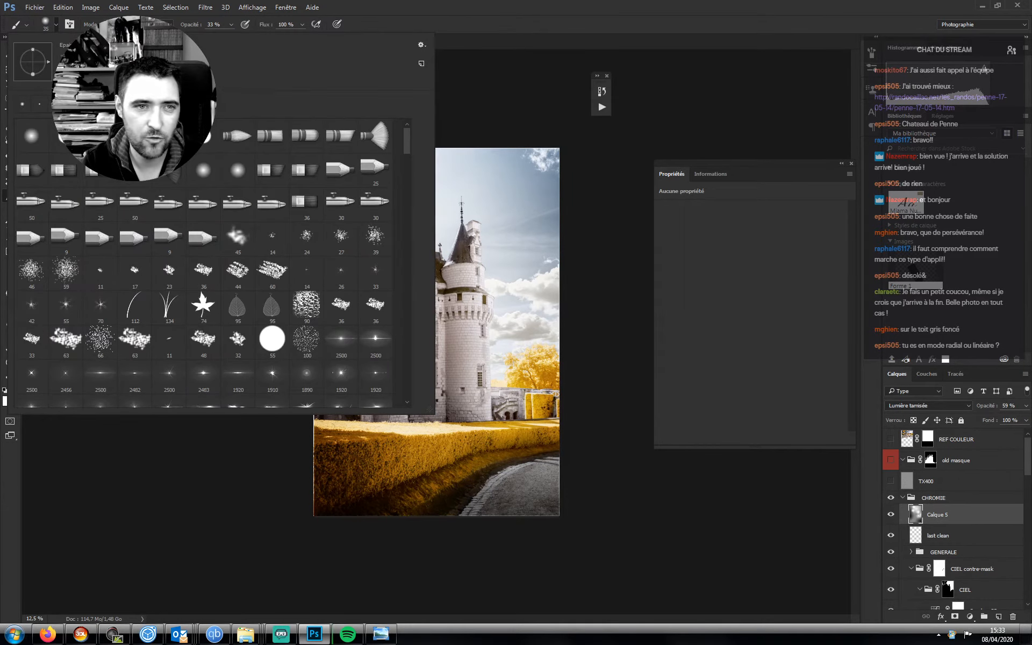
{"action": "key", "text": "Escape"}
{"action": "key", "text": "i"}
{"action": "left_click", "coordinate": [7, 401]}
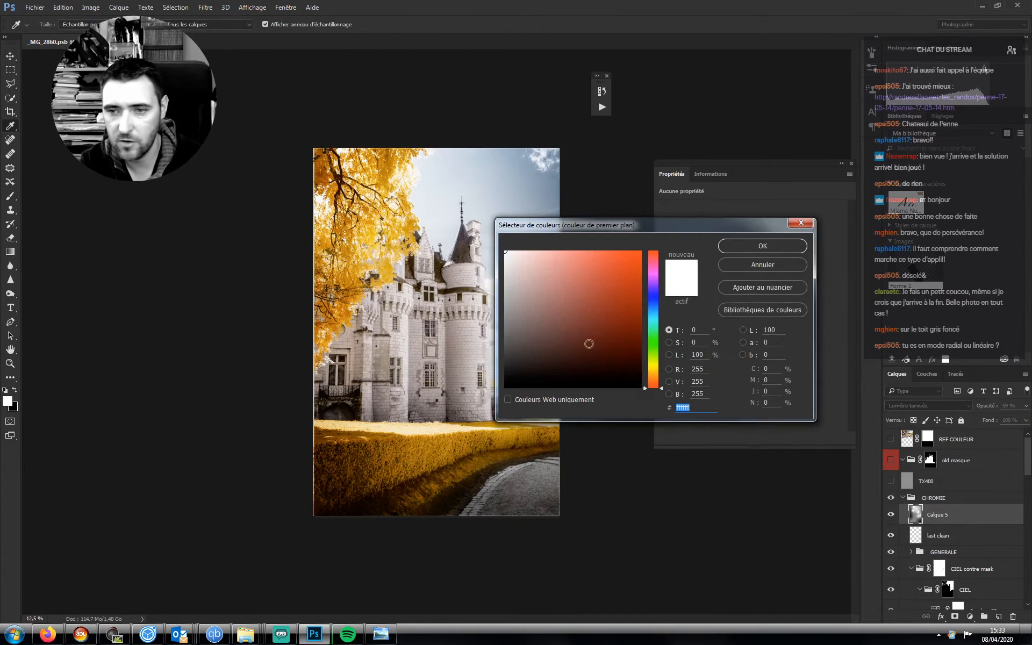
{"action": "double_click", "coordinate": [698, 355]}
{"action": "type", "text": "50"}
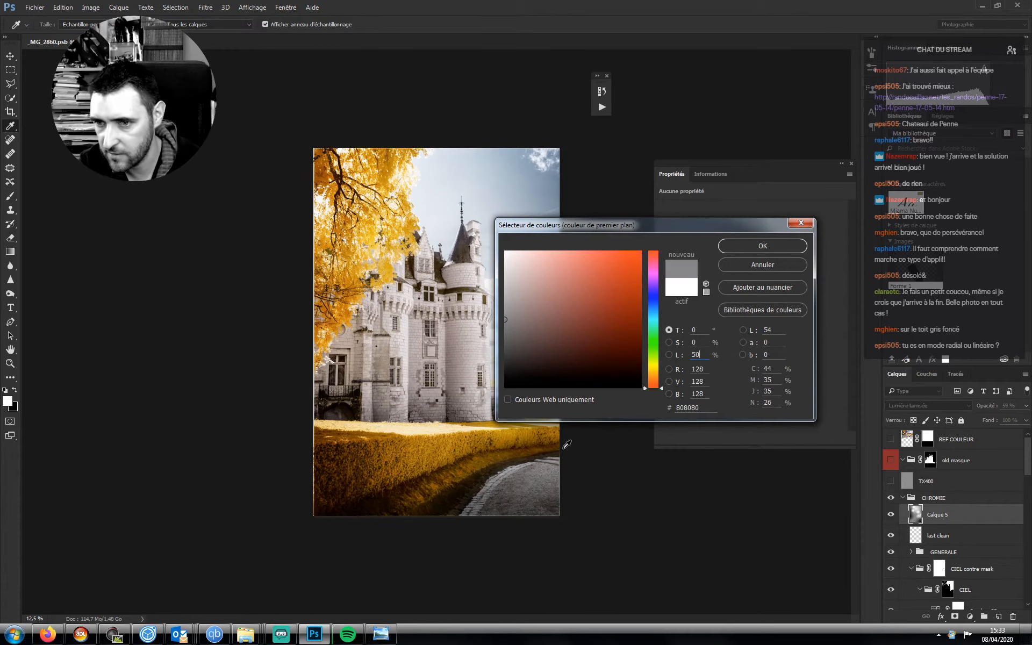
{"action": "key", "text": "Return"}
{"action": "key", "text": "b"}
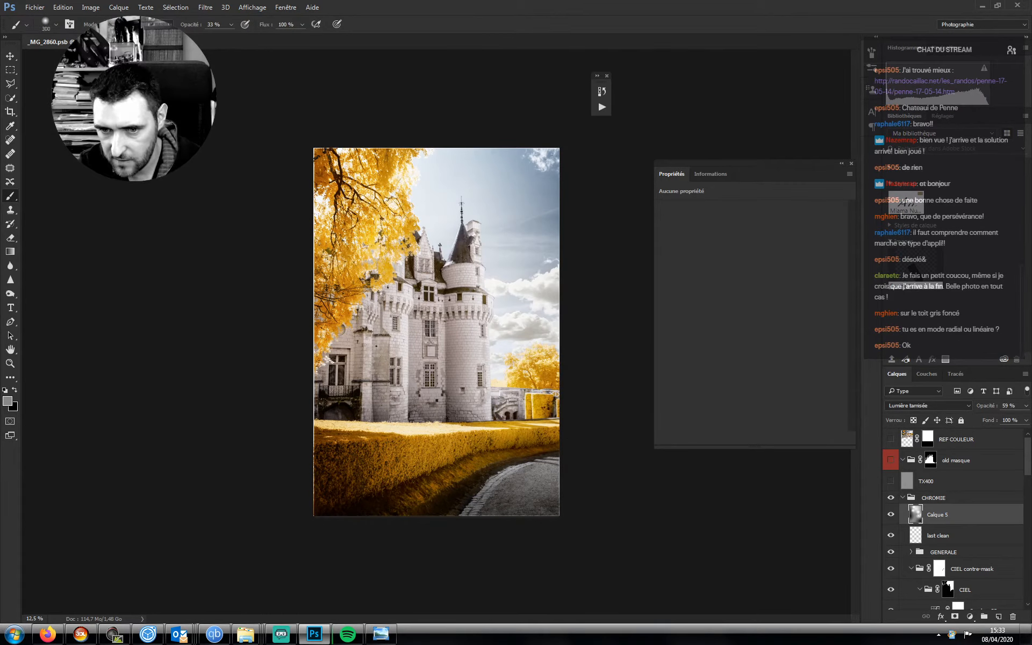
{"action": "key", "text": "0"}
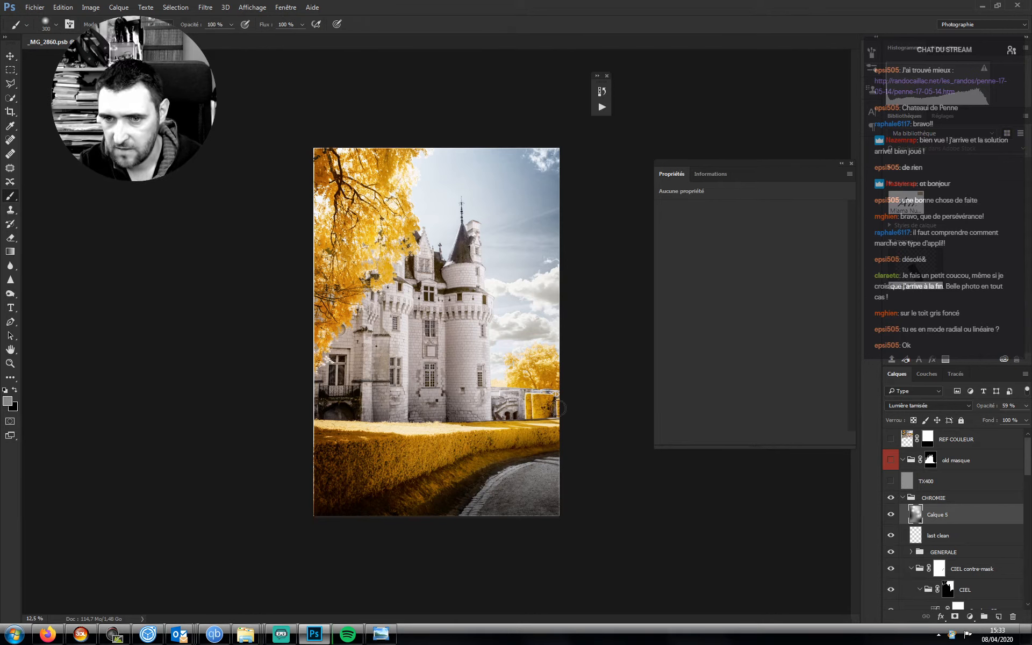
- Show the REF COULEUR layer, delete its layer mask, and compare the photo with the reference hidden and shown
{"action": "left_click", "coordinate": [891, 439]}
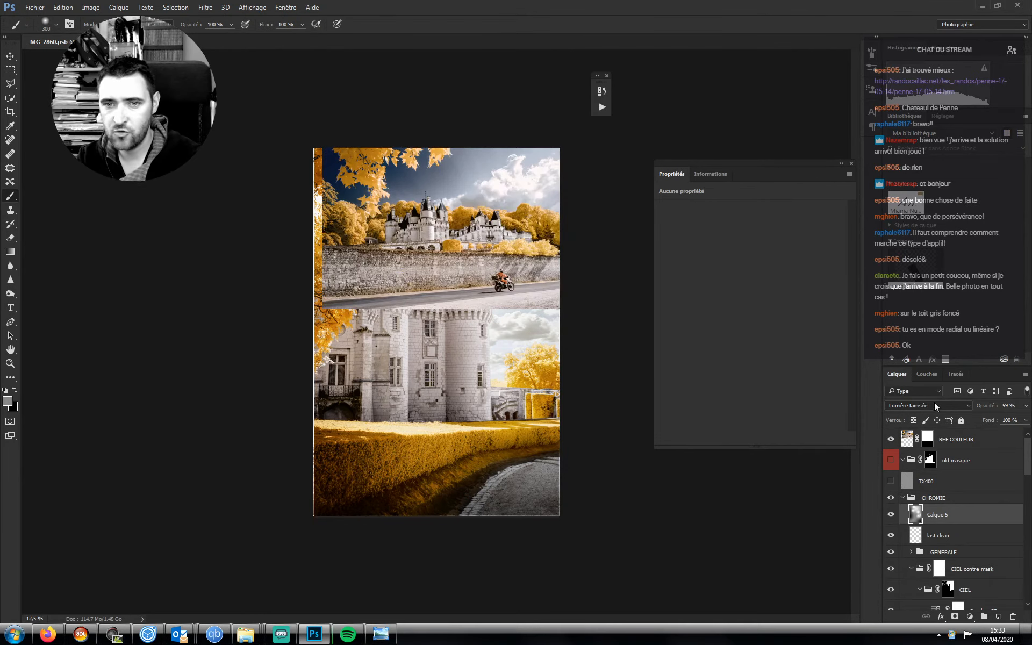
{"action": "right_click", "coordinate": [928, 439]}
{"action": "left_click", "coordinate": [921, 455]}
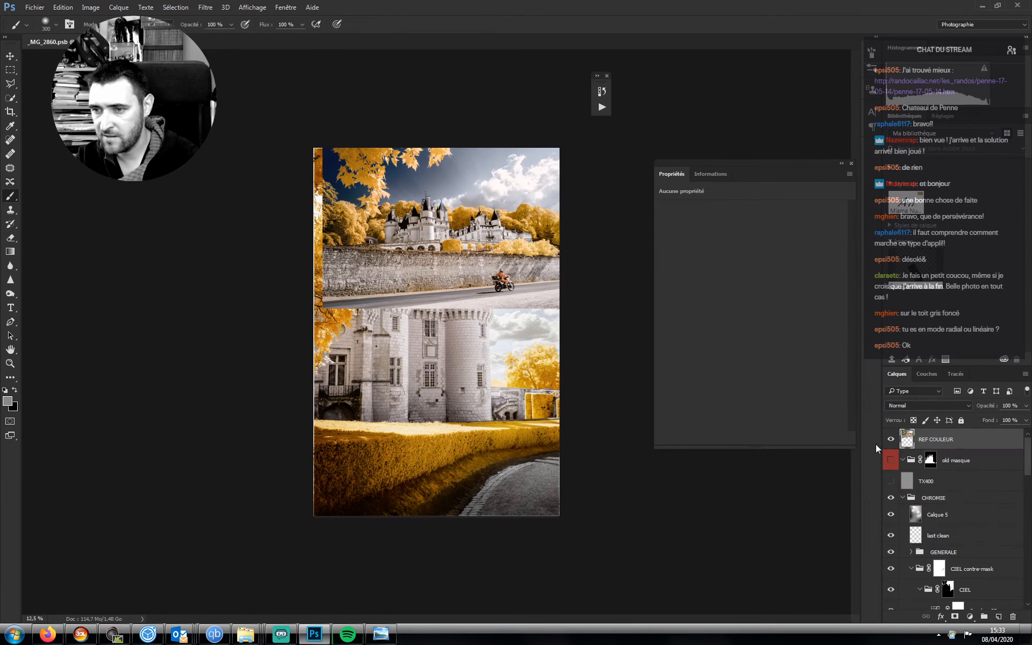
{"action": "left_click", "coordinate": [892, 439]}
{"action": "left_click", "coordinate": [892, 439]}
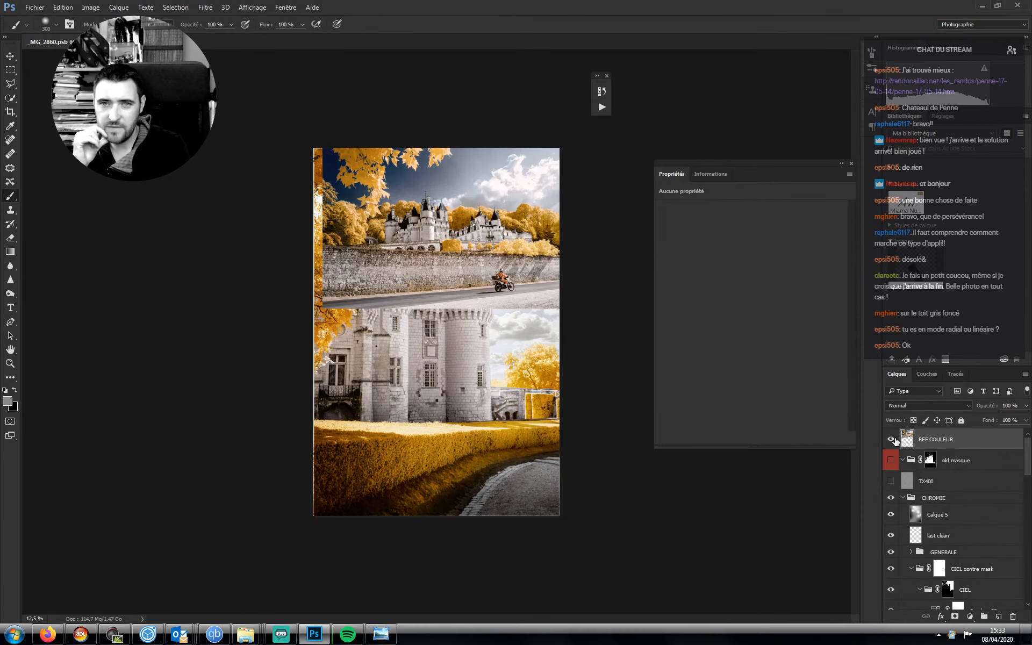
- Hide REF COULEUR and add a Correction sélective layer above Calque 5 with Jaunes at Cyan -18 % and Magenta +21 %
{"action": "left_click", "coordinate": [895, 440]}
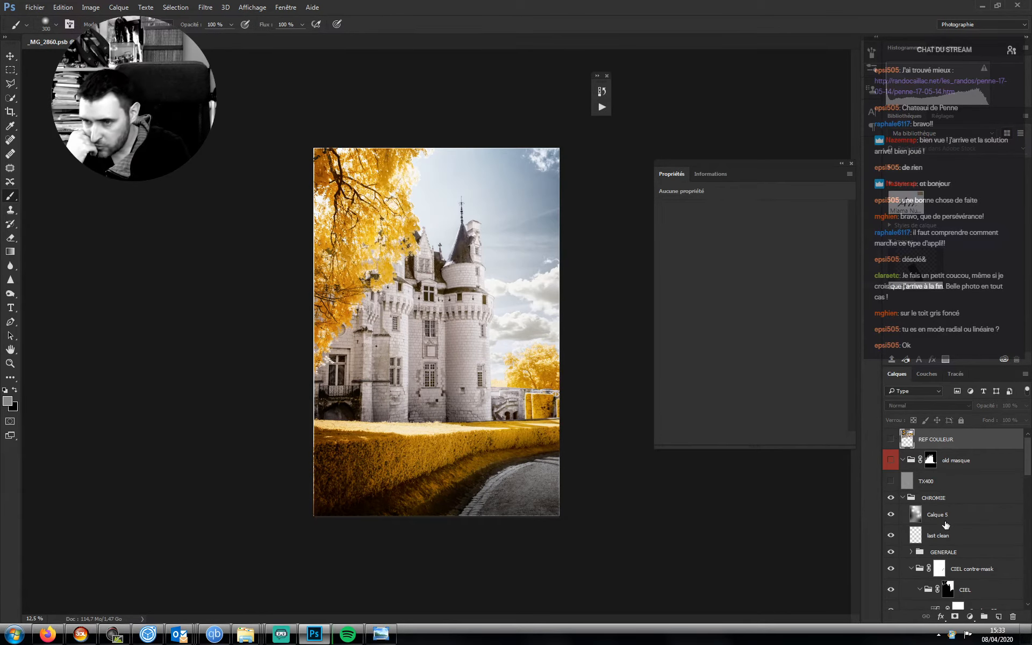
{"action": "left_click", "coordinate": [947, 523]}
{"action": "left_click", "coordinate": [970, 616]}
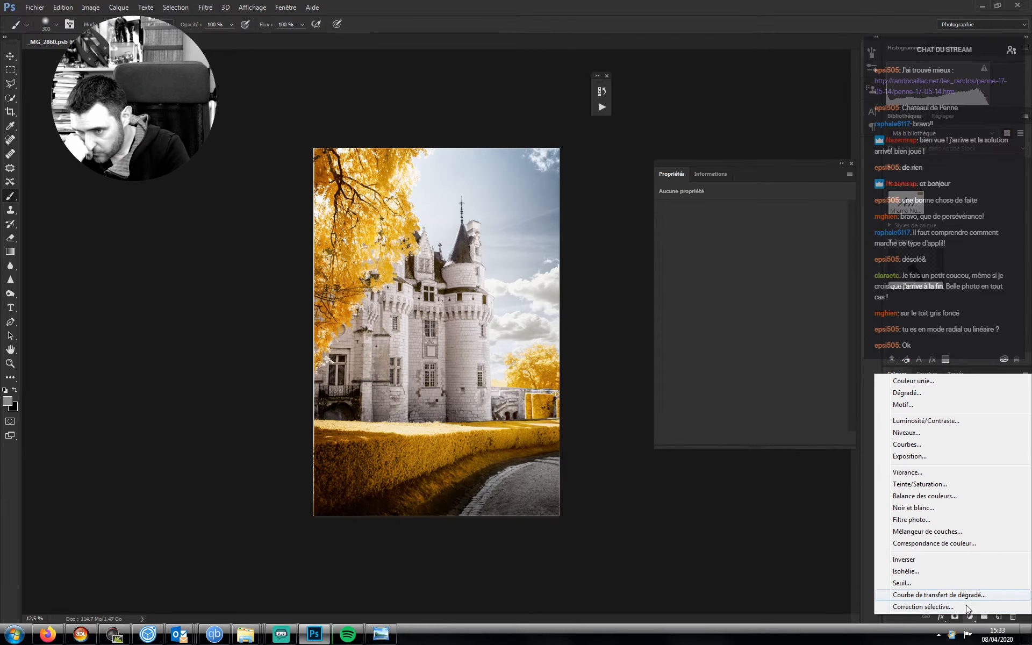
{"action": "left_click", "coordinate": [925, 608]}
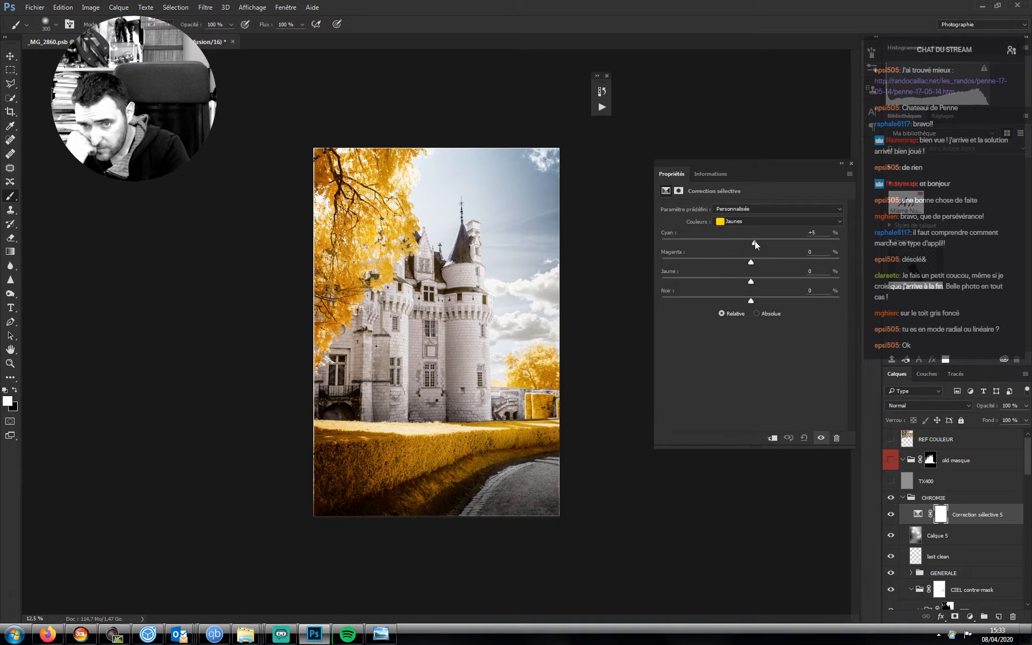
{"action": "left_click_drag", "start_coordinate": [751, 264], "coordinate": [776, 267]}
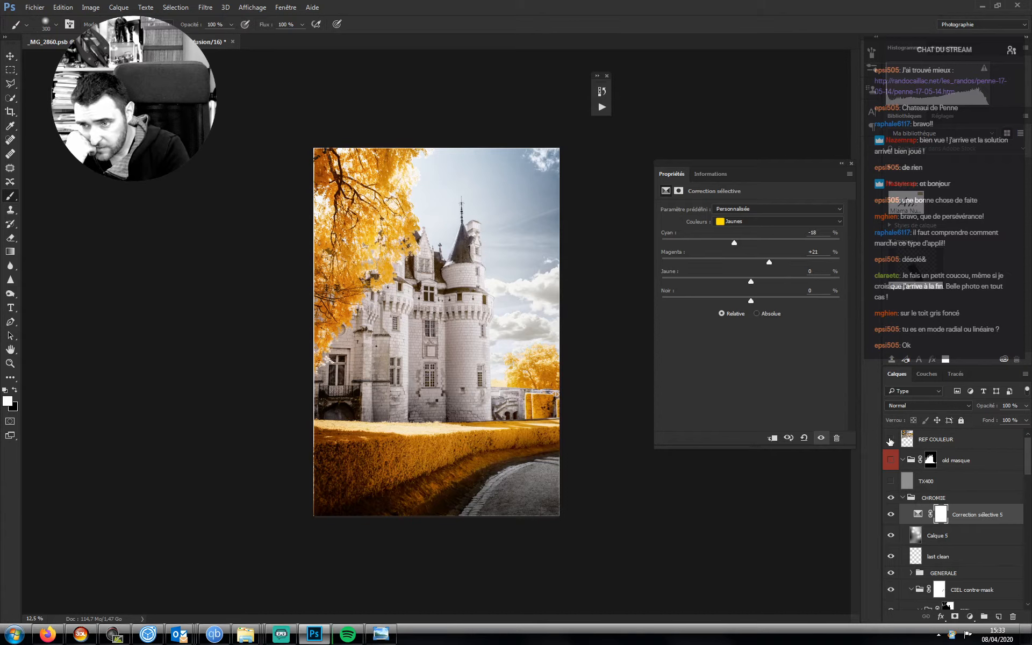
- Compare the corrected yellows with the REF COULEUR layer shown and hidden
{"action": "left_click", "coordinate": [890, 441]}
{"action": "left_click", "coordinate": [890, 441]}
{"action": "left_click", "coordinate": [890, 441]}
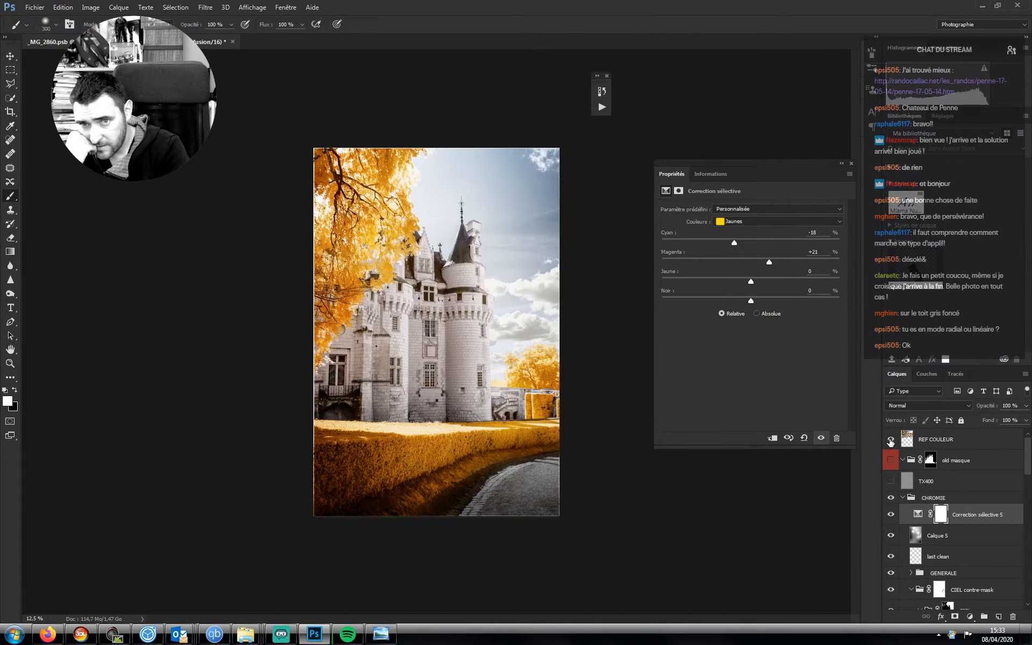
{"action": "left_click", "coordinate": [891, 441]}
{"action": "left_click", "coordinate": [891, 440]}
{"action": "left_click", "coordinate": [891, 440]}
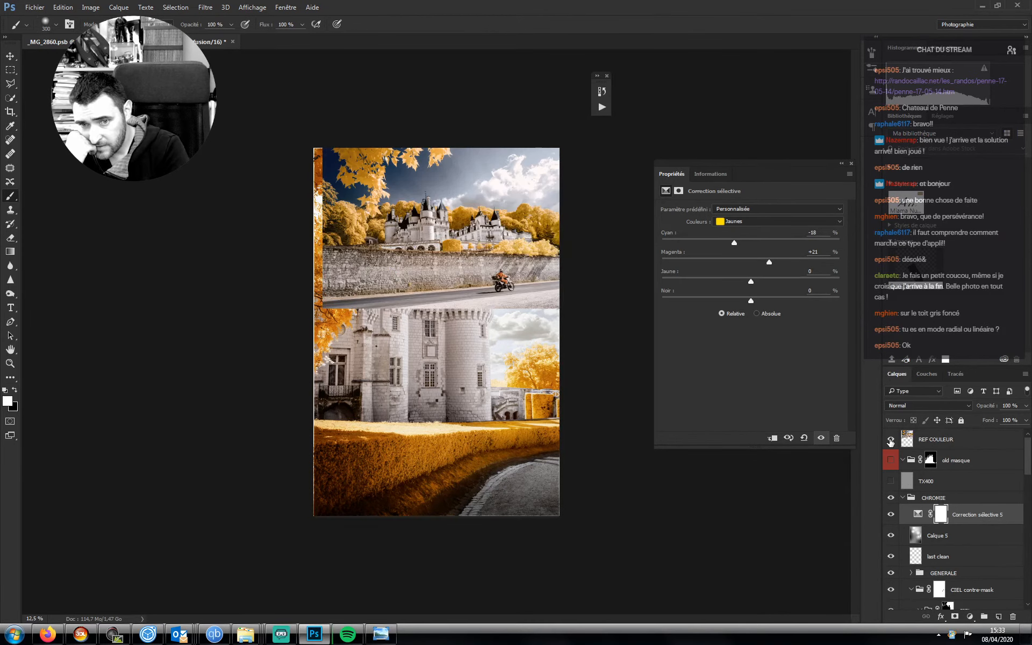
{"action": "left_click", "coordinate": [891, 442]}
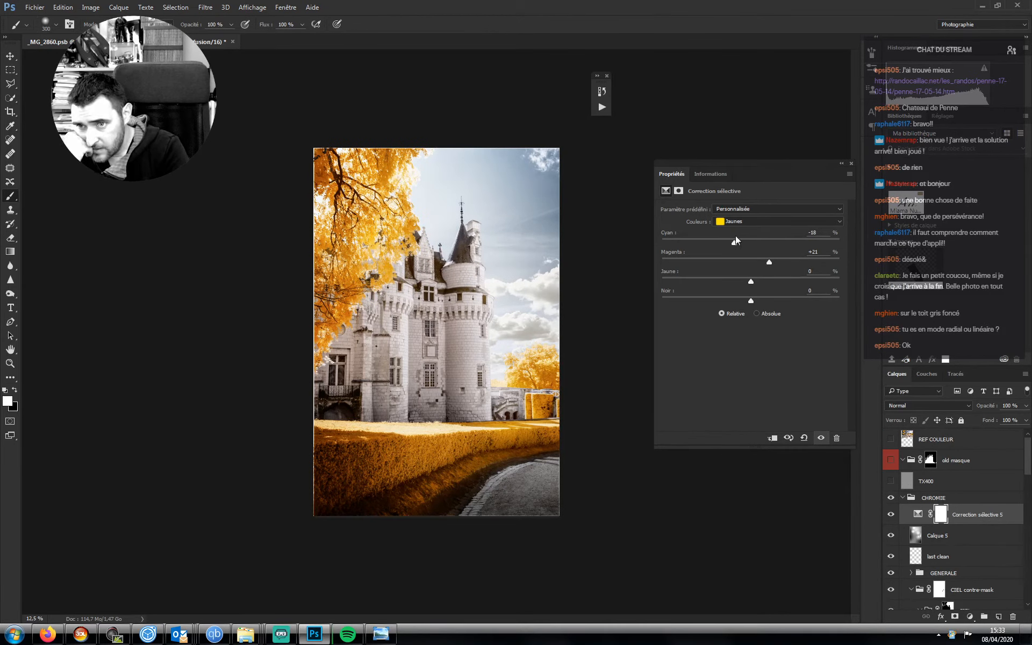
- In the same selective correction, raise Noir to +37 % for Cyans and +4 % for Bleus
{"action": "left_click", "coordinate": [748, 221]}
{"action": "left_click", "coordinate": [738, 256]}
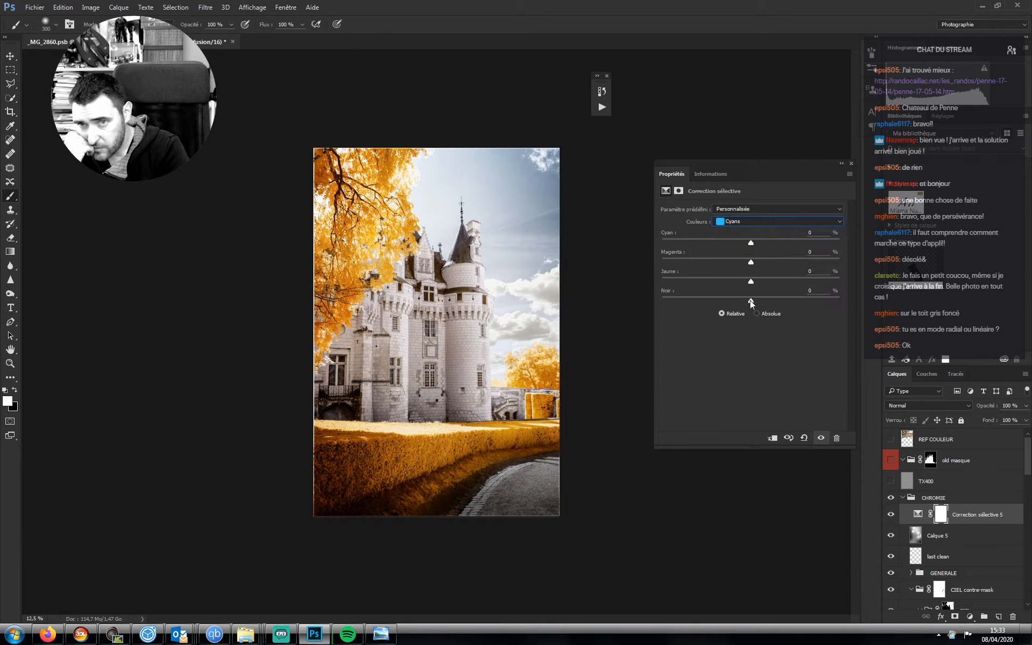
{"action": "left_click_drag", "start_coordinate": [751, 302], "coordinate": [784, 302]}
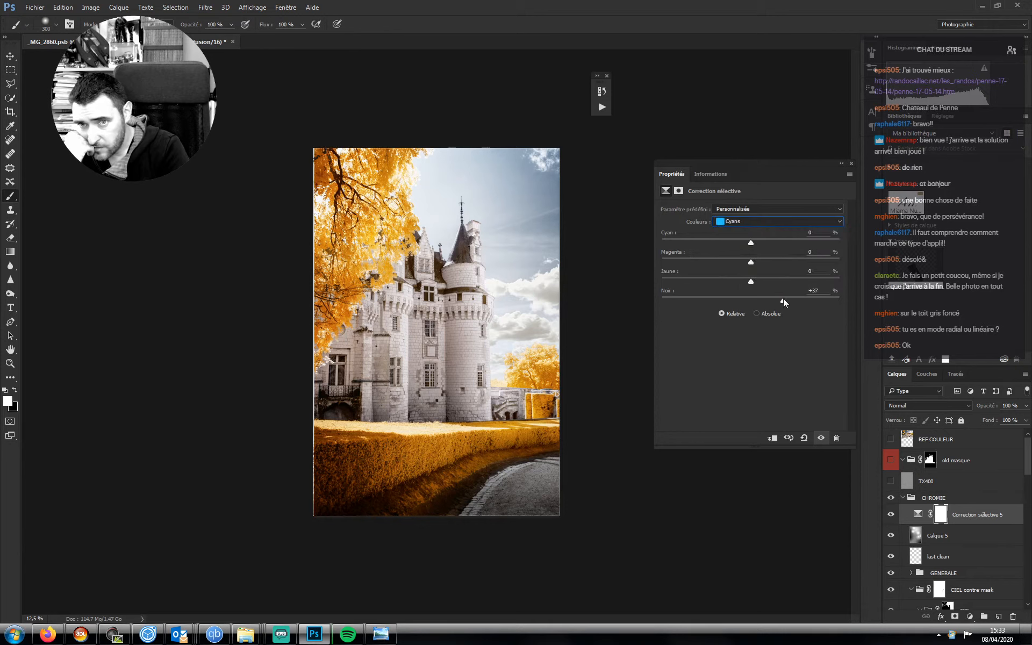
{"action": "left_click", "coordinate": [732, 223]}
{"action": "left_click", "coordinate": [736, 267]}
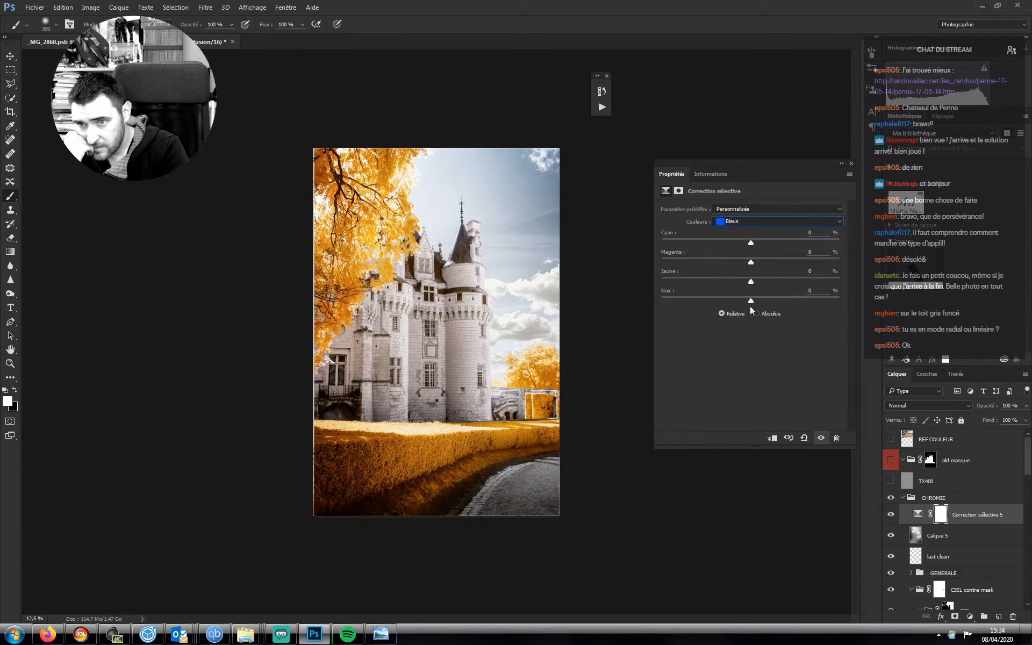
{"action": "left_click_drag", "start_coordinate": [750, 300], "coordinate": [789, 301]}
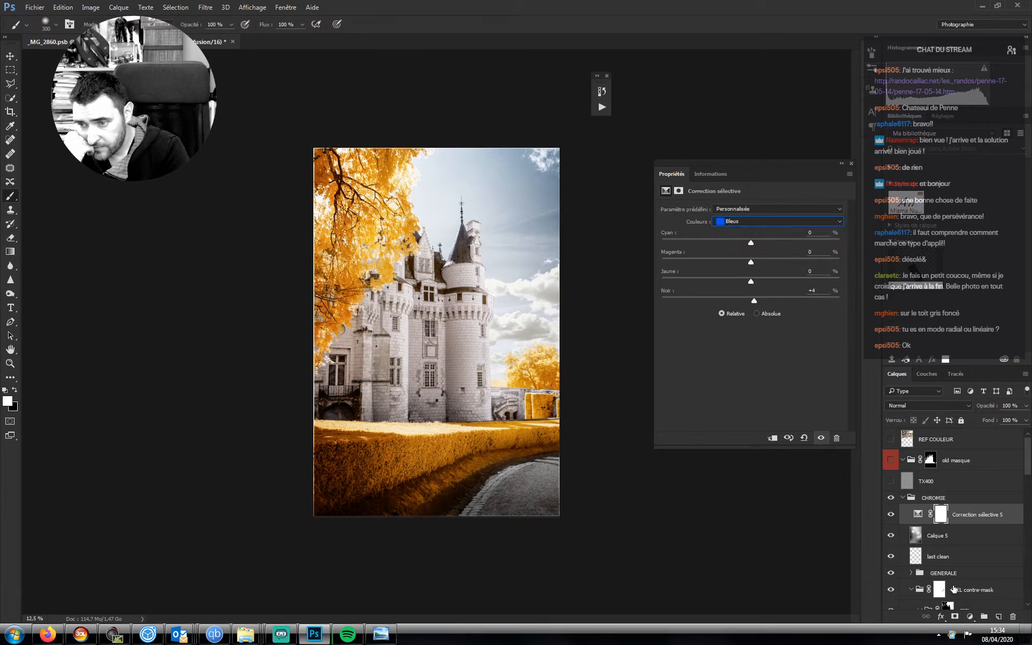
- Add a darkening Courbes layer above the selective correction, mapping input 197 to output 165, and invert its mask to black
{"action": "left_click", "coordinate": [970, 616]}
{"action": "left_click", "coordinate": [913, 449]}
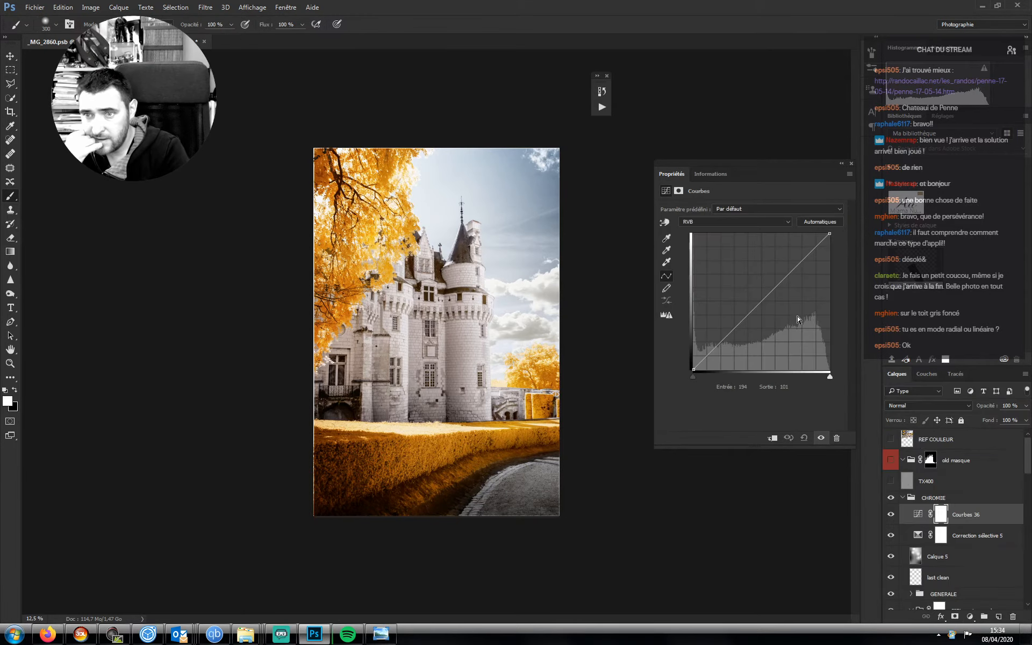
{"action": "left_click_drag", "start_coordinate": [798, 320], "coordinate": [799, 281]}
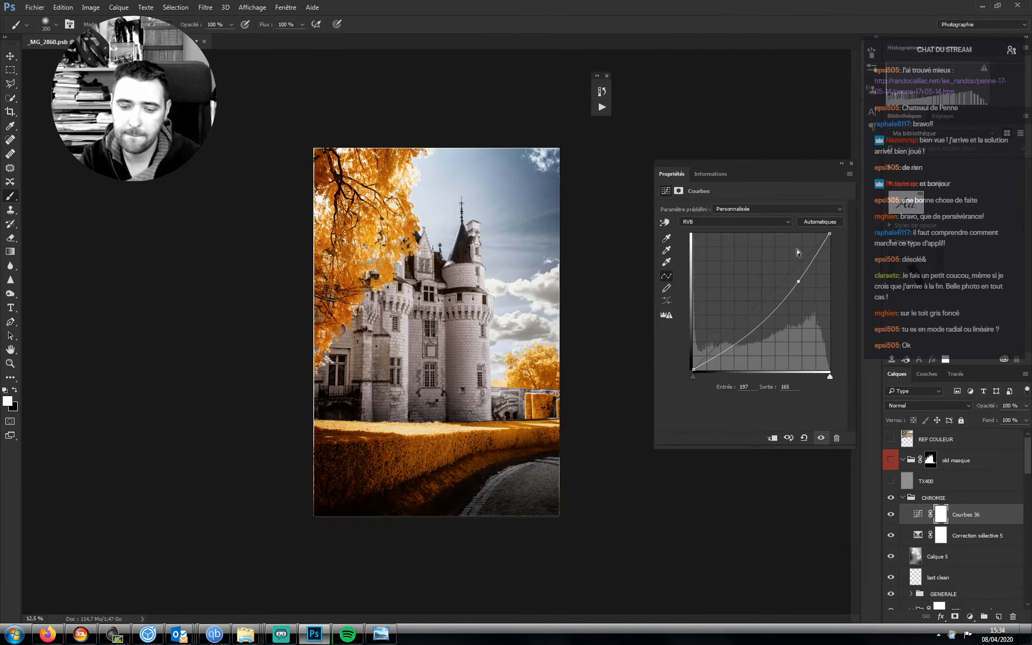
{"action": "key", "text": "ctrl+i"}
- Try white gradients on the Courbes 36 mask from beyond the photo's upper right corner toward the castle, undoing each one
{"action": "key", "text": "g"}
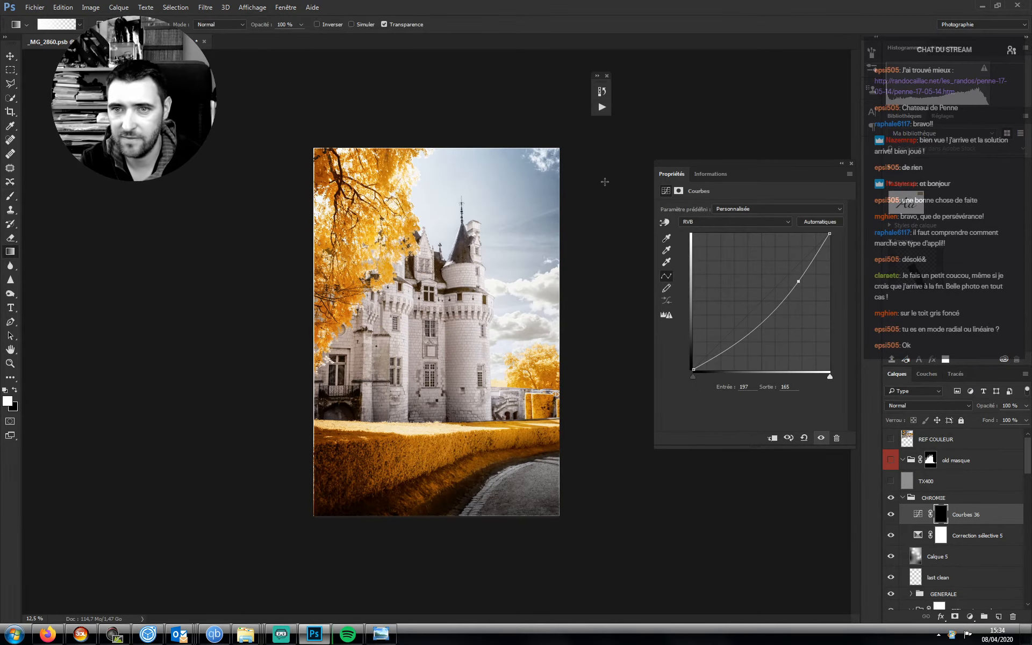
{"action": "left_click_drag", "start_coordinate": [663, 74], "coordinate": [431, 280]}
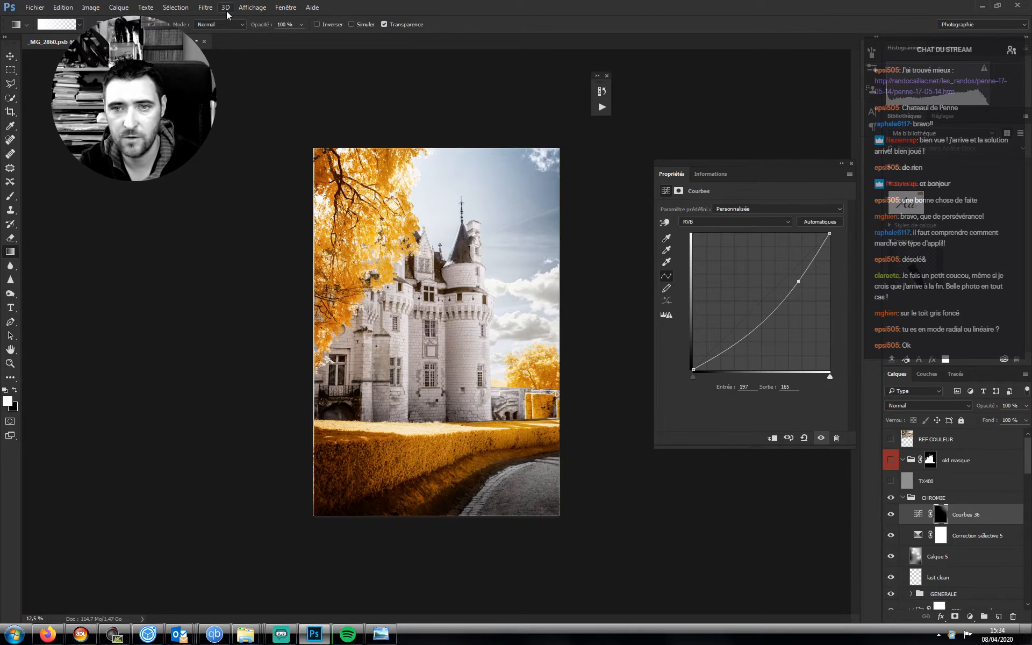
{"action": "key", "text": "ctrl+z"}
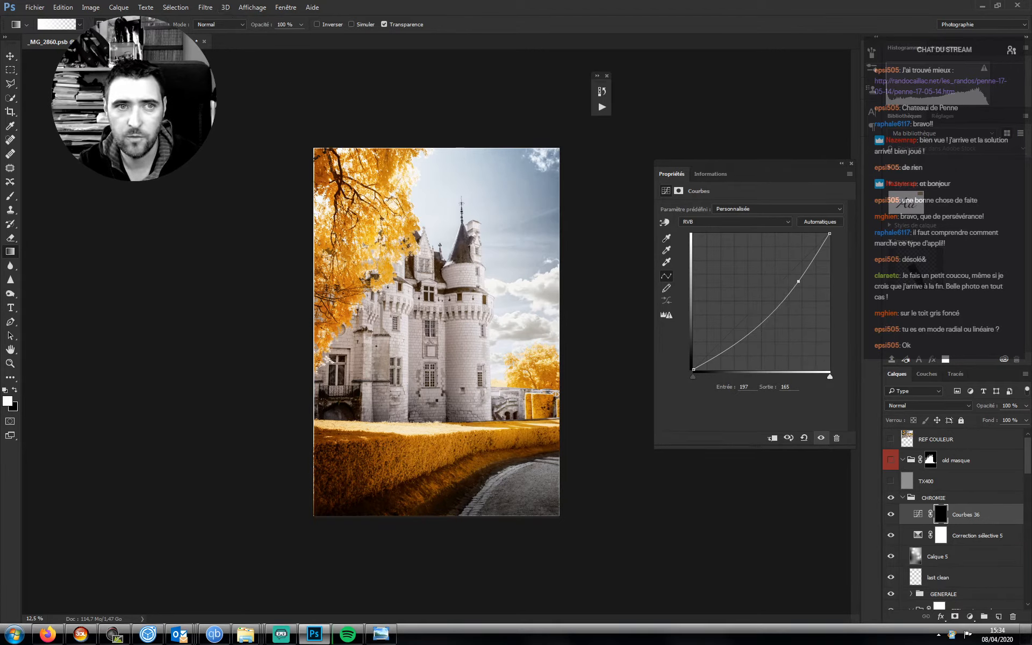
{"action": "left_click_drag", "start_coordinate": [669, 90], "coordinate": [447, 274]}
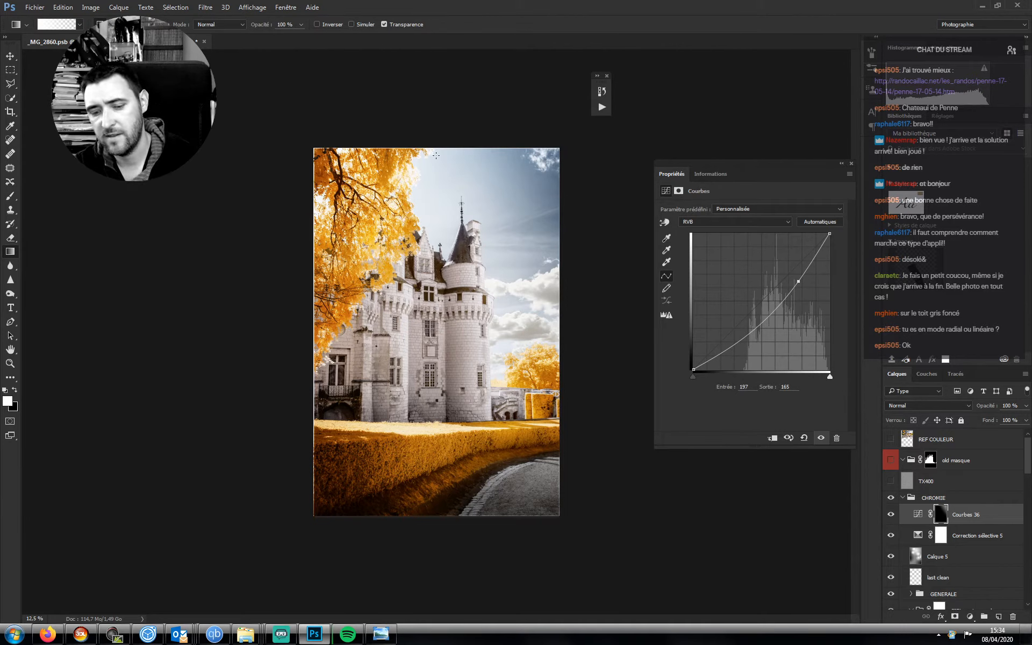
{"action": "key", "text": "ctrl+z"}
- Show the TX400 layer and move it into the CHROMIE group above Courbes 36
{"action": "key", "text": "ctrl+minus"}
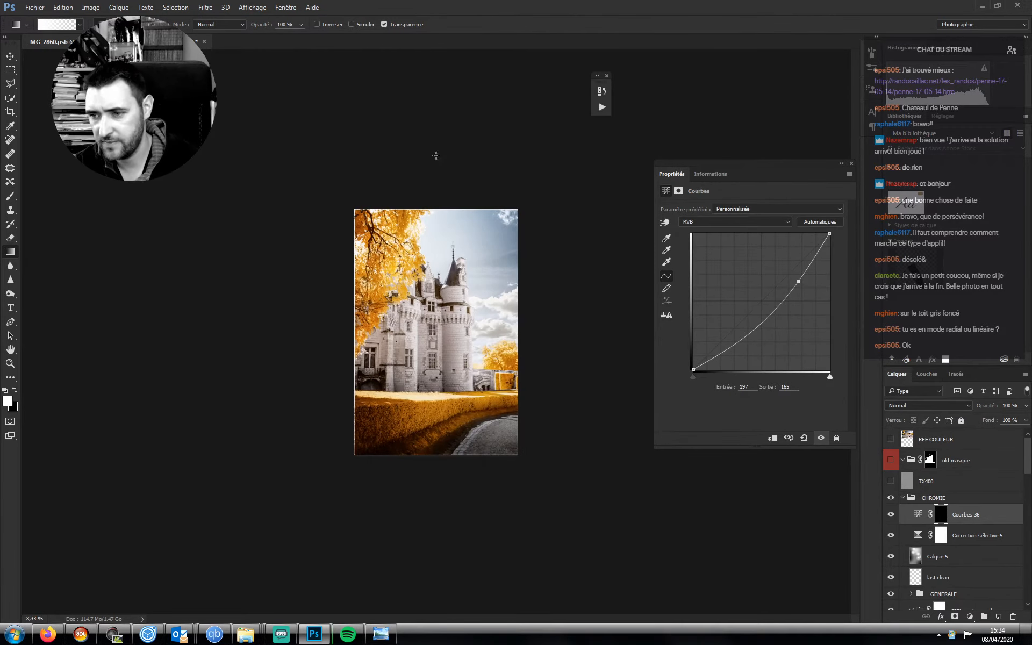
{"action": "left_click", "coordinate": [902, 497]}
{"action": "left_click", "coordinate": [890, 482]}
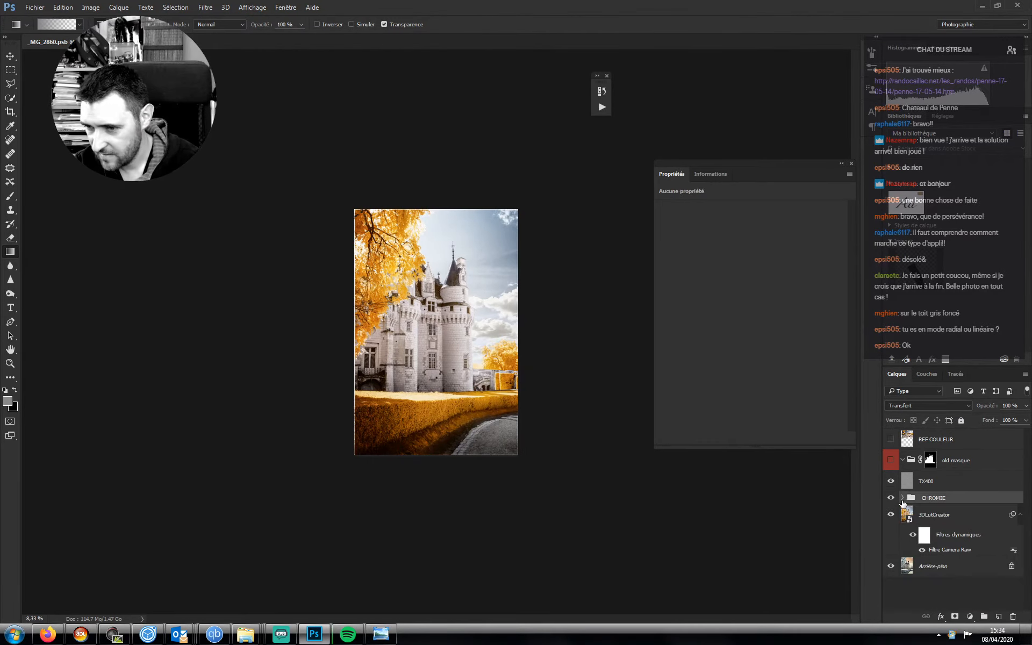
{"action": "left_click", "coordinate": [903, 497]}
{"action": "left_click_drag", "start_coordinate": [925, 482], "coordinate": [928, 508]}
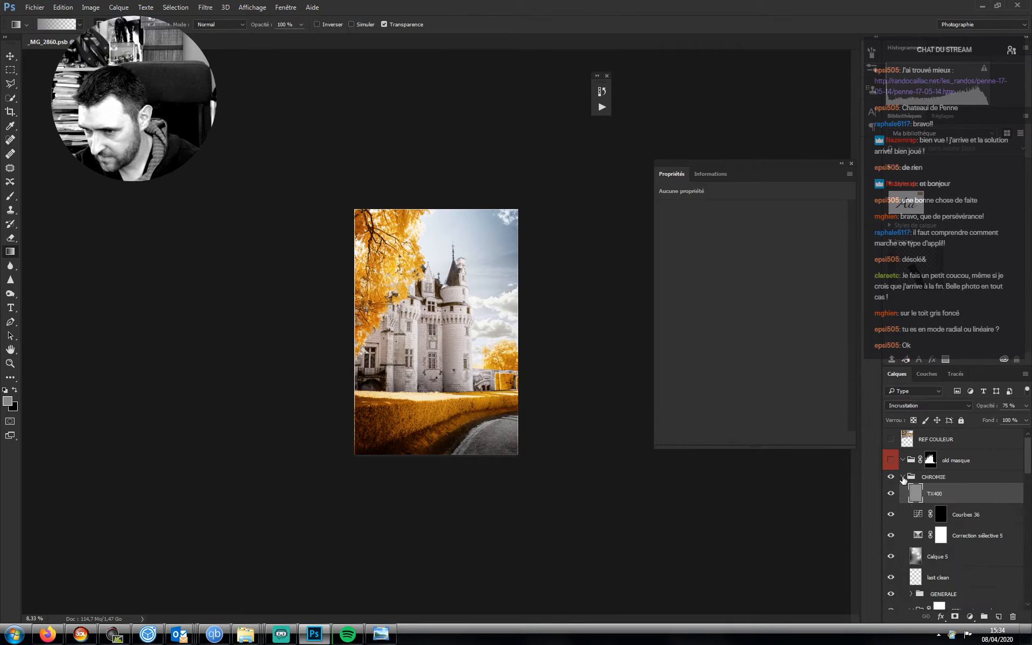
- Collapse the CHROMIE group and compare the photo with the group hidden and shown
{"action": "left_click", "coordinate": [903, 477]}
{"action": "left_click", "coordinate": [890, 478]}
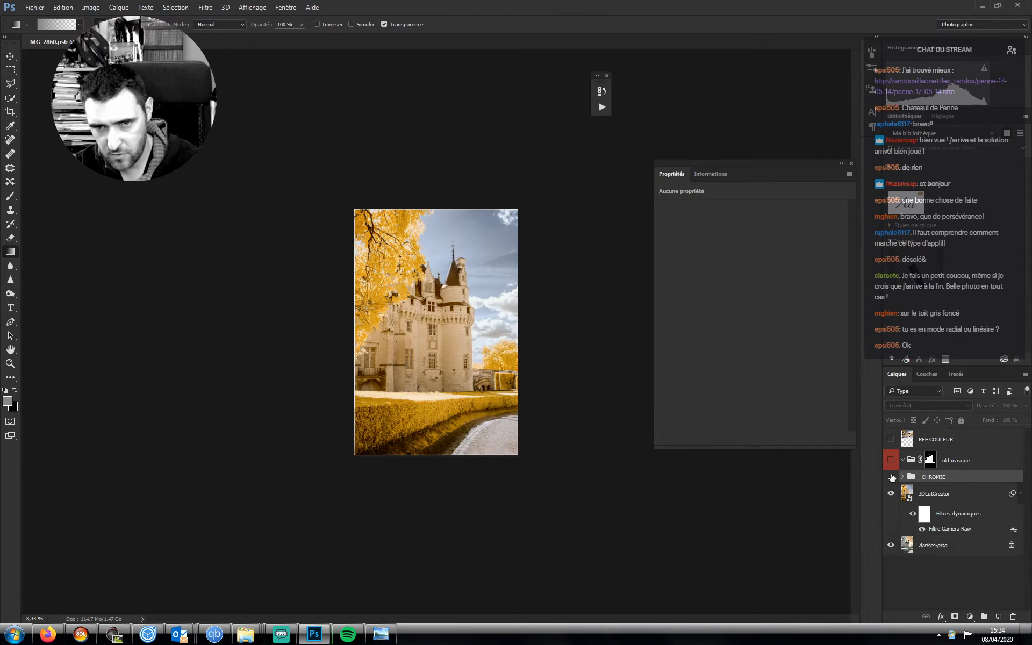
{"action": "left_click", "coordinate": [891, 477]}
{"action": "left_click", "coordinate": [891, 478]}
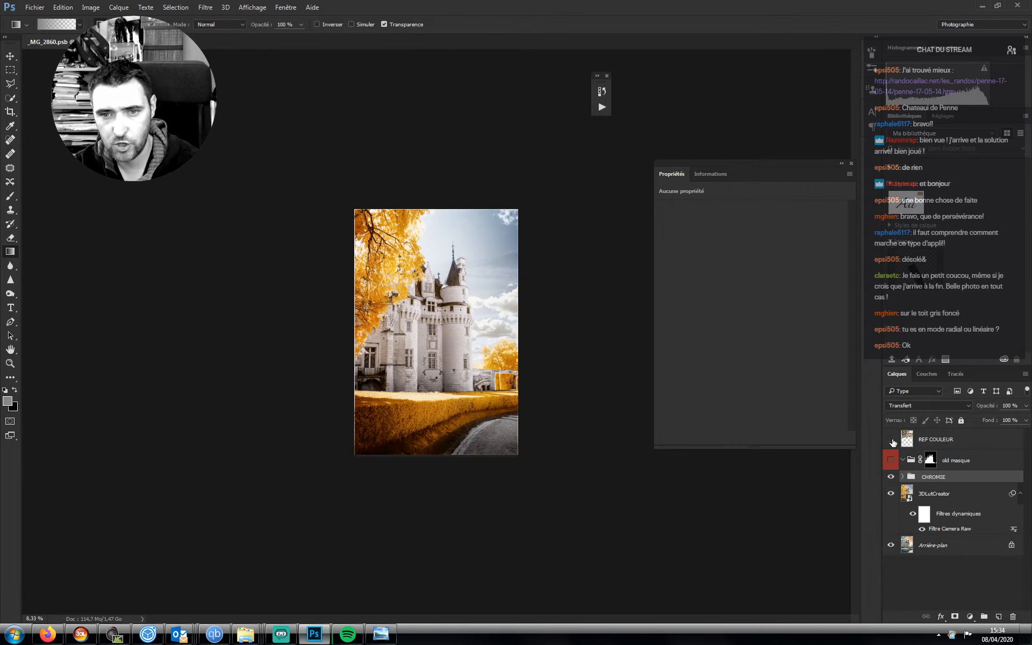
- Compare the enlarged photo with the REF COULEUR layer shown and hidden several times, leaving the reference hidden
{"action": "key", "text": "ctrl+plus"}
{"action": "key", "text": "ctrl+plus"}
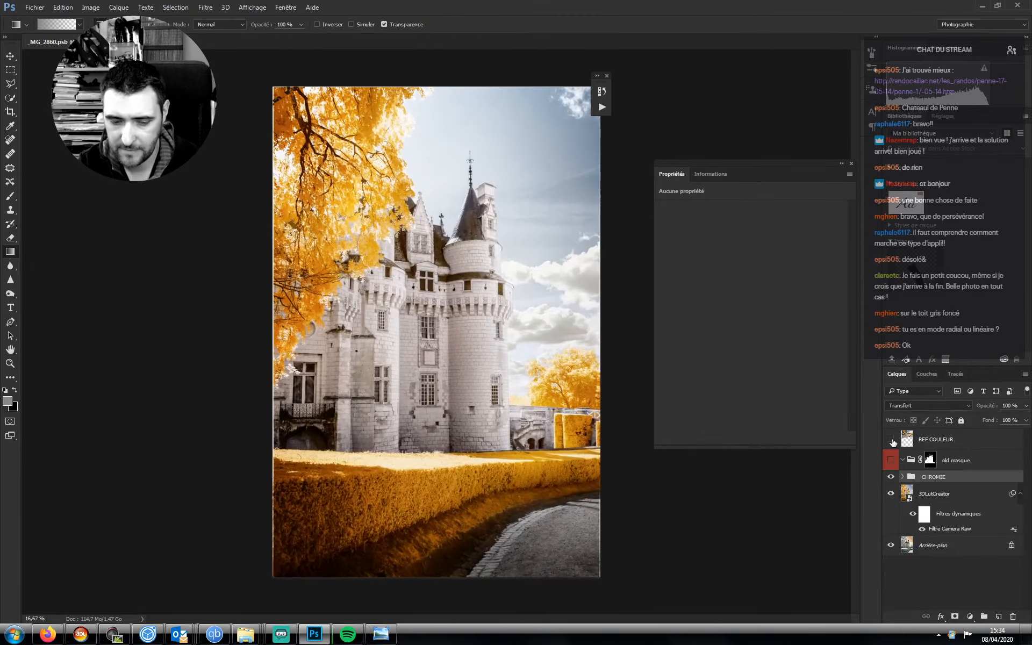
{"action": "left_click", "coordinate": [890, 440]}
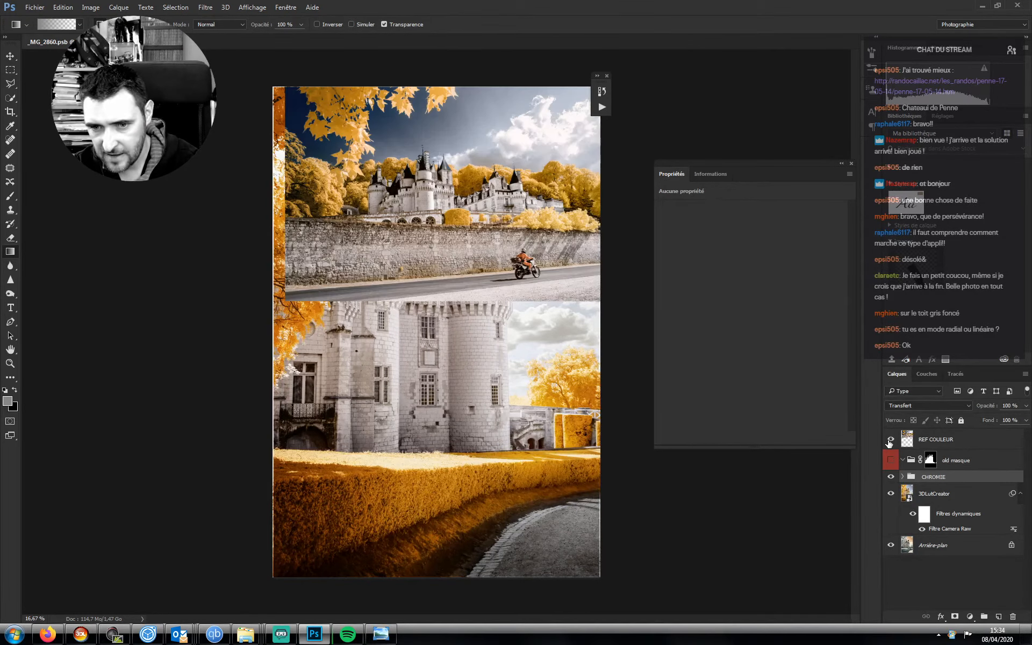
{"action": "left_click", "coordinate": [891, 440]}
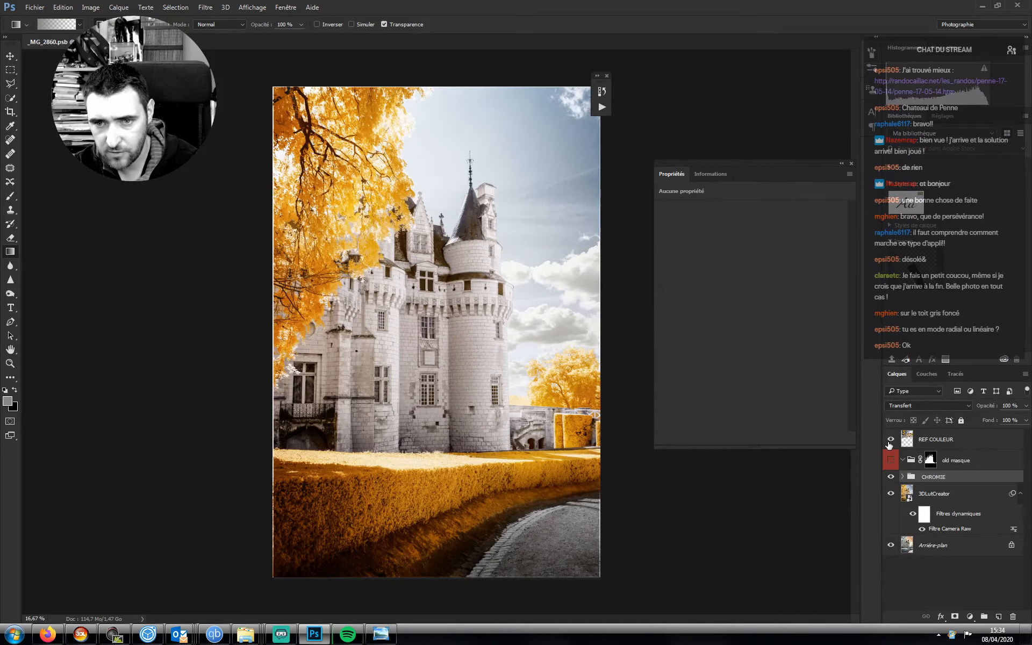
{"action": "left_click", "coordinate": [891, 439]}
{"action": "left_click", "coordinate": [890, 442]}
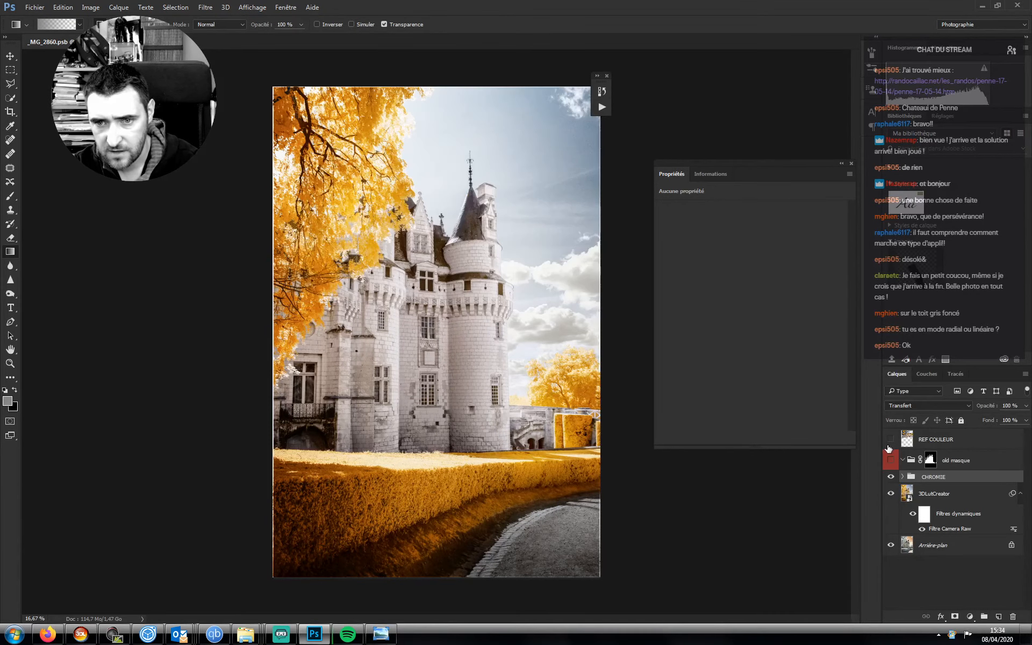
{"action": "left_click", "coordinate": [890, 442]}
{"action": "left_click", "coordinate": [889, 443]}
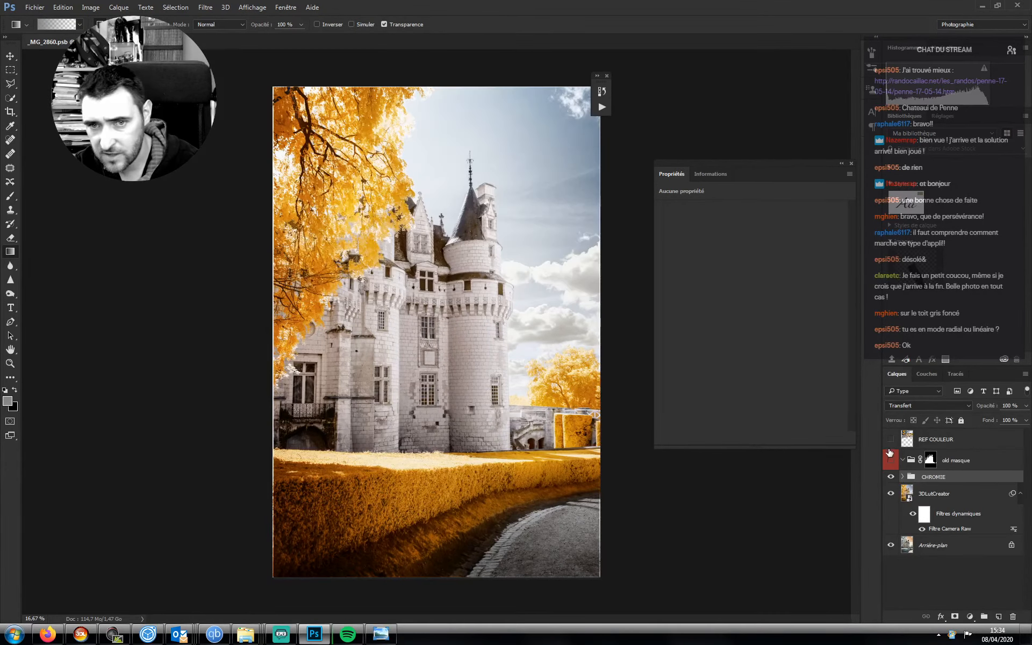
- Expand the VEGETATION group inside CHROMIE and add a Correction sélective layer above Courbes 24
{"action": "left_click", "coordinate": [902, 478]}
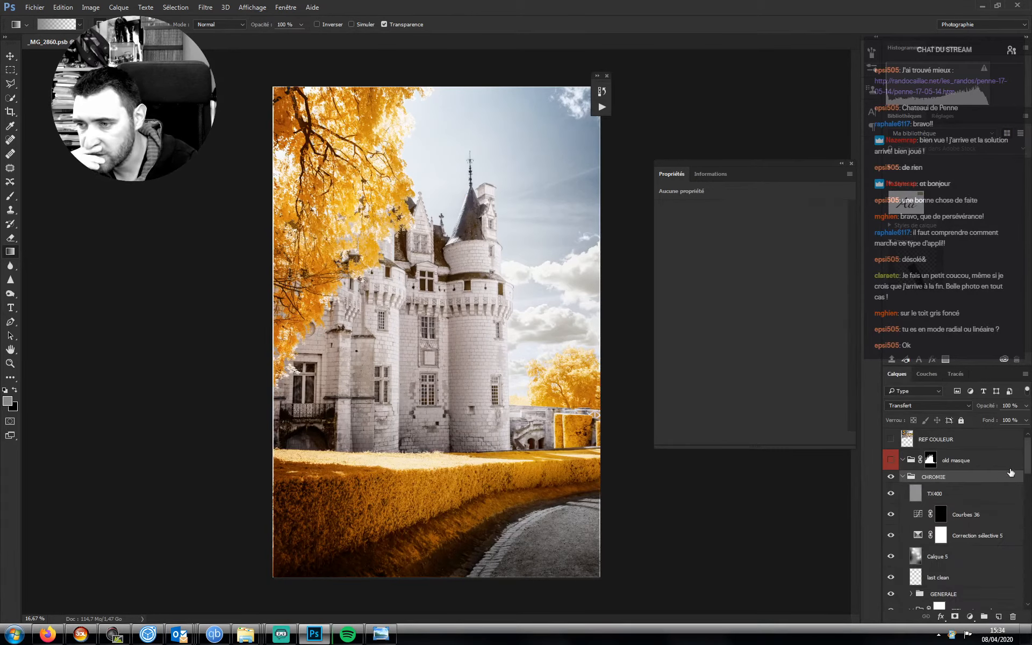
{"action": "scroll", "coordinate": [1011, 472], "scroll_direction": "down", "scroll_amount": 10}
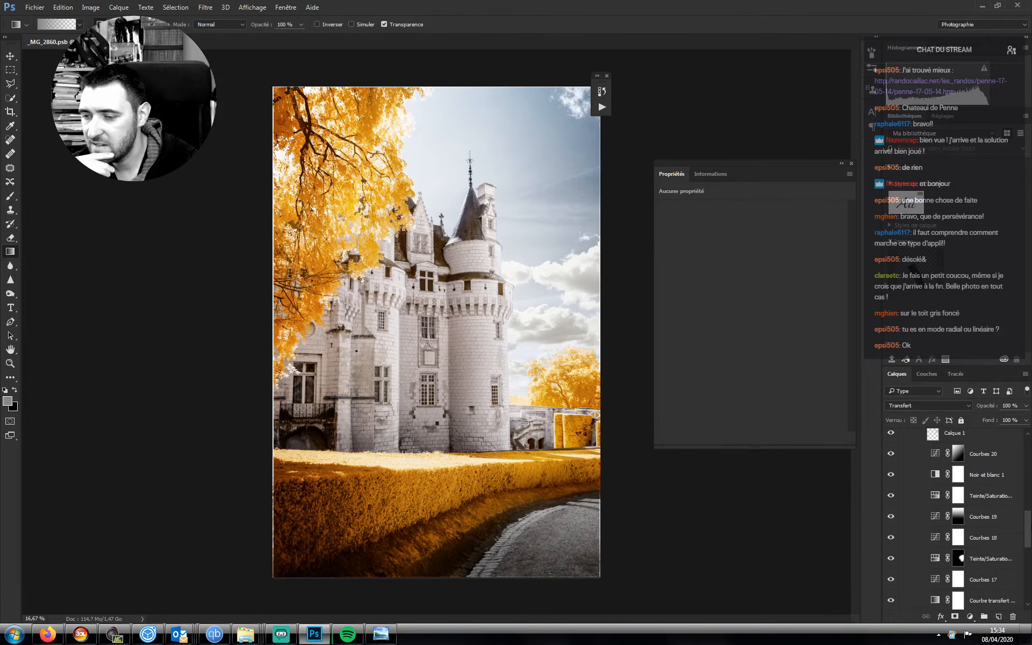
{"action": "scroll", "coordinate": [957, 519], "scroll_direction": "down", "scroll_amount": 8}
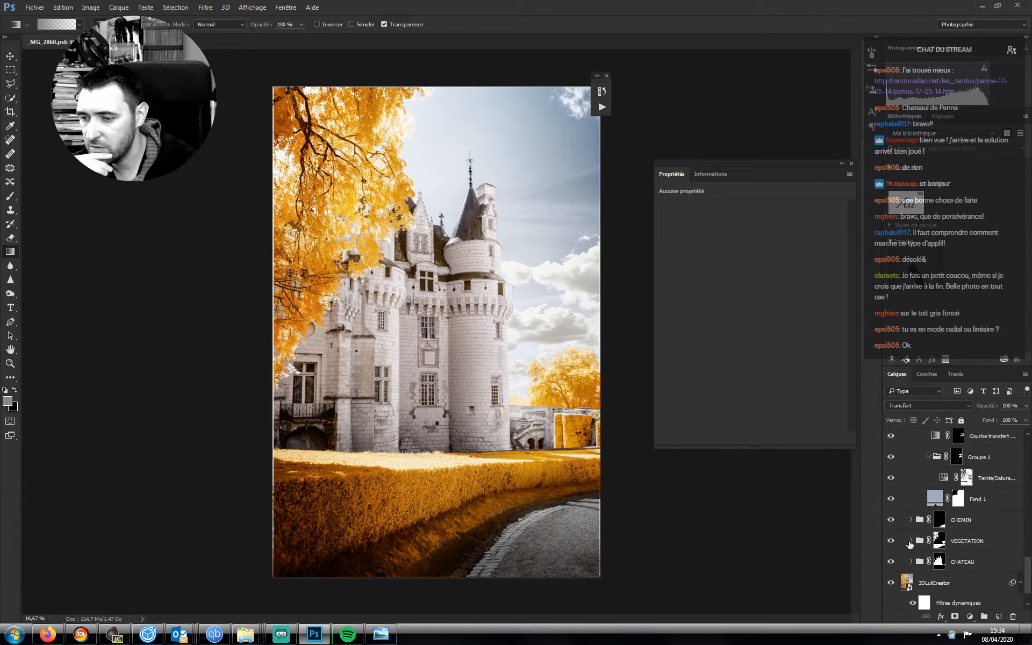
{"action": "left_click", "coordinate": [911, 541]}
{"action": "left_click", "coordinate": [972, 562]}
{"action": "left_click", "coordinate": [969, 616]}
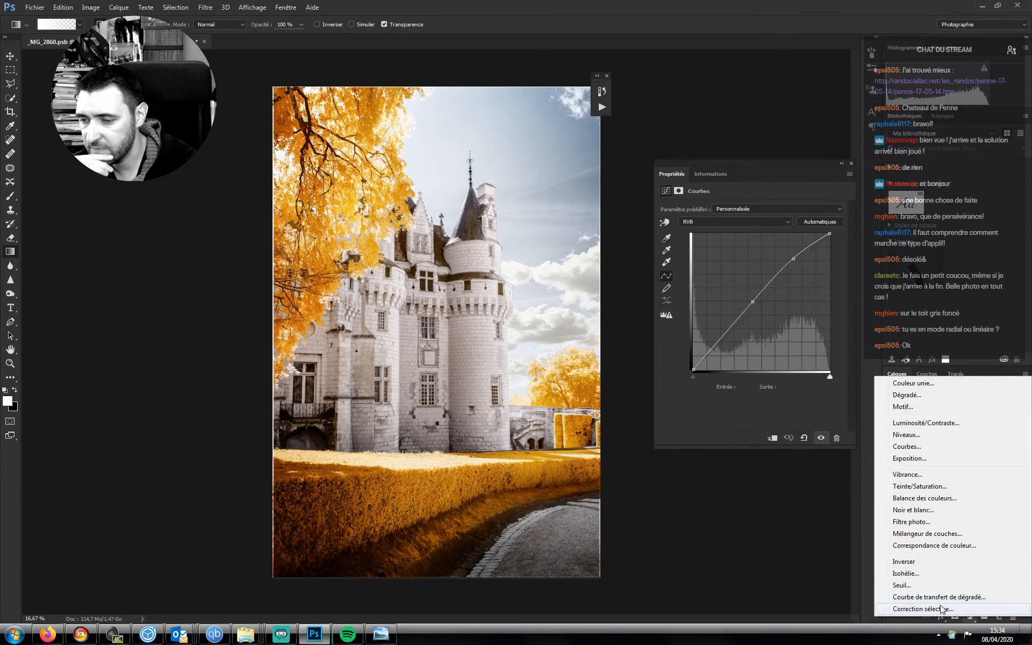
{"action": "left_click", "coordinate": [947, 608]}
- Set Noir to -26 % for Jaunes in the new selective correction, invert its mask to black and take the Brush tool
{"action": "left_click", "coordinate": [763, 221]}
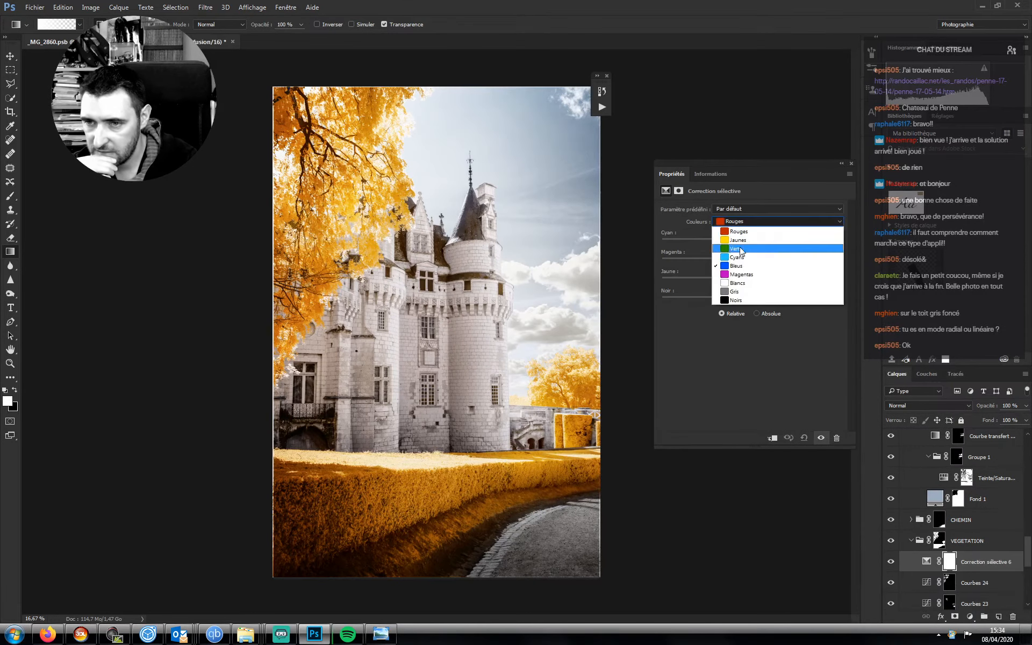
{"action": "left_click", "coordinate": [737, 241]}
{"action": "left_click_drag", "start_coordinate": [750, 303], "coordinate": [717, 302]}
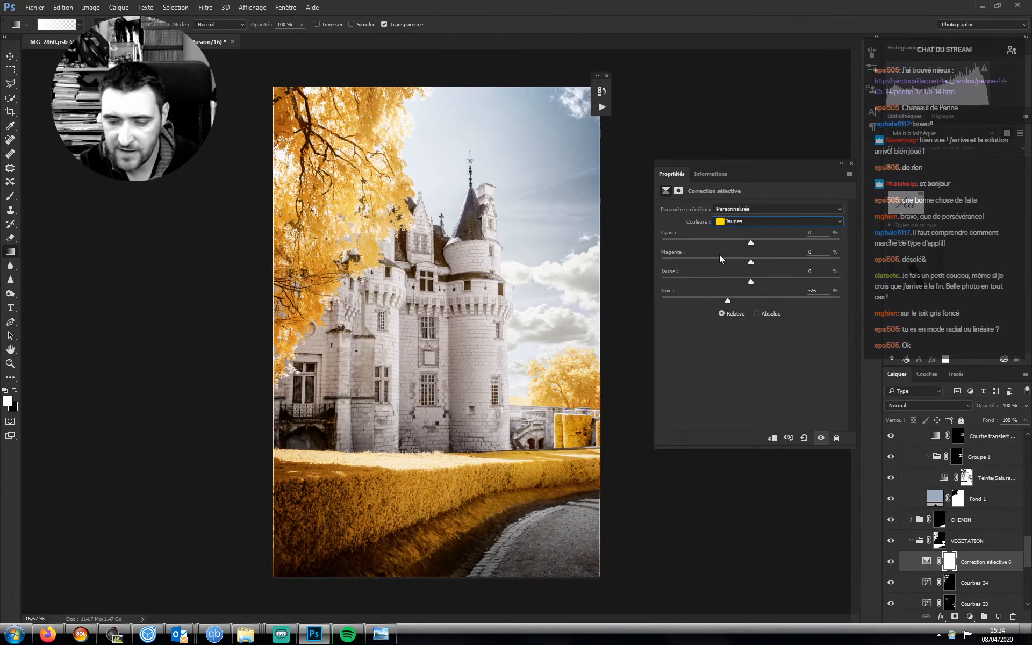
{"action": "key", "text": "ctrl+i"}
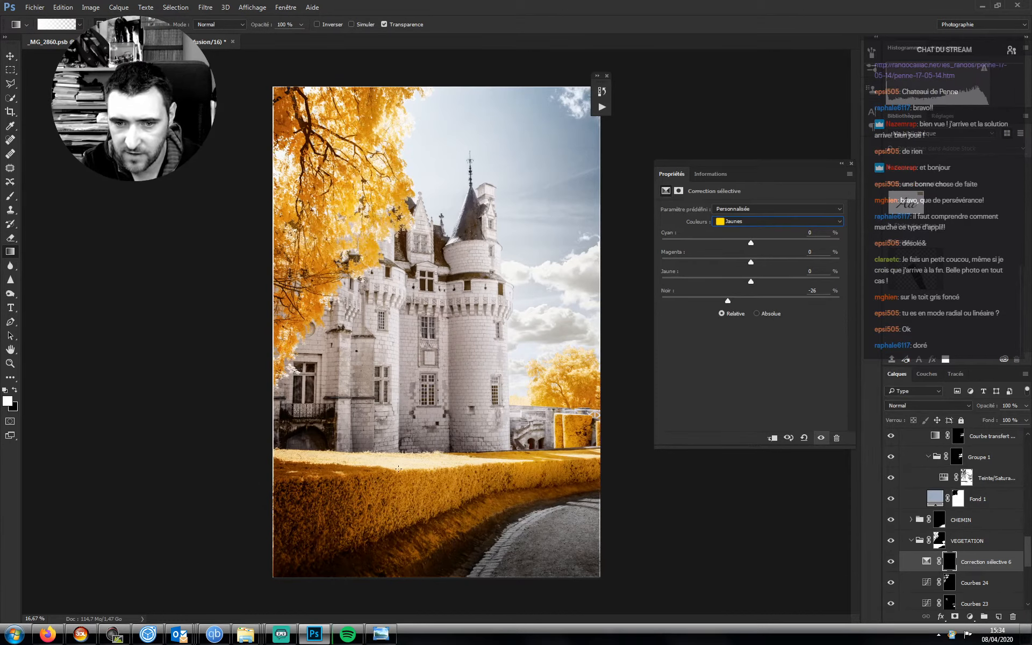
{"action": "left_click", "coordinate": [10, 196]}
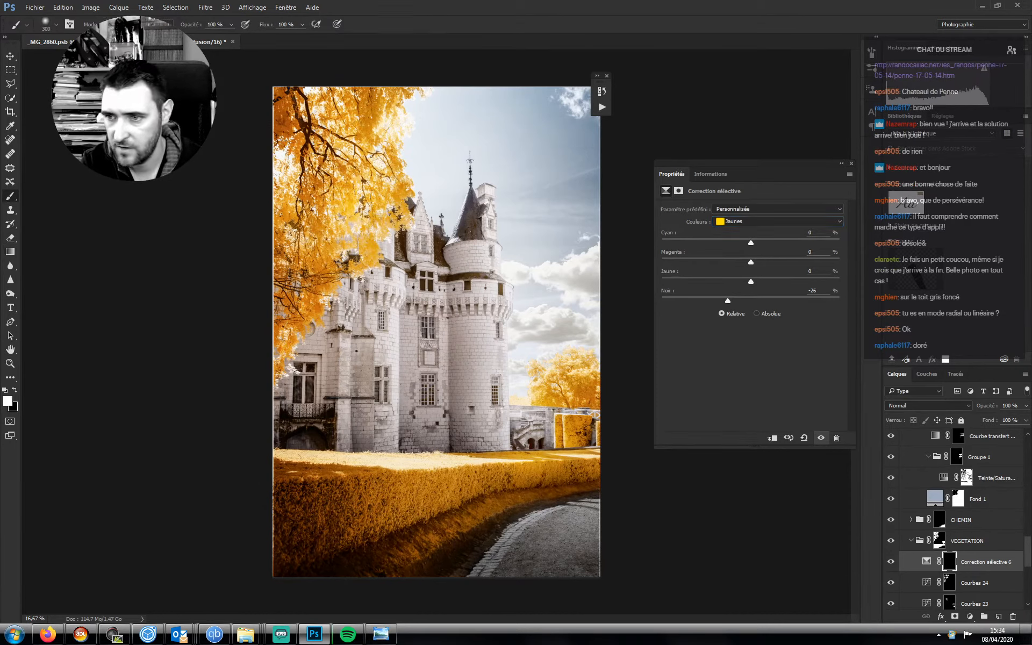
- Brush white along the hedge on the Correction sélective 6 mask with a large brush to lighten its yellows
{"action": "key", "text": "bracketright"}
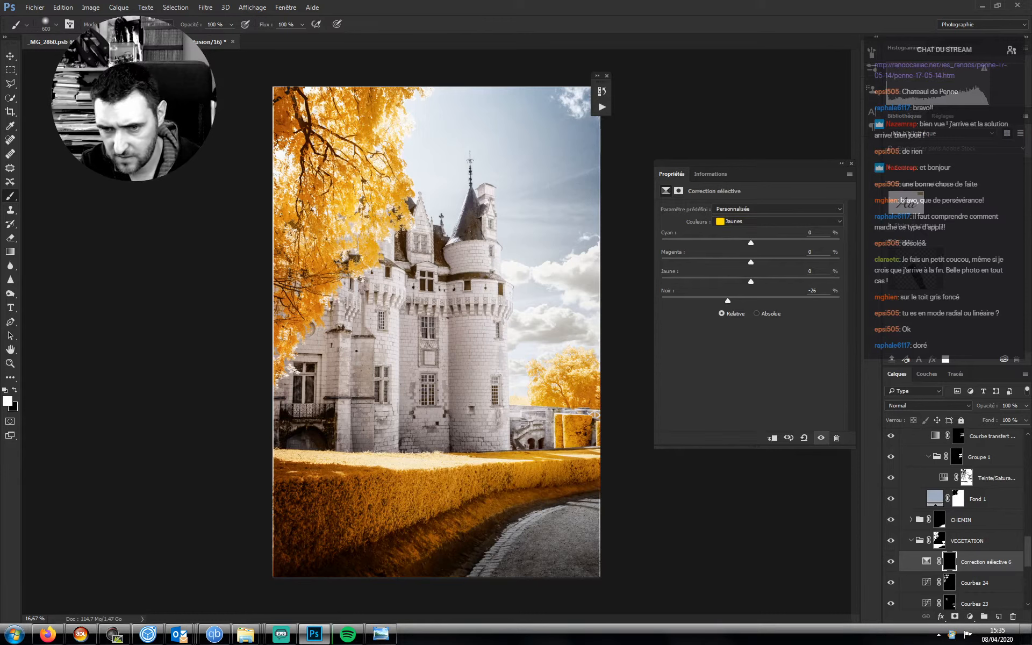
{"action": "left_click_drag", "start_coordinate": [584, 469], "coordinate": [418, 483]}
{"action": "key", "text": "bracketright"}
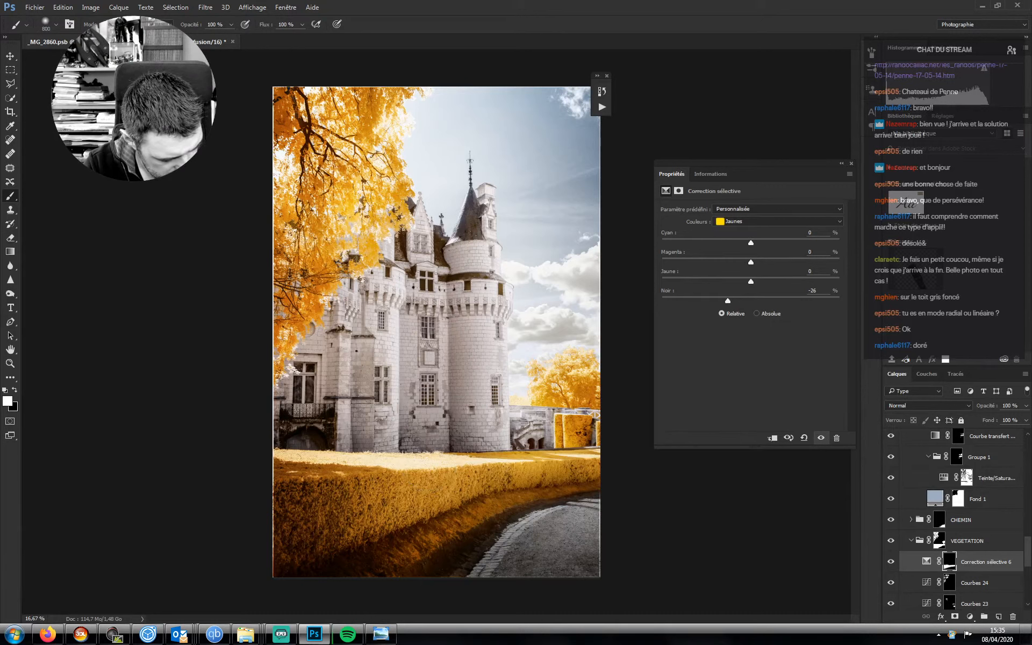
{"action": "key", "text": "bracketleft"}
{"action": "key", "text": "bracketright"}
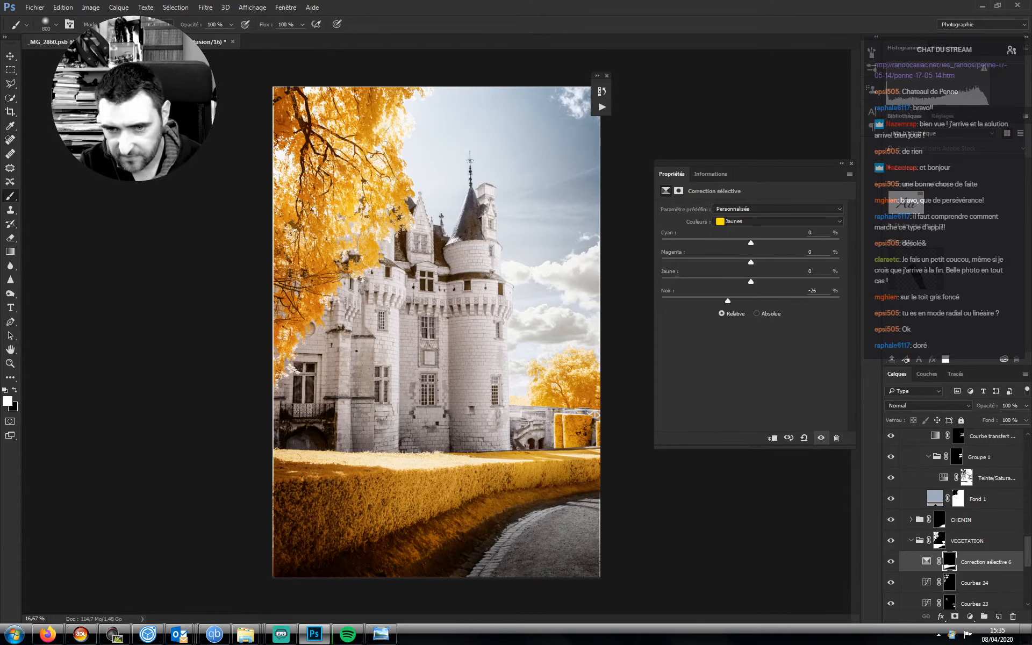
{"action": "key", "text": "bracketleft"}
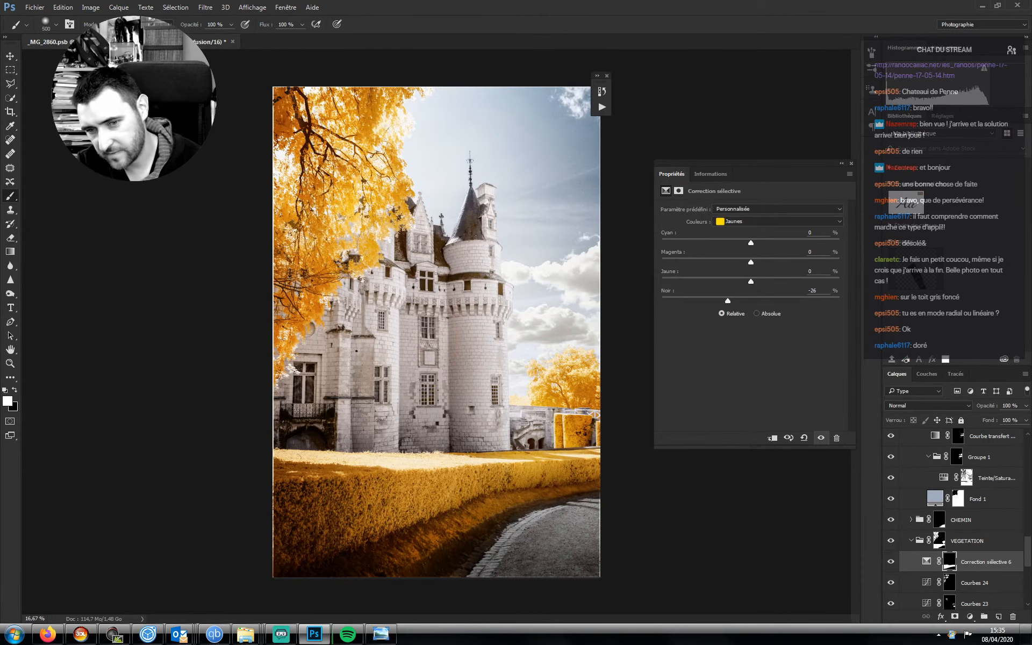
{"action": "key", "text": "x"}
{"action": "key", "text": "bracketright"}
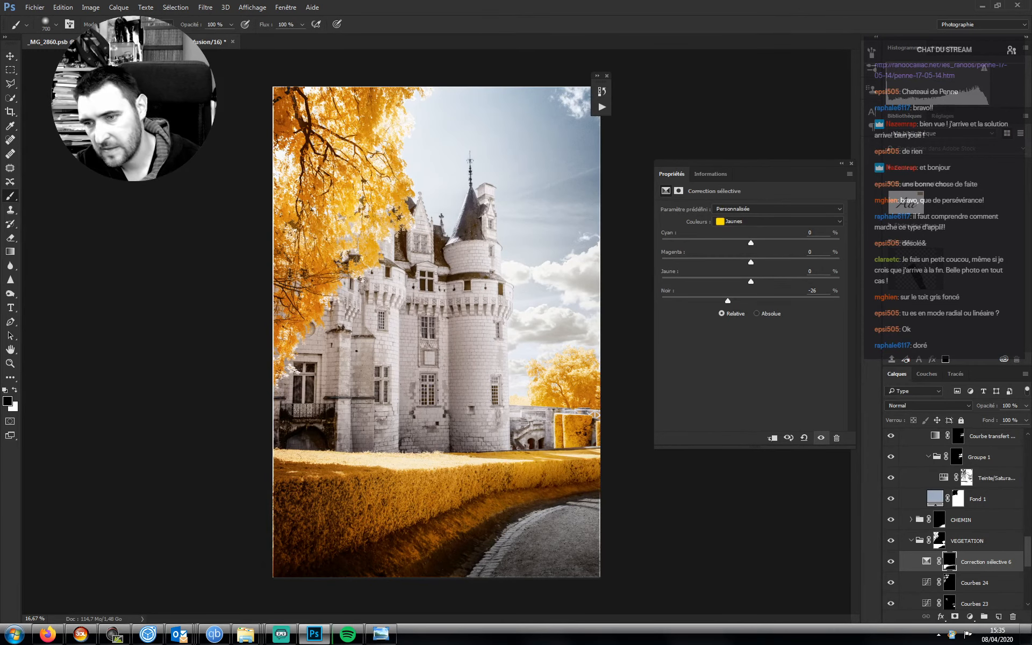
- Add a Teinte/Saturation layer above Correction sélective 6 with Saturation -14 and blend mode Couleur
{"action": "left_click", "coordinate": [970, 616]}
{"action": "left_click", "coordinate": [914, 486]}
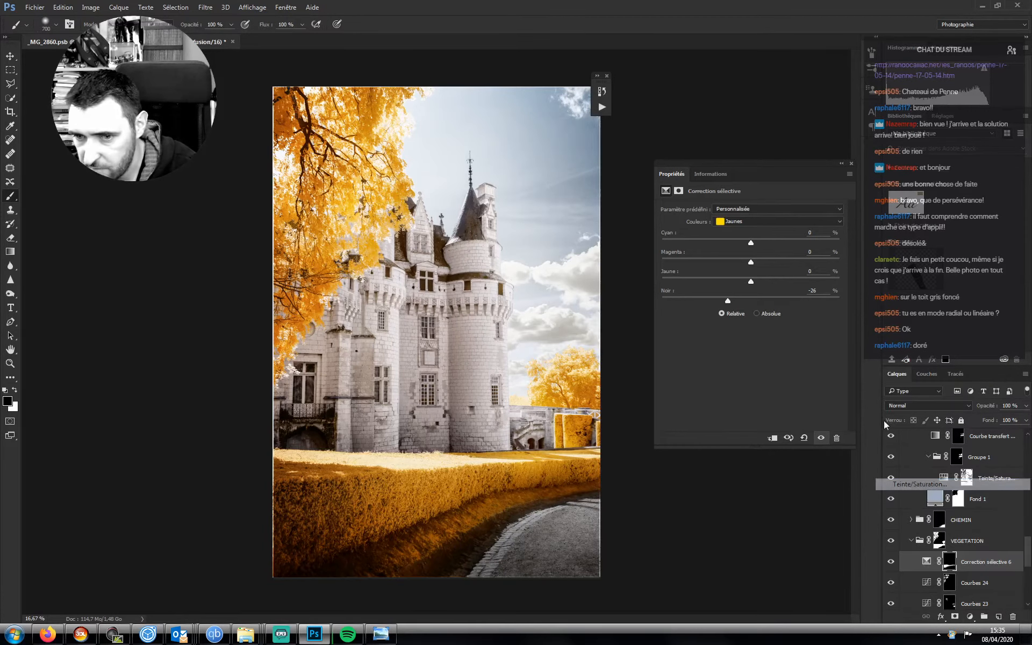
{"action": "left_click_drag", "start_coordinate": [751, 265], "coordinate": [734, 265]}
{"action": "left_click", "coordinate": [901, 407]}
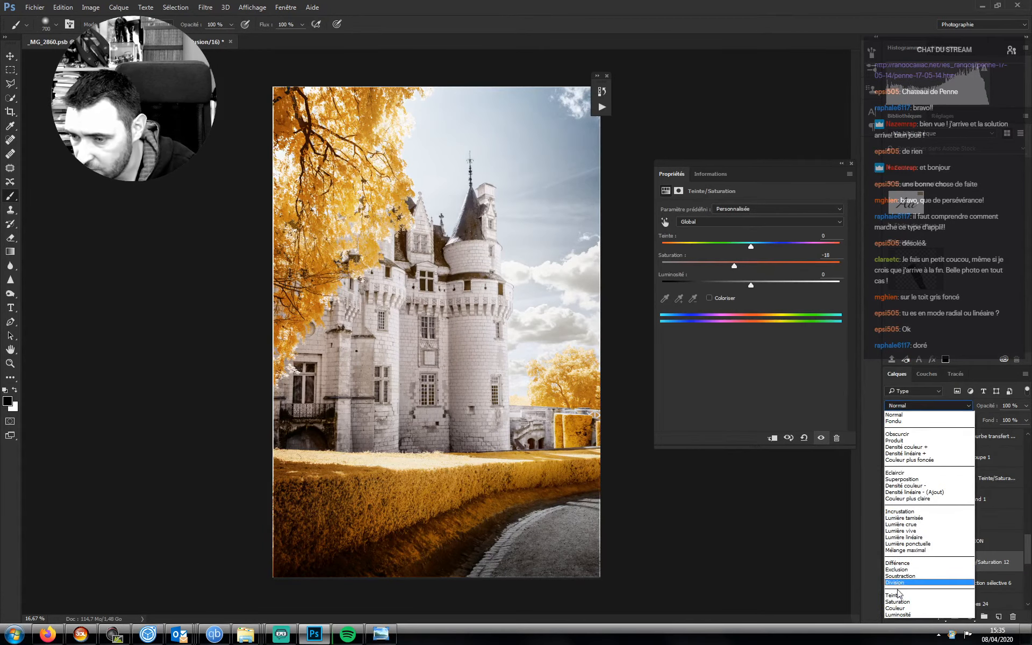
{"action": "left_click", "coordinate": [897, 613]}
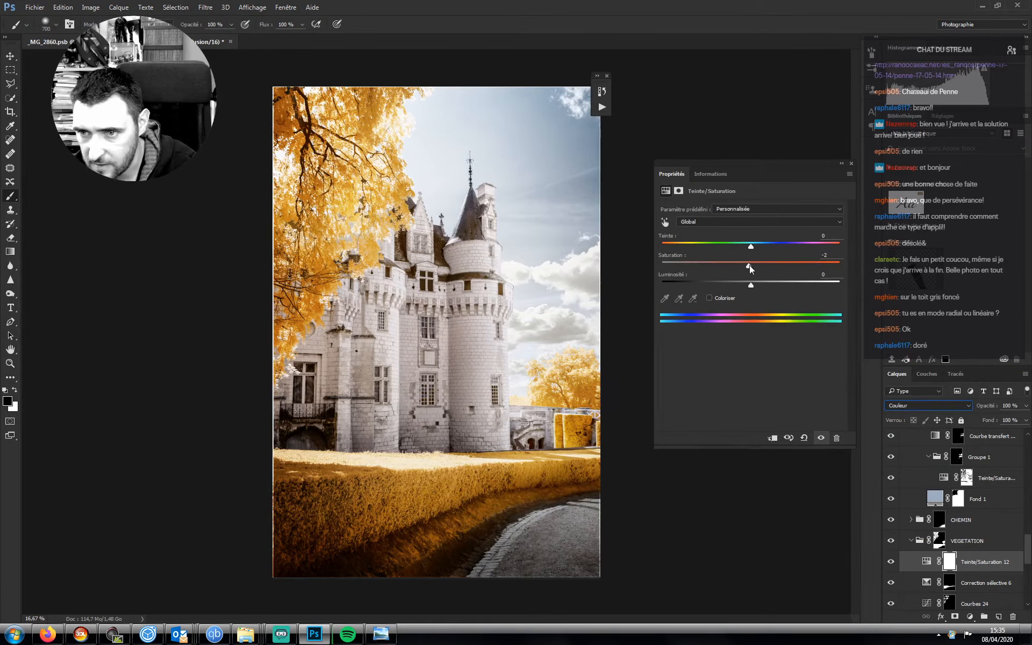
{"action": "left_click_drag", "start_coordinate": [749, 265], "coordinate": [731, 266]}
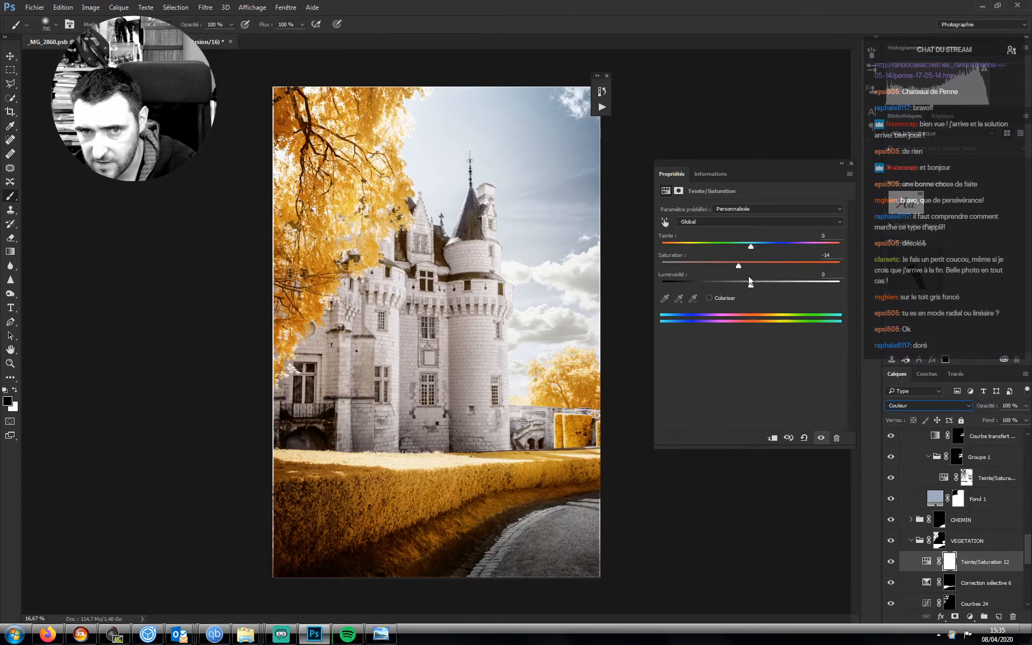
- Compare the photo's yellows with the REF COULEUR layer shown and hidden several times
{"action": "left_click_drag", "start_coordinate": [1028, 544], "coordinate": [1021, 452]}
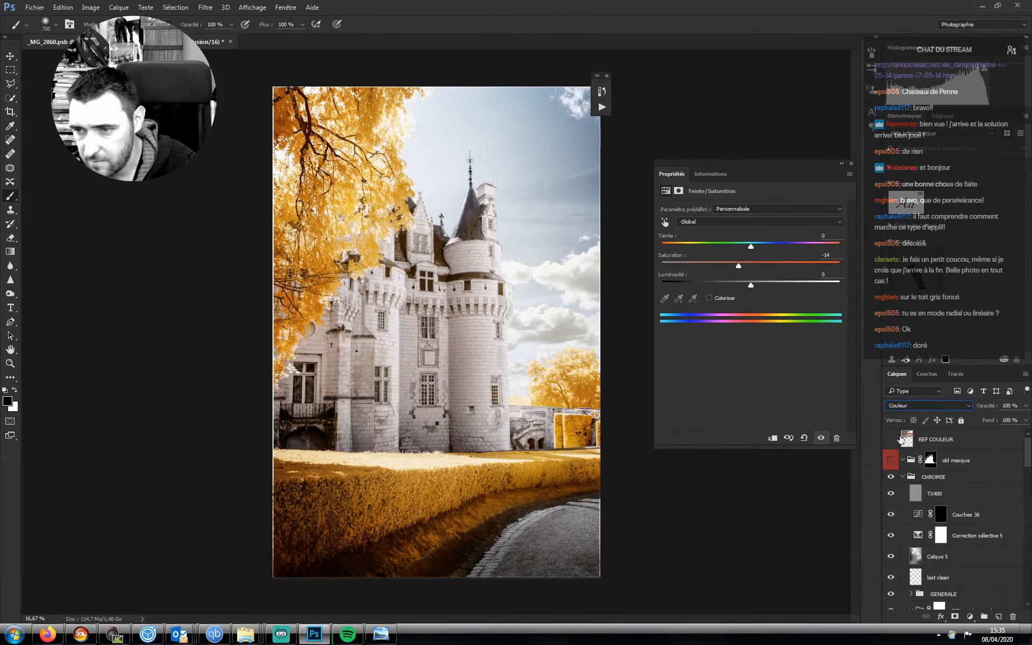
{"action": "left_click", "coordinate": [891, 440]}
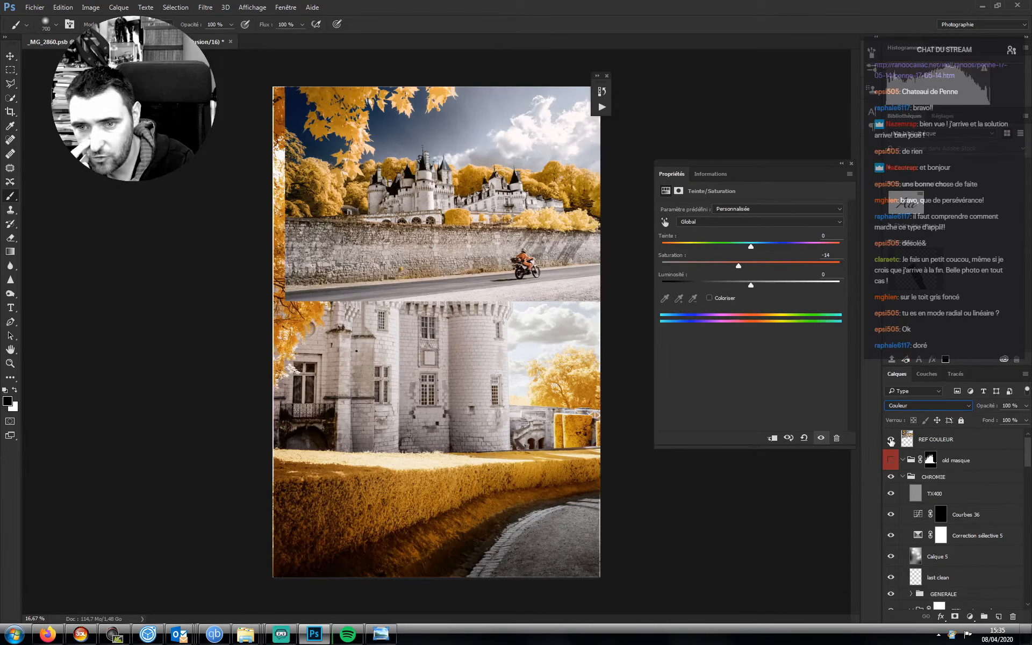
{"action": "left_click", "coordinate": [891, 439]}
{"action": "left_click", "coordinate": [891, 440]}
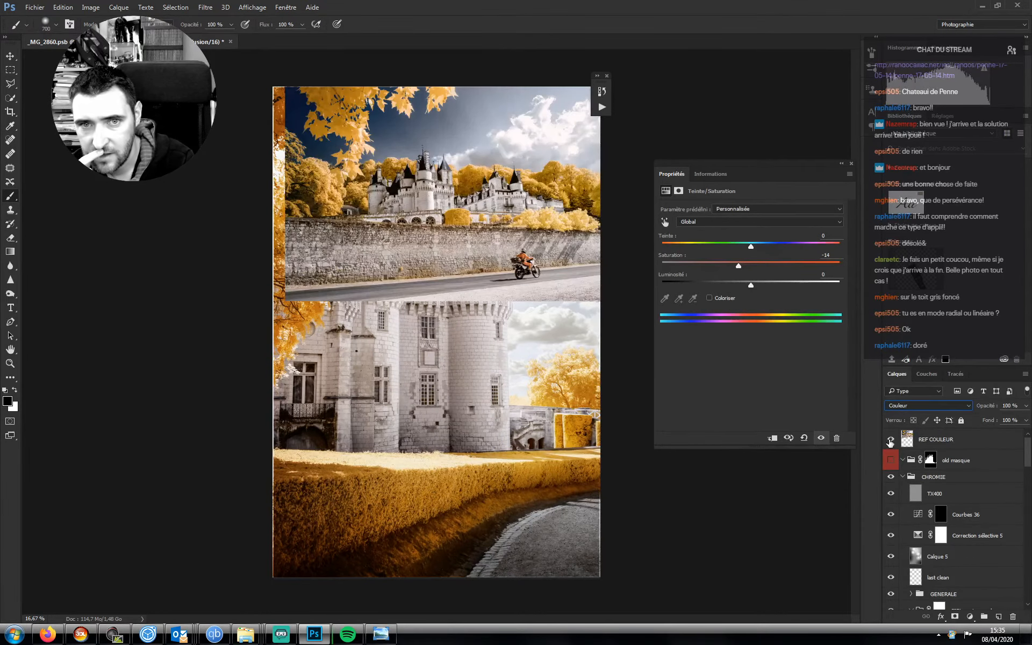
{"action": "left_click", "coordinate": [890, 440]}
{"action": "left_click", "coordinate": [891, 439]}
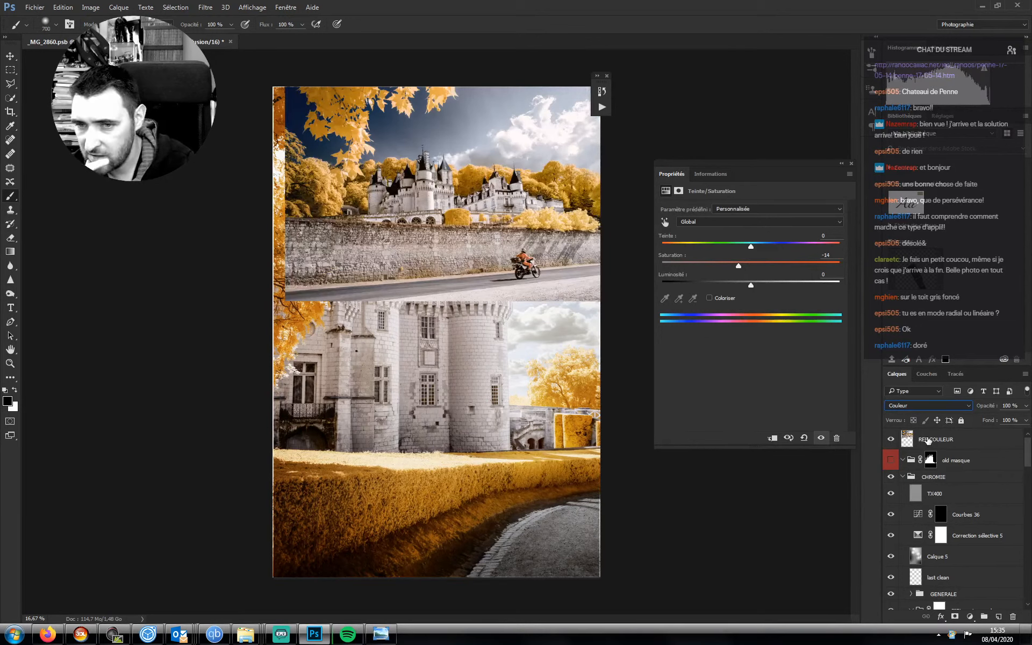
- Select the REF COULEUR layer, reposition it over the photo with the Move tool and hide it
{"action": "left_click", "coordinate": [928, 440]}
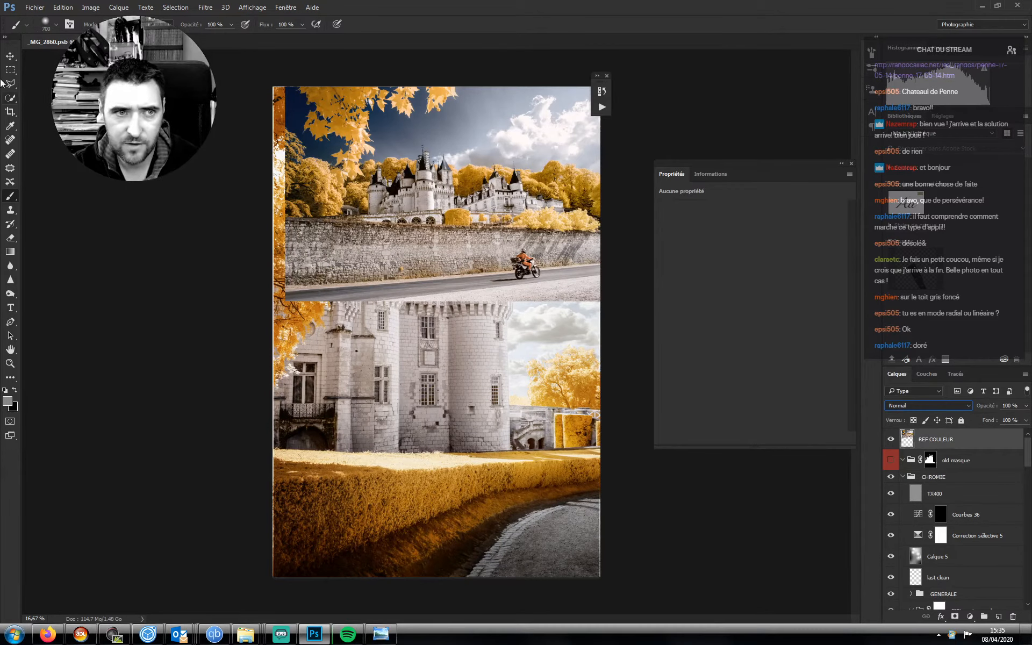
{"action": "left_click", "coordinate": [11, 56]}
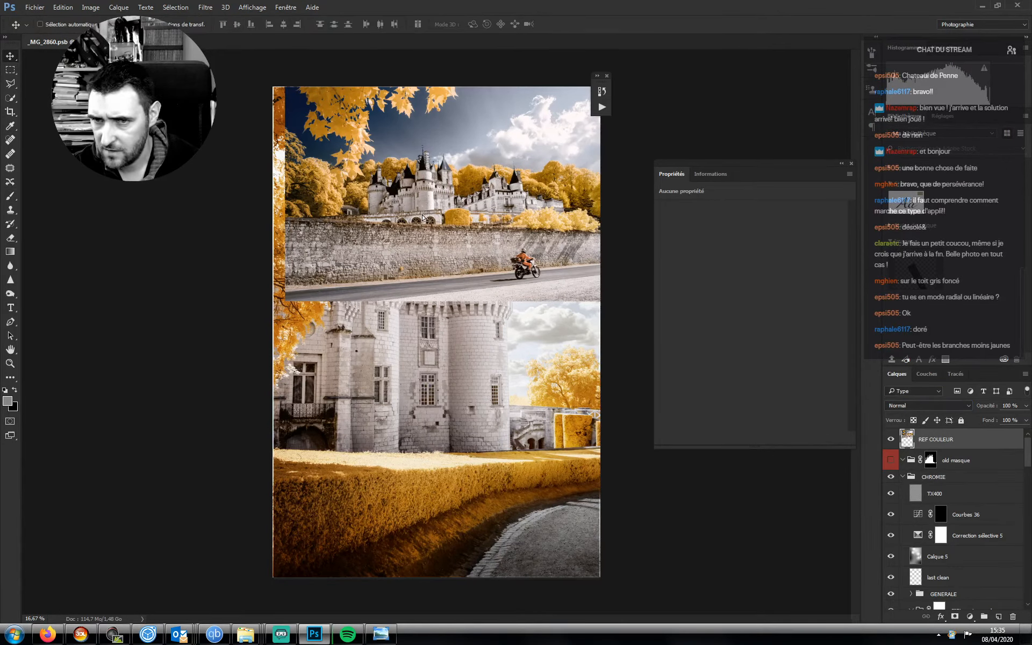
{"action": "mouse_move", "coordinate": [422, 218]}
{"action": "left_mouse_down"}
{"action": "mouse_move", "coordinate": [424, 564]}
{"action": "mouse_move", "coordinate": [430, 232]}
{"action": "mouse_move", "coordinate": [484, 222]}
{"action": "mouse_move", "coordinate": [462, 213]}
{"action": "mouse_move", "coordinate": [435, 305]}
{"action": "mouse_move", "coordinate": [410, 227]}
{"action": "left_mouse_up"}
{"action": "left_click", "coordinate": [891, 441]}
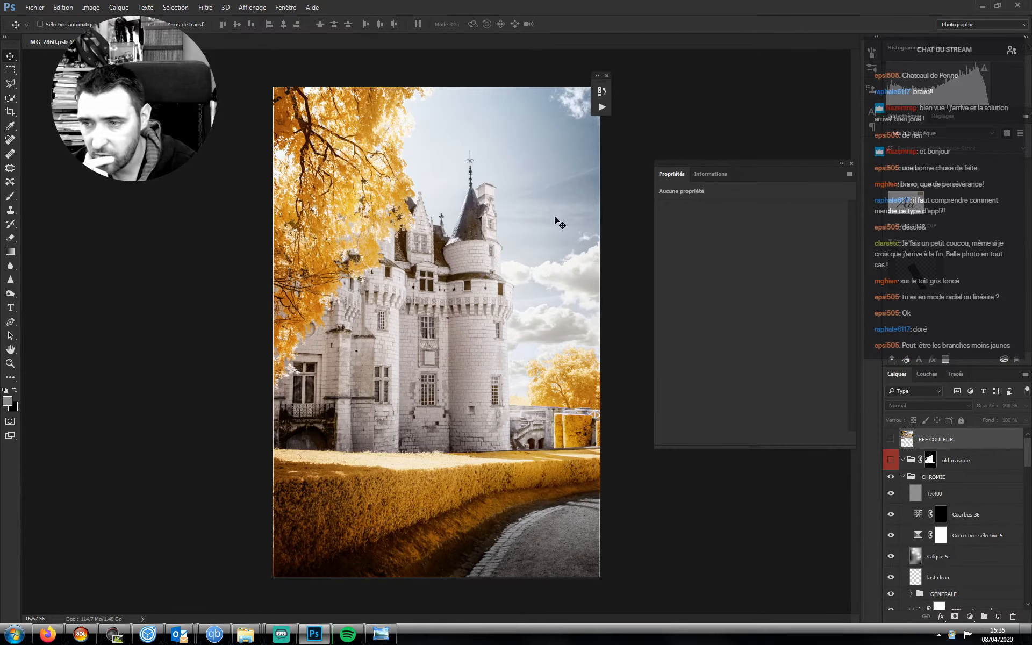
- Examine the upper branches up close with the VEGETATION group hidden and shown, and inspect the group's mask
{"action": "left_click", "coordinate": [13, 366]}
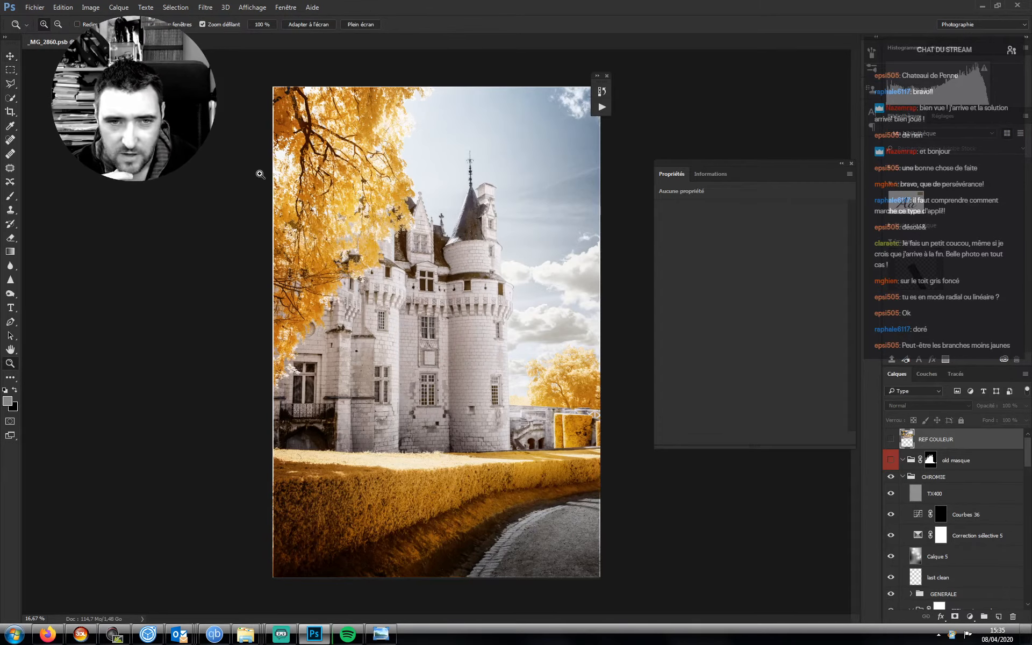
{"action": "left_click_drag", "start_coordinate": [312, 127], "coordinate": [405, 119]}
{"action": "left_click_drag", "start_coordinate": [240, 65], "coordinate": [266, 202]}
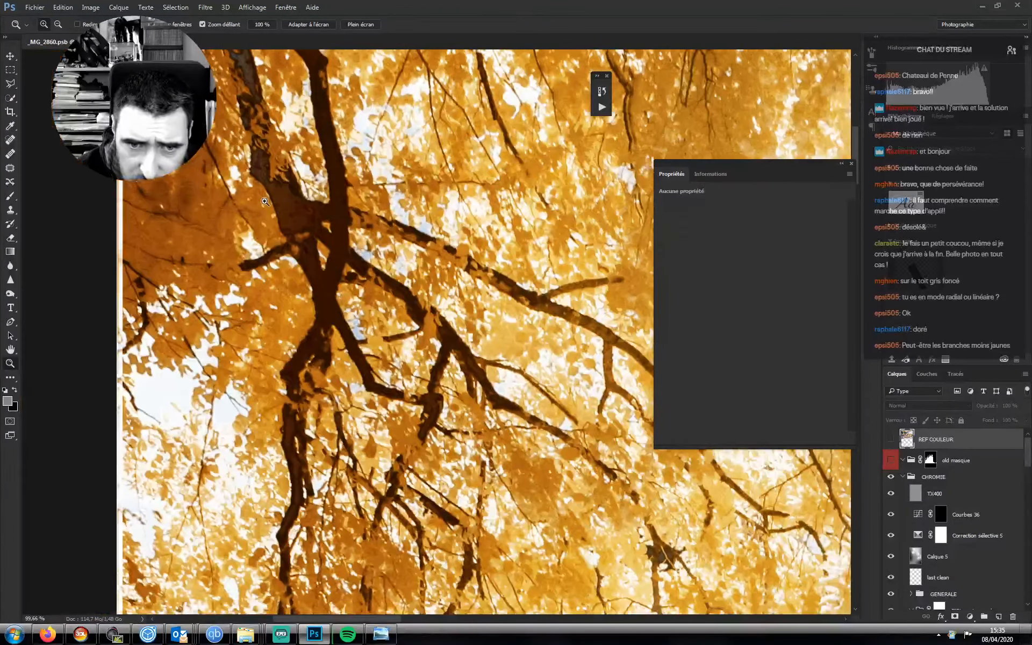
{"action": "left_click_drag", "start_coordinate": [1029, 455], "coordinate": [1029, 549]}
{"action": "left_click", "coordinate": [891, 568]}
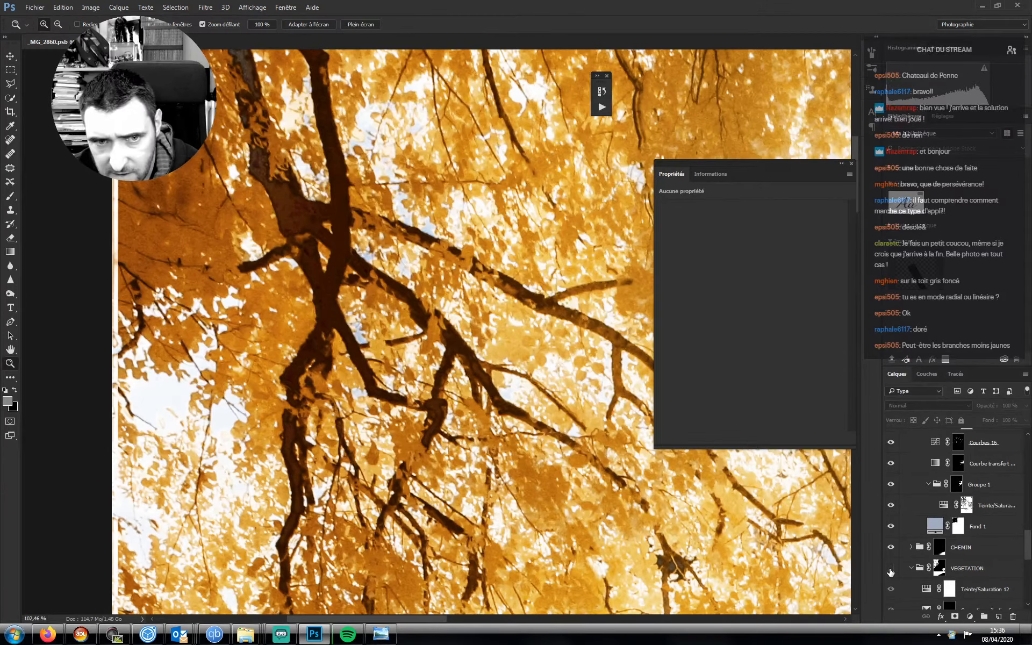
{"action": "left_click", "coordinate": [891, 570]}
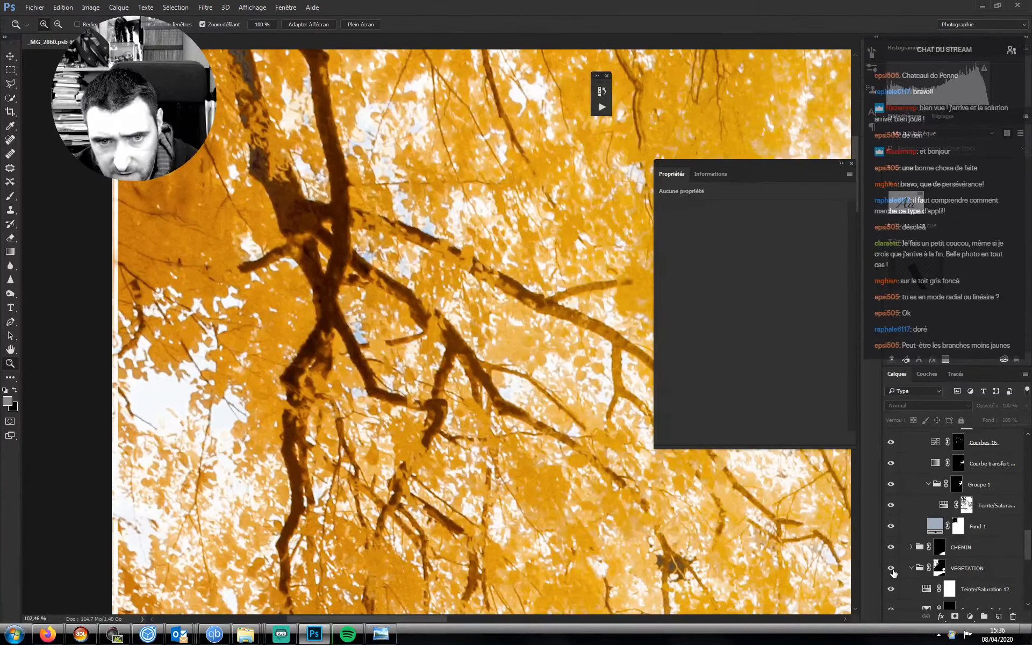
{"action": "left_click", "coordinate": [941, 569]}
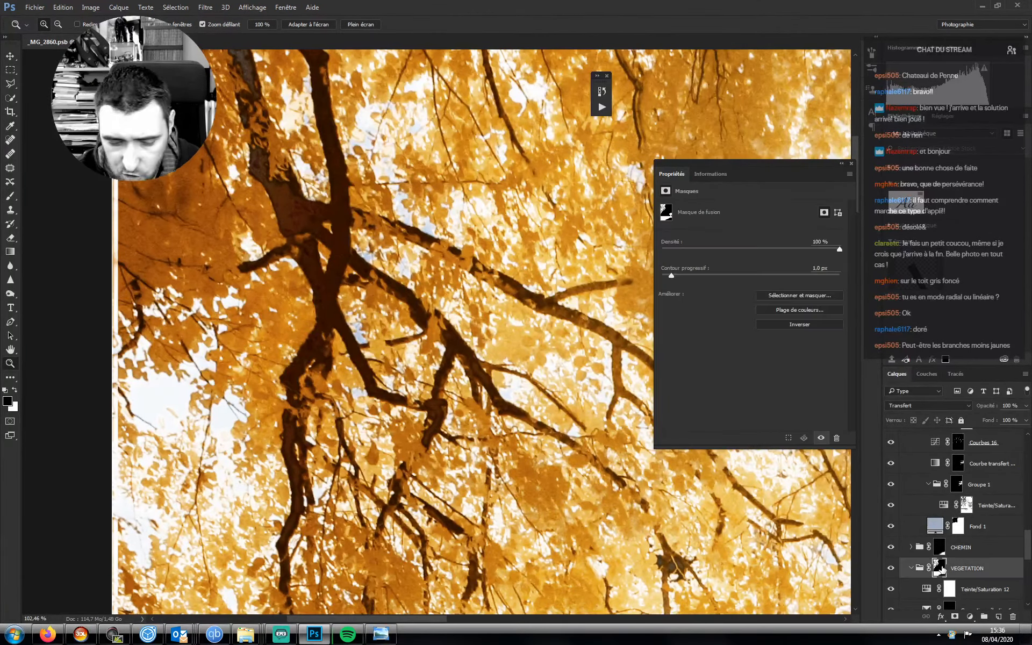
{"action": "left_click", "coordinate": [940, 568], "text": "alt"}
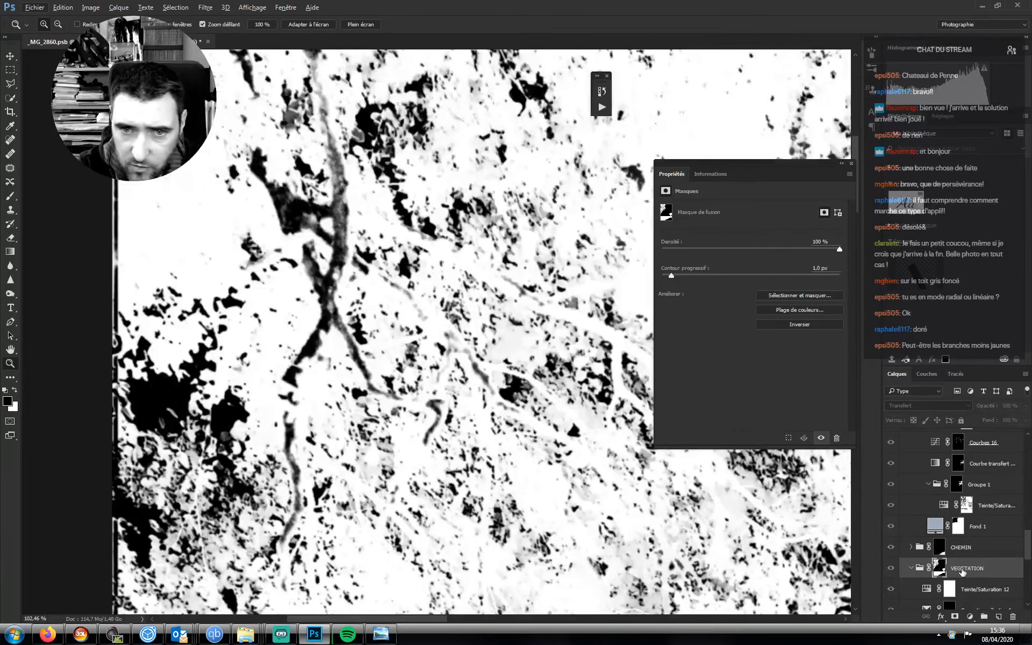
{"action": "left_click", "coordinate": [963, 572]}
- Paint white on the VEGETATION mask over the thick trunk fork with a brush of about 50 px
{"action": "left_click", "coordinate": [939, 568]}
{"action": "key", "text": "b"}
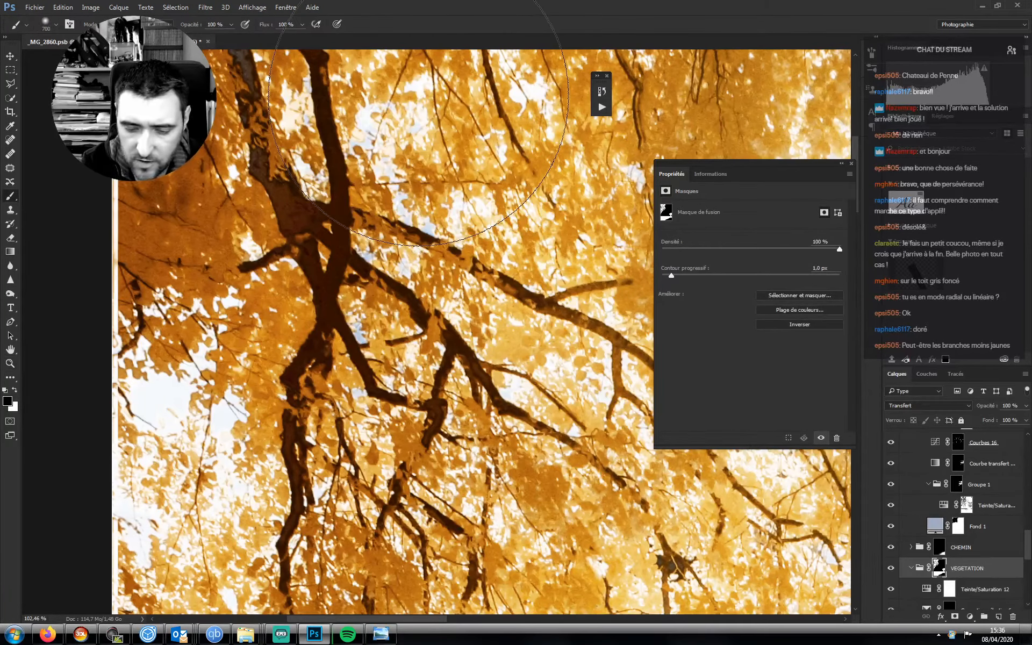
{"action": "key", "text": "bracketleft"}
{"action": "key", "text": "bracketleft"}
{"action": "key", "text": "bracketleft"}
{"action": "key", "text": "bracketleft"}
{"action": "key", "text": "bracketleft"}
{"action": "key", "text": "bracketleft"}
{"action": "key", "text": "bracketleft"}
{"action": "key", "text": "bracketleft"}
{"action": "key", "text": "bracketleft"}
{"action": "key", "text": "bracketleft"}
{"action": "key", "text": "bracketleft"}
{"action": "key", "text": "bracketleft"}
{"action": "key", "text": "bracketleft"}
{"action": "key", "text": "bracketleft"}
{"action": "key", "text": "bracketleft"}
{"action": "key", "text": "bracketleft"}
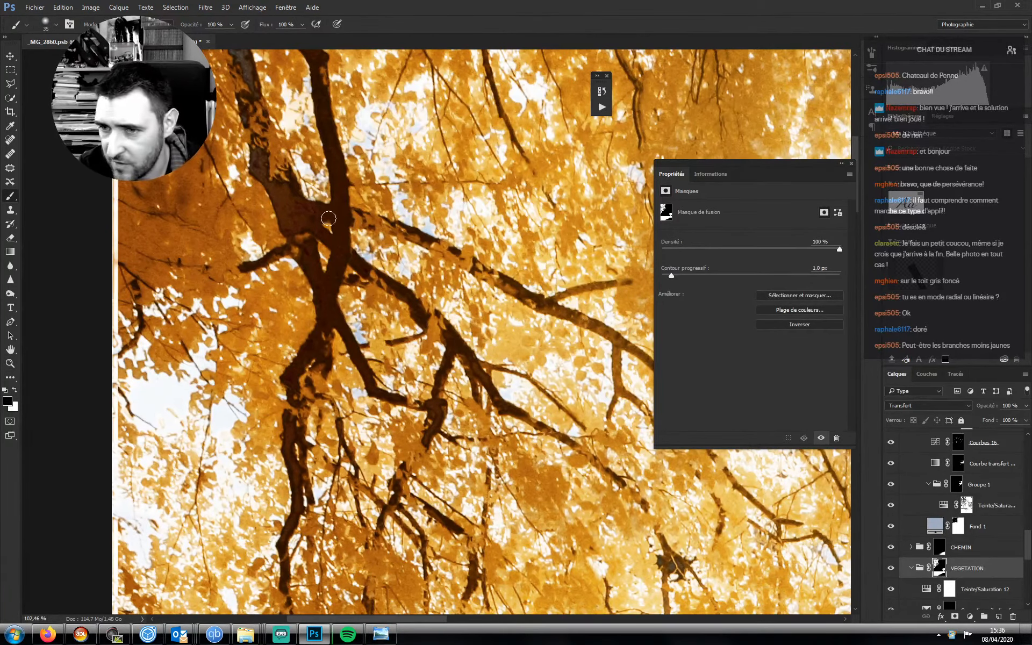
{"action": "key", "text": "bracketright"}
{"action": "key", "text": "bracketright"}
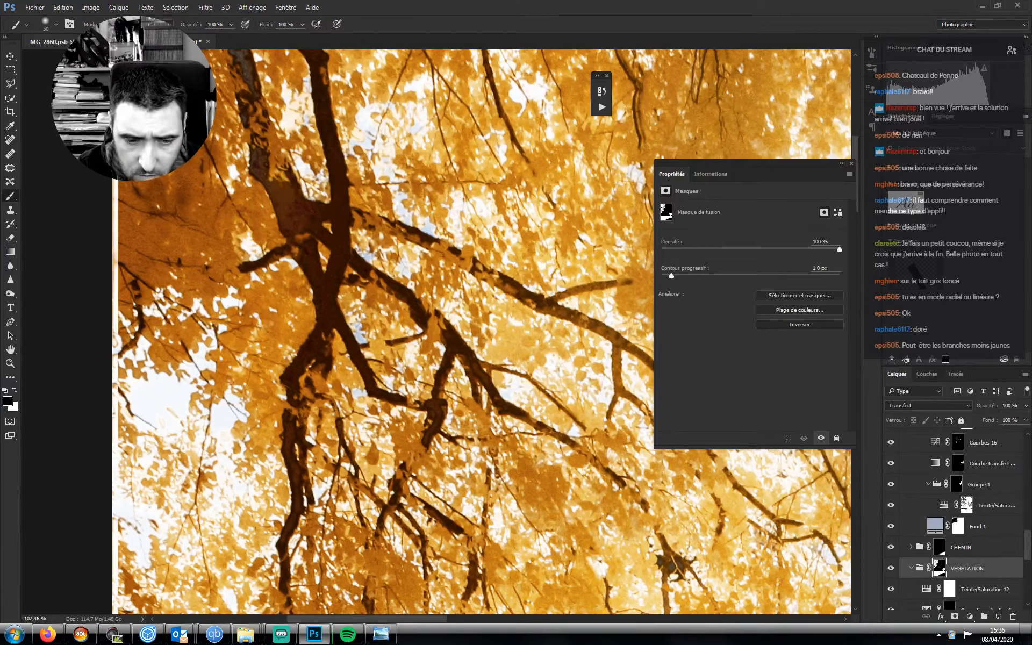
{"action": "key", "text": "x"}
{"action": "key", "text": "bracketleft"}
{"action": "left_click_drag", "start_coordinate": [279, 178], "coordinate": [294, 222]}
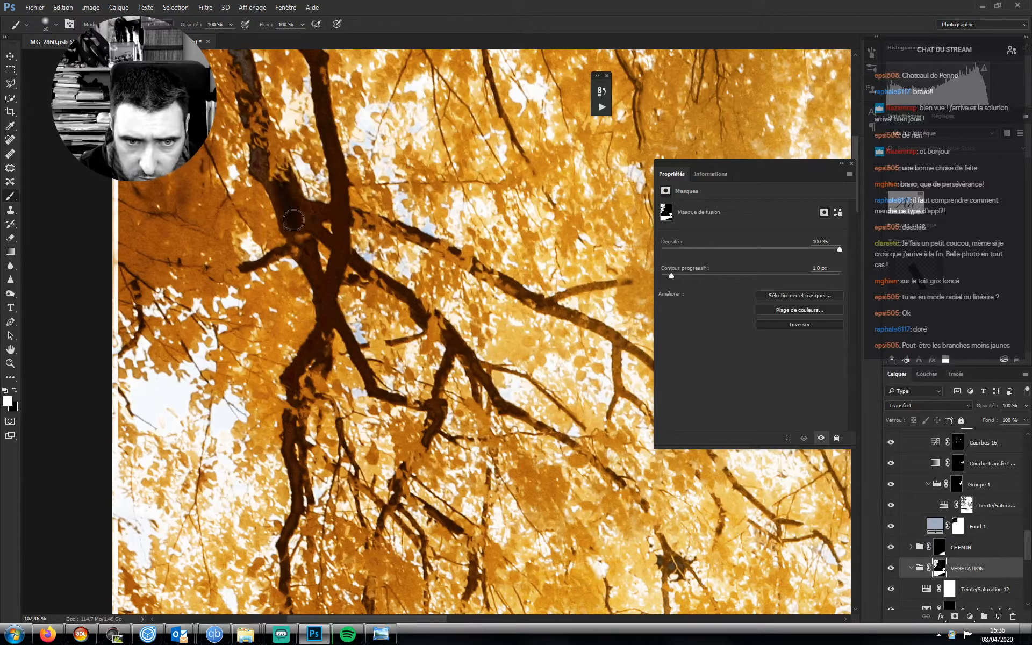
{"action": "mouse_move", "coordinate": [262, 164]}
{"action": "left_mouse_down"}
{"action": "mouse_move", "coordinate": [258, 155]}
{"action": "mouse_move", "coordinate": [265, 173]}
{"action": "left_mouse_up"}
- Paint white at 50 % opacity on the VEGETATION mask along the main branches with a brush of about 20 px
{"action": "key", "text": "bracketleft"}
{"action": "key", "text": "bracketleft"}
{"action": "key", "text": "bracketleft"}
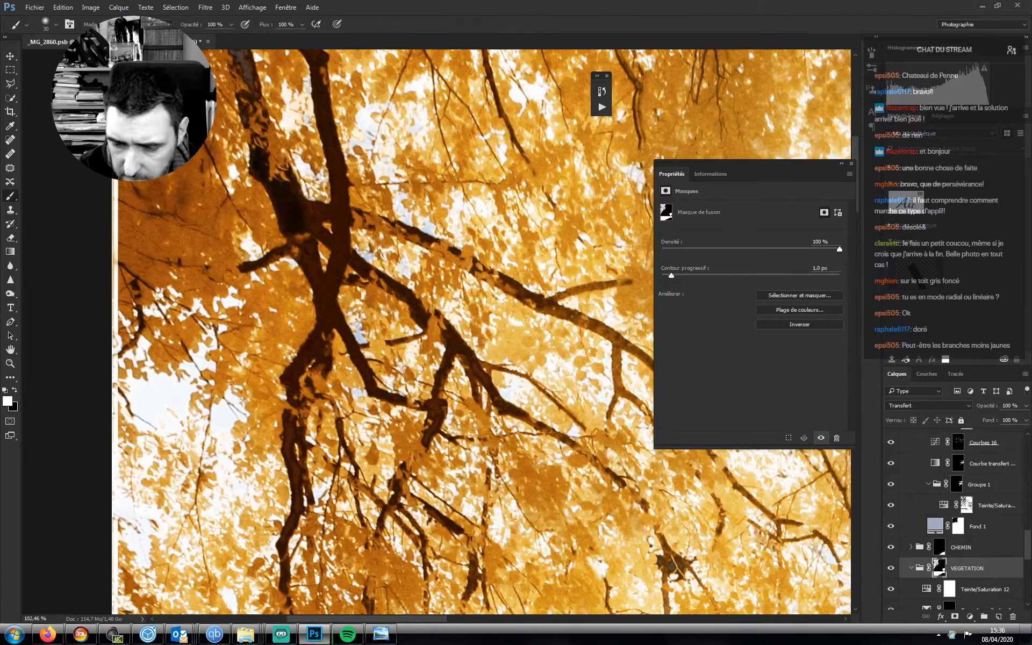
{"action": "key", "text": "5"}
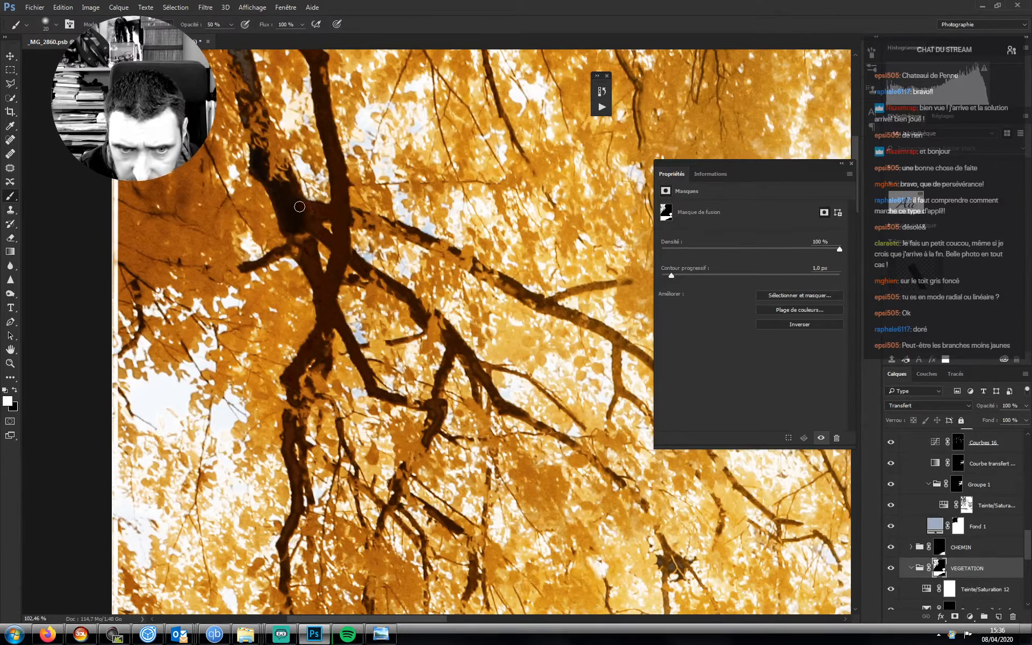
{"action": "key", "text": "]"}
{"action": "left_click_drag", "start_coordinate": [385, 315], "coordinate": [402, 196]}
{"action": "key", "text": "["}
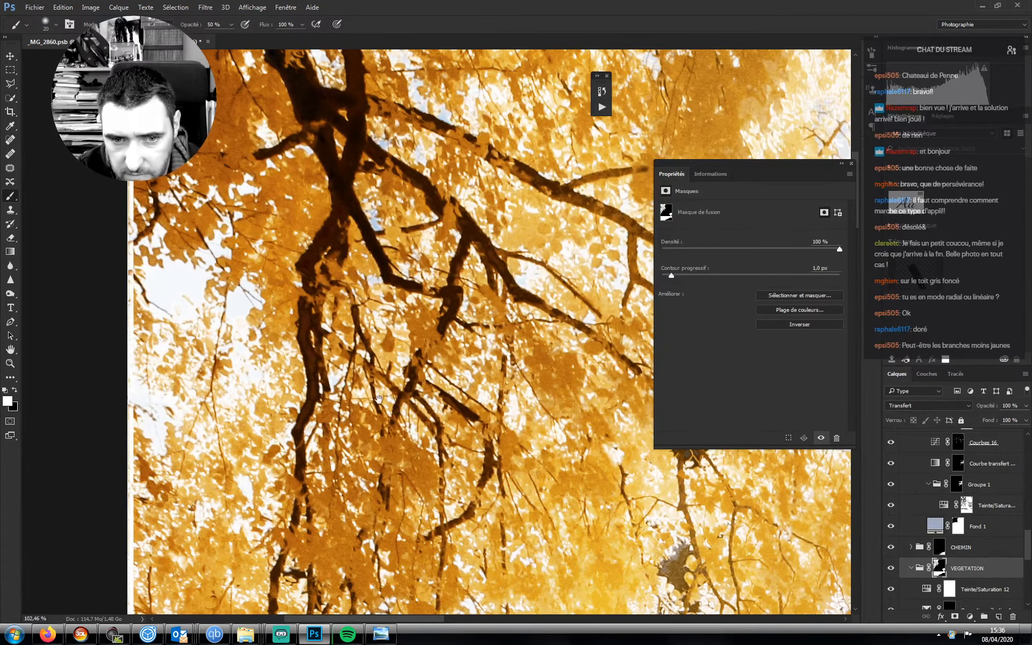
{"action": "left_click_drag", "start_coordinate": [379, 400], "coordinate": [449, 362]}
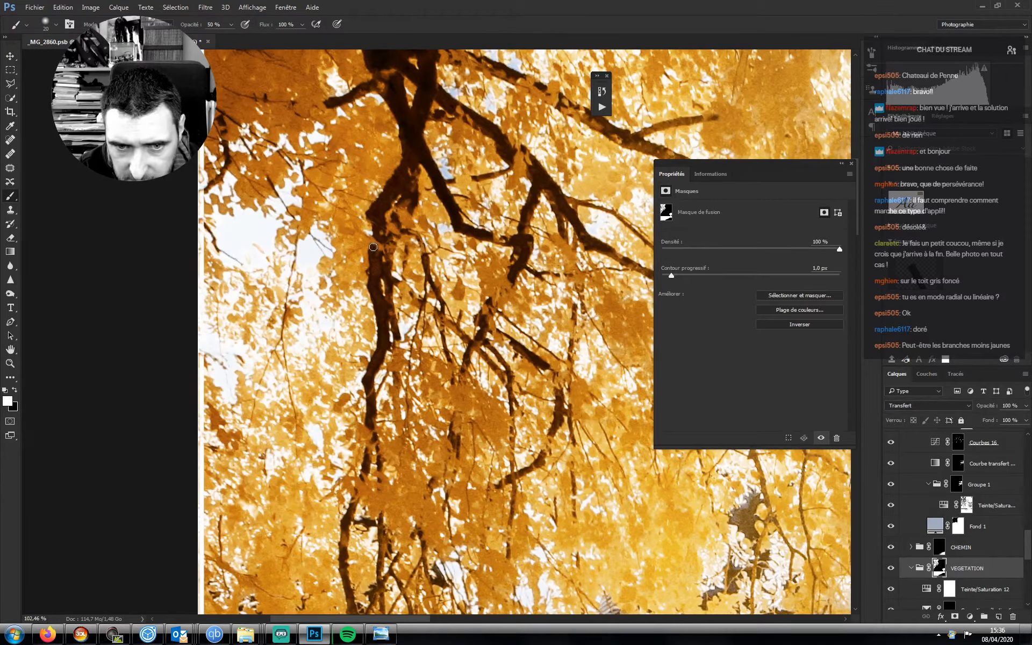
{"action": "mouse_move", "coordinate": [436, 377]}
{"action": "left_mouse_down"}
{"action": "mouse_move", "coordinate": [368, 365]}
{"action": "mouse_move", "coordinate": [361, 354]}
{"action": "left_mouse_up"}
- Paint white along the thin hanging twigs lower in the tree on the VEGETATION mask with a finer brush
{"action": "key", "text": "bracketleft"}
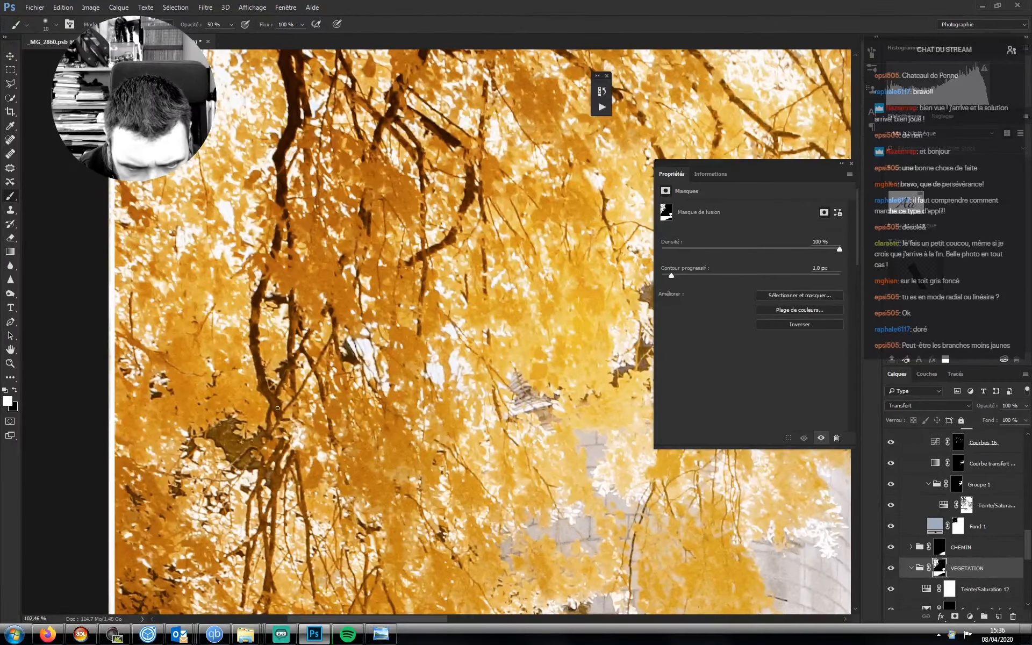
{"action": "key", "text": "bracketleft"}
{"action": "key", "text": "bracketleft"}
{"action": "left_click_drag", "start_coordinate": [273, 544], "coordinate": [292, 425]}
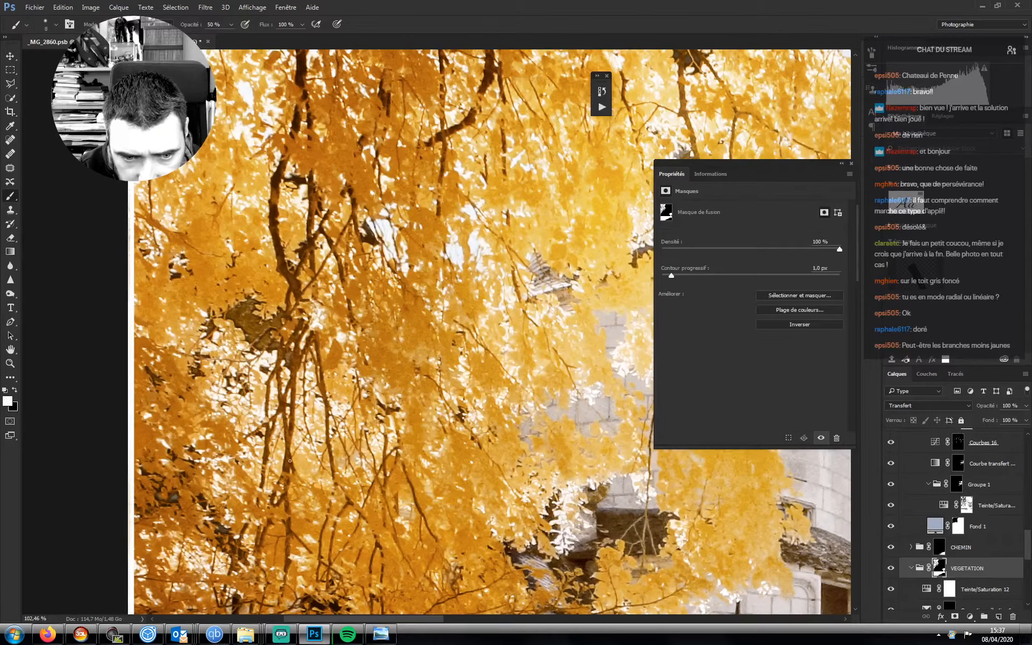
{"action": "left_click_drag", "start_coordinate": [318, 478], "coordinate": [368, 406]}
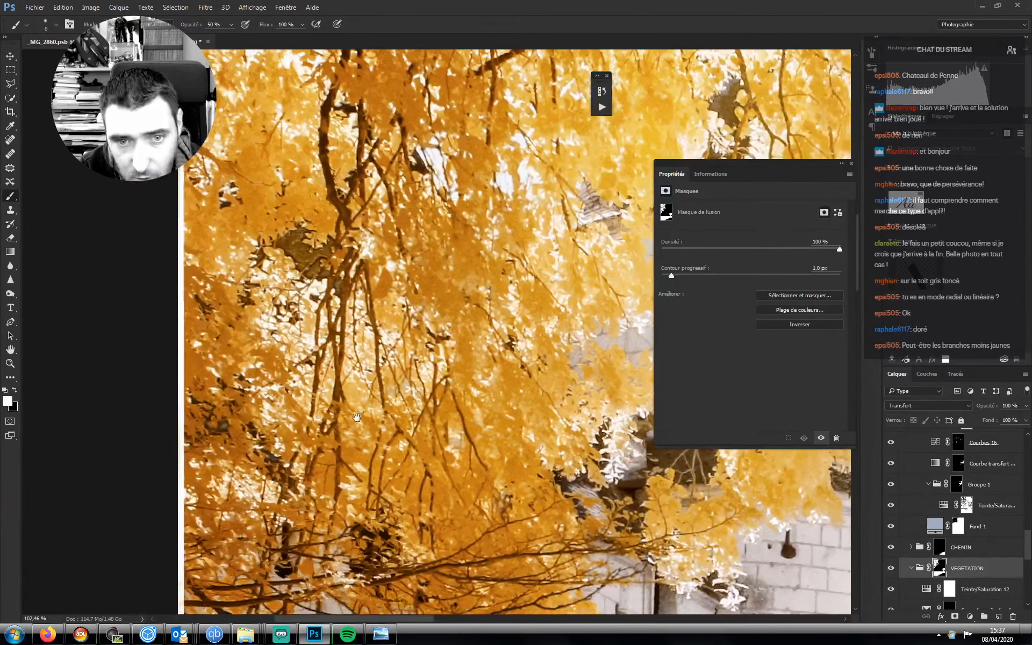
- Paint white on the VEGETATION mask over the upper trunk near the photo's top edge with a brush of about 30 px
{"action": "key", "text": "bracketright"}
{"action": "key", "text": "bracketright"}
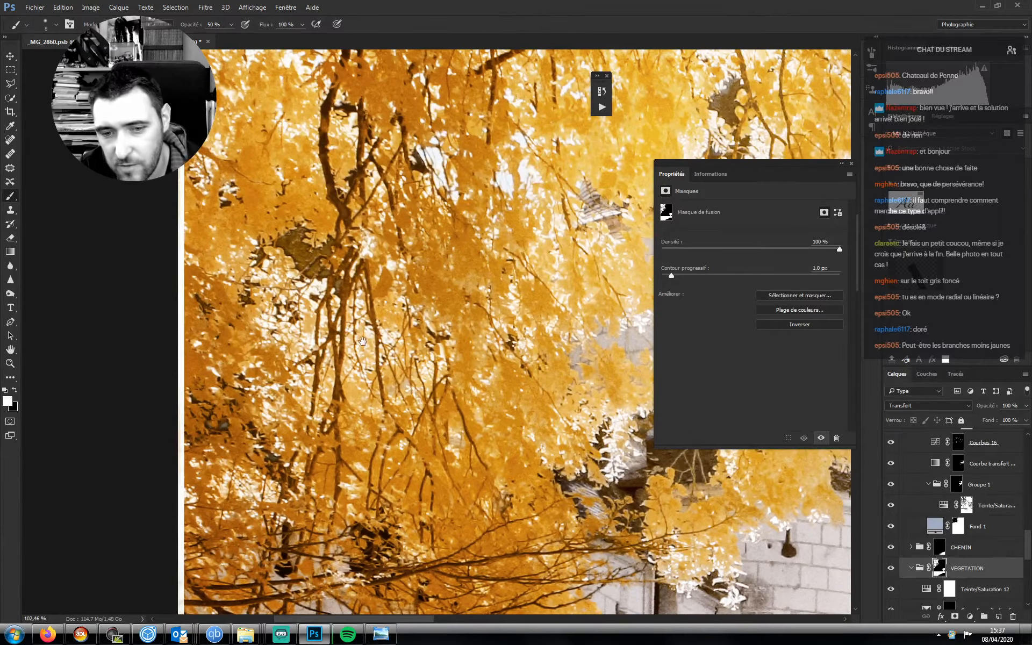
{"action": "left_click_drag", "start_coordinate": [380, 323], "coordinate": [280, 559]}
{"action": "left_click_drag", "start_coordinate": [477, 65], "coordinate": [443, 366]}
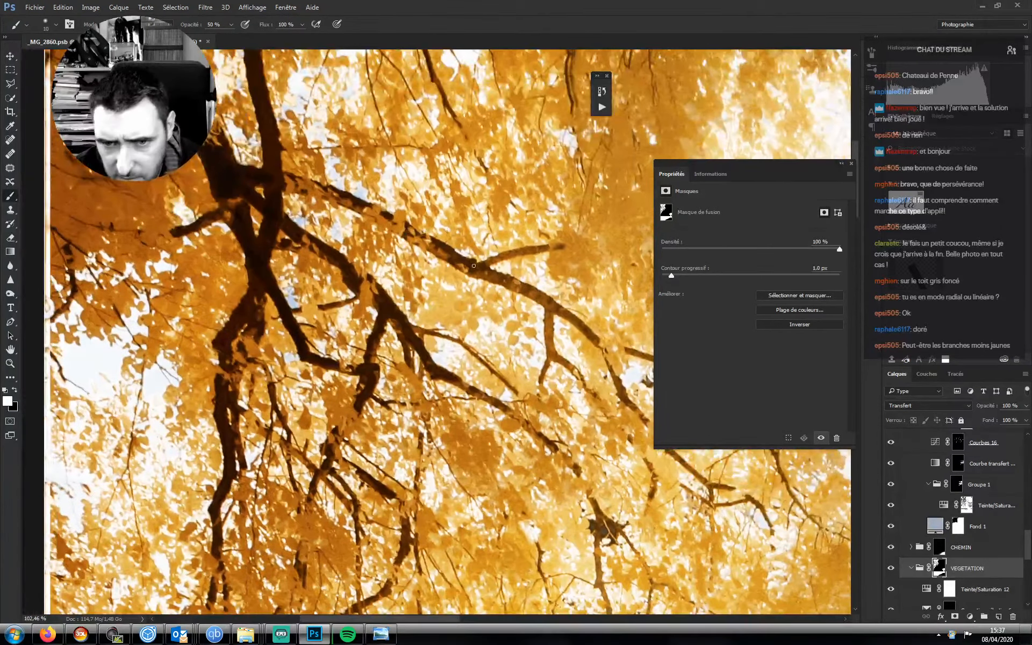
{"action": "key", "text": "bracketright"}
{"action": "key", "text": "bracketright"}
{"action": "key", "text": "bracketright"}
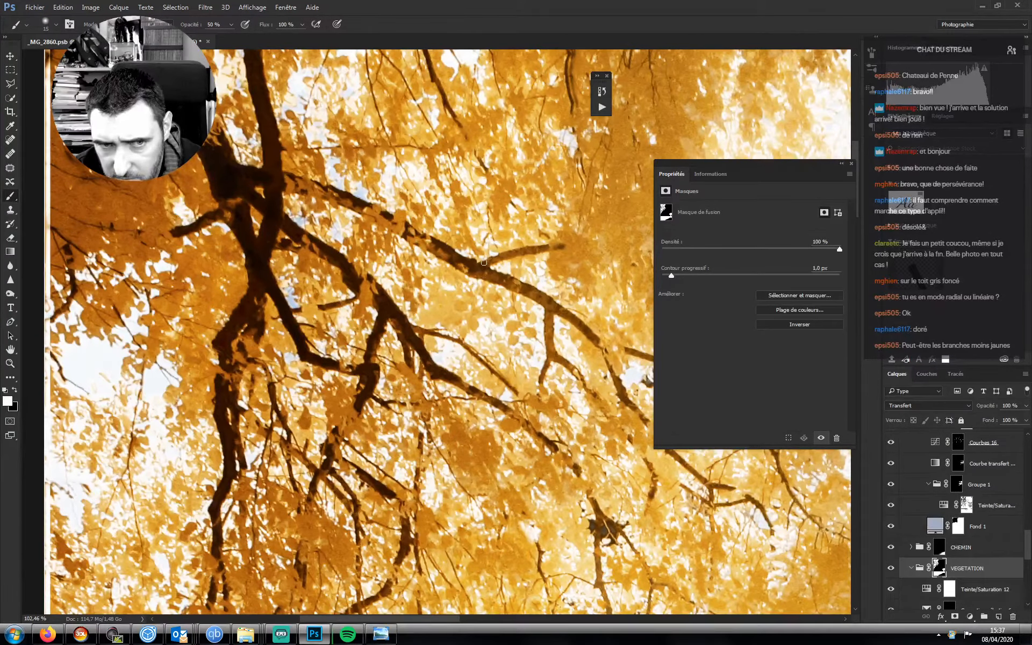
{"action": "mouse_move", "coordinate": [383, 268]}
{"action": "left_mouse_down"}
{"action": "mouse_move", "coordinate": [501, 340]}
{"action": "mouse_move", "coordinate": [512, 369]}
{"action": "left_mouse_up"}
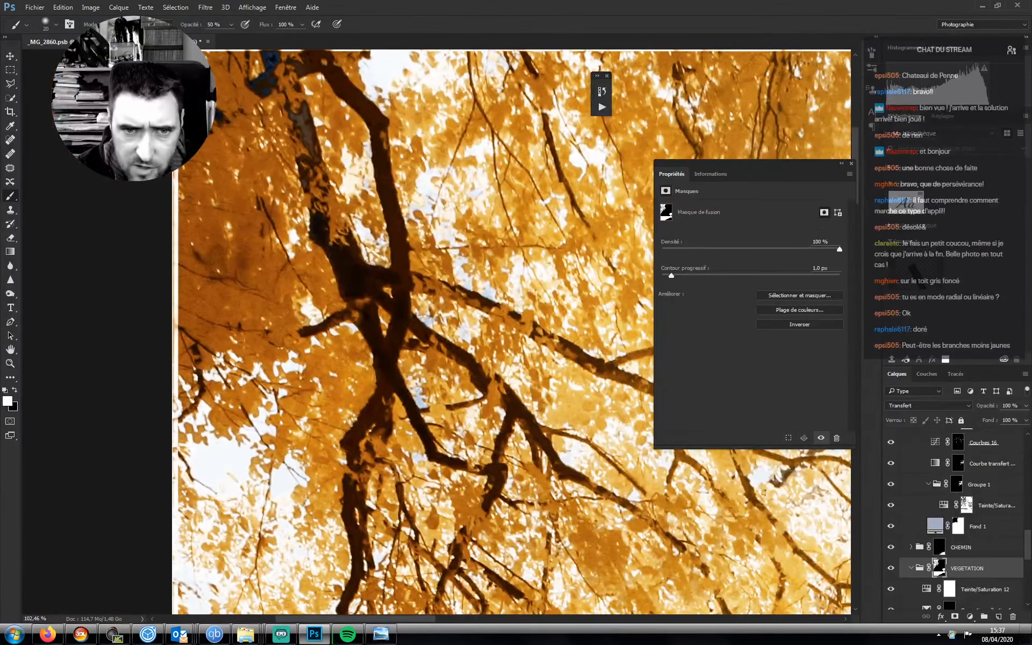
{"action": "key", "text": "bracketright"}
{"action": "key", "text": "bracketright"}
{"action": "left_click_drag", "start_coordinate": [303, 115], "coordinate": [314, 149]}
{"action": "key", "text": "space"}
{"action": "left_click_drag", "start_coordinate": [361, 275], "coordinate": [414, 401]}
{"action": "key", "text": "bracketright"}
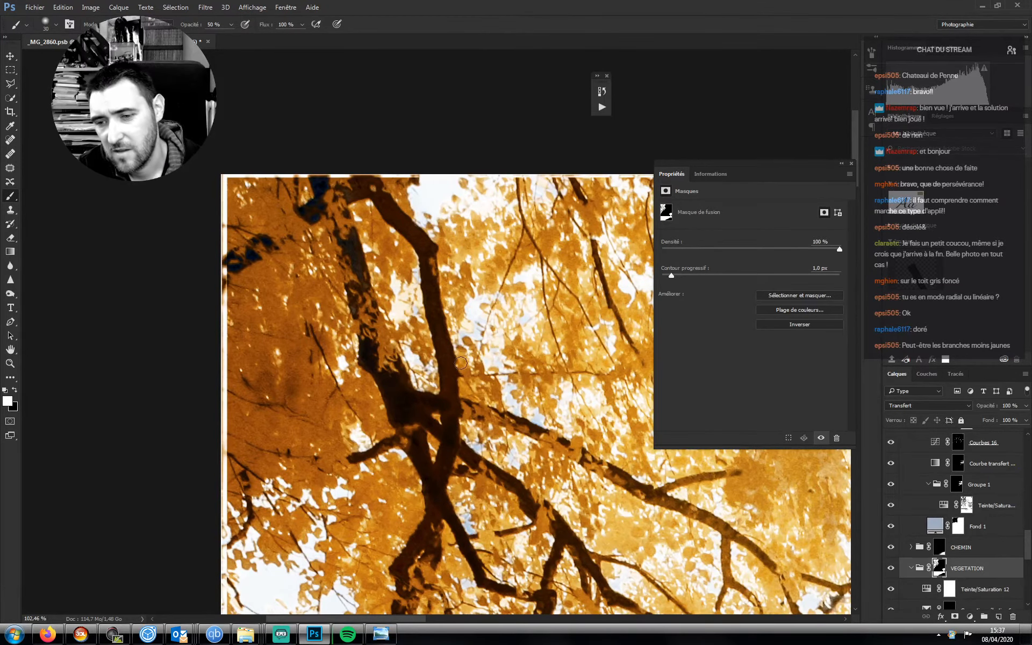
- Review the whole photo and inspect the trunk and foliage of the background tree beside the tower
{"action": "key", "text": "space"}
{"action": "left_click_drag", "start_coordinate": [463, 364], "coordinate": [236, 130]}
{"action": "key", "text": "ctrl+minus"}
{"action": "key", "text": "ctrl+minus"}
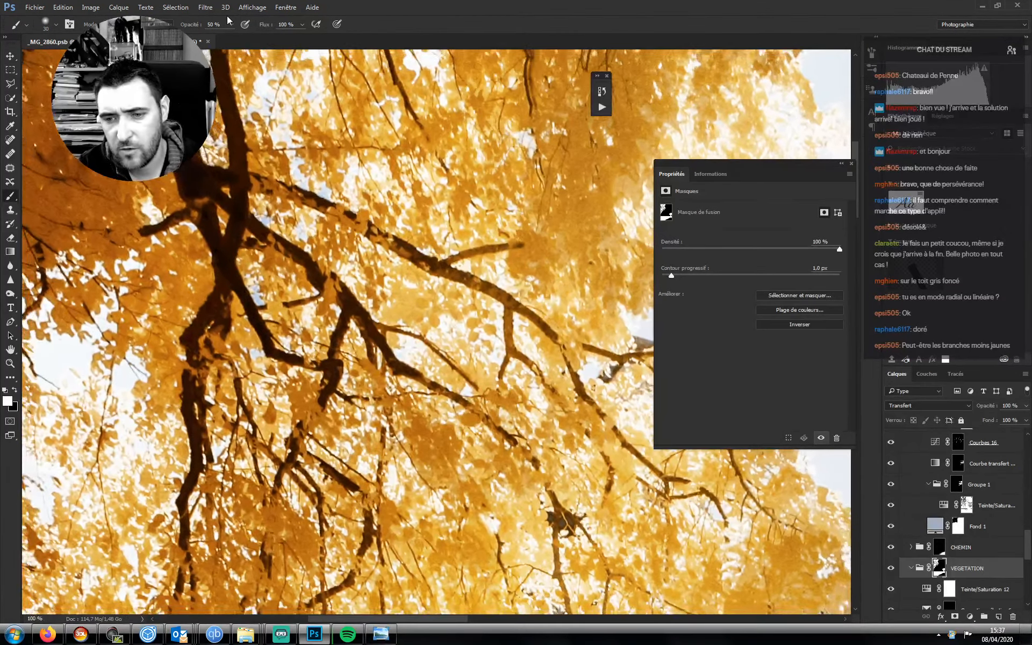
{"action": "key", "text": "ctrl+minus"}
{"action": "key", "text": "ctrl+minus"}
{"action": "key", "text": "ctrl+minus"}
{"action": "key", "text": "ctrl+minus"}
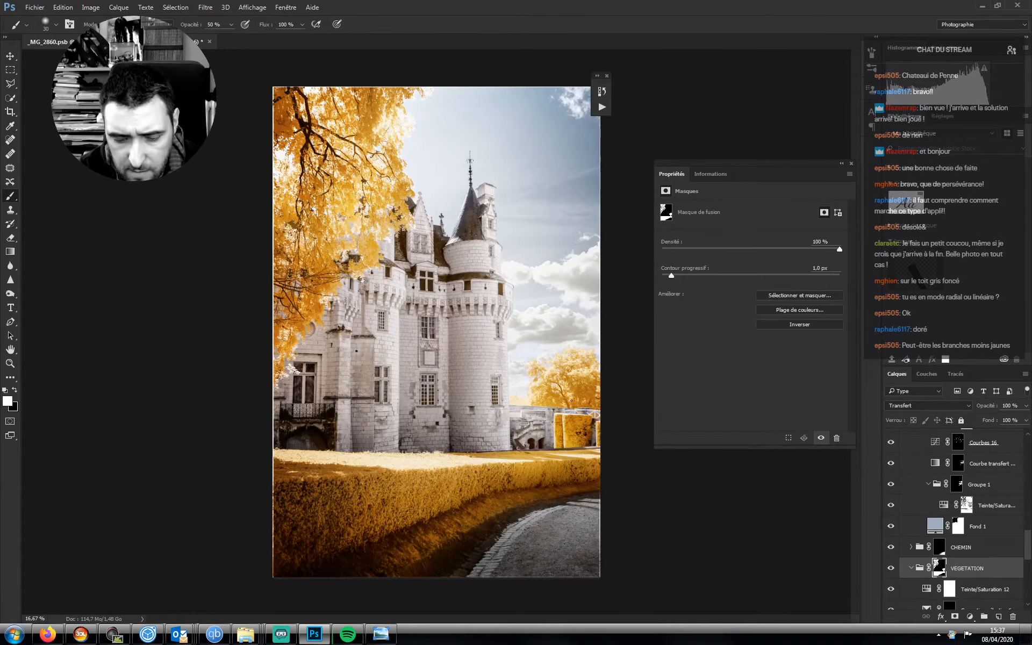
{"action": "key", "text": "z"}
{"action": "mouse_move", "coordinate": [570, 397]}
{"action": "left_mouse_down"}
{"action": "mouse_move", "coordinate": [656, 420]}
{"action": "mouse_move", "coordinate": [649, 428]}
{"action": "left_mouse_up"}
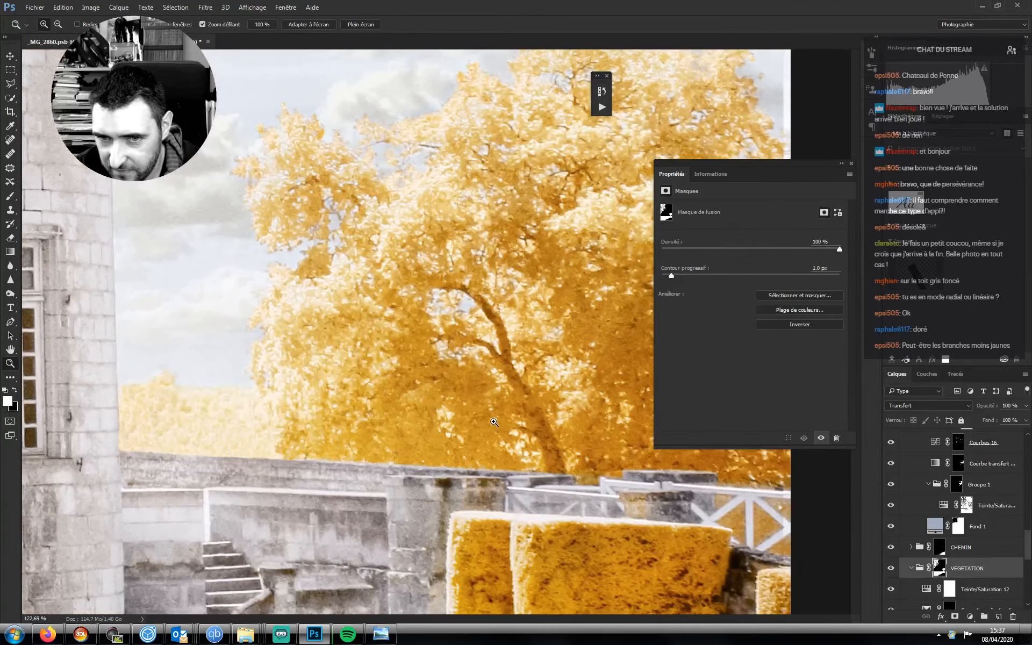
{"action": "left_click_drag", "start_coordinate": [477, 410], "coordinate": [386, 477]}
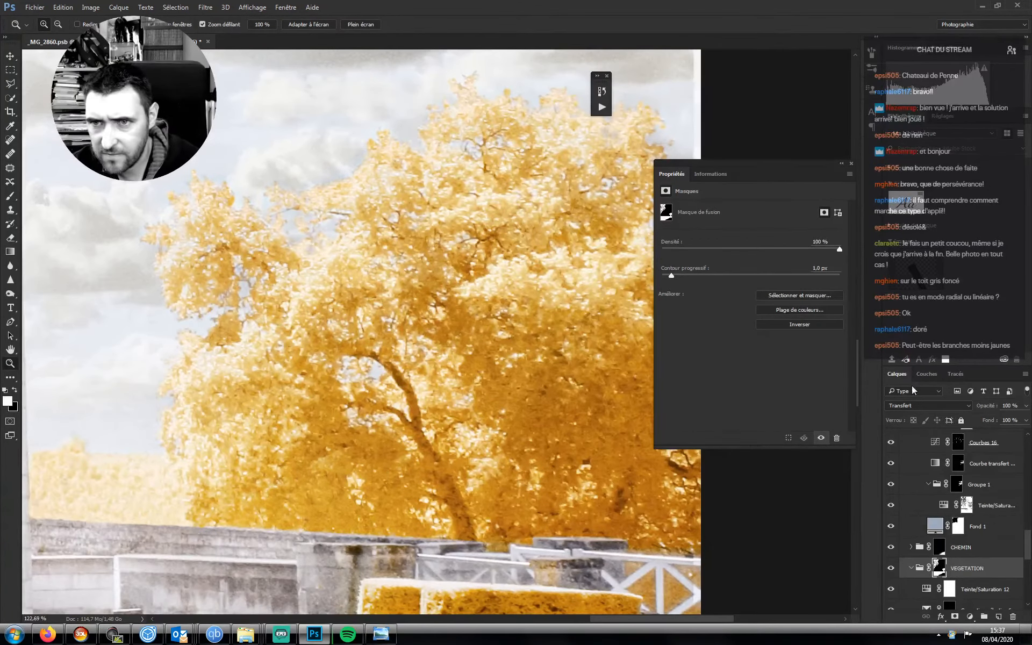
- Add a Selective Color adjustment layer just above the last clean layer in the CHROMIE group
{"action": "left_click_drag", "start_coordinate": [1029, 549], "coordinate": [1023, 450]}
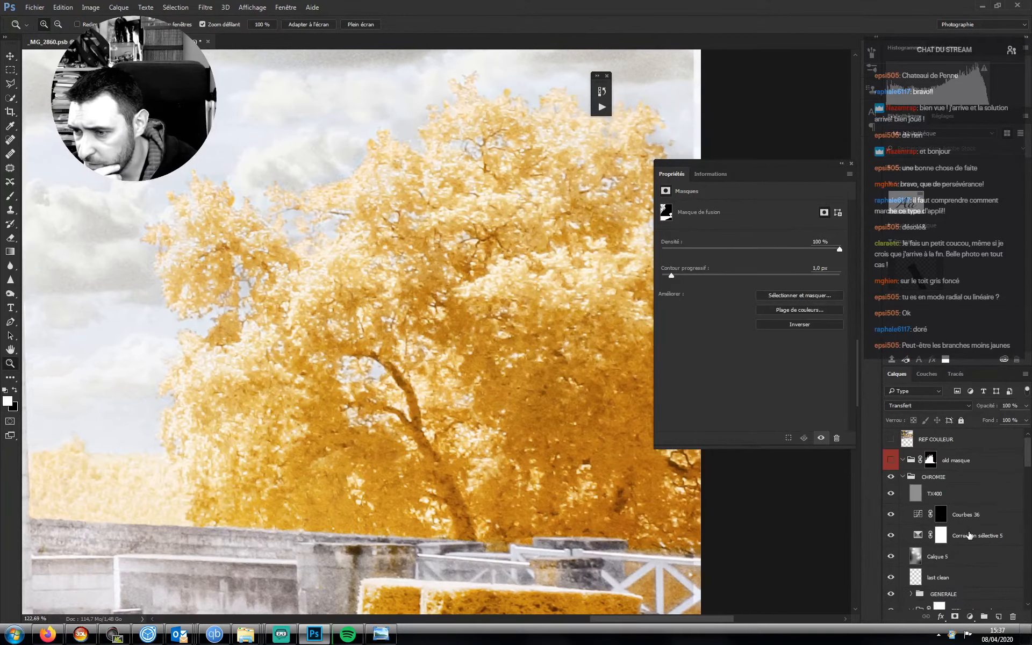
{"action": "left_click", "coordinate": [968, 516]}
{"action": "left_click", "coordinate": [957, 557]}
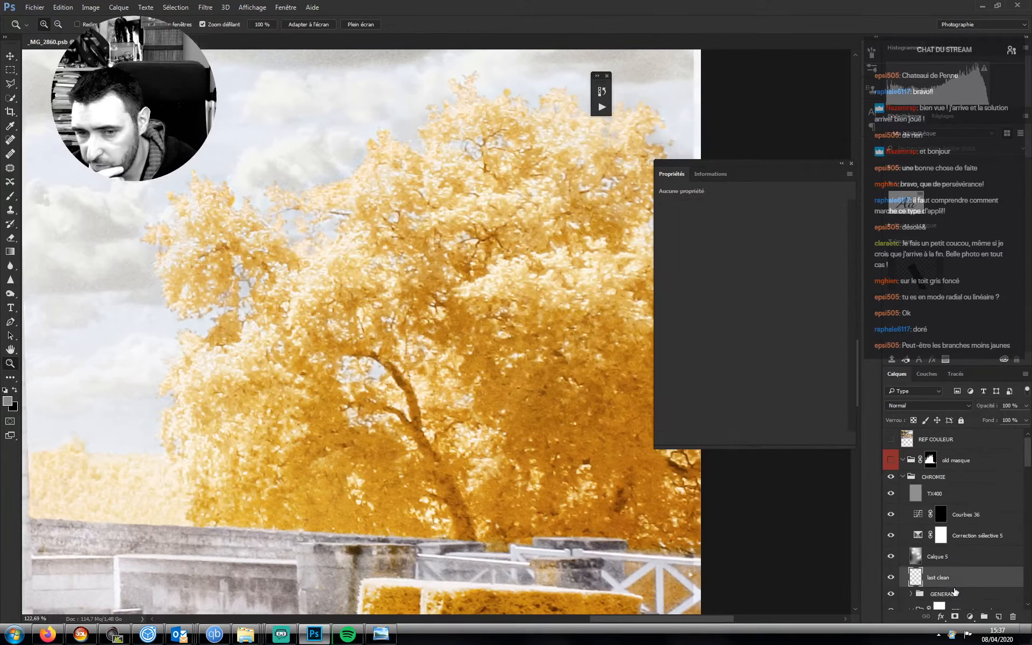
{"action": "left_click", "coordinate": [970, 617]}
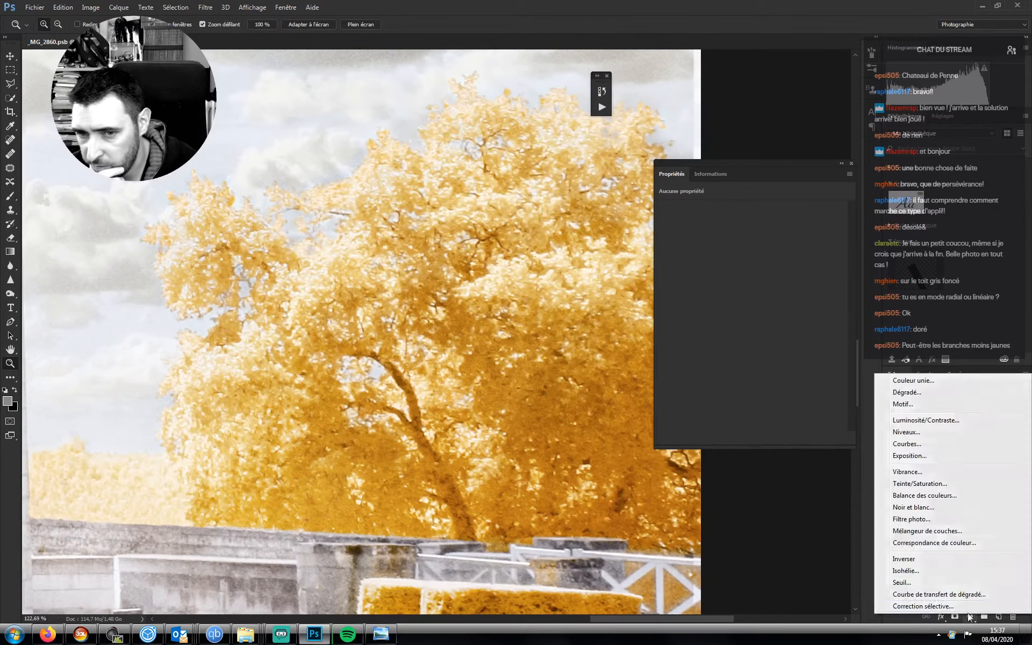
{"action": "left_click", "coordinate": [923, 606]}
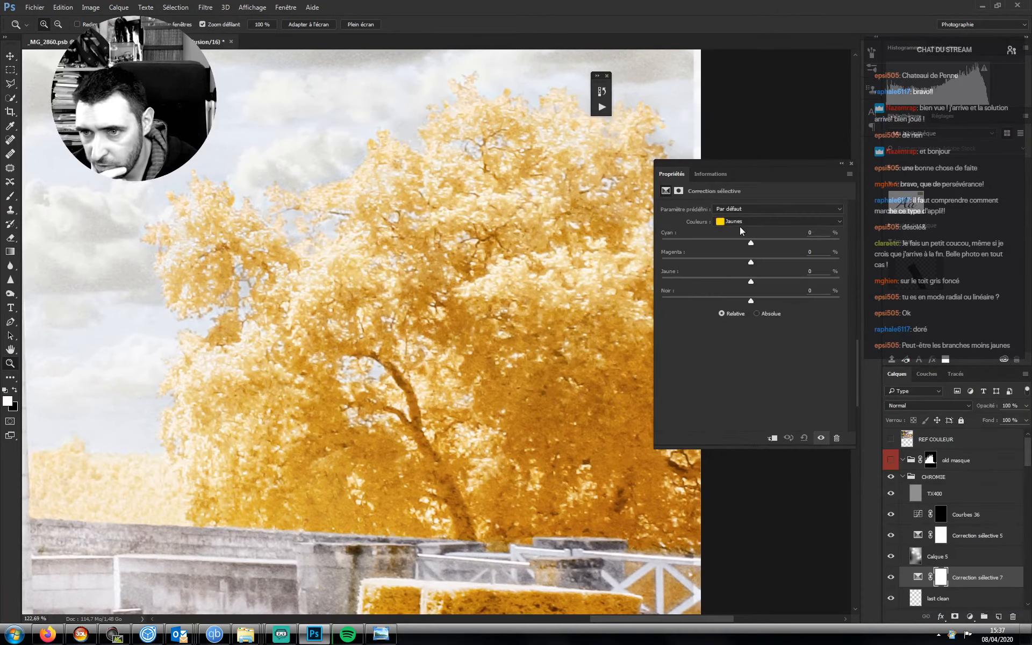
- Set the Selective Color adjustment's Blacks to yellow -54 % and black +100 %, and invert its mask to black
{"action": "left_click", "coordinate": [742, 222]}
{"action": "left_click", "coordinate": [733, 301]}
{"action": "left_click_drag", "start_coordinate": [750, 300], "coordinate": [842, 294]}
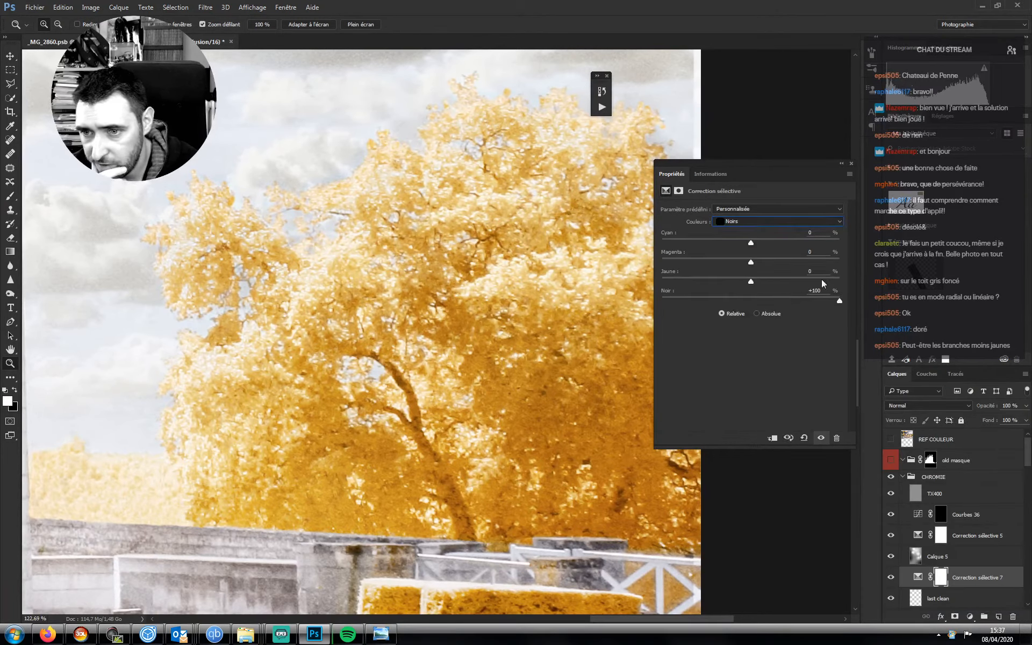
{"action": "left_click_drag", "start_coordinate": [735, 284], "coordinate": [703, 282]}
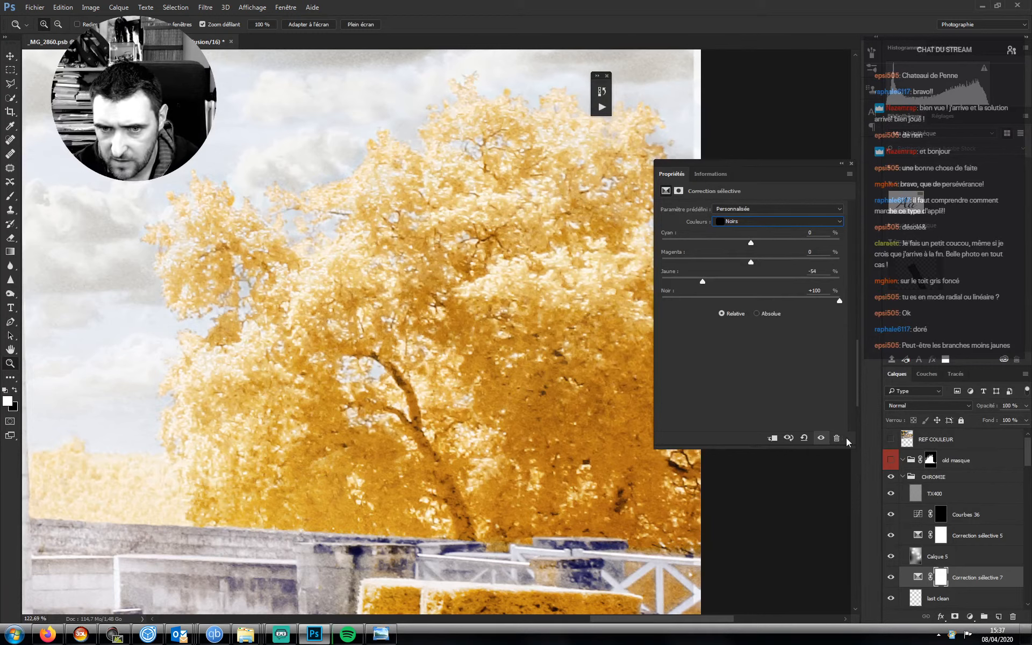
{"action": "key", "text": "ctrl+i"}
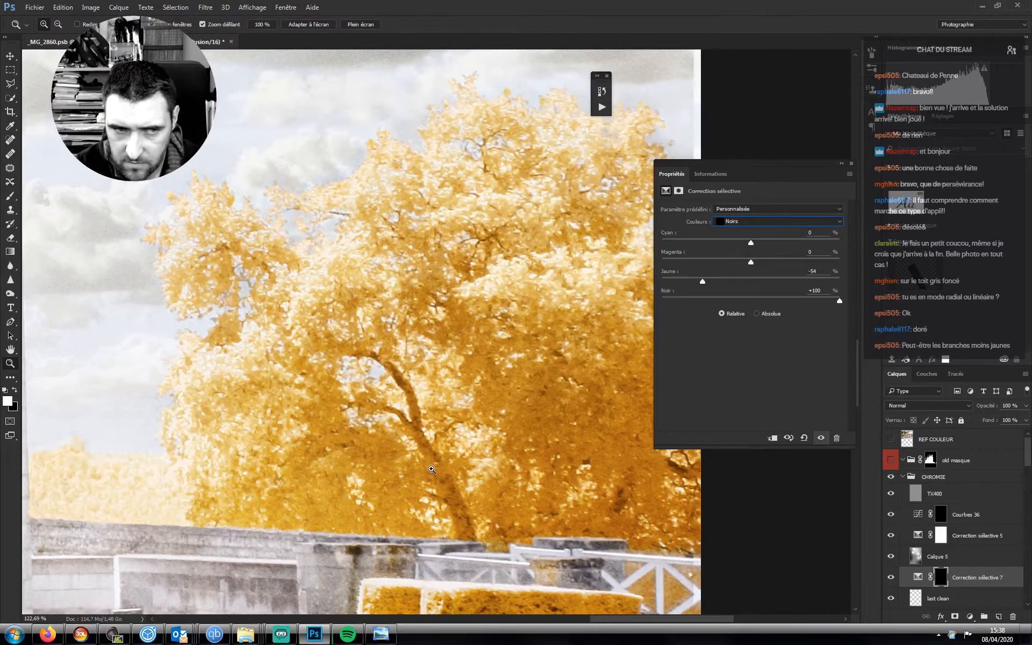
{"action": "left_click", "coordinate": [10, 196]}
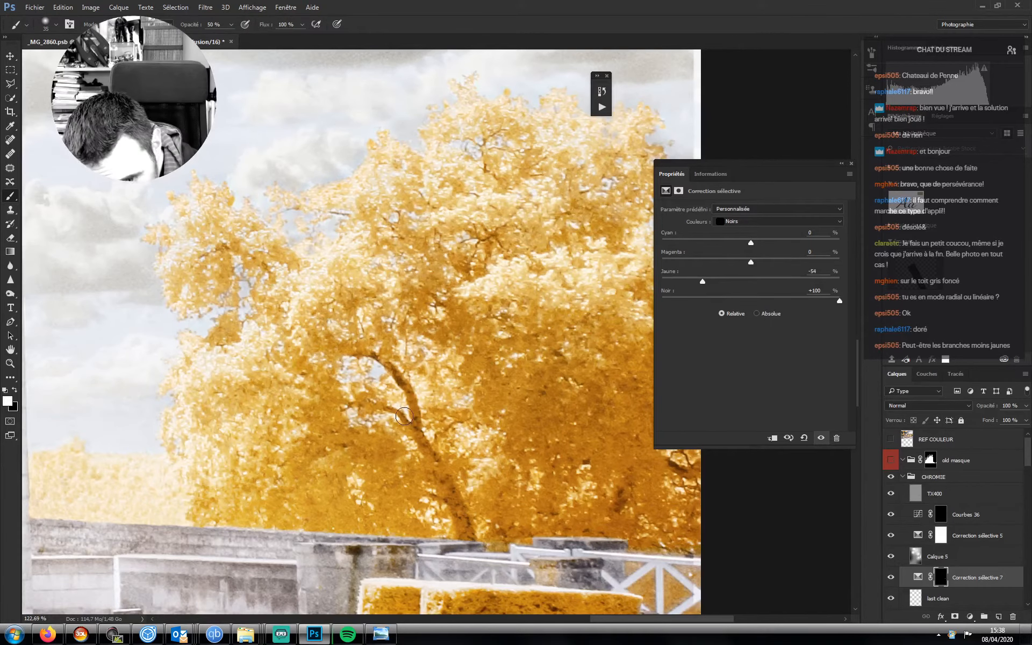
- Add a Curves adjustment layer above the new Selective Color layer, lowering the RGB curve at input 164 to output 111
{"action": "left_click", "coordinate": [970, 617]}
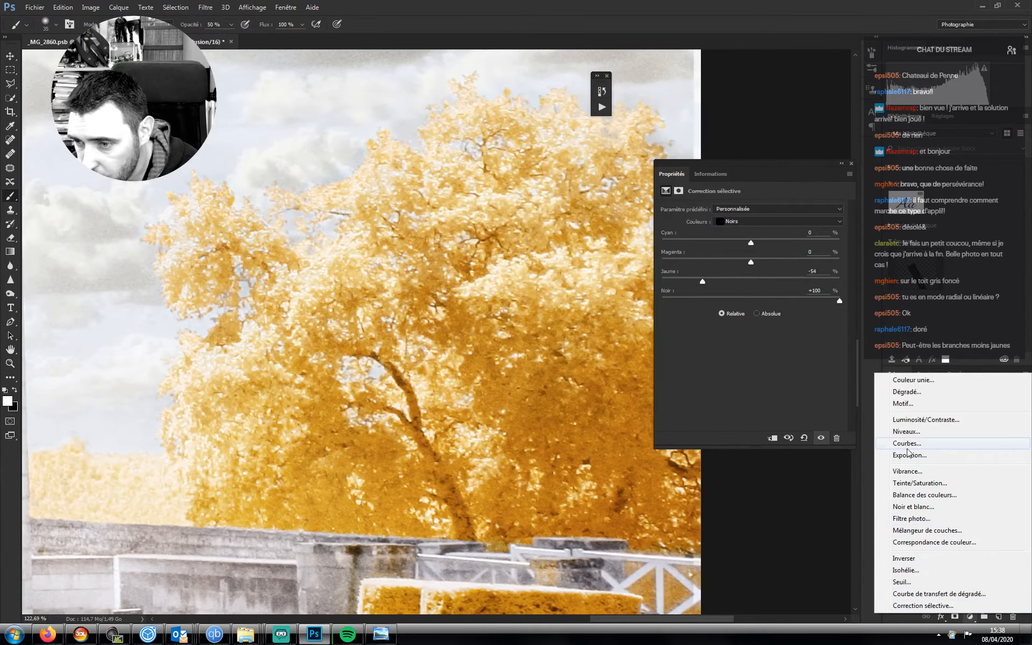
{"action": "left_click", "coordinate": [858, 526]}
{"action": "left_click_drag", "start_coordinate": [780, 304], "coordinate": [781, 310]}
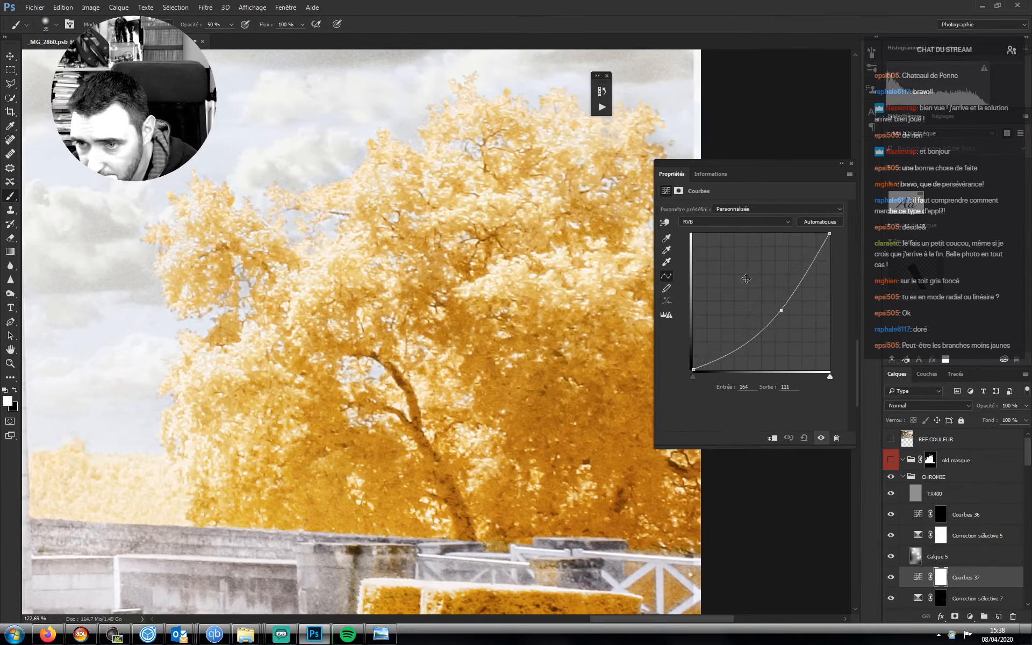
- Lower the Curves layer's red channel at input 140 to output 113 and invert the layer's mask to black
{"action": "left_click", "coordinate": [708, 222]}
{"action": "left_click", "coordinate": [695, 251]}
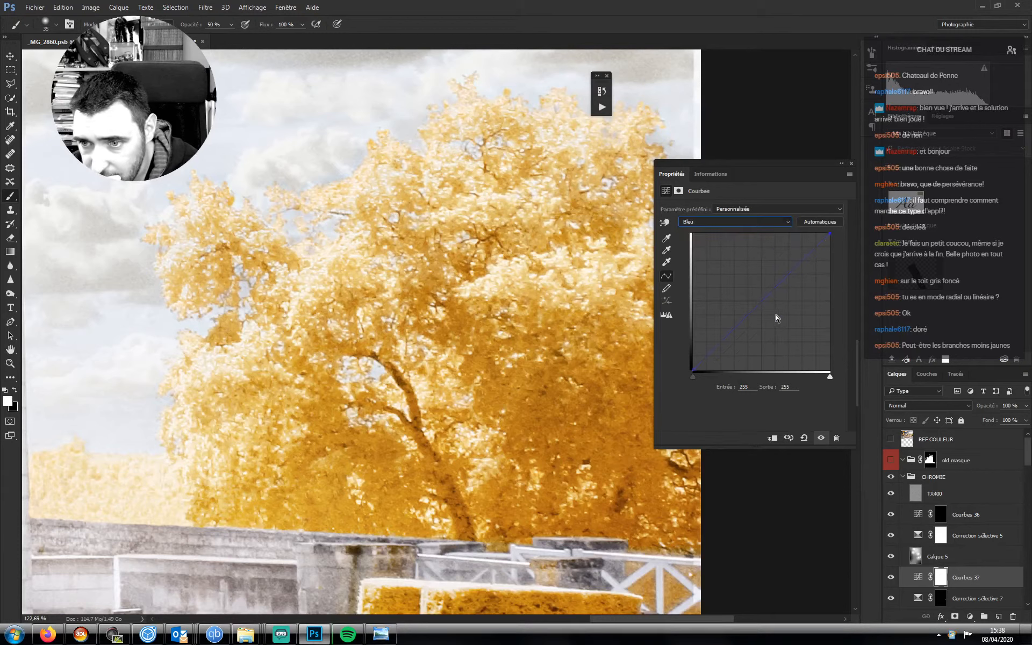
{"action": "left_click", "coordinate": [767, 310]}
{"action": "mouse_move", "coordinate": [767, 310]}
{"action": "left_mouse_down"}
{"action": "mouse_move", "coordinate": [752, 290]}
{"action": "mouse_move", "coordinate": [768, 309]}
{"action": "left_mouse_up"}
{"action": "left_click", "coordinate": [703, 225]}
{"action": "left_click", "coordinate": [697, 236]}
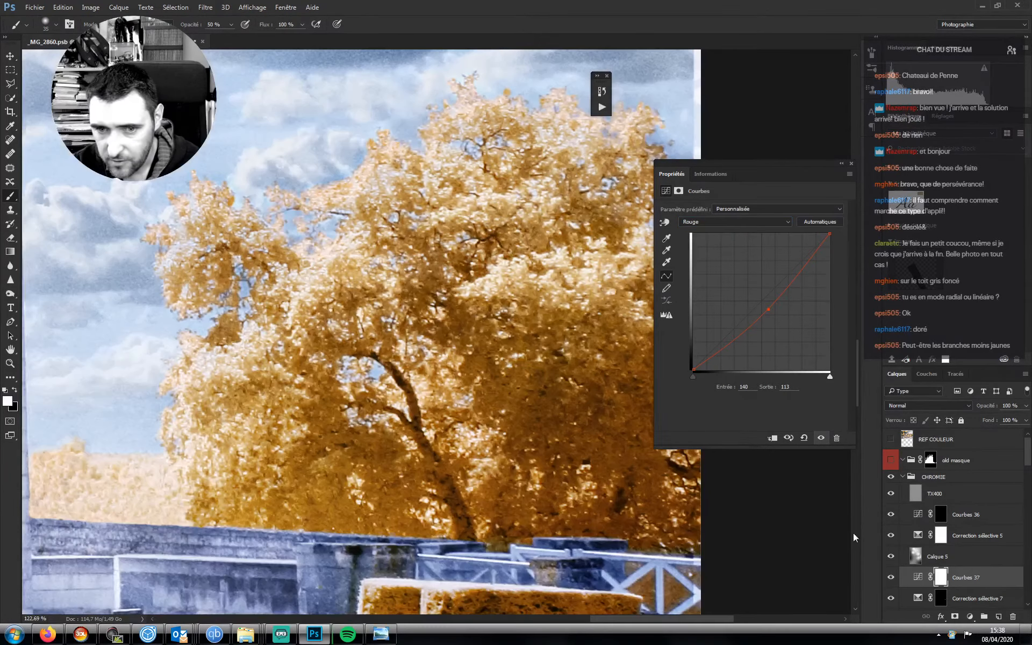
{"action": "key", "text": "ctrl+i"}
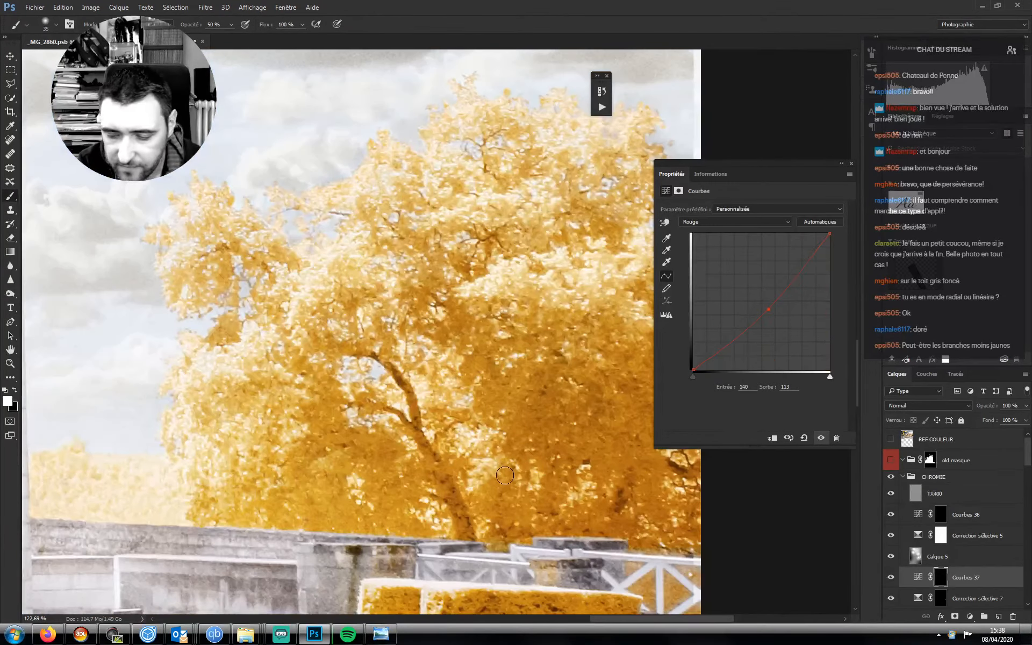
- Paint white at 33 % opacity on the Curves mask along the background tree's trunk and curved main branch with a small brush
{"action": "key", "text": "bracketleft"}
{"action": "key", "text": "bracketleft"}
{"action": "key", "text": "bracketleft"}
{"action": "key", "text": "bracketleft"}
{"action": "key", "text": "bracketleft"}
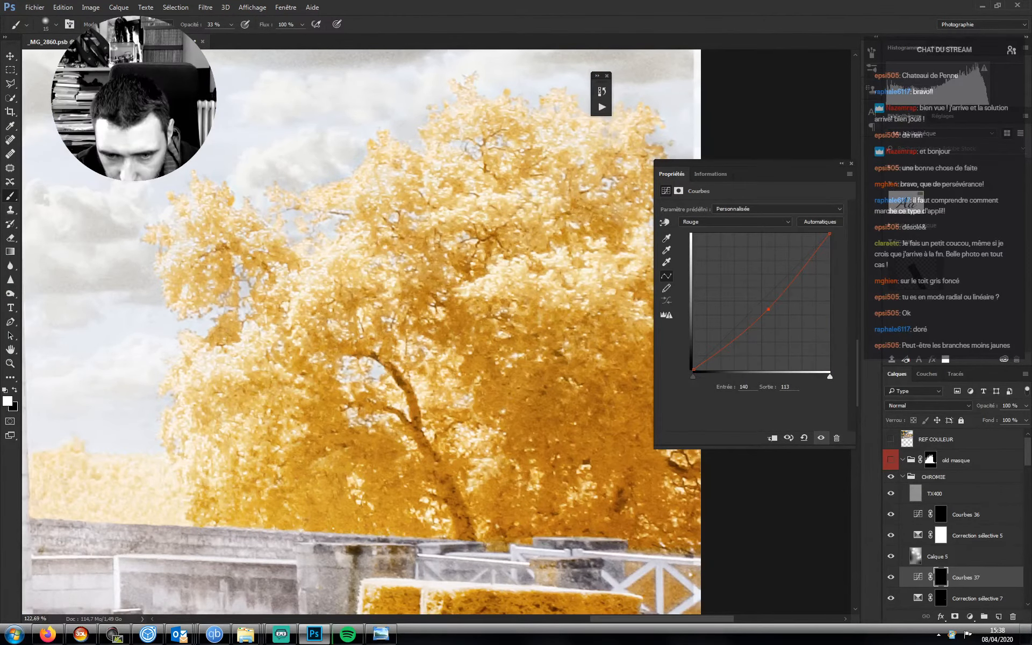
{"action": "key", "text": "3"}
{"action": "key", "text": "3"}
{"action": "key", "text": "bracketright"}
{"action": "key", "text": "bracketright"}
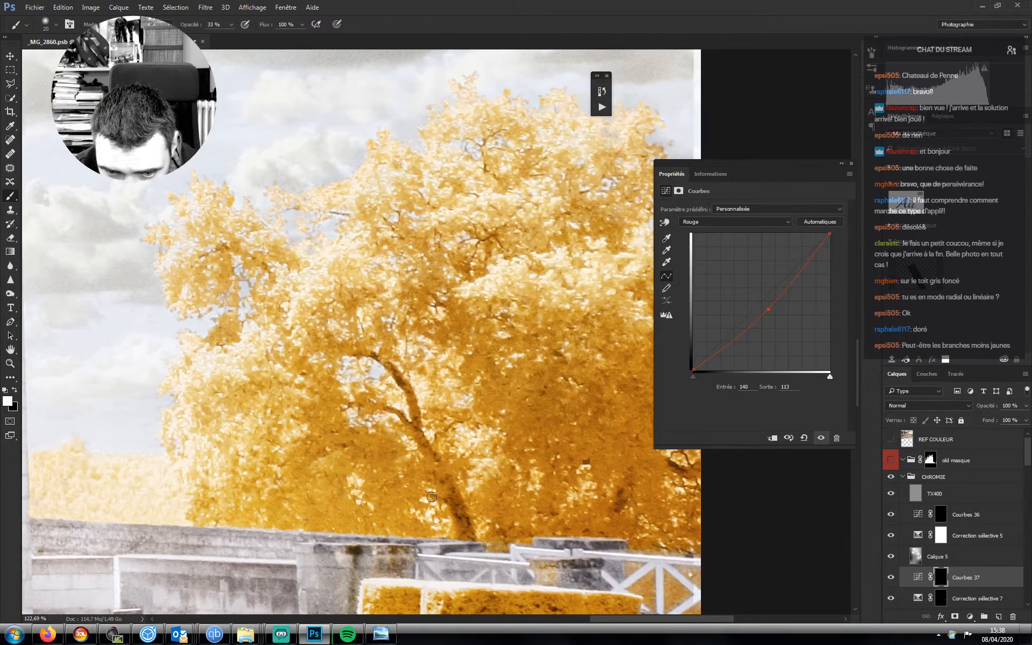
{"action": "key", "text": "bracketleft"}
{"action": "key", "text": "bracketleft"}
{"action": "key", "text": "bracketleft"}
{"action": "key", "text": "bracketleft"}
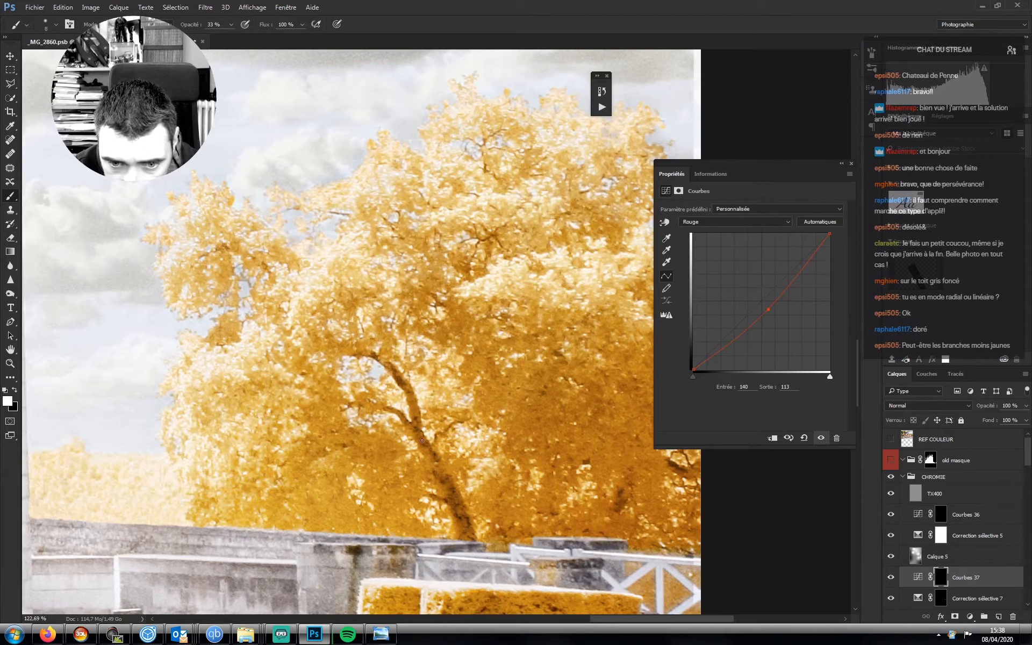
{"action": "mouse_move", "coordinate": [417, 426]}
{"action": "left_mouse_down"}
{"action": "mouse_move", "coordinate": [389, 407]}
{"action": "mouse_move", "coordinate": [410, 391]}
{"action": "mouse_move", "coordinate": [365, 353]}
{"action": "mouse_move", "coordinate": [392, 371]}
{"action": "left_mouse_up"}
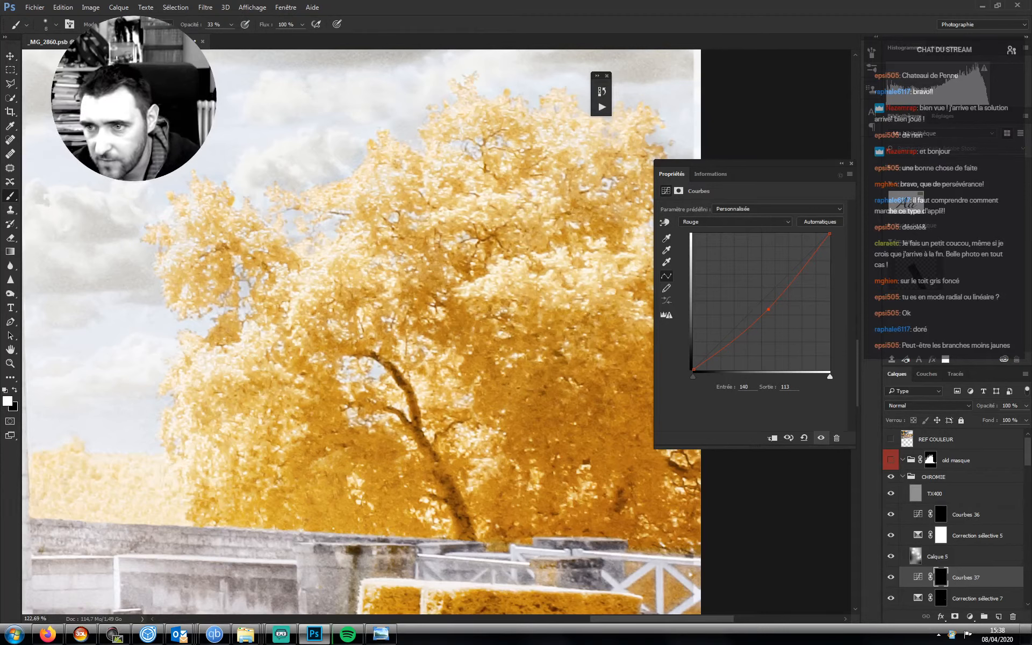
- Collapse the adjustment properties and paint white on the Curves mask over the background tree's thin side branch and trunk base
{"action": "left_click", "coordinate": [842, 164]}
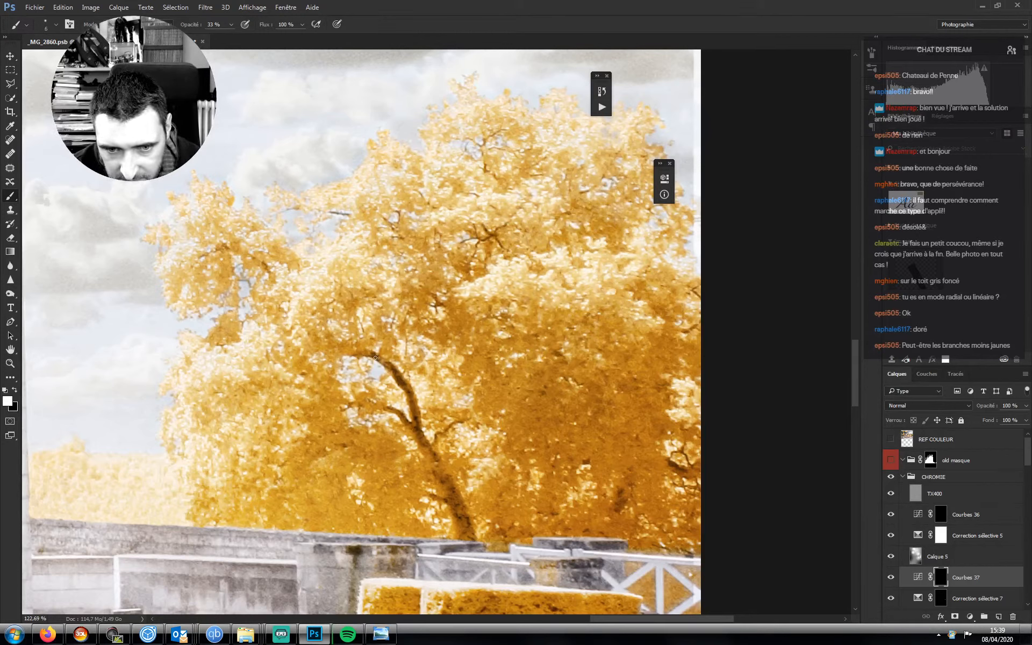
{"action": "left_click_drag", "start_coordinate": [348, 407], "coordinate": [367, 404]}
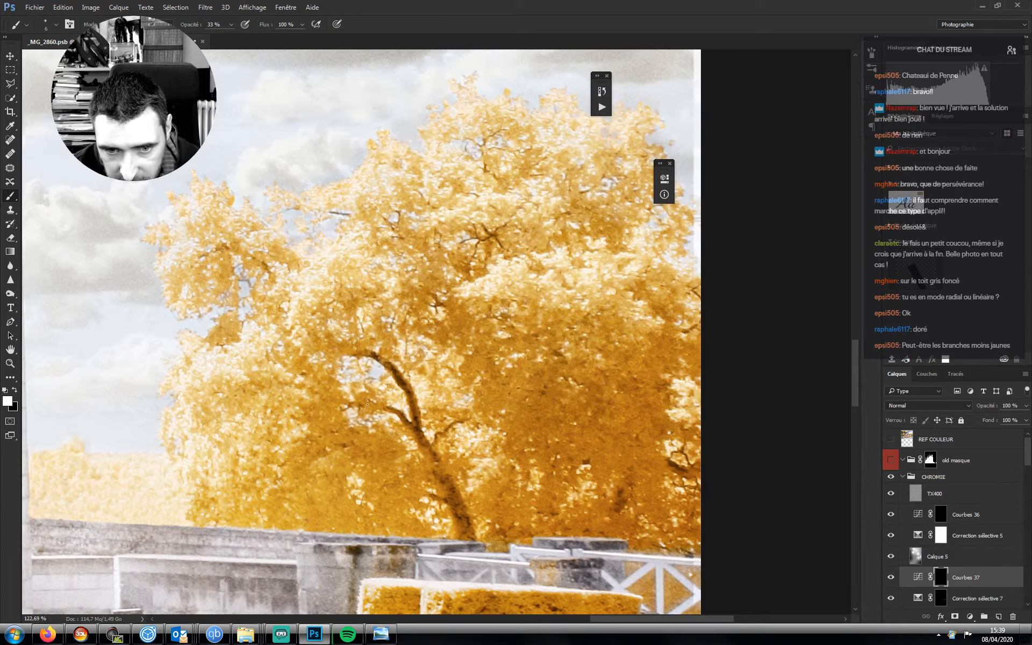
{"action": "key", "text": "bracketright"}
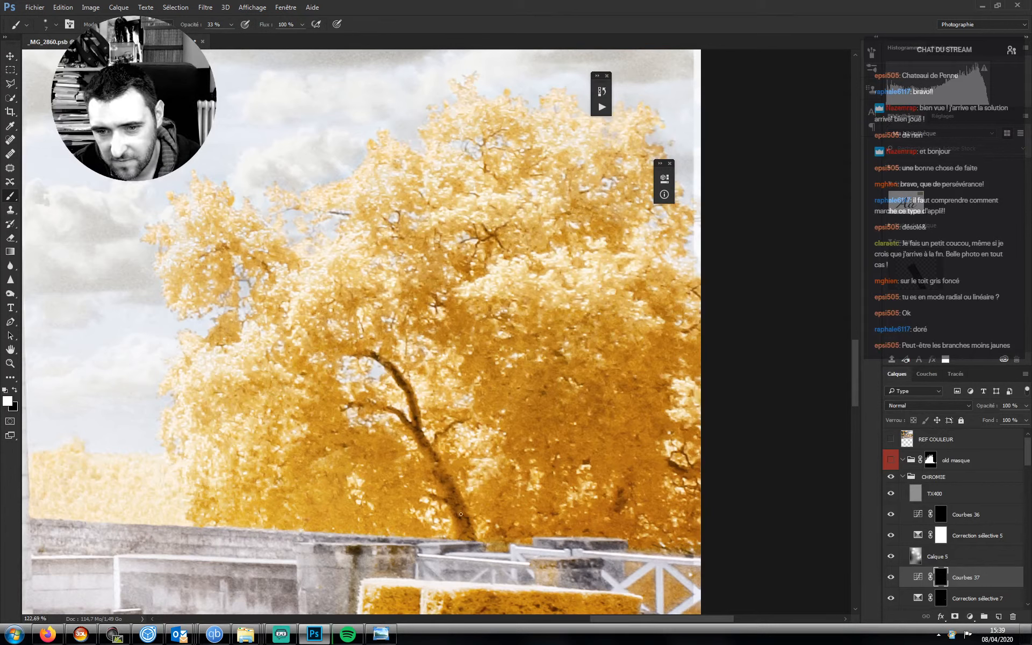
{"action": "left_click_drag", "start_coordinate": [464, 529], "coordinate": [470, 538]}
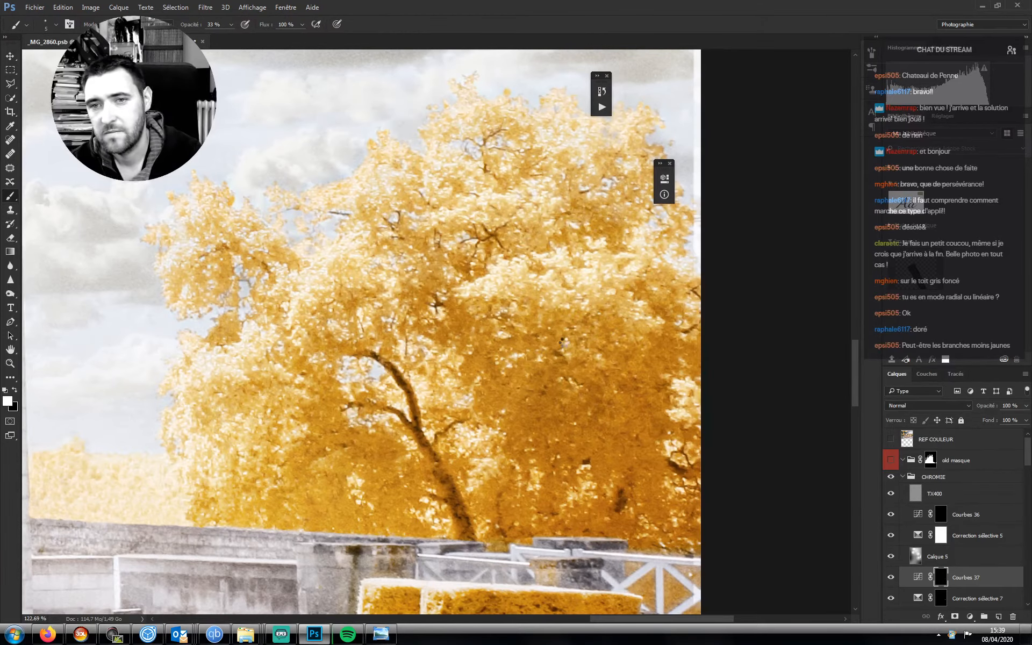
- View the whole photo and compare it with the CHROMIE group hidden and shown
{"action": "key", "text": "ctrl+minus"}
{"action": "key", "text": "ctrl+minus"}
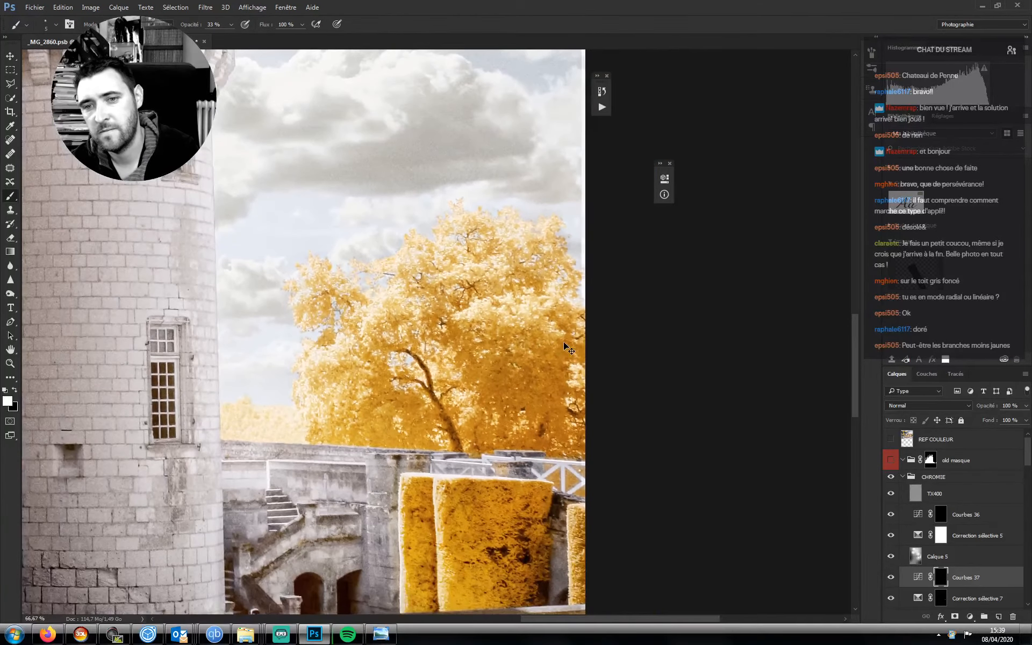
{"action": "key", "text": "ctrl+minus"}
{"action": "key", "text": "ctrl+minus"}
{"action": "key", "text": "ctrl+minus"}
{"action": "key", "text": "ctrl+minus"}
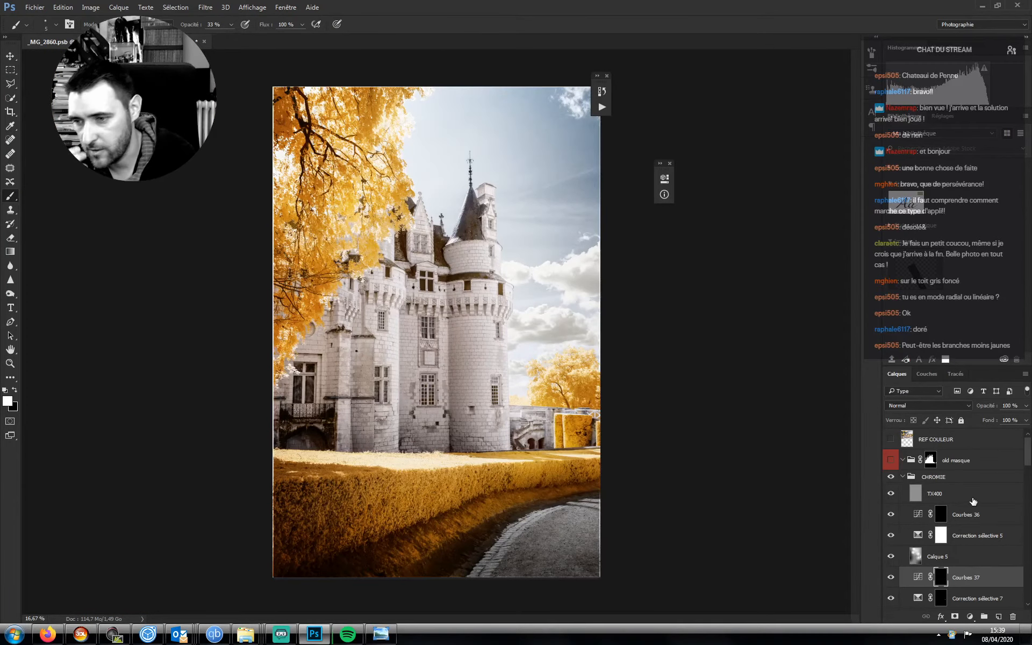
{"action": "left_click", "coordinate": [897, 488]}
{"action": "left_click", "coordinate": [903, 477]}
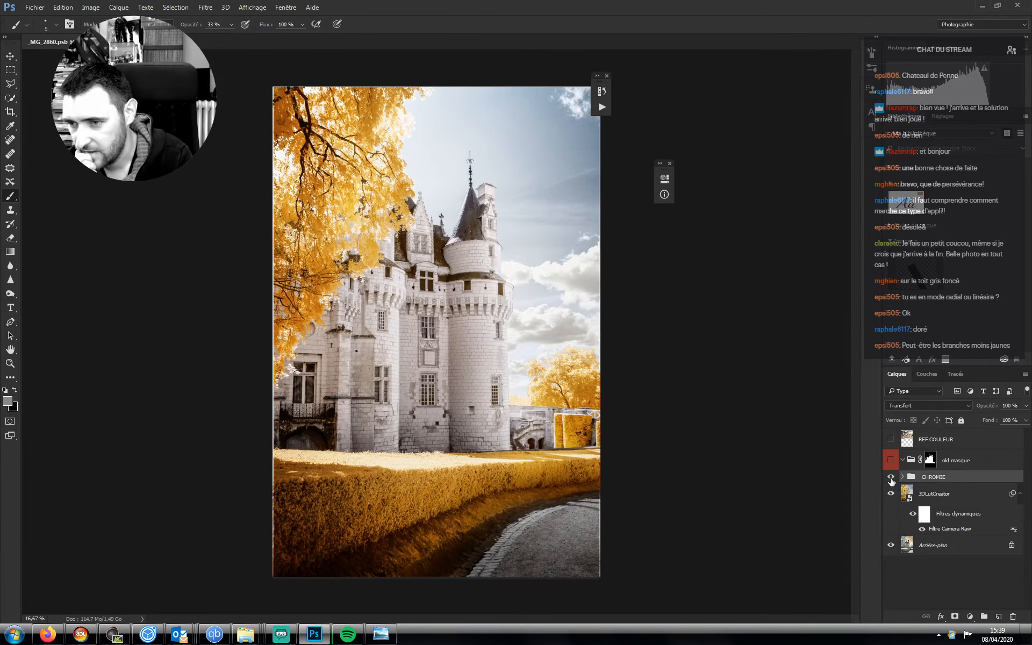
{"action": "left_click", "coordinate": [890, 477]}
{"action": "left_click", "coordinate": [892, 477]}
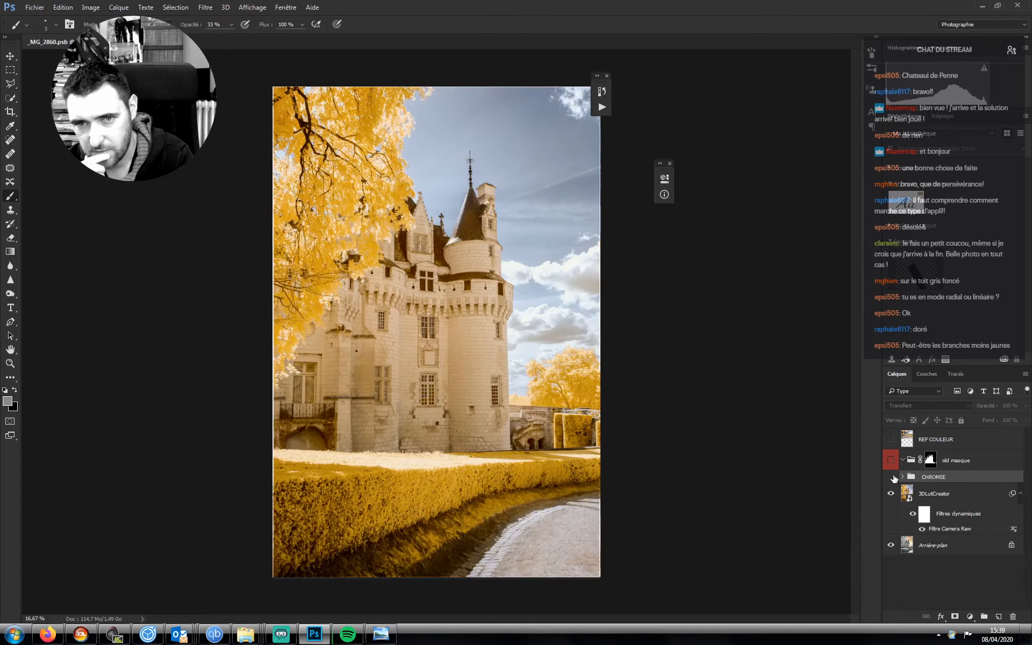
{"action": "left_click", "coordinate": [892, 478]}
{"action": "left_click", "coordinate": [903, 477]}
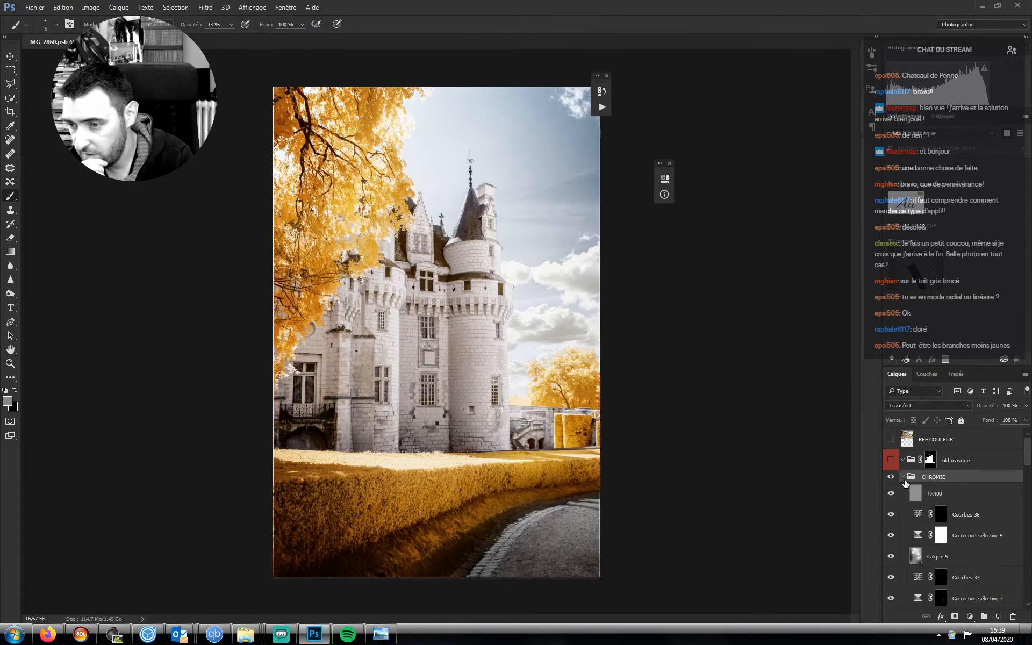
- Collapse the VEGETATION group and expand the CHATEAU group in the layer stack
{"action": "left_click_drag", "start_coordinate": [1027, 452], "coordinate": [1027, 499]}
{"action": "scroll", "coordinate": [969, 529], "scroll_direction": "down", "scroll_amount": 10}
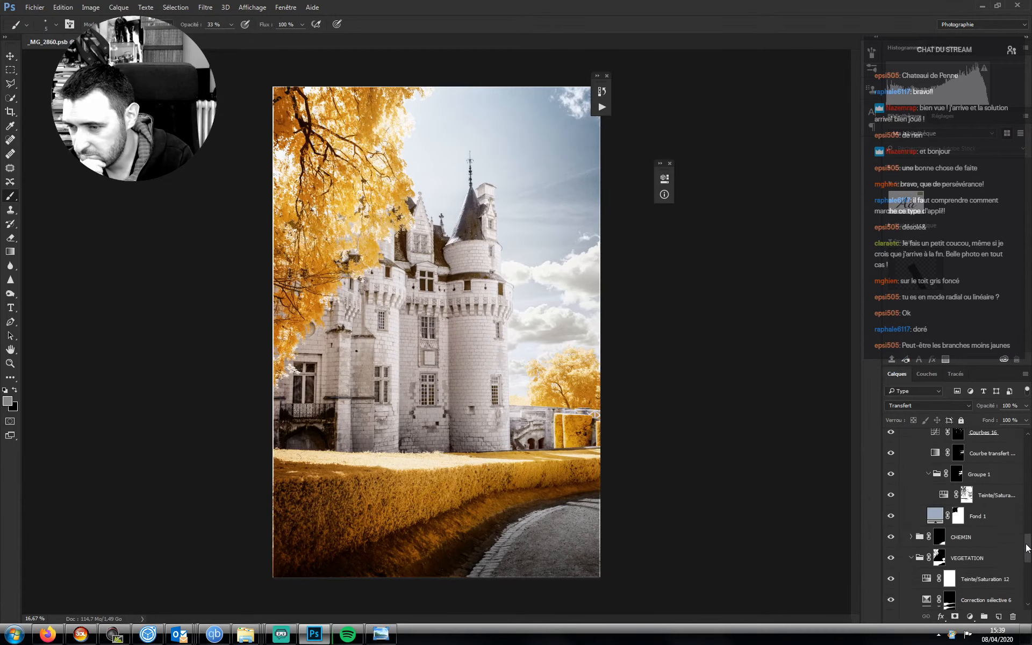
{"action": "left_click", "coordinate": [910, 507]}
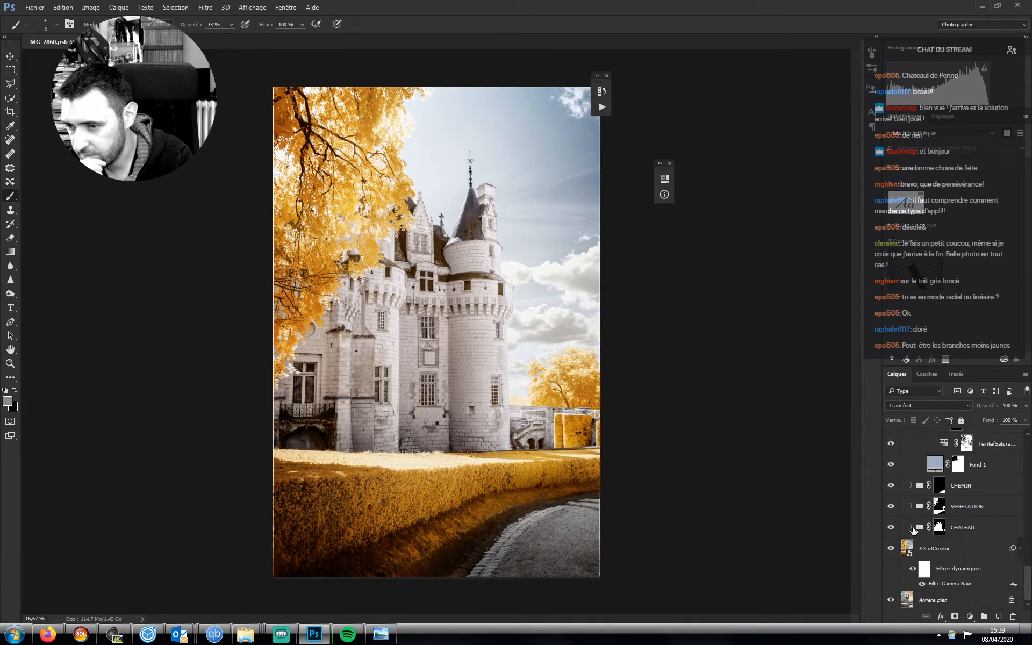
{"action": "left_click", "coordinate": [913, 530]}
{"action": "left_click", "coordinate": [939, 549]}
{"action": "left_click", "coordinate": [943, 573]}
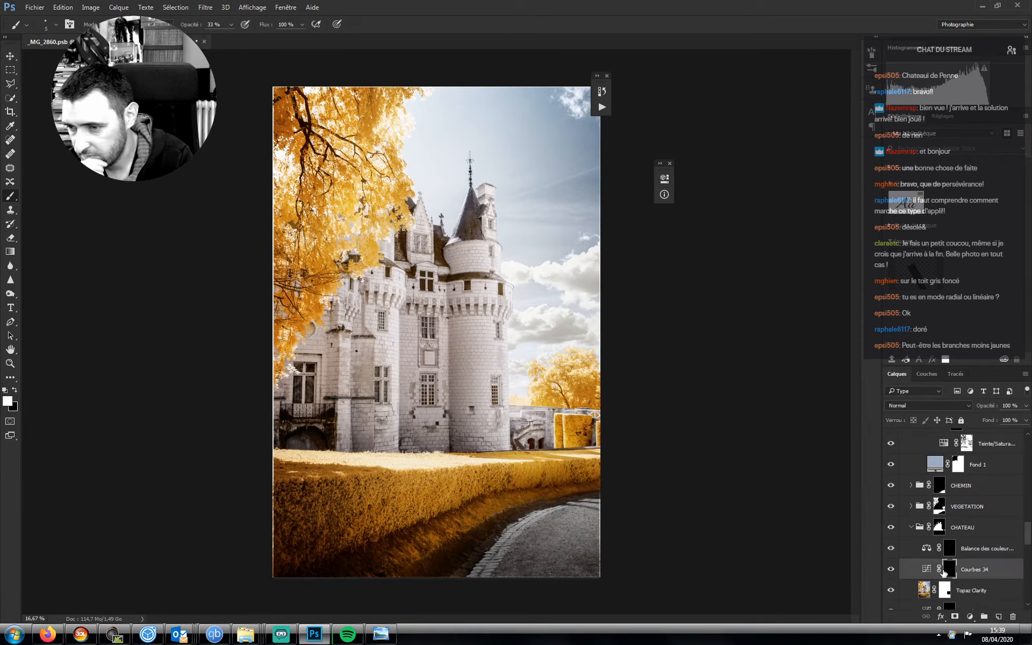
{"action": "left_click_drag", "start_coordinate": [1028, 534], "coordinate": [1027, 543]}
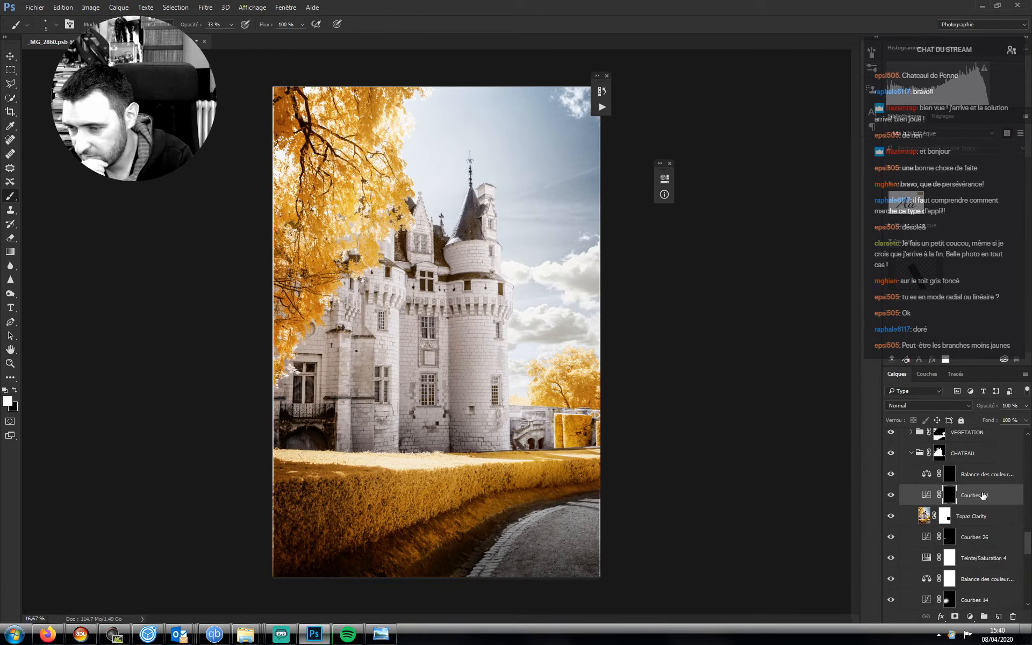
- Add a Curves layer above the CHATEAU group's topmost Color Balance layer and lower the RGB curve at input 188 to output 137
{"action": "left_click", "coordinate": [971, 479]}
{"action": "left_click", "coordinate": [971, 617]}
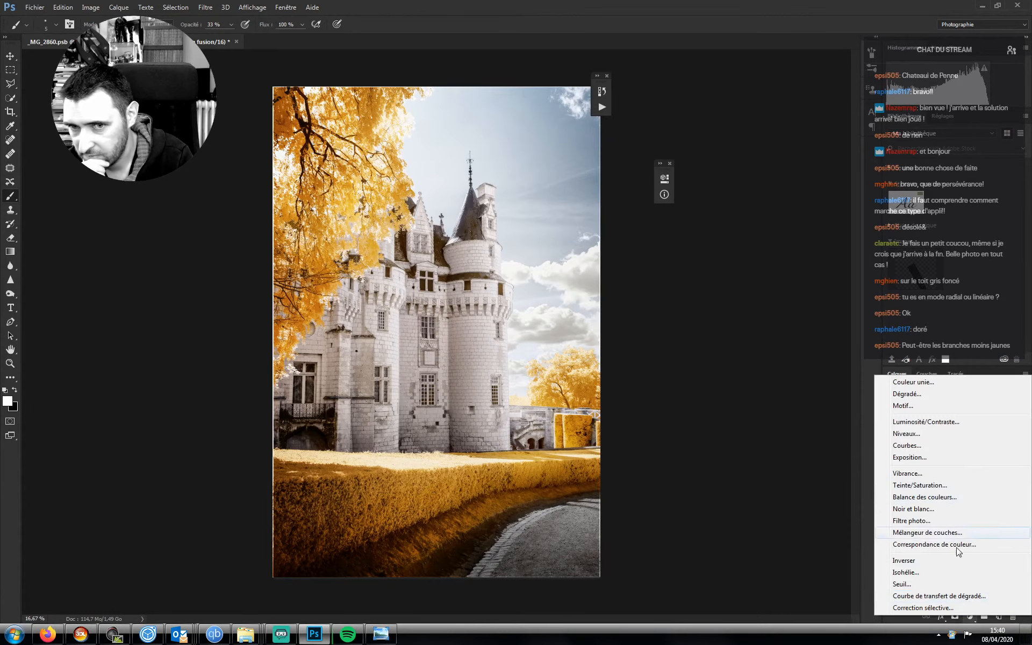
{"action": "left_click", "coordinate": [916, 449]}
{"action": "left_click_drag", "start_coordinate": [587, 273], "coordinate": [592, 295]}
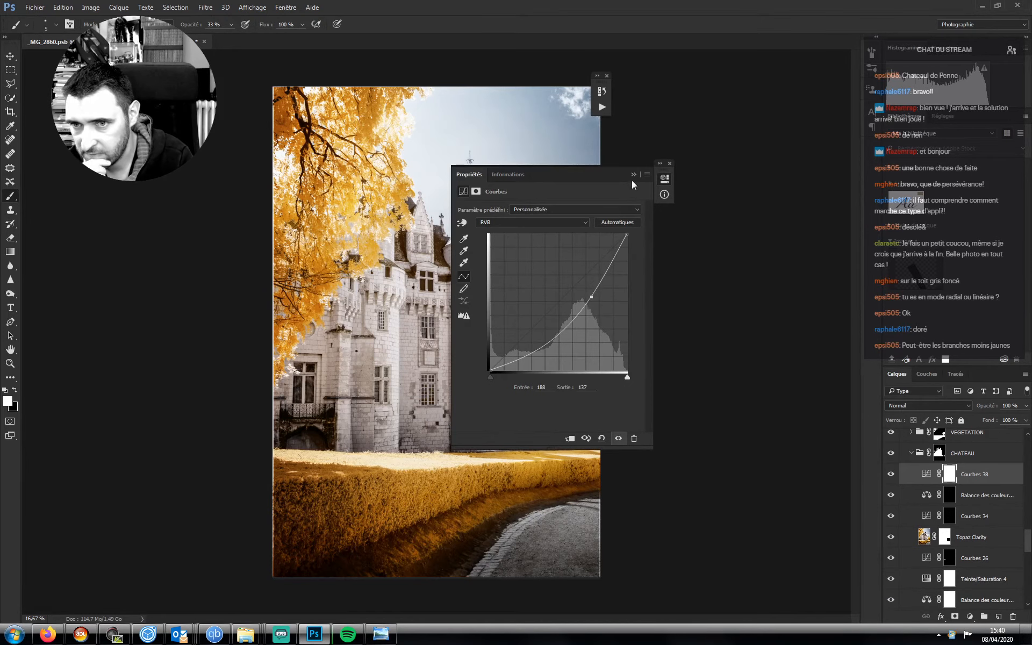
{"action": "left_click", "coordinate": [634, 174]}
- Invert the new Curves layer's mask to black, with the castle's upper towers in close view
{"action": "key", "text": "ctrl+plus"}
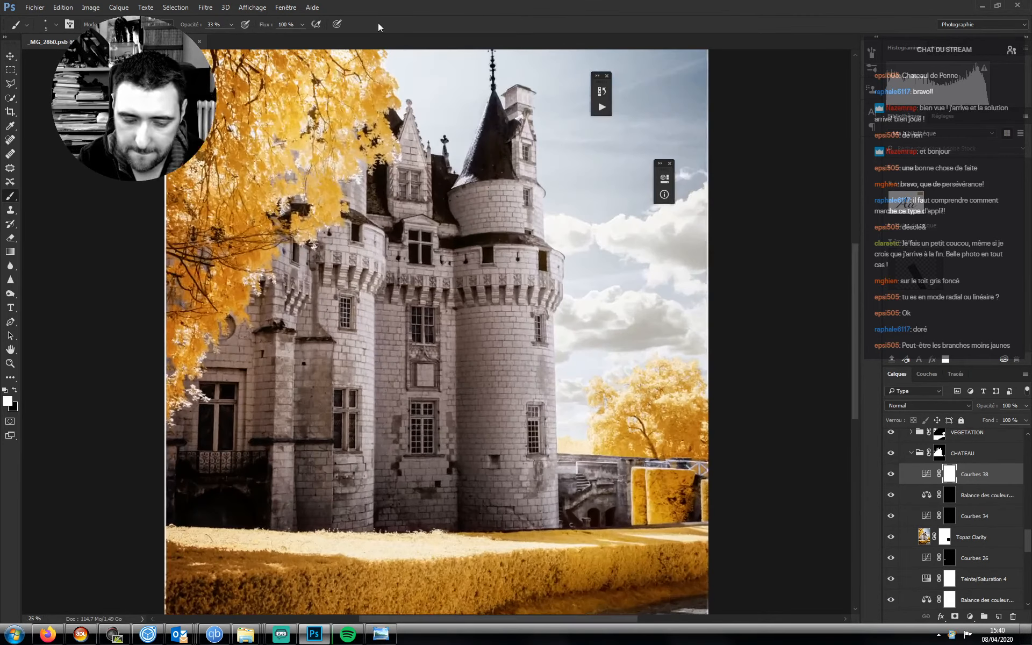
{"action": "key", "text": "ctrl+plus"}
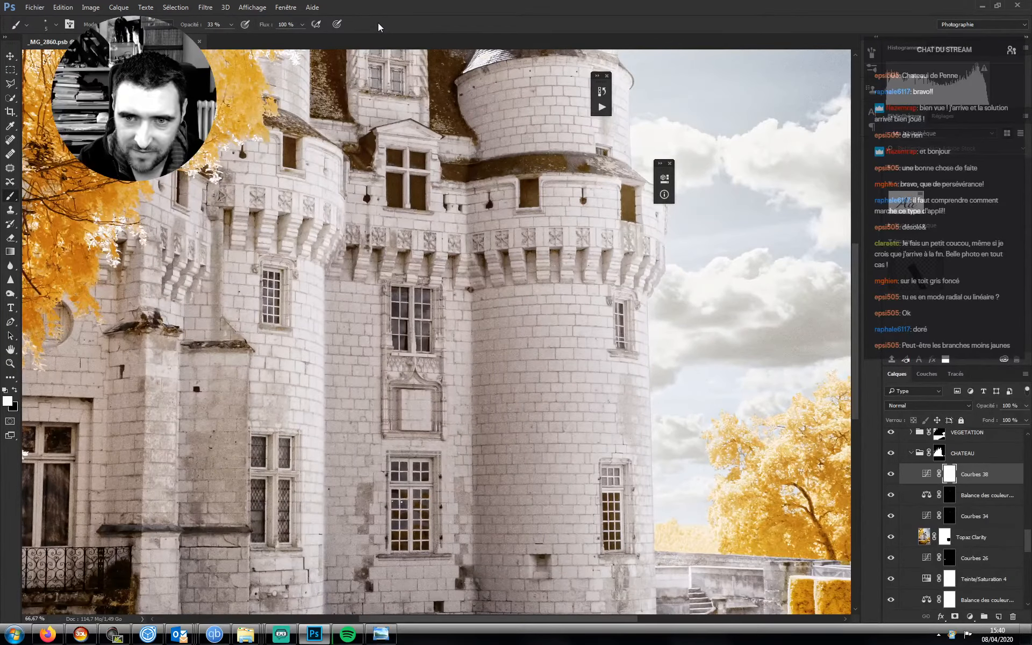
{"action": "key", "text": "ctrl+plus"}
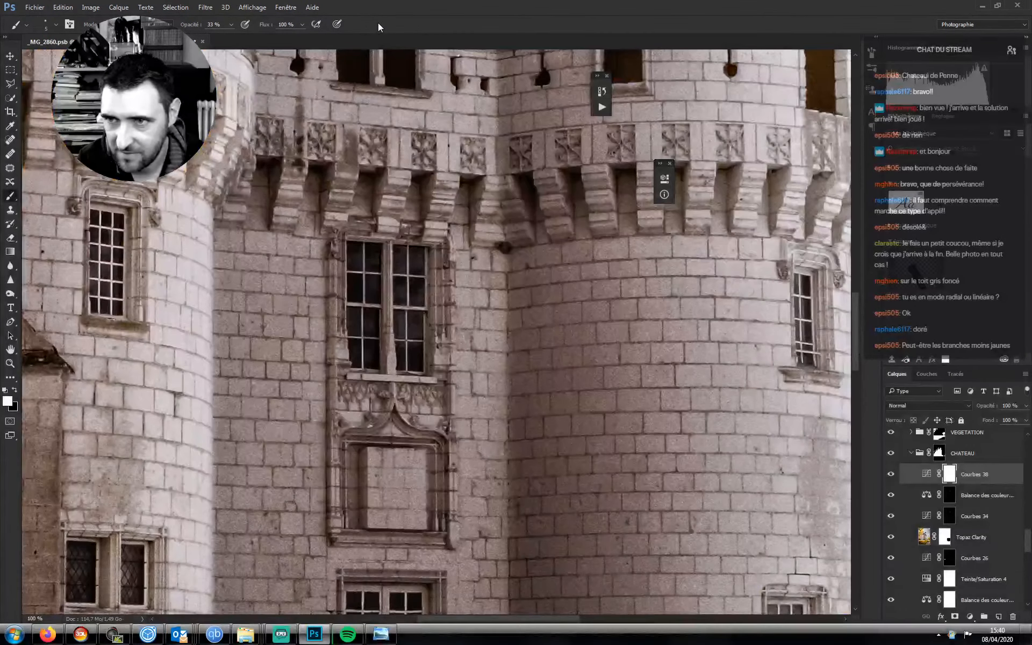
{"action": "key", "text": "ctrl+minus"}
{"action": "left_click_drag", "start_coordinate": [431, 400], "coordinate": [434, 433]}
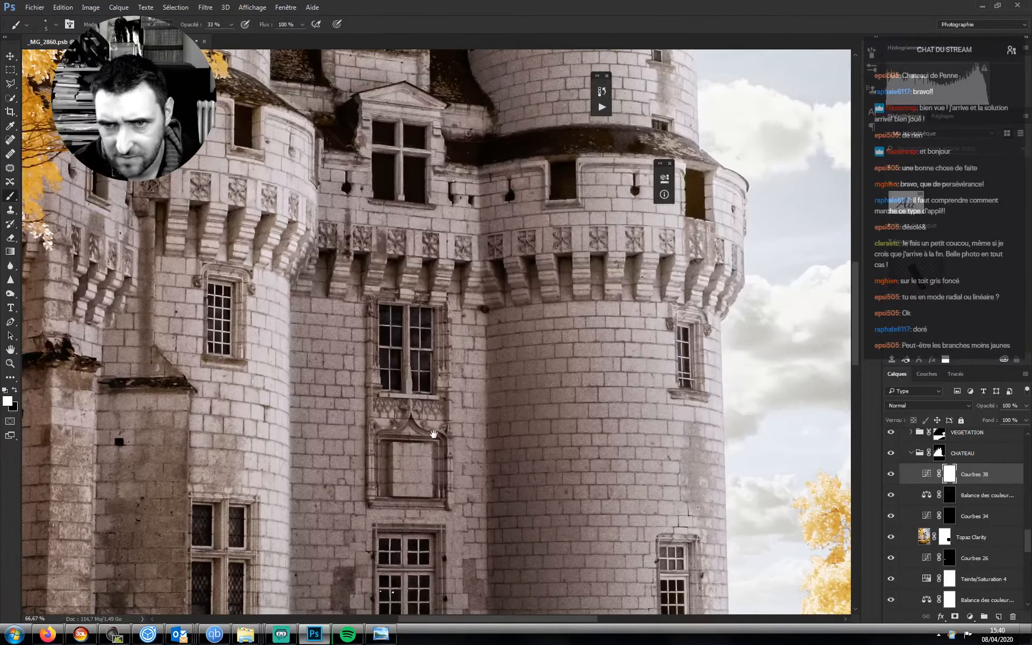
{"action": "scroll", "coordinate": [434, 433], "scroll_direction": "up", "scroll_amount": 5}
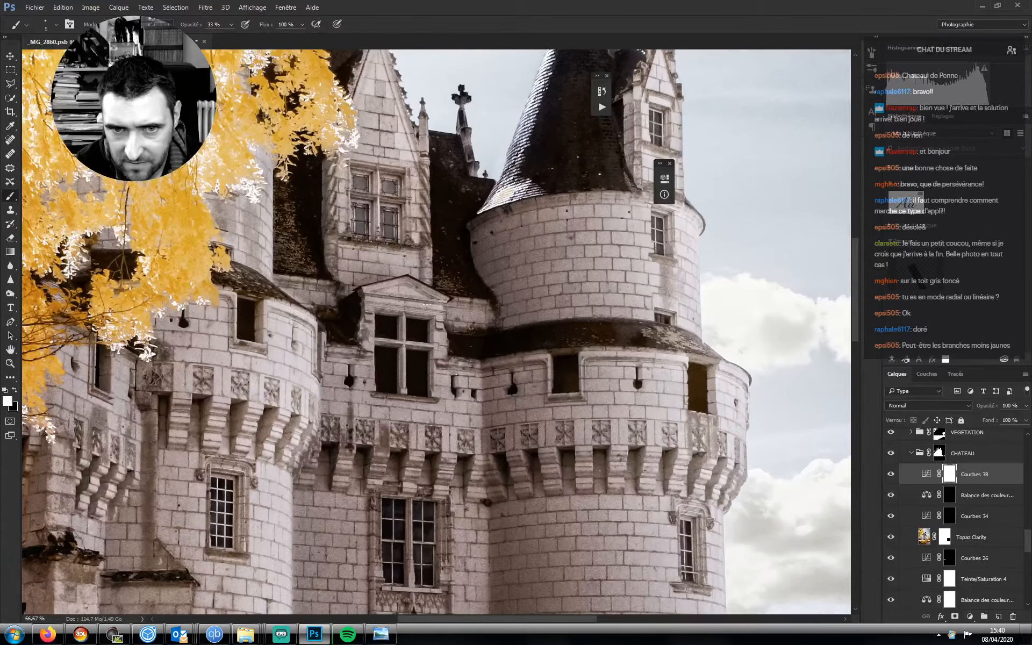
{"action": "key", "text": "ctrl+i"}
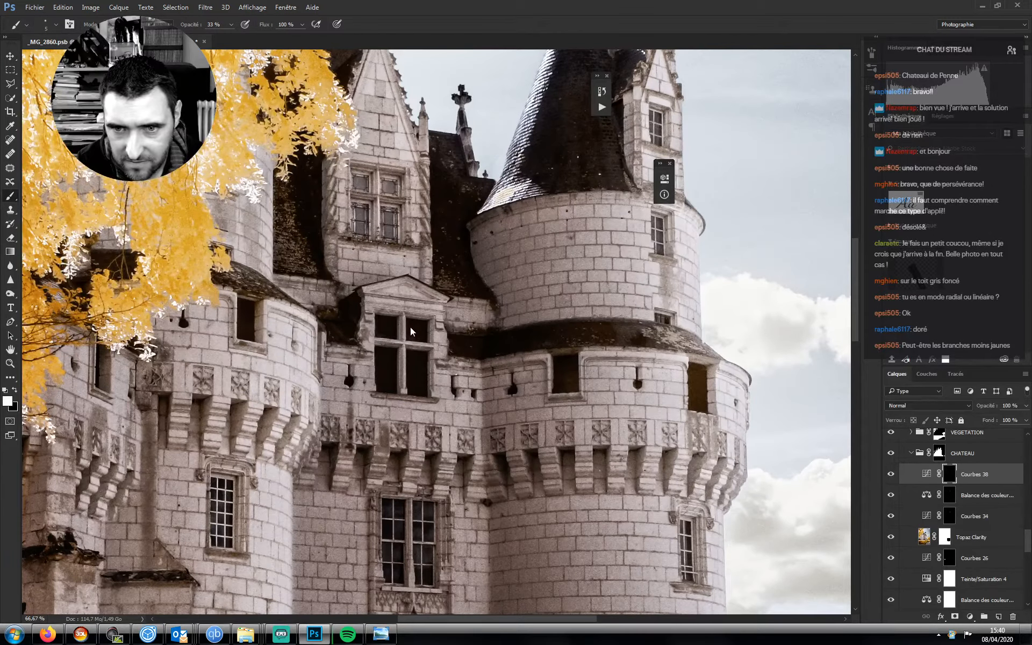
- Outline the two upper panes of the gabled dormer's window as one combined Polygonal Lasso selection
{"action": "key", "text": "l"}
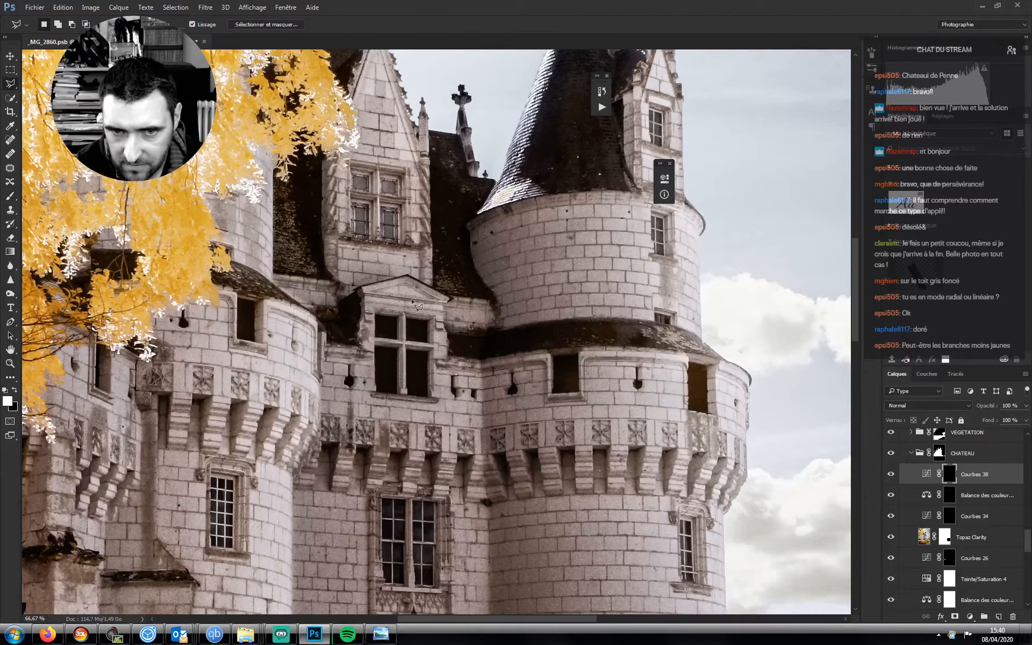
{"action": "key", "text": "b"}
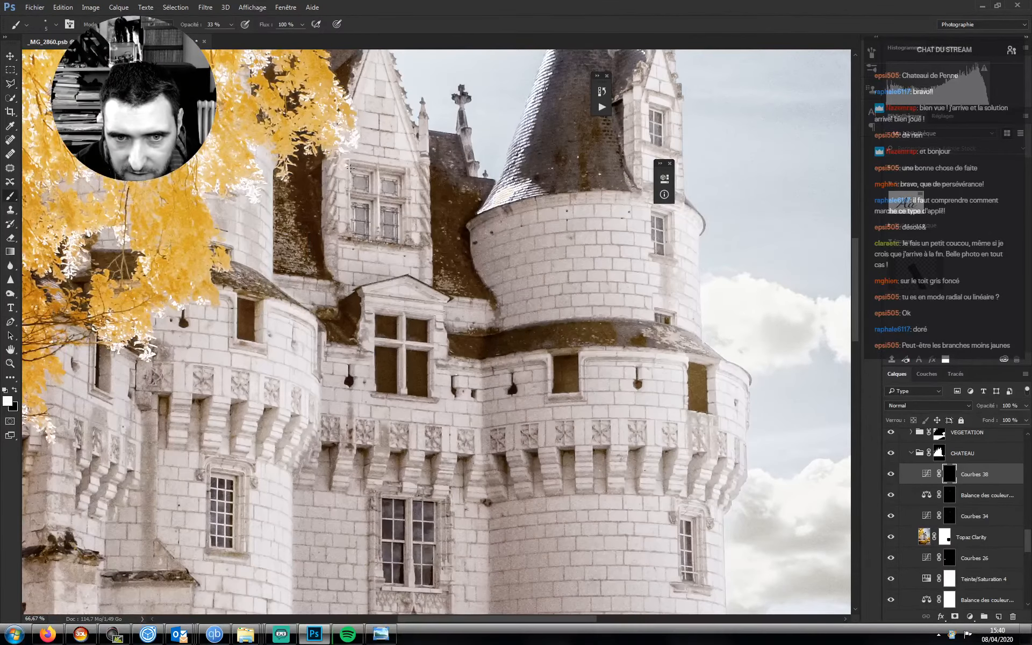
{"action": "left_click", "coordinate": [9, 85]}
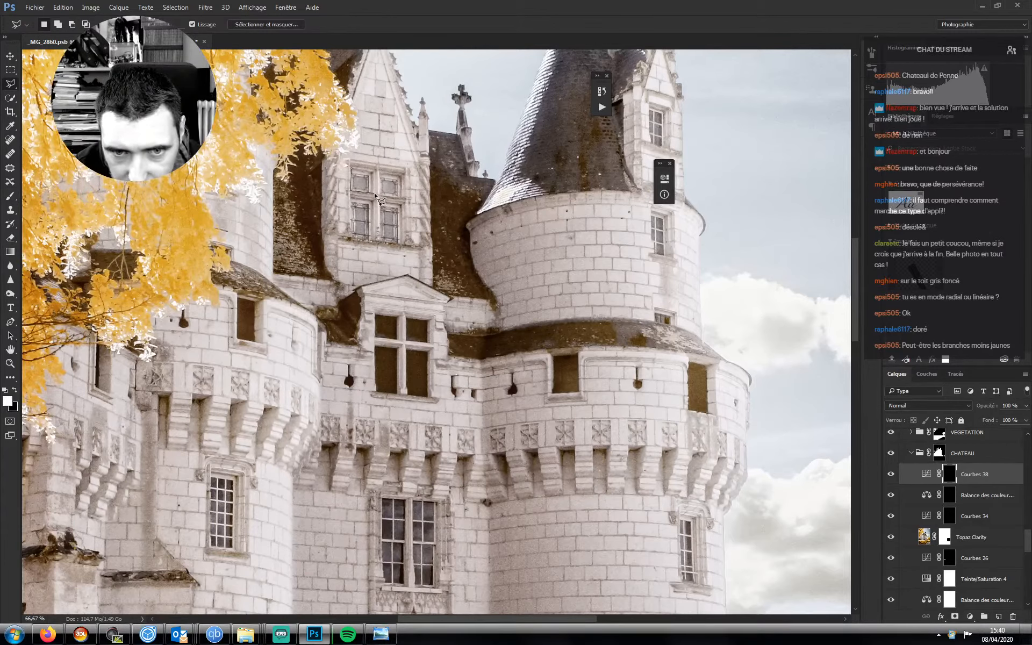
{"action": "left_click", "coordinate": [352, 169]}
{"action": "key", "text": "shift"}
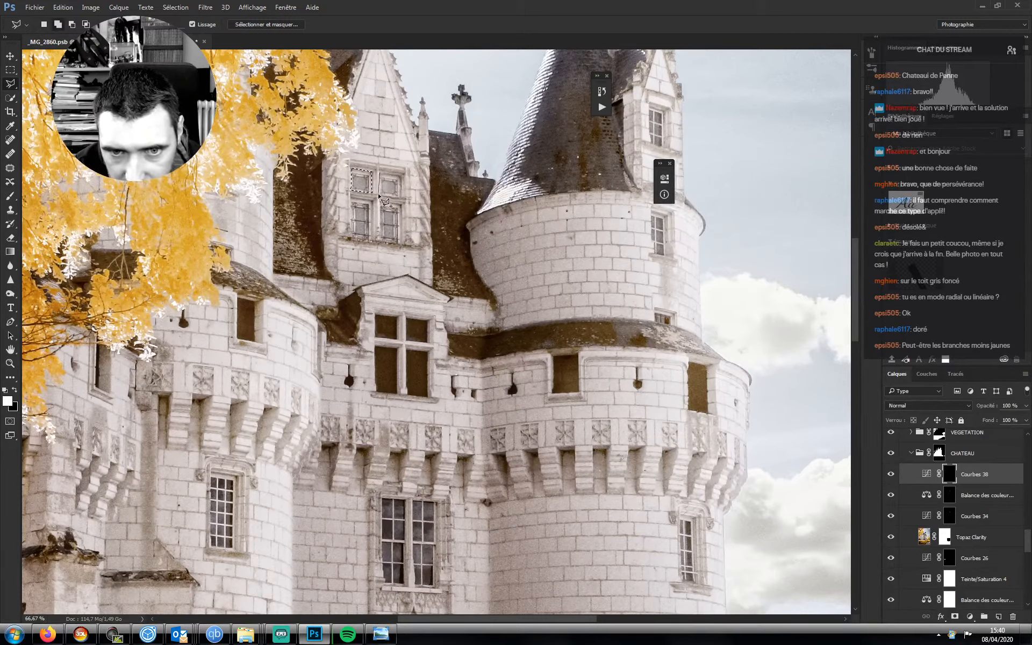
{"action": "left_click", "coordinate": [379, 196]}
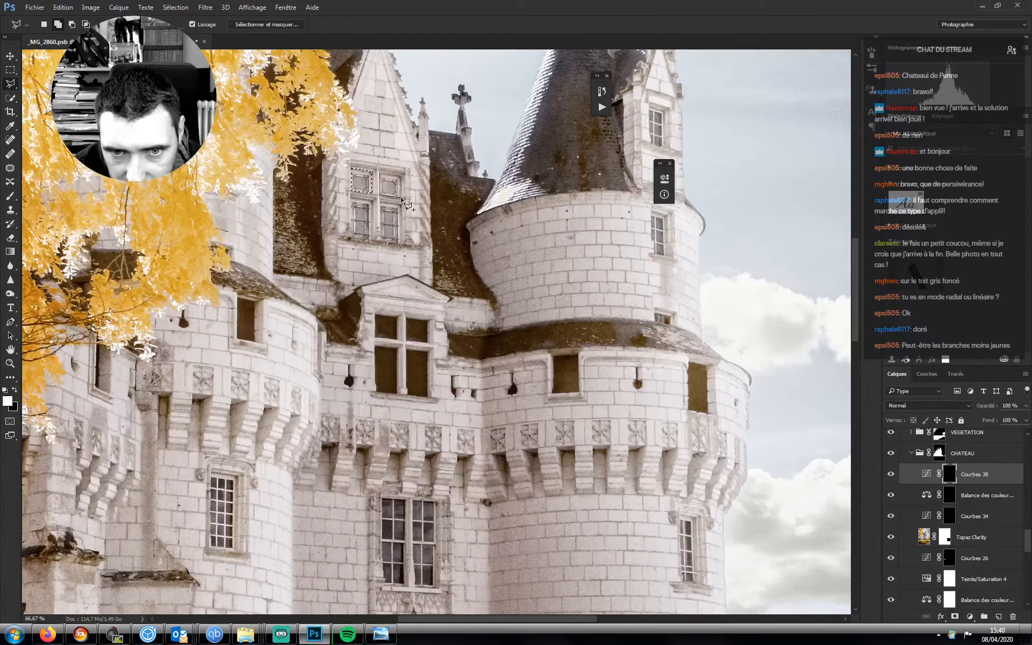
{"action": "left_click", "coordinate": [401, 196]}
{"action": "left_click", "coordinate": [401, 173]}
{"action": "left_click", "coordinate": [380, 173]}
{"action": "left_click", "coordinate": [379, 195]}
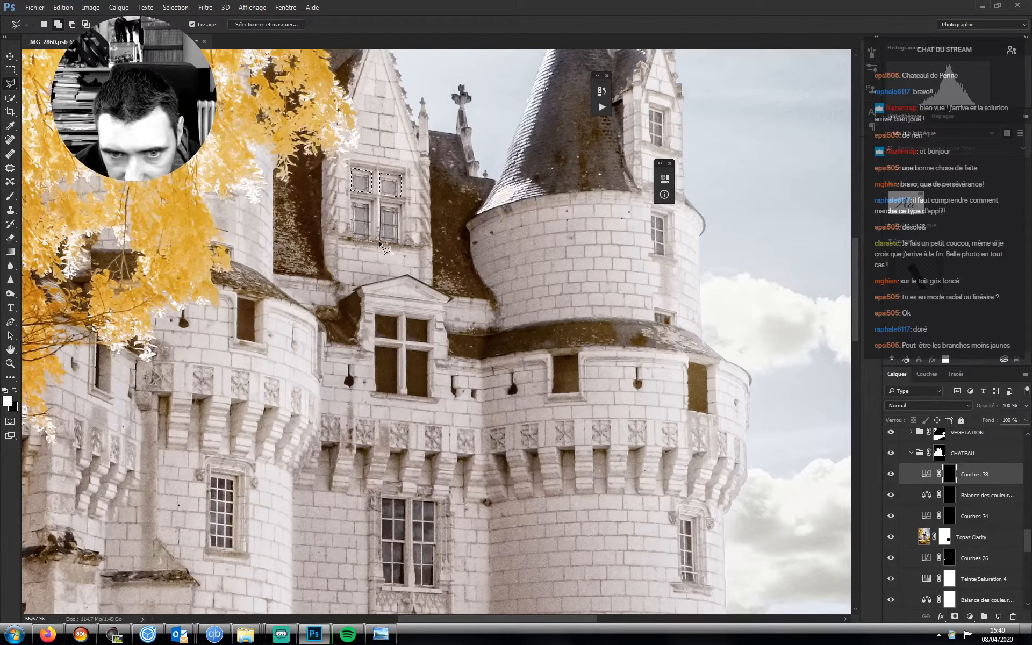
- Add the dormer window's two lower panes to the selection, invert the Curves mask inside all four panes, and deselect
{"action": "left_click", "coordinate": [401, 205]}
{"action": "left_click", "coordinate": [380, 203]}
{"action": "left_click", "coordinate": [370, 201], "text": "shift"}
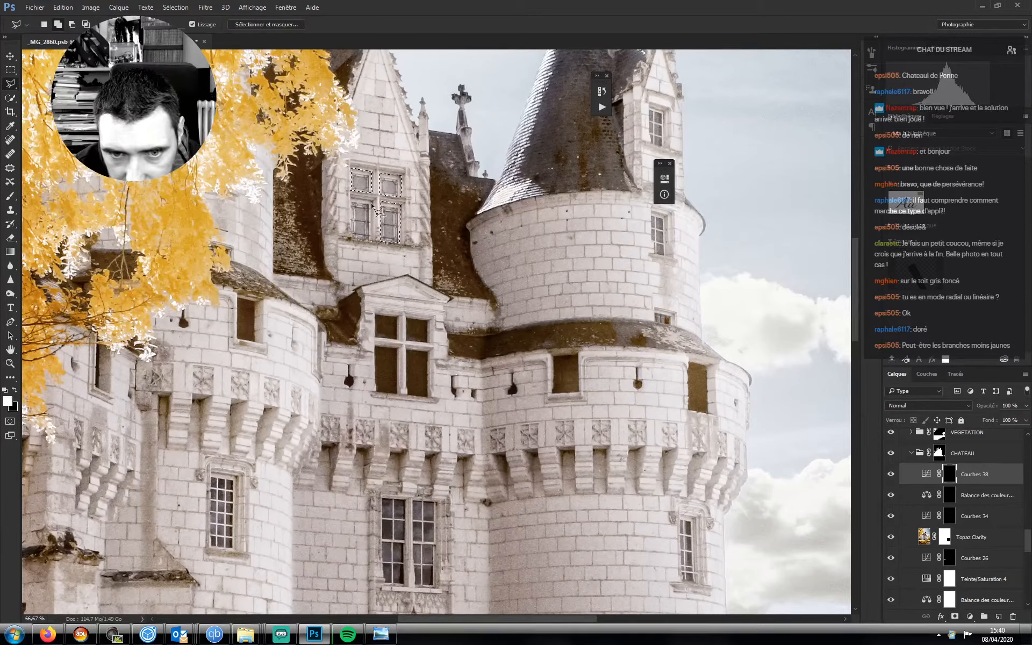
{"action": "left_click", "coordinate": [371, 240]}
{"action": "left_click", "coordinate": [351, 238]}
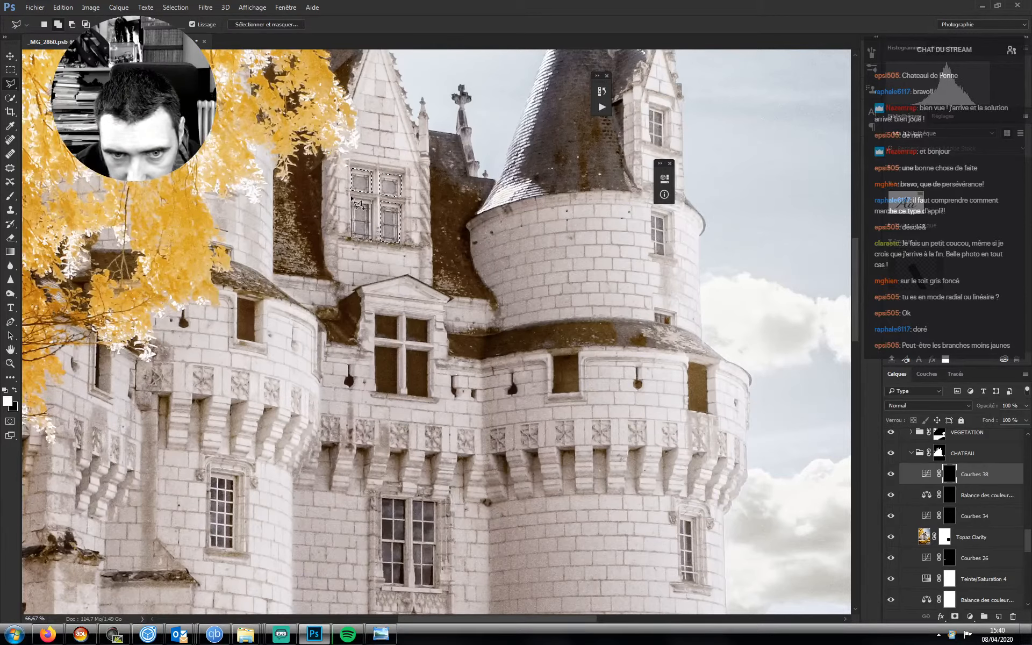
{"action": "left_click", "coordinate": [353, 202]}
{"action": "left_click", "coordinate": [370, 201]}
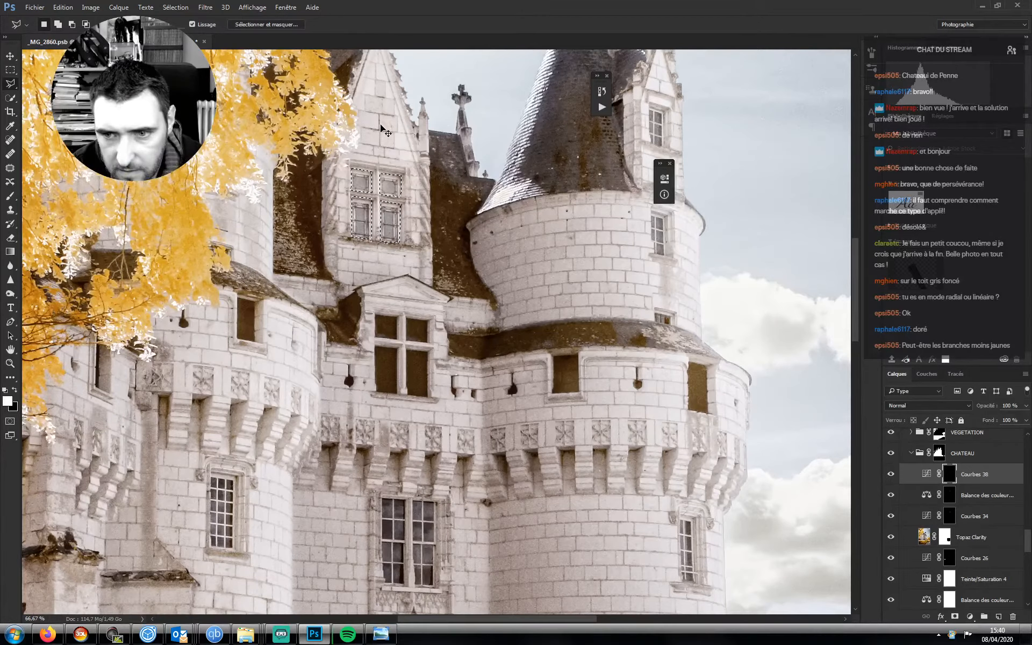
{"action": "key", "text": "ctrl+d"}
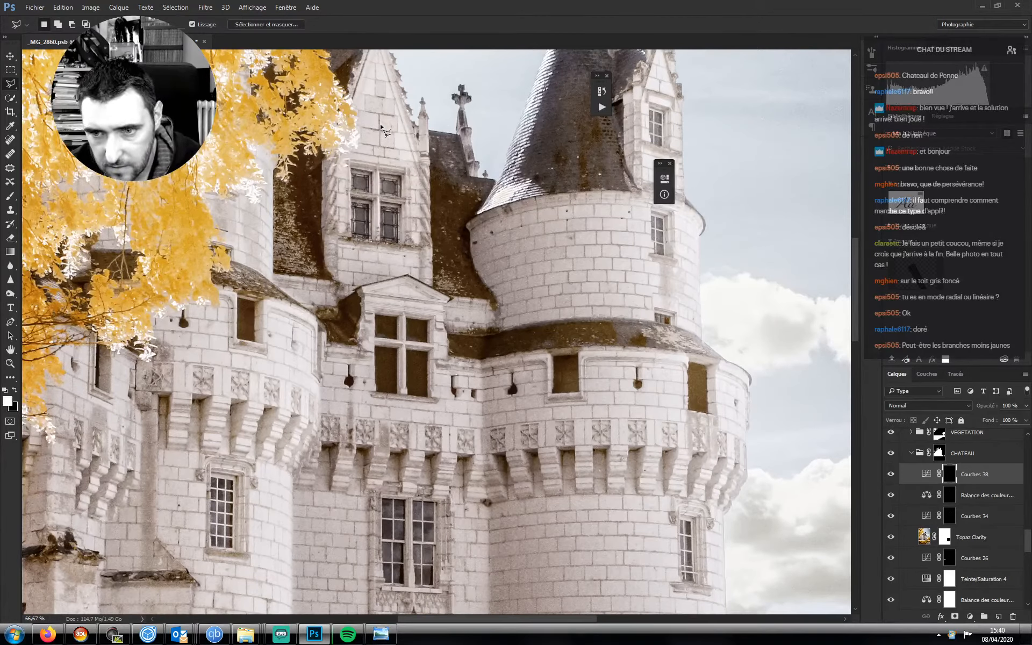
- Select the two dark openings below the large round tower's lower roof with the Polygonal Lasso, invert the Curves mask inside them, and deselect
{"action": "key", "text": "m"}
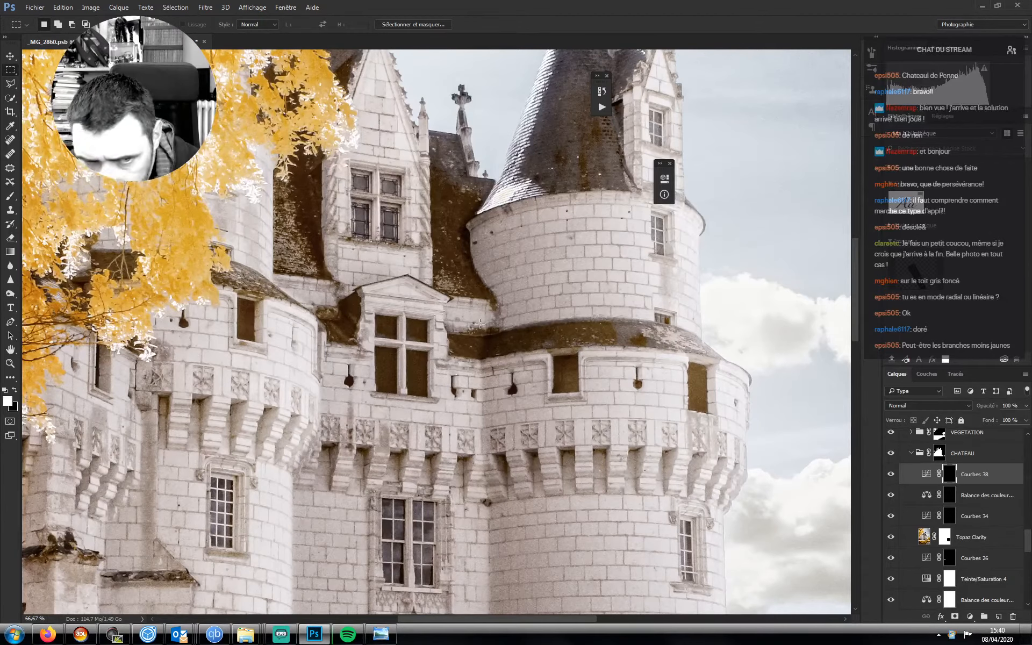
{"action": "left_click", "coordinate": [10, 83]}
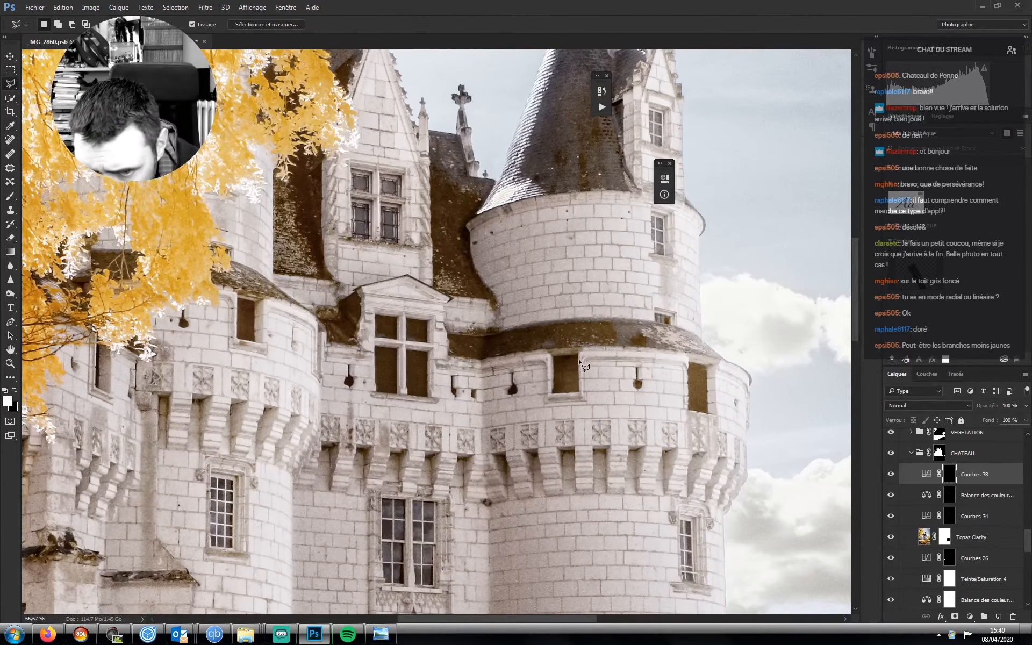
{"action": "left_click", "coordinate": [579, 392]}
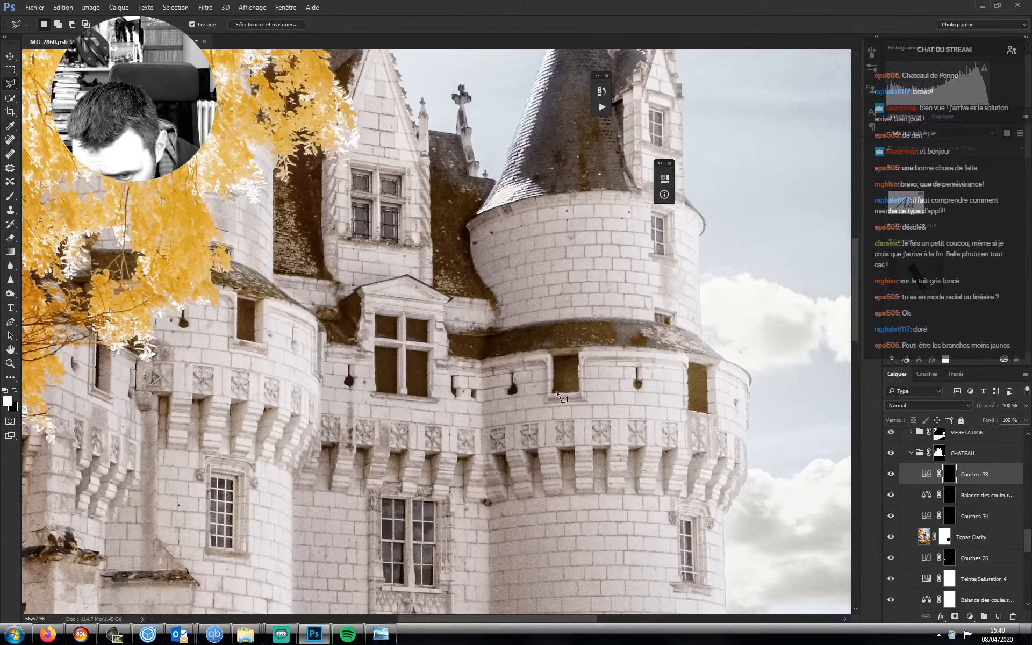
{"action": "left_click", "coordinate": [554, 392]}
{"action": "left_click", "coordinate": [553, 354]}
{"action": "left_click", "coordinate": [579, 354]}
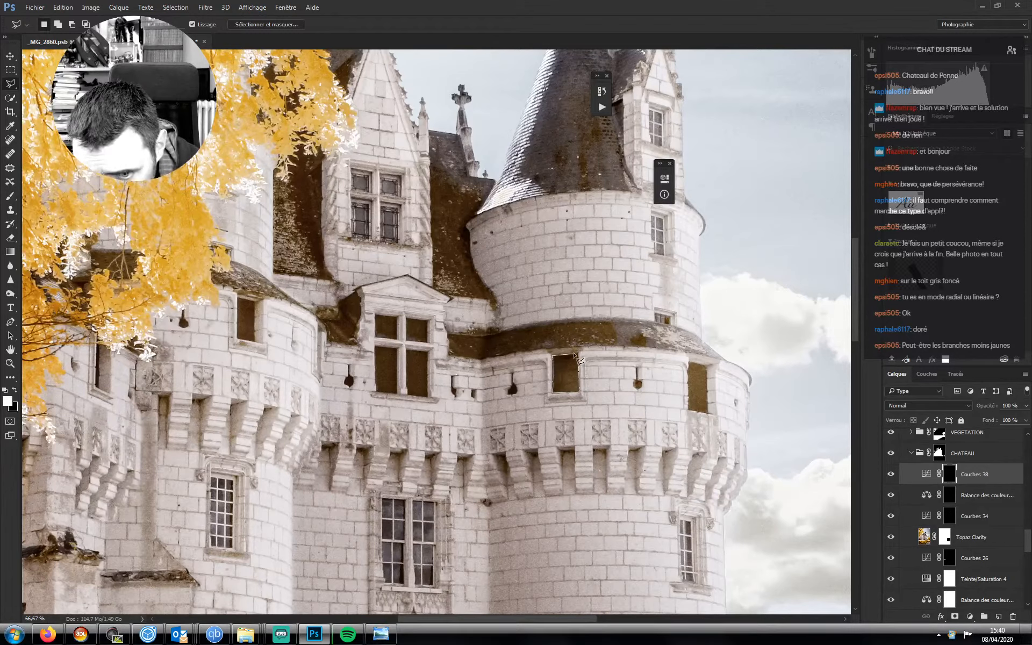
{"action": "key", "text": "shift"}
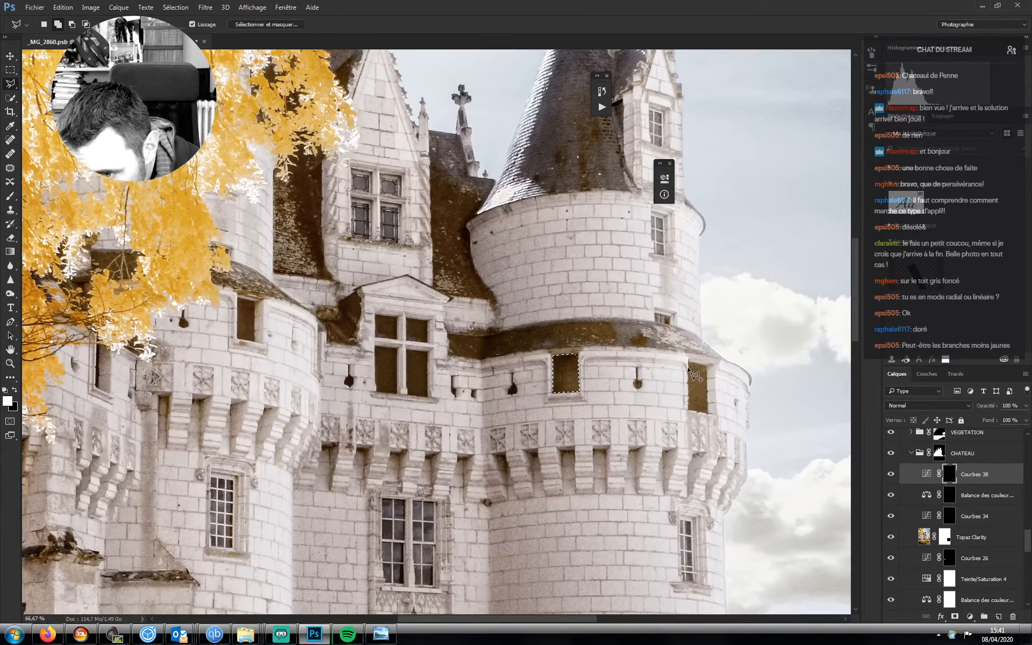
{"action": "left_click", "coordinate": [688, 409]}
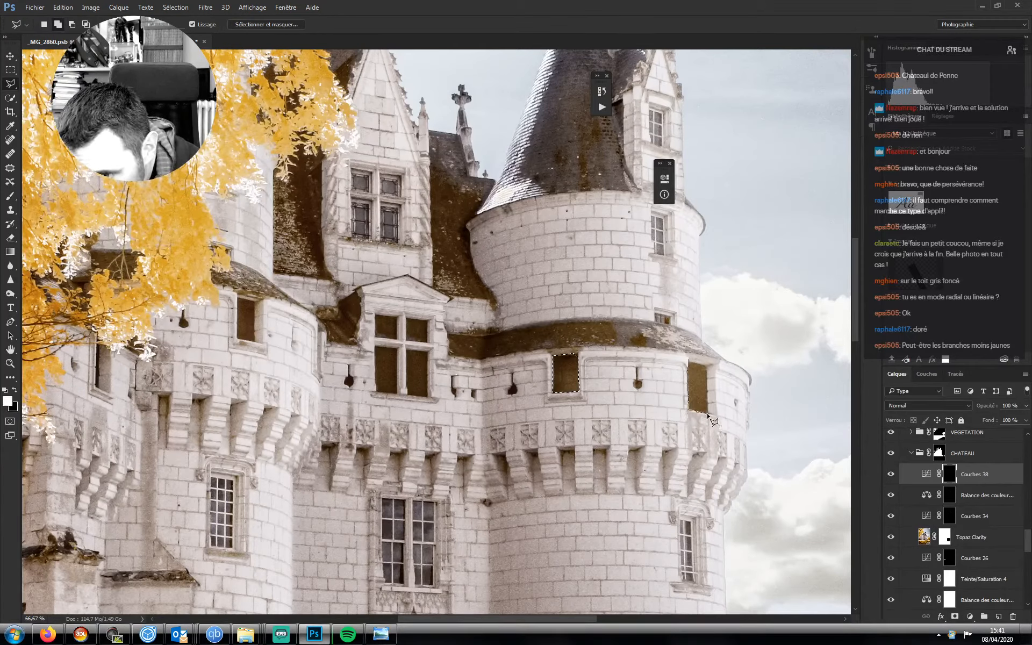
{"action": "left_click", "coordinate": [707, 413]}
{"action": "left_click", "coordinate": [690, 362]}
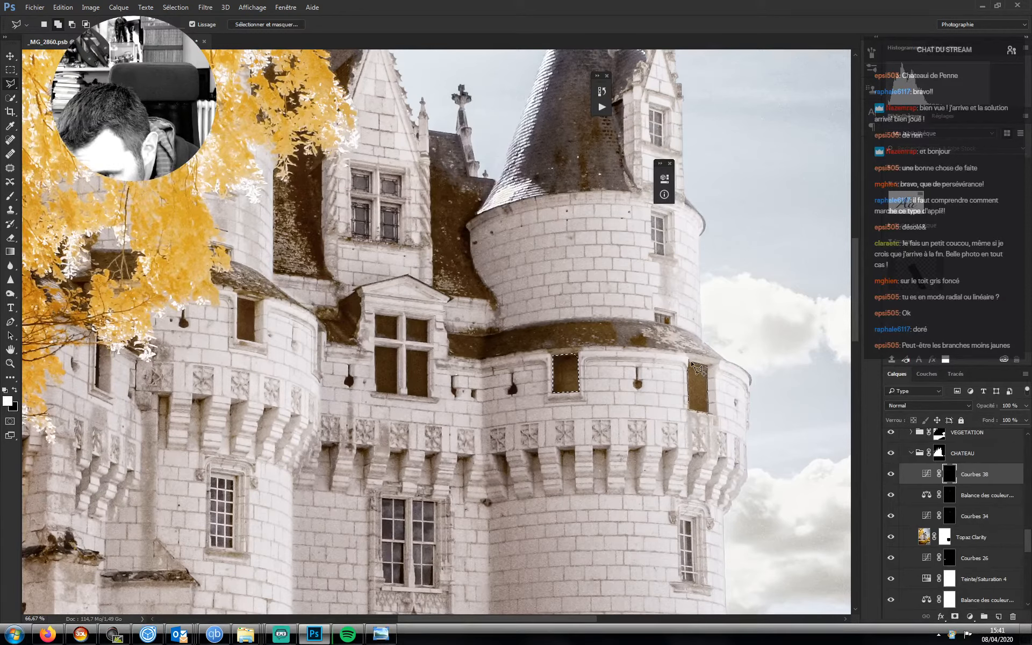
{"action": "key", "text": "ctrl+i"}
{"action": "key", "text": "ctrl+d"}
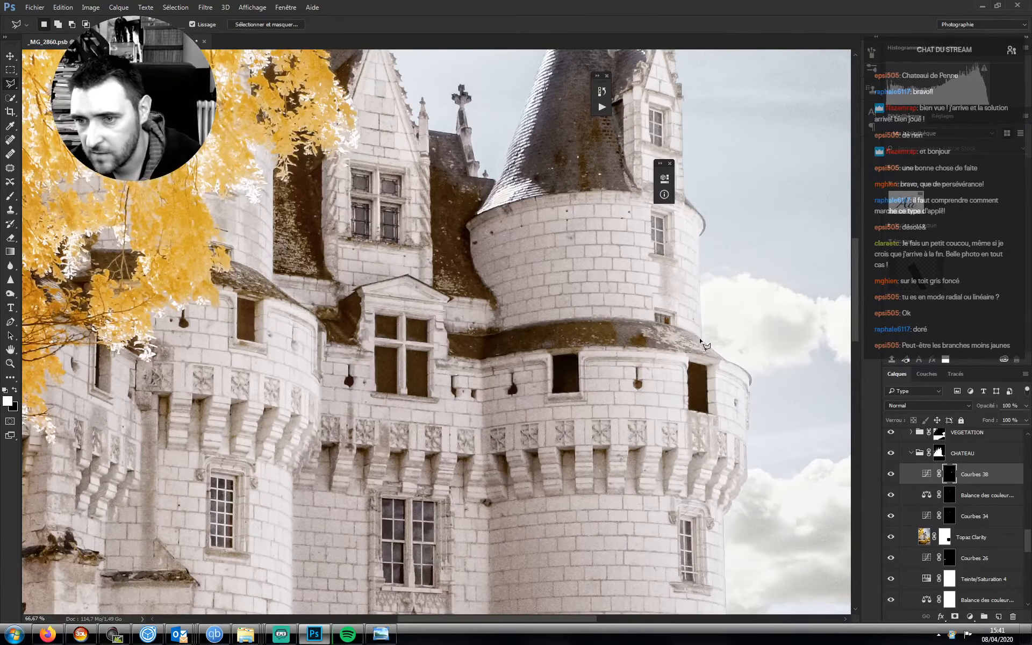
- Set the feather of the Curves layer's mask to 3 px and collapse its properties
{"action": "double_click", "coordinate": [949, 475]}
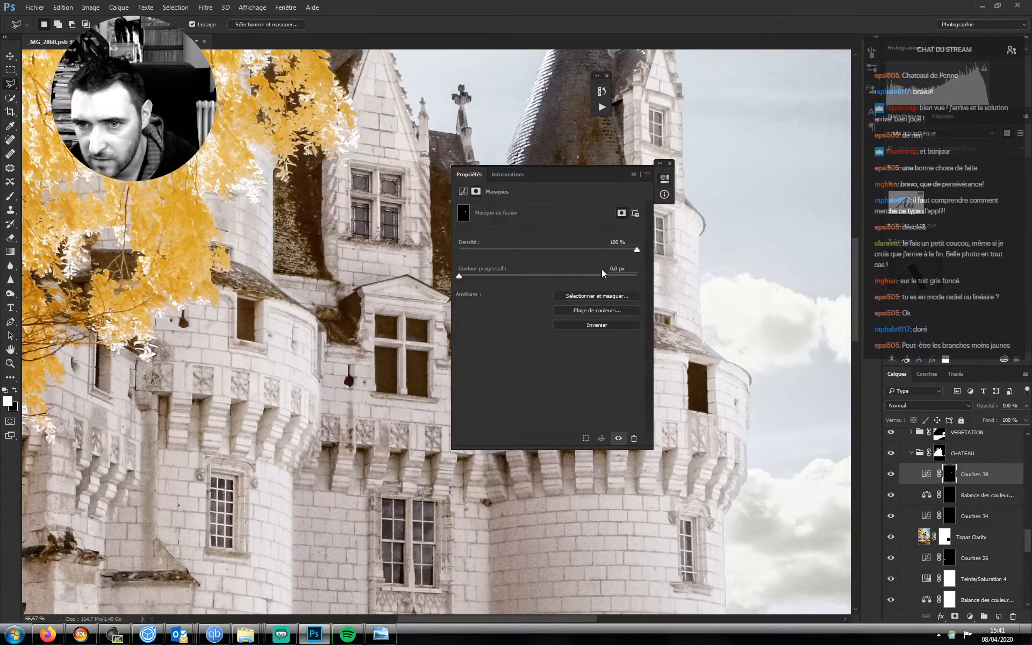
{"action": "left_click", "coordinate": [618, 268]}
{"action": "type", "text": "3"}
{"action": "left_click", "coordinate": [632, 174]}
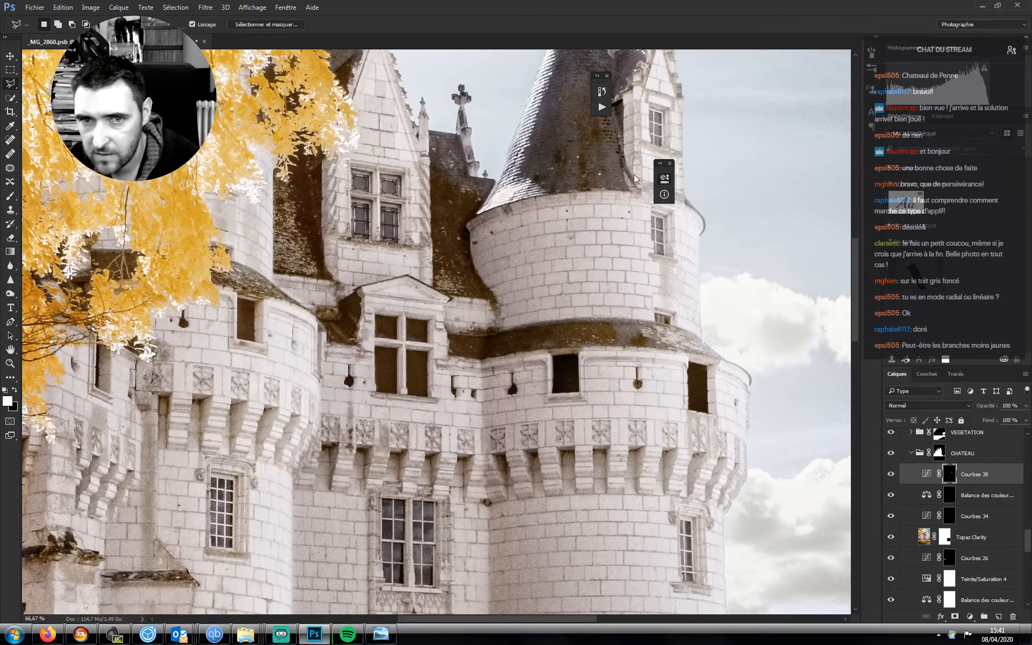
- Select the dark opening below the left tower's roof with the Polygonal Lasso, fill the Courbes 38 mask with white inside it, and deselect
{"action": "left_click", "coordinate": [256, 342]}
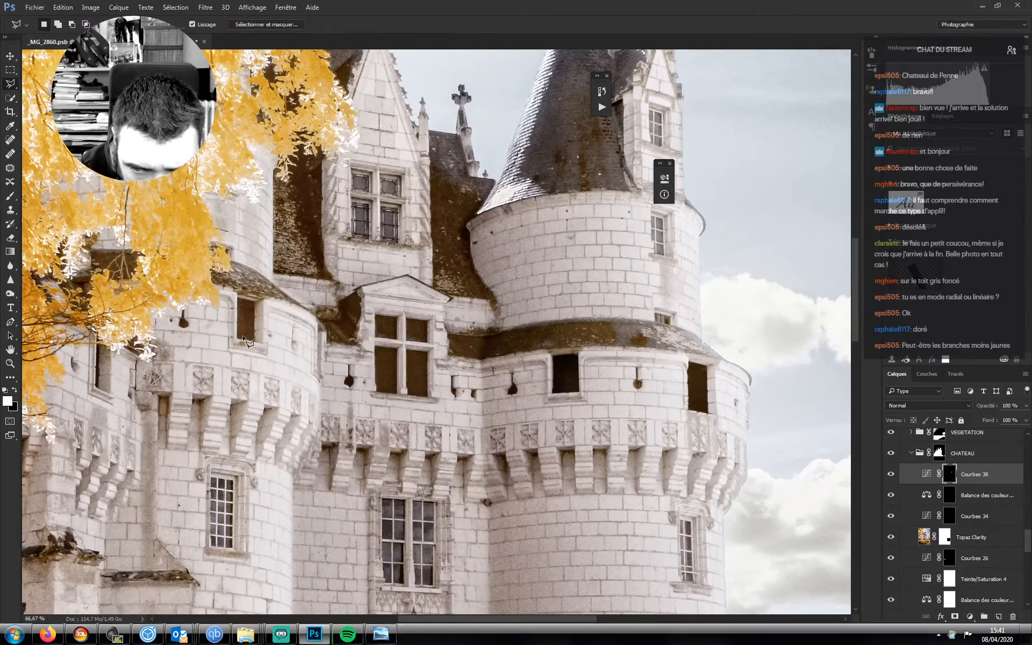
{"action": "left_click", "coordinate": [256, 302]}
{"action": "left_click", "coordinate": [237, 298]}
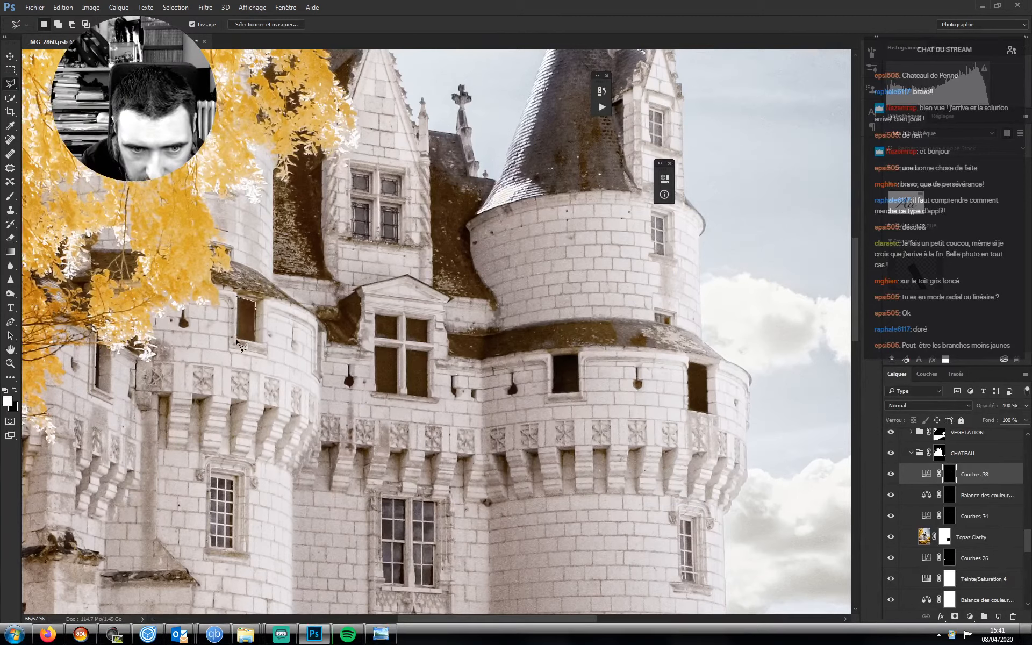
{"action": "left_click", "coordinate": [237, 342]}
{"action": "left_click", "coordinate": [255, 342]}
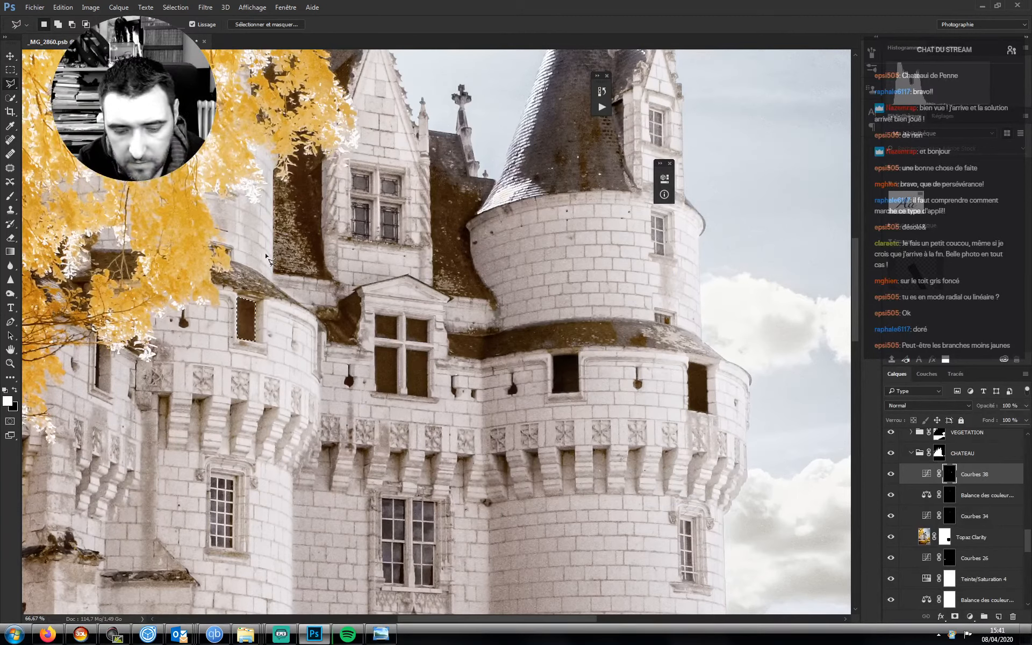
{"action": "key", "text": "x"}
{"action": "key", "text": "Delete"}
{"action": "key", "text": "ctrl+d"}
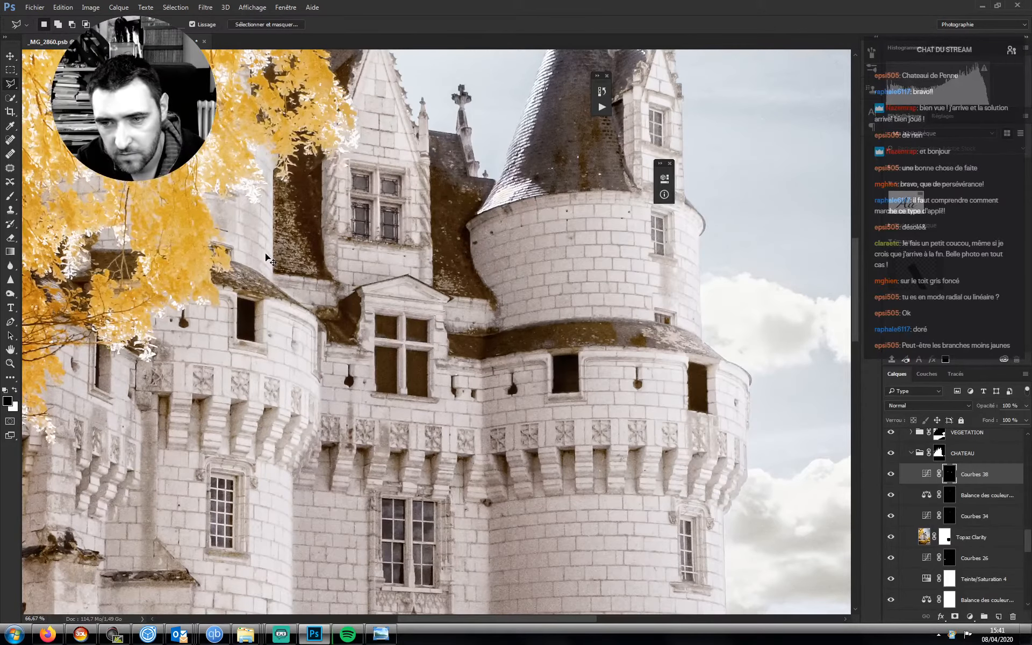
- Outline the upper-left and lower-left panes of the window under the triangular pediment as one combined Polygonal Lasso selection
{"action": "key", "text": "ctrl+minus"}
{"action": "key", "text": "ctrl+minus"}
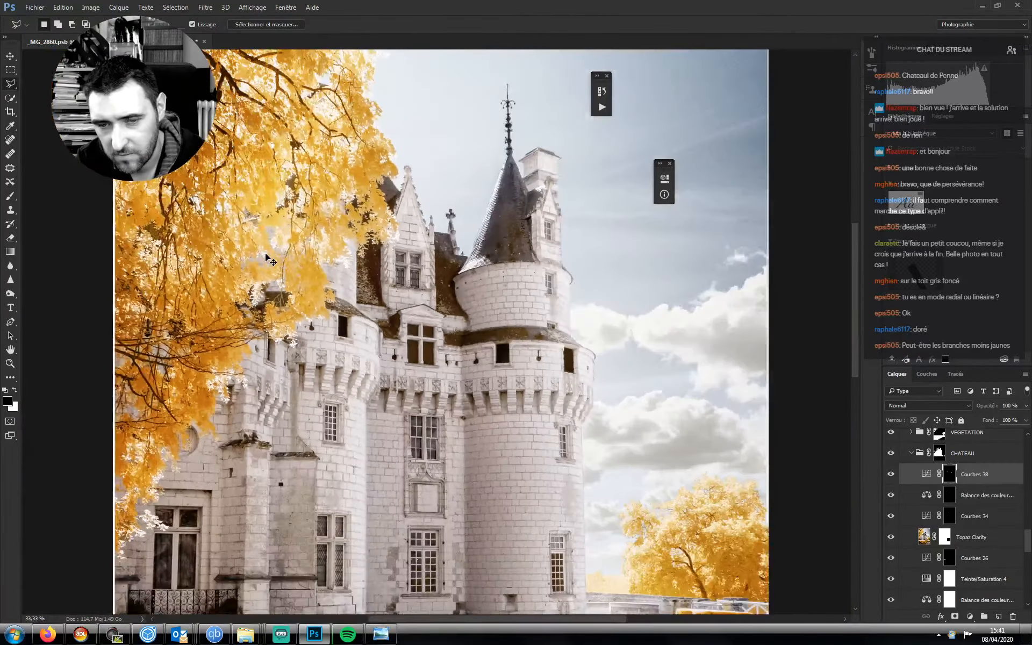
{"action": "key", "text": "ctrl+minus"}
{"action": "key", "text": "ctrl+plus"}
{"action": "key", "text": "ctrl+plus"}
{"action": "key", "text": "ctrl+plus"}
{"action": "key", "text": "ctrl+plus"}
{"action": "key", "text": "ctrl+plus"}
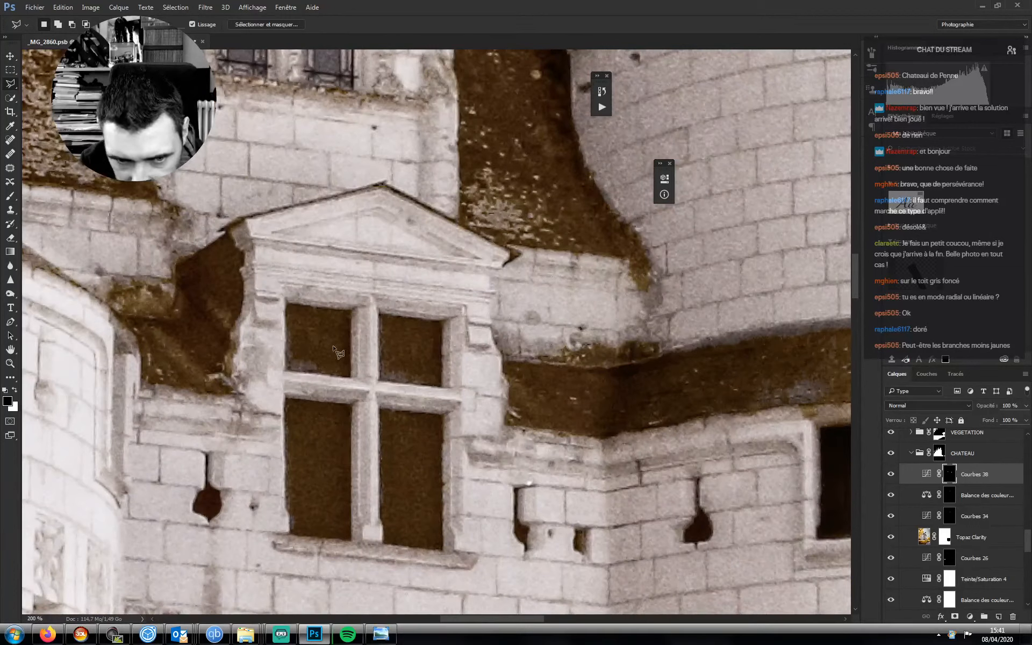
{"action": "left_click", "coordinate": [351, 316]}
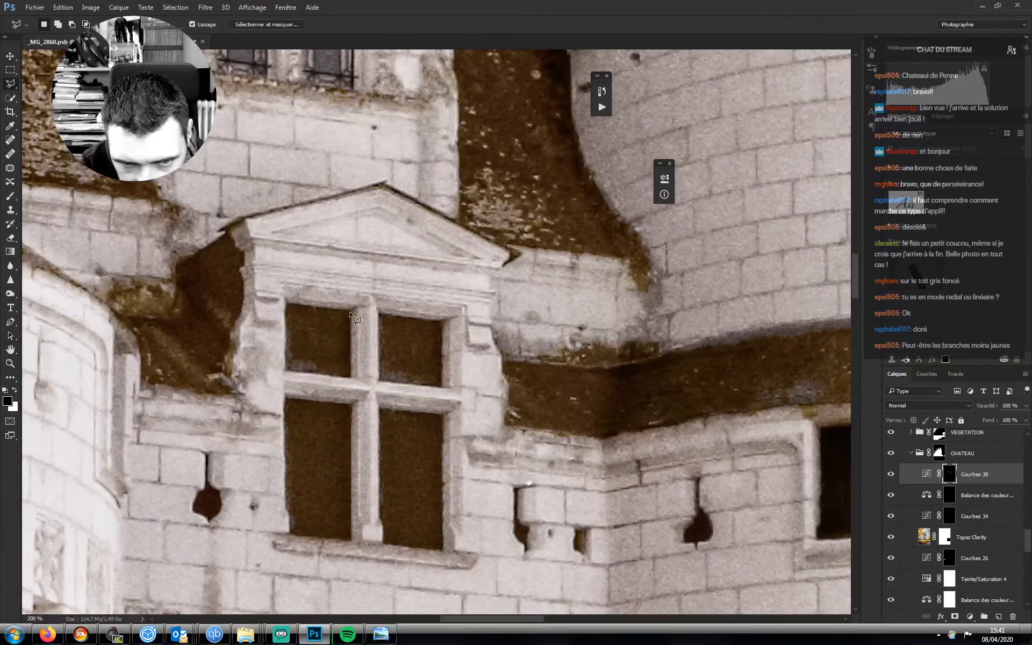
{"action": "left_click", "coordinate": [352, 376]}
{"action": "left_click", "coordinate": [286, 371]}
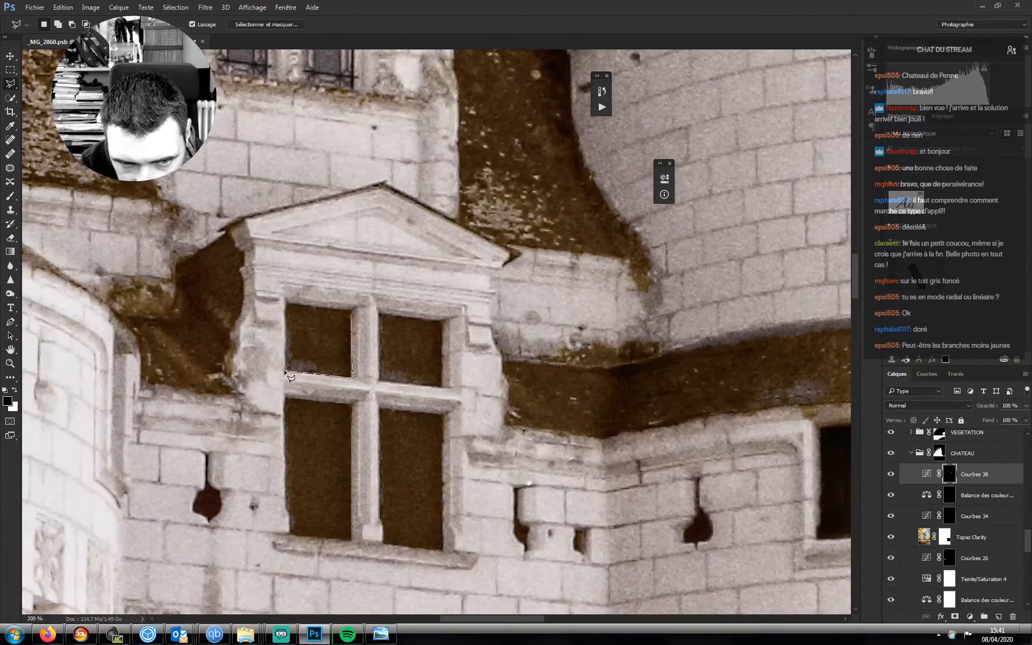
{"action": "left_click", "coordinate": [286, 301]}
{"action": "left_click", "coordinate": [351, 316]}
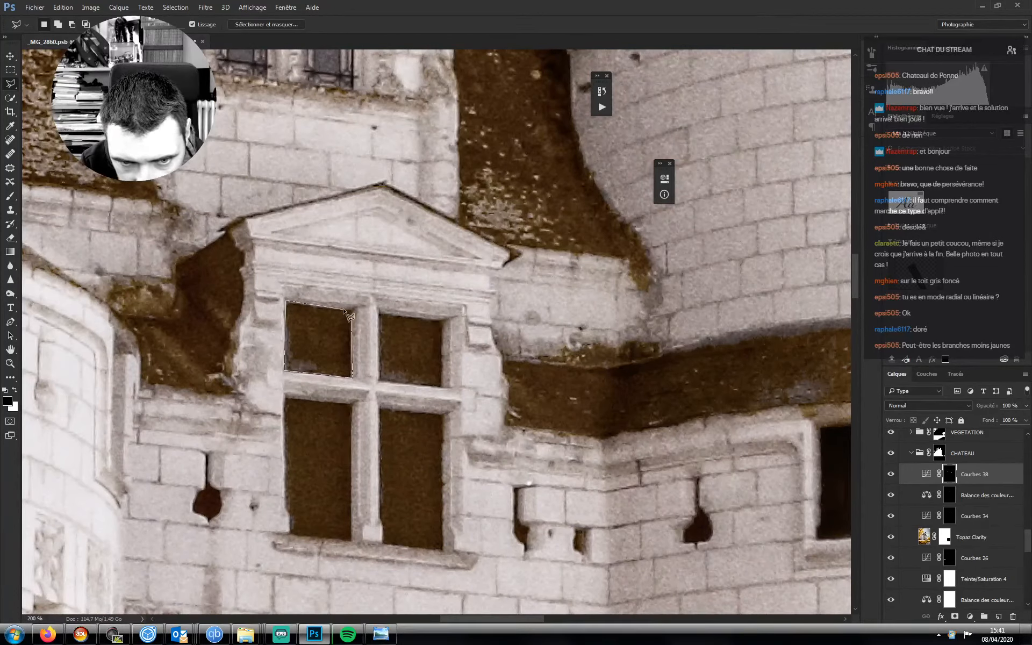
{"action": "left_click", "coordinate": [353, 407], "text": "shift"}
{"action": "left_click", "coordinate": [352, 541]}
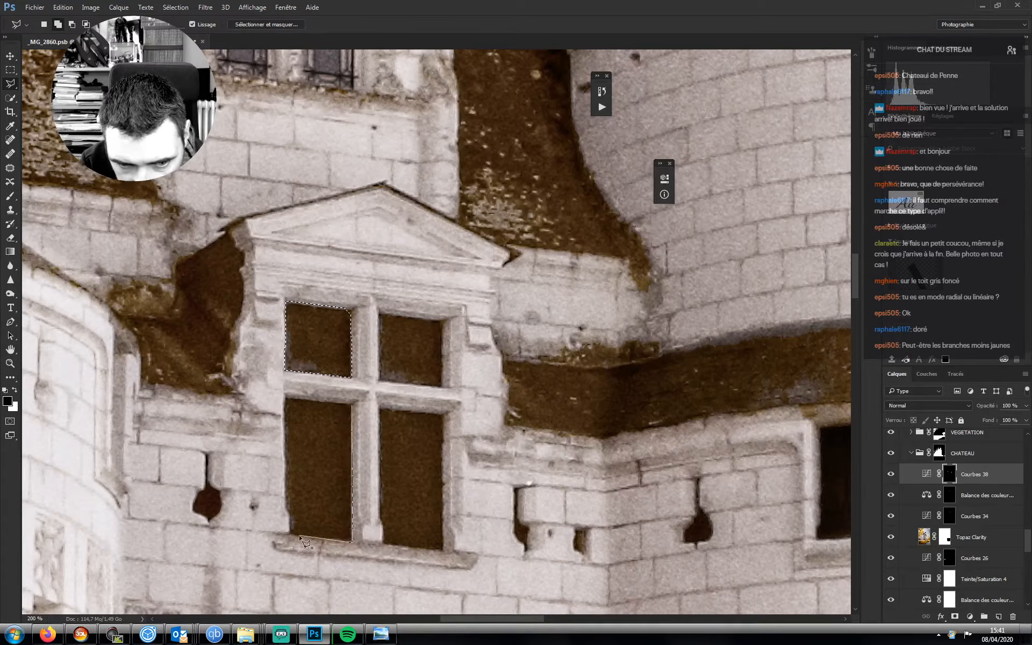
{"action": "left_click", "coordinate": [289, 534]}
{"action": "double_click", "coordinate": [286, 398]}
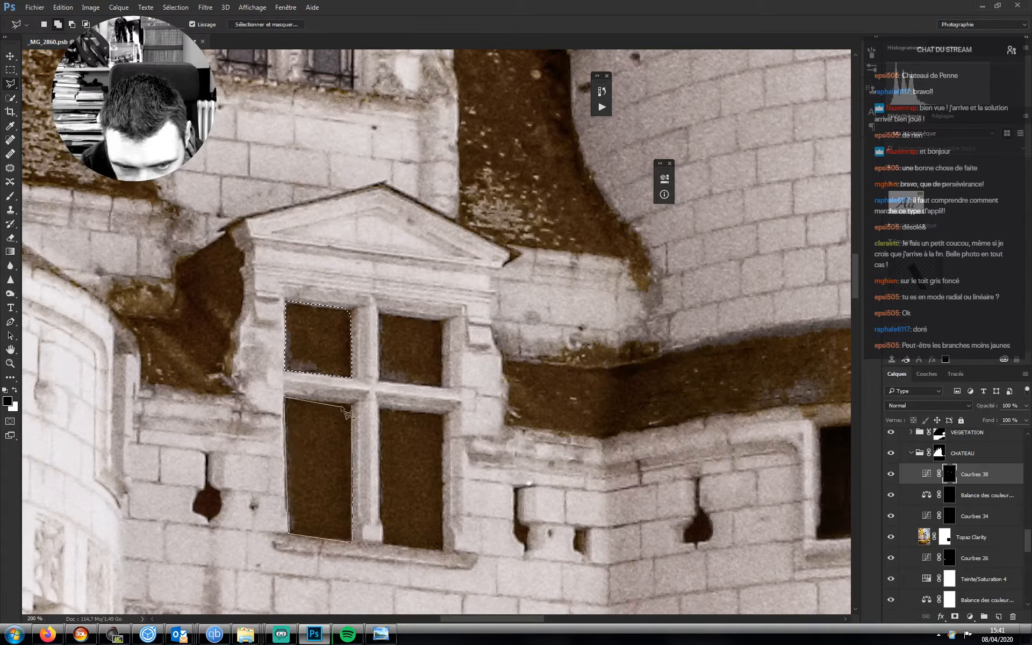
- Add the pedimented window's upper-right and lower-right panes to the selection, including the missed strip along the lower-right pane's top edge
{"action": "left_click", "coordinate": [380, 381], "text": "shift"}
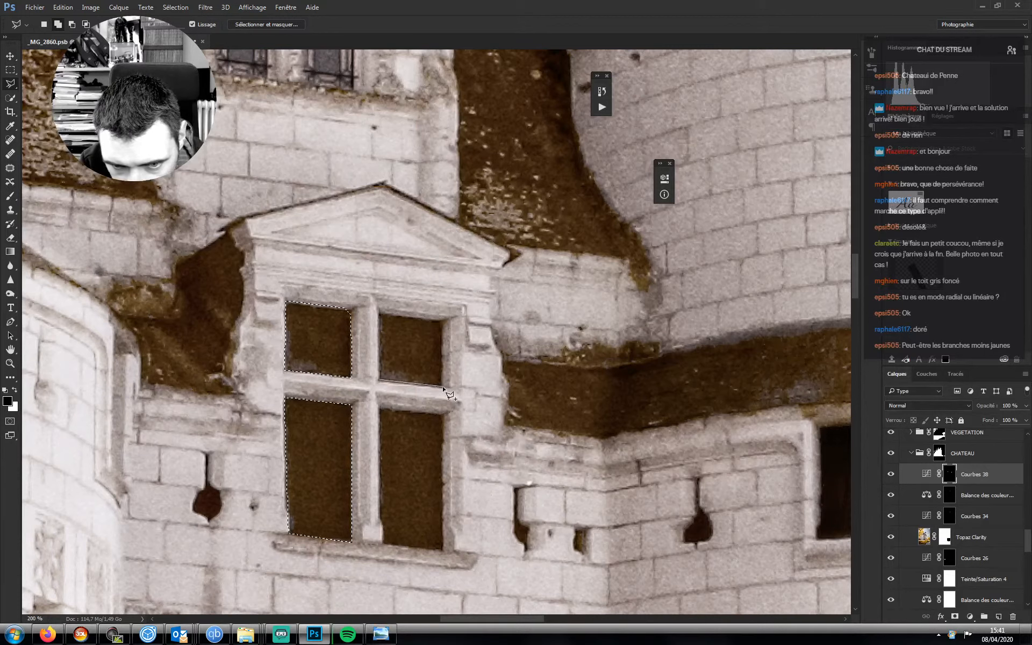
{"action": "left_click", "coordinate": [442, 385]}
{"action": "left_click", "coordinate": [441, 321]}
{"action": "left_click", "coordinate": [379, 314]}
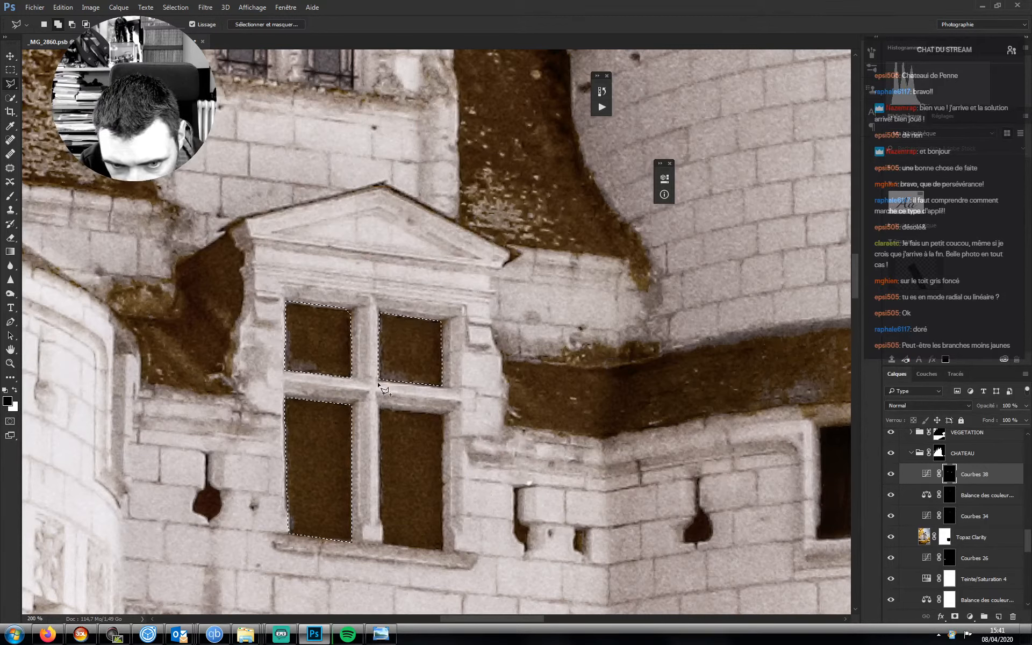
{"action": "left_click", "coordinate": [381, 382]}
{"action": "left_click", "coordinate": [379, 519]}
{"action": "left_click", "coordinate": [382, 524]}
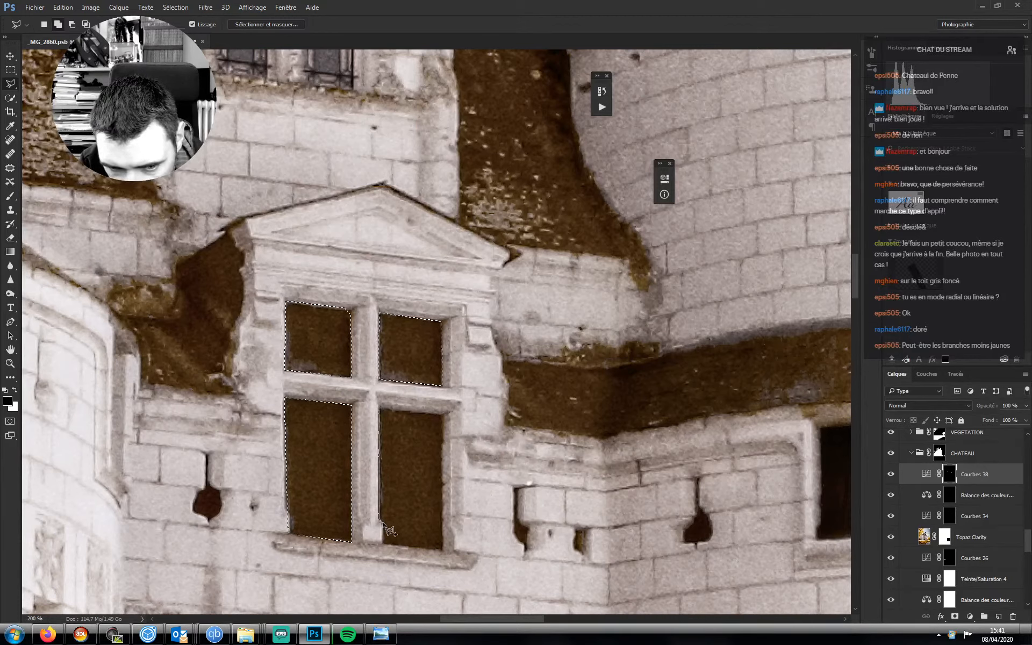
{"action": "left_click", "coordinate": [382, 544]}
{"action": "left_click", "coordinate": [444, 548]}
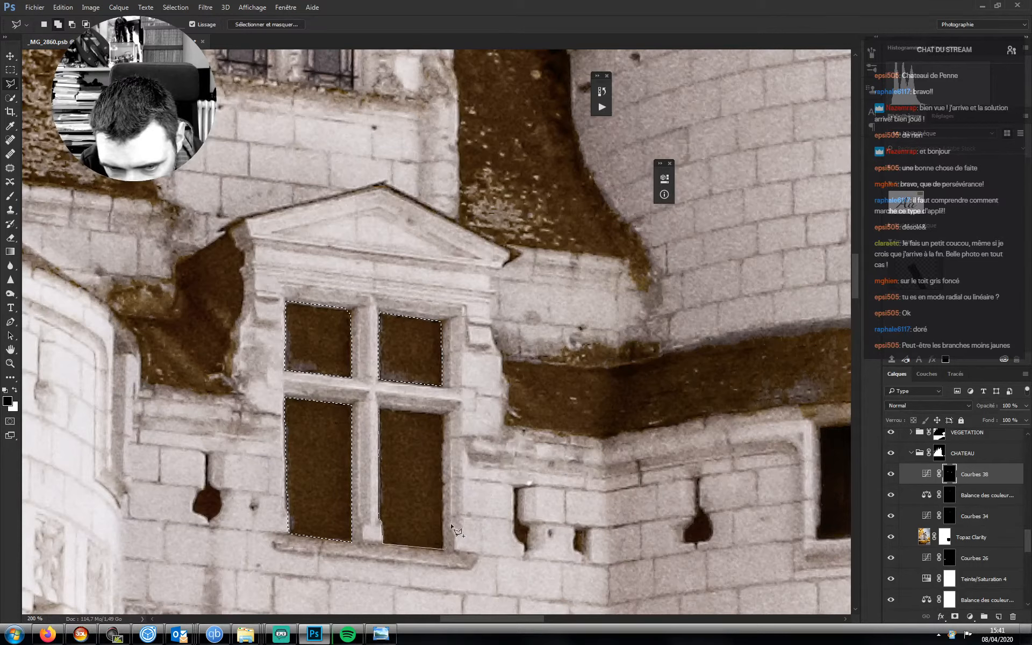
{"action": "left_click", "coordinate": [441, 414]}
{"action": "left_click", "coordinate": [404, 414]}
{"action": "left_click", "coordinate": [443, 415], "text": "shift"}
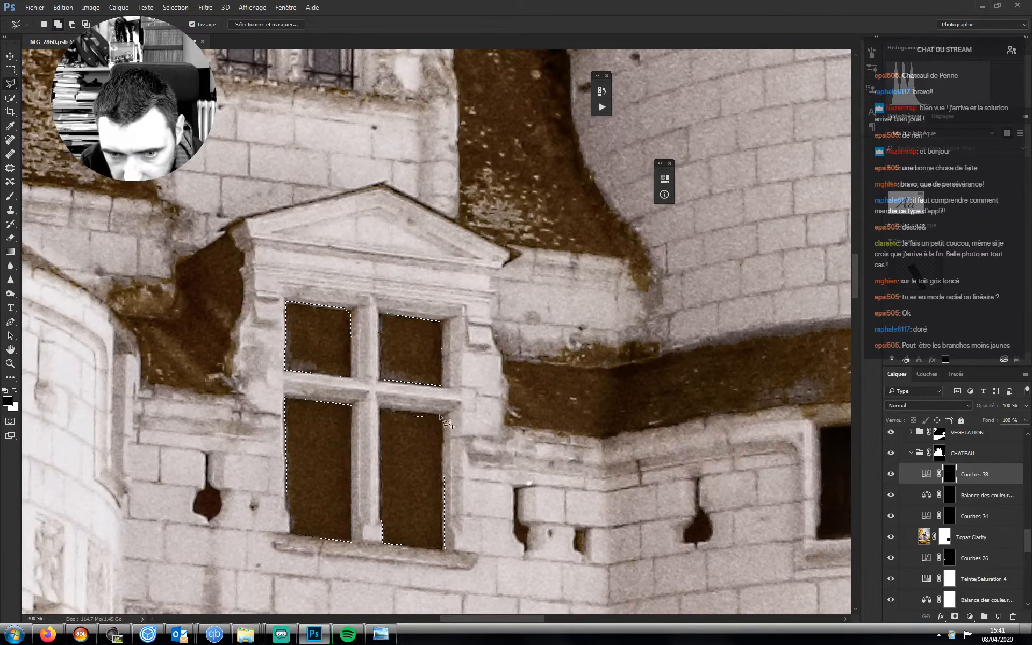
{"action": "left_click", "coordinate": [378, 410]}
{"action": "double_click", "coordinate": [421, 440]}
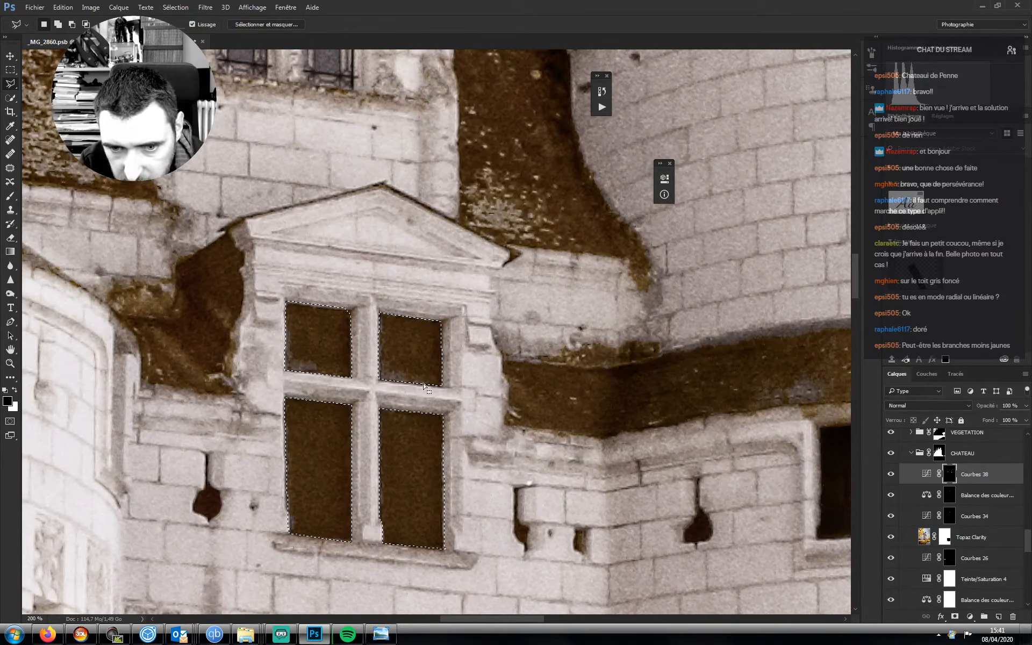
- Fill the Courbes 38 mask with white inside the four panes, deselect, and compare the image with the layer and the CHATEAU group hidden
{"action": "key", "text": "ctrl+BackSpace"}
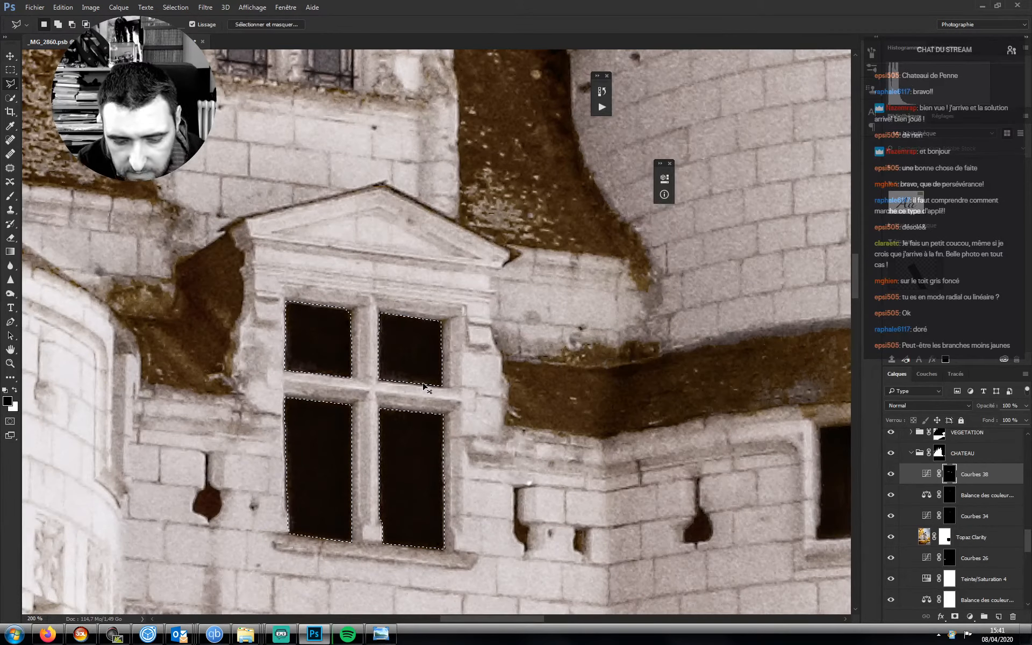
{"action": "left_click", "coordinate": [891, 474]}
{"action": "key", "text": "ctrl+d"}
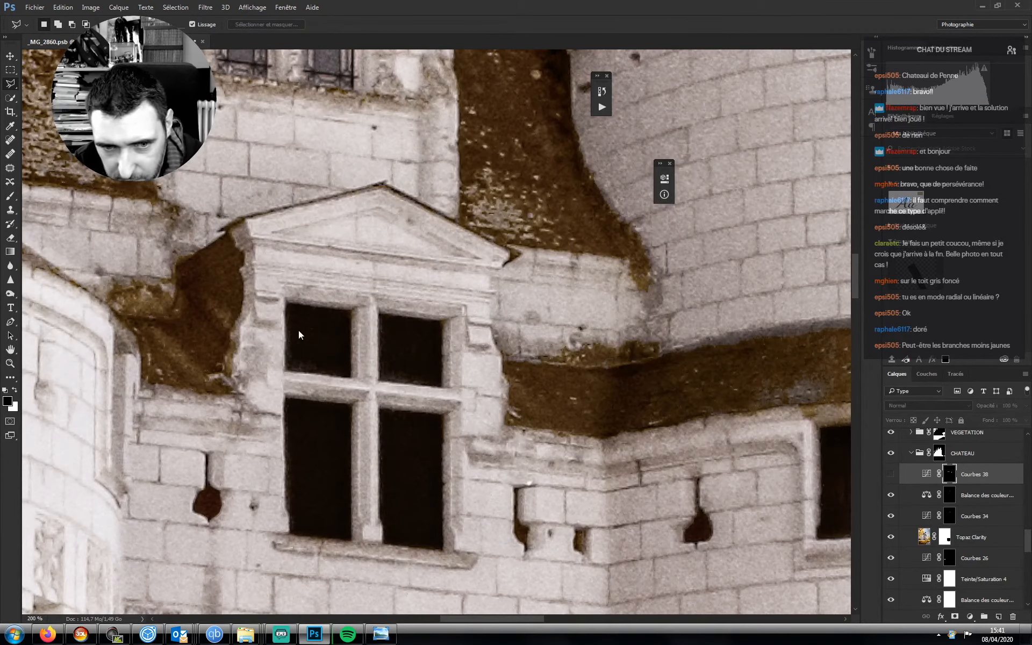
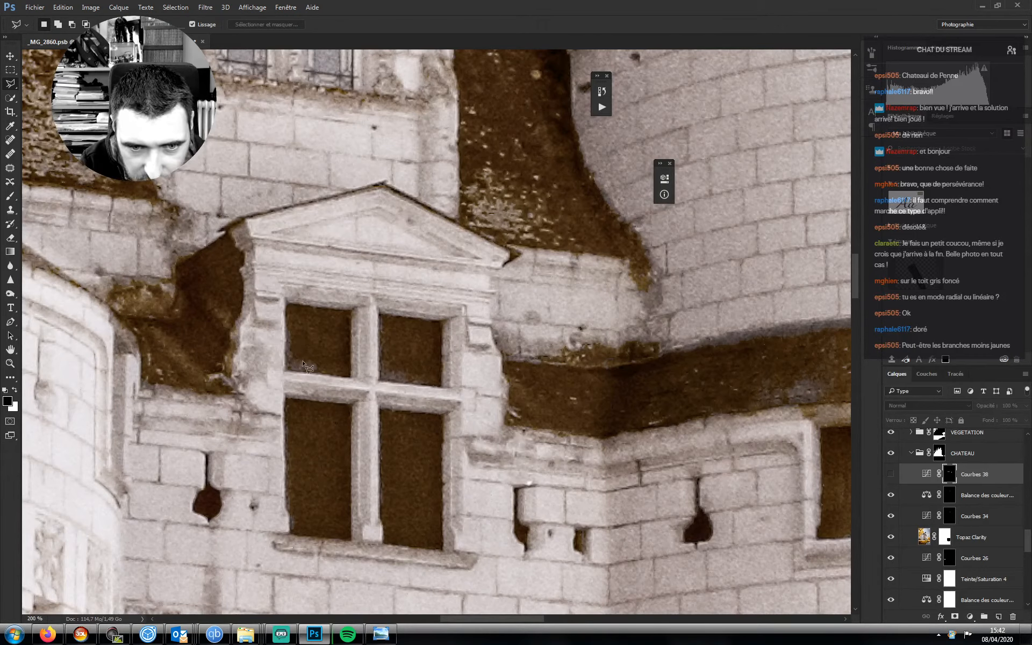
{"action": "left_click", "coordinate": [891, 454]}
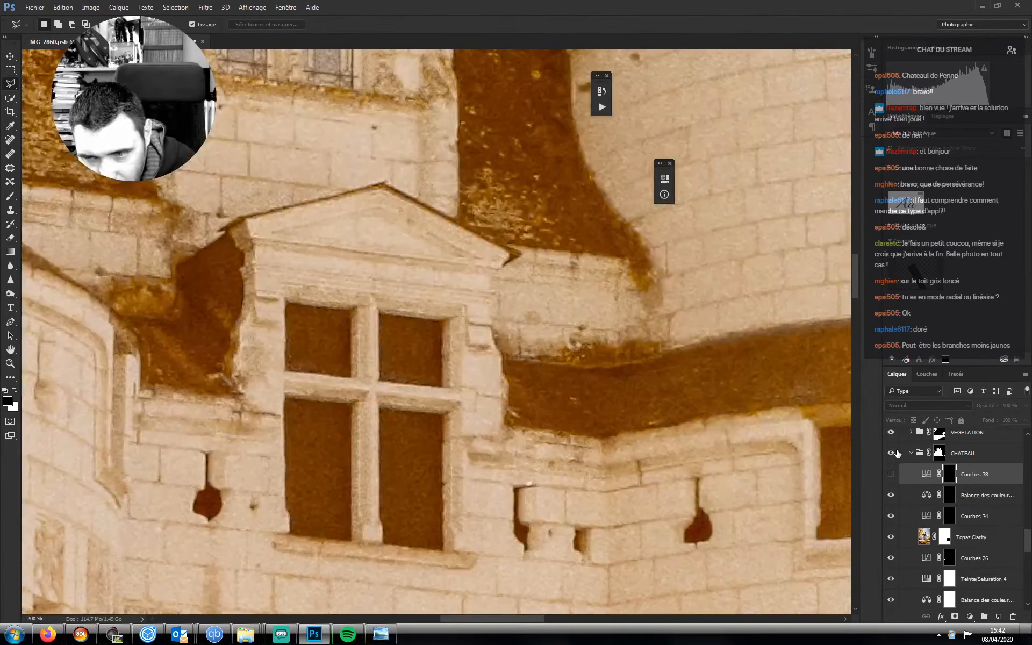
{"action": "left_click", "coordinate": [890, 474]}
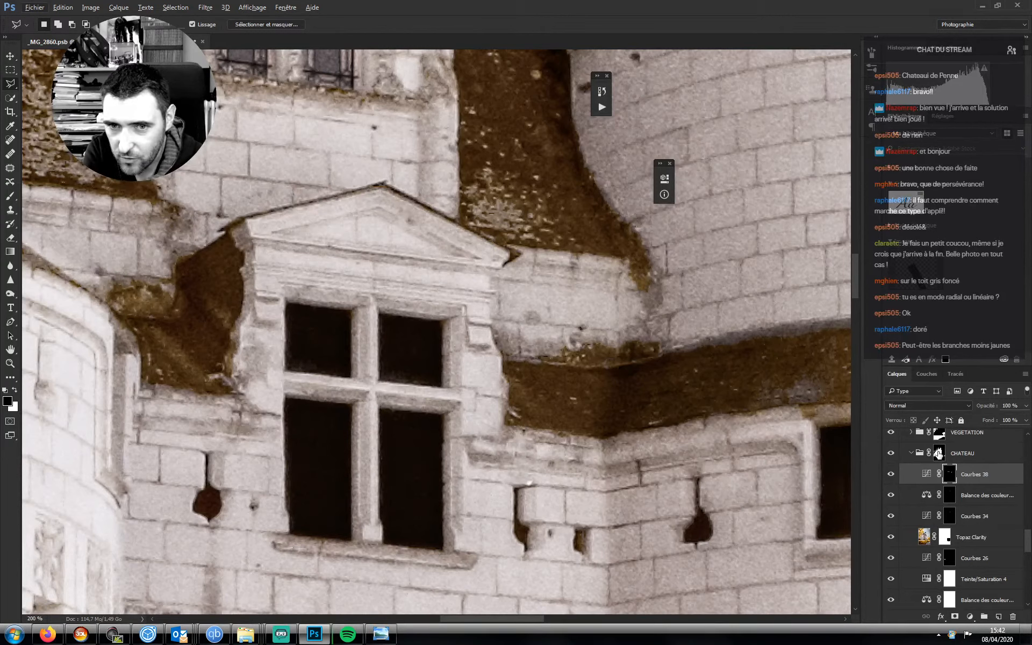
- Examine the masks of the CHATEAU, VEGETATION and CIEL groups one after another, collapsing the CHATEAU group along the way
{"action": "left_click", "coordinate": [939, 454], "text": "alt"}
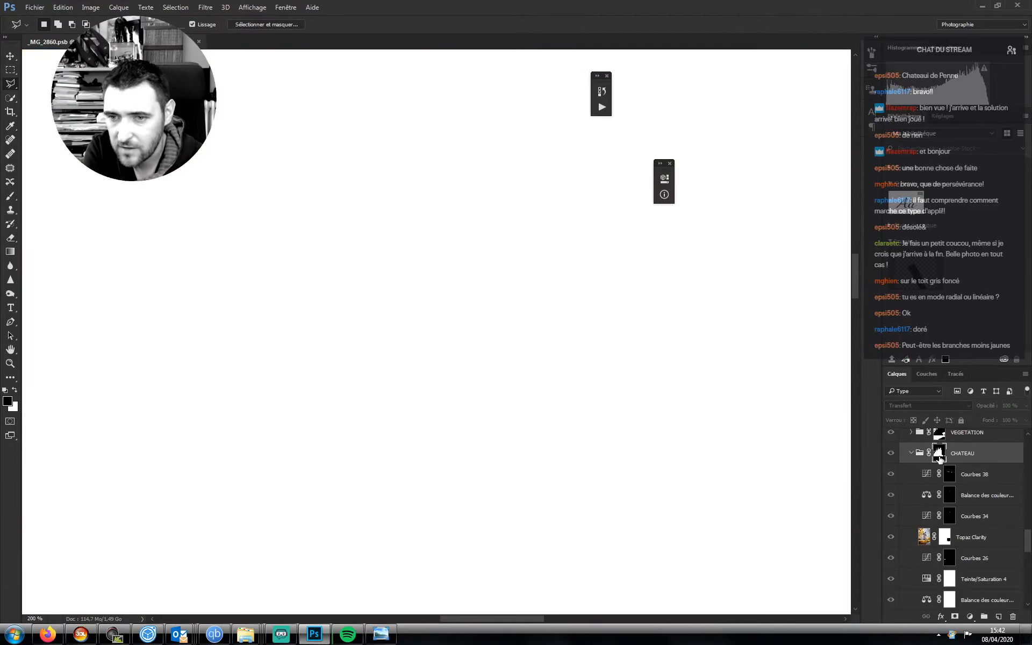
{"action": "scroll", "coordinate": [946, 480], "scroll_direction": "up", "scroll_amount": 2}
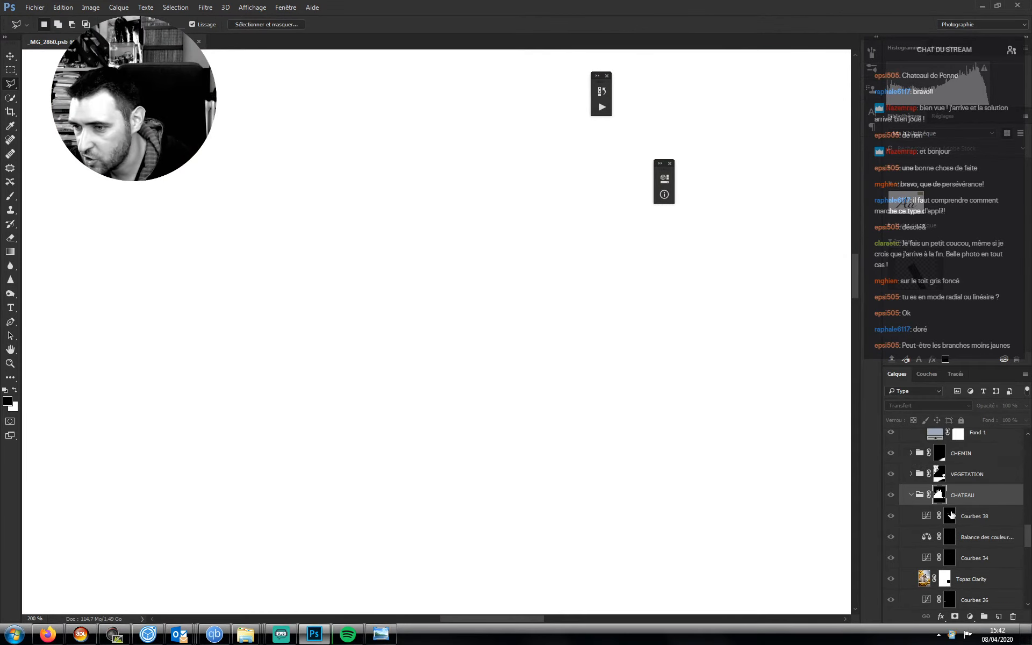
{"action": "left_click", "coordinate": [911, 497]}
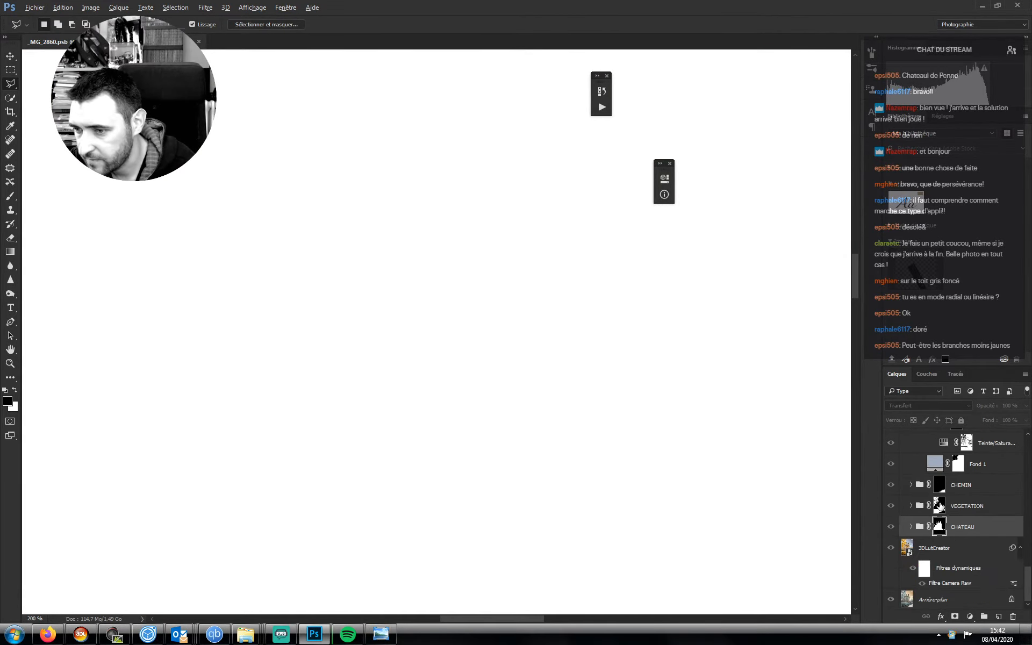
{"action": "left_click", "coordinate": [939, 506]}
{"action": "left_click", "coordinate": [939, 506], "text": "alt"}
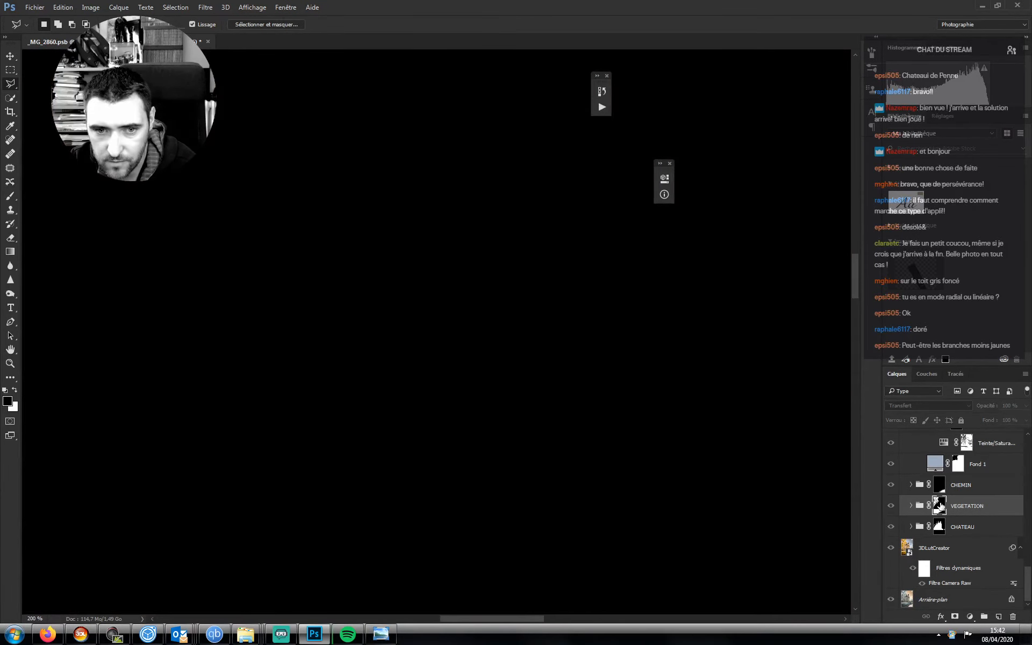
{"action": "scroll", "coordinate": [942, 508], "scroll_direction": "up", "scroll_amount": 7}
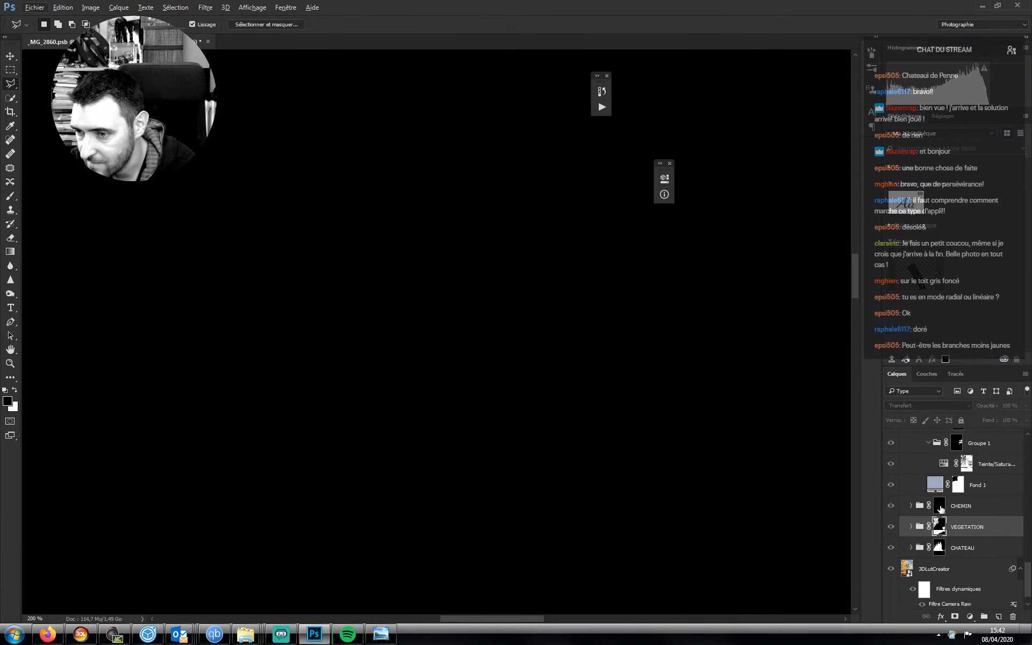
{"action": "scroll", "coordinate": [942, 508], "scroll_direction": "up", "scroll_amount": 10}
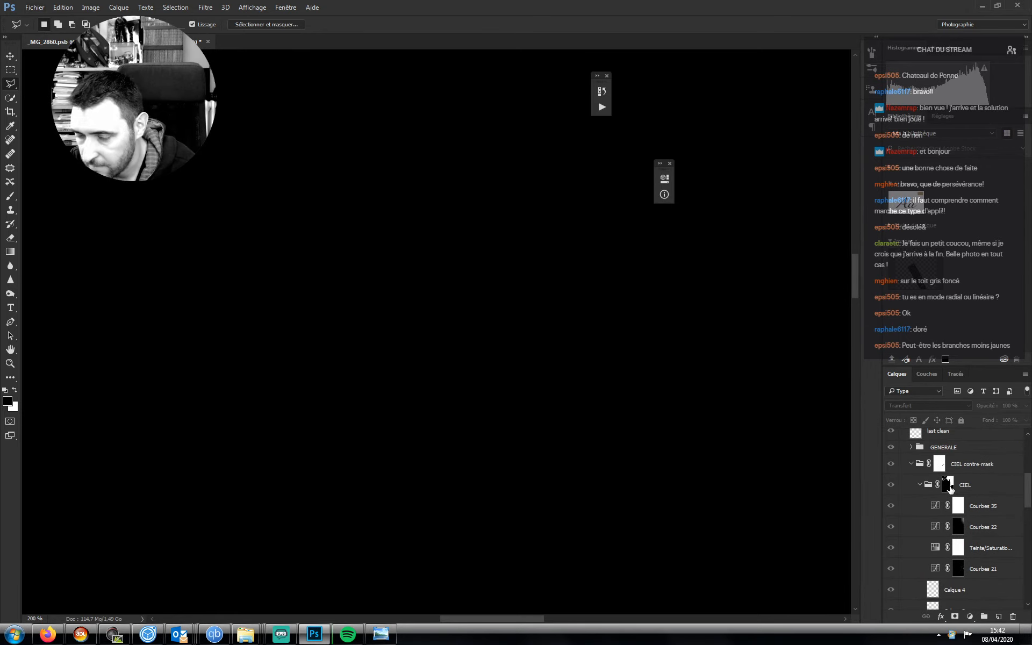
{"action": "left_click", "coordinate": [949, 486]}
{"action": "left_click", "coordinate": [950, 486], "text": "alt"}
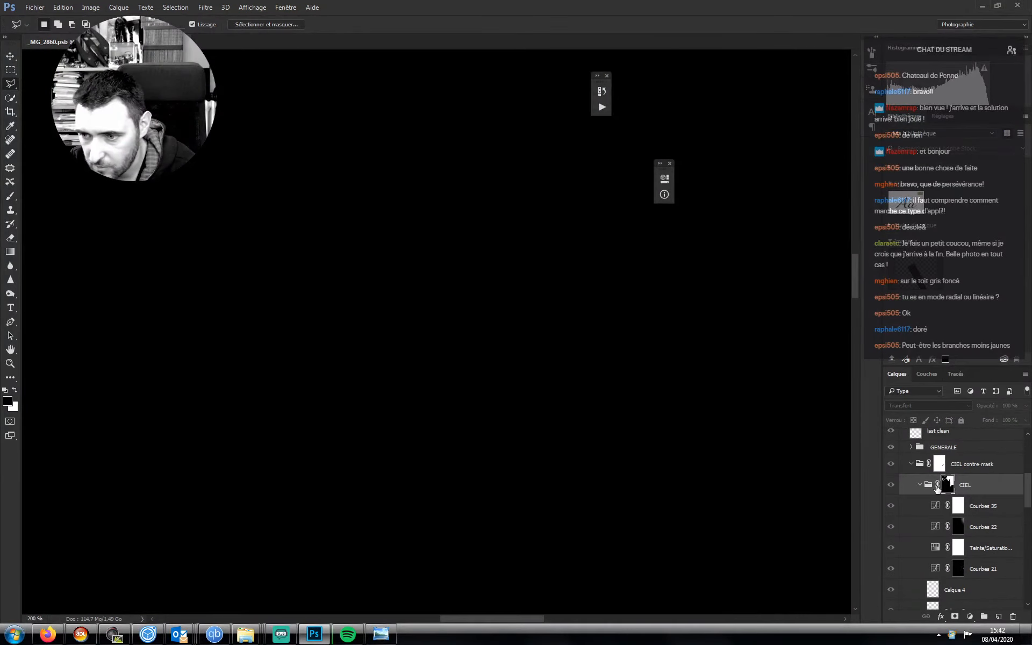
- Collapse the CIEL and CIEL contre-mask groups and hide all adjustment groups from GENERALE down to CHATEAU
{"action": "left_click", "coordinate": [920, 485]}
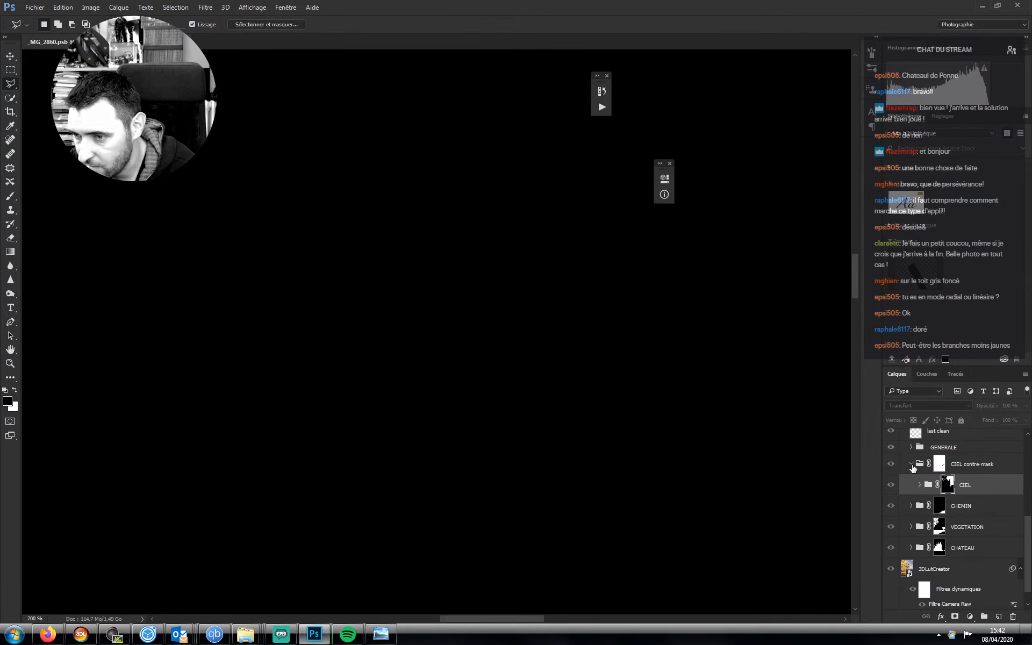
{"action": "left_click", "coordinate": [912, 464]}
{"action": "left_click_drag", "start_coordinate": [892, 453], "coordinate": [894, 487]}
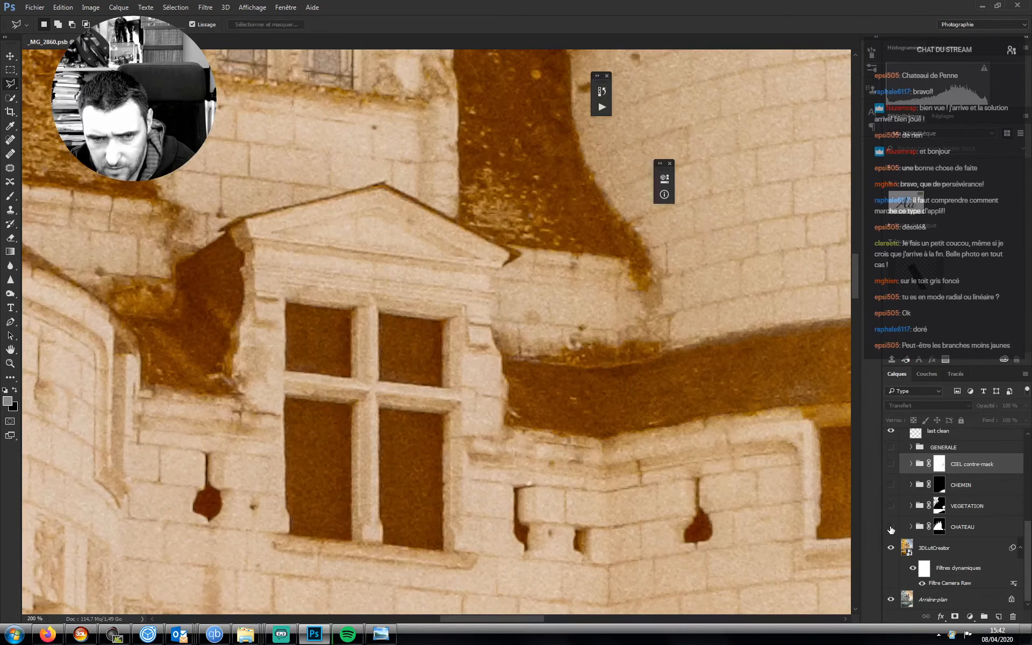
- Compare the image with and without the CHATEAU group, leave the group visible, and expand it to its adjustment layers
{"action": "left_click", "coordinate": [890, 528]}
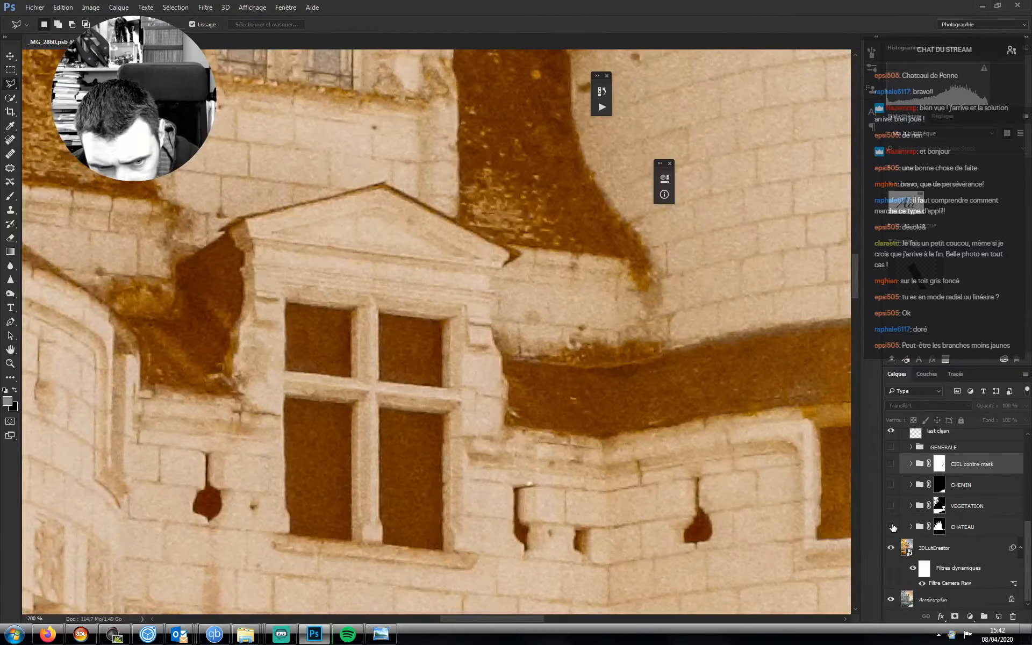
{"action": "left_click", "coordinate": [893, 527]}
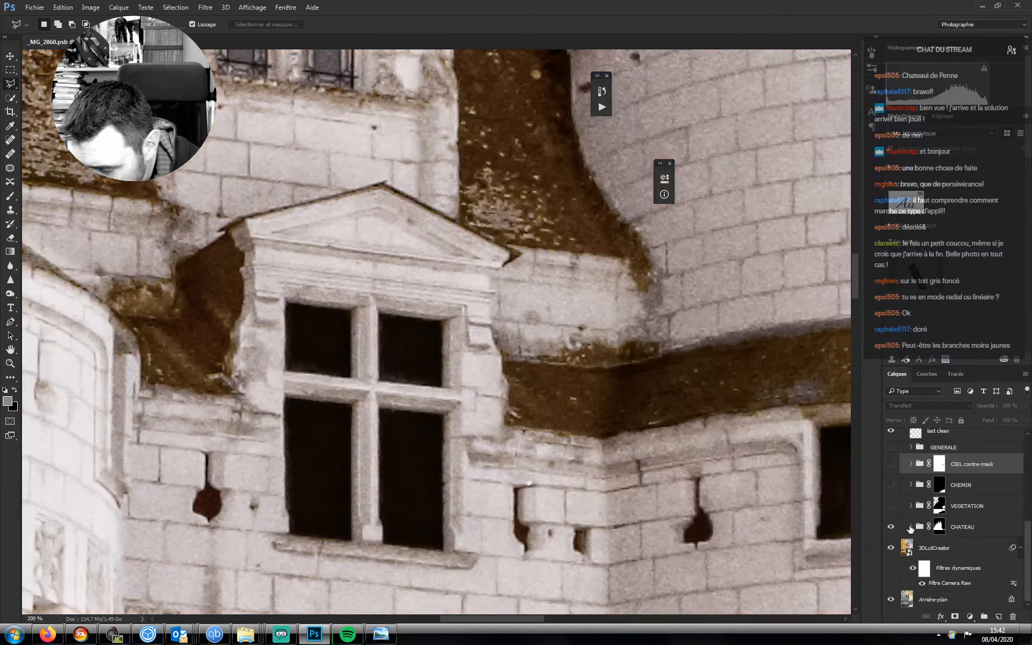
{"action": "left_click", "coordinate": [912, 529]}
{"action": "left_click", "coordinate": [912, 528]}
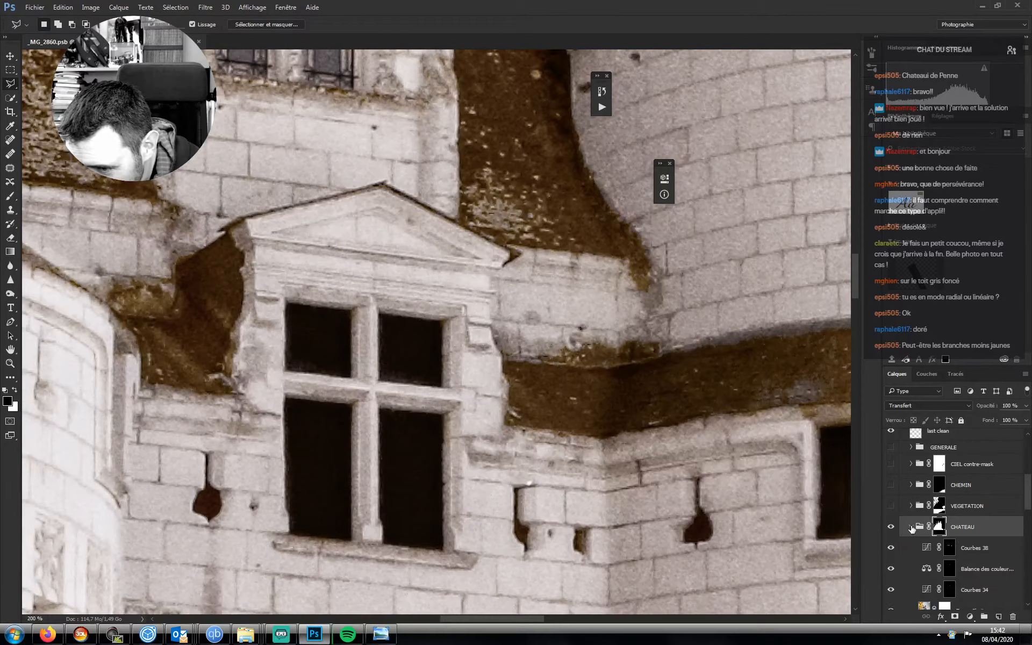
{"action": "scroll", "coordinate": [904, 516], "scroll_direction": "down", "scroll_amount": 3}
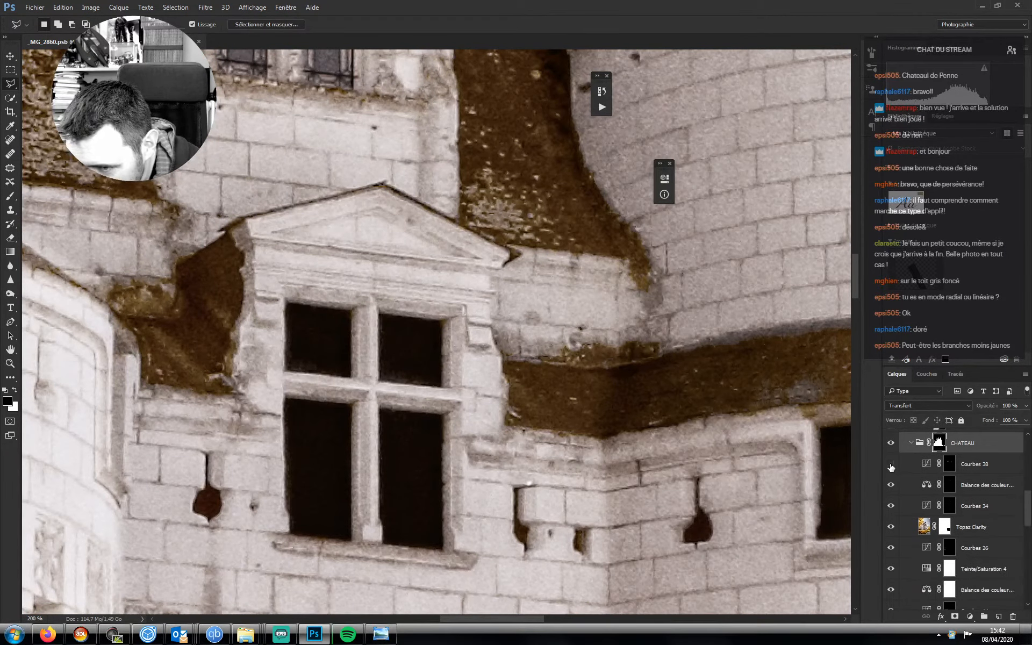
- Hide Courbes 38 and all the CHATEAU group's adjustment layers from Courbes 1 up to Courbes 26 to review their effect
{"action": "left_click", "coordinate": [891, 465]}
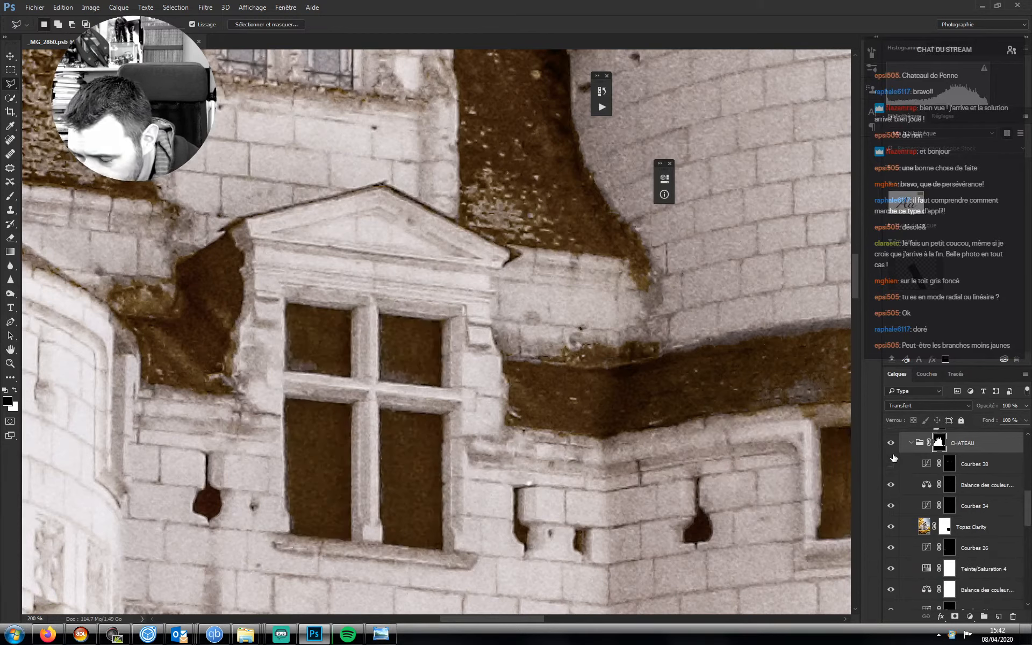
{"action": "scroll", "coordinate": [894, 457], "scroll_direction": "up", "scroll_amount": 4}
{"action": "scroll", "coordinate": [889, 525], "scroll_direction": "down", "scroll_amount": 5}
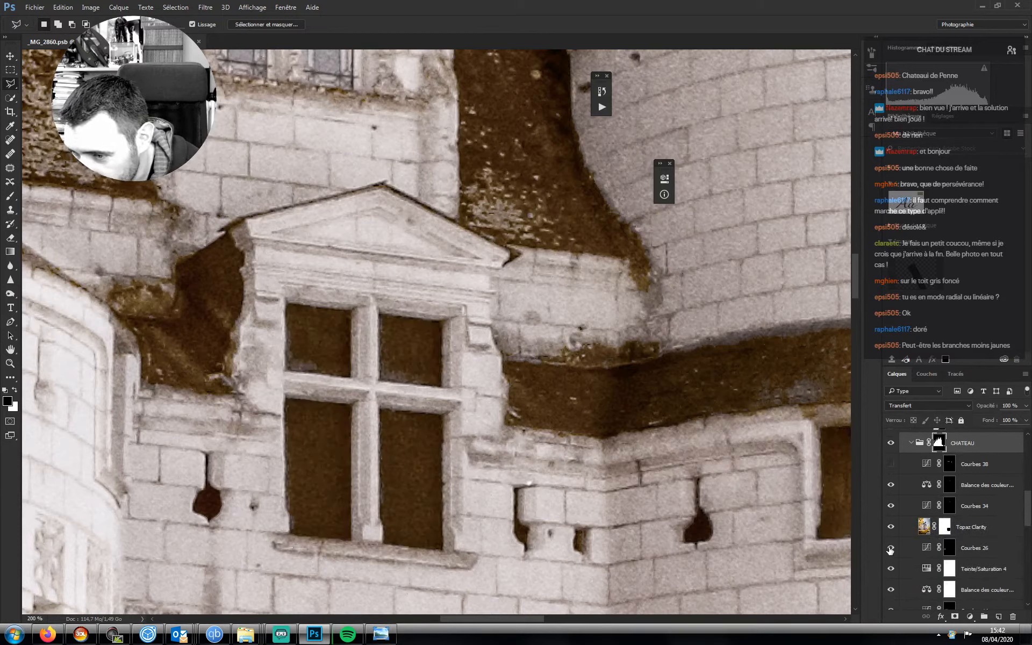
{"action": "scroll", "coordinate": [892, 554], "scroll_direction": "down", "scroll_amount": 5}
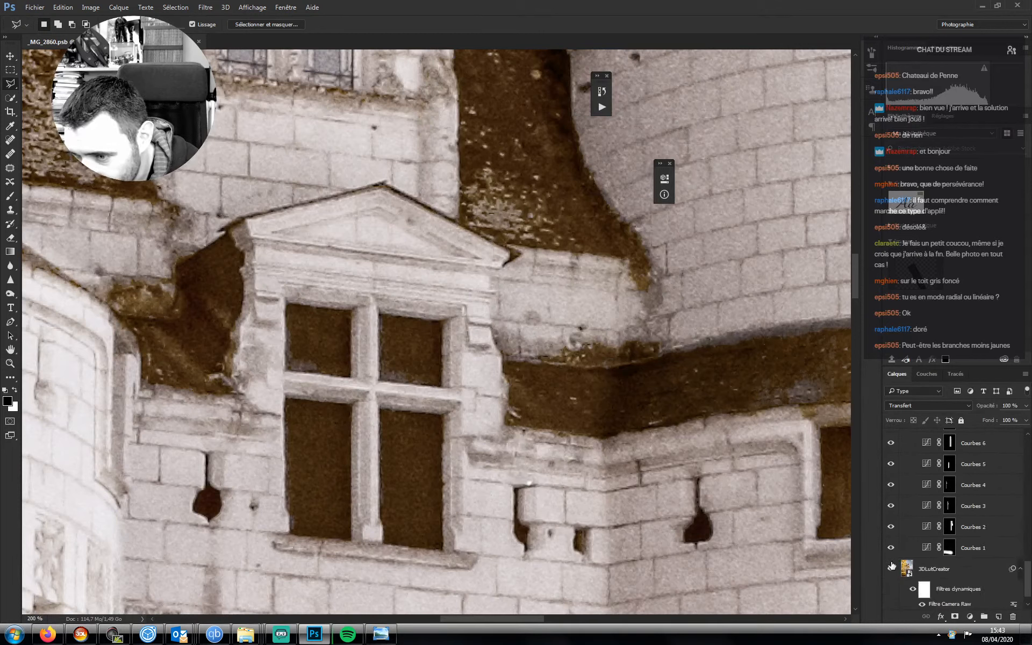
{"action": "scroll", "coordinate": [892, 550], "scroll_direction": "up", "scroll_amount": 1}
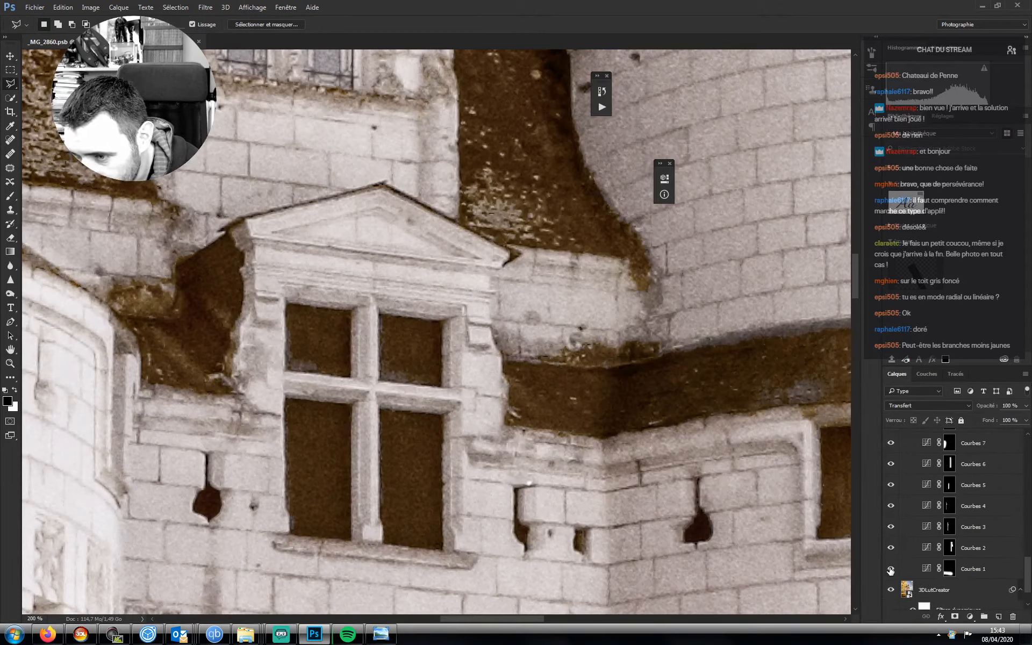
{"action": "left_click_drag", "start_coordinate": [891, 570], "coordinate": [891, 444]}
{"action": "scroll", "coordinate": [887, 499], "scroll_direction": "up", "scroll_amount": 3}
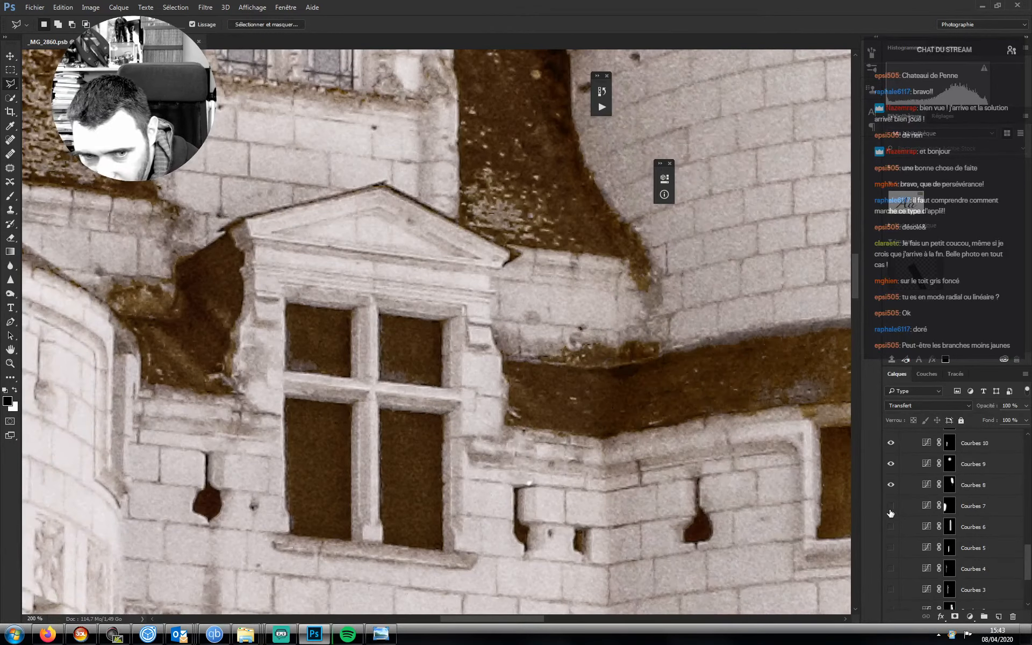
{"action": "scroll", "coordinate": [899, 524], "scroll_direction": "up", "scroll_amount": 2}
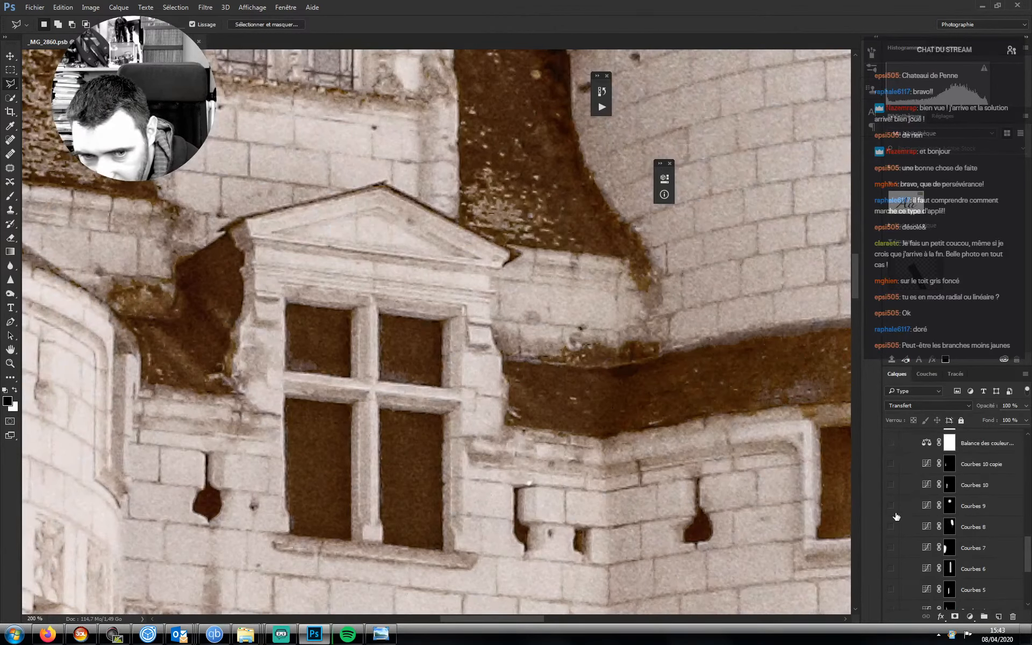
{"action": "scroll", "coordinate": [905, 525], "scroll_direction": "up", "scroll_amount": 4}
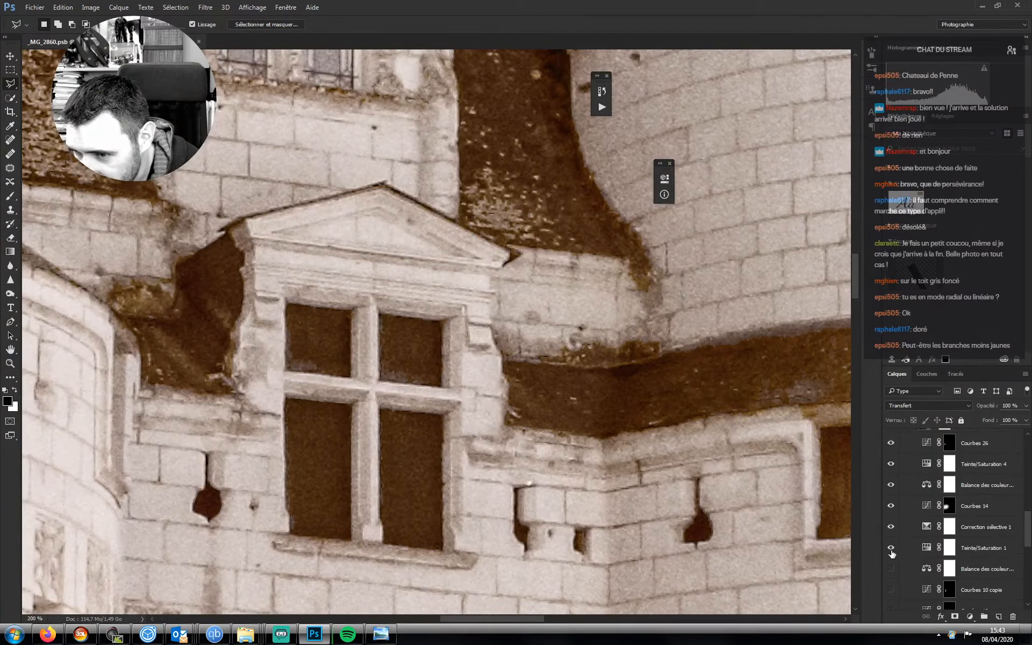
{"action": "left_click_drag", "start_coordinate": [891, 477], "coordinate": [891, 444]}
{"action": "scroll", "coordinate": [939, 505], "scroll_direction": "up", "scroll_amount": 2}
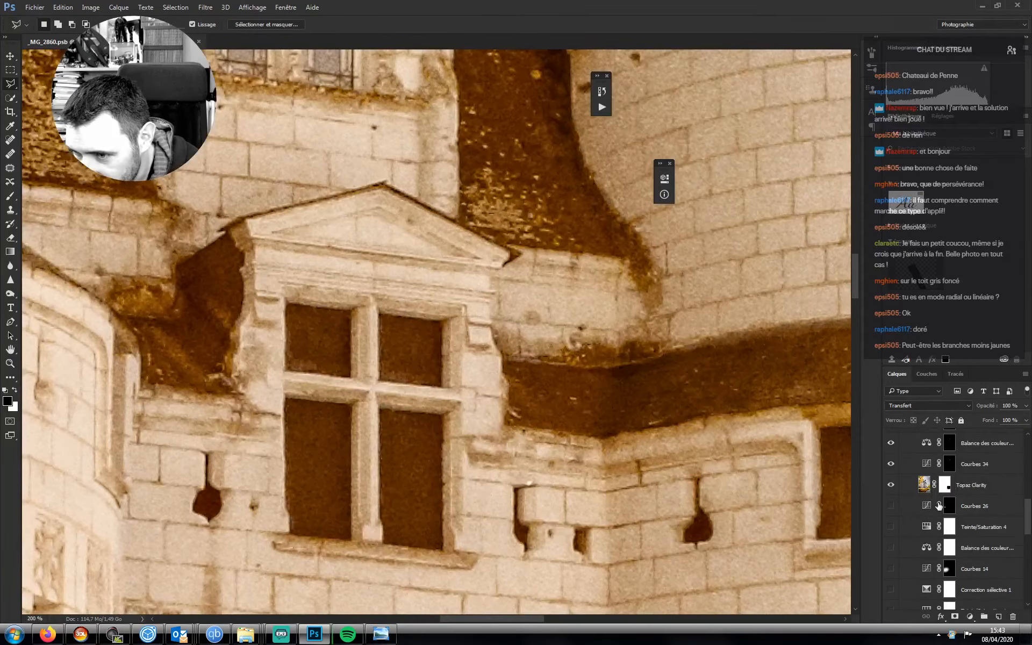
- Compare the castle with and without the Topaz Clarity layer, select it, and leave it hidden
{"action": "left_click", "coordinate": [891, 486]}
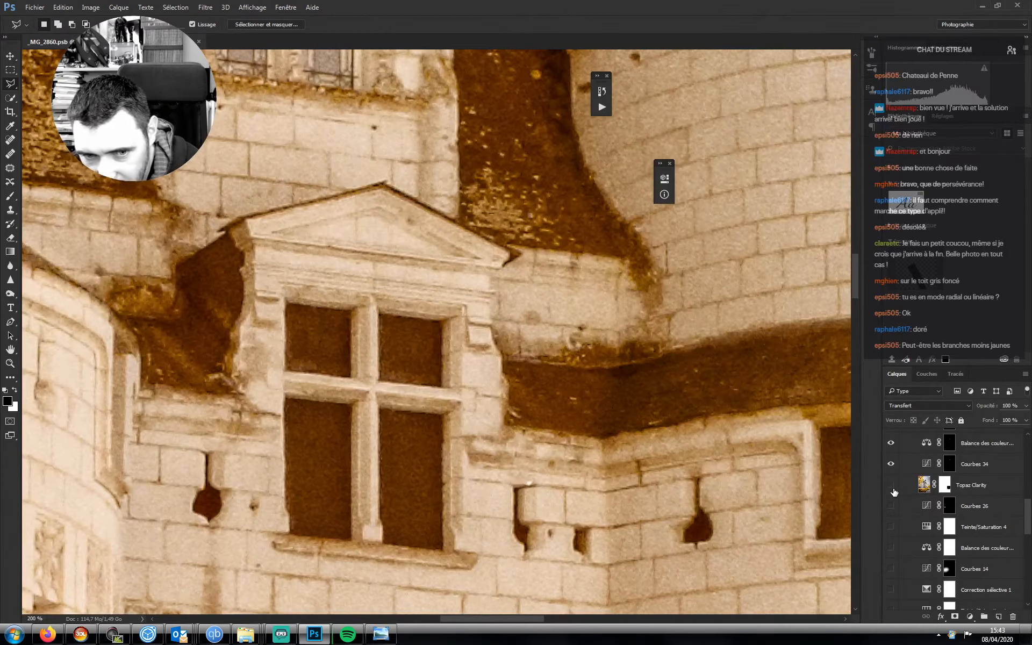
{"action": "left_click", "coordinate": [892, 488]}
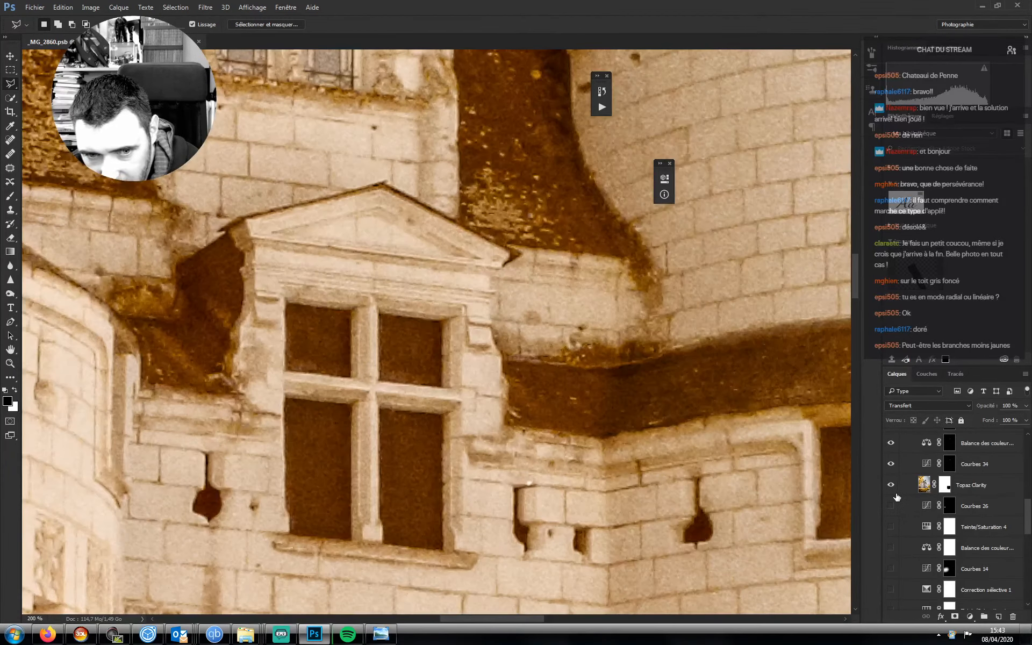
{"action": "left_click", "coordinate": [945, 487], "text": "alt"}
{"action": "left_click", "coordinate": [925, 487]}
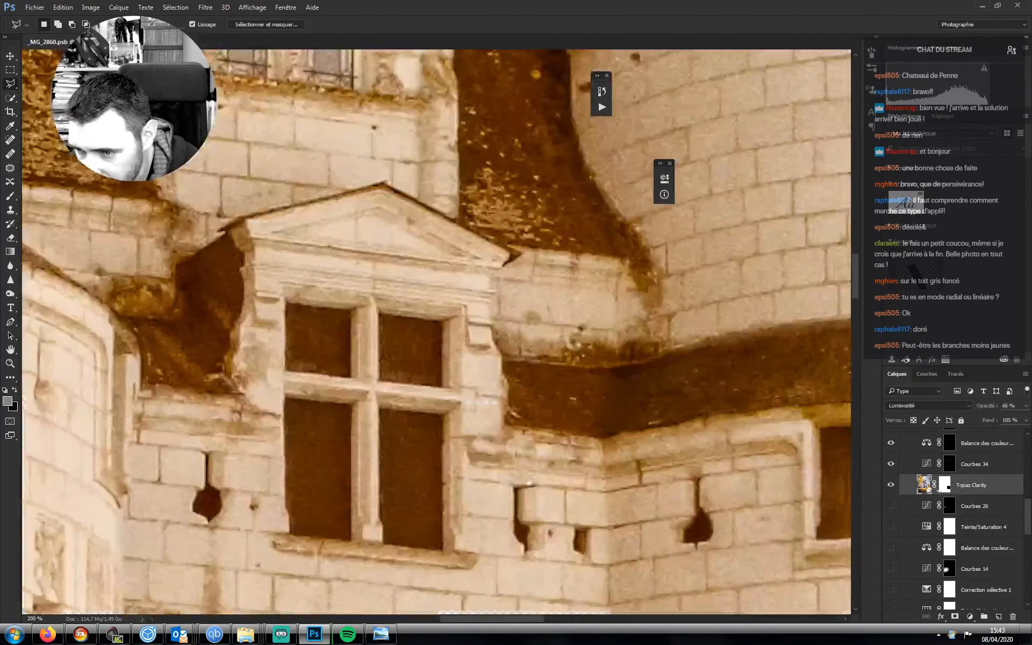
{"action": "left_click", "coordinate": [891, 486]}
- Show the CHATEAU group's layers again progressively from Courbes 1 up to Topaz Clarity, reviewing how the castle's colours build up
{"action": "scroll", "coordinate": [903, 510], "scroll_direction": "down", "scroll_amount": 5}
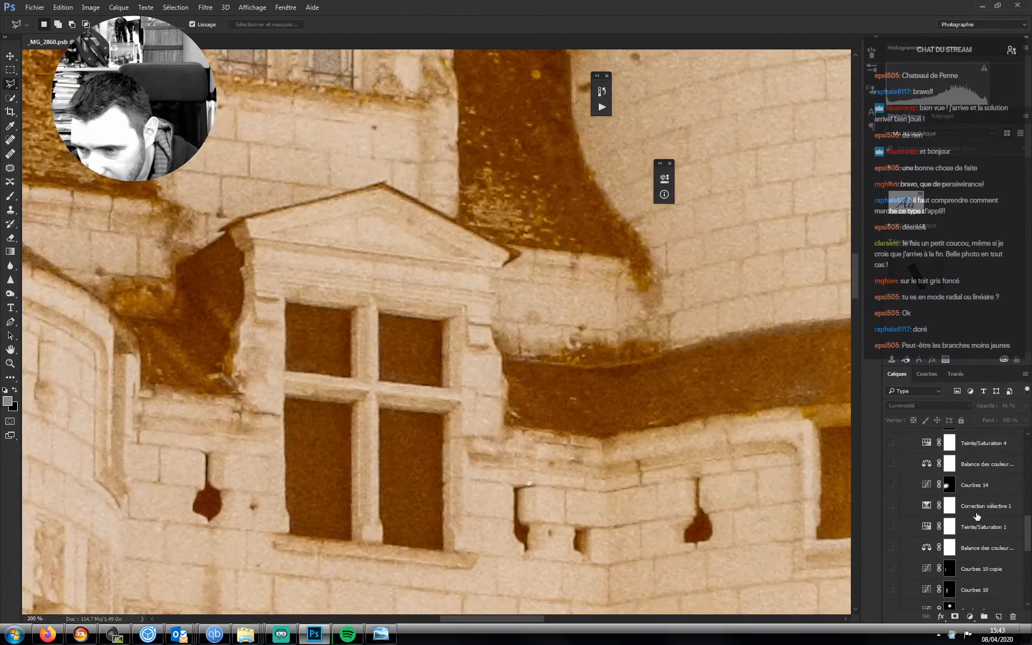
{"action": "scroll", "coordinate": [904, 513], "scroll_direction": "down", "scroll_amount": 4}
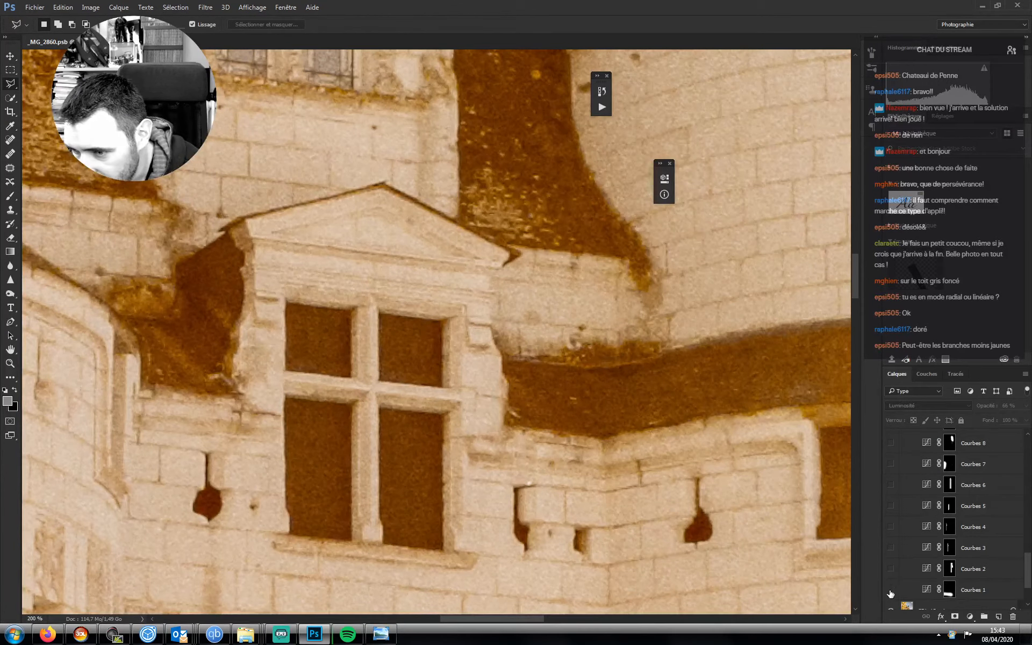
{"action": "left_click_drag", "start_coordinate": [891, 591], "coordinate": [889, 445]}
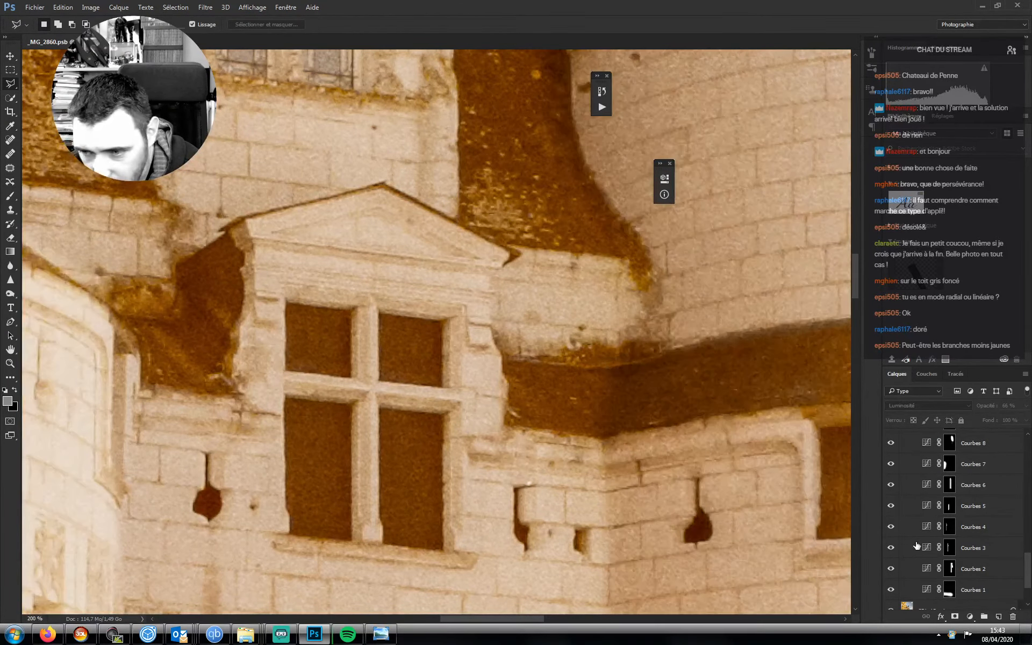
{"action": "scroll", "coordinate": [909, 544], "scroll_direction": "up", "scroll_amount": 6}
{"action": "left_click_drag", "start_coordinate": [888, 552], "coordinate": [890, 452]}
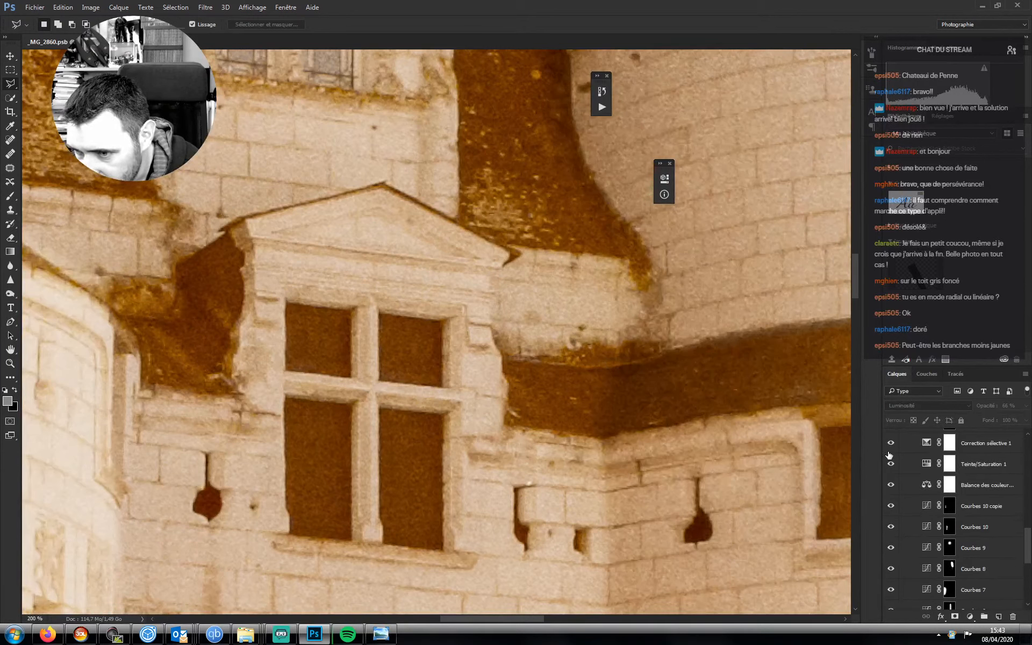
{"action": "scroll", "coordinate": [921, 540], "scroll_direction": "up", "scroll_amount": 5}
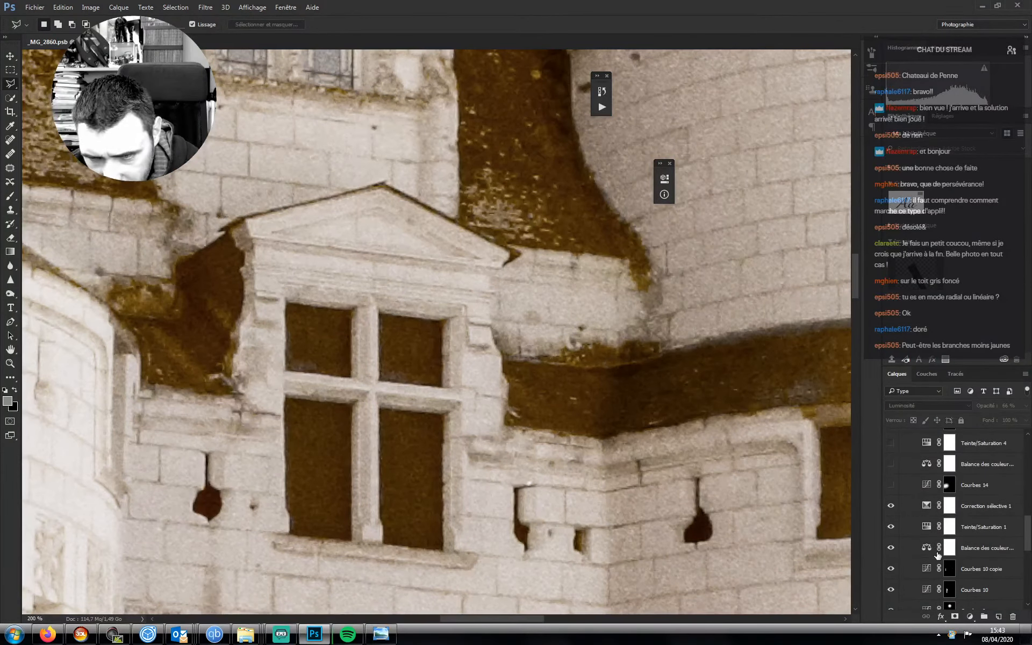
{"action": "left_click_drag", "start_coordinate": [890, 530], "coordinate": [892, 465]}
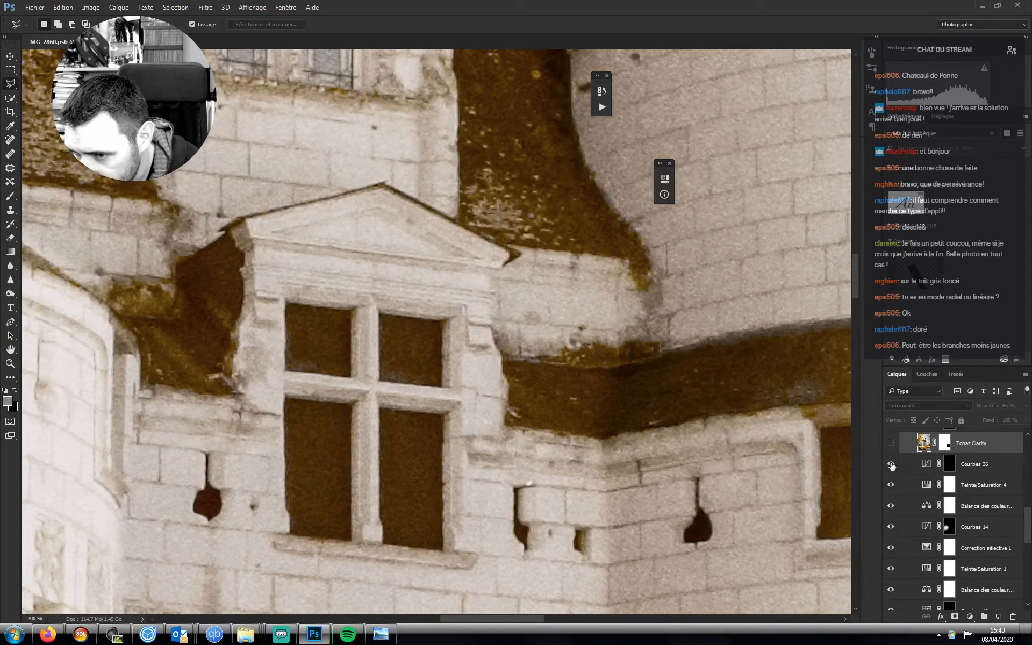
{"action": "left_click", "coordinate": [893, 452]}
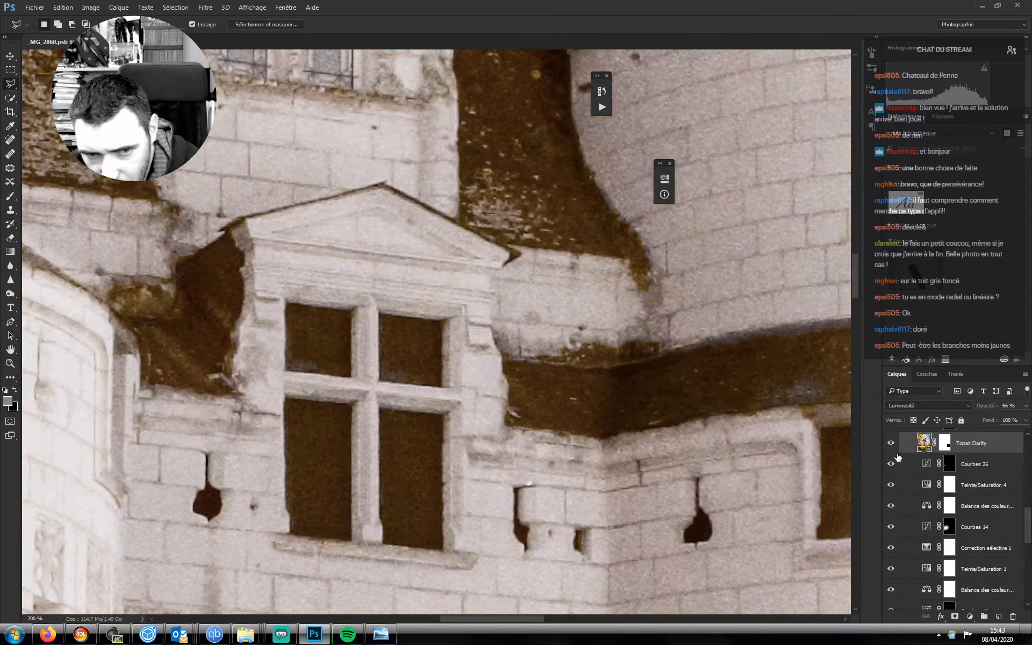
- Show Courbes 38 again, along with the VEGETATION, CHEMIN, CIEL contre-mask and GENERALE groups
{"action": "scroll", "coordinate": [914, 489], "scroll_direction": "up", "scroll_amount": 5}
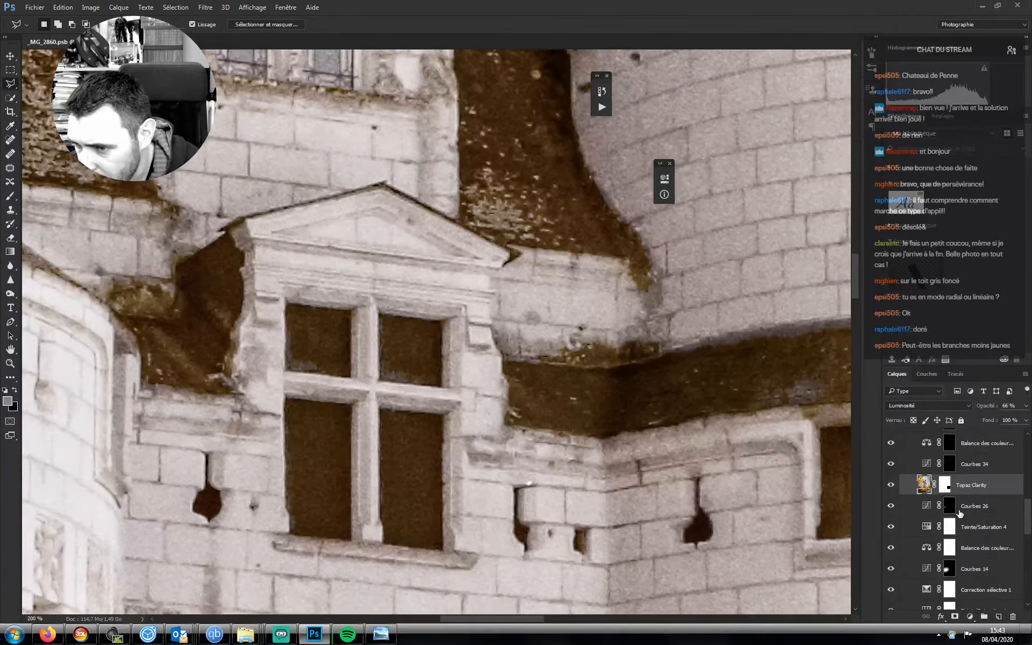
{"action": "scroll", "coordinate": [909, 504], "scroll_direction": "up", "scroll_amount": 2}
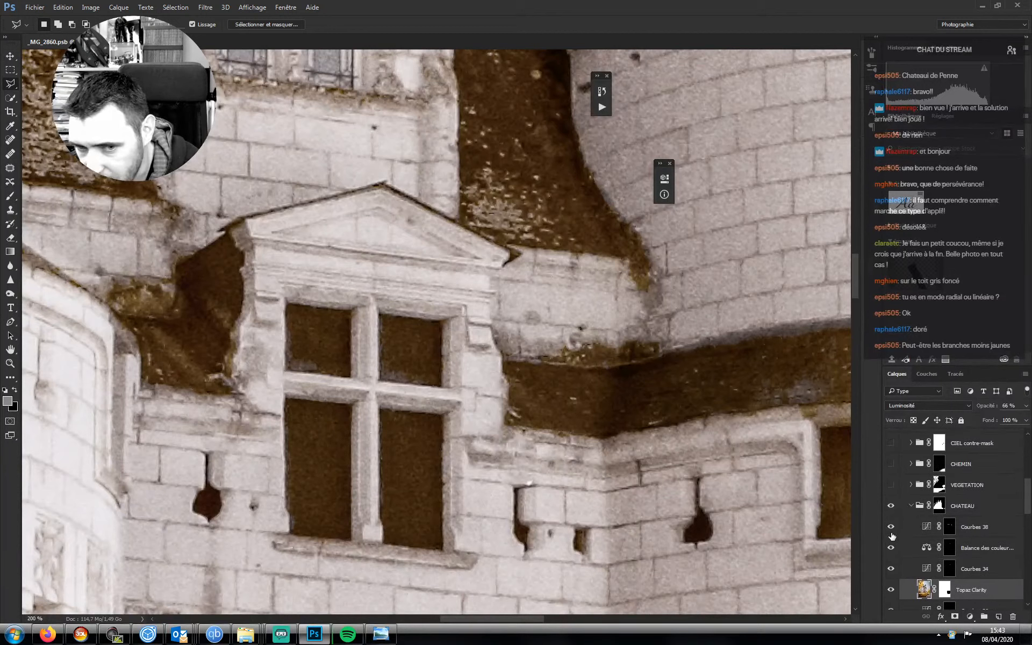
{"action": "scroll", "coordinate": [897, 508], "scroll_direction": "up", "scroll_amount": 2}
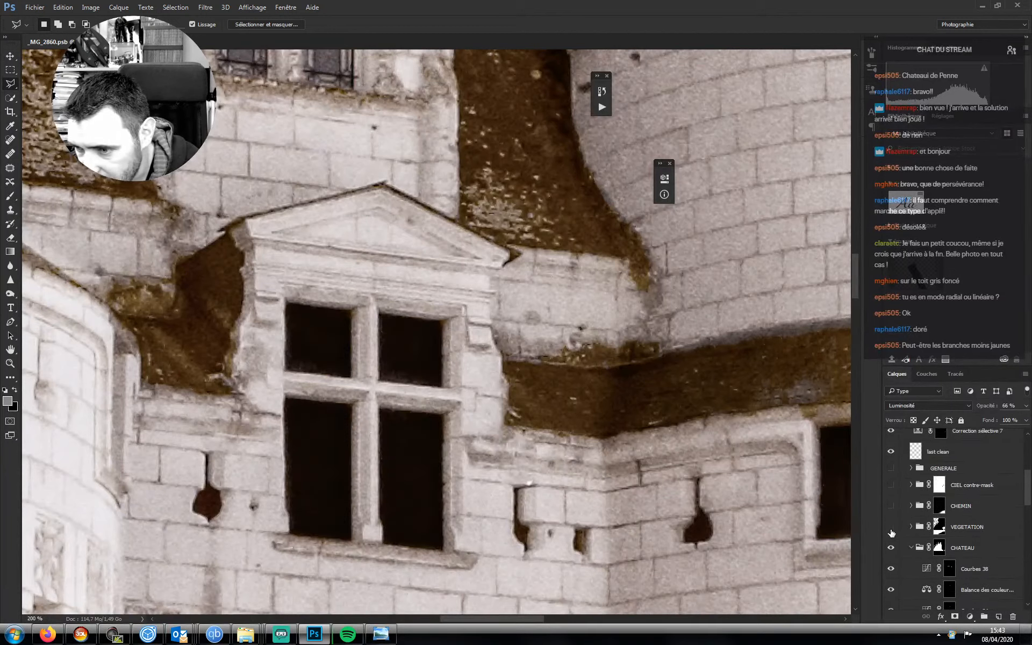
{"action": "left_click_drag", "start_coordinate": [892, 533], "coordinate": [891, 468]}
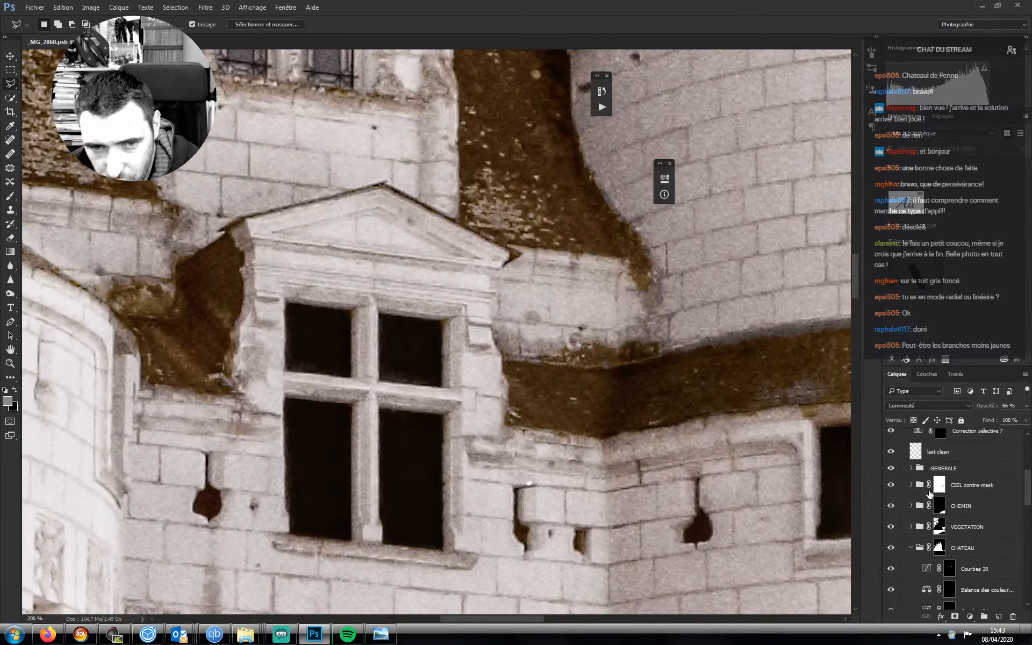
- Select the CHROMIE group and compare the overall castle image with and without it, leaving the group visible
{"action": "key", "text": "ctrl+minus"}
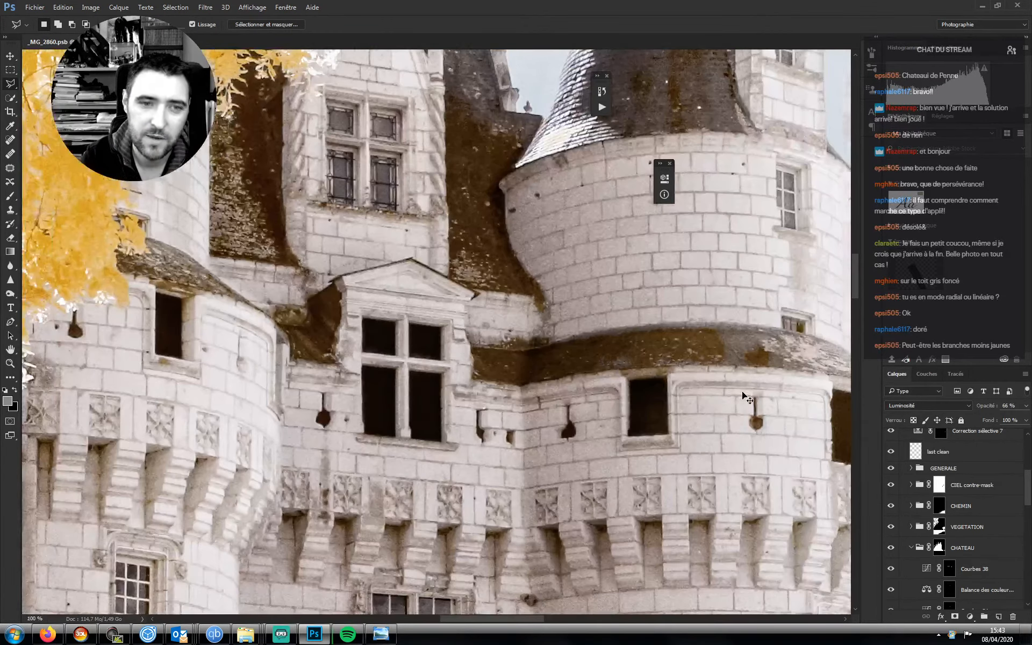
{"action": "key", "text": "ctrl+minus"}
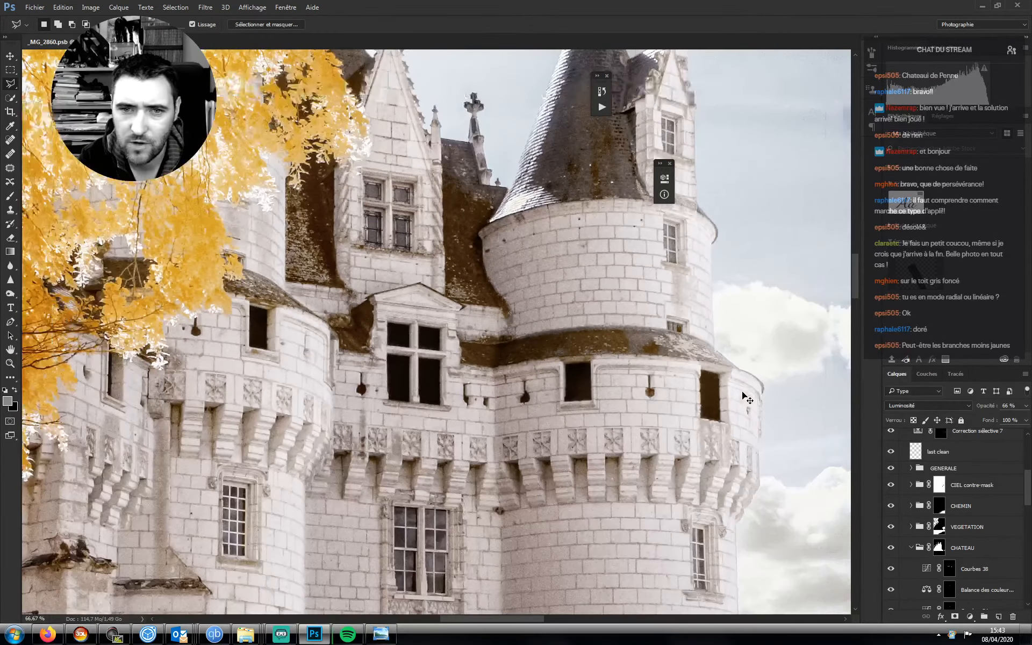
{"action": "key", "text": "ctrl+minus"}
{"action": "key", "text": "ctrl+minus"}
{"action": "key", "text": "ctrl+minus"}
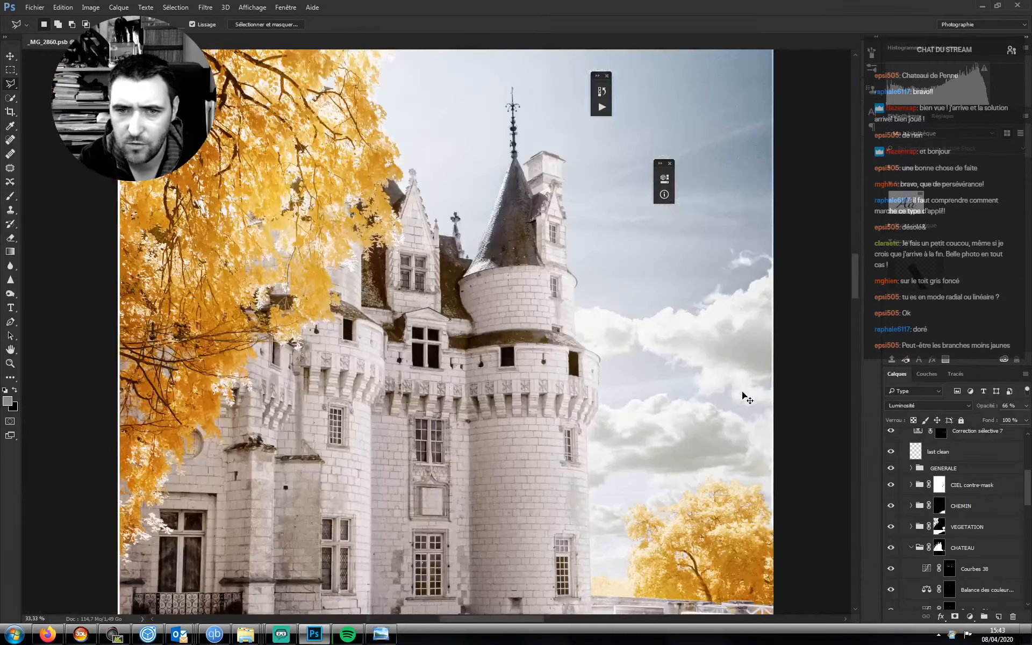
{"action": "key", "text": "ctrl+plus"}
{"action": "key", "text": "ctrl+plus"}
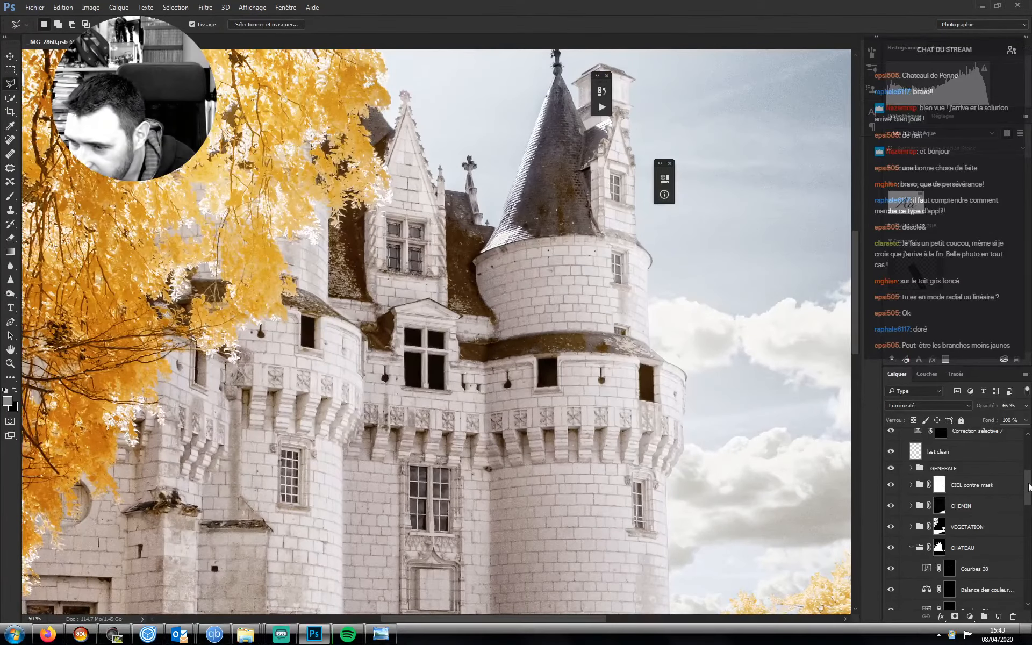
{"action": "left_click_drag", "start_coordinate": [1028, 486], "coordinate": [1028, 449]}
{"action": "left_click", "coordinate": [902, 478]}
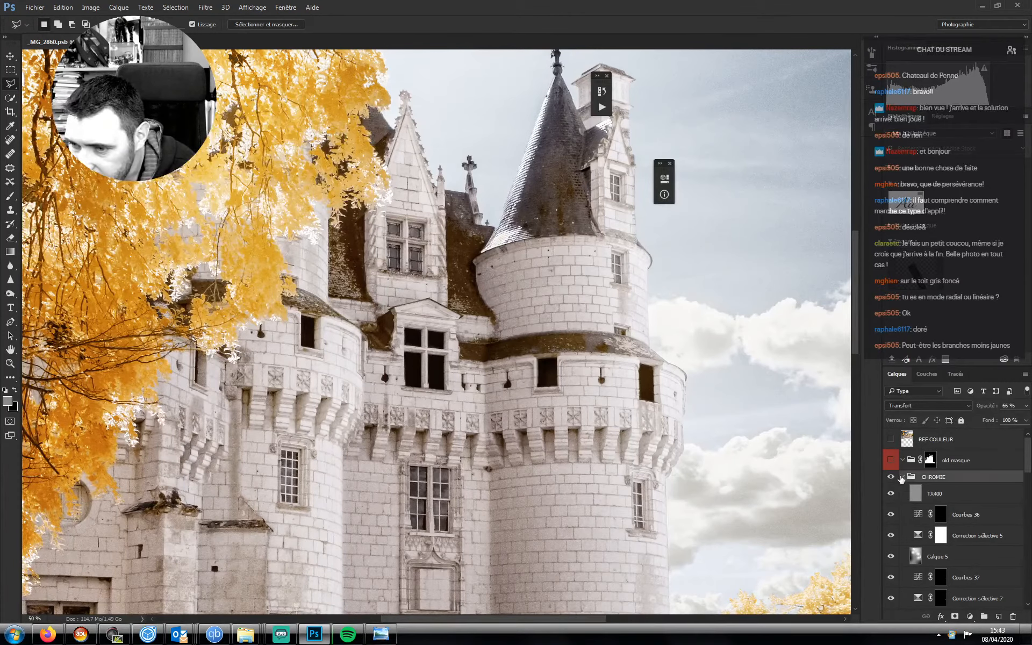
{"action": "left_click", "coordinate": [892, 477]}
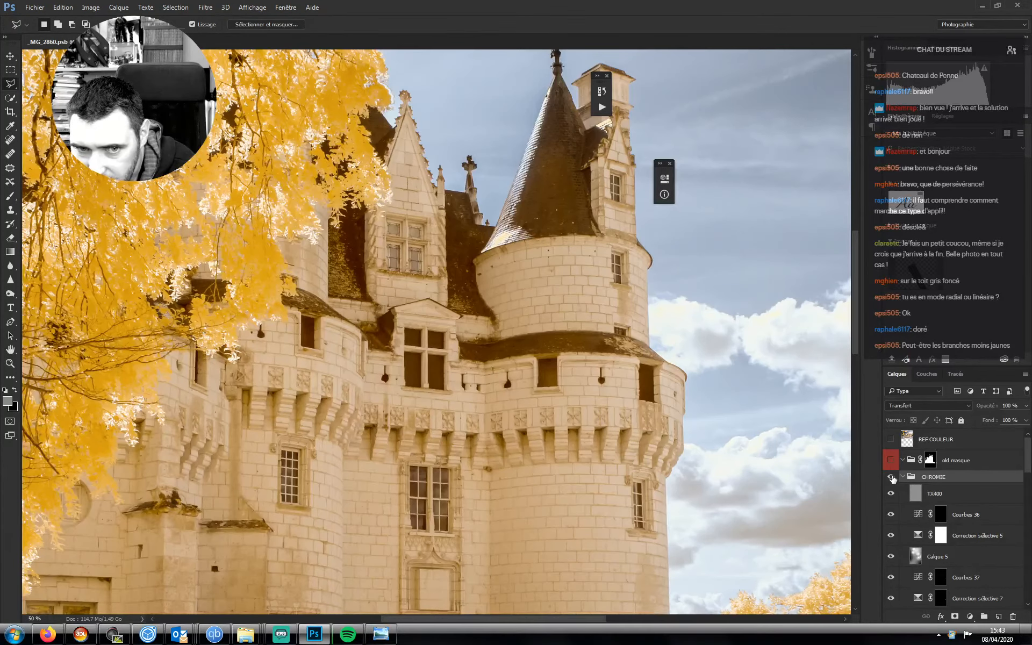
{"action": "left_click", "coordinate": [892, 477]}
{"action": "left_click", "coordinate": [892, 478]}
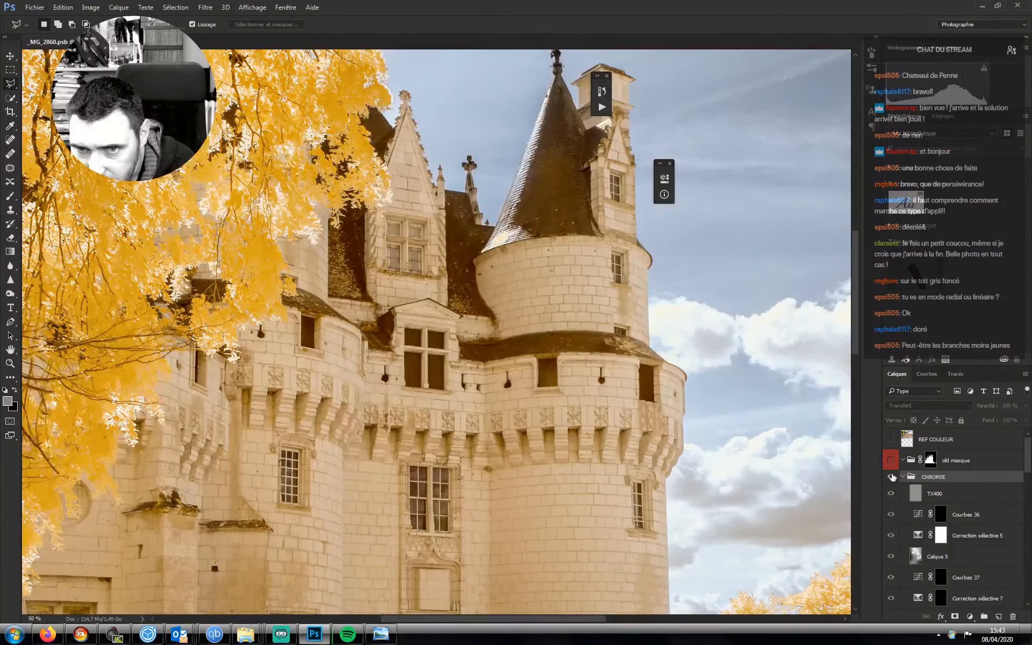
{"action": "left_click", "coordinate": [892, 477]}
{"action": "left_click", "coordinate": [892, 478]}
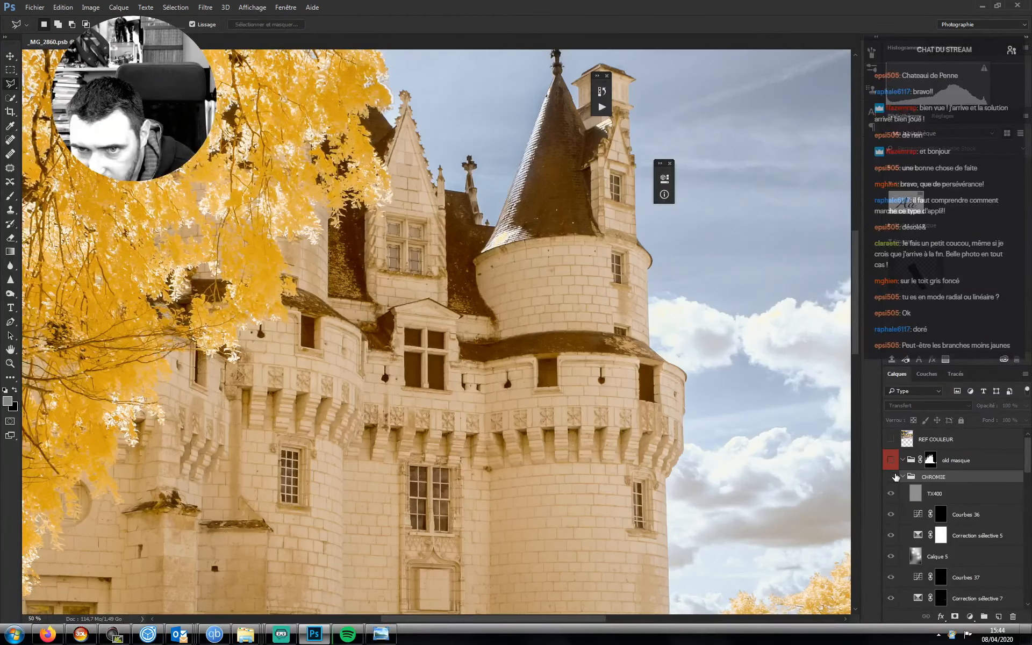
{"action": "left_click", "coordinate": [892, 478]}
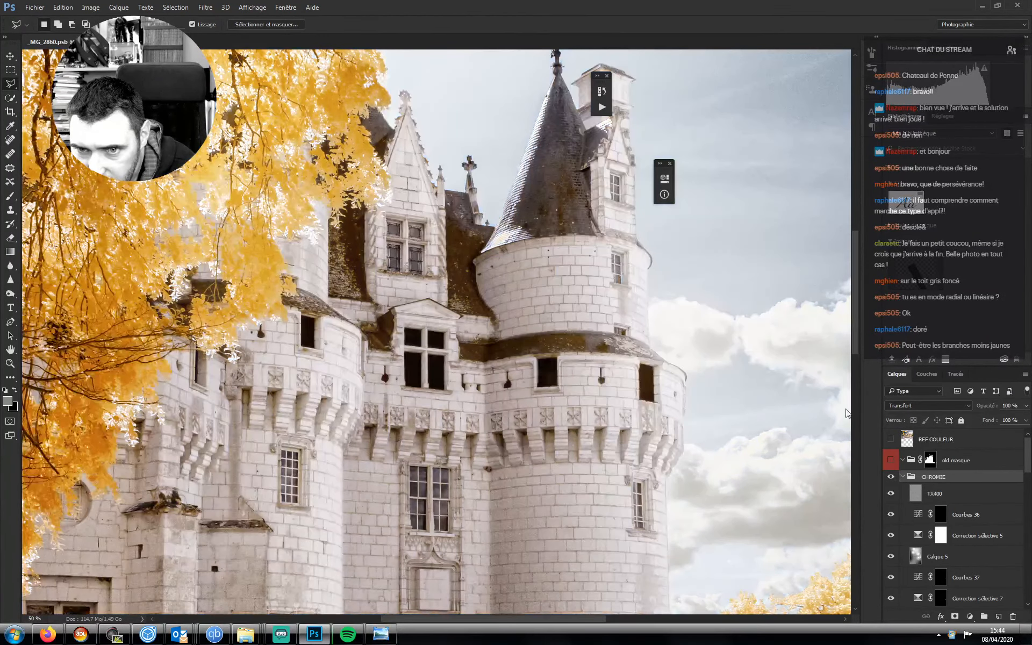
- Add a Teinte/Saturation adjustment layer directly above Courbes 36 in the CHROMIE group
{"action": "left_click", "coordinate": [10, 364]}
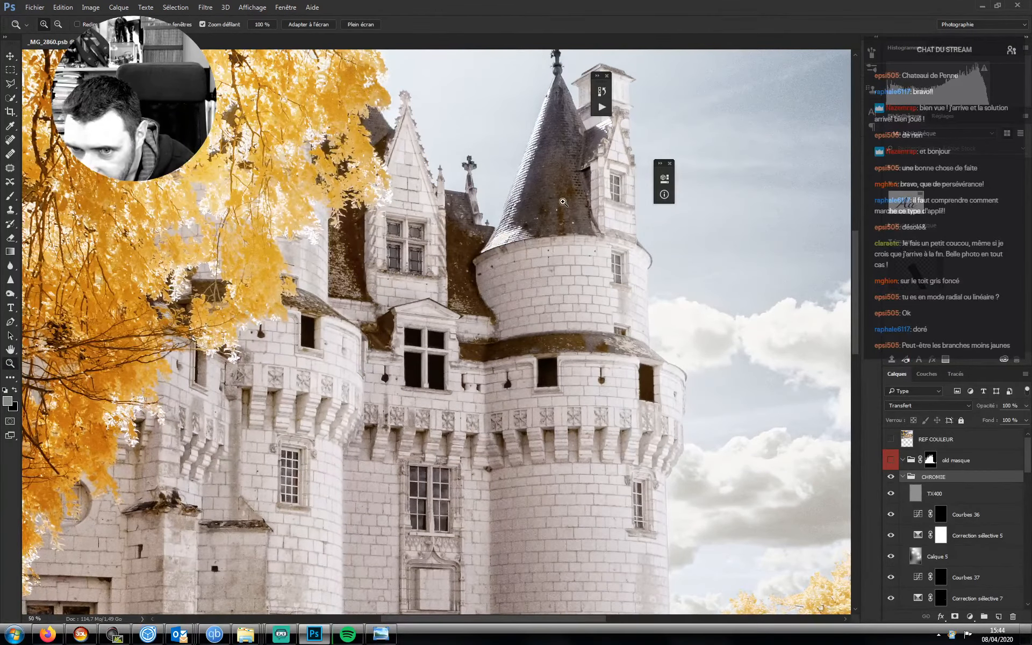
{"action": "left_click_drag", "start_coordinate": [558, 206], "coordinate": [880, 428]}
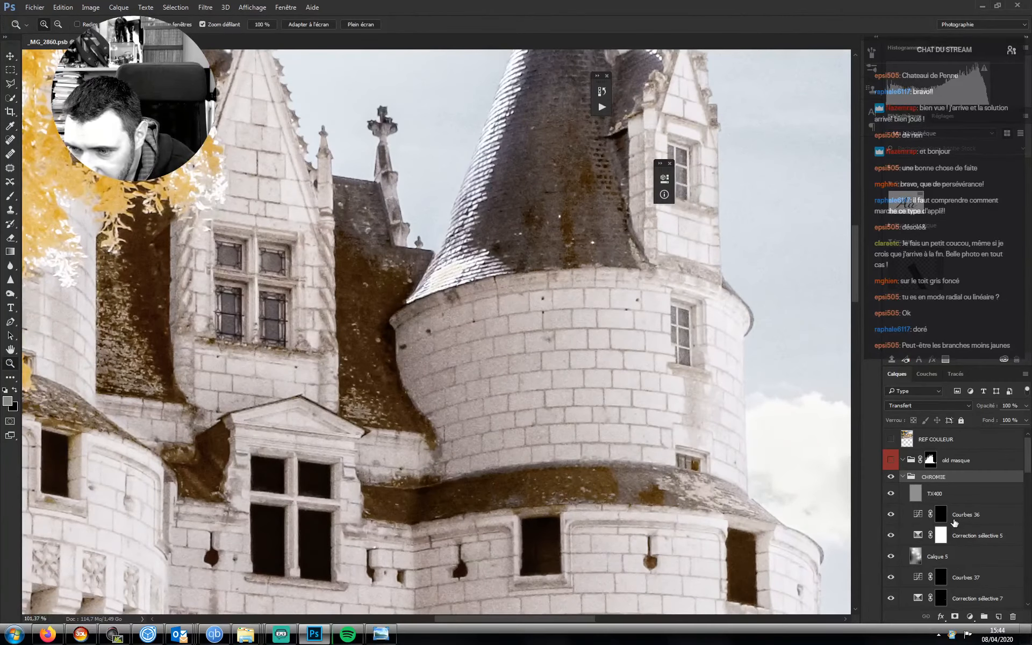
{"action": "left_click", "coordinate": [970, 616]}
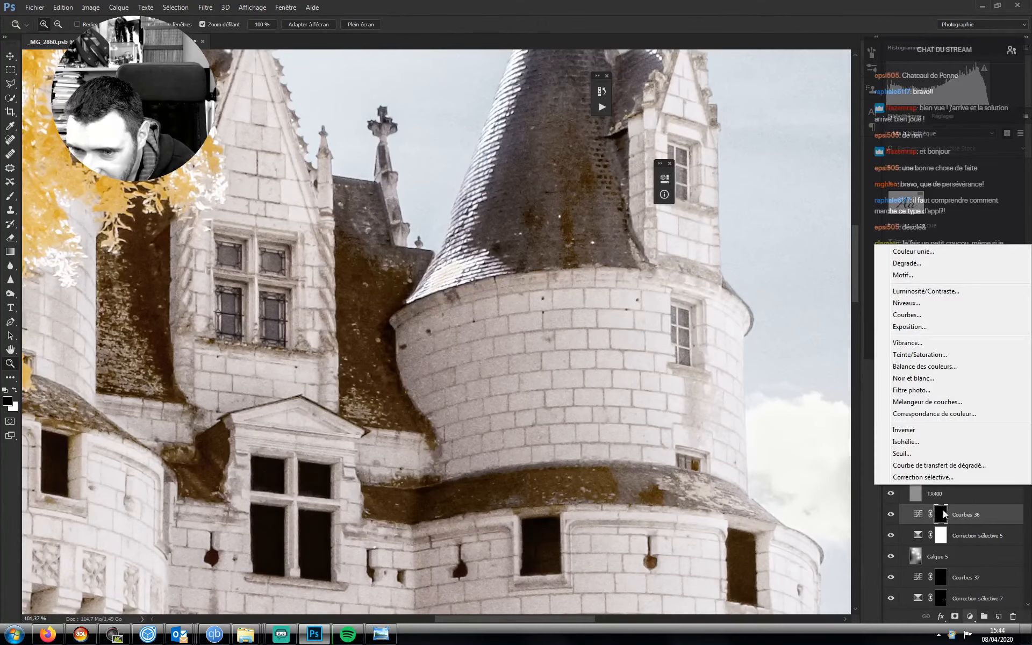
{"action": "left_click", "coordinate": [913, 354]}
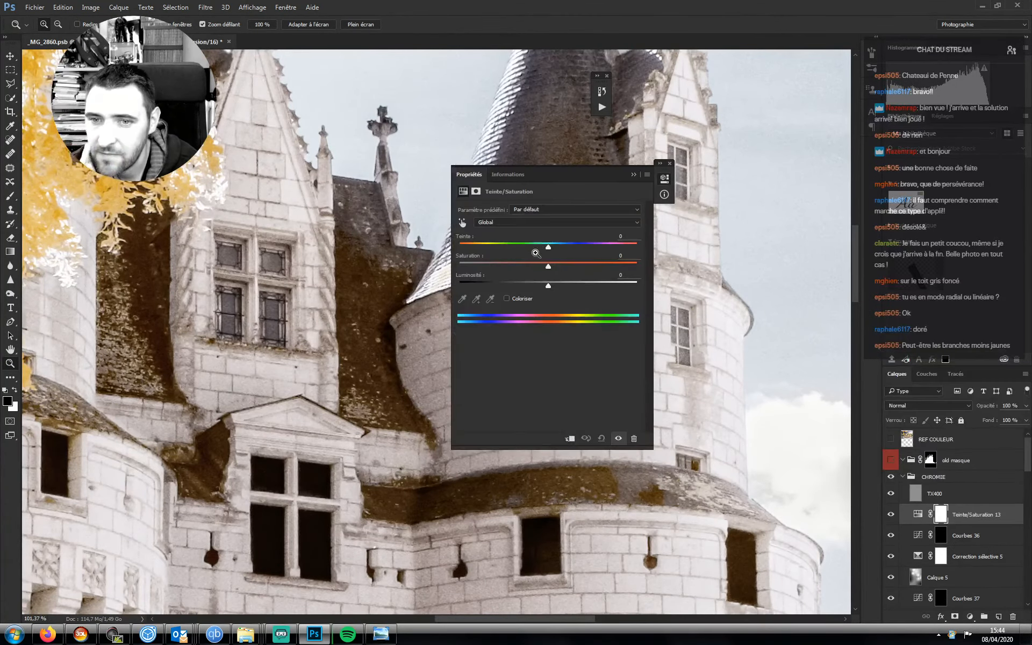
- Set the Jaunes saturation to -100 in the new Teinte/Saturation adjustment
{"action": "left_click", "coordinate": [507, 222]}
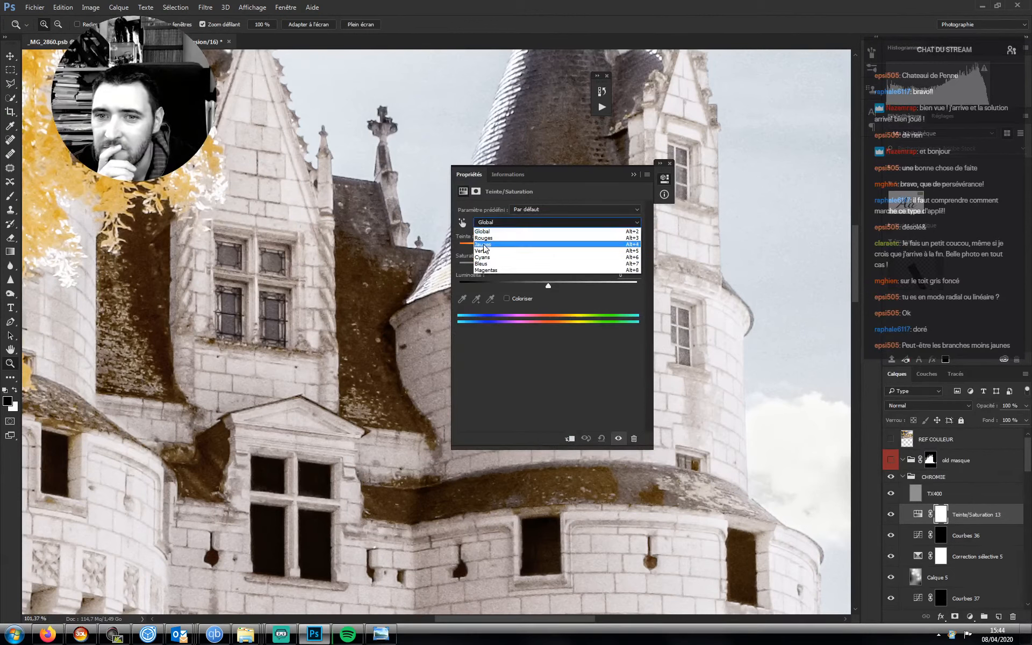
{"action": "left_click", "coordinate": [483, 244]}
{"action": "left_click_drag", "start_coordinate": [502, 264], "coordinate": [438, 267]}
- Set the Rouges saturation to -100, adjust the reds' luminosity, then return to the Jaunes range and collapse the adjustment's properties
{"action": "left_click", "coordinate": [492, 222]}
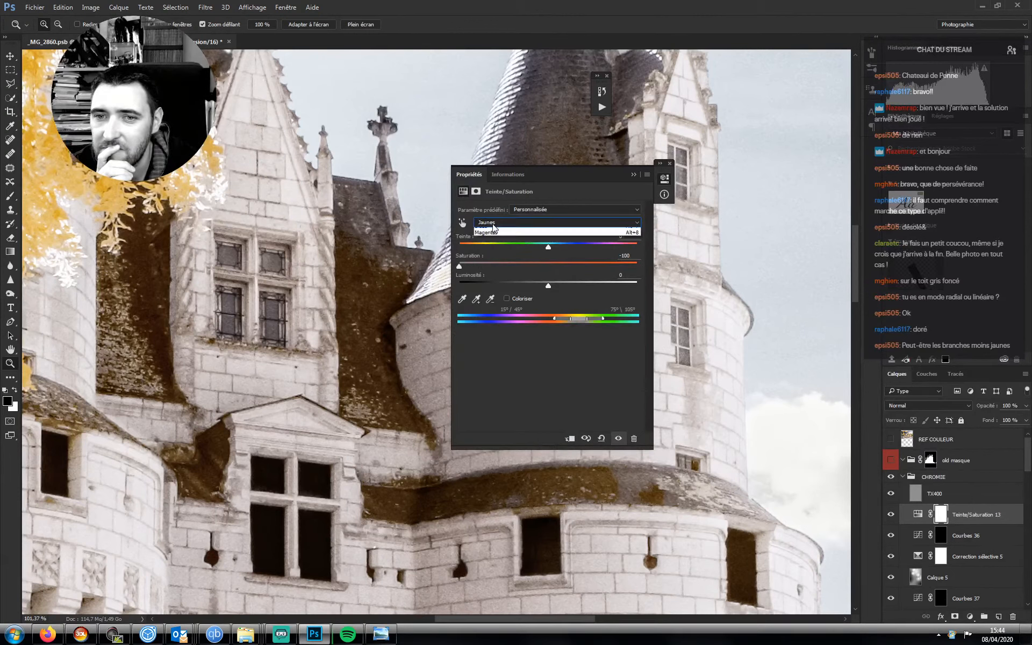
{"action": "left_click", "coordinate": [484, 237]}
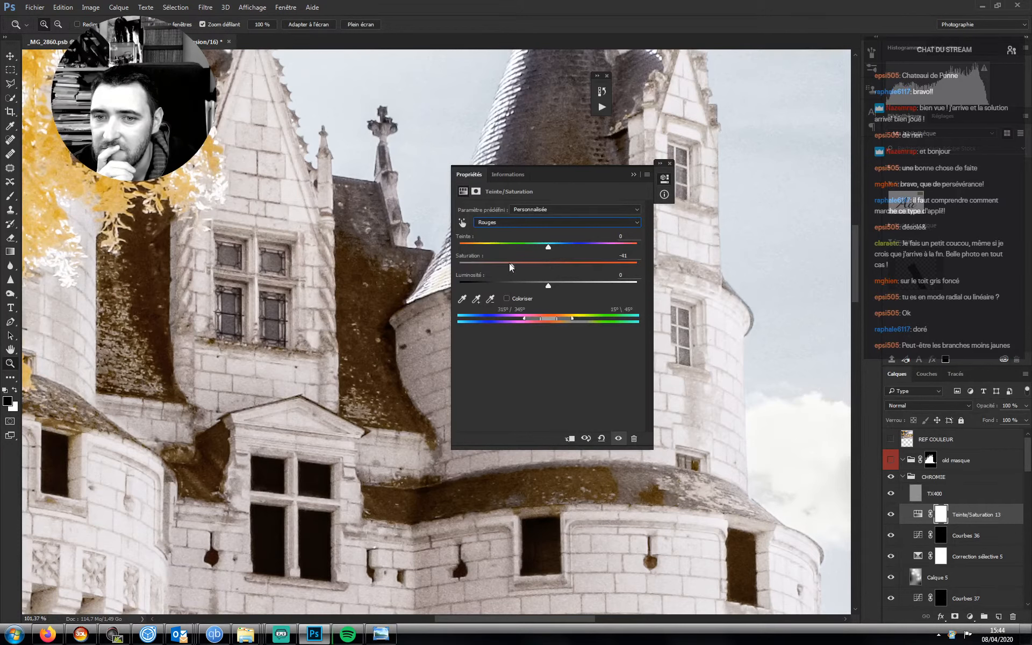
{"action": "left_click_drag", "start_coordinate": [509, 263], "coordinate": [440, 267]}
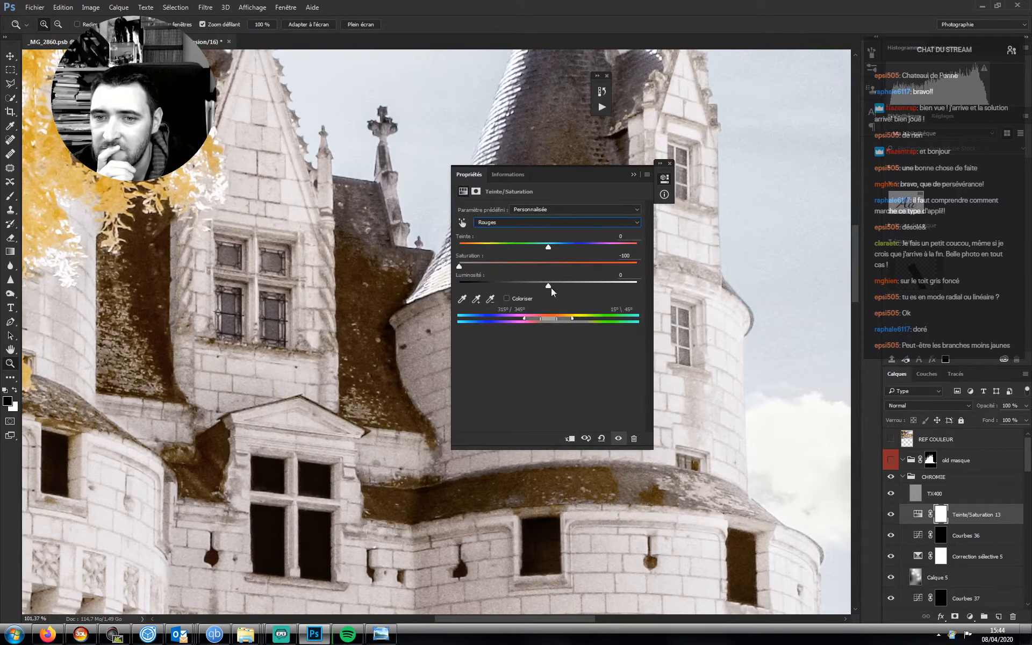
{"action": "left_click_drag", "start_coordinate": [550, 287], "coordinate": [601, 279]}
{"action": "left_click", "coordinate": [498, 224]}
{"action": "left_click", "coordinate": [485, 246]}
{"action": "left_click", "coordinate": [634, 175]}
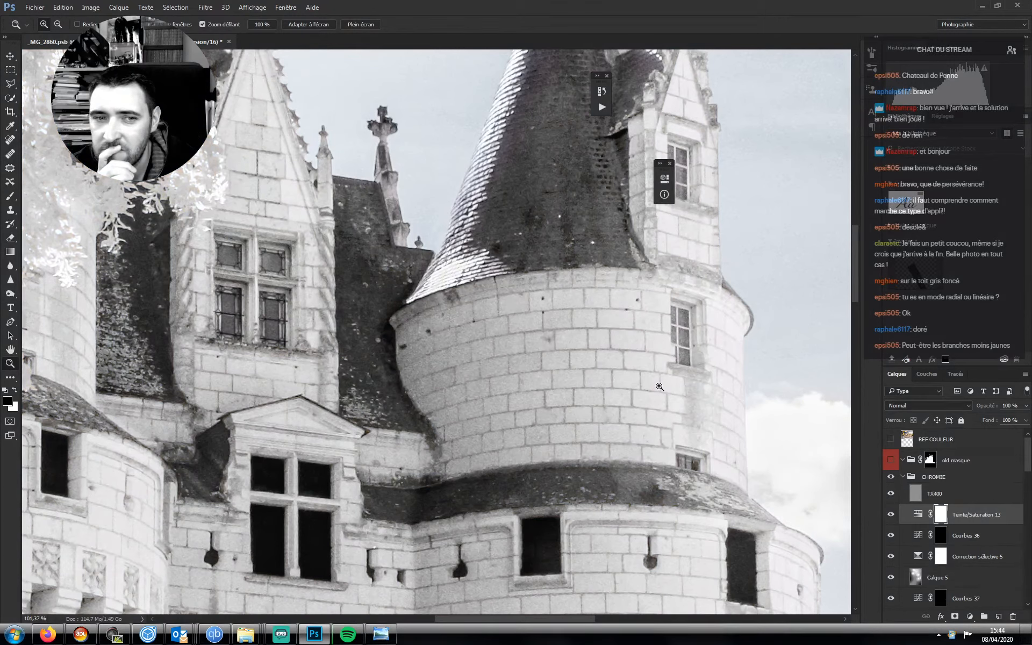
- Invert the Teinte/Saturation 13 mask to black and ready the Brush tool with white as the foreground colour
{"action": "key", "text": "ctrl+i"}
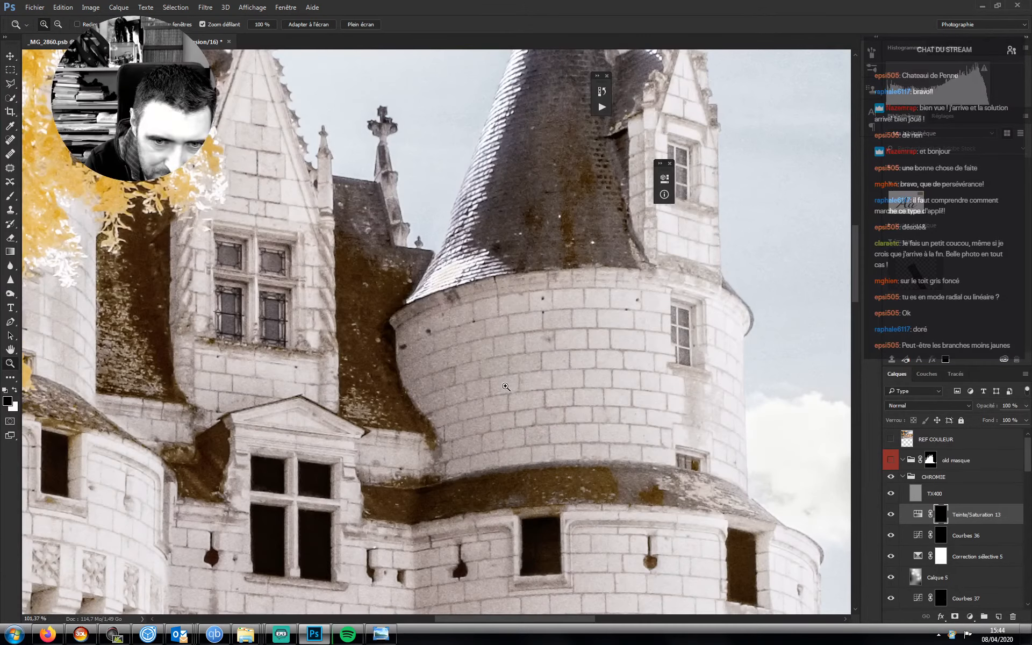
{"action": "key", "text": "b"}
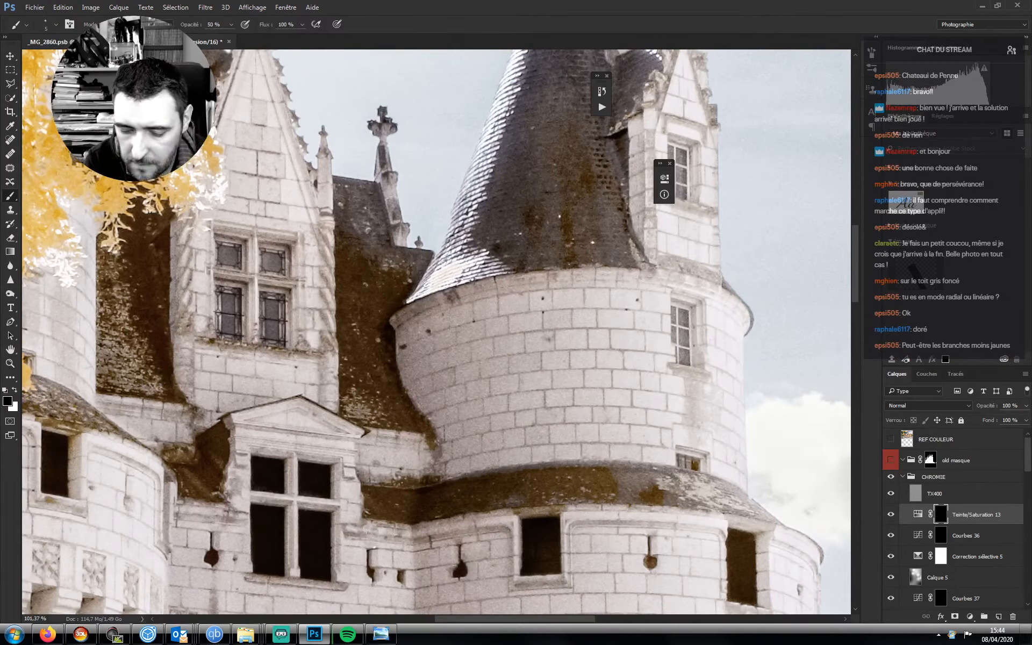
{"action": "key", "text": "x"}
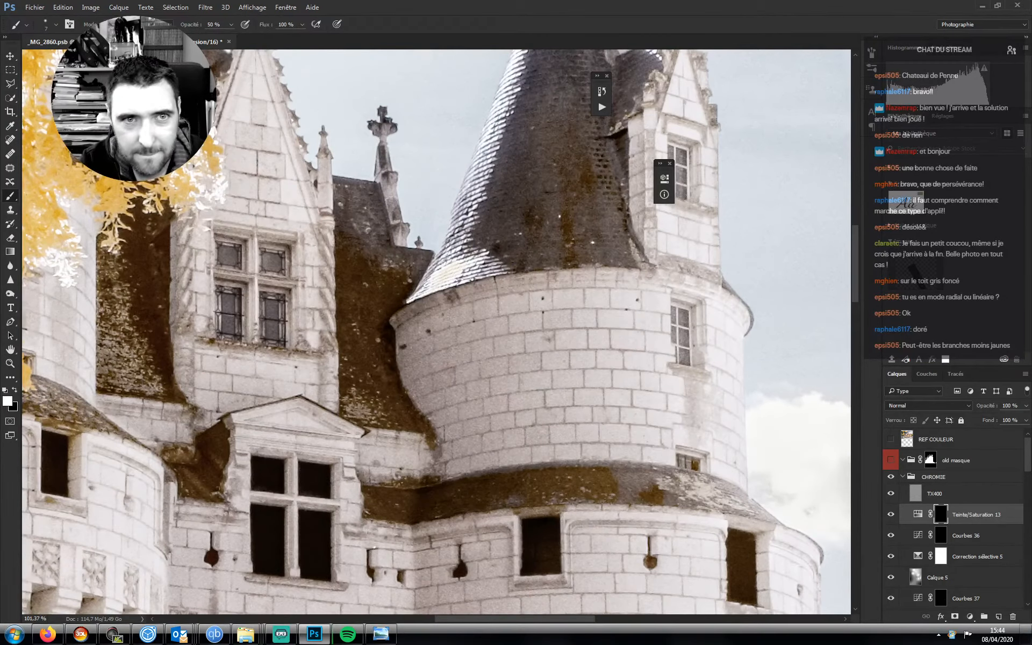
- Paint white at 50% opacity on the mask over the conical tower roof, the adjoining roof slope and the tower's lower roof band, varying the brush size
{"action": "key", "text": "bracketright"}
{"action": "key", "text": "bracketright"}
{"action": "key", "text": "bracketright"}
{"action": "key", "text": "bracketright"}
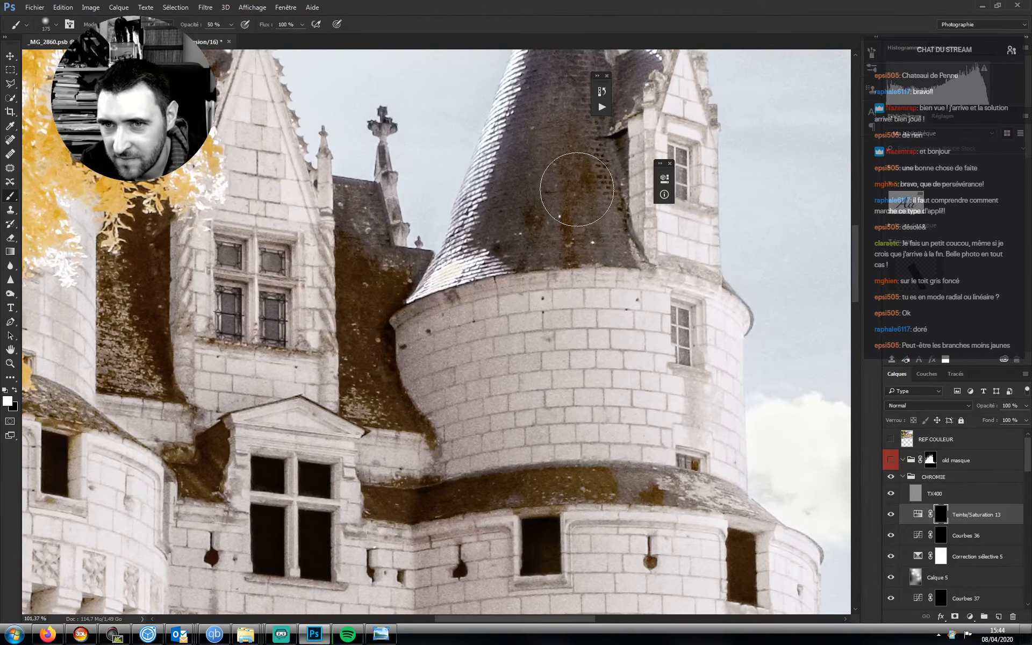
{"action": "key", "text": "bracketleft"}
{"action": "key", "text": "bracketleft"}
{"action": "key", "text": "bracketleft"}
{"action": "key", "text": "bracketleft"}
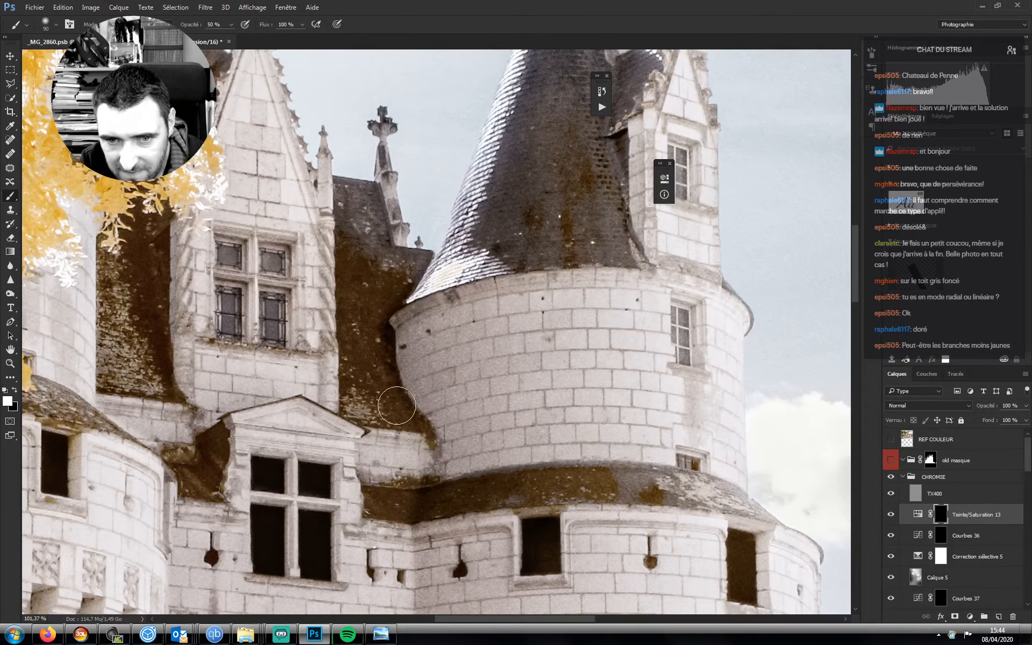
{"action": "key", "text": "bracketleft"}
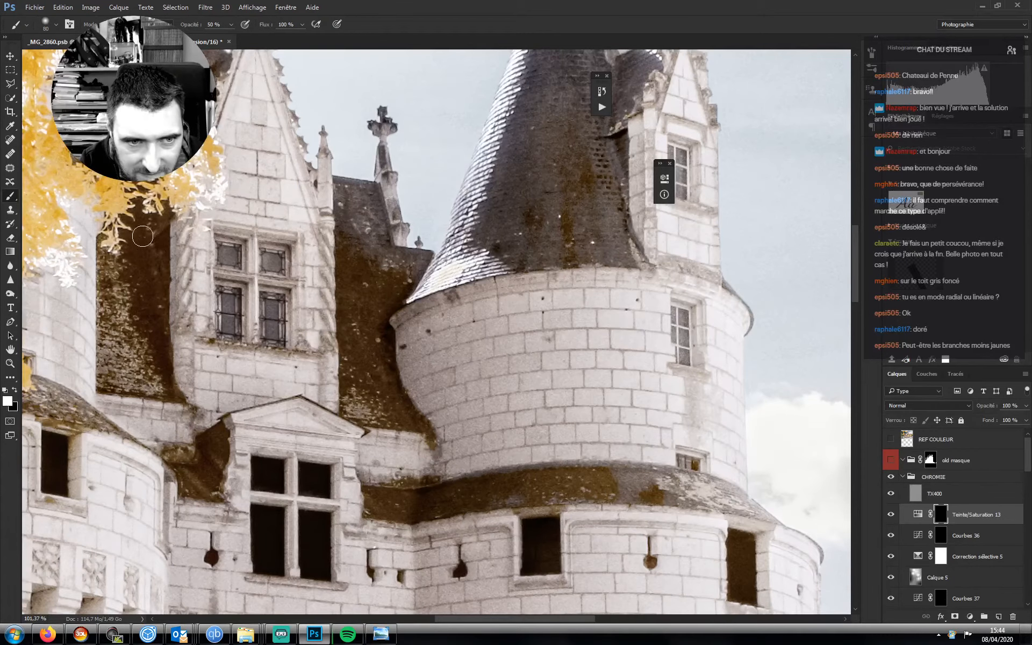
{"action": "key", "text": "bracketleft"}
{"action": "key", "text": "bracketleft"}
{"action": "key", "text": "bracketleft"}
{"action": "key", "text": "bracketleft"}
{"action": "key", "text": "bracketleft"}
{"action": "key", "text": "bracketleft"}
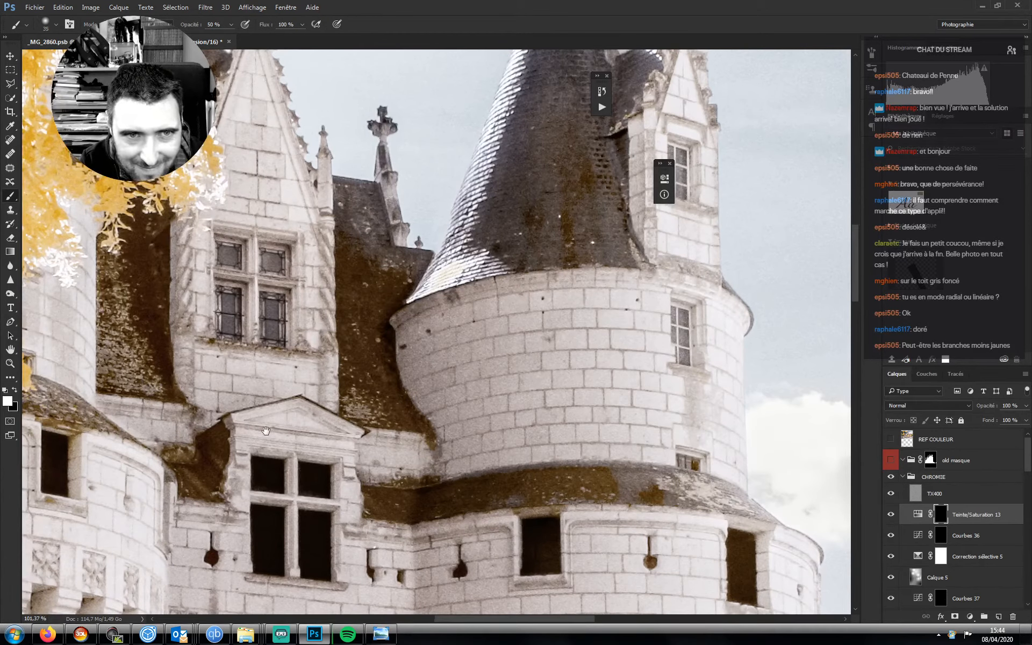
- Paint white on the Teinte/Saturation 13 mask over the brown roof between the yellow foliage and the pointed gable, with a 45-pixel brush
{"action": "left_click_drag", "start_coordinate": [266, 430], "coordinate": [344, 511]}
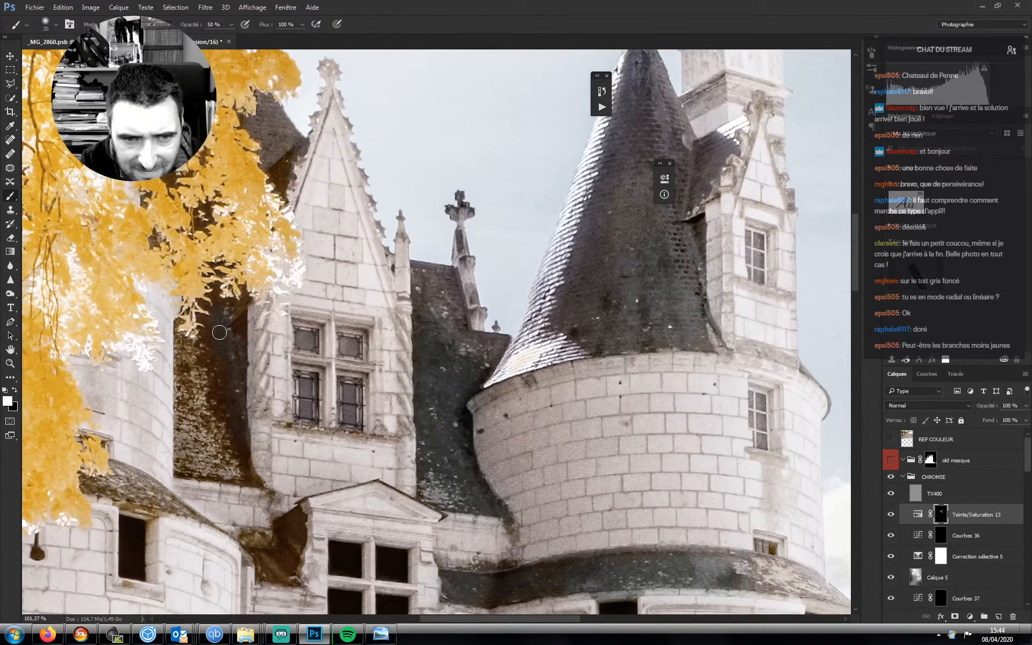
{"action": "key", "text": "bracketright"}
{"action": "key", "text": "bracketright"}
{"action": "mouse_move", "coordinate": [219, 332]}
{"action": "left_mouse_down"}
{"action": "mouse_move", "coordinate": [193, 360]}
{"action": "mouse_move", "coordinate": [185, 349]}
{"action": "left_mouse_up"}
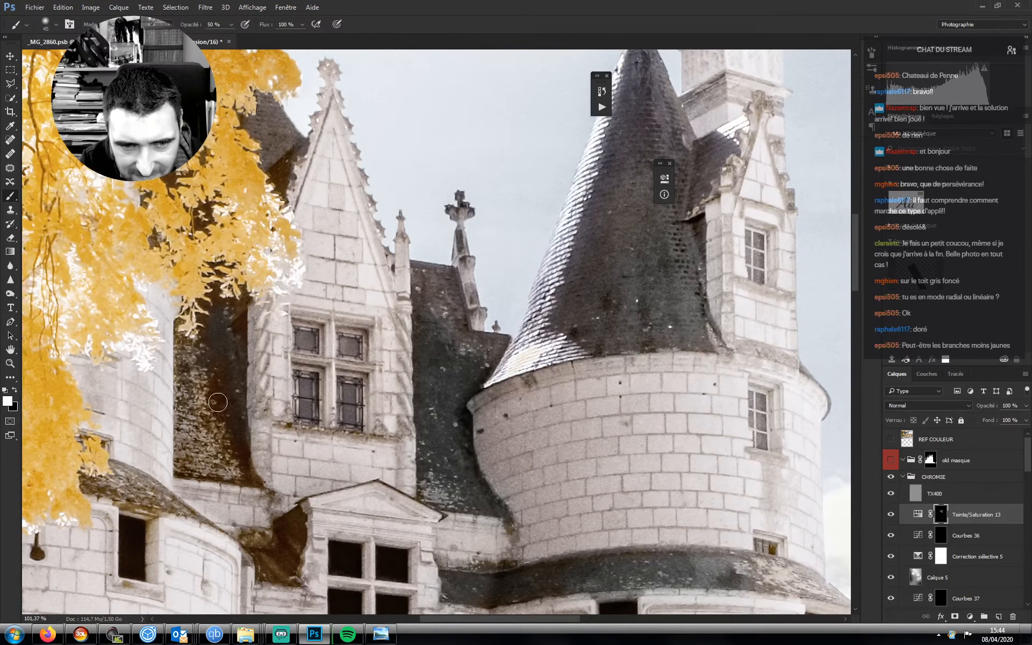
- Paint white on the Teinte/Saturation 13 mask over the brown roof left of the dormer and the low turret roof below it
{"action": "key", "text": "bracketright"}
{"action": "key", "text": "bracketright"}
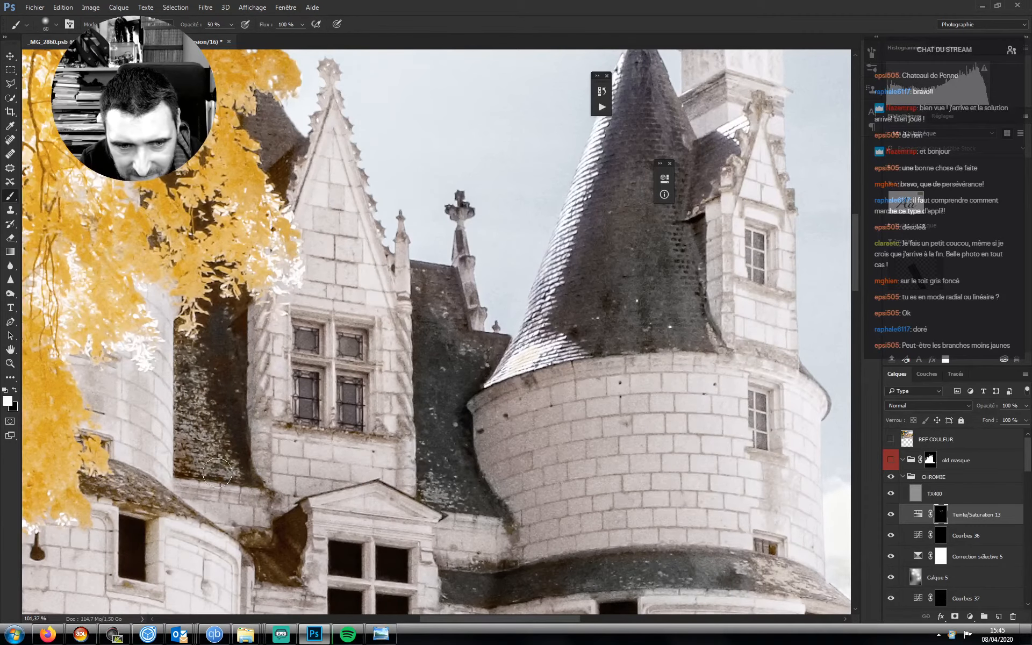
{"action": "key", "text": "bracketright"}
{"action": "left_click_drag", "start_coordinate": [298, 538], "coordinate": [356, 447]}
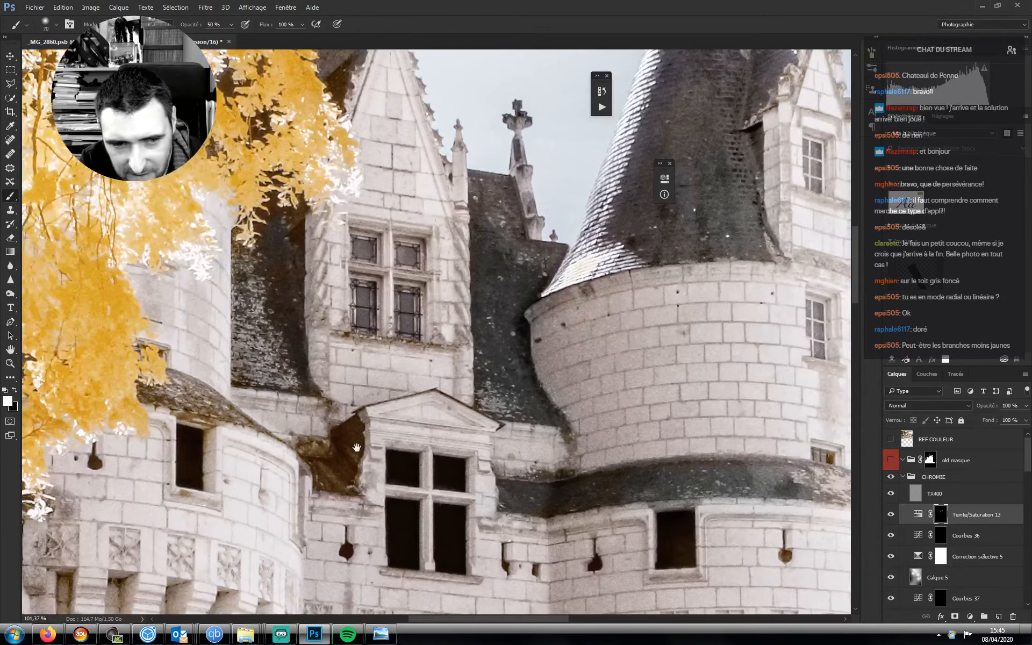
{"action": "key", "text": "bracketright"}
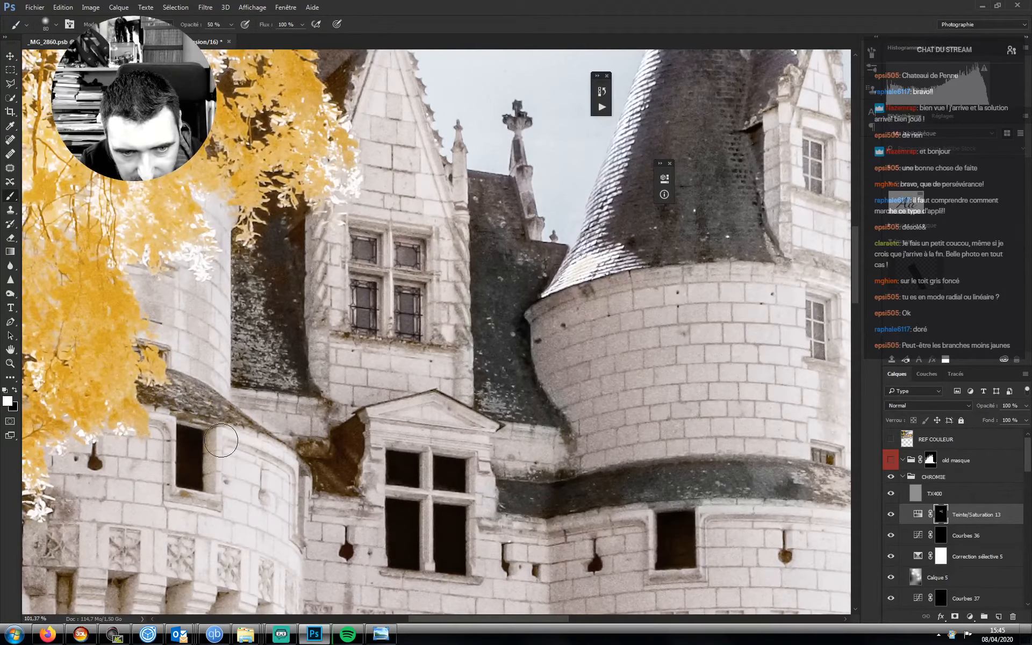
{"action": "key", "text": "bracketright"}
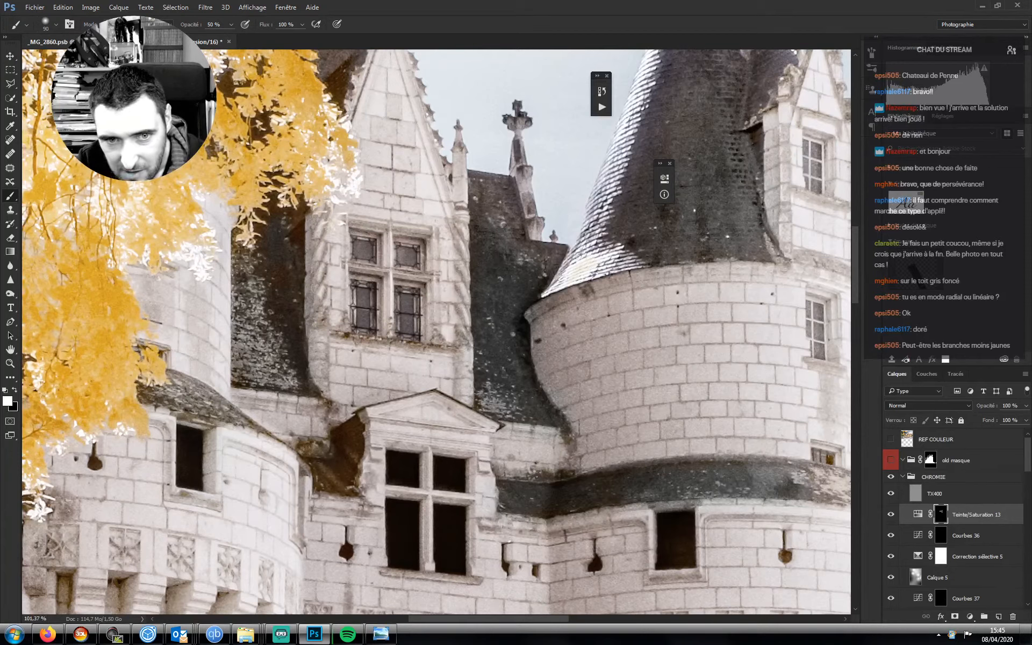
- Paint the Teinte/Saturation 13 mask over the small brown roof beside the triangular pediment, adjusting the brush size to fit
{"action": "key", "text": "bracketleft"}
{"action": "key", "text": "bracketleft"}
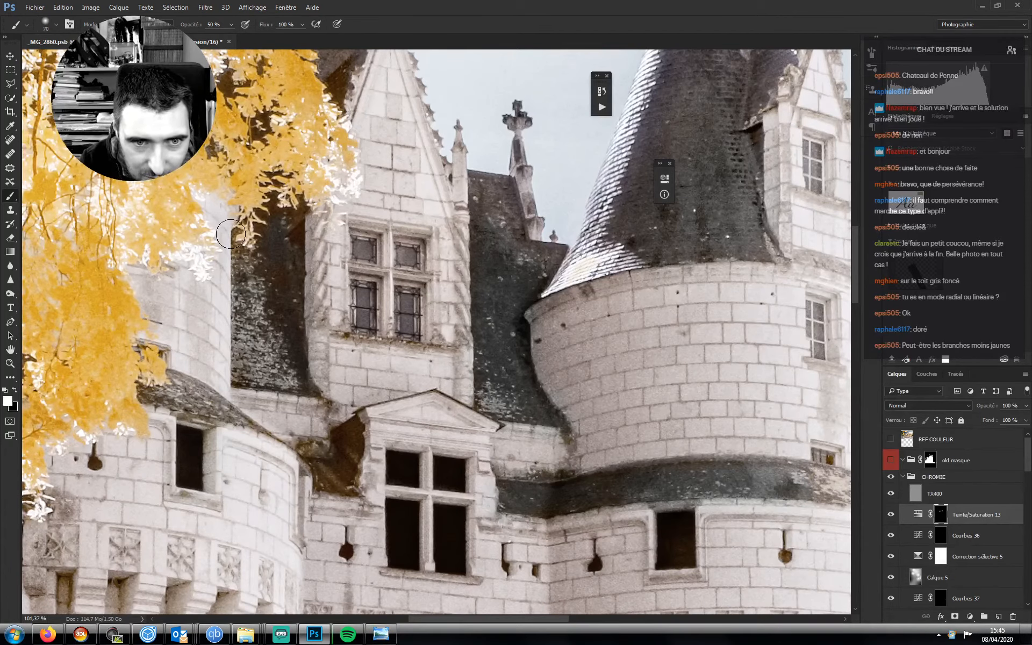
{"action": "key", "text": "bracketleft"}
{"action": "key", "text": "bracketleft"}
{"action": "key", "text": "bracketleft"}
{"action": "key", "text": "bracketleft"}
{"action": "key", "text": "bracketleft"}
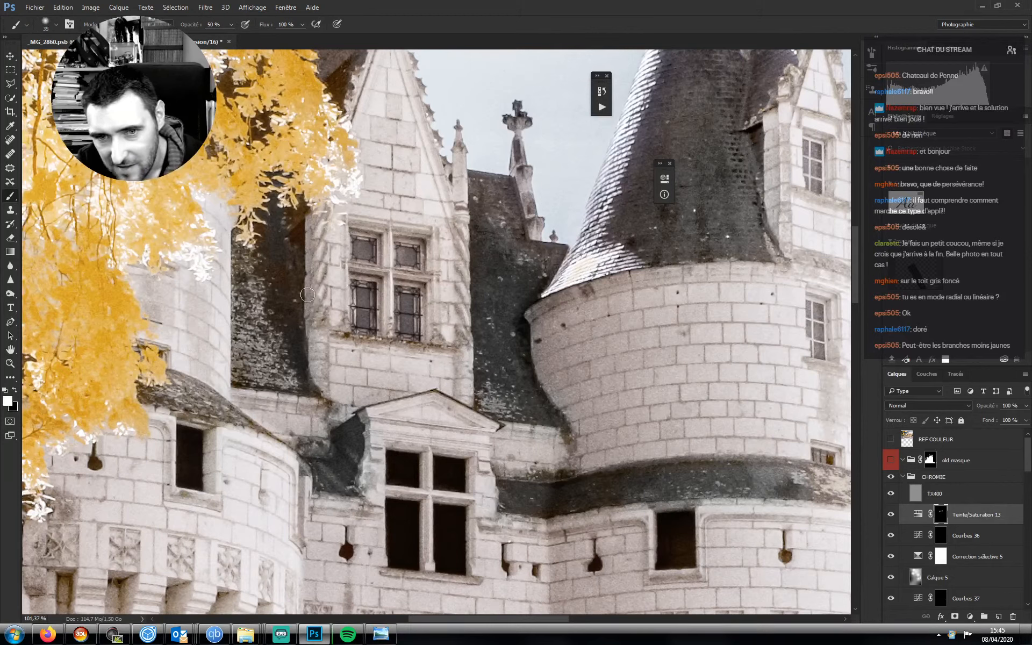
- Extend the Teinte/Saturation 13 mask over the remaining brown on the roof left of the dormer and on the conical tower roof
{"action": "key", "text": "bracketright"}
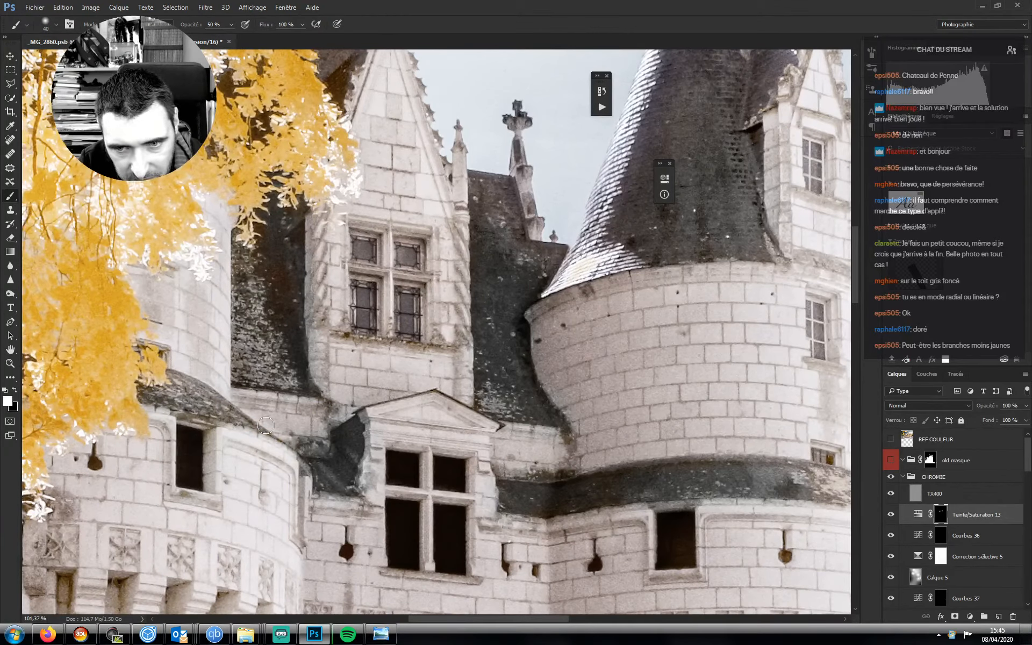
{"action": "left_click_drag", "start_coordinate": [386, 434], "coordinate": [296, 487]}
{"action": "key", "text": "bracketright"}
{"action": "key", "text": "bracketright"}
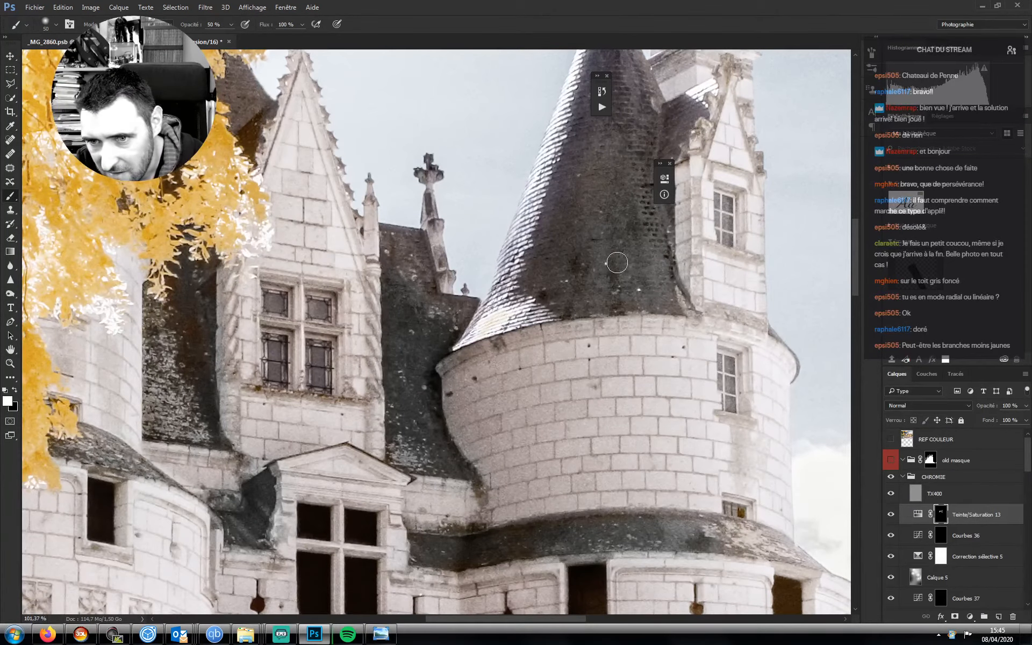
{"action": "key", "text": "bracketright"}
{"action": "key", "text": "bracketright"}
{"action": "mouse_move", "coordinate": [546, 333]}
{"action": "left_mouse_down"}
{"action": "mouse_move", "coordinate": [537, 457]}
{"action": "mouse_move", "coordinate": [697, 389]}
{"action": "mouse_move", "coordinate": [707, 475]}
{"action": "left_mouse_up"}
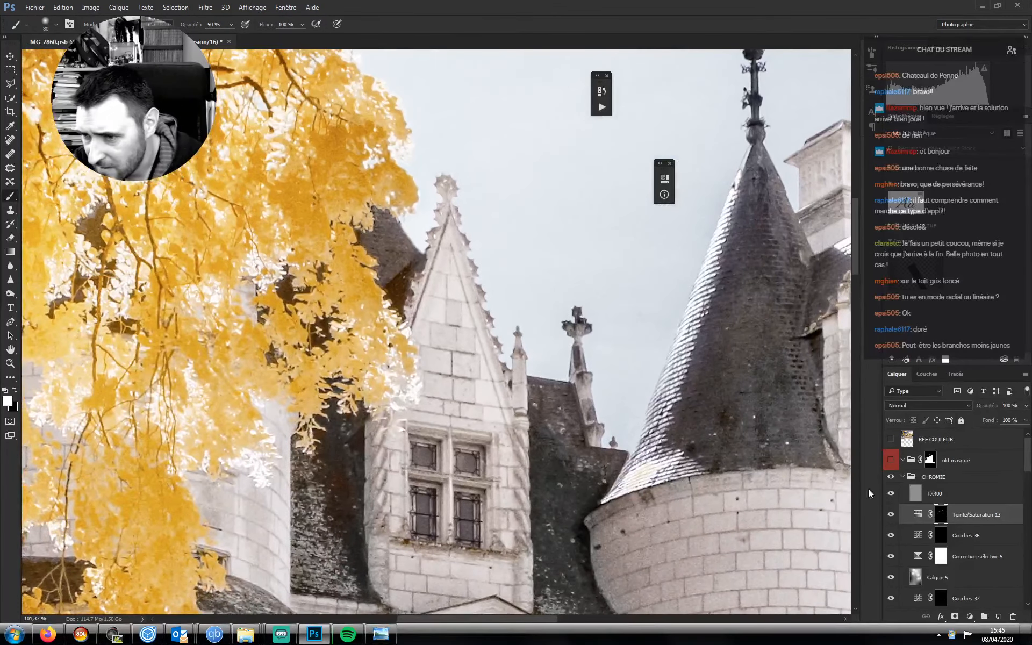
- Add an empty layer above Teinte/Saturation 13 and clone dark roof texture over the pale leaf edges beside the gable
{"action": "left_click", "coordinate": [999, 616]}
{"action": "key", "text": "z"}
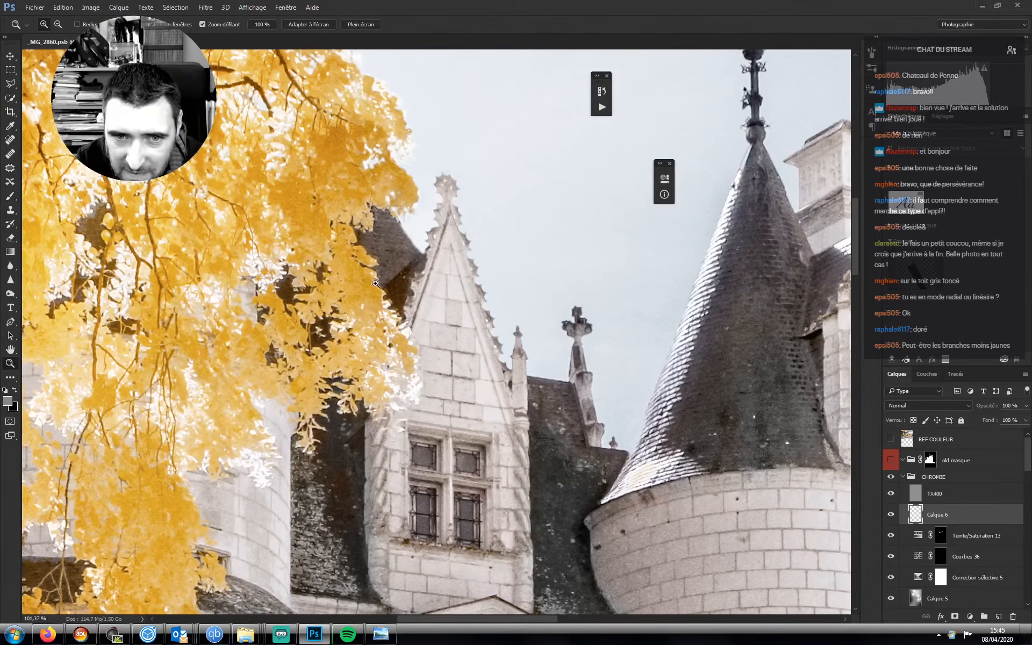
{"action": "left_click_drag", "start_coordinate": [391, 280], "coordinate": [393, 282]}
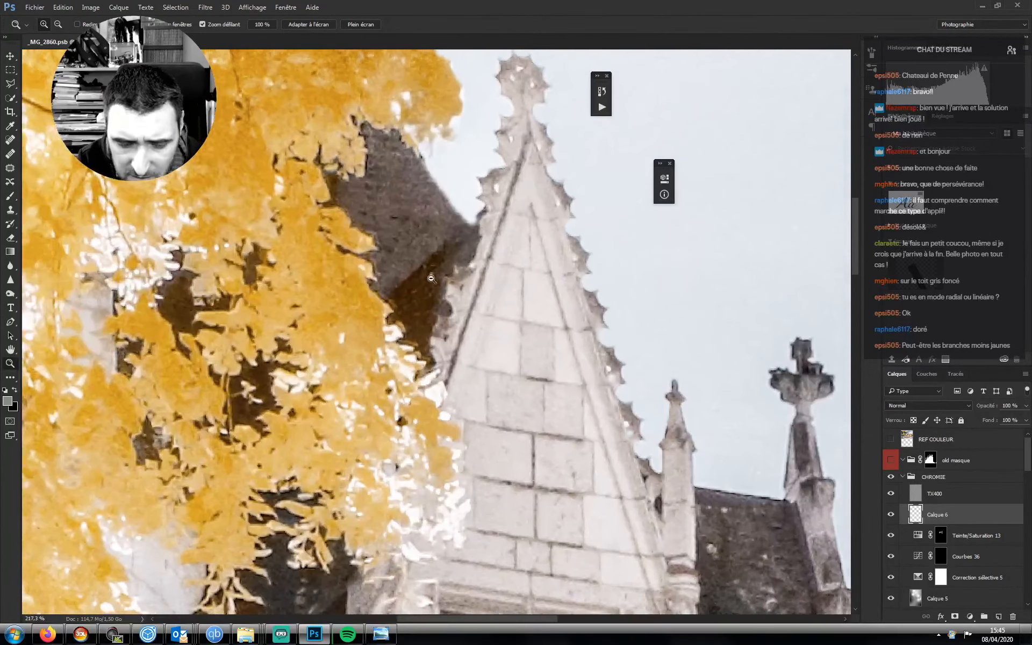
{"action": "key", "text": "s"}
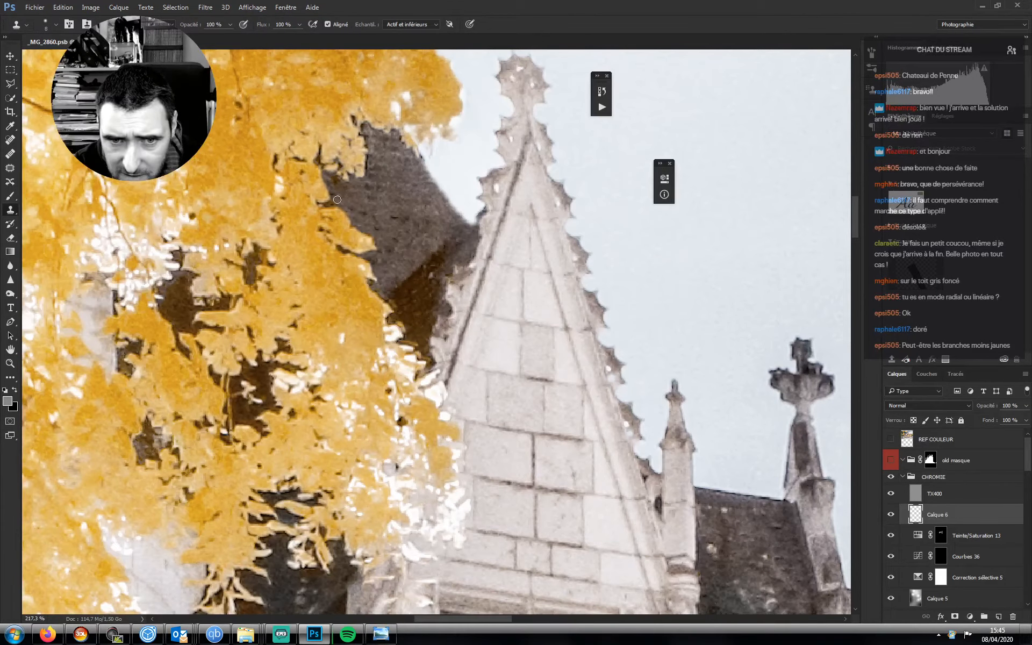
{"action": "left_click_drag", "start_coordinate": [378, 243], "coordinate": [346, 190]}
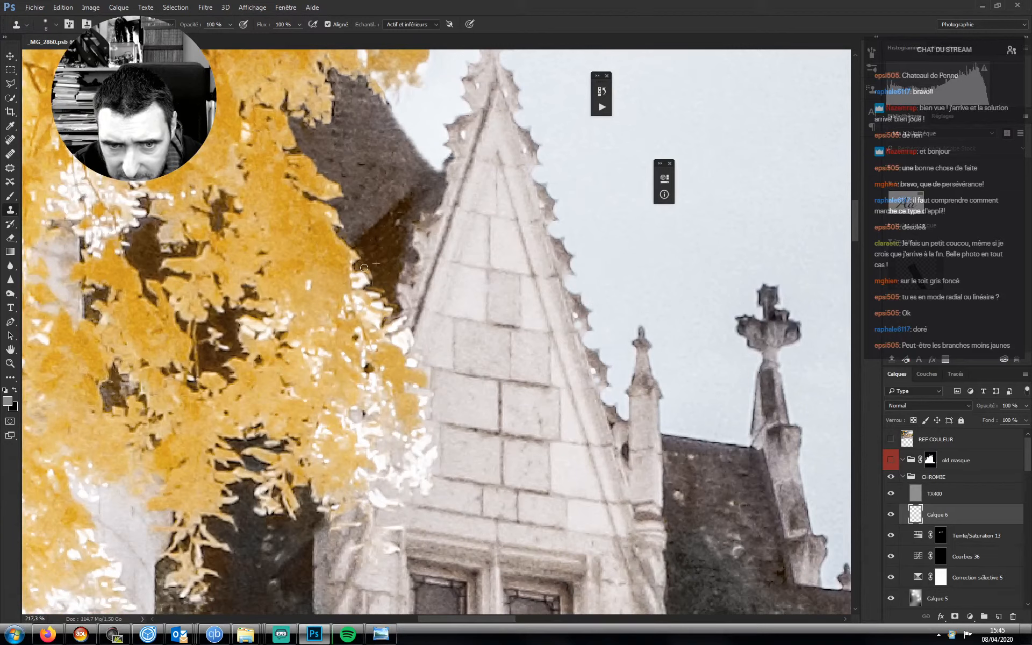
{"action": "mouse_move", "coordinate": [364, 268]}
{"action": "left_mouse_down"}
{"action": "mouse_move", "coordinate": [371, 276]}
{"action": "mouse_move", "coordinate": [381, 252]}
{"action": "mouse_move", "coordinate": [370, 288]}
{"action": "left_mouse_up"}
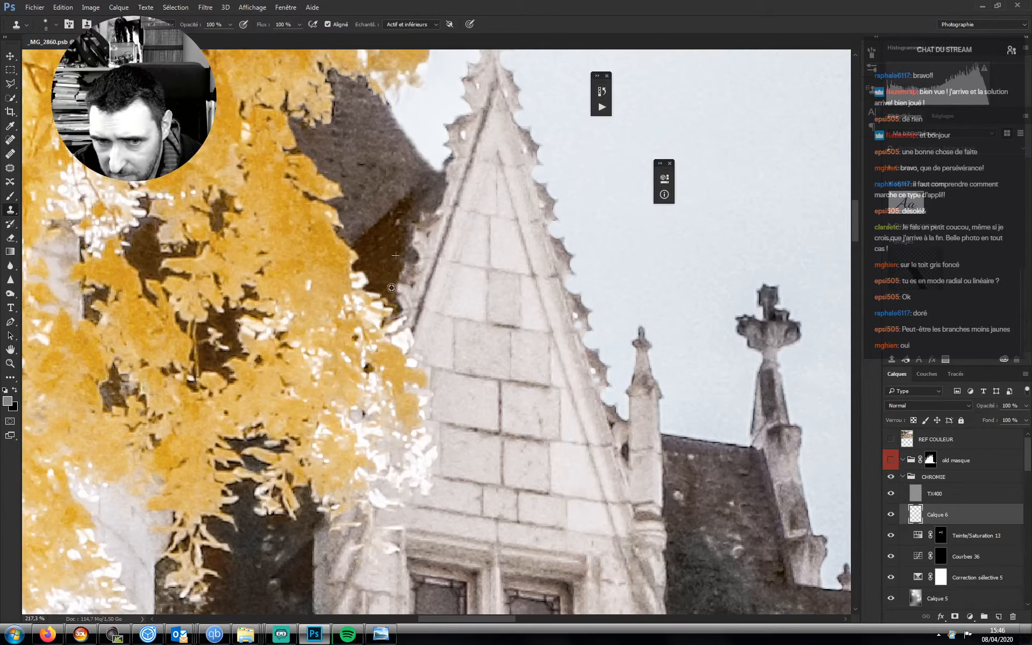
{"action": "left_click_drag", "start_coordinate": [394, 309], "coordinate": [386, 303]}
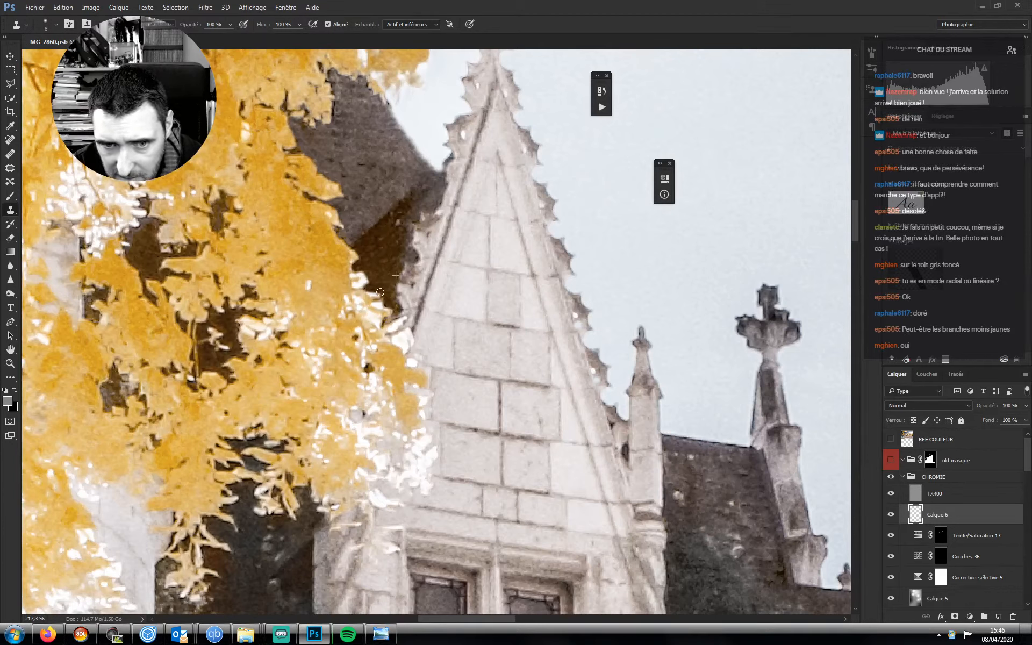
- Resample nearby roof and stone texture and clone it over the leaf fringes along the gable's left edge
{"action": "key", "text": "alt"}
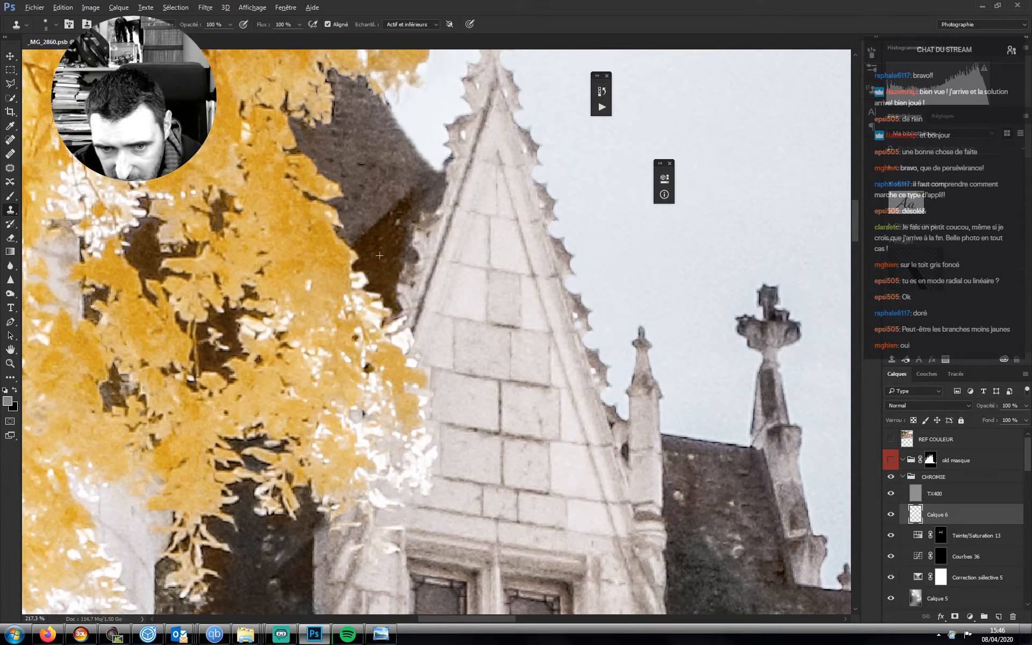
{"action": "left_click_drag", "start_coordinate": [418, 356], "coordinate": [419, 357]}
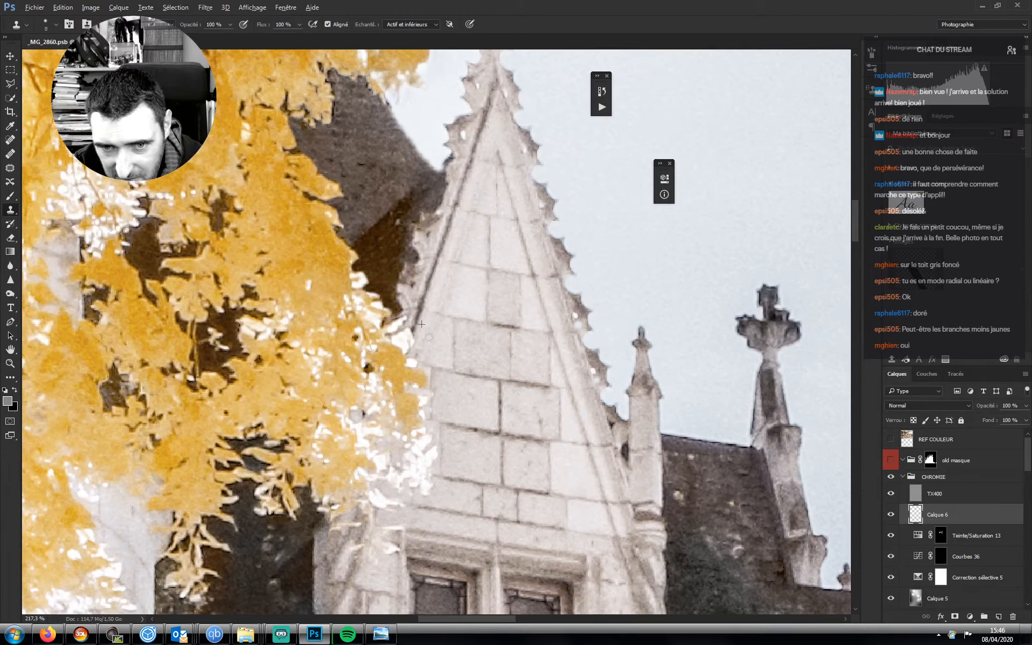
{"action": "key", "text": "alt"}
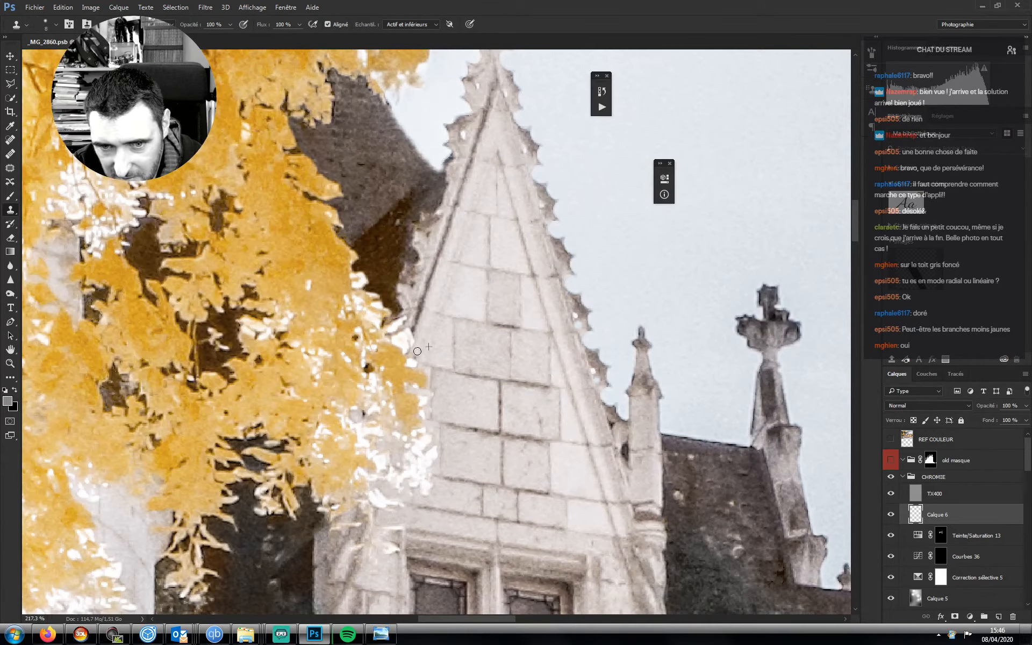
{"action": "left_click_drag", "start_coordinate": [407, 464], "coordinate": [509, 278]}
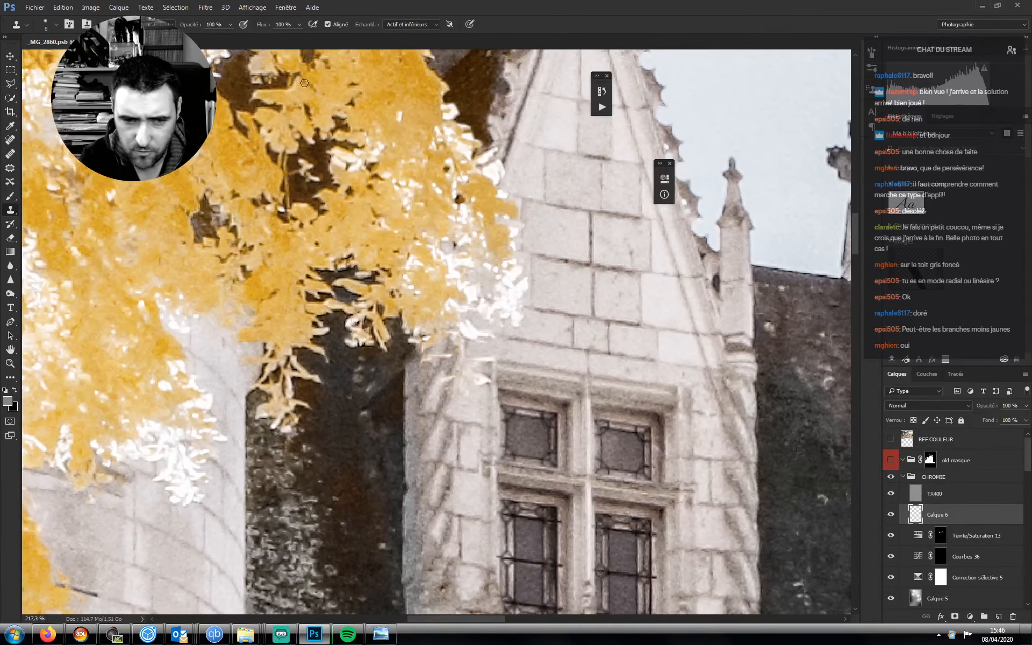
- Select the Courbes 38 adjustment layer at the top of the CHATEAU group
{"action": "scroll", "coordinate": [305, 82], "scroll_direction": "down", "scroll_amount": 5}
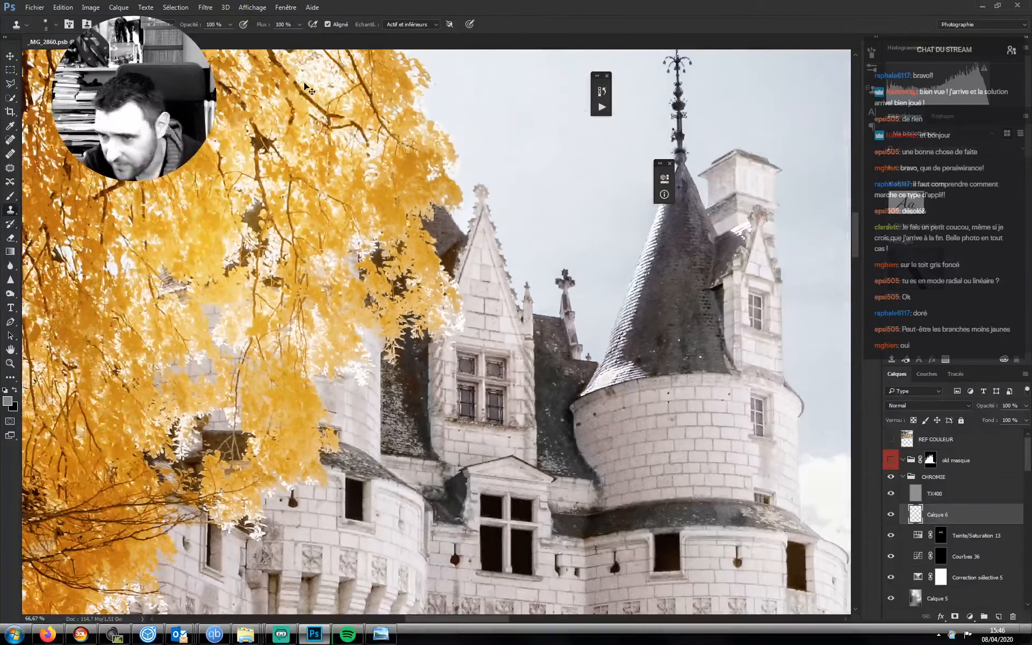
{"action": "scroll", "coordinate": [304, 83], "scroll_direction": "down", "scroll_amount": 1}
{"action": "left_click", "coordinate": [903, 477]}
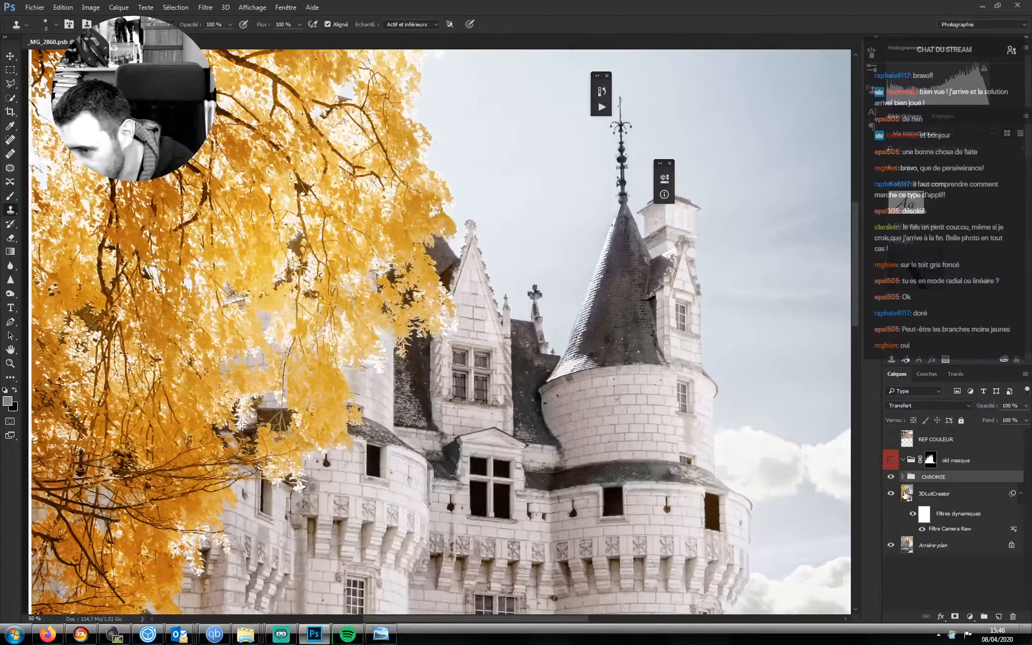
{"action": "left_click", "coordinate": [902, 477]}
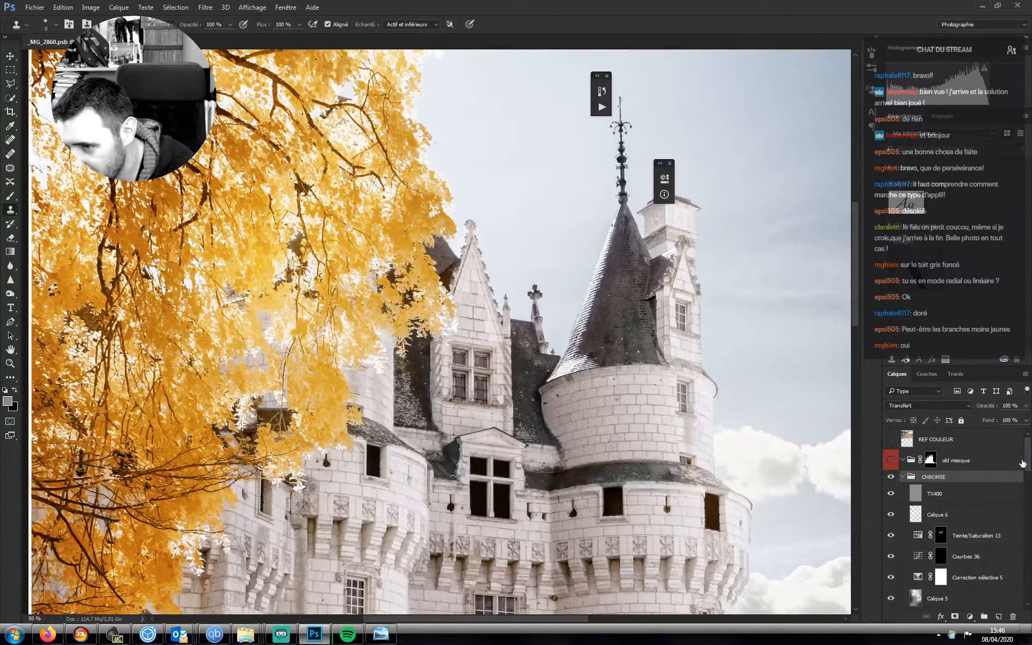
{"action": "left_click_drag", "start_coordinate": [1022, 464], "coordinate": [1028, 505]}
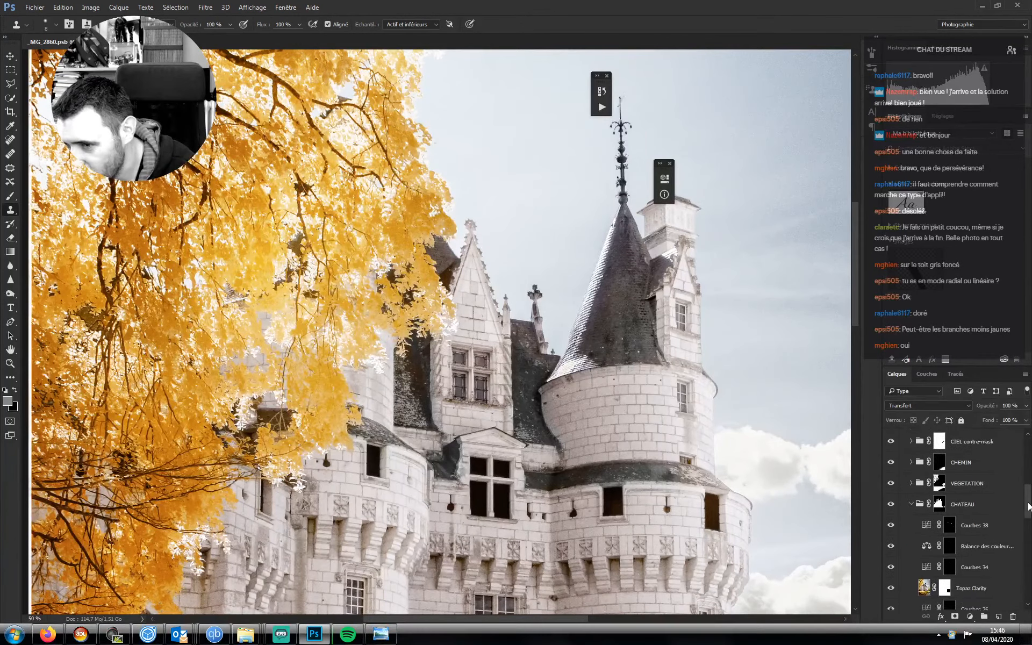
{"action": "left_click", "coordinate": [960, 527]}
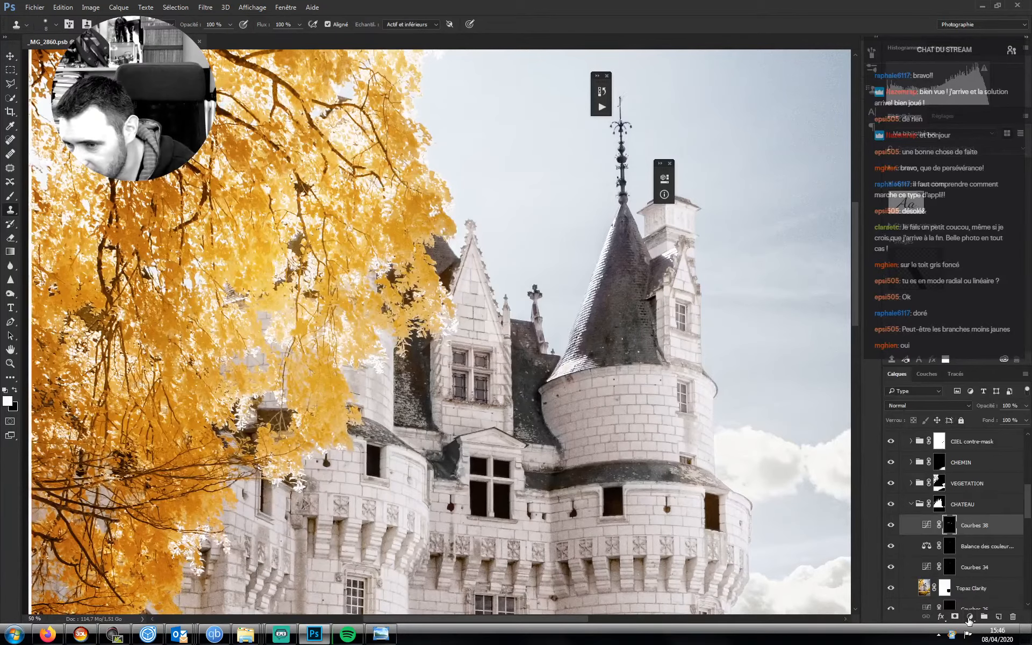
{"action": "left_click", "coordinate": [970, 616]}
{"action": "left_click", "coordinate": [859, 494]}
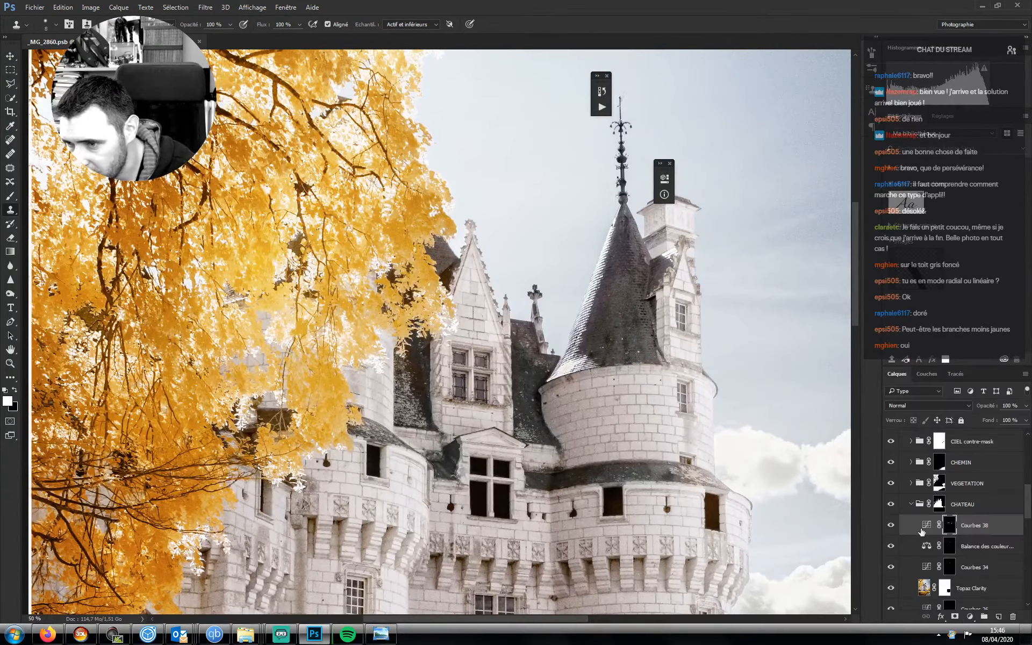
- Select the top-left glass pane of the round tower's upper window with the Polygonal Lasso
{"action": "key", "text": "ctrl+plus"}
{"action": "key", "text": "ctrl+plus"}
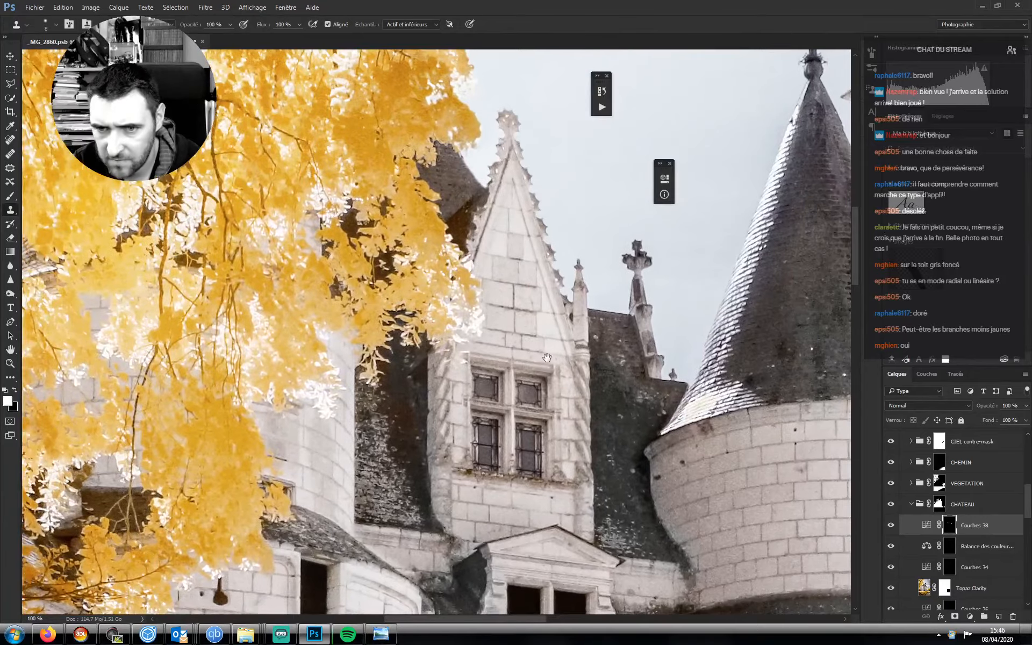
{"action": "mouse_move", "coordinate": [697, 307]}
{"action": "left_mouse_down"}
{"action": "mouse_move", "coordinate": [432, 369]}
{"action": "mouse_move", "coordinate": [272, 287]}
{"action": "left_mouse_up"}
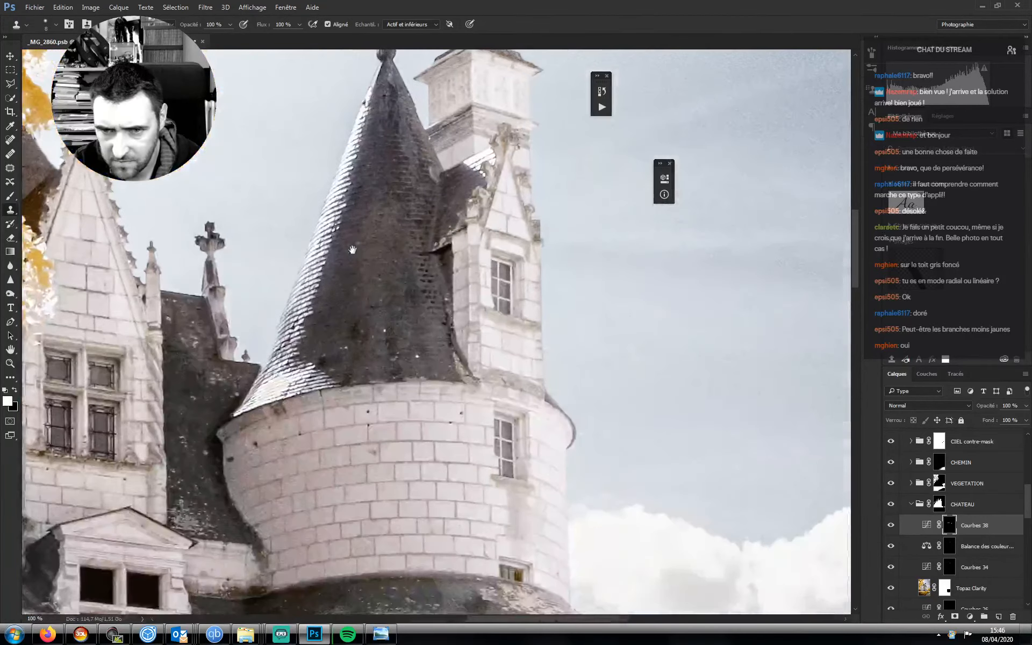
{"action": "key", "text": "ctrl+plus"}
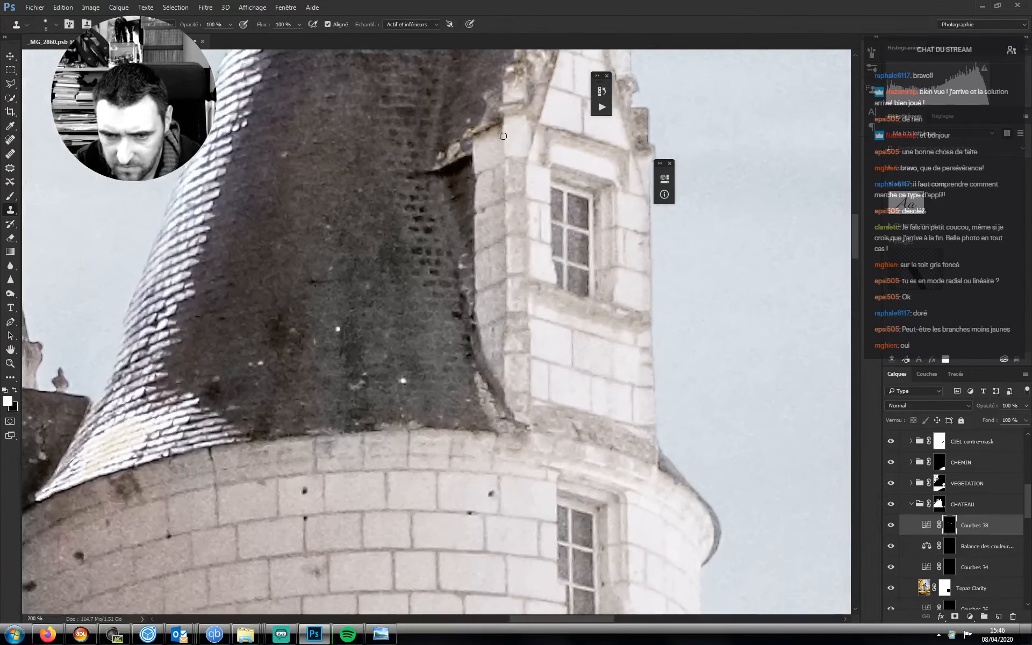
{"action": "left_click_drag", "start_coordinate": [586, 363], "coordinate": [431, 330]}
{"action": "key", "text": "l"}
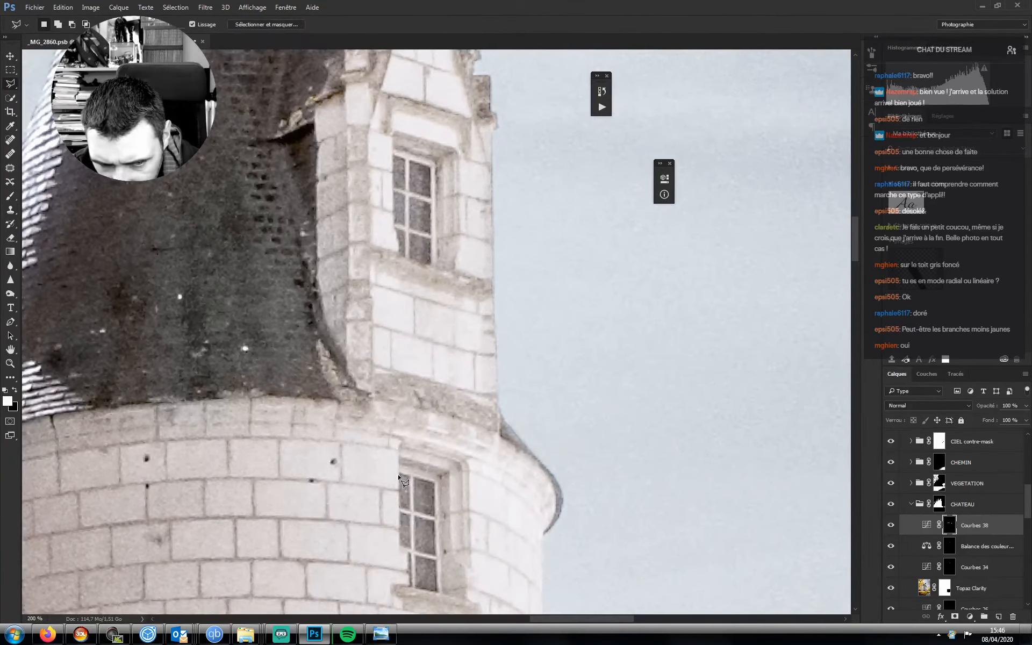
{"action": "left_click", "coordinate": [398, 508]}
{"action": "left_click", "coordinate": [410, 509]}
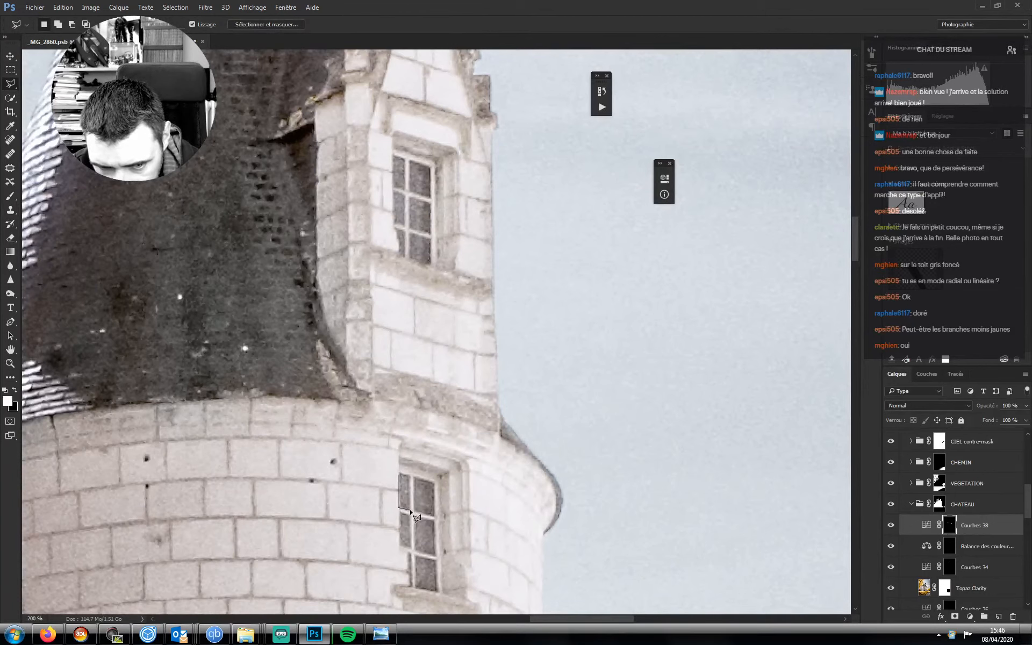
{"action": "left_click", "coordinate": [410, 476]}
{"action": "double_click", "coordinate": [400, 474]}
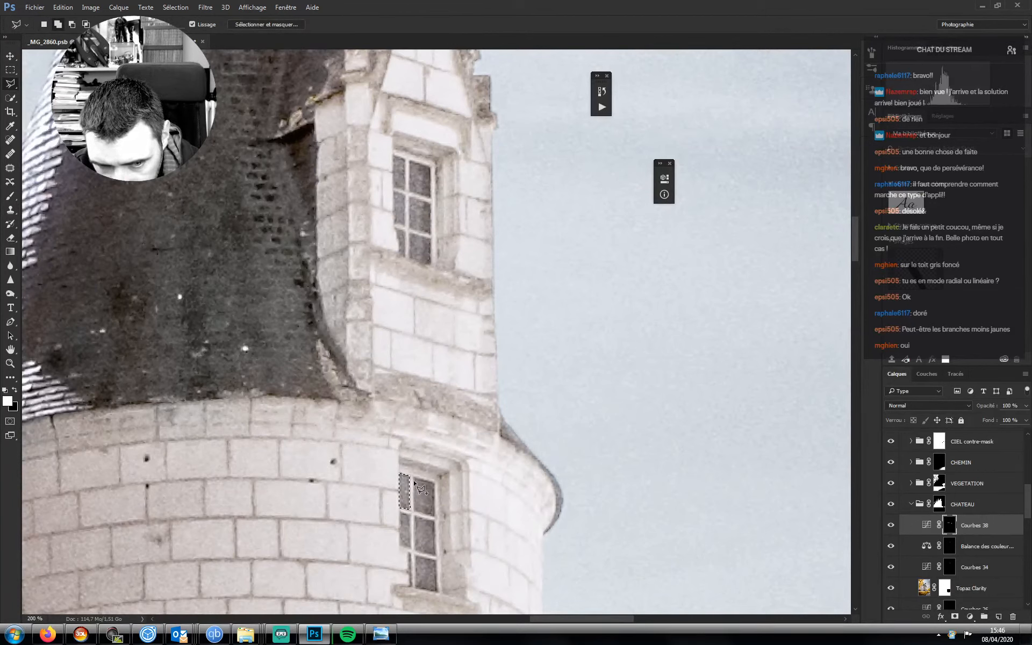
- Add the top-right glass pane of the same window to the selection
{"action": "left_click", "coordinate": [412, 510], "text": "shift"}
{"action": "left_click", "coordinate": [436, 516]}
{"action": "left_click", "coordinate": [434, 481]}
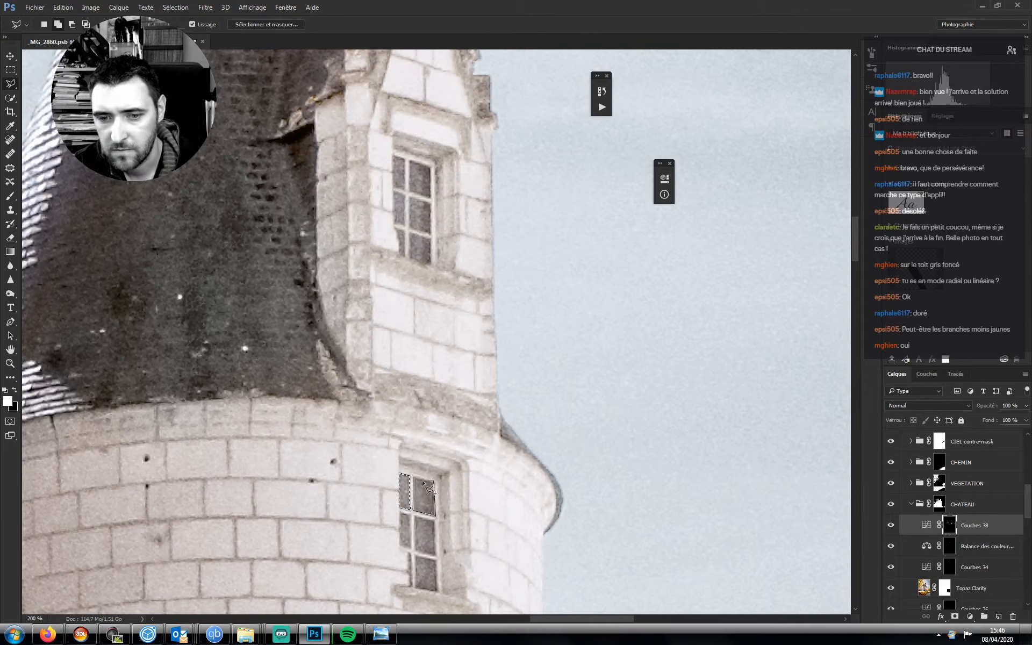
{"action": "left_click", "coordinate": [413, 478]}
- Add the two middle glass panes of the round tower's upper window to the Polygonal Lasso selection
{"action": "left_click", "coordinate": [411, 510]}
{"action": "left_click", "coordinate": [399, 511]}
{"action": "left_click", "coordinate": [411, 514]}
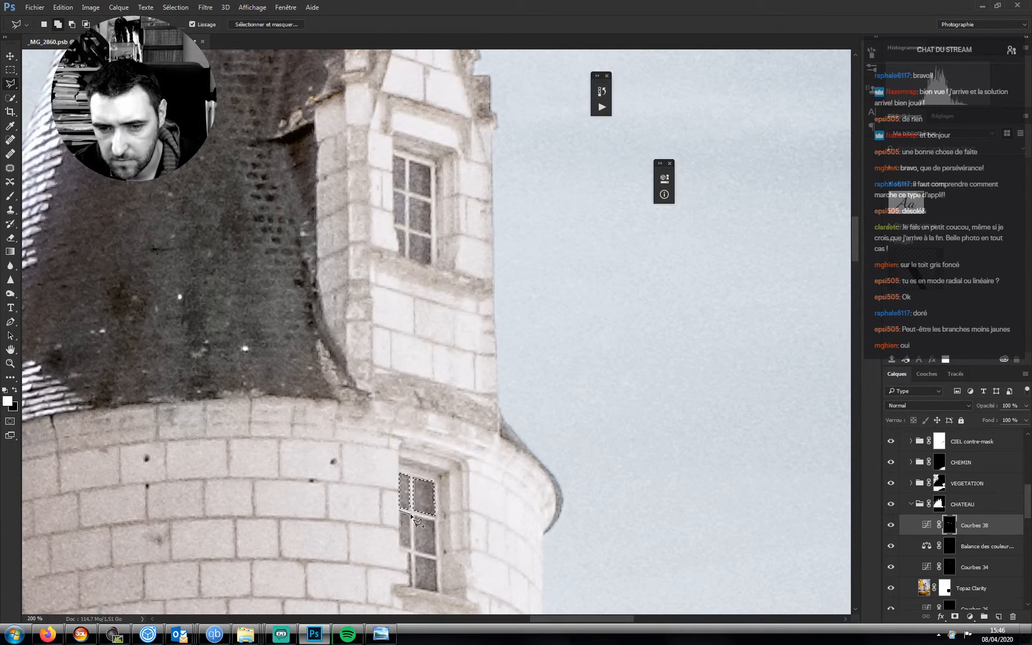
{"action": "left_click", "coordinate": [410, 547]}
{"action": "left_click", "coordinate": [401, 547]}
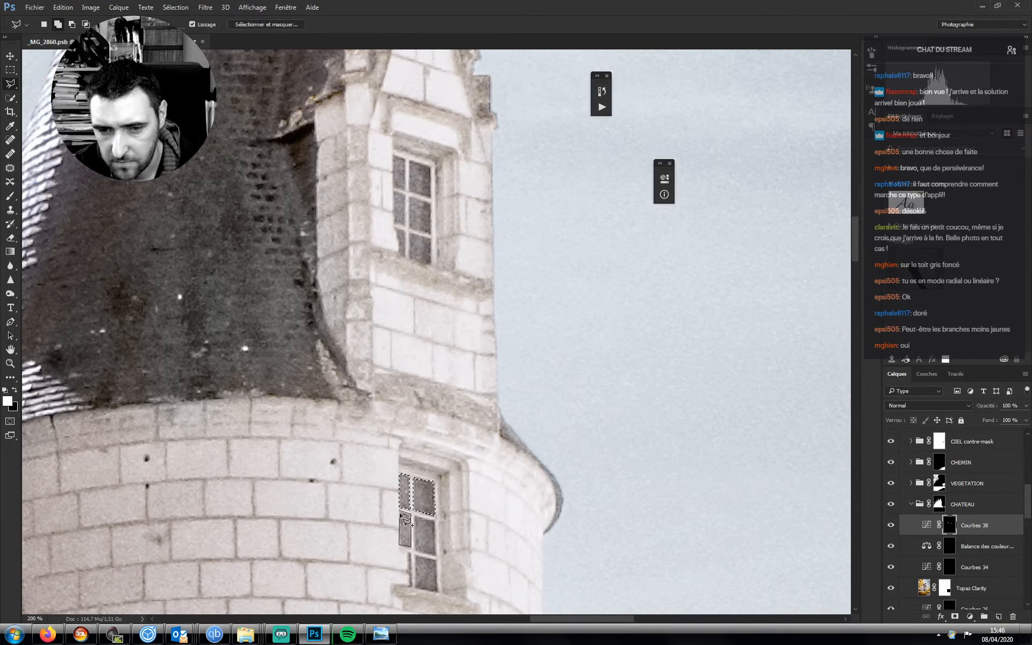
{"action": "left_click", "coordinate": [399, 511]}
{"action": "left_click", "coordinate": [413, 550]}
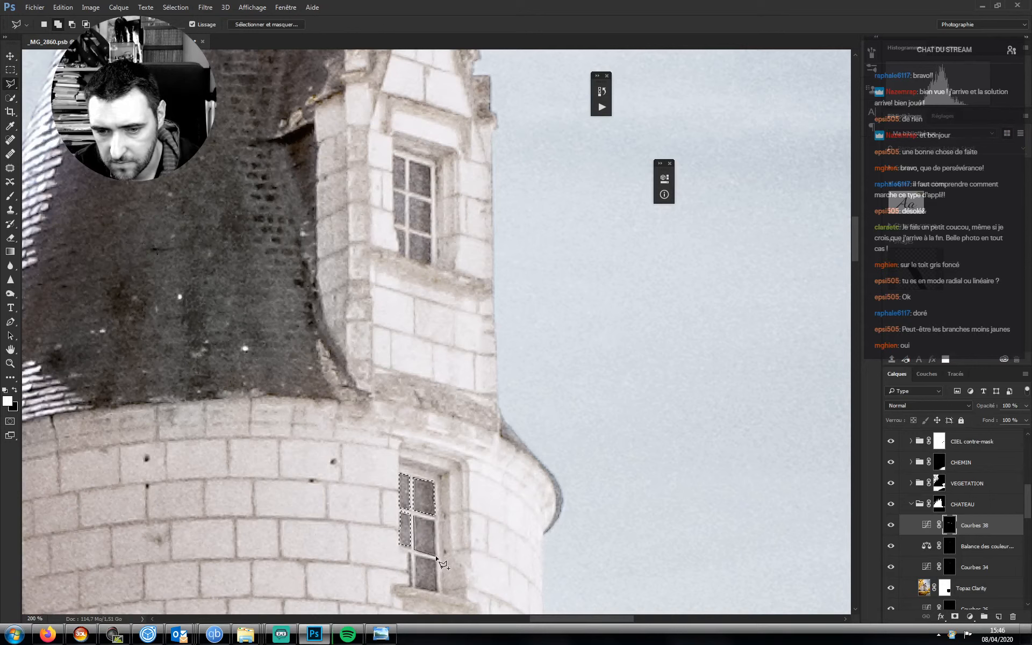
{"action": "left_click", "coordinate": [435, 554]}
{"action": "left_click", "coordinate": [435, 517]}
{"action": "left_click", "coordinate": [414, 515]}
{"action": "left_click", "coordinate": [413, 549]}
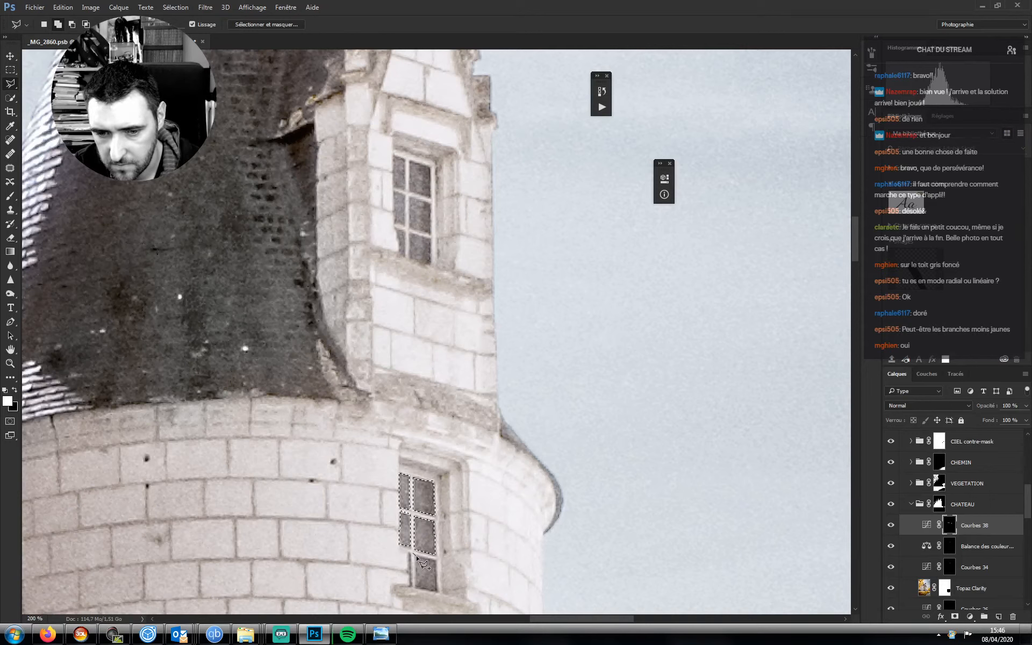
- Add the bottom-right pane and the narrow bottom-left glass strip of the round tower's window to the selection
{"action": "left_click", "coordinate": [435, 561]}
{"action": "left_click", "coordinate": [438, 590]}
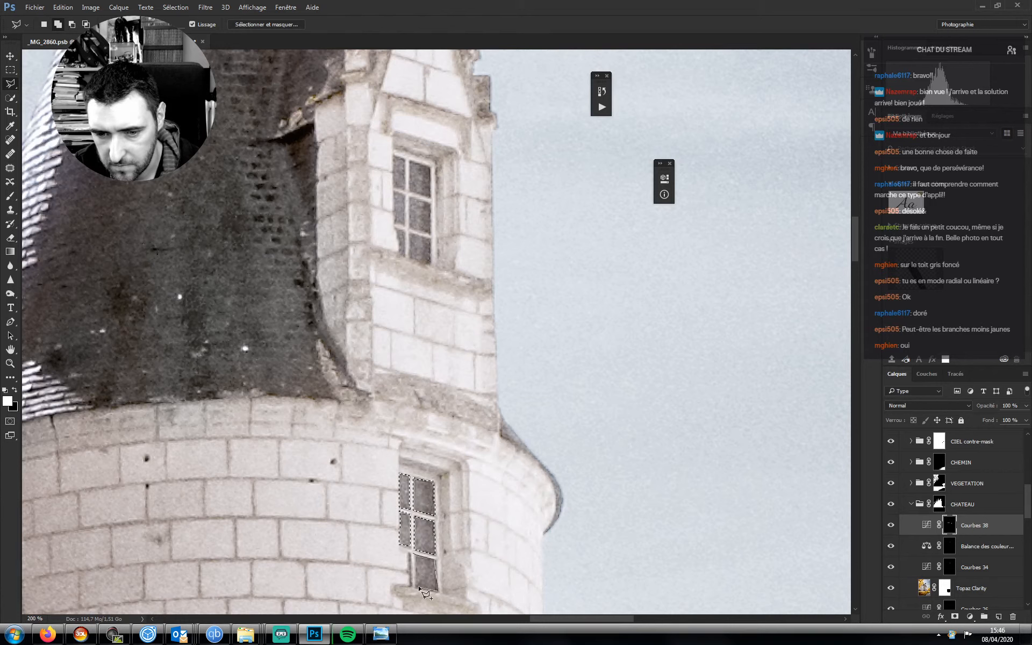
{"action": "left_click", "coordinate": [416, 590]}
{"action": "left_click", "coordinate": [416, 559]}
{"action": "left_click", "coordinate": [414, 555]}
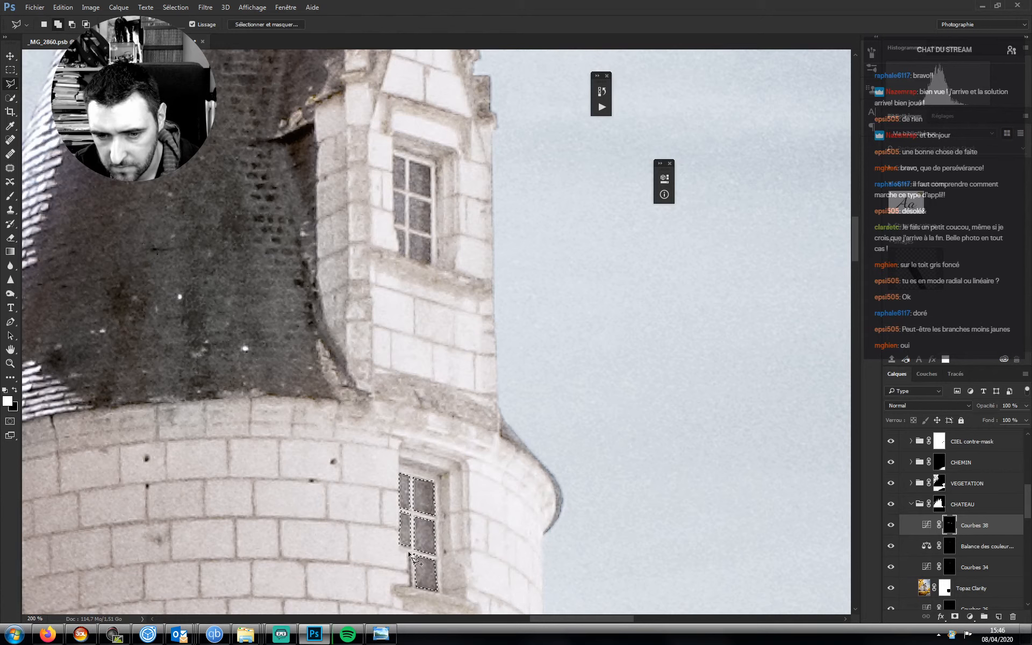
{"action": "left_click", "coordinate": [409, 552], "text": "shift"}
{"action": "left_click", "coordinate": [411, 585]}
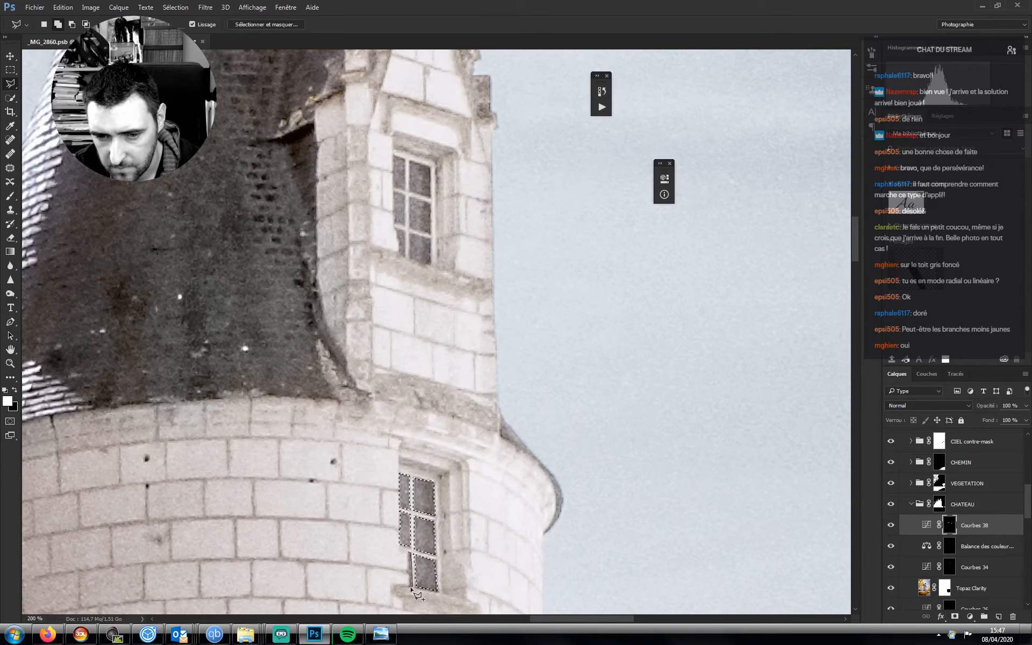
{"action": "left_click", "coordinate": [409, 586]}
{"action": "left_click", "coordinate": [408, 553]}
- Add the two top glass panes of the dormer window above the round tower to the selection
{"action": "left_click_drag", "start_coordinate": [399, 240], "coordinate": [415, 371]}
{"action": "left_click", "coordinate": [407, 285]}
{"action": "left_click", "coordinate": [408, 316]}
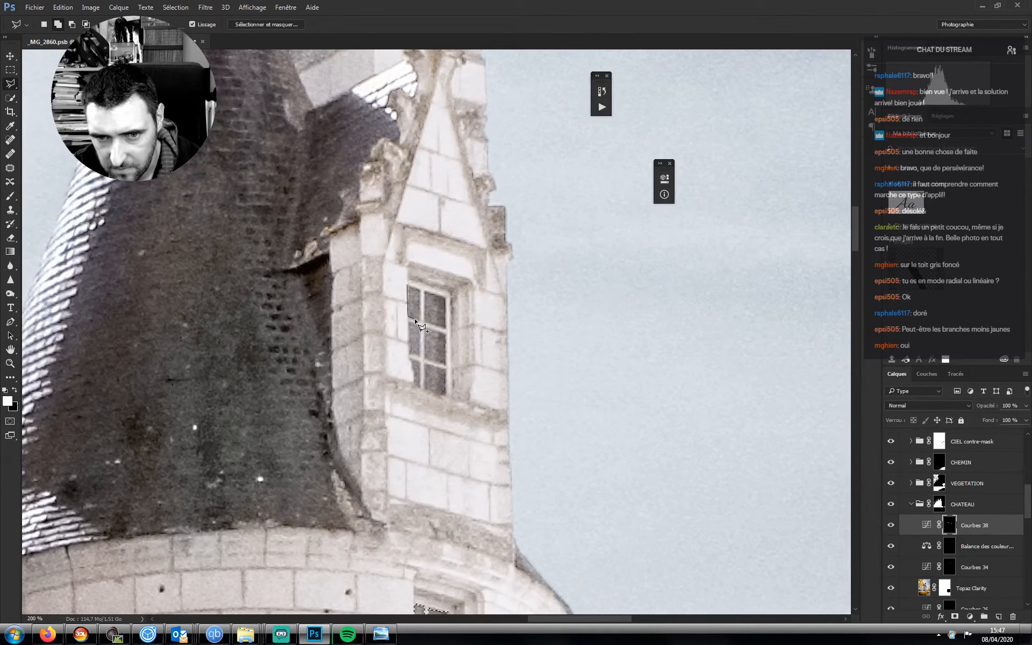
{"action": "left_click", "coordinate": [421, 320]}
{"action": "left_click", "coordinate": [421, 290]}
{"action": "left_click", "coordinate": [407, 286]}
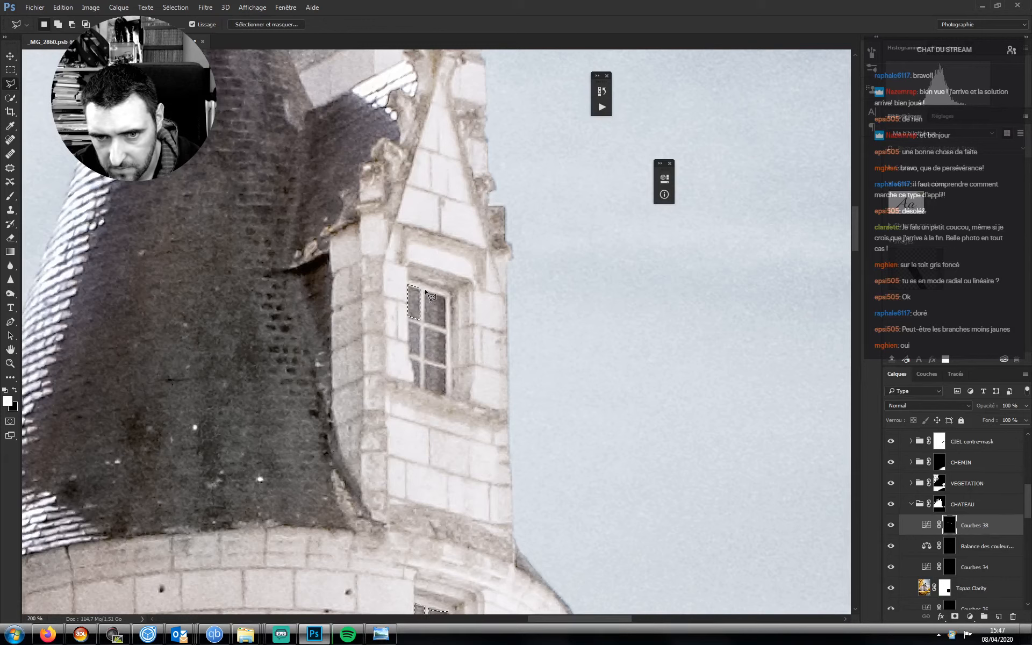
{"action": "left_click", "coordinate": [427, 322]}
{"action": "left_click", "coordinate": [446, 327]}
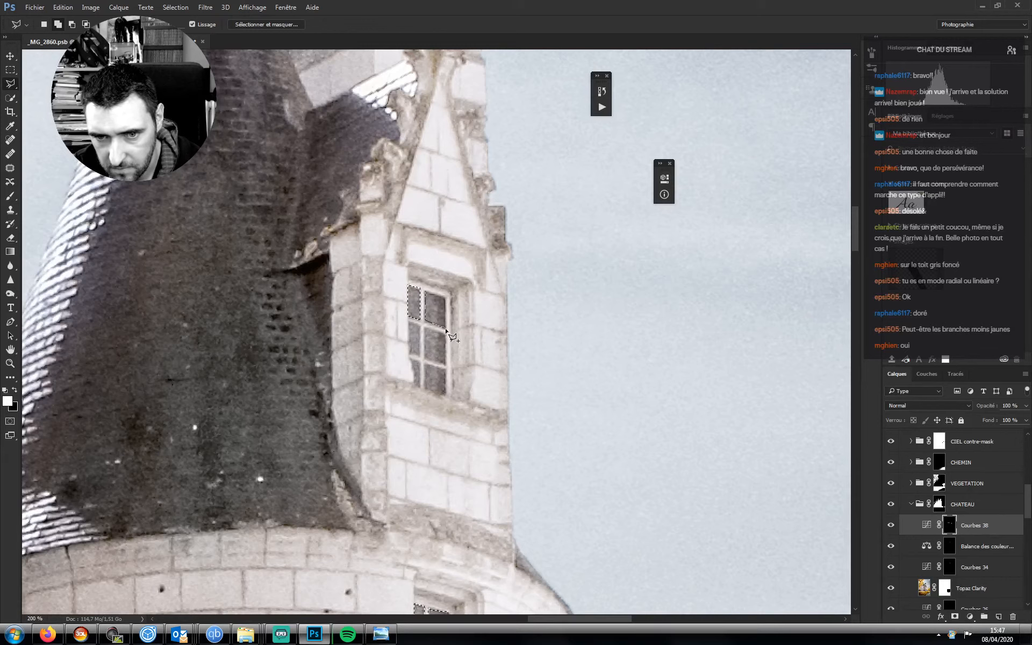
{"action": "left_click", "coordinate": [446, 296]}
{"action": "left_click", "coordinate": [426, 291]}
{"action": "left_click", "coordinate": [427, 322]}
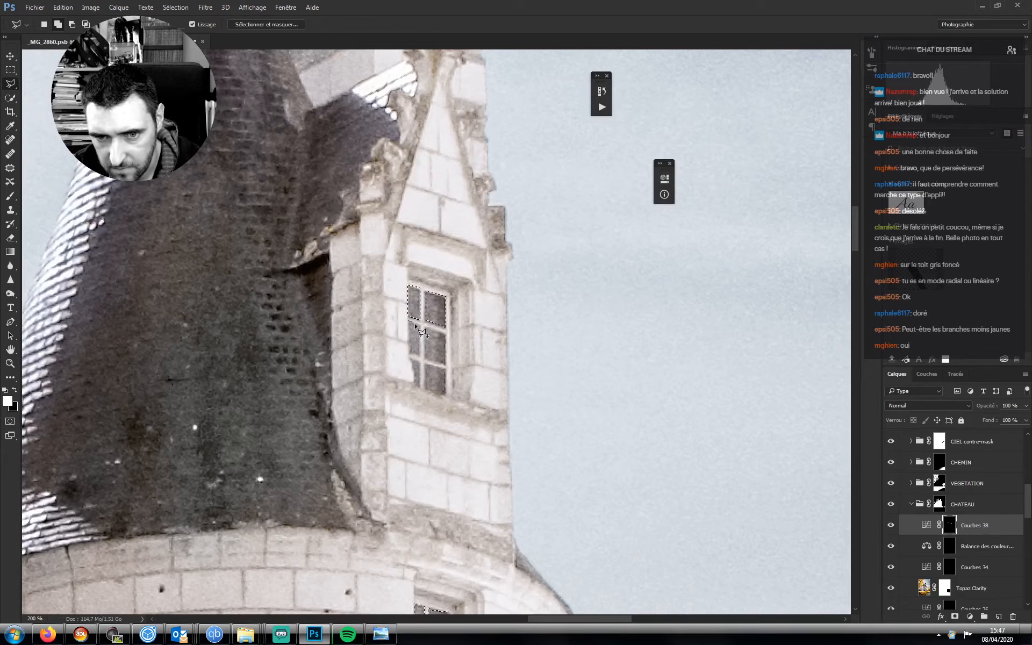
- Add the dormer window's two middle glass panes to the selection
{"action": "left_click", "coordinate": [420, 355]}
{"action": "left_click", "coordinate": [410, 353]}
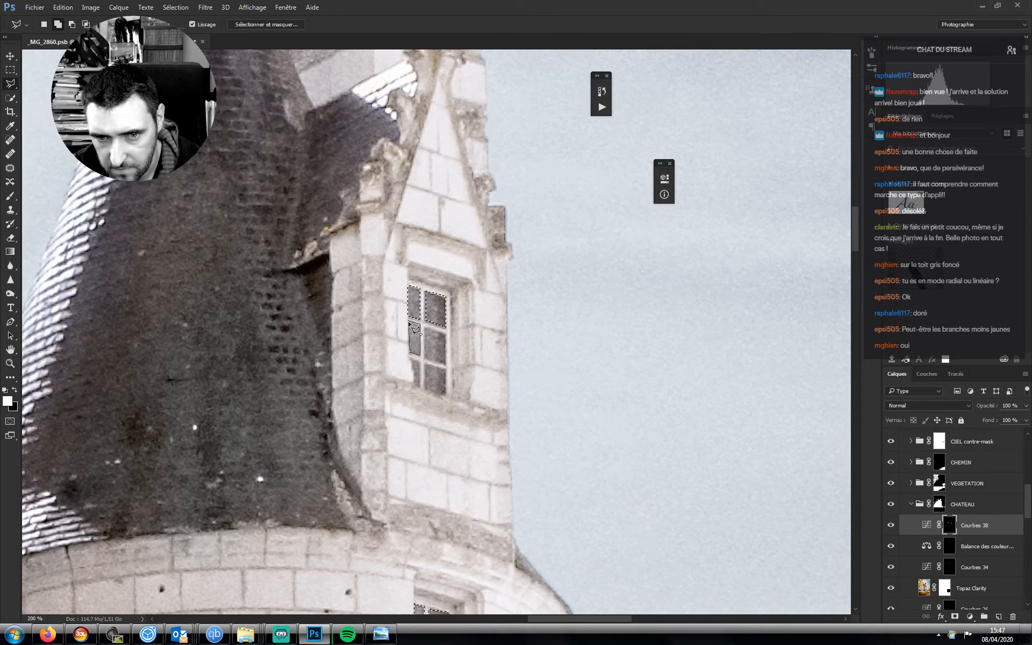
{"action": "left_click", "coordinate": [409, 322]}
{"action": "left_click", "coordinate": [421, 327]}
{"action": "key", "text": "shift"}
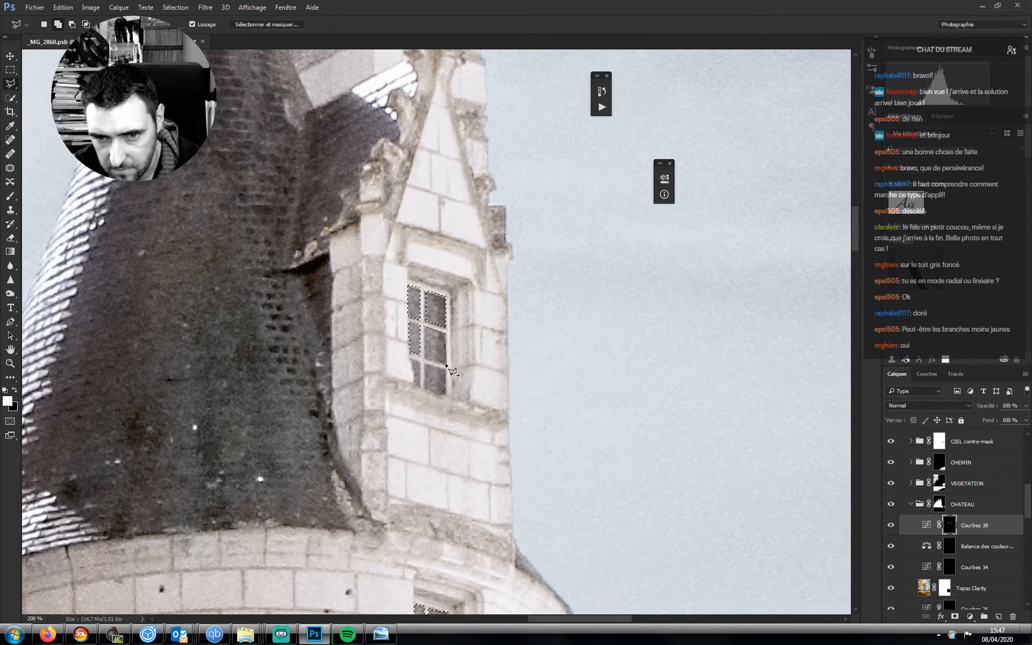
{"action": "left_click", "coordinate": [425, 359]}
{"action": "left_click", "coordinate": [425, 327]}
- Add the dormer window's two bottom glass panes and fill the selection on the Courbes 38 mask to darken the glass
{"action": "left_click", "coordinate": [409, 358], "text": "shift"}
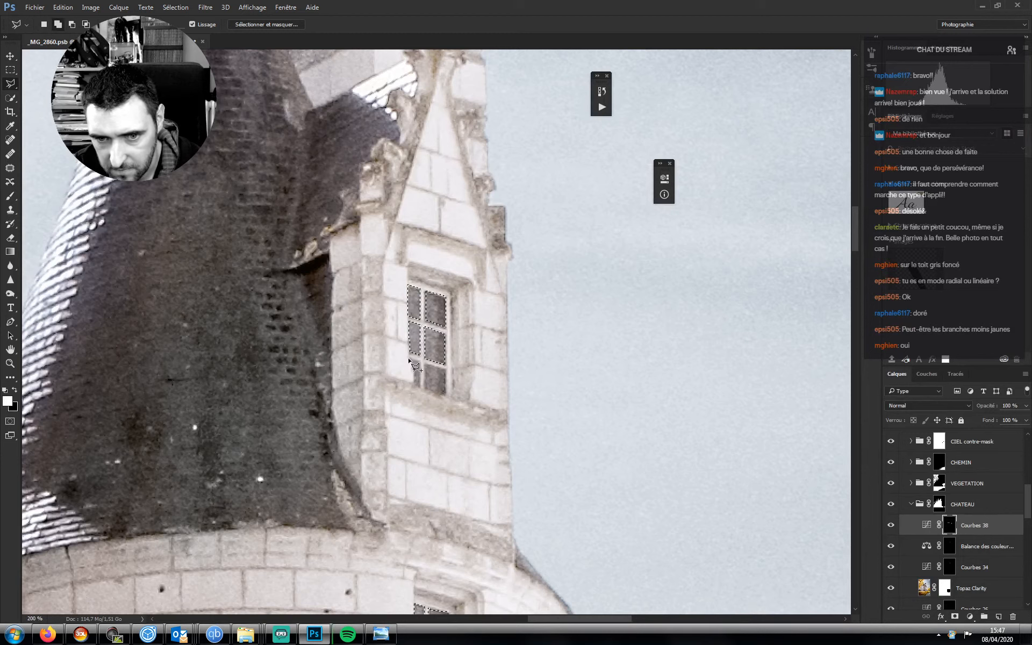
{"action": "left_click", "coordinate": [416, 383]}
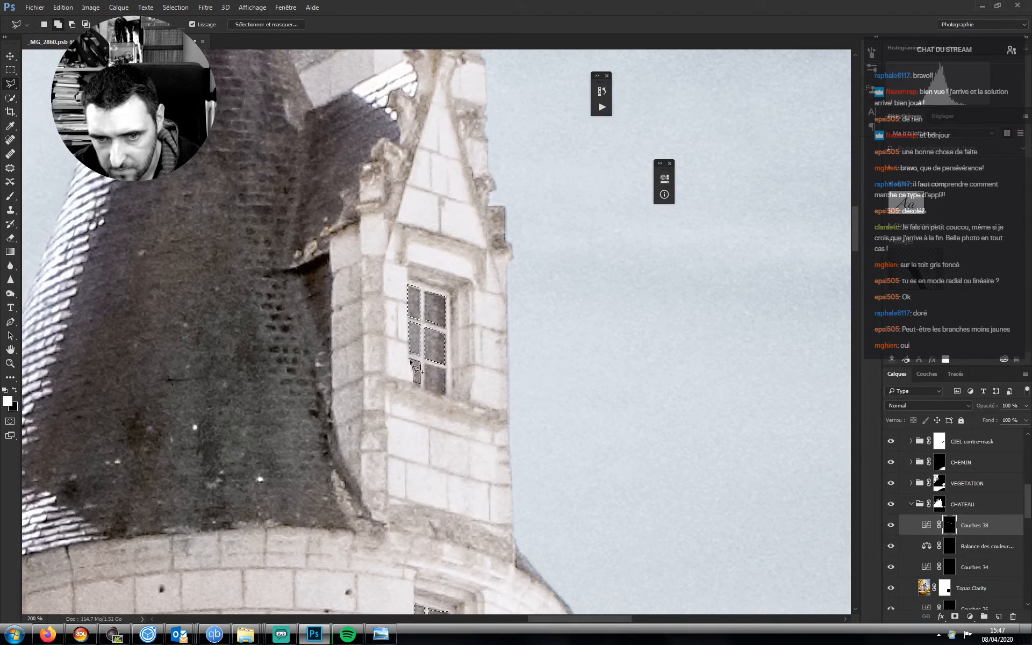
{"action": "left_click", "coordinate": [423, 365]}
{"action": "left_click", "coordinate": [424, 388]}
{"action": "left_click", "coordinate": [447, 397]}
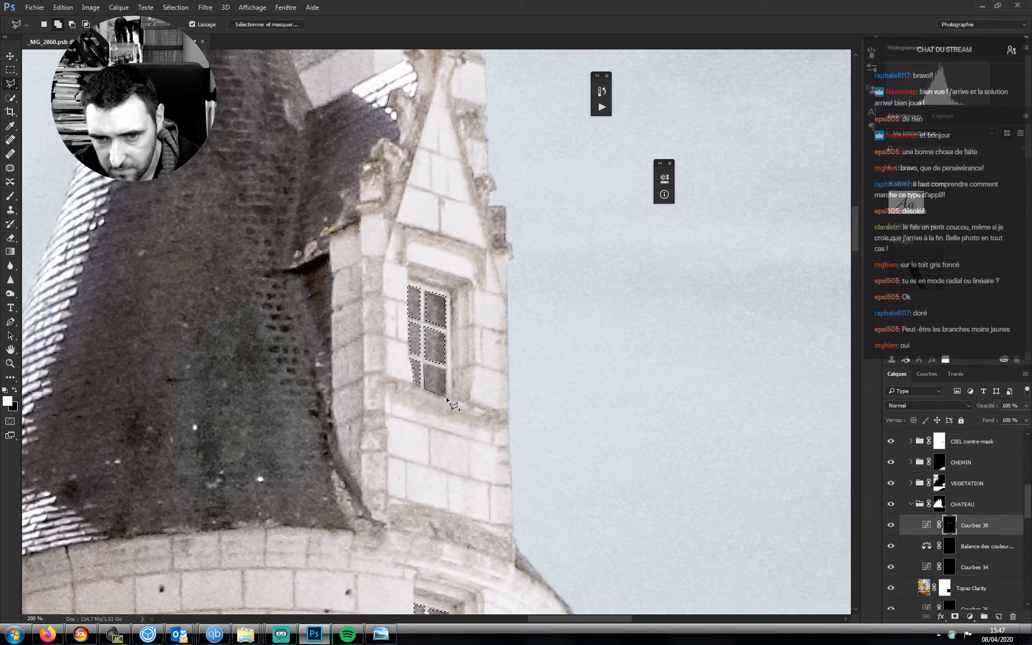
{"action": "left_click", "coordinate": [445, 369]}
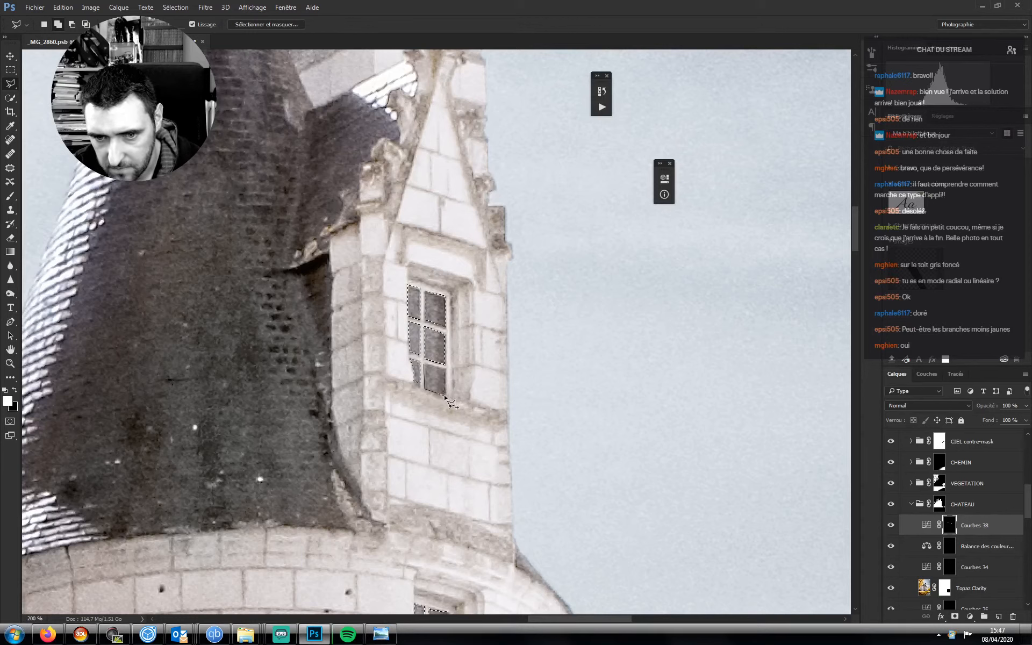
{"action": "left_click", "coordinate": [424, 366]}
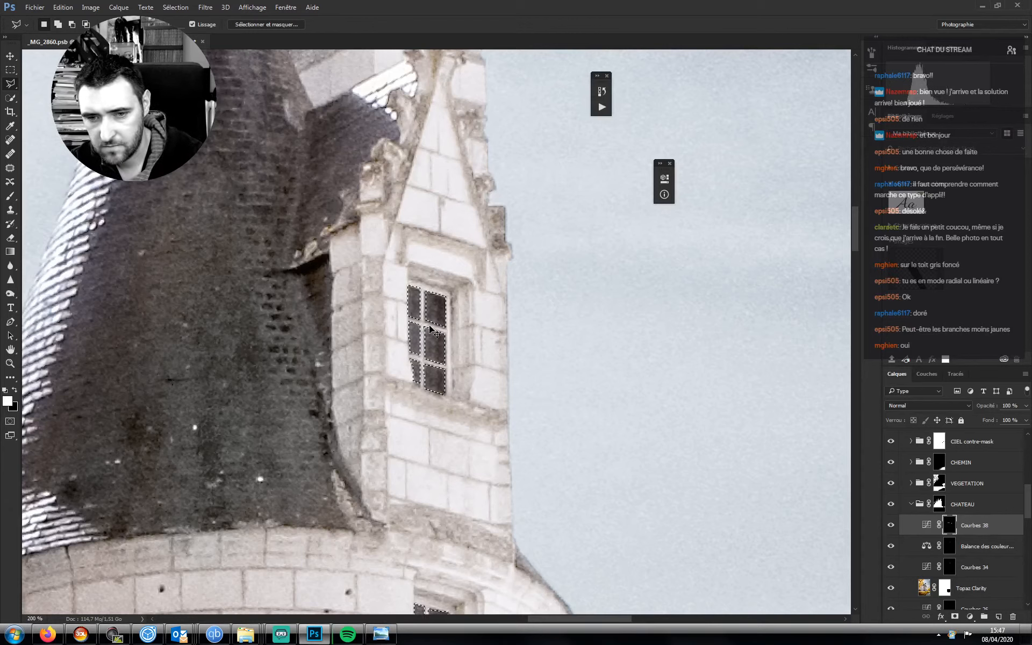
- Save the château document and close the floating History and Actions panel group
{"action": "key", "text": "ctrl+minus"}
{"action": "key", "text": "ctrl+minus"}
{"action": "key", "text": "ctrl+minus"}
{"action": "key", "text": "ctrl+minus"}
{"action": "key", "text": "ctrl+minus"}
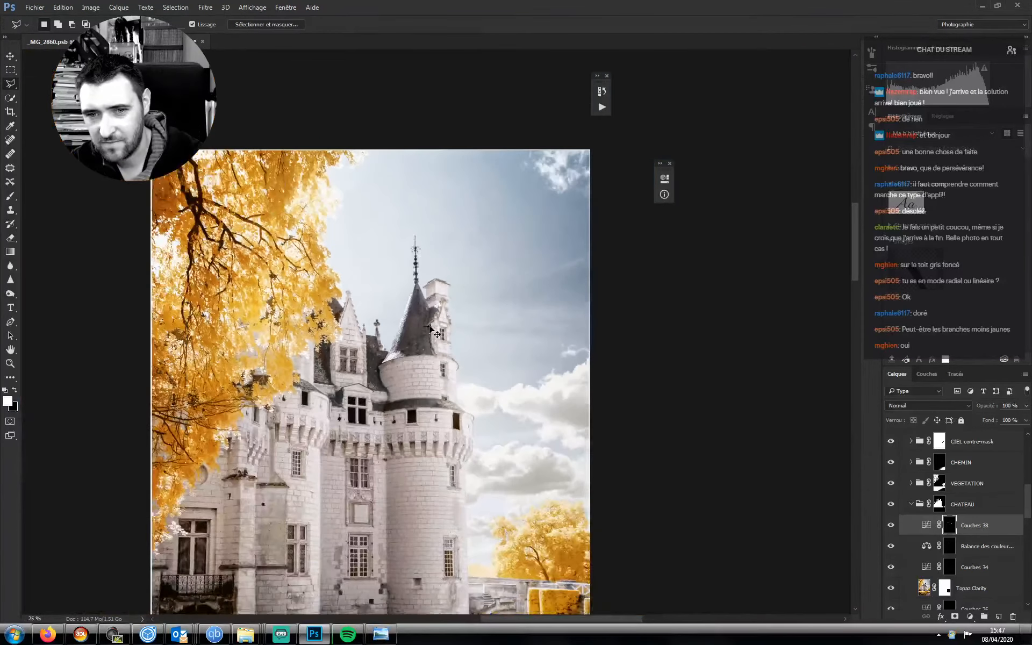
{"action": "key", "text": "ctrl+minus"}
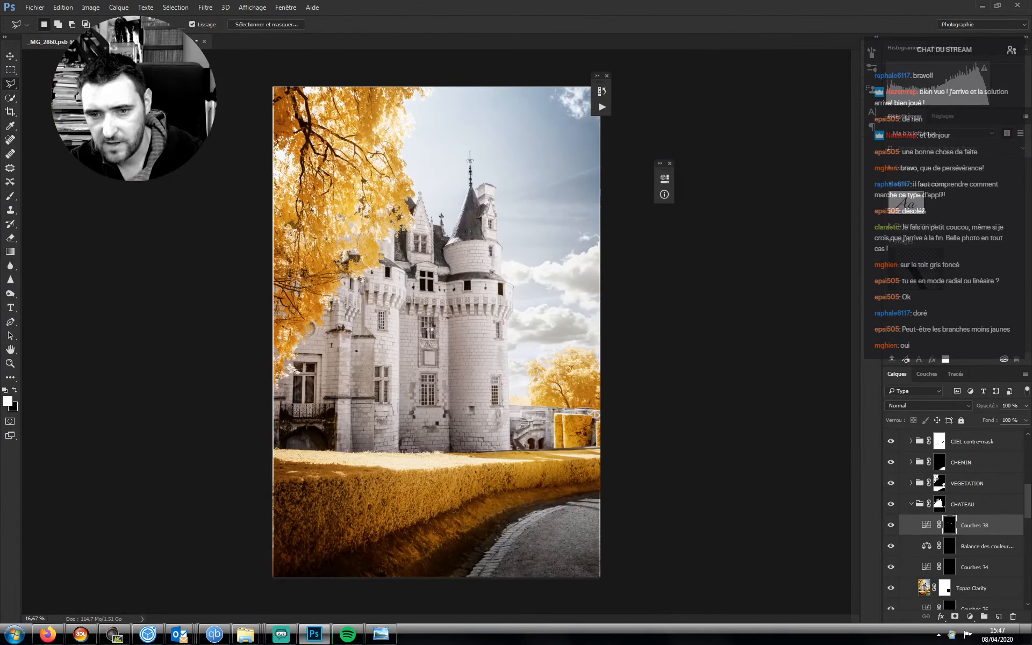
{"action": "key", "text": "ctrl+s"}
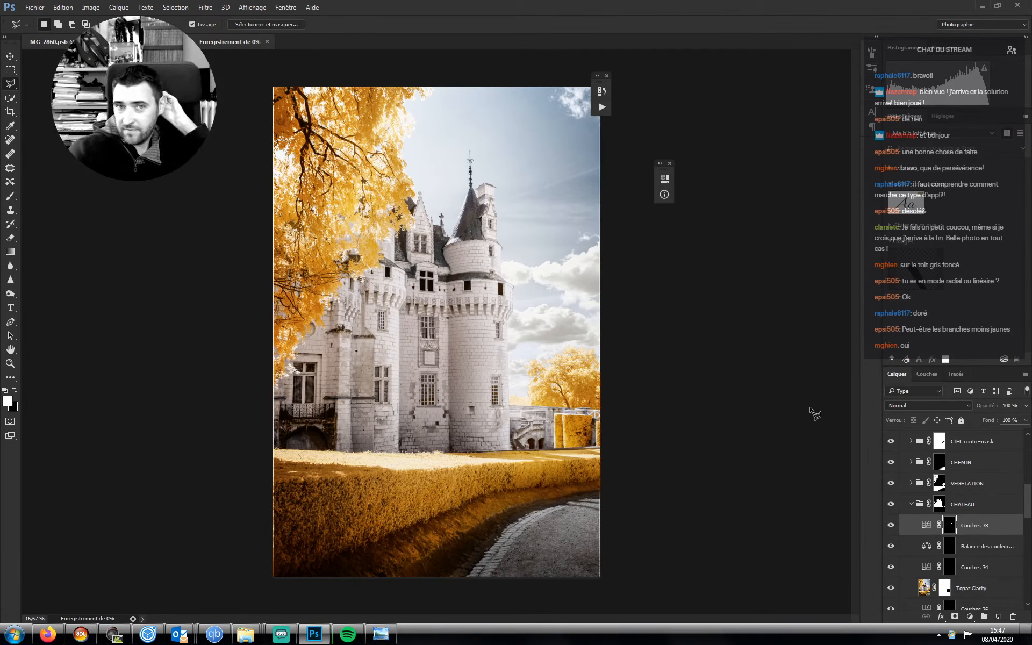
{"action": "left_click", "coordinate": [607, 75]}
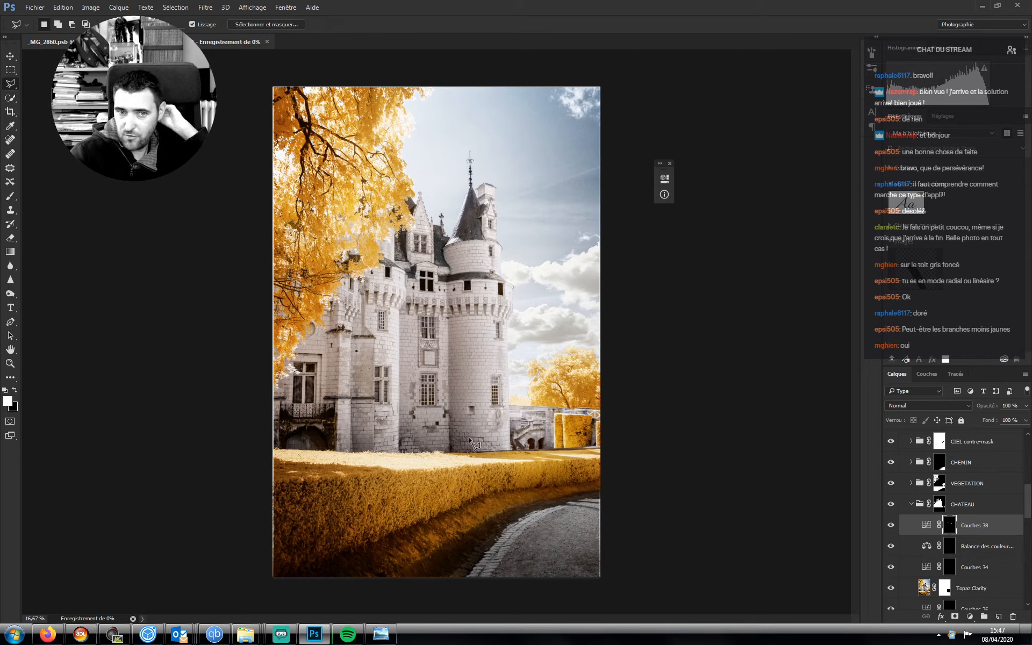
- Create a new layer above Calque 6 in the CHROMIE group and set its blend mode to Luminosité
{"action": "left_click", "coordinate": [10, 364]}
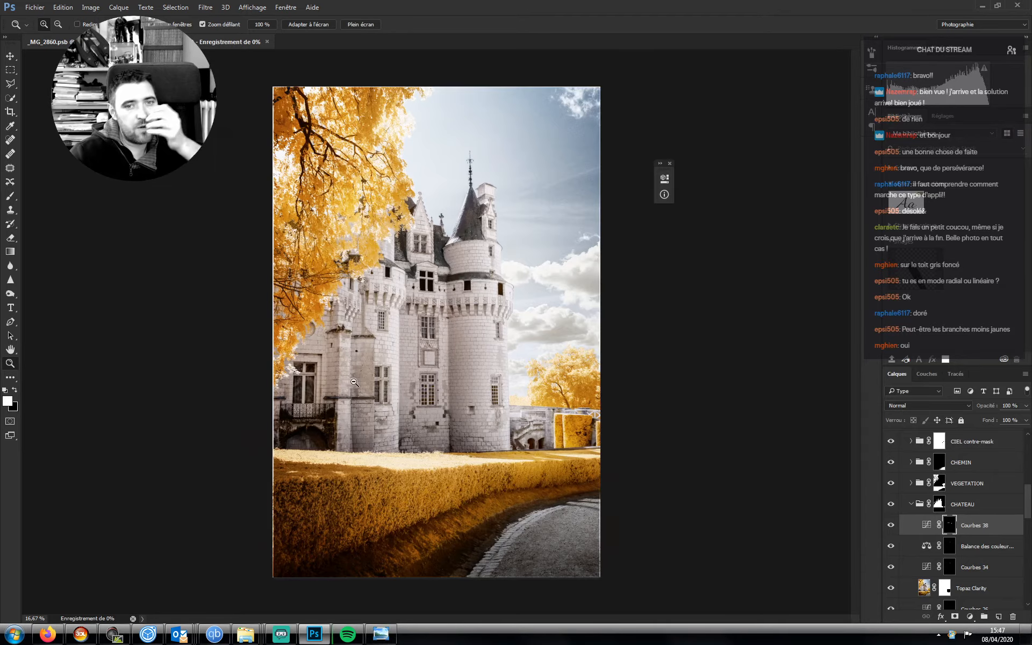
{"action": "left_click_drag", "start_coordinate": [355, 382], "coordinate": [431, 388]}
{"action": "left_click_drag", "start_coordinate": [152, 392], "coordinate": [302, 387]}
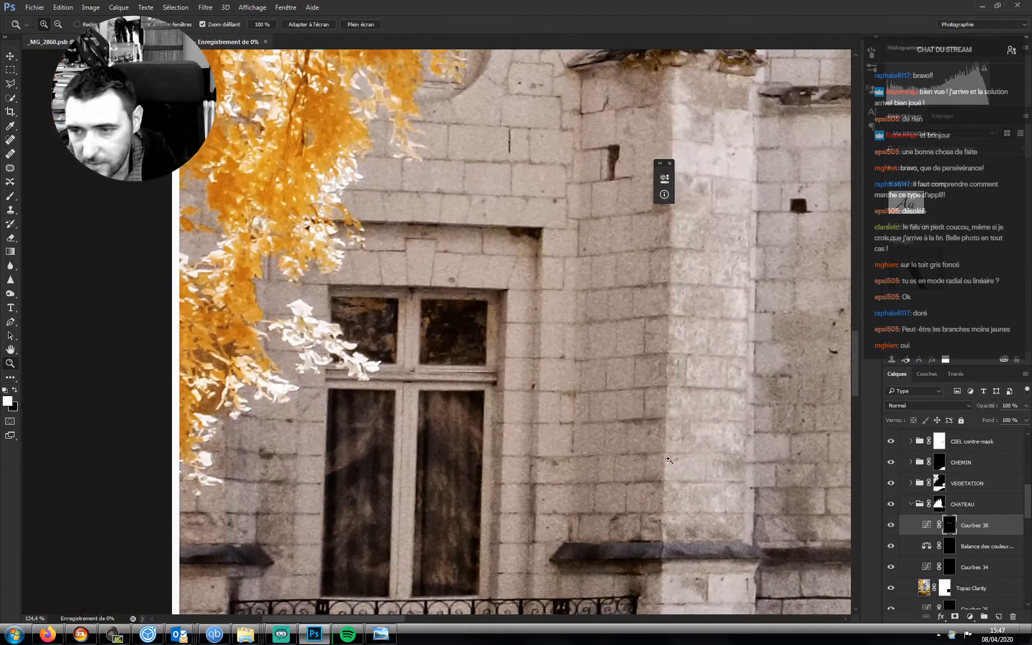
{"action": "left_click_drag", "start_coordinate": [1025, 502], "coordinate": [1024, 441]}
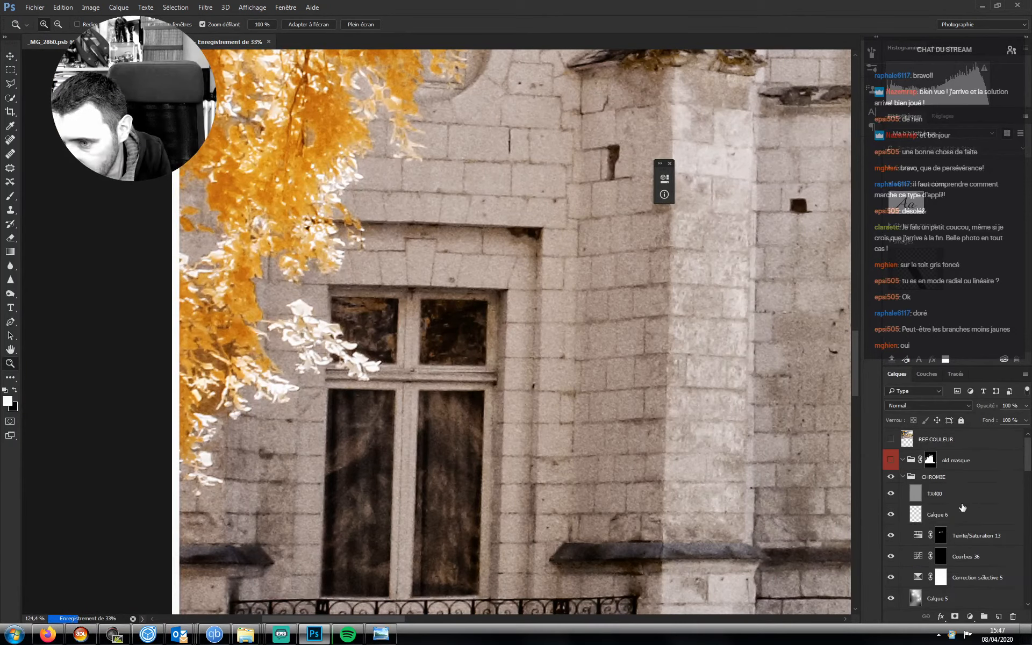
{"action": "key", "text": "ctrl+shift+alt+n"}
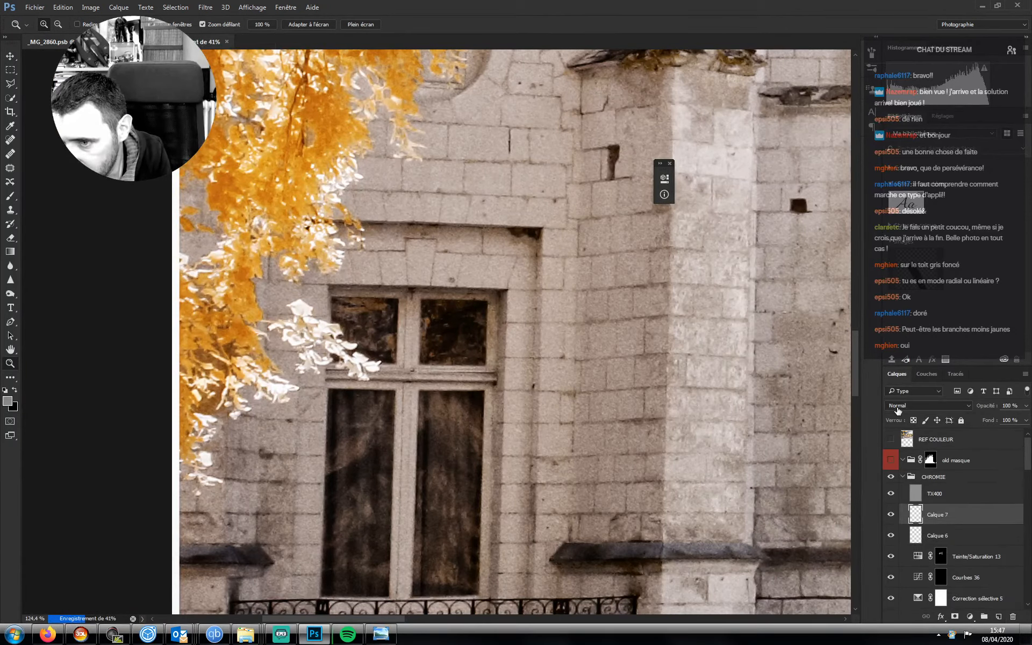
{"action": "left_click", "coordinate": [898, 410]}
{"action": "left_click", "coordinate": [914, 612]}
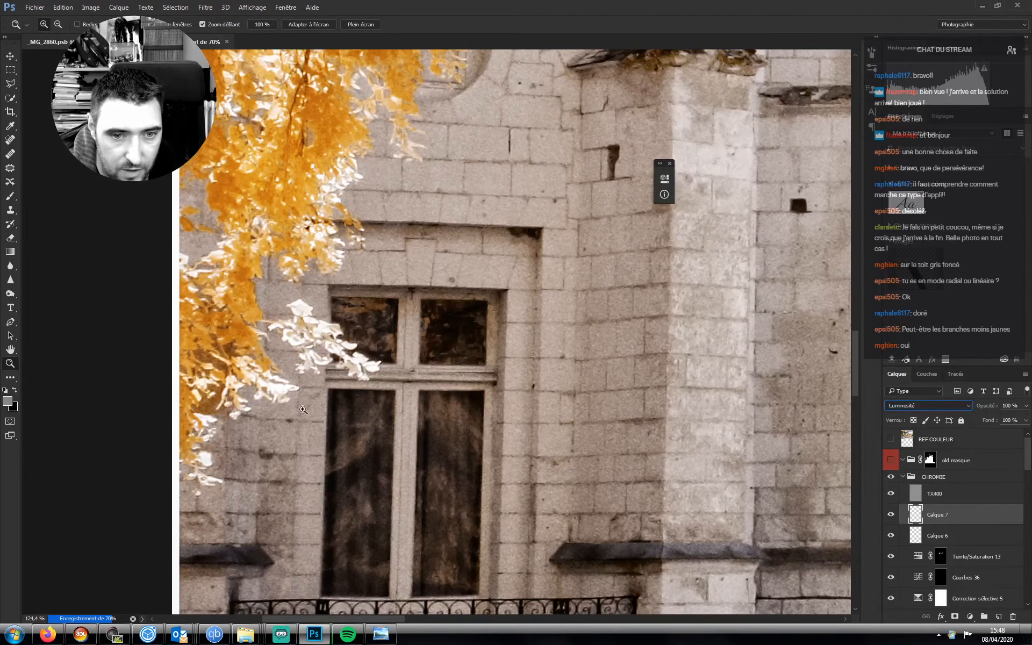
- Sample orange from the foliage for a small Brush at 100% opacity and set Calque 7's blend mode to Couleur
{"action": "left_click_drag", "start_coordinate": [303, 409], "coordinate": [387, 421]}
{"action": "key", "text": "b"}
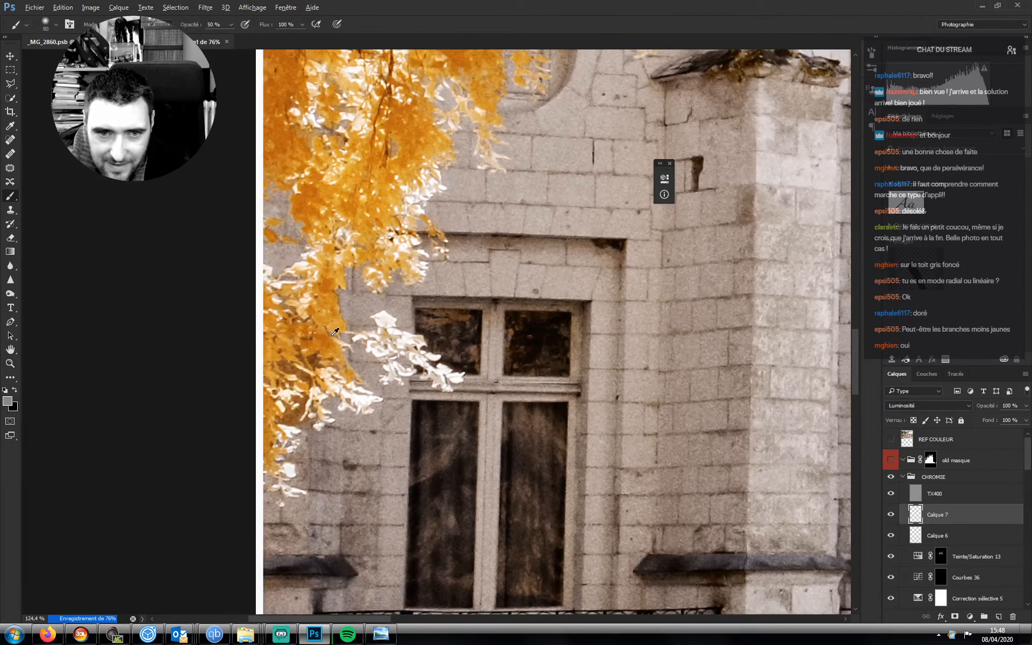
{"action": "left_click", "coordinate": [332, 332], "text": "alt"}
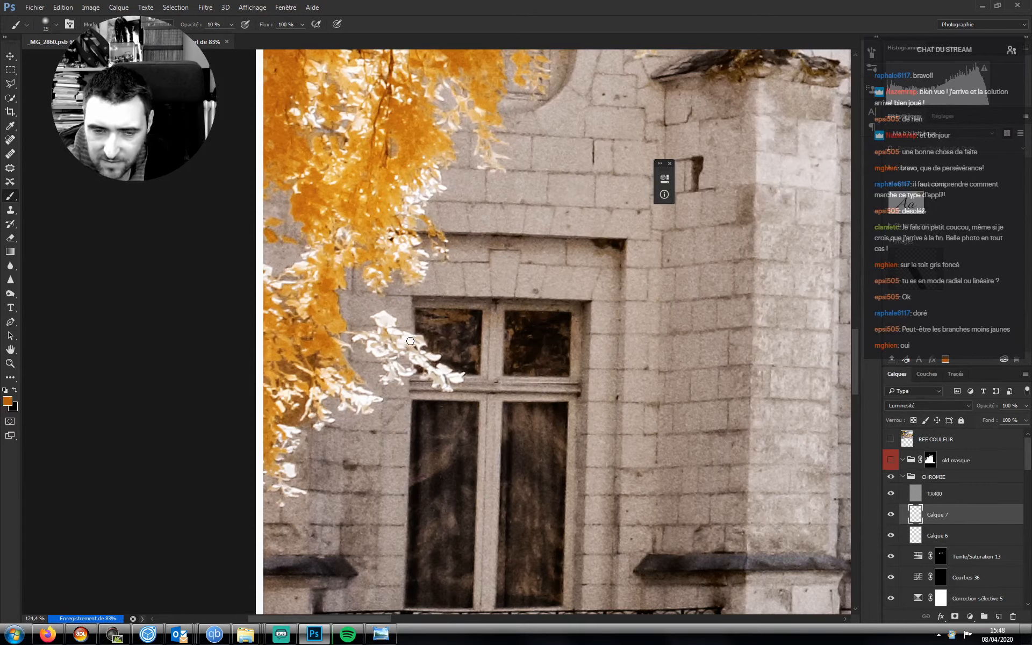
{"action": "key", "text": "bracketleft"}
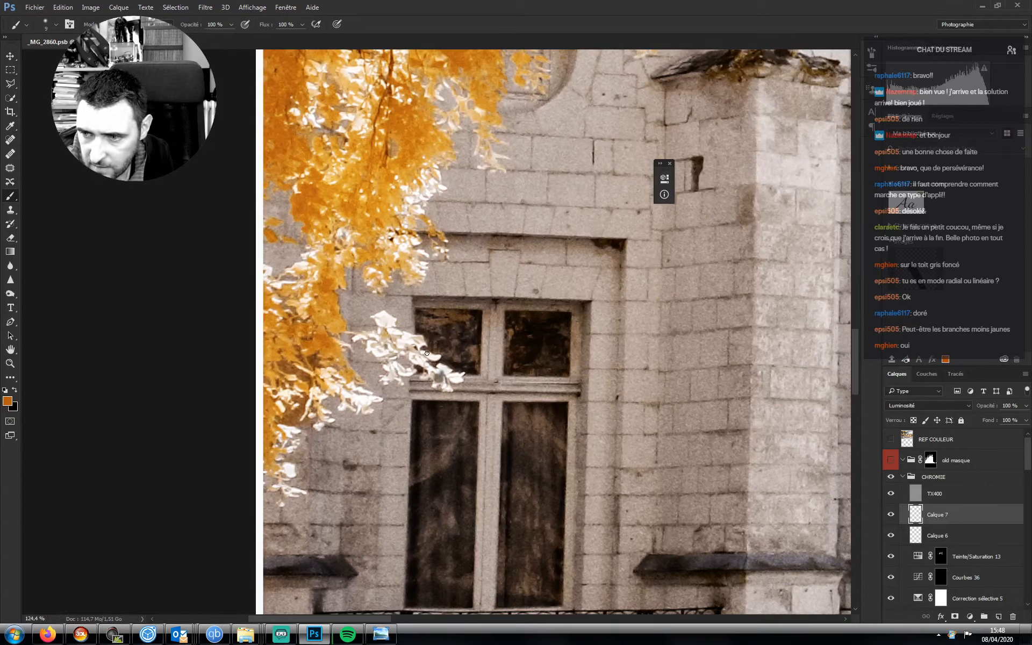
{"action": "left_click", "coordinate": [927, 406]}
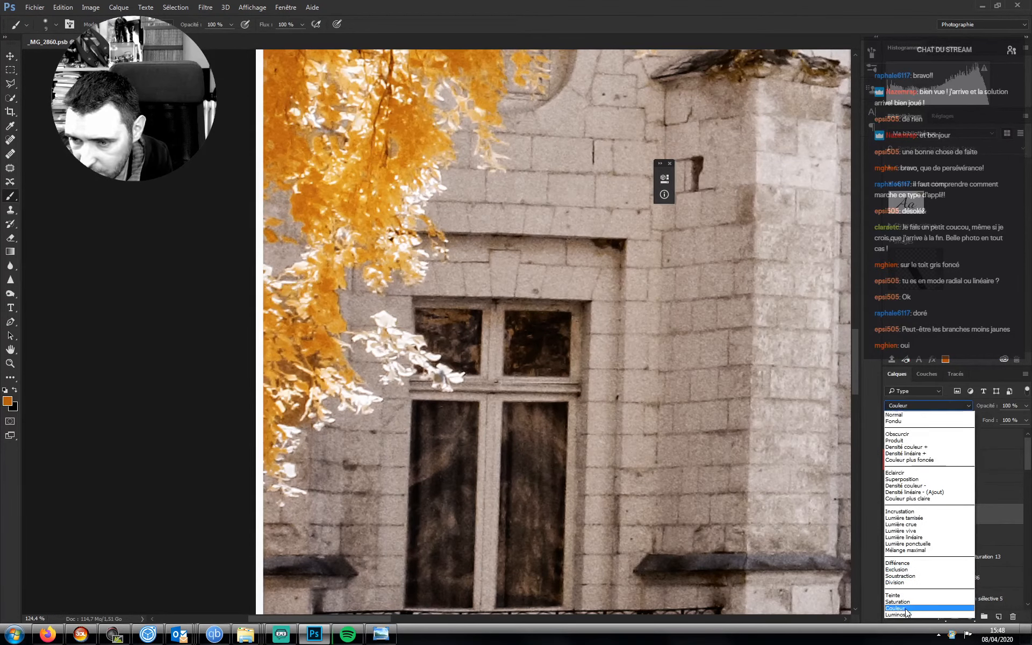
{"action": "left_click", "coordinate": [914, 598]}
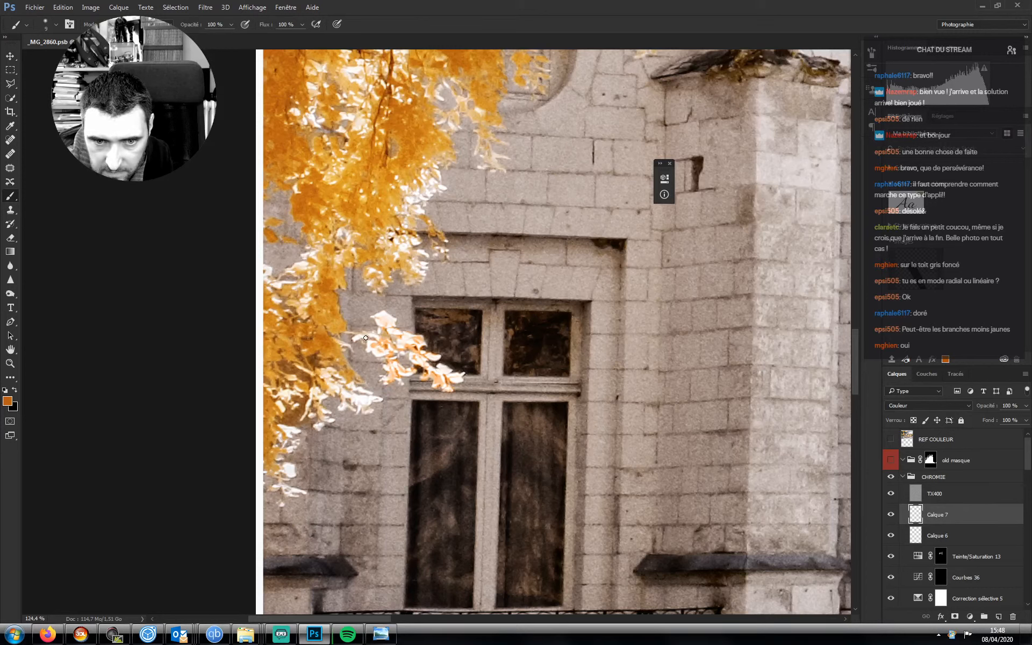
- Resample golden-orange leaf tones and paint them over the white leaves in front of the tall window on Calque 7
{"action": "left_click", "coordinate": [341, 321], "text": "alt"}
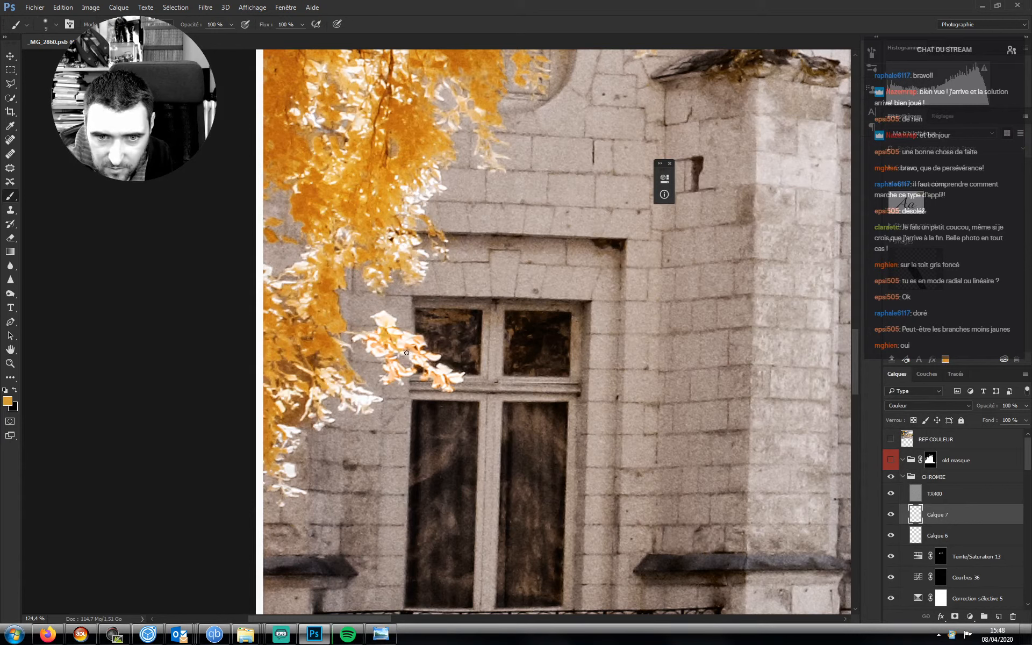
{"action": "left_click", "coordinate": [390, 389], "text": "alt"}
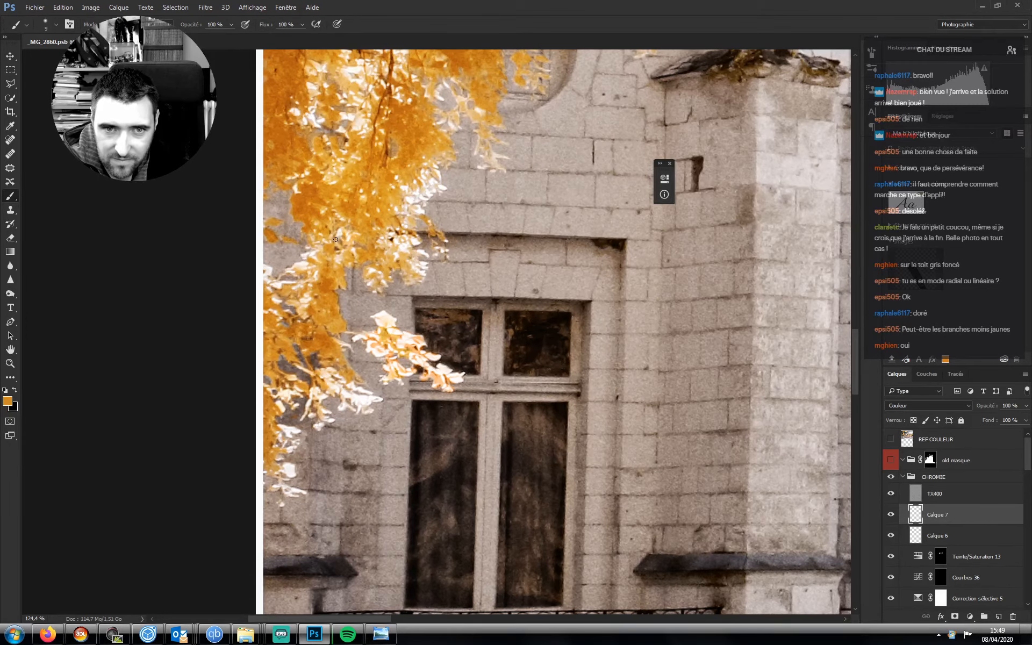
{"action": "left_click_drag", "start_coordinate": [384, 310], "coordinate": [413, 347]}
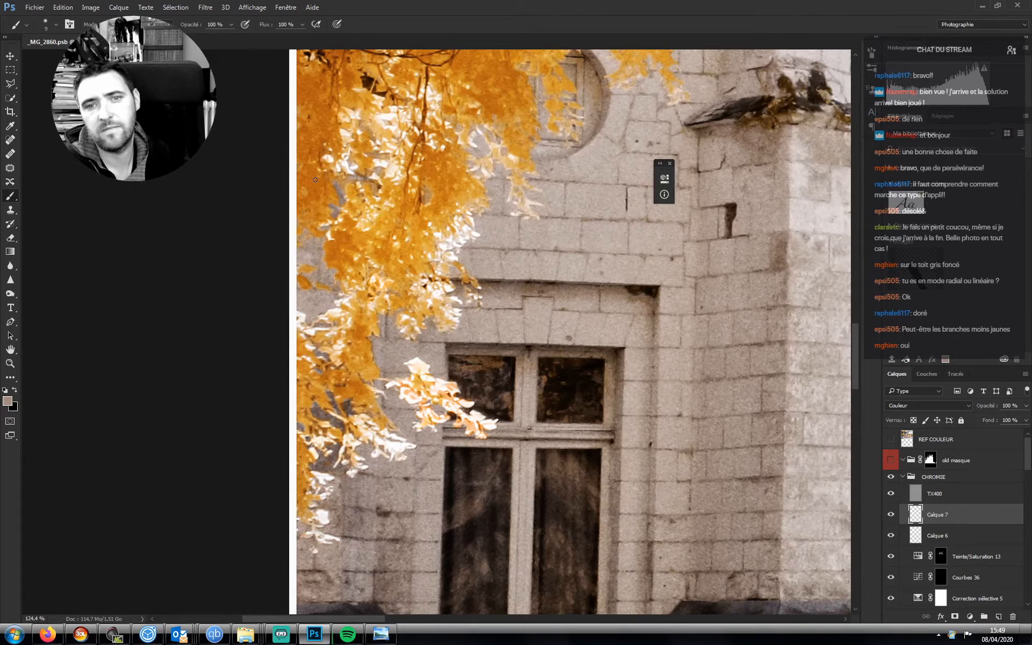
- Draw a rectangular selection around almost the entire photo, leaving only a thin margin along its edges
{"action": "key", "text": "ctrl+minus"}
{"action": "key", "text": "ctrl+minus"}
{"action": "key", "text": "ctrl+minus"}
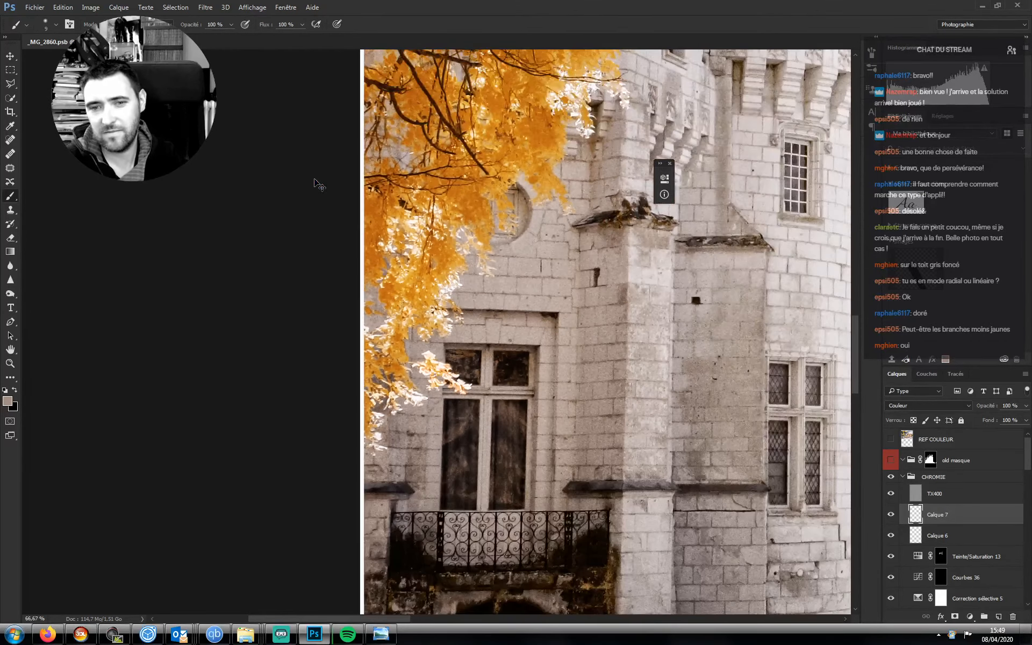
{"action": "key", "text": "ctrl+minus"}
{"action": "key", "text": "ctrl+minus"}
{"action": "key", "text": "ctrl+minus"}
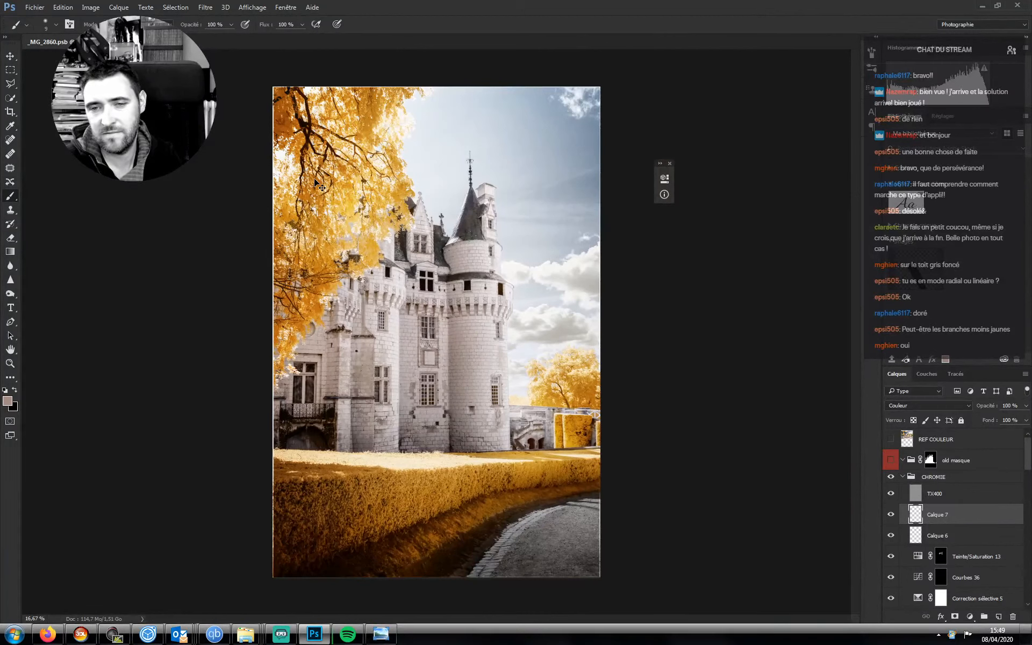
{"action": "key", "text": "m"}
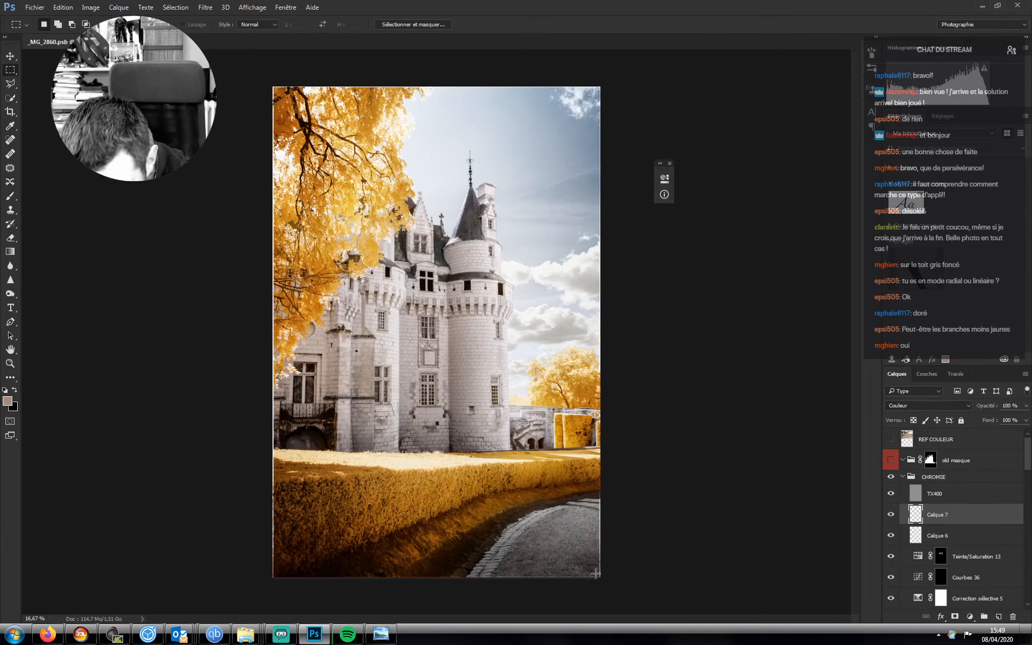
{"action": "left_click_drag", "start_coordinate": [596, 575], "coordinate": [274, 86]}
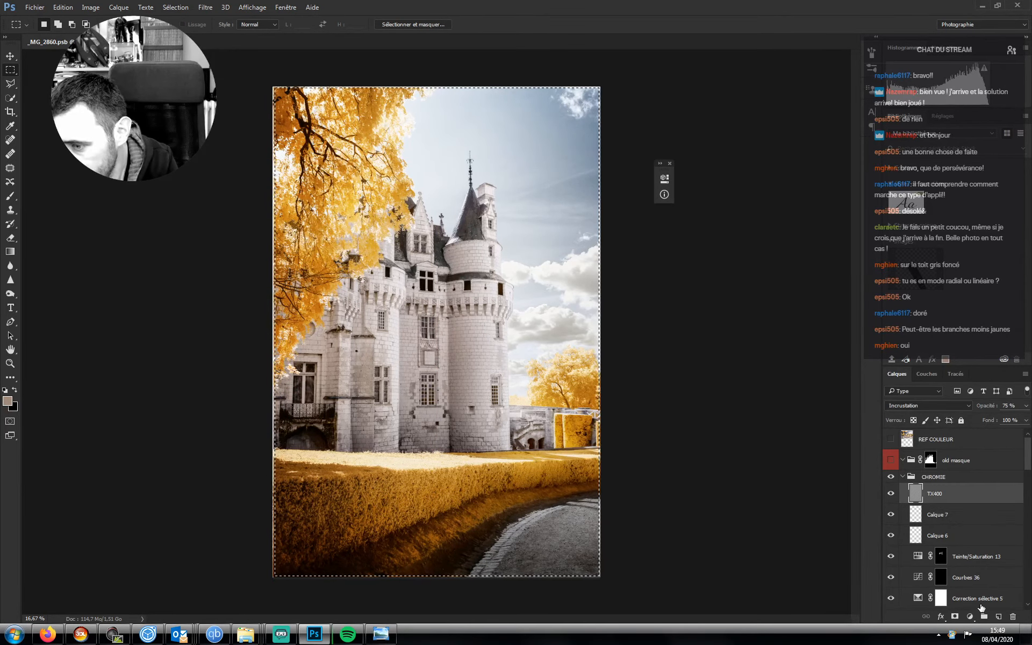
- Add a neutral dark gray Couleur unie fill layer above TX400 and rename it FRAME
{"action": "left_click", "coordinate": [970, 616]}
{"action": "left_click", "coordinate": [903, 385]}
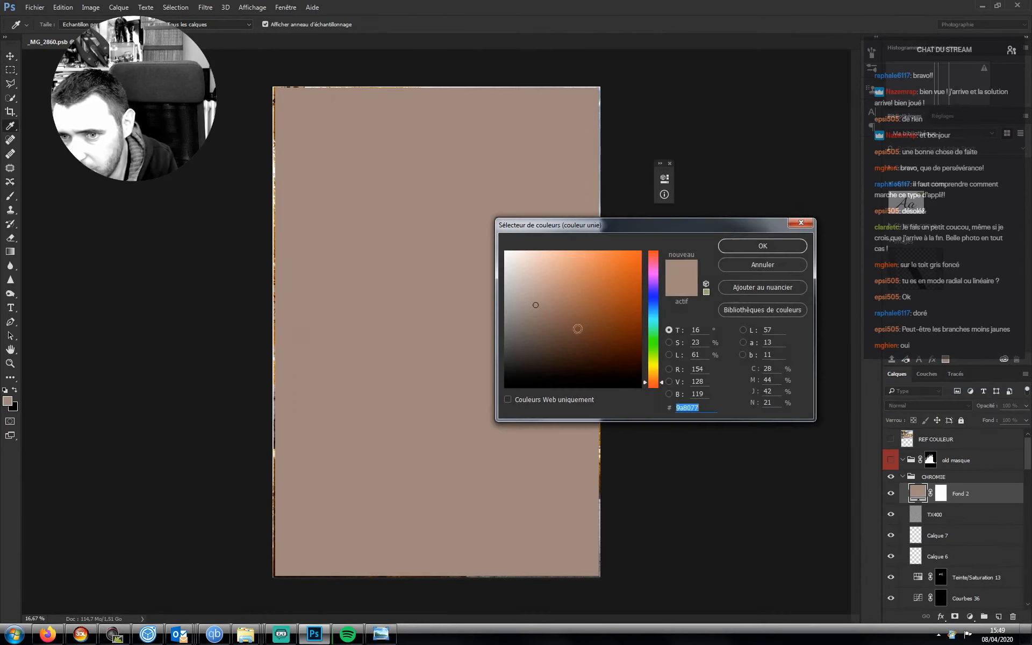
{"action": "left_click", "coordinate": [506, 335]}
{"action": "key", "text": "Return"}
{"action": "double_click", "coordinate": [960, 494]}
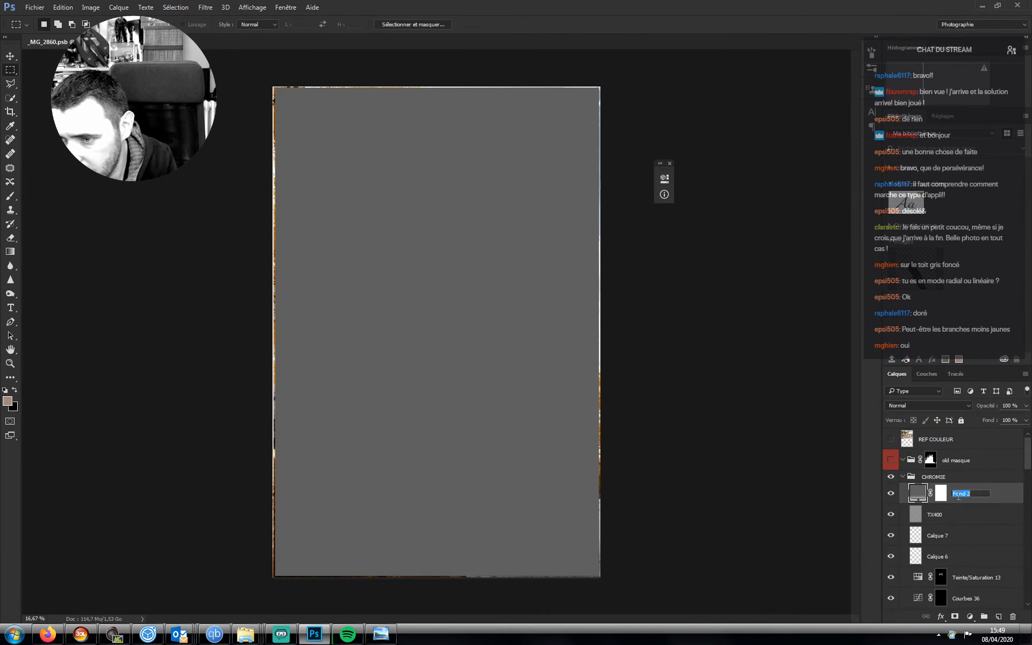
{"action": "type", "text": "FRAME"}
{"action": "key", "text": "Return"}
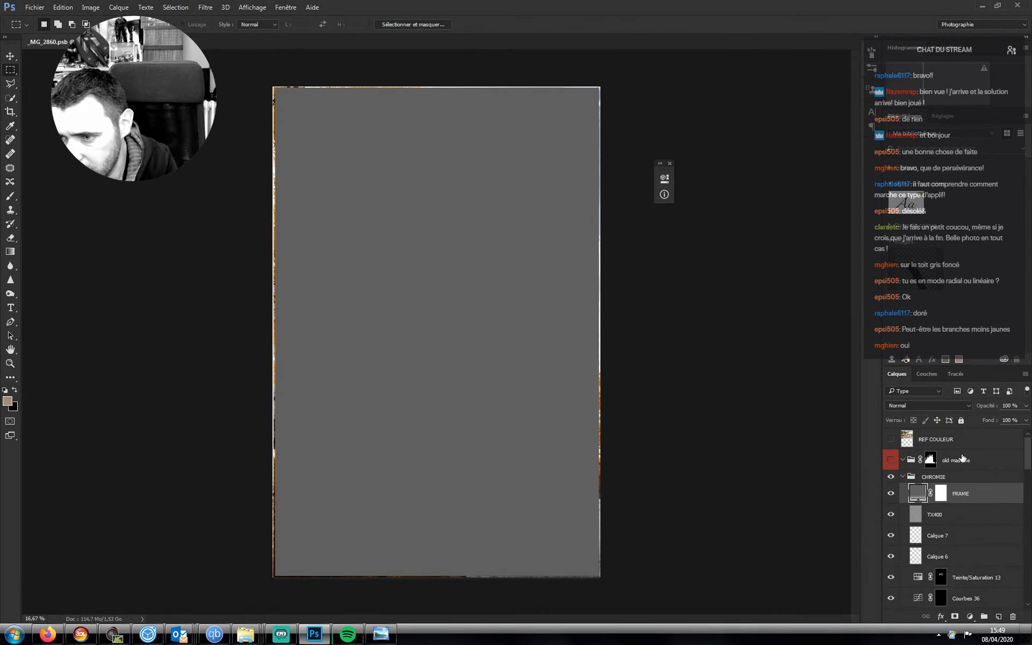
- Invert the FRAME layer's mask so the gray forms only a thin border around the photo, and save the document
{"action": "left_click", "coordinate": [940, 495]}
{"action": "key", "text": "d"}
{"action": "key", "text": "ctrl+i"}
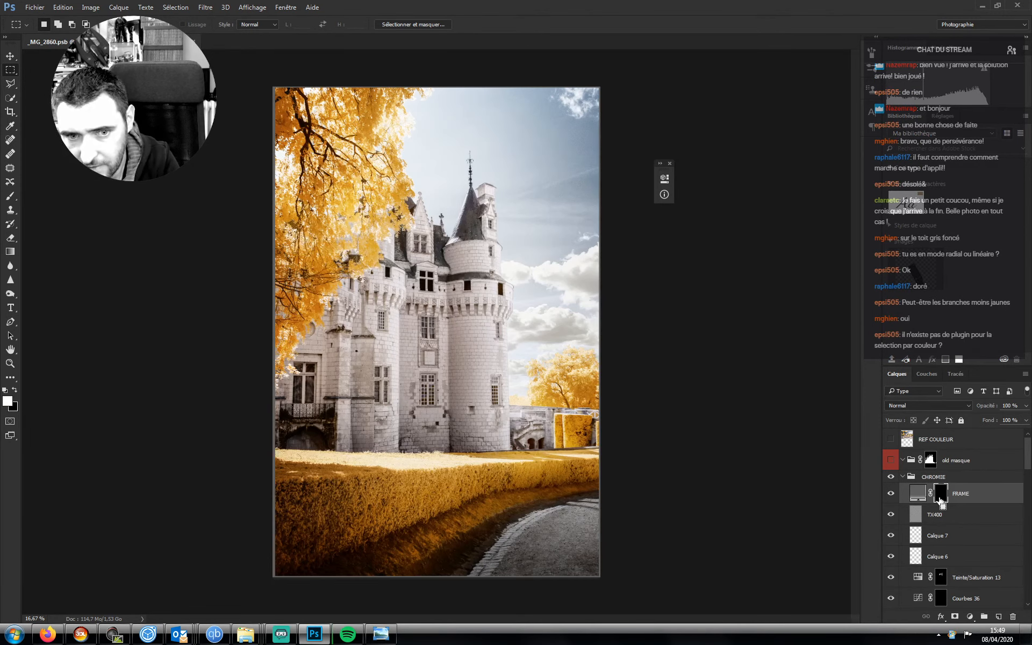
{"action": "key", "text": "ctrl+s"}
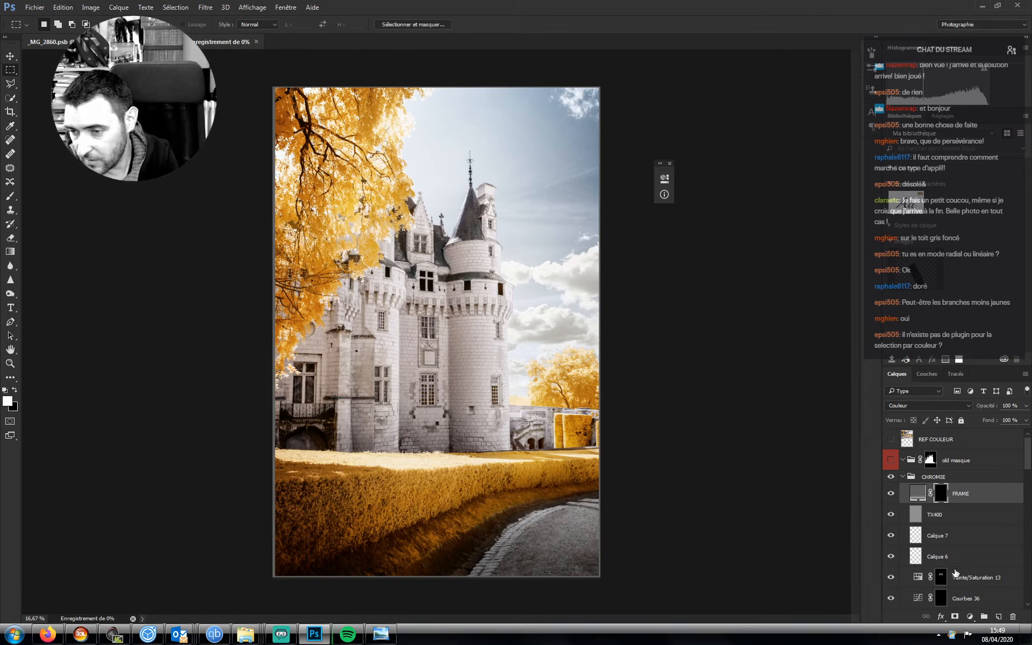
- Add a Courbes adjustment layer above Calque 7 and lift the RVB midtones from input 114 to output 139
{"action": "left_click", "coordinate": [946, 542]}
{"action": "left_click", "coordinate": [970, 617]}
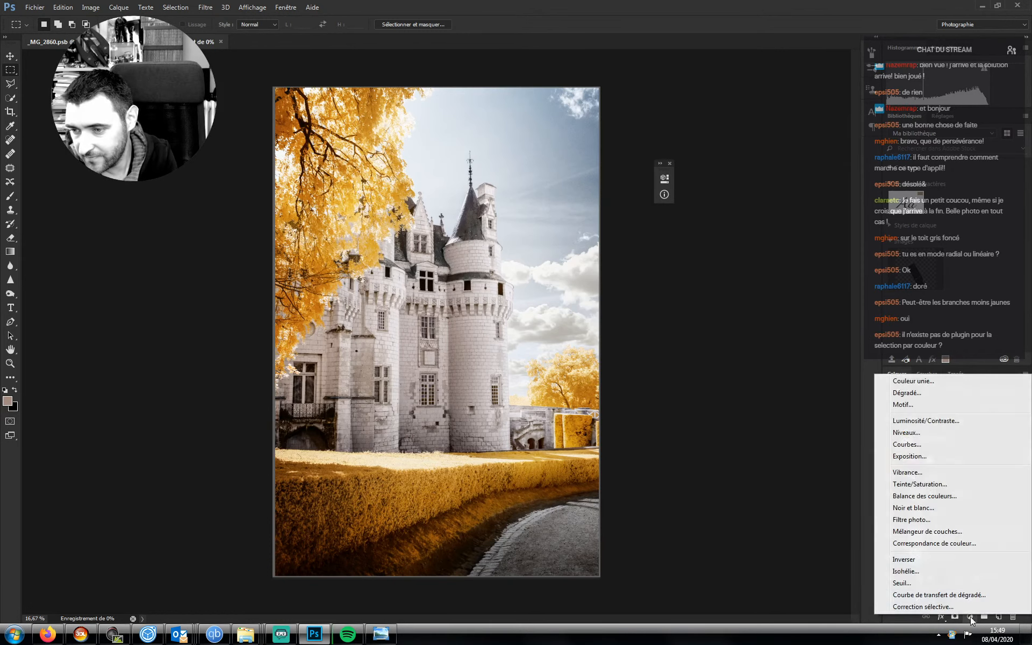
{"action": "left_click", "coordinate": [907, 445]}
{"action": "left_click_drag", "start_coordinate": [560, 301], "coordinate": [552, 296]}
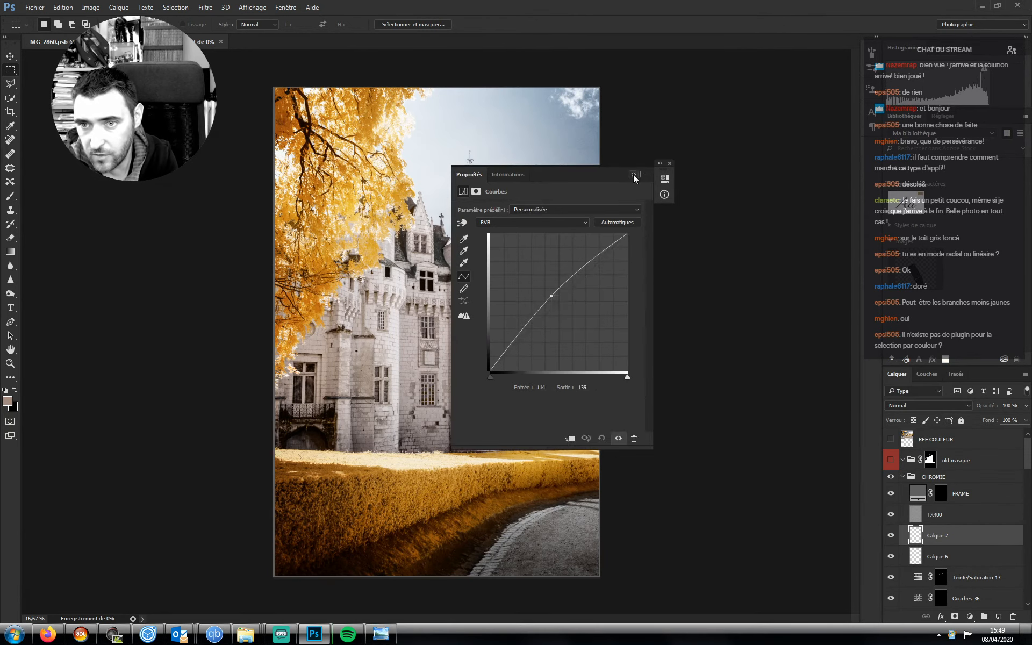
{"action": "left_click", "coordinate": [634, 174]}
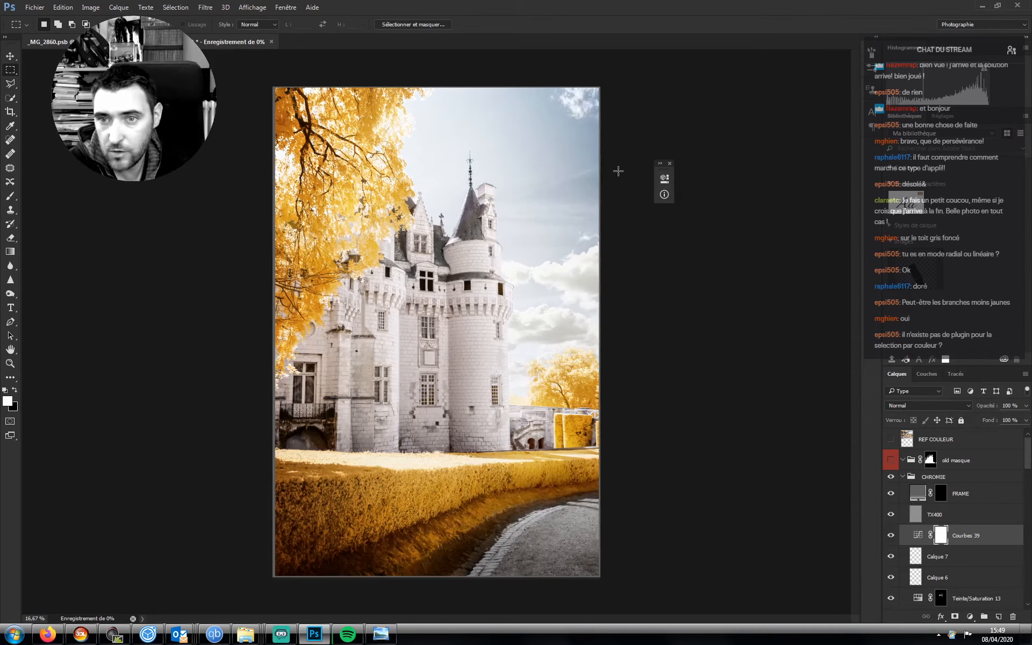
- Invert the Courbes 39 mask to black and ready a white Brush at 20% opacity
{"action": "key", "text": "ctrl+i"}
{"action": "key", "text": "b"}
{"action": "key", "text": "2"}
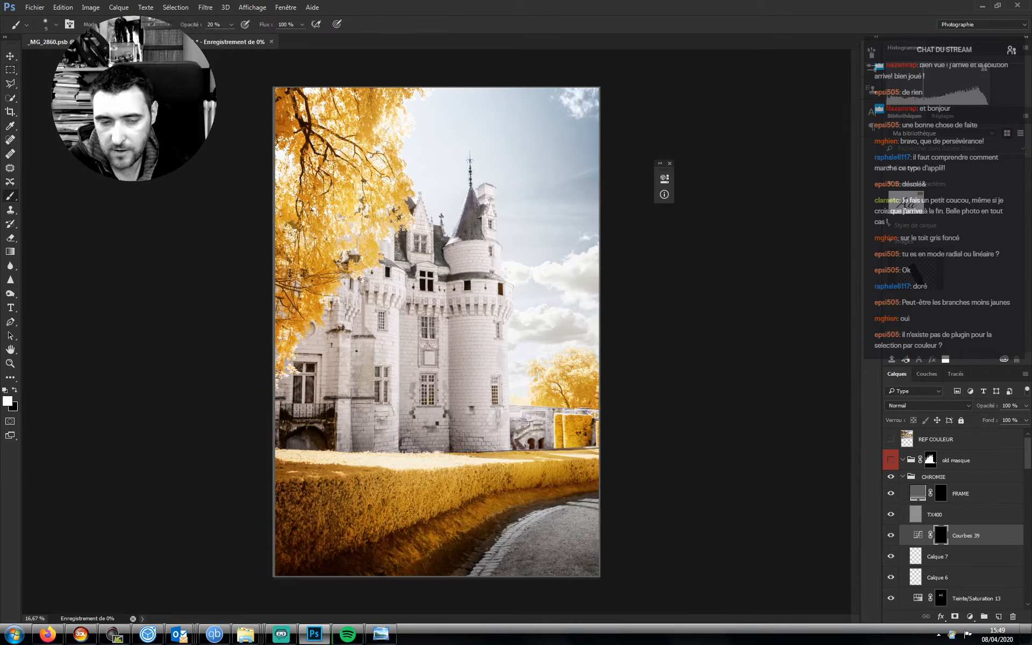
- Paint soft white strokes on the Courbes 39 mask to brighten the sky beside the tower, reducing the brush to about 45 px
{"action": "key", "text": "bracketright"}
{"action": "key", "text": "bracketright"}
{"action": "key", "text": "bracketright"}
{"action": "key", "text": "bracketright"}
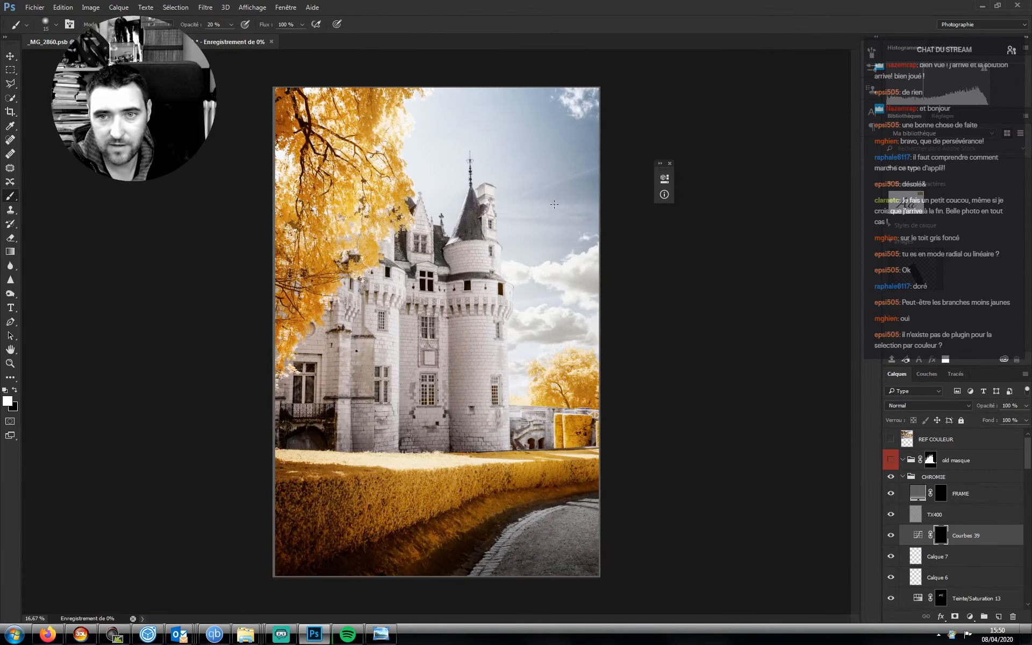
{"action": "key", "text": "bracketright"}
{"action": "key", "text": "bracketright"}
{"action": "key", "text": "bracketright"}
{"action": "key", "text": "bracketright"}
{"action": "key", "text": "bracketright"}
{"action": "key", "text": "bracketright"}
{"action": "key", "text": "bracketright"}
{"action": "key", "text": "bracketright"}
{"action": "key", "text": "bracketright"}
{"action": "key", "text": "bracketright"}
{"action": "key", "text": "bracketright"}
{"action": "key", "text": "bracketright"}
{"action": "key", "text": "bracketright"}
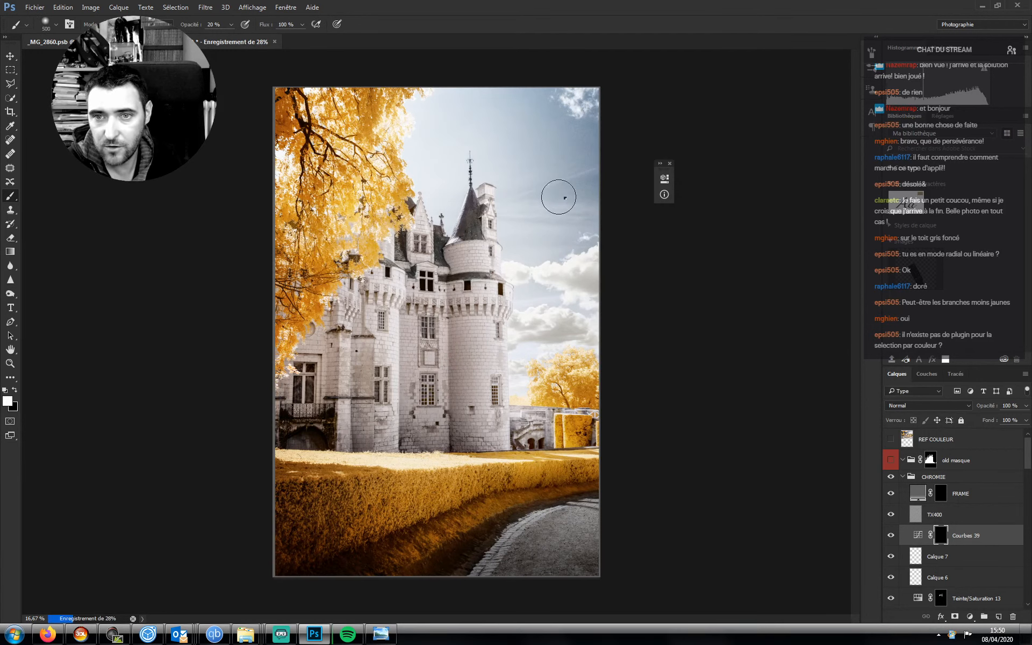
{"action": "right_click", "coordinate": [561, 197]}
{"action": "key", "text": "Escape"}
{"action": "key", "text": "bracketleft"}
{"action": "key", "text": "bracketleft"}
{"action": "key", "text": "bracketleft"}
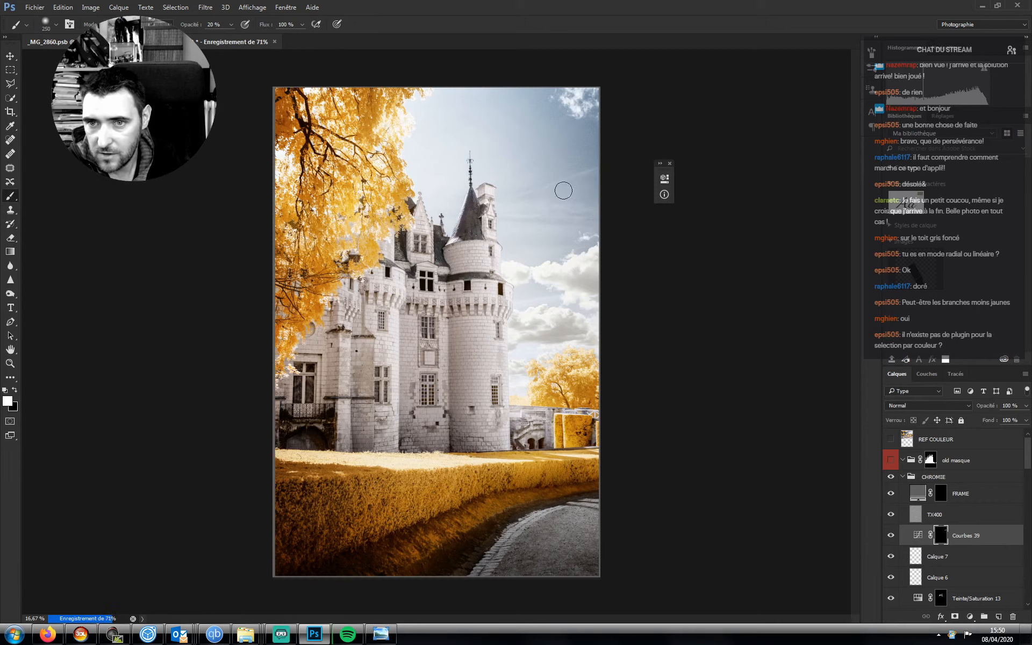
{"action": "key", "text": "bracketleft"}
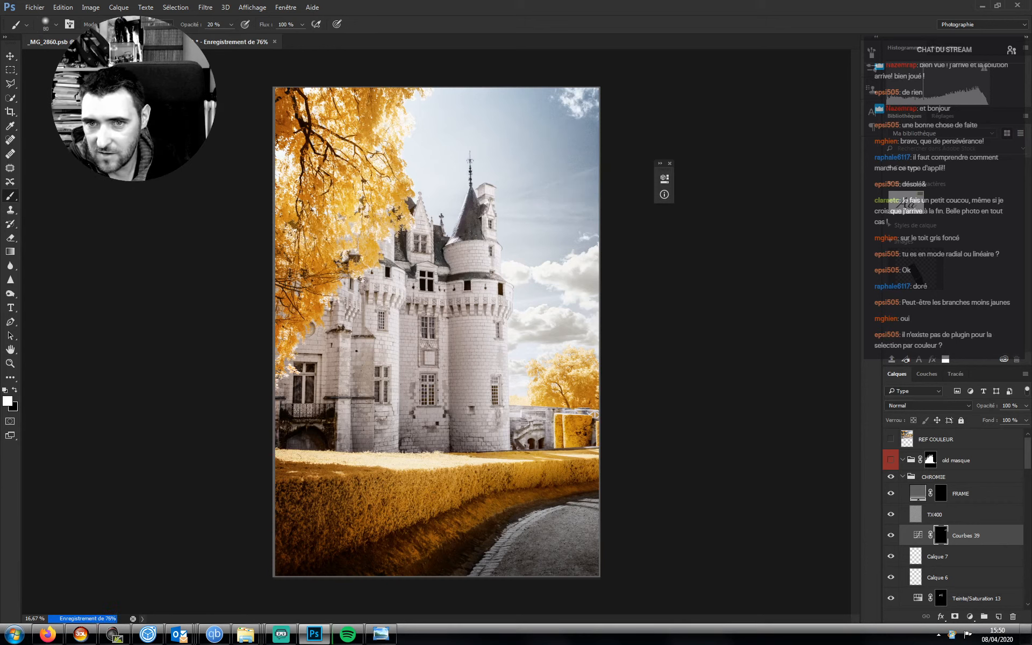
{"action": "key", "text": "bracketright"}
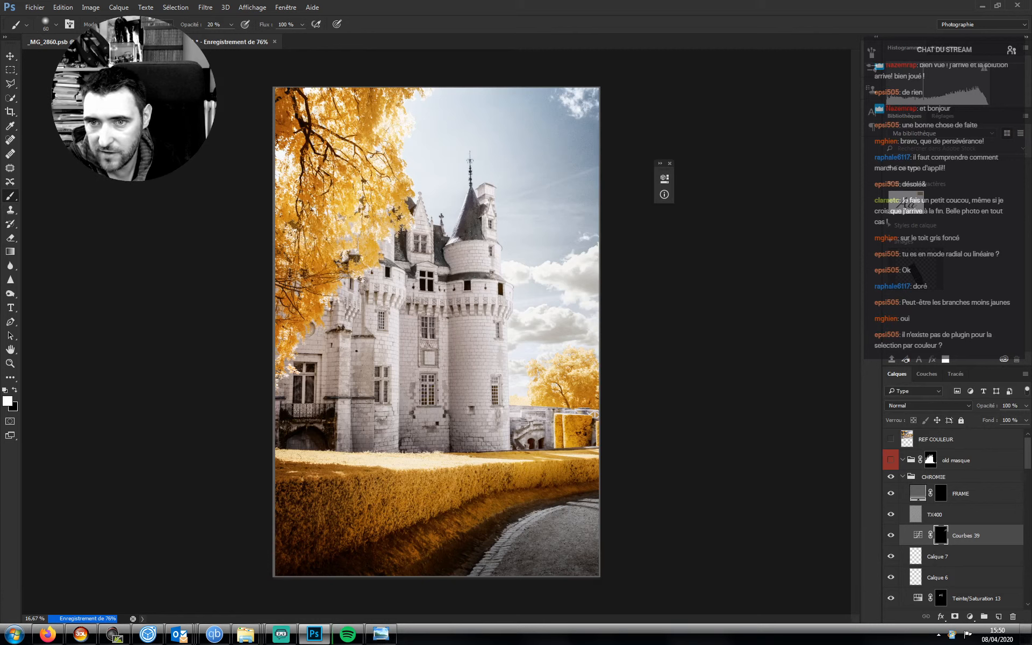
{"action": "key", "text": "bracketright"}
{"action": "key", "text": "bracketright"}
{"action": "key", "text": "bracketright"}
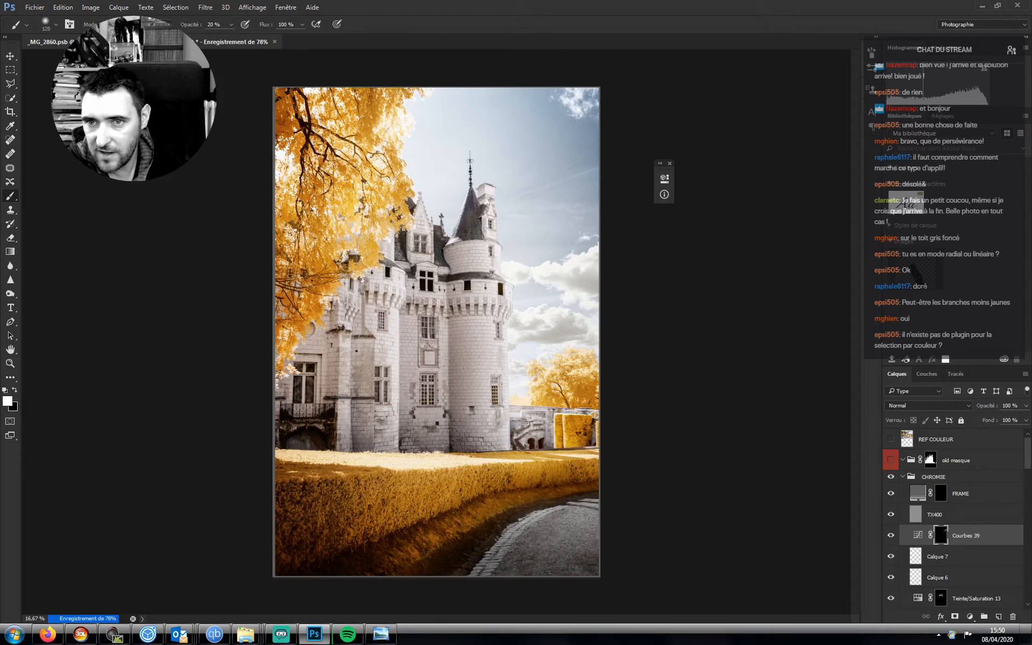
{"action": "key", "text": "bracketleft"}
{"action": "key", "text": "bracketleft"}
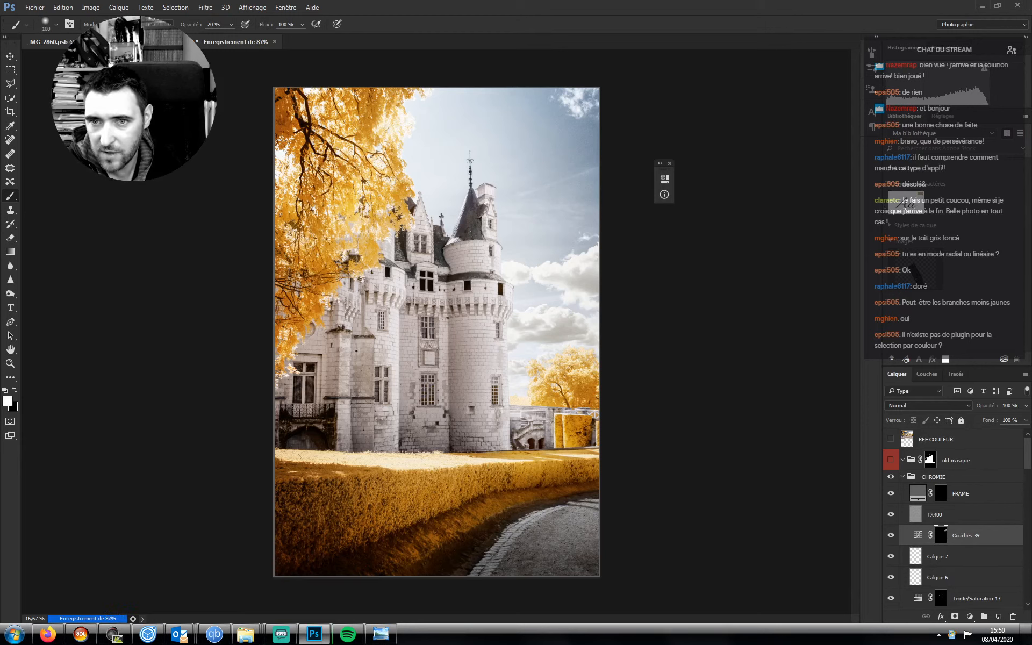
{"action": "key", "text": "bracketleft"}
{"action": "key", "text": "bracketleft"}
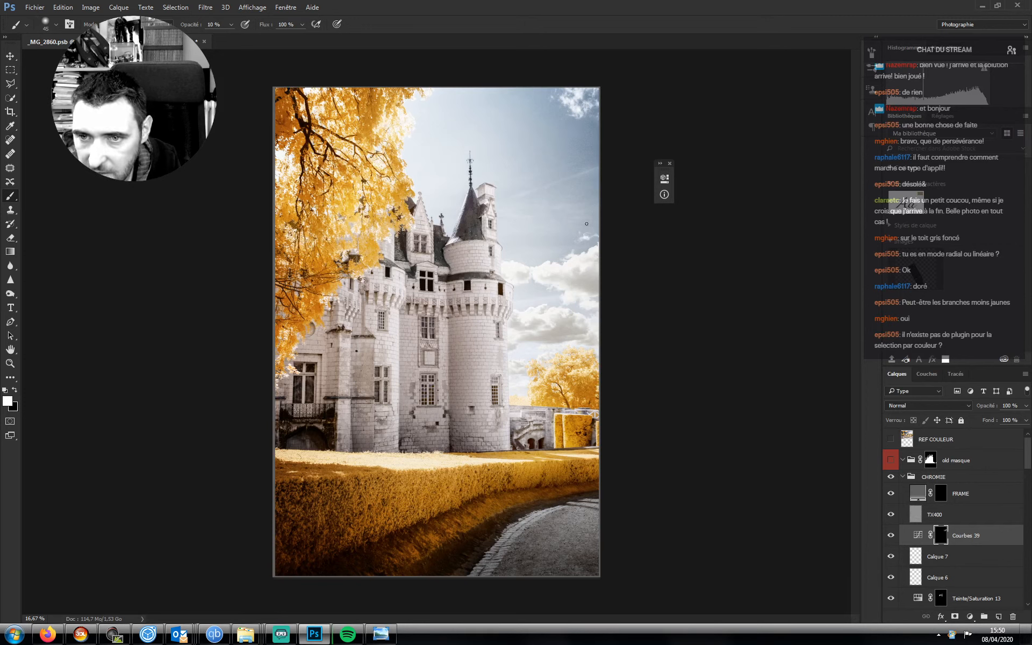
- Feather the Courbes 39 layer mask by 2 px using Contour progressif
{"action": "double_click", "coordinate": [942, 537]}
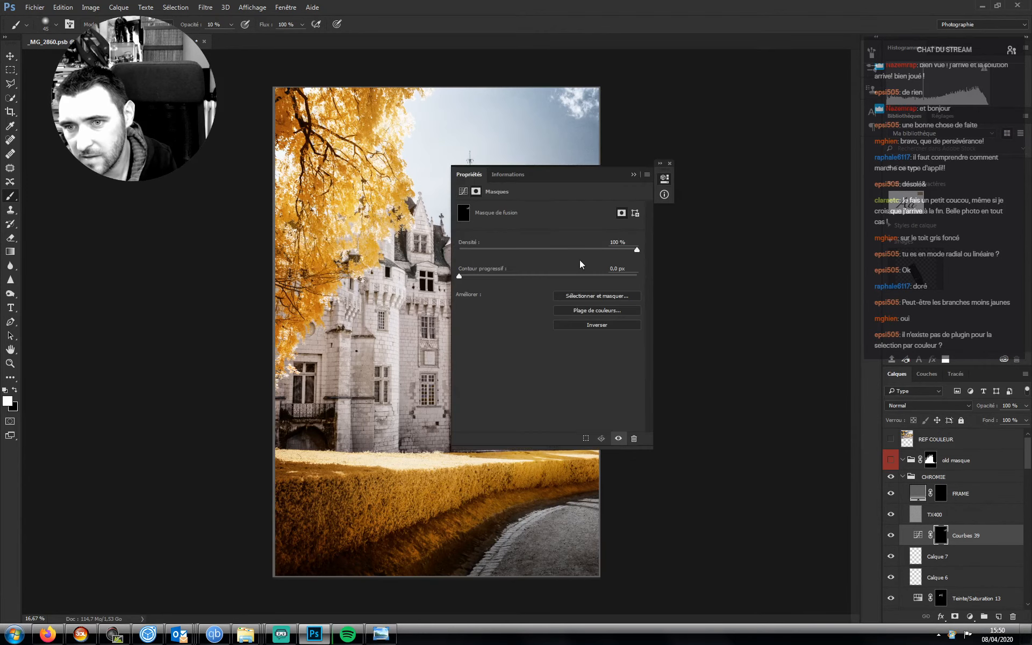
{"action": "left_click", "coordinate": [616, 269]}
{"action": "type", "text": "2"}
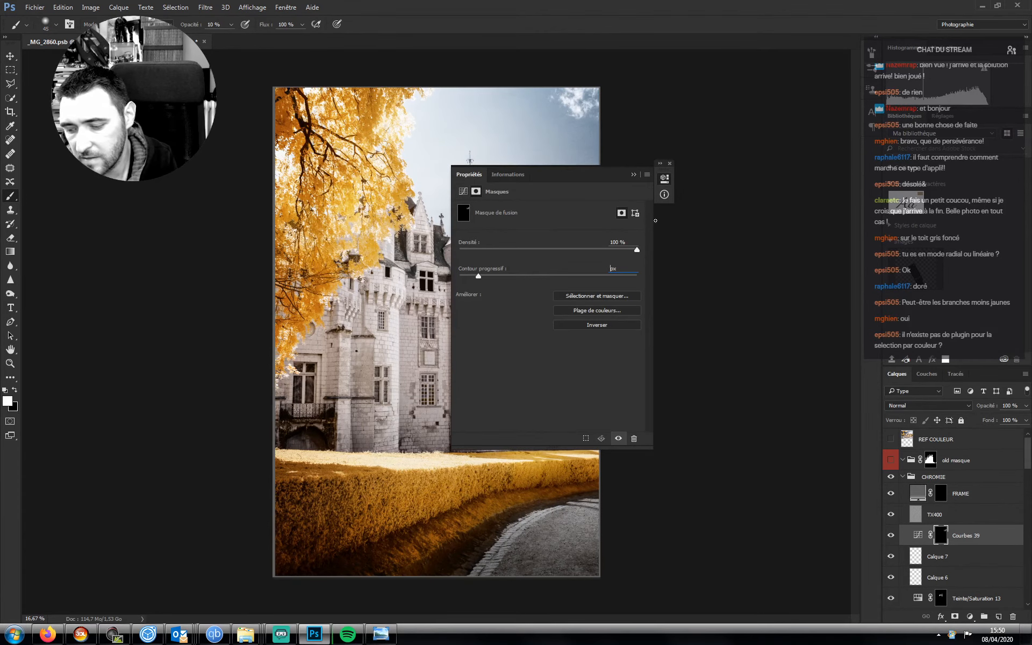
{"action": "left_click", "coordinate": [634, 174]}
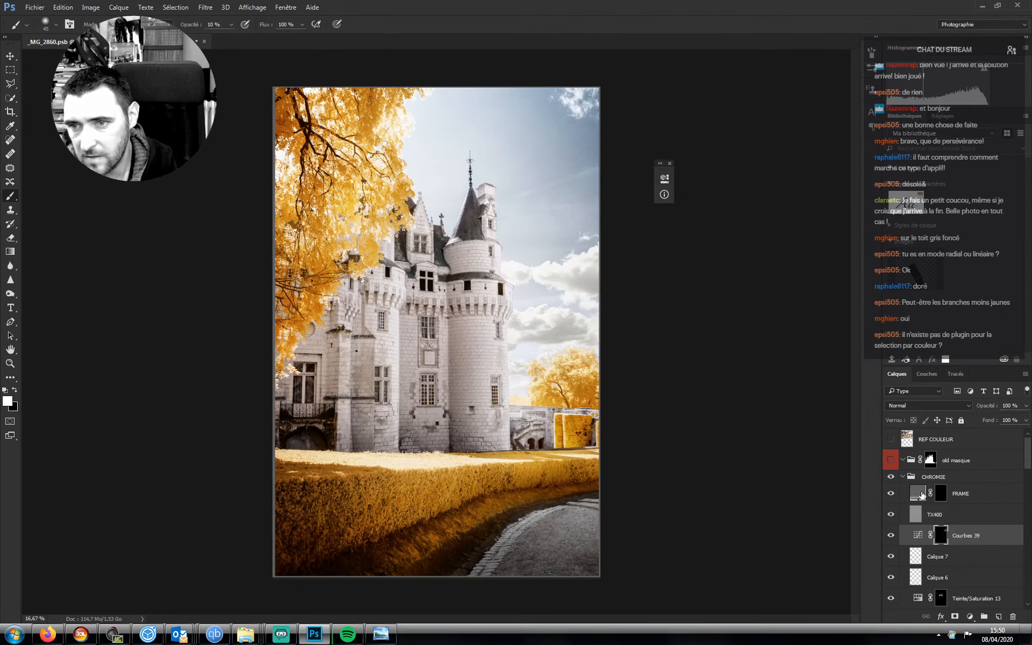
- Compare the photo with and without Courbes 39, and save the document
{"action": "left_click", "coordinate": [891, 535]}
{"action": "left_click", "coordinate": [891, 536]}
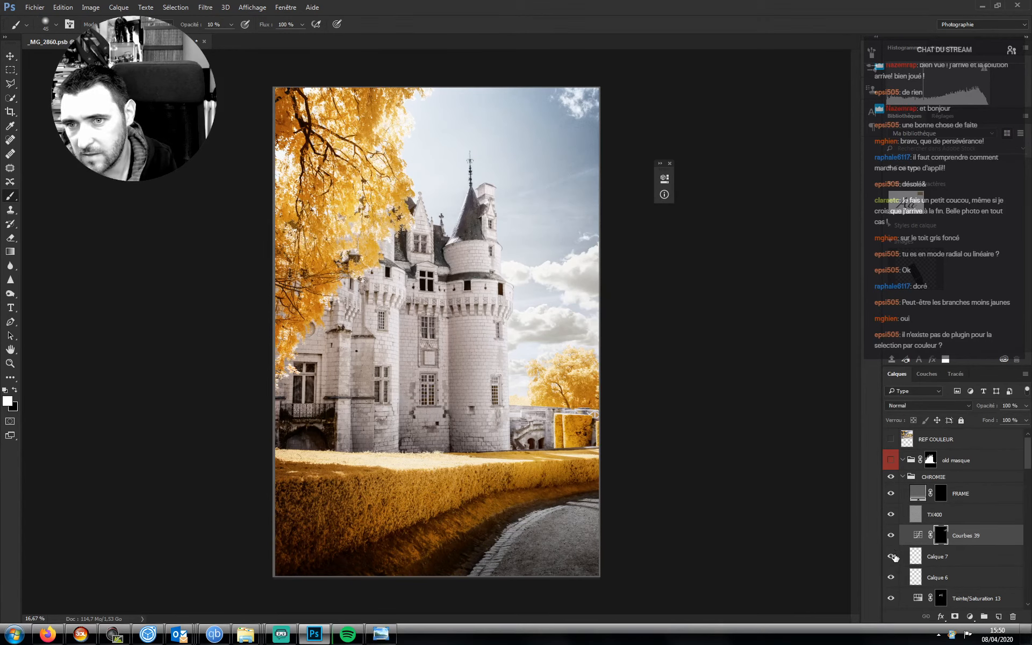
{"action": "key", "text": "ctrl+minus"}
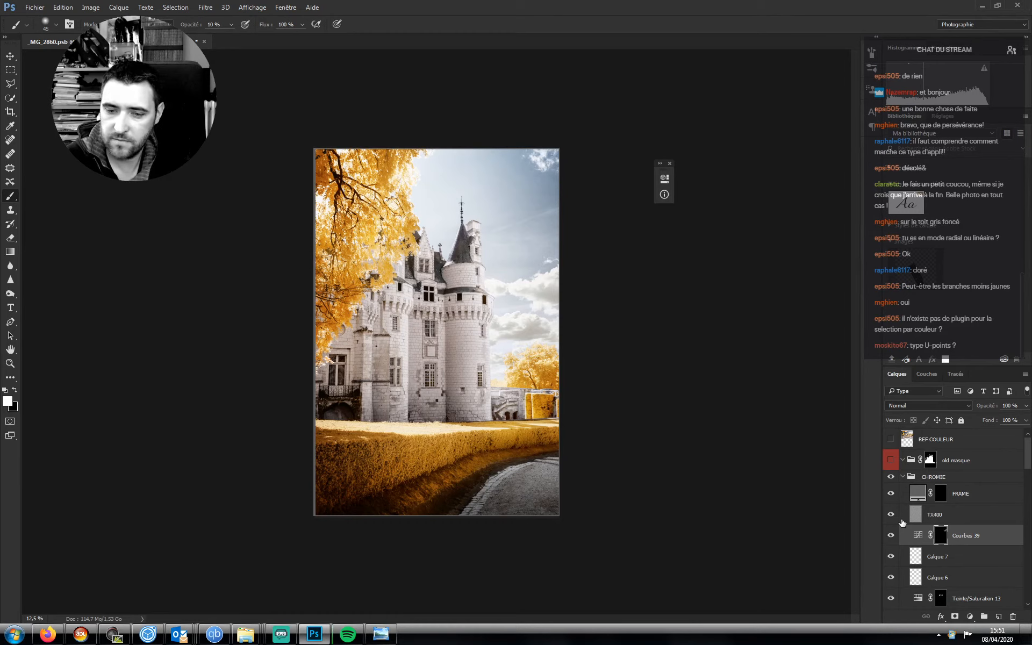
{"action": "key", "text": "ctrl+s"}
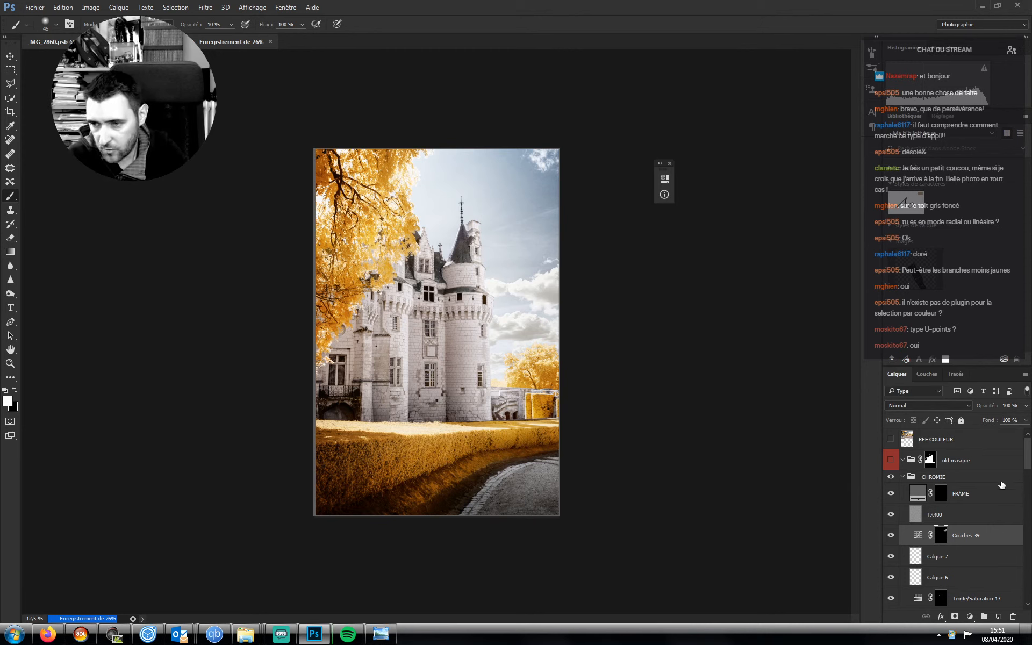
- Create a new layer above Courbes 39 and choose the second 2120 px light-ray brush tip
{"action": "left_click", "coordinate": [998, 618]}
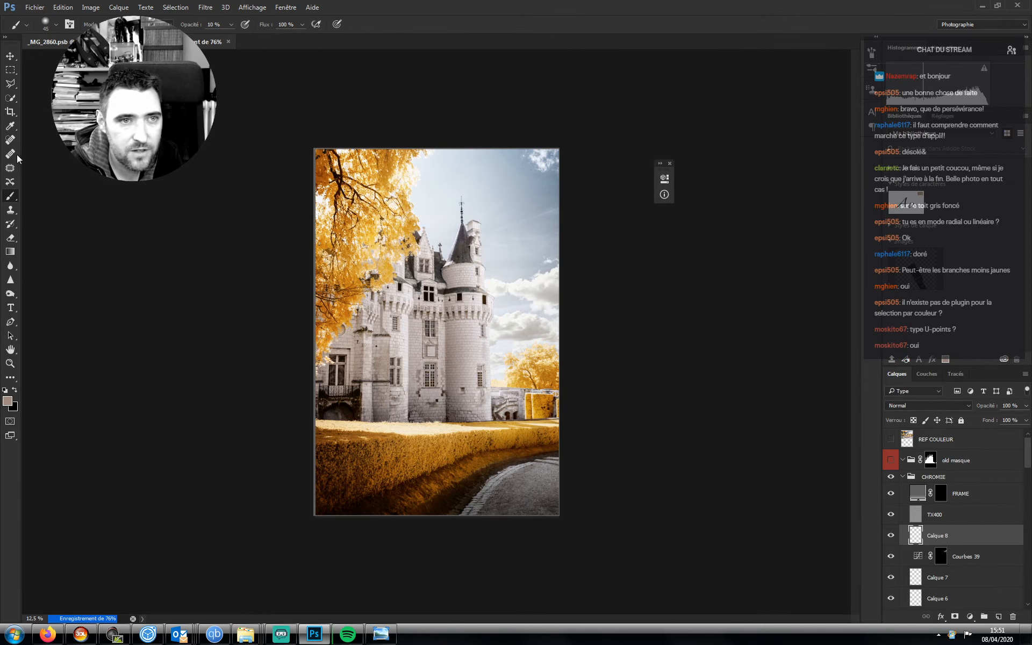
{"action": "left_click", "coordinate": [56, 25]}
{"action": "mouse_move", "coordinate": [407, 139]}
{"action": "left_mouse_down"}
{"action": "mouse_move", "coordinate": [410, 183]}
{"action": "mouse_move", "coordinate": [404, 163]}
{"action": "left_mouse_up"}
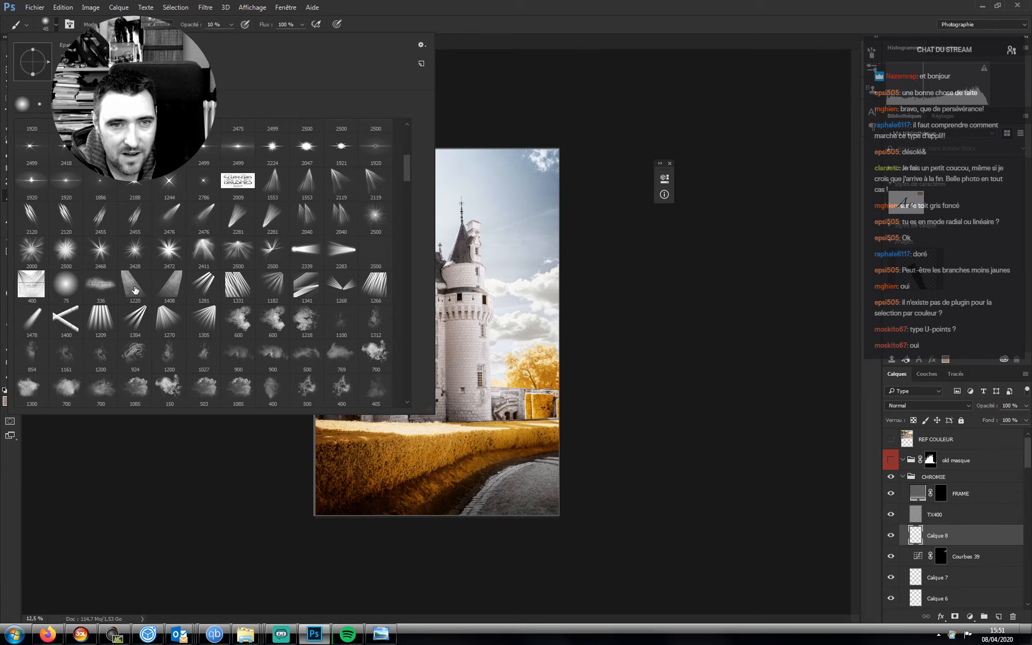
{"action": "left_click", "coordinate": [68, 218]}
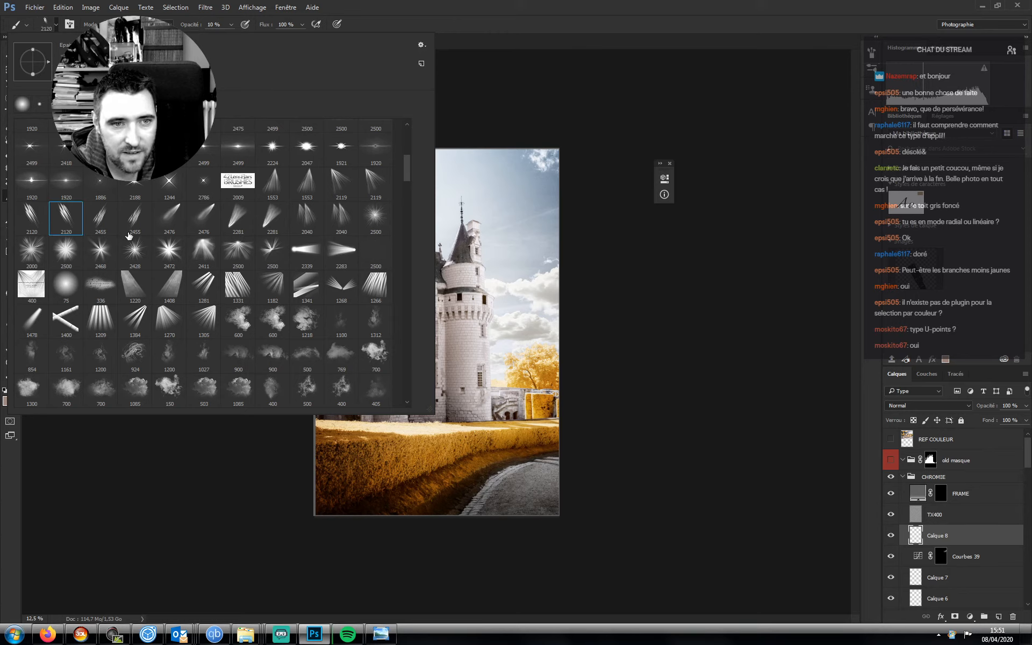
{"action": "left_click", "coordinate": [150, 508]}
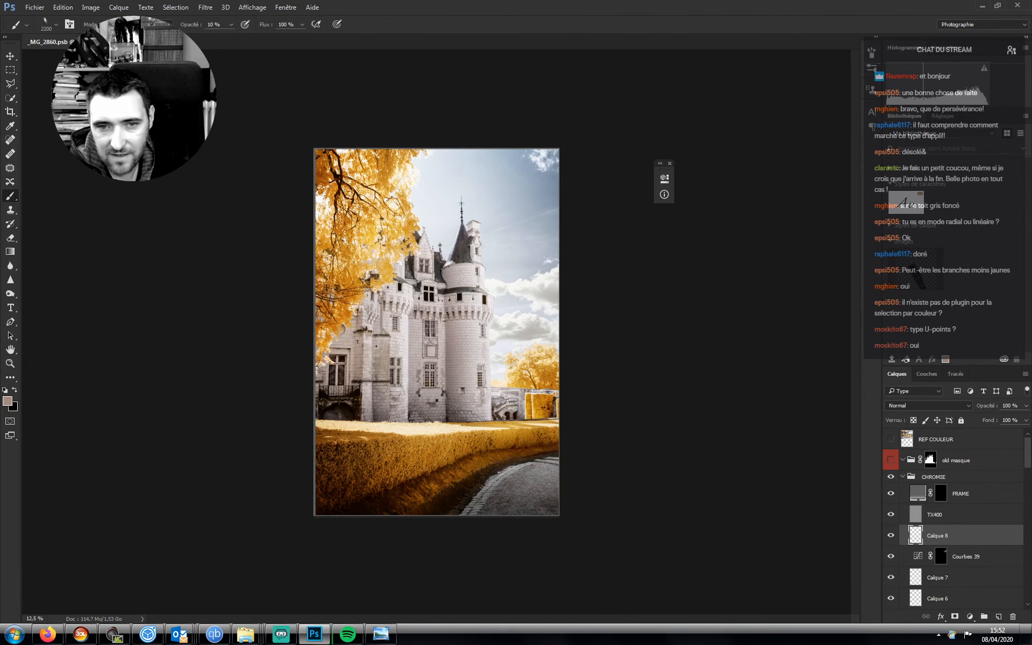
- Enlarge the light-ray brush to 4900 px and sample the near-white sky color beside the foliage as its paint color
{"action": "key", "text": "]"}
{"action": "key", "text": "]"}
{"action": "key", "text": "]"}
{"action": "key", "text": "]"}
{"action": "key", "text": "]"}
{"action": "key", "text": "]"}
{"action": "key", "text": "]"}
{"action": "key", "text": "]"}
{"action": "key", "text": "]"}
{"action": "key", "text": "]"}
{"action": "key", "text": "]"}
{"action": "key", "text": "]"}
{"action": "key", "text": "]"}
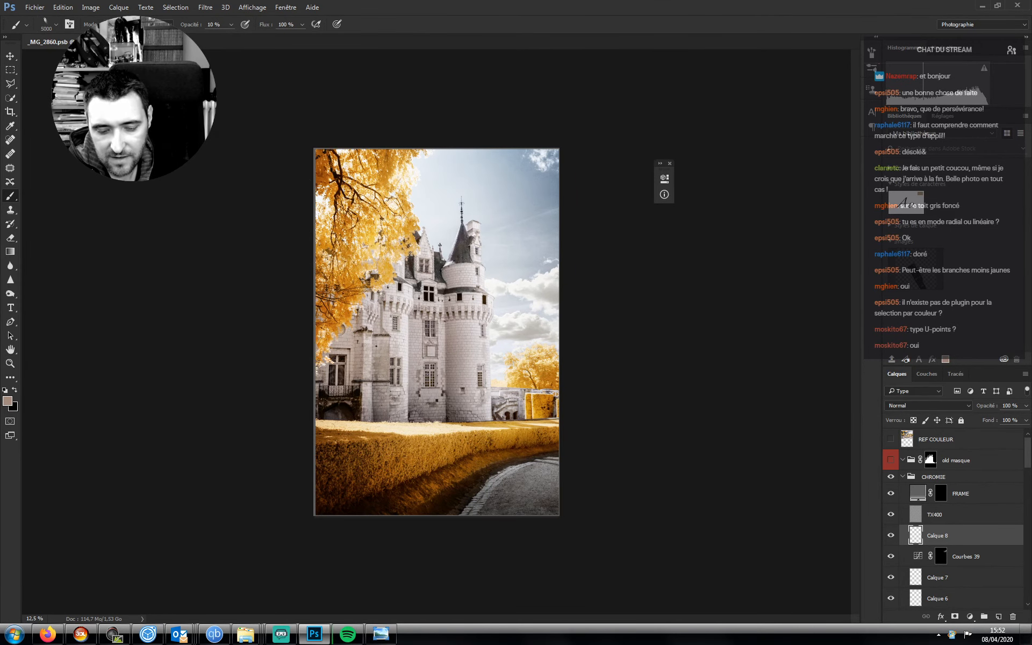
{"action": "left_click", "coordinate": [418, 194], "text": "alt"}
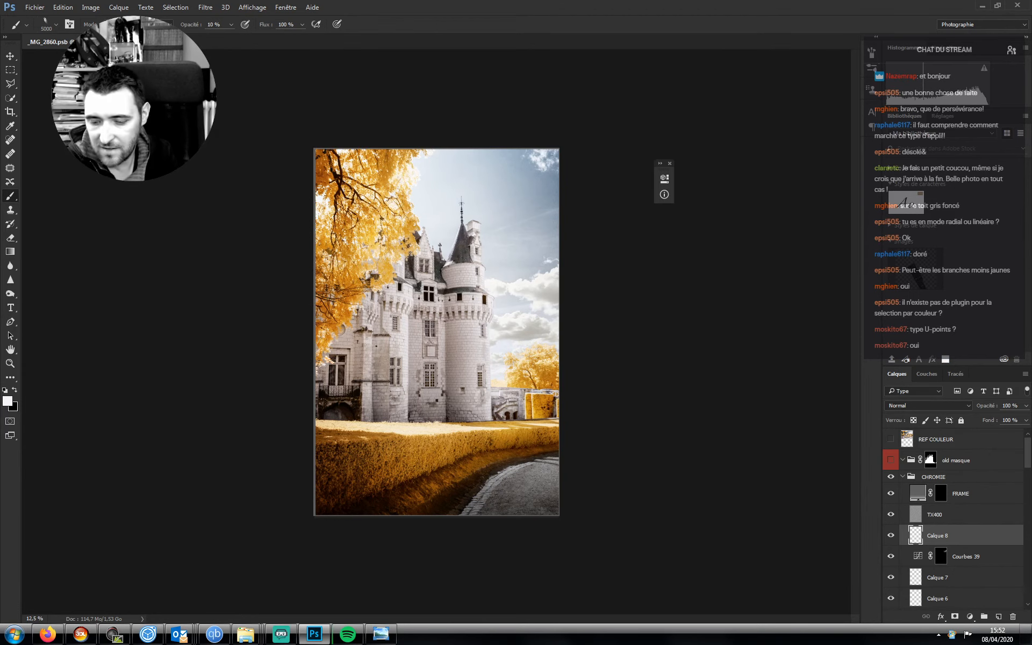
{"action": "key", "text": "bracketleft"}
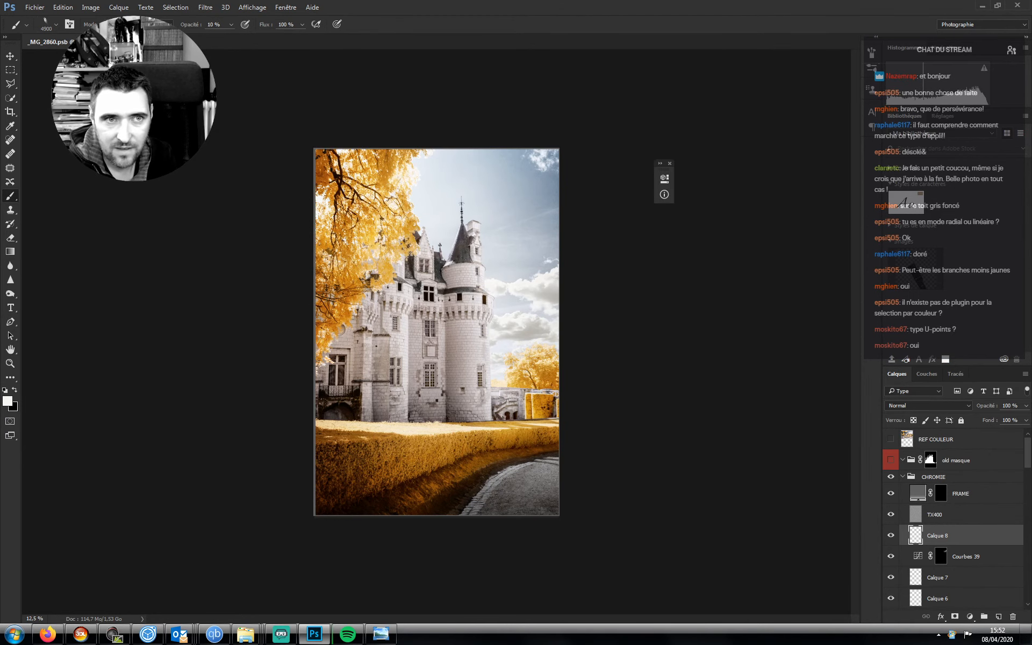
- Rotate the light-ray brush tip to a steeper slant of about 3°, with its size at 4818 px
{"action": "left_click", "coordinate": [69, 24]}
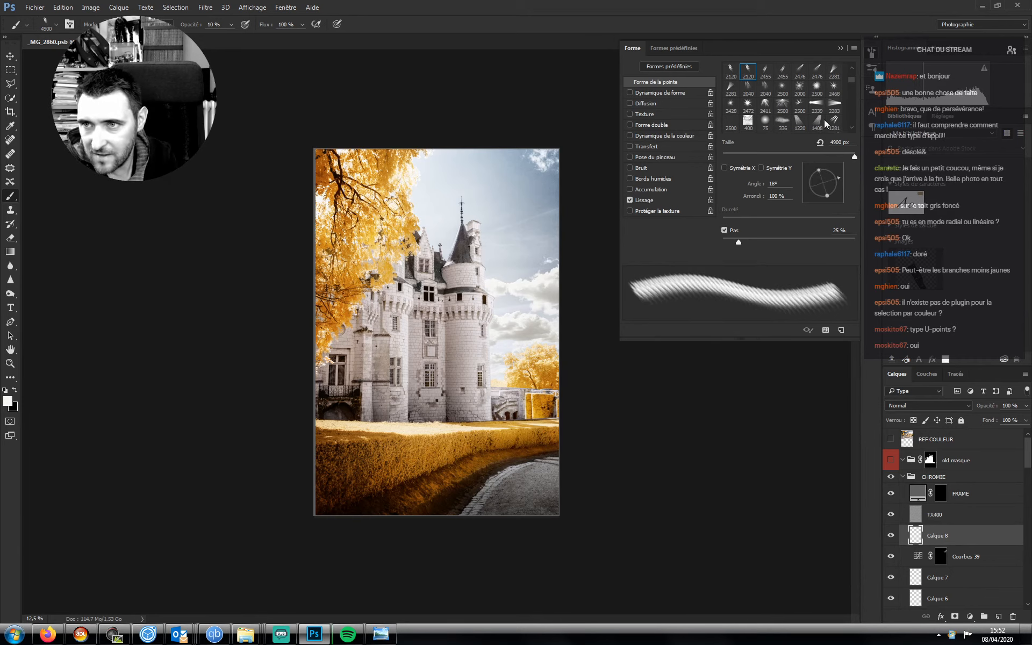
{"action": "left_click", "coordinate": [841, 48]}
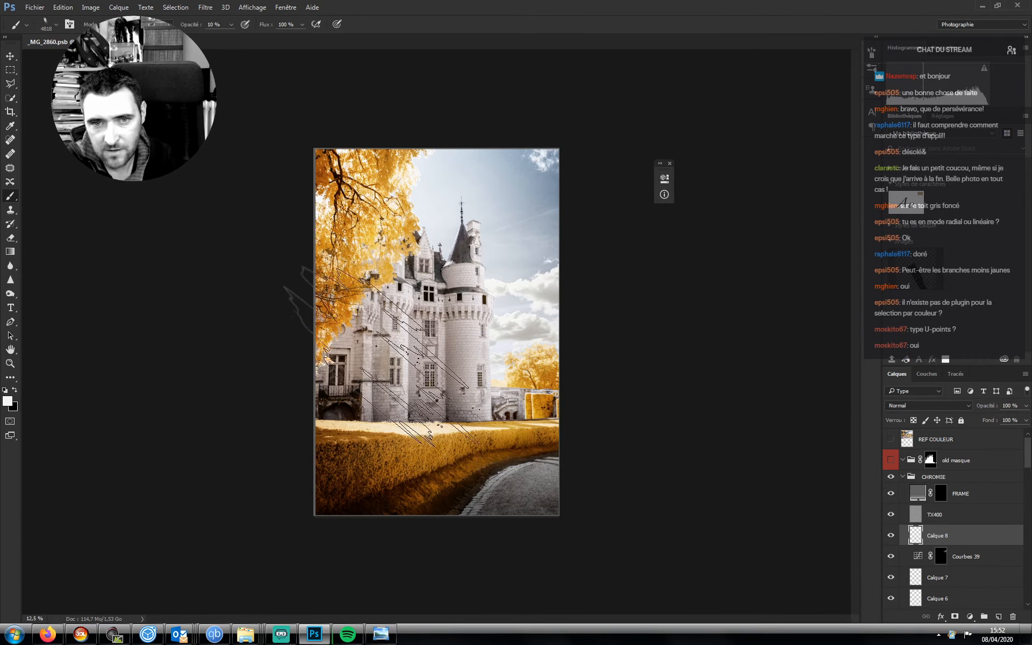
{"action": "left_click", "coordinate": [665, 178]}
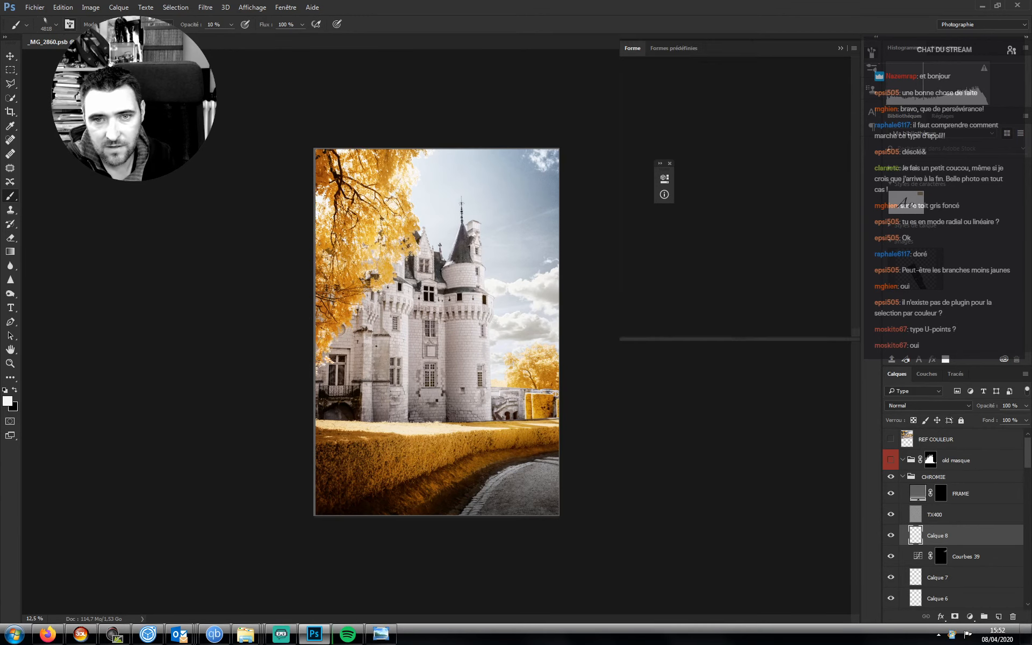
{"action": "left_click_drag", "start_coordinate": [838, 175], "coordinate": [843, 182]}
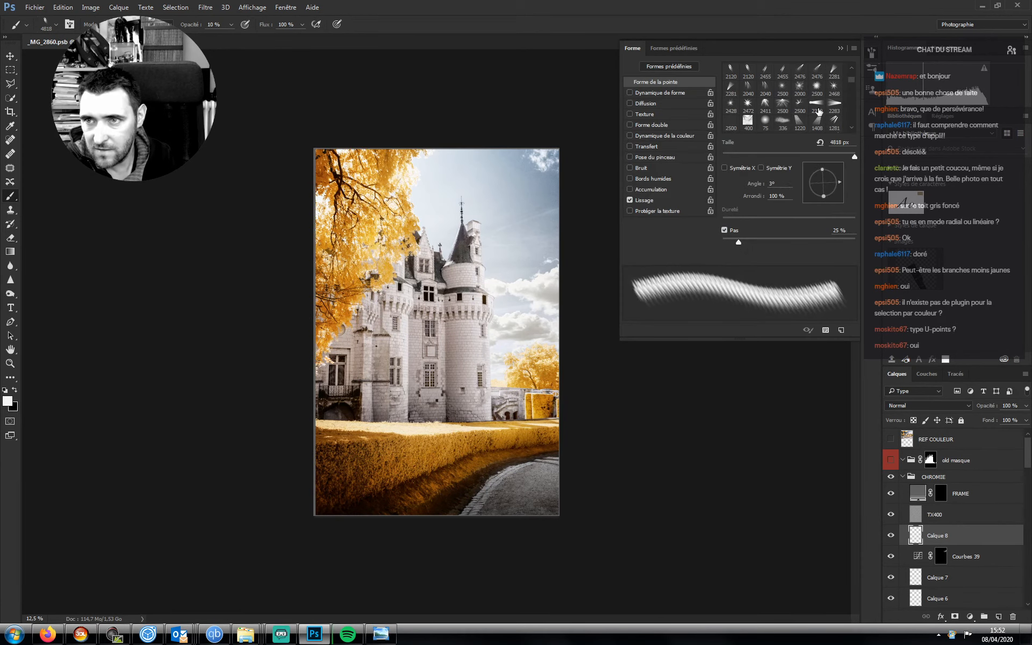
{"action": "left_click", "coordinate": [841, 48]}
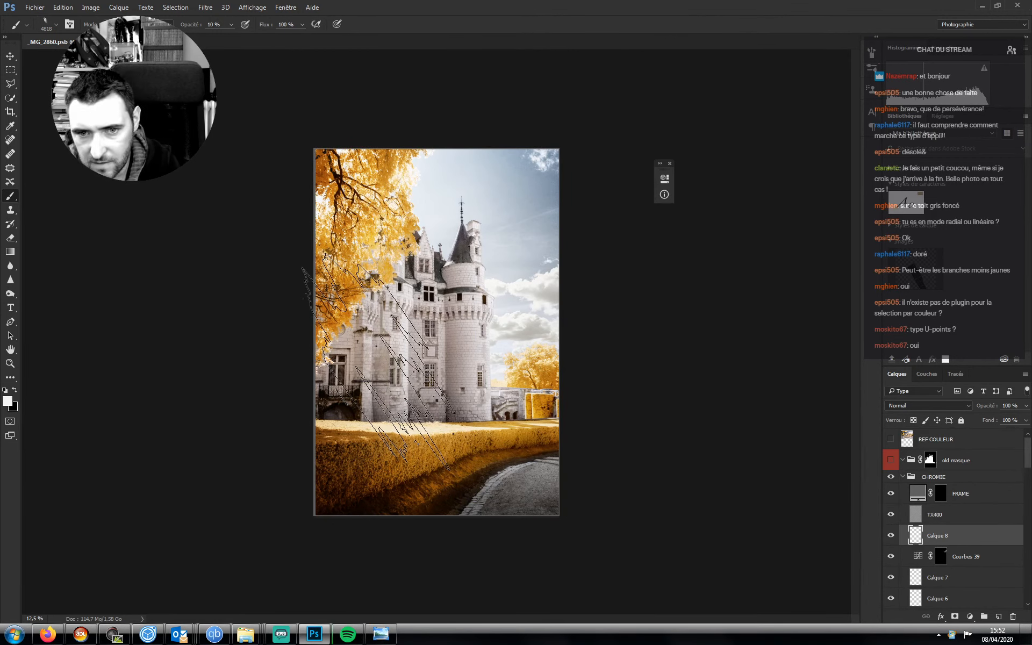
- Stamp the rays once at 100% brush opacity across the château's left facade, and reduce Calque 8's opacity to 48%
{"action": "key", "text": "0"}
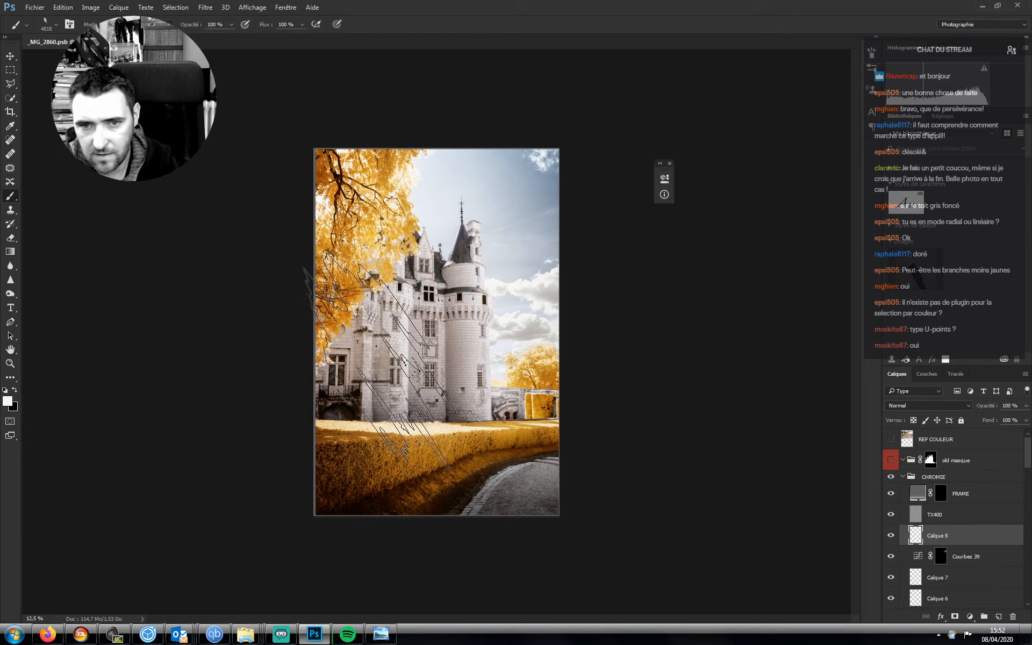
{"action": "left_click", "coordinate": [379, 361]}
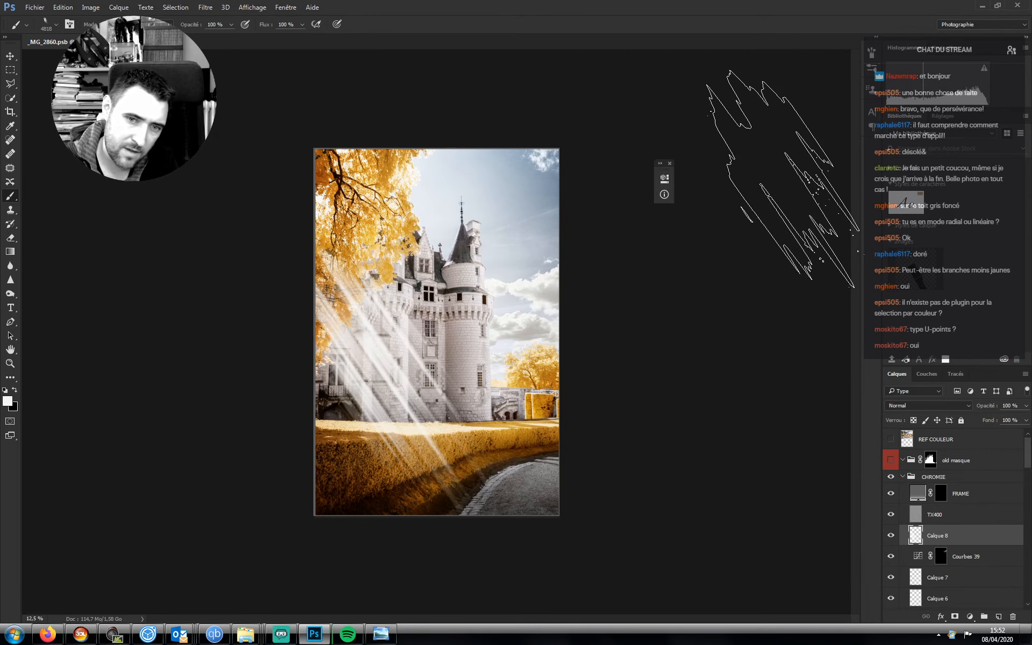
{"action": "left_click", "coordinate": [1026, 405]}
{"action": "mouse_move", "coordinate": [991, 418]}
{"action": "left_mouse_down"}
{"action": "mouse_move", "coordinate": [982, 420]}
{"action": "mouse_move", "coordinate": [998, 419]}
{"action": "left_mouse_up"}
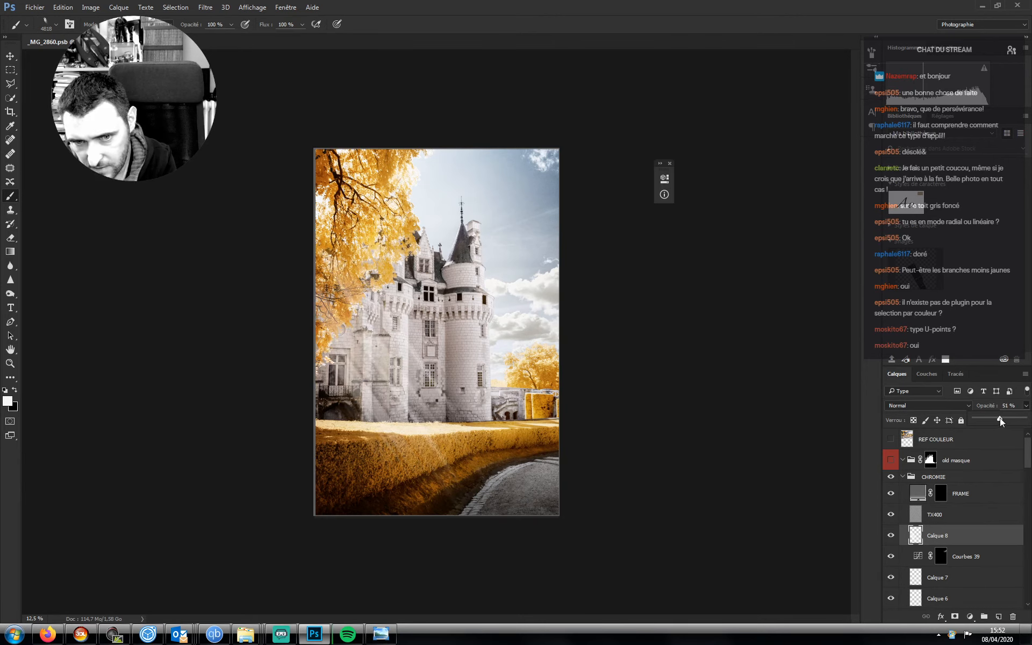
{"action": "left_click_drag", "start_coordinate": [997, 418], "coordinate": [999, 418]}
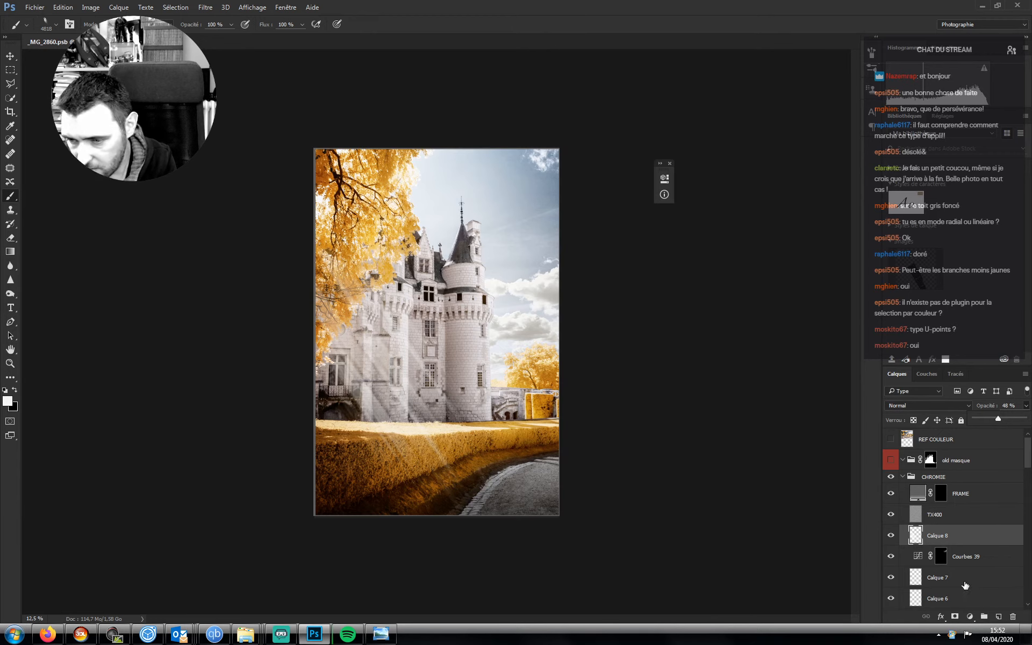
- Add a layer mask to Calque 8 and prepare a soft round black brush reduced to 2200 px
{"action": "left_click", "coordinate": [955, 617]}
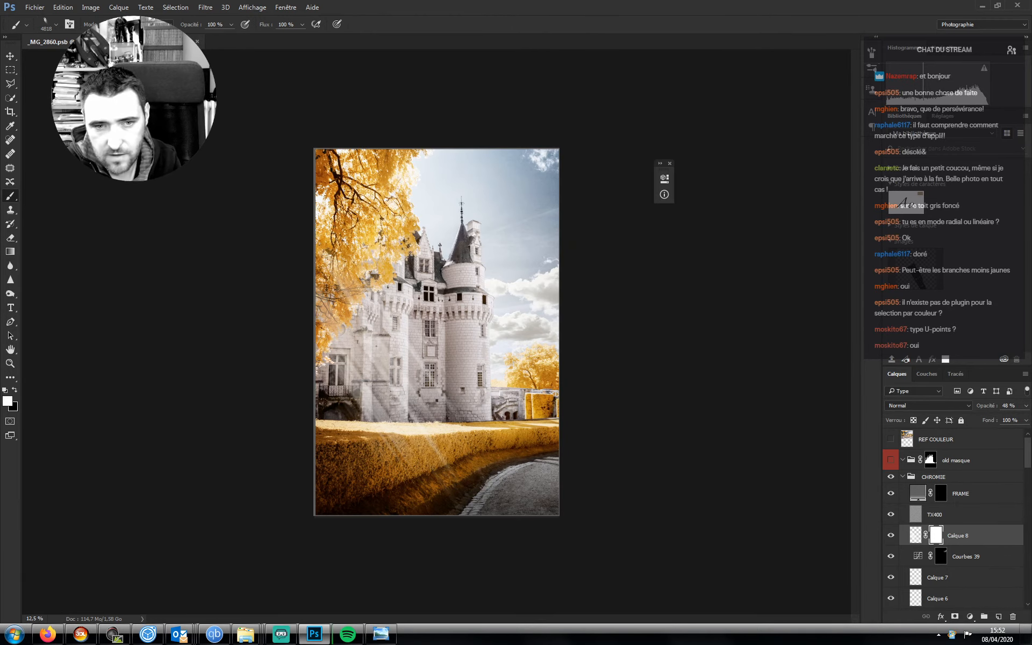
{"action": "left_click", "coordinate": [55, 25]}
{"action": "left_click_drag", "start_coordinate": [406, 172], "coordinate": [406, 140]}
{"action": "left_click", "coordinate": [31, 135]}
{"action": "left_click", "coordinate": [185, 536]}
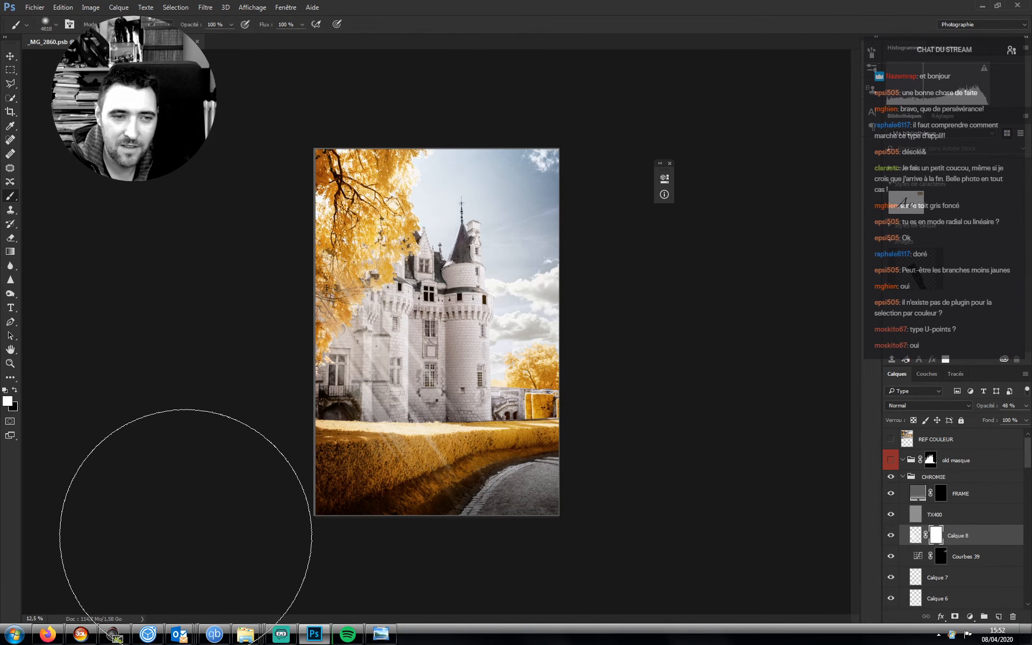
{"action": "key", "text": "x"}
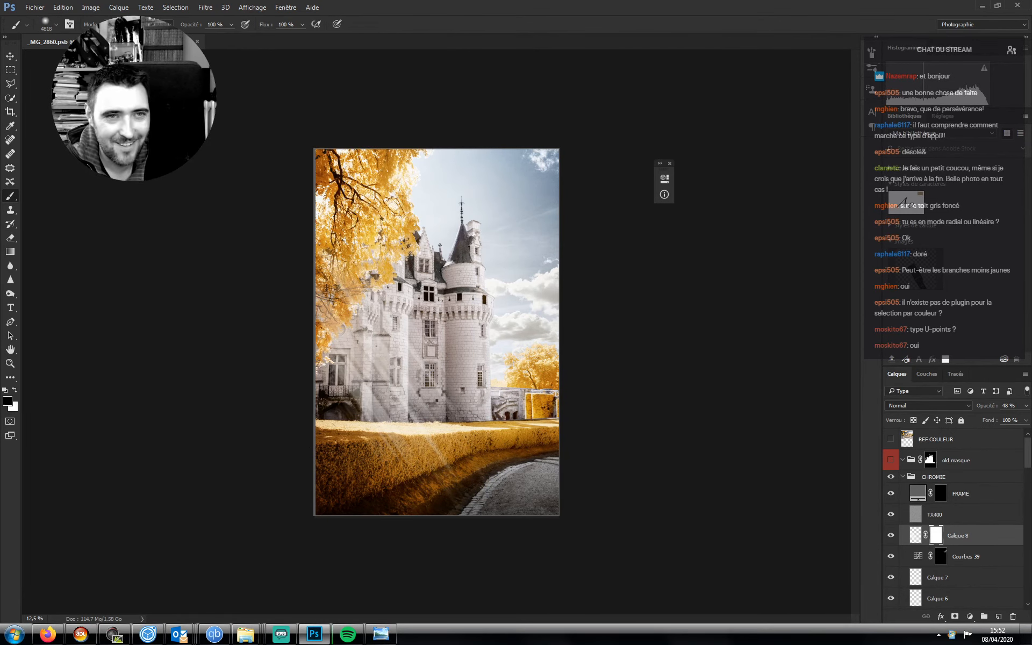
{"action": "key", "text": "["}
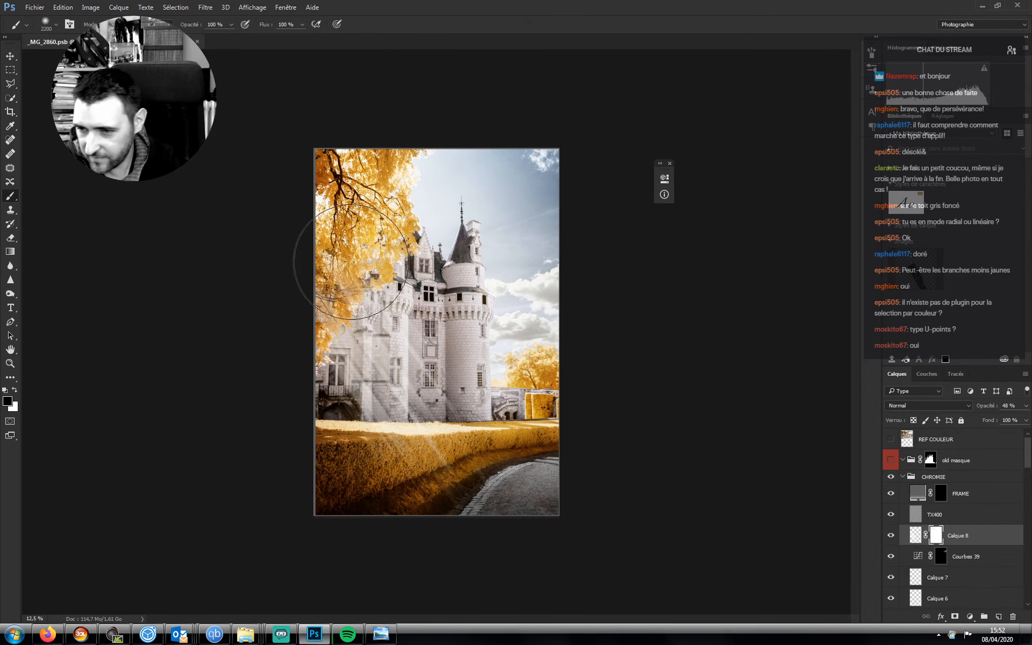
- Load the VEGETATION group mask as a selection, fill it with black on the Calque 8 mask, and deselect
{"action": "scroll", "coordinate": [948, 536], "scroll_direction": "down", "scroll_amount": 5}
{"action": "scroll", "coordinate": [948, 536], "scroll_direction": "down", "scroll_amount": 10}
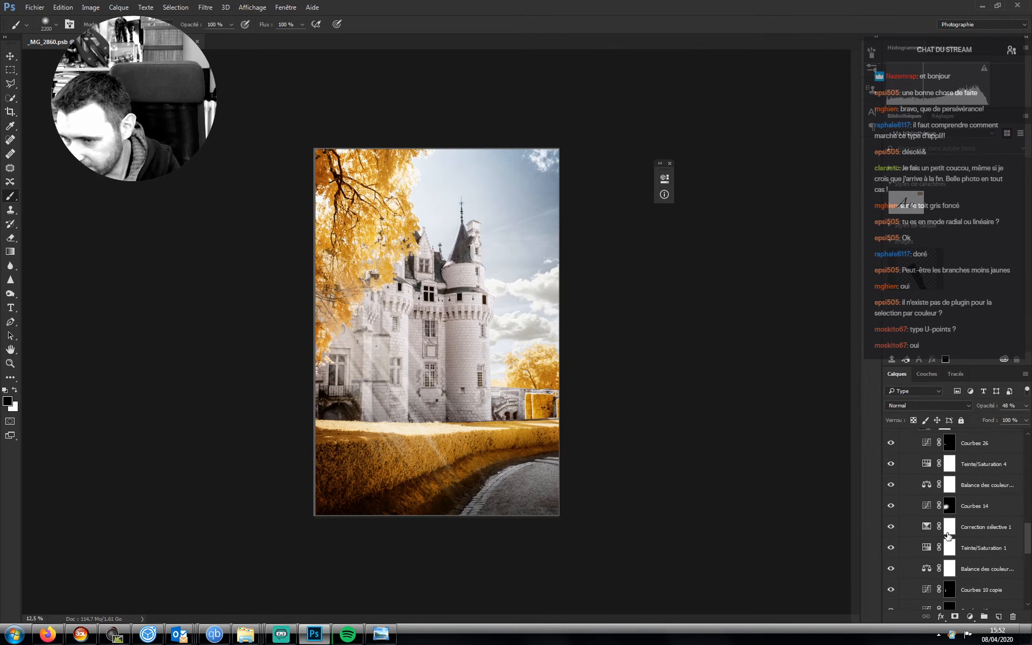
{"action": "scroll", "coordinate": [947, 536], "scroll_direction": "up", "scroll_amount": 12}
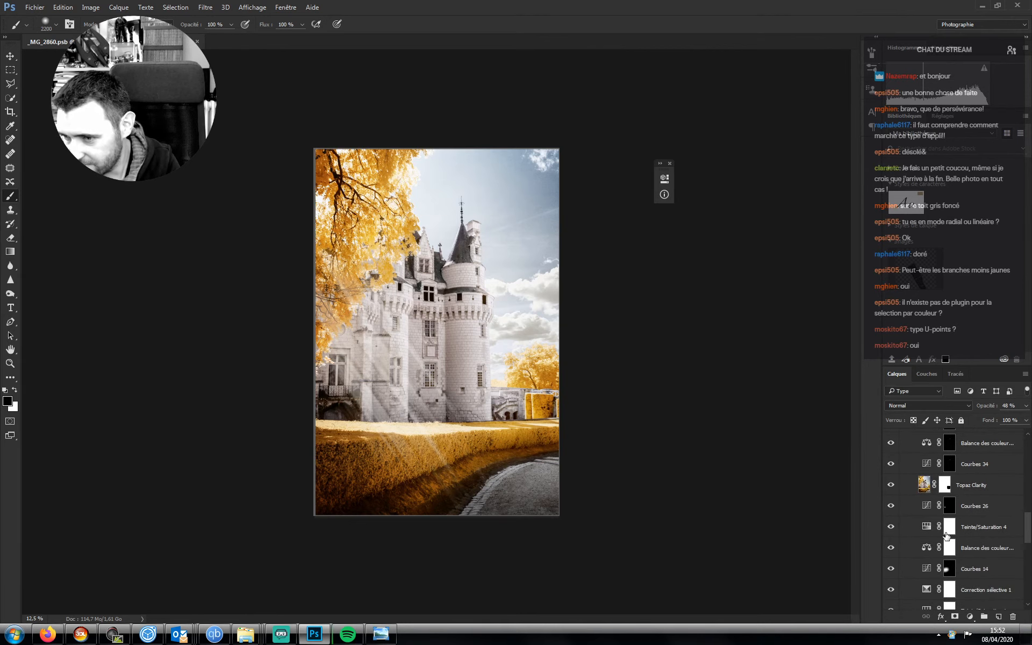
{"action": "left_click", "coordinate": [939, 530], "text": "ctrl"}
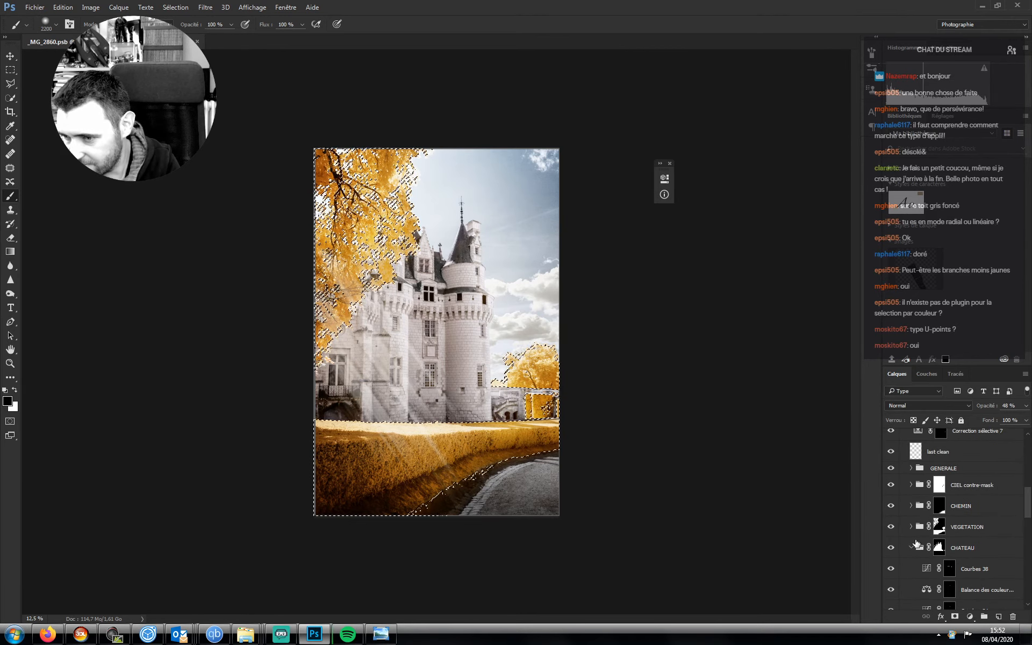
{"action": "scroll", "coordinate": [963, 532], "scroll_direction": "up", "scroll_amount": 4}
{"action": "left_click", "coordinate": [988, 534]}
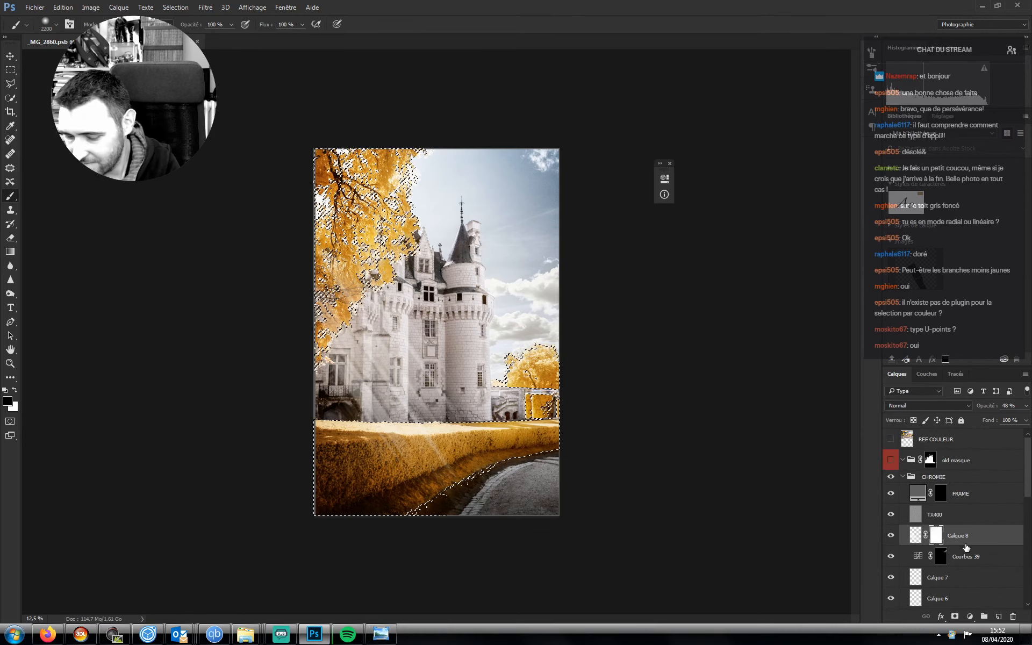
{"action": "key", "text": "alt+BackSpace"}
{"action": "key", "text": "ctrl+d"}
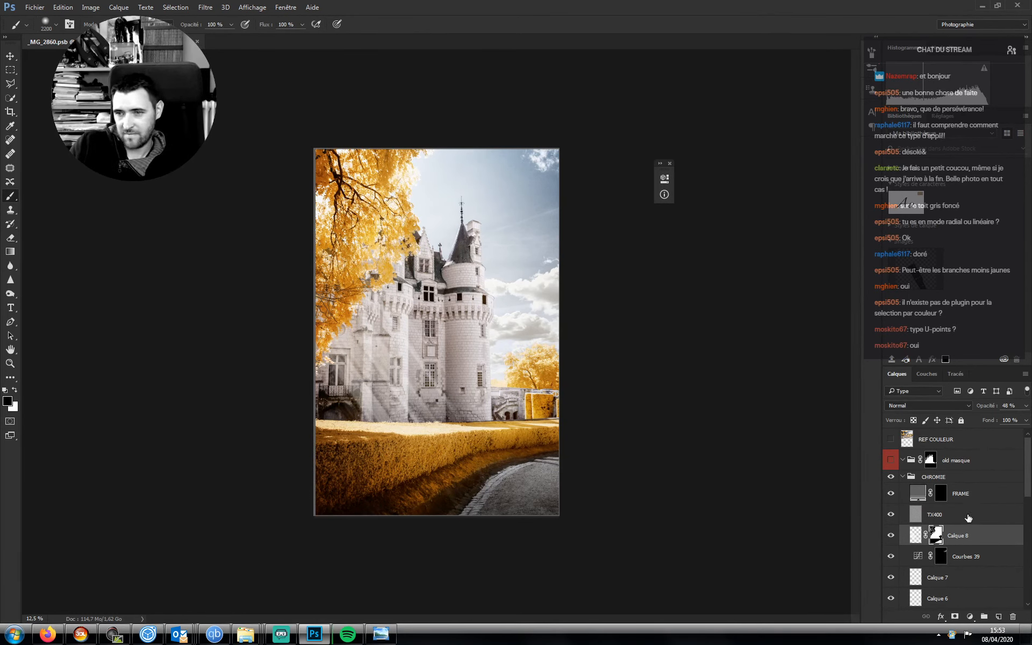
- Unlink the Calque 8 mask, then rotate the ray pixels about 10.6° clockwise and shift them up and left using free transform
{"action": "left_click", "coordinate": [916, 535]}
{"action": "key", "text": "x"}
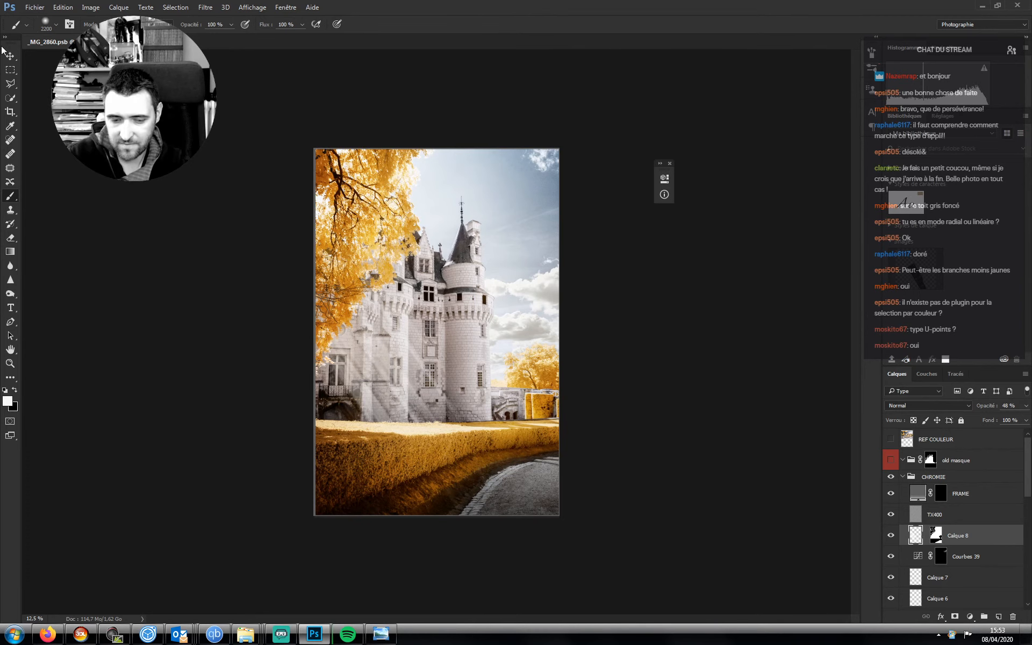
{"action": "key", "text": "ctrl+t"}
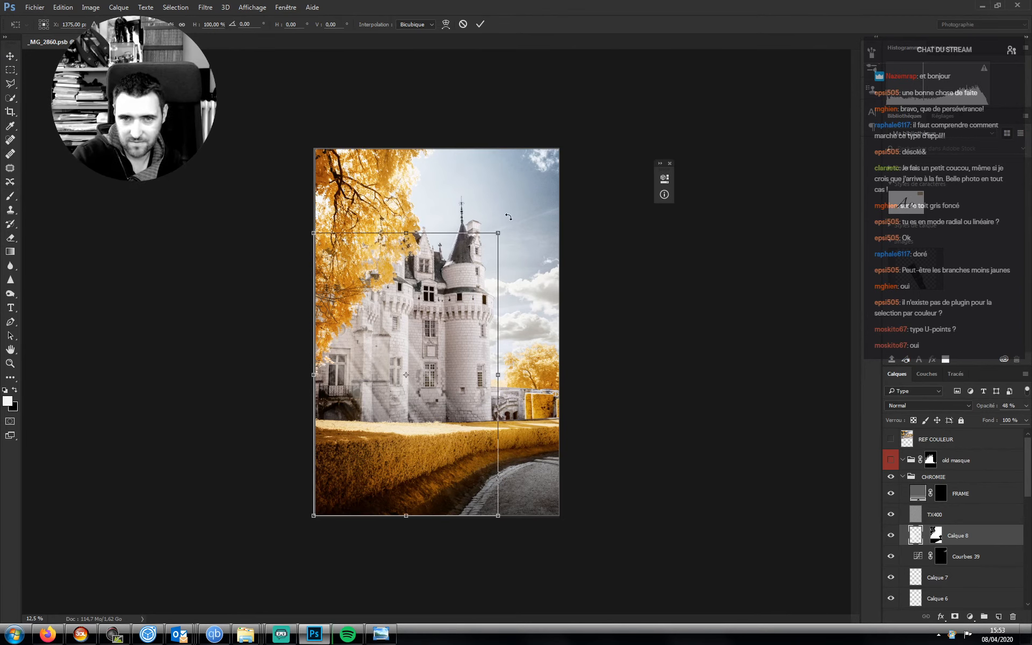
{"action": "left_click_drag", "start_coordinate": [508, 216], "coordinate": [532, 229]}
{"action": "left_click_drag", "start_coordinate": [537, 232], "coordinate": [538, 233]}
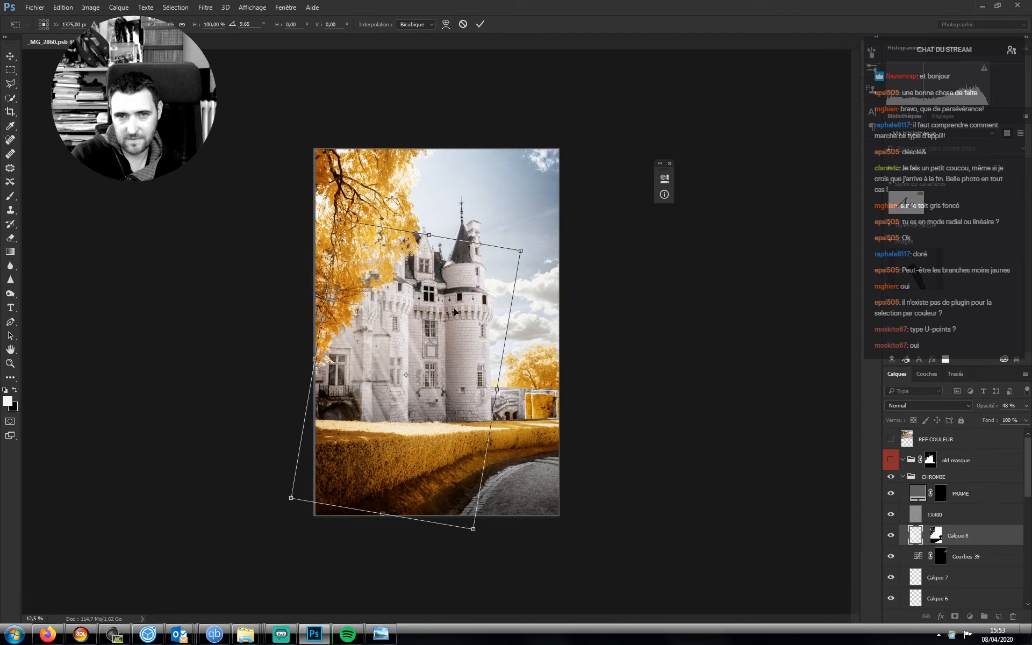
{"action": "mouse_move", "coordinate": [458, 308]}
{"action": "left_mouse_down"}
{"action": "mouse_move", "coordinate": [438, 302]}
{"action": "mouse_move", "coordinate": [453, 310]}
{"action": "left_mouse_up"}
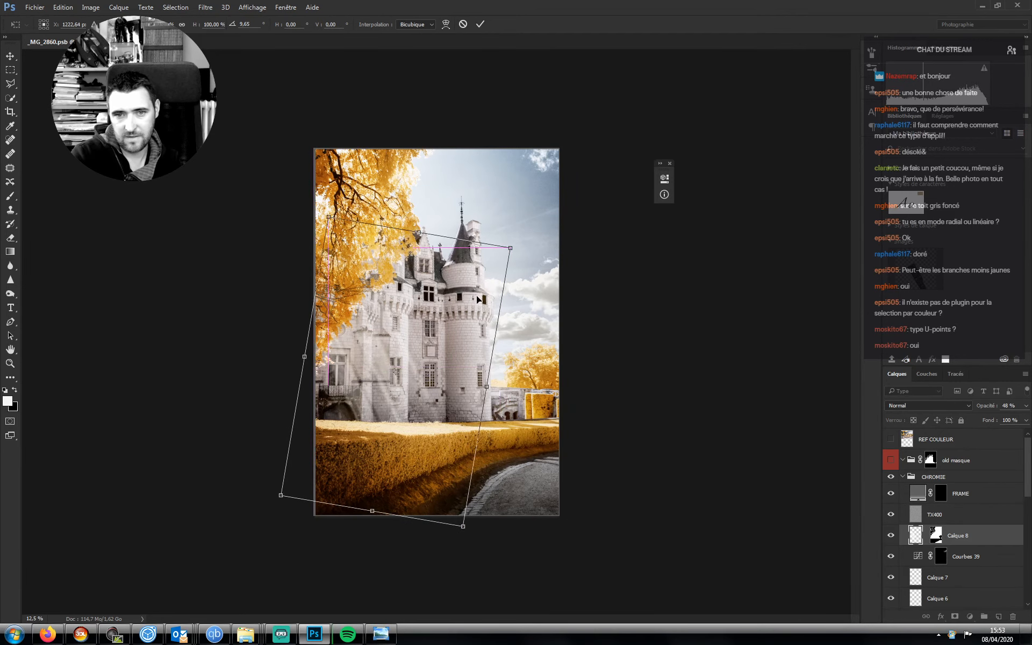
{"action": "left_click_drag", "start_coordinate": [533, 253], "coordinate": [540, 261]}
{"action": "left_click_drag", "start_coordinate": [485, 214], "coordinate": [479, 215]}
{"action": "mouse_move", "coordinate": [433, 294]}
{"action": "left_mouse_down"}
{"action": "mouse_move", "coordinate": [412, 270]}
{"action": "mouse_move", "coordinate": [431, 273]}
{"action": "left_mouse_up"}
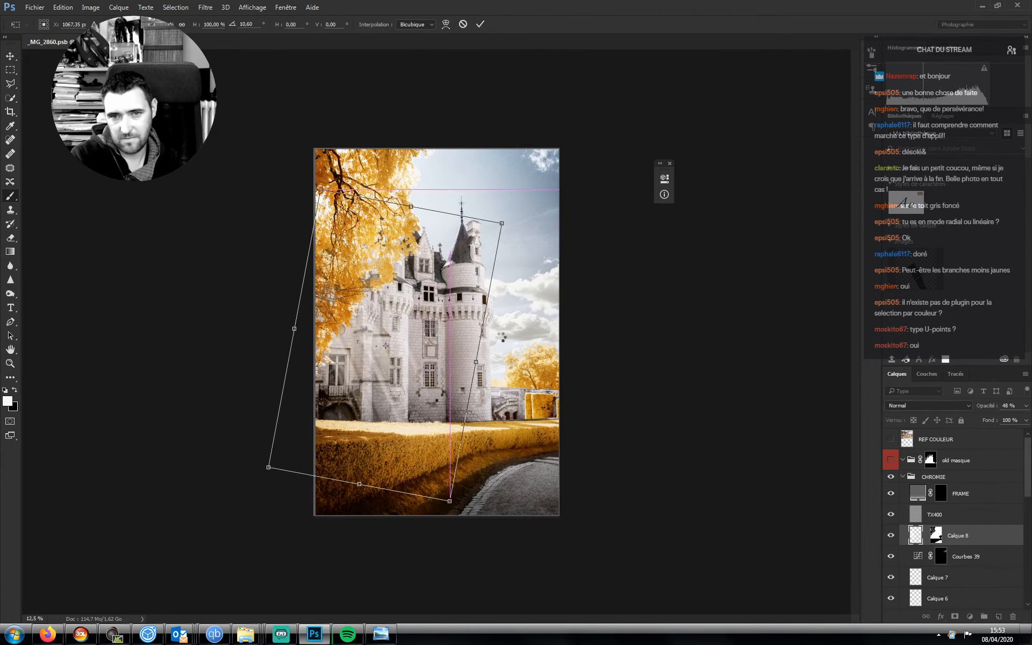
{"action": "key", "text": "Return"}
- On a new layer above Calque 8, stamp the 2411 light-ray brush tip at 2000 px over the foliage along the photo's left edge
{"action": "key", "text": "b"}
{"action": "left_click", "coordinate": [998, 617]}
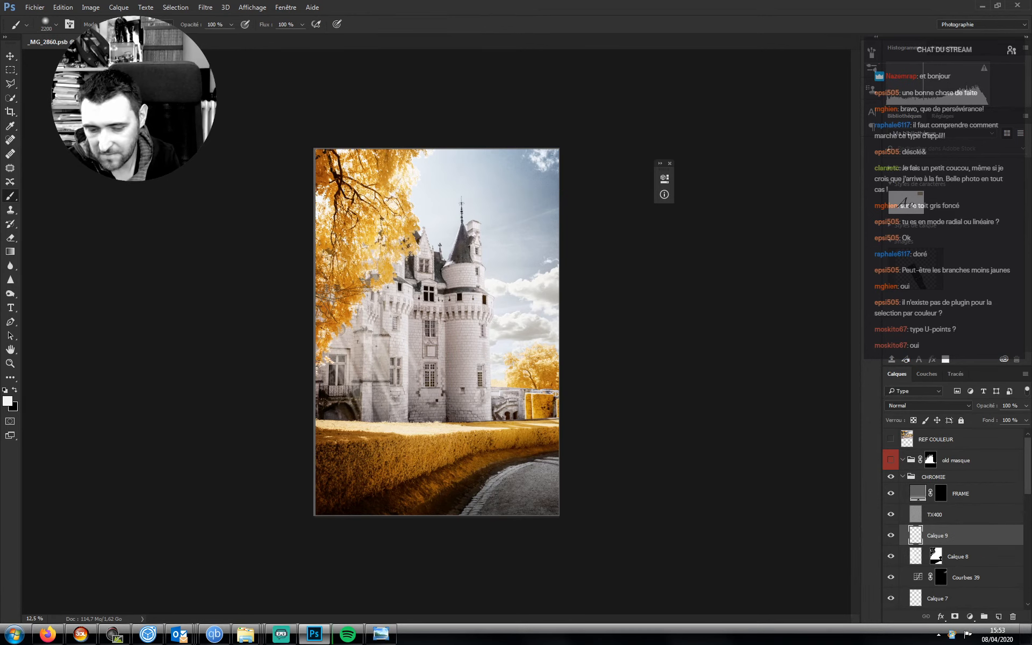
{"action": "left_click", "coordinate": [55, 25]}
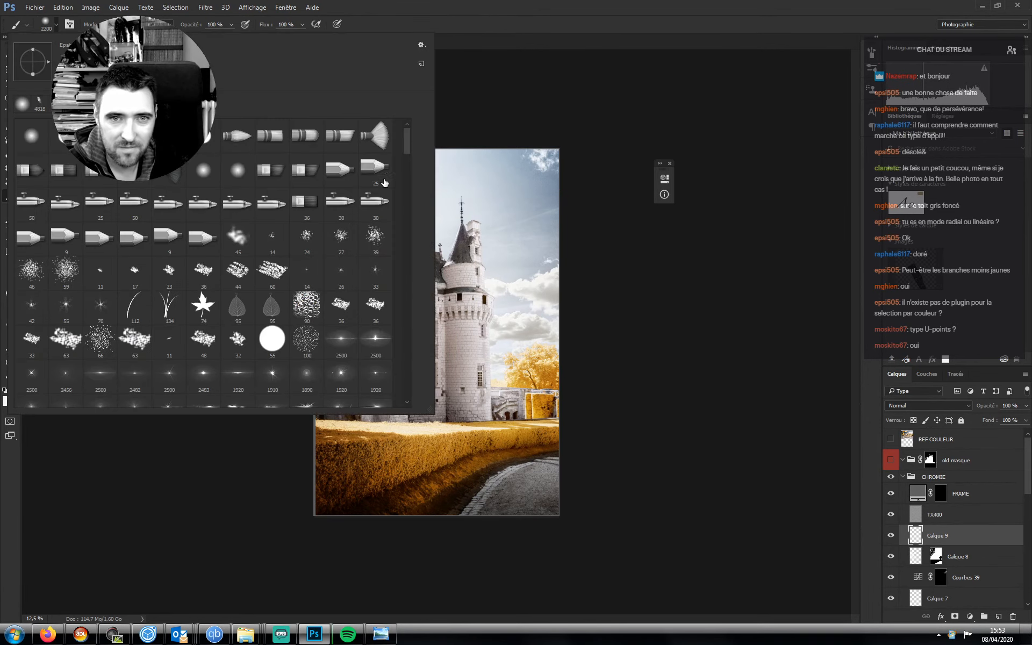
{"action": "left_click_drag", "start_coordinate": [409, 134], "coordinate": [408, 160]}
{"action": "left_click", "coordinate": [202, 292]}
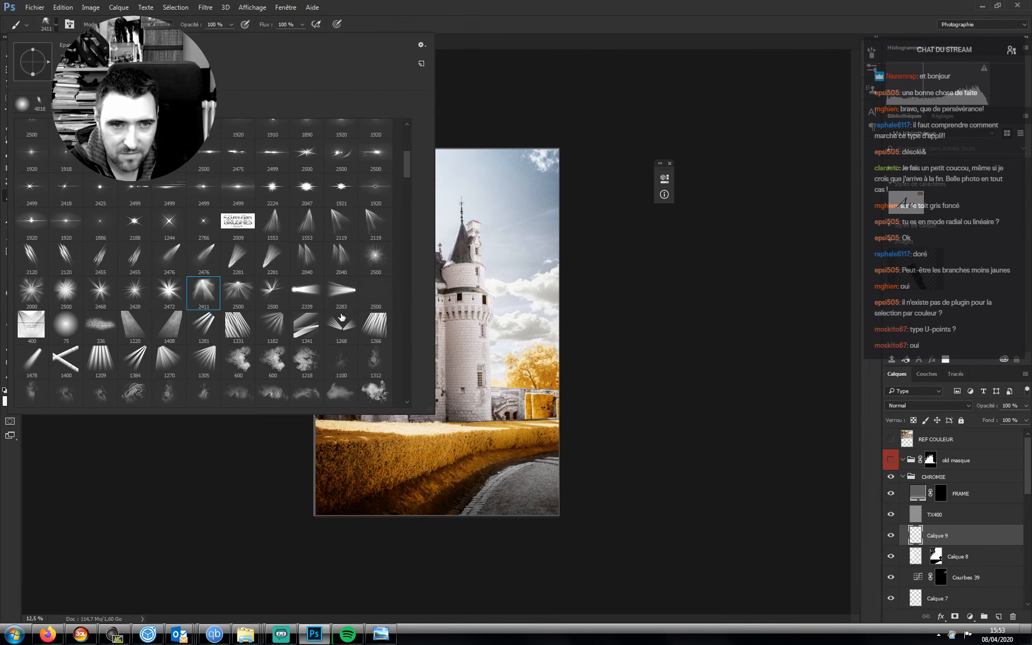
{"action": "key", "text": "Return"}
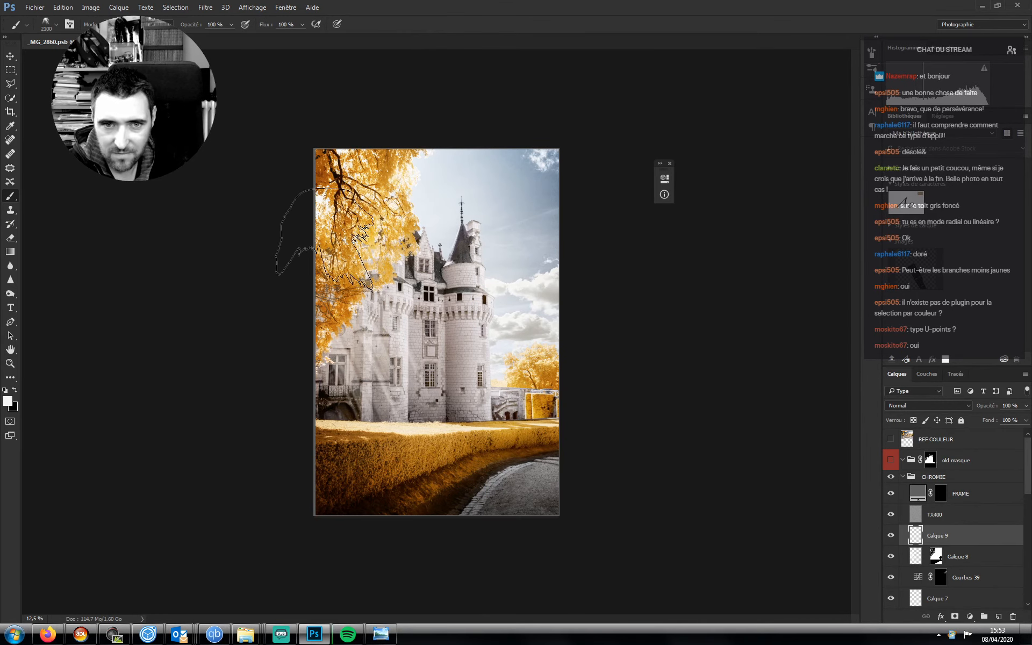
{"action": "key", "text": "bracketleft"}
{"action": "left_click", "coordinate": [323, 236]}
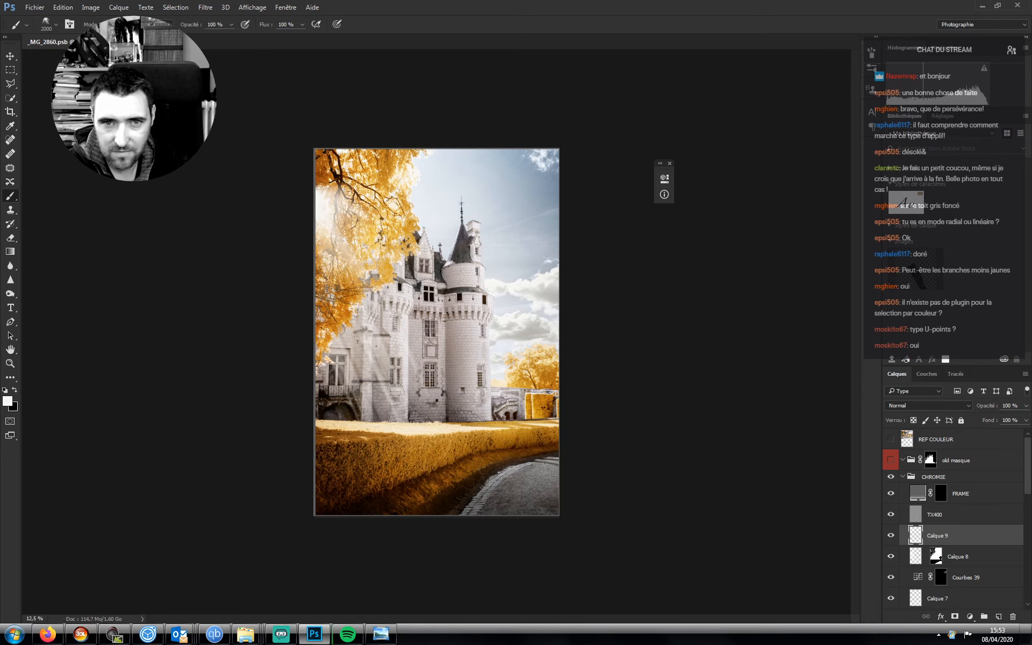
- Reposition the Calque 9 rays over the left foliage and lower the layer's opacity to 47%
{"action": "key", "text": "v"}
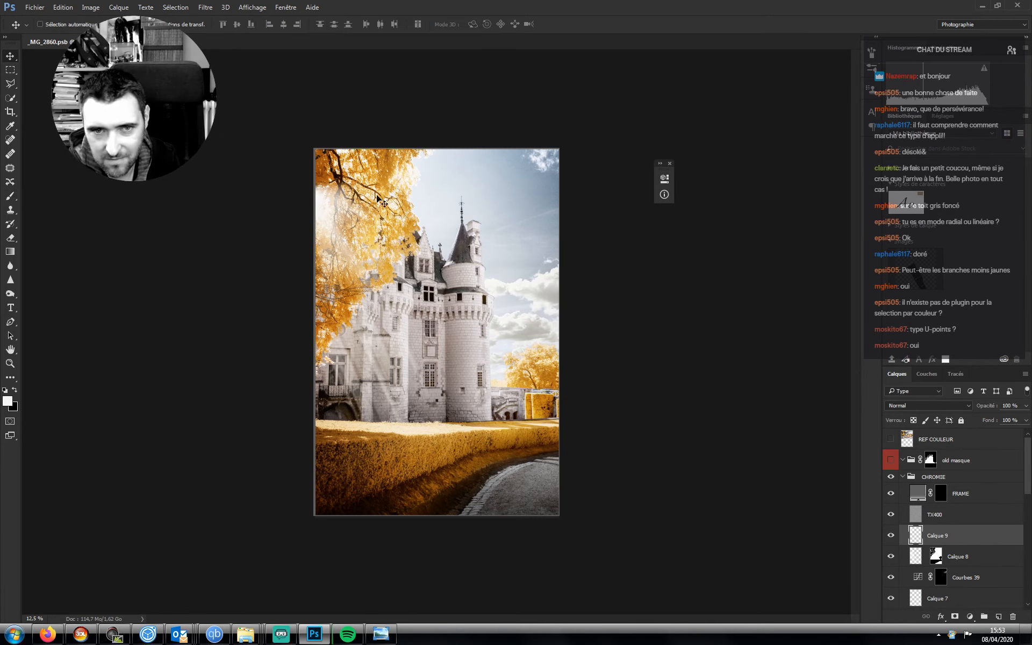
{"action": "left_click_drag", "start_coordinate": [384, 203], "coordinate": [334, 216]}
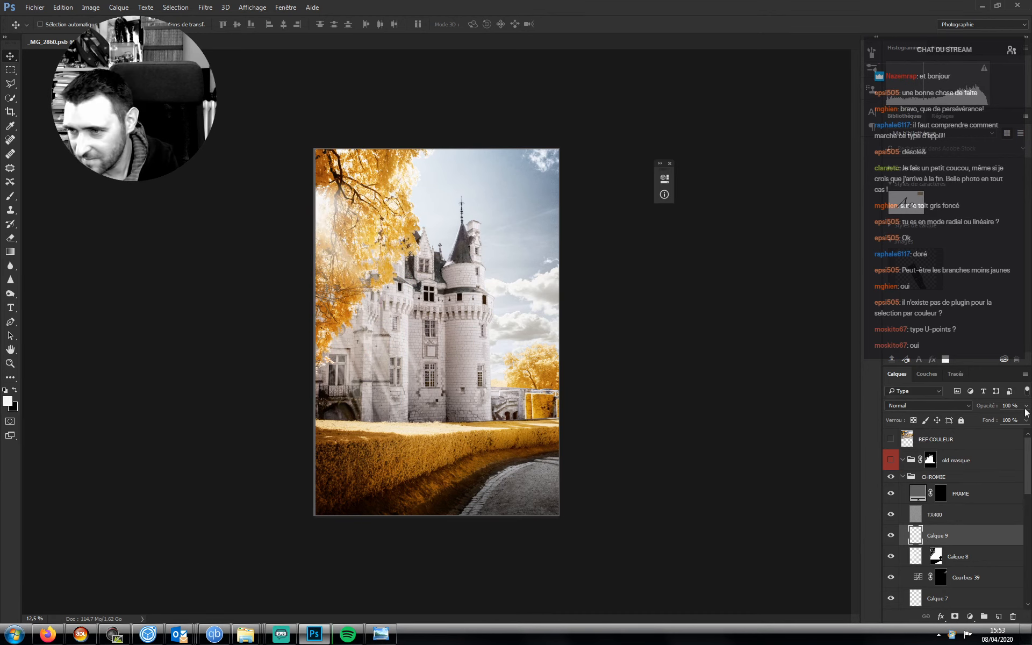
{"action": "left_click_drag", "start_coordinate": [1025, 413], "coordinate": [998, 420]}
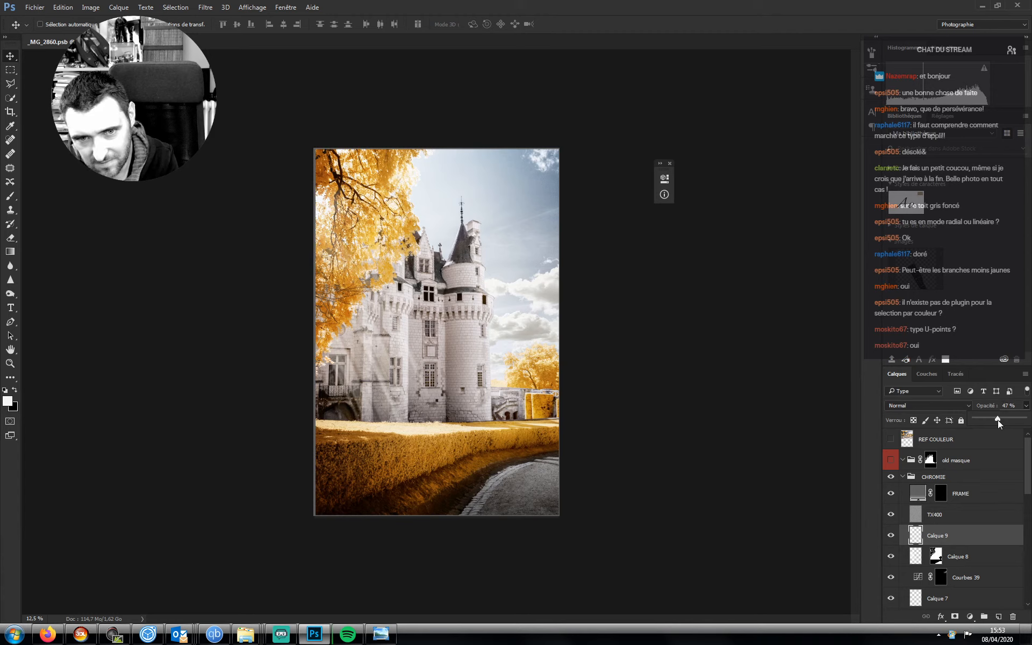
{"action": "left_click", "coordinate": [942, 539]}
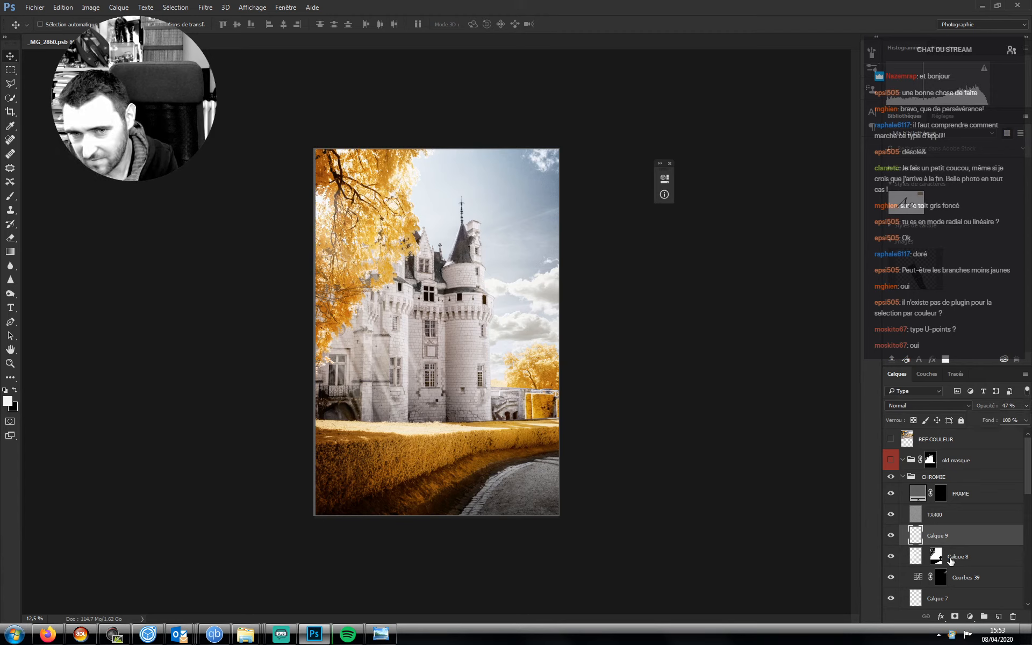
- Lower Calque 8's opacity to 29% and add a Curves adjustment clipped to it
{"action": "left_click", "coordinate": [949, 559]}
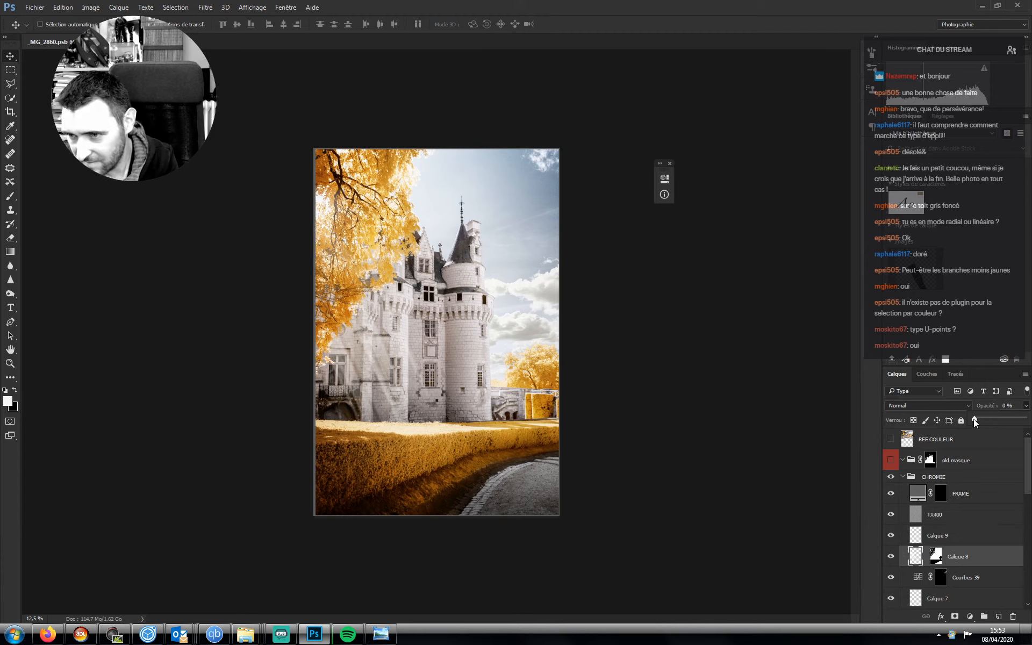
{"action": "left_click_drag", "start_coordinate": [974, 420], "coordinate": [989, 420]}
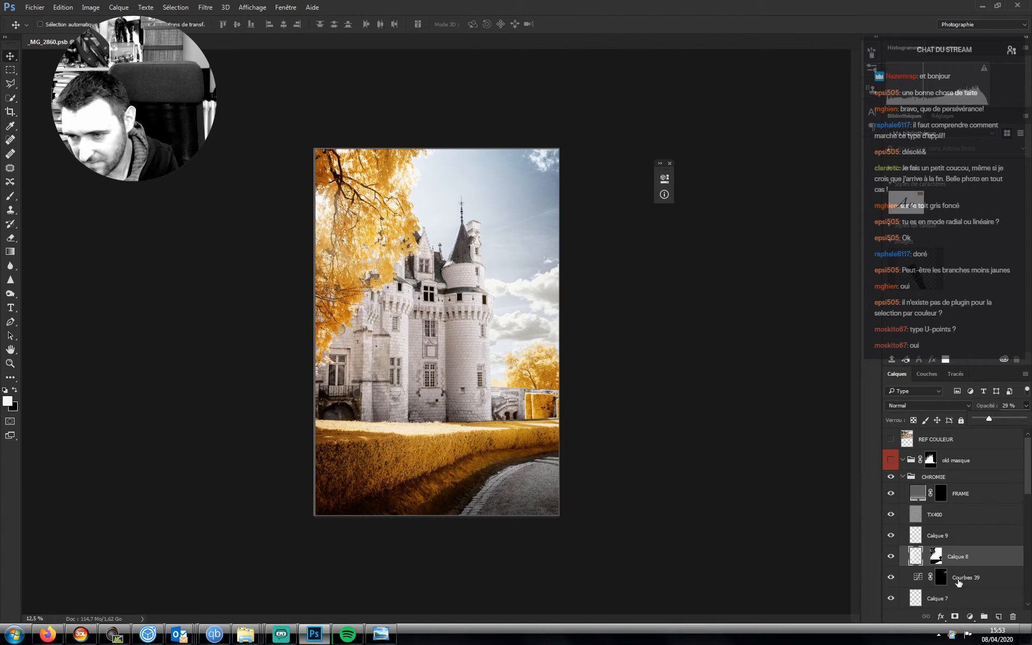
{"action": "left_click", "coordinate": [969, 617]}
{"action": "left_click", "coordinate": [913, 446]}
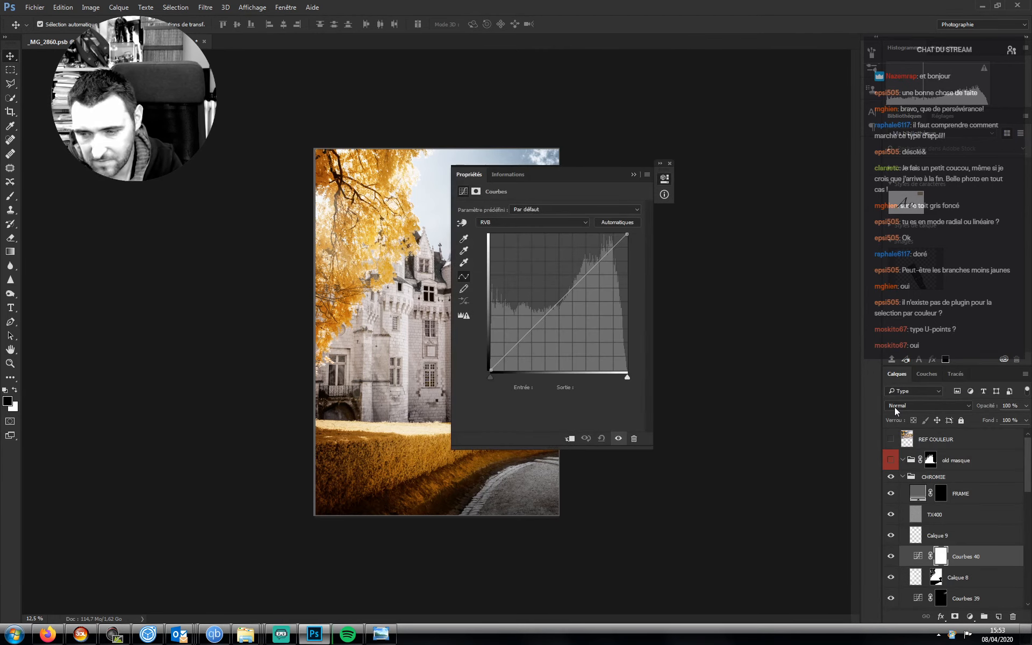
{"action": "key", "text": "ctrl+alt+g"}
- Warm the rays with the clipped Curves adjustment's color channels, moving the red channel's white point to input 135, output 255
{"action": "left_click", "coordinate": [533, 222]}
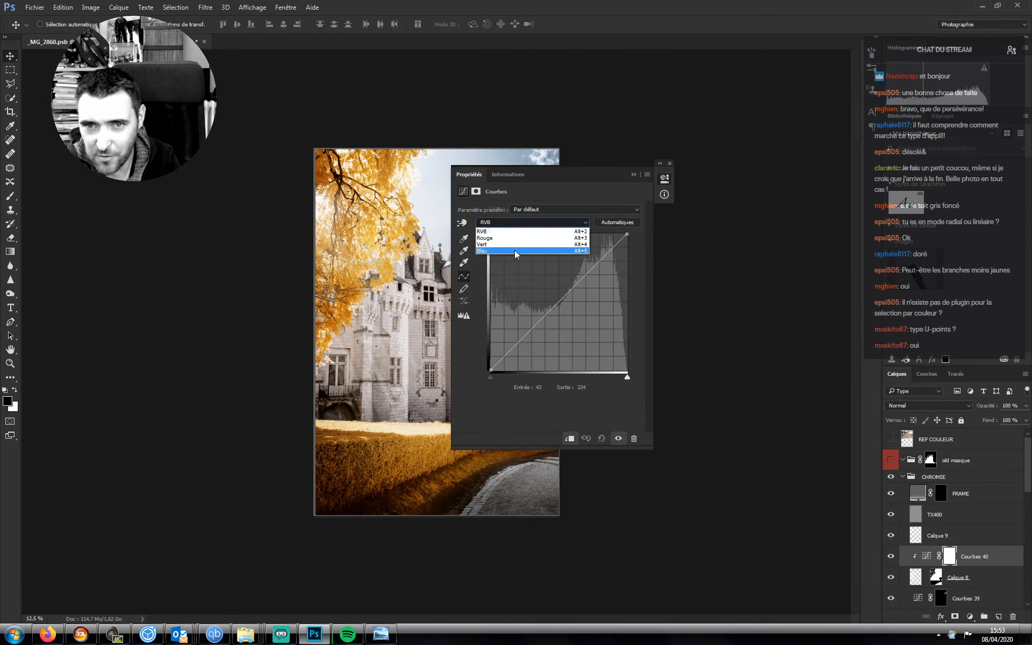
{"action": "left_click", "coordinate": [515, 250]}
{"action": "left_click_drag", "start_coordinate": [626, 234], "coordinate": [563, 235]}
{"action": "left_click", "coordinate": [527, 222]}
{"action": "left_click", "coordinate": [514, 238]}
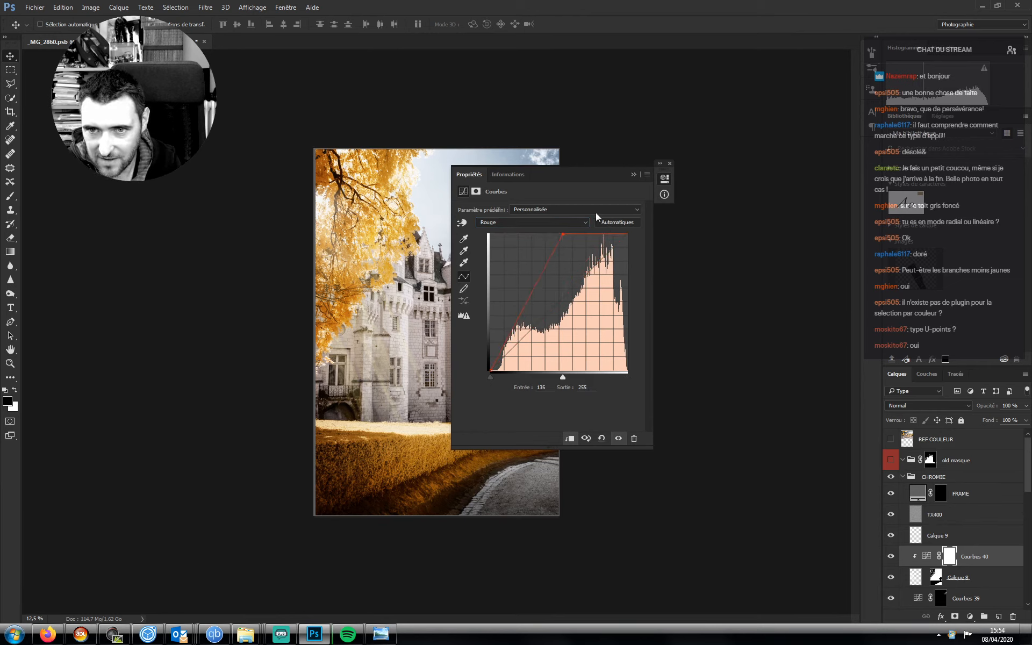
{"action": "left_click", "coordinate": [634, 174]}
- Set the opacity of Courbes 40 to 50% and of Calque 8 to 41%
{"action": "left_click", "coordinate": [1009, 406]}
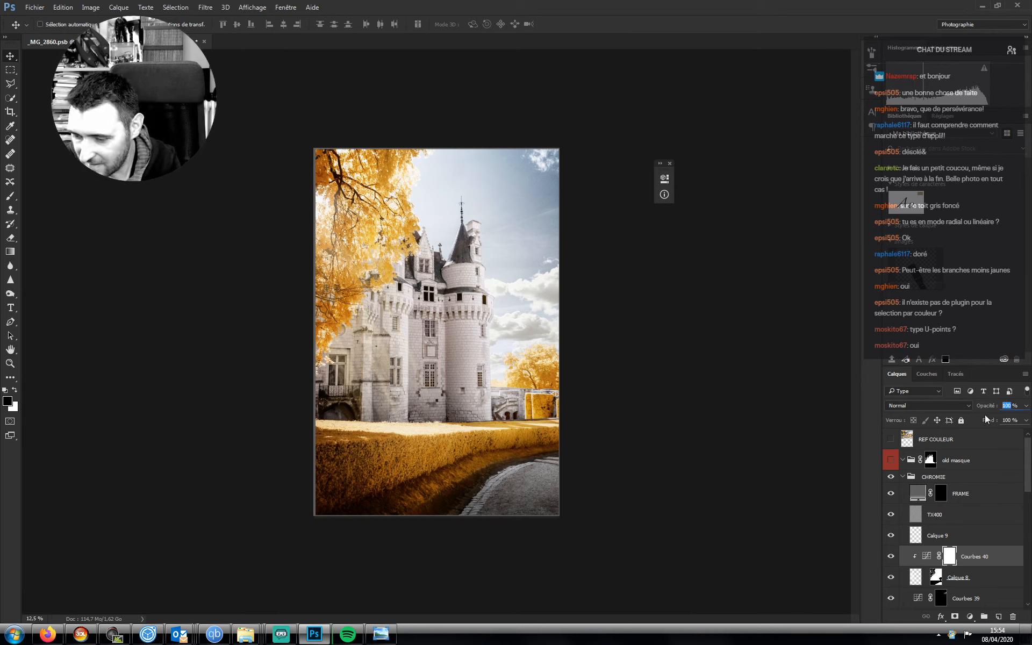
{"action": "left_click", "coordinate": [953, 577]}
{"action": "key", "text": "x"}
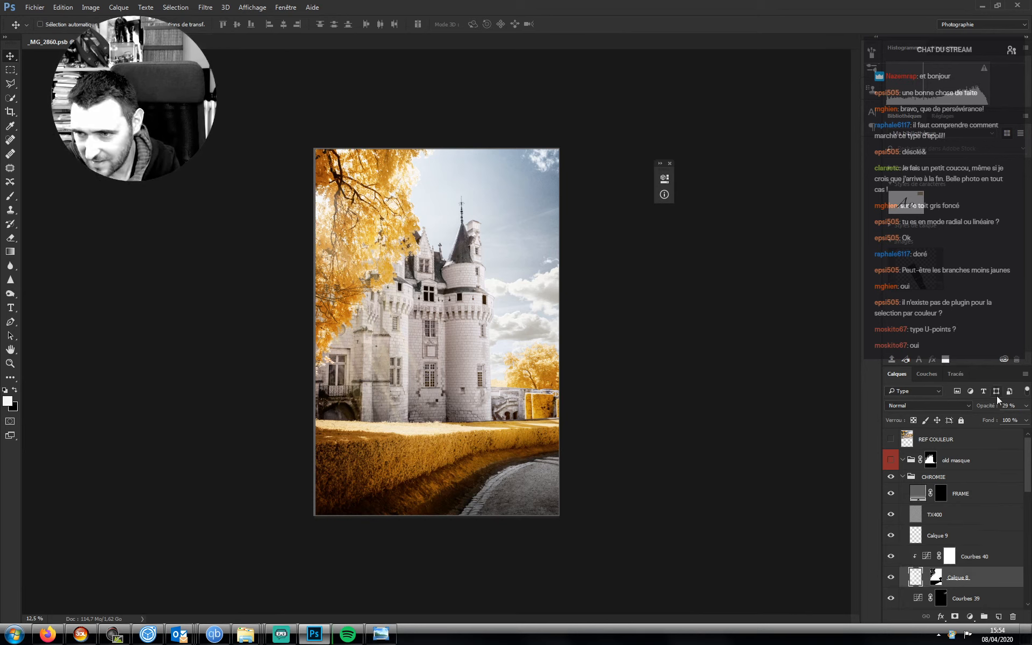
{"action": "left_click", "coordinate": [1025, 407]}
{"action": "left_click_drag", "start_coordinate": [989, 417], "coordinate": [996, 418]}
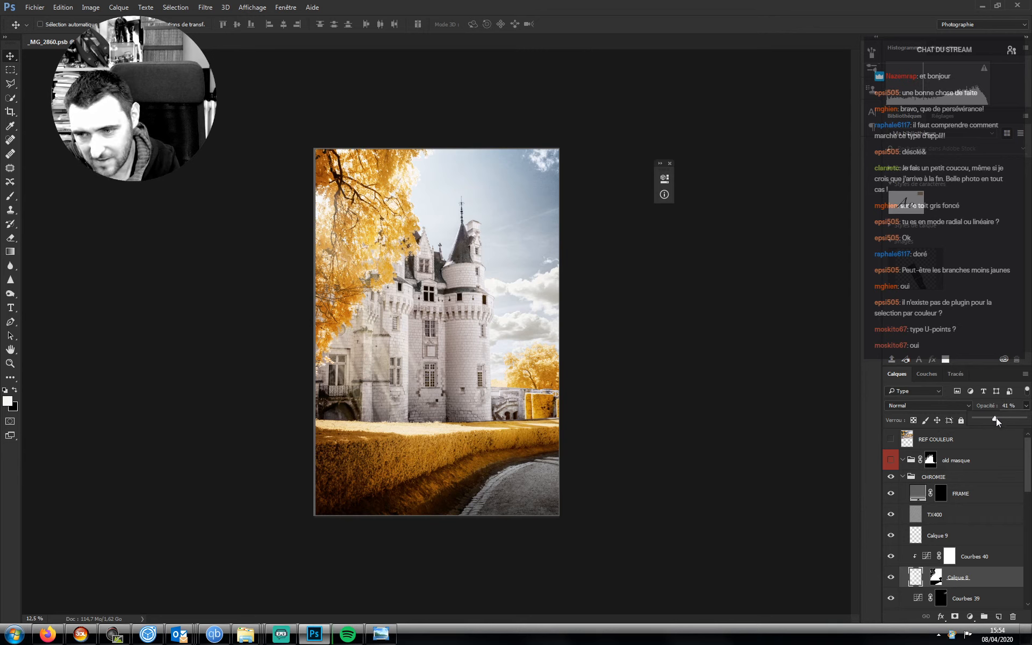
{"action": "left_click", "coordinate": [975, 561]}
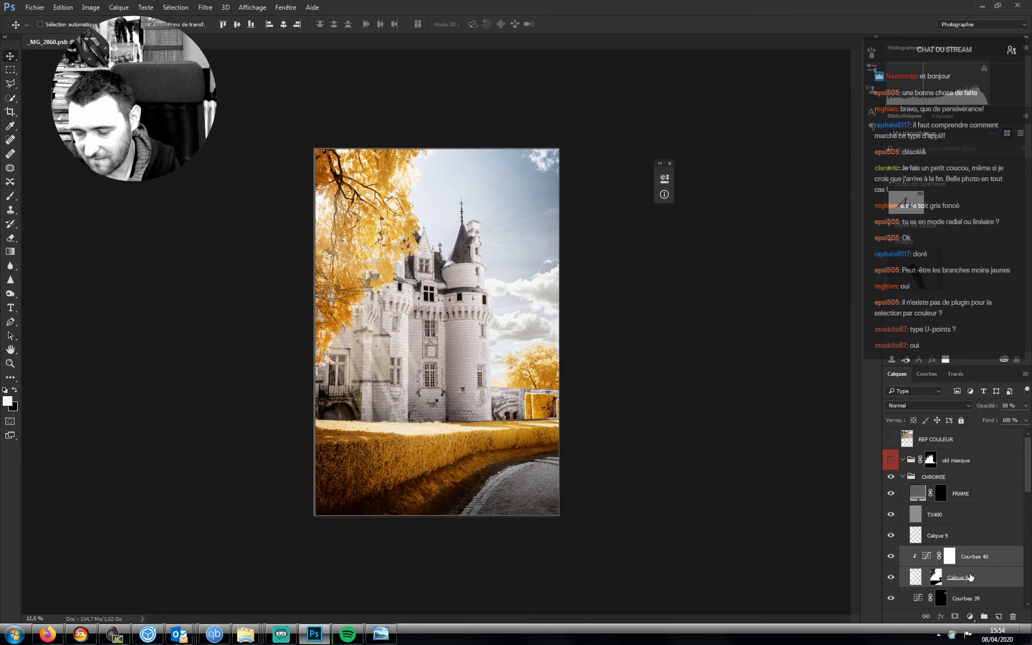
{"action": "left_click", "coordinate": [971, 577]}
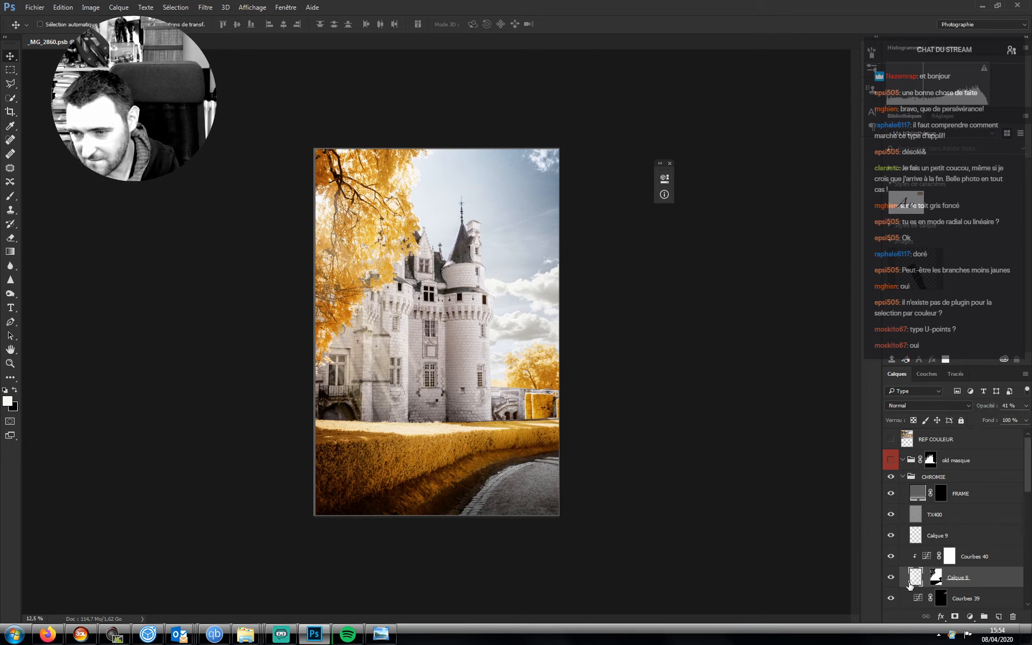
- Transfer the Calque 8 mask to a new clipped Curves adjustment by loading it as a selection and deleting the original mask
{"action": "left_click", "coordinate": [936, 578], "text": "ctrl"}
{"action": "right_click", "coordinate": [938, 580]}
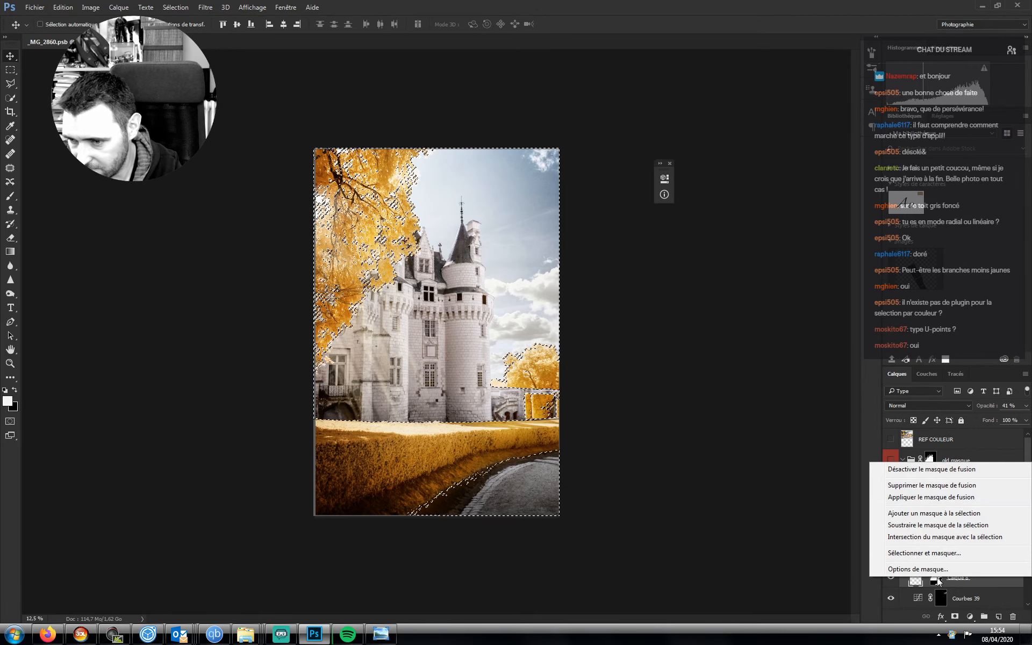
{"action": "left_click", "coordinate": [925, 486]}
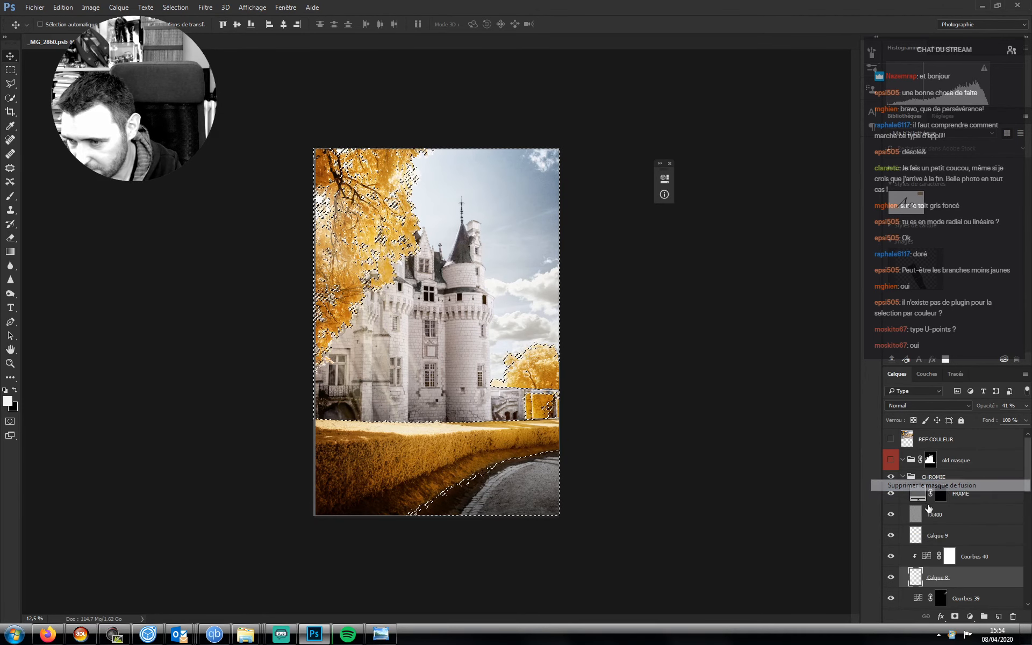
{"action": "left_click", "coordinate": [971, 617]}
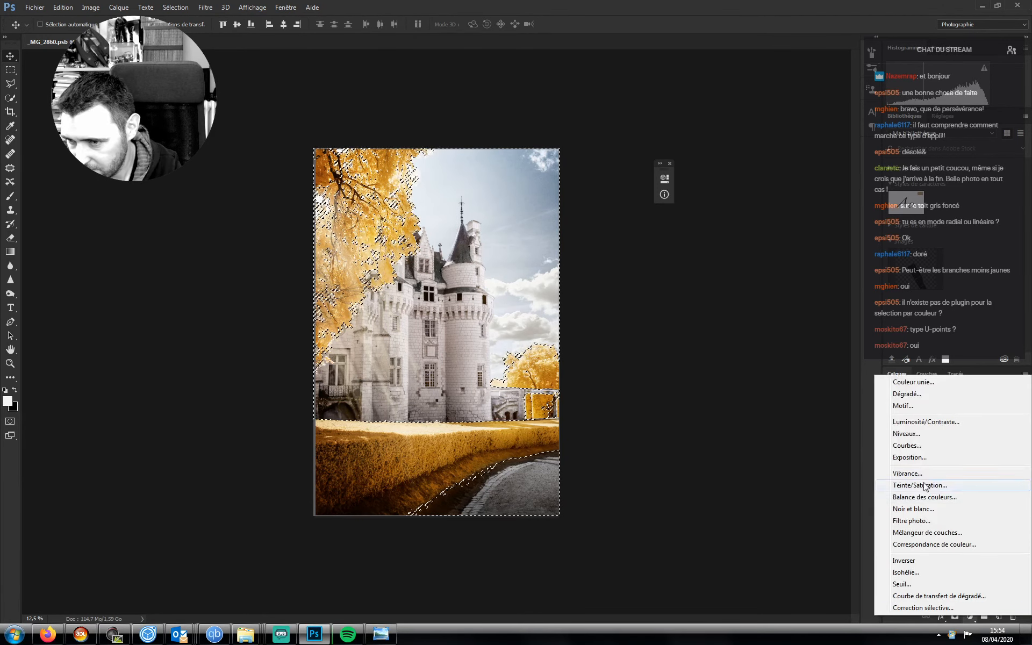
{"action": "left_click", "coordinate": [917, 451]}
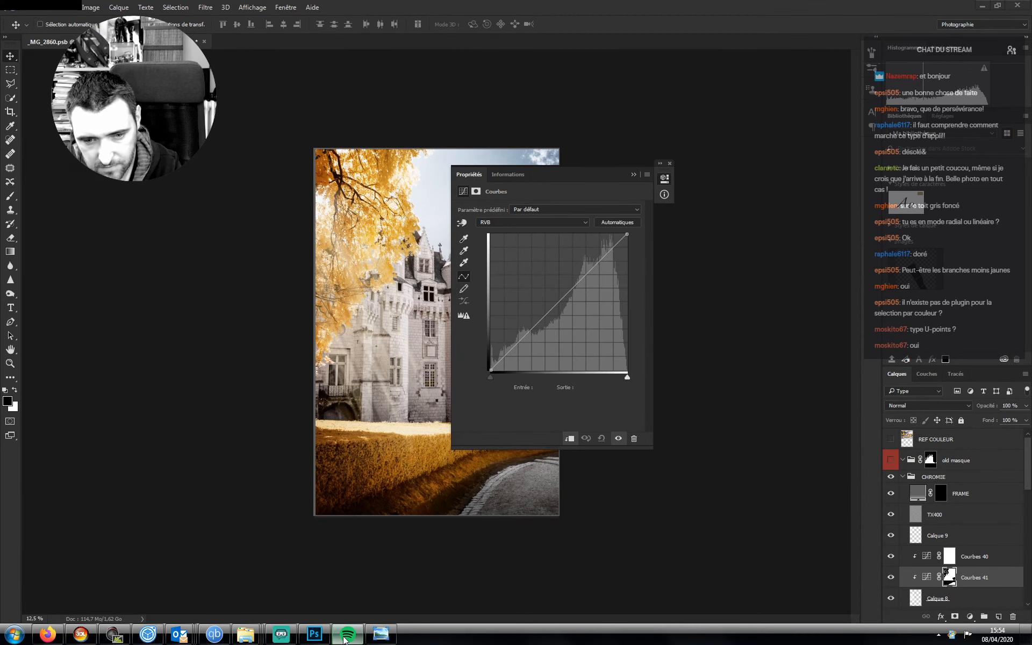
- Switch to Spotify, add the playing track Drop Top to the liked songs, and return to Photoshop
{"action": "left_click", "coordinate": [345, 635]}
{"action": "left_click", "coordinate": [51, 595]}
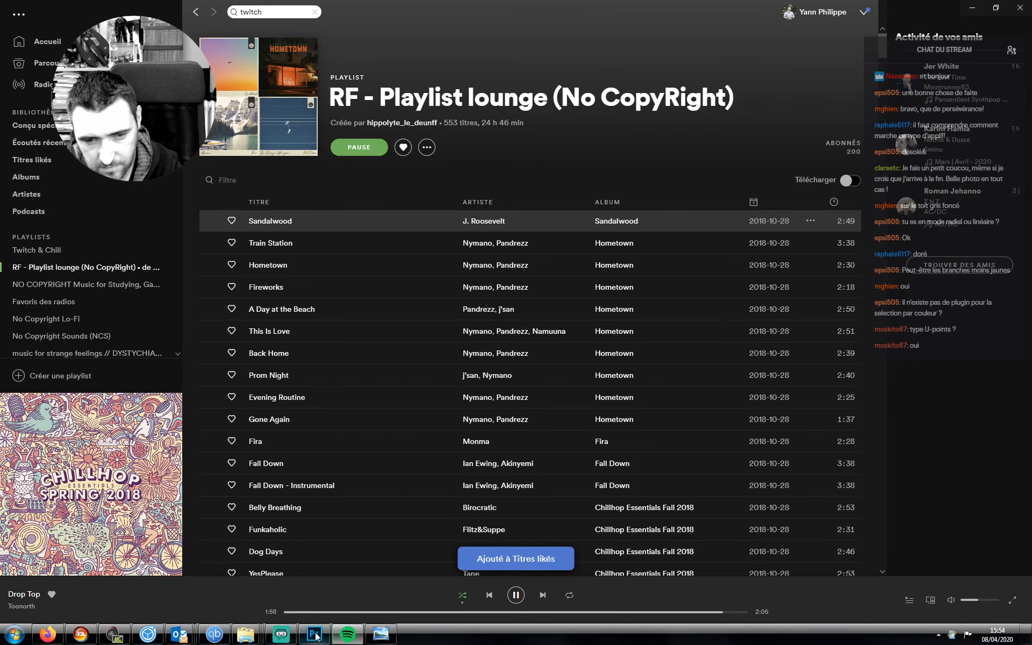
{"action": "left_click", "coordinate": [348, 635]}
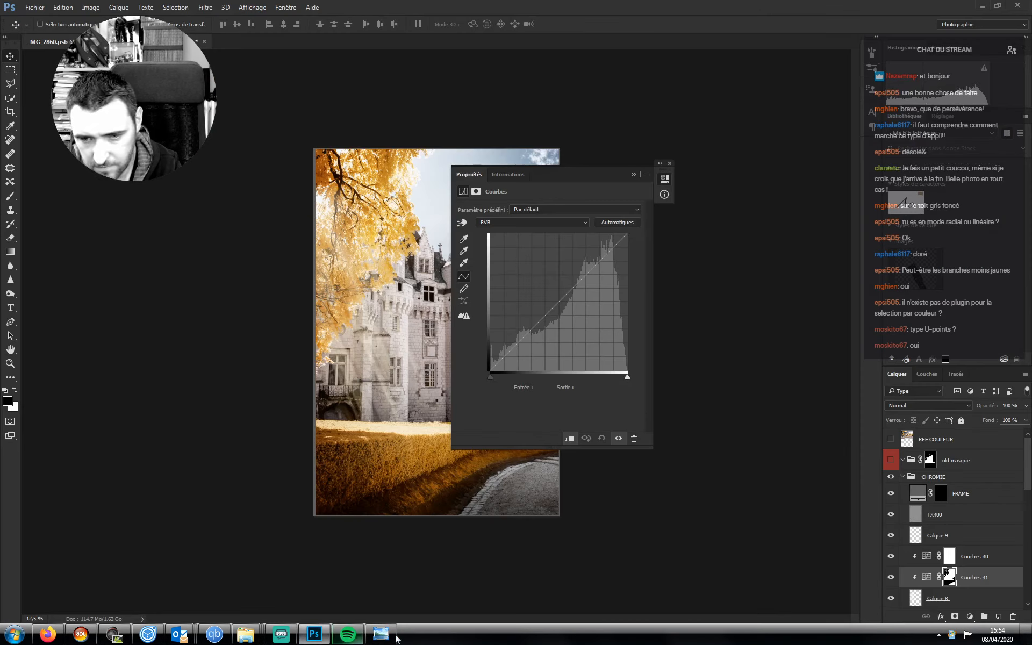
- Raise Calque 8's opacity to 100% and convert the layer to a smart object
{"action": "left_click", "coordinate": [634, 174]}
{"action": "scroll", "coordinate": [976, 521], "scroll_direction": "down", "scroll_amount": 3}
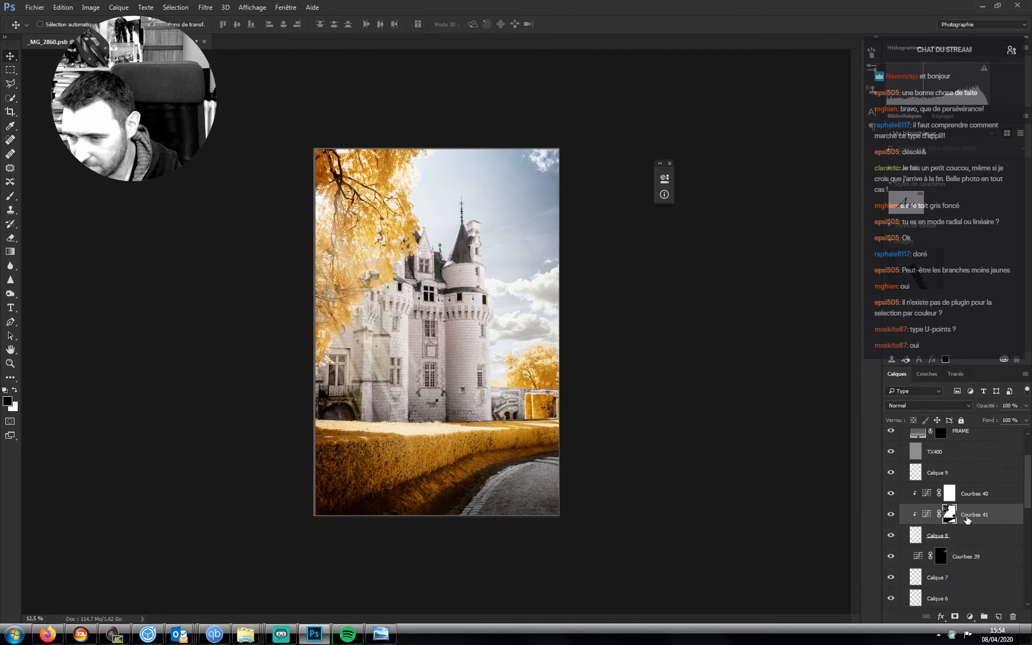
{"action": "left_click", "coordinate": [927, 535]}
{"action": "right_click", "coordinate": [932, 535]}
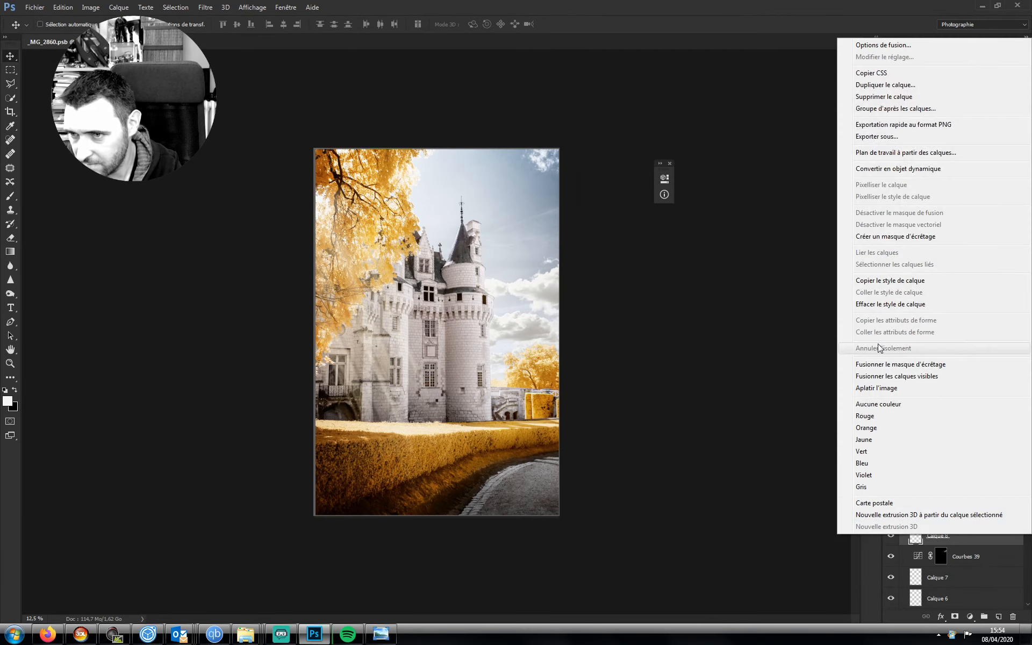
{"action": "key", "text": "Escape"}
{"action": "left_click", "coordinate": [1024, 406]}
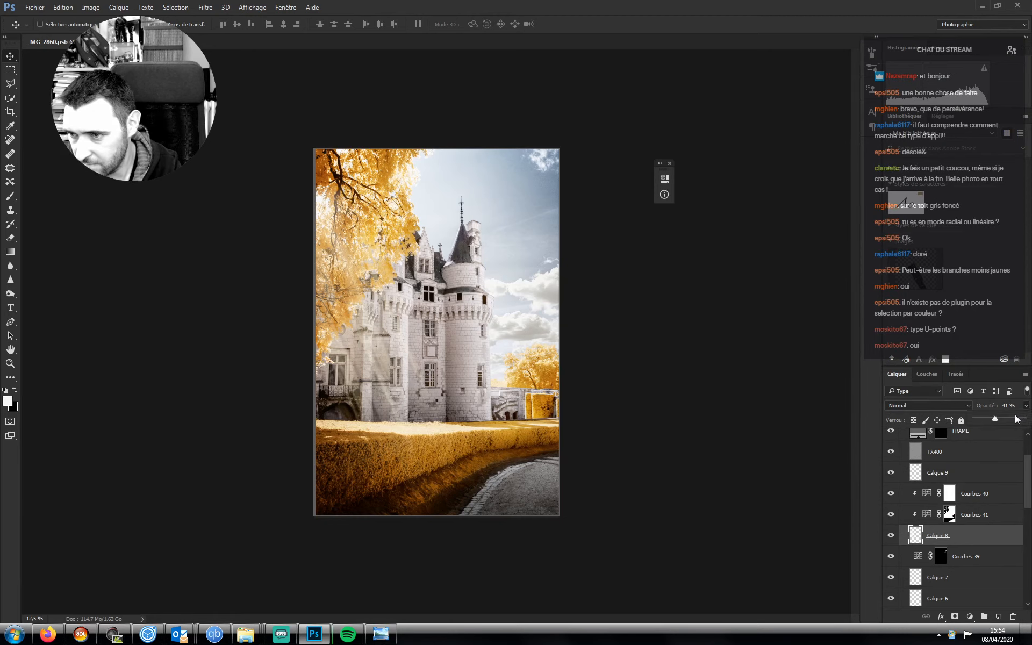
{"action": "left_click", "coordinate": [1025, 419]}
{"action": "right_click", "coordinate": [956, 537]}
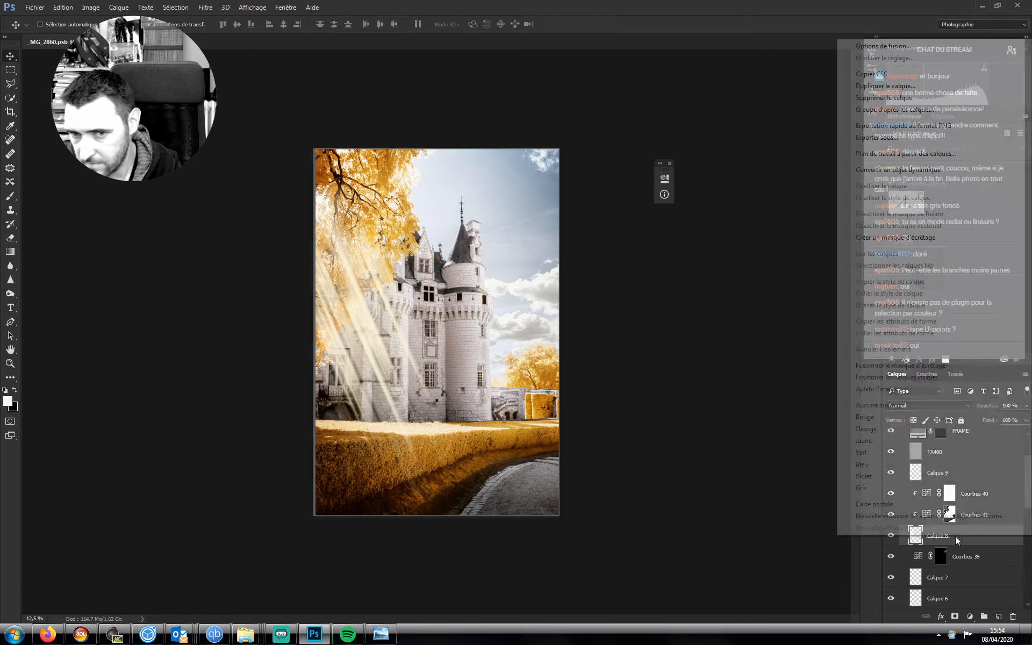
{"action": "left_click", "coordinate": [898, 169]}
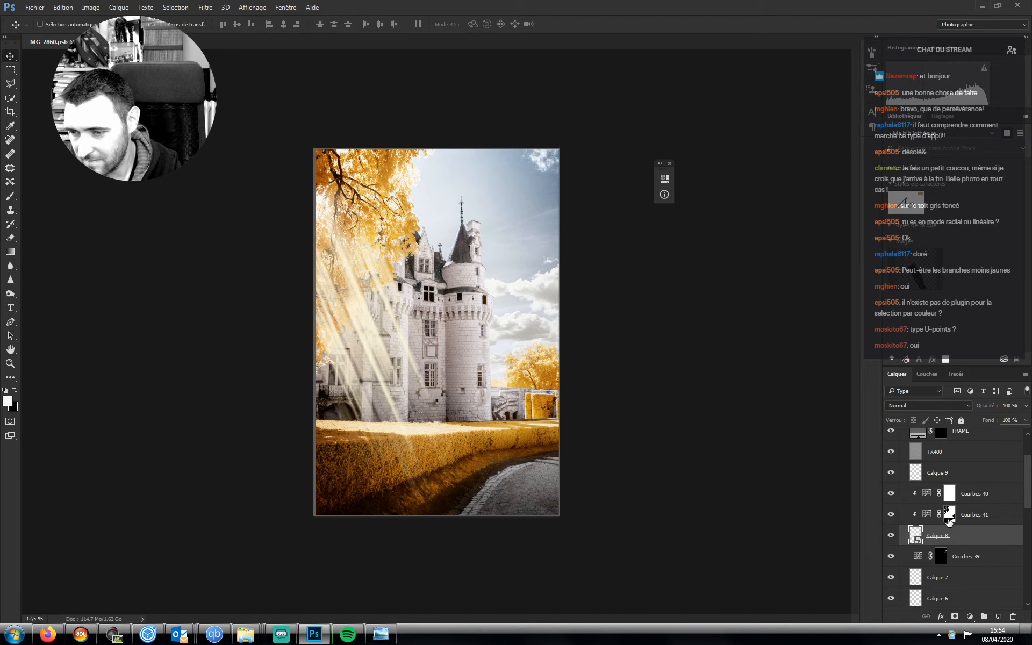
- Mask Calque 8 with the selection loaded from the Courbes 41 mask, set its opacity to 42%, and delete Courbes 41
{"action": "left_click", "coordinate": [949, 515], "text": "ctrl"}
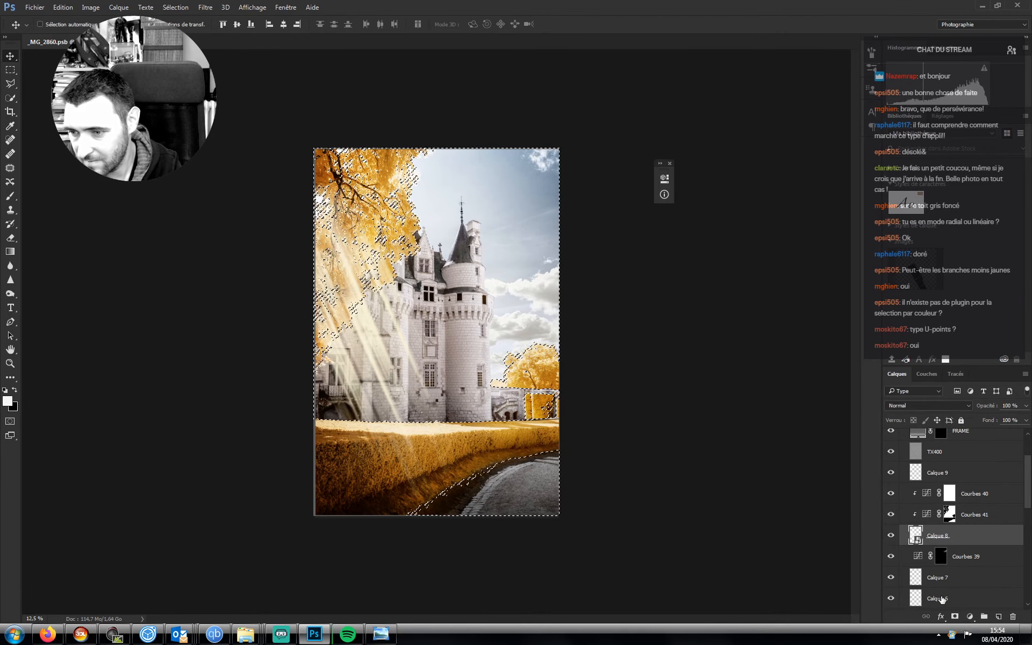
{"action": "left_click", "coordinate": [955, 617]}
{"action": "key", "text": "x"}
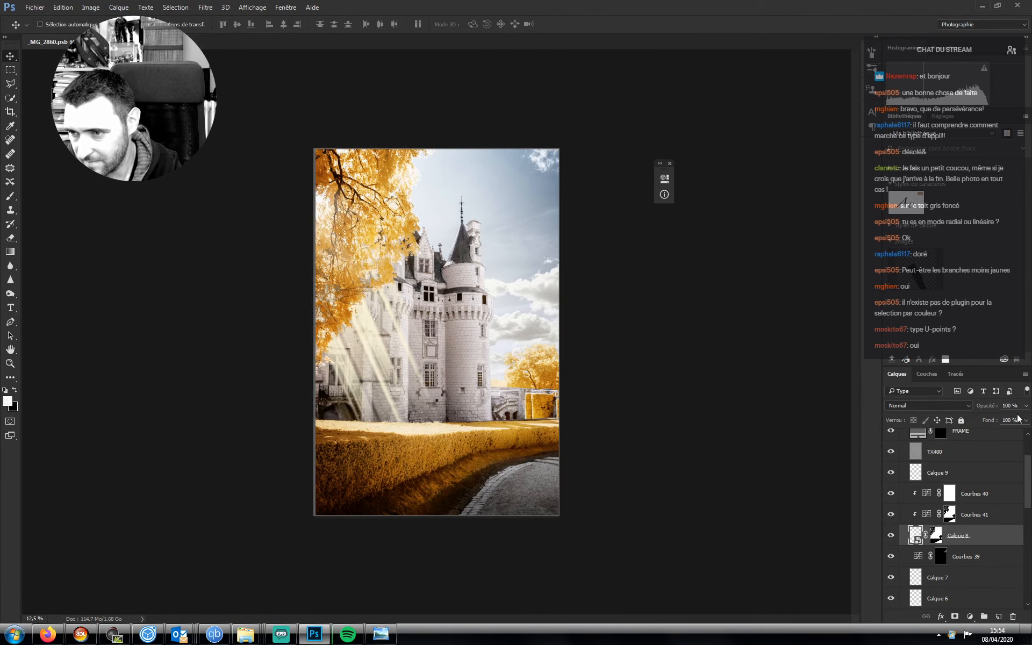
{"action": "type", "text": "20"}
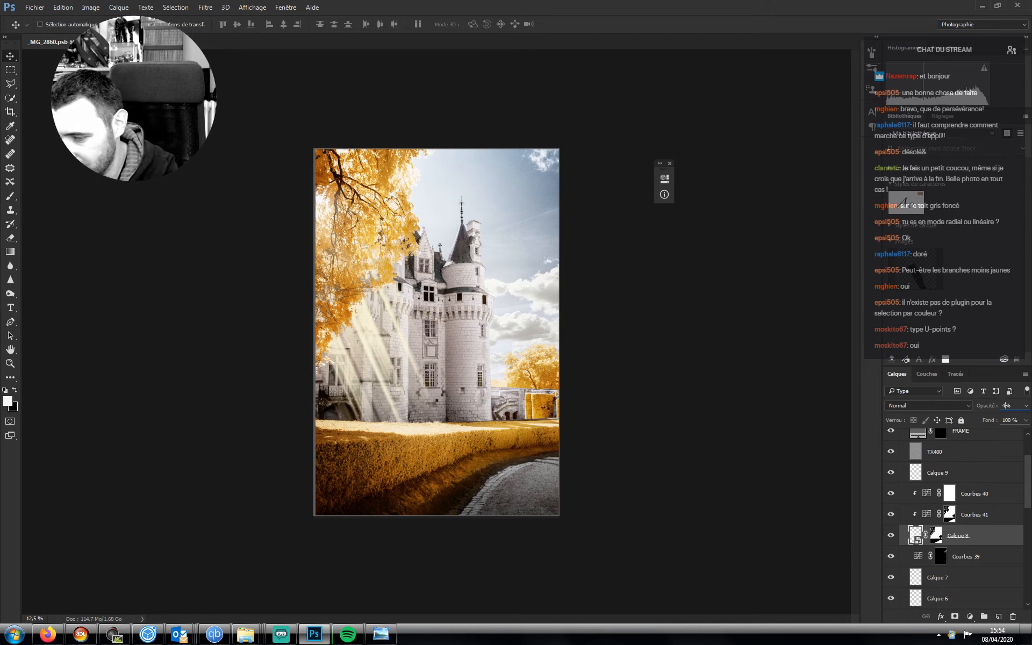
{"action": "left_click", "coordinate": [965, 517]}
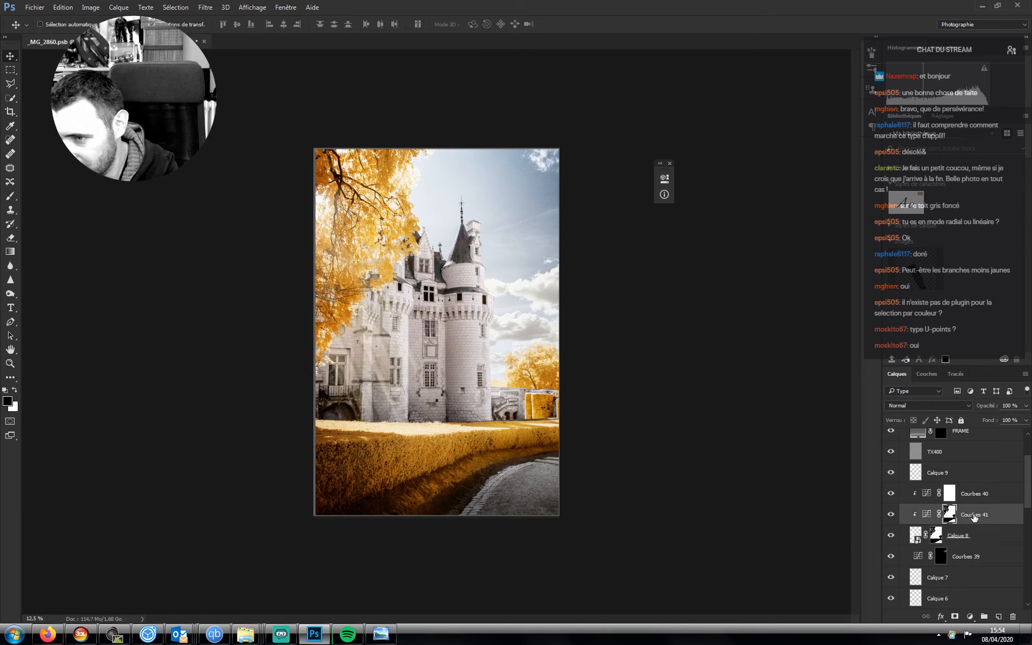
{"action": "key", "text": "Delete"}
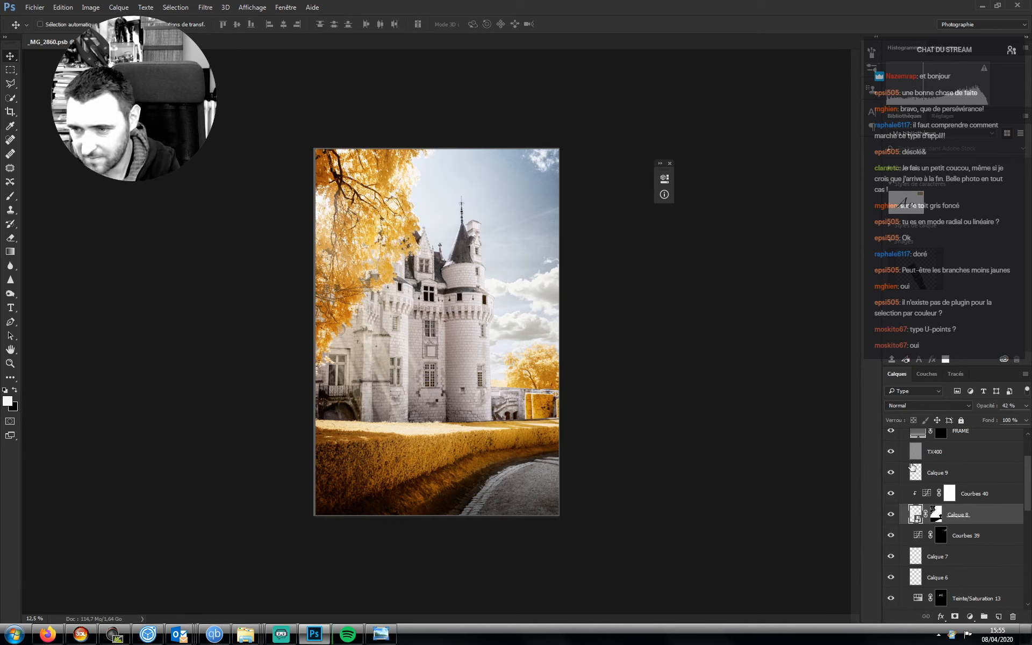
- Set the opacity of Courbes 40 to 33% and of Calque 8 to 49%
{"action": "left_click", "coordinate": [928, 493]}
{"action": "left_click", "coordinate": [1005, 405]}
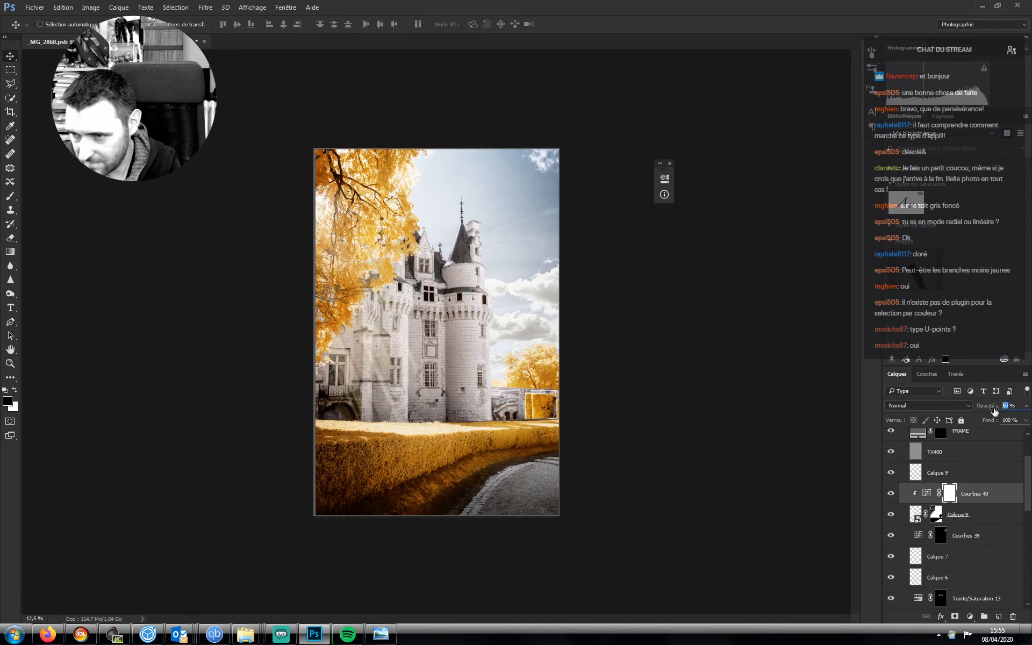
{"action": "type", "text": "33"}
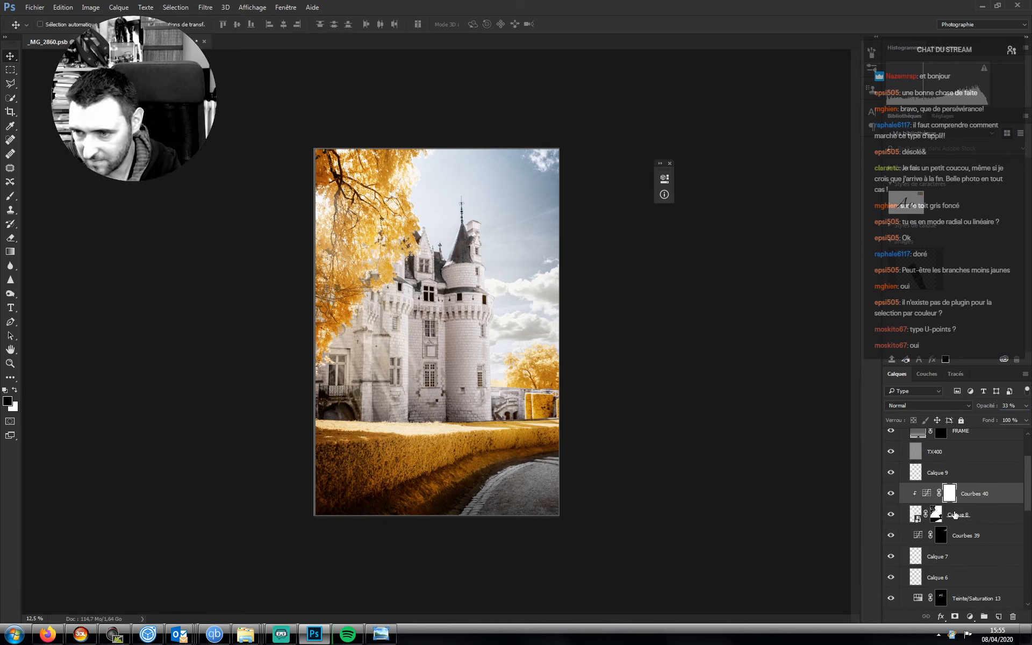
{"action": "left_click", "coordinate": [955, 514]}
{"action": "left_click", "coordinate": [1025, 407]}
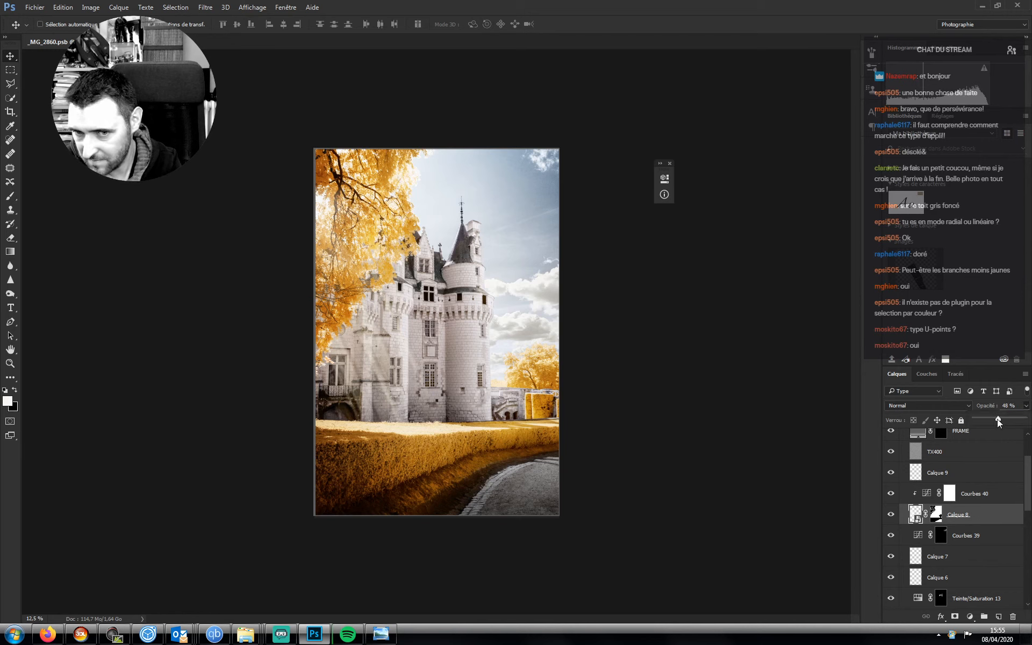
{"action": "mouse_move", "coordinate": [999, 423]}
{"action": "left_mouse_down"}
{"action": "mouse_move", "coordinate": [984, 423]}
{"action": "mouse_move", "coordinate": [999, 424]}
{"action": "left_mouse_up"}
- Unlink the Calque 8 mask and apply a Gaussian Blur smart filter with a 15 pixel radius to the rays
{"action": "left_click", "coordinate": [925, 517]}
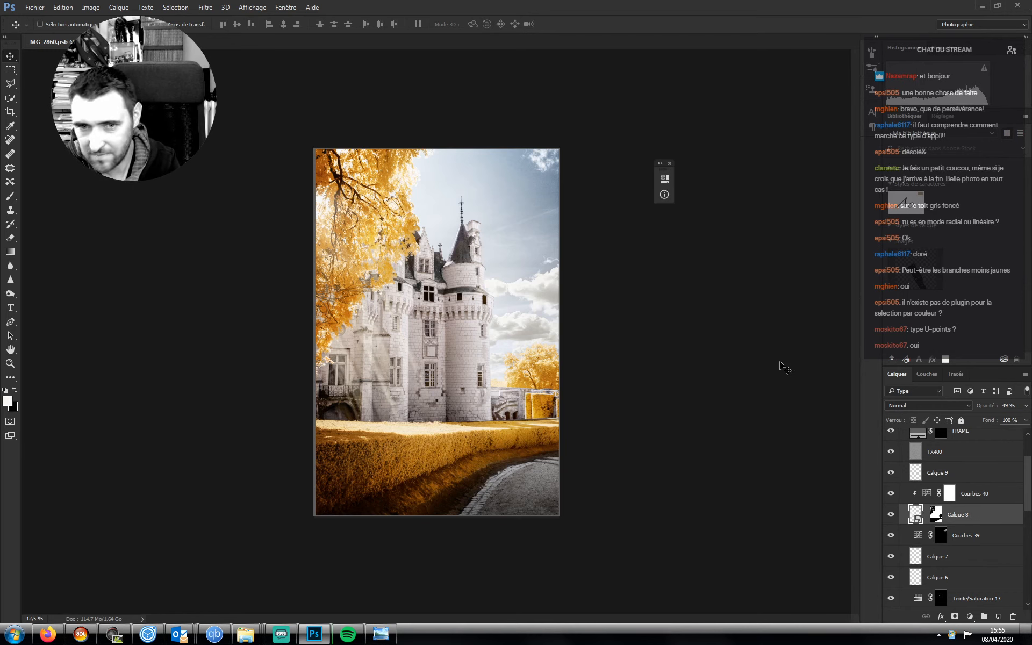
{"action": "left_click", "coordinate": [206, 7]}
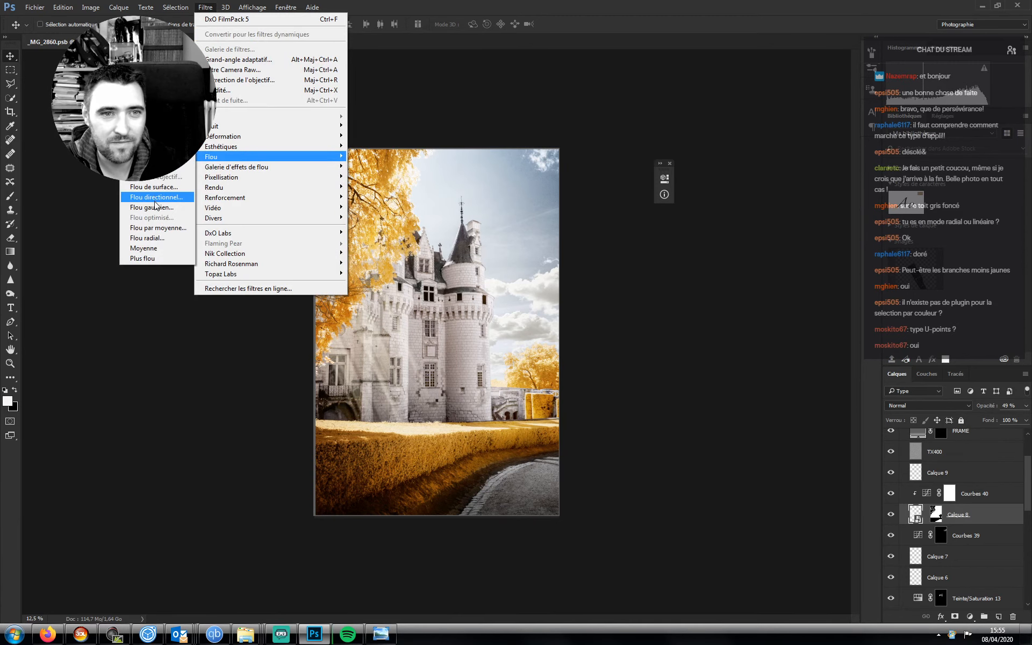
{"action": "left_click", "coordinate": [156, 198]}
{"action": "type", "text": "10"}
{"action": "key", "text": "Return"}
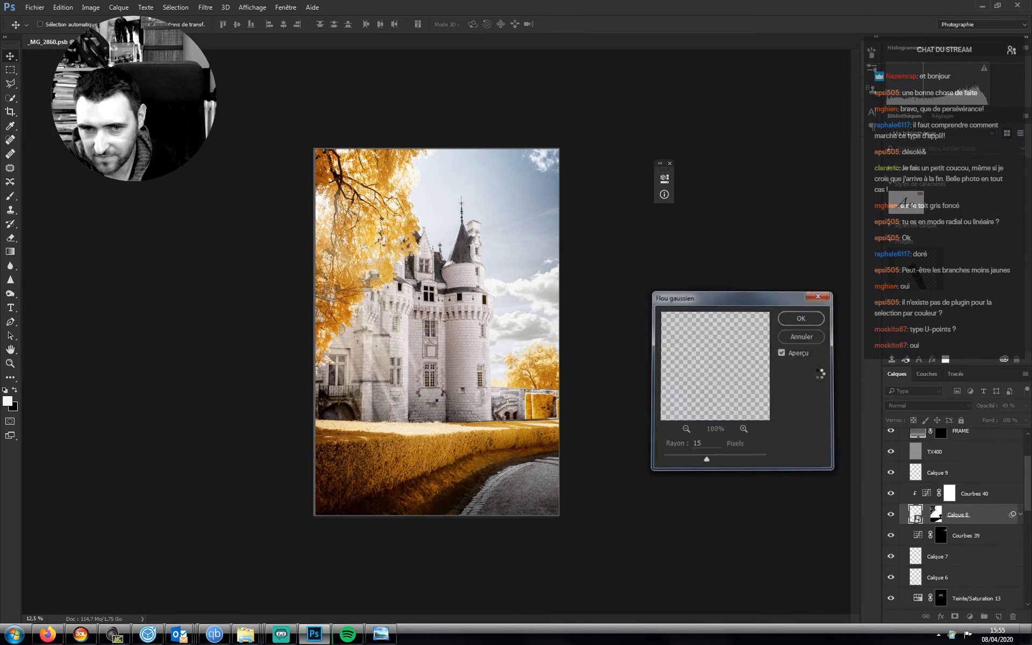
- Edit the Gaussian Blur smart filter on Calque 8 again and set its radius to 15 pixels
{"action": "double_click", "coordinate": [949, 551]}
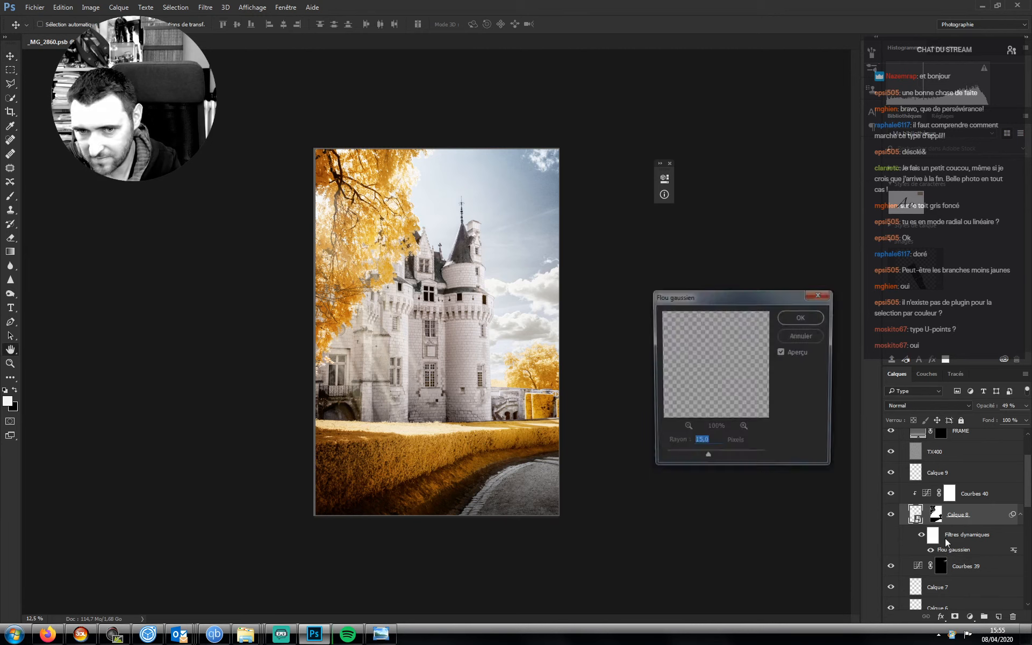
{"action": "key", "text": "Return"}
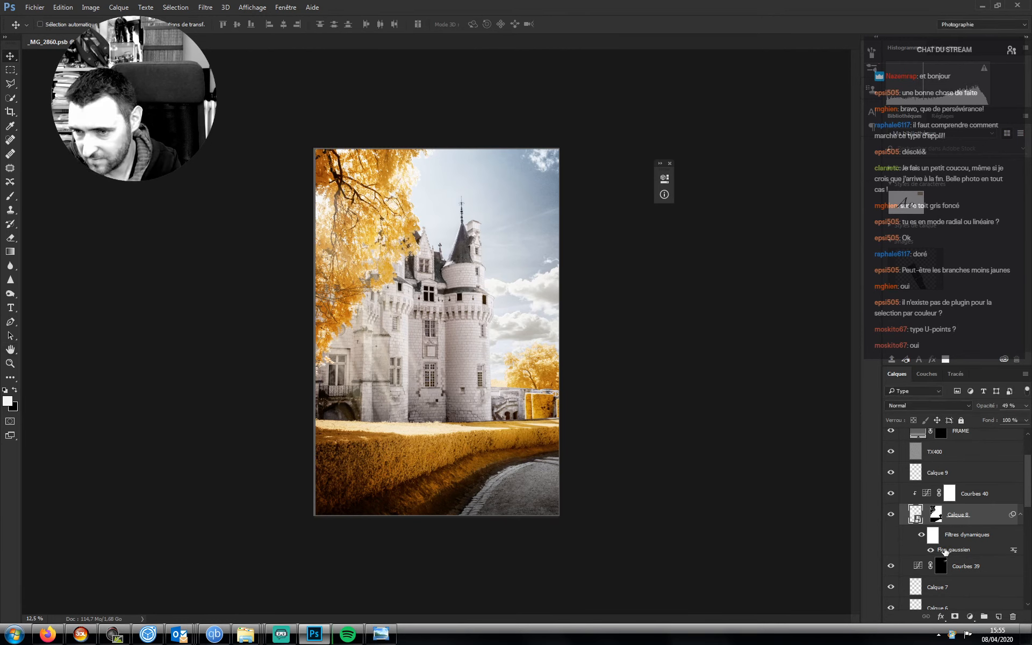
{"action": "double_click", "coordinate": [945, 551]}
{"action": "type", "text": "15"}
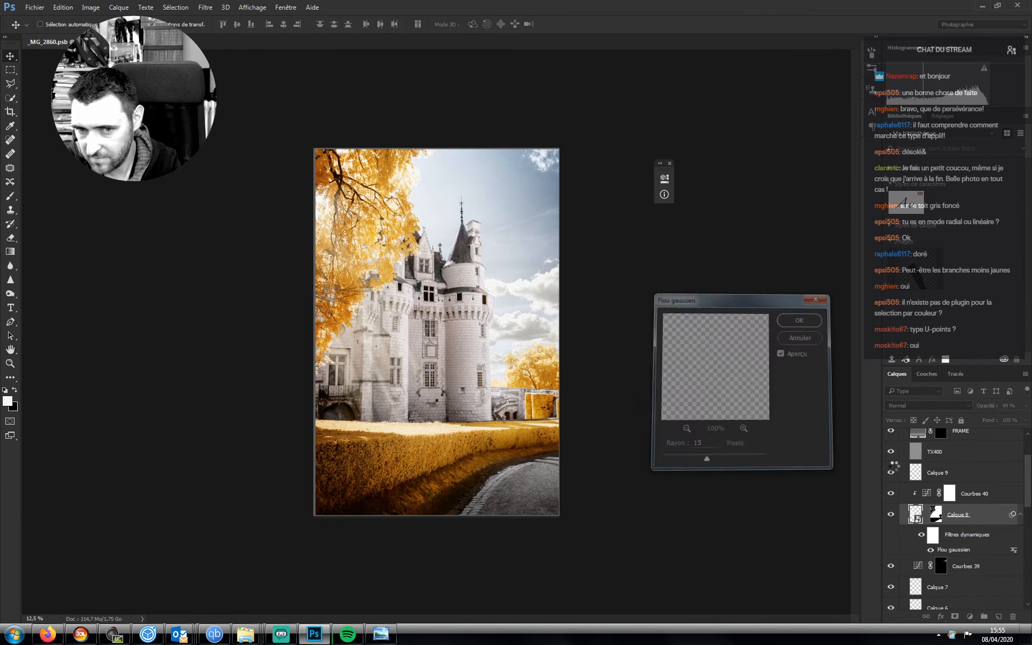
- Set the opacity of Calque 8 to 40% and of Courbes 40 to 25%
{"action": "key", "text": "Return"}
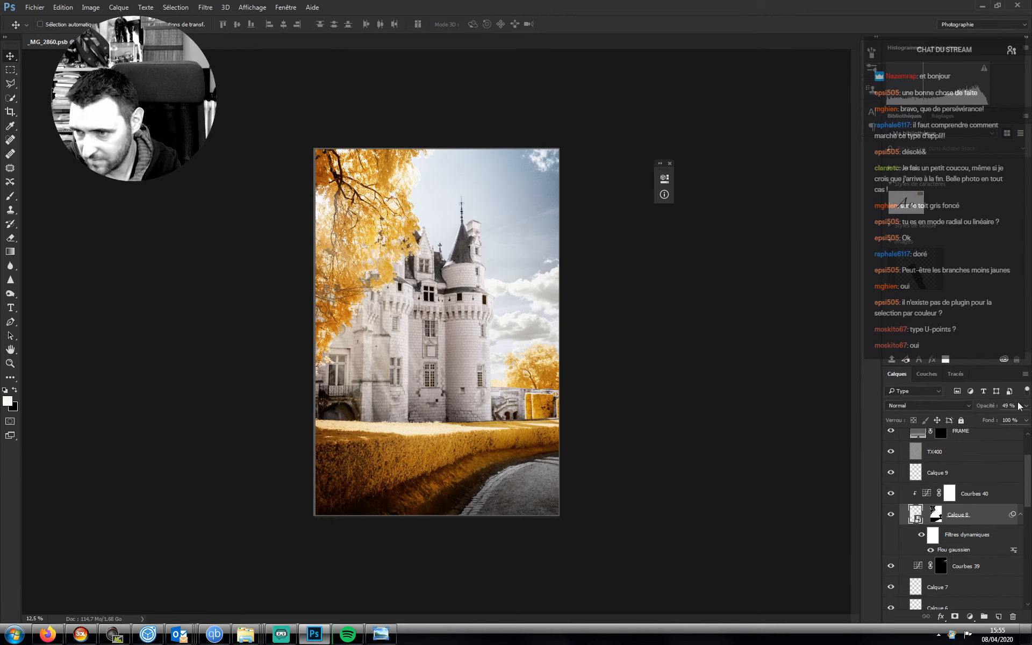
{"action": "left_click", "coordinate": [1025, 406]}
{"action": "mouse_move", "coordinate": [1000, 419]}
{"action": "left_mouse_down"}
{"action": "mouse_move", "coordinate": [980, 422]}
{"action": "mouse_move", "coordinate": [997, 427]}
{"action": "left_mouse_up"}
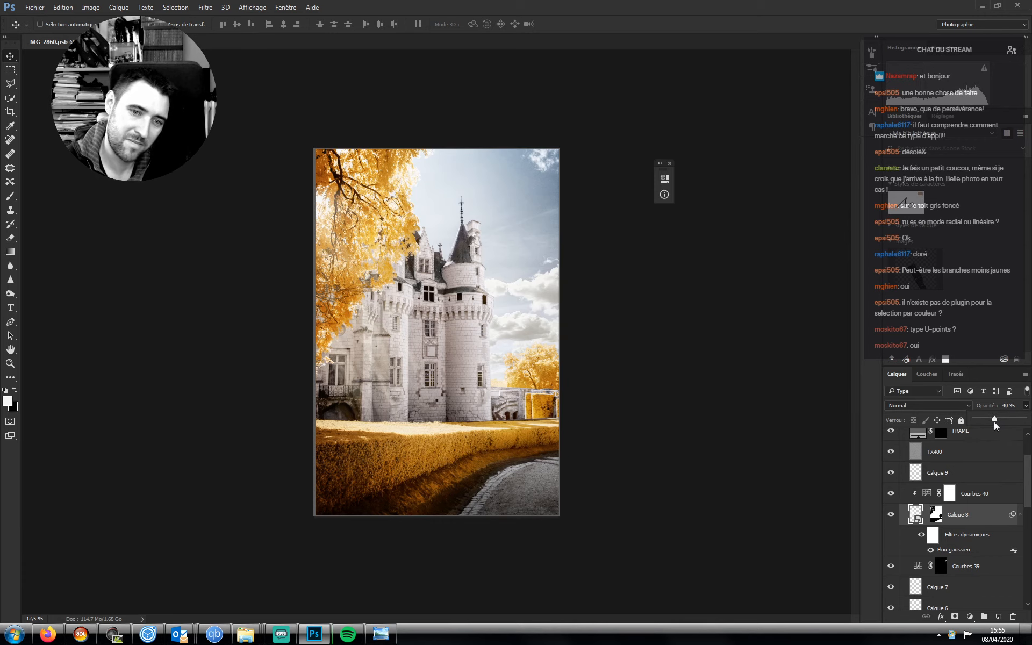
{"action": "left_click", "coordinate": [979, 499]}
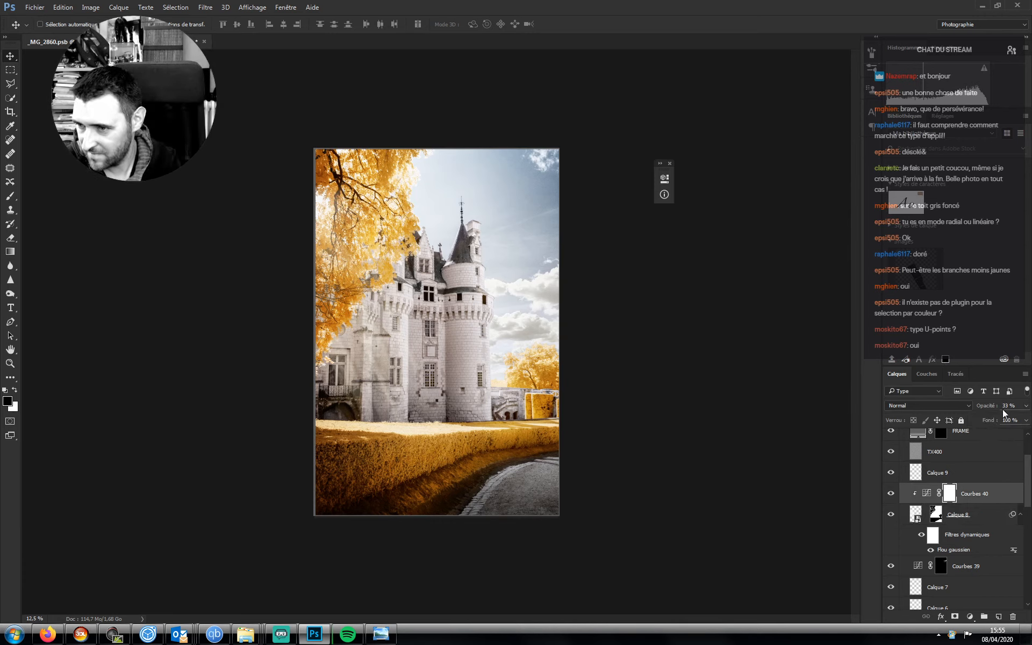
{"action": "type", "text": "25"}
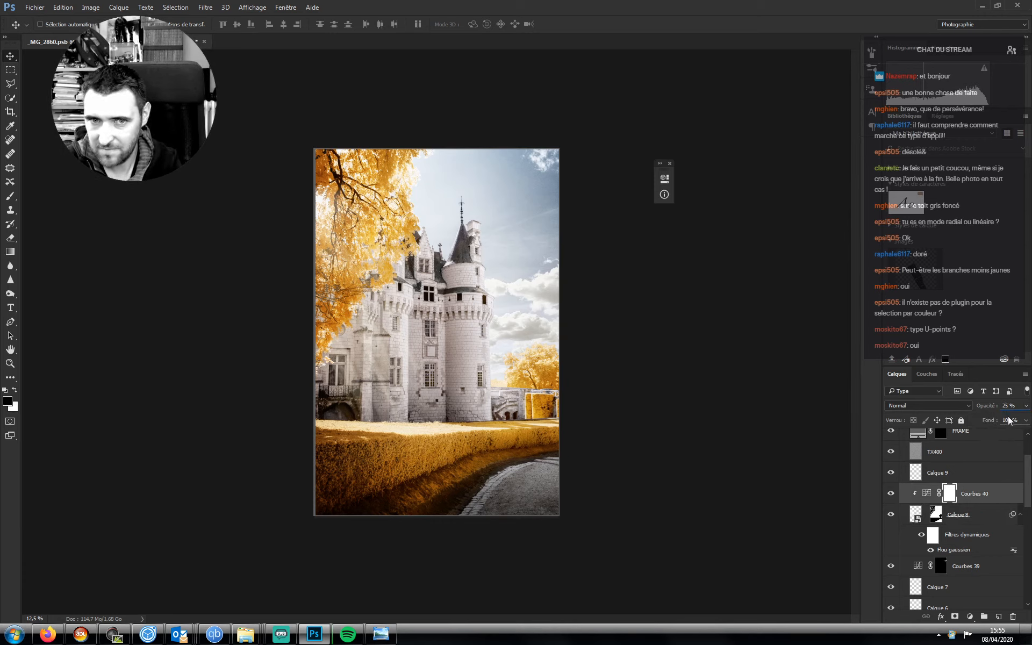
- Compare the image with Calque 9 hidden and shown, and set its opacity to 50%
{"action": "left_click", "coordinate": [928, 473]}
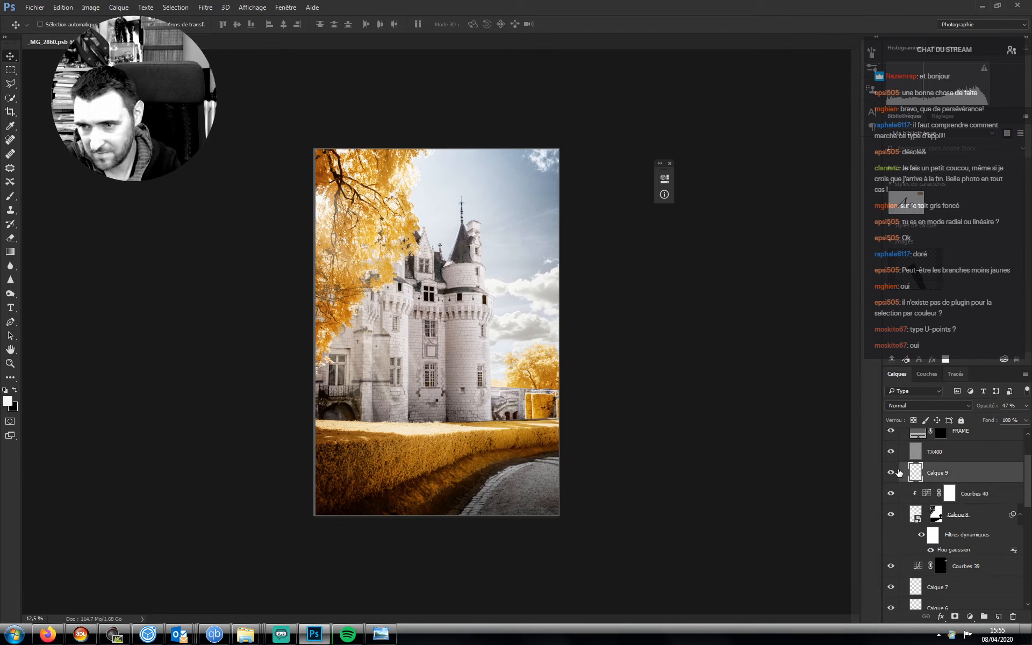
{"action": "left_click", "coordinate": [892, 474]}
{"action": "left_click", "coordinate": [891, 473]}
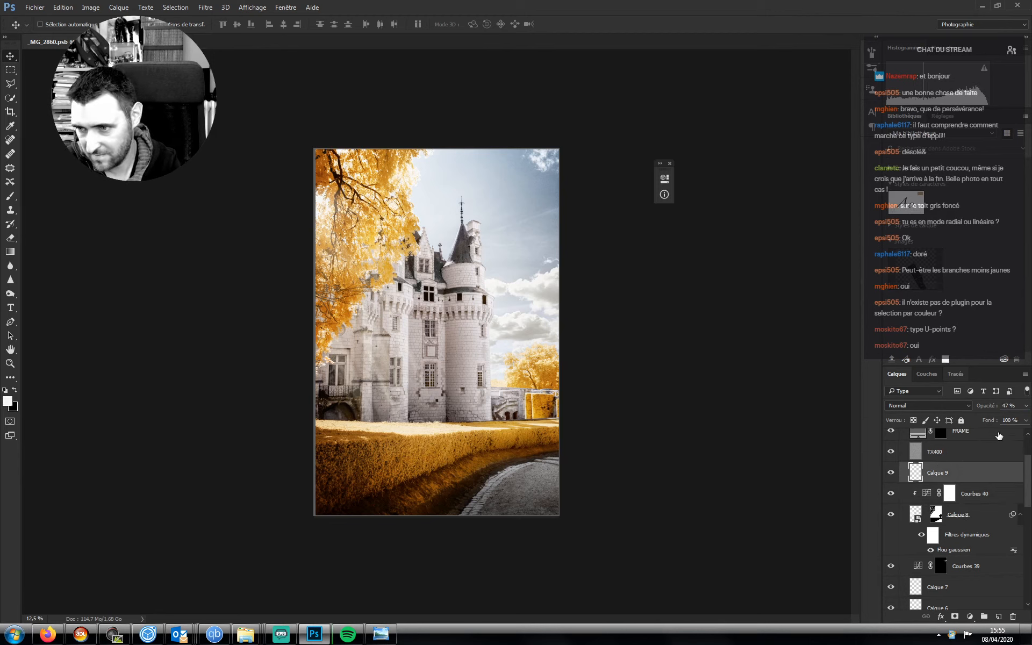
{"action": "type", "text": "50"}
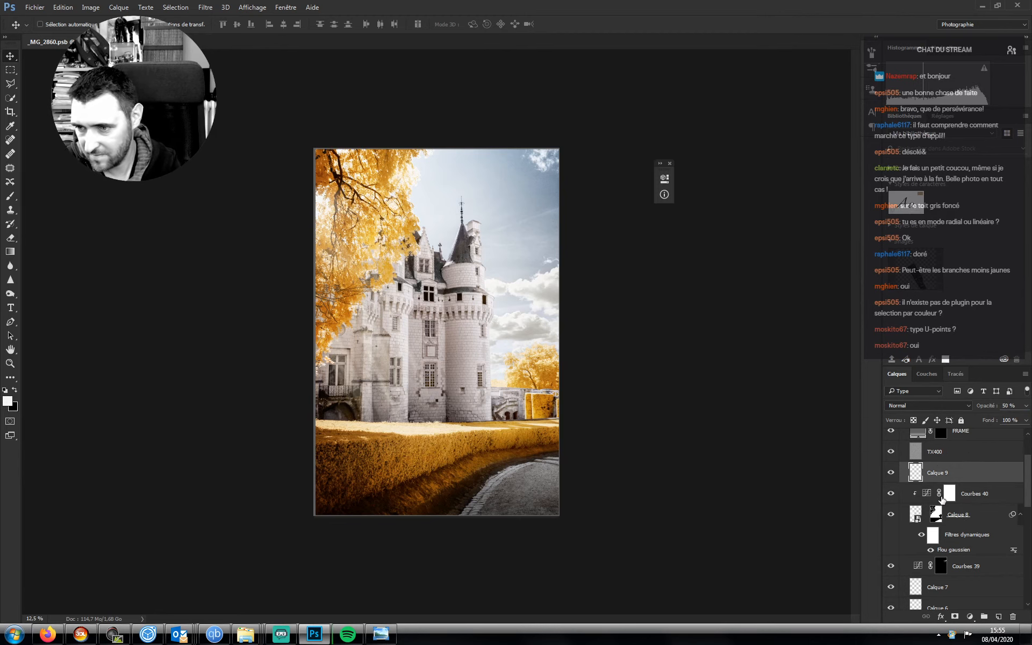
- Group Calque 9, Courbes 40 and Calque 8 under the name FLARE FX and check the group's effect on the image
{"action": "left_click", "coordinate": [971, 526], "text": "shift"}
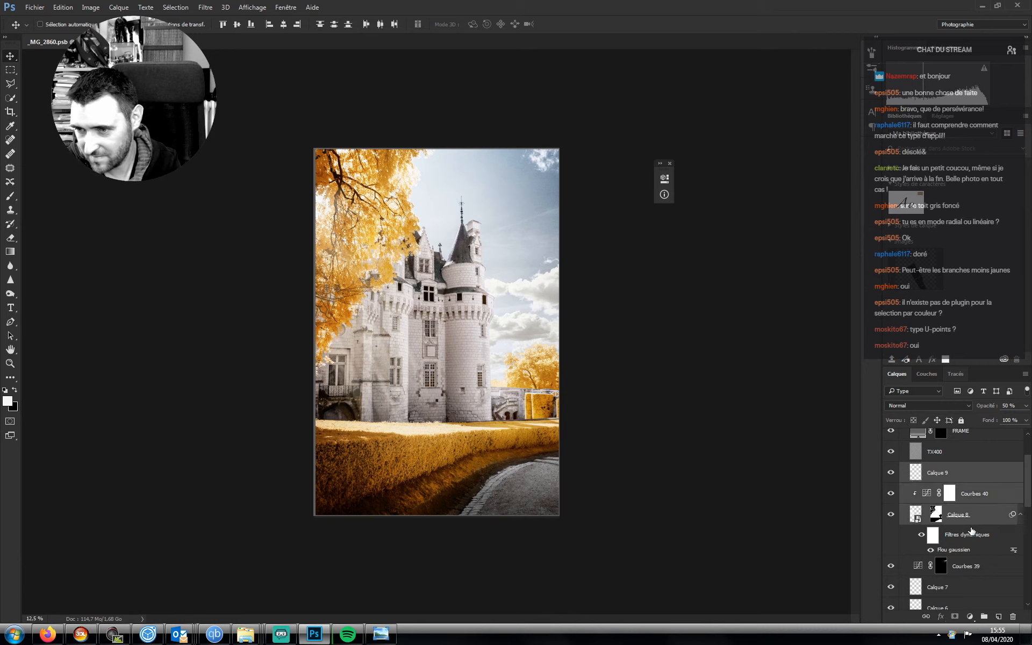
{"action": "key", "text": "ctrl+g"}
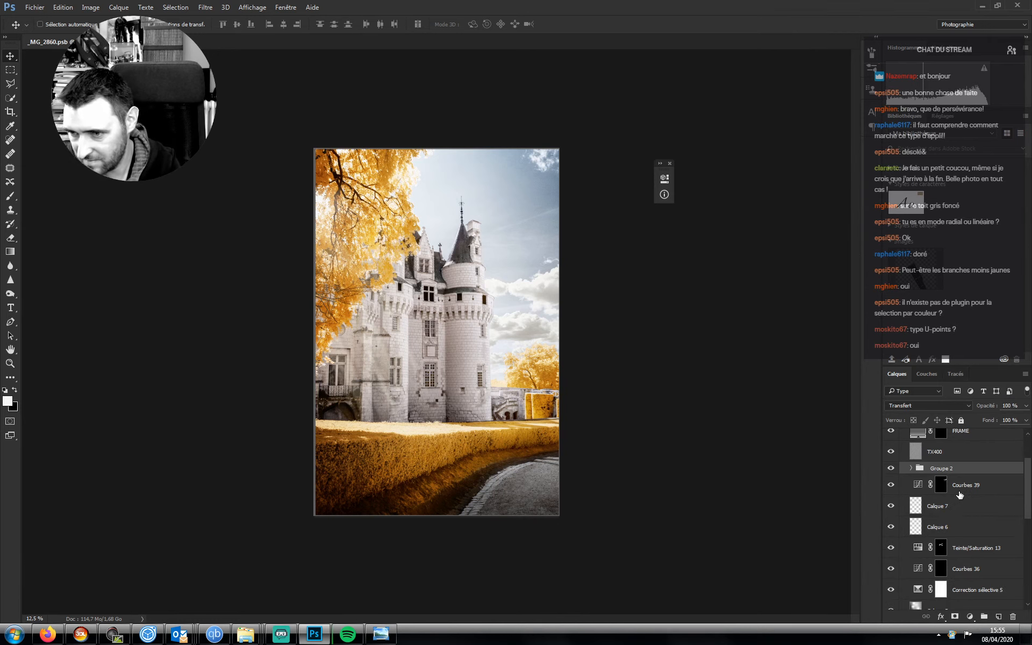
{"action": "double_click", "coordinate": [948, 470]}
{"action": "type", "text": "FKL"}
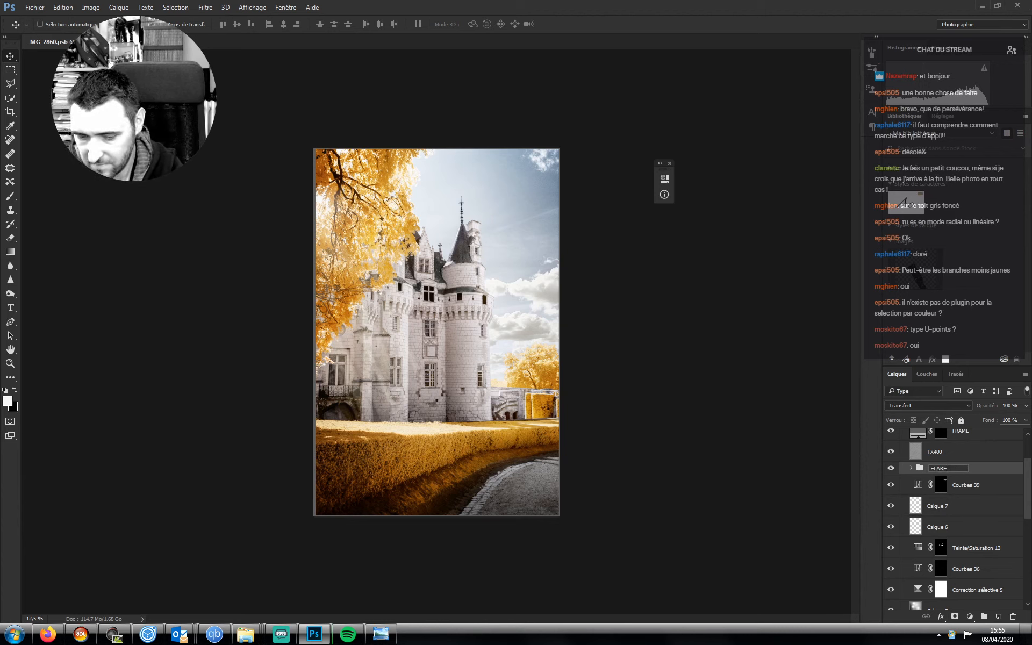
{"action": "type", "text": "RE FX"}
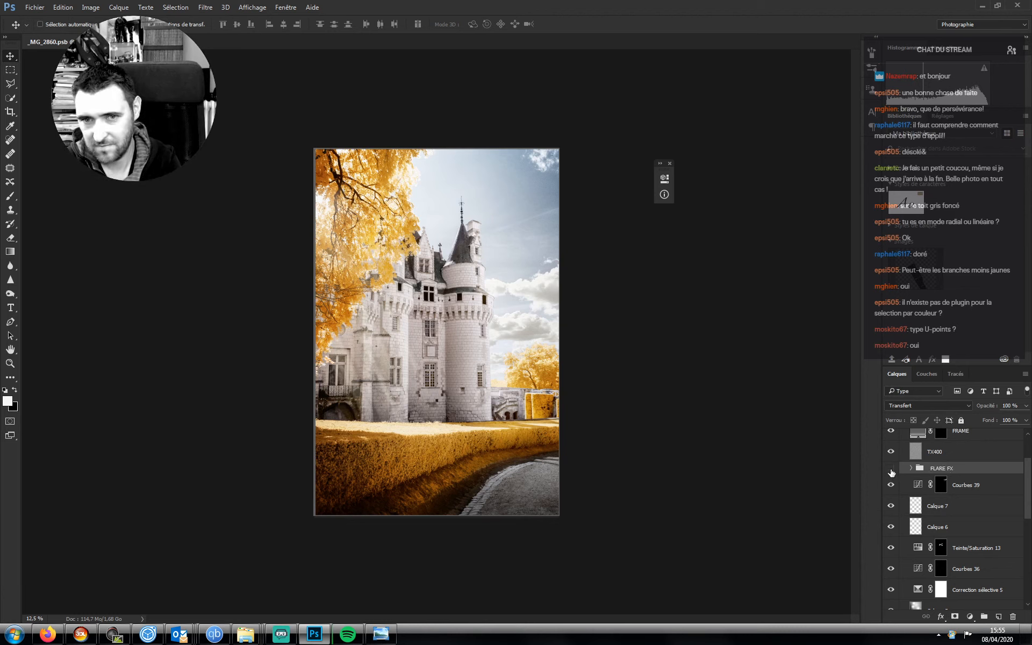
{"action": "left_click", "coordinate": [891, 468]}
{"action": "left_click", "coordinate": [891, 469]}
{"action": "key", "text": "ctrl+minus"}
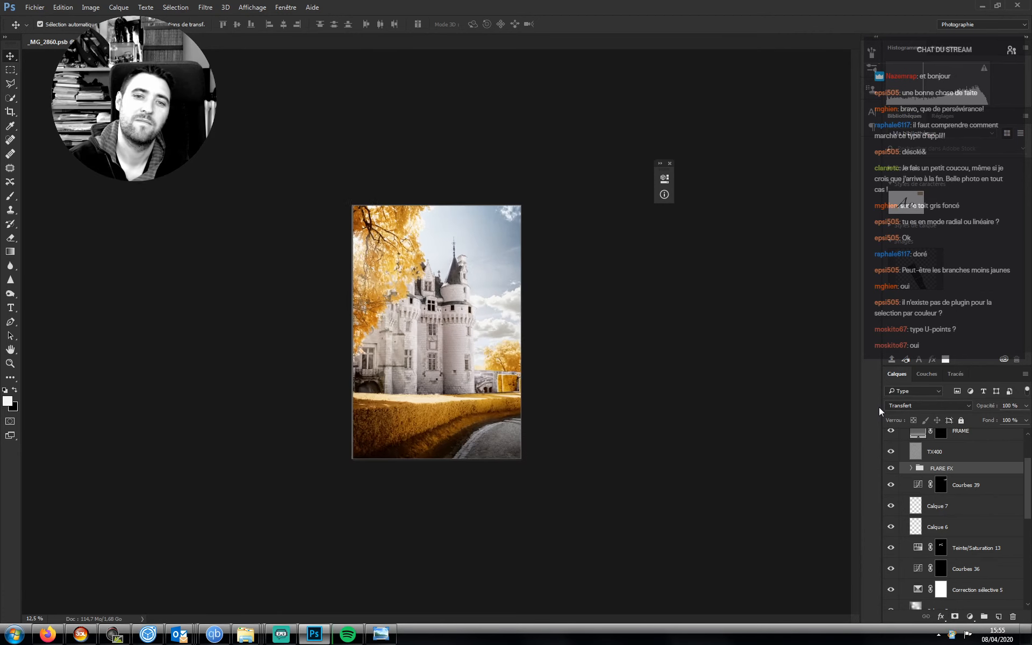
{"action": "key", "text": "ctrl+plus"}
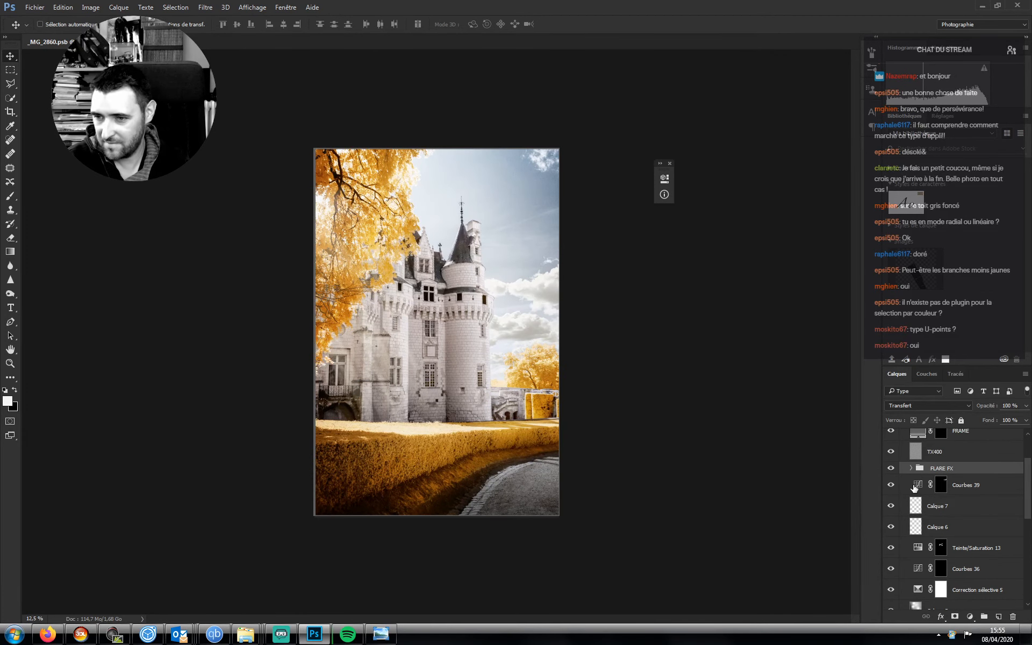
- Rename the Courbes 39 layer as "d&b ciel" and compare the image with it hidden and shown
{"action": "double_click", "coordinate": [962, 485]}
{"action": "type", "text": "d"}
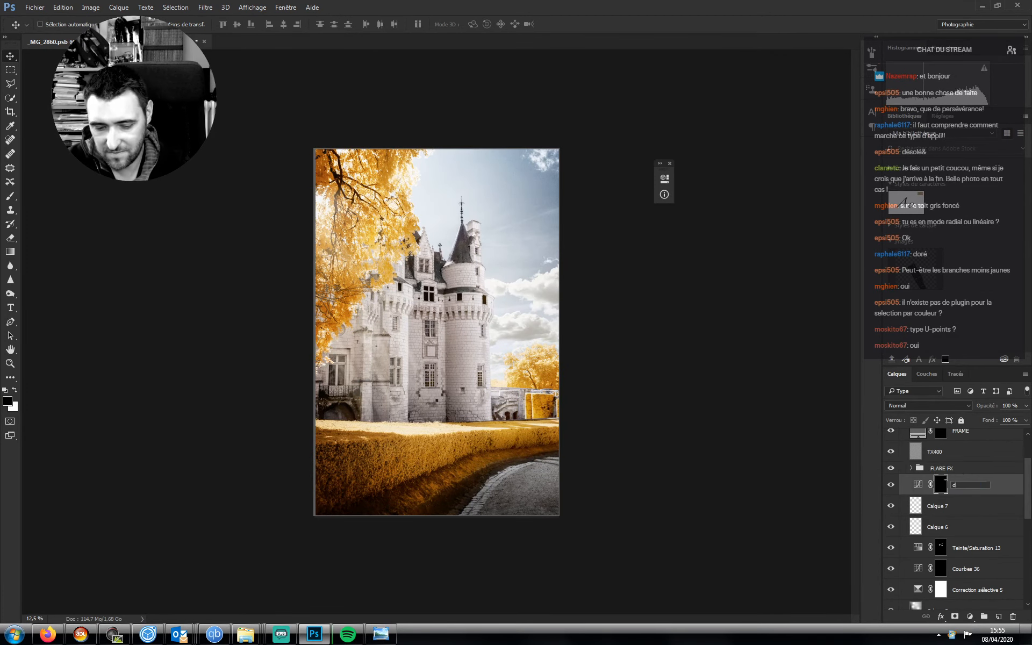
{"action": "type", "text": "&b ciel"}
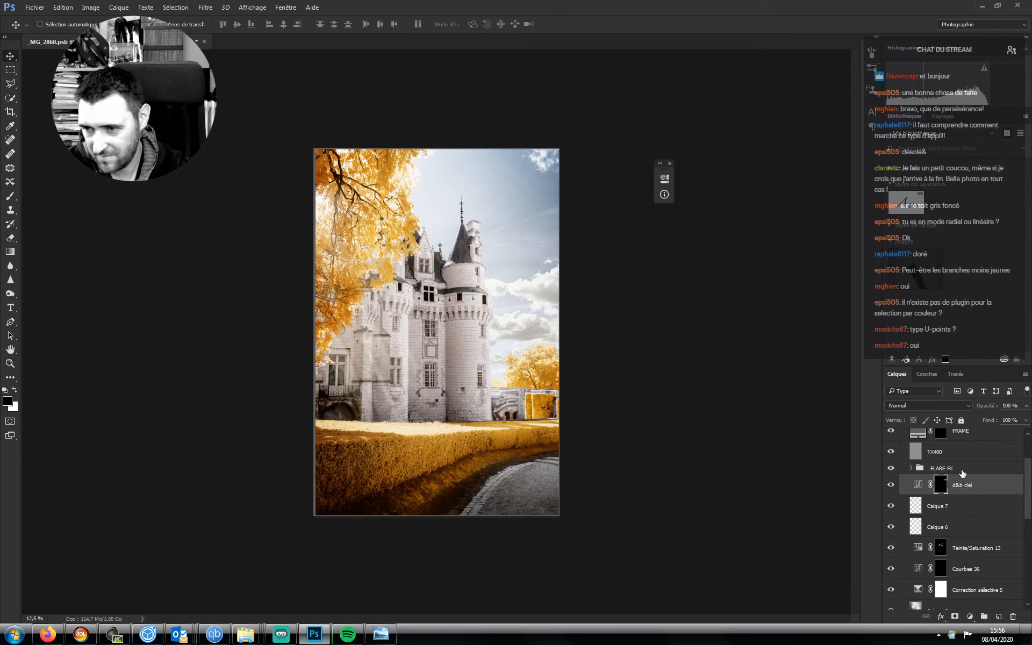
{"action": "key", "text": "Return"}
{"action": "left_click", "coordinate": [891, 485]}
{"action": "left_click", "coordinate": [892, 485]}
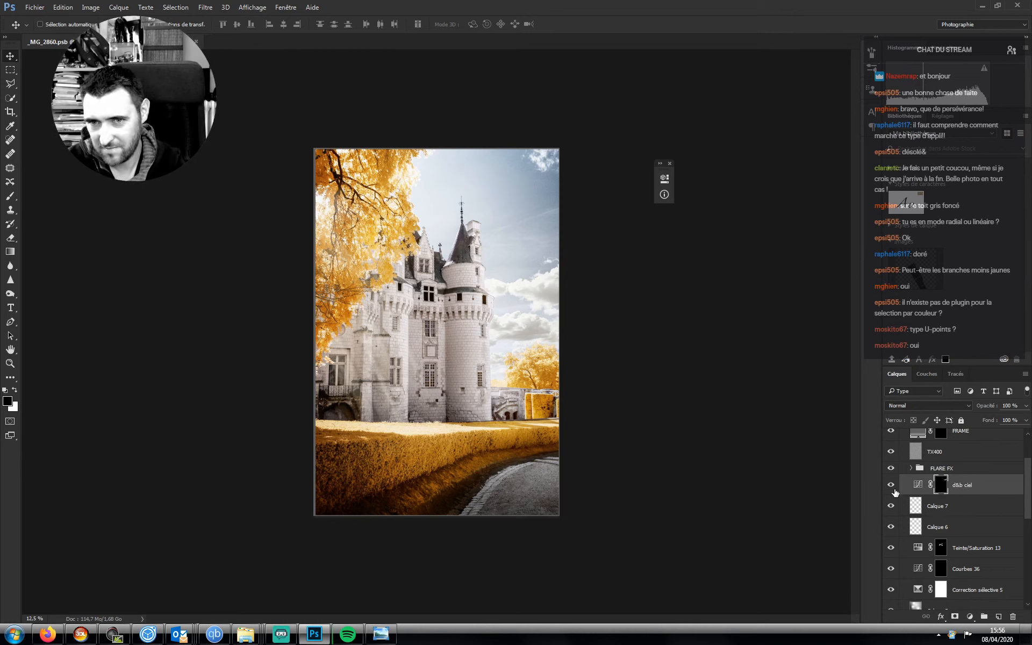
- Check the effect of Calque 7 by hiding and showing it, and save the document
{"action": "left_click", "coordinate": [941, 510]}
{"action": "left_click", "coordinate": [892, 507]}
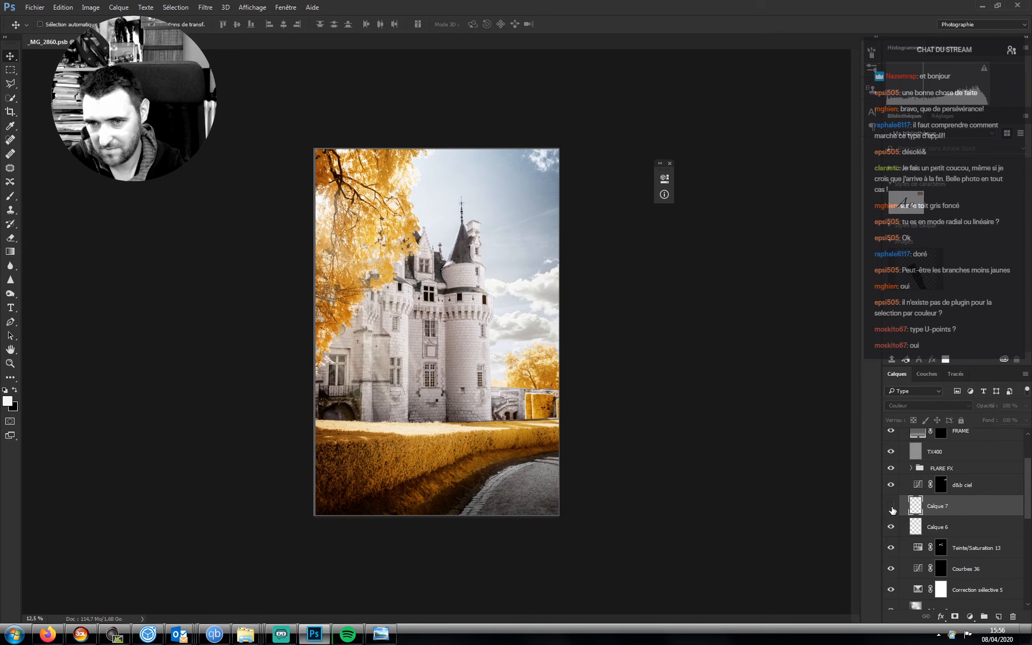
{"action": "left_click", "coordinate": [891, 508]}
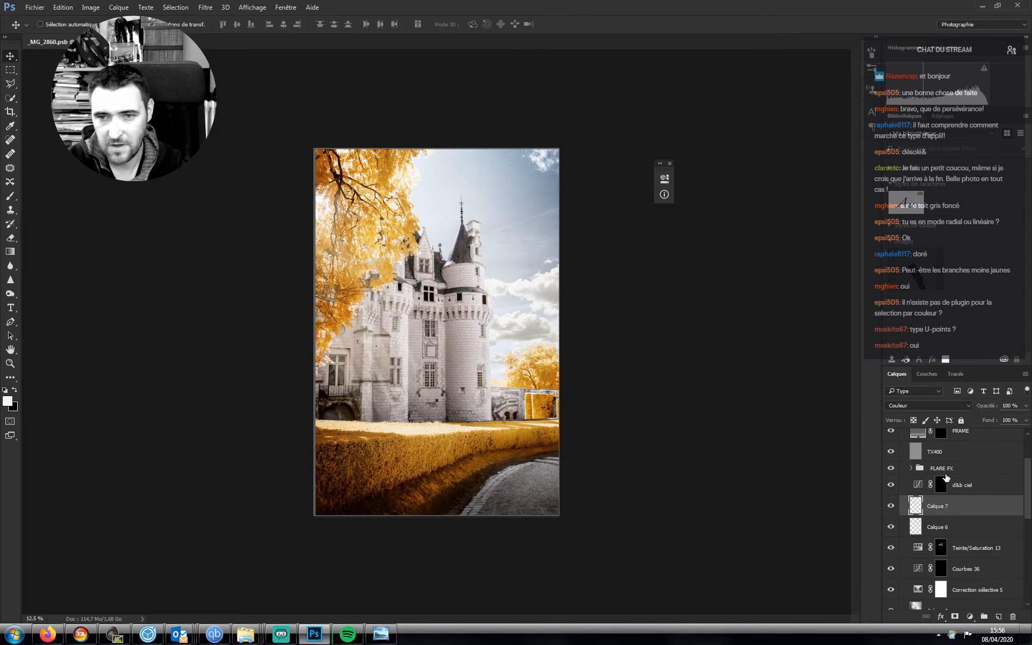
{"action": "key", "text": "ctrl+plus"}
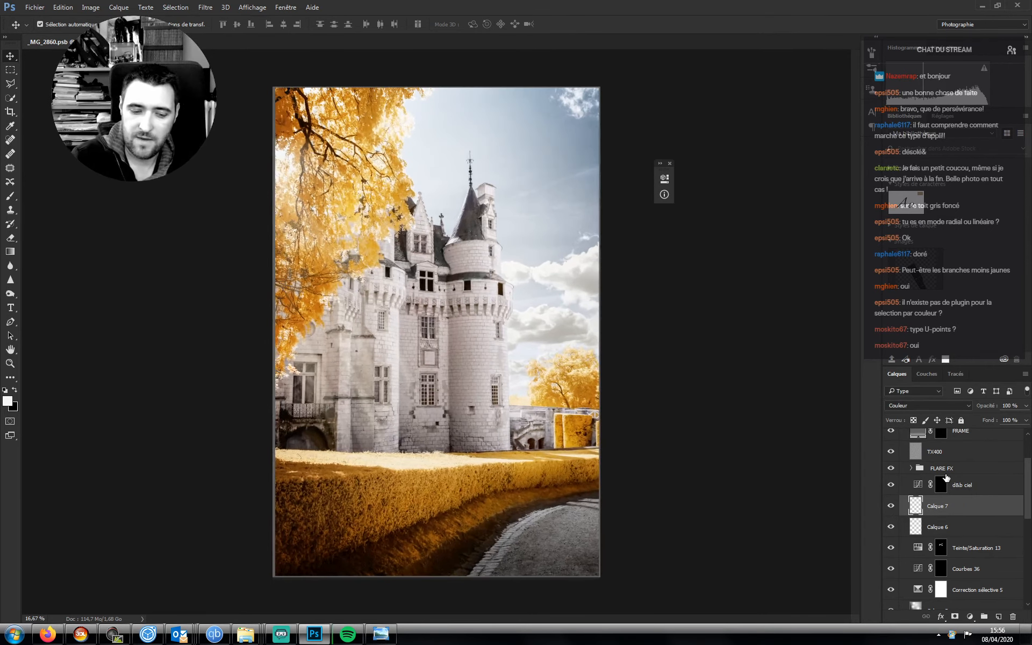
{"action": "key", "text": "ctrl+s"}
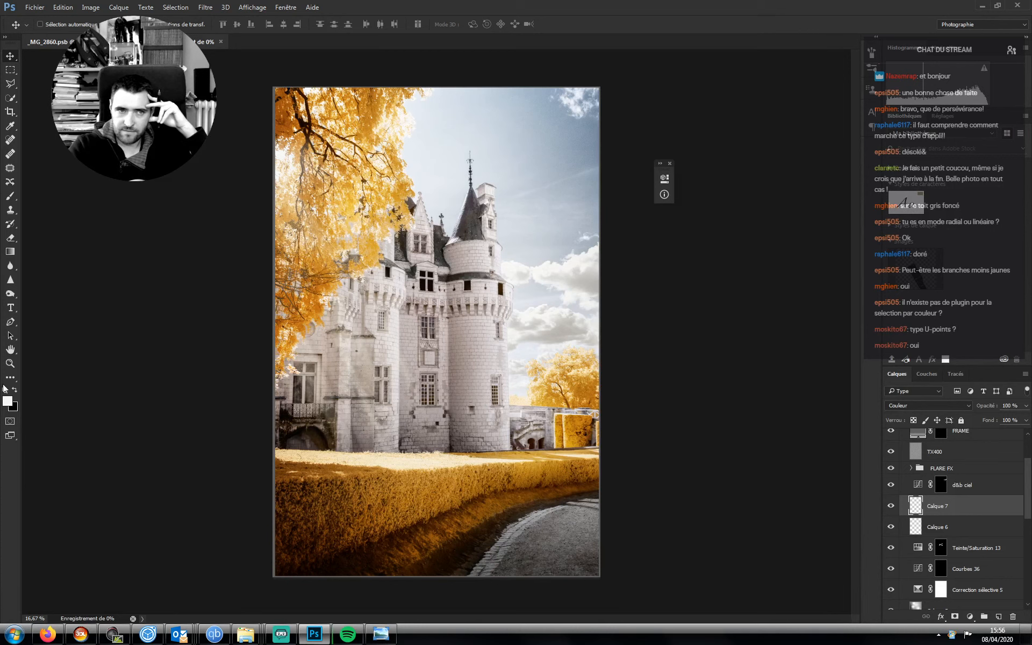
- Close the picture window open in the background and check the stream in Streamlabs OBS before returning to Photoshop
{"action": "left_click", "coordinate": [9, 369]}
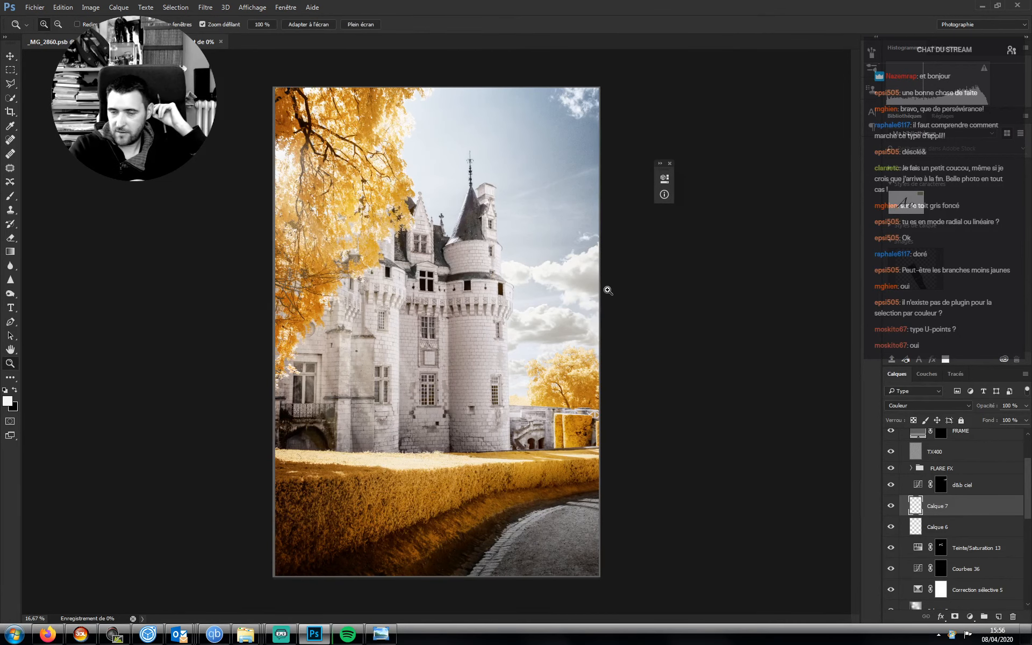
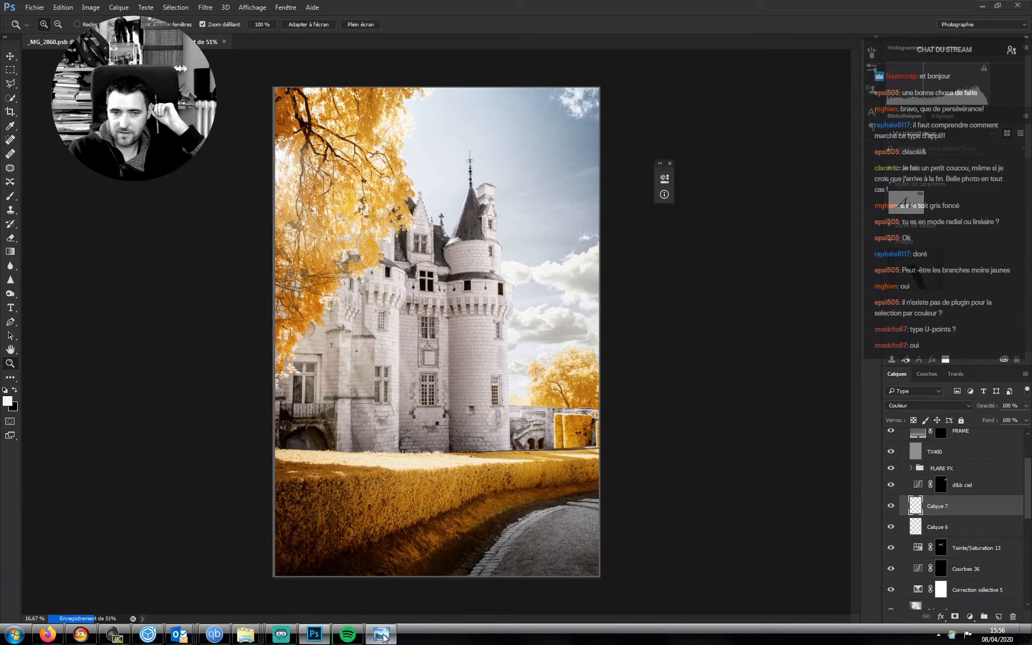
{"action": "left_click", "coordinate": [382, 636]}
{"action": "left_click", "coordinate": [383, 638]}
{"action": "right_click", "coordinate": [383, 638]}
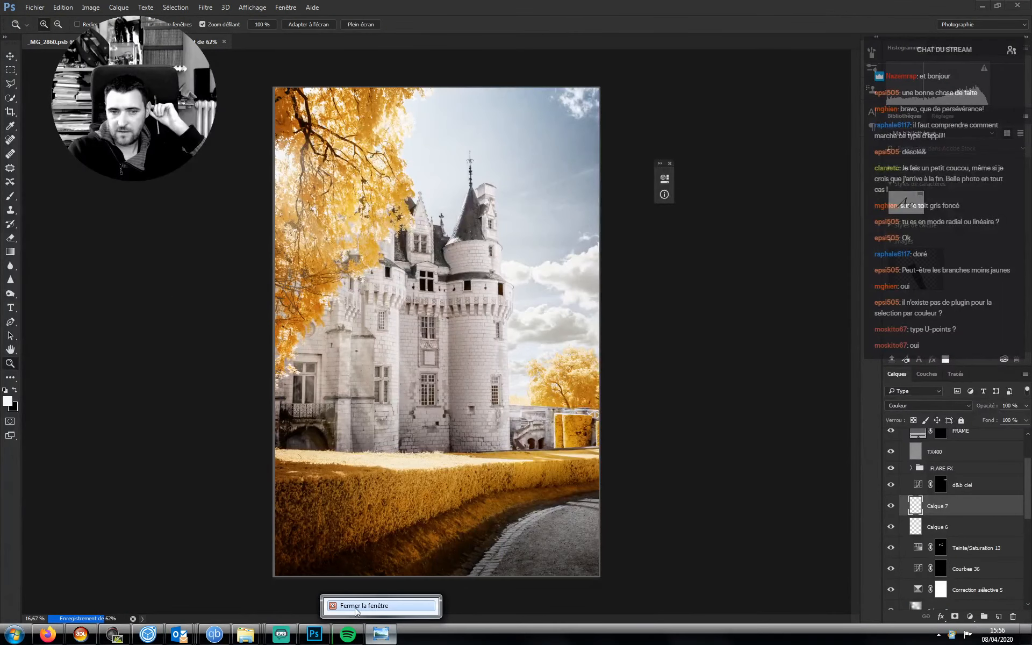
{"action": "left_click", "coordinate": [357, 606]}
{"action": "mouse_move", "coordinate": [322, 640]}
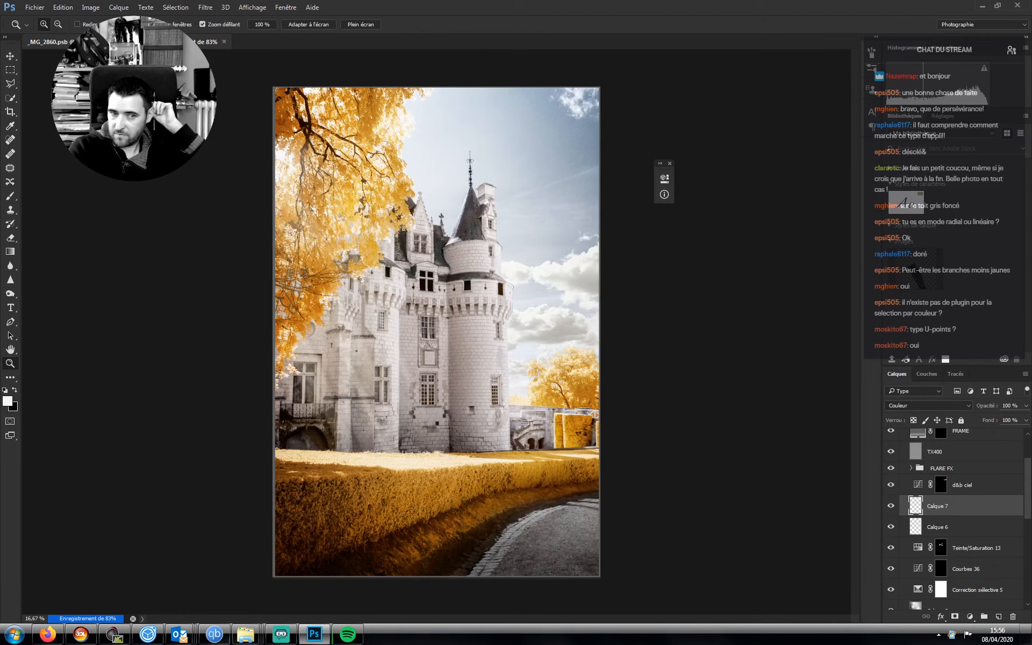
{"action": "left_click", "coordinate": [280, 636]}
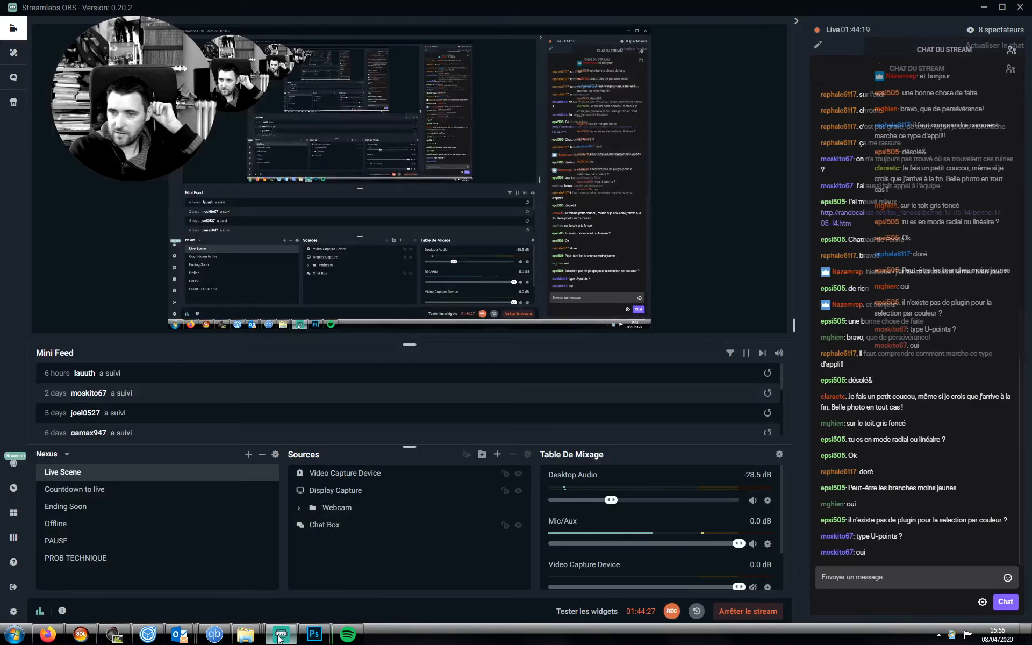
{"action": "left_click", "coordinate": [281, 635]}
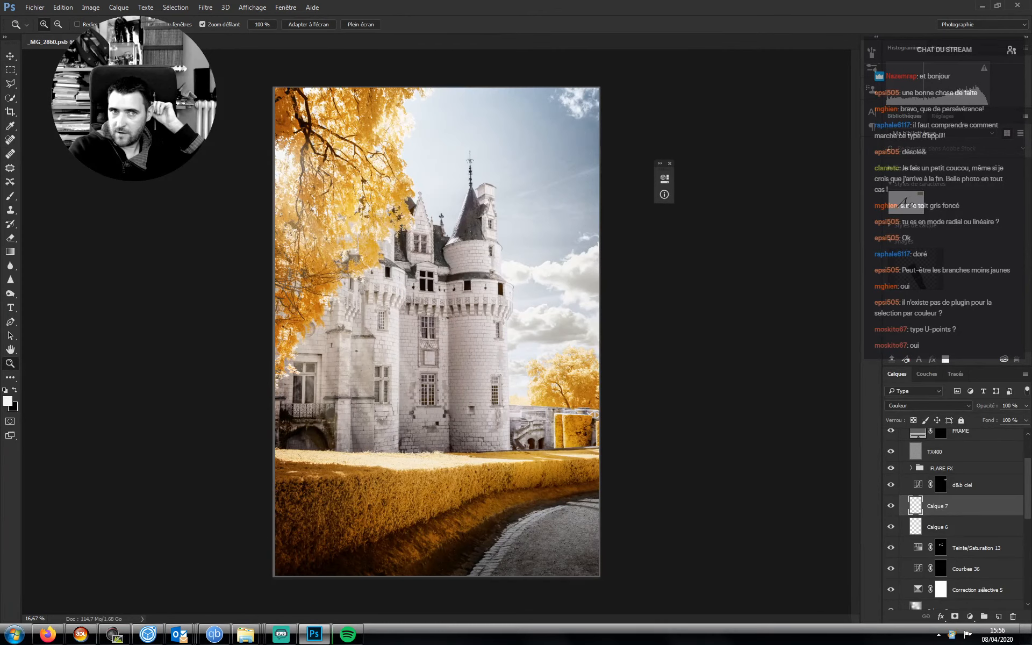
- Close the saved château document and restart Adobe Photoshop CC 2015.5
{"action": "key", "text": "ctrl+w"}
{"action": "left_click", "coordinate": [1023, 6]}
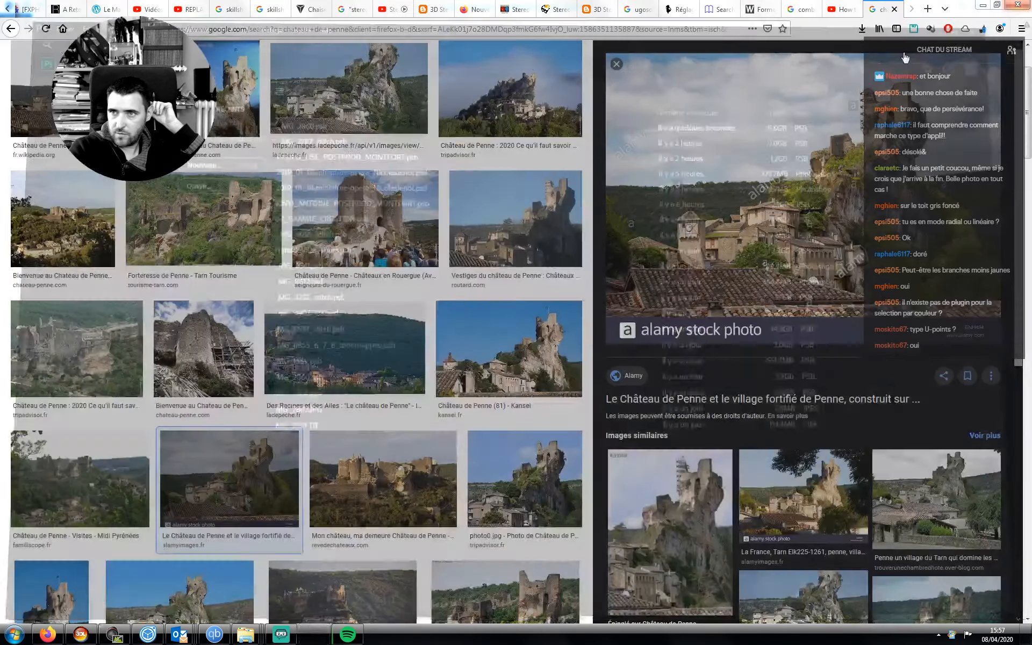
{"action": "left_click", "coordinate": [13, 634]}
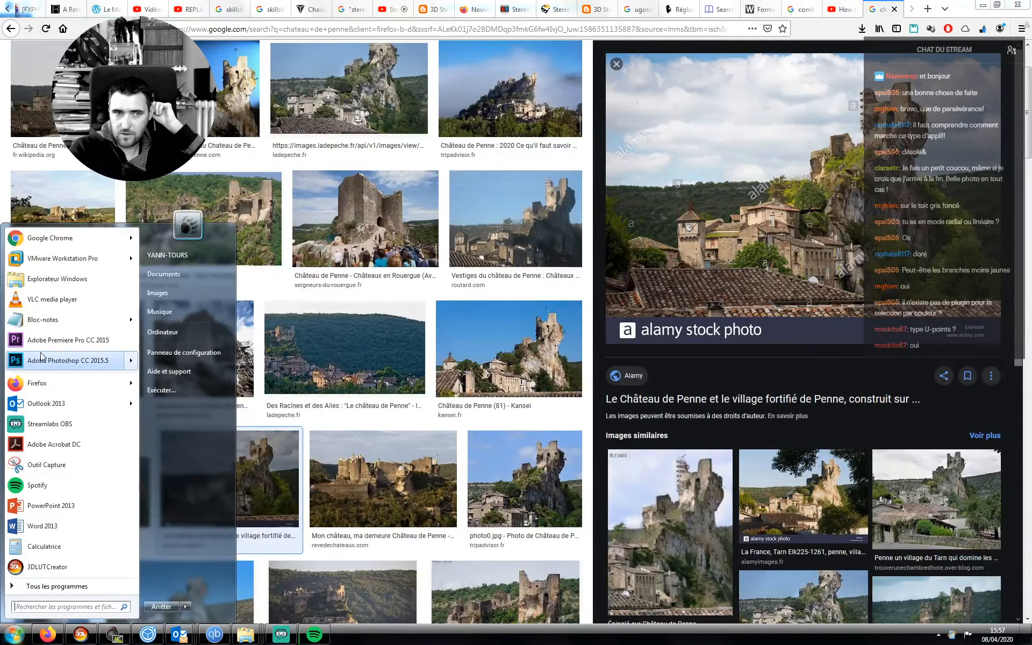
{"action": "left_click", "coordinate": [51, 361]}
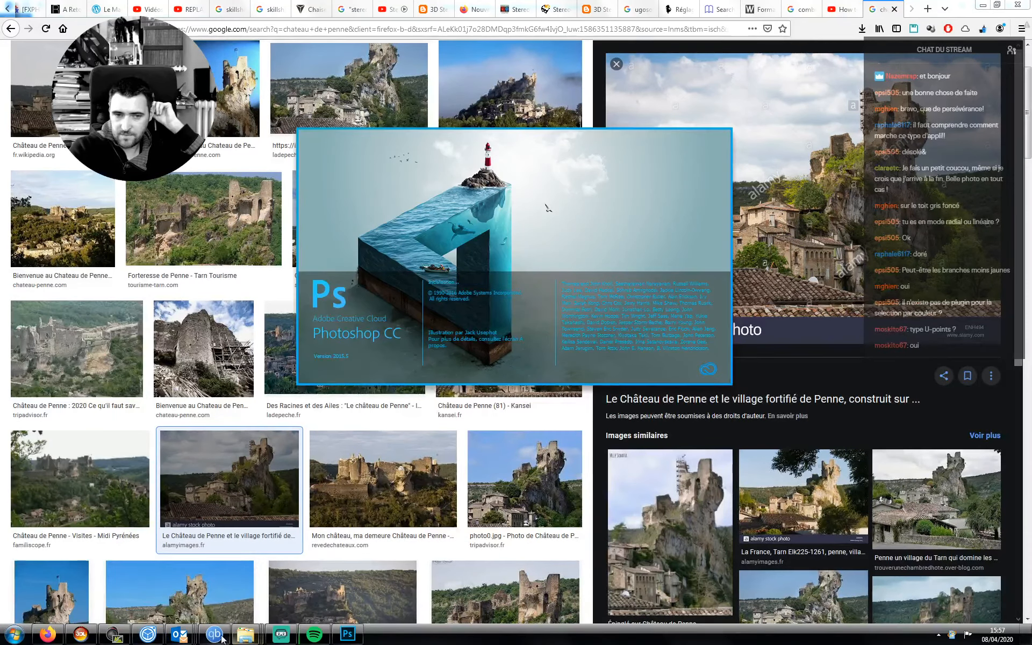
- Switch to the Windows Explorer results for *.psd OR *.psb and select _MG_2860.psb
{"action": "mouse_move", "coordinate": [243, 637]}
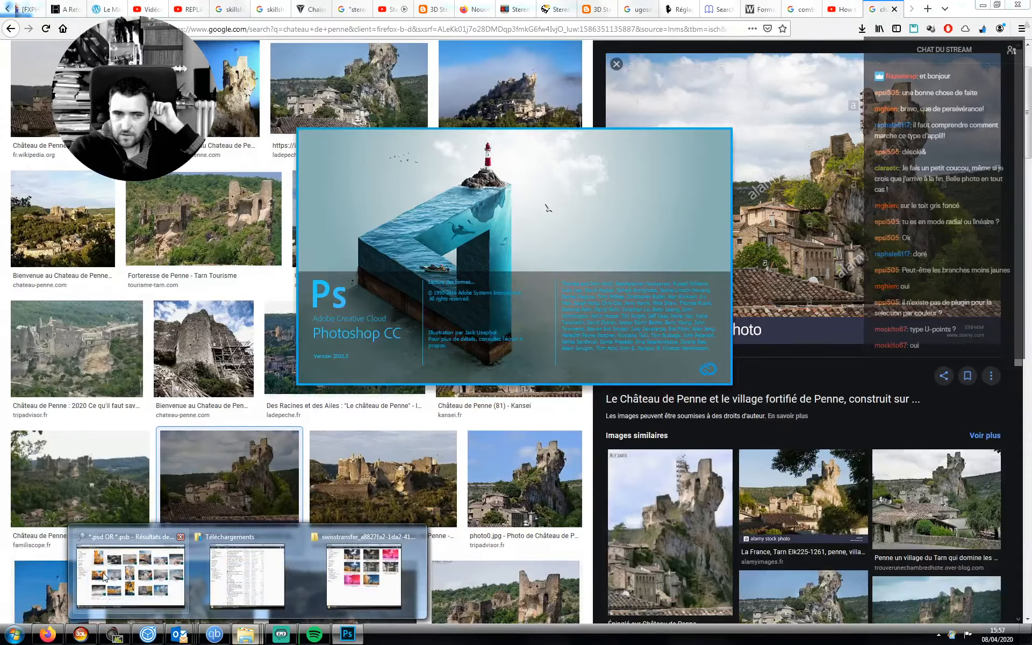
{"action": "left_click", "coordinate": [139, 570]}
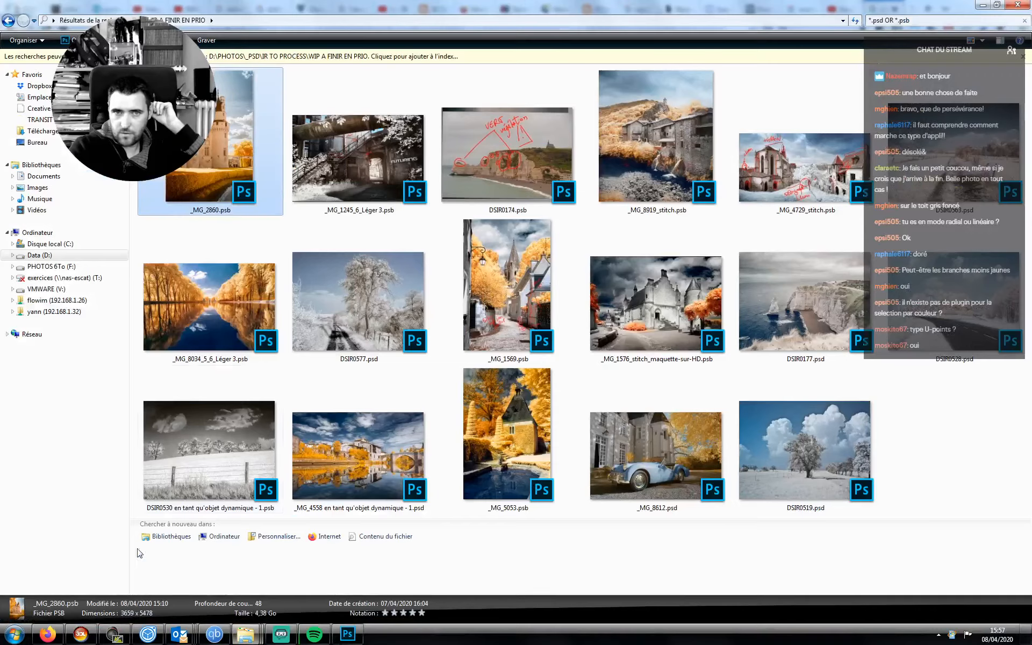
{"action": "left_click", "coordinate": [497, 311]}
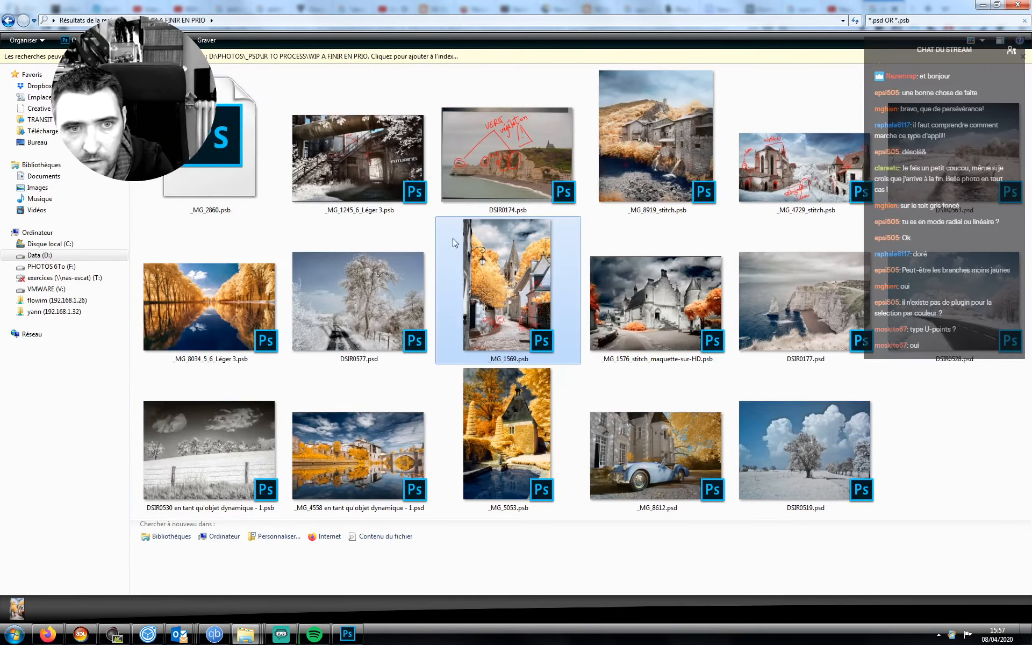
{"action": "left_click", "coordinate": [220, 149]}
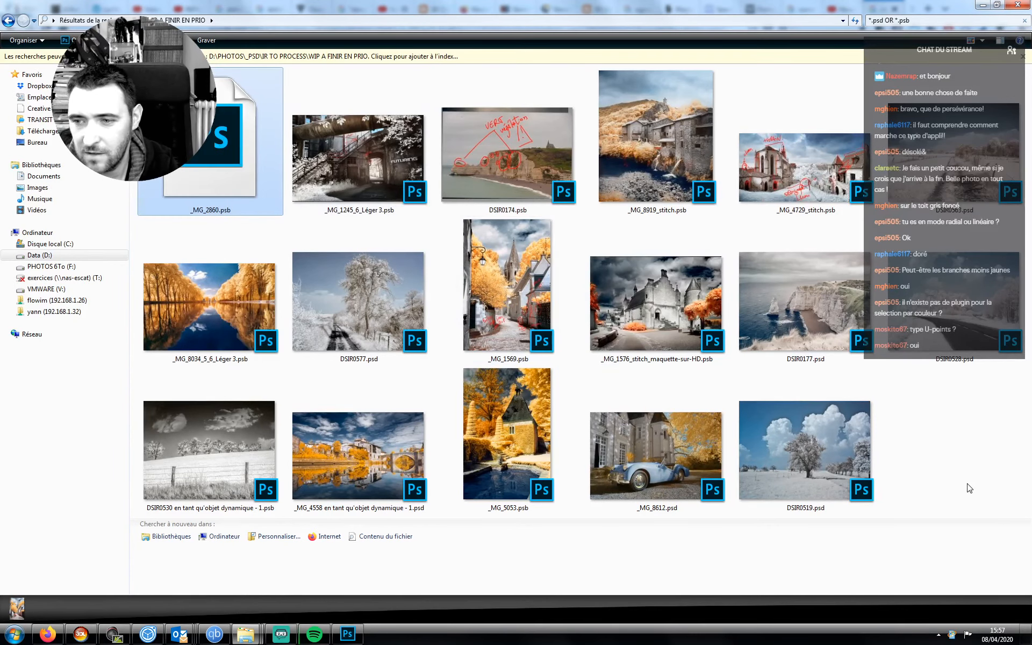
{"action": "left_click", "coordinate": [942, 467]}
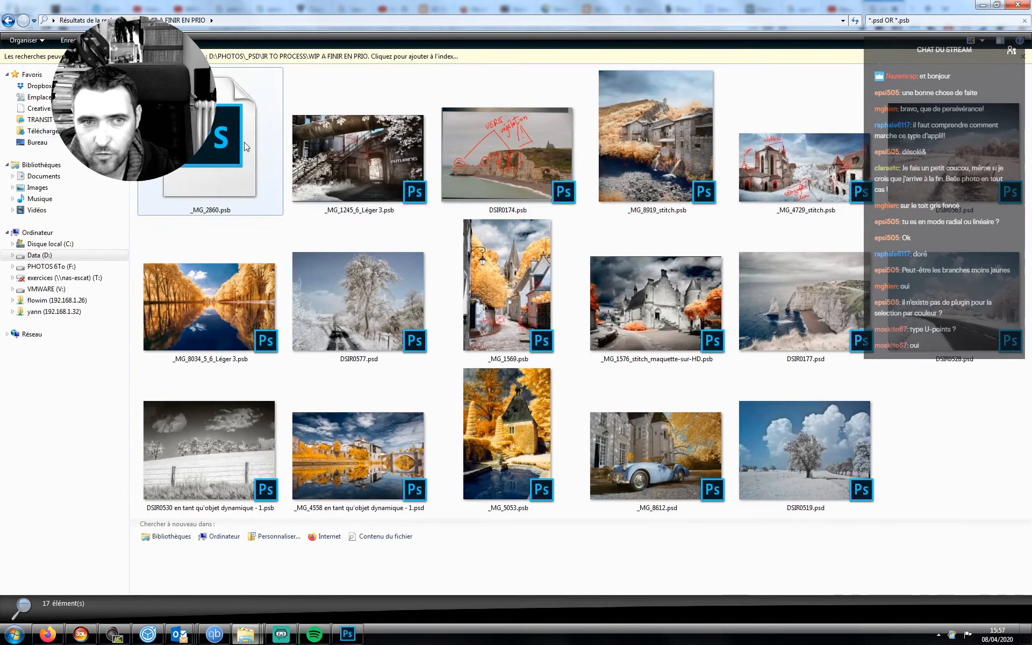
{"action": "left_click", "coordinate": [237, 177]}
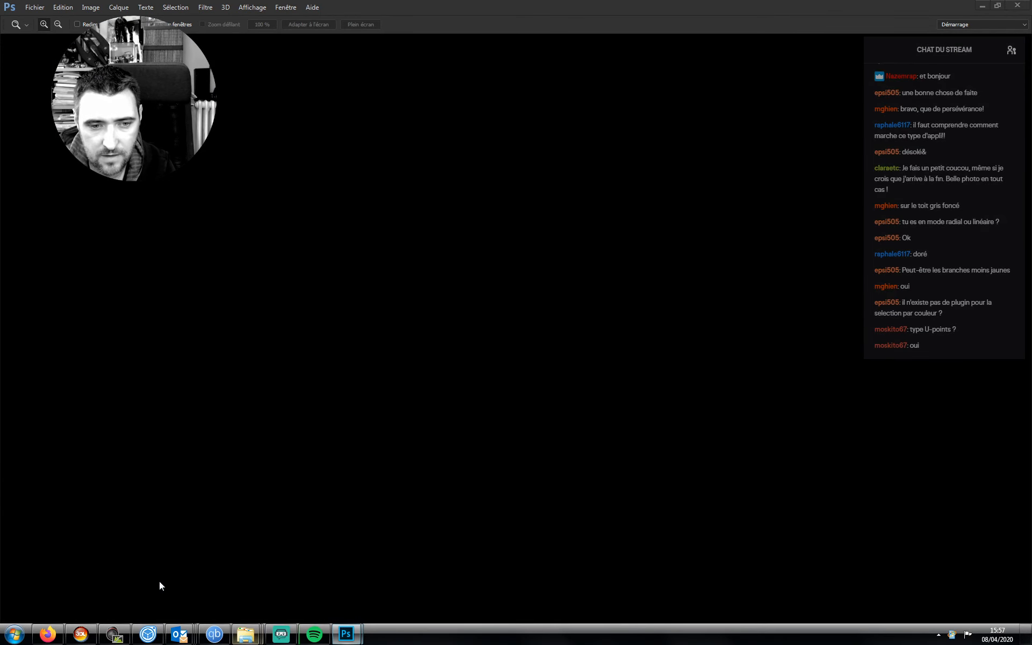
- Switch to Windows Explorer, go up to the _PSD folder, and browse the finished infrared photos in its DEF folder
{"action": "mouse_move", "coordinate": [246, 634]}
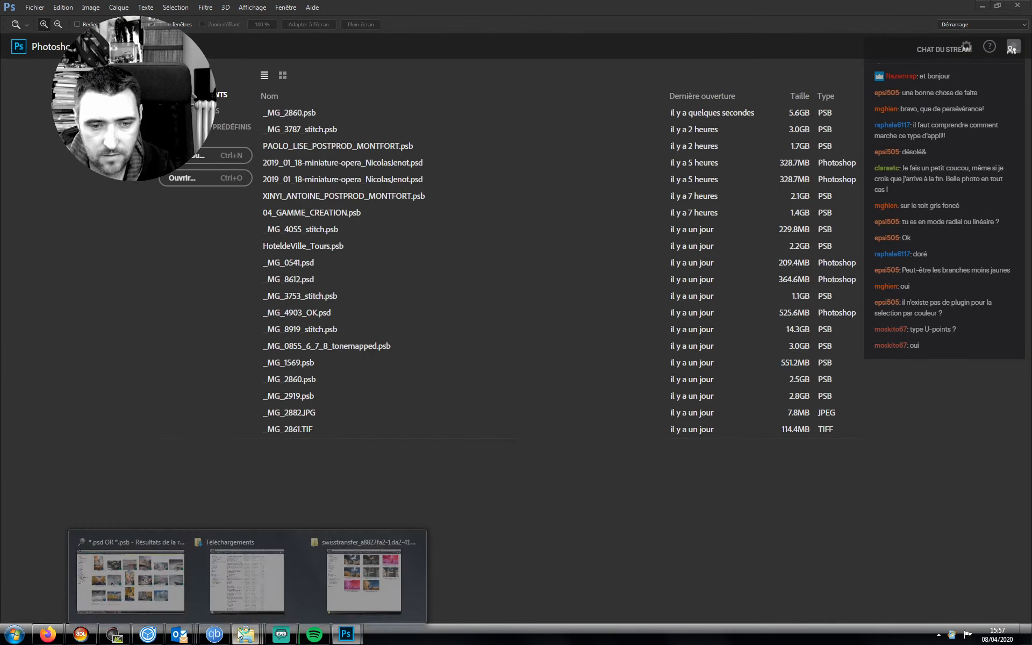
{"action": "left_click", "coordinate": [142, 574]}
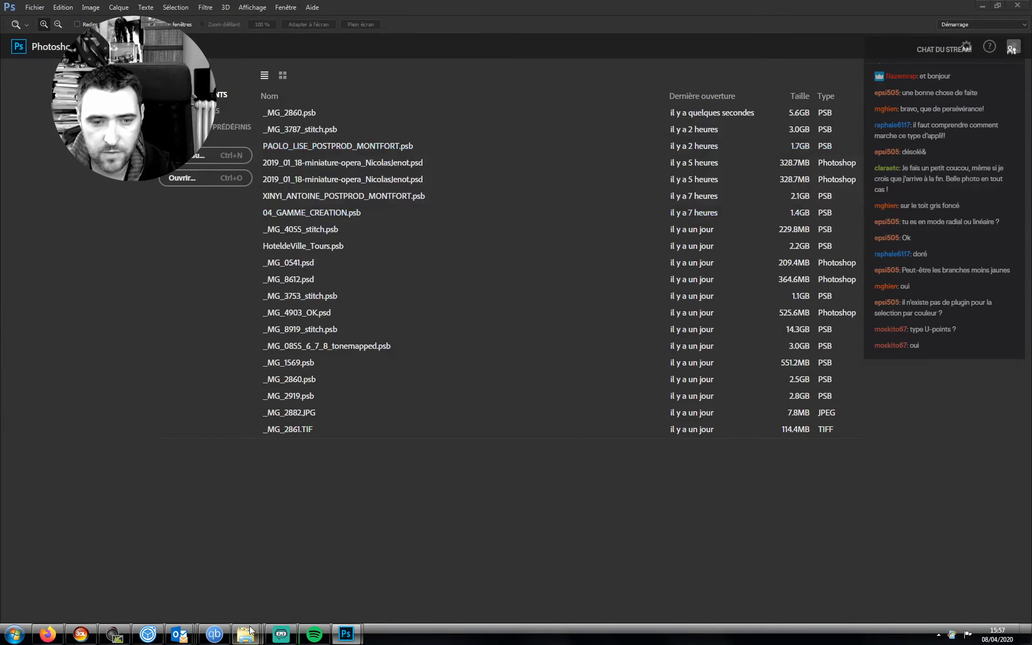
{"action": "mouse_move", "coordinate": [250, 632]}
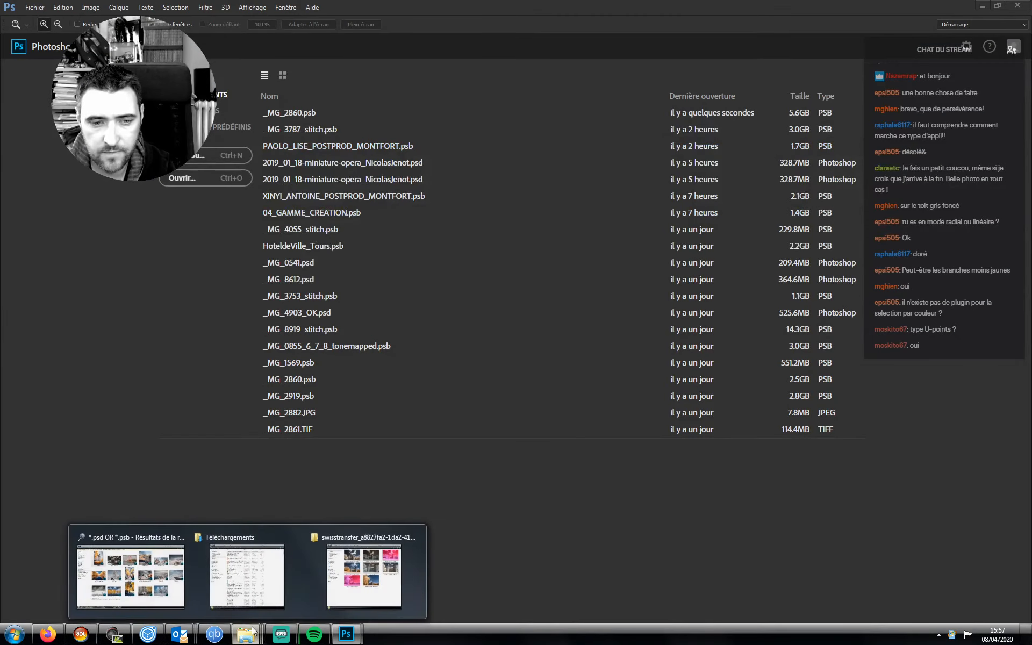
{"action": "left_click", "coordinate": [137, 586]}
{"action": "key", "text": "BackSpace"}
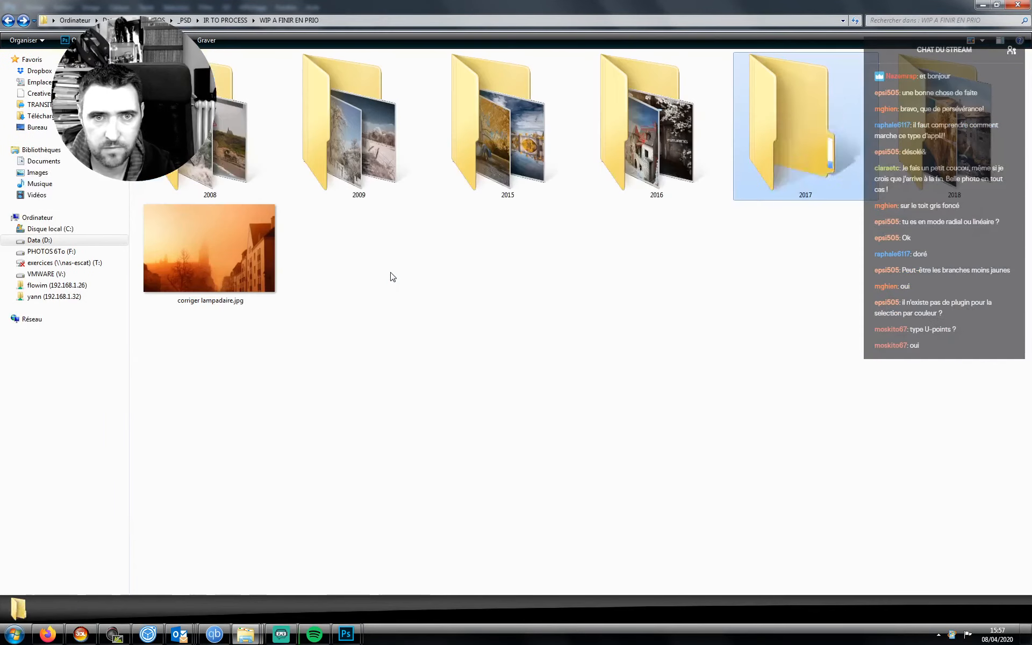
{"action": "key", "text": "BackSpace"}
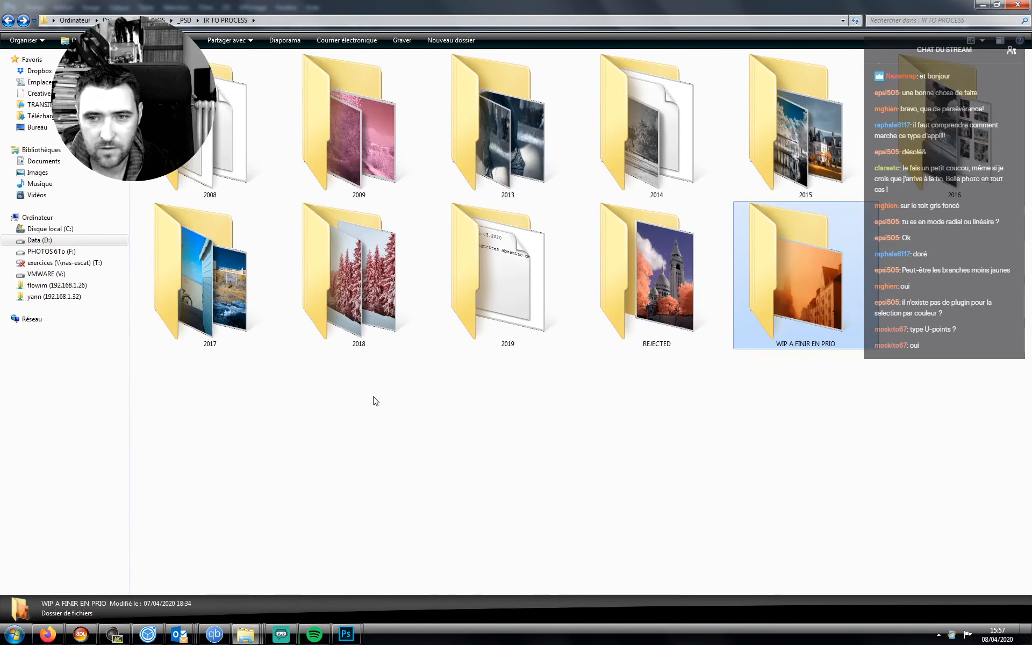
{"action": "key", "text": "BackSpace"}
{"action": "double_click", "coordinate": [225, 143]}
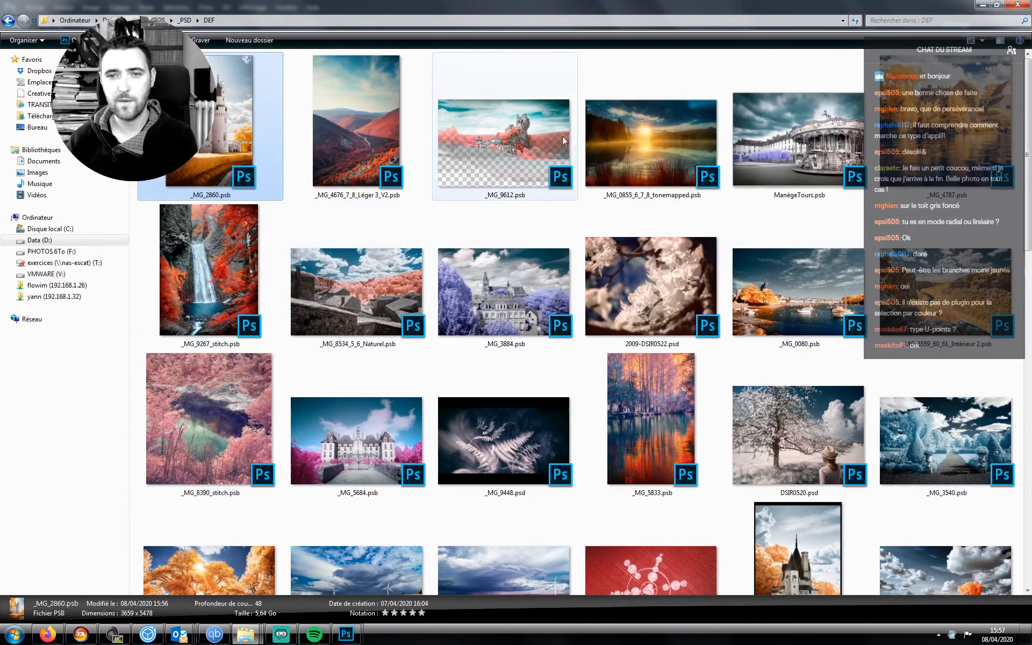
{"action": "left_click", "coordinate": [373, 306]}
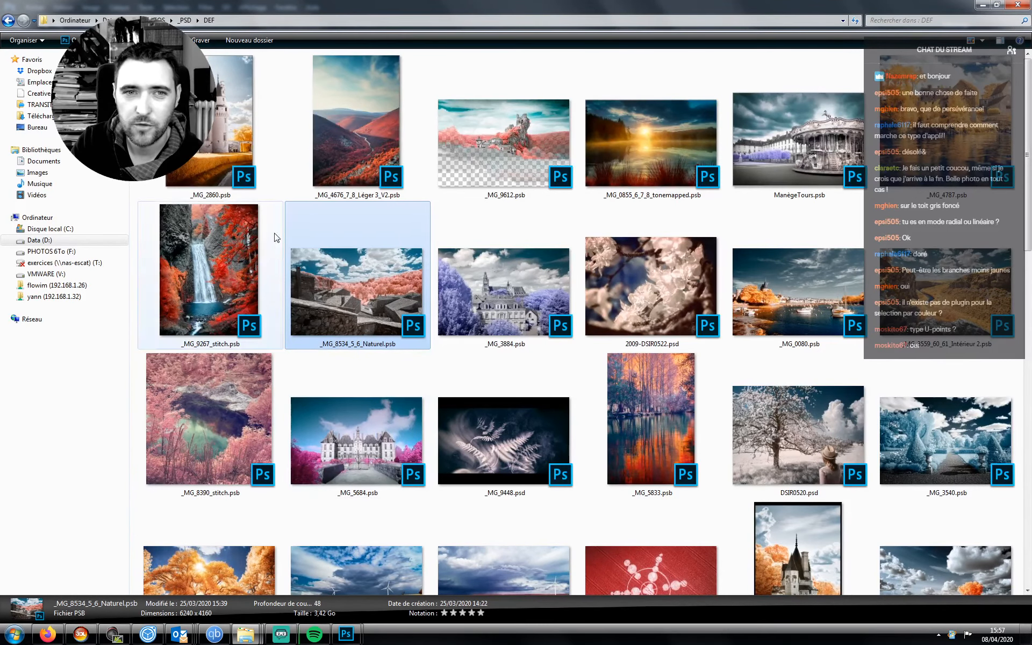
{"action": "left_click", "coordinate": [357, 183]}
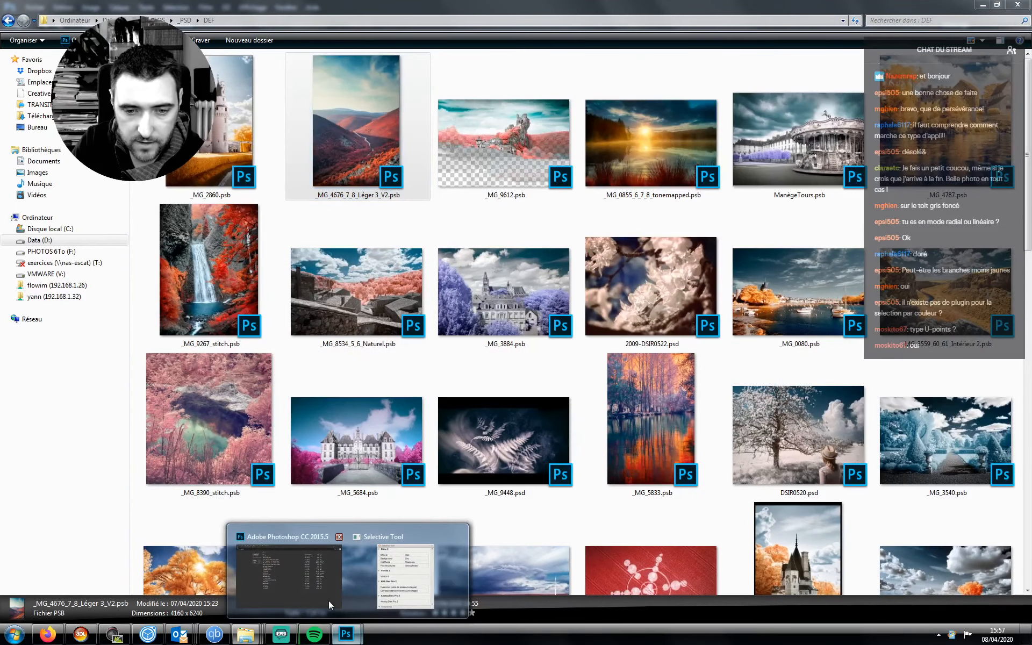
- Close Photoshop's Selective Tool window and bring the swisstransfer folder forward in Windows Explorer, with its thumbnails unobstructed
{"action": "left_click", "coordinate": [348, 634]}
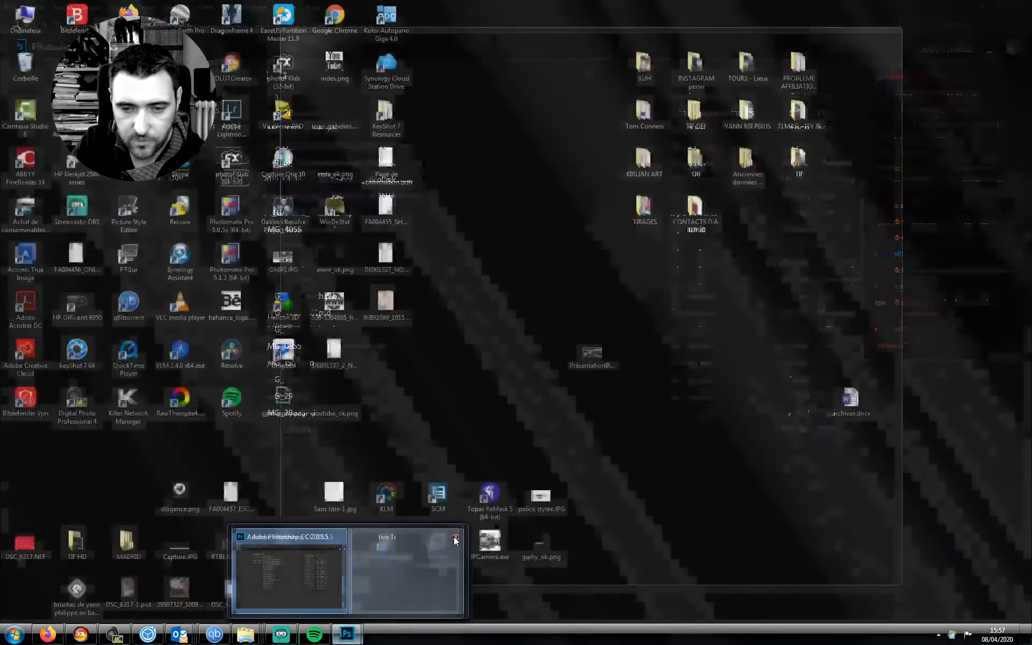
{"action": "left_click", "coordinate": [454, 537]}
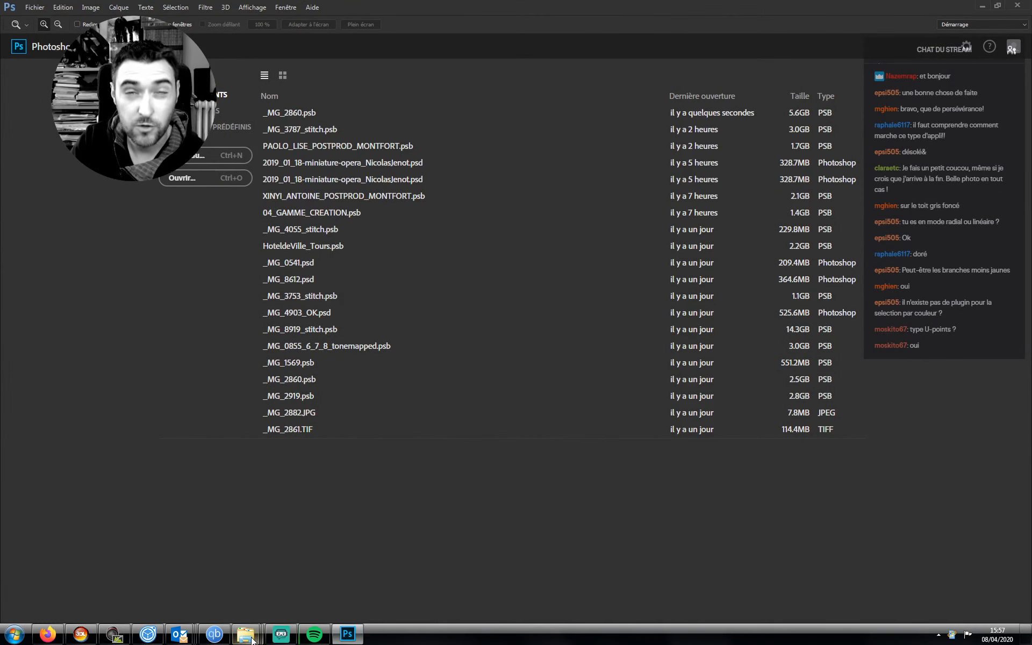
{"action": "mouse_move", "coordinate": [246, 634]}
{"action": "left_click", "coordinate": [363, 576]}
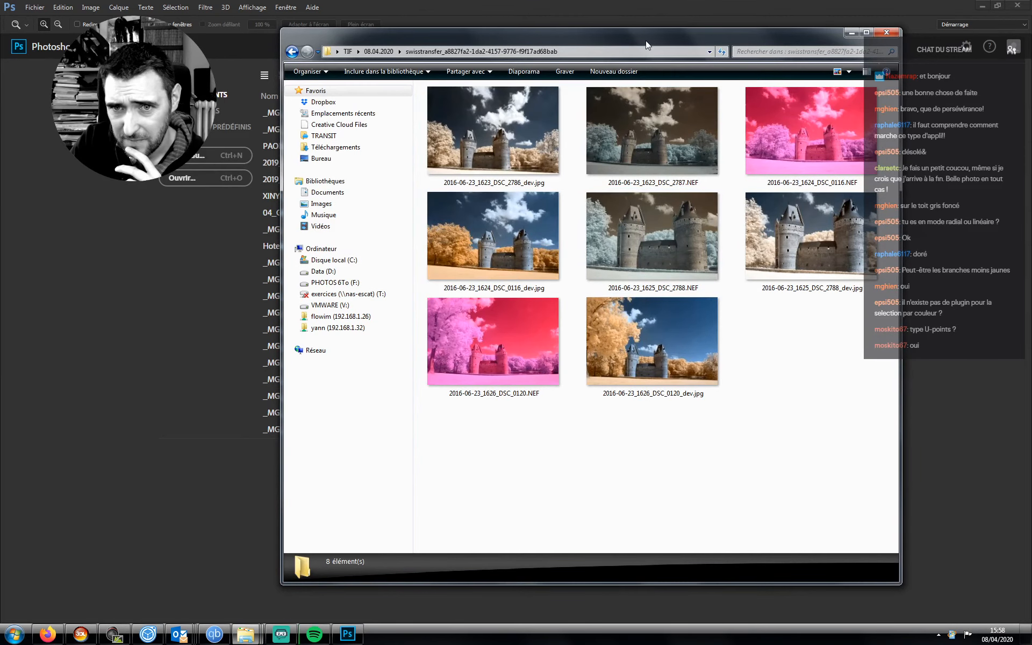
{"action": "left_click_drag", "start_coordinate": [647, 41], "coordinate": [415, 72]}
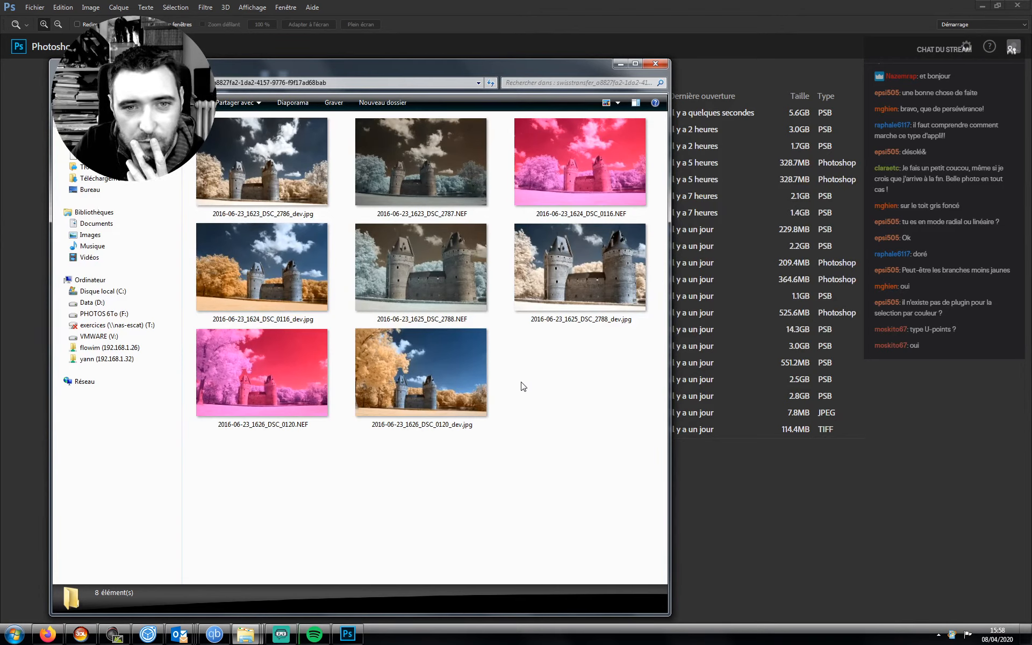
- Preview 2016-06-23_1623_DSC_2786_dev.jpg at full size in the Windows photo viewer and return to the folder
{"action": "left_click", "coordinate": [461, 291]}
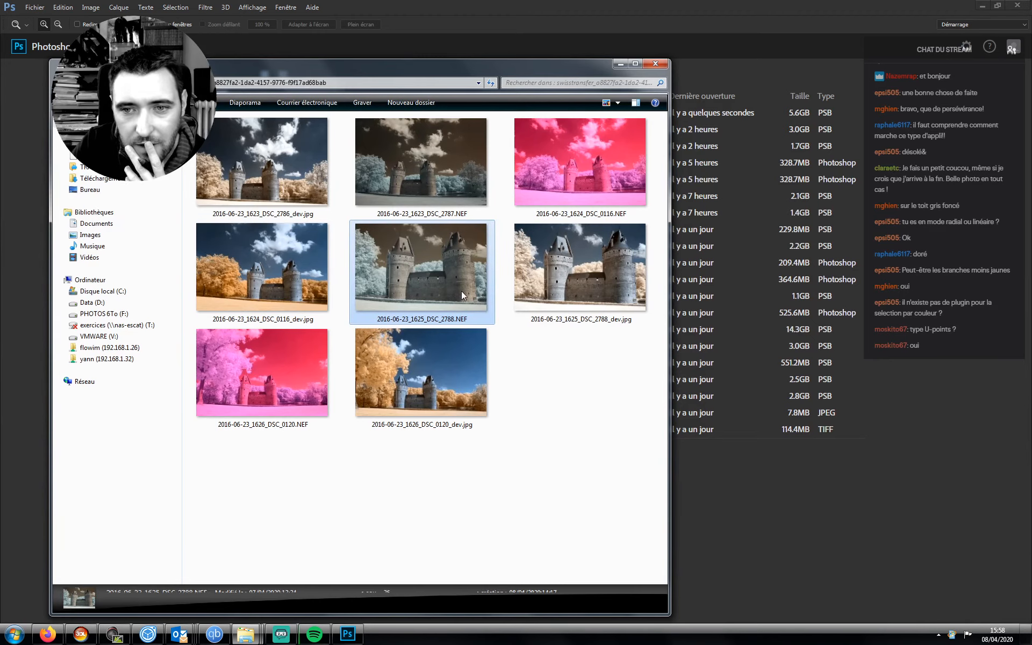
{"action": "double_click", "coordinate": [260, 150]}
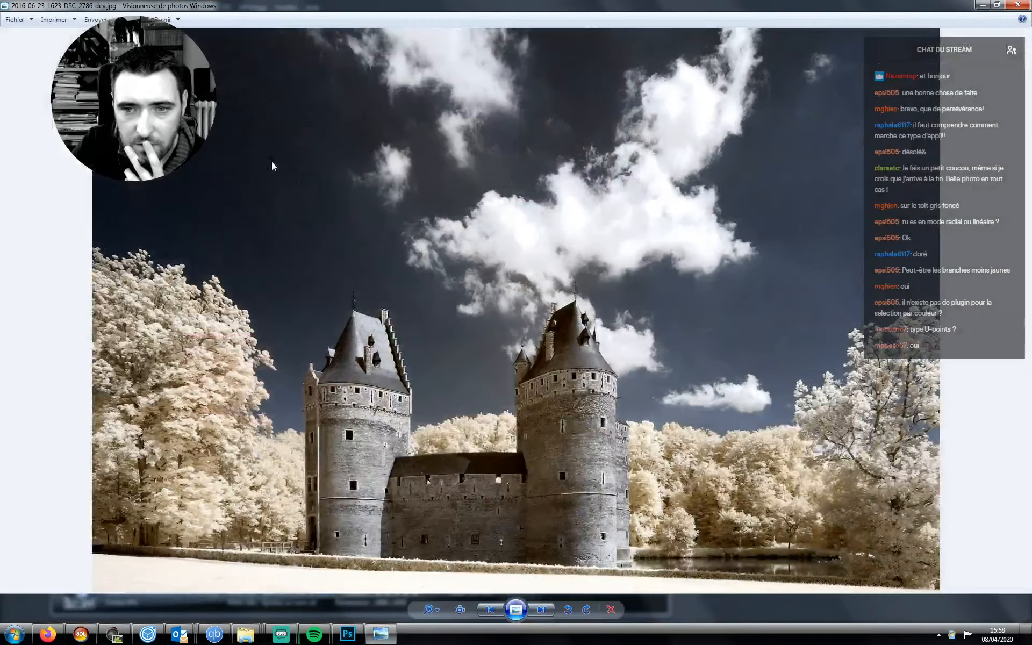
{"action": "left_click", "coordinate": [1018, 4]}
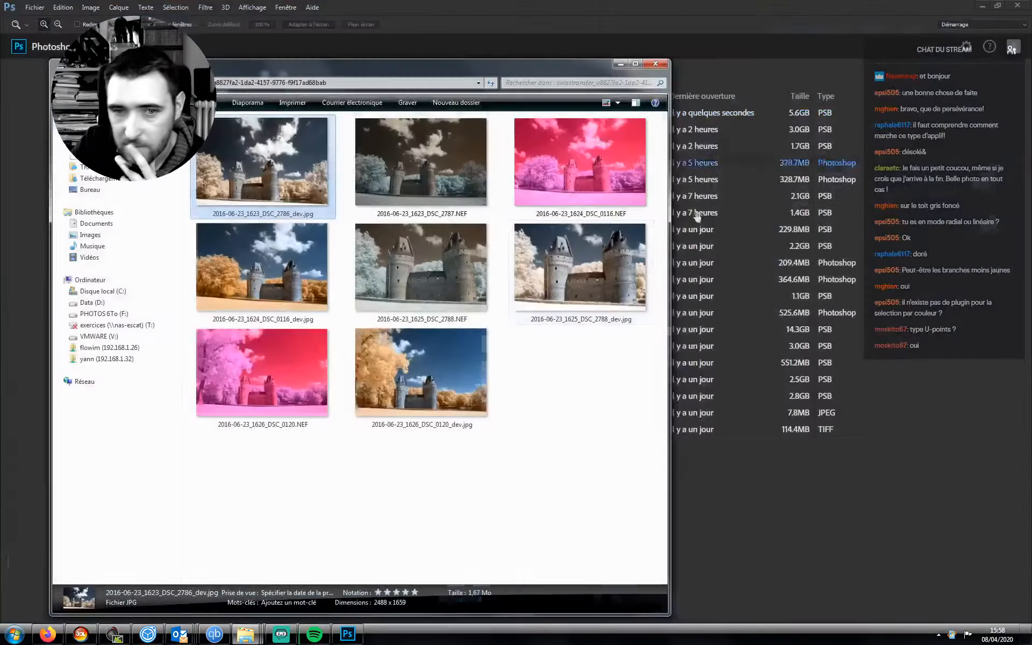
- Select the four _dev.jpg castle photos in the swisstransfer folder and open them together in Photoshop
{"action": "left_click", "coordinate": [618, 285], "text": "ctrl"}
{"action": "left_click", "coordinate": [465, 382], "text": "ctrl"}
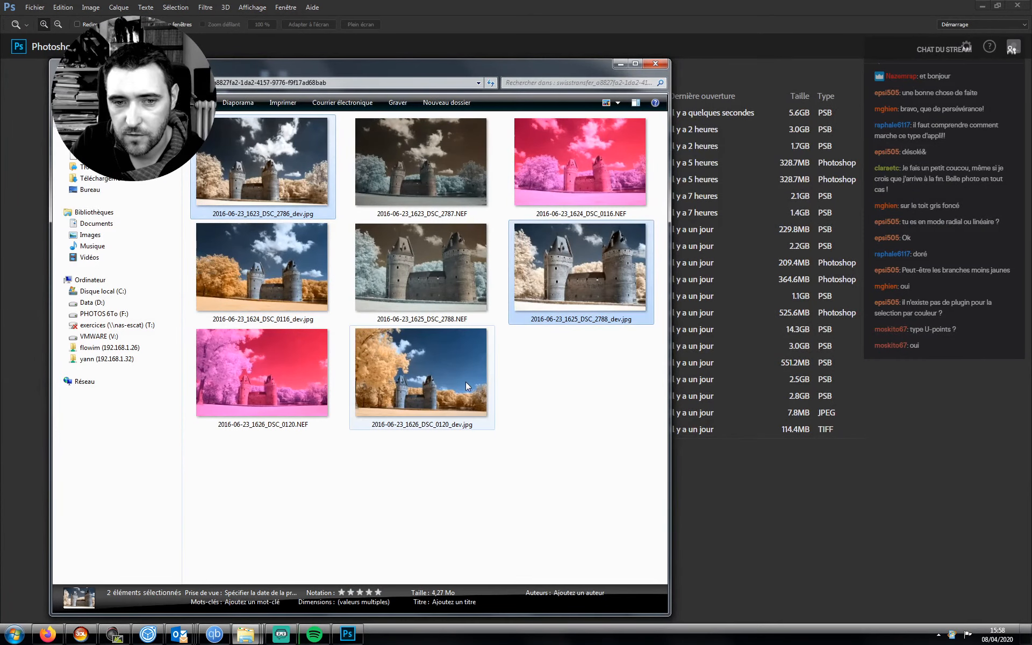
{"action": "left_click", "coordinate": [321, 317], "text": "ctrl"}
{"action": "left_click_drag", "start_coordinate": [465, 376], "coordinate": [731, 508]}
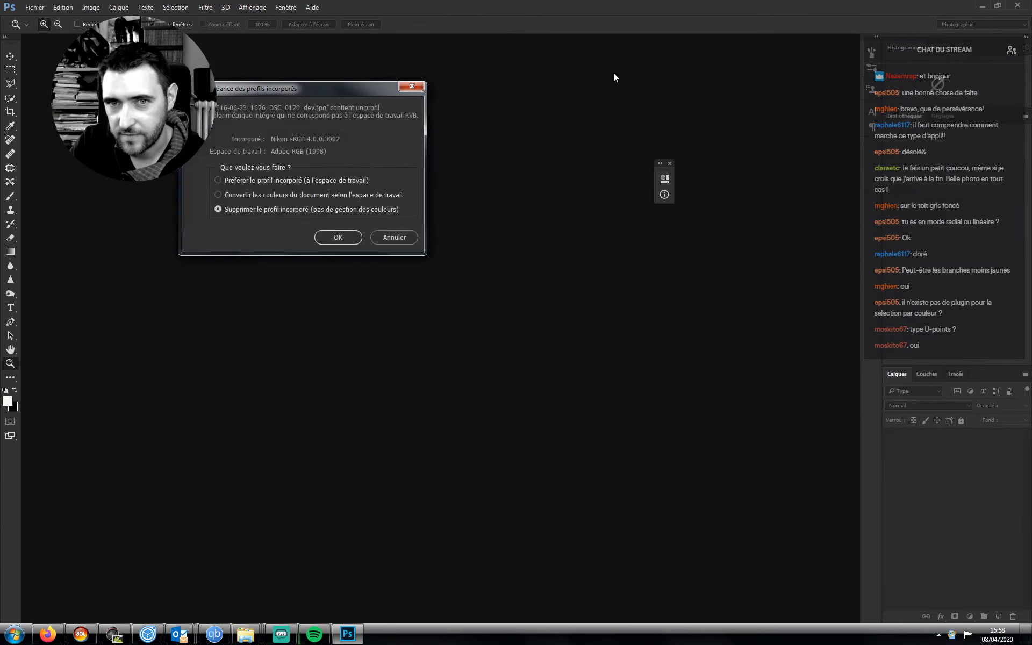
- Keep the embedded Nikon sRGB 4.0.0.3002 profile instead of the working space for each of the four opened photos
{"action": "left_click", "coordinate": [291, 180]}
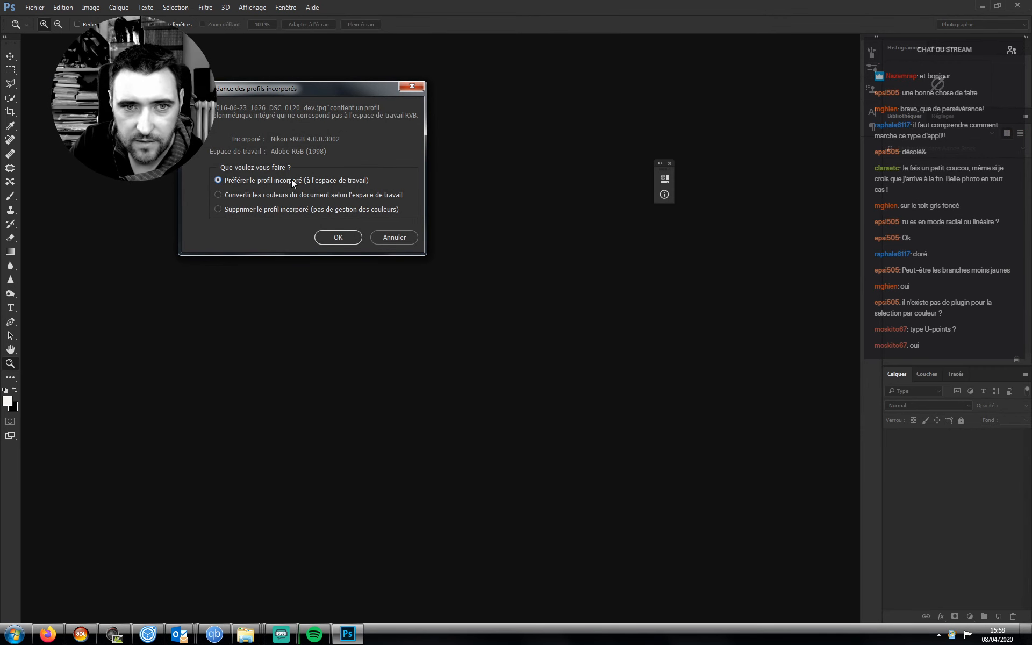
{"action": "key", "text": "Return"}
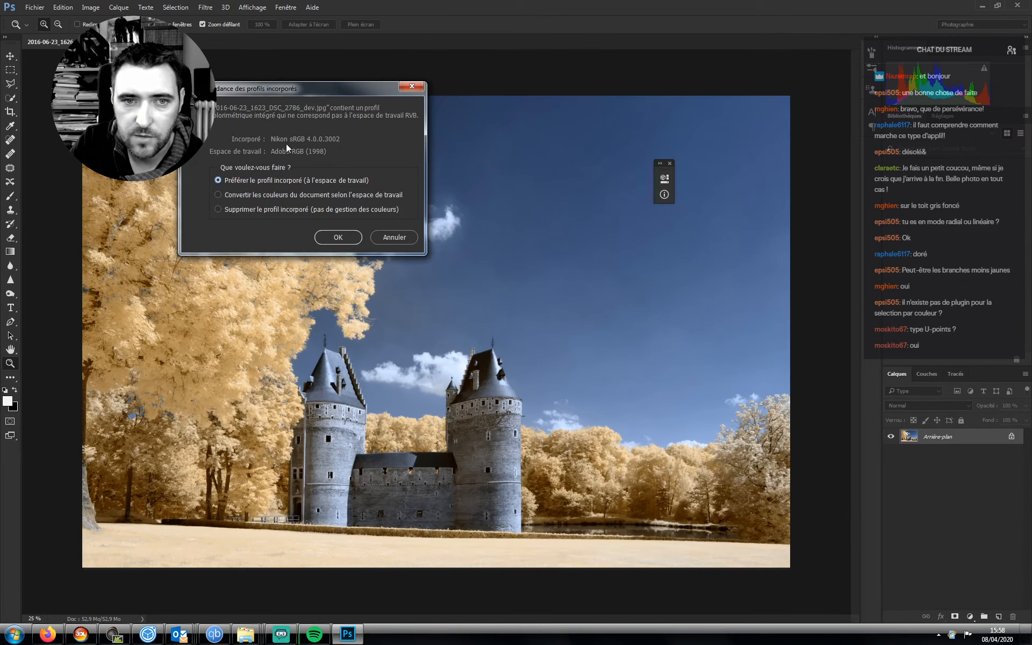
{"action": "key", "text": "Return"}
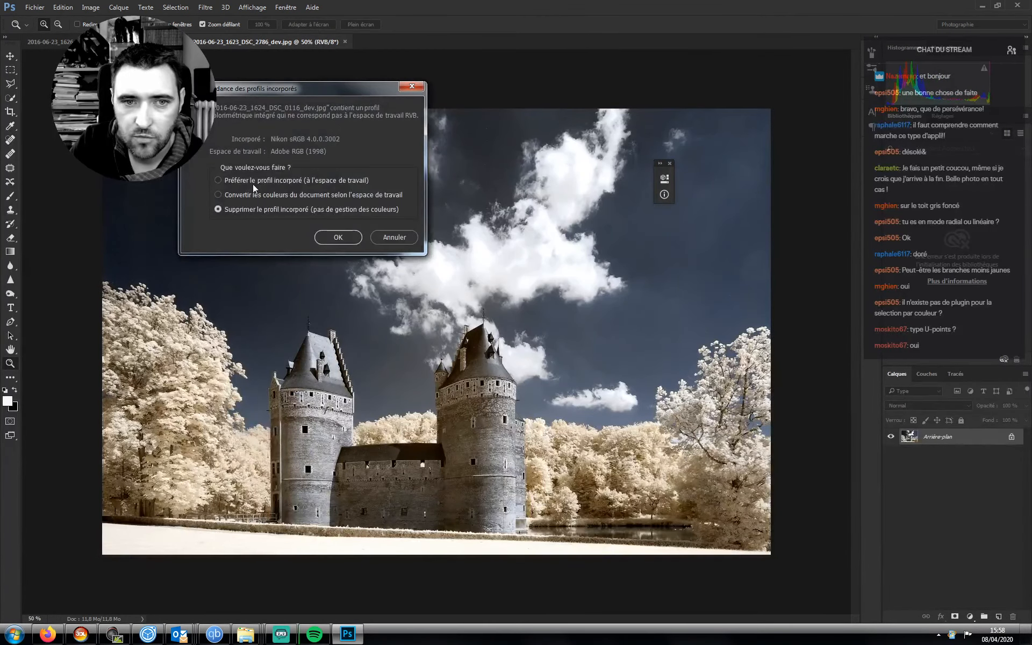
{"action": "left_click", "coordinate": [252, 182]}
{"action": "key", "text": "Return"}
{"action": "left_click", "coordinate": [259, 185]}
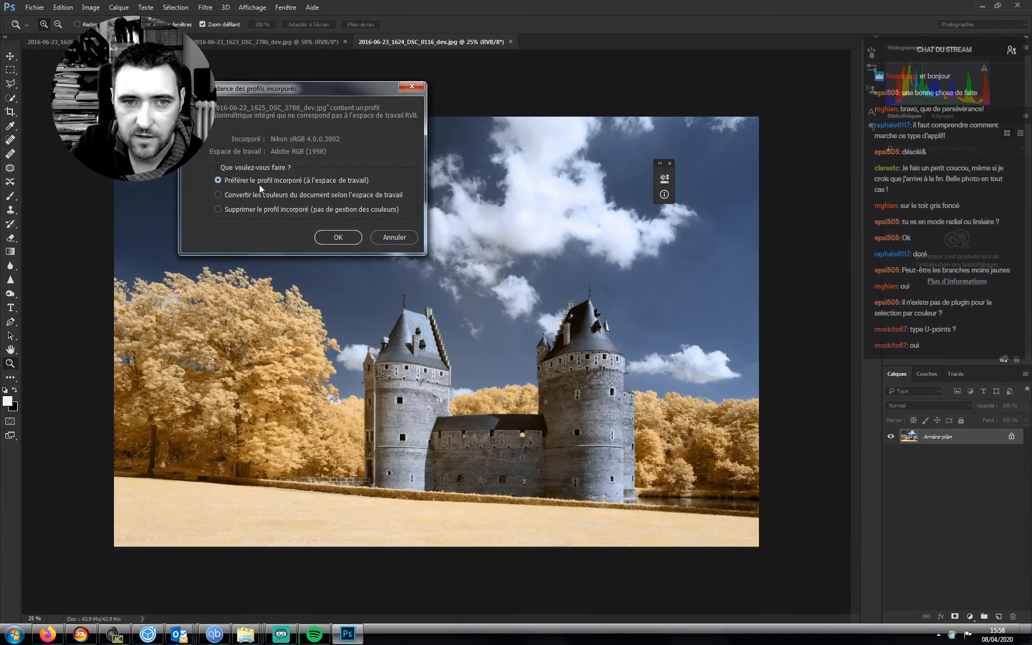
{"action": "key", "text": "Return"}
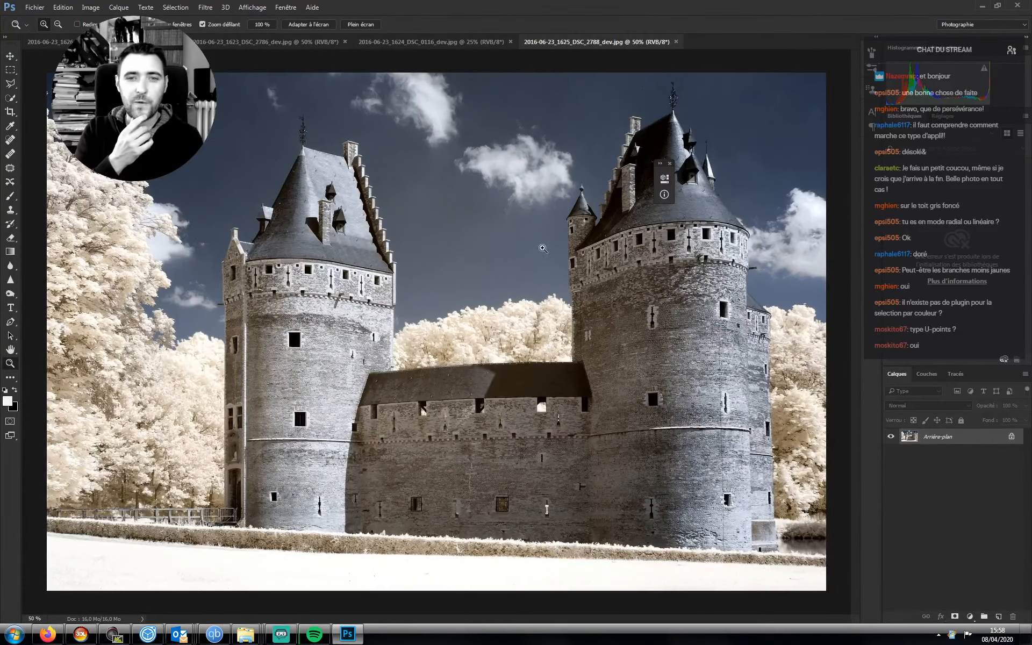
- Compare the four open castle photos by viewing each document in turn
{"action": "left_click", "coordinate": [428, 41]}
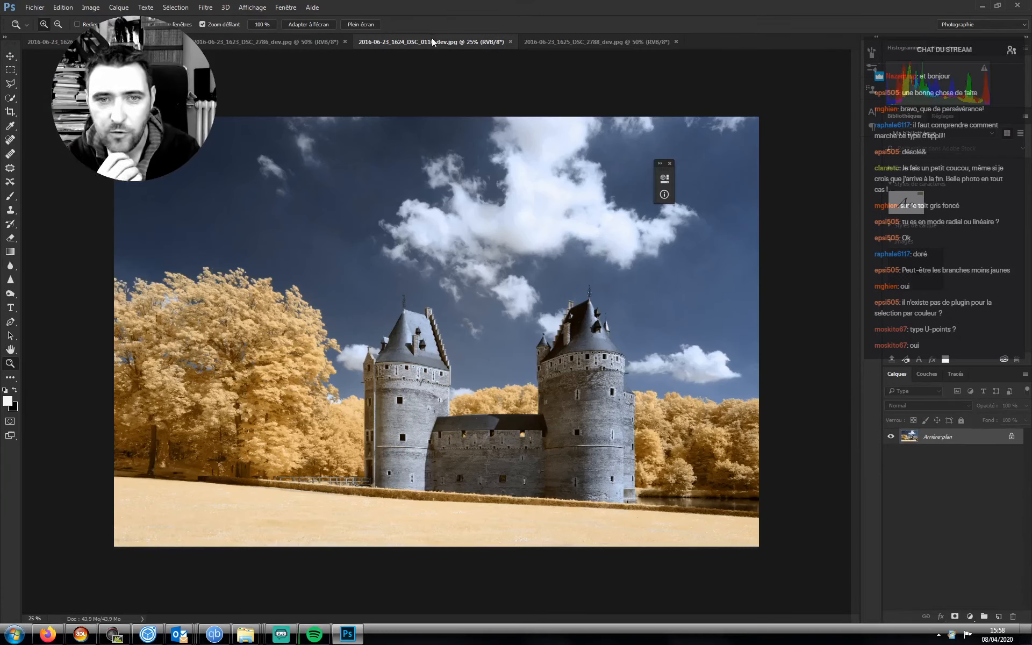
{"action": "left_click", "coordinate": [259, 41]}
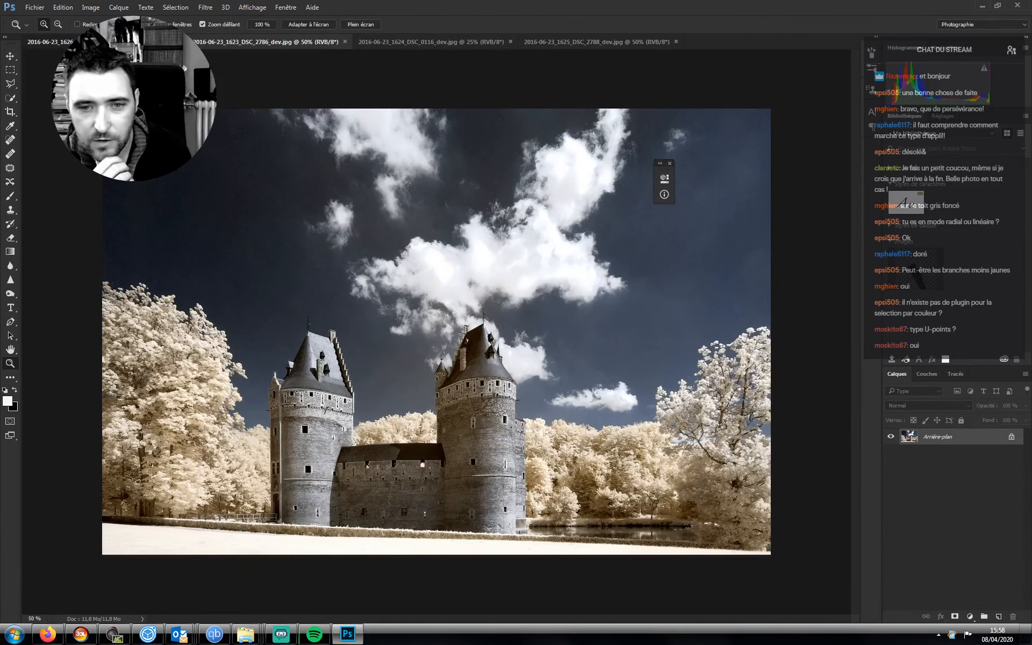
{"action": "left_click", "coordinate": [134, 41]}
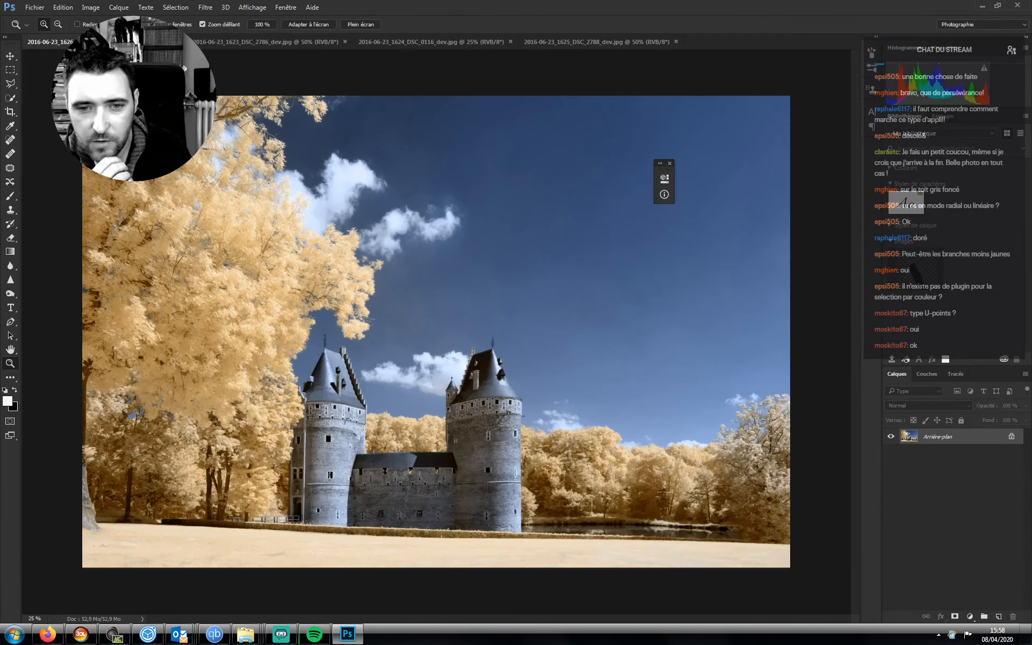
{"action": "left_click", "coordinate": [225, 42]}
{"action": "left_click", "coordinate": [391, 43]}
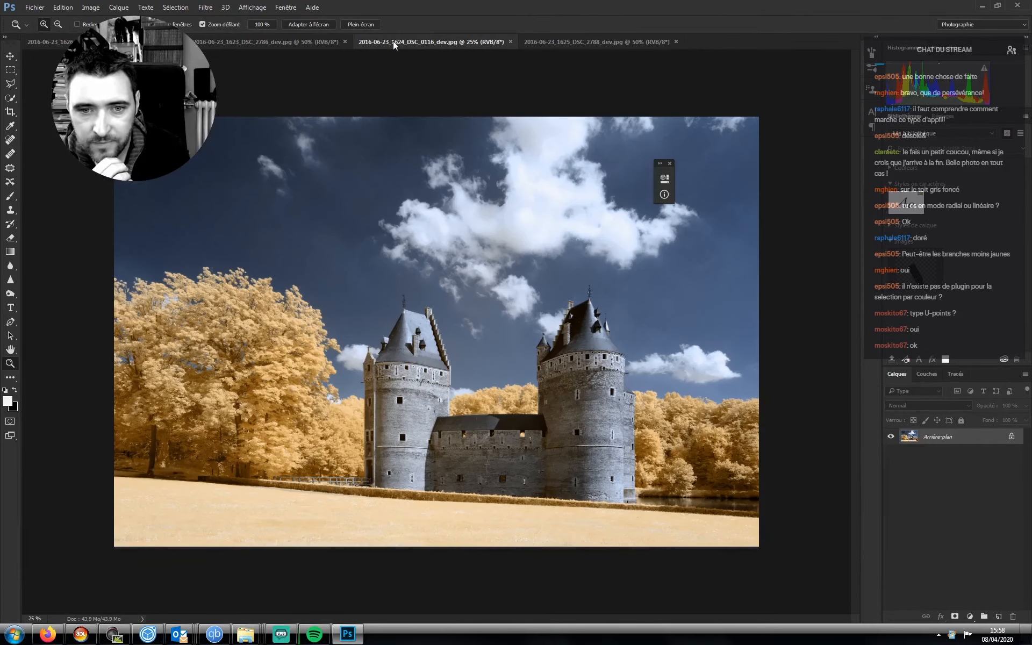
{"action": "left_click", "coordinate": [550, 42]}
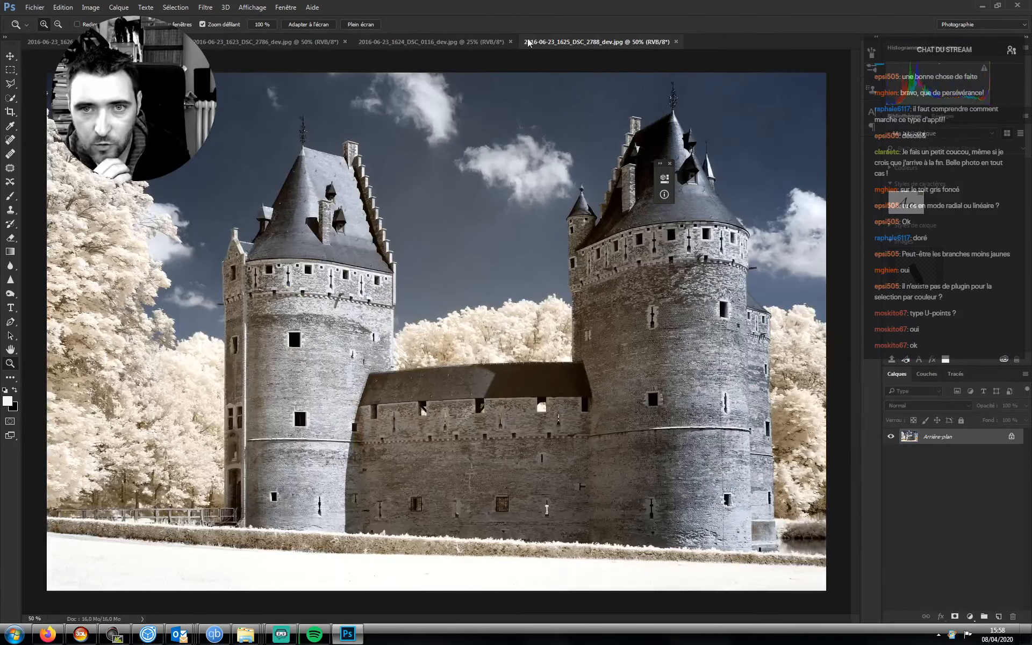
{"action": "left_click", "coordinate": [468, 41]}
- Close 2016-06-23_1626_DSC_0120_dev.jpg and view the whole of 2016-06-23_1625_DSC_2788_dev.jpg
{"action": "left_click_drag", "start_coordinate": [134, 42], "coordinate": [383, 32]}
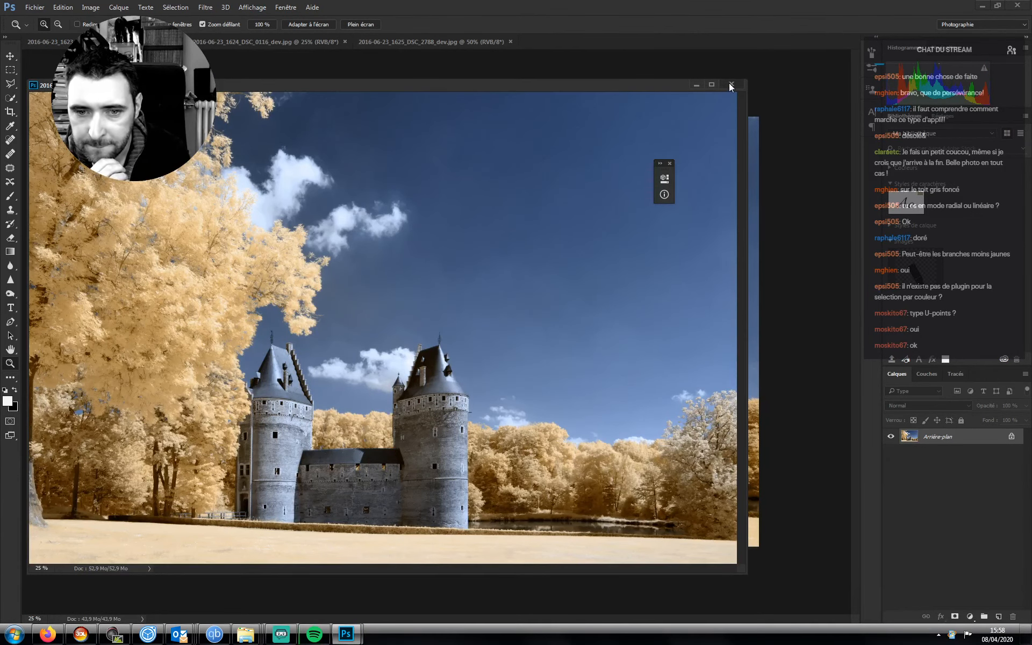
{"action": "left_click", "coordinate": [732, 85]}
{"action": "left_click", "coordinate": [382, 43]}
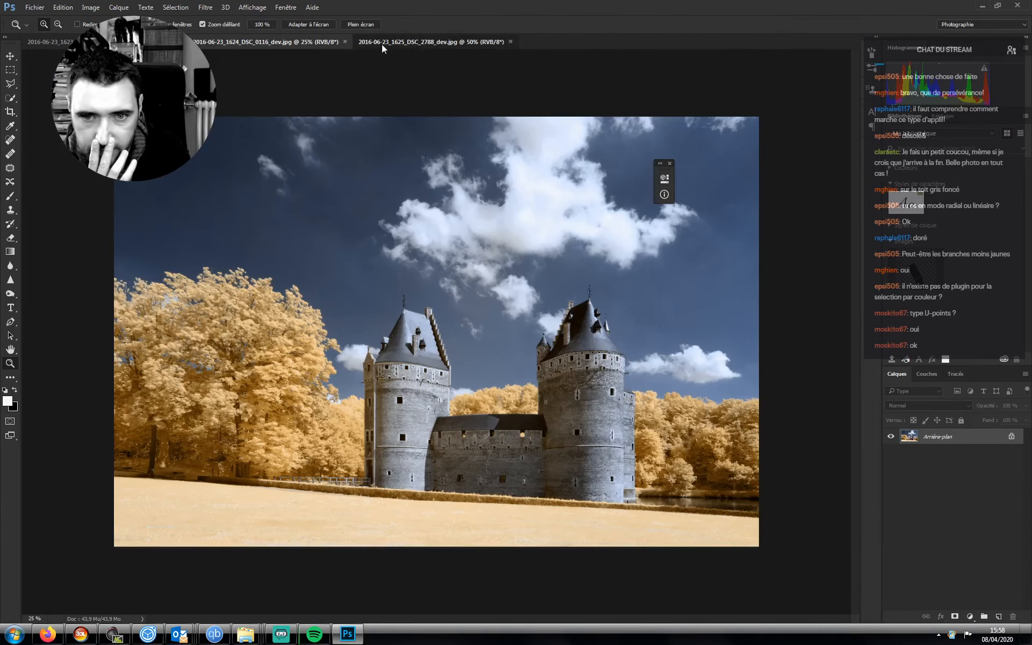
{"action": "left_click_drag", "start_coordinate": [272, 156], "coordinate": [245, 156]}
- Compare the 1623_DSC_2786 and 1624_DSC_0116 castle photos, and close 2016-06-23_1624_DSC_0116_dev.jpg
{"action": "key", "text": "ctrl+Tab"}
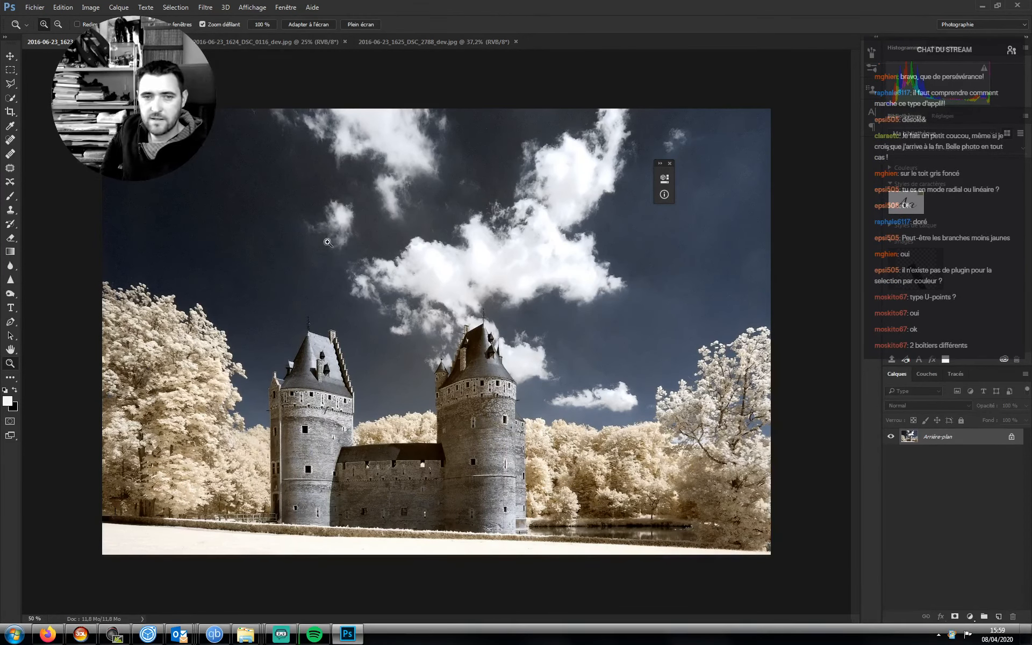
{"action": "left_click", "coordinate": [294, 42]}
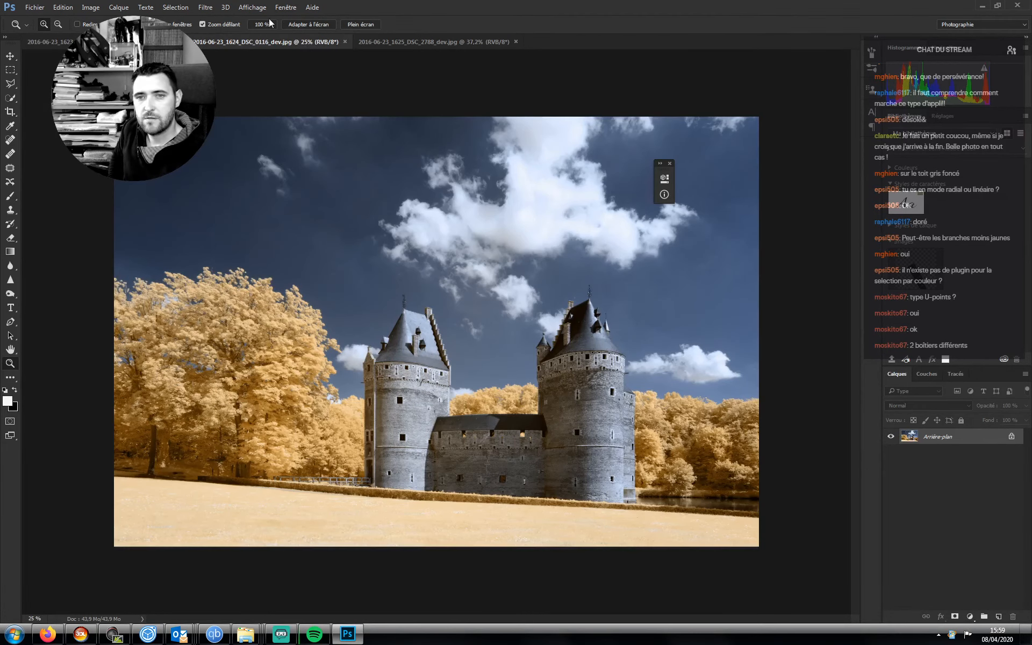
{"action": "left_click", "coordinate": [134, 42]}
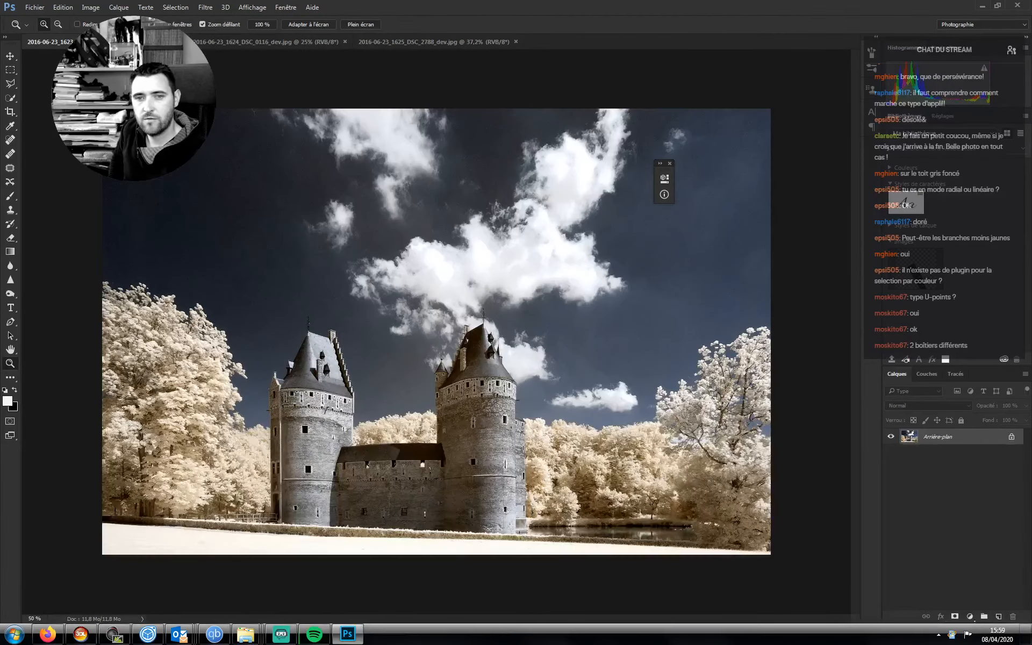
{"action": "left_click", "coordinate": [243, 43]}
{"action": "left_click", "coordinate": [135, 42]}
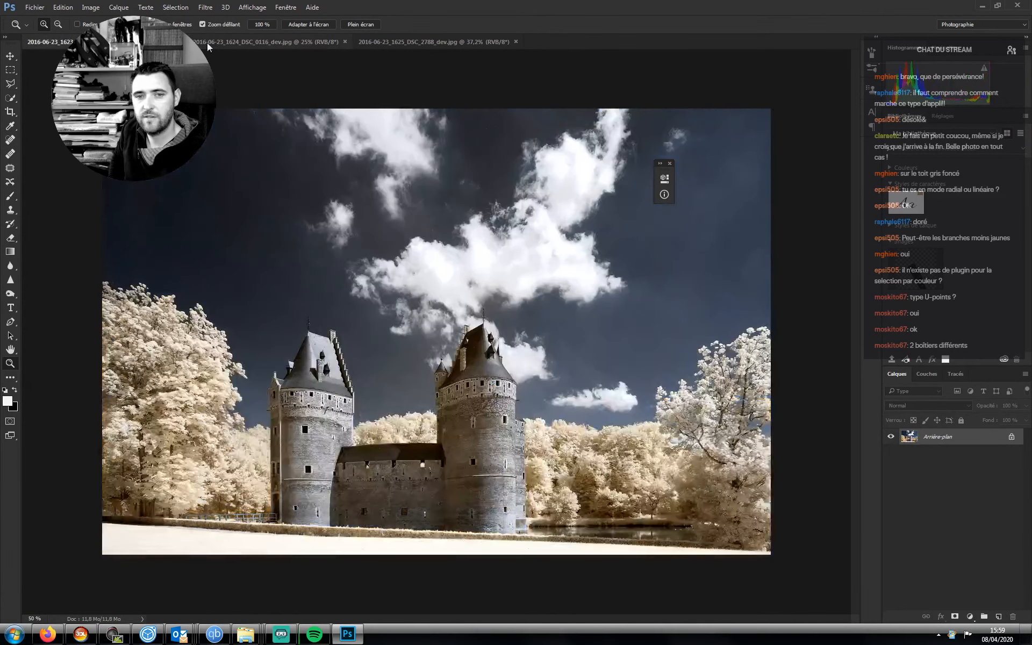
{"action": "left_click", "coordinate": [245, 43]}
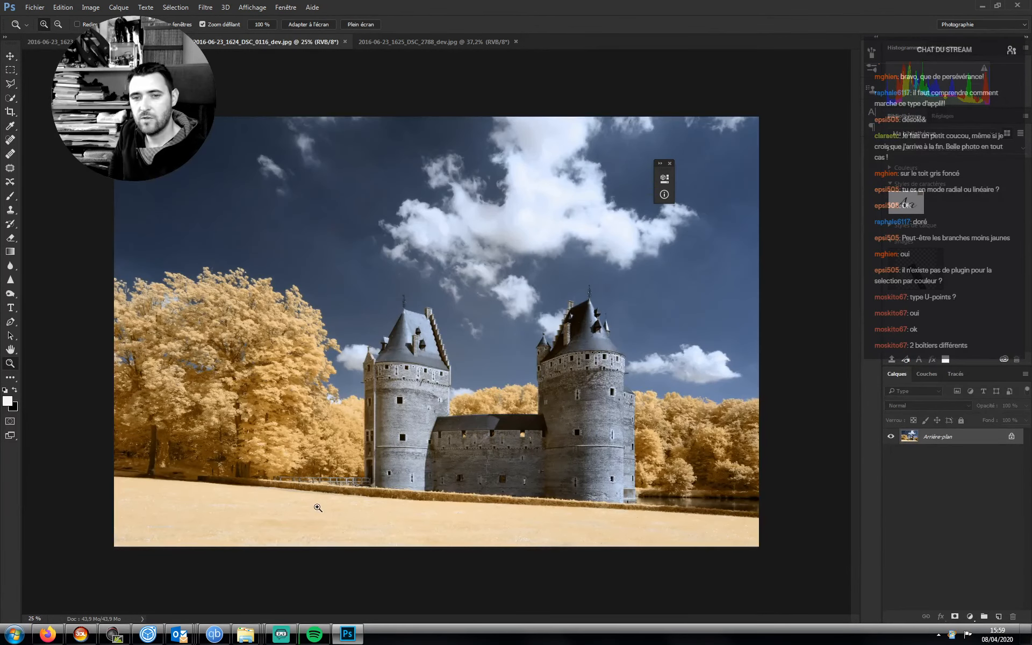
{"action": "left_click", "coordinate": [345, 41]}
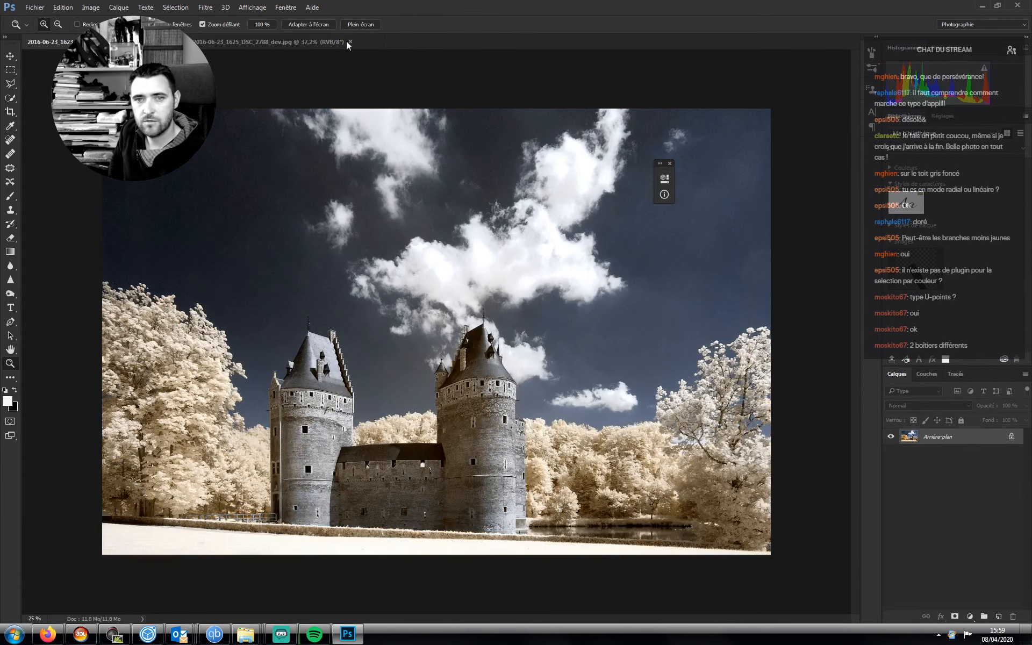
- View 2016-06-23_1625_DSC_2788_dev.jpg, return to 2016-06-23_1623_DSC_2786_dev.jpg, and check its pixel dimensions and resolution
{"action": "left_click", "coordinate": [305, 40]}
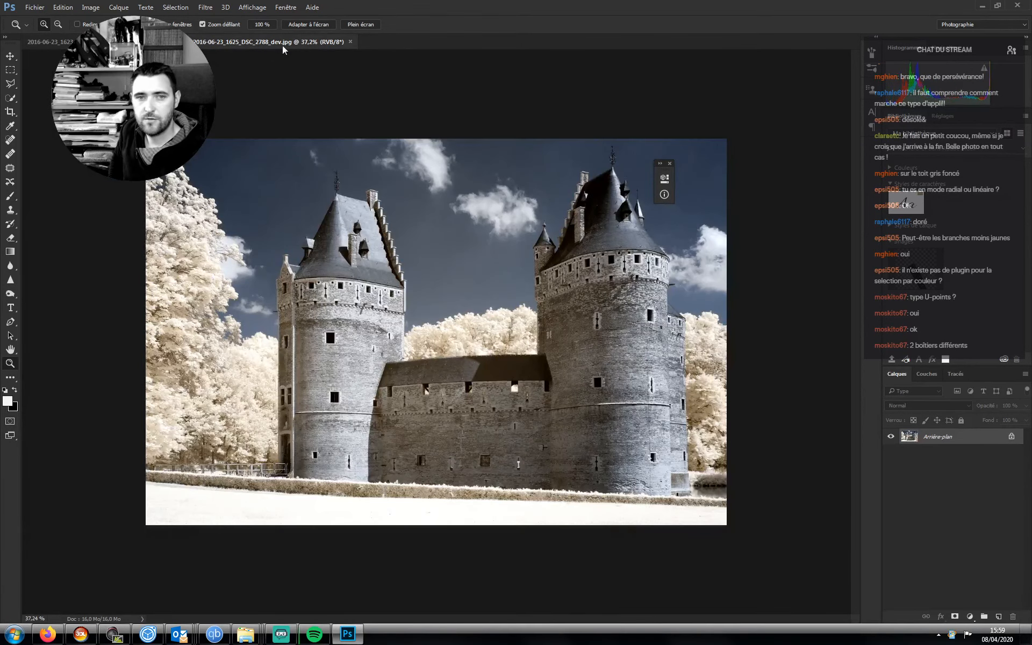
{"action": "key", "text": "ctrl+Tab"}
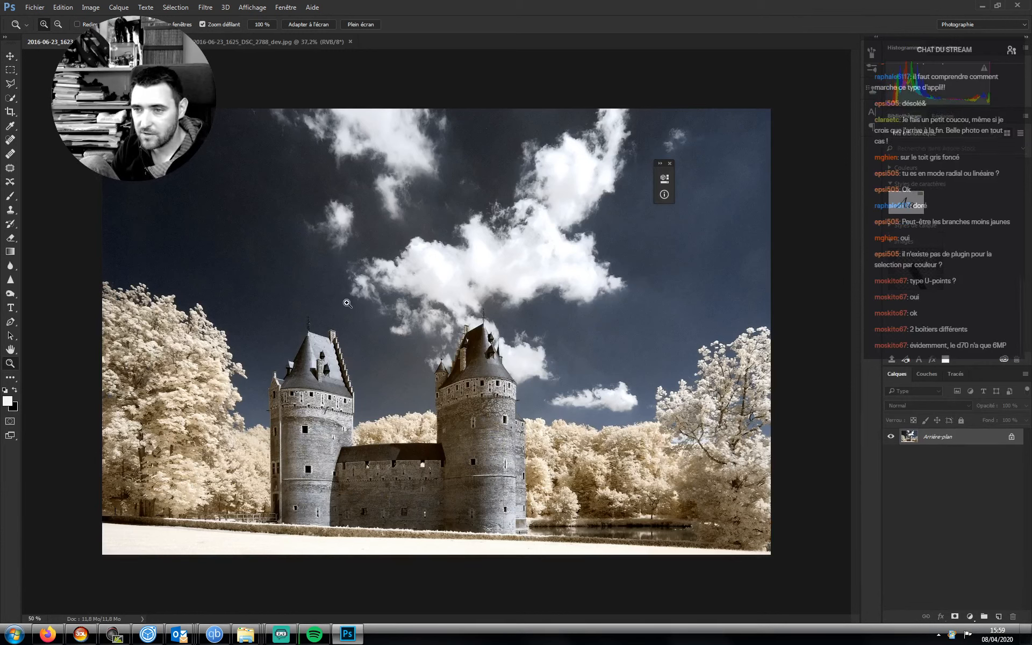
{"action": "left_click", "coordinate": [93, 7]}
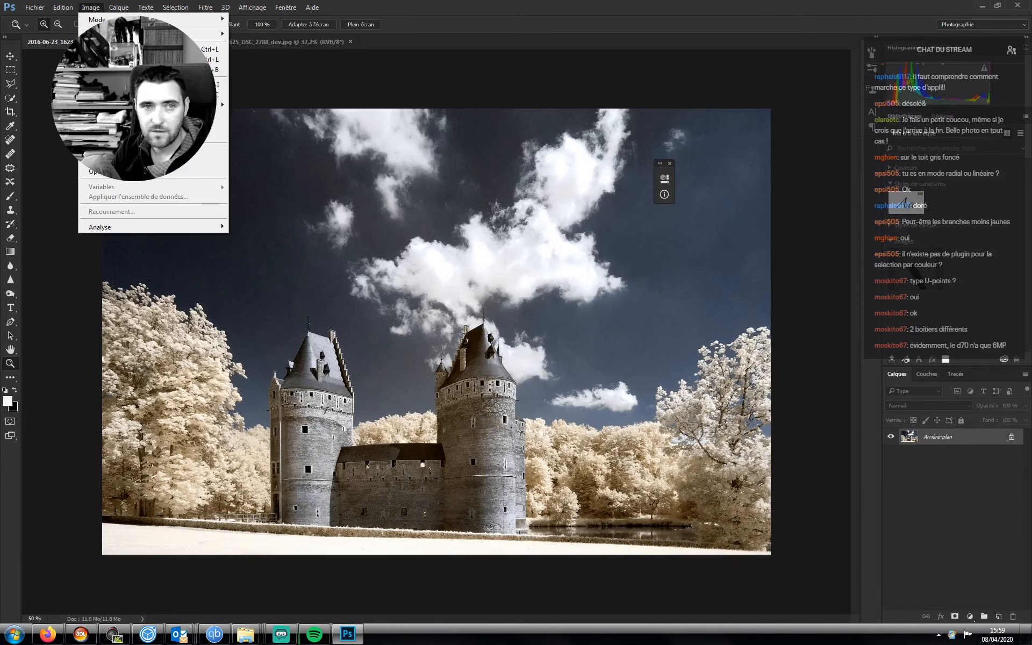
{"action": "left_click", "coordinate": [161, 94]}
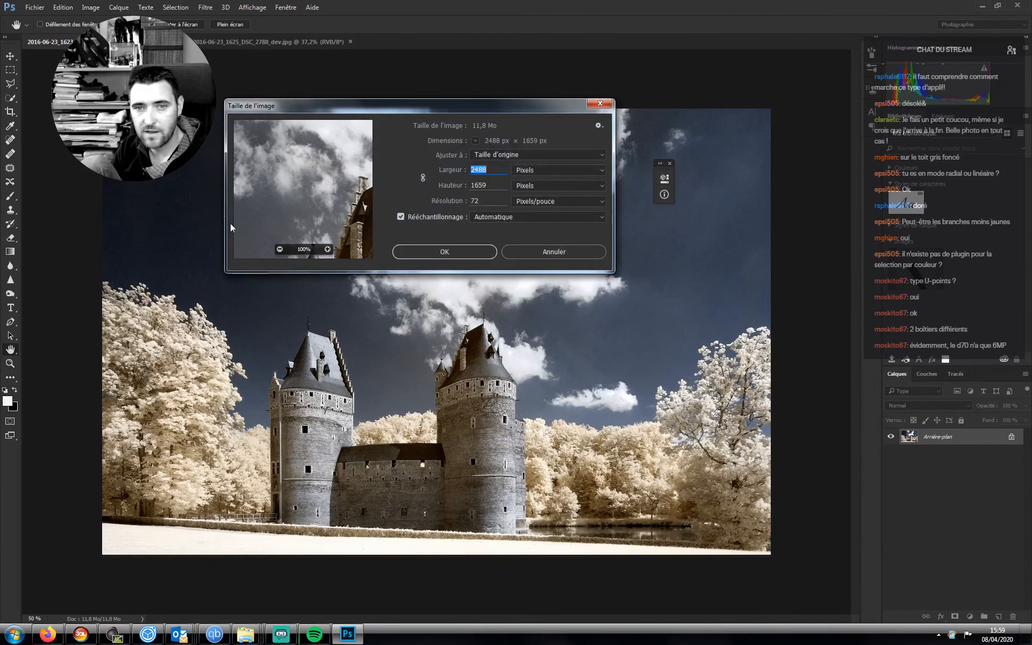
{"action": "left_click", "coordinate": [483, 204]}
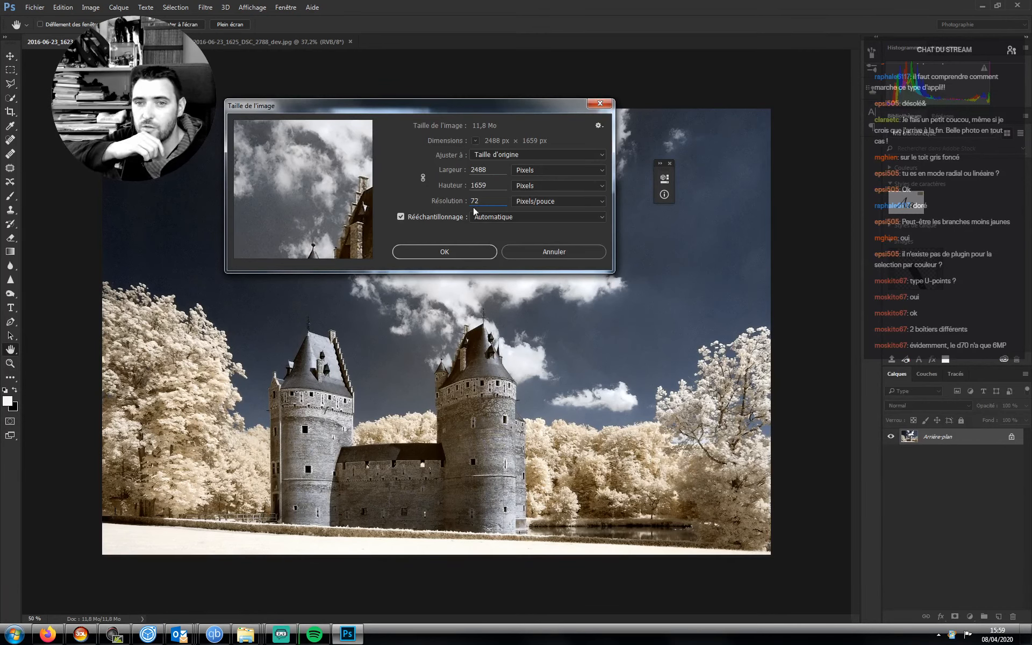
{"action": "left_click", "coordinate": [534, 252]}
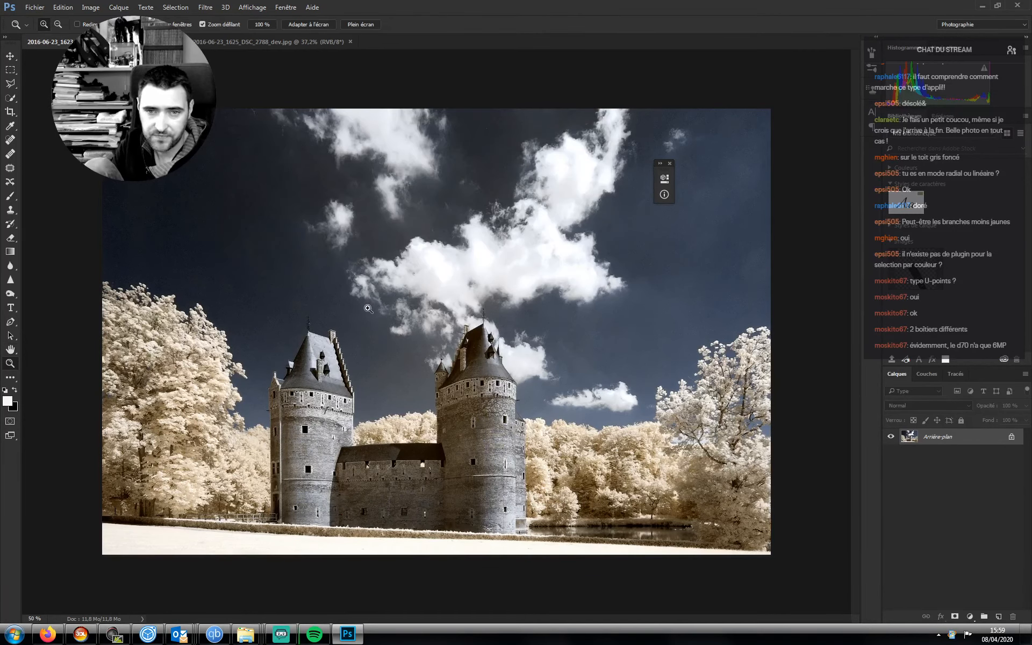
{"action": "left_click", "coordinate": [91, 7]}
{"action": "left_click", "coordinate": [107, 85]}
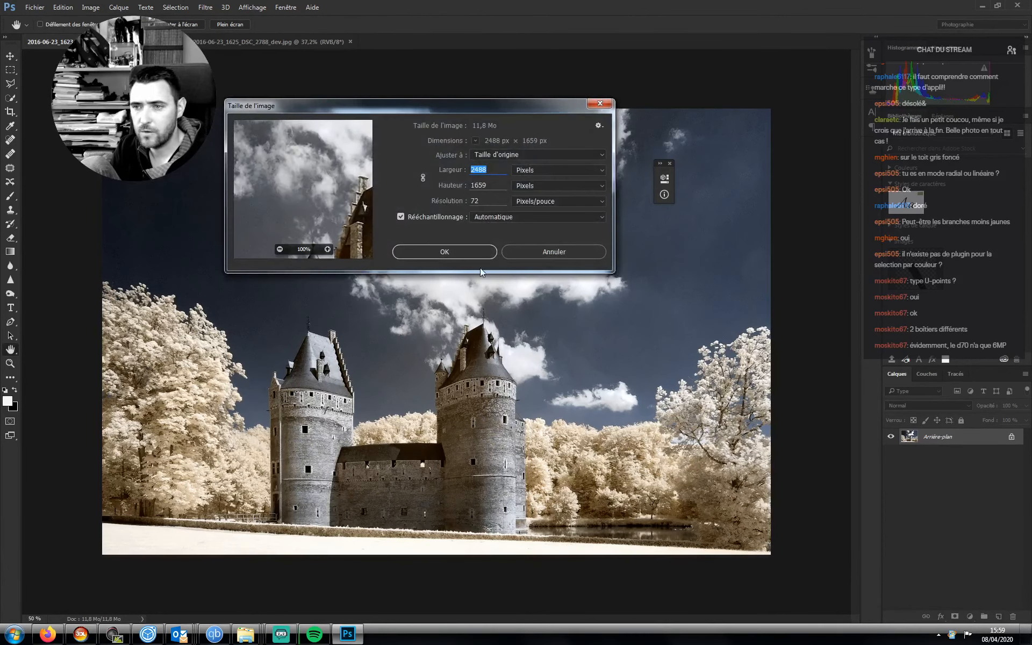
{"action": "left_click", "coordinate": [526, 252]}
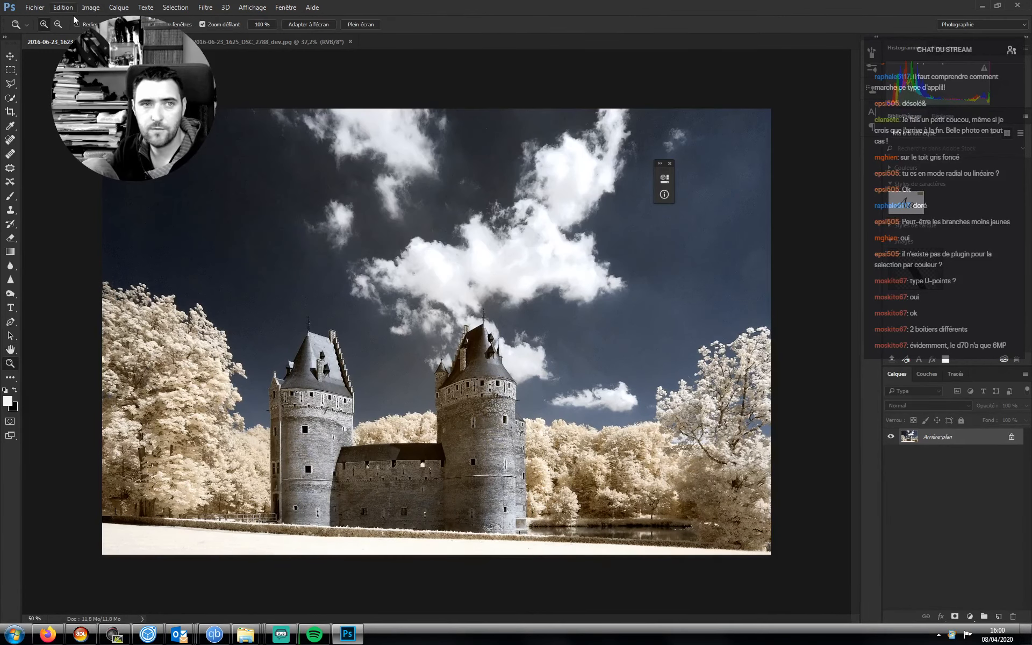
- Check the file information of 2016-06-23_1623_DSC_2786_dev.jpg in the camera data, Simple, Origine and IPTC categories, then close it without saving changes
{"action": "left_click", "coordinate": [34, 7]}
{"action": "left_click", "coordinate": [52, 277]}
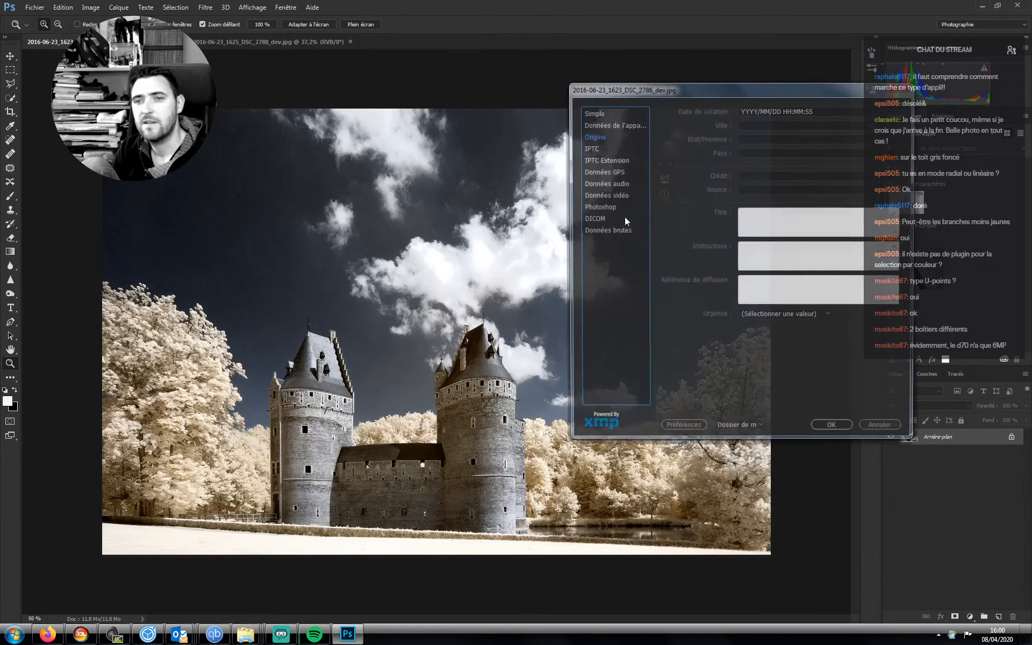
{"action": "left_click", "coordinate": [589, 125]}
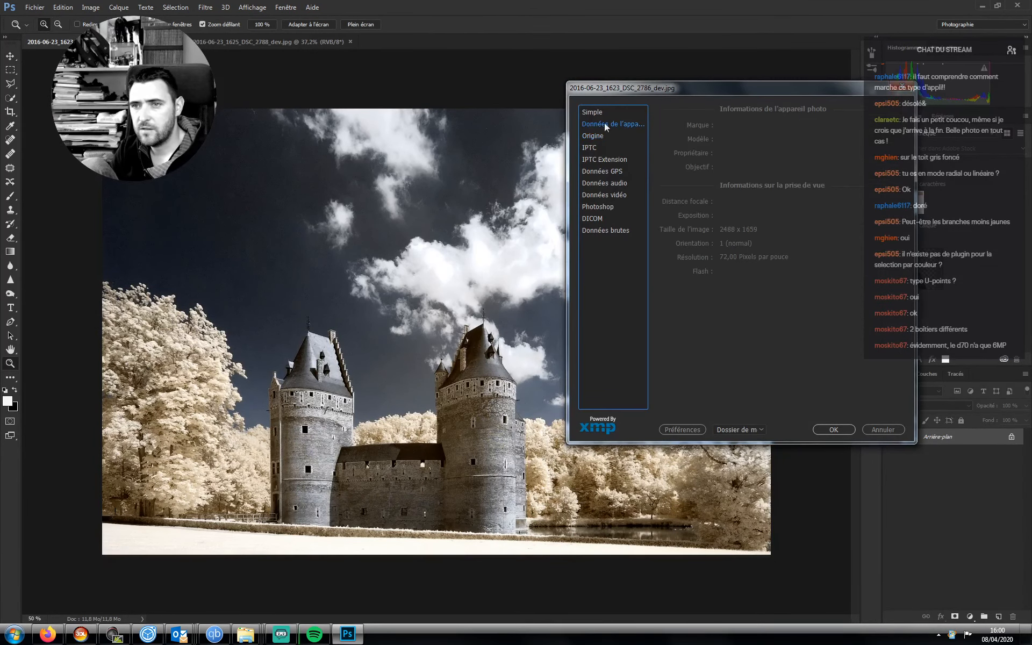
{"action": "left_click", "coordinate": [593, 113]}
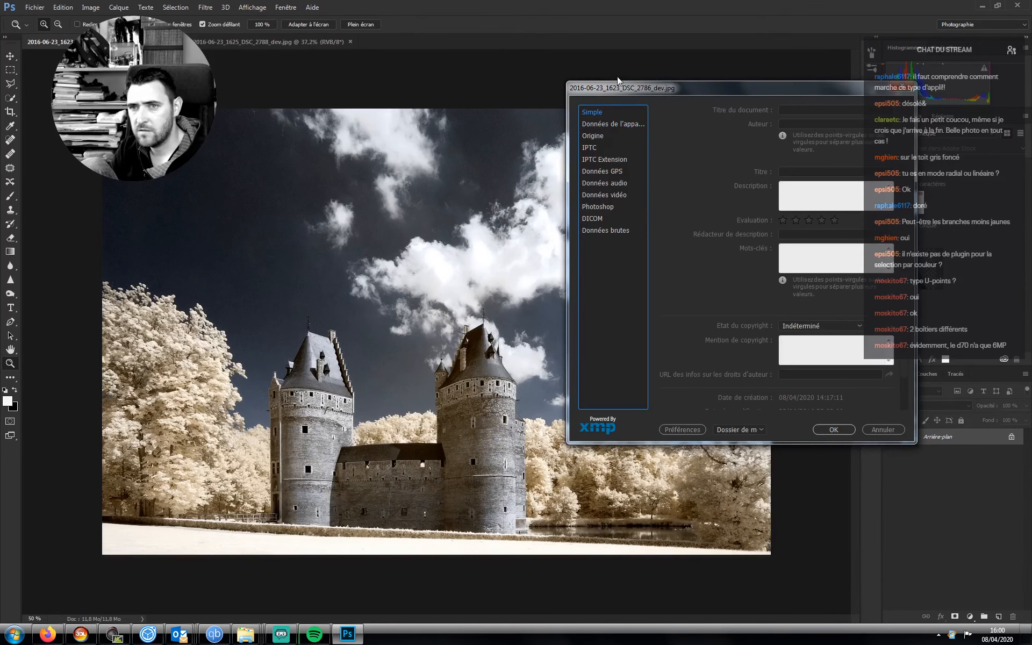
{"action": "left_click_drag", "start_coordinate": [617, 77], "coordinate": [465, 64]}
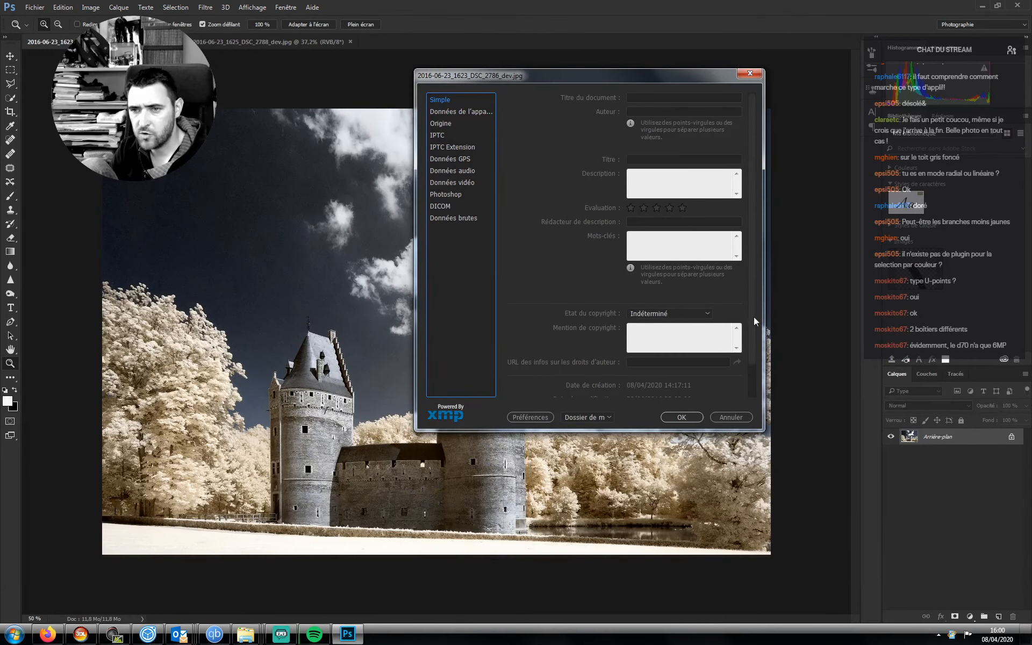
{"action": "scroll", "coordinate": [752, 328], "scroll_direction": "down", "scroll_amount": 1}
{"action": "scroll", "coordinate": [751, 328], "scroll_direction": "up", "scroll_amount": 1}
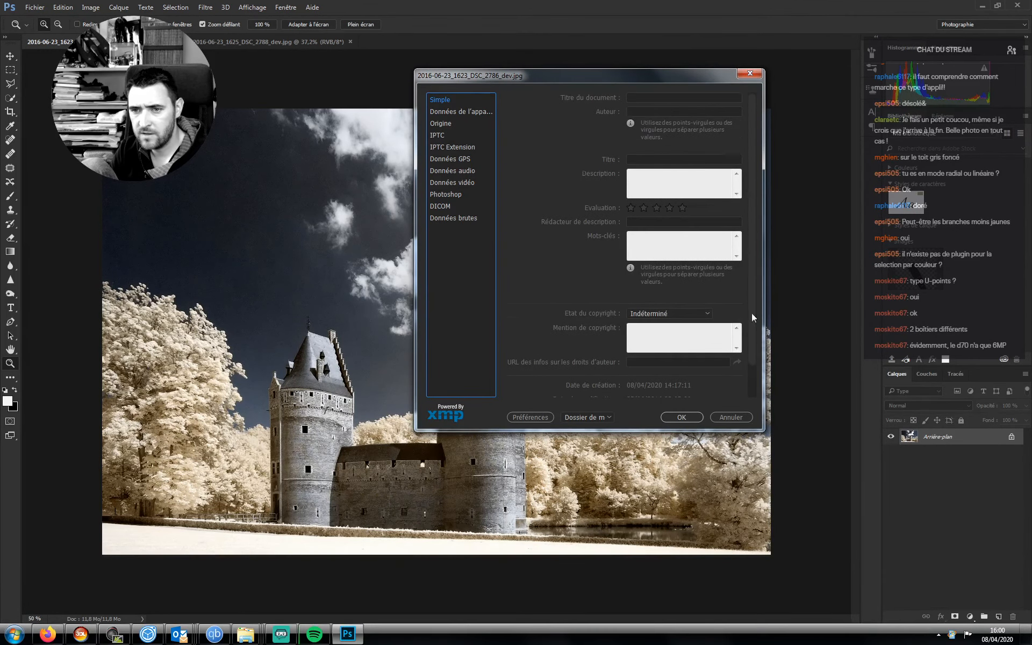
{"action": "left_click", "coordinate": [446, 123]}
{"action": "left_click", "coordinate": [437, 136]}
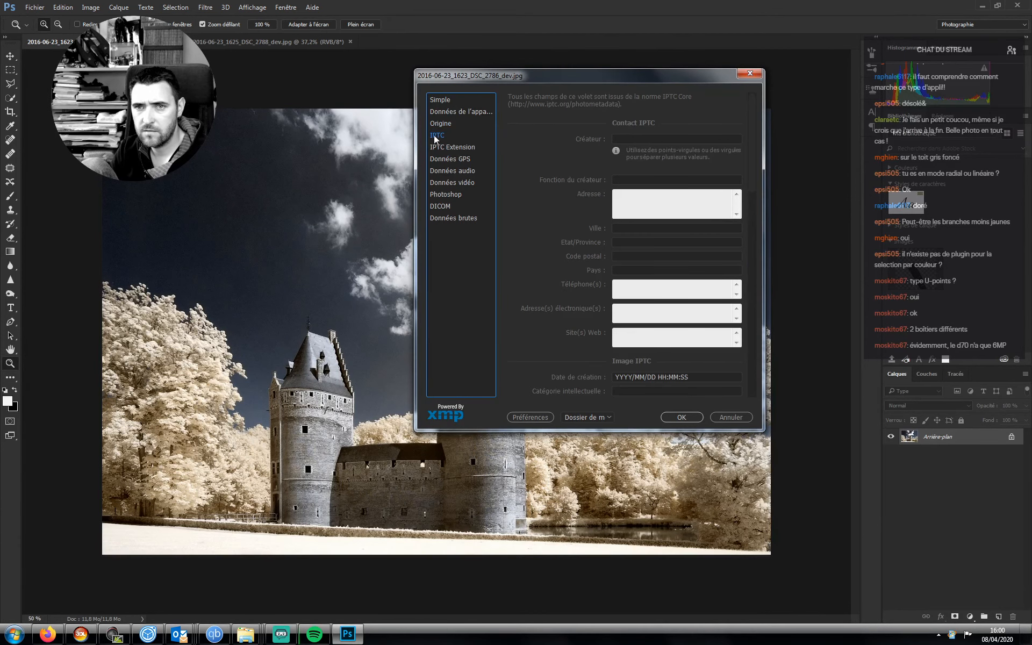
{"action": "left_click", "coordinate": [731, 417]}
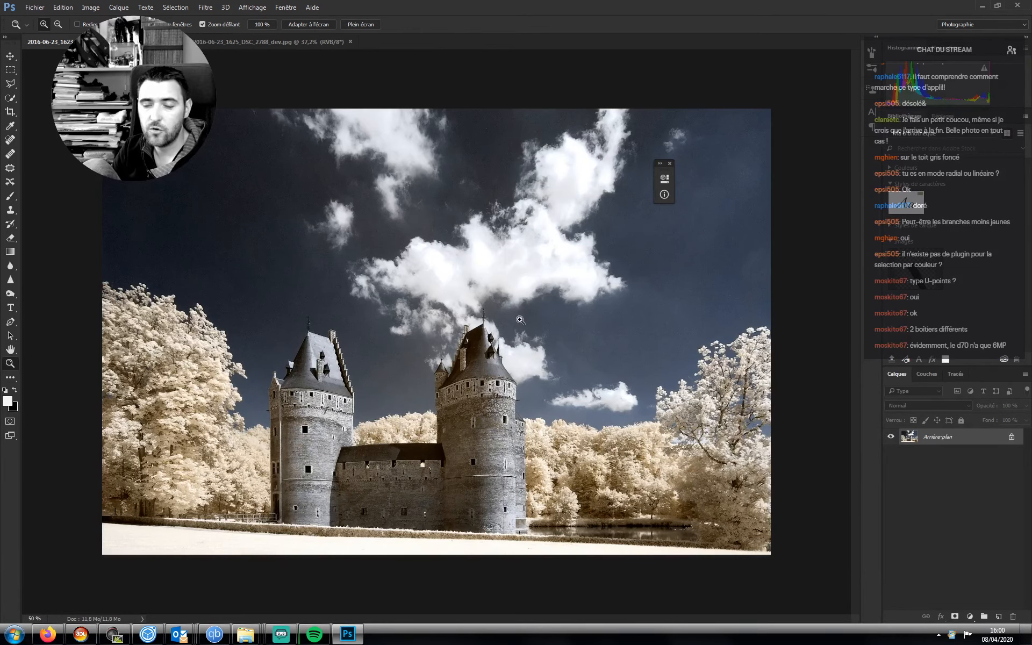
- Examine the bright clouds and the surrounding sky of the castle photo up close for highlight detail and noise
{"action": "left_click_drag", "start_coordinate": [535, 283], "coordinate": [586, 266]}
{"action": "left_click_drag", "start_coordinate": [503, 278], "coordinate": [488, 281]}
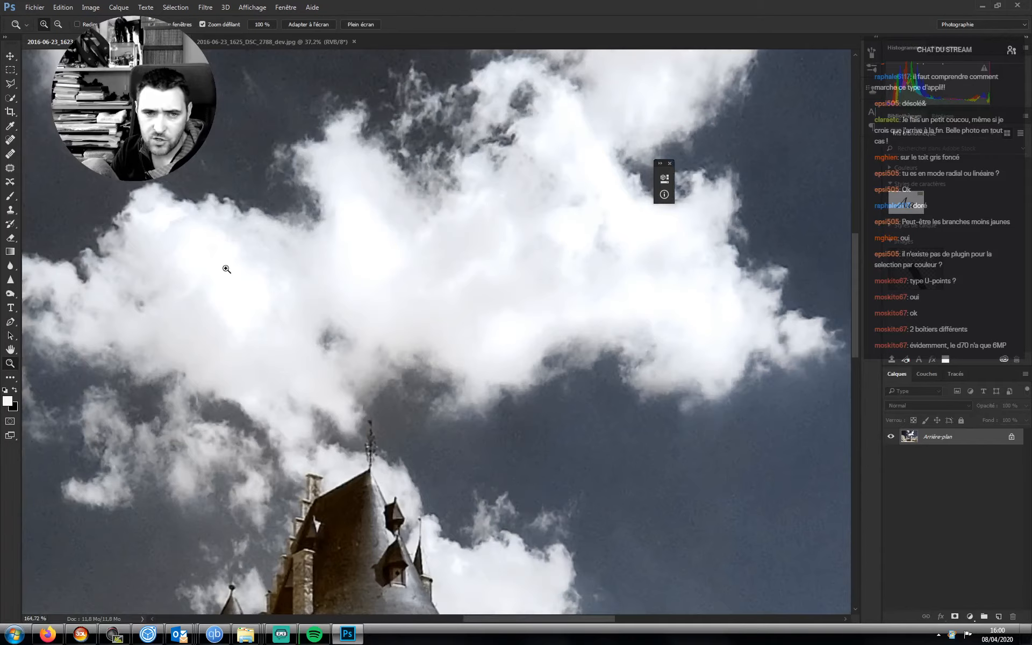
{"action": "left_click_drag", "start_coordinate": [225, 267], "coordinate": [226, 216]}
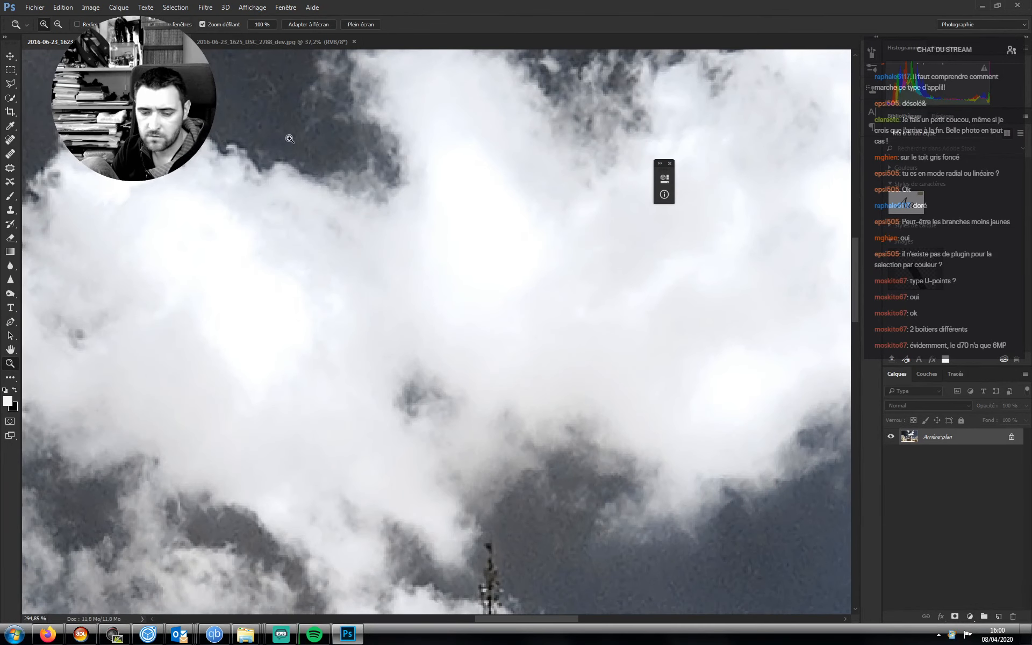
{"action": "key", "text": "v"}
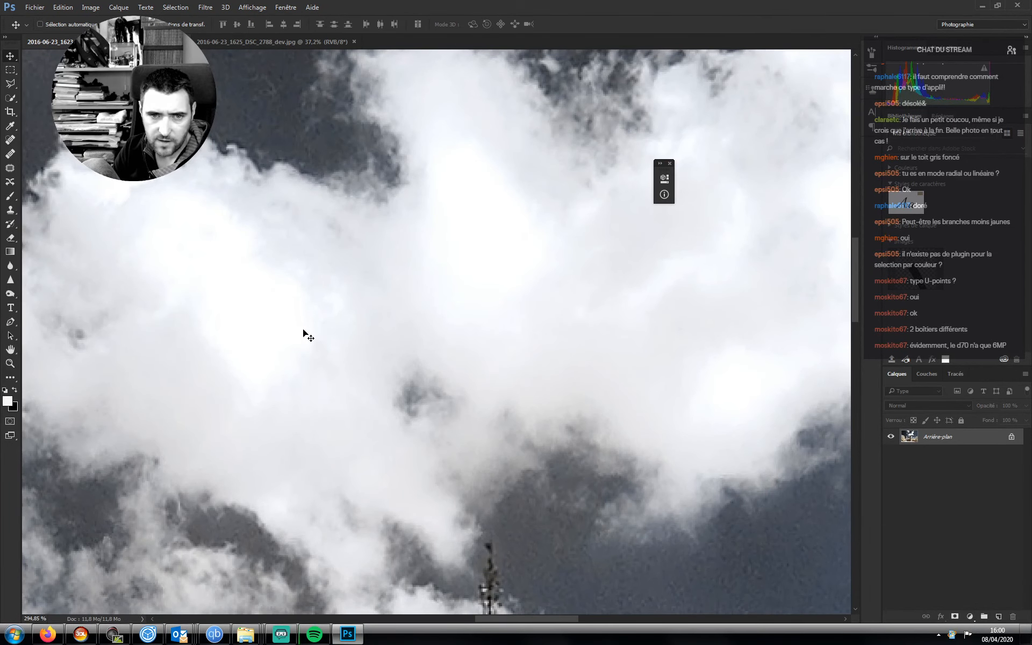
{"action": "left_click", "coordinate": [237, 374]}
{"action": "left_click", "coordinate": [498, 239]}
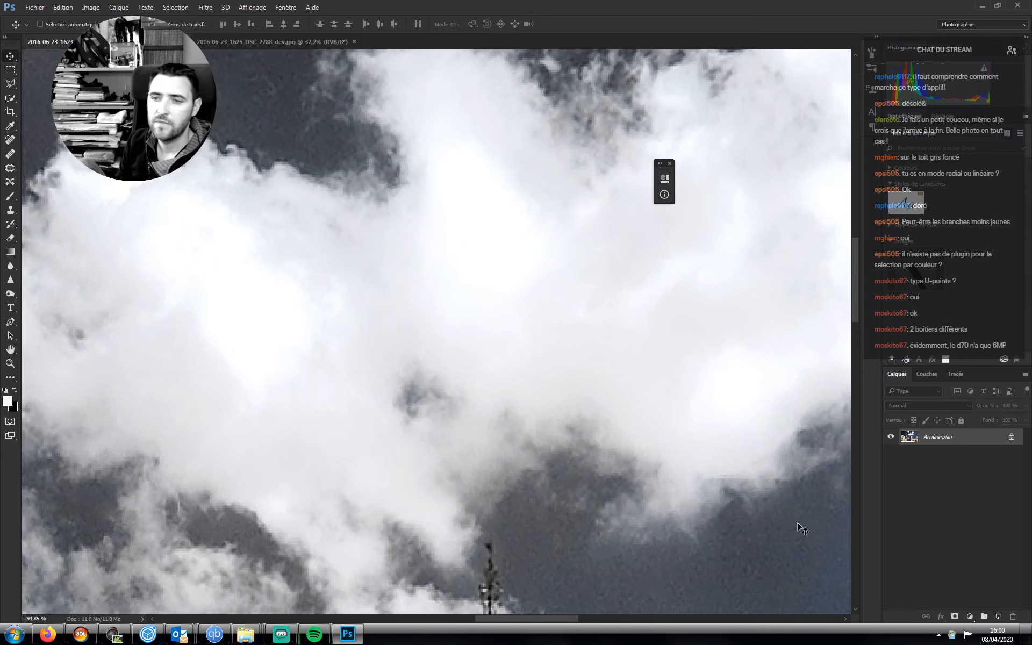
{"action": "key", "text": "z"}
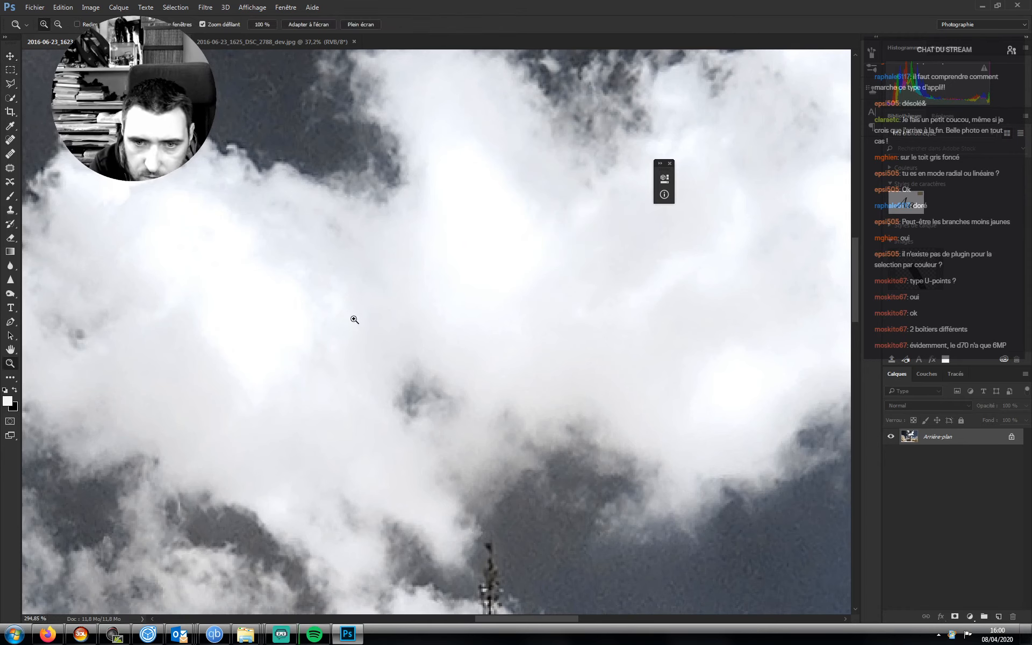
{"action": "left_click_drag", "start_coordinate": [350, 318], "coordinate": [308, 317]}
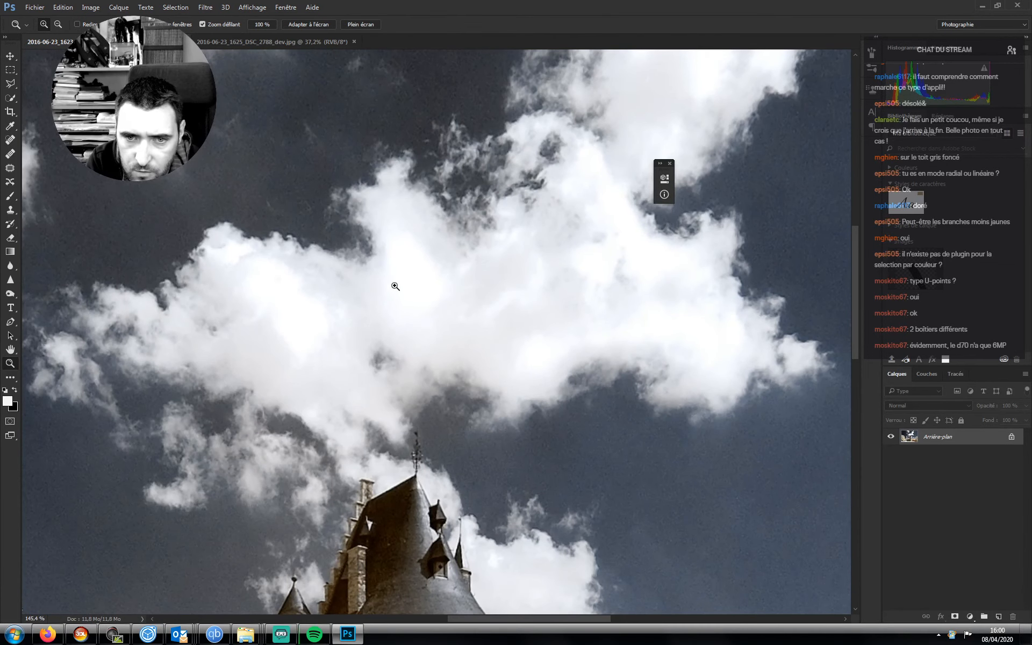
{"action": "left_click_drag", "start_coordinate": [548, 301], "coordinate": [298, 162]}
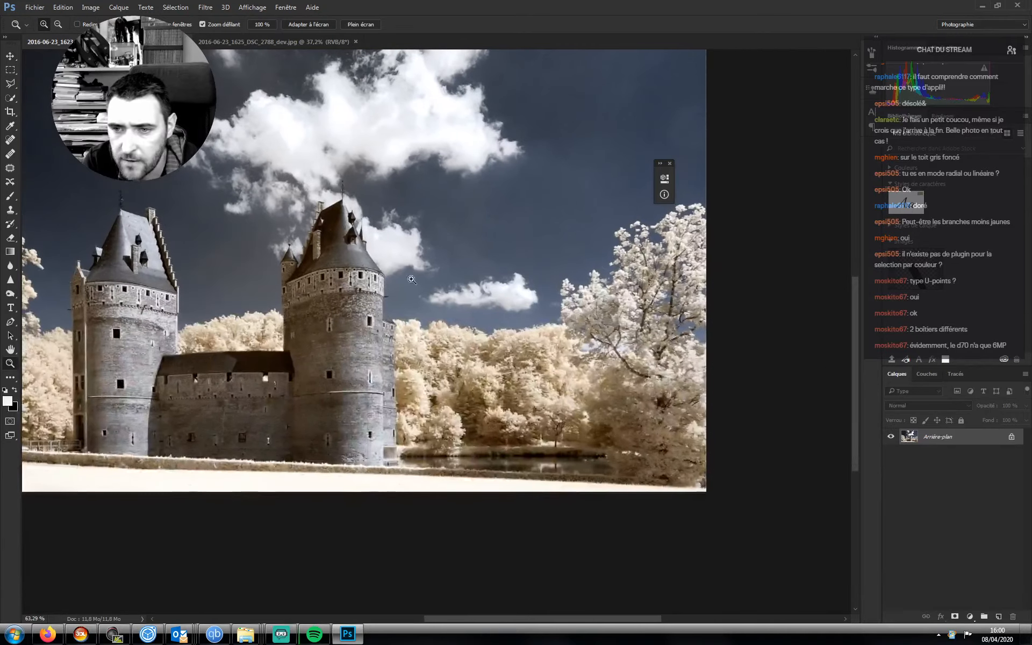
- Examine the woodland beside the pond, the large tree on the right and the adjoining sky, then view the whole photo
{"action": "left_click_drag", "start_coordinate": [541, 377], "coordinate": [449, 395]}
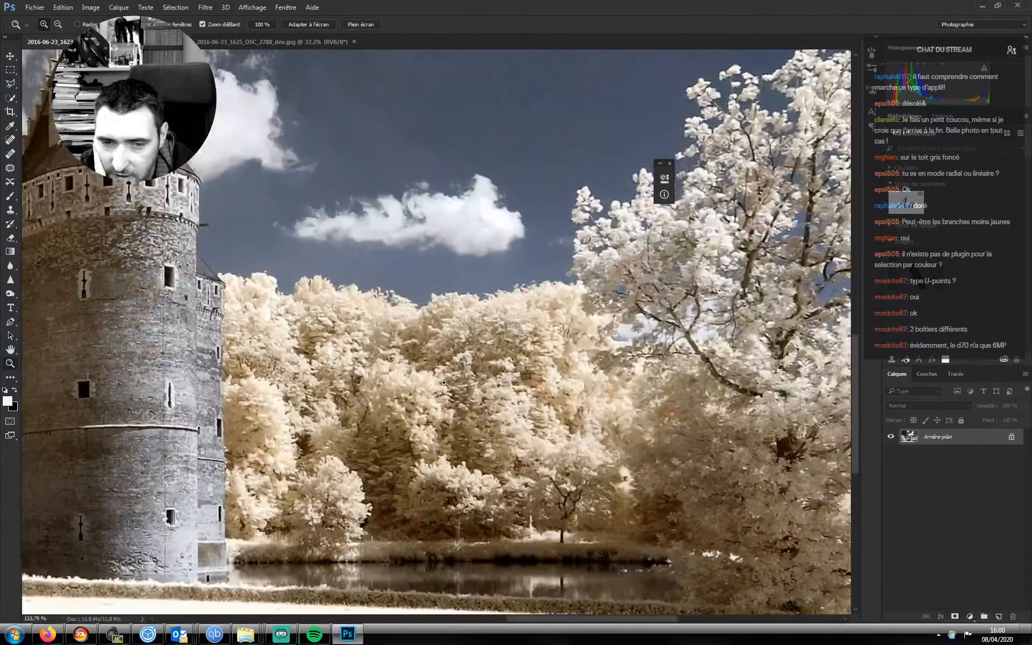
{"action": "left_click_drag", "start_coordinate": [500, 331], "coordinate": [425, 373]}
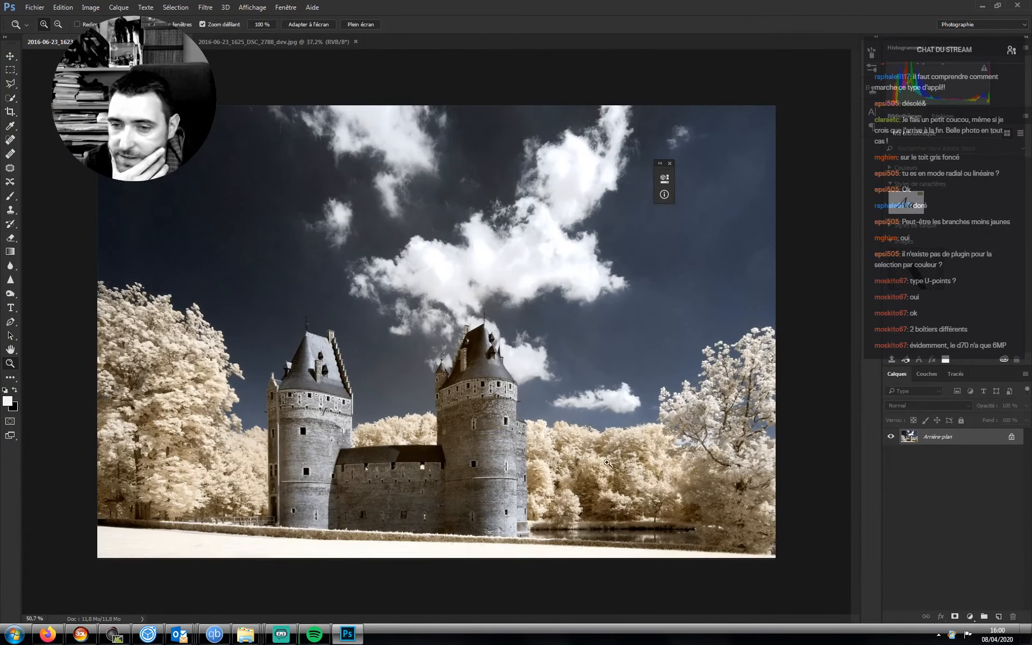
{"action": "left_click_drag", "start_coordinate": [608, 463], "coordinate": [637, 446]}
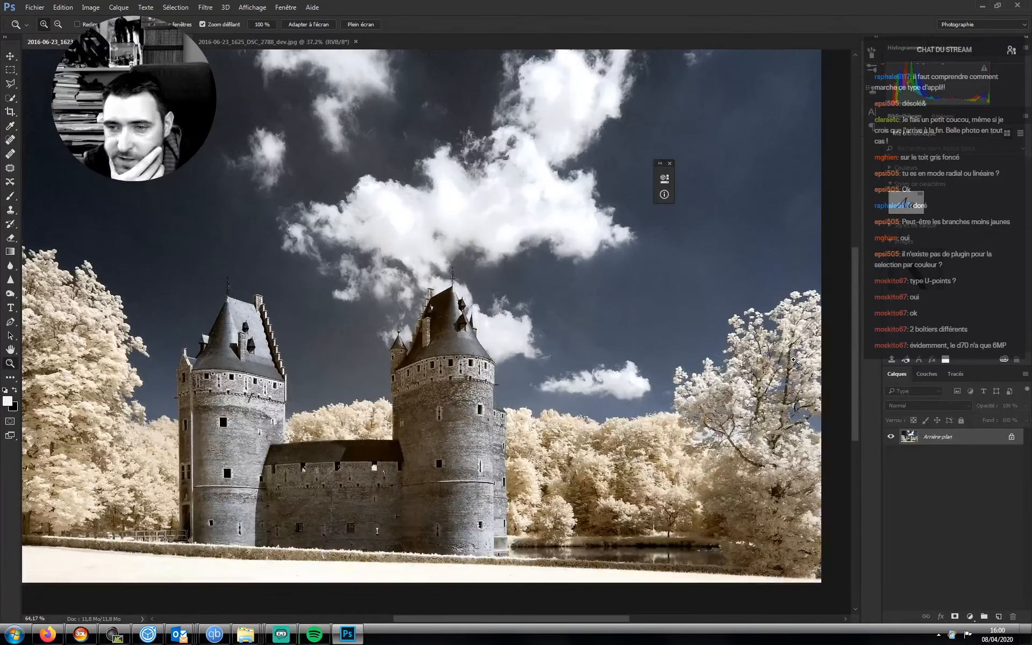
{"action": "left_click_drag", "start_coordinate": [788, 360], "coordinate": [806, 362]}
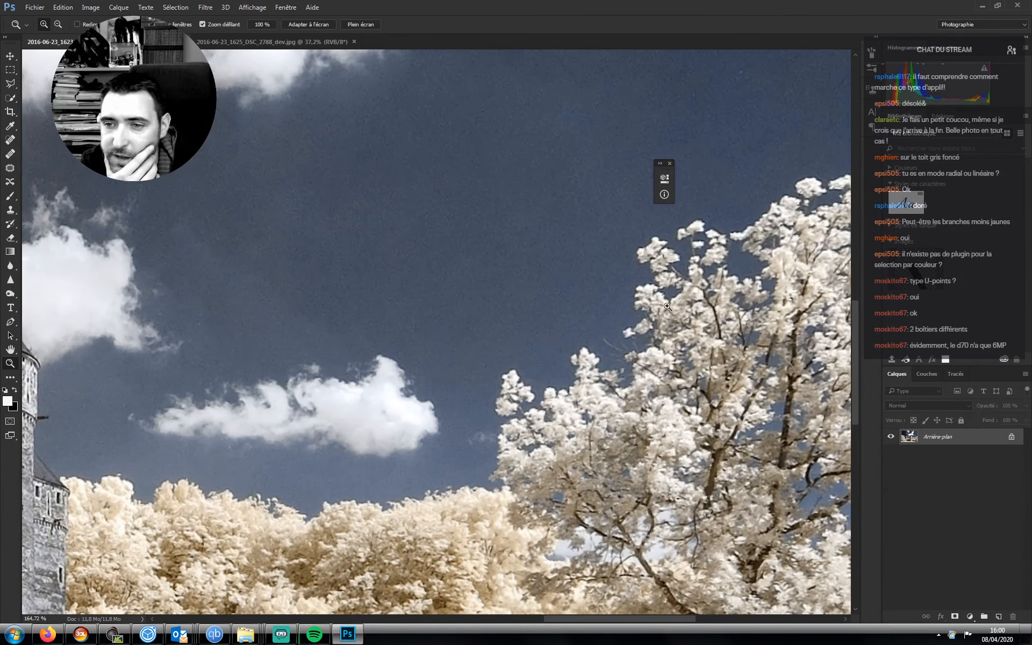
{"action": "mouse_move", "coordinate": [691, 401]}
{"action": "left_mouse_down"}
{"action": "mouse_move", "coordinate": [607, 398]}
{"action": "mouse_move", "coordinate": [699, 389]}
{"action": "left_mouse_up"}
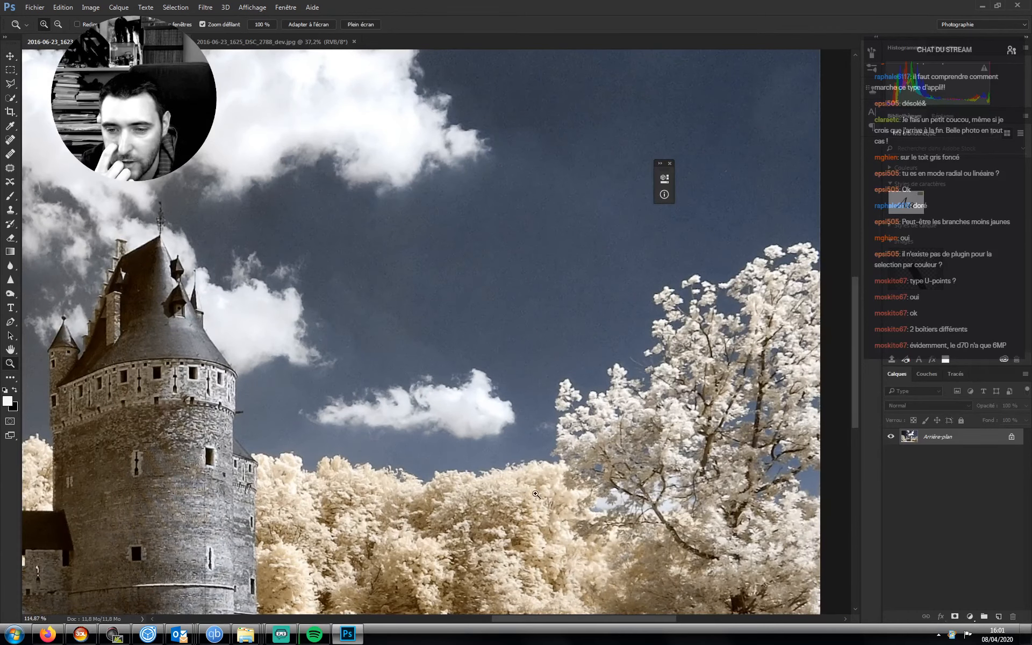
{"action": "left_click_drag", "start_coordinate": [333, 456], "coordinate": [290, 452]}
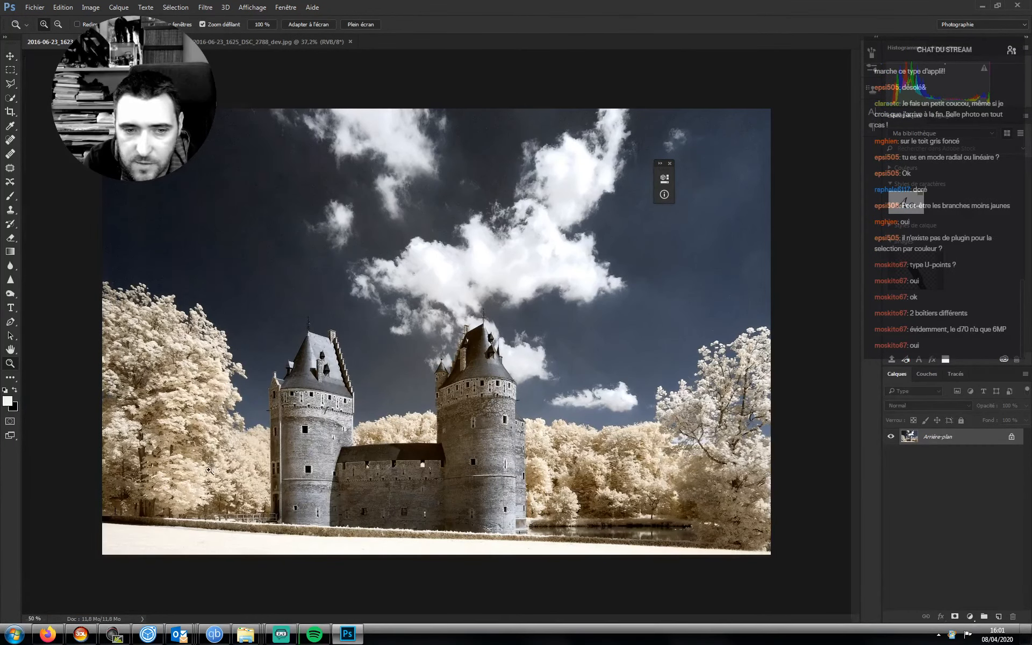
- Examine the foliage of the large tree on the left of the castle up close, then view the whole photo
{"action": "left_click_drag", "start_coordinate": [210, 469], "coordinate": [245, 518]}
{"action": "left_click_drag", "start_coordinate": [183, 411], "coordinate": [298, 546]}
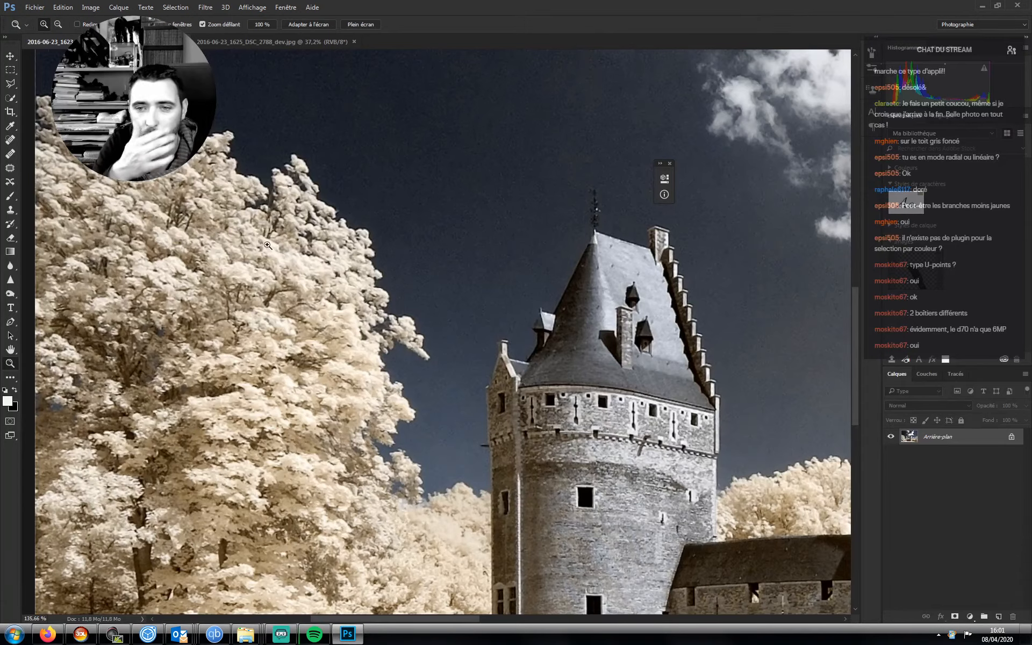
{"action": "left_click_drag", "start_coordinate": [283, 276], "coordinate": [214, 253]}
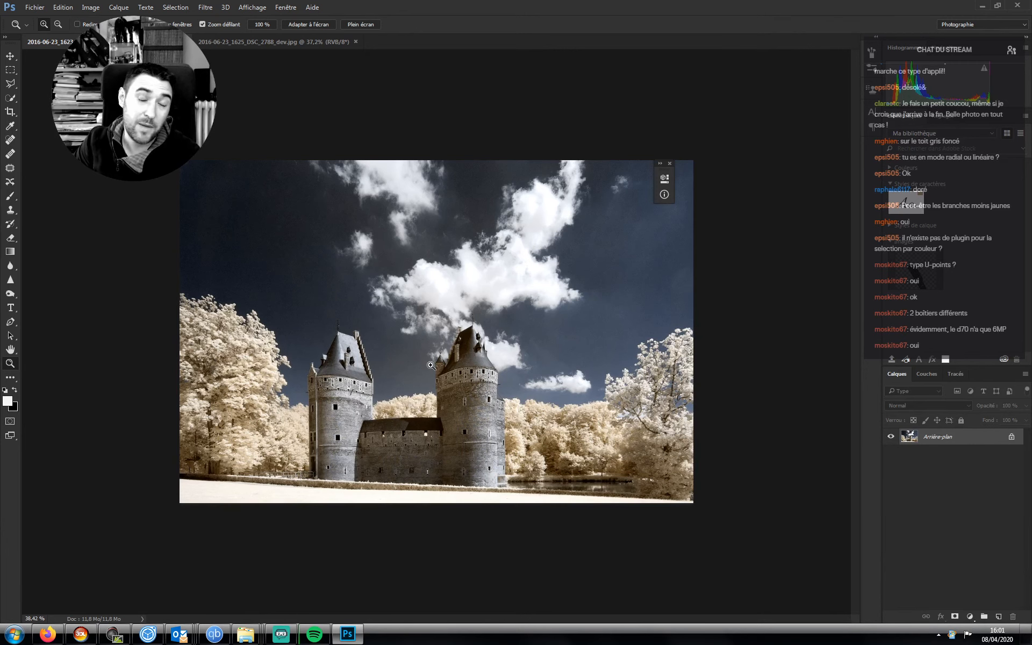
- Examine the castle's two towers, roofs and connecting wall up close and against the whole scene
{"action": "left_click_drag", "start_coordinate": [353, 418], "coordinate": [381, 342]}
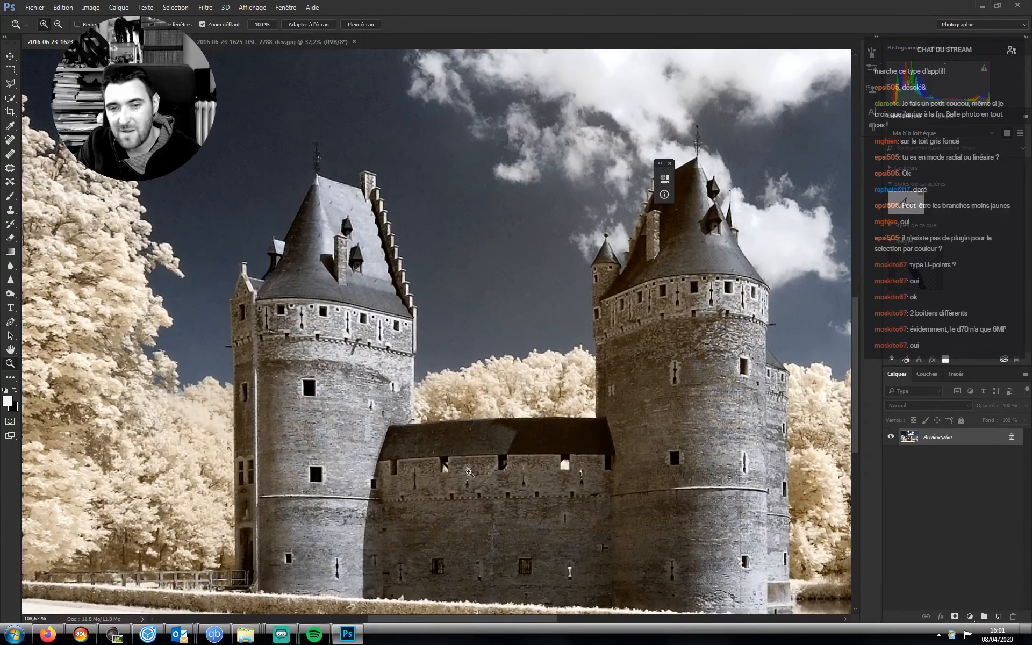
{"action": "left_click_drag", "start_coordinate": [355, 209], "coordinate": [379, 203]}
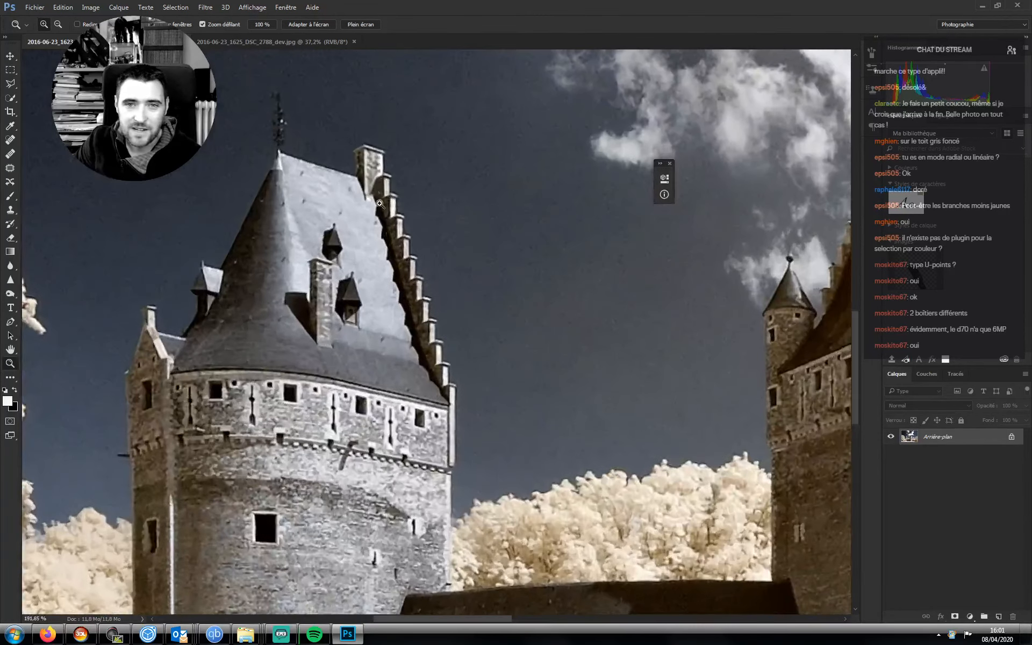
{"action": "key", "text": "ctrl+0"}
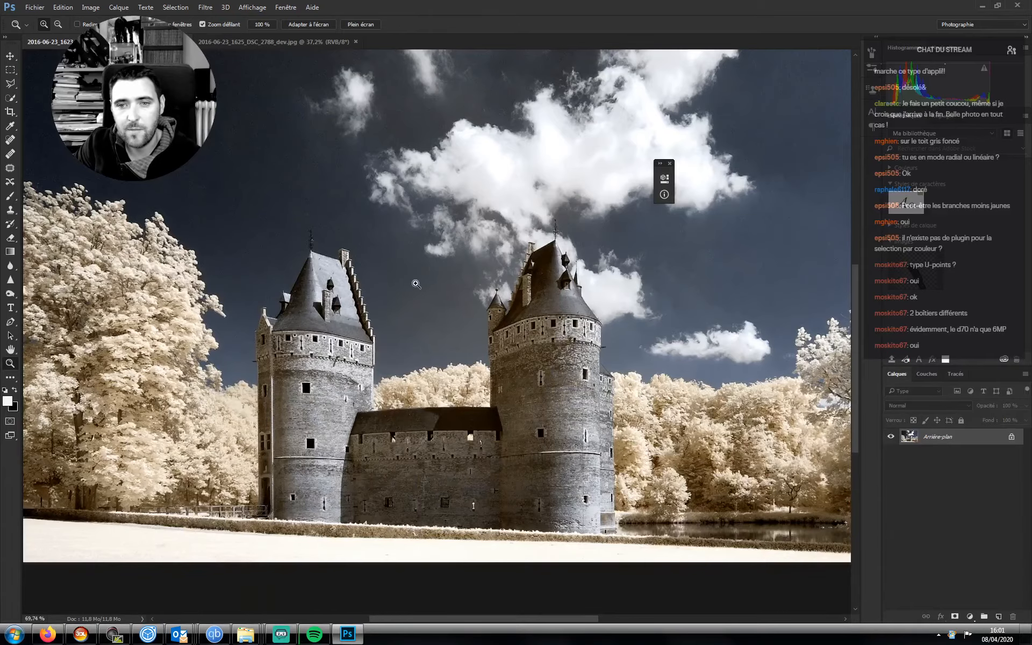
{"action": "left_click_drag", "start_coordinate": [434, 301], "coordinate": [484, 247]}
{"action": "left_click_drag", "start_coordinate": [298, 262], "coordinate": [272, 311]}
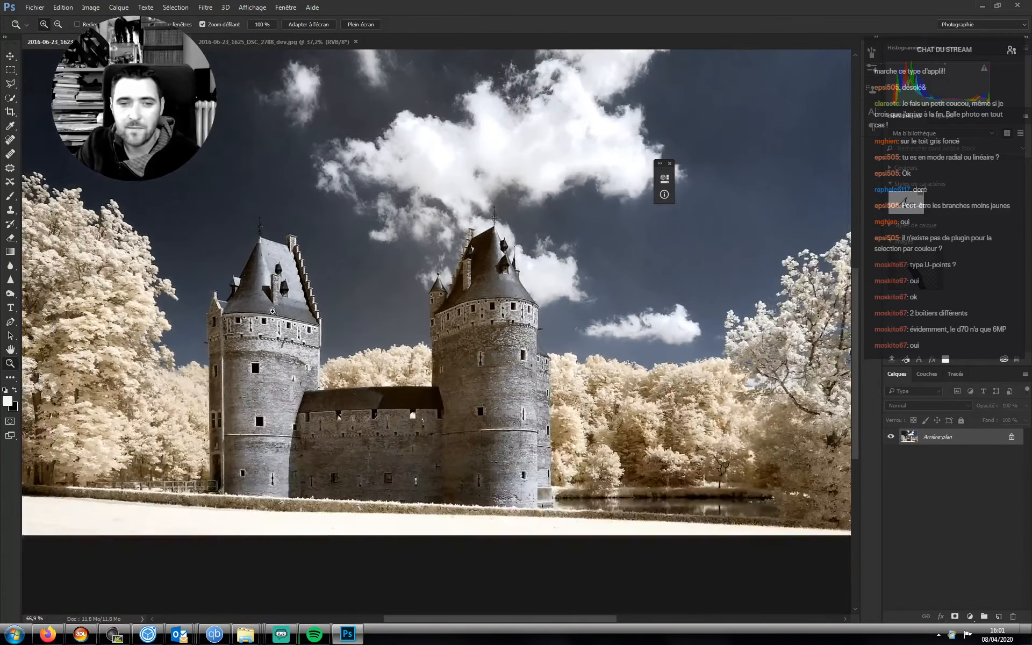
{"action": "left_click_drag", "start_coordinate": [314, 399], "coordinate": [634, 246]}
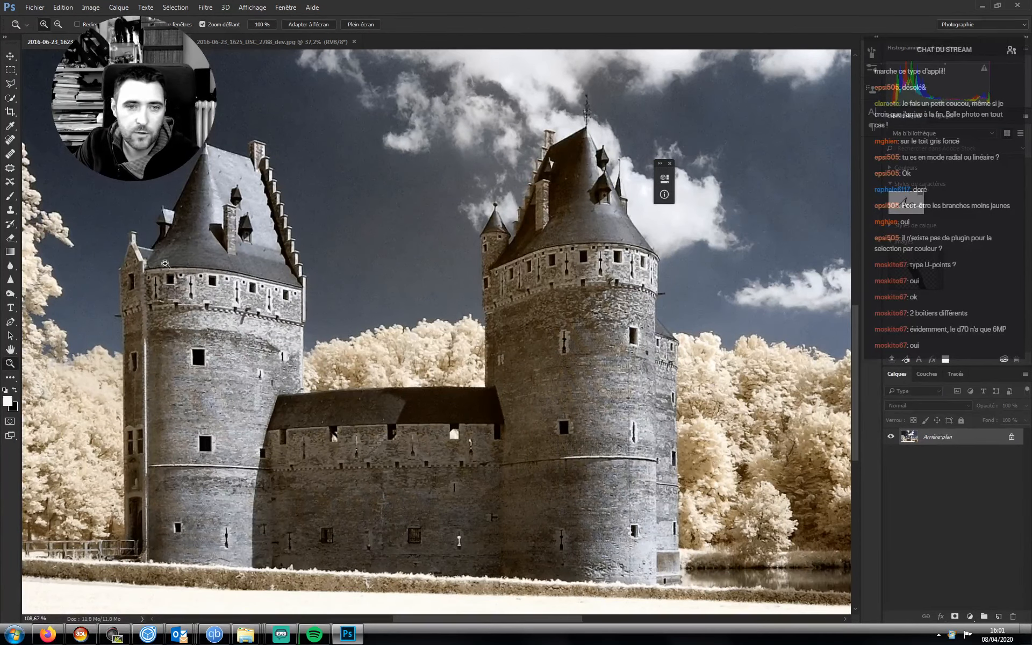
- Examine the pale lawn, hedge and fence in the lower left of the castle photo up close, then view the whole photo
{"action": "left_click_drag", "start_coordinate": [217, 303], "coordinate": [245, 264]}
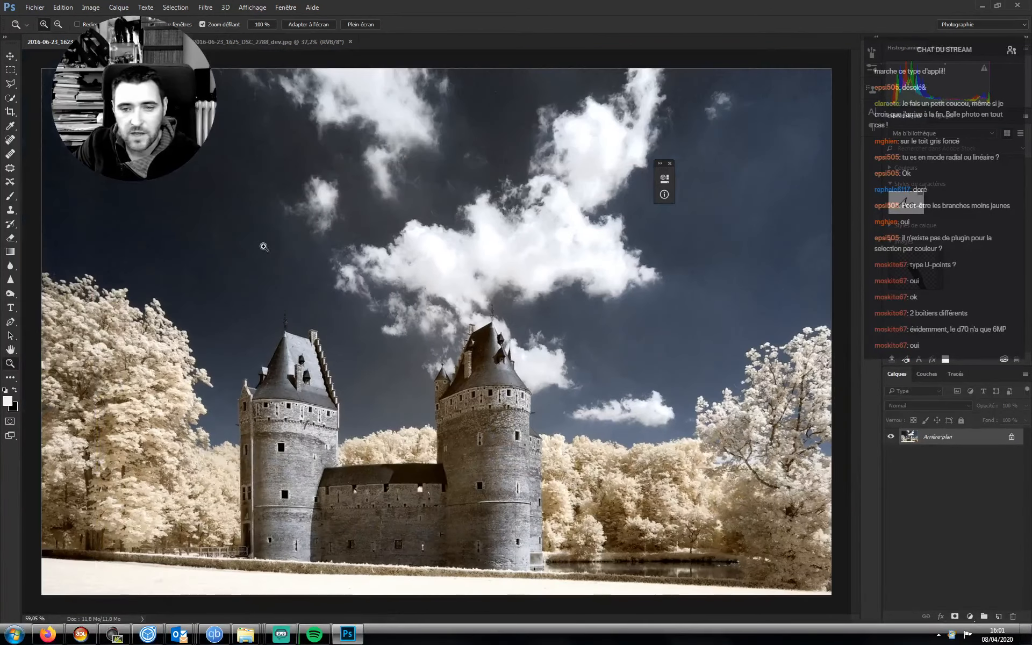
{"action": "left_click_drag", "start_coordinate": [259, 387], "coordinate": [239, 408]}
{"action": "left_click_drag", "start_coordinate": [205, 519], "coordinate": [274, 489]}
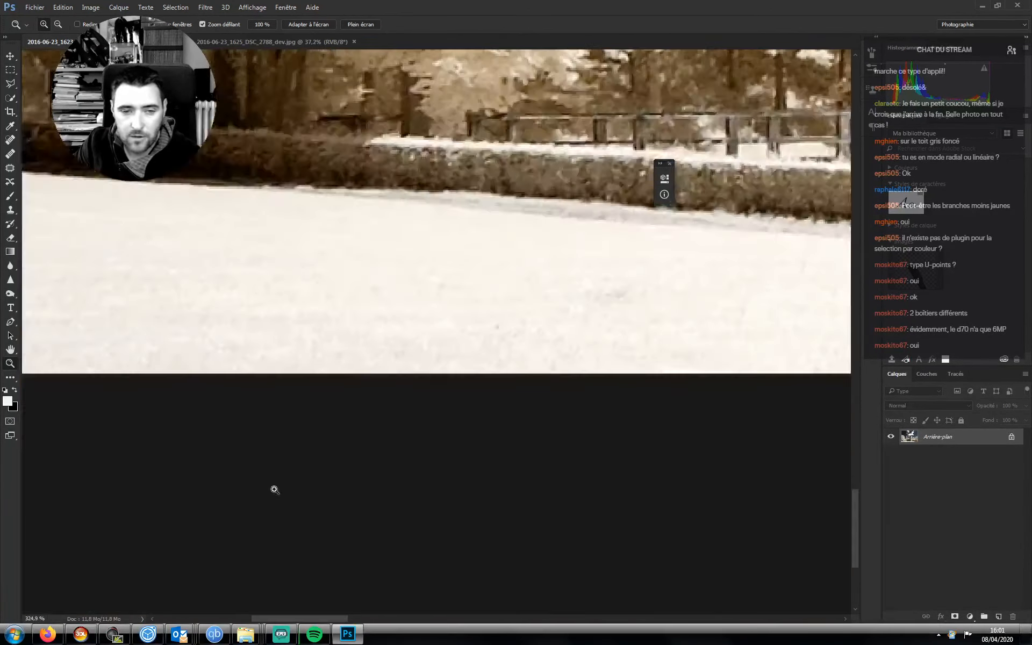
{"action": "left_click_drag", "start_coordinate": [240, 282], "coordinate": [238, 211]}
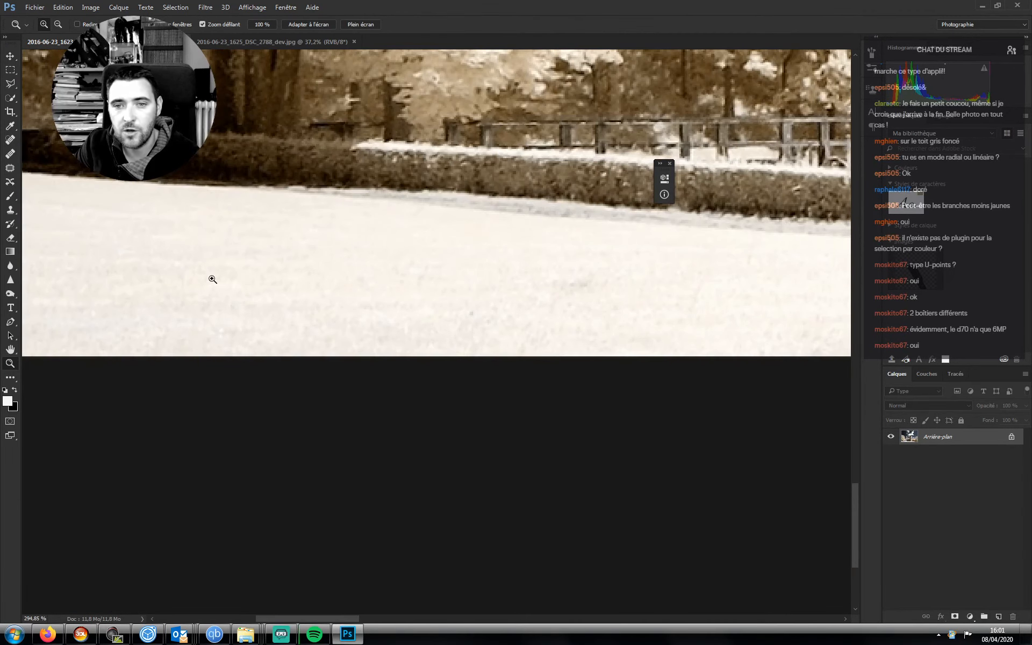
{"action": "left_click_drag", "start_coordinate": [212, 279], "coordinate": [409, 241]}
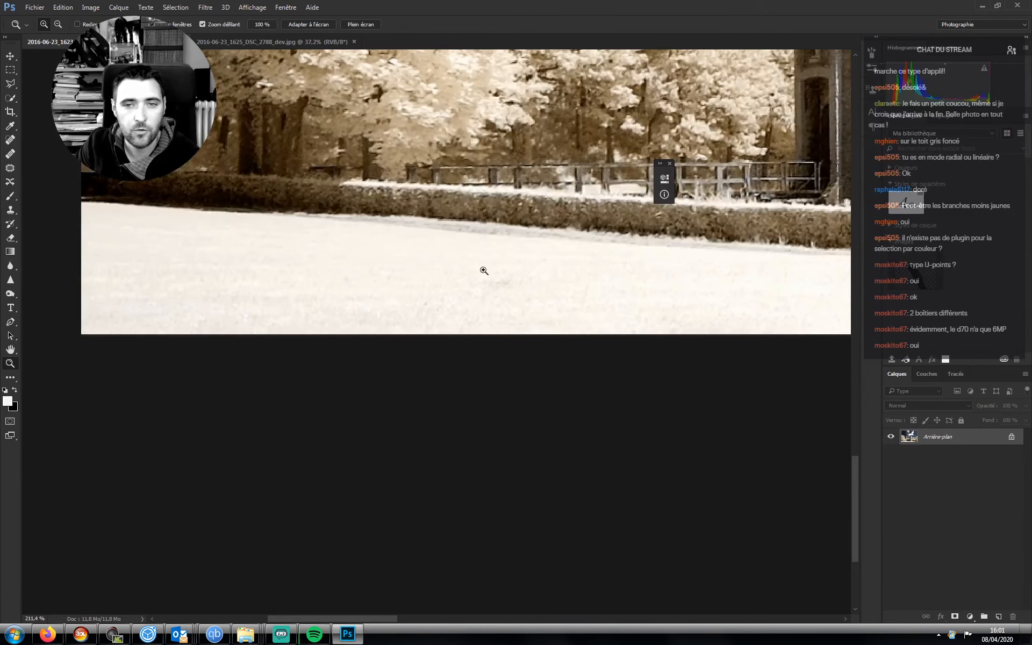
{"action": "left_click_drag", "start_coordinate": [484, 270], "coordinate": [404, 286]}
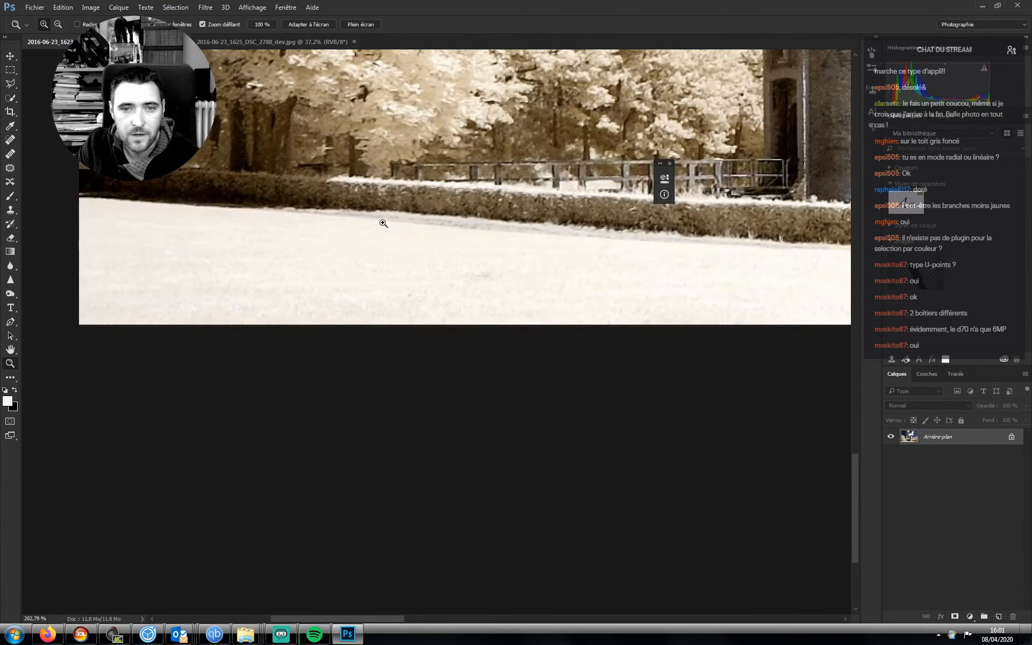
{"action": "left_click_drag", "start_coordinate": [383, 223], "coordinate": [283, 274]}
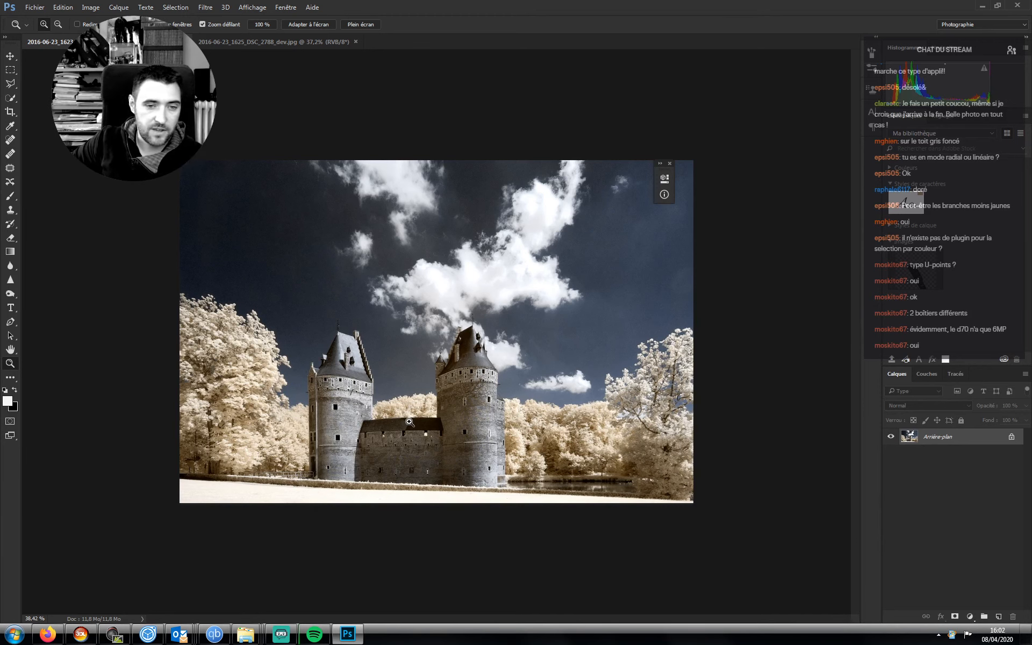
{"action": "left_click_drag", "start_coordinate": [275, 488], "coordinate": [314, 466]}
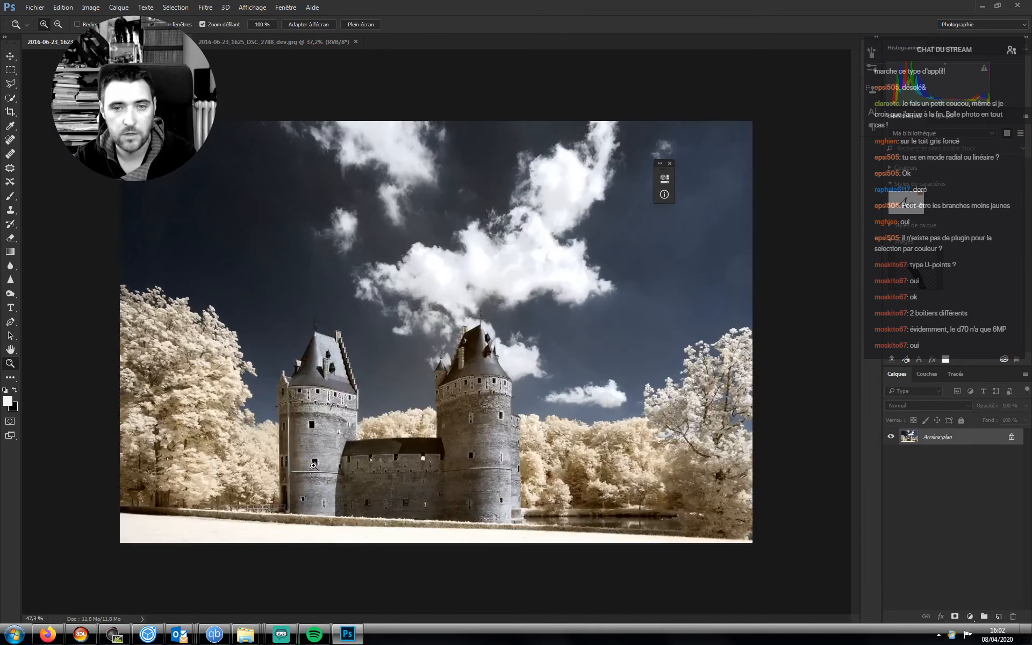
{"action": "left_click_drag", "start_coordinate": [313, 385], "coordinate": [302, 394]}
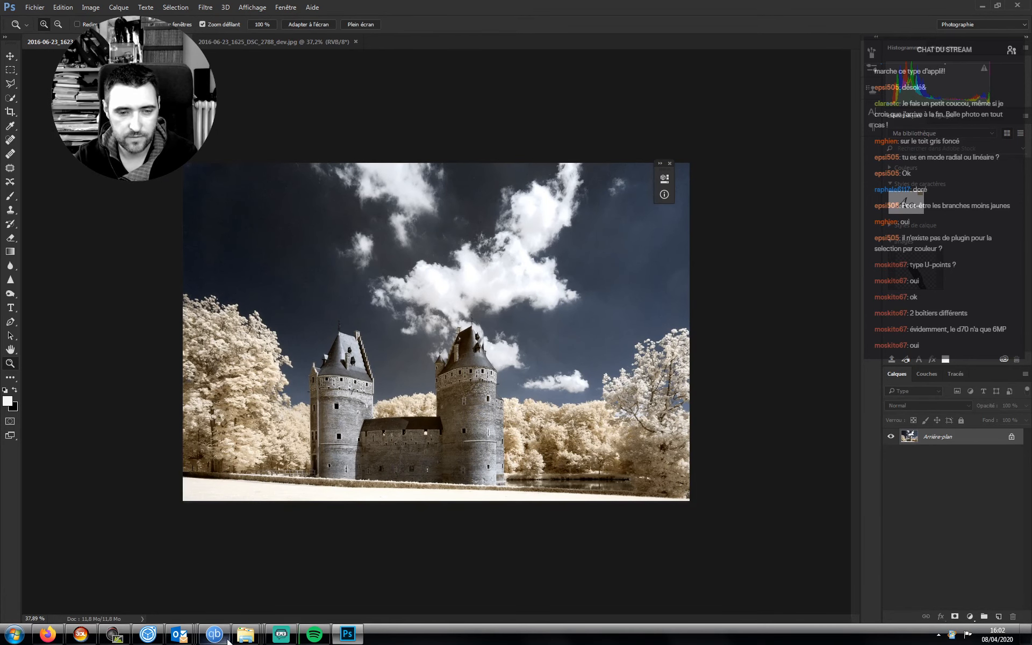
- Review the received castle files in their folder, including the raw files 2016-06-23_1626_DSC_0120.NEF and 2016-06-23_1625_DSC_2788.NEF, and close that window
{"action": "mouse_move", "coordinate": [246, 634]}
{"action": "left_click", "coordinate": [391, 601]}
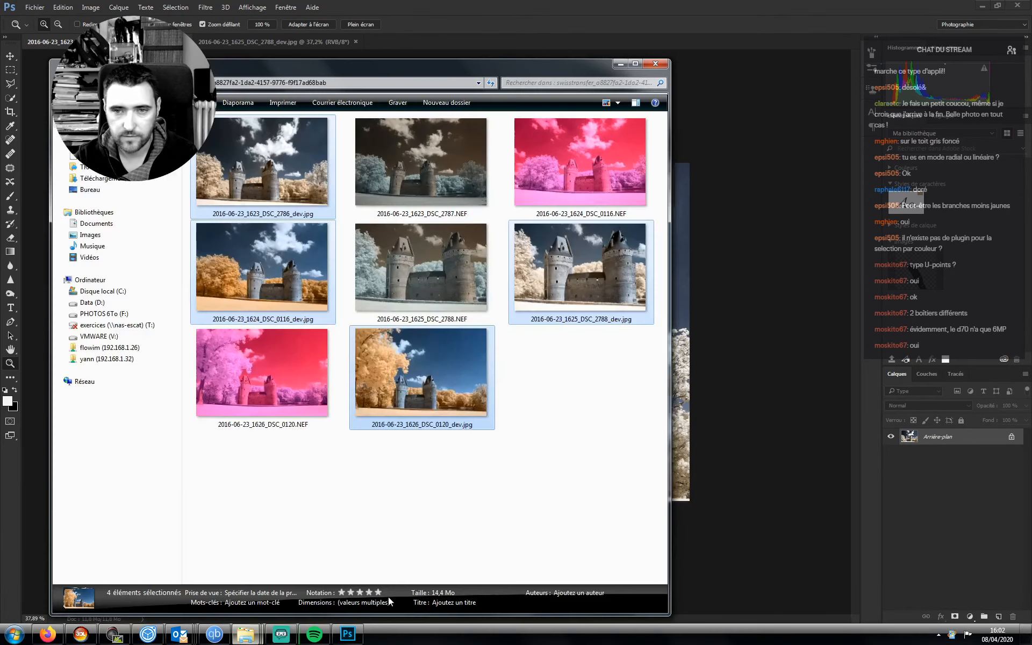
{"action": "left_click", "coordinate": [502, 488]}
{"action": "left_click", "coordinate": [262, 398]}
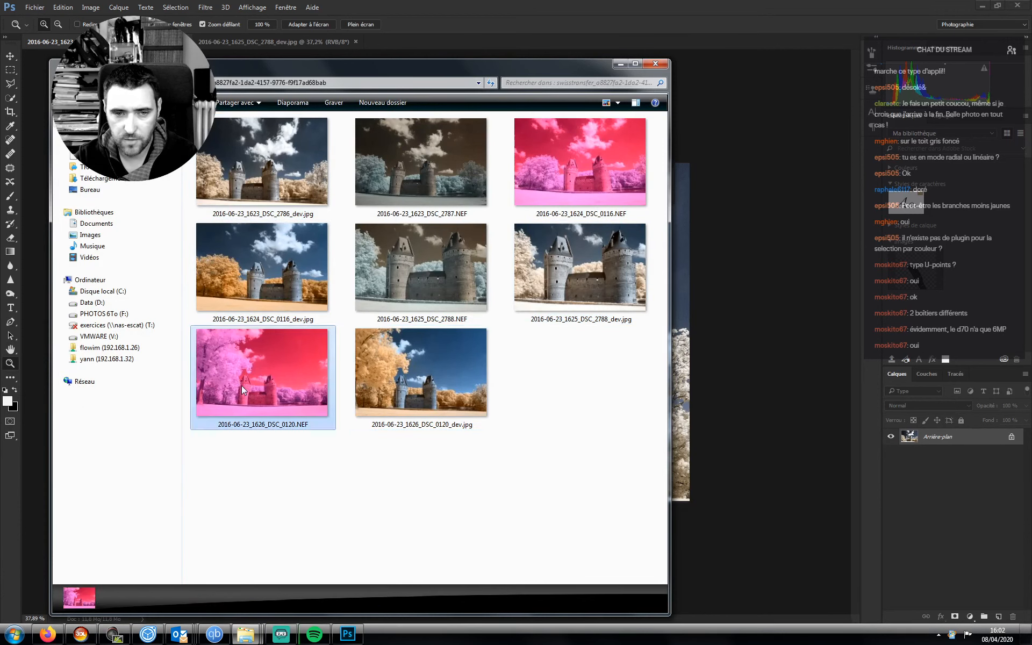
{"action": "left_click", "coordinate": [479, 481]}
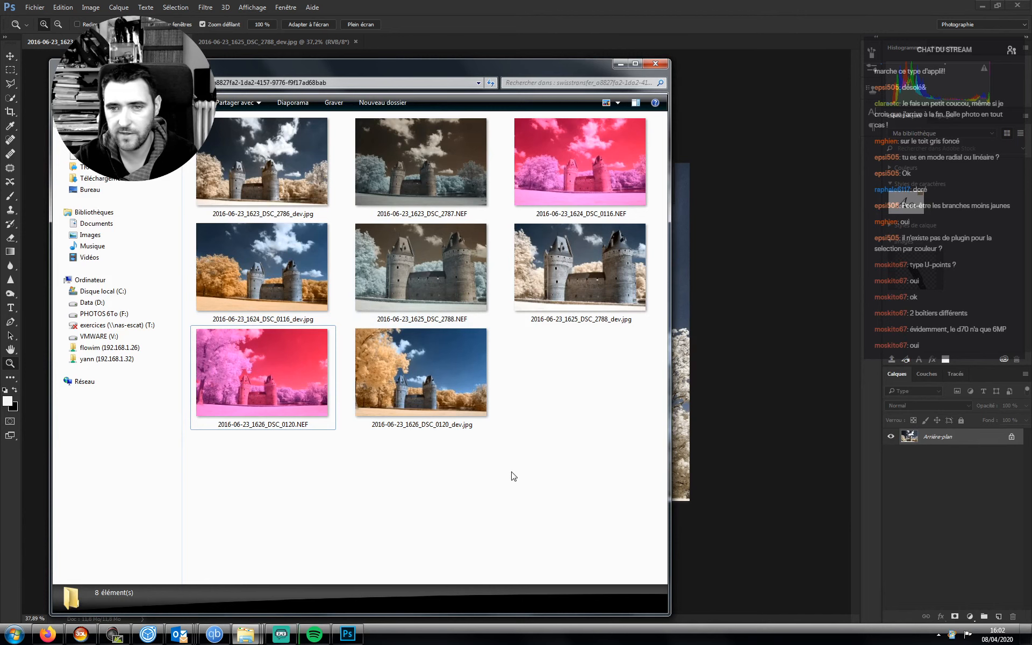
{"action": "left_click", "coordinate": [421, 267]}
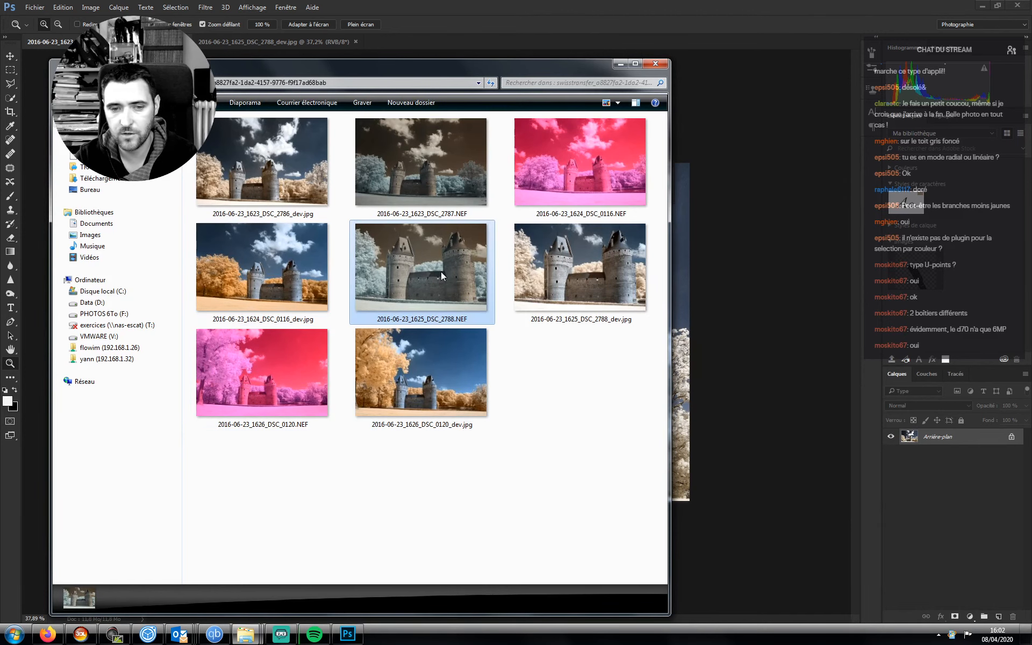
{"action": "left_click", "coordinate": [594, 469]}
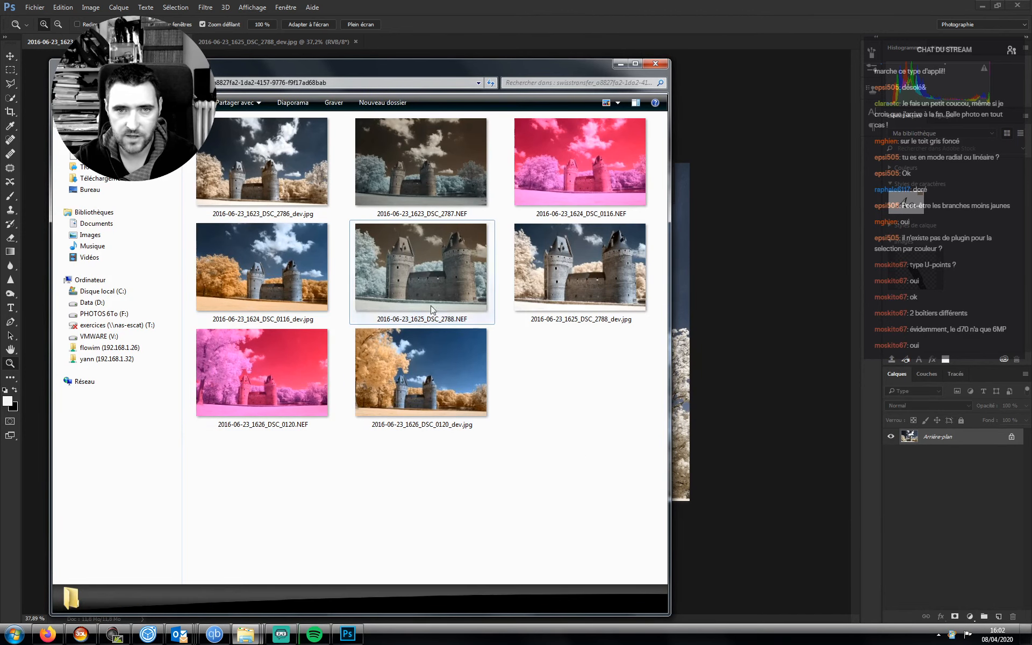
{"action": "left_click", "coordinate": [656, 64]}
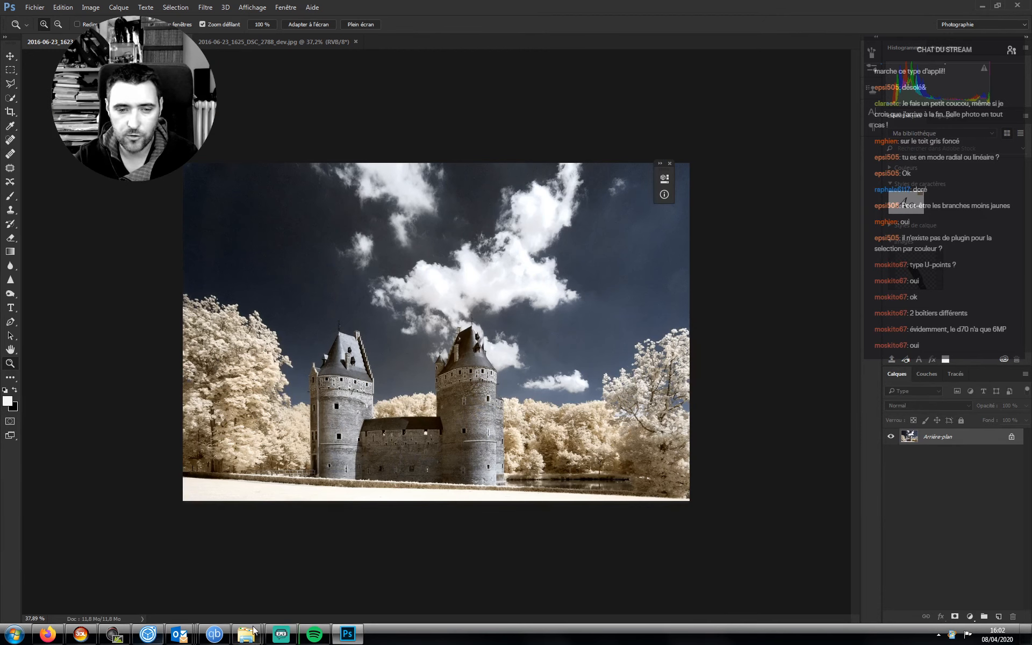
- Switch to the DEF folder and look over its Photoshop files, including _MG_8534_5_6_Naturel.psb, _MG_2860.psb and _MG_9612.psb
{"action": "left_click", "coordinate": [275, 641]}
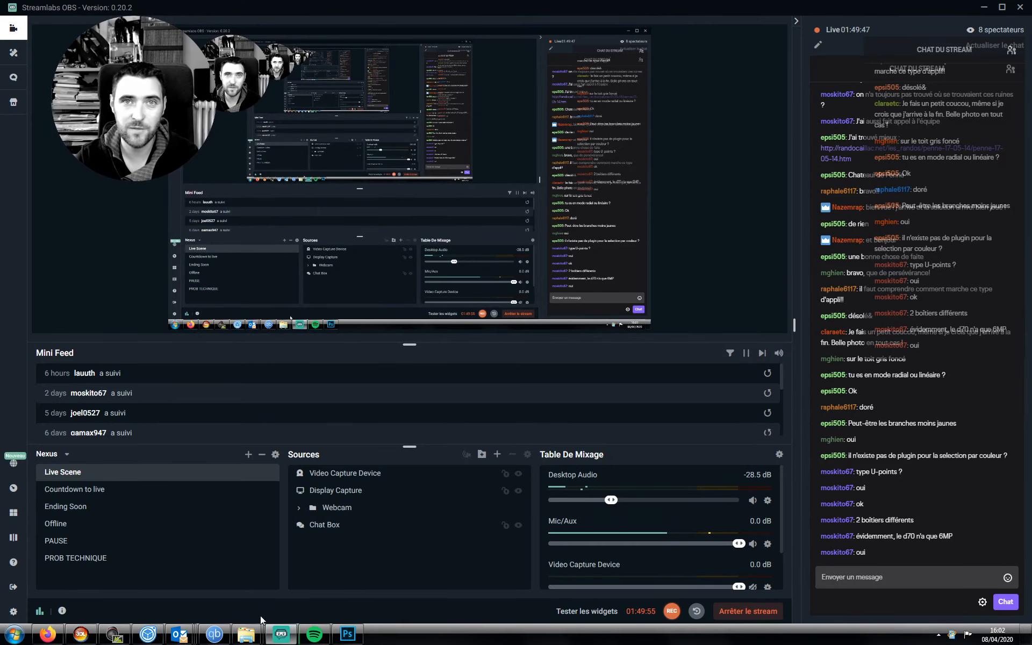
{"action": "left_click", "coordinate": [347, 634]}
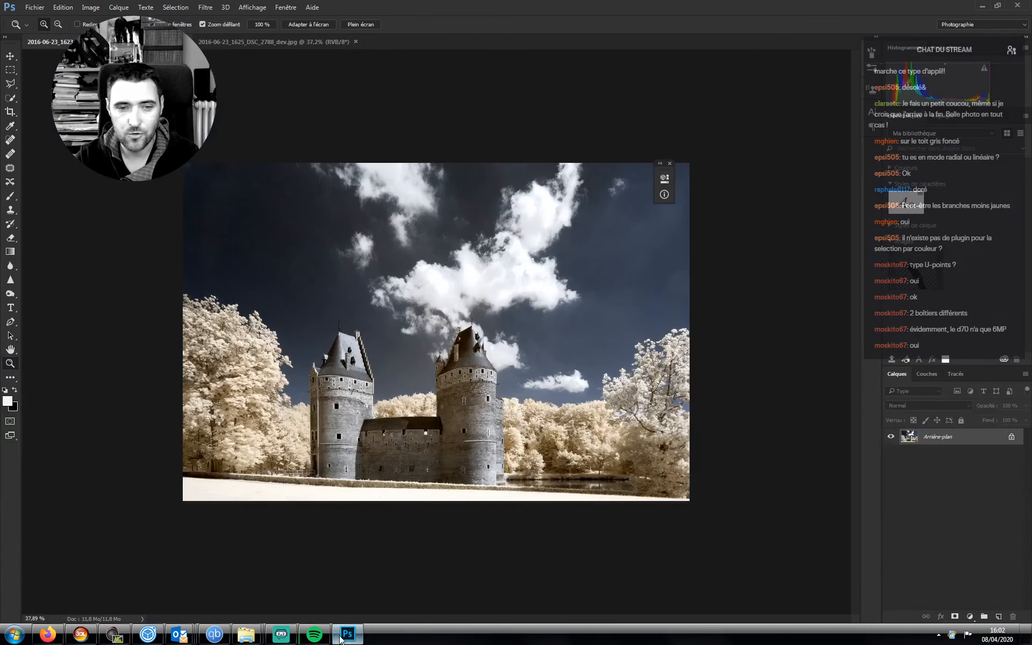
{"action": "mouse_move", "coordinate": [246, 634]}
{"action": "left_click", "coordinate": [197, 581]}
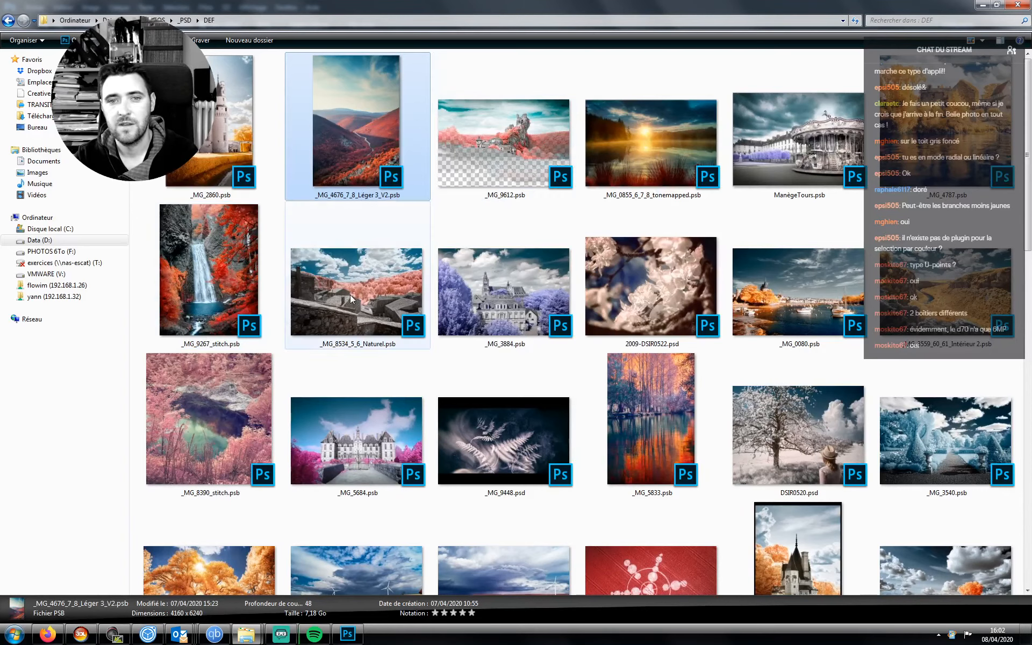
{"action": "left_click", "coordinate": [364, 295]}
{"action": "left_click", "coordinate": [217, 196]}
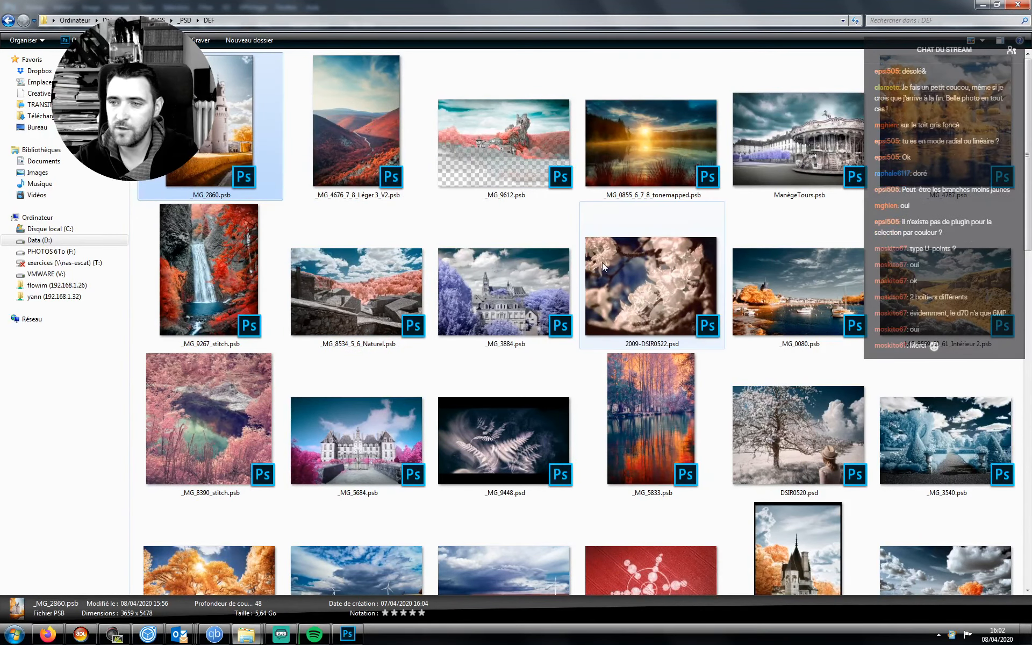
{"action": "scroll", "coordinate": [602, 263], "scroll_direction": "down", "scroll_amount": 3}
{"action": "scroll", "coordinate": [591, 264], "scroll_direction": "up", "scroll_amount": 3}
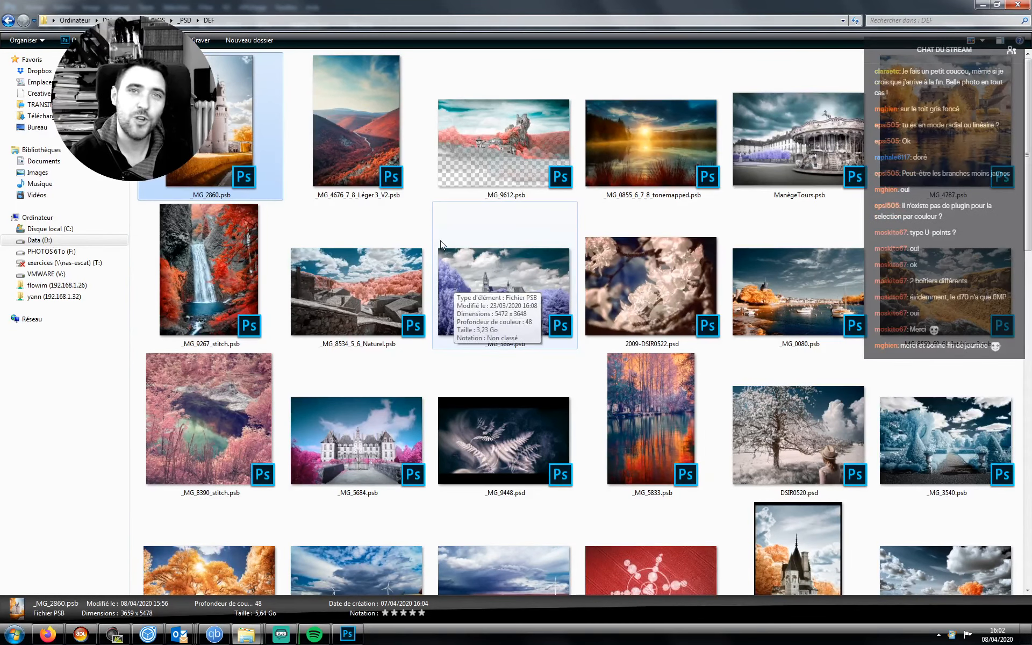
{"action": "left_click", "coordinate": [572, 181]}
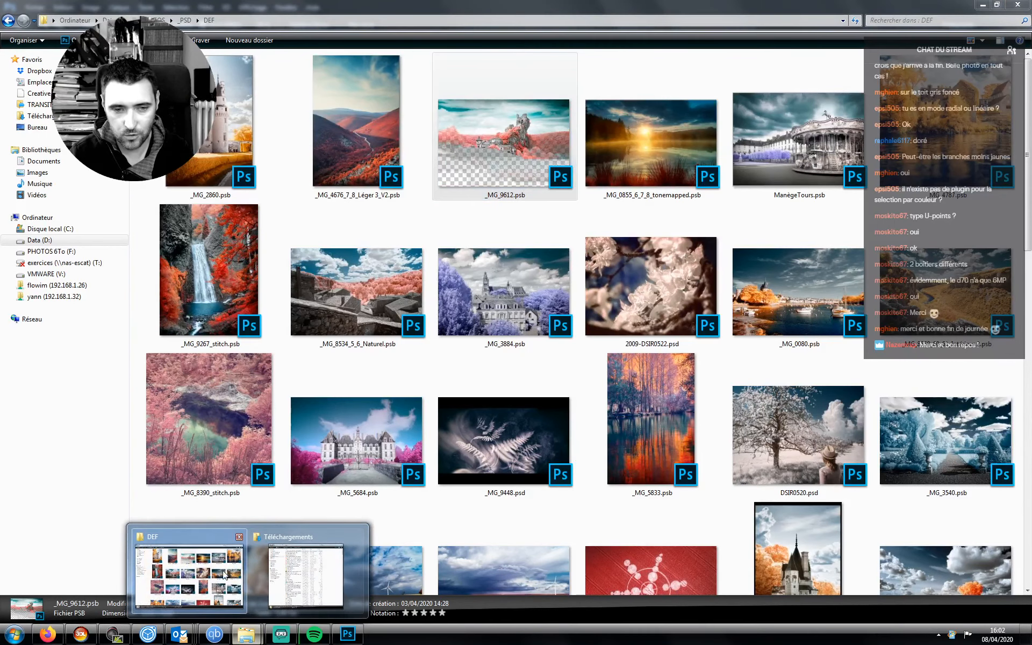
- Open the WIP A FINIR EN PRIO folder inside IR TO PROCESS and search it for "*.psd OR *.psb"
{"action": "key", "text": "BackSpace"}
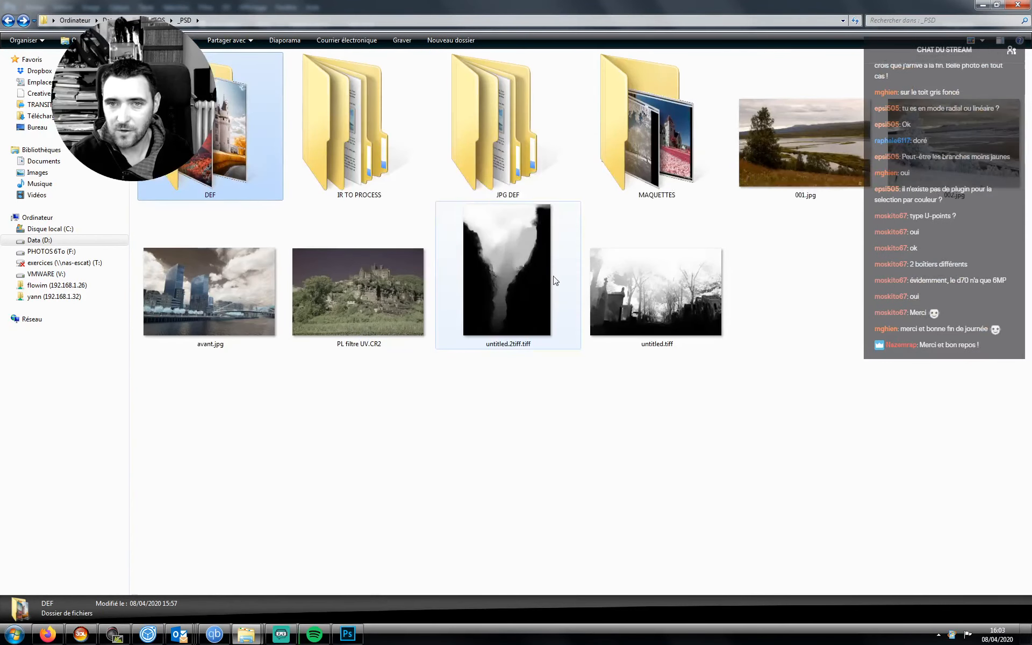
{"action": "double_click", "coordinate": [350, 157]}
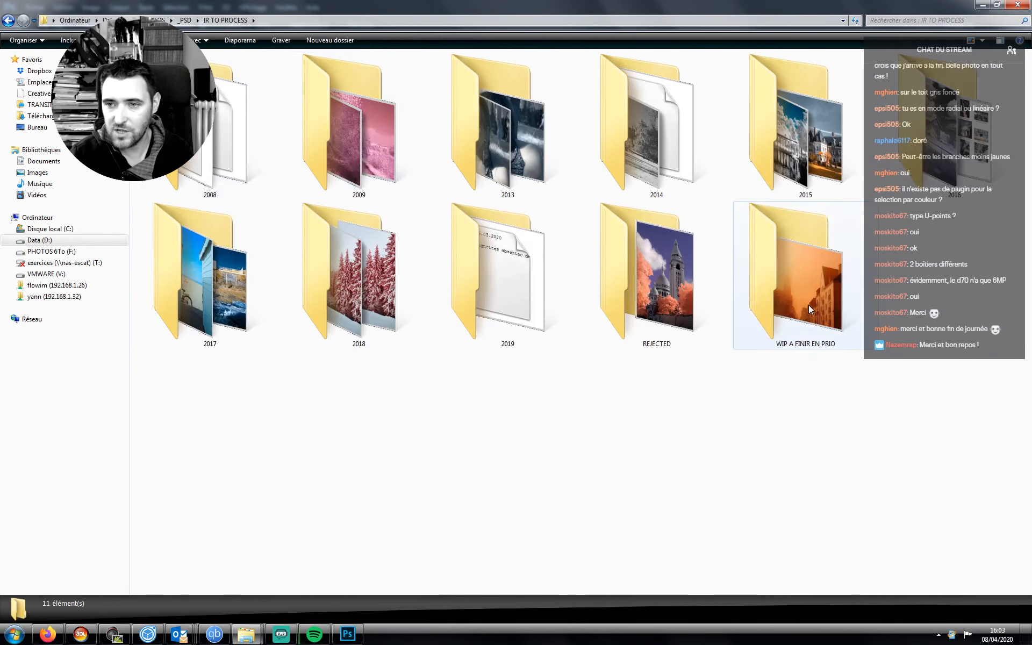
{"action": "double_click", "coordinate": [808, 304]}
{"action": "left_click", "coordinate": [908, 20]}
{"action": "type", "text": "*.psd OR *.psb"}
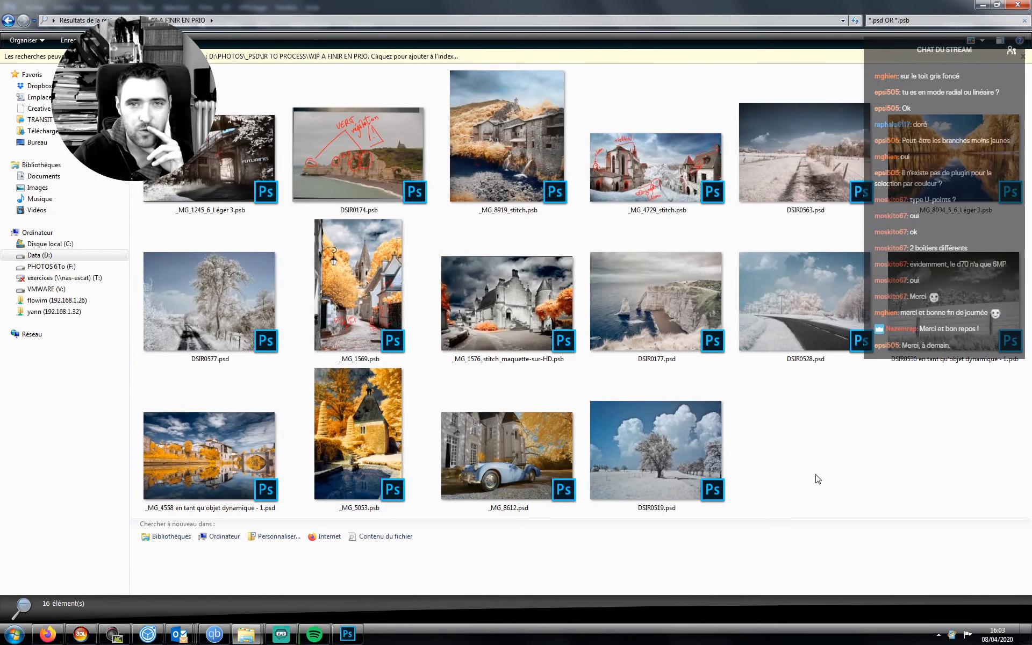
- Return from the search results to the IR TO PROCESS folder and restore its window to a size smaller than the screen
{"action": "key", "text": "BackSpace"}
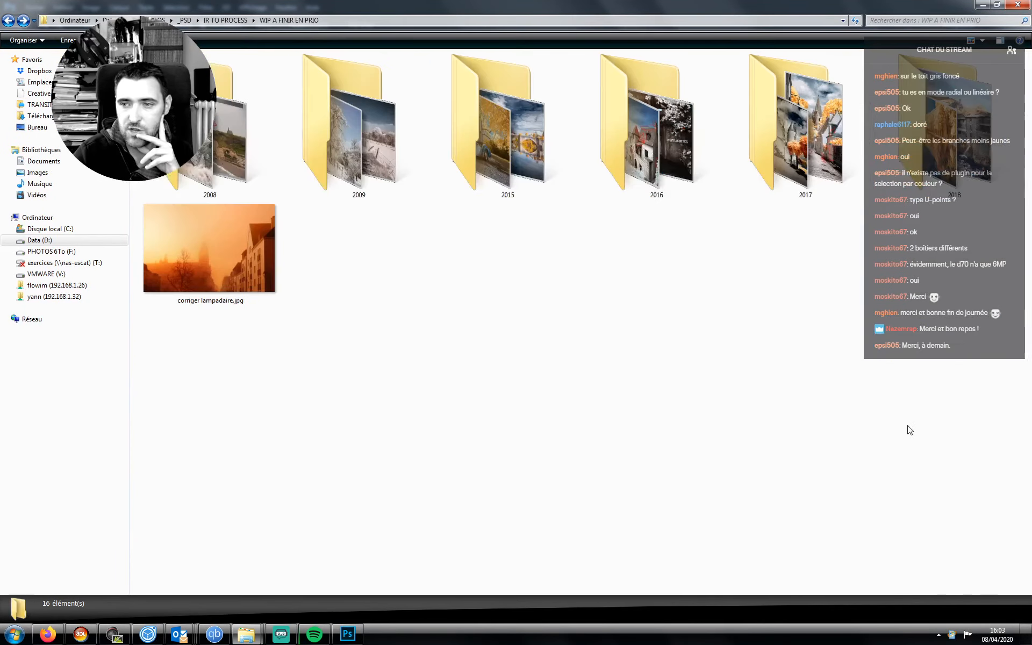
{"action": "left_click", "coordinate": [173, 177]}
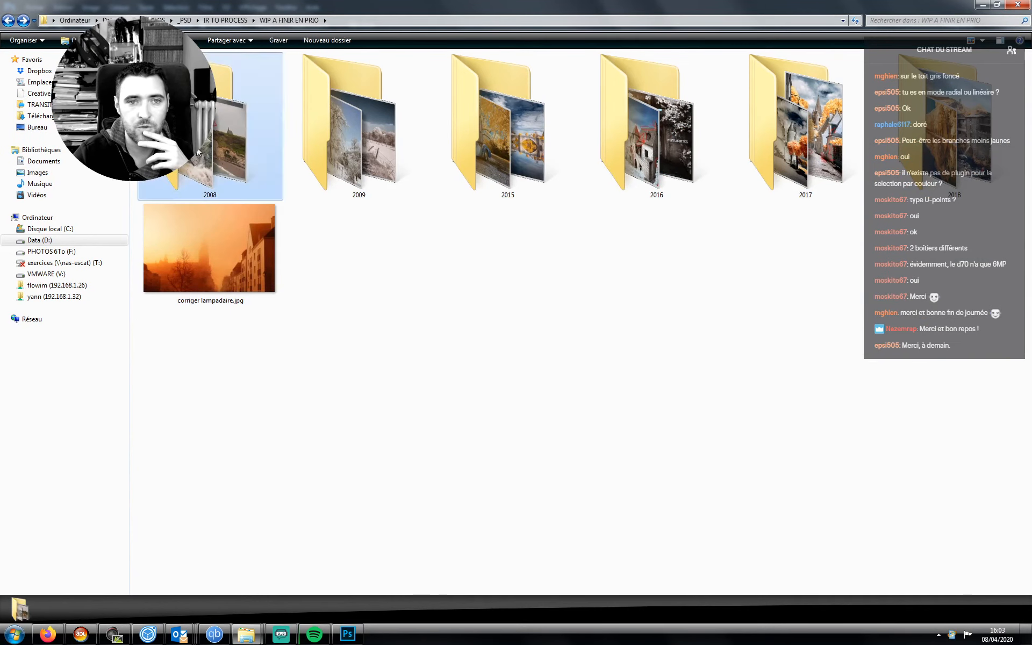
{"action": "left_click", "coordinate": [415, 268]}
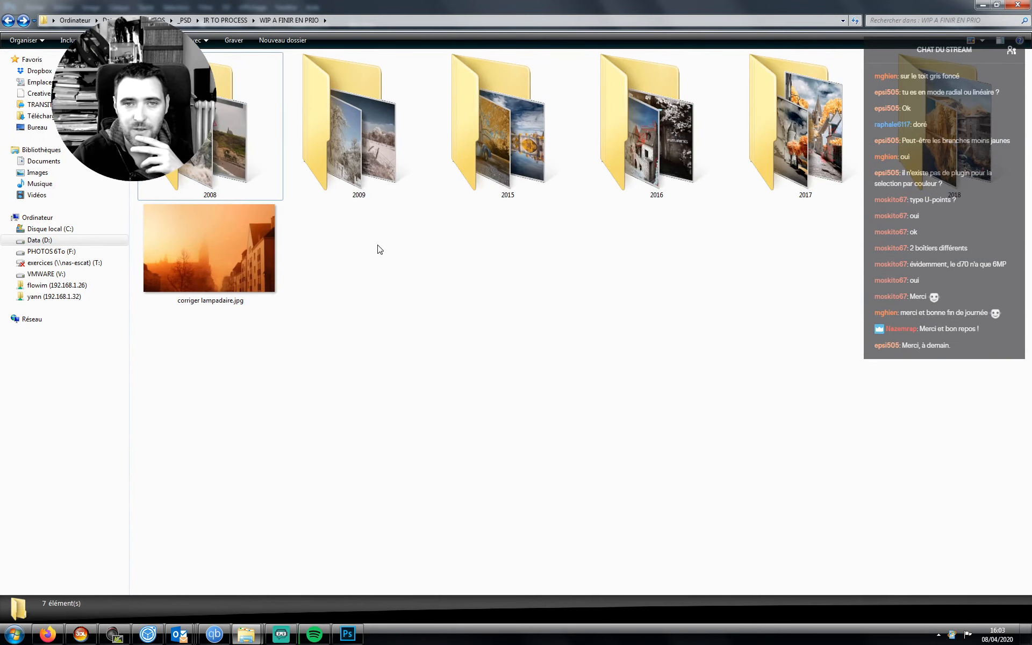
{"action": "key", "text": "BackSpace"}
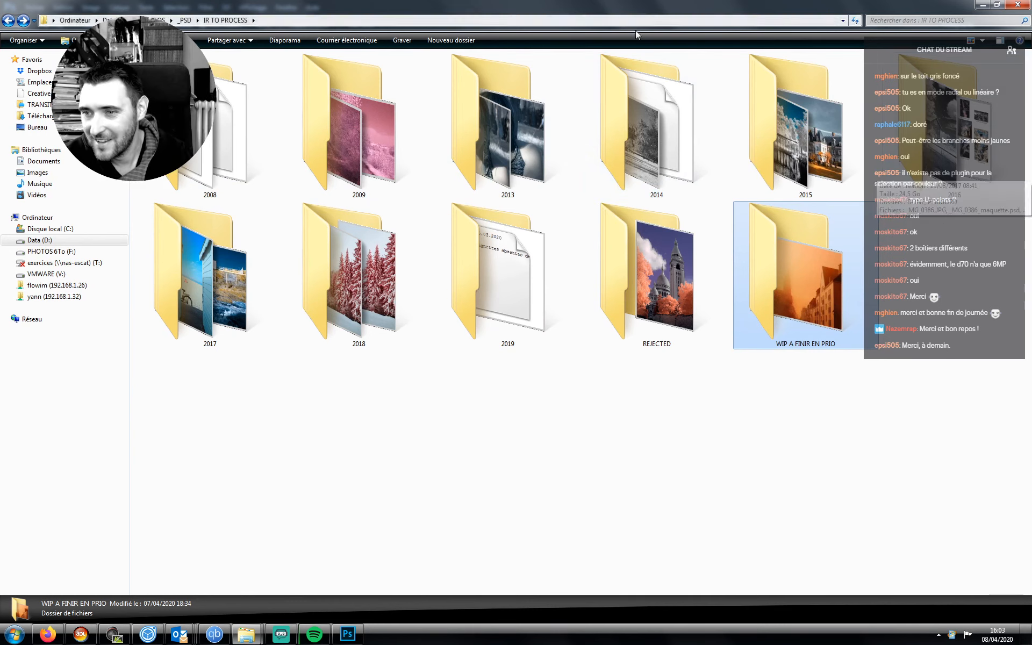
{"action": "left_click_drag", "start_coordinate": [533, 5], "coordinate": [274, 13]}
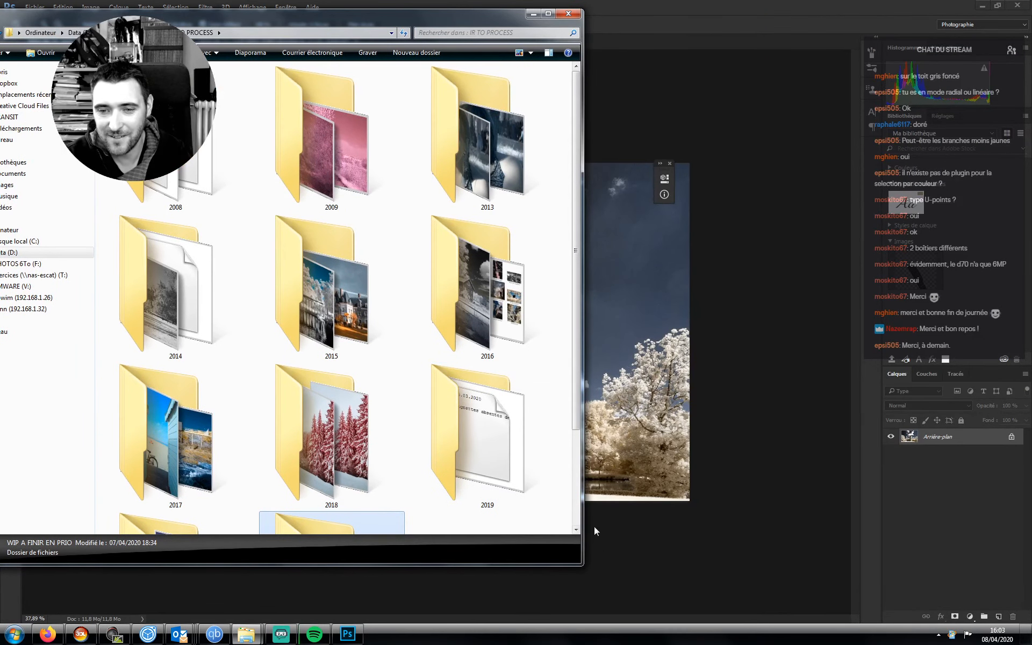
{"action": "left_click_drag", "start_coordinate": [585, 567], "coordinate": [801, 614]}
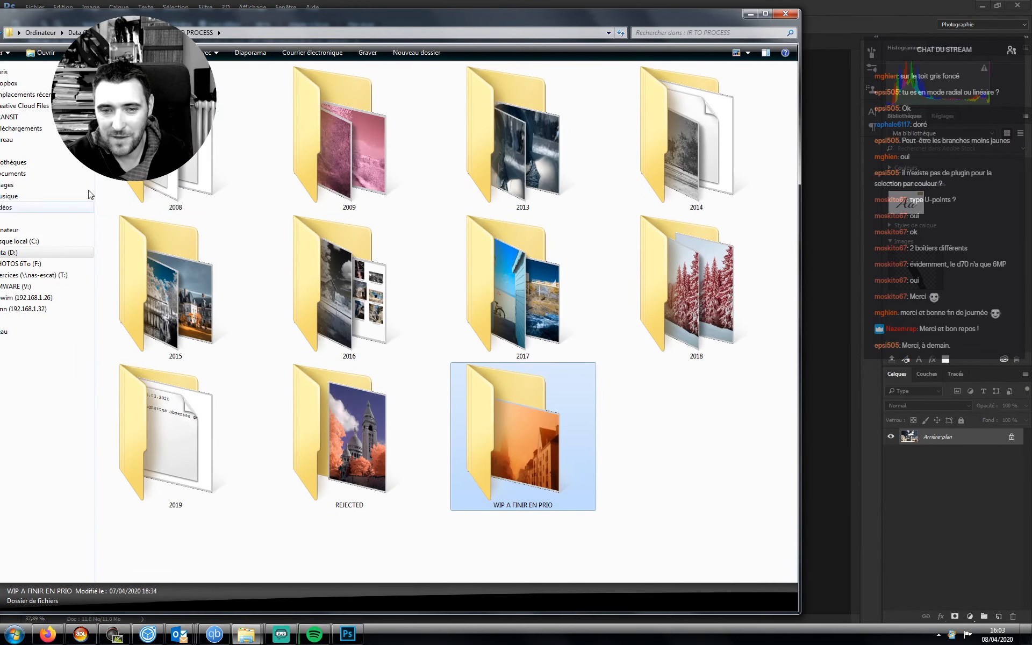
- Browse the 2019 folder by looking into its PERE LACHAISE, WS IR 2 GOBELINS and VENCE subfolders
{"action": "double_click", "coordinate": [188, 431]}
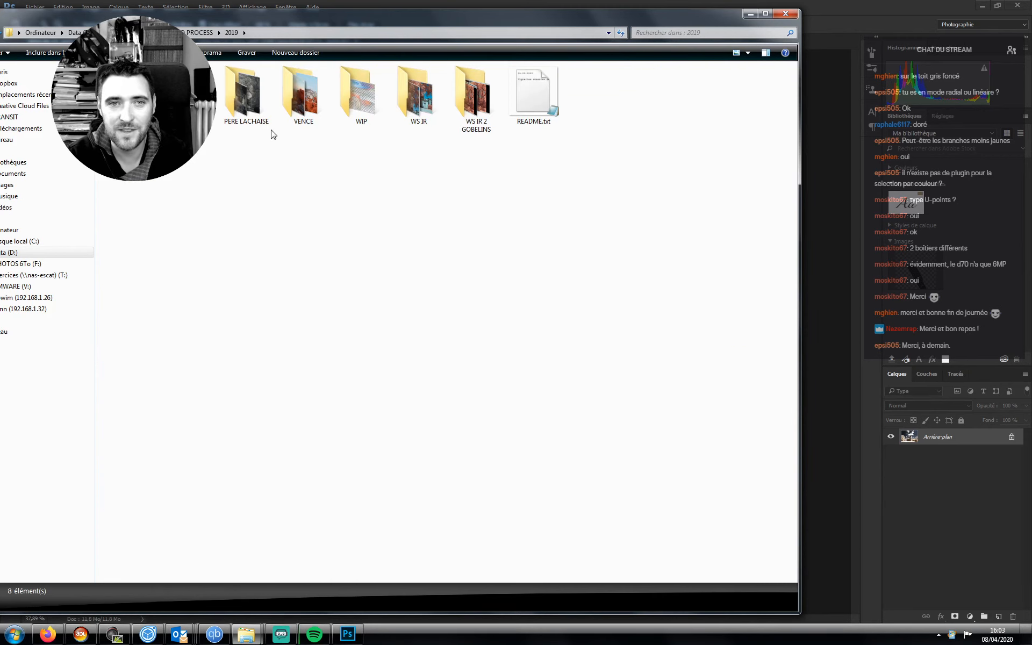
{"action": "double_click", "coordinate": [249, 111]}
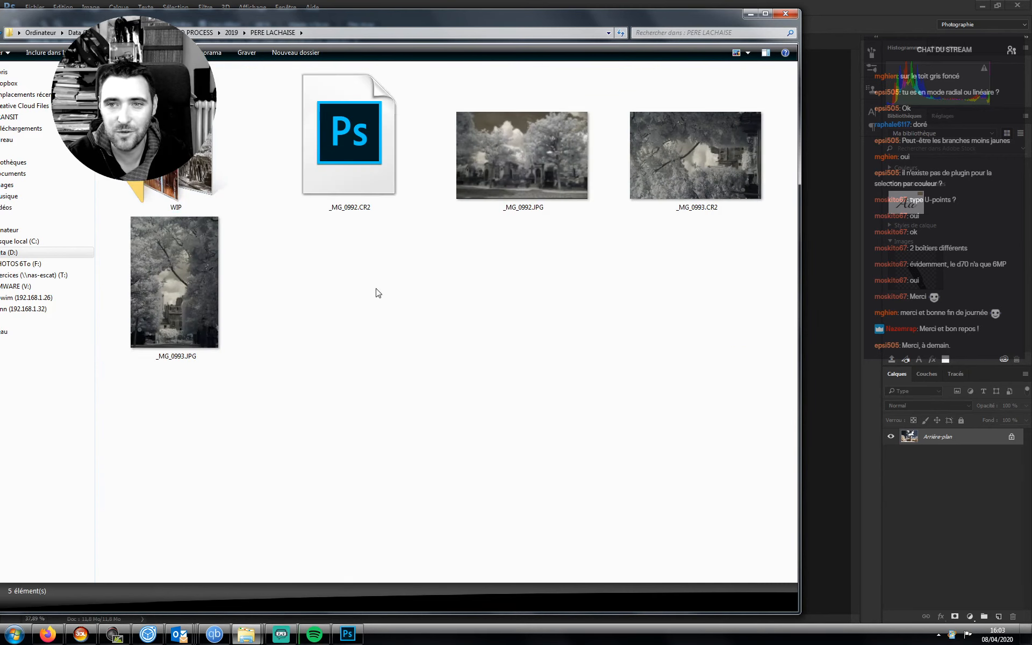
{"action": "key", "text": "BackSpace"}
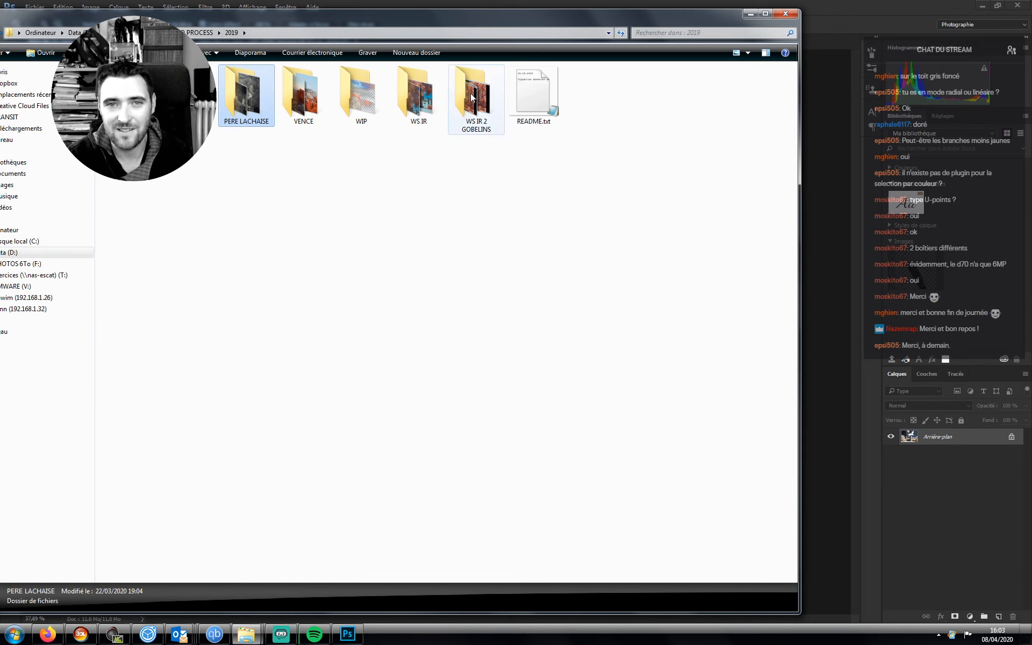
{"action": "left_click", "coordinate": [472, 97]}
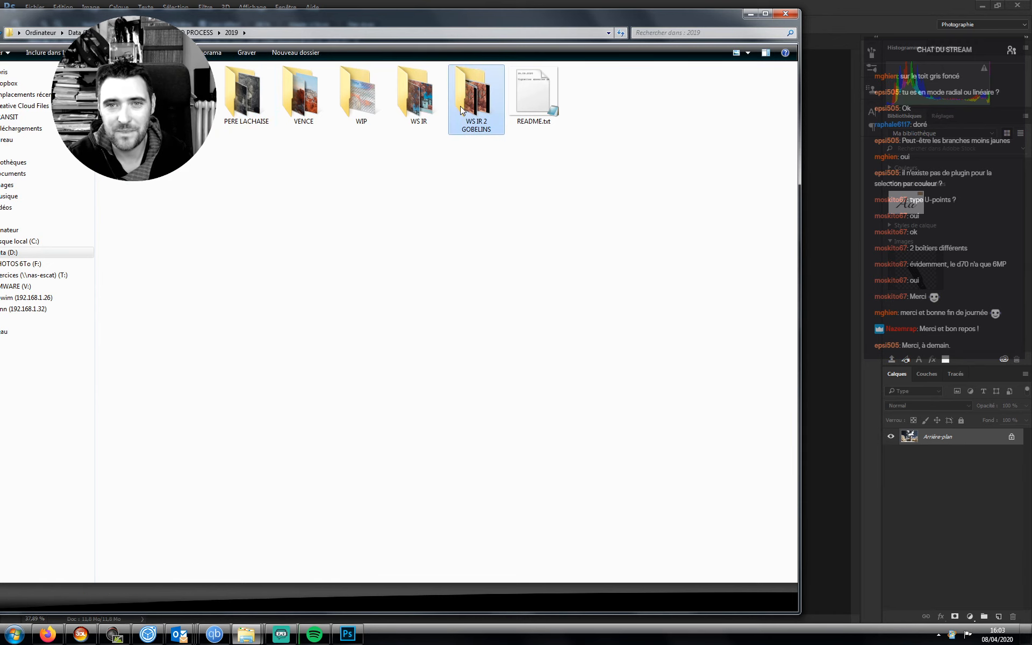
{"action": "double_click", "coordinate": [461, 111]}
{"action": "key", "text": "BackSpace"}
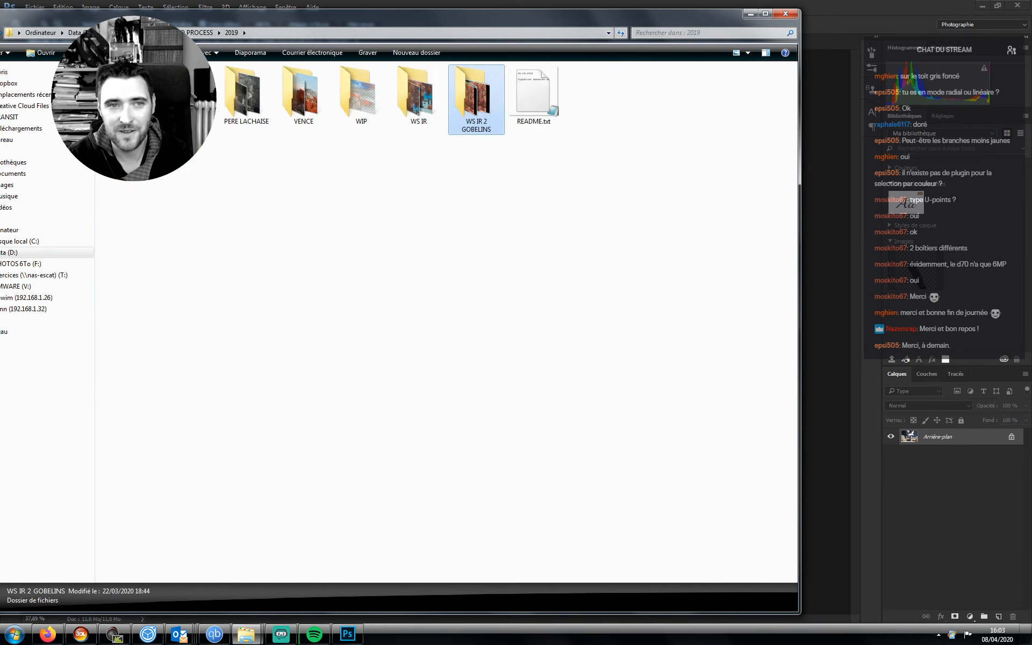
{"action": "double_click", "coordinate": [320, 100]}
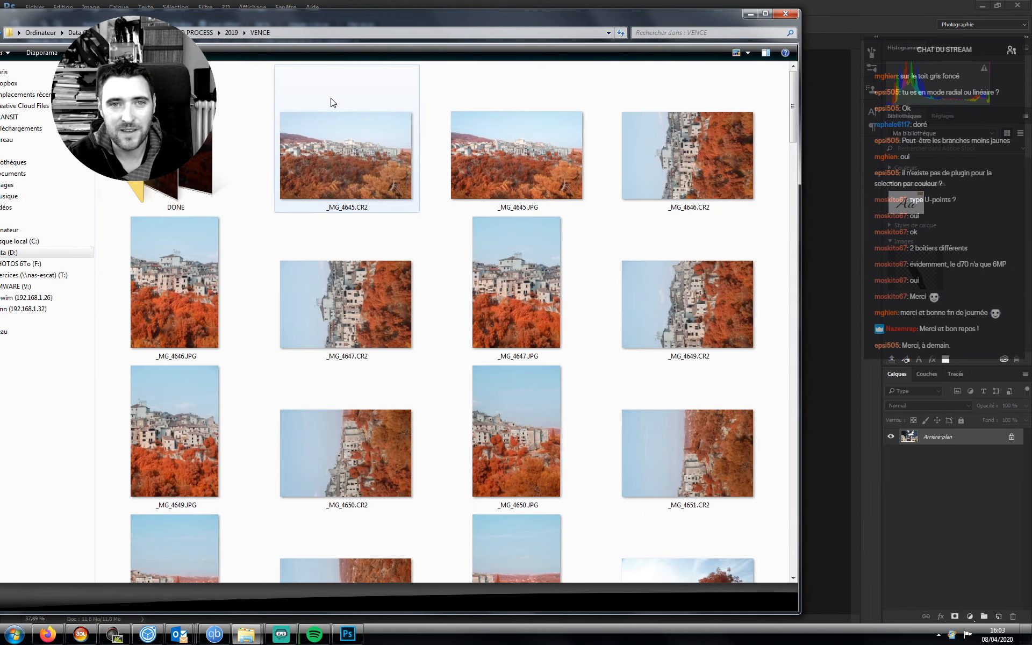
- Look through the photos in the VENCE folder, including the last CR2 and JPG files, and go back up to IR TO PROCESS
{"action": "scroll", "coordinate": [358, 153], "scroll_direction": "down", "scroll_amount": 15}
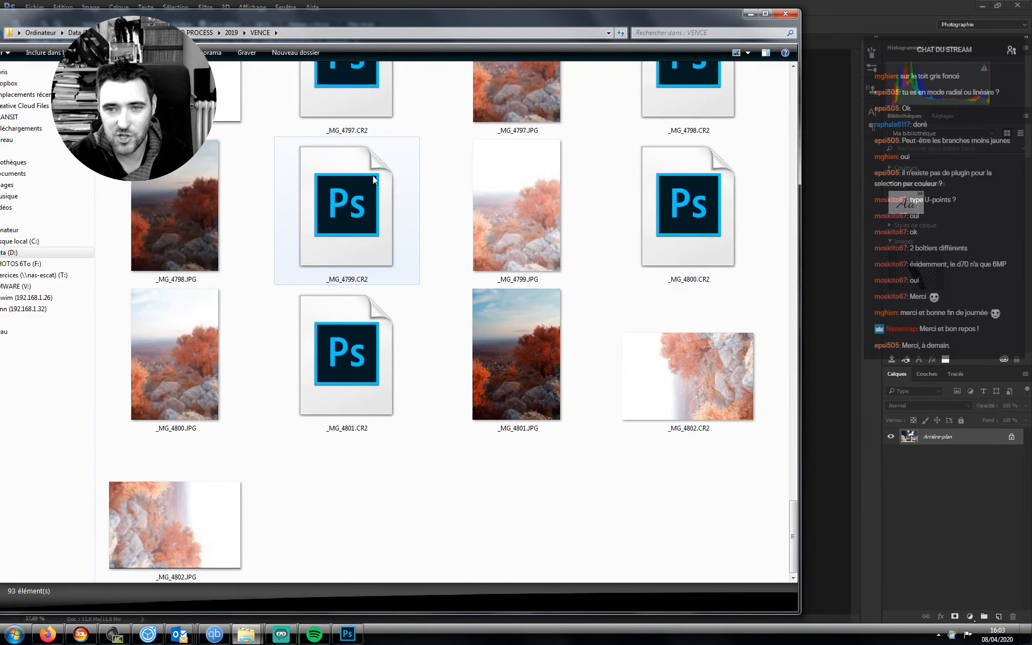
{"action": "scroll", "coordinate": [380, 188], "scroll_direction": "down", "scroll_amount": 20}
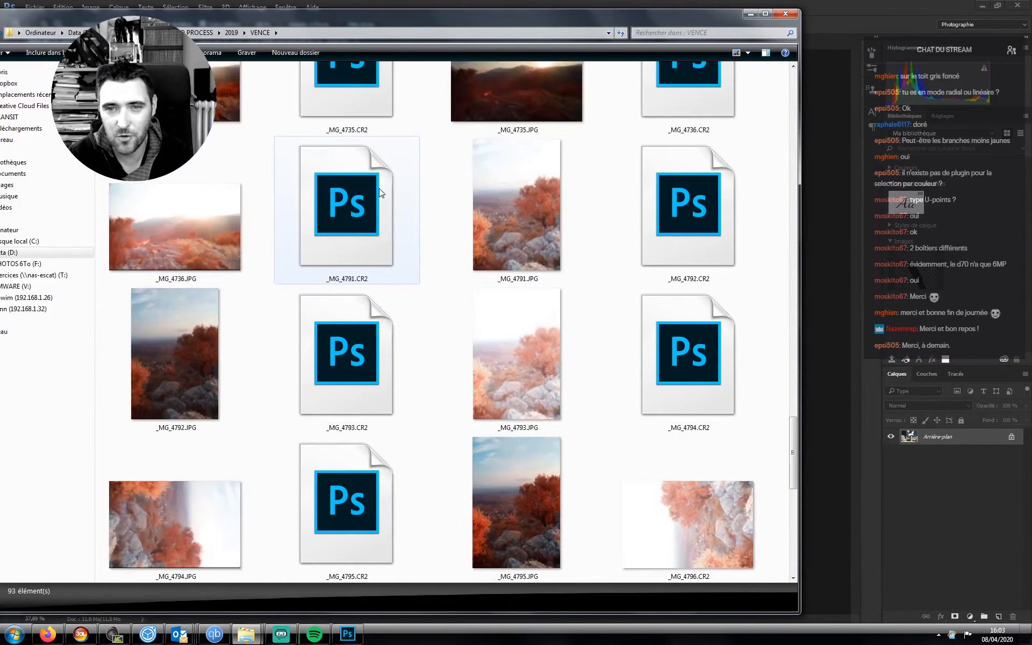
{"action": "scroll", "coordinate": [377, 188], "scroll_direction": "up", "scroll_amount": 20}
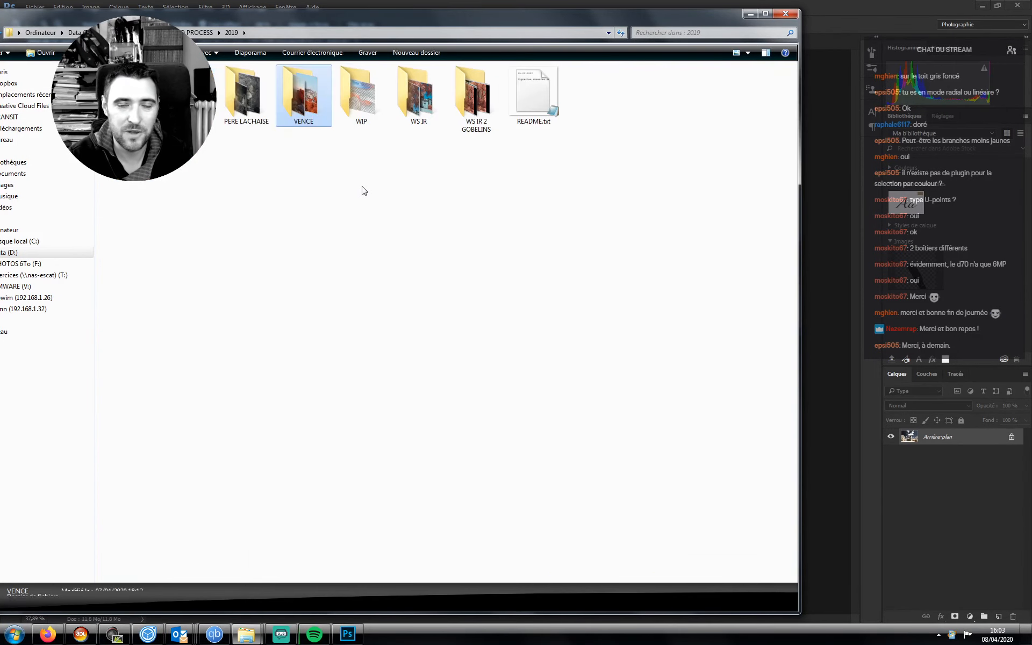
{"action": "key", "text": "BackSpace"}
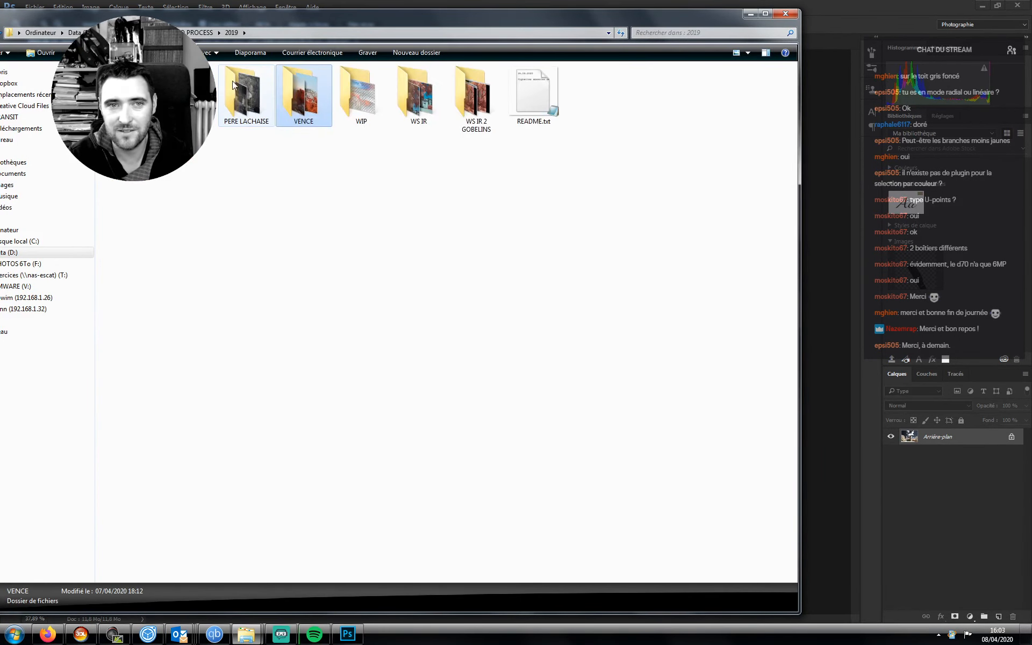
{"action": "key", "text": "BackSpace"}
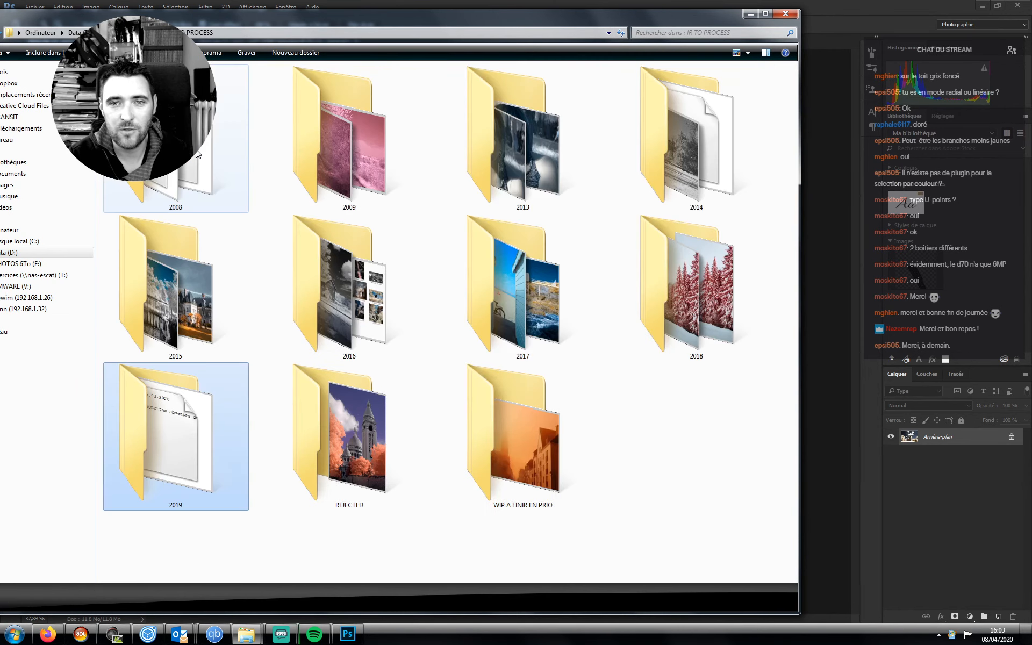
- Open the 2018 folder, look over its subfolders and check the photos inside AZAY LE RIDEAU before returning to 2018
{"action": "double_click", "coordinate": [660, 317]}
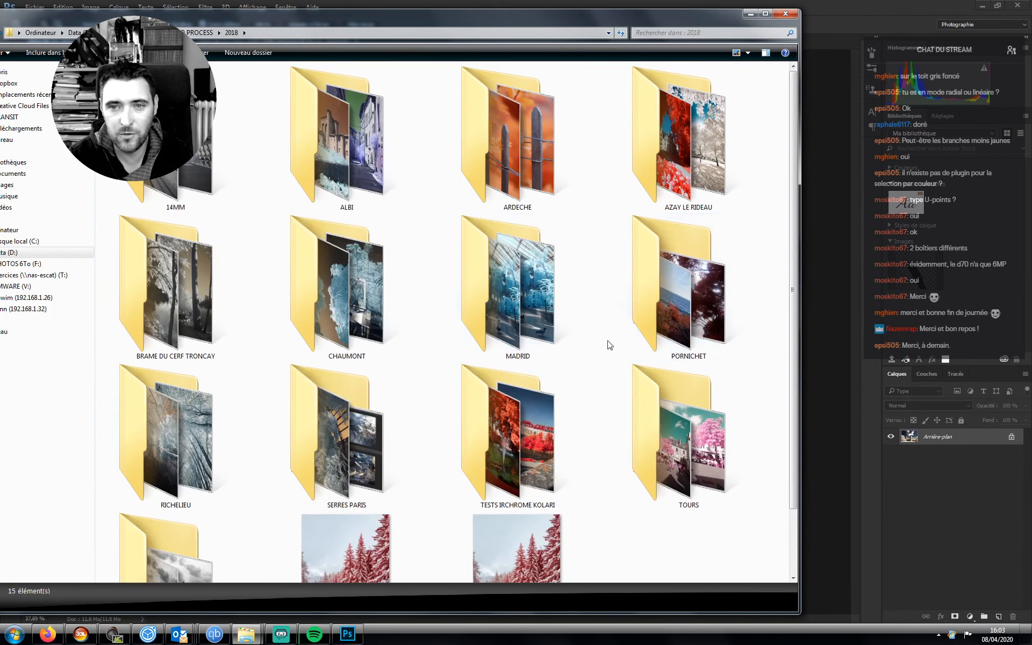
{"action": "scroll", "coordinate": [610, 346], "scroll_direction": "down", "scroll_amount": 2}
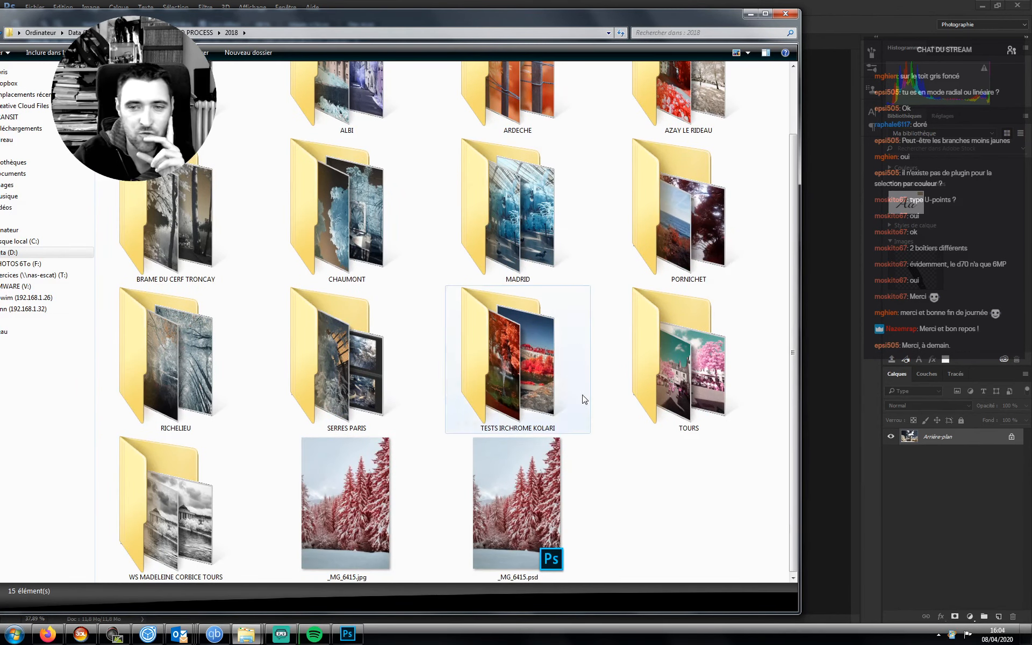
{"action": "scroll", "coordinate": [606, 441], "scroll_direction": "up", "scroll_amount": 2}
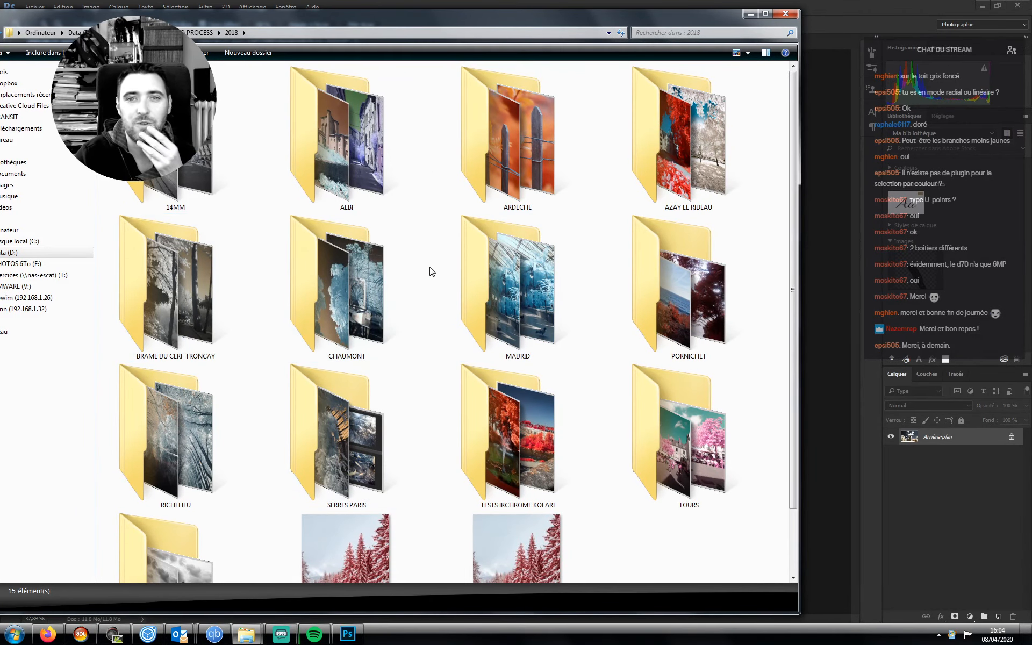
{"action": "scroll", "coordinate": [428, 272], "scroll_direction": "down", "scroll_amount": 2}
{"action": "scroll", "coordinate": [440, 304], "scroll_direction": "up", "scroll_amount": 2}
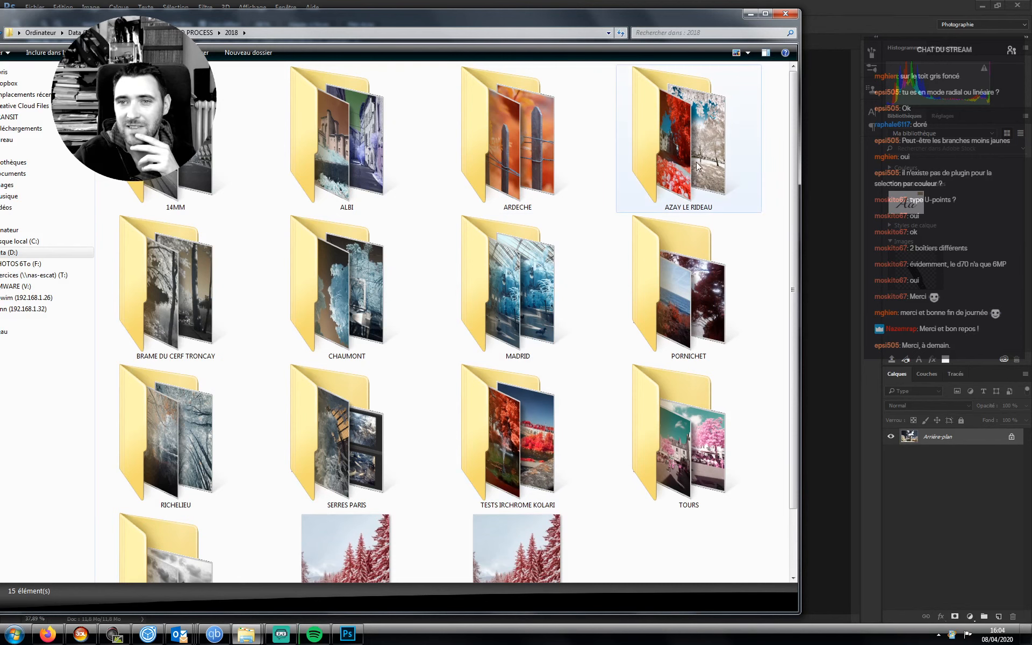
{"action": "double_click", "coordinate": [679, 137]}
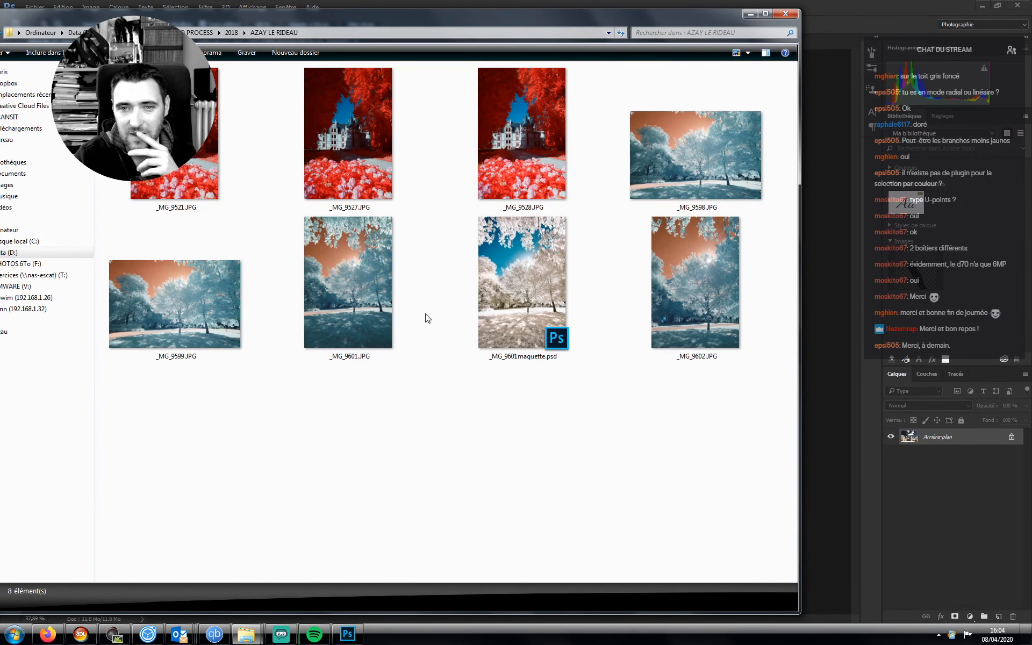
{"action": "key", "text": "BackSpace"}
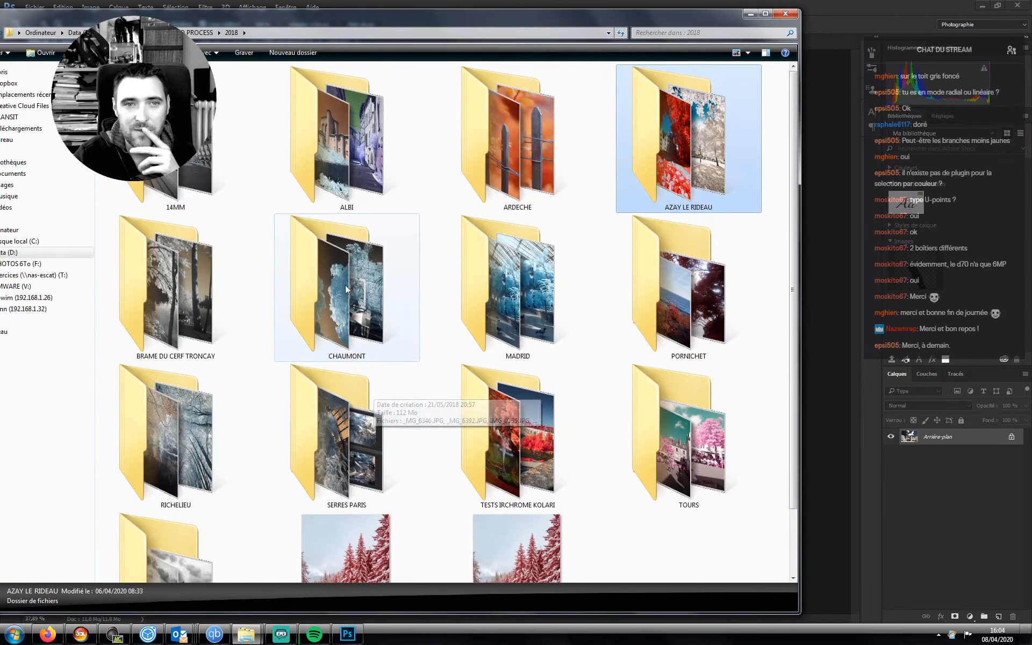
- Move _MG_9610.JPG and _MG_9612.JPG from the ALBI folder into its DONE subfolder and look over the remaining ALBI photos
{"action": "double_click", "coordinate": [344, 137]}
{"action": "scroll", "coordinate": [344, 302], "scroll_direction": "down", "scroll_amount": 2}
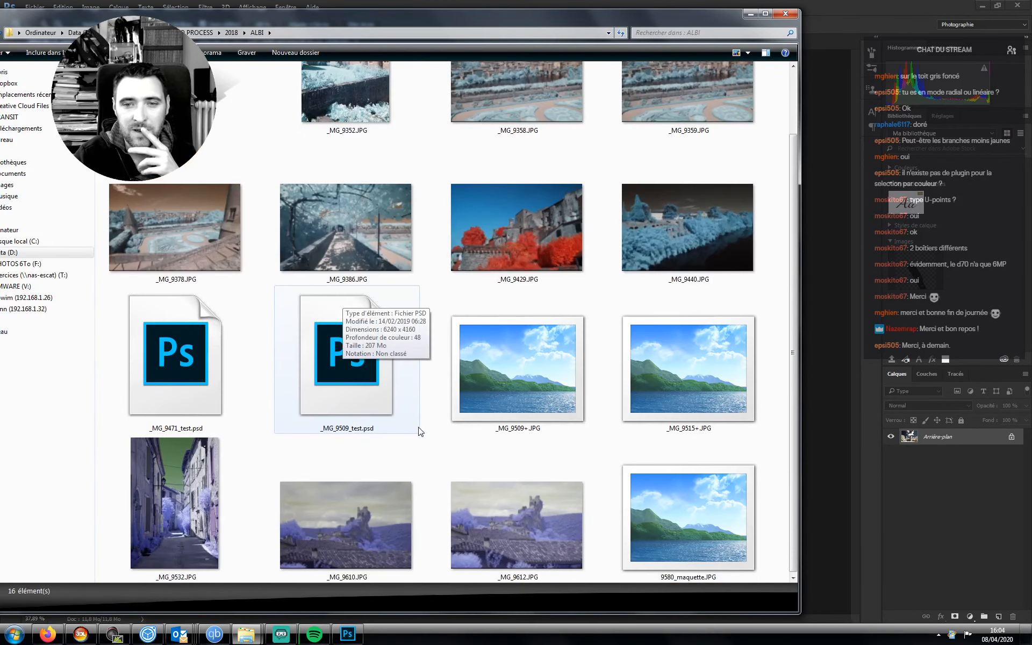
{"action": "left_click", "coordinate": [517, 521]}
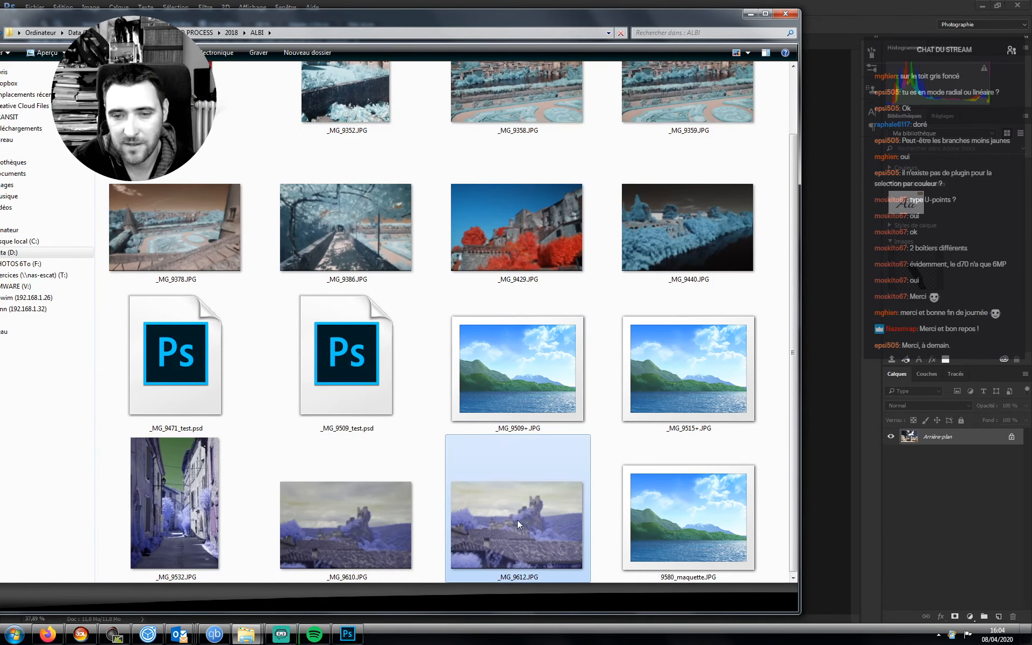
{"action": "left_click", "coordinate": [377, 540], "text": "ctrl"}
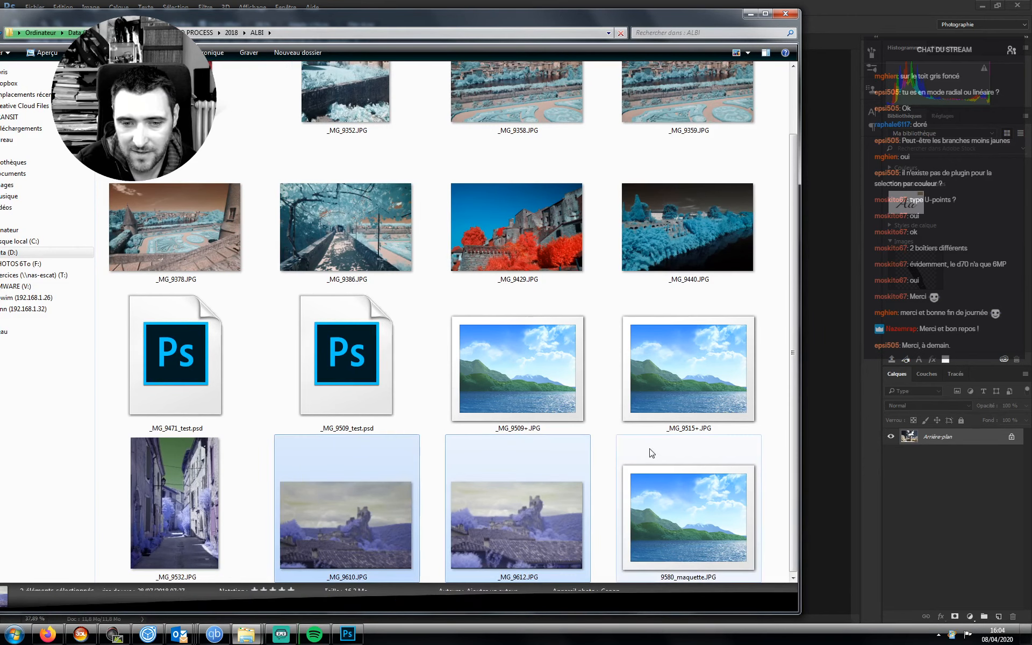
{"action": "key", "text": "ctrl+x"}
{"action": "scroll", "coordinate": [501, 386], "scroll_direction": "up", "scroll_amount": 3}
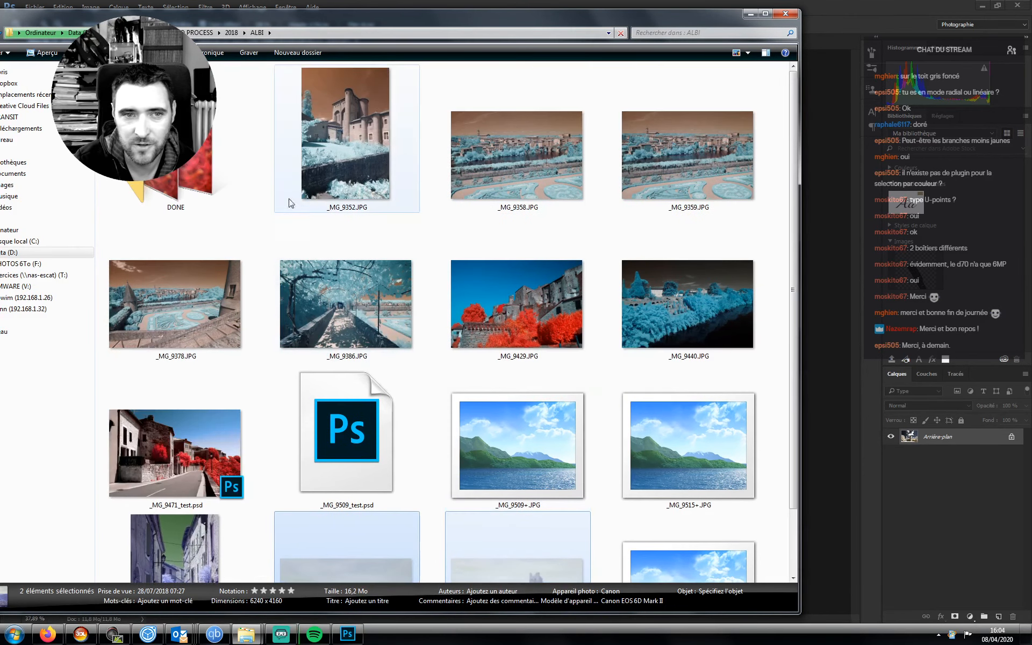
{"action": "double_click", "coordinate": [204, 156]}
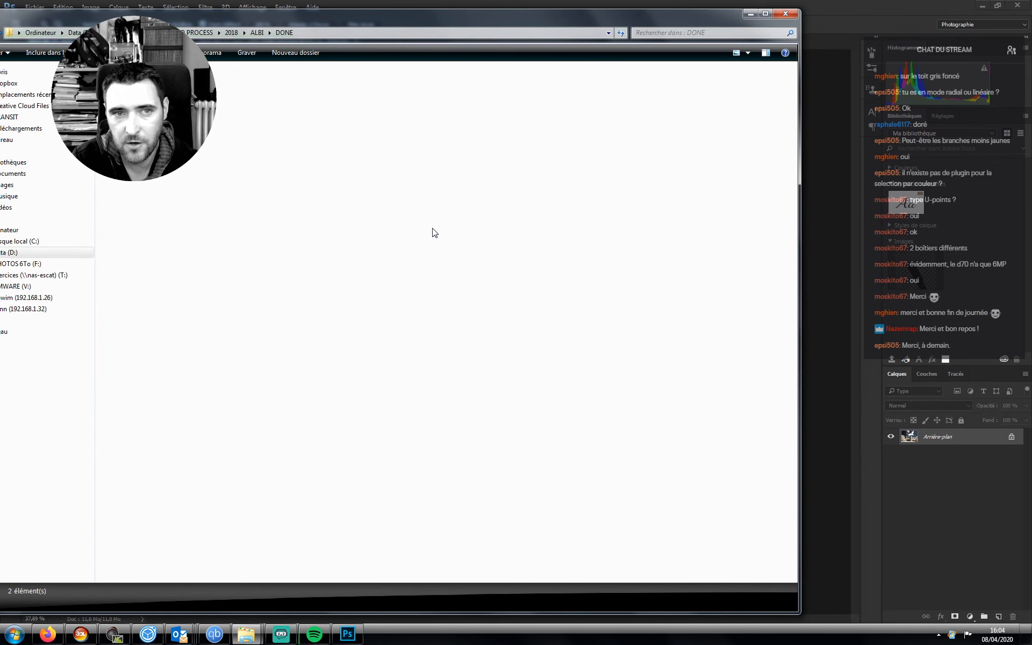
{"action": "key", "text": "BackSpace"}
{"action": "left_click", "coordinate": [623, 558]}
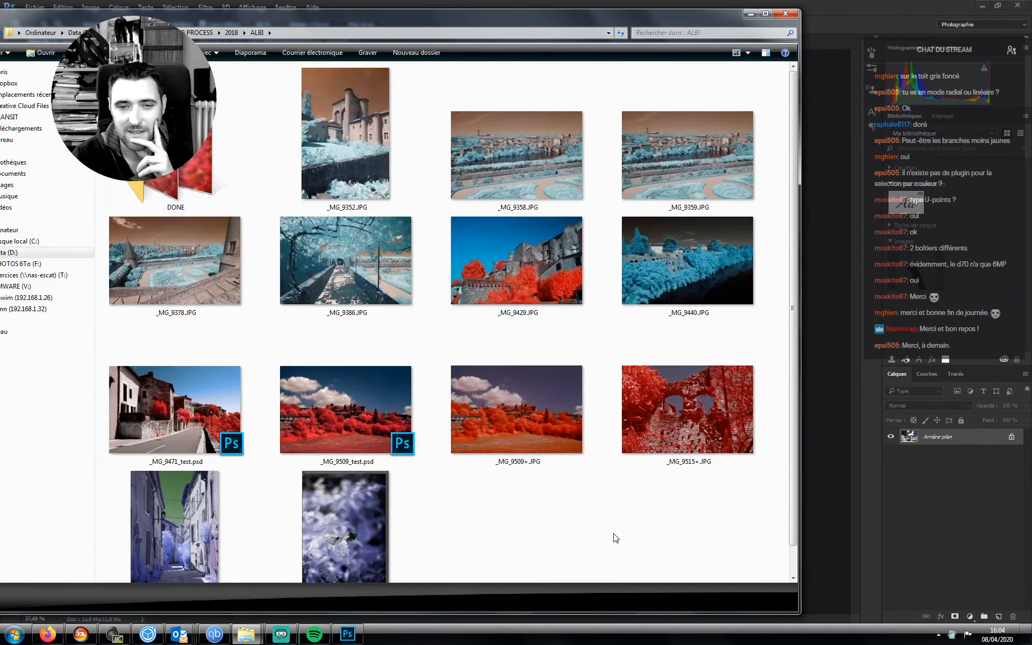
{"action": "scroll", "coordinate": [613, 534], "scroll_direction": "down", "scroll_amount": 1}
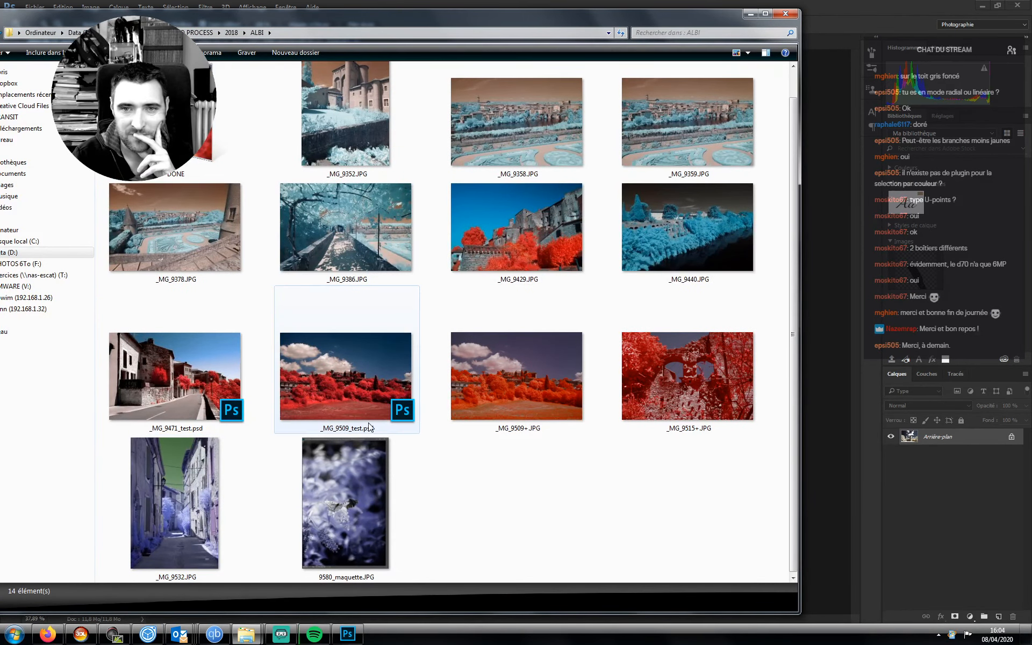
{"action": "scroll", "coordinate": [371, 419], "scroll_direction": "up", "scroll_amount": 1}
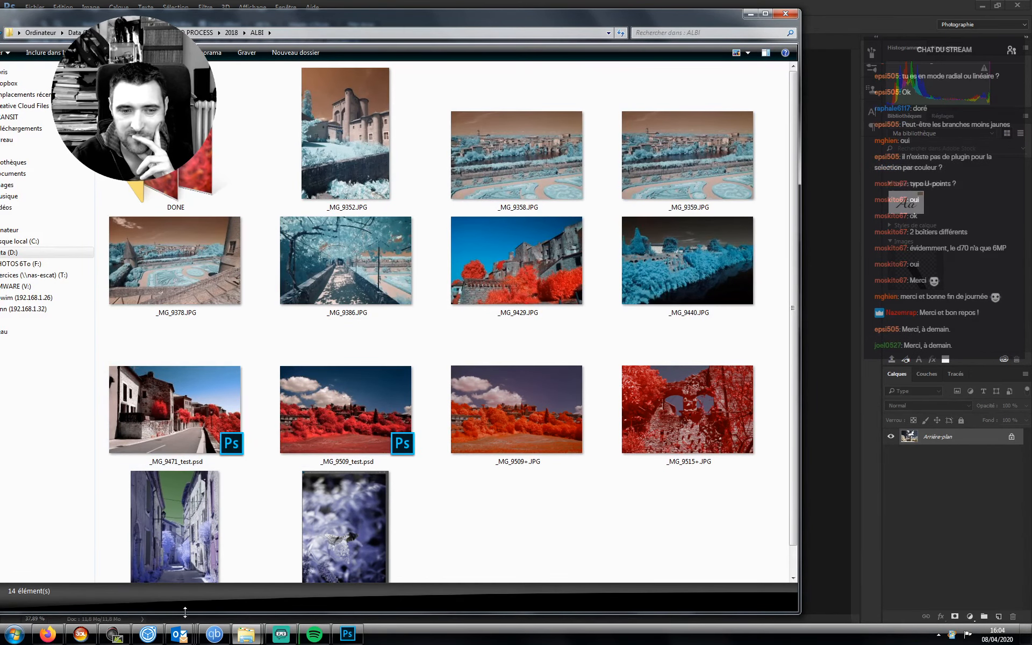
- Switch to Image Composite Editor and examine the stitched castle panorama both as a whole and close up around the facade, windows and balcony
{"action": "left_click", "coordinate": [148, 634]}
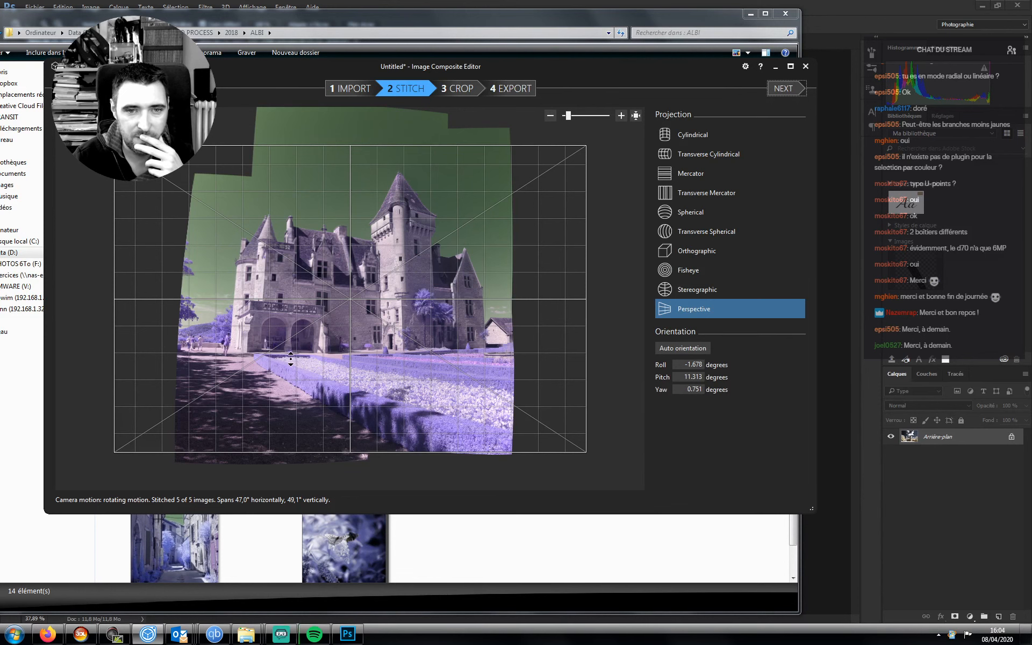
{"action": "scroll", "coordinate": [301, 321], "scroll_direction": "up", "scroll_amount": 2}
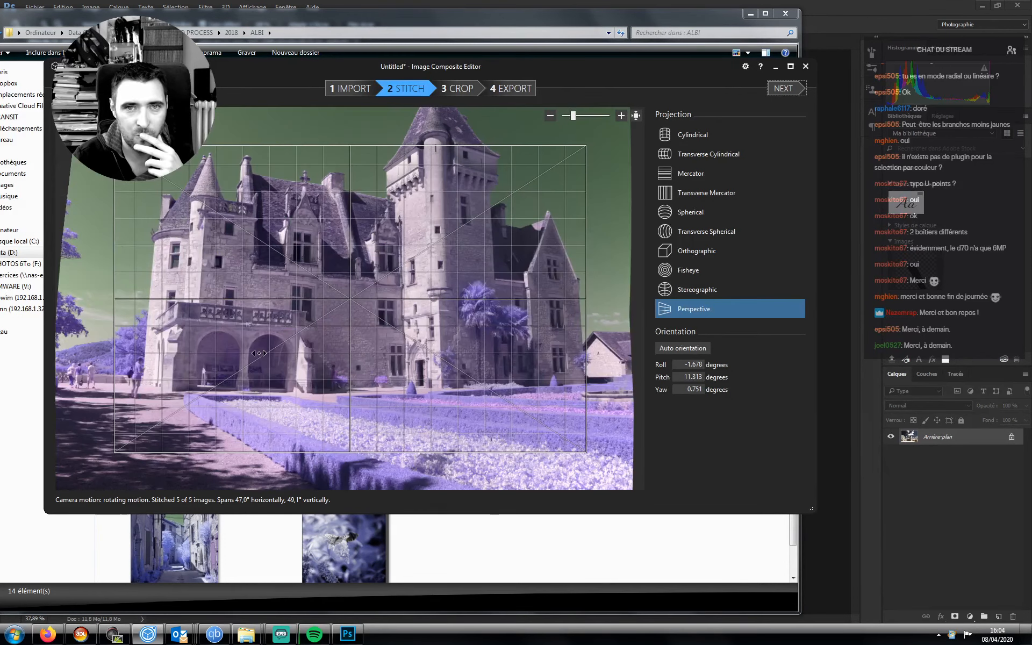
{"action": "scroll", "coordinate": [268, 312], "scroll_direction": "up", "scroll_amount": 2}
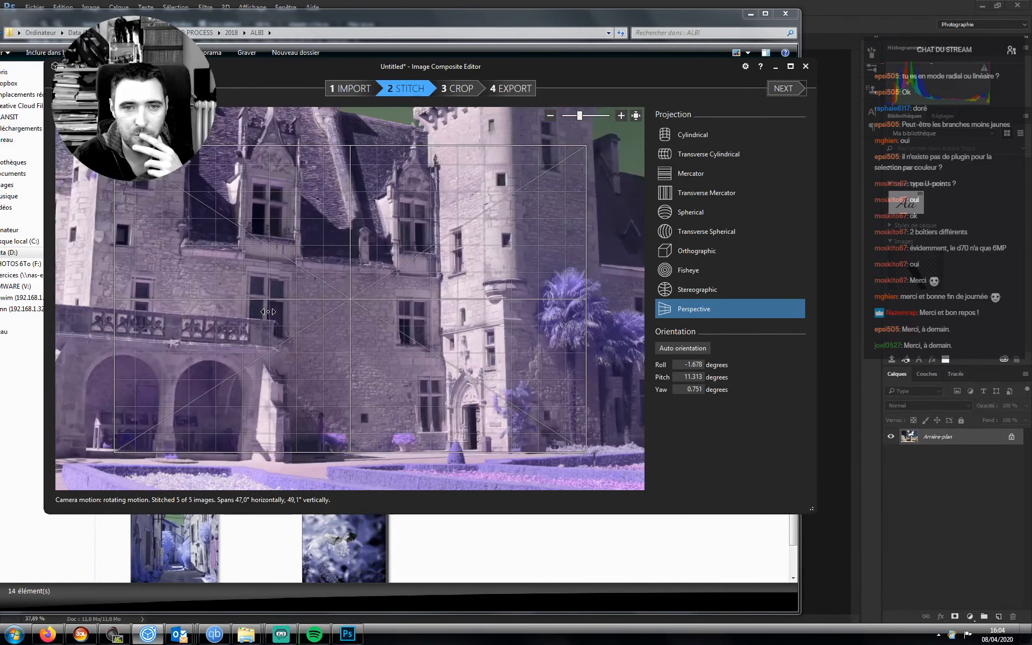
{"action": "scroll", "coordinate": [268, 311], "scroll_direction": "up", "scroll_amount": 1}
{"action": "scroll", "coordinate": [199, 316], "scroll_direction": "up", "scroll_amount": 1}
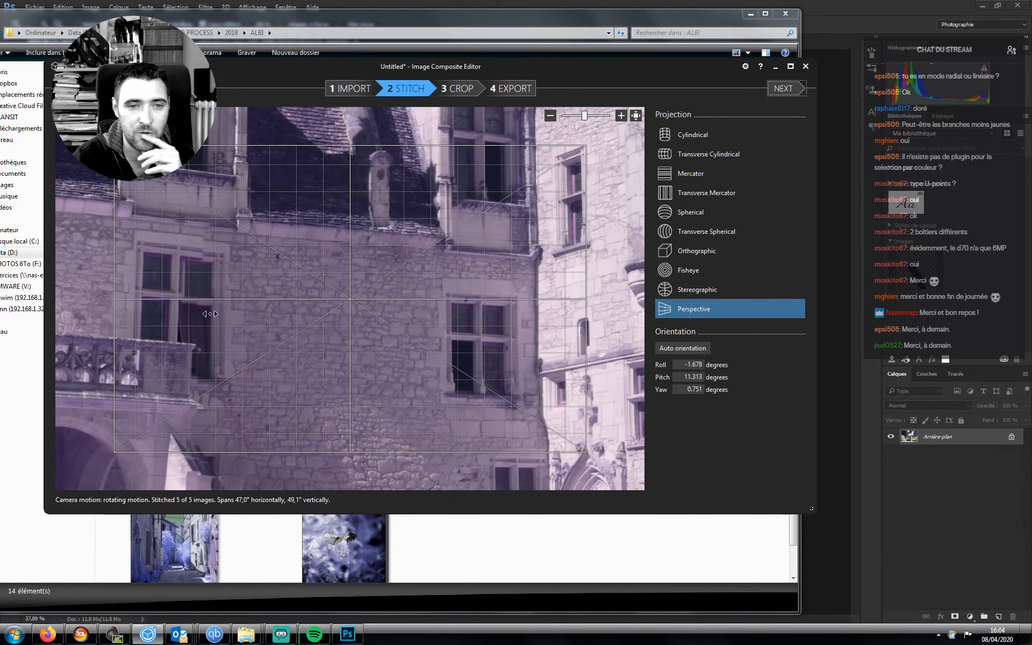
{"action": "scroll", "coordinate": [210, 313], "scroll_direction": "down", "scroll_amount": 4}
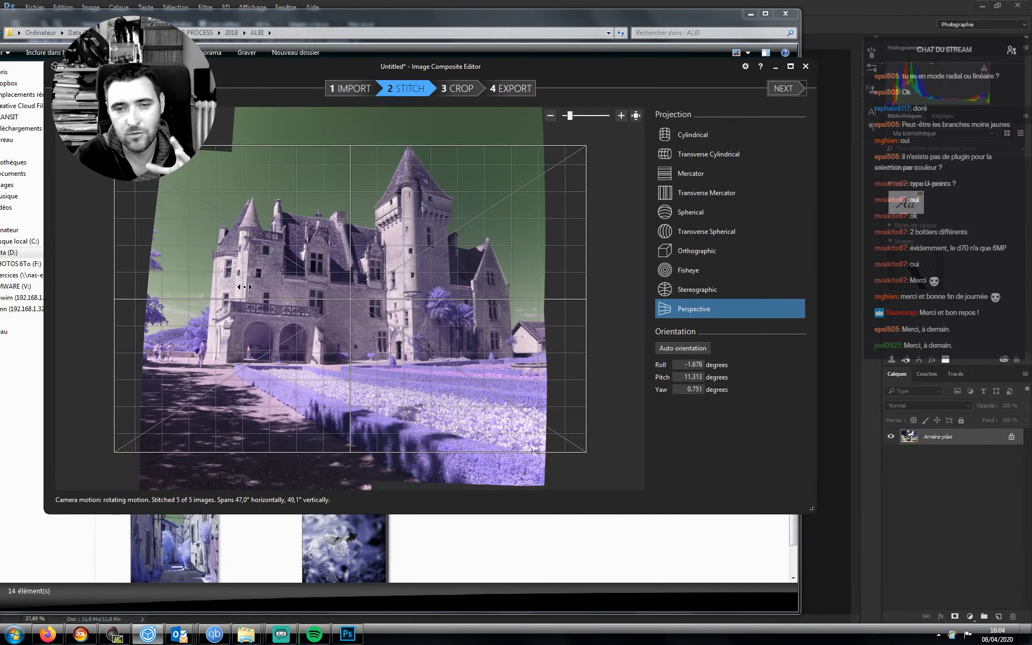
{"action": "scroll", "coordinate": [283, 280], "scroll_direction": "up", "scroll_amount": 3}
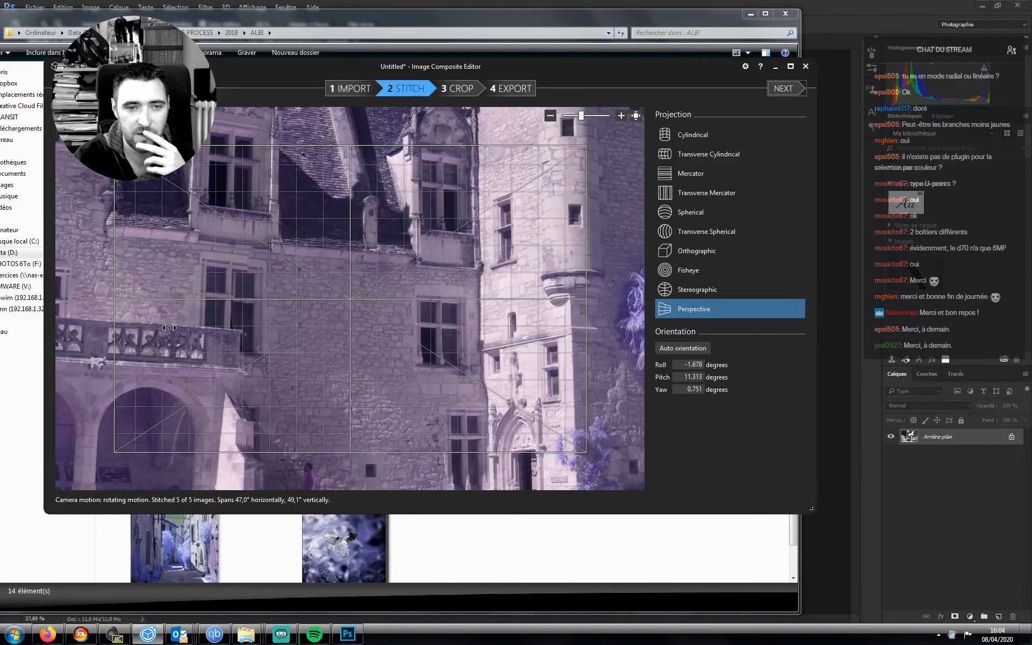
{"action": "scroll", "coordinate": [169, 328], "scroll_direction": "up", "scroll_amount": 3}
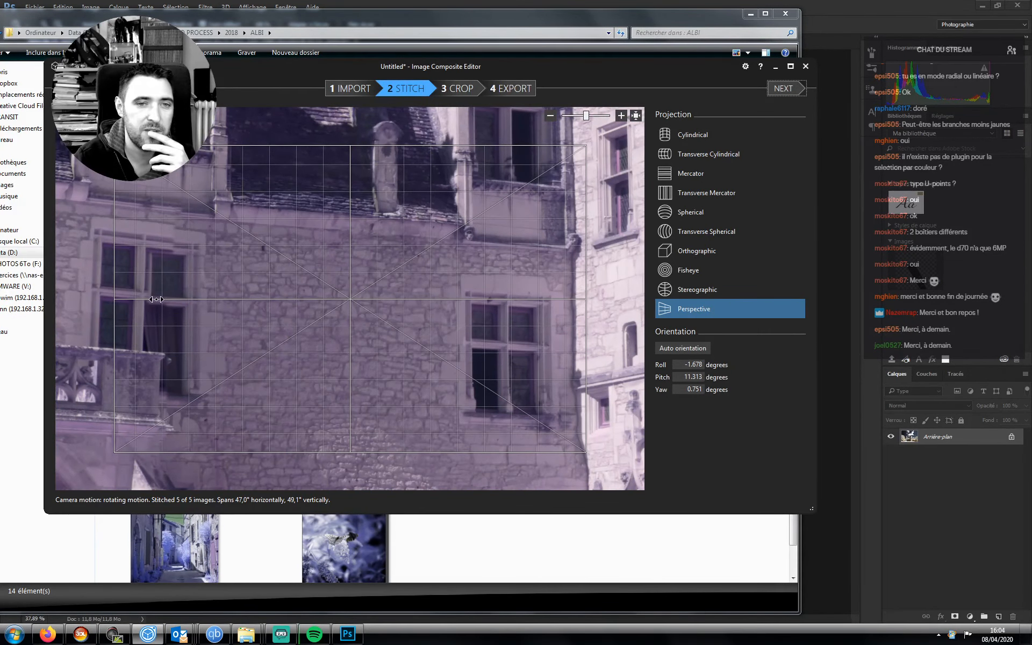
{"action": "scroll", "coordinate": [154, 264], "scroll_direction": "down", "scroll_amount": 4}
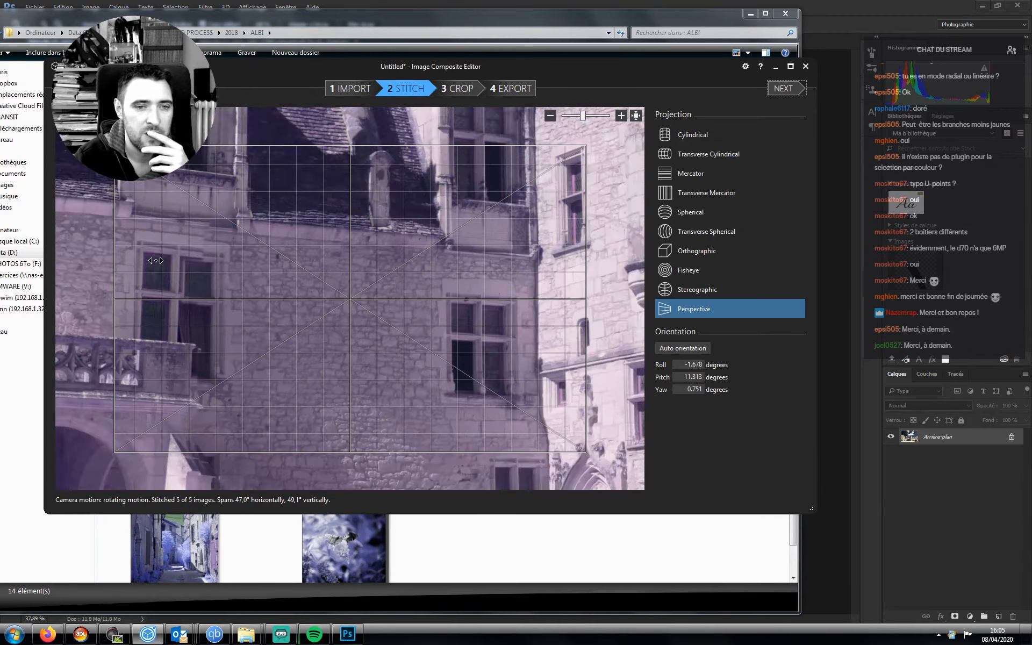
{"action": "scroll", "coordinate": [330, 254], "scroll_direction": "down", "scroll_amount": 2}
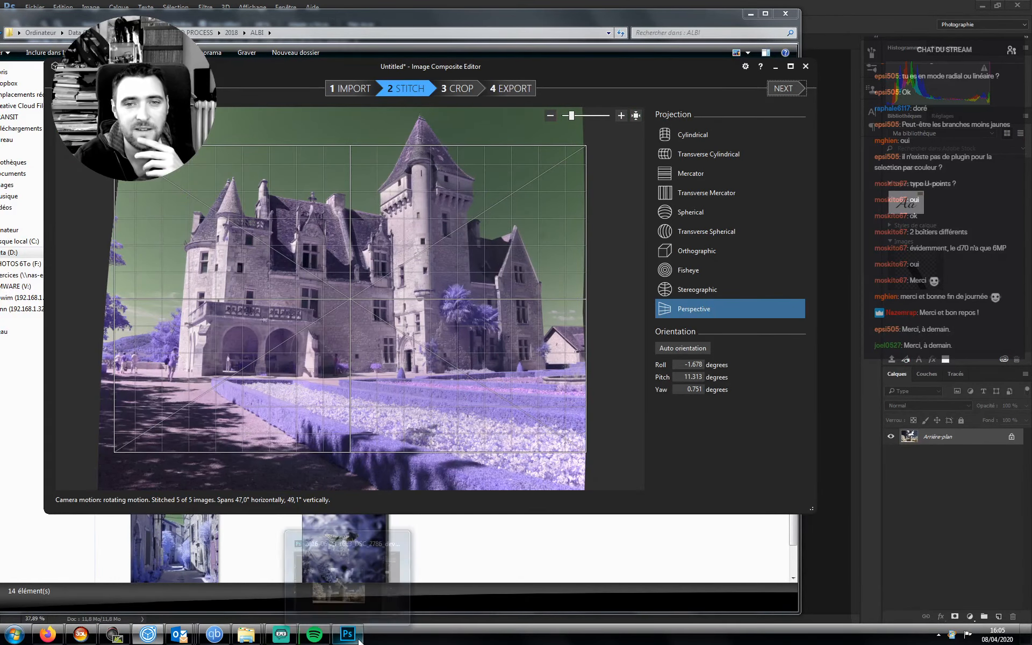
{"action": "scroll", "coordinate": [410, 257], "scroll_direction": "down", "scroll_amount": 1}
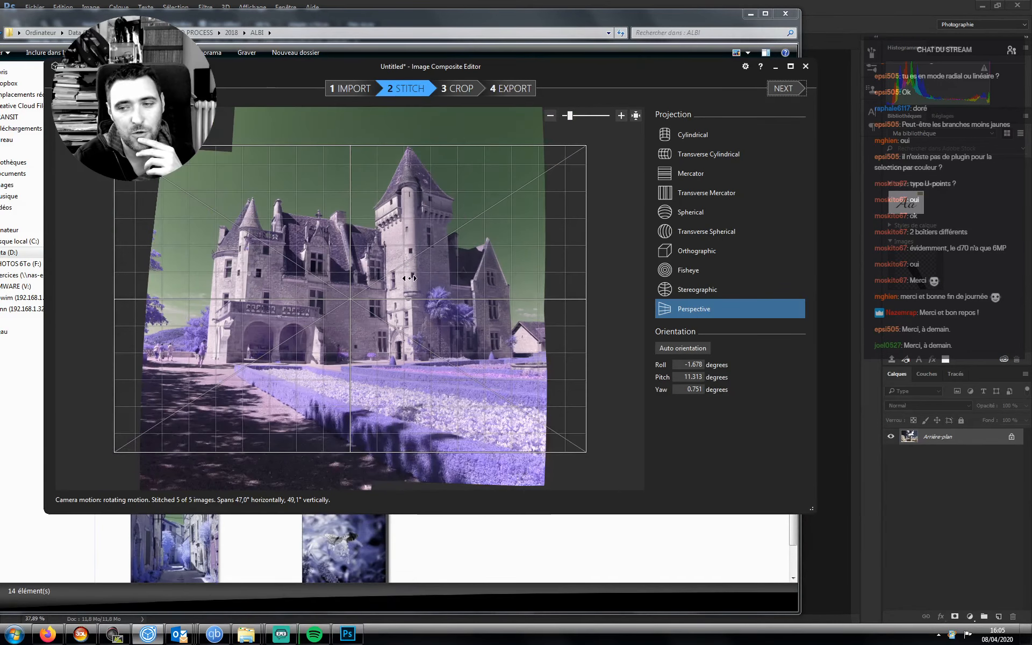
{"action": "scroll", "coordinate": [410, 278], "scroll_direction": "up", "scroll_amount": 1}
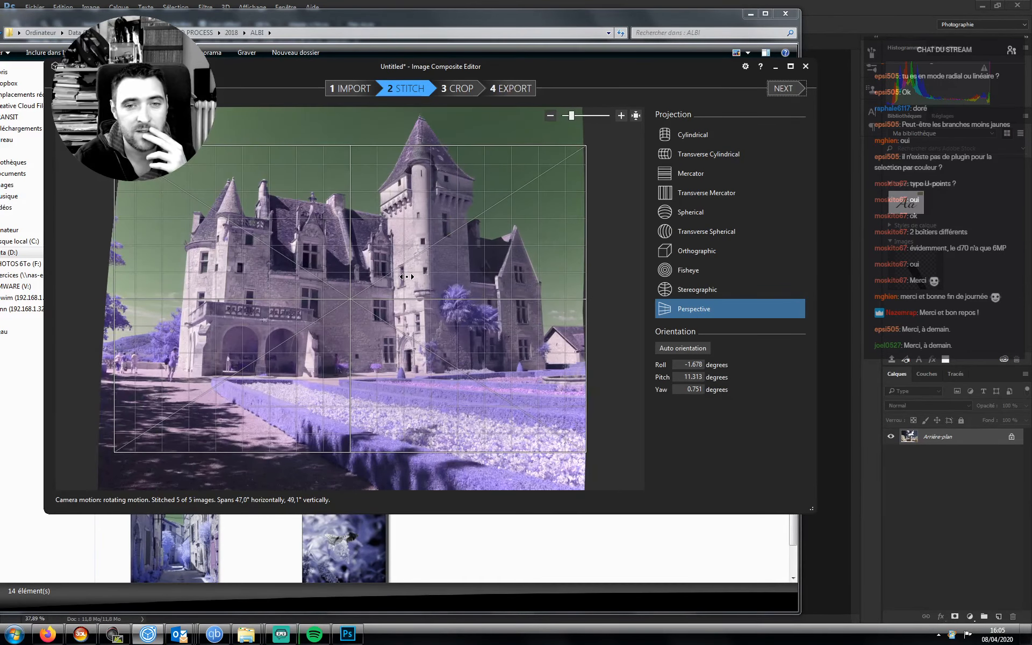
{"action": "scroll", "coordinate": [406, 277], "scroll_direction": "up", "scroll_amount": 3}
{"action": "scroll", "coordinate": [402, 278], "scroll_direction": "down", "scroll_amount": 3}
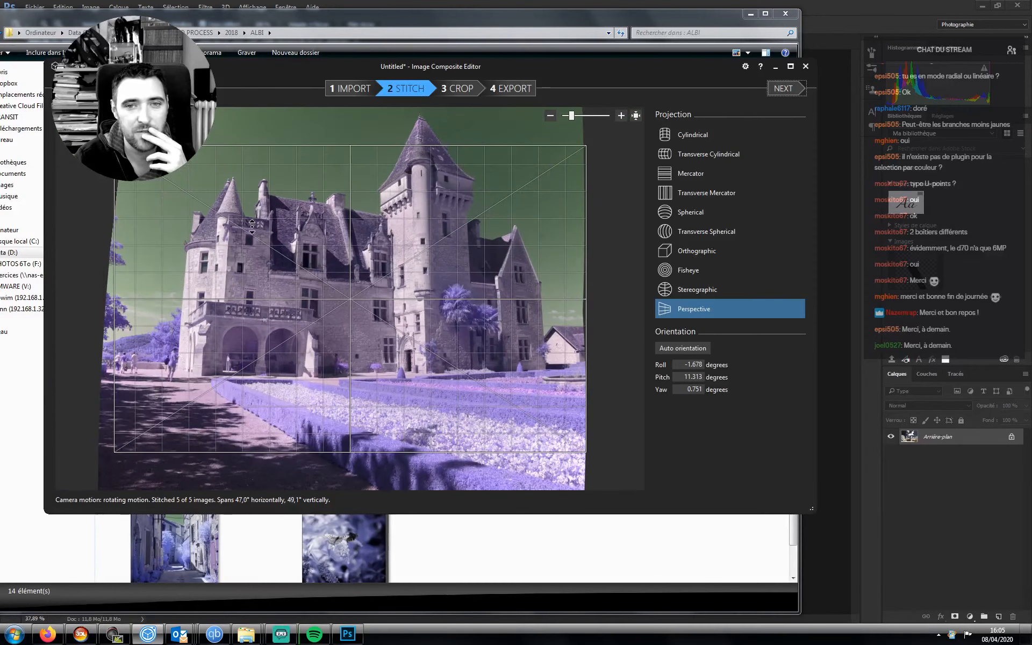
{"action": "scroll", "coordinate": [251, 226], "scroll_direction": "down", "scroll_amount": 1}
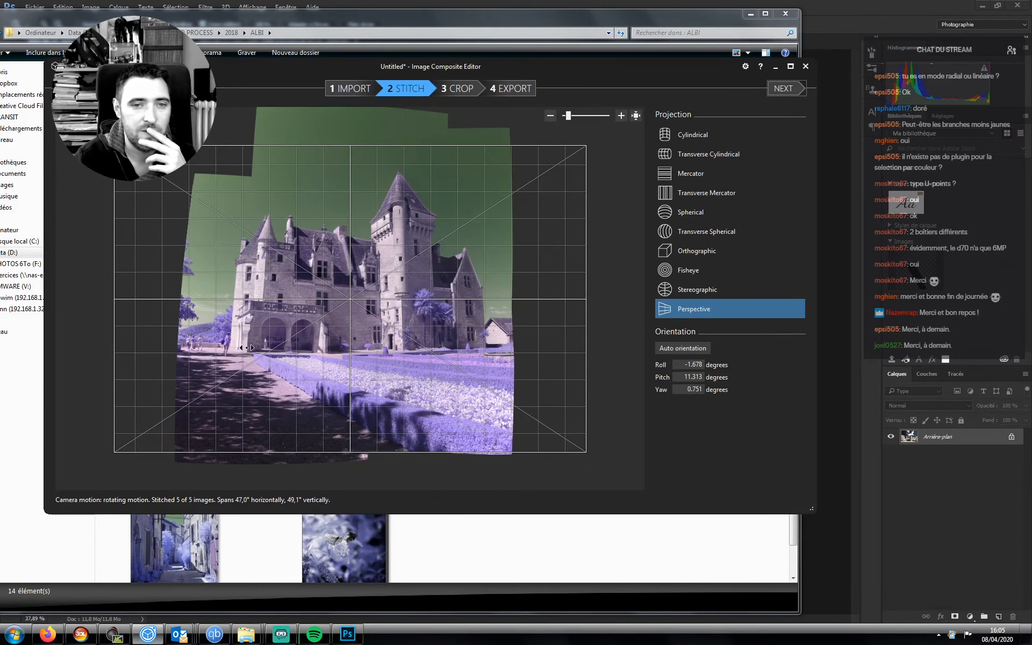
{"action": "scroll", "coordinate": [287, 307], "scroll_direction": "up", "scroll_amount": 5}
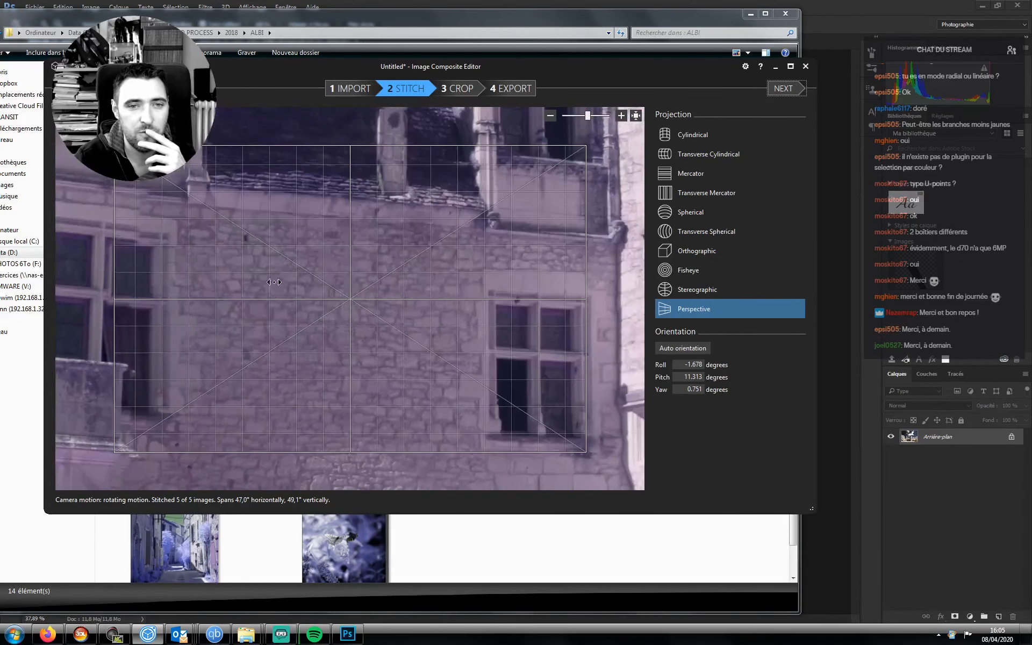
{"action": "scroll", "coordinate": [182, 238], "scroll_direction": "down", "scroll_amount": 5}
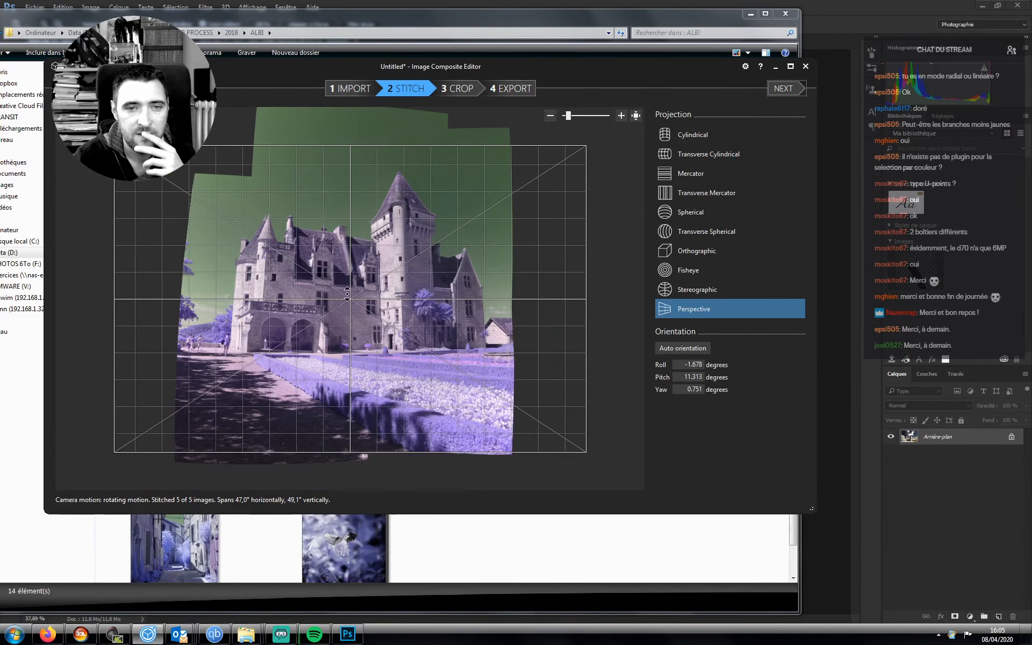
{"action": "scroll", "coordinate": [350, 293], "scroll_direction": "up", "scroll_amount": 1}
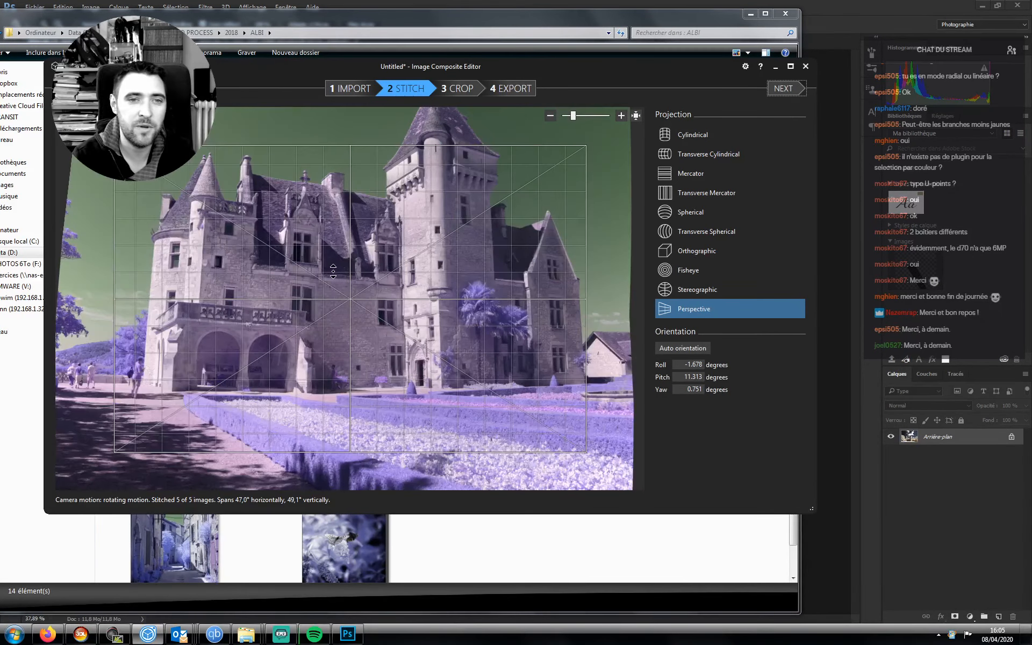
- Return to the ALBI folder window from the panorama, look over its photos with _MG_9429.JPG selected, and go back up to the 2018 folder
{"action": "scroll", "coordinate": [357, 267], "scroll_direction": "down", "scroll_amount": 1}
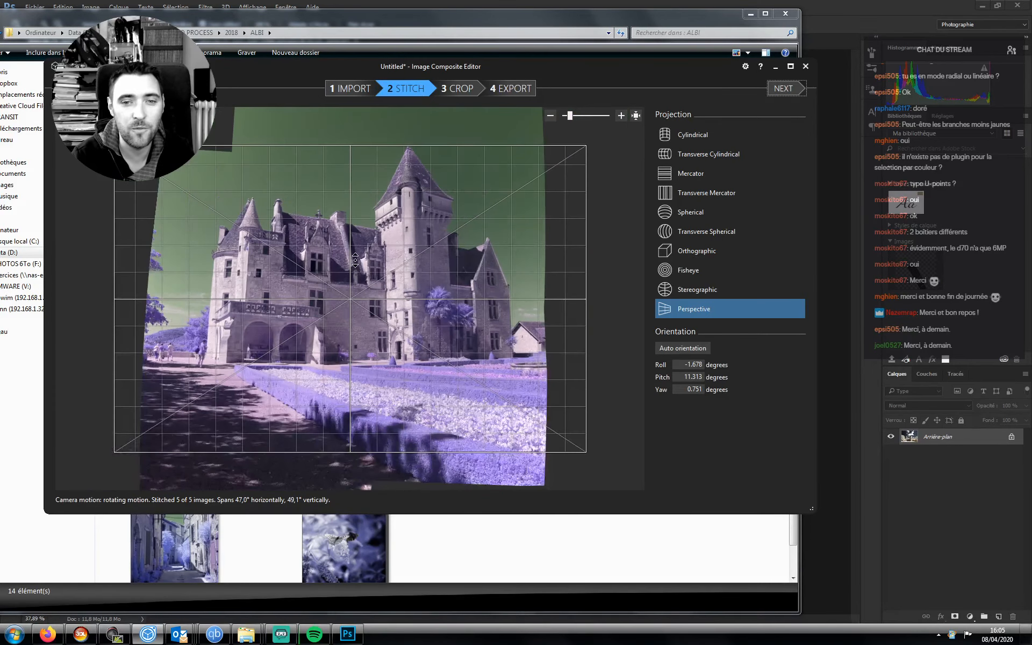
{"action": "mouse_move", "coordinate": [245, 635]}
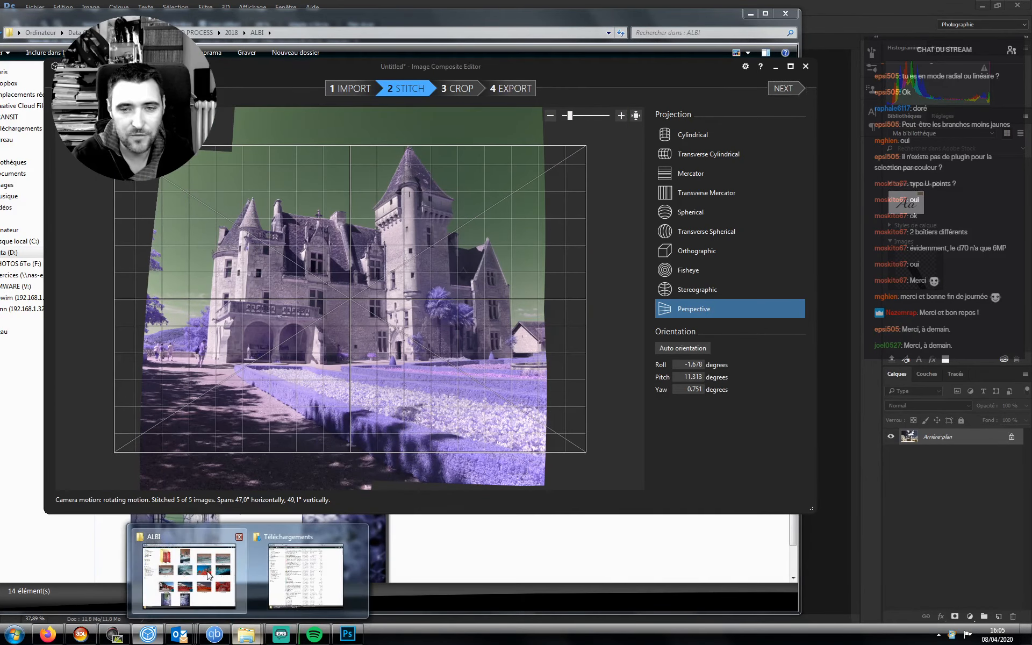
{"action": "left_click", "coordinate": [183, 570]}
{"action": "left_click", "coordinate": [534, 263]}
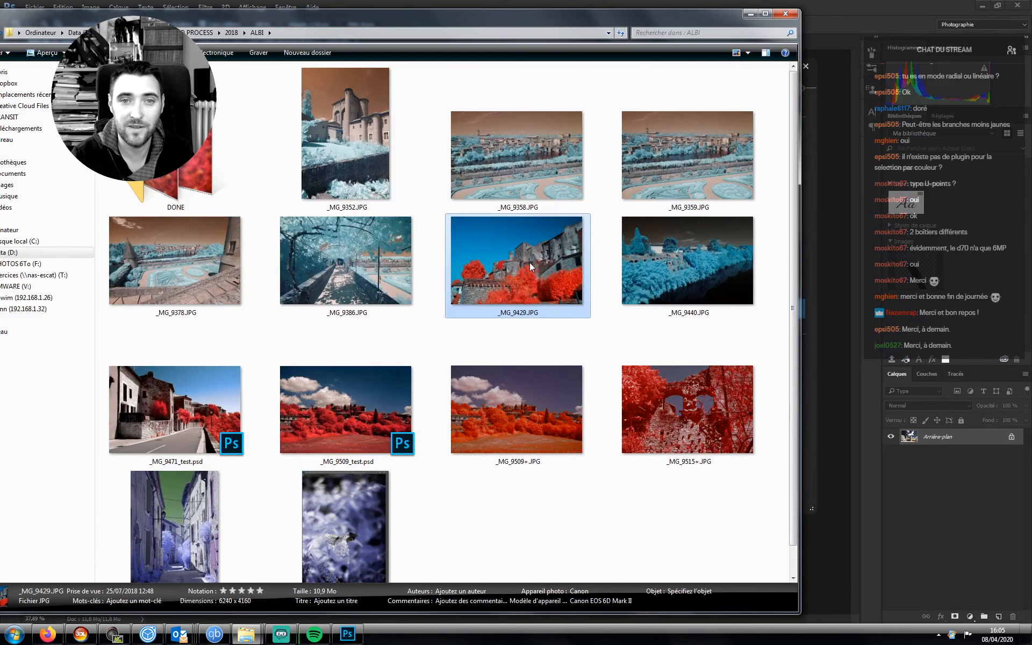
{"action": "key", "text": "alt+Left"}
{"action": "key", "text": "alt+Right"}
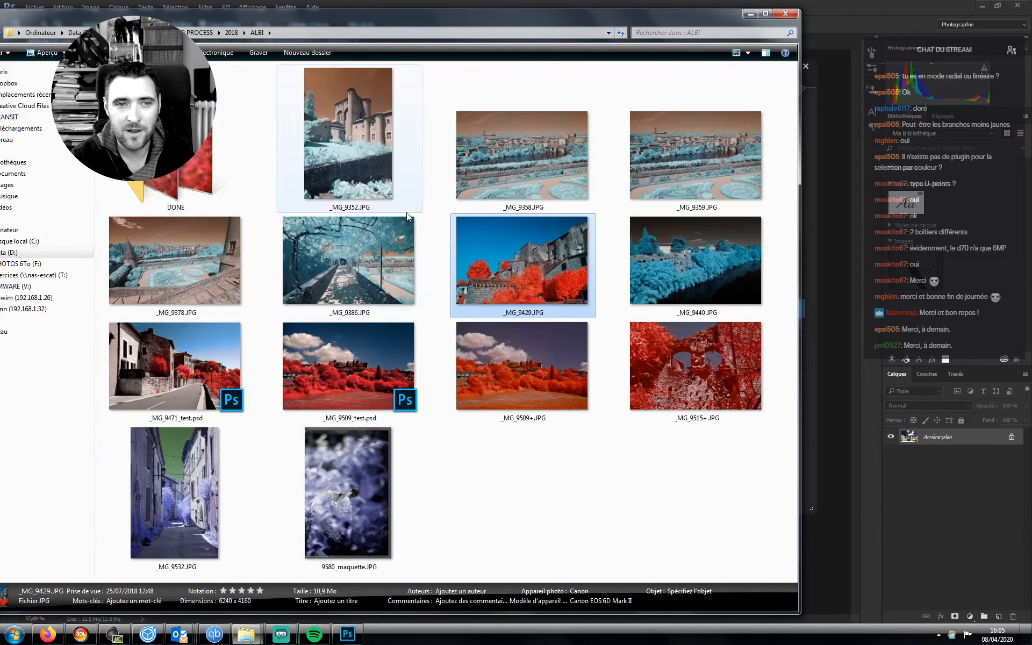
{"action": "key", "text": "alt+Left"}
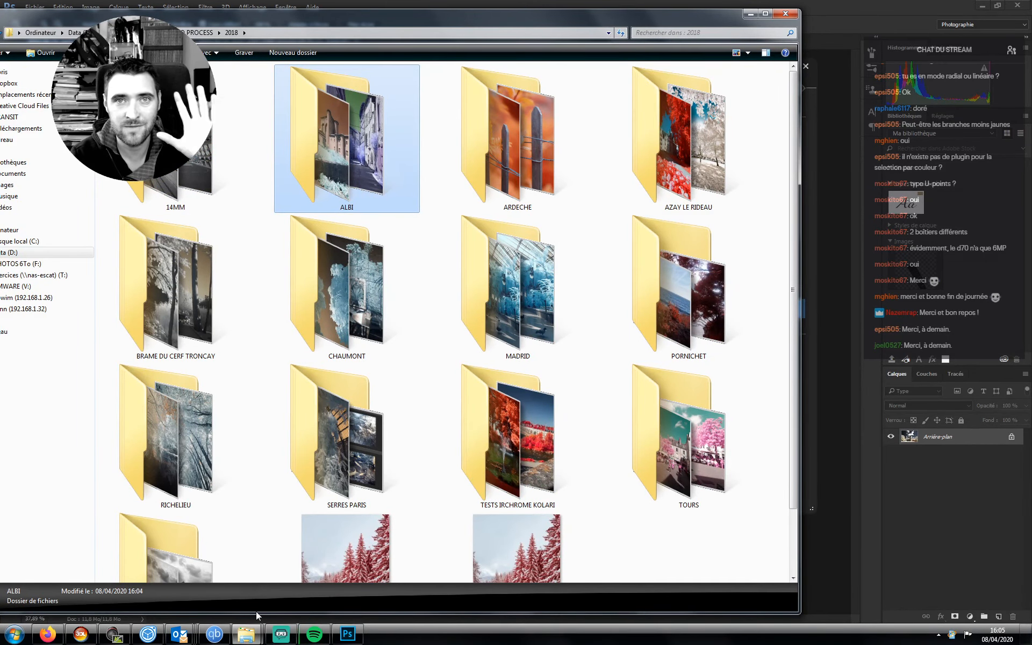
- Switch to Streamlabs OBS and send the message "avec les filtres ça fait lourd" in the stream chat
{"action": "left_click", "coordinate": [280, 635]}
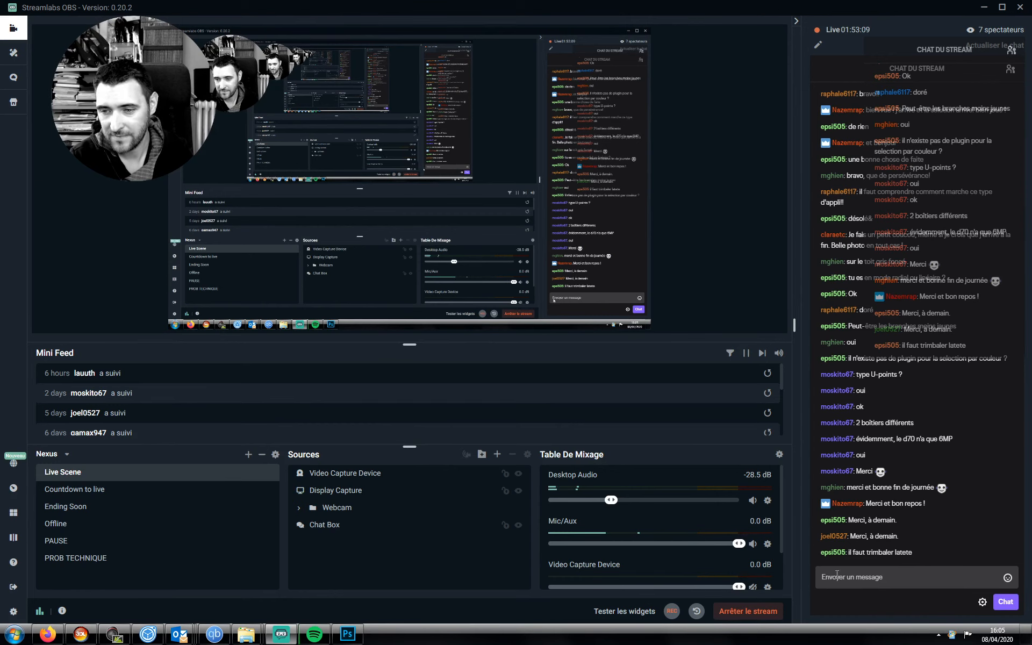
{"action": "left_click", "coordinate": [837, 575]}
{"action": "type", "text": "avec "}
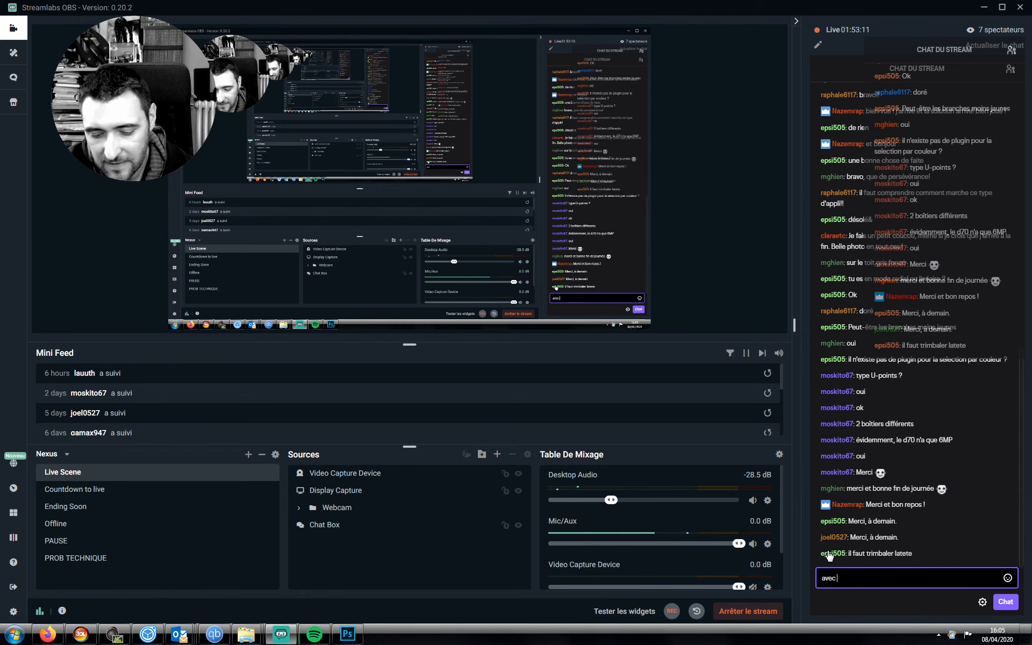
{"action": "type", "text": "les filtres "}
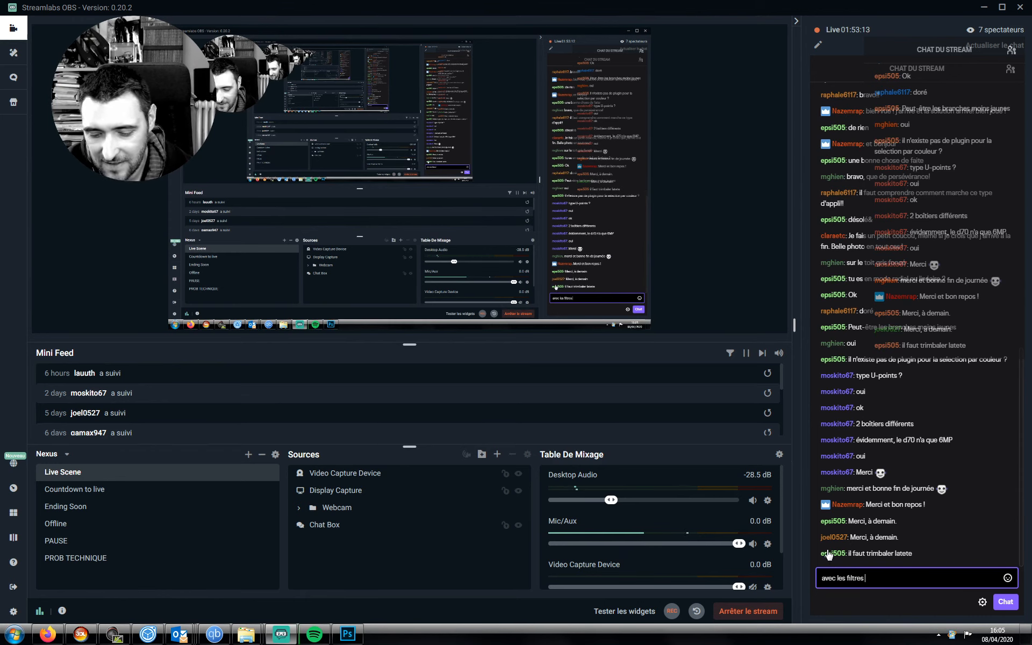
{"action": "type", "text": "ça fait lourd"}
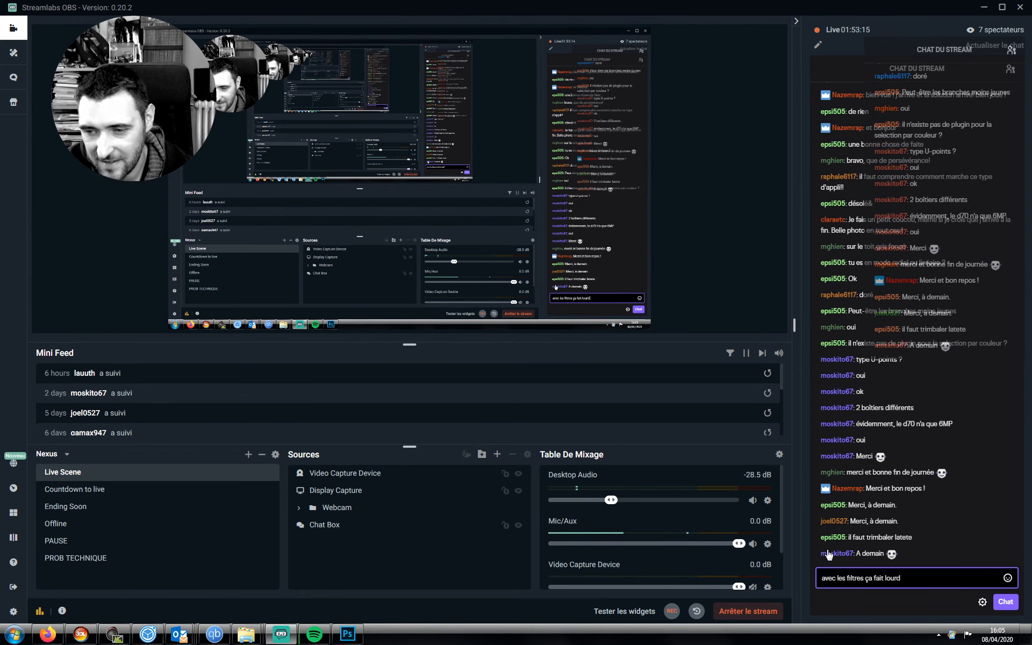
{"action": "key", "text": "Return"}
- Write a follow-up stream chat message beginning with "et on sait"
{"action": "type", "text": "et on sait"}
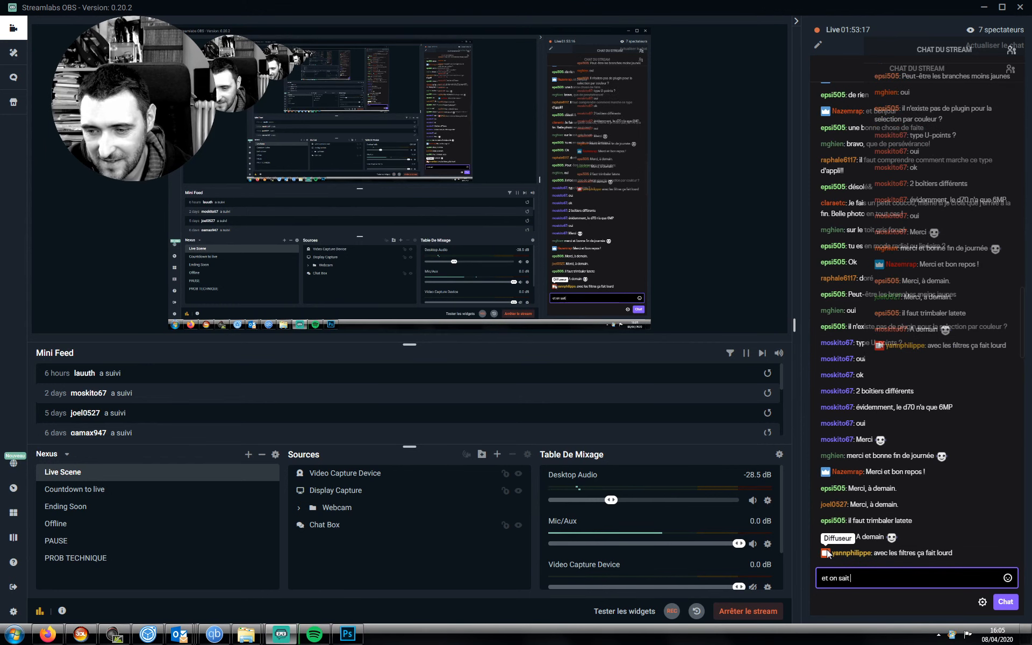